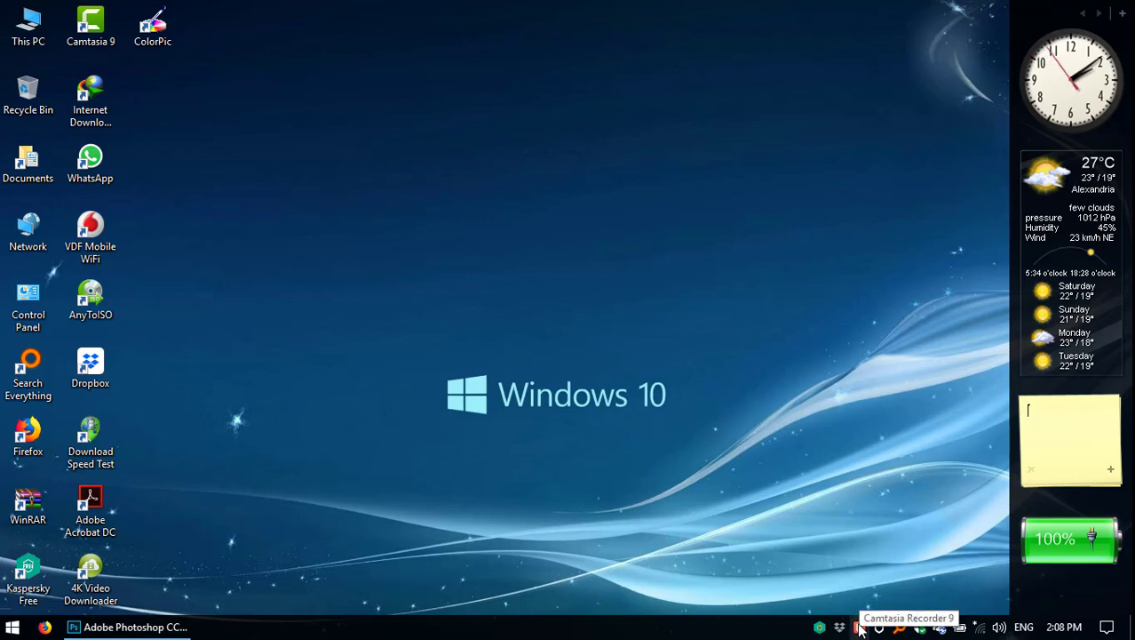
Step: Hide the screen recorder's controls and bring up the desktop's right-click menu
{"action": "left_click", "coordinate": [860, 627]}
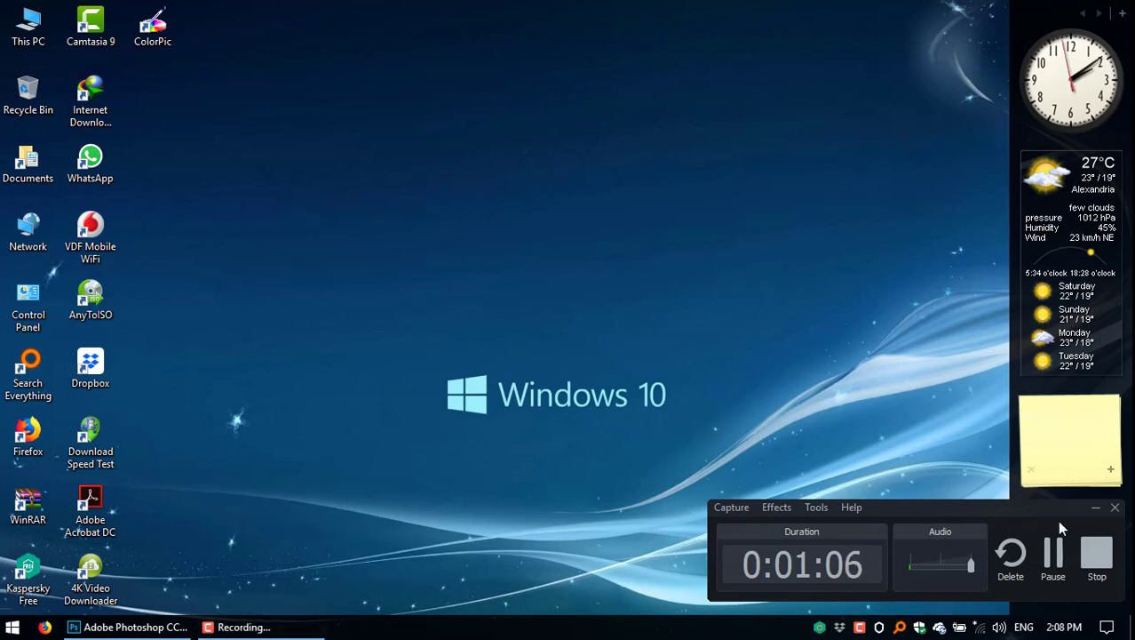
{"action": "left_click", "coordinate": [1094, 510]}
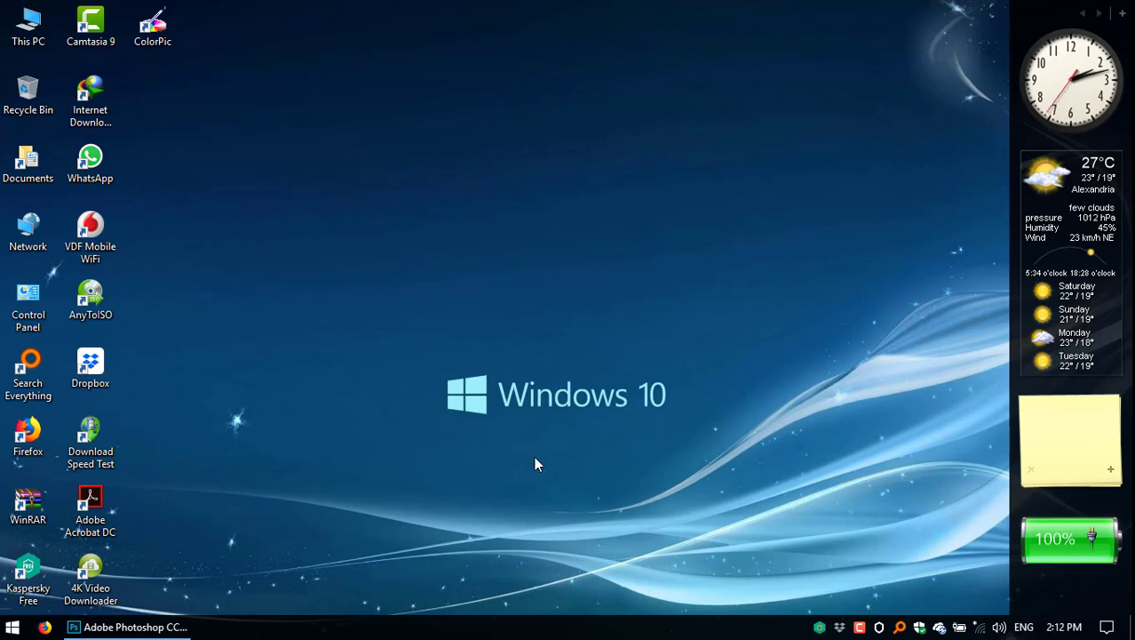
{"action": "right_click", "coordinate": [557, 454]}
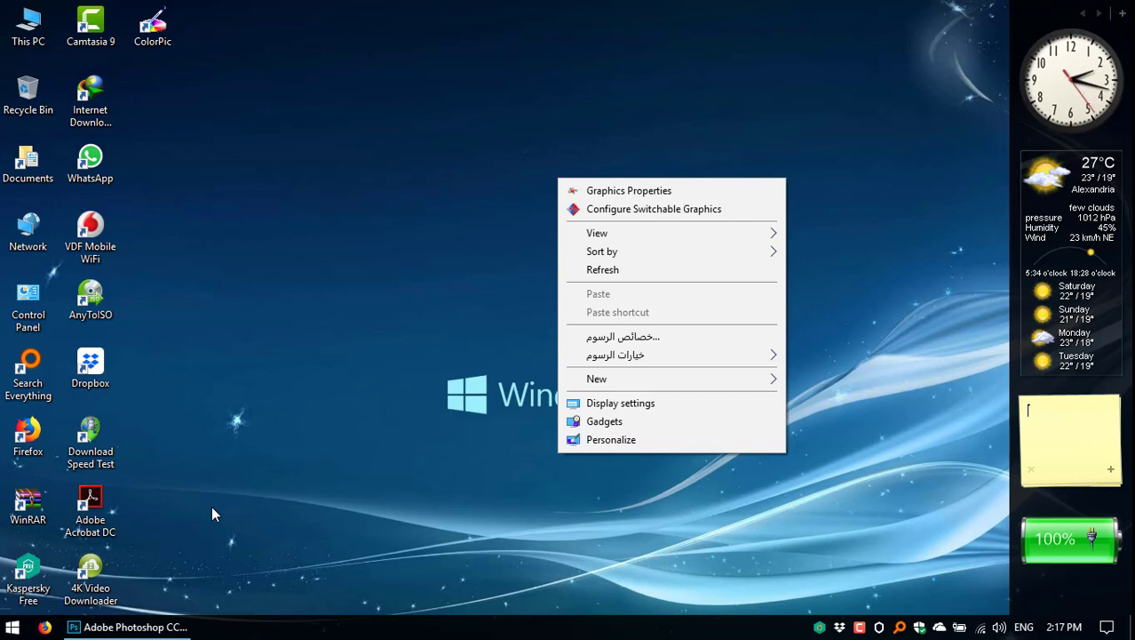
Step: Close the desktop menu and box-select the WinRAR and Adobe Acrobat DC shortcut icons
{"action": "left_click", "coordinate": [212, 506]}
{"action": "left_click_drag", "start_coordinate": [208, 508], "coordinate": [1, 513]}
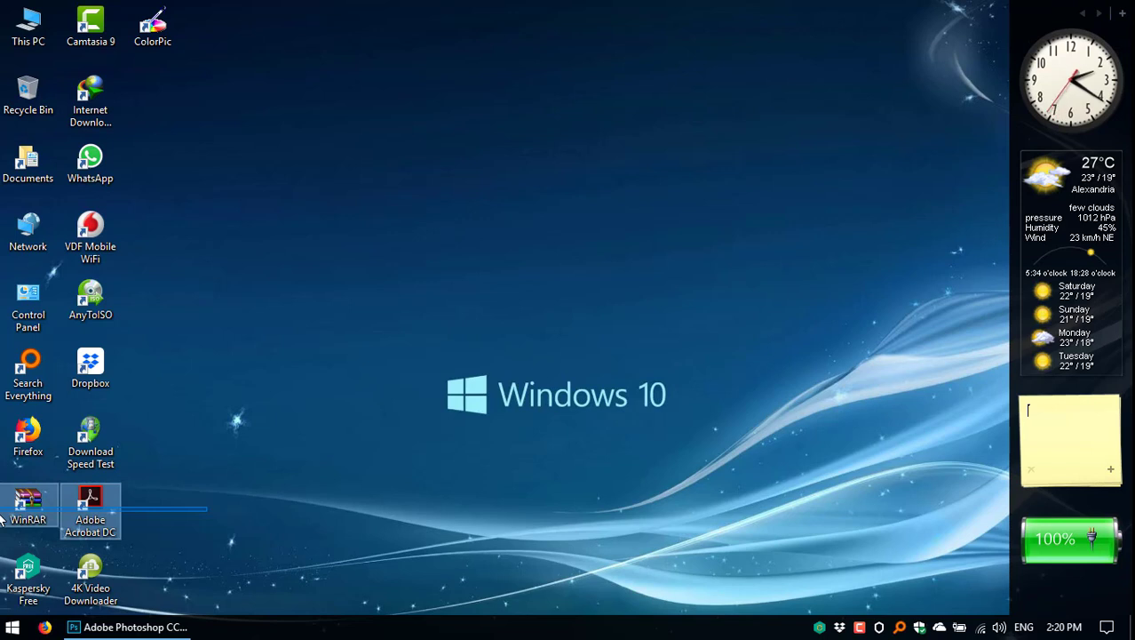
Step: Select the WinRAR shortcut icon on the desktop
{"action": "left_click", "coordinate": [98, 517]}
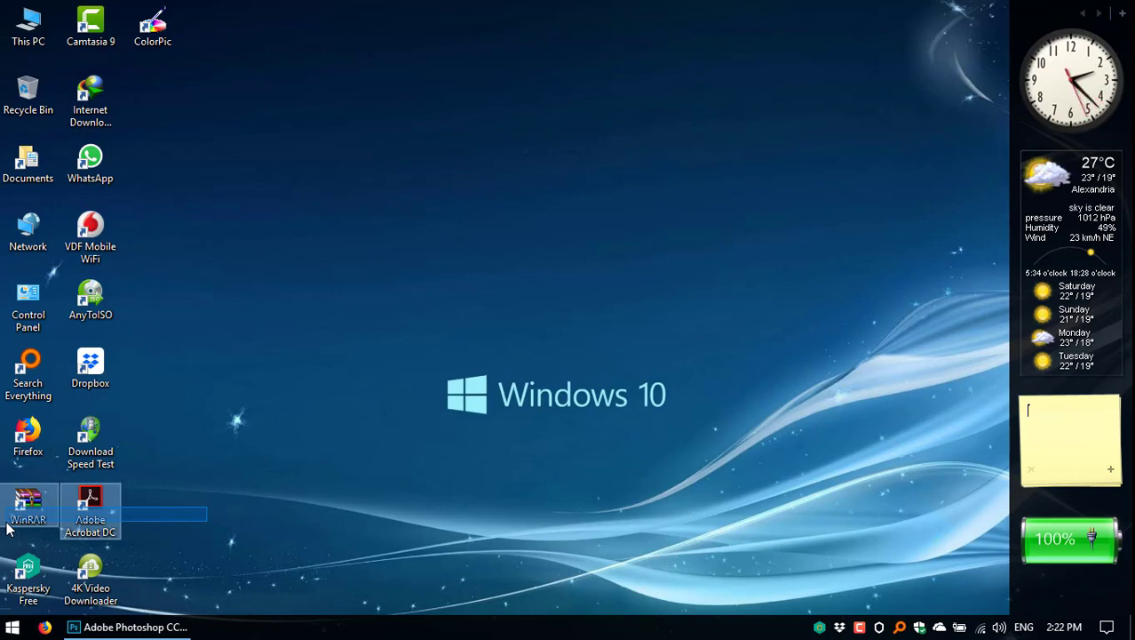
Step: Show and dismiss the WinRAR shortcut's context menu, then clear the desktop icon selection
{"action": "key", "text": "shift+F10"}
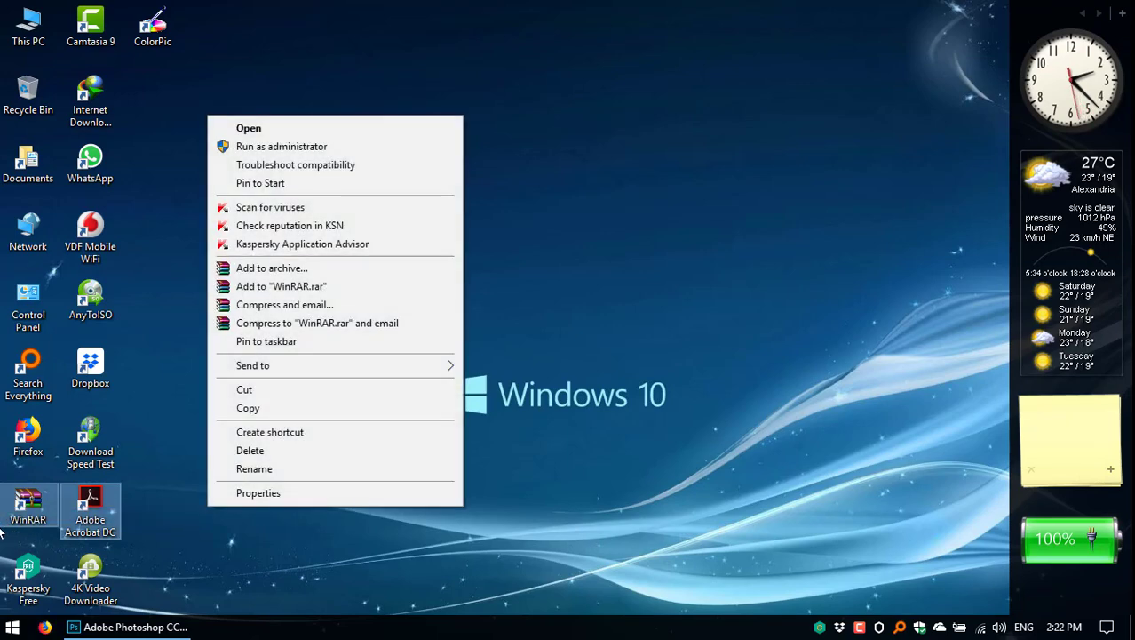
{"action": "key", "text": "Escape"}
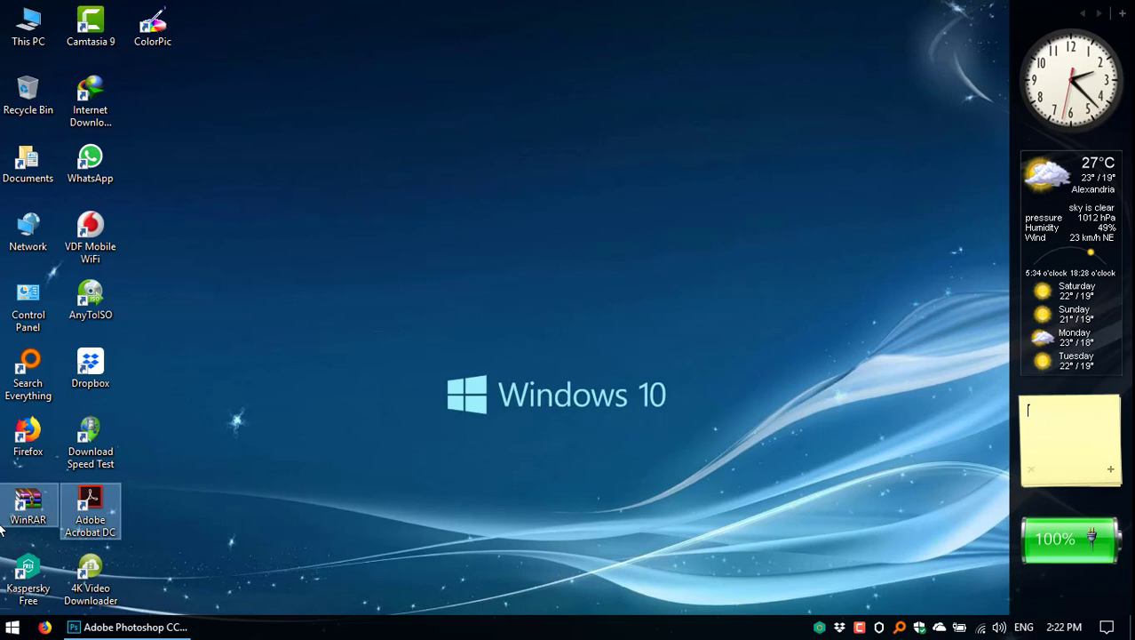
{"action": "left_click", "coordinate": [1, 526]}
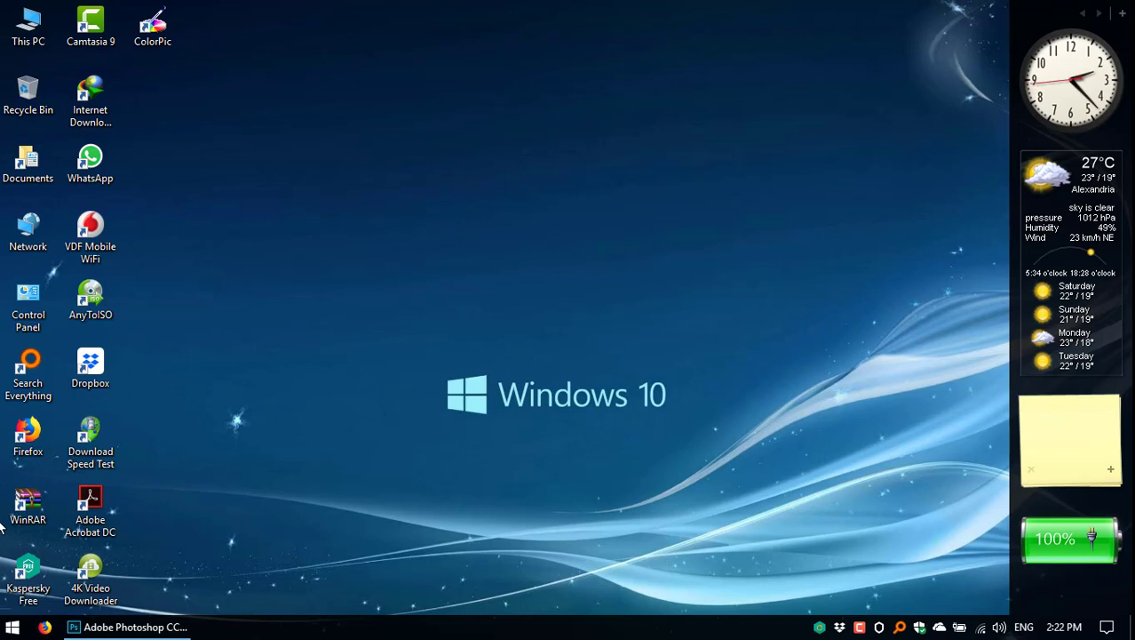
{"action": "right_click", "coordinate": [2, 528]}
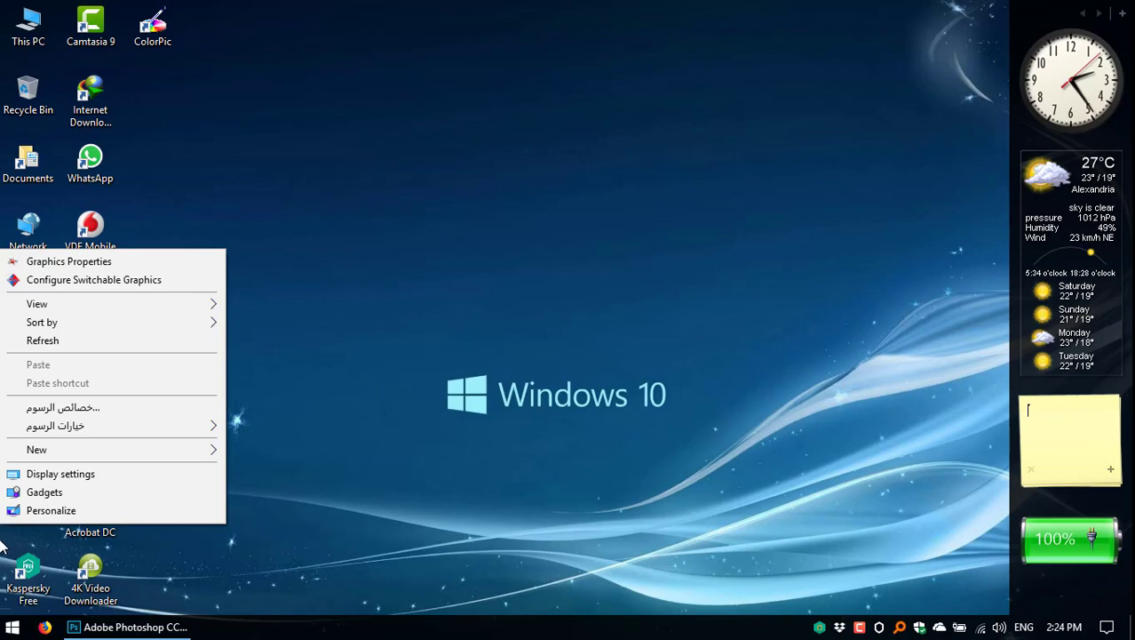
{"action": "left_click", "coordinate": [3, 548]}
{"action": "right_click", "coordinate": [1, 556]}
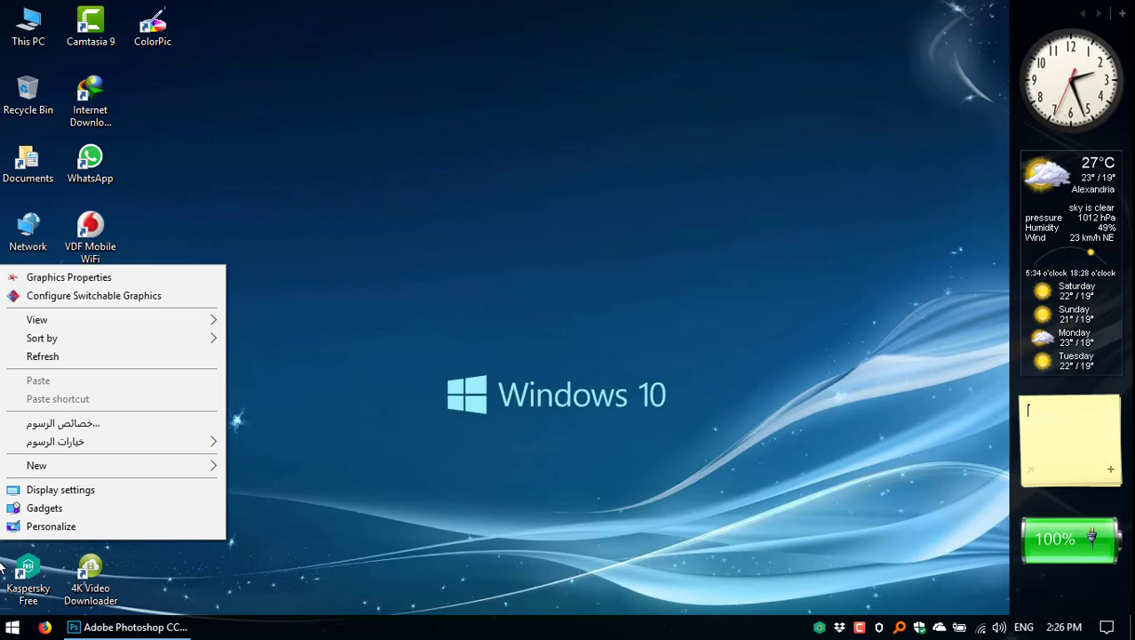
Step: Bring Photoshop forward and create Untitled-1 from the Print tab's A4 preset in landscape orientation
{"action": "left_click", "coordinate": [129, 627]}
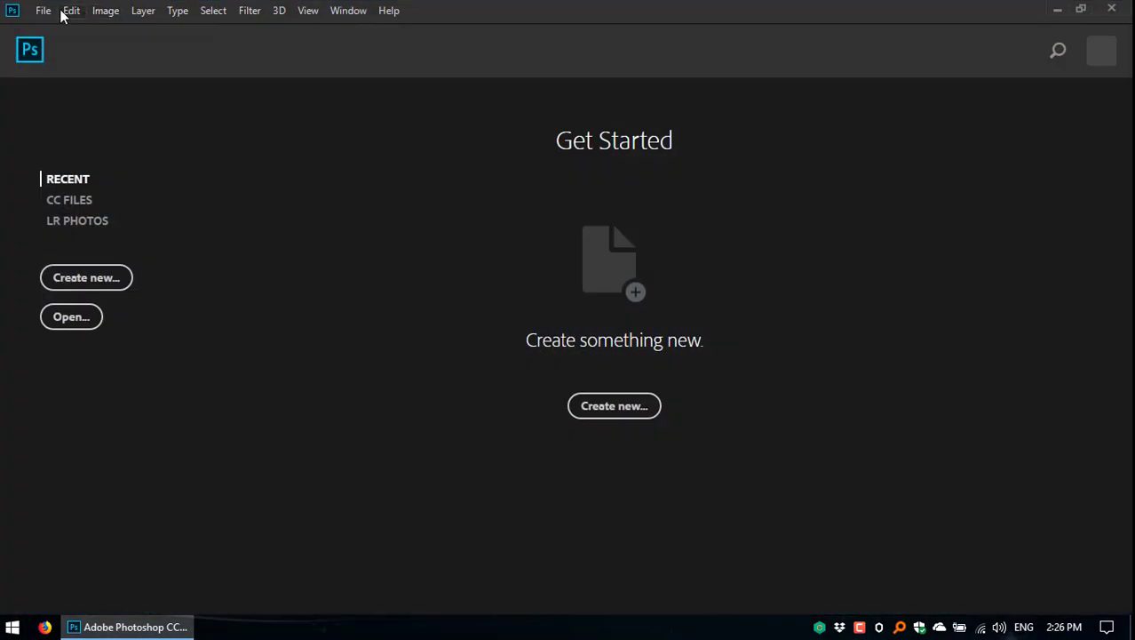
{"action": "left_click", "coordinate": [42, 11]}
{"action": "left_click", "coordinate": [92, 34]}
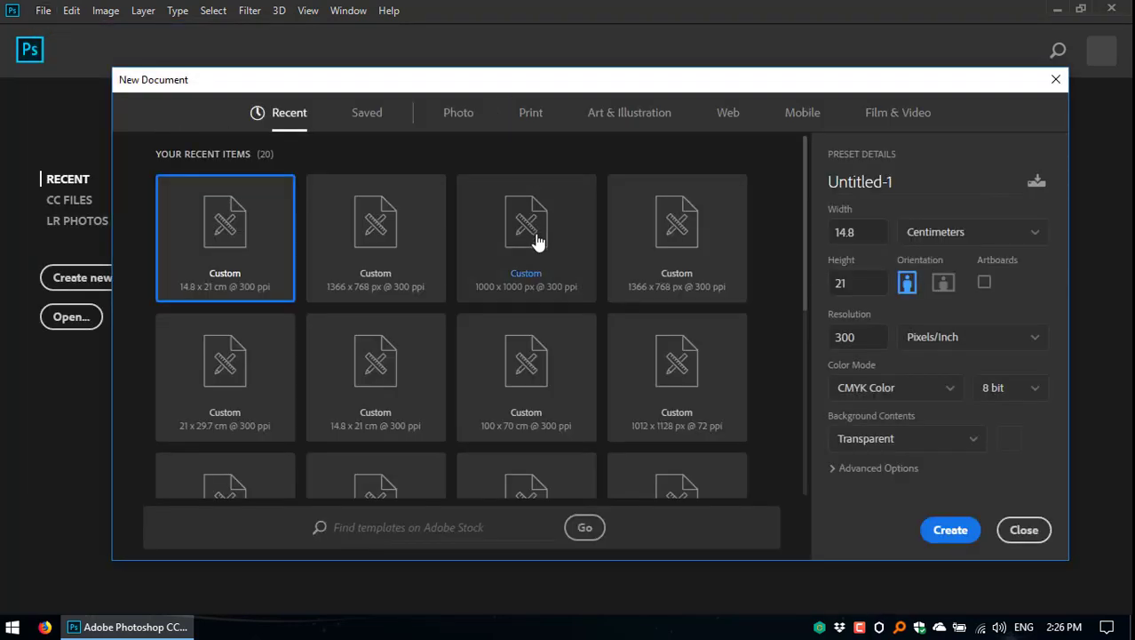
{"action": "left_click", "coordinate": [531, 116]}
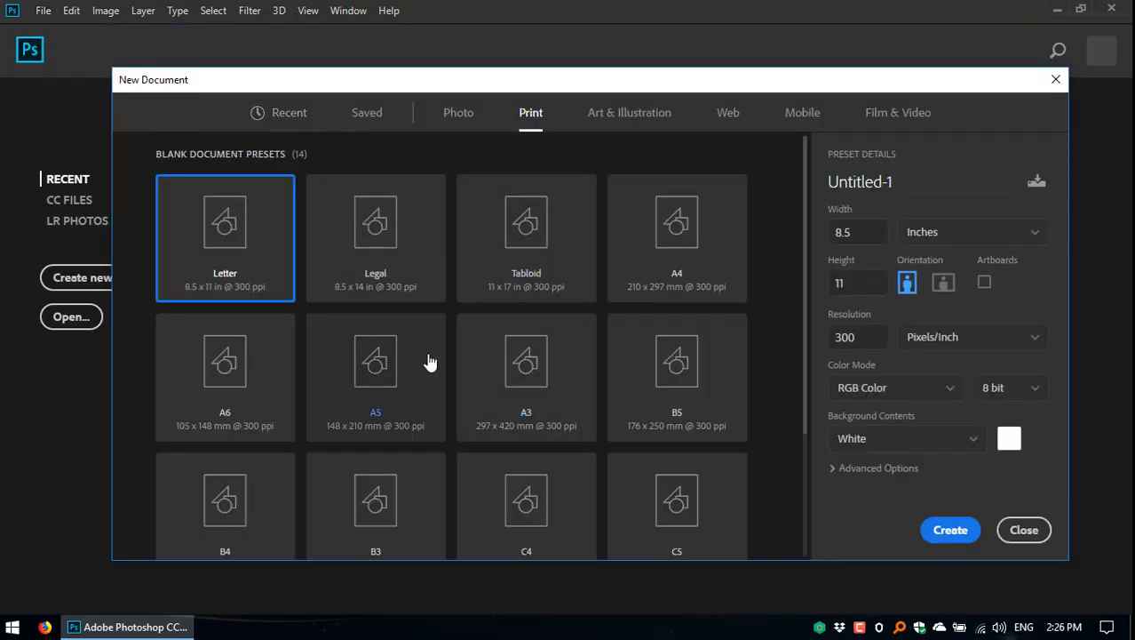
{"action": "left_click", "coordinate": [679, 254]}
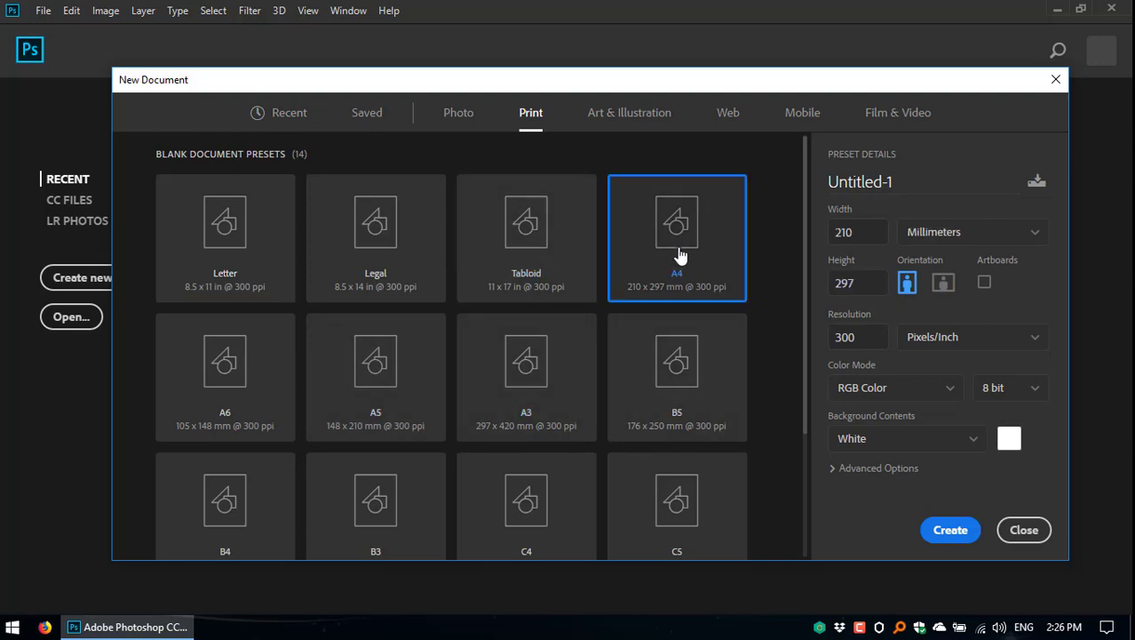
{"action": "left_click", "coordinate": [944, 284]}
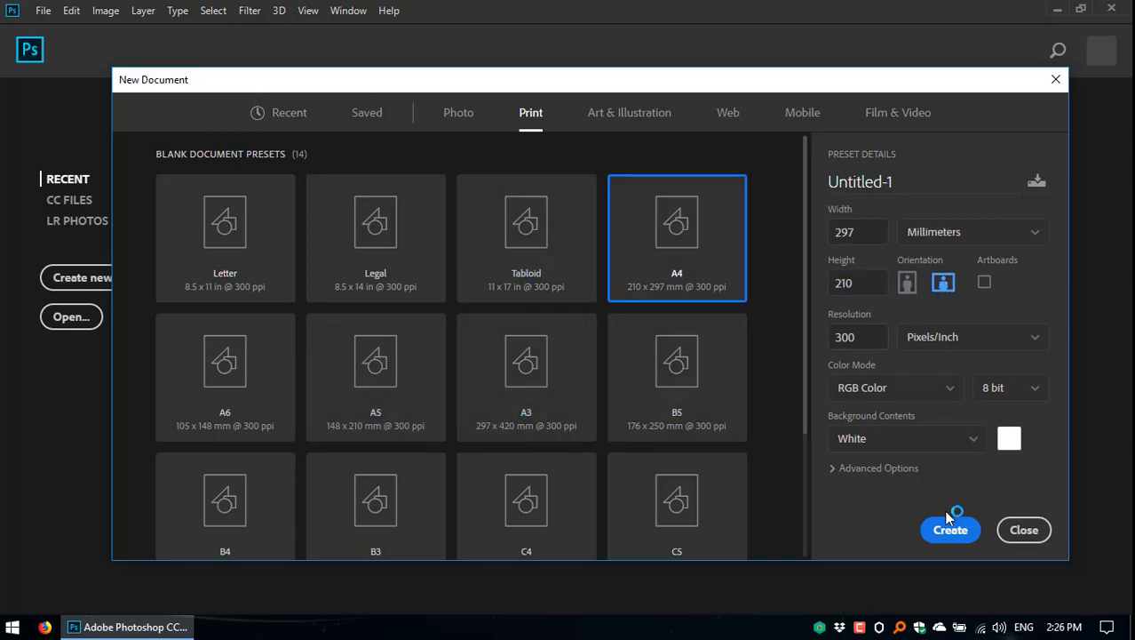
{"action": "left_click", "coordinate": [952, 533]}
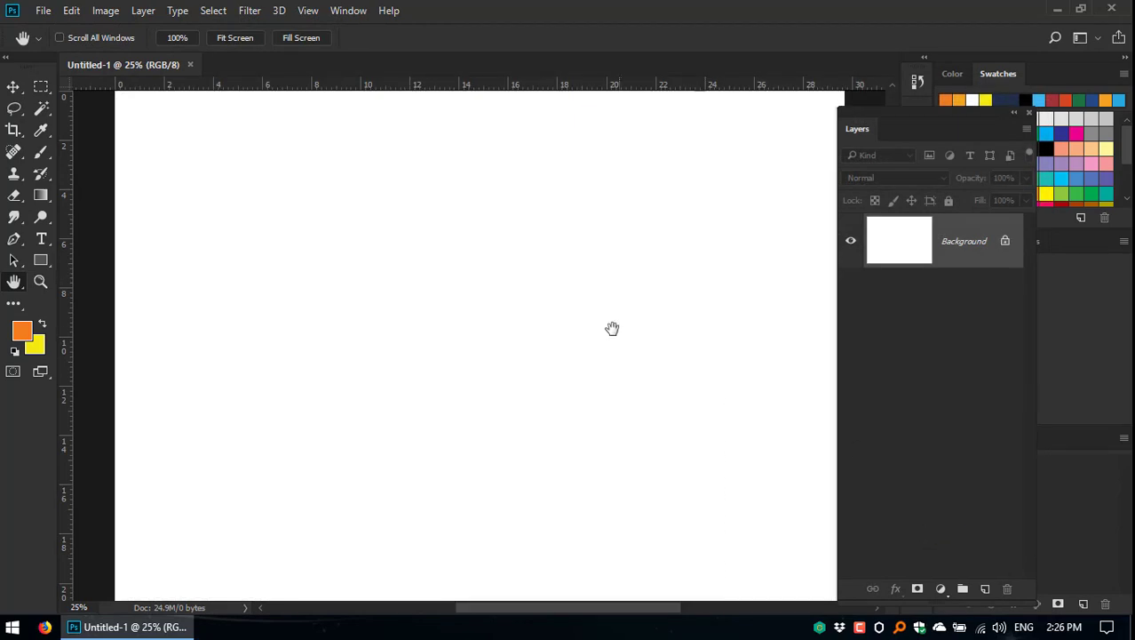
Step: Zoom out with Ctrl+minus so the whole Untitled-1 canvas fits the window
{"action": "key", "text": "ctrl+minus"}
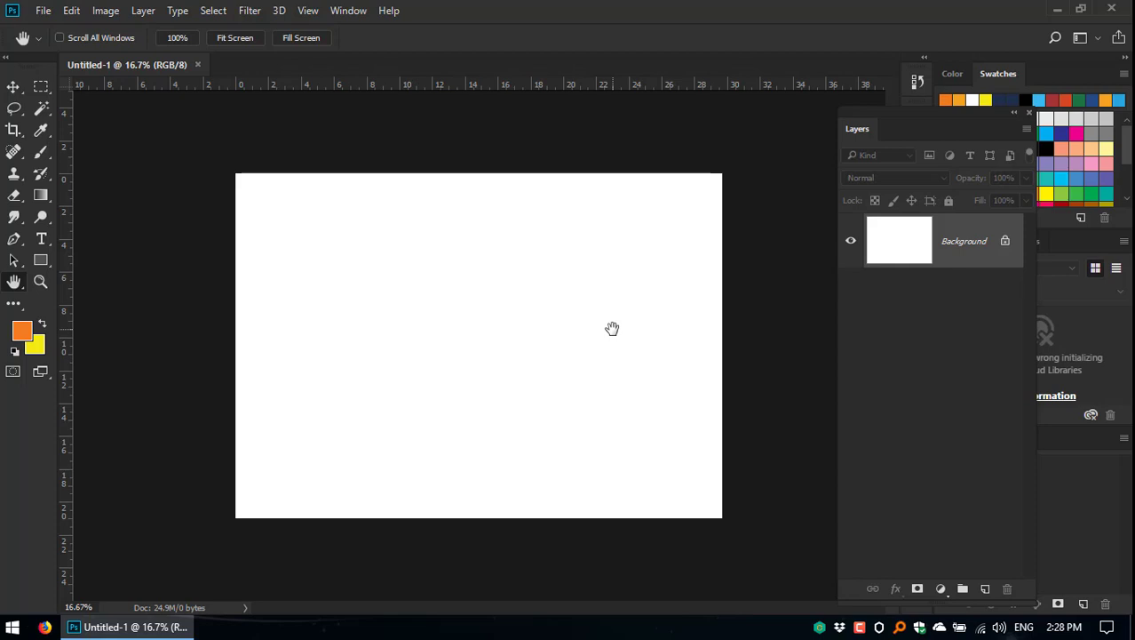
Step: Minimize Photoshop, browse Works (D:) > Adobe Photoshop CC 2018 > Lecture [4], and open the Arabic text file
{"action": "left_click", "coordinate": [1057, 9]}
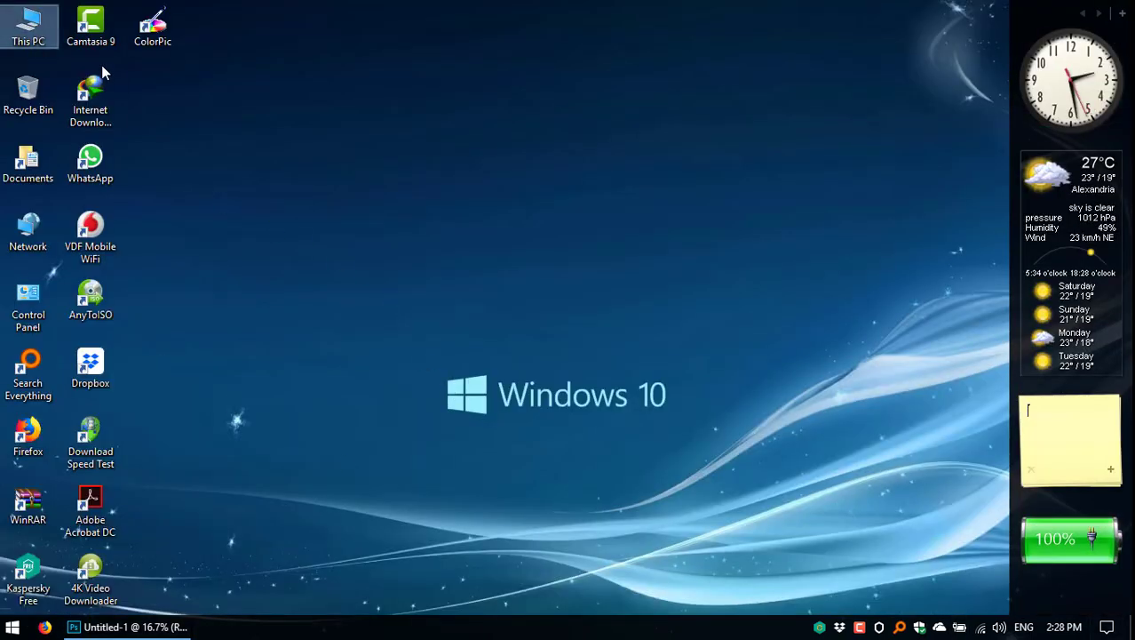
{"action": "double_click", "coordinate": [44, 28]}
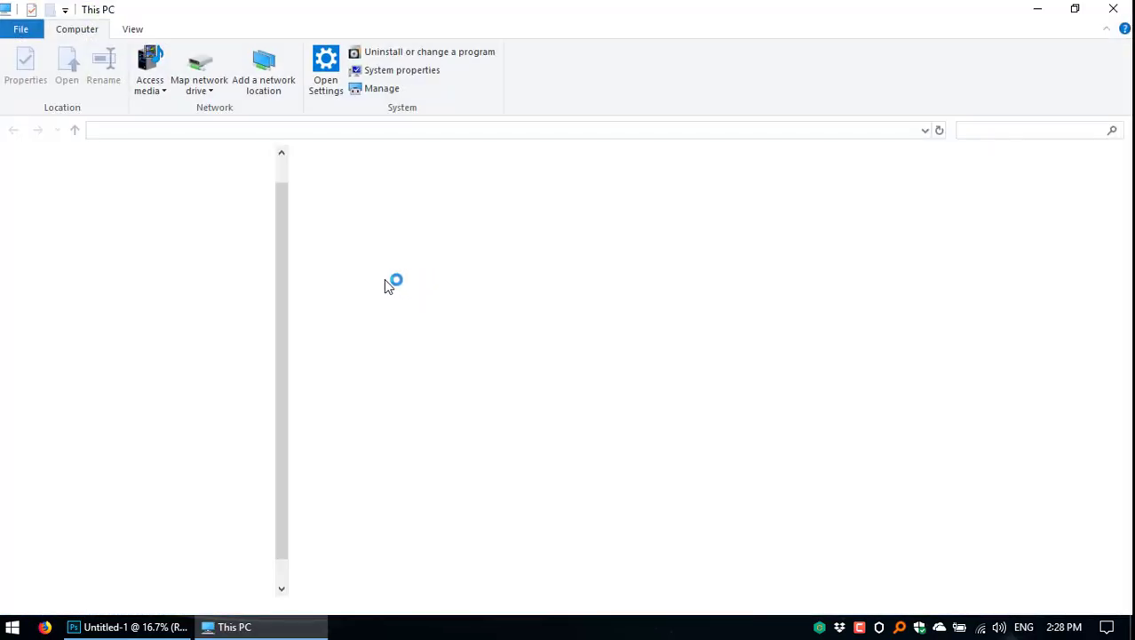
{"action": "double_click", "coordinate": [411, 284]}
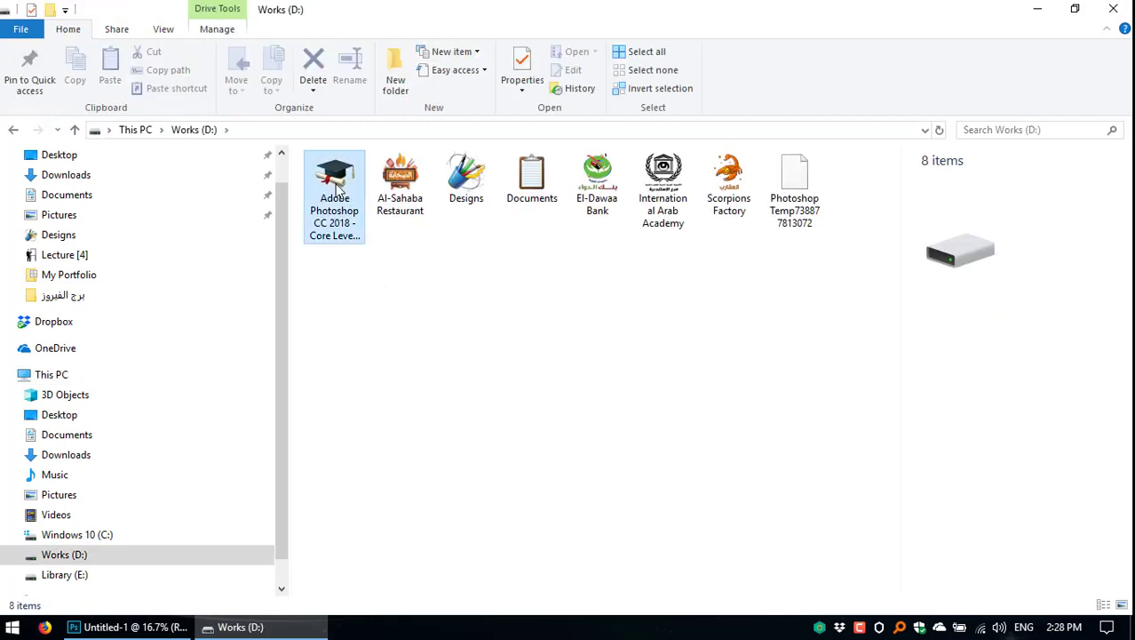
{"action": "double_click", "coordinate": [338, 196]}
{"action": "double_click", "coordinate": [357, 212]}
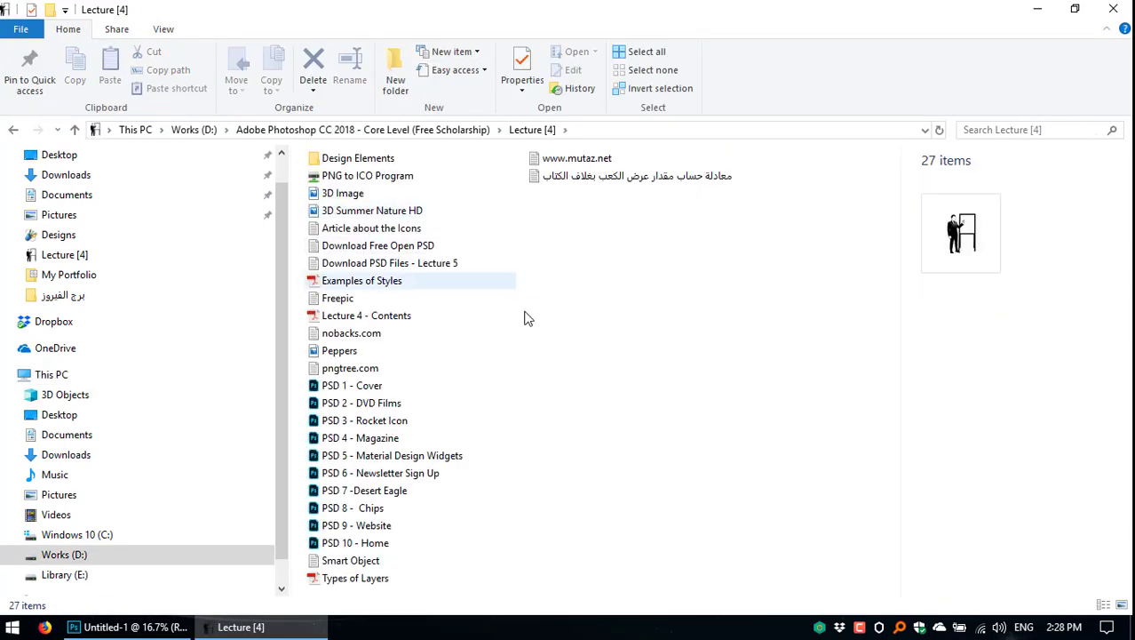
{"action": "double_click", "coordinate": [656, 177]}
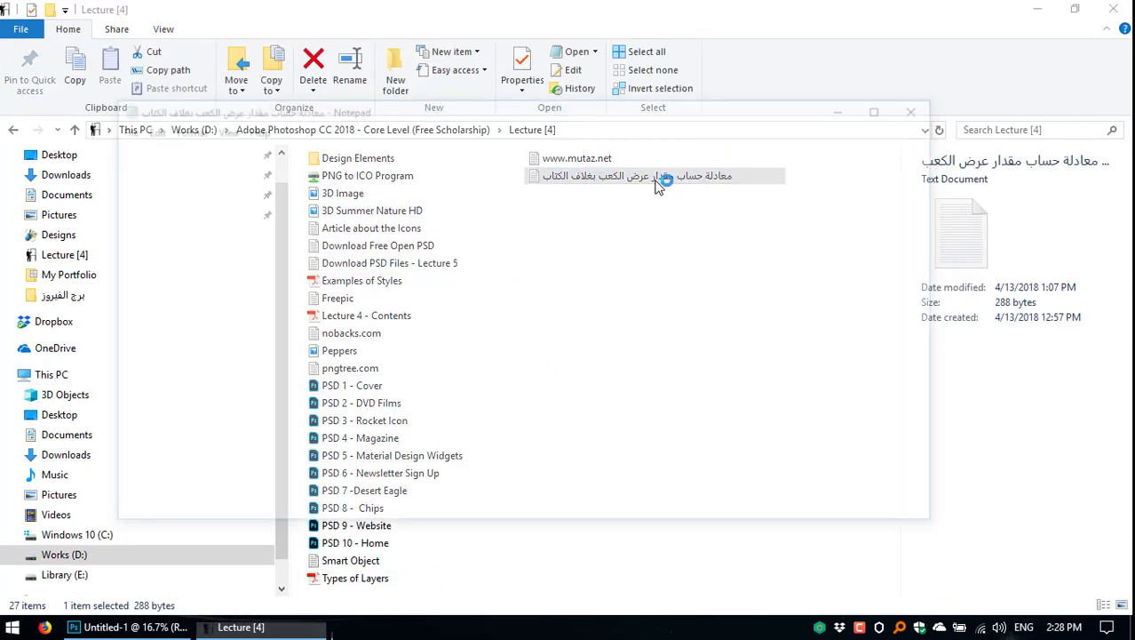
Step: Maximize Notepad, set the notes to right-to-left reading order, then restore and move the window upper left
{"action": "left_click", "coordinate": [887, 106]}
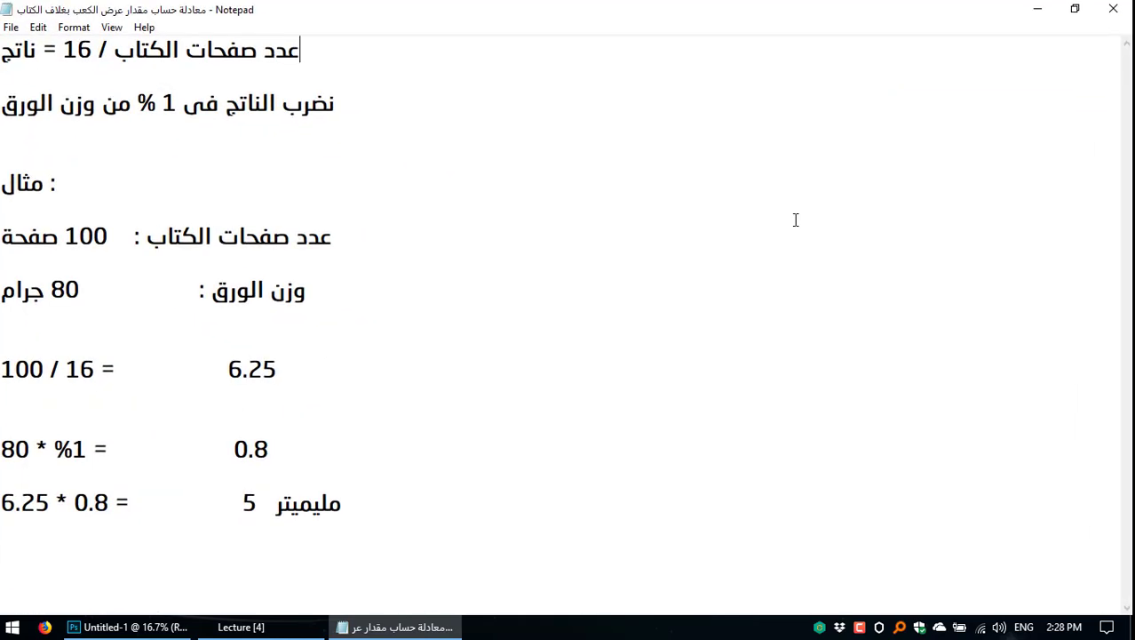
{"action": "key", "text": "ctrl+shift"}
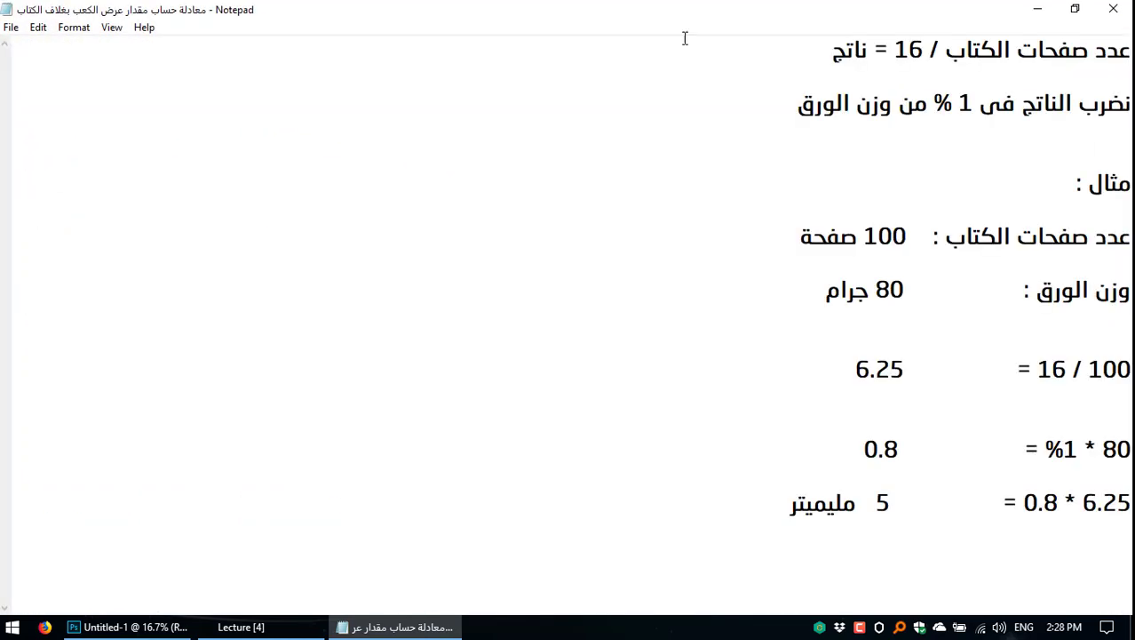
{"action": "left_click", "coordinate": [724, 44]}
{"action": "double_click", "coordinate": [399, 10]}
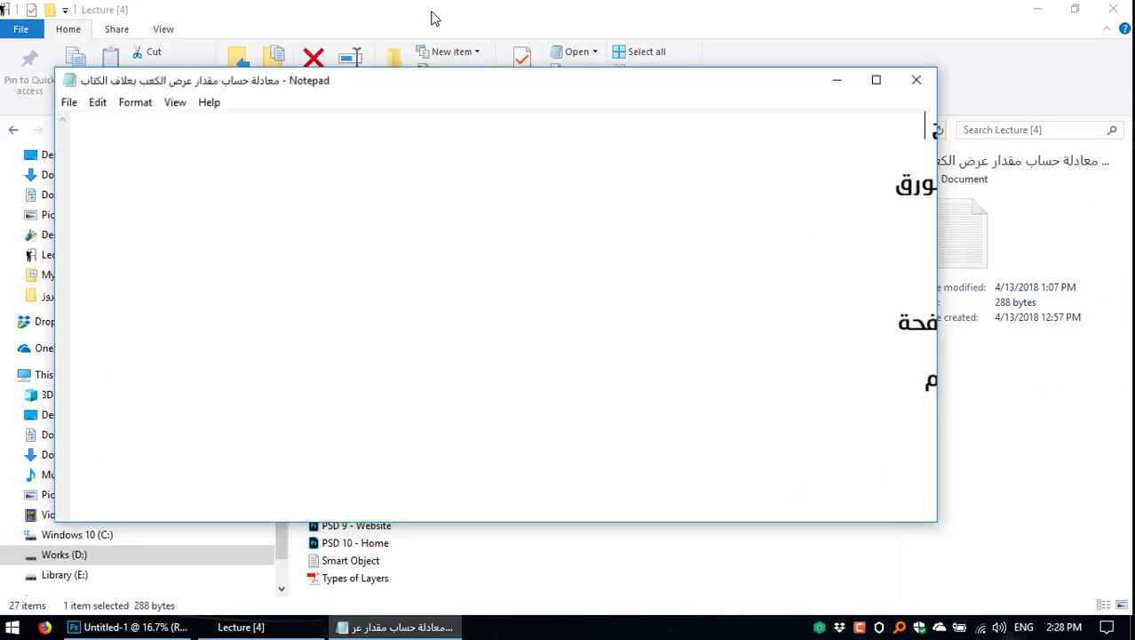
{"action": "left_click_drag", "start_coordinate": [418, 76], "coordinate": [301, 138]}
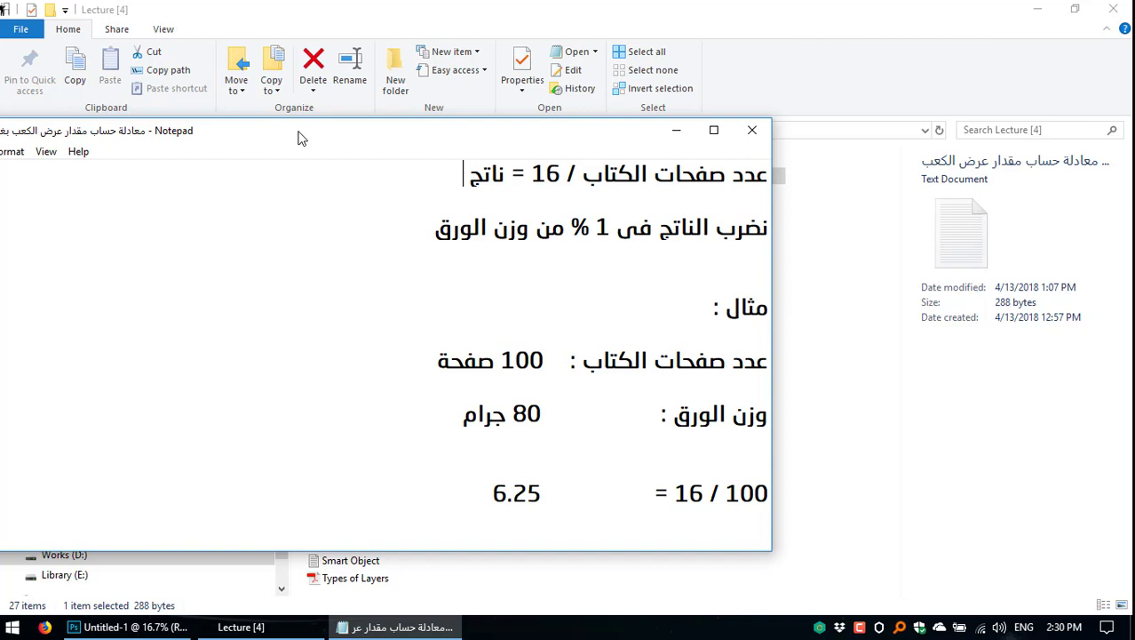
Step: Stretch Notepad to full screen height to reveal the 6.25 × 0.8 = 5 mm example
{"action": "left_click", "coordinate": [558, 548]}
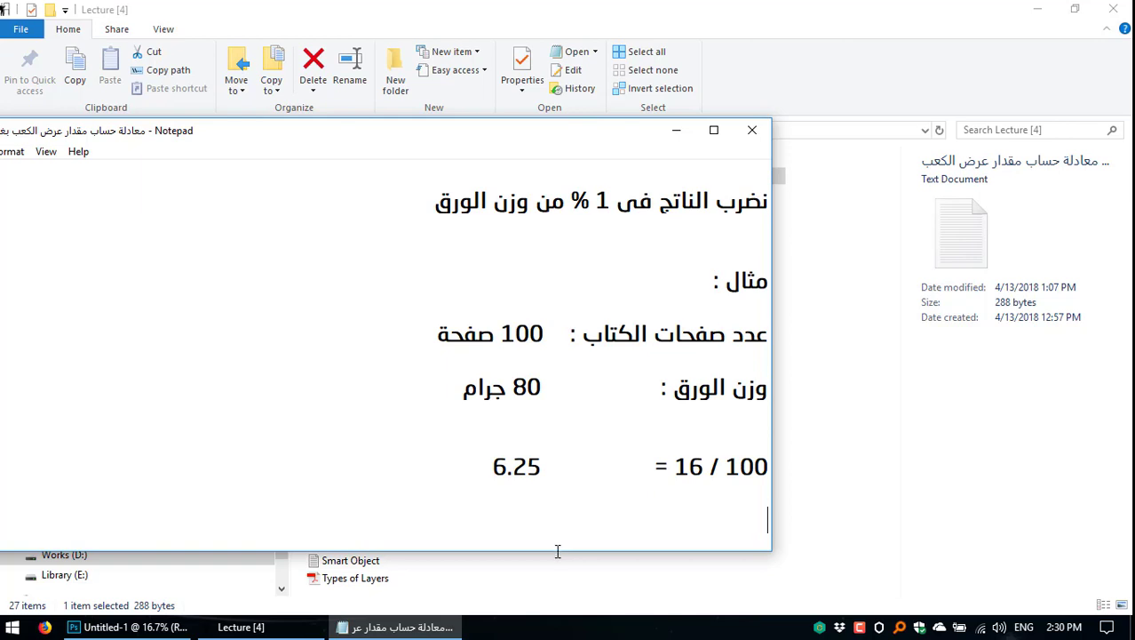
{"action": "left_click_drag", "start_coordinate": [558, 551], "coordinate": [568, 622]}
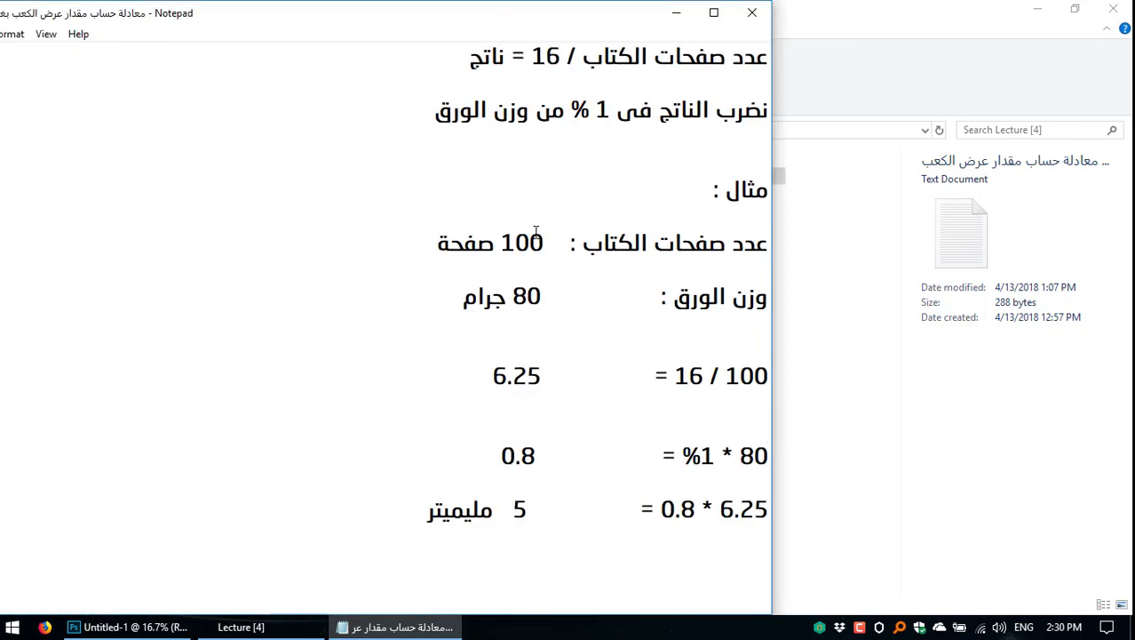
{"action": "key", "text": "Up"}
{"action": "key", "text": "Up"}
{"action": "key", "text": "Up"}
{"action": "key", "text": "Up"}
{"action": "left_click", "coordinate": [751, 13]}
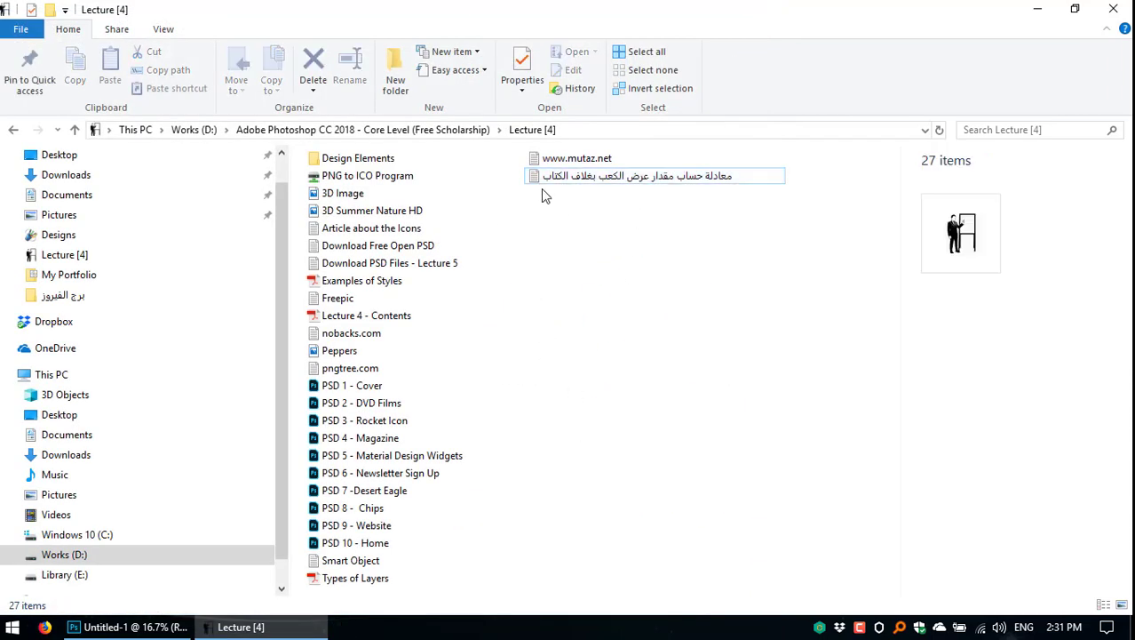
{"action": "double_click", "coordinate": [573, 158]}
{"action": "left_click_drag", "start_coordinate": [360, 135], "coordinate": [546, 110]}
{"action": "left_click_drag", "start_coordinate": [413, 147], "coordinate": [33, 181]}
{"action": "left_click", "coordinate": [174, 149]}
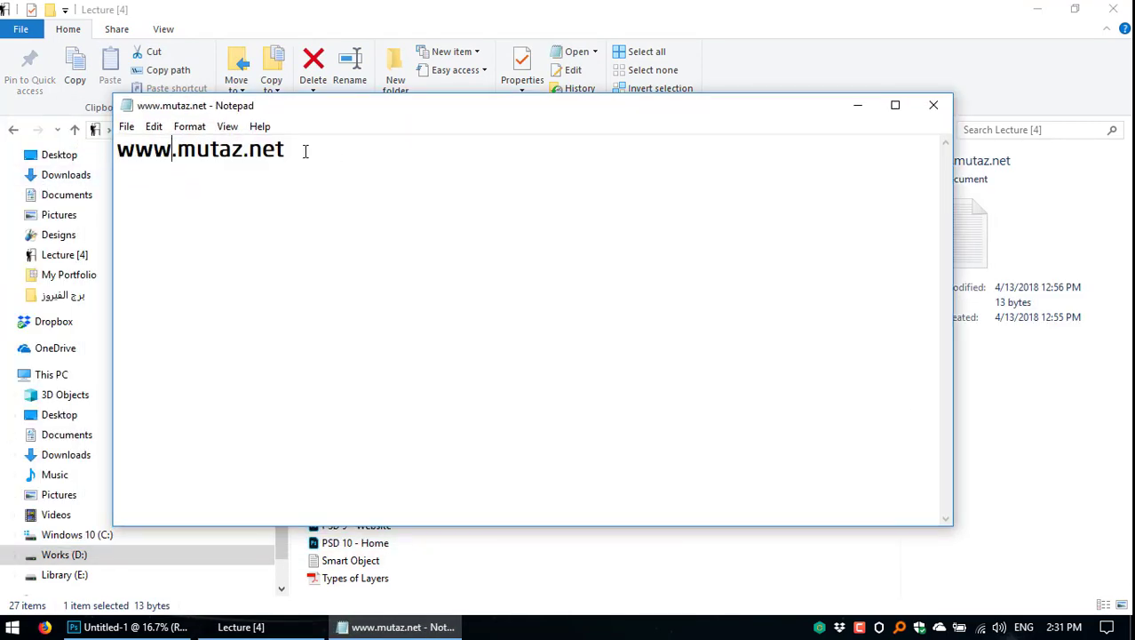
{"action": "left_click_drag", "start_coordinate": [305, 151], "coordinate": [104, 163]}
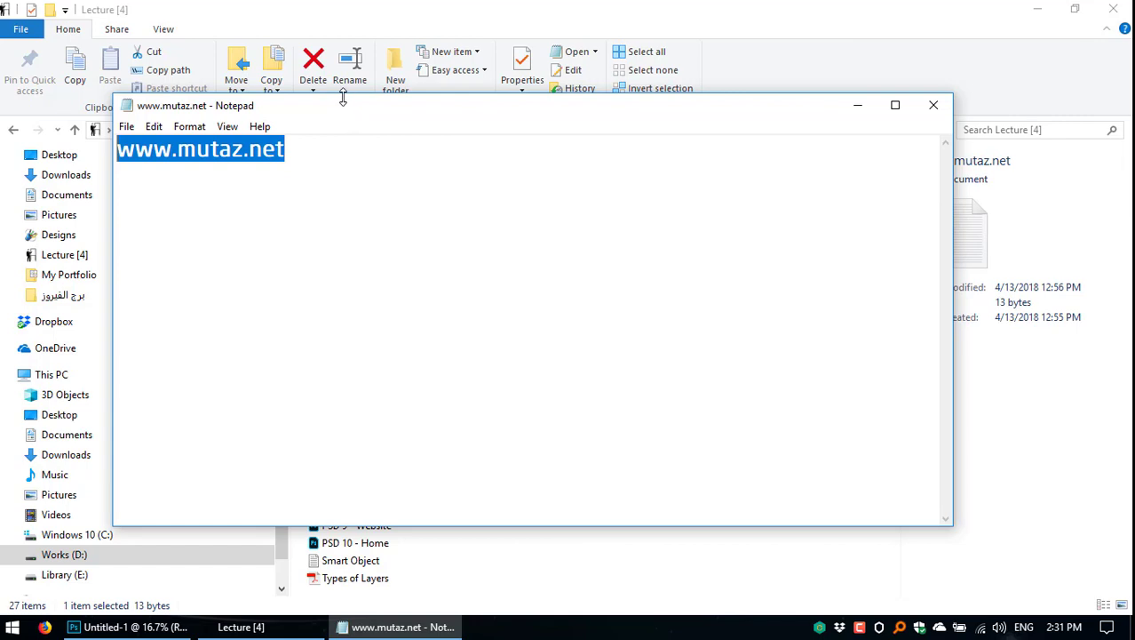
{"action": "left_click", "coordinate": [340, 154]}
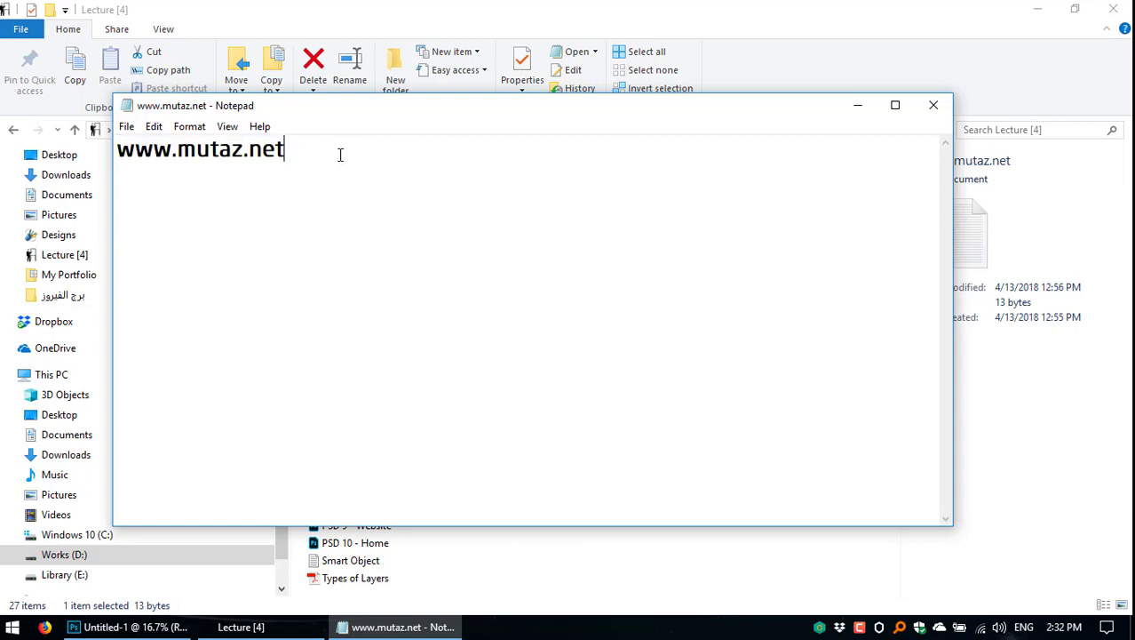
{"action": "left_click_drag", "start_coordinate": [346, 156], "coordinate": [82, 160]}
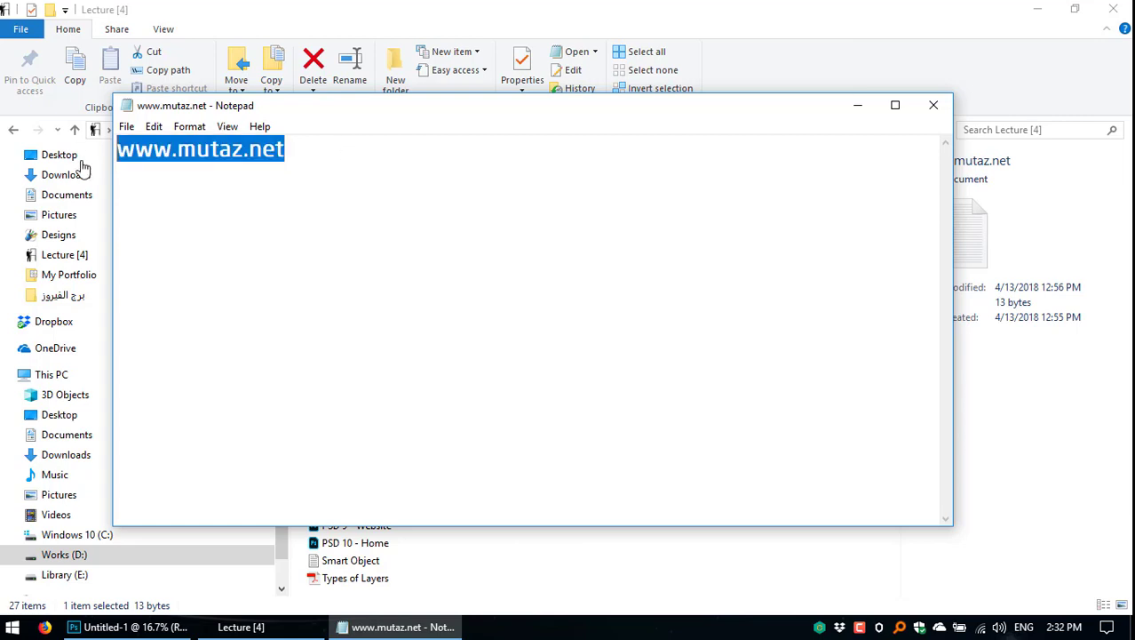
{"action": "right_click", "coordinate": [225, 147]}
{"action": "left_click", "coordinate": [299, 204]}
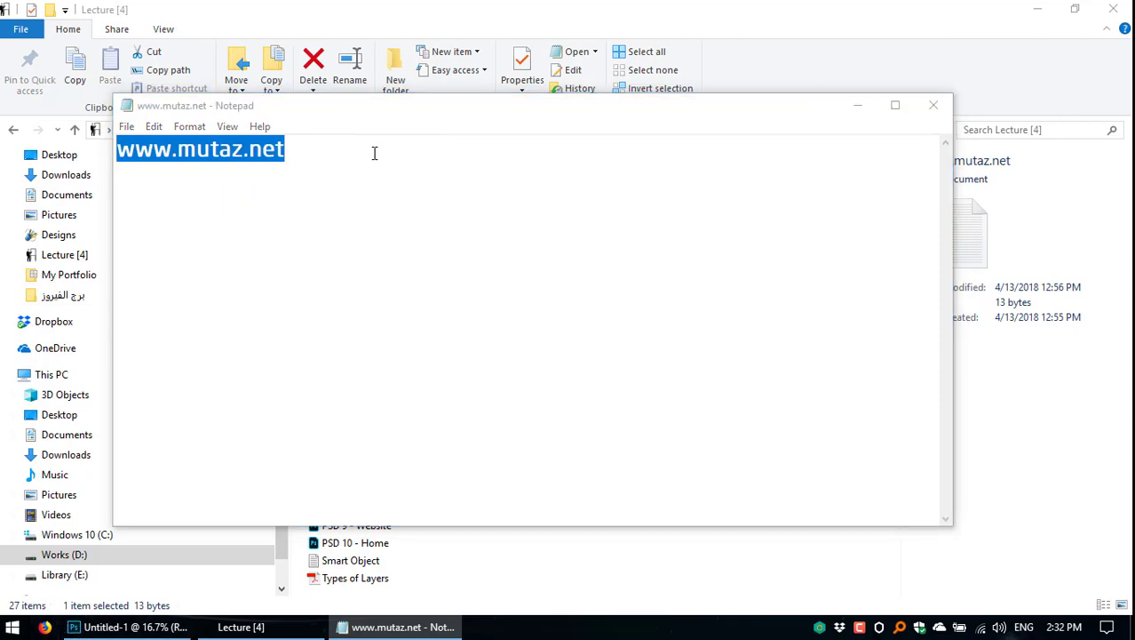
{"action": "right_click", "coordinate": [274, 68]}
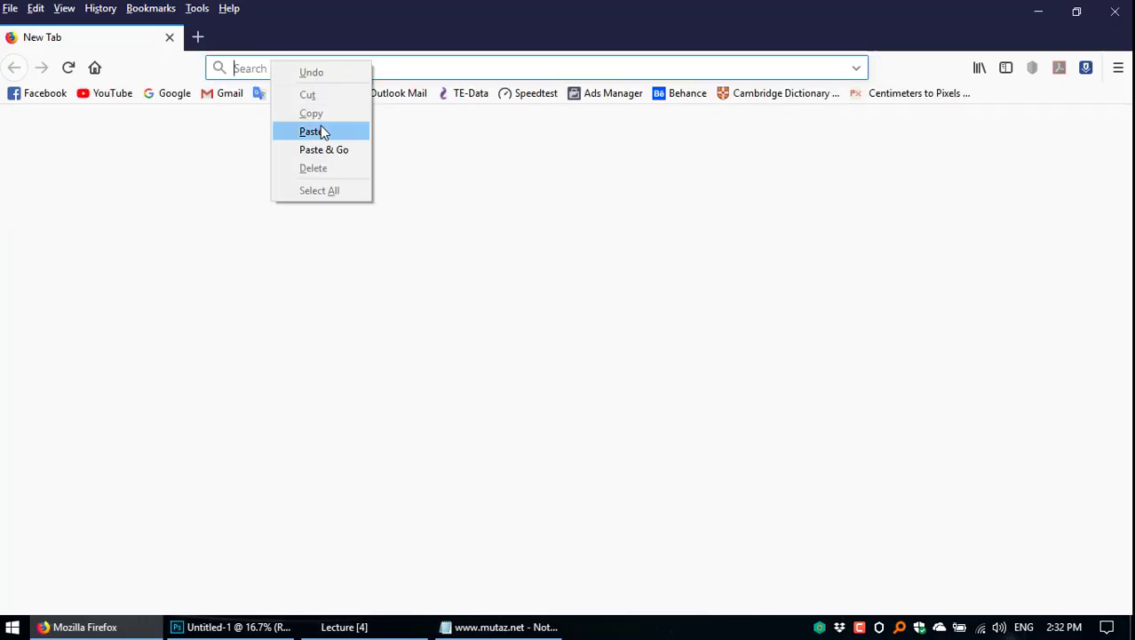
{"action": "left_click", "coordinate": [328, 149]}
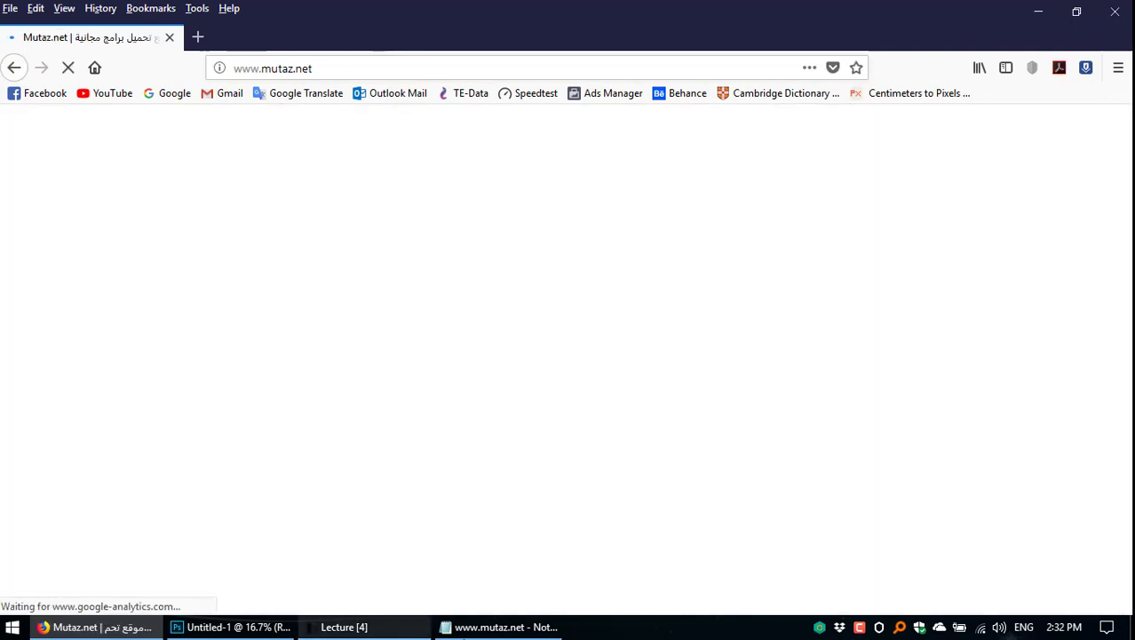
{"action": "left_click", "coordinate": [495, 627]}
{"action": "double_click", "coordinate": [545, 104]}
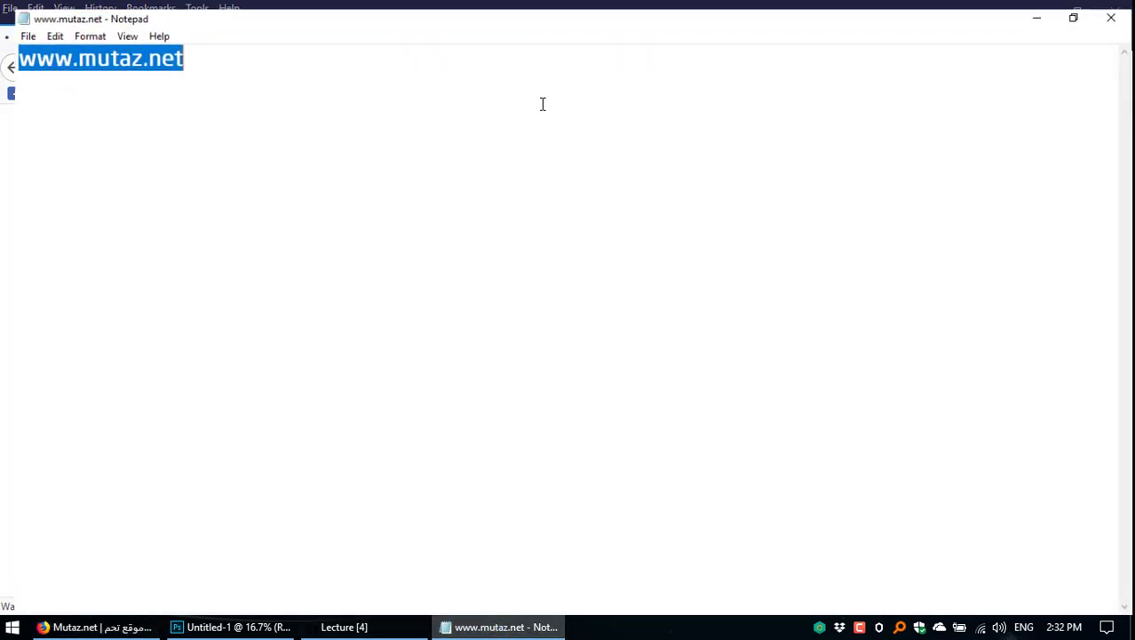
{"action": "double_click", "coordinate": [511, 7]}
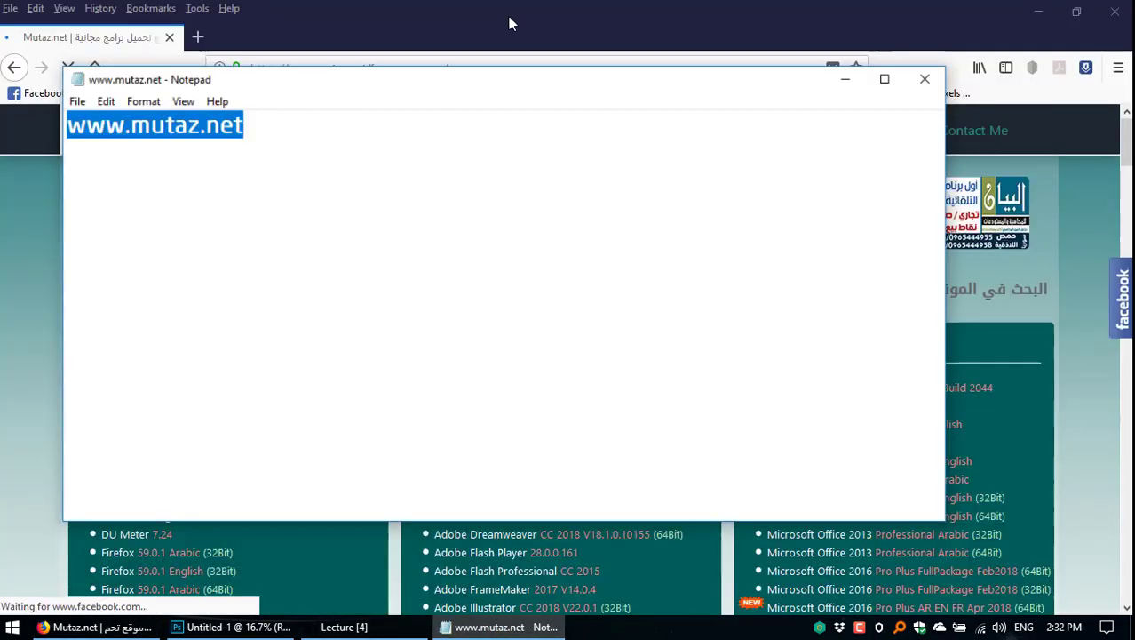
{"action": "left_click_drag", "start_coordinate": [433, 113], "coordinate": [656, 151]}
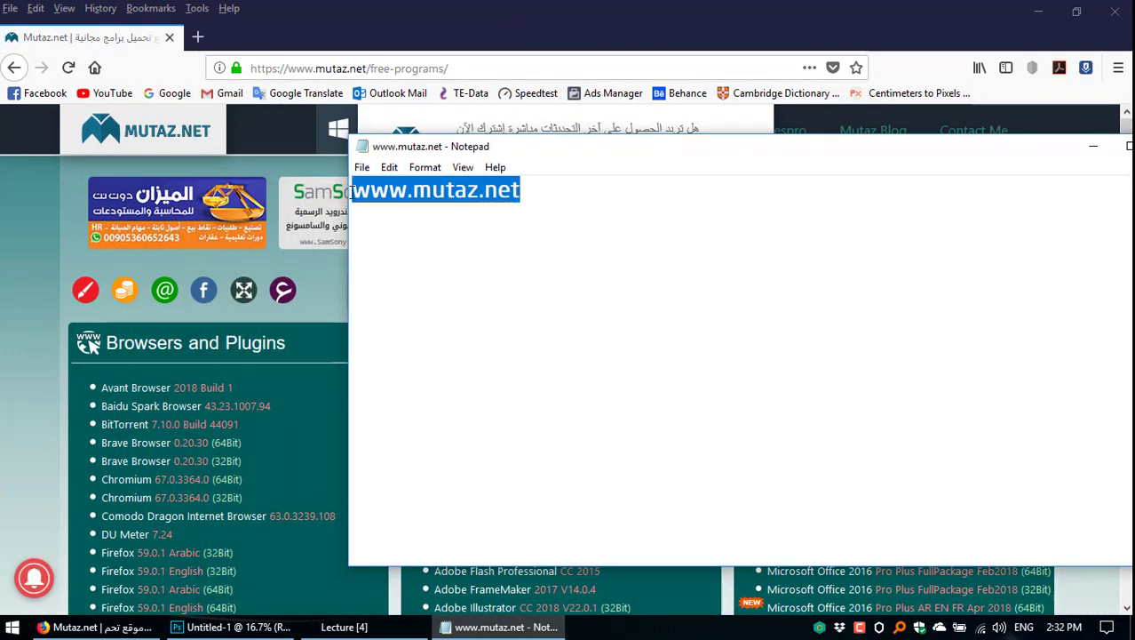
{"action": "double_click", "coordinate": [567, 149]}
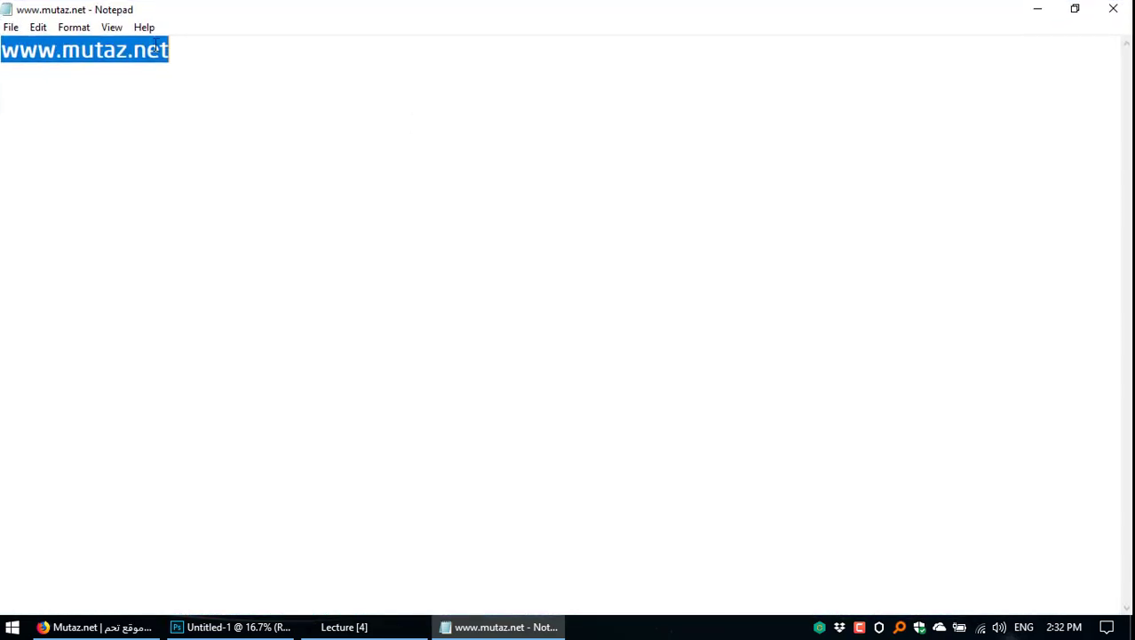
{"action": "left_click", "coordinate": [78, 28]}
{"action": "left_click", "coordinate": [85, 67]}
{"action": "double_click", "coordinate": [342, 183]}
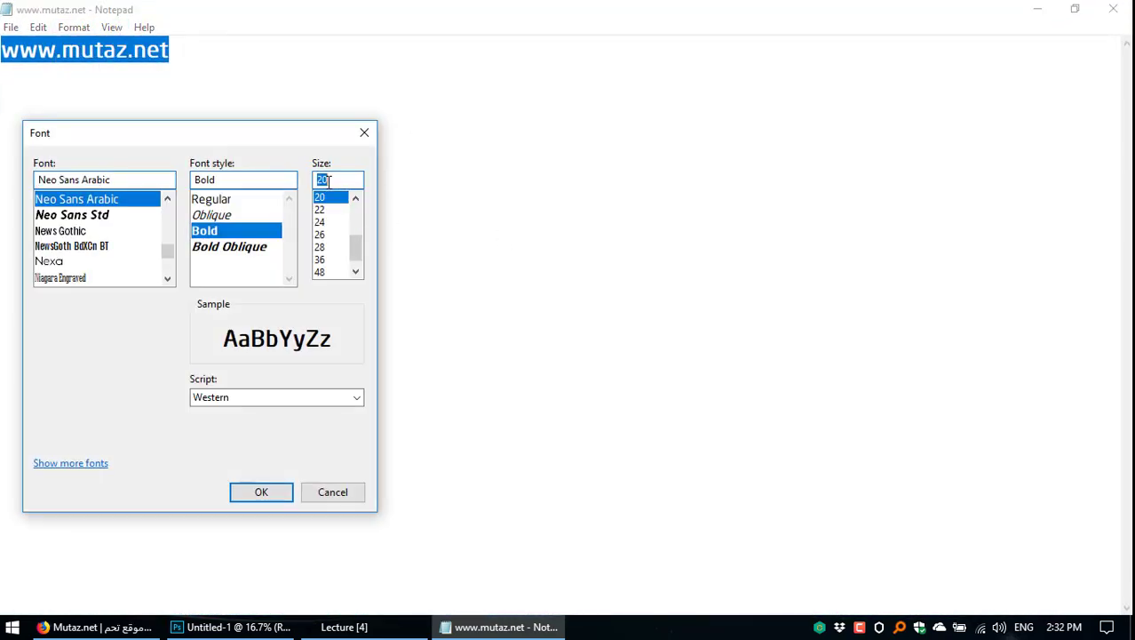
{"action": "type", "text": "130"}
{"action": "key", "text": "Return"}
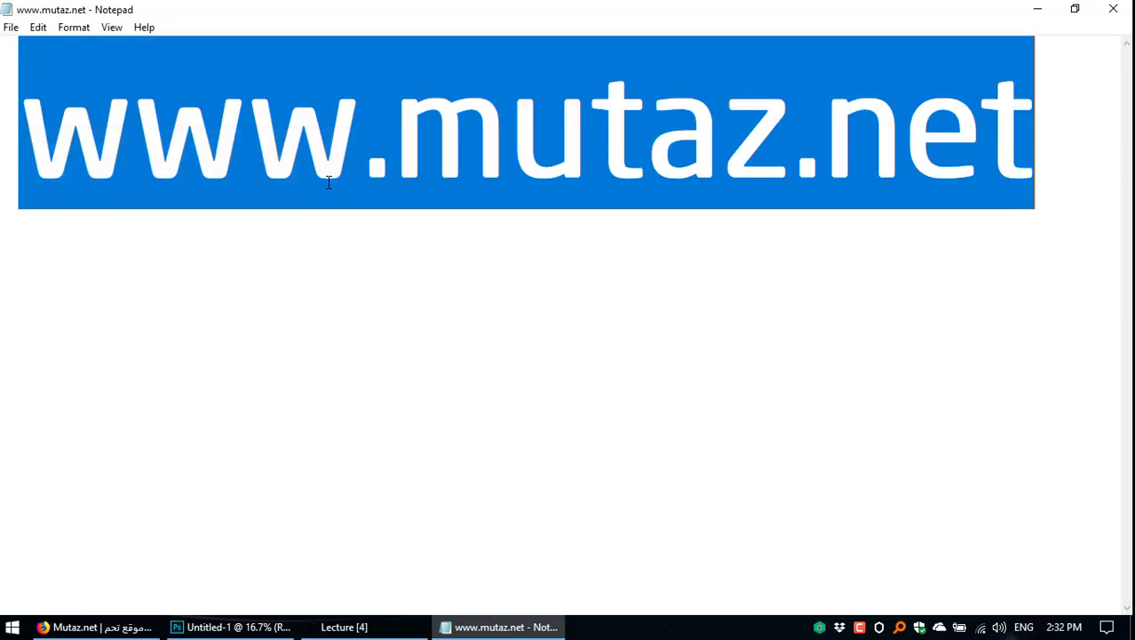
{"action": "left_click", "coordinate": [494, 223]}
{"action": "left_click", "coordinate": [1083, 200]}
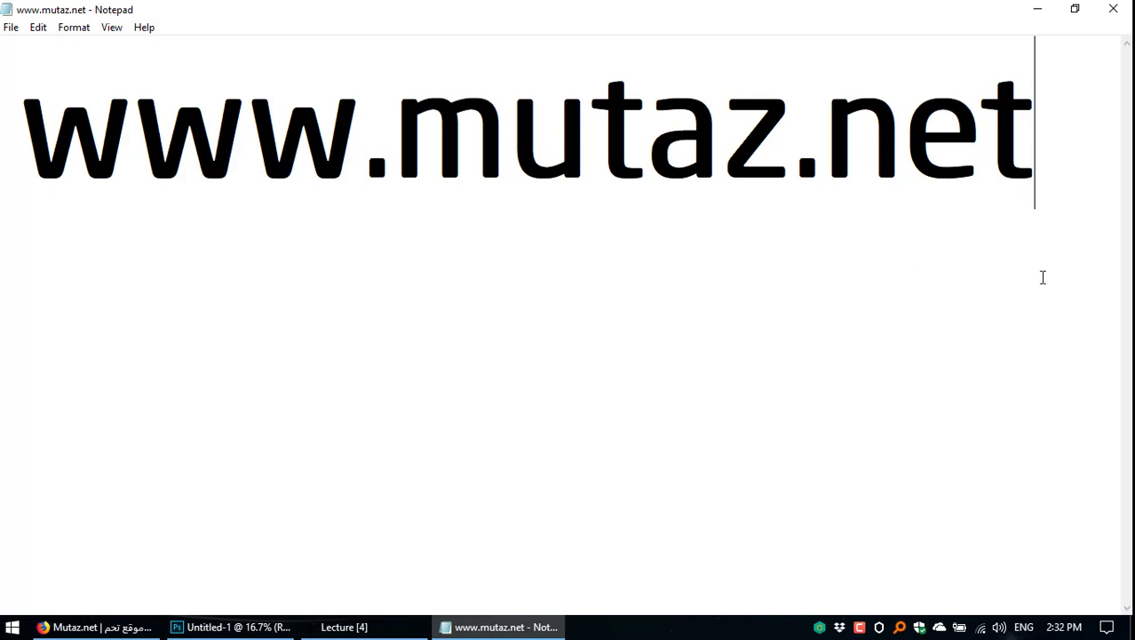
{"action": "left_click", "coordinate": [1113, 9]}
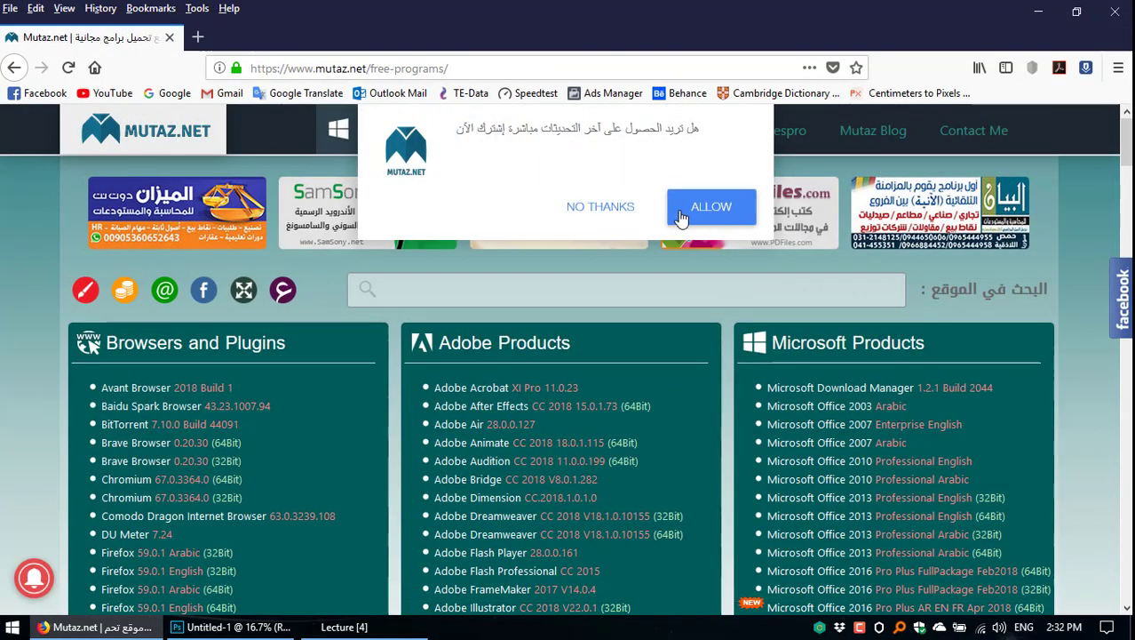
Step: Decline the notification prompt and scroll the free-programs lists down to Linux Distributions and Mobile Utilities
{"action": "left_click", "coordinate": [618, 208]}
{"action": "scroll", "coordinate": [1127, 147], "scroll_direction": "down", "scroll_amount": 3}
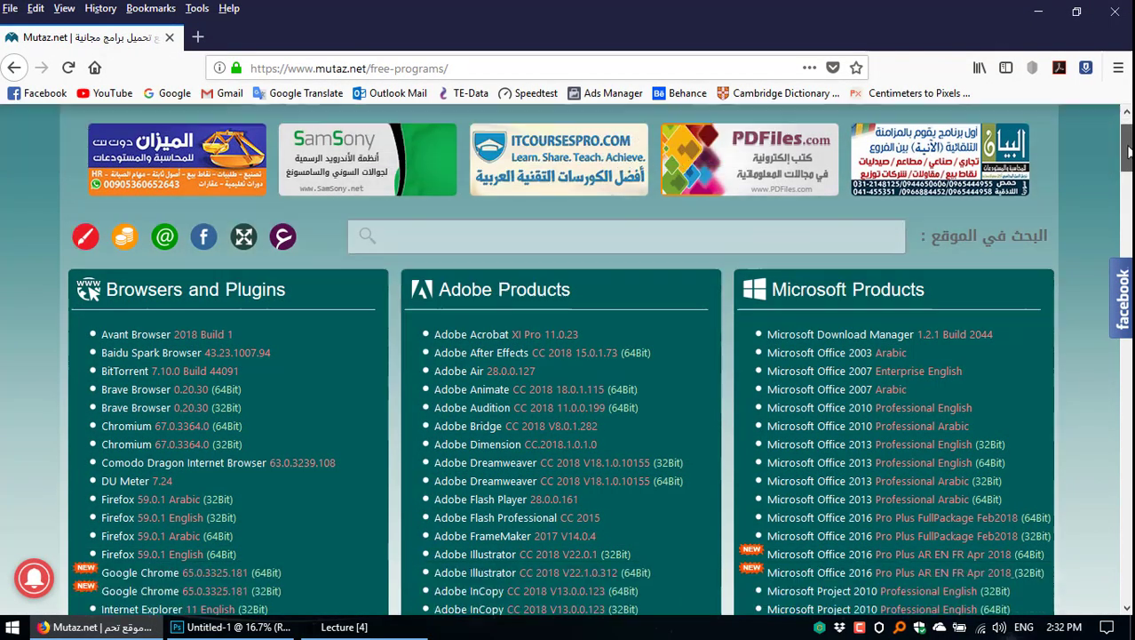
{"action": "scroll", "coordinate": [1127, 147], "scroll_direction": "up", "scroll_amount": 2}
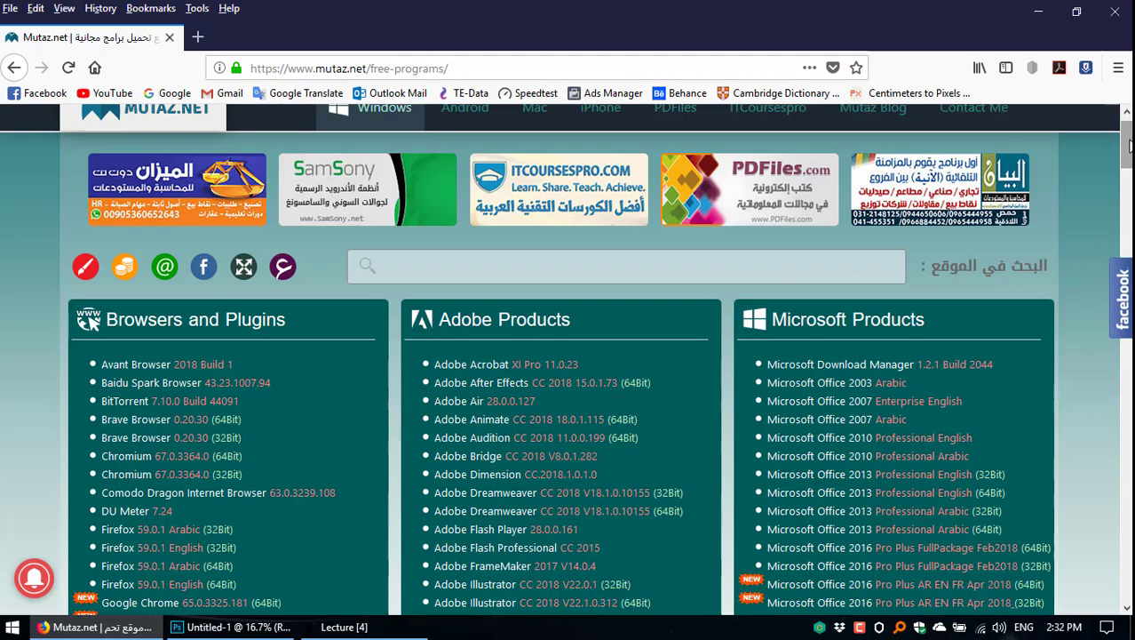
{"action": "scroll", "coordinate": [728, 243], "scroll_direction": "down", "scroll_amount": 5}
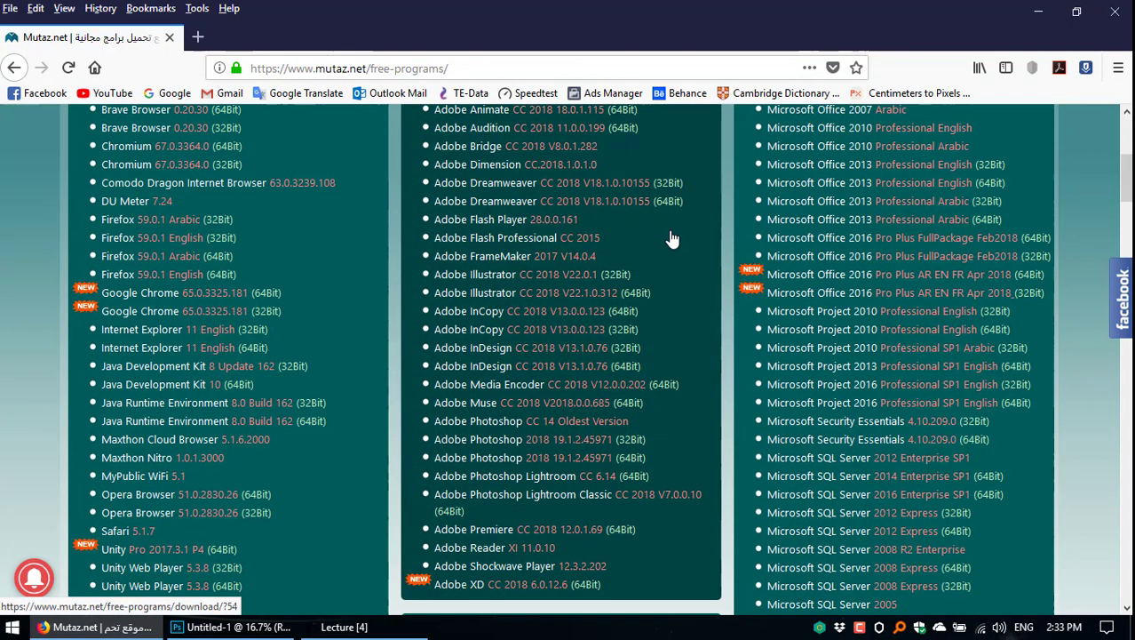
{"action": "scroll", "coordinate": [672, 235], "scroll_direction": "up", "scroll_amount": 5}
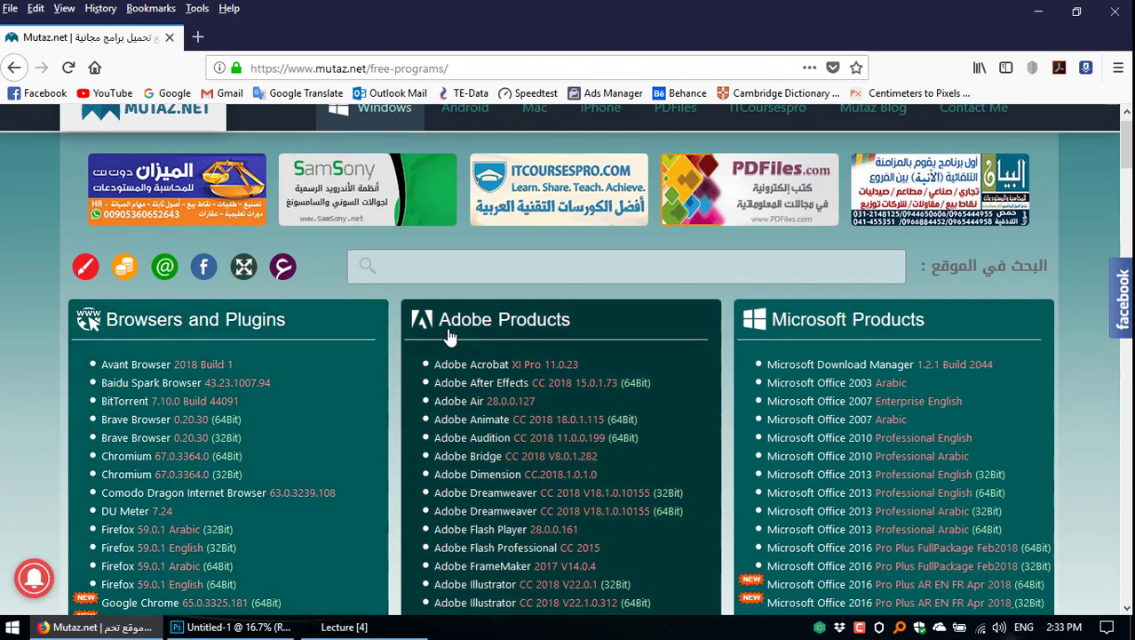
{"action": "scroll", "coordinate": [553, 316], "scroll_direction": "down", "scroll_amount": 3}
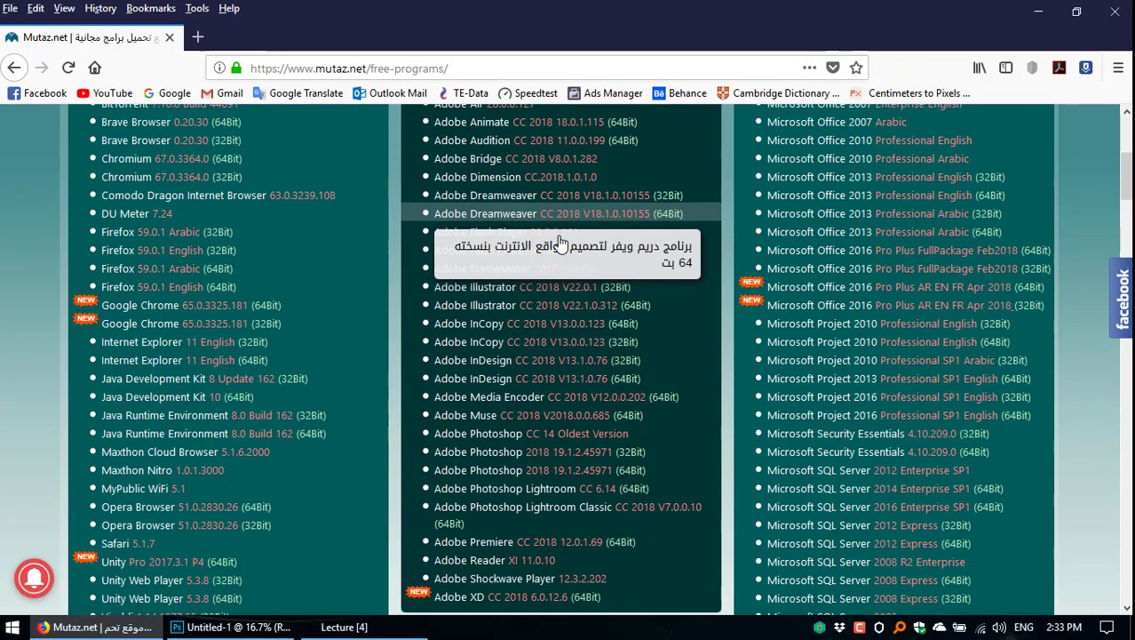
{"action": "scroll", "coordinate": [500, 244], "scroll_direction": "up", "scroll_amount": 2}
{"action": "scroll", "coordinate": [500, 244], "scroll_direction": "up", "scroll_amount": 1}
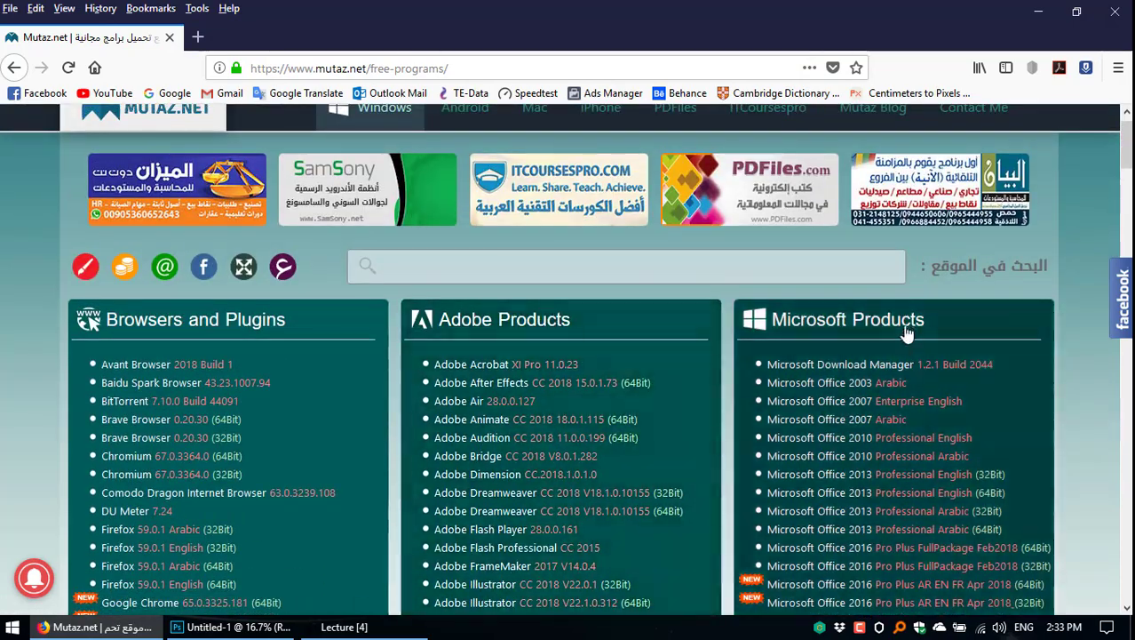
{"action": "scroll", "coordinate": [916, 331], "scroll_direction": "down", "scroll_amount": 10}
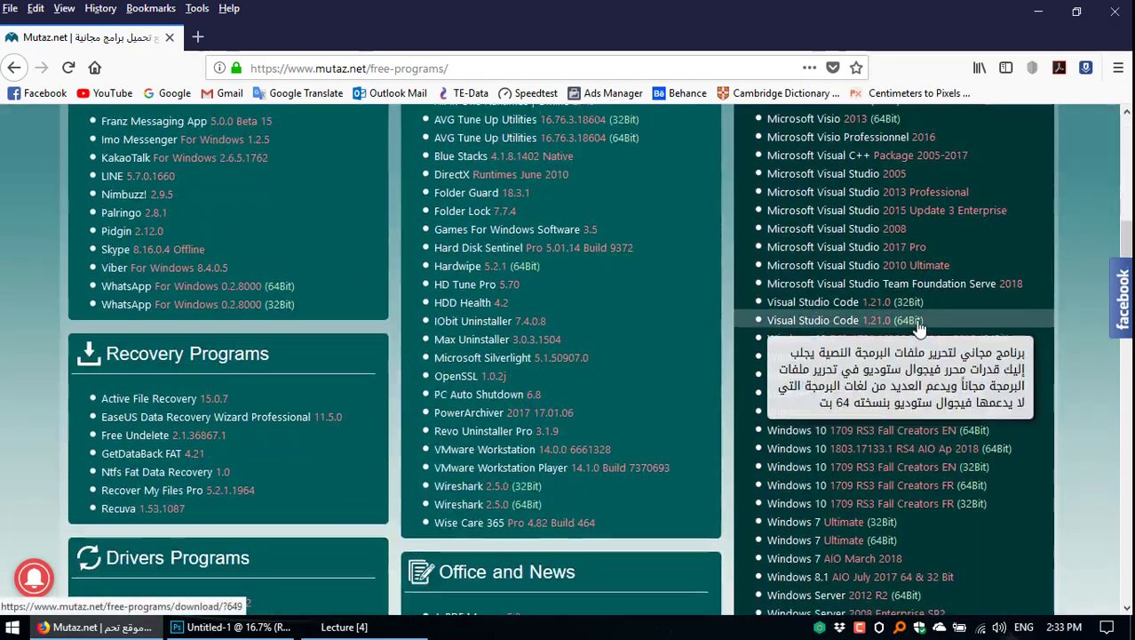
{"action": "scroll", "coordinate": [710, 331], "scroll_direction": "up", "scroll_amount": 4}
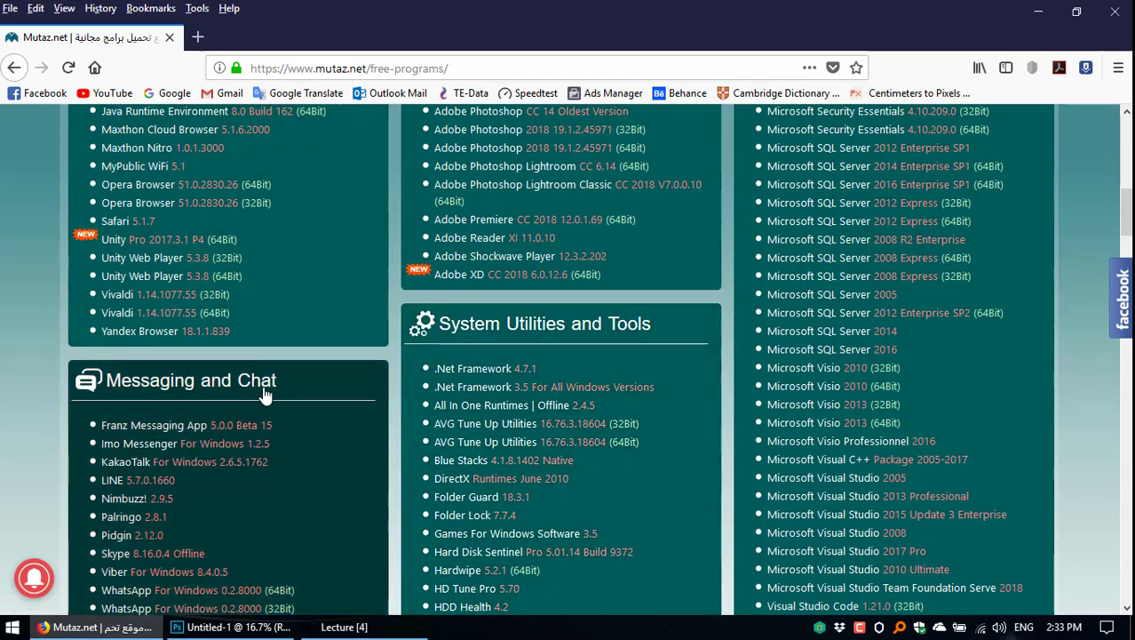
{"action": "scroll", "coordinate": [249, 391], "scroll_direction": "down", "scroll_amount": 2}
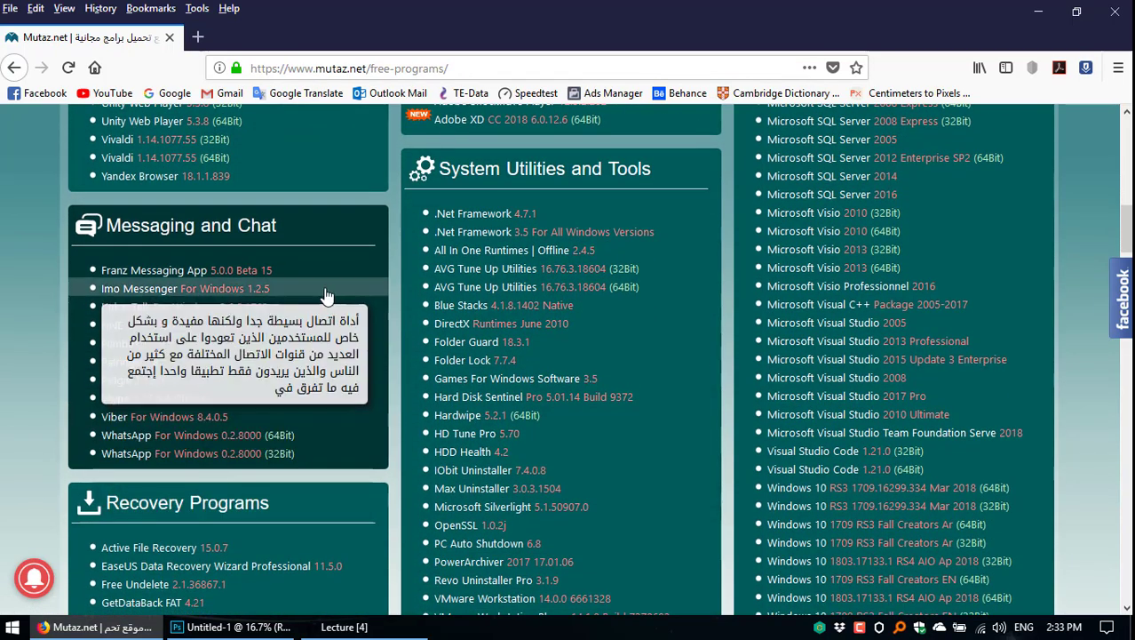
{"action": "scroll", "coordinate": [327, 325], "scroll_direction": "down", "scroll_amount": 4}
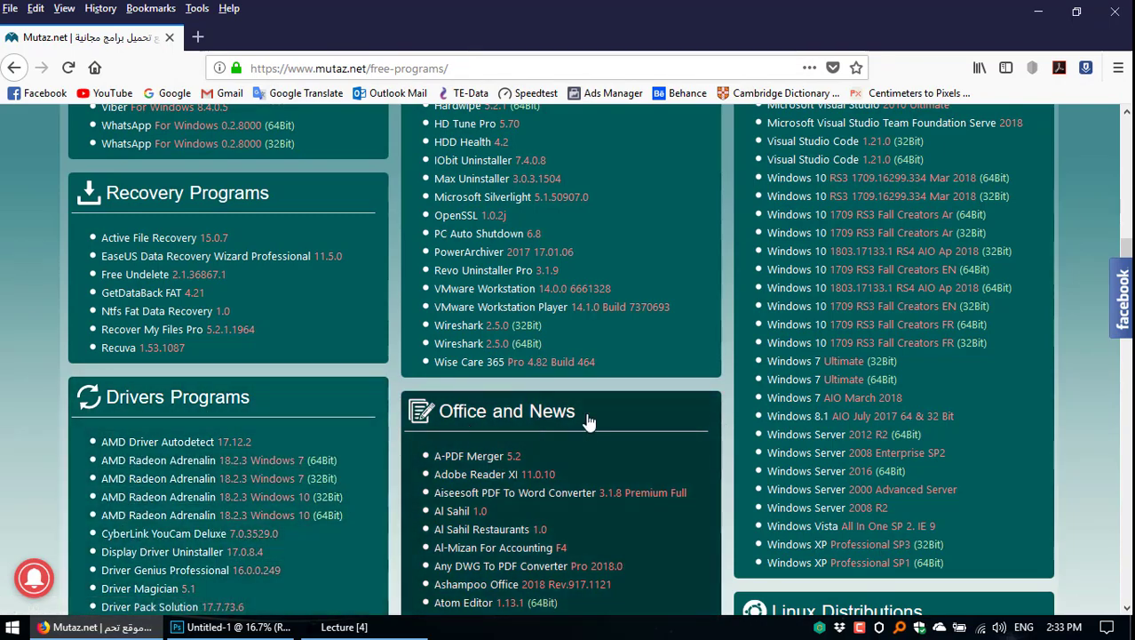
{"action": "scroll", "coordinate": [591, 419], "scroll_direction": "down", "scroll_amount": 3}
{"action": "scroll", "coordinate": [590, 419], "scroll_direction": "down", "scroll_amount": 3}
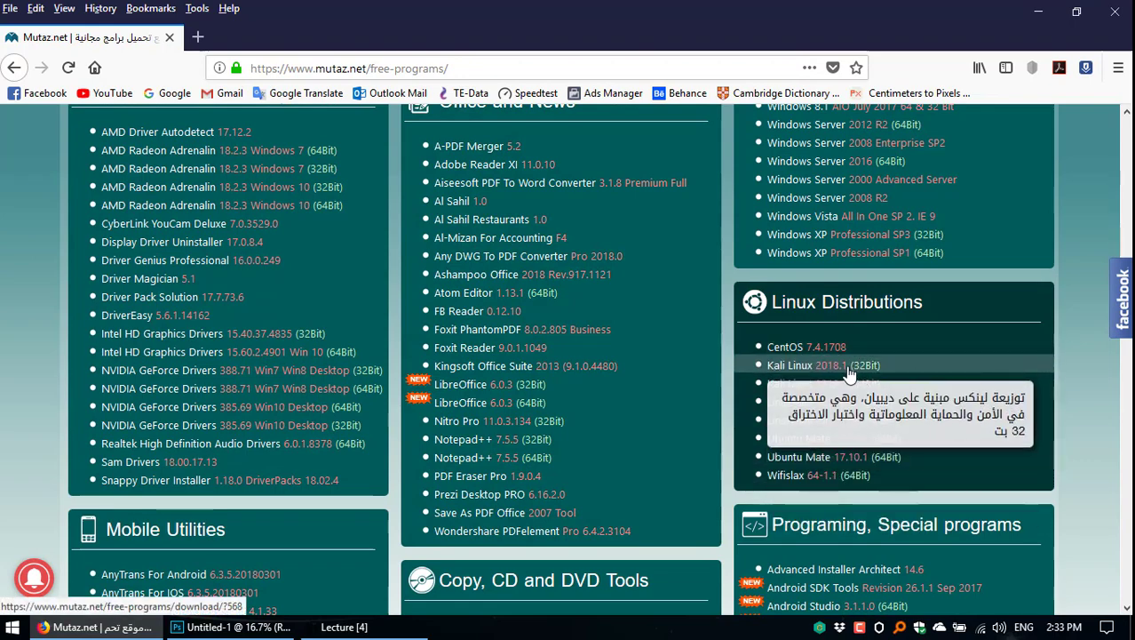
{"action": "scroll", "coordinate": [758, 421], "scroll_direction": "down", "scroll_amount": 3}
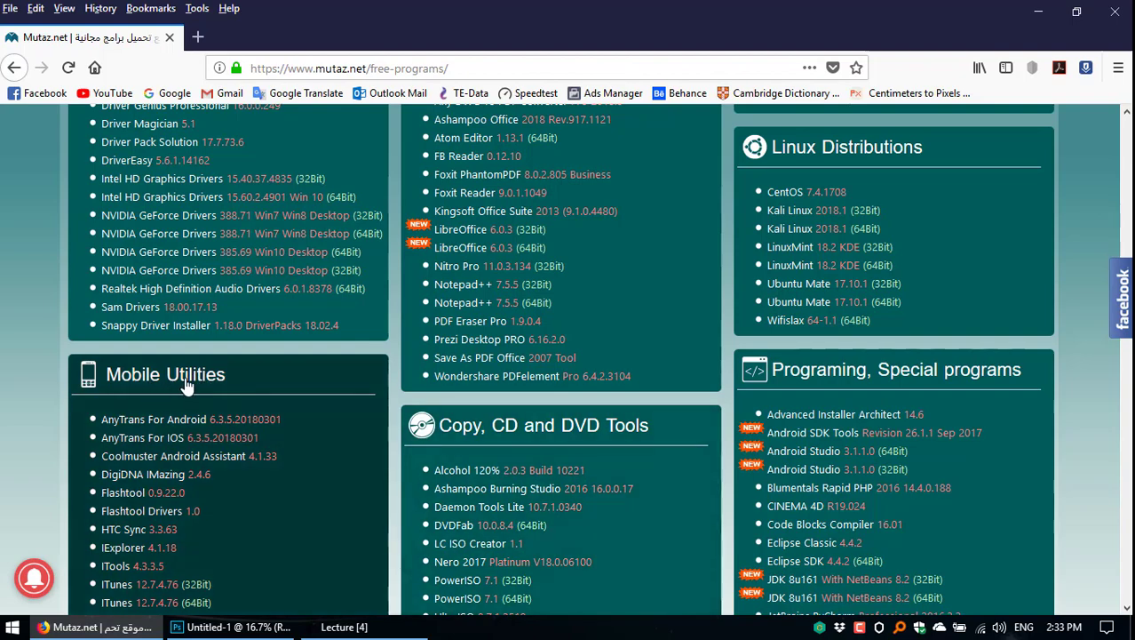
Step: Scroll the catalogue until the Adobe Photoshop 2018 19.1.2.45971 32Bit and 64Bit rows are visible
{"action": "scroll", "coordinate": [900, 390], "scroll_direction": "down", "scroll_amount": 5}
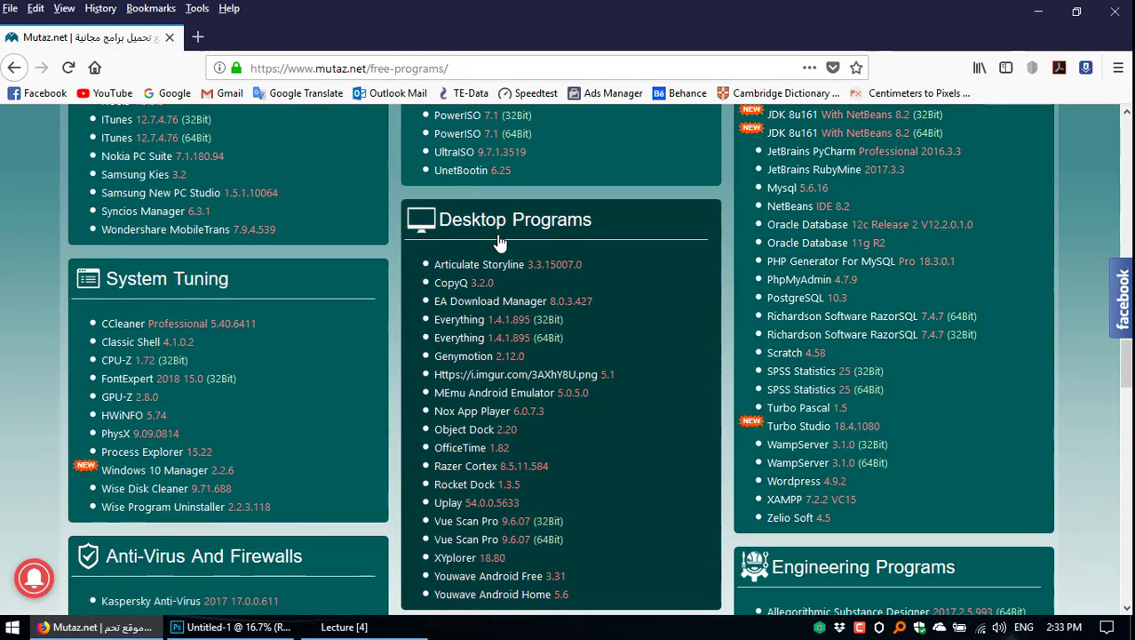
{"action": "mouse_move", "coordinate": [204, 444]}
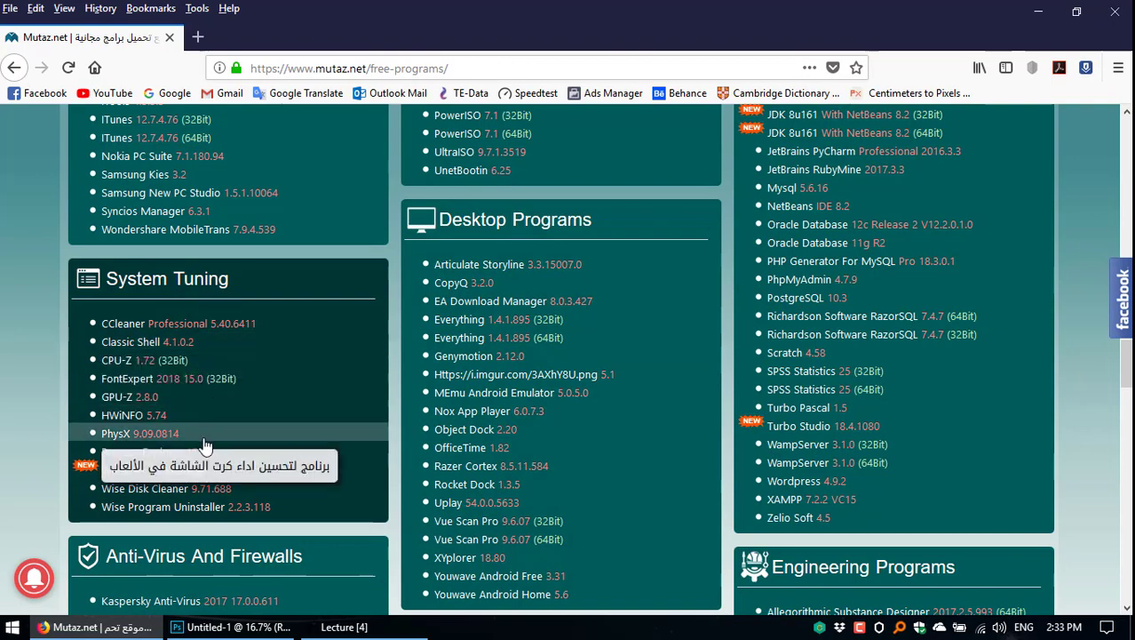
{"action": "scroll", "coordinate": [203, 440], "scroll_direction": "down", "scroll_amount": 2}
{"action": "scroll", "coordinate": [293, 373], "scroll_direction": "down", "scroll_amount": 2}
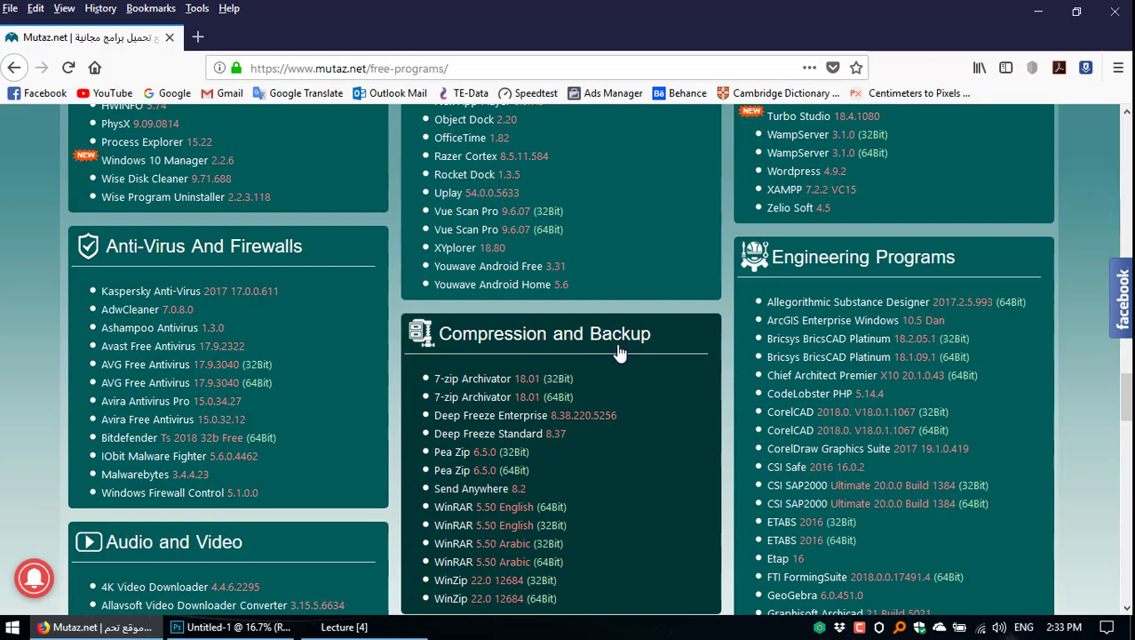
{"action": "mouse_move", "coordinate": [978, 315]}
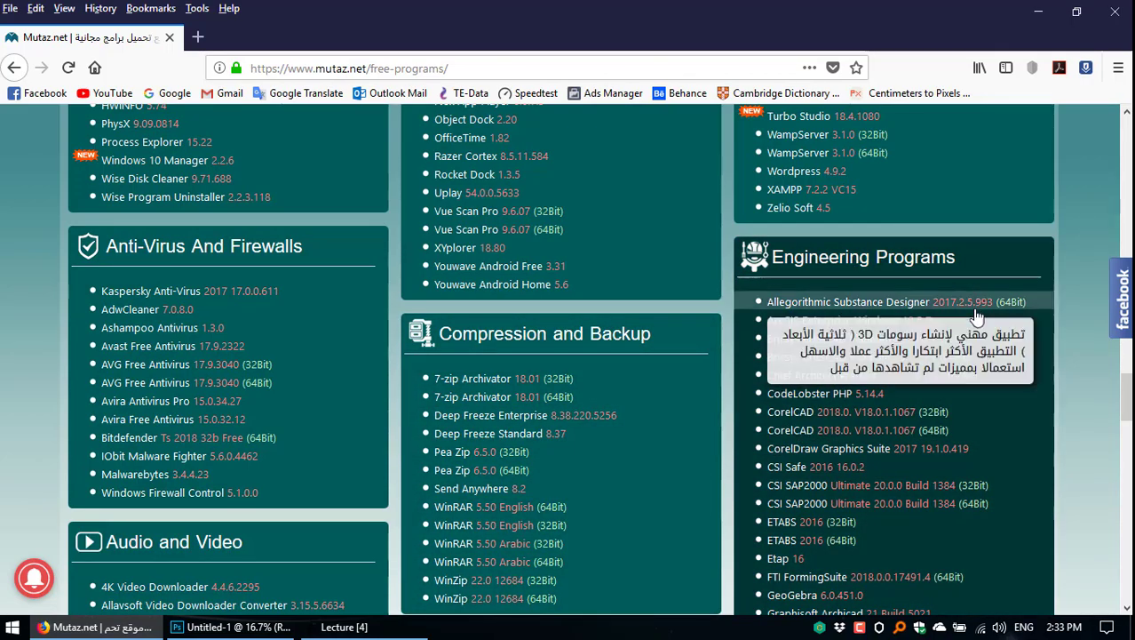
{"action": "scroll", "coordinate": [978, 316], "scroll_direction": "down", "scroll_amount": 3}
{"action": "scroll", "coordinate": [915, 300], "scroll_direction": "up", "scroll_amount": 3}
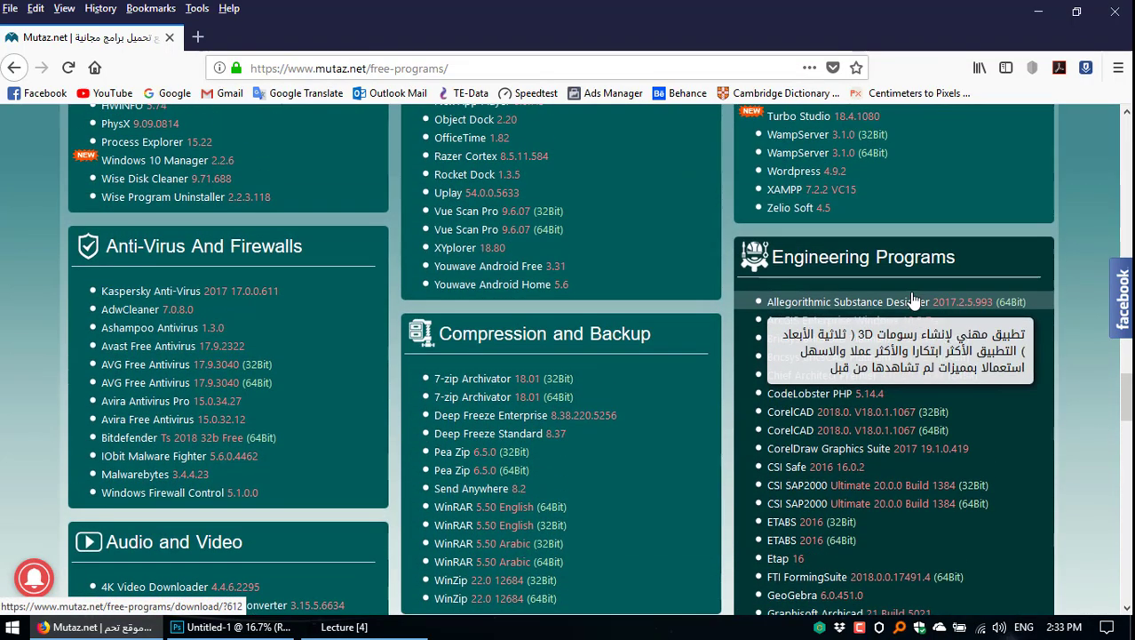
{"action": "scroll", "coordinate": [915, 302], "scroll_direction": "down", "scroll_amount": 4}
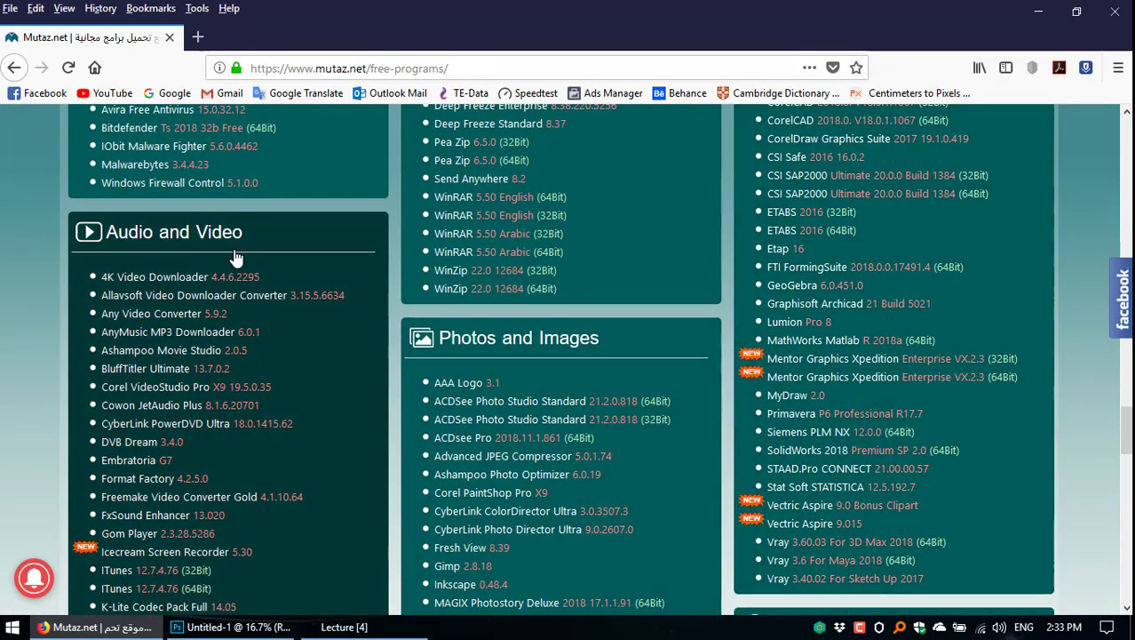
{"action": "scroll", "coordinate": [238, 258], "scroll_direction": "down", "scroll_amount": 4}
{"action": "scroll", "coordinate": [271, 232], "scroll_direction": "down", "scroll_amount": 2}
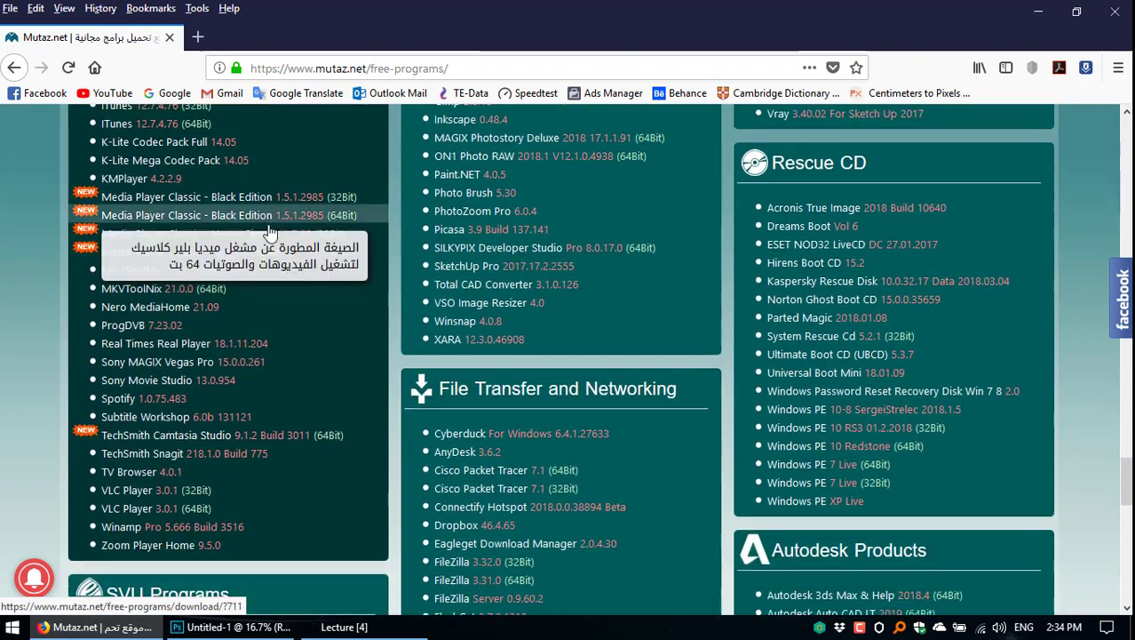
{"action": "scroll", "coordinate": [524, 226], "scroll_direction": "down", "scroll_amount": 4}
{"action": "scroll", "coordinate": [569, 244], "scroll_direction": "up", "scroll_amount": 2}
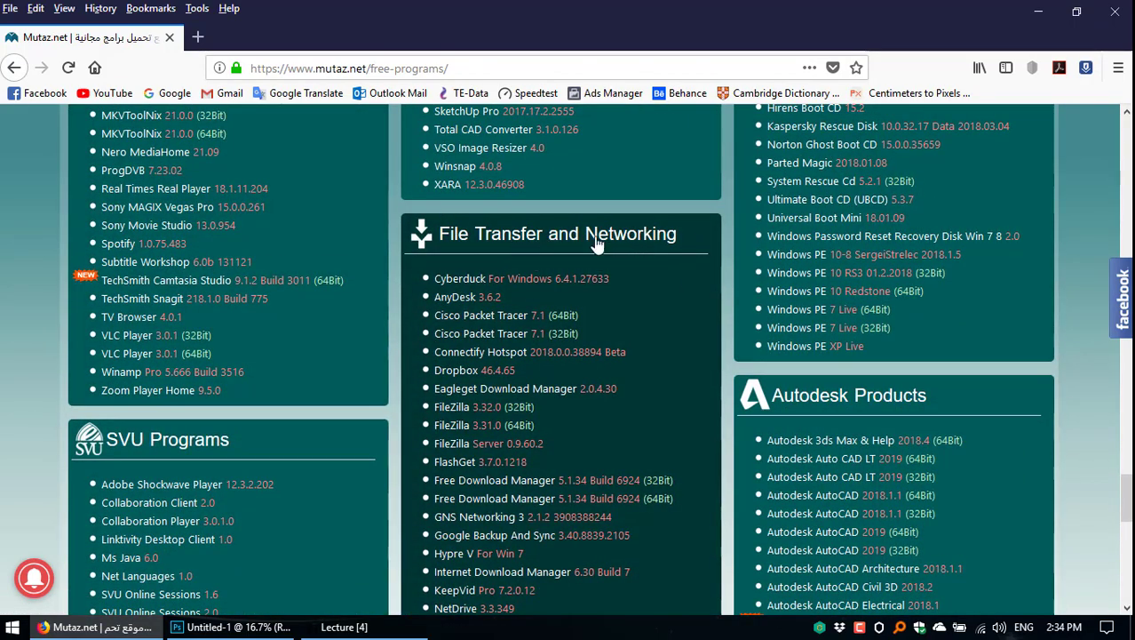
{"action": "scroll", "coordinate": [462, 284], "scroll_direction": "down", "scroll_amount": 2}
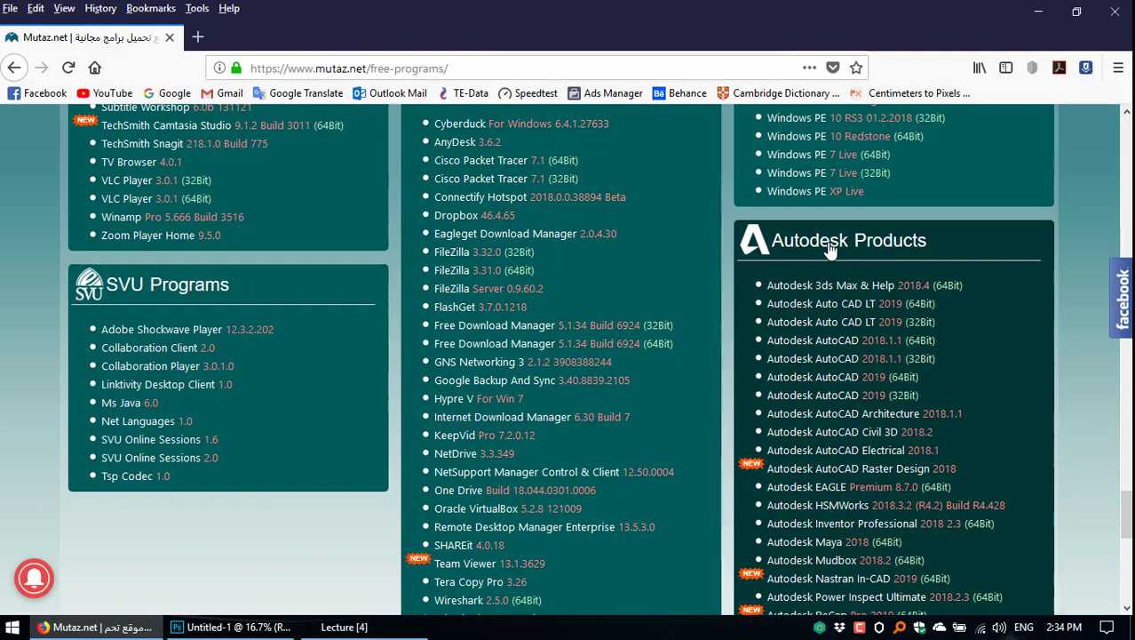
{"action": "scroll", "coordinate": [835, 267], "scroll_direction": "down", "scroll_amount": 3}
{"action": "scroll", "coordinate": [941, 298], "scroll_direction": "down", "scroll_amount": 4}
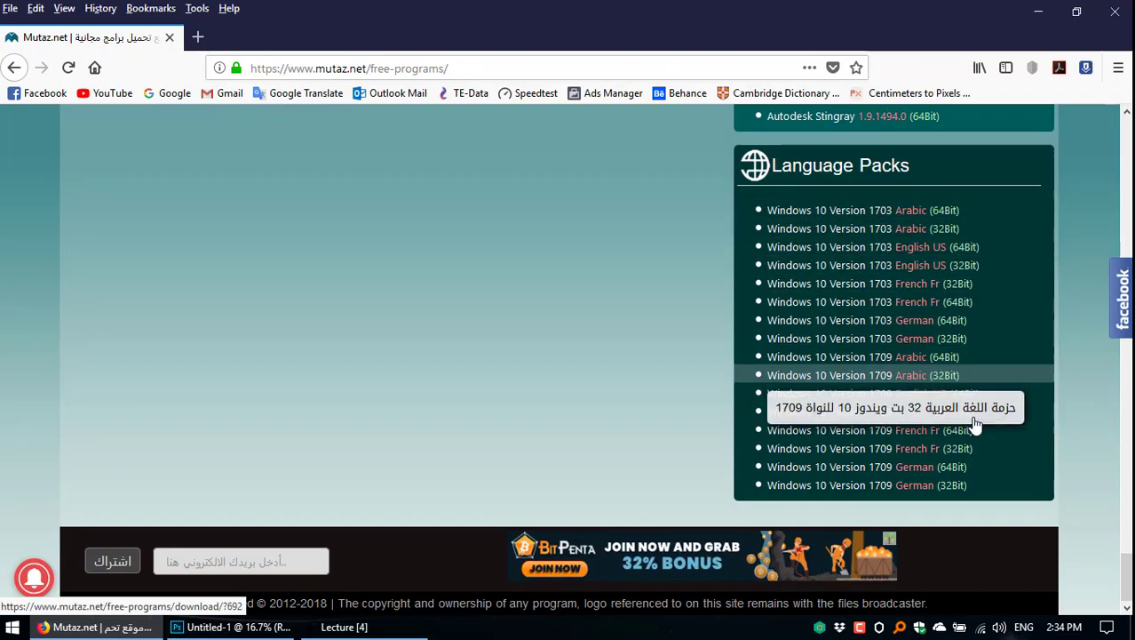
{"action": "scroll", "coordinate": [971, 320], "scroll_direction": "up", "scroll_amount": 10}
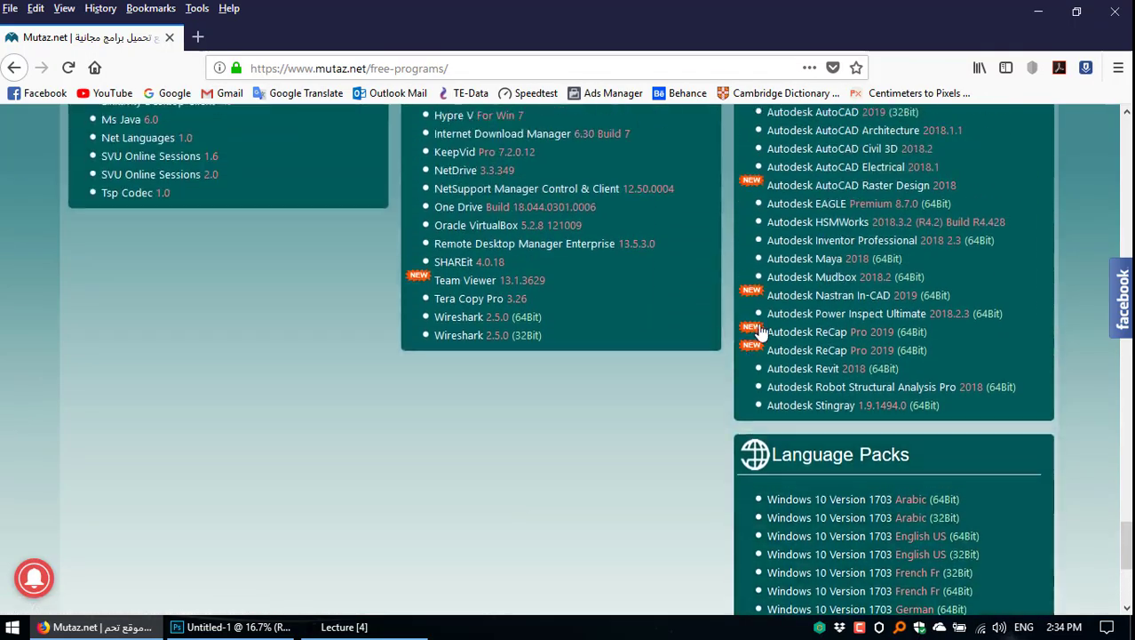
{"action": "scroll", "coordinate": [938, 266], "scroll_direction": "up", "scroll_amount": 15}
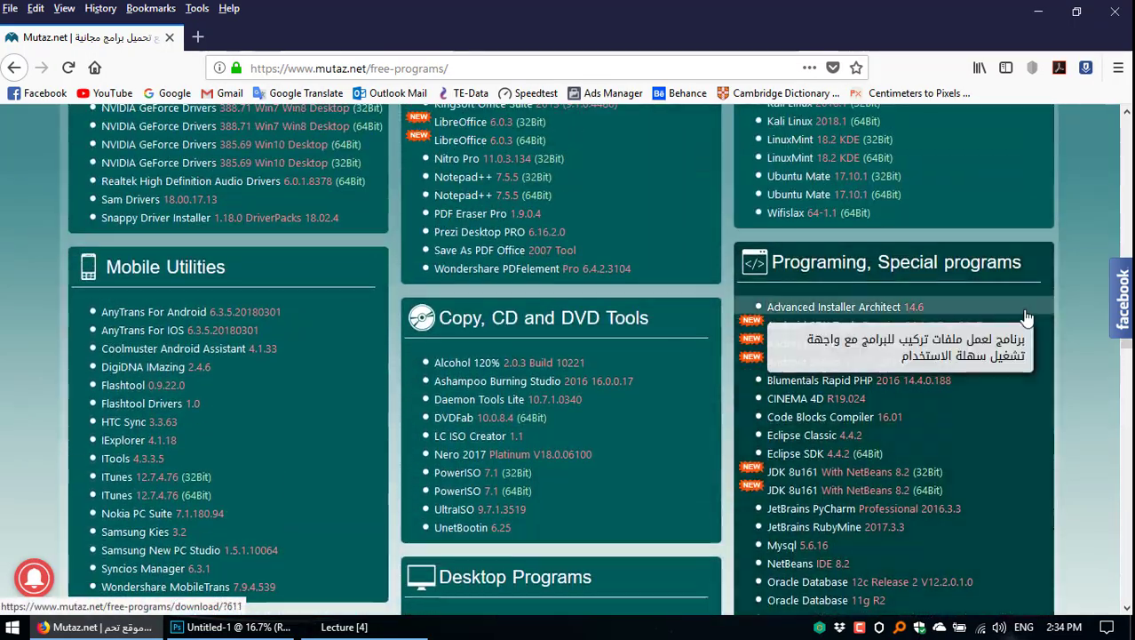
{"action": "scroll", "coordinate": [746, 323], "scroll_direction": "up", "scroll_amount": 15}
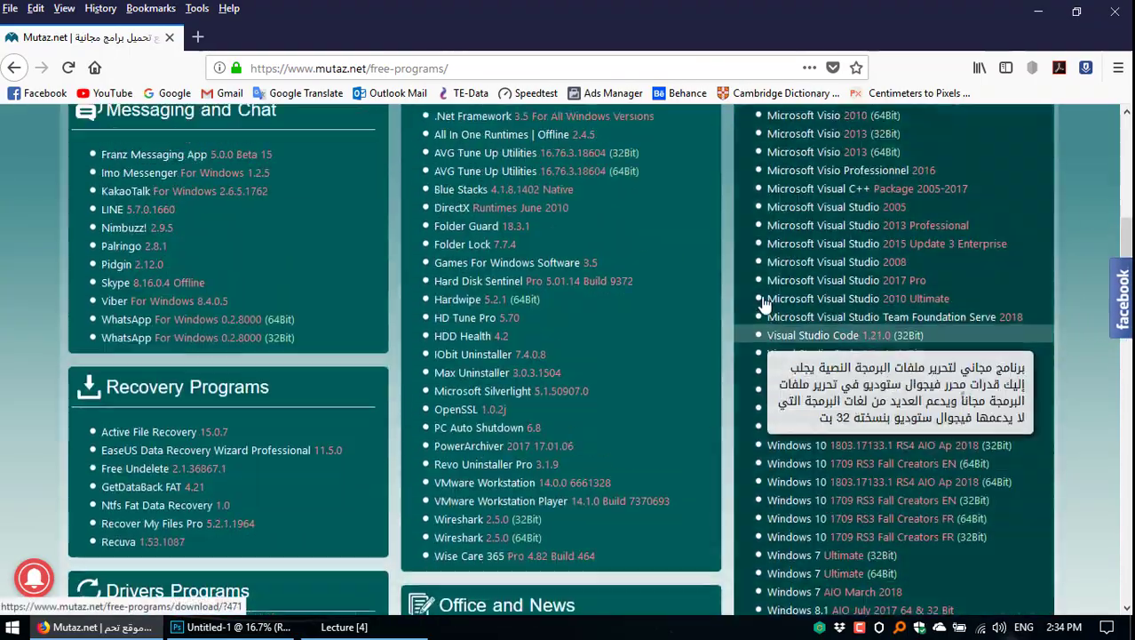
{"action": "scroll", "coordinate": [746, 324], "scroll_direction": "up", "scroll_amount": 10}
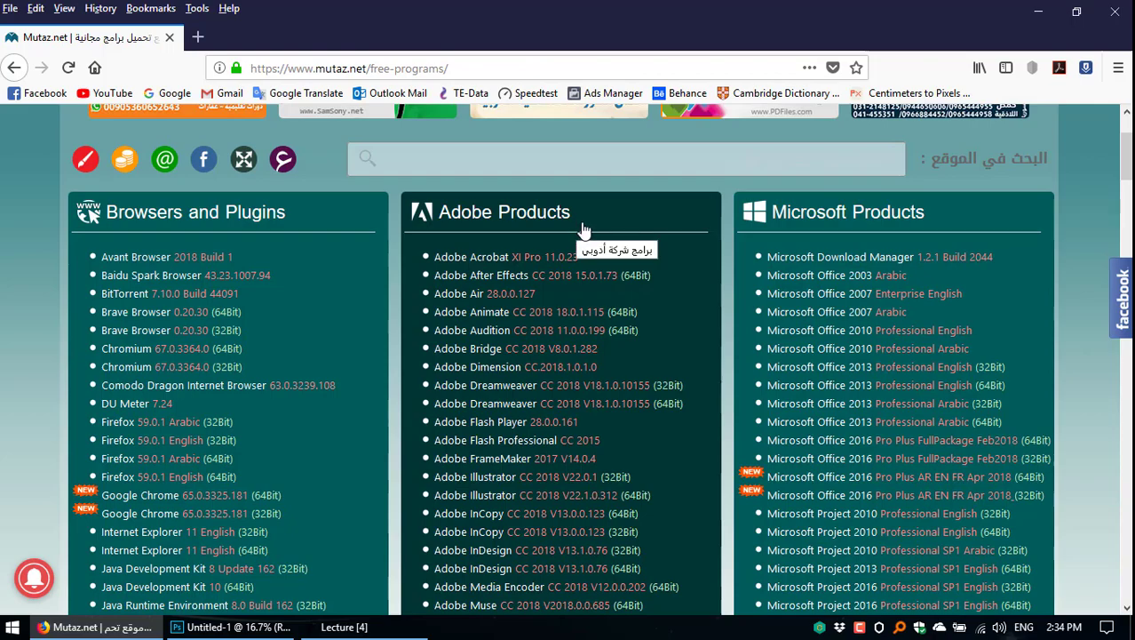
{"action": "scroll", "coordinate": [583, 230], "scroll_direction": "down", "scroll_amount": 3}
{"action": "scroll", "coordinate": [584, 230], "scroll_direction": "up", "scroll_amount": 2}
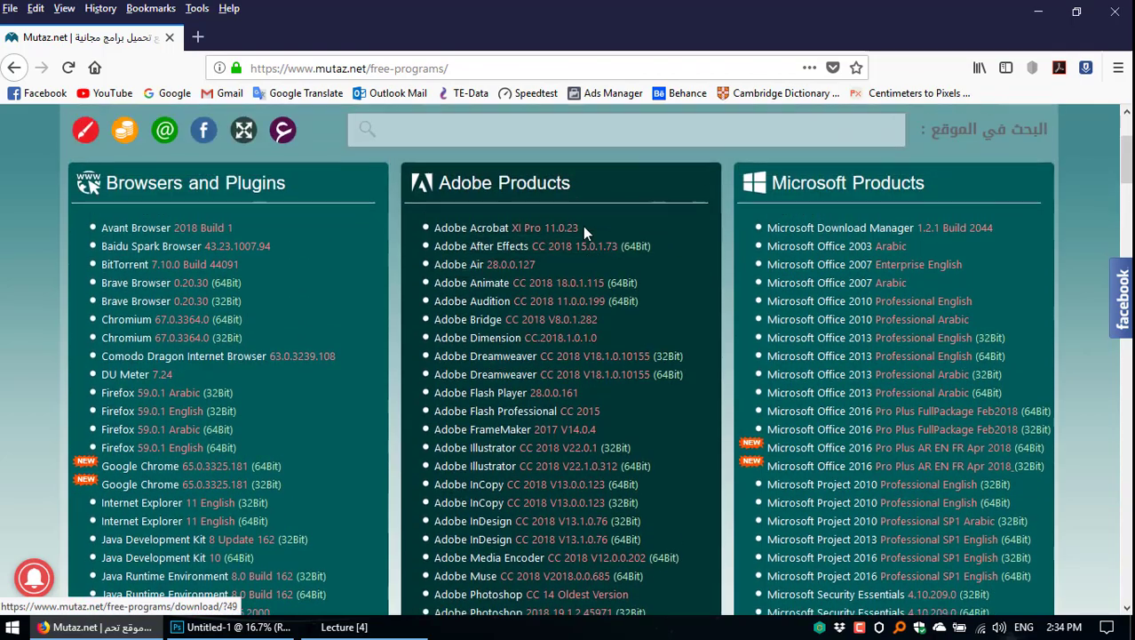
{"action": "scroll", "coordinate": [539, 364], "scroll_direction": "down", "scroll_amount": 3}
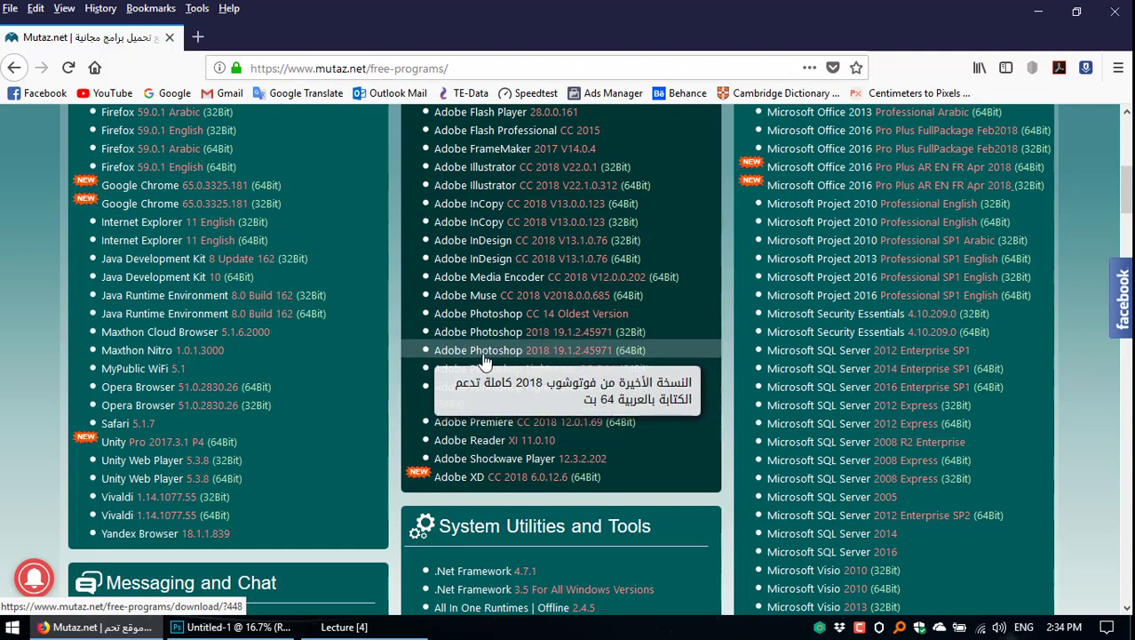
Step: Open the Photoshop 2018 64Bit download page in a new tab and inspect its MD5 hash
{"action": "left_click", "coordinate": [543, 351]}
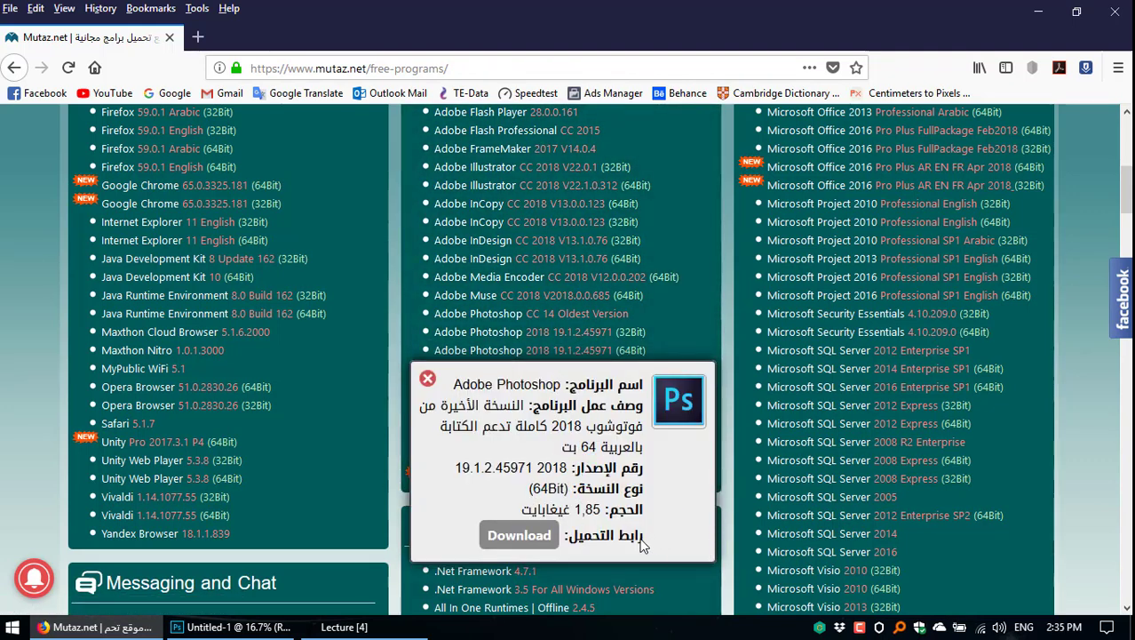
{"action": "left_click", "coordinate": [519, 535]}
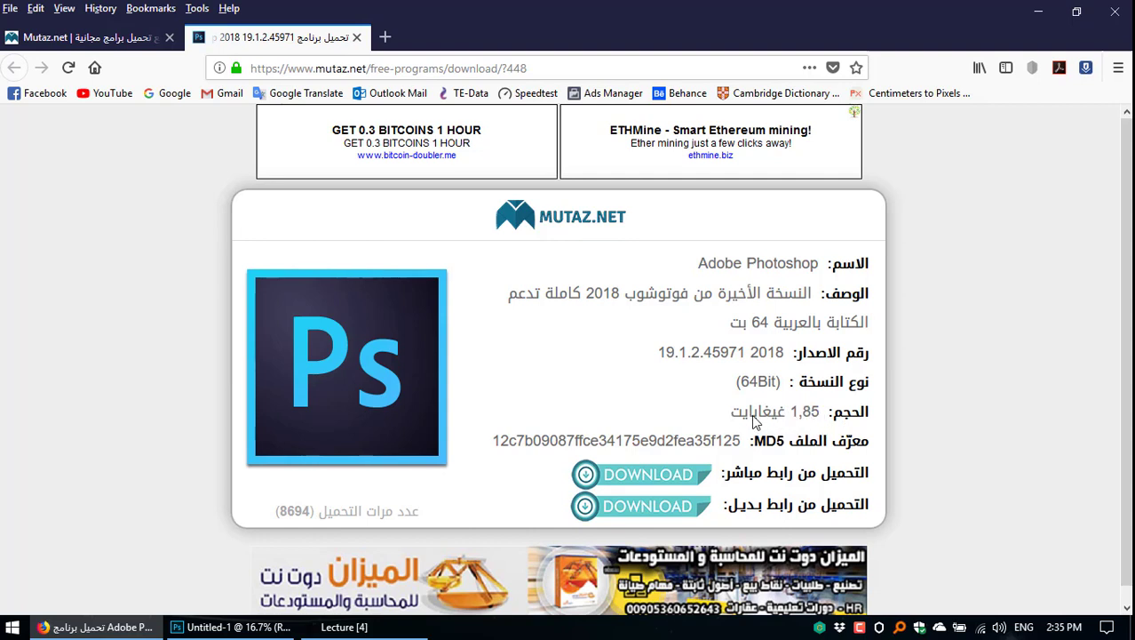
{"action": "scroll", "coordinate": [850, 433], "scroll_direction": "down", "scroll_amount": 1}
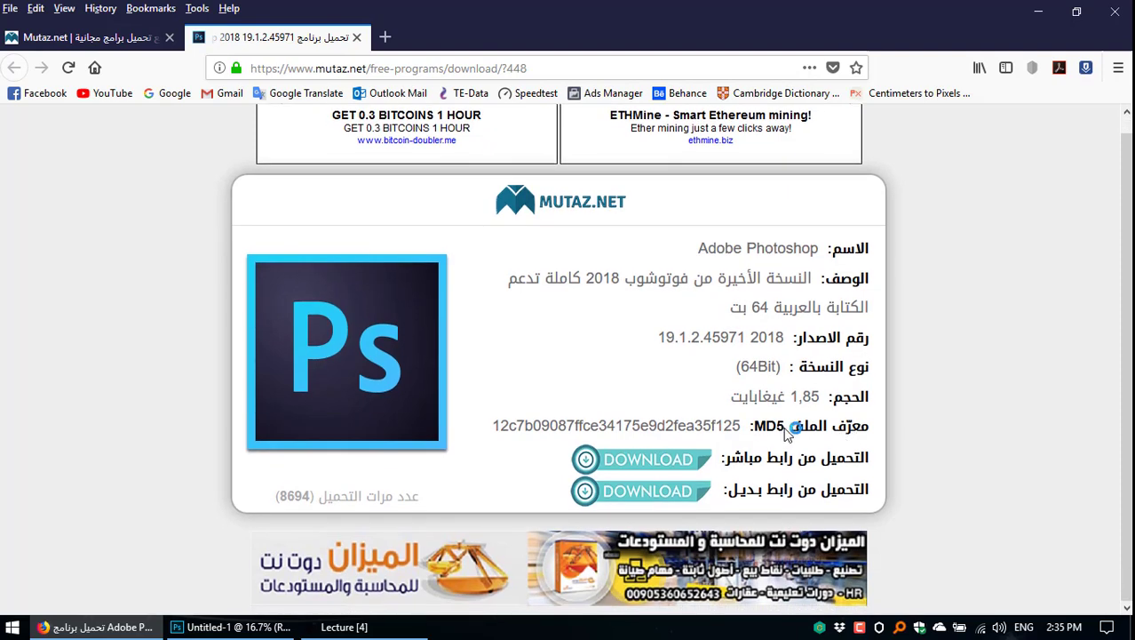
{"action": "left_click_drag", "start_coordinate": [531, 429], "coordinate": [744, 434]}
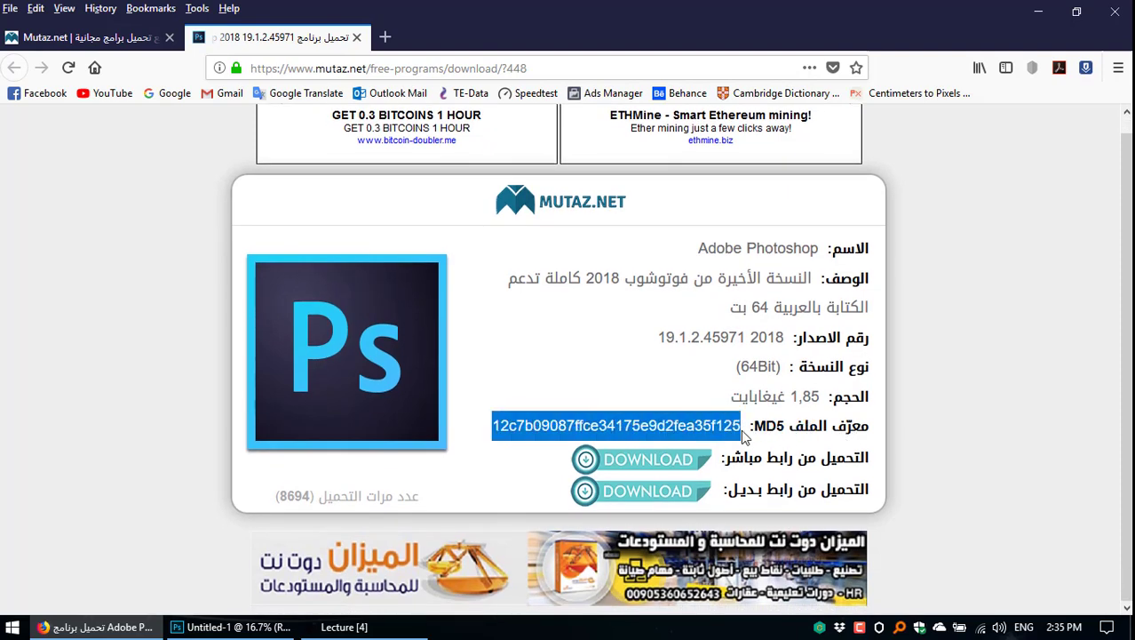
{"action": "left_click", "coordinate": [673, 430]}
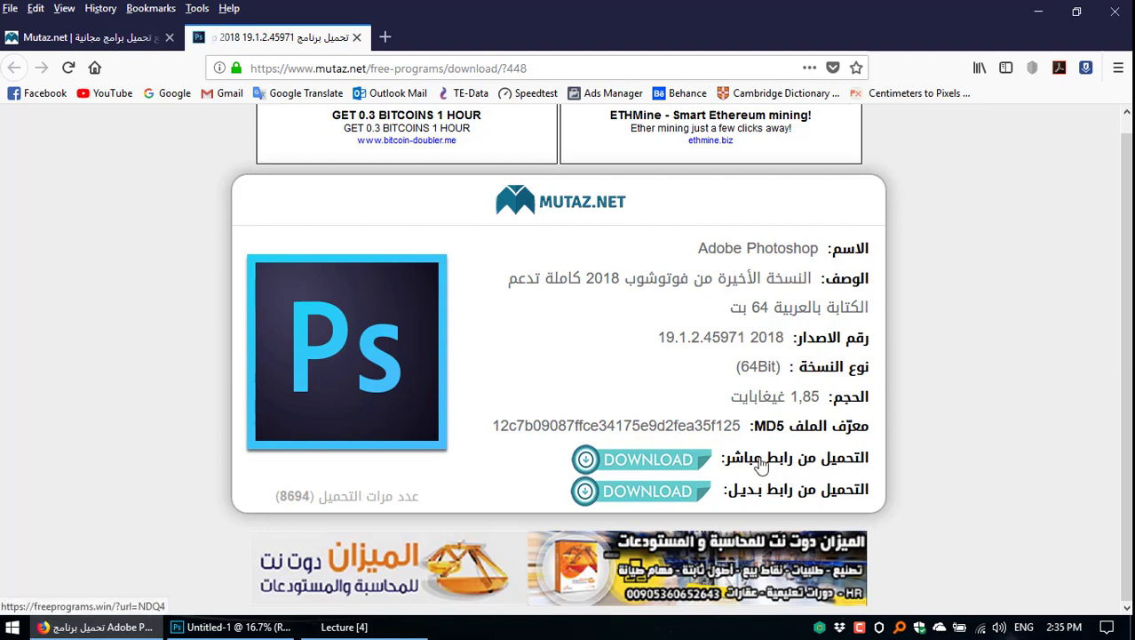
Step: Start downloading the 1.85 GB Ph_201819.1.2_x64.rar in Internet Download Manager, declining registration
{"action": "left_click", "coordinate": [653, 461]}
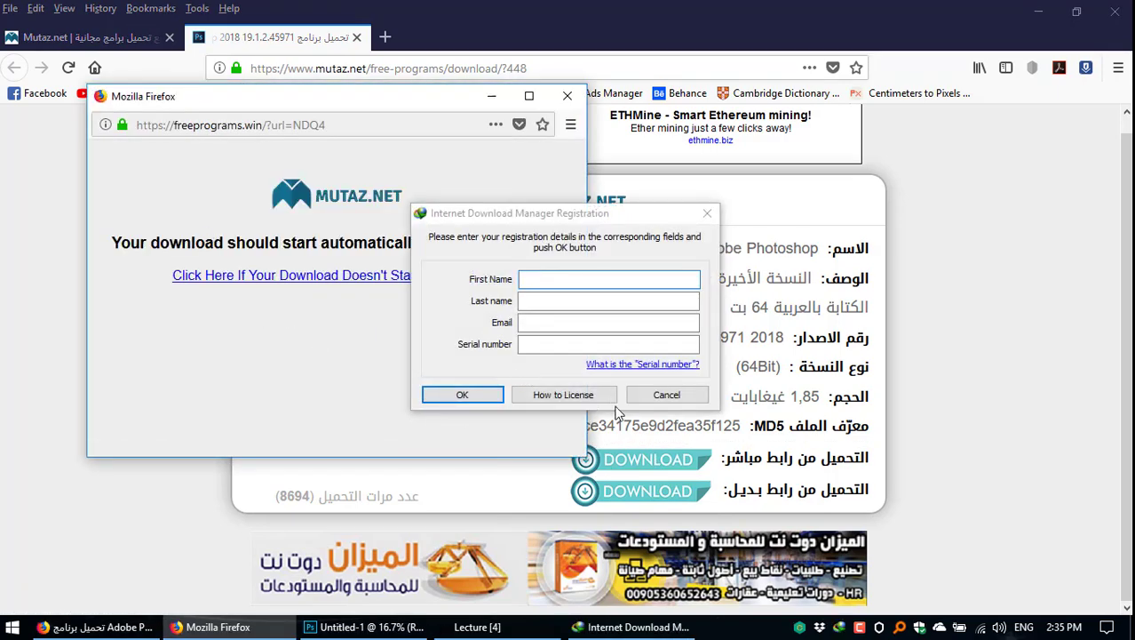
{"action": "left_click", "coordinate": [667, 394]}
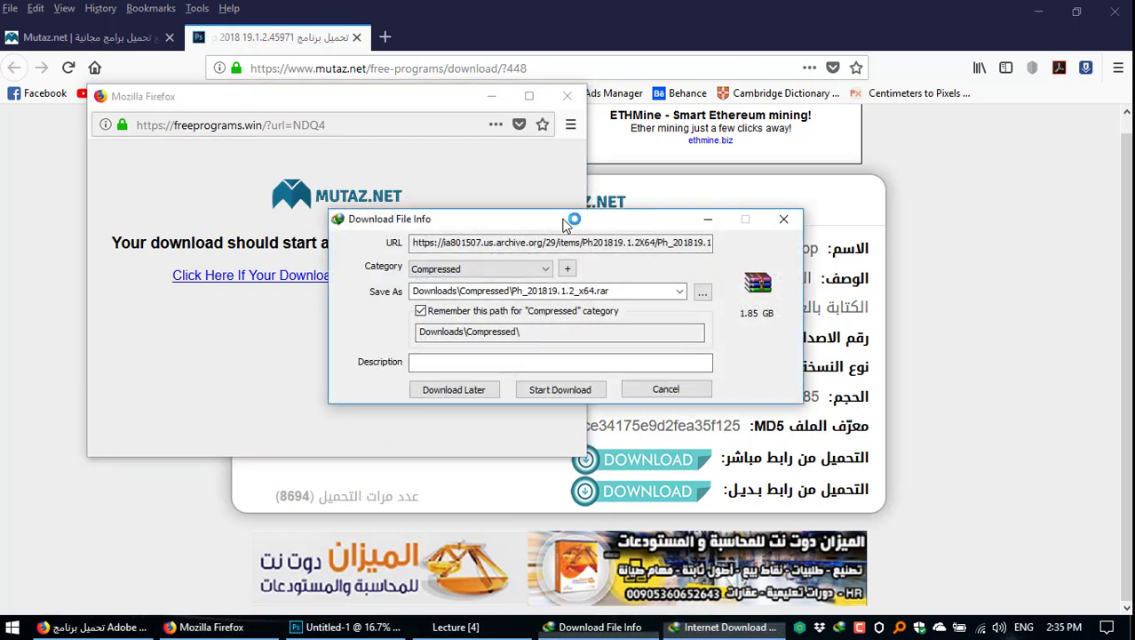
{"action": "left_click_drag", "start_coordinate": [565, 224], "coordinate": [500, 212]}
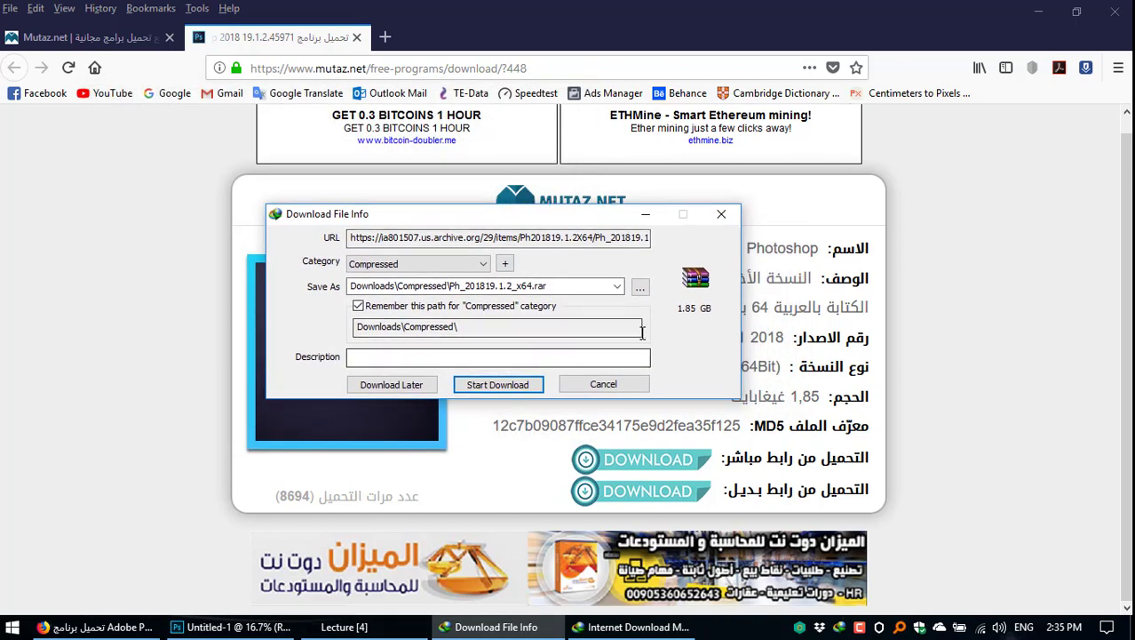
{"action": "left_click", "coordinate": [505, 385]}
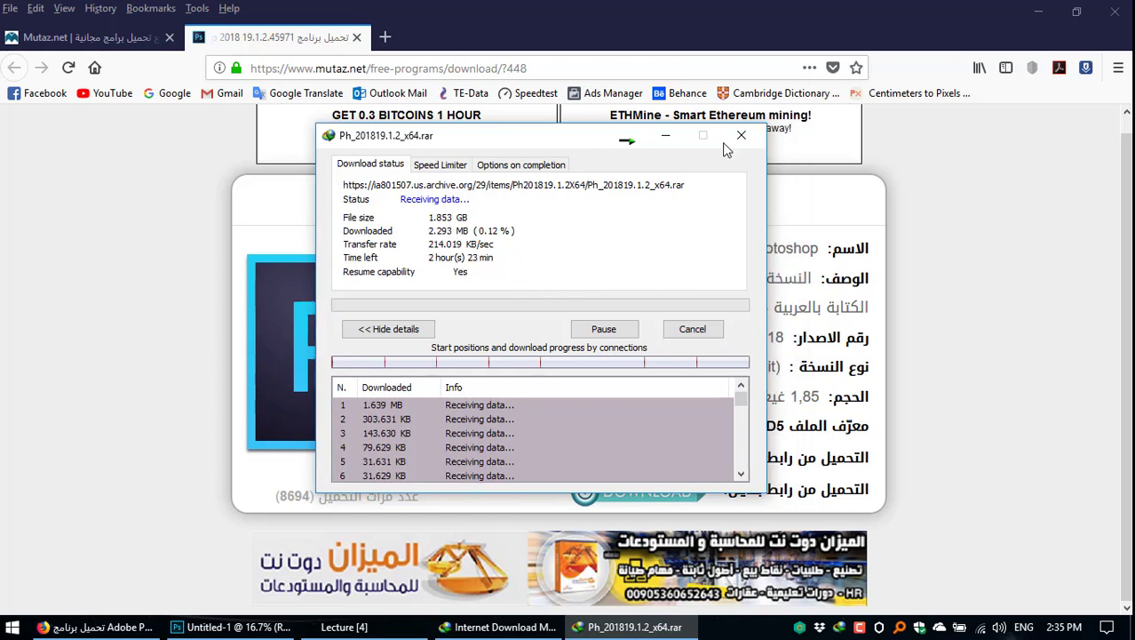
{"action": "left_click", "coordinate": [764, 136]}
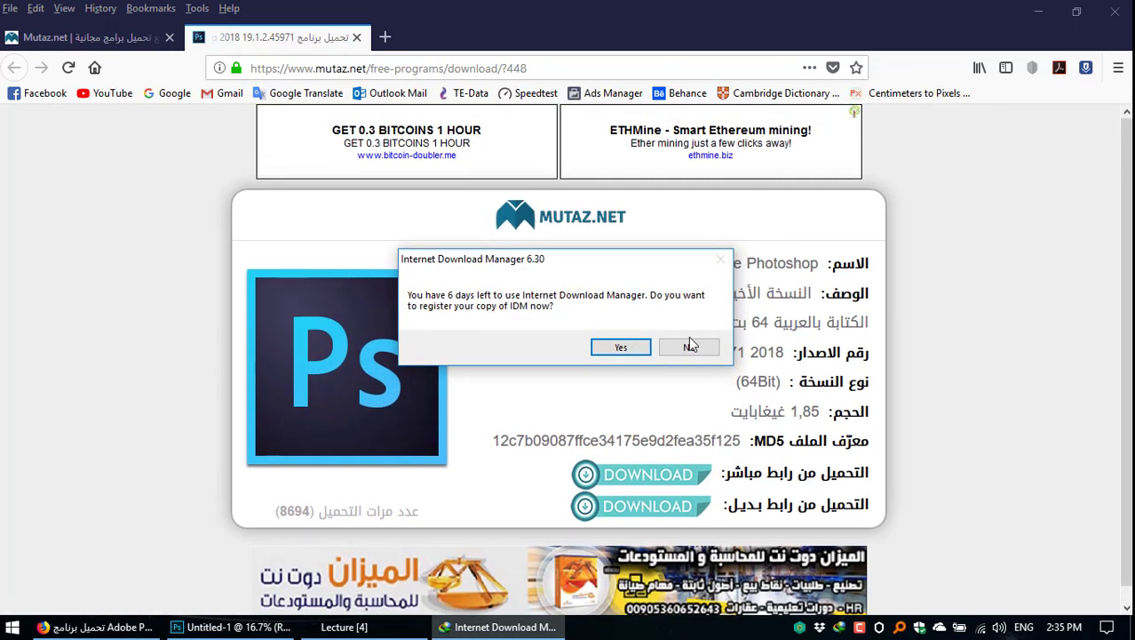
{"action": "left_click", "coordinate": [690, 347]}
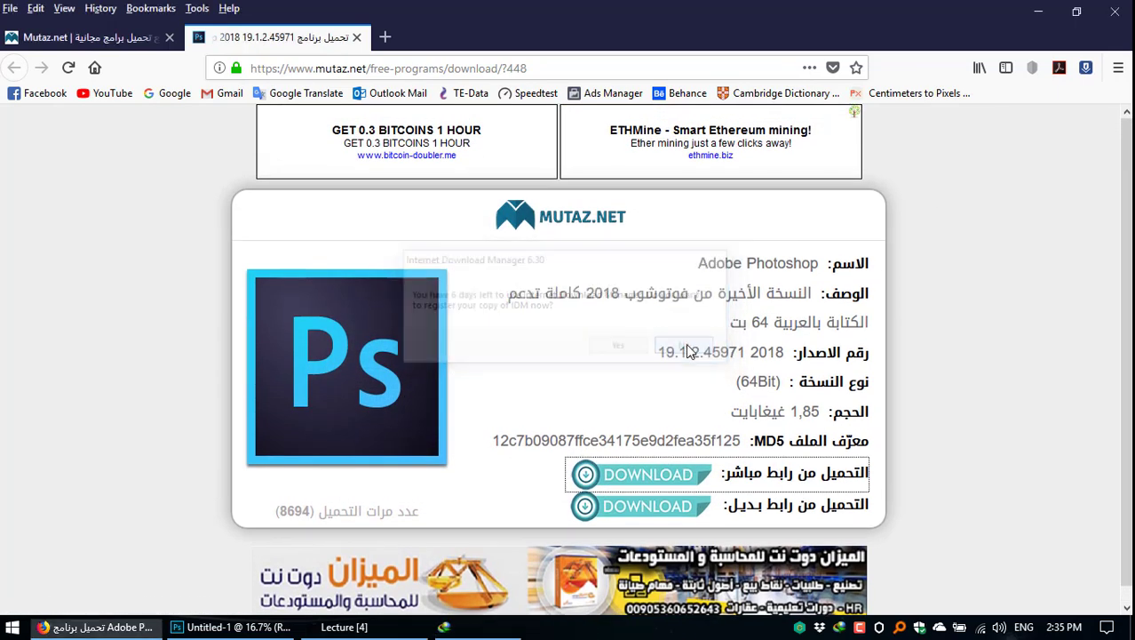
Step: Return to the first Mutaz.net tab showing the programs list
{"action": "left_click", "coordinate": [435, 68]}
{"action": "left_click", "coordinate": [541, 69]}
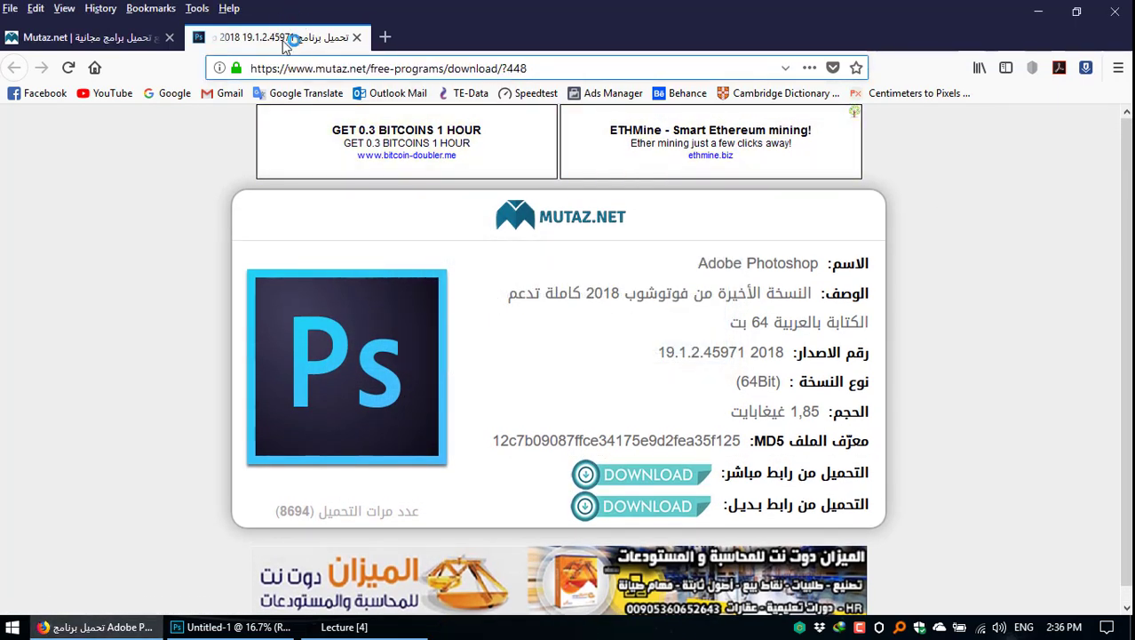
{"action": "left_click", "coordinate": [89, 38]}
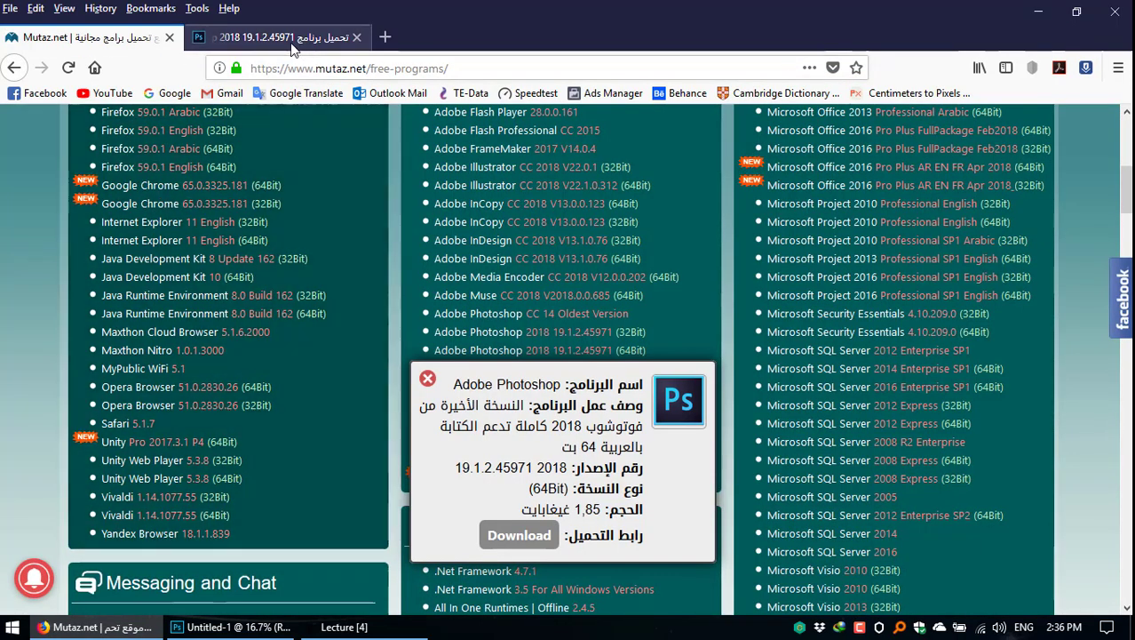
Step: Close the Adobe Photoshop details card and scroll back toward the top of the page
{"action": "left_click", "coordinate": [428, 380]}
{"action": "scroll", "coordinate": [761, 363], "scroll_direction": "up", "scroll_amount": 5}
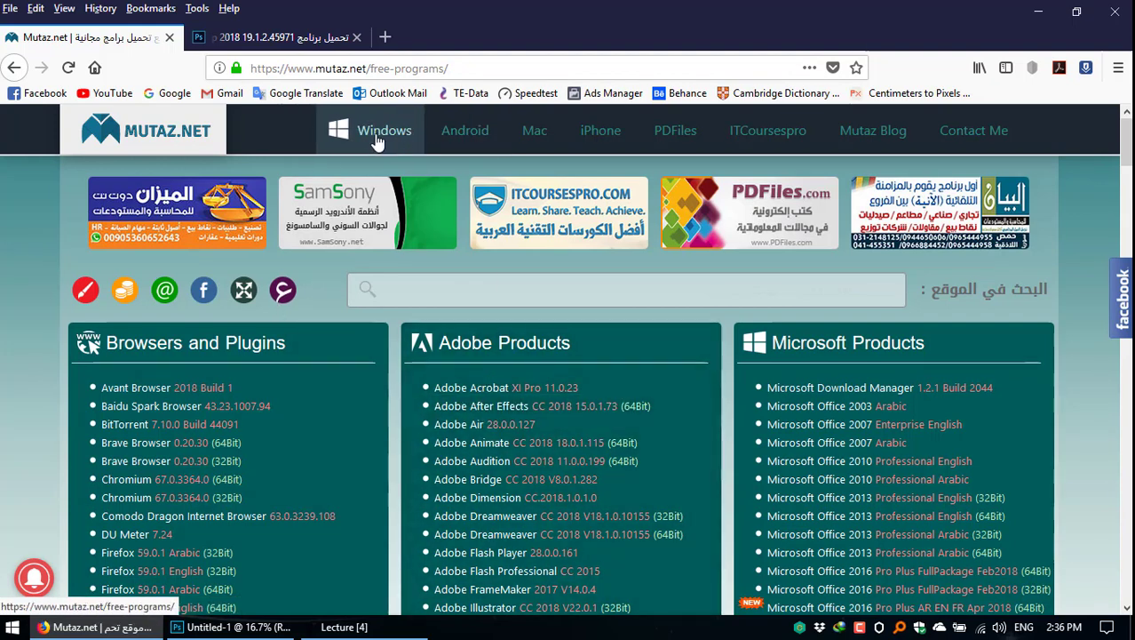
Step: Open Mutaz.net's Android section and scroll its app categories down to Photo & Camera
{"action": "left_click", "coordinate": [464, 142]}
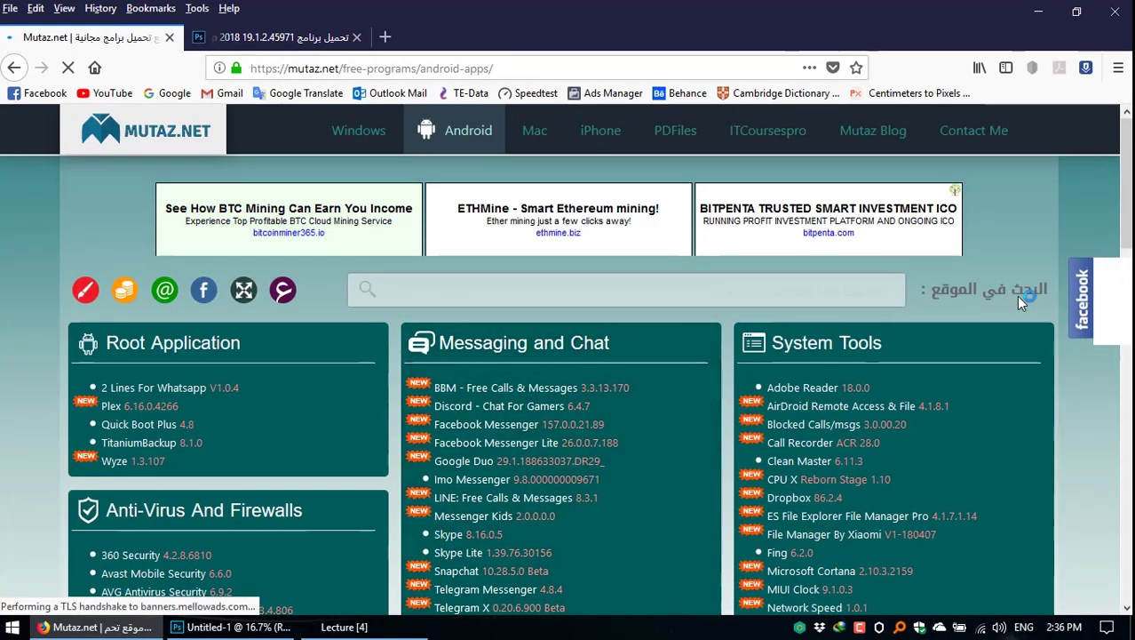
{"action": "scroll", "coordinate": [971, 305], "scroll_direction": "down", "scroll_amount": 3}
{"action": "scroll", "coordinate": [971, 305], "scroll_direction": "down", "scroll_amount": 2}
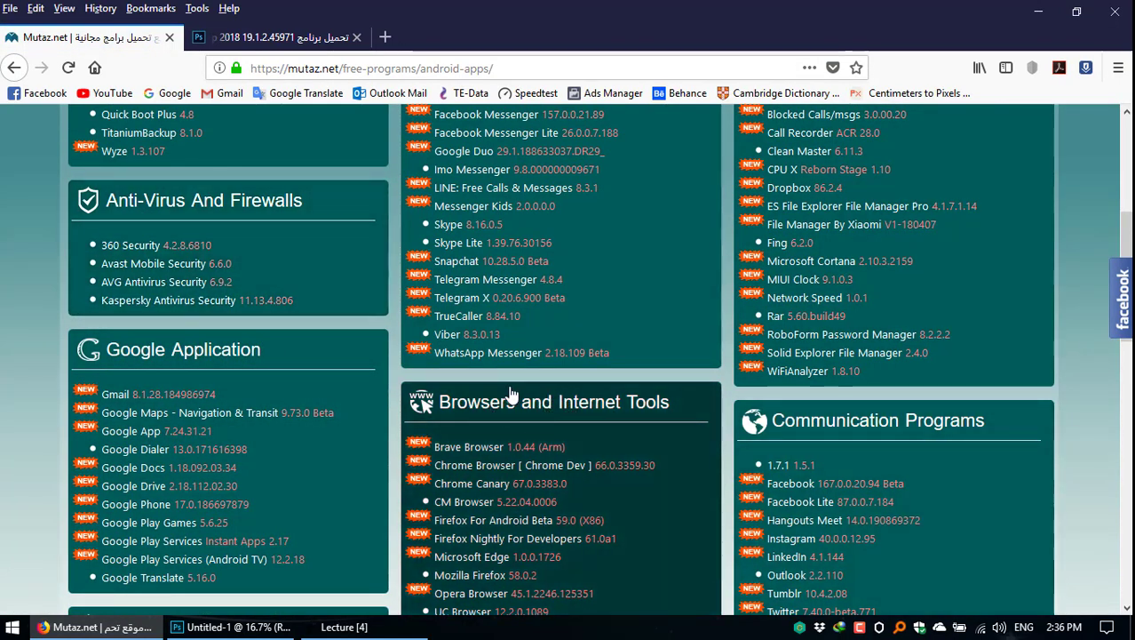
{"action": "scroll", "coordinate": [511, 393], "scroll_direction": "down", "scroll_amount": 3}
{"action": "scroll", "coordinate": [233, 329], "scroll_direction": "down", "scroll_amount": 6}
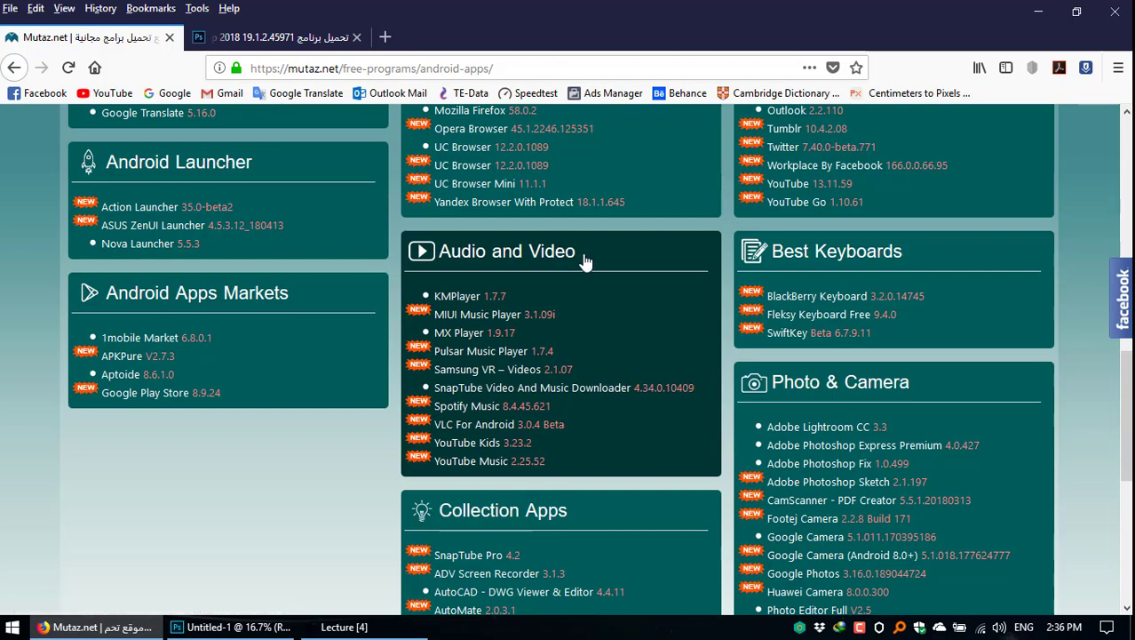
{"action": "scroll", "coordinate": [551, 258], "scroll_direction": "down", "scroll_amount": 3}
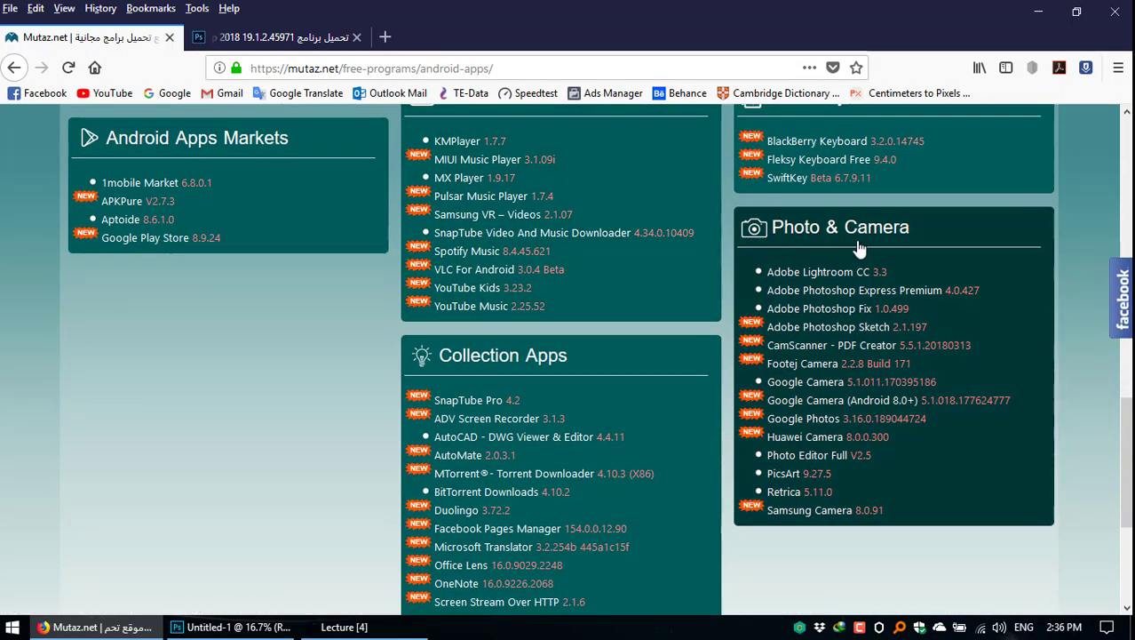
{"action": "scroll", "coordinate": [870, 367], "scroll_direction": "down", "scroll_amount": 3}
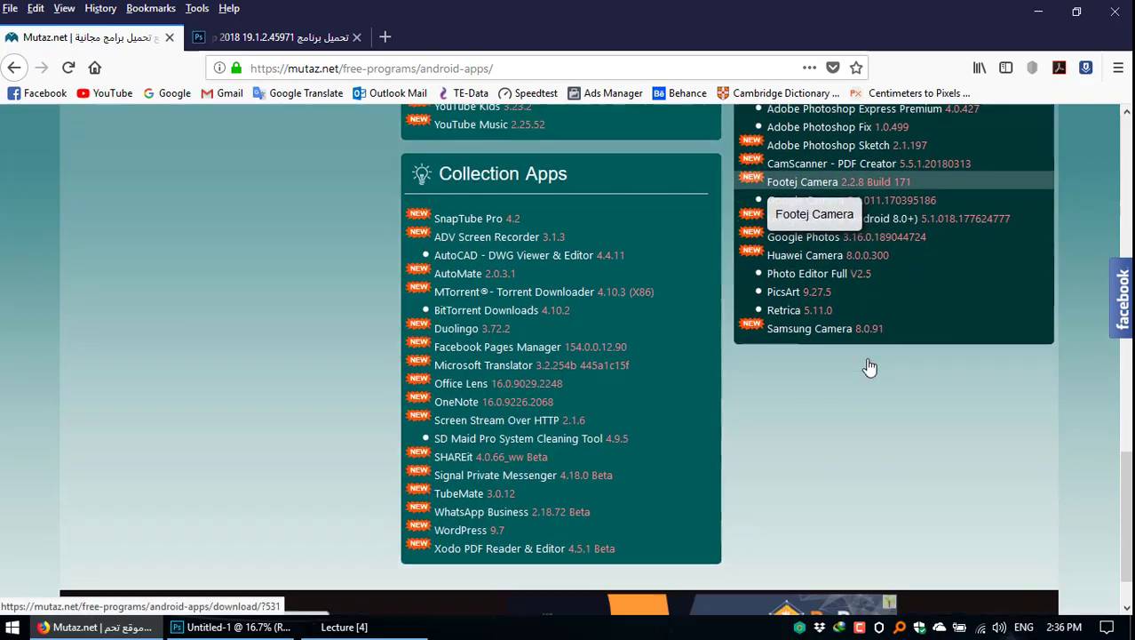
{"action": "scroll", "coordinate": [870, 367], "scroll_direction": "up", "scroll_amount": 10}
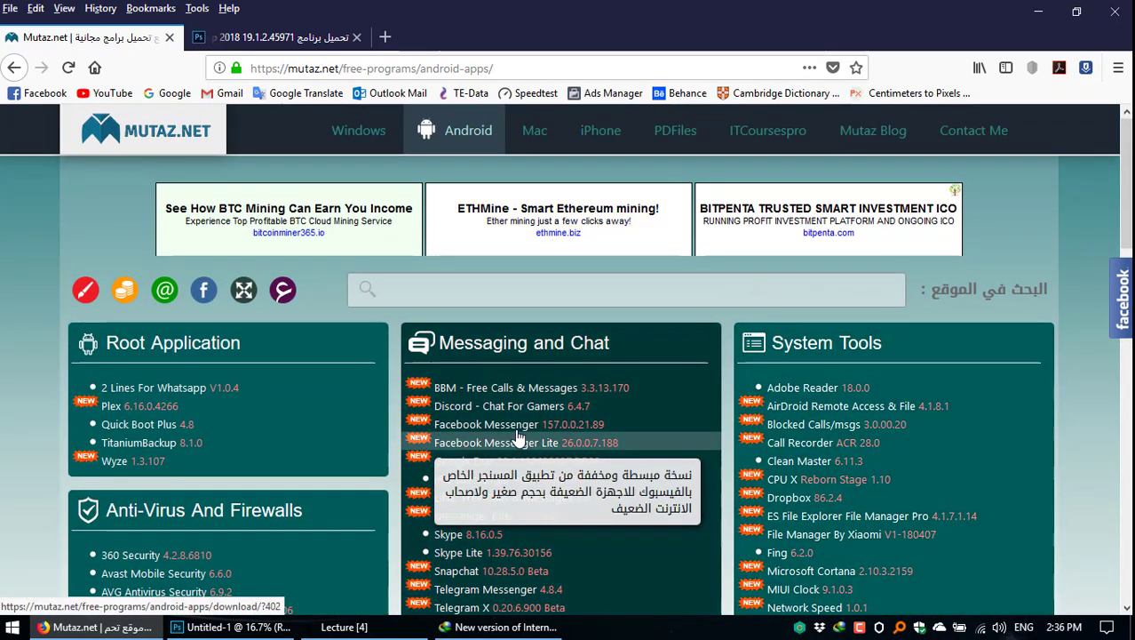
{"action": "left_click", "coordinate": [537, 140]}
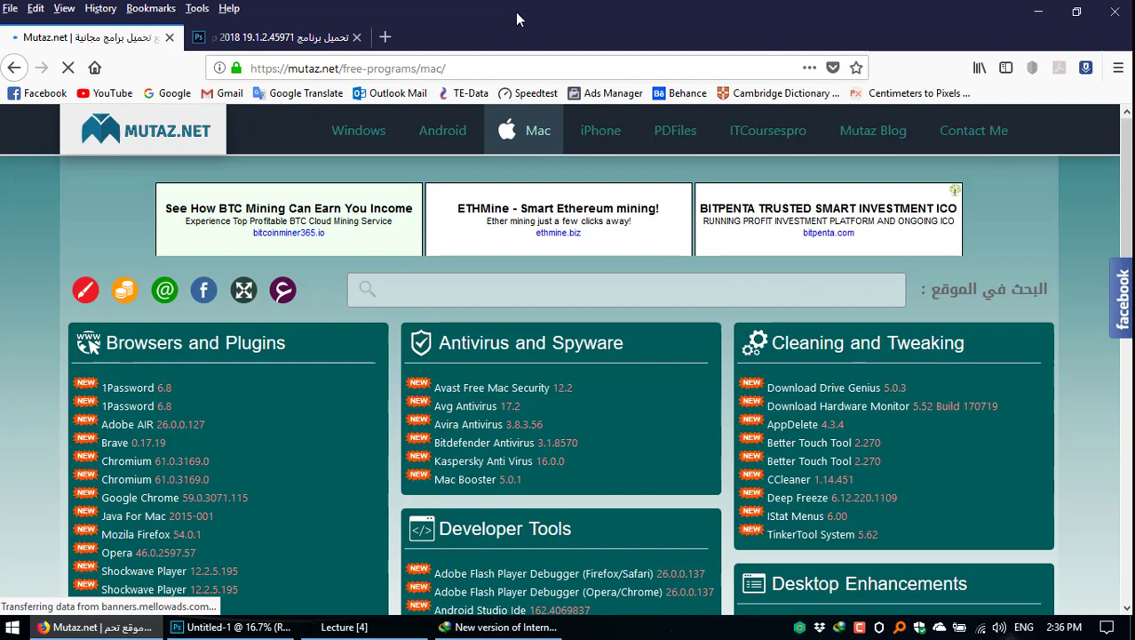
{"action": "left_click", "coordinate": [514, 69]}
{"action": "scroll", "coordinate": [722, 354], "scroll_direction": "down", "scroll_amount": 1}
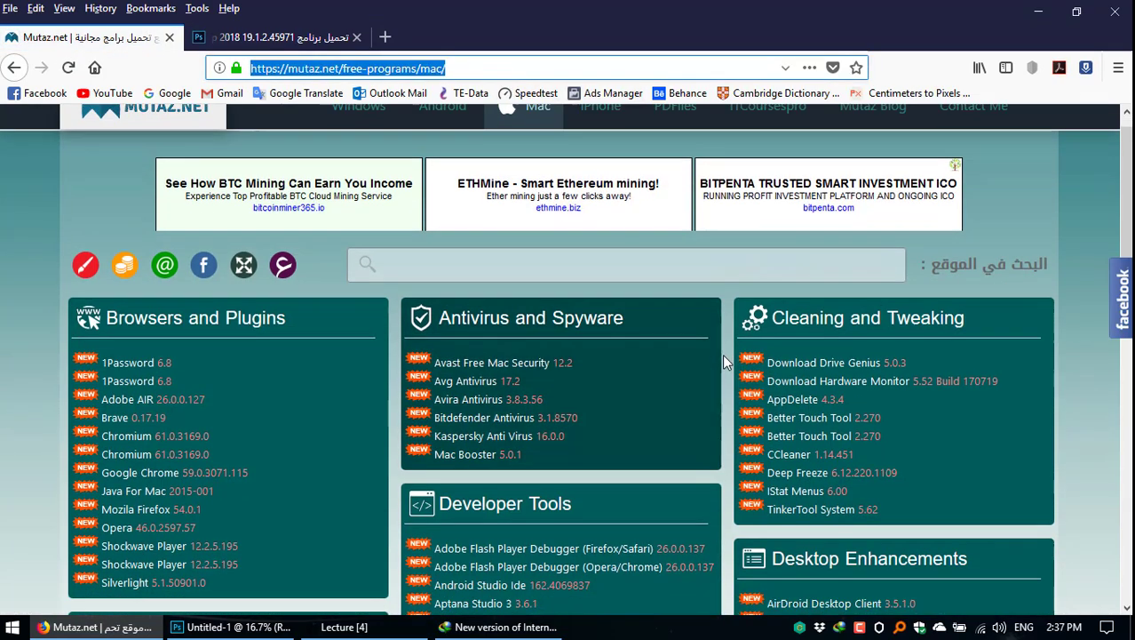
{"action": "scroll", "coordinate": [722, 353], "scroll_direction": "down", "scroll_amount": 3}
{"action": "scroll", "coordinate": [815, 335], "scroll_direction": "up", "scroll_amount": 4}
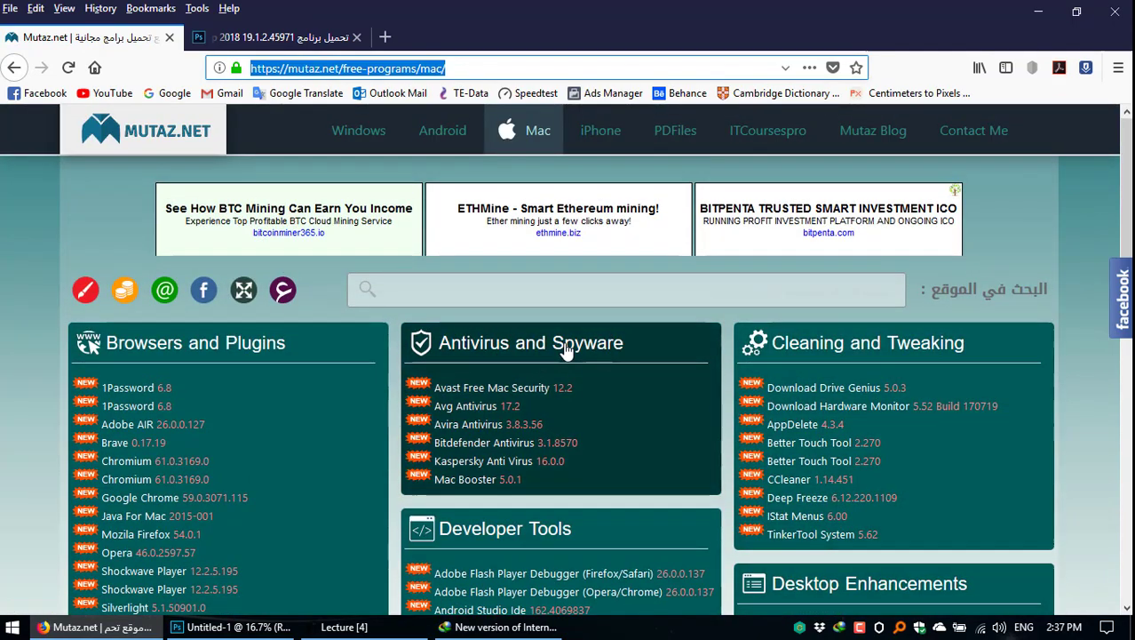
{"action": "scroll", "coordinate": [566, 349], "scroll_direction": "down", "scroll_amount": 2}
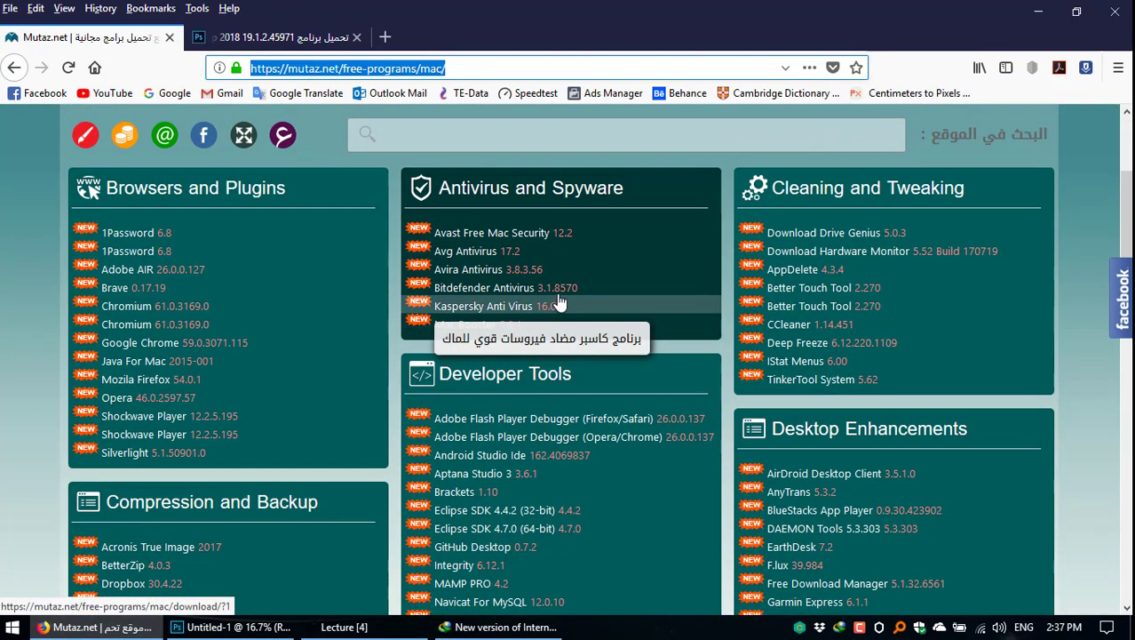
{"action": "scroll", "coordinate": [551, 284], "scroll_direction": "down", "scroll_amount": 7}
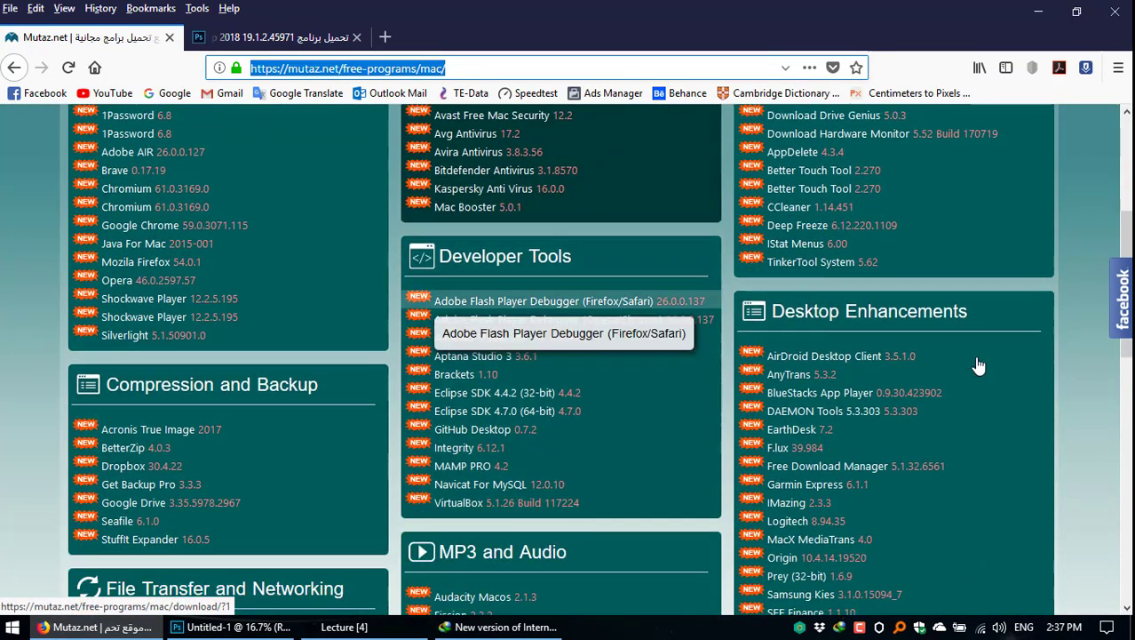
{"action": "scroll", "coordinate": [699, 371], "scroll_direction": "up", "scroll_amount": 9}
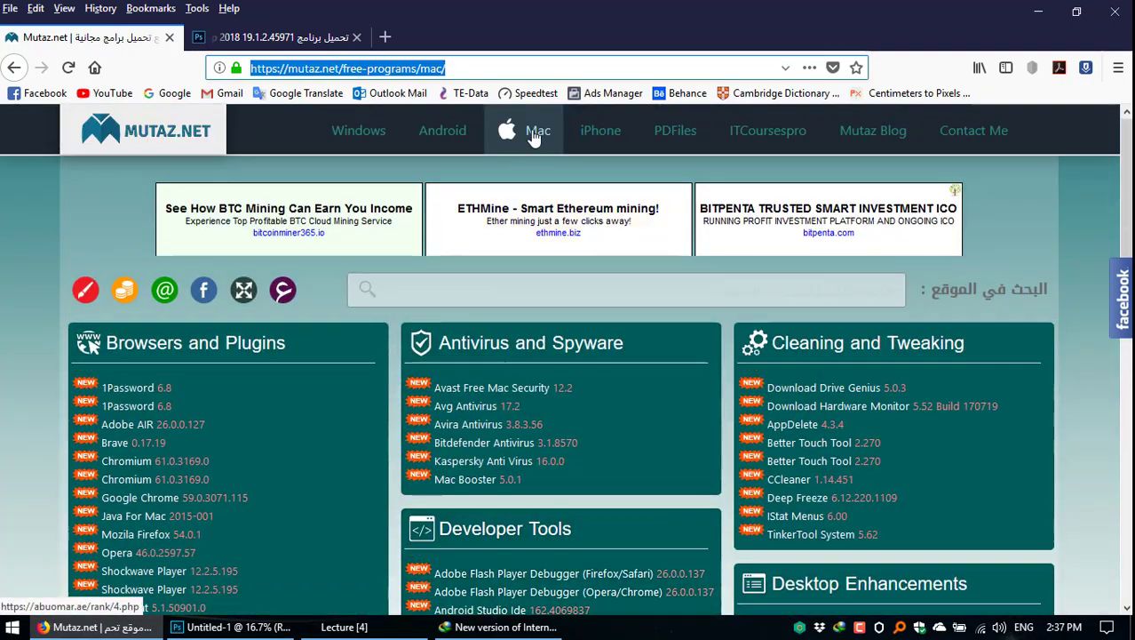
Step: Browse Mutaz.net's iPhone programs, then close that tab, leaving the Photoshop download page
{"action": "left_click", "coordinate": [579, 139]}
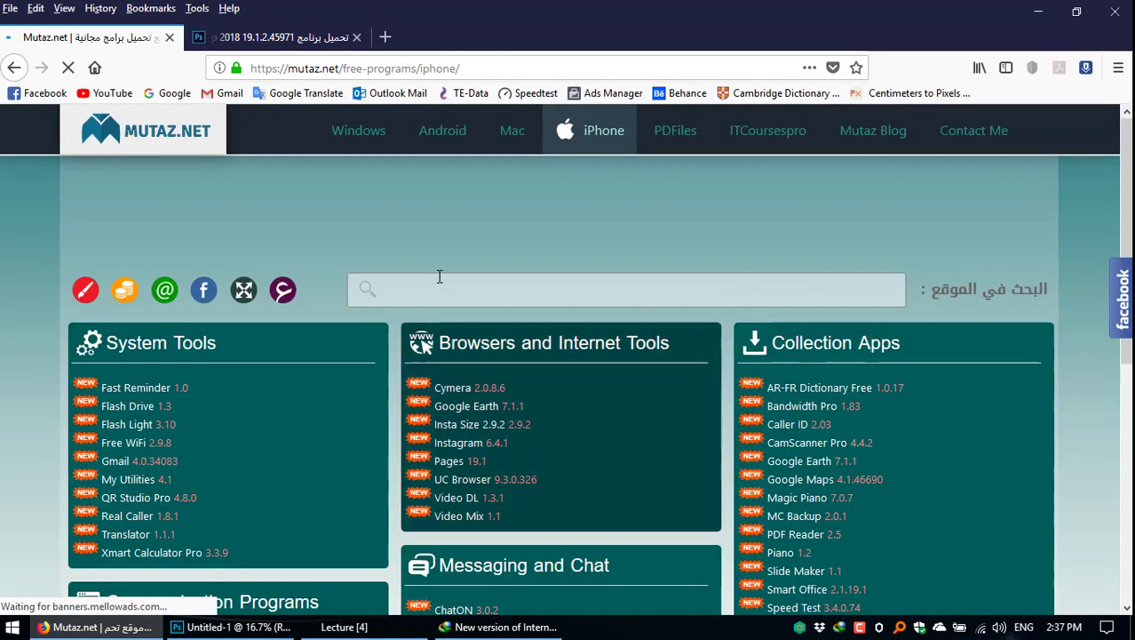
{"action": "scroll", "coordinate": [381, 347], "scroll_direction": "down", "scroll_amount": 1}
{"action": "scroll", "coordinate": [381, 347], "scroll_direction": "down", "scroll_amount": 7}
{"action": "scroll", "coordinate": [722, 403], "scroll_direction": "up", "scroll_amount": 8}
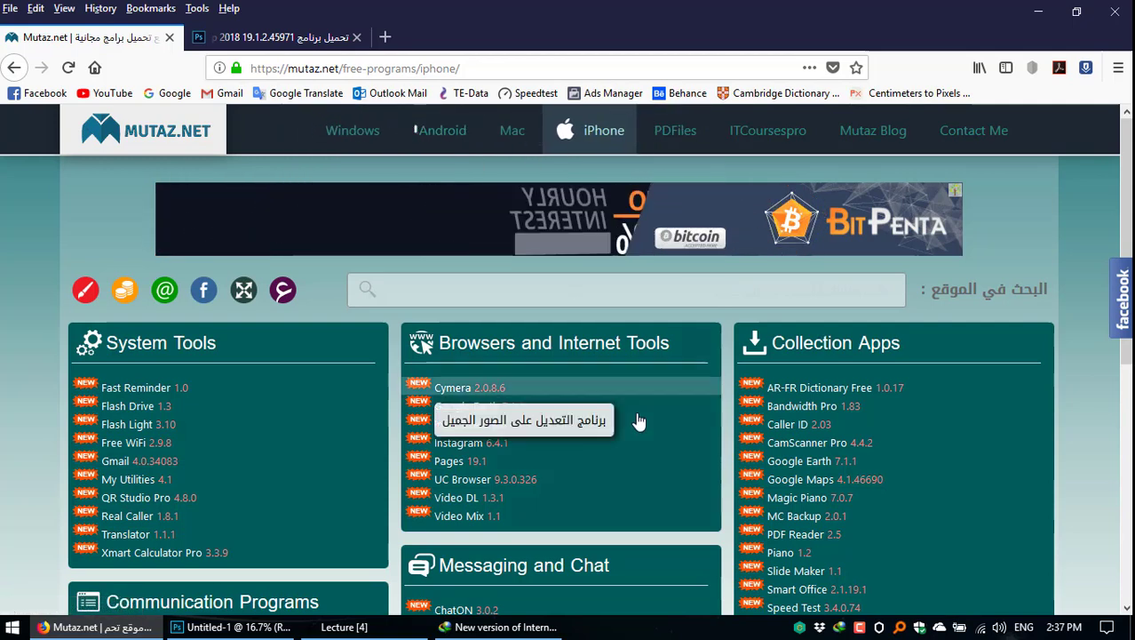
{"action": "left_click", "coordinate": [169, 37]}
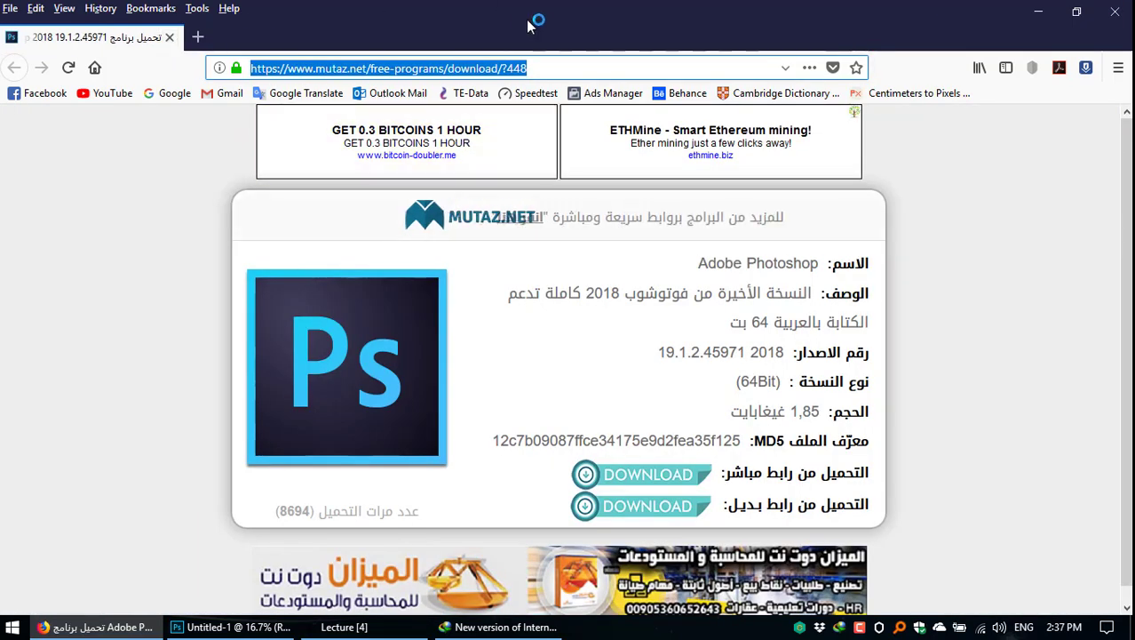
Step: Close Firefox and cancel the Internet Download Manager update prompt, returning to the Lecture [4] folder
{"action": "right_click", "coordinate": [497, 22]}
{"action": "key", "text": "Escape"}
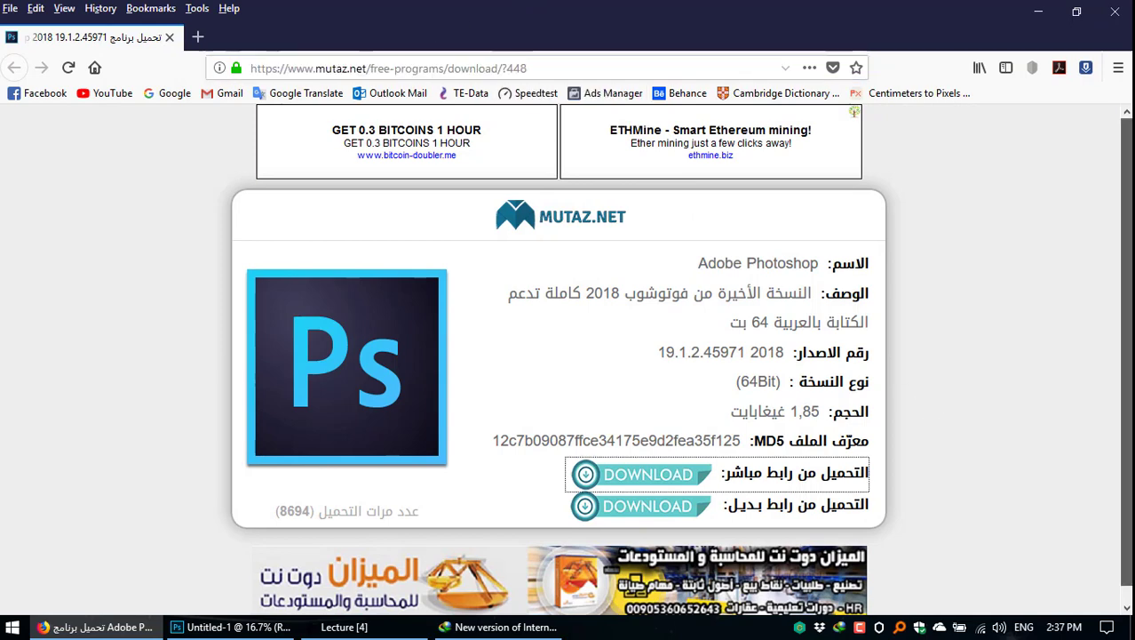
{"action": "left_click", "coordinate": [1118, 16]}
{"action": "left_click", "coordinate": [635, 389]}
{"action": "left_click", "coordinate": [644, 366]}
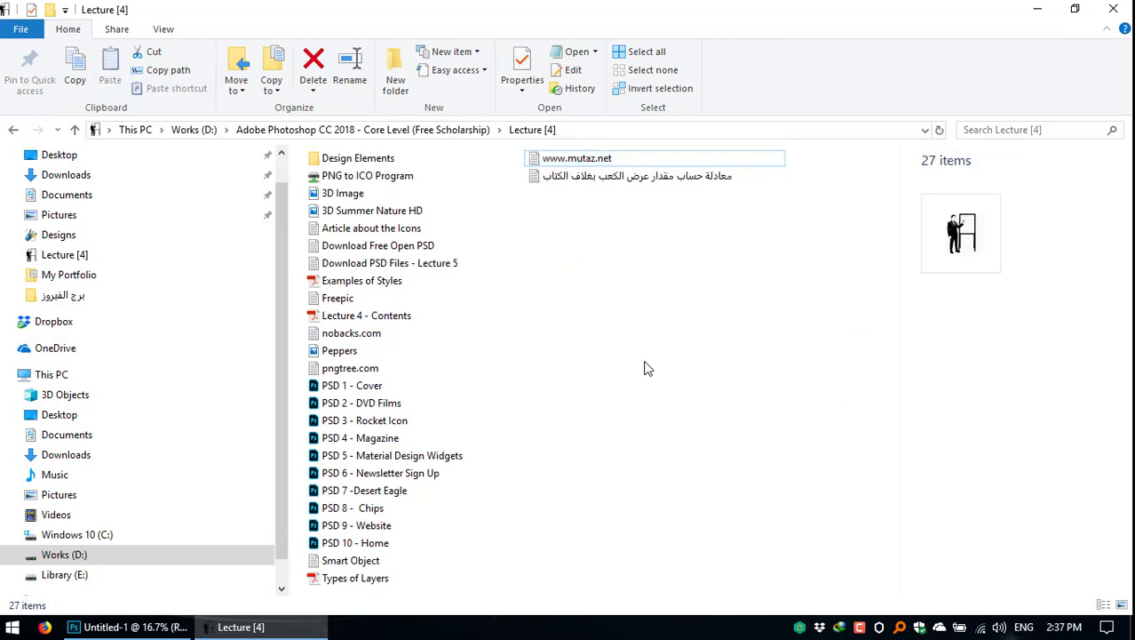
Step: Close the blank Untitled-1 document in Photoshop and return to the Lecture [4] folder
{"action": "left_click", "coordinate": [130, 627]}
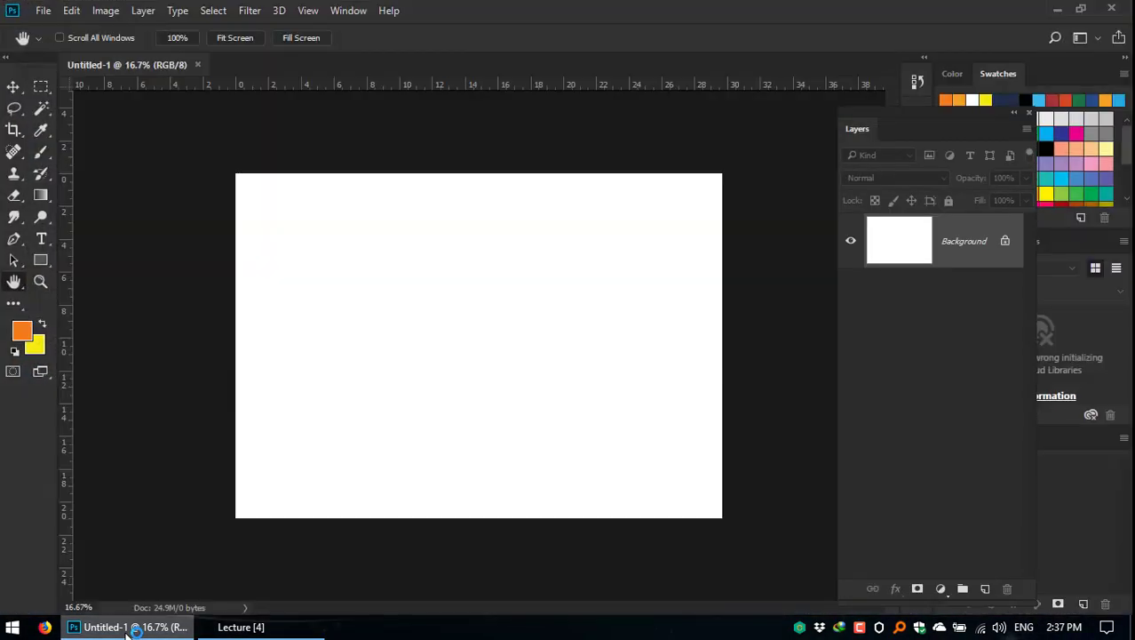
{"action": "left_click", "coordinate": [198, 65]}
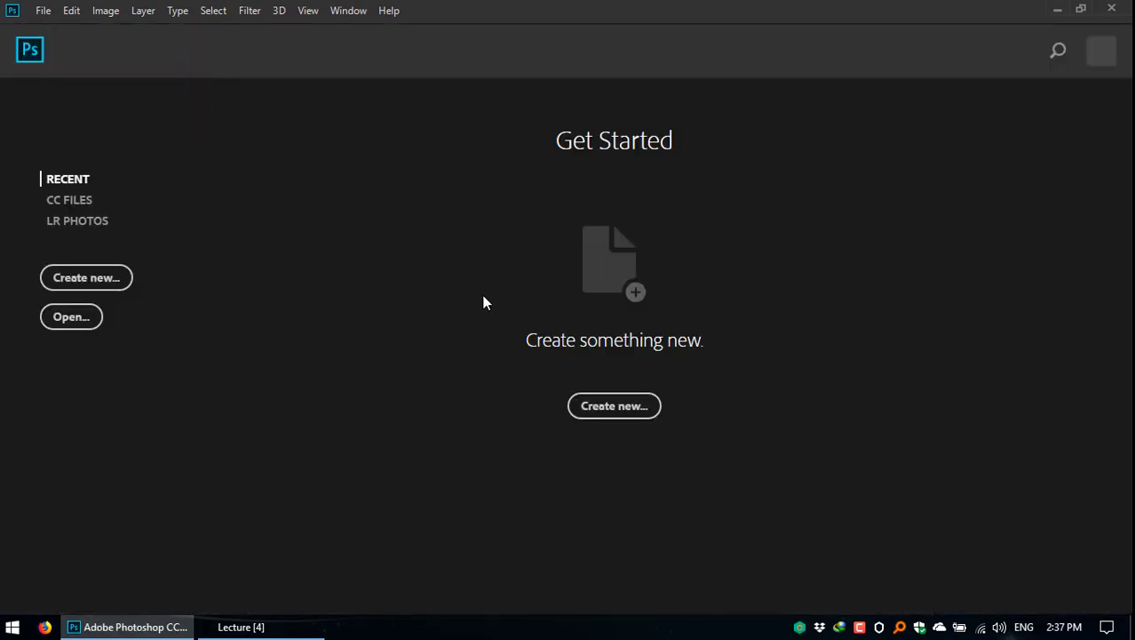
{"action": "left_click", "coordinate": [241, 627]}
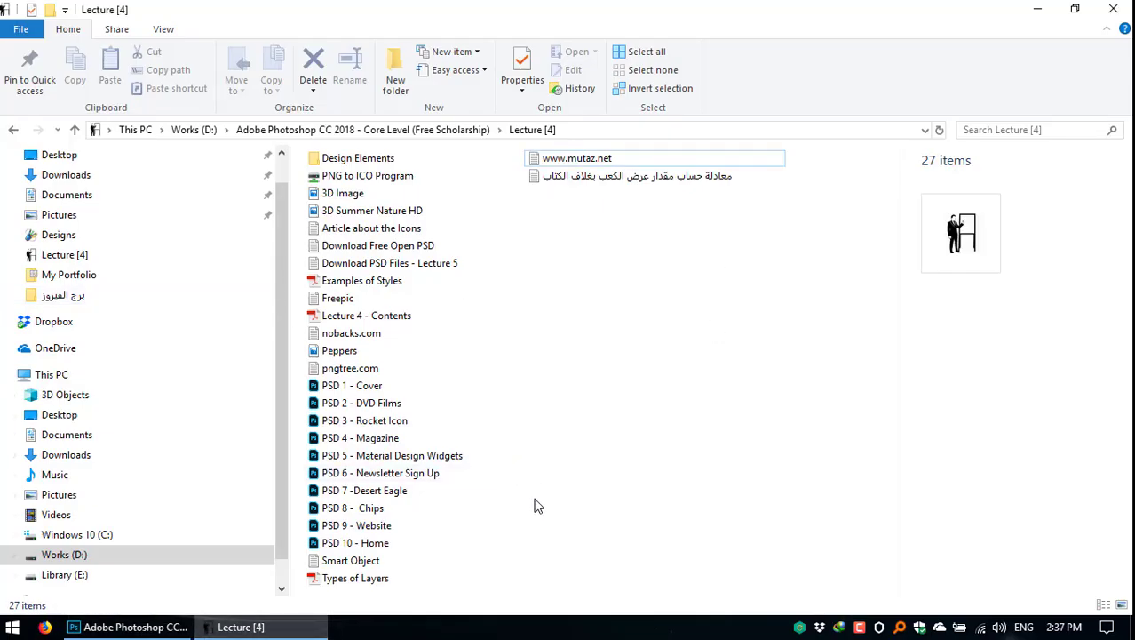
{"action": "left_click", "coordinate": [368, 583]}
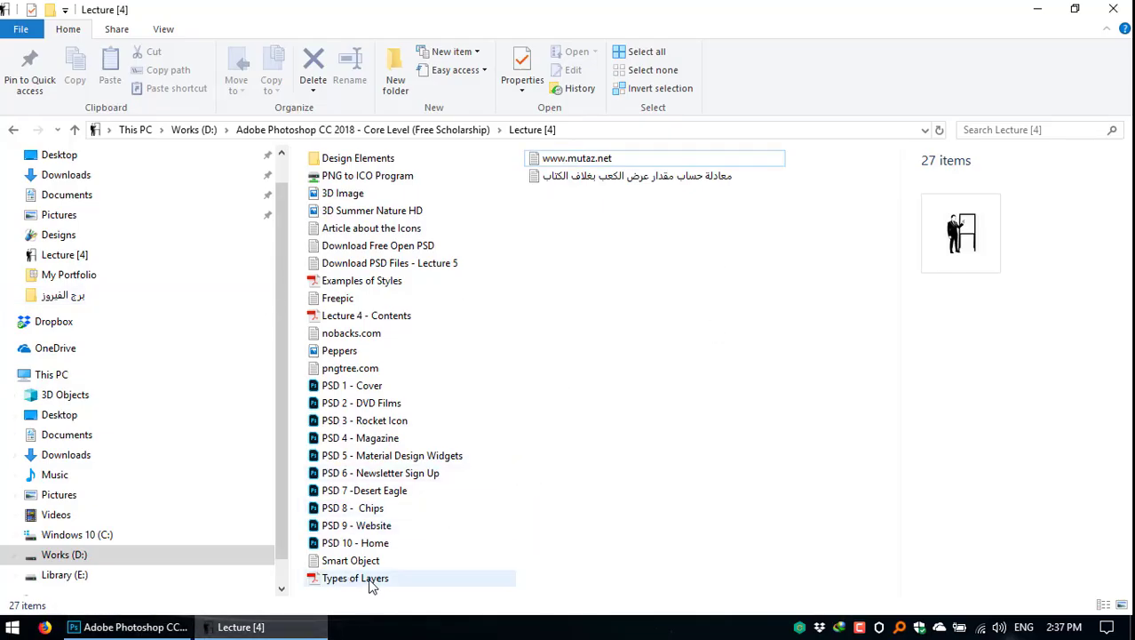
Step: Open Lecture 4 - Contents in Acrobat, then return to the Lecture [4] folder
{"action": "double_click", "coordinate": [405, 316]}
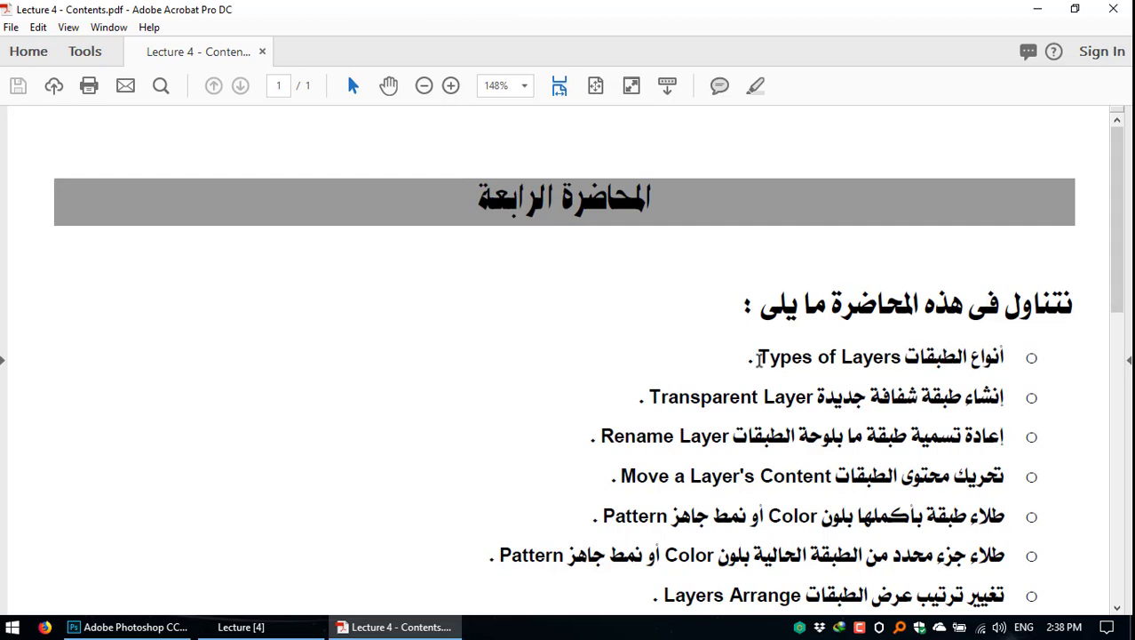
{"action": "left_click", "coordinate": [289, 627]}
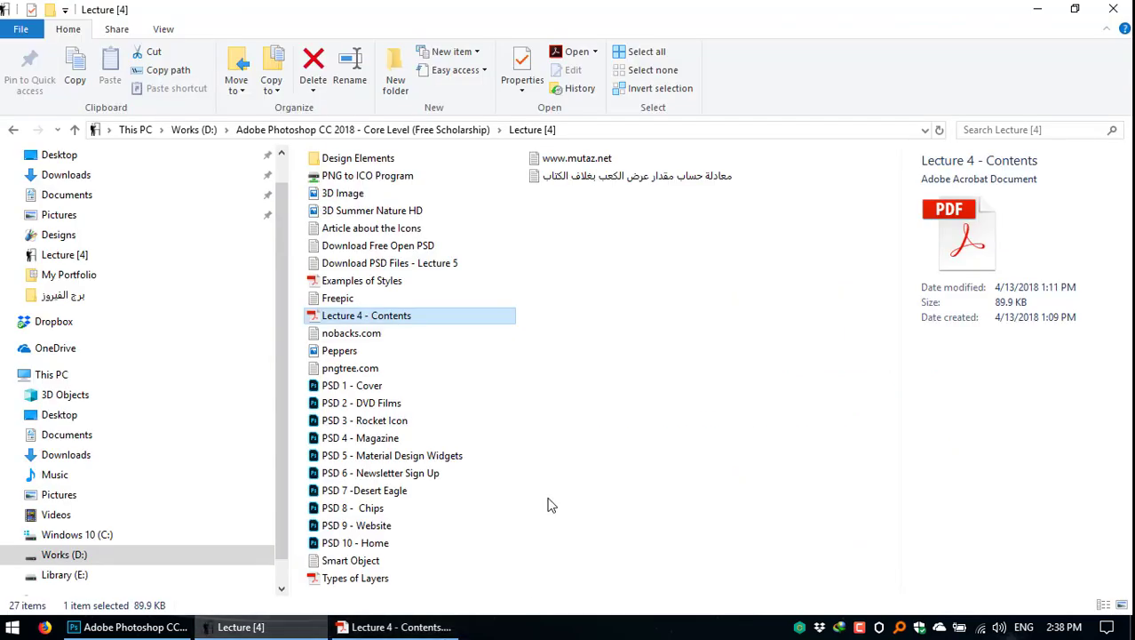
Step: Open Types of Layers and read its Background, Transparent, Text and Effect layer descriptions
{"action": "double_click", "coordinate": [348, 579]}
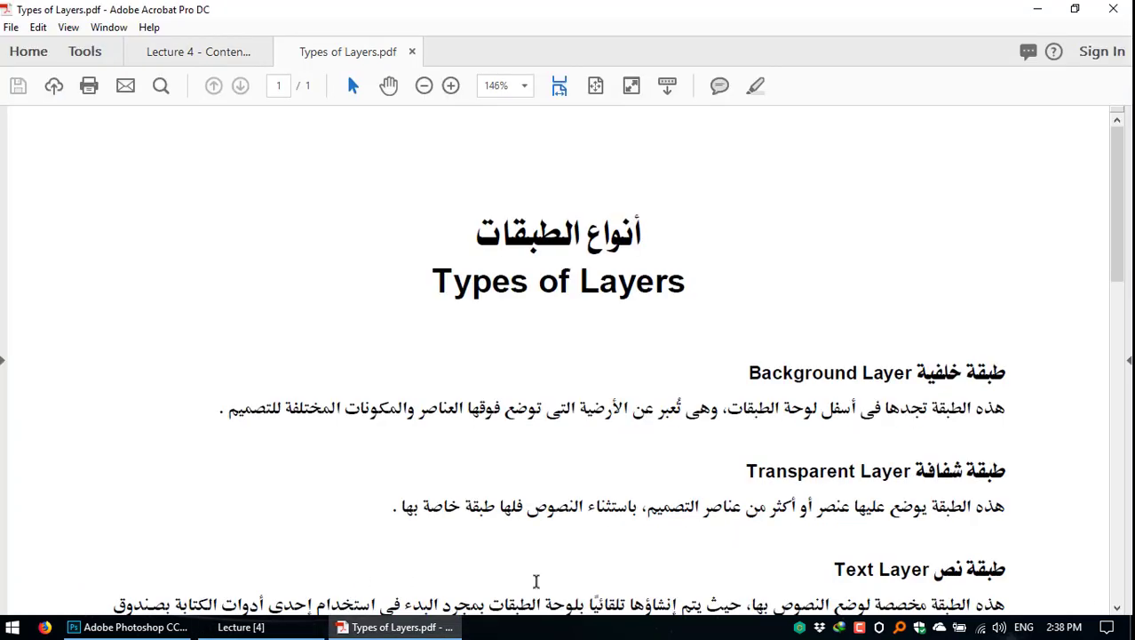
{"action": "scroll", "coordinate": [737, 318], "scroll_direction": "down", "scroll_amount": 2}
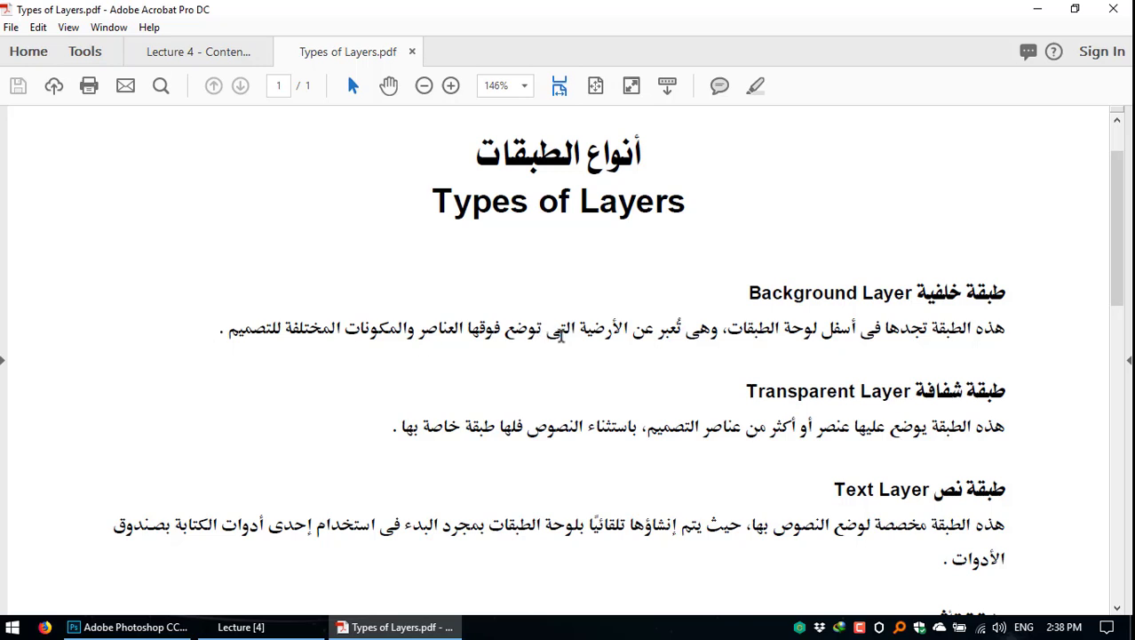
{"action": "scroll", "coordinate": [1008, 394], "scroll_direction": "down", "scroll_amount": 1}
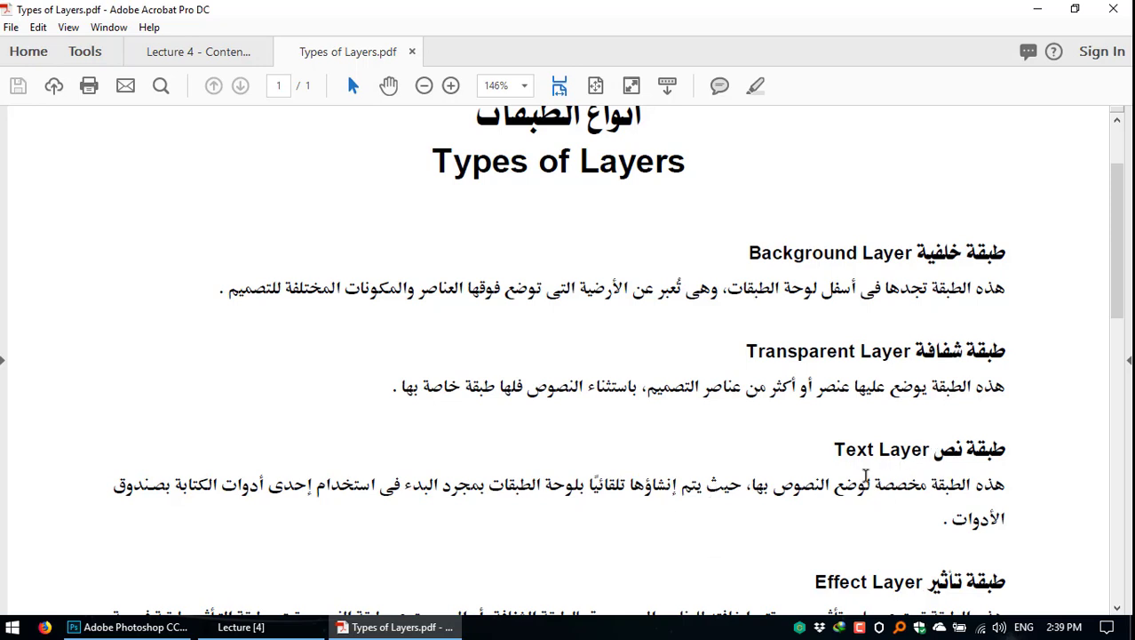
Step: Scroll through the PDF currently open in Acrobat
{"action": "scroll", "coordinate": [905, 526], "scroll_direction": "down", "scroll_amount": 4}
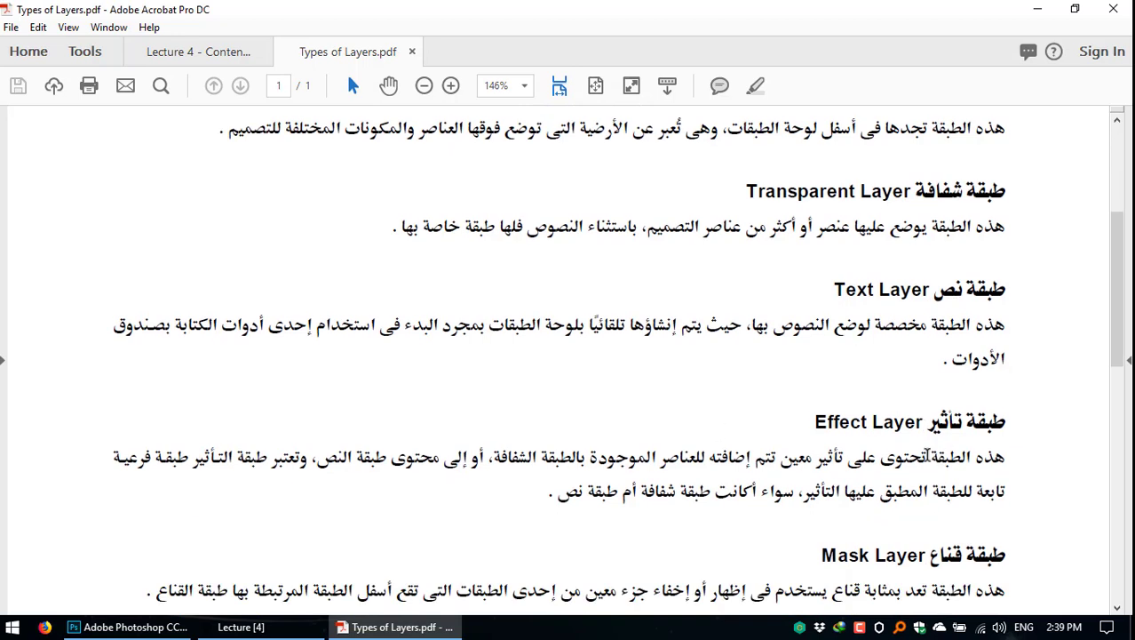
{"action": "scroll", "coordinate": [888, 431], "scroll_direction": "down", "scroll_amount": 1}
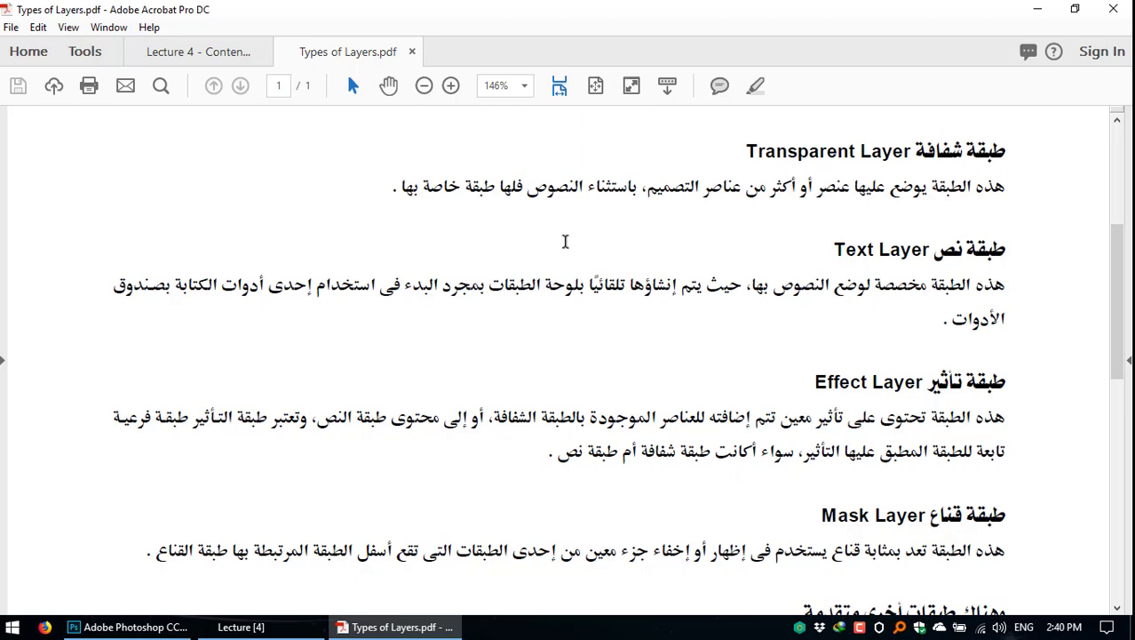
{"action": "scroll", "coordinate": [565, 242], "scroll_direction": "down", "scroll_amount": 1}
{"action": "scroll", "coordinate": [641, 597], "scroll_direction": "down", "scroll_amount": 2}
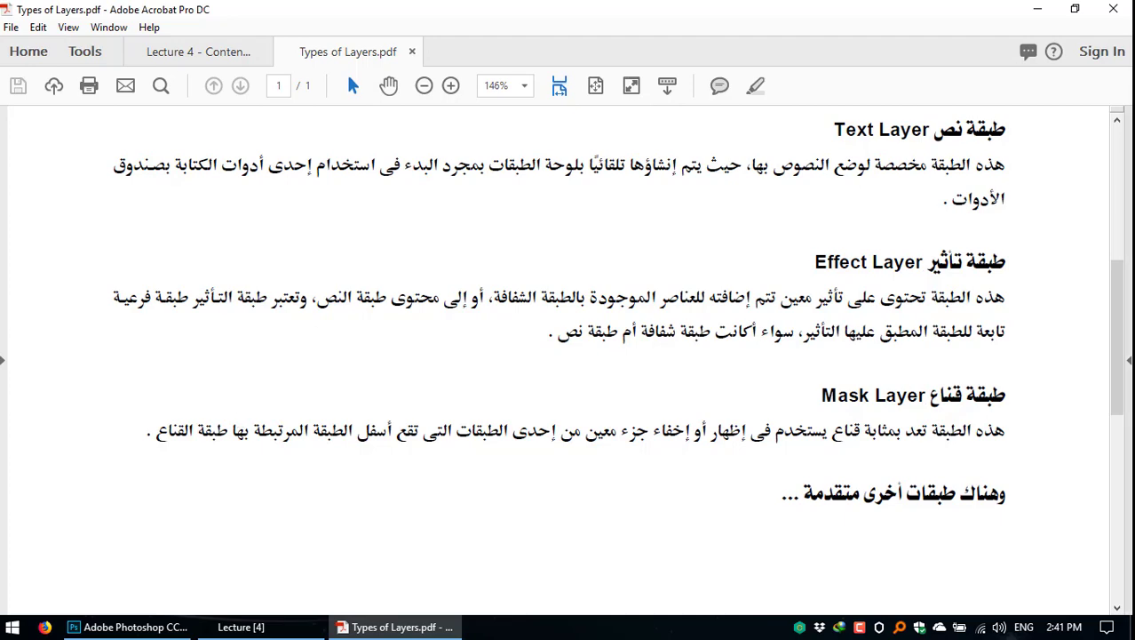
{"action": "left_click_drag", "start_coordinate": [1126, 330], "coordinate": [1130, 373]}
{"action": "scroll", "coordinate": [444, 275], "scroll_direction": "up", "scroll_amount": 5}
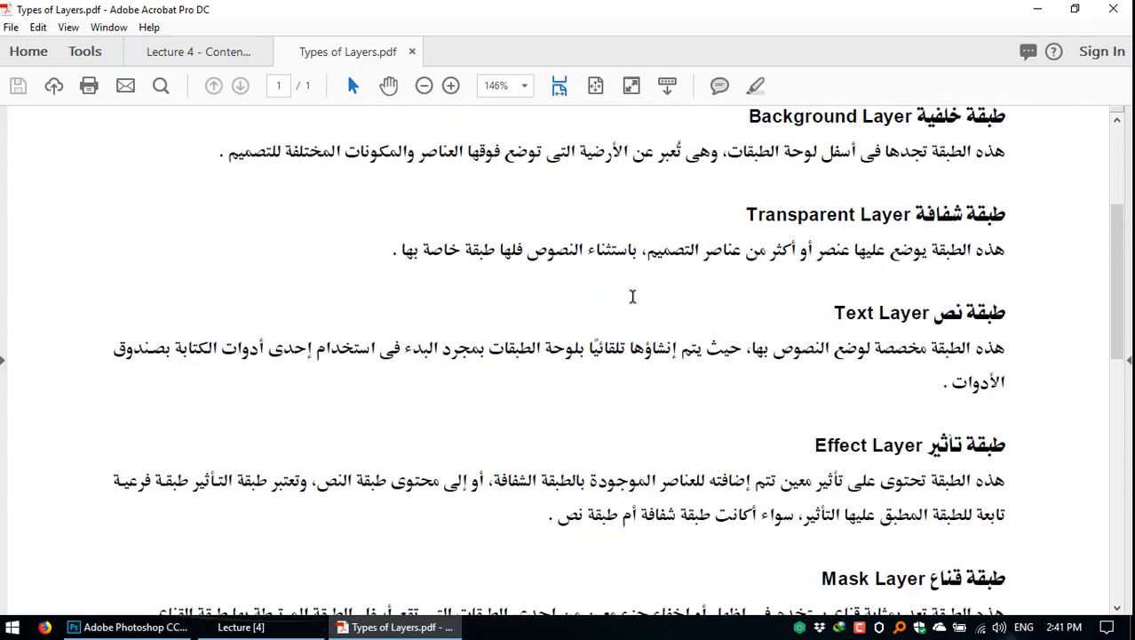
{"action": "scroll", "coordinate": [635, 297], "scroll_direction": "down", "scroll_amount": 1}
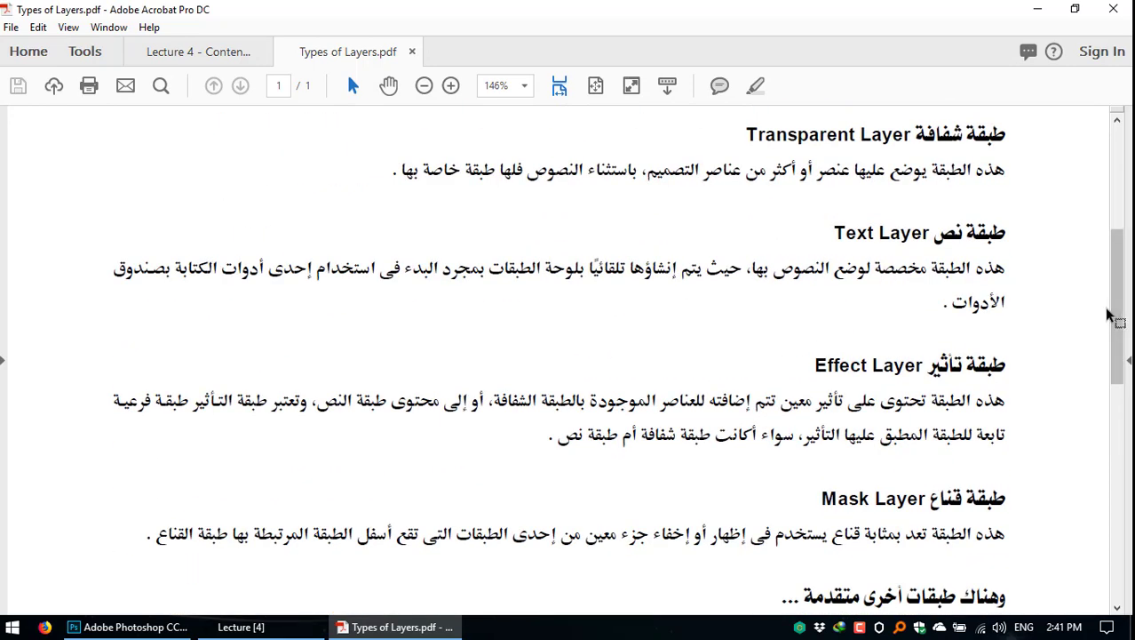
{"action": "left_click_drag", "start_coordinate": [1112, 317], "coordinate": [1121, 343]}
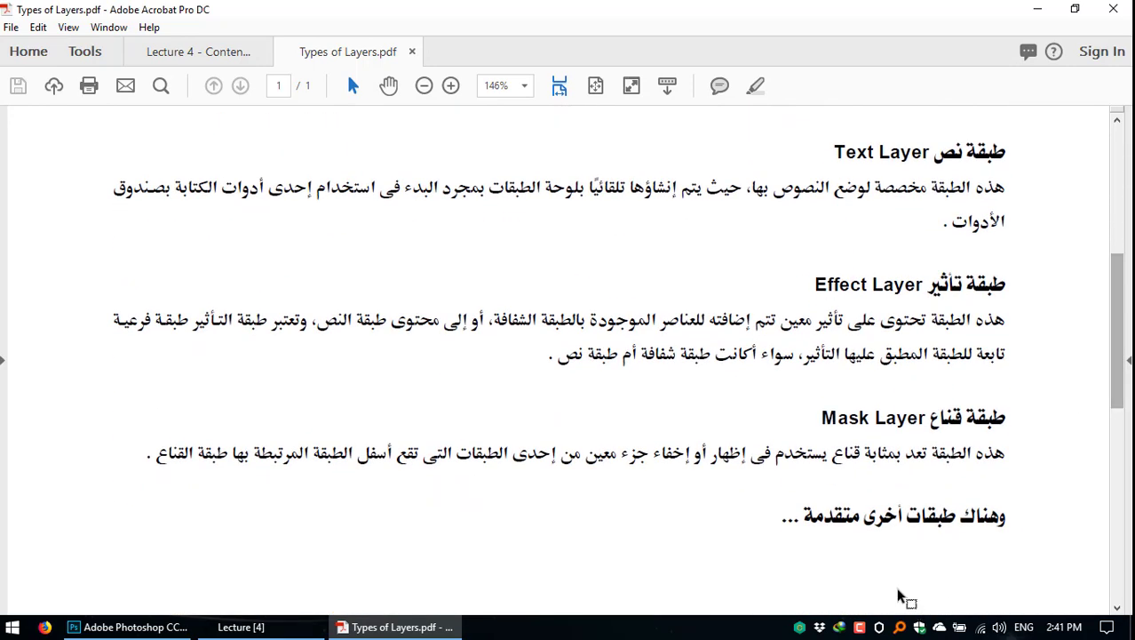
{"action": "scroll", "coordinate": [781, 509], "scroll_direction": "down", "scroll_amount": 3}
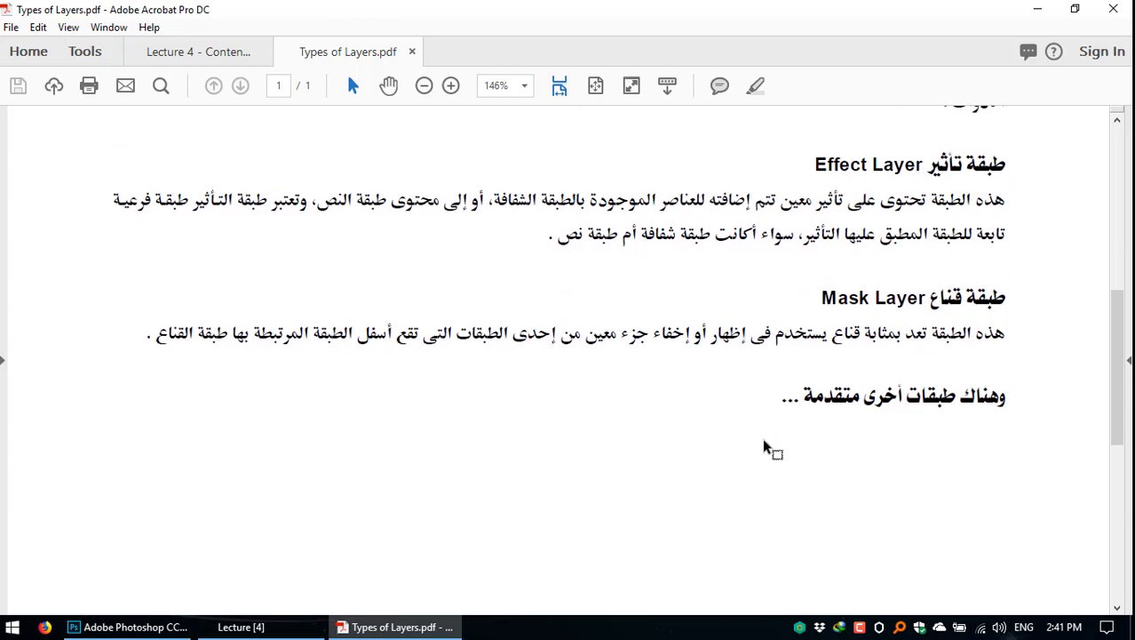
{"action": "scroll", "coordinate": [770, 449], "scroll_direction": "up", "scroll_amount": 9}
{"action": "scroll", "coordinate": [771, 449], "scroll_direction": "down", "scroll_amount": 3}
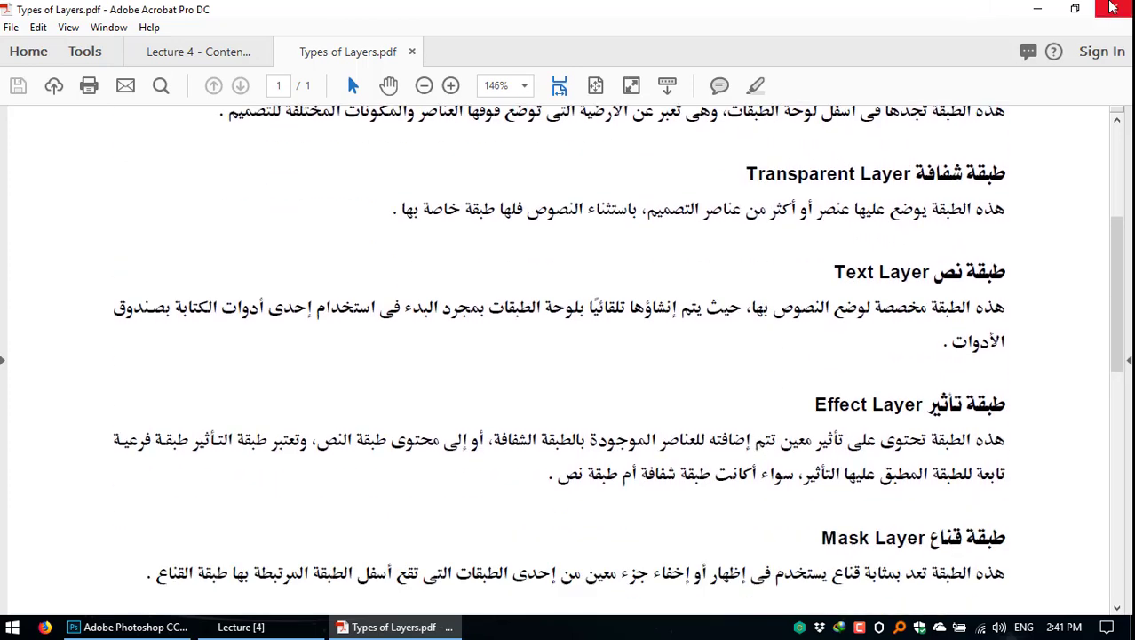
Step: Close all Acrobat tabs and open the Lecture 4 - Contents PDF from Explorer
{"action": "left_click", "coordinate": [1113, 8]}
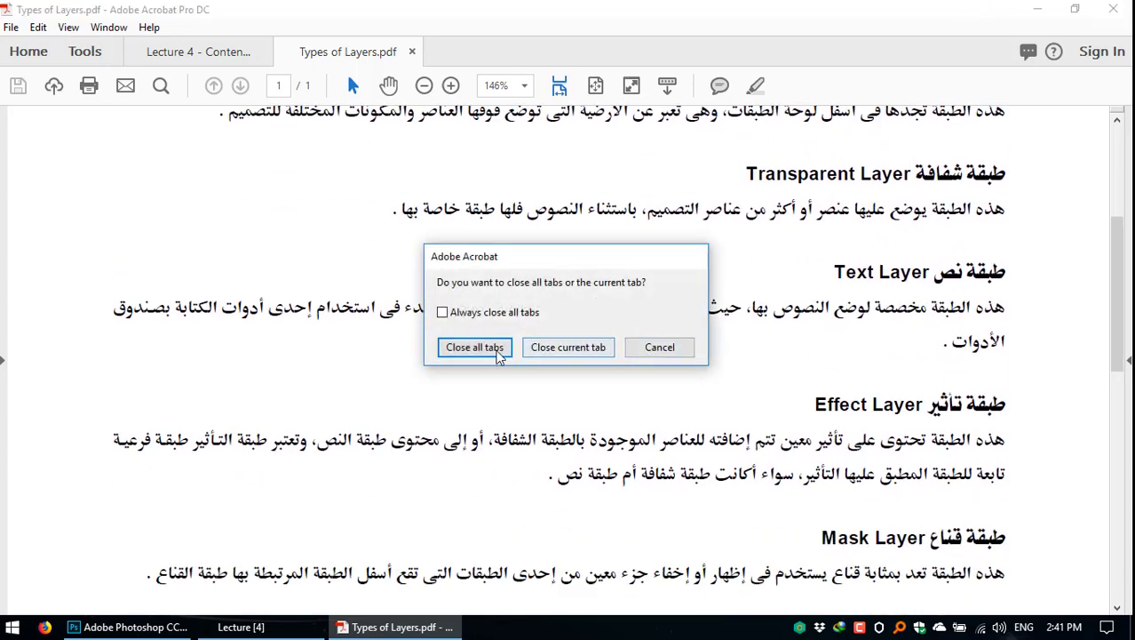
{"action": "left_click", "coordinate": [497, 348]}
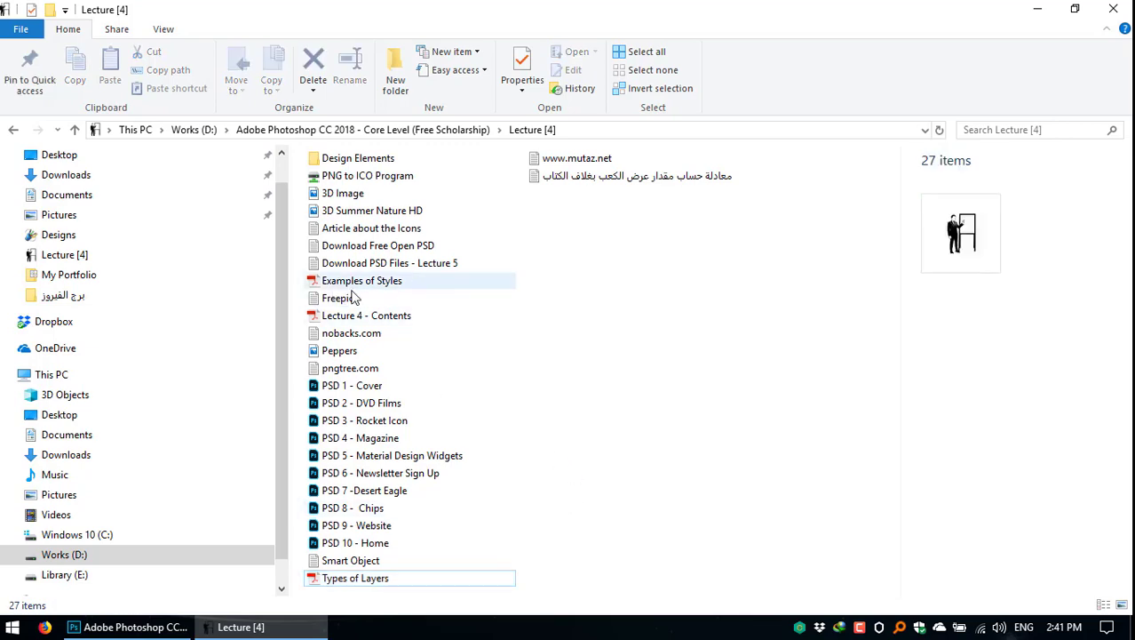
{"action": "double_click", "coordinate": [361, 316]}
{"action": "scroll", "coordinate": [717, 315], "scroll_direction": "down", "scroll_amount": 2}
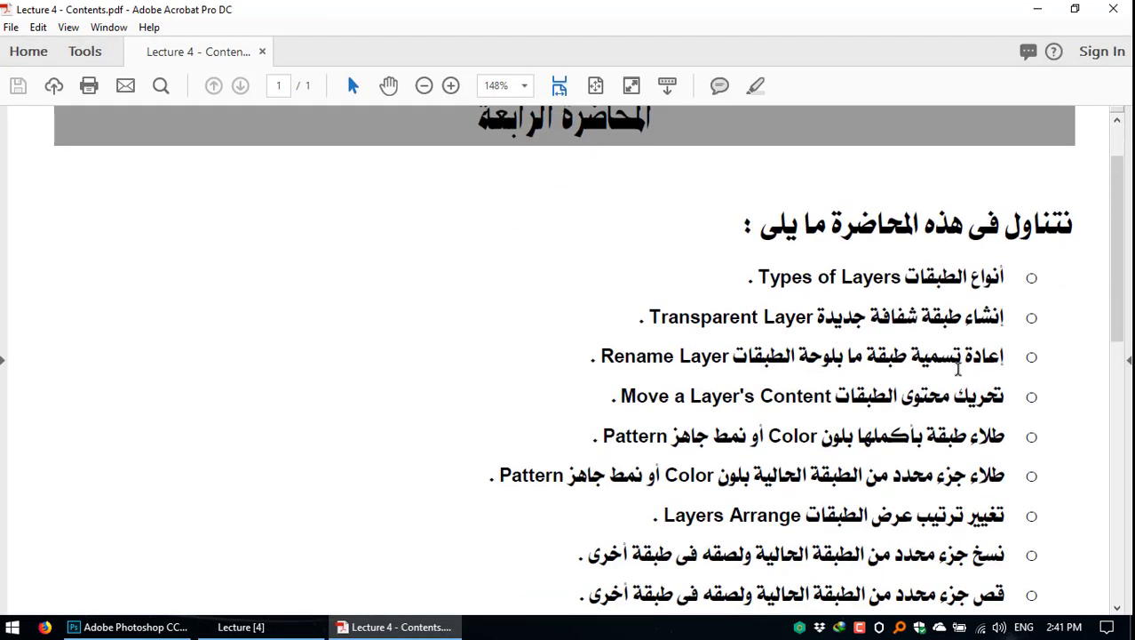
Step: In Photoshop, start a new document using the Print A4 preset
{"action": "left_click", "coordinate": [127, 626]}
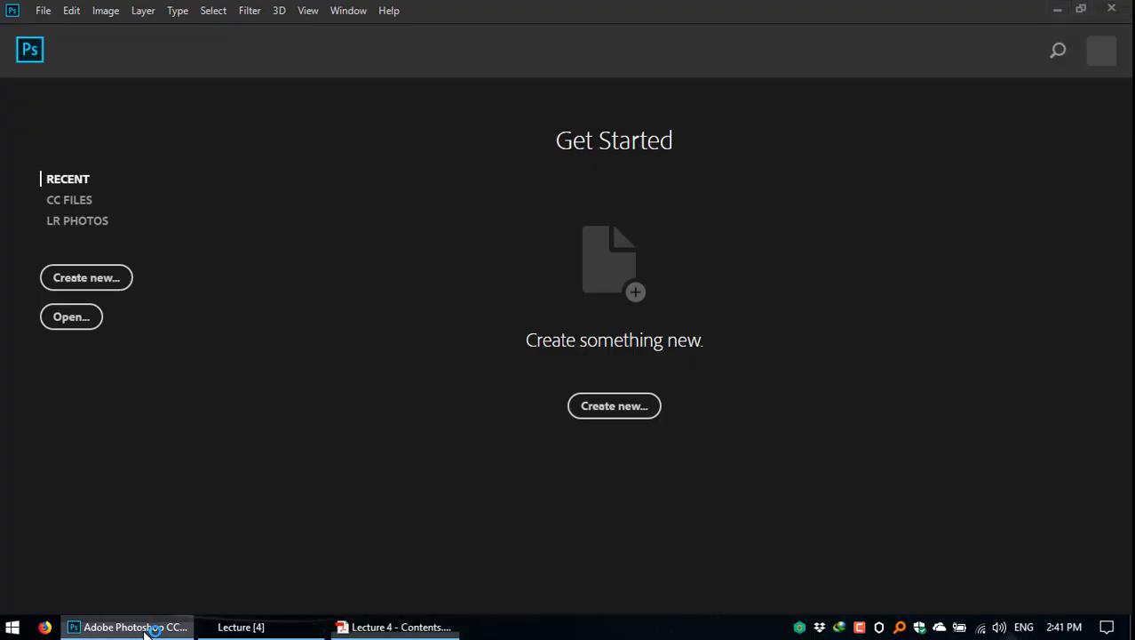
{"action": "left_click", "coordinate": [42, 12]}
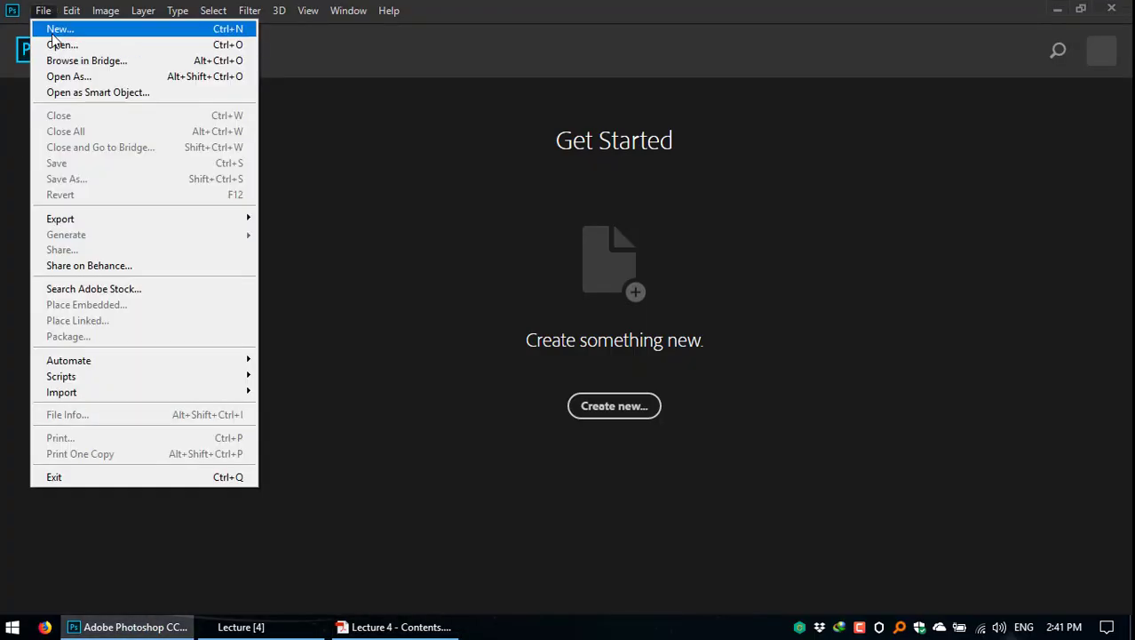
{"action": "left_click", "coordinate": [86, 36]}
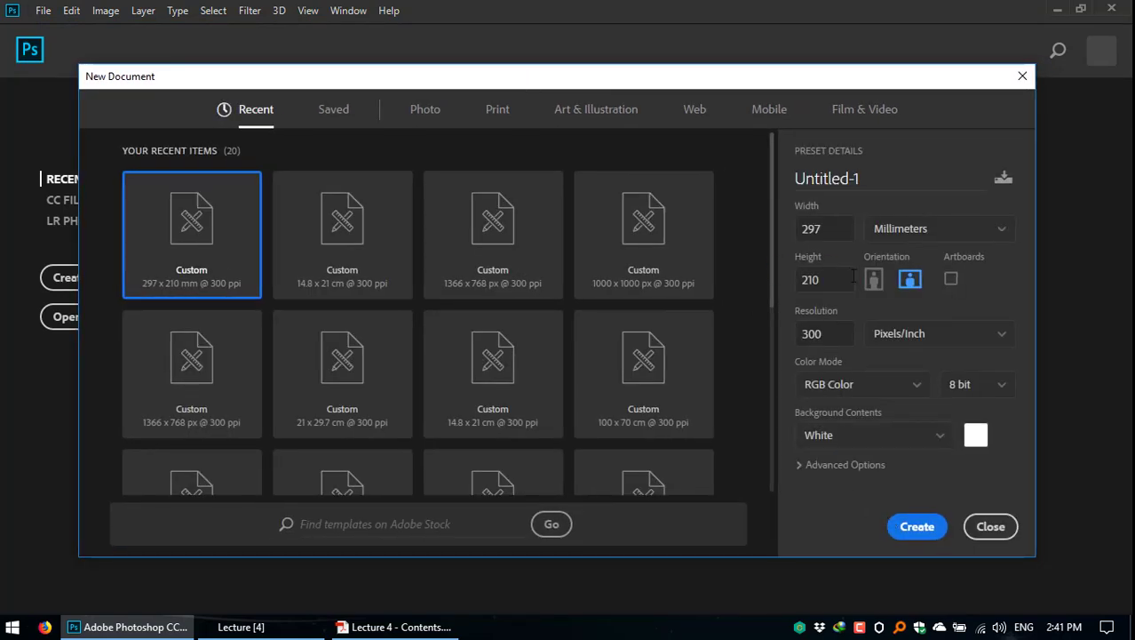
{"action": "left_click", "coordinate": [860, 435]}
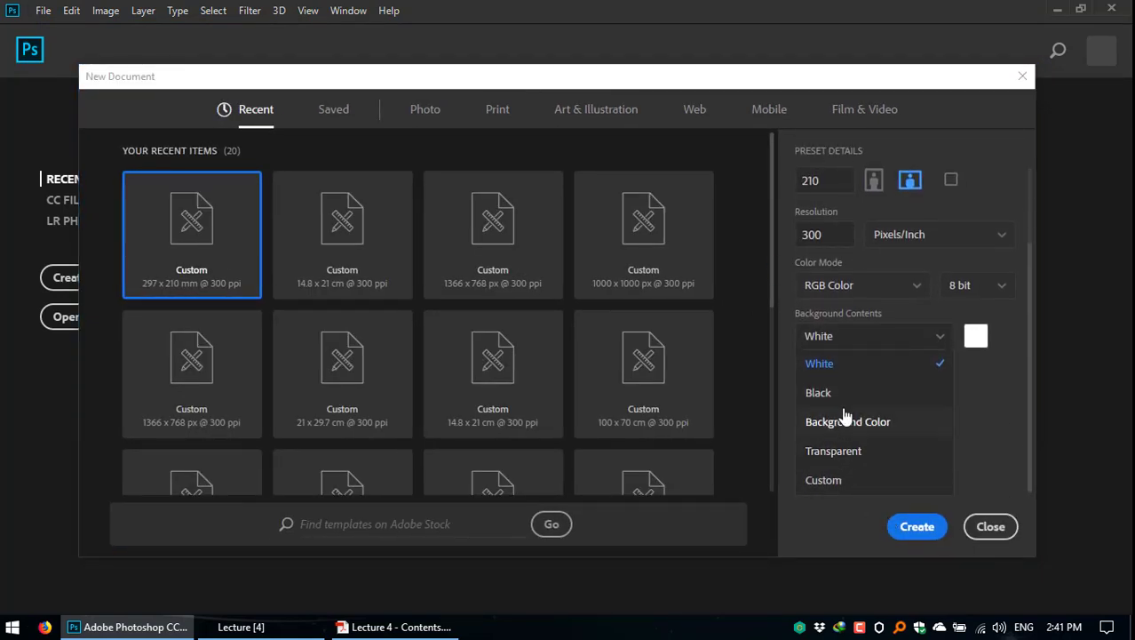
{"action": "left_click", "coordinate": [837, 393]}
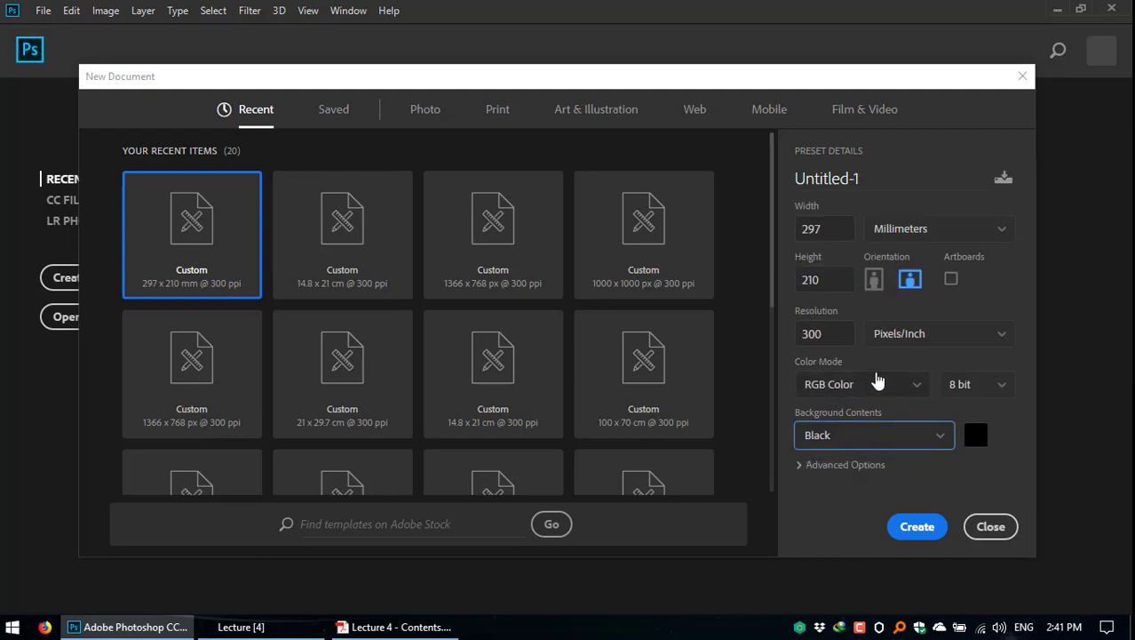
{"action": "left_click", "coordinate": [494, 108]}
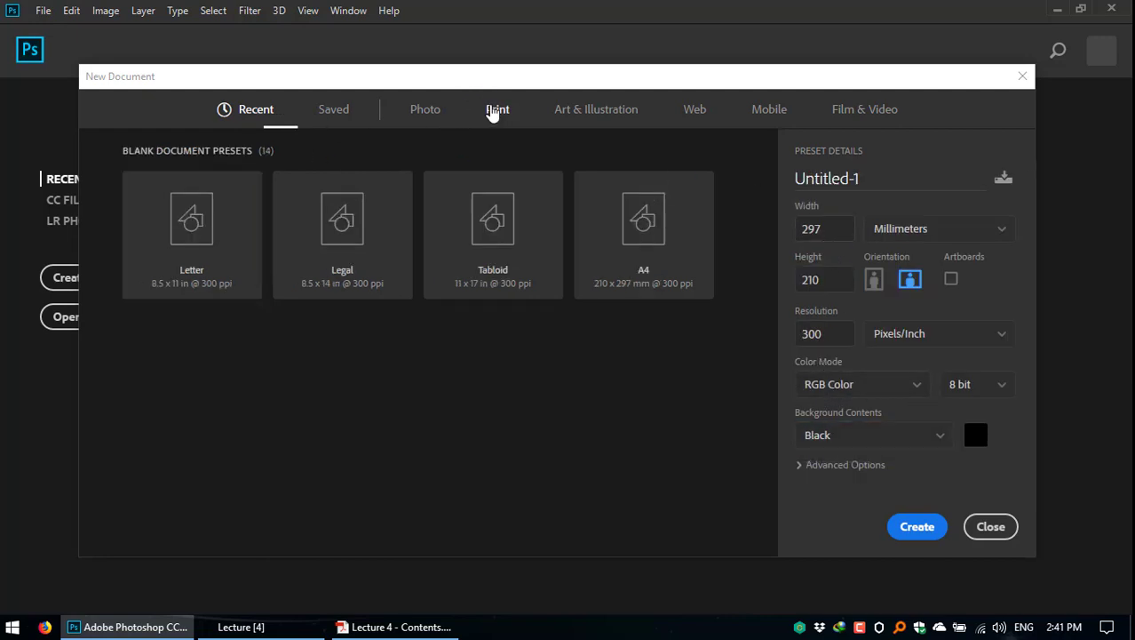
{"action": "left_click", "coordinate": [667, 225]}
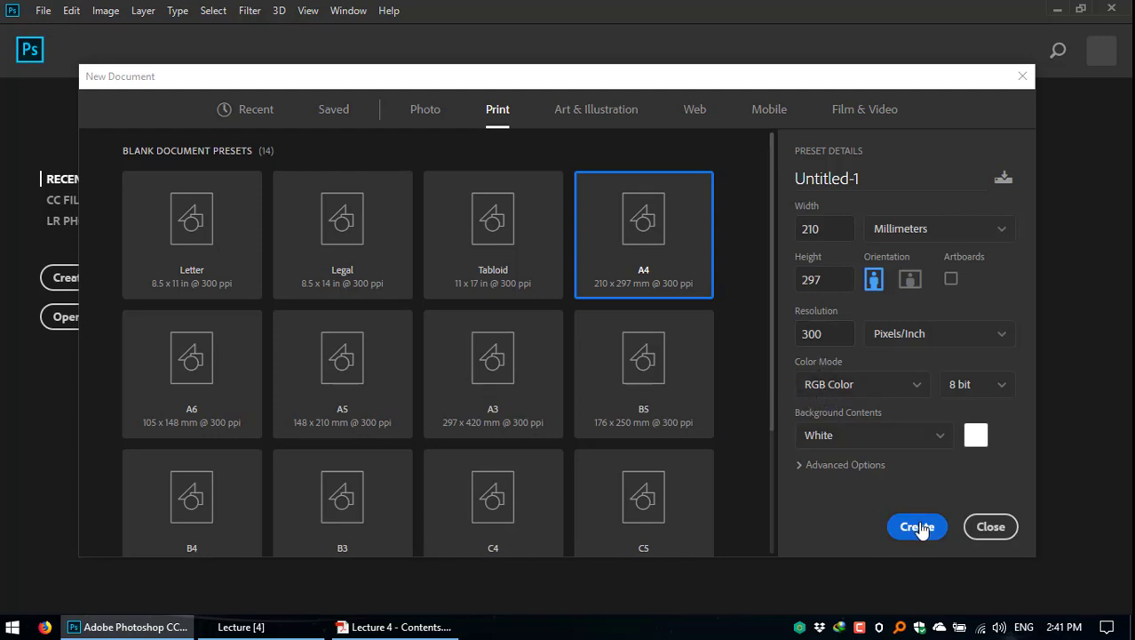
Step: Set the background colour to bright green 00cc33 and create the document
{"action": "left_click", "coordinate": [976, 436]}
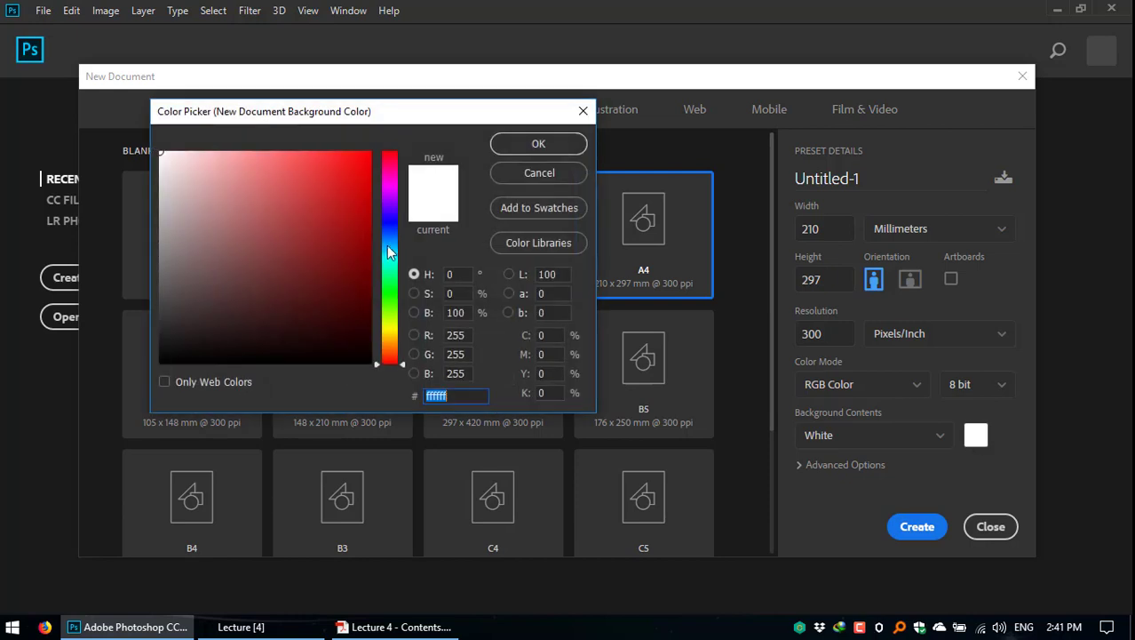
{"action": "left_click", "coordinate": [355, 191]}
{"action": "left_click", "coordinate": [343, 222]}
{"action": "left_click", "coordinate": [389, 285]}
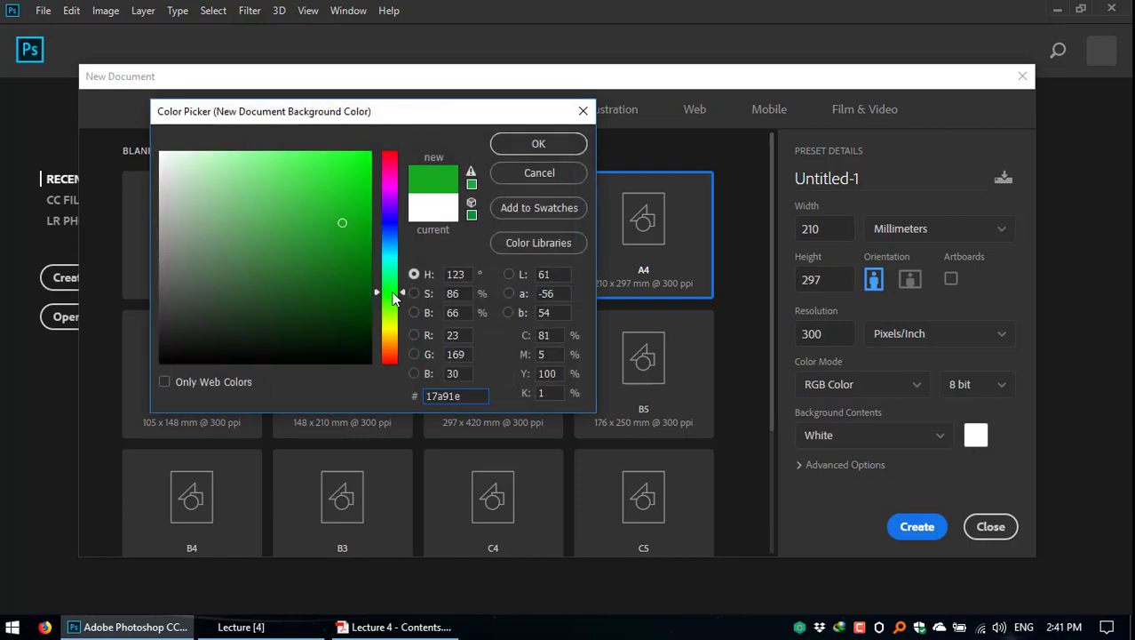
{"action": "left_click_drag", "start_coordinate": [344, 203], "coordinate": [477, 200]}
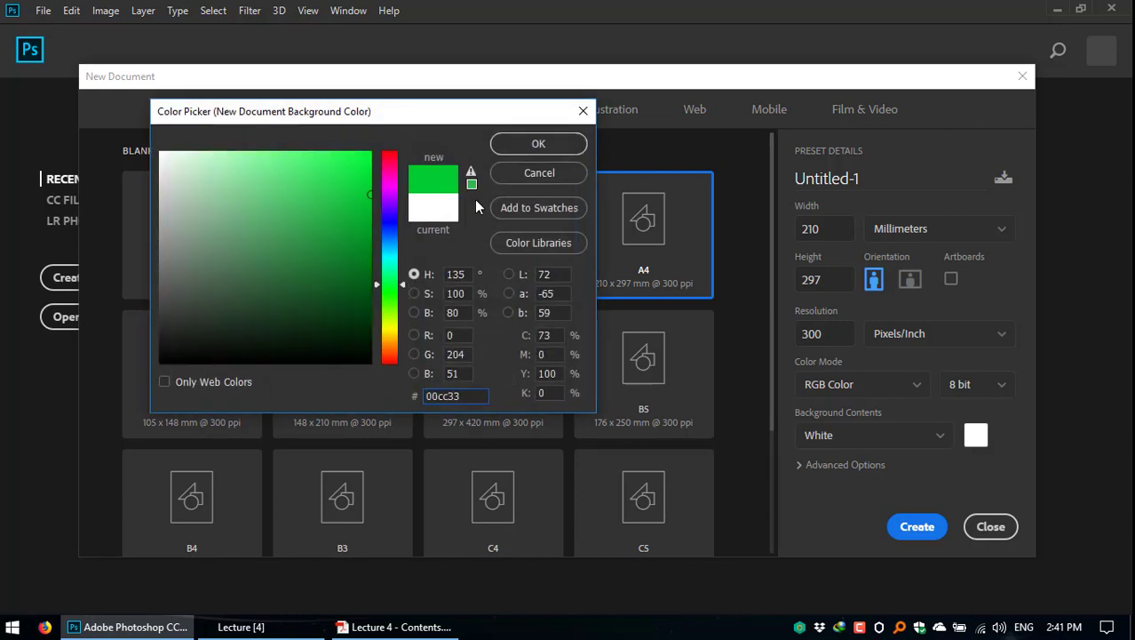
{"action": "left_click", "coordinate": [539, 145]}
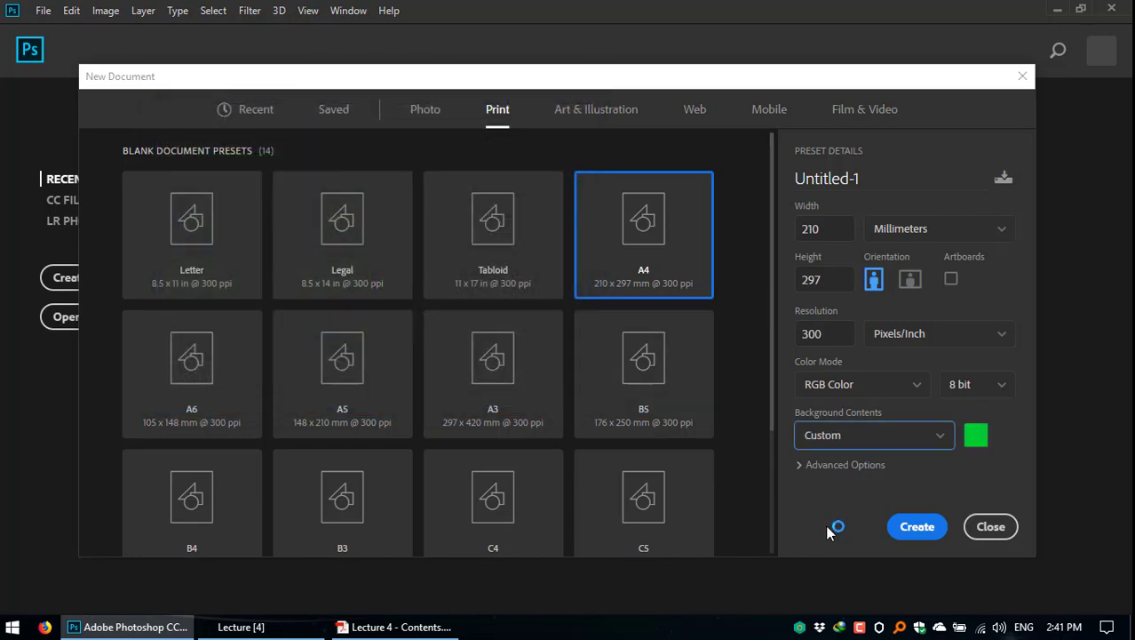
{"action": "left_click", "coordinate": [916, 530]}
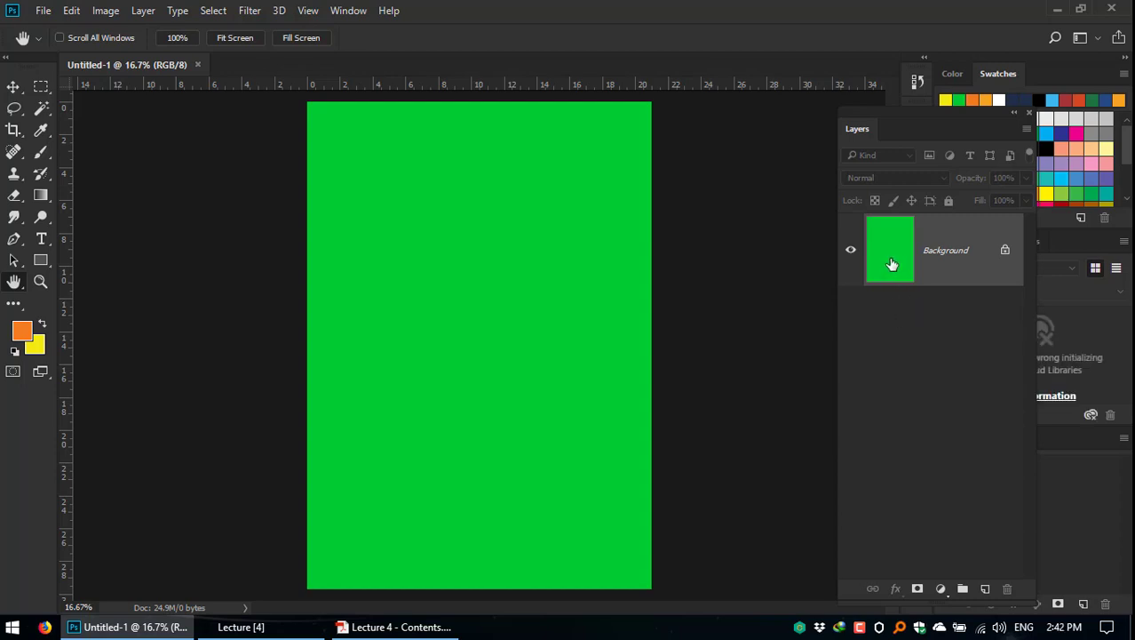
Step: Float the Layers panel over the canvas, make it wider and taller, and reposition it
{"action": "left_click_drag", "start_coordinate": [877, 113], "coordinate": [636, 26]}
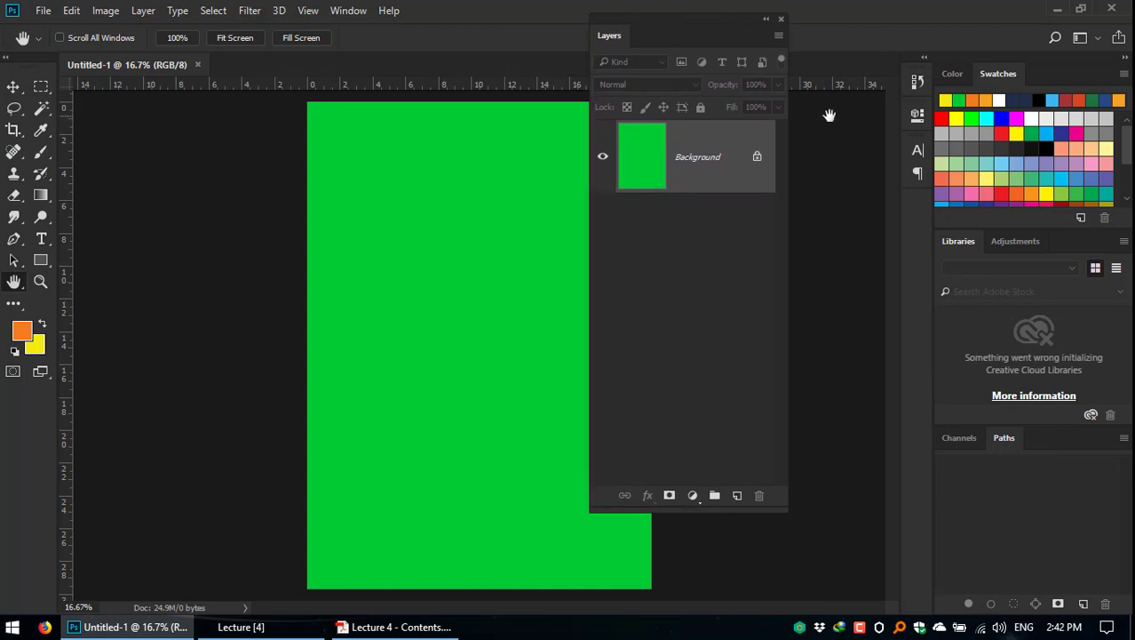
{"action": "left_click_drag", "start_coordinate": [788, 117], "coordinate": [873, 128]}
{"action": "left_click_drag", "start_coordinate": [691, 512], "coordinate": [672, 569]}
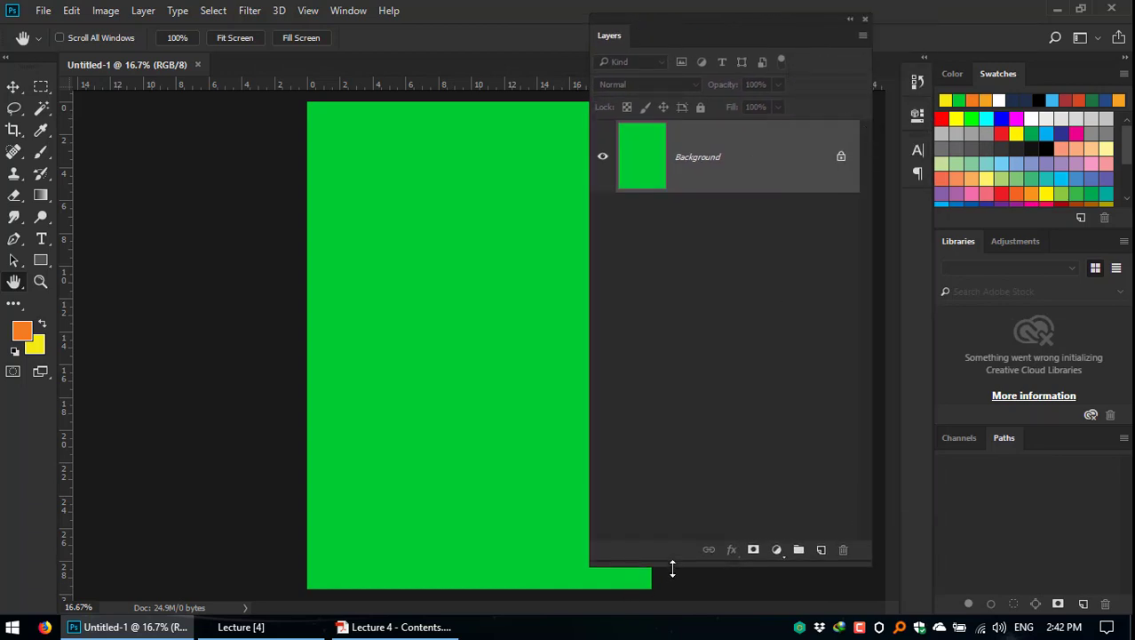
{"action": "left_click_drag", "start_coordinate": [783, 18], "coordinate": [695, 19]}
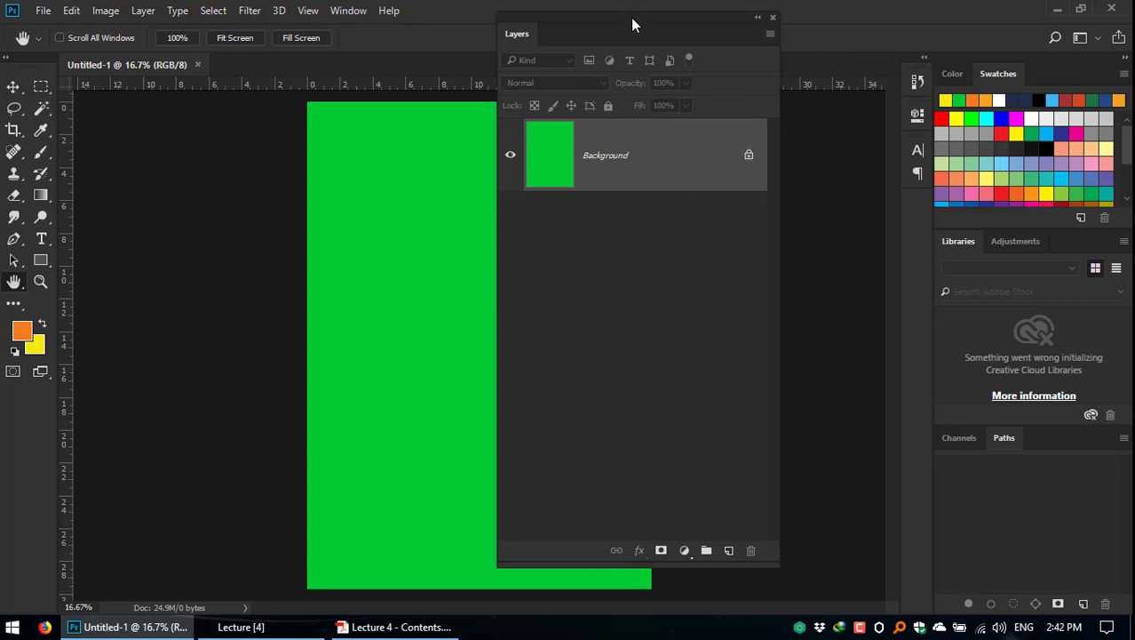
{"action": "left_click_drag", "start_coordinate": [632, 20], "coordinate": [628, 16]}
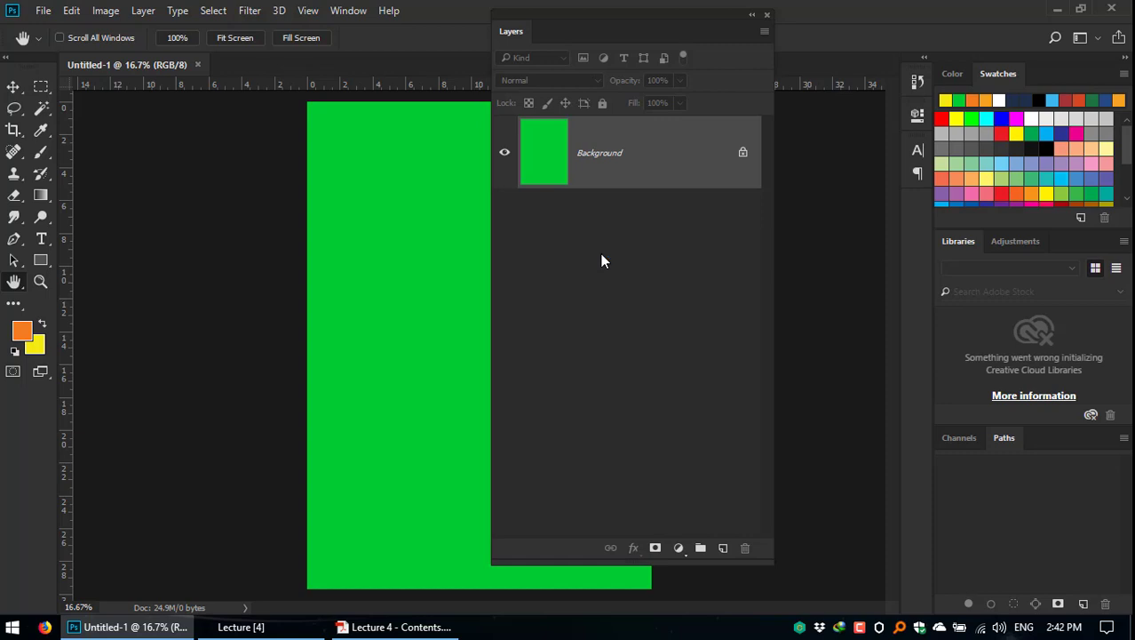
Step: Add three empty layers, Layer 1 to Layer 3, then deselect Layer 3
{"action": "left_click", "coordinate": [723, 549]}
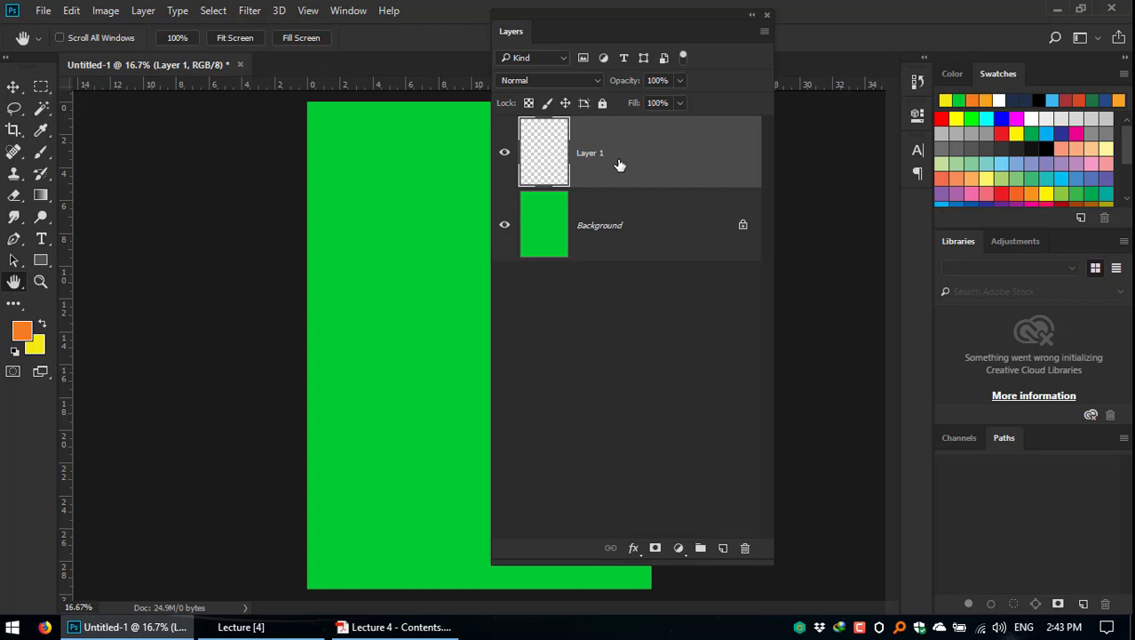
{"action": "left_click", "coordinate": [724, 550]}
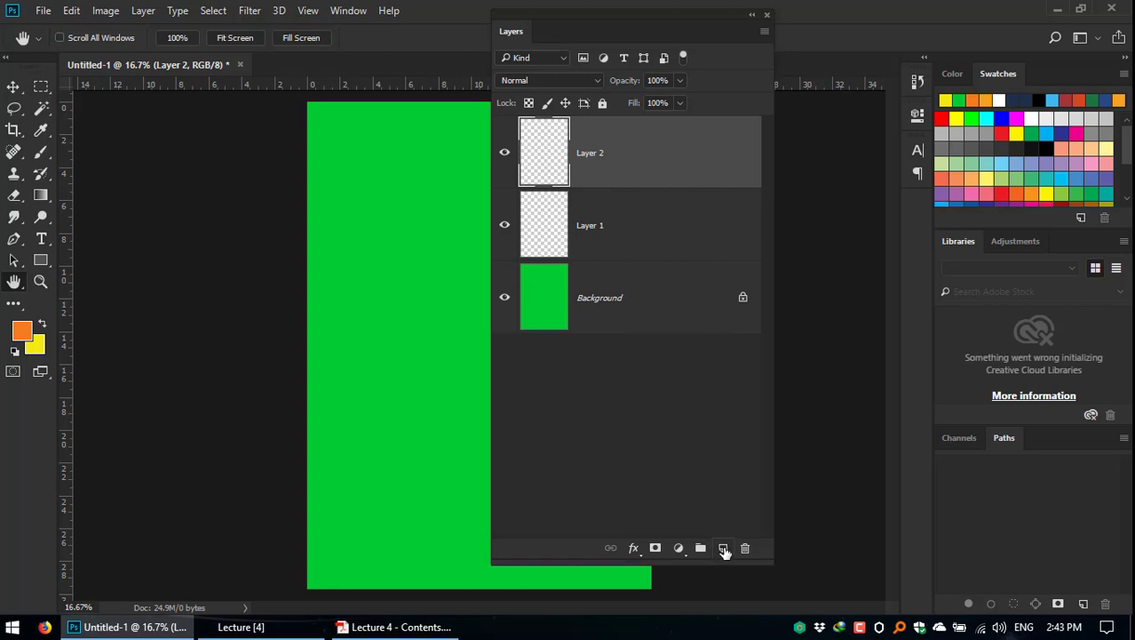
{"action": "left_click", "coordinate": [724, 550]}
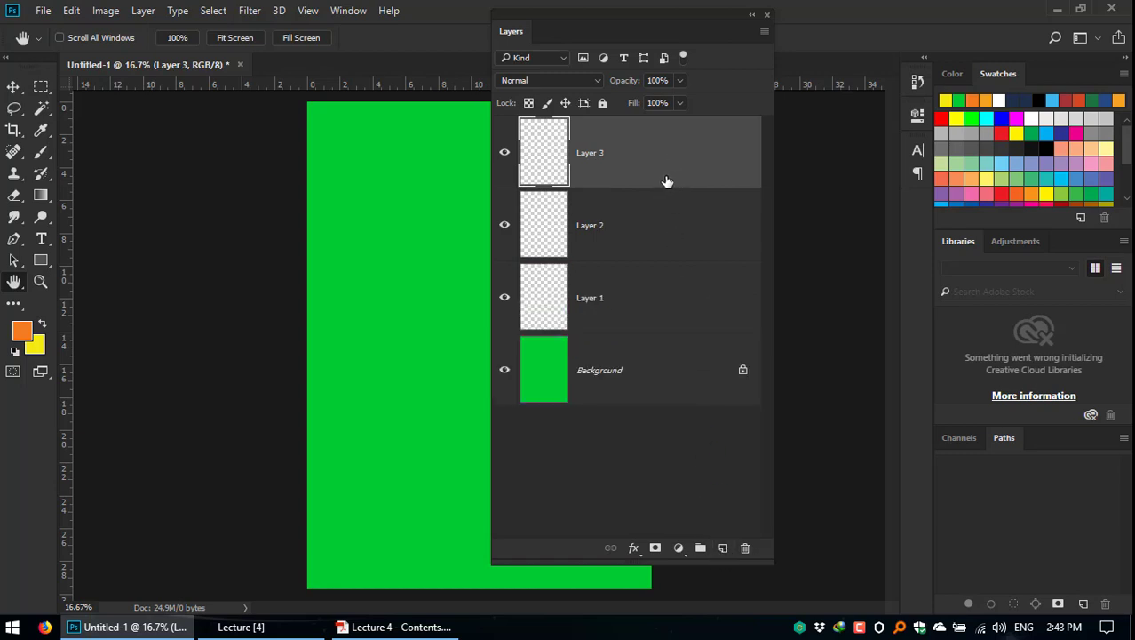
{"action": "left_click", "coordinate": [669, 456]}
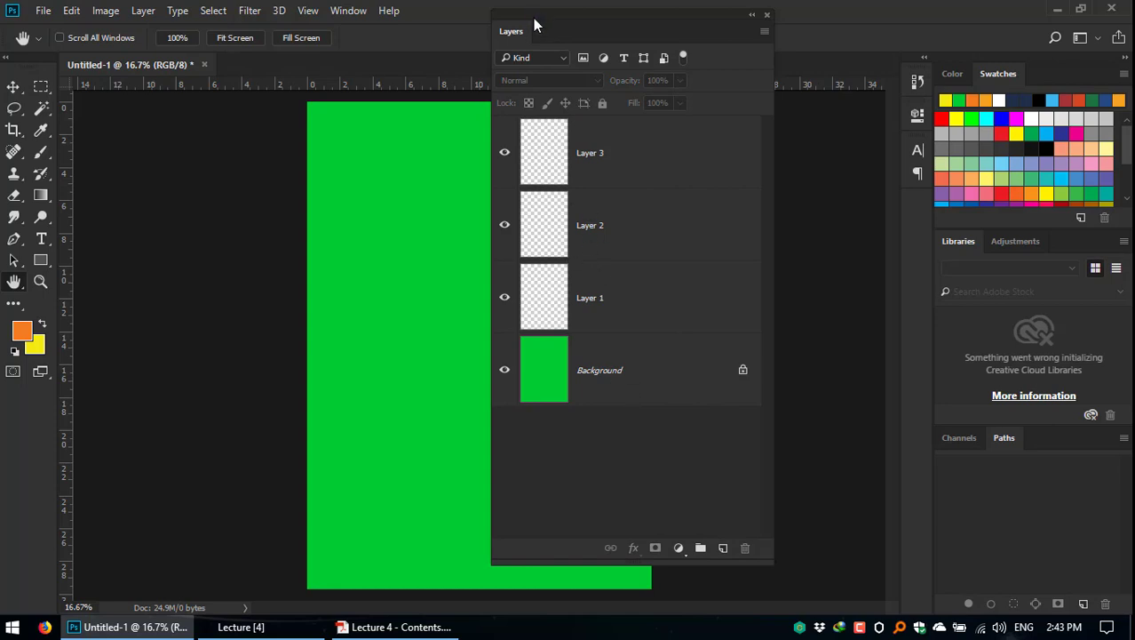
Step: Add Layer 4 through Layer > New > Layer
{"action": "left_click", "coordinate": [145, 11]}
{"action": "mouse_move", "coordinate": [257, 28]}
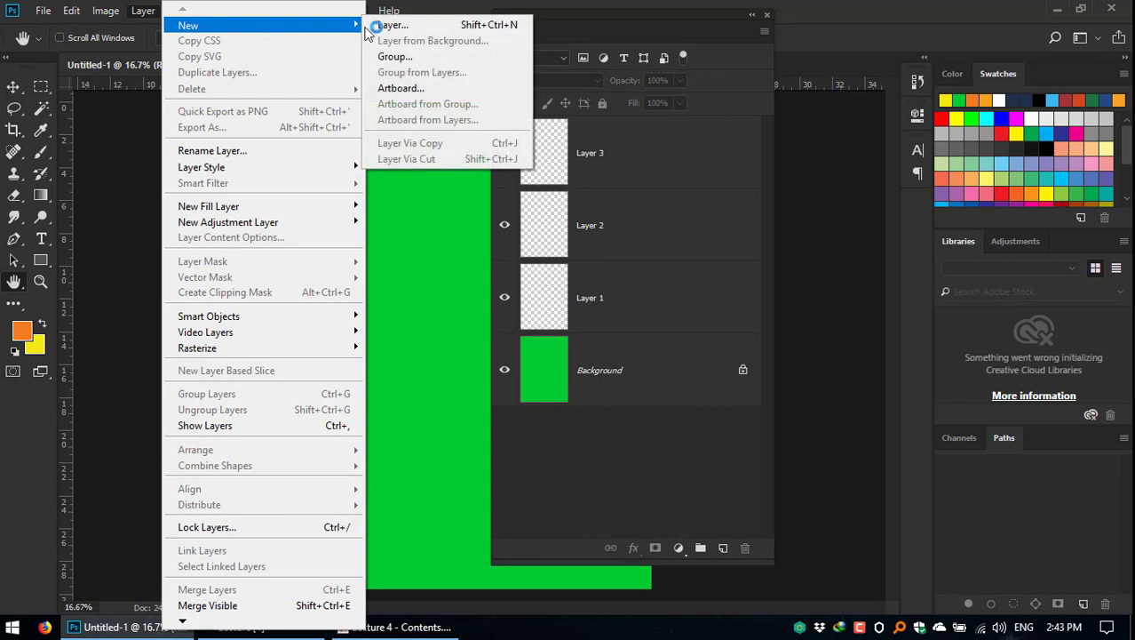
{"action": "left_click", "coordinate": [428, 27]}
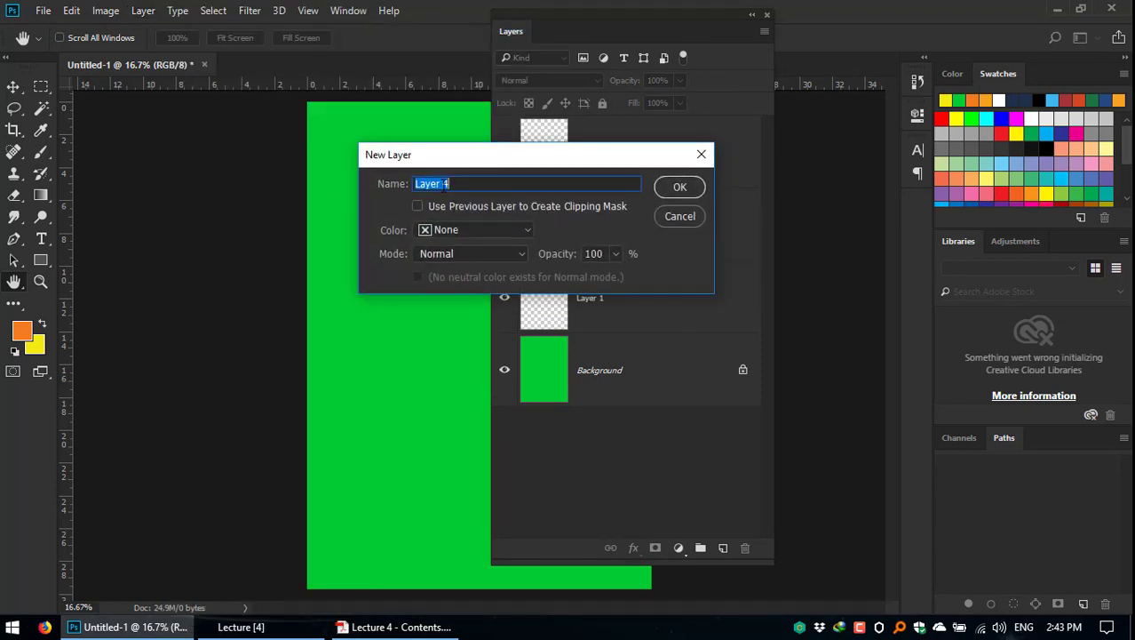
{"action": "left_click_drag", "start_coordinate": [565, 161], "coordinate": [566, 242]}
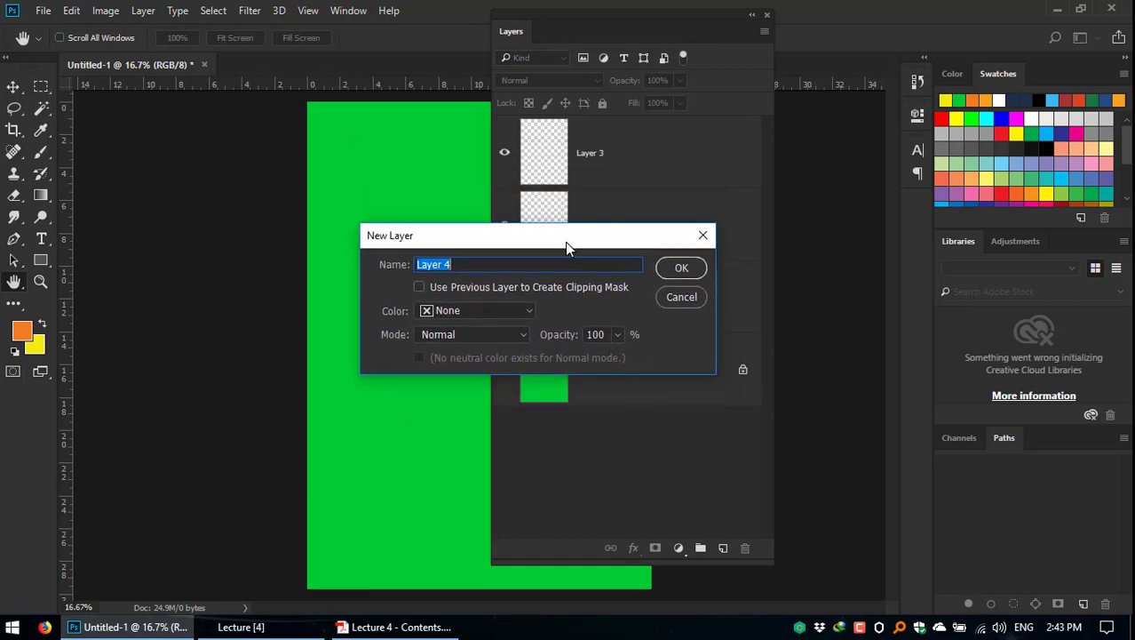
{"action": "left_click", "coordinate": [672, 265]}
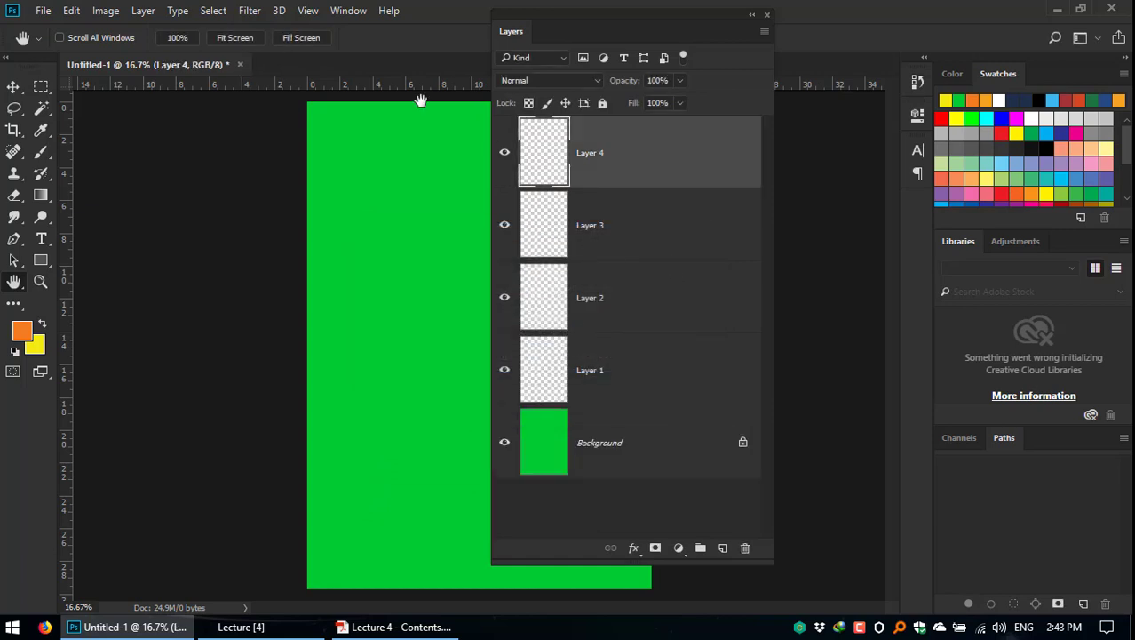
Step: Add Layer 5 with the Shift+Ctrl+N shortcut
{"action": "left_click", "coordinate": [144, 11]}
{"action": "mouse_move", "coordinate": [238, 27]}
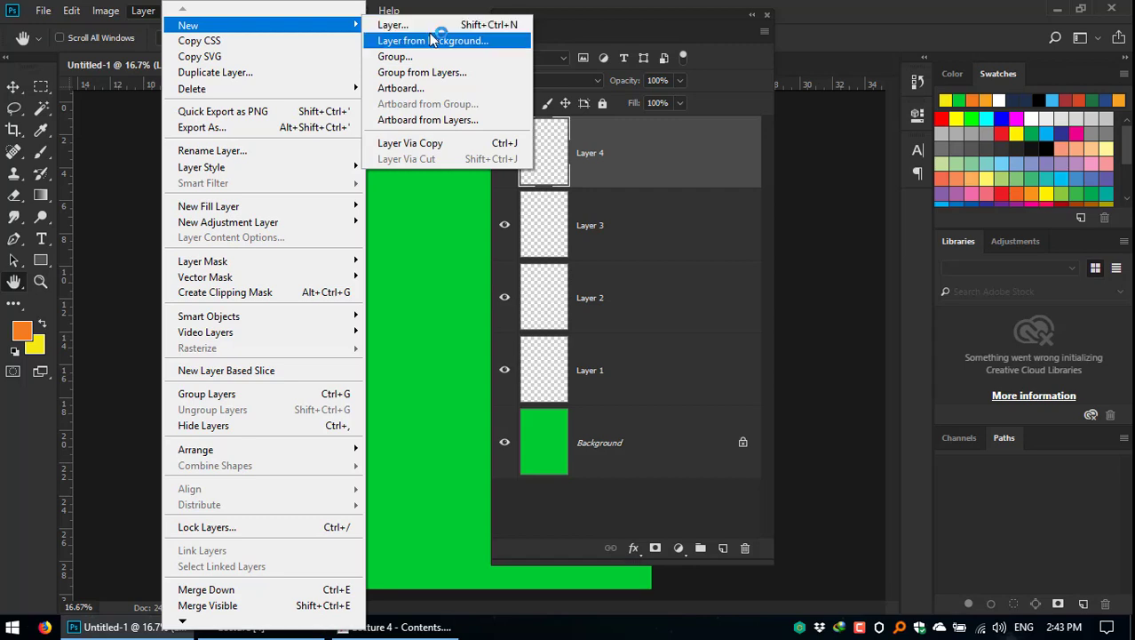
{"action": "left_click", "coordinate": [599, 214]}
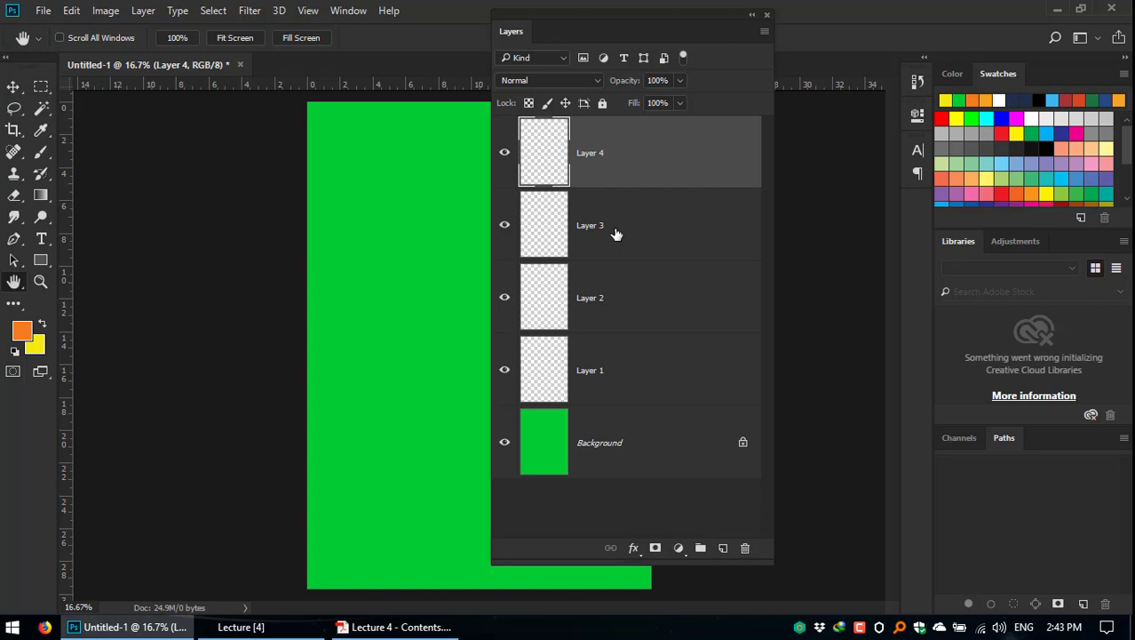
{"action": "key", "text": "ctrl+shift+n"}
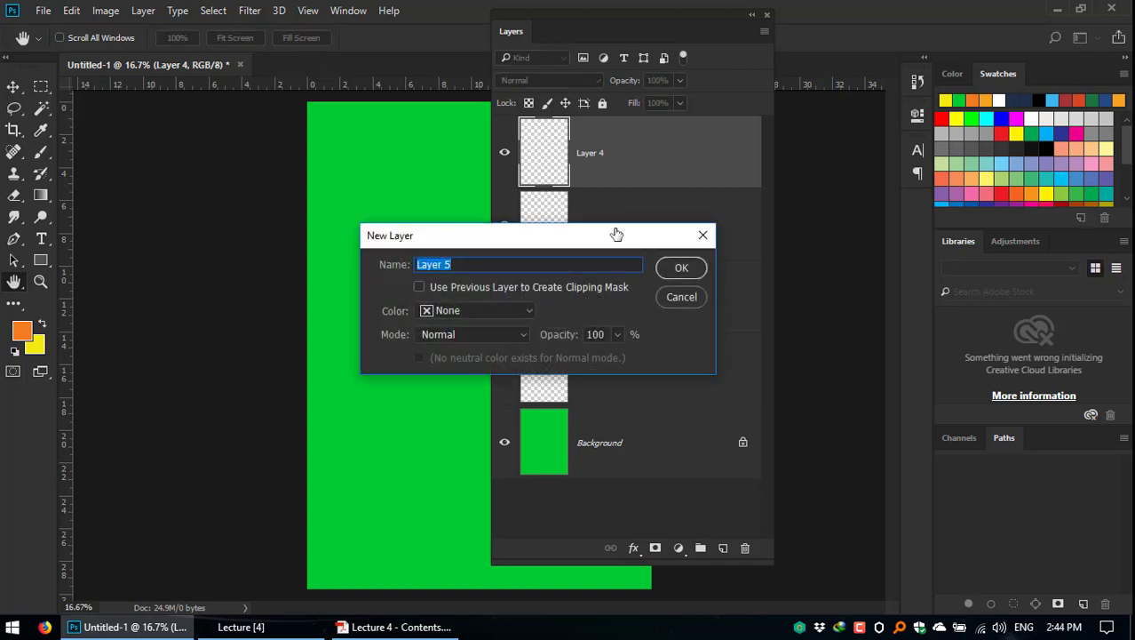
{"action": "left_click_drag", "start_coordinate": [476, 242], "coordinate": [443, 194]}
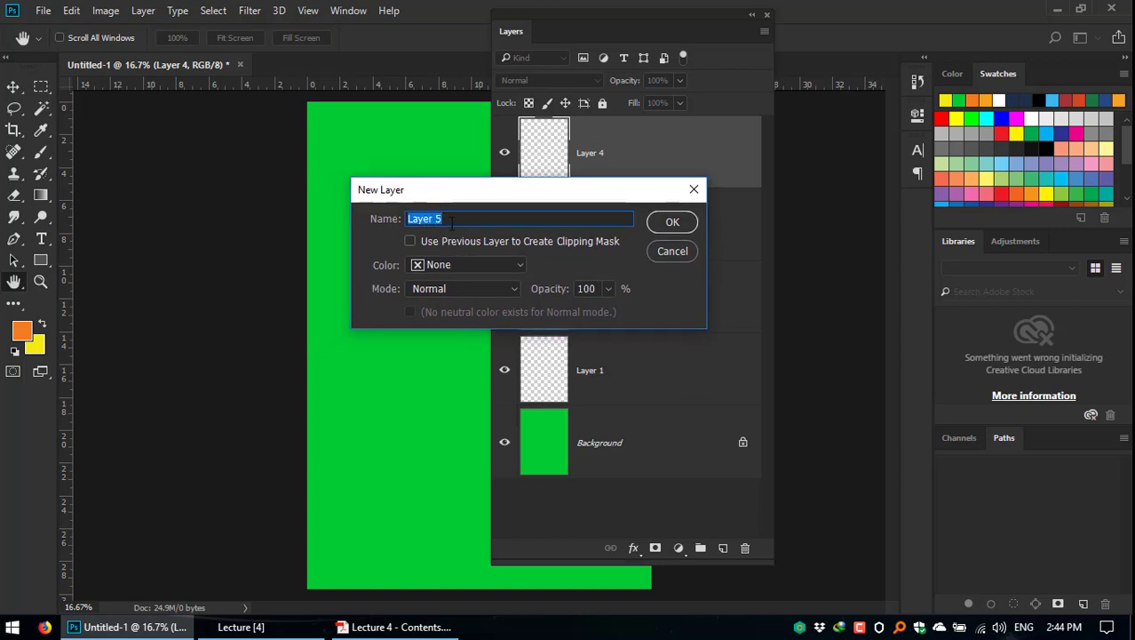
{"action": "left_click", "coordinate": [681, 223]}
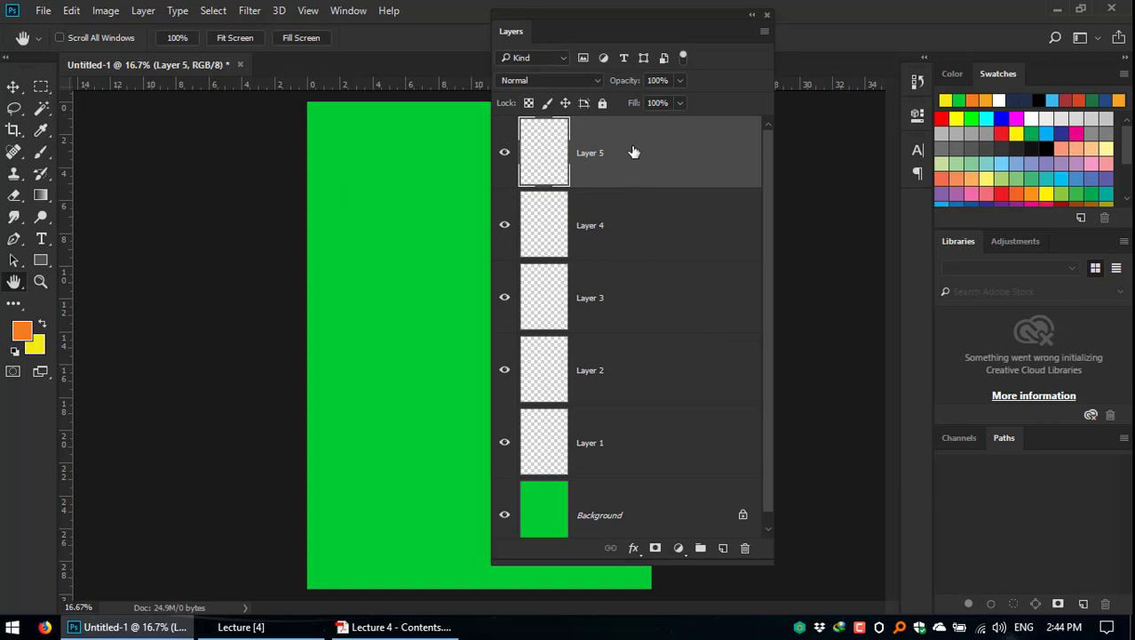
Step: Add empty layers repeatedly until Layer 30 exists, then browse the File and Window menus
{"action": "left_click", "coordinate": [724, 550]}
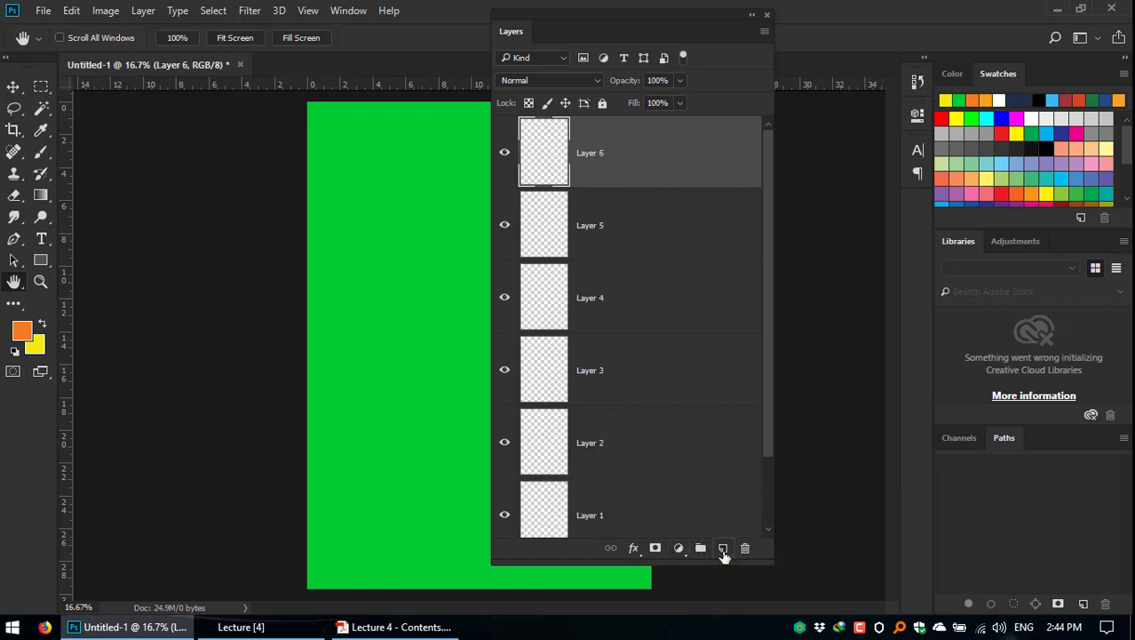
{"action": "left_click", "coordinate": [723, 549]}
{"action": "left_click", "coordinate": [723, 549]}
{"action": "left_click", "coordinate": [723, 549]}
{"action": "left_click", "coordinate": [723, 550]}
{"action": "left_click", "coordinate": [724, 549]}
{"action": "left_click", "coordinate": [724, 550]}
{"action": "left_click", "coordinate": [724, 550]}
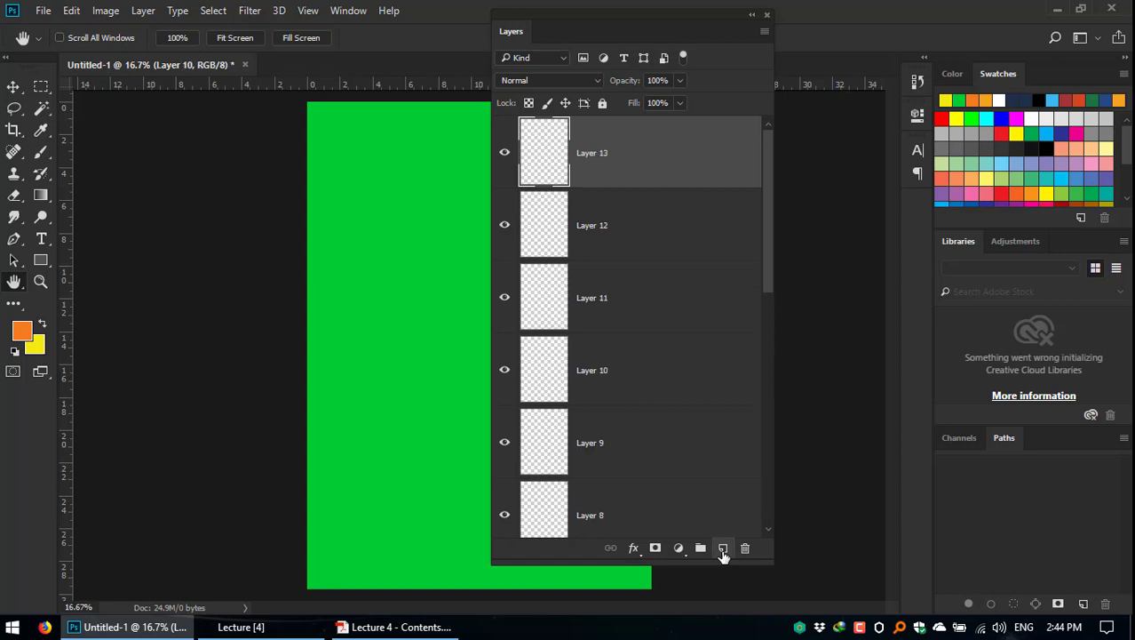
{"action": "left_click", "coordinate": [723, 550]}
{"action": "left_click", "coordinate": [723, 550]}
{"action": "left_click", "coordinate": [723, 550]}
{"action": "left_click", "coordinate": [723, 549]}
{"action": "left_click", "coordinate": [723, 549]}
{"action": "left_click", "coordinate": [723, 549]}
{"action": "left_click", "coordinate": [723, 549]}
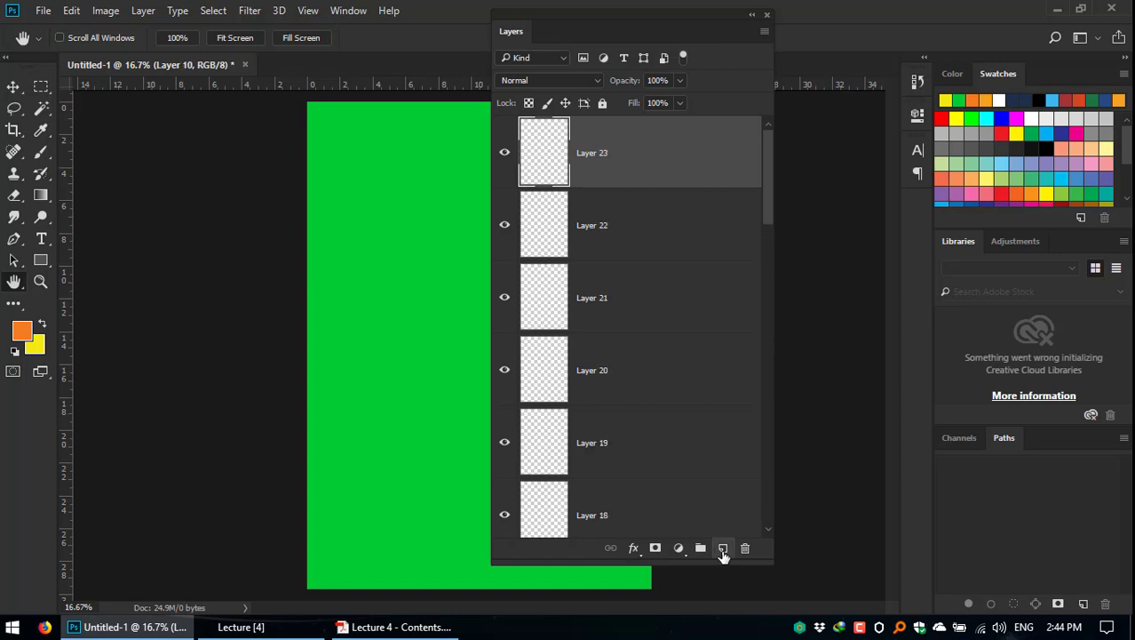
{"action": "left_click", "coordinate": [723, 549]}
{"action": "left_click", "coordinate": [723, 549]}
{"action": "left_click", "coordinate": [723, 549]}
{"action": "left_click", "coordinate": [723, 549]}
{"action": "left_click", "coordinate": [723, 549]}
{"action": "left_click", "coordinate": [723, 549]}
{"action": "left_click", "coordinate": [42, 11]}
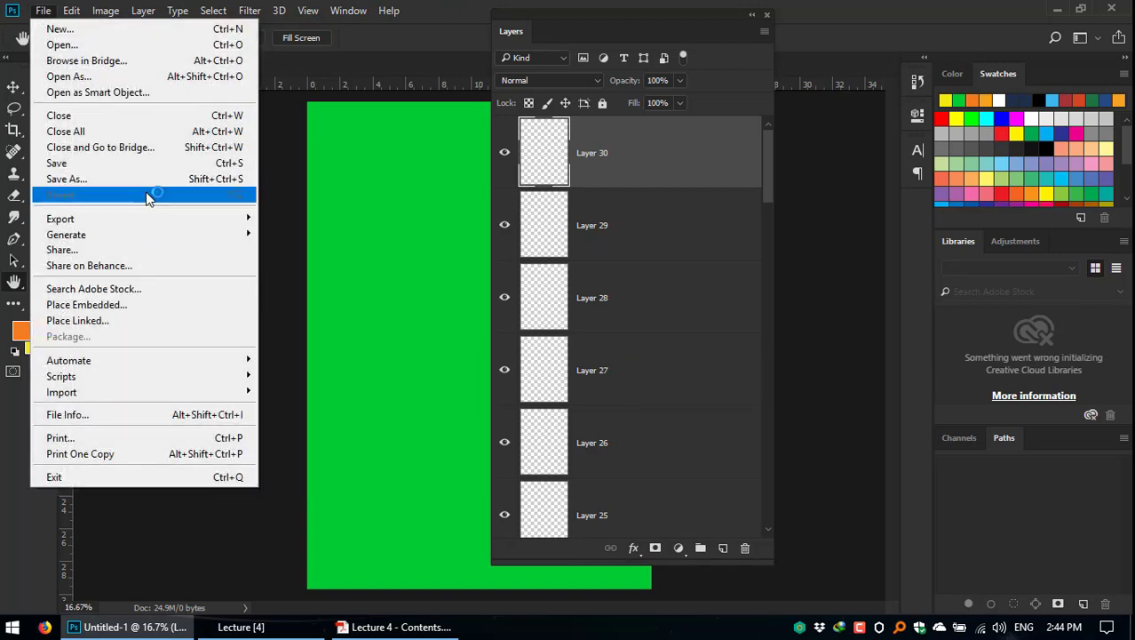
{"action": "left_click", "coordinate": [349, 10]}
Step: Select Layer 30 through Layer 1 and delete them all at once
{"action": "left_click", "coordinate": [835, 16]}
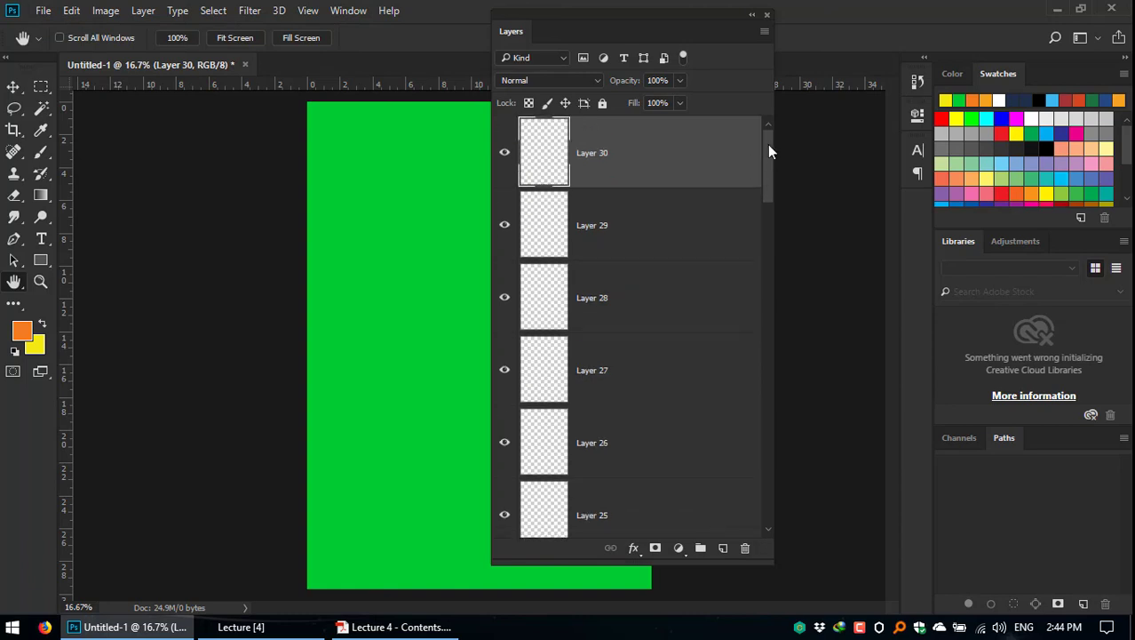
{"action": "left_click_drag", "start_coordinate": [768, 153], "coordinate": [749, 518]}
{"action": "left_click", "coordinate": [659, 443], "text": "shift"}
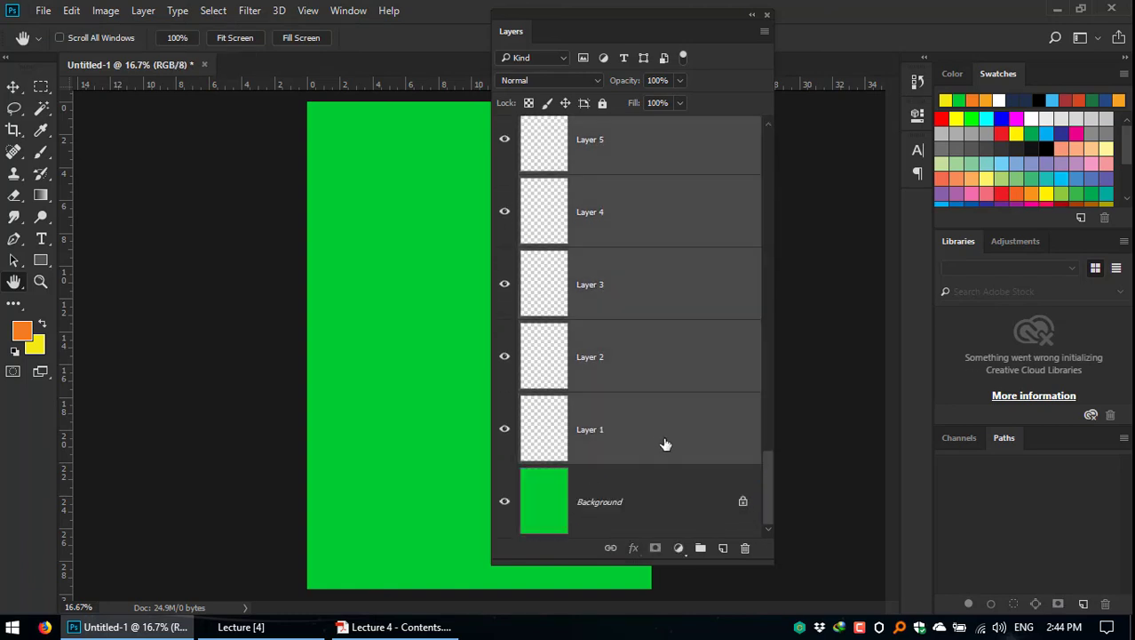
{"action": "left_click_drag", "start_coordinate": [665, 446], "coordinate": [749, 547]}
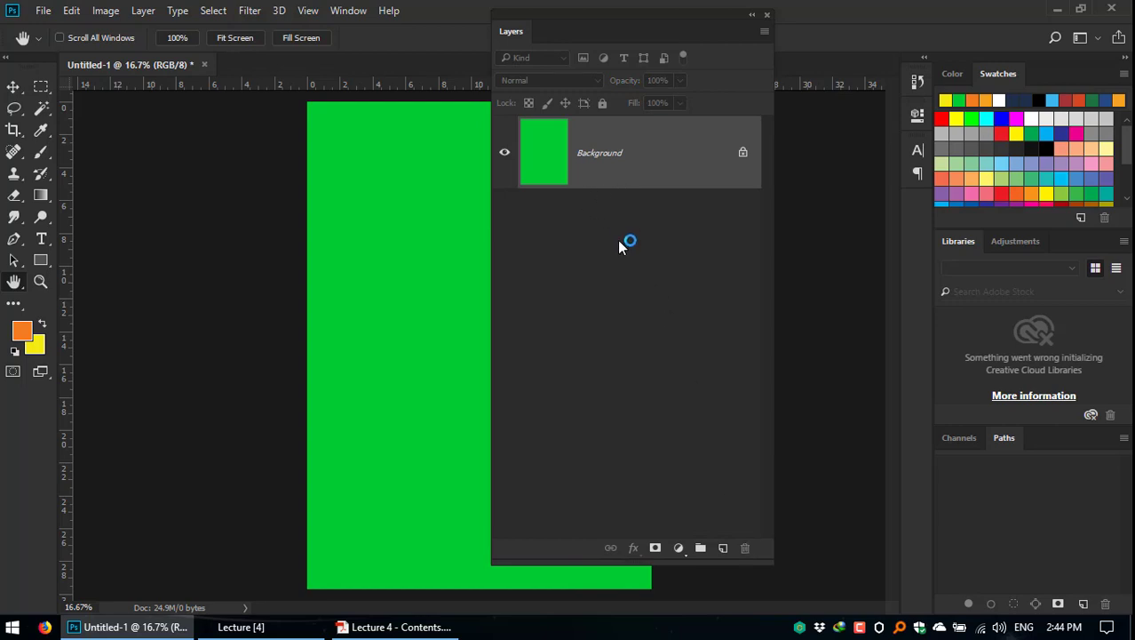
{"action": "mouse_move", "coordinate": [579, 11]}
{"action": "left_mouse_down"}
{"action": "mouse_move", "coordinate": [594, 26]}
{"action": "mouse_move", "coordinate": [579, 18]}
{"action": "left_mouse_up"}
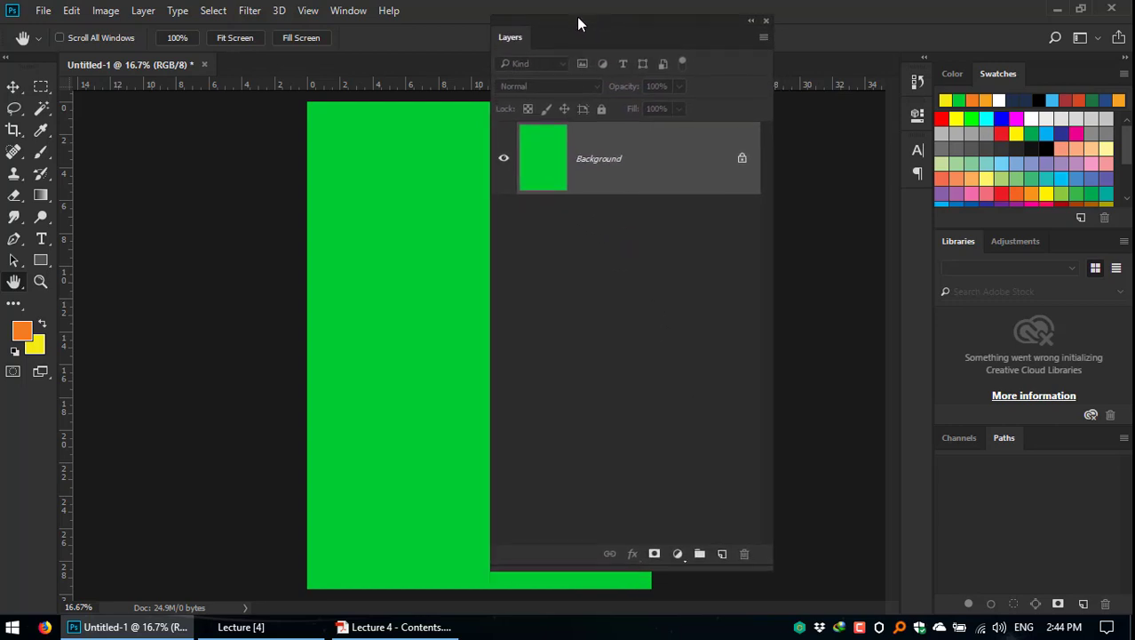
Step: Glance at the lecture PDF, then add a new transparent Layer 1
{"action": "left_click", "coordinate": [395, 627]}
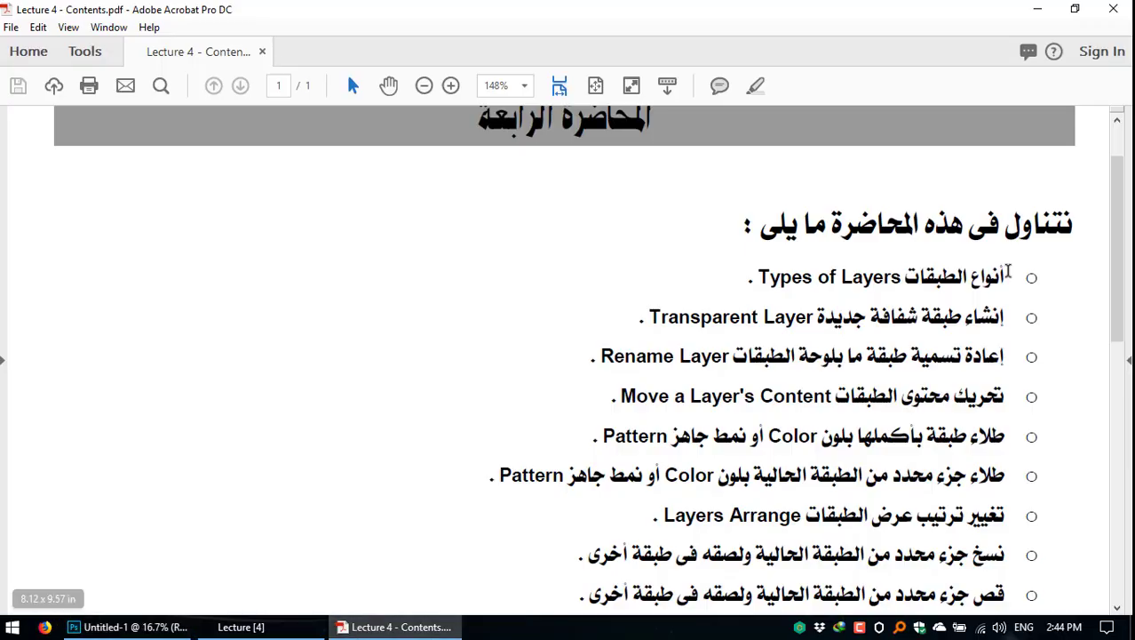
{"action": "left_click", "coordinate": [133, 626]}
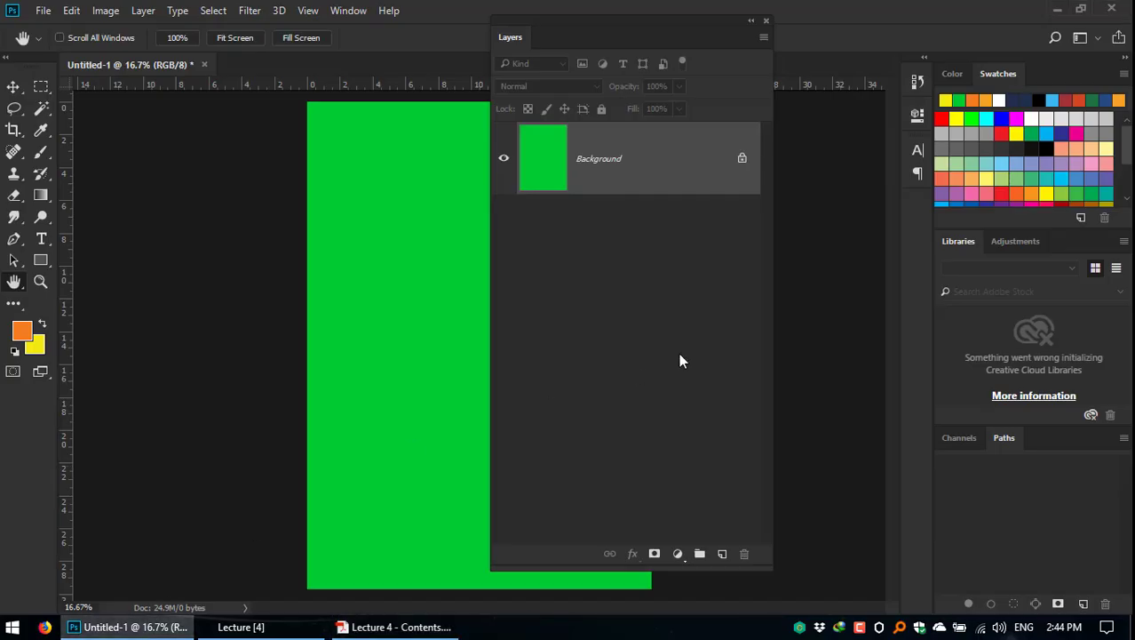
{"action": "left_click", "coordinate": [721, 555]}
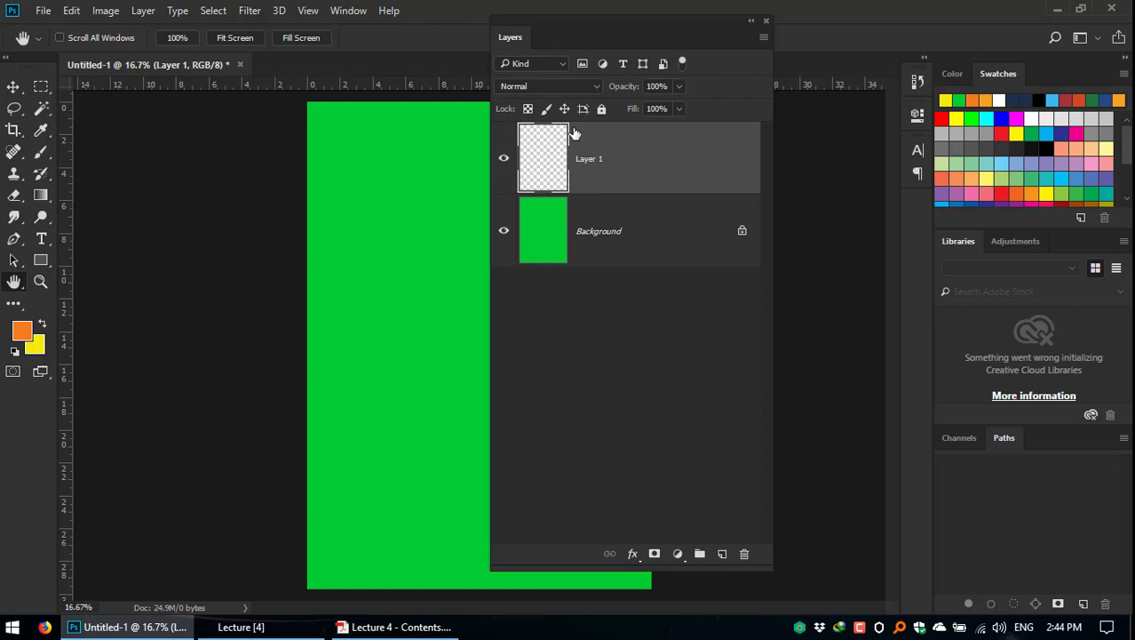
Step: Nudge the floating Layers panel slightly to the left
{"action": "left_click_drag", "start_coordinate": [610, 23], "coordinate": [592, 15]}
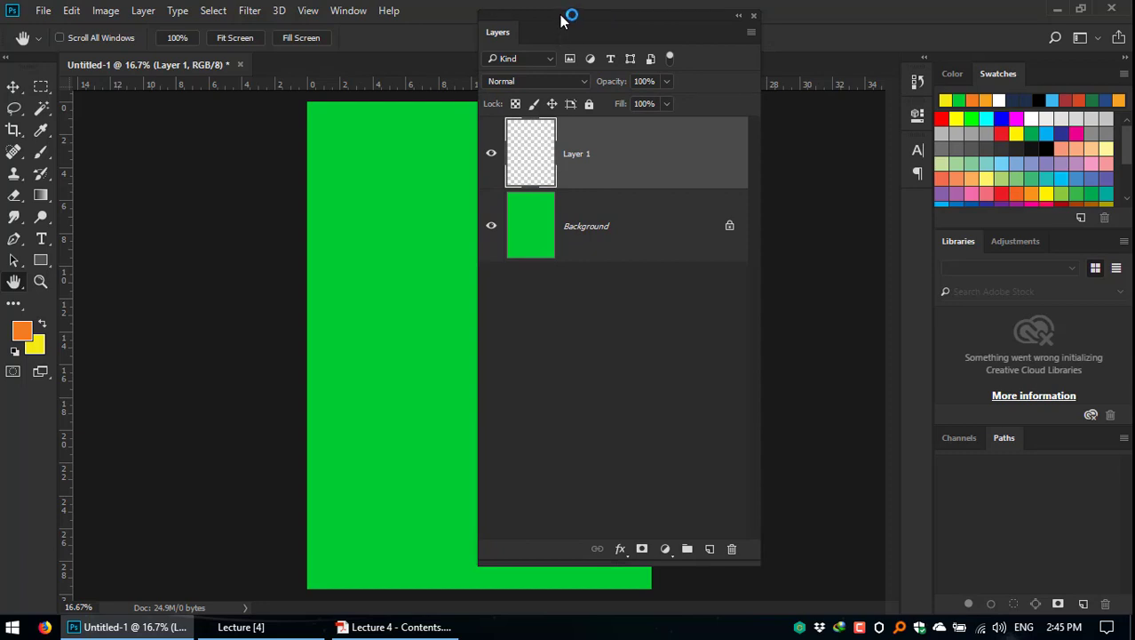
{"action": "left_click_drag", "start_coordinate": [561, 19], "coordinate": [553, 20]}
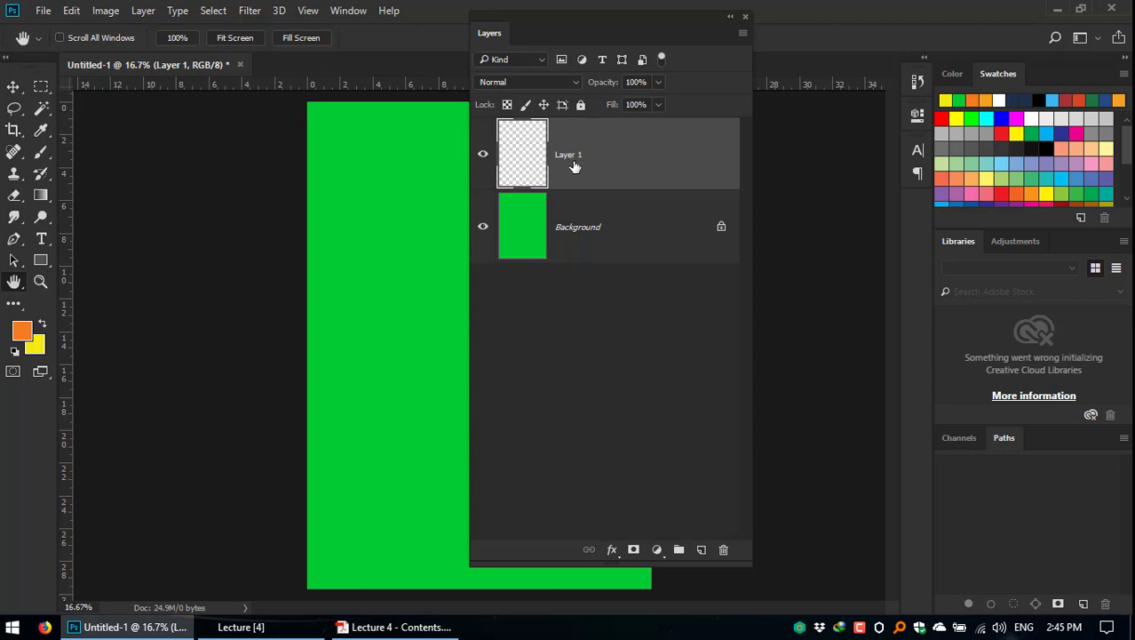
{"action": "right_click", "coordinate": [519, 149]}
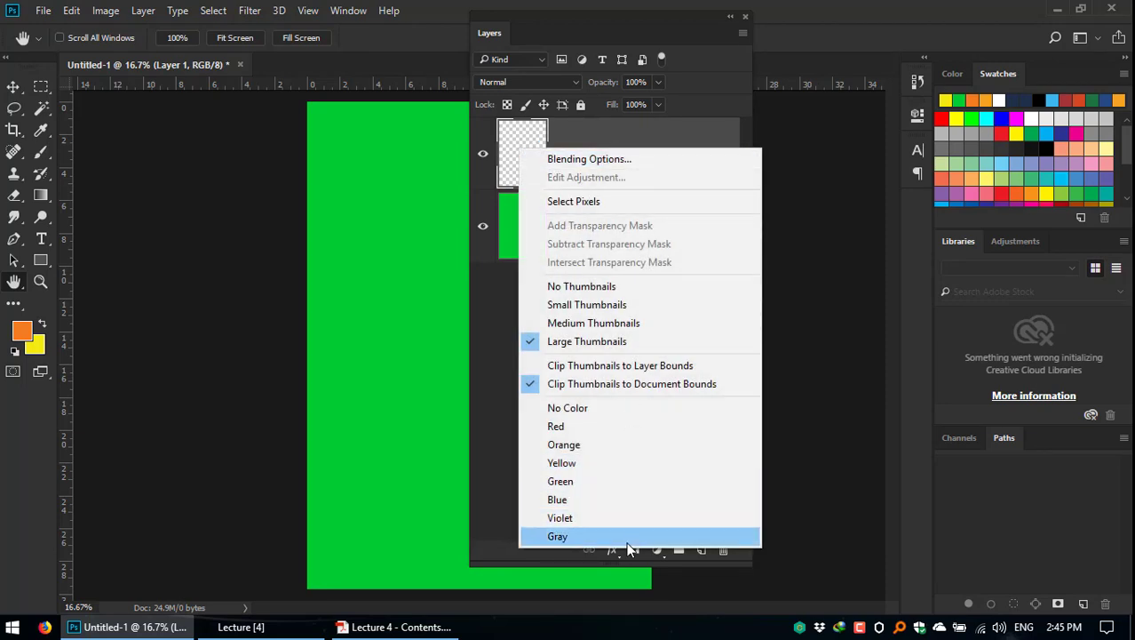
{"action": "left_click", "coordinate": [525, 136]}
{"action": "right_click", "coordinate": [695, 154]}
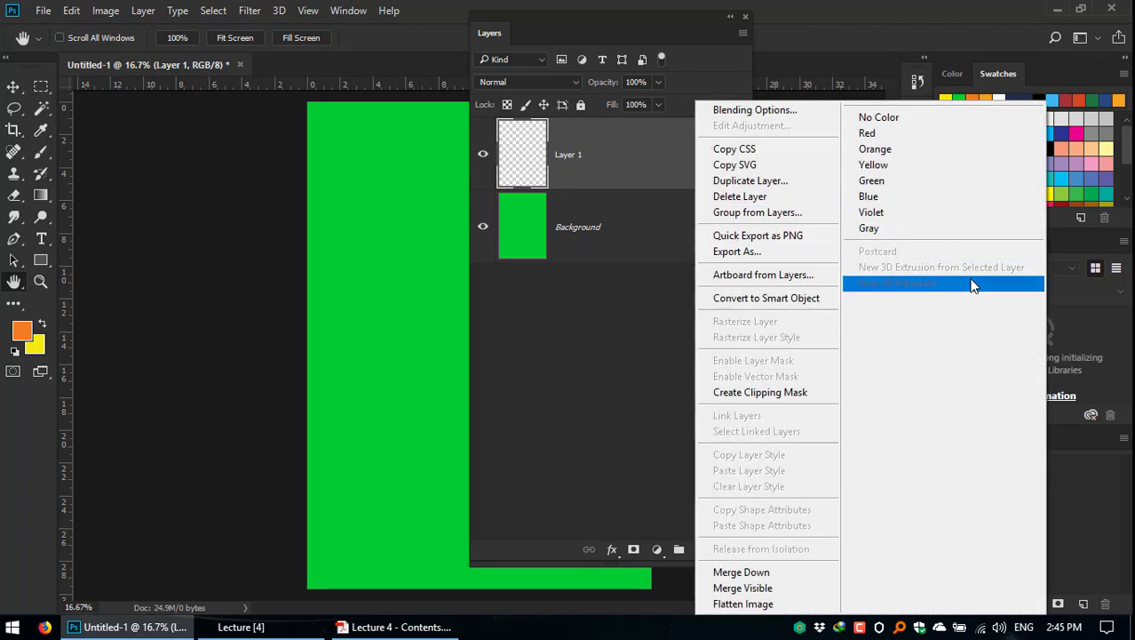
{"action": "left_click", "coordinate": [603, 171]}
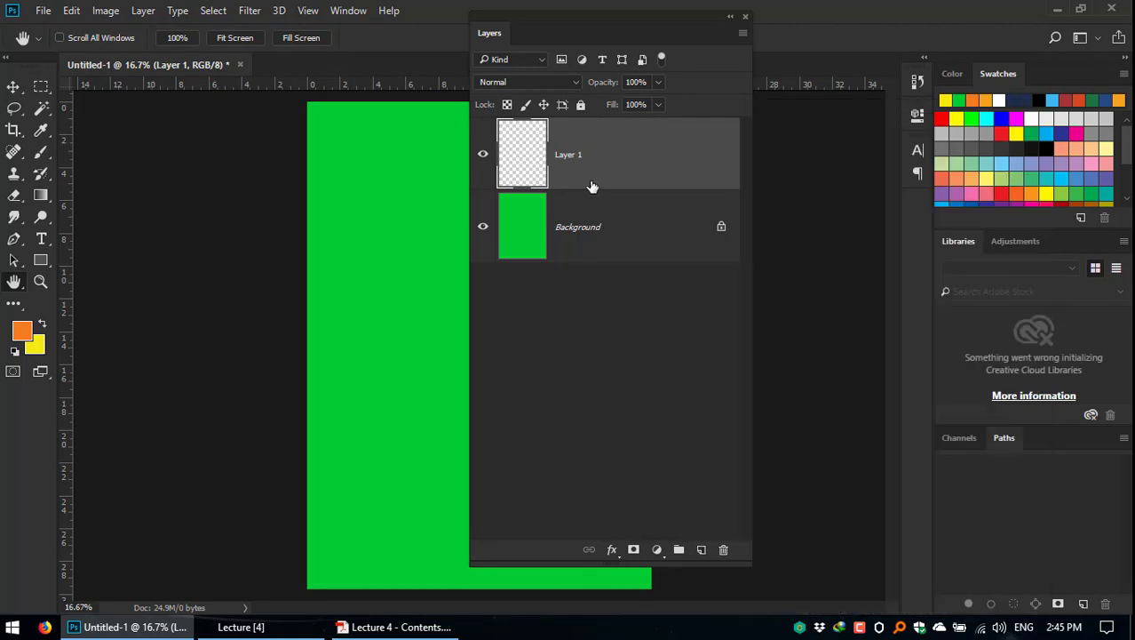
{"action": "double_click", "coordinate": [715, 154]}
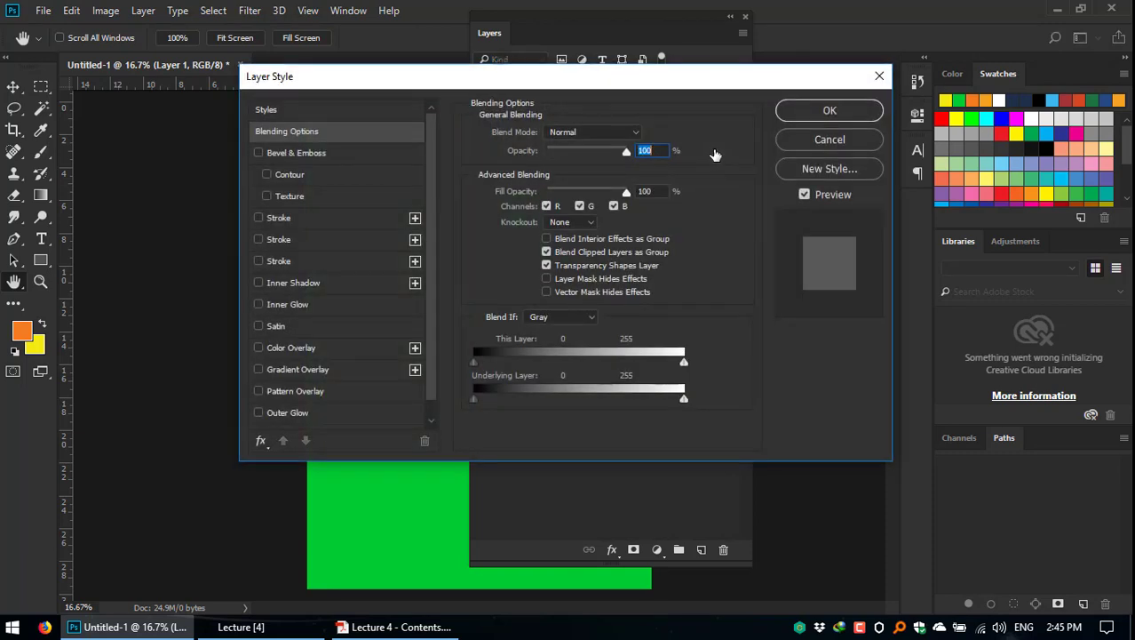
{"action": "left_click_drag", "start_coordinate": [659, 91], "coordinate": [398, 95]}
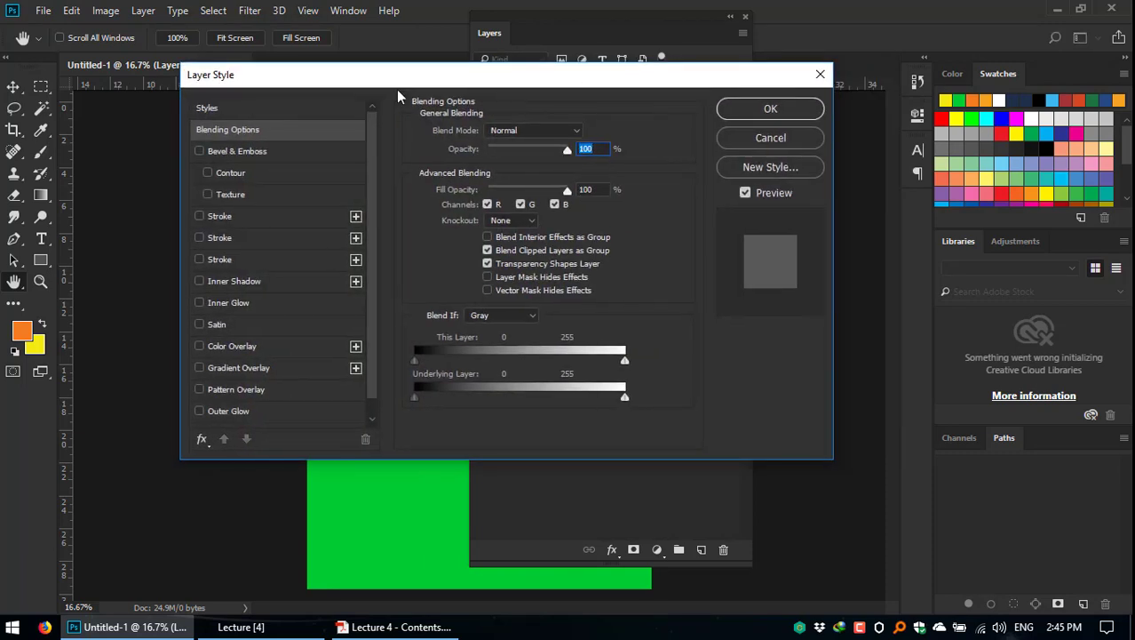
{"action": "left_click", "coordinate": [770, 138]}
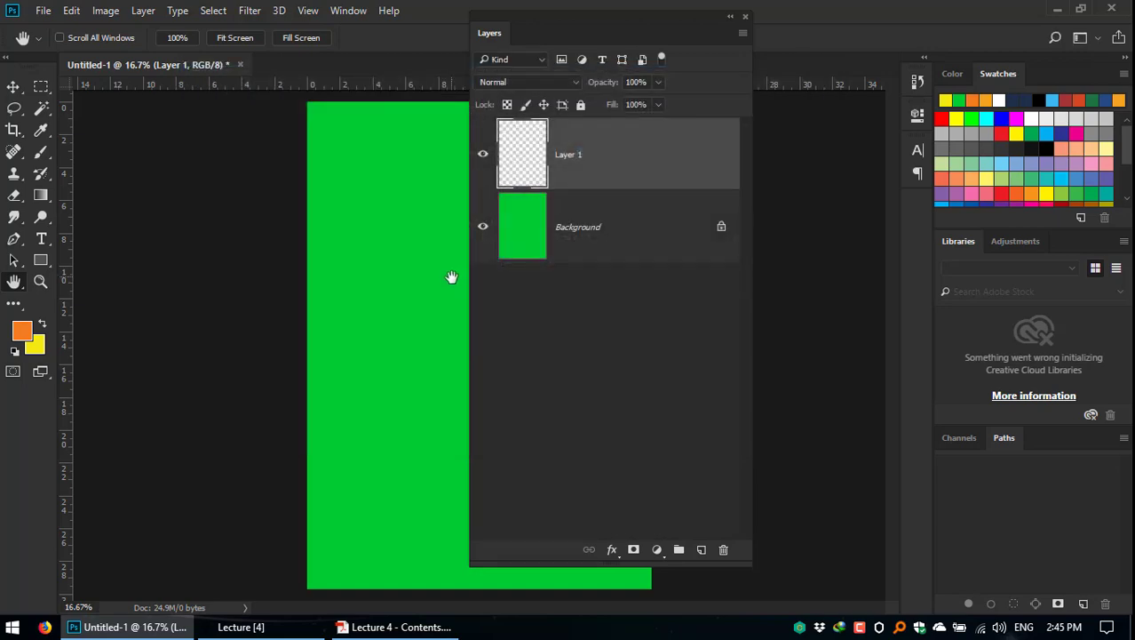
{"action": "double_click", "coordinate": [523, 155]}
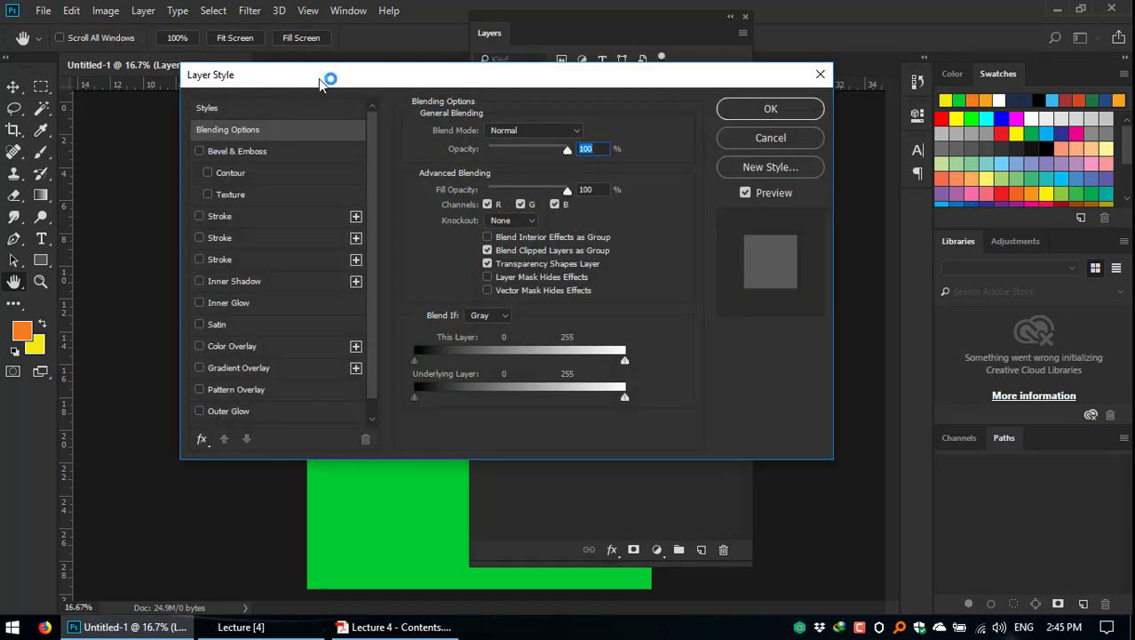
{"action": "left_click", "coordinate": [795, 140]}
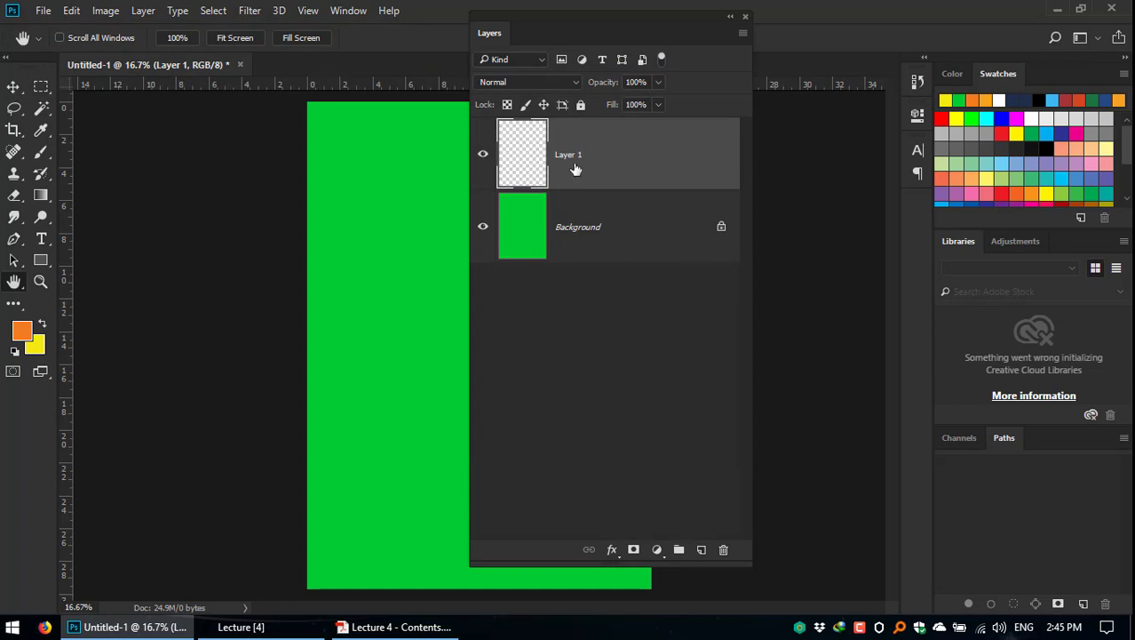
{"action": "double_click", "coordinate": [527, 157]}
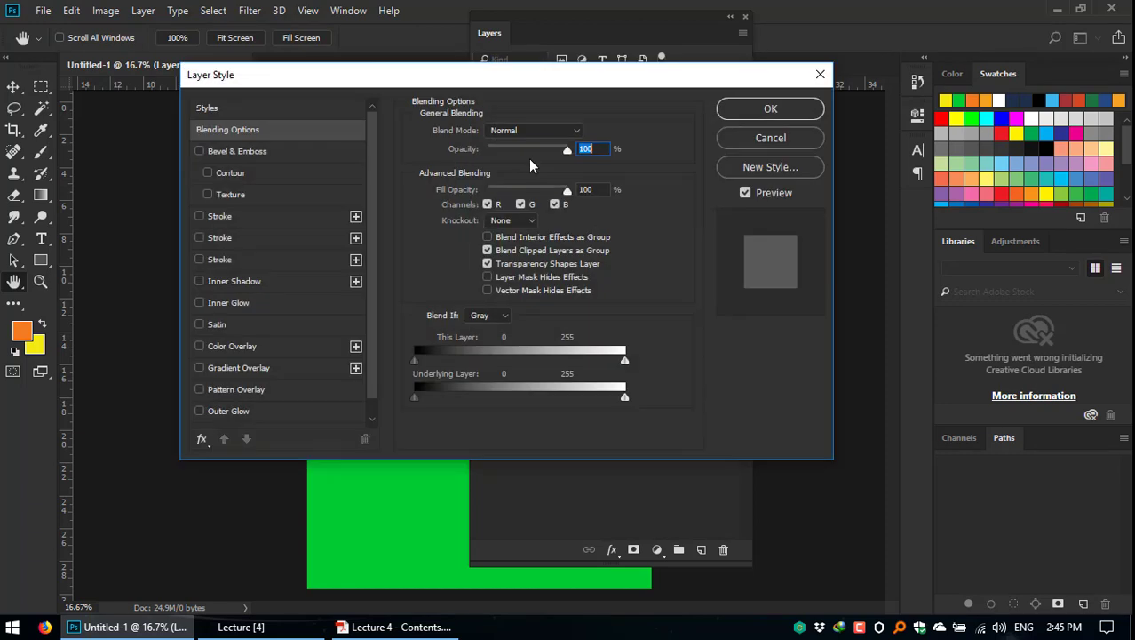
{"action": "left_click", "coordinate": [820, 77]}
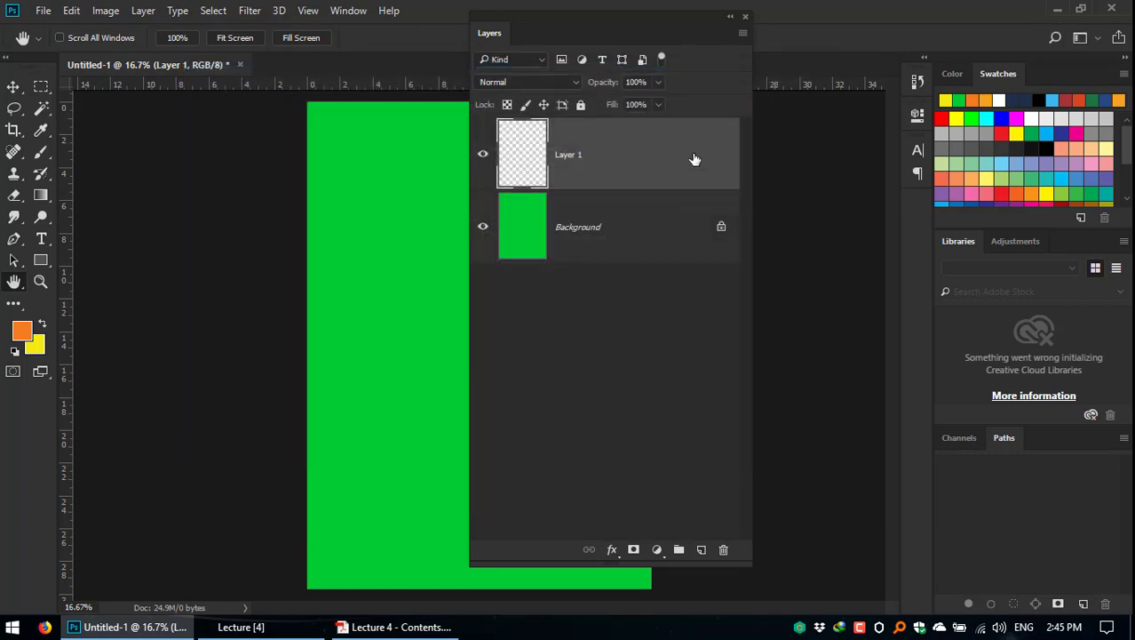
{"action": "double_click", "coordinate": [690, 160]}
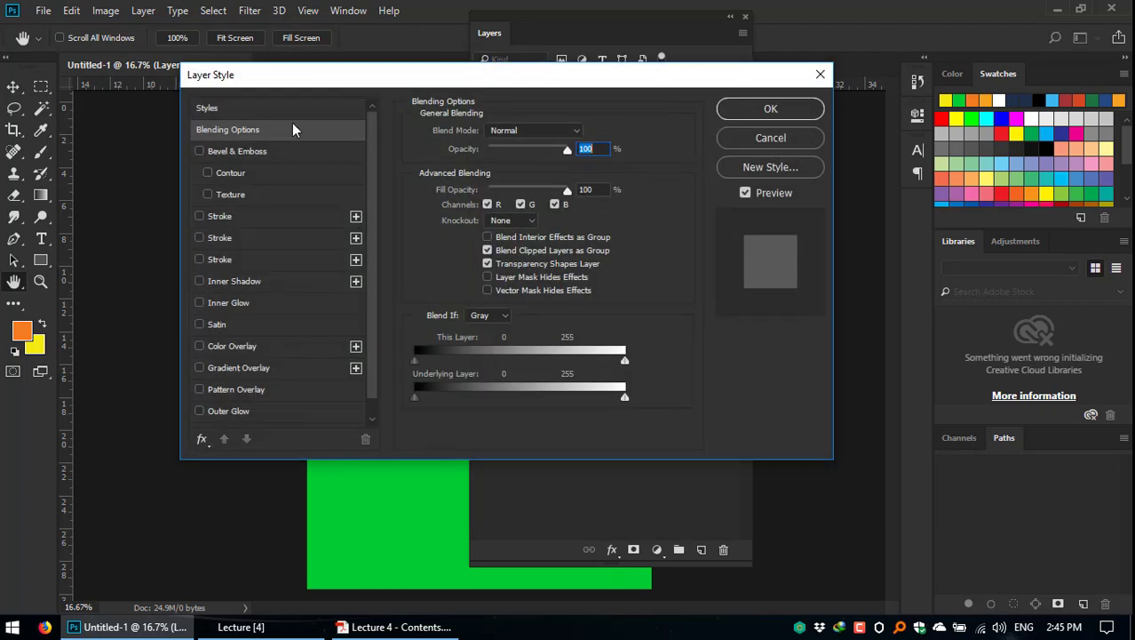
{"action": "left_click", "coordinate": [781, 136]}
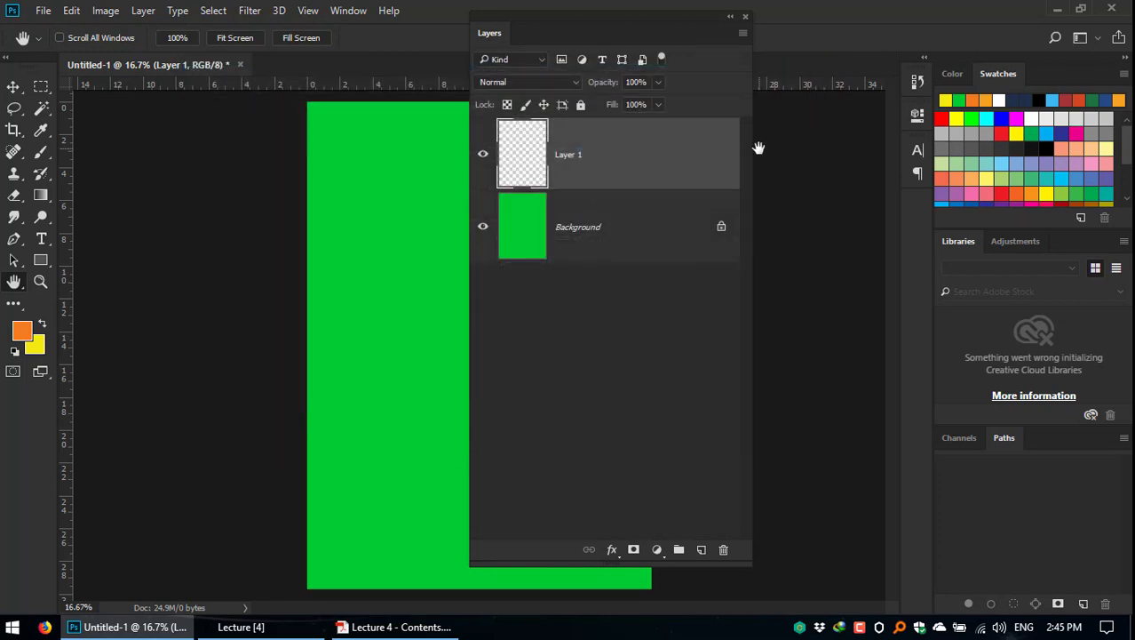
{"action": "double_click", "coordinate": [569, 156]}
{"action": "key", "text": "BackSpace"}
{"action": "key", "text": "alt+shift"}
{"action": "type", "text": "طبقة س"}
{"action": "key", "text": "BackSpace"}
{"action": "type", "text": "س"}
{"action": "type", "text": "فافة"}
{"action": "type", "text": " جديدة"}
{"action": "key", "text": "Return"}
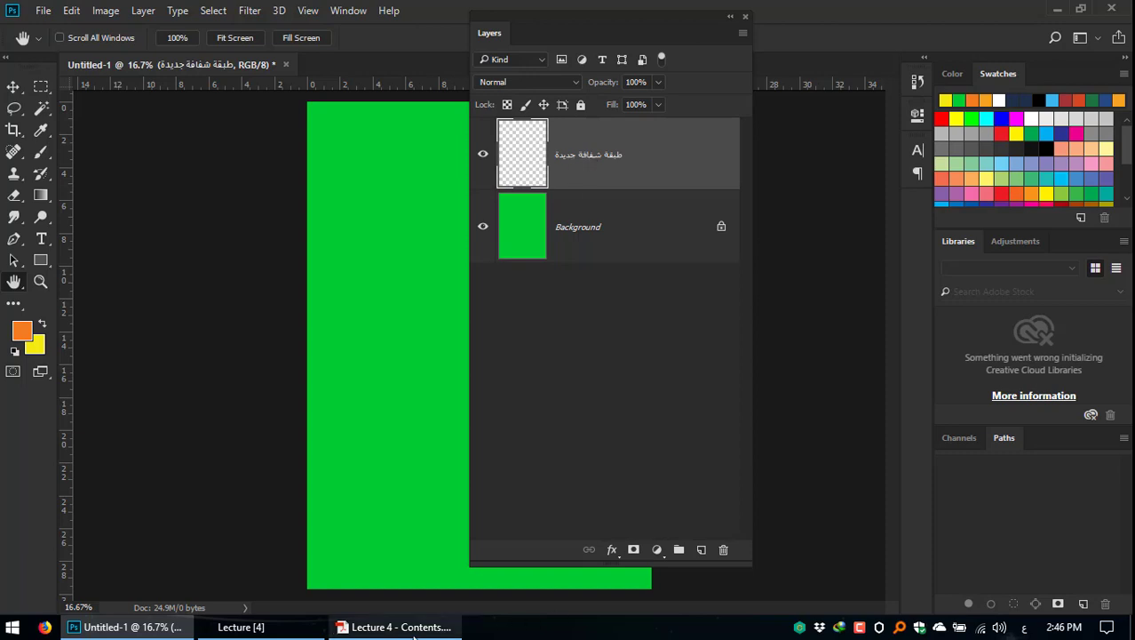
{"action": "left_click", "coordinate": [458, 625]}
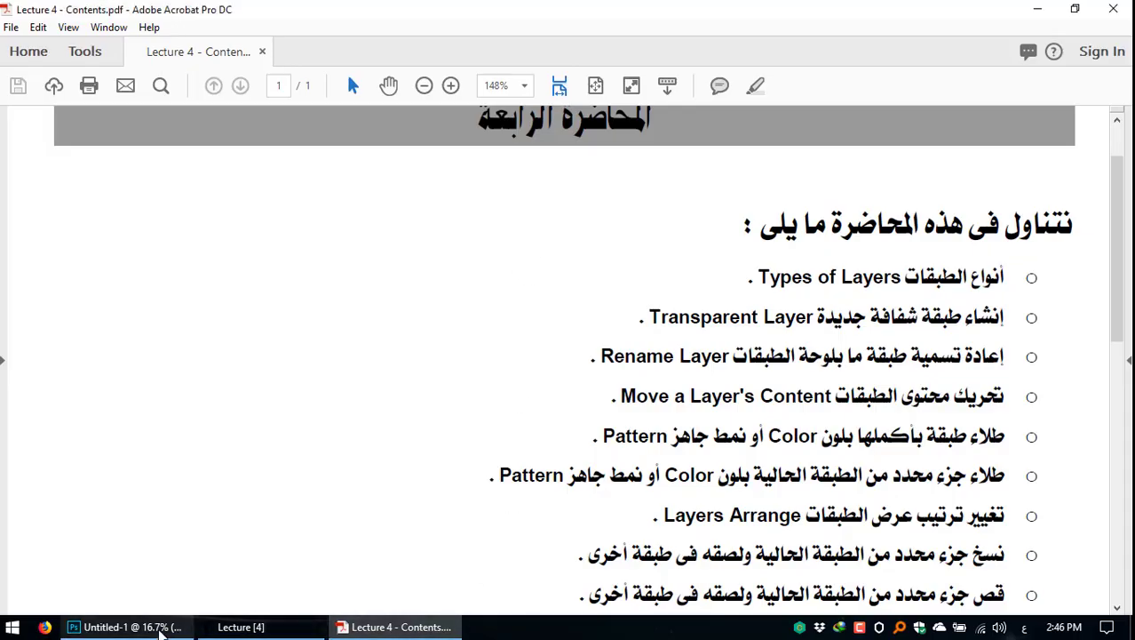
{"action": "left_click", "coordinate": [127, 626]}
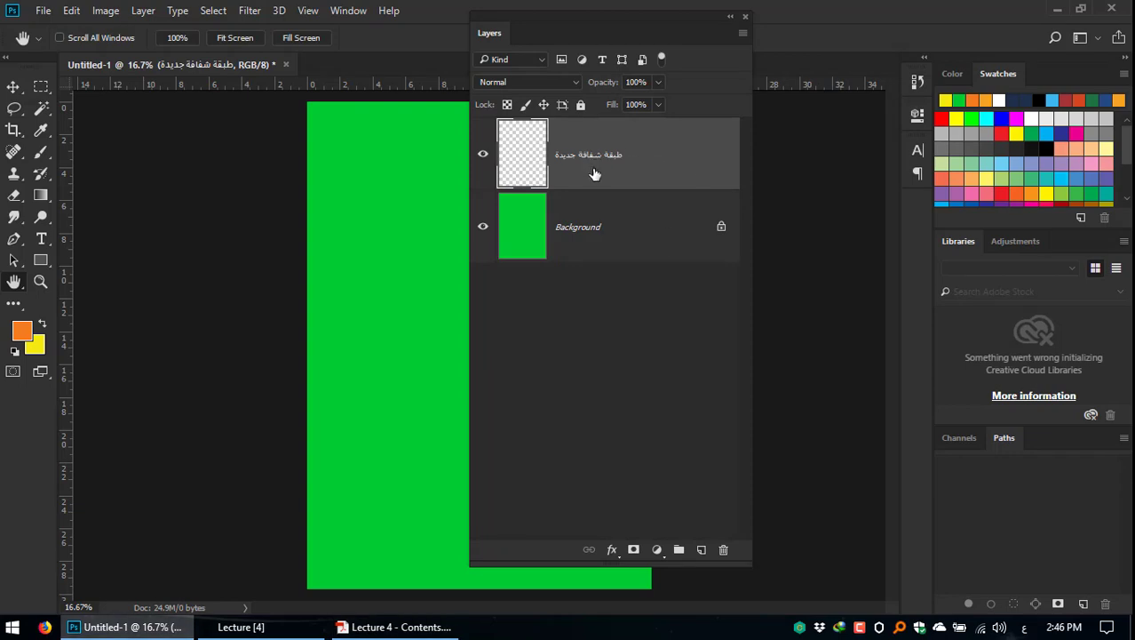
{"action": "key", "text": "ctrl+z"}
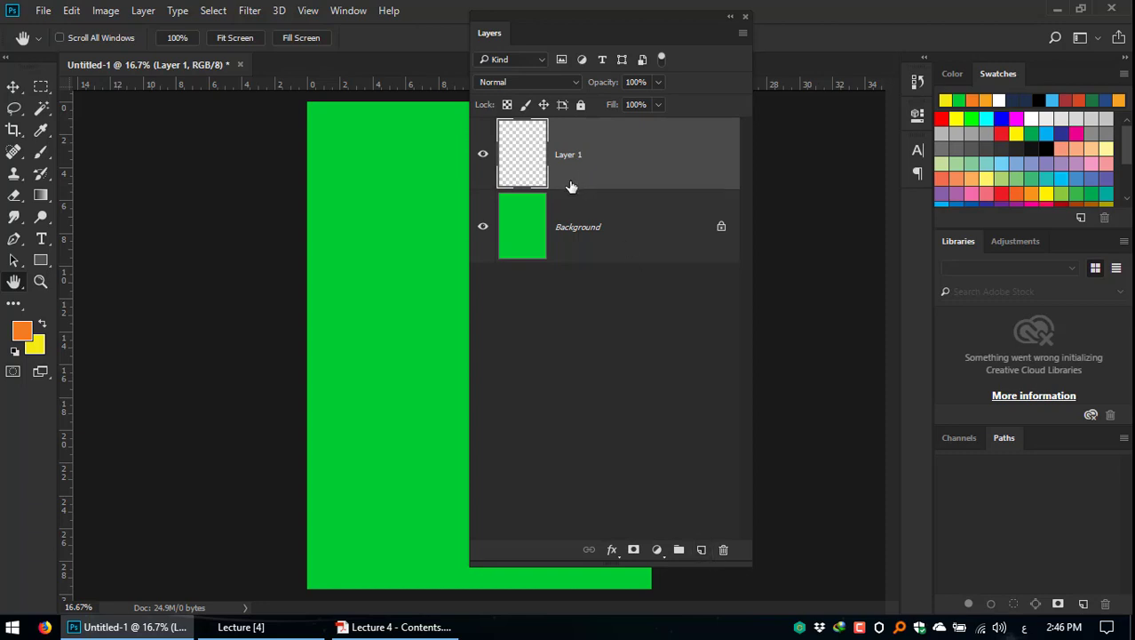
Step: After opening and cancelling Layer Style, rename Layer 1 to 'دورة الفوتو'
{"action": "double_click", "coordinate": [522, 156]}
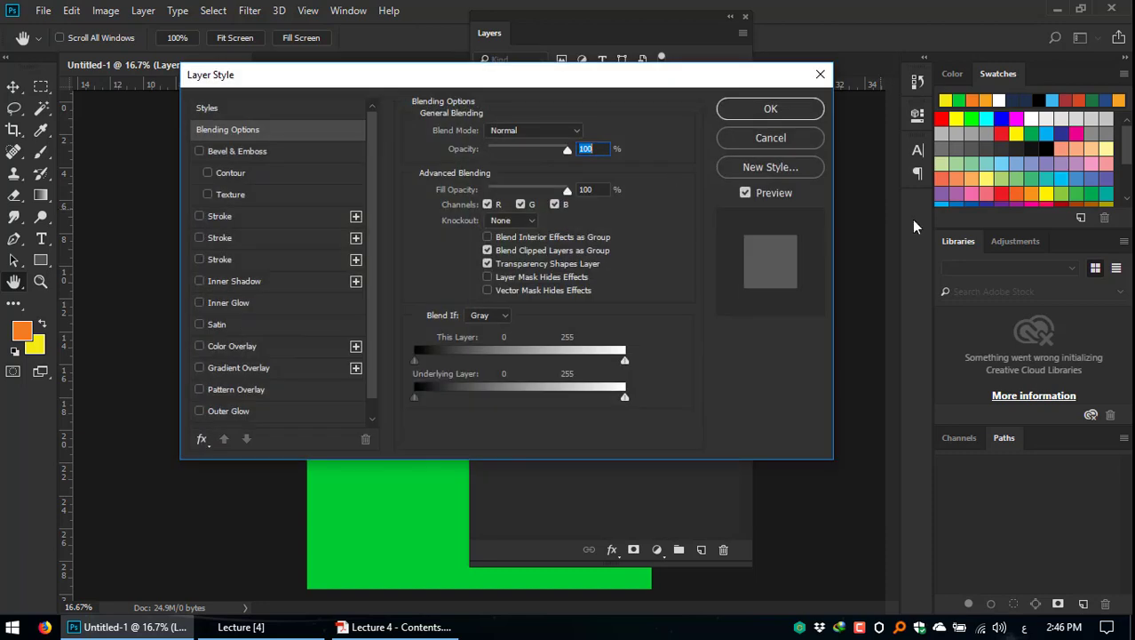
{"action": "left_click", "coordinate": [775, 138]}
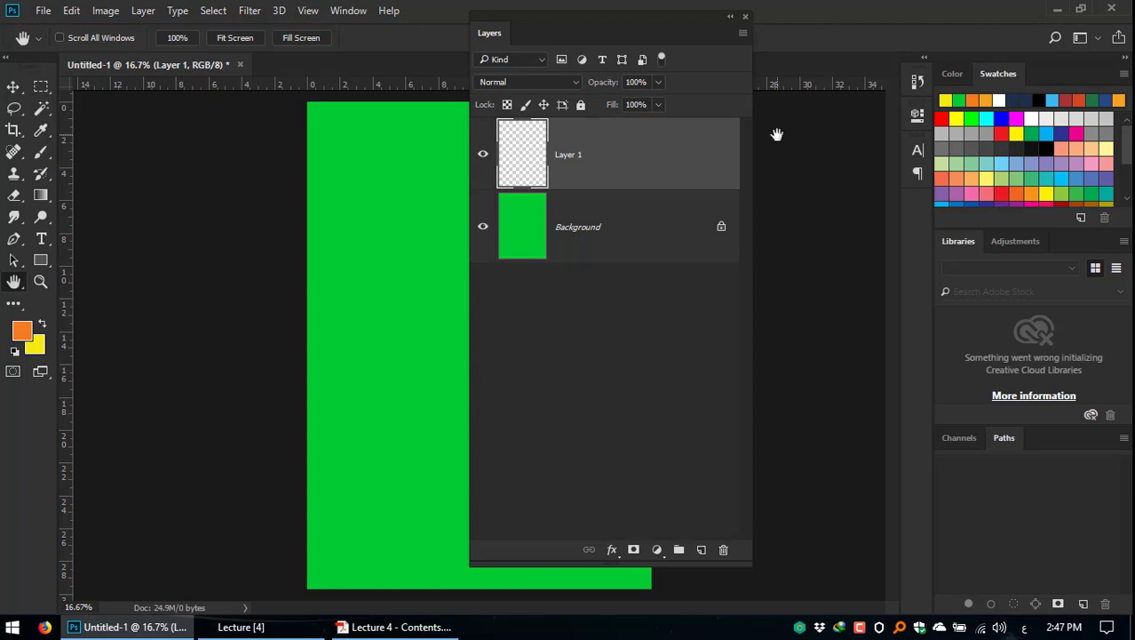
{"action": "double_click", "coordinate": [569, 156]}
{"action": "key", "text": "BackSpace"}
{"action": "type", "text": "دورة الفوتوش"}
{"action": "key", "text": "BackSpace"}
{"action": "key", "text": "Return"}
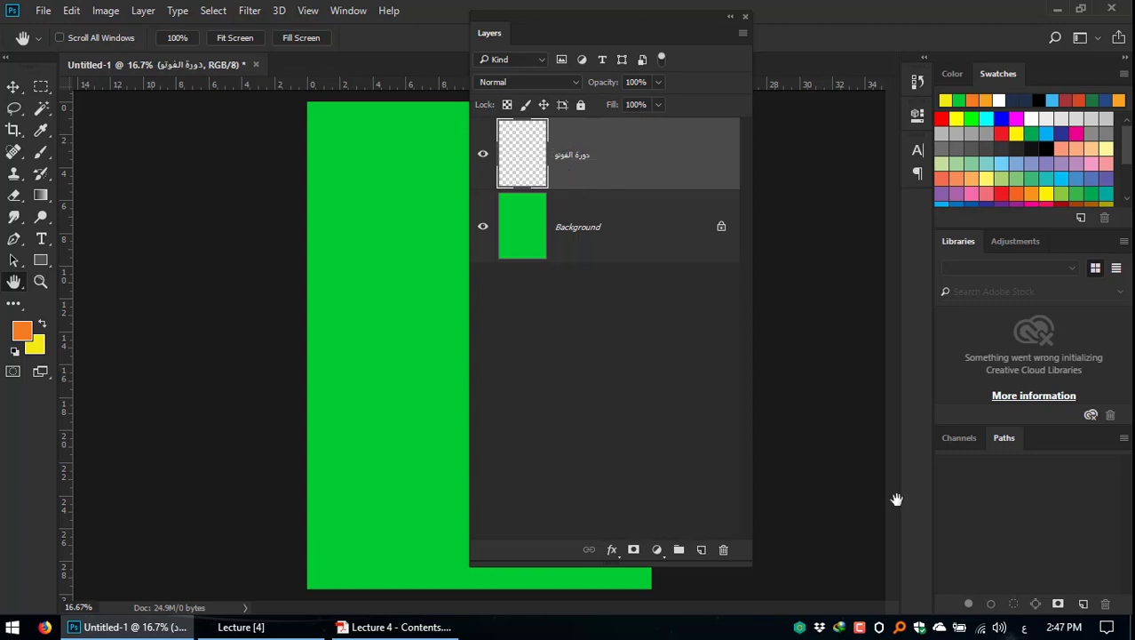
Step: Change the screen resolution to 1024 × 768, keep it, and return to Photoshop
{"action": "left_click", "coordinate": [1057, 10]}
{"action": "right_click", "coordinate": [356, 211]}
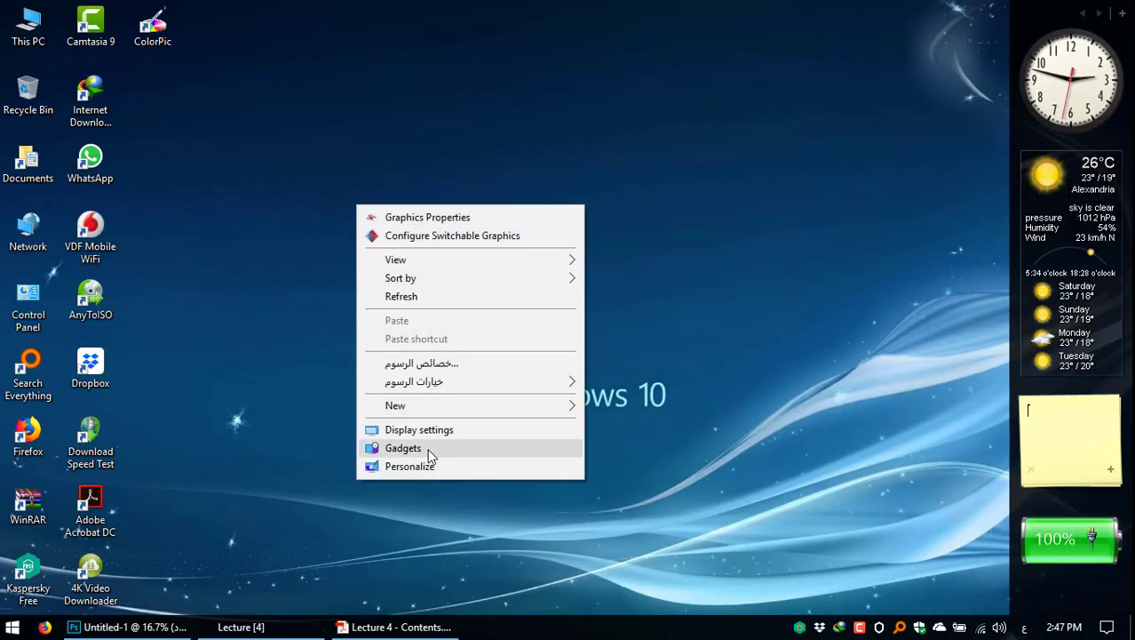
{"action": "left_click", "coordinate": [442, 430]}
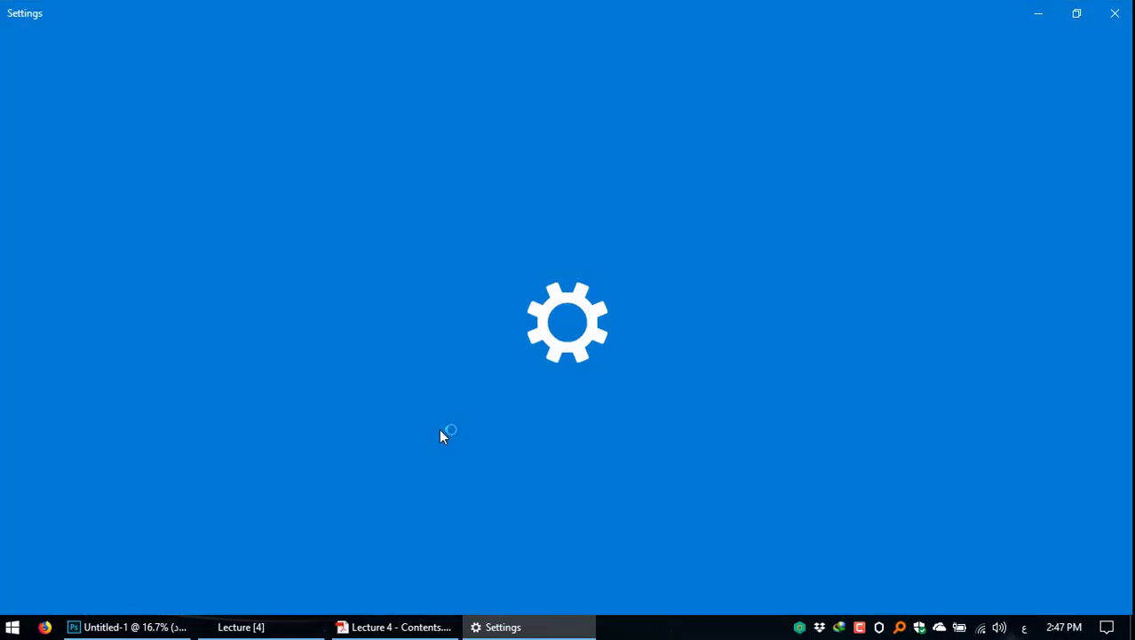
{"action": "scroll", "coordinate": [423, 434], "scroll_direction": "down", "scroll_amount": 5}
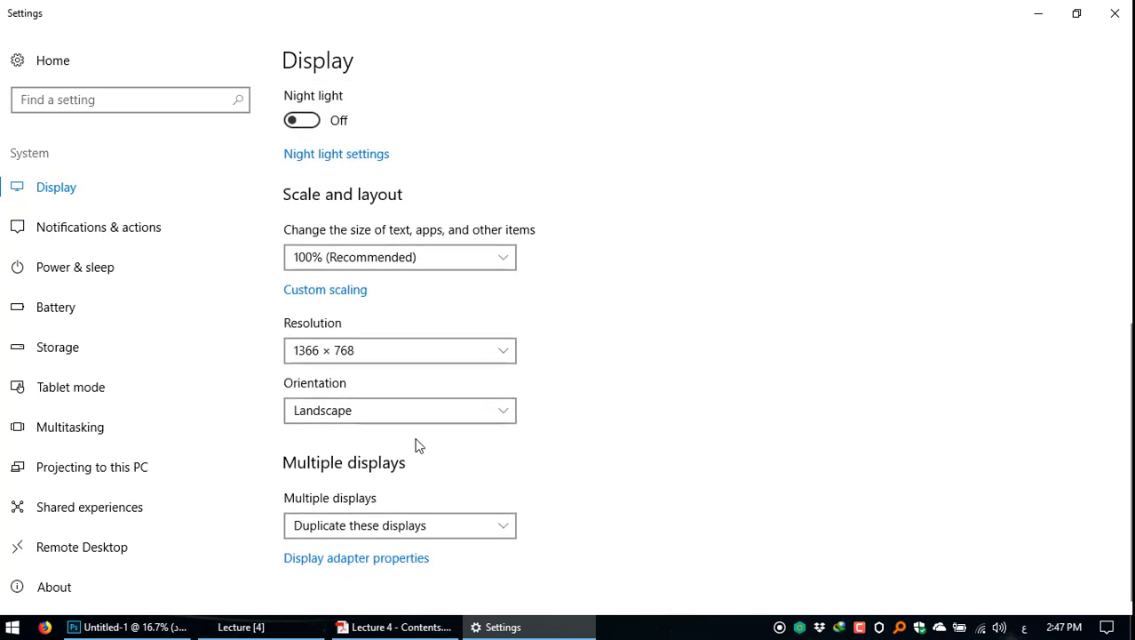
{"action": "left_click", "coordinate": [419, 350]}
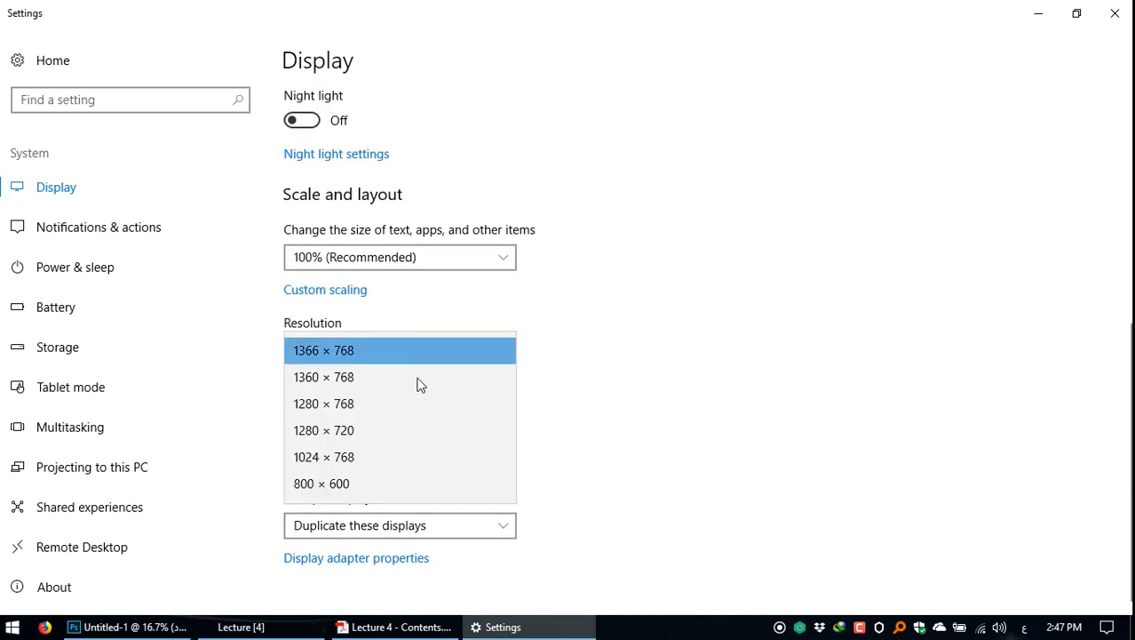
{"action": "left_click", "coordinate": [373, 457]}
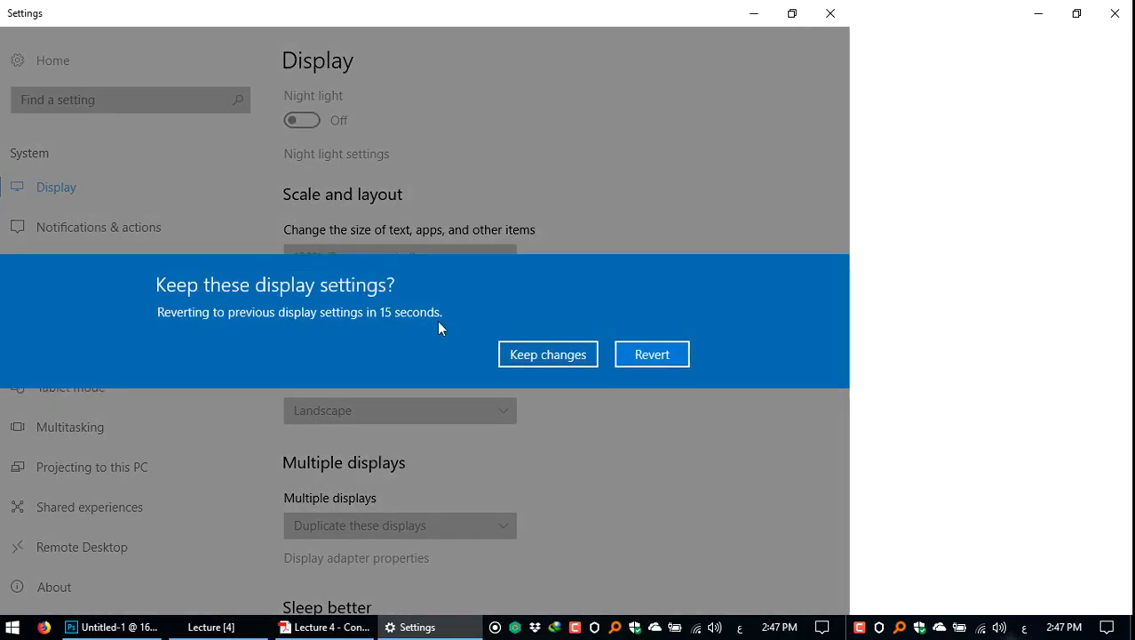
{"action": "left_click", "coordinate": [534, 353]}
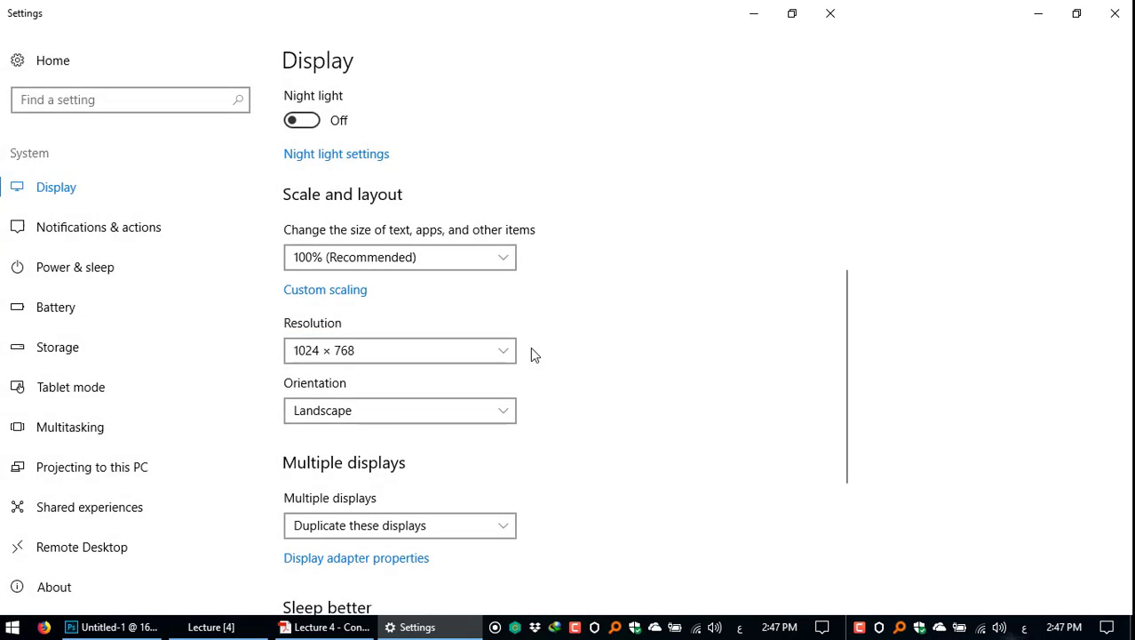
{"action": "left_click", "coordinate": [830, 13]}
{"action": "left_click", "coordinate": [123, 628]}
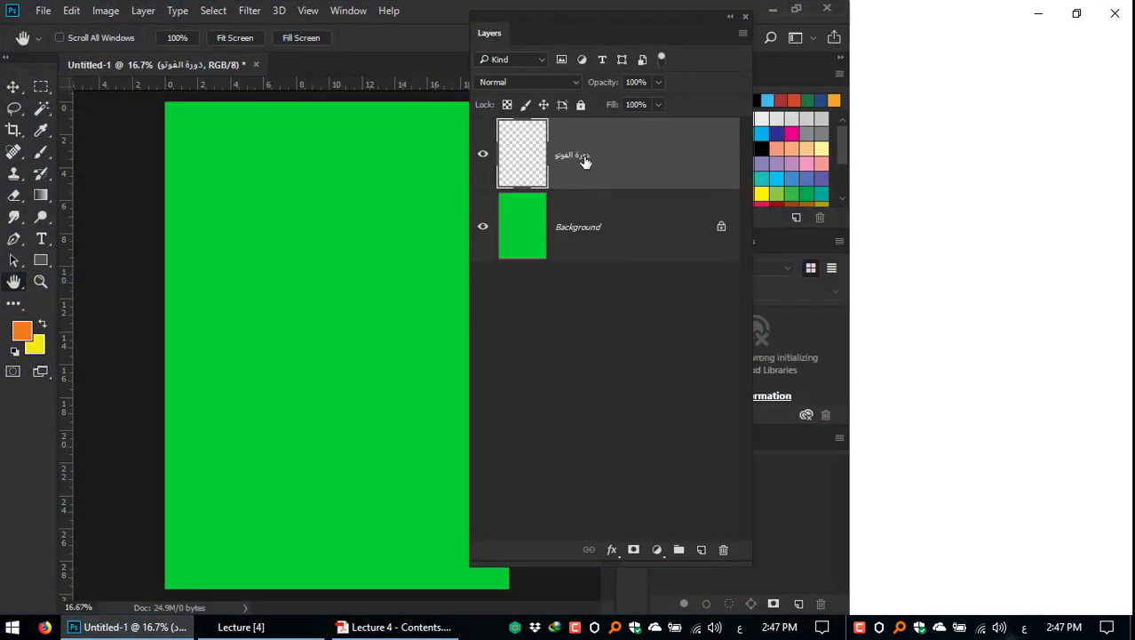
Step: Restore the screen resolution to 1366 × 768, close Settings, and refresh the desktop
{"action": "left_click", "coordinate": [769, 13]}
{"action": "right_click", "coordinate": [319, 156]}
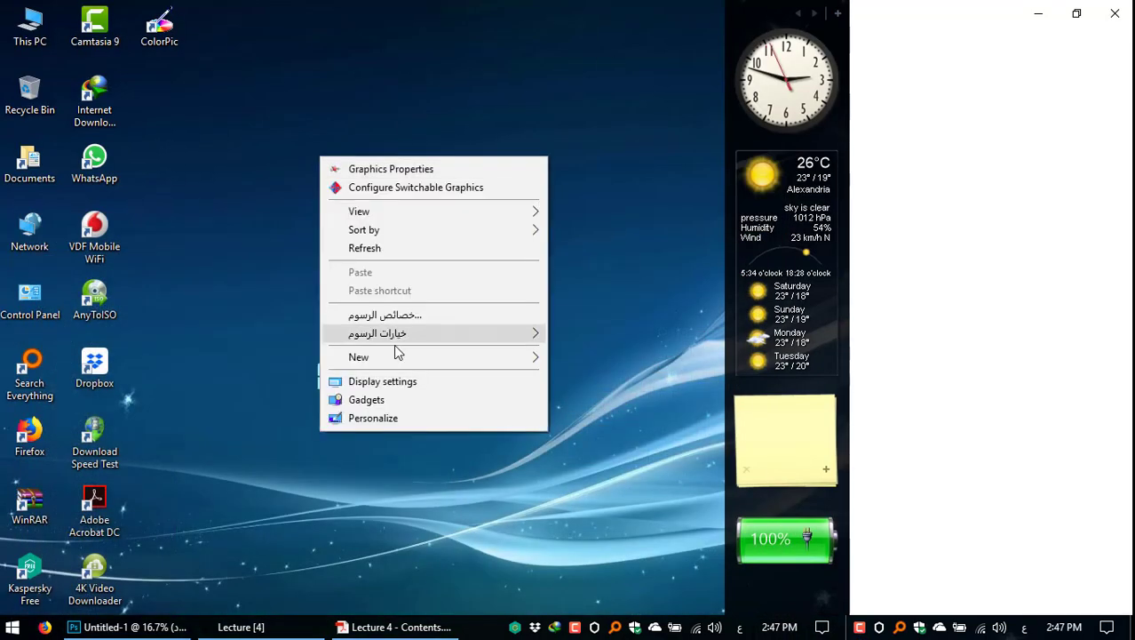
{"action": "left_click", "coordinate": [389, 383]}
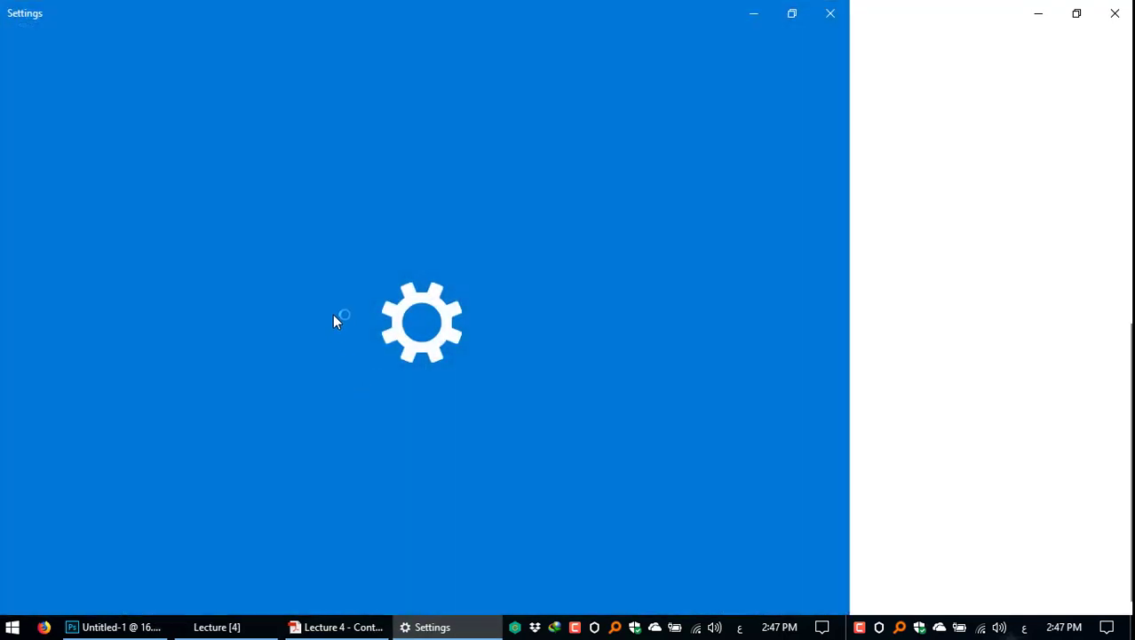
{"action": "scroll", "coordinate": [405, 478], "scroll_direction": "down", "scroll_amount": 3}
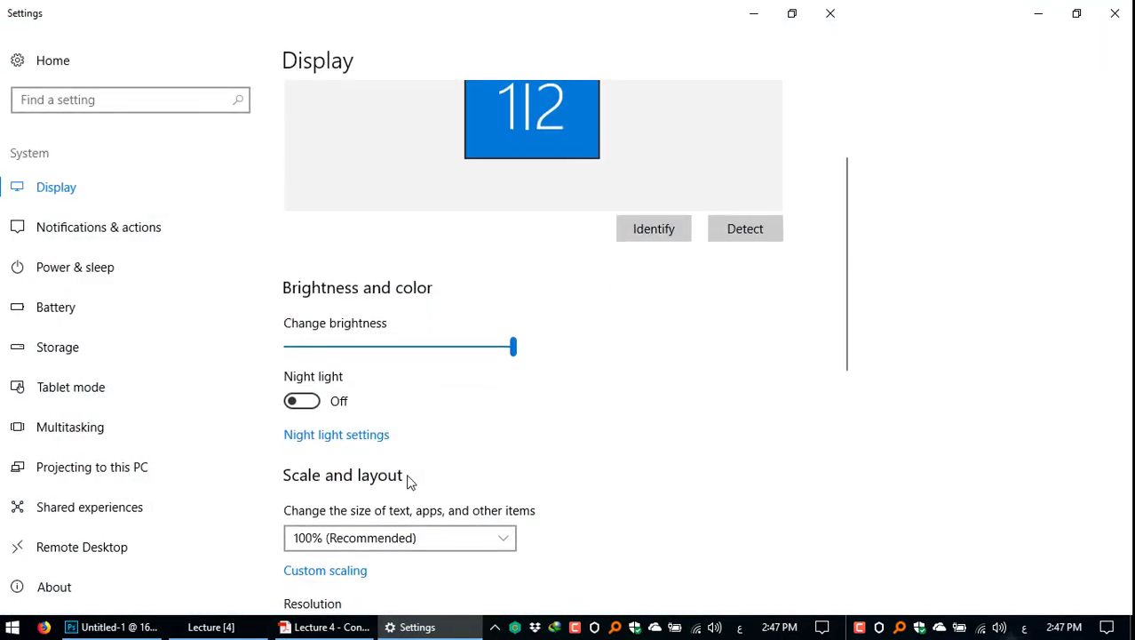
{"action": "scroll", "coordinate": [397, 443], "scroll_direction": "down", "scroll_amount": 3}
{"action": "left_click", "coordinate": [424, 303]}
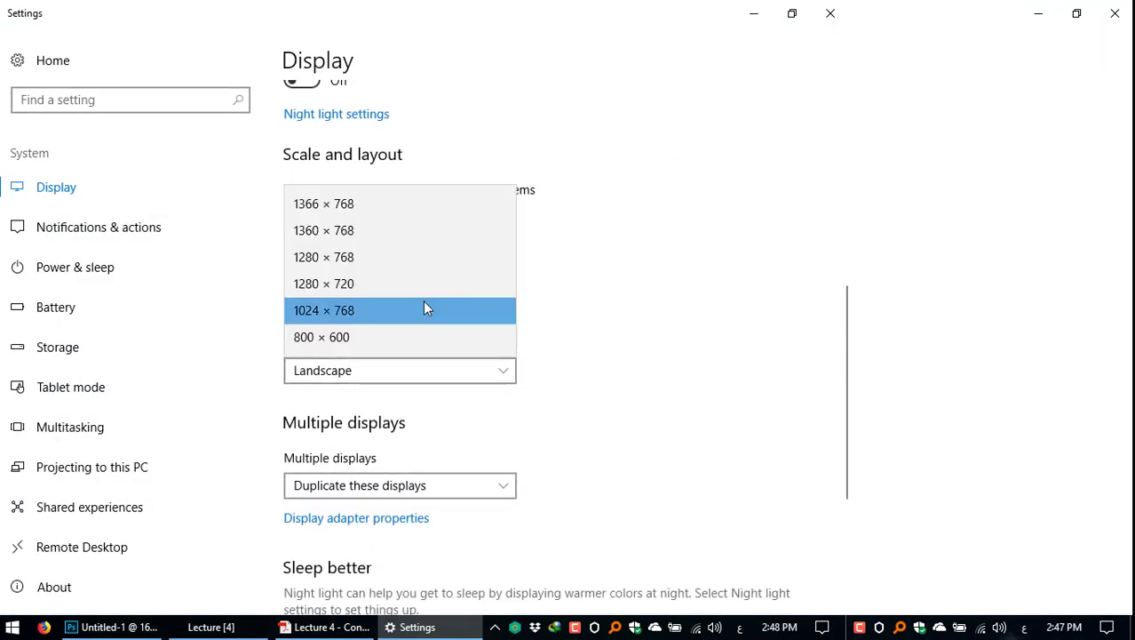
{"action": "left_click", "coordinate": [373, 206]}
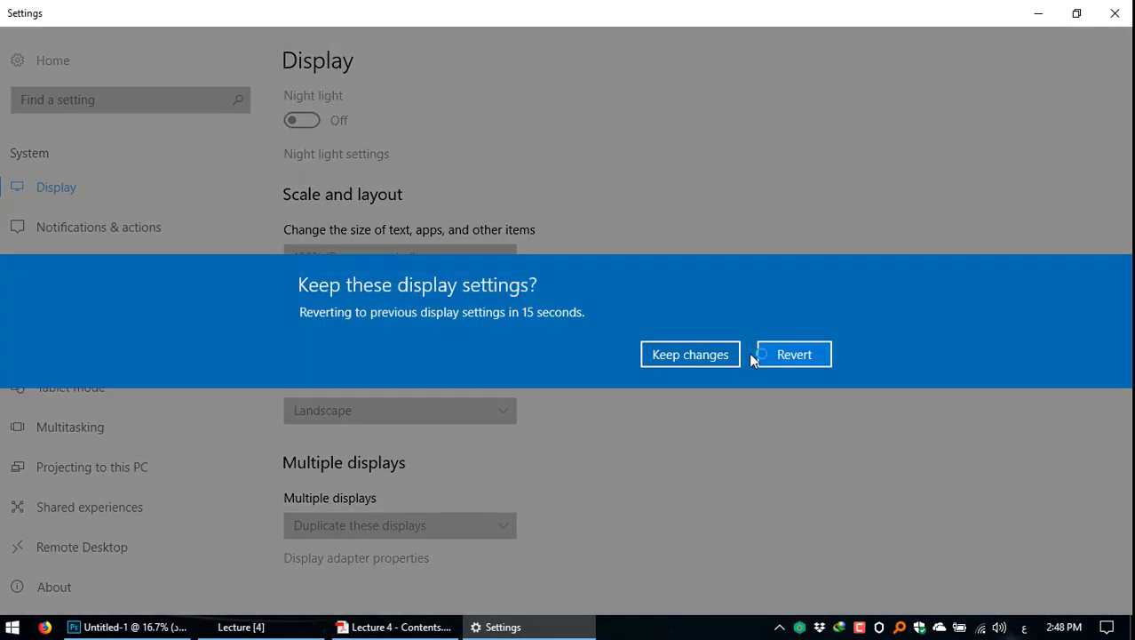
{"action": "left_click", "coordinate": [708, 354]}
{"action": "left_click", "coordinate": [1115, 14]}
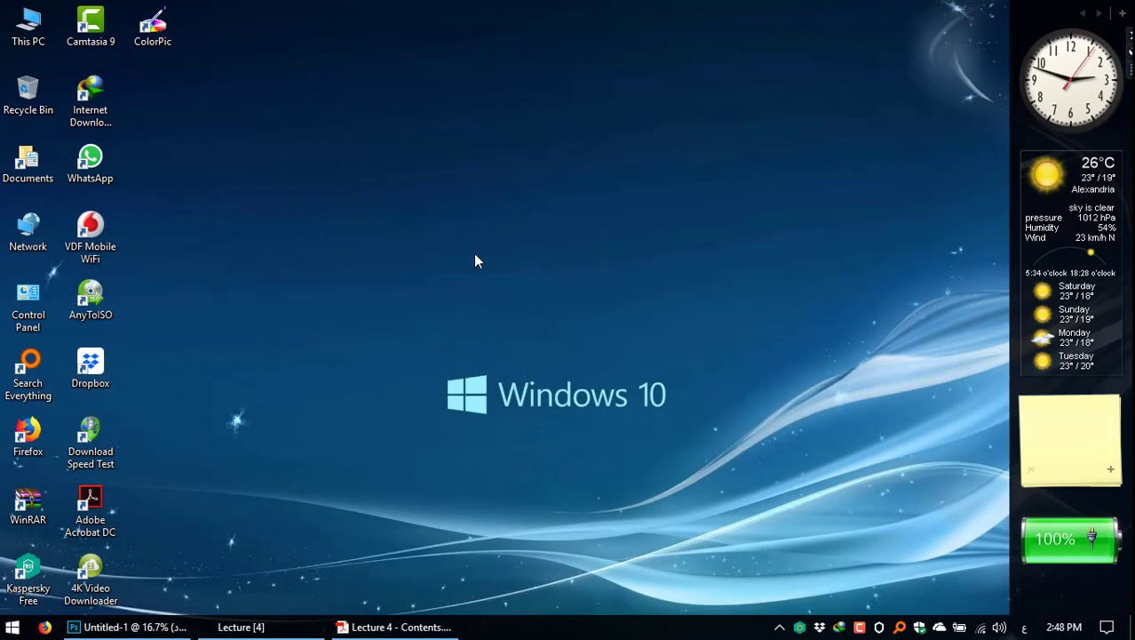
{"action": "right_click", "coordinate": [475, 254]}
{"action": "left_click", "coordinate": [531, 345]}
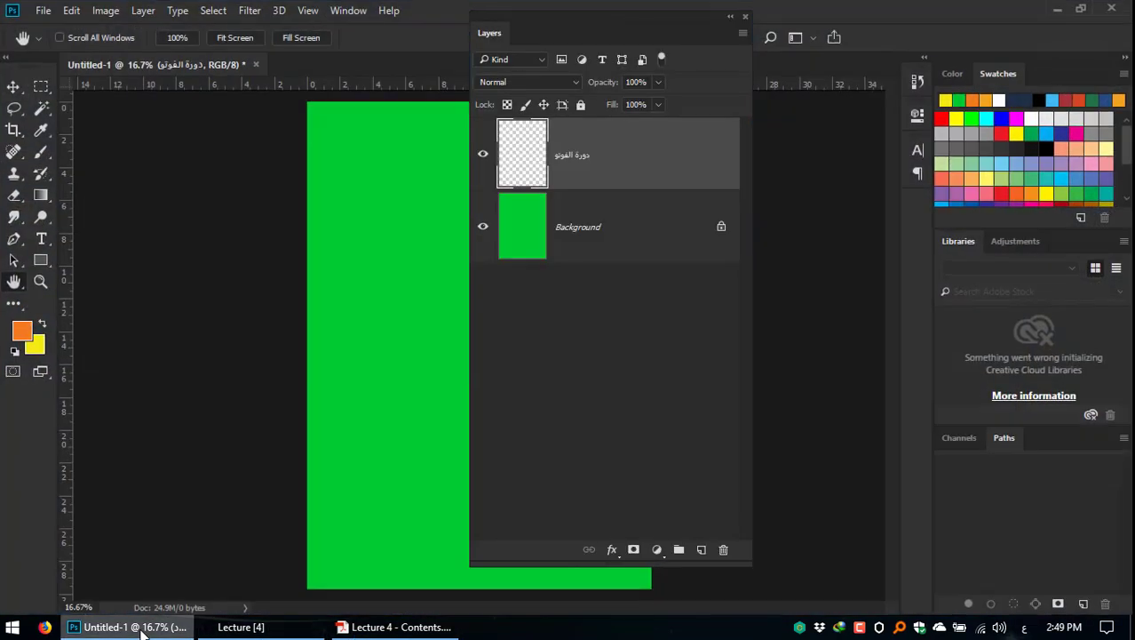
Step: Name the top layer 'دورة الفوتوشوب' in Photoshop
{"action": "left_click", "coordinate": [129, 626]}
{"action": "double_click", "coordinate": [572, 156]}
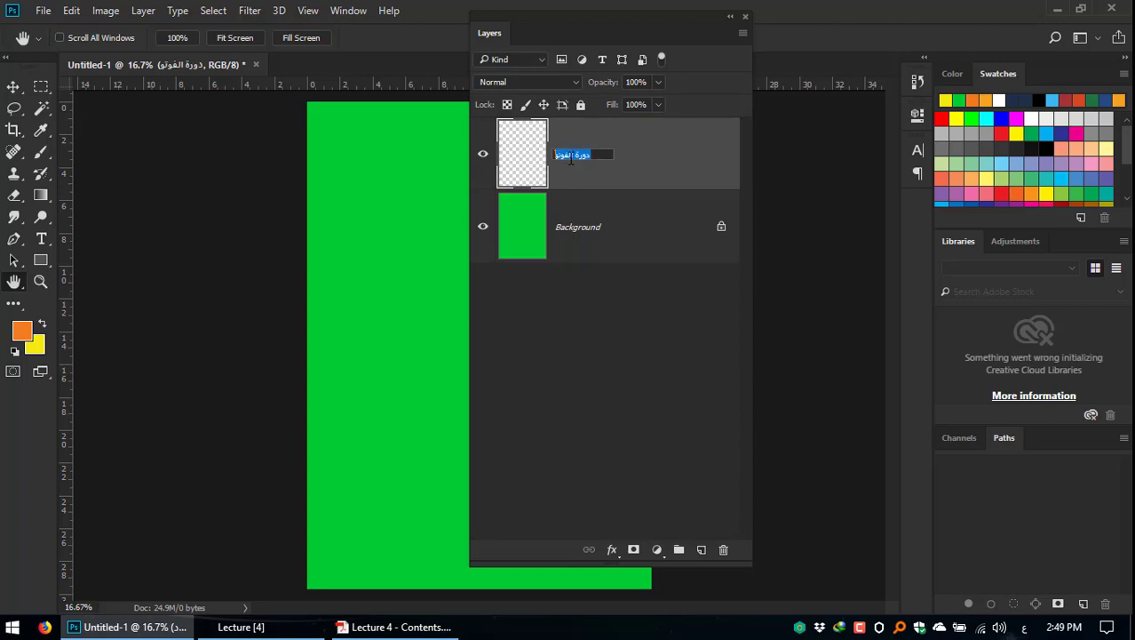
{"action": "type", "text": "دورة الفوتوشو"}
{"action": "key", "text": "BackSpace"}
{"action": "key", "text": "BackSpace"}
{"action": "type", "text": "شوب"}
{"action": "key", "text": "Return"}
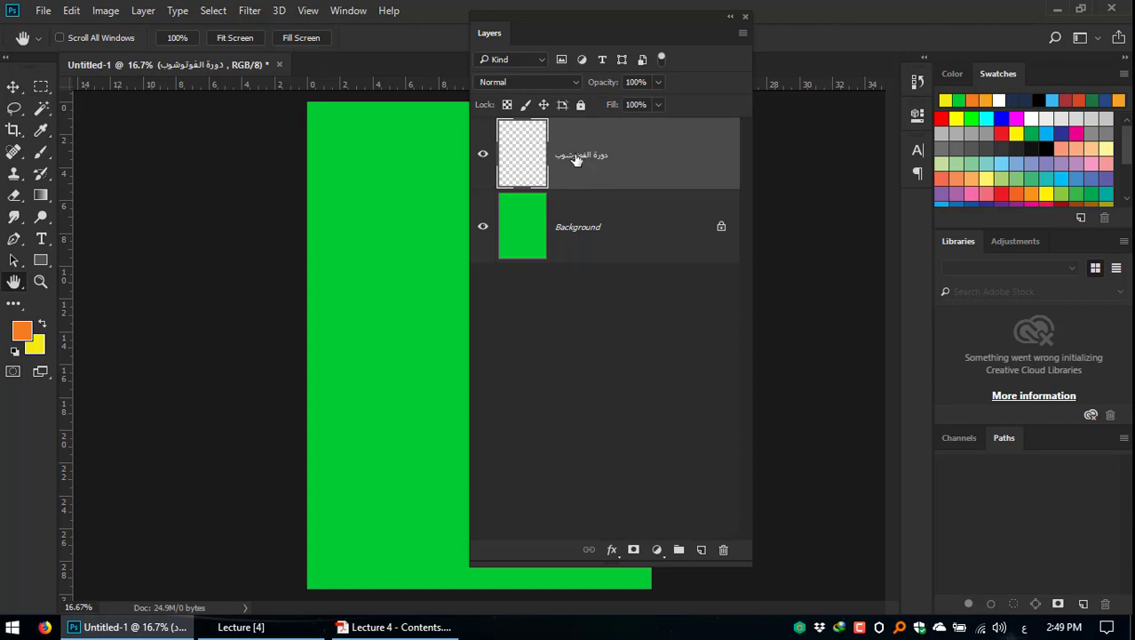
Step: Browse the right-click menus of the top layer and its thumbnail without choosing anything
{"action": "right_click", "coordinate": [575, 158]}
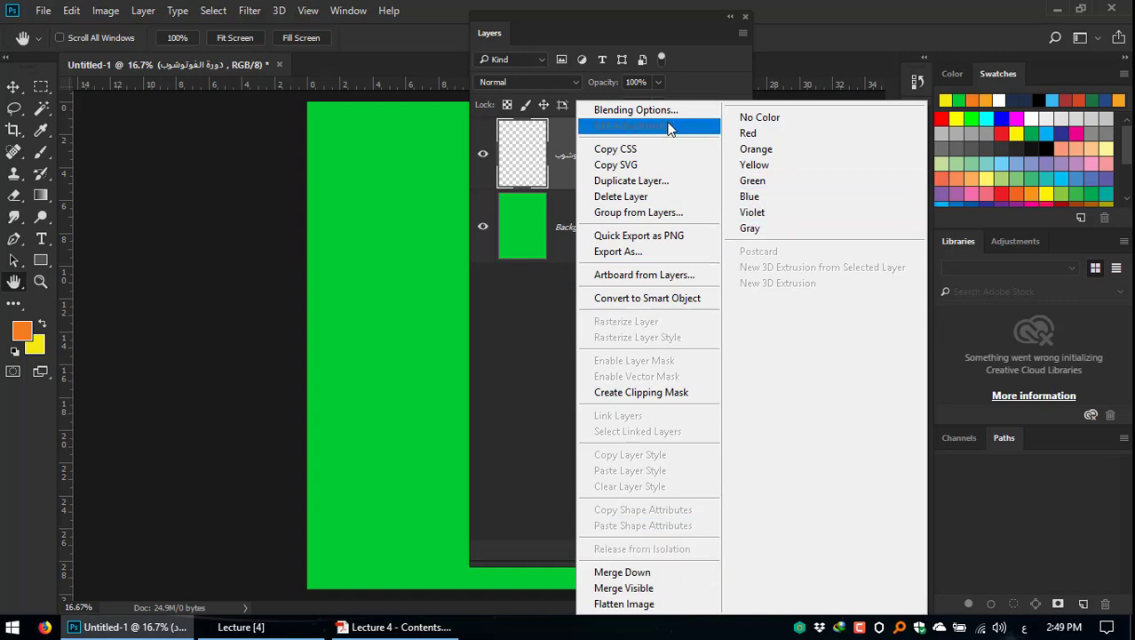
{"action": "left_click", "coordinate": [509, 388]}
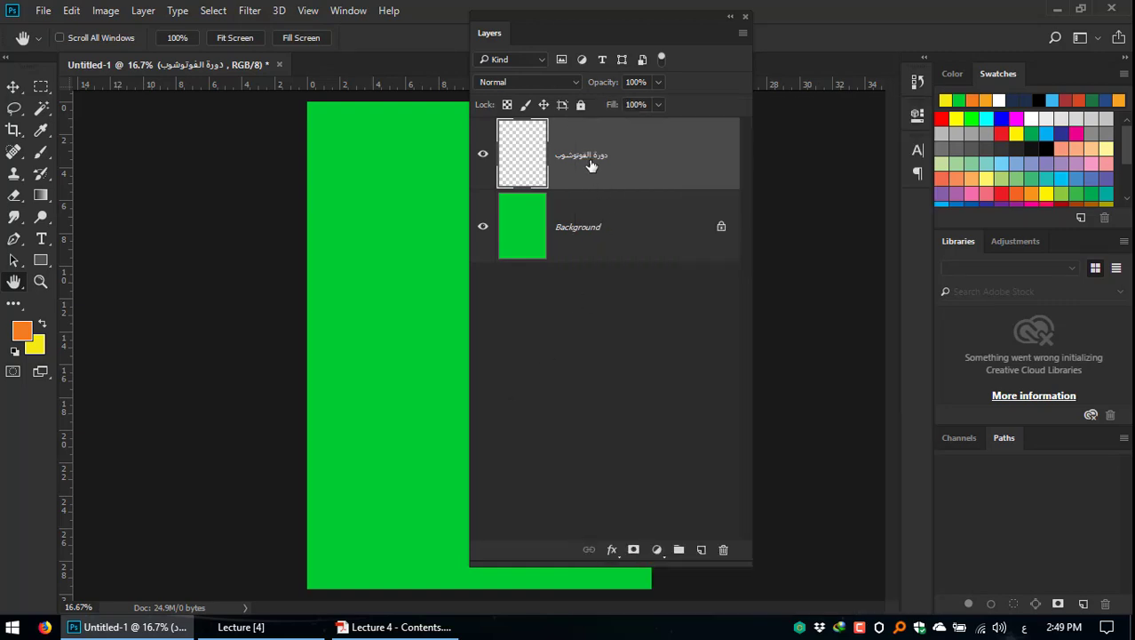
{"action": "right_click", "coordinate": [525, 158]}
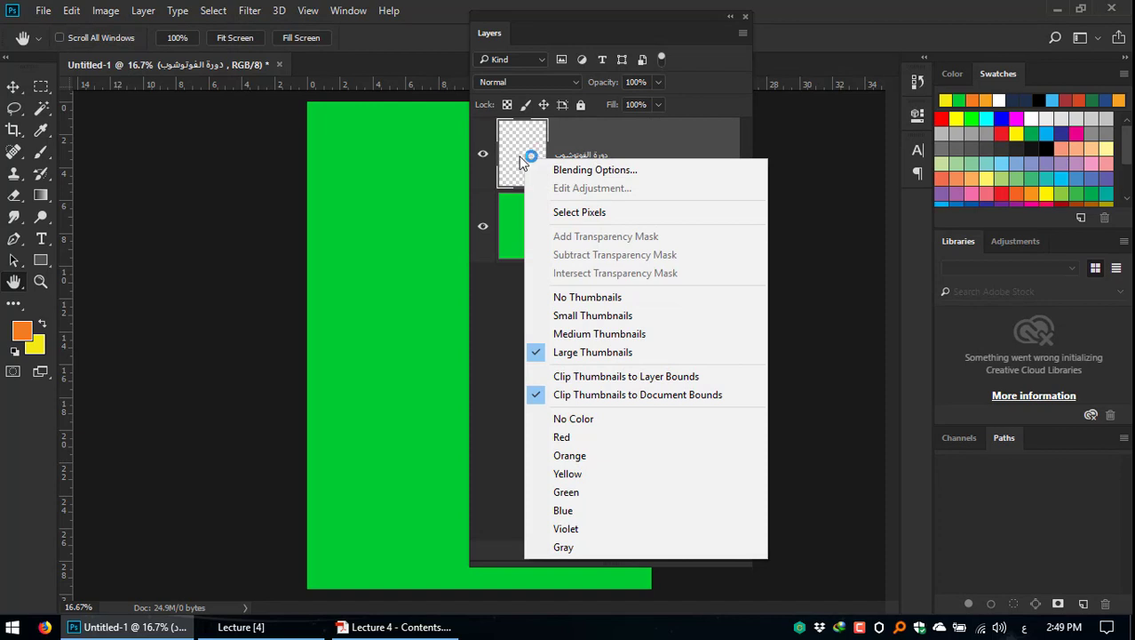
{"action": "key", "text": "Escape"}
{"action": "right_click", "coordinate": [609, 150]}
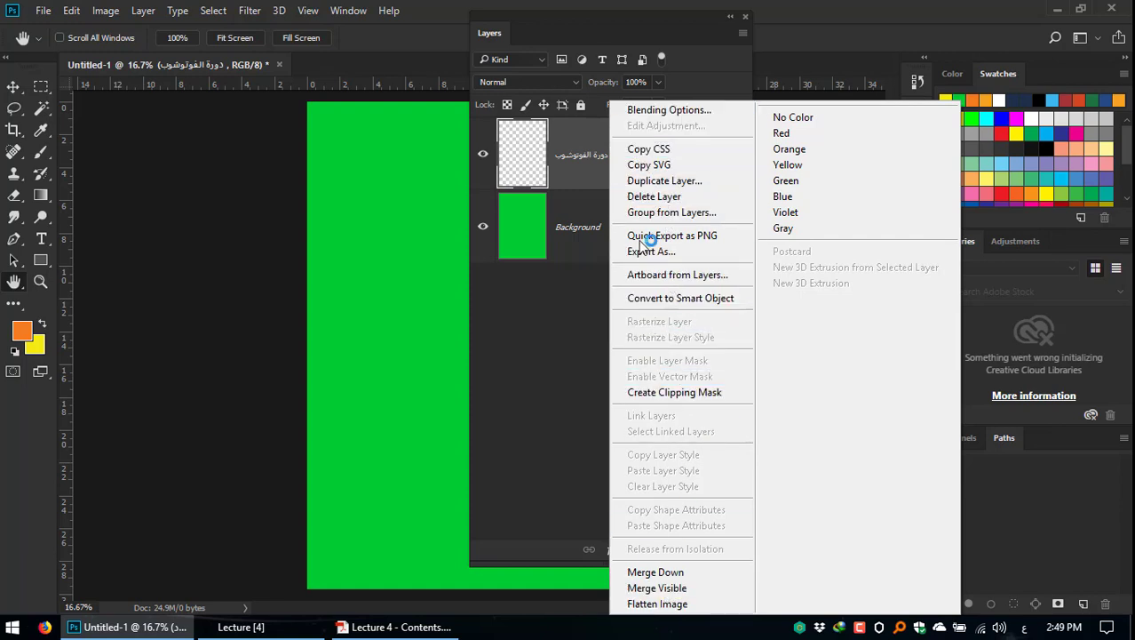
{"action": "left_click", "coordinate": [566, 258]}
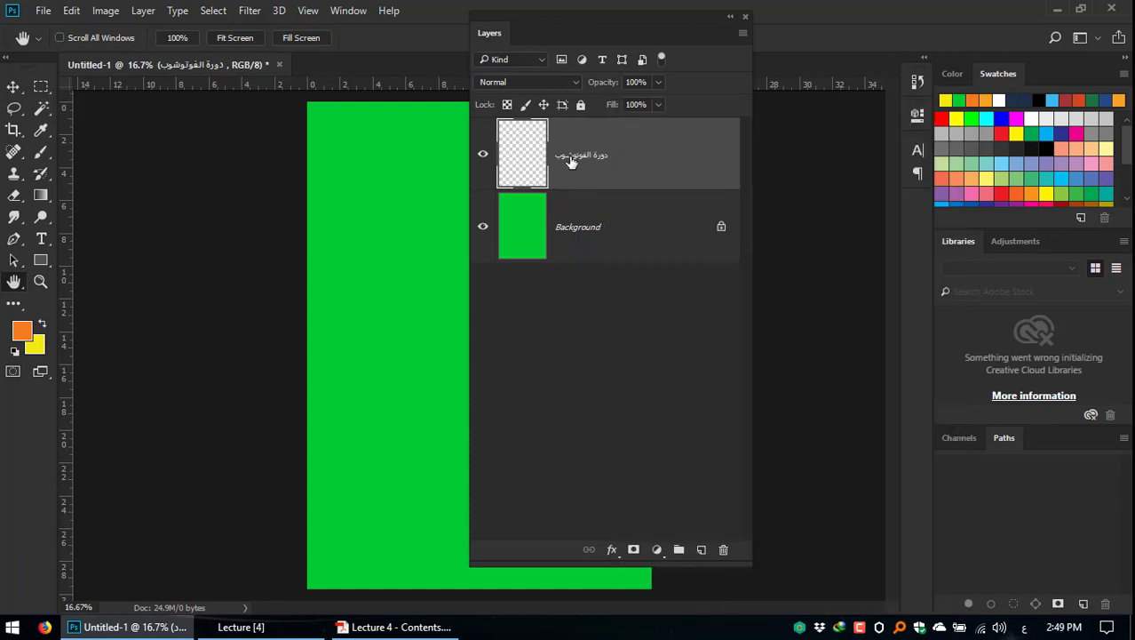
{"action": "right_click", "coordinate": [563, 156]}
{"action": "left_click", "coordinate": [561, 154]}
Step: Replace the layer's name with 'طبقة شفافة جديدة' and commit it
{"action": "double_click", "coordinate": [577, 164]}
{"action": "key", "text": "BackSpace"}
{"action": "type", "text": "طبقة"}
{"action": "key", "text": "BackSpace"}
{"action": "type", "text": "شفافة جديدة"}
{"action": "key", "text": "Return"}
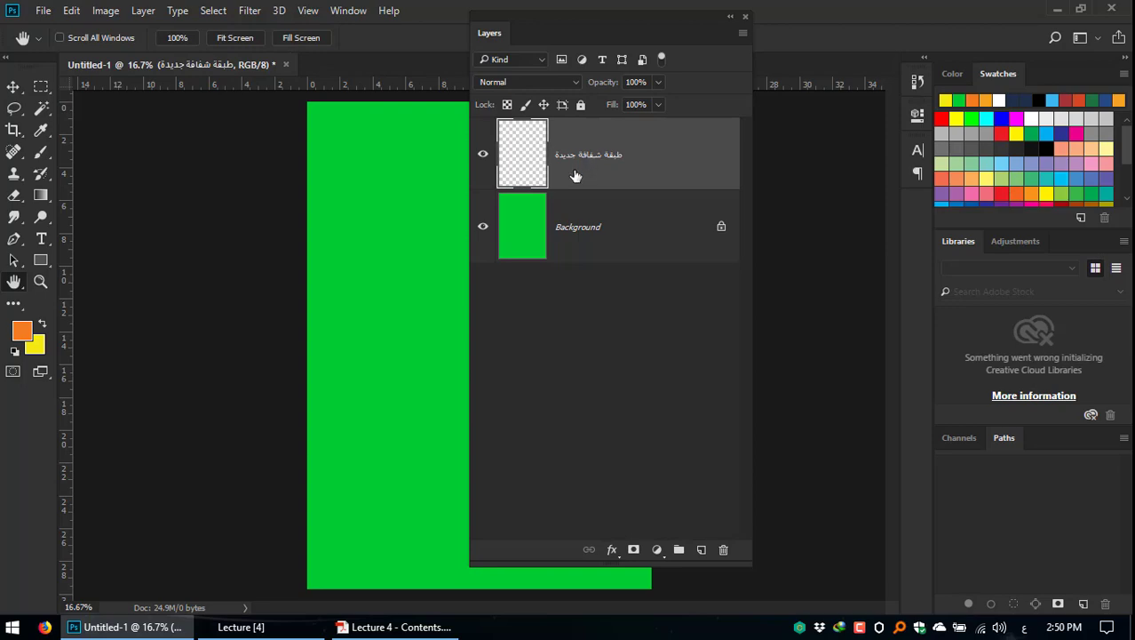
{"action": "left_click", "coordinate": [395, 626]}
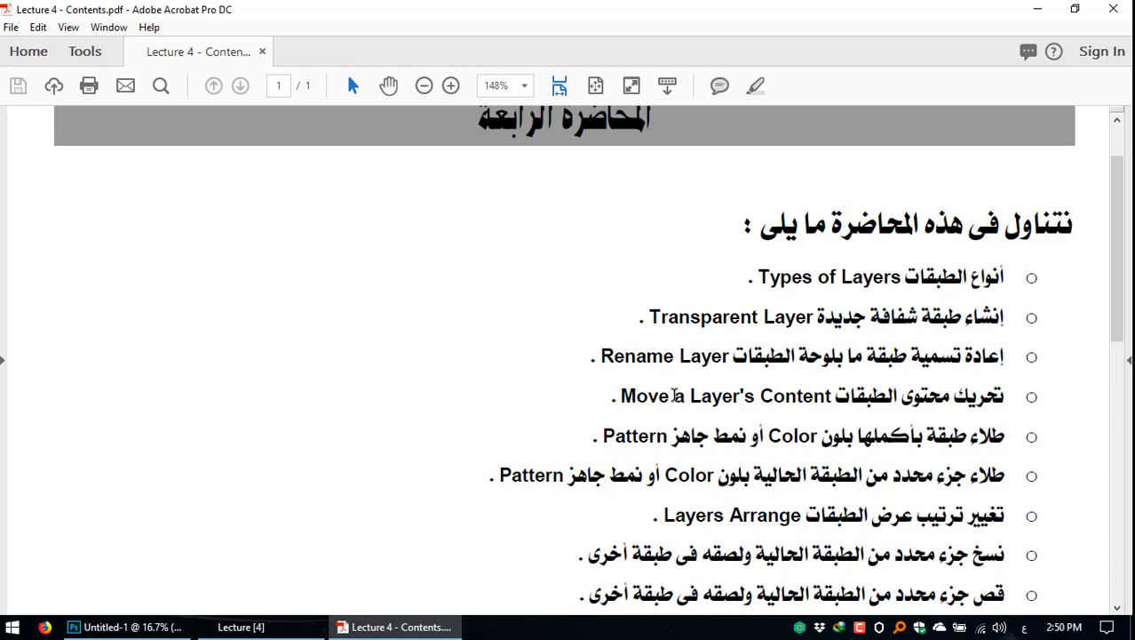
{"action": "left_click", "coordinate": [128, 626]}
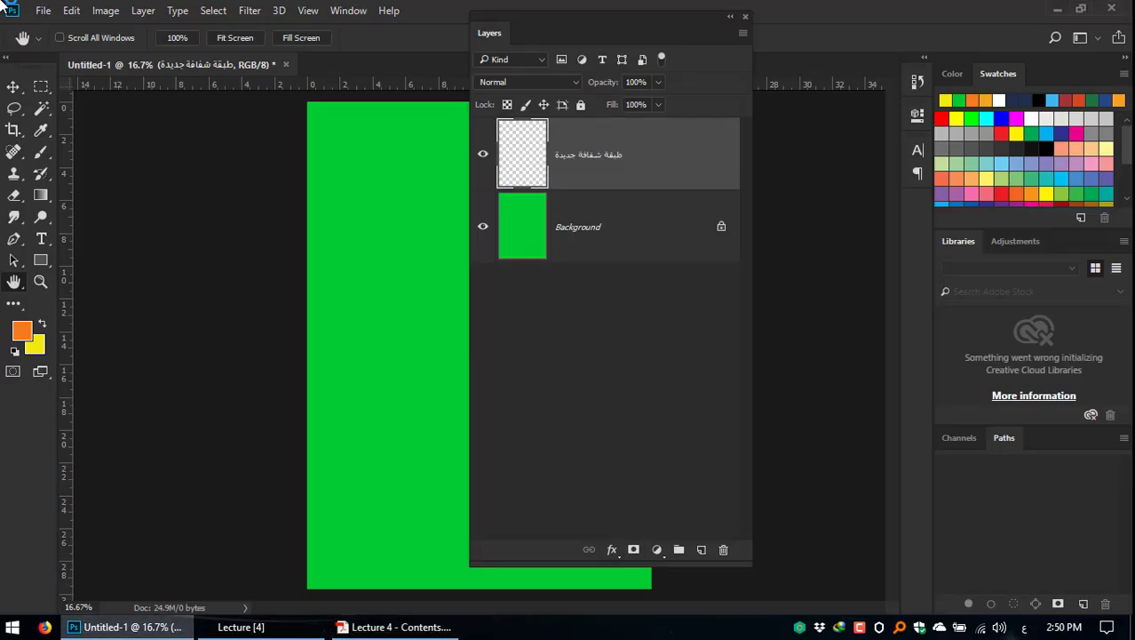
{"action": "left_click", "coordinate": [45, 11]}
Step: Open Dune.tif from Works (D:) > course folder > Lecture [3], viewed as Large icons
{"action": "left_click", "coordinate": [62, 45]}
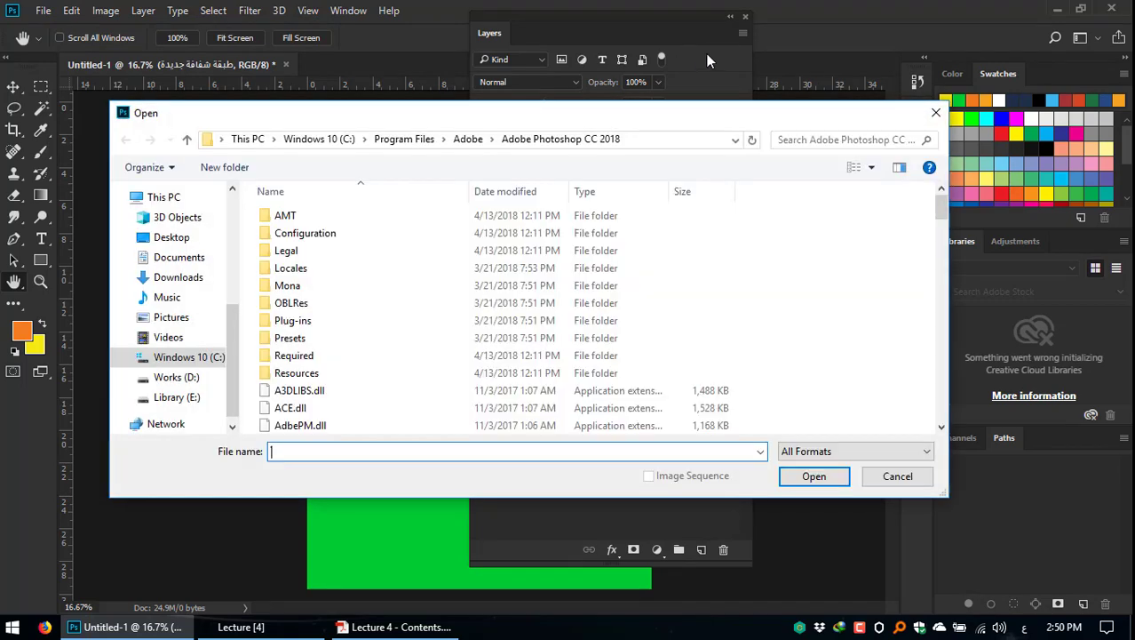
{"action": "left_click", "coordinate": [177, 378]}
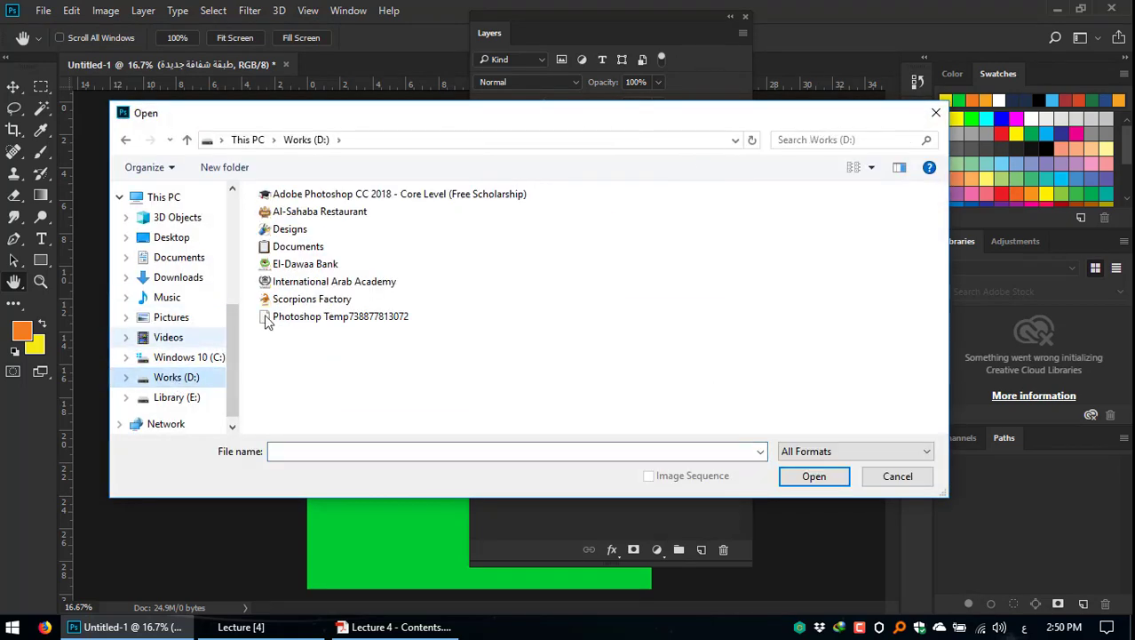
{"action": "double_click", "coordinate": [327, 196]}
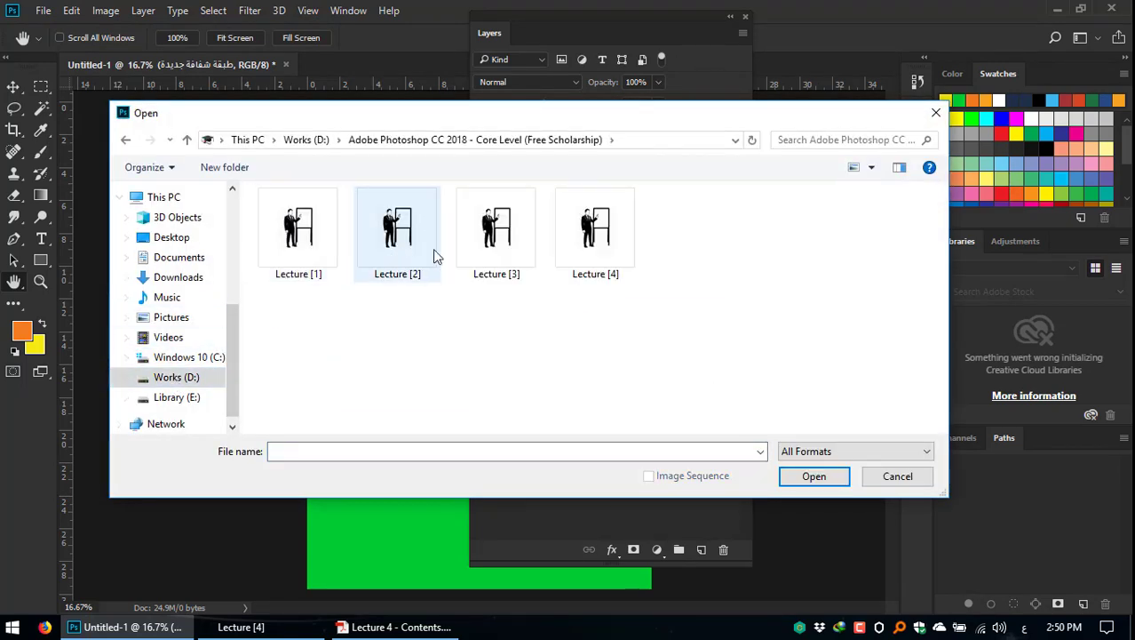
{"action": "double_click", "coordinate": [473, 245]}
{"action": "right_click", "coordinate": [391, 425]}
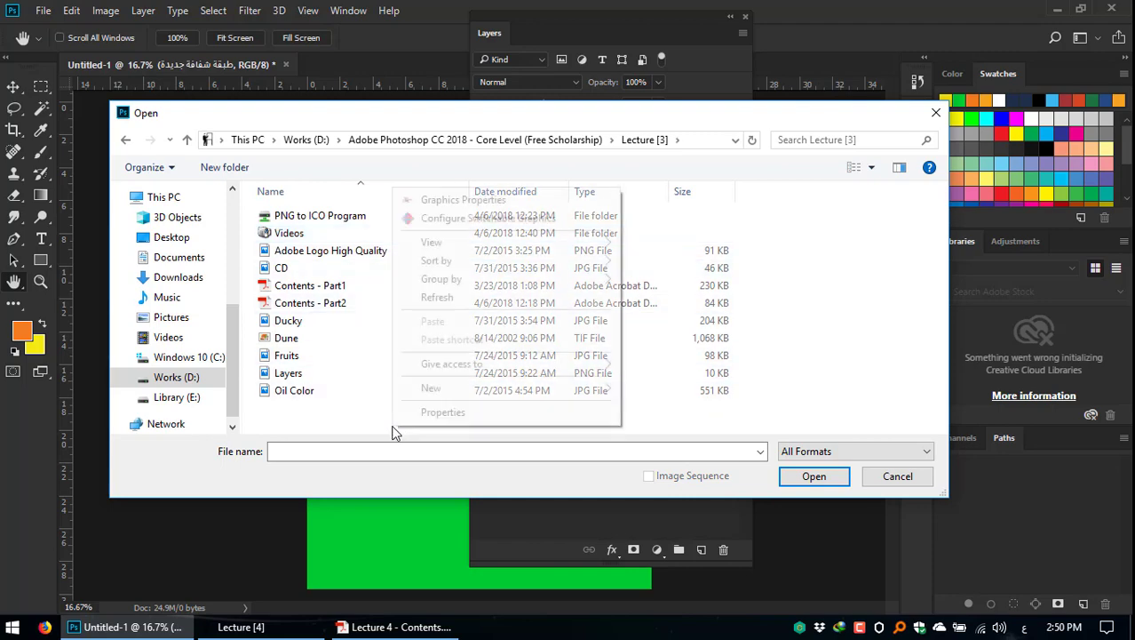
{"action": "mouse_move", "coordinate": [464, 241]}
{"action": "left_click", "coordinate": [700, 263]}
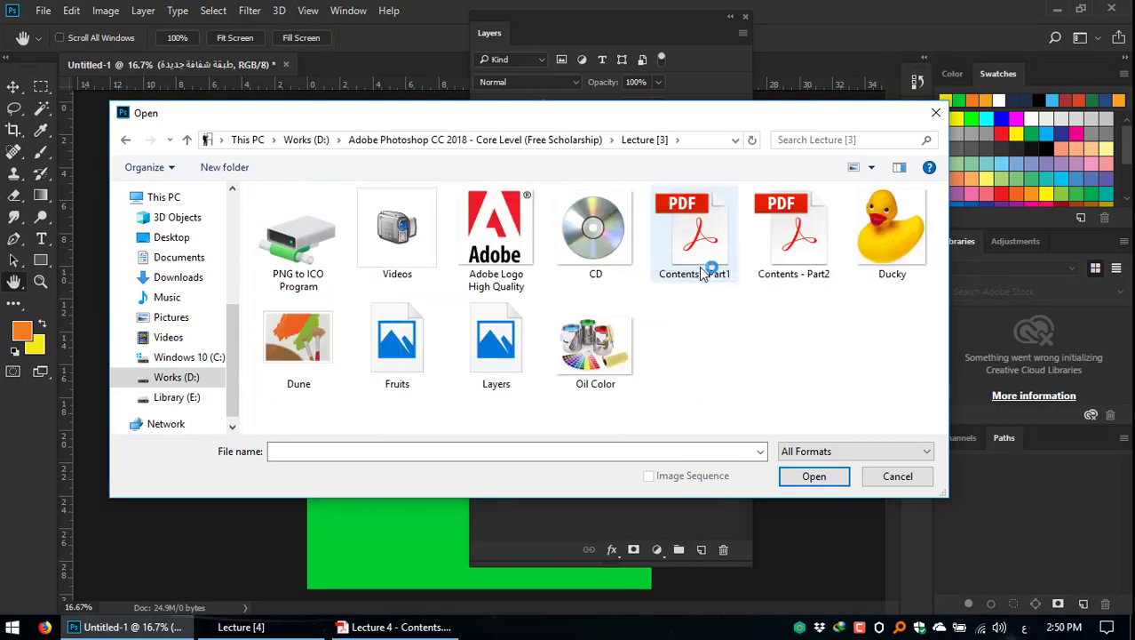
{"action": "left_click", "coordinate": [275, 339]}
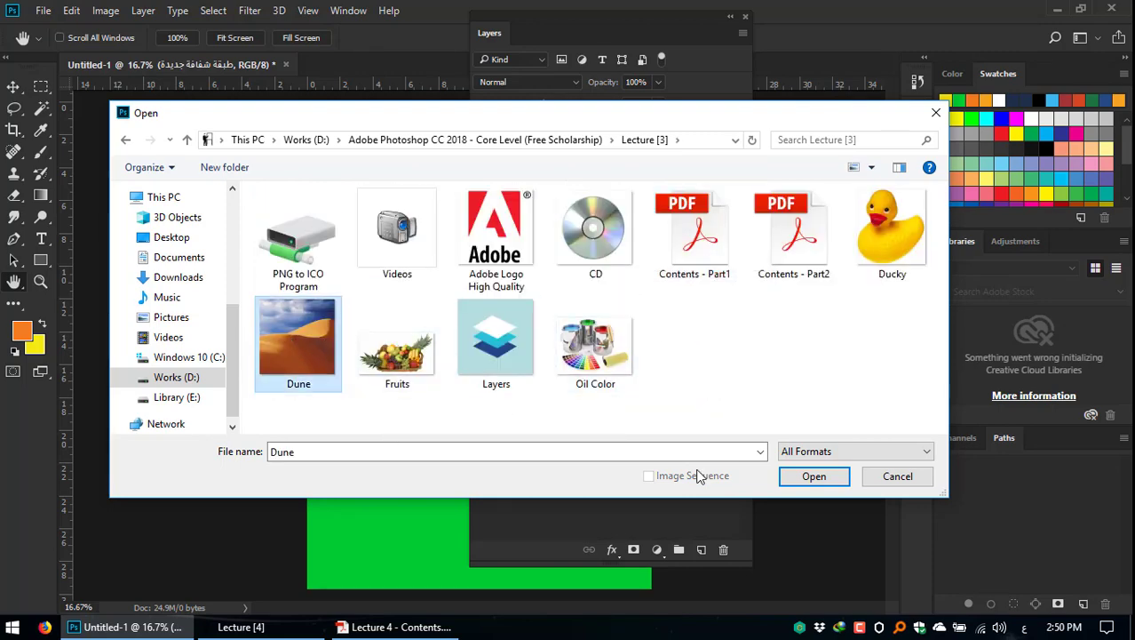
{"action": "left_click", "coordinate": [803, 476]}
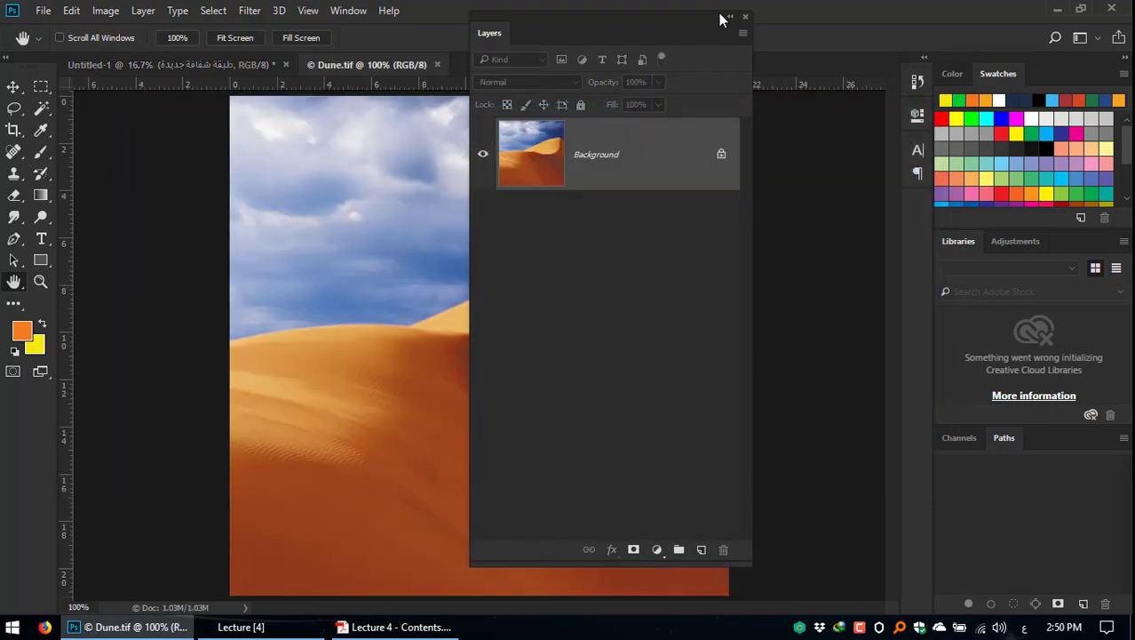
Step: Collapse the Layers panel and draw a rectangular marquee over the sky and dune, nudging it right
{"action": "left_click", "coordinate": [729, 17]}
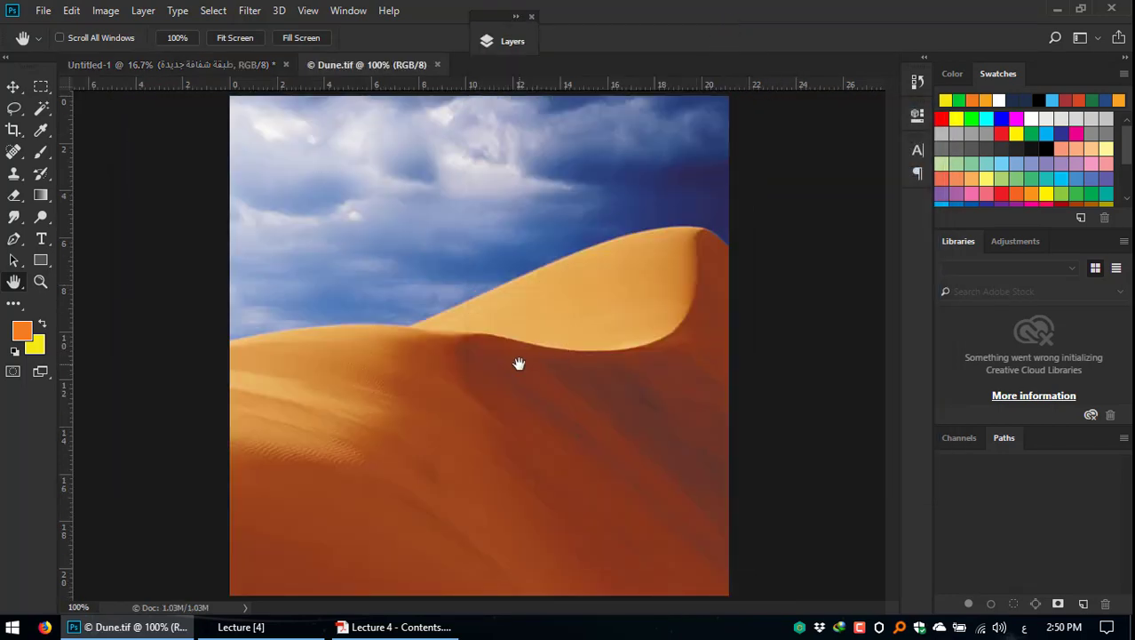
{"action": "left_click", "coordinate": [40, 87]}
{"action": "left_click", "coordinate": [101, 89]}
{"action": "left_click_drag", "start_coordinate": [347, 186], "coordinate": [573, 432]}
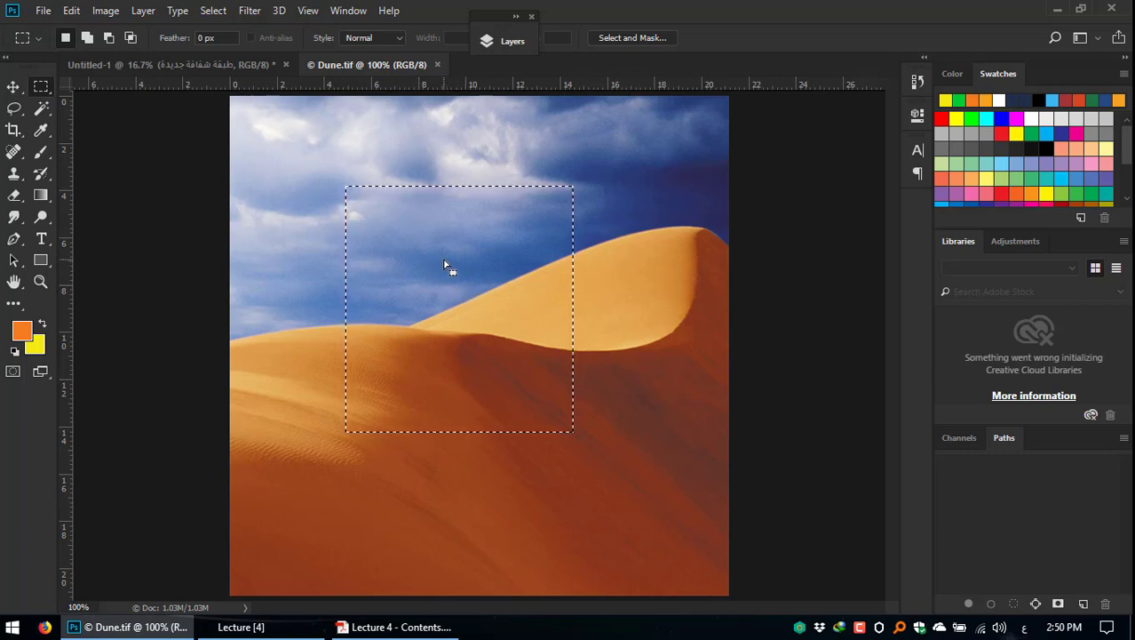
{"action": "left_click", "coordinate": [14, 86]}
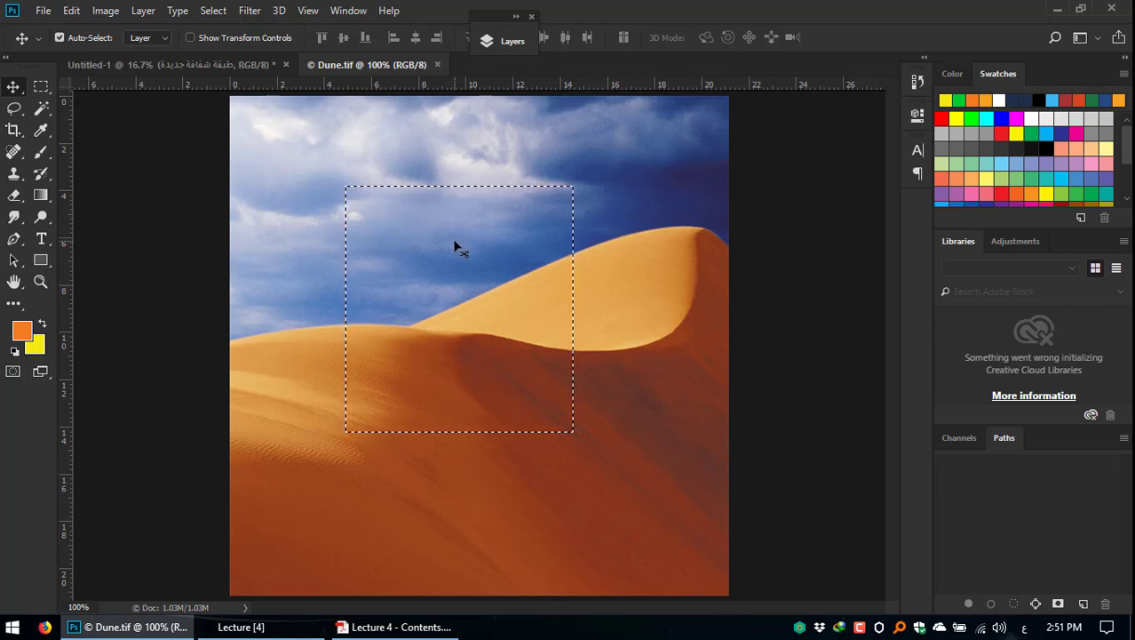
{"action": "left_click", "coordinate": [41, 86]}
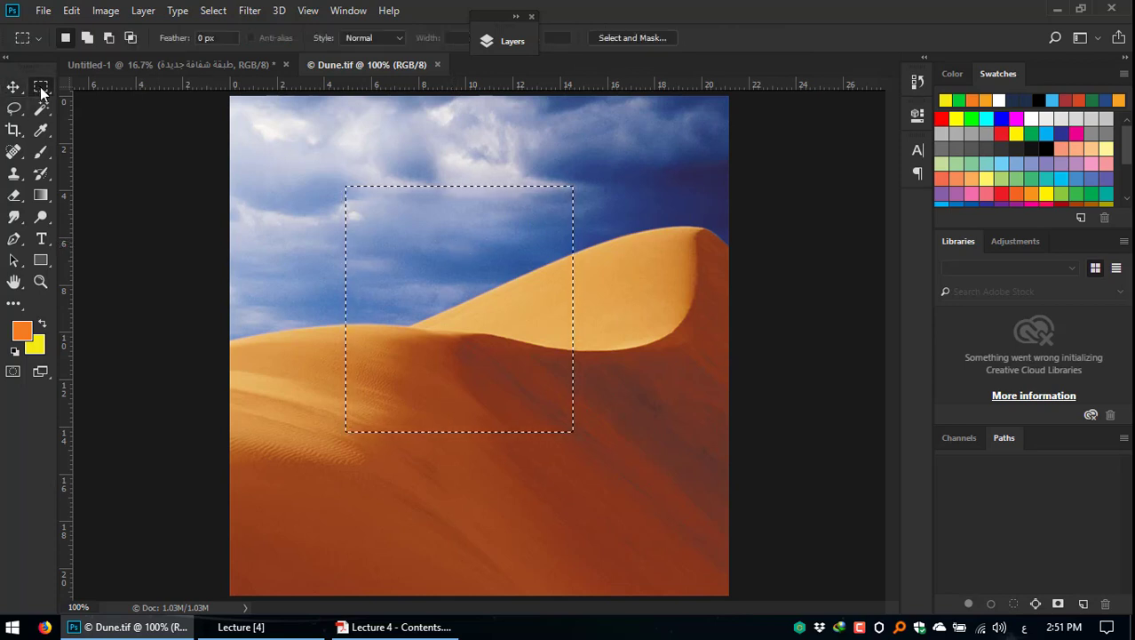
{"action": "left_click_drag", "start_coordinate": [493, 265], "coordinate": [428, 262]}
{"action": "left_click_drag", "start_coordinate": [445, 234], "coordinate": [530, 261]}
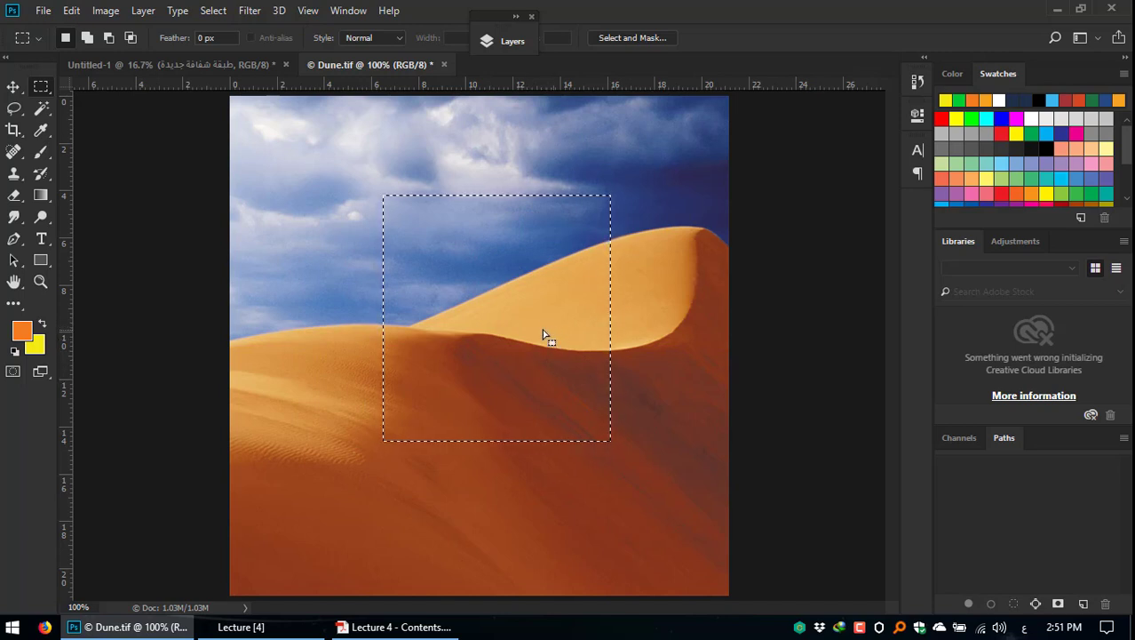
Step: Trial-move the selected dune pixels with the Move tool, undo it, and return to the Lecture 4 contents PDF
{"action": "key", "text": "v"}
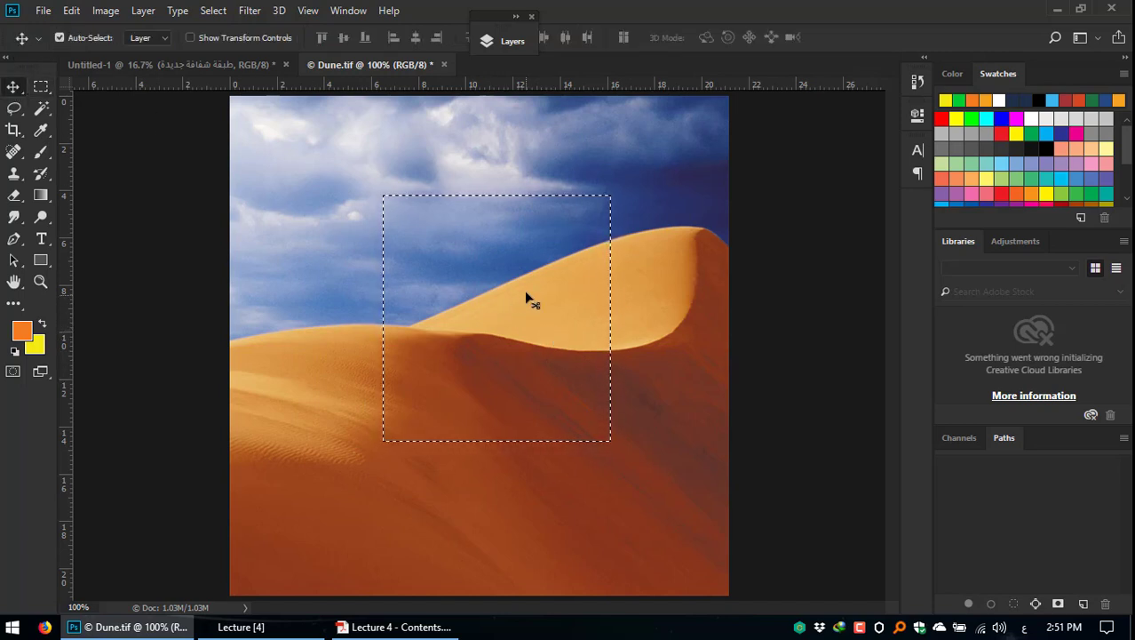
{"action": "mouse_move", "coordinate": [527, 300]}
{"action": "left_mouse_down"}
{"action": "mouse_move", "coordinate": [494, 302]}
{"action": "mouse_move", "coordinate": [441, 269]}
{"action": "mouse_move", "coordinate": [427, 231]}
{"action": "mouse_move", "coordinate": [413, 233]}
{"action": "mouse_move", "coordinate": [439, 309]}
{"action": "mouse_move", "coordinate": [556, 429]}
{"action": "mouse_move", "coordinate": [576, 431]}
{"action": "mouse_move", "coordinate": [526, 304]}
{"action": "left_mouse_up"}
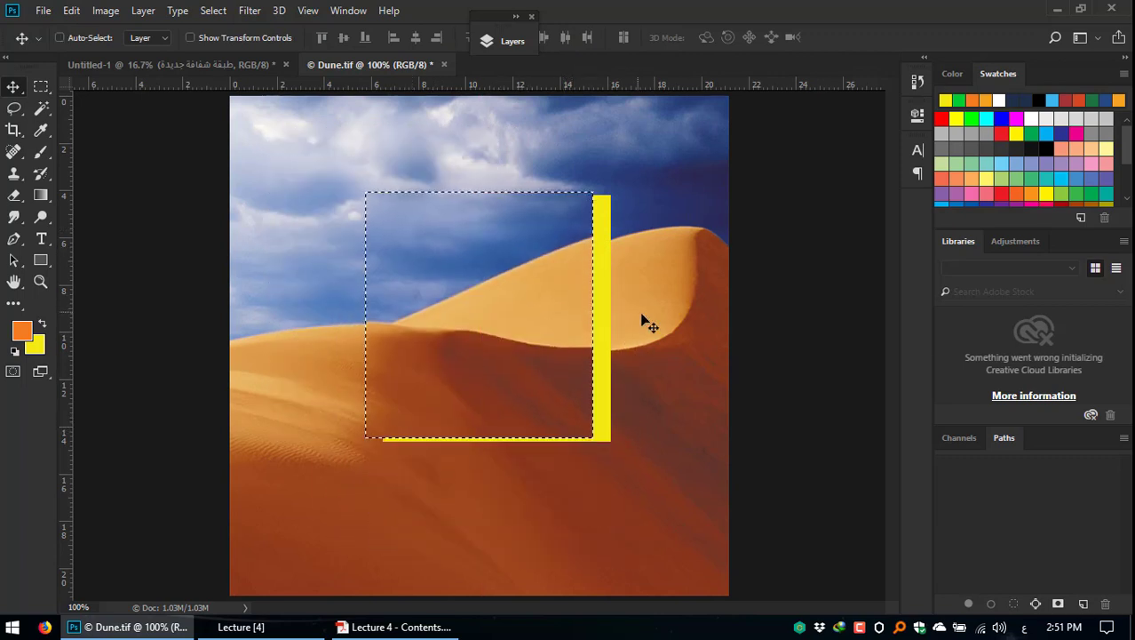
{"action": "key", "text": "ctrl+z"}
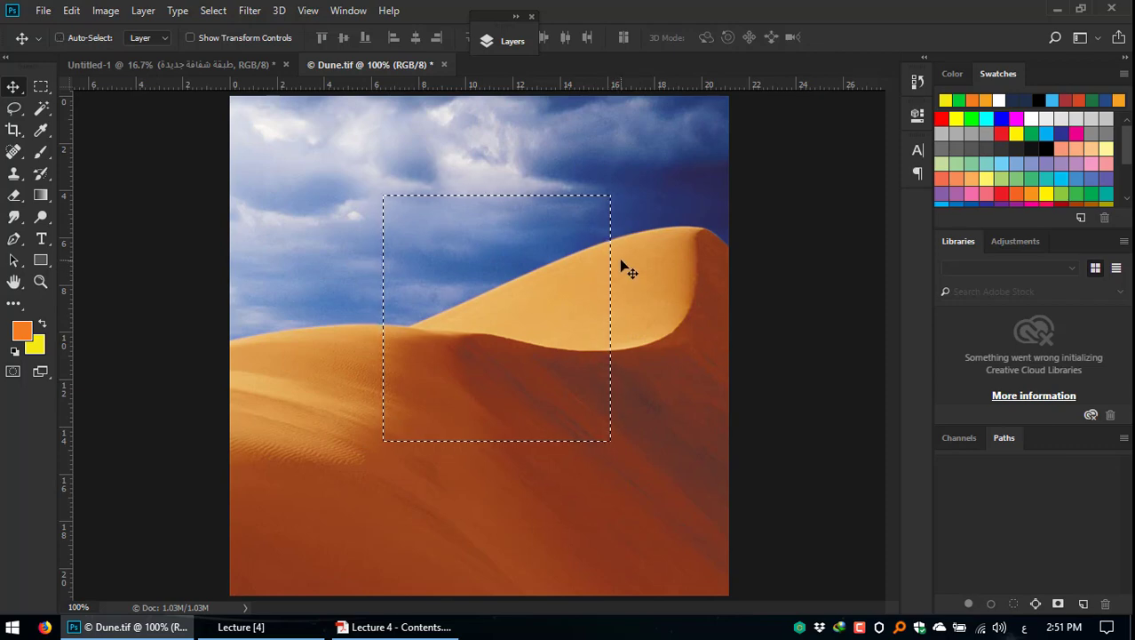
{"action": "key", "text": "ctrl+z"}
{"action": "key", "text": "ctrl+z"}
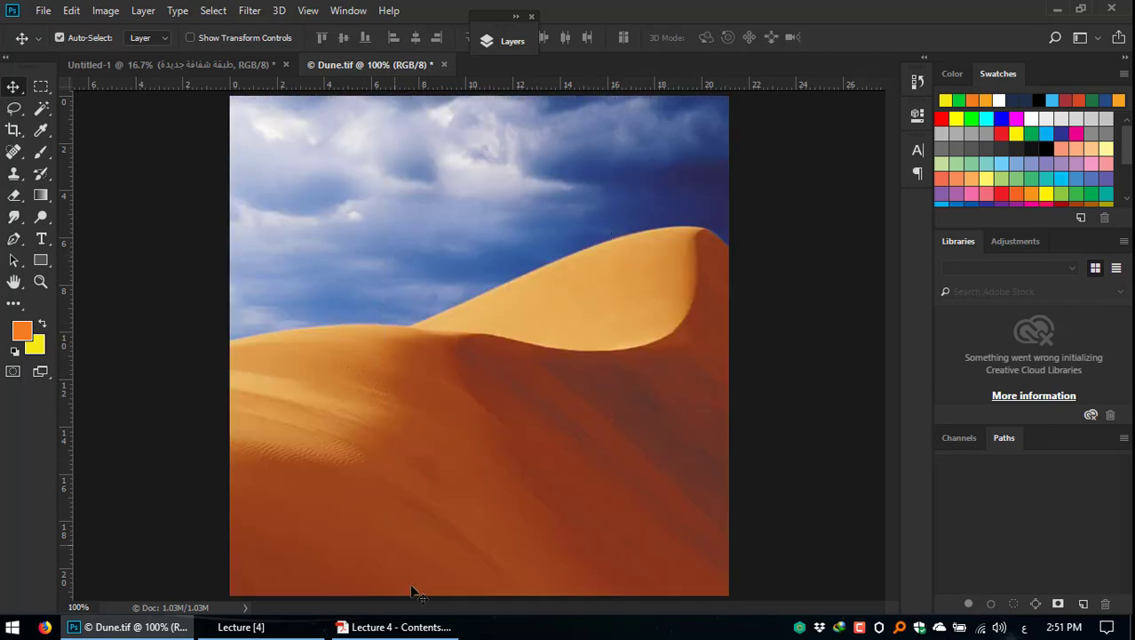
{"action": "left_click", "coordinate": [398, 626]}
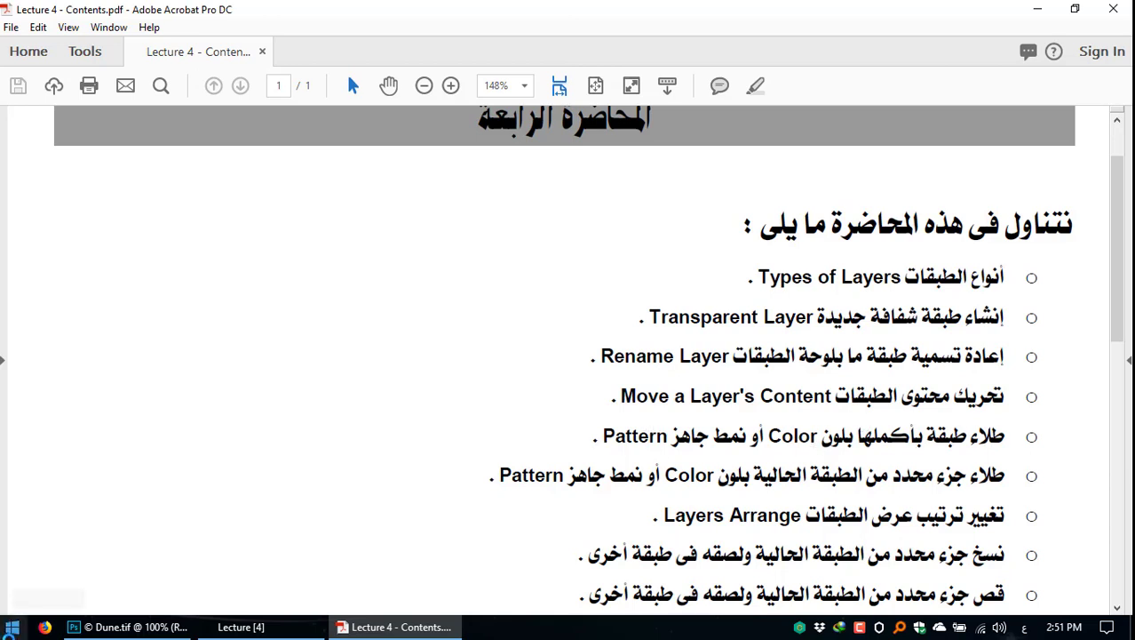
Step: Marquee the sky and dune crest in Dune.tif, test-move the pixels, then undo the move
{"action": "left_click", "coordinate": [131, 626]}
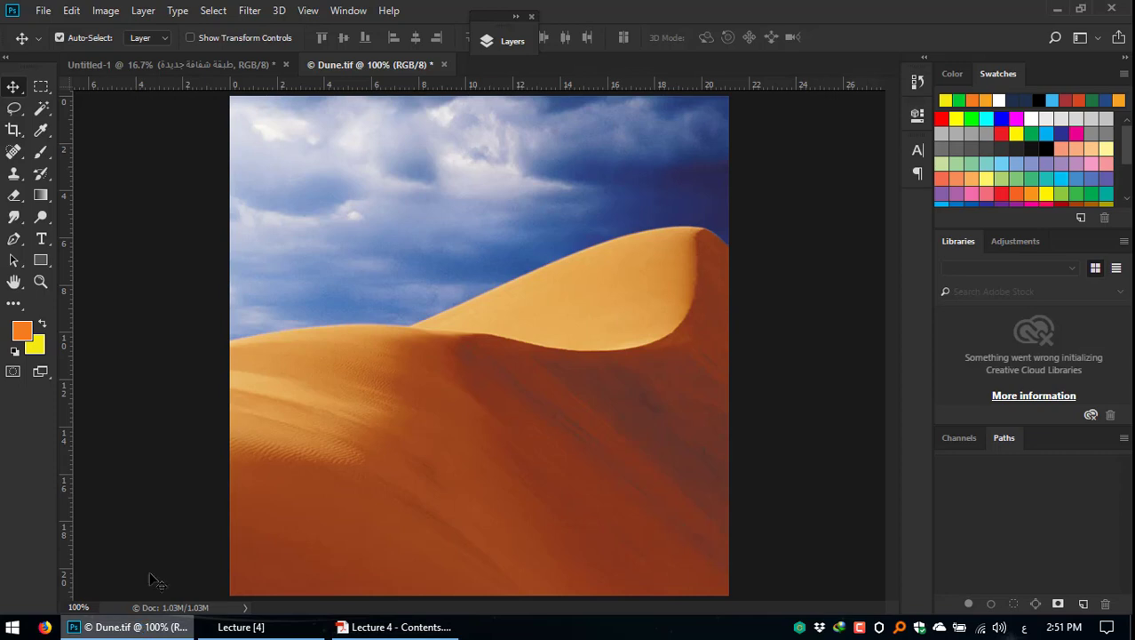
{"action": "left_click", "coordinate": [41, 86]}
{"action": "left_click_drag", "start_coordinate": [237, 165], "coordinate": [522, 353]}
{"action": "left_click_drag", "start_coordinate": [419, 251], "coordinate": [501, 245]}
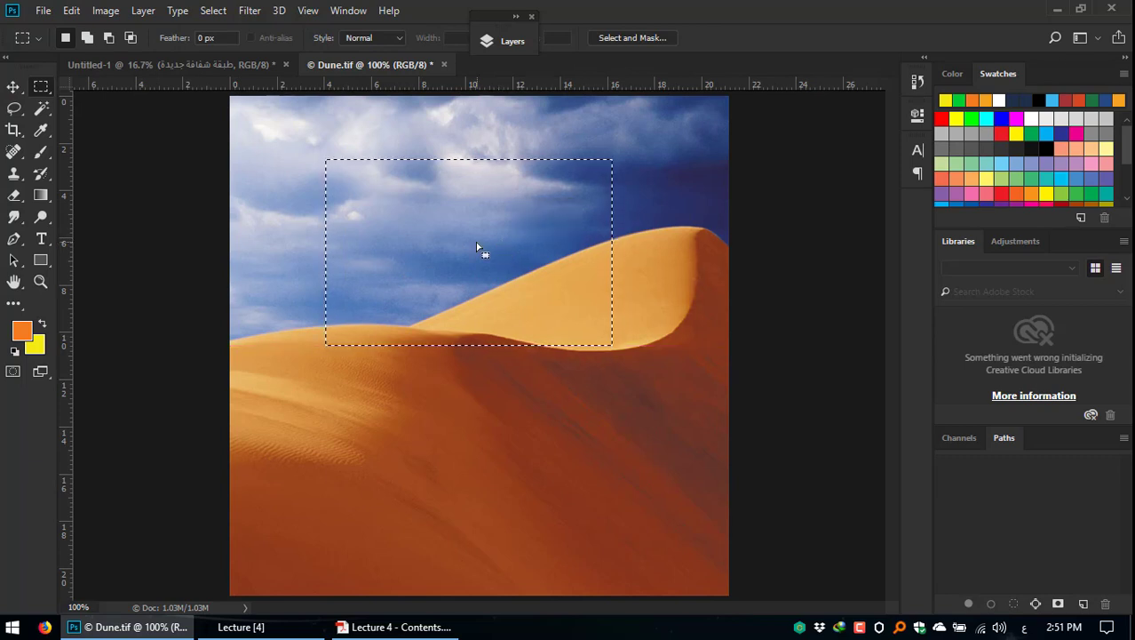
{"action": "left_click", "coordinate": [13, 86]}
{"action": "left_click_drag", "start_coordinate": [418, 175], "coordinate": [426, 200]}
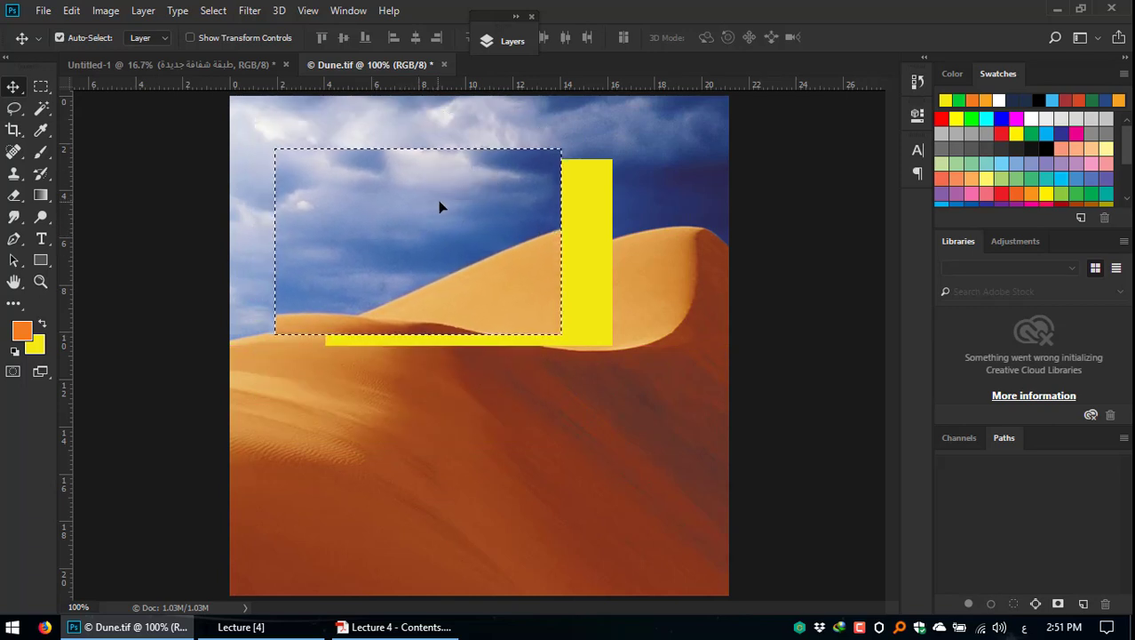
{"action": "key", "text": "ctrl+z"}
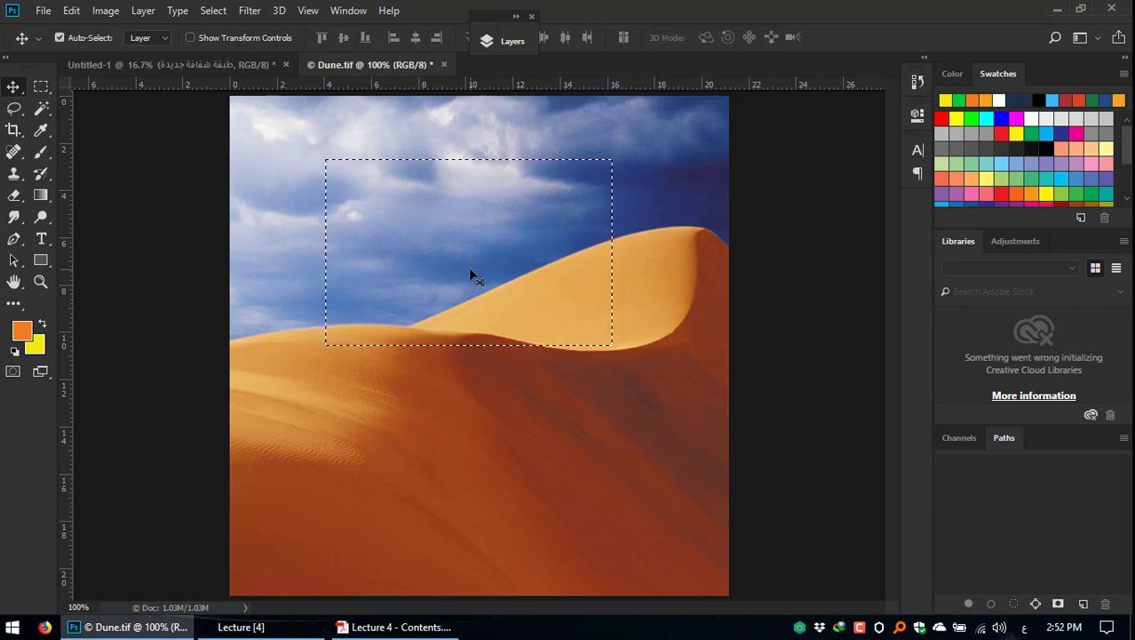
{"action": "left_click", "coordinate": [24, 332]}
{"action": "left_click", "coordinate": [346, 231]}
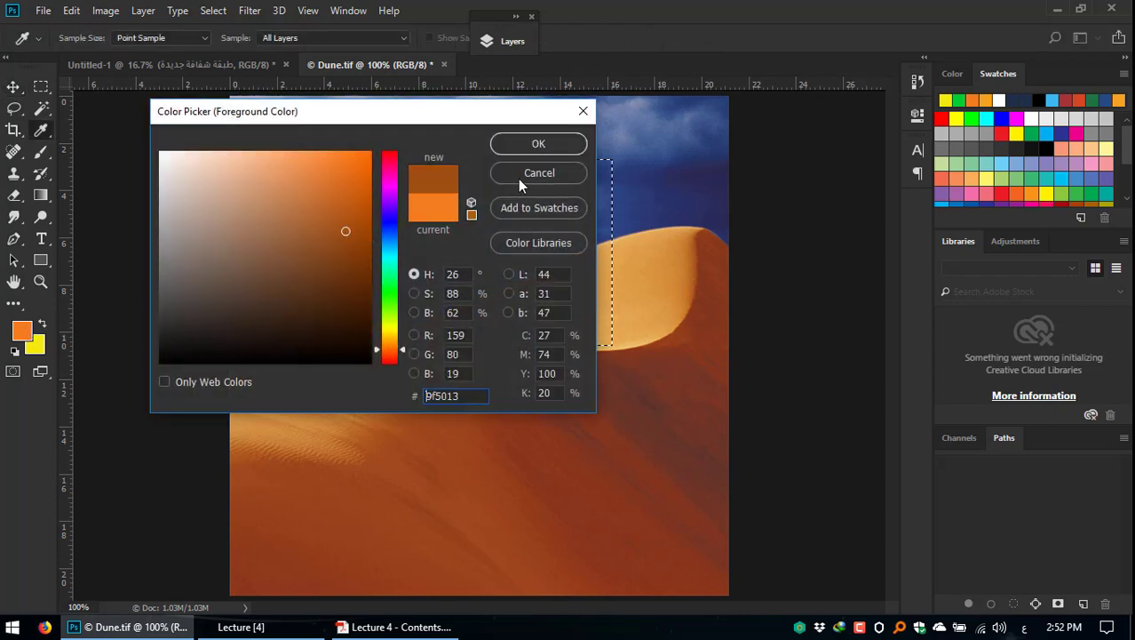
{"action": "key", "text": "Escape"}
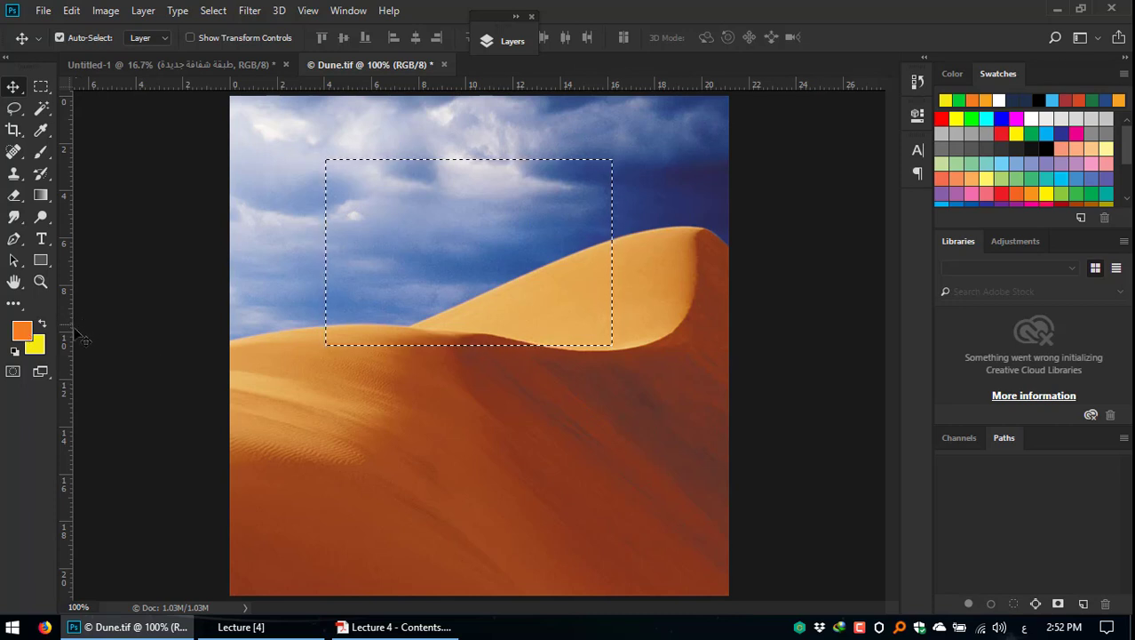
Step: In the foreground Color Picker, try orange, dark brown, magenta and green shades
{"action": "left_click", "coordinate": [22, 333]}
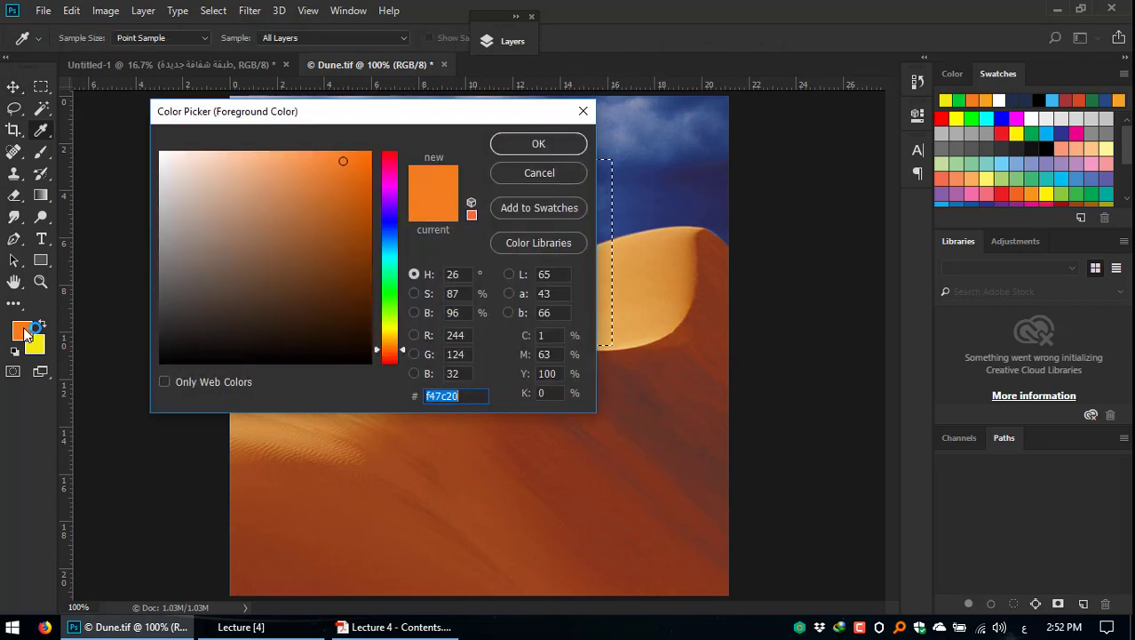
{"action": "left_click_drag", "start_coordinate": [220, 113], "coordinate": [198, 154]}
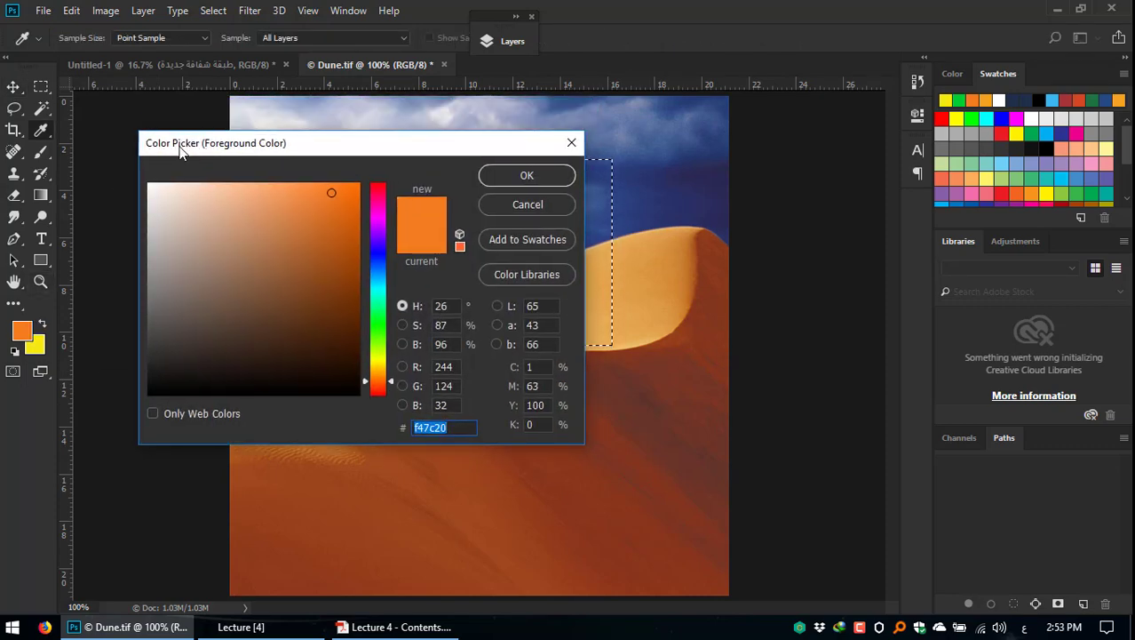
{"action": "left_click_drag", "start_coordinate": [191, 149], "coordinate": [197, 145]}
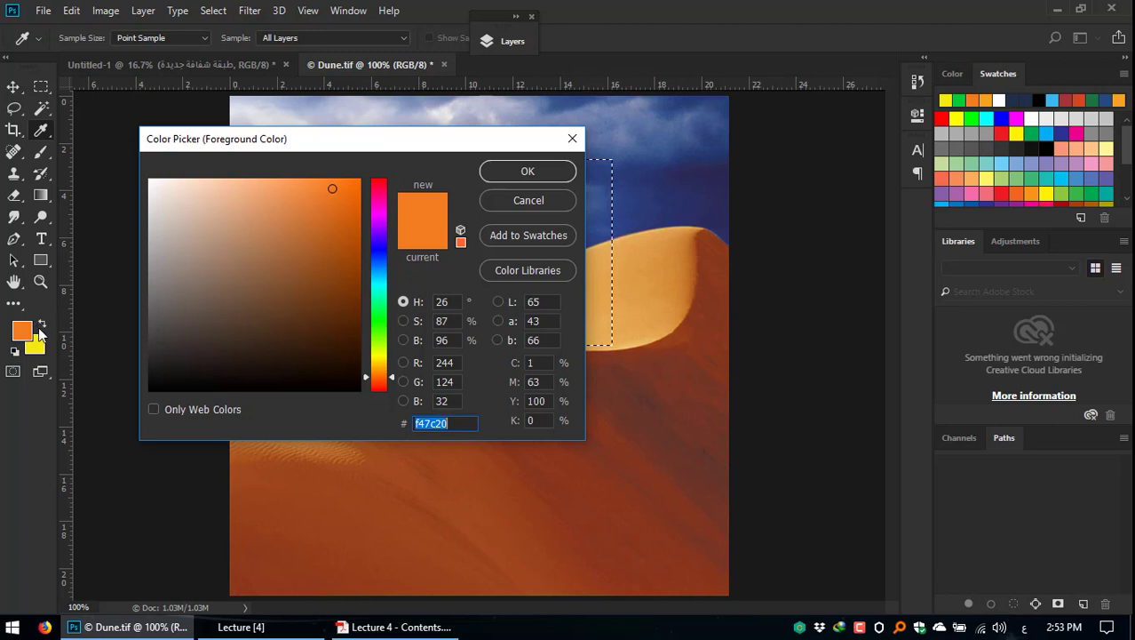
{"action": "left_click_drag", "start_coordinate": [224, 146], "coordinate": [240, 141]}
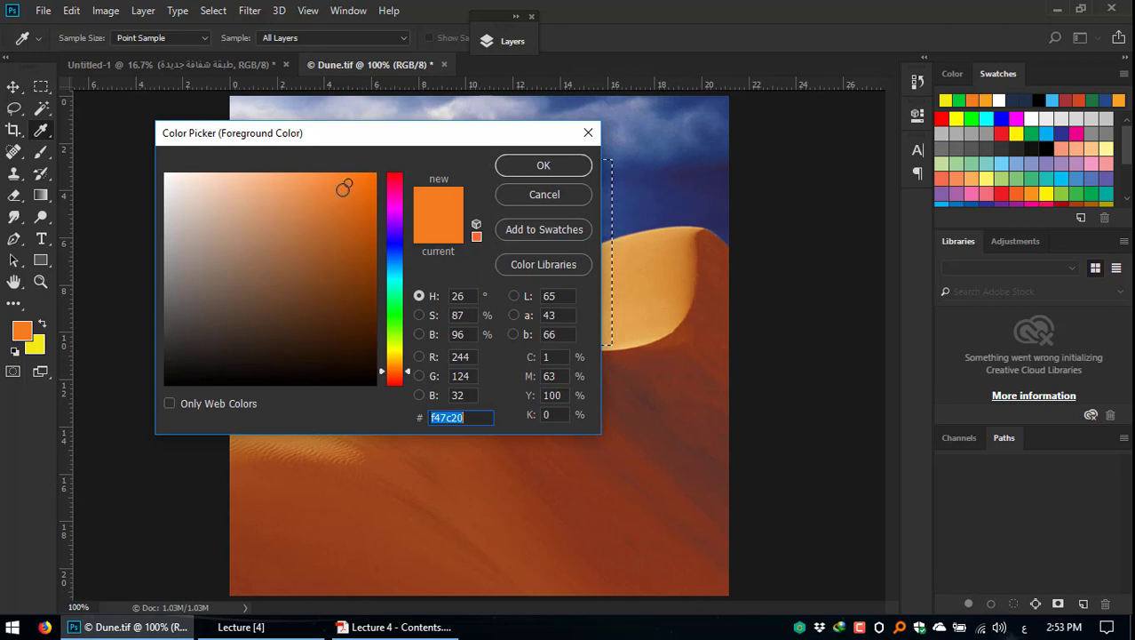
{"action": "mouse_move", "coordinate": [345, 183]}
{"action": "left_mouse_down"}
{"action": "mouse_move", "coordinate": [298, 223]}
{"action": "mouse_move", "coordinate": [268, 223]}
{"action": "mouse_move", "coordinate": [302, 213]}
{"action": "mouse_move", "coordinate": [238, 232]}
{"action": "mouse_move", "coordinate": [220, 264]}
{"action": "mouse_move", "coordinate": [245, 270]}
{"action": "left_mouse_up"}
{"action": "left_click_drag", "start_coordinate": [302, 209], "coordinate": [306, 330]}
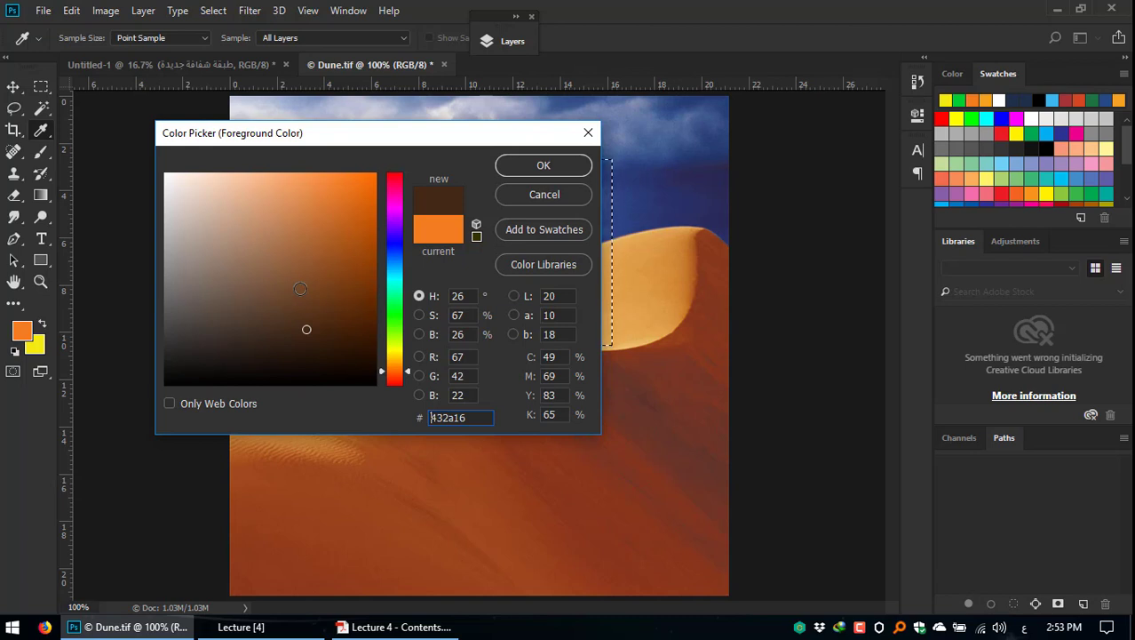
{"action": "mouse_move", "coordinate": [382, 312]}
{"action": "left_mouse_down"}
{"action": "mouse_move", "coordinate": [390, 208]}
{"action": "mouse_move", "coordinate": [353, 195]}
{"action": "mouse_move", "coordinate": [342, 223]}
{"action": "mouse_move", "coordinate": [267, 279]}
{"action": "mouse_move", "coordinate": [382, 286]}
{"action": "mouse_move", "coordinate": [396, 327]}
{"action": "left_mouse_up"}
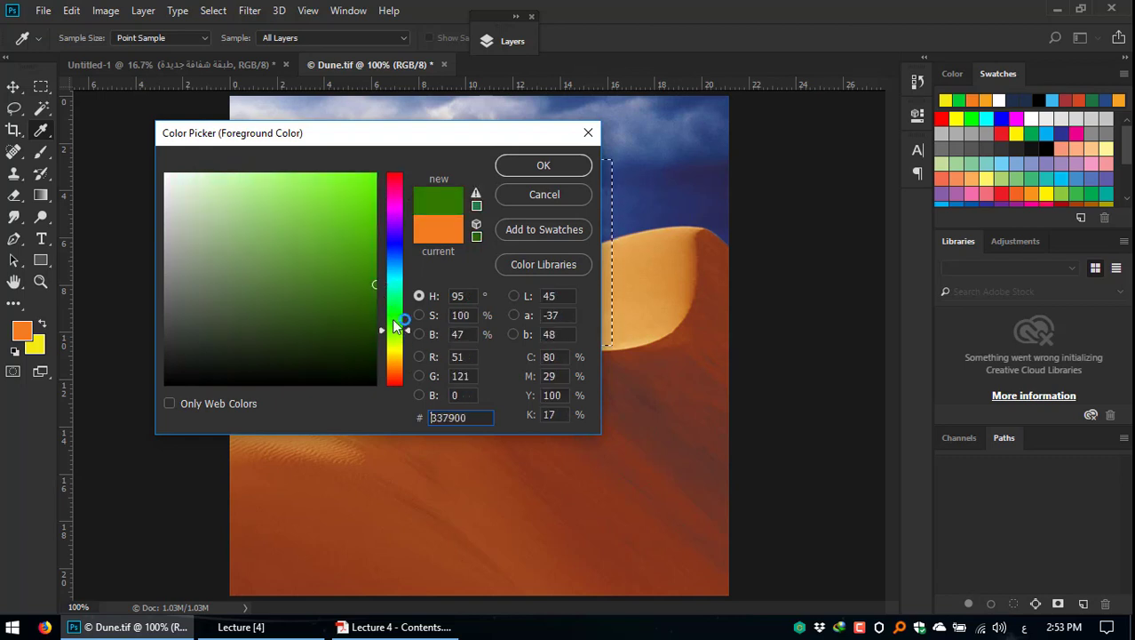
{"action": "mouse_move", "coordinate": [330, 274]}
{"action": "left_mouse_down"}
{"action": "mouse_move", "coordinate": [350, 197]}
{"action": "mouse_move", "coordinate": [352, 252]}
{"action": "left_mouse_up"}
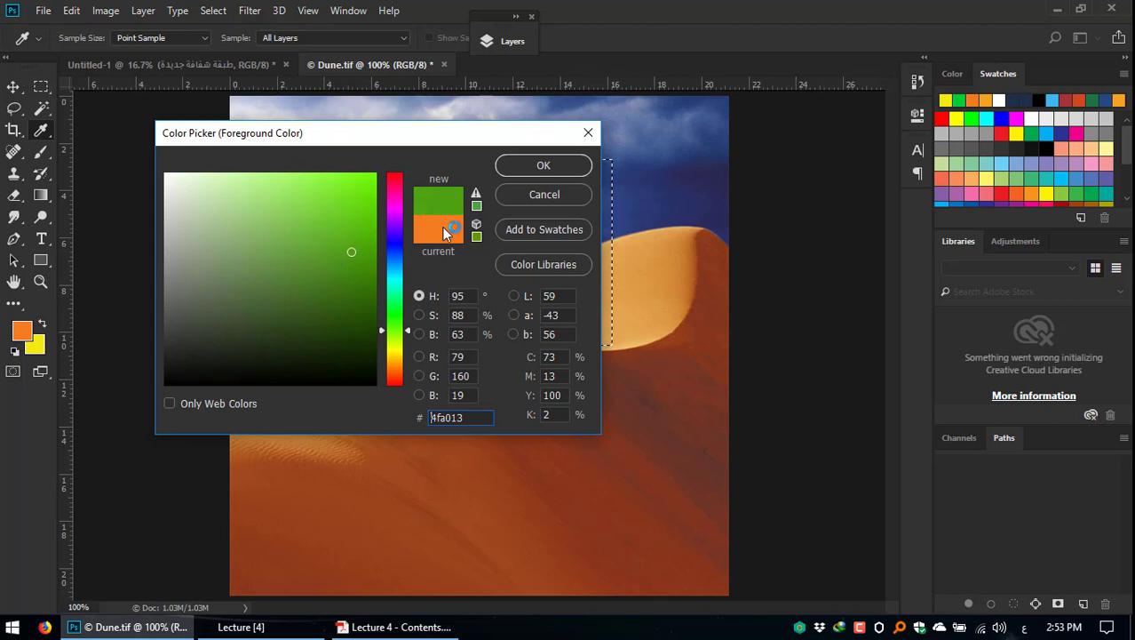
{"action": "left_click", "coordinate": [335, 213]}
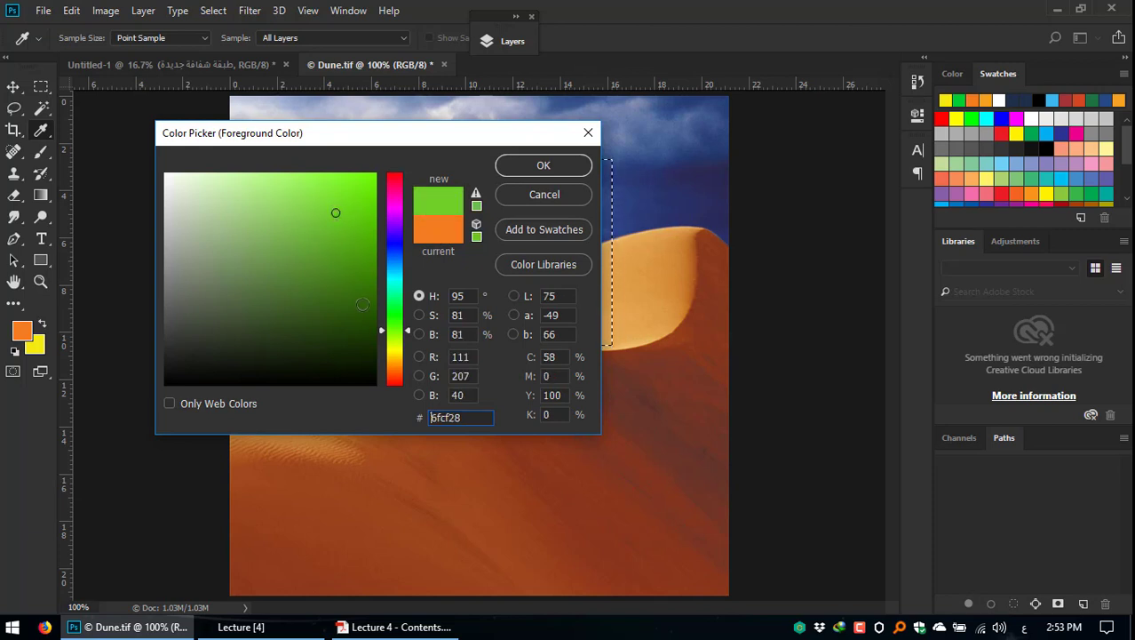
{"action": "left_click", "coordinate": [397, 296]}
Step: Try several blues, then choose saturated red ff001e and confirm it as the foreground colour
{"action": "left_click", "coordinate": [397, 250]}
{"action": "left_click", "coordinate": [352, 206]}
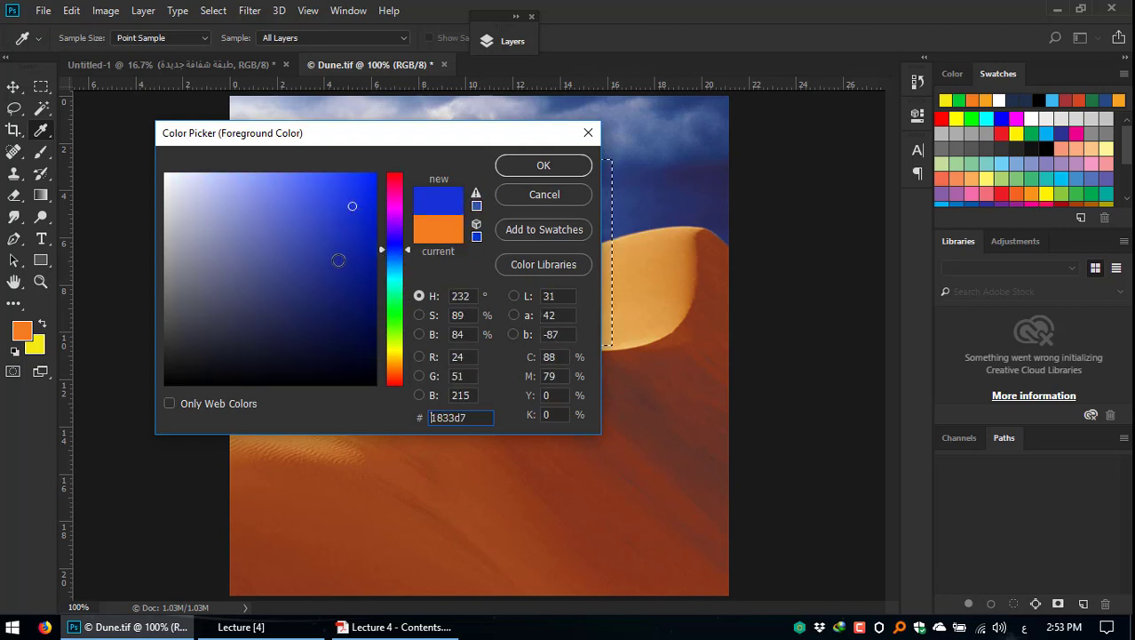
{"action": "left_click", "coordinate": [358, 245]}
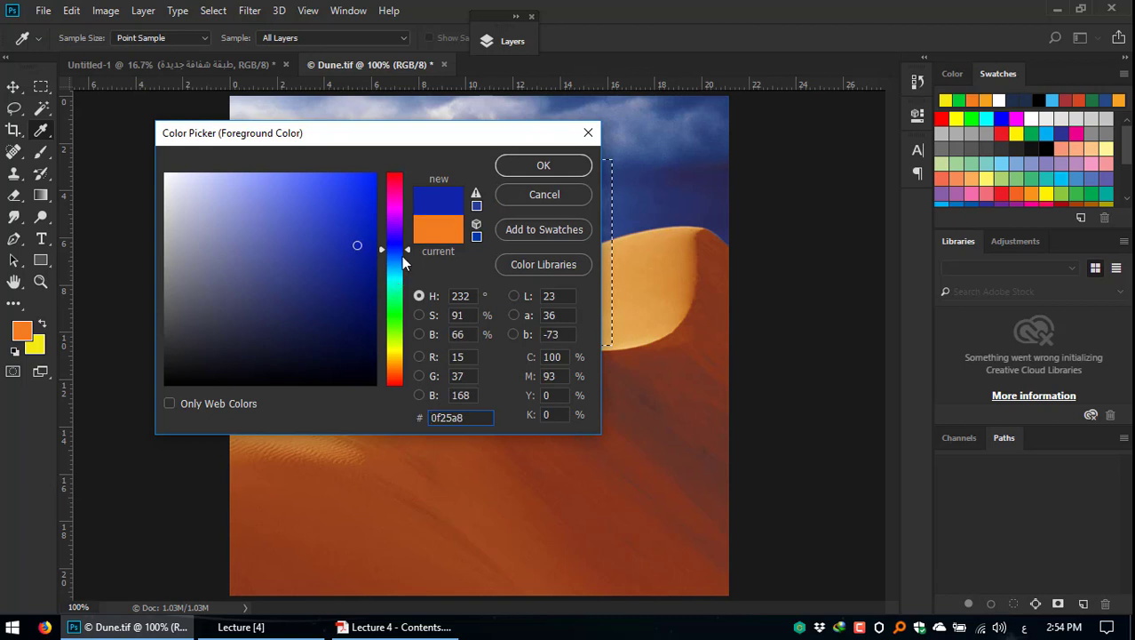
{"action": "left_click", "coordinate": [408, 247]}
{"action": "left_click_drag", "start_coordinate": [302, 141], "coordinate": [285, 131]}
{"action": "left_click", "coordinate": [299, 196]}
{"action": "mouse_move", "coordinate": [299, 195]}
{"action": "left_mouse_down"}
{"action": "mouse_move", "coordinate": [261, 279]}
{"action": "mouse_move", "coordinate": [319, 193]}
{"action": "left_mouse_up"}
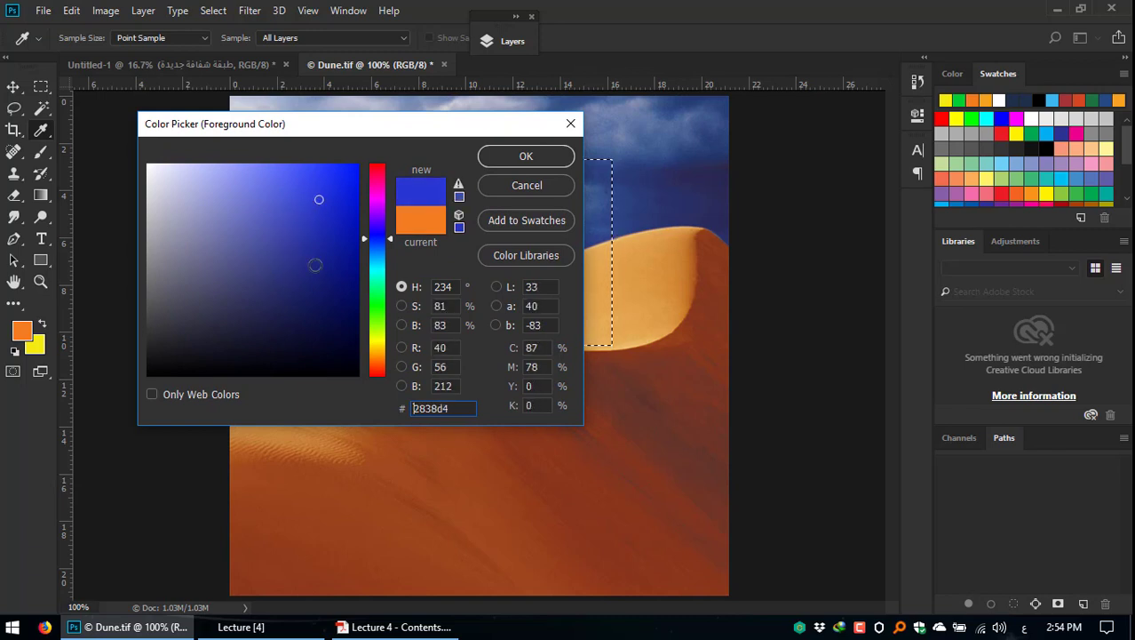
{"action": "left_click", "coordinate": [320, 259]}
{"action": "mouse_move", "coordinate": [197, 127]}
{"action": "left_mouse_down"}
{"action": "mouse_move", "coordinate": [210, 130]}
{"action": "mouse_move", "coordinate": [195, 131]}
{"action": "left_mouse_up"}
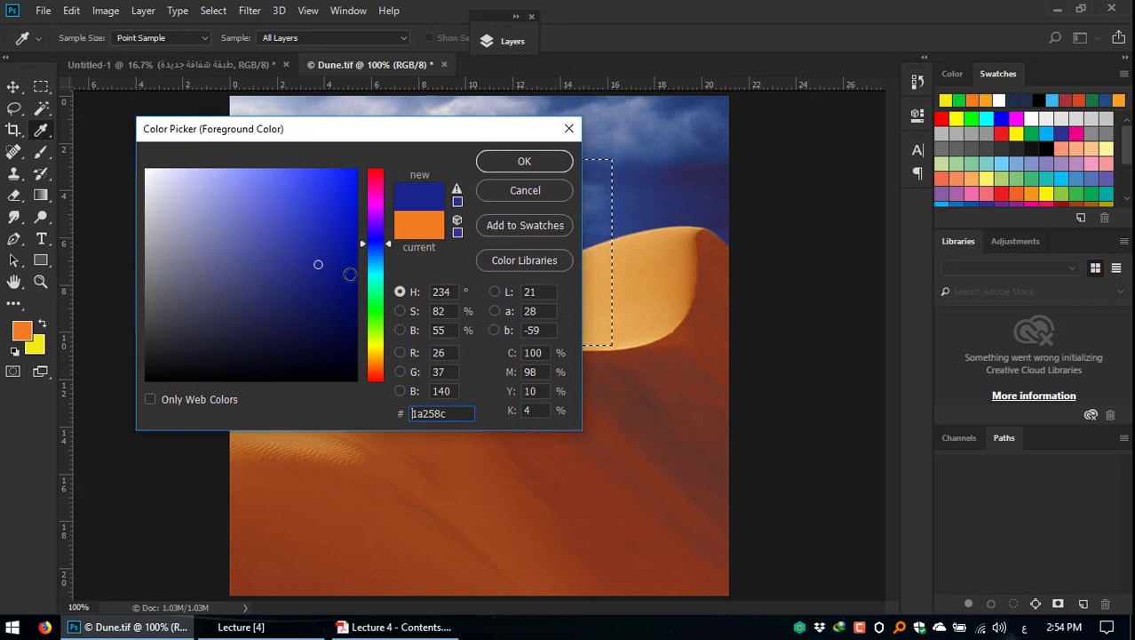
{"action": "left_click", "coordinate": [370, 173]}
{"action": "left_click", "coordinate": [357, 170]}
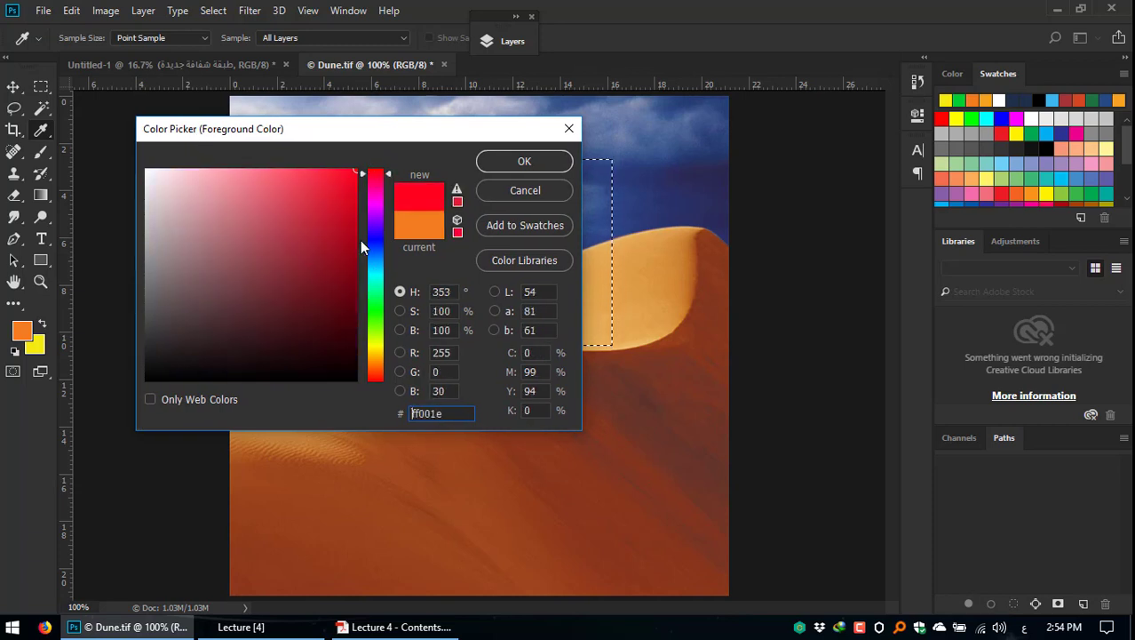
{"action": "left_click", "coordinate": [522, 162]}
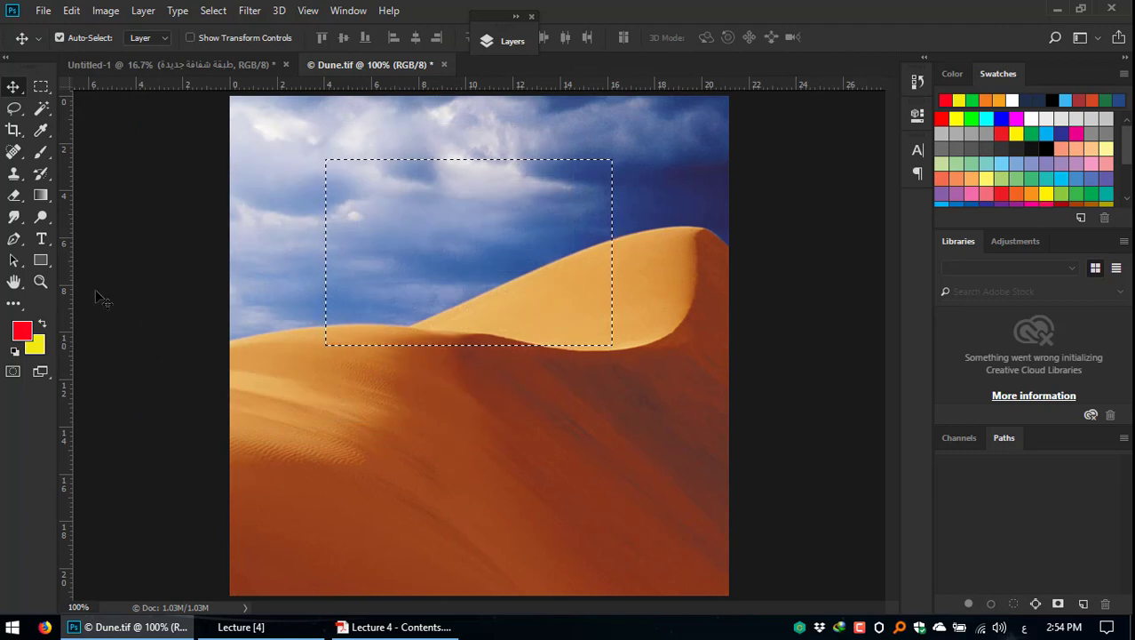
Step: Set the background colour to fully saturated blue 1200ff in the Color Picker
{"action": "left_click", "coordinate": [37, 354]}
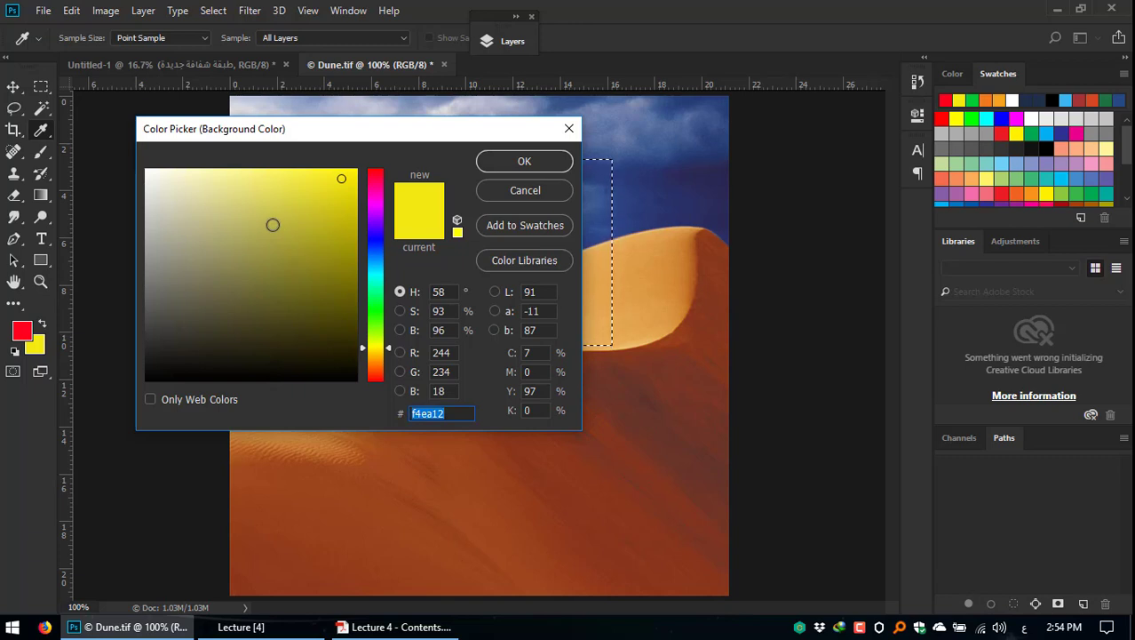
{"action": "left_click", "coordinate": [380, 262]}
{"action": "left_click_drag", "start_coordinate": [380, 267], "coordinate": [369, 236]}
{"action": "left_click", "coordinate": [356, 169]}
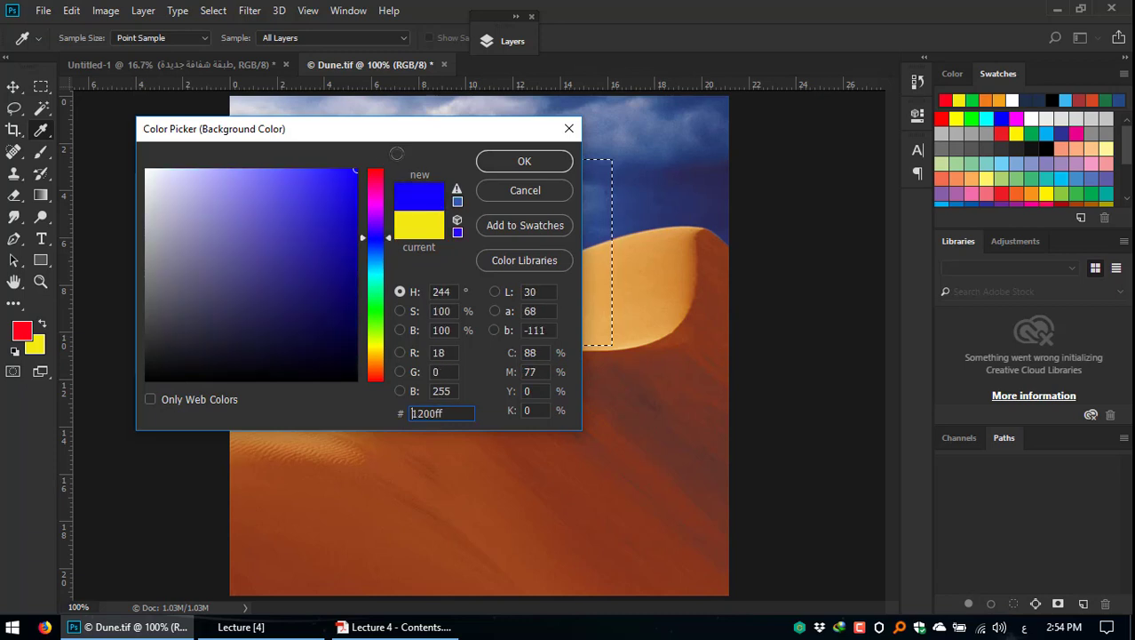
{"action": "left_click", "coordinate": [526, 162]}
{"action": "key", "text": "v"}
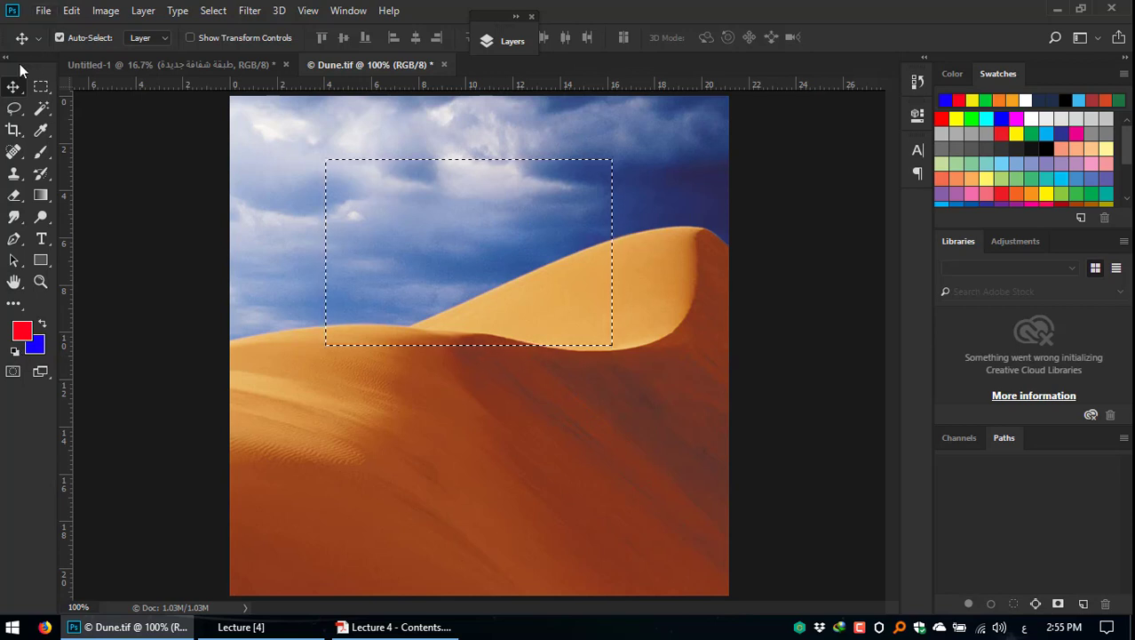
Step: Float the Tools panel over the image, reset default black/white colours, and swap them
{"action": "left_click_drag", "start_coordinate": [18, 64], "coordinate": [284, 105]}
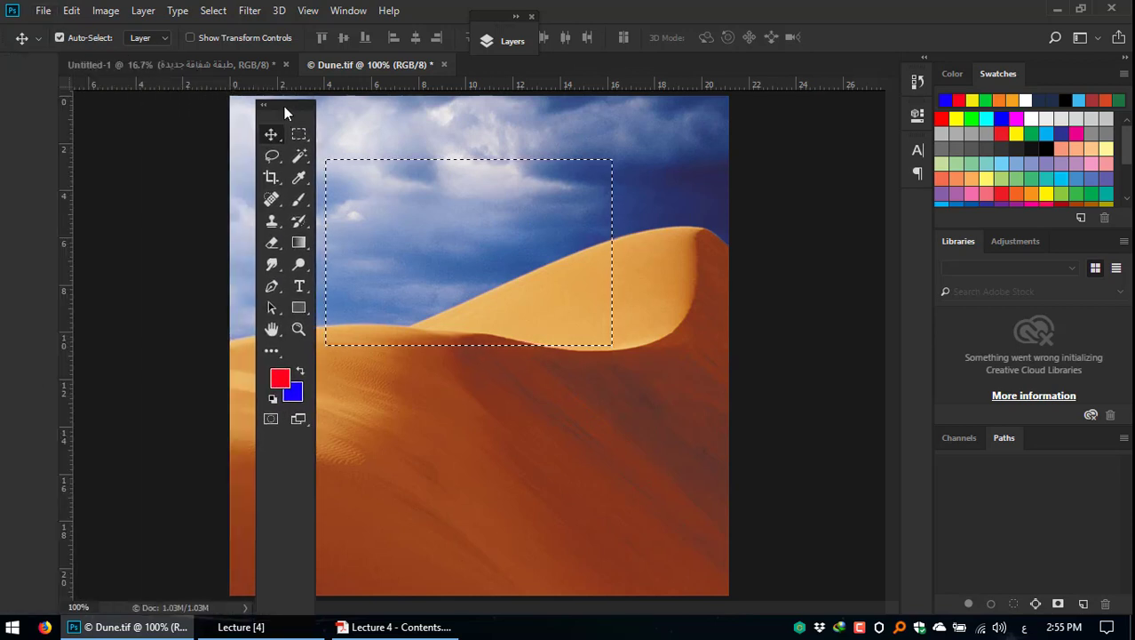
{"action": "left_click", "coordinate": [274, 400]}
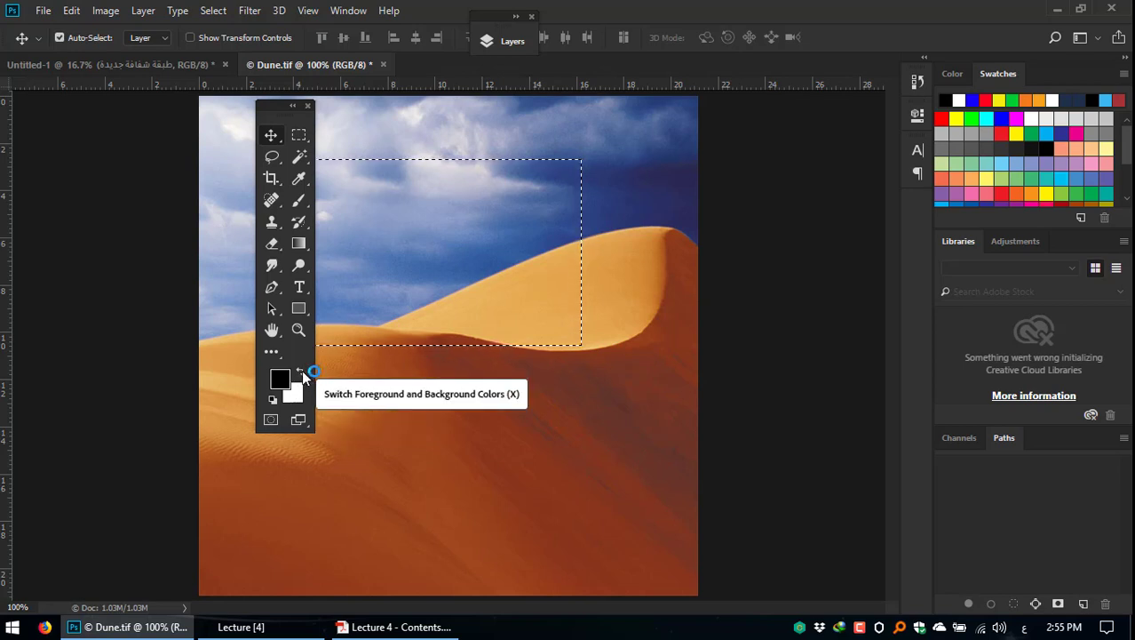
{"action": "left_click", "coordinate": [302, 372]}
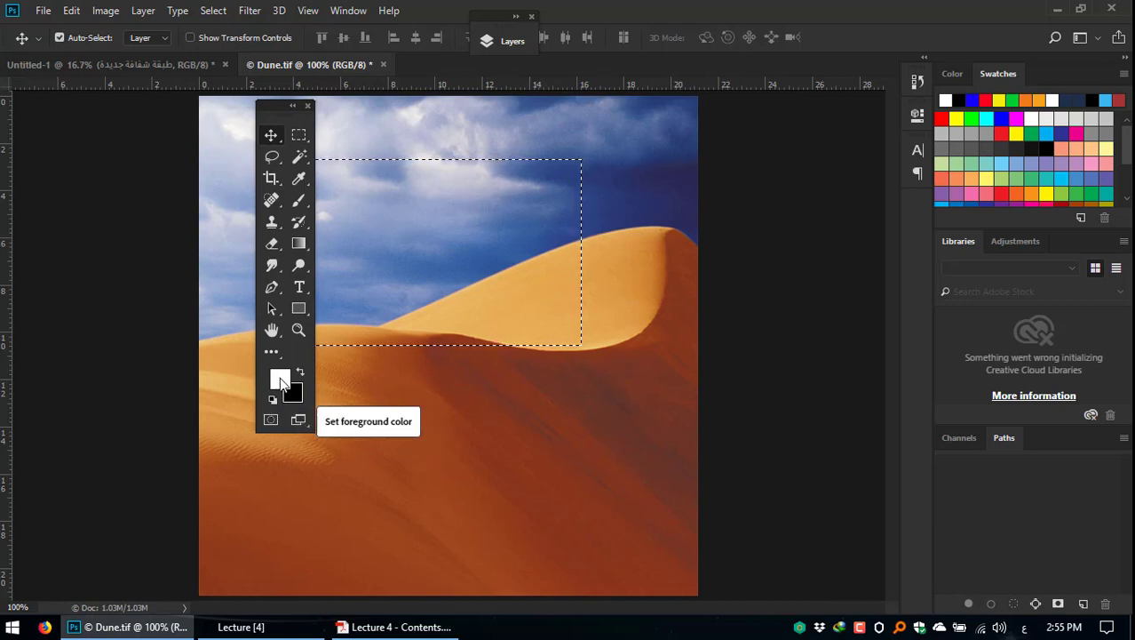
Step: Set the foreground to pure red ff0000 and the background to bright green 00ff1e
{"action": "left_click", "coordinate": [282, 381]}
{"action": "left_click", "coordinate": [355, 170]}
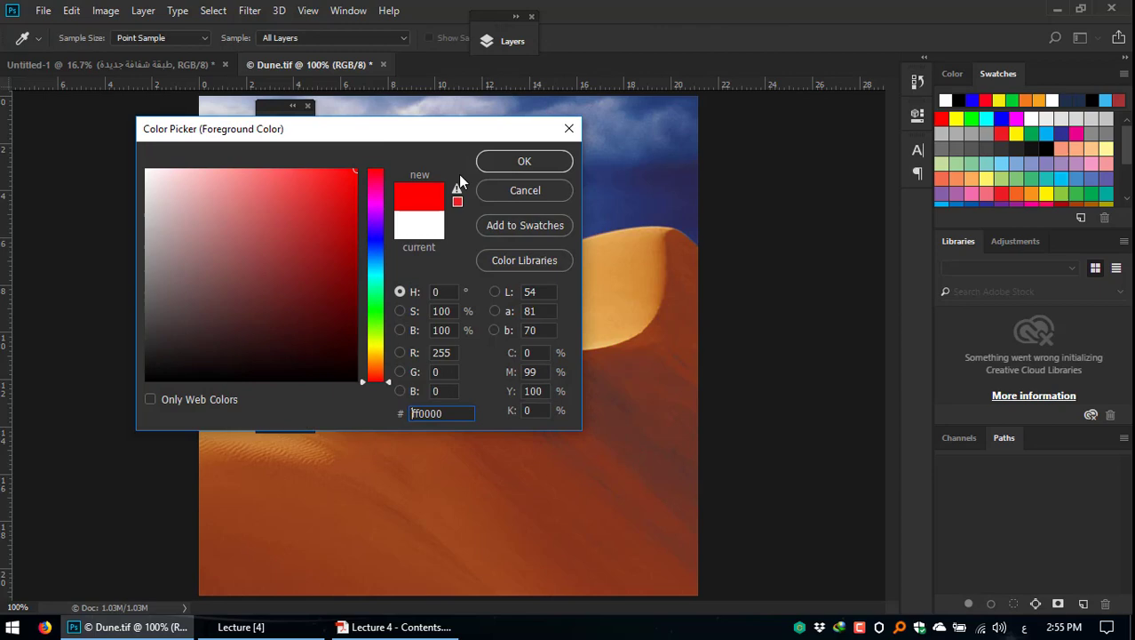
{"action": "left_click", "coordinate": [536, 165]}
{"action": "left_click", "coordinate": [301, 393]}
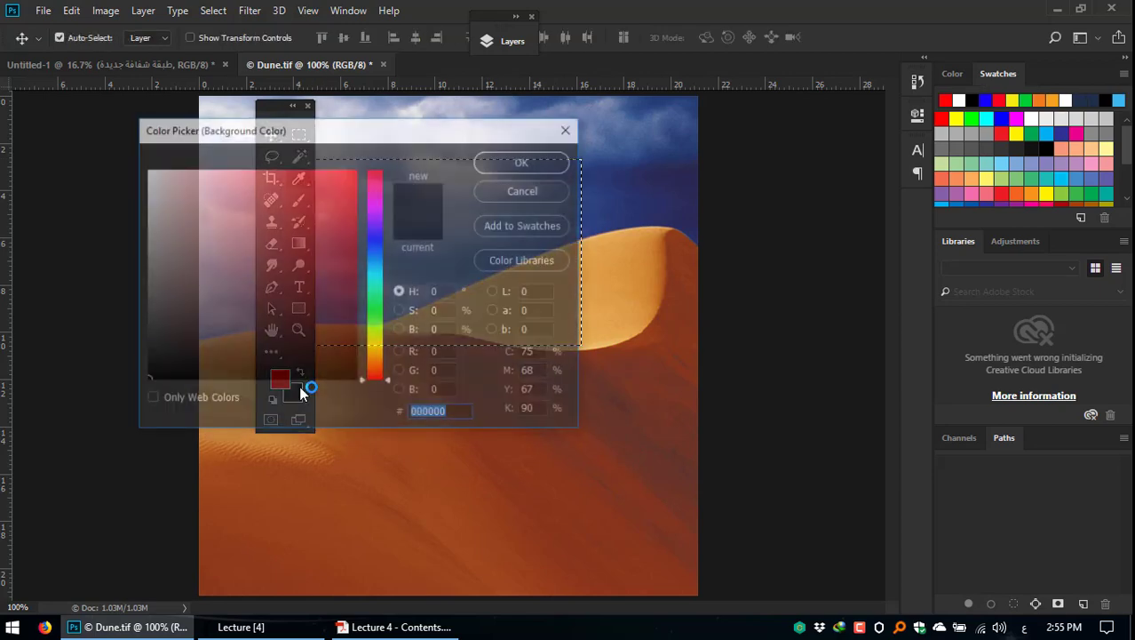
{"action": "left_click", "coordinate": [368, 306]}
{"action": "left_click_drag", "start_coordinate": [336, 231], "coordinate": [355, 170]}
{"action": "left_click", "coordinate": [525, 161]}
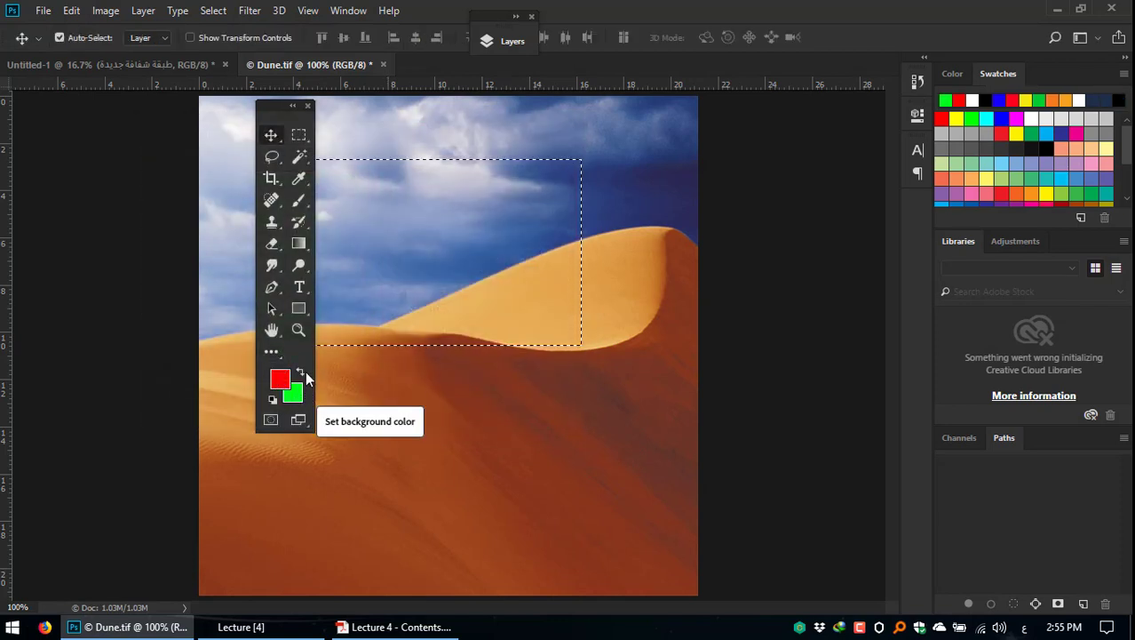
Step: Swap the colours repeatedly, finishing with green as foreground and red as background
{"action": "left_click", "coordinate": [301, 373]}
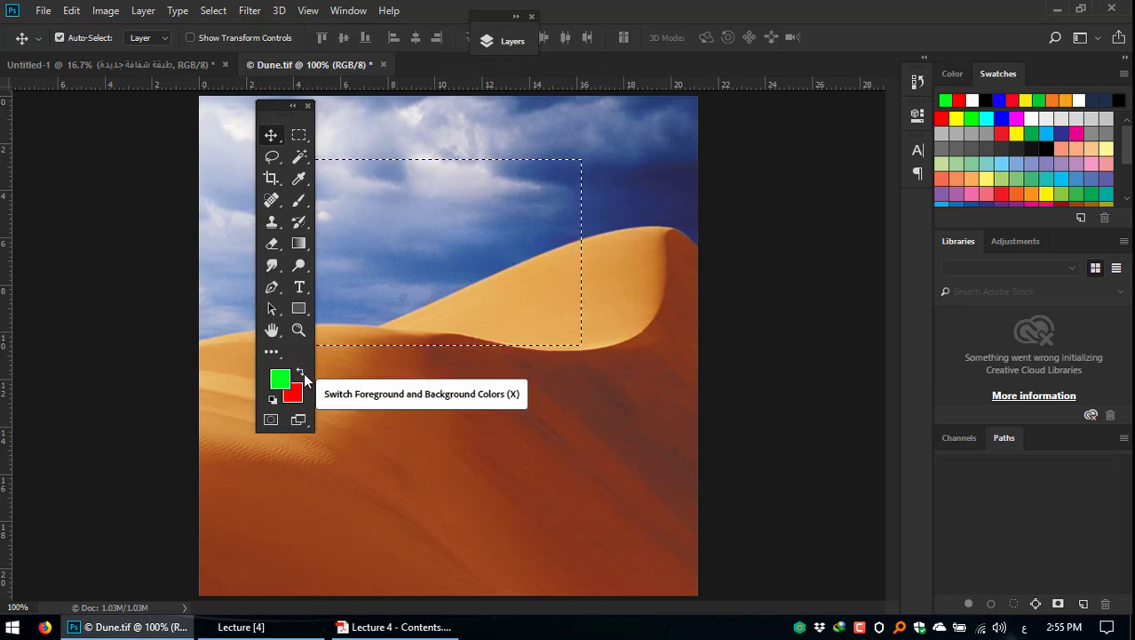
{"action": "left_click", "coordinate": [302, 374]}
{"action": "left_click", "coordinate": [303, 372]}
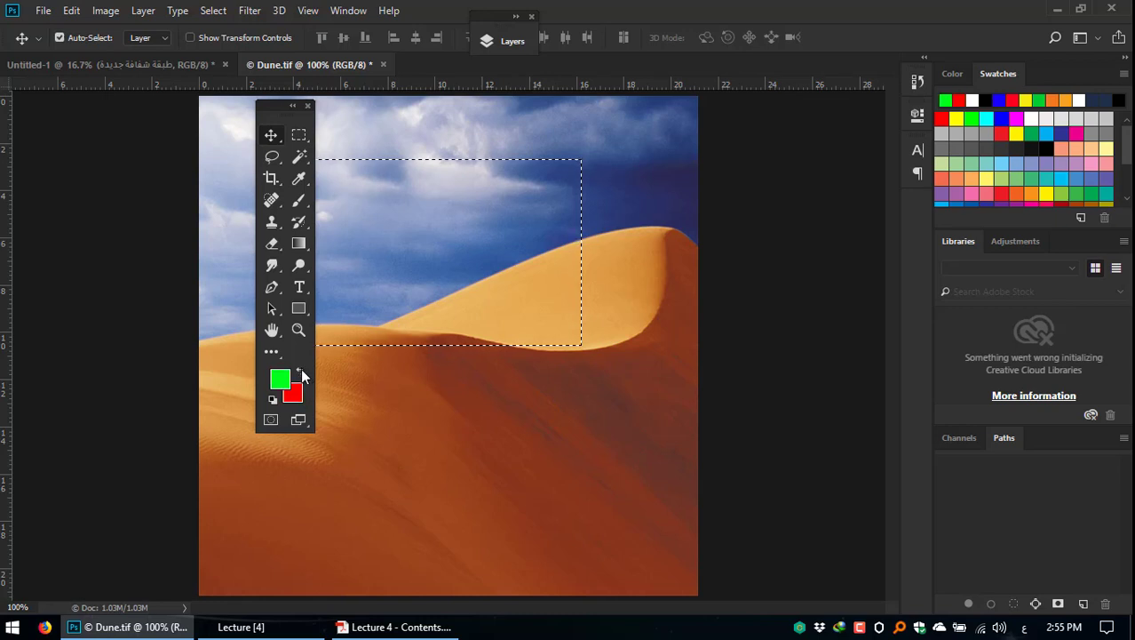
{"action": "left_click", "coordinate": [302, 371]}
{"action": "left_click", "coordinate": [301, 371]}
{"action": "left_click", "coordinate": [301, 371]}
{"action": "left_click", "coordinate": [302, 370]}
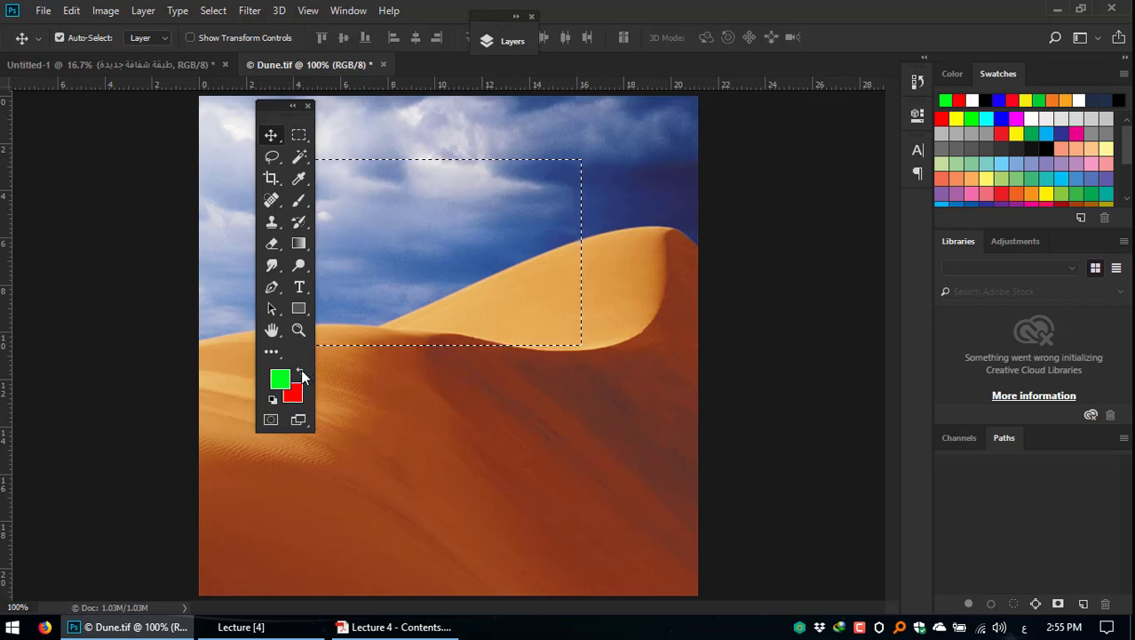
{"action": "left_click", "coordinate": [302, 370]}
{"action": "left_click", "coordinate": [302, 371]}
{"action": "left_click", "coordinate": [301, 370]}
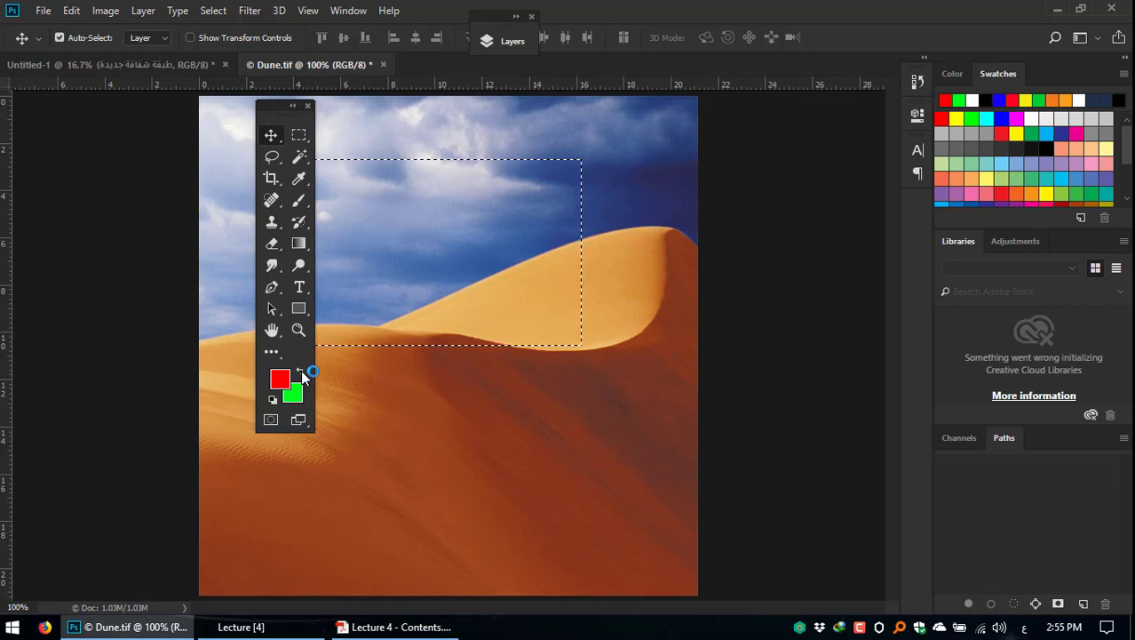
{"action": "left_click", "coordinate": [301, 370]}
{"action": "left_click", "coordinate": [301, 370]}
{"action": "left_click", "coordinate": [302, 372]}
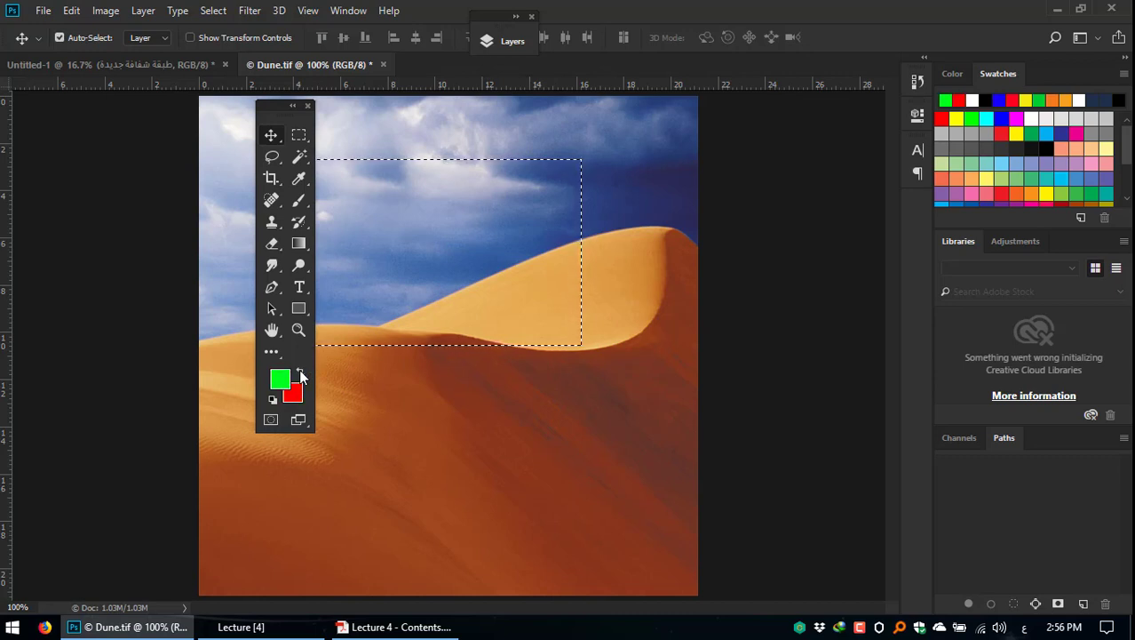
{"action": "left_click", "coordinate": [301, 371]}
{"action": "left_click", "coordinate": [301, 371]}
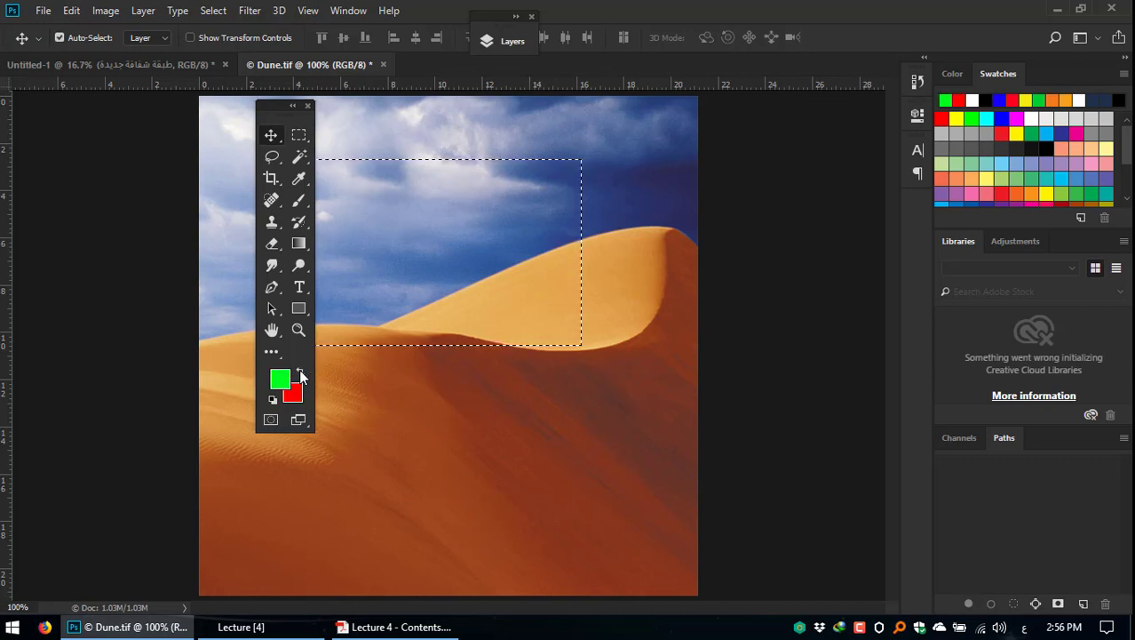
{"action": "left_click", "coordinate": [301, 372]}
{"action": "left_click", "coordinate": [302, 371]}
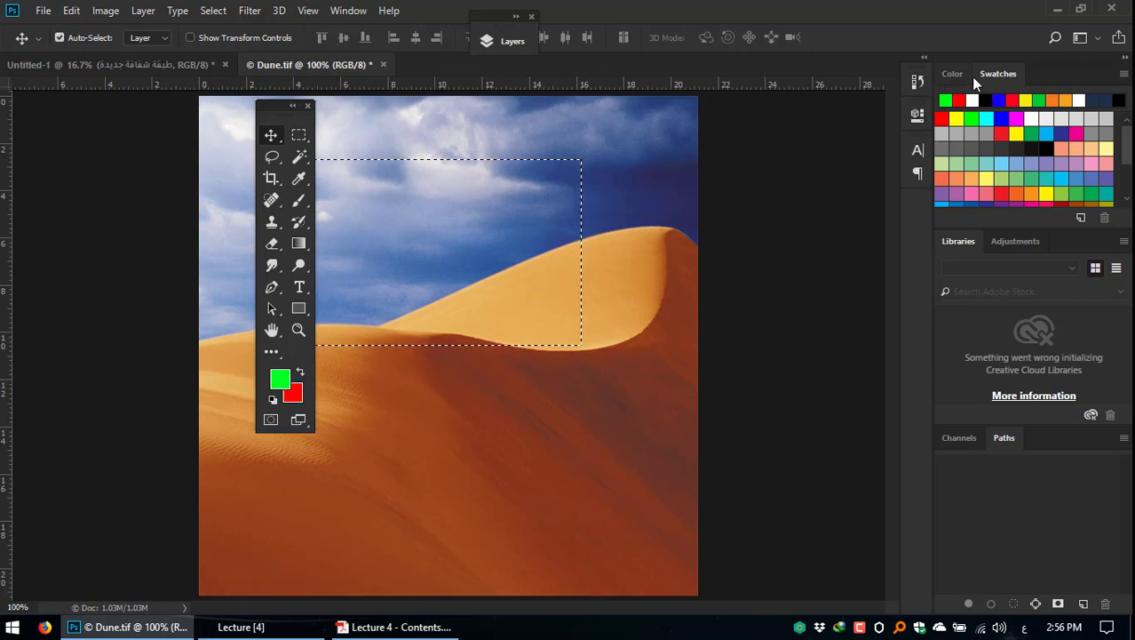
Step: Float and lengthen the Swatches panel, then swap colours nine times to leave red foreground, green background
{"action": "left_click_drag", "start_coordinate": [977, 76], "coordinate": [525, 133]}
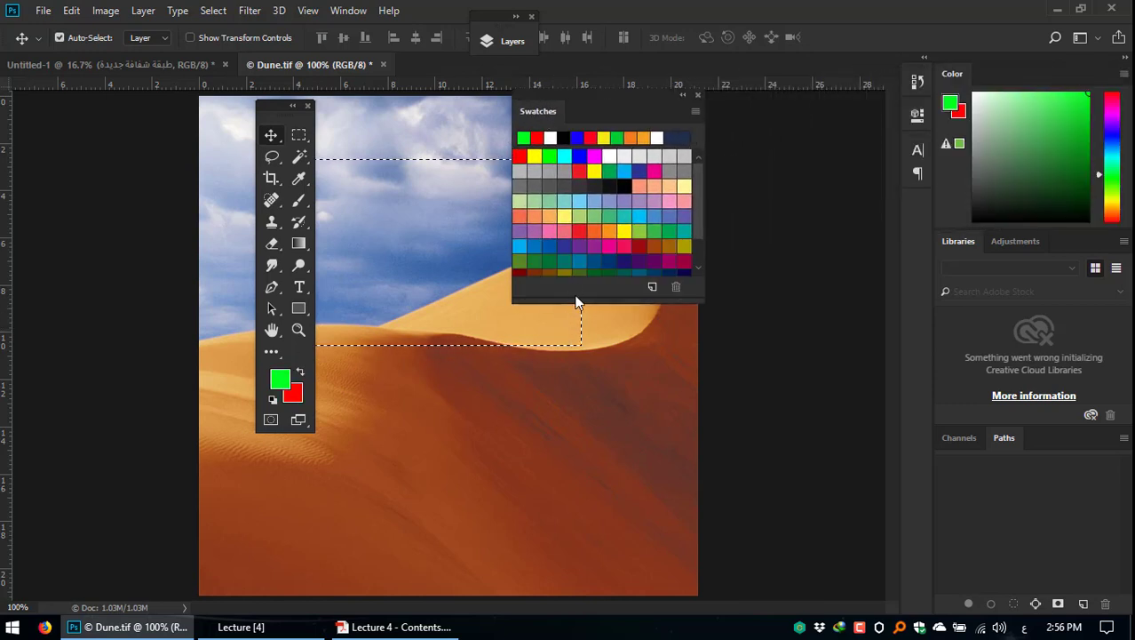
{"action": "left_click_drag", "start_coordinate": [576, 302], "coordinate": [573, 432]}
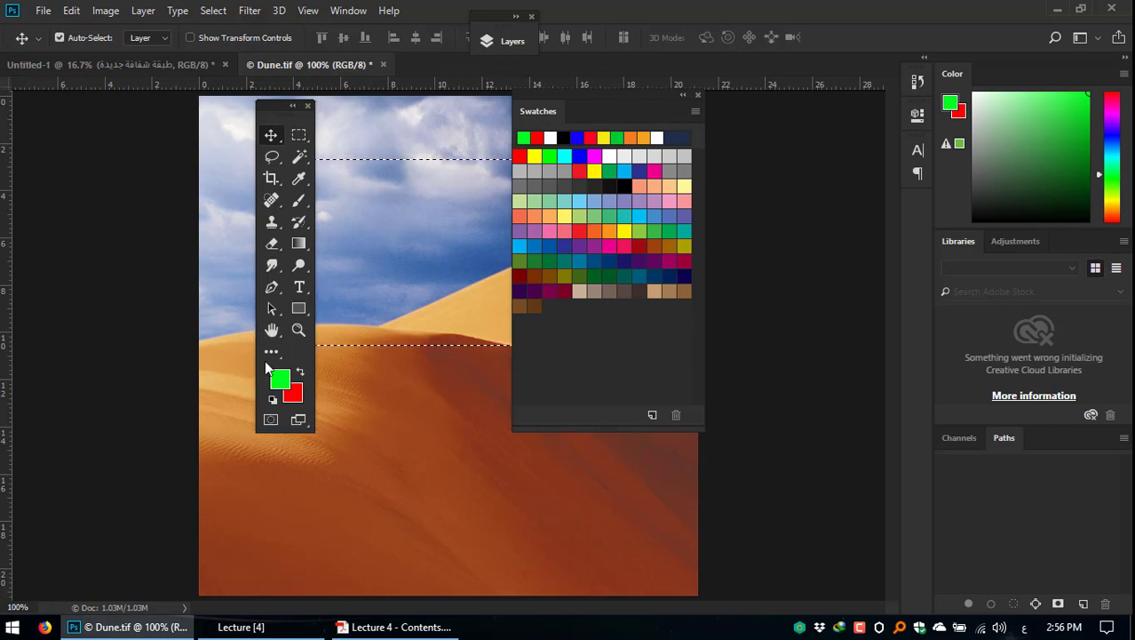
{"action": "left_click", "coordinate": [301, 372]}
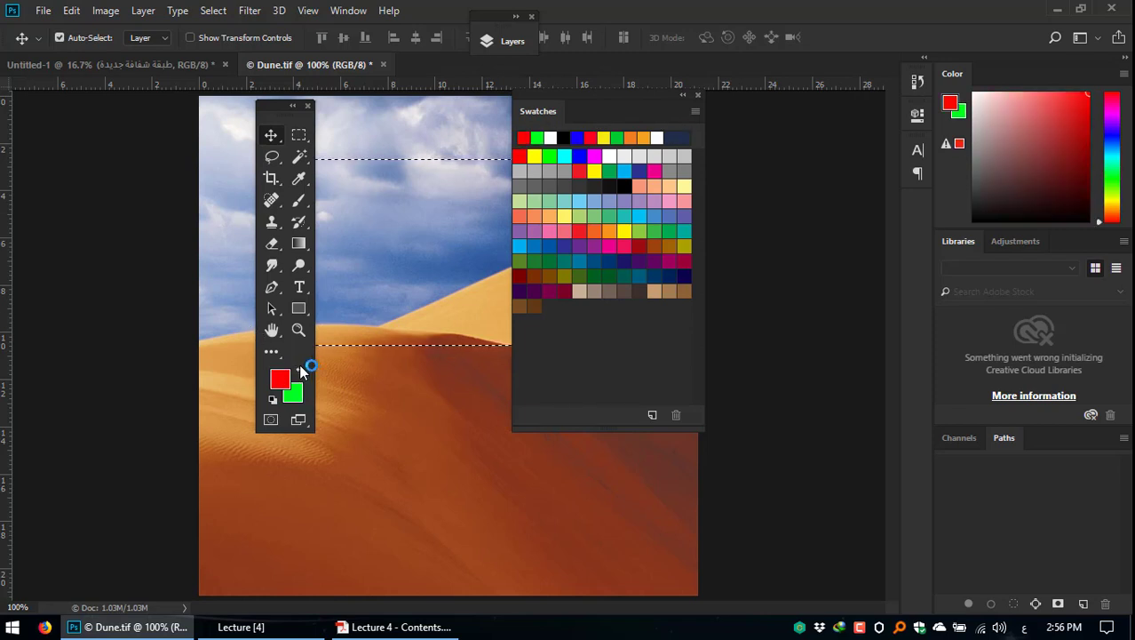
{"action": "left_click", "coordinate": [301, 373]}
{"action": "left_click", "coordinate": [302, 372]}
{"action": "left_click", "coordinate": [301, 372]}
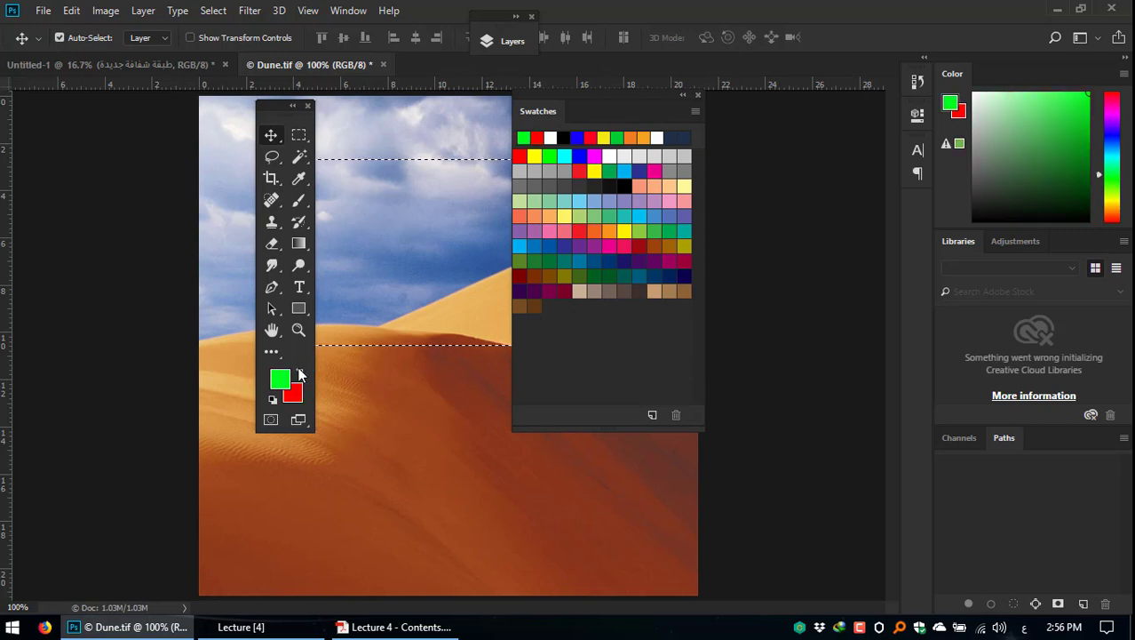
{"action": "left_click", "coordinate": [302, 372]}
{"action": "left_click", "coordinate": [301, 373]}
{"action": "left_click", "coordinate": [301, 372]}
{"action": "left_click", "coordinate": [301, 372]}
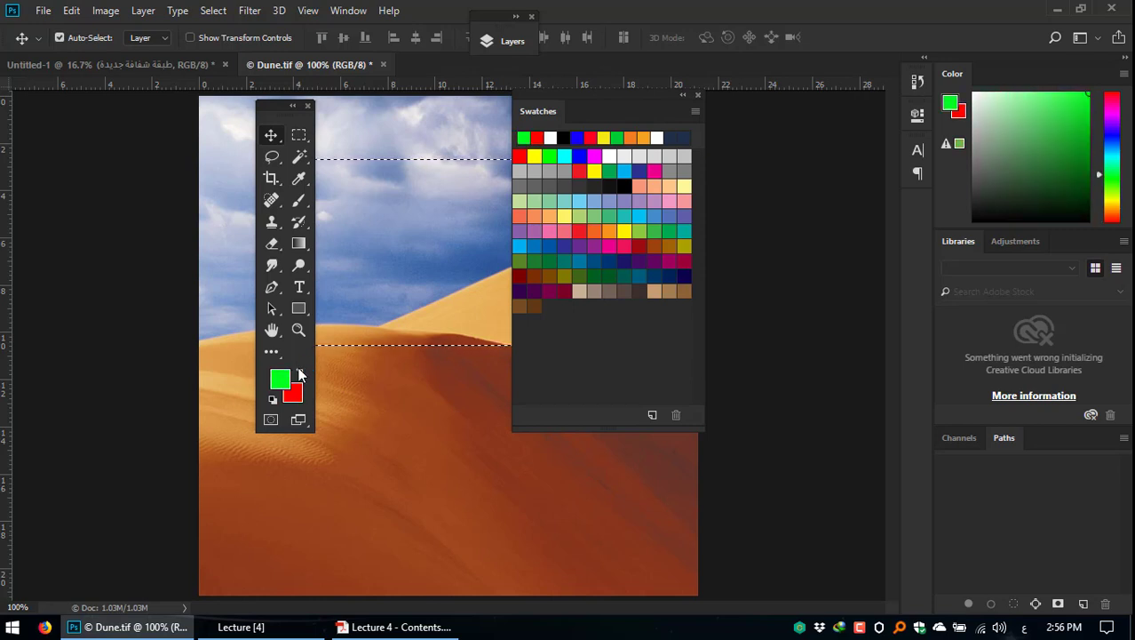
{"action": "left_click", "coordinate": [301, 373]}
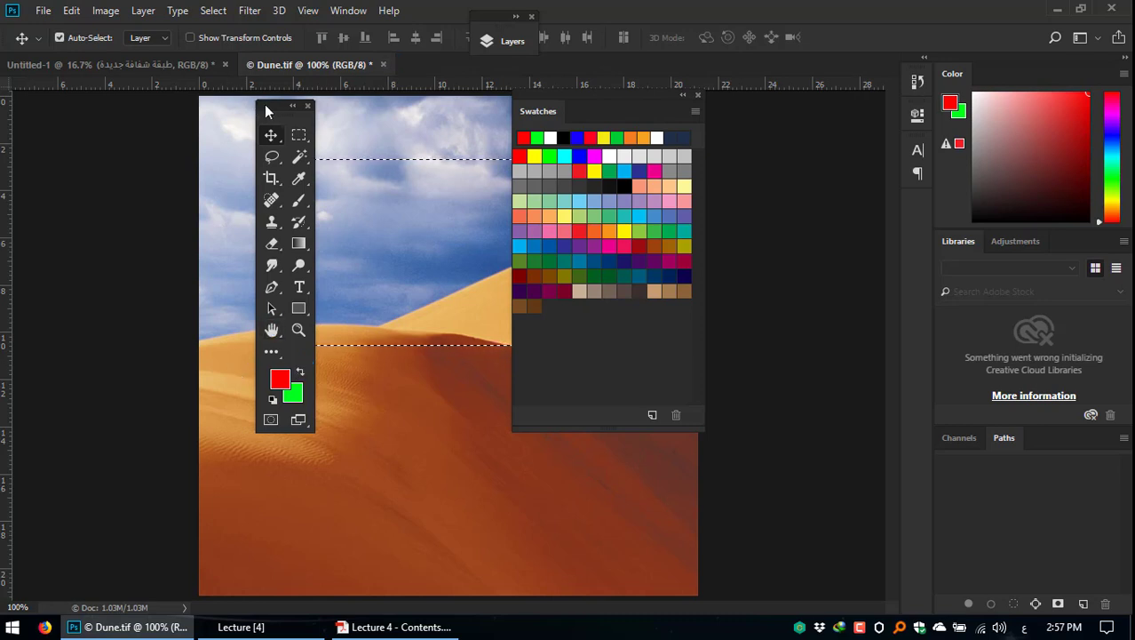
Step: Drag the Tools panel left and the Swatches panel right to uncover the dune photo
{"action": "left_click_drag", "start_coordinate": [271, 105], "coordinate": [264, 104]}
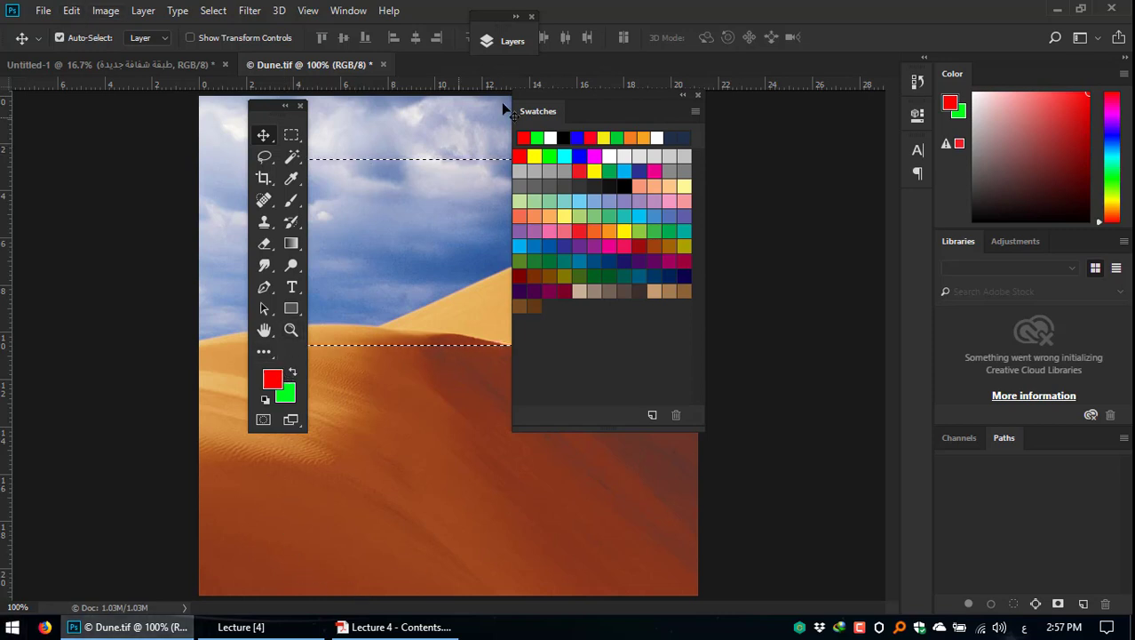
{"action": "left_click_drag", "start_coordinate": [263, 106], "coordinate": [142, 125]}
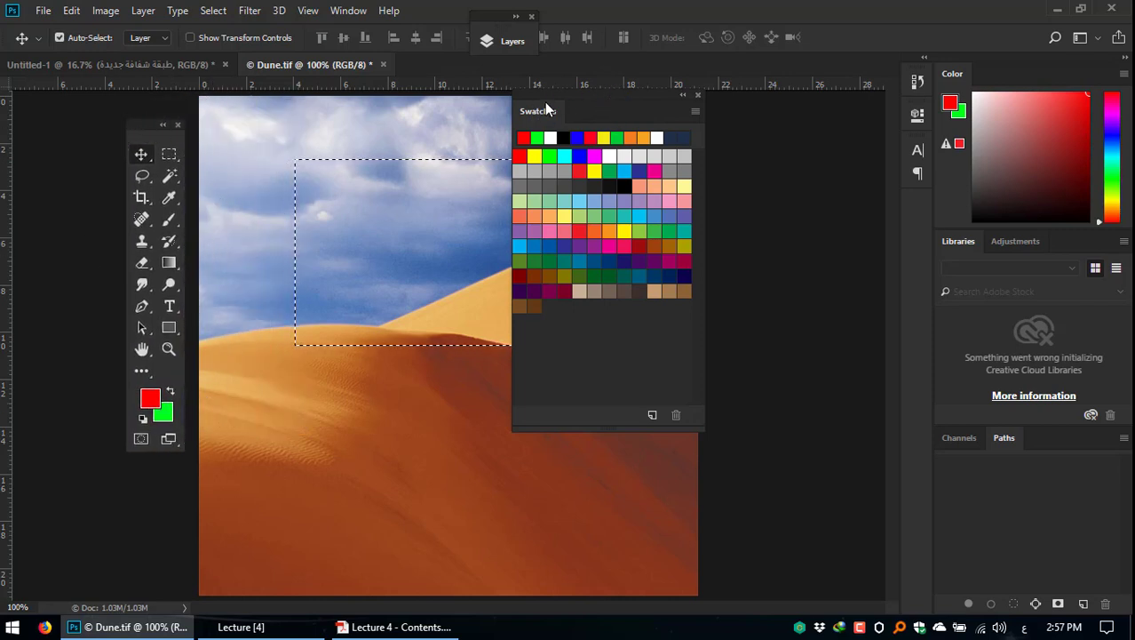
{"action": "left_click_drag", "start_coordinate": [614, 110], "coordinate": [831, 164]}
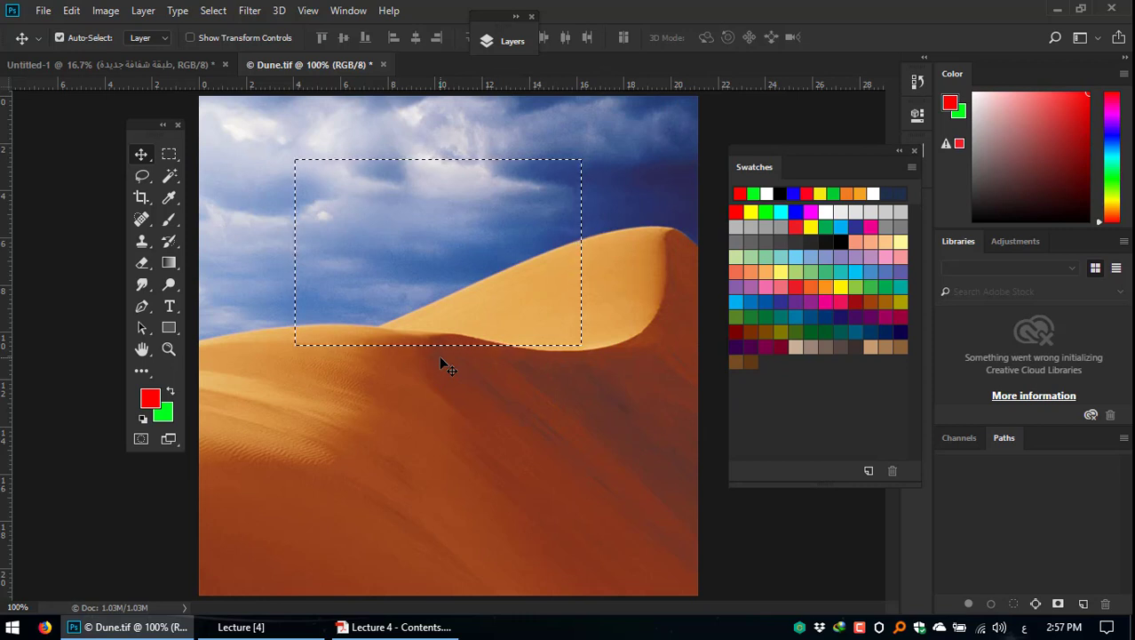
Step: Fill the selection with red using Alt+Backspace, deselect, then fill the whole canvas red
{"action": "key", "text": "alt+BackSpace"}
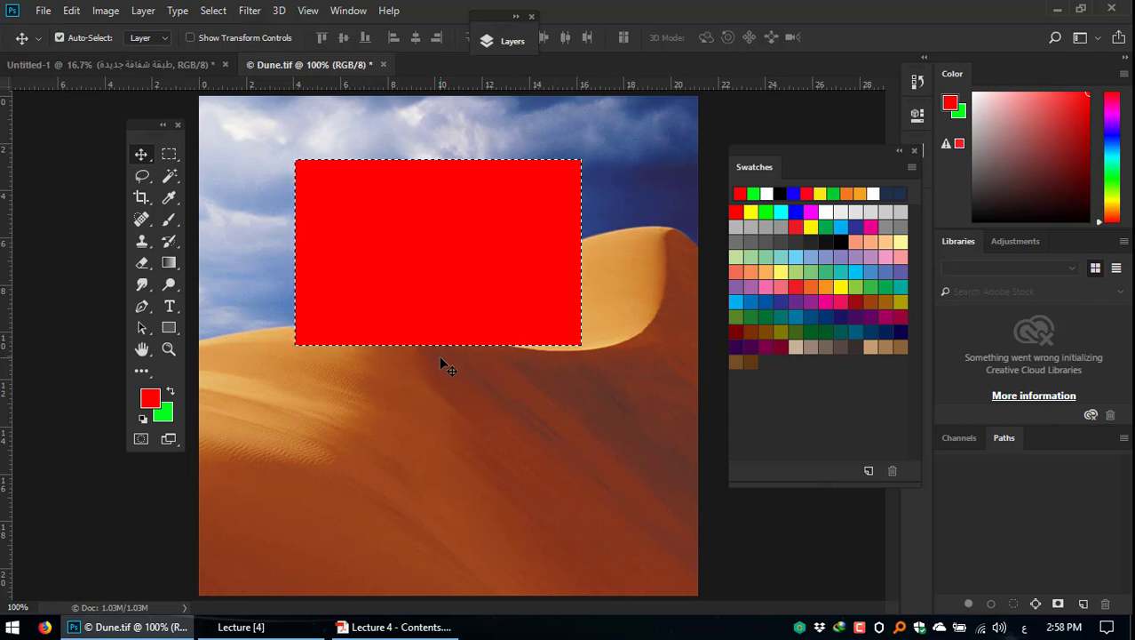
{"action": "key", "text": "ctrl+d"}
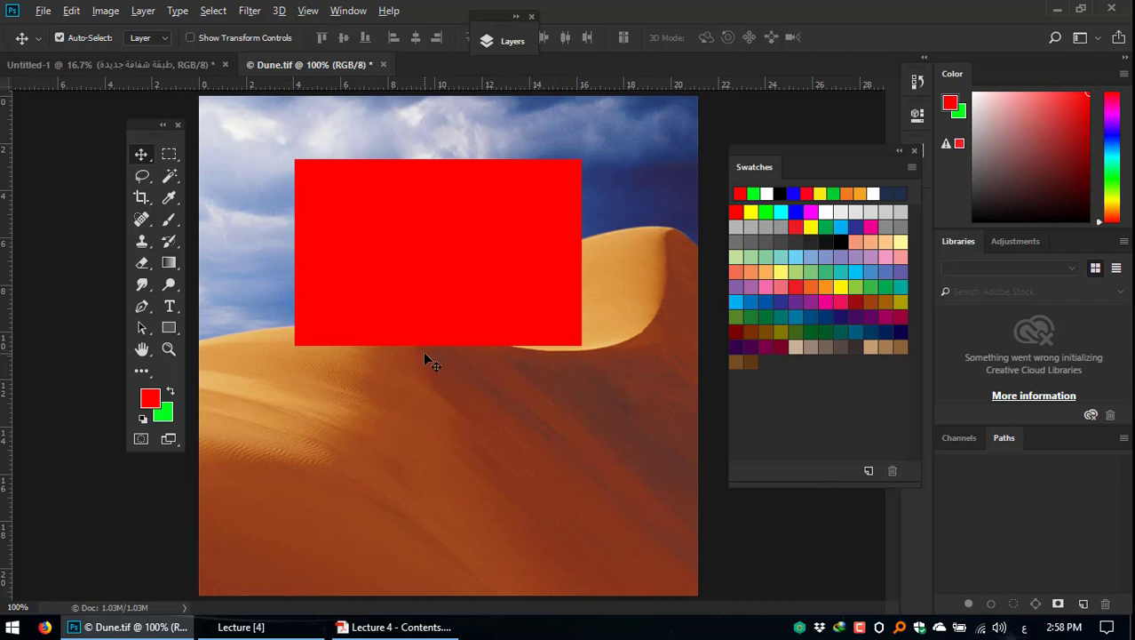
{"action": "key", "text": "alt+BackSpace"}
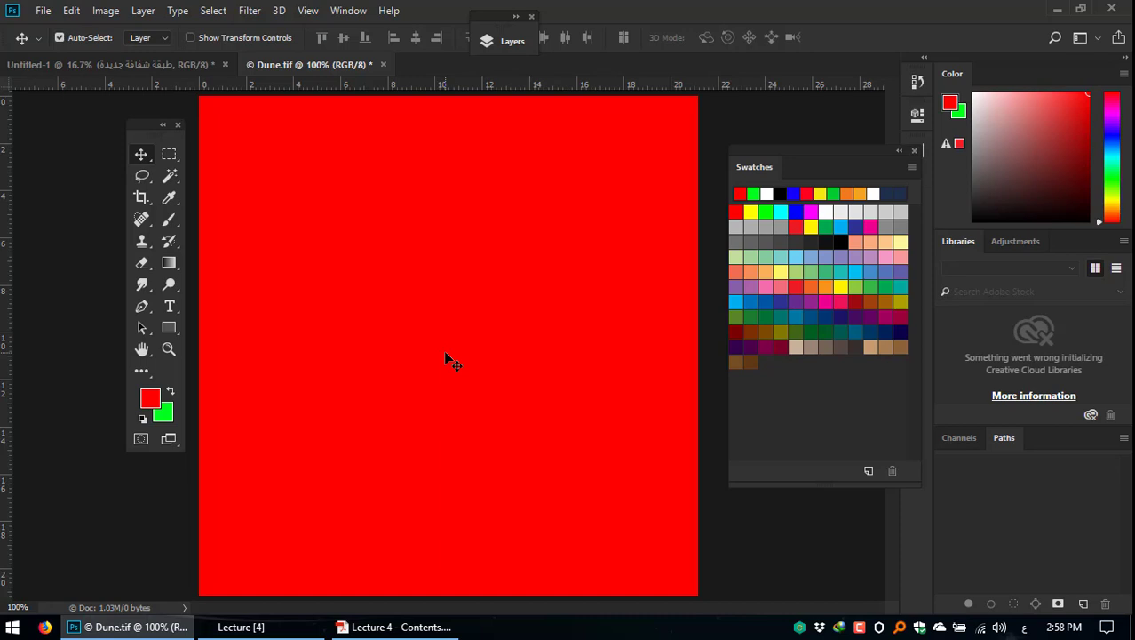
Step: Fill the whole Dune.tif layer with the bright green background colour, replacing the red fill
{"action": "key", "text": "ctrl+BackSpace"}
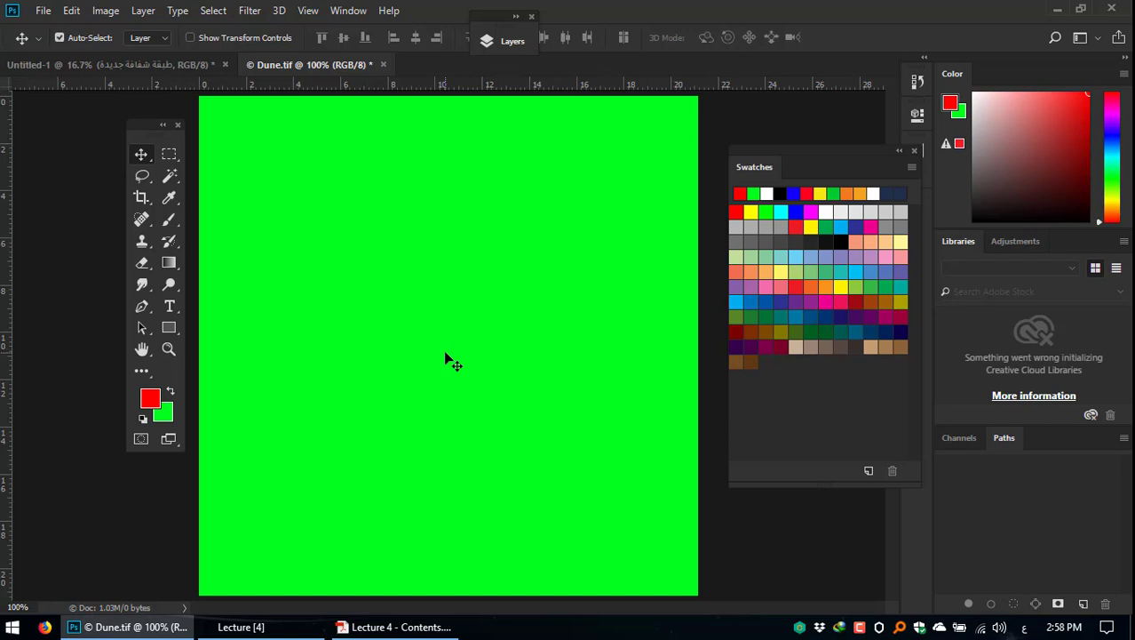
Step: Make yellow the foreground colour, try yellow and green whole-image fills, then step back to green
{"action": "left_click", "coordinate": [812, 226]}
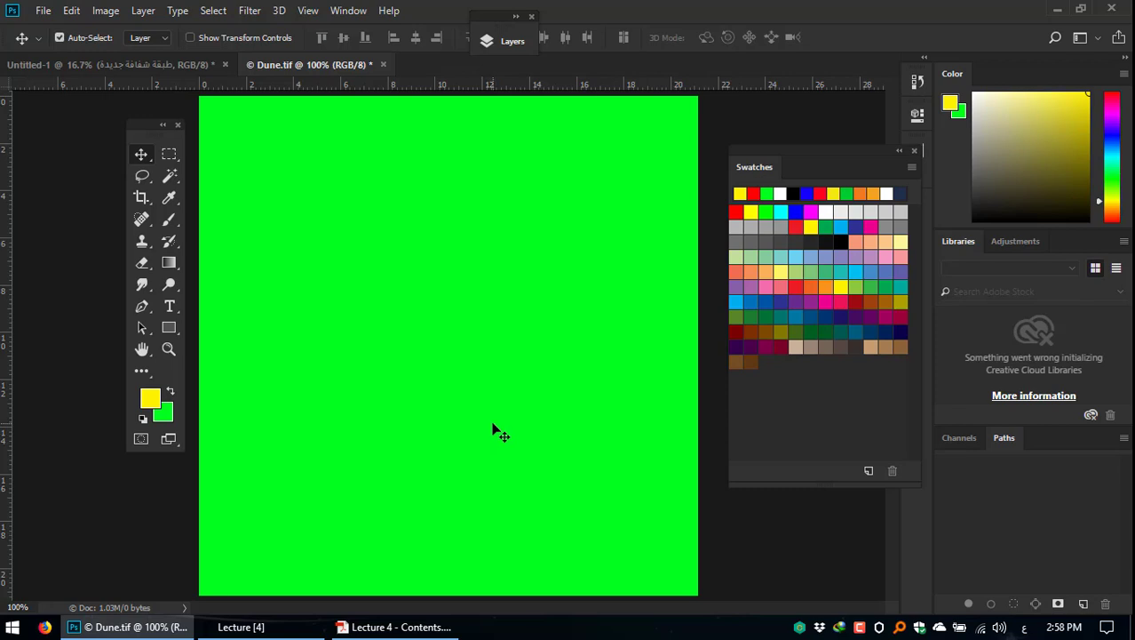
{"action": "key", "text": "alt+BackSpace"}
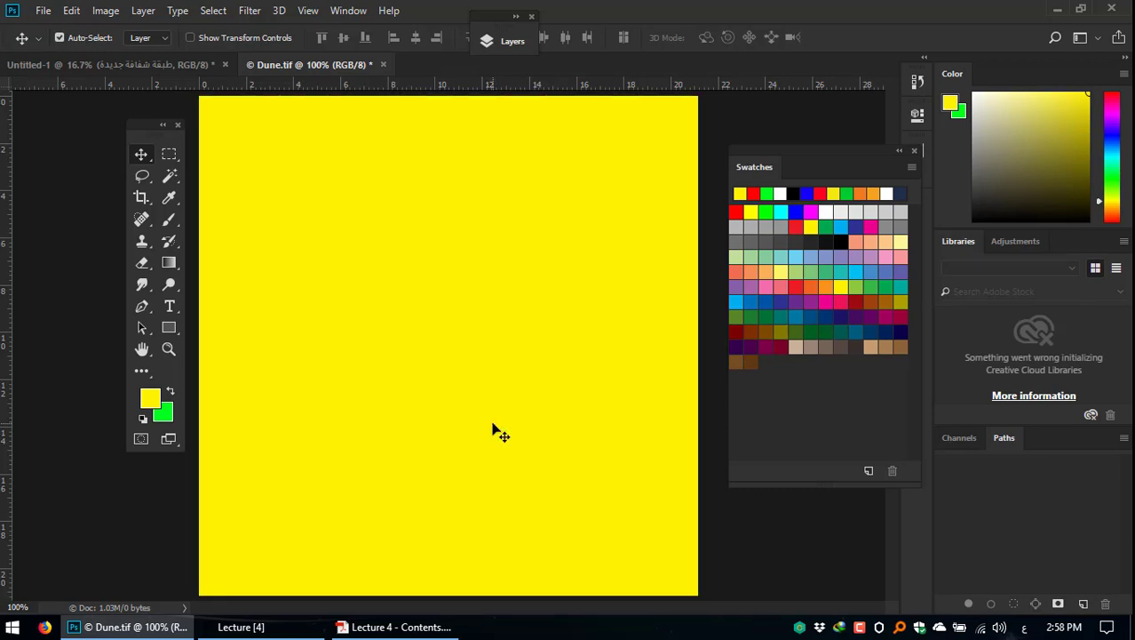
{"action": "key", "text": "ctrl+BackSpace"}
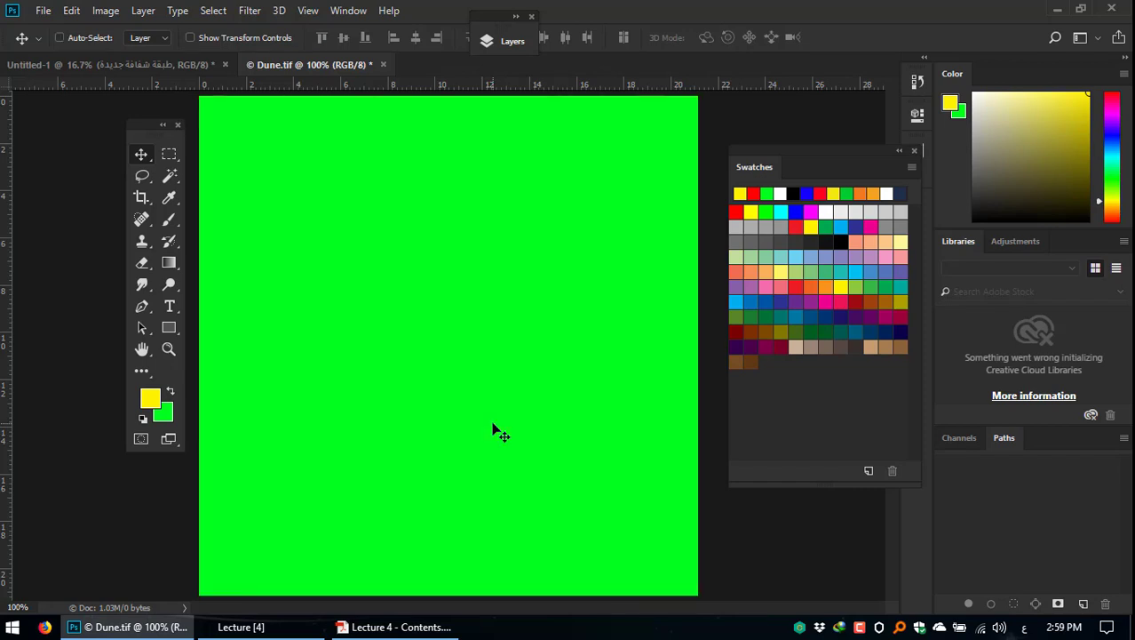
{"action": "key", "text": "alt+BackSpace"}
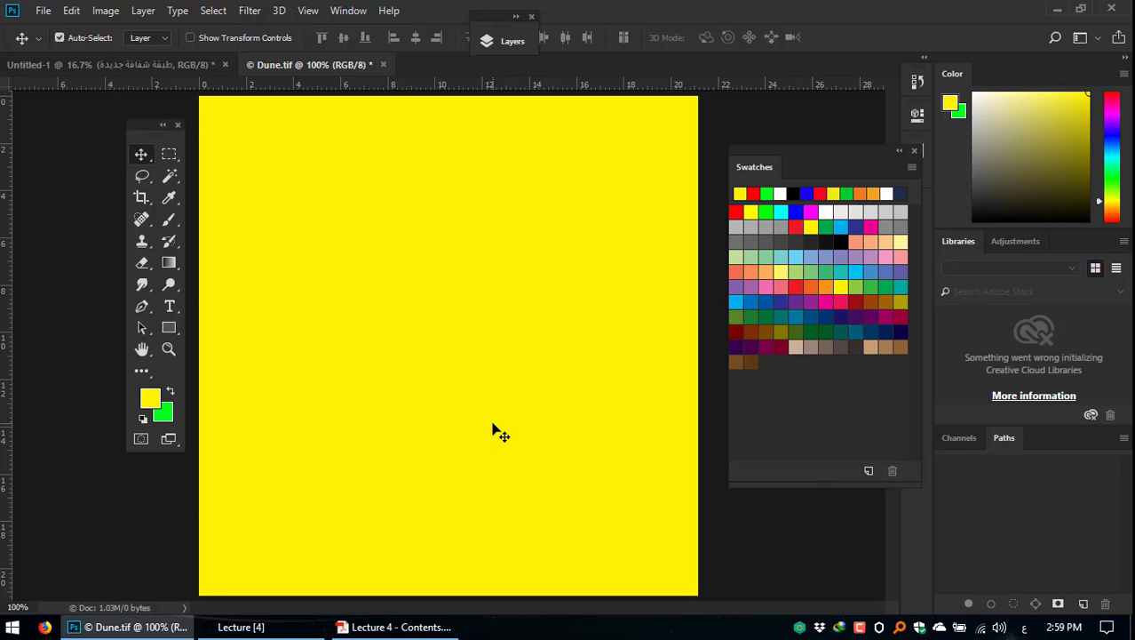
{"action": "key", "text": "ctrl+alt+z"}
{"action": "key", "text": "ctrl+alt+z"}
{"action": "key", "text": "ctrl+alt+z"}
{"action": "key", "text": "ctrl+alt+z"}
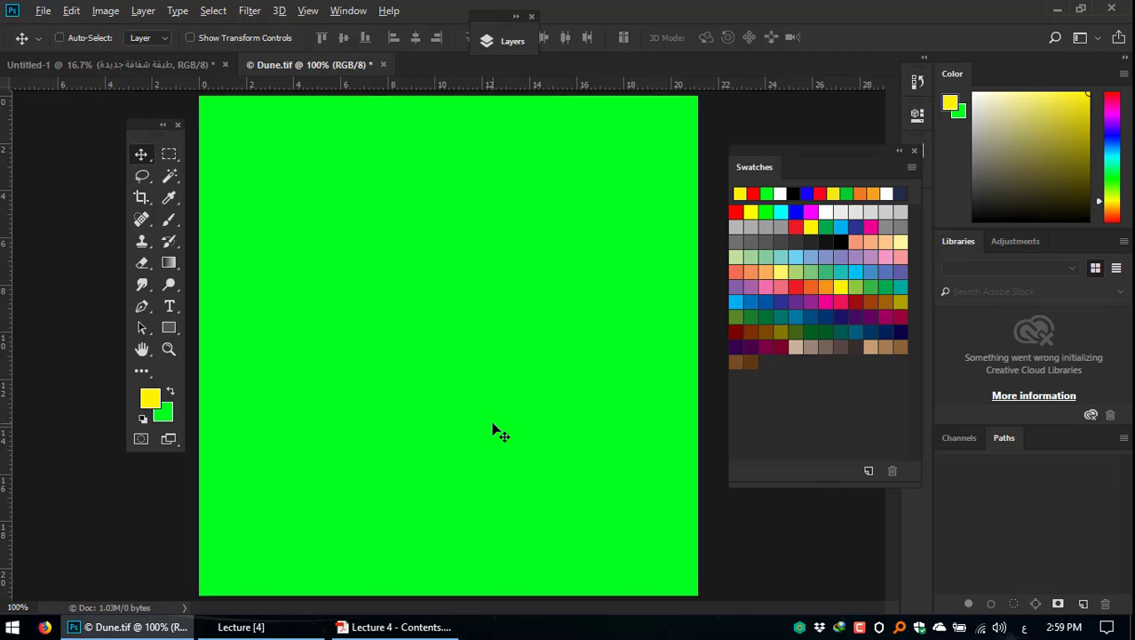
Step: Revert the fills to the original dune photo with its selection, then view the Lecture 4 contents PDF
{"action": "key", "text": "ctrl+alt+z"}
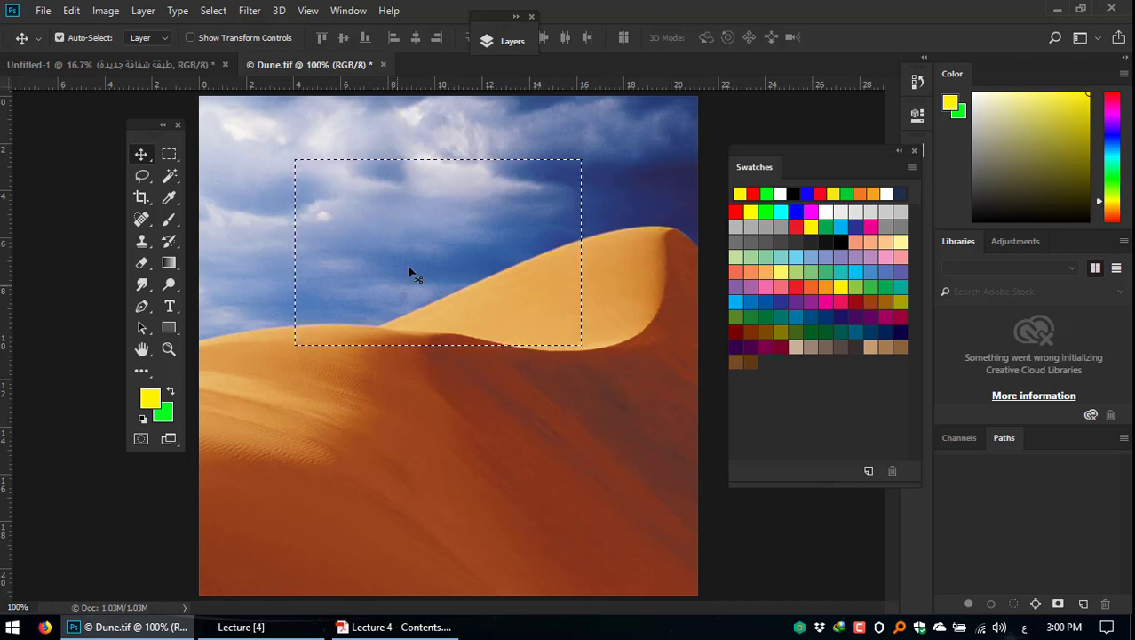
{"action": "left_click", "coordinate": [71, 11]}
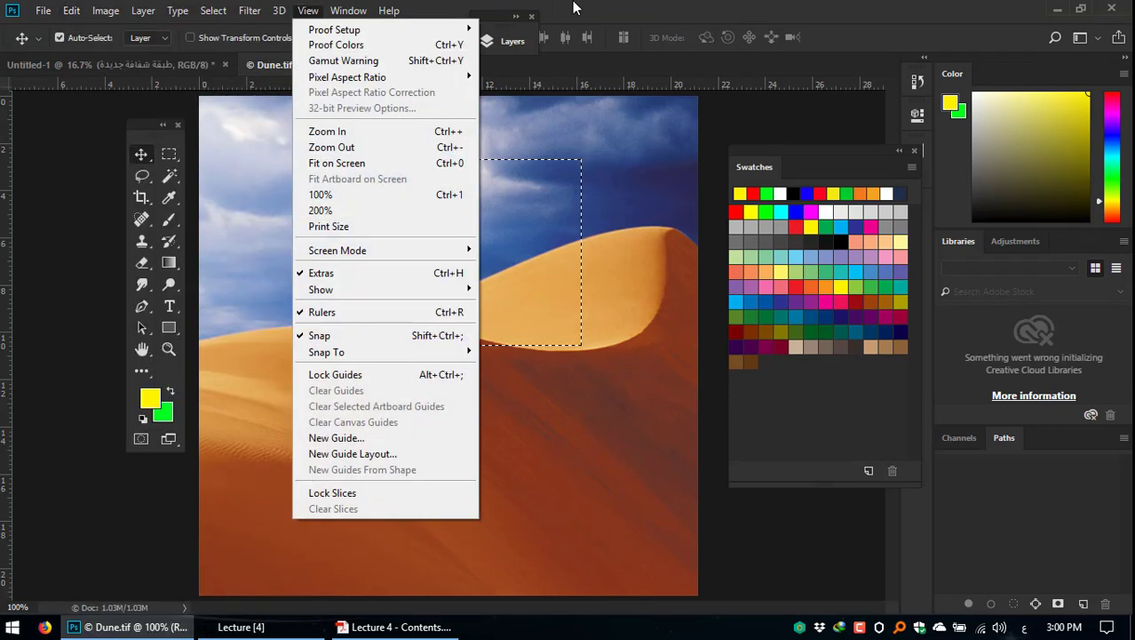
{"action": "left_click", "coordinate": [358, 416]}
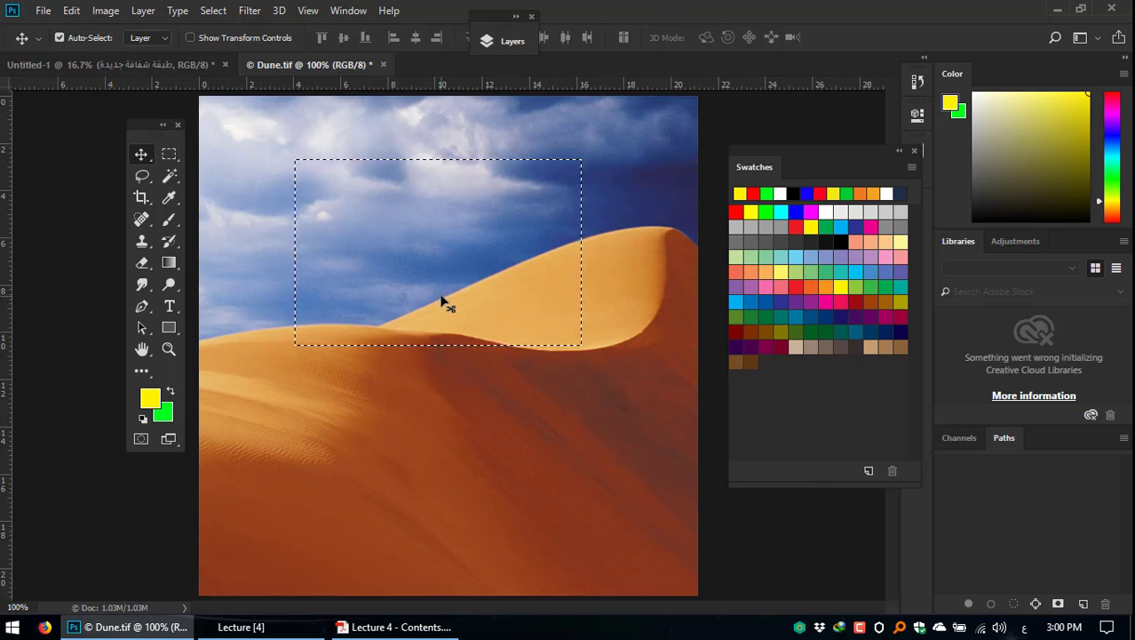
{"action": "left_click", "coordinate": [373, 627]}
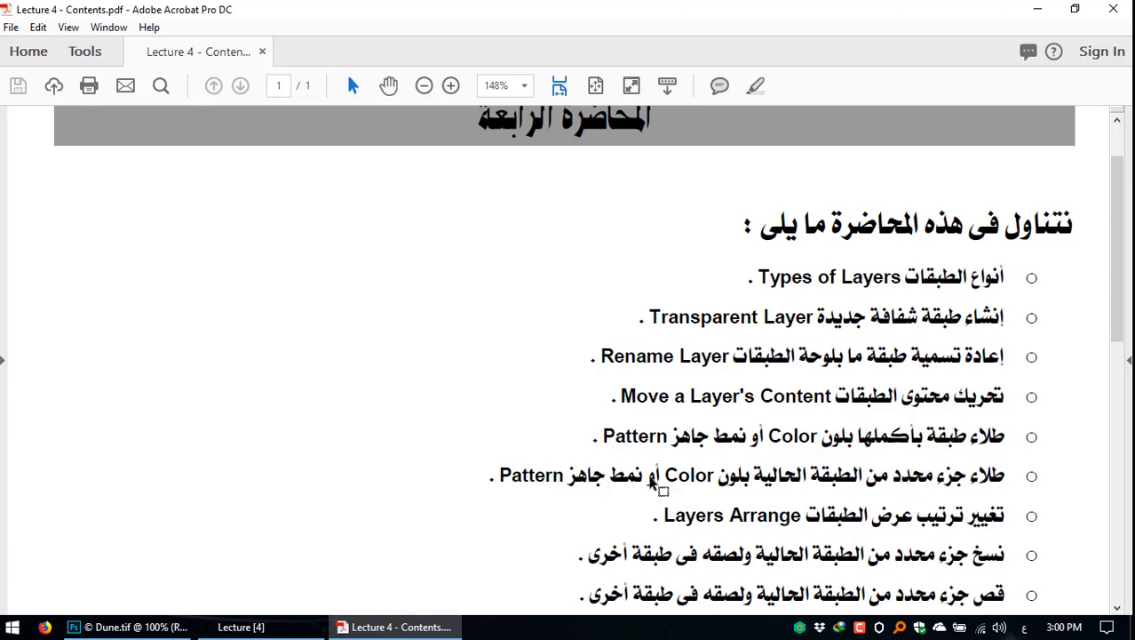
Step: Back in Dune.tif, deselect, try a yellow fill, then cover the whole image in green
{"action": "left_click", "coordinate": [129, 627]}
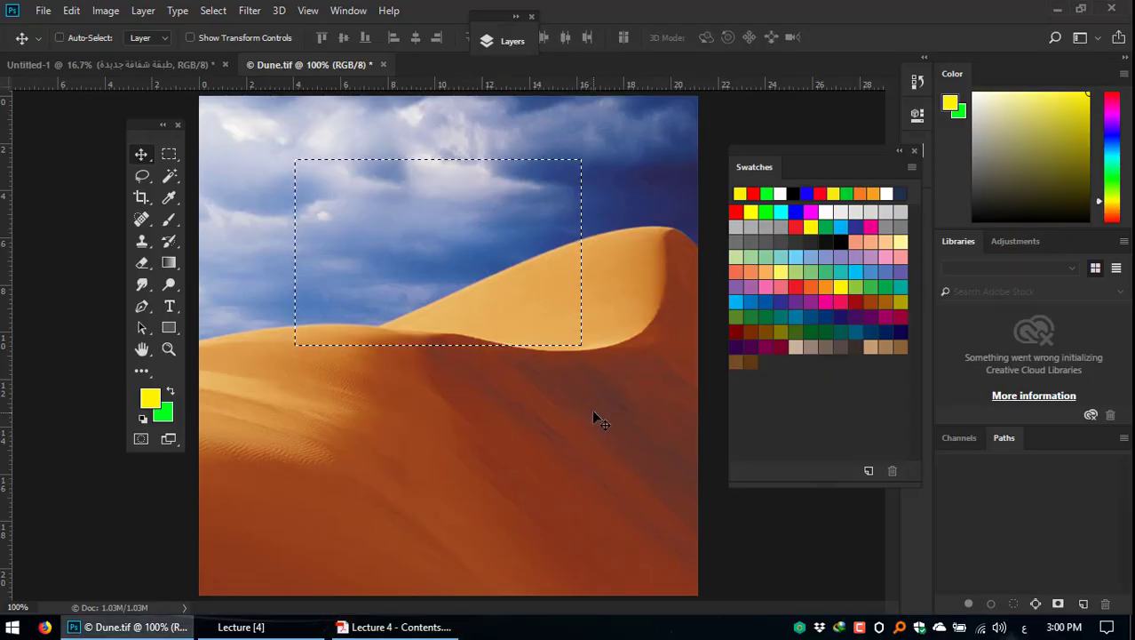
{"action": "key", "text": "ctrl+d"}
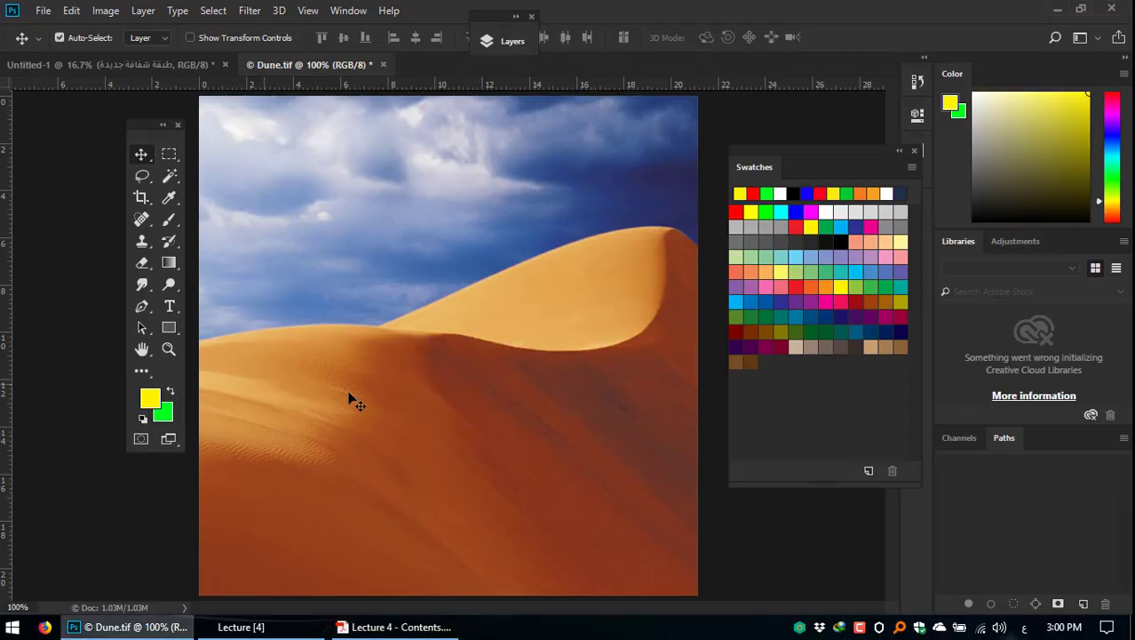
{"action": "key", "text": "alt+BackSpace"}
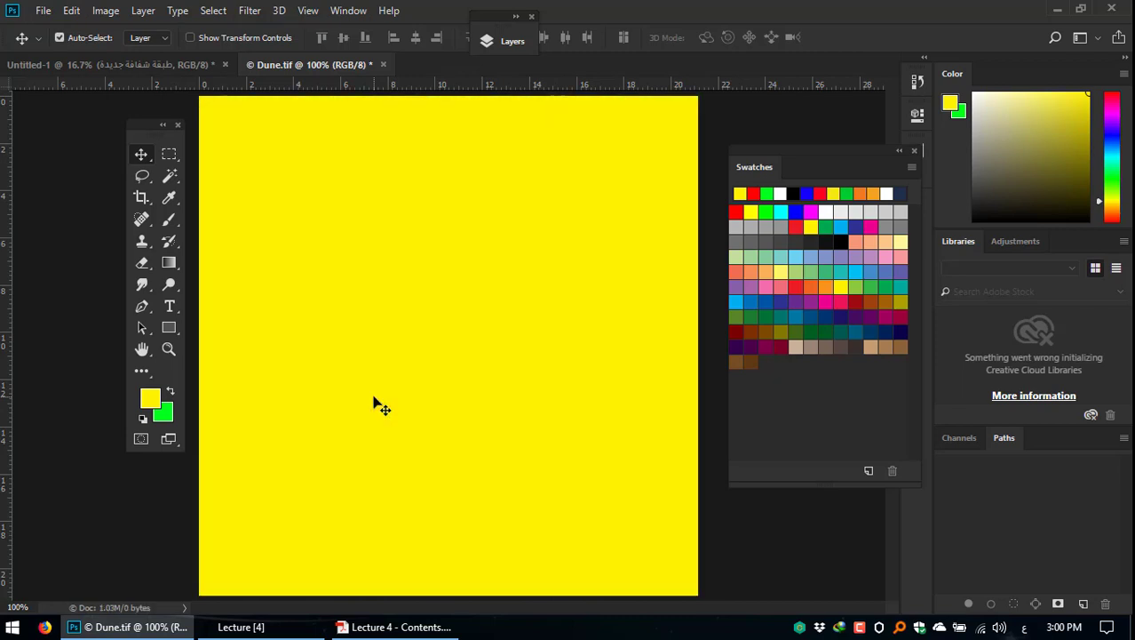
{"action": "key", "text": "ctrl+BackSpace"}
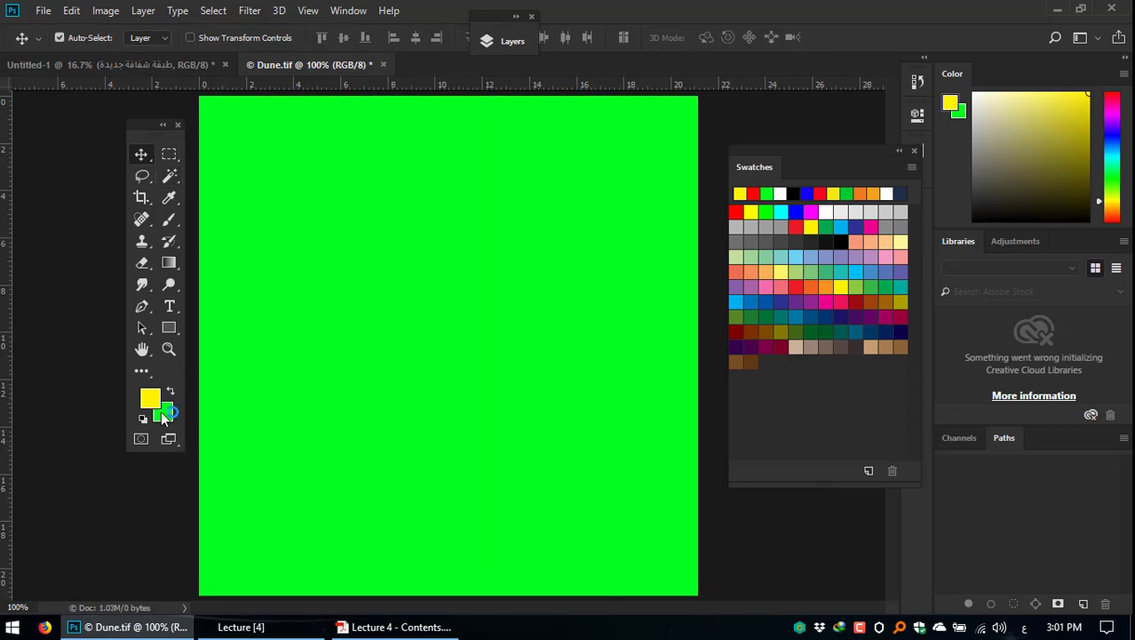
Step: In the Fill dialog, try dark red and dark cyan custom colours, then cancel the Color Picker
{"action": "left_click", "coordinate": [71, 11]}
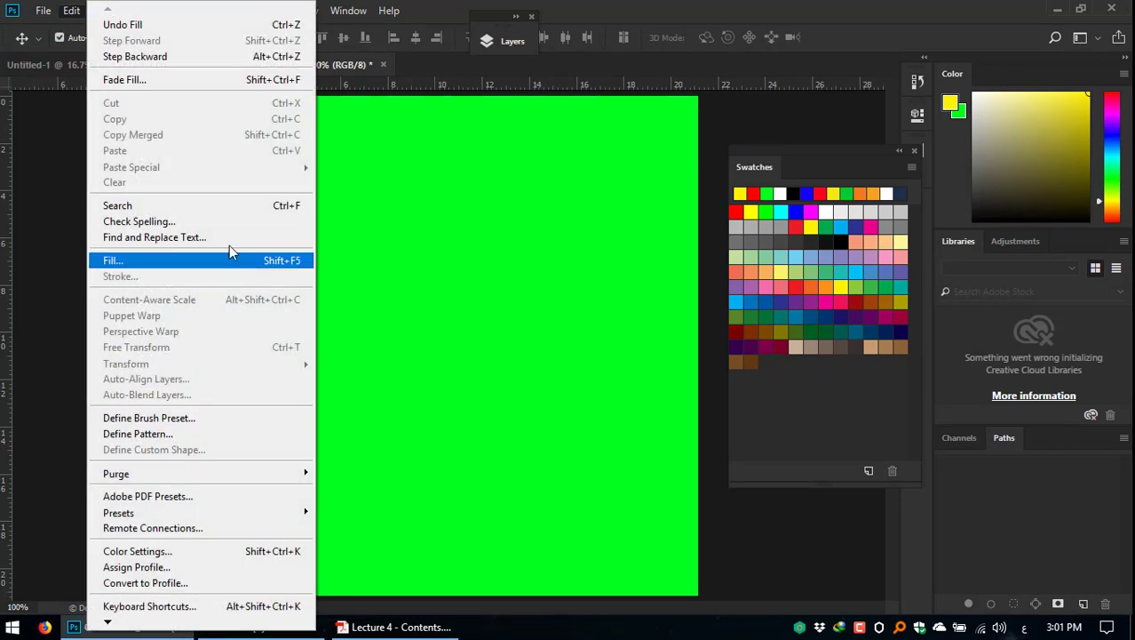
{"action": "left_click", "coordinate": [211, 260]}
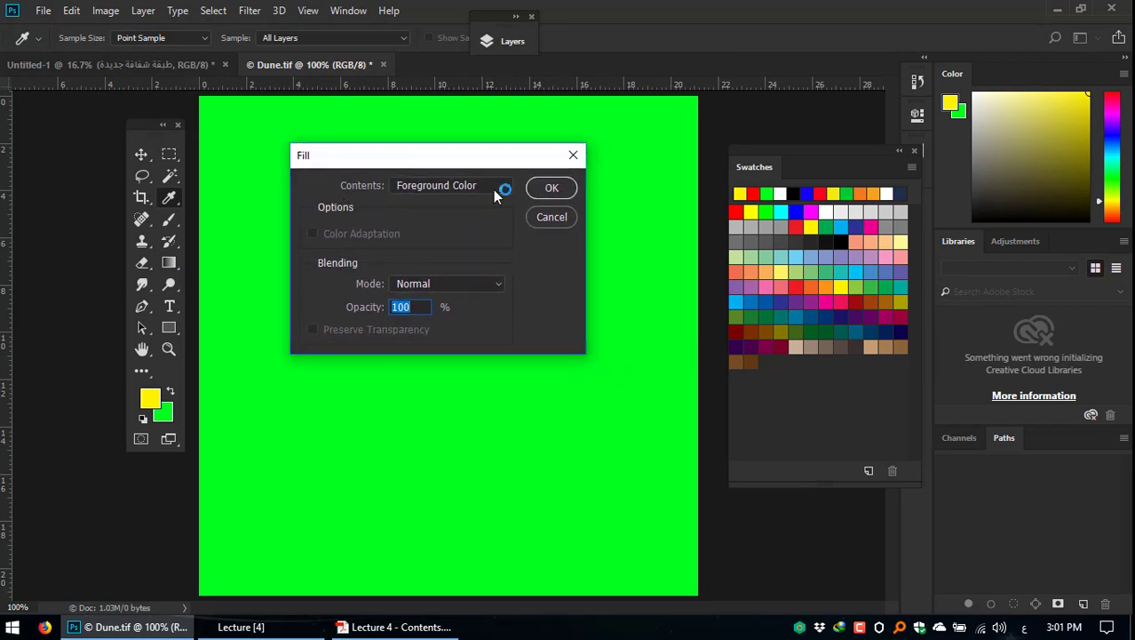
{"action": "left_click", "coordinate": [460, 188]}
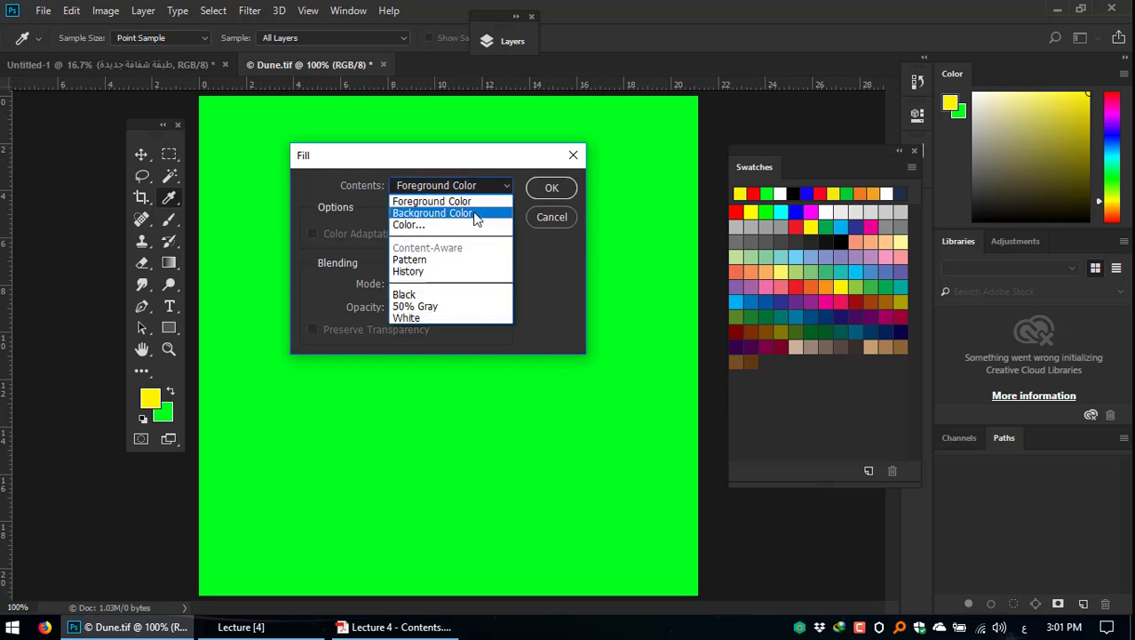
{"action": "left_click", "coordinate": [442, 225]}
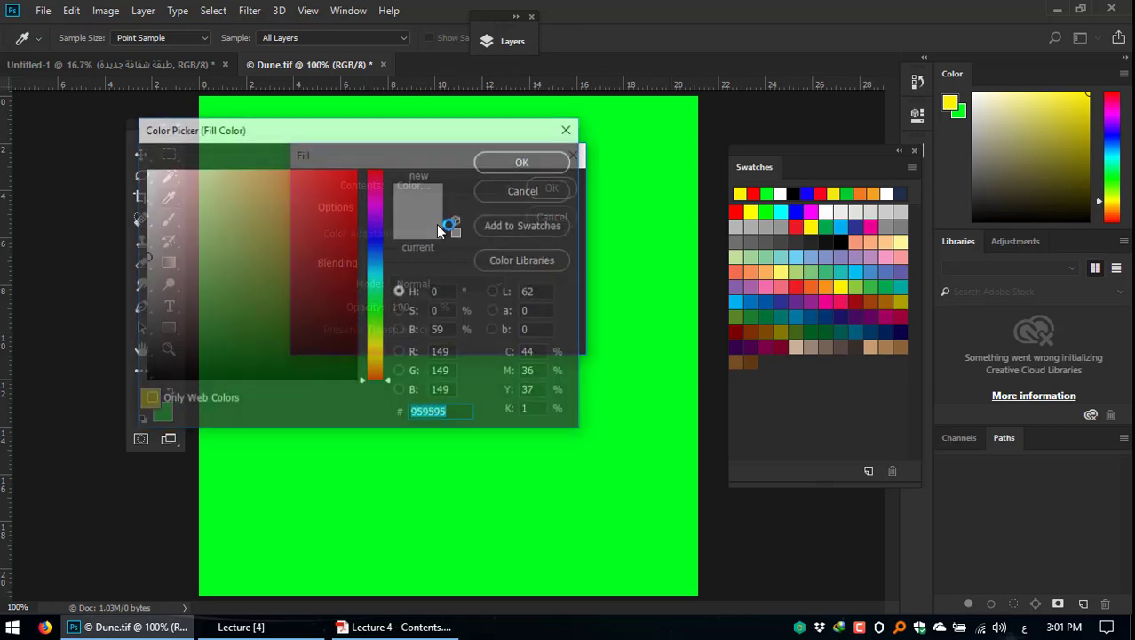
{"action": "left_click_drag", "start_coordinate": [354, 142], "coordinate": [389, 140]}
{"action": "left_click_drag", "start_coordinate": [320, 200], "coordinate": [282, 274]}
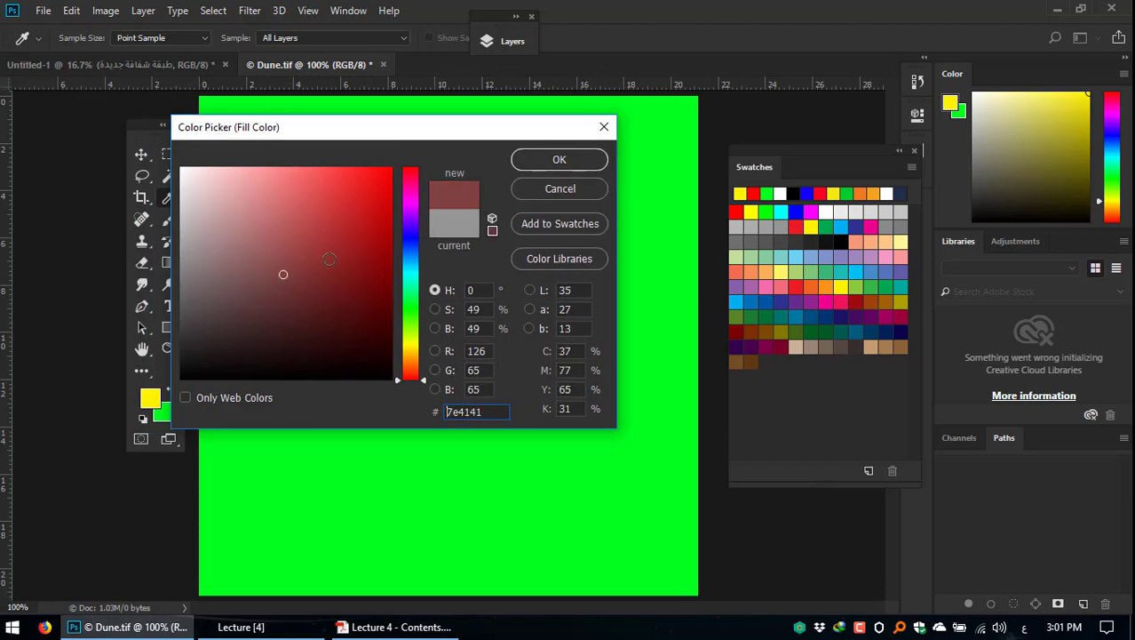
{"action": "left_click_drag", "start_coordinate": [410, 302], "coordinate": [409, 267]}
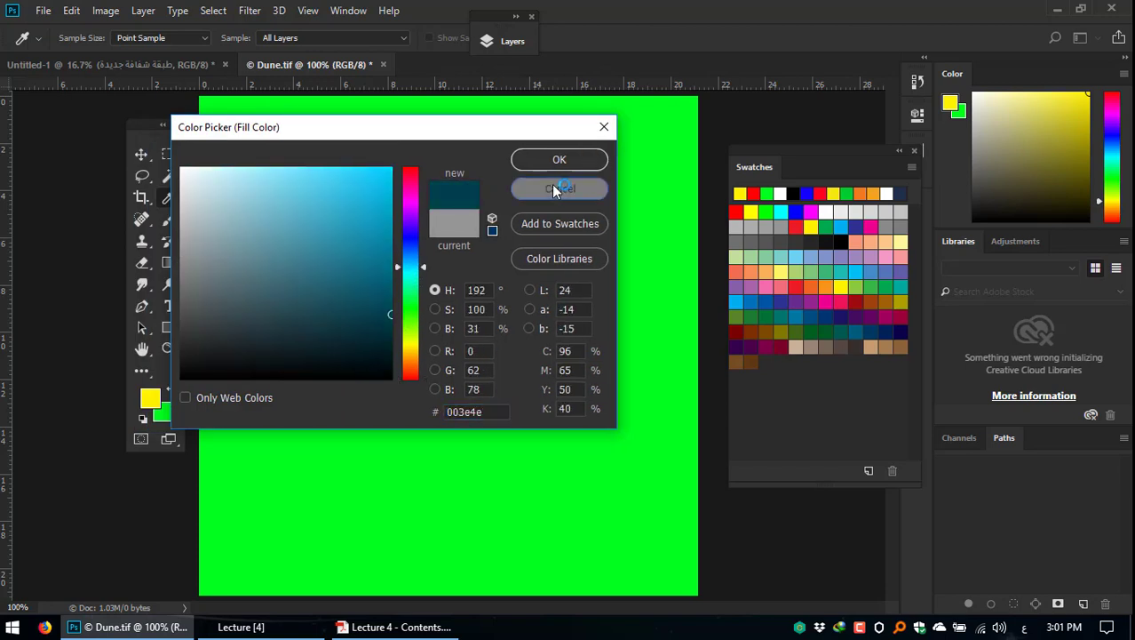
{"action": "left_click", "coordinate": [560, 188]}
Step: Reopen the colour chooser from the Contents choices, cancel it again, and show the Contents list
{"action": "left_click", "coordinate": [460, 188]}
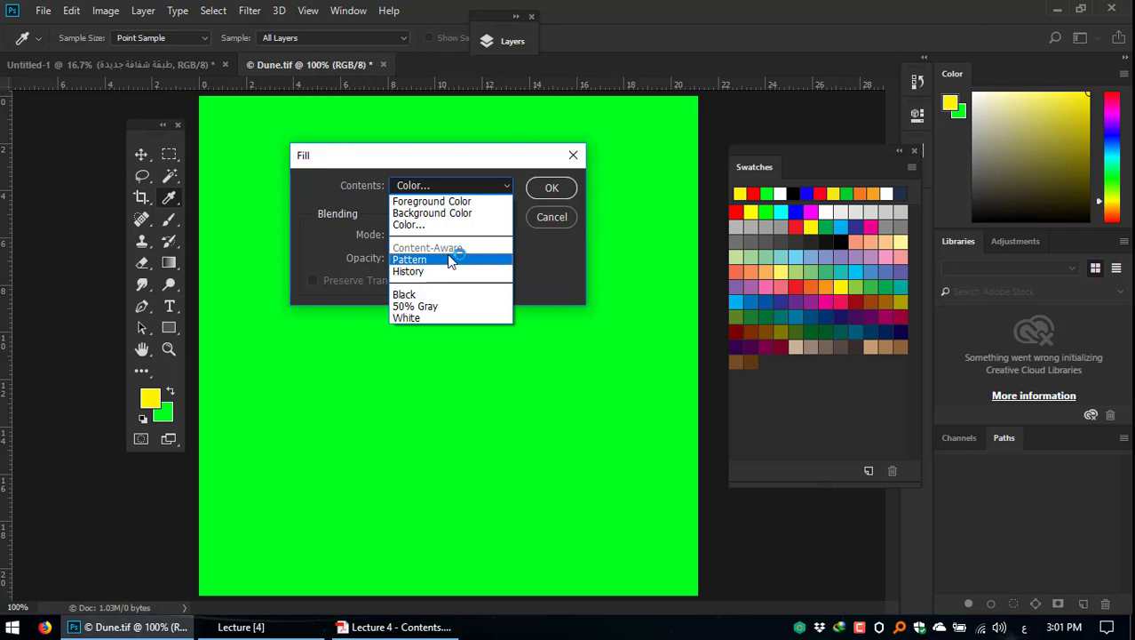
{"action": "left_click", "coordinate": [434, 319]}
{"action": "left_click", "coordinate": [522, 205]}
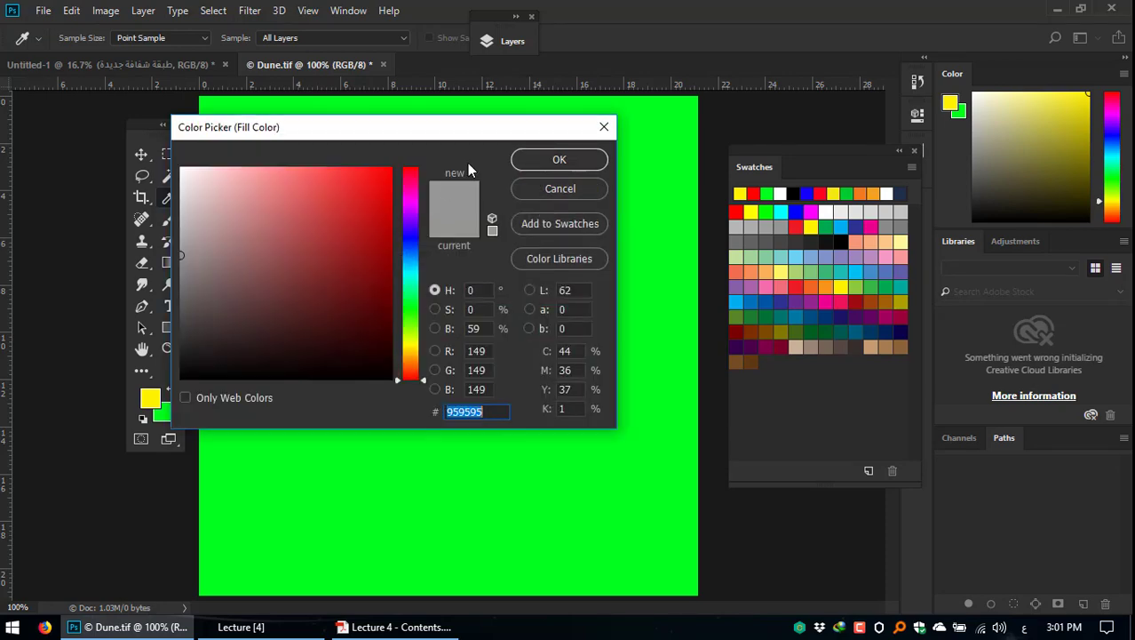
{"action": "left_click", "coordinate": [546, 190]}
{"action": "left_click", "coordinate": [427, 182]}
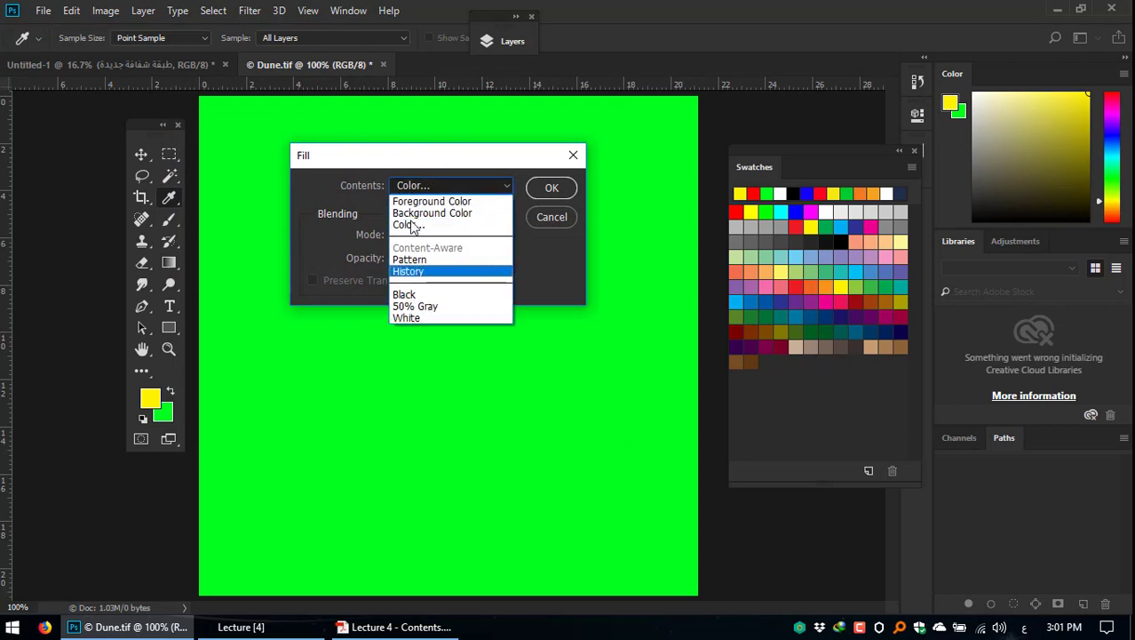
Step: Set Fill contents to Pattern, choose the yellow flower pattern, and apply it to the canvas
{"action": "left_click", "coordinate": [449, 258]}
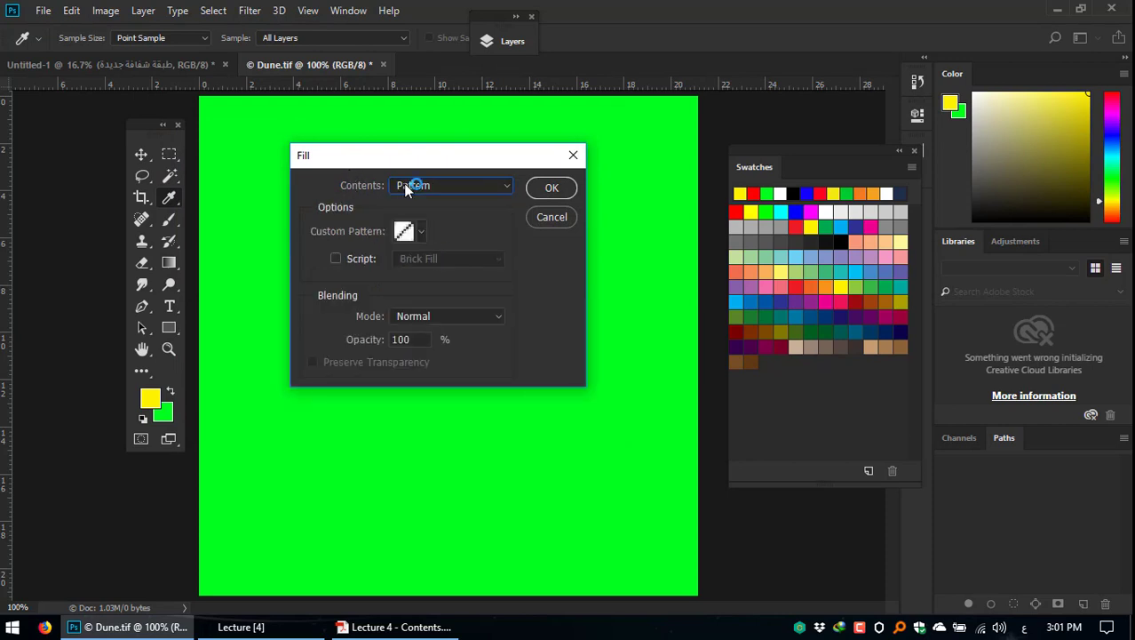
{"action": "left_click_drag", "start_coordinate": [428, 164], "coordinate": [426, 132]}
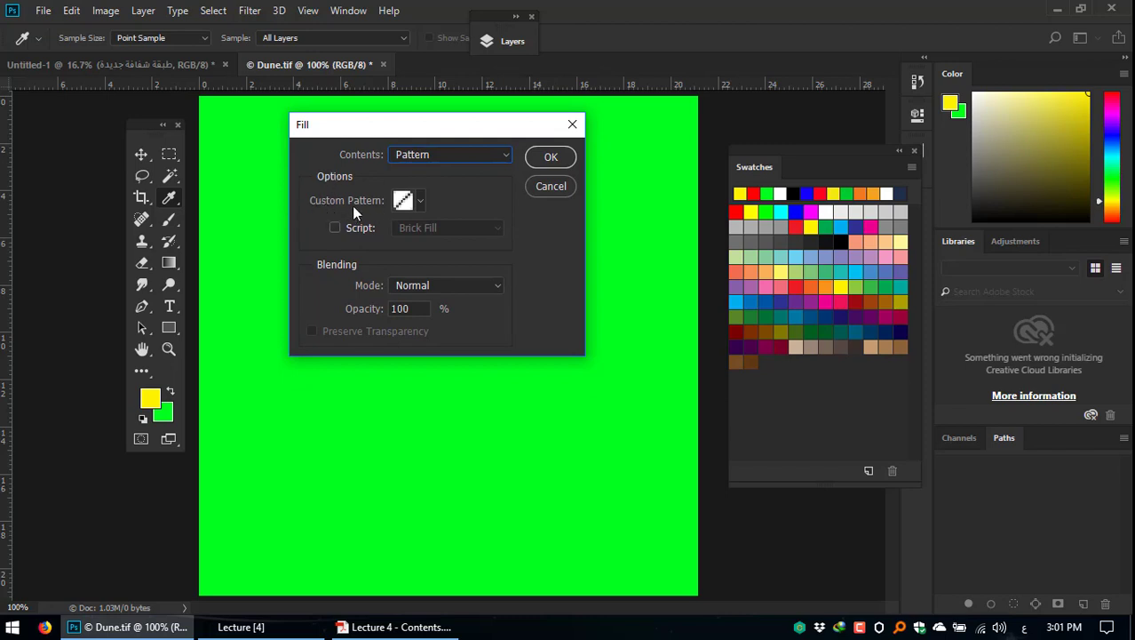
{"action": "left_click", "coordinate": [421, 200]}
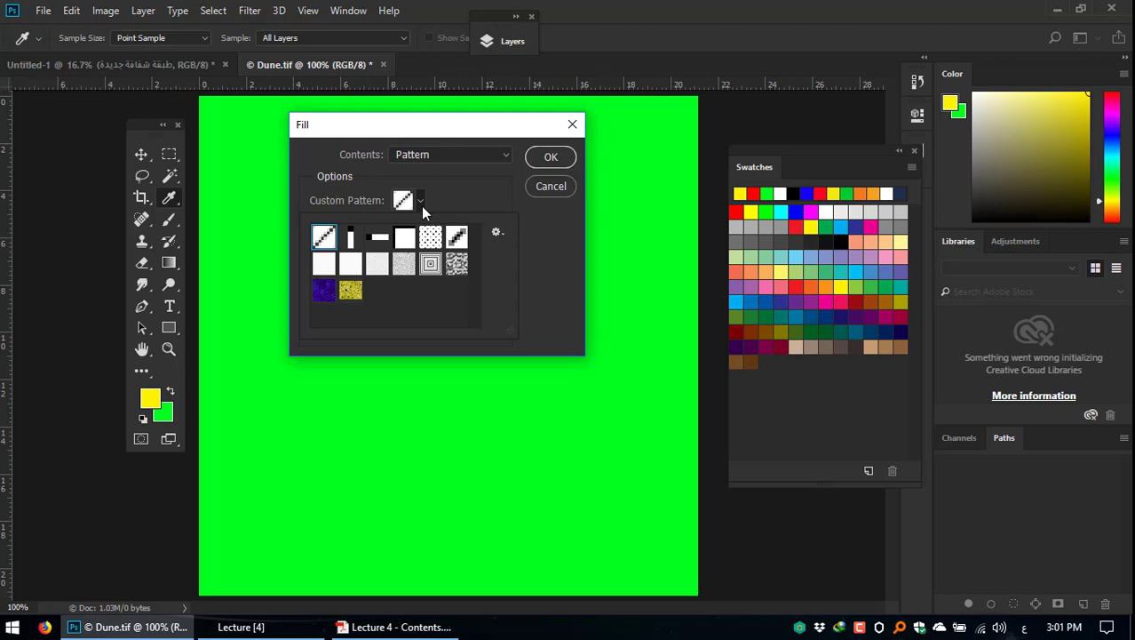
{"action": "left_click", "coordinate": [352, 294]}
{"action": "left_click", "coordinate": [540, 157]}
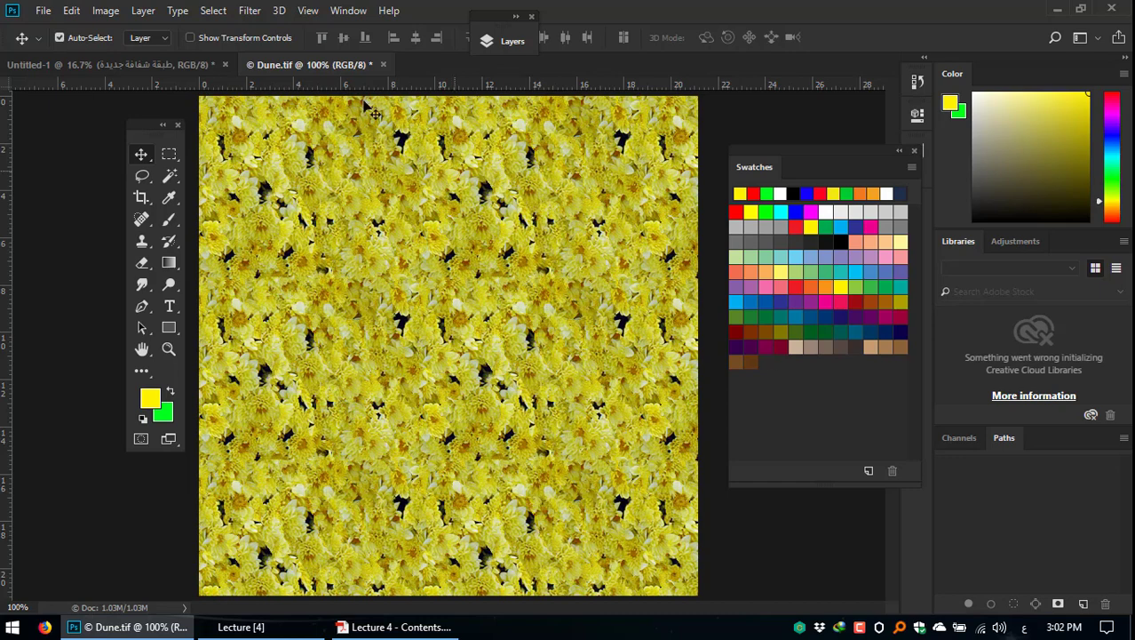
Step: Reopen Edit > Fill and show the Custom Pattern picker's gear menu of pattern sets
{"action": "left_click", "coordinate": [117, 11]}
{"action": "mouse_move", "coordinate": [133, 8]}
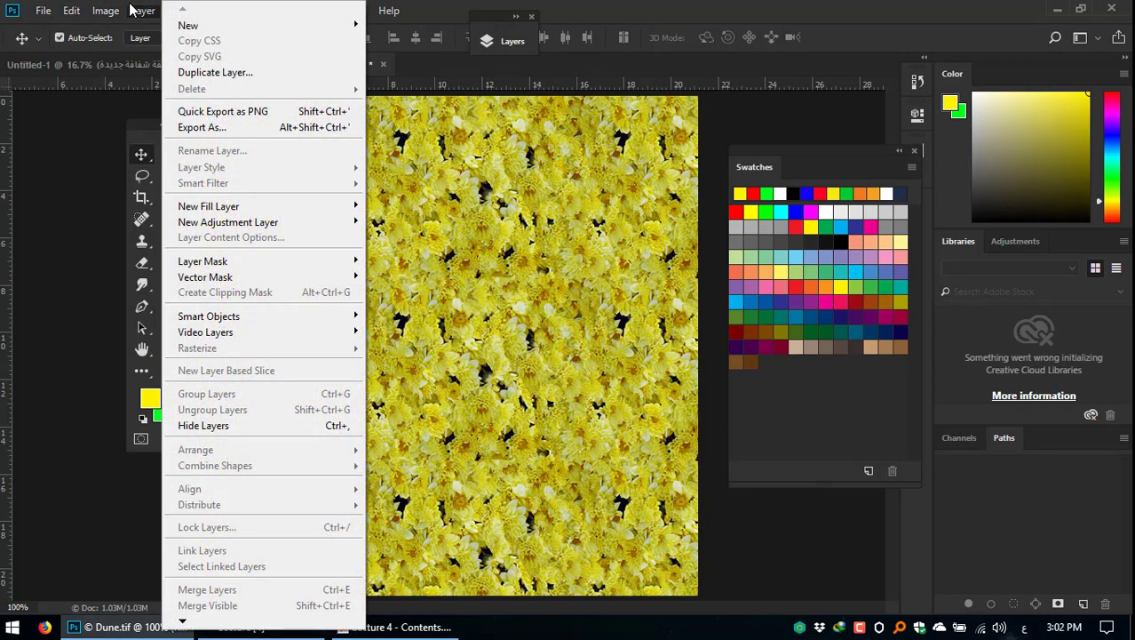
{"action": "mouse_move", "coordinate": [71, 10]}
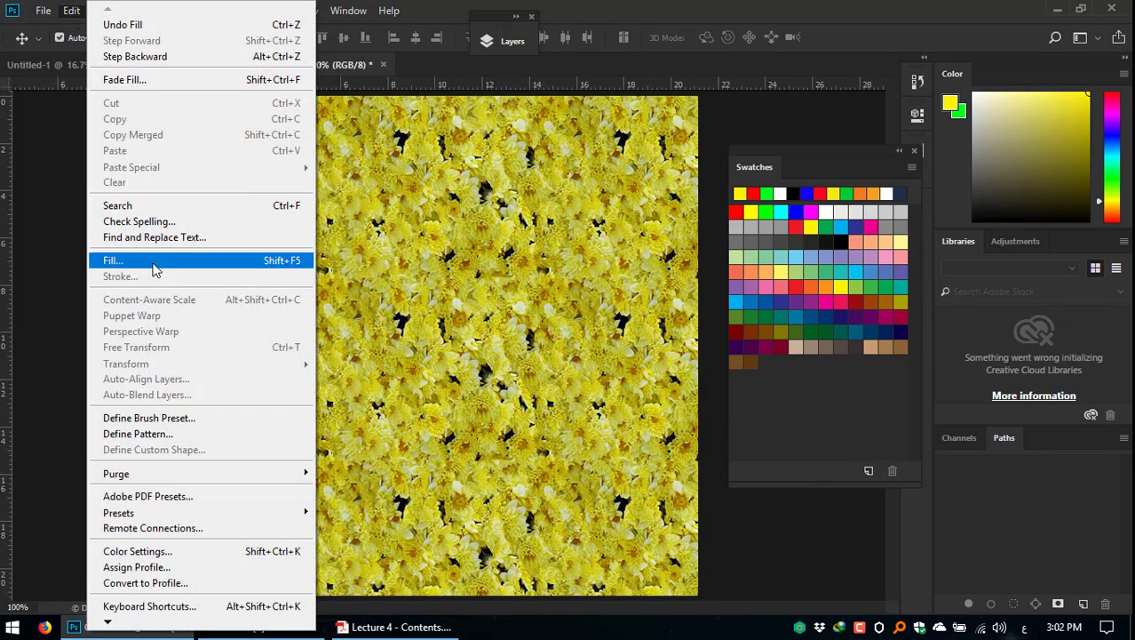
{"action": "left_click", "coordinate": [173, 263]}
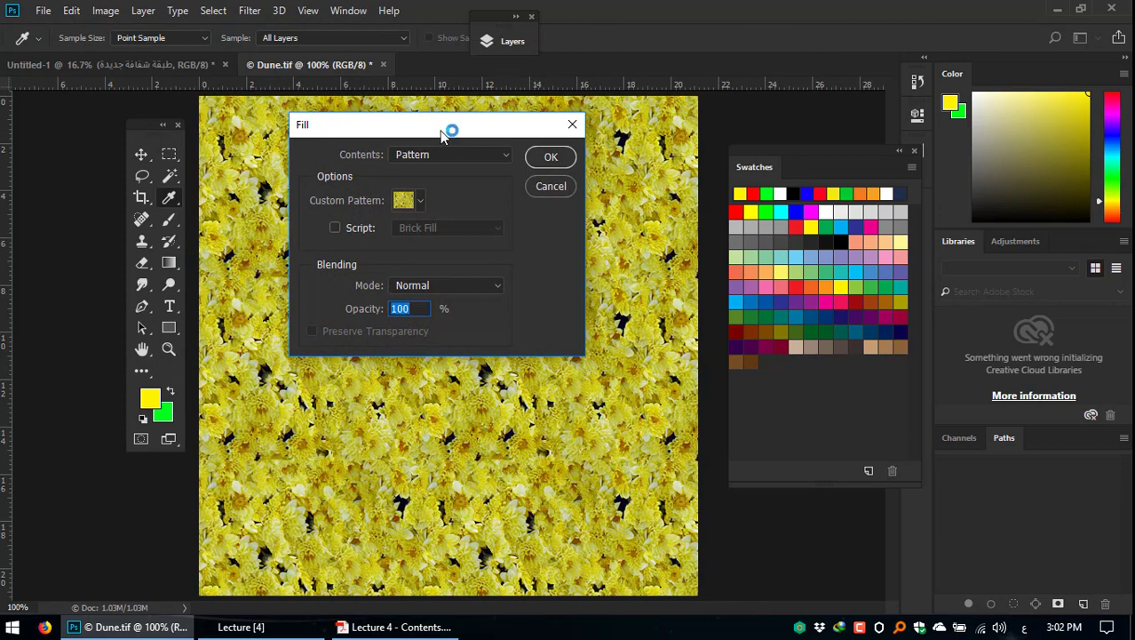
{"action": "left_click_drag", "start_coordinate": [441, 132], "coordinate": [452, 148]}
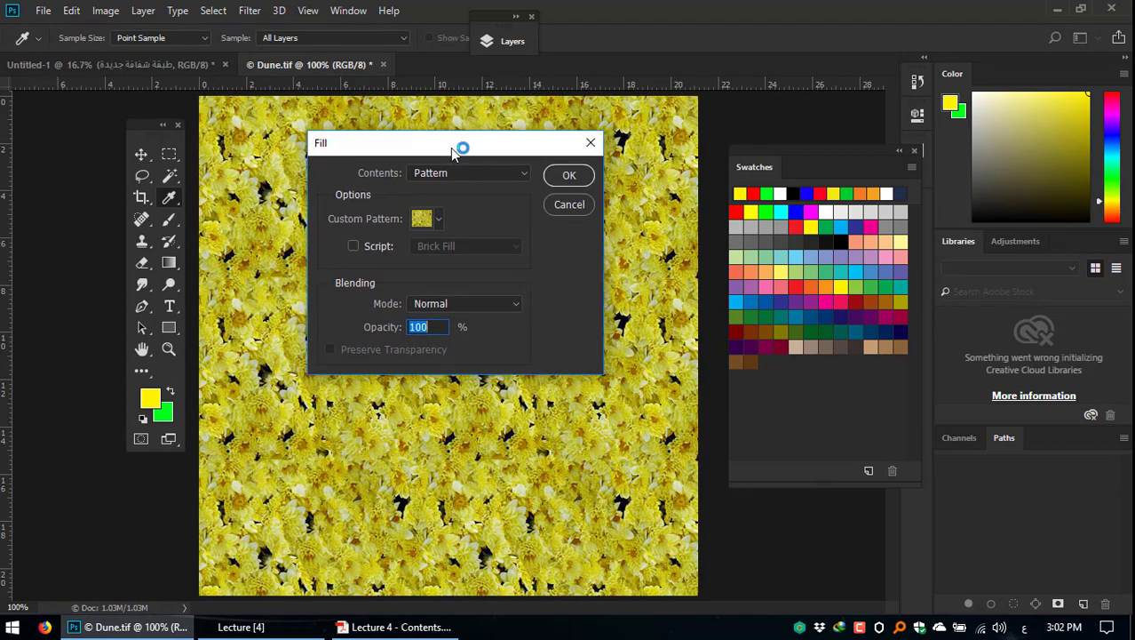
{"action": "left_click", "coordinate": [442, 220]}
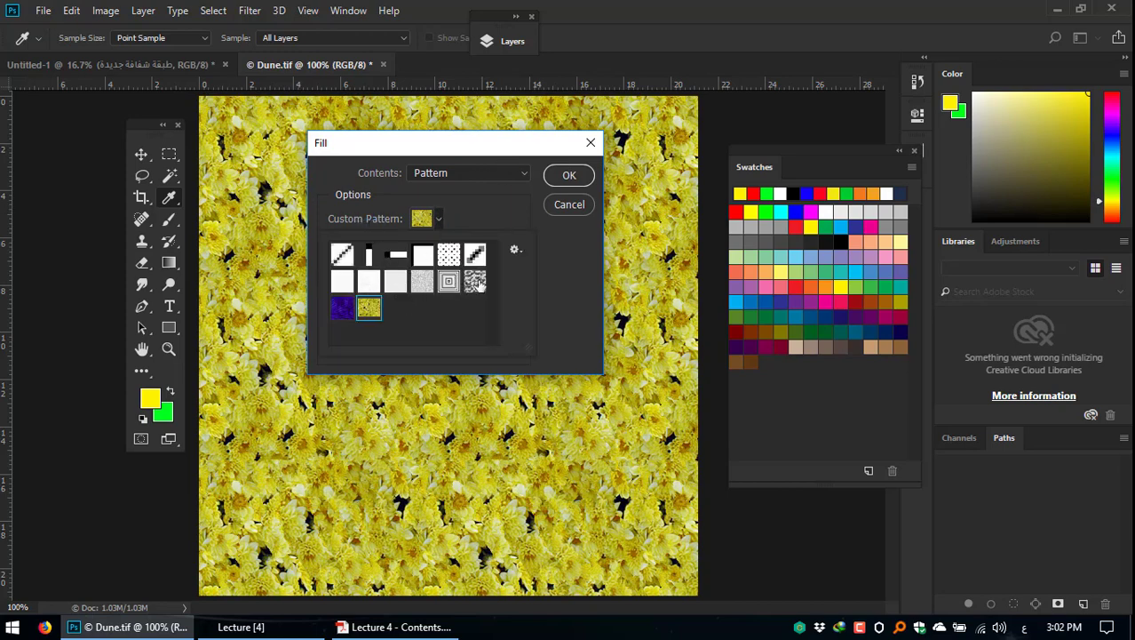
{"action": "left_click", "coordinate": [517, 250]}
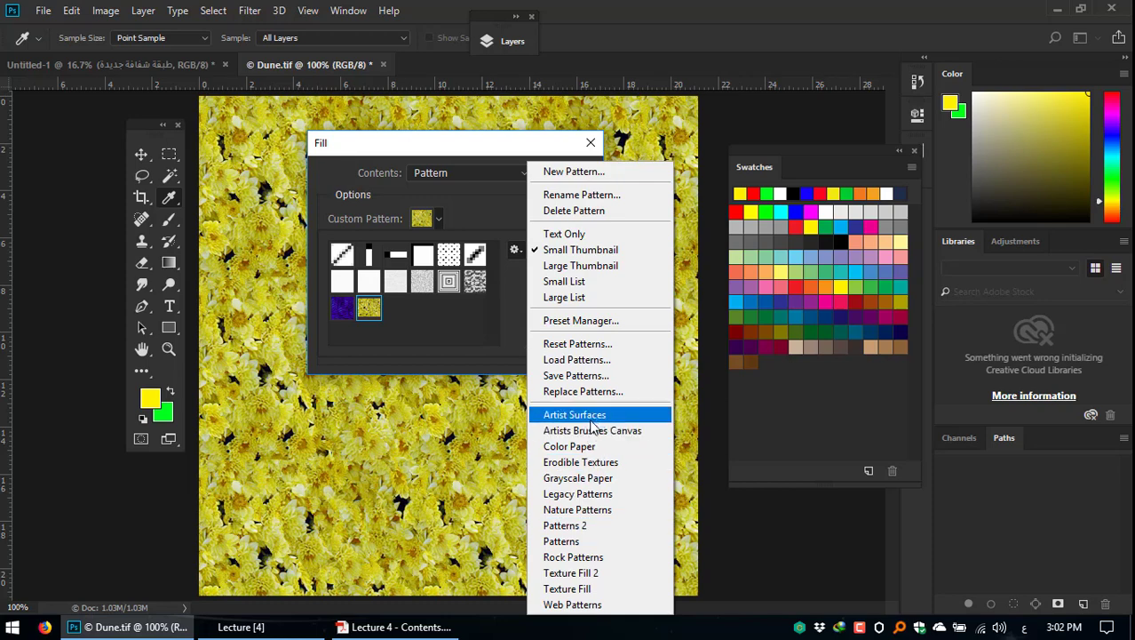
Step: Append the Web Patterns set to the existing pattern library from the gear menu
{"action": "left_click", "coordinate": [590, 606]}
{"action": "left_click_drag", "start_coordinate": [460, 184], "coordinate": [413, 188]}
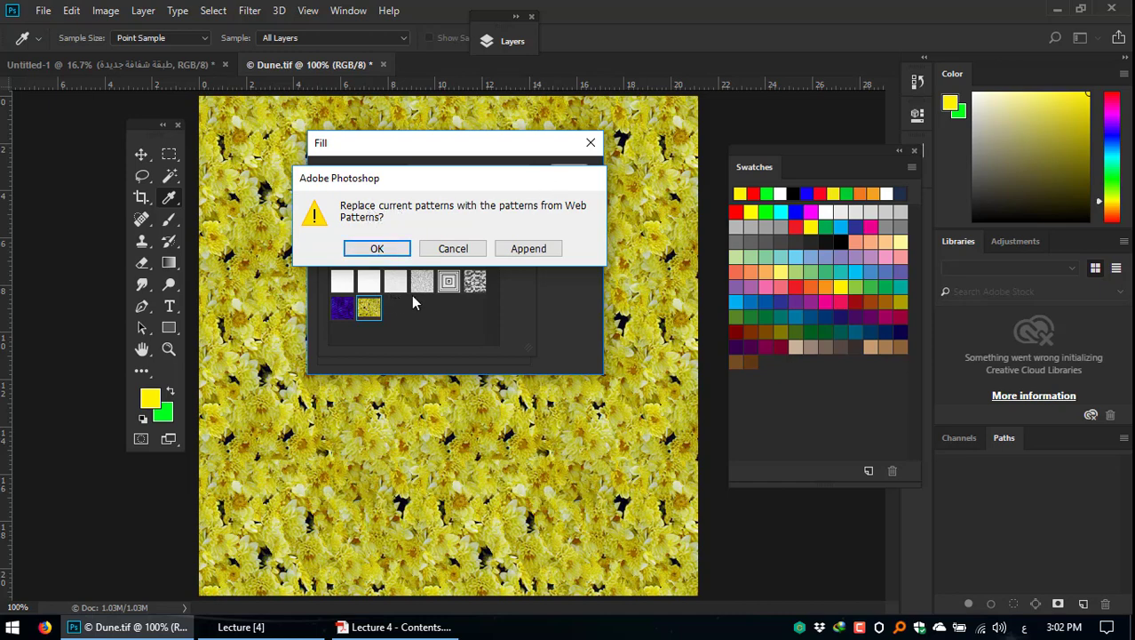
{"action": "left_click_drag", "start_coordinate": [453, 184], "coordinate": [482, 198]}
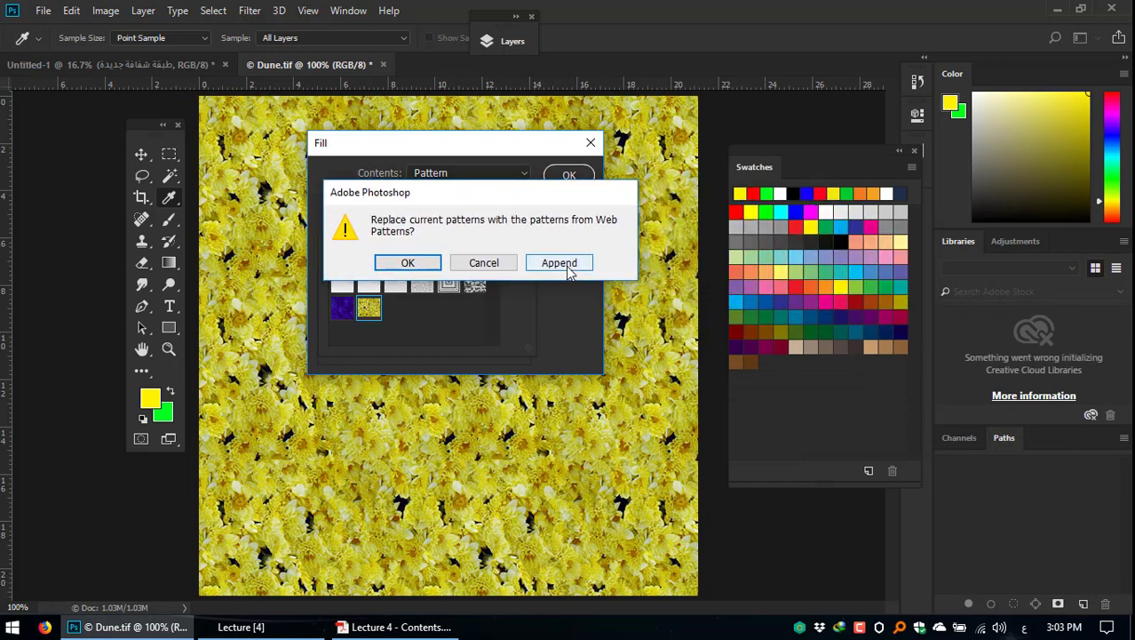
{"action": "left_click", "coordinate": [572, 271]}
{"action": "left_click_drag", "start_coordinate": [472, 186], "coordinate": [423, 401]}
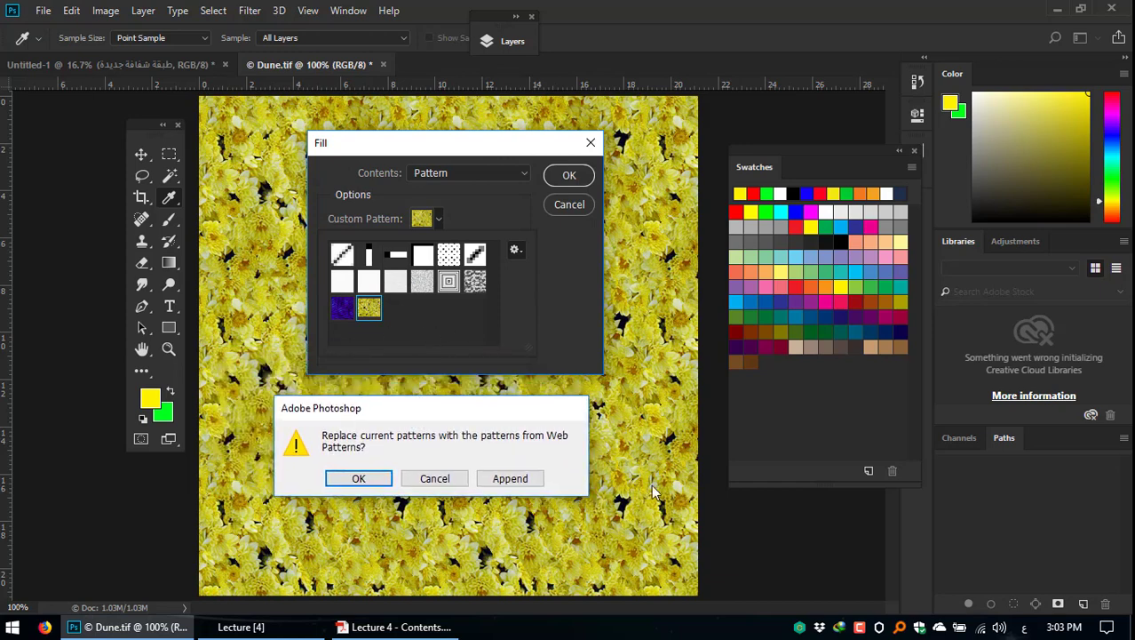
{"action": "left_click", "coordinate": [531, 478]}
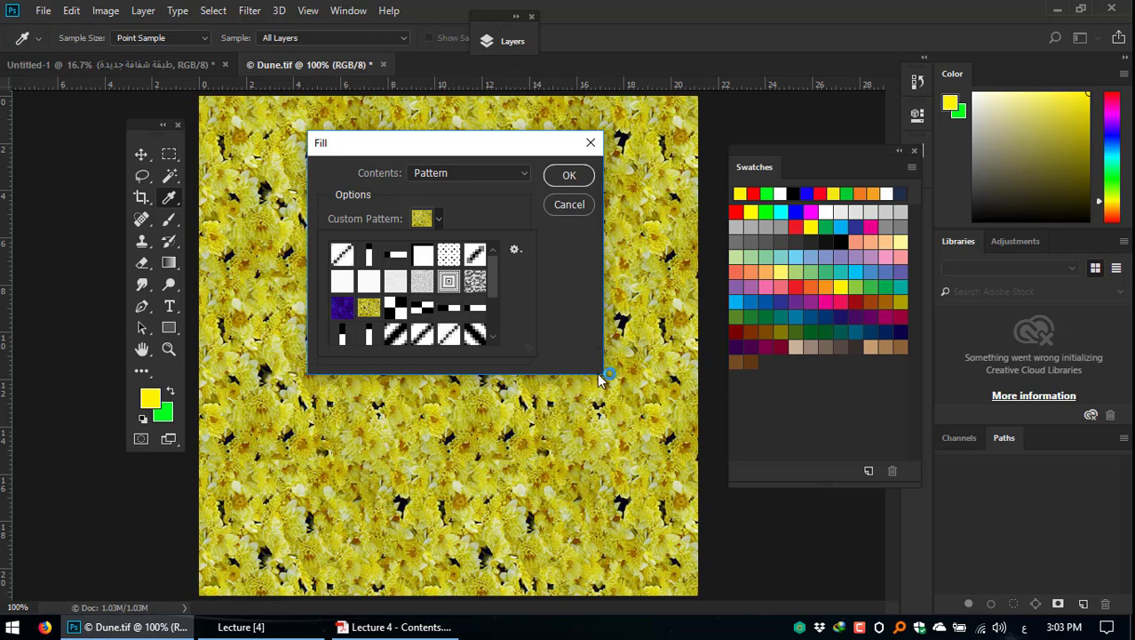
{"action": "scroll", "coordinate": [494, 282], "scroll_direction": "down", "scroll_amount": 1}
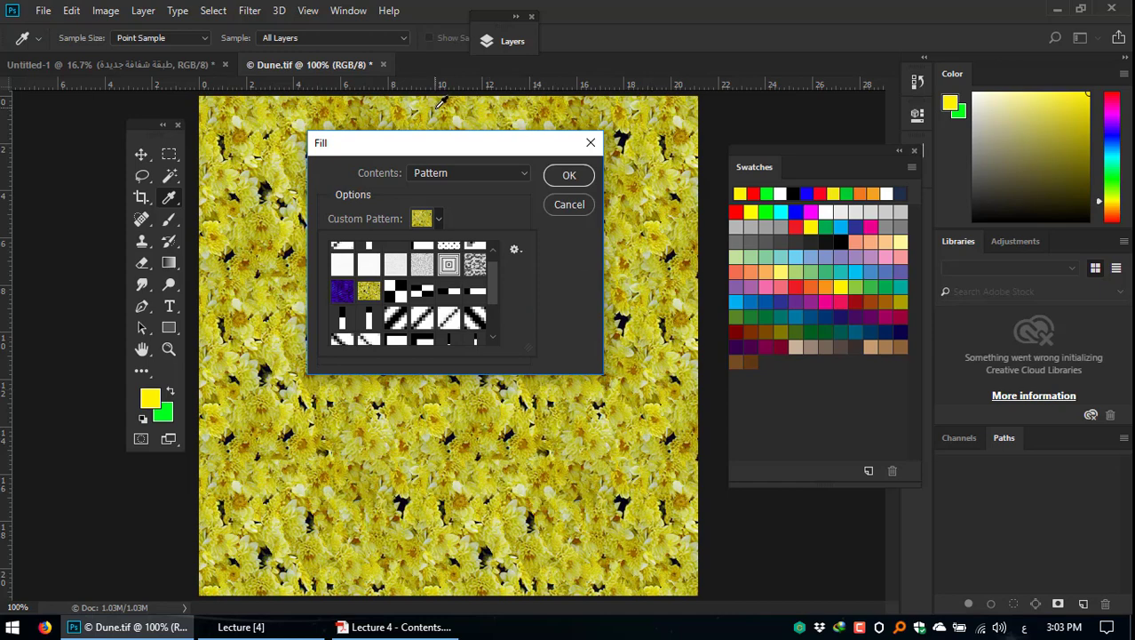
{"action": "left_click_drag", "start_coordinate": [451, 152], "coordinate": [431, 142]}
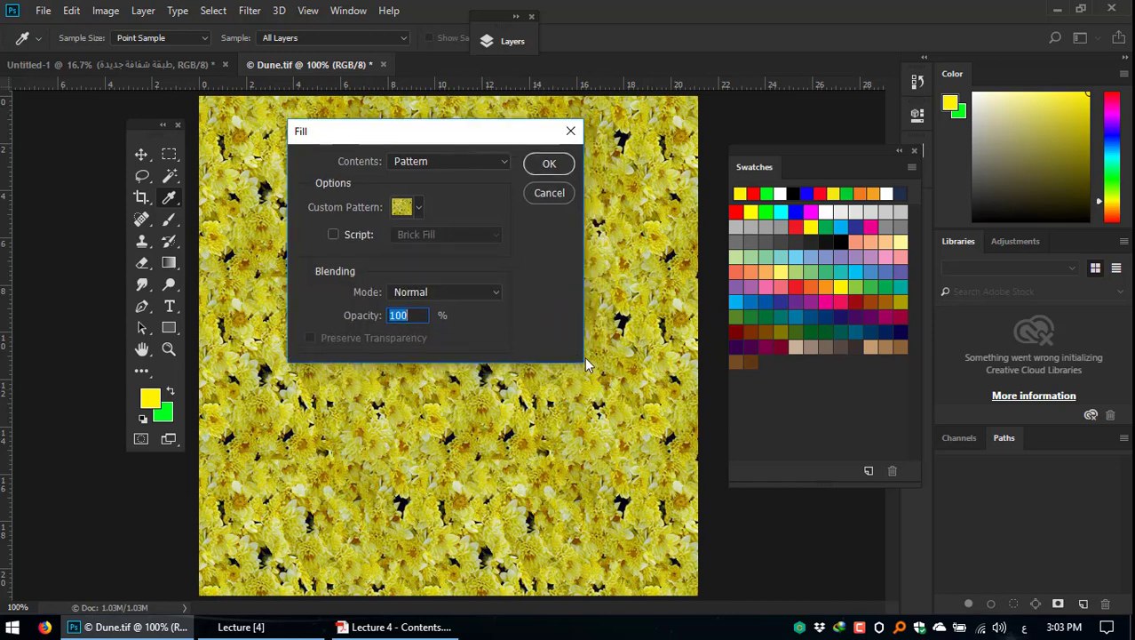
Step: Append the Texture Fill 2 set to the pattern library via the gear menu
{"action": "left_click", "coordinate": [415, 208]}
{"action": "left_click_drag", "start_coordinate": [471, 283], "coordinate": [477, 311]}
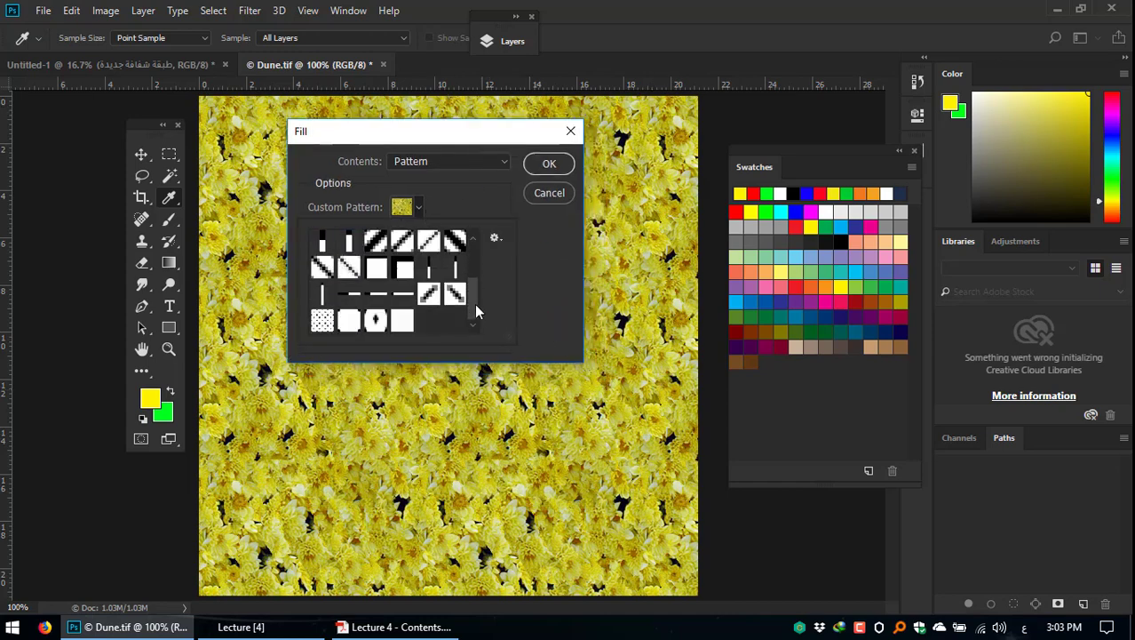
{"action": "left_click", "coordinate": [419, 206]}
{"action": "left_click", "coordinate": [420, 208]}
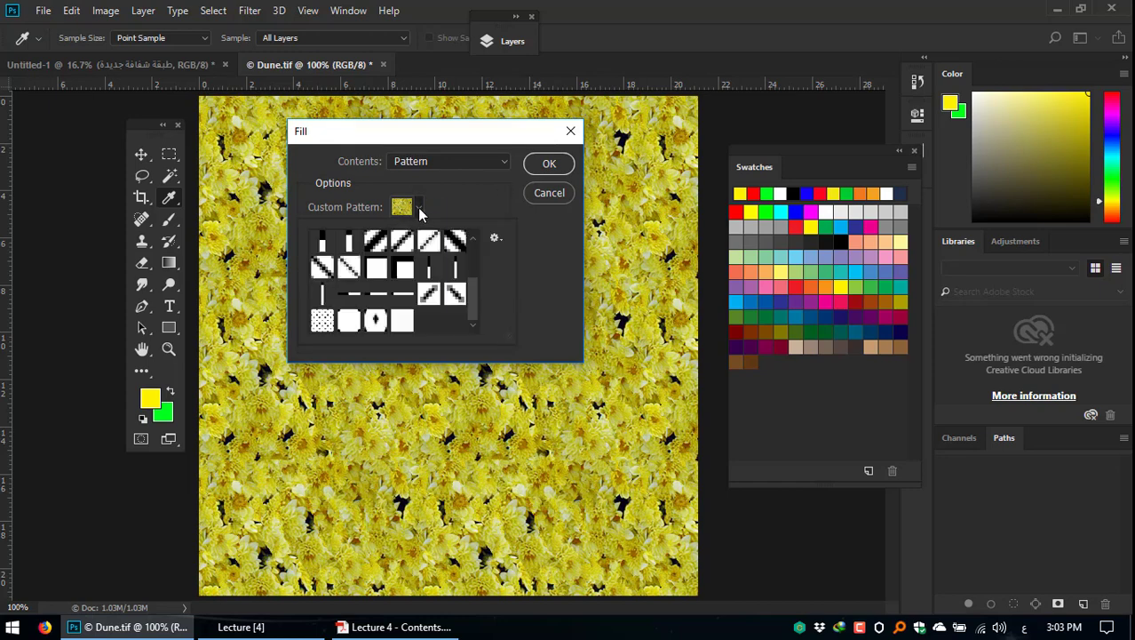
{"action": "left_click", "coordinate": [496, 238]}
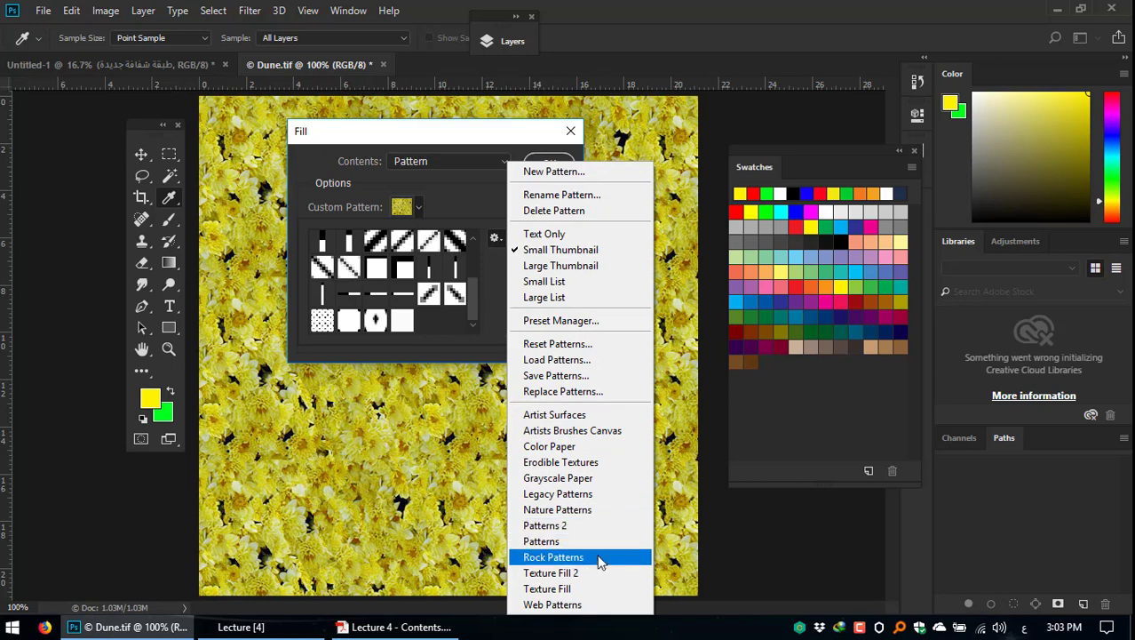
{"action": "left_click", "coordinate": [573, 572]}
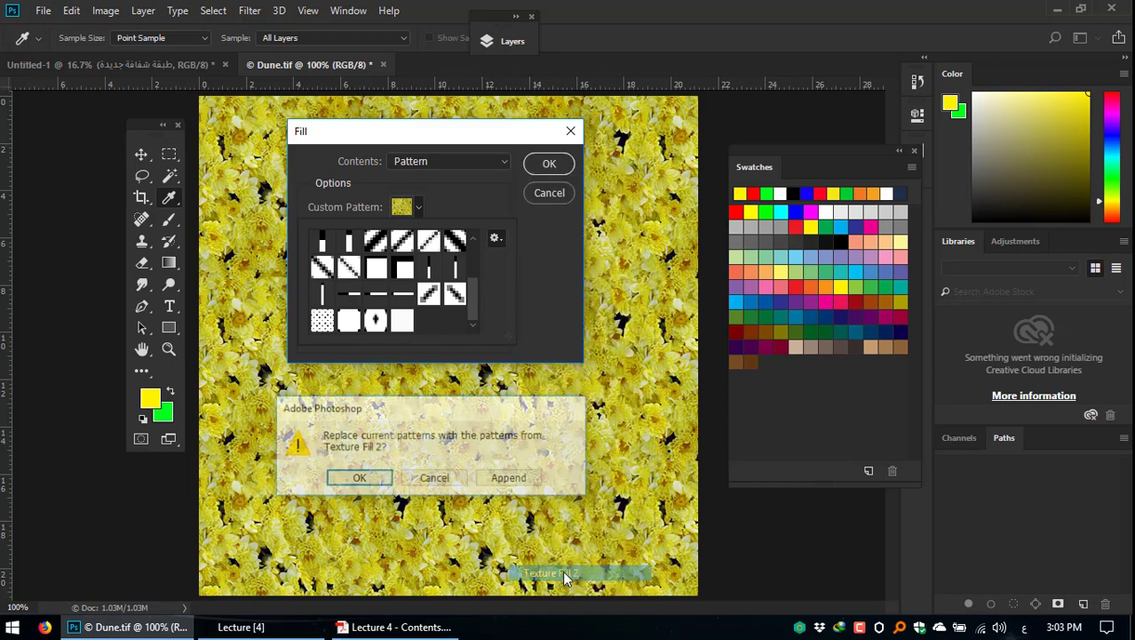
{"action": "left_click", "coordinate": [511, 480]}
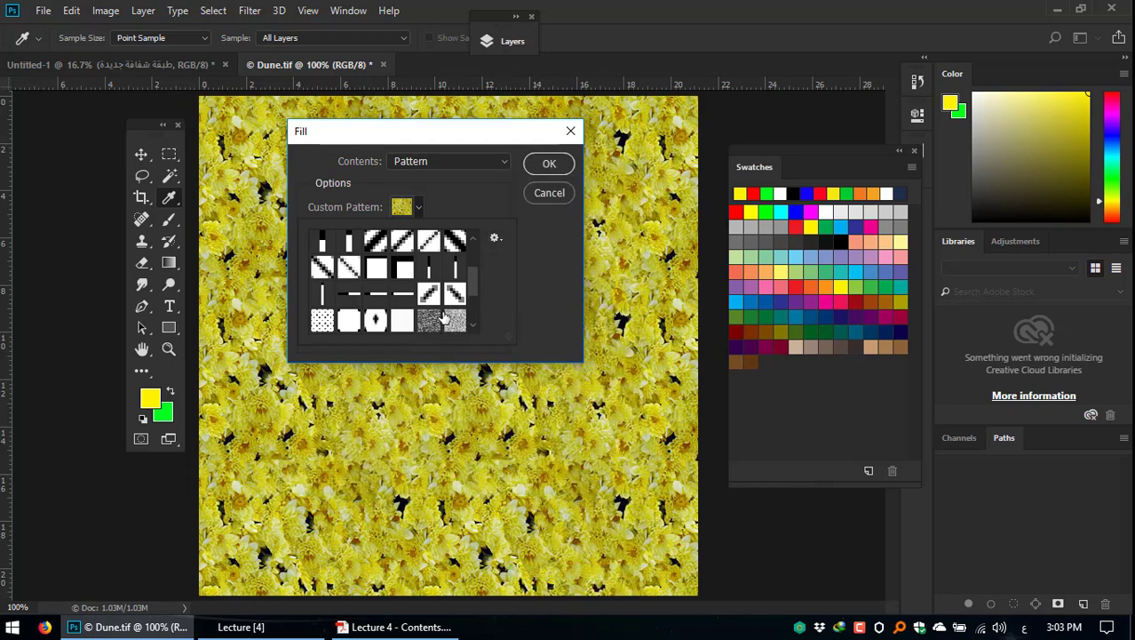
Step: Fill the canvas with a grey rough texture pattern instead of the yellow flowers
{"action": "scroll", "coordinate": [441, 314], "scroll_direction": "down", "scroll_amount": 2}
{"action": "scroll", "coordinate": [442, 314], "scroll_direction": "down", "scroll_amount": 1}
{"action": "left_click", "coordinate": [348, 293]}
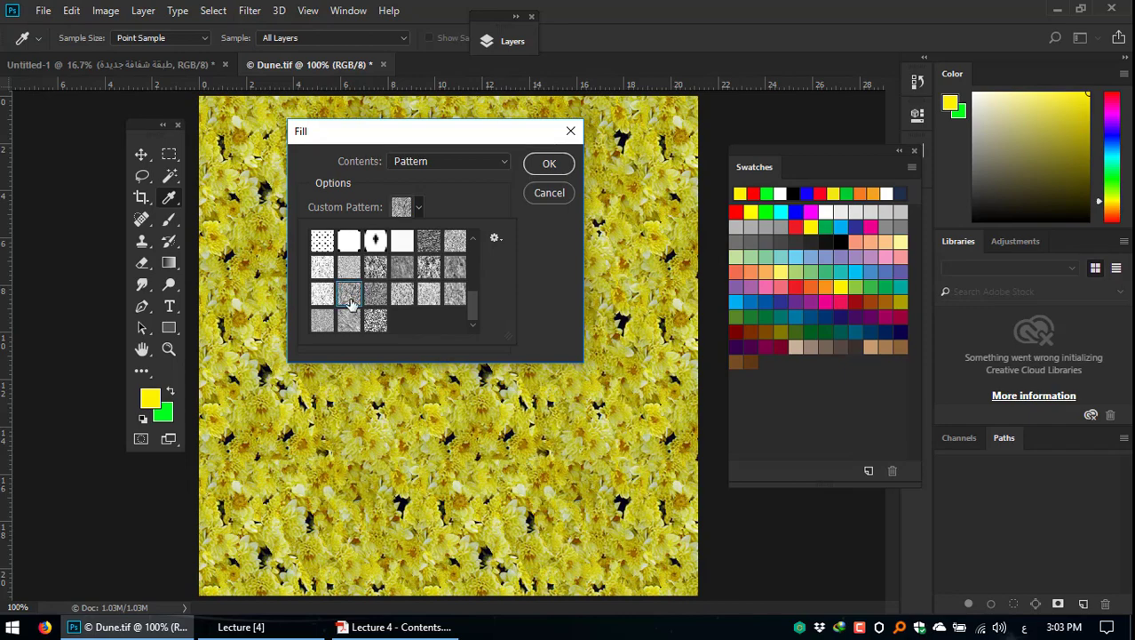
{"action": "left_click", "coordinate": [549, 164]}
{"action": "left_click", "coordinate": [548, 162]}
{"action": "key", "text": "v"}
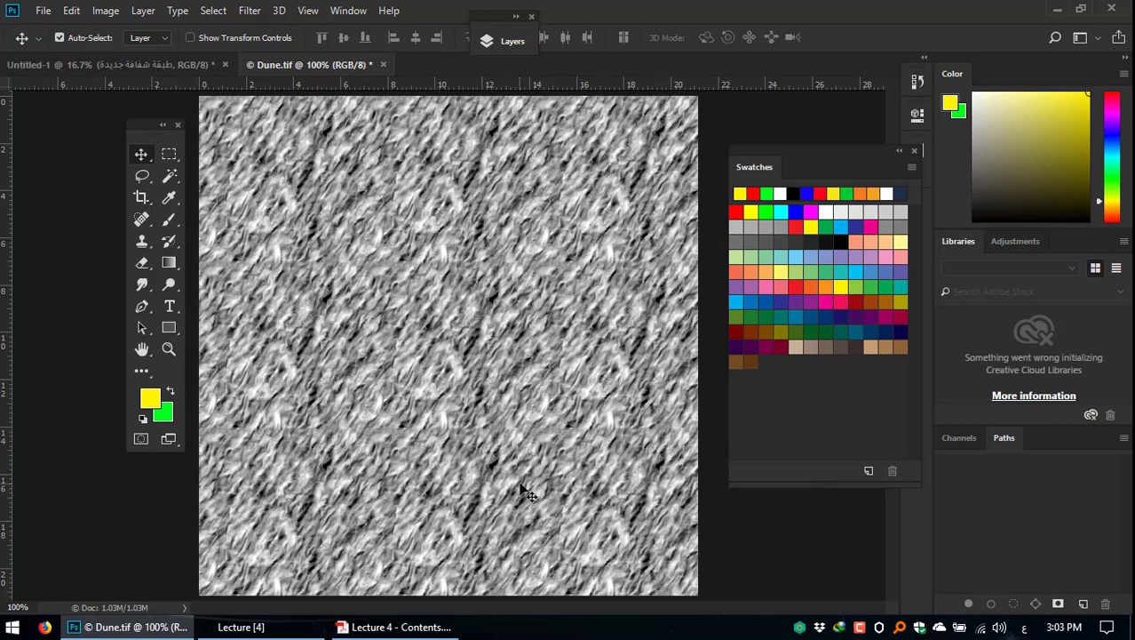
Step: Glance at the Image menu, review the Lecture 4 contents PDF, then return to Dune.tif
{"action": "left_click", "coordinate": [104, 11]}
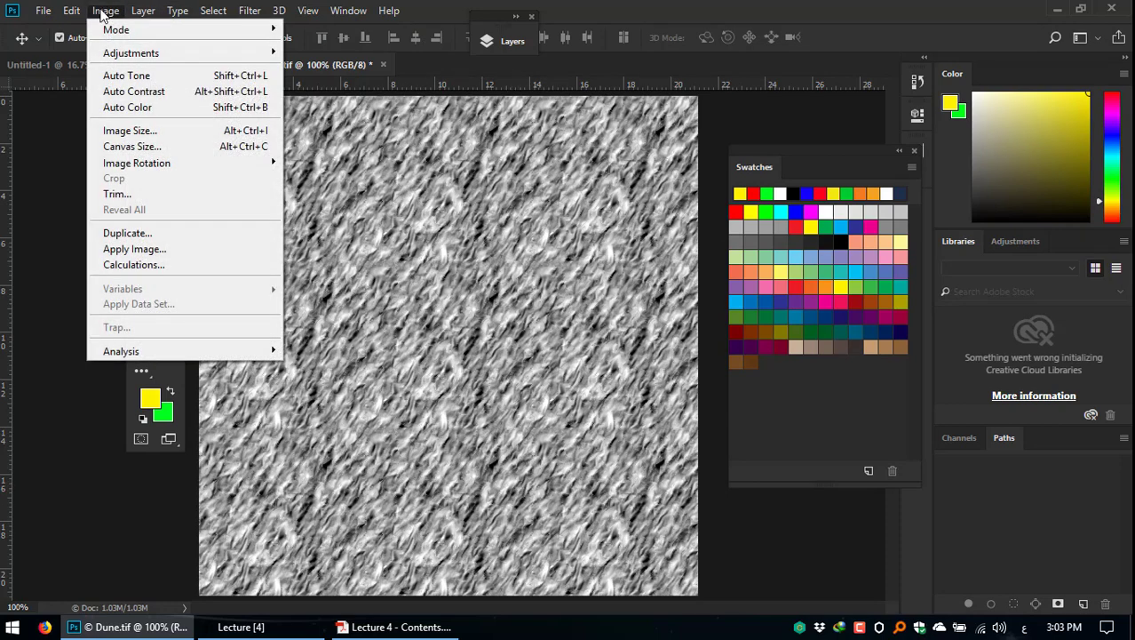
{"action": "left_click", "coordinate": [411, 382]}
{"action": "left_click", "coordinate": [395, 626]}
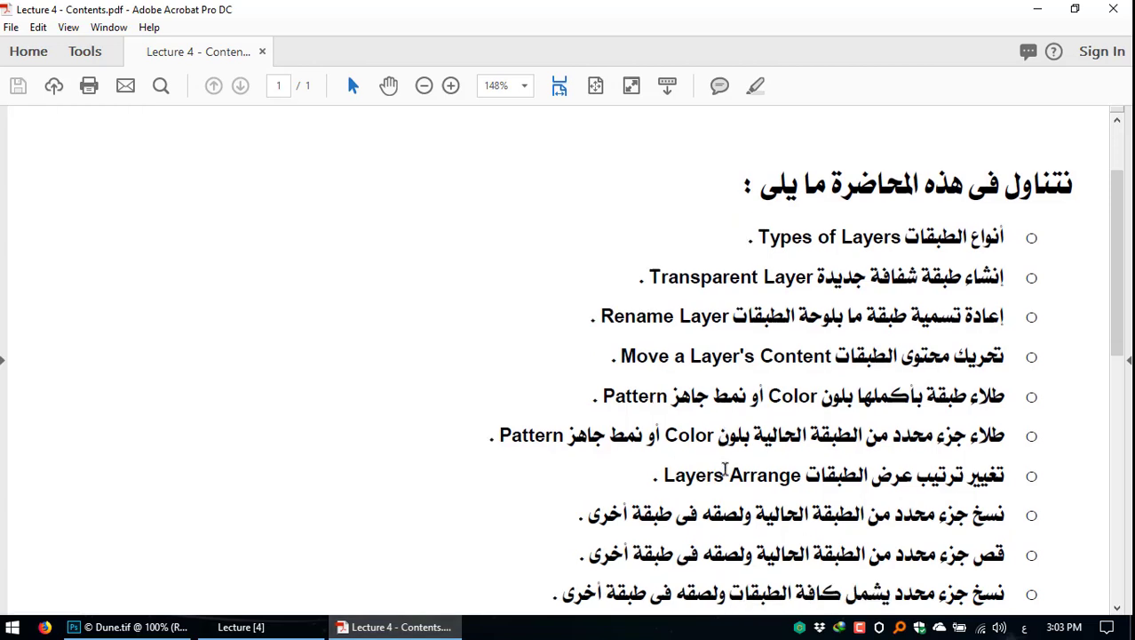
{"action": "scroll", "coordinate": [725, 470], "scroll_direction": "down", "scroll_amount": 3}
{"action": "scroll", "coordinate": [725, 470], "scroll_direction": "up", "scroll_amount": 2}
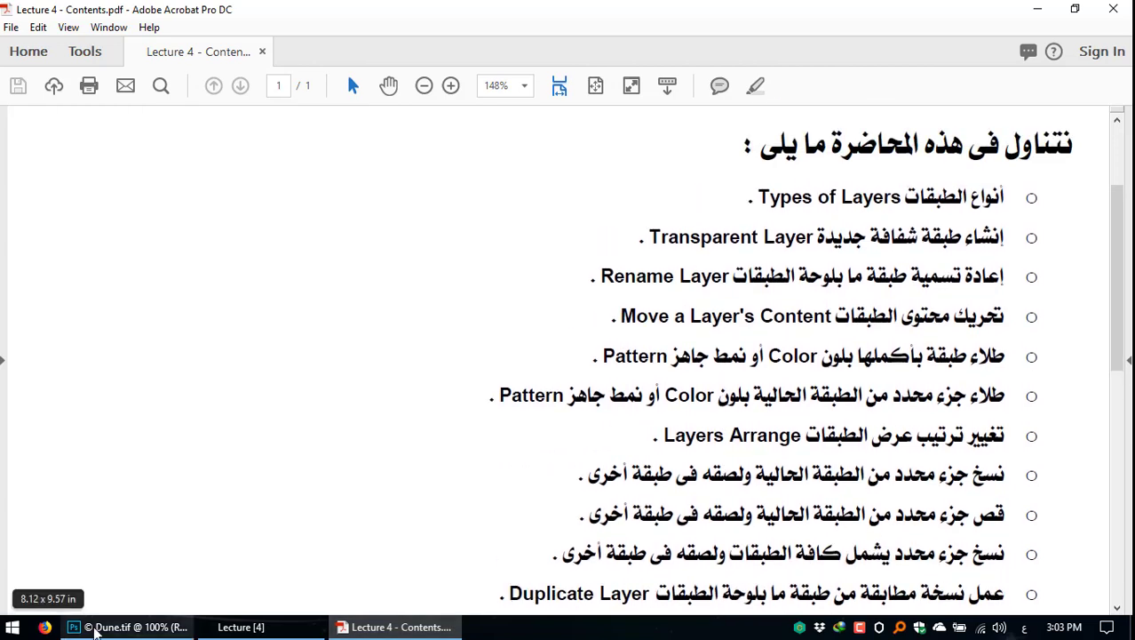
{"action": "left_click", "coordinate": [122, 627]}
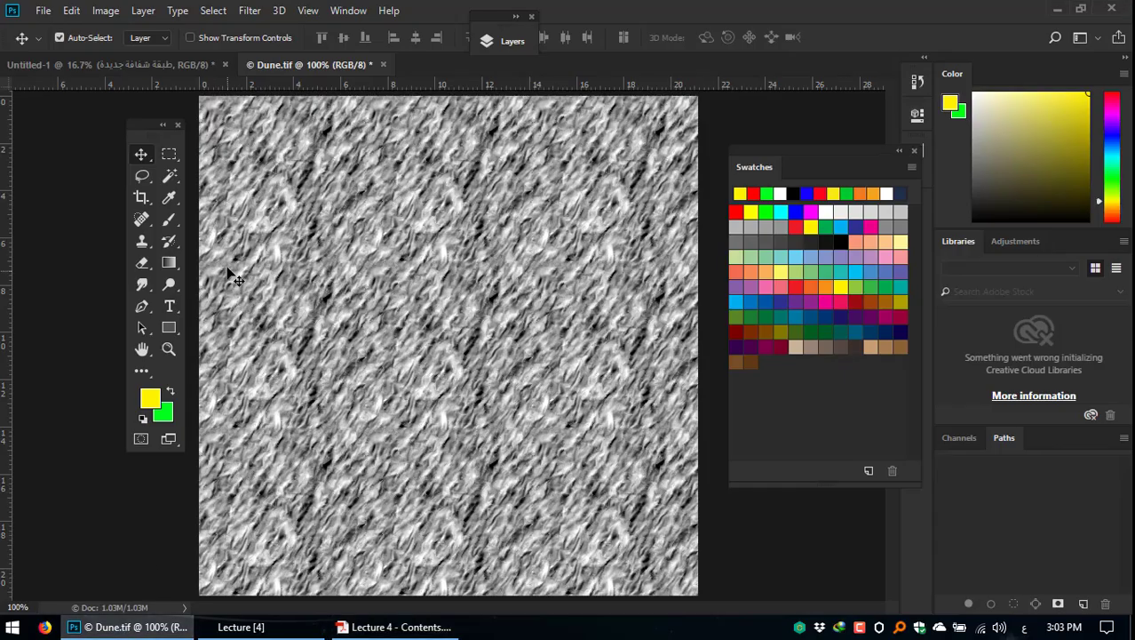
Step: Reopen Edit > Fill with Pattern contents and show the Custom Pattern picker's gear options menu
{"action": "left_click", "coordinate": [72, 10]}
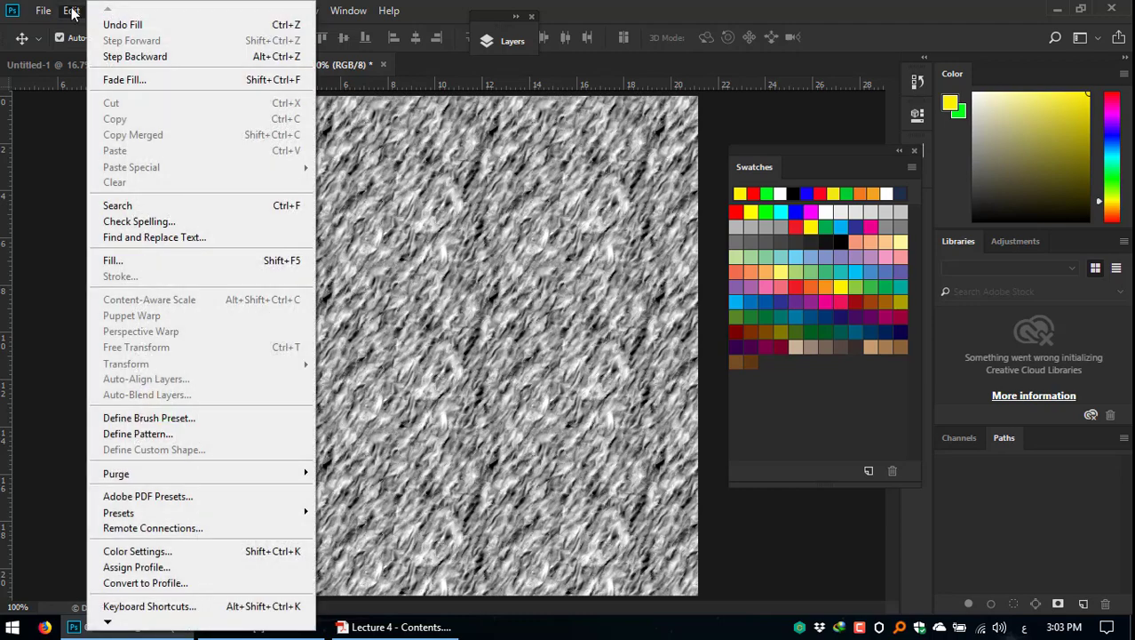
{"action": "left_click", "coordinate": [204, 260]}
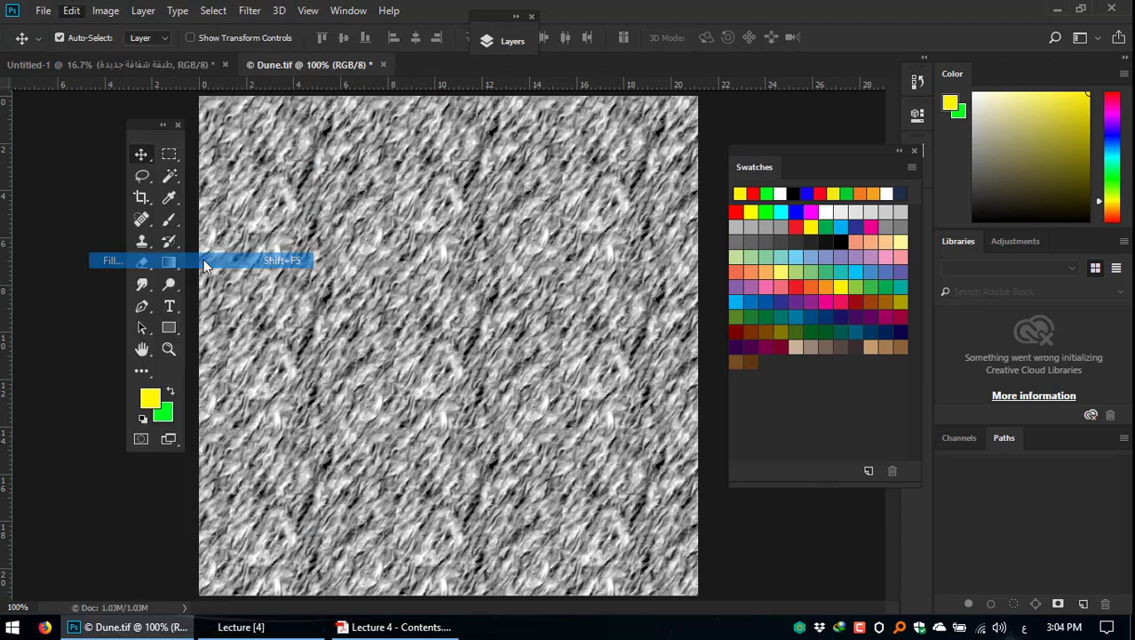
{"action": "left_click_drag", "start_coordinate": [403, 133], "coordinate": [374, 133]}
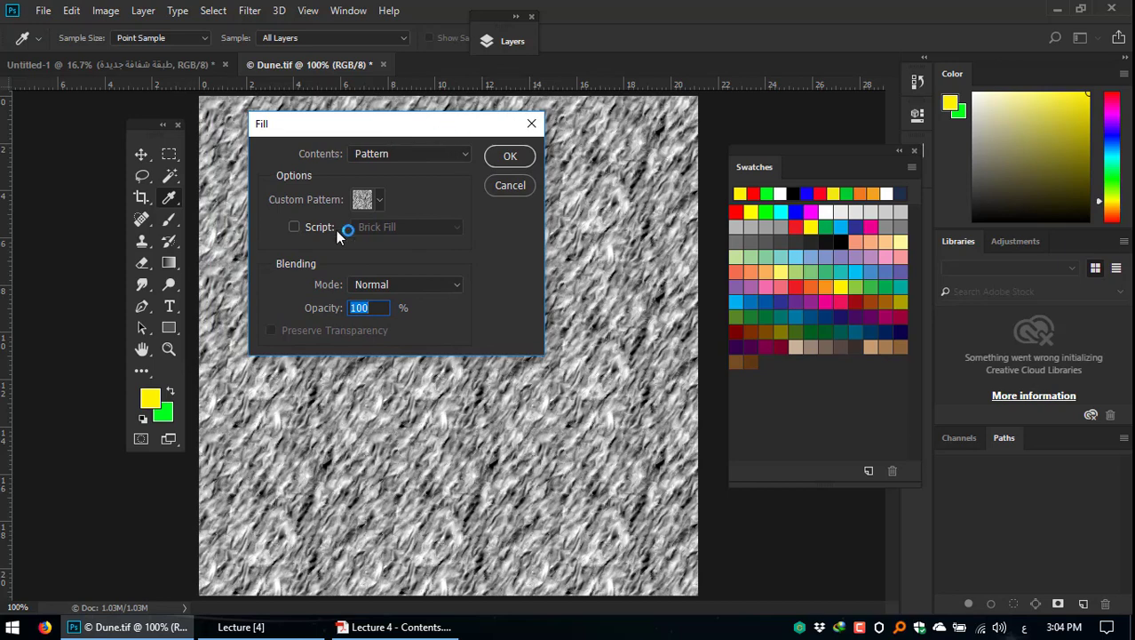
{"action": "left_click", "coordinate": [384, 199]}
{"action": "scroll", "coordinate": [441, 293], "scroll_direction": "up", "scroll_amount": 3}
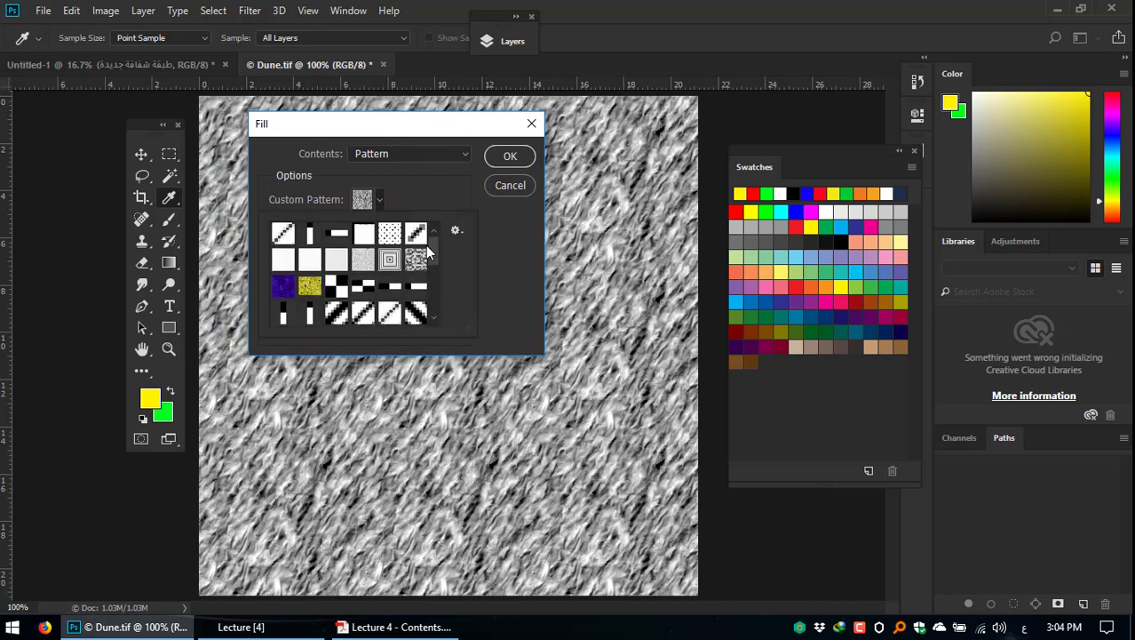
{"action": "scroll", "coordinate": [426, 245], "scroll_direction": "down", "scroll_amount": 3}
{"action": "left_click", "coordinate": [455, 231]}
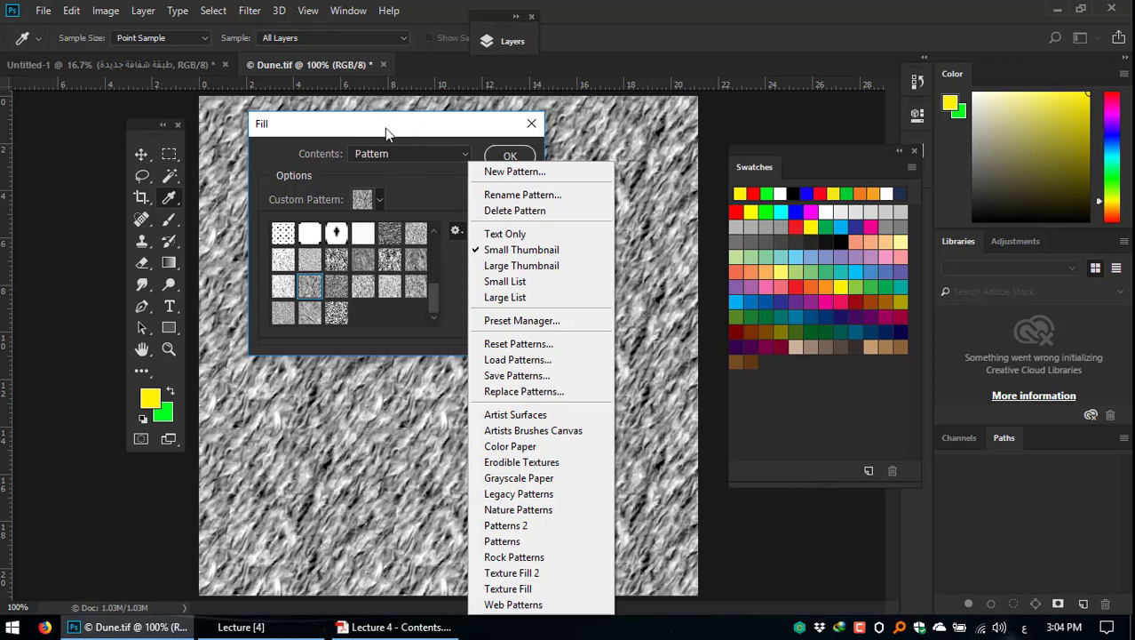
Step: Browse the Desktop in the Load Patterns dialog, cancel without loading, and close the pattern picker
{"action": "left_click", "coordinate": [550, 360]}
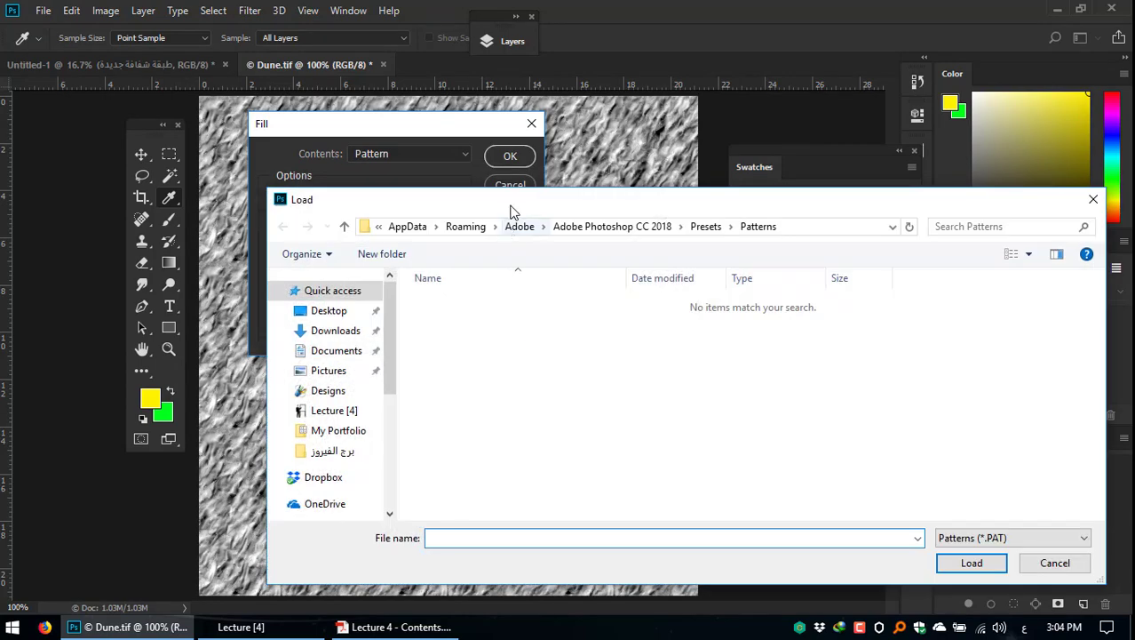
{"action": "left_click_drag", "start_coordinate": [511, 212], "coordinate": [430, 169]}
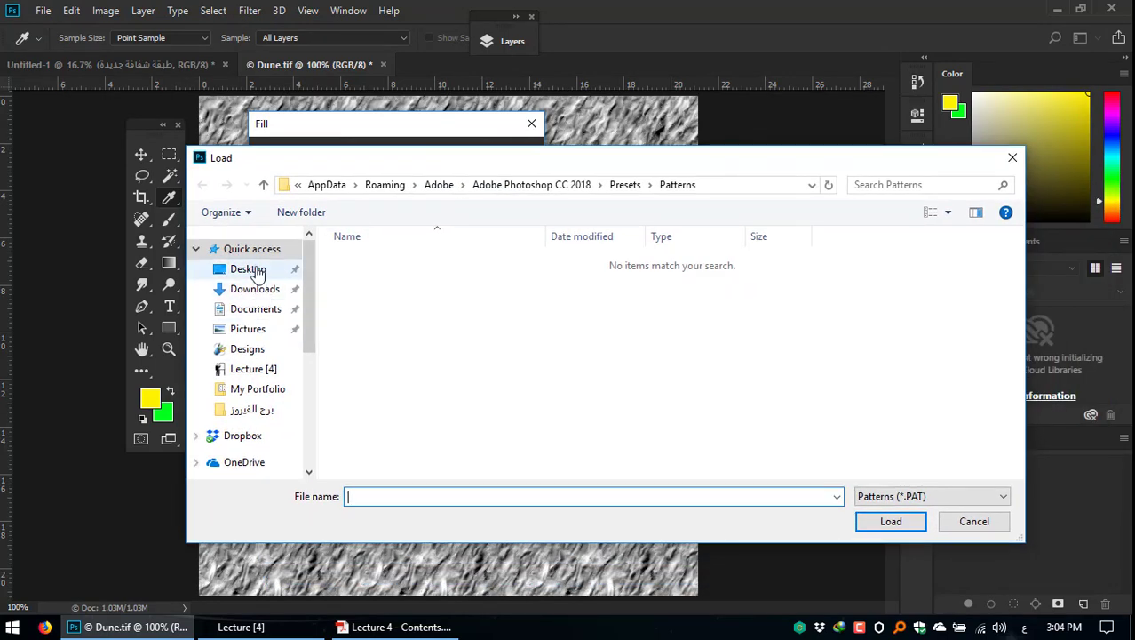
{"action": "left_click", "coordinate": [249, 268]}
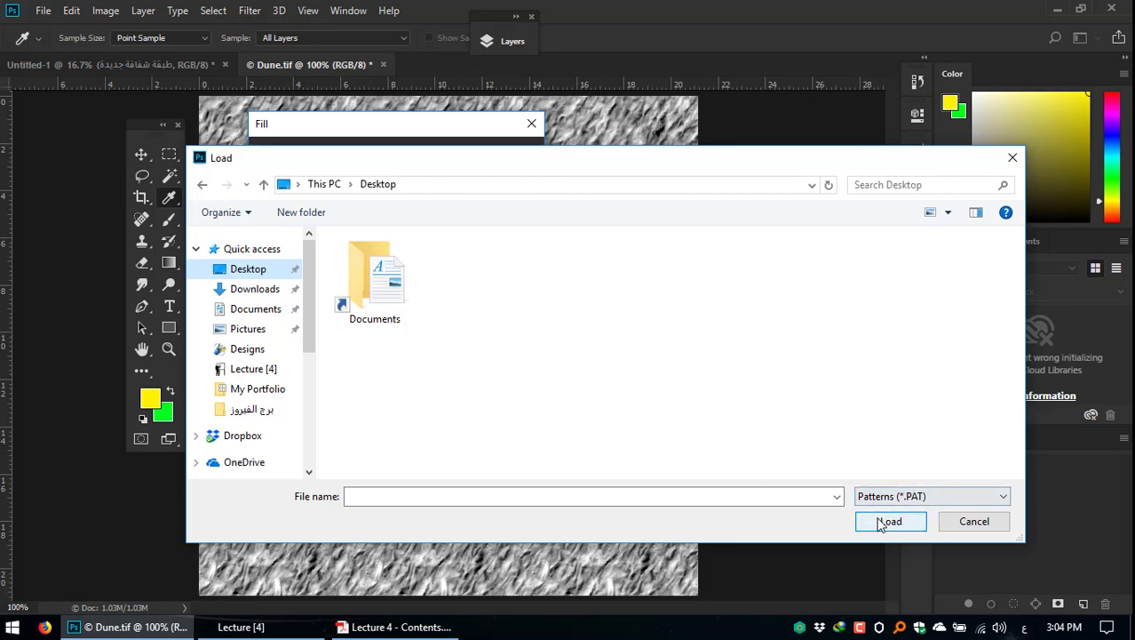
{"action": "left_click", "coordinate": [464, 495]}
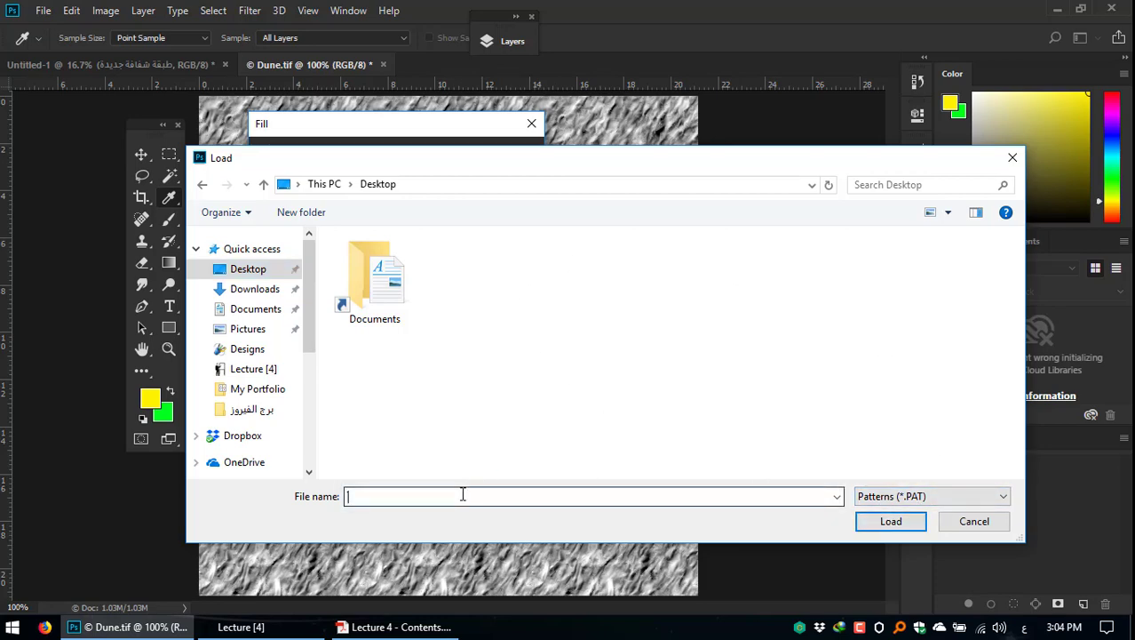
{"action": "left_click", "coordinate": [974, 522]}
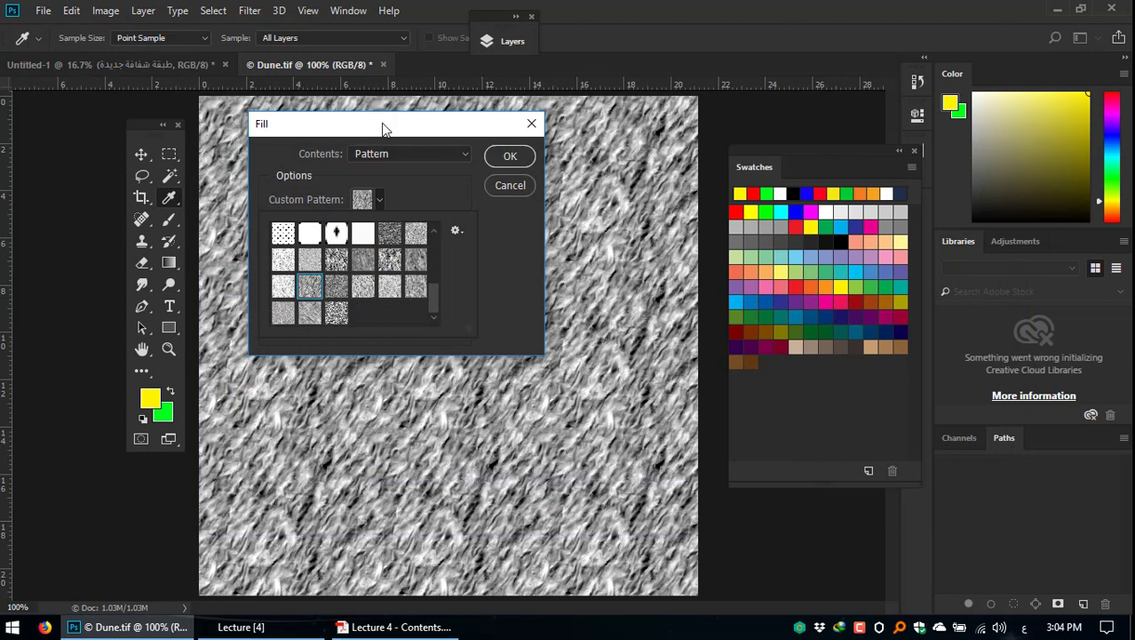
{"action": "left_click", "coordinate": [384, 128]}
{"action": "left_click_drag", "start_coordinate": [389, 129], "coordinate": [400, 144]}
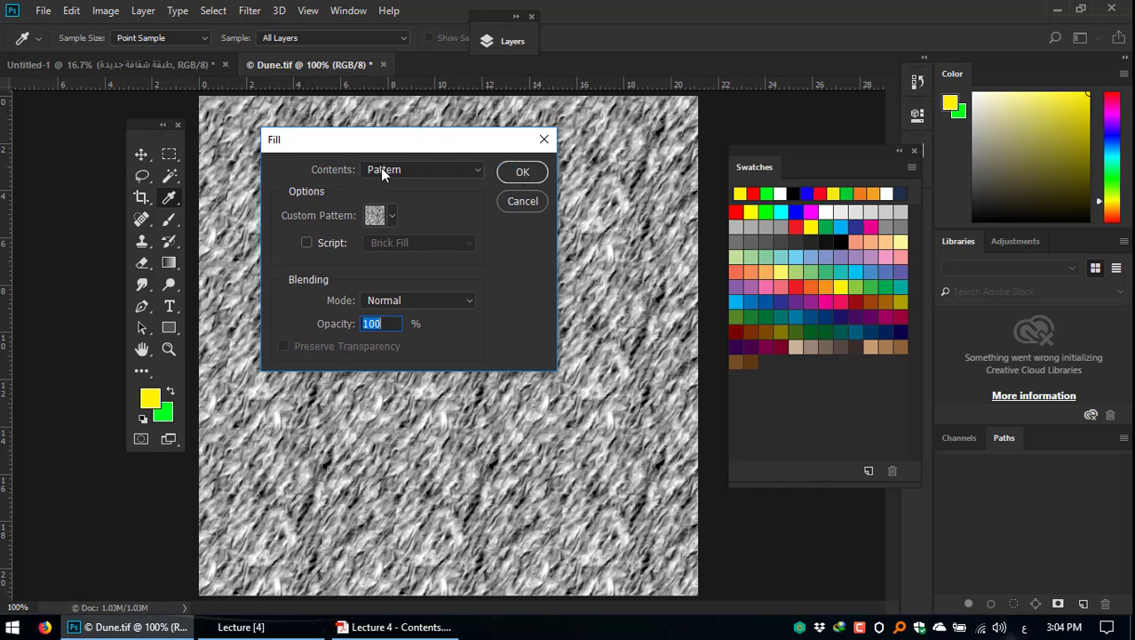
Step: Keep Pattern as the Fill dialog's contents
{"action": "left_click", "coordinate": [382, 169]}
{"action": "left_click", "coordinate": [491, 254]}
{"action": "left_click", "coordinate": [425, 169]}
{"action": "left_click", "coordinate": [512, 240]}
Step: Browse the Desktop through Load Patterns in the pattern picker, then cancel without loading
{"action": "left_click", "coordinate": [394, 218]}
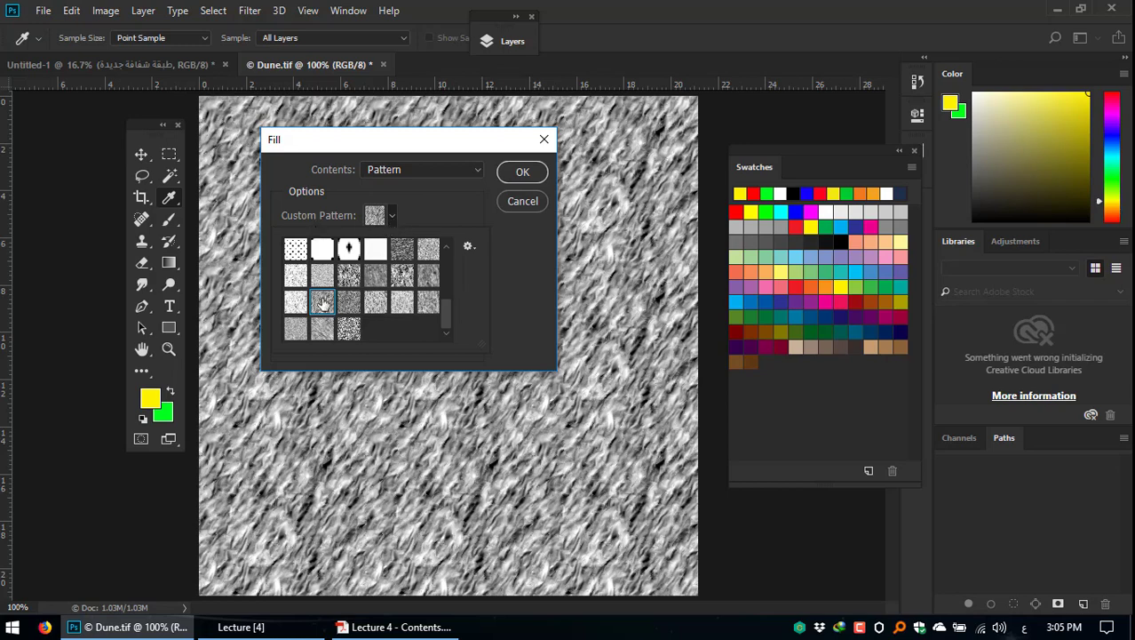
{"action": "left_click", "coordinate": [470, 246]}
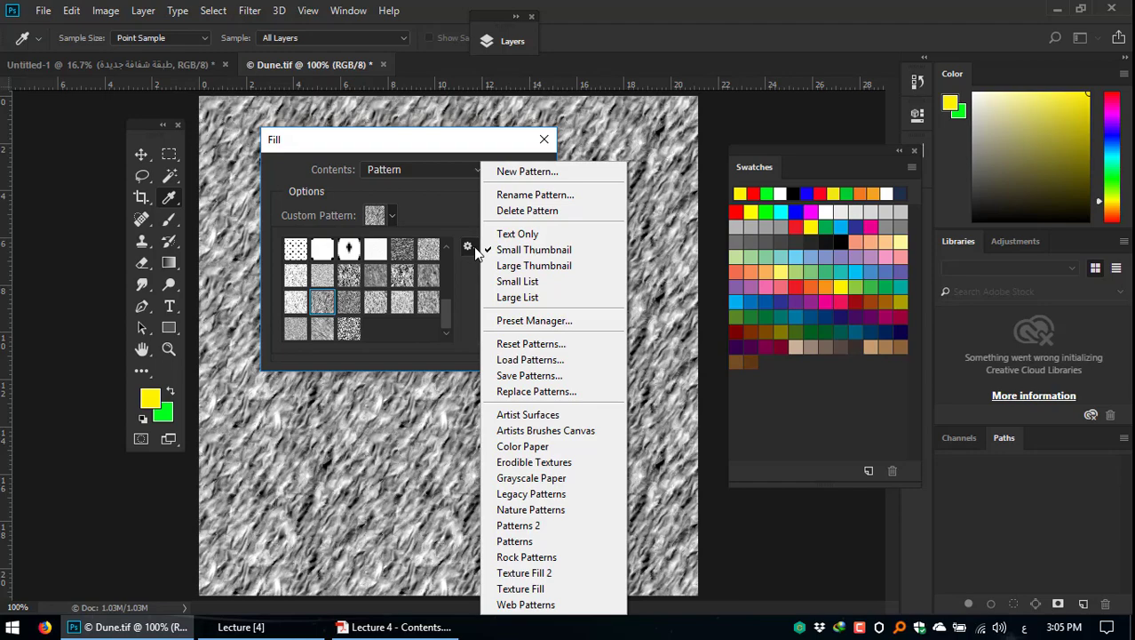
{"action": "left_click", "coordinate": [571, 357]}
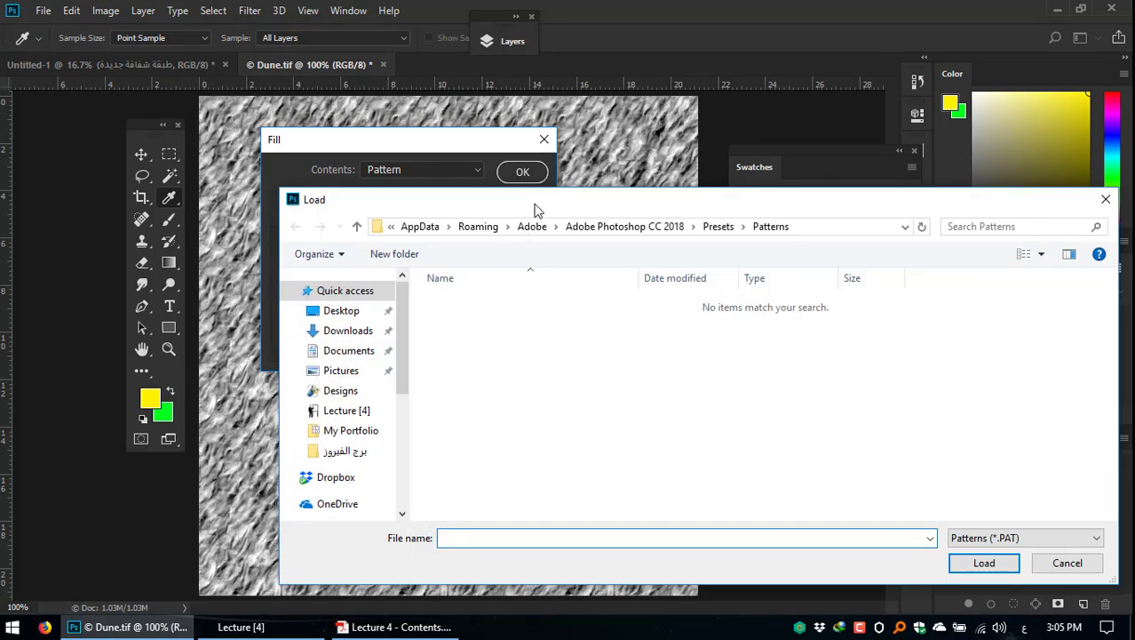
{"action": "left_click_drag", "start_coordinate": [534, 210], "coordinate": [299, 132]}
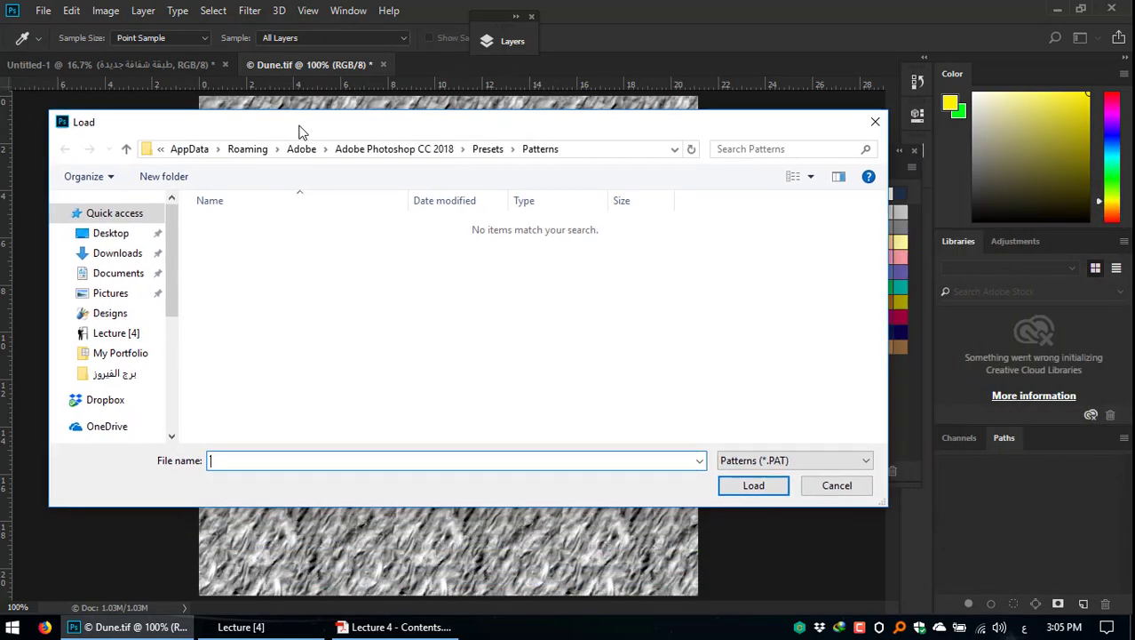
{"action": "left_click", "coordinate": [107, 233]}
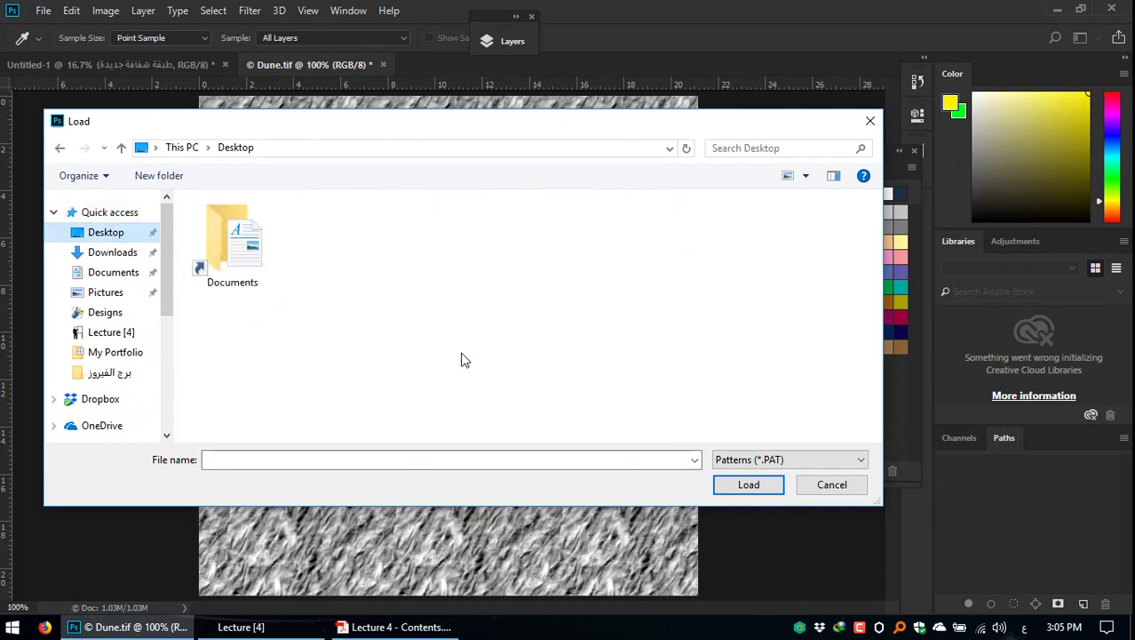
{"action": "left_click", "coordinate": [830, 486]}
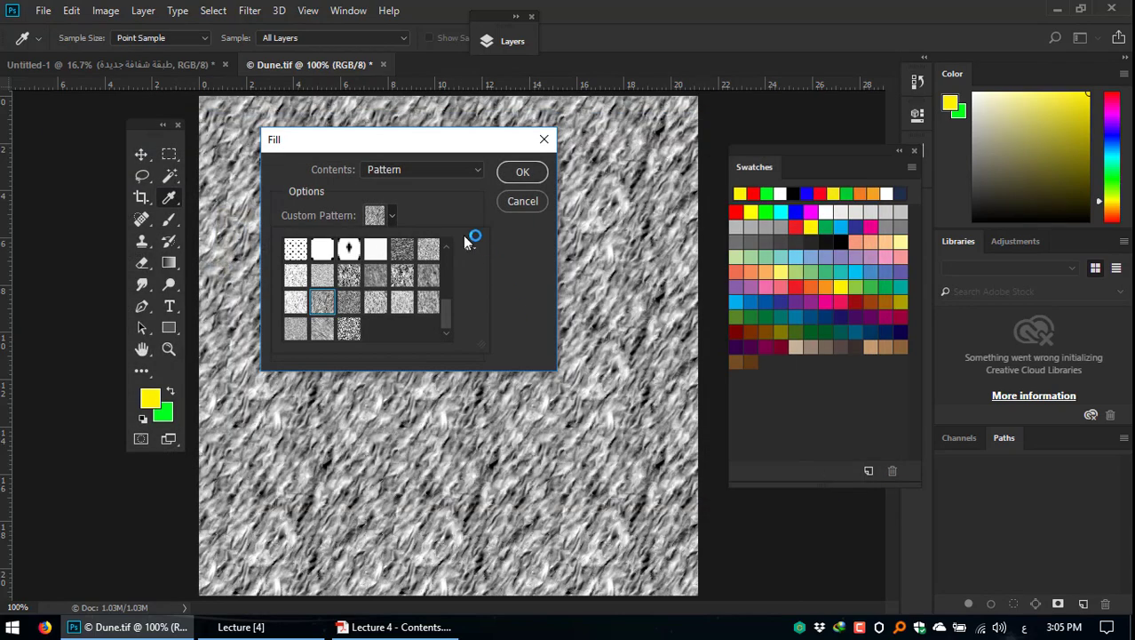
Step: Close the pattern picker and cancel the Fill dialog without filling
{"action": "left_click", "coordinate": [407, 142]}
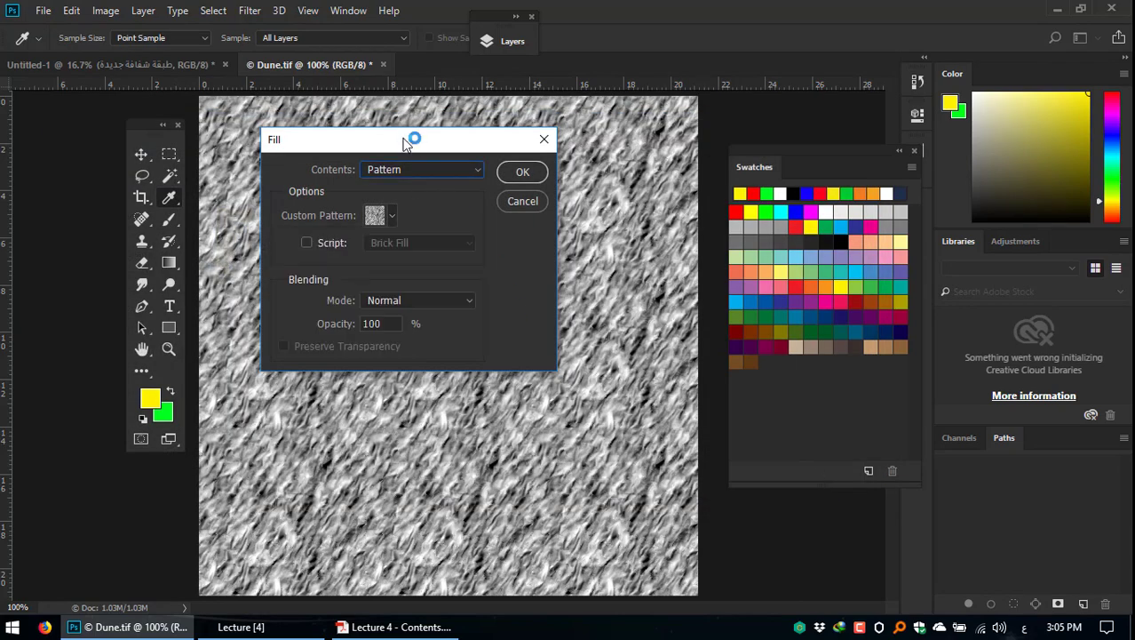
{"action": "key", "text": "v"}
{"action": "left_click", "coordinate": [520, 203]}
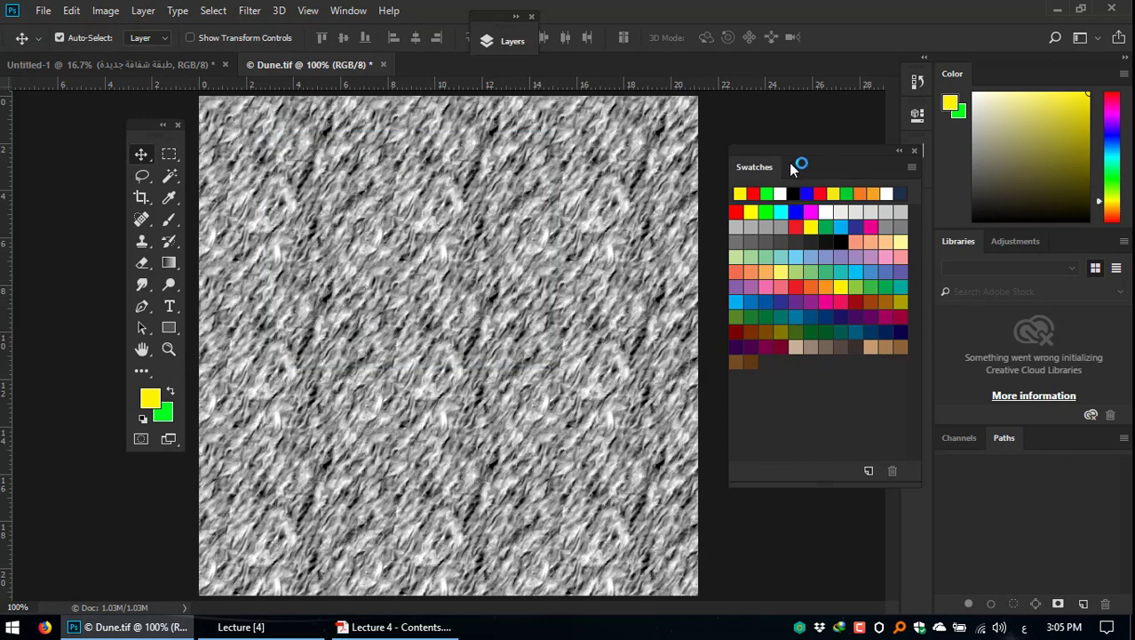
Step: Move the Swatches and Tools panels nearer the Dune image and briefly check the lecture contents PDF
{"action": "left_click_drag", "start_coordinate": [777, 150], "coordinate": [718, 151]}
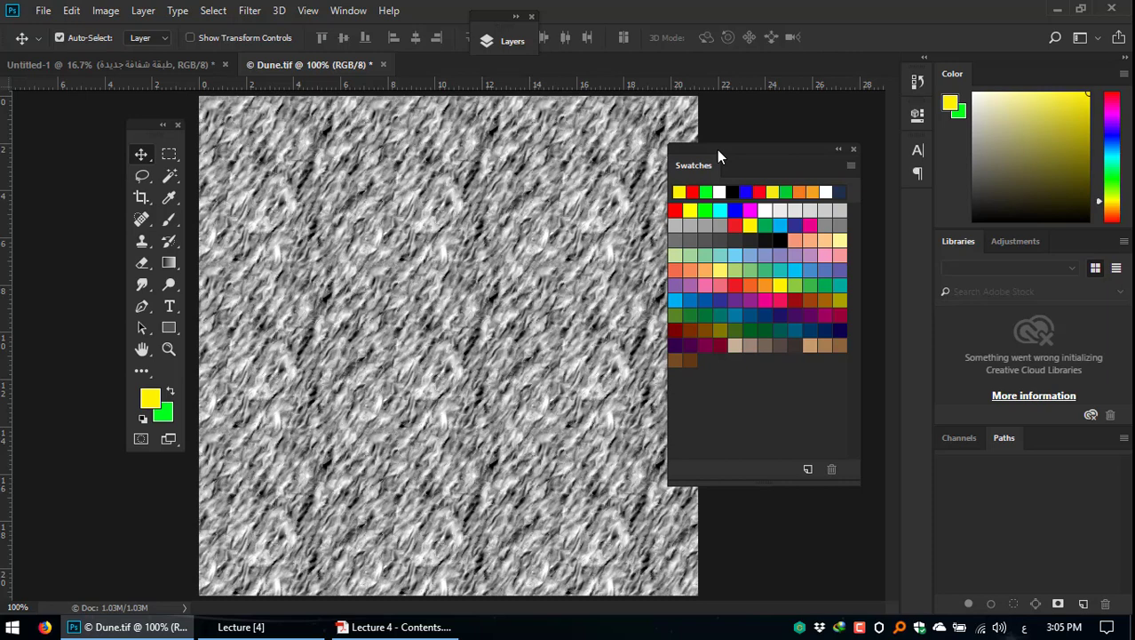
{"action": "left_click_drag", "start_coordinate": [718, 151], "coordinate": [729, 135]}
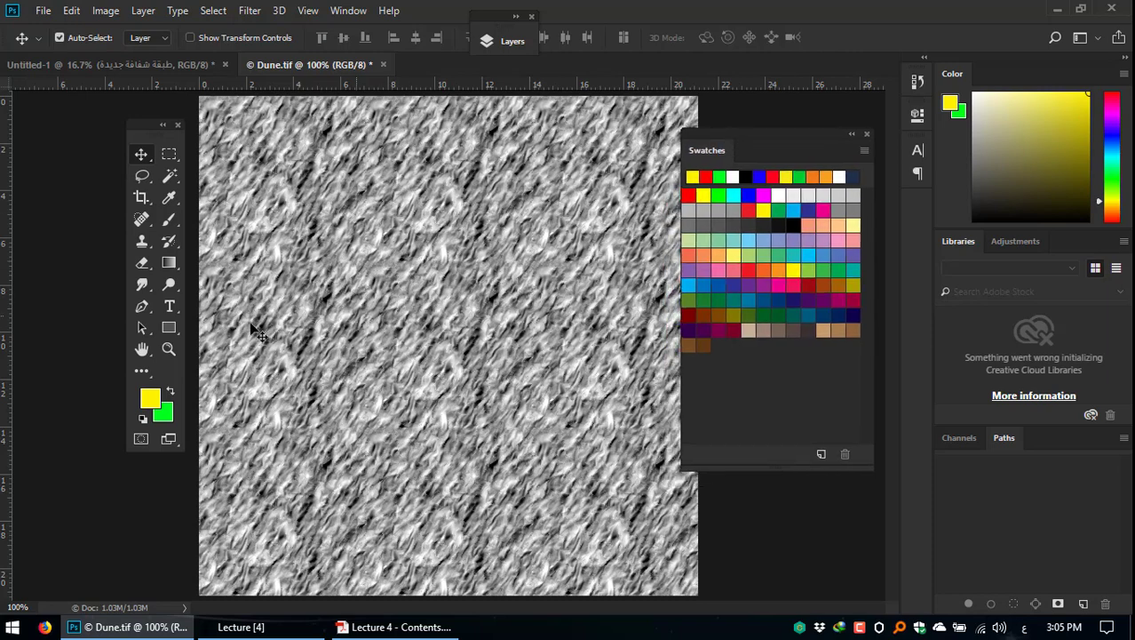
{"action": "left_click_drag", "start_coordinate": [132, 120], "coordinate": [105, 113]}
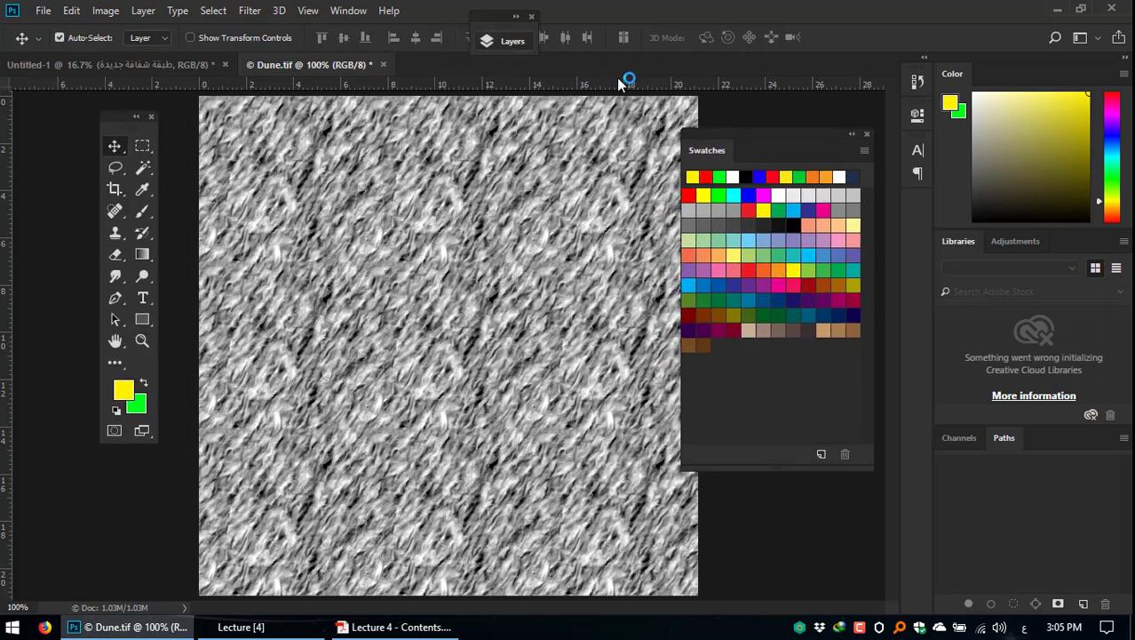
{"action": "mouse_move", "coordinate": [738, 131]}
{"action": "left_mouse_down"}
{"action": "mouse_move", "coordinate": [758, 130]}
{"action": "mouse_move", "coordinate": [738, 133]}
{"action": "left_mouse_up"}
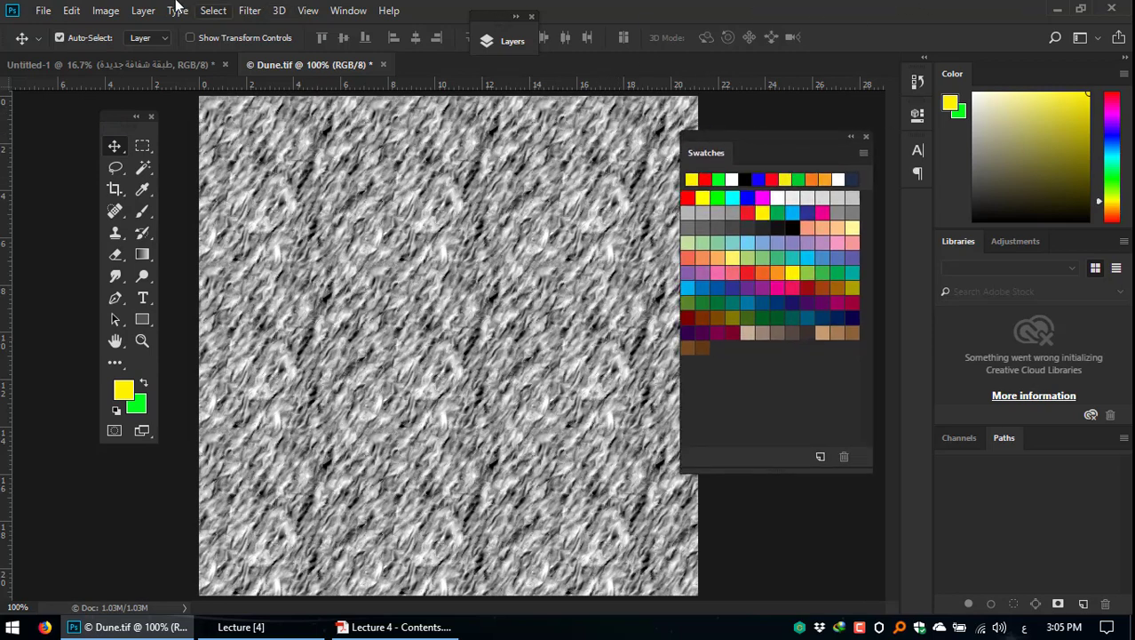
{"action": "left_click", "coordinate": [382, 627]}
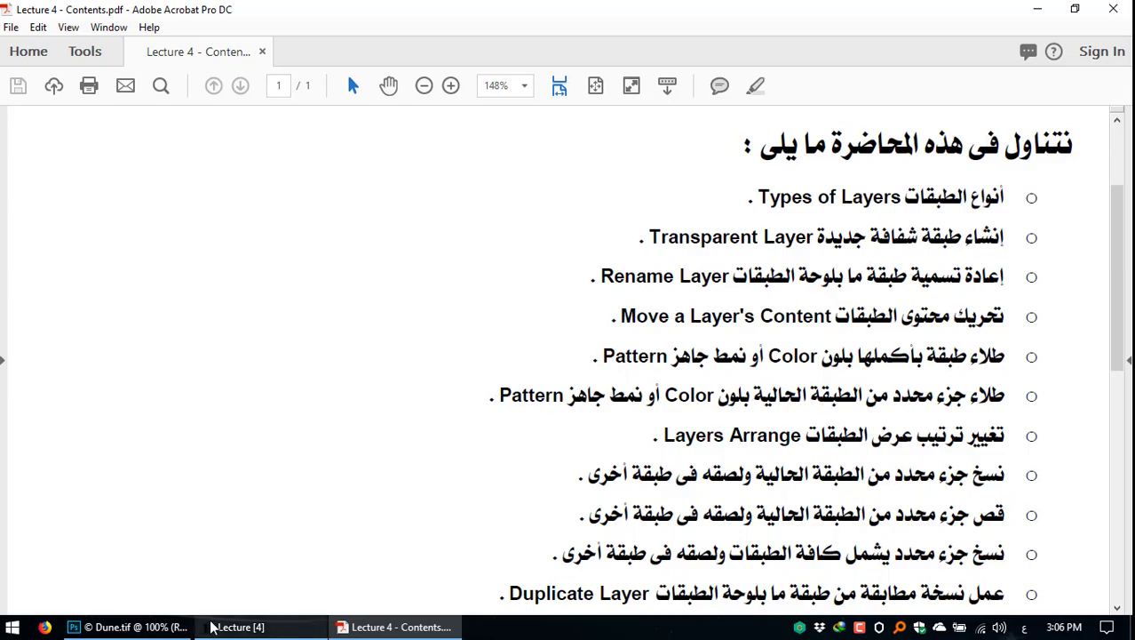
{"action": "left_click", "coordinate": [125, 627]}
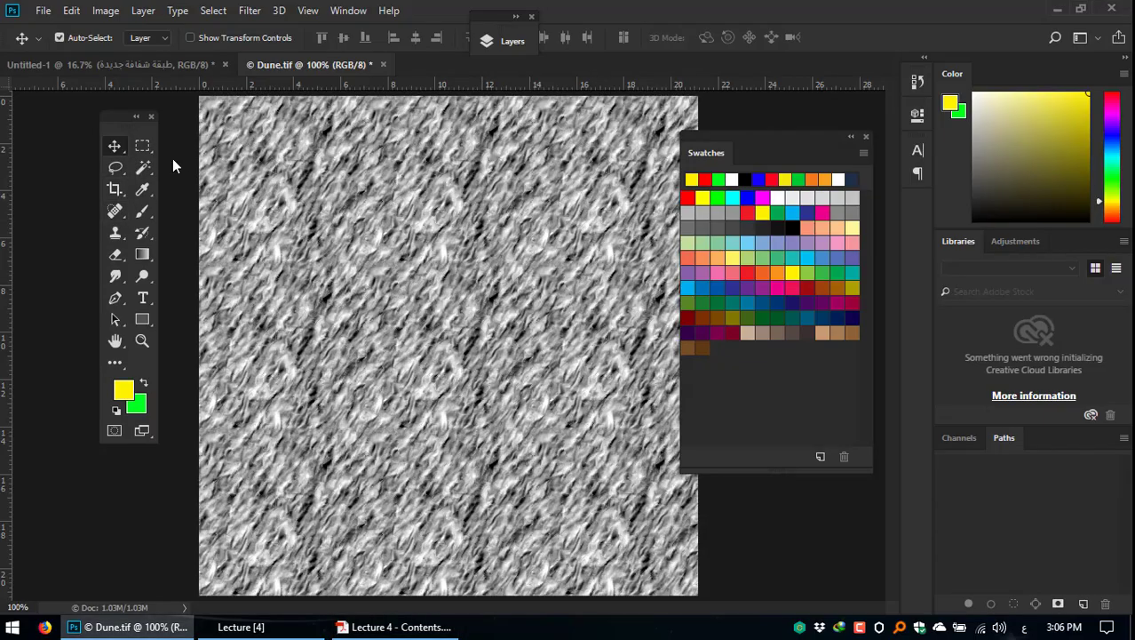
Step: Select a central rectangle of Dune.tif and fill it with the yellow flower pattern
{"action": "left_click", "coordinate": [142, 145]}
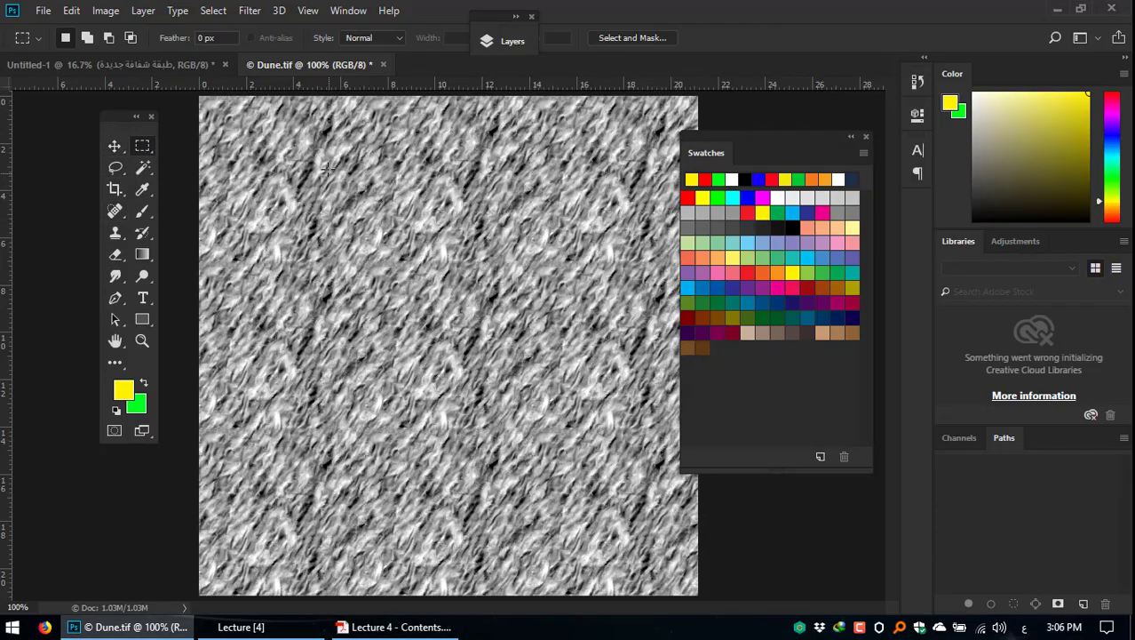
{"action": "left_click_drag", "start_coordinate": [308, 160], "coordinate": [548, 468]}
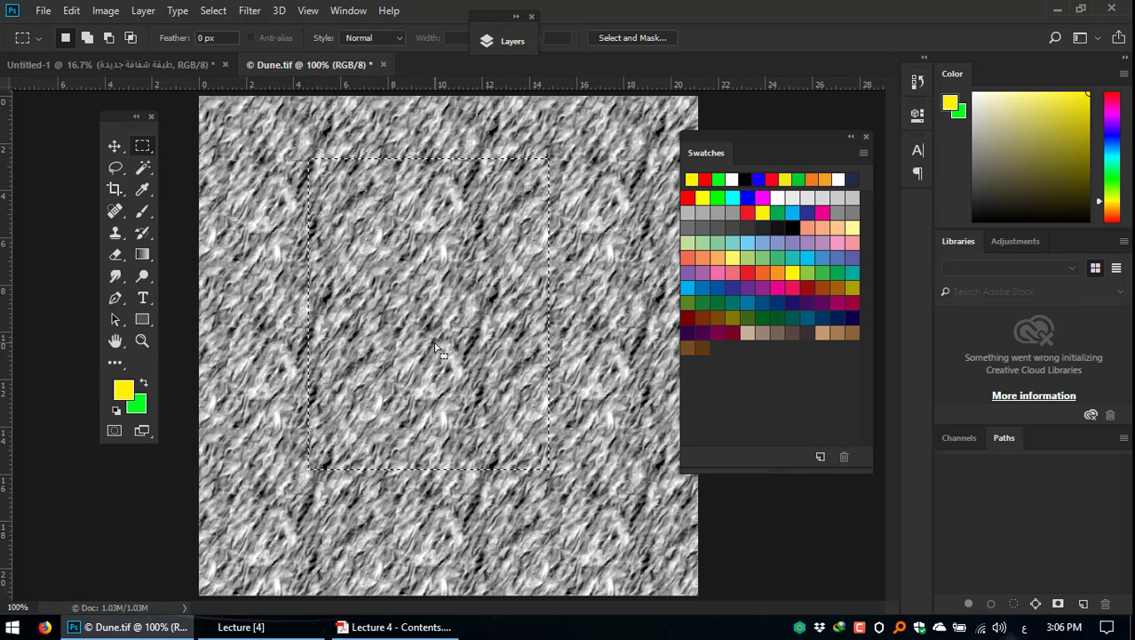
{"action": "left_click", "coordinate": [71, 11]}
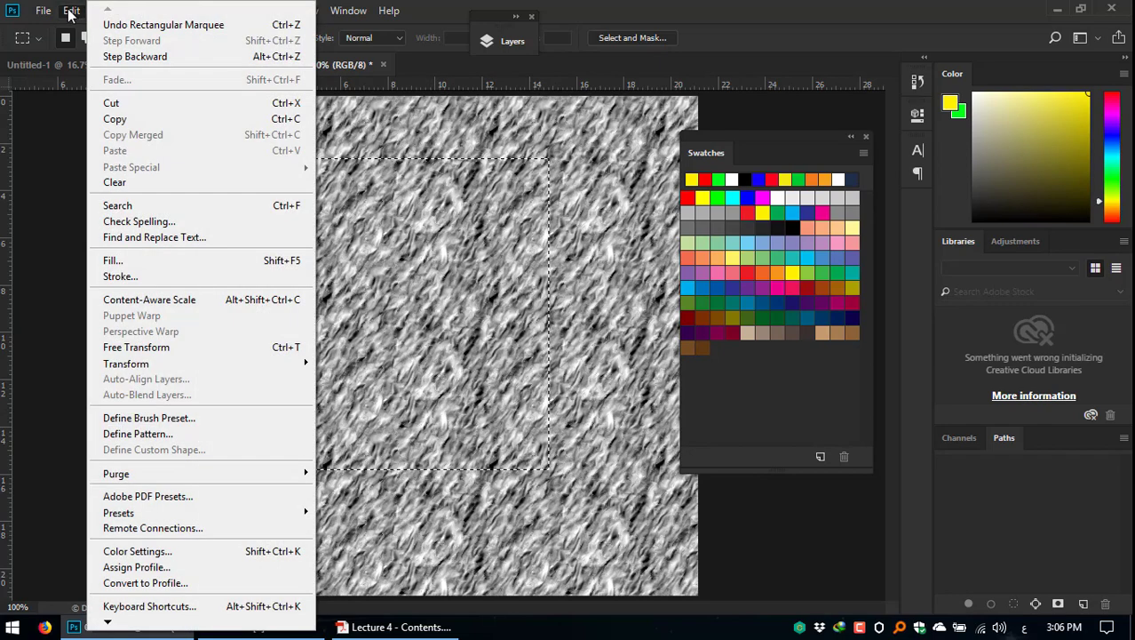
{"action": "left_click", "coordinate": [215, 267]}
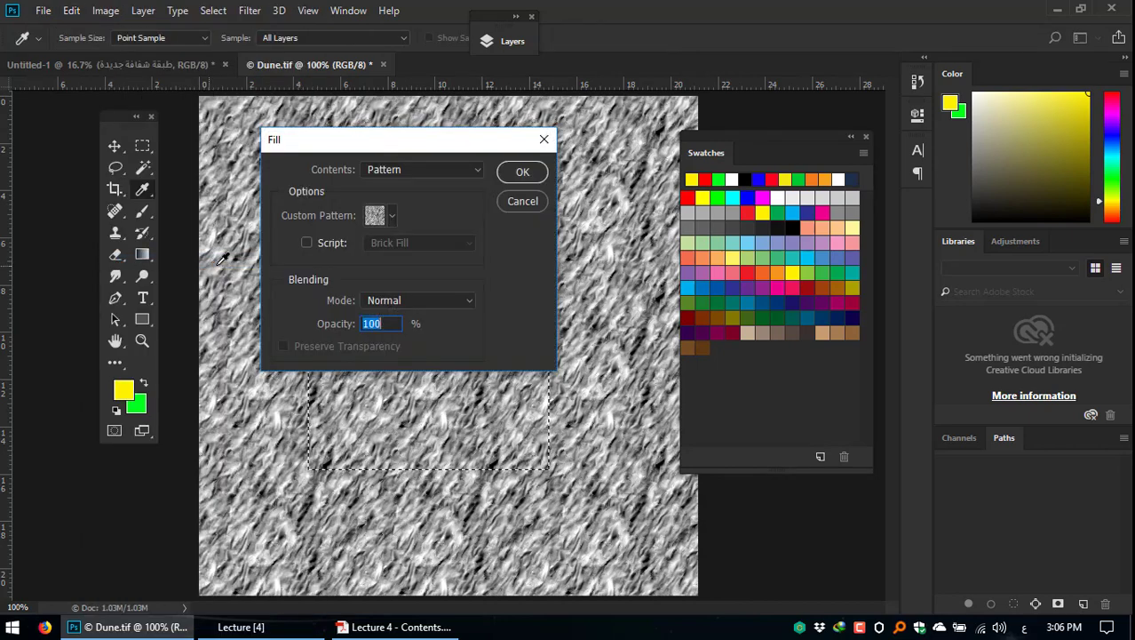
{"action": "left_click_drag", "start_coordinate": [399, 148], "coordinate": [380, 131]}
{"action": "left_click", "coordinate": [373, 199]}
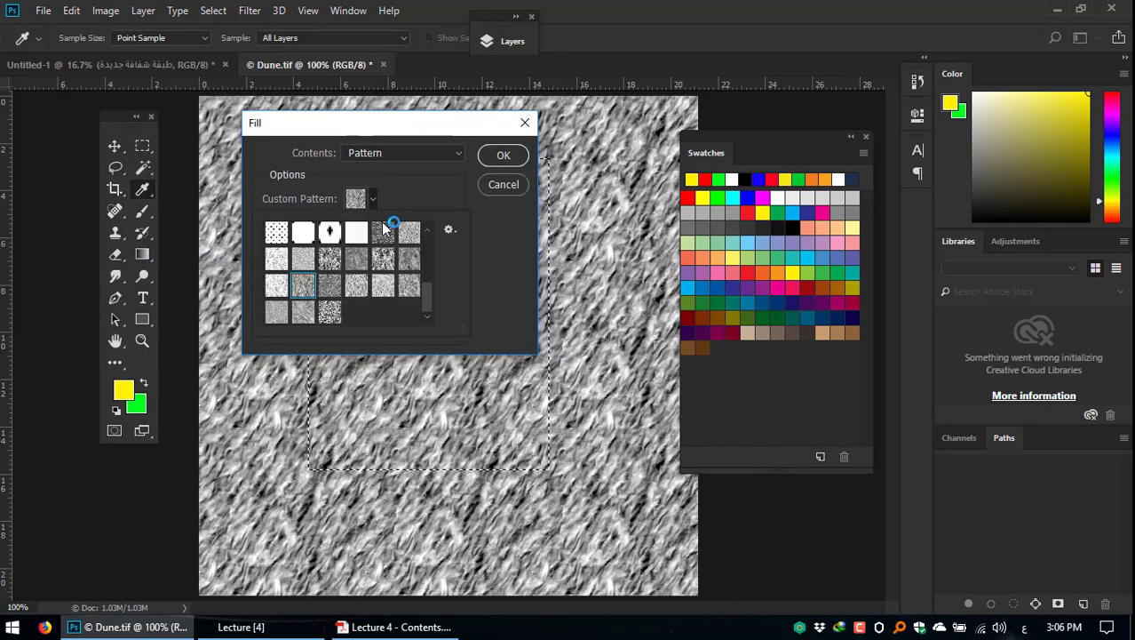
{"action": "scroll", "coordinate": [428, 301], "scroll_direction": "up", "scroll_amount": 5}
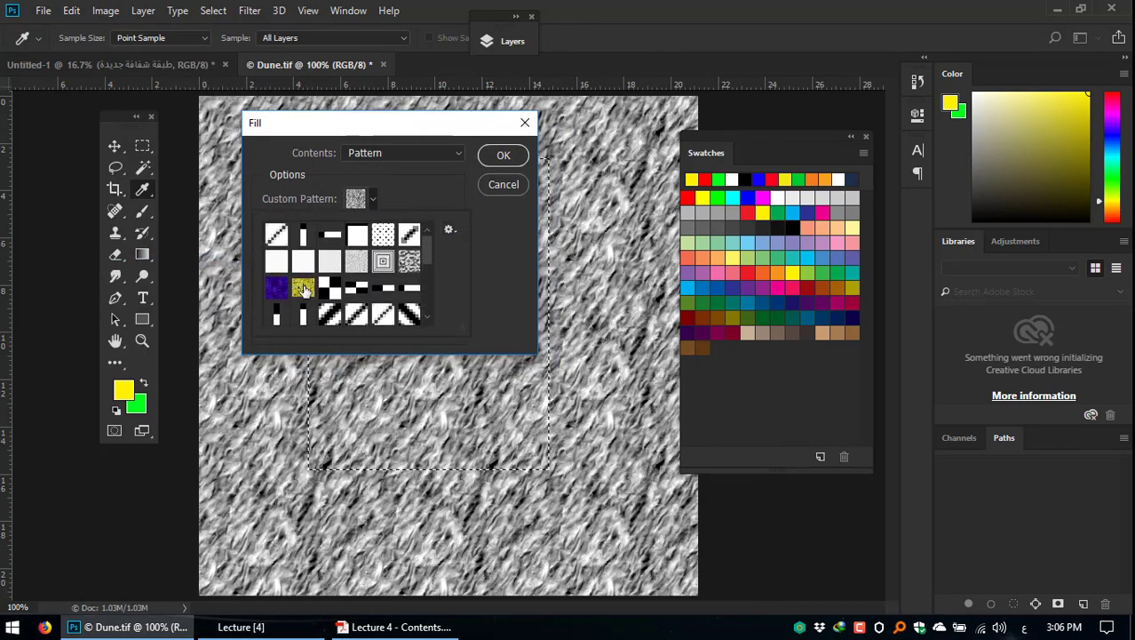
{"action": "left_click", "coordinate": [278, 287]}
{"action": "left_click", "coordinate": [303, 287]}
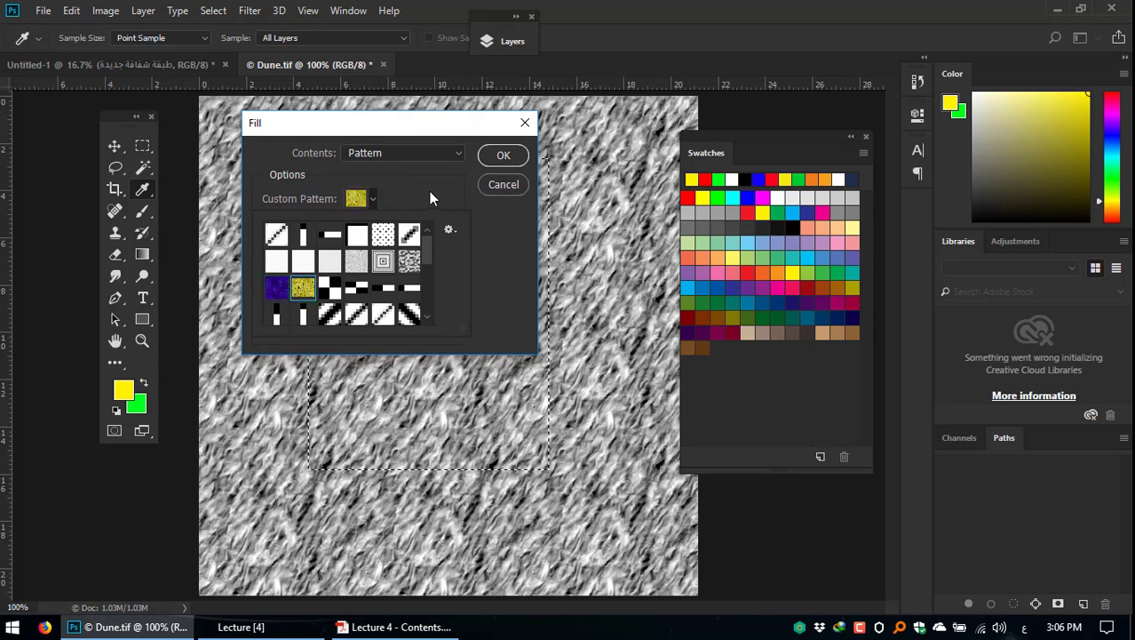
{"action": "left_click", "coordinate": [504, 158]}
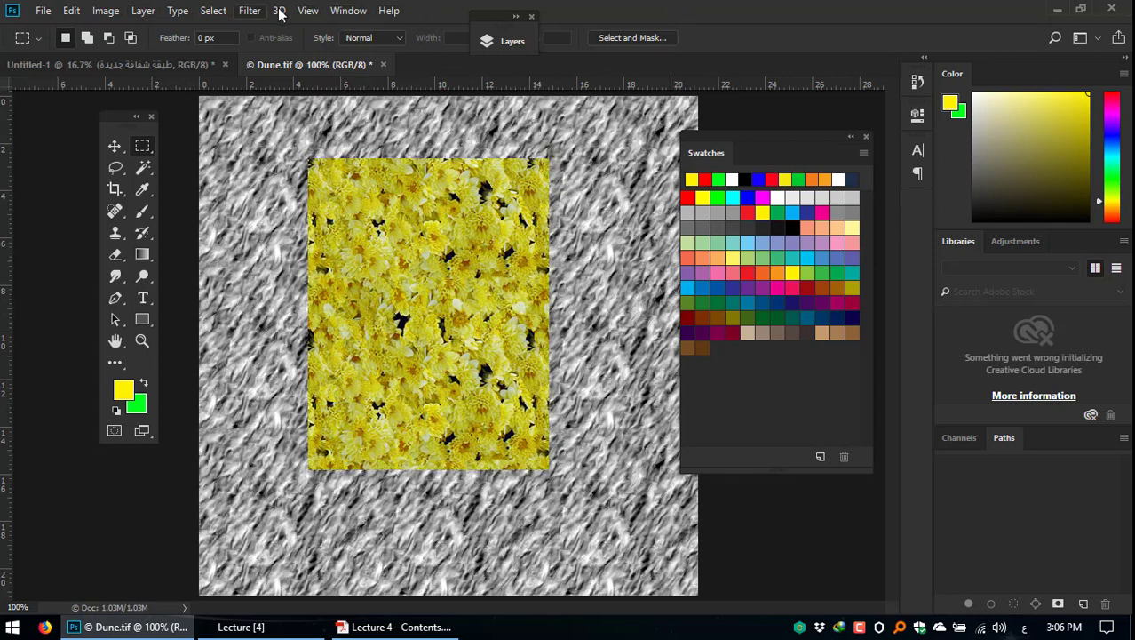
Step: Reselect the rectangle, set the foreground to magenta ff00ea, and fill the selection with it
{"action": "left_click", "coordinate": [214, 10]}
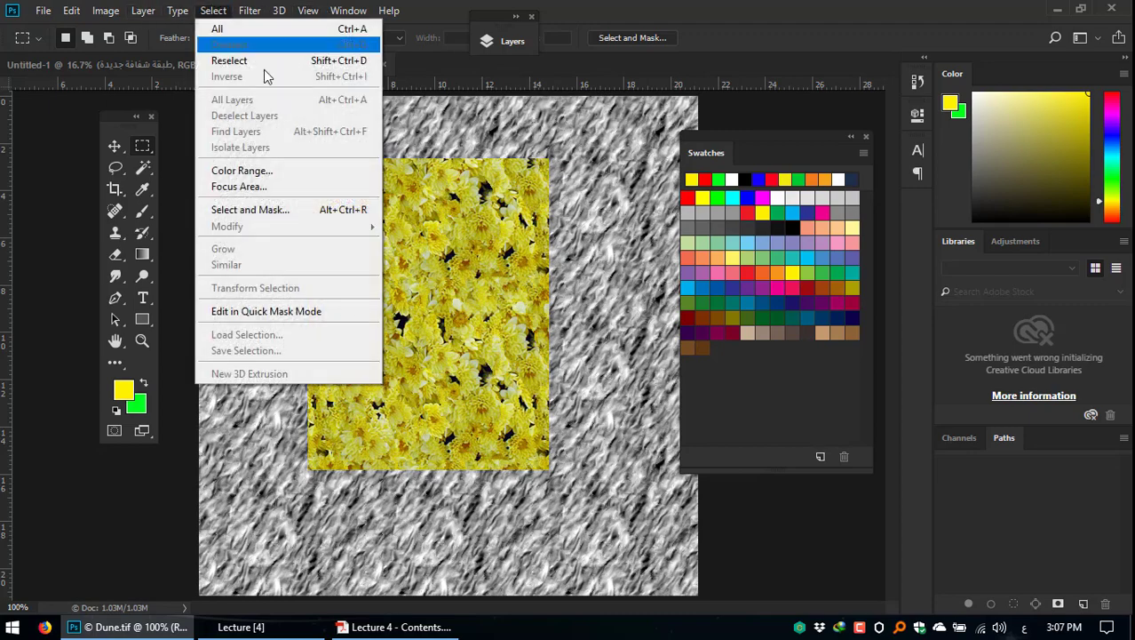
{"action": "left_click", "coordinate": [264, 60]}
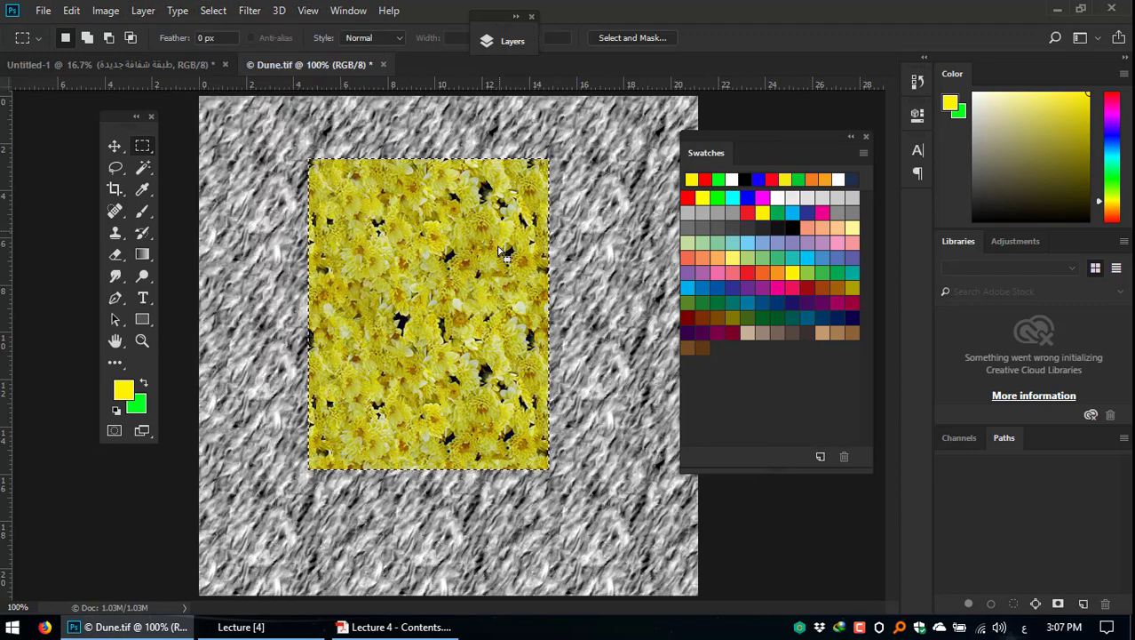
{"action": "left_click", "coordinate": [124, 389]}
{"action": "mouse_move", "coordinate": [353, 233]}
{"action": "left_mouse_down"}
{"action": "mouse_move", "coordinate": [291, 261]}
{"action": "mouse_move", "coordinate": [327, 293]}
{"action": "left_mouse_up"}
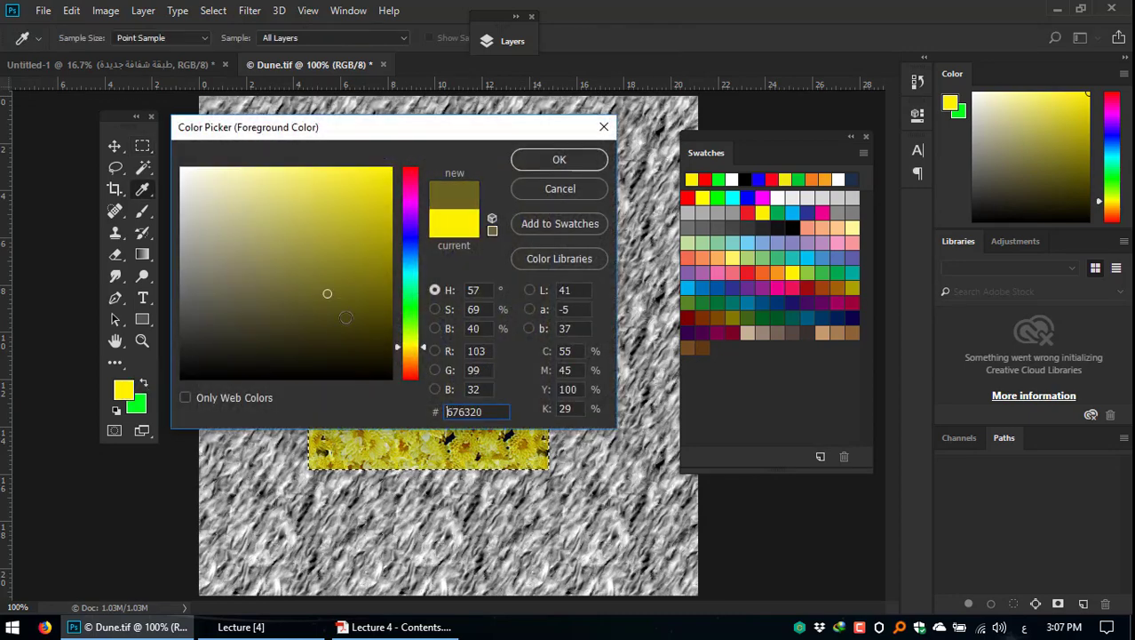
{"action": "left_click_drag", "start_coordinate": [410, 299], "coordinate": [413, 203]}
{"action": "left_click", "coordinate": [388, 168]}
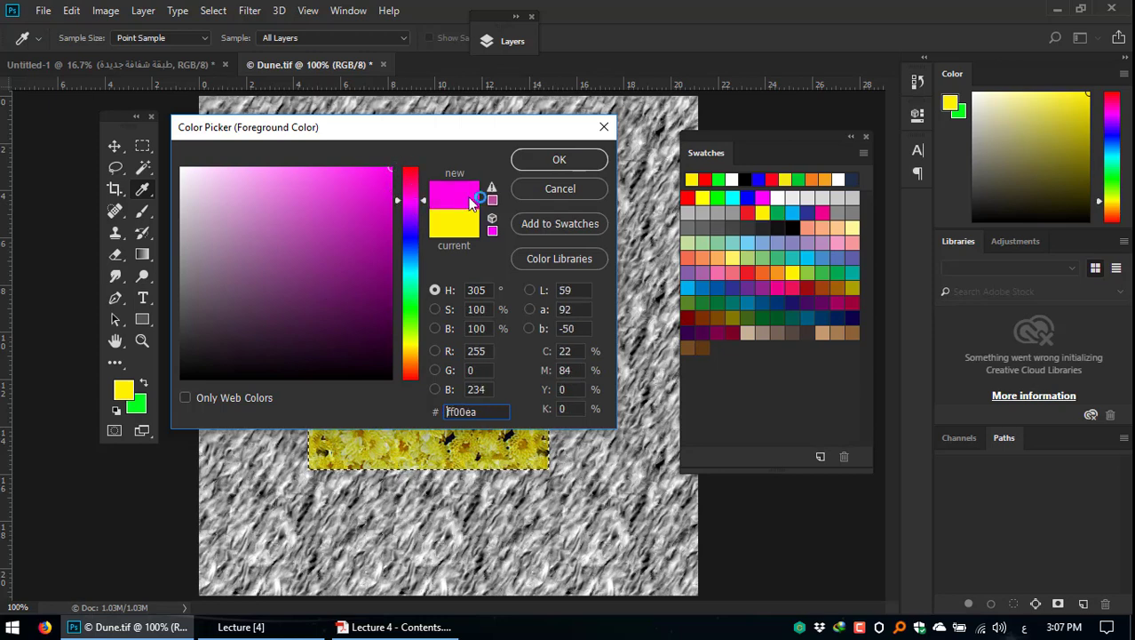
{"action": "left_click", "coordinate": [533, 163]}
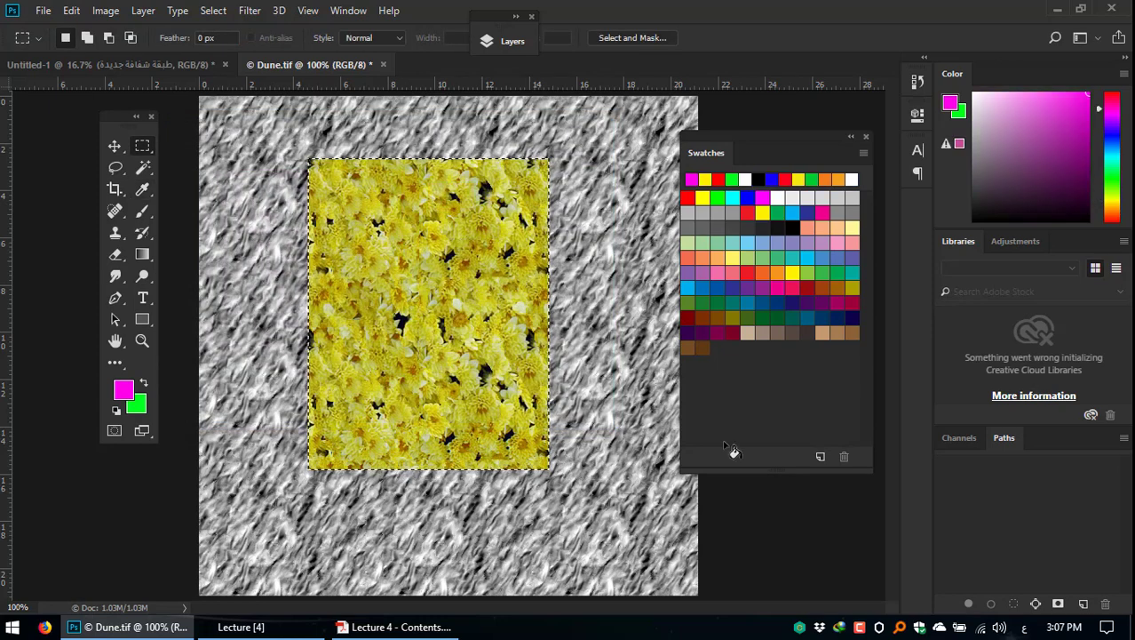
{"action": "key", "text": "alt+BackSpace"}
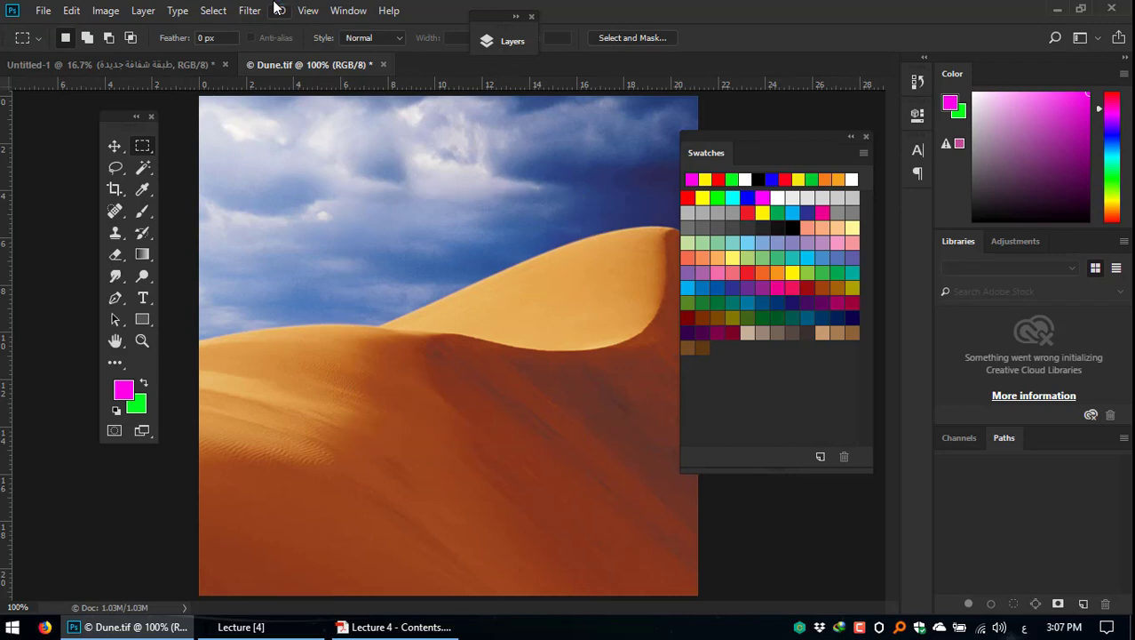
Step: Bring Lecture 4 - Contents.pdf to the front in Acrobat and scroll through its layer topics
{"action": "left_click", "coordinate": [398, 627]}
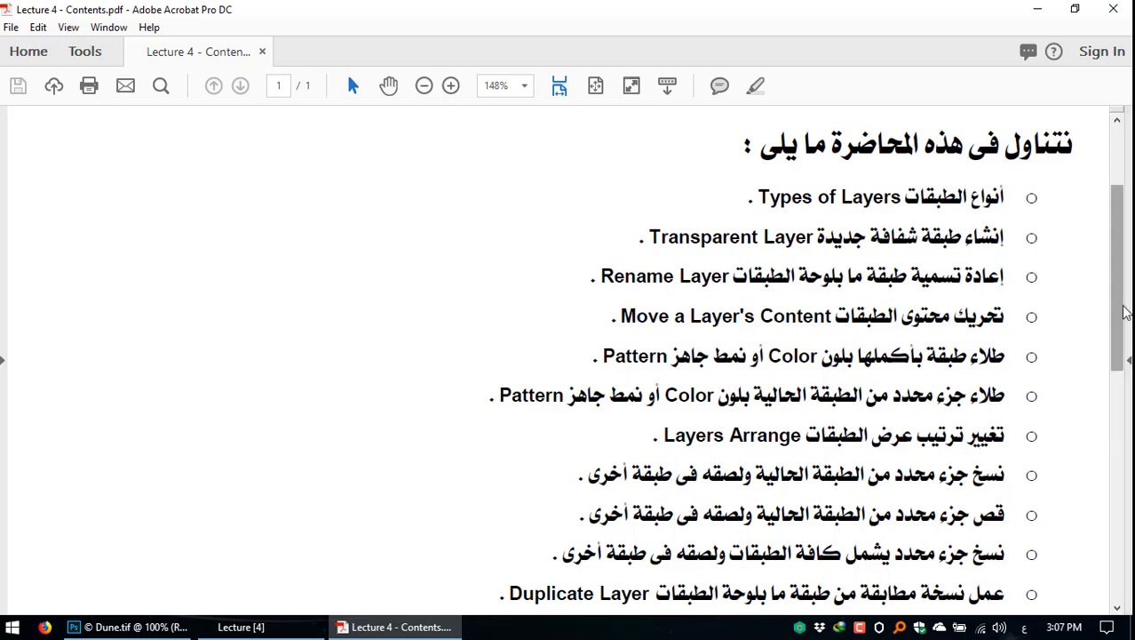
{"action": "scroll", "coordinate": [1116, 302], "scroll_direction": "down", "scroll_amount": 1}
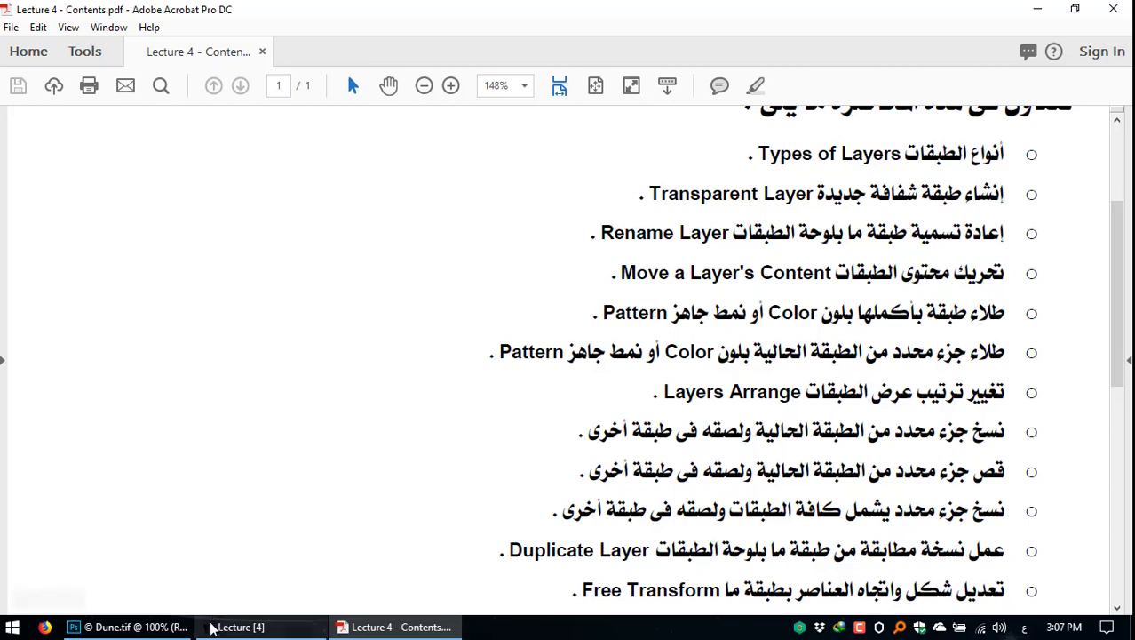
Step: Open Scorpions Factory - Page Cover.psd from the Designs folder on Works (D:)
{"action": "left_click", "coordinate": [105, 627]}
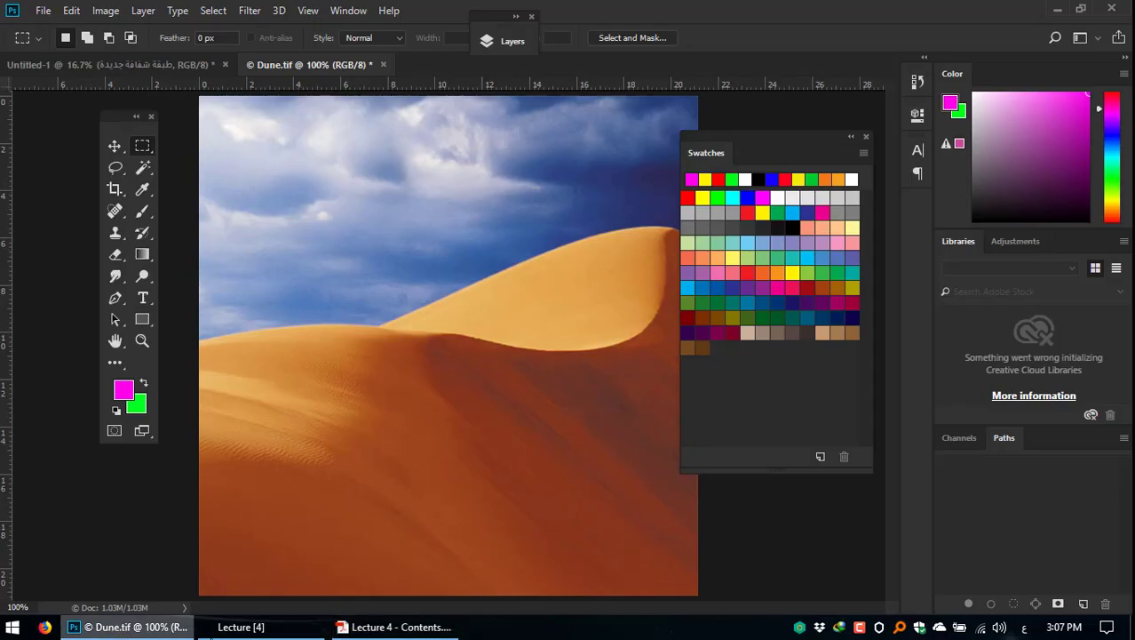
{"action": "left_click", "coordinate": [42, 11]}
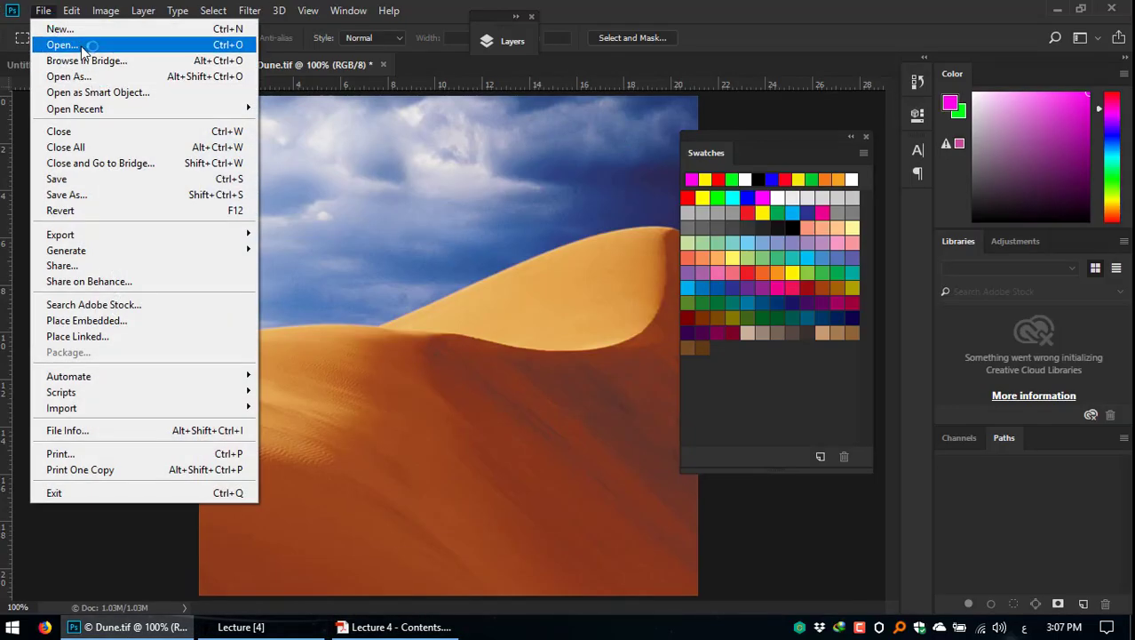
{"action": "left_click", "coordinate": [89, 45]}
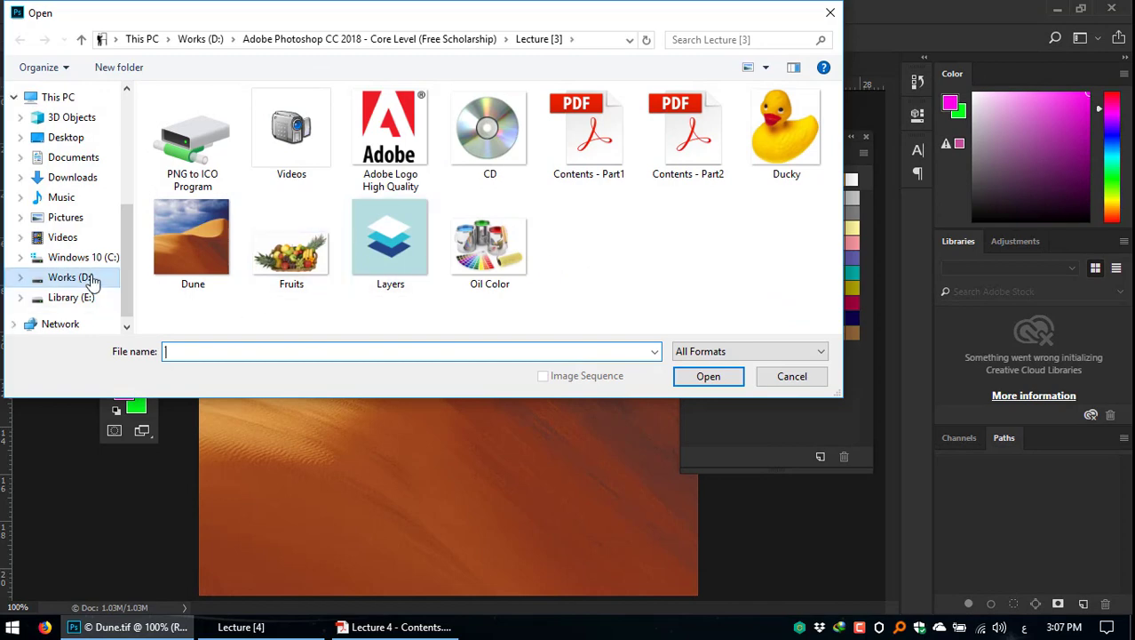
{"action": "left_click", "coordinate": [96, 281]}
{"action": "left_click", "coordinate": [222, 132]}
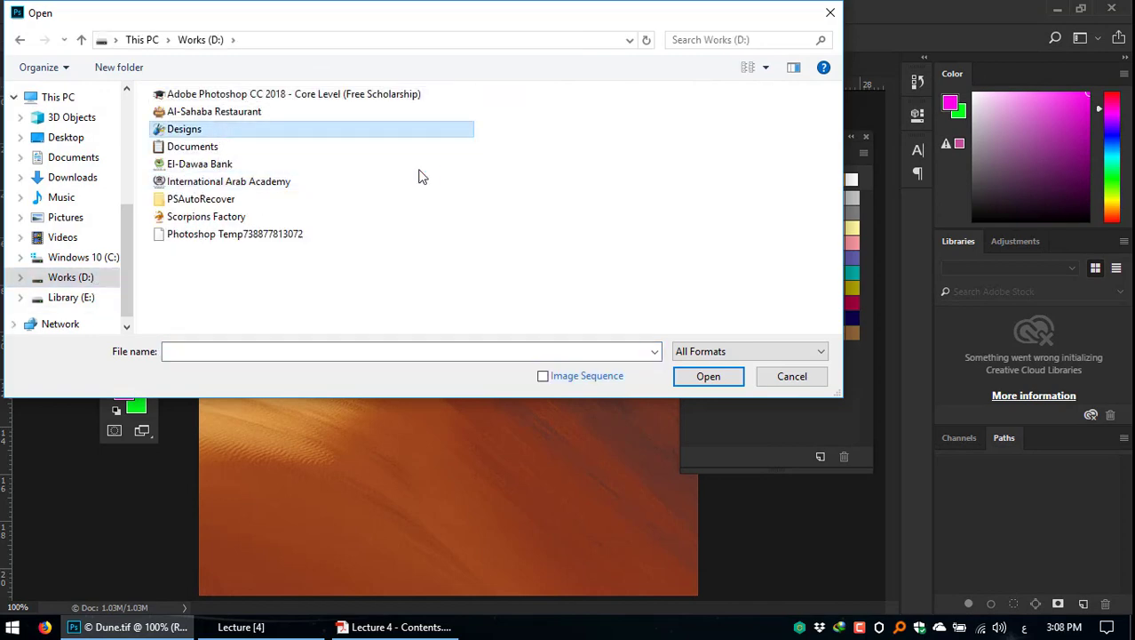
{"action": "double_click", "coordinate": [244, 129]}
{"action": "scroll", "coordinate": [578, 267], "scroll_direction": "down", "scroll_amount": 5}
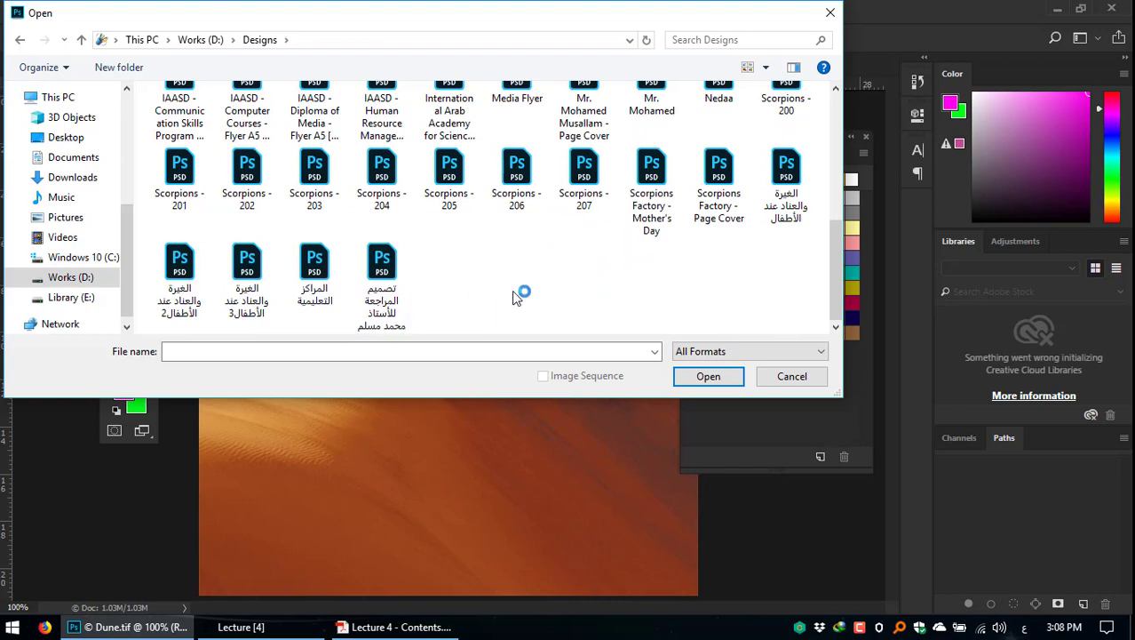
{"action": "left_click", "coordinate": [578, 186]}
{"action": "scroll", "coordinate": [676, 286], "scroll_direction": "up", "scroll_amount": 1}
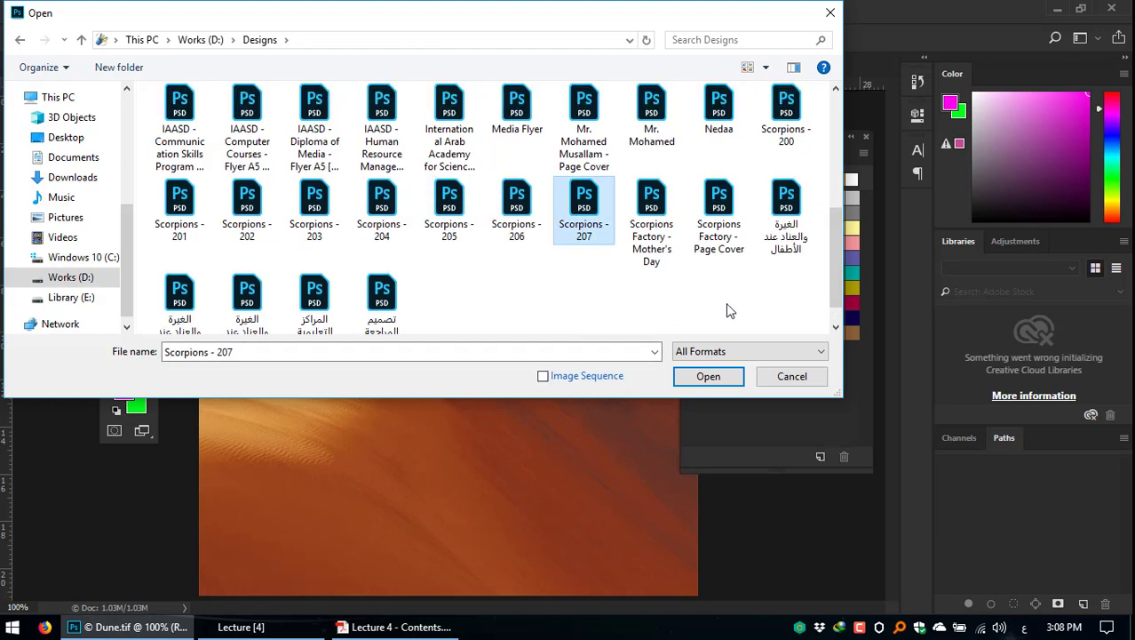
{"action": "left_click", "coordinate": [727, 246]}
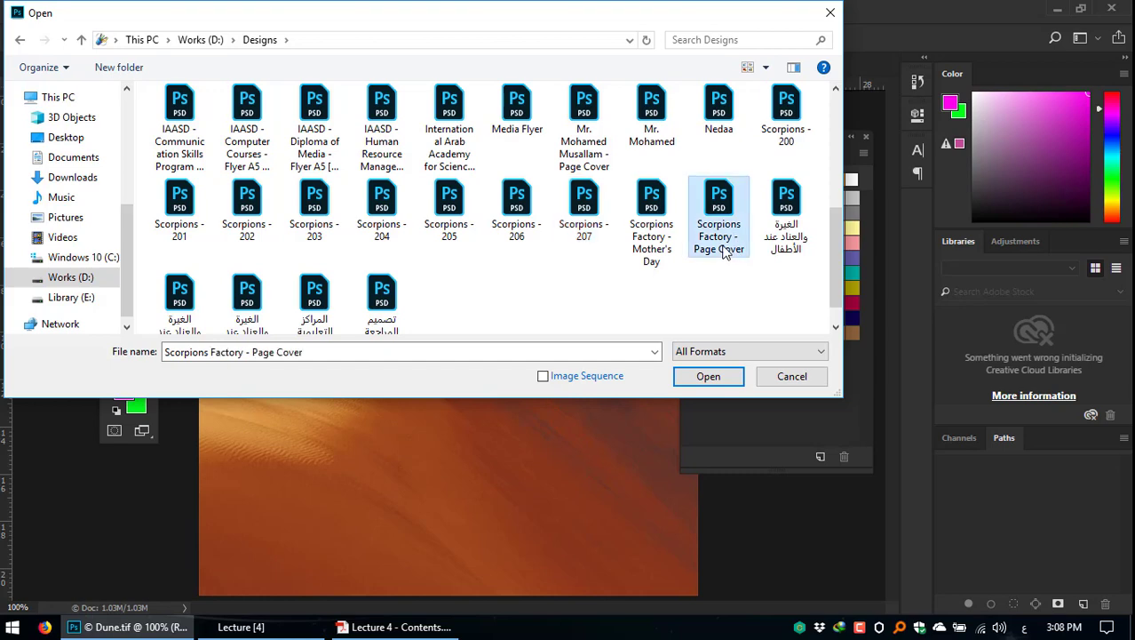
{"action": "left_click", "coordinate": [708, 376]}
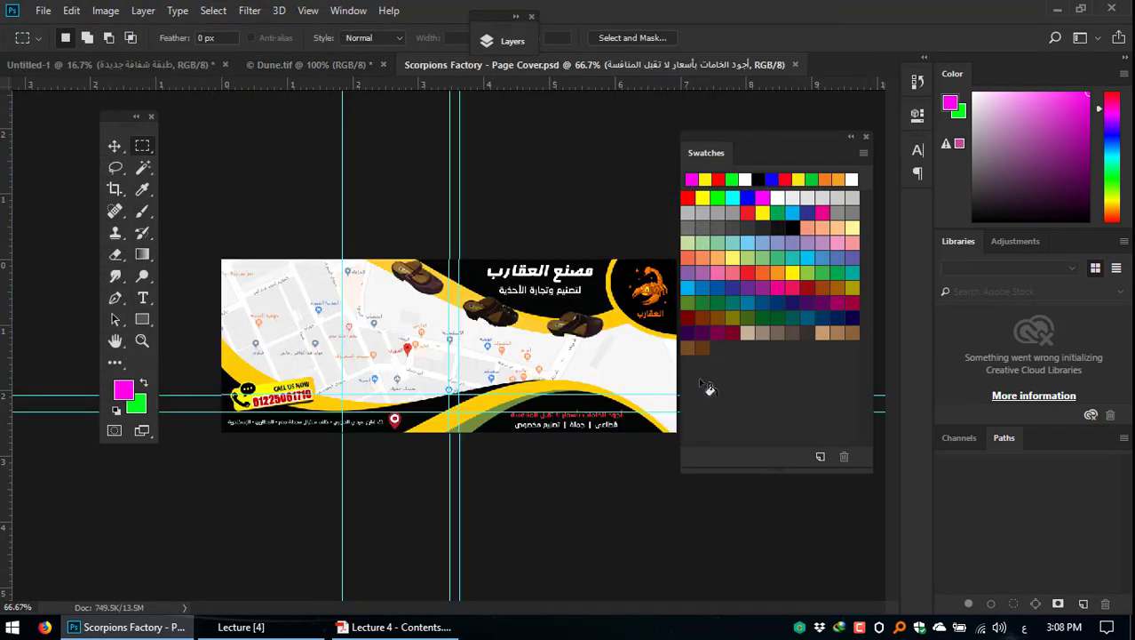
Step: Close the Swatches panel, zoom the page cover to 100% with Ctrl+1, and move the Tools panel left
{"action": "left_click", "coordinate": [851, 140]}
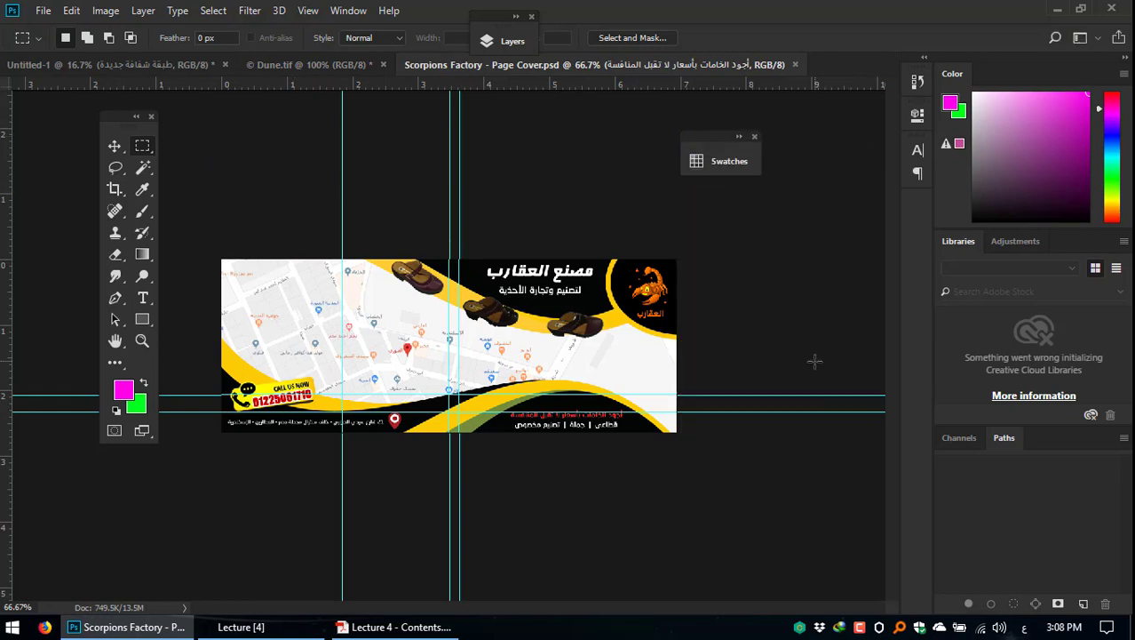
{"action": "key", "text": "ctrl+1"}
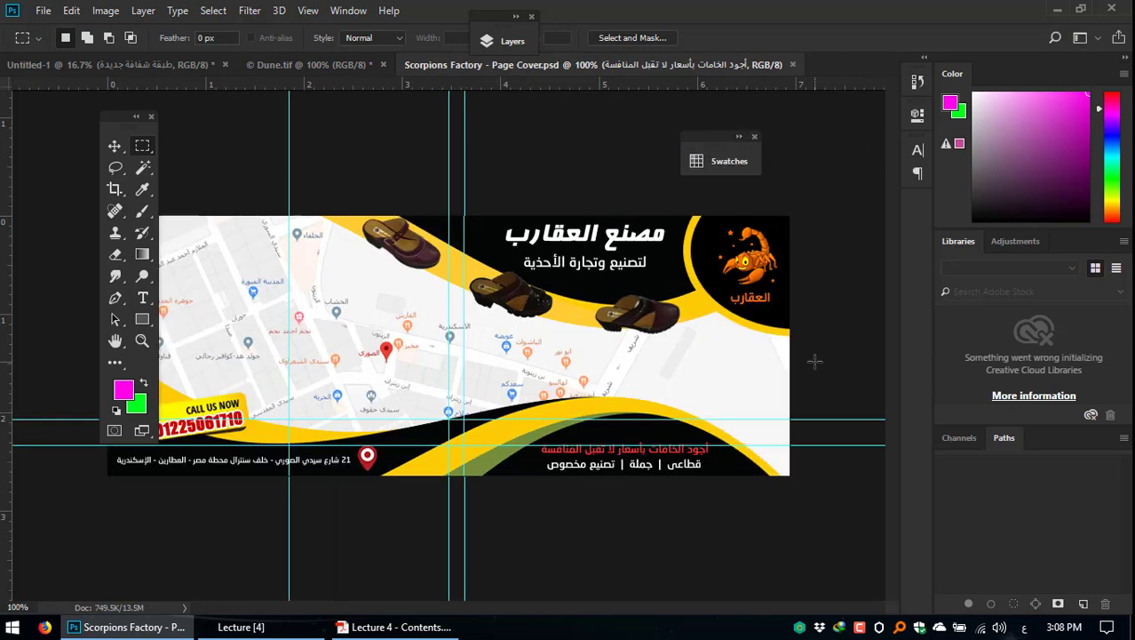
{"action": "left_click_drag", "start_coordinate": [113, 112], "coordinate": [47, 106]}
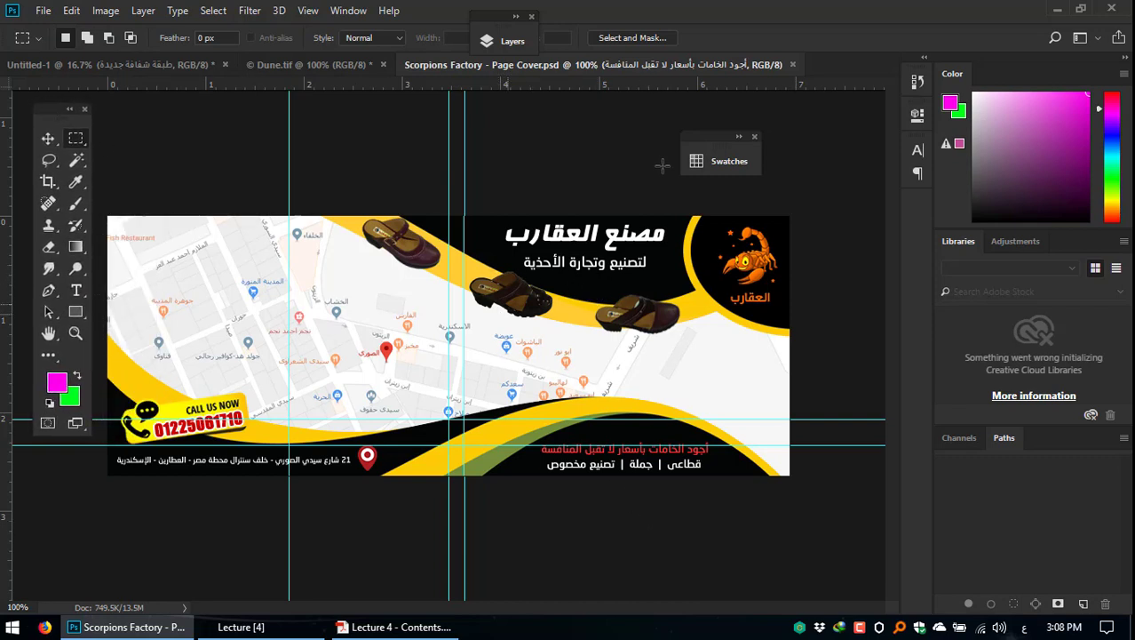
{"action": "left_click", "coordinate": [755, 136]}
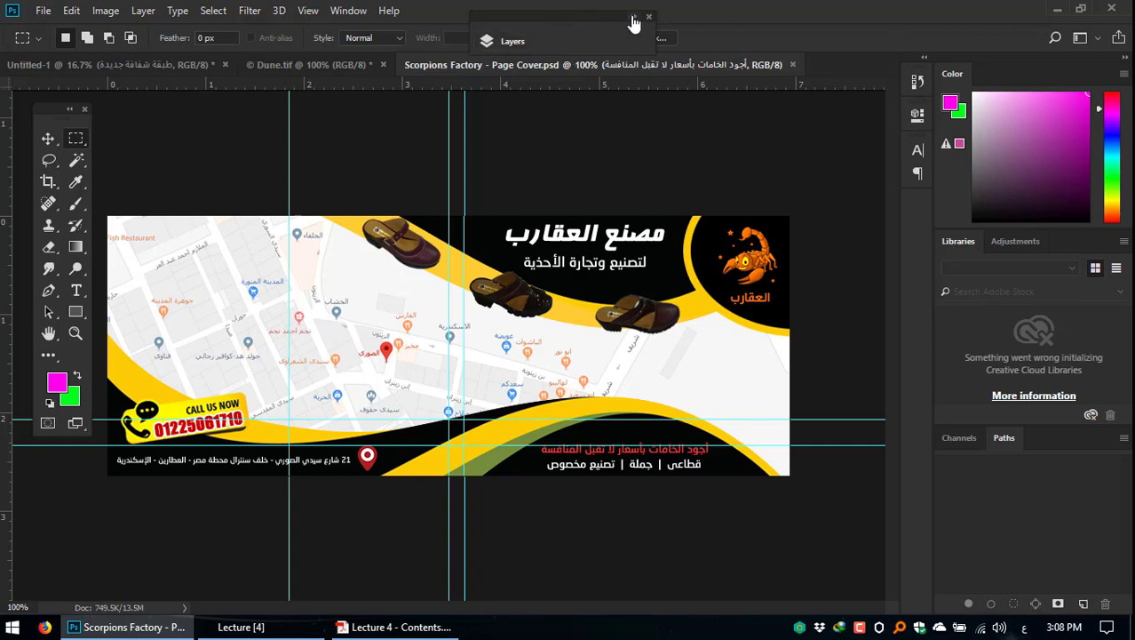
Step: Expand the Layers panel and reposition it along the top of the workspace
{"action": "left_click", "coordinate": [633, 17]}
{"action": "left_click_drag", "start_coordinate": [641, 25], "coordinate": [770, 22]}
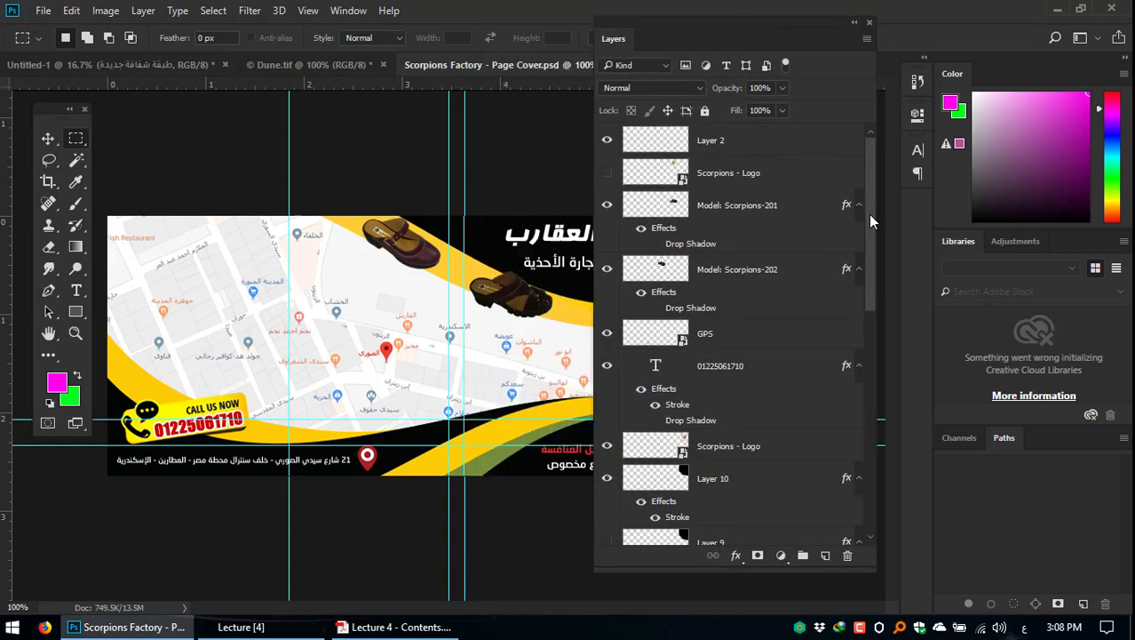
{"action": "left_click_drag", "start_coordinate": [871, 215], "coordinate": [882, 469]}
{"action": "left_click_drag", "start_coordinate": [749, 19], "coordinate": [864, 15]}
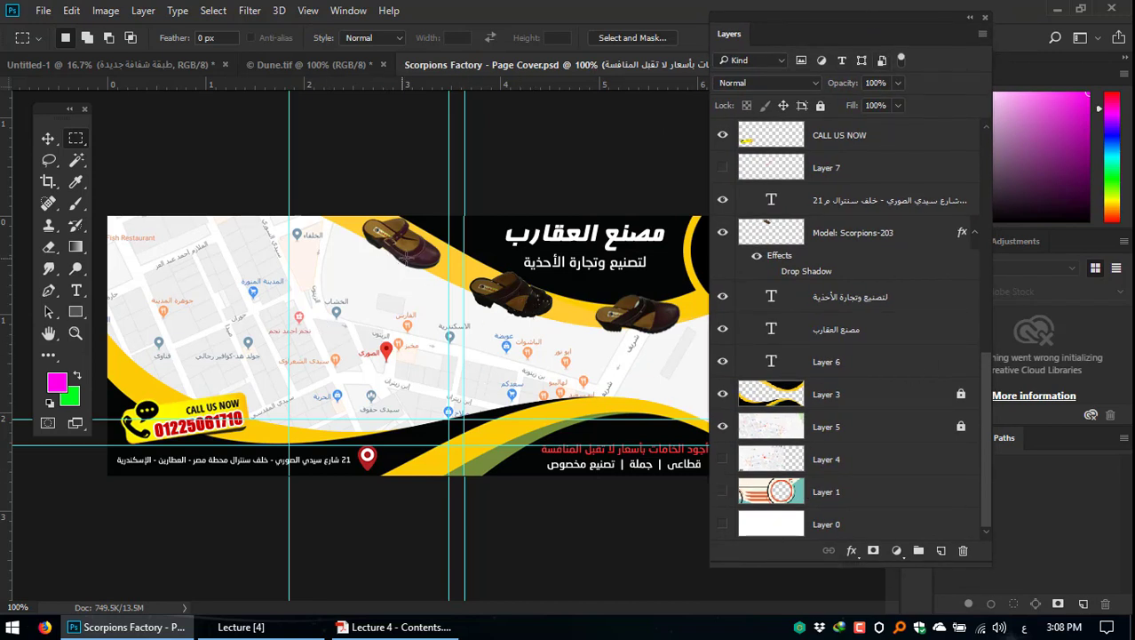
Step: Select Layer 5, the map, with the Move tool and raise it near the top of the stack
{"action": "left_click", "coordinate": [48, 139]}
{"action": "right_click", "coordinate": [201, 265]}
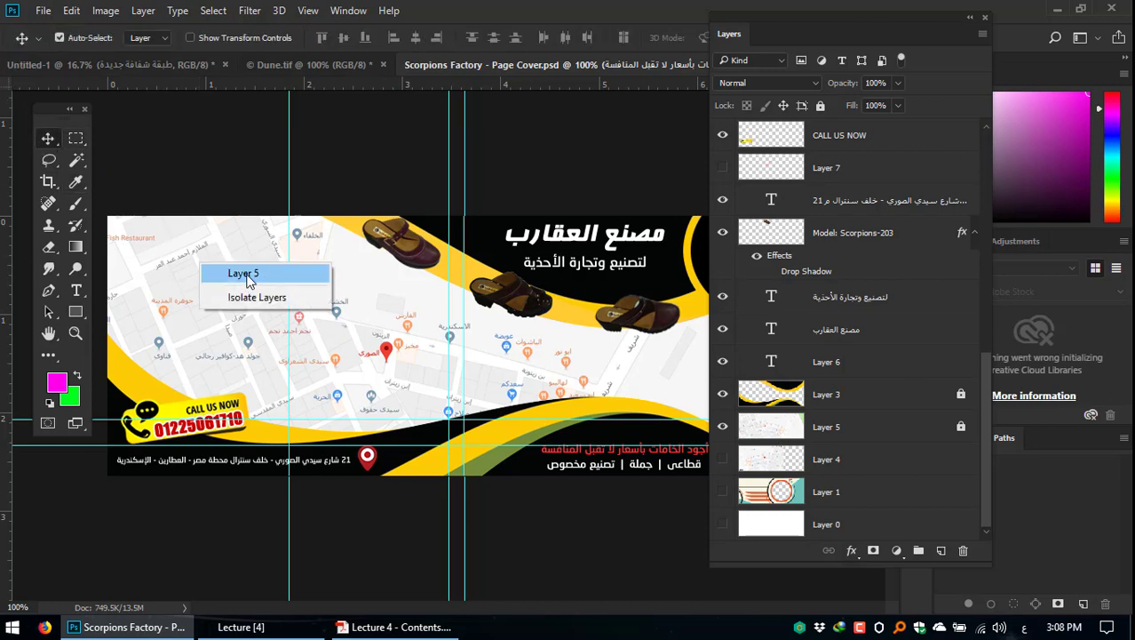
{"action": "left_click", "coordinate": [249, 275]}
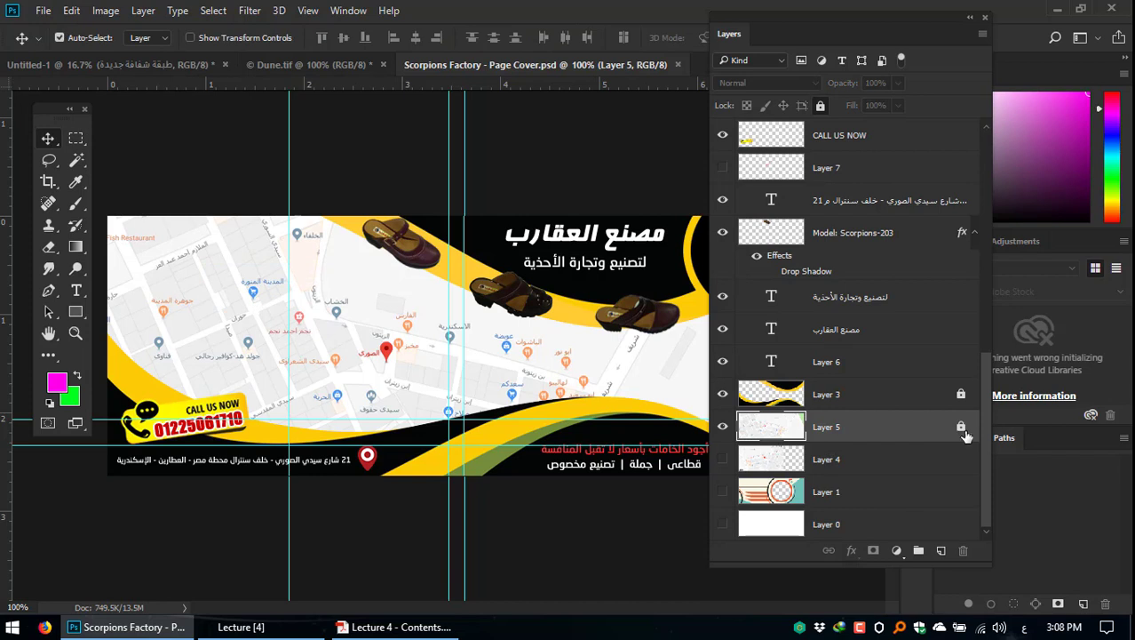
{"action": "left_click_drag", "start_coordinate": [873, 401], "coordinate": [848, 188]}
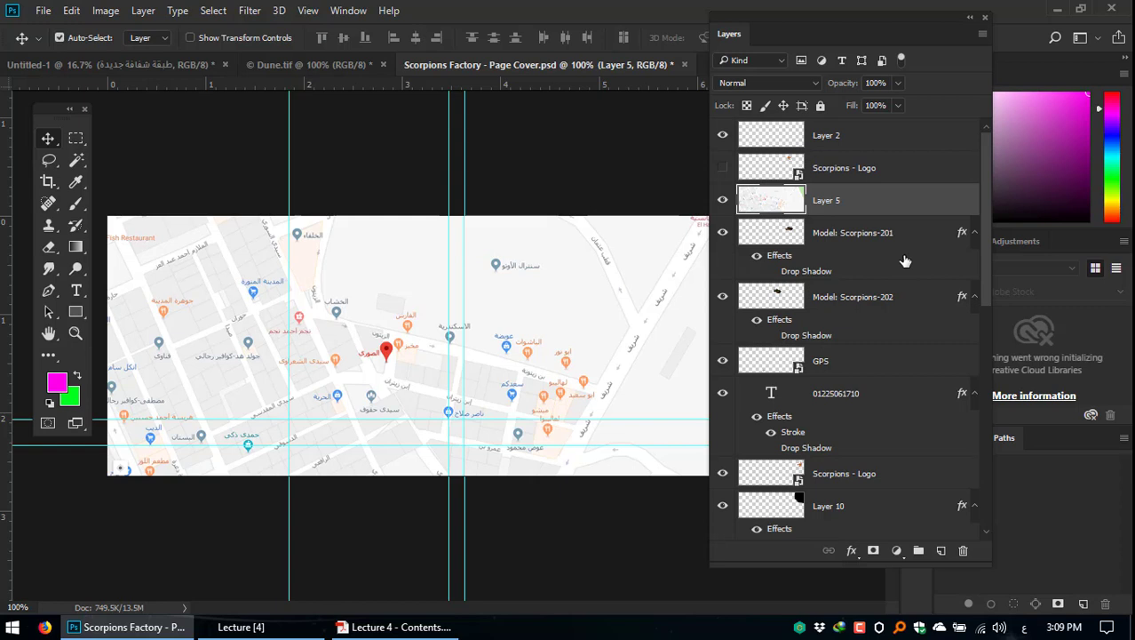
Step: Move Layer 5 below GPS, Layer 10 and Layer 7 so CALL US NOW shows
{"action": "scroll", "coordinate": [889, 311], "scroll_direction": "down", "scroll_amount": 2}
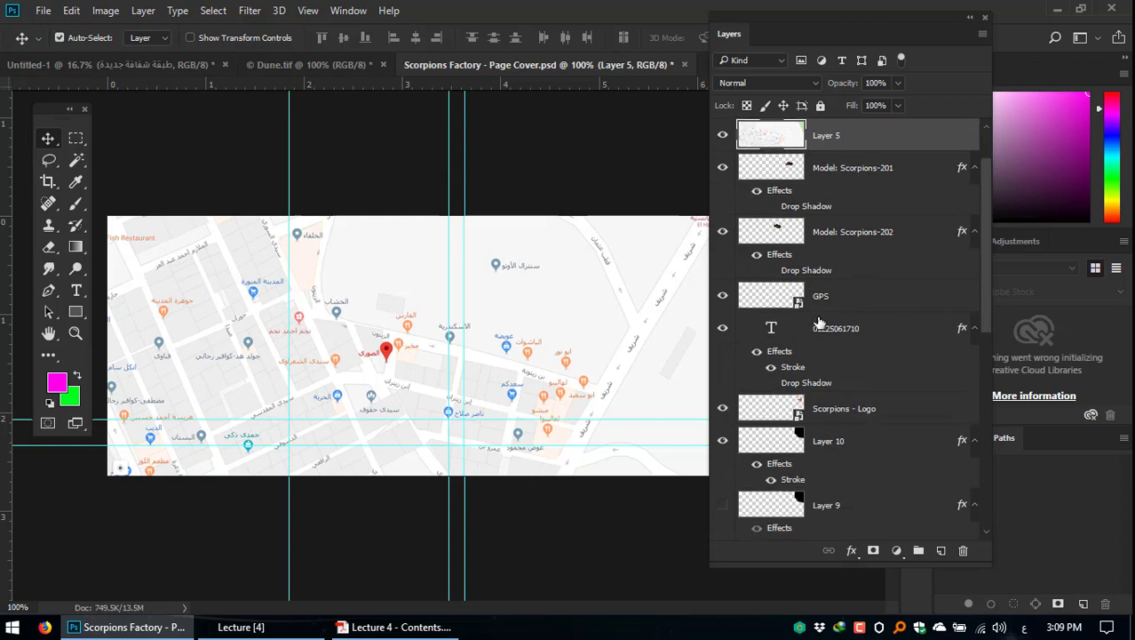
{"action": "scroll", "coordinate": [802, 360], "scroll_direction": "up", "scroll_amount": 2}
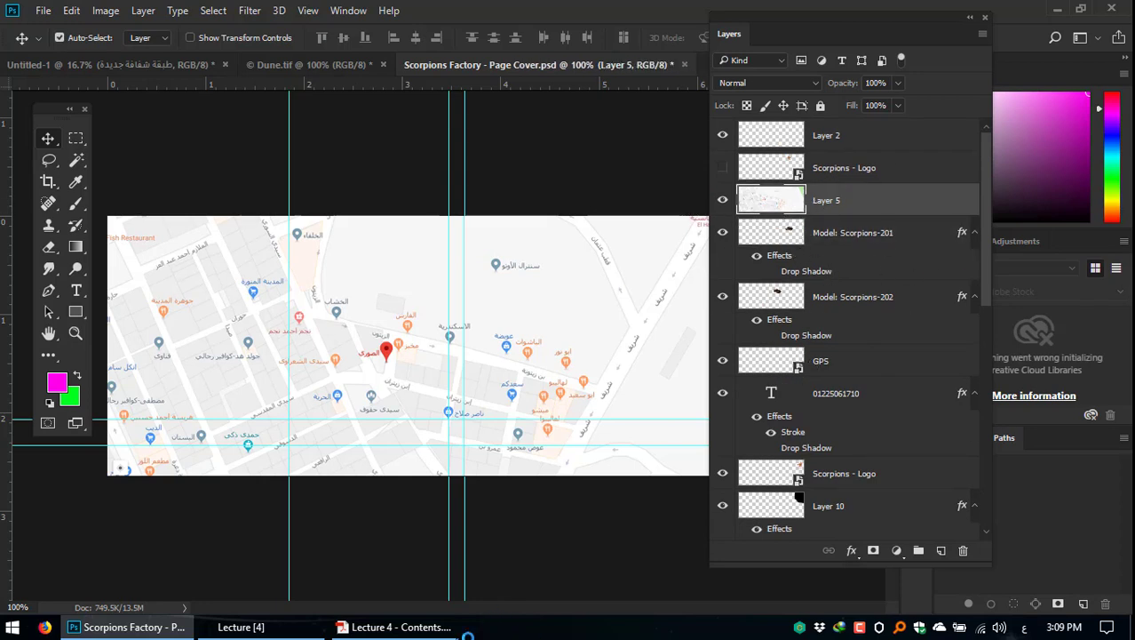
{"action": "left_click", "coordinate": [418, 626]}
{"action": "left_click", "coordinate": [448, 620]}
{"action": "left_click_drag", "start_coordinate": [858, 218], "coordinate": [870, 491]}
{"action": "scroll", "coordinate": [880, 449], "scroll_direction": "down", "scroll_amount": 3}
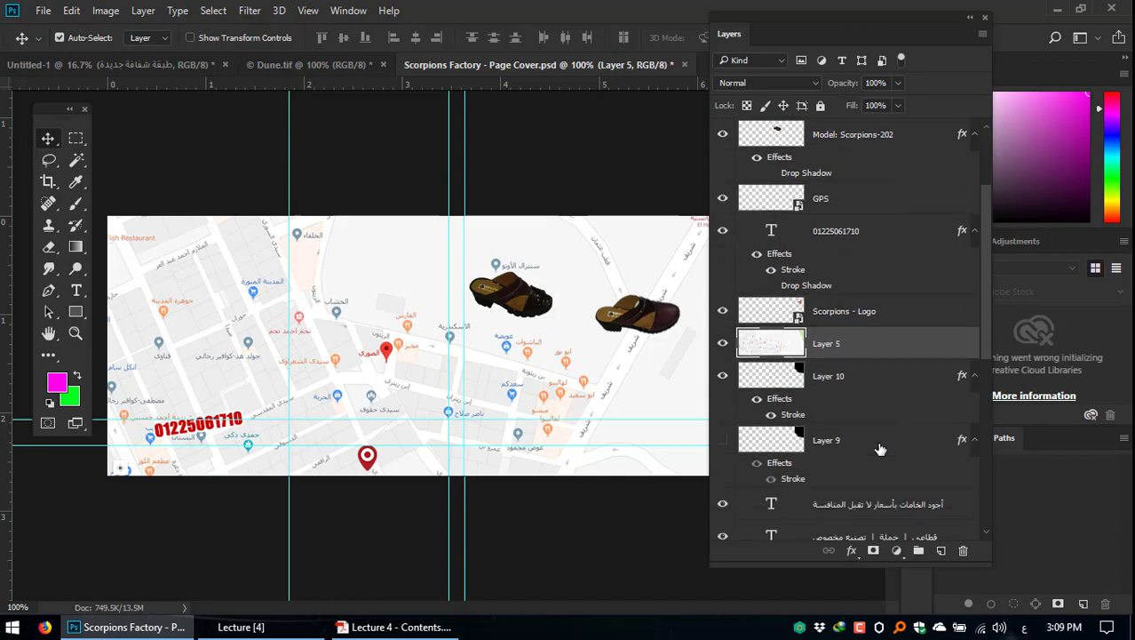
{"action": "left_click_drag", "start_coordinate": [864, 348], "coordinate": [867, 410]}
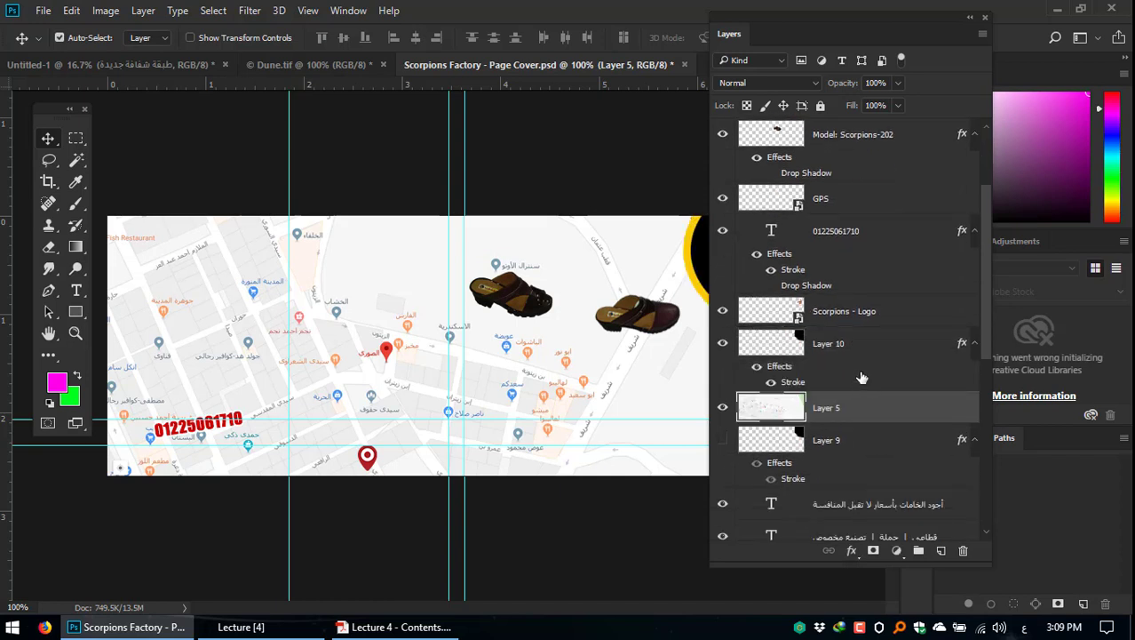
{"action": "left_click_drag", "start_coordinate": [888, 13], "coordinate": [990, 15]}
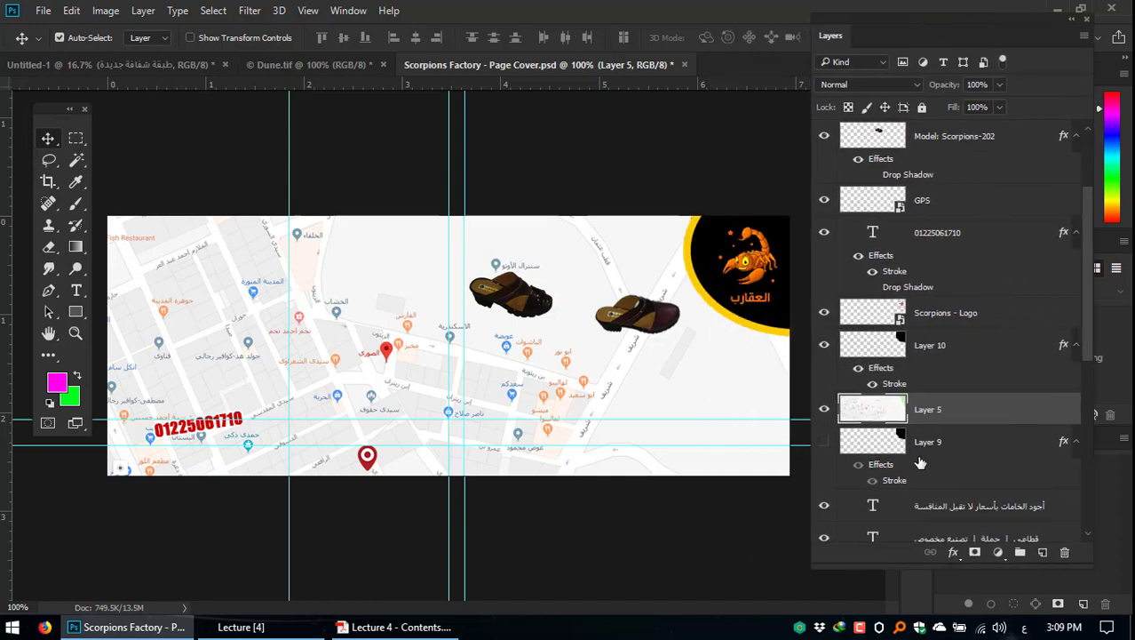
{"action": "scroll", "coordinate": [959, 450], "scroll_direction": "down", "scroll_amount": 4}
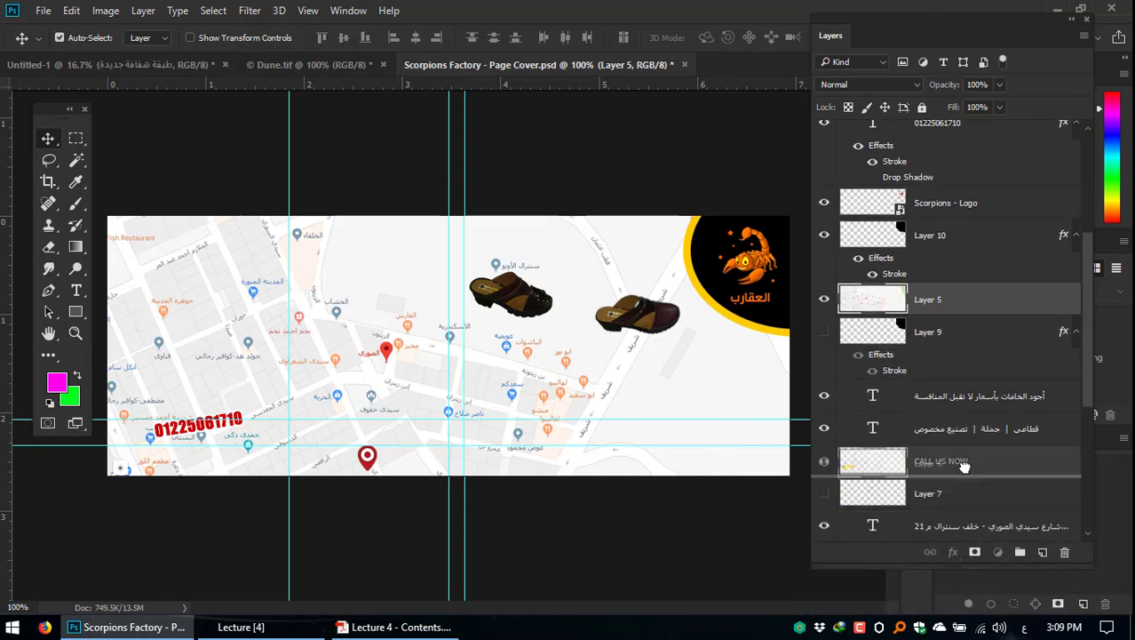
{"action": "left_click_drag", "start_coordinate": [965, 469], "coordinate": [965, 479]}
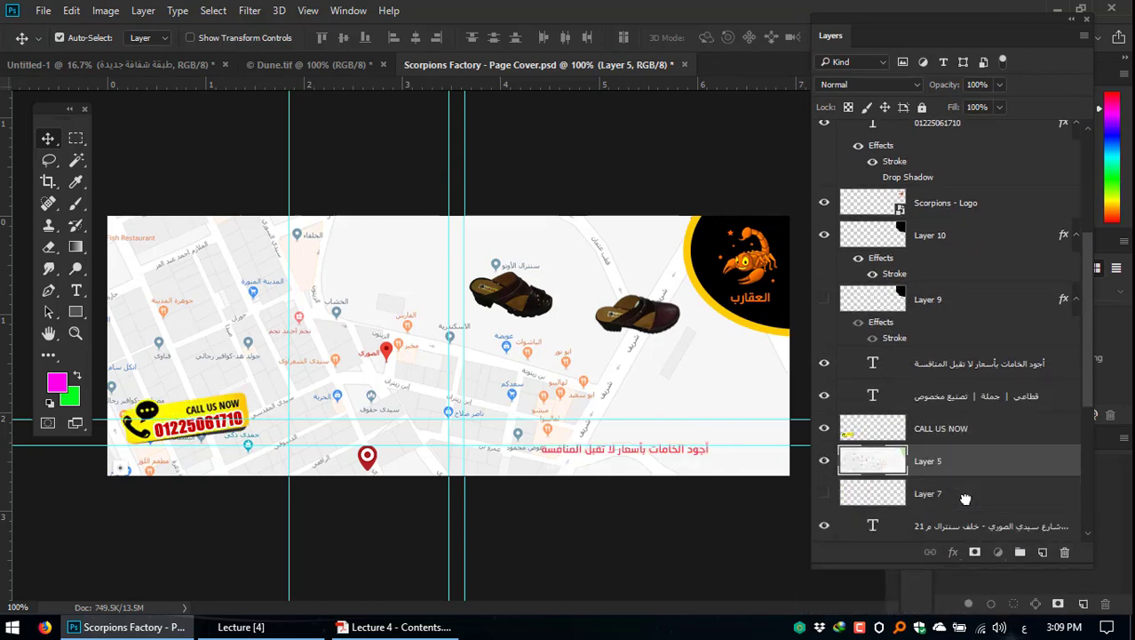
Step: Close the Scorpions cover without saving and bring up the lecture contents PDF
{"action": "left_click", "coordinate": [685, 64]}
{"action": "left_click", "coordinate": [432, 475]}
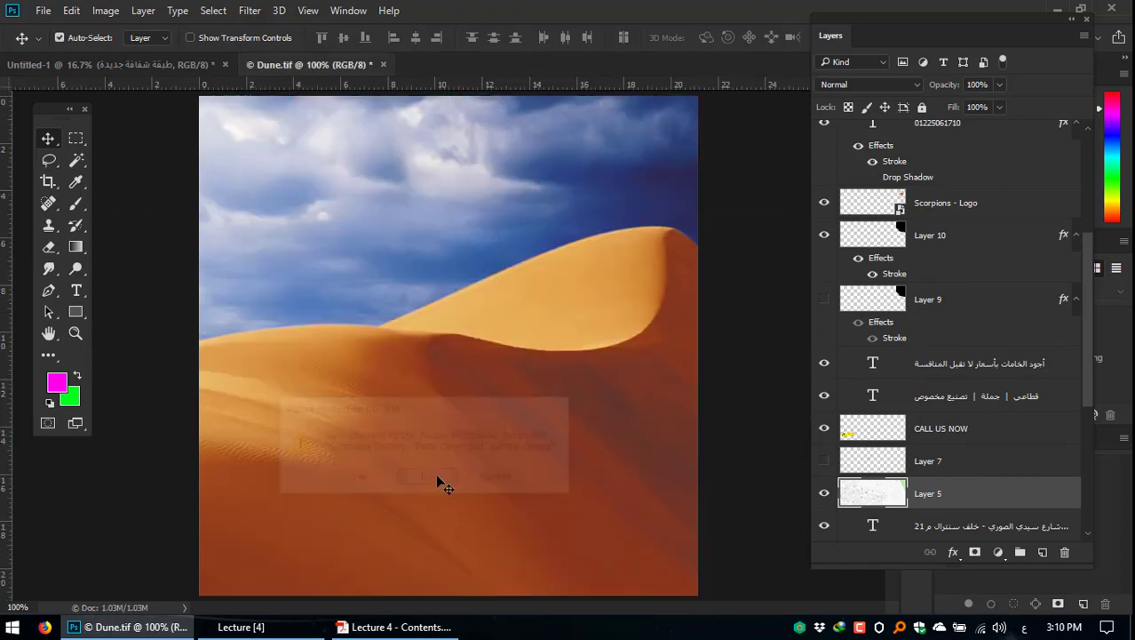
{"action": "left_click", "coordinate": [451, 622]}
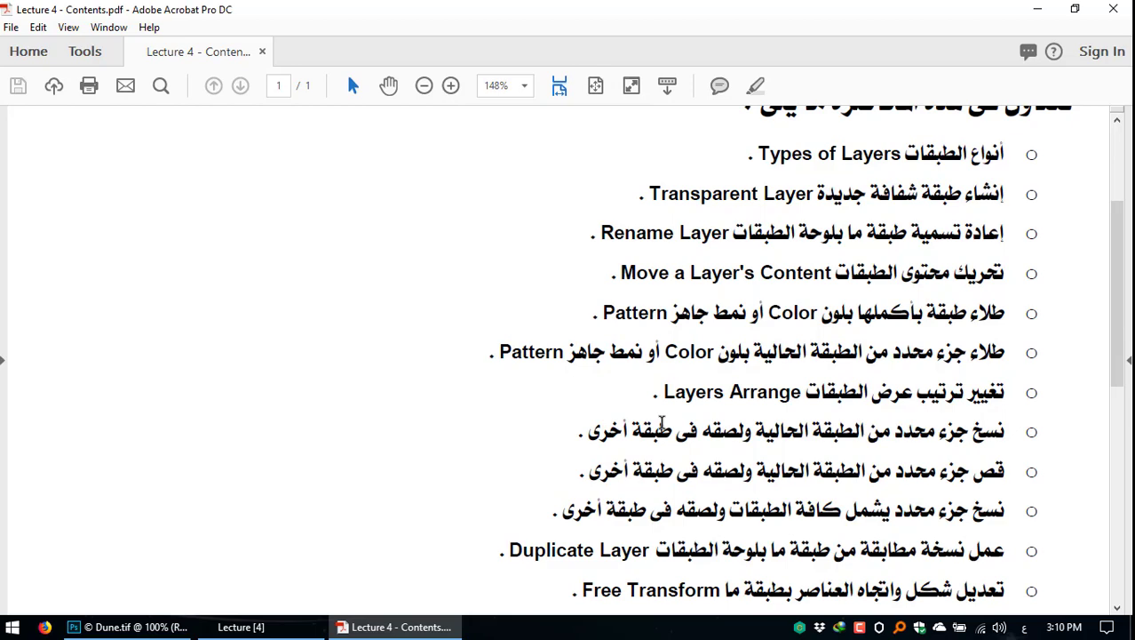
Step: Draw an elliptical marquee selection over the sky and dune crest in Dune.tif
{"action": "left_click", "coordinate": [133, 626]}
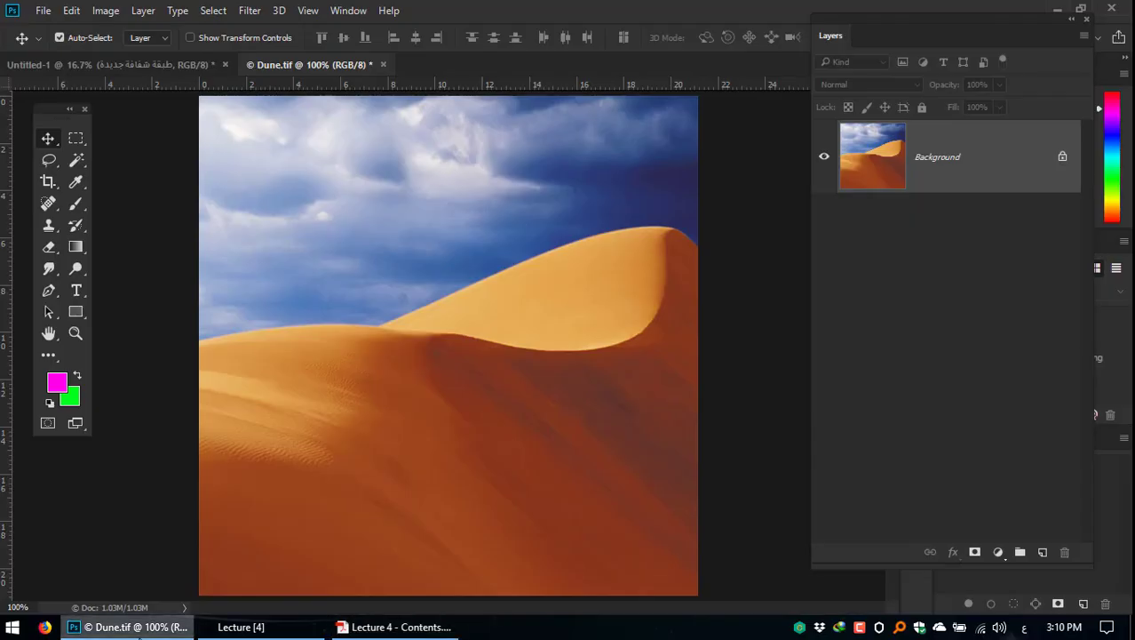
{"action": "right_click", "coordinate": [70, 139]}
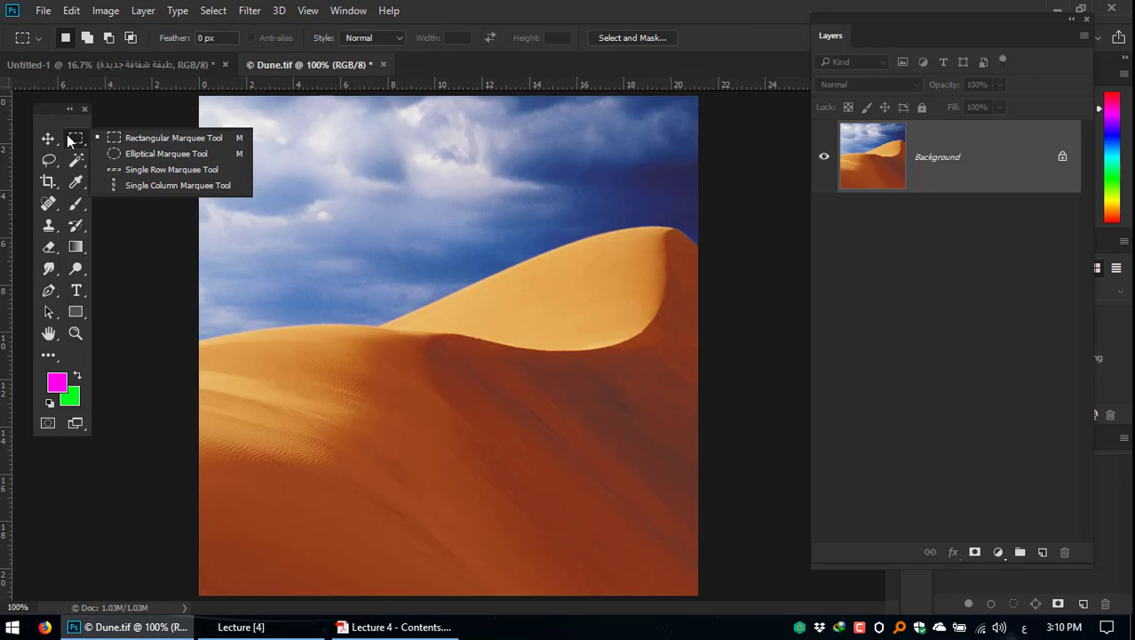
{"action": "left_click", "coordinate": [125, 153]}
{"action": "left_click_drag", "start_coordinate": [356, 160], "coordinate": [586, 355]}
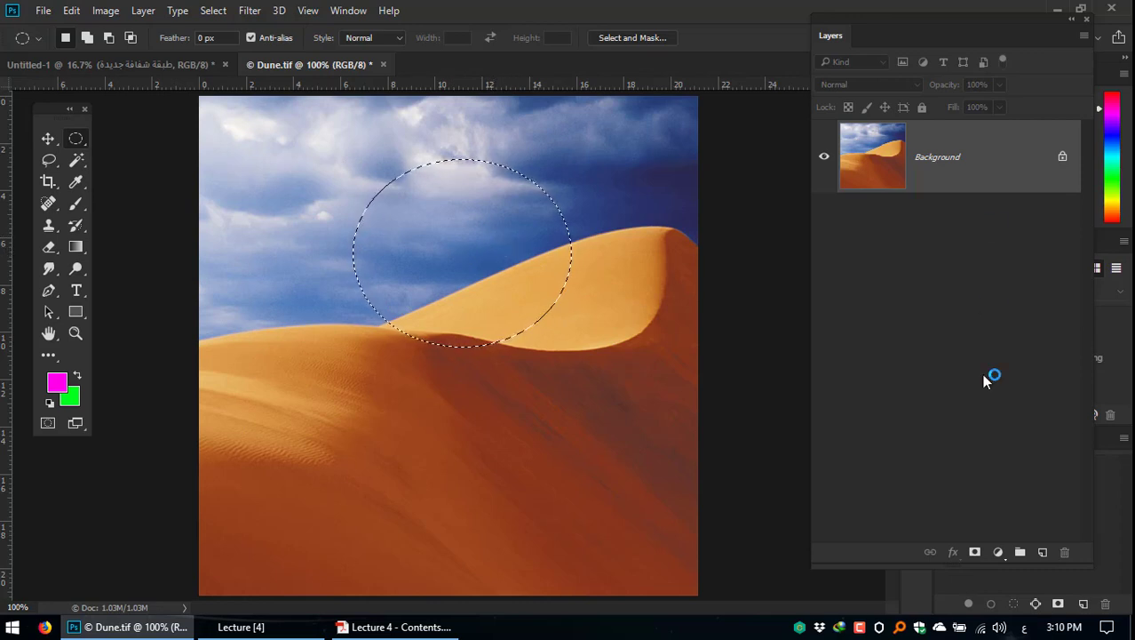
Step: Add an empty Layer 1 and dismiss the empty-selection copy error
{"action": "left_click", "coordinate": [1045, 553]}
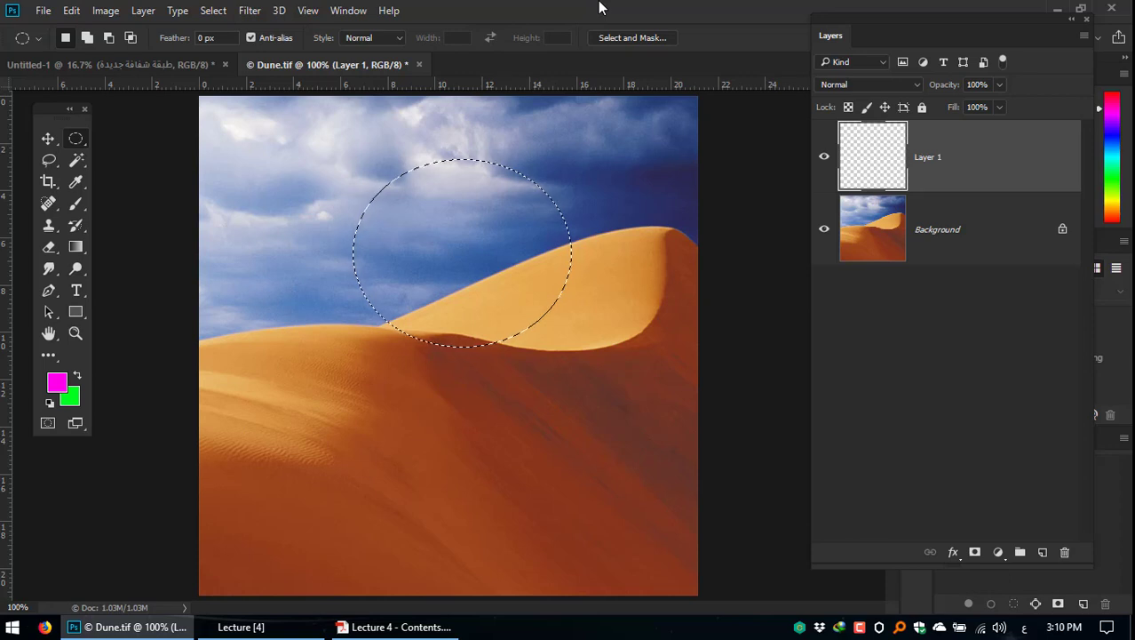
{"action": "key", "text": "ctrl+c"}
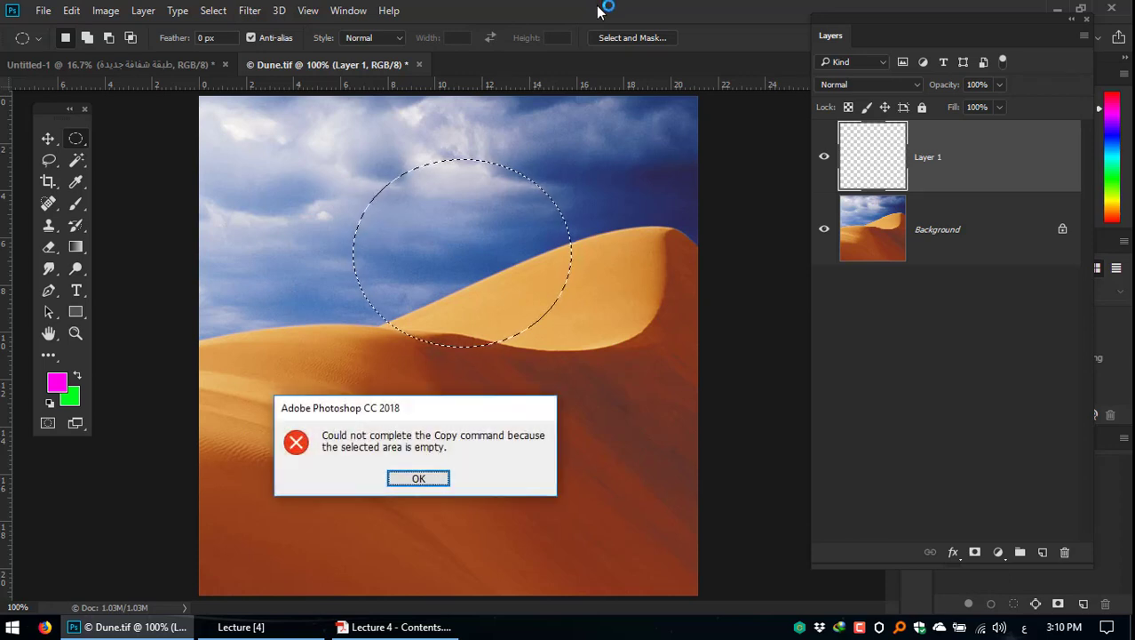
{"action": "left_click", "coordinate": [418, 478]}
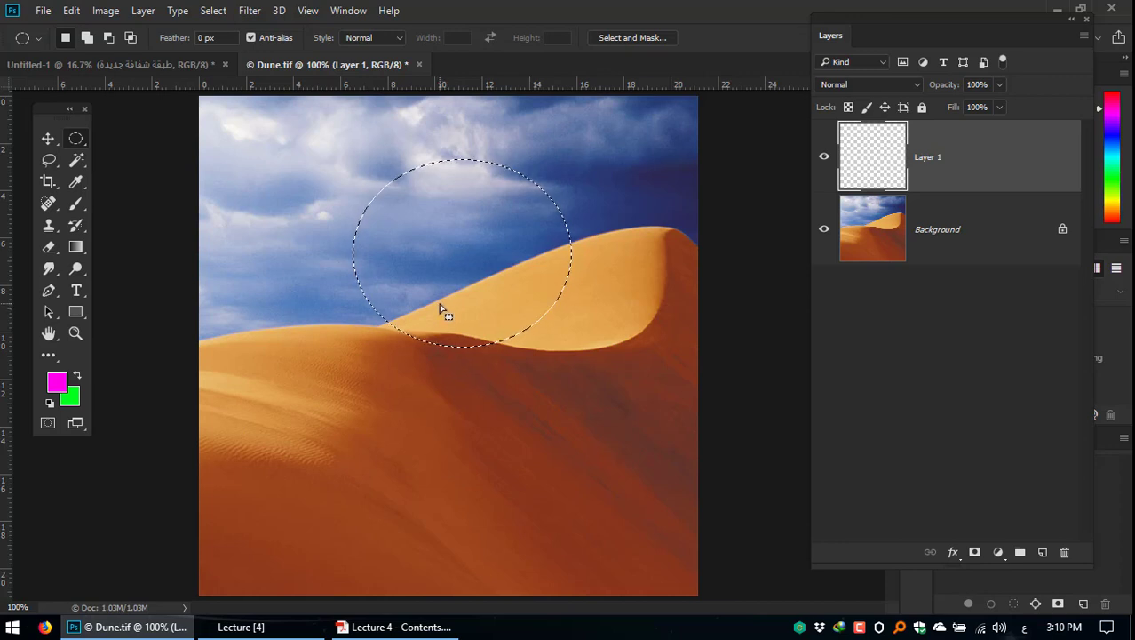
Step: Unlock the Background into Layer 0, then switch the active layer between Layer 0 and Layer 1
{"action": "left_click", "coordinate": [848, 255]}
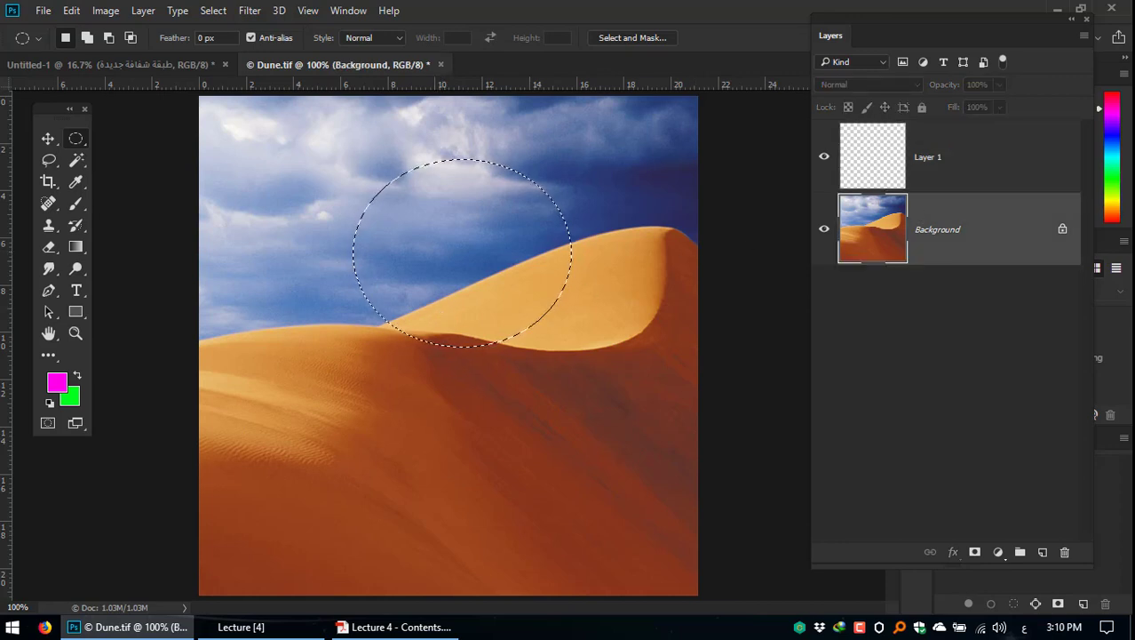
{"action": "left_click", "coordinate": [1062, 230]}
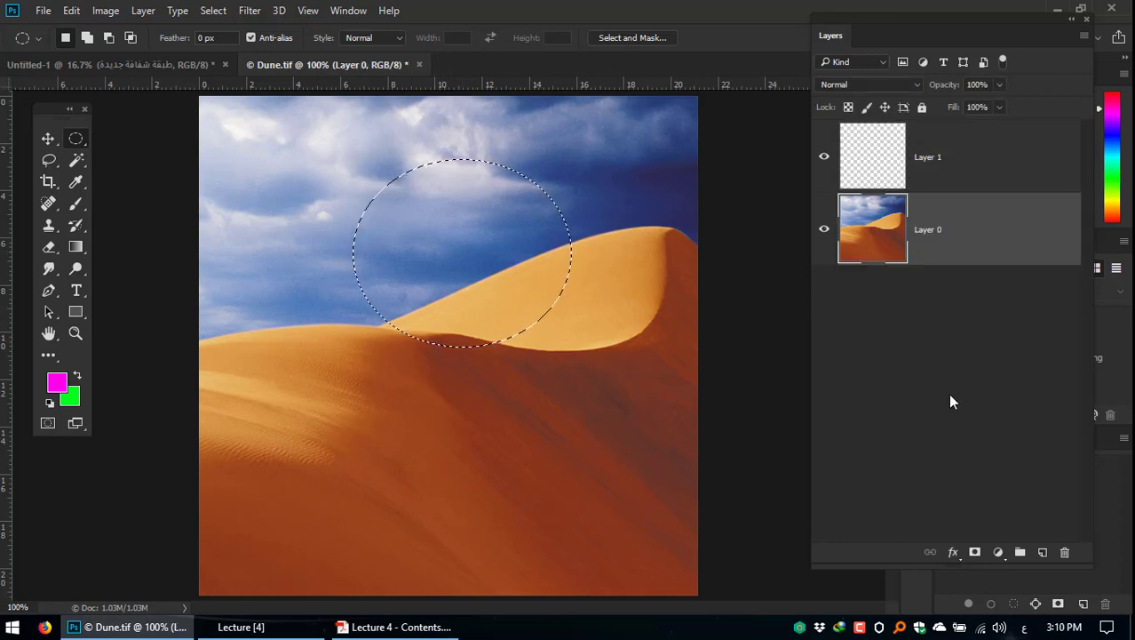
{"action": "left_click", "coordinate": [948, 393]}
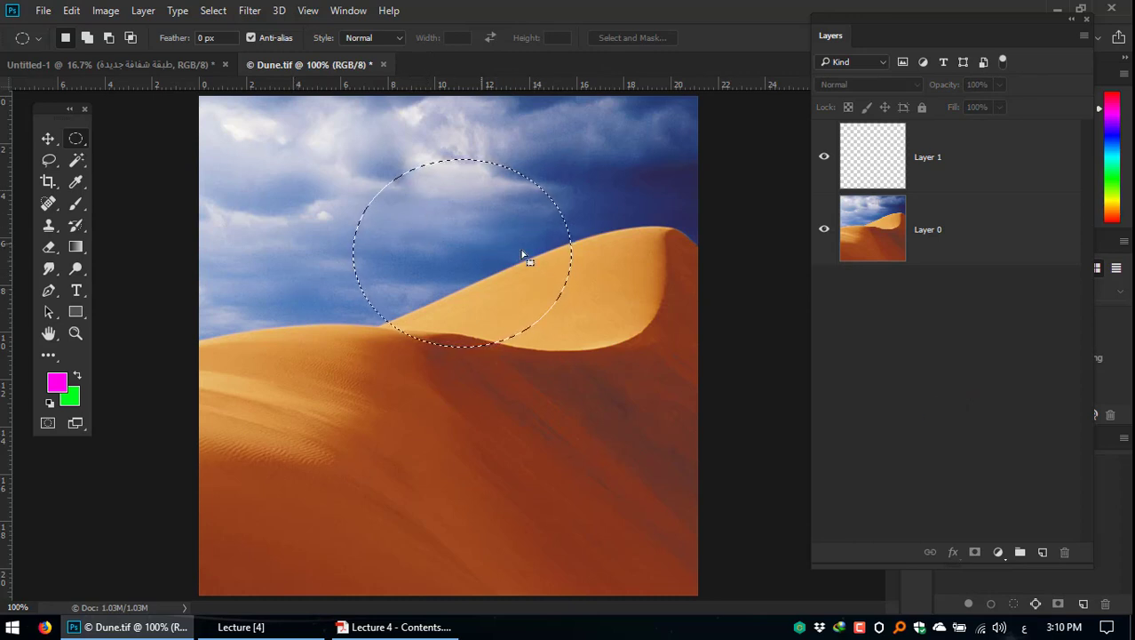
{"action": "left_click", "coordinate": [881, 165]}
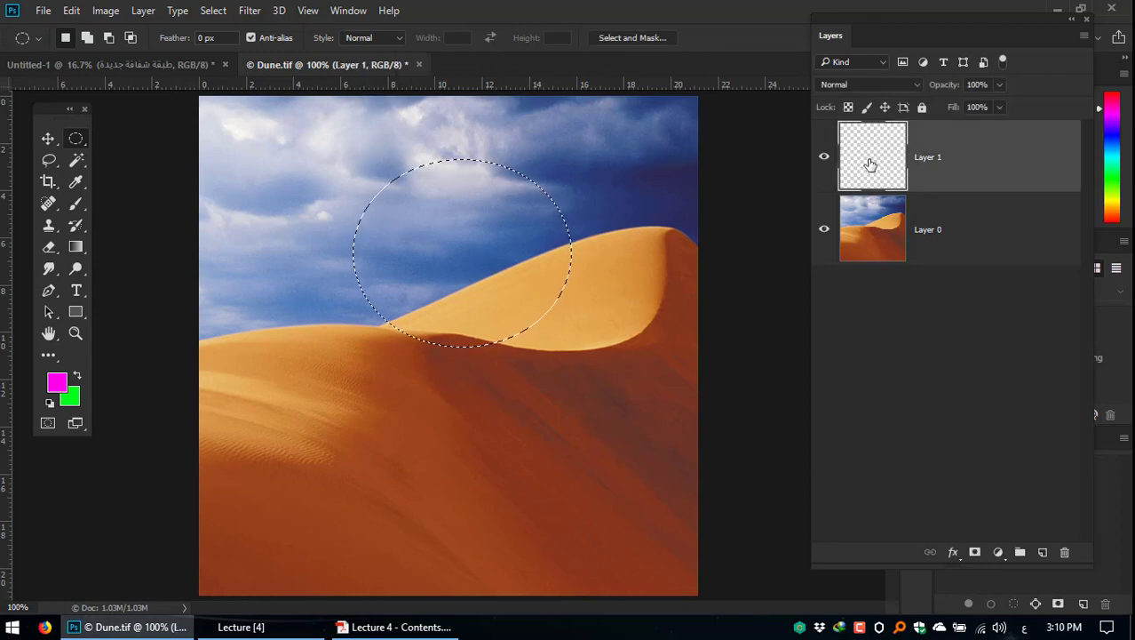
{"action": "left_click", "coordinate": [976, 227], "text": "ctrl"}
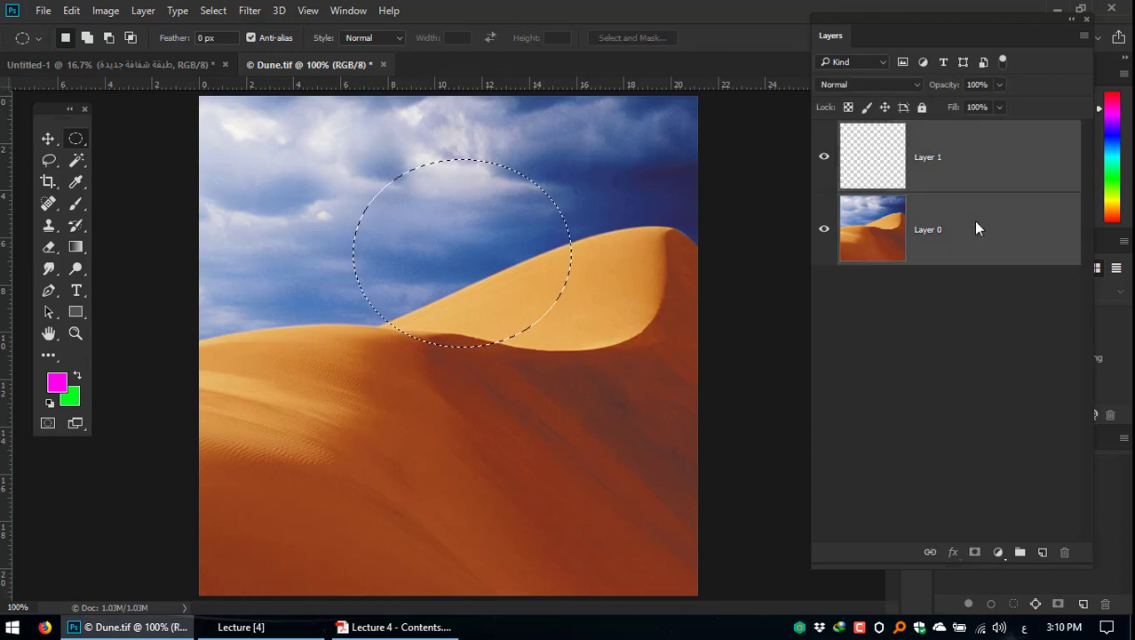
{"action": "left_click", "coordinate": [873, 167]}
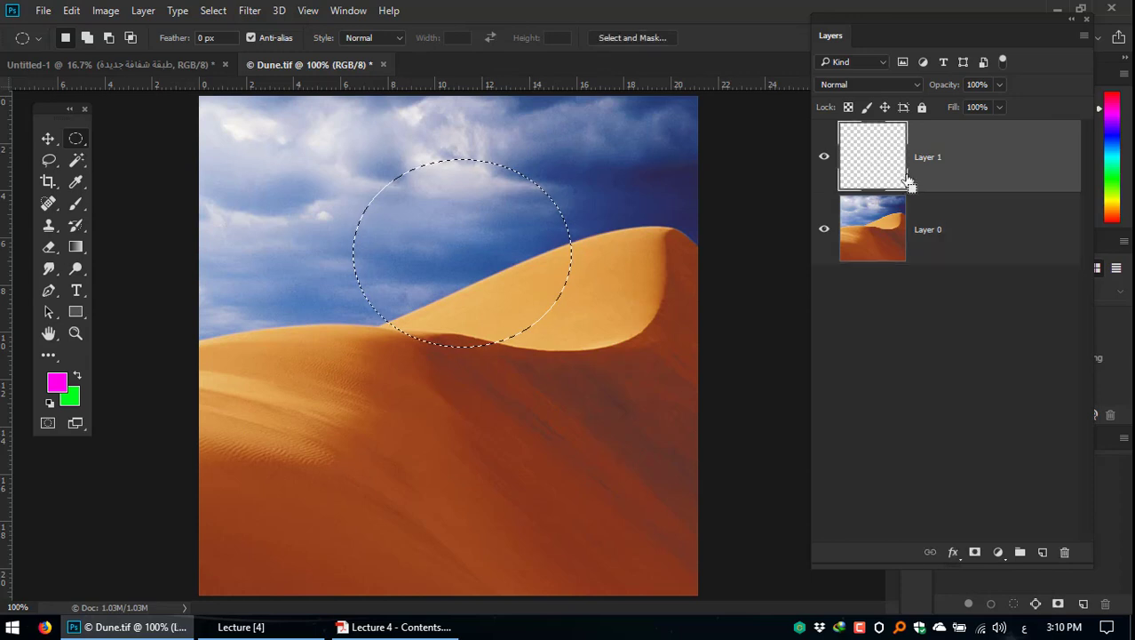
{"action": "left_click", "coordinate": [895, 222]}
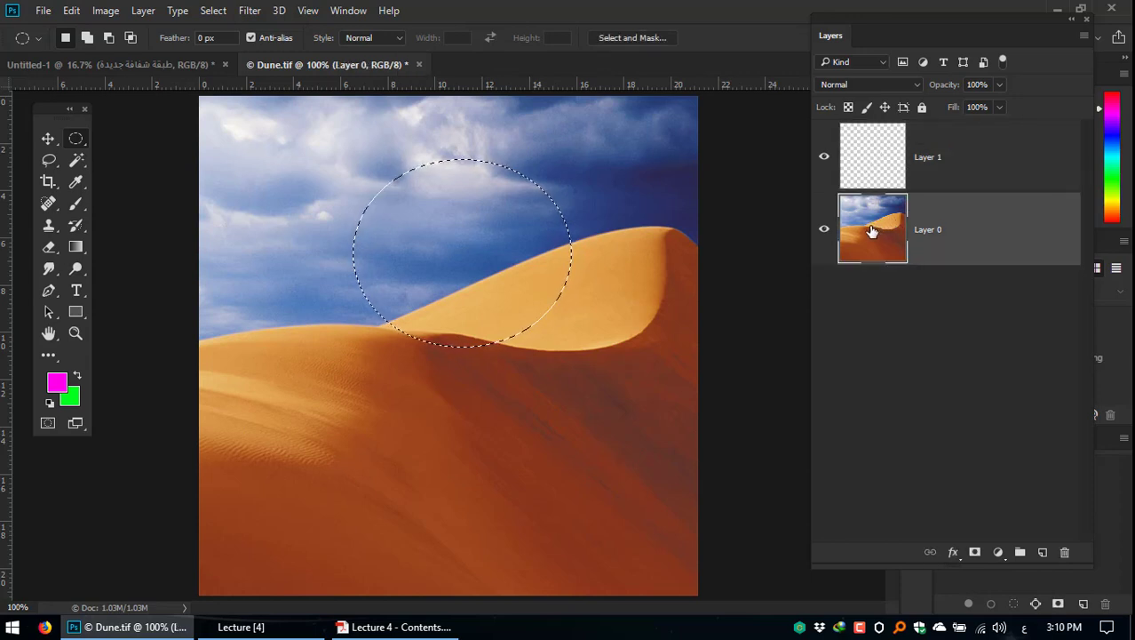
{"action": "left_click", "coordinate": [891, 166]}
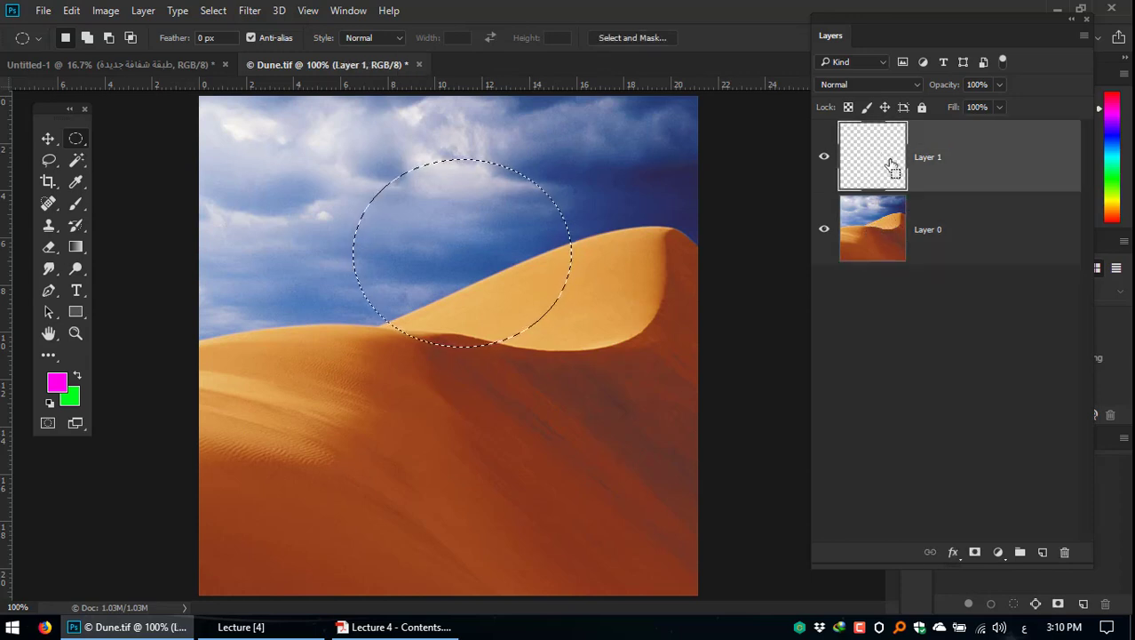
Step: Paste the circular dune piece into Layer 1 and show Layer 0 behind it
{"action": "key", "text": "ctrl+v"}
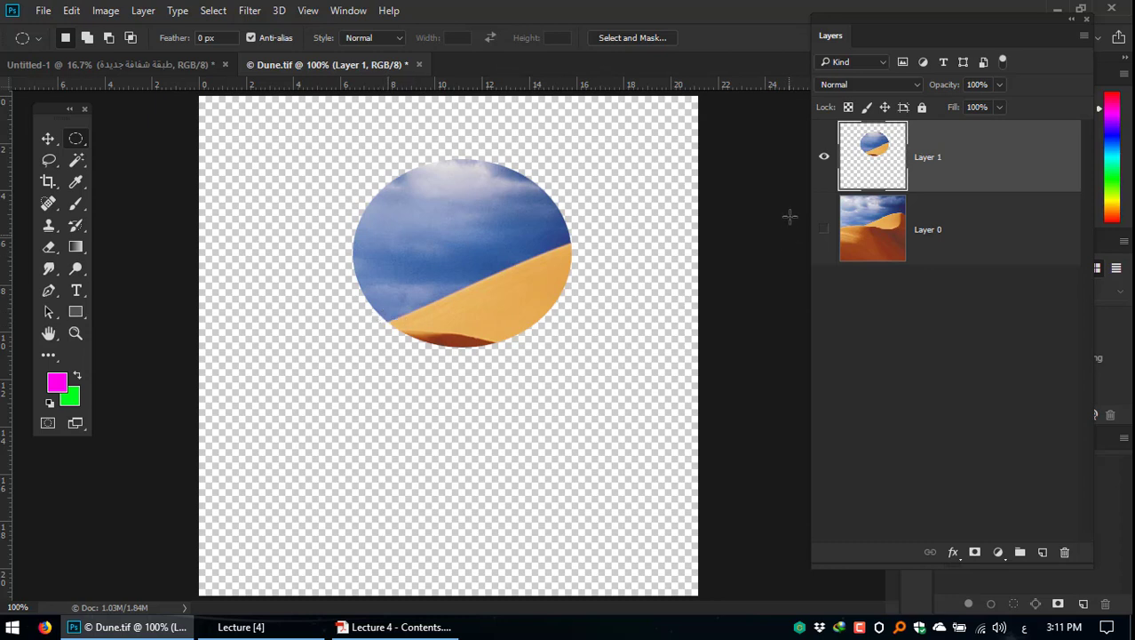
{"action": "left_click", "coordinate": [824, 233]}
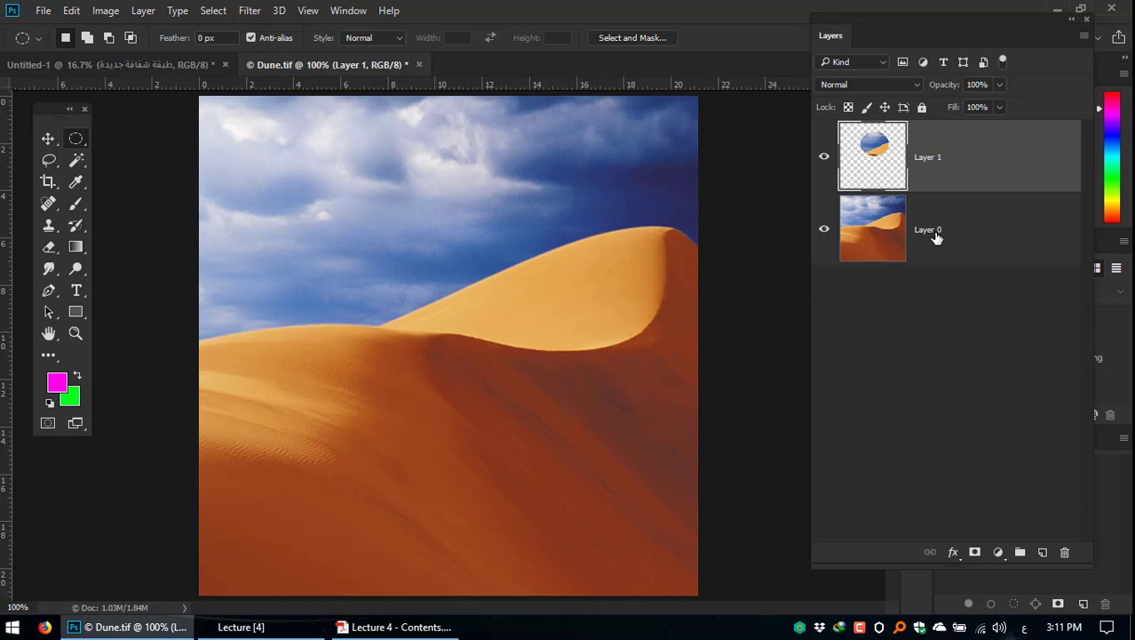
{"action": "left_click", "coordinate": [979, 228]}
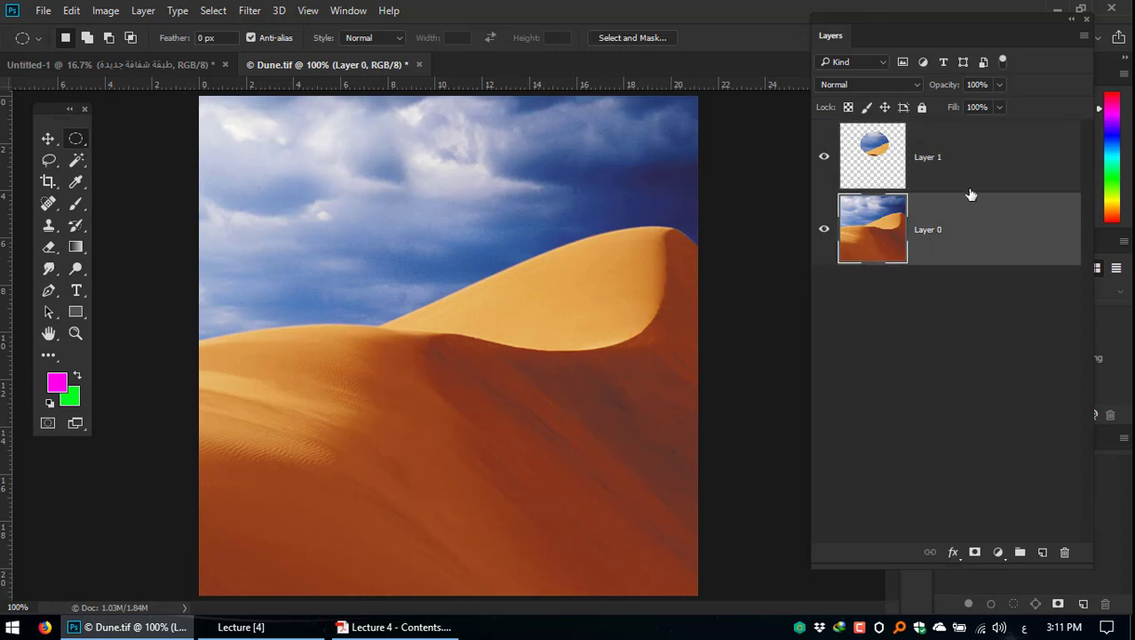
{"action": "left_click", "coordinate": [973, 187]}
Step: Float the Layers panel over the canvas, switch between Layer 0 and Layer 1, and check the lecture PDF
{"action": "left_click_drag", "start_coordinate": [935, 13], "coordinate": [424, 102]}
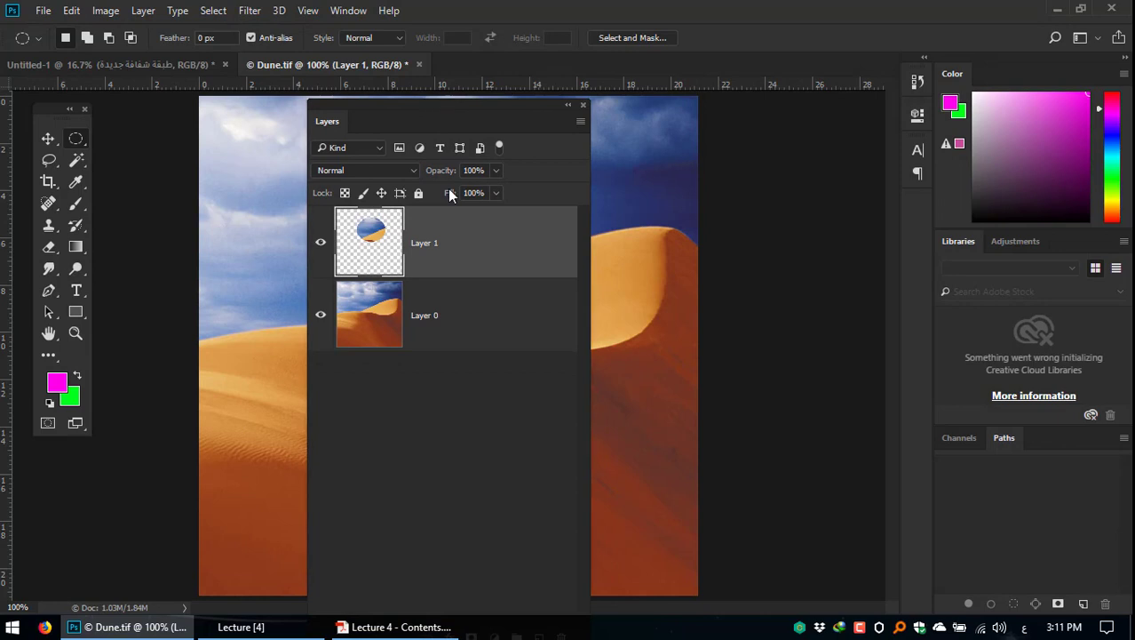
{"action": "left_click", "coordinate": [452, 319]}
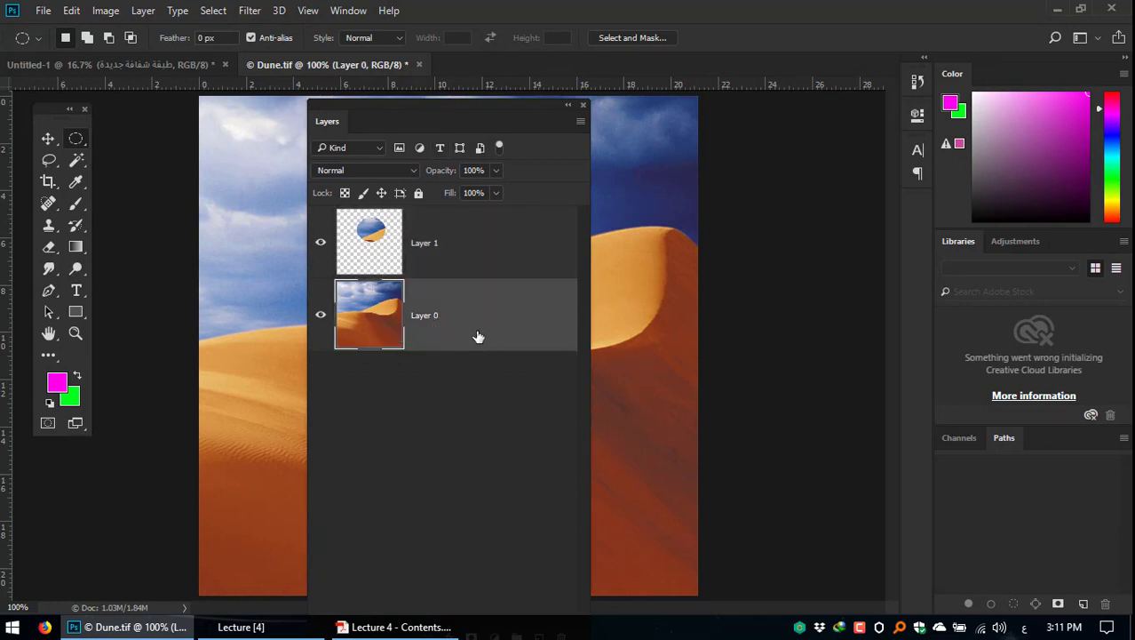
{"action": "left_click", "coordinate": [478, 266]}
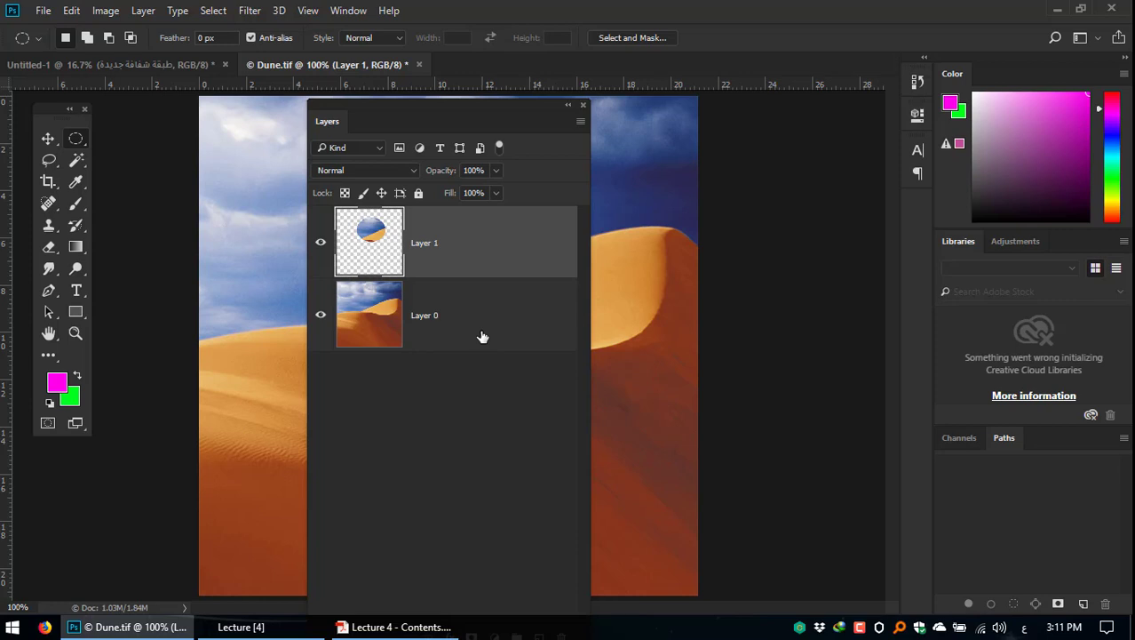
{"action": "left_click", "coordinate": [382, 626]}
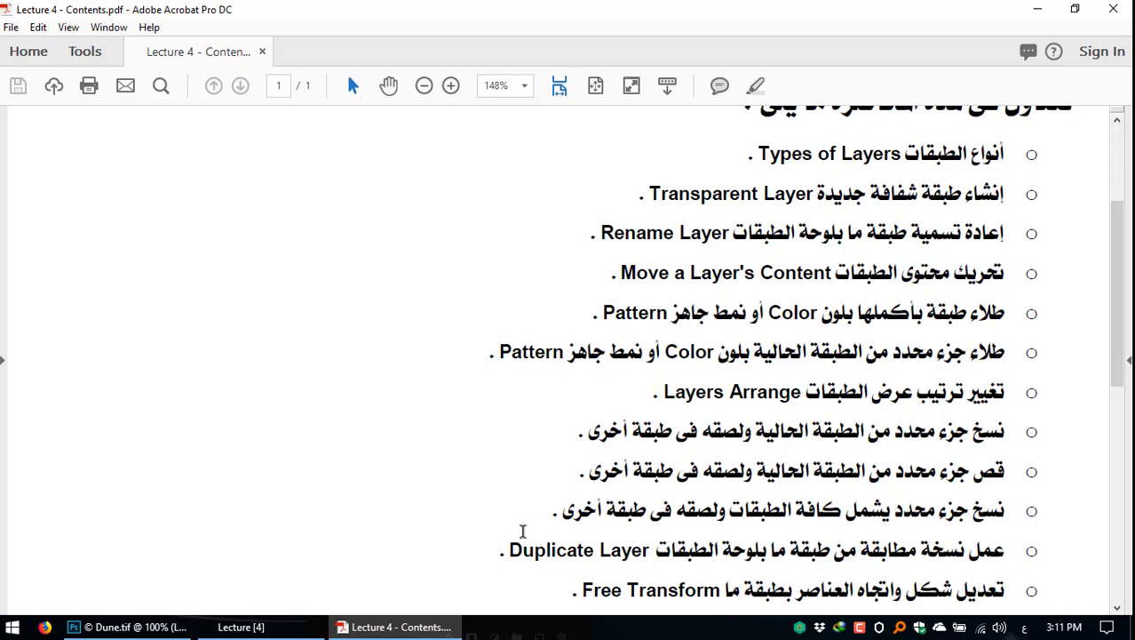
{"action": "left_click", "coordinate": [133, 626]}
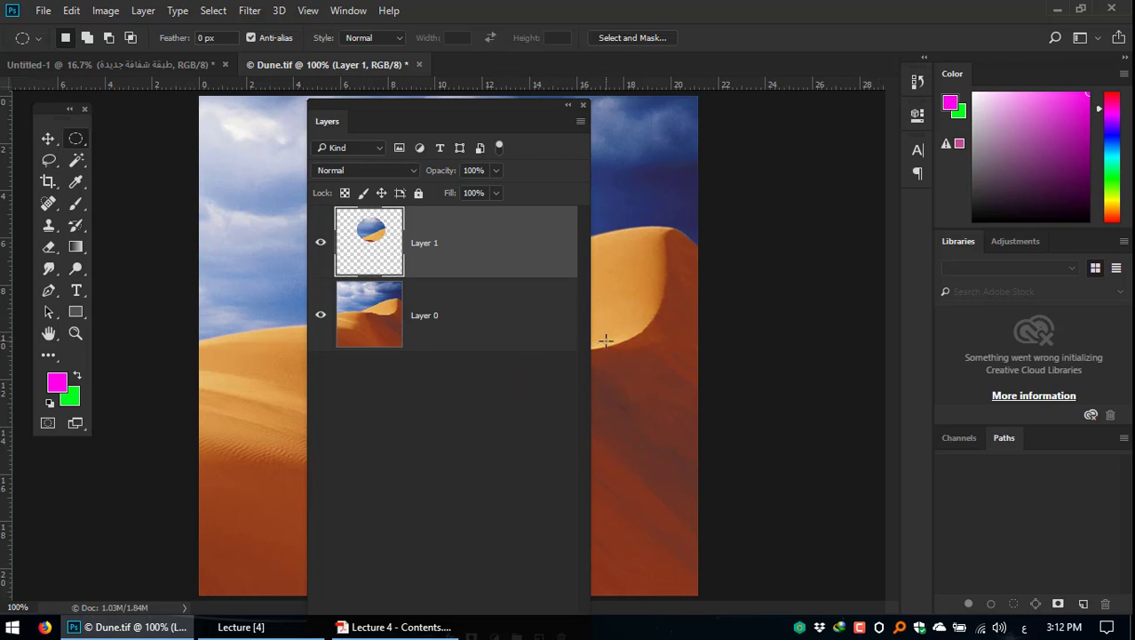
Step: Revert Dune.tif to its single background, clear the selection and re-dock the Layers panel
{"action": "key", "text": "ctrl+alt+z"}
{"action": "key", "text": "ctrl+alt+z"}
{"action": "key", "text": "ctrl+alt+z"}
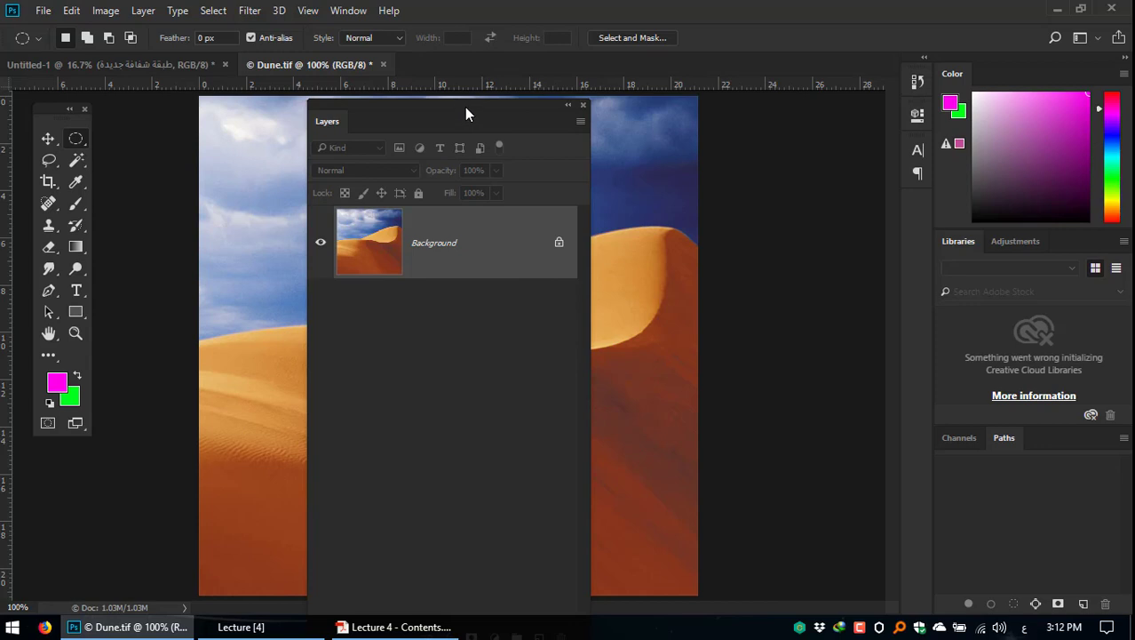
{"action": "left_click_drag", "start_coordinate": [464, 109], "coordinate": [884, 105]}
{"action": "key", "text": "ctrl+d"}
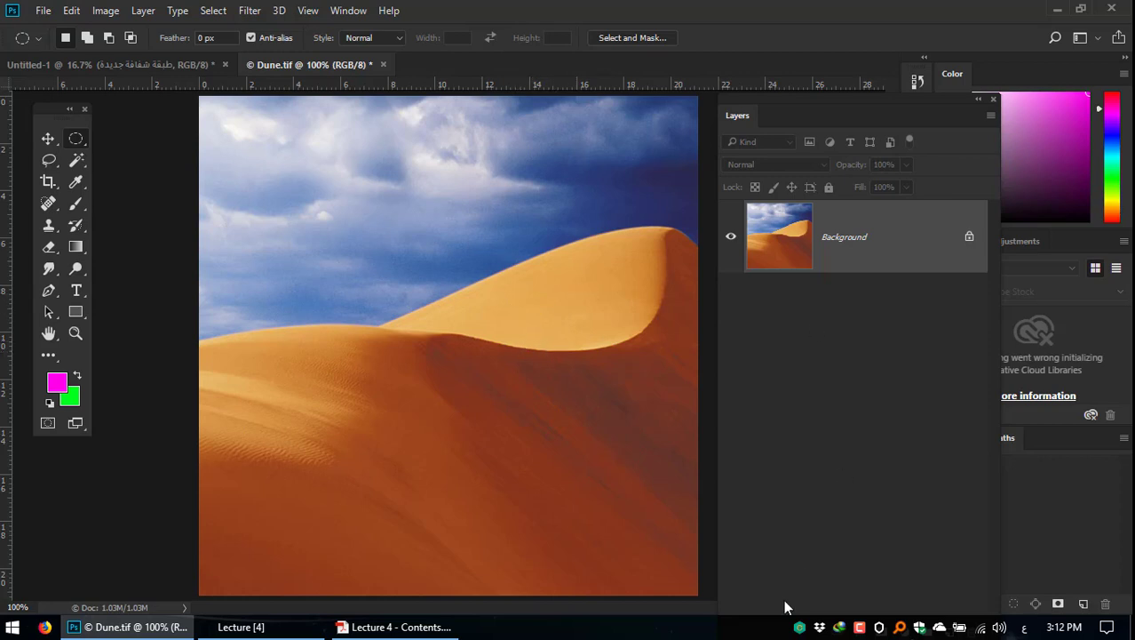
{"action": "left_click_drag", "start_coordinate": [842, 101], "coordinate": [858, 36]}
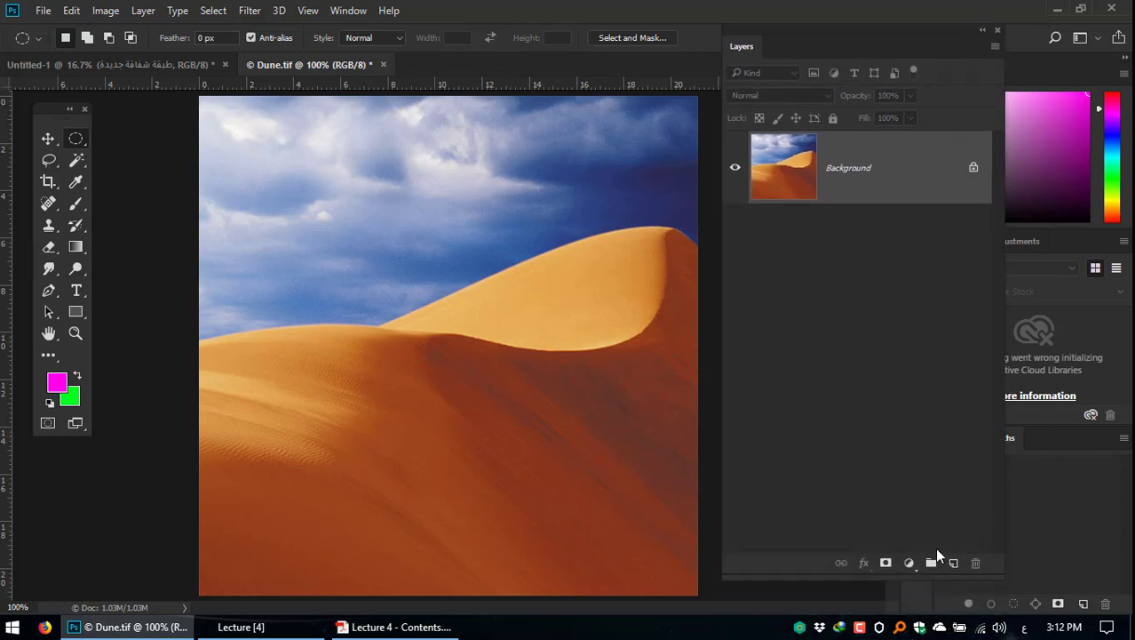
Step: Add a new empty Layer 1 and unlock the Background into Layer 0
{"action": "left_click", "coordinate": [954, 564]}
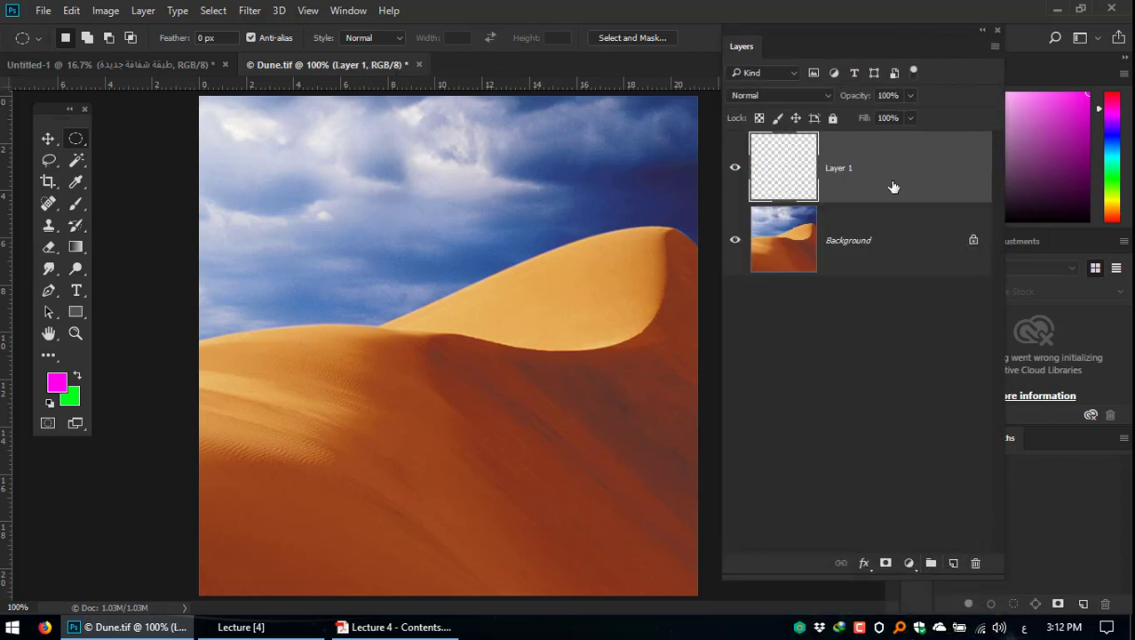
{"action": "left_click", "coordinate": [809, 249]}
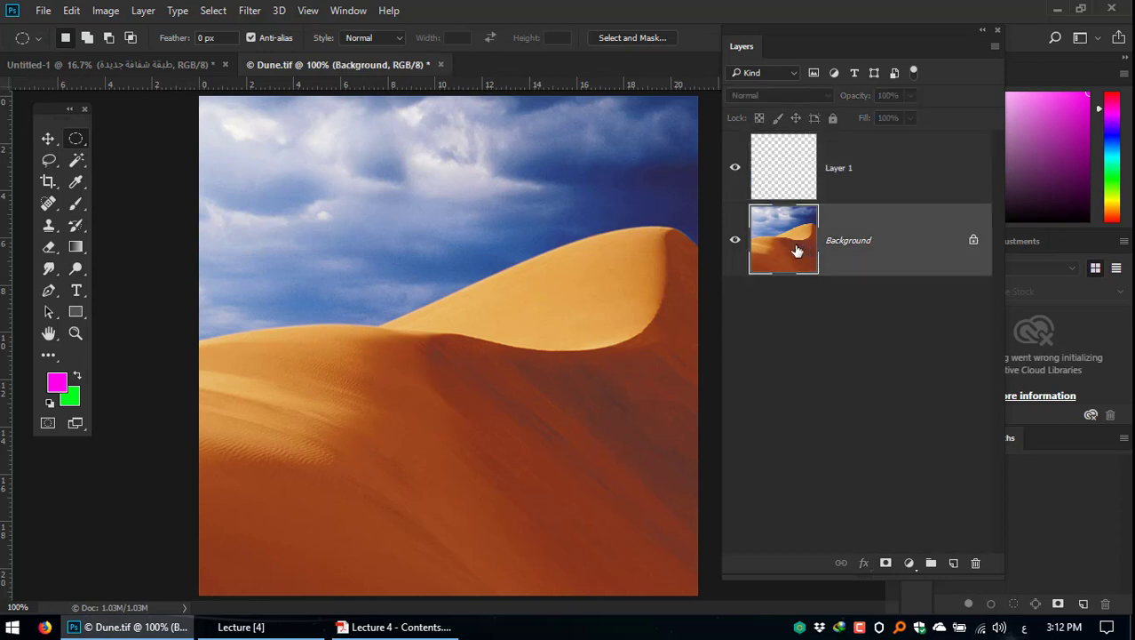
{"action": "left_click", "coordinate": [796, 164]}
{"action": "left_click", "coordinate": [810, 238]}
{"action": "left_click", "coordinate": [787, 178]}
{"action": "left_click", "coordinate": [794, 227]}
{"action": "left_click", "coordinate": [802, 182]}
{"action": "left_click", "coordinate": [780, 233]}
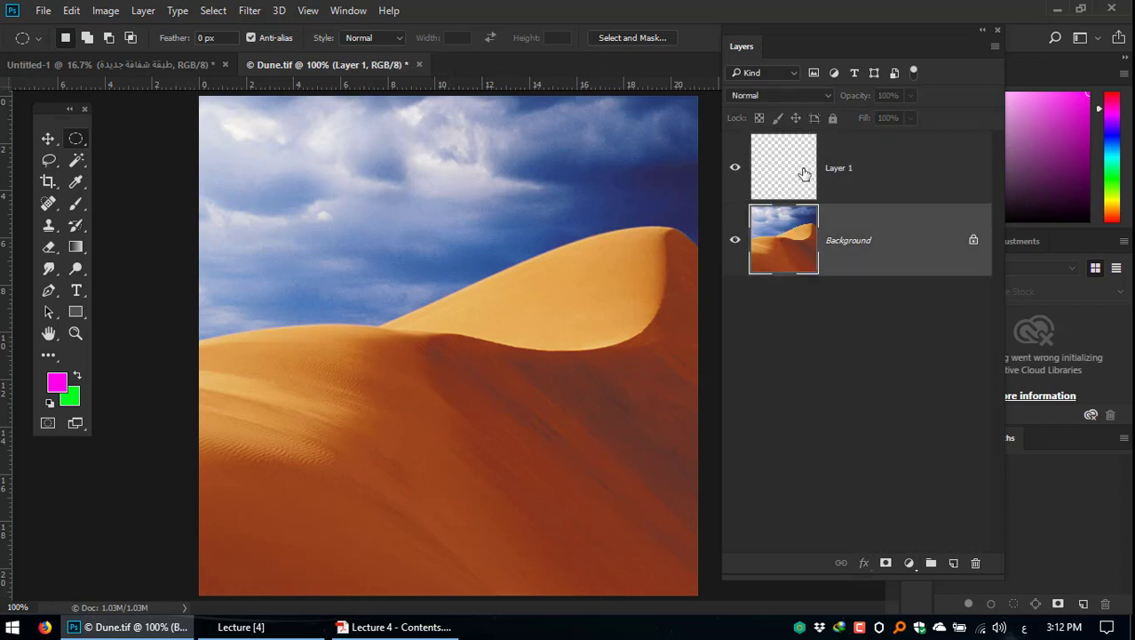
{"action": "left_click", "coordinate": [803, 175]}
{"action": "left_click", "coordinate": [798, 223]}
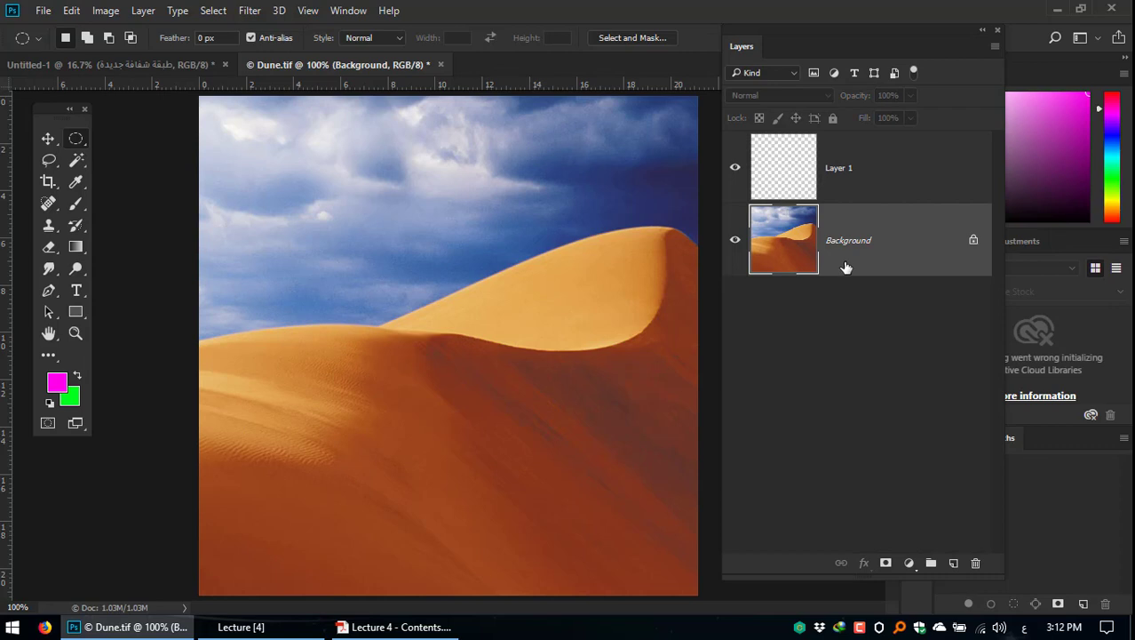
{"action": "left_click", "coordinate": [973, 243]}
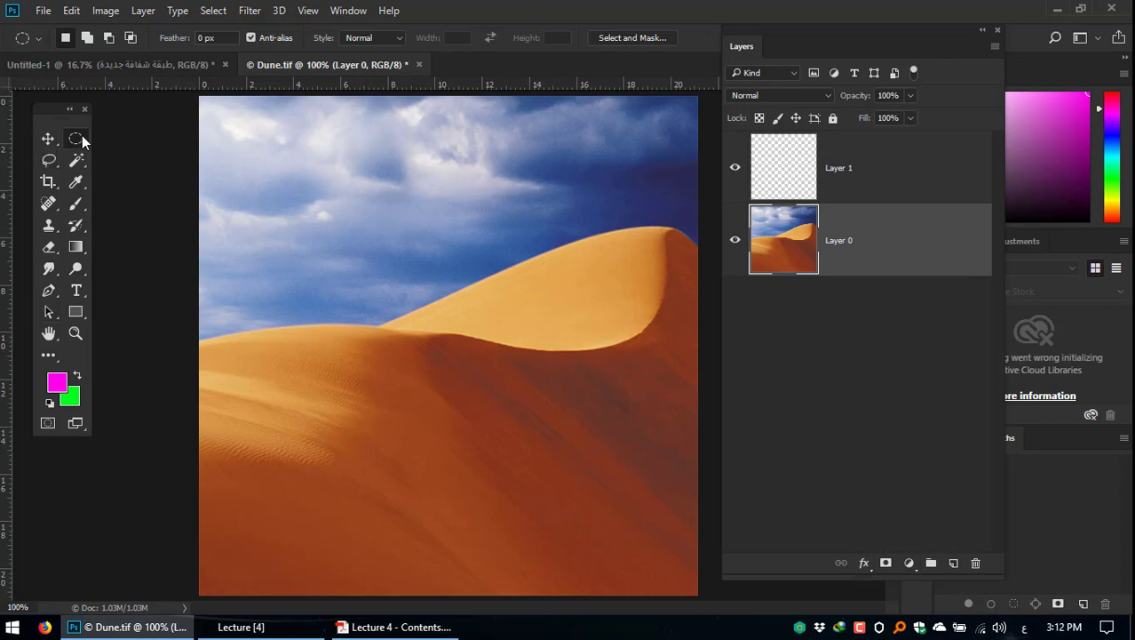
Step: Copy an elliptical piece of the dune crest onto Layer 1 and hide Layer 0
{"action": "left_click_drag", "start_coordinate": [362, 318], "coordinate": [611, 474]}
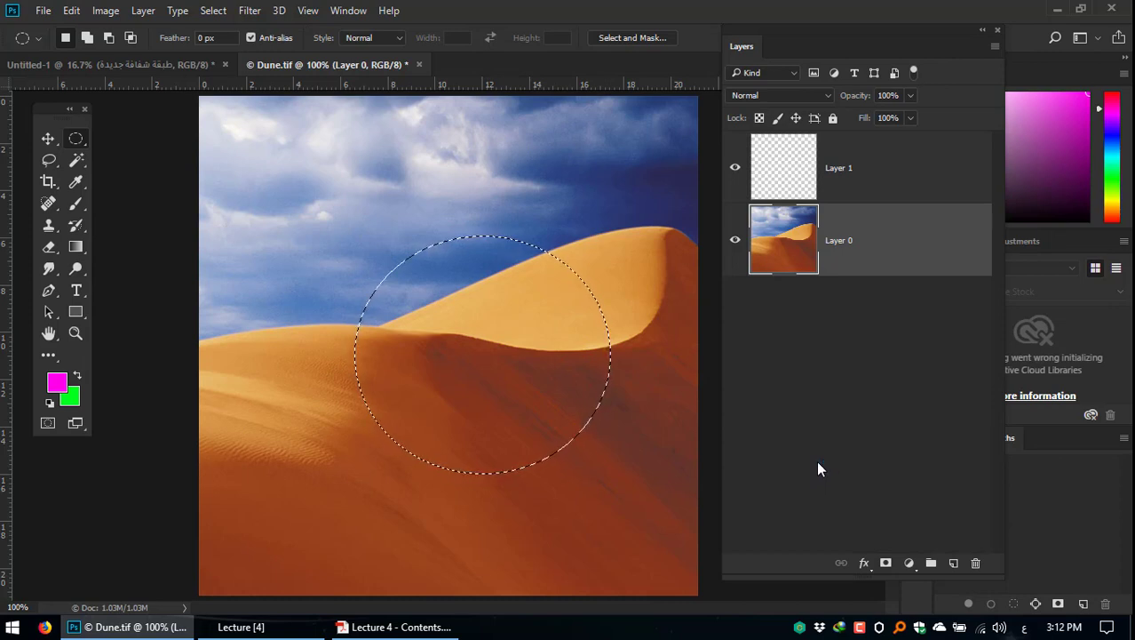
{"action": "left_click", "coordinate": [72, 11]}
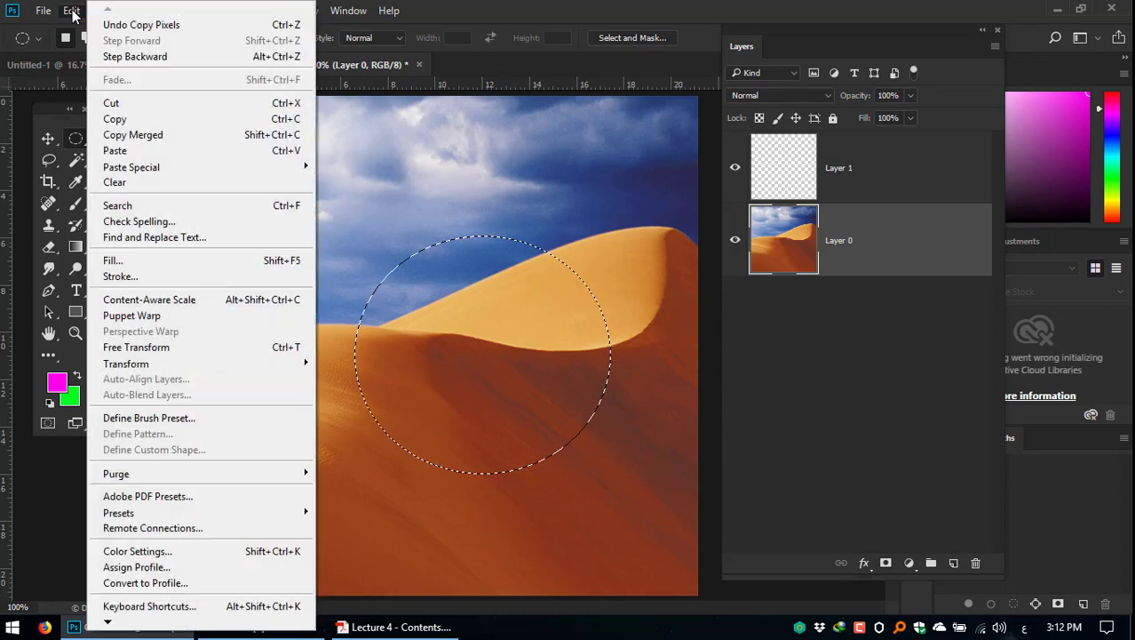
{"action": "left_click", "coordinate": [161, 119]}
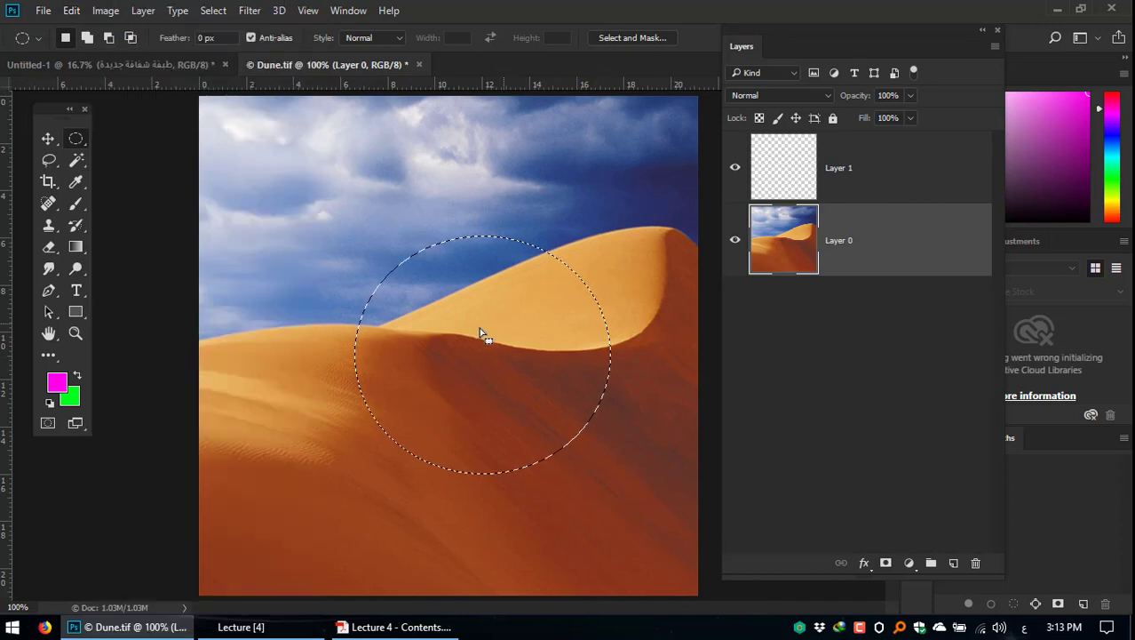
{"action": "left_click", "coordinate": [799, 185]}
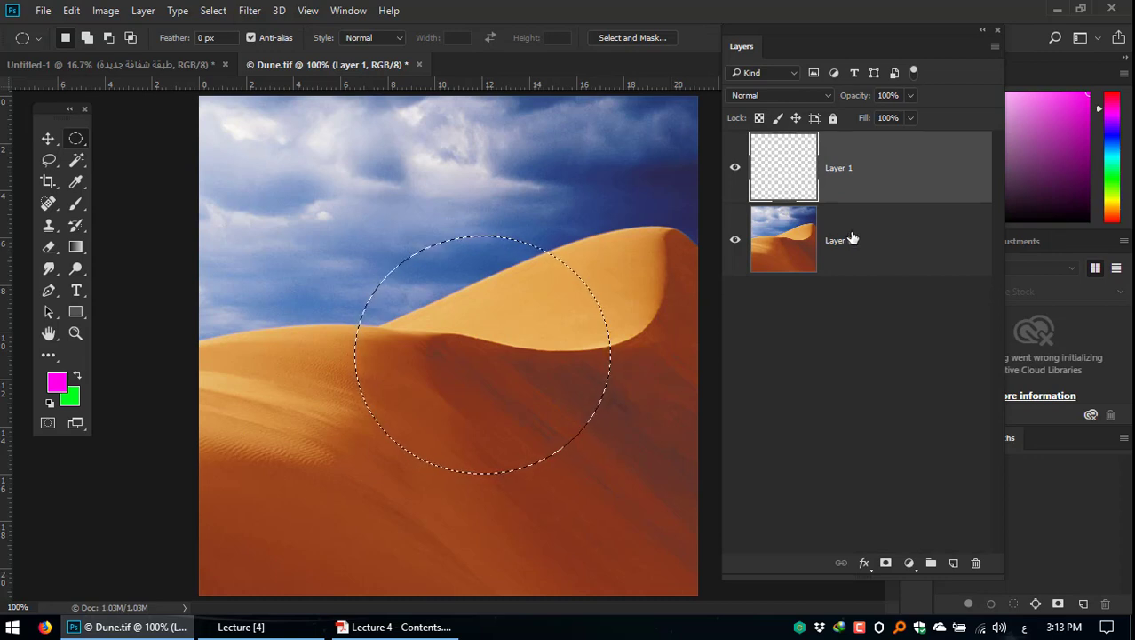
{"action": "key", "text": "ctrl+v"}
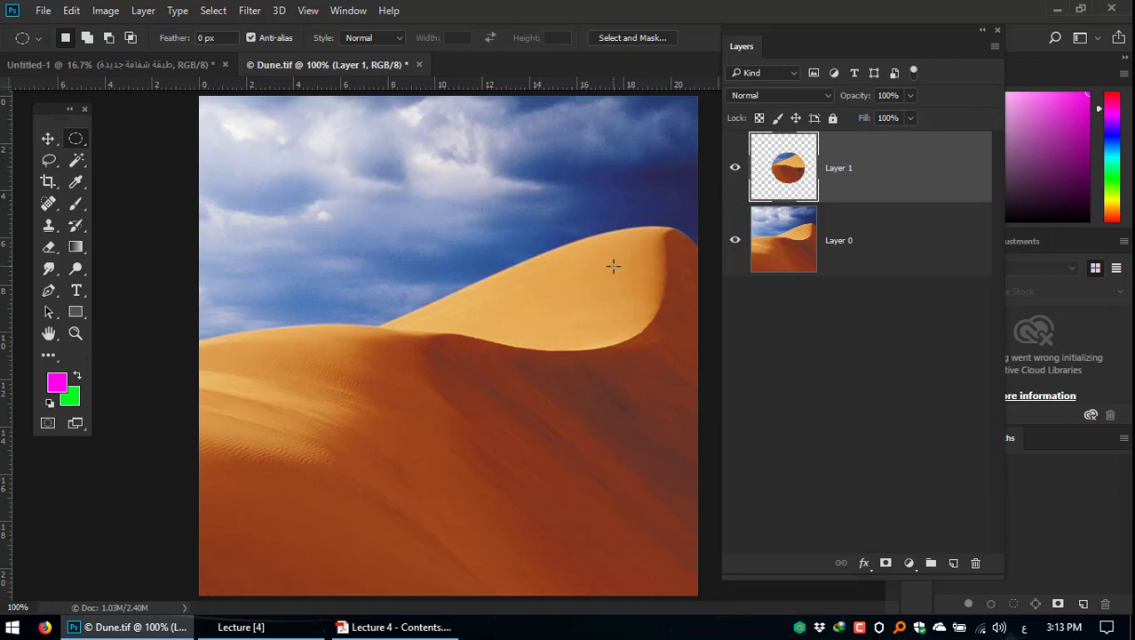
{"action": "left_click", "coordinate": [735, 242]}
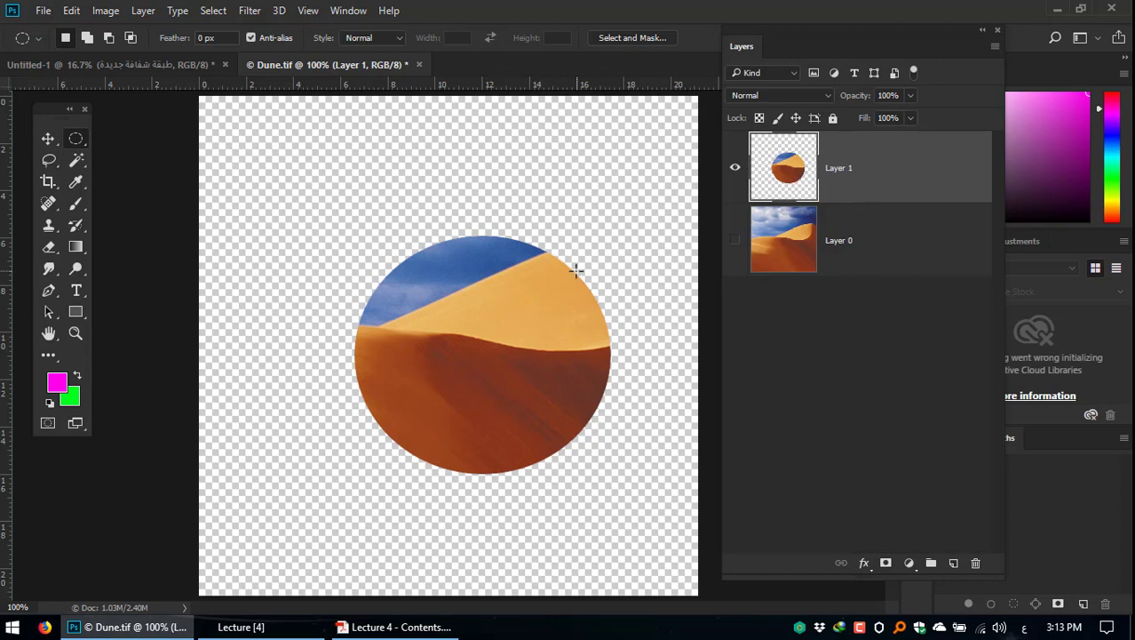
{"action": "left_click", "coordinate": [395, 626]}
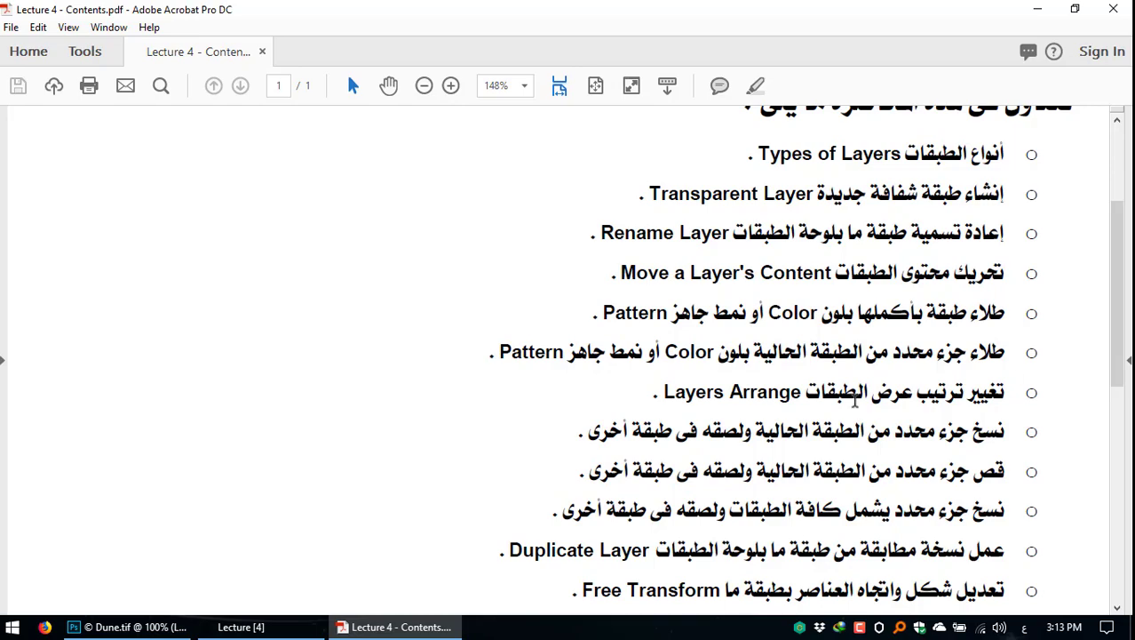
{"action": "left_click", "coordinate": [133, 626]}
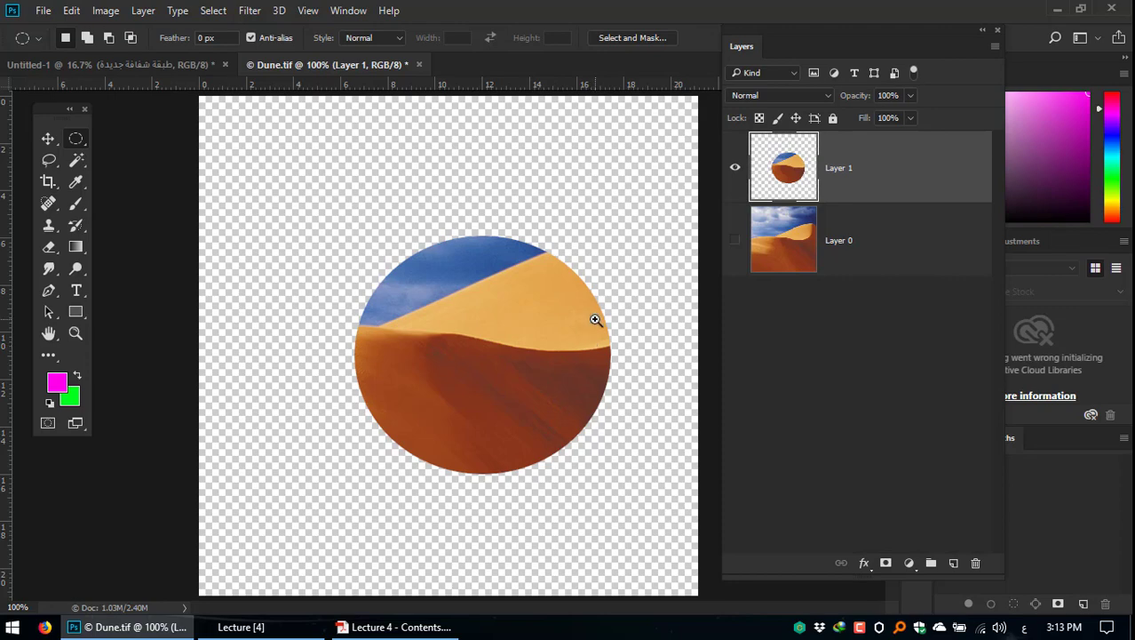
Step: Undo back to the locked Background and draw a rectangular selection of sky and dune
{"action": "key", "text": "ctrl+alt+z"}
{"action": "key", "text": "ctrl+alt+z"}
{"action": "key", "text": "ctrl+alt+z"}
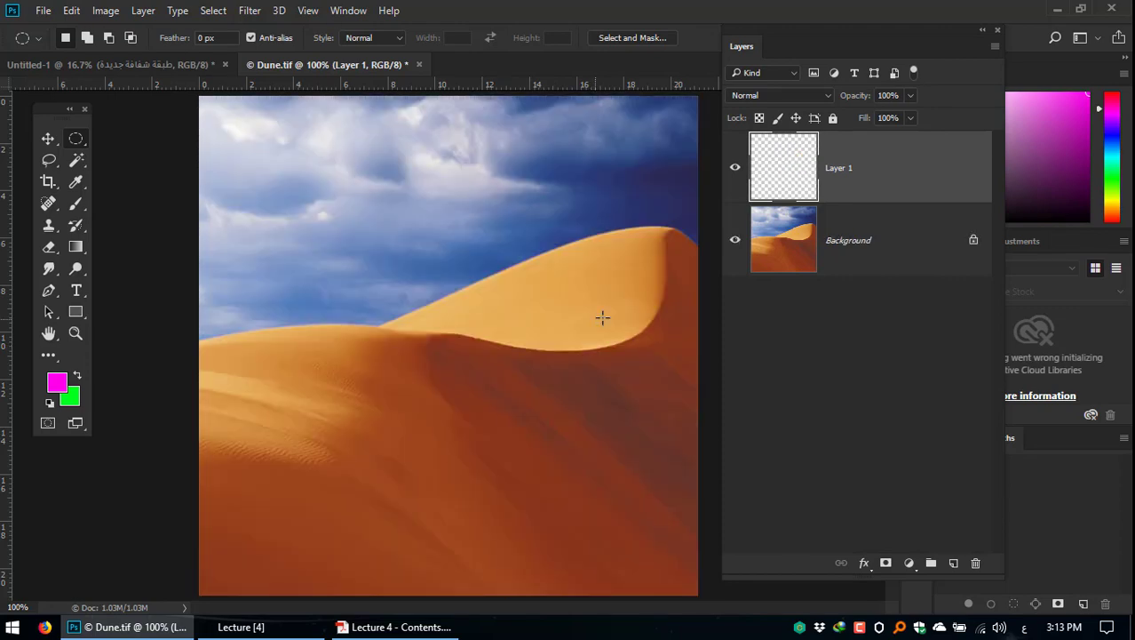
{"action": "left_click", "coordinate": [780, 254]}
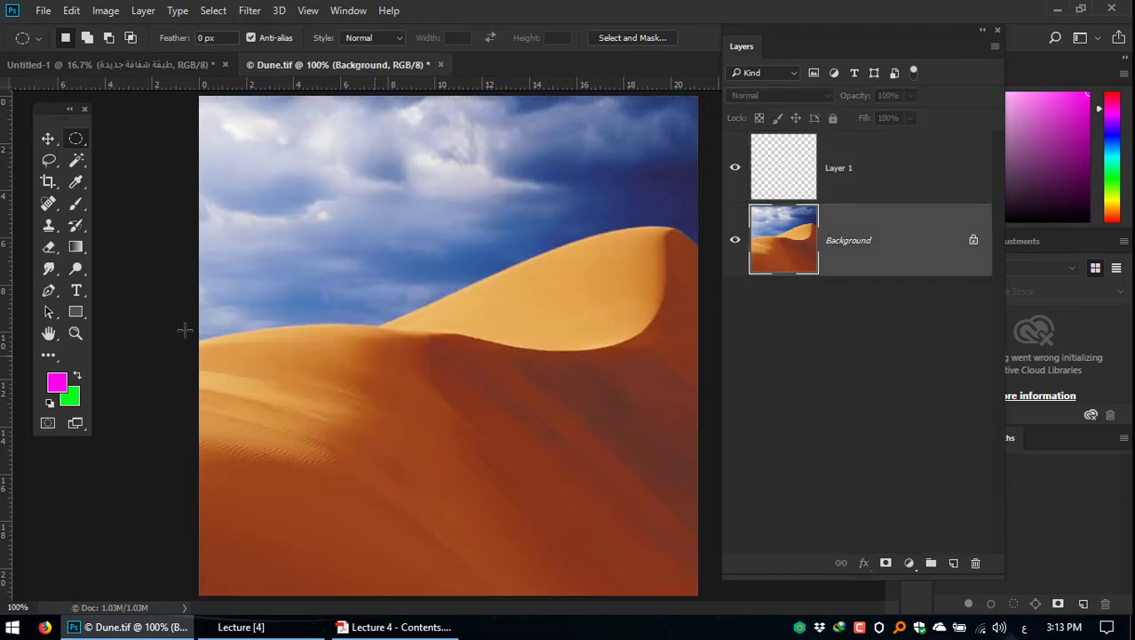
{"action": "right_click", "coordinate": [77, 140]}
{"action": "left_click", "coordinate": [170, 140]}
{"action": "left_click_drag", "start_coordinate": [298, 170], "coordinate": [531, 367]}
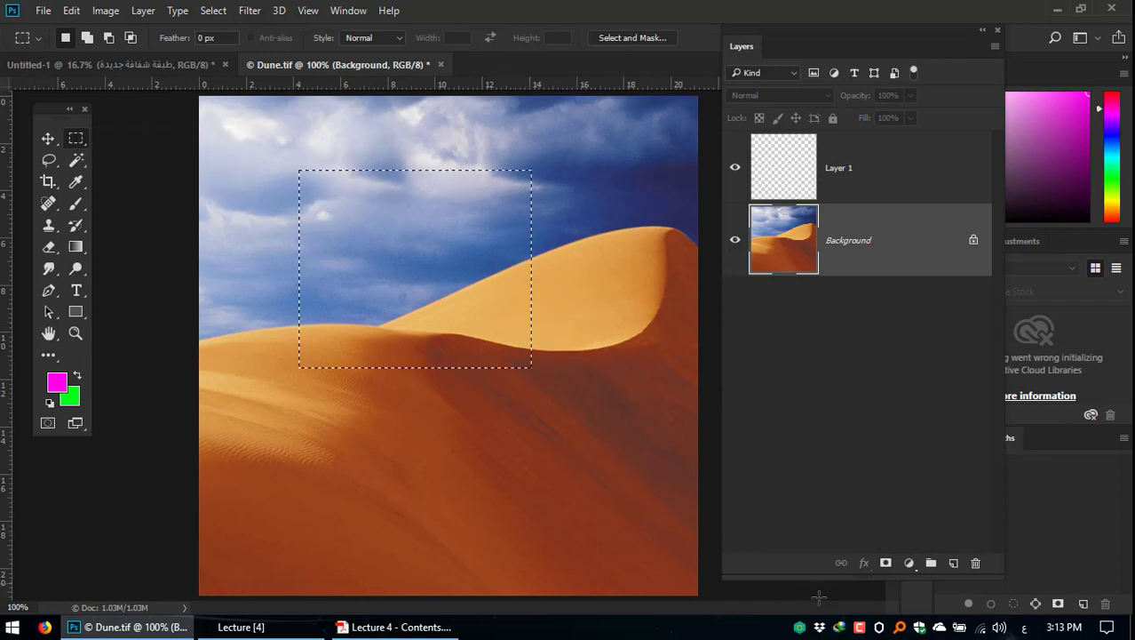
Step: Unlock the Background into Layer 0, delete the selected rectangle, and target Layer 1
{"action": "left_click", "coordinate": [972, 241]}
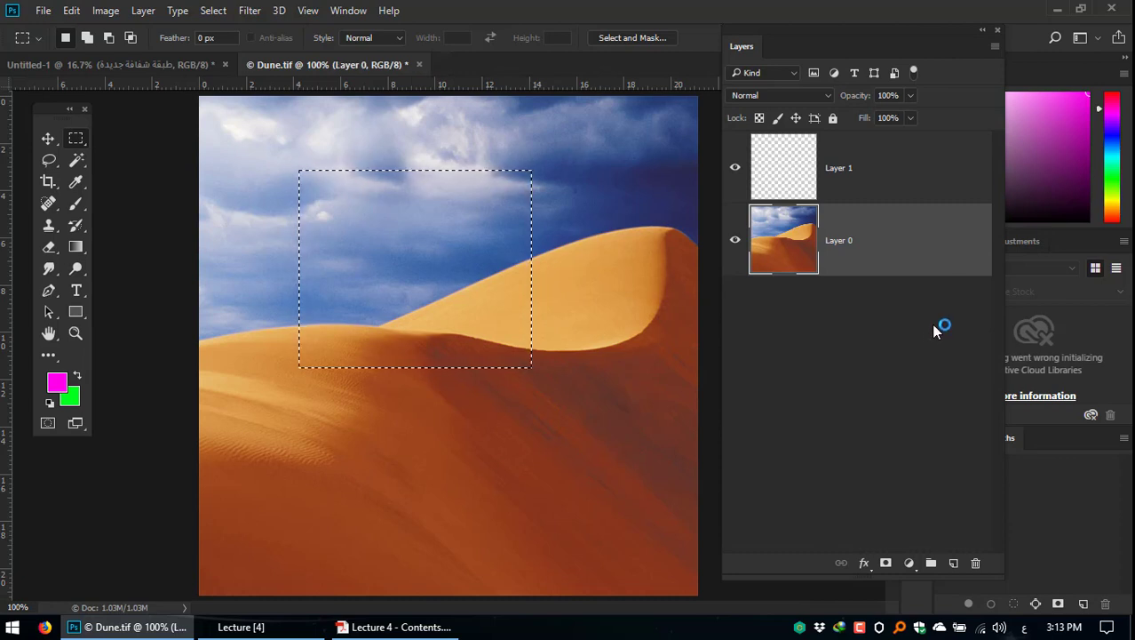
{"action": "left_click", "coordinate": [936, 318]}
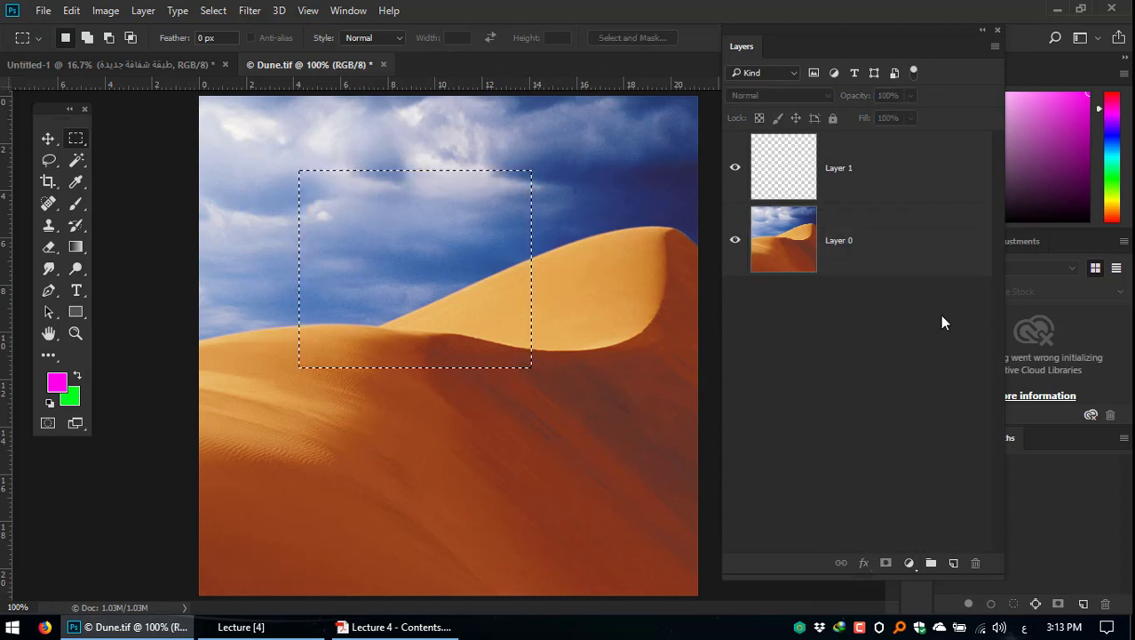
{"action": "left_click", "coordinate": [785, 252]}
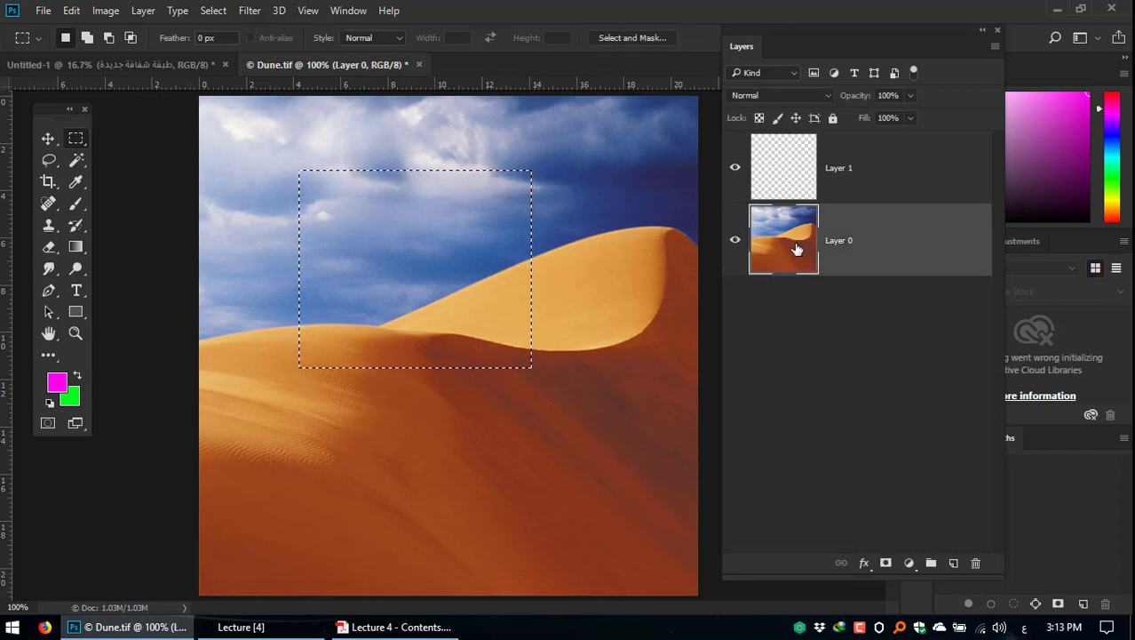
{"action": "key", "text": "Delete"}
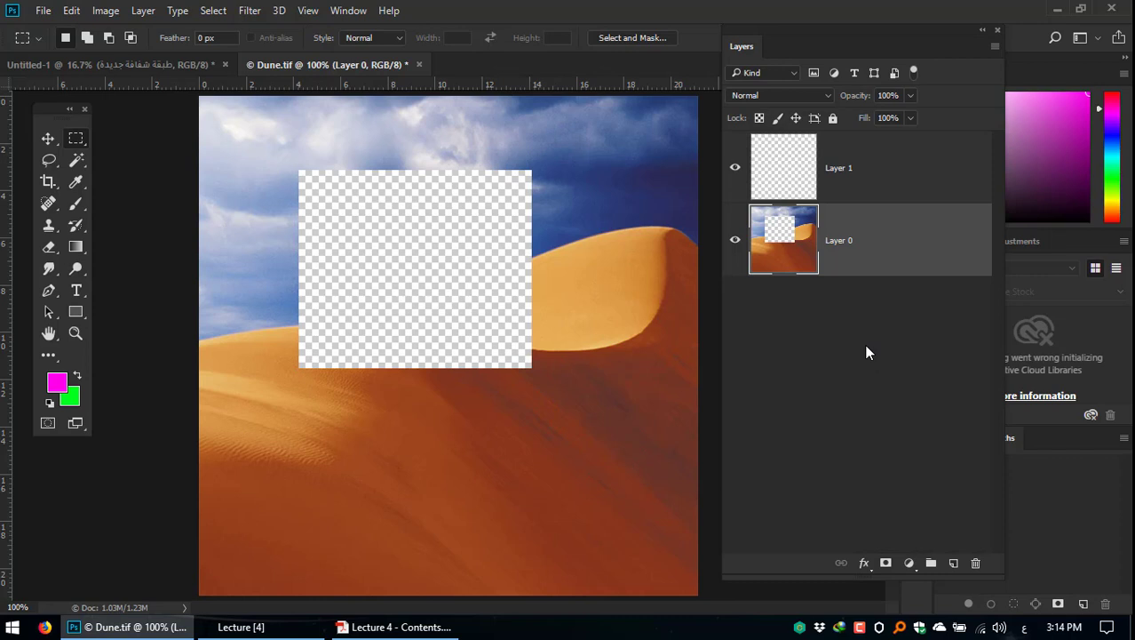
{"action": "left_click", "coordinate": [853, 173]}
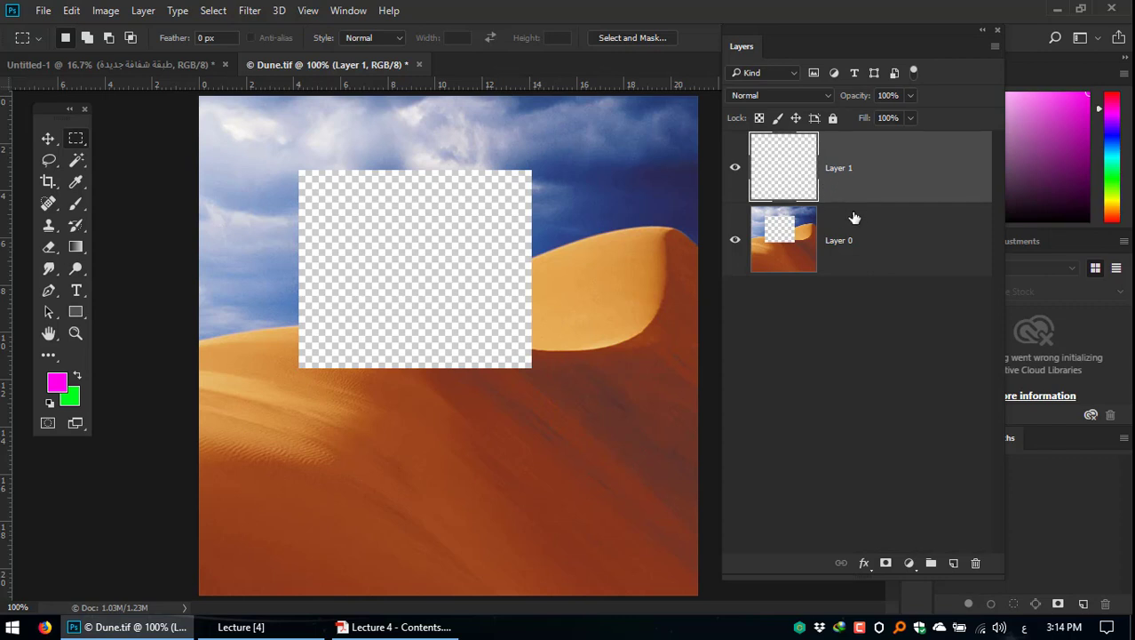
Step: Paste the rectangle onto Layer 1, align it over Layer 0's hole, then hide Layer 1
{"action": "key", "text": "ctrl+v"}
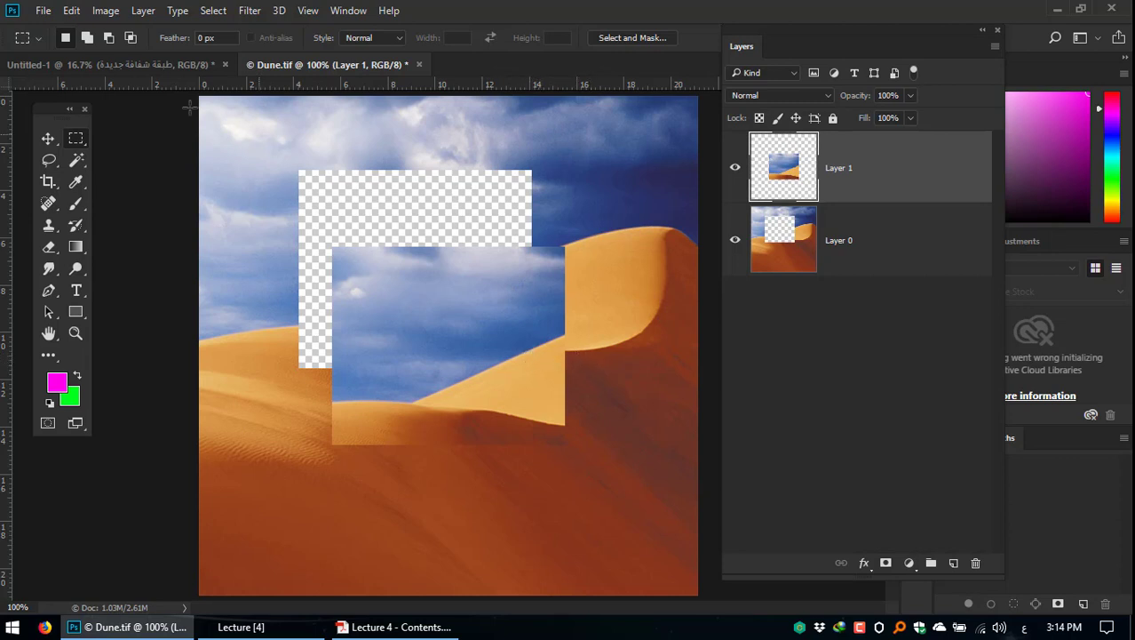
{"action": "left_click", "coordinate": [48, 138]}
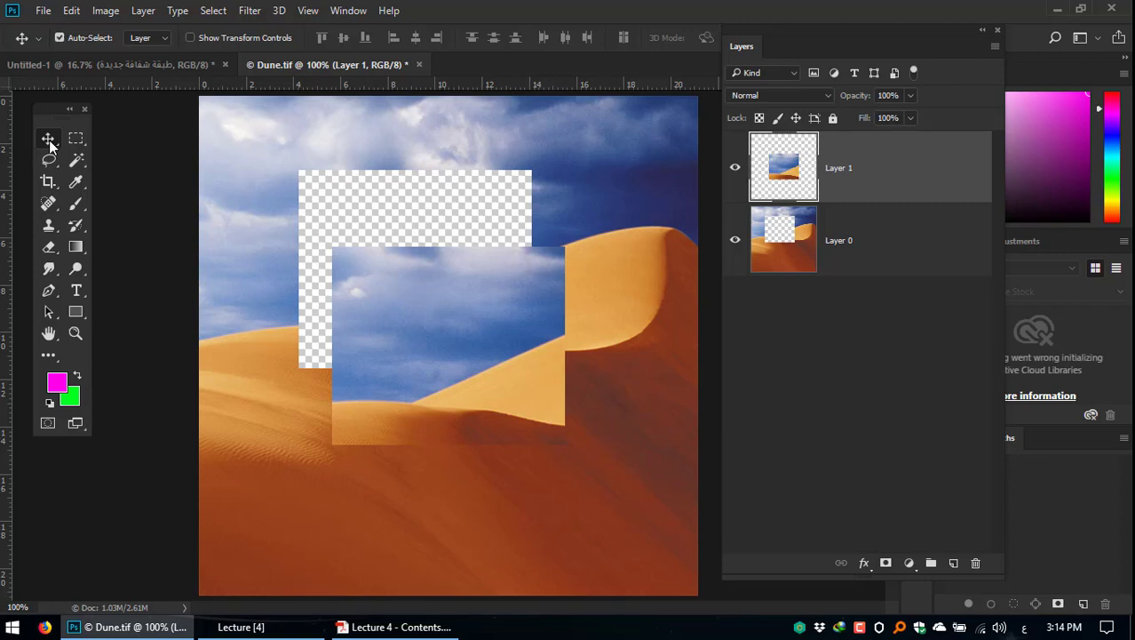
{"action": "left_click_drag", "start_coordinate": [499, 307], "coordinate": [526, 294]}
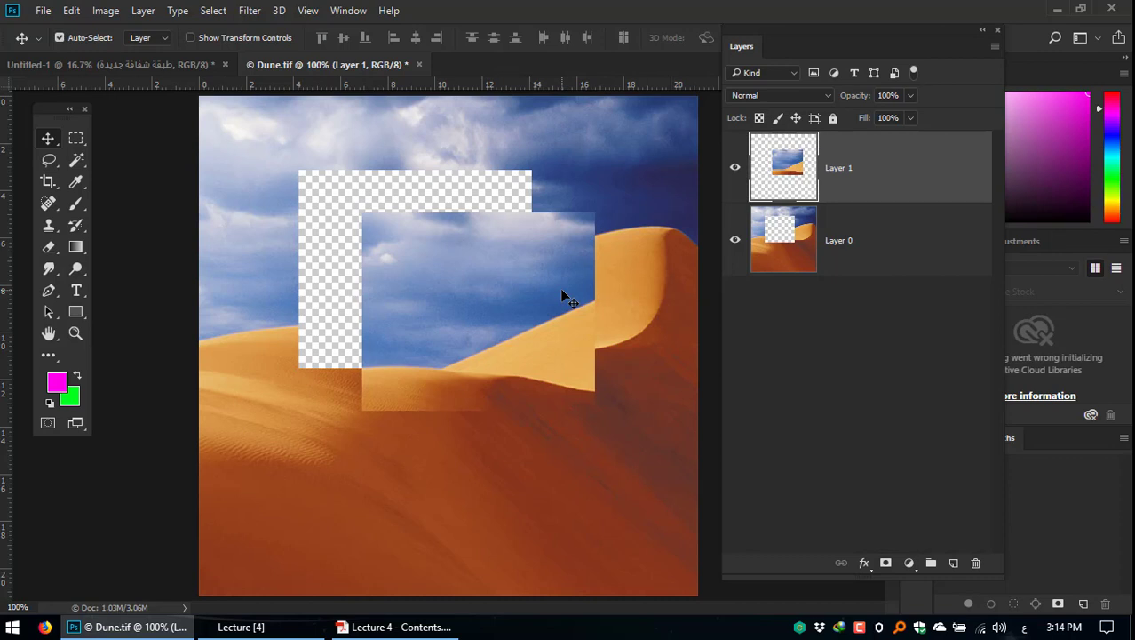
{"action": "left_click_drag", "start_coordinate": [520, 264], "coordinate": [468, 265]}
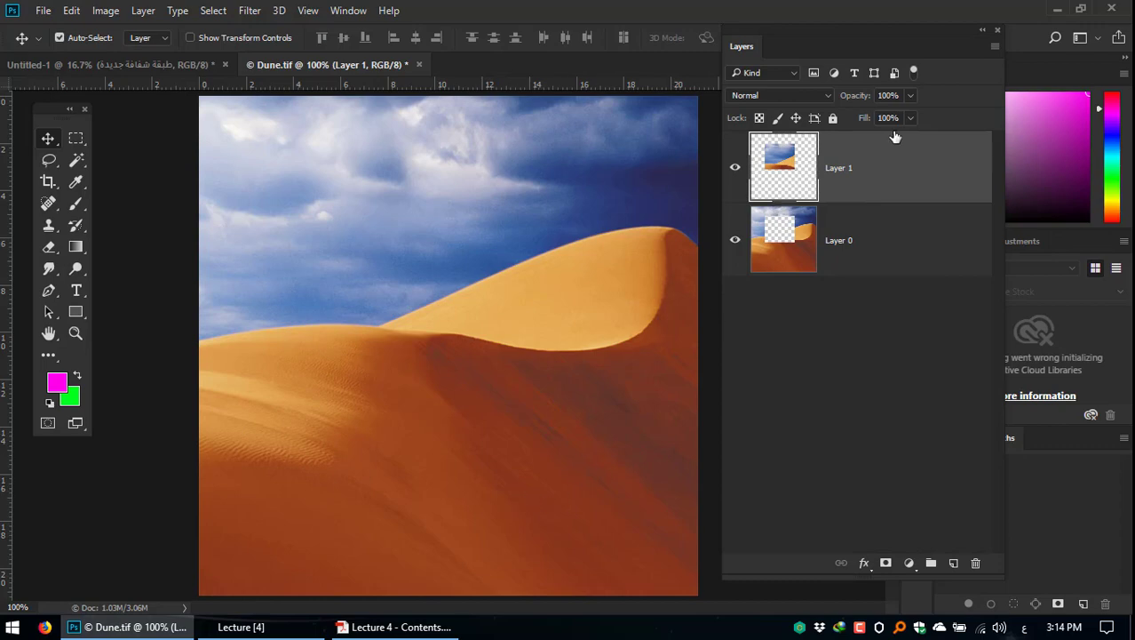
{"action": "left_click", "coordinate": [734, 167]}
{"action": "left_click", "coordinate": [395, 627]}
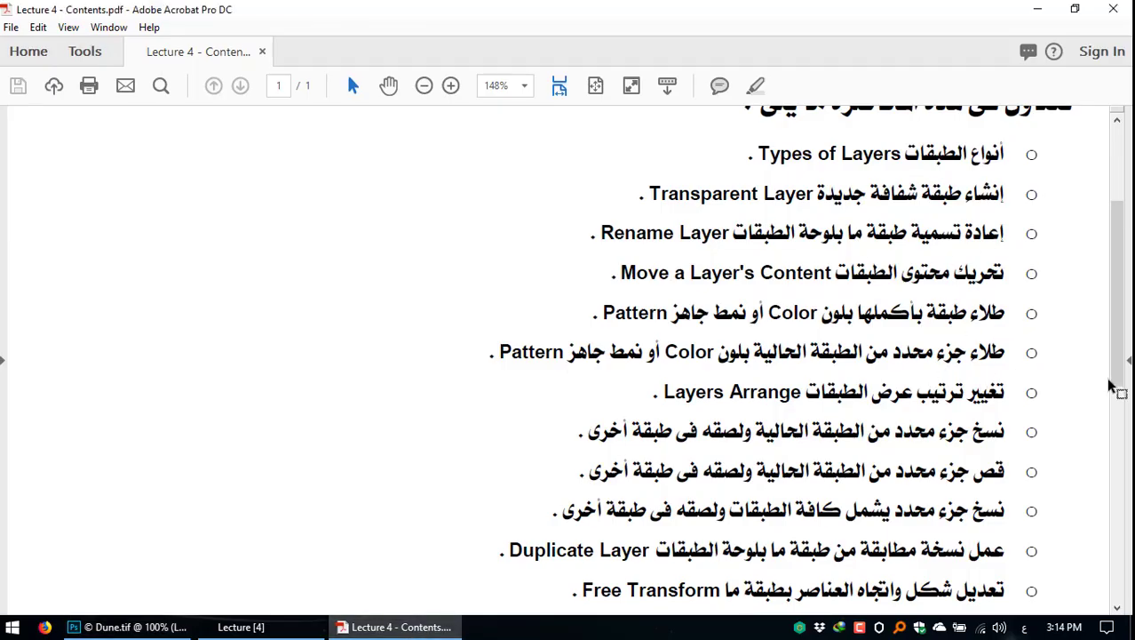
Step: Open Acrobat's tools pane, then return to Photoshop's Dune.tif with Layer 1 hidden
{"action": "left_click", "coordinate": [1129, 361]}
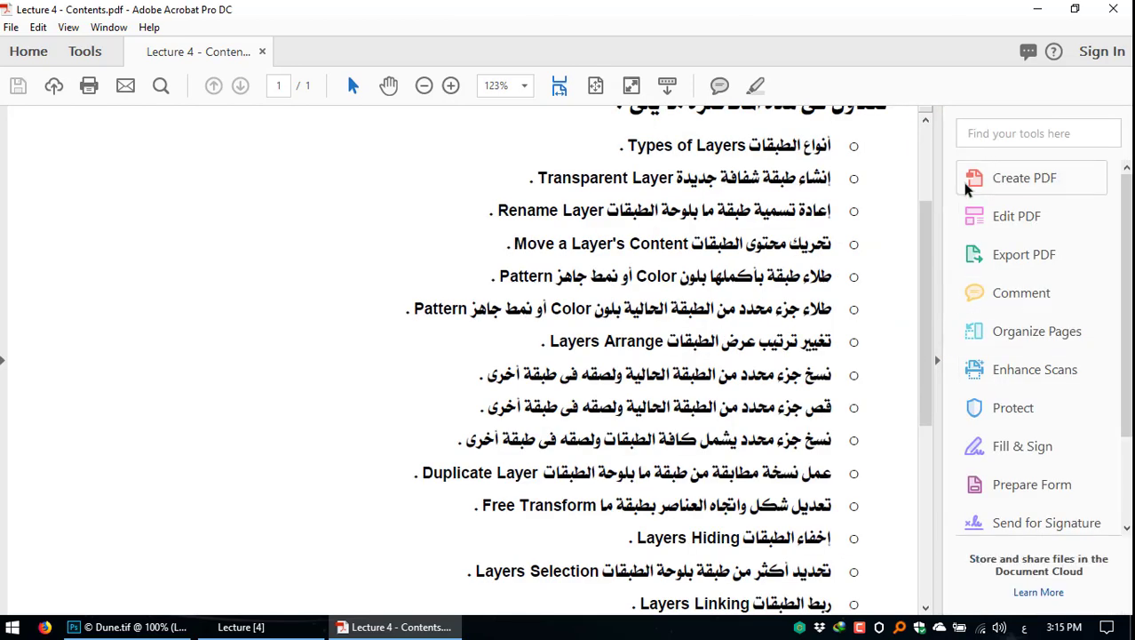
{"action": "left_click_drag", "start_coordinate": [929, 242], "coordinate": [931, 277]}
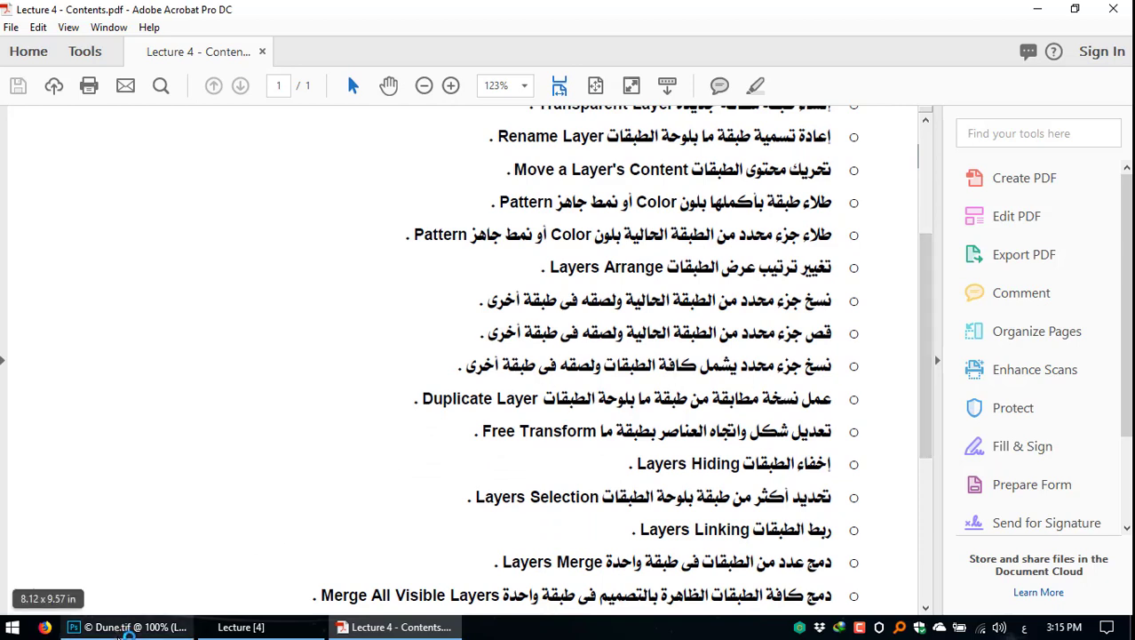
{"action": "left_click", "coordinate": [120, 629]}
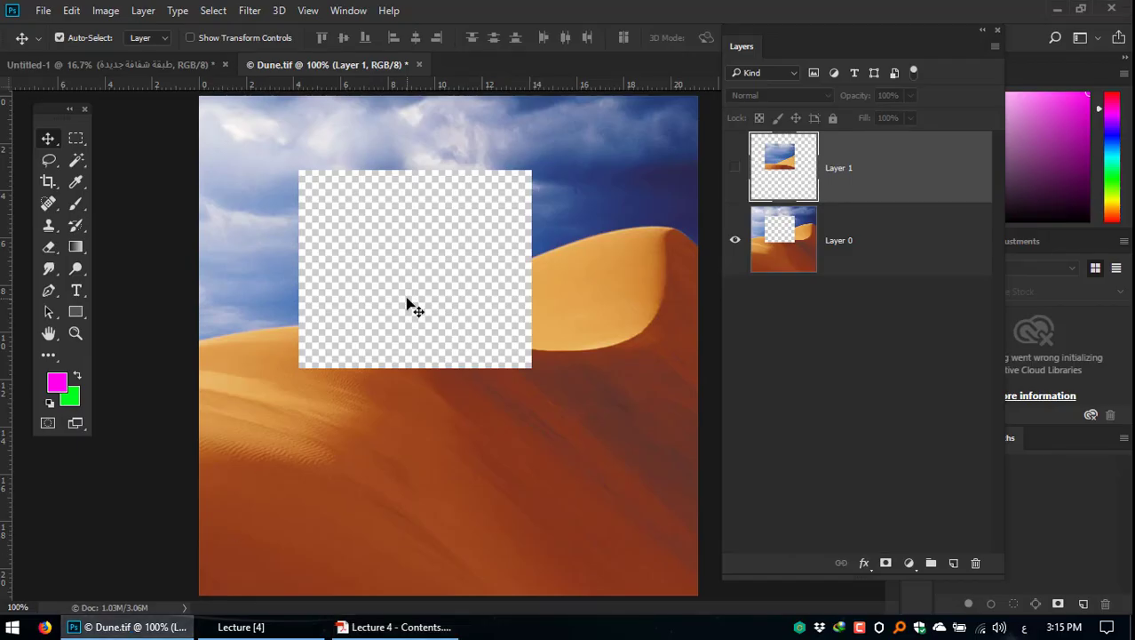
Step: Open Scorpions - 207.psd from the Designs folder through File > Open
{"action": "left_click", "coordinate": [43, 11]}
{"action": "left_click", "coordinate": [68, 45]}
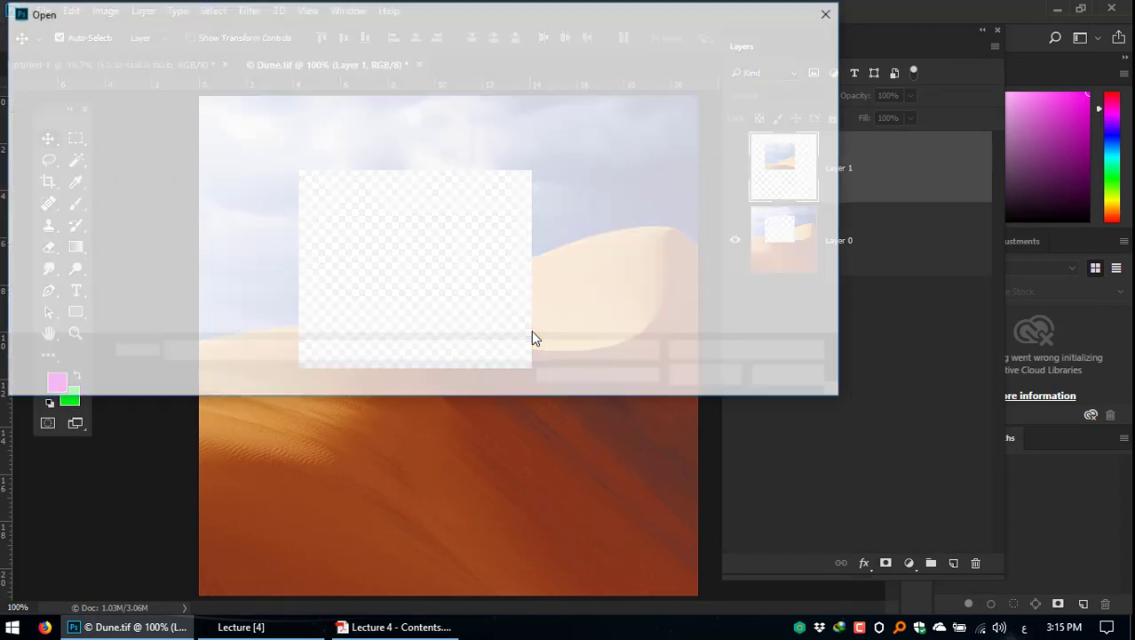
{"action": "scroll", "coordinate": [729, 239], "scroll_direction": "down", "scroll_amount": 1}
{"action": "scroll", "coordinate": [729, 239], "scroll_direction": "down", "scroll_amount": 2}
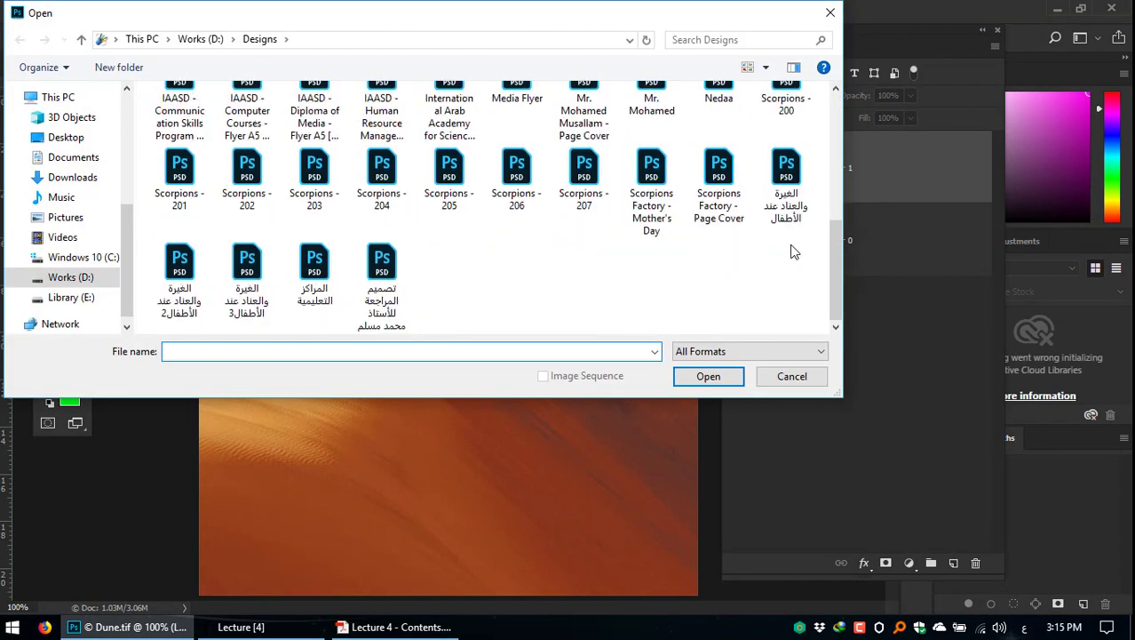
{"action": "scroll", "coordinate": [655, 250], "scroll_direction": "up", "scroll_amount": 5}
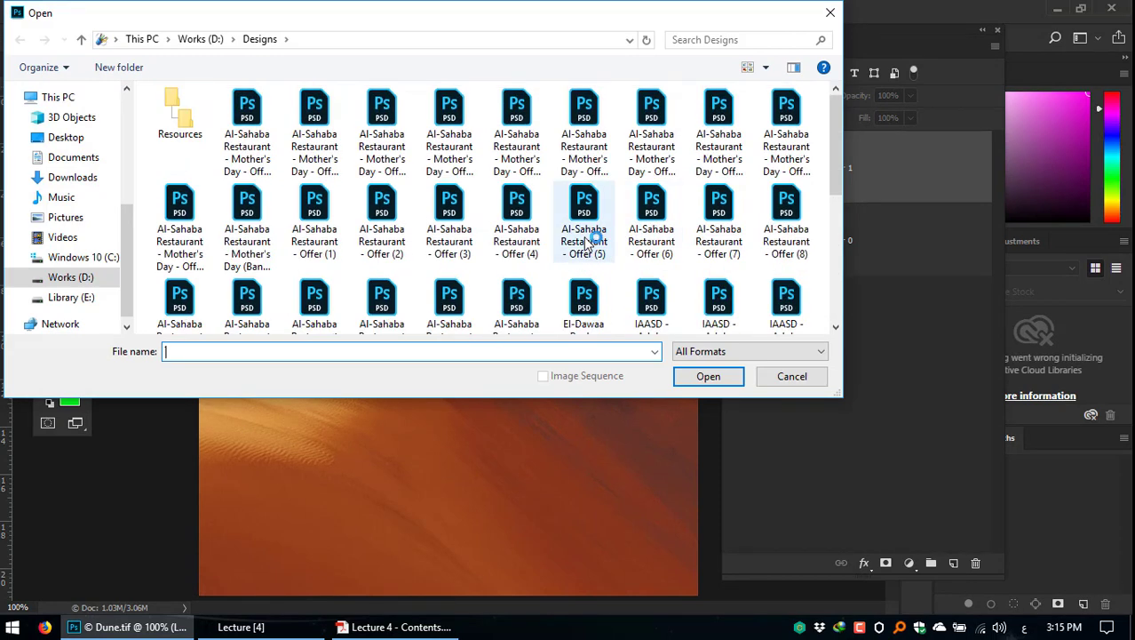
{"action": "scroll", "coordinate": [586, 244], "scroll_direction": "down", "scroll_amount": 3}
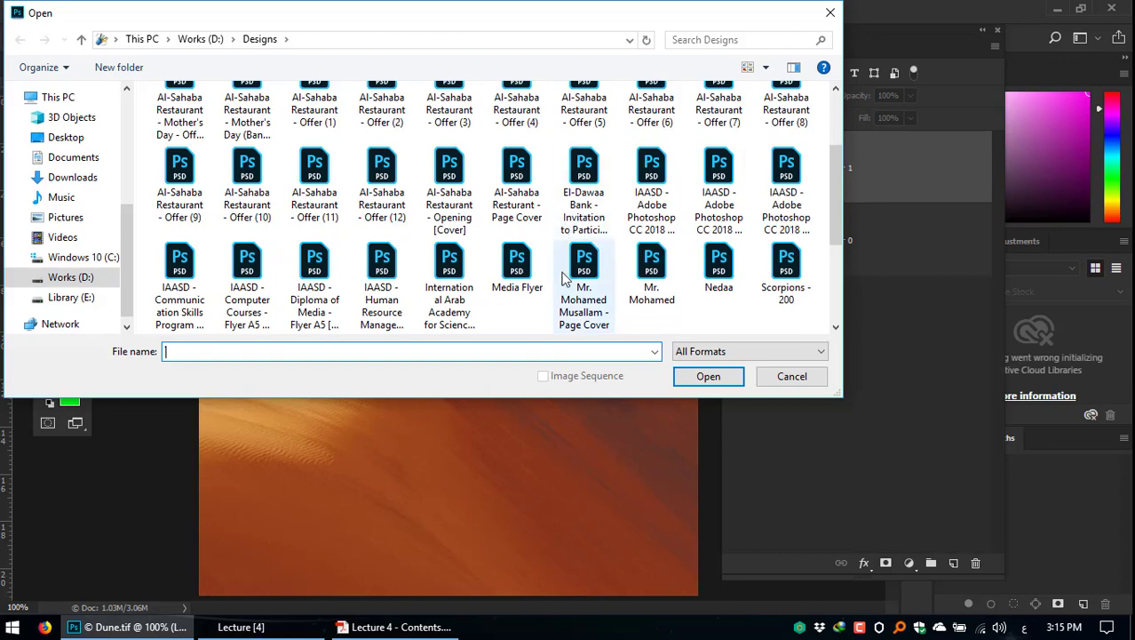
{"action": "scroll", "coordinate": [532, 323], "scroll_direction": "down", "scroll_amount": 1}
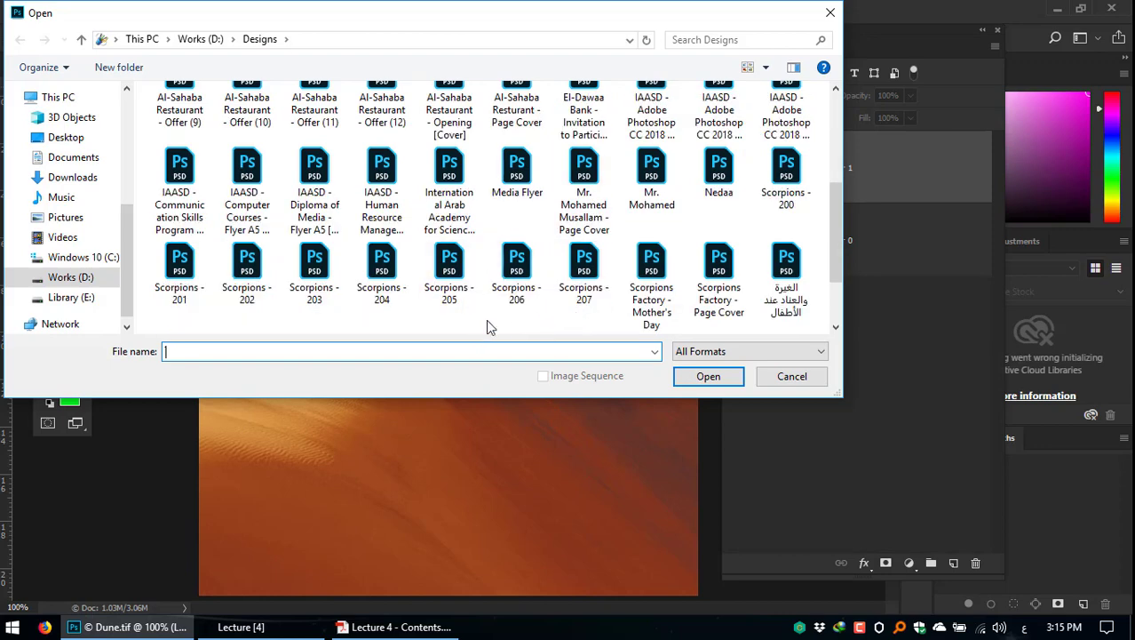
{"action": "left_click", "coordinate": [586, 274]}
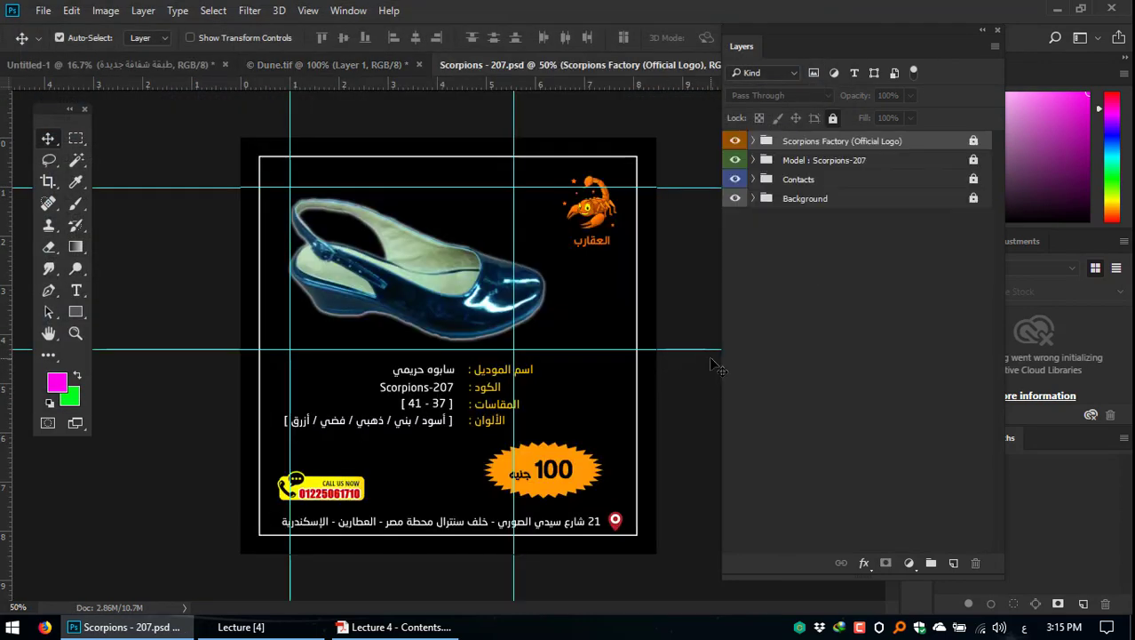
Step: Hide the guides and unlock the Scorpions Factory (Official Logo) and other layer groups
{"action": "key", "text": "ctrl+semicolon"}
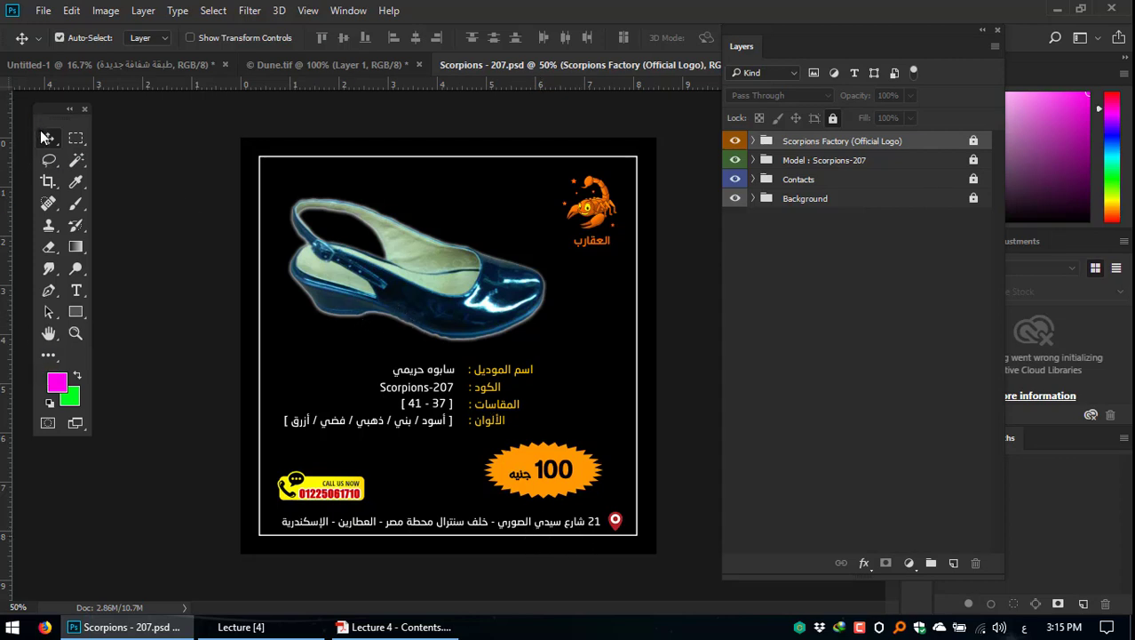
{"action": "left_click", "coordinate": [974, 142]}
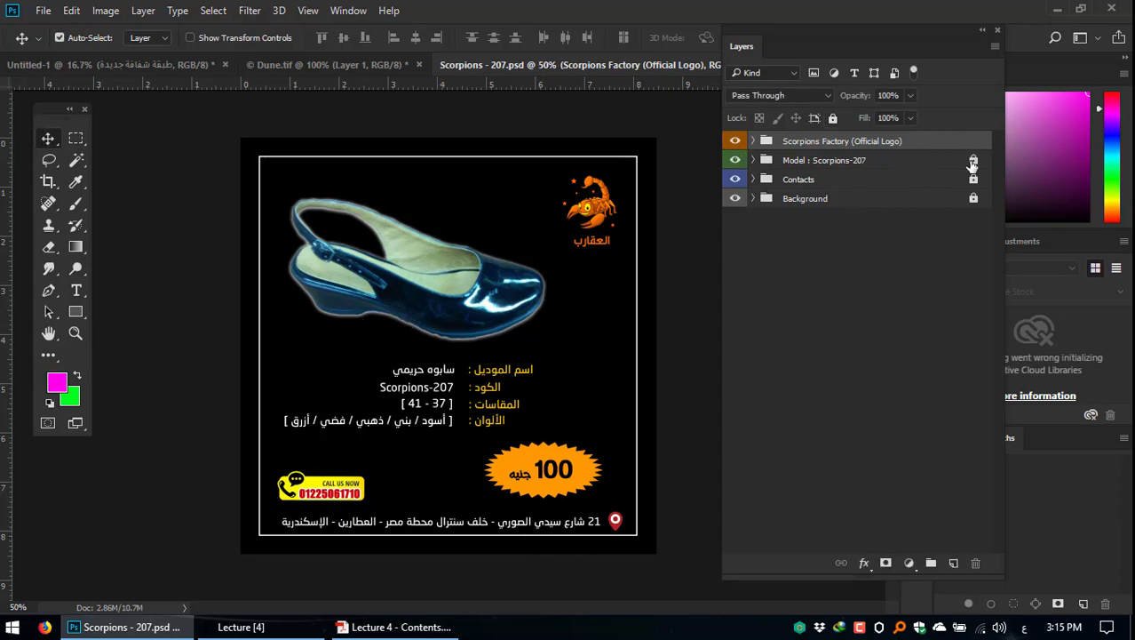
{"action": "left_click", "coordinate": [974, 198]}
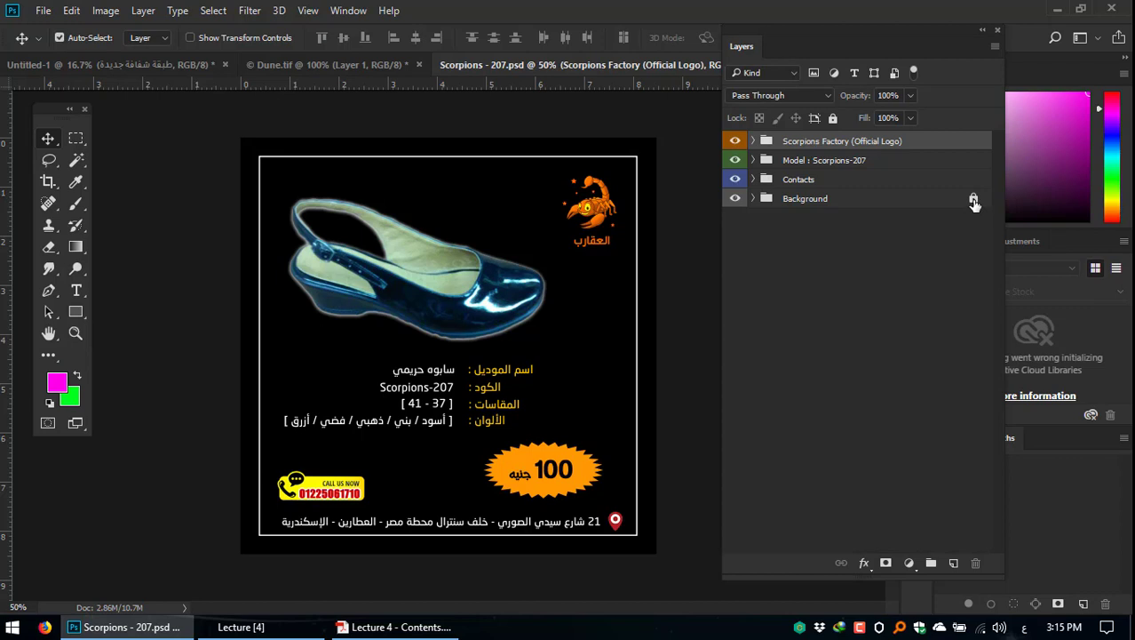
Step: Select the shoe's Image layer and nudge the shoe slightly up and right
{"action": "right_click", "coordinate": [412, 257]}
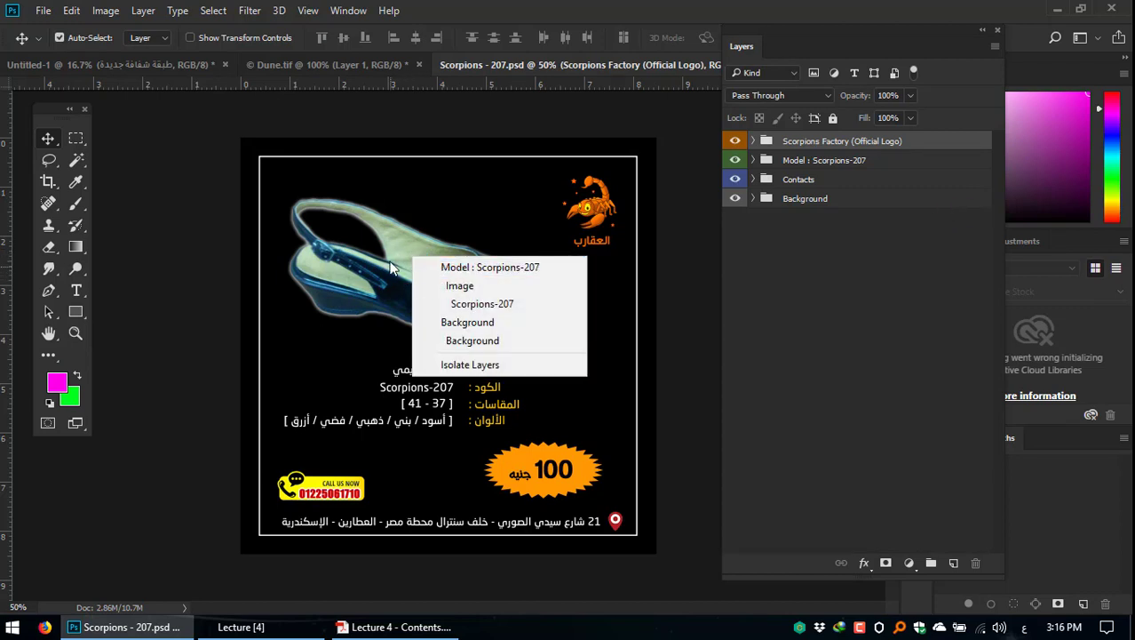
{"action": "left_click", "coordinate": [515, 285]}
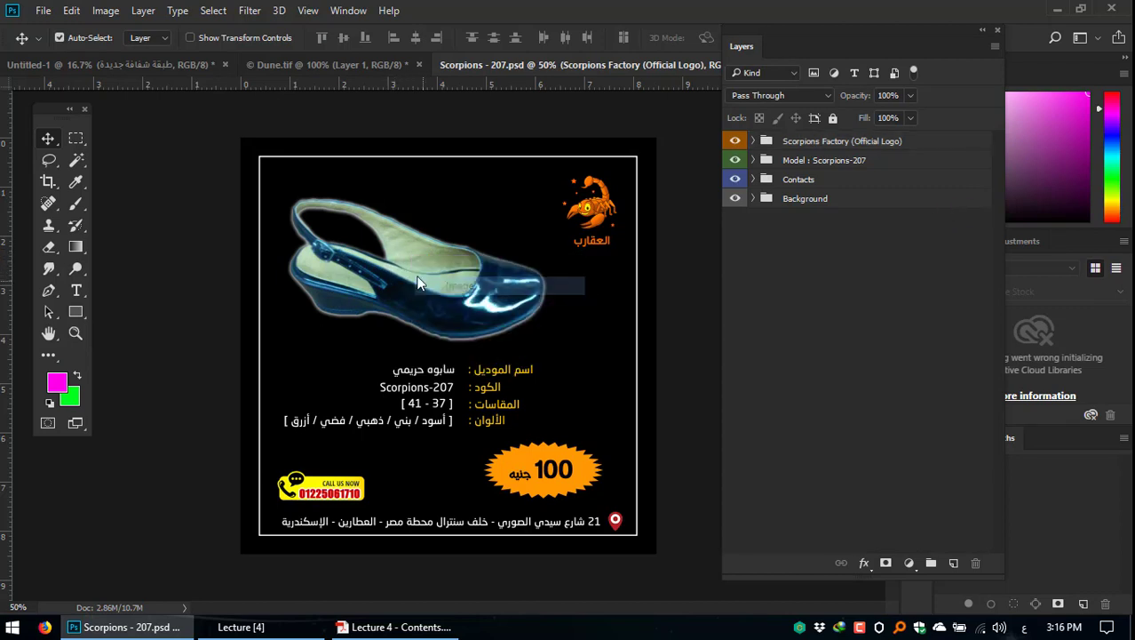
{"action": "left_click_drag", "start_coordinate": [443, 271], "coordinate": [477, 238]}
{"action": "left_click_drag", "start_coordinate": [402, 296], "coordinate": [429, 269]}
{"action": "key", "text": "m"}
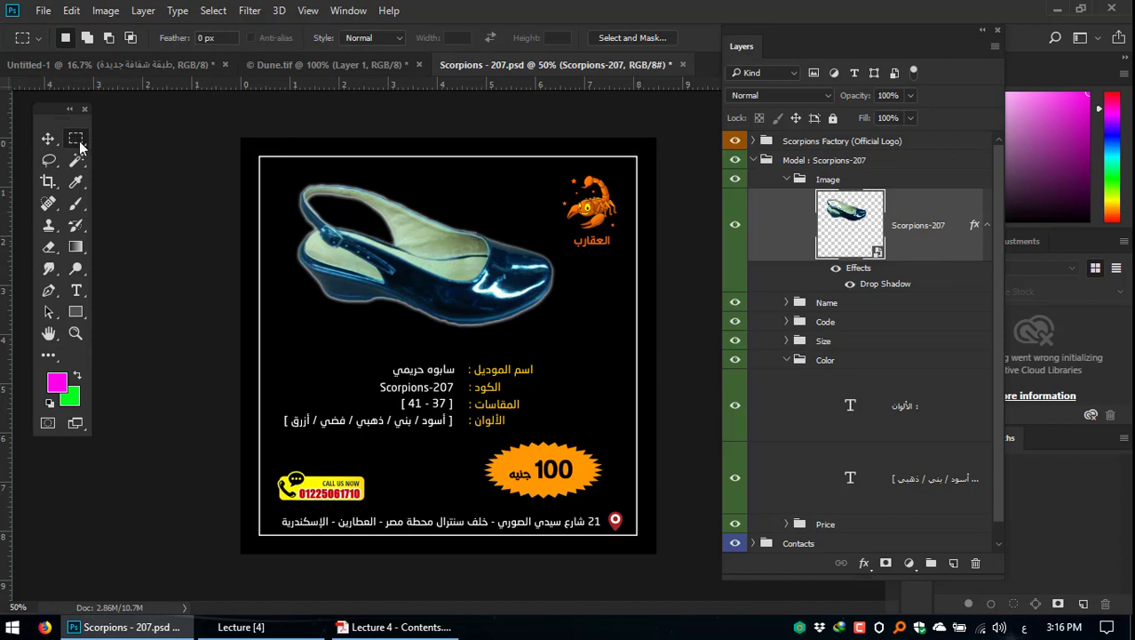
Step: Paste a small square of the shoe onto a new layer and hide the Scorpions-207 layer
{"action": "left_click_drag", "start_coordinate": [405, 233], "coordinate": [469, 305]}
{"action": "left_click", "coordinate": [953, 562]}
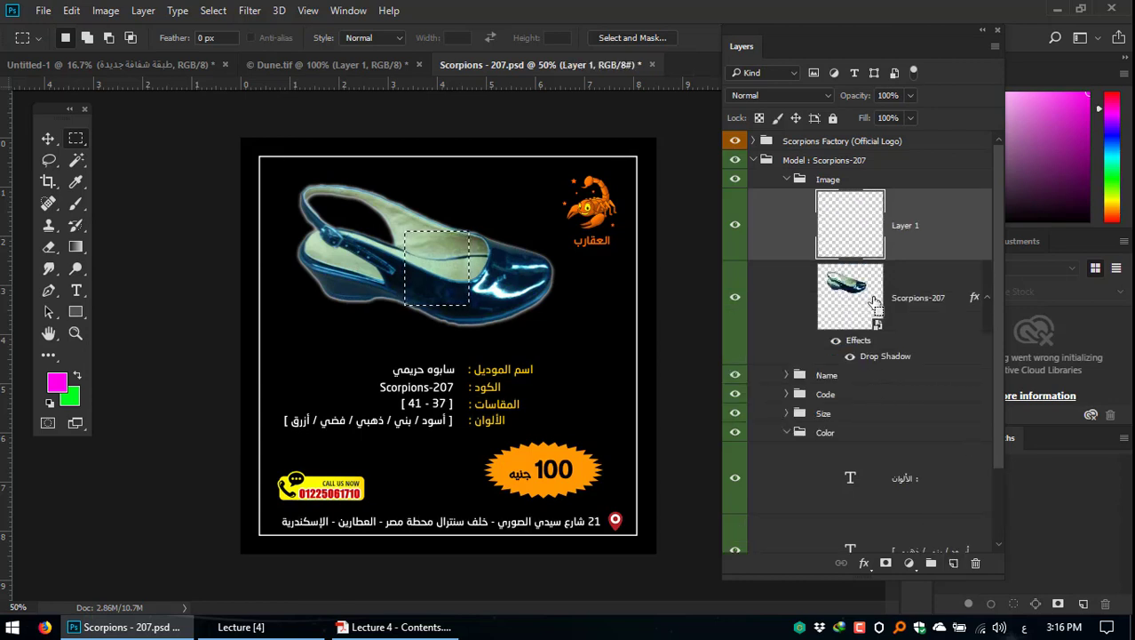
{"action": "key", "text": "ctrl+v"}
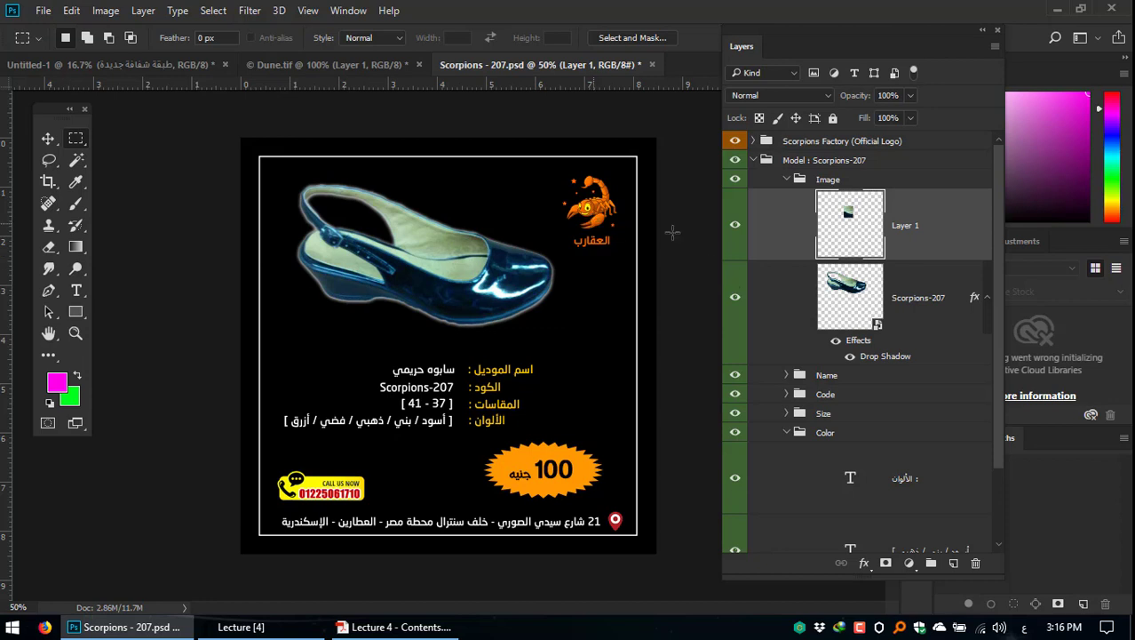
{"action": "left_click", "coordinate": [735, 297]}
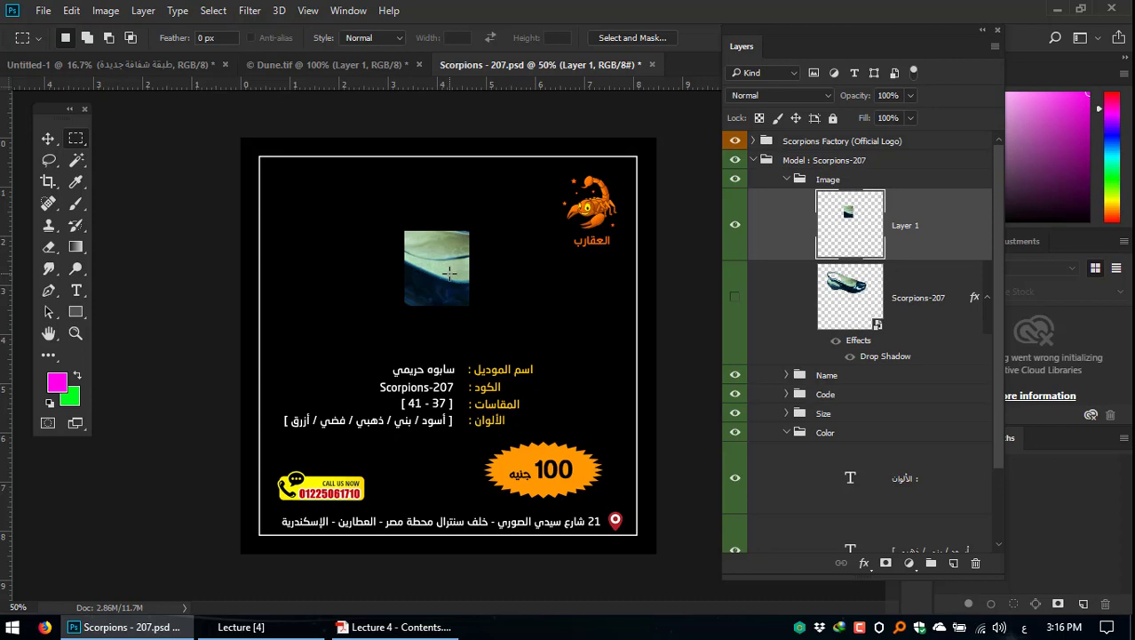
Step: Undo the pasted piece, deselect, and revert Scorpions - 207.psd to its saved version
{"action": "key", "text": "ctrl+alt+z"}
{"action": "key", "text": "ctrl+alt+z"}
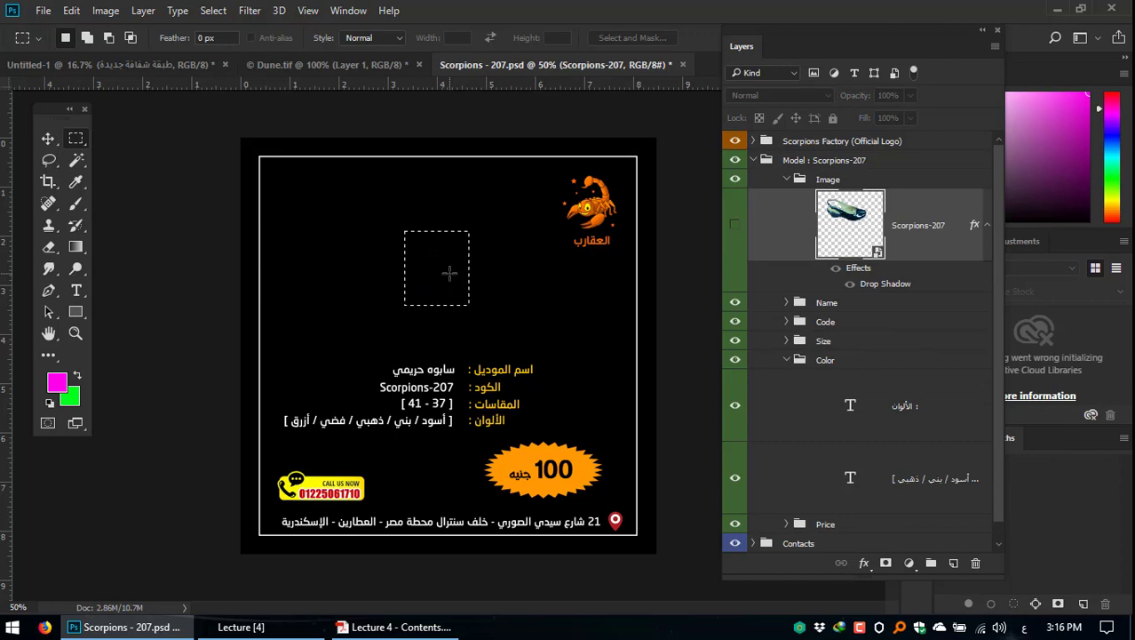
{"action": "key", "text": "ctrl+d"}
{"action": "left_click", "coordinate": [39, 12]}
{"action": "left_click", "coordinate": [96, 209]}
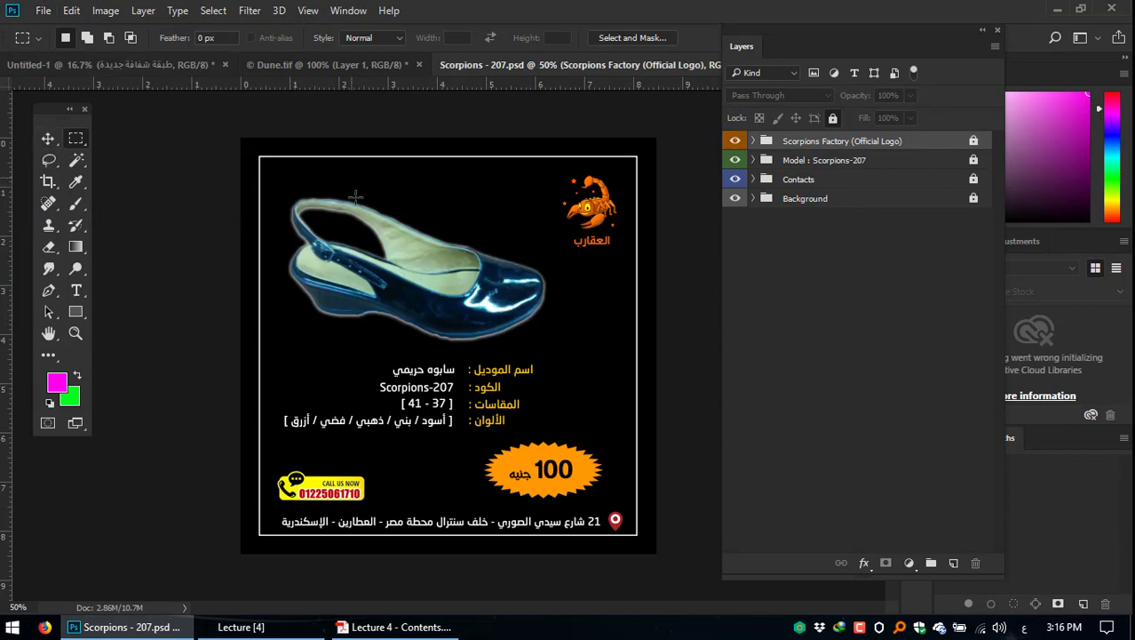
Step: Copy Merged a tall strip through the shoe and paste it onto a new layer
{"action": "left_click_drag", "start_coordinate": [352, 178], "coordinate": [533, 463]}
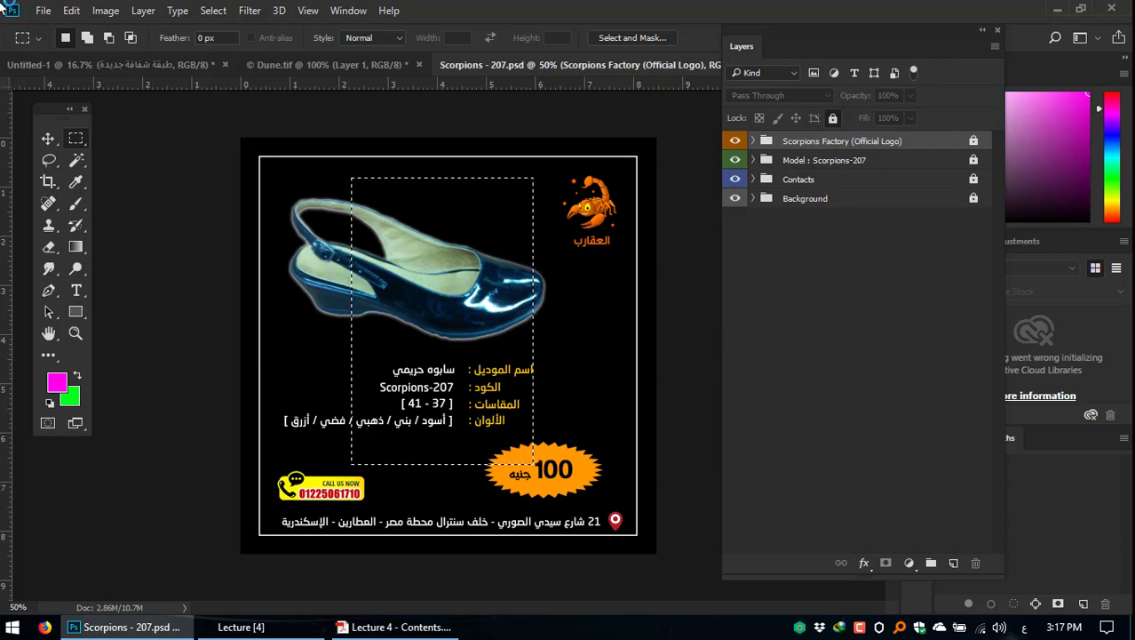
{"action": "left_click", "coordinate": [71, 10]}
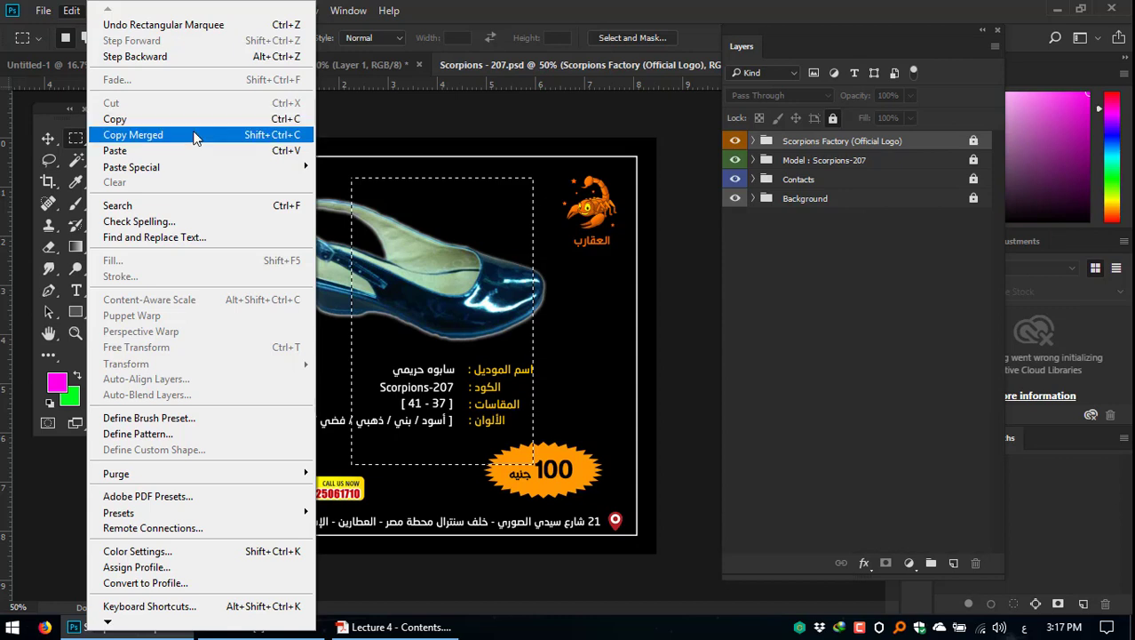
{"action": "left_click", "coordinate": [157, 135]}
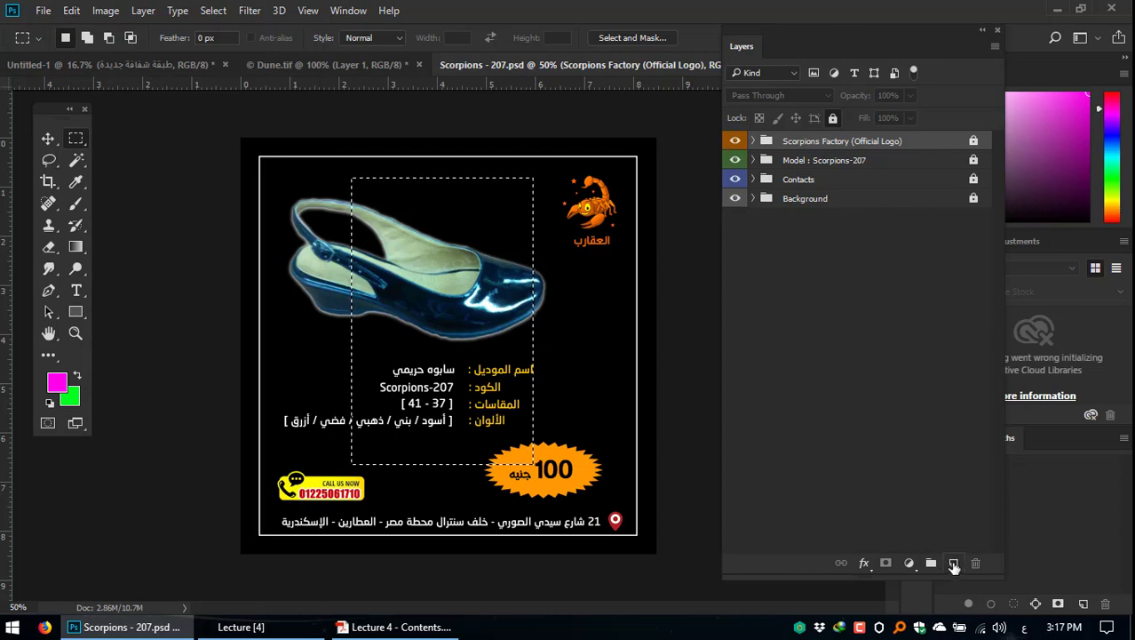
{"action": "left_click", "coordinate": [954, 564]}
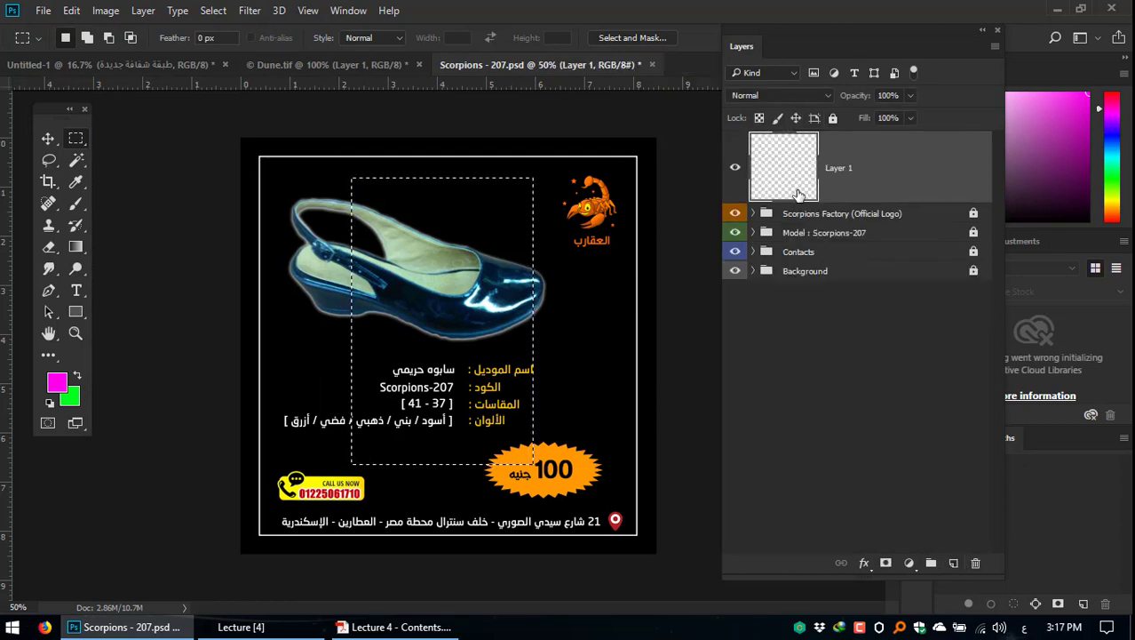
{"action": "key", "text": "ctrl+v"}
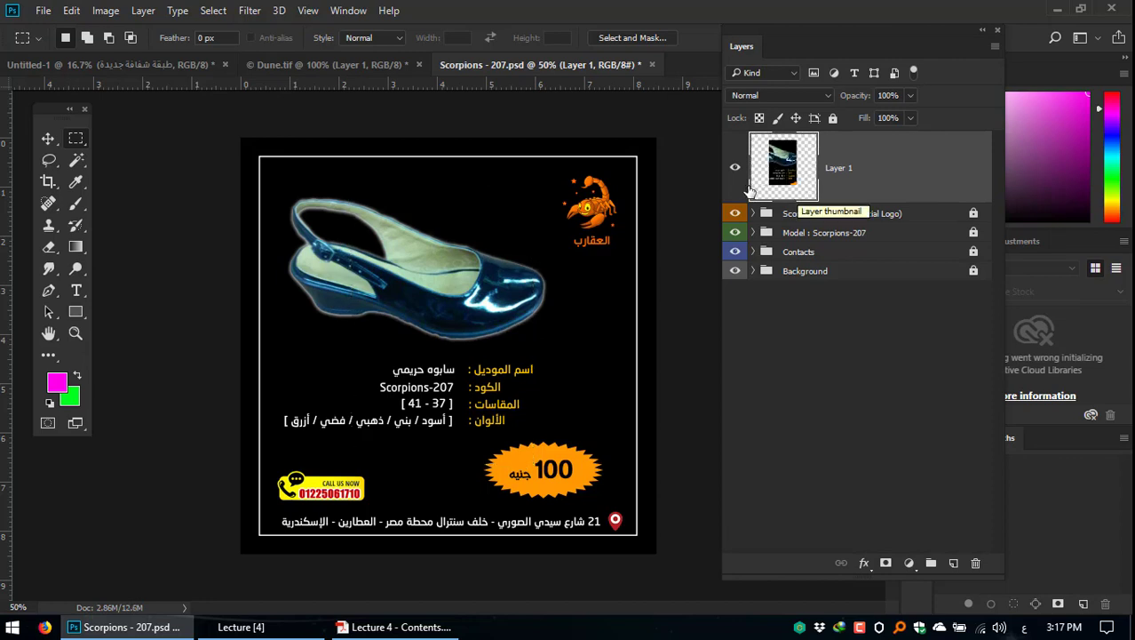
Step: Hide the logo, Model : Scorpions-207 and Contacts groups, then check the lecture PDF
{"action": "left_click", "coordinate": [734, 232]}
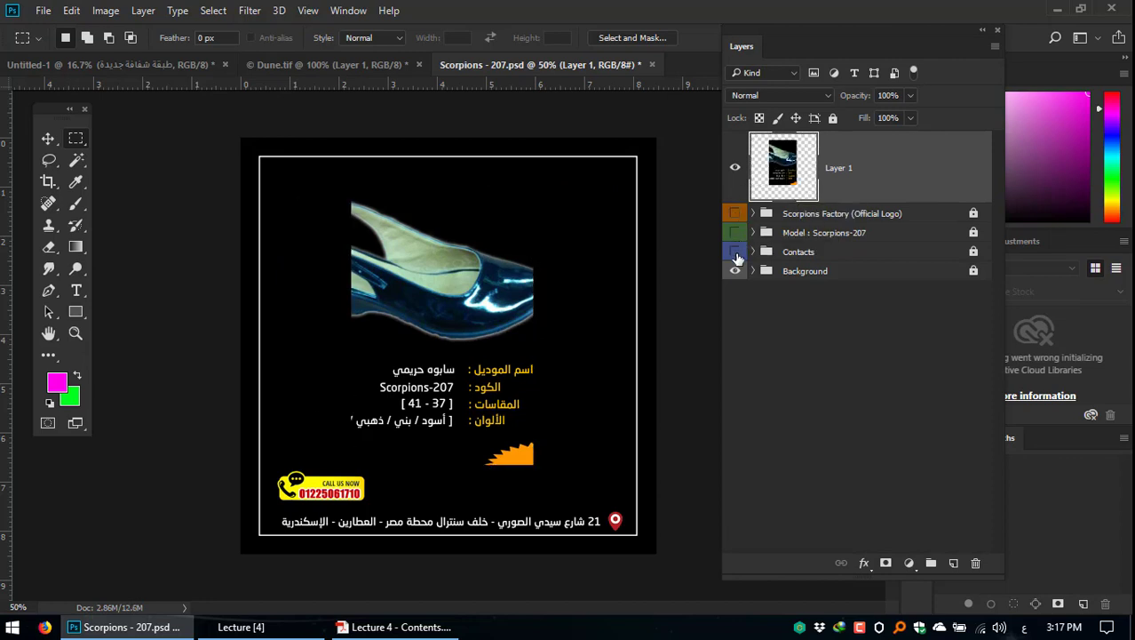
{"action": "left_click", "coordinate": [735, 252]}
{"action": "left_click", "coordinate": [735, 271]}
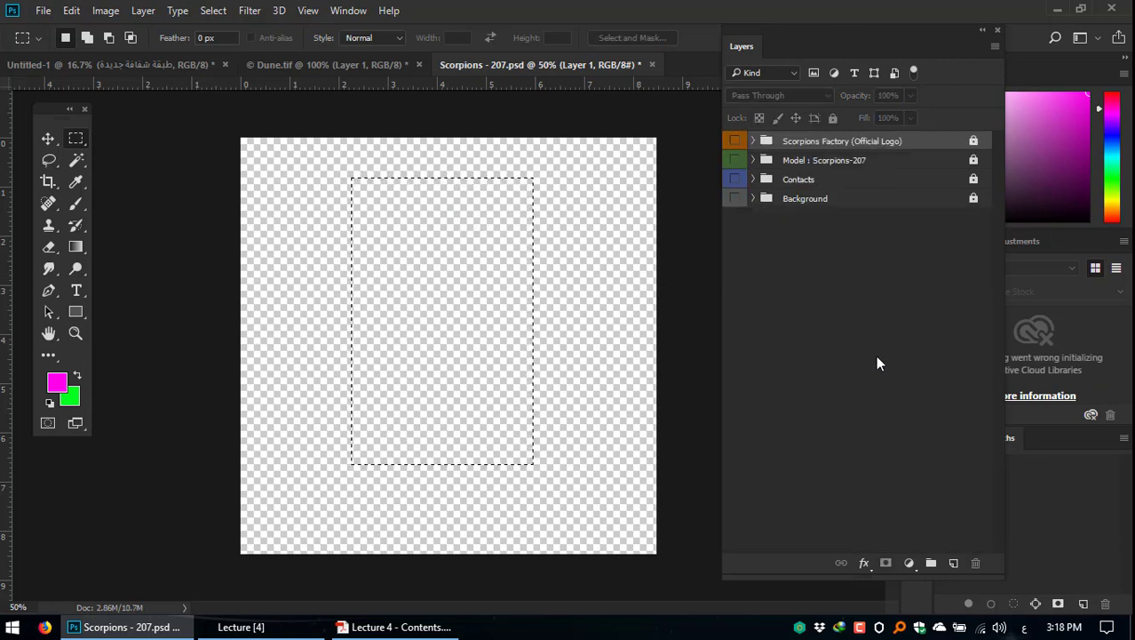
{"action": "left_click", "coordinate": [362, 627]}
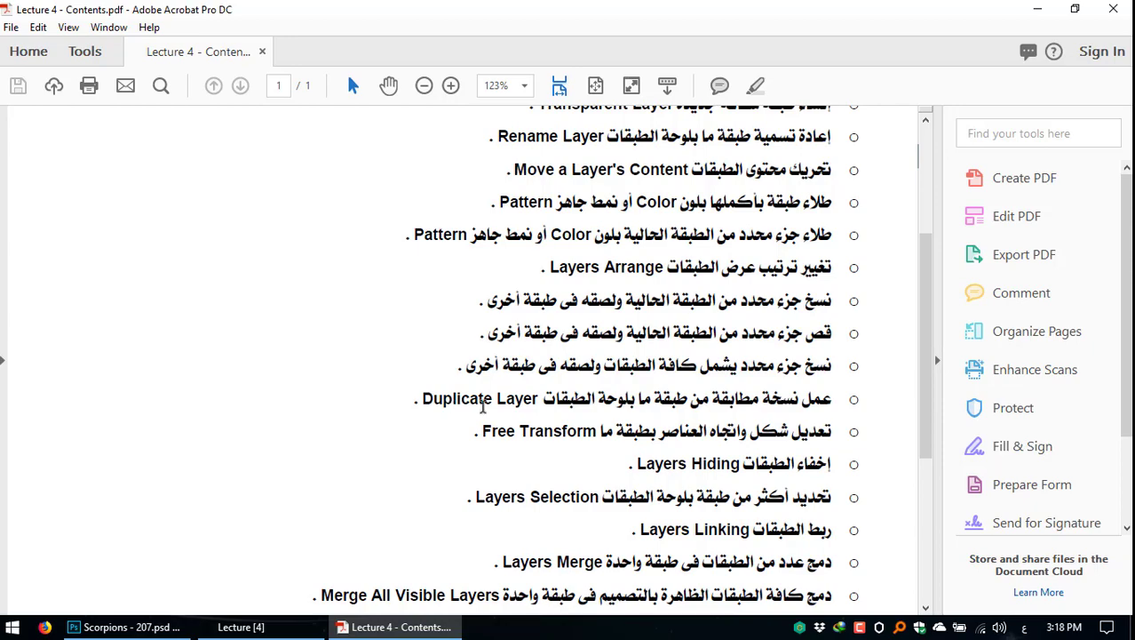
{"action": "left_click", "coordinate": [130, 628]}
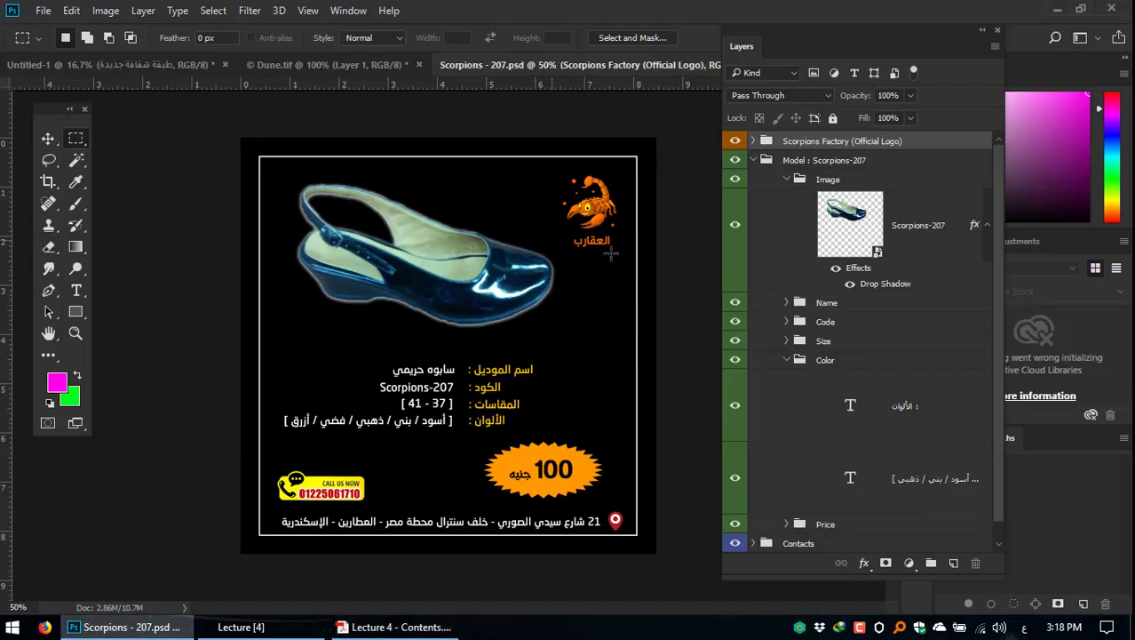
Step: Duplicate the Scorpions-207 shoe layer as 'نسخة مطابقة'
{"action": "scroll", "coordinate": [858, 277], "scroll_direction": "down", "scroll_amount": 1}
{"action": "scroll", "coordinate": [858, 277], "scroll_direction": "up", "scroll_amount": 1}
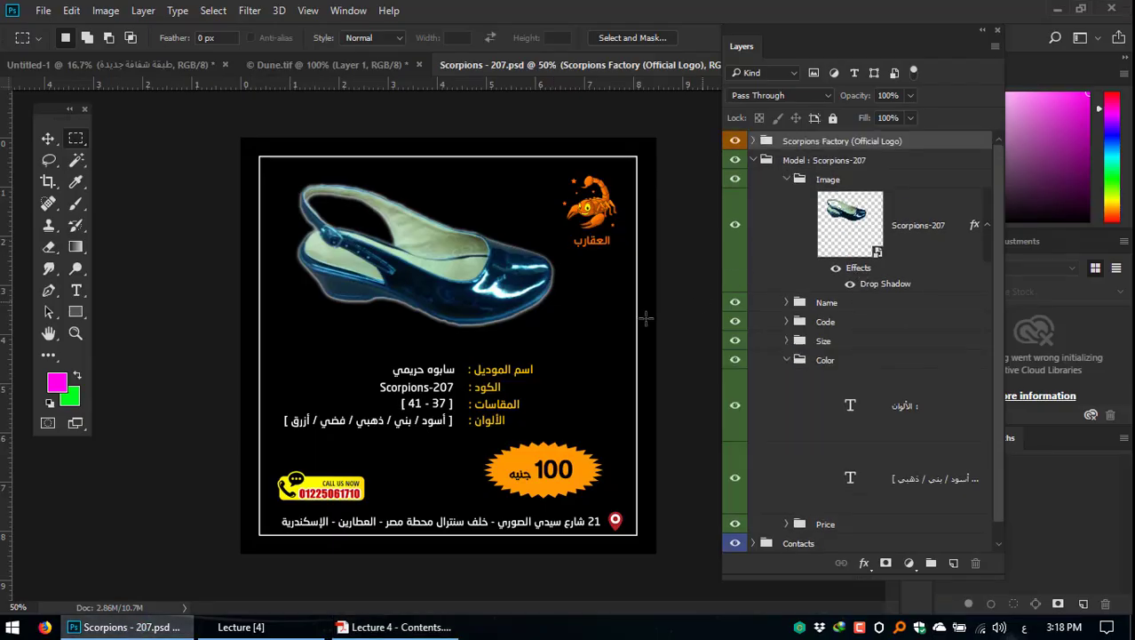
{"action": "left_click", "coordinate": [851, 227]}
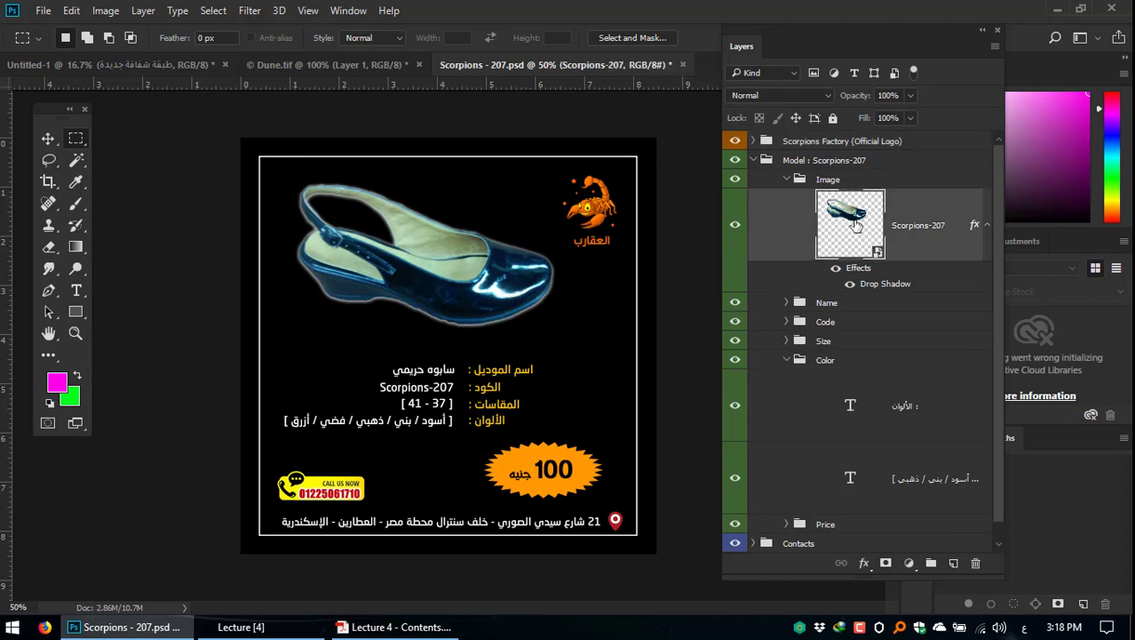
{"action": "right_click", "coordinate": [913, 222]}
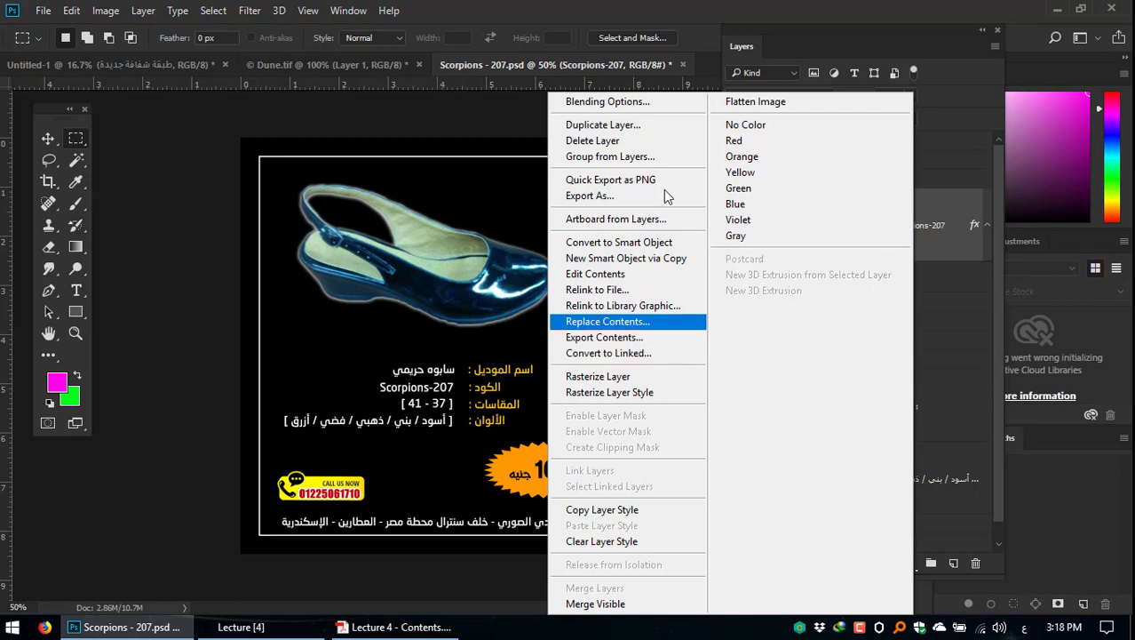
{"action": "left_click", "coordinate": [640, 125]}
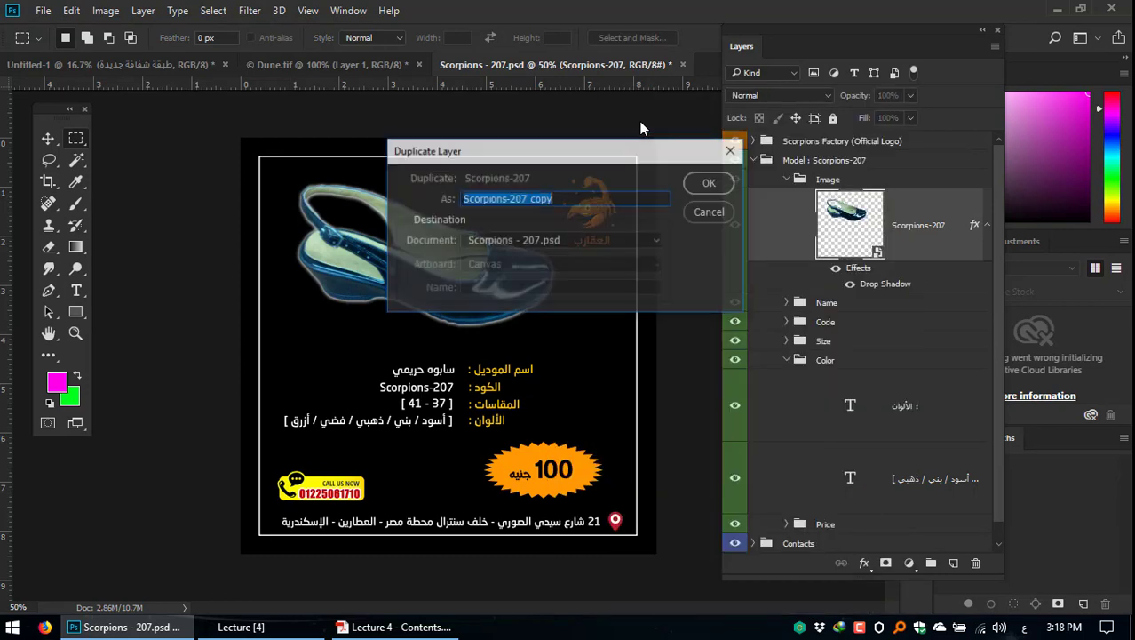
{"action": "left_click_drag", "start_coordinate": [620, 157], "coordinate": [546, 153]}
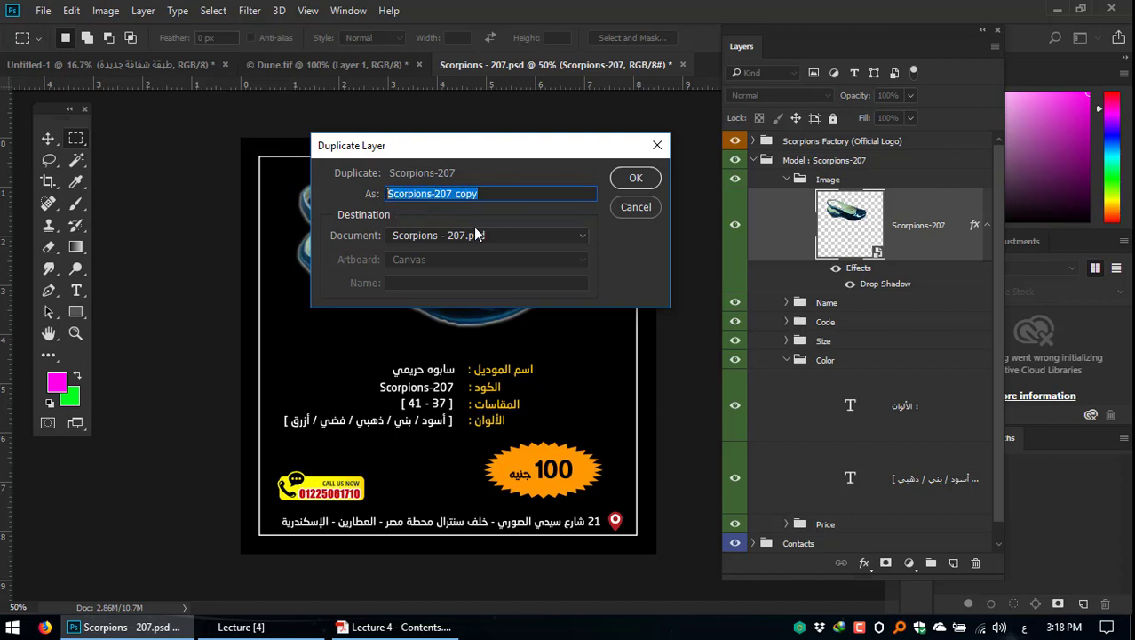
{"action": "type", "text": "نسخة "}
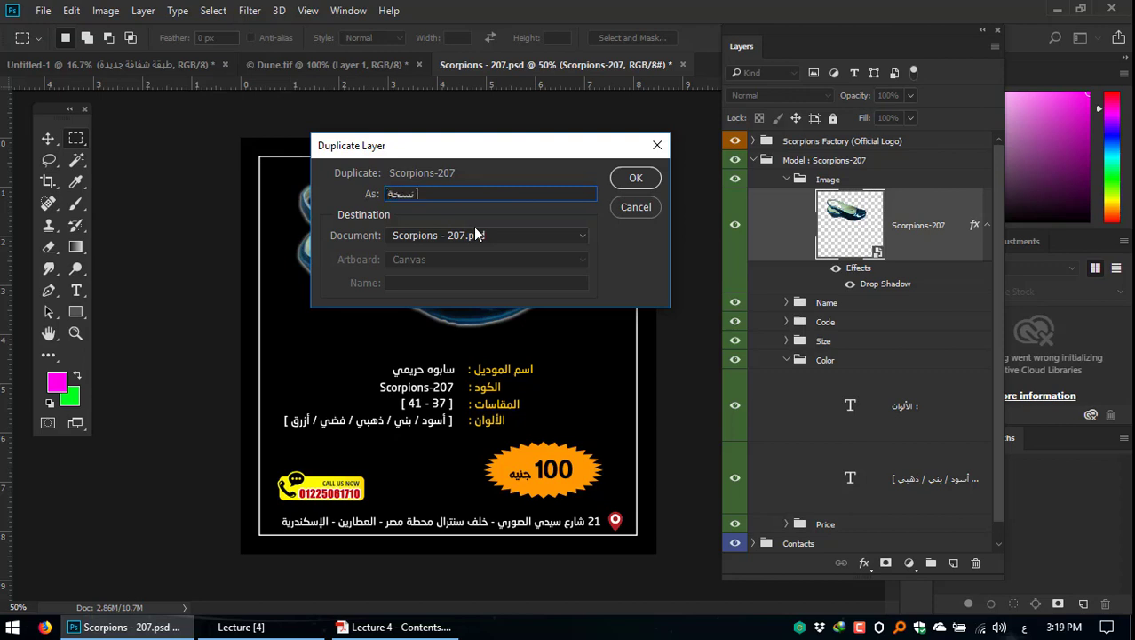
{"action": "type", "text": "مطابقة"}
{"action": "left_click", "coordinate": [637, 179]}
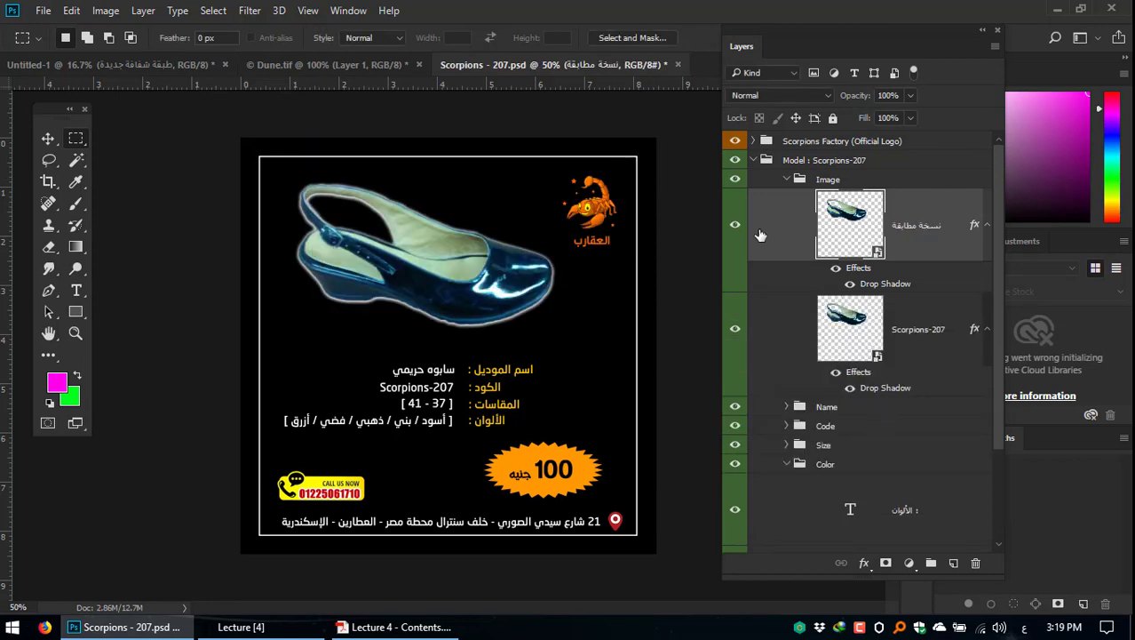
Step: Toggle the duplicate's visibility and alternate selection between it and the original Scorpions-207 layer
{"action": "left_click", "coordinate": [736, 225]}
{"action": "left_click", "coordinate": [735, 227]}
{"action": "left_click", "coordinate": [854, 340]}
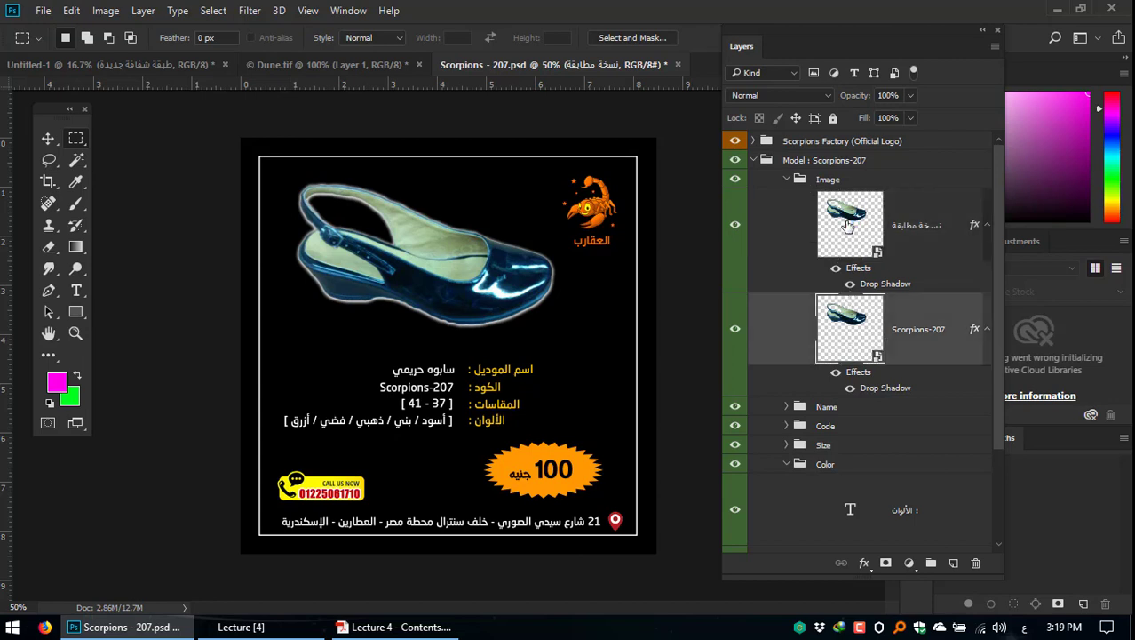
{"action": "left_click", "coordinate": [849, 256]}
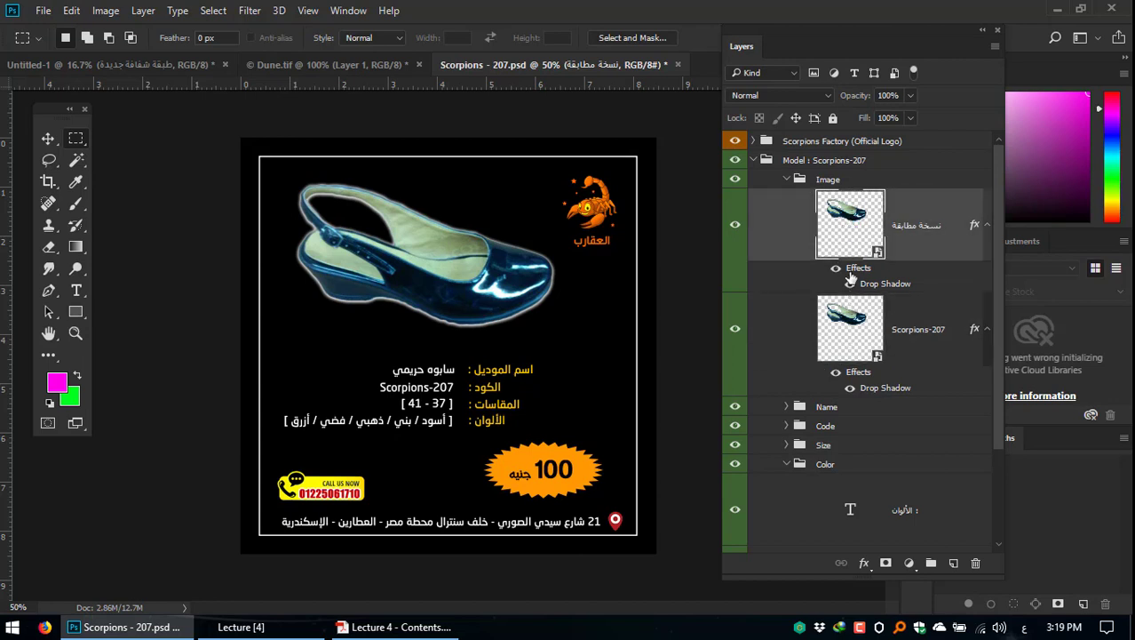
{"action": "left_click", "coordinate": [857, 331]}
{"action": "left_click", "coordinate": [855, 256]}
{"action": "left_click", "coordinate": [858, 307]}
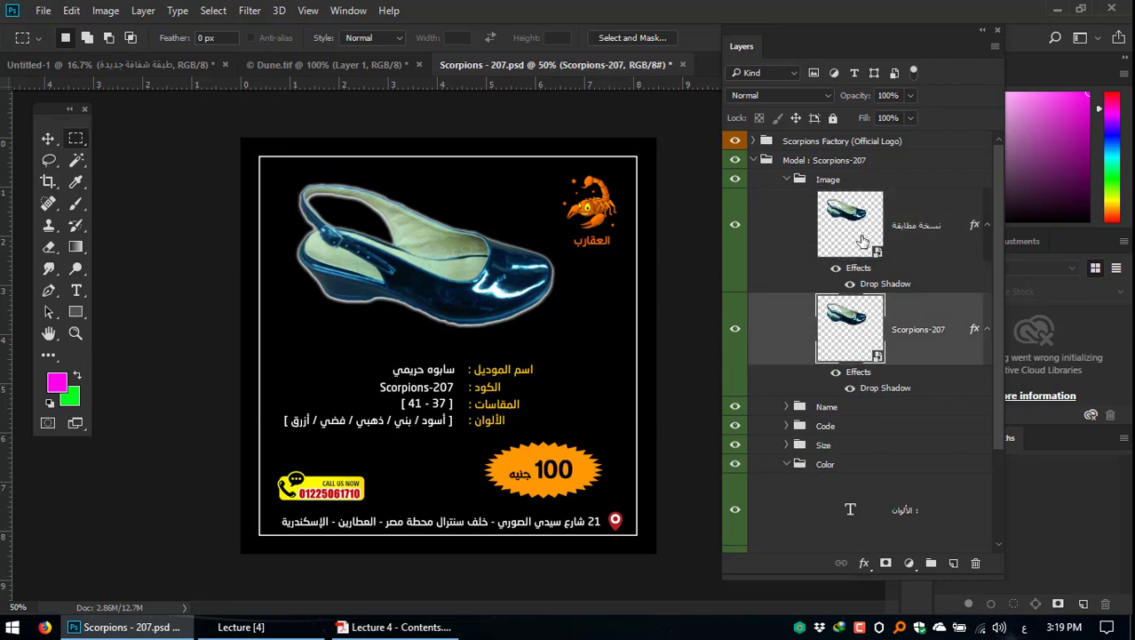
{"action": "left_click", "coordinate": [861, 243]}
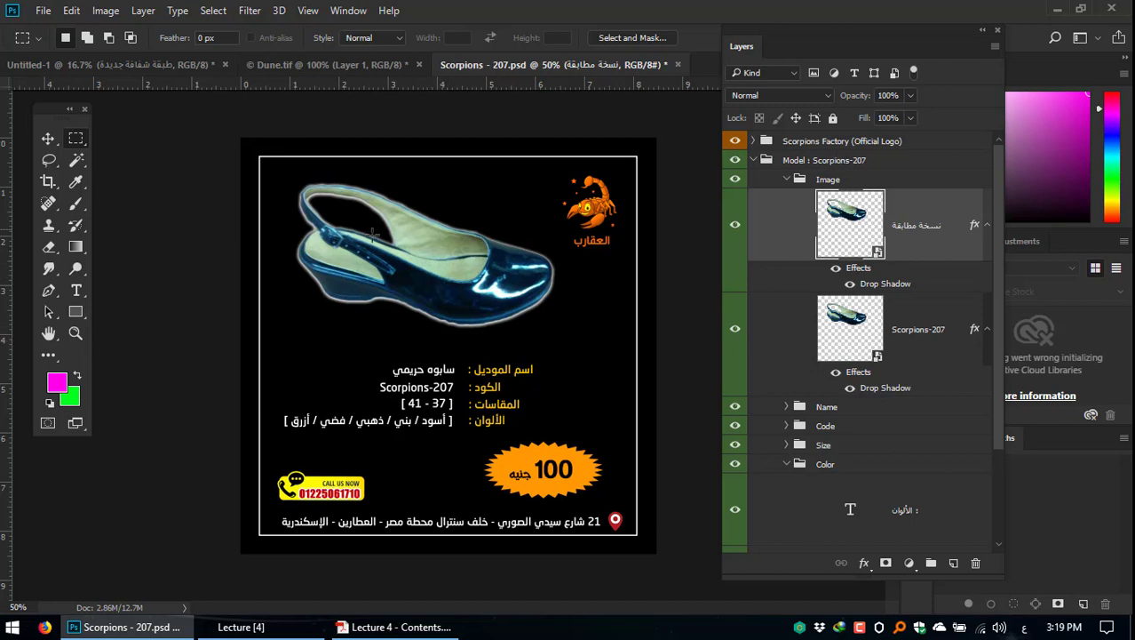
Step: Toggle the shoe layers' visibility, leaving 'نسخة مطابقة' hidden, and marquee a rectangle around the shoe
{"action": "left_click", "coordinate": [735, 225]}
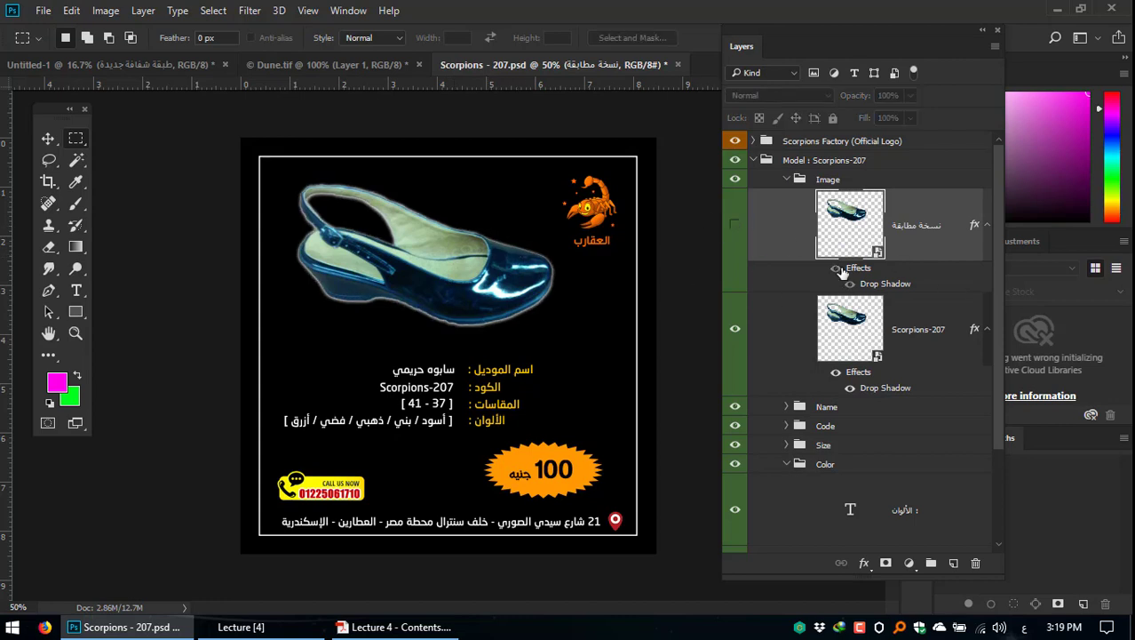
{"action": "left_click", "coordinate": [734, 225]}
{"action": "left_click", "coordinate": [735, 330]}
{"action": "left_click", "coordinate": [736, 330]}
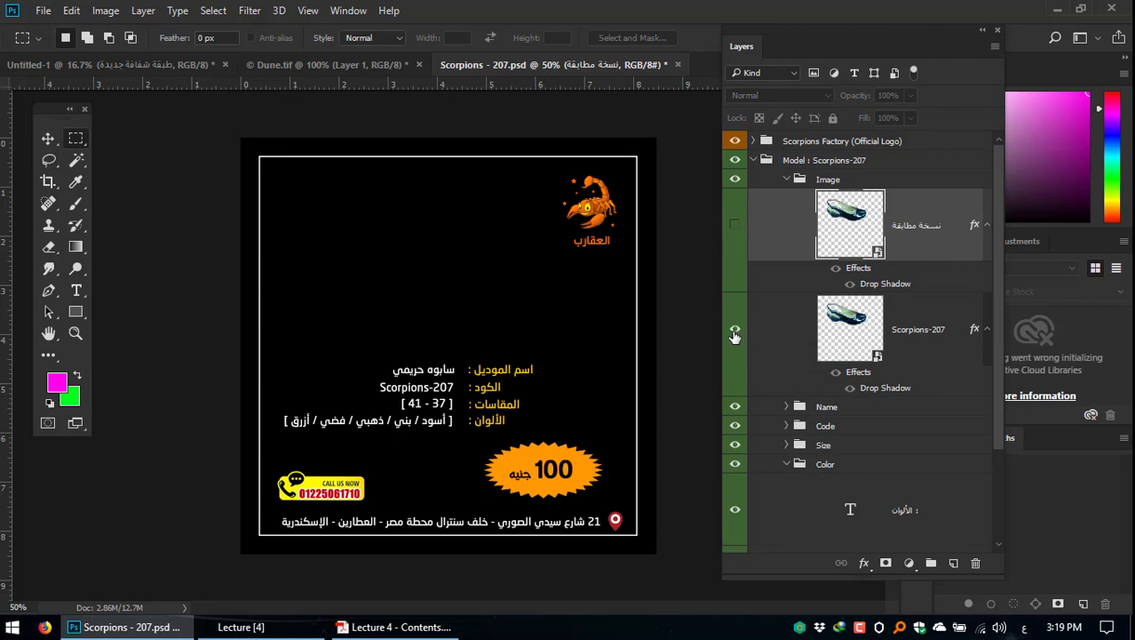
{"action": "left_click", "coordinate": [736, 331]}
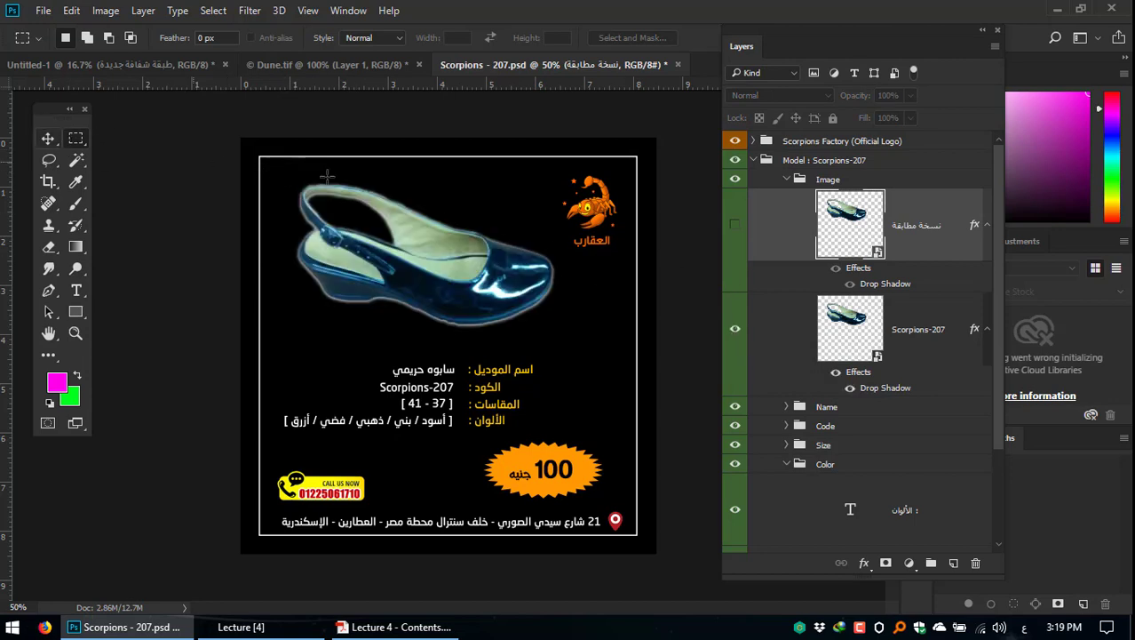
{"action": "left_click_drag", "start_coordinate": [283, 170], "coordinate": [558, 333]}
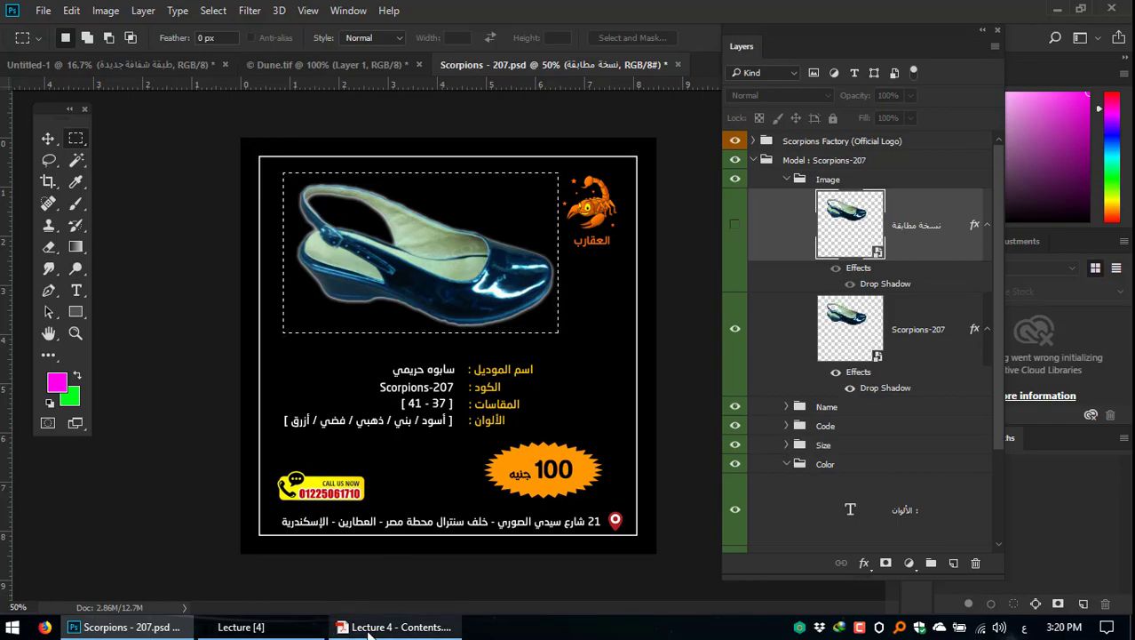
Step: Scroll through the lecture contents PDF in Acrobat, then return to Photoshop
{"action": "left_click", "coordinate": [331, 622]}
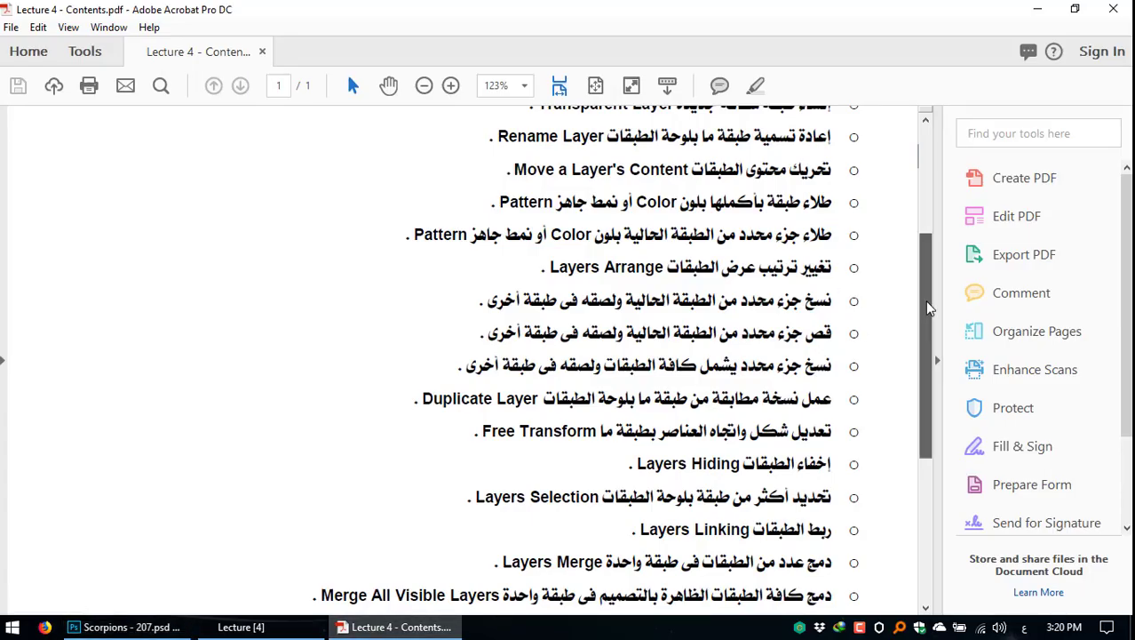
{"action": "scroll", "coordinate": [920, 305], "scroll_direction": "down", "scroll_amount": 1}
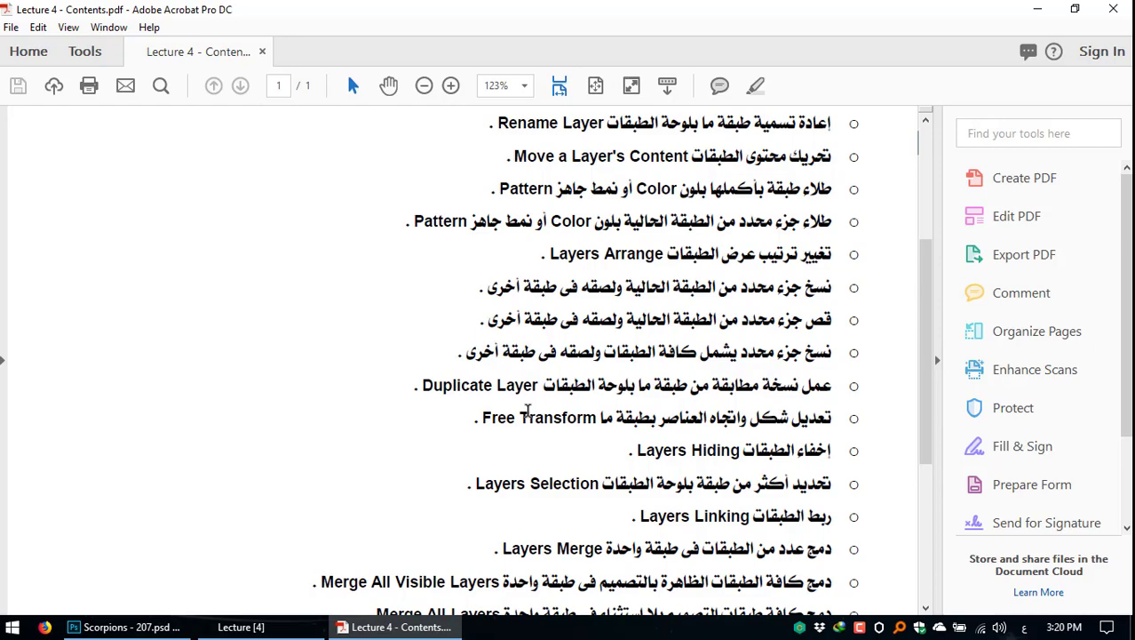
{"action": "left_click", "coordinate": [124, 627]}
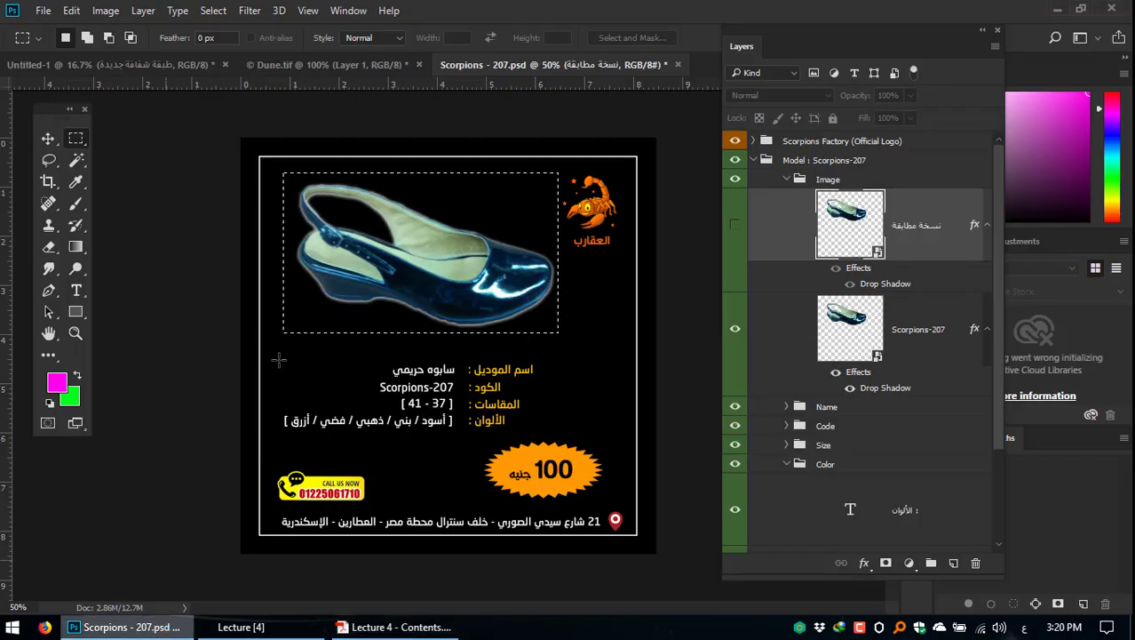
Step: Close Scorpions - 207.psd, Dune.tif and Untitled-1 without saving changes
{"action": "left_click", "coordinate": [677, 64]}
{"action": "left_click", "coordinate": [427, 477]}
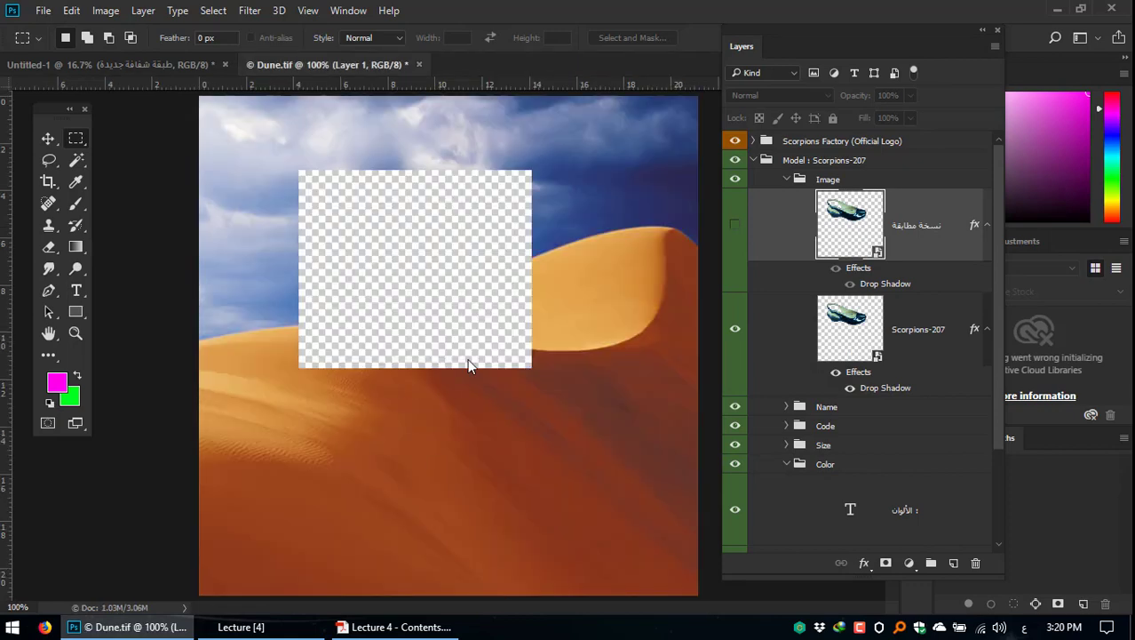
{"action": "left_click", "coordinate": [418, 64]}
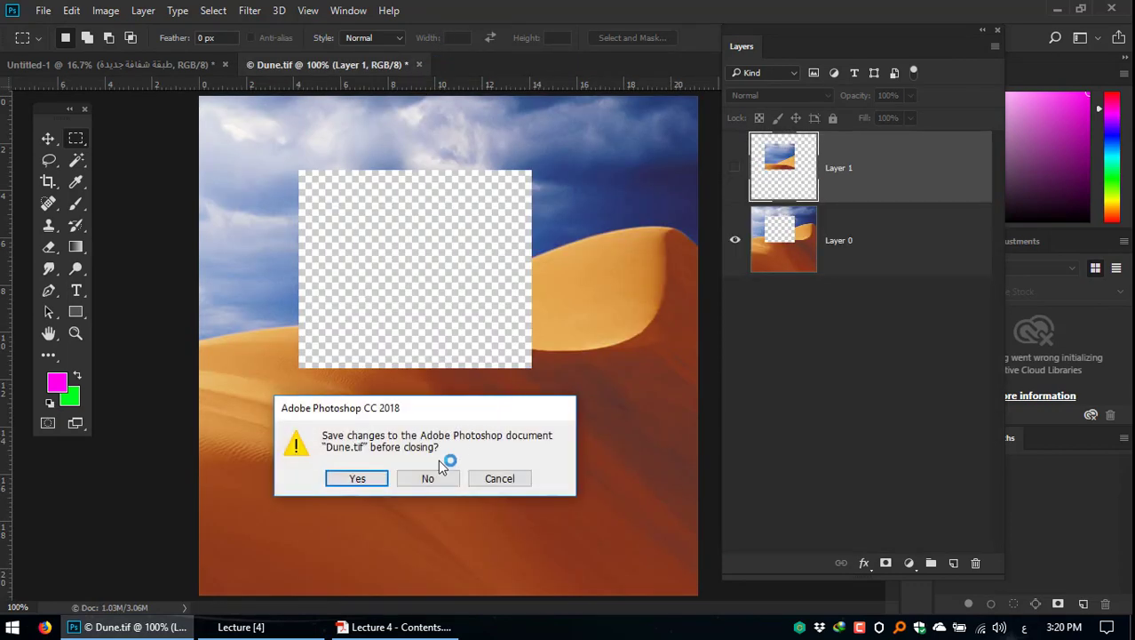
{"action": "left_click", "coordinate": [430, 478]}
{"action": "left_click", "coordinate": [225, 64]}
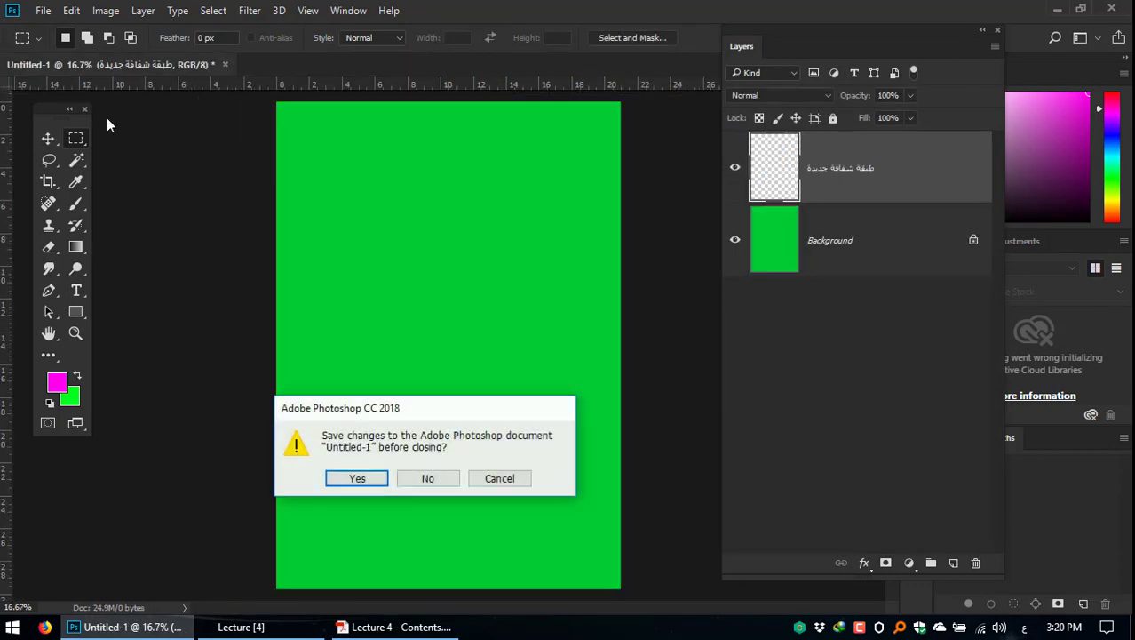
{"action": "left_click", "coordinate": [395, 475]}
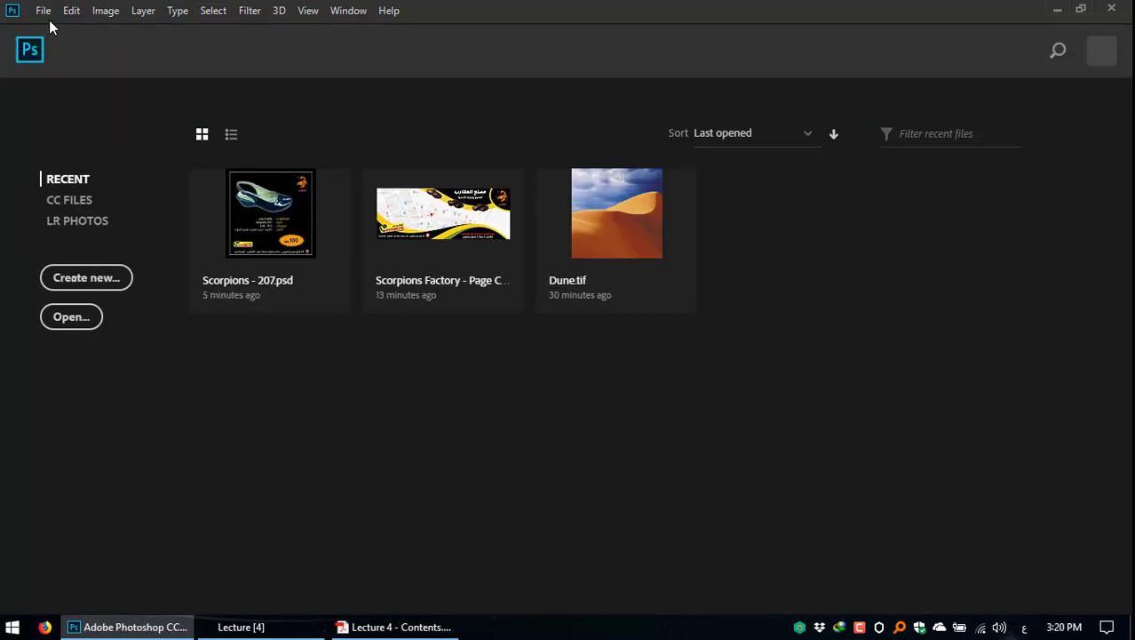
Step: Clear the Open Recent file list
{"action": "left_click", "coordinate": [46, 11]}
{"action": "mouse_move", "coordinate": [127, 106]}
{"action": "left_click", "coordinate": [300, 166]}
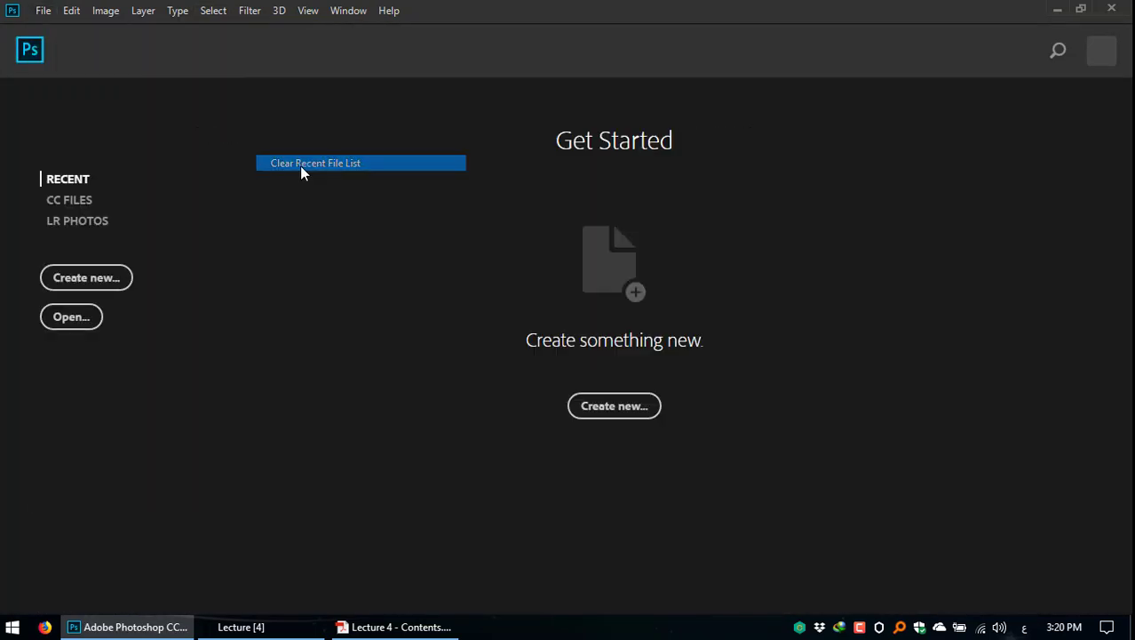
Step: Open all six images from D: > Photoshop course > Lecture [4] > Design Elements
{"action": "left_click", "coordinate": [43, 10]}
{"action": "left_click", "coordinate": [83, 45]}
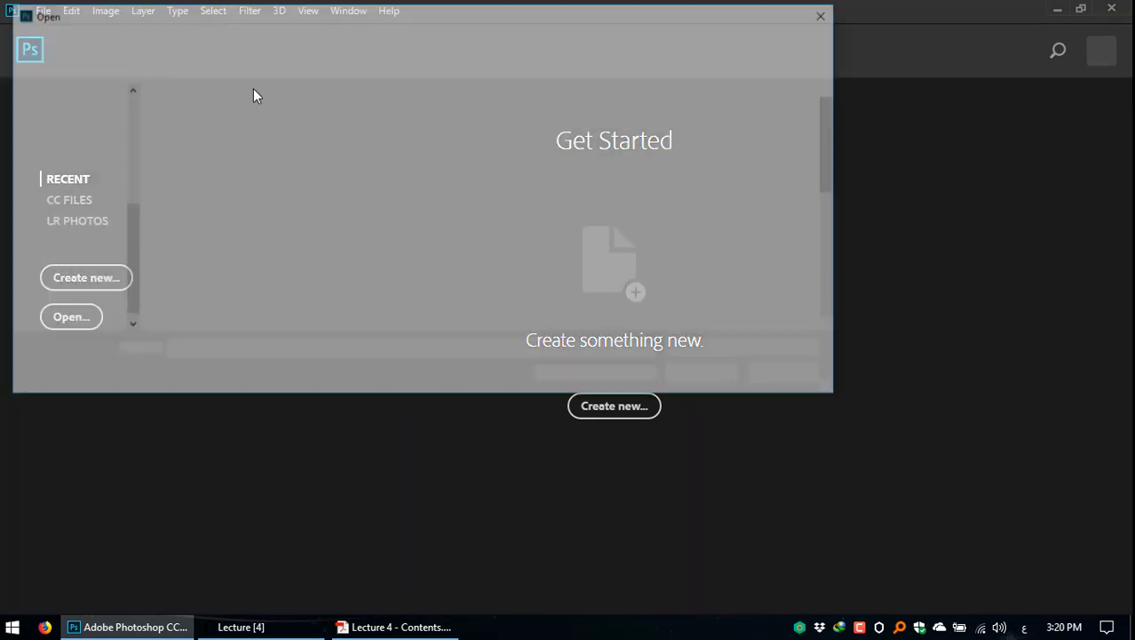
{"action": "left_click_drag", "start_coordinate": [317, 27], "coordinate": [408, 97]}
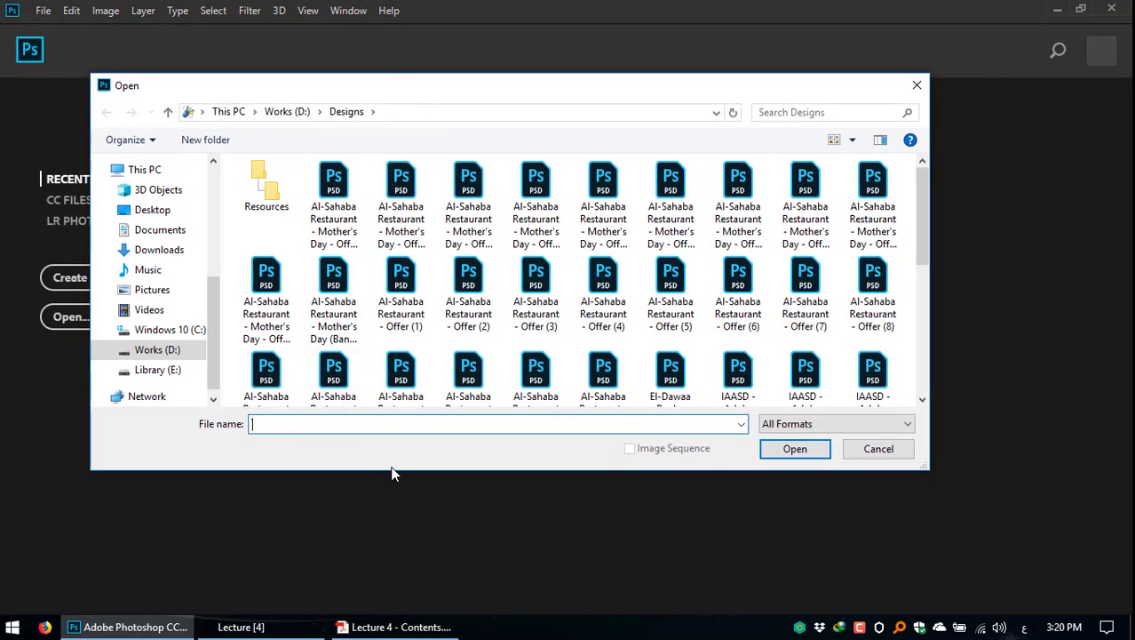
{"action": "left_click_drag", "start_coordinate": [393, 469], "coordinate": [393, 560]}
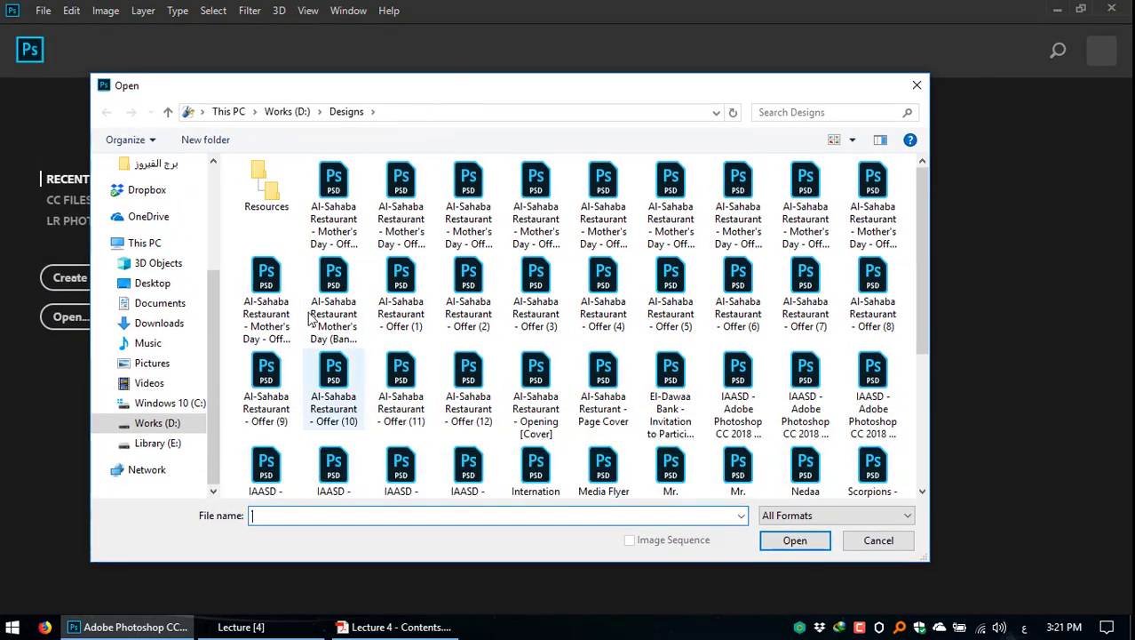
{"action": "left_click_drag", "start_coordinate": [331, 92], "coordinate": [364, 85]}
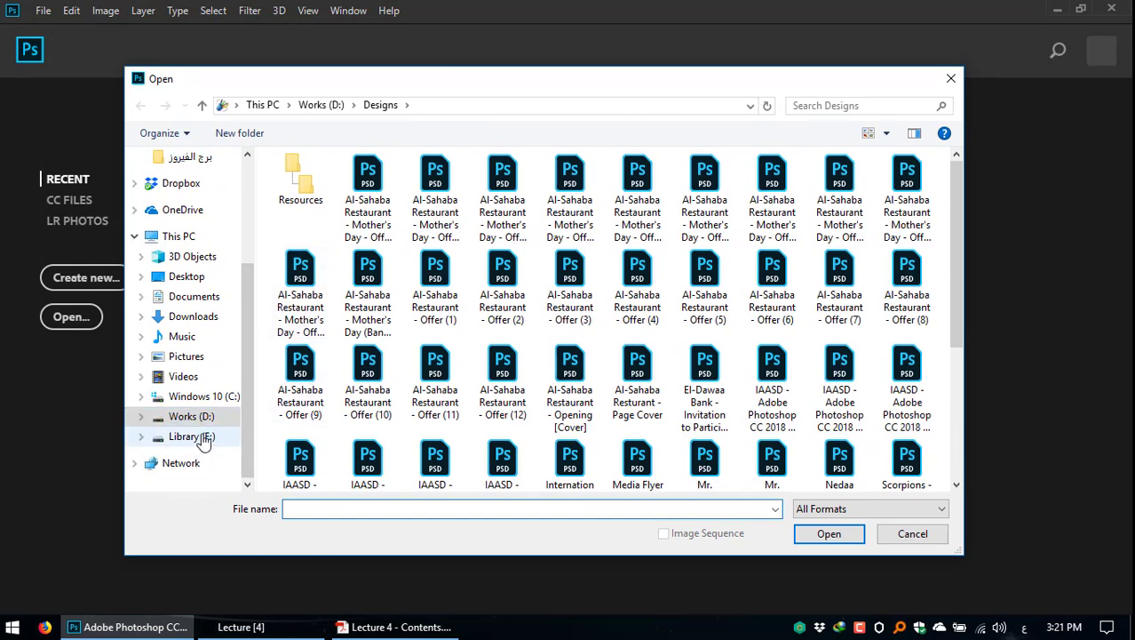
{"action": "left_click", "coordinate": [205, 417]}
{"action": "double_click", "coordinate": [373, 158]}
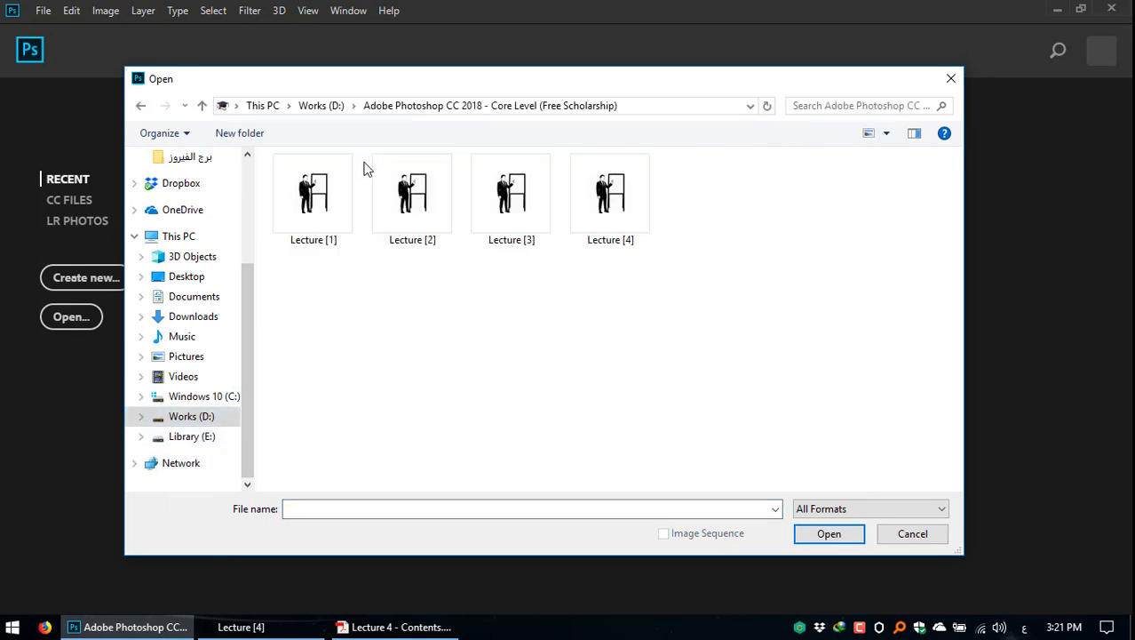
{"action": "double_click", "coordinate": [610, 195]}
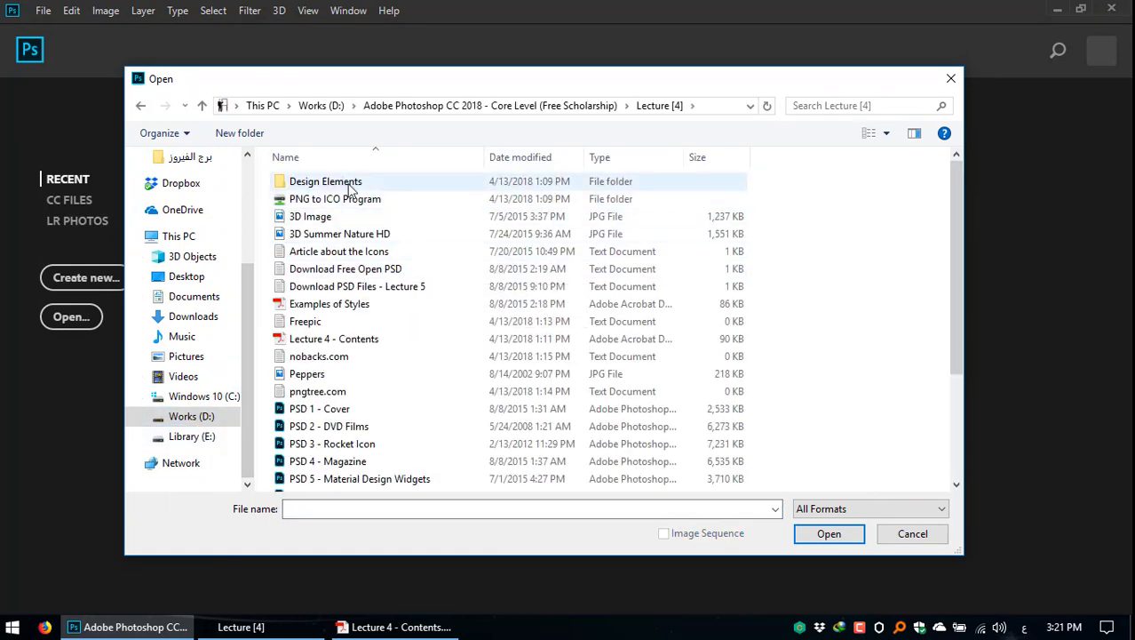
{"action": "left_click", "coordinate": [350, 188]}
{"action": "double_click", "coordinate": [351, 188]}
{"action": "left_click_drag", "start_coordinate": [848, 282], "coordinate": [310, 196]}
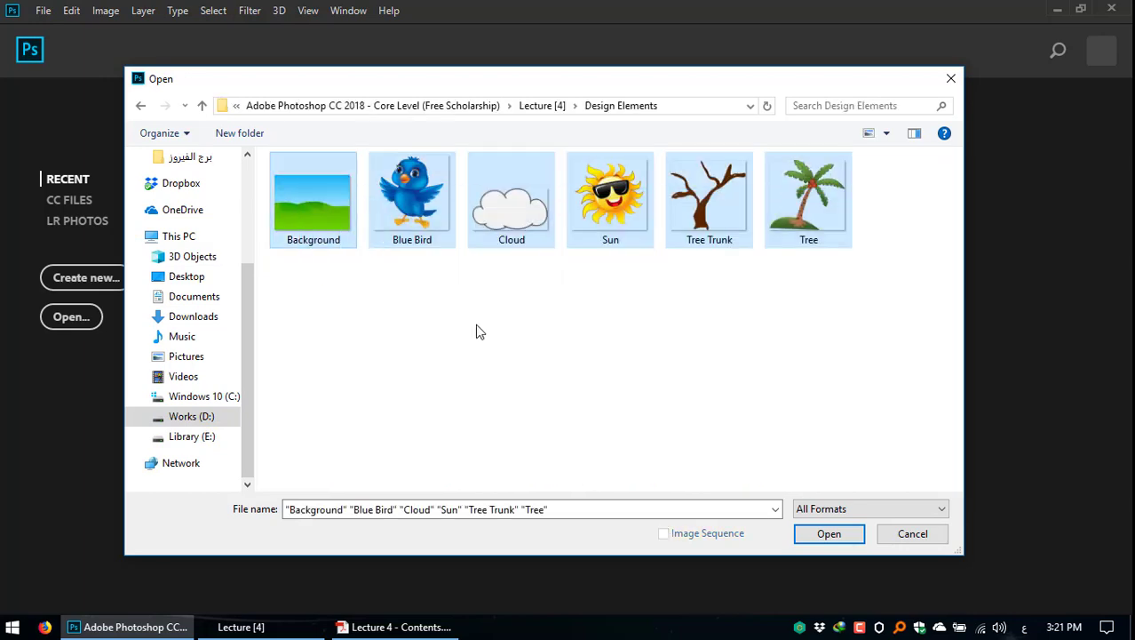
{"action": "left_click", "coordinate": [829, 533]}
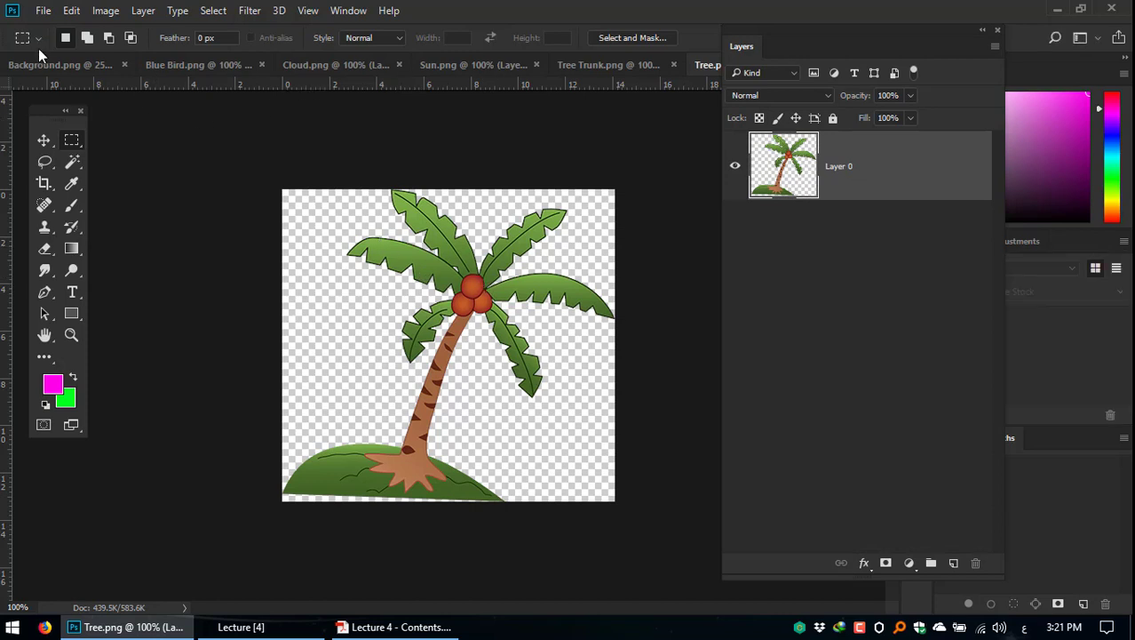
Step: Move the blue bird onto Background.png, place it upper right, and close Blue Bird.png
{"action": "left_click", "coordinate": [52, 65]}
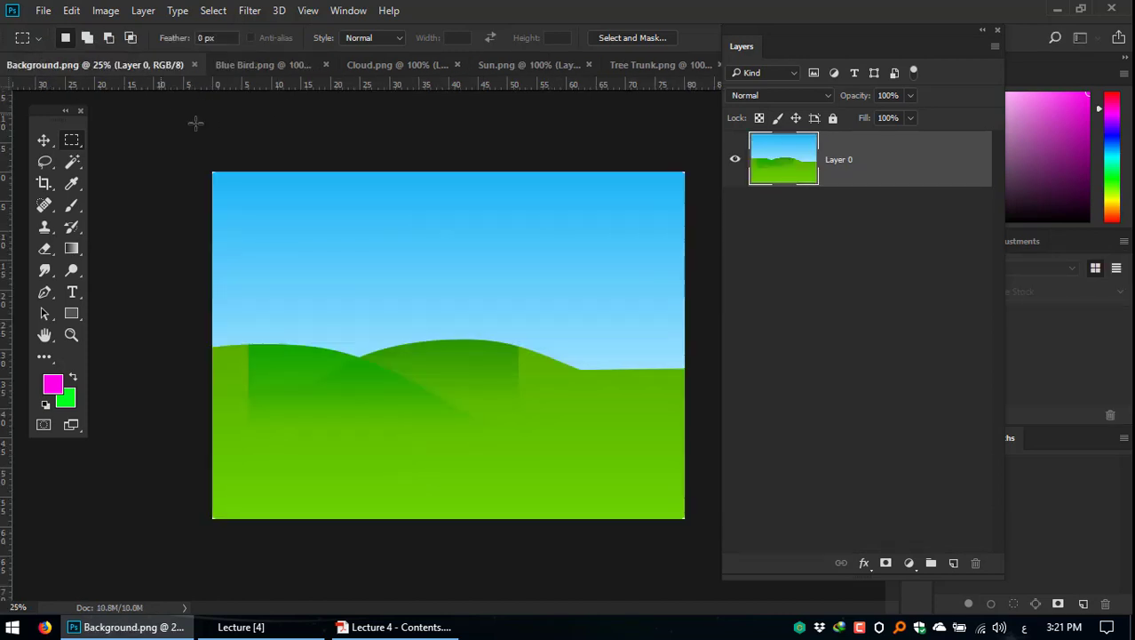
{"action": "left_click", "coordinate": [266, 64]}
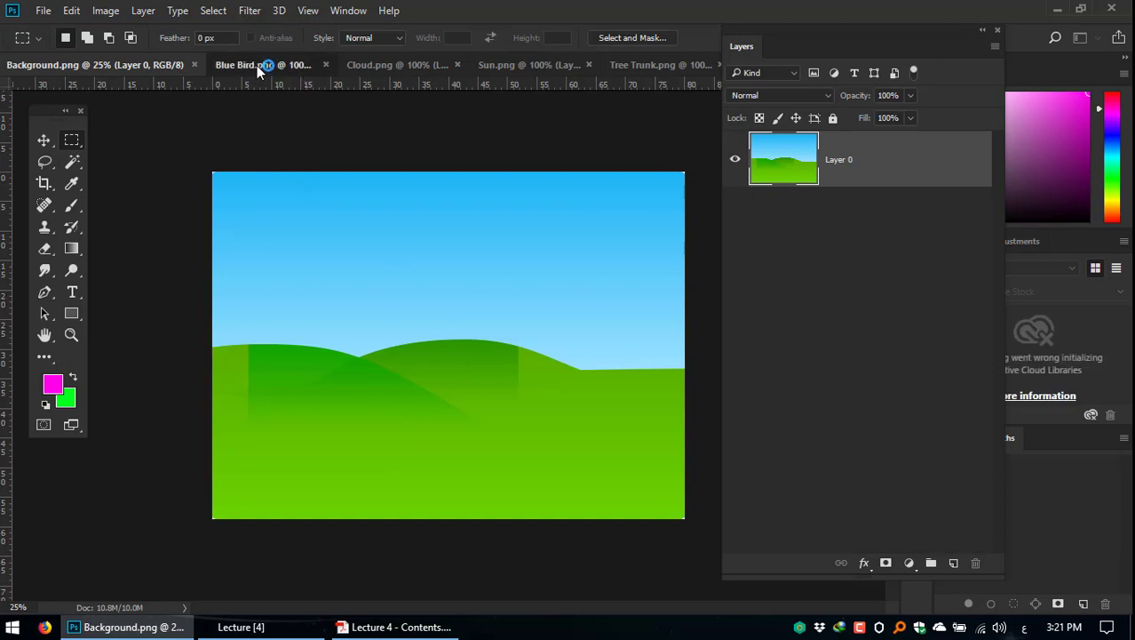
{"action": "left_click", "coordinate": [43, 139]}
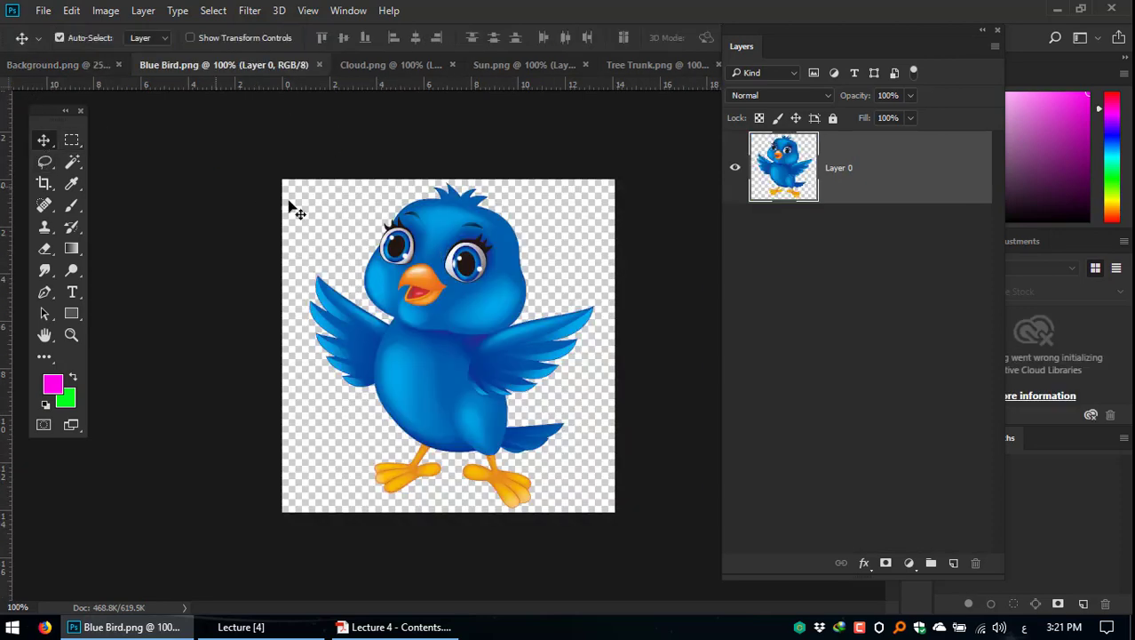
{"action": "left_click_drag", "start_coordinate": [480, 253], "coordinate": [280, 165]}
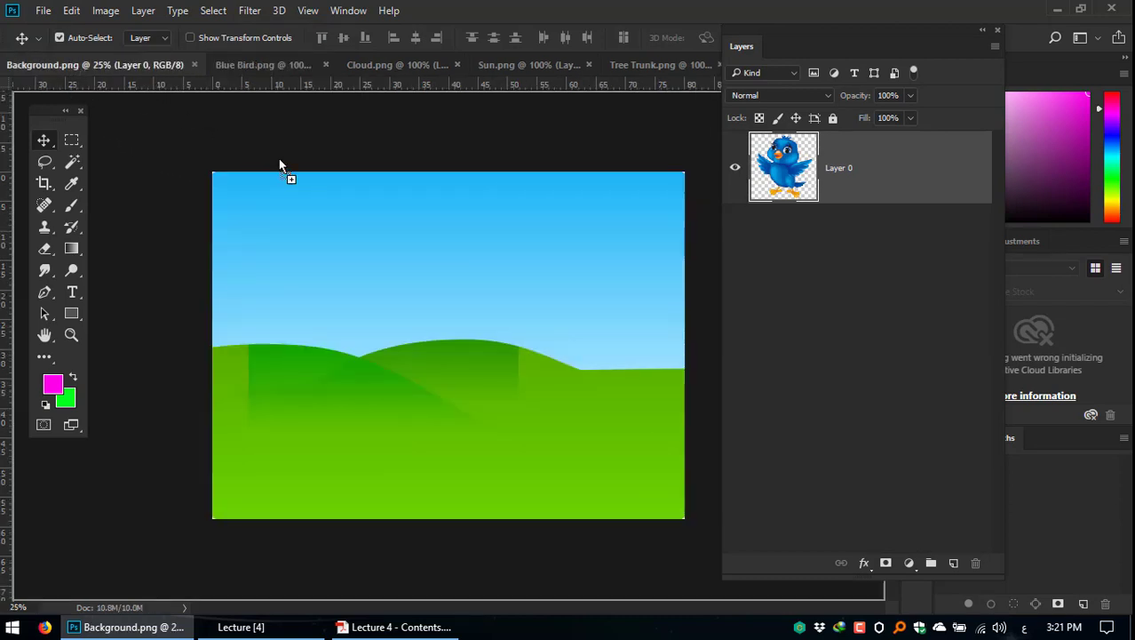
{"action": "left_click_drag", "start_coordinate": [411, 283], "coordinate": [608, 265]}
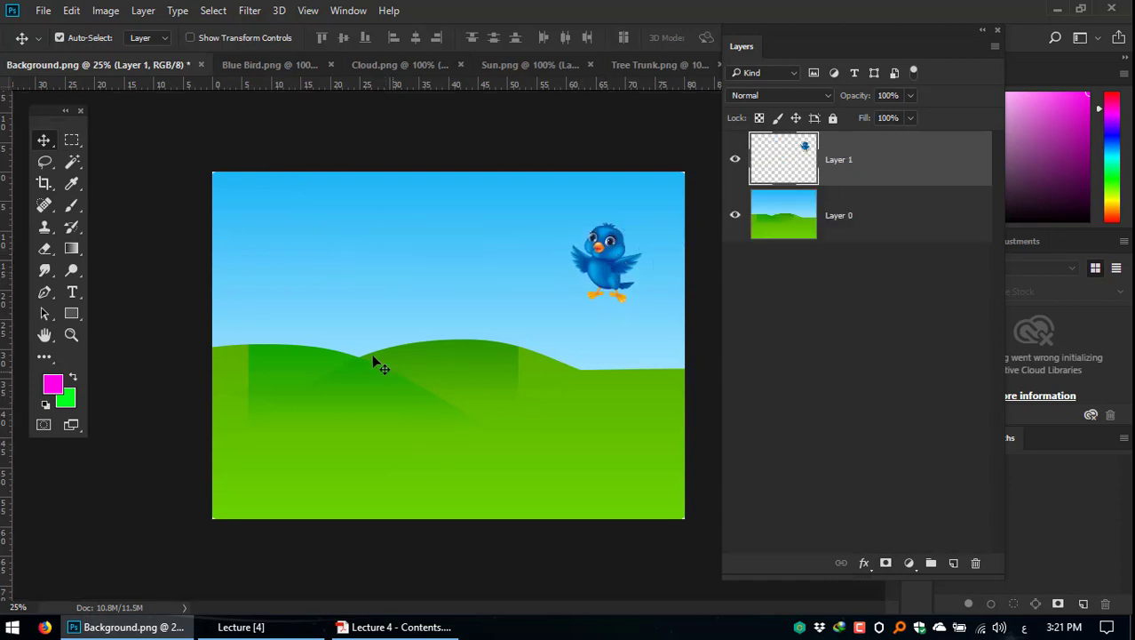
{"action": "left_click", "coordinate": [307, 67]}
{"action": "left_click", "coordinate": [331, 65]}
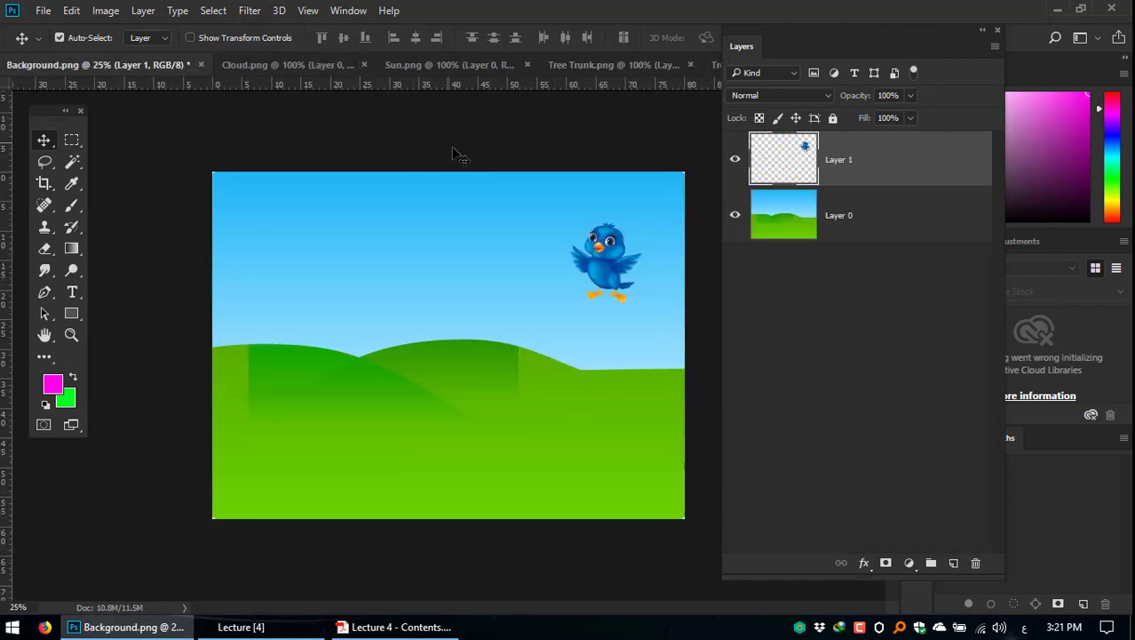
Step: Drag the cloud into the background scene and close the cloud file
{"action": "left_click", "coordinate": [306, 67]}
{"action": "left_click_drag", "start_coordinate": [493, 328], "coordinate": [321, 226]}
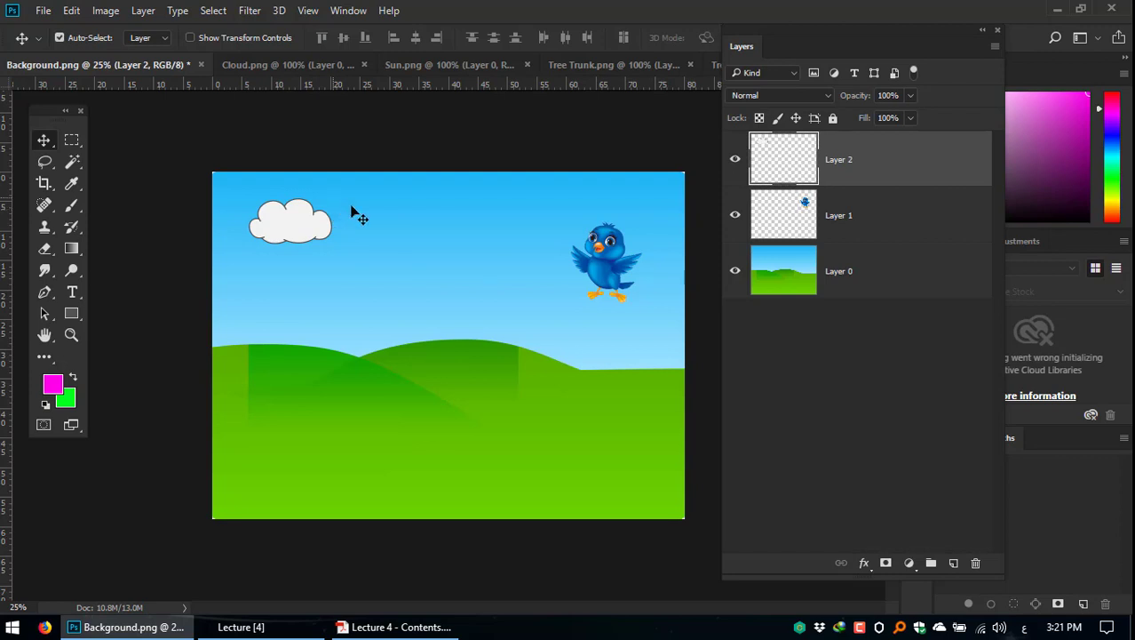
{"action": "left_click", "coordinate": [326, 71]}
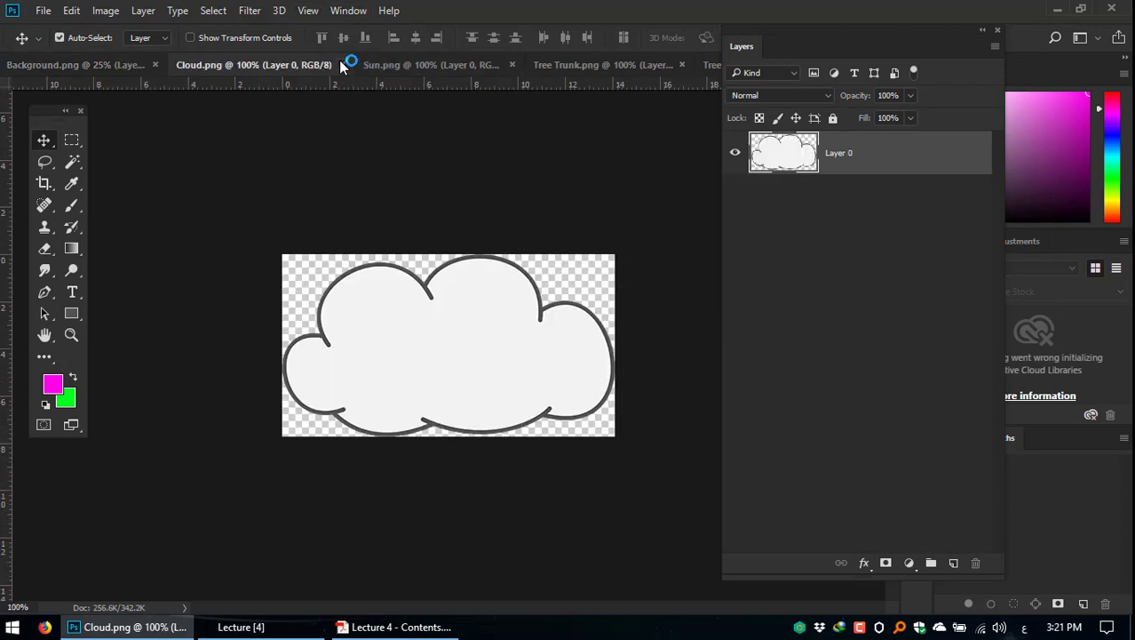
{"action": "left_click", "coordinate": [342, 65]}
Step: Drag the sun and bare tree trunk into the scene, then close both source files
{"action": "left_click", "coordinate": [273, 68]}
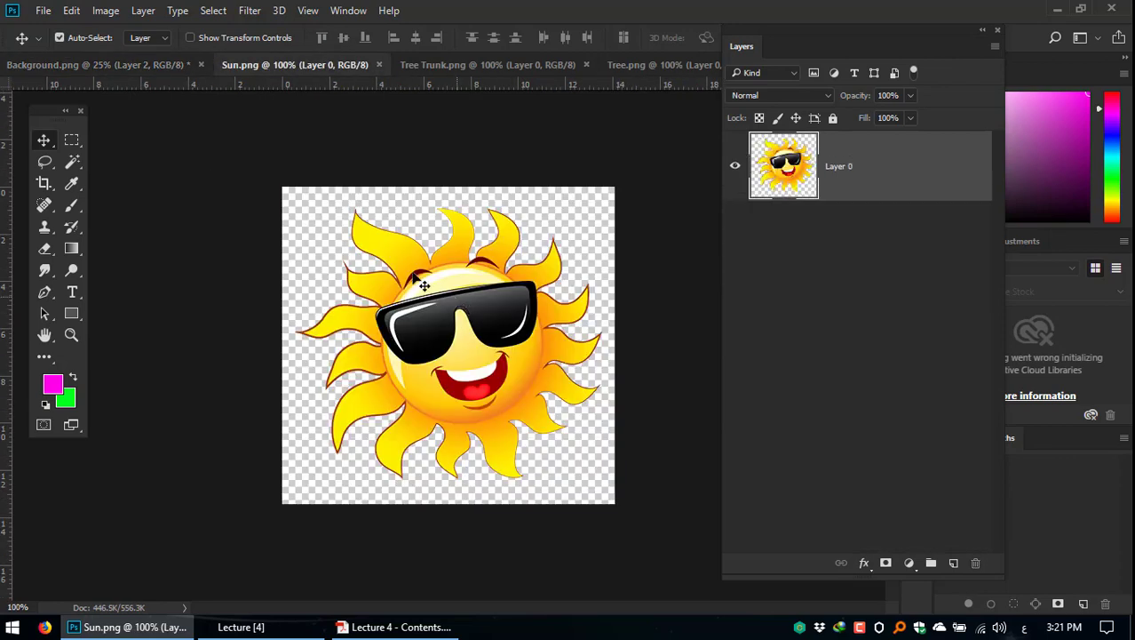
{"action": "left_click_drag", "start_coordinate": [502, 320], "coordinate": [418, 220]}
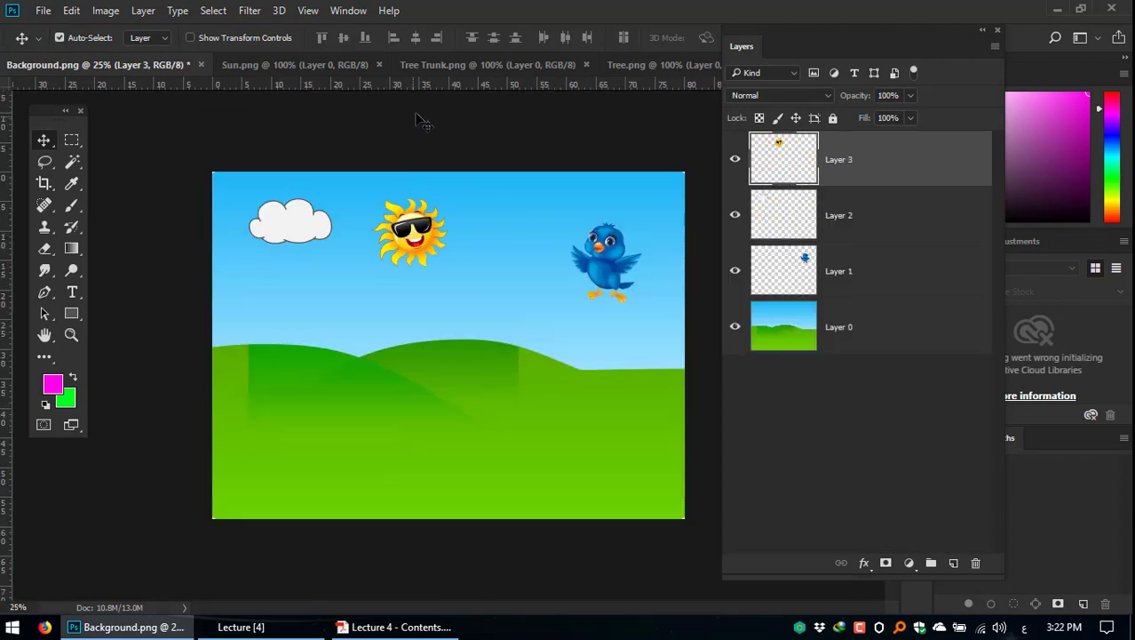
{"action": "left_click", "coordinate": [434, 71]}
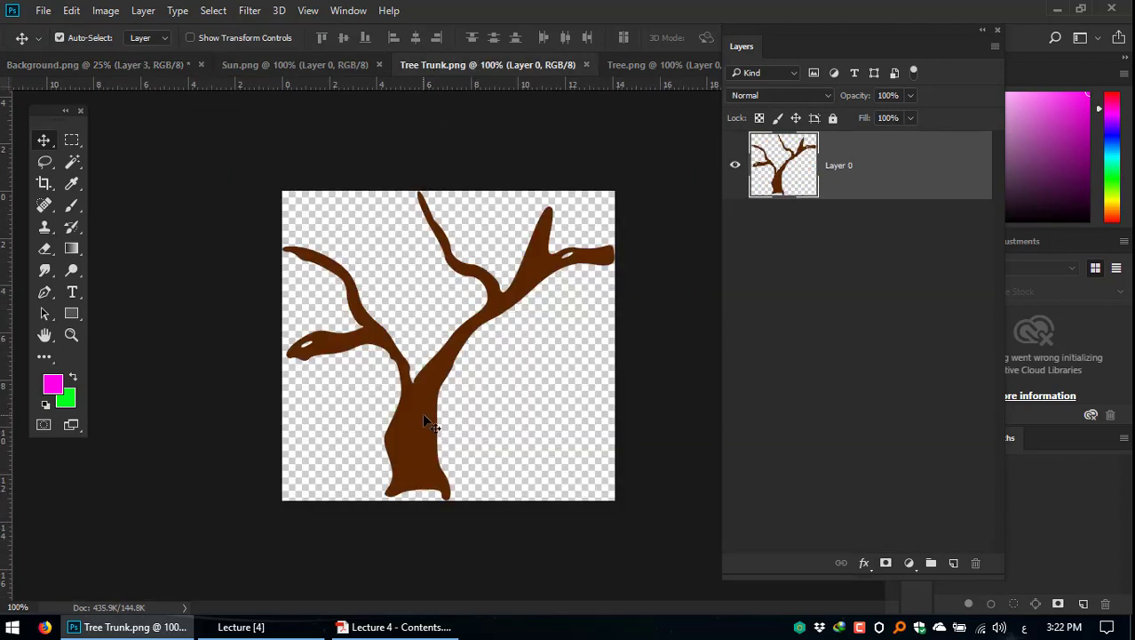
{"action": "left_click_drag", "start_coordinate": [423, 414], "coordinate": [554, 386]}
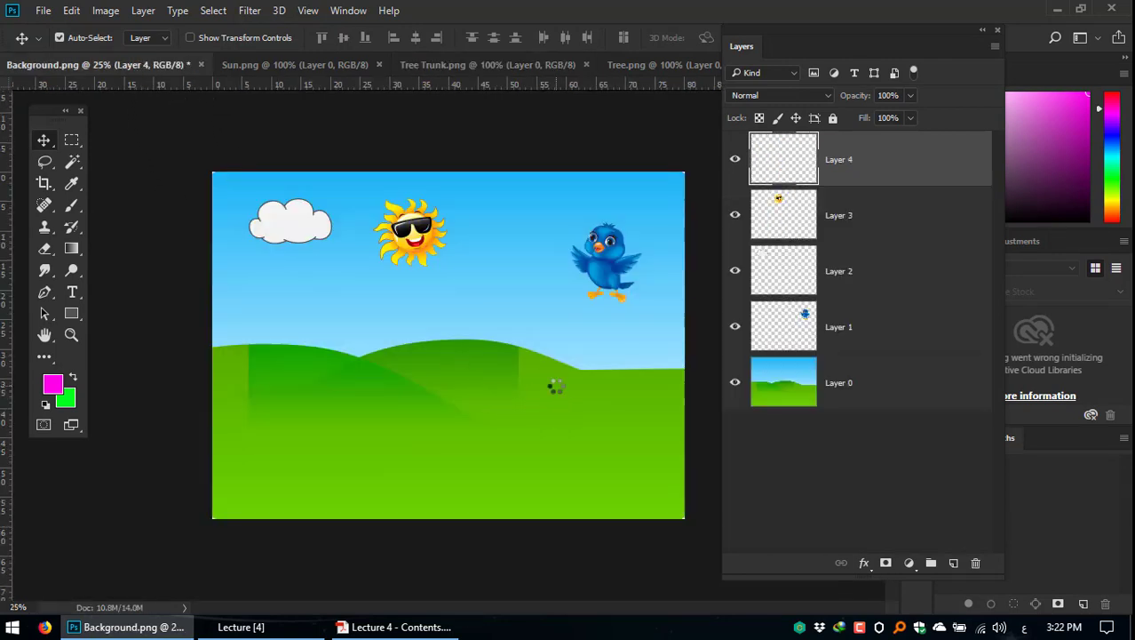
{"action": "left_click", "coordinate": [345, 67]}
{"action": "left_click", "coordinate": [379, 64]}
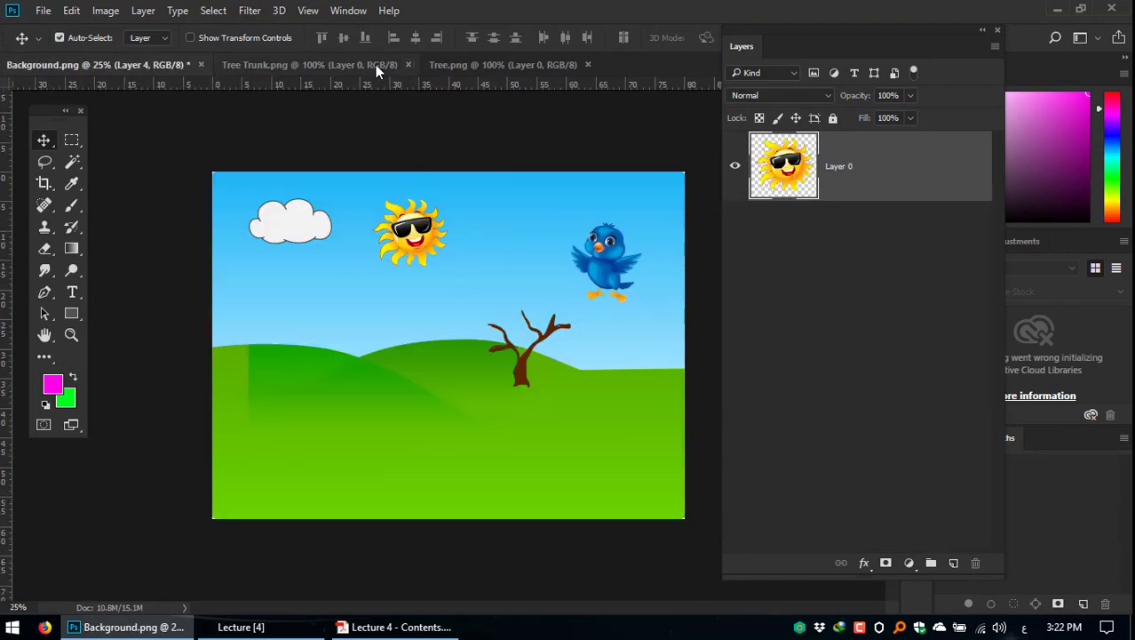
{"action": "left_click", "coordinate": [355, 63]}
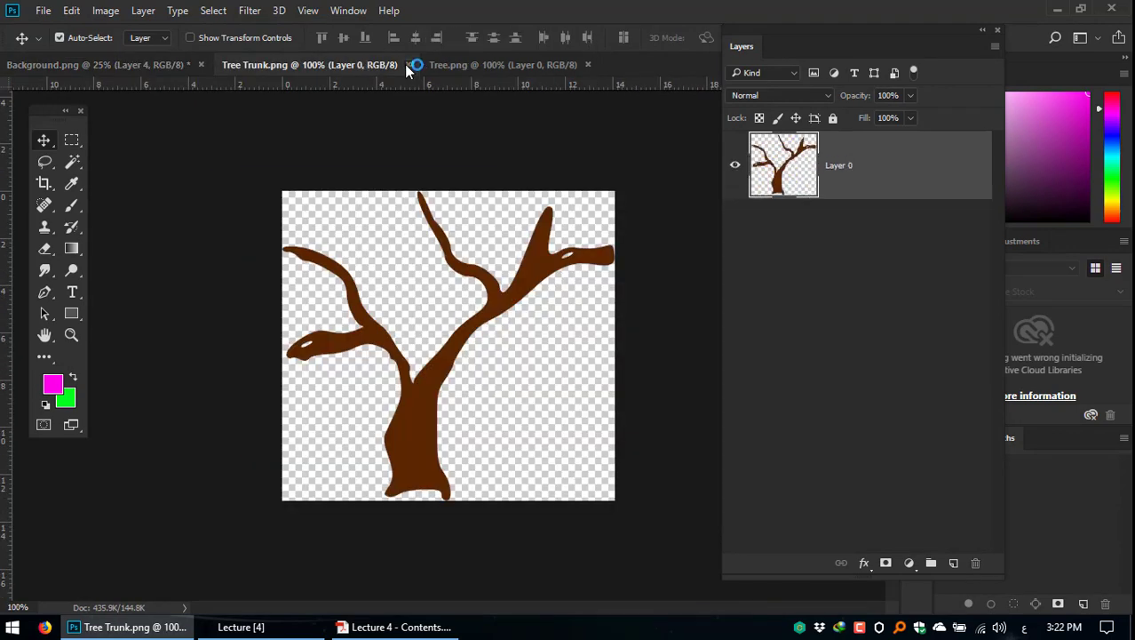
{"action": "left_click", "coordinate": [408, 65]}
Step: Drag the palm tree into the scene and move the Layers panel further left
{"action": "left_click", "coordinate": [337, 66]}
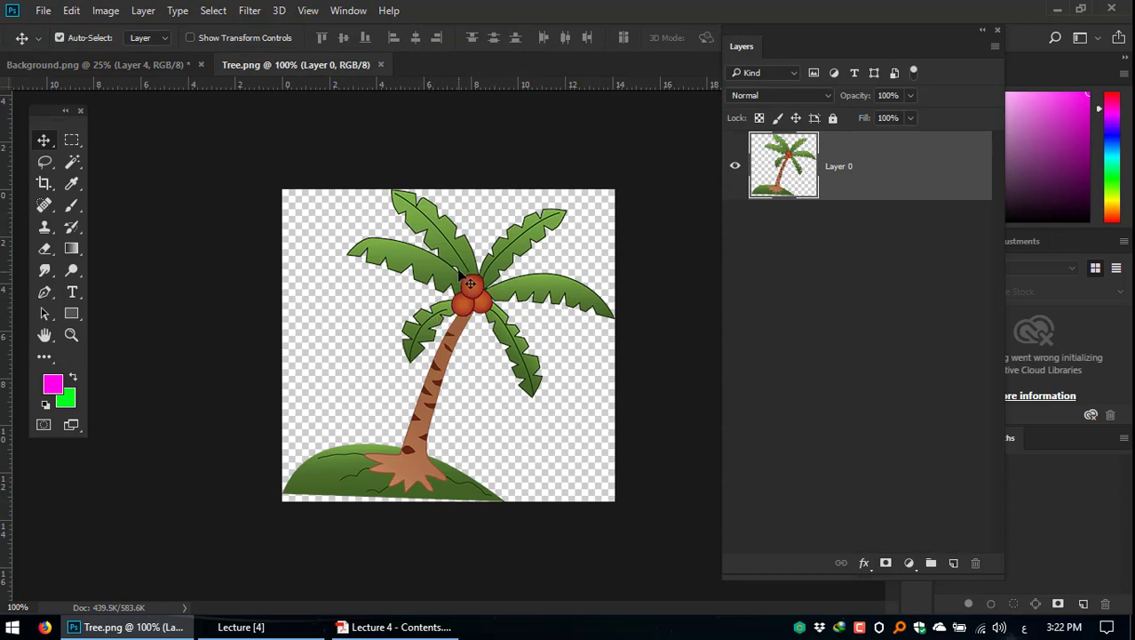
{"action": "left_click_drag", "start_coordinate": [470, 284], "coordinate": [331, 367]}
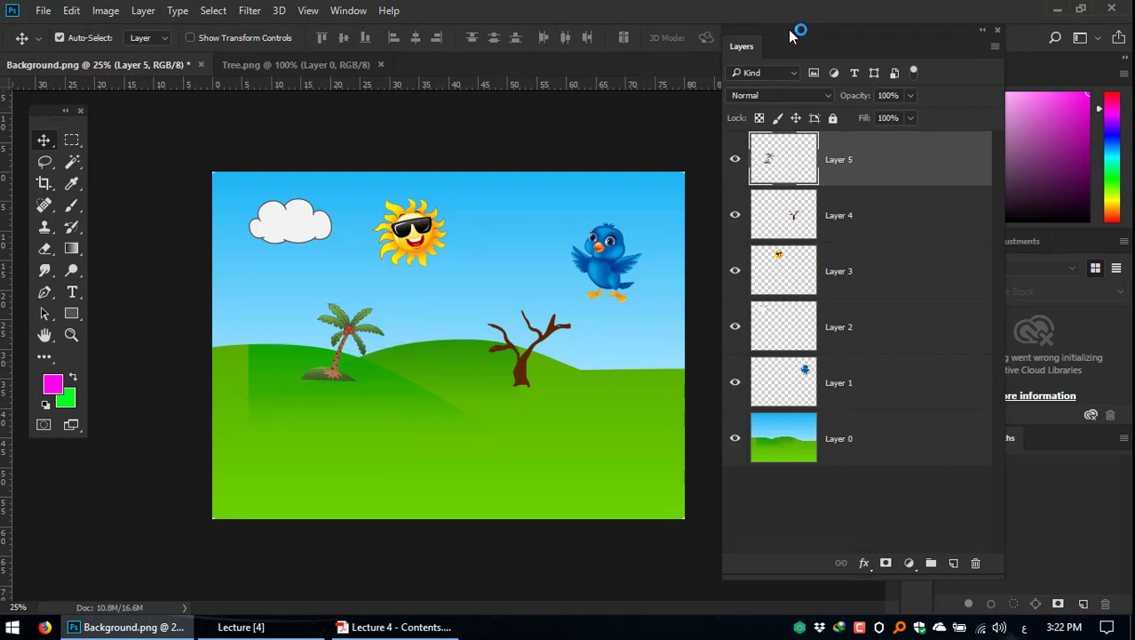
{"action": "left_click_drag", "start_coordinate": [791, 36], "coordinate": [611, 25]}
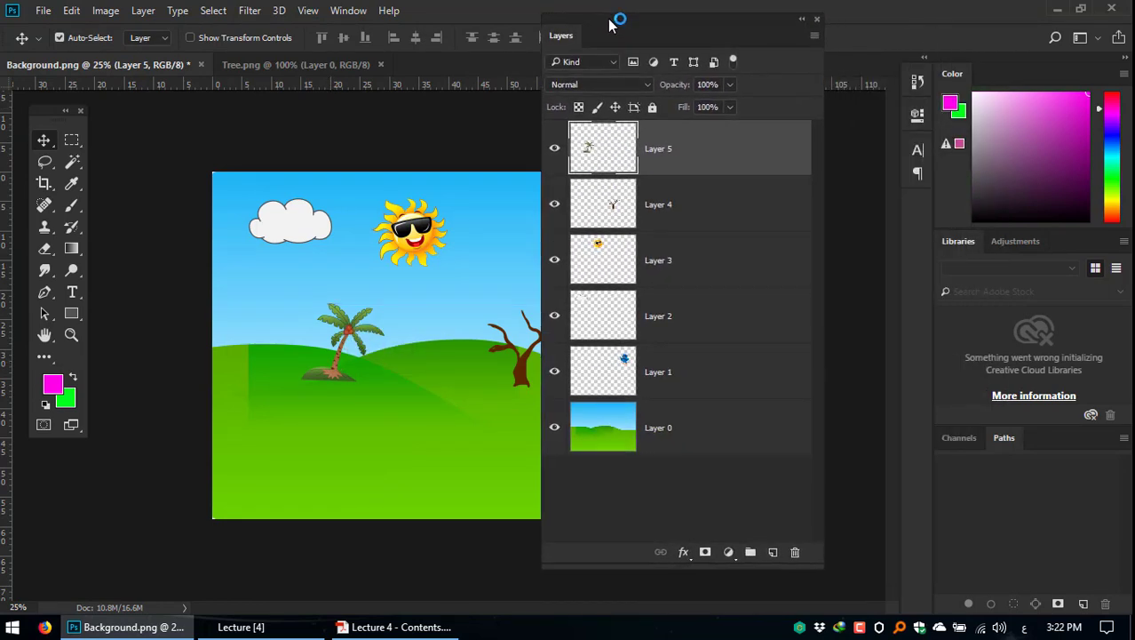
{"action": "left_click", "coordinate": [608, 444]}
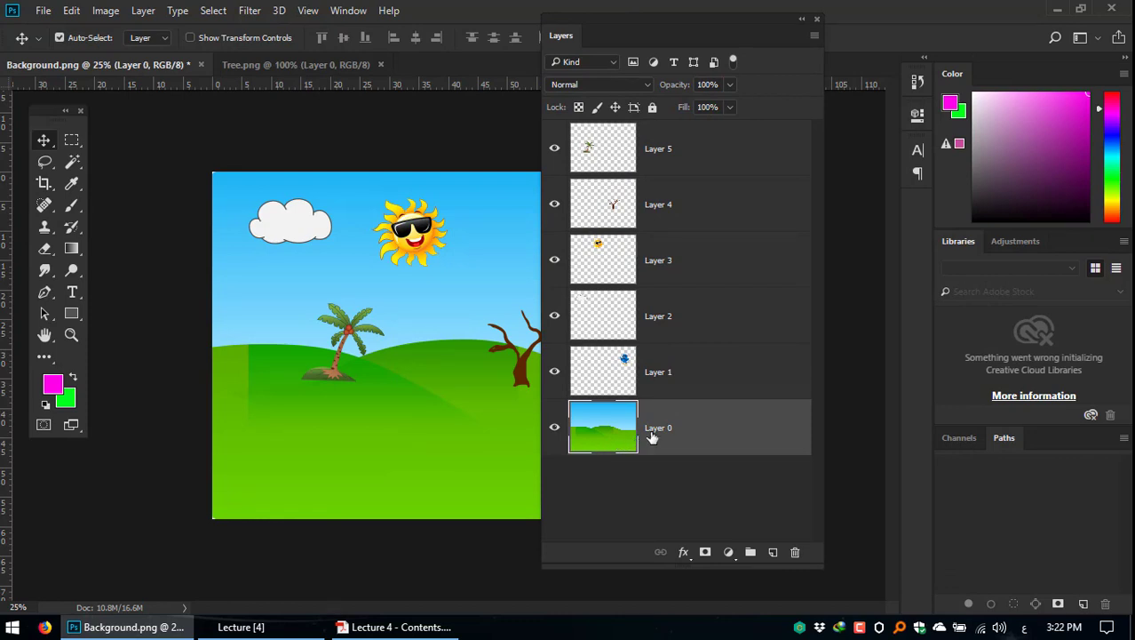
{"action": "left_click", "coordinate": [667, 374]}
{"action": "left_click", "coordinate": [668, 317]}
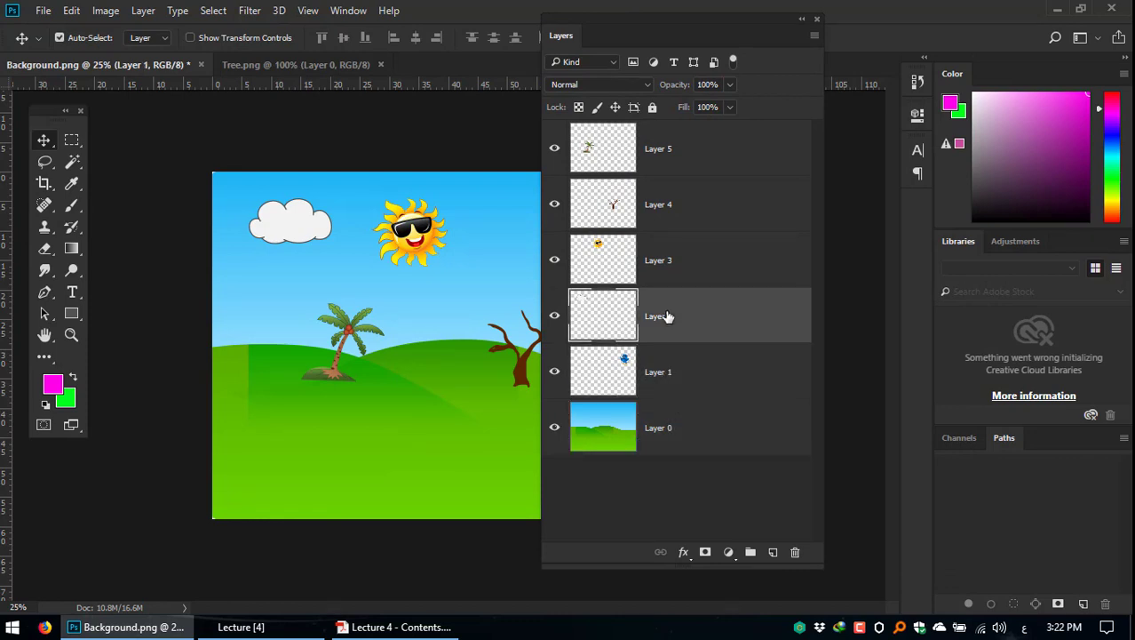
{"action": "left_click", "coordinate": [617, 266]}
{"action": "left_click", "coordinate": [591, 316]}
{"action": "left_click", "coordinate": [617, 192]}
{"action": "left_click", "coordinate": [593, 155]}
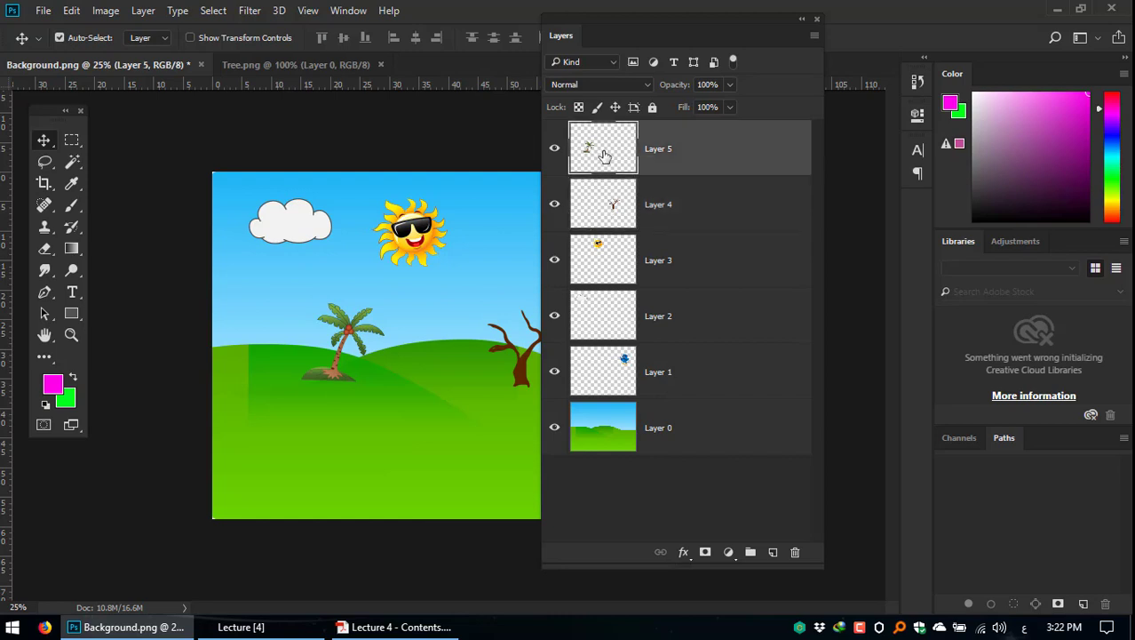
{"action": "left_click_drag", "start_coordinate": [667, 24], "coordinate": [826, 25]}
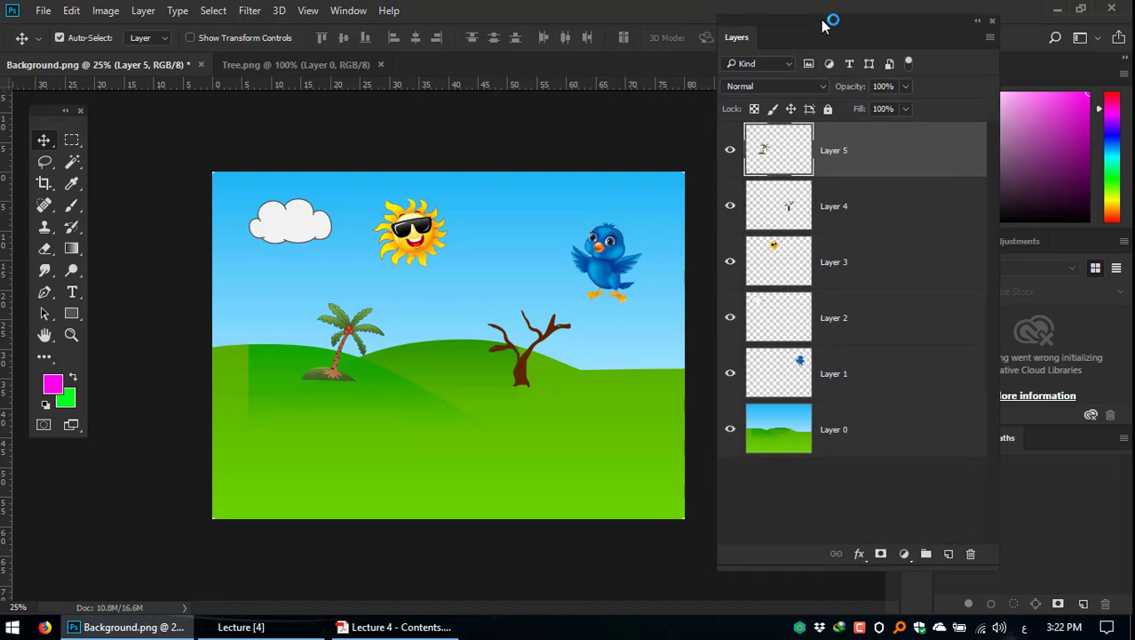
{"action": "left_click", "coordinate": [418, 628]}
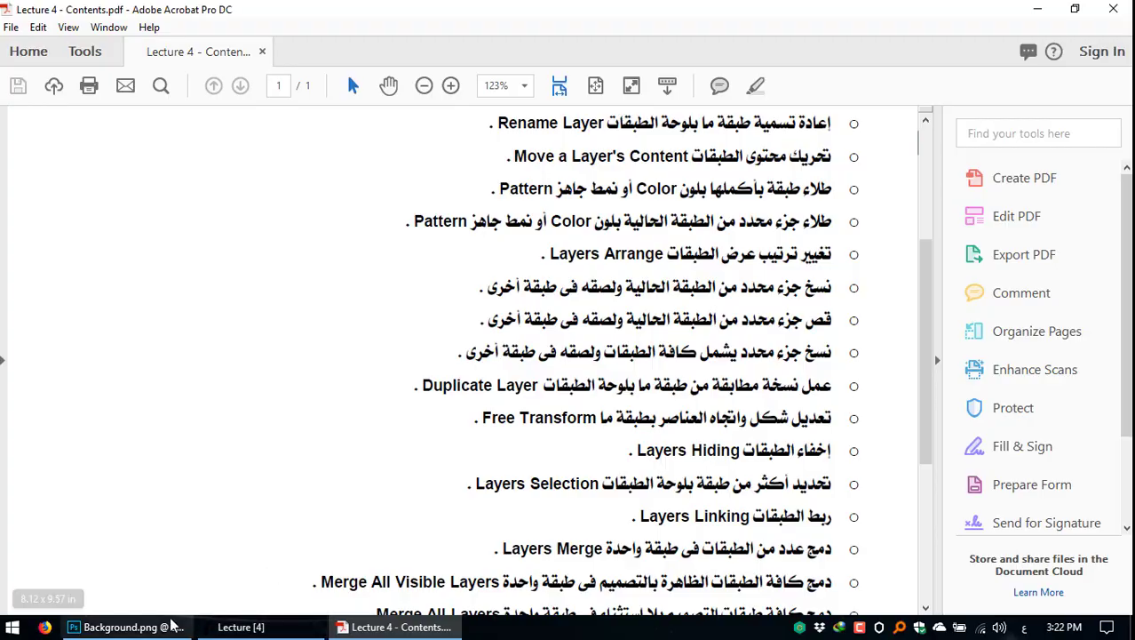
{"action": "left_click", "coordinate": [129, 627]}
Step: Marquee the palm tree area, then rotate, shrink and tilt the selection outline via Transform Selection
{"action": "left_click", "coordinate": [75, 143]}
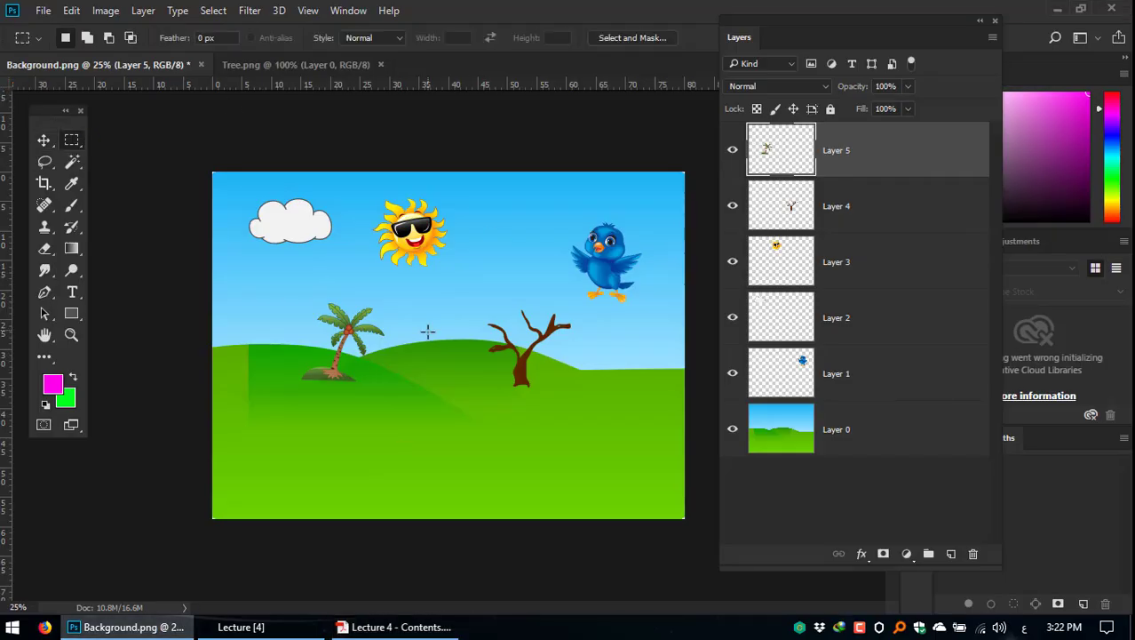
{"action": "left_click_drag", "start_coordinate": [328, 273], "coordinate": [522, 450]}
{"action": "right_click", "coordinate": [401, 323]}
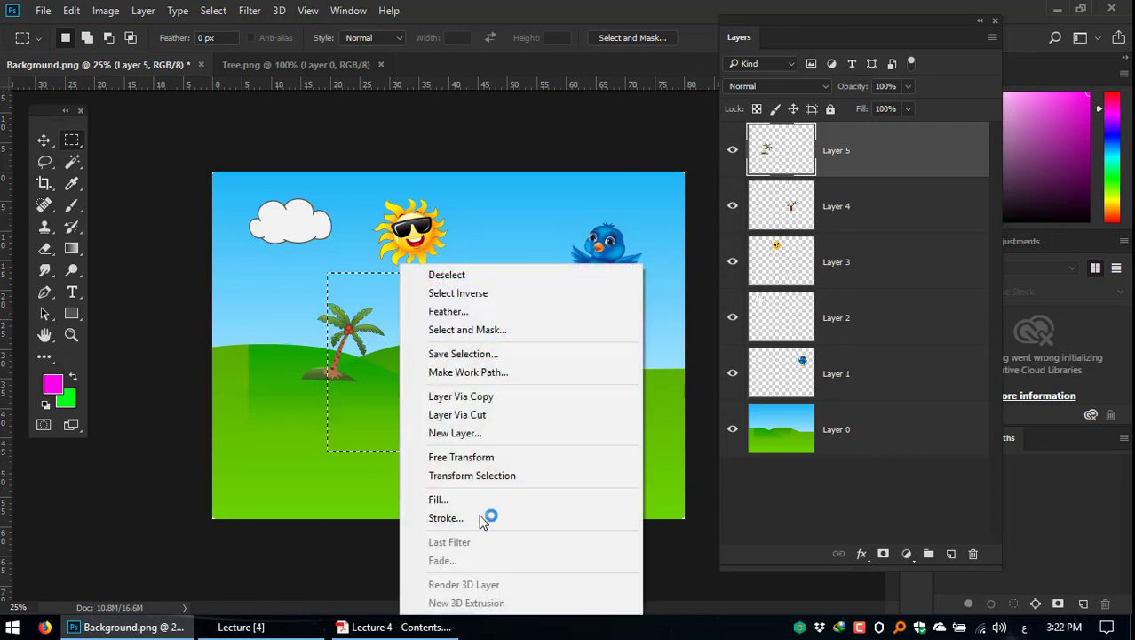
{"action": "left_click", "coordinate": [512, 474]}
{"action": "left_click_drag", "start_coordinate": [523, 461], "coordinate": [476, 502]}
{"action": "left_click_drag", "start_coordinate": [378, 241], "coordinate": [537, 254]}
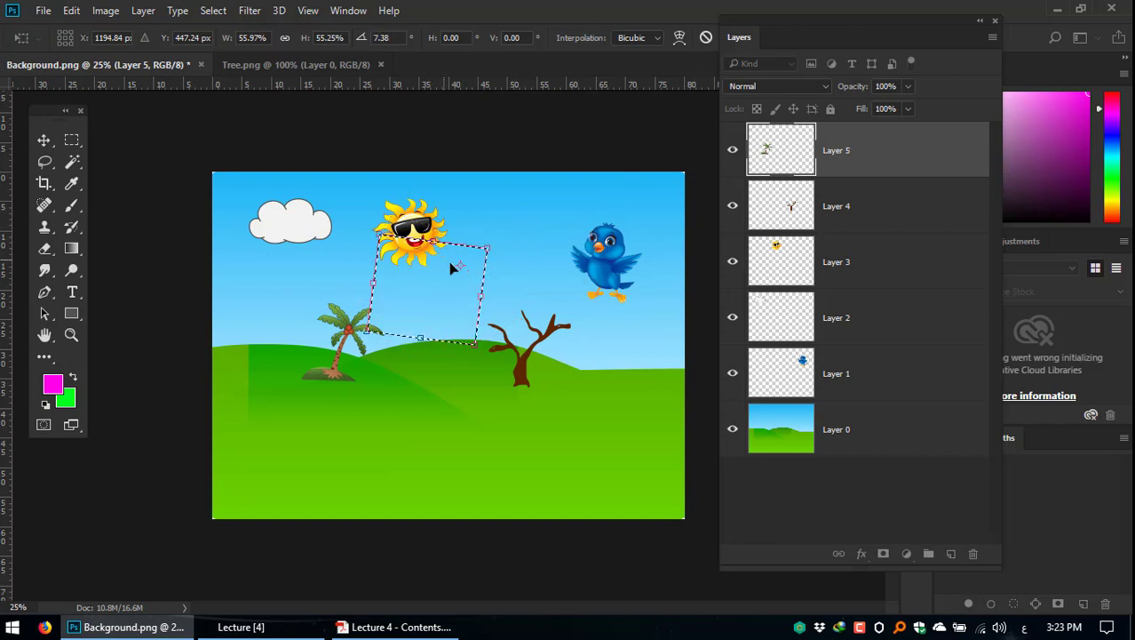
{"action": "left_click_drag", "start_coordinate": [454, 269], "coordinate": [390, 314]}
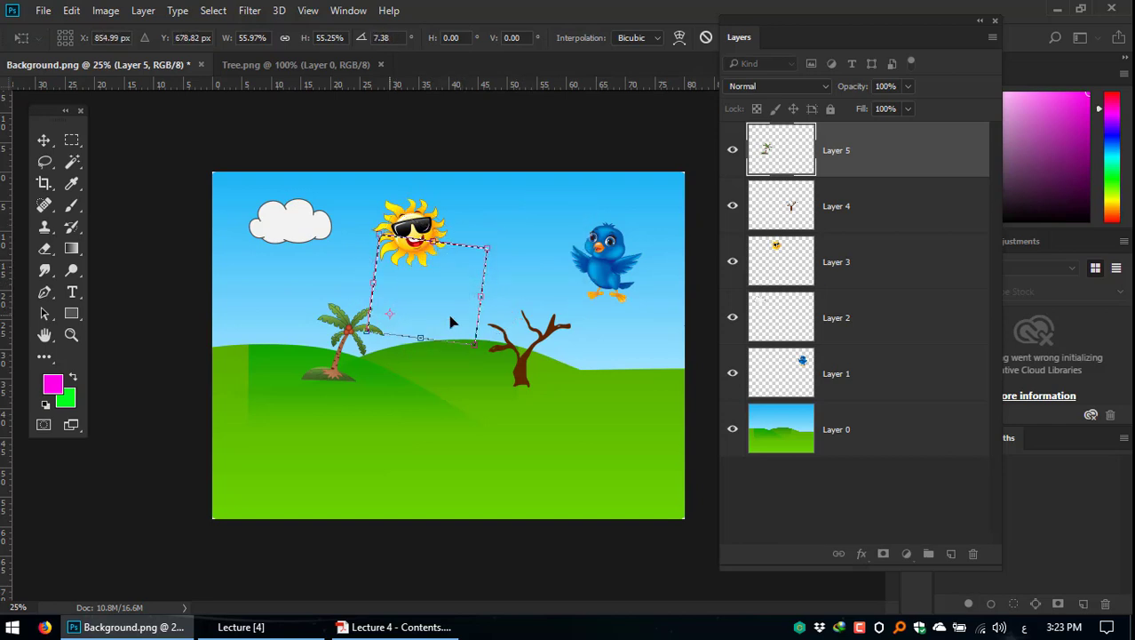
{"action": "mouse_move", "coordinate": [526, 360]}
{"action": "left_mouse_down"}
{"action": "mouse_move", "coordinate": [571, 268]}
{"action": "mouse_move", "coordinate": [526, 364]}
{"action": "left_mouse_up"}
{"action": "left_click_drag", "start_coordinate": [391, 315], "coordinate": [426, 306]}
{"action": "left_click_drag", "start_coordinate": [489, 363], "coordinate": [515, 335]}
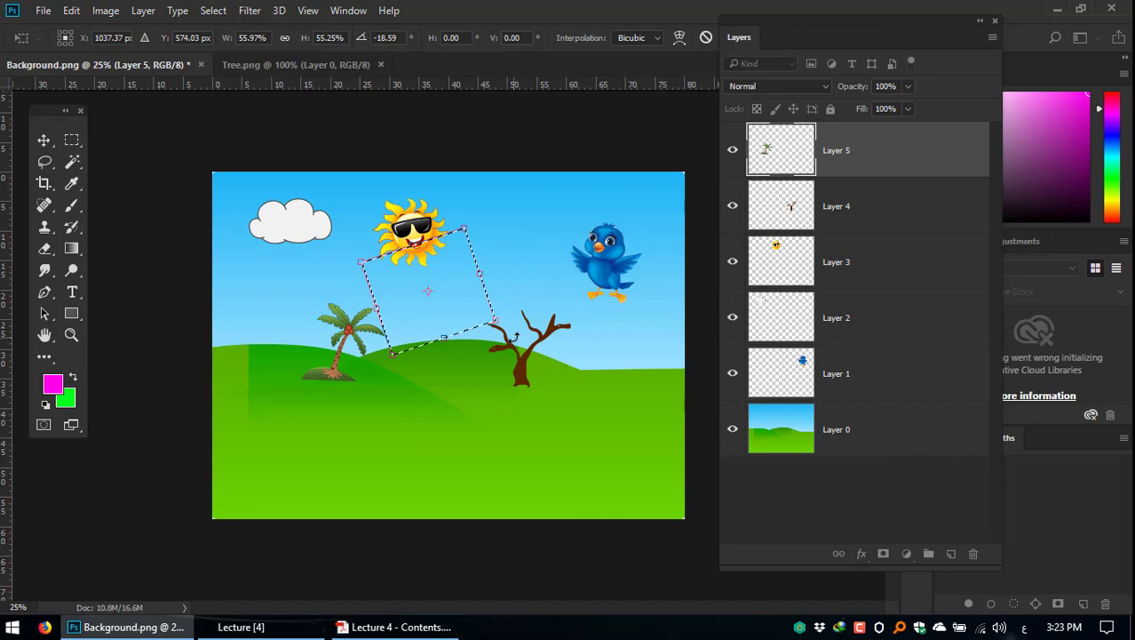
{"action": "key", "text": "Return"}
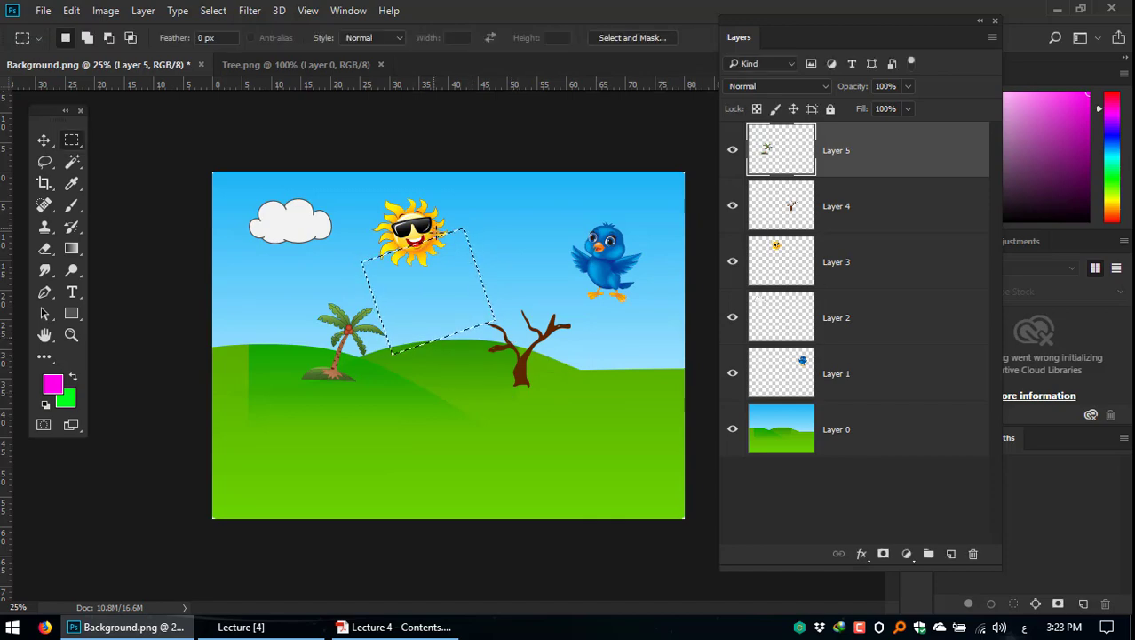
Step: Dismiss the empty-selection error from Free Transform and start Transform Selection again
{"action": "right_click", "coordinate": [449, 283]}
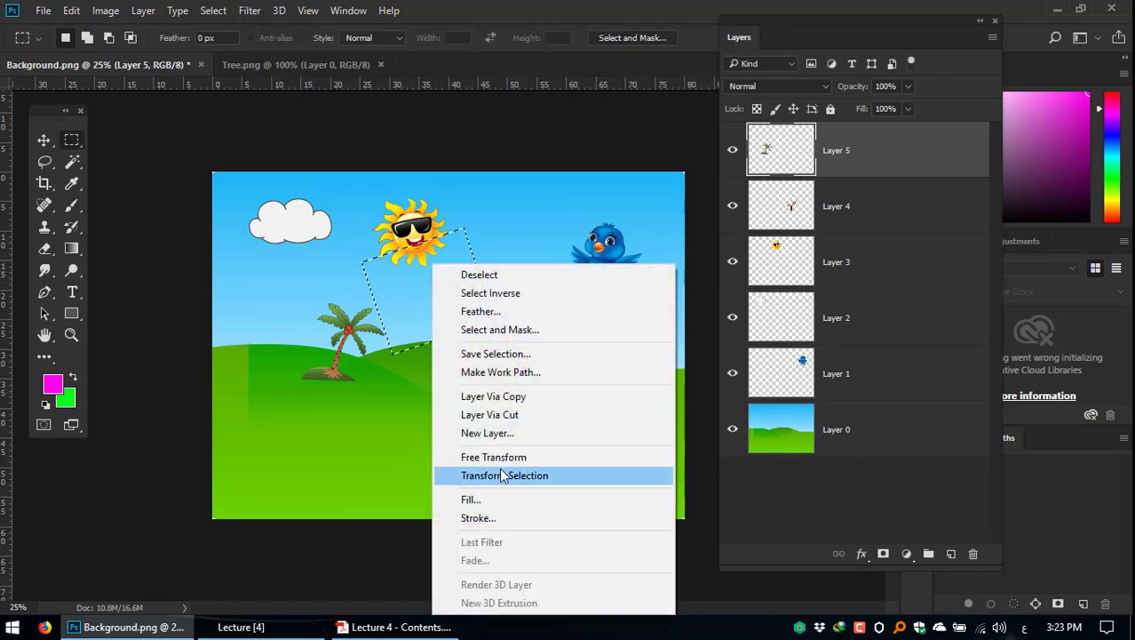
{"action": "left_click", "coordinate": [503, 459]}
{"action": "left_click", "coordinate": [430, 477]}
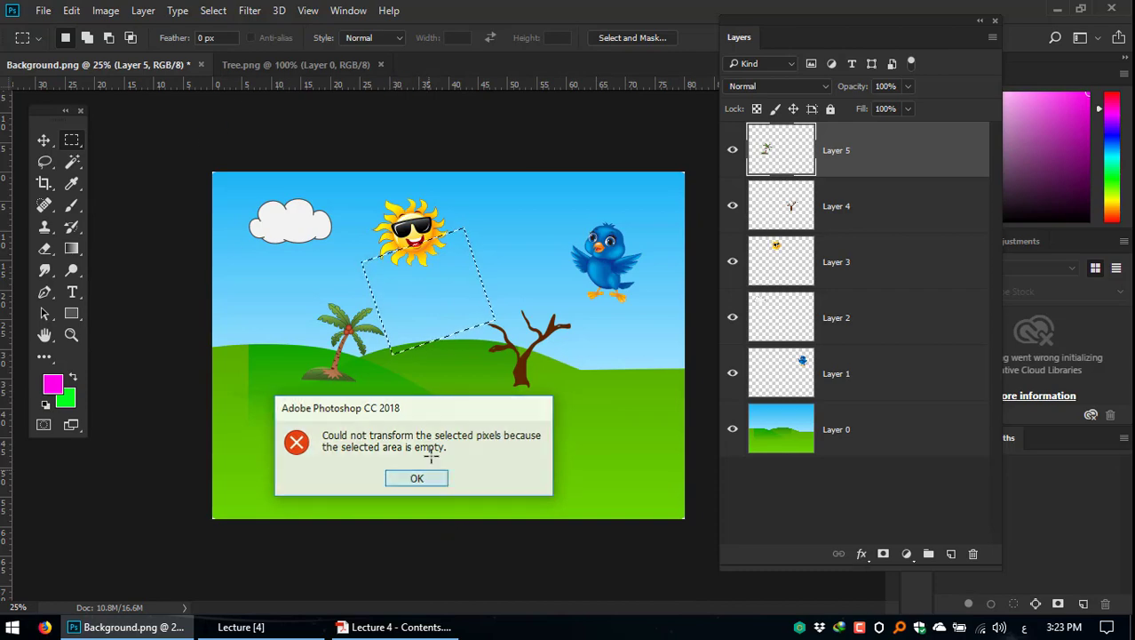
{"action": "right_click", "coordinate": [435, 298]}
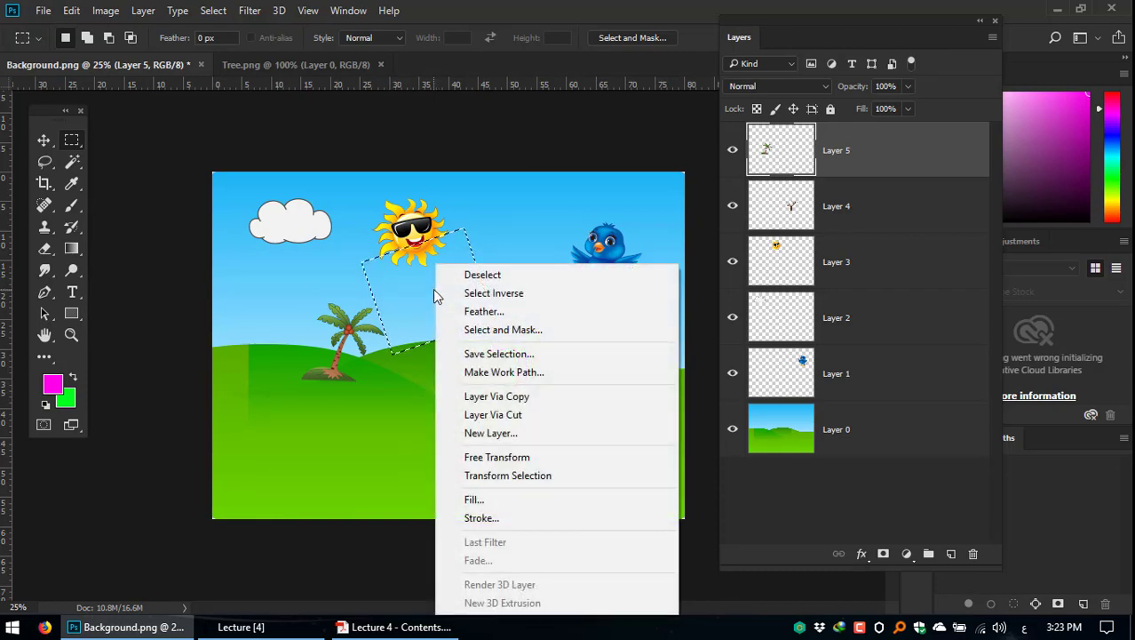
{"action": "left_click", "coordinate": [533, 477]}
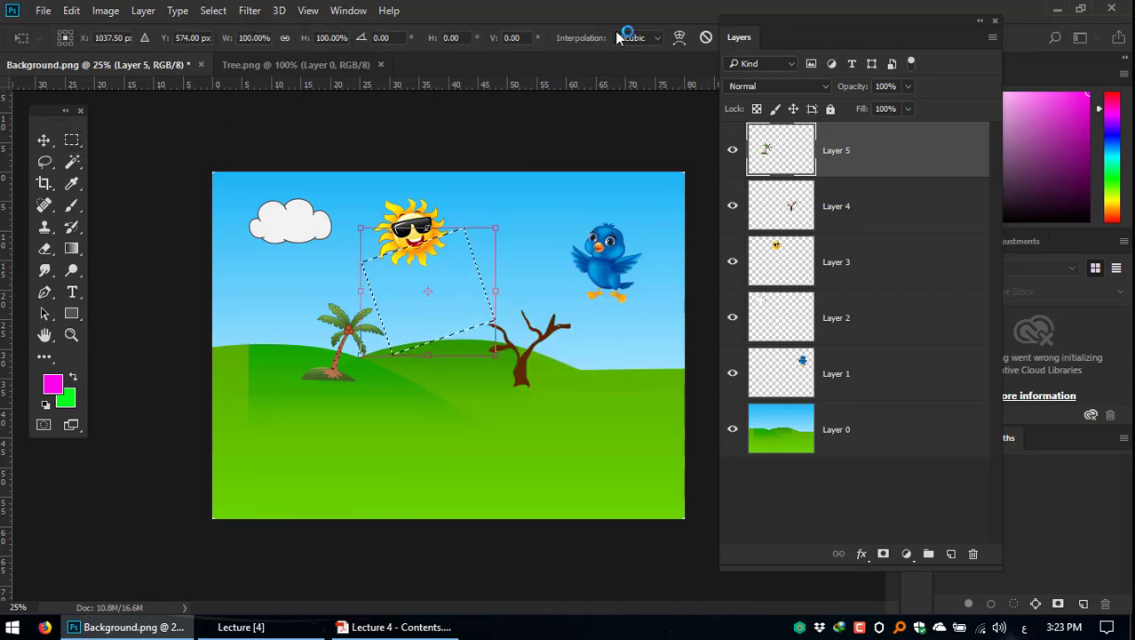
Step: Warp the selection with Arch, then Flag, commit it, and deselect
{"action": "left_click", "coordinate": [680, 37]}
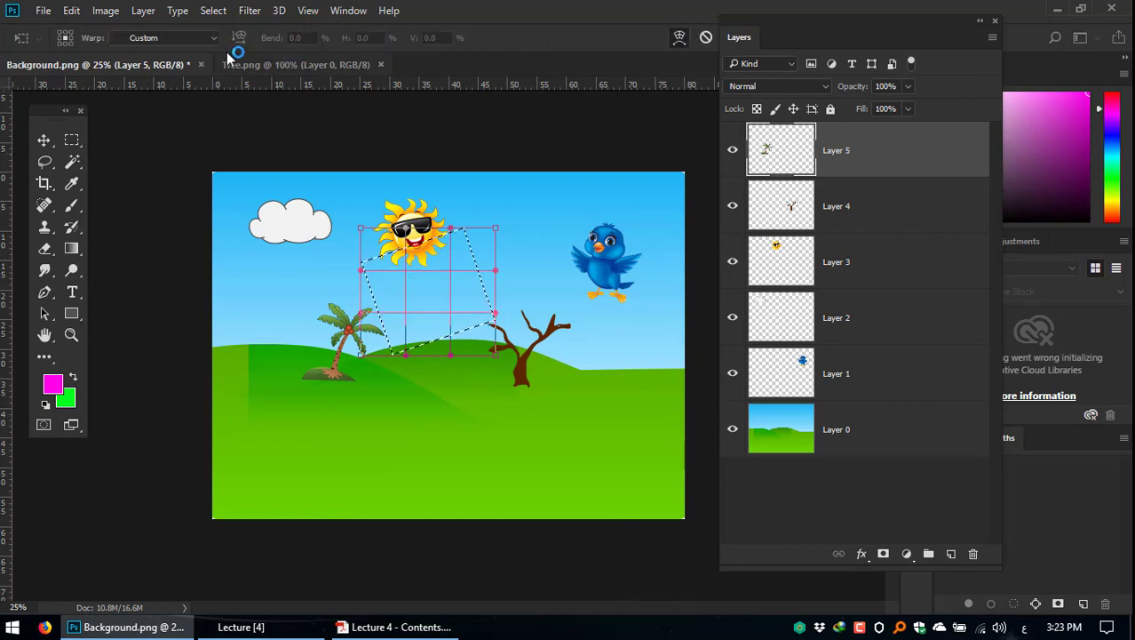
{"action": "left_click", "coordinate": [178, 38]}
{"action": "left_click", "coordinate": [151, 157]}
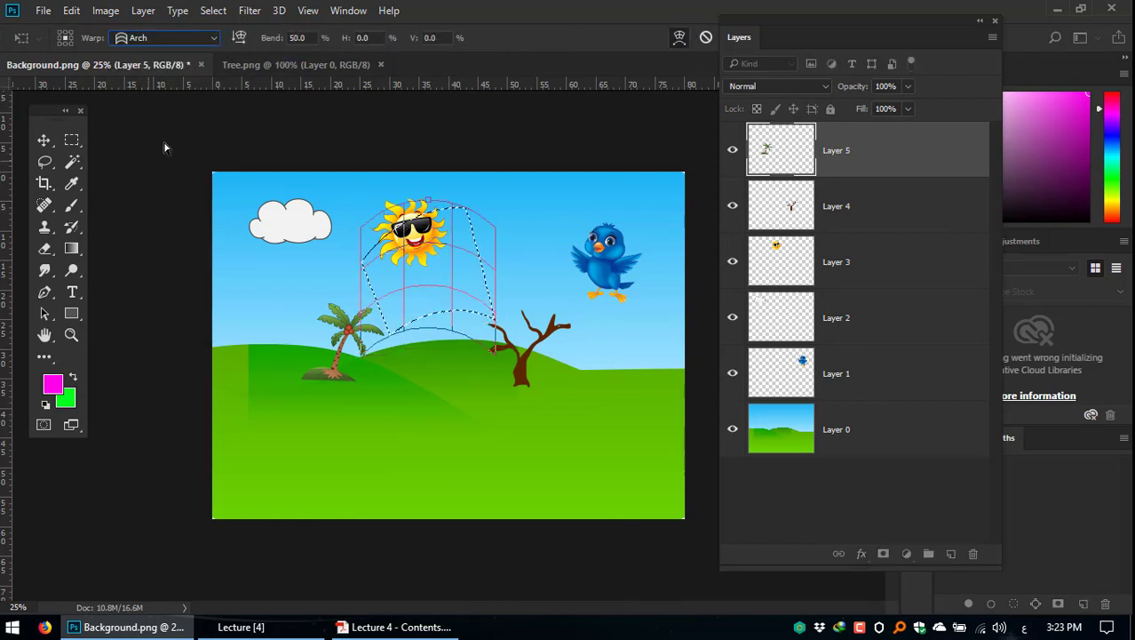
{"action": "left_click", "coordinate": [213, 38]}
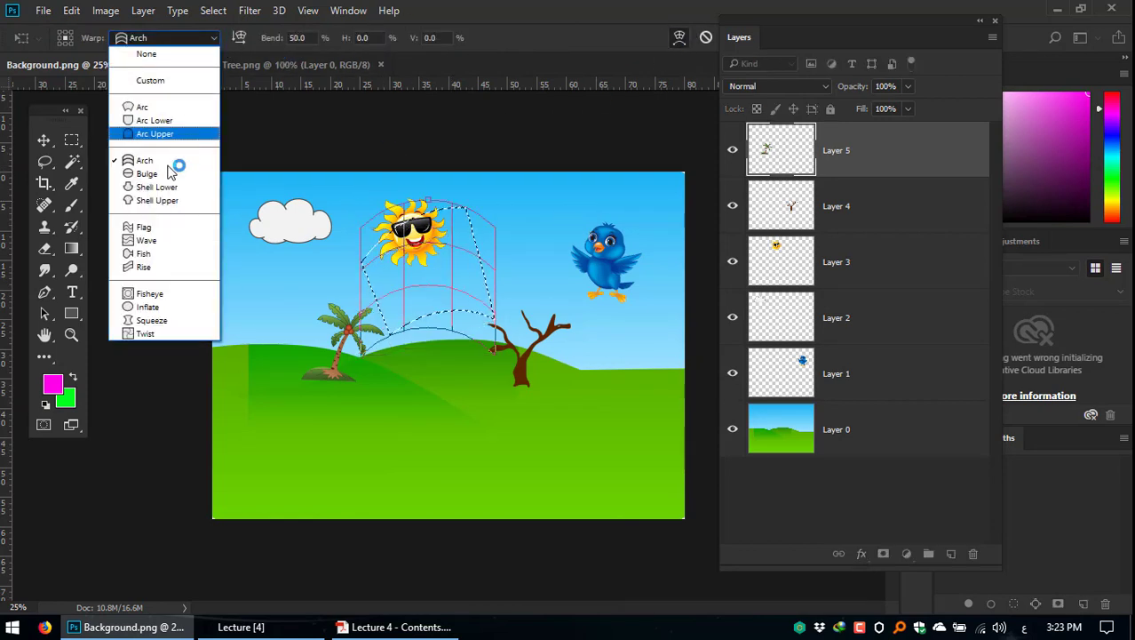
{"action": "left_click", "coordinate": [160, 224]}
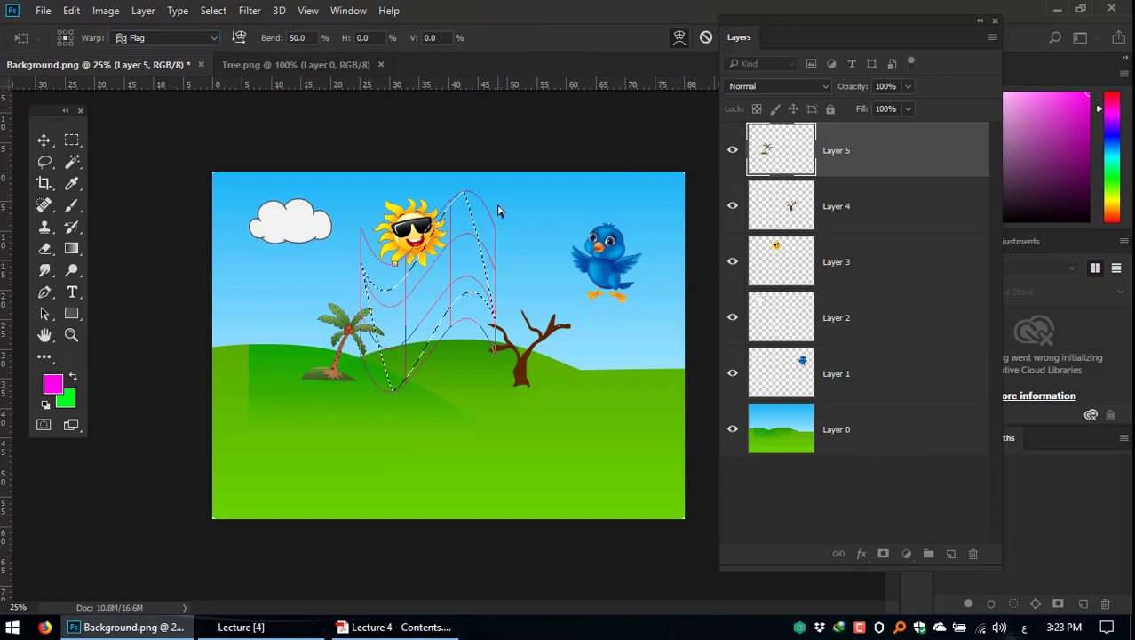
{"action": "key", "text": "Return"}
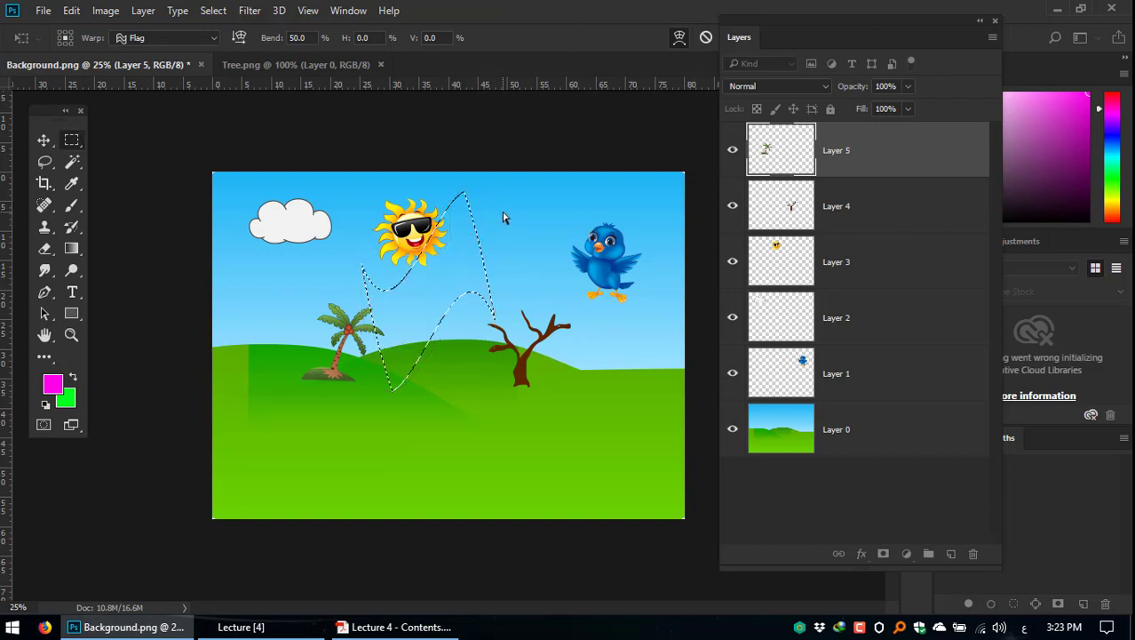
{"action": "key", "text": "ctrl+d"}
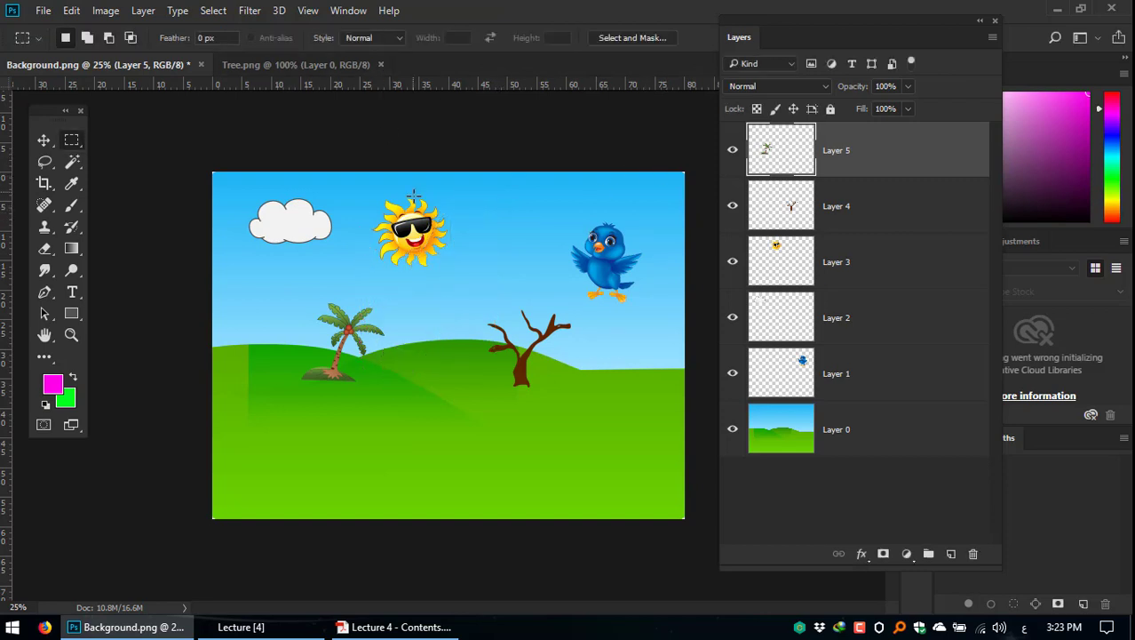
Step: Marquee a rectangle across the scene's middle, deselect it, then undo to restore it
{"action": "left_click_drag", "start_coordinate": [340, 232], "coordinate": [573, 417]}
{"action": "left_click", "coordinate": [573, 416]}
{"action": "key", "text": "ctrl+z"}
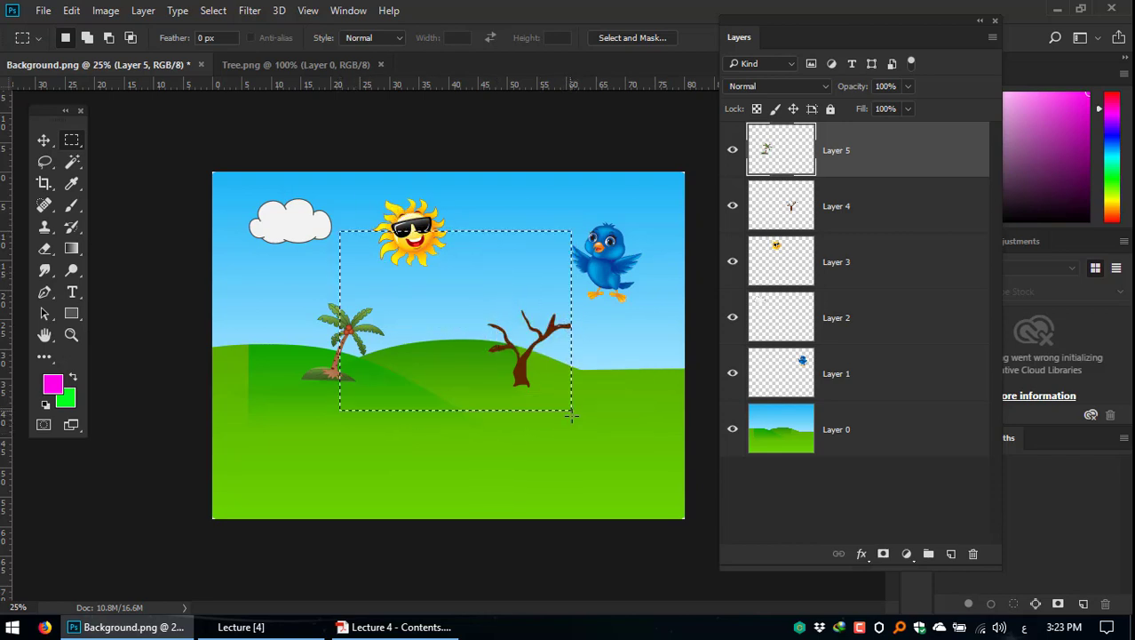
Step: Deselect, make Layer 3 active, and move the sun slightly right and down
{"action": "key", "text": "ctrl+d"}
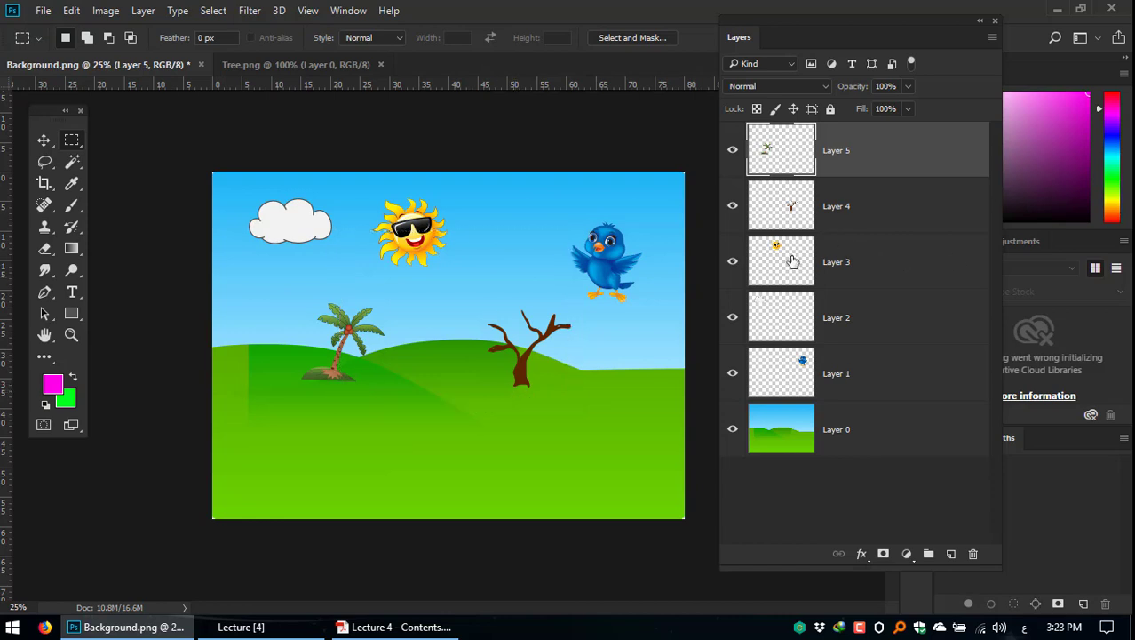
{"action": "left_click", "coordinate": [770, 263]}
{"action": "left_click", "coordinate": [46, 140]}
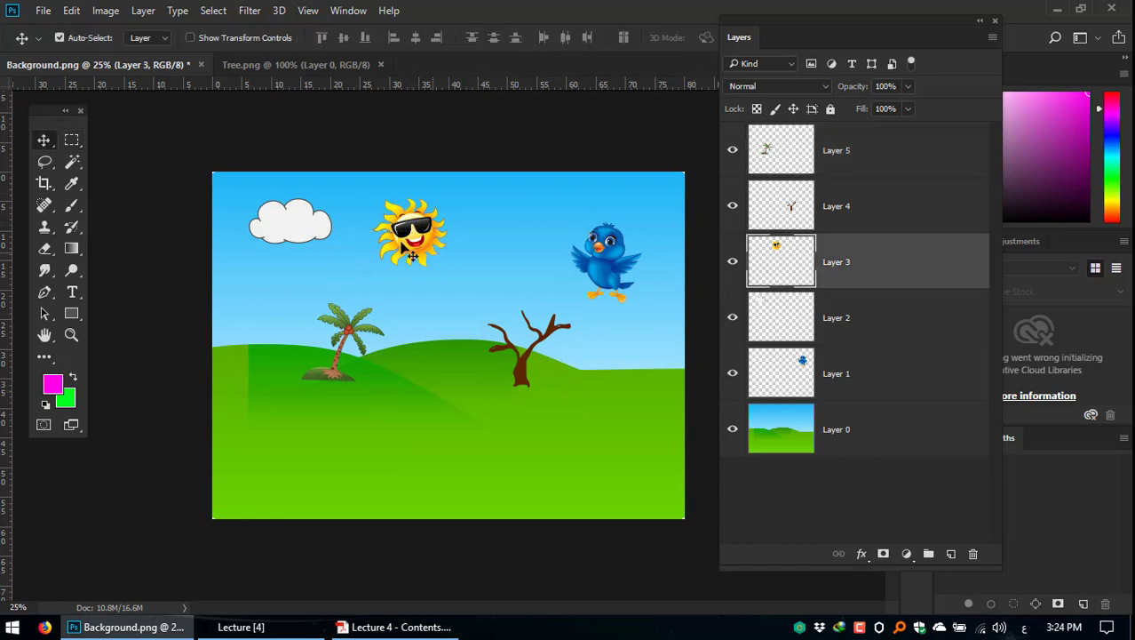
{"action": "left_click_drag", "start_coordinate": [435, 246], "coordinate": [471, 269]}
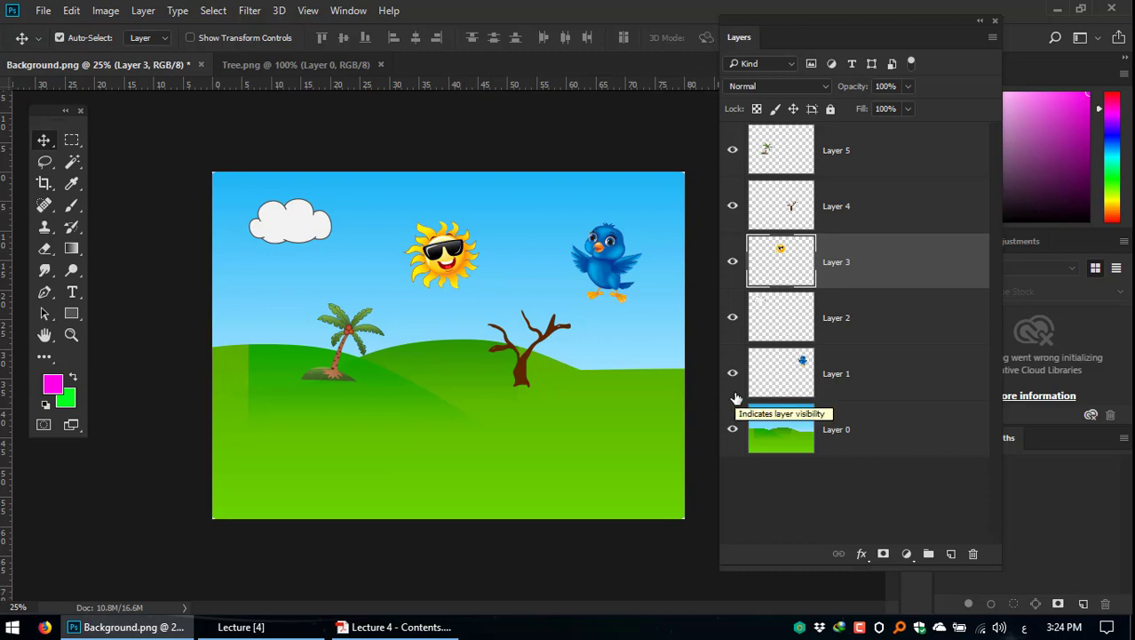
Step: Rotate and scale the sun, try Arc Lower, Flag and Bulge warps, then cancel the transform
{"action": "key", "text": "ctrl+t"}
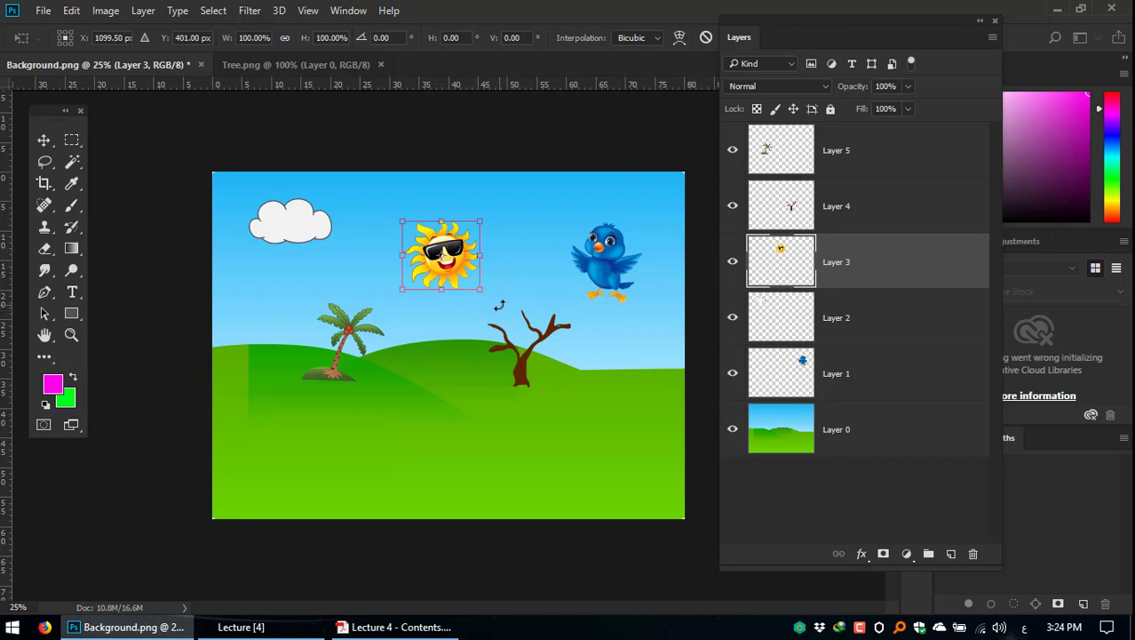
{"action": "left_click_drag", "start_coordinate": [500, 306], "coordinate": [522, 321]}
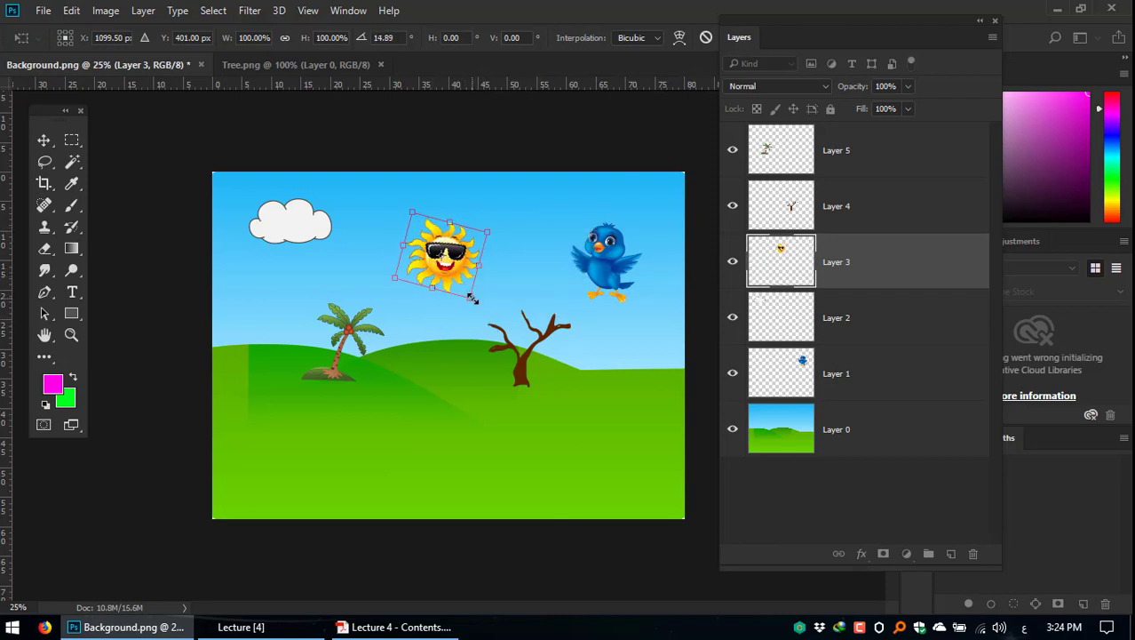
{"action": "mouse_move", "coordinate": [475, 296]}
{"action": "left_mouse_down"}
{"action": "mouse_move", "coordinate": [551, 378]}
{"action": "mouse_move", "coordinate": [553, 413]}
{"action": "mouse_move", "coordinate": [518, 307]}
{"action": "mouse_move", "coordinate": [485, 282]}
{"action": "mouse_move", "coordinate": [470, 299]}
{"action": "mouse_move", "coordinate": [456, 277]}
{"action": "mouse_move", "coordinate": [444, 301]}
{"action": "mouse_move", "coordinate": [463, 286]}
{"action": "left_mouse_up"}
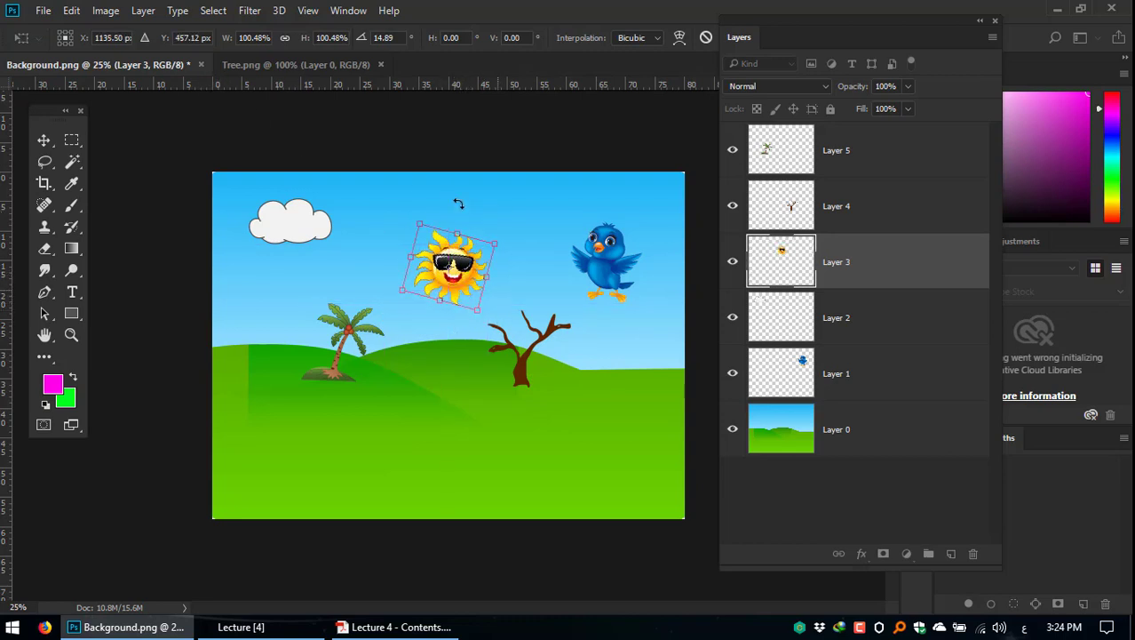
{"action": "left_click", "coordinate": [680, 37]}
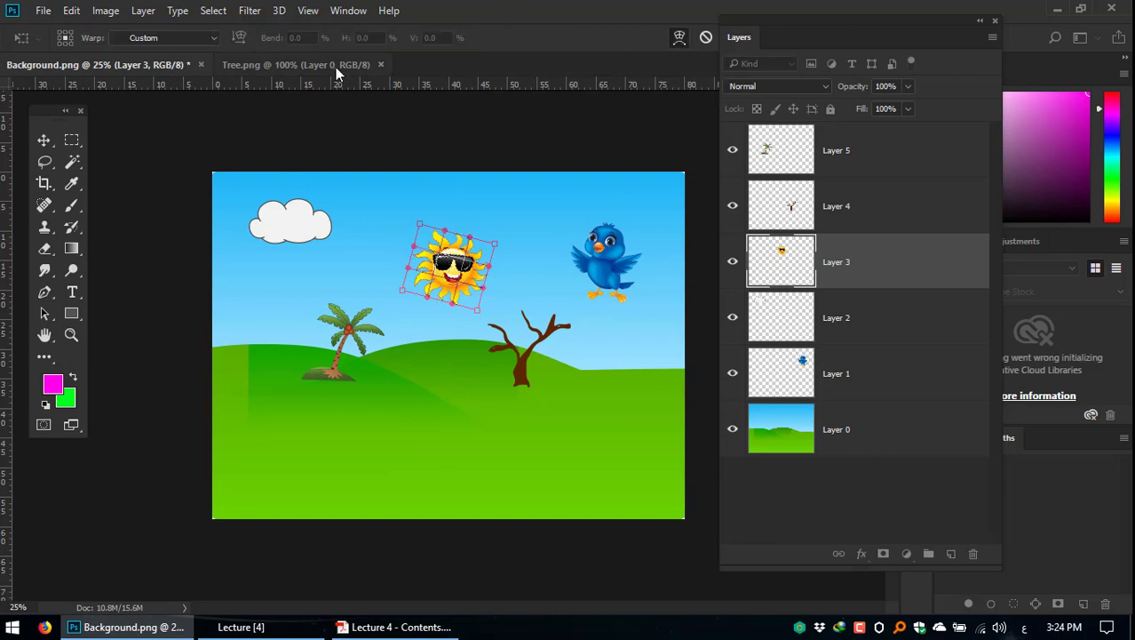
{"action": "left_click", "coordinate": [209, 39]}
{"action": "left_click", "coordinate": [164, 121]}
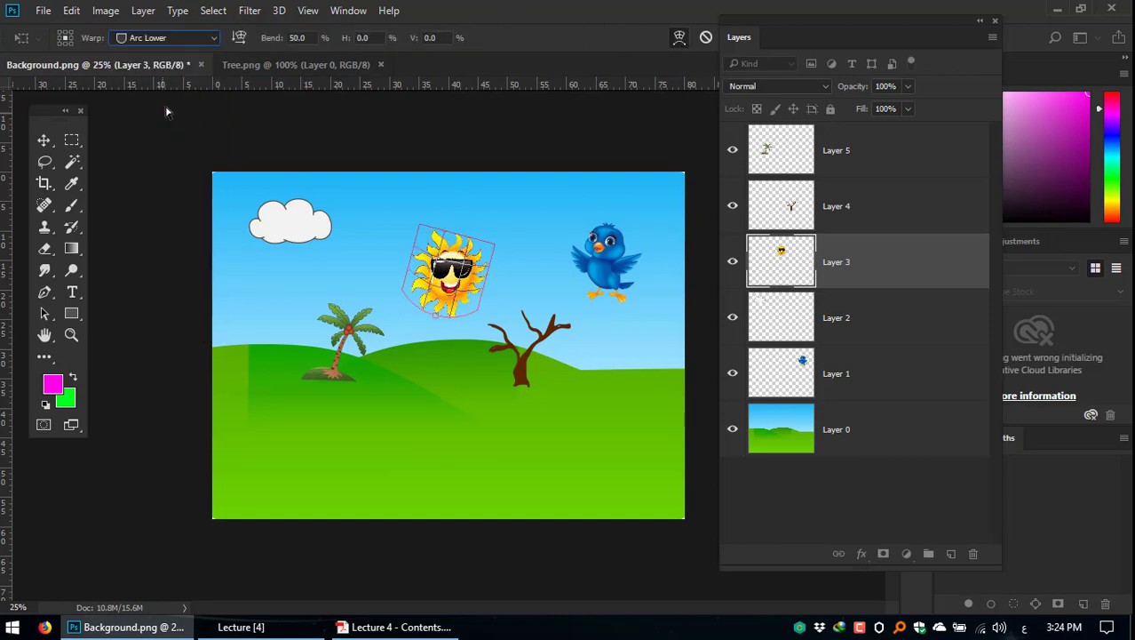
{"action": "left_click", "coordinate": [206, 38]}
{"action": "left_click", "coordinate": [178, 229]}
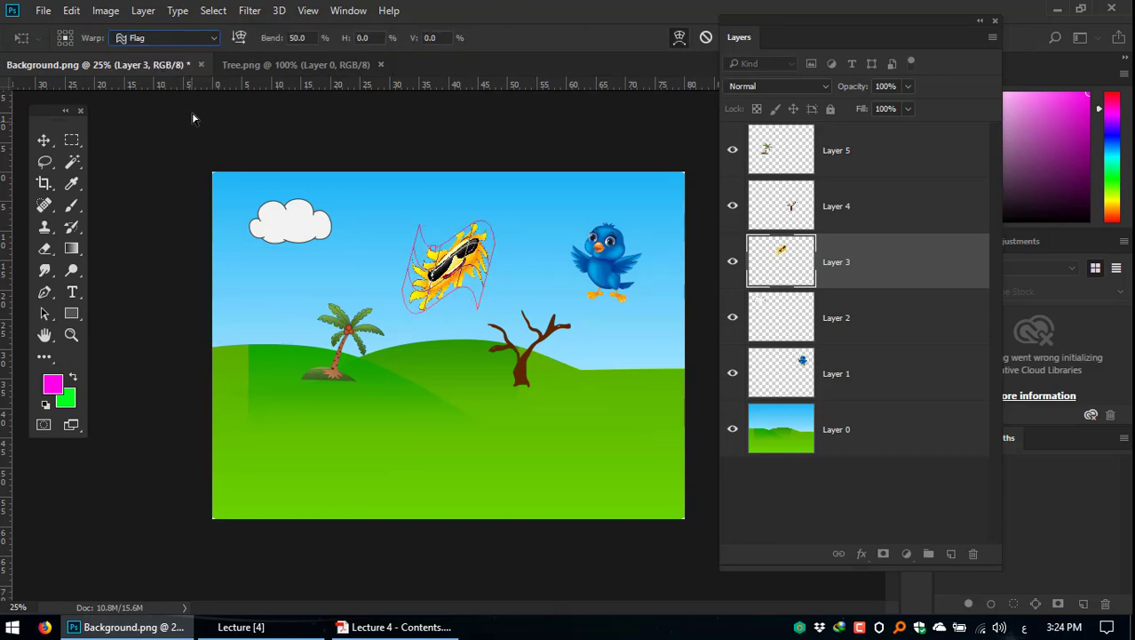
{"action": "left_click", "coordinate": [213, 38]}
{"action": "left_click", "coordinate": [148, 175]}
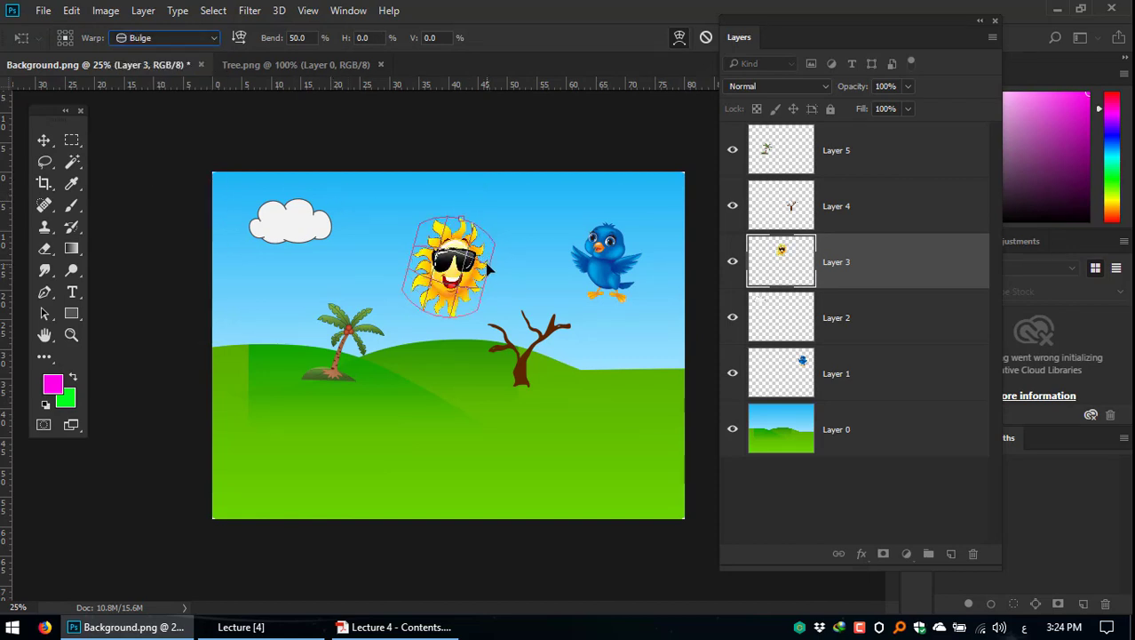
{"action": "left_click", "coordinate": [706, 37]}
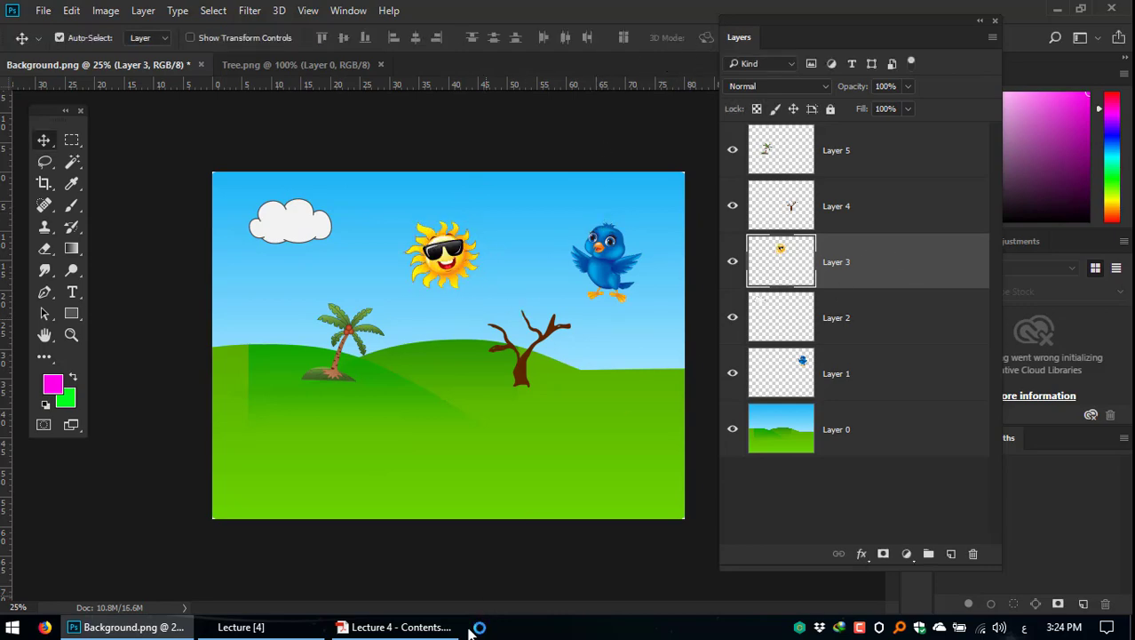
Step: Glance at the lecture PDF, then list and dismiss the layers under the sun
{"action": "left_click", "coordinate": [400, 627]}
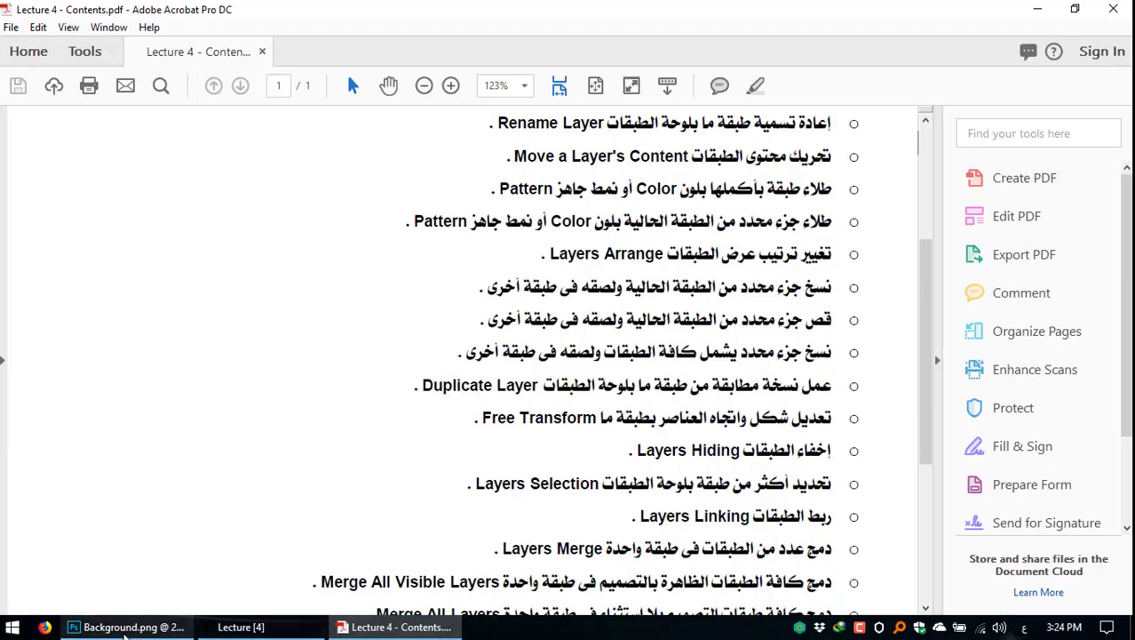
{"action": "left_click", "coordinate": [128, 627]}
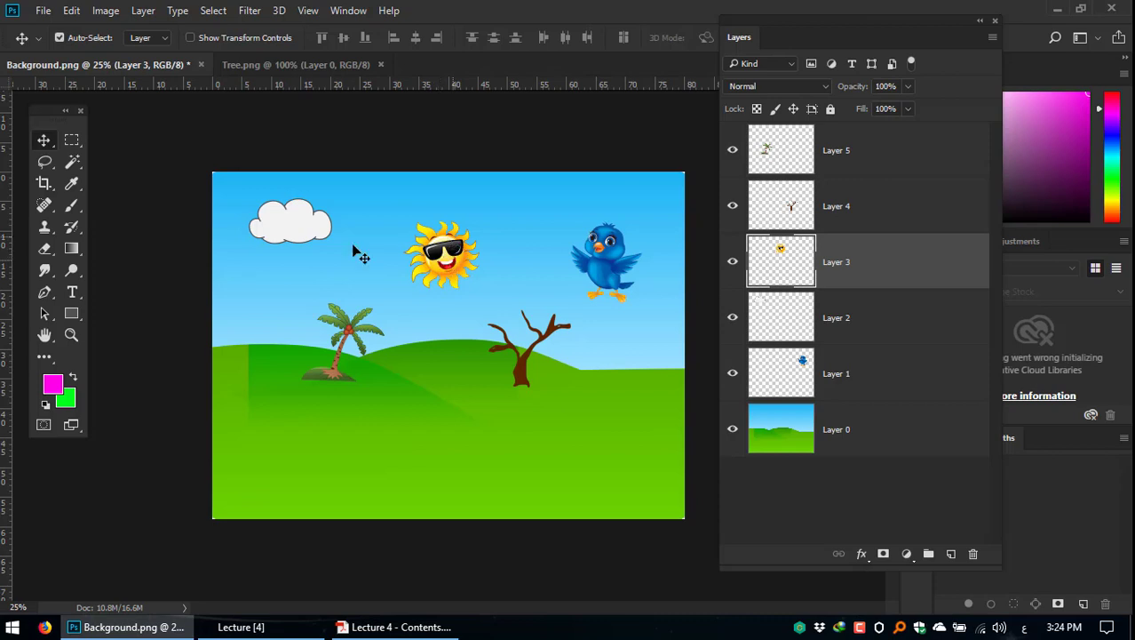
{"action": "right_click", "coordinate": [447, 248]}
{"action": "left_click", "coordinate": [442, 257]}
Step: Draw a rectangular marquee around the sun and bring up its selection options
{"action": "left_click", "coordinate": [71, 140]}
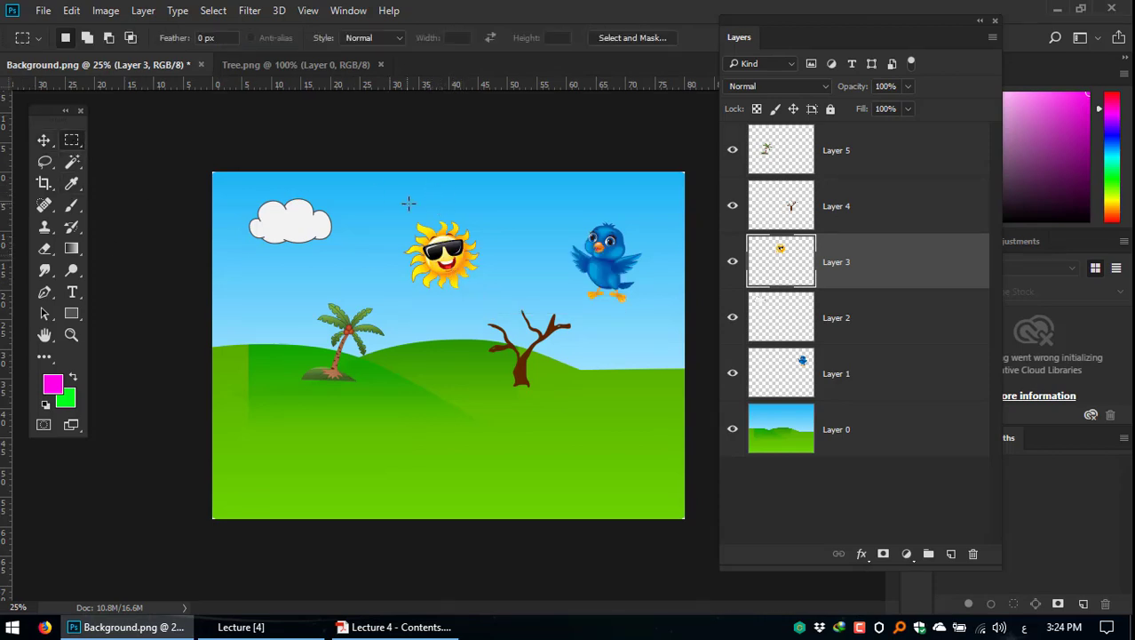
{"action": "left_click_drag", "start_coordinate": [365, 201], "coordinate": [487, 323]}
{"action": "right_click", "coordinate": [433, 240]}
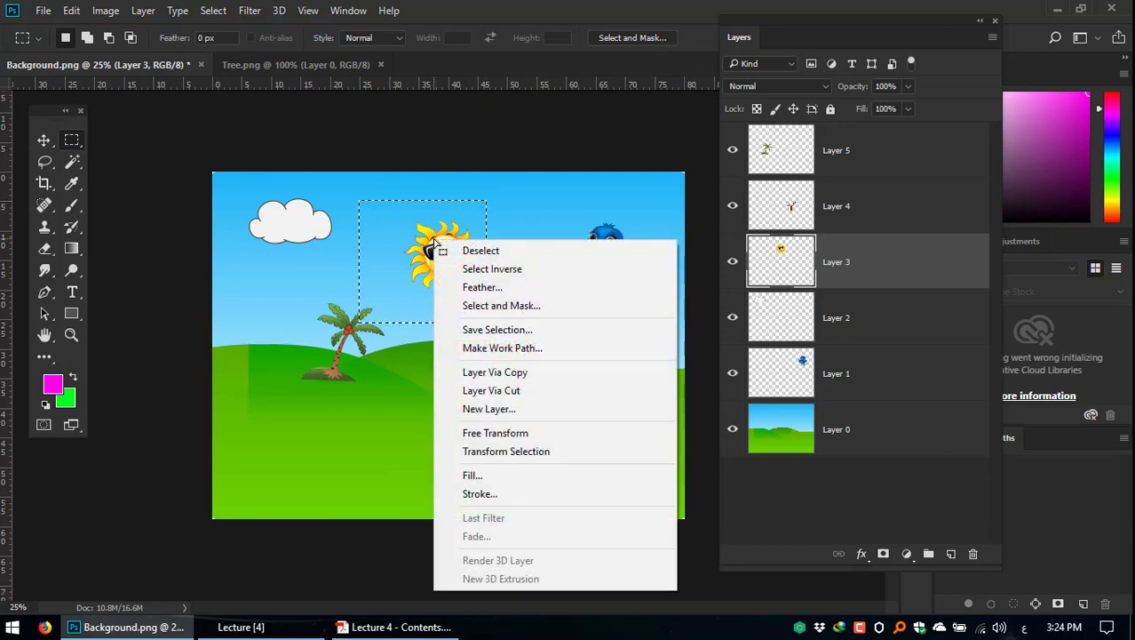
Step: Dismiss the Free Transform / Transform Selection context menu and bring the Lecture 4 contents PDF forward
{"action": "left_click", "coordinate": [546, 435]}
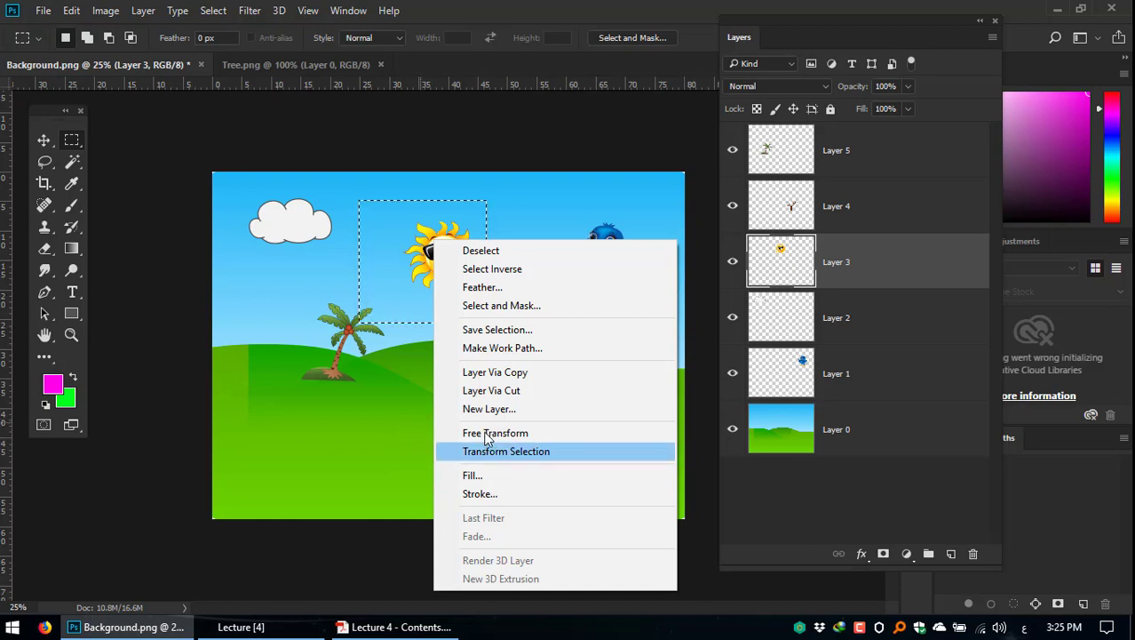
{"action": "left_click", "coordinate": [517, 435]}
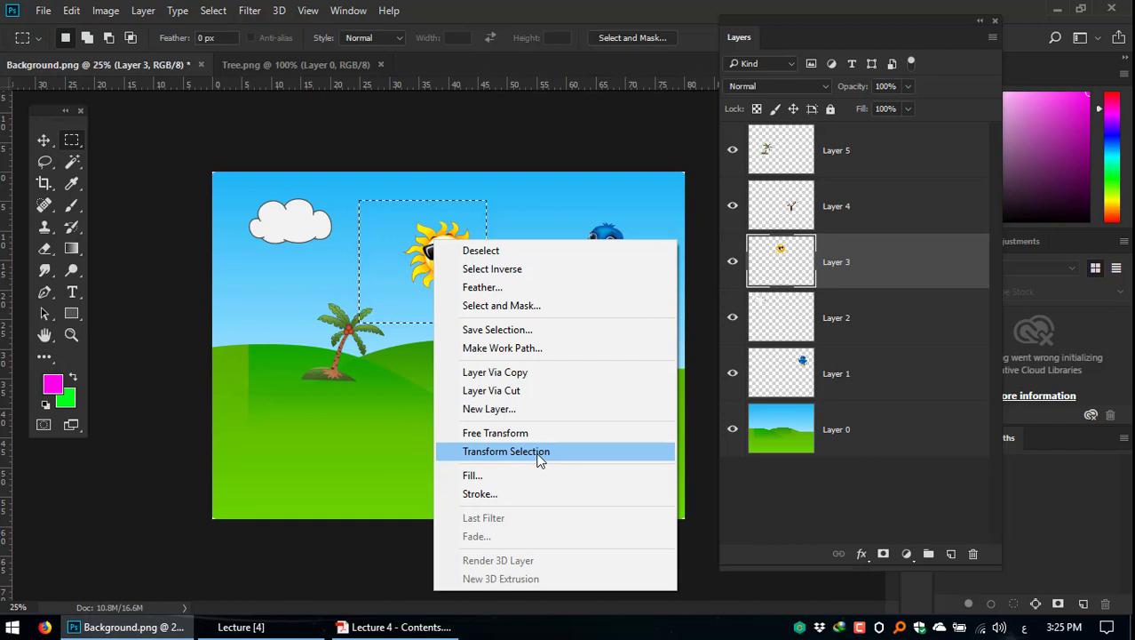
{"action": "left_click", "coordinate": [526, 434]}
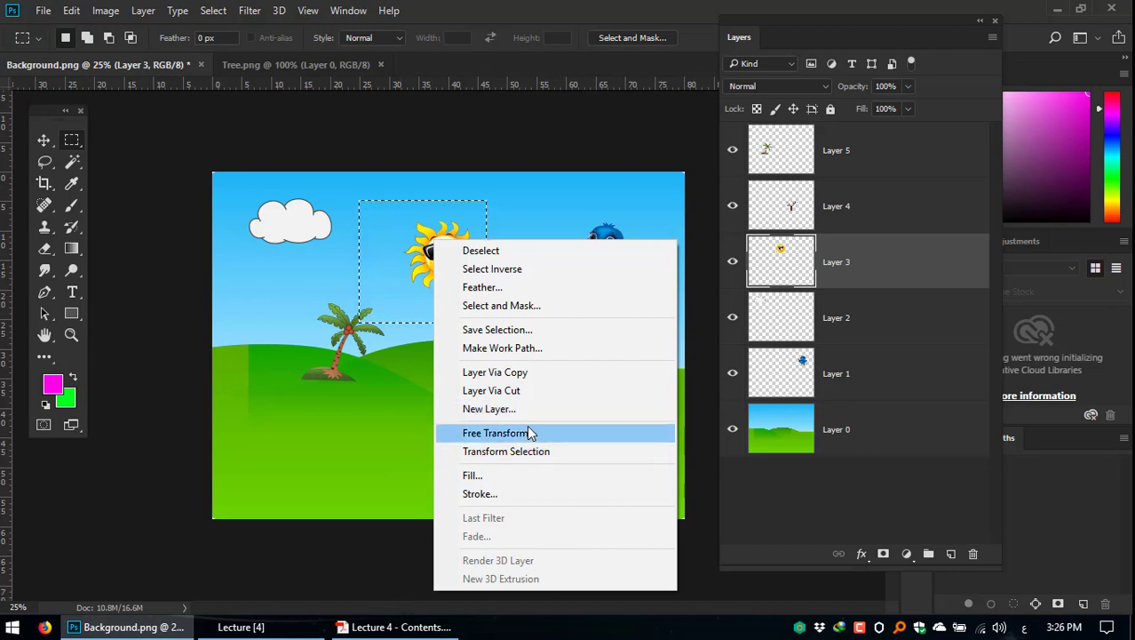
{"action": "left_click", "coordinate": [395, 626]}
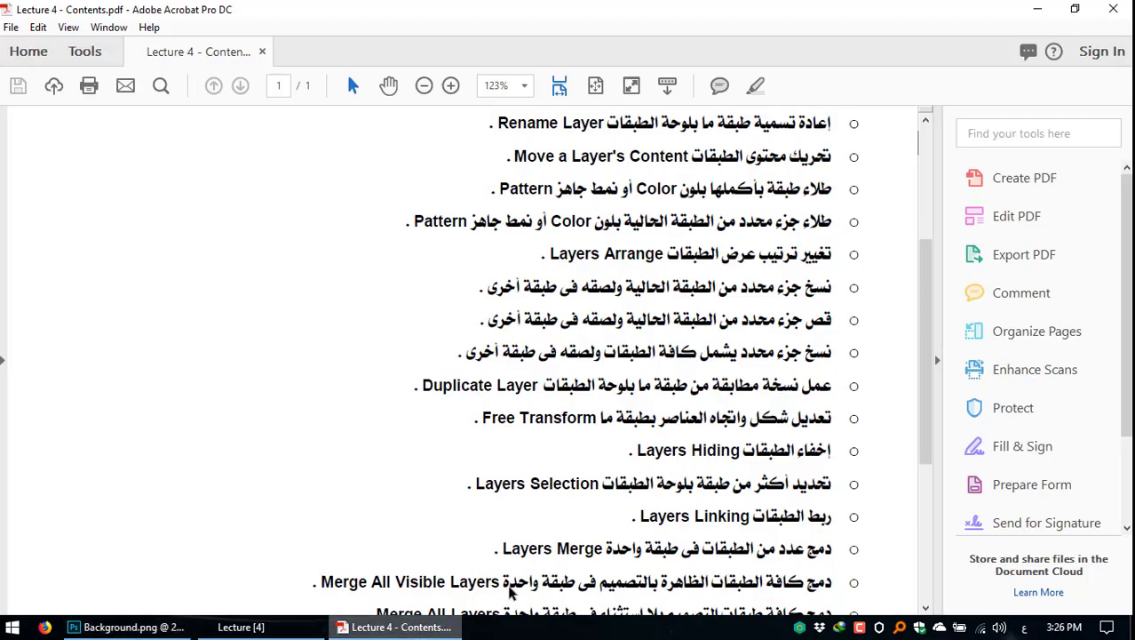
Step: Read further down the Lecture 4 topics, then go back to the Photoshop scene
{"action": "scroll", "coordinate": [802, 459], "scroll_direction": "down", "scroll_amount": 1}
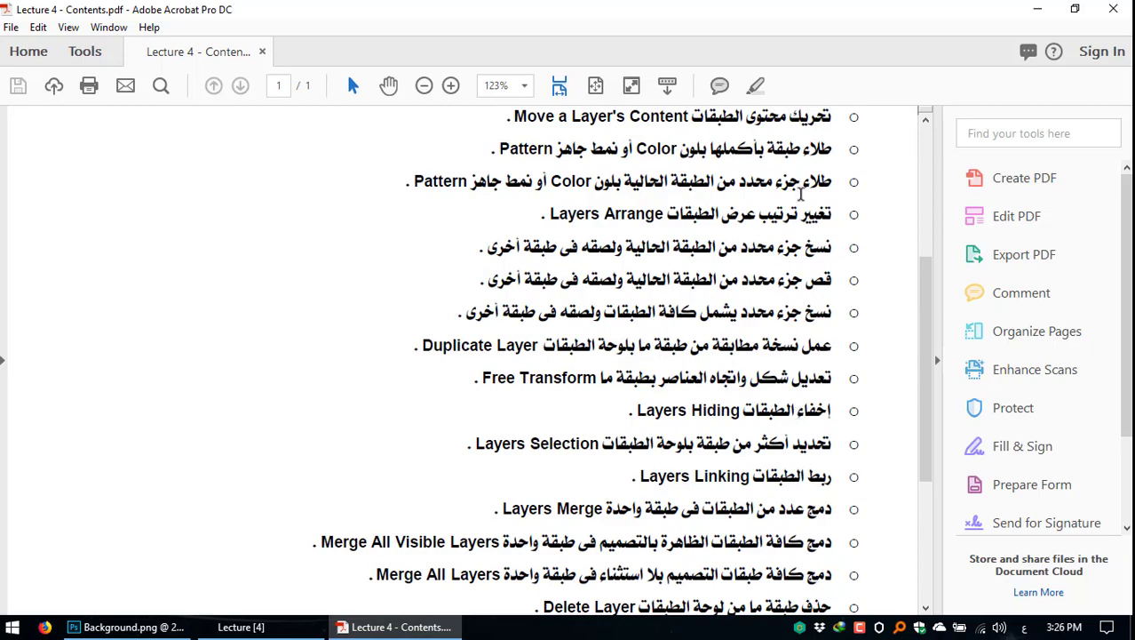
{"action": "left_click", "coordinate": [129, 626]}
Step: Deselect the sun and zoom in, reset to Essentials, then float the Layers panel tall enough to list every layer
{"action": "key", "text": "ctrl+d"}
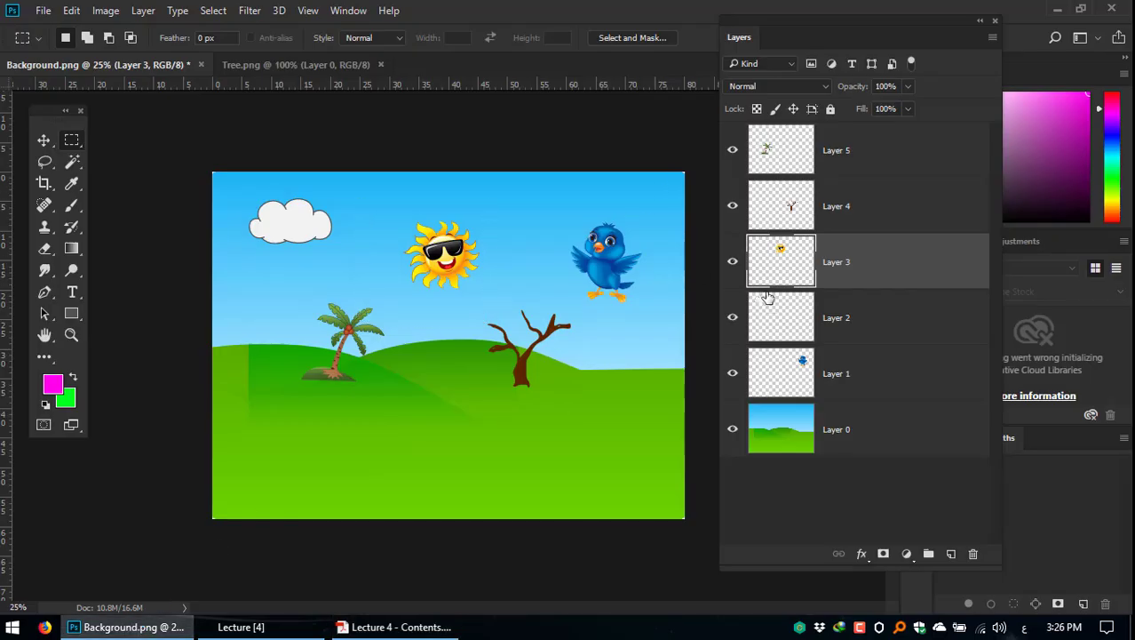
{"action": "key", "text": "ctrl+plus"}
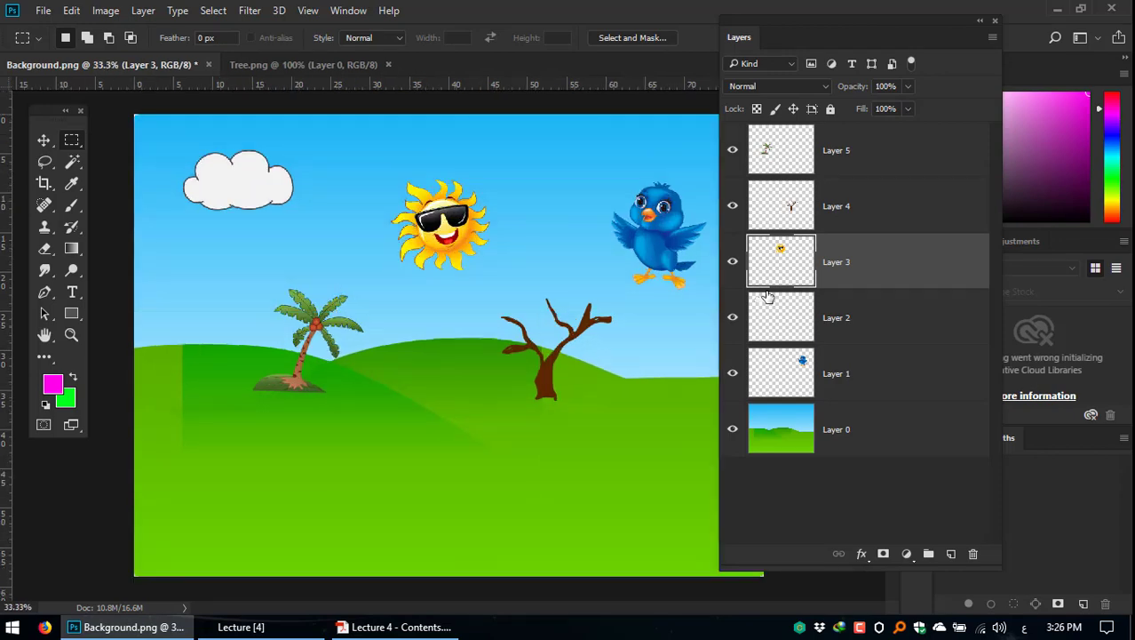
{"action": "left_click", "coordinate": [344, 12]}
{"action": "left_click", "coordinate": [344, 12]}
{"action": "mouse_move", "coordinate": [497, 28]}
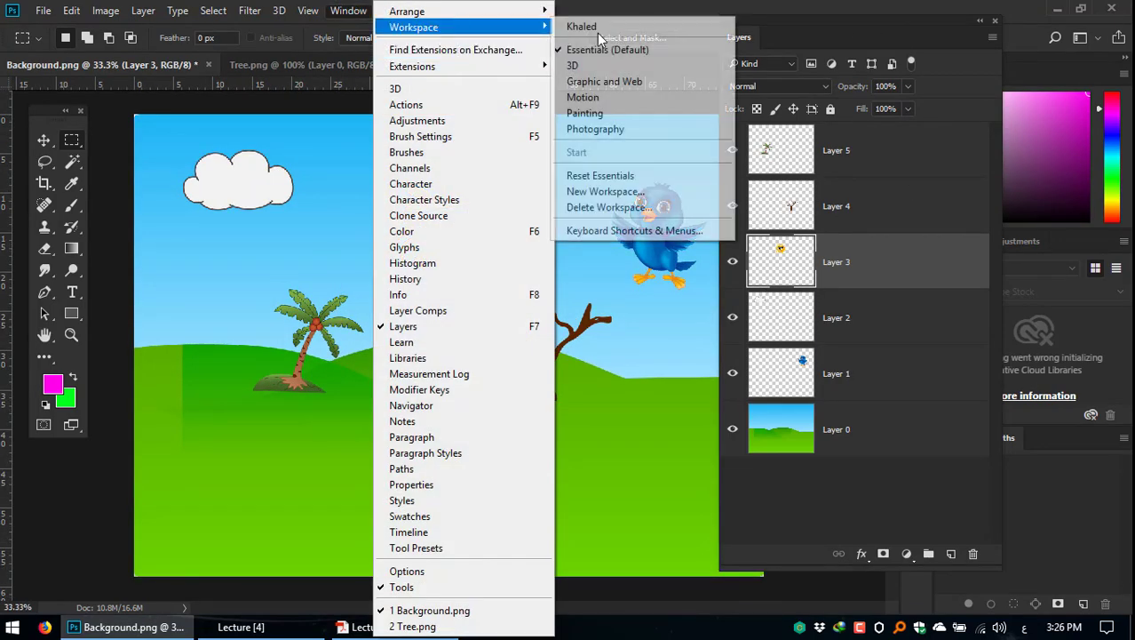
{"action": "left_click", "coordinate": [649, 176]}
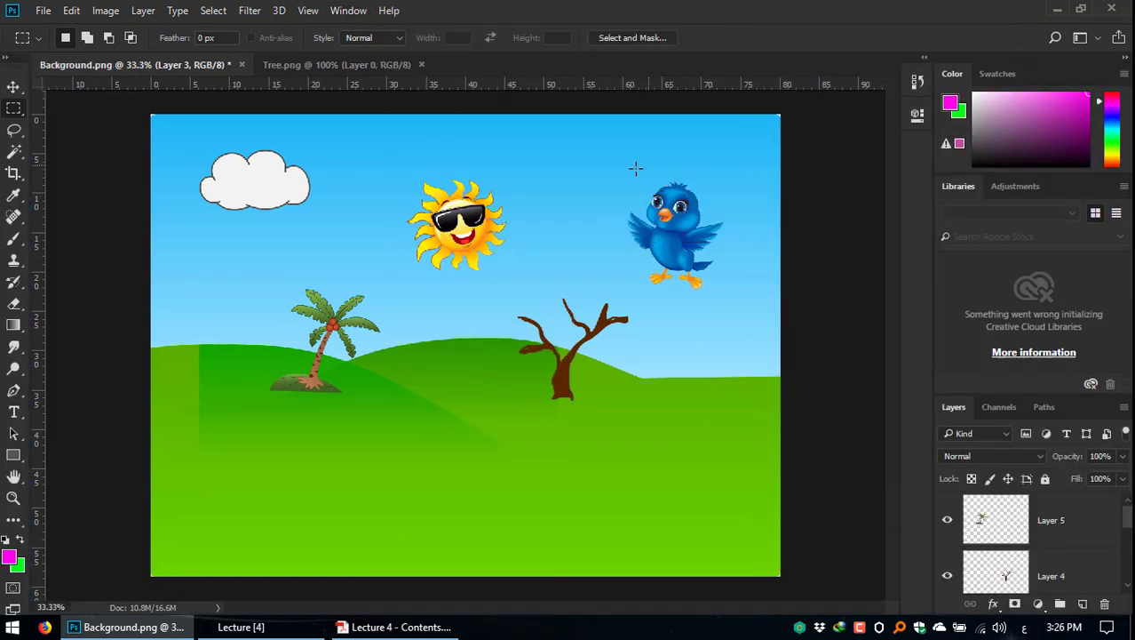
{"action": "left_click_drag", "start_coordinate": [956, 406], "coordinate": [855, 99]}
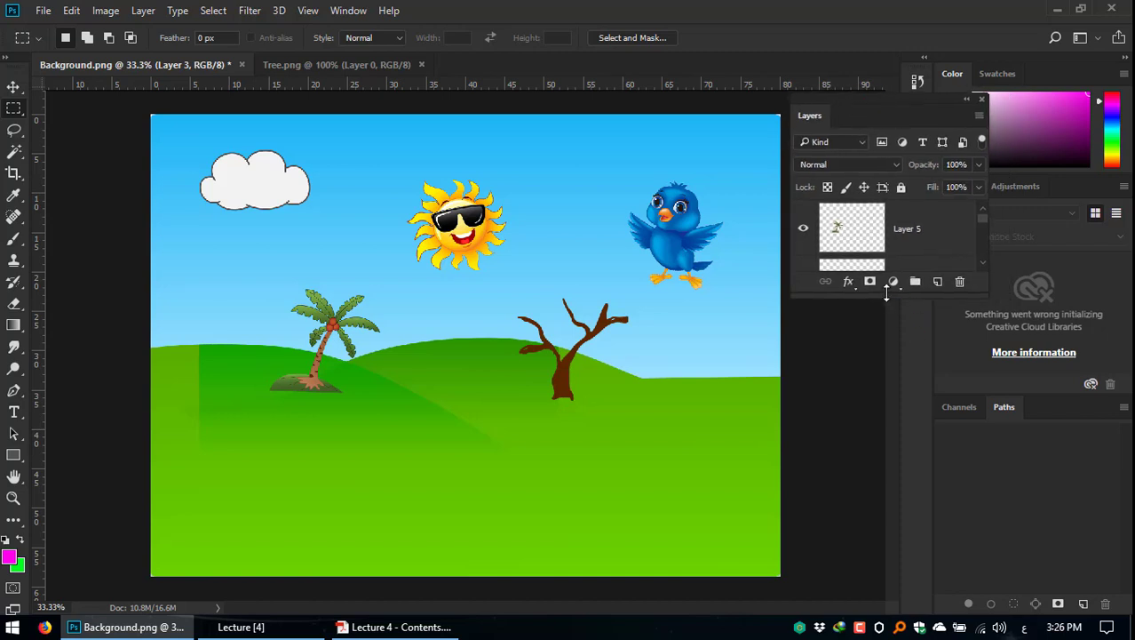
{"action": "left_click_drag", "start_coordinate": [885, 297], "coordinate": [884, 592]}
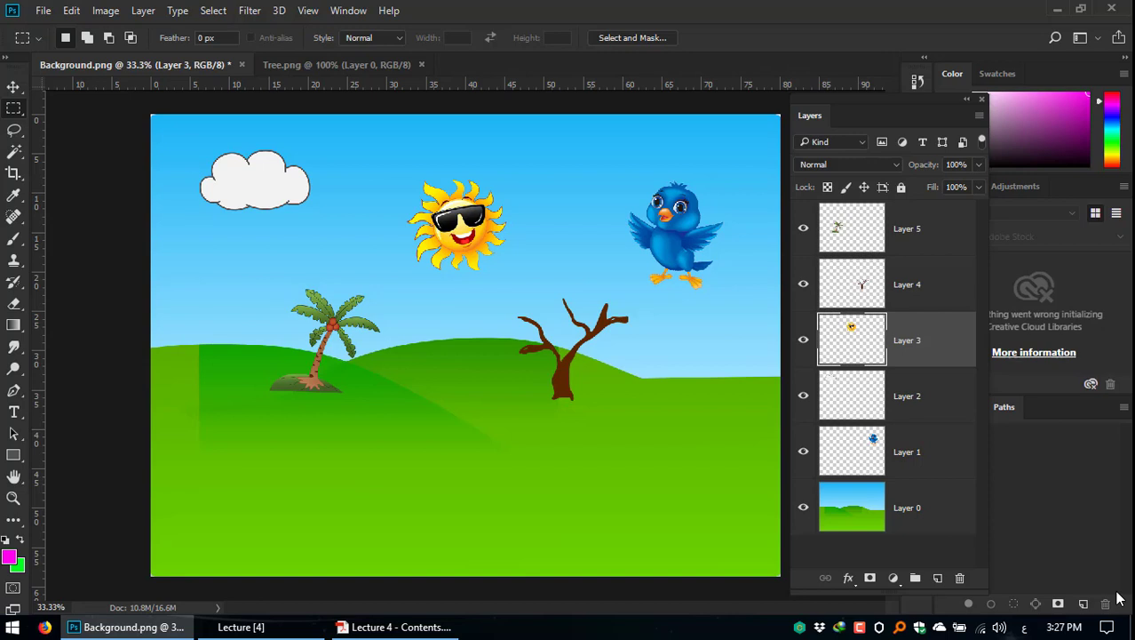
Step: Toggle Layer 3's visibility repeatedly, leaving the sun layer visible
{"action": "left_click", "coordinate": [803, 342]}
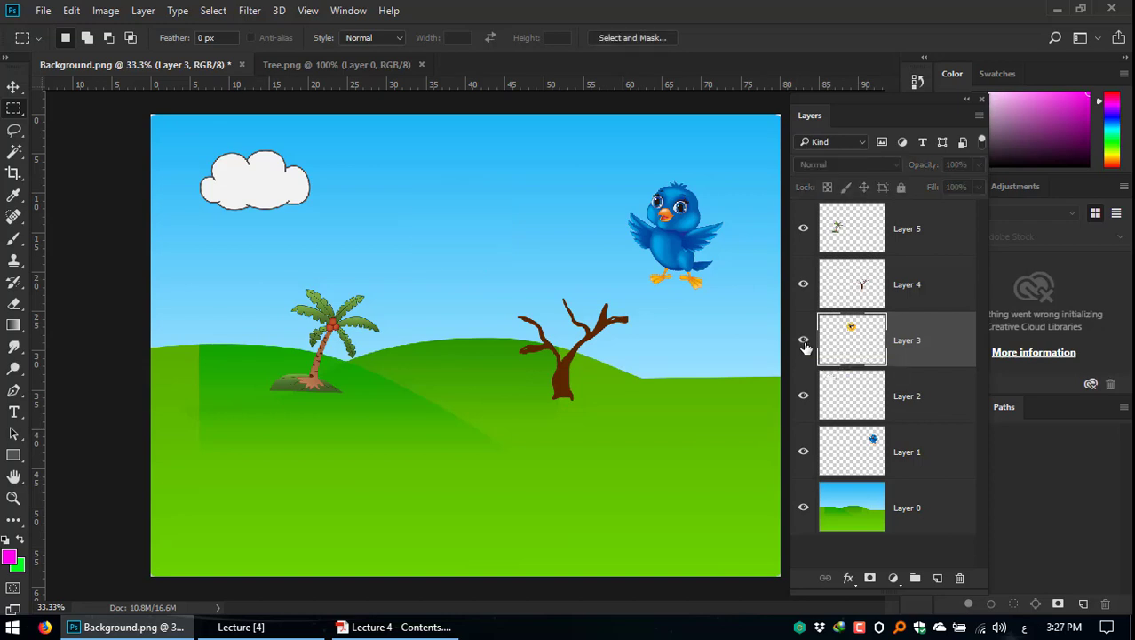
{"action": "left_click", "coordinate": [803, 342]}
{"action": "left_click", "coordinate": [803, 342]}
{"action": "left_click", "coordinate": [803, 342]}
{"action": "left_click", "coordinate": [804, 342]}
{"action": "left_click", "coordinate": [803, 342]}
{"action": "left_click", "coordinate": [803, 342]}
{"action": "left_click", "coordinate": [803, 342]}
{"action": "left_click", "coordinate": [804, 344]}
{"action": "left_click", "coordinate": [804, 344]}
{"action": "left_click", "coordinate": [804, 344]}
{"action": "left_click", "coordinate": [804, 344]}
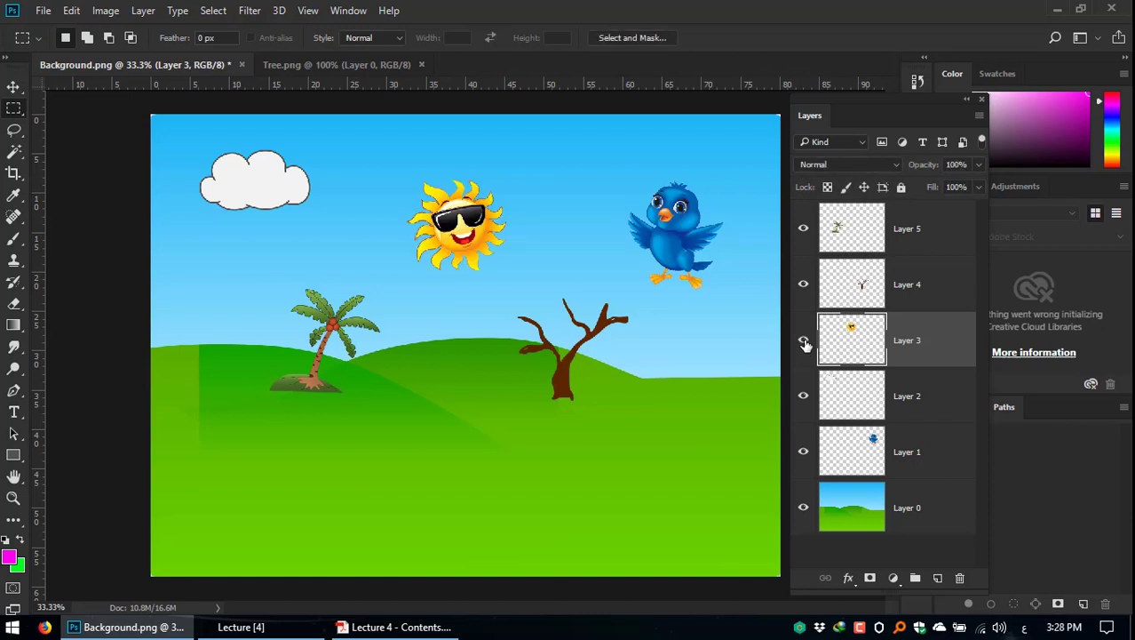
{"action": "left_click", "coordinate": [804, 345]}
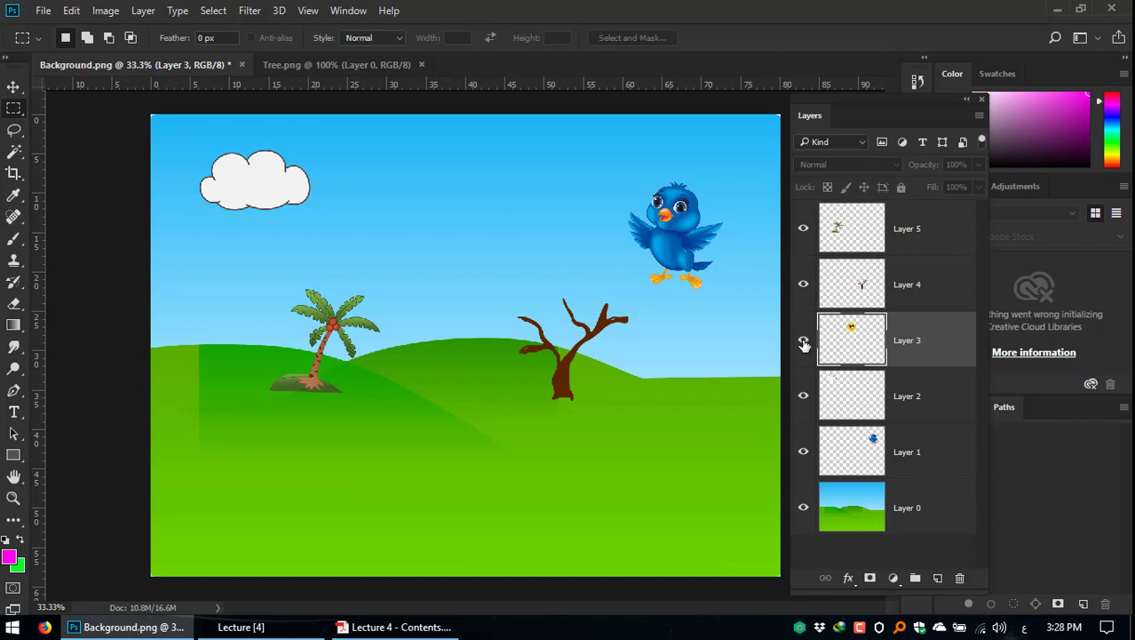
{"action": "left_click", "coordinate": [804, 345]}
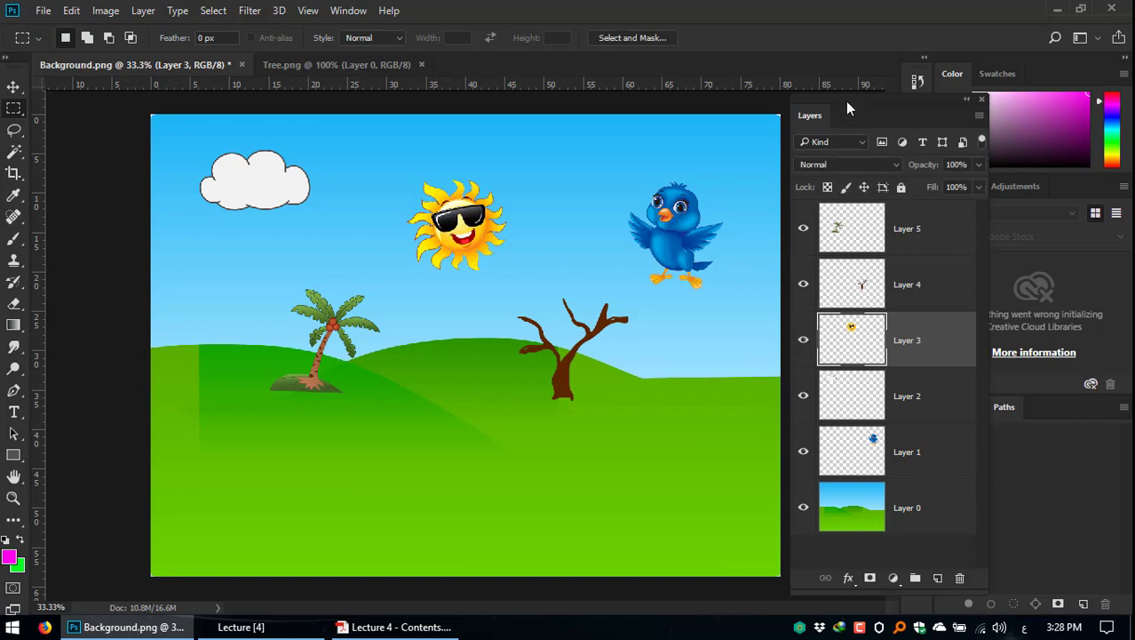
Step: Nudge the floating Layers panel up-left, glance at the lecture PDF, and make Layer 5 active
{"action": "left_click_drag", "start_coordinate": [846, 100], "coordinate": [823, 91]}
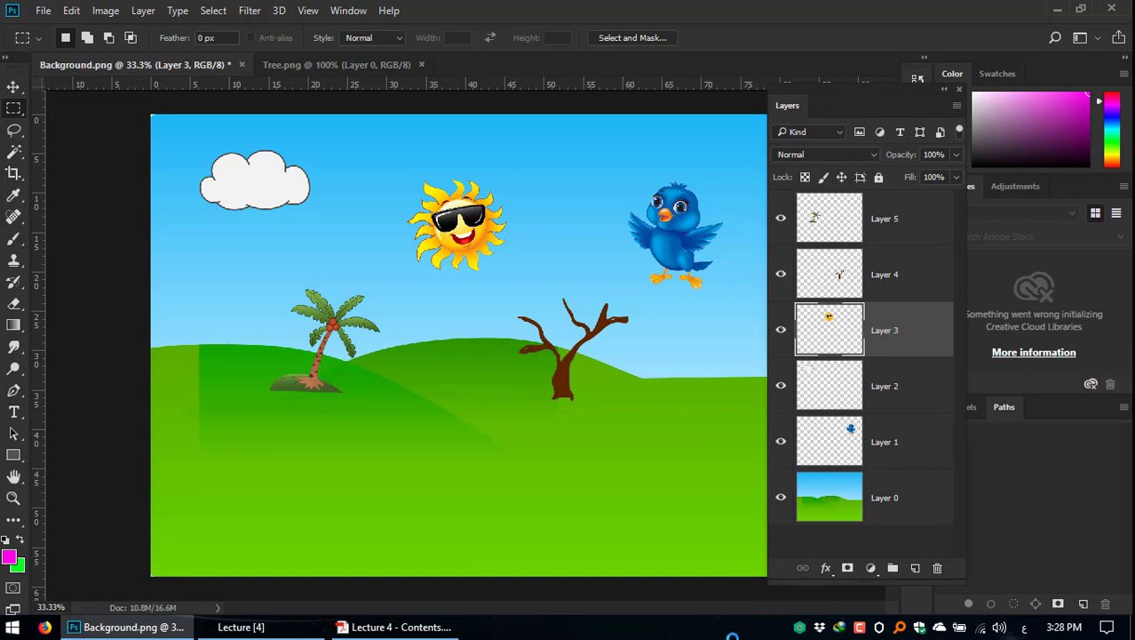
{"action": "left_click", "coordinate": [396, 626]}
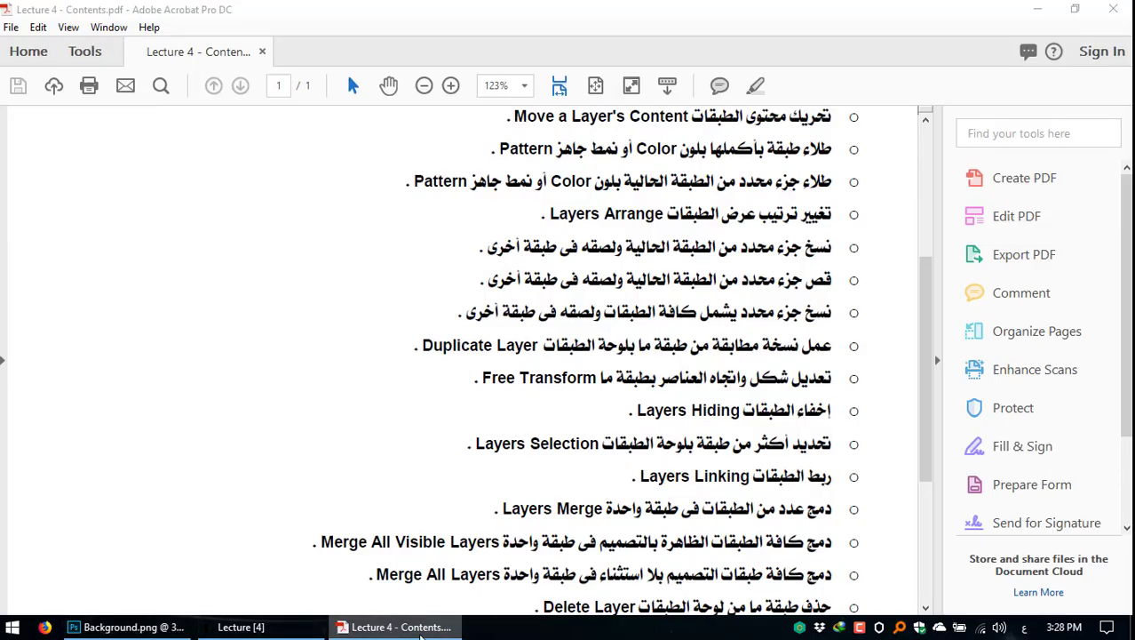
{"action": "left_click", "coordinate": [128, 627]}
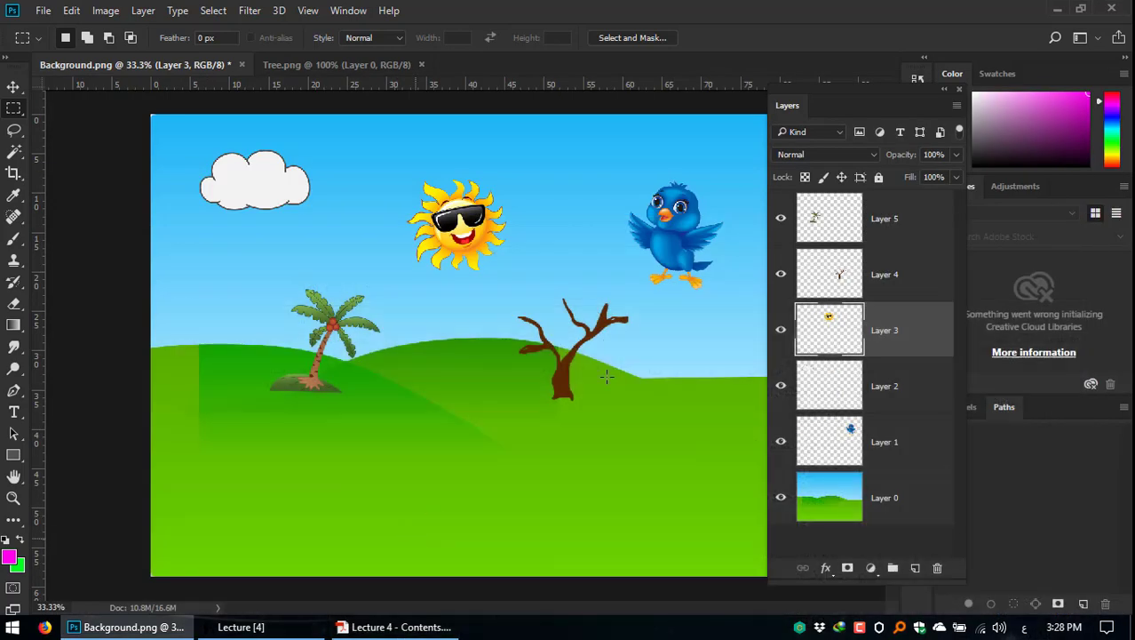
{"action": "left_click", "coordinate": [887, 226]}
{"action": "left_click", "coordinate": [876, 503]}
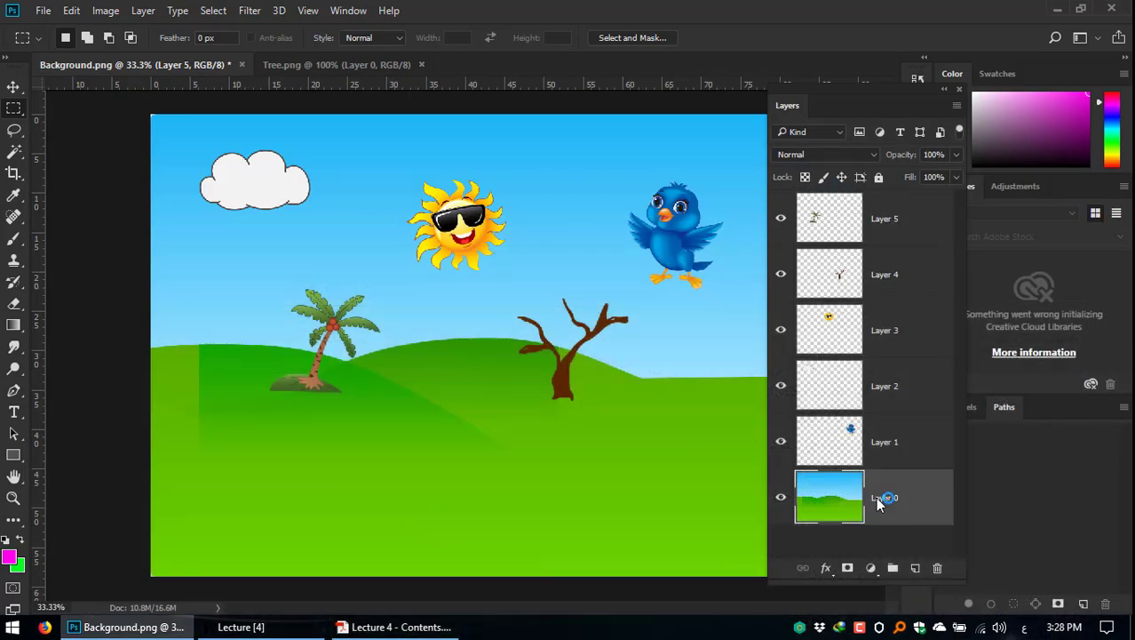
{"action": "left_click", "coordinate": [911, 441]}
{"action": "left_click", "coordinate": [907, 397]}
{"action": "left_click", "coordinate": [906, 350]}
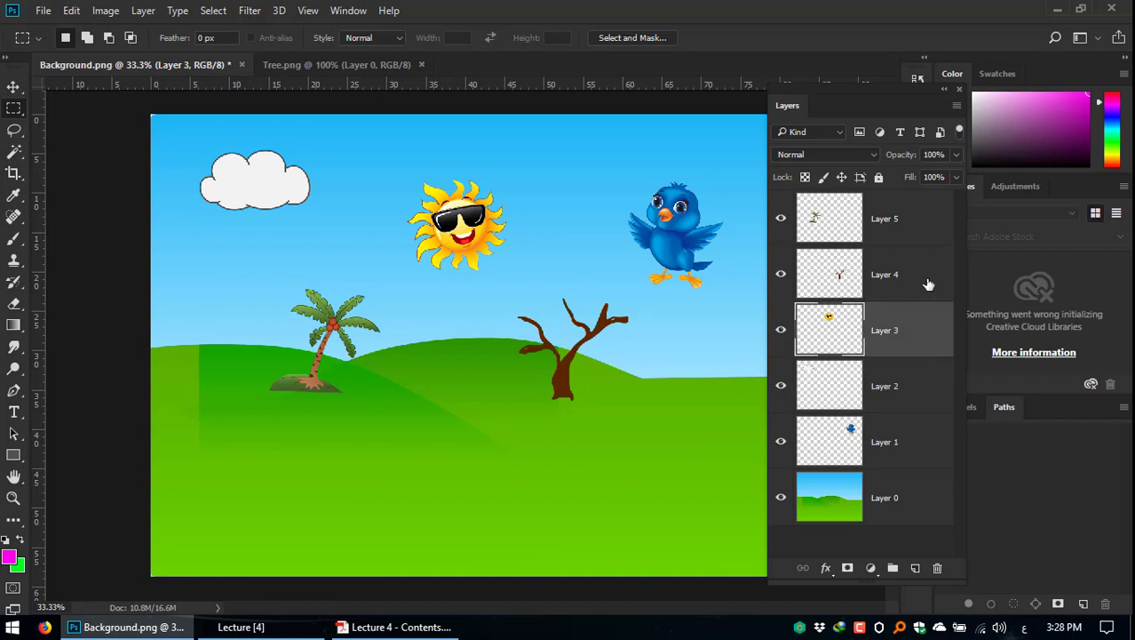
{"action": "left_click", "coordinate": [908, 287]}
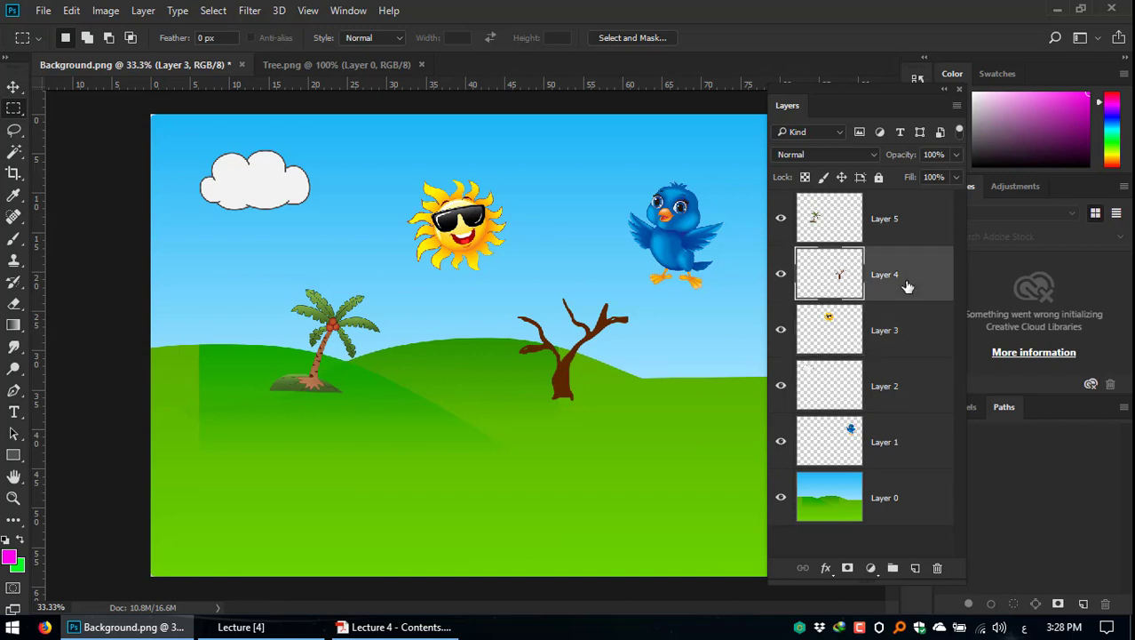
{"action": "left_click", "coordinate": [901, 235]}
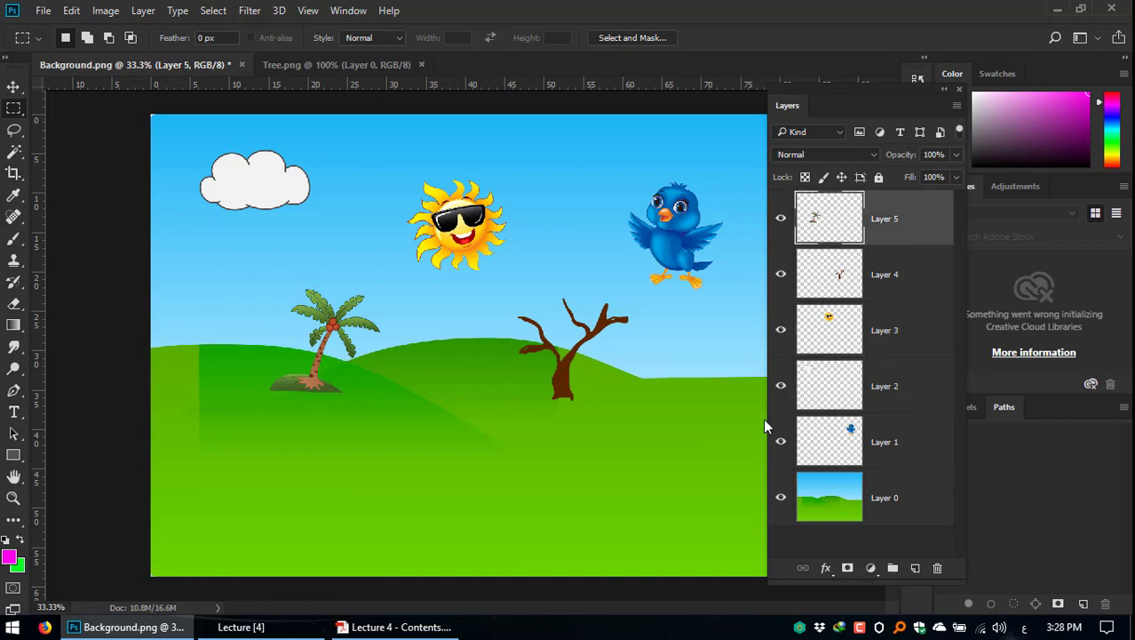
{"action": "left_click", "coordinate": [781, 219]}
{"action": "left_click_drag", "start_coordinate": [781, 224], "coordinate": [785, 535]}
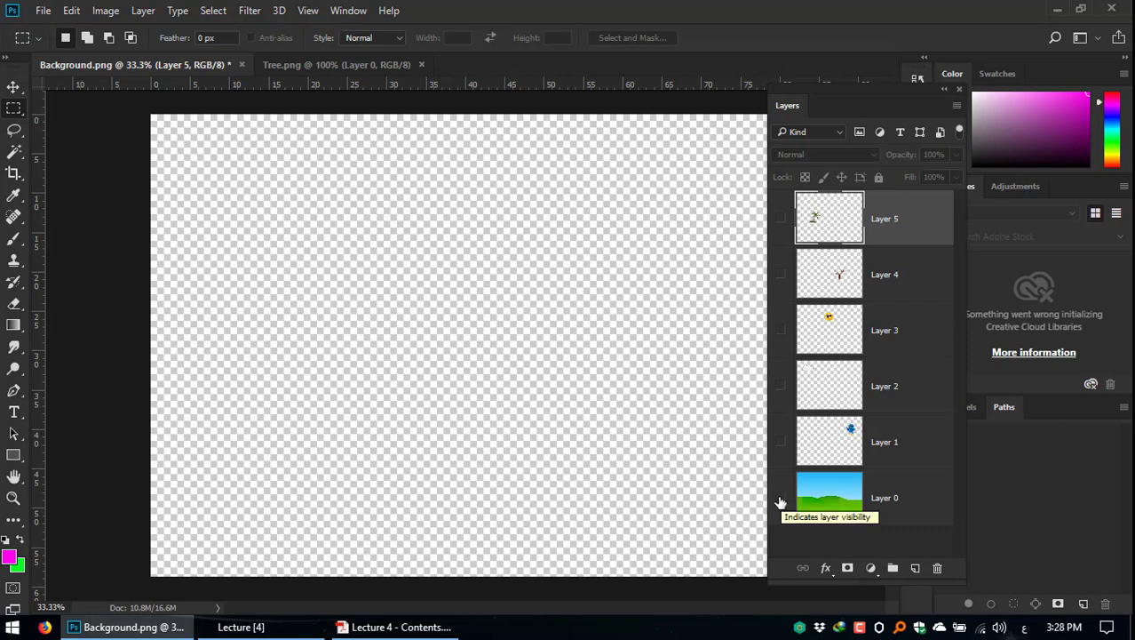
{"action": "left_click_drag", "start_coordinate": [779, 500], "coordinate": [782, 219]}
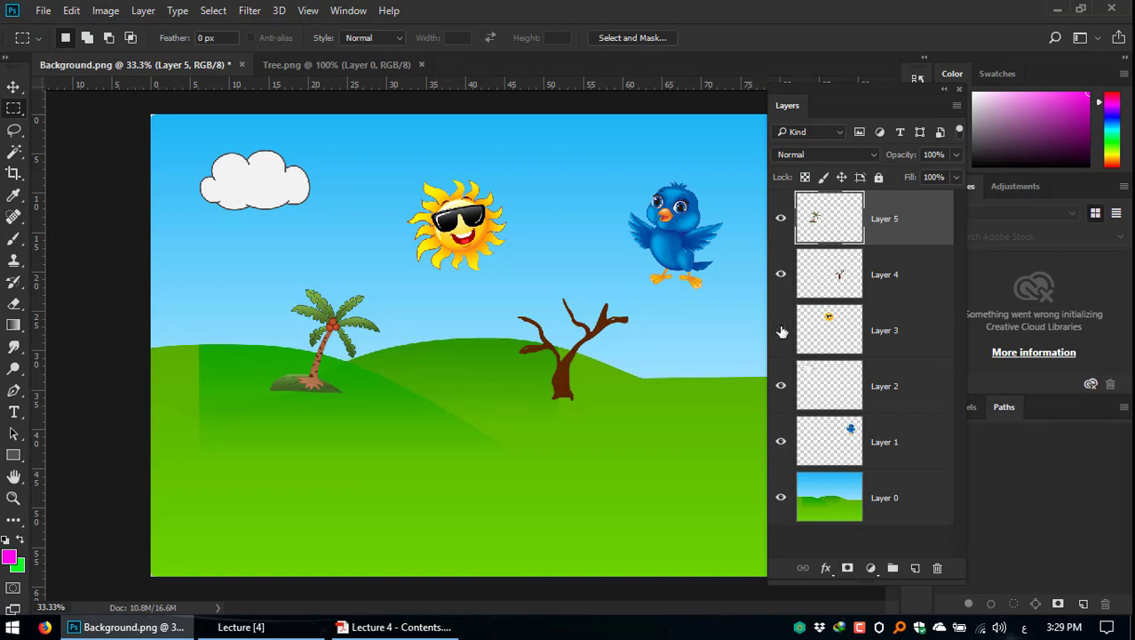
{"action": "left_click_drag", "start_coordinate": [782, 332], "coordinate": [780, 436]}
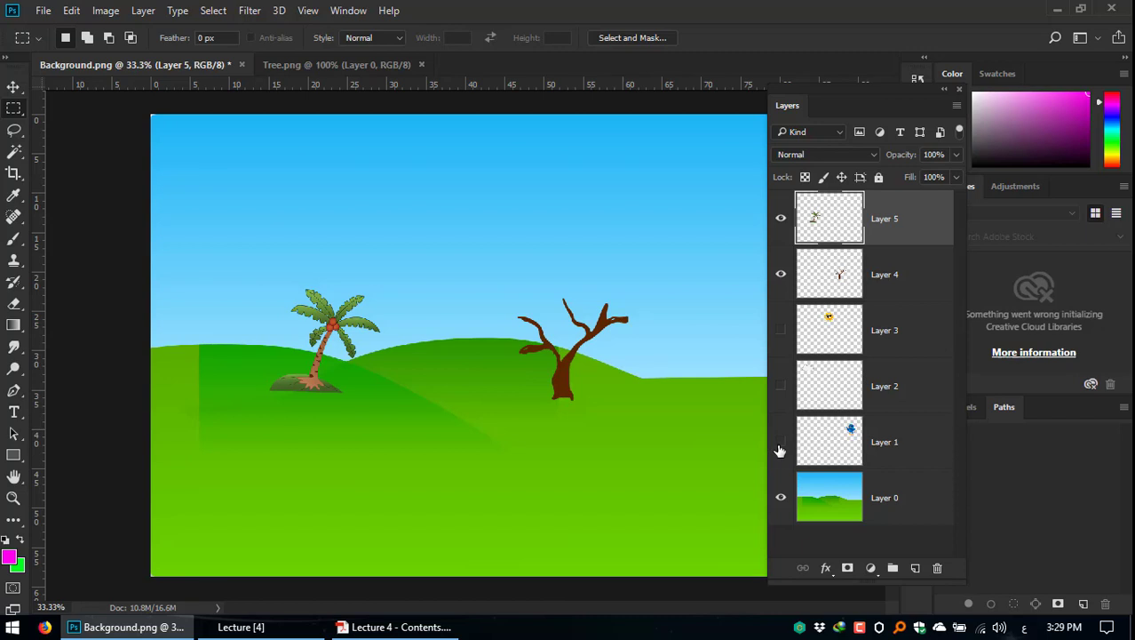
{"action": "left_click_drag", "start_coordinate": [781, 444], "coordinate": [775, 357]}
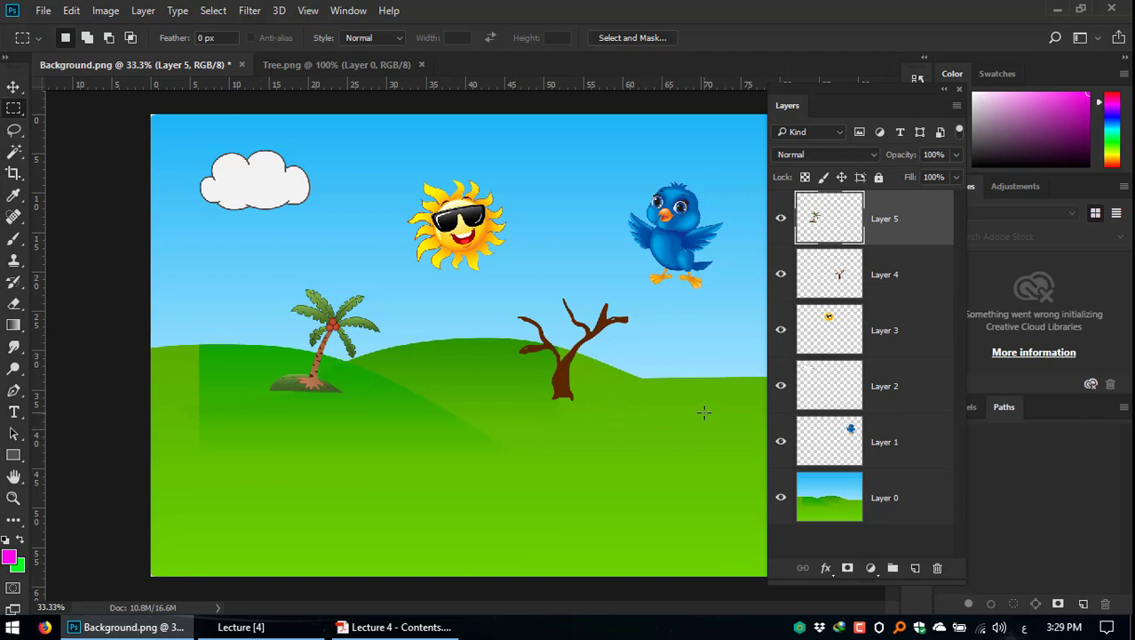
{"action": "left_click", "coordinate": [382, 628]}
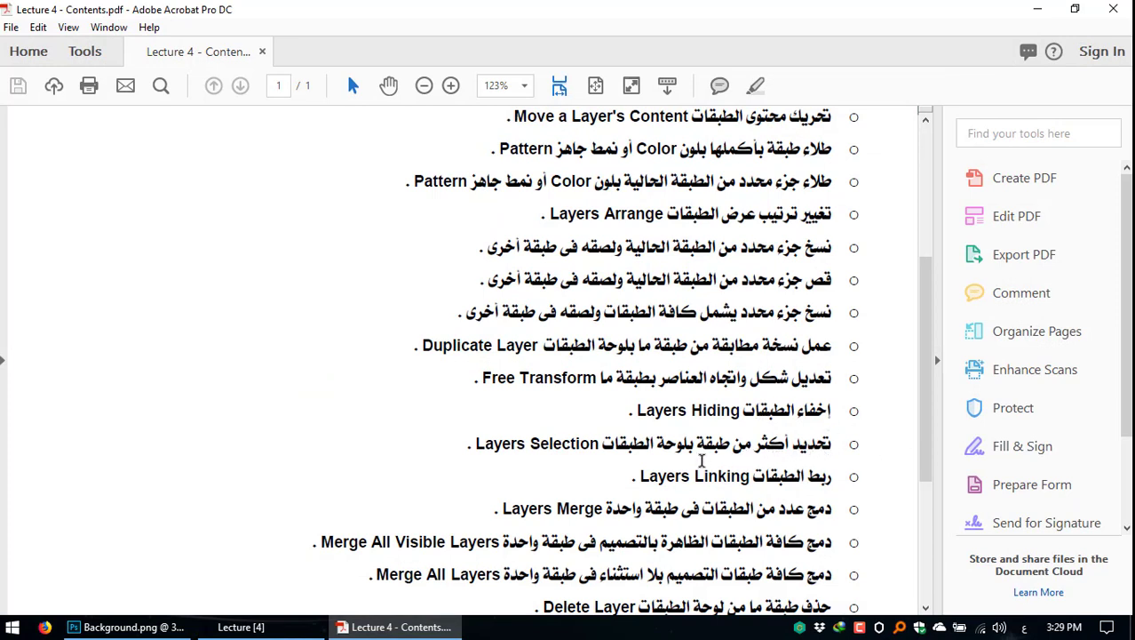
Step: Back in Photoshop, activate Layer 4, then Layer 1, and finally Layer 3, the sun
{"action": "left_click", "coordinate": [128, 628]}
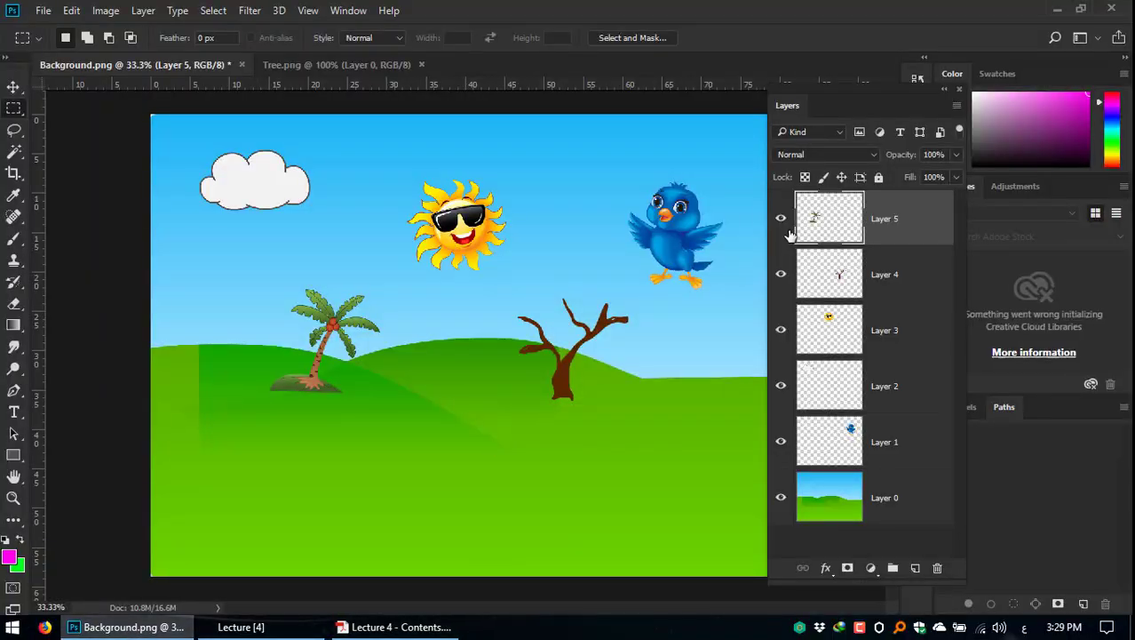
{"action": "left_click", "coordinate": [840, 270]}
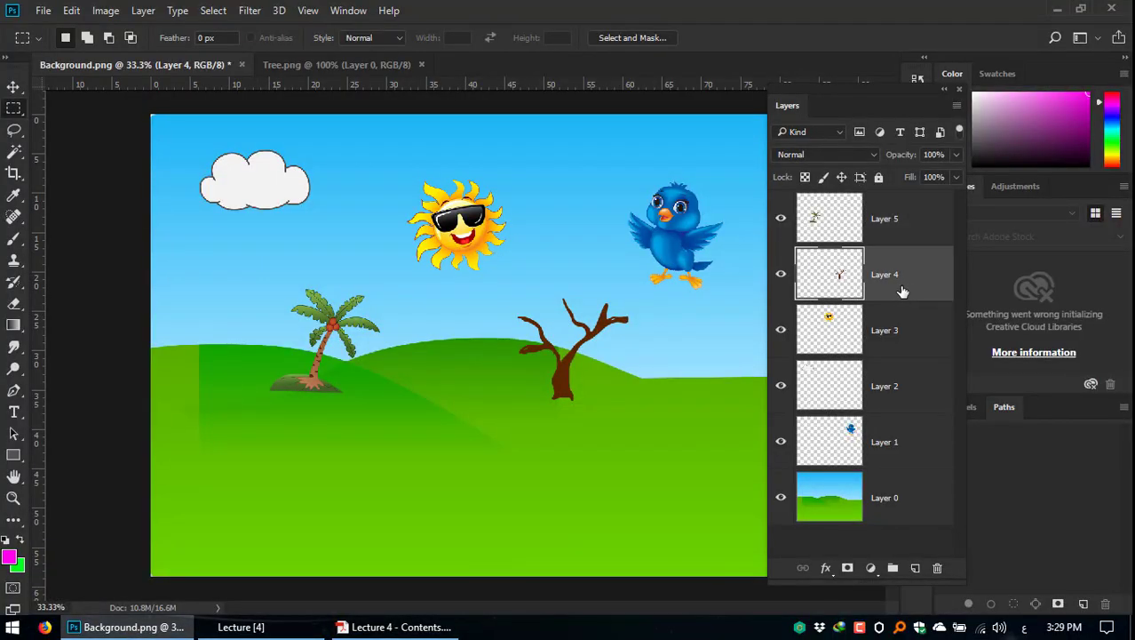
{"action": "left_click", "coordinate": [887, 446]}
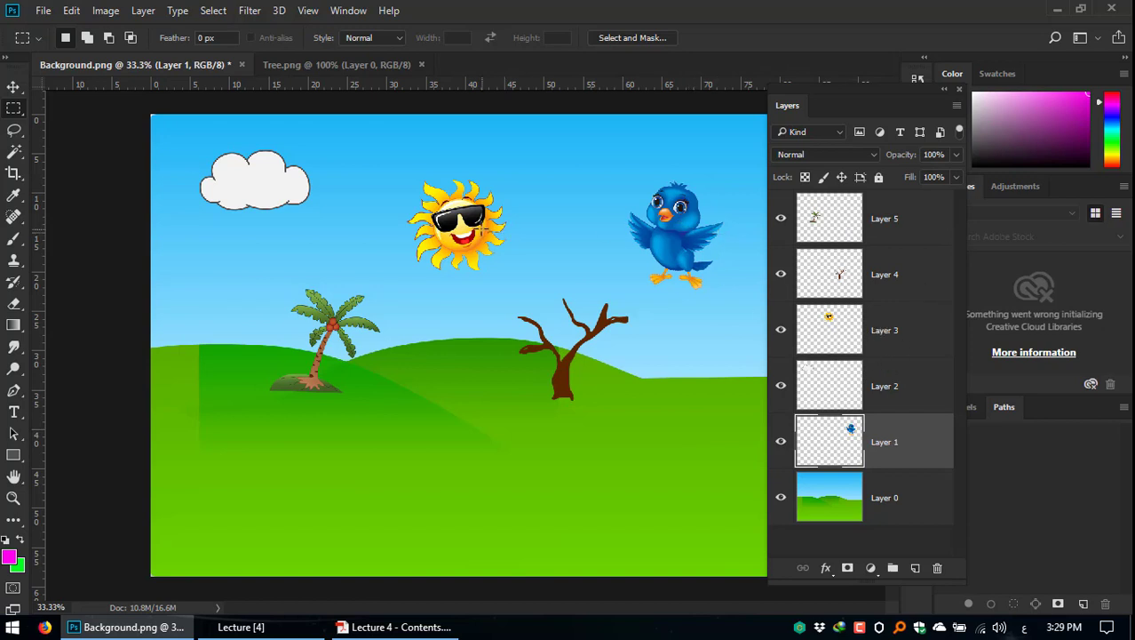
{"action": "left_click", "coordinate": [893, 336]}
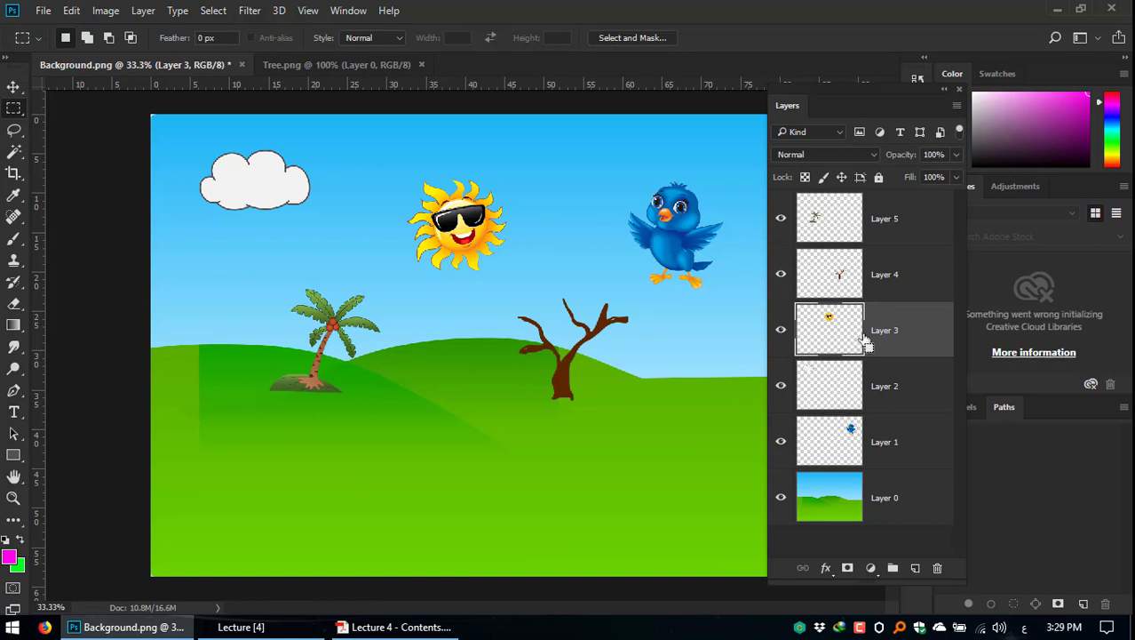
{"action": "left_click_drag", "start_coordinate": [860, 339], "coordinate": [853, 447]}
{"action": "left_click", "coordinate": [852, 444], "text": "ctrl"}
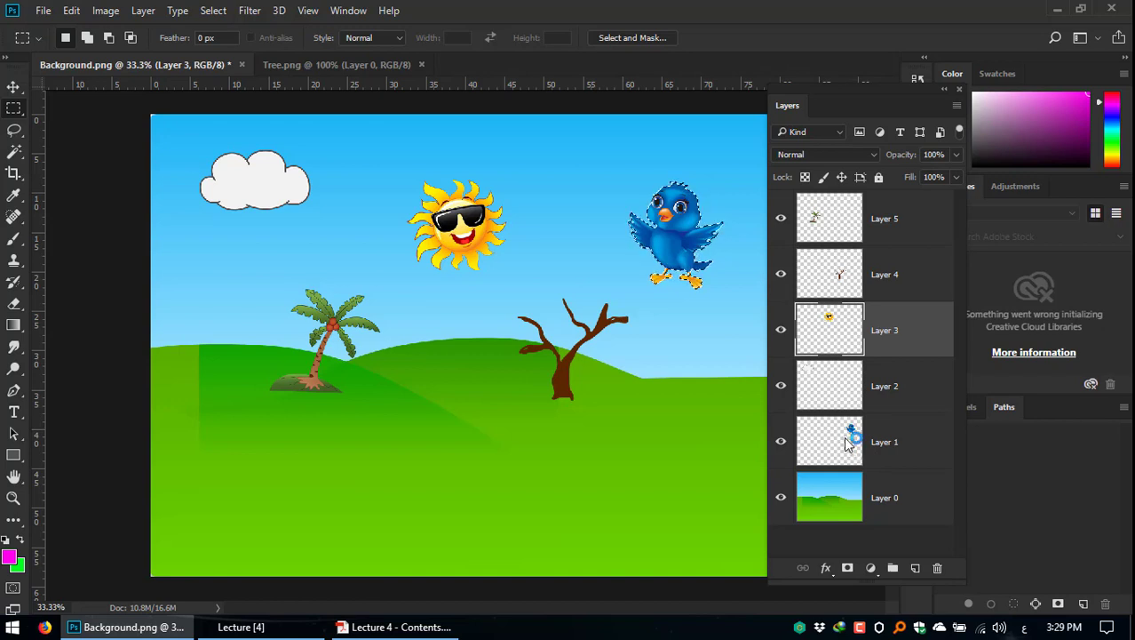
{"action": "left_click", "coordinate": [879, 445], "text": "ctrl"}
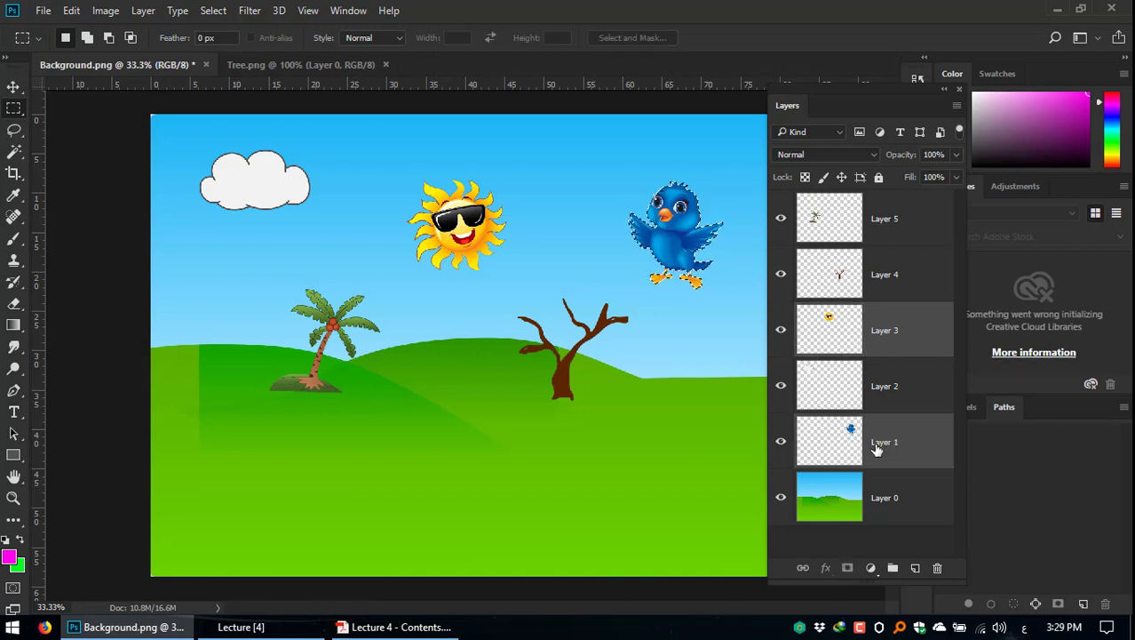
{"action": "left_click", "coordinate": [892, 342]}
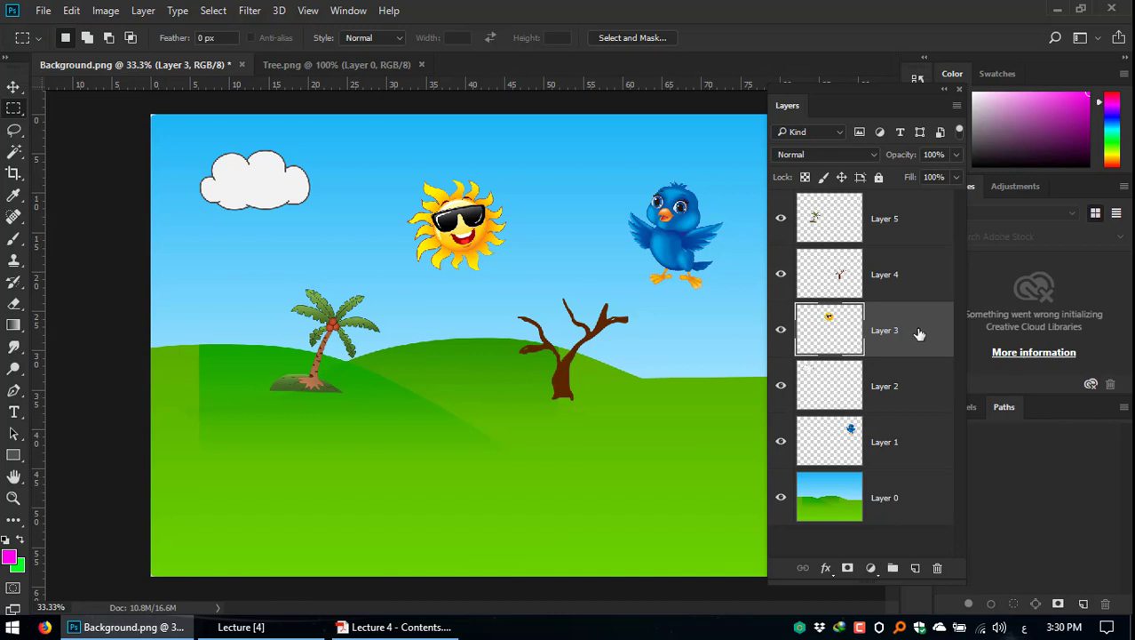
Step: Try Ctrl- and Shift-click layer selections, ending with Layers 4 through 1 selected together
{"action": "left_click", "coordinate": [904, 446], "text": "ctrl"}
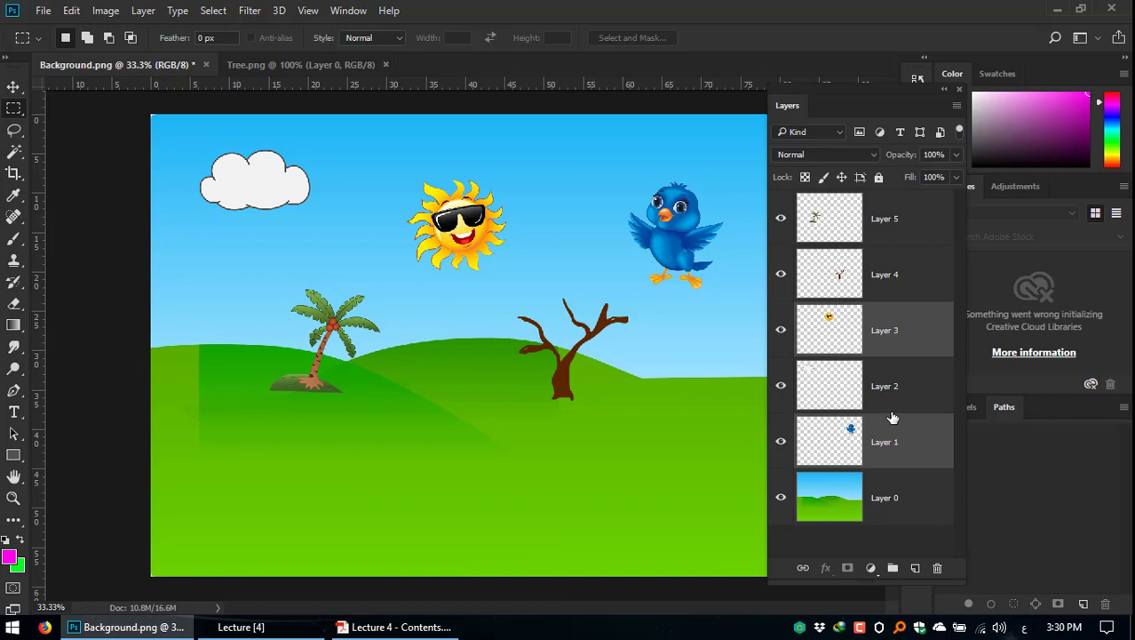
{"action": "left_click", "coordinate": [898, 222], "text": "ctrl"}
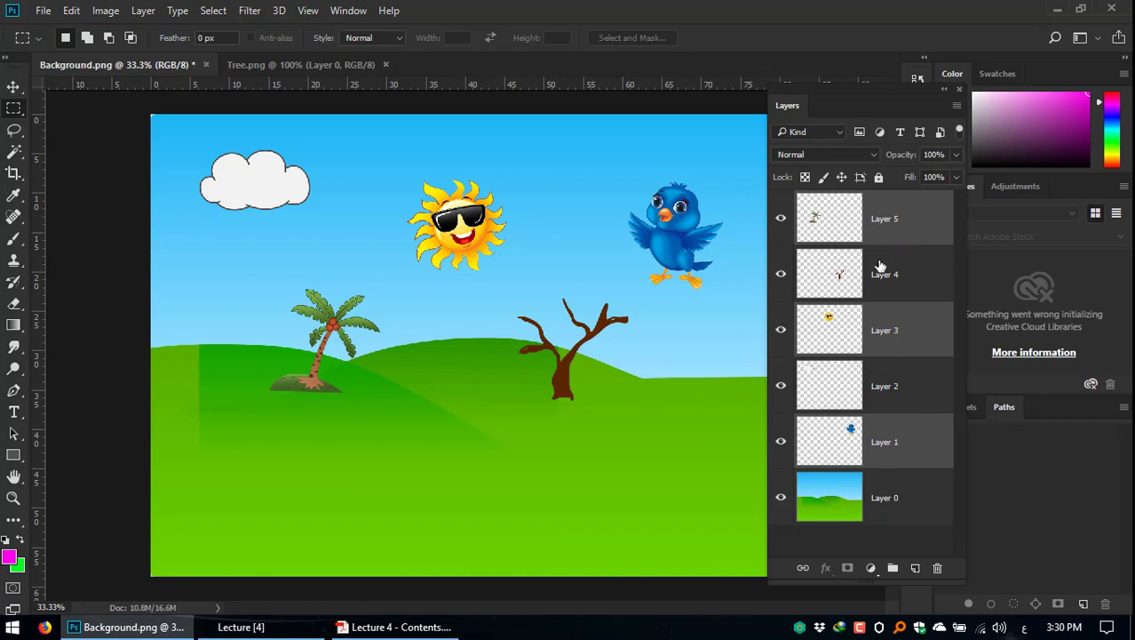
{"action": "left_click", "coordinate": [893, 234]}
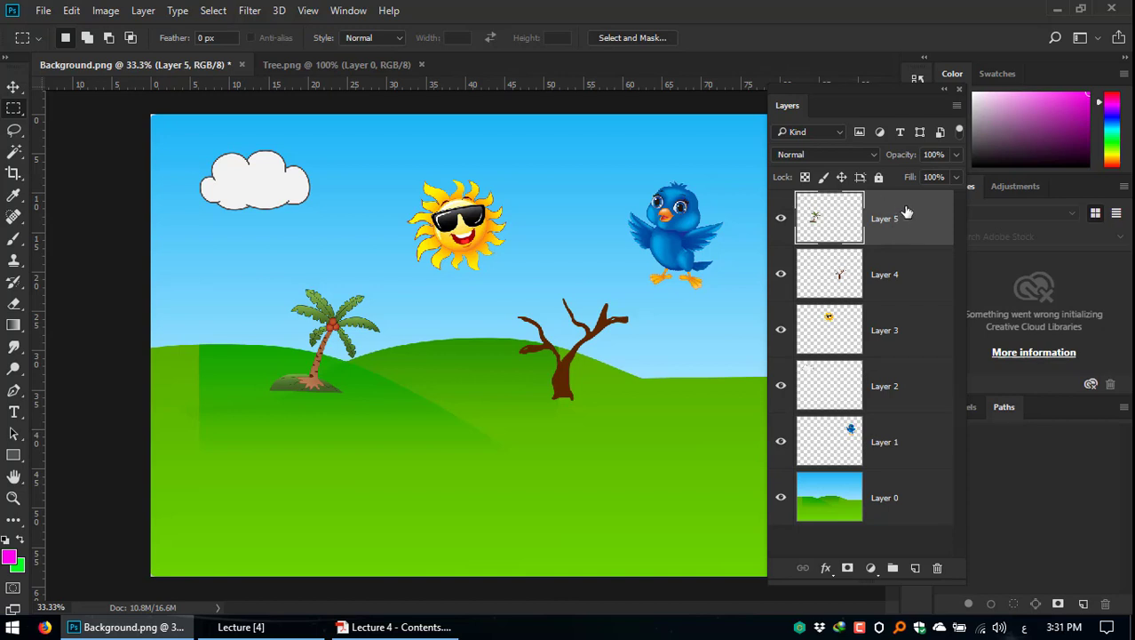
{"action": "left_click", "coordinate": [906, 497], "text": "shift"}
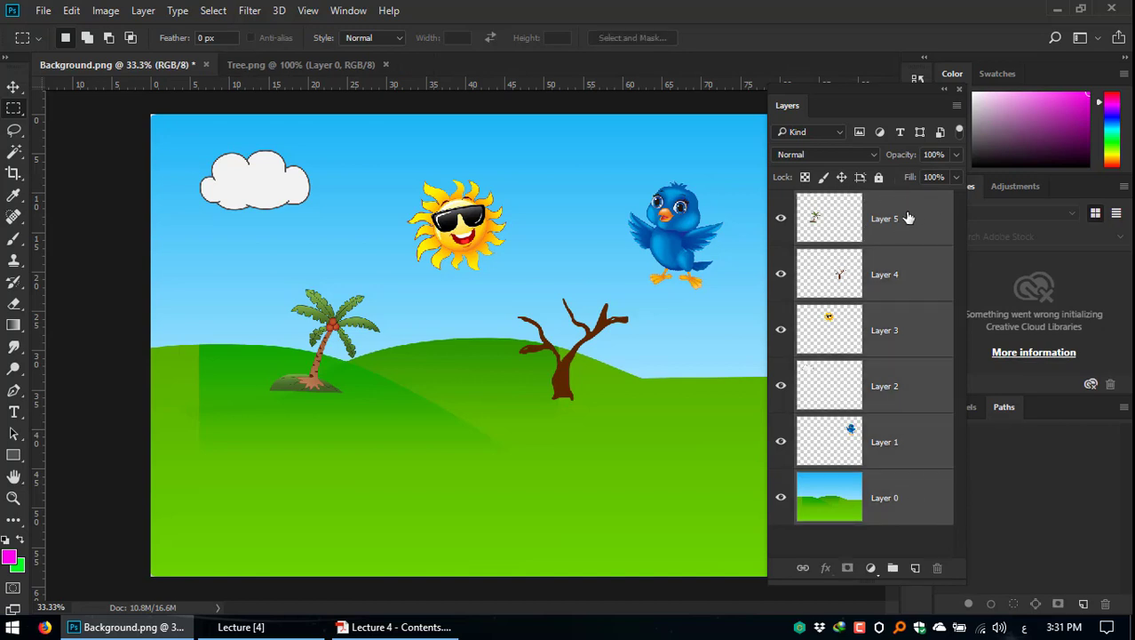
{"action": "left_click", "coordinate": [899, 276]}
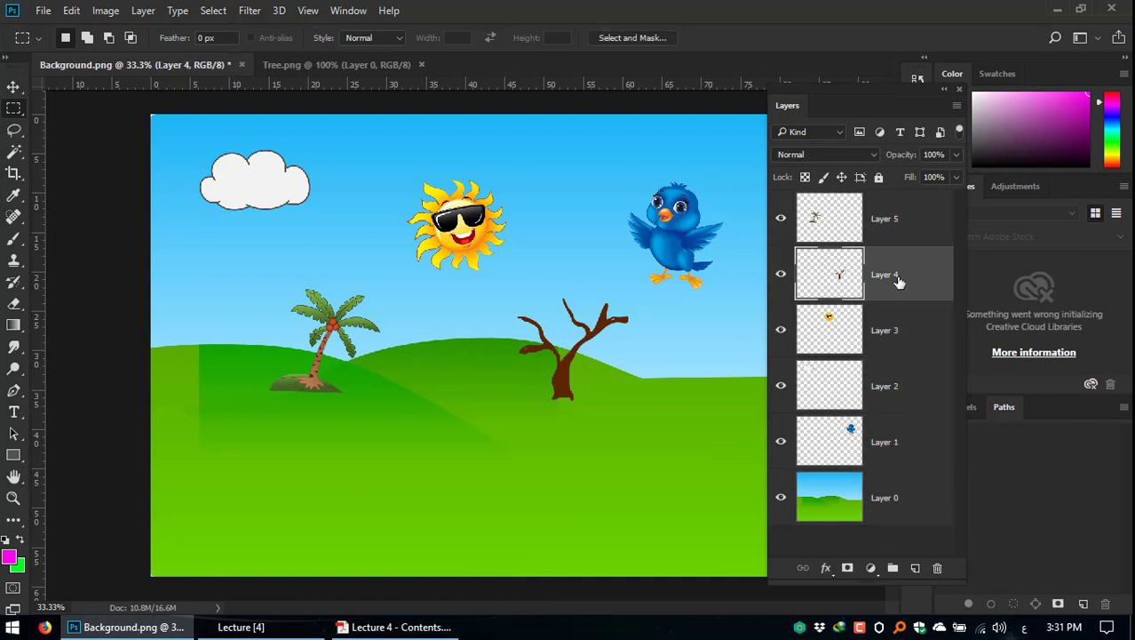
{"action": "left_click", "coordinate": [890, 451], "text": "shift"}
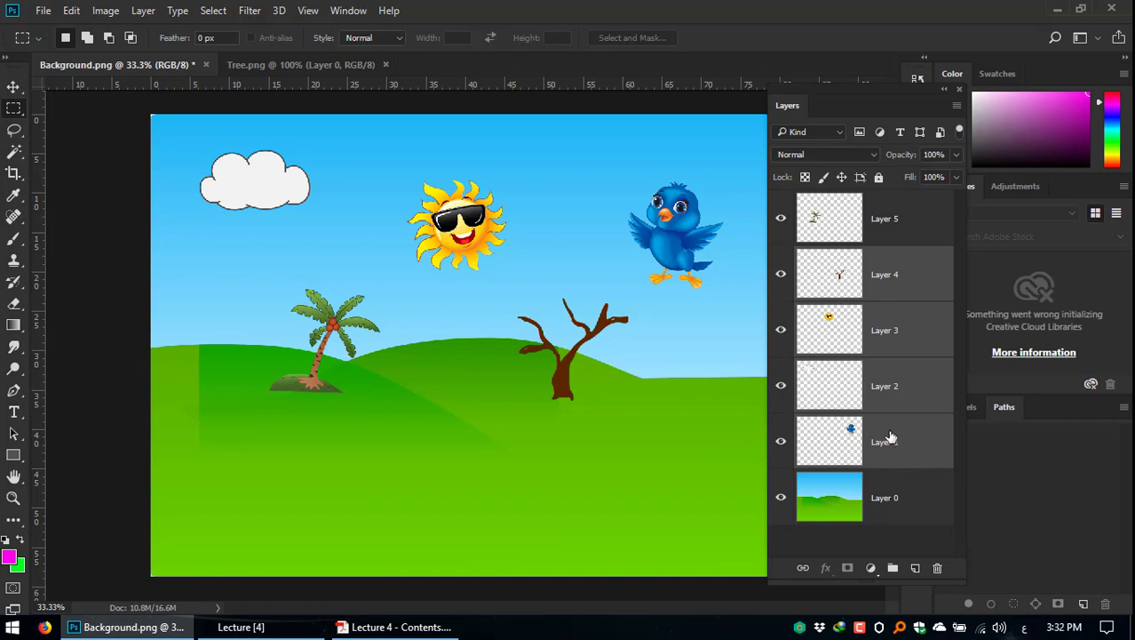
Step: Draw a rectangular marquee over the sun and hills with Layer 4 selected, nudging it right
{"action": "left_click", "coordinate": [910, 290]}
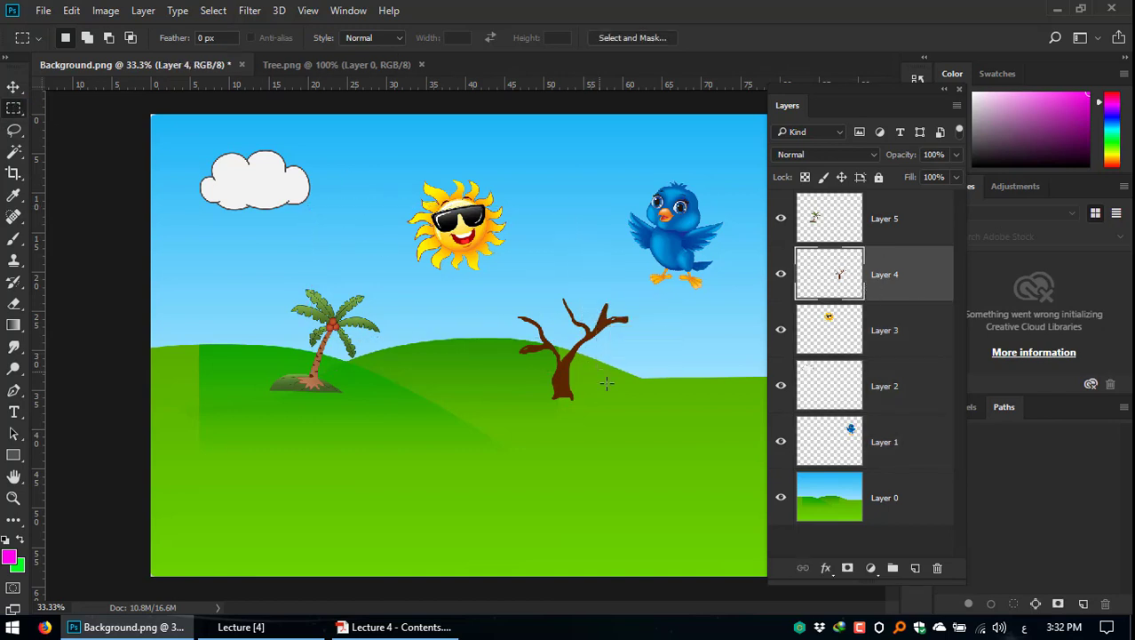
{"action": "left_click_drag", "start_coordinate": [600, 371], "coordinate": [311, 206]}
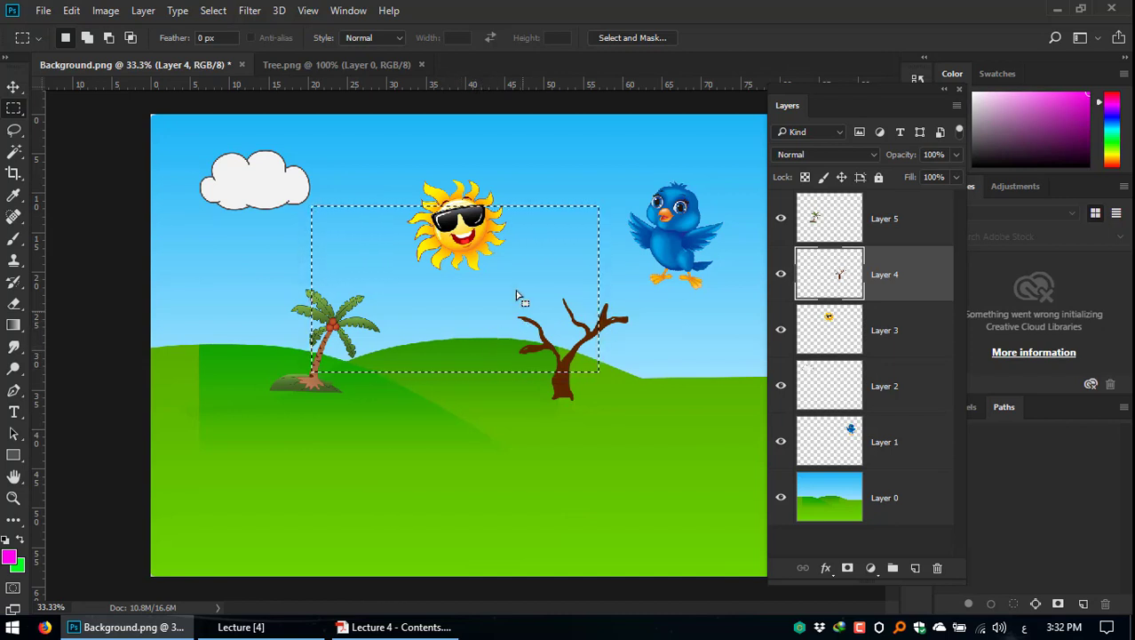
{"action": "left_click_drag", "start_coordinate": [514, 282], "coordinate": [537, 278]}
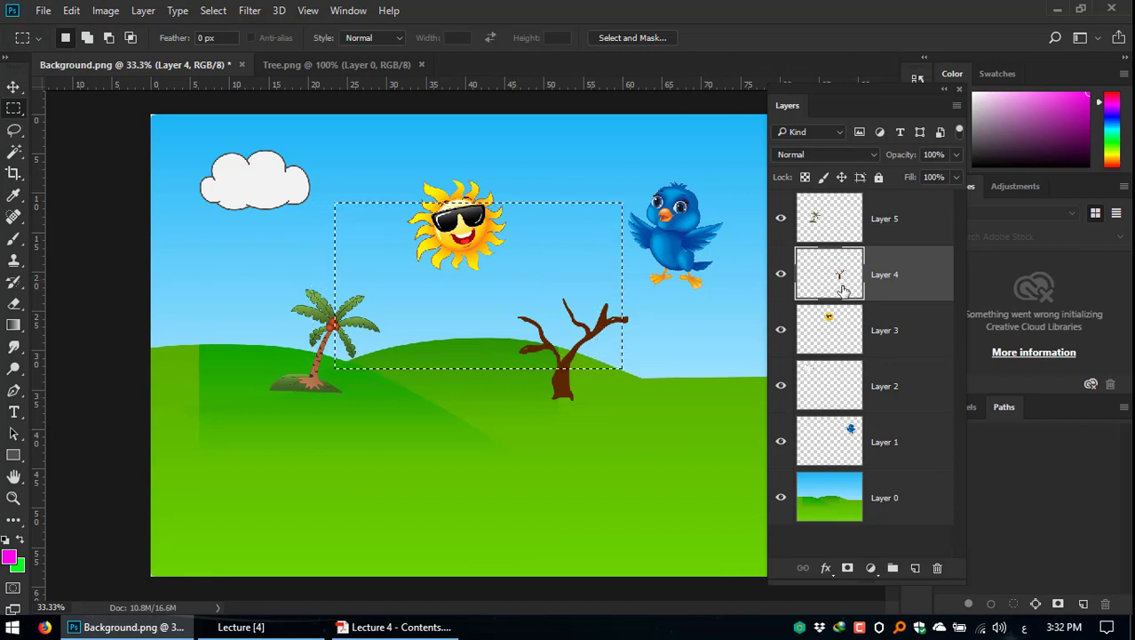
Step: Delete the palm Layer 5 and tree Layer 4 together, then undo to restore them
{"action": "left_click", "coordinate": [899, 238]}
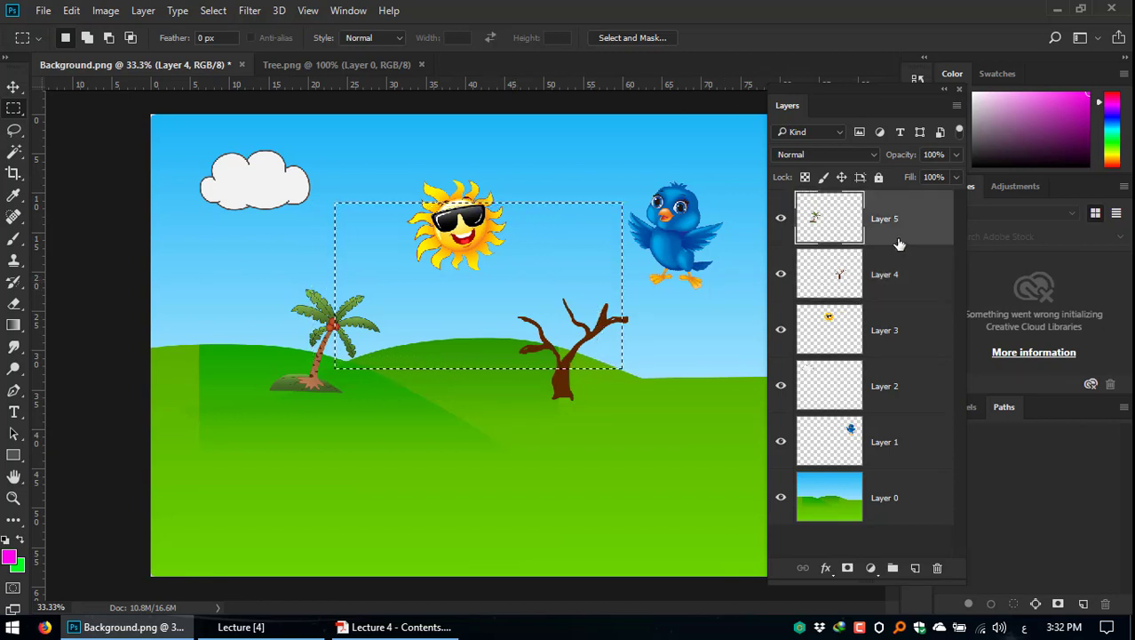
{"action": "left_click", "coordinate": [899, 276], "text": "ctrl"}
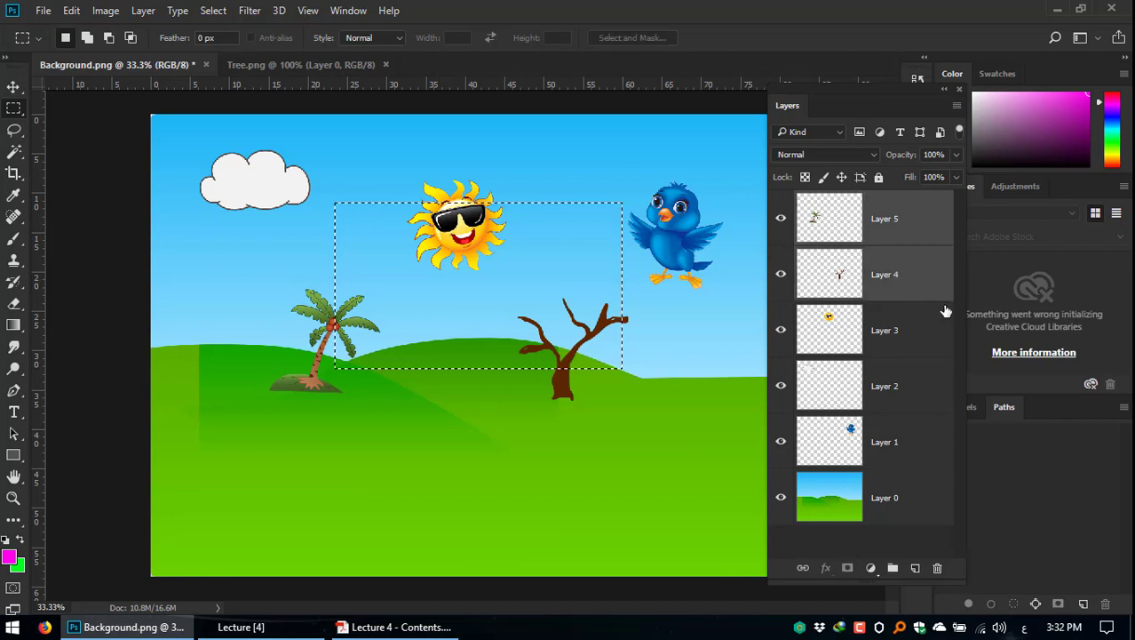
{"action": "left_click_drag", "start_coordinate": [901, 266], "coordinate": [938, 569]}
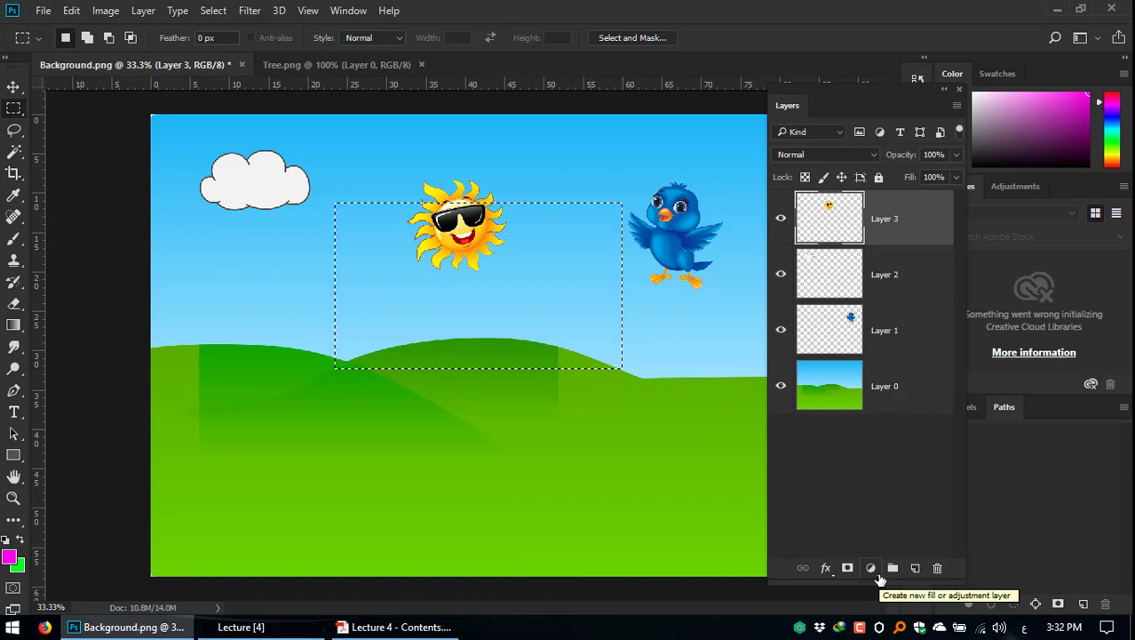
{"action": "key", "text": "ctrl+z"}
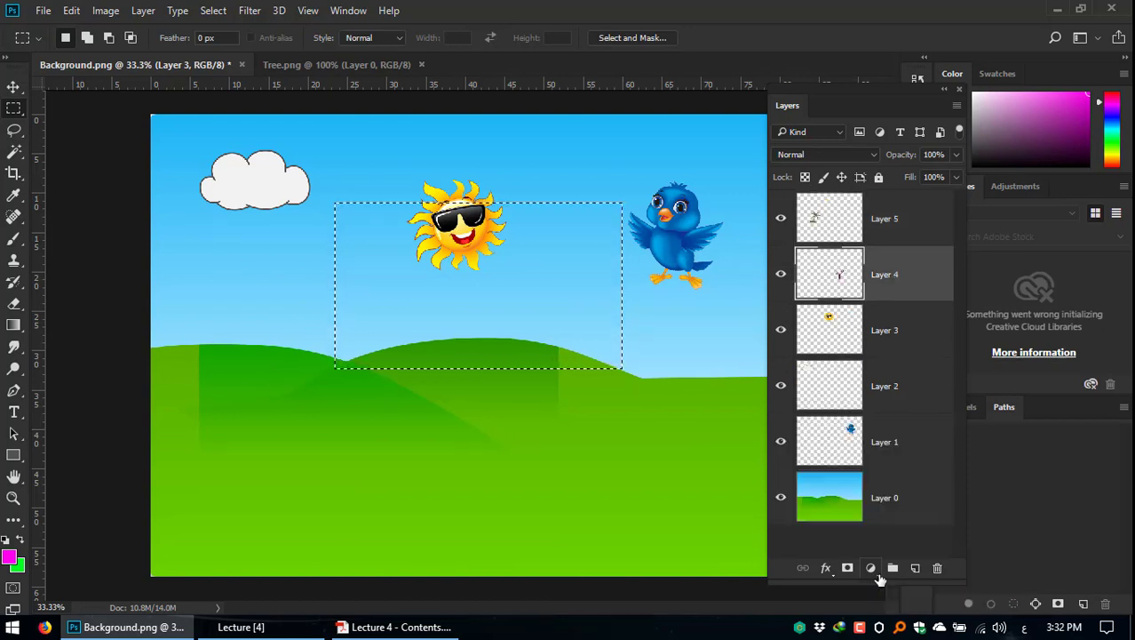
{"action": "left_click", "coordinate": [879, 217]}
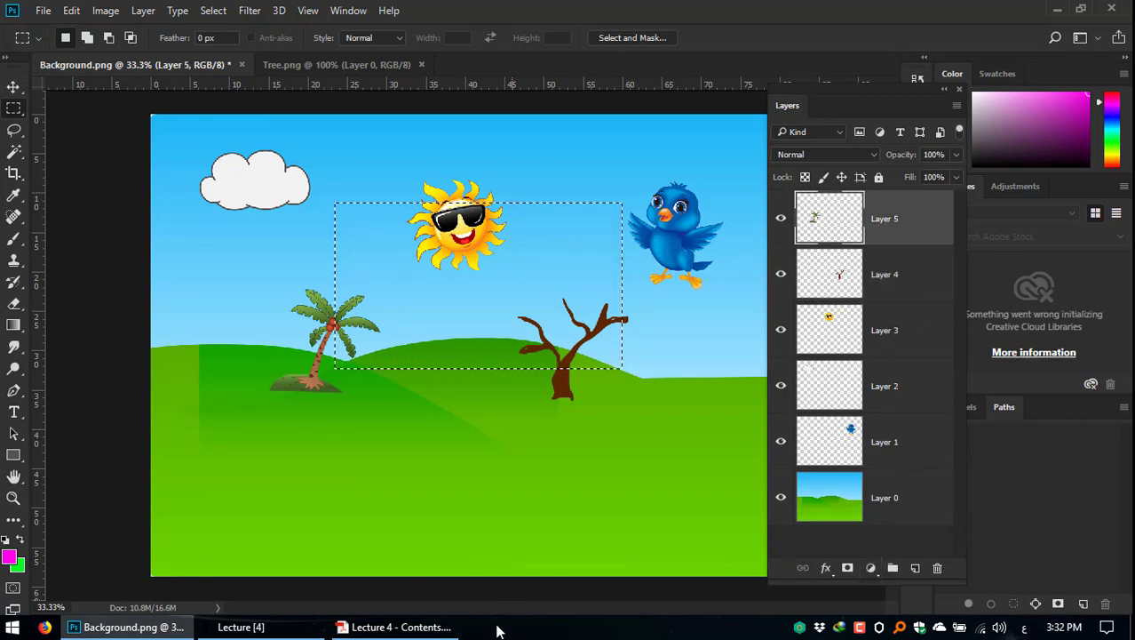
{"action": "left_click", "coordinate": [400, 627]}
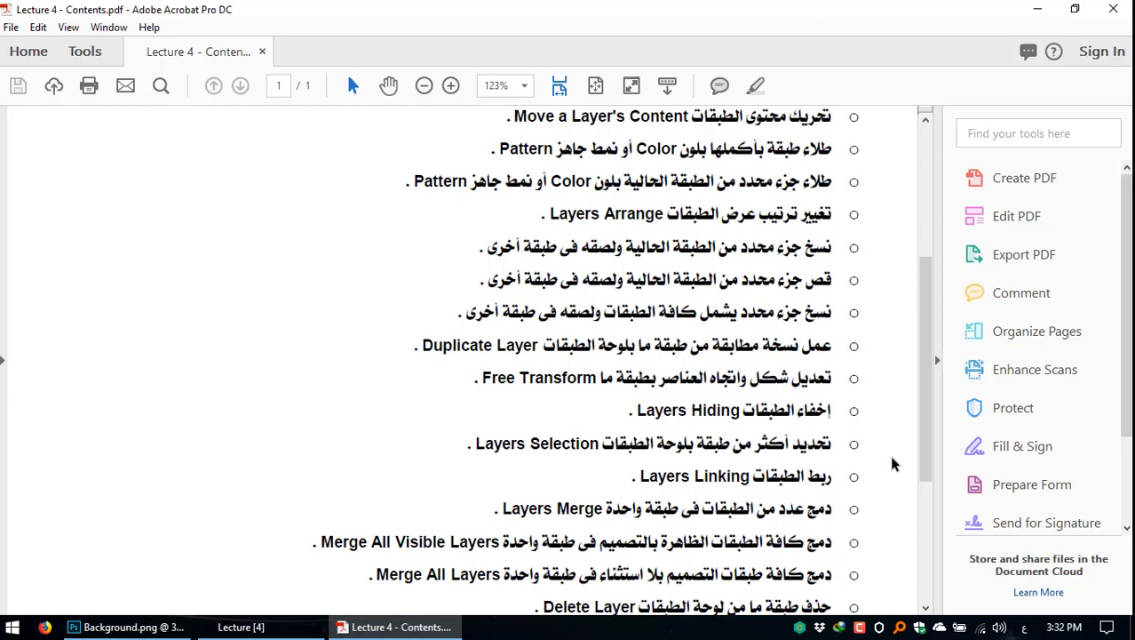
{"action": "scroll", "coordinate": [891, 457], "scroll_direction": "down", "scroll_amount": 1}
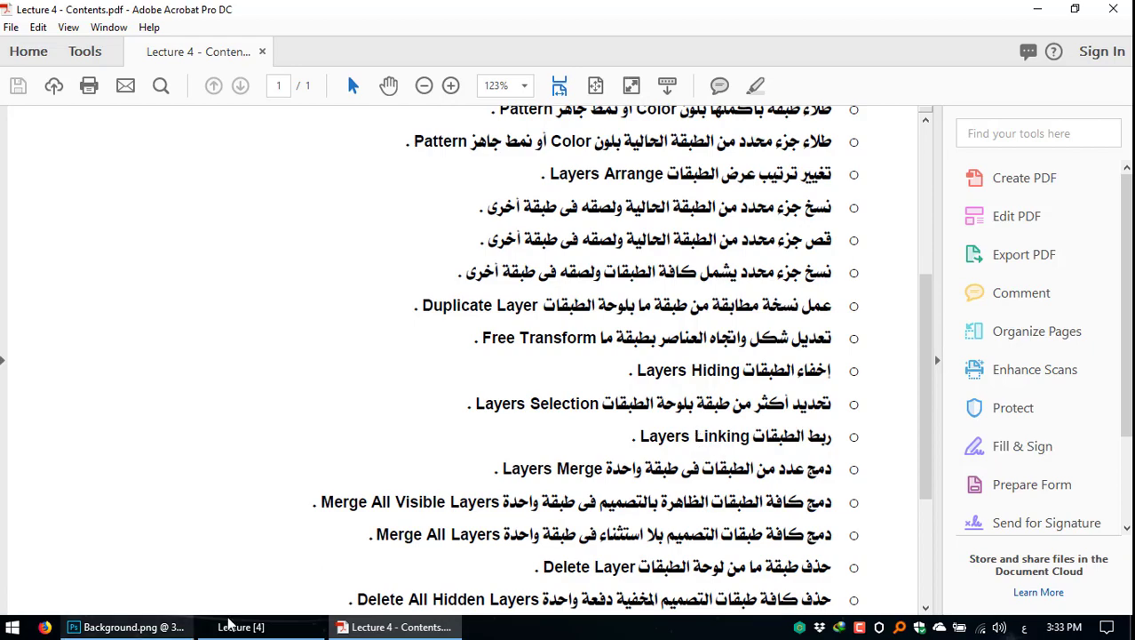
{"action": "left_click", "coordinate": [86, 627]}
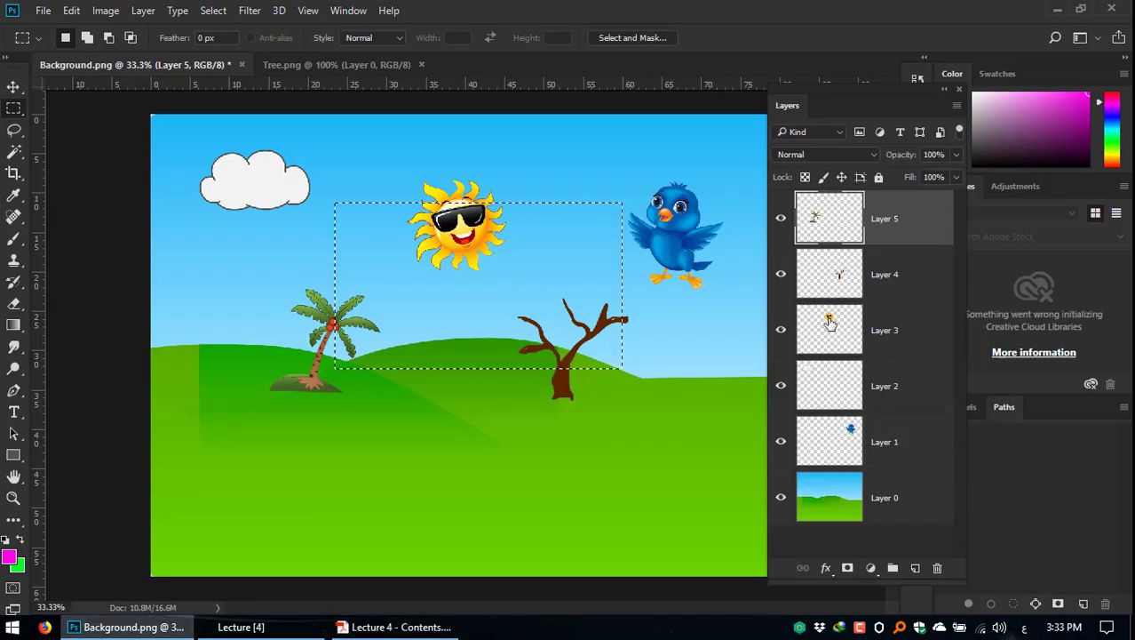
Step: Load the cloud Layer 2's outline as the active selection
{"action": "left_click", "coordinate": [827, 325]}
{"action": "left_click", "coordinate": [846, 279]}
{"action": "left_click_drag", "start_coordinate": [882, 281], "coordinate": [848, 388]}
{"action": "left_click", "coordinate": [848, 388], "text": "ctrl"}
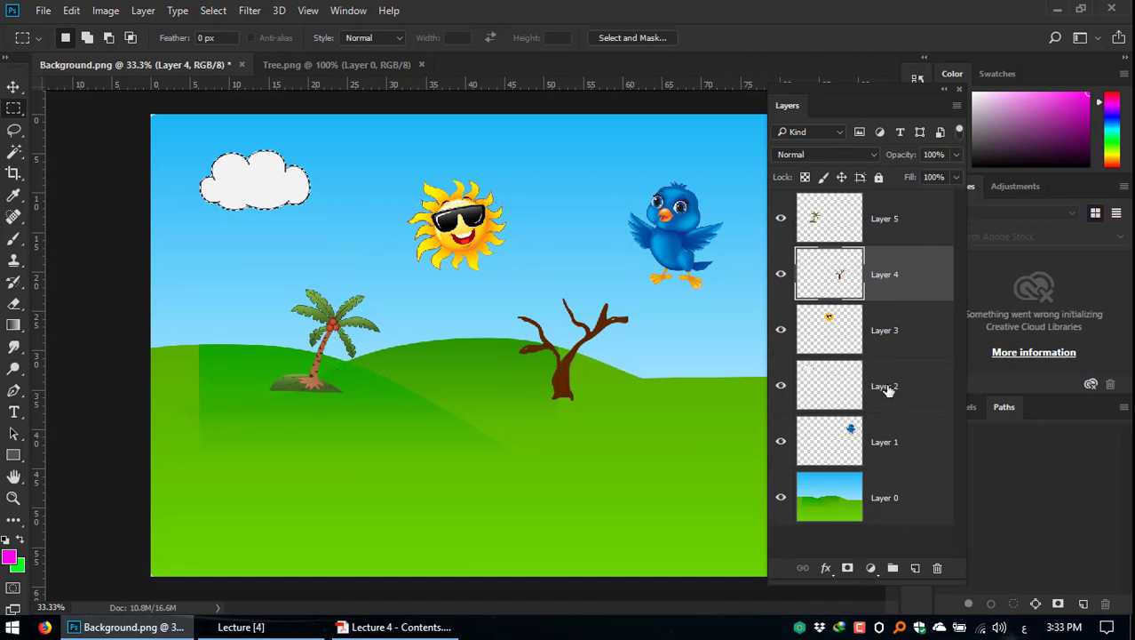
Step: Link Layers 4, 3 and 2, then multi-select Layers 5 and 4
{"action": "left_click", "coordinate": [885, 389], "text": "ctrl"}
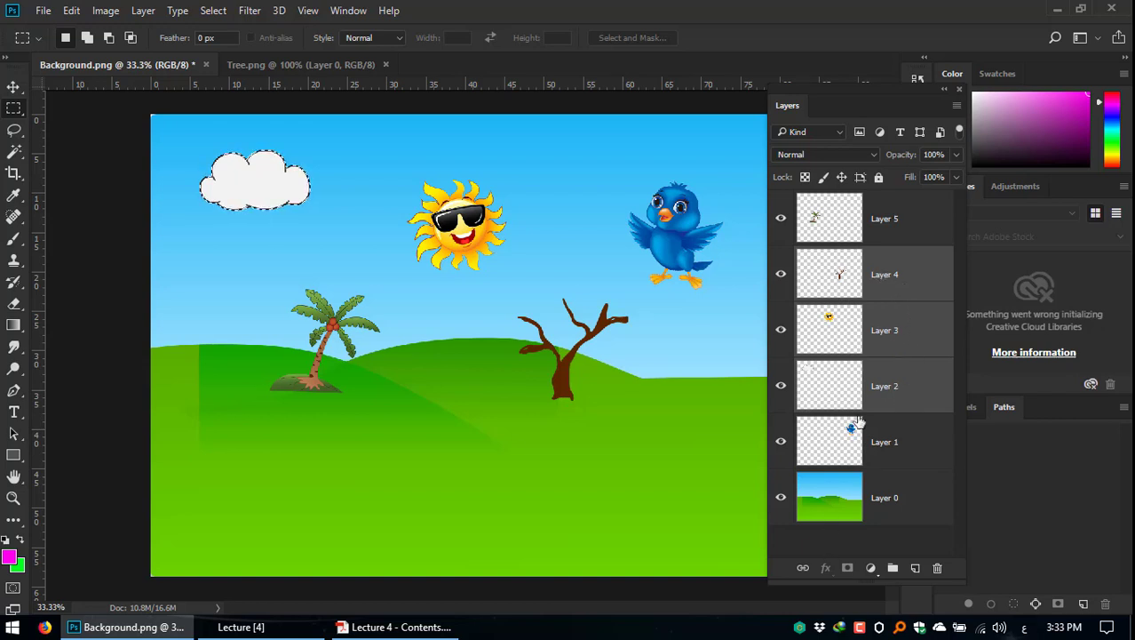
{"action": "left_click", "coordinate": [805, 574]}
{"action": "left_click", "coordinate": [915, 231]}
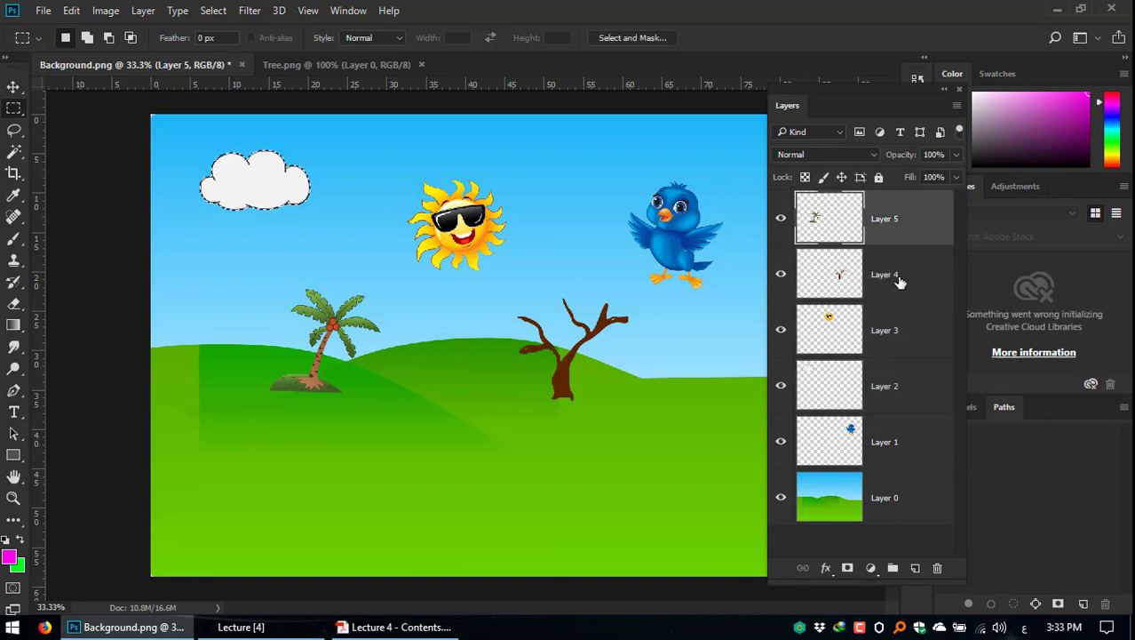
{"action": "left_click", "coordinate": [897, 277], "text": "ctrl"}
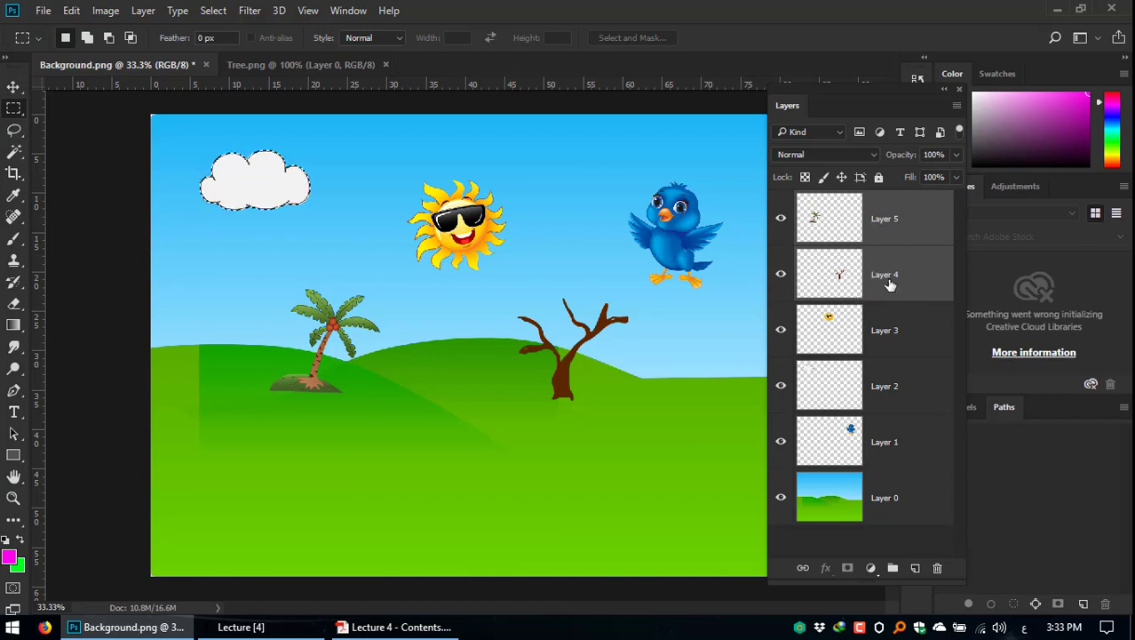
{"action": "left_click", "coordinate": [894, 215]}
{"action": "left_click", "coordinate": [897, 270]}
{"action": "left_click", "coordinate": [897, 234], "text": "shift"}
Step: Link Layers 5 and 4, then reselect both and unlink them
{"action": "left_click", "coordinate": [803, 568]}
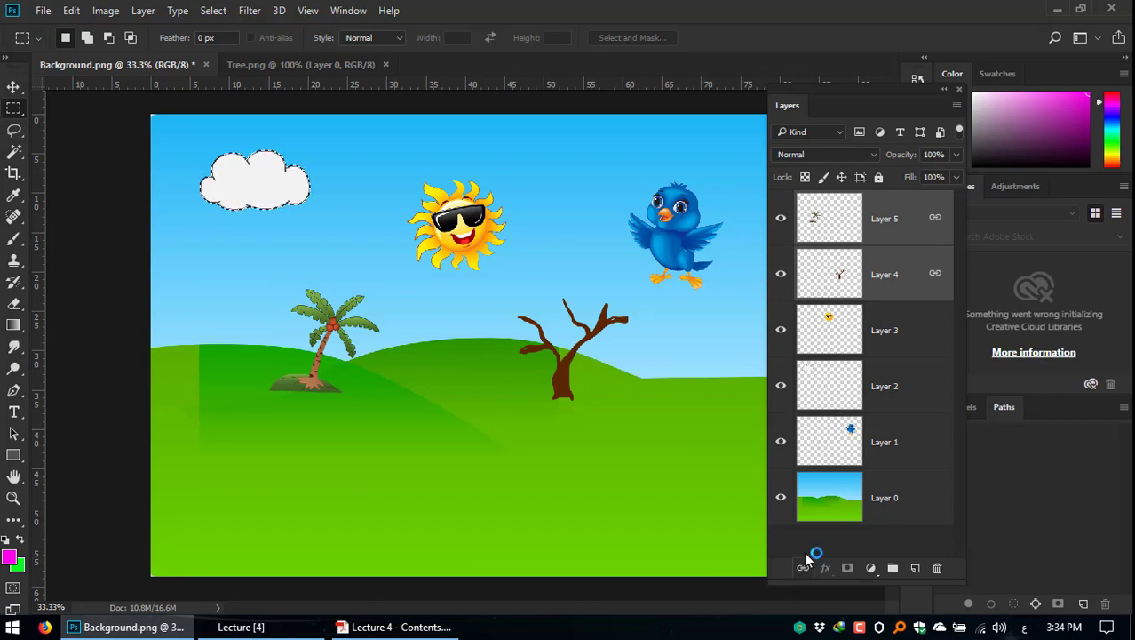
{"action": "left_click", "coordinate": [929, 239]}
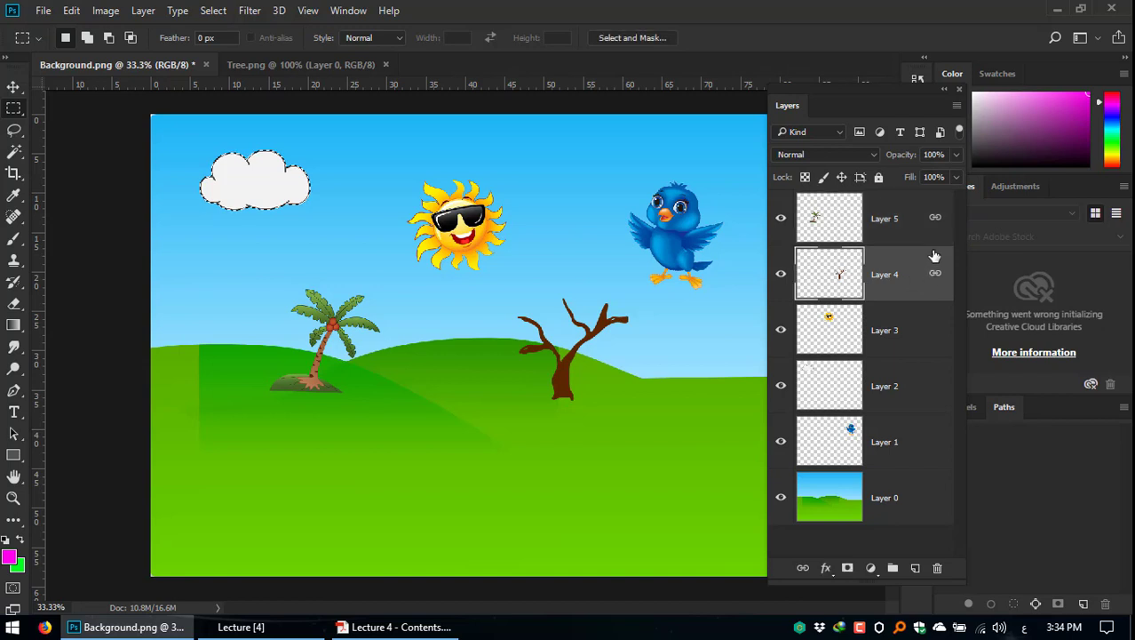
{"action": "left_click", "coordinate": [910, 279]}
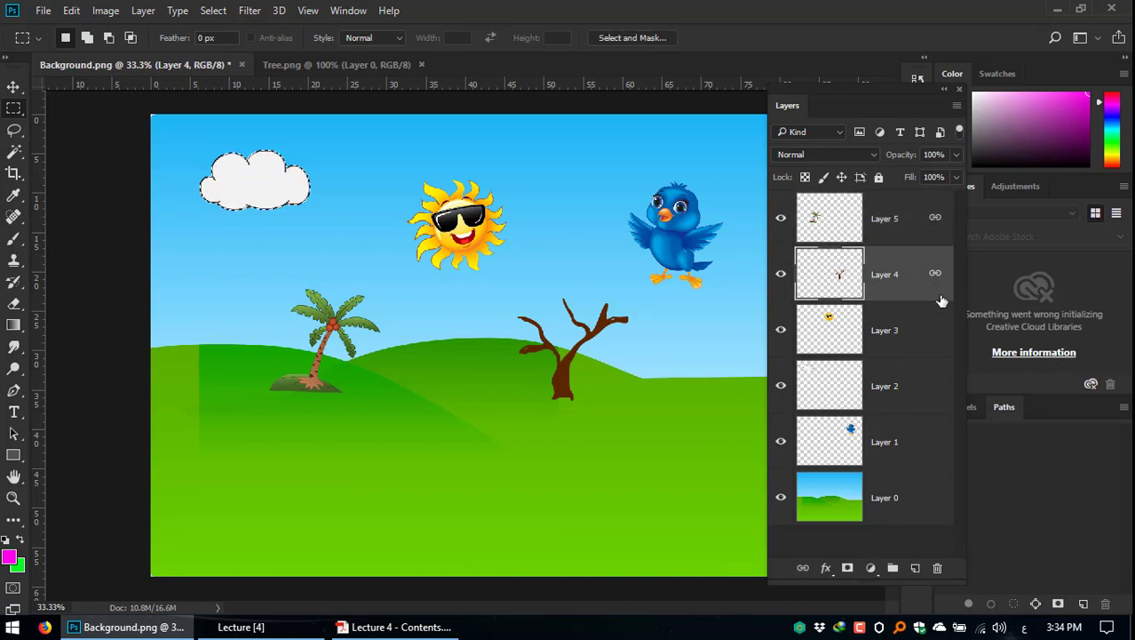
{"action": "left_click", "coordinate": [899, 238], "text": "shift"}
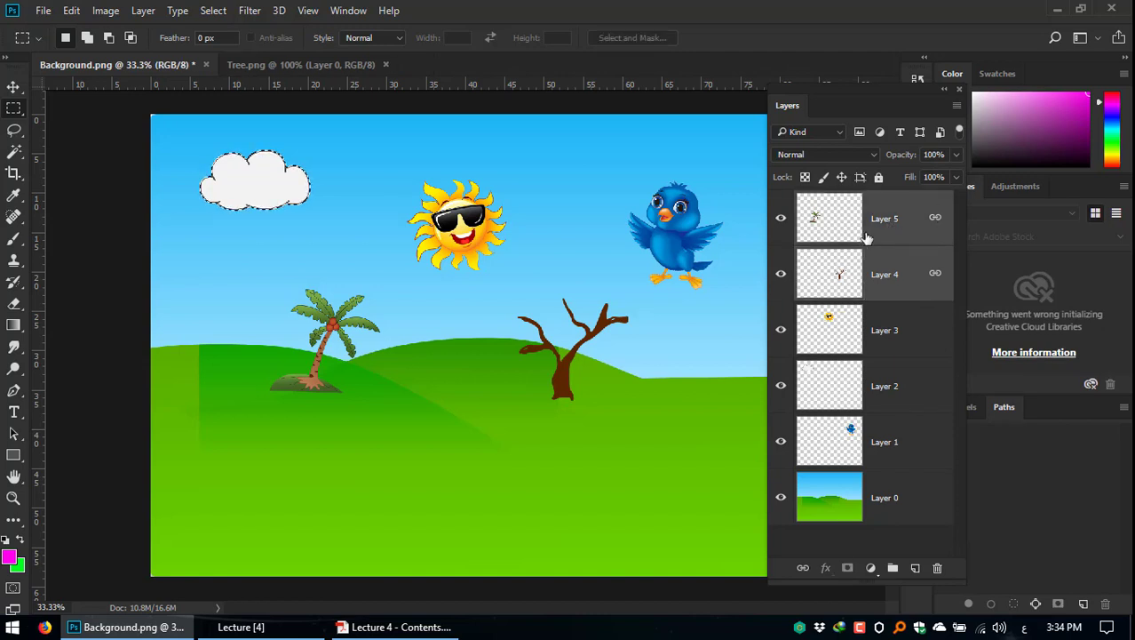
{"action": "left_click", "coordinate": [935, 221]}
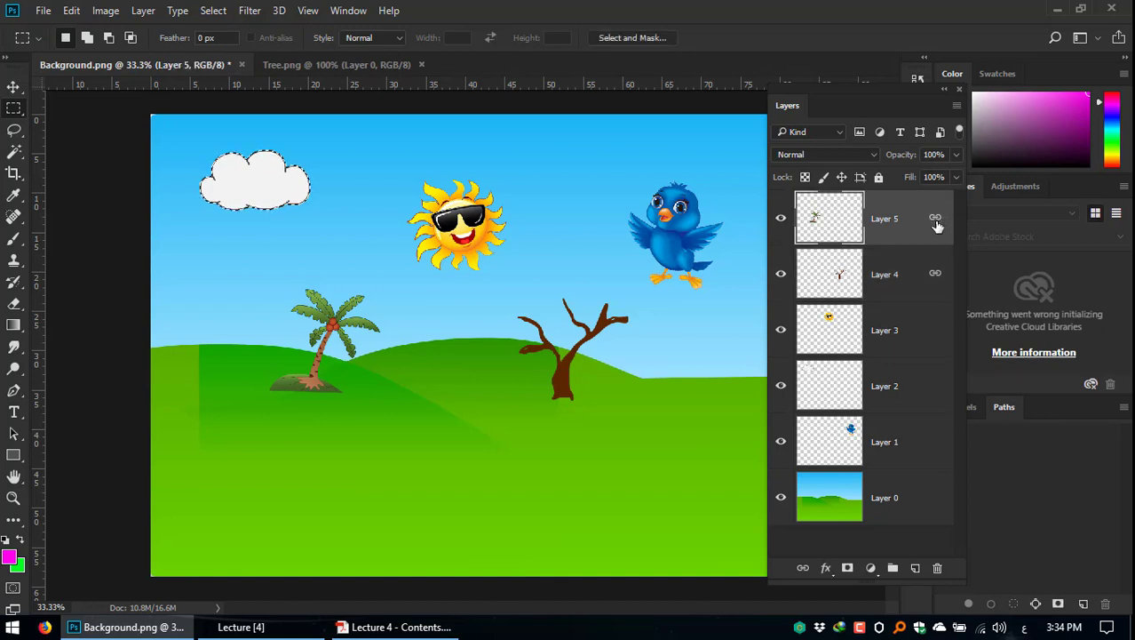
{"action": "left_click", "coordinate": [905, 285], "text": "ctrl"}
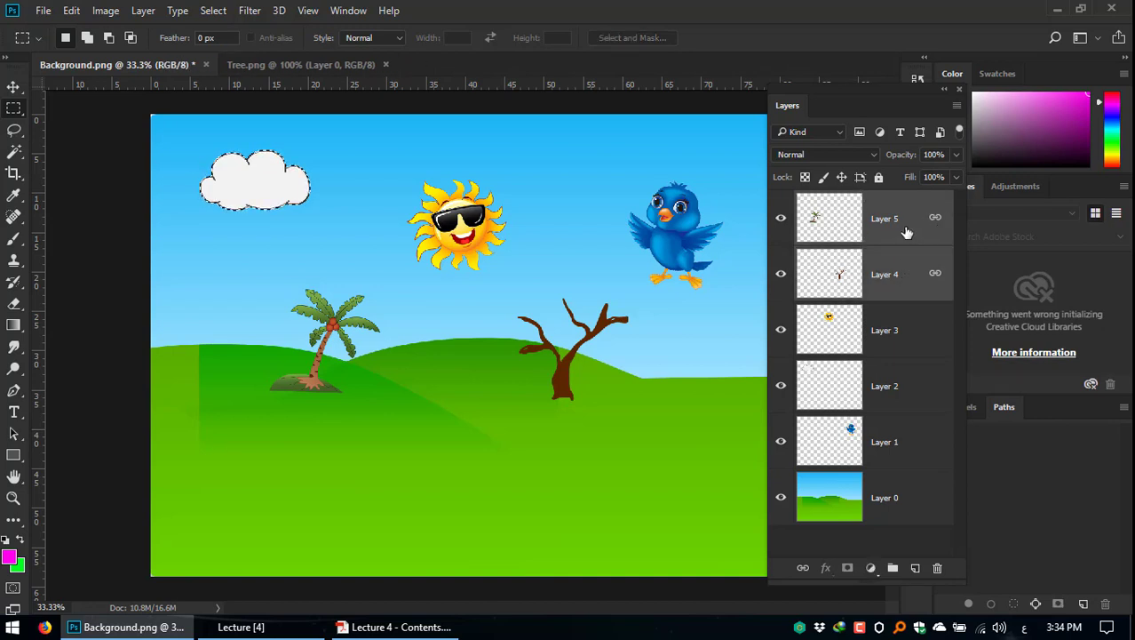
{"action": "left_click", "coordinate": [805, 570]}
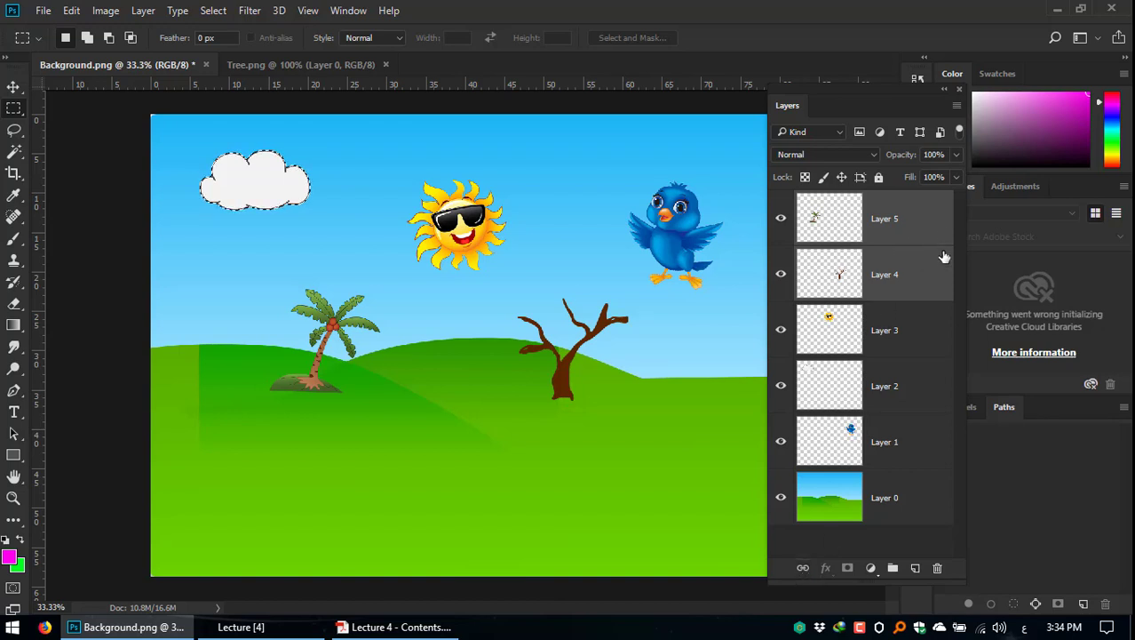
Step: Float the Layers panel and link Layers 5, 4 and 3 together
{"action": "left_click_drag", "start_coordinate": [811, 89], "coordinate": [519, 53]}
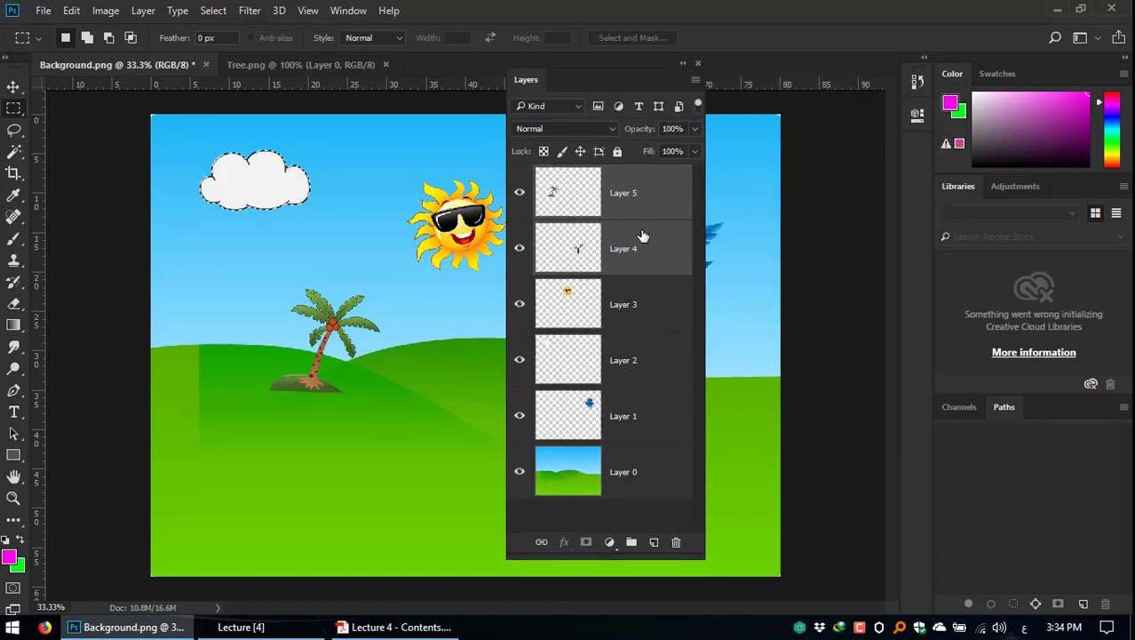
{"action": "left_click", "coordinate": [637, 213]}
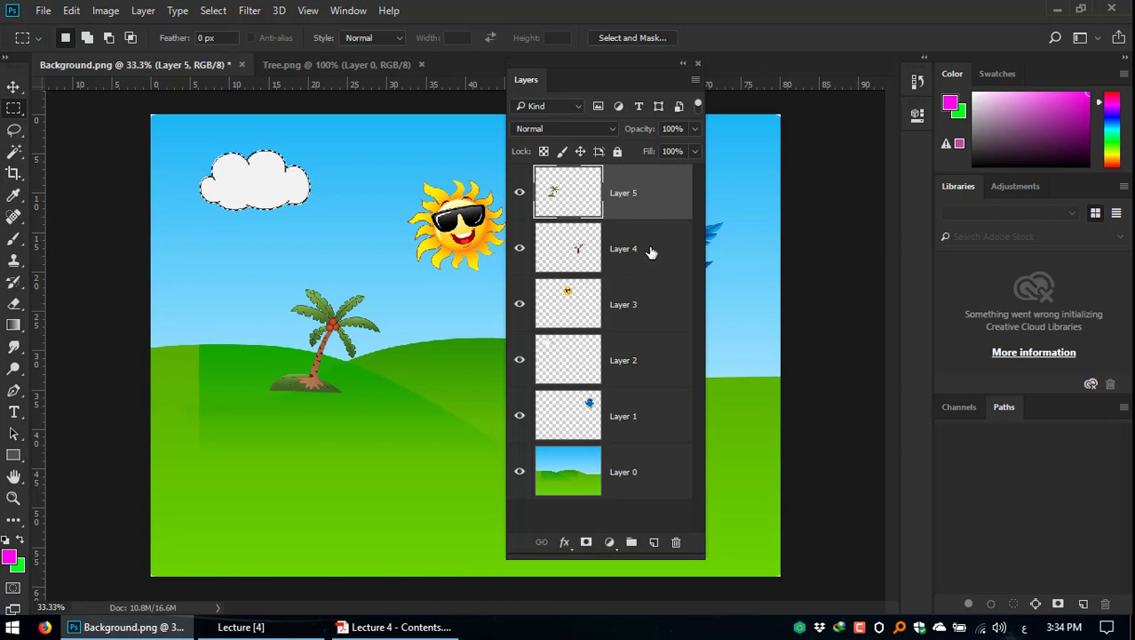
{"action": "left_click", "coordinate": [629, 251], "text": "ctrl"}
{"action": "left_click", "coordinate": [640, 304], "text": "ctrl"}
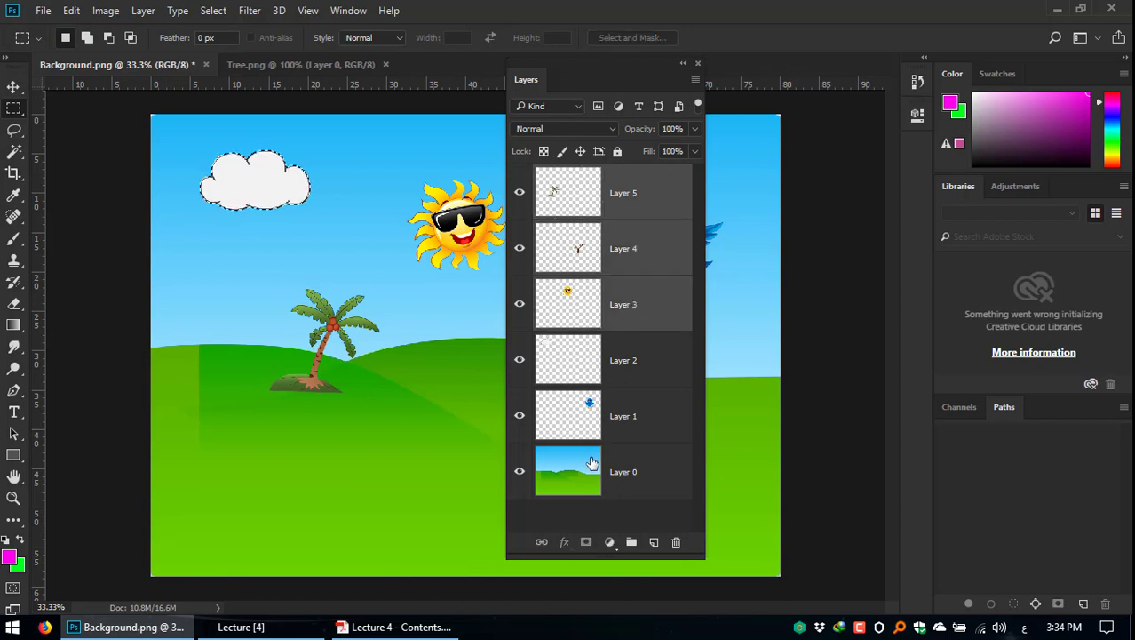
{"action": "left_click", "coordinate": [542, 543]}
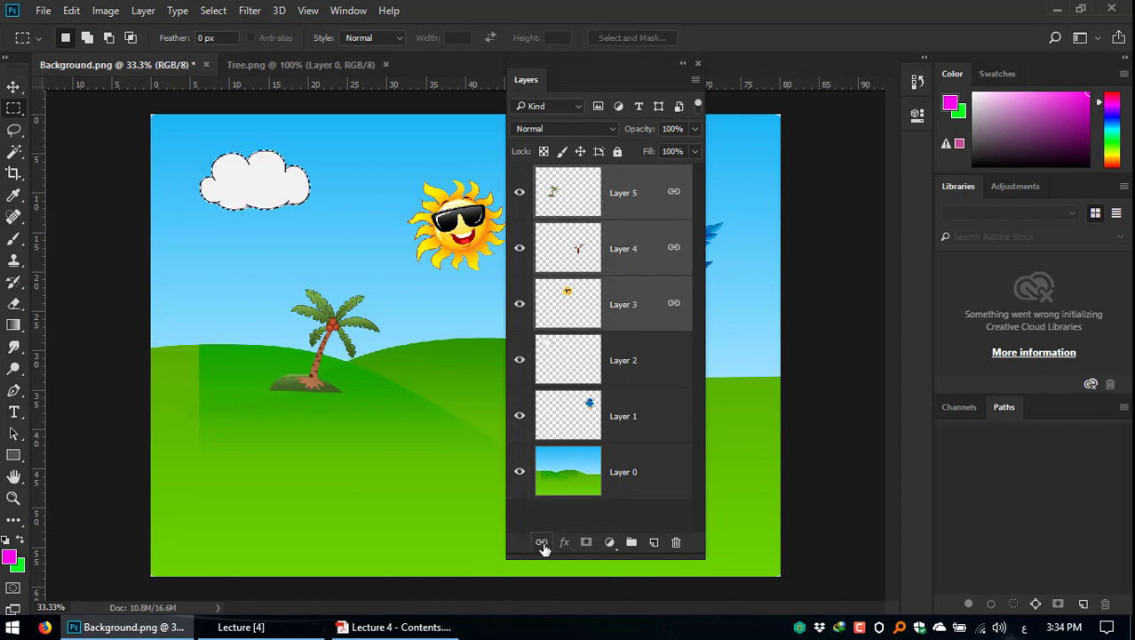
Step: Unlink Layer 4 so only Layers 5 and 3 remain linked
{"action": "left_click", "coordinate": [675, 253], "text": "ctrl"}
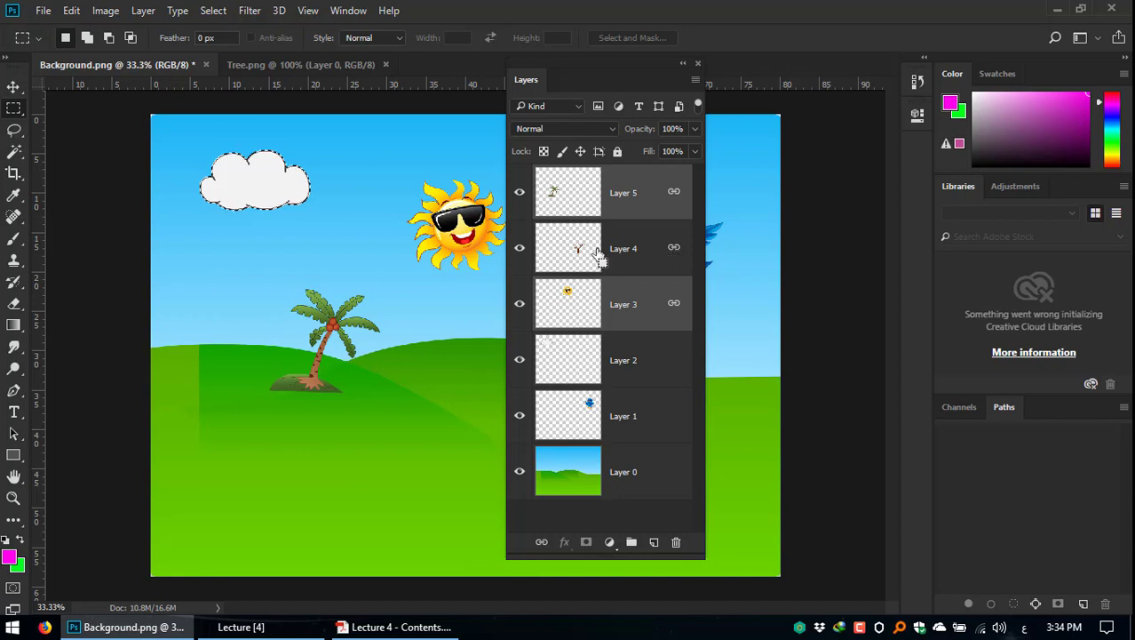
{"action": "left_click", "coordinate": [655, 256], "text": "ctrl"}
{"action": "left_click", "coordinate": [656, 256], "text": "ctrl"}
{"action": "left_click", "coordinate": [638, 256], "text": "ctrl"}
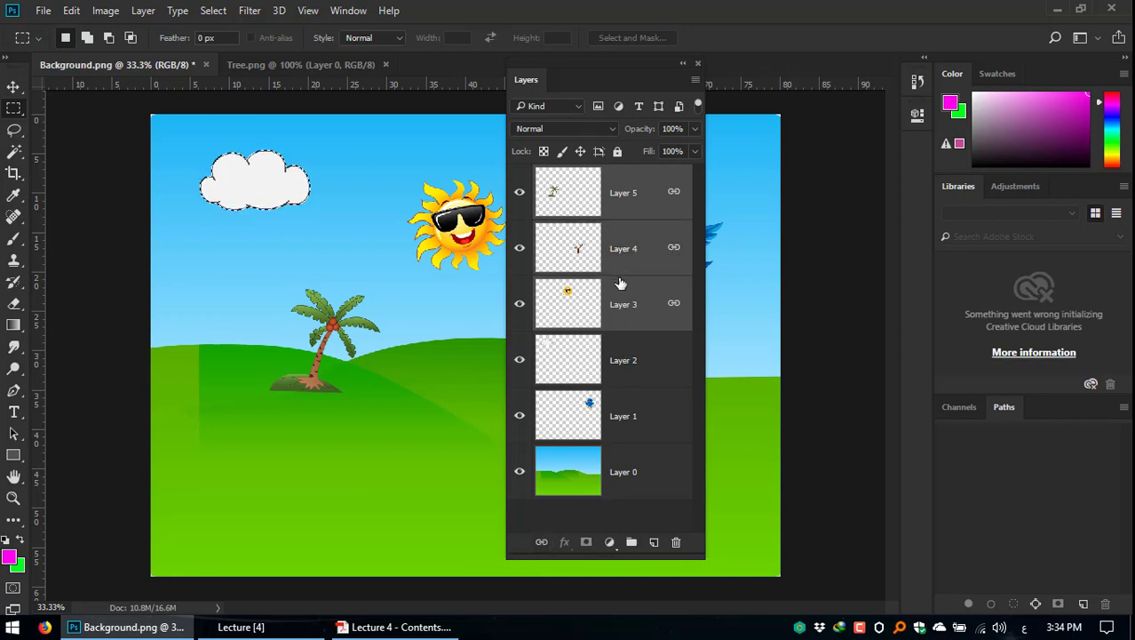
{"action": "left_click", "coordinate": [541, 543]}
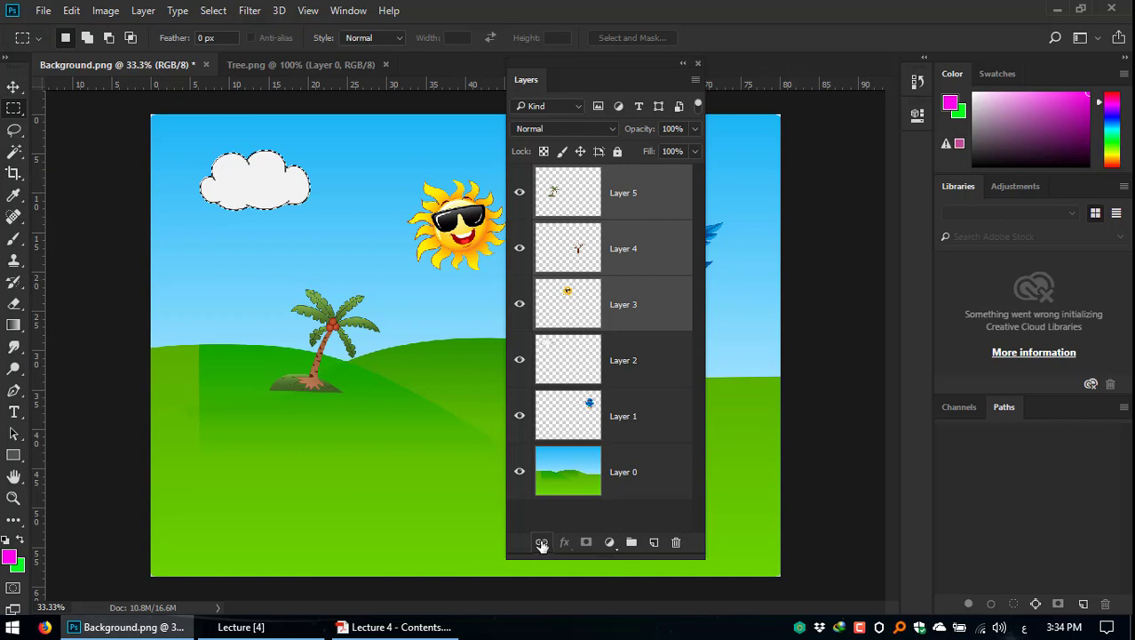
{"action": "left_click", "coordinate": [633, 295], "text": "ctrl"}
{"action": "left_click", "coordinate": [623, 296], "text": "ctrl"}
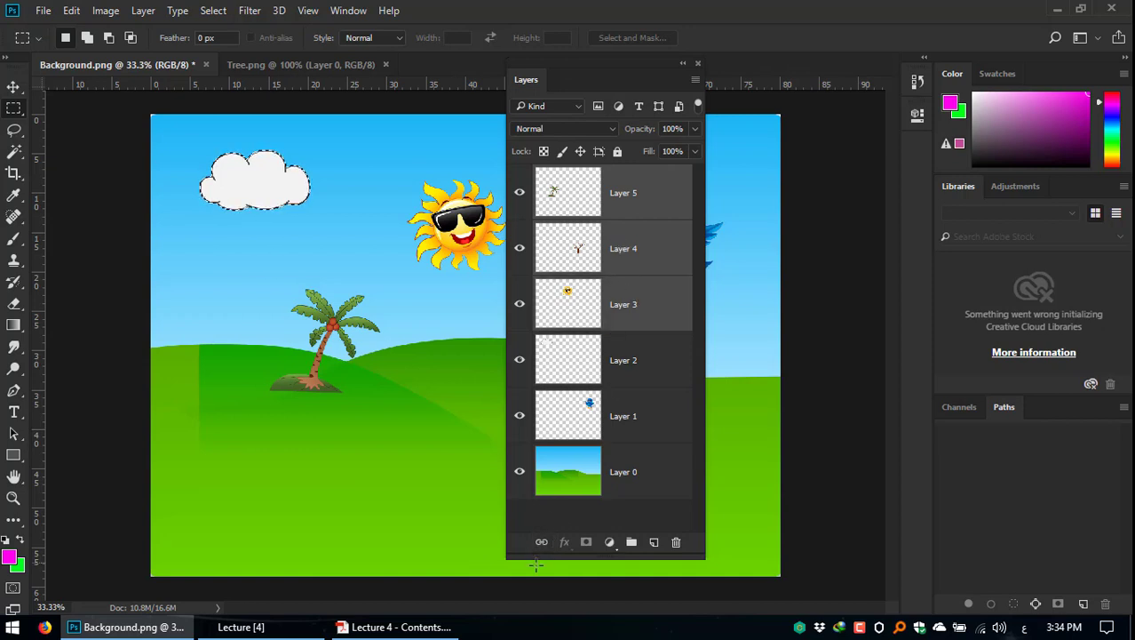
{"action": "left_click", "coordinate": [669, 361]}
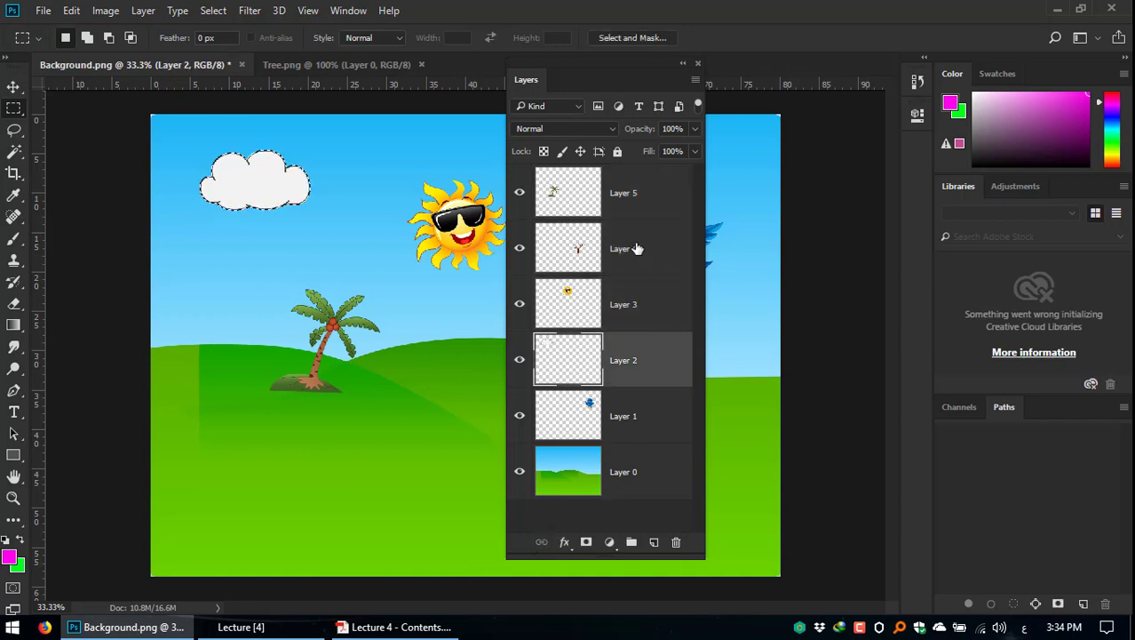
{"action": "left_click", "coordinate": [636, 250]}
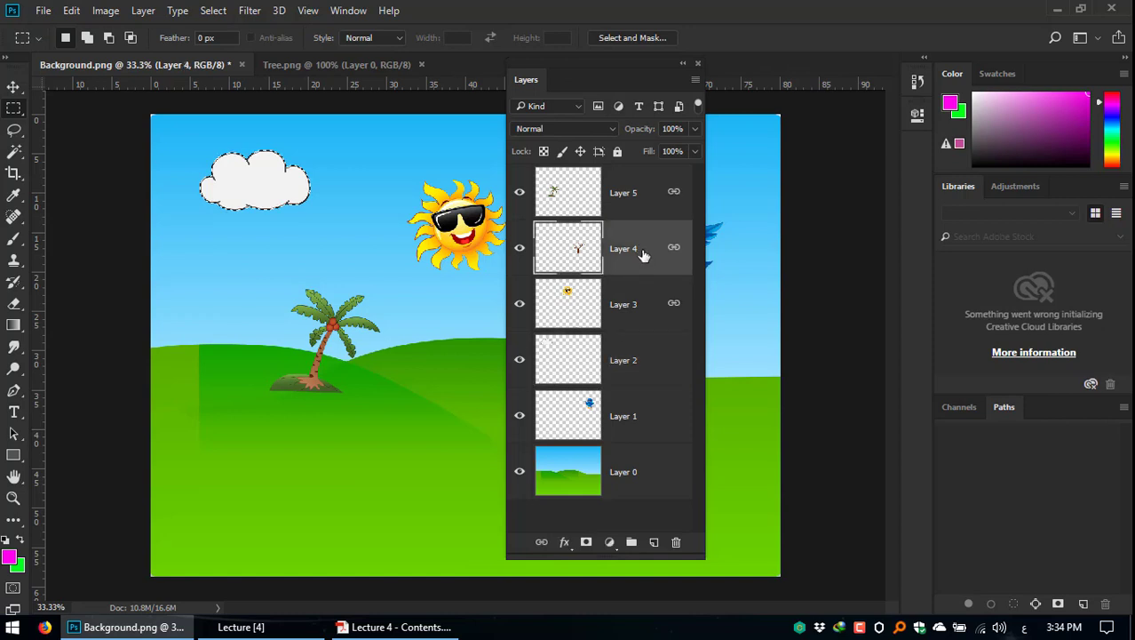
{"action": "left_click", "coordinate": [542, 543]}
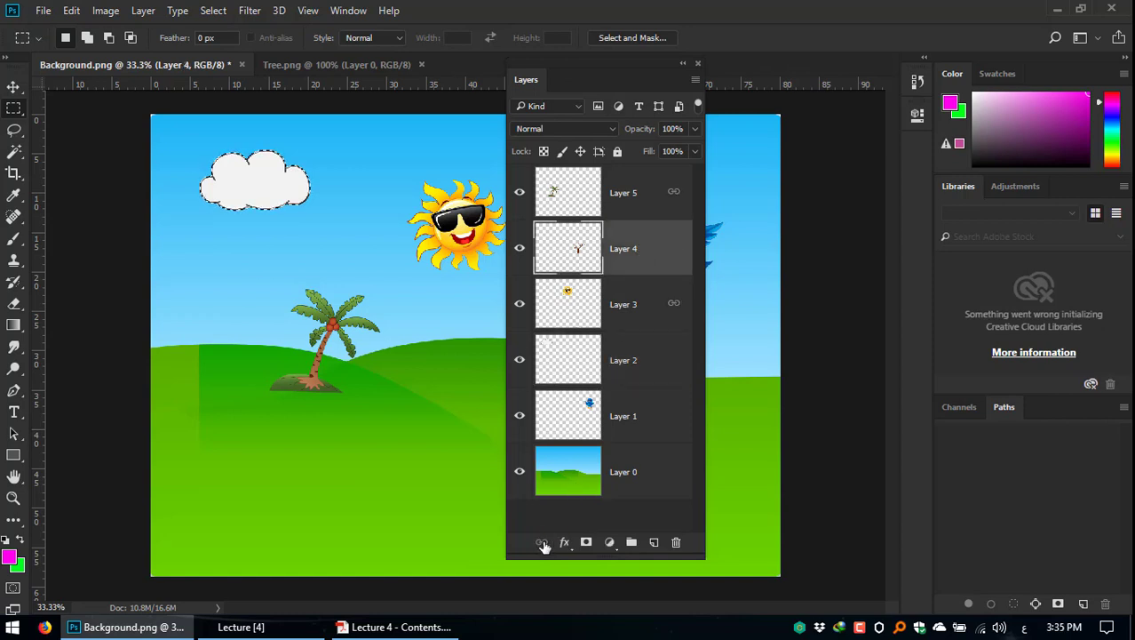
Step: Check the links on Layers 5, 4 and 3, confirming Layer 4 is unlinked
{"action": "left_click", "coordinate": [639, 211]}
{"action": "left_click", "coordinate": [637, 255]}
{"action": "left_click", "coordinate": [640, 288]}
{"action": "left_click", "coordinate": [636, 259]}
{"action": "left_click", "coordinate": [637, 299]}
{"action": "left_click", "coordinate": [626, 253]}
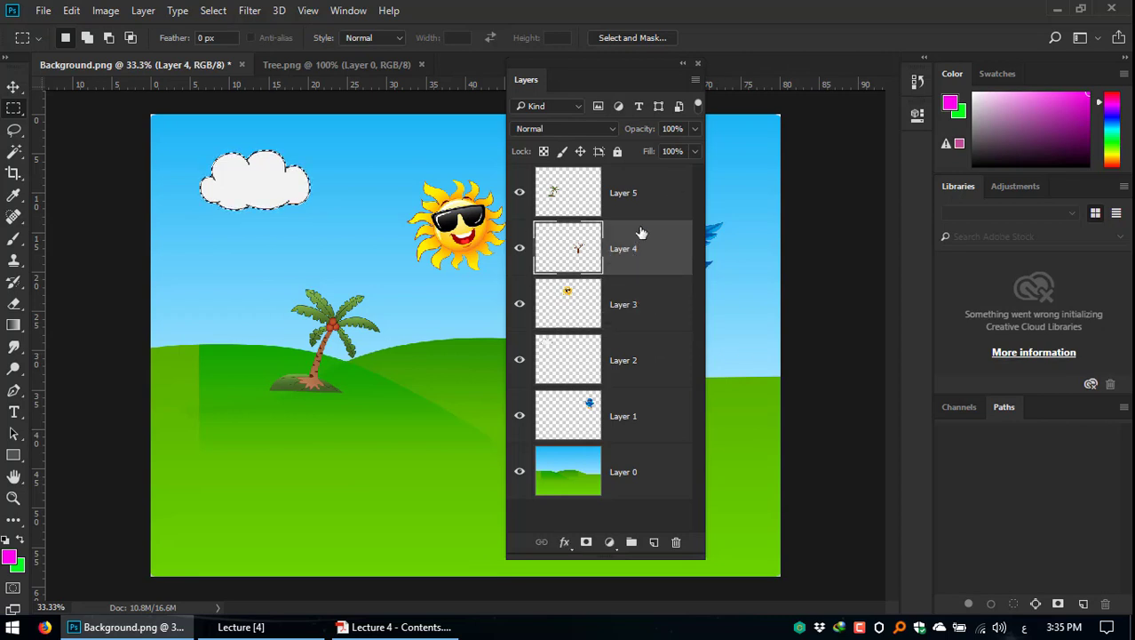
{"action": "left_click", "coordinate": [644, 194]}
{"action": "left_click", "coordinate": [647, 255]}
{"action": "left_click", "coordinate": [644, 297]}
{"action": "left_click", "coordinate": [642, 248]}
Step: Review Layers 2, 1, 5 and 3's links, then bring up the Lecture 4 contents PDF
{"action": "left_click", "coordinate": [634, 379]}
{"action": "left_click", "coordinate": [625, 420]}
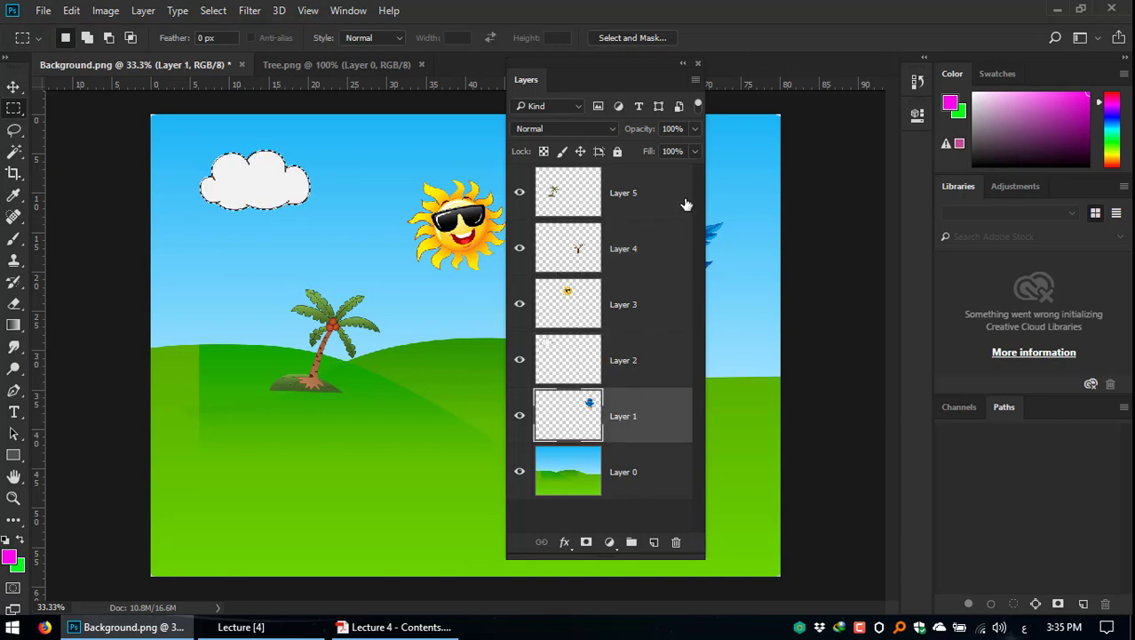
{"action": "left_click", "coordinate": [569, 199]}
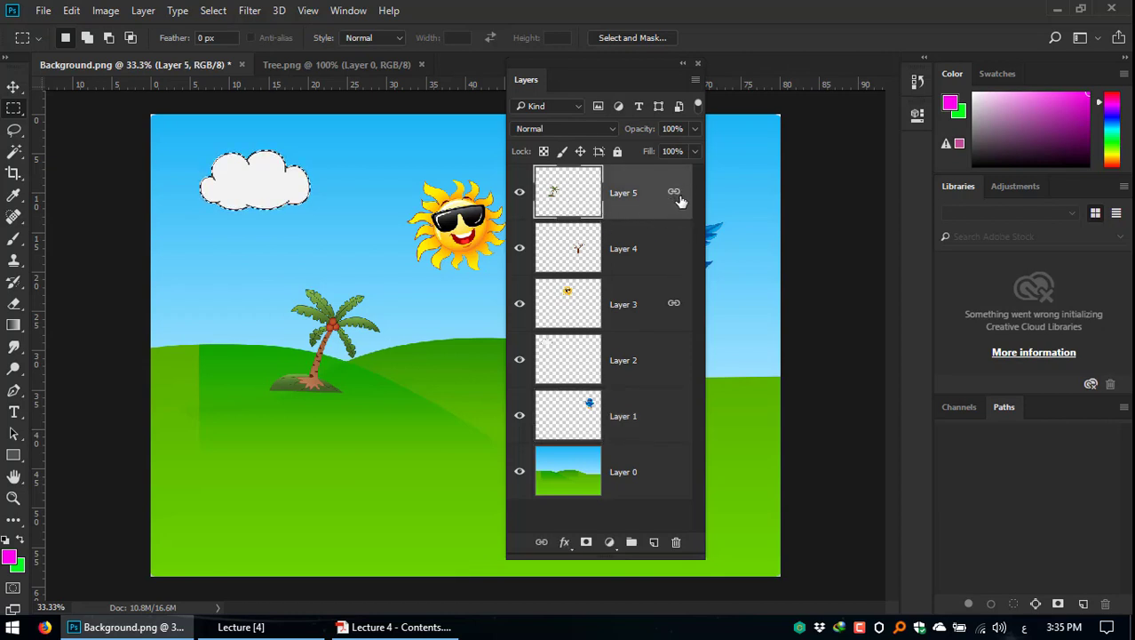
{"action": "left_click", "coordinate": [658, 266]}
{"action": "left_click", "coordinate": [622, 302]}
{"action": "left_click", "coordinate": [620, 247]}
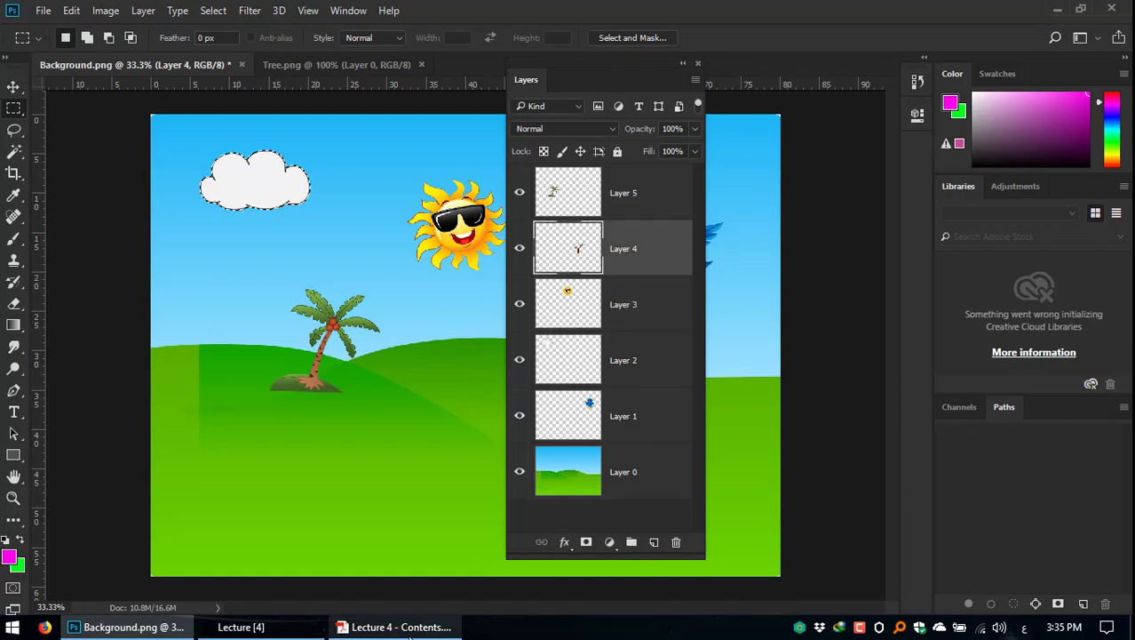
{"action": "left_click", "coordinate": [410, 627]}
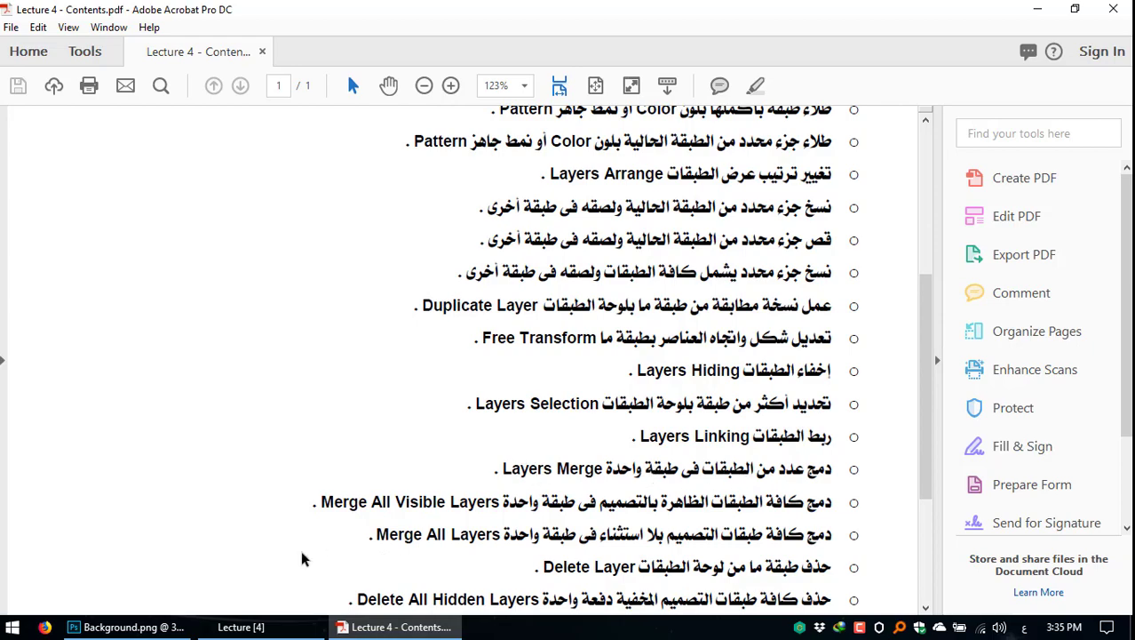
Step: Back in the landscape, move the Layers panel right and unlink Layers 3 and 5
{"action": "left_click", "coordinate": [124, 626]}
{"action": "left_click", "coordinate": [593, 300]}
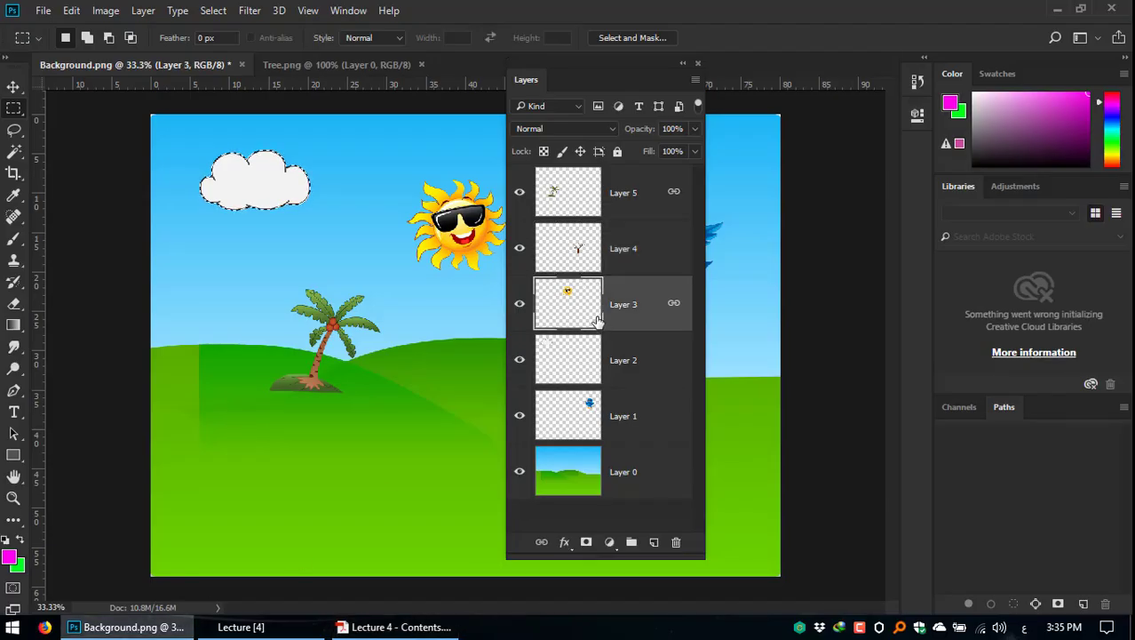
{"action": "left_click_drag", "start_coordinate": [538, 68], "coordinate": [787, 55]}
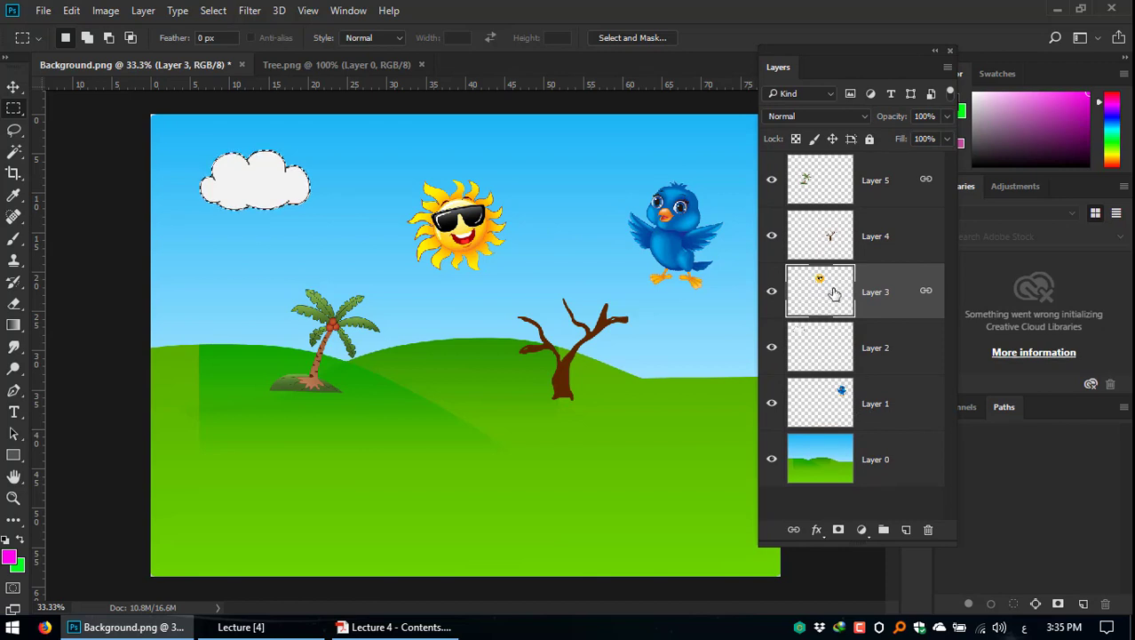
{"action": "left_click", "coordinate": [793, 531]}
Step: Select the sun's Layer 3 together with the bird's Layer 1
{"action": "left_click", "coordinate": [919, 199]}
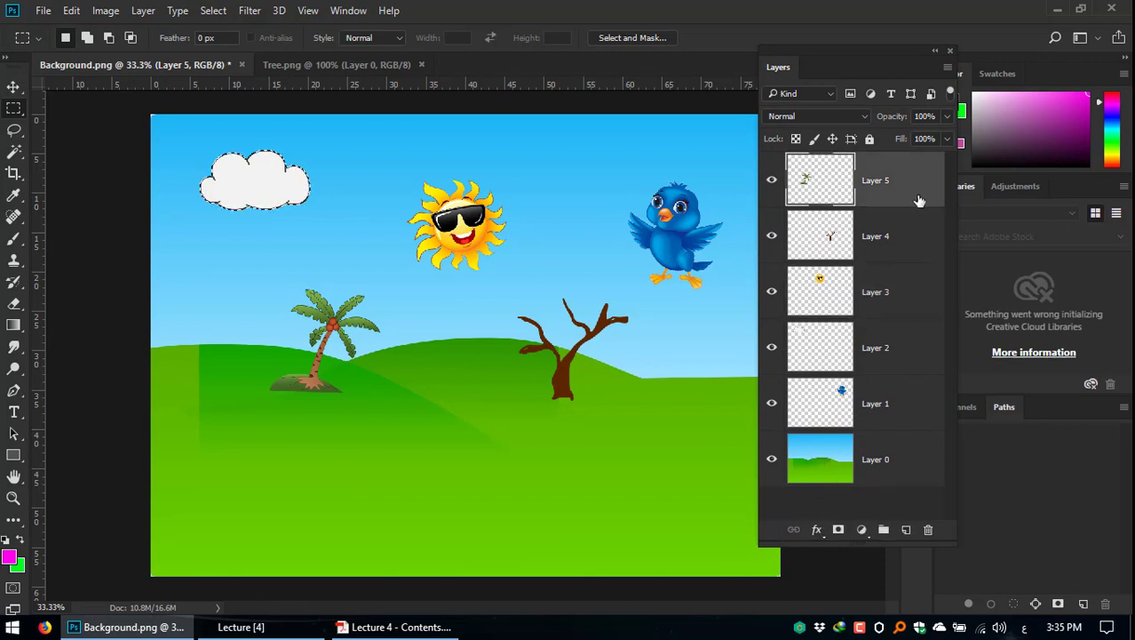
{"action": "left_click", "coordinate": [908, 235]}
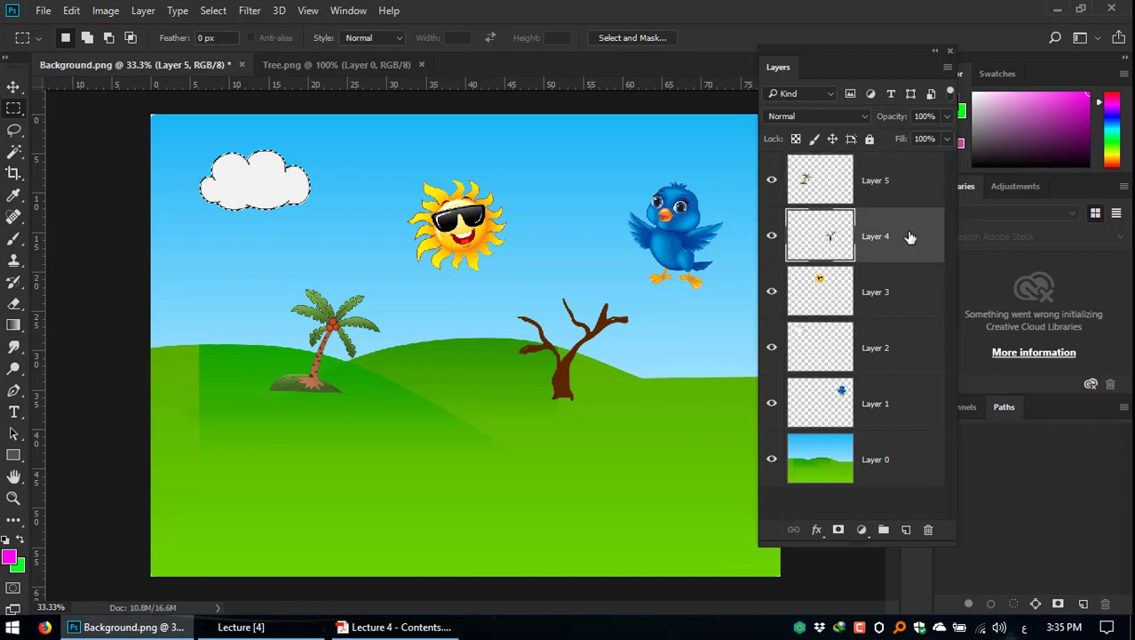
{"action": "left_click", "coordinate": [818, 286]}
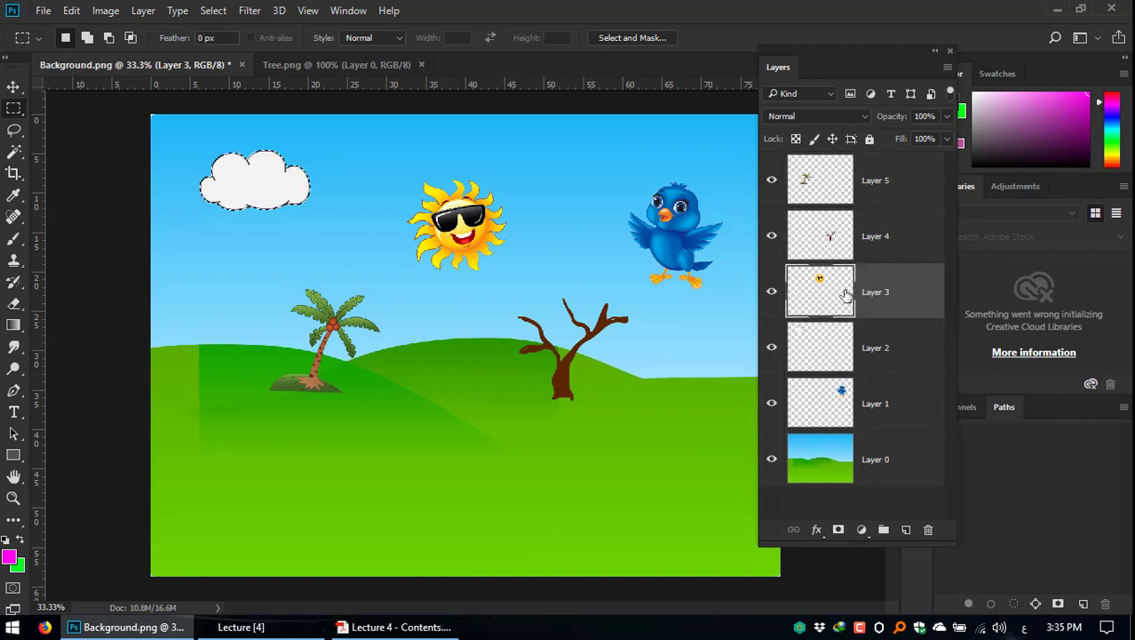
{"action": "left_click", "coordinate": [892, 404], "text": "ctrl"}
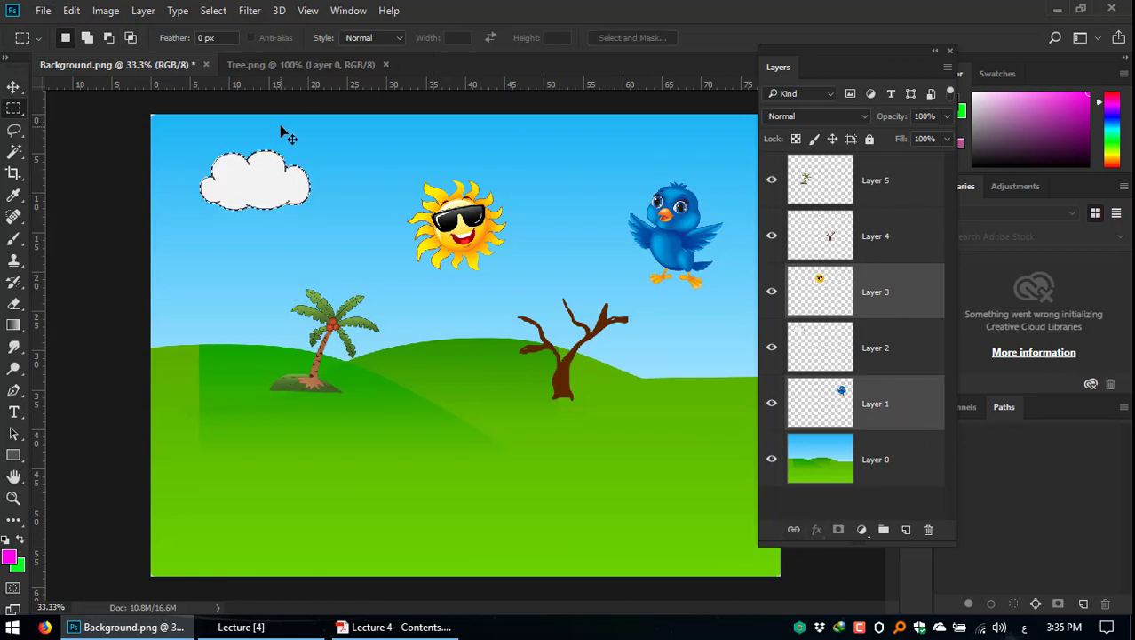
Step: Merge bird Layer 1 into sun Layer 3 with Ctrl+E, toggling its visibility to check
{"action": "key", "text": "ctrl+e"}
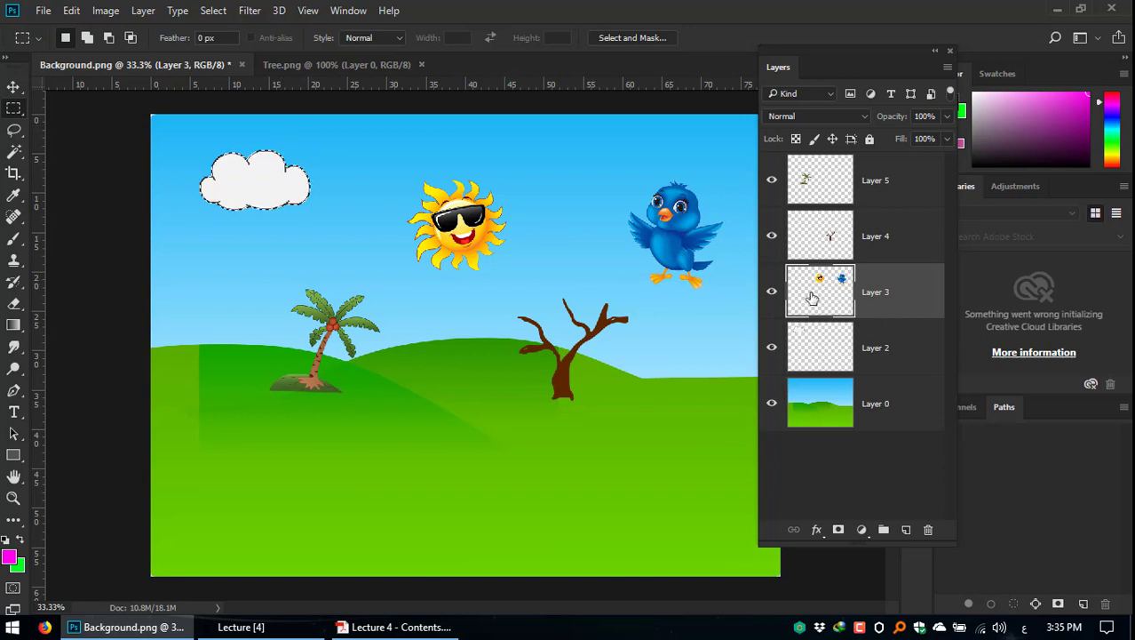
{"action": "left_click", "coordinate": [772, 293]}
{"action": "left_click", "coordinate": [772, 293]}
{"action": "left_click", "coordinate": [772, 293]}
{"action": "left_click", "coordinate": [772, 294]}
{"action": "left_click", "coordinate": [772, 293]}
{"action": "left_click", "coordinate": [772, 293]}
{"action": "left_click", "coordinate": [772, 293]}
{"action": "left_click", "coordinate": [772, 294]}
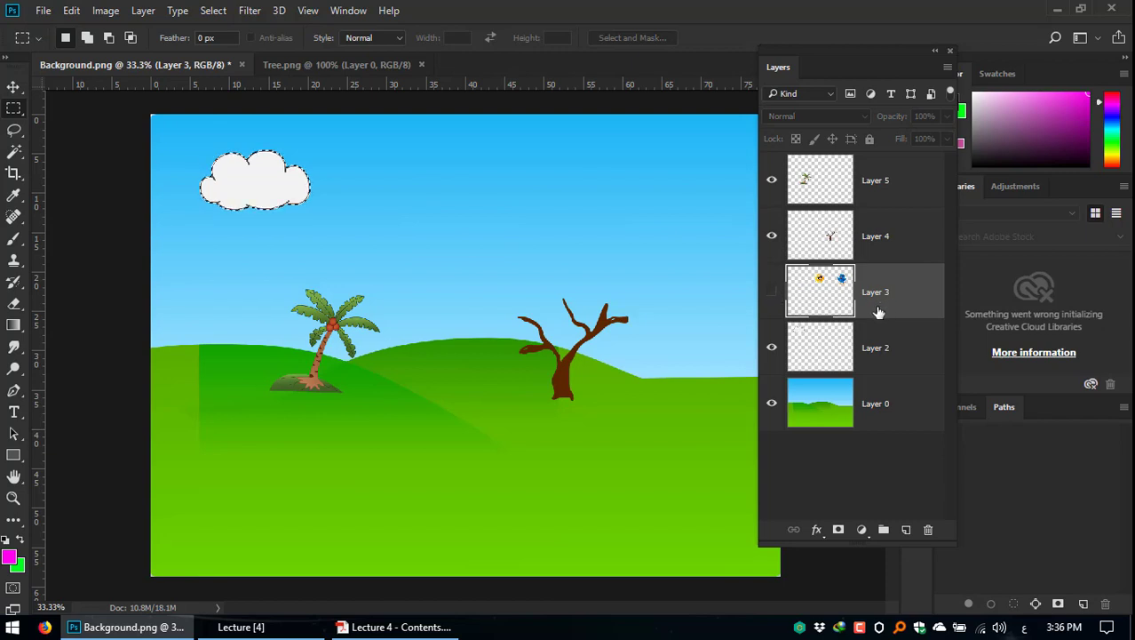
{"action": "left_click", "coordinate": [772, 292]}
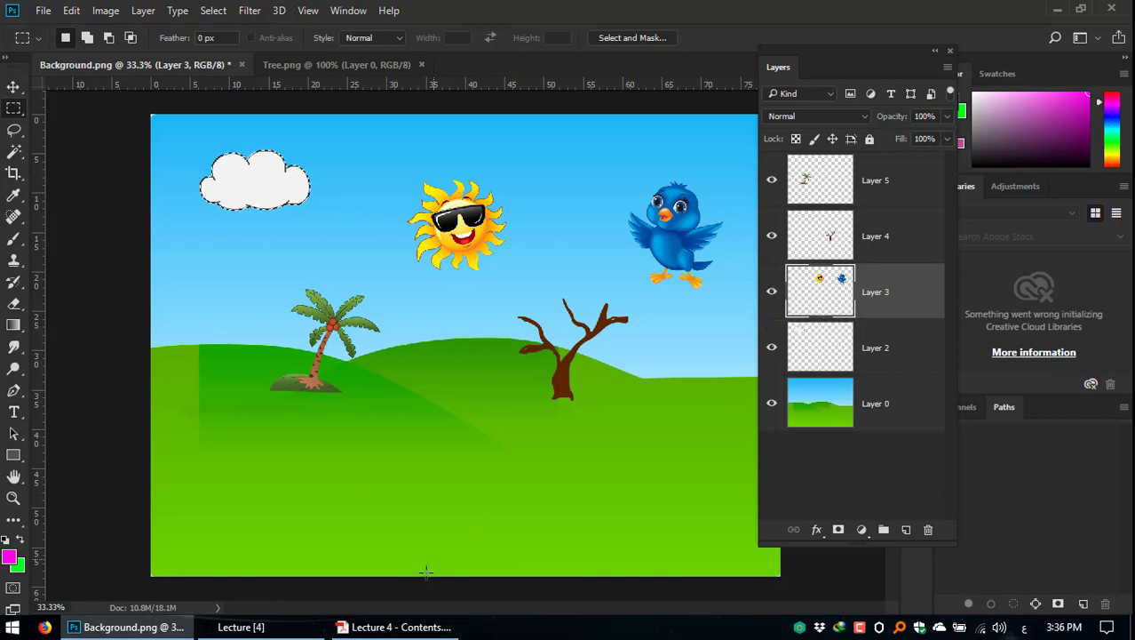
Step: Show the Lecture 4 contents PDF scrolled to the Merge All Visible and Merge All Layers topics
{"action": "left_click", "coordinate": [396, 627]}
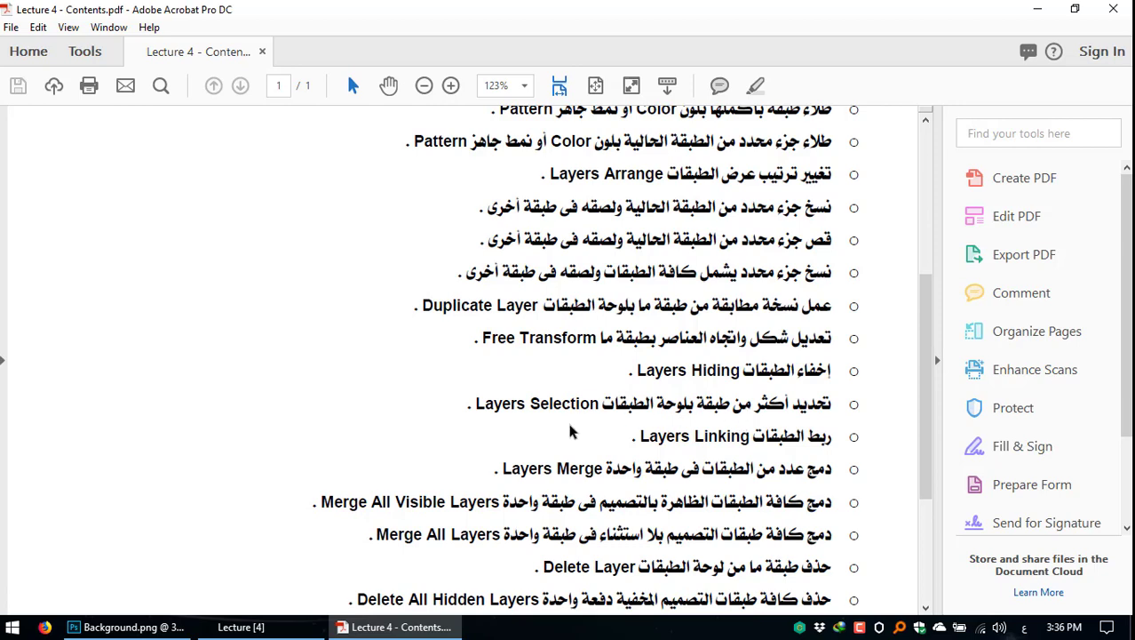
{"action": "scroll", "coordinate": [924, 413], "scroll_direction": "down", "scroll_amount": 1}
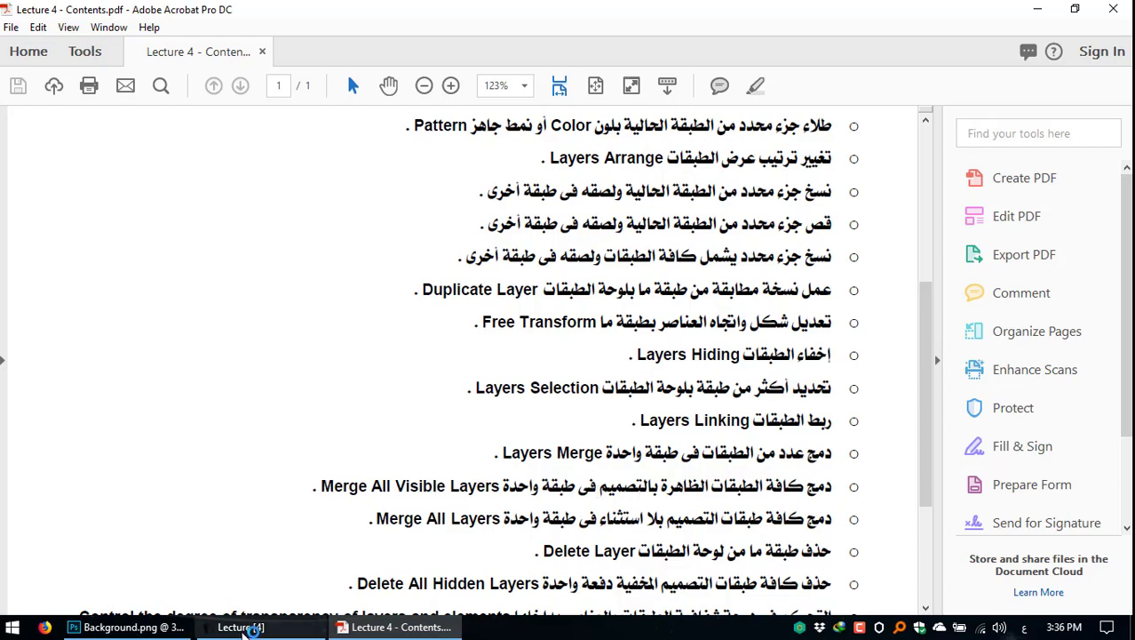
Step: Hide the bare tree Layer 4 and cloud Layer 2, and deselect with Ctrl+D
{"action": "left_click", "coordinate": [88, 627]}
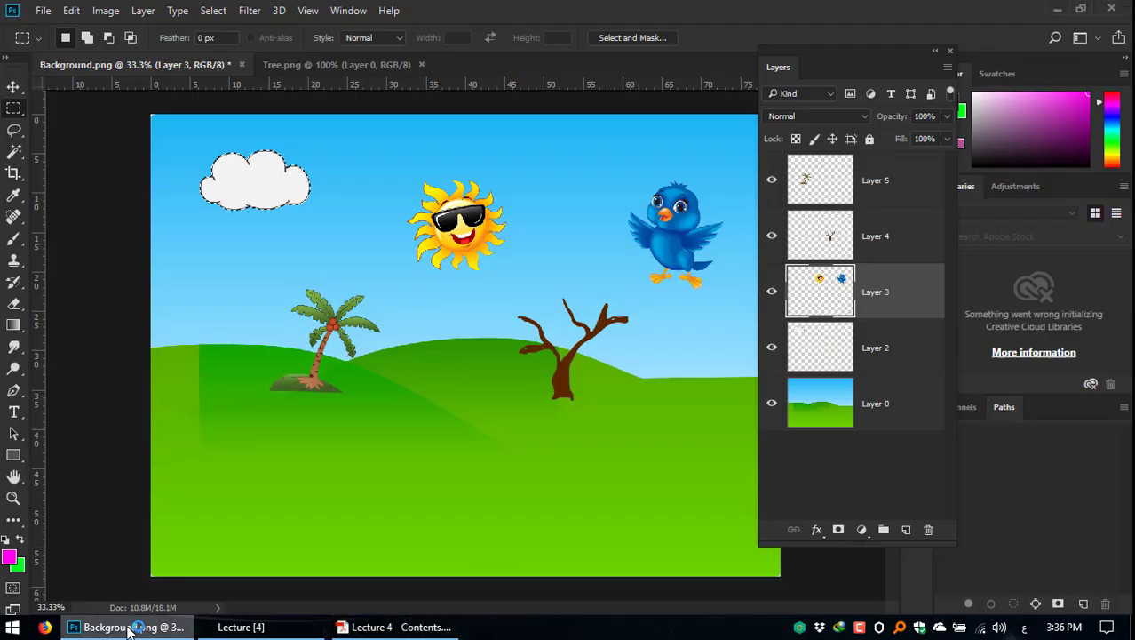
{"action": "left_click", "coordinate": [772, 236]}
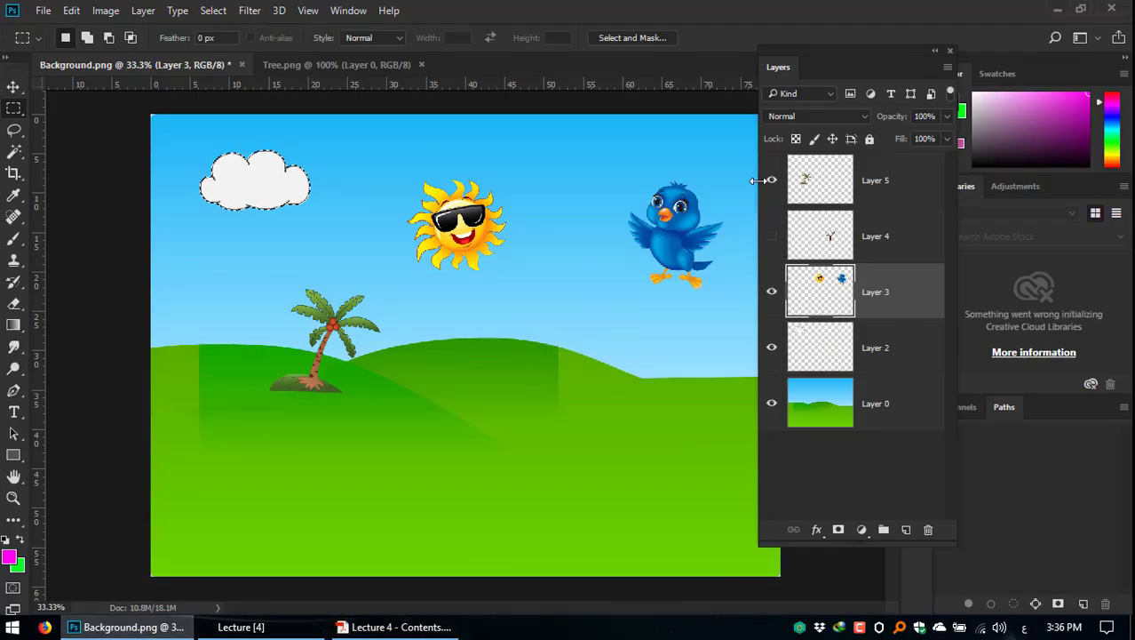
{"action": "left_click", "coordinate": [818, 235]}
{"action": "left_click", "coordinate": [771, 348]}
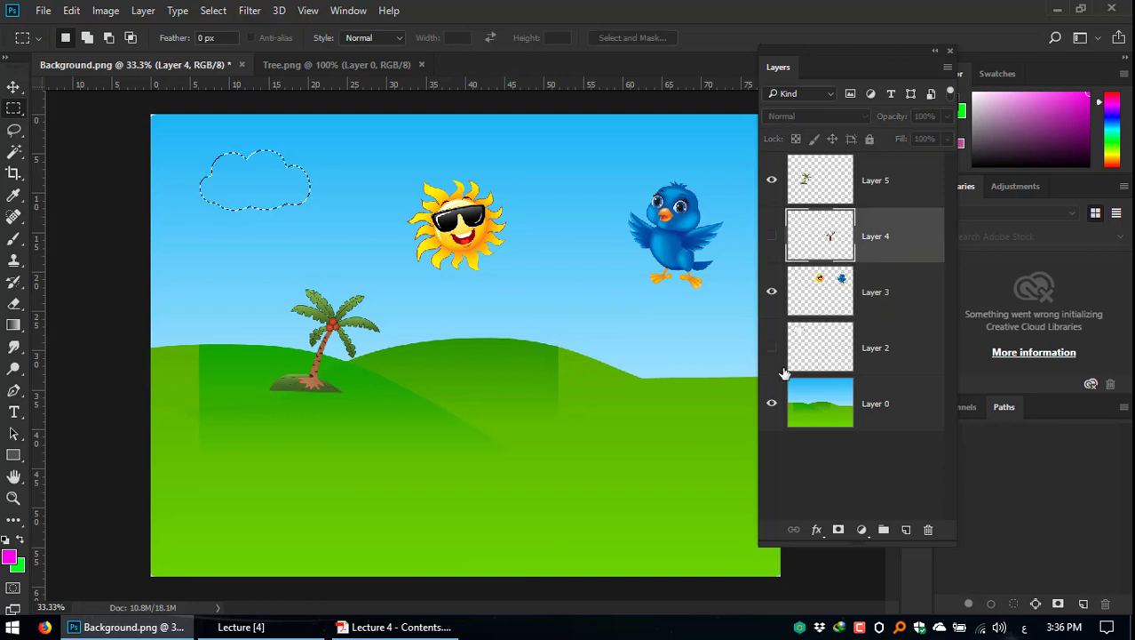
{"action": "key", "text": "ctrl+d"}
Step: Look through the Layer menu while reselecting Layers 5 and 4
{"action": "left_click", "coordinate": [143, 11]}
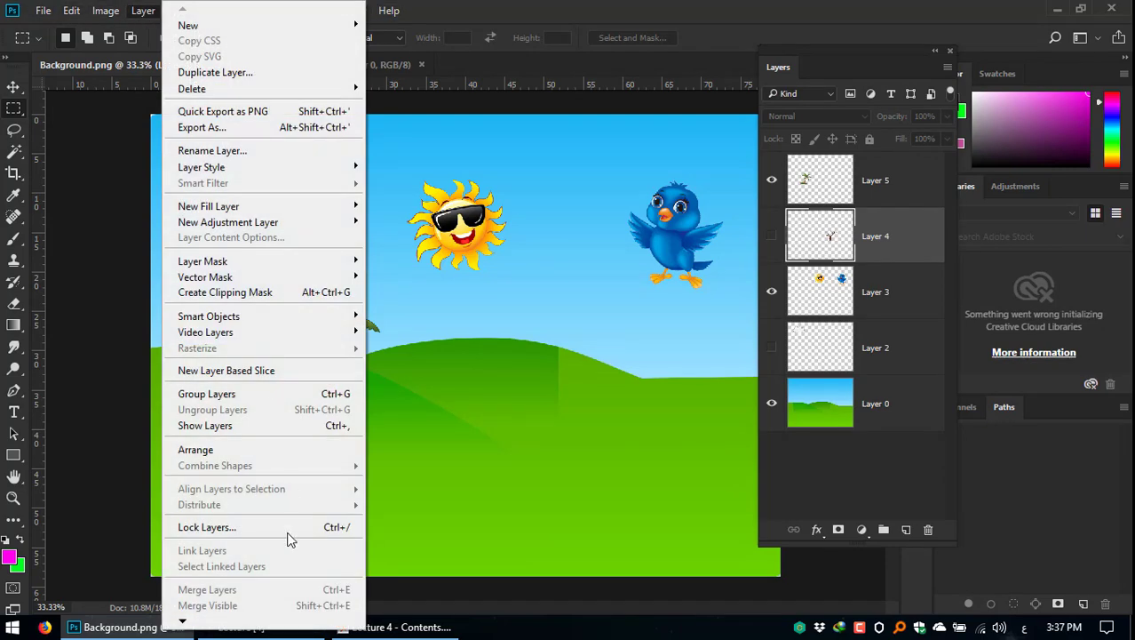
{"action": "left_click", "coordinate": [859, 220]}
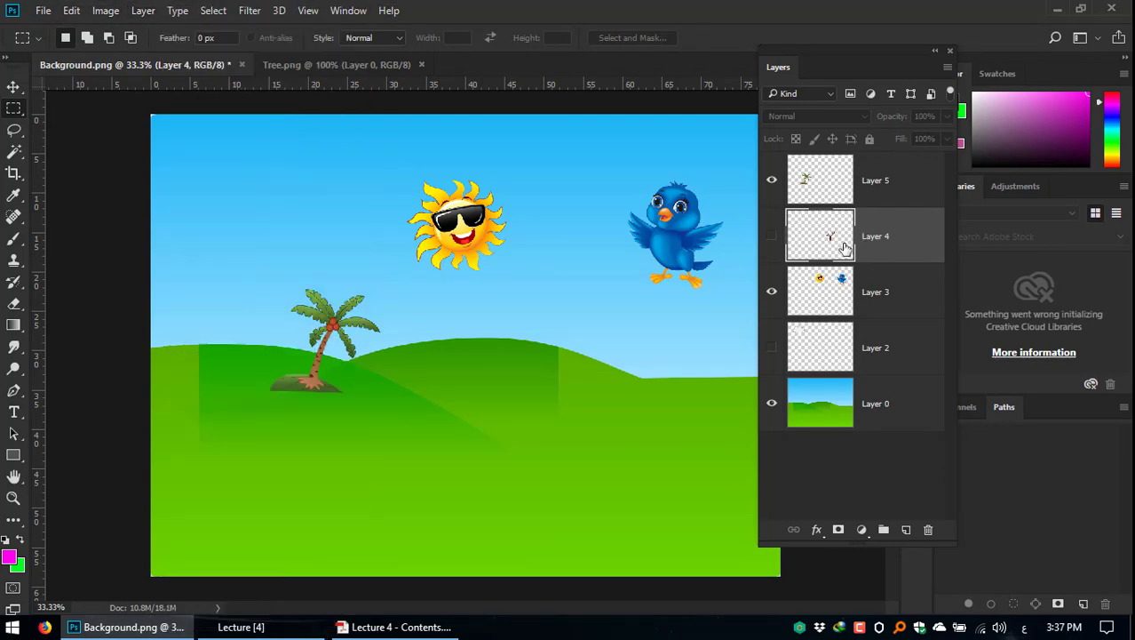
{"action": "left_click", "coordinate": [874, 182]}
{"action": "left_click", "coordinate": [893, 258]}
{"action": "left_click", "coordinate": [143, 11]}
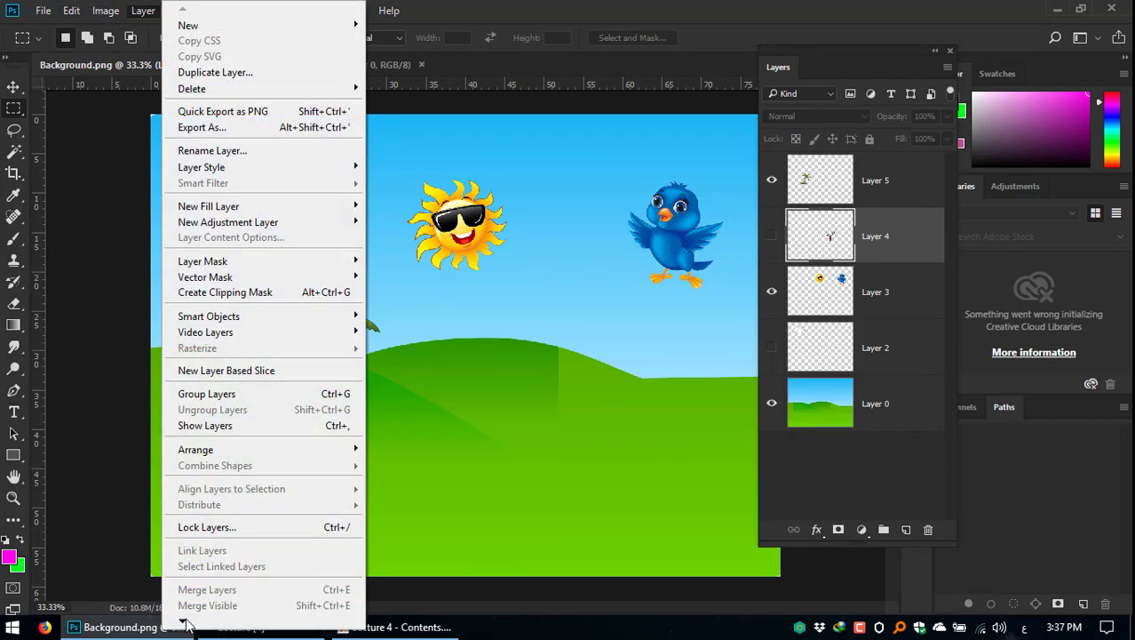
{"action": "mouse_move", "coordinate": [187, 622]}
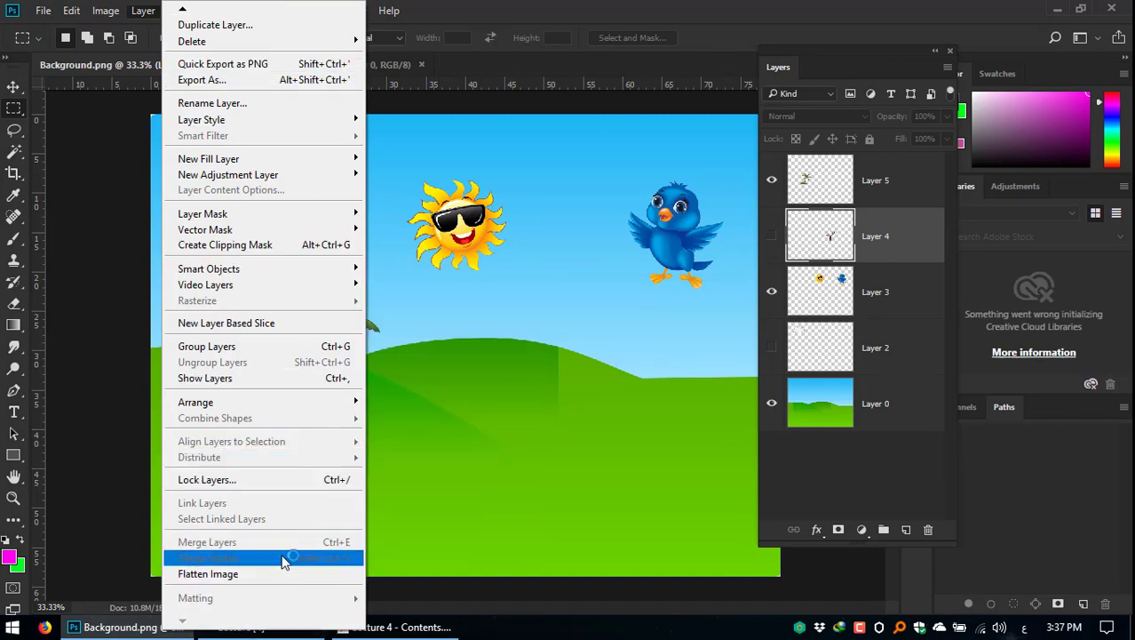
Step: Merge the visible layers from the sun-and-bird Layer 3 via Layer > Merge Visible
{"action": "left_click", "coordinate": [835, 295]}
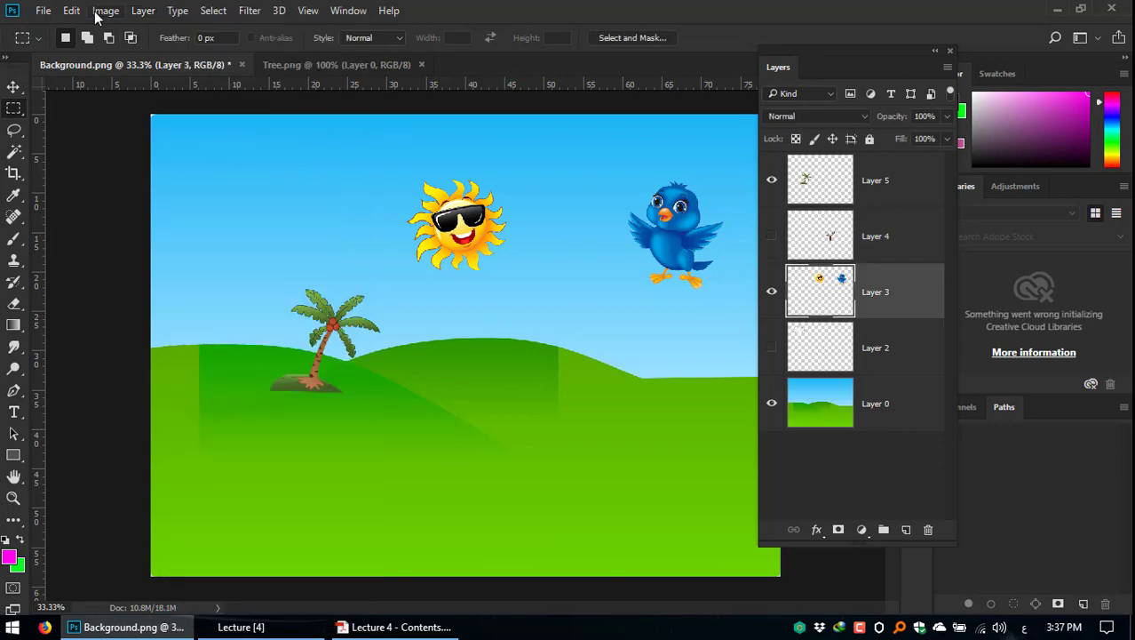
{"action": "left_click", "coordinate": [143, 10]}
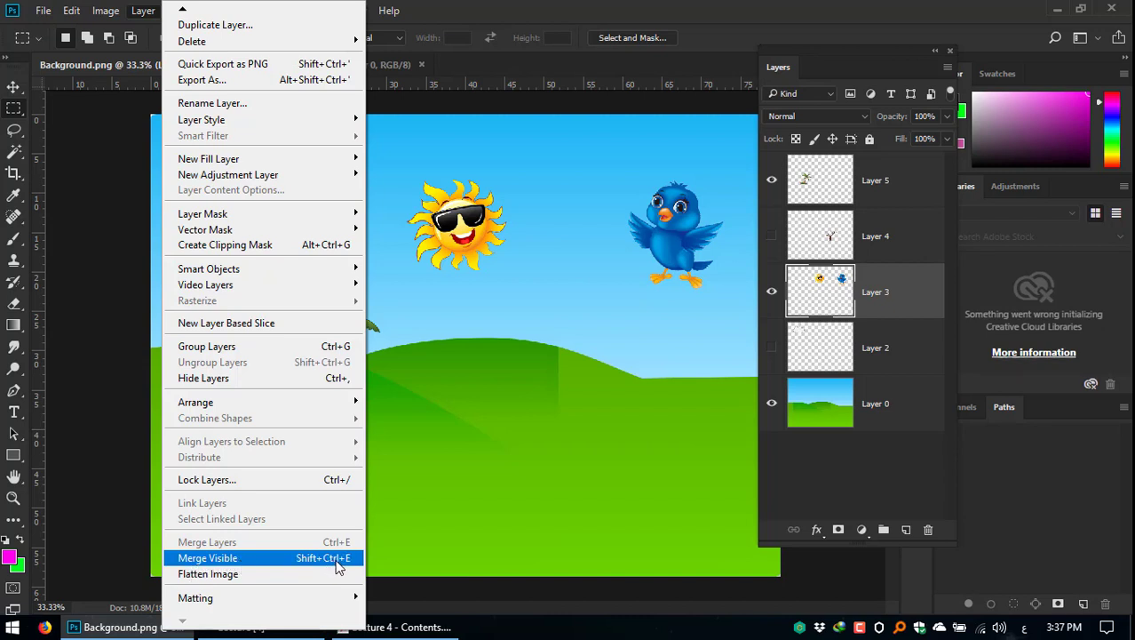
{"action": "left_click", "coordinate": [277, 557]}
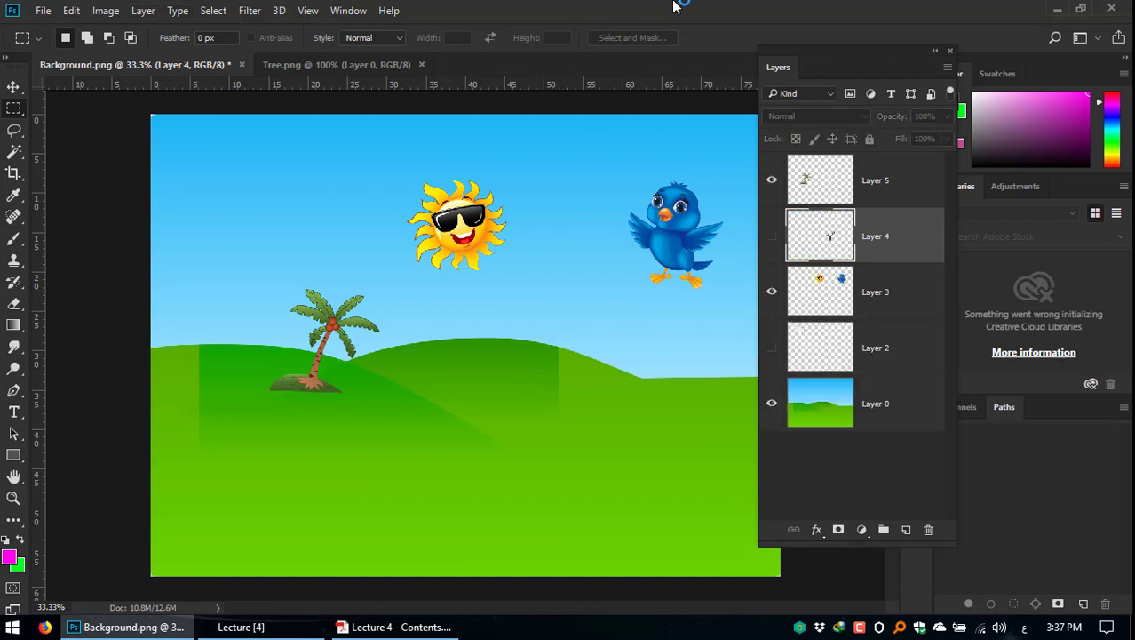
Step: Browse the Image, Select and Window menus, then bring up the Lecture 4 PDF
{"action": "left_click", "coordinate": [108, 10]}
{"action": "left_click", "coordinate": [216, 11]}
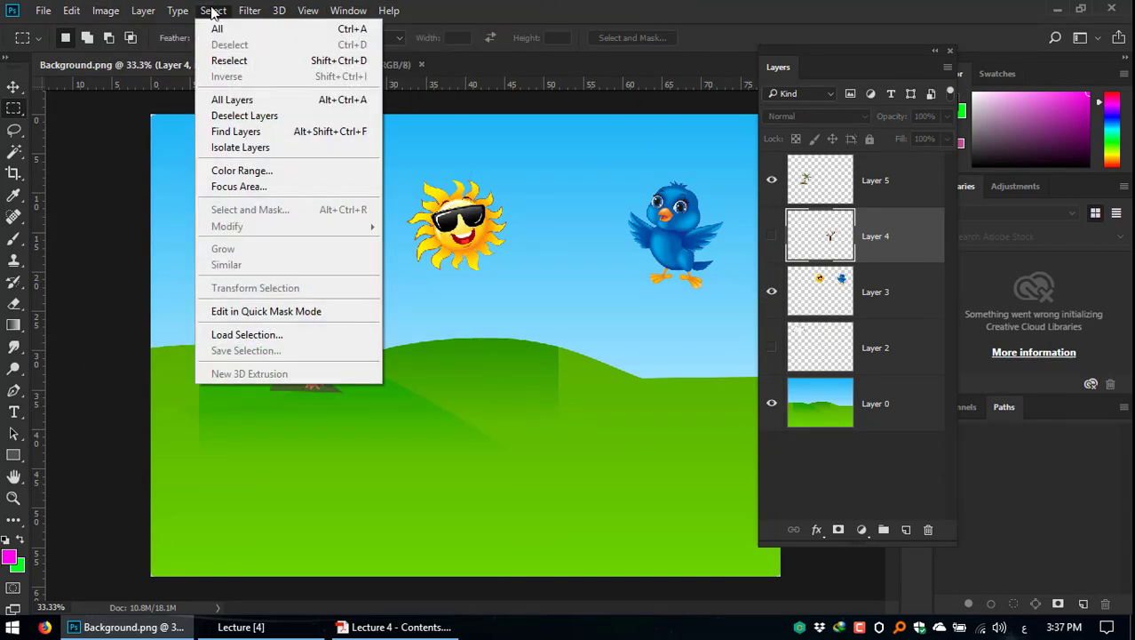
{"action": "left_click", "coordinate": [359, 9]}
{"action": "left_click", "coordinate": [584, 7]}
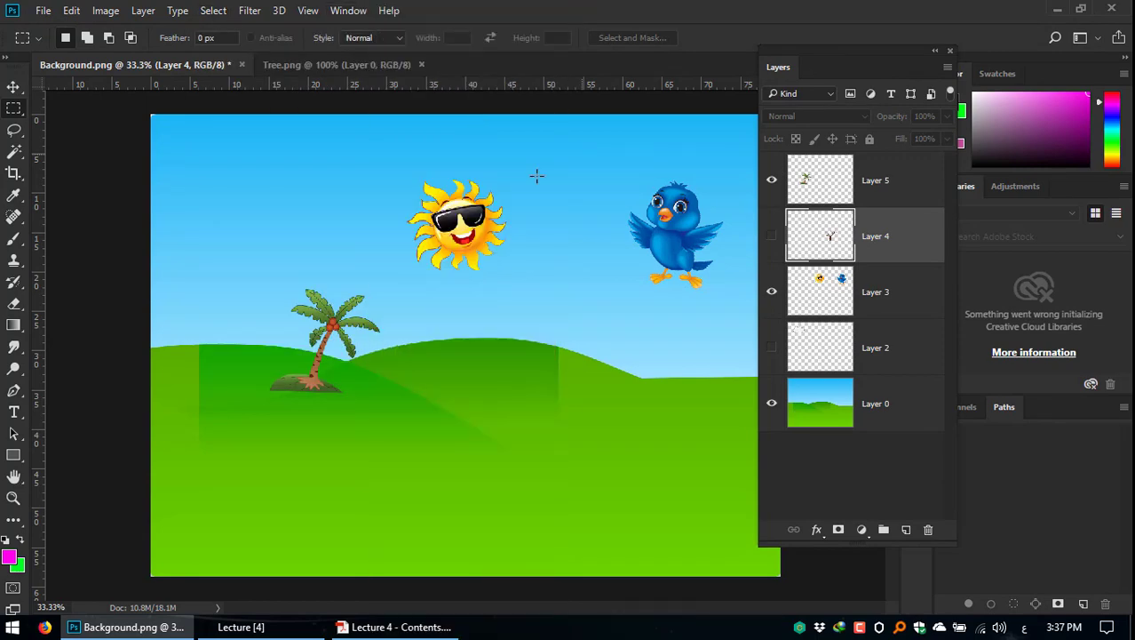
{"action": "left_click", "coordinate": [391, 626]}
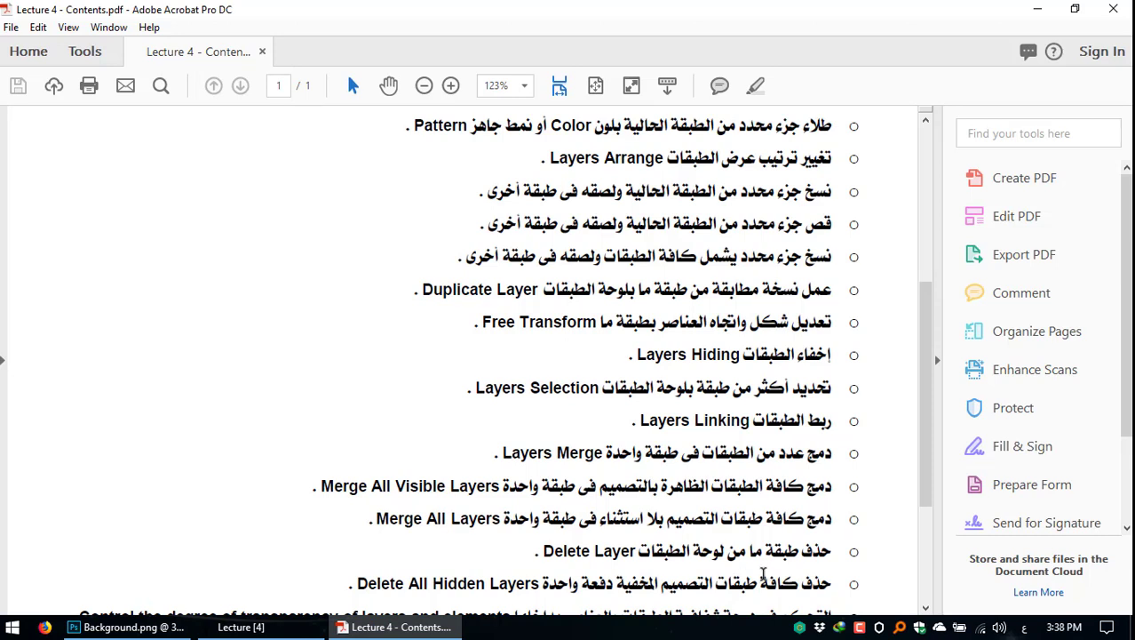
Step: Flatten the Background.png image, confirming that hidden layers are discarded
{"action": "left_click", "coordinate": [128, 626]}
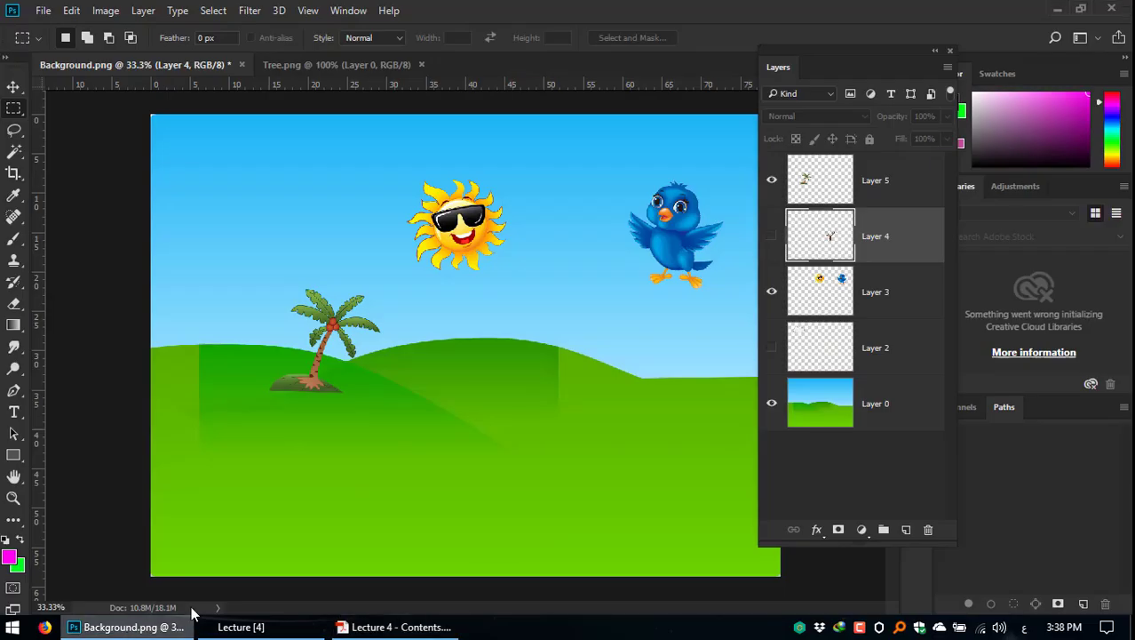
{"action": "left_click", "coordinate": [143, 11]}
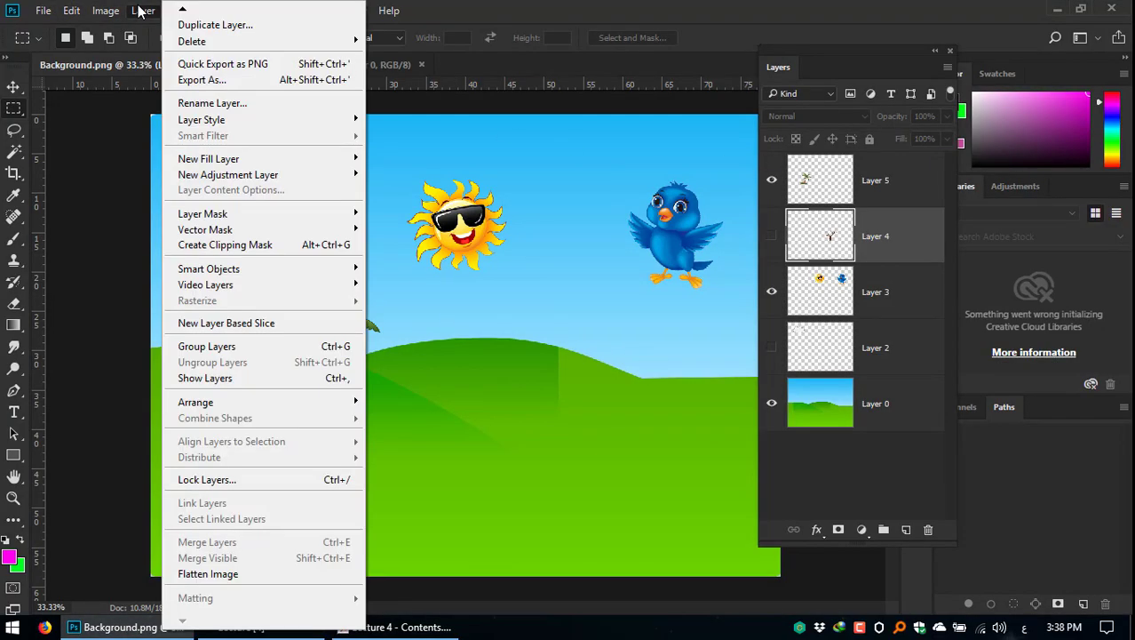
{"action": "left_click", "coordinate": [248, 578]}
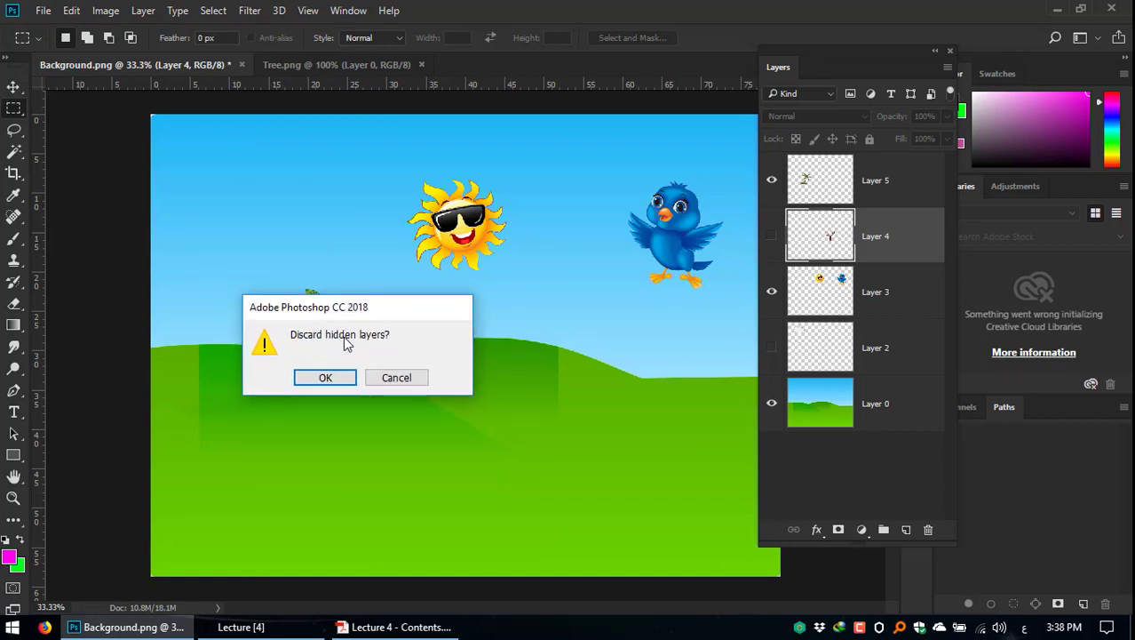
{"action": "left_click", "coordinate": [323, 382]}
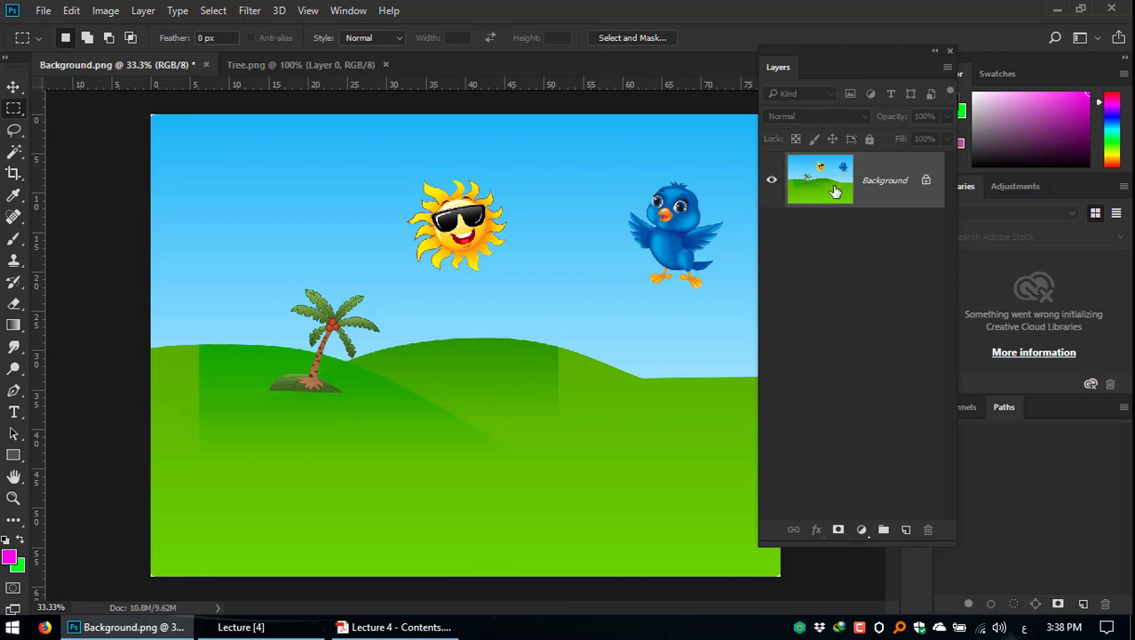
Step: Undo the flatten to restore the five layers and reselect the sun-and-bird Layer 3
{"action": "left_click", "coordinate": [135, 10]}
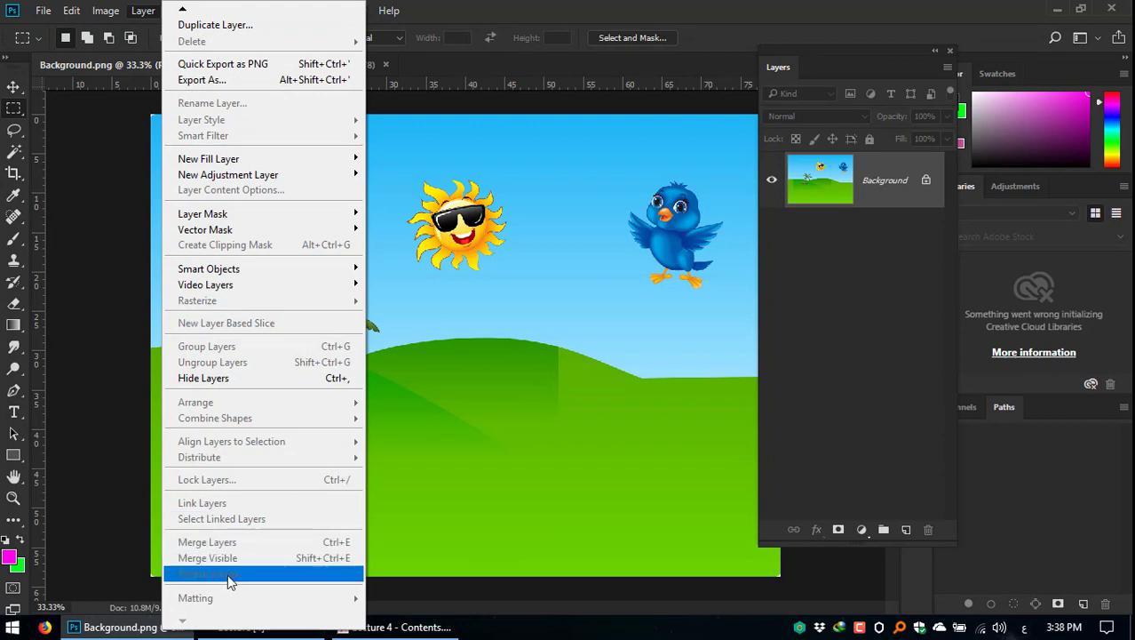
{"action": "left_click", "coordinate": [597, 8]}
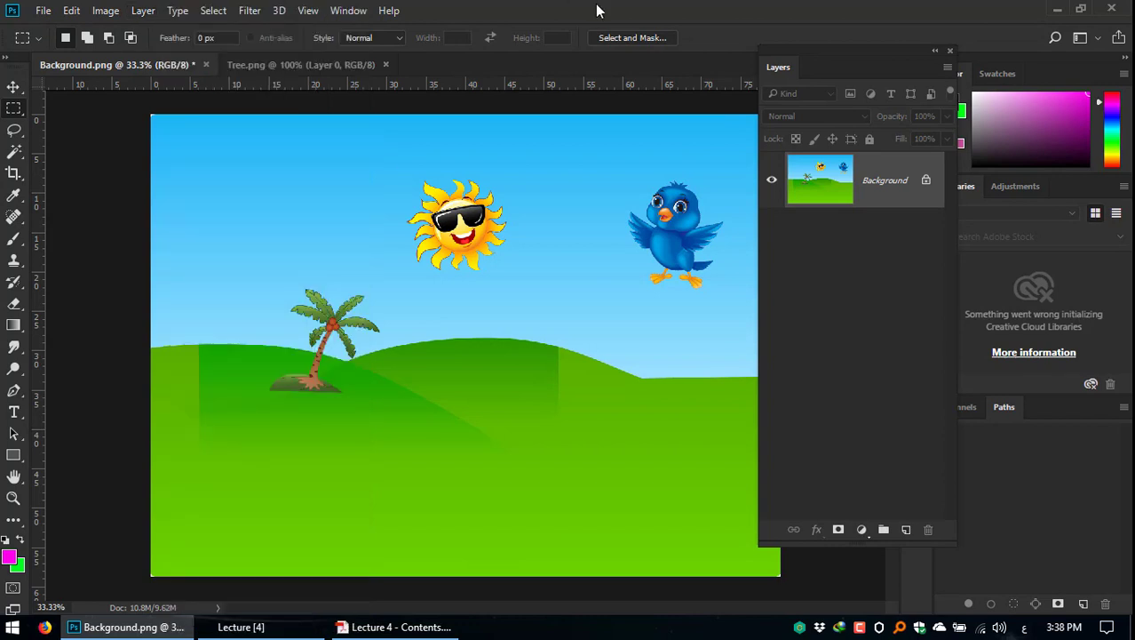
{"action": "key", "text": "ctrl+z"}
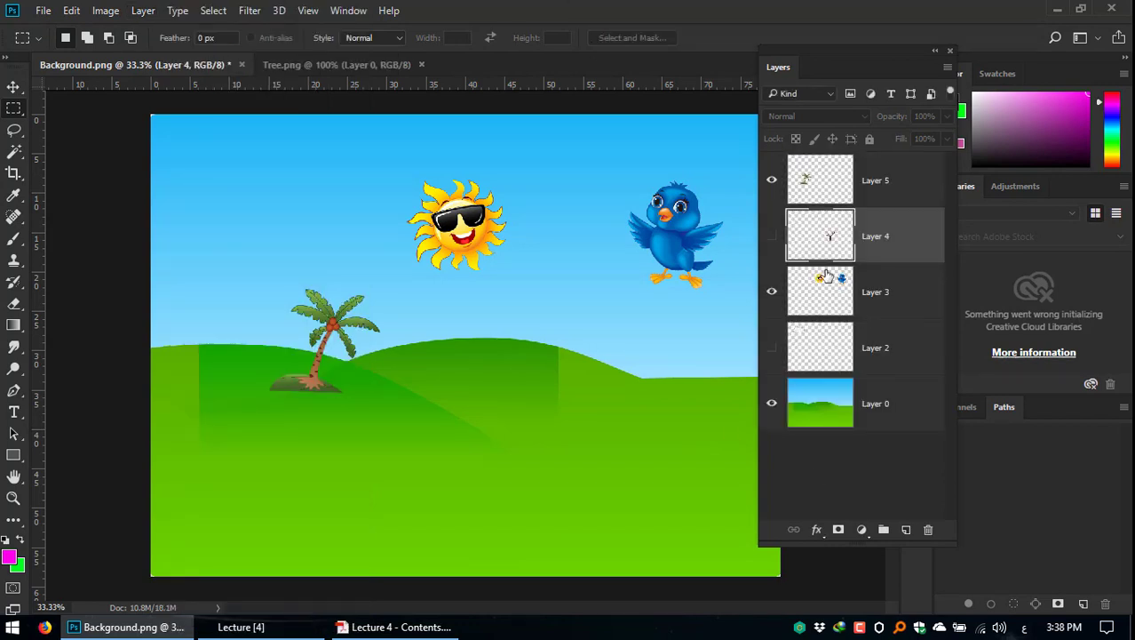
{"action": "mouse_move", "coordinate": [824, 278]}
{"action": "left_mouse_down"}
{"action": "mouse_move", "coordinate": [825, 240]}
{"action": "mouse_move", "coordinate": [818, 322]}
{"action": "mouse_move", "coordinate": [823, 299]}
{"action": "left_mouse_up"}
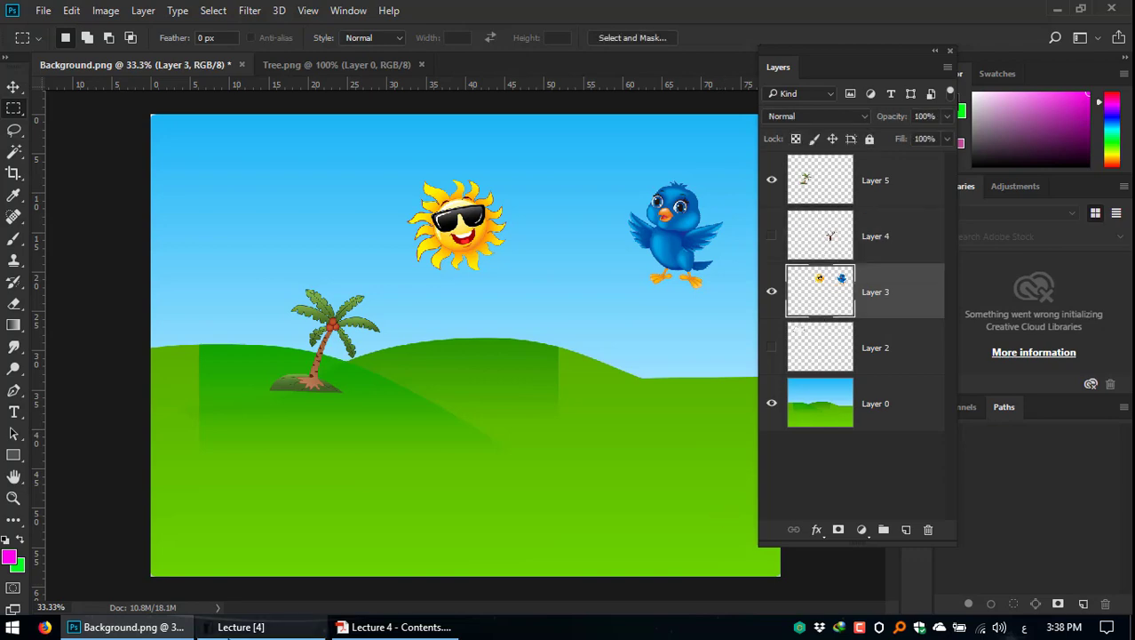
{"action": "left_click", "coordinate": [379, 627]}
{"action": "left_click", "coordinate": [385, 627]}
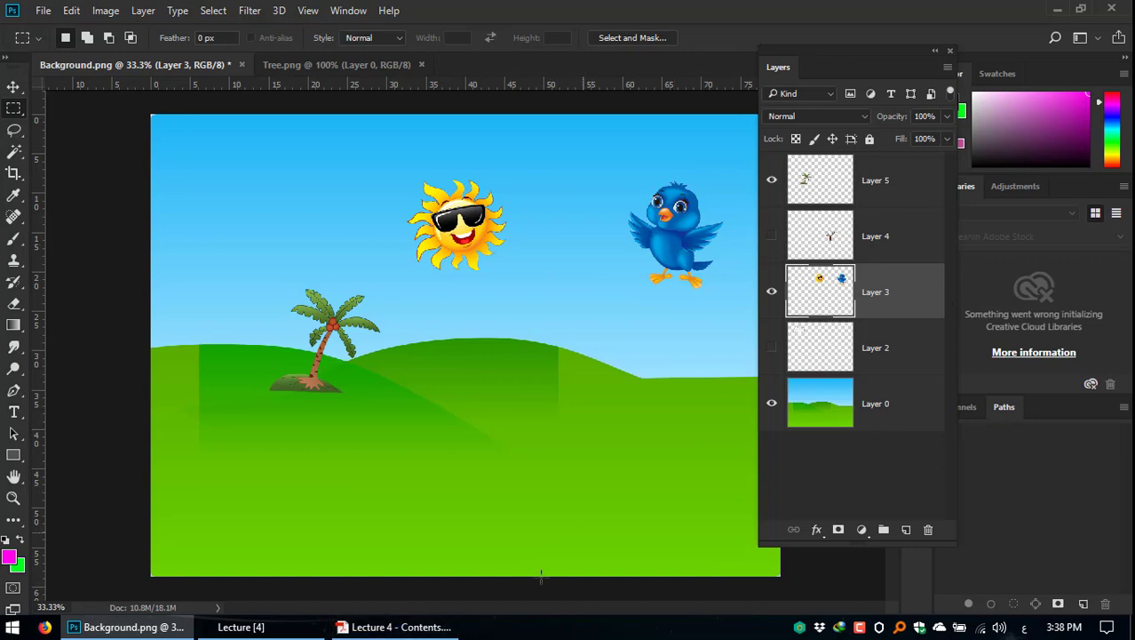
Step: Show the Lecture 4 contents PDF scrolled to the layer transparency and Styles topics
{"action": "left_click", "coordinate": [391, 627]}
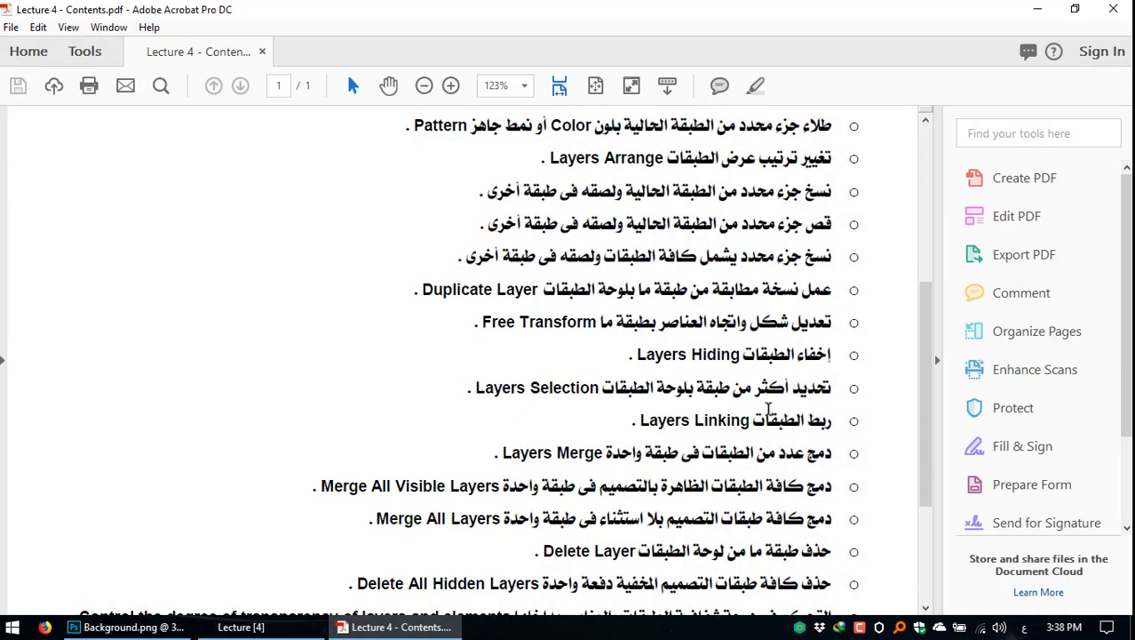
{"action": "scroll", "coordinate": [769, 410], "scroll_direction": "down", "scroll_amount": 1}
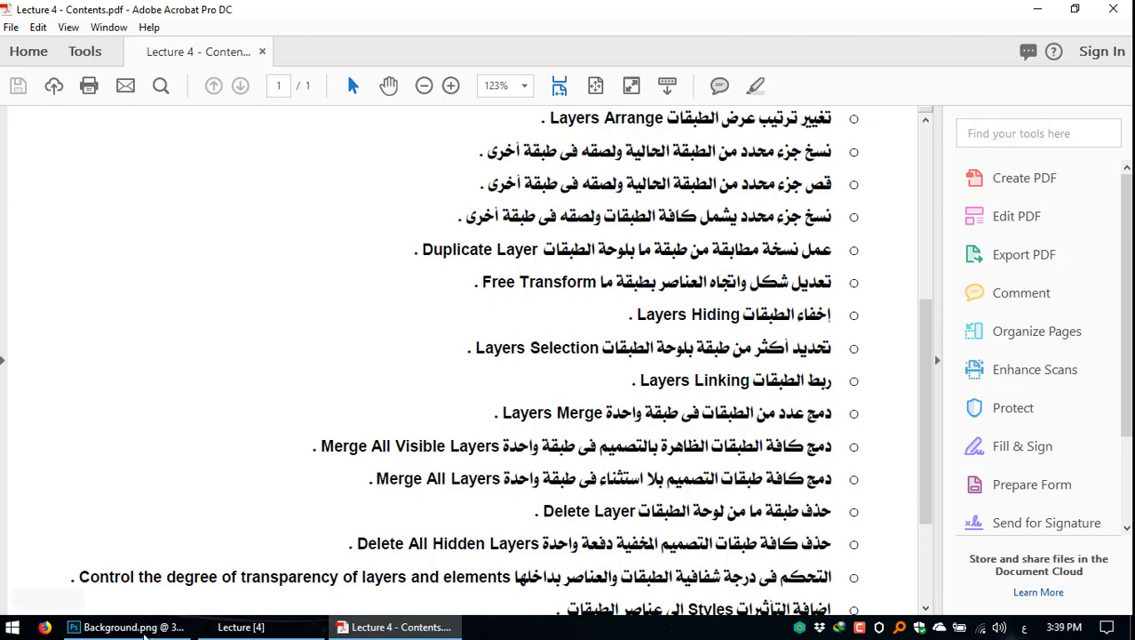
Step: In Background.png, delete the sun-and-bird Layer 3 with Delete, then the trash icon, undoing each time
{"action": "left_click", "coordinate": [134, 628]}
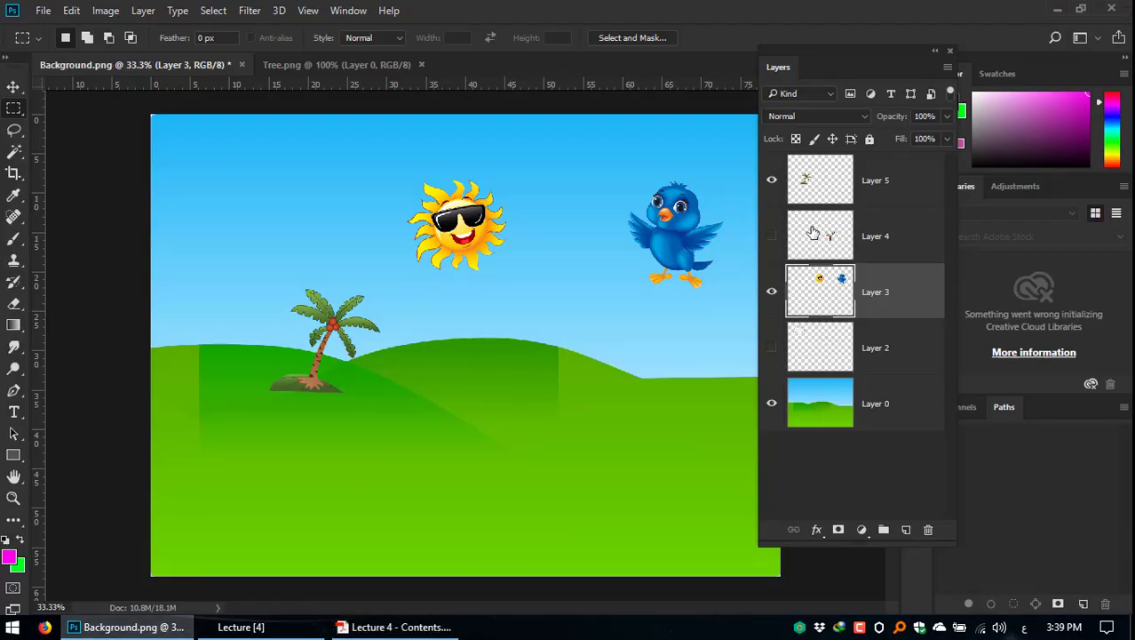
{"action": "left_click", "coordinate": [773, 293]}
{"action": "left_click", "coordinate": [773, 292]}
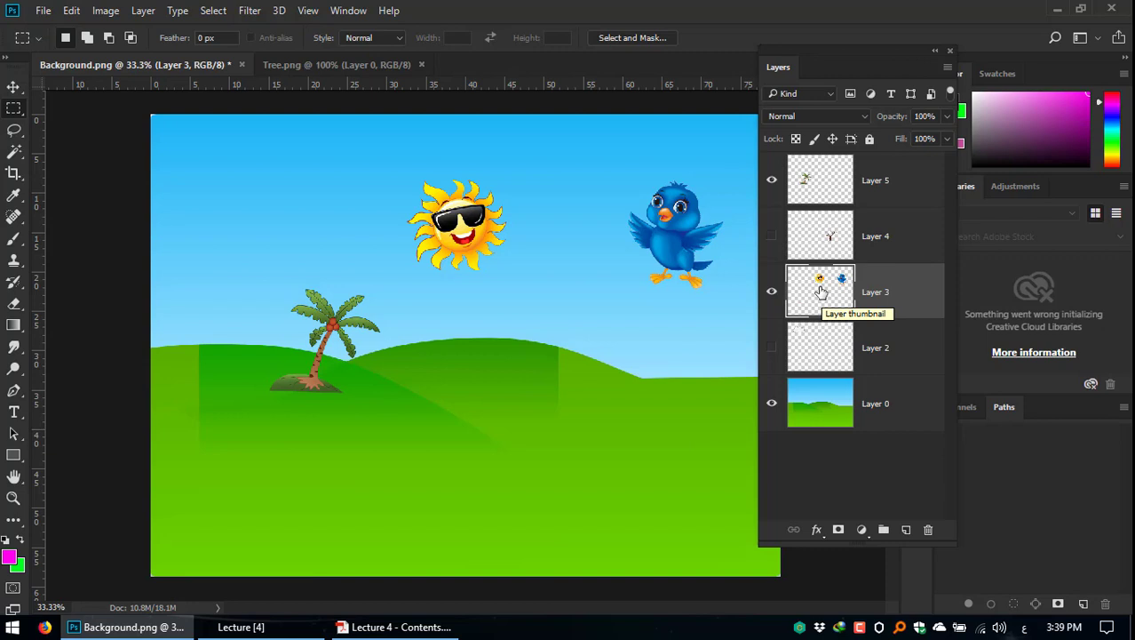
{"action": "key", "text": "Delete"}
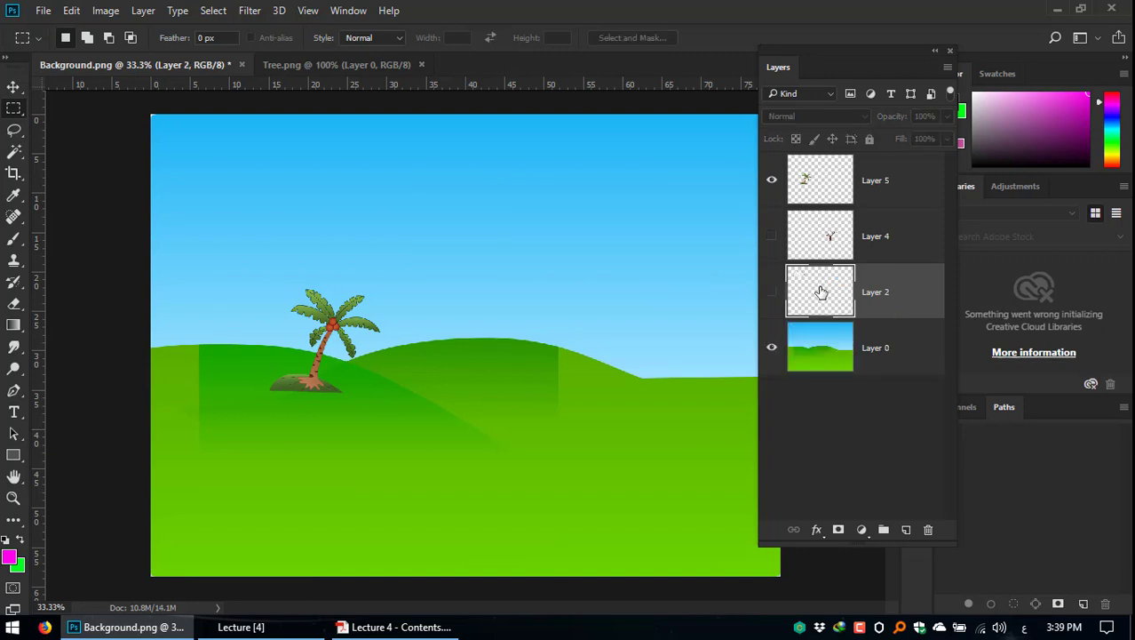
{"action": "key", "text": "ctrl+z"}
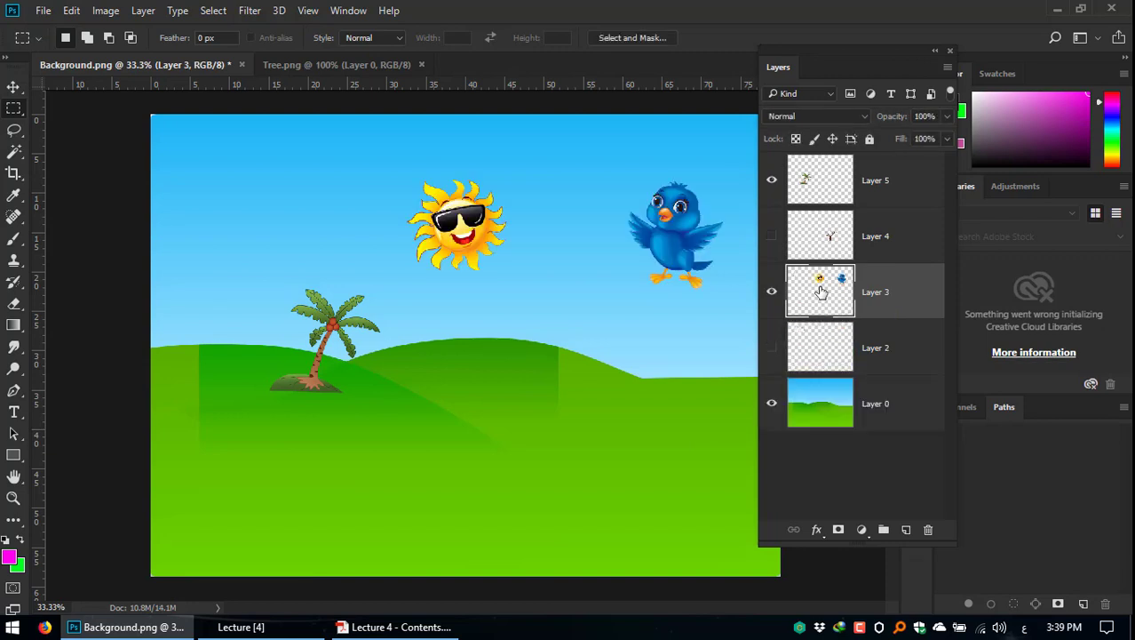
{"action": "left_click_drag", "start_coordinate": [885, 292], "coordinate": [928, 531]}
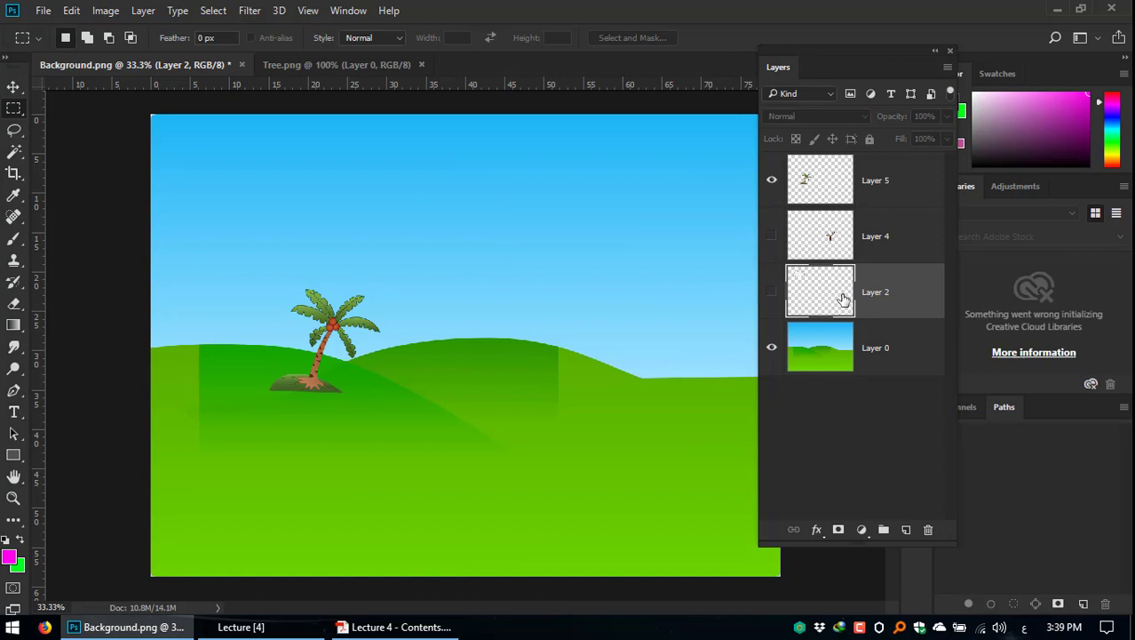
{"action": "key", "text": "ctrl+z"}
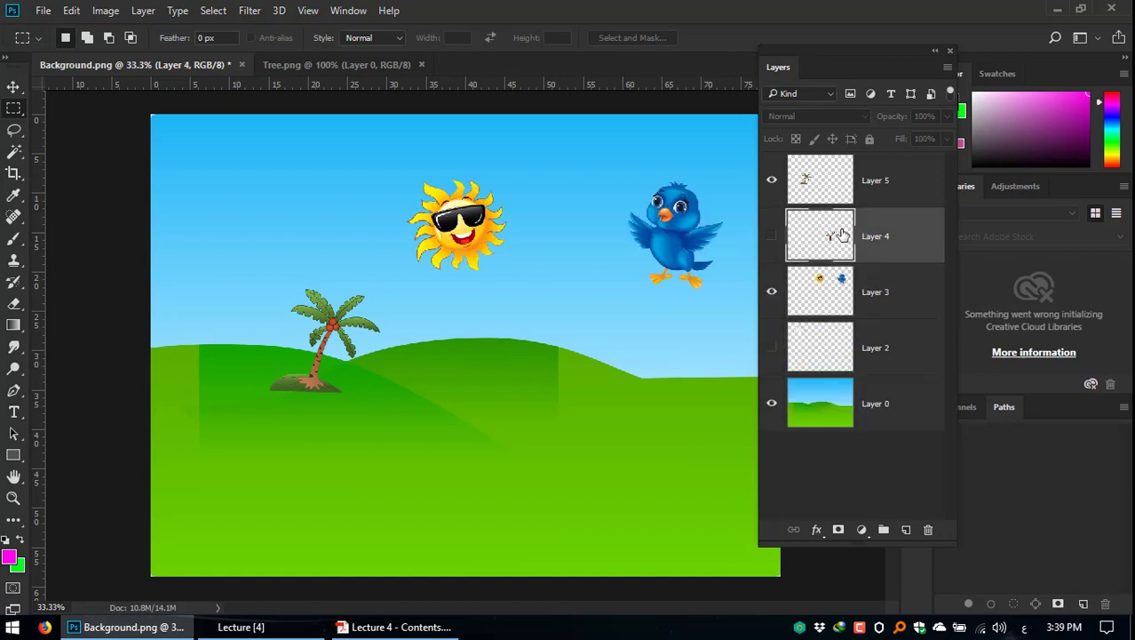
Step: Delete the bare-tree Layer 4 from its right-click menu and confirm
{"action": "right_click", "coordinate": [842, 234]}
{"action": "left_click", "coordinate": [822, 236]}
{"action": "right_click", "coordinate": [892, 231]}
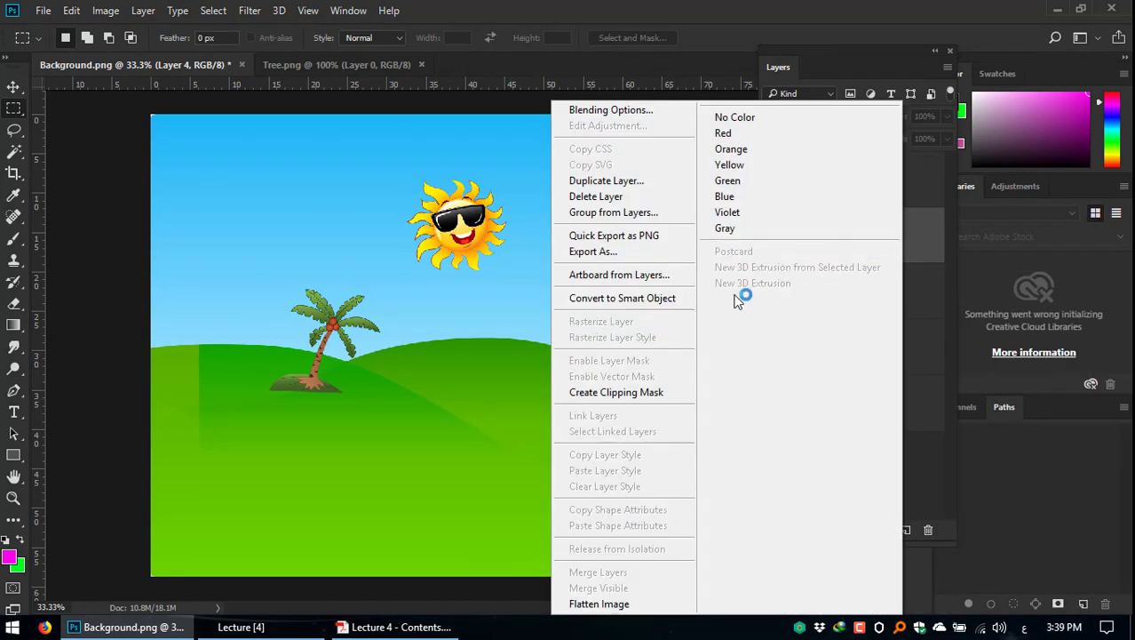
{"action": "left_click", "coordinate": [633, 196]}
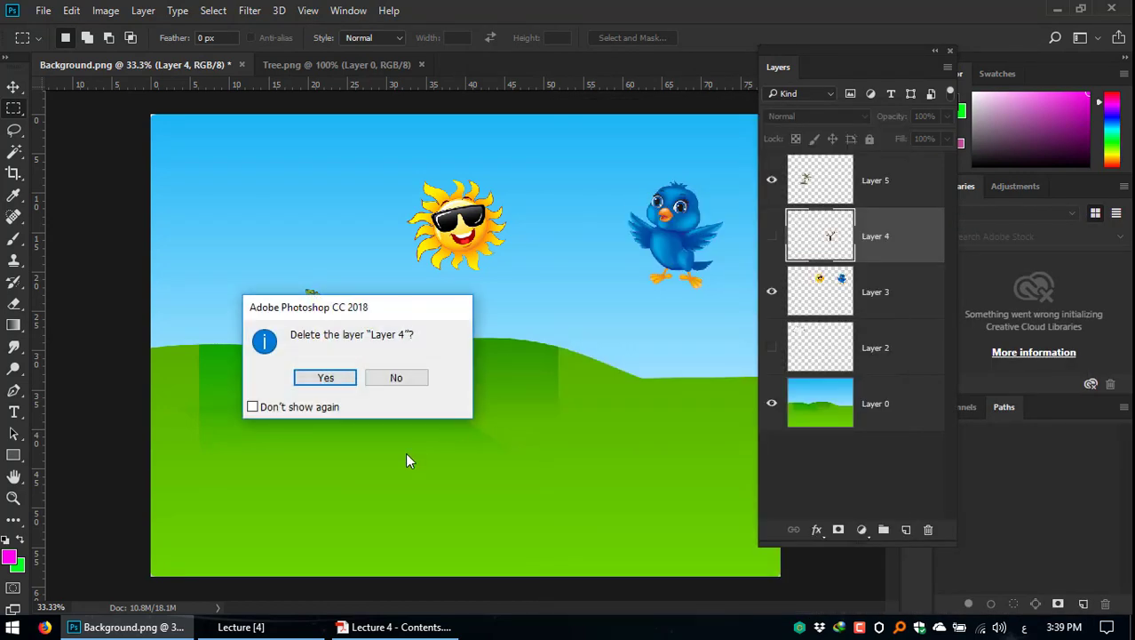
{"action": "left_click", "coordinate": [334, 381]}
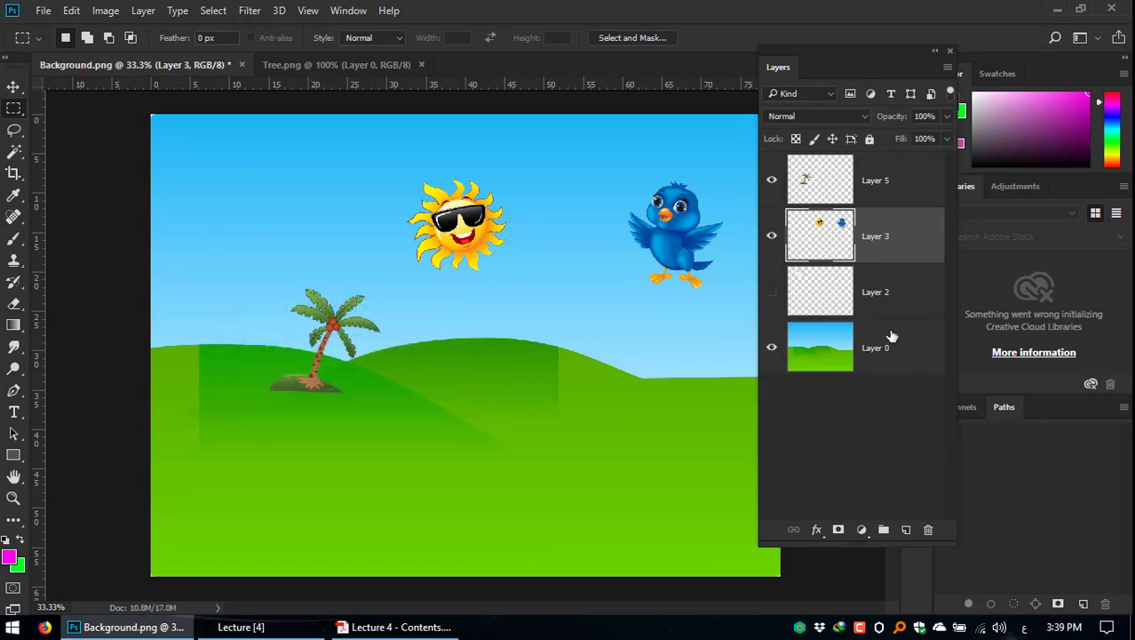
Step: Scroll the Lecture 4 contents PDF down to the layer-deletion topics, then return to the landscape
{"action": "left_click", "coordinate": [395, 626]}
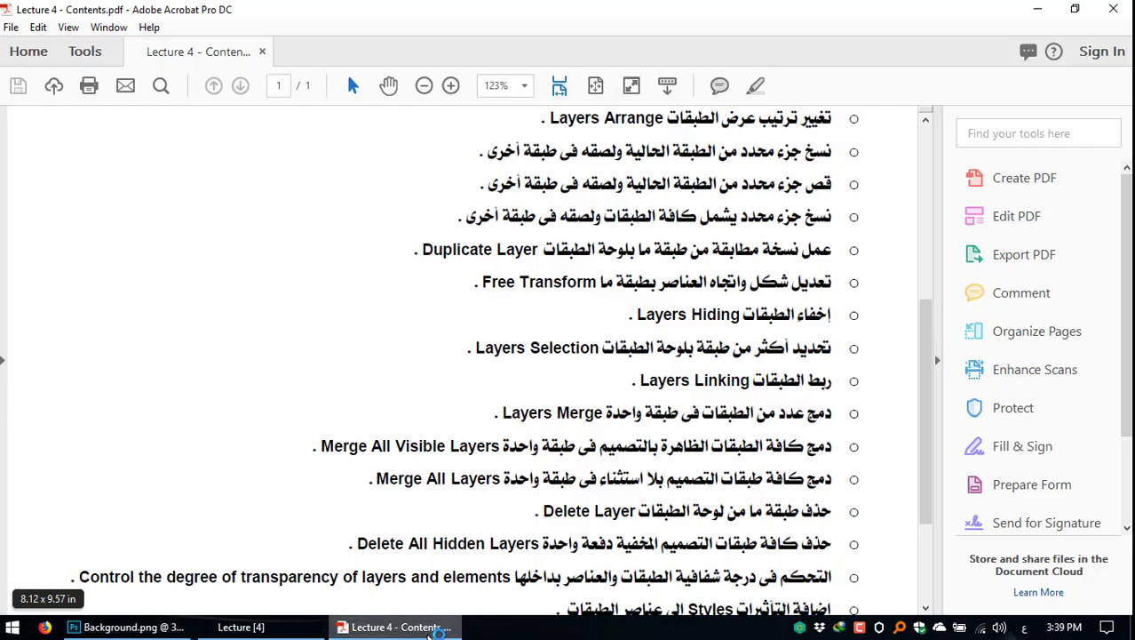
{"action": "scroll", "coordinate": [795, 429], "scroll_direction": "down", "scroll_amount": 1}
{"action": "scroll", "coordinate": [782, 429], "scroll_direction": "down", "scroll_amount": 1}
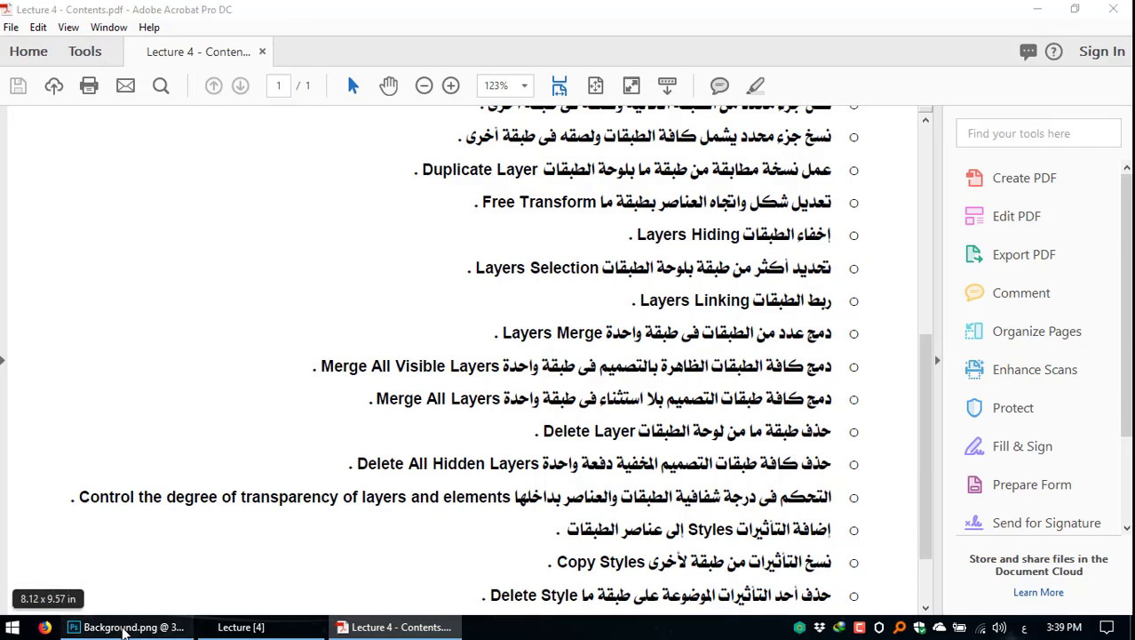
{"action": "left_click", "coordinate": [129, 626]}
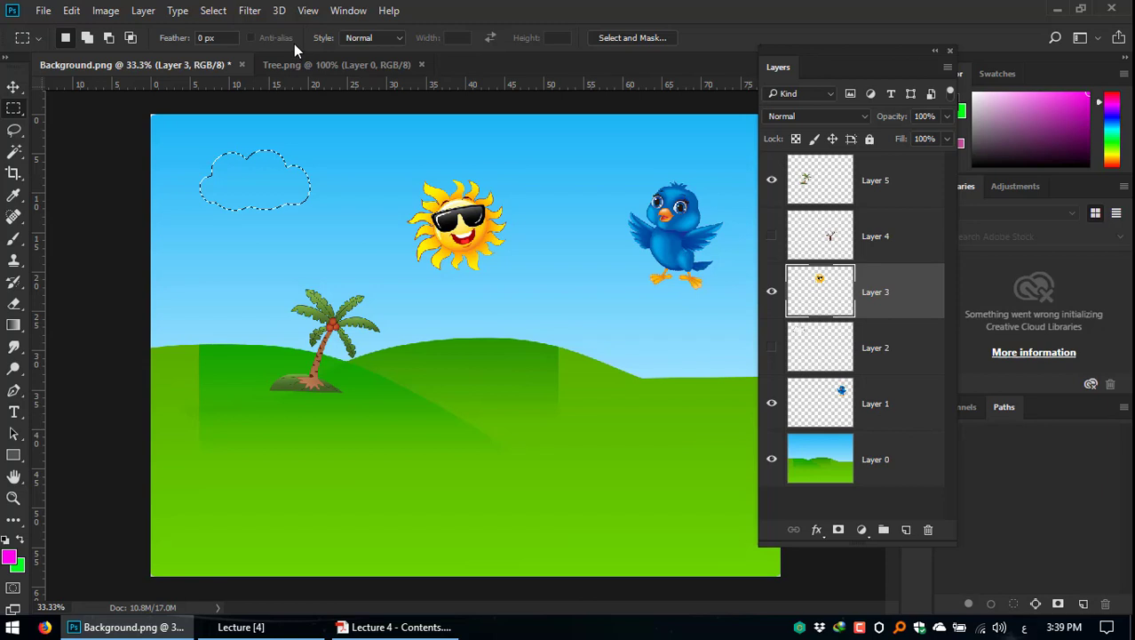
Step: Deselect, turn on Layers 4 and 2, then hide the sun (Layer 3) and cloud (Layer 2)
{"action": "key", "text": "ctrl+d"}
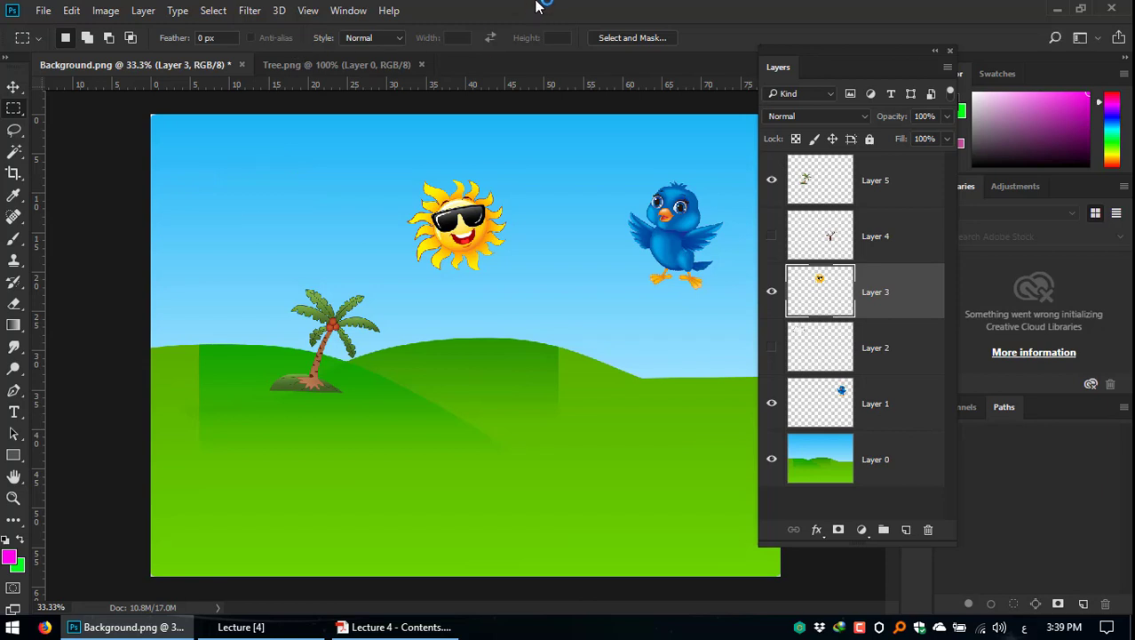
{"action": "left_click", "coordinate": [771, 235]}
{"action": "left_click", "coordinate": [771, 348]}
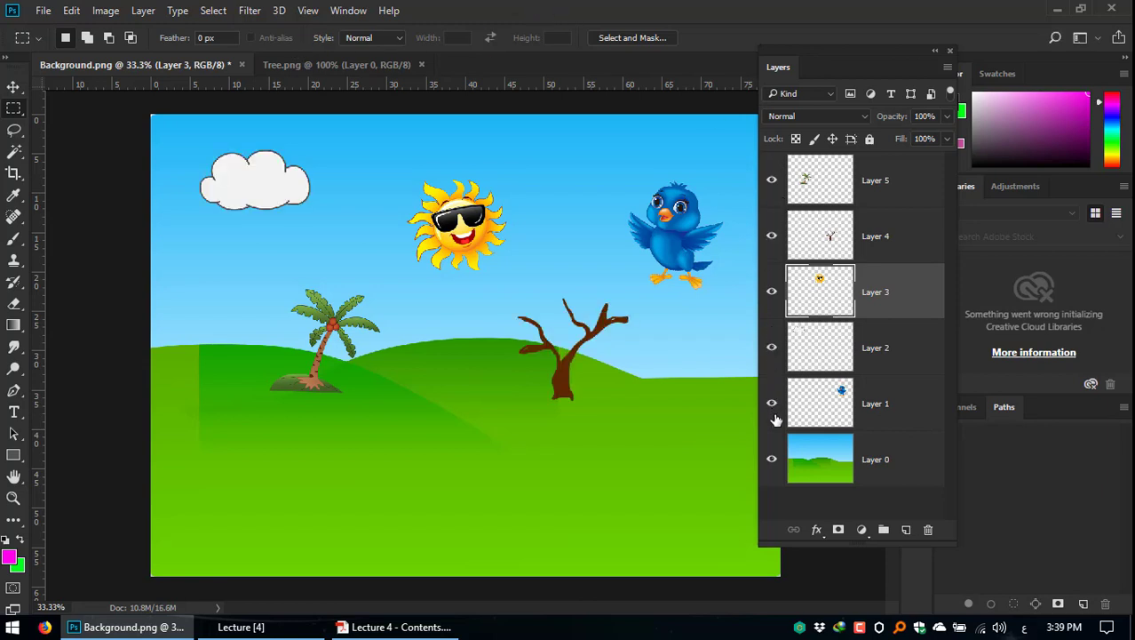
{"action": "left_click_drag", "start_coordinate": [874, 48], "coordinate": [913, 39]}
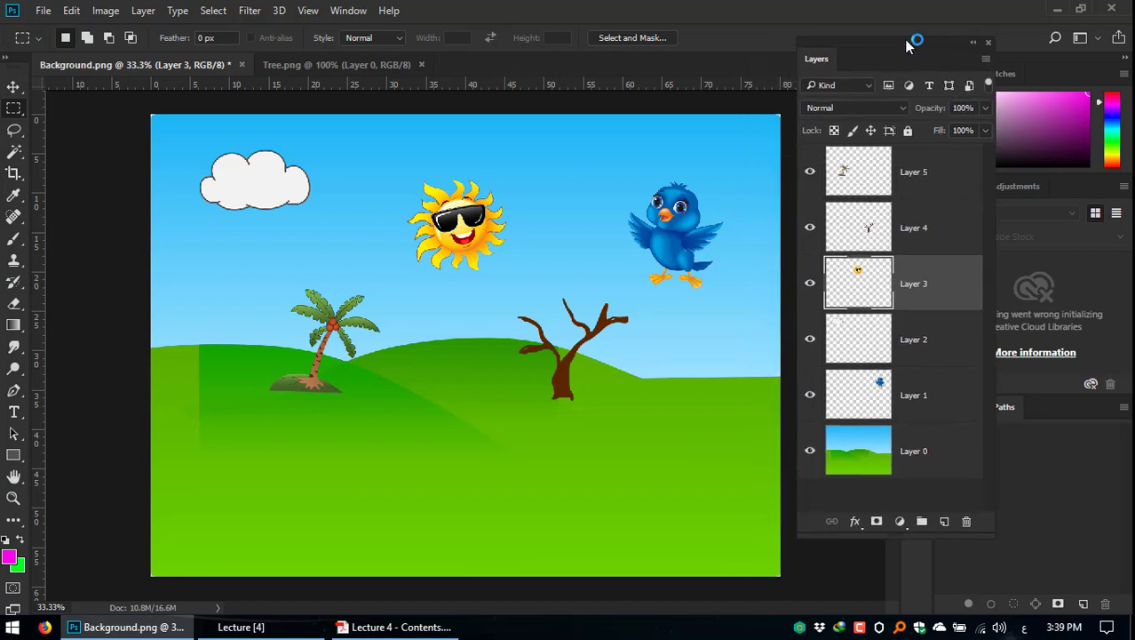
{"action": "left_click", "coordinate": [809, 284]}
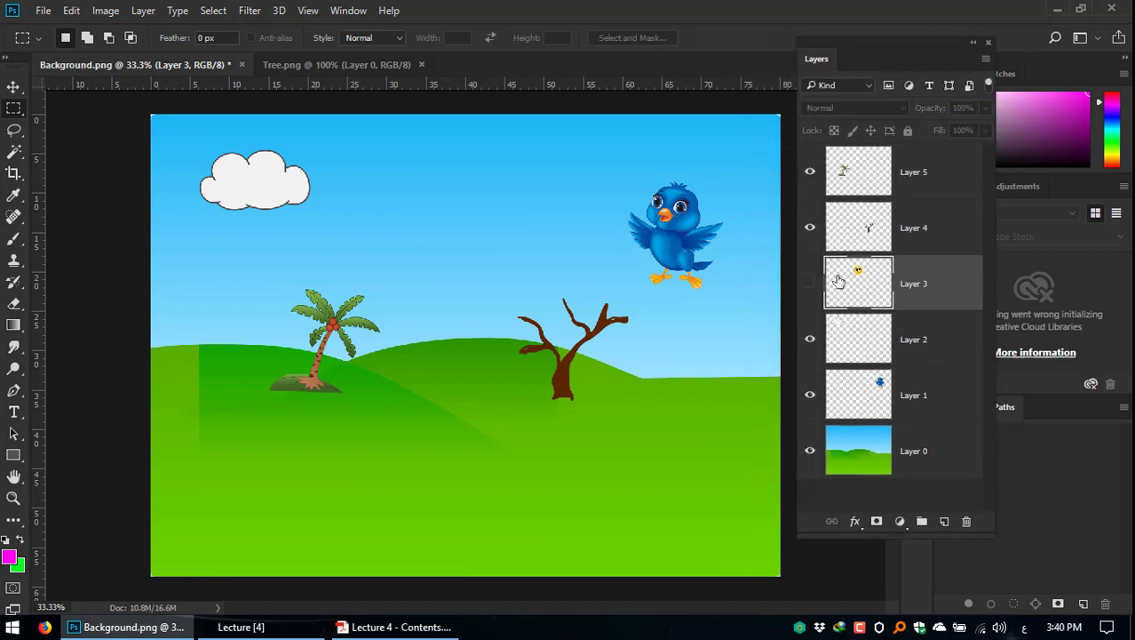
{"action": "left_click", "coordinate": [809, 340]}
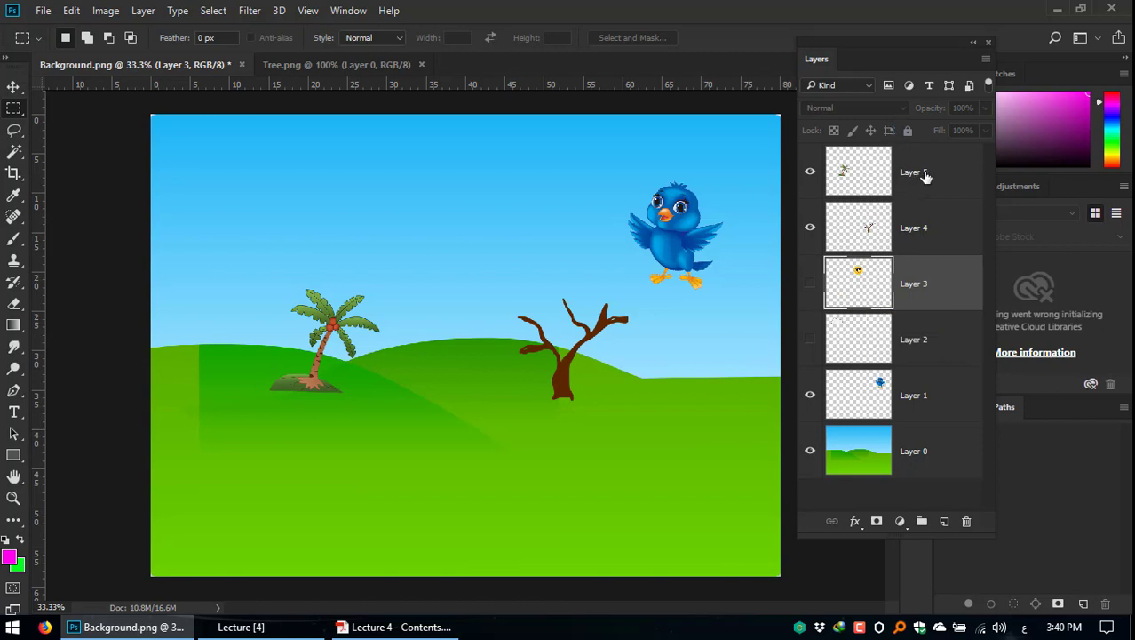
{"action": "left_click", "coordinate": [363, 627]}
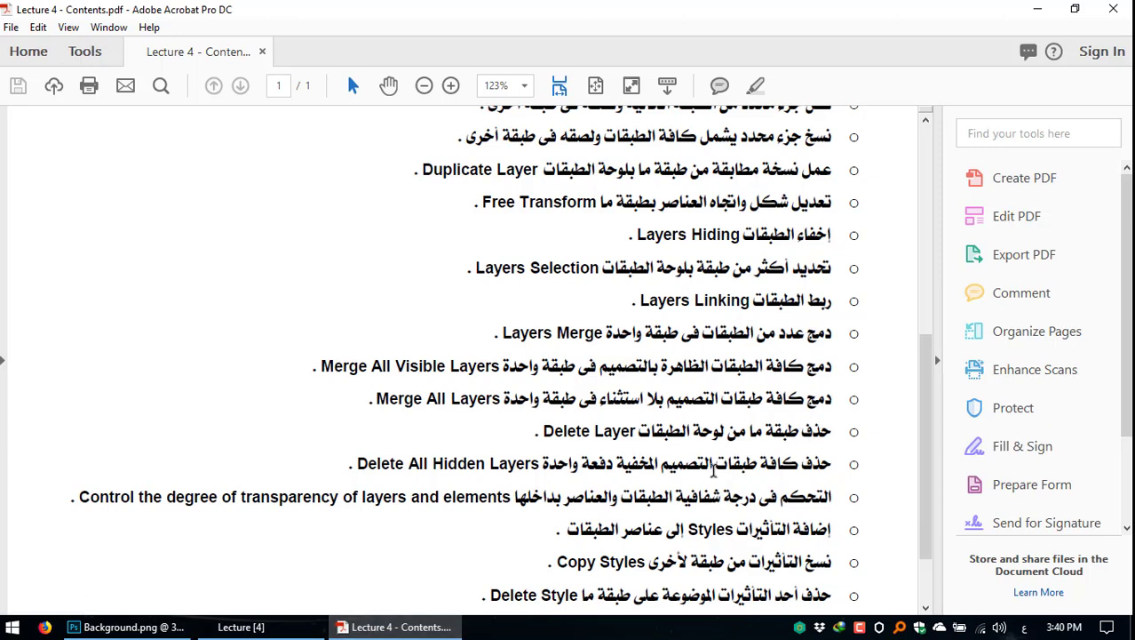
{"action": "left_click", "coordinate": [129, 627]}
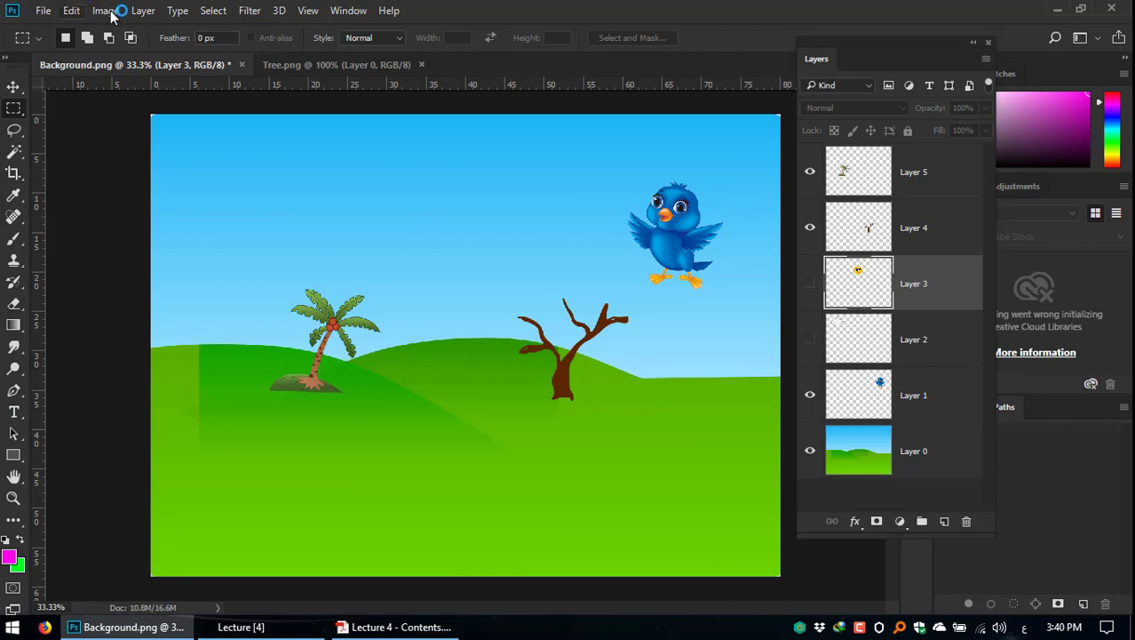
Step: Remove the hidden sun and cloud layers with Layer > Delete > Hidden Layers, confirming Yes
{"action": "left_click", "coordinate": [143, 10]}
{"action": "mouse_move", "coordinate": [192, 42]}
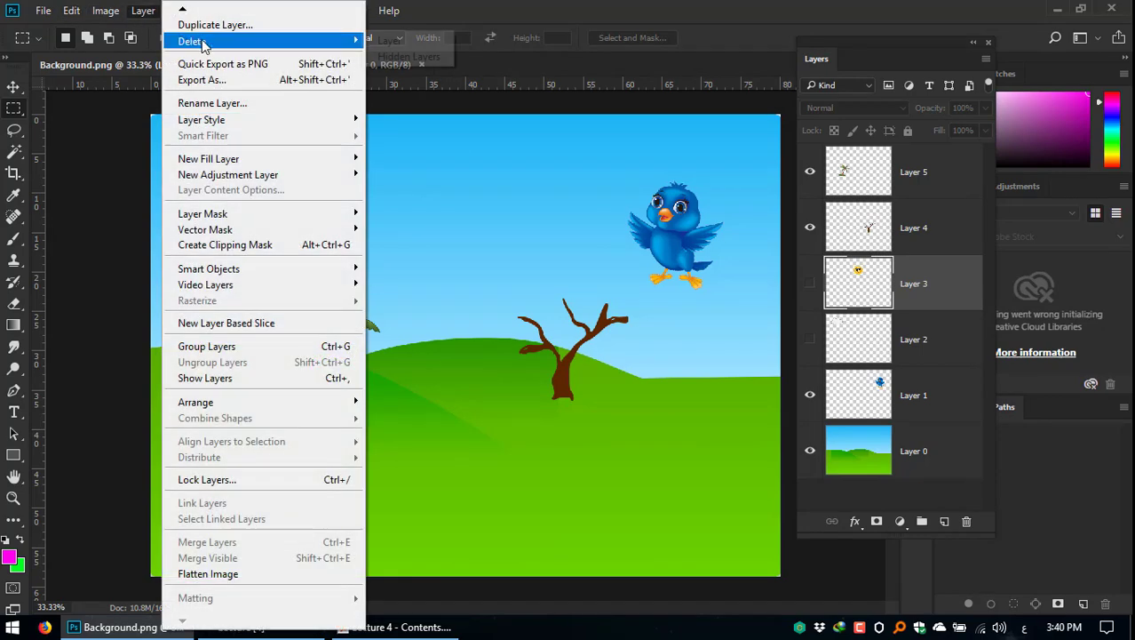
{"action": "left_click", "coordinate": [427, 57]}
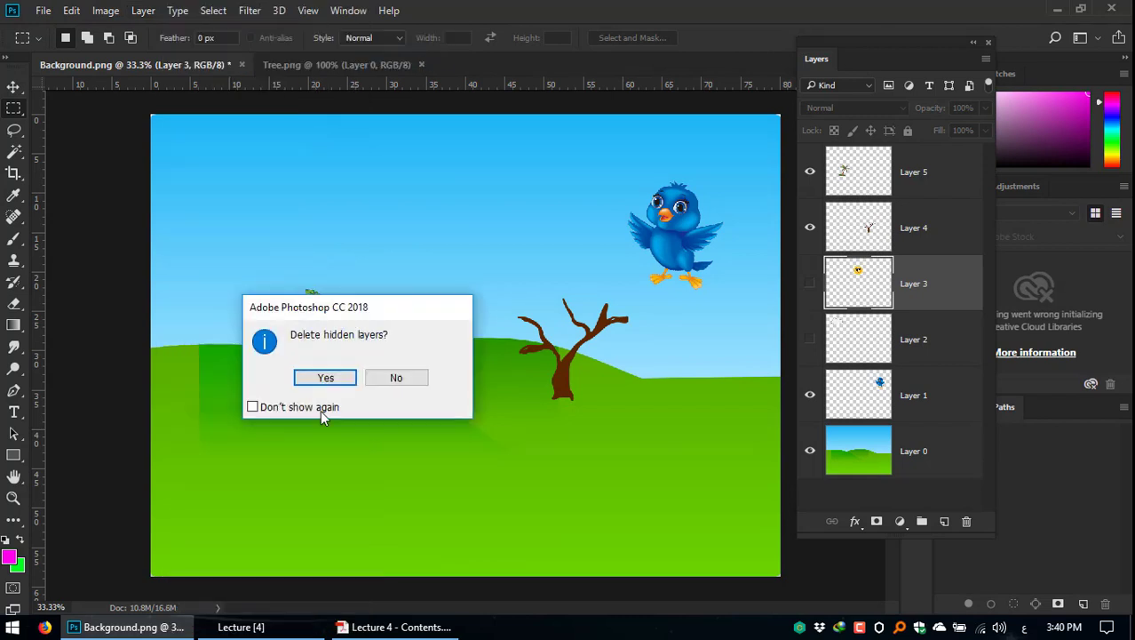
{"action": "left_click", "coordinate": [326, 378]}
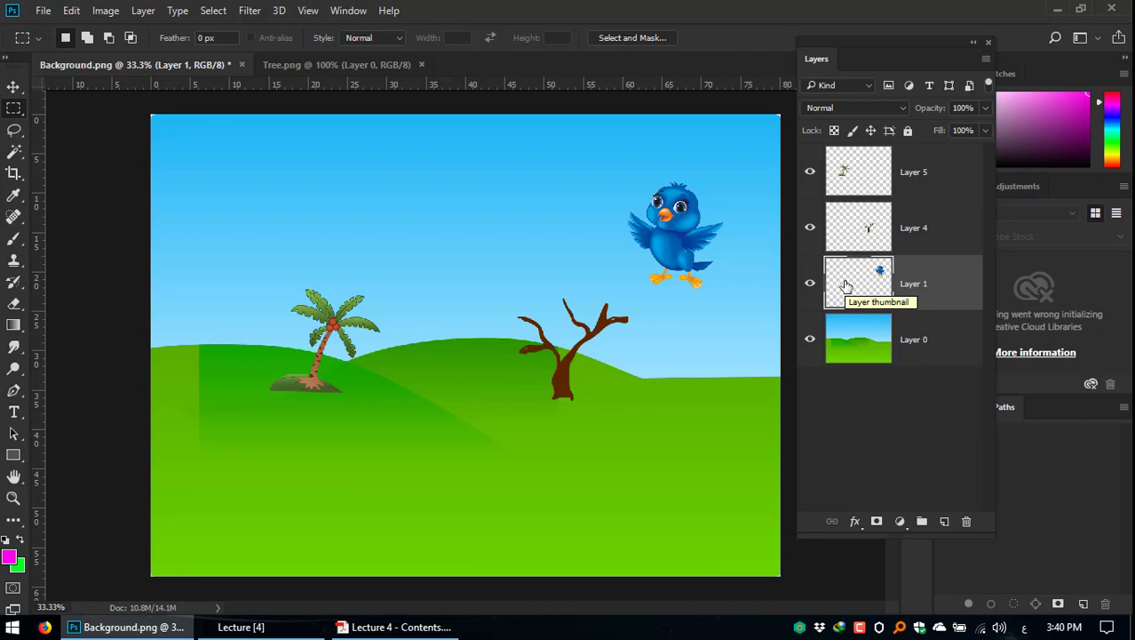
{"action": "left_click", "coordinate": [398, 627]}
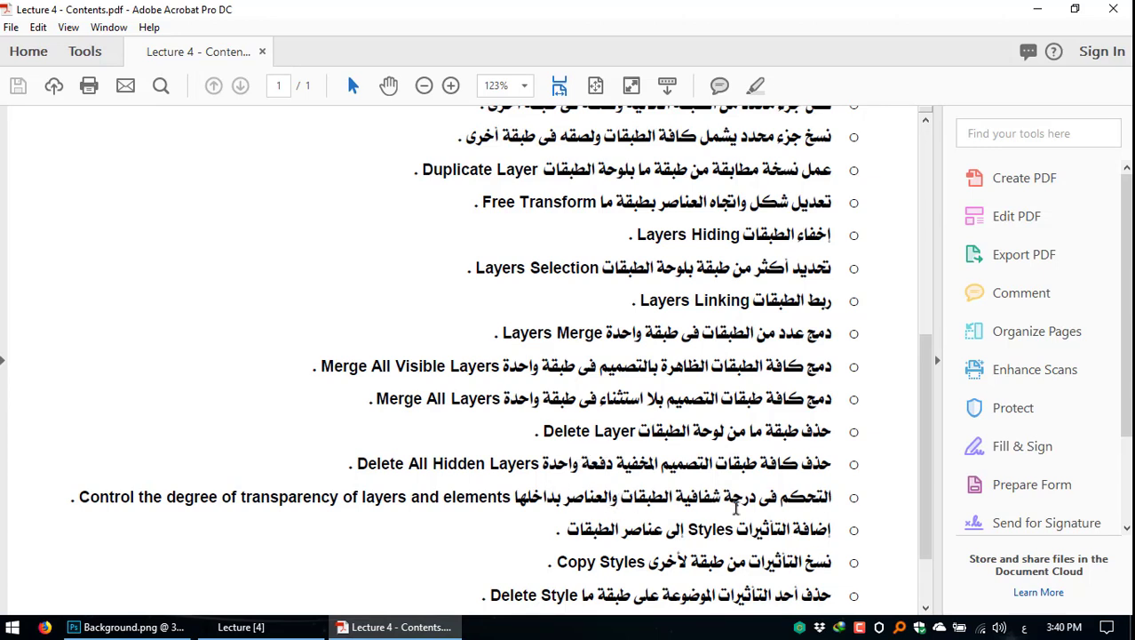
{"action": "scroll", "coordinate": [771, 497], "scroll_direction": "down", "scroll_amount": 1}
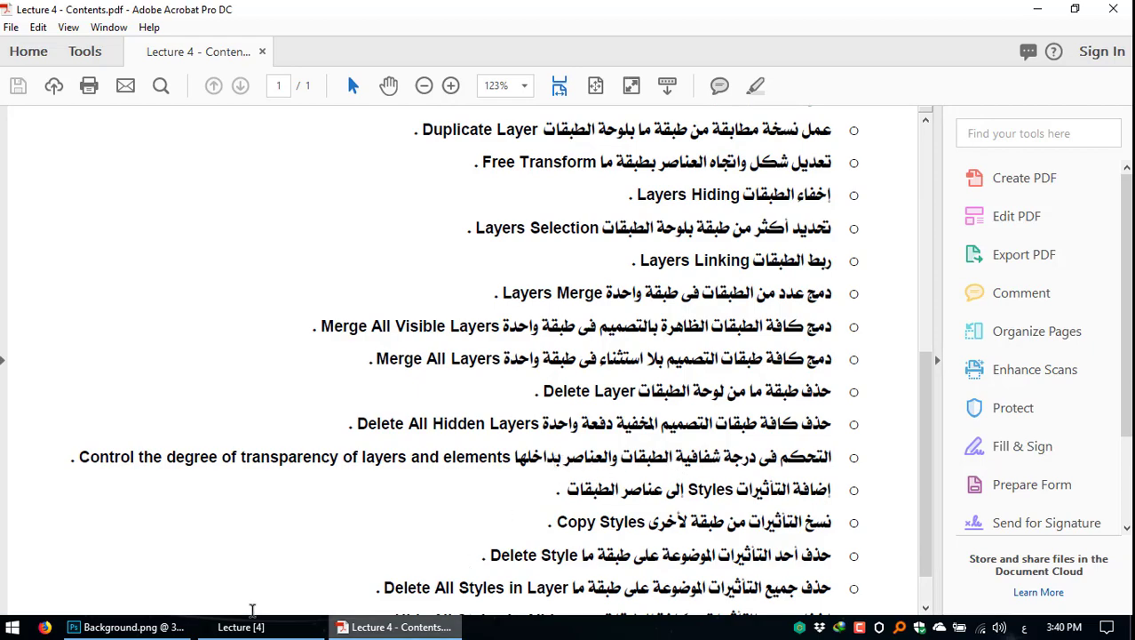
{"action": "left_click", "coordinate": [128, 626]}
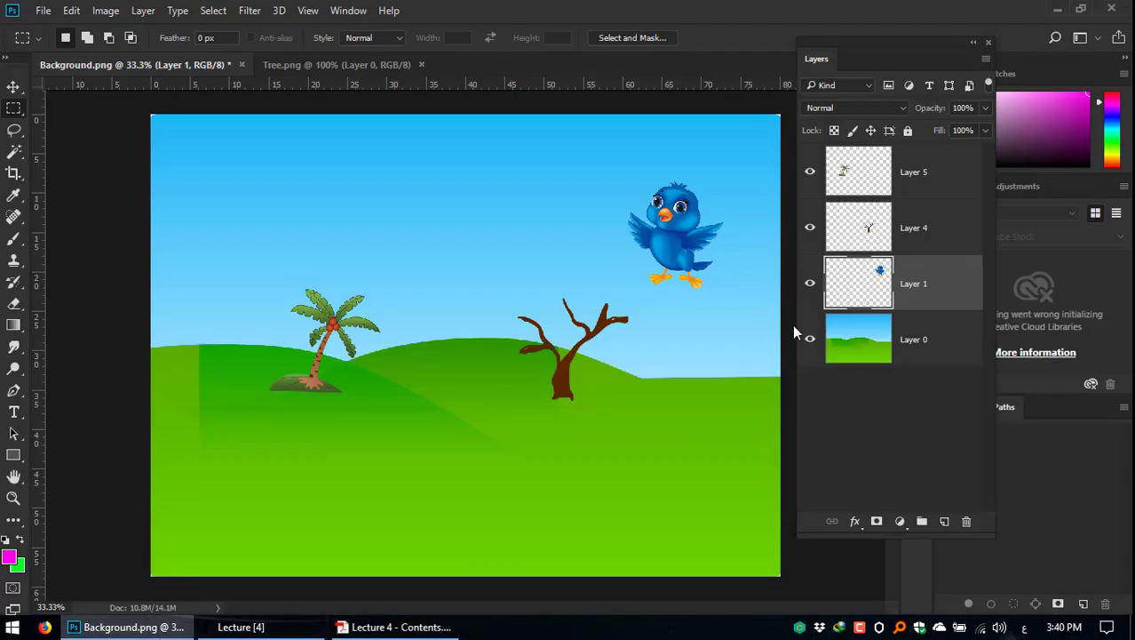
Step: Undo the hidden-layer deletion until all six layers return with the sun visible
{"action": "key", "text": "ctrl+plus"}
{"action": "key", "text": "ctrl+minus"}
{"action": "key", "text": "ctrl+minus"}
{"action": "key", "text": "ctrl+plus"}
{"action": "key", "text": "ctrl+z"}
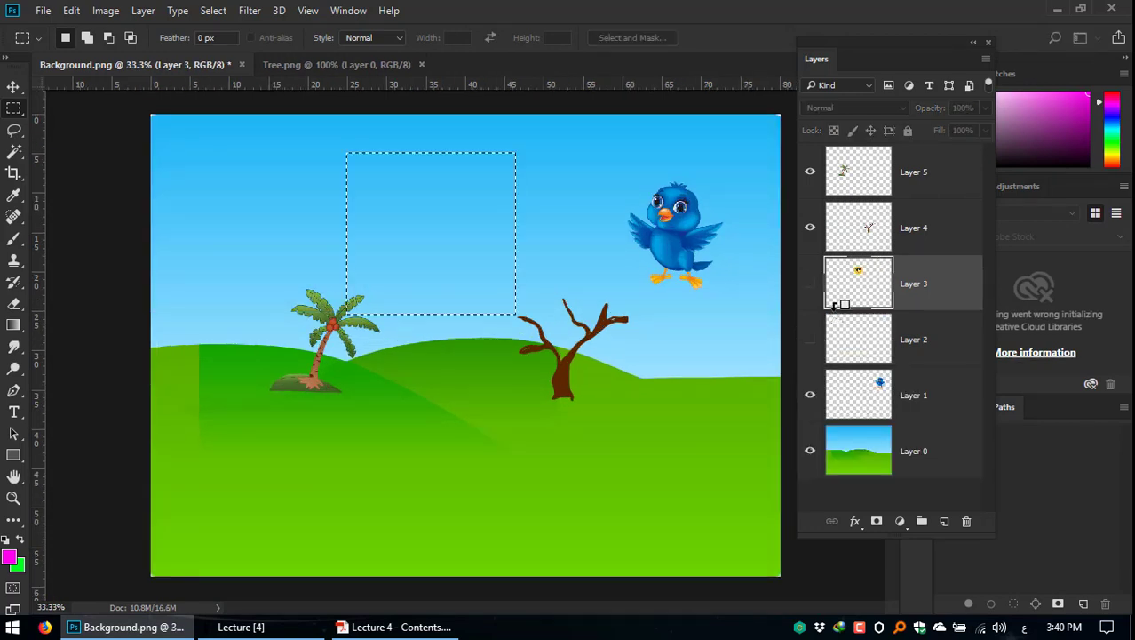
{"action": "key", "text": "ctrl+shift+z"}
{"action": "key", "text": "ctrl+shift+z"}
{"action": "key", "text": "ctrl+z"}
{"action": "key", "text": "ctrl+z"}
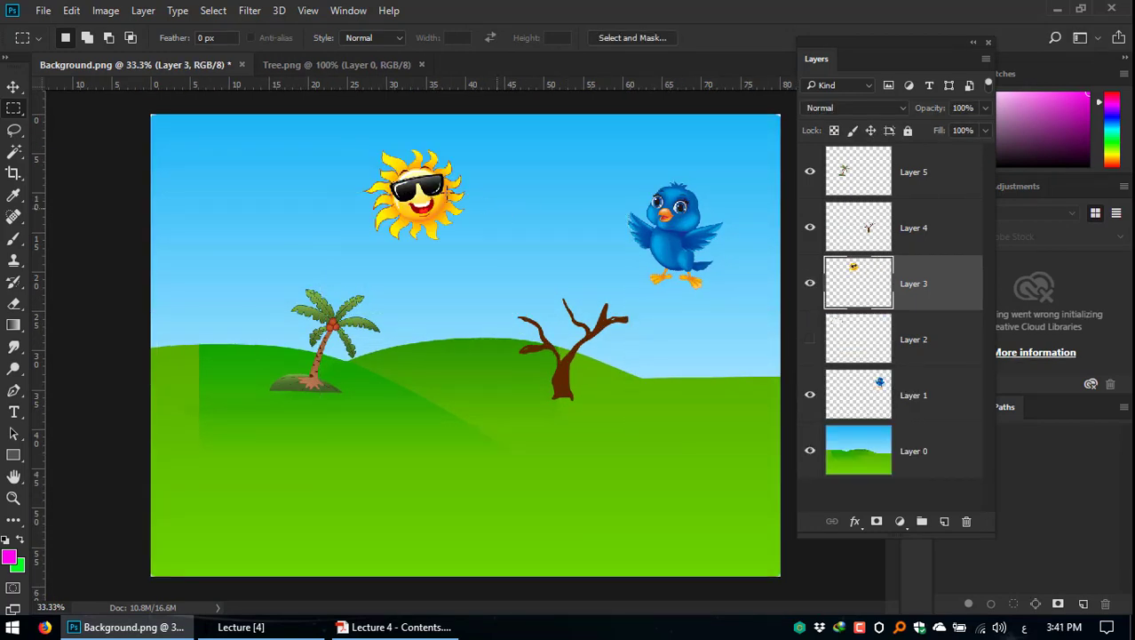
Step: Close Tree.png and open Sun.png from the Design Elements folder
{"action": "left_click", "coordinate": [335, 67]}
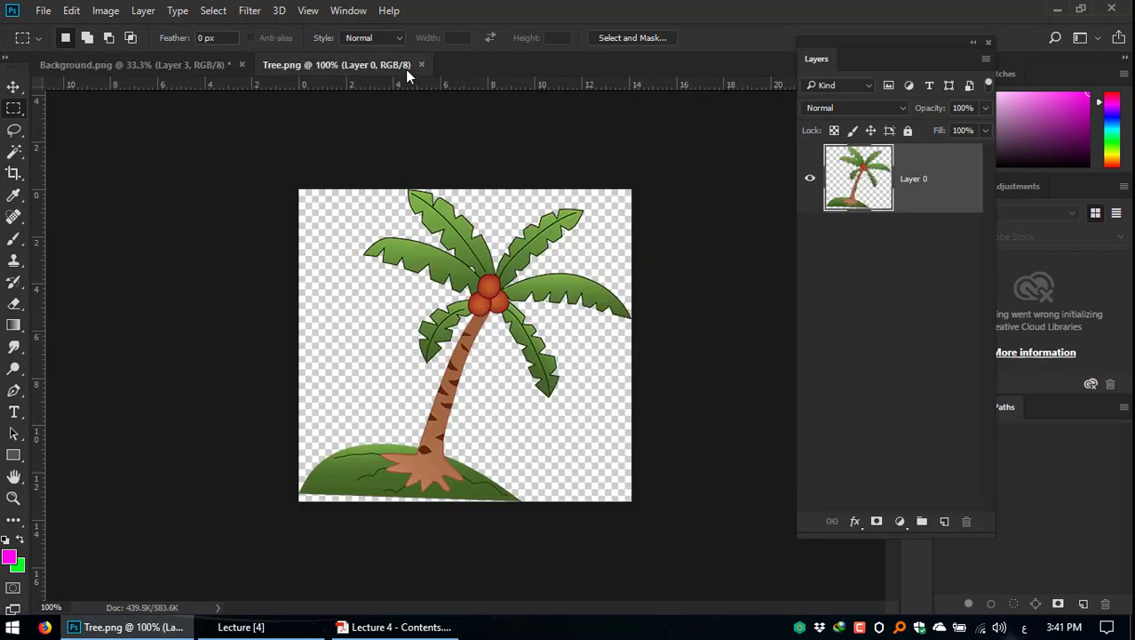
{"action": "left_click", "coordinate": [422, 65]}
{"action": "left_click", "coordinate": [43, 9]}
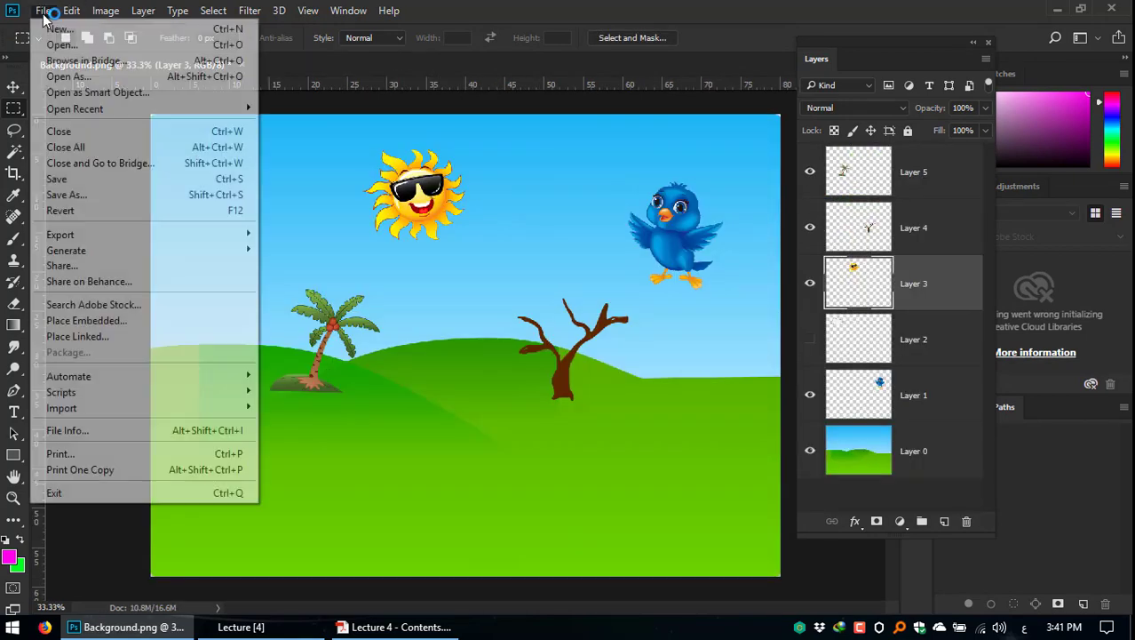
{"action": "left_click", "coordinate": [91, 47]}
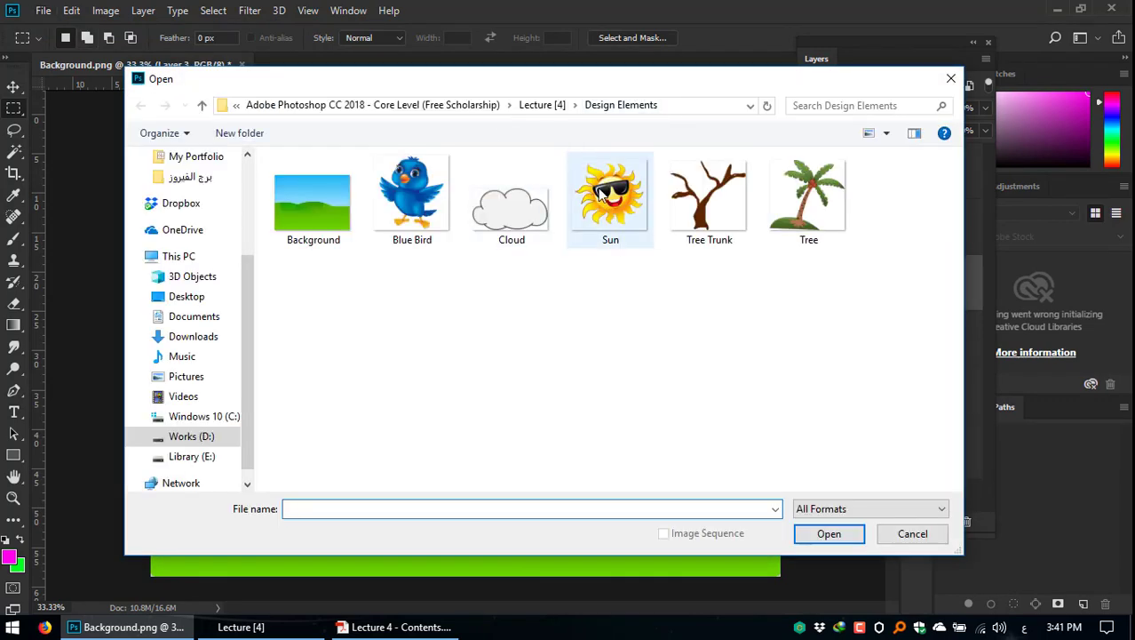
{"action": "left_click", "coordinate": [610, 200]}
{"action": "left_click", "coordinate": [828, 534]}
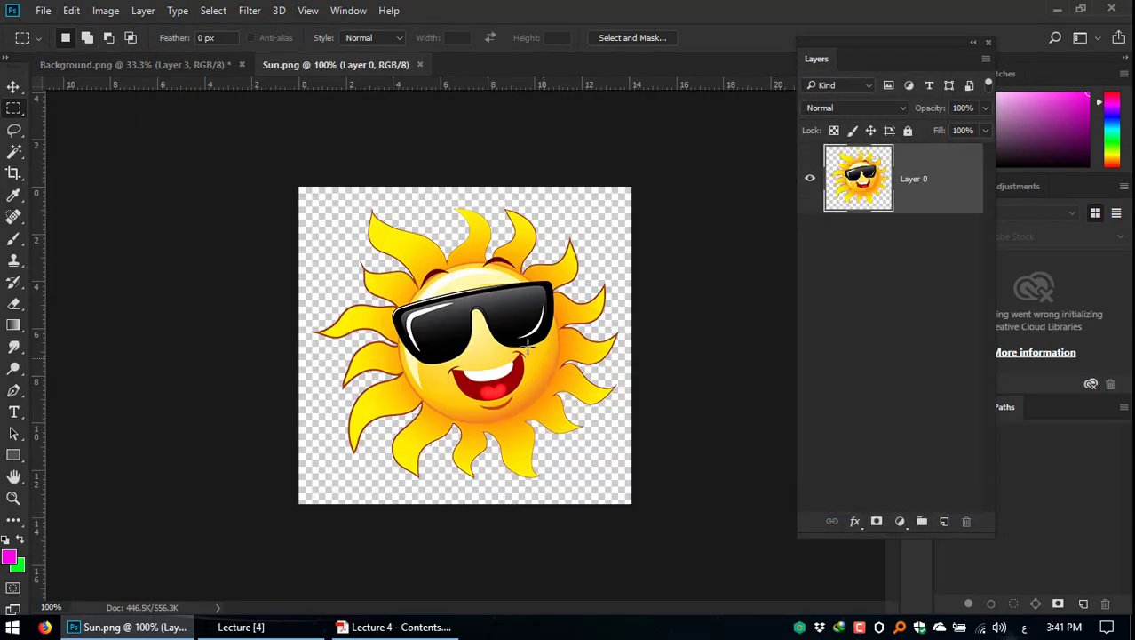
Step: Nudge the sun slightly left and add a new empty Layer 1 beneath the sun layer
{"action": "key", "text": "v"}
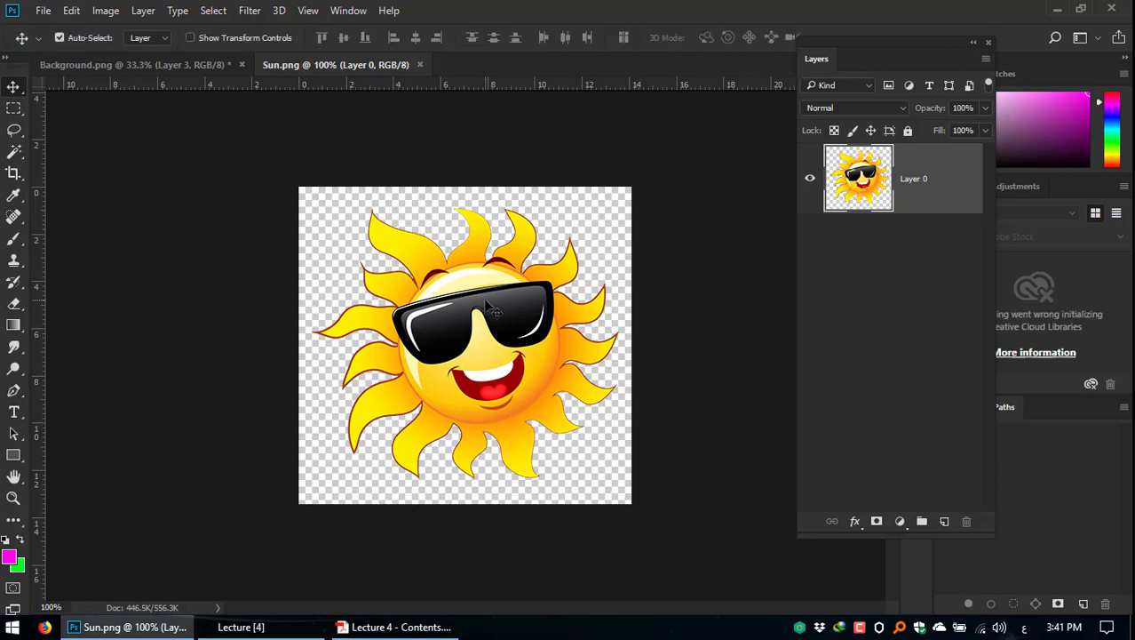
{"action": "left_click_drag", "start_coordinate": [493, 309], "coordinate": [481, 310]}
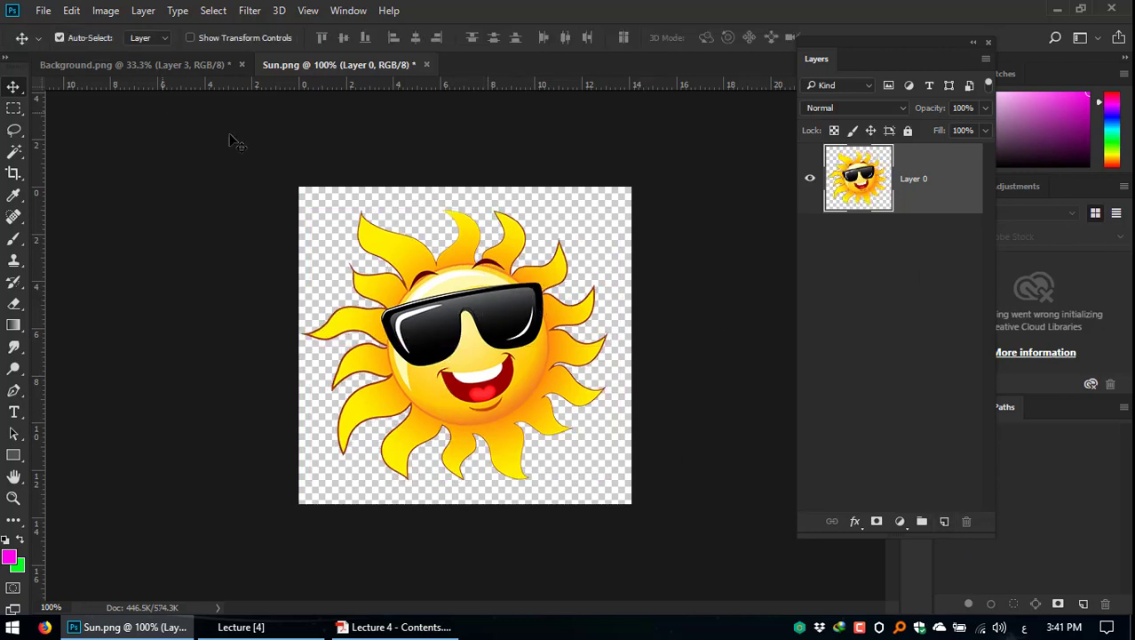
{"action": "left_click", "coordinate": [944, 520]}
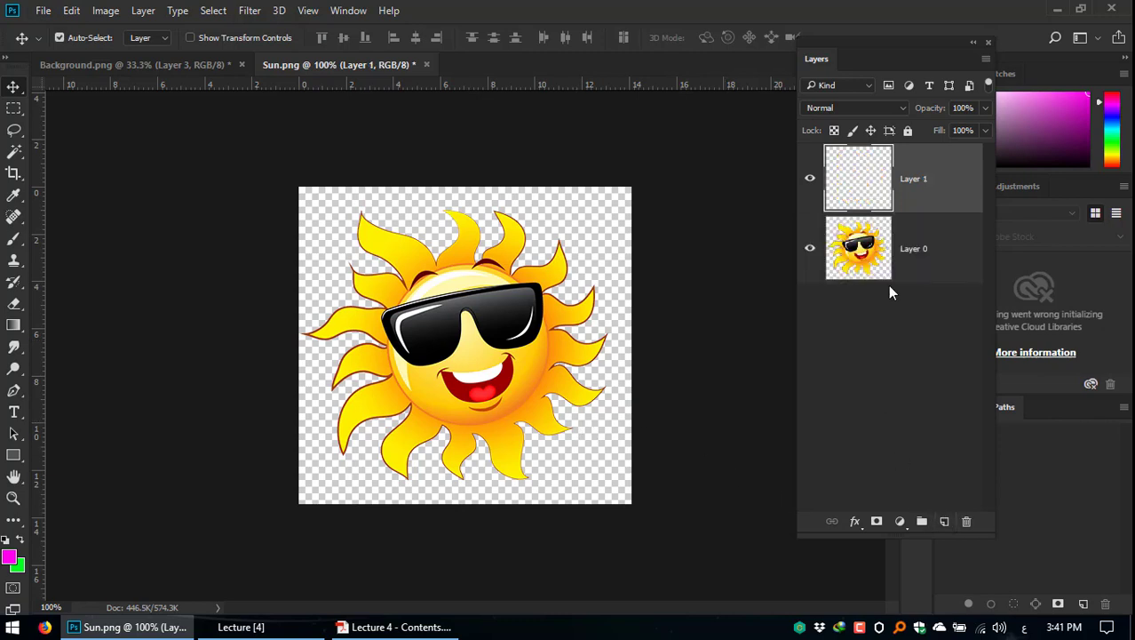
{"action": "left_click_drag", "start_coordinate": [925, 192], "coordinate": [928, 298]}
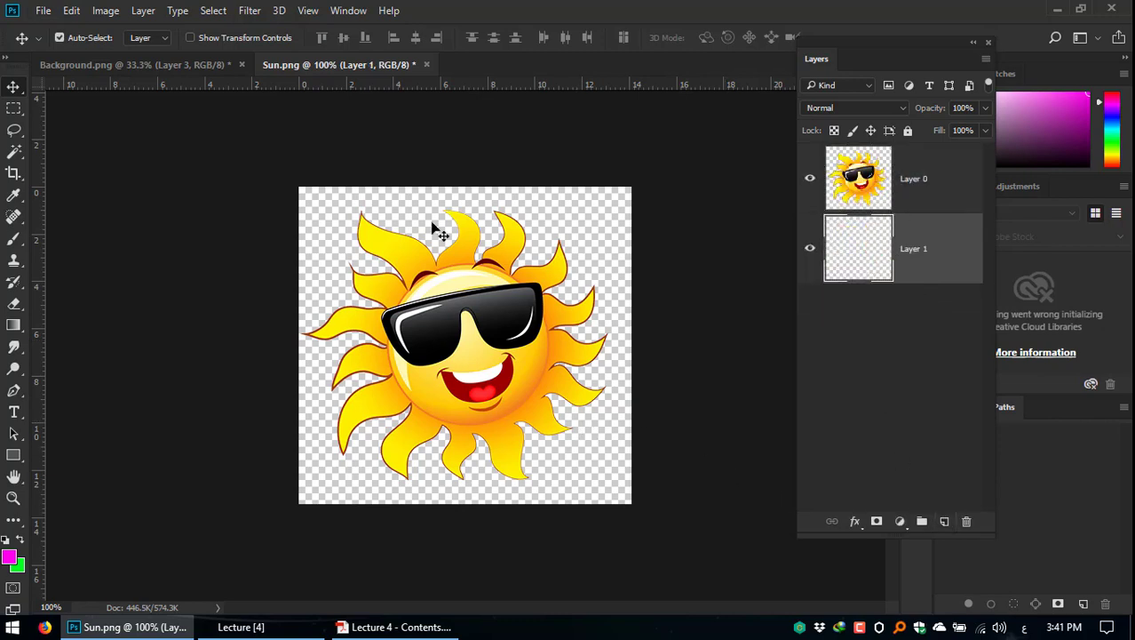
Step: Set the foreground colour to black (000000) and fill Layer 1 with it
{"action": "left_click", "coordinate": [9, 558]}
{"action": "left_click_drag", "start_coordinate": [392, 135], "coordinate": [409, 151]}
{"action": "type", "text": "000000"}
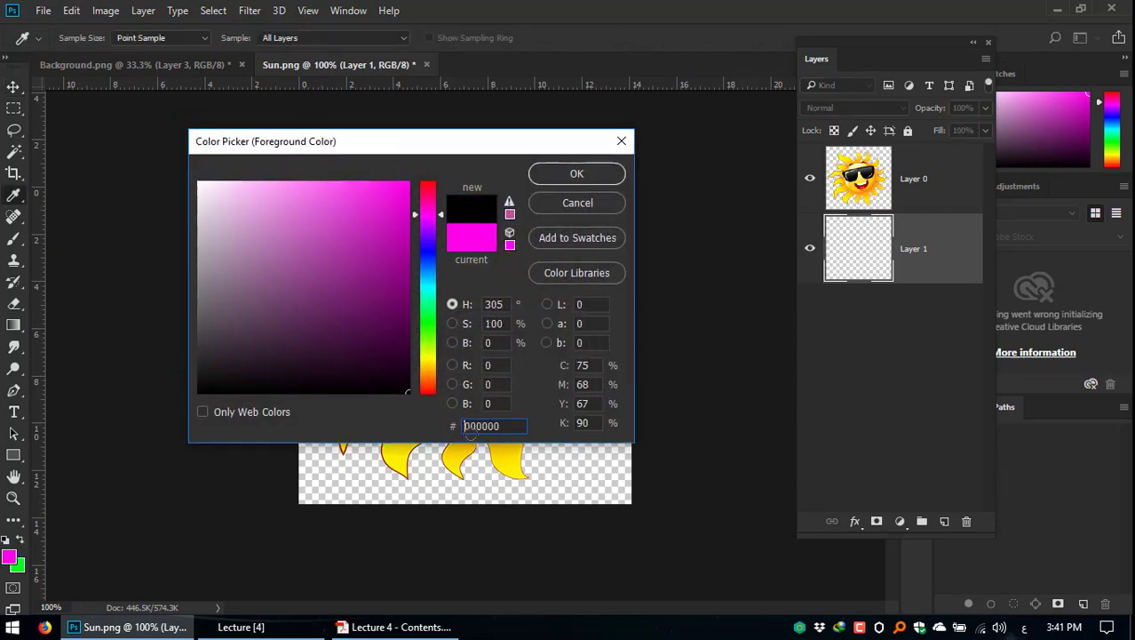
{"action": "left_click", "coordinate": [577, 174]}
{"action": "key", "text": "v"}
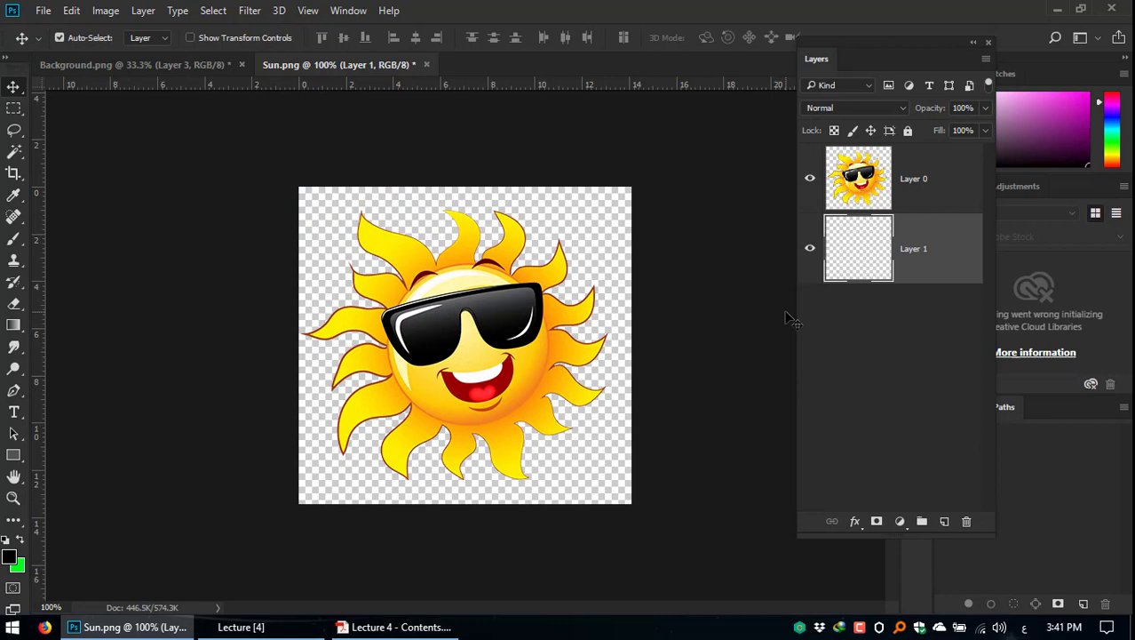
{"action": "key", "text": "alt+BackSpace"}
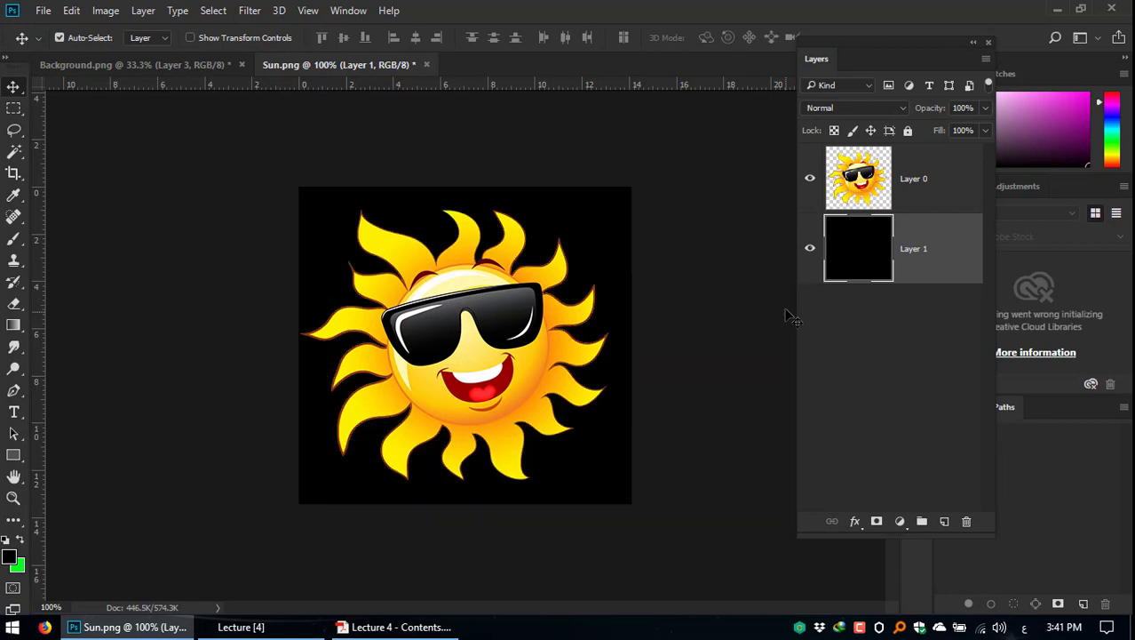
Step: Toggle the black Layer 1 off and back on, then reselect the sun's Layer 0
{"action": "left_click", "coordinate": [885, 200]}
{"action": "left_click", "coordinate": [875, 218]}
{"action": "left_click", "coordinate": [874, 183]}
{"action": "left_click", "coordinate": [811, 249]}
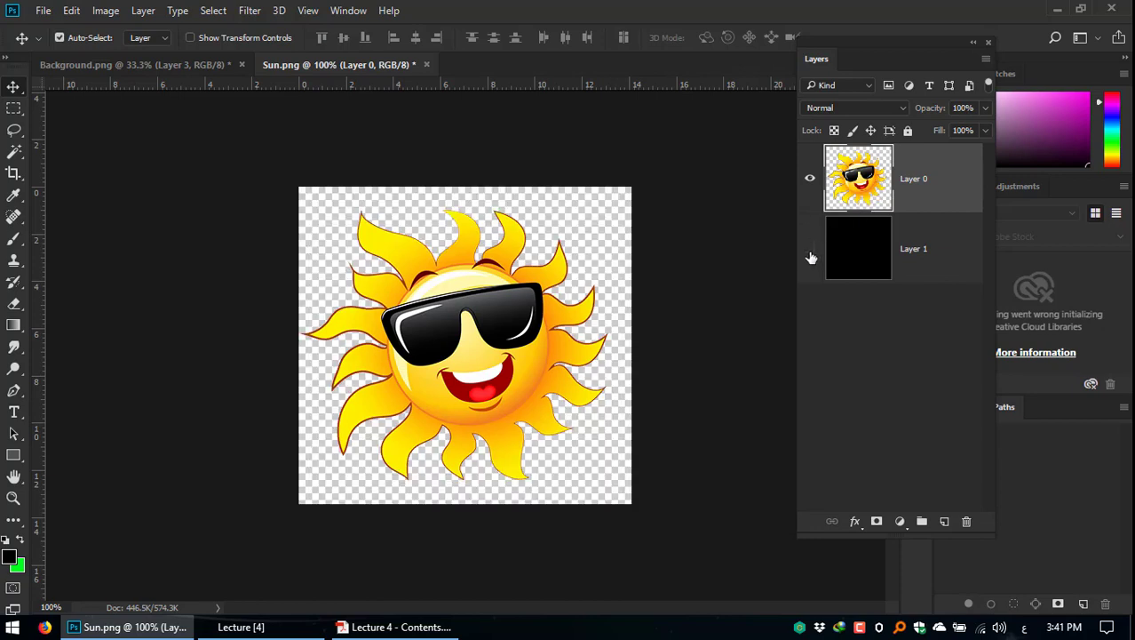
{"action": "left_click", "coordinate": [877, 248]}
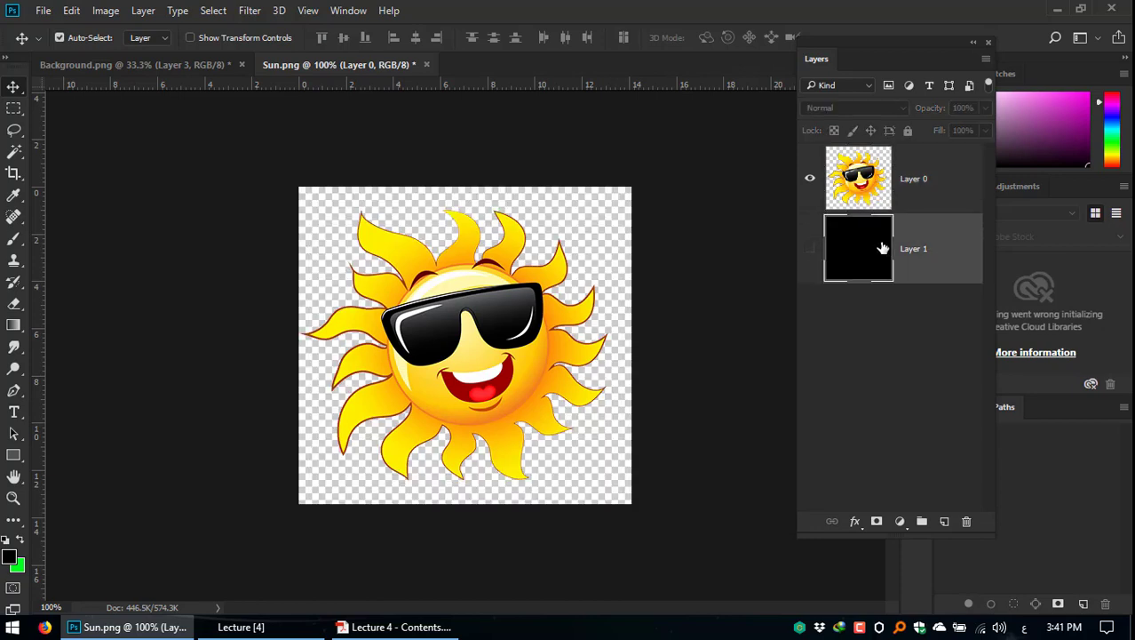
{"action": "left_click", "coordinate": [811, 248]}
{"action": "left_click", "coordinate": [869, 188]}
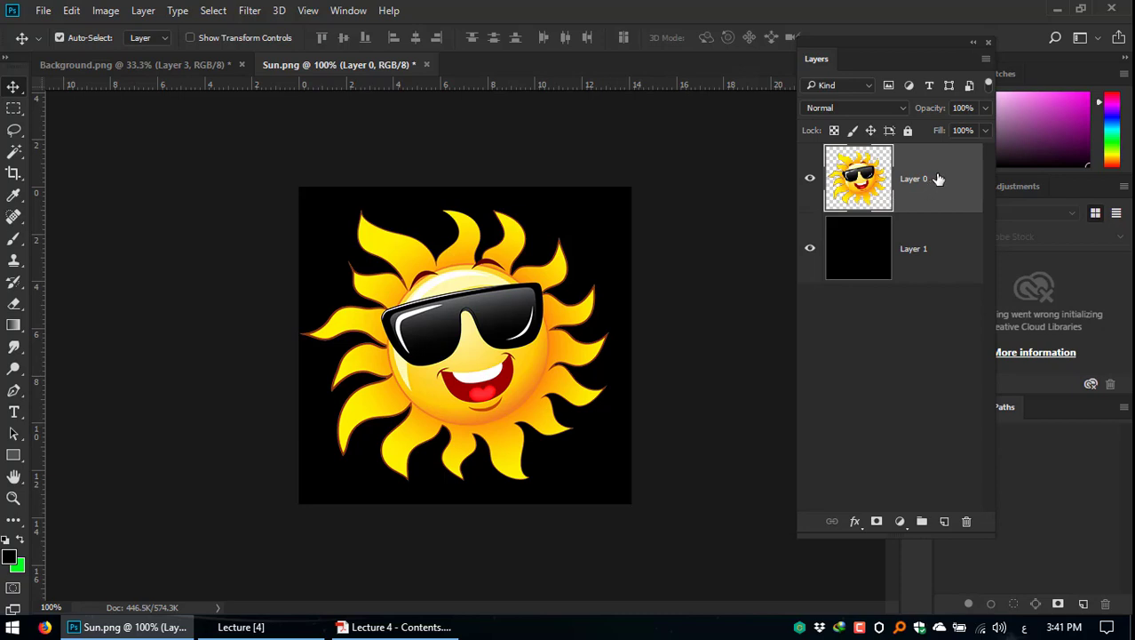
Step: Float the Layers panel, fade the sun layer's opacity nearly out, then restore it to 100%
{"action": "left_click_drag", "start_coordinate": [883, 44], "coordinate": [670, 19]}
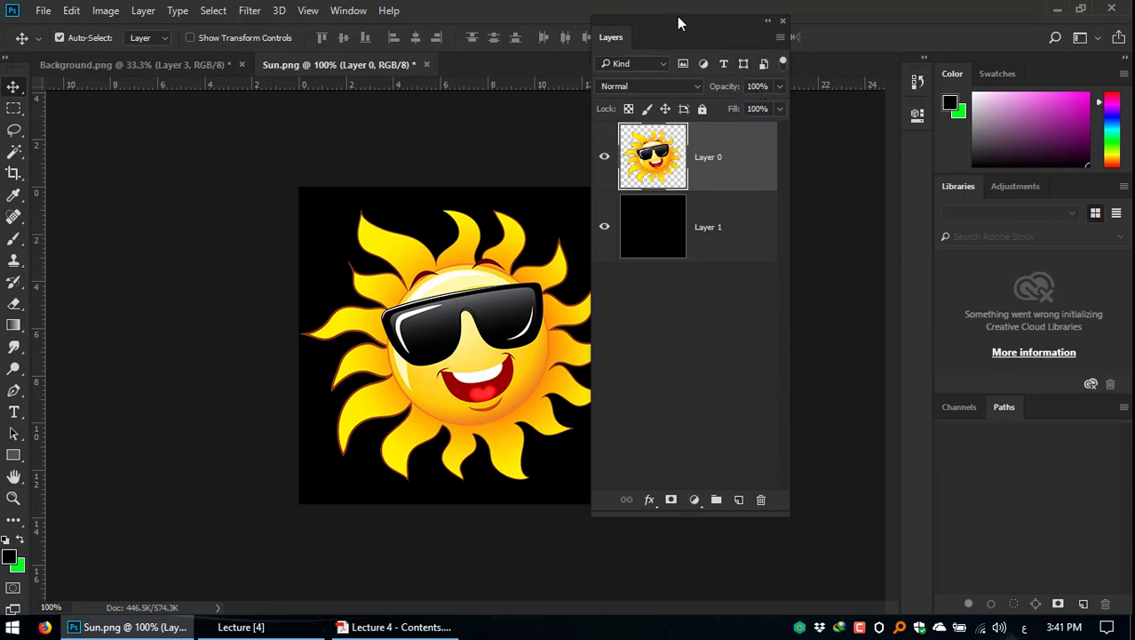
{"action": "left_click_drag", "start_coordinate": [677, 16], "coordinate": [724, 25]}
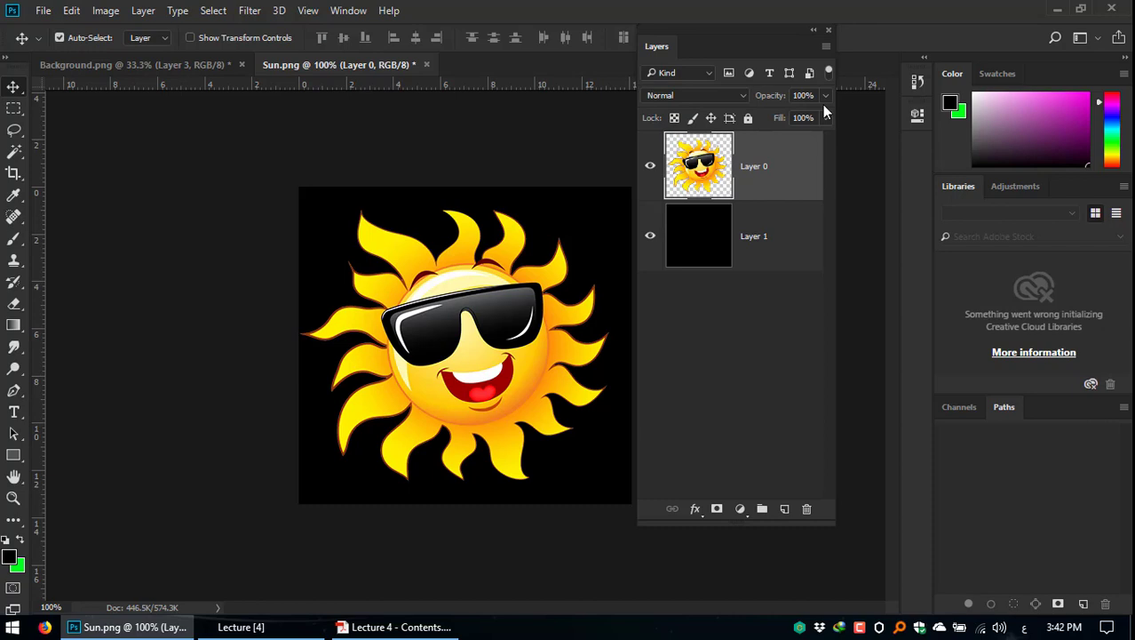
{"action": "mouse_move", "coordinate": [727, 25]}
{"action": "left_mouse_down"}
{"action": "mouse_move", "coordinate": [733, 3]}
{"action": "mouse_move", "coordinate": [736, 14]}
{"action": "left_mouse_up"}
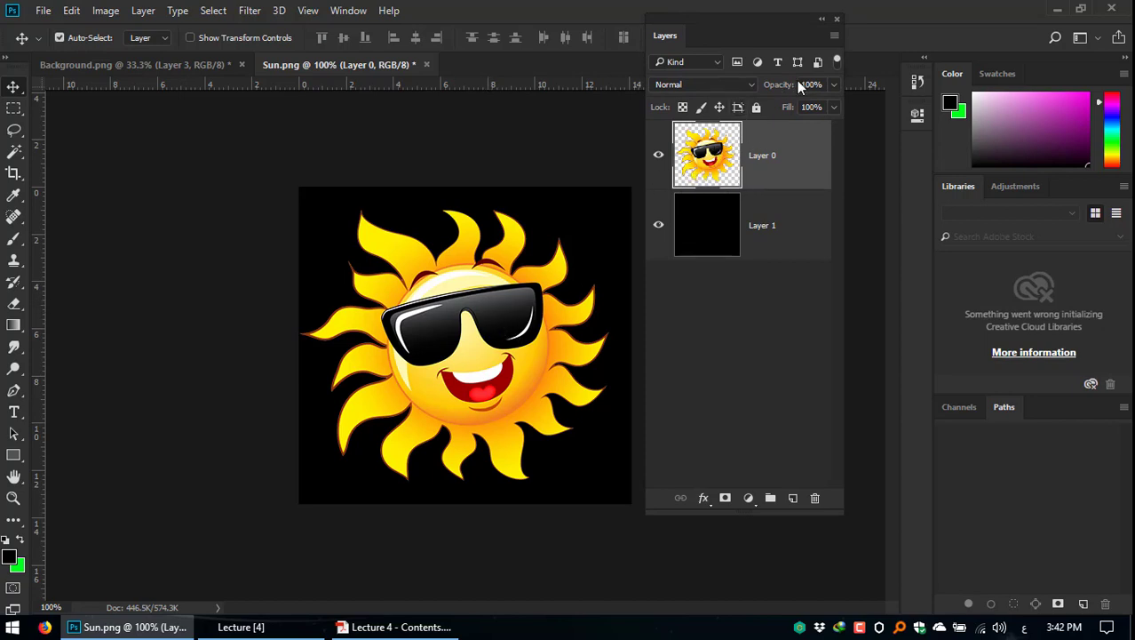
{"action": "left_click", "coordinate": [833, 85]}
{"action": "left_click_drag", "start_coordinate": [823, 105], "coordinate": [789, 105]}
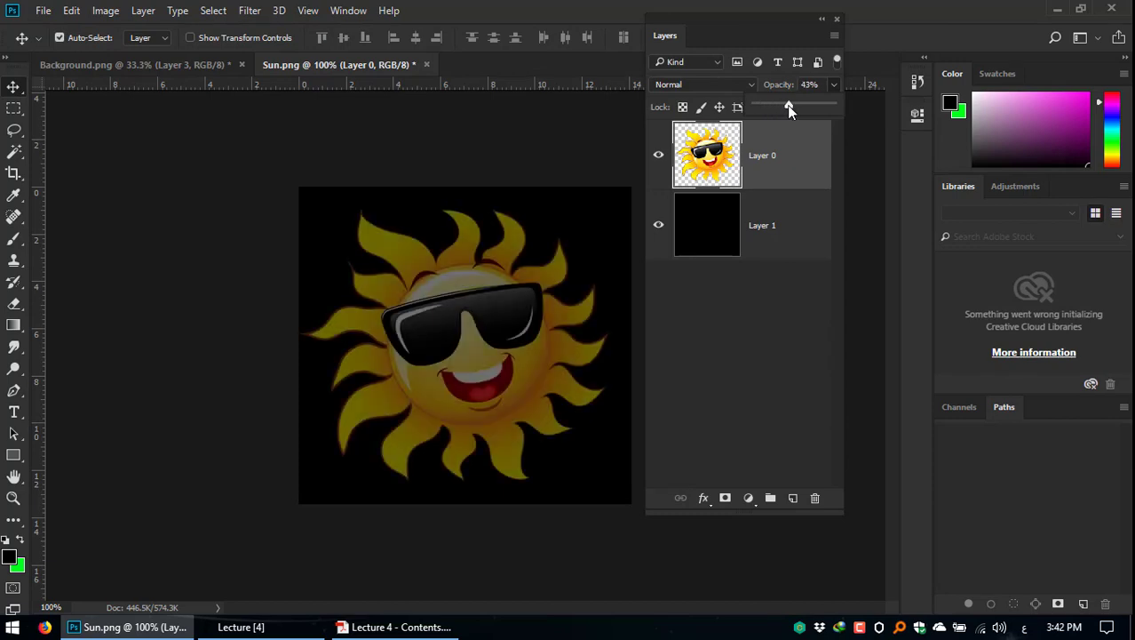
{"action": "left_click_drag", "start_coordinate": [789, 108], "coordinate": [763, 108]}
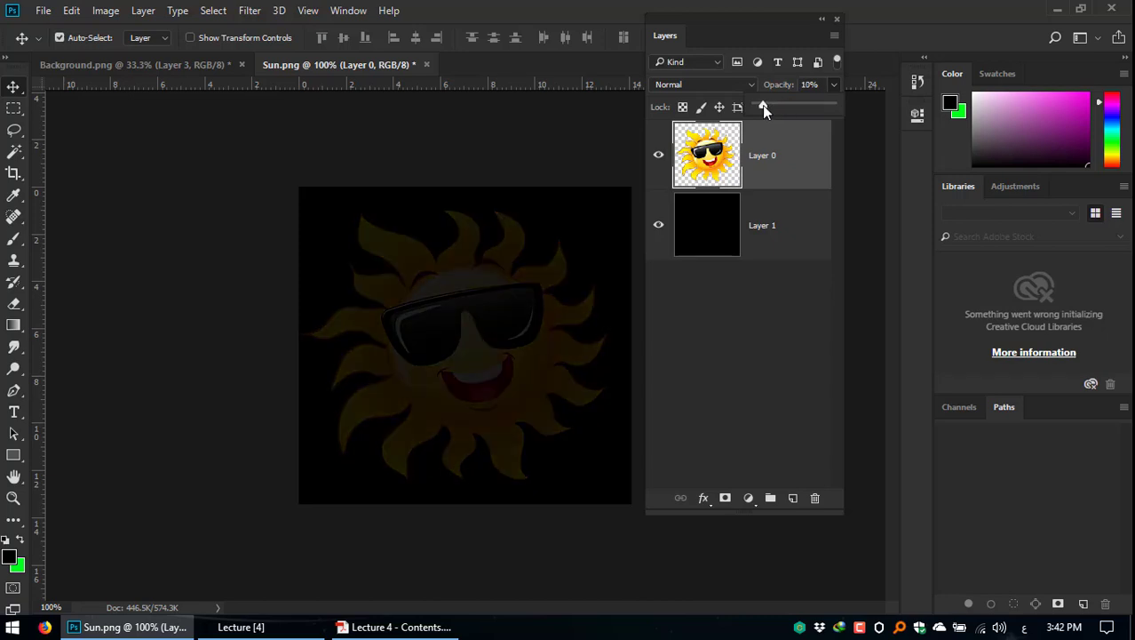
{"action": "left_click_drag", "start_coordinate": [833, 109], "coordinate": [835, 111]}
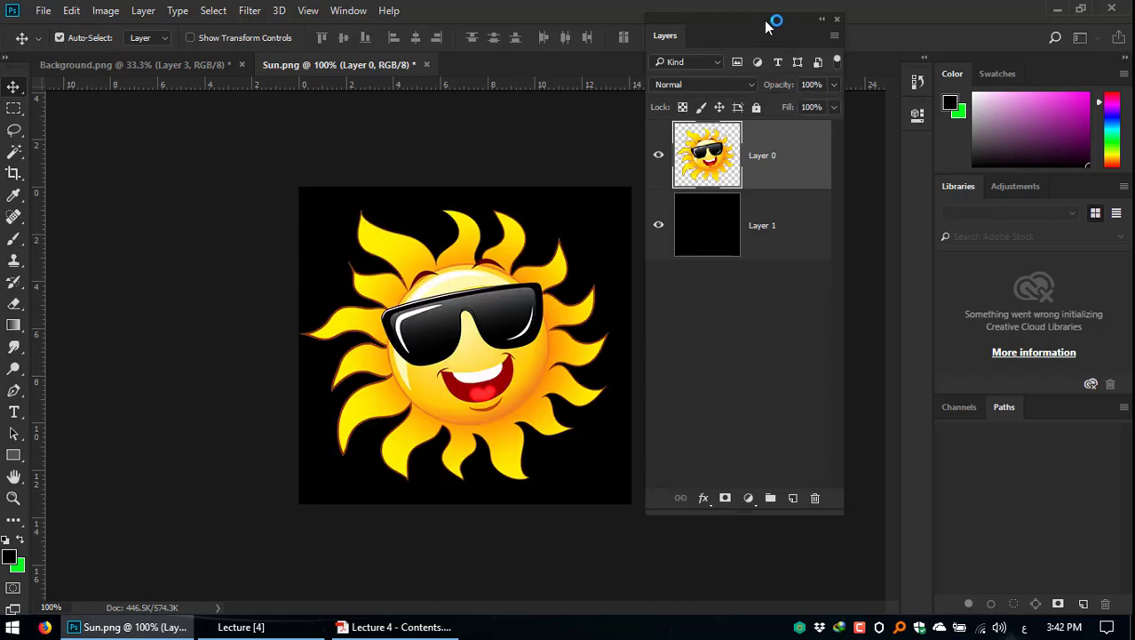
Step: Drop the sun layer's fill to about 46% and back to 100%, then view the Lecture 4 PDF
{"action": "left_click", "coordinate": [836, 108]}
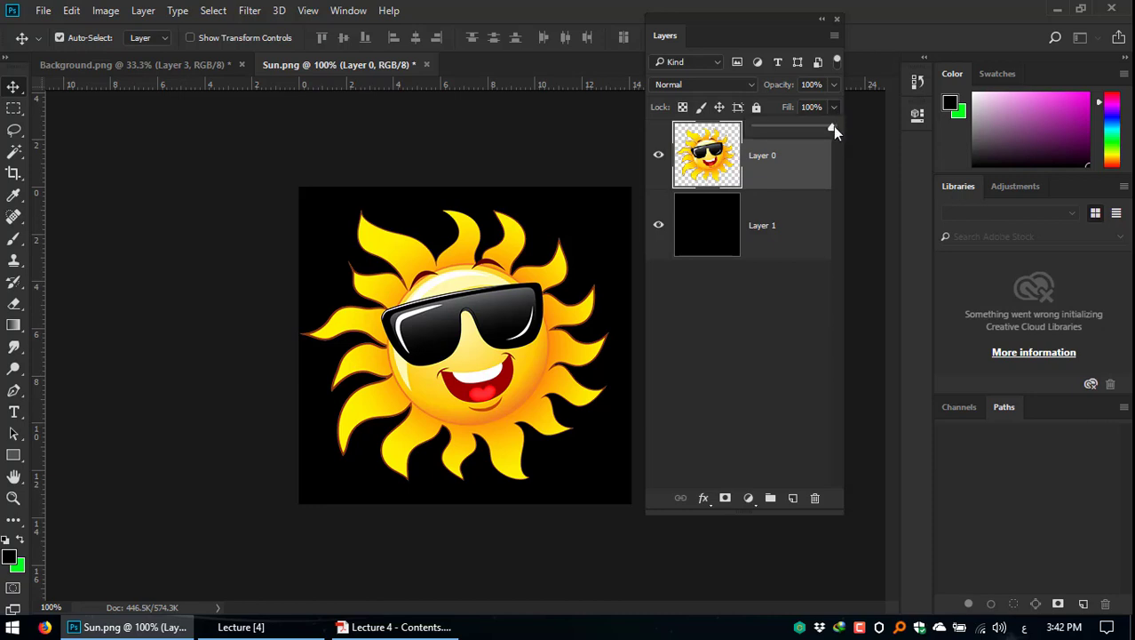
{"action": "left_click_drag", "start_coordinate": [812, 126], "coordinate": [847, 126]}
{"action": "left_click", "coordinate": [836, 107]}
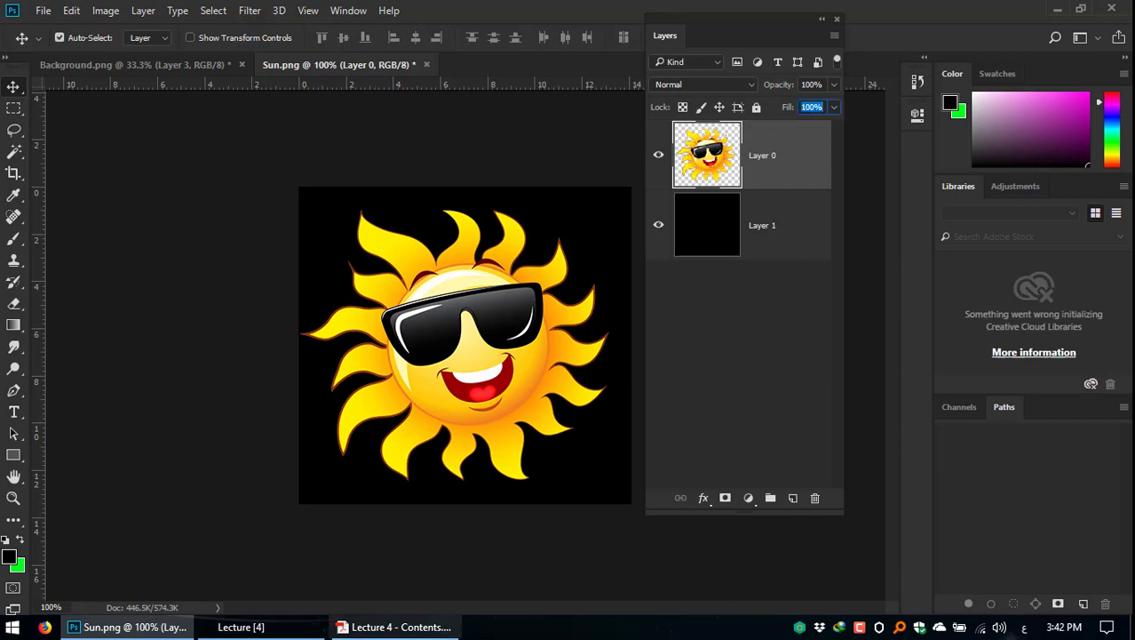
{"action": "left_click", "coordinate": [396, 627]}
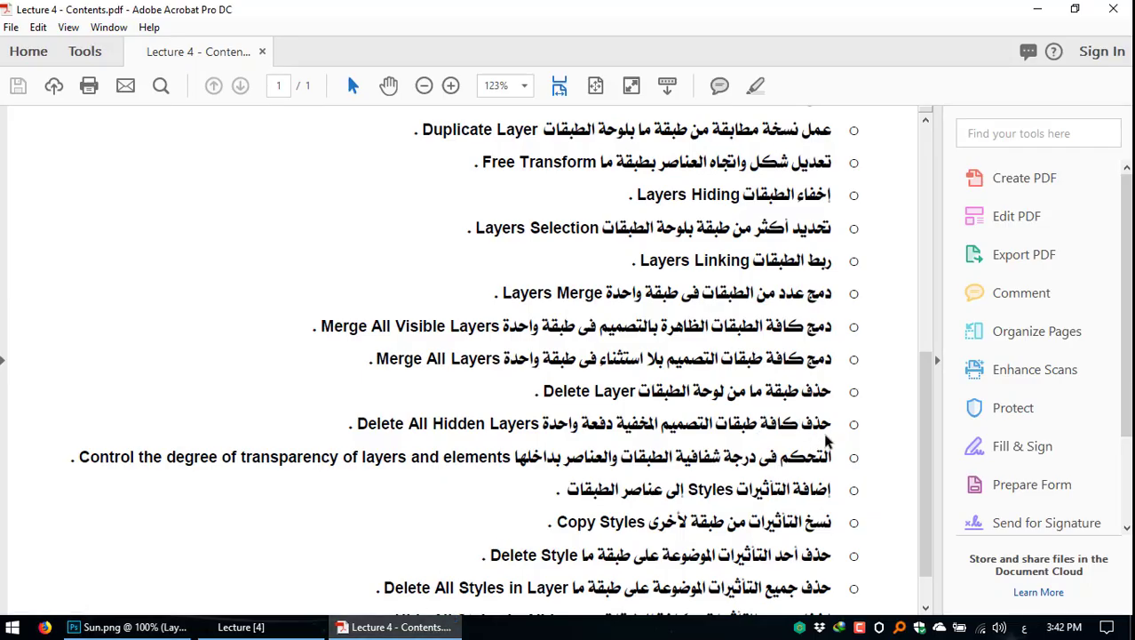
Step: Scroll the Lecture 4 PDF, then return to Sun.png and reposition the floating Layers panel
{"action": "scroll", "coordinate": [834, 434], "scroll_direction": "down", "scroll_amount": 1}
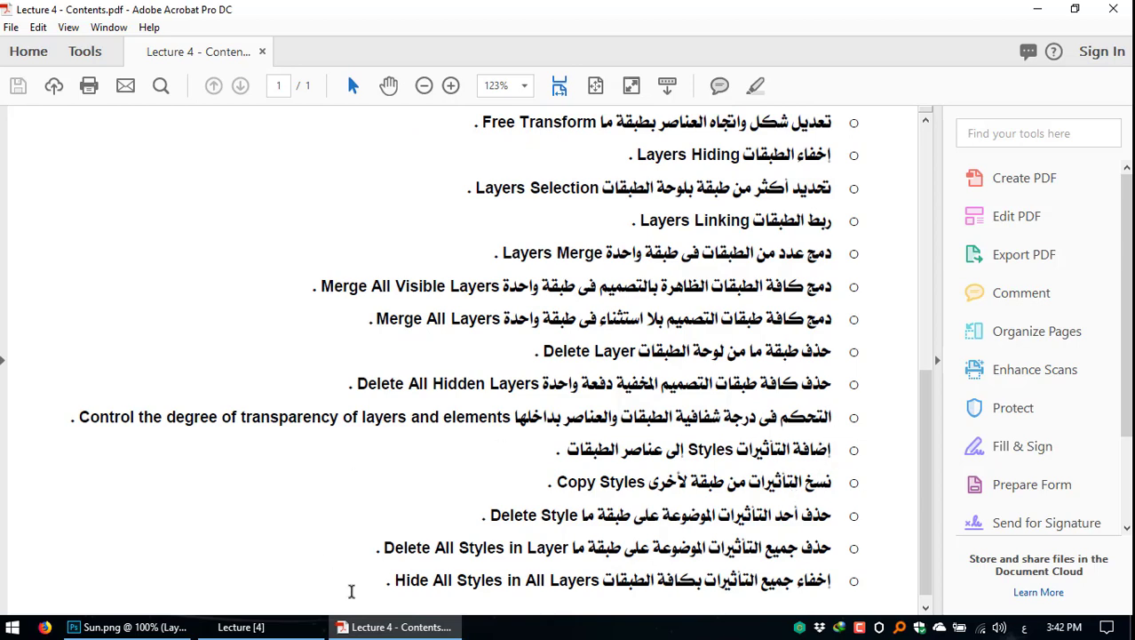
{"action": "left_click", "coordinate": [165, 627]}
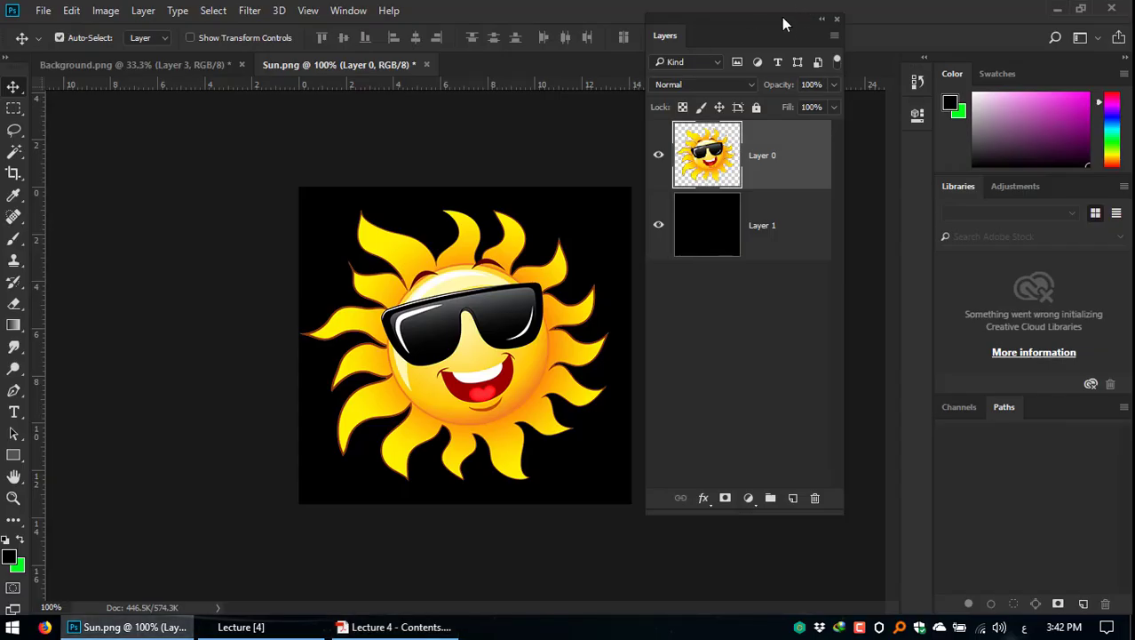
{"action": "mouse_move", "coordinate": [785, 20]}
{"action": "left_mouse_down"}
{"action": "mouse_move", "coordinate": [818, 8]}
{"action": "mouse_move", "coordinate": [789, 19]}
{"action": "left_mouse_up"}
{"action": "left_click_drag", "start_coordinate": [705, 13], "coordinate": [711, 11]}
Step: Close the Lecture [4] folder window, scroll the PDF further, and minimize it to reach Sun.png
{"action": "left_click", "coordinate": [394, 626]}
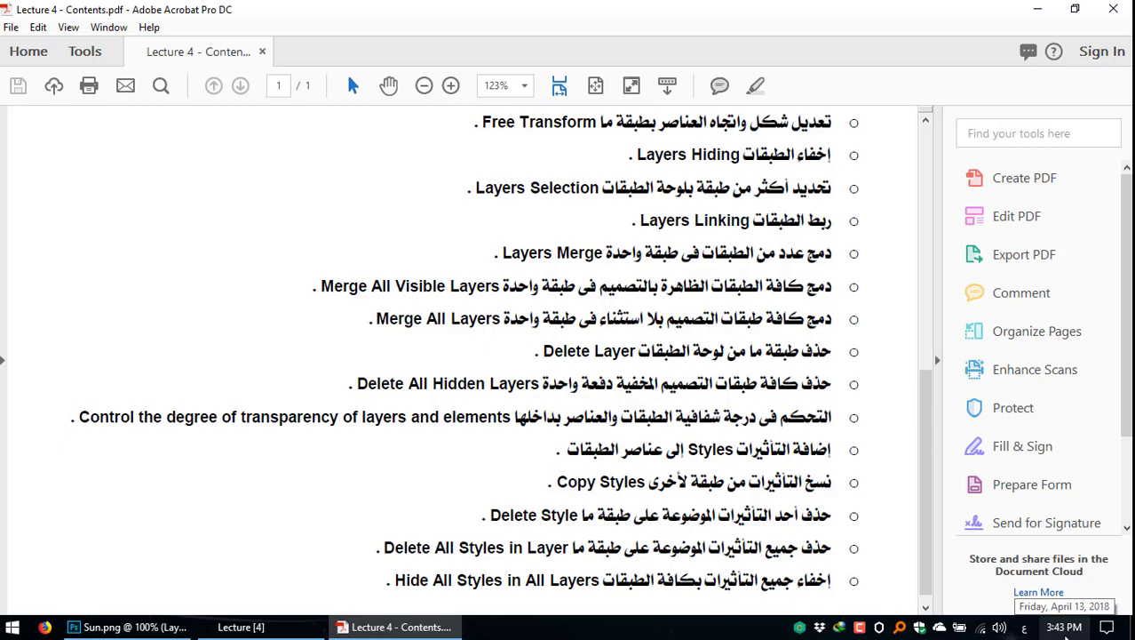
{"action": "left_click", "coordinate": [291, 628]}
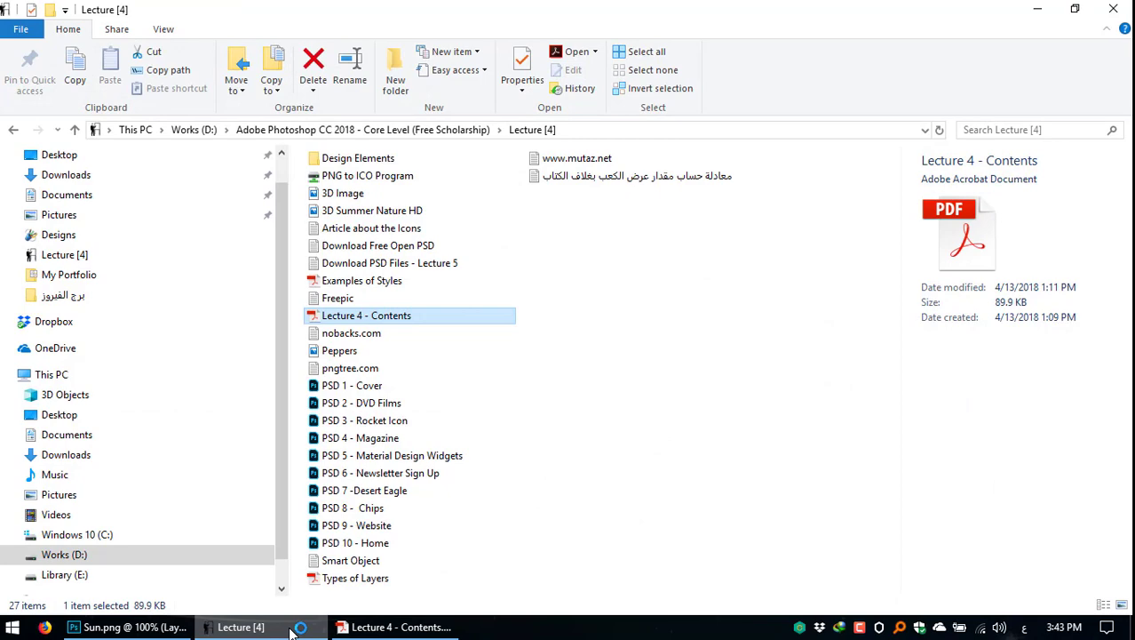
{"action": "left_click", "coordinate": [1113, 8]}
{"action": "scroll", "coordinate": [930, 444], "scroll_direction": "down", "scroll_amount": 1}
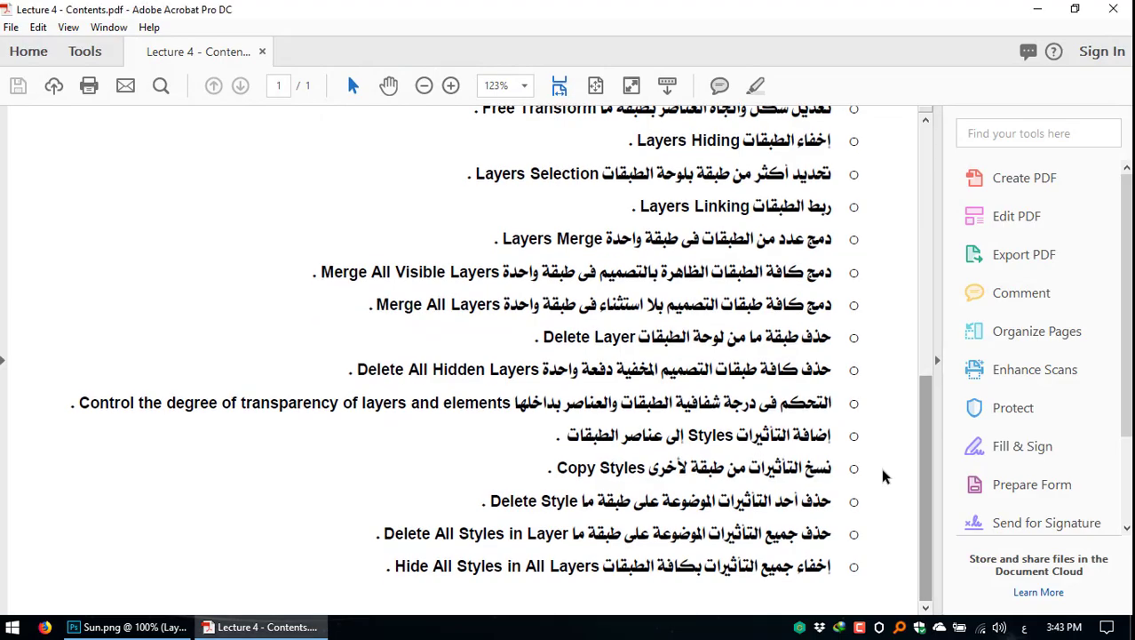
{"action": "left_click", "coordinate": [227, 629]}
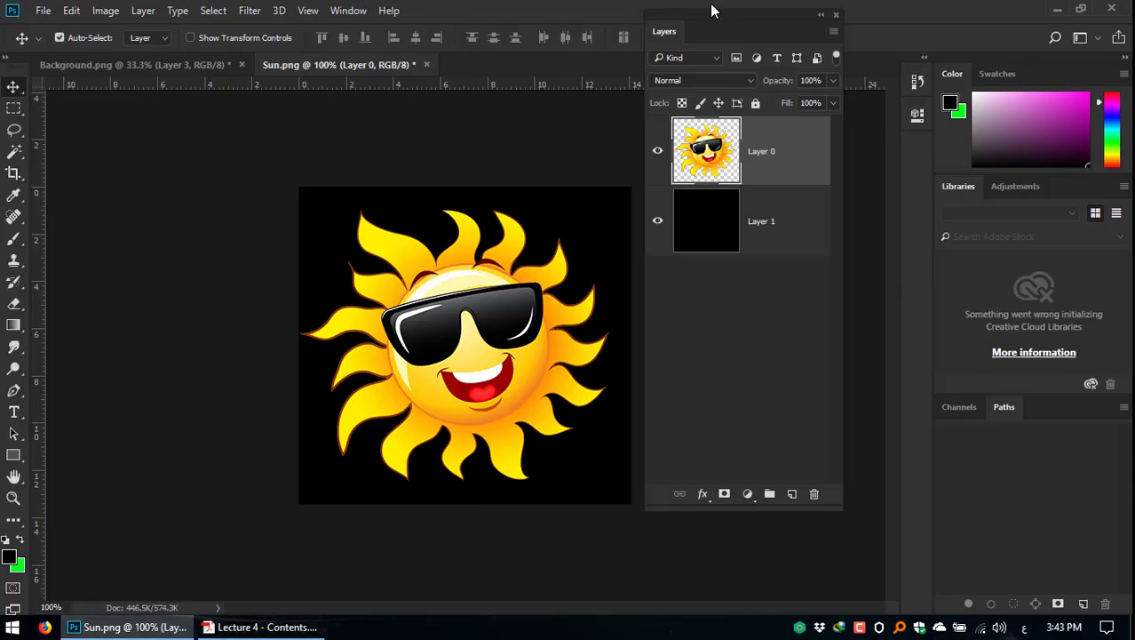
{"action": "left_click_drag", "start_coordinate": [715, 14], "coordinate": [719, 27]}
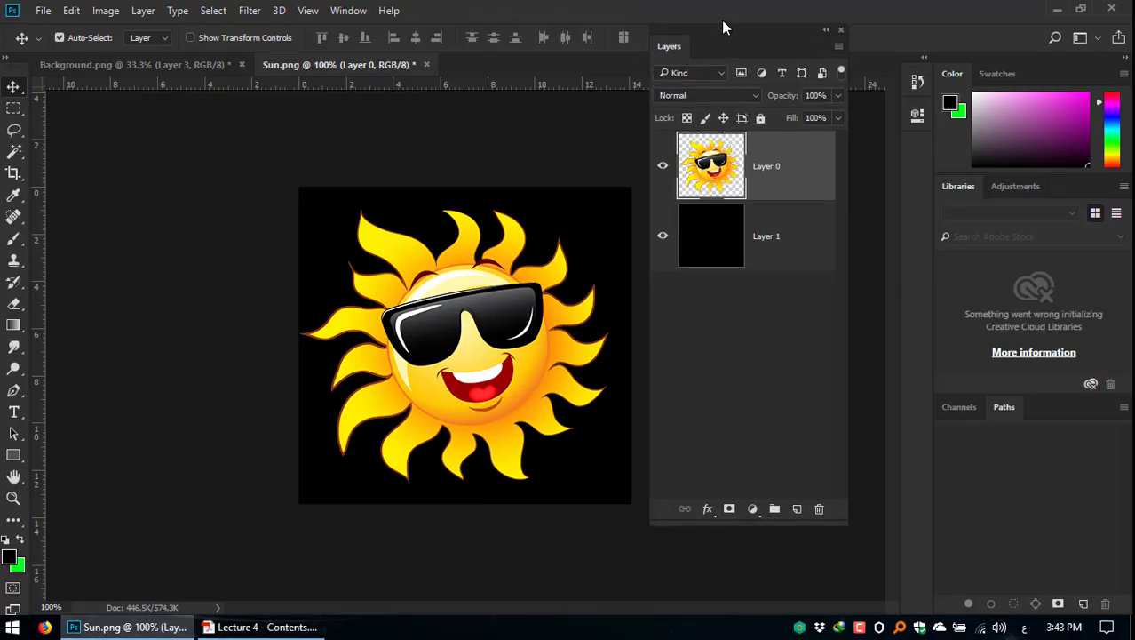
{"action": "left_click", "coordinate": [841, 29]}
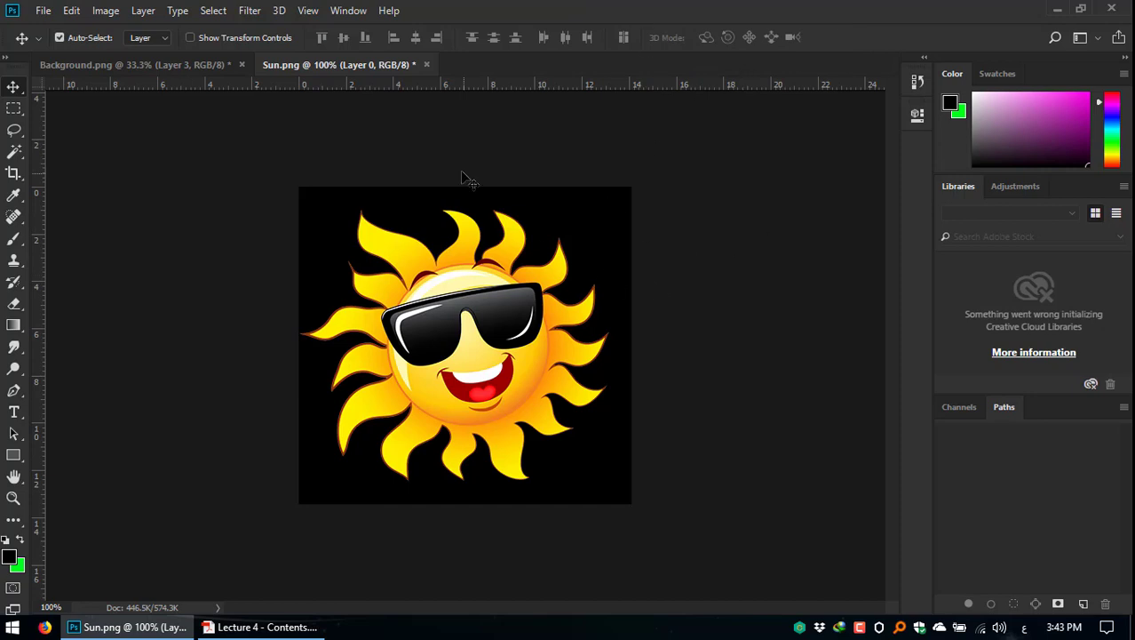
{"action": "left_click", "coordinate": [351, 11]}
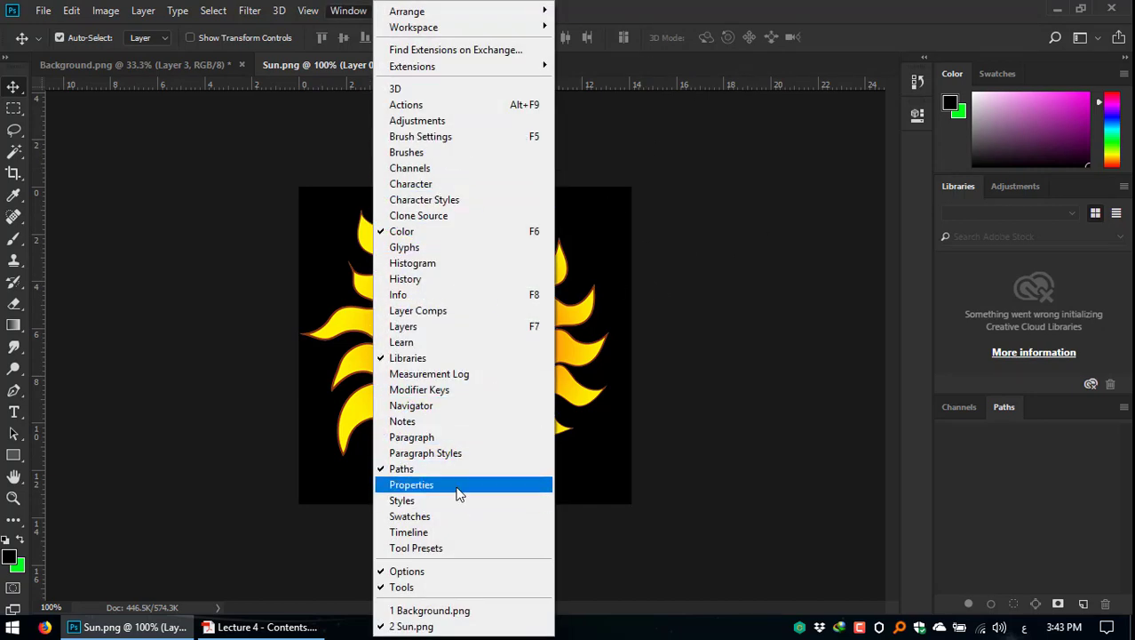
{"action": "left_click", "coordinate": [452, 327]}
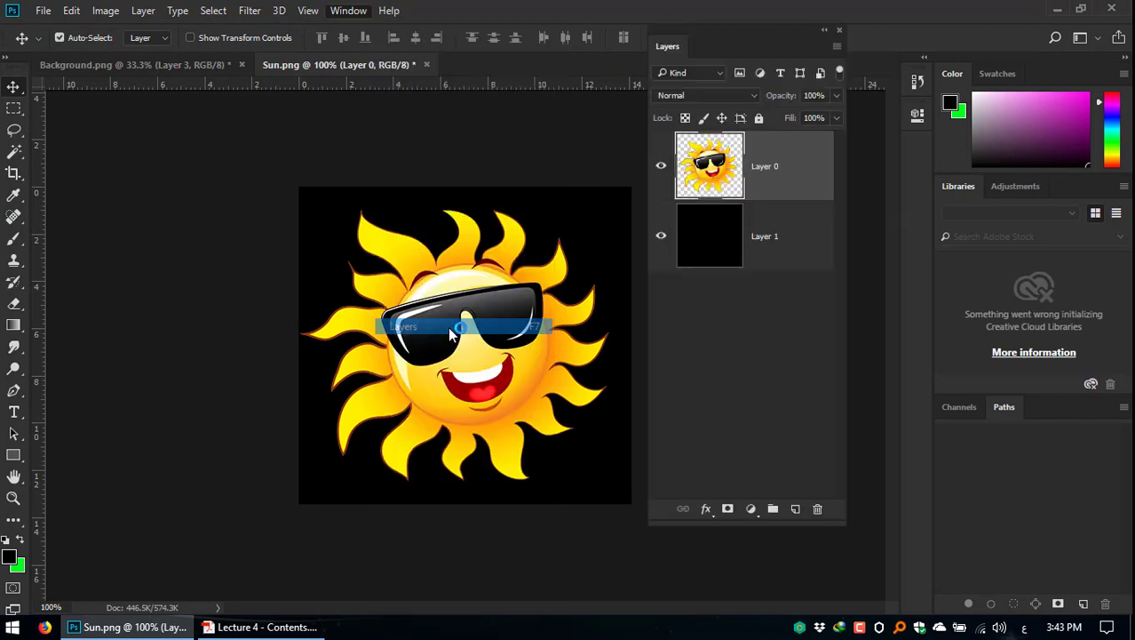
{"action": "left_click_drag", "start_coordinate": [777, 29], "coordinate": [773, 14]}
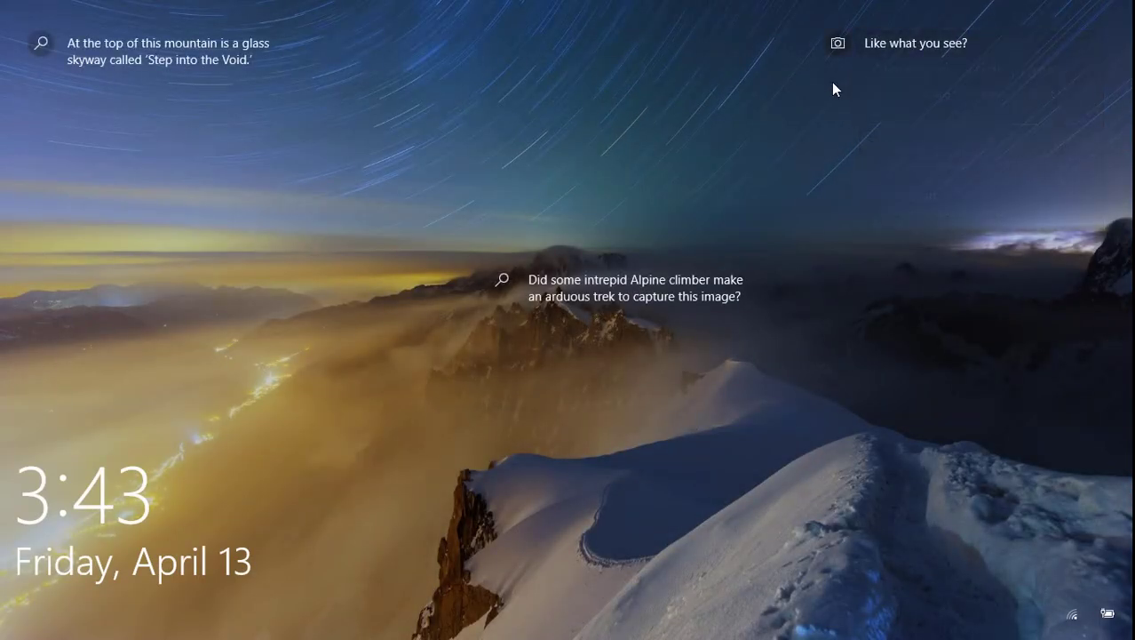
Step: Reveal the lock-screen photo details identifying the image as Aiguille du Midi, France
{"action": "mouse_move", "coordinate": [952, 71]}
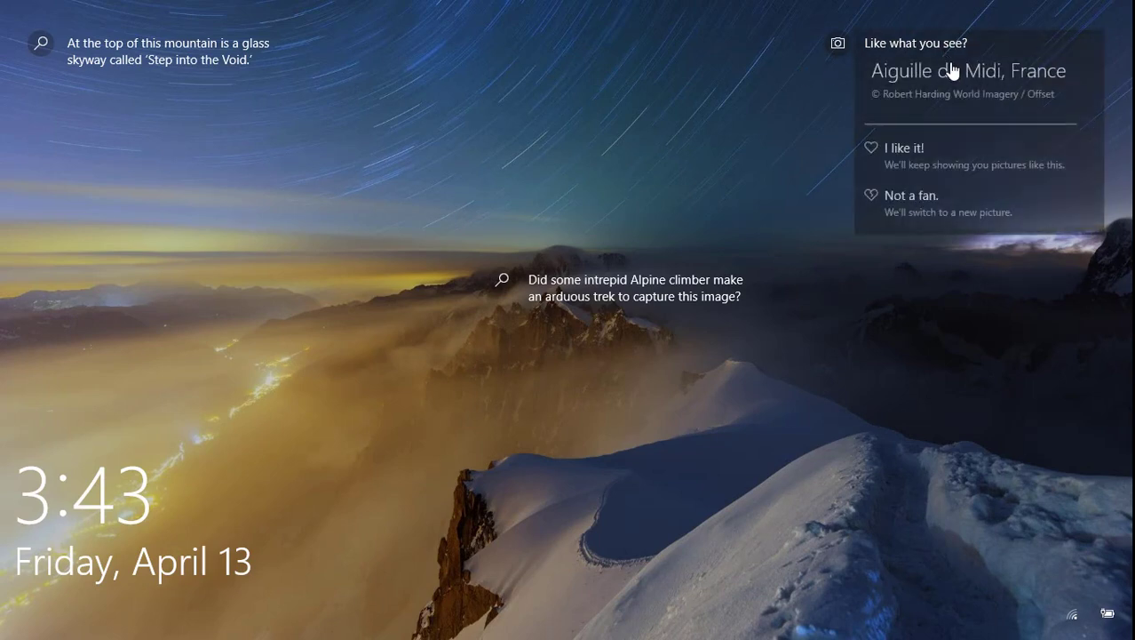
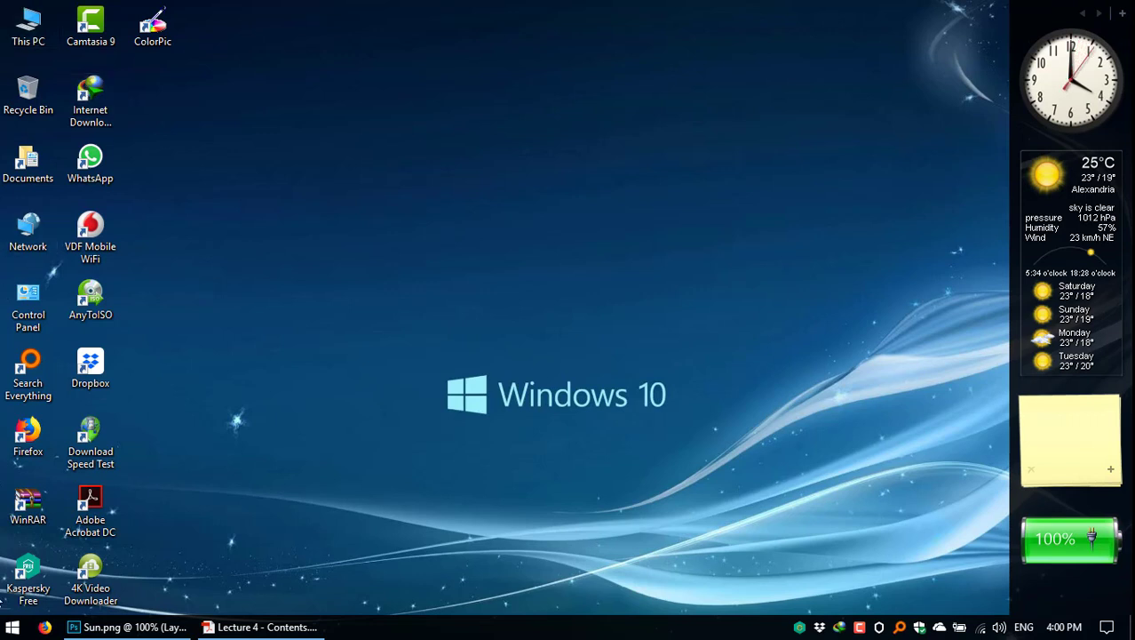
{"action": "left_click", "coordinate": [49, 627]}
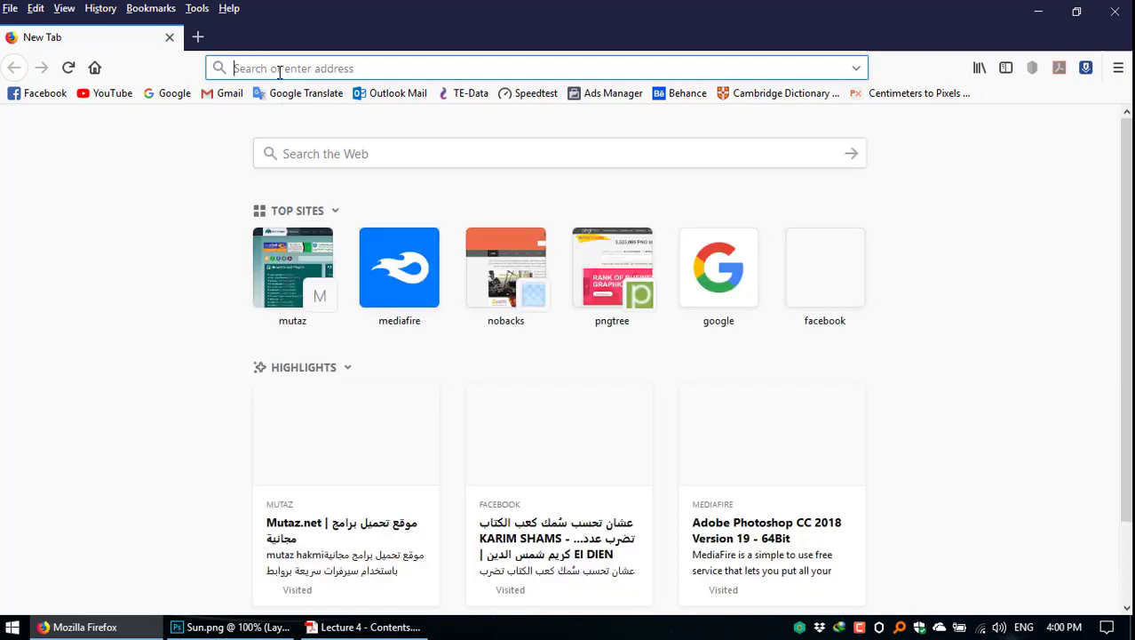
{"action": "type", "text": "www."}
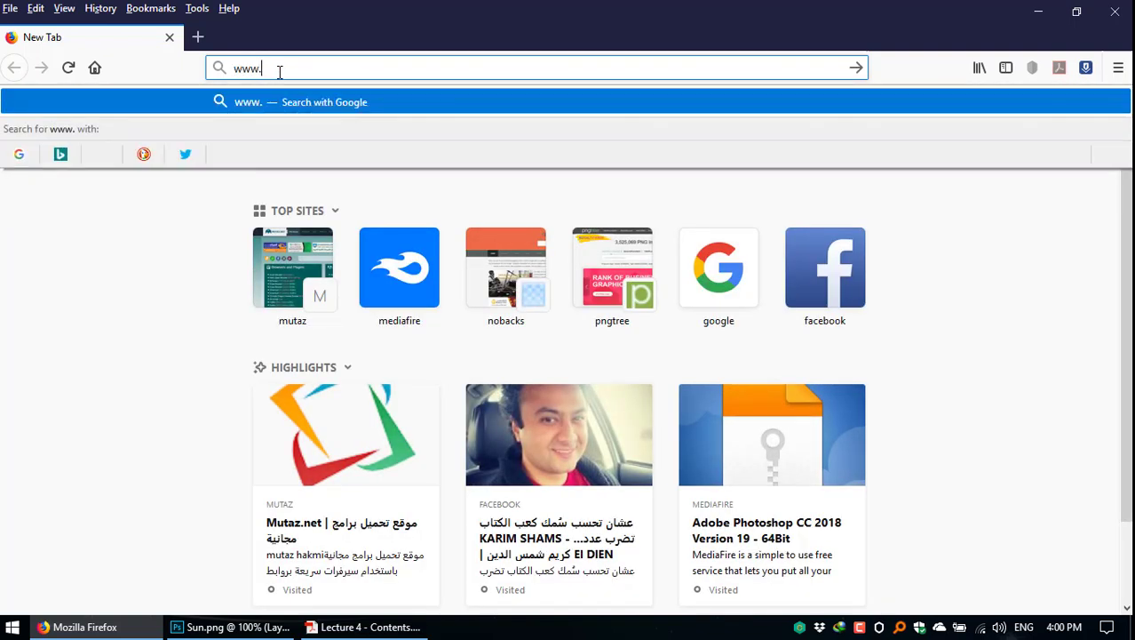
{"action": "type", "text": "mediafire.com/"}
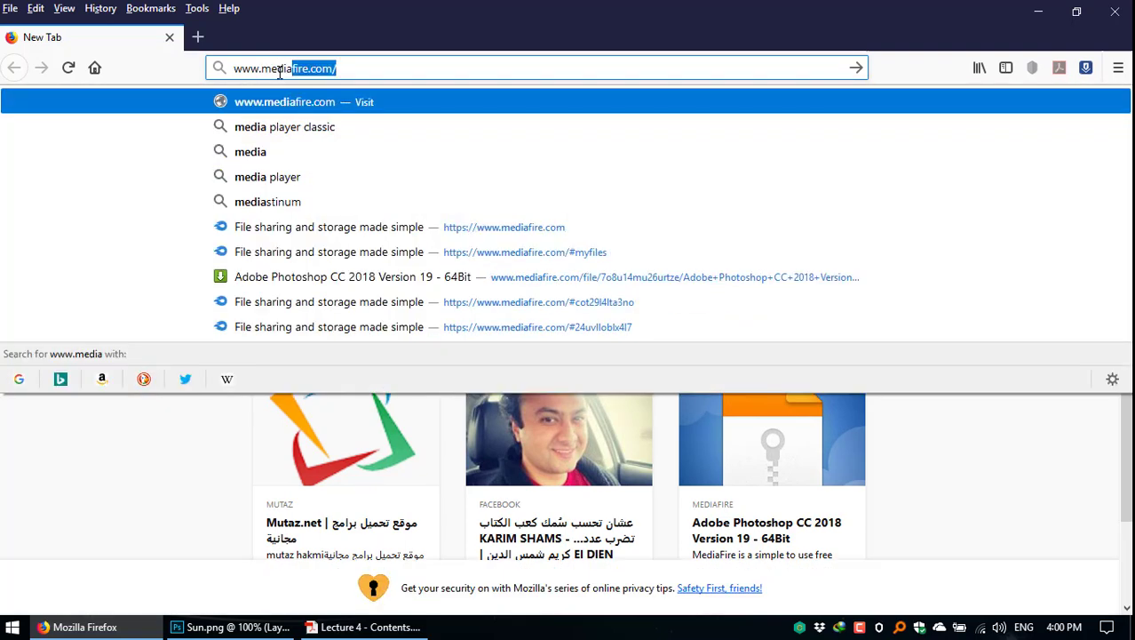
{"action": "key", "text": "Return"}
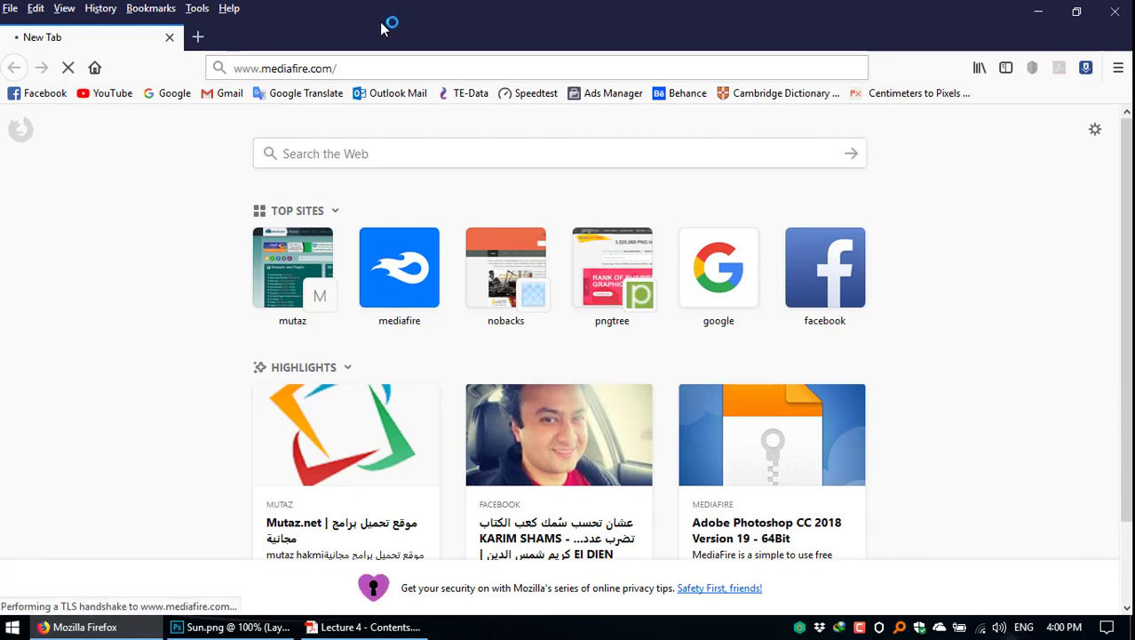
{"action": "left_click", "coordinate": [398, 69]}
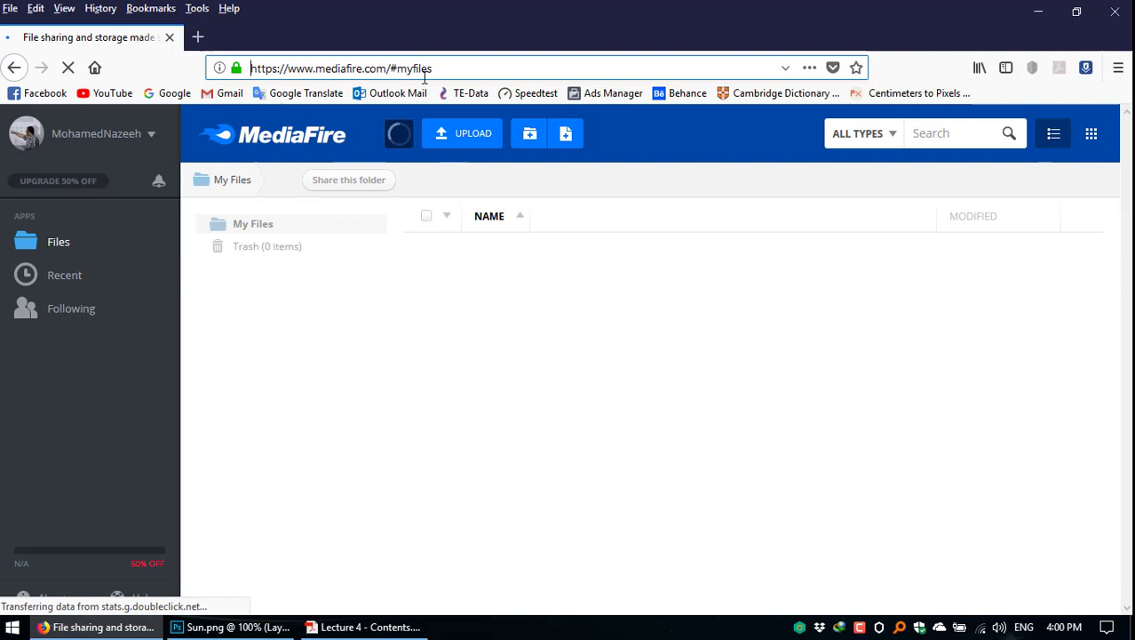
{"action": "left_click", "coordinate": [457, 70]}
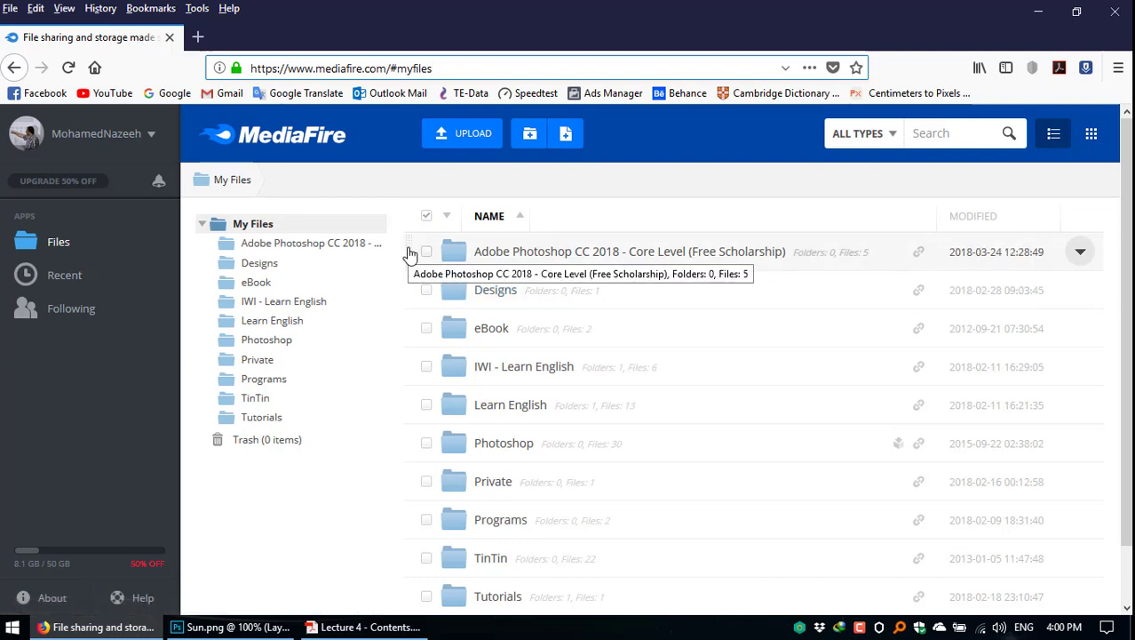
{"action": "left_click", "coordinate": [601, 258]}
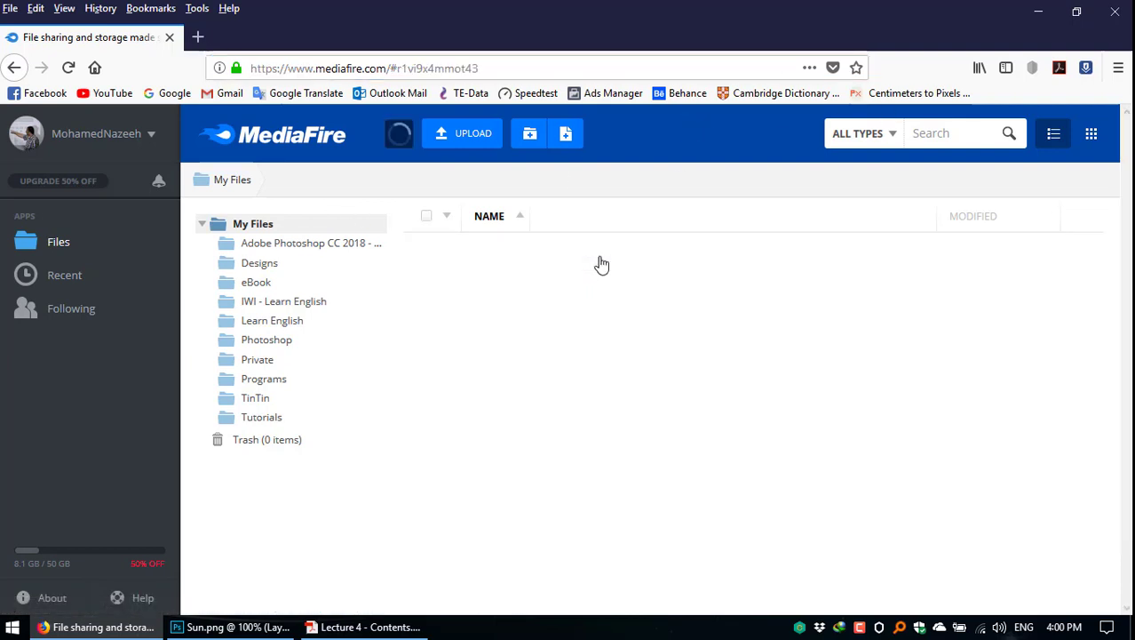
{"action": "left_click", "coordinate": [453, 67]}
{"action": "left_click", "coordinate": [495, 67]}
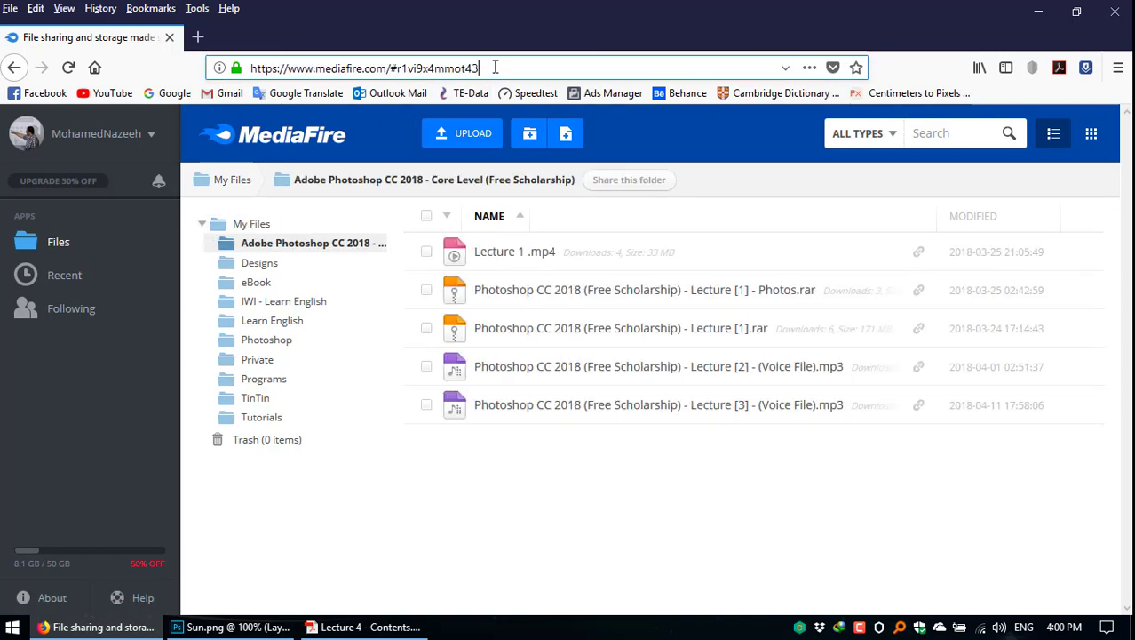
{"action": "left_click_drag", "start_coordinate": [495, 68], "coordinate": [289, 71]}
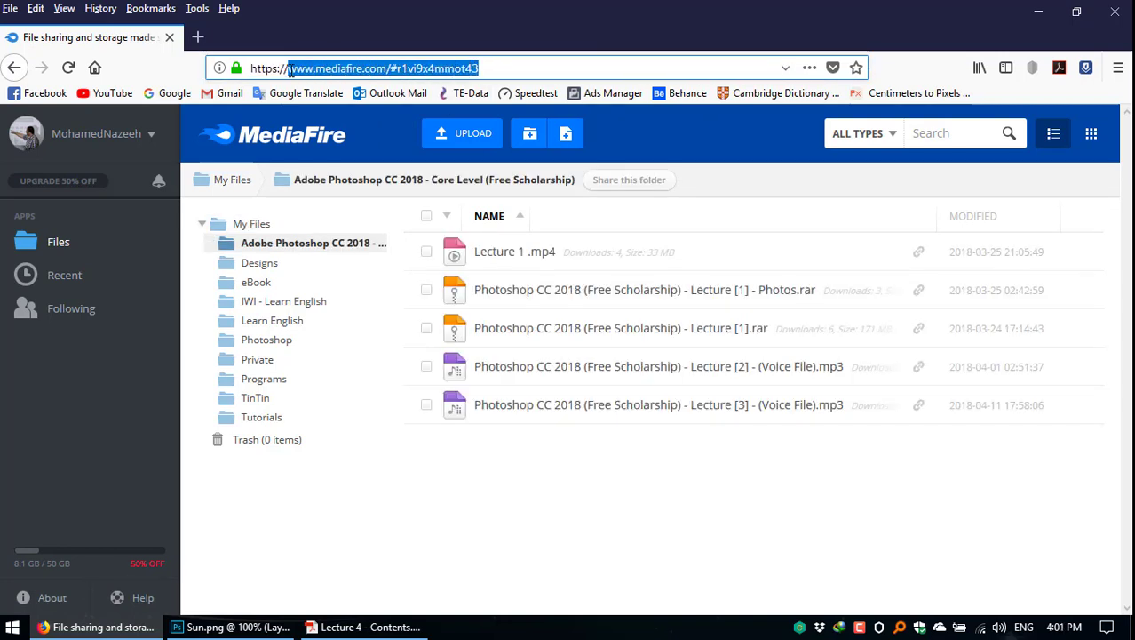
{"action": "right_click", "coordinate": [300, 64]}
{"action": "left_click", "coordinate": [368, 117]}
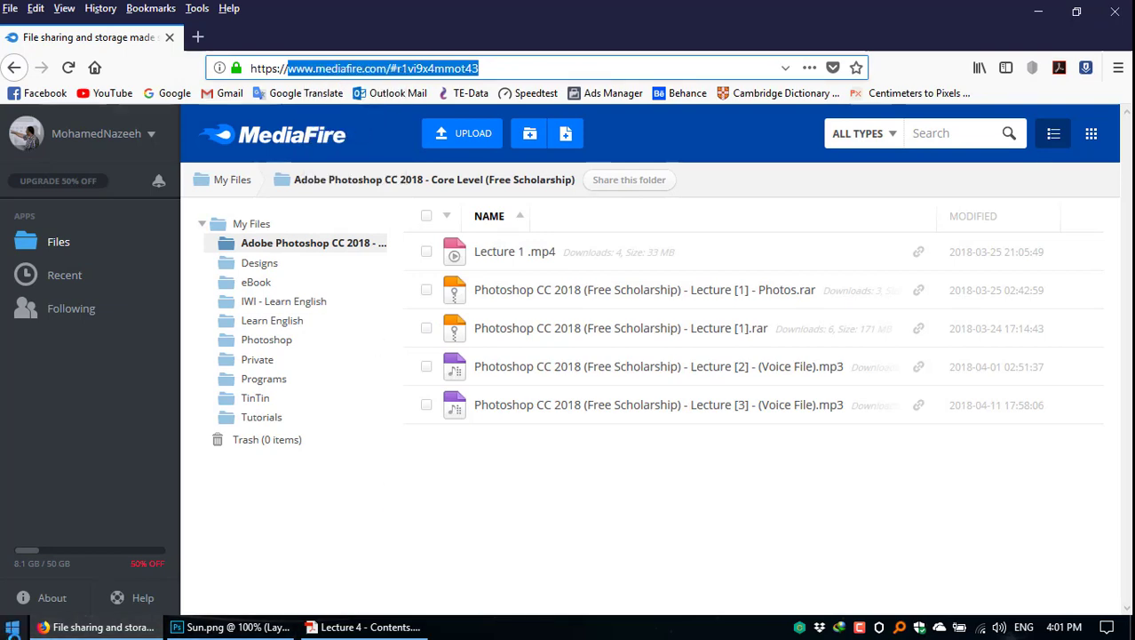
{"action": "left_click", "coordinate": [11, 626]}
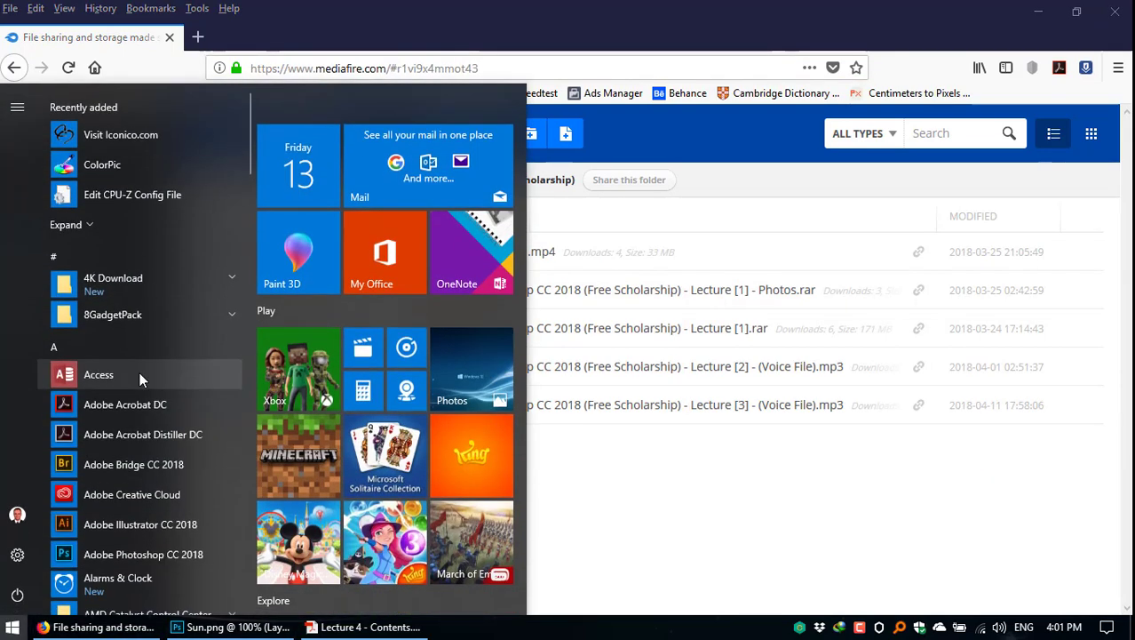
Step: Switch the keyboard to English, search for Notepad, launch it and maximize the window
{"action": "left_click", "coordinate": [139, 377]}
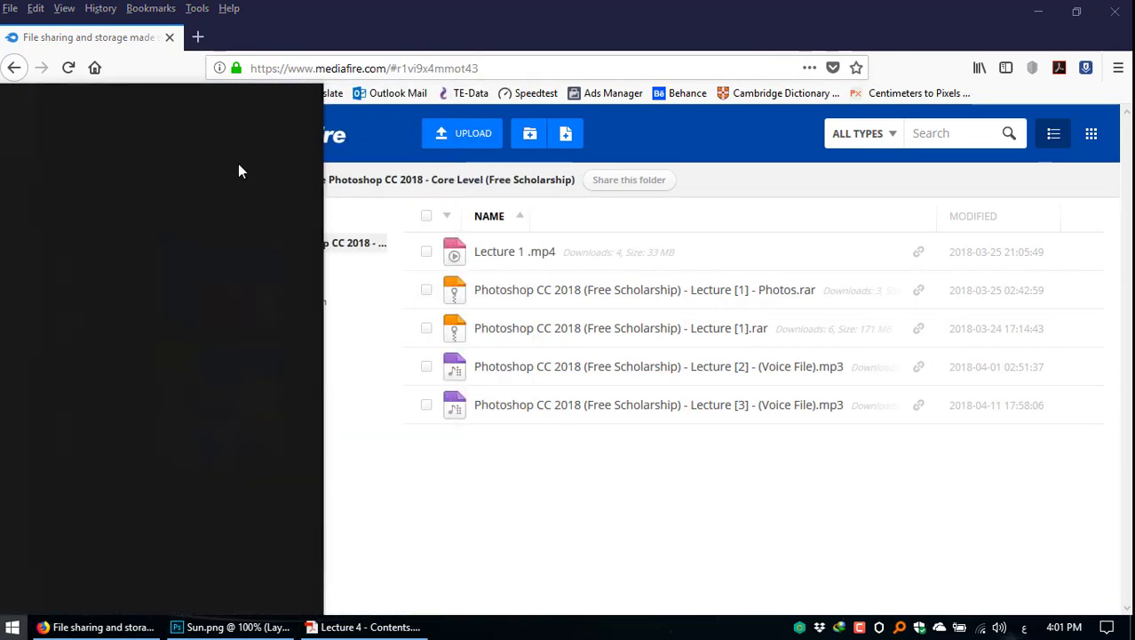
{"action": "type", "text": "ی"}
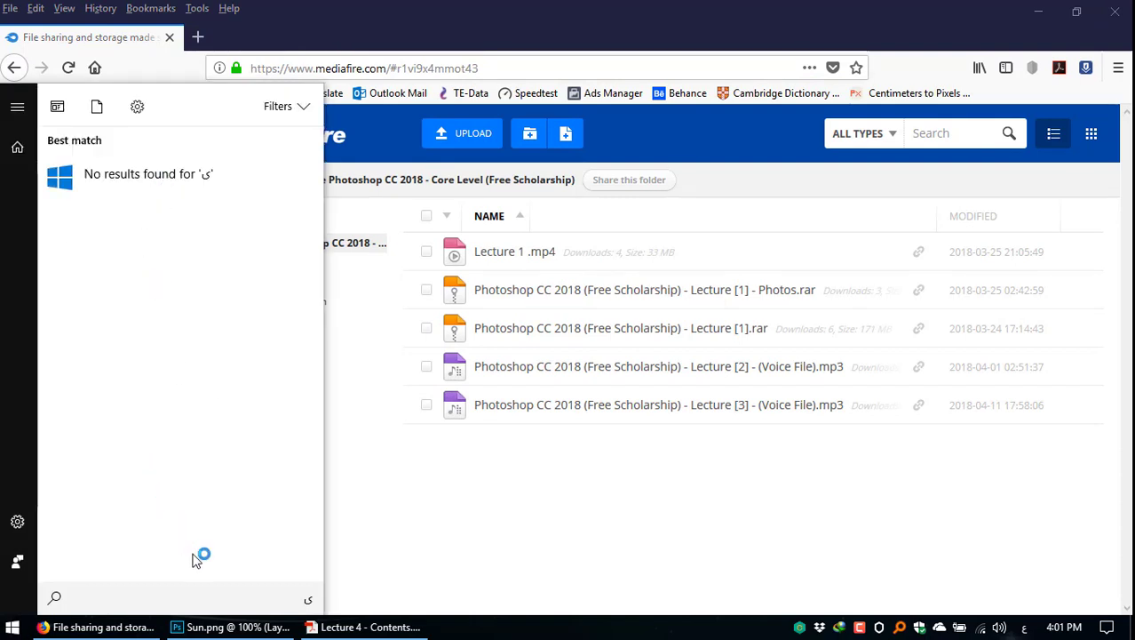
{"action": "key", "text": "BackSpace"}
{"action": "key", "text": "alt+shift"}
{"action": "type", "text": "n"}
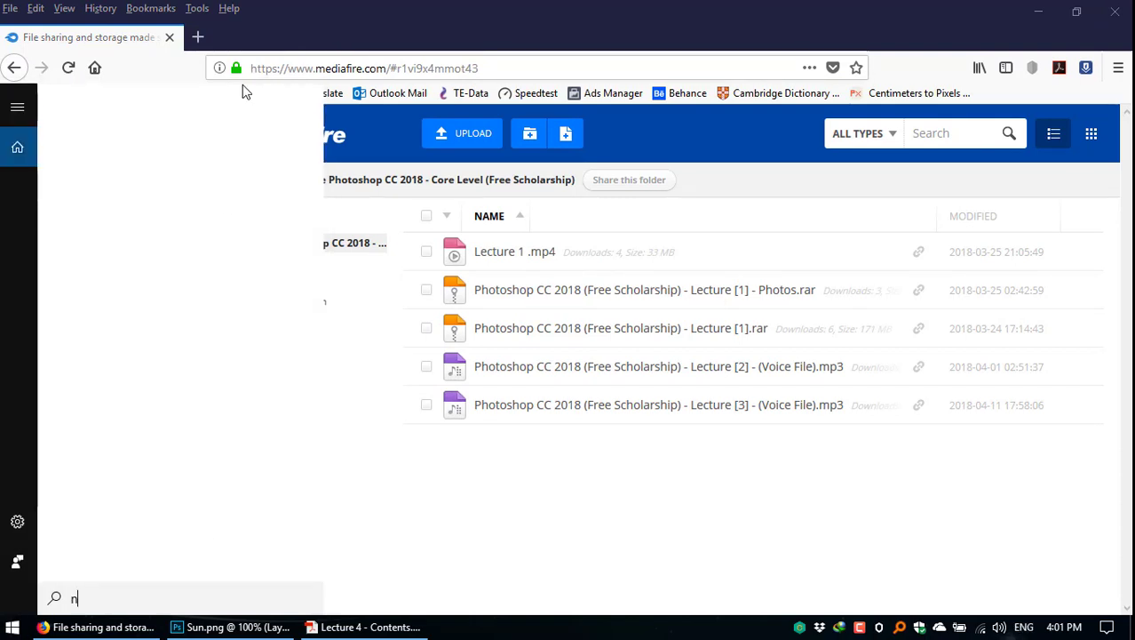
{"action": "left_click", "coordinate": [197, 193]}
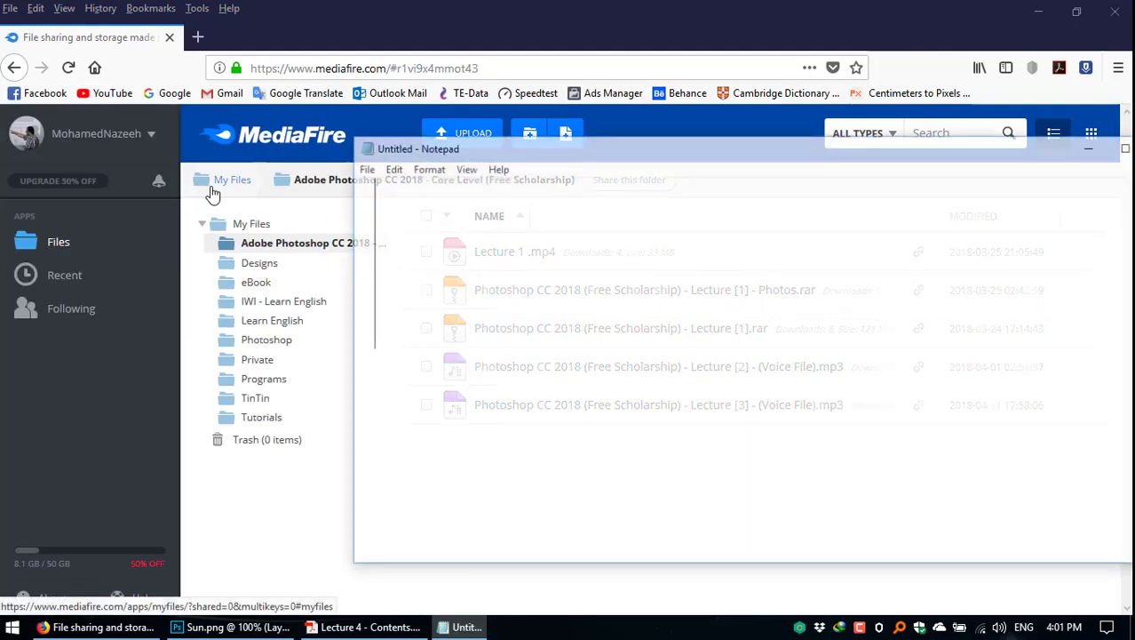
{"action": "double_click", "coordinate": [638, 146]}
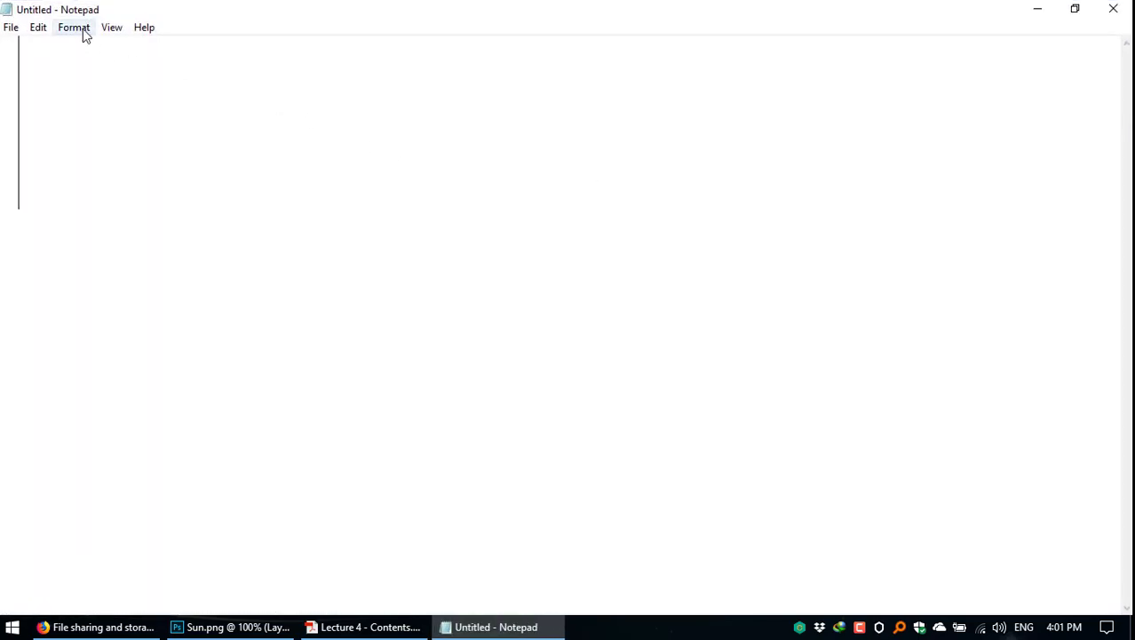
Step: Set the font to bold Neo Sans Arabic at size 90 and paste the folder address
{"action": "left_click", "coordinate": [86, 30]}
{"action": "left_click", "coordinate": [89, 69]}
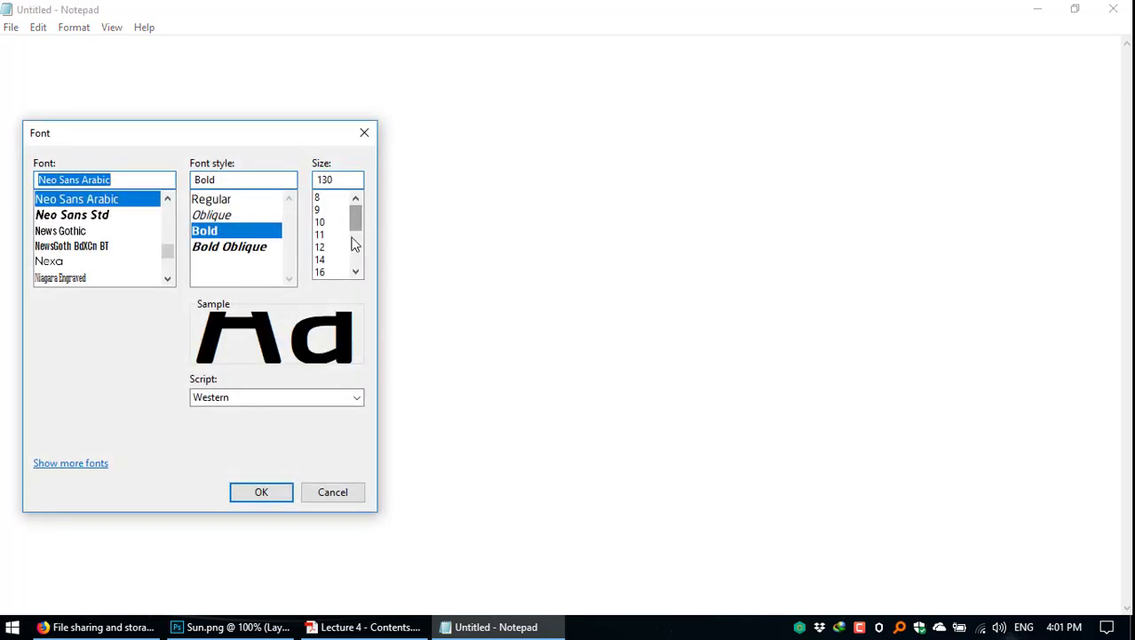
{"action": "double_click", "coordinate": [322, 179]}
{"action": "type", "text": "90"}
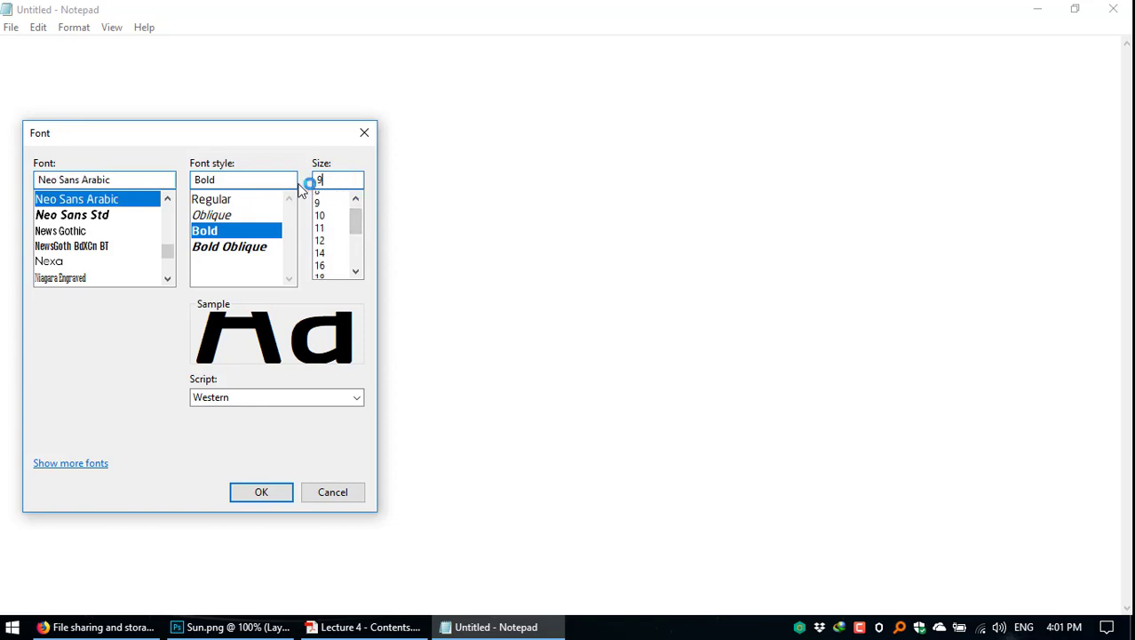
{"action": "left_click", "coordinate": [258, 493]}
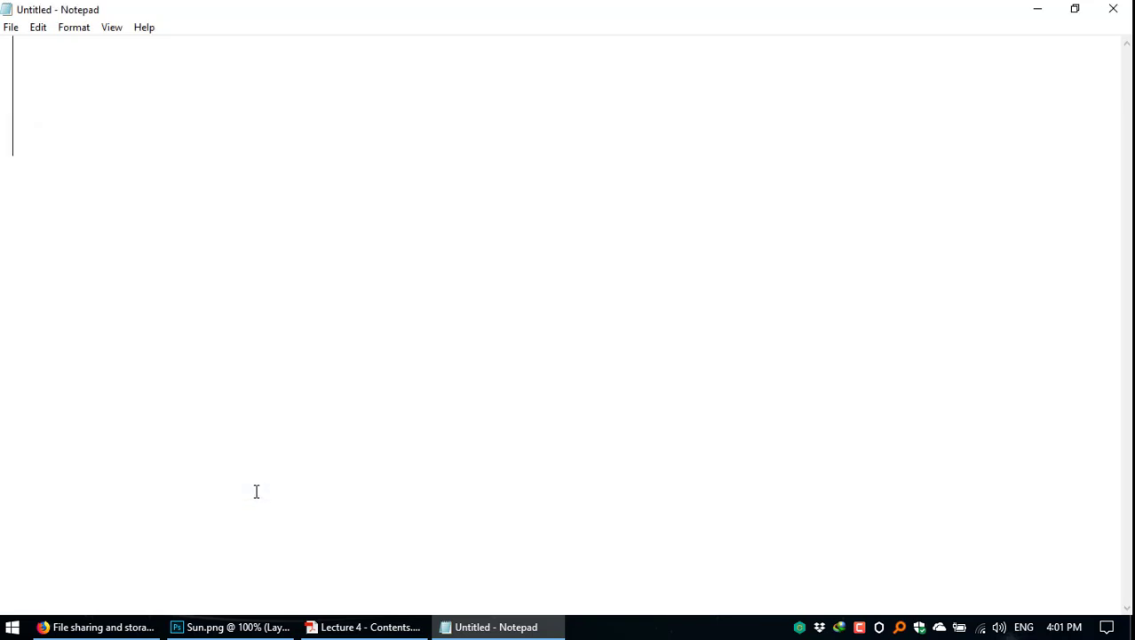
{"action": "key", "text": "ctrl+v"}
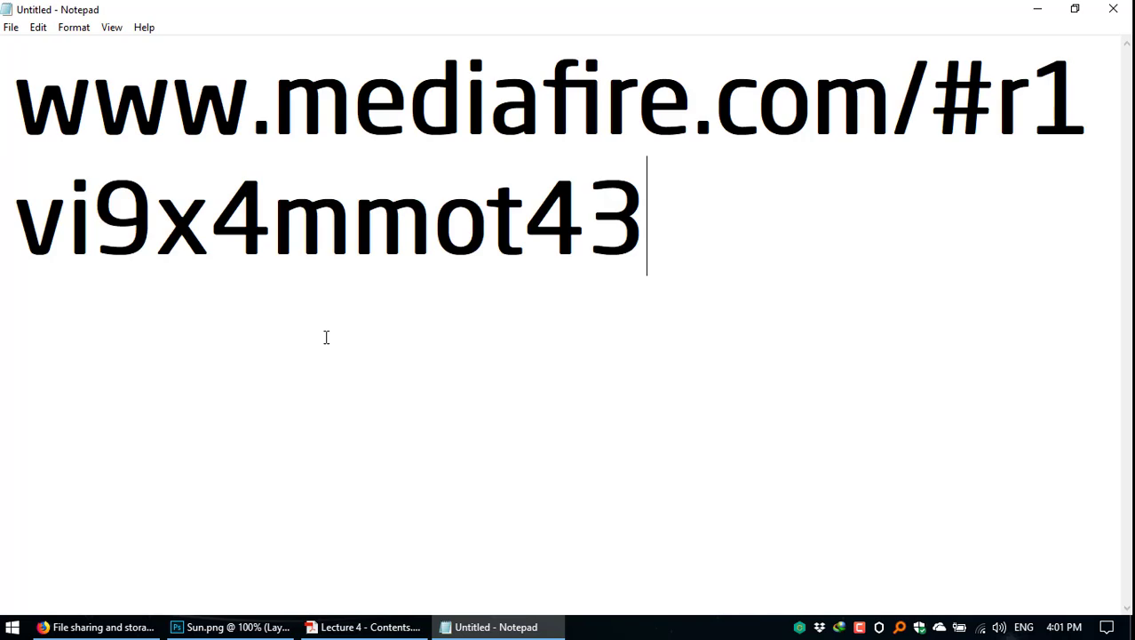
Step: Shrink the font to 70, then 50 so the address fits one line, and add a blank line above it
{"action": "left_click", "coordinate": [78, 26]}
{"action": "left_click", "coordinate": [92, 62]}
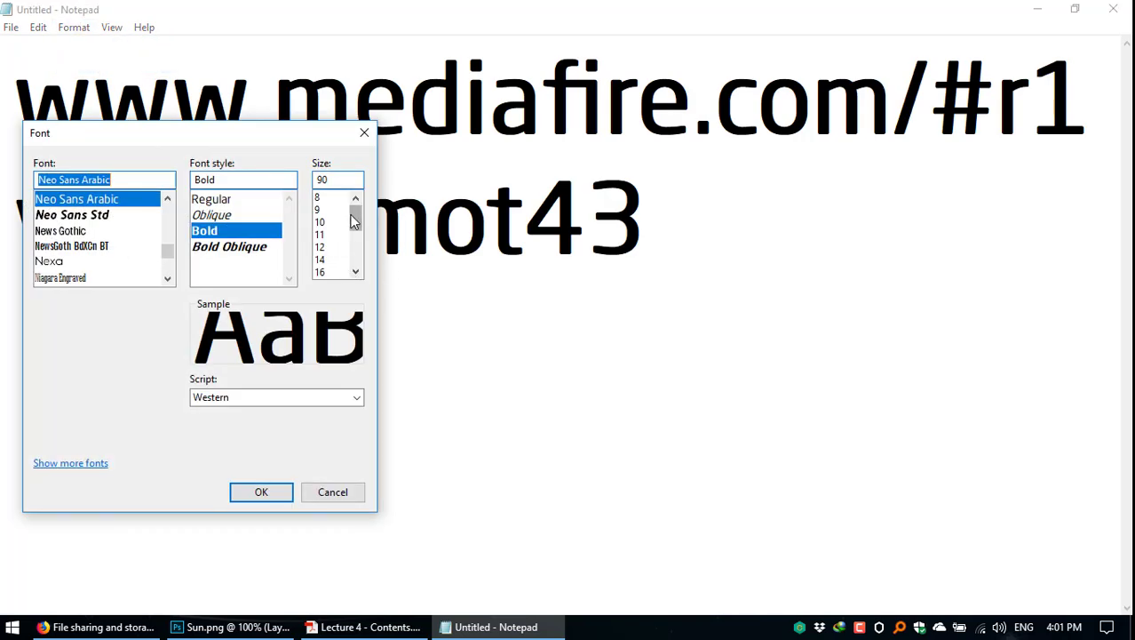
{"action": "double_click", "coordinate": [320, 180]}
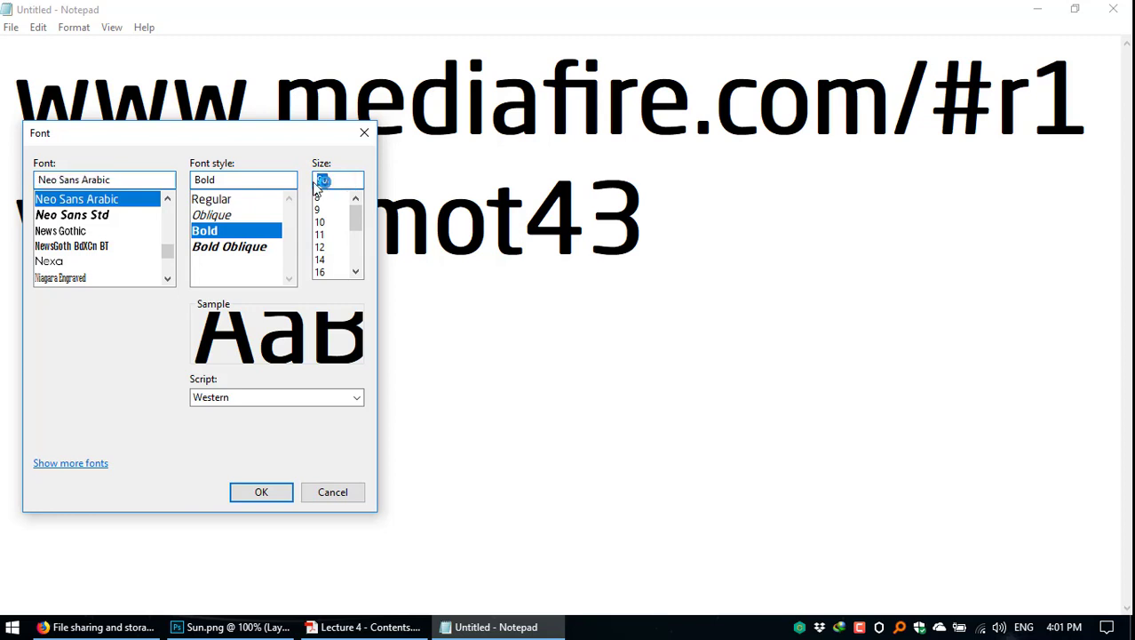
{"action": "type", "text": "70"}
{"action": "left_click", "coordinate": [261, 492]}
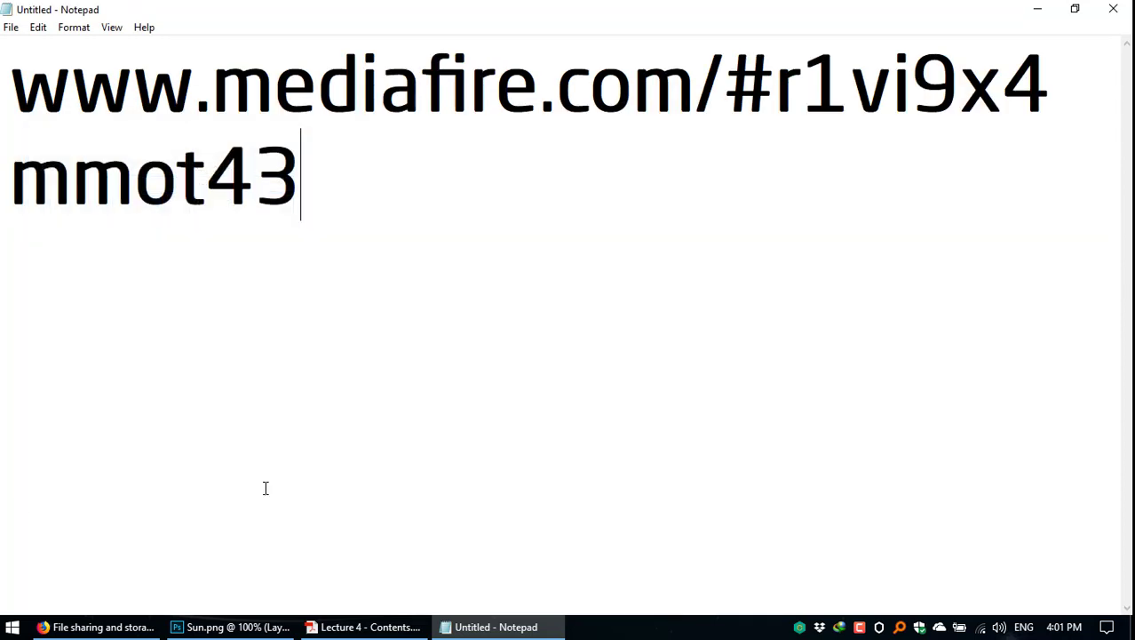
{"action": "left_click", "coordinate": [75, 28]}
{"action": "left_click", "coordinate": [94, 66]}
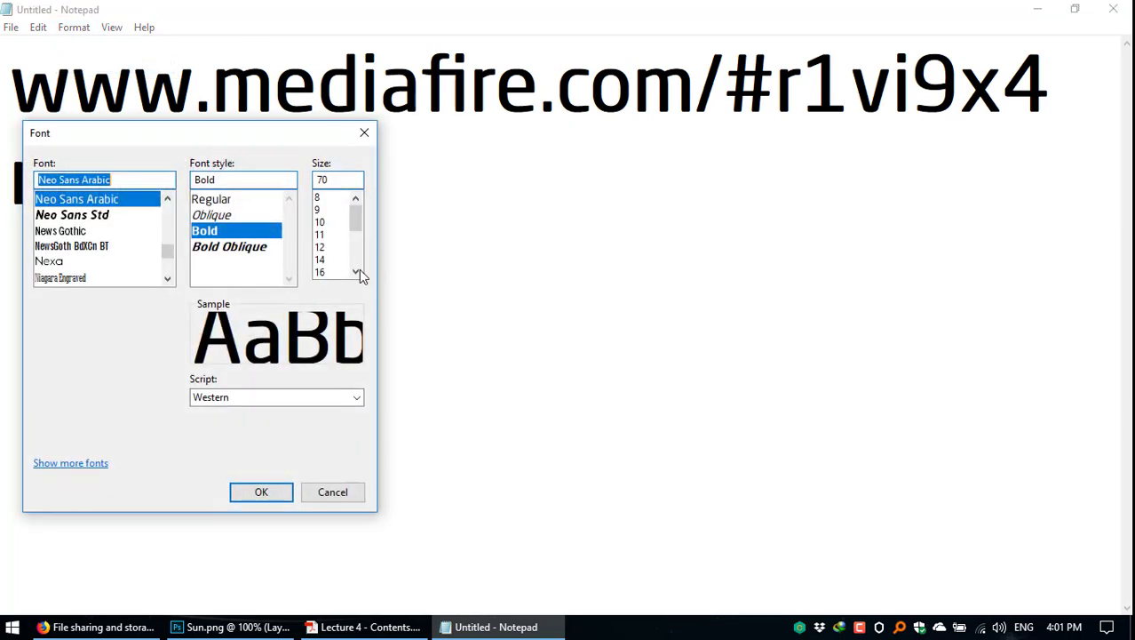
{"action": "left_click", "coordinate": [336, 180]}
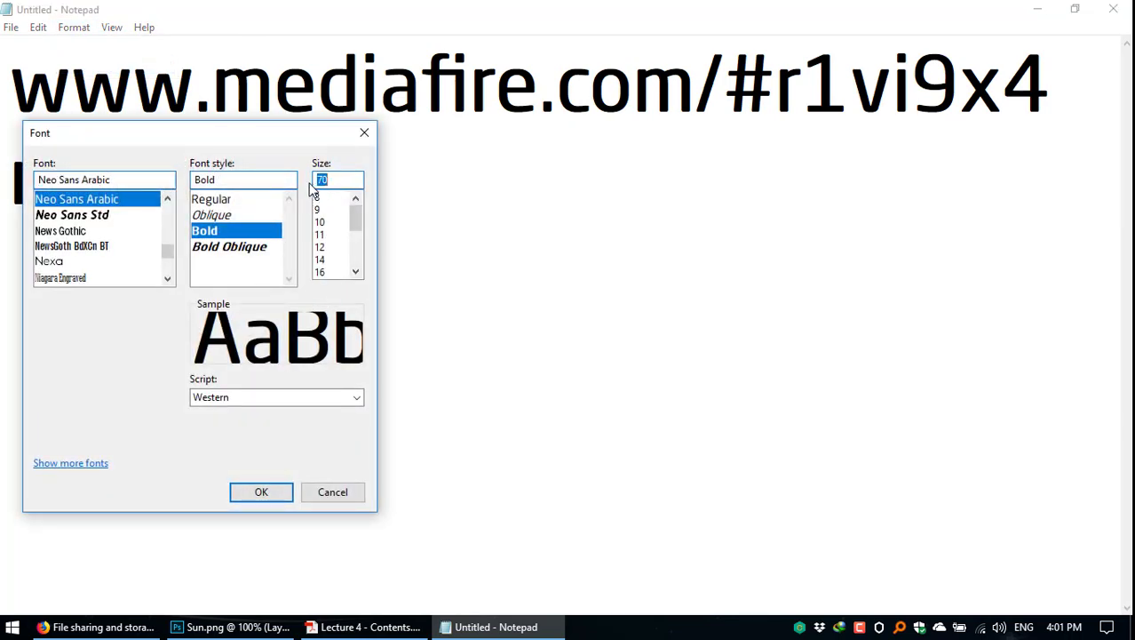
{"action": "type", "text": "50"}
{"action": "left_click", "coordinate": [252, 487]}
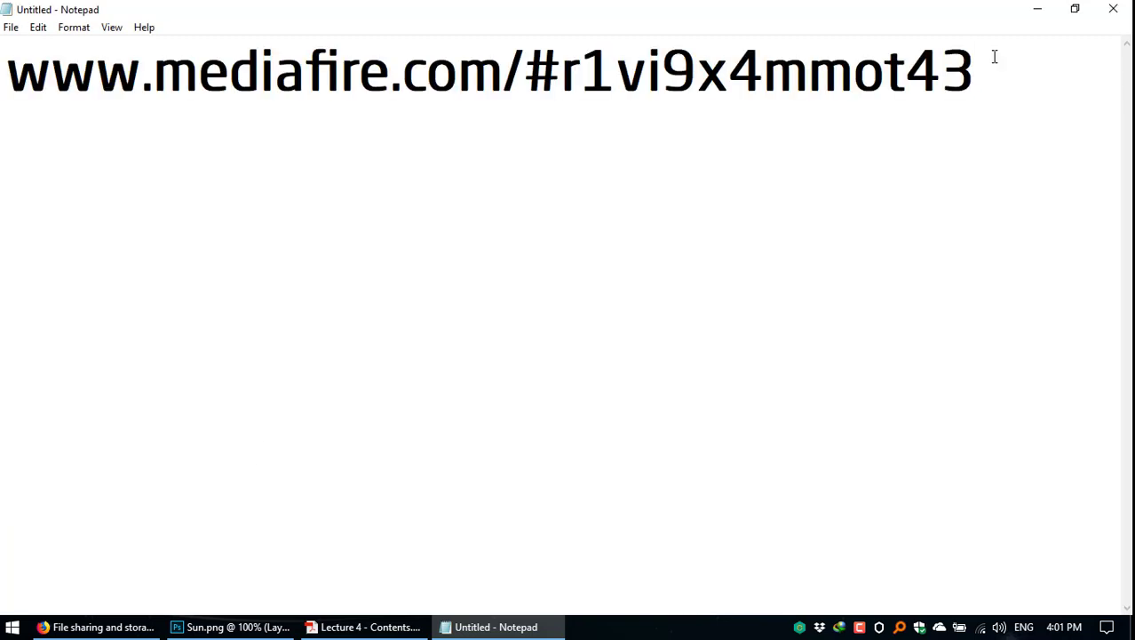
{"action": "left_click", "coordinate": [15, 87]}
{"action": "key", "text": "Return"}
{"action": "key", "text": "Return"}
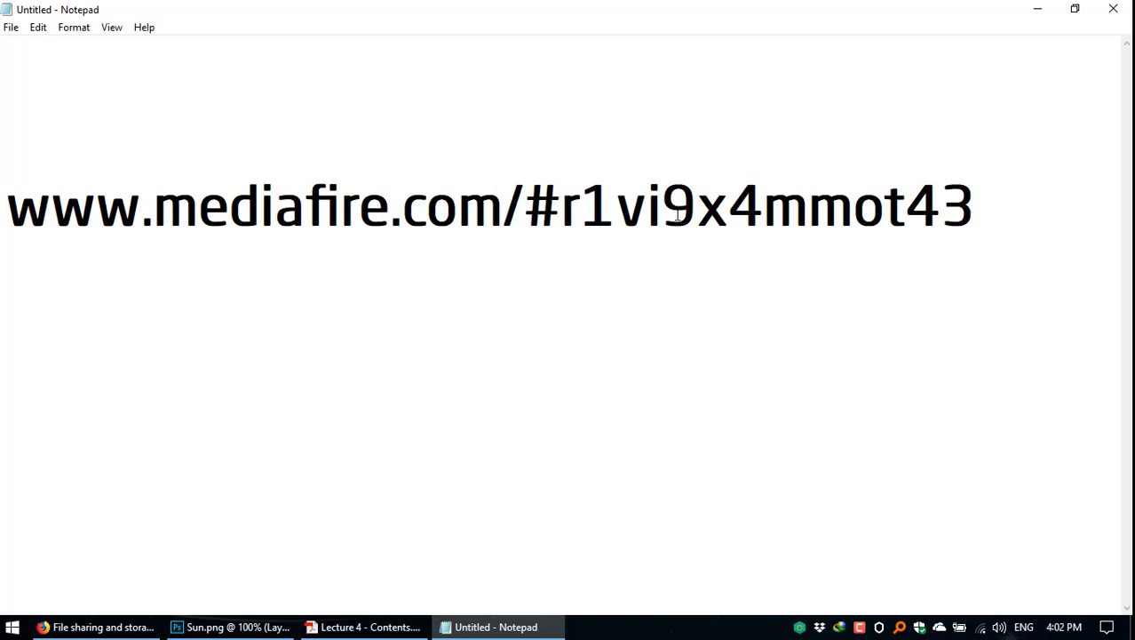
Step: Copy the whole folder address line from Notepad
{"action": "left_click_drag", "start_coordinate": [975, 213], "coordinate": [51, 233]}
{"action": "right_click", "coordinate": [57, 224]}
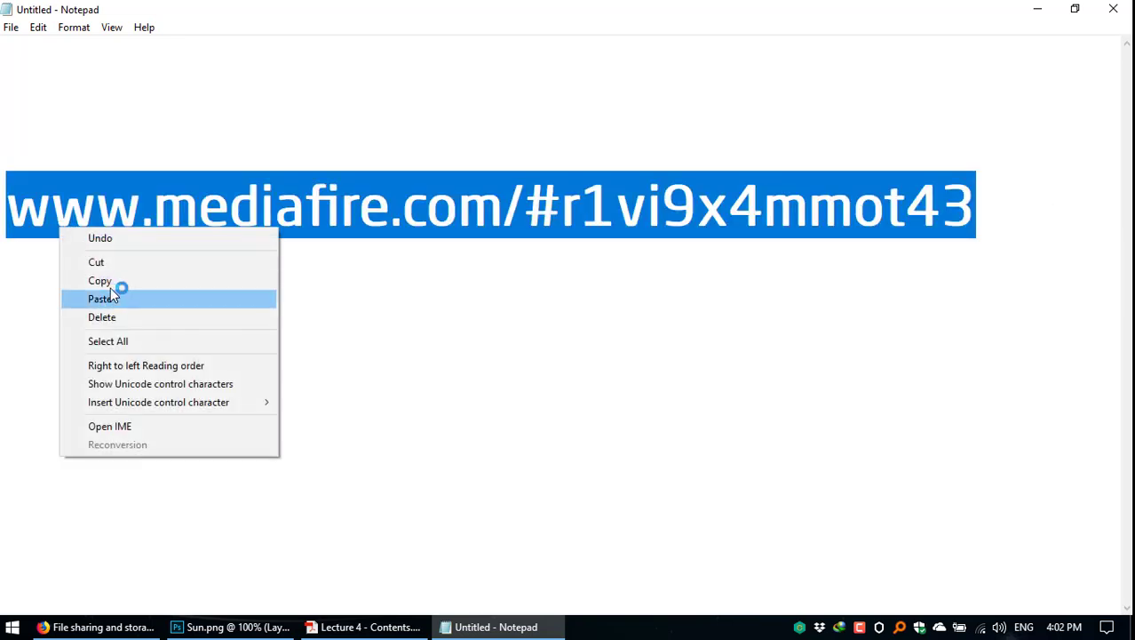
{"action": "left_click", "coordinate": [114, 278]}
Step: Load the copied address with Paste & Go in a new Firefox tab
{"action": "left_click", "coordinate": [76, 629]}
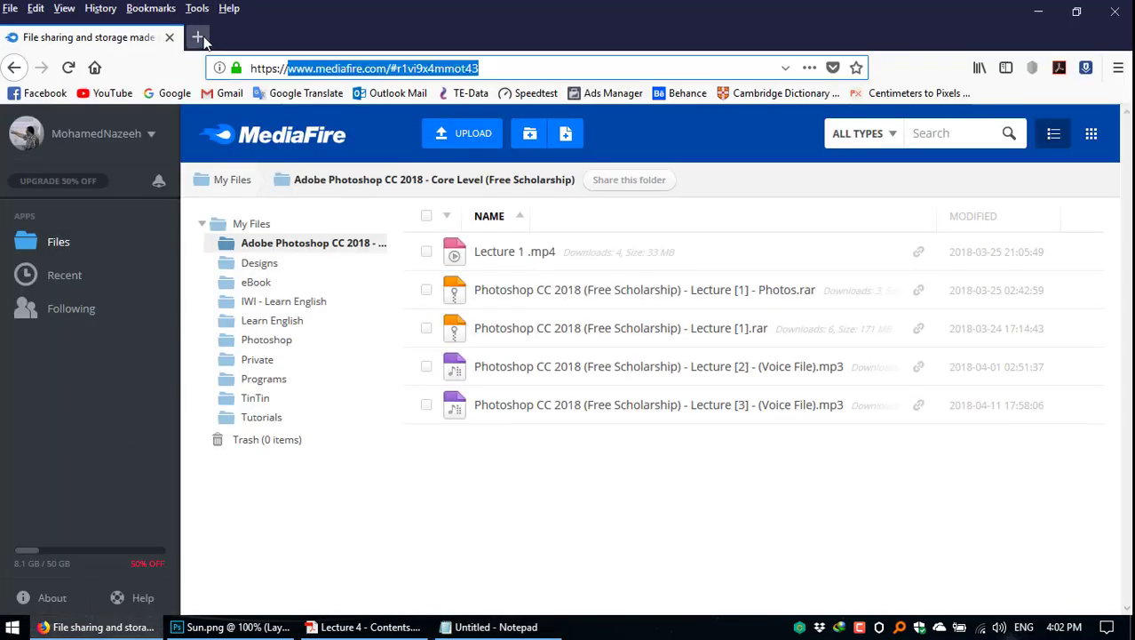
{"action": "left_click", "coordinate": [197, 36]}
{"action": "right_click", "coordinate": [250, 71]}
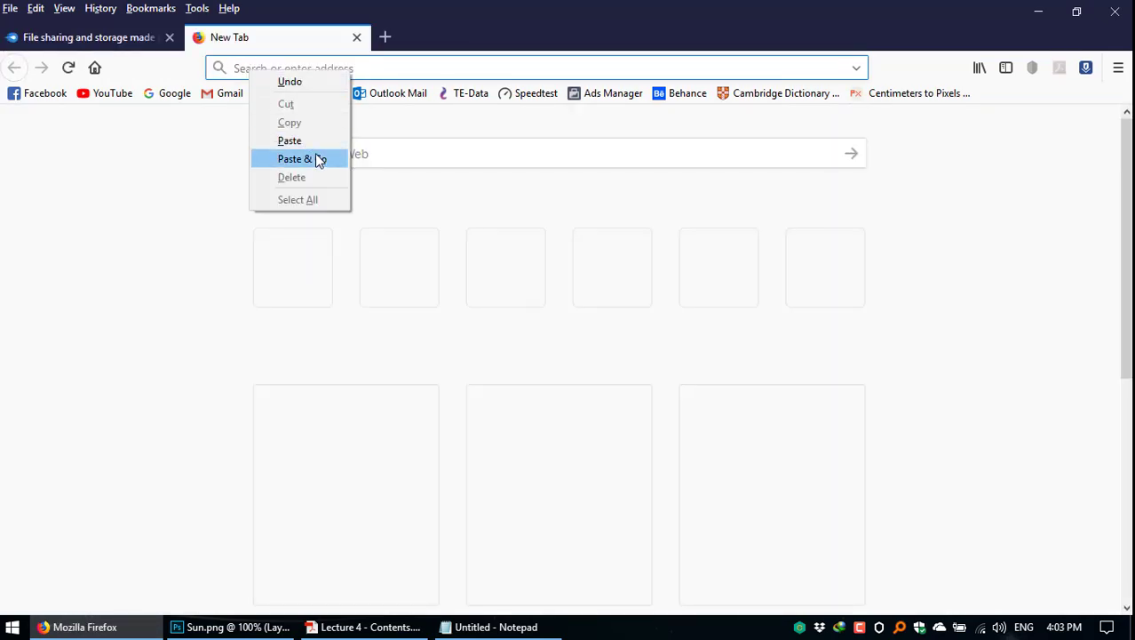
{"action": "left_click", "coordinate": [302, 159]}
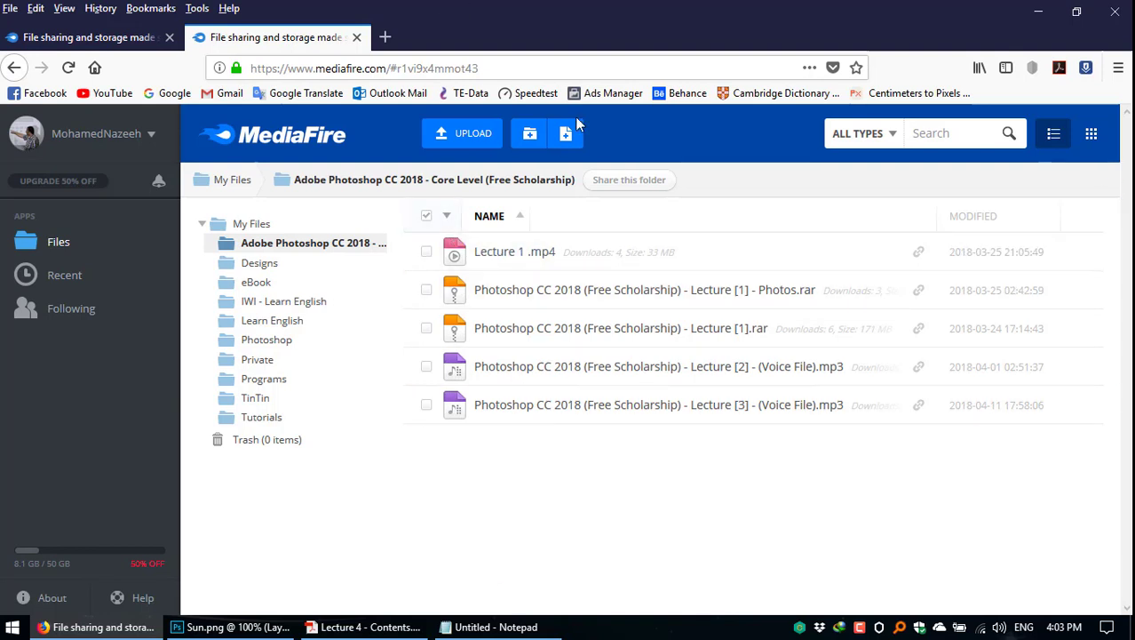
Step: Dismiss the folder's empty share dialog, then log out from the account menu
{"action": "left_click", "coordinate": [643, 188]}
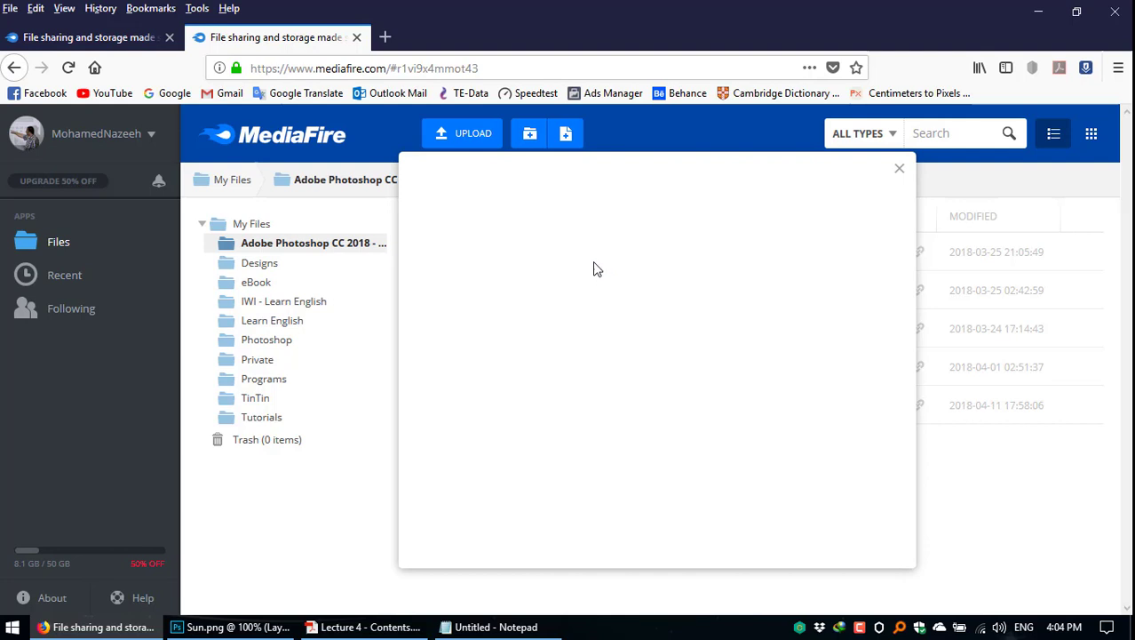
{"action": "left_click", "coordinate": [899, 169]}
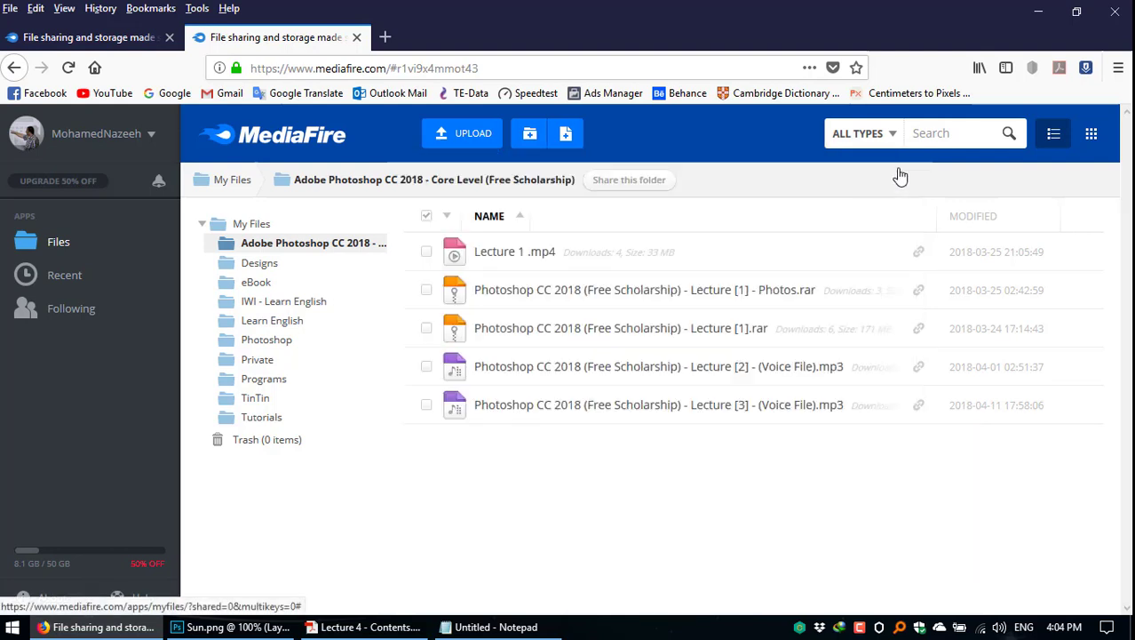
{"action": "left_click", "coordinate": [401, 69]}
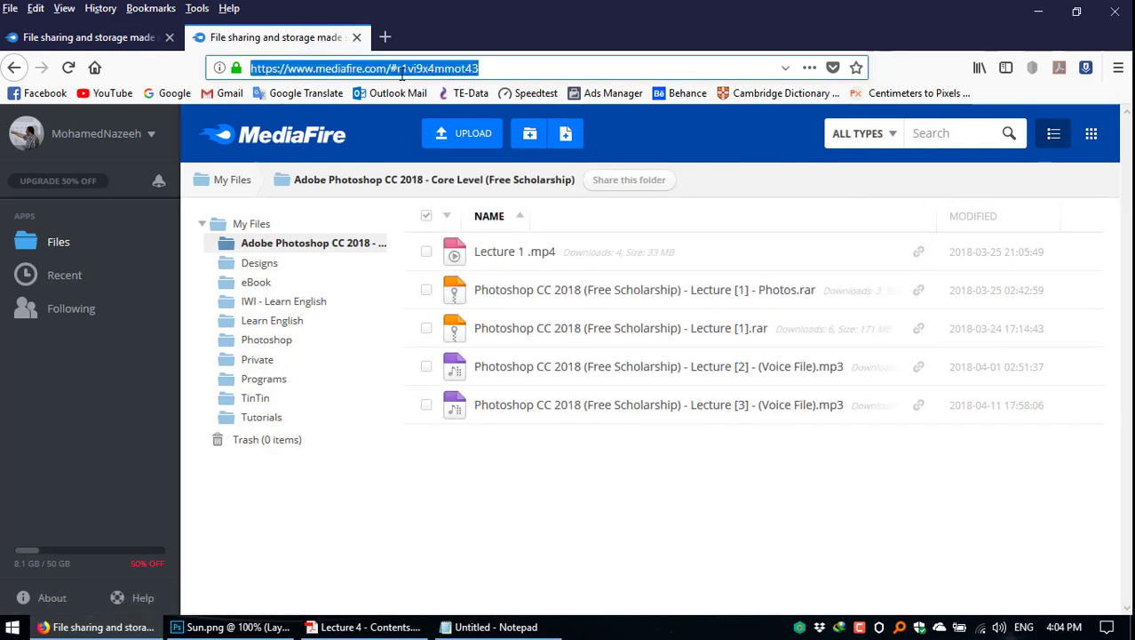
{"action": "left_click", "coordinate": [149, 134]}
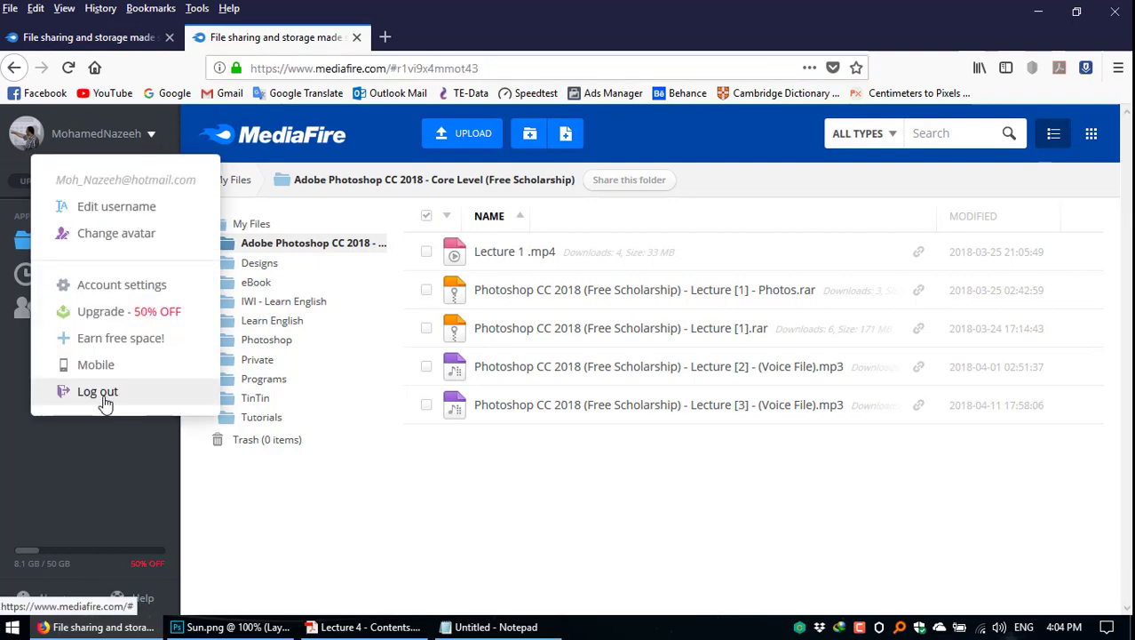
{"action": "left_click", "coordinate": [98, 392]}
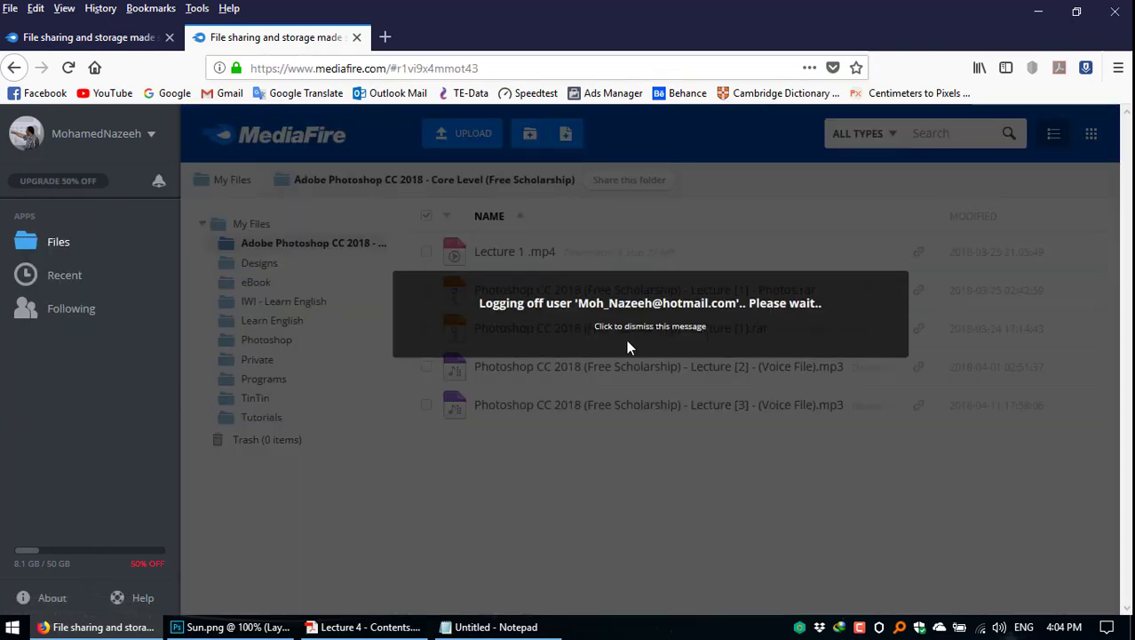
Step: Paste the copied folder link into a new tab's address bar and load it
{"action": "left_click", "coordinate": [385, 37]}
{"action": "right_click", "coordinate": [350, 68]}
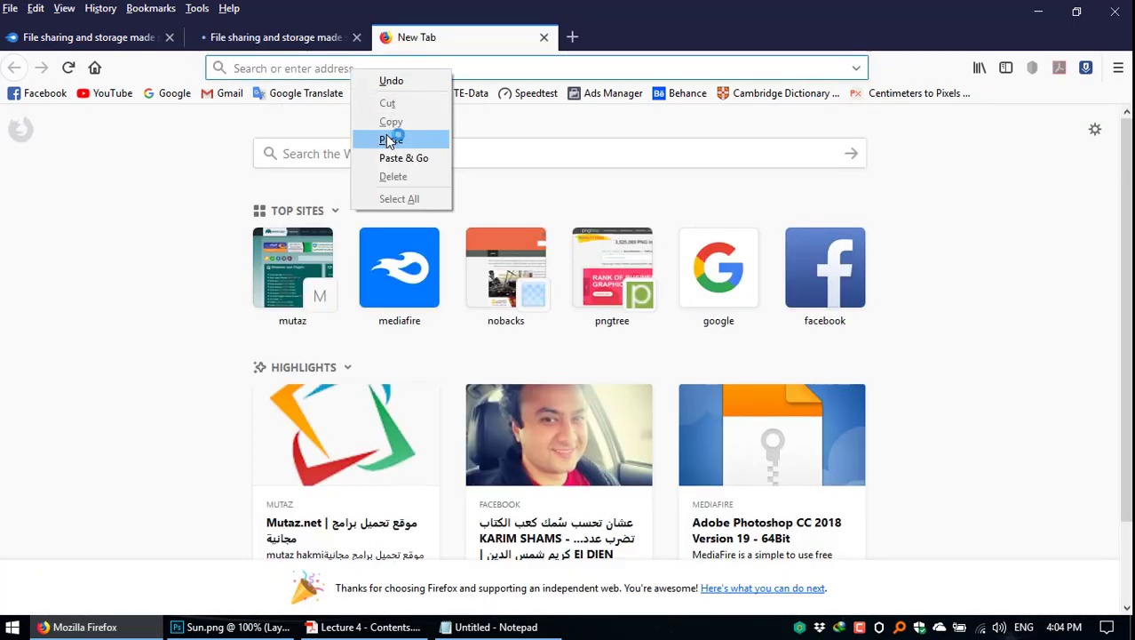
{"action": "left_click", "coordinate": [388, 143]}
{"action": "key", "text": "Escape"}
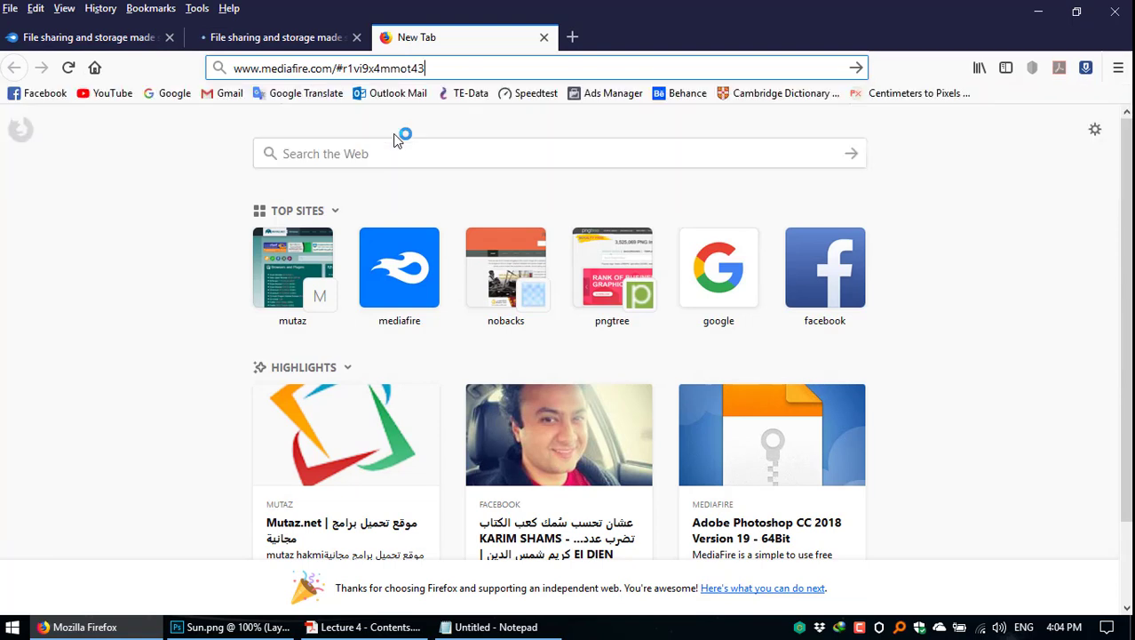
{"action": "key", "text": "Return"}
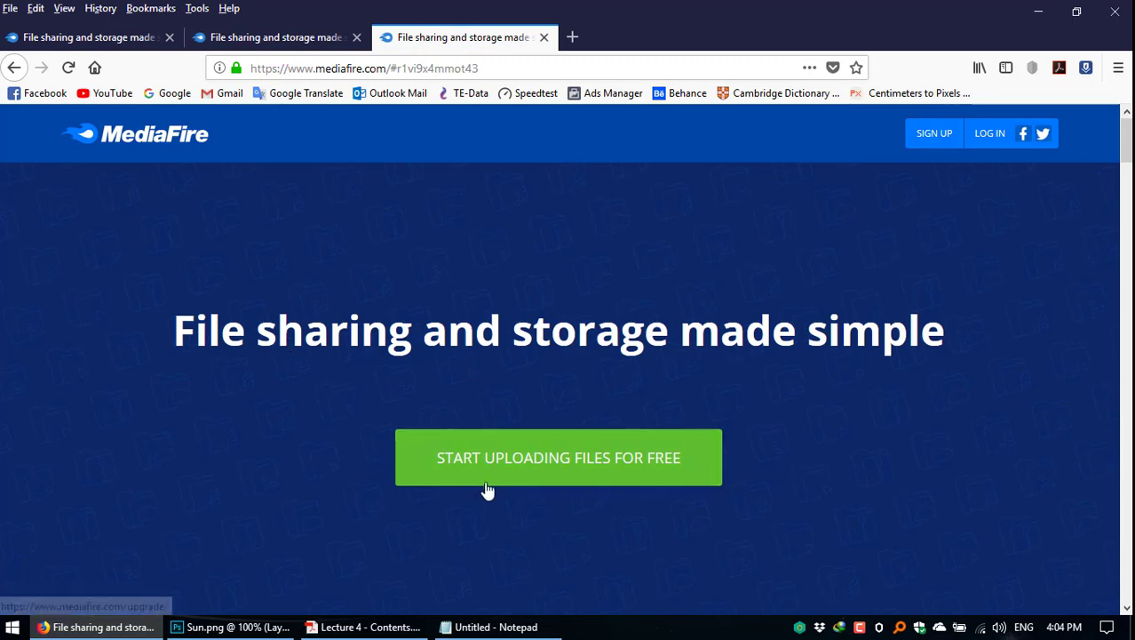
Step: Return to the MediaFire home page tab and go to the login page
{"action": "scroll", "coordinate": [491, 487], "scroll_direction": "down", "scroll_amount": 2}
{"action": "scroll", "coordinate": [491, 487], "scroll_direction": "down", "scroll_amount": 2}
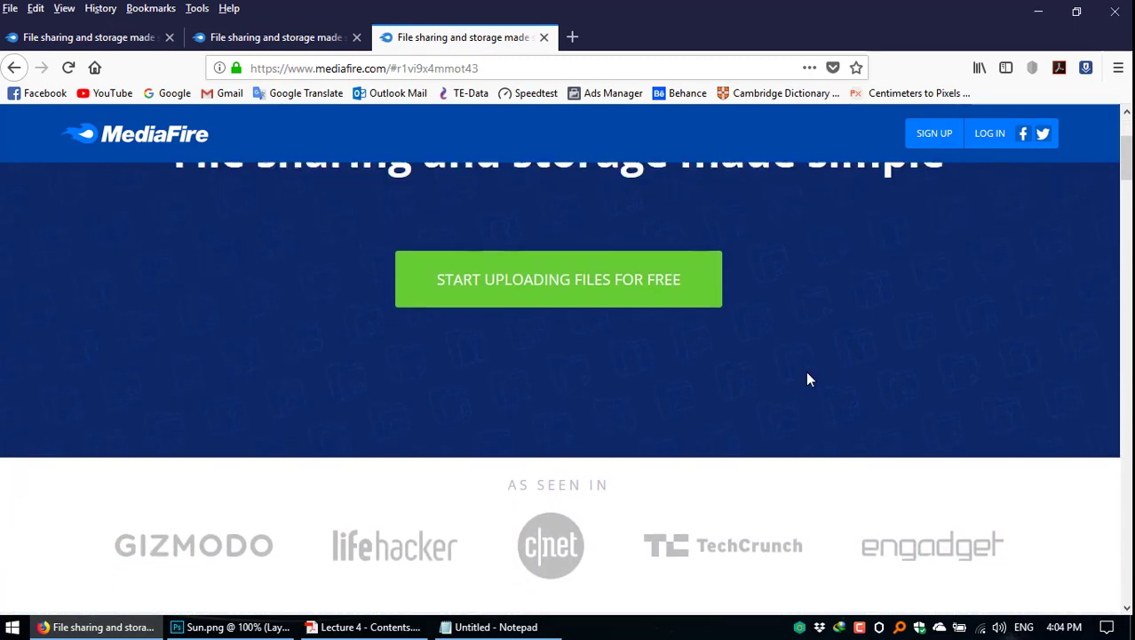
{"action": "scroll", "coordinate": [809, 378], "scroll_direction": "up", "scroll_amount": 4}
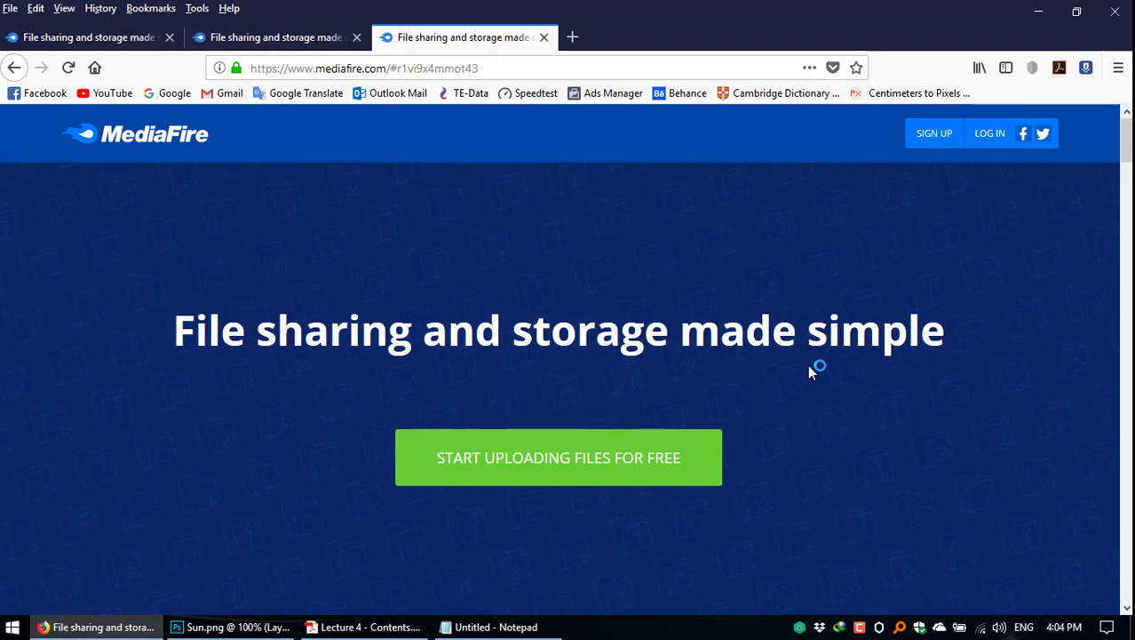
{"action": "scroll", "coordinate": [293, 300], "scroll_direction": "down", "scroll_amount": 2}
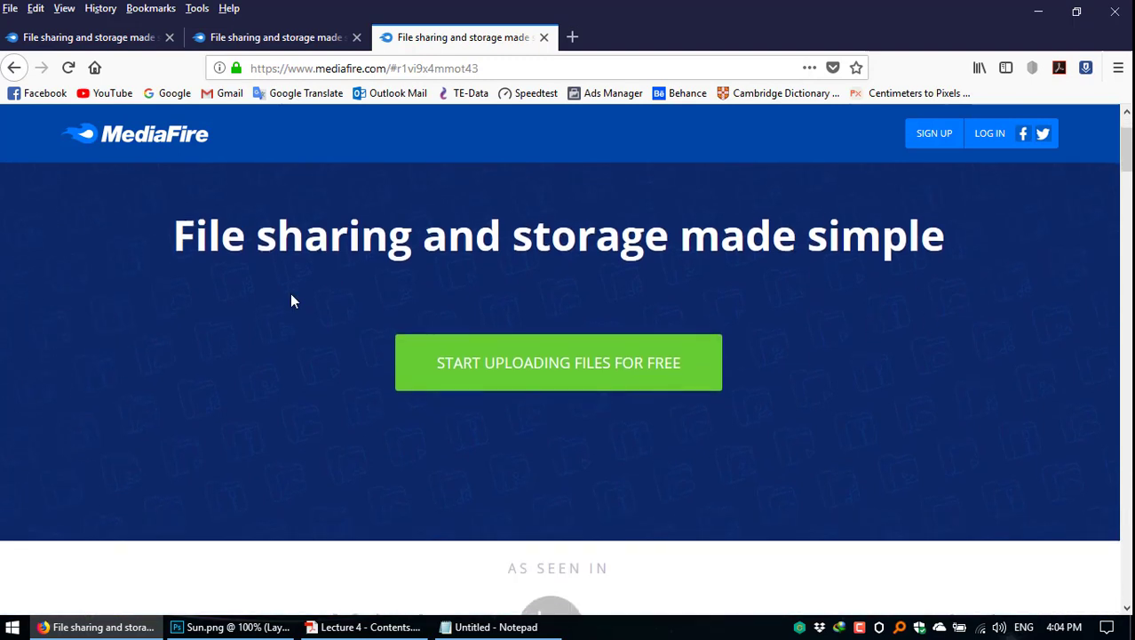
{"action": "scroll", "coordinate": [705, 516], "scroll_direction": "down", "scroll_amount": 5}
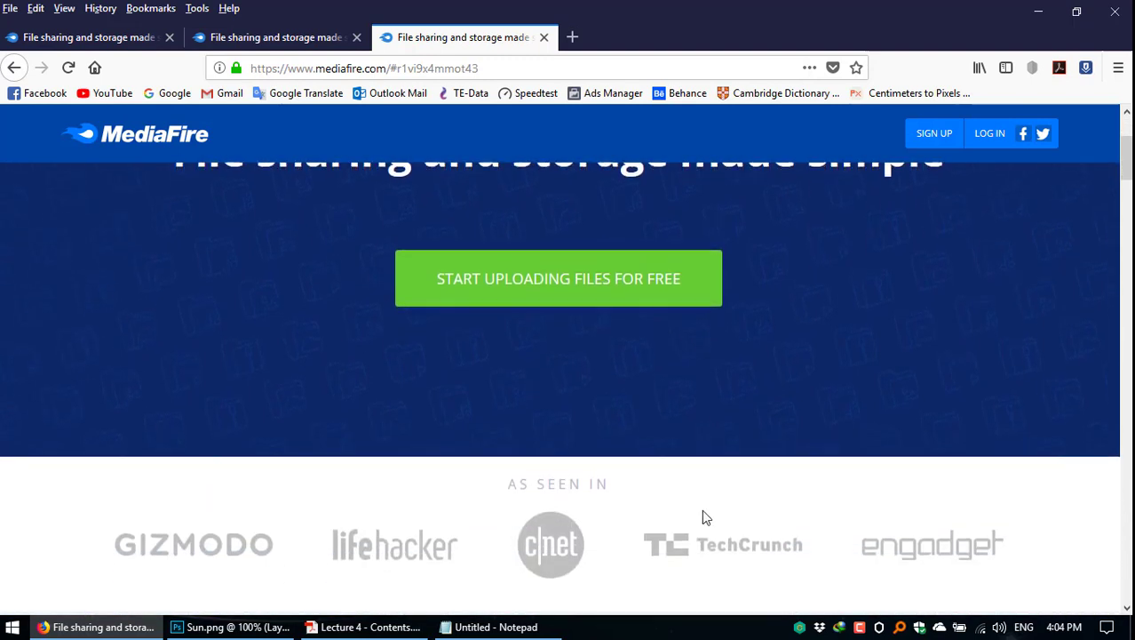
{"action": "scroll", "coordinate": [708, 522], "scroll_direction": "up", "scroll_amount": 5}
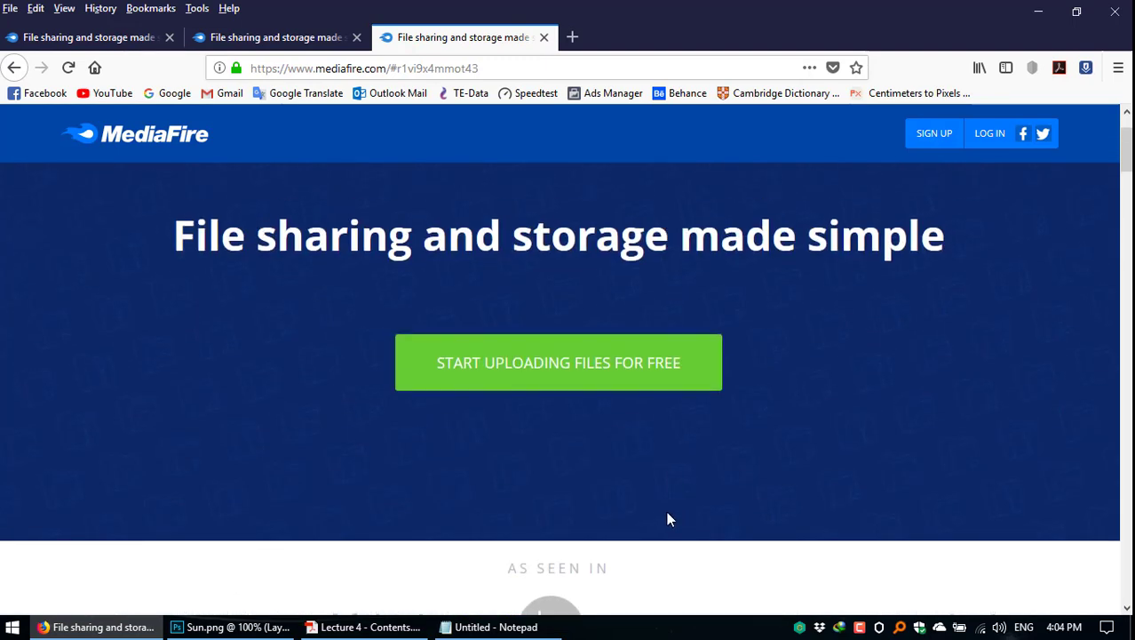
{"action": "scroll", "coordinate": [671, 514], "scroll_direction": "up", "scroll_amount": 2}
{"action": "left_click", "coordinate": [286, 39]}
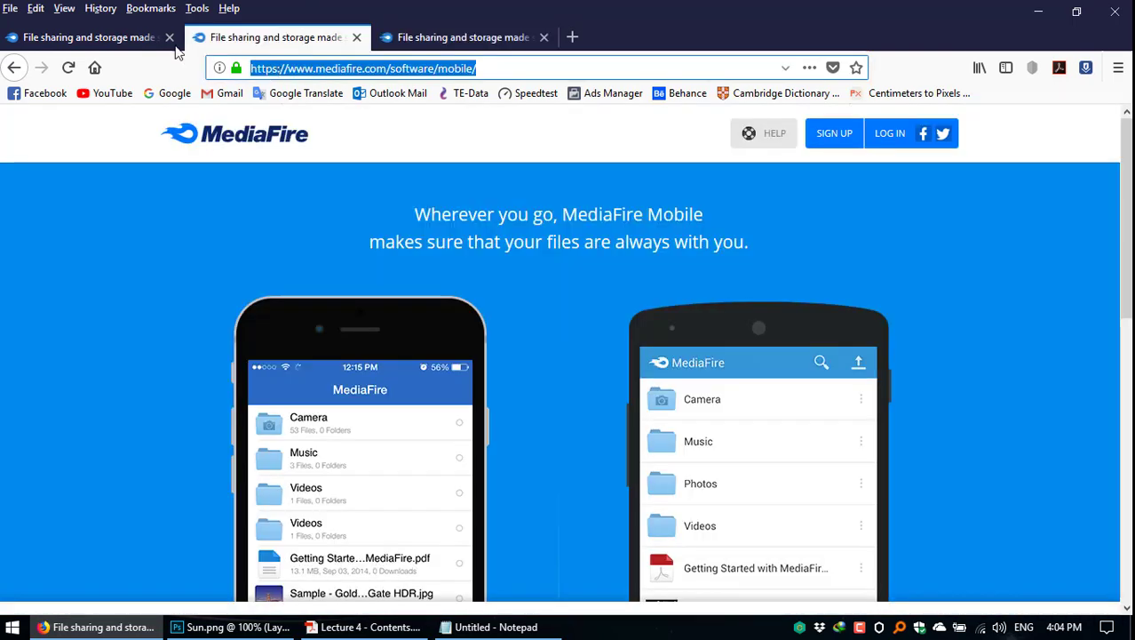
{"action": "left_click", "coordinate": [423, 37]}
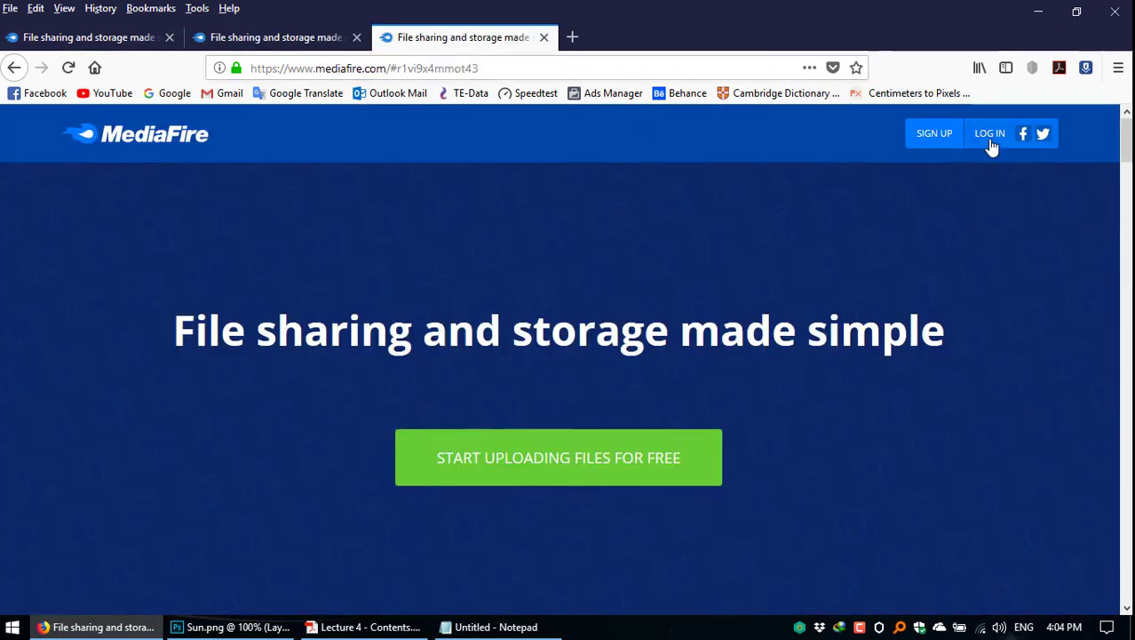
{"action": "left_click", "coordinate": [991, 135]}
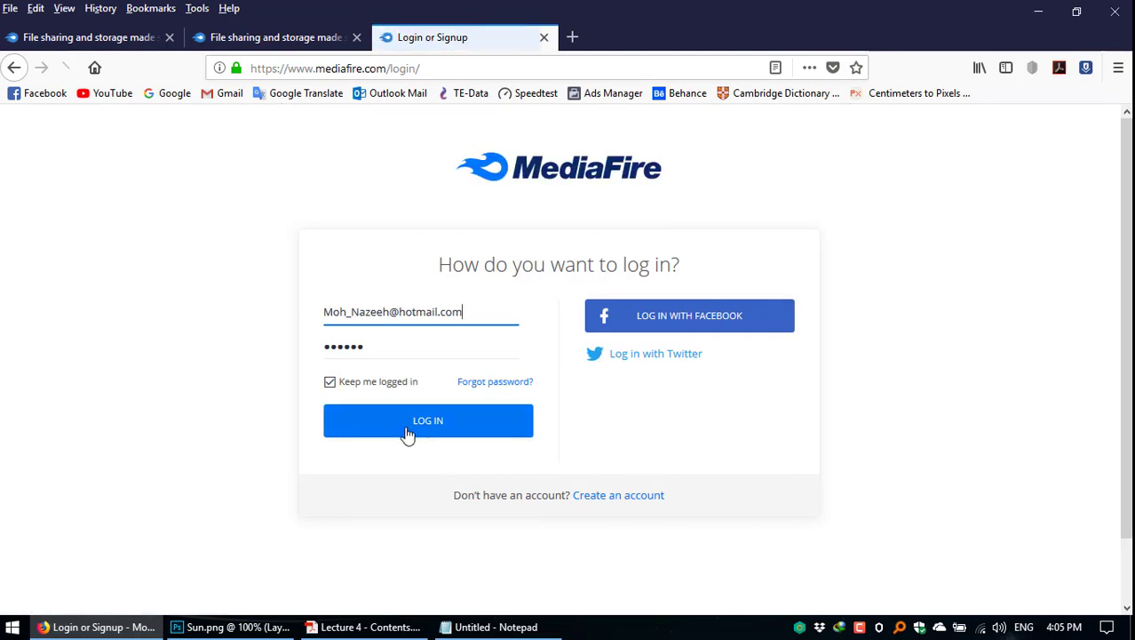
Step: Log in, open the Adobe Photoshop CC 2018 folder, and open Lecture [3] (Voice File).mp3's page
{"action": "left_click", "coordinate": [409, 432]}
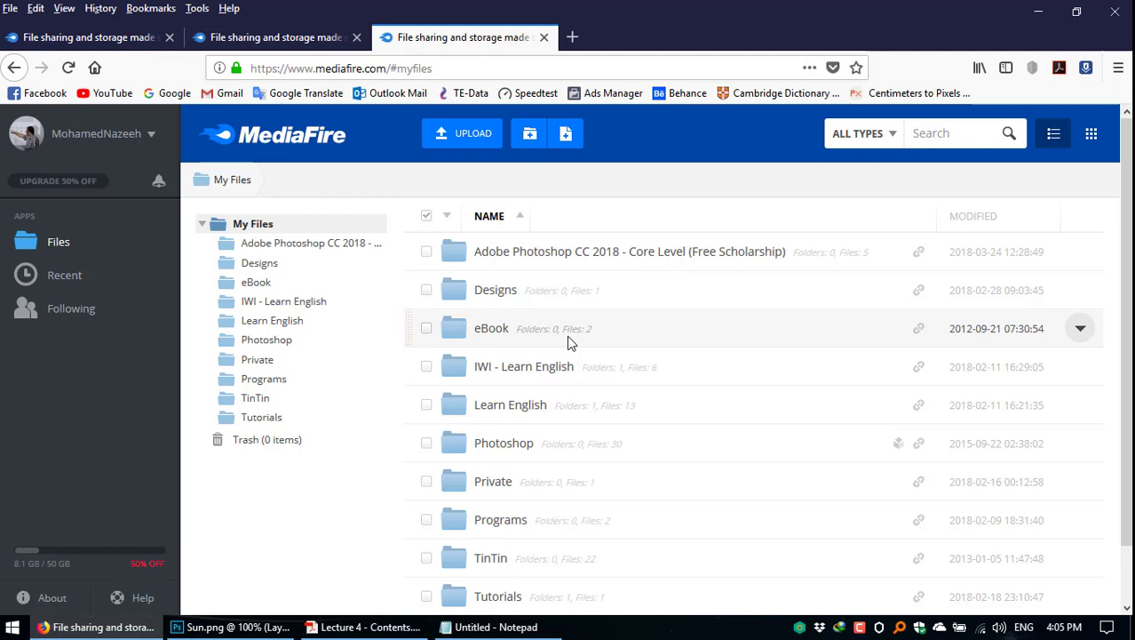
{"action": "left_click", "coordinate": [628, 254]}
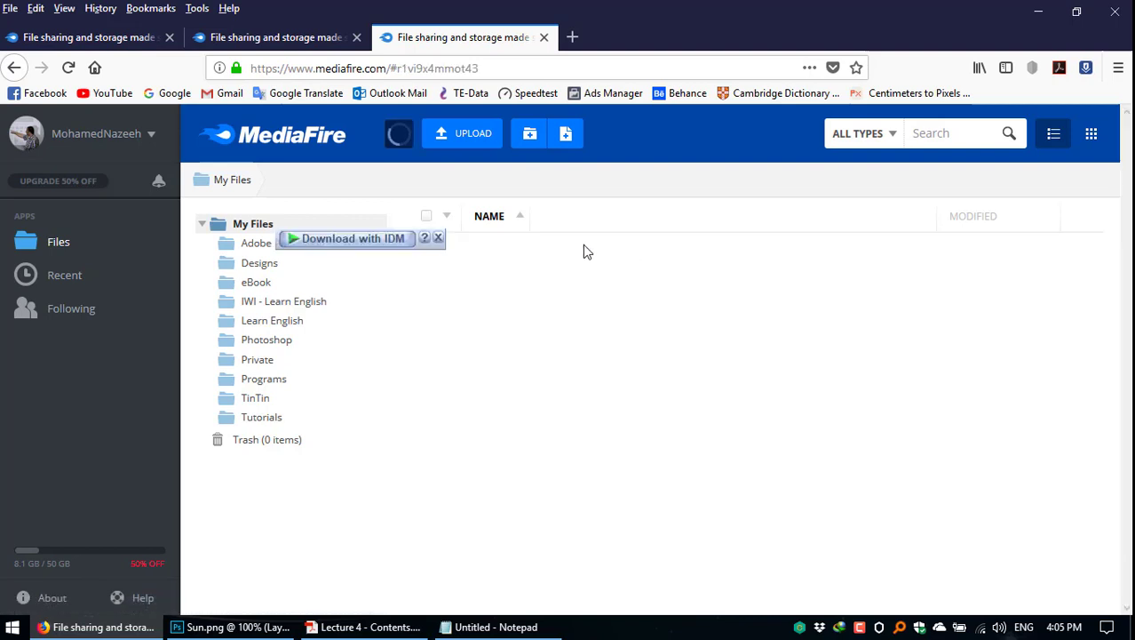
{"action": "left_click", "coordinate": [438, 238]}
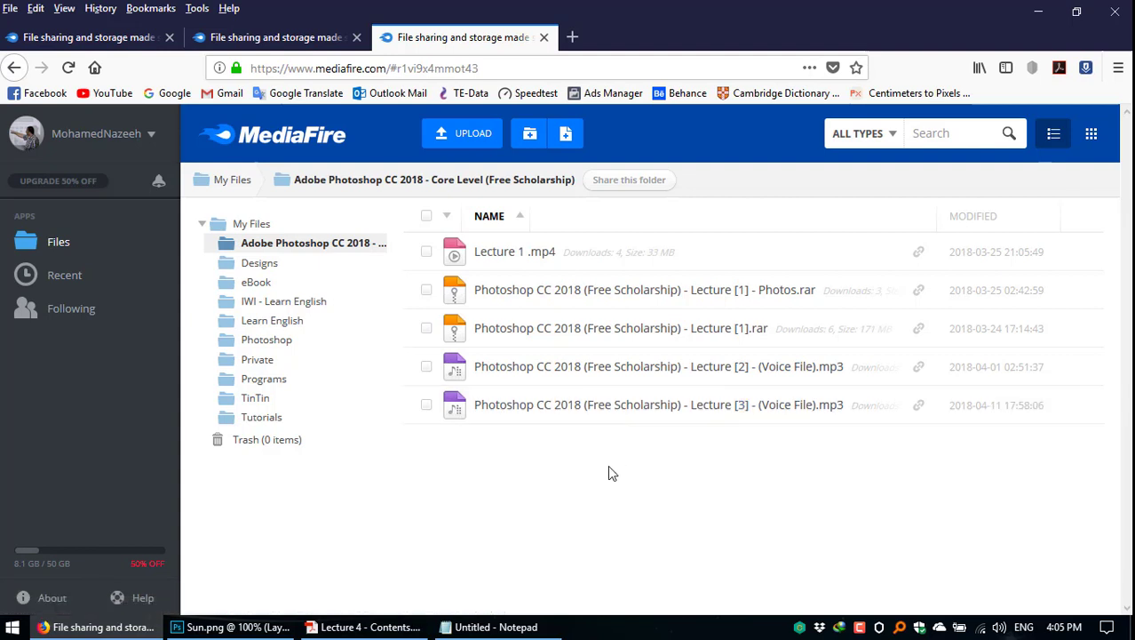
{"action": "left_click", "coordinate": [636, 412]}
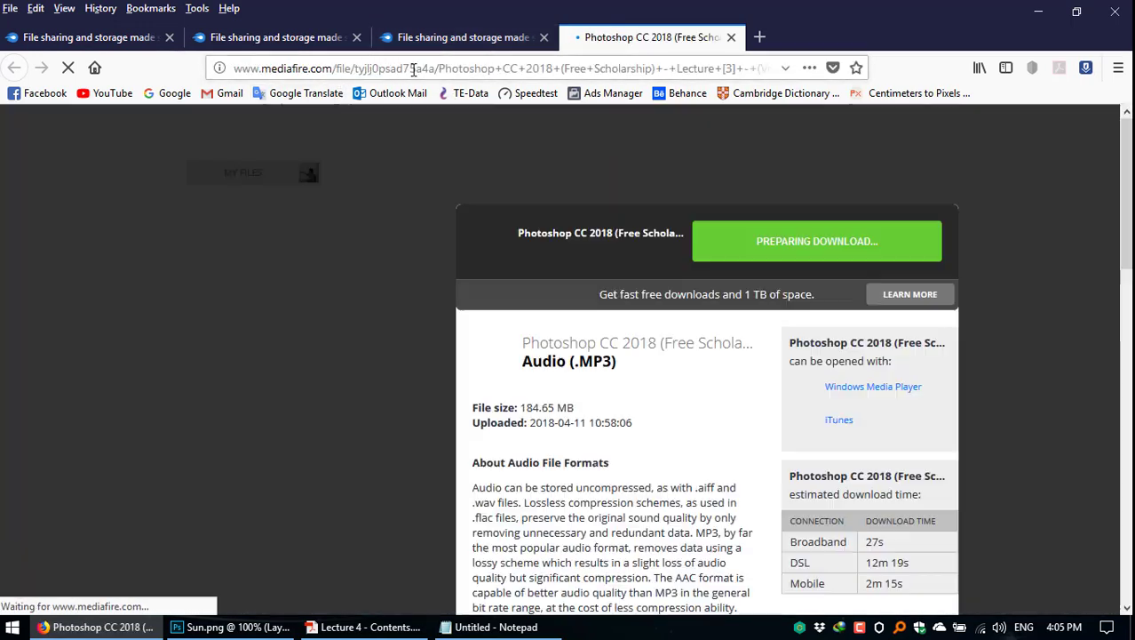
{"action": "left_click", "coordinate": [411, 69]}
{"action": "left_click", "coordinate": [435, 69]}
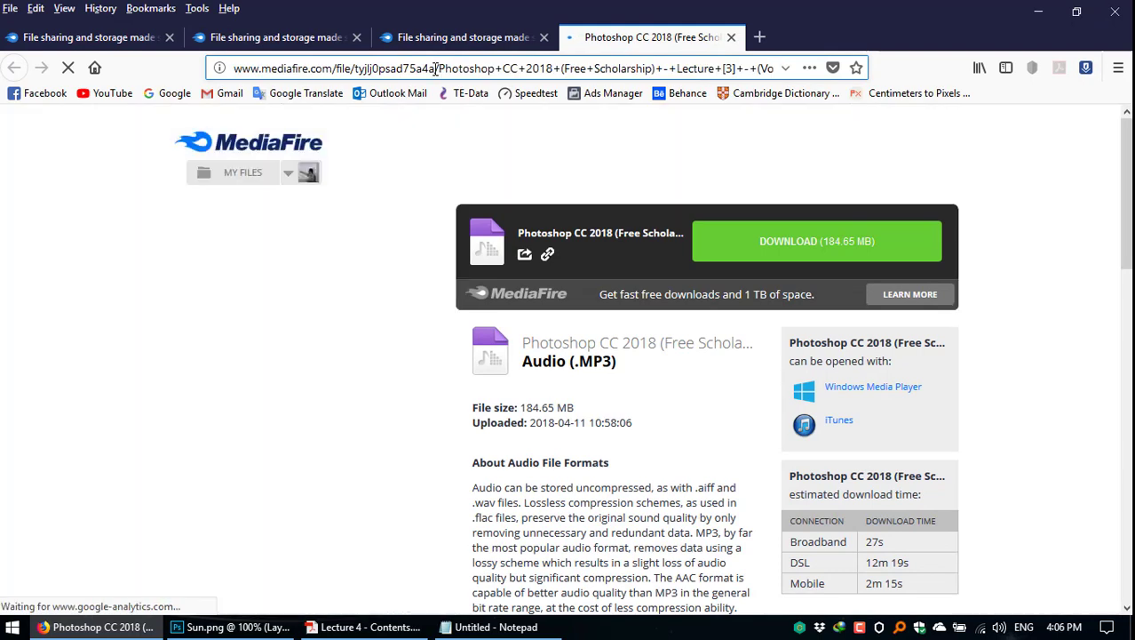
{"action": "left_click_drag", "start_coordinate": [435, 69], "coordinate": [259, 59]}
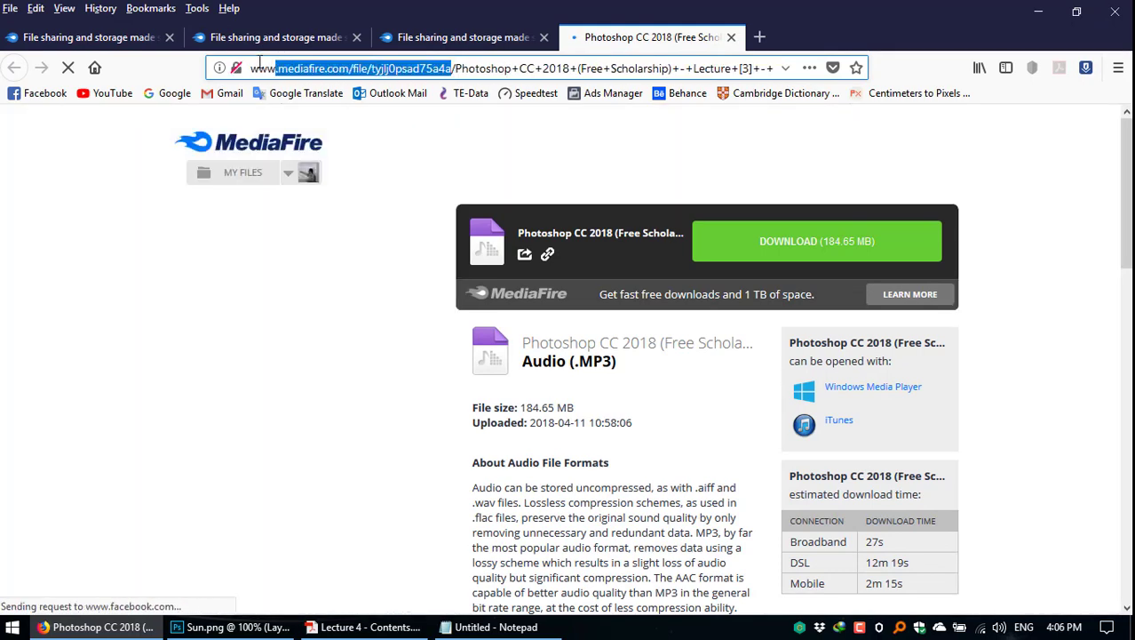
{"action": "left_click", "coordinate": [421, 49]}
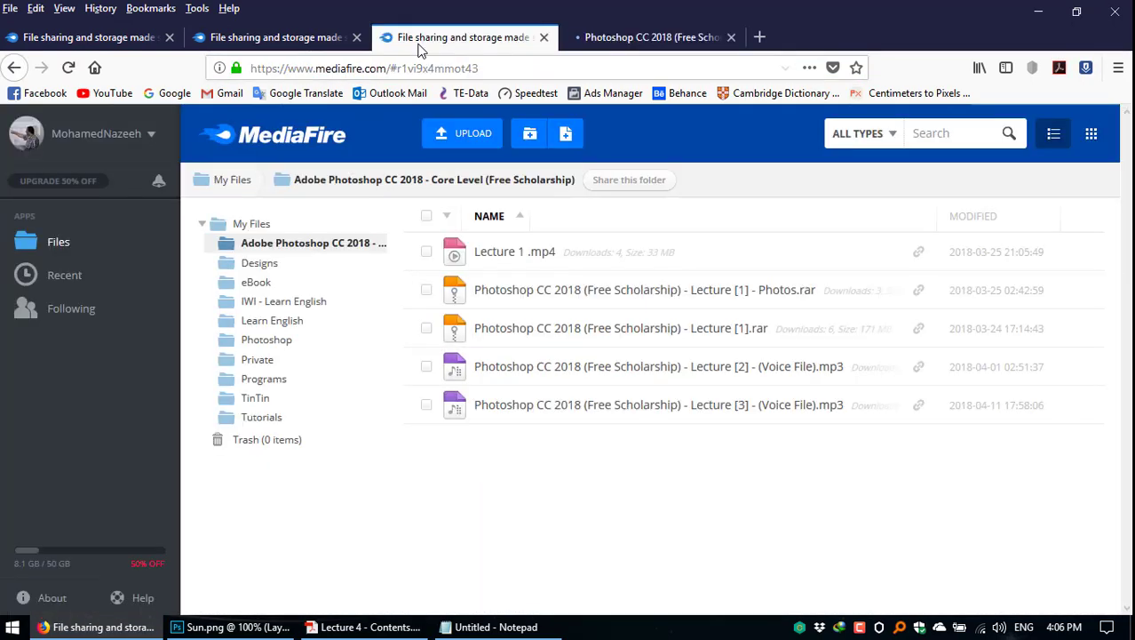
{"action": "left_click", "coordinate": [578, 49]}
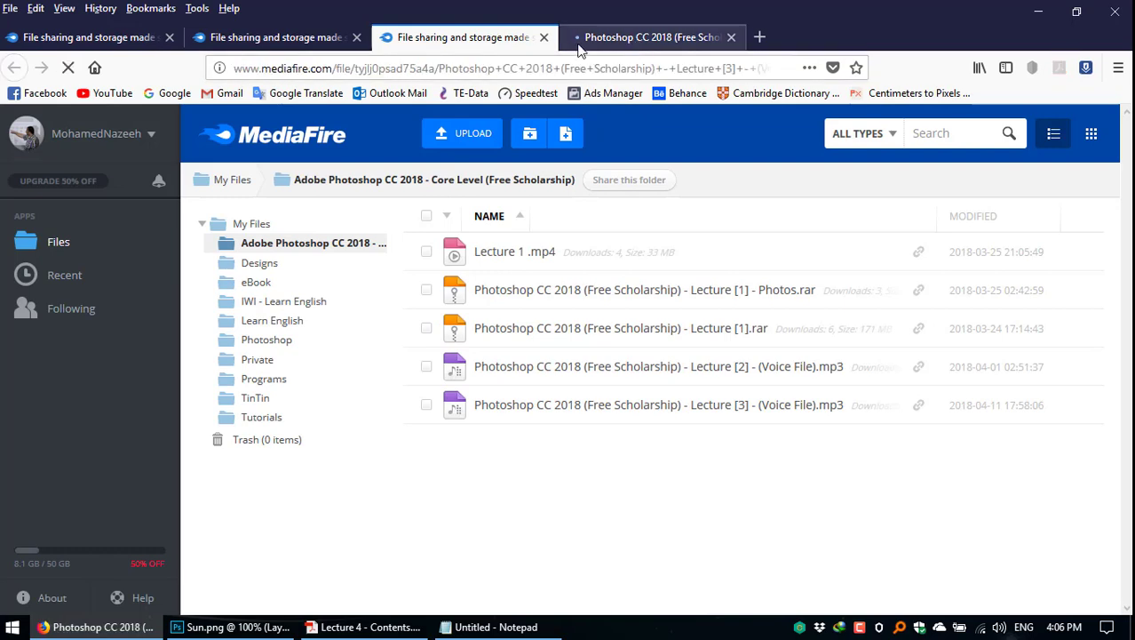
{"action": "left_click", "coordinate": [370, 68]}
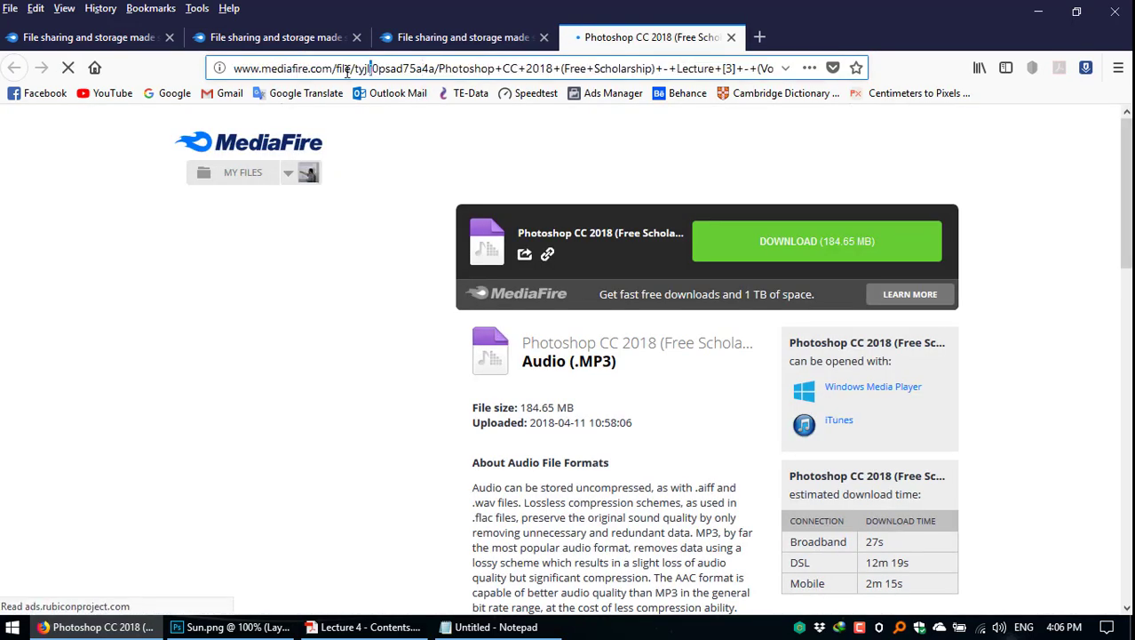
{"action": "left_click_drag", "start_coordinate": [237, 69], "coordinate": [435, 71]}
{"action": "right_click", "coordinate": [415, 70]}
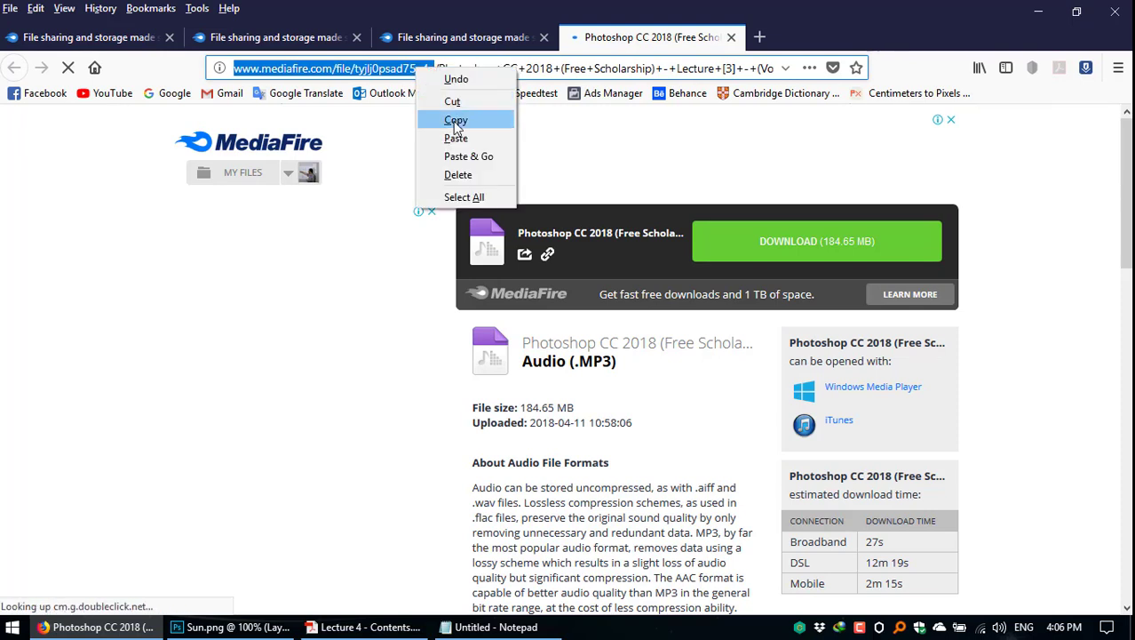
{"action": "left_click", "coordinate": [455, 122]}
{"action": "left_click", "coordinate": [491, 626]}
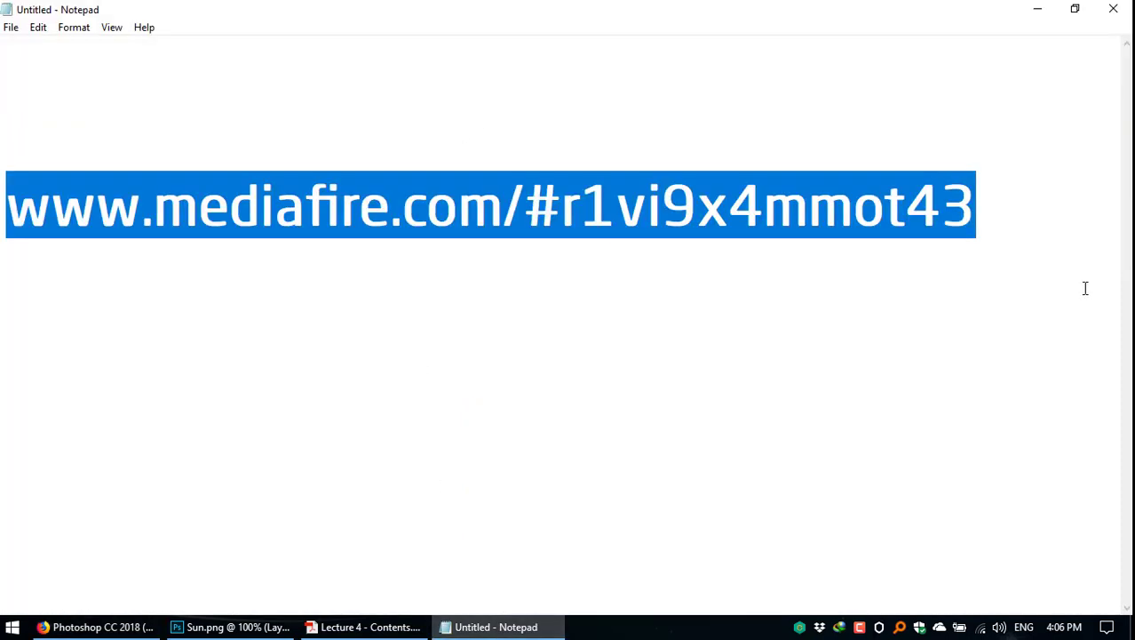
Step: Replace the folder address with the pasted Lecture 3 file link and set the font size to 40
{"action": "key", "text": "BackSpace"}
{"action": "key", "text": "ctrl+v"}
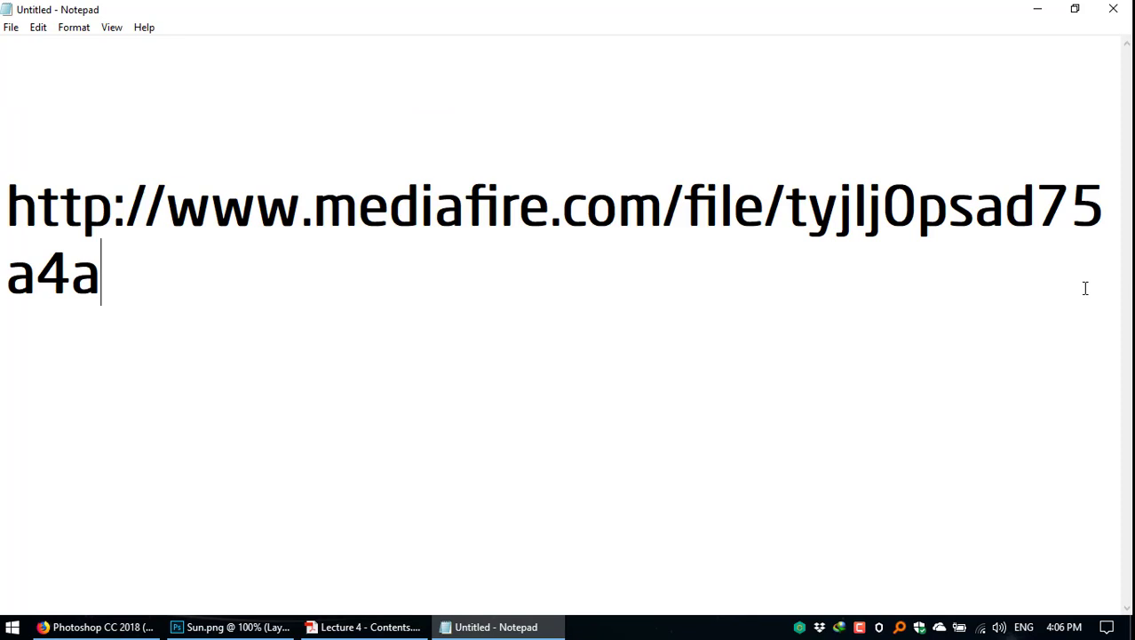
{"action": "left_click", "coordinate": [71, 28]}
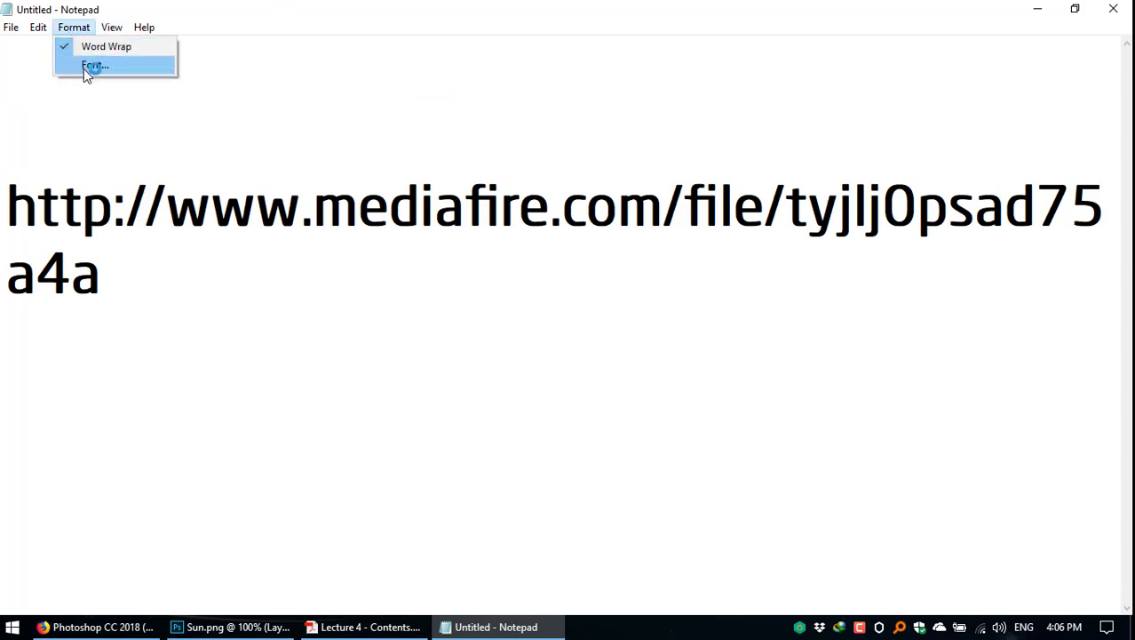
{"action": "left_click", "coordinate": [84, 67]}
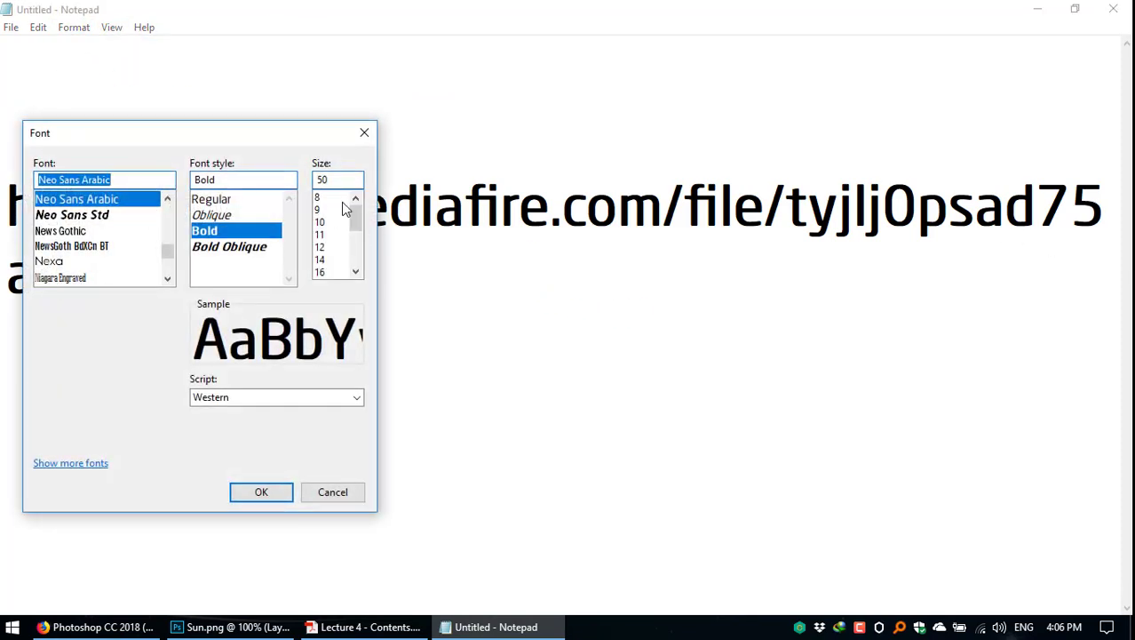
{"action": "double_click", "coordinate": [328, 182]}
{"action": "type", "text": "40"}
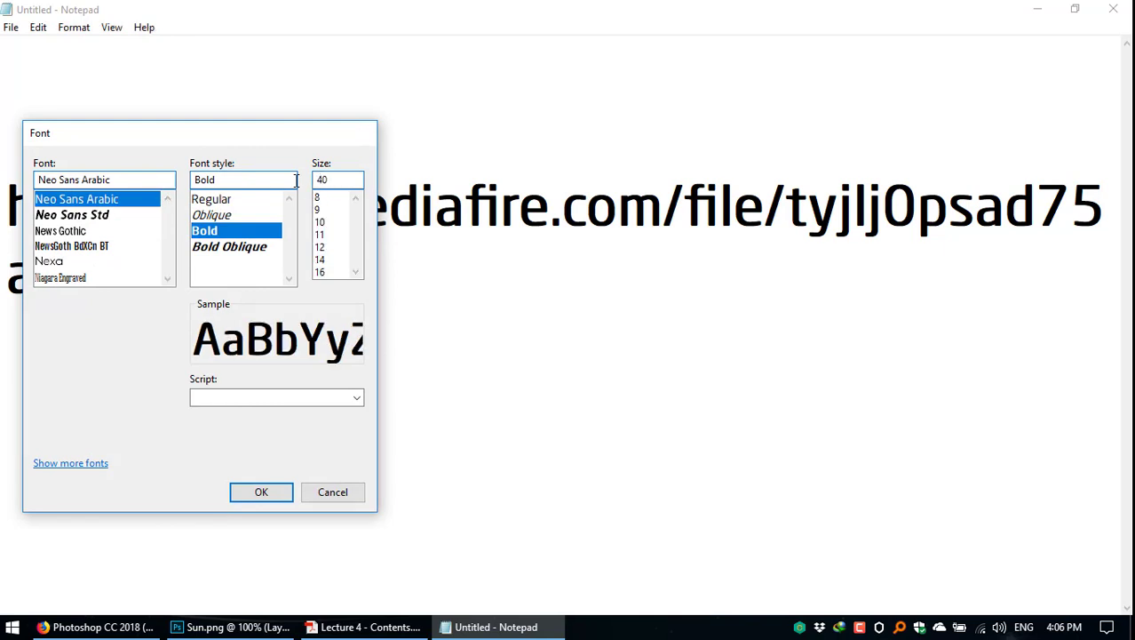
{"action": "key", "text": "Return"}
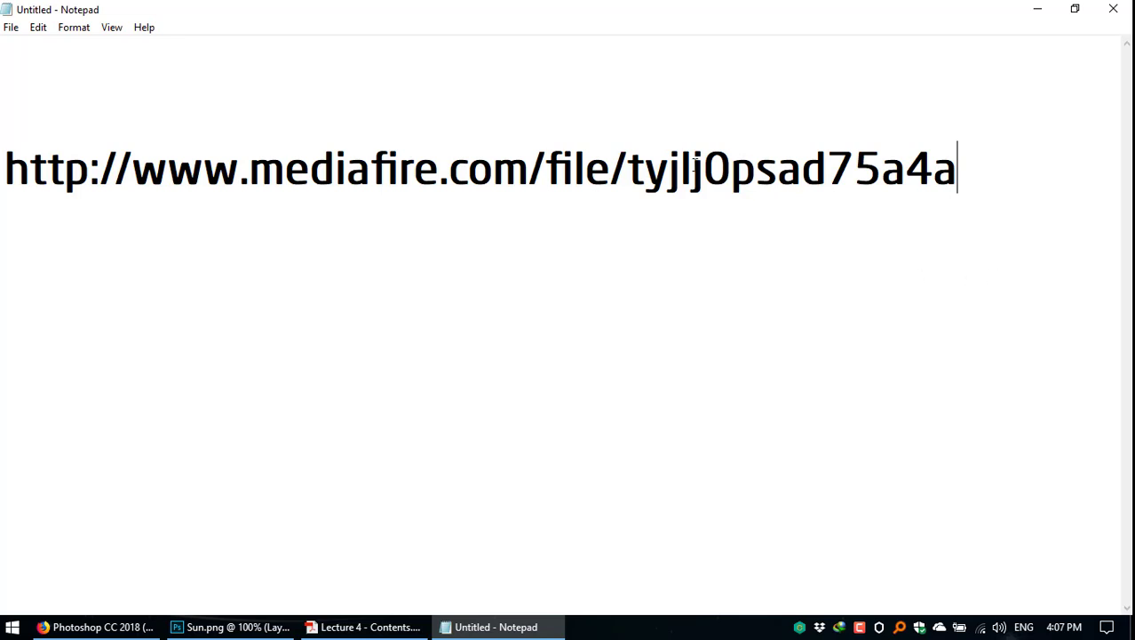
Step: Copy the file link from www onward and open a new blank Firefox tab
{"action": "left_click_drag", "start_coordinate": [627, 171], "coordinate": [968, 170]}
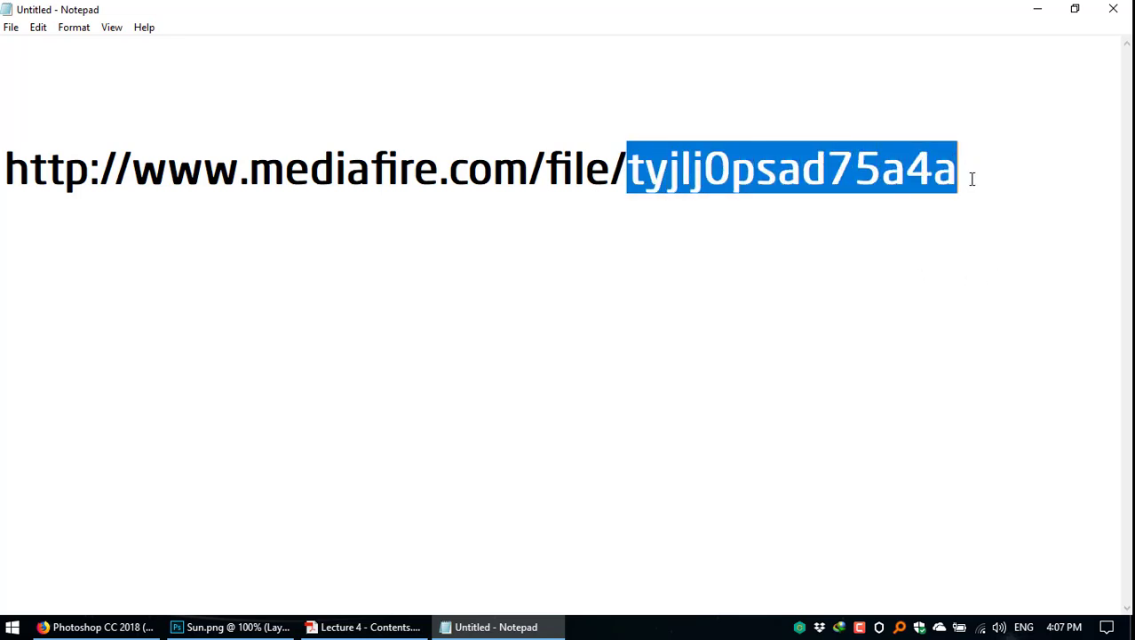
{"action": "left_click", "coordinate": [931, 206]}
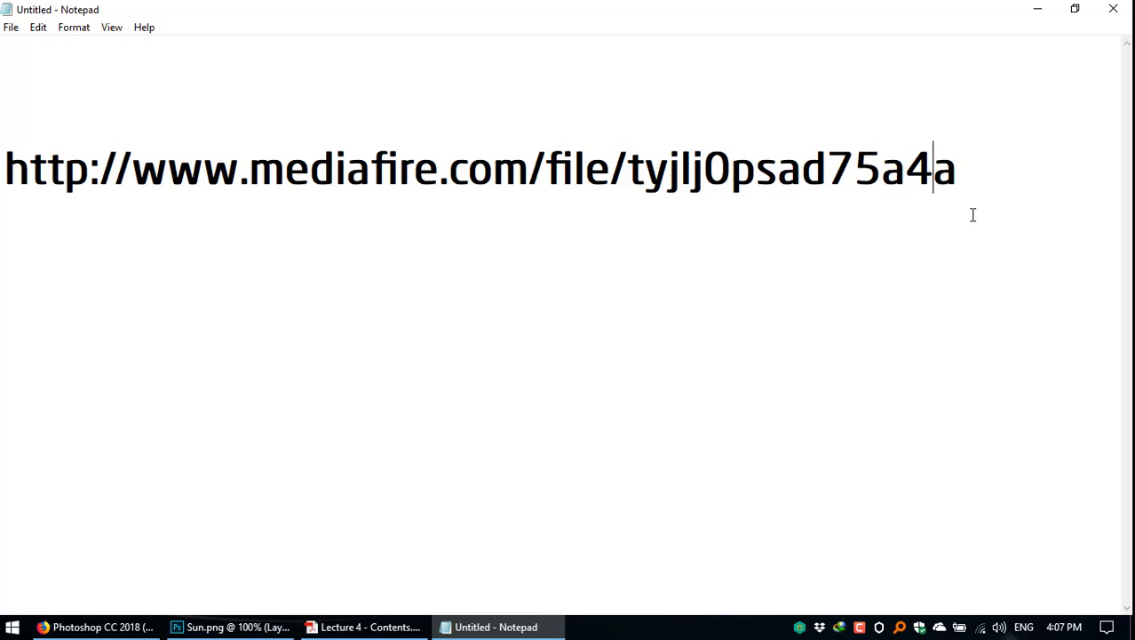
{"action": "left_click", "coordinate": [973, 182]}
{"action": "left_click_drag", "start_coordinate": [457, 183], "coordinate": [133, 169]}
{"action": "right_click", "coordinate": [188, 160]}
{"action": "left_click", "coordinate": [252, 222]}
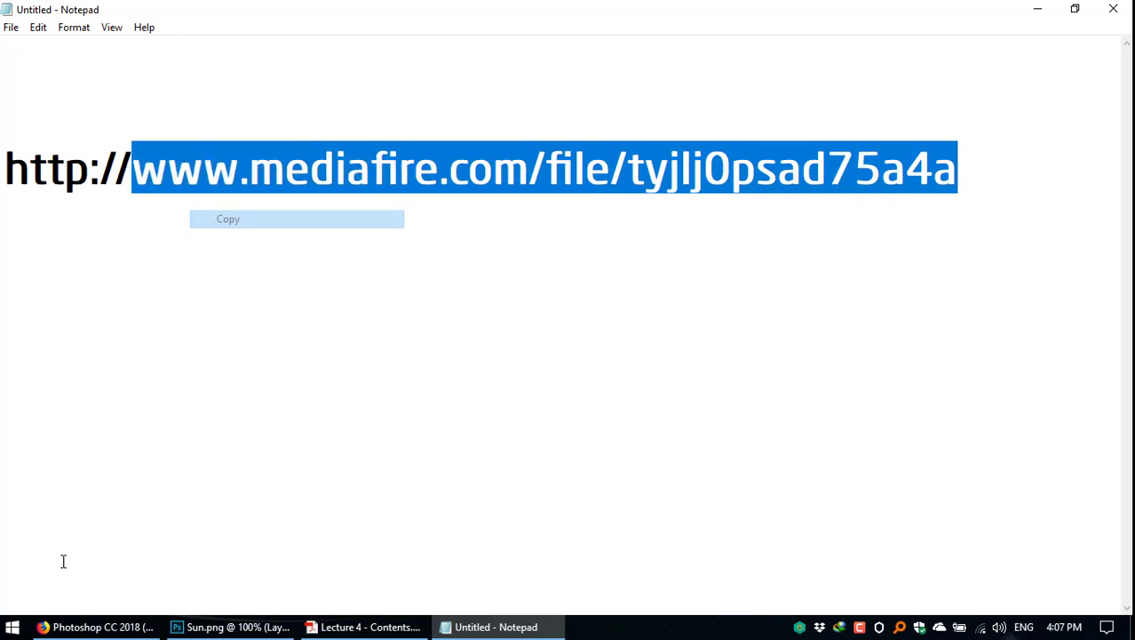
{"action": "left_click", "coordinate": [68, 624]}
{"action": "key", "text": "ctrl+t"}
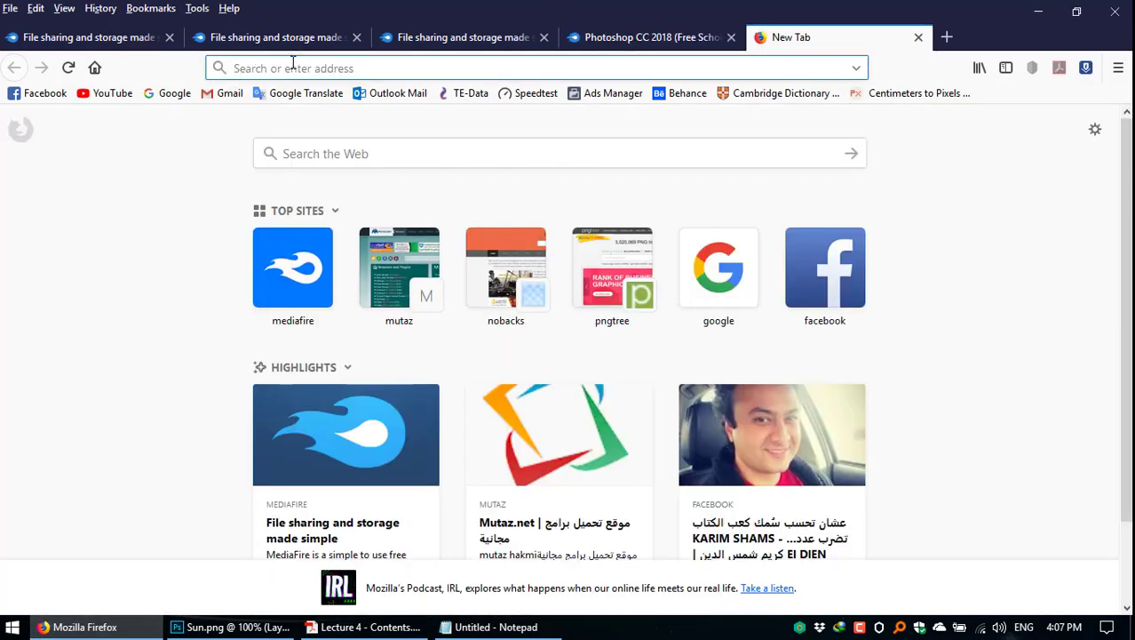
Step: Load the copied link to MediaFire's Lecture [3] MP3 page, then close the duplicate Photoshop CC 2018 tab
{"action": "right_click", "coordinate": [293, 68]}
{"action": "left_click", "coordinate": [366, 158]}
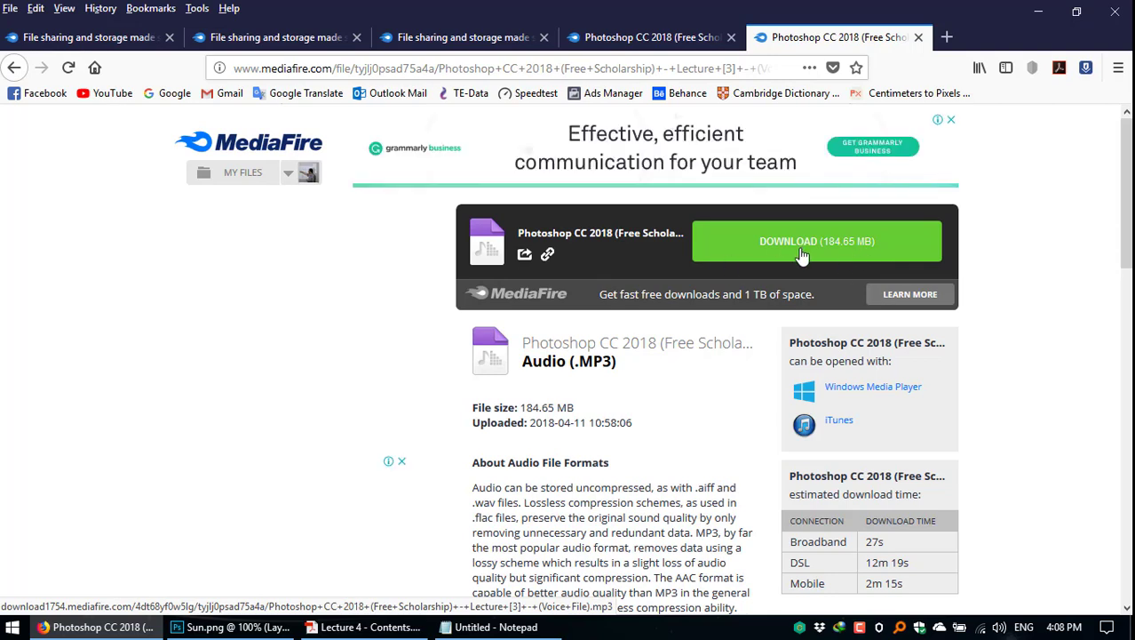
{"action": "left_click", "coordinate": [645, 37]}
{"action": "left_click", "coordinate": [769, 46]}
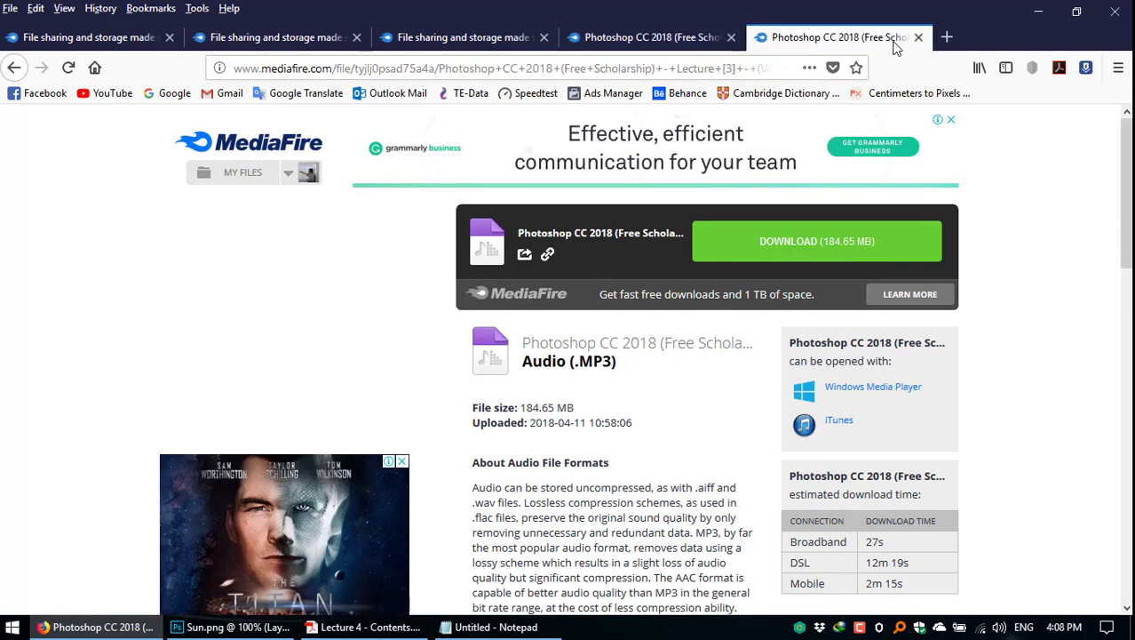
{"action": "left_click", "coordinate": [735, 38]}
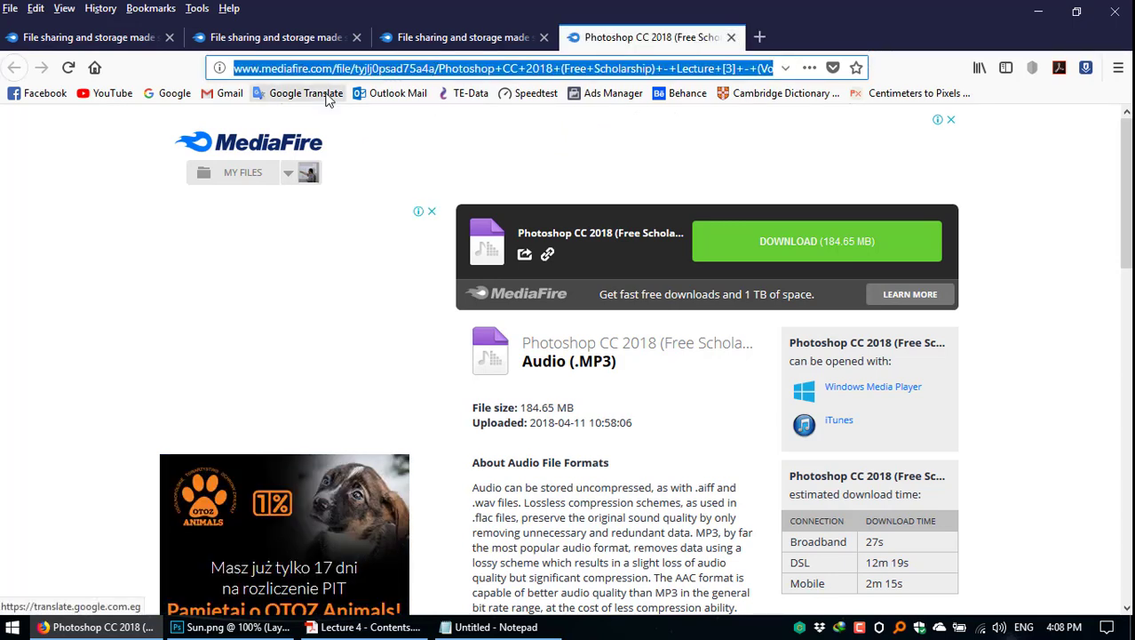
{"action": "type", "text": "www.m"}
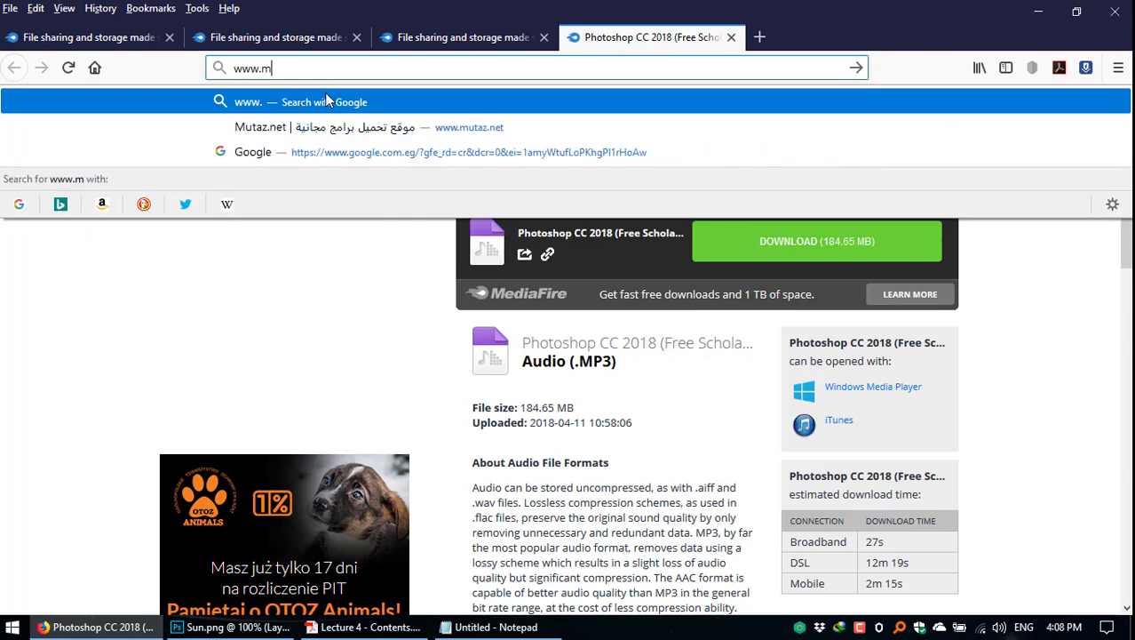
{"action": "type", "text": "utaz.net"}
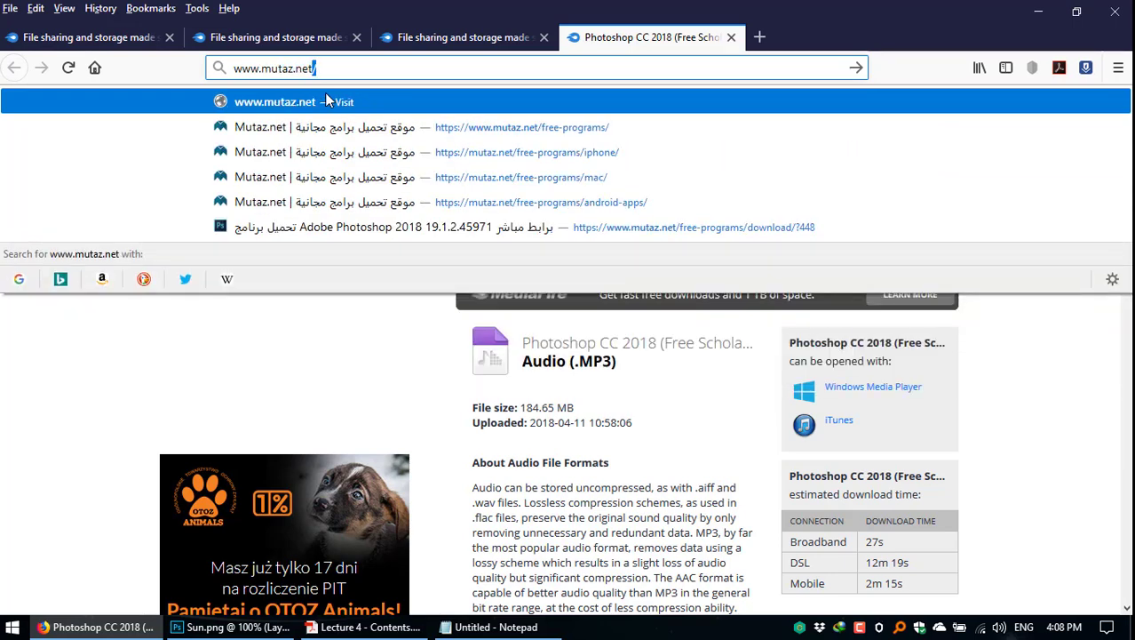
{"action": "left_click", "coordinate": [327, 100]}
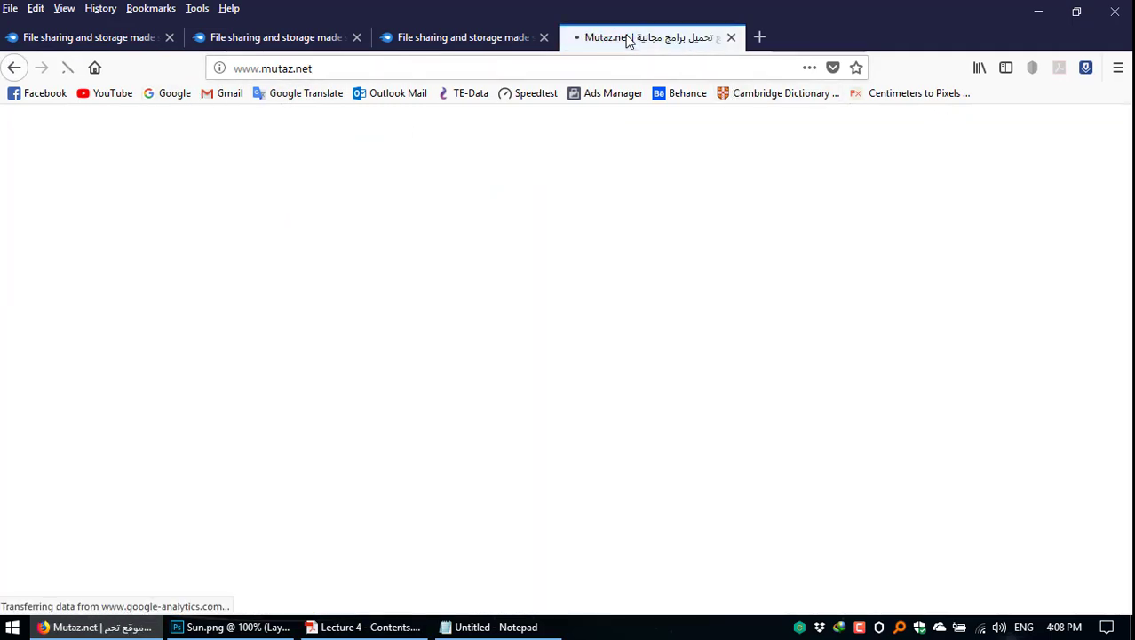
{"action": "left_click", "coordinate": [283, 69]}
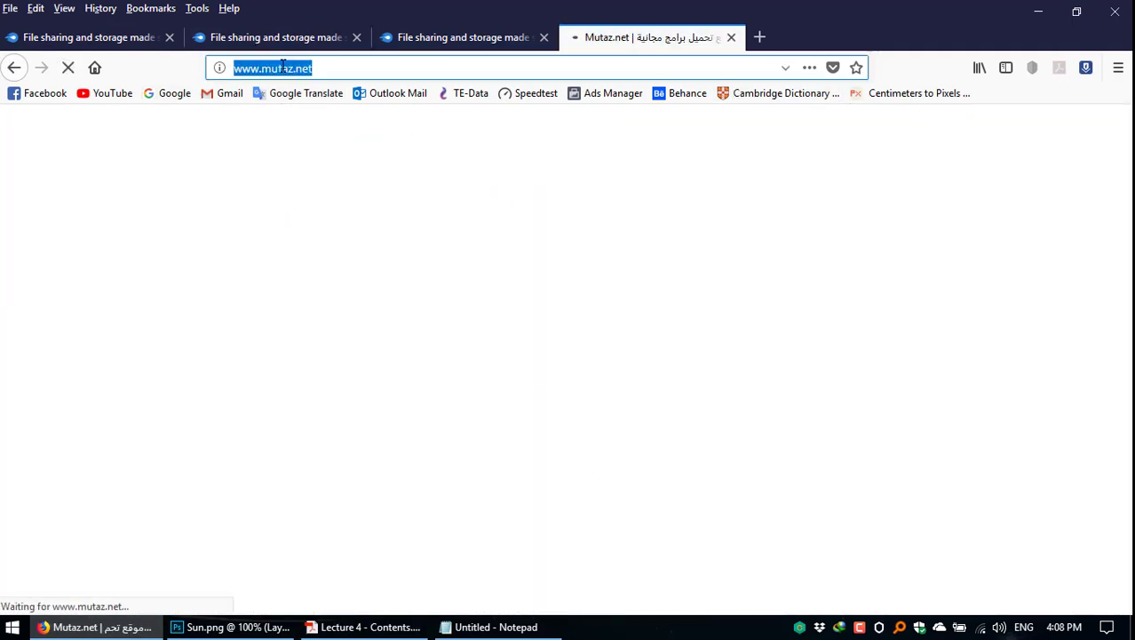
{"action": "right_click", "coordinate": [286, 69]}
{"action": "left_click", "coordinate": [335, 114]}
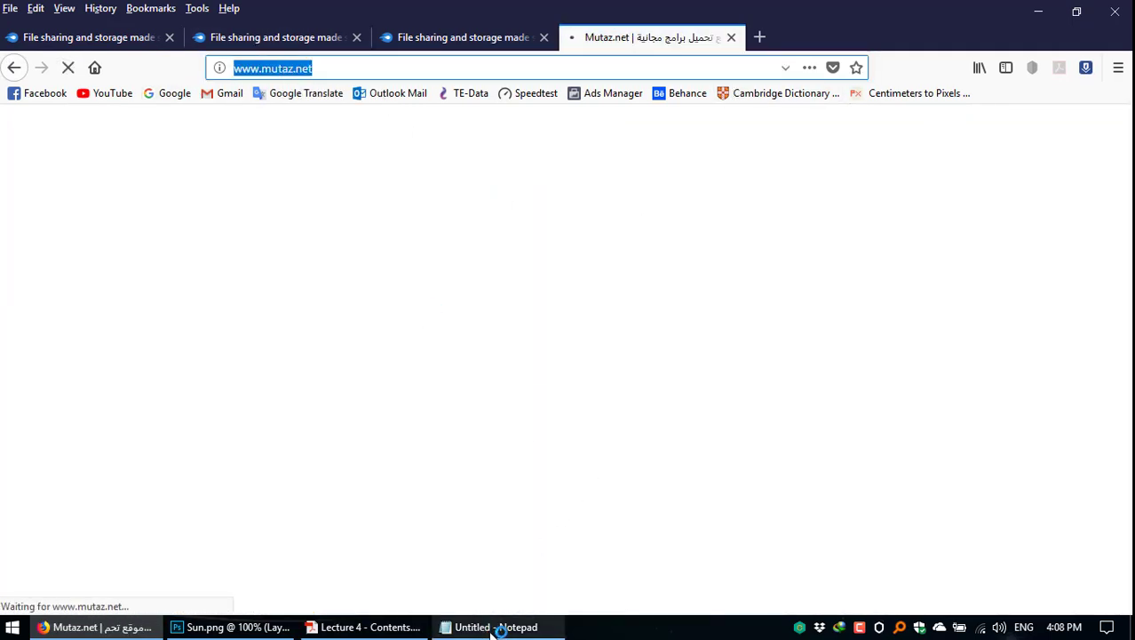
Step: Replace the MediaFire link line in the Notepad note with the mutaz.net address
{"action": "left_click", "coordinate": [489, 626]}
{"action": "left_click_drag", "start_coordinate": [654, 217], "coordinate": [2, 145]}
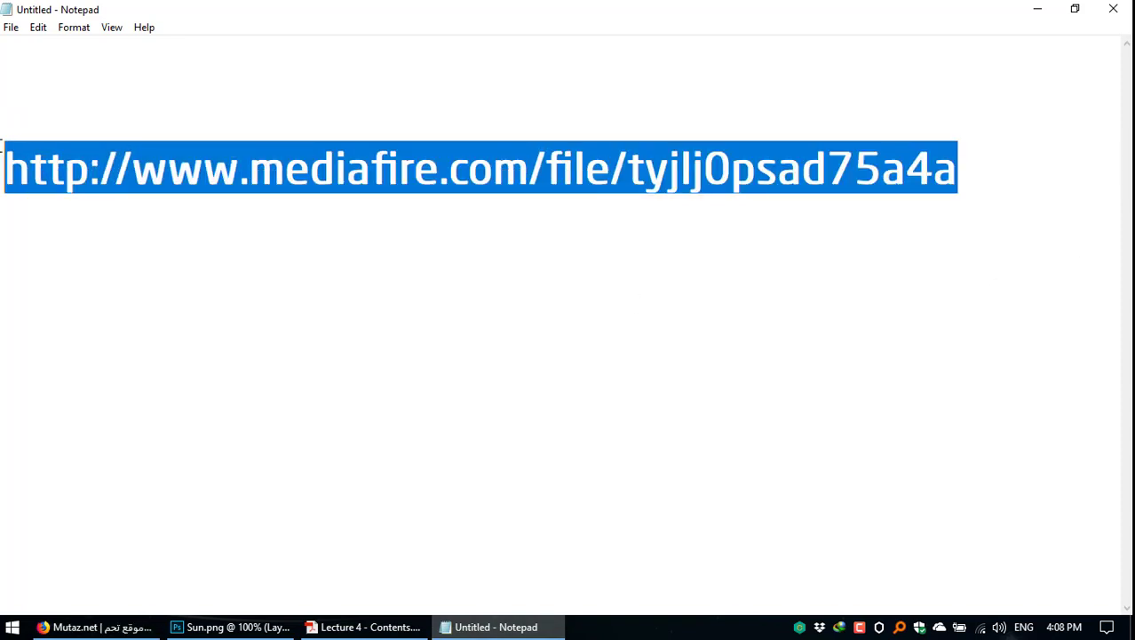
{"action": "key", "text": "ctrl+v"}
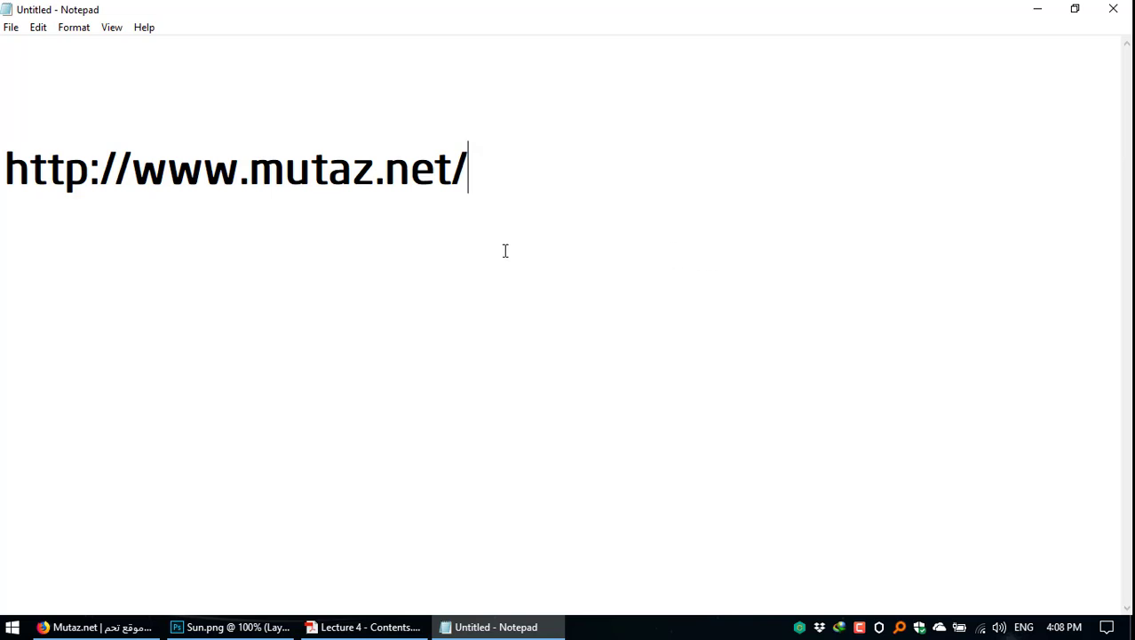
Step: Scroll through the mutaz.net page in Firefox
{"action": "left_click", "coordinate": [129, 628]}
{"action": "scroll", "coordinate": [551, 386], "scroll_direction": "down", "scroll_amount": 2}
{"action": "scroll", "coordinate": [551, 386], "scroll_direction": "down", "scroll_amount": 10}
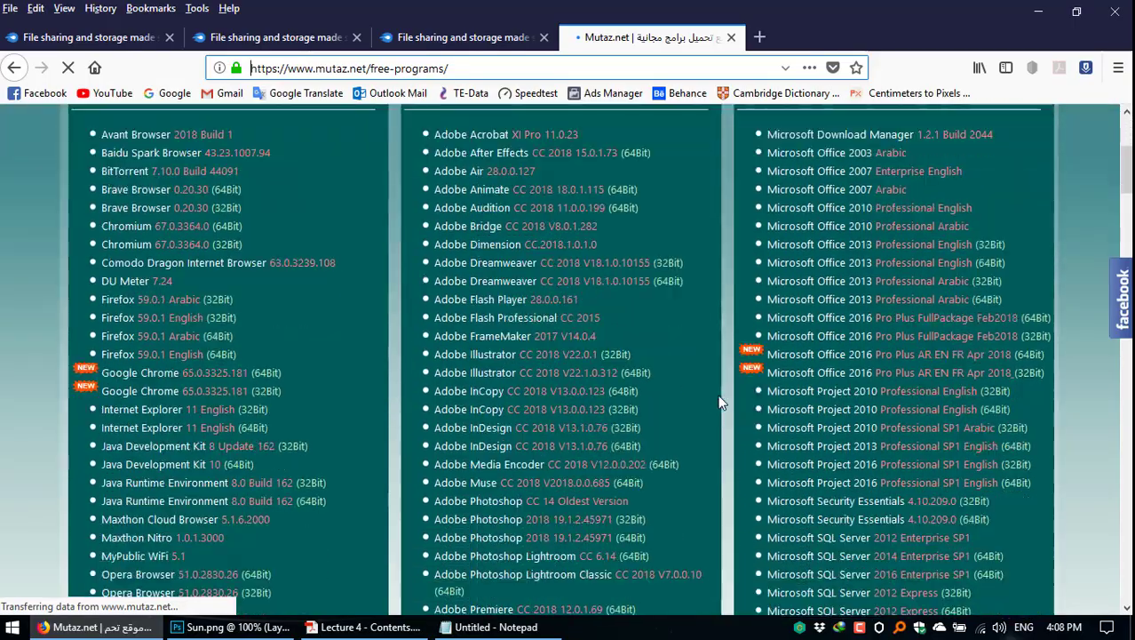
{"action": "scroll", "coordinate": [657, 388], "scroll_direction": "up", "scroll_amount": 10}
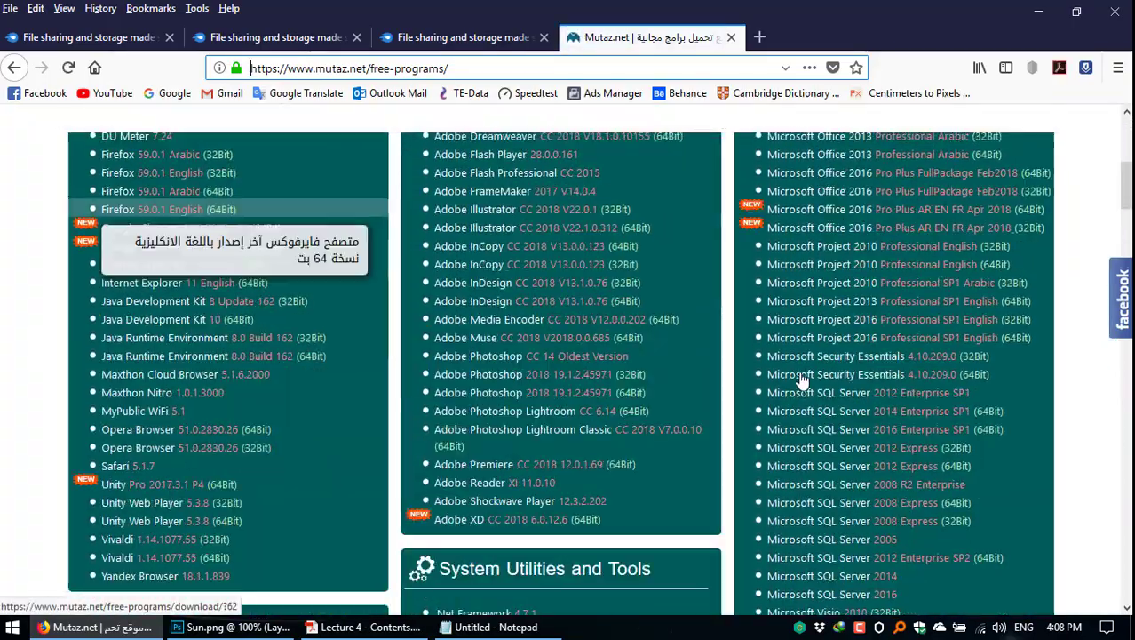
{"action": "scroll", "coordinate": [533, 328], "scroll_direction": "down", "scroll_amount": 2}
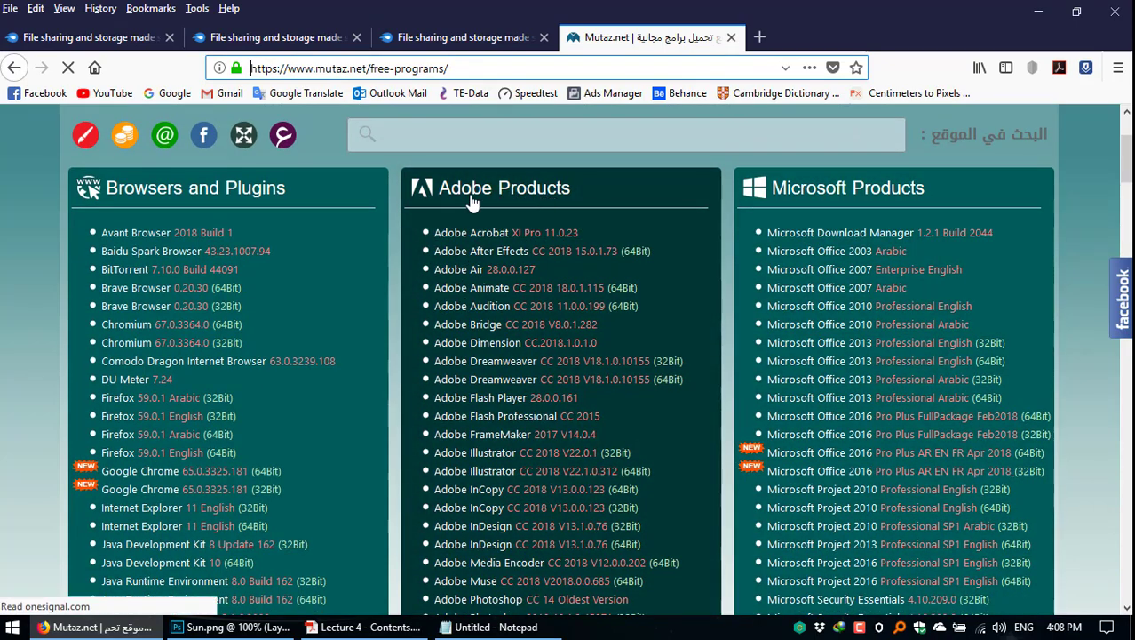
{"action": "scroll", "coordinate": [480, 208], "scroll_direction": "down", "scroll_amount": 2}
{"action": "scroll", "coordinate": [533, 318], "scroll_direction": "down", "scroll_amount": 2}
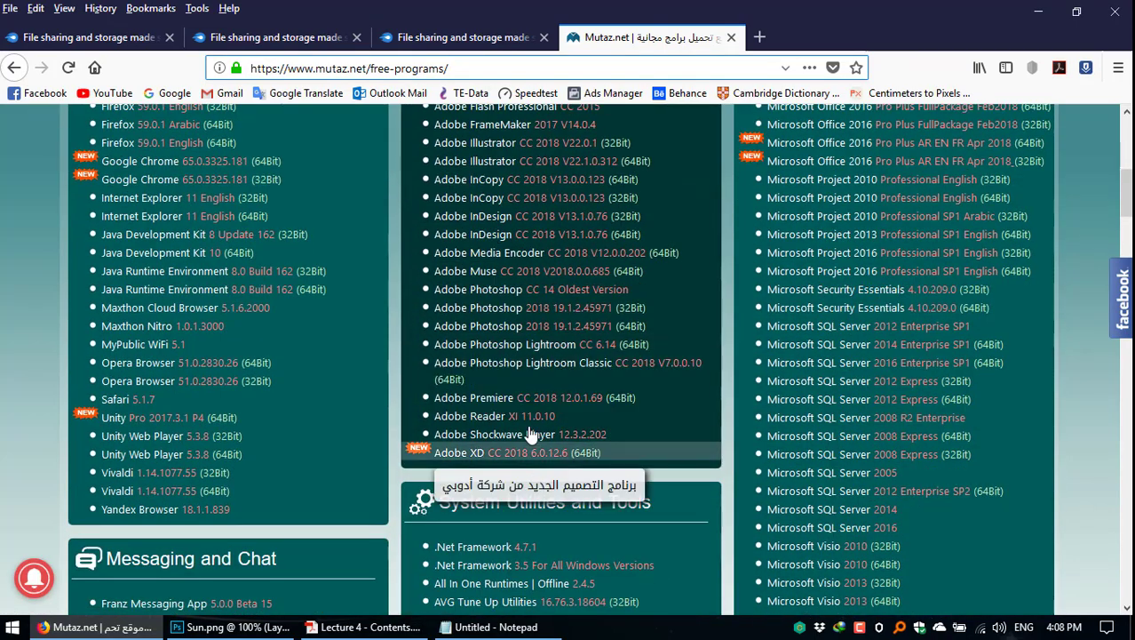
{"action": "scroll", "coordinate": [538, 338], "scroll_direction": "up", "scroll_amount": 3}
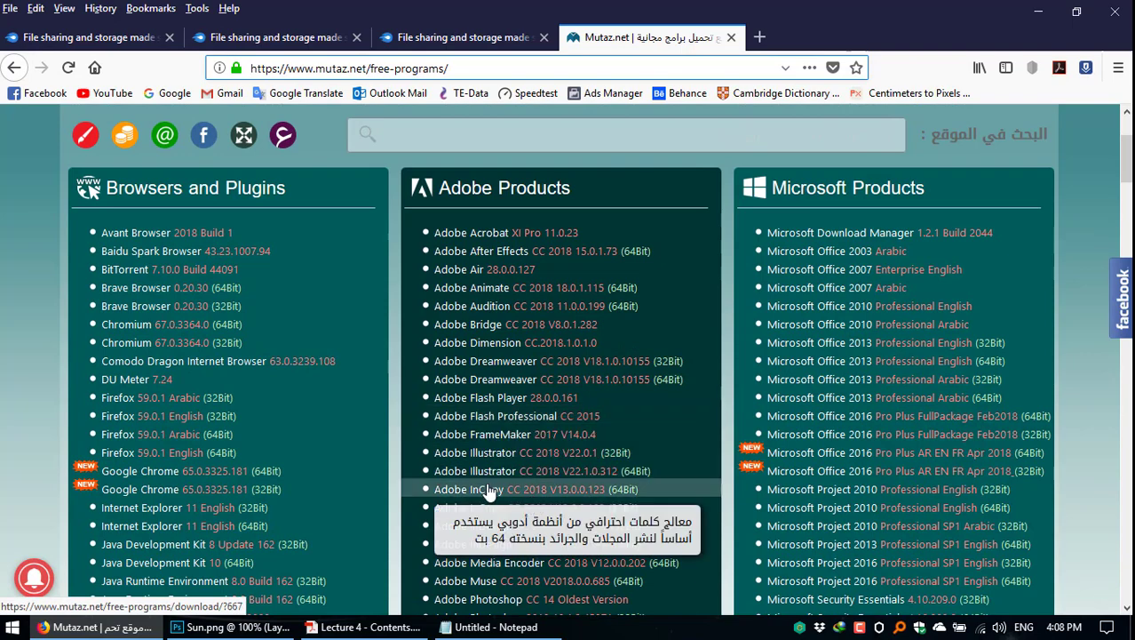
{"action": "scroll", "coordinate": [498, 445], "scroll_direction": "up", "scroll_amount": 2}
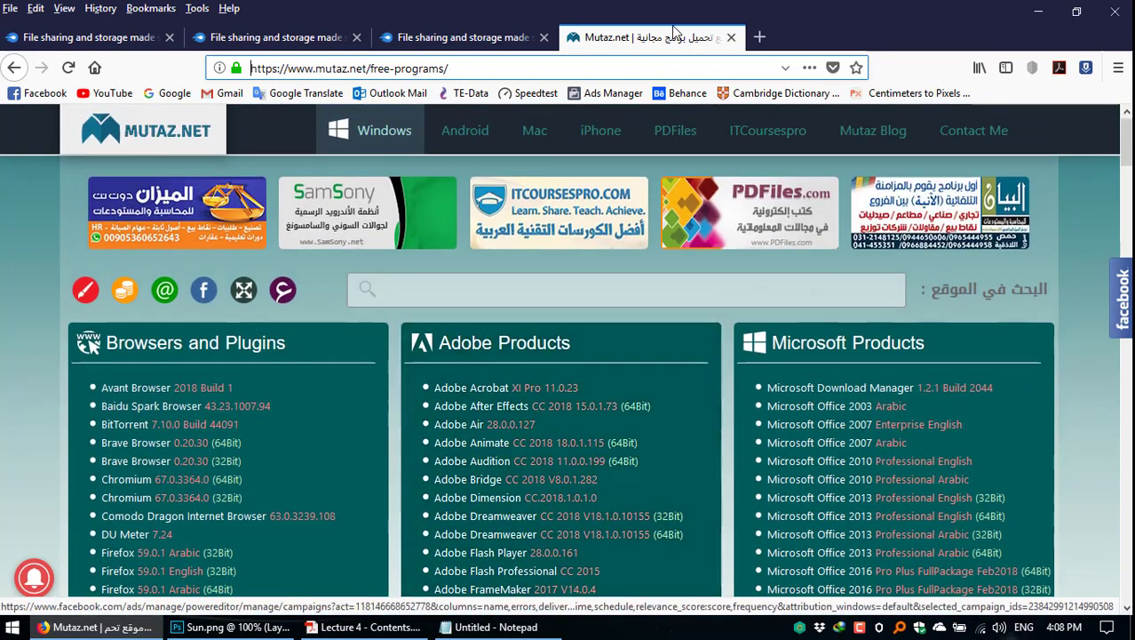
Step: Close the mutaz.net and MediaFire tabs and Firefox, then close Notepad without saving
{"action": "left_click", "coordinate": [731, 37]}
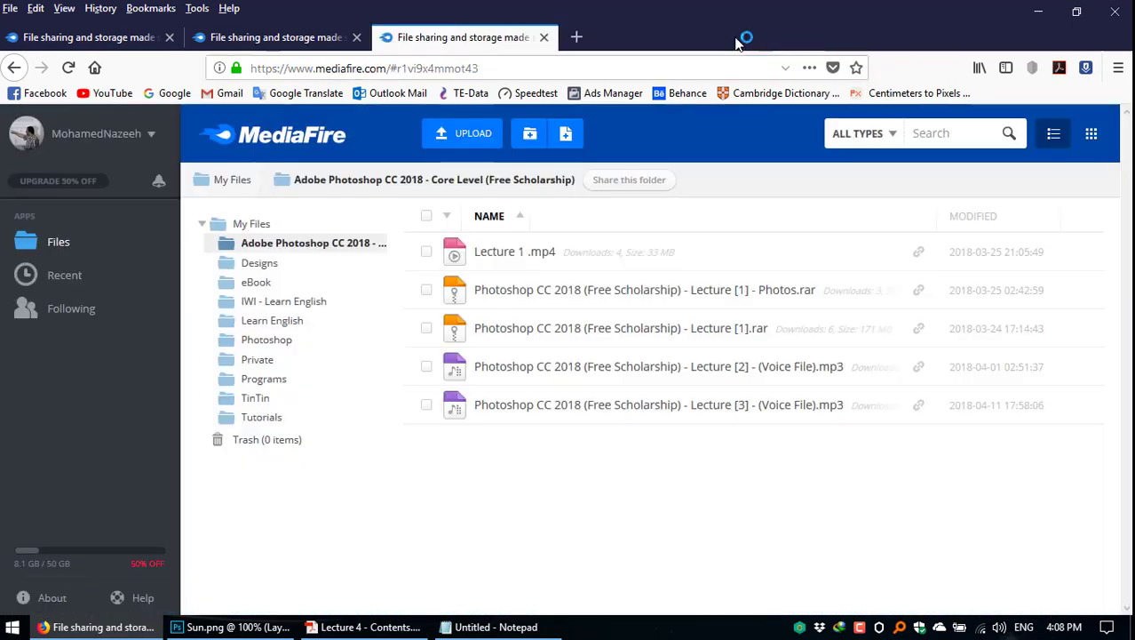
{"action": "left_click", "coordinate": [543, 37]}
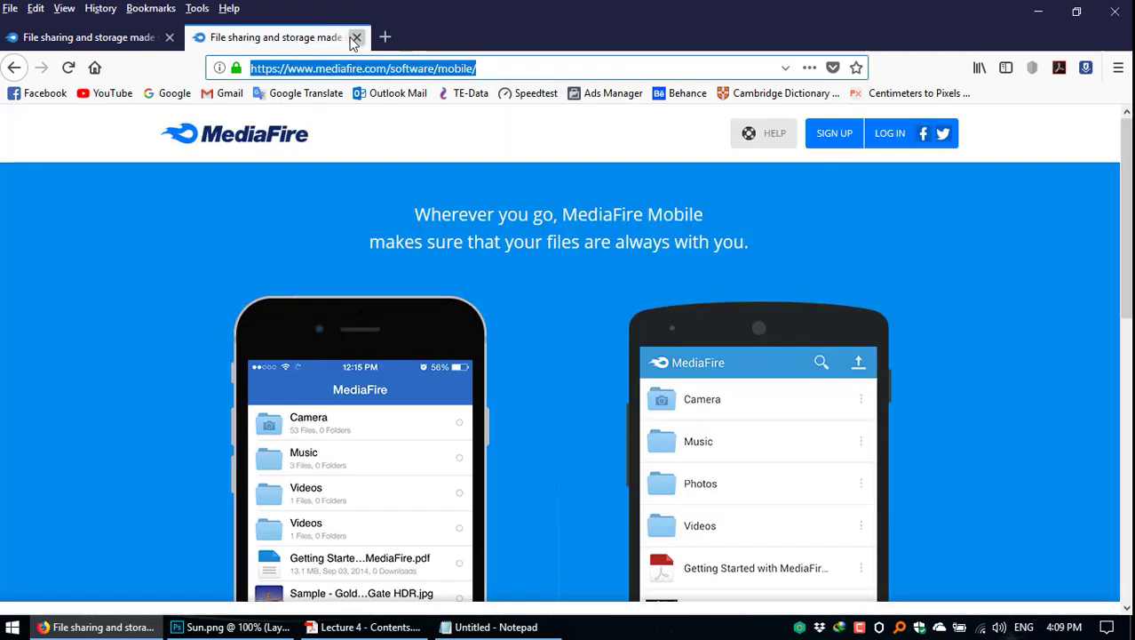
{"action": "left_click", "coordinate": [356, 38]}
{"action": "left_click", "coordinate": [1115, 11]}
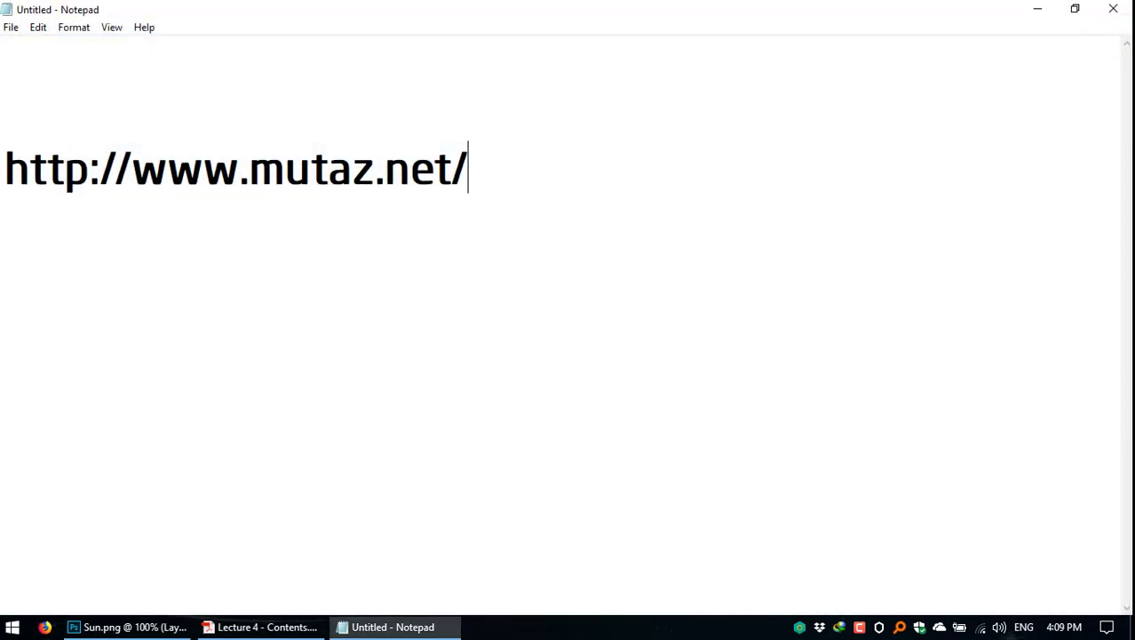
{"action": "left_click", "coordinate": [1113, 9]}
{"action": "left_click", "coordinate": [593, 316]}
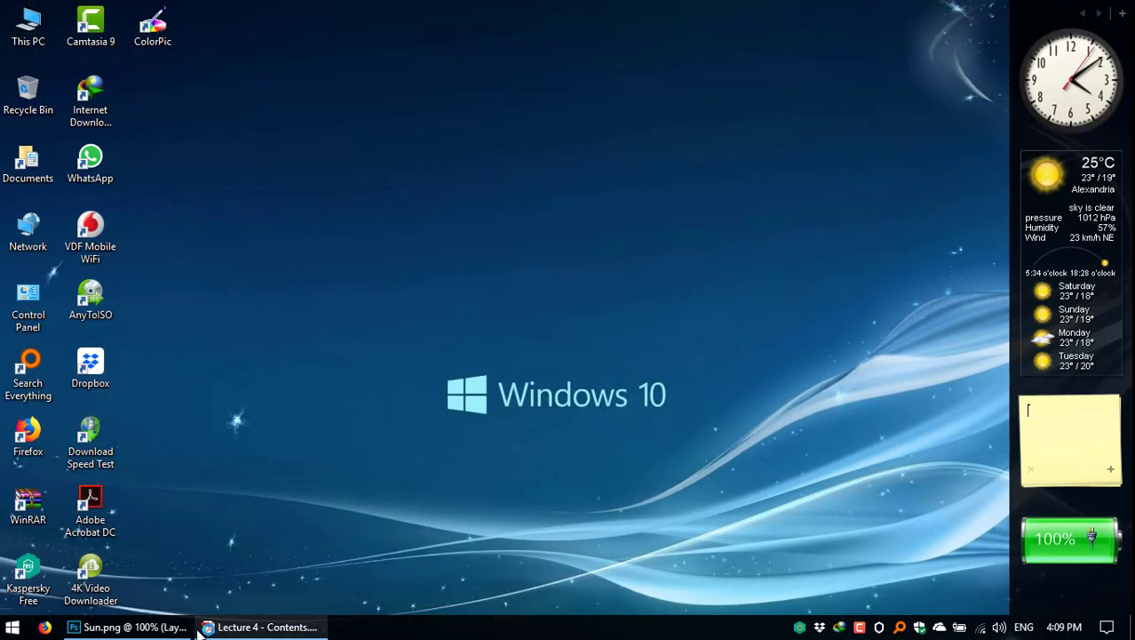
Step: Hide the black Layer 1, zoom Sun.png to 200% and rearrange the Layers panel
{"action": "left_click", "coordinate": [134, 628]}
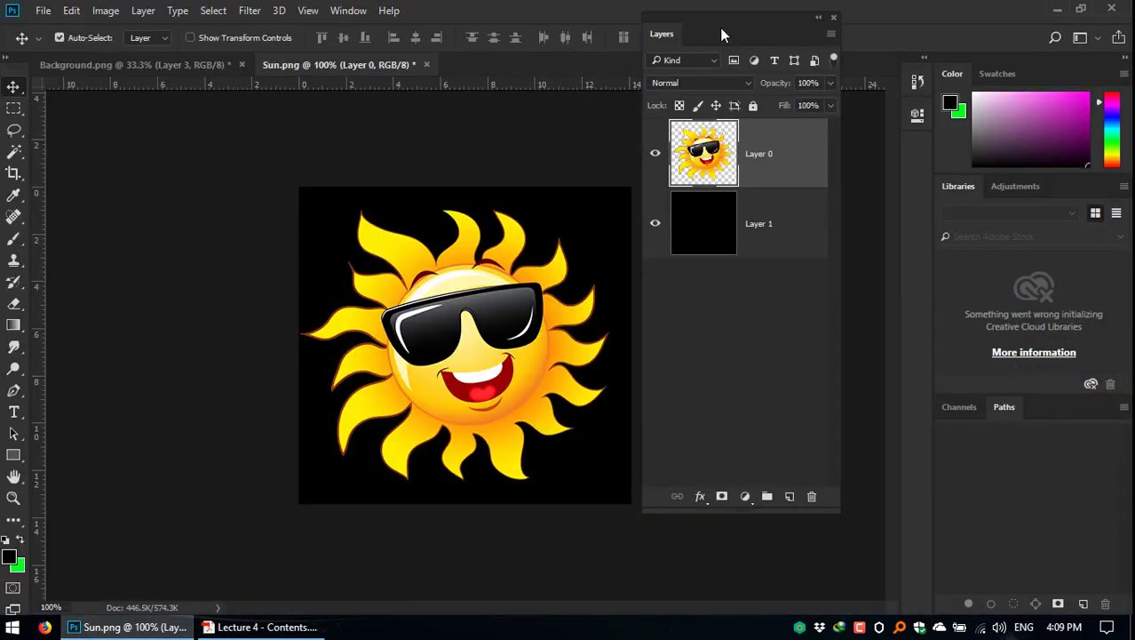
{"action": "left_click", "coordinate": [655, 224]}
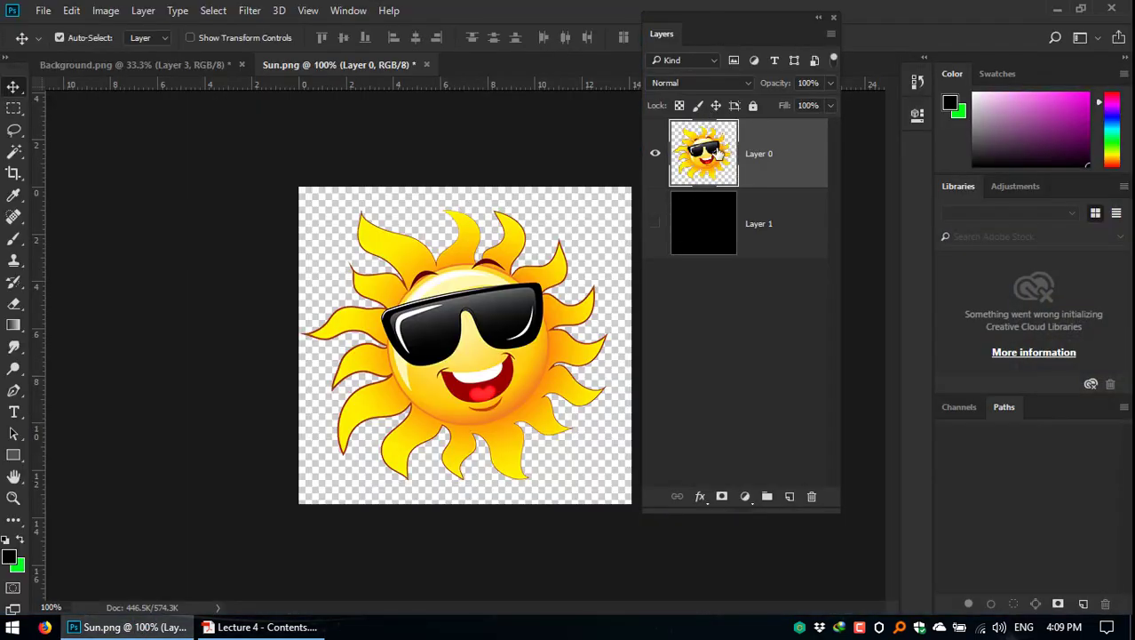
{"action": "left_click_drag", "start_coordinate": [723, 19], "coordinate": [782, 55]}
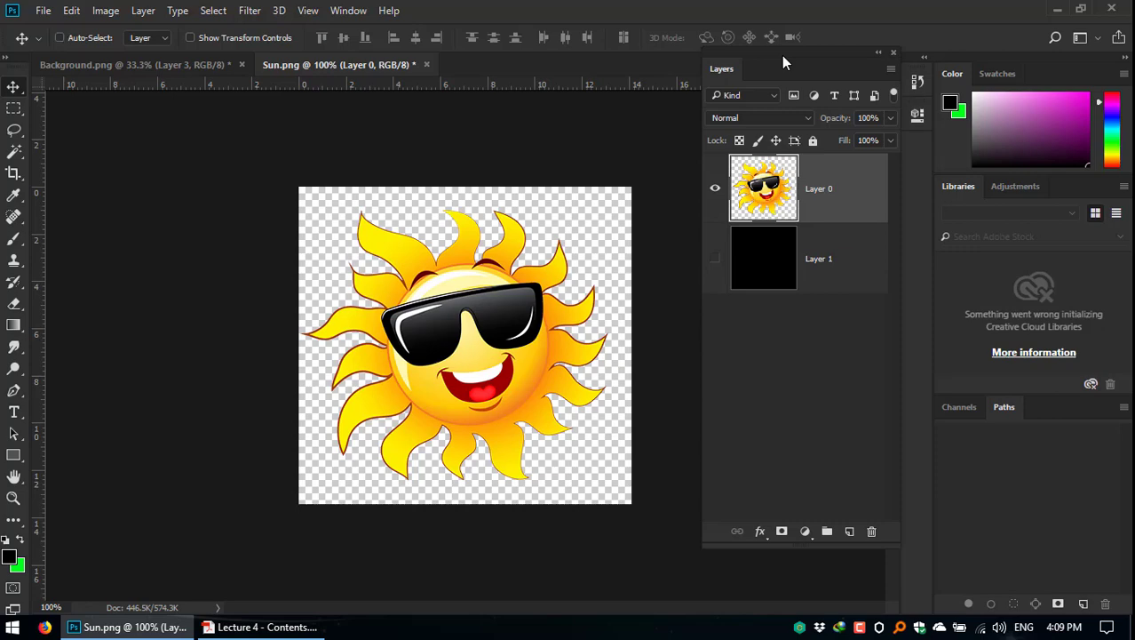
{"action": "key", "text": "ctrl+plus"}
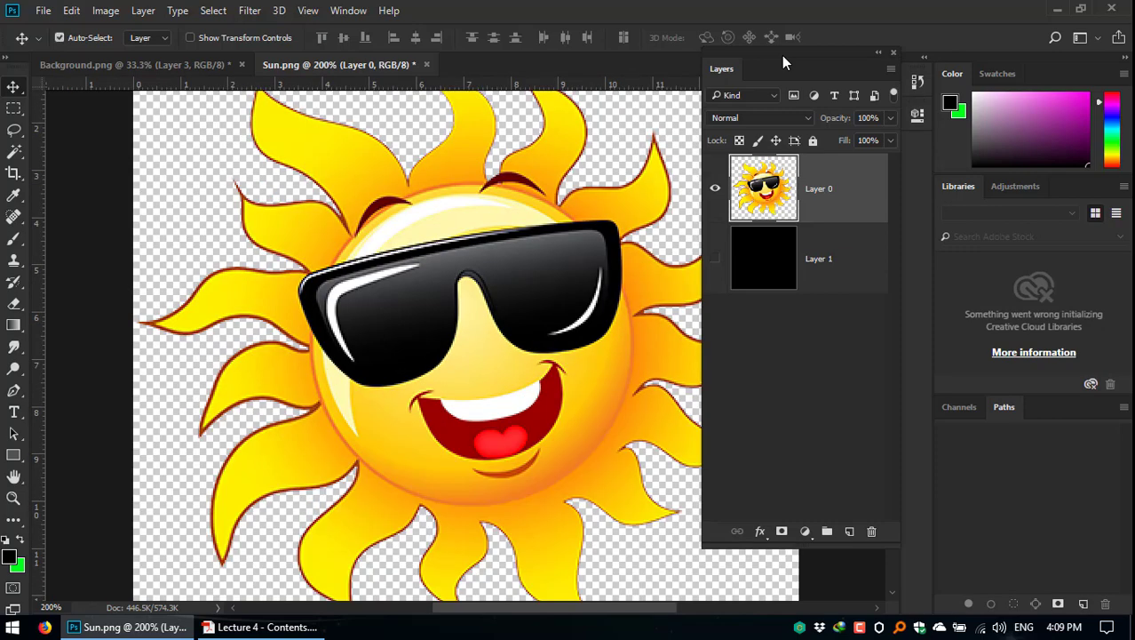
{"action": "left_click_drag", "start_coordinate": [782, 55], "coordinate": [865, 147]}
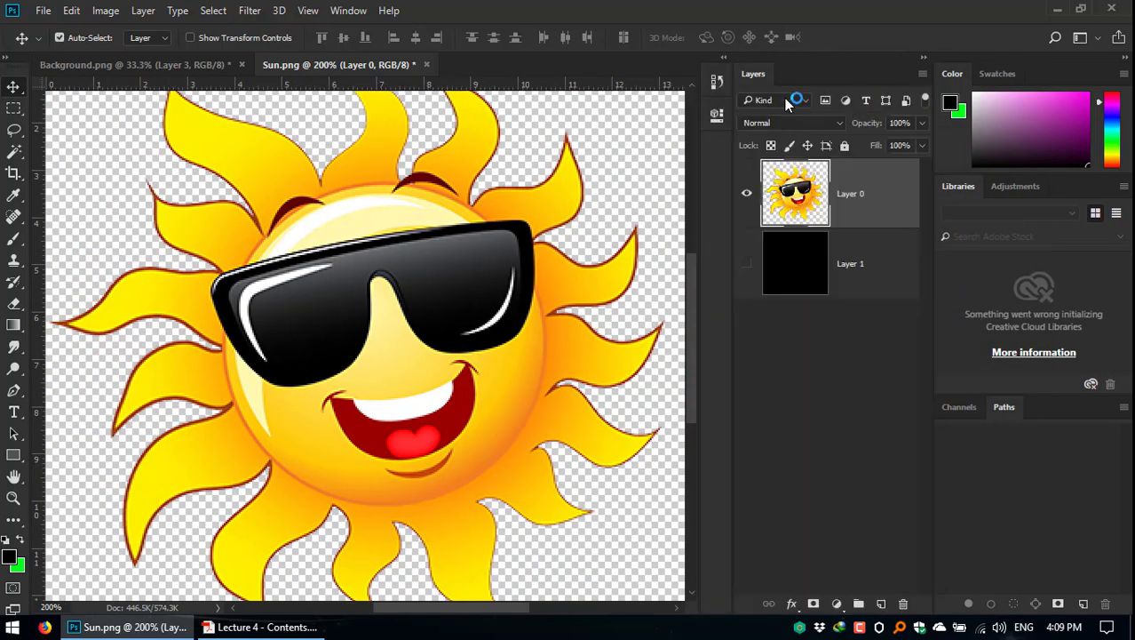
{"action": "left_click_drag", "start_coordinate": [767, 63], "coordinate": [778, 119]}
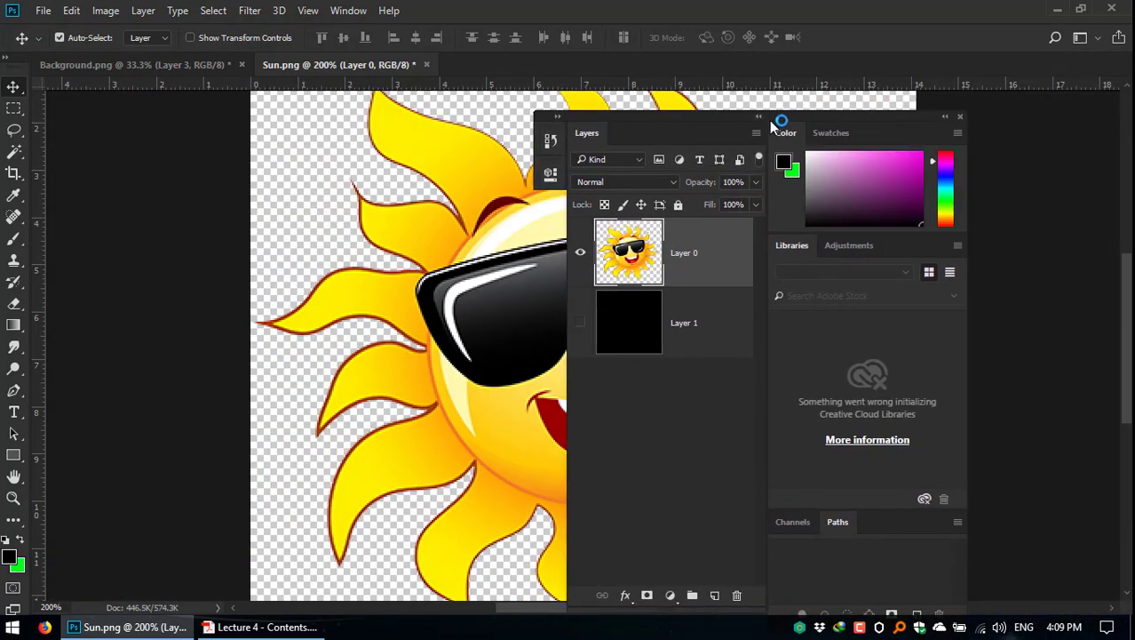
{"action": "left_click", "coordinate": [961, 116]}
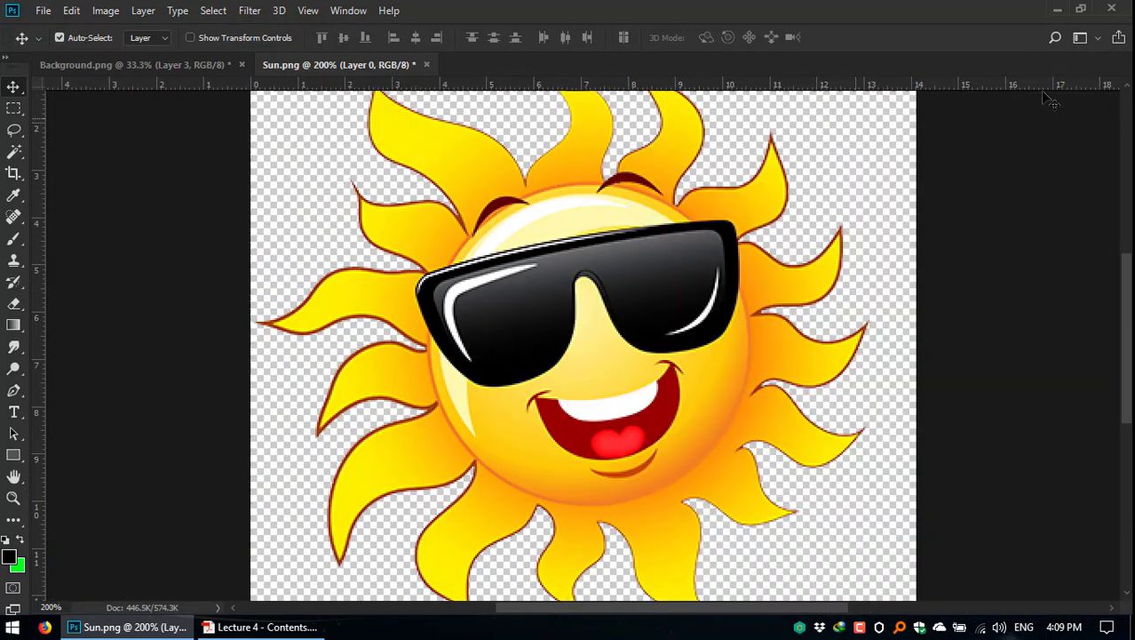
Step: Restore the Layers panel from the Window menu and dock the Color/Libraries group on the right
{"action": "left_click", "coordinate": [333, 12]}
{"action": "left_click", "coordinate": [436, 328]}
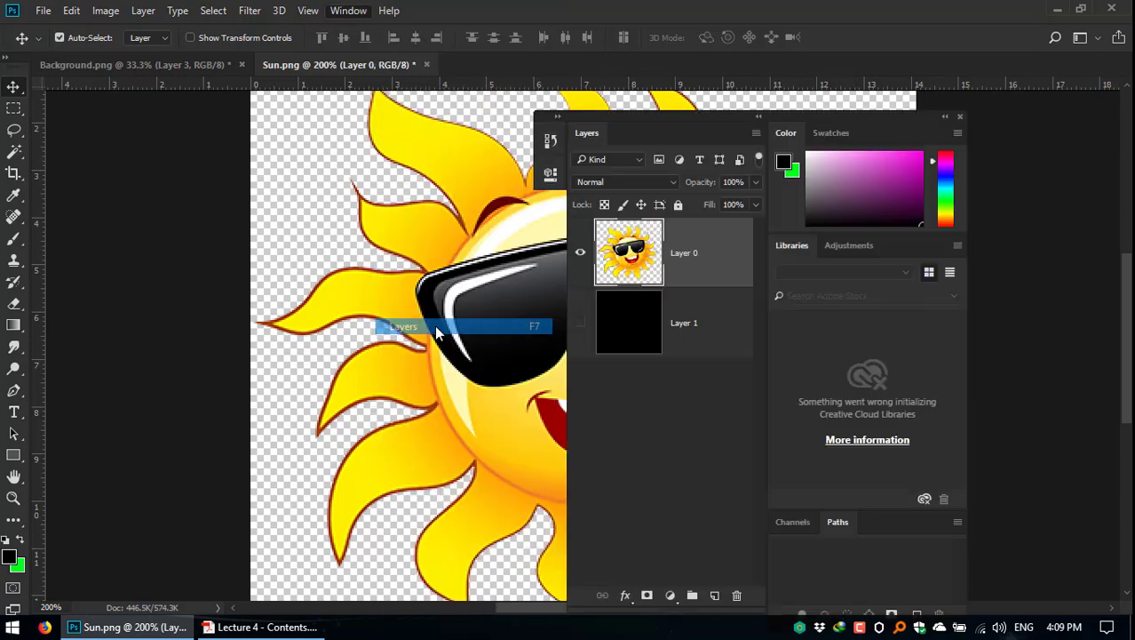
{"action": "left_click", "coordinate": [759, 116]}
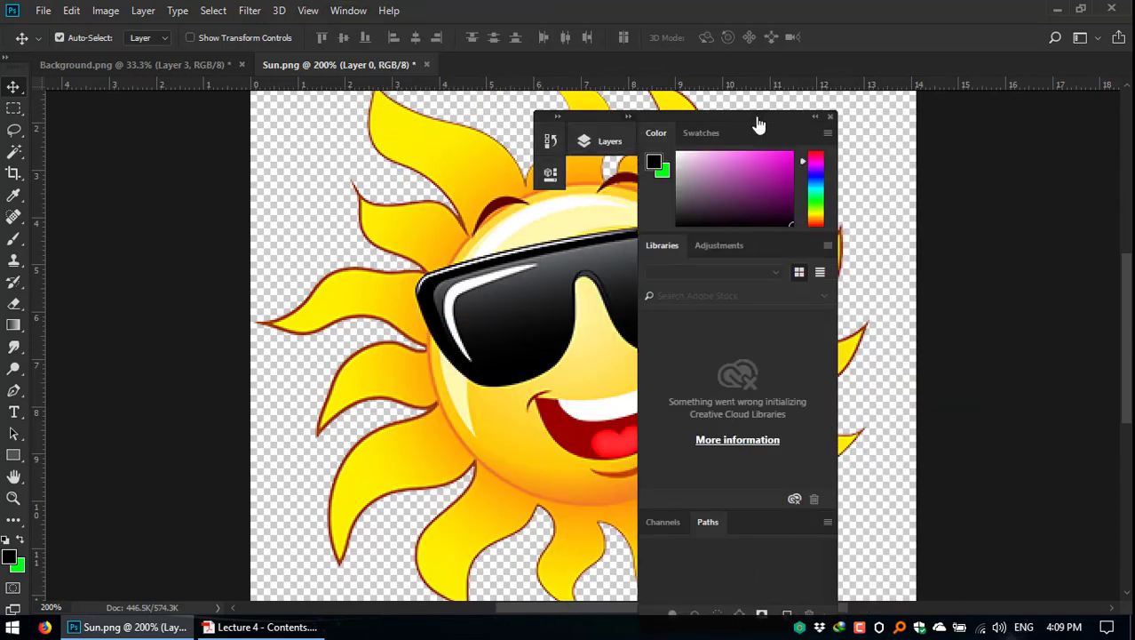
{"action": "left_click_drag", "start_coordinate": [747, 114], "coordinate": [1053, 39]}
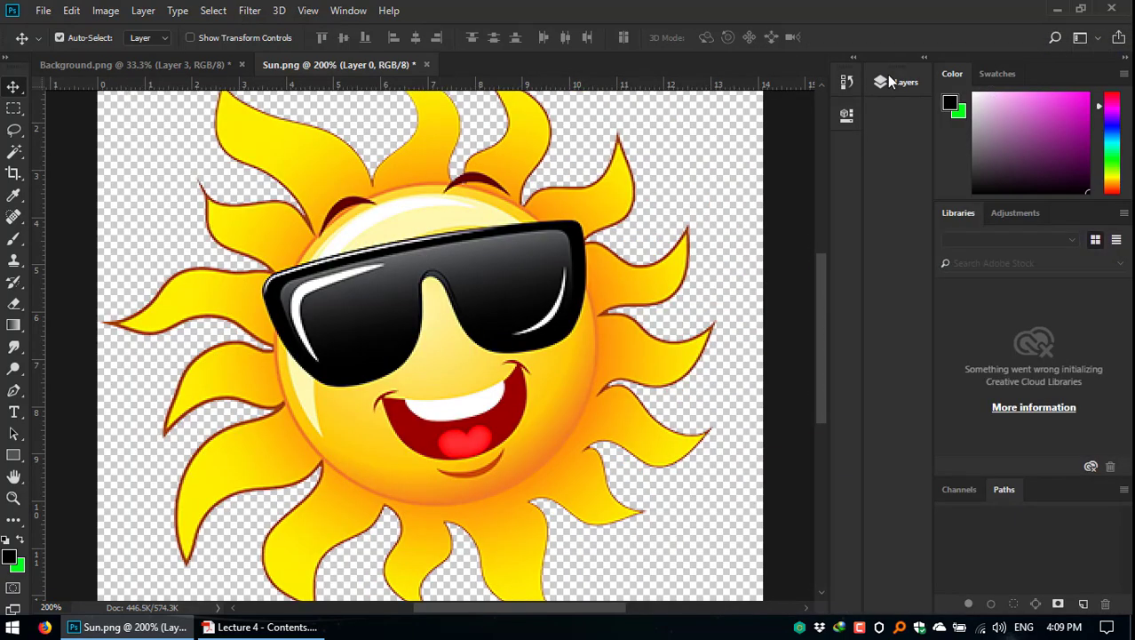
{"action": "left_click", "coordinate": [891, 81]}
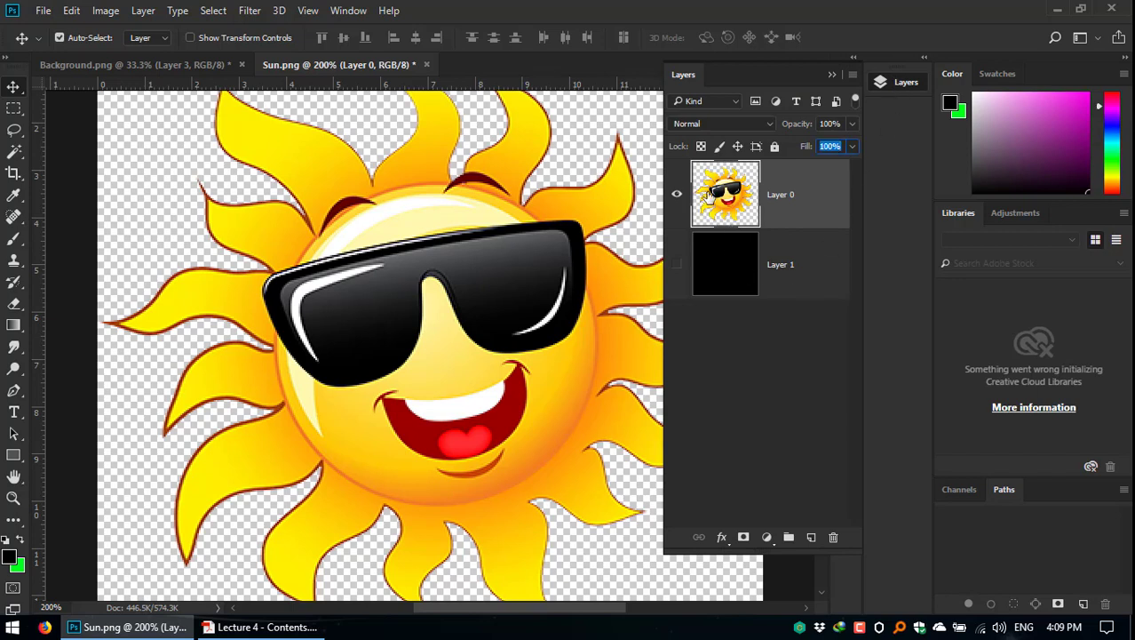
Step: Delete the black Layer 1 and return the zoom to 100%
{"action": "left_click_drag", "start_coordinate": [743, 271], "coordinate": [835, 537]}
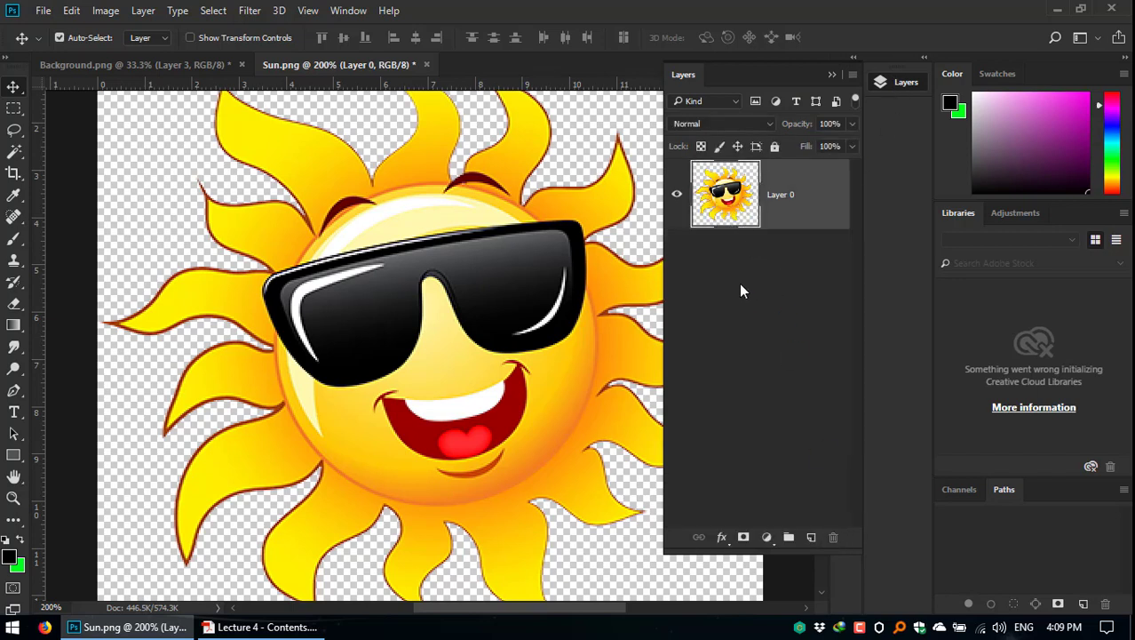
{"action": "key", "text": "ctrl+plus"}
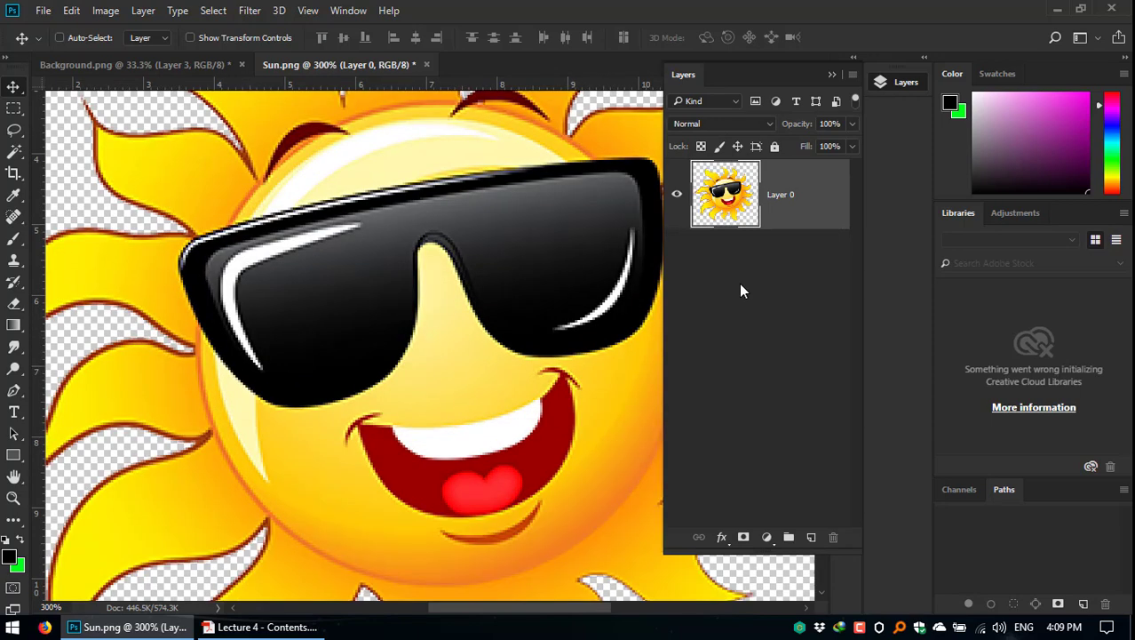
{"action": "key", "text": "ctrl+minus"}
{"action": "key", "text": "ctrl+minus"}
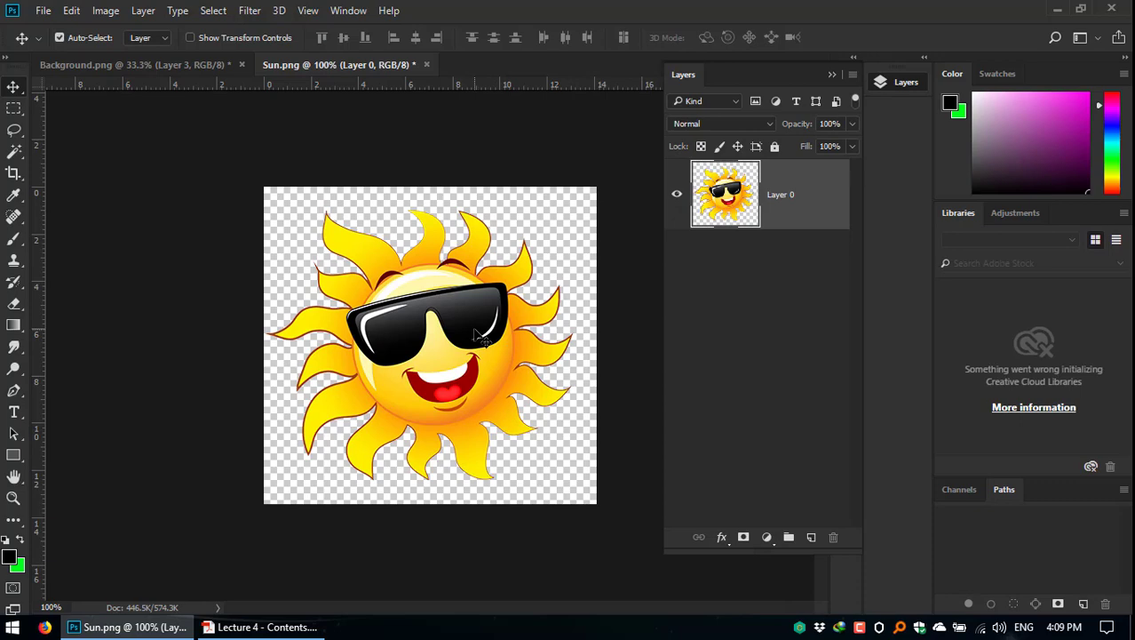
Step: Show the Styles panel from the Window menu as an enlarged floating panel
{"action": "left_click", "coordinate": [354, 11]}
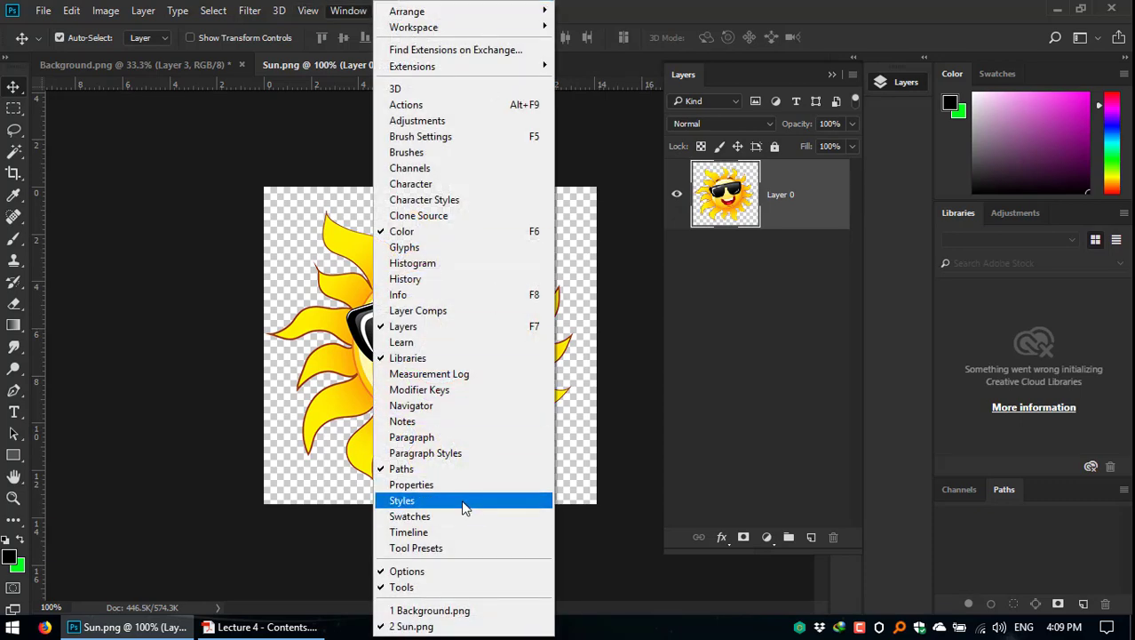
{"action": "left_click", "coordinate": [422, 500]}
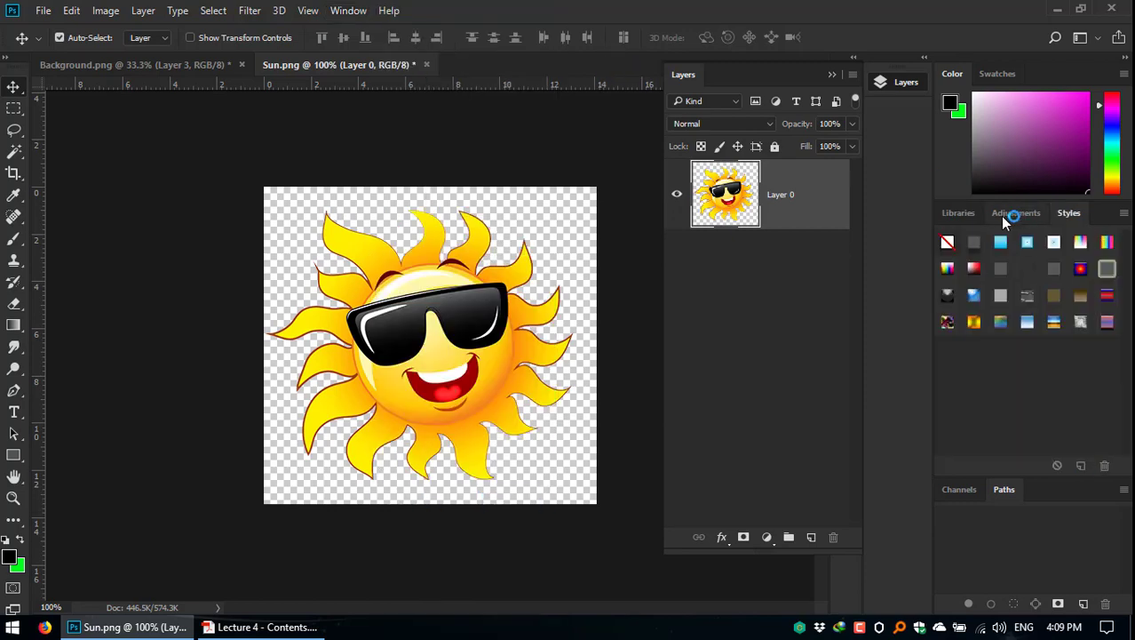
{"action": "left_click_drag", "start_coordinate": [1071, 216], "coordinate": [85, 222]}
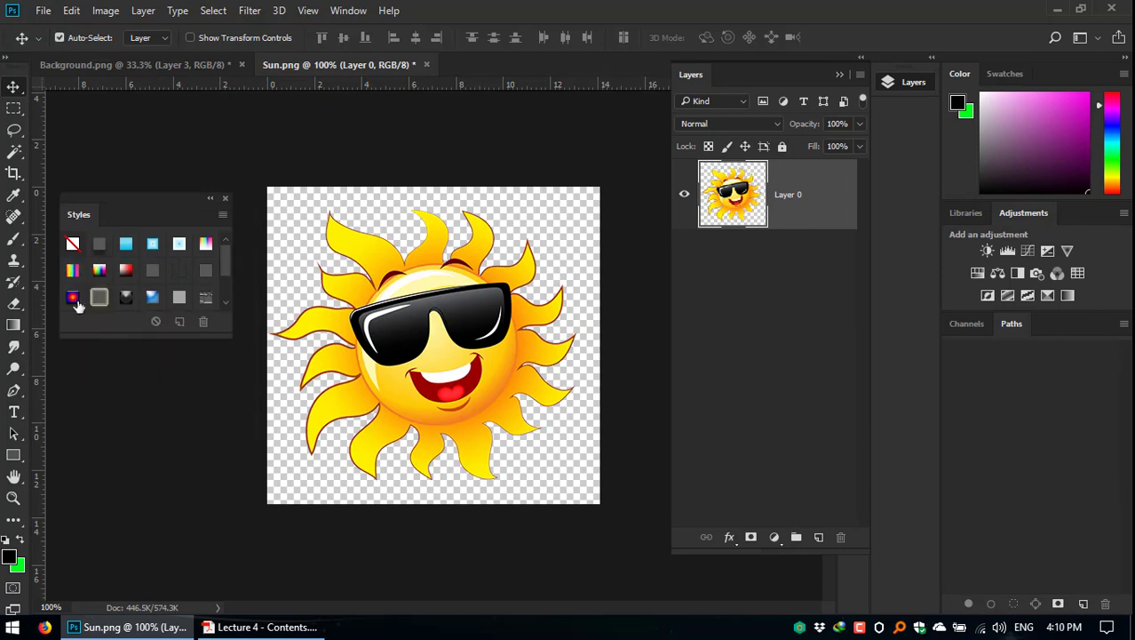
{"action": "left_click_drag", "start_coordinate": [147, 372], "coordinate": [144, 492]}
{"action": "left_click_drag", "start_coordinate": [146, 194], "coordinate": [146, 183]}
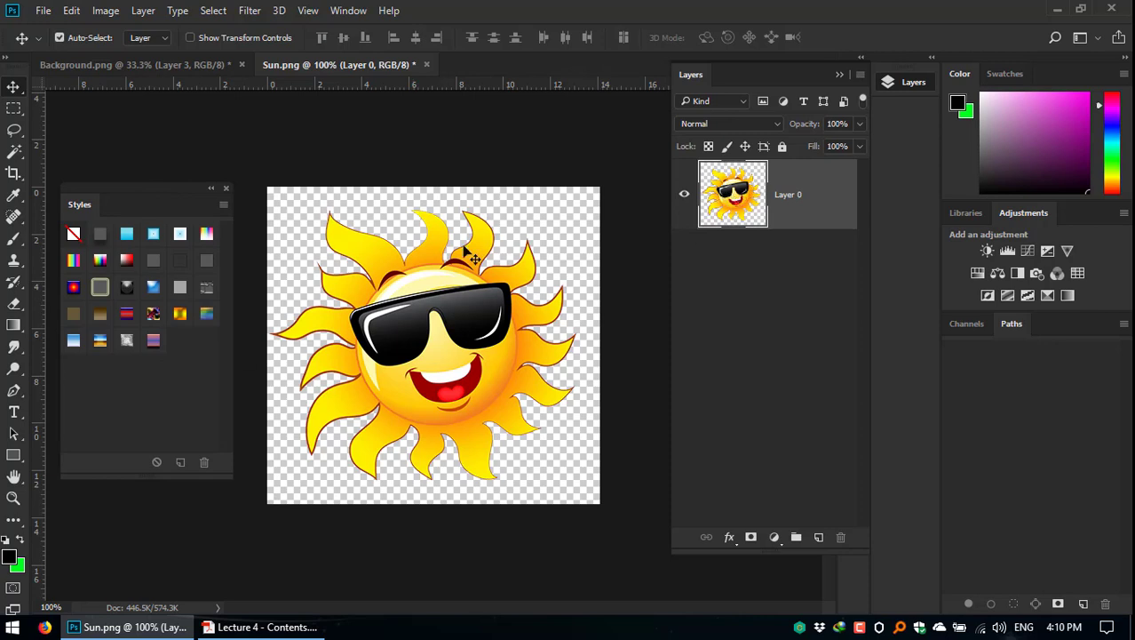
Step: Try red, light-blue, gold and beige presets on the sun, ending on the striped Bevel & Emboss style
{"action": "left_click", "coordinate": [127, 260]}
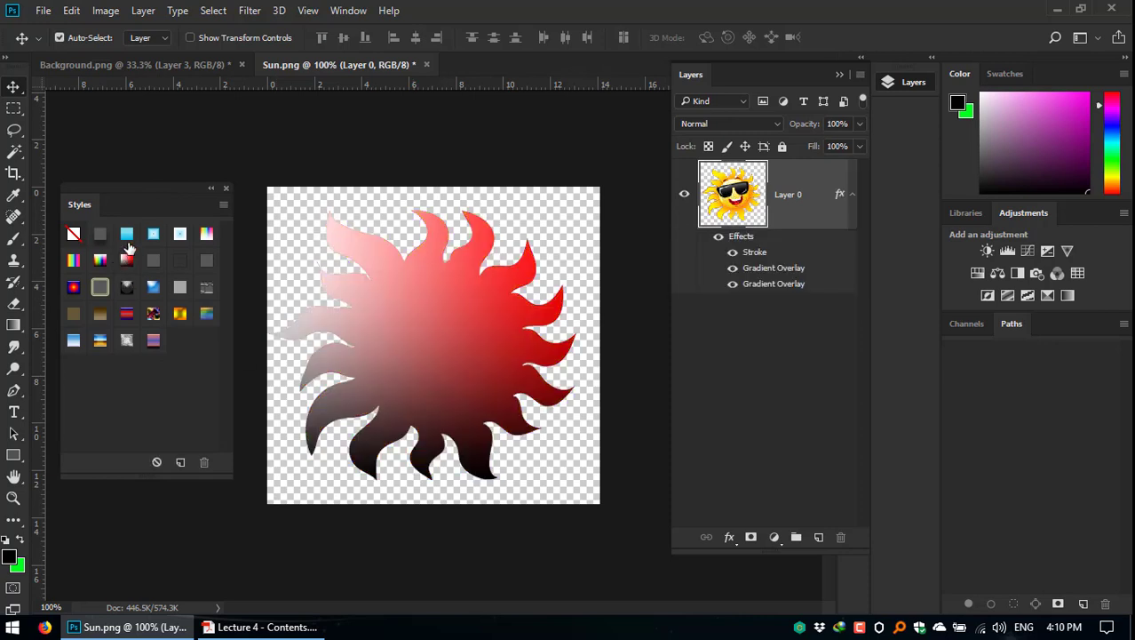
{"action": "left_click", "coordinate": [127, 236]}
{"action": "left_click", "coordinate": [154, 234]}
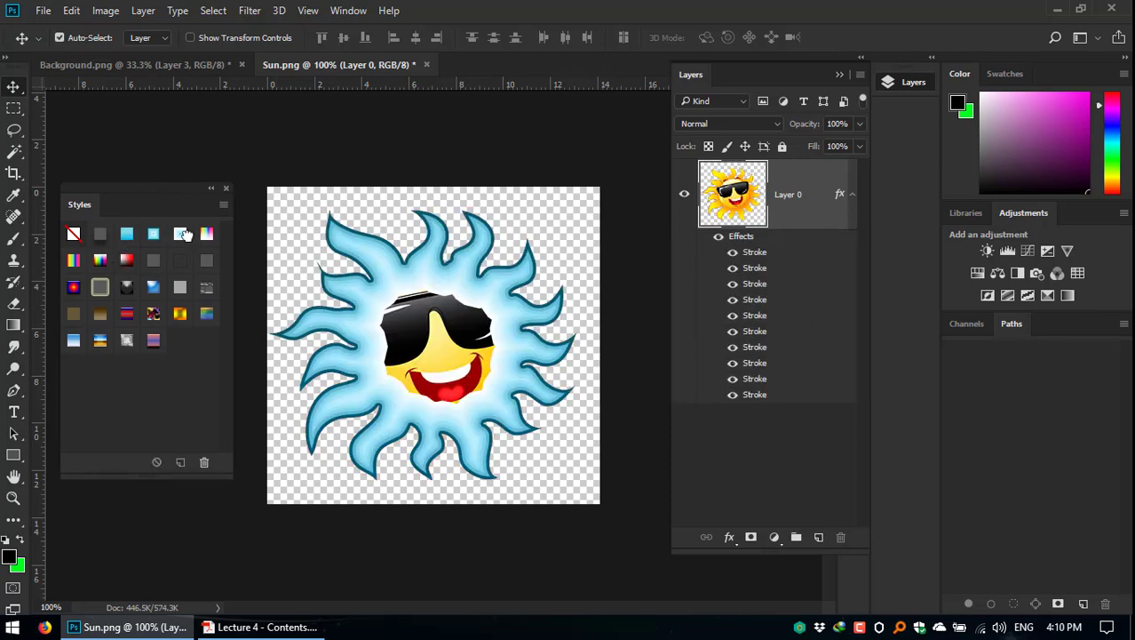
{"action": "left_click", "coordinate": [181, 233]}
{"action": "left_click", "coordinate": [207, 234]}
{"action": "left_click", "coordinate": [180, 314]}
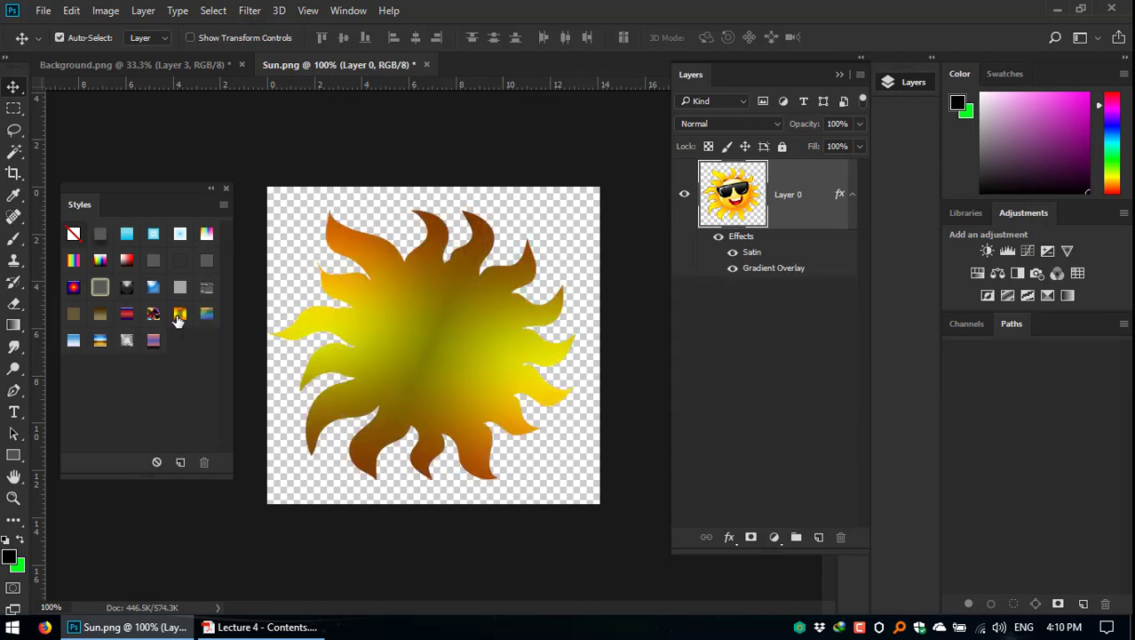
{"action": "left_click", "coordinate": [101, 314]}
{"action": "left_click", "coordinate": [74, 340]}
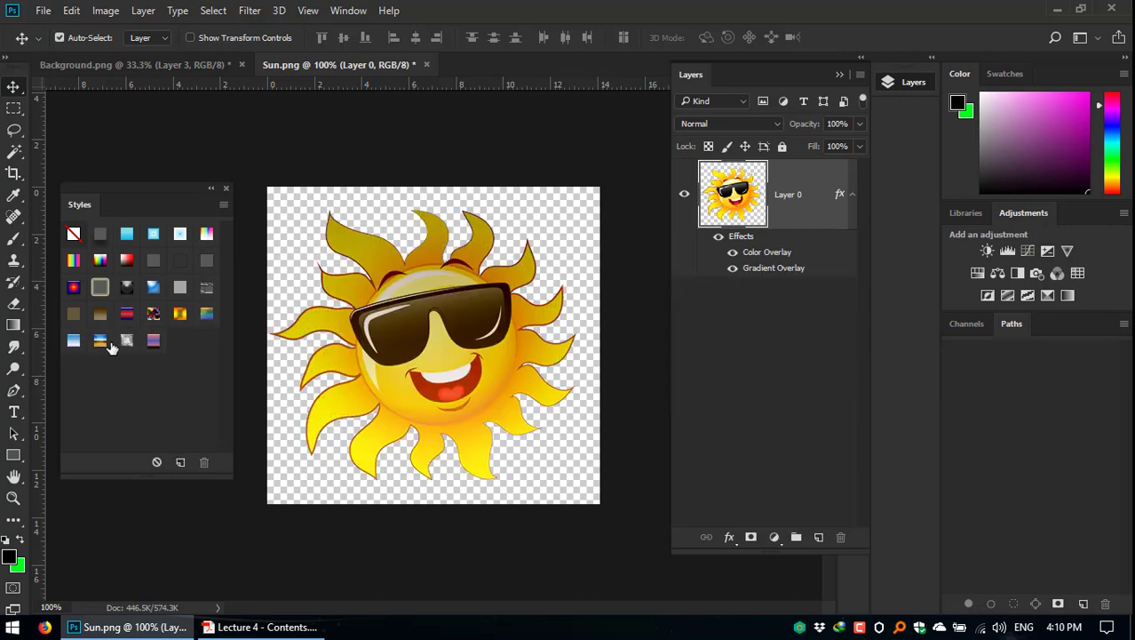
{"action": "left_click", "coordinate": [101, 341]}
{"action": "left_click", "coordinate": [78, 312]}
{"action": "left_click", "coordinate": [100, 309]}
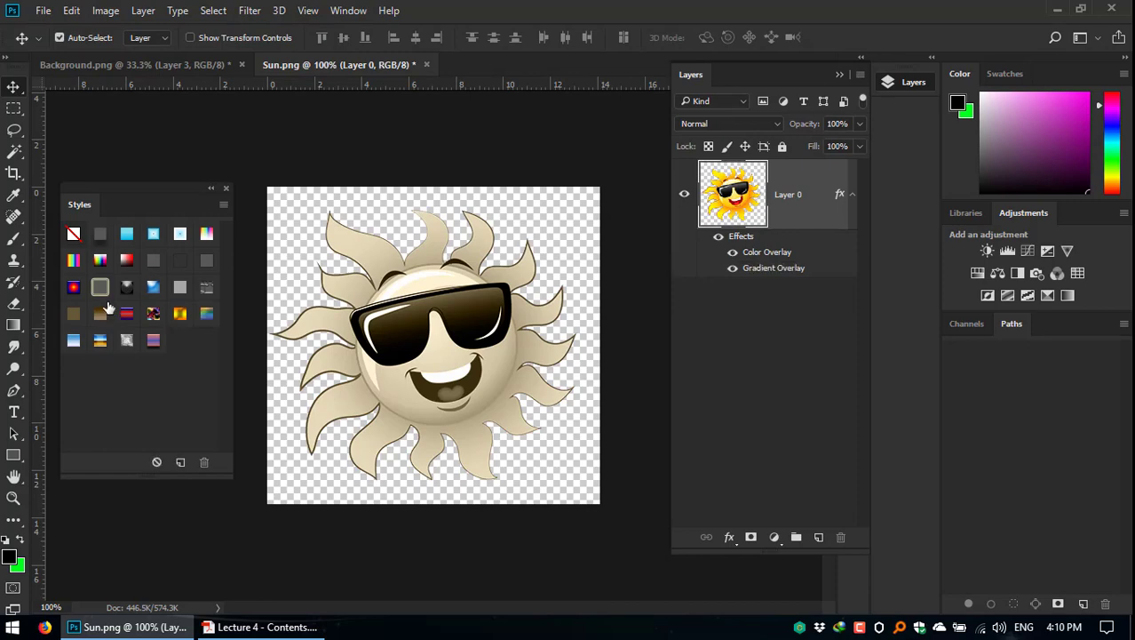
{"action": "left_click", "coordinate": [127, 288]}
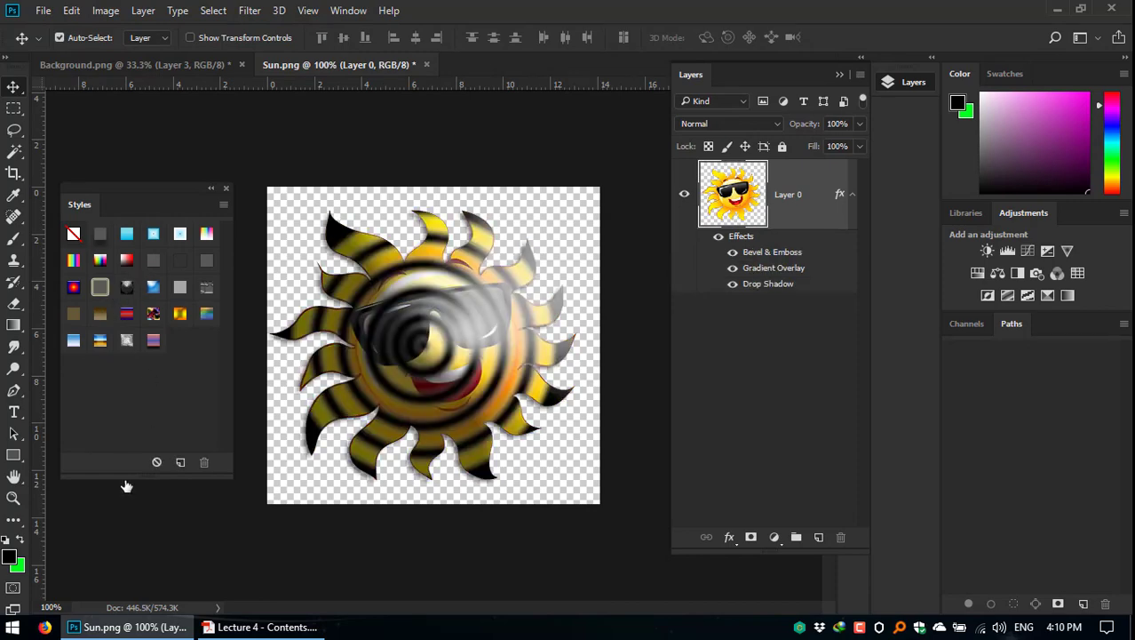
Step: Load Text Effects 2 from the Styles panel menu and append it to the existing styles
{"action": "left_click", "coordinate": [223, 205]}
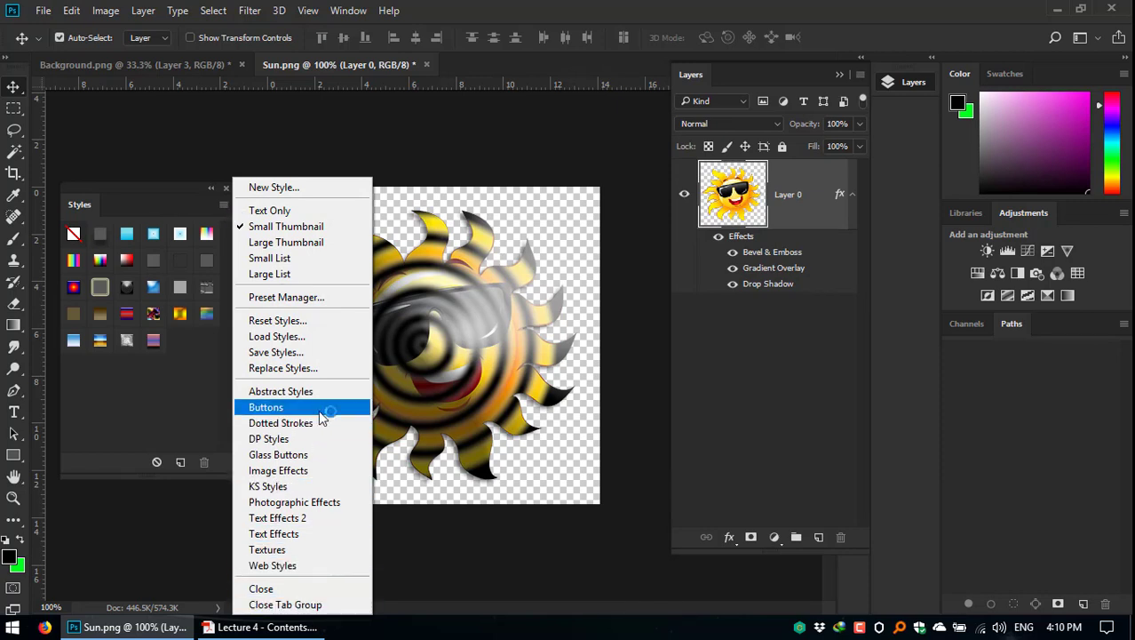
{"action": "left_click", "coordinate": [307, 520]}
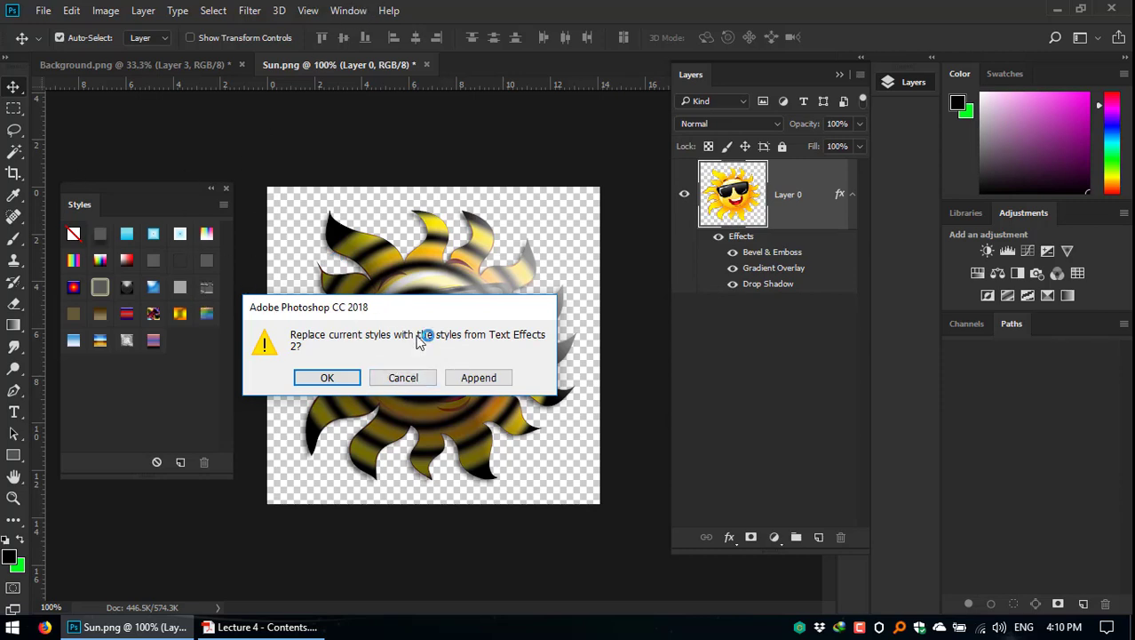
{"action": "left_click_drag", "start_coordinate": [423, 309], "coordinate": [439, 283]}
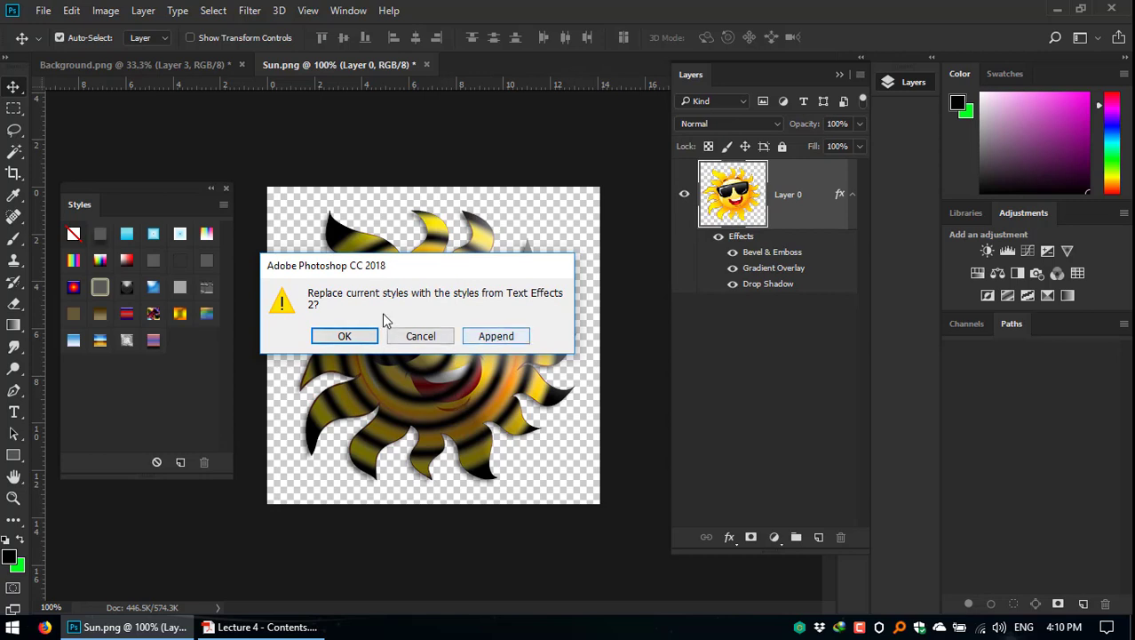
{"action": "left_click", "coordinate": [346, 339]}
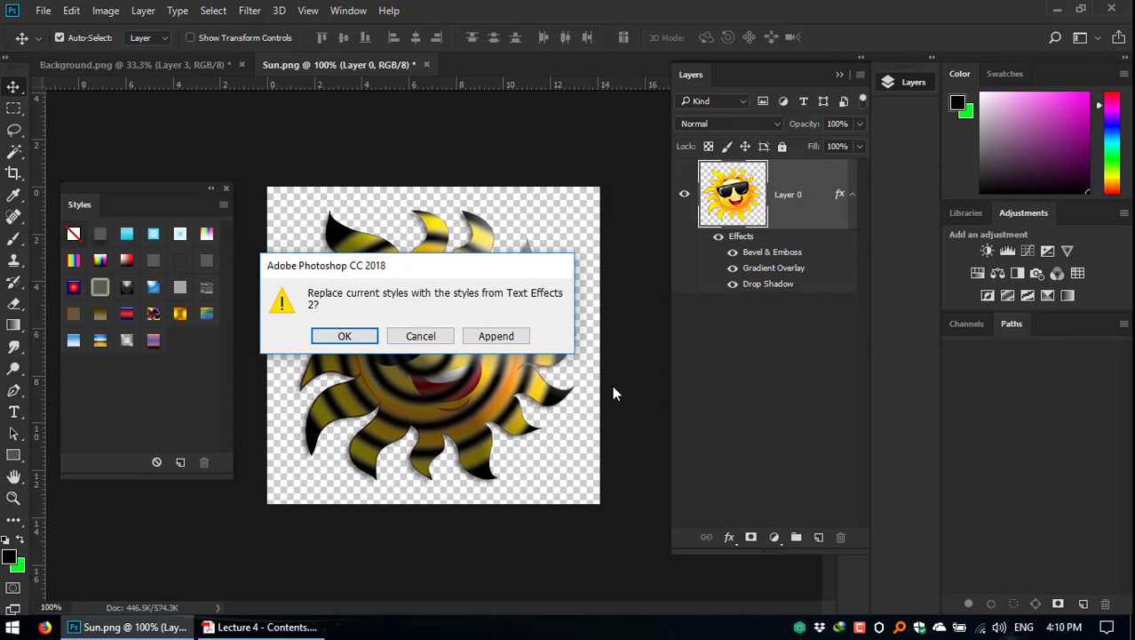
{"action": "left_click", "coordinate": [499, 335]}
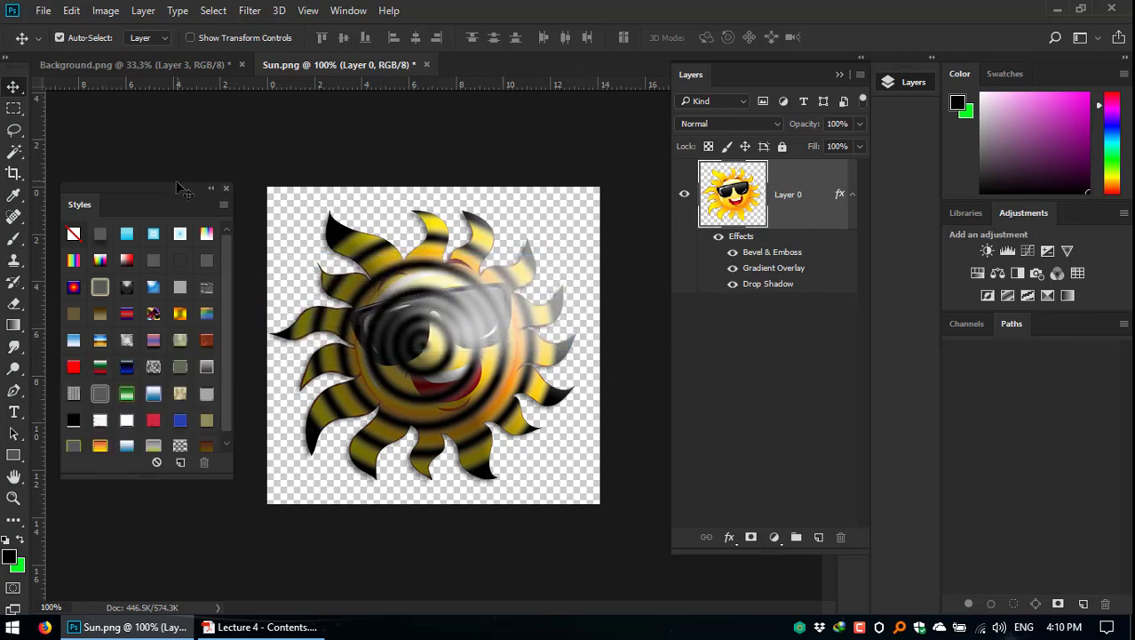
Step: Enlarge the Styles panel and try the new blue gradient, checker-weave and tan textured styles
{"action": "left_click_drag", "start_coordinate": [175, 188], "coordinate": [201, 115]}
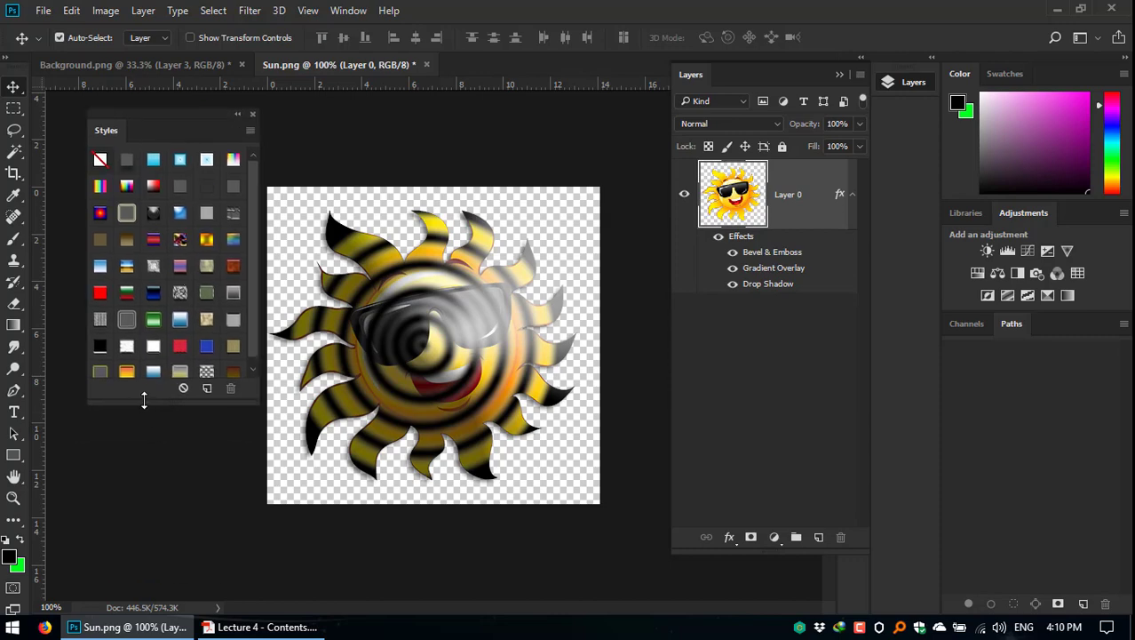
{"action": "left_click_drag", "start_coordinate": [78, 508], "coordinate": [119, 495]}
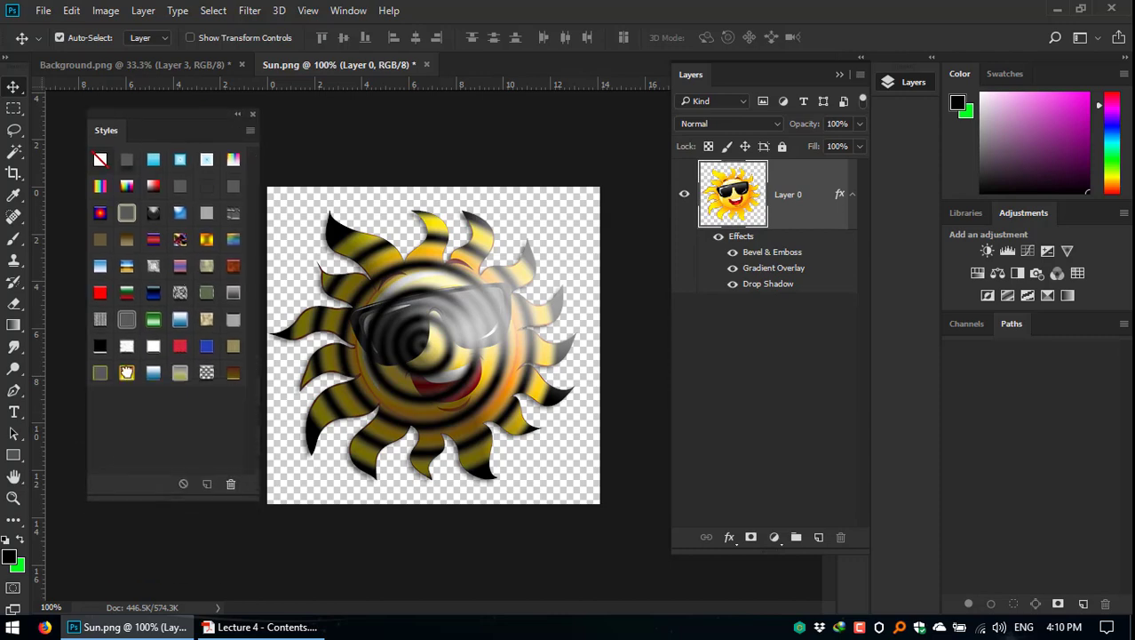
{"action": "left_click", "coordinate": [153, 374]}
{"action": "left_click", "coordinate": [180, 374]}
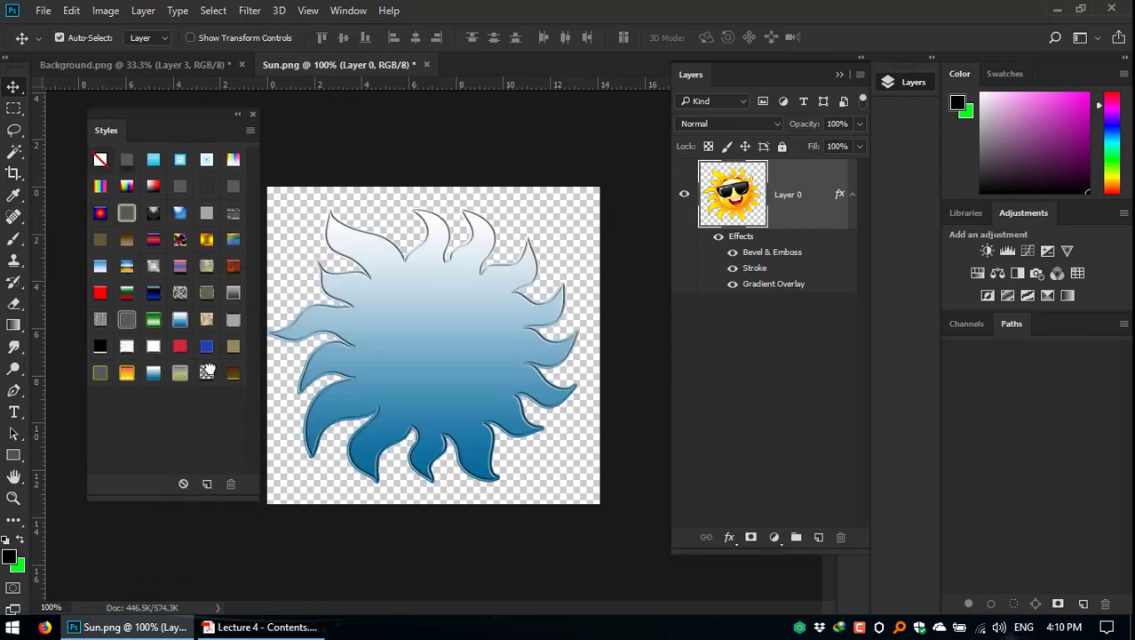
{"action": "left_click", "coordinate": [208, 369]}
{"action": "left_click", "coordinate": [210, 343]}
{"action": "left_click", "coordinate": [206, 321]}
{"action": "left_click", "coordinate": [180, 319]}
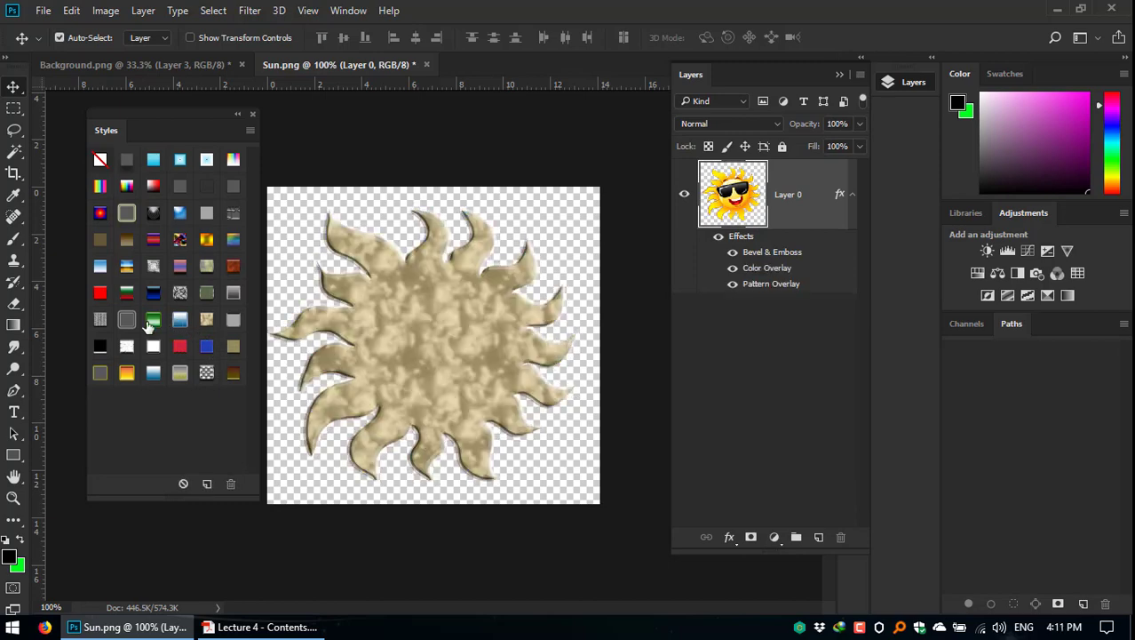
Step: Try grey striped, white embossed and green styles, settle on black-to-blue gradient, then close Styles
{"action": "left_click", "coordinate": [153, 319]}
{"action": "left_click", "coordinate": [124, 325]}
{"action": "left_click", "coordinate": [99, 319]}
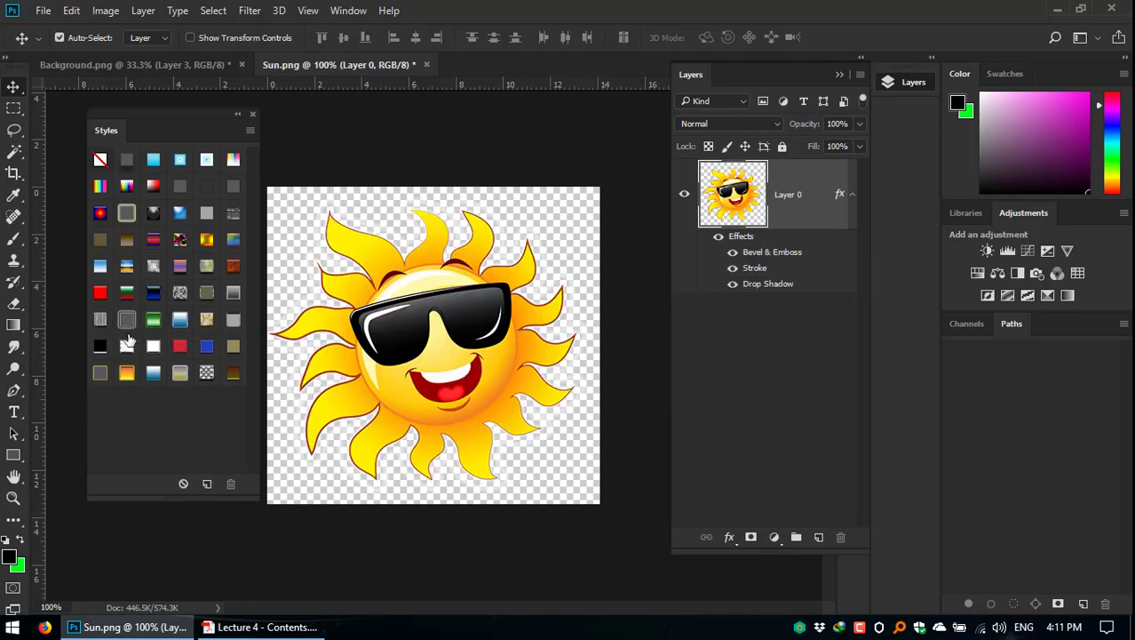
{"action": "left_click", "coordinate": [127, 320]}
{"action": "left_click", "coordinate": [127, 293]}
{"action": "left_click", "coordinate": [153, 319]}
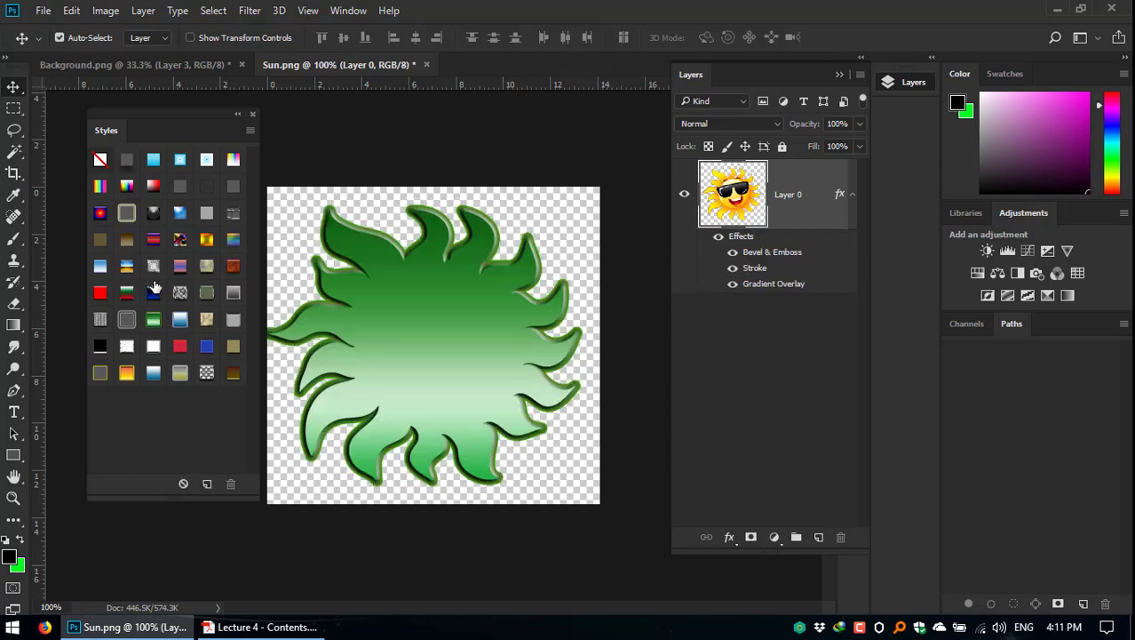
{"action": "left_click", "coordinate": [153, 292]}
{"action": "mouse_move", "coordinate": [165, 113]}
{"action": "left_mouse_down"}
{"action": "mouse_move", "coordinate": [149, 104]}
{"action": "mouse_move", "coordinate": [159, 118]}
{"action": "left_mouse_up"}
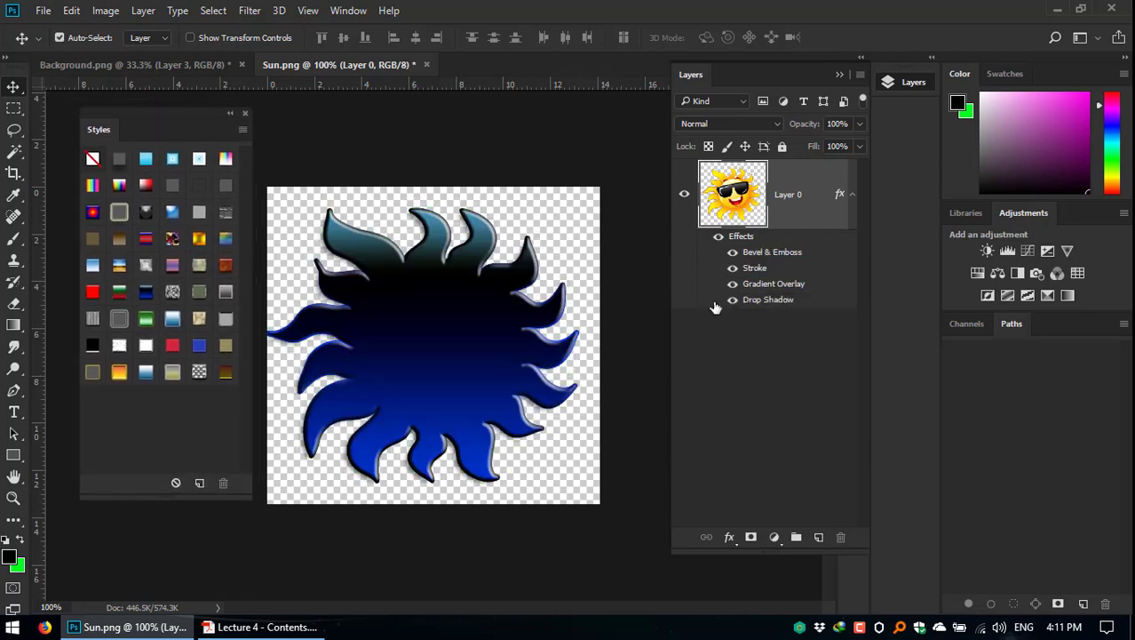
{"action": "left_click", "coordinate": [245, 112]}
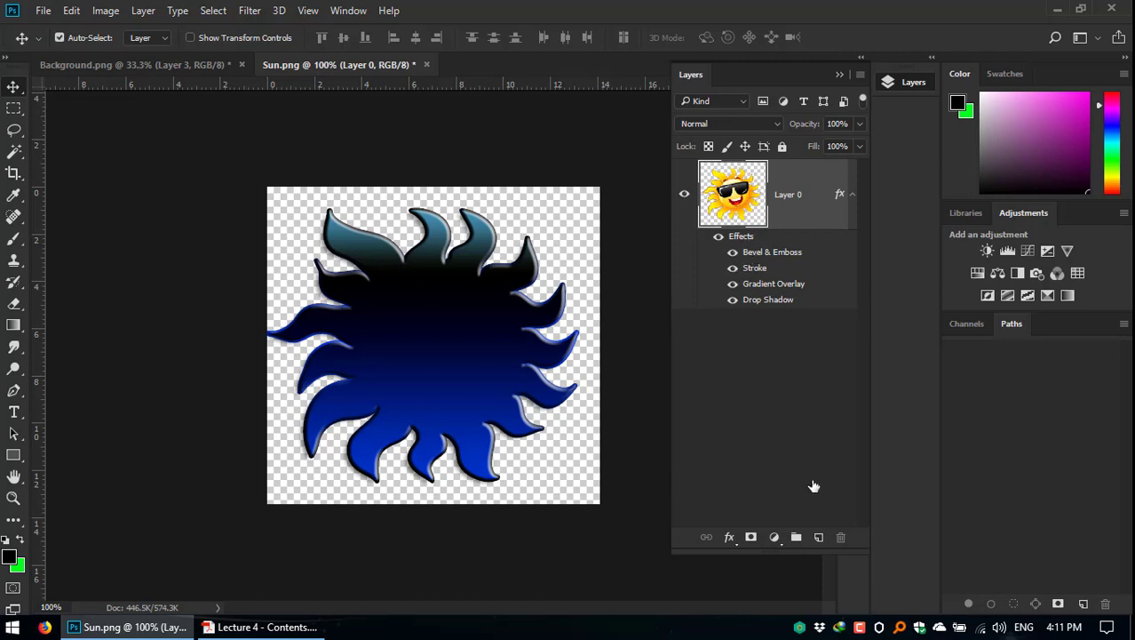
Step: Drag Layer 0's Effects to the trash, restoring the plain yellow sunglasses sun
{"action": "double_click", "coordinate": [813, 212]}
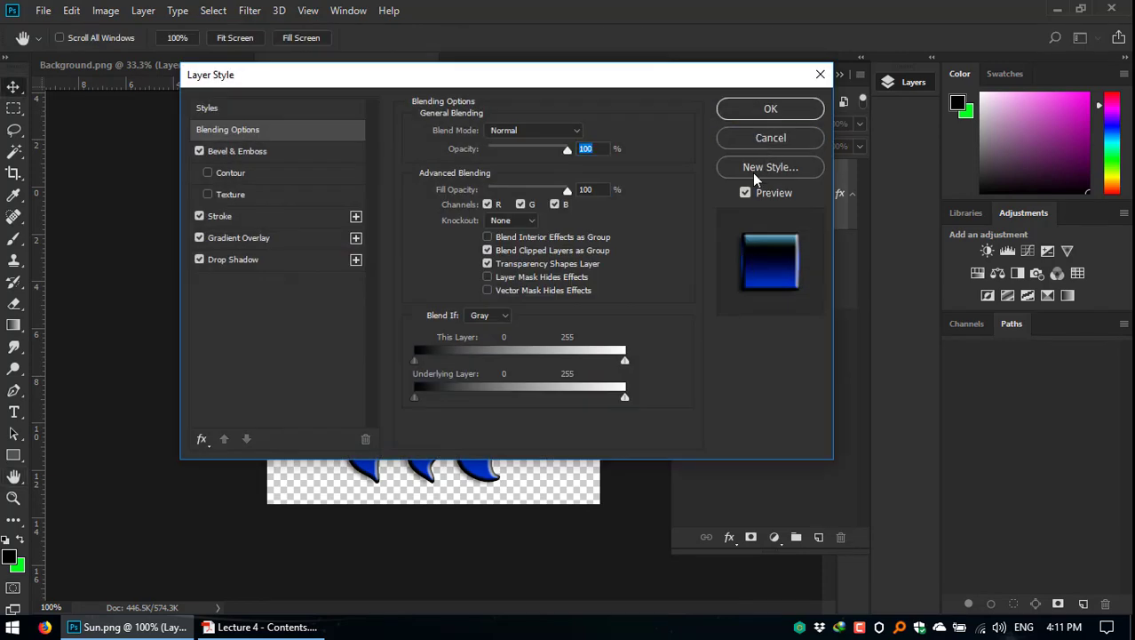
{"action": "left_click", "coordinate": [770, 109]}
{"action": "left_click_drag", "start_coordinate": [740, 236], "coordinate": [841, 536]}
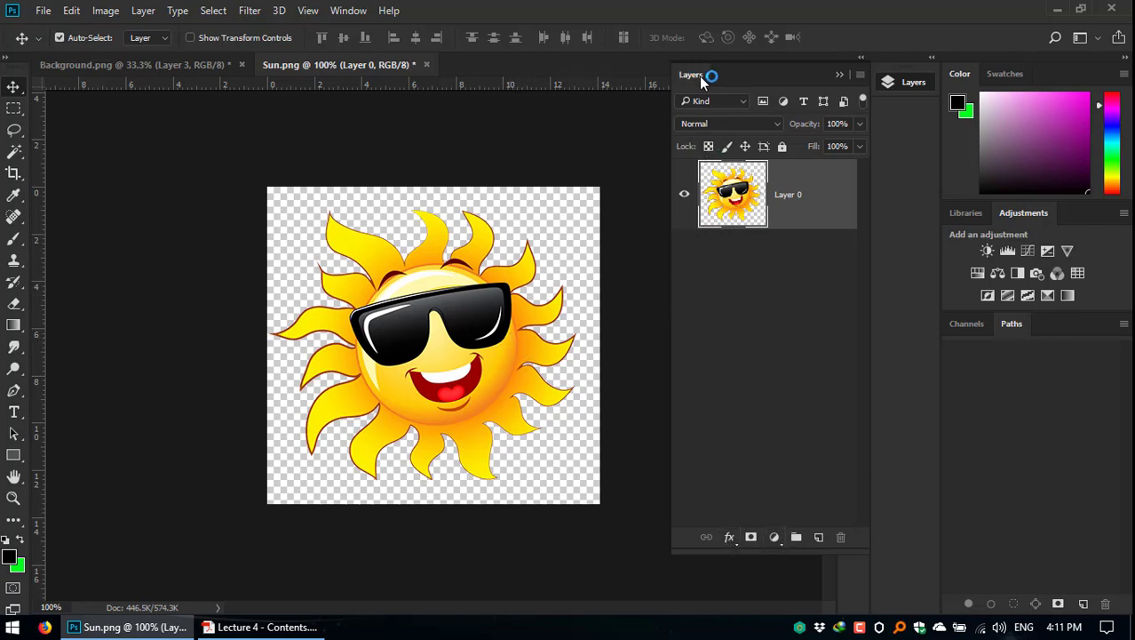
{"action": "left_click", "coordinate": [732, 539]}
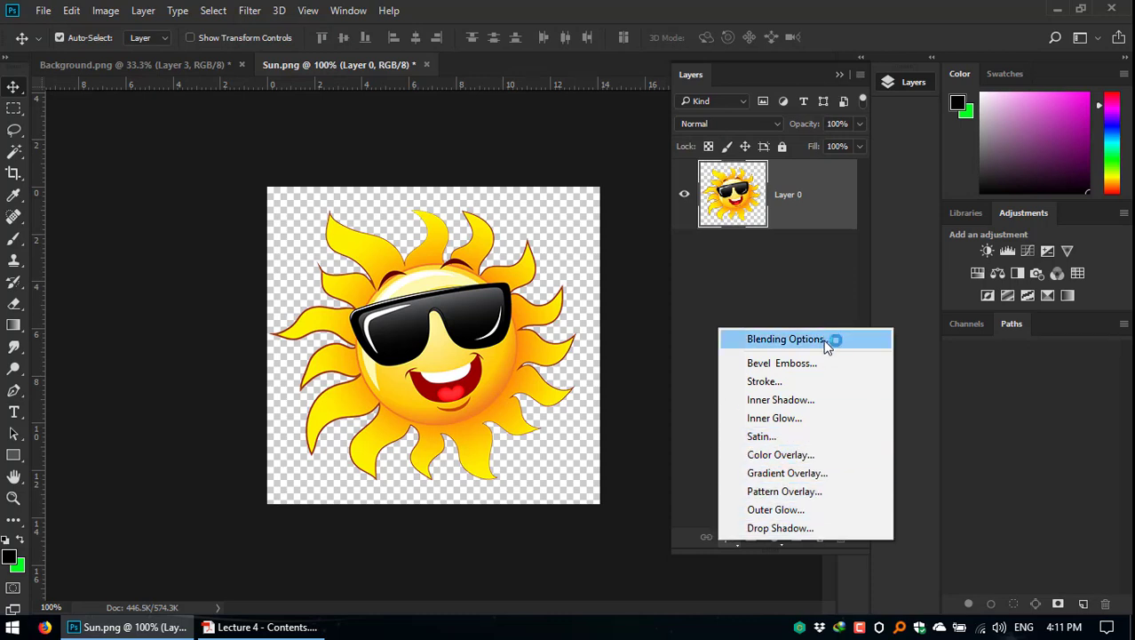
Step: Add a Stroke effect to the sun and choose a bright green colour for it
{"action": "left_click", "coordinate": [786, 382]}
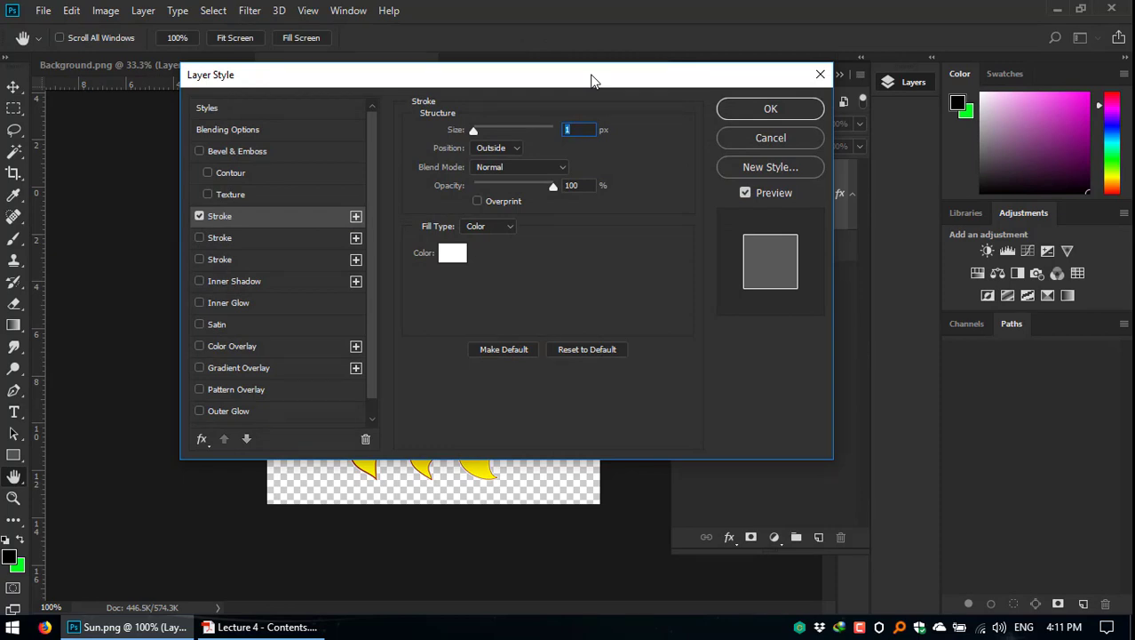
{"action": "left_click_drag", "start_coordinate": [528, 79], "coordinate": [950, 128]}
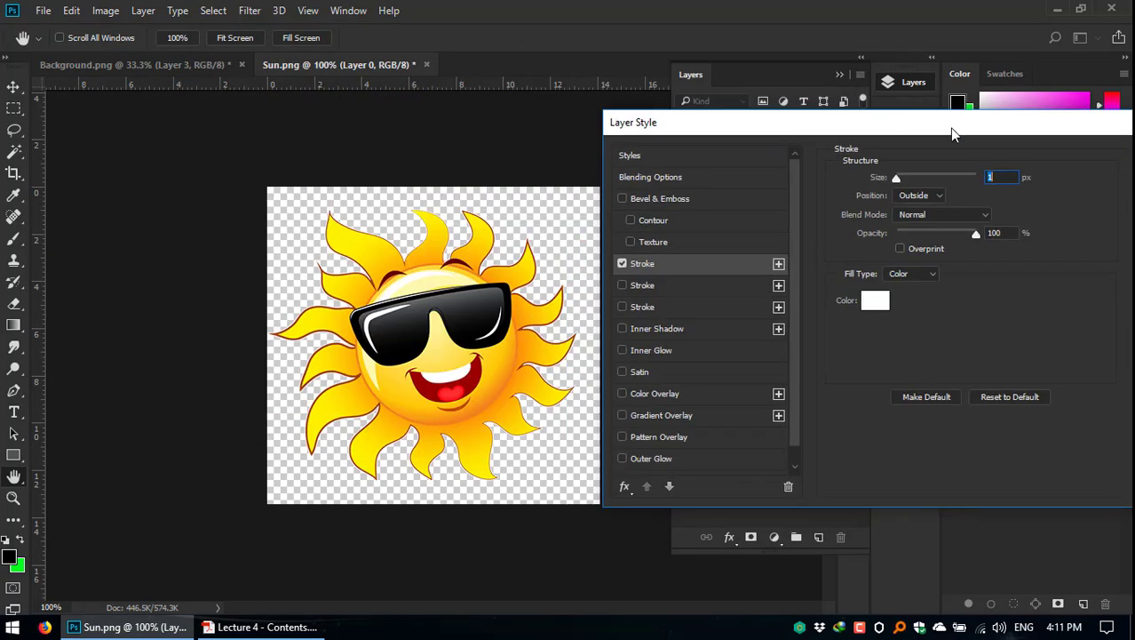
{"action": "left_click", "coordinate": [873, 302]}
{"action": "left_click", "coordinate": [426, 317]}
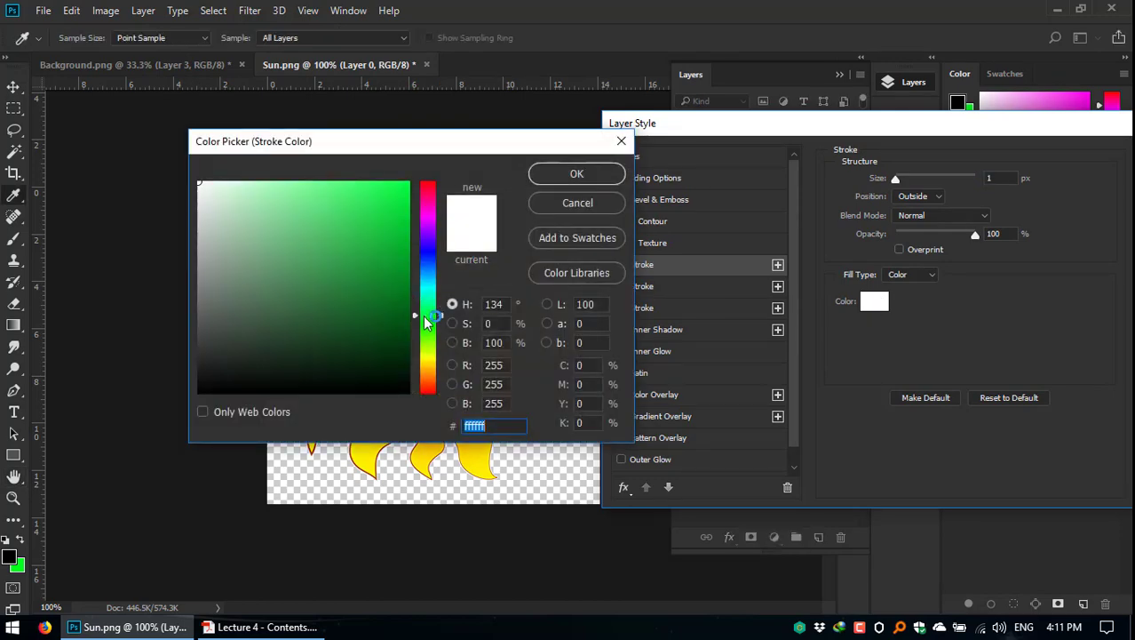
{"action": "left_click", "coordinate": [410, 219]}
{"action": "left_click_drag", "start_coordinate": [421, 207], "coordinate": [414, 183]}
{"action": "left_click", "coordinate": [577, 173]}
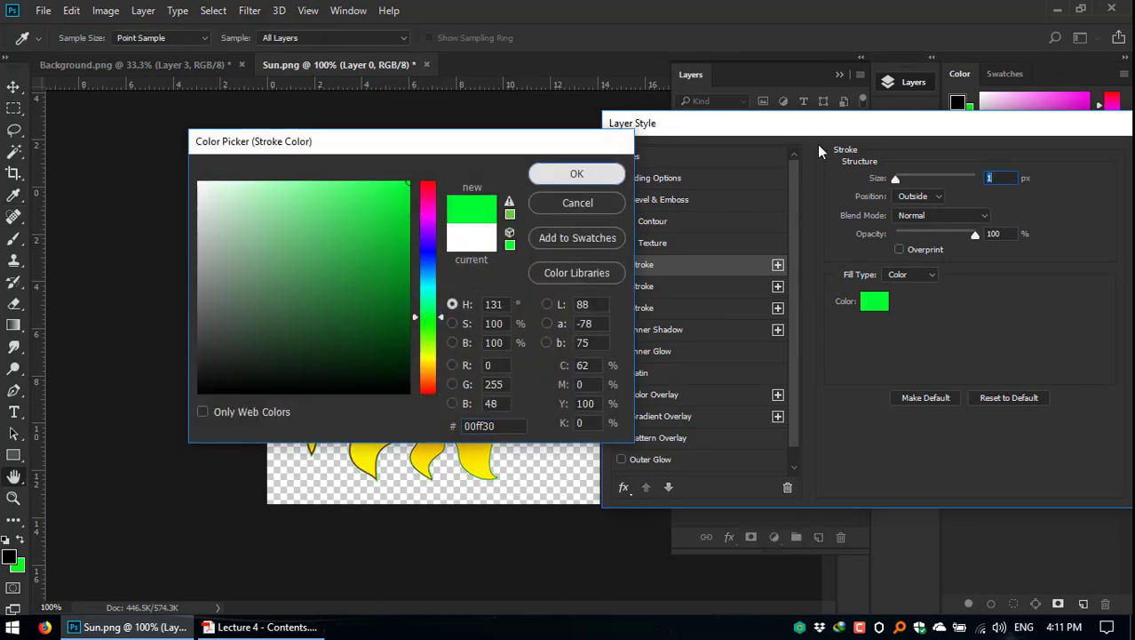
Step: Apply the green stroke at 13 px, then reopen it and reduce its size to 5 px
{"action": "left_click_drag", "start_coordinate": [808, 125], "coordinate": [721, 131]}
{"action": "left_click_drag", "start_coordinate": [814, 188], "coordinate": [820, 183]}
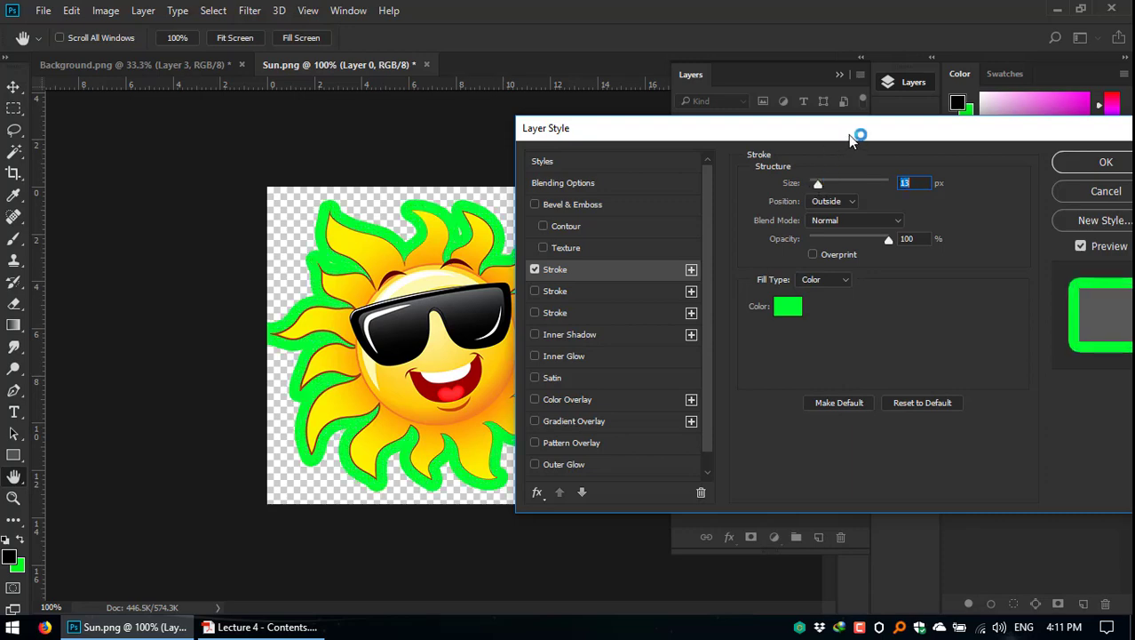
{"action": "left_click_drag", "start_coordinate": [857, 132], "coordinate": [746, 138]}
{"action": "left_click", "coordinate": [995, 168]}
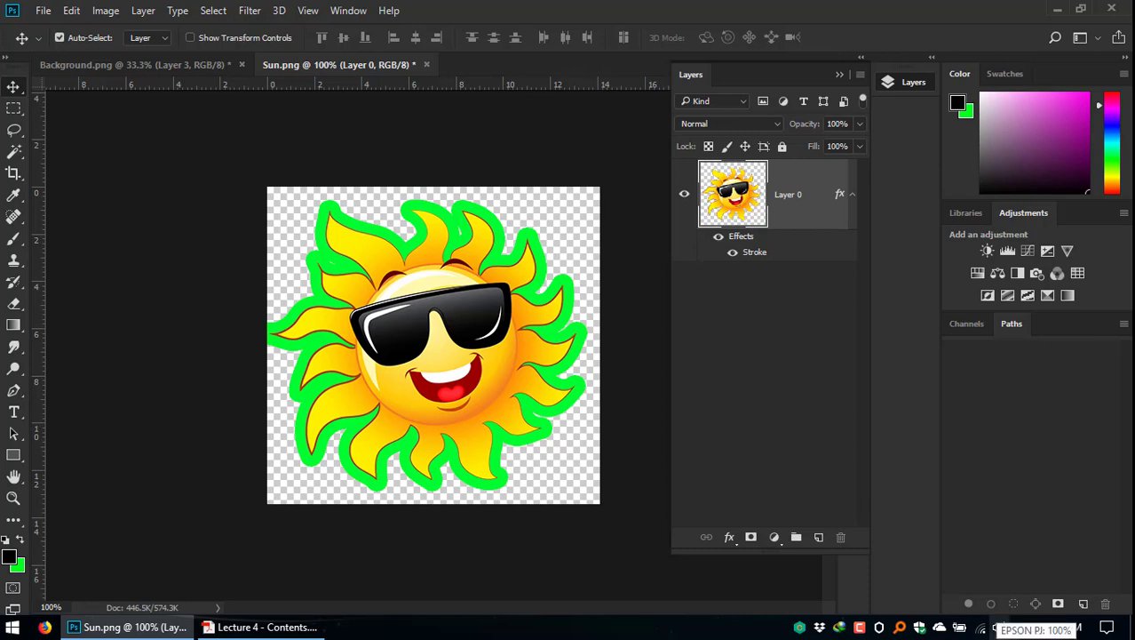
{"action": "double_click", "coordinate": [754, 252]}
{"action": "left_click_drag", "start_coordinate": [693, 138], "coordinate": [637, 138]}
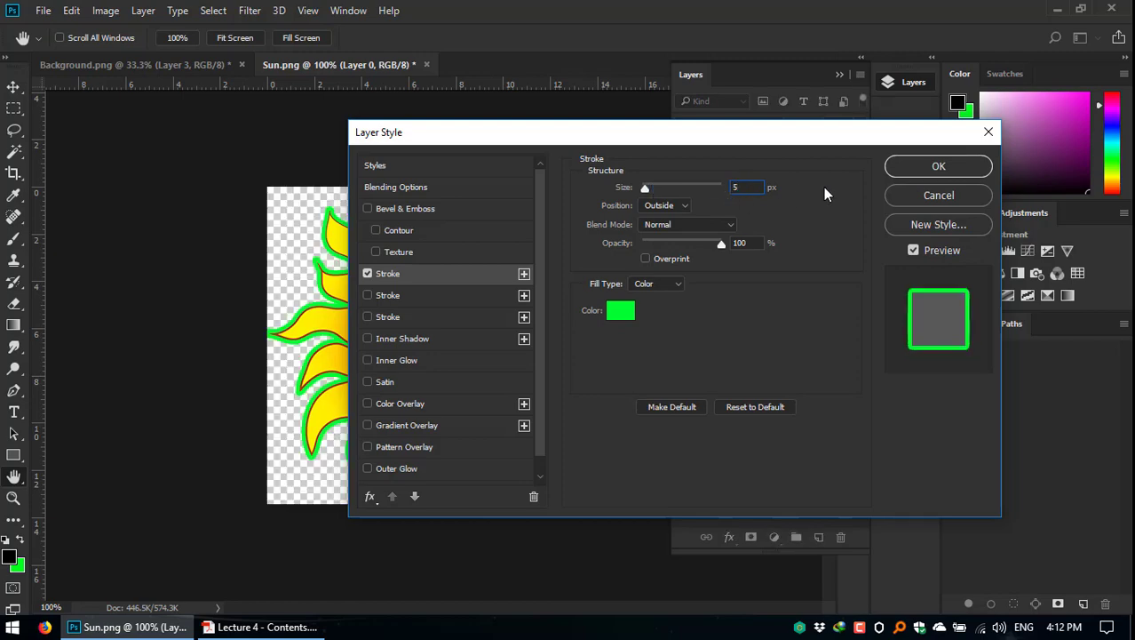
{"action": "left_click", "coordinate": [929, 171]}
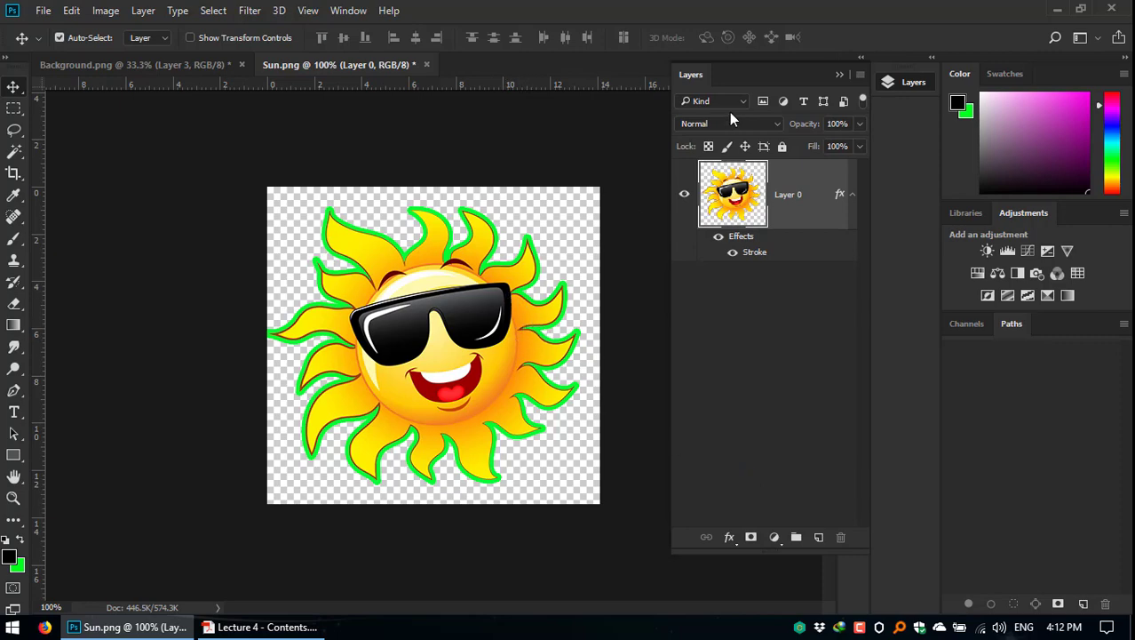
Step: Open Examples of Styles.pdf from Works (D:) > Adobe Photoshop CC 2018 > Lecture [4]
{"action": "left_click", "coordinate": [258, 627]}
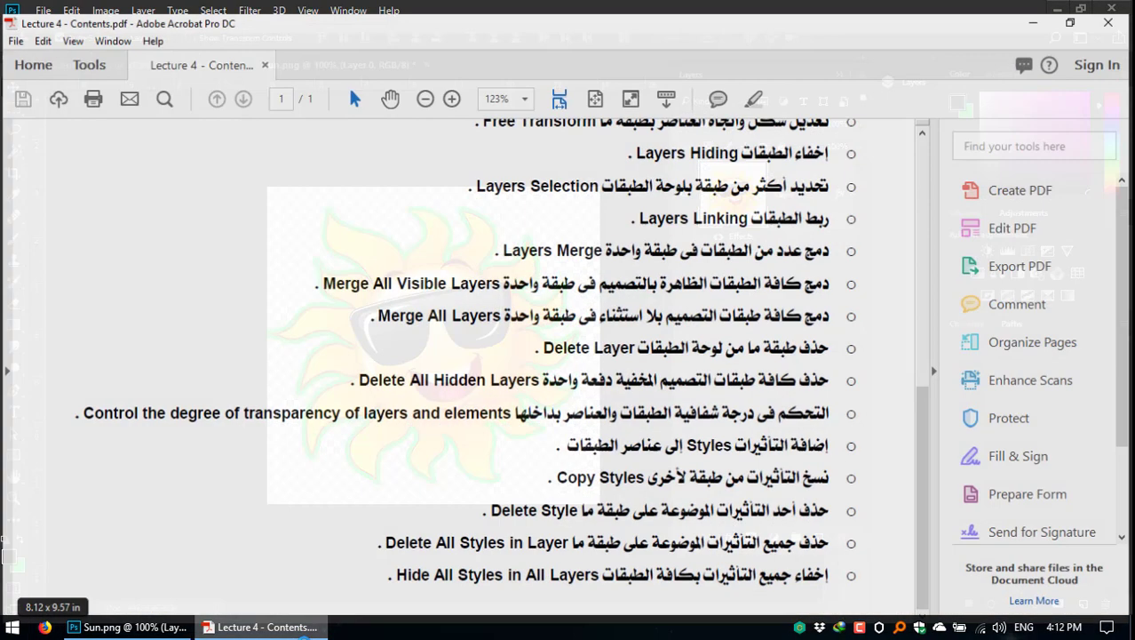
{"action": "key", "text": "super+d"}
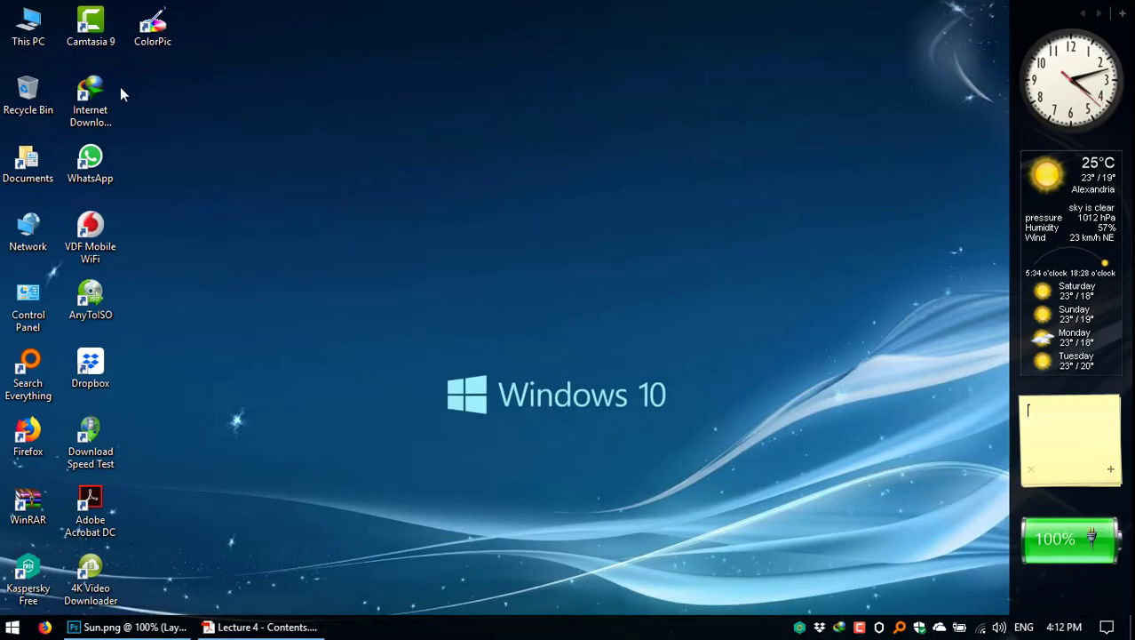
{"action": "double_click", "coordinate": [28, 27]}
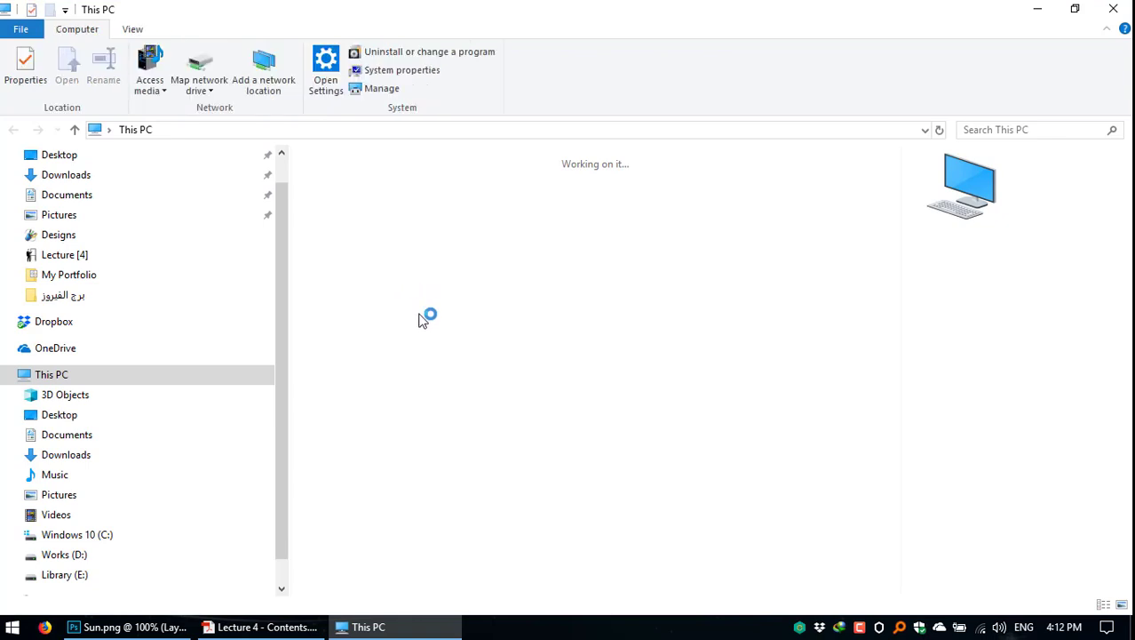
{"action": "left_click", "coordinate": [397, 294]}
{"action": "double_click", "coordinate": [397, 294]}
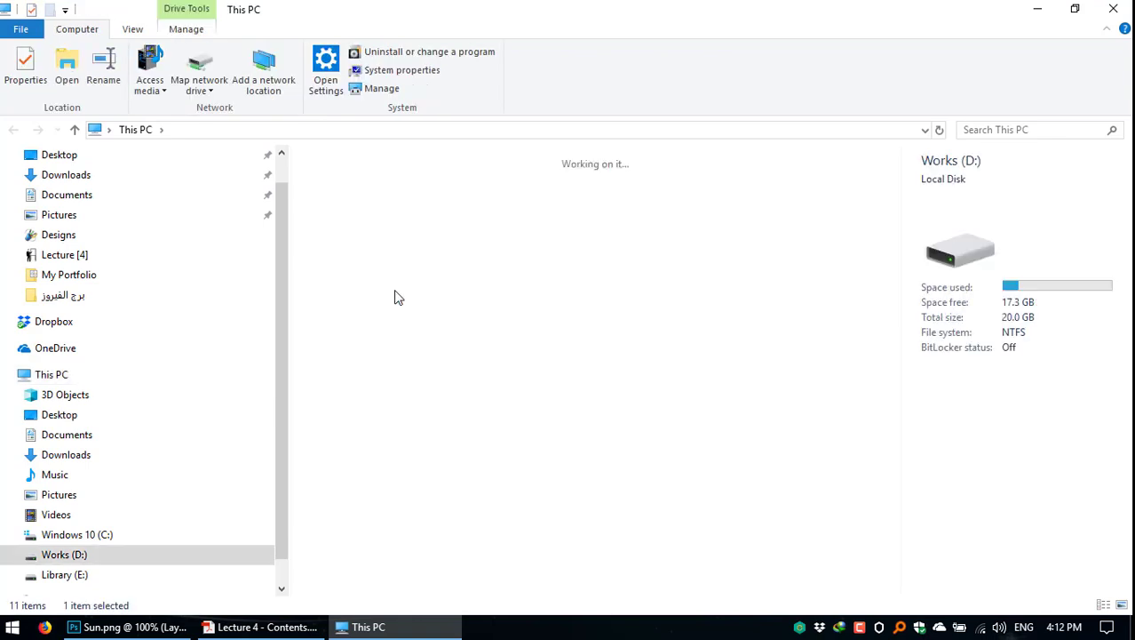
{"action": "double_click", "coordinate": [349, 207]}
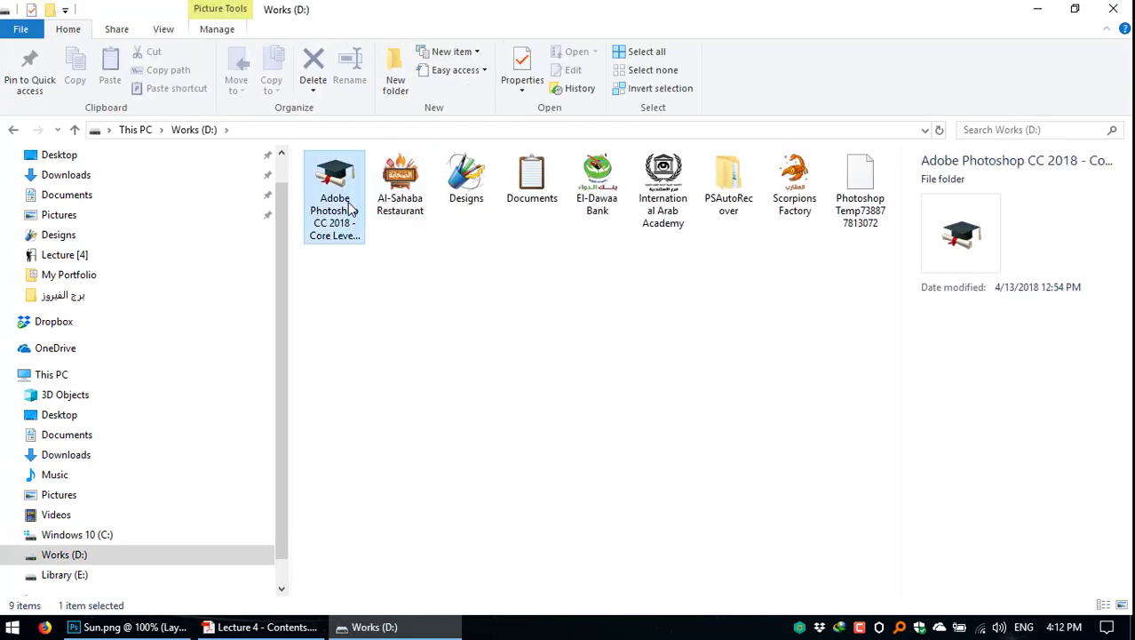
{"action": "double_click", "coordinate": [353, 211]}
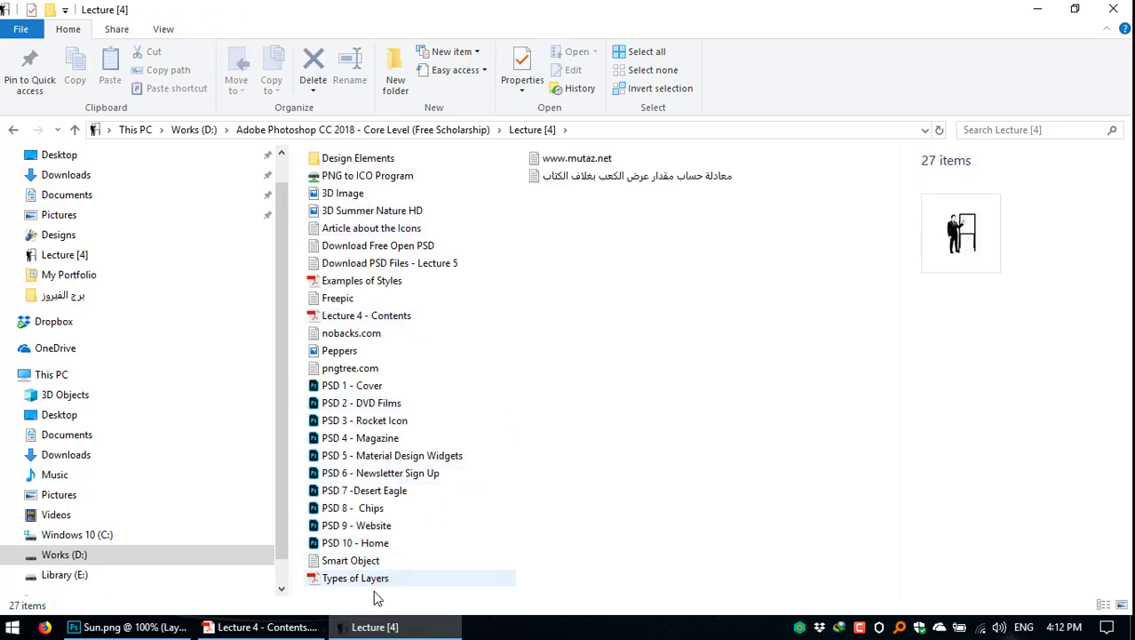
{"action": "left_click", "coordinate": [371, 282]}
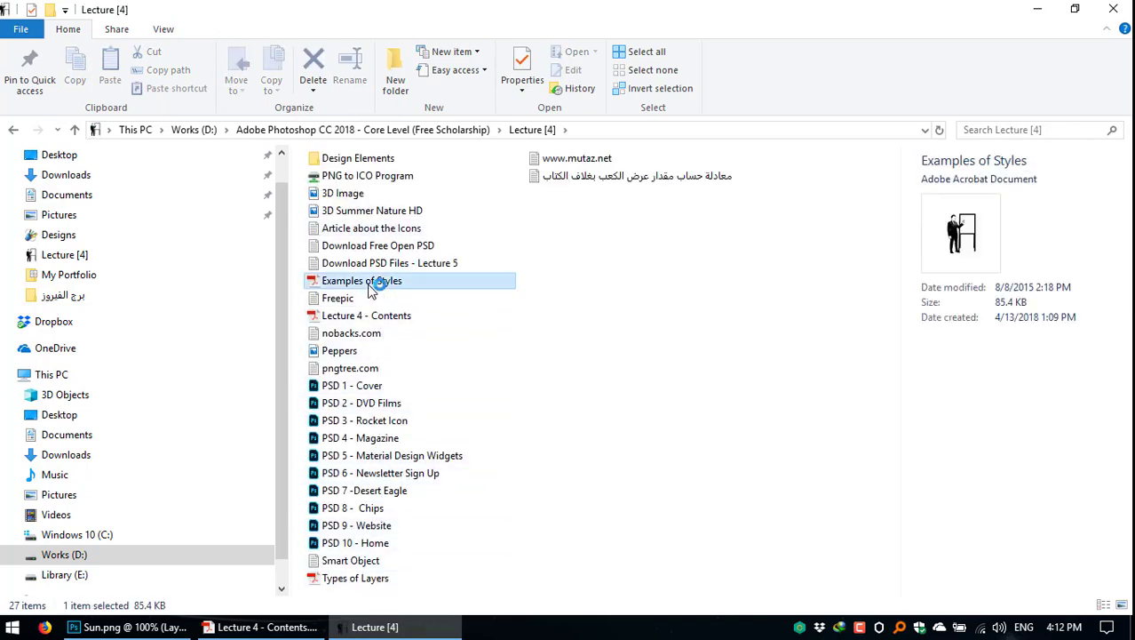
{"action": "double_click", "coordinate": [370, 285]}
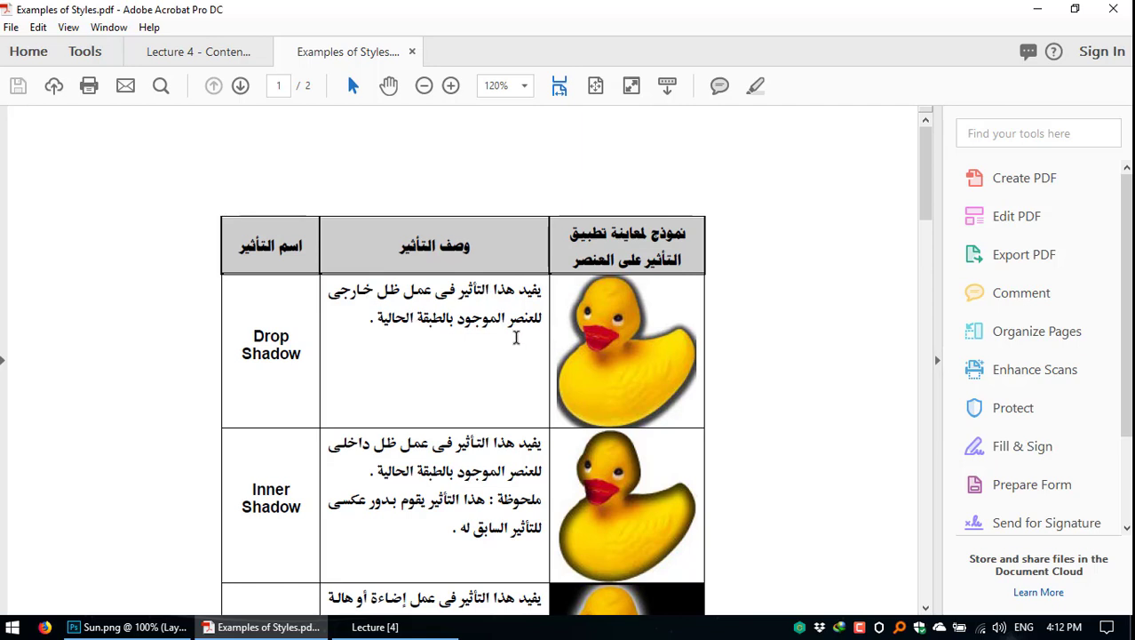
Step: Scroll the styles table from Drop Shadow past Bevel and Emboss and Satin to page 2's overlay rows
{"action": "scroll", "coordinate": [500, 387], "scroll_direction": "down", "scroll_amount": 1}
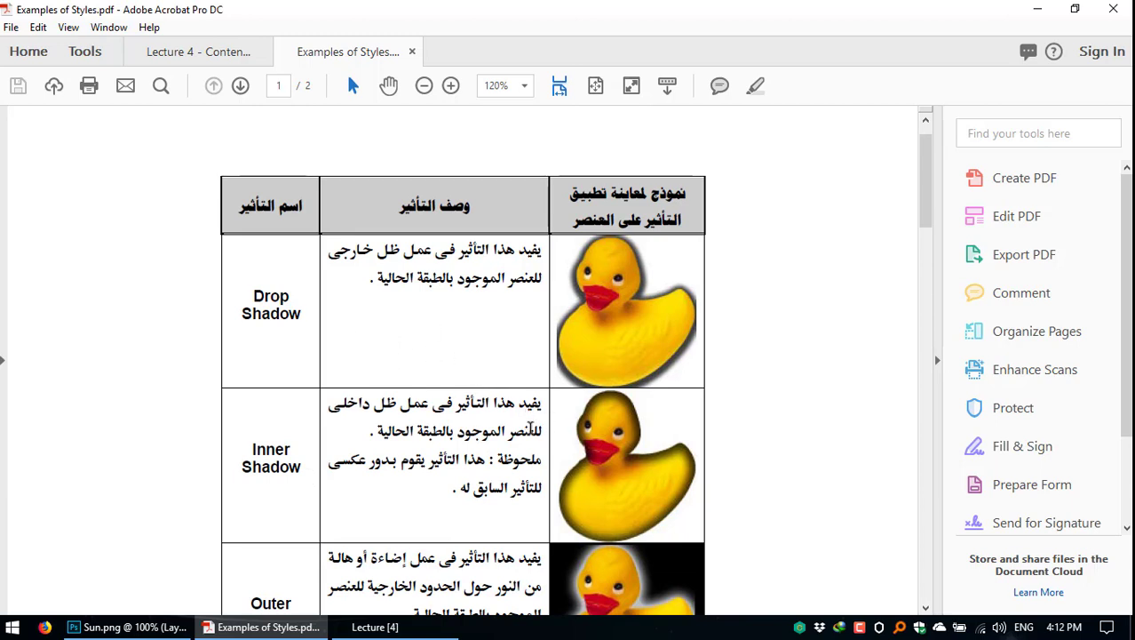
{"action": "scroll", "coordinate": [461, 416], "scroll_direction": "down", "scroll_amount": 1}
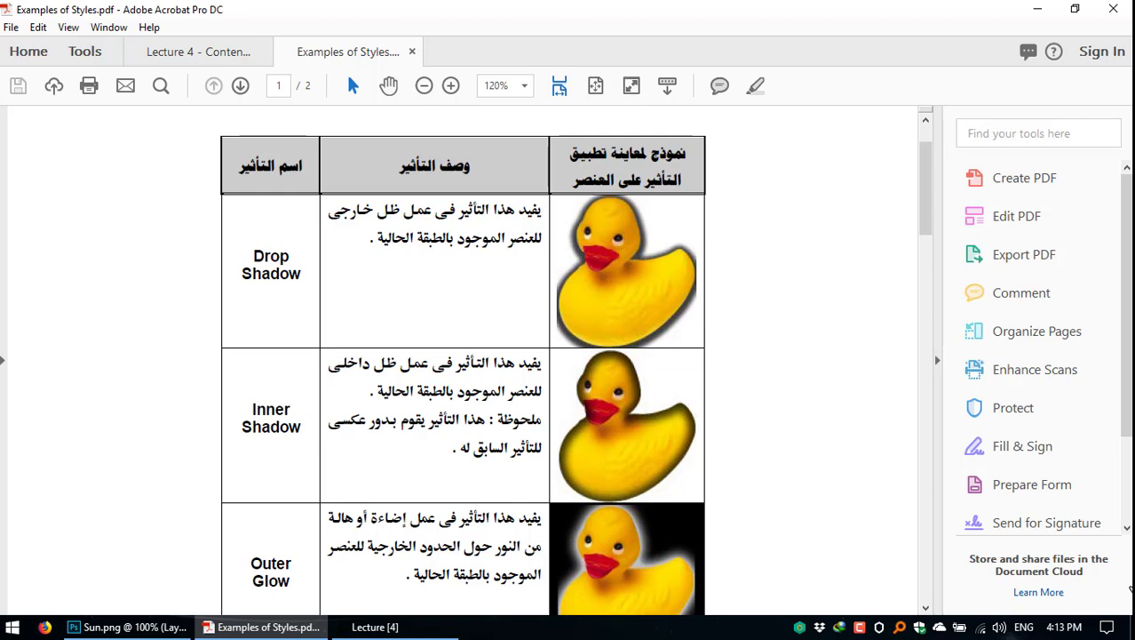
{"action": "scroll", "coordinate": [740, 563], "scroll_direction": "down", "scroll_amount": 3}
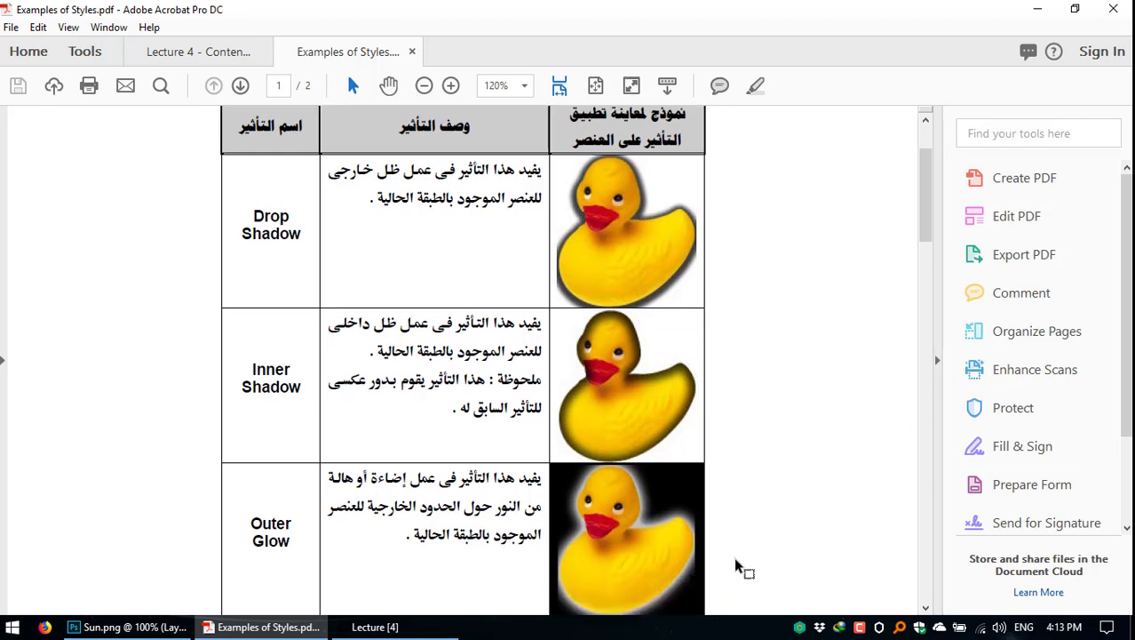
{"action": "scroll", "coordinate": [262, 468], "scroll_direction": "down", "scroll_amount": 1}
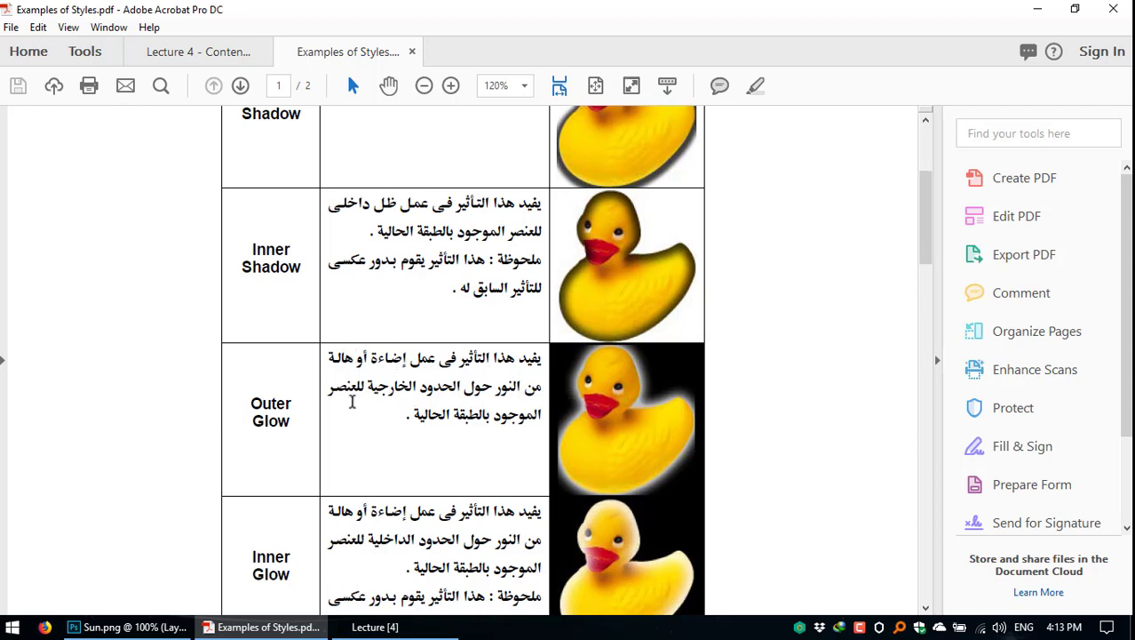
{"action": "scroll", "coordinate": [424, 412], "scroll_direction": "down", "scroll_amount": 1}
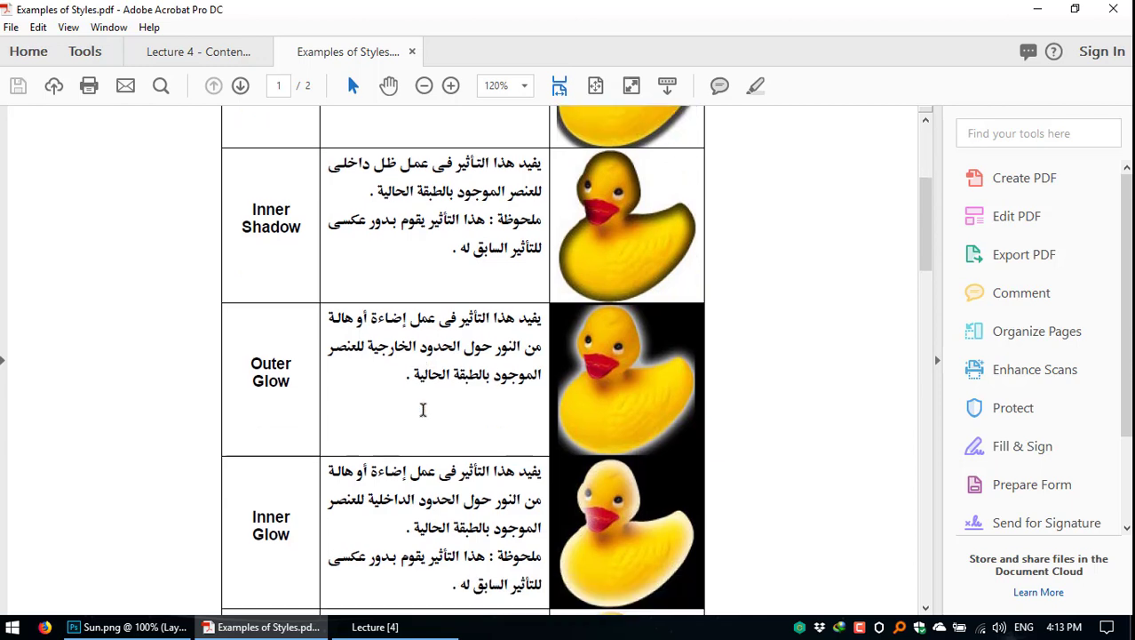
{"action": "scroll", "coordinate": [286, 515], "scroll_direction": "down", "scroll_amount": 1}
{"action": "scroll", "coordinate": [271, 494], "scroll_direction": "down", "scroll_amount": 1}
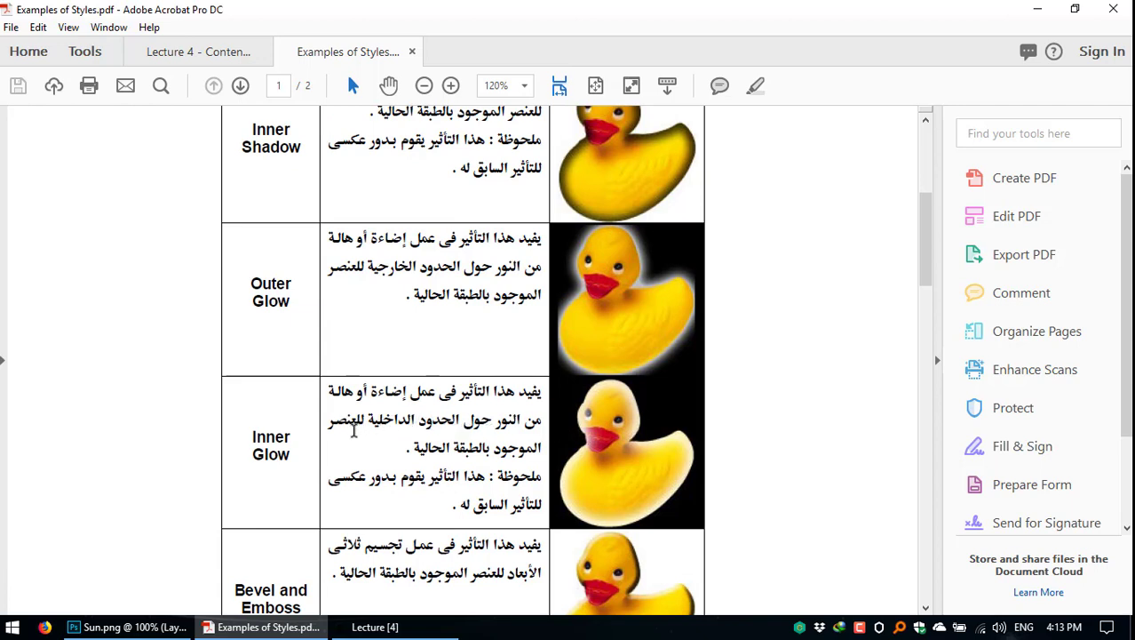
{"action": "scroll", "coordinate": [357, 430], "scroll_direction": "down", "scroll_amount": 1}
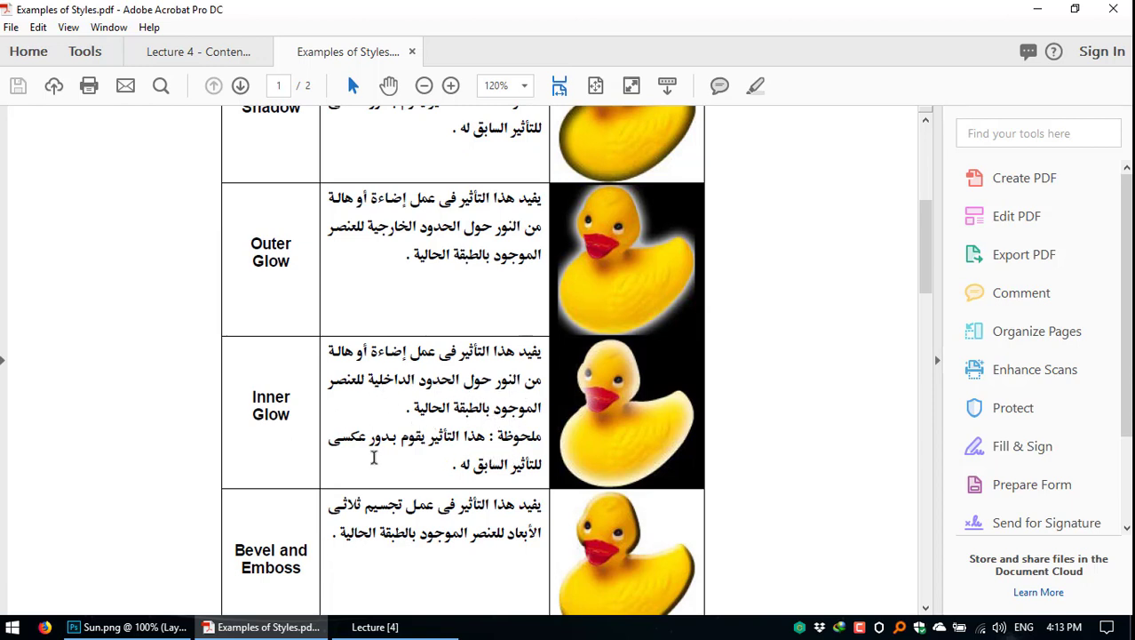
{"action": "scroll", "coordinate": [410, 473], "scroll_direction": "down", "scroll_amount": 3}
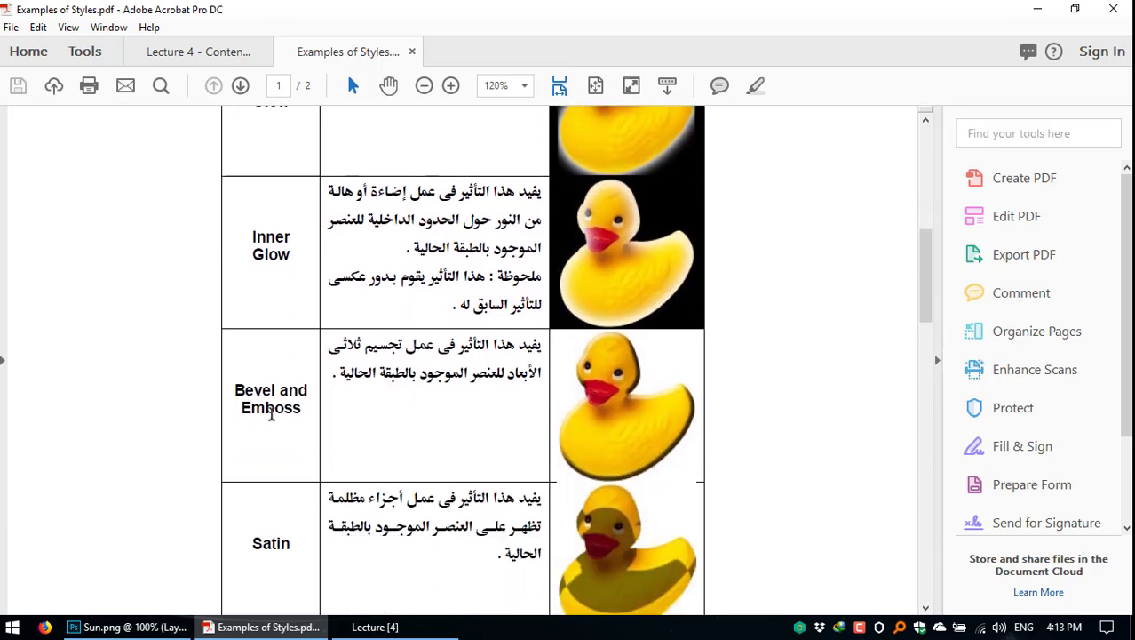
{"action": "scroll", "coordinate": [280, 367], "scroll_direction": "down", "scroll_amount": 1}
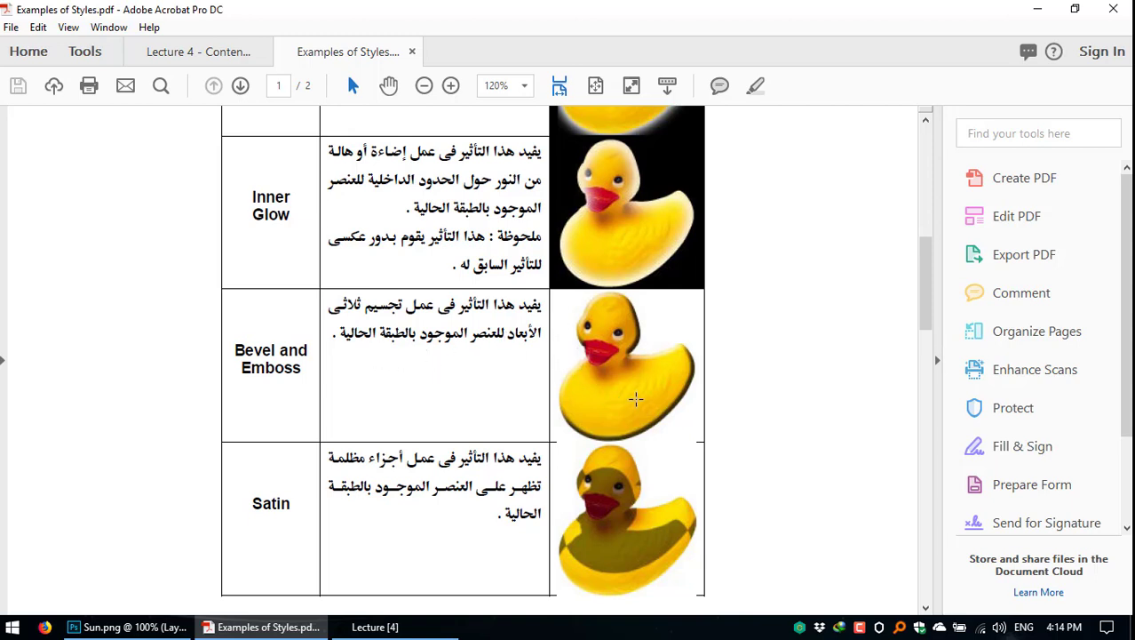
{"action": "scroll", "coordinate": [632, 392], "scroll_direction": "down", "scroll_amount": 2}
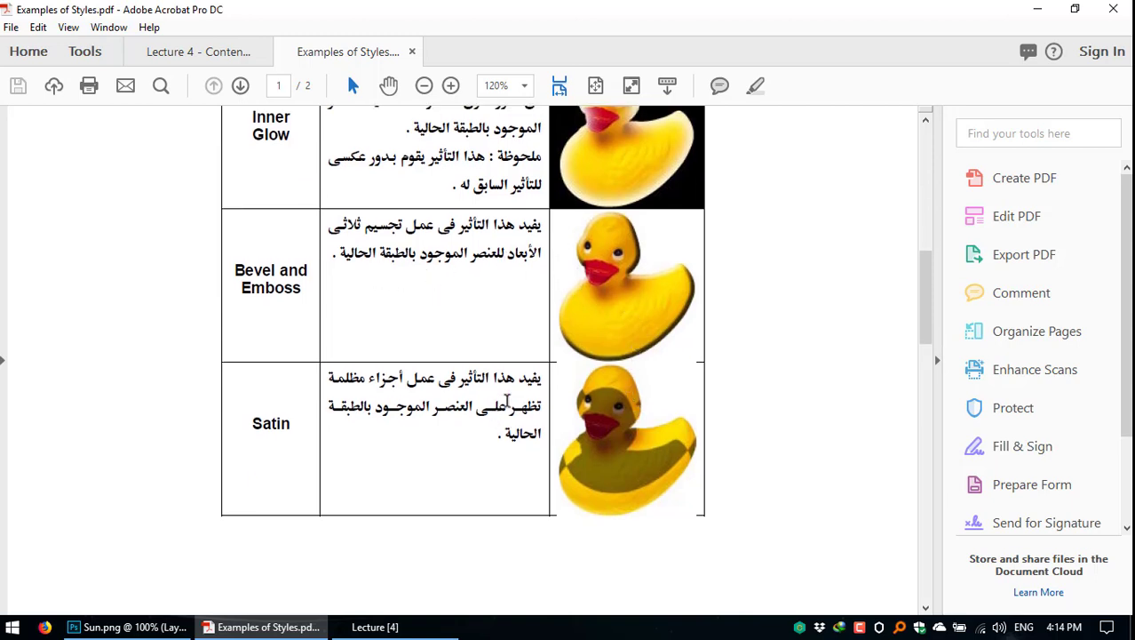
{"action": "scroll", "coordinate": [497, 380], "scroll_direction": "down", "scroll_amount": 1}
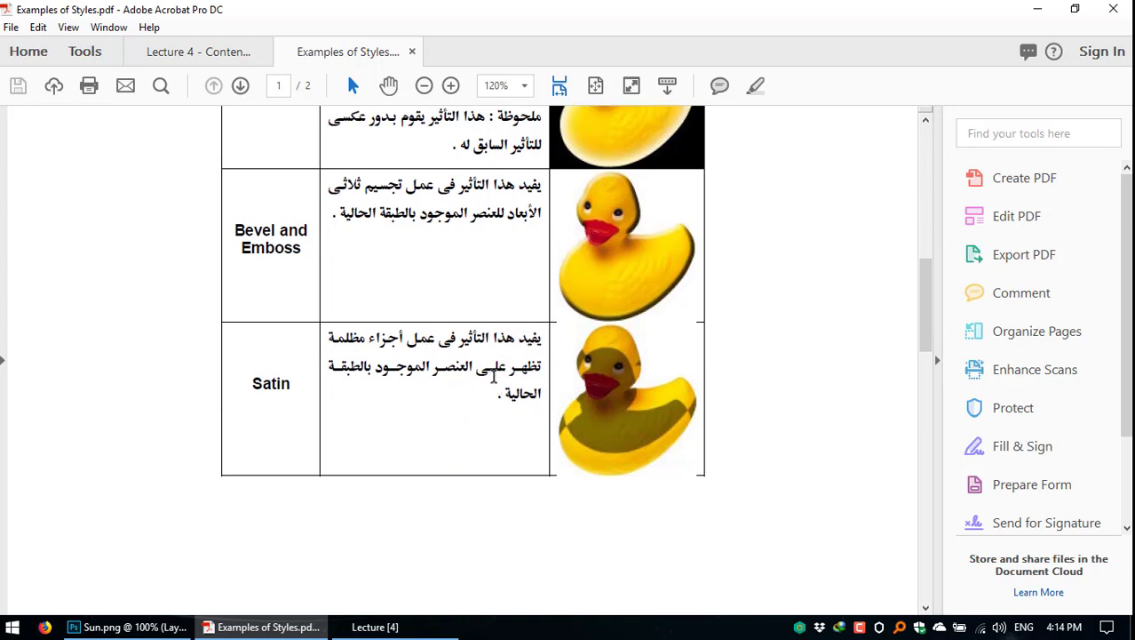
{"action": "scroll", "coordinate": [563, 373], "scroll_direction": "down", "scroll_amount": 8}
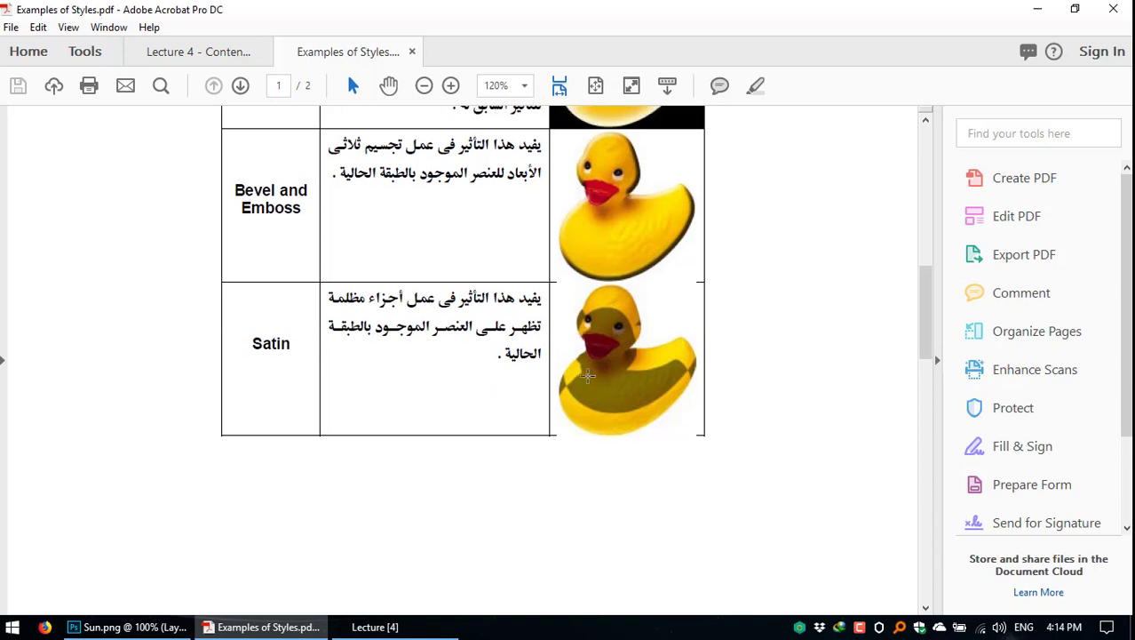
{"action": "scroll", "coordinate": [495, 351], "scroll_direction": "down", "scroll_amount": 5}
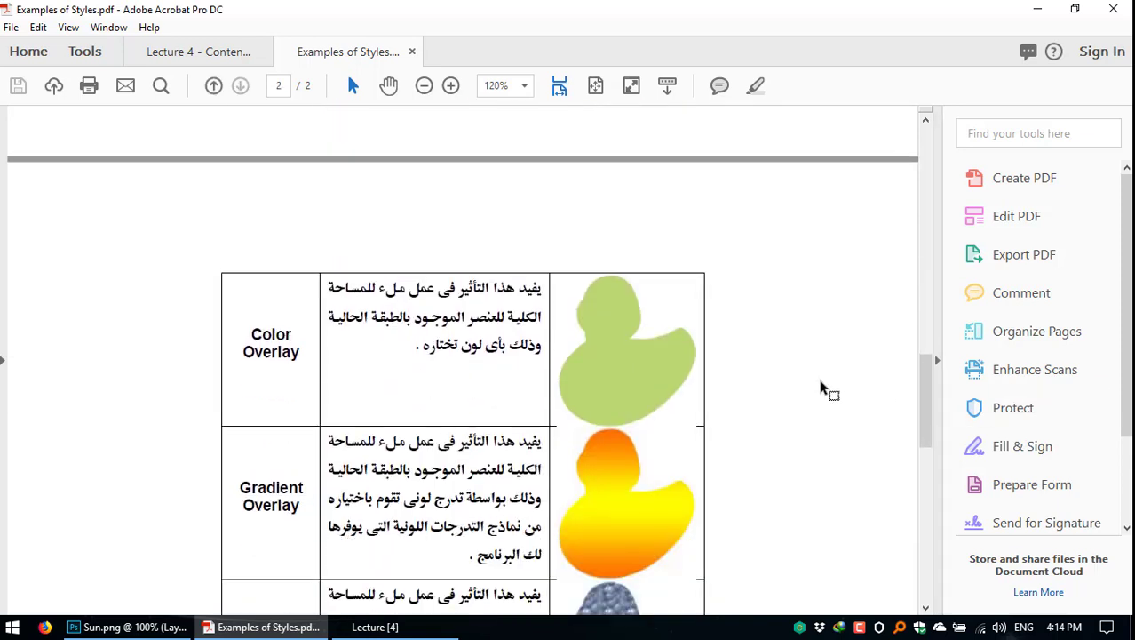
Step: Scroll down through the style examples in Examples of Styles.pdf
{"action": "scroll", "coordinate": [702, 296], "scroll_direction": "down", "scroll_amount": 1}
{"action": "scroll", "coordinate": [411, 307], "scroll_direction": "down", "scroll_amount": 1}
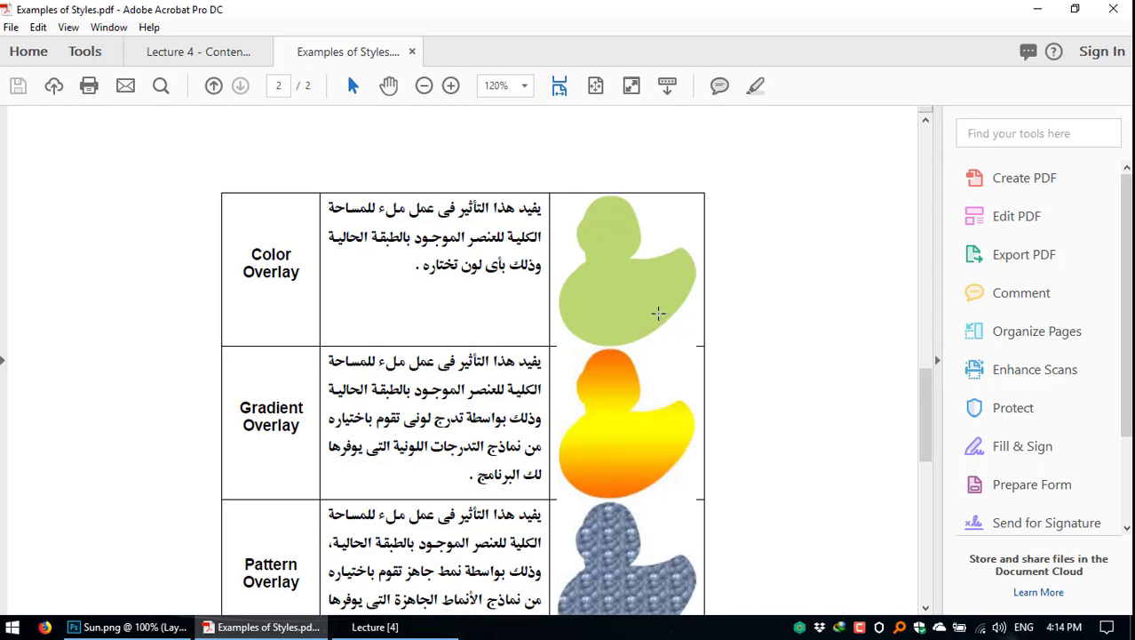
{"action": "scroll", "coordinate": [526, 233], "scroll_direction": "down", "scroll_amount": 1}
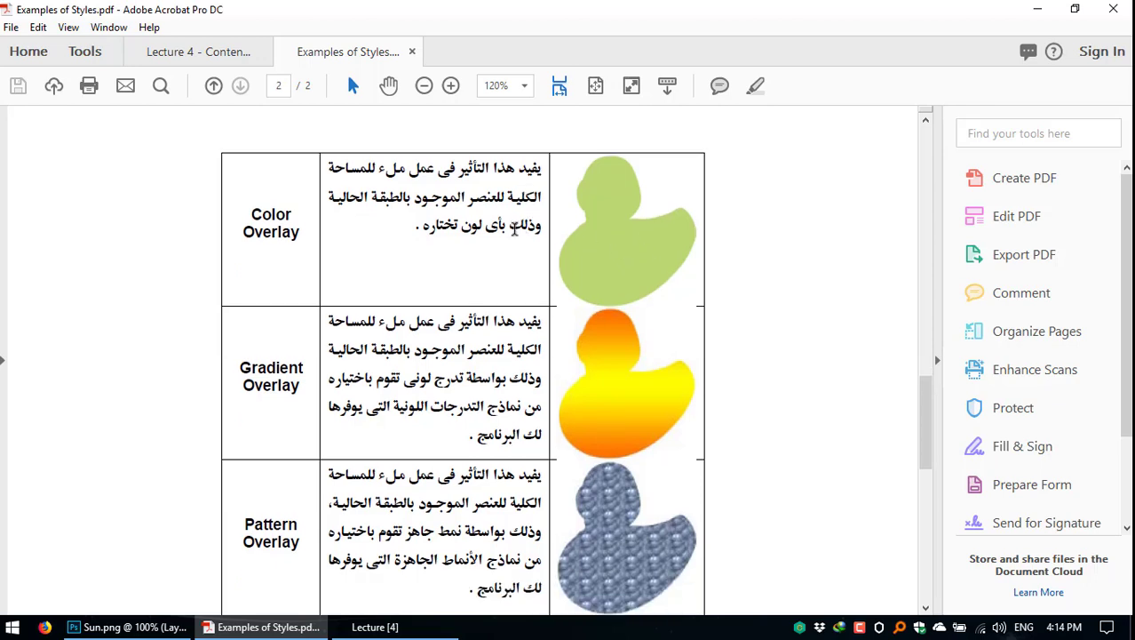
{"action": "scroll", "coordinate": [511, 311], "scroll_direction": "down", "scroll_amount": 3}
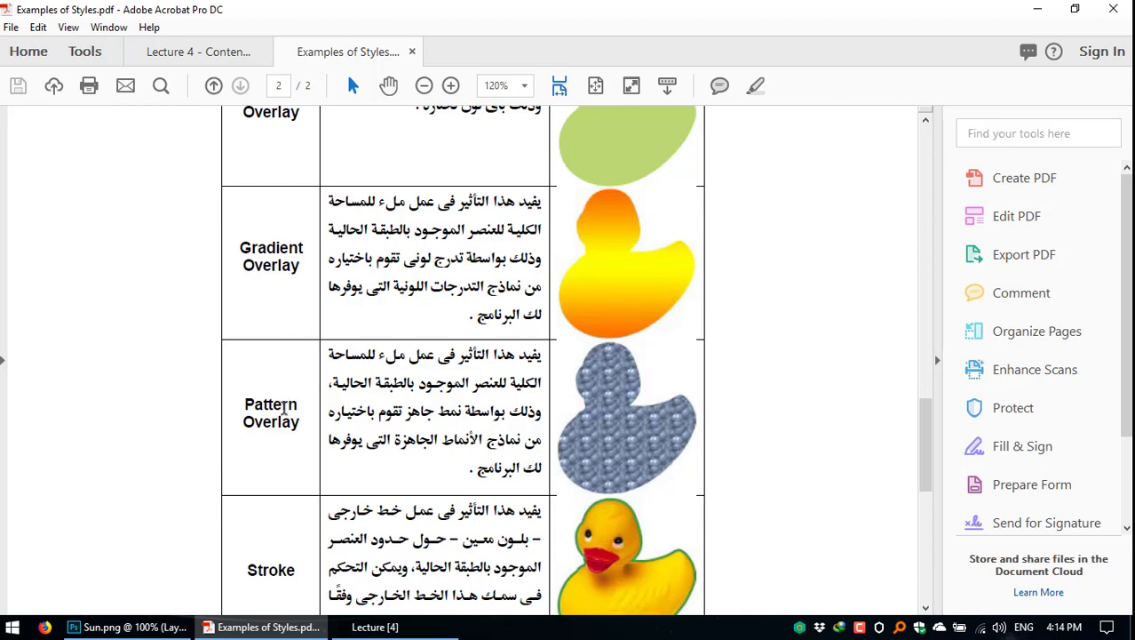
{"action": "scroll", "coordinate": [290, 407], "scroll_direction": "down", "scroll_amount": 1}
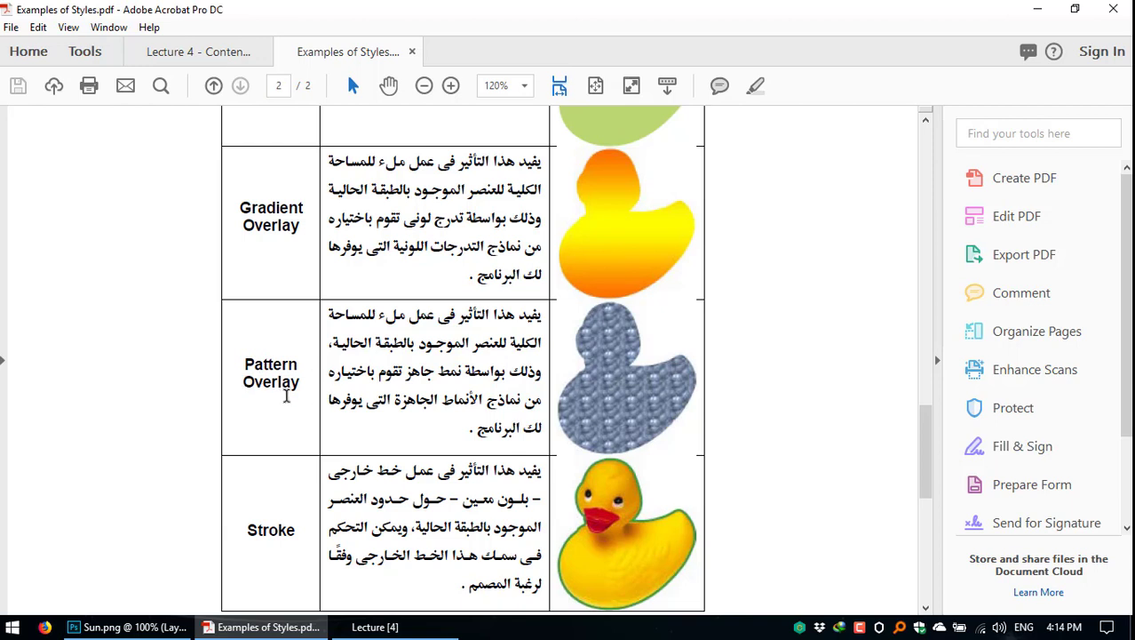
{"action": "scroll", "coordinate": [286, 396], "scroll_direction": "down", "scroll_amount": 2}
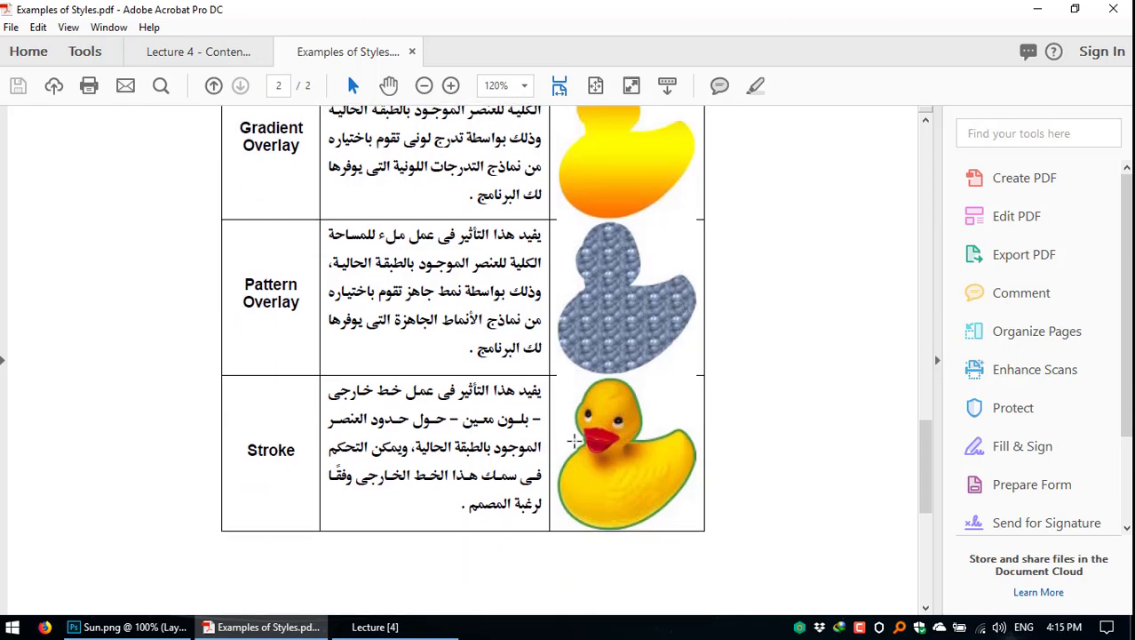
{"action": "scroll", "coordinate": [611, 411], "scroll_direction": "down", "scroll_amount": 1}
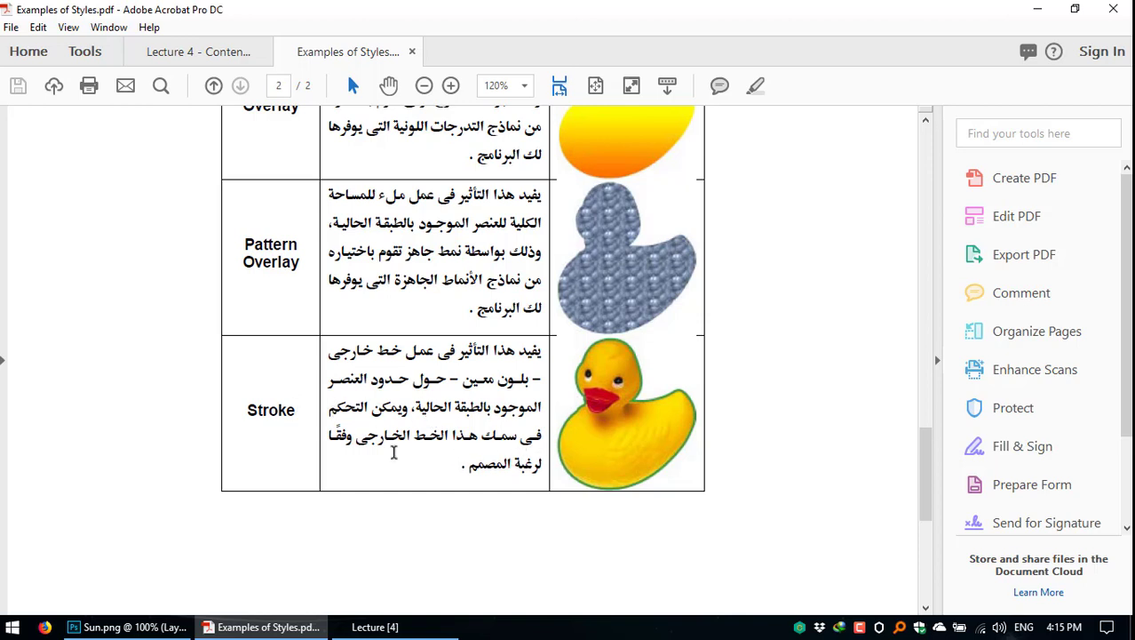
{"action": "scroll", "coordinate": [490, 480], "scroll_direction": "down", "scroll_amount": 1}
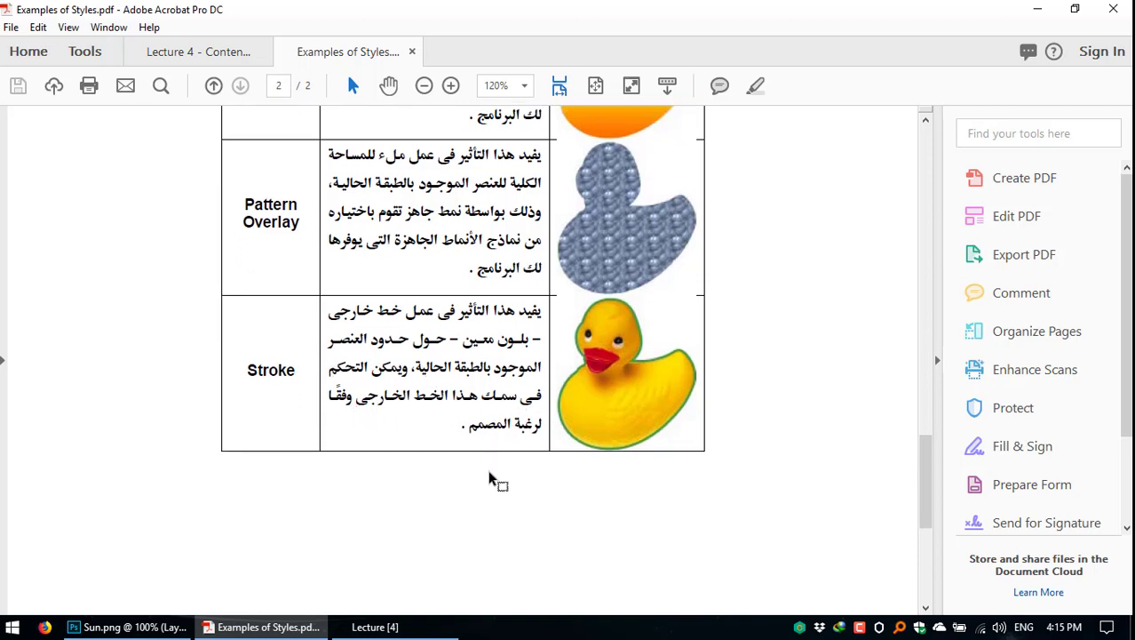
{"action": "scroll", "coordinate": [490, 480], "scroll_direction": "down", "scroll_amount": 3}
Step: Return to page 1 and close the Acrobat window to get the close-tabs prompt
{"action": "scroll", "coordinate": [482, 469], "scroll_direction": "up", "scroll_amount": 20}
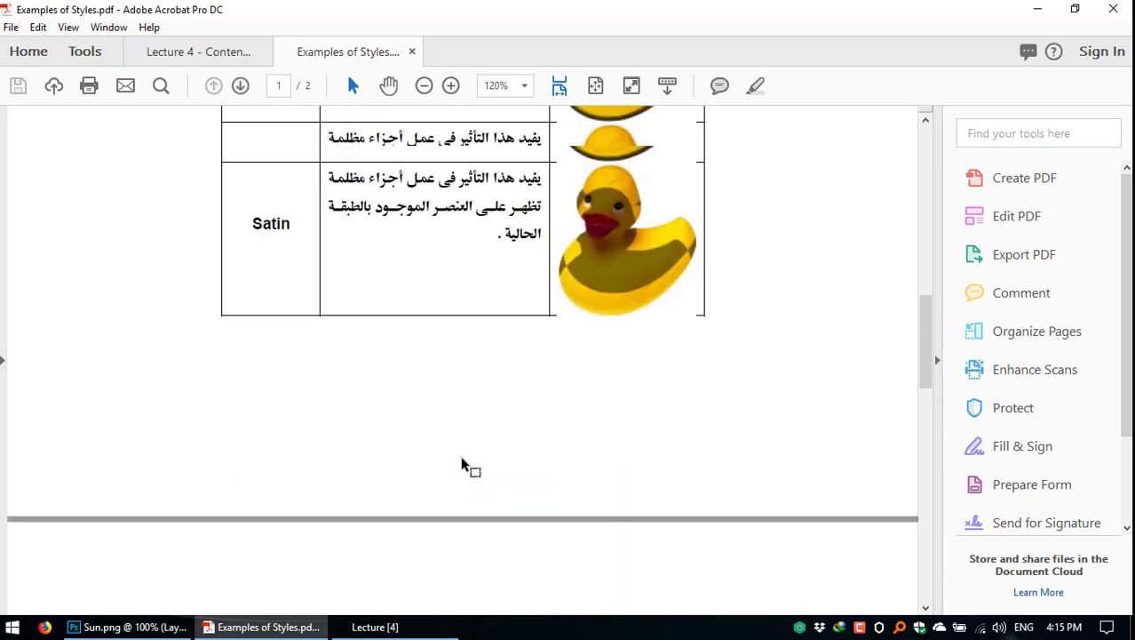
{"action": "scroll", "coordinate": [462, 471], "scroll_direction": "up", "scroll_amount": 15}
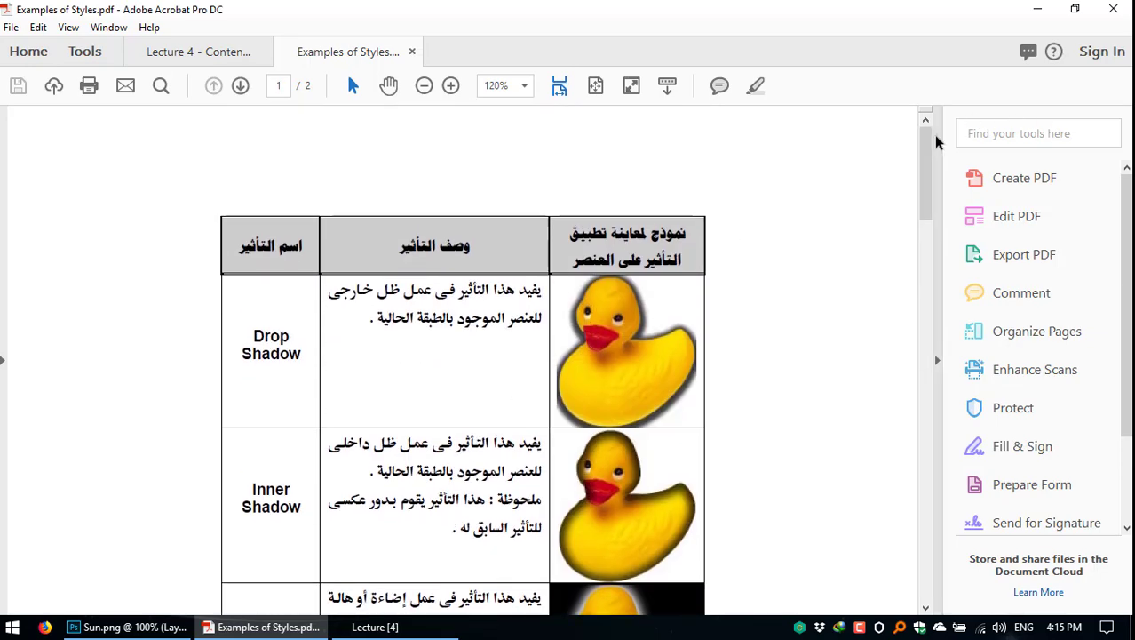
{"action": "mouse_move", "coordinate": [927, 151]}
{"action": "left_mouse_down"}
{"action": "mouse_move", "coordinate": [915, 482]}
{"action": "mouse_move", "coordinate": [924, 132]}
{"action": "left_mouse_up"}
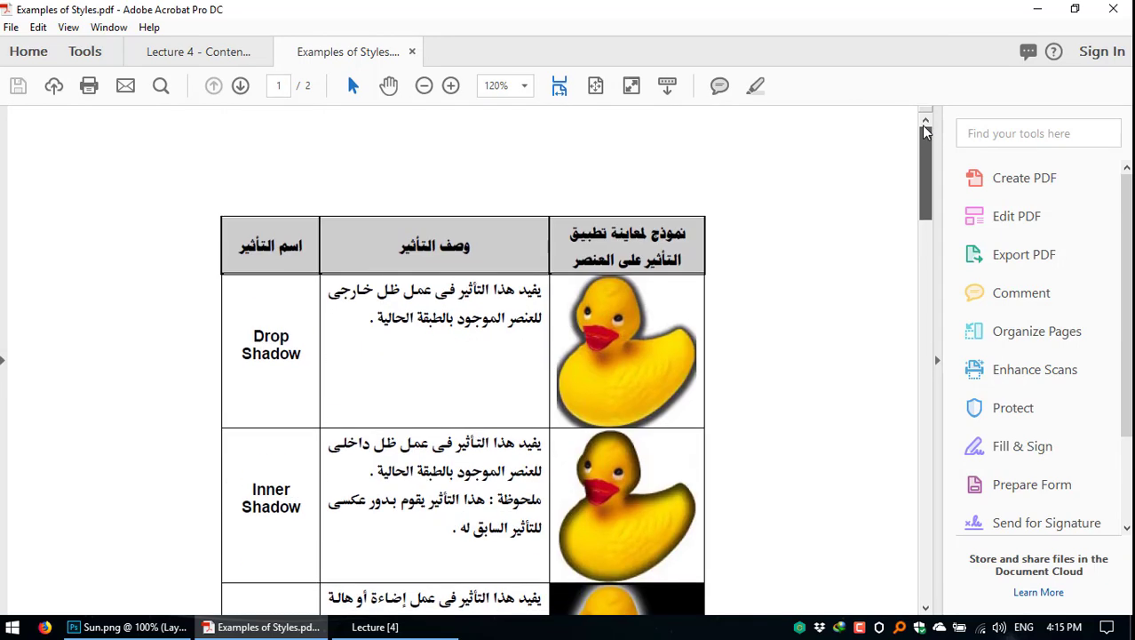
{"action": "left_click", "coordinate": [1118, 9]}
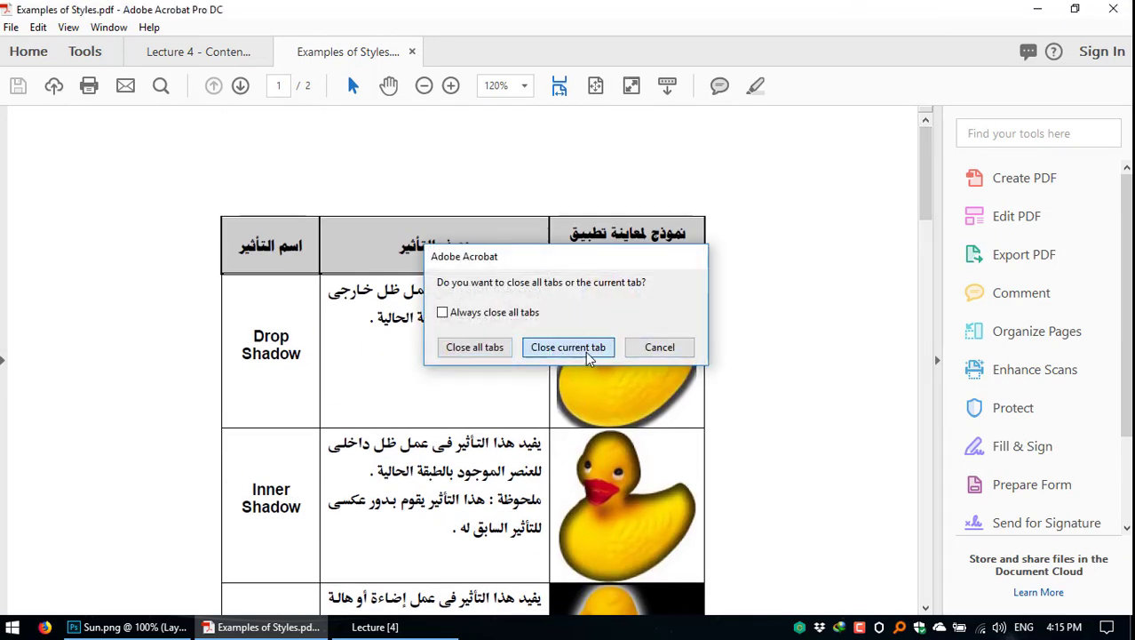
Step: Close only the Examples of Styles tab and return to Sun.png in Photoshop
{"action": "left_click", "coordinate": [588, 356]}
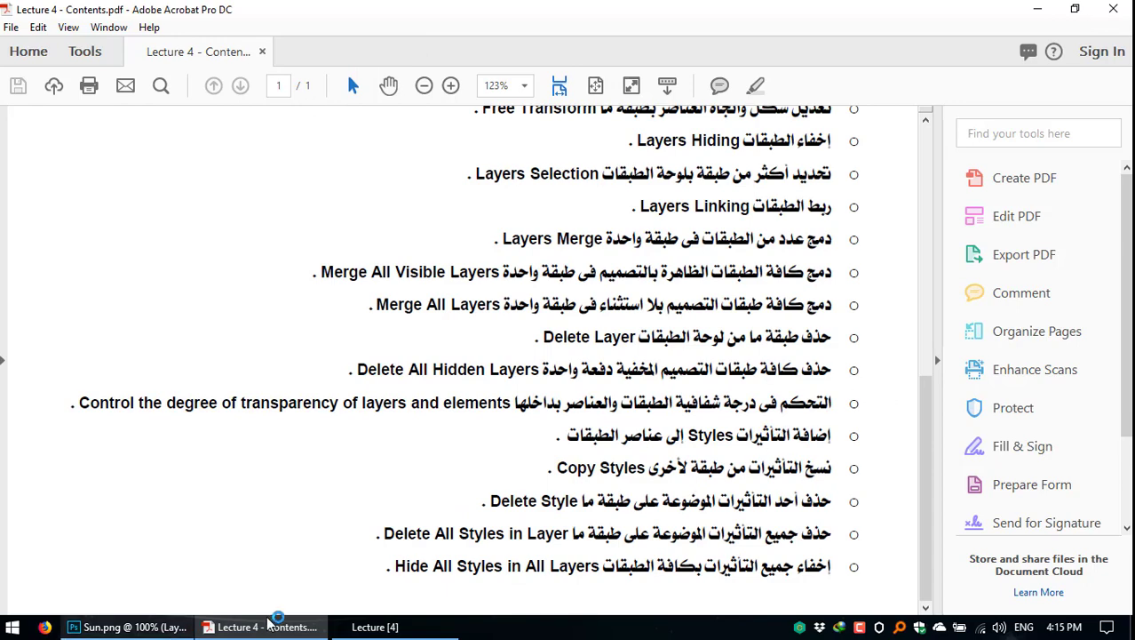
{"action": "left_click", "coordinate": [126, 627]}
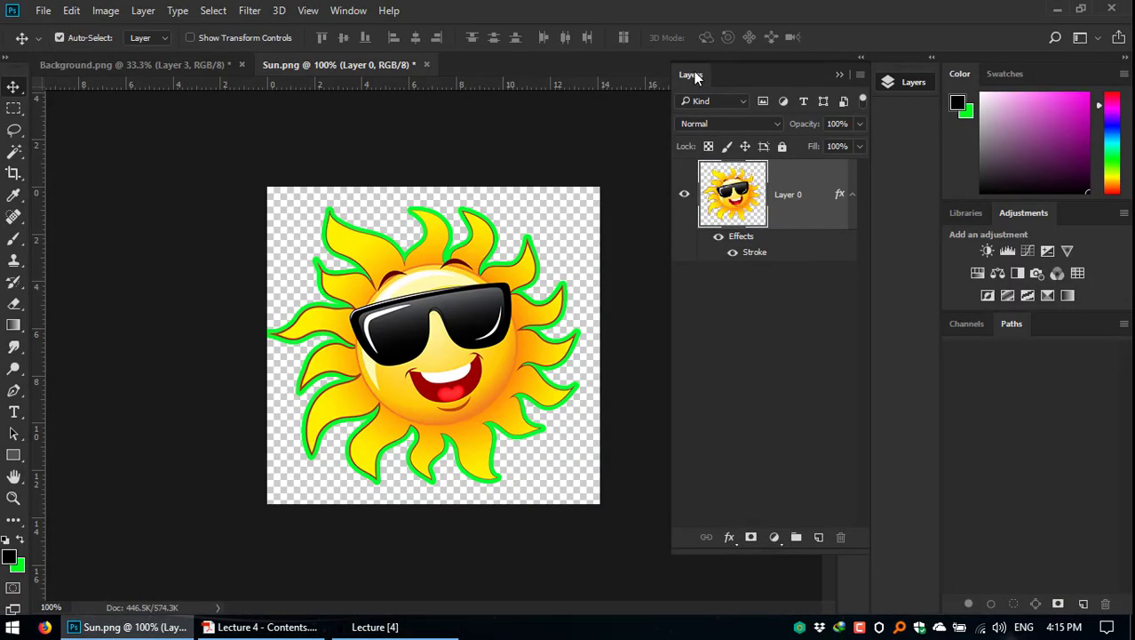
{"action": "left_click_drag", "start_coordinate": [694, 75], "coordinate": [676, 70]}
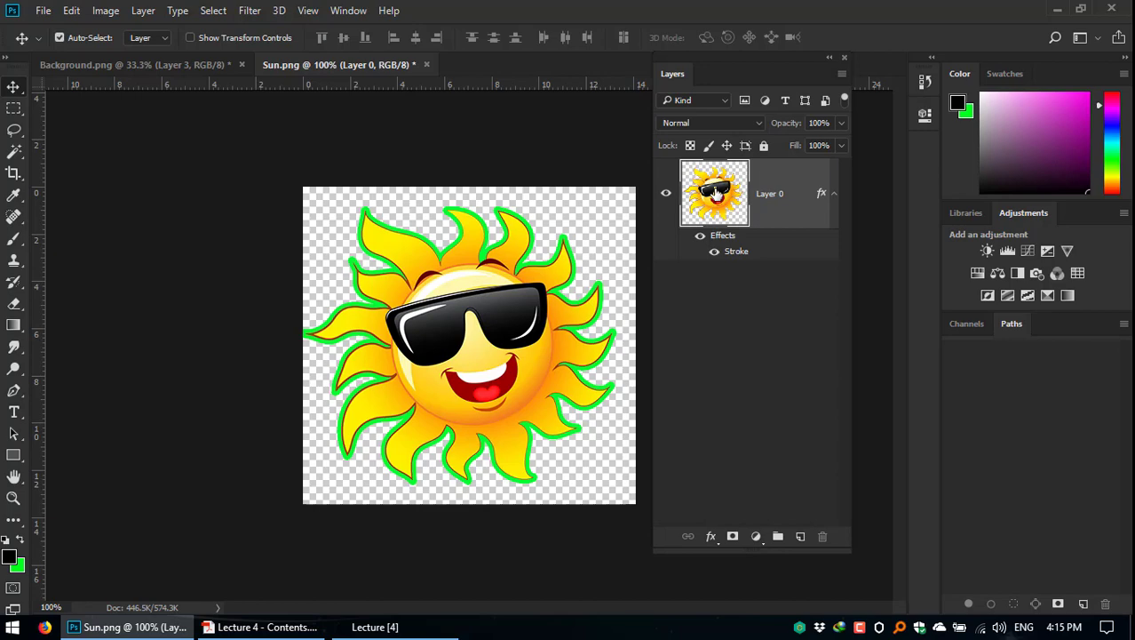
Step: Open Layer 0's layer style and show its existing Stroke settings
{"action": "double_click", "coordinate": [716, 194]}
{"action": "left_click_drag", "start_coordinate": [520, 139], "coordinate": [415, 141]}
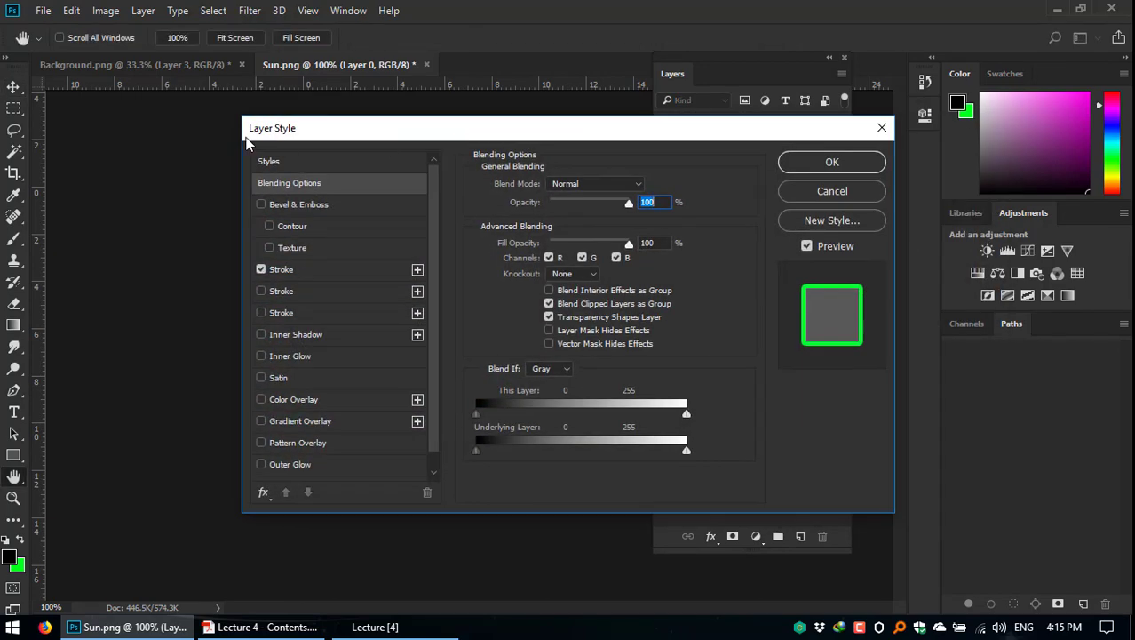
{"action": "left_click_drag", "start_coordinate": [311, 139], "coordinate": [277, 142]}
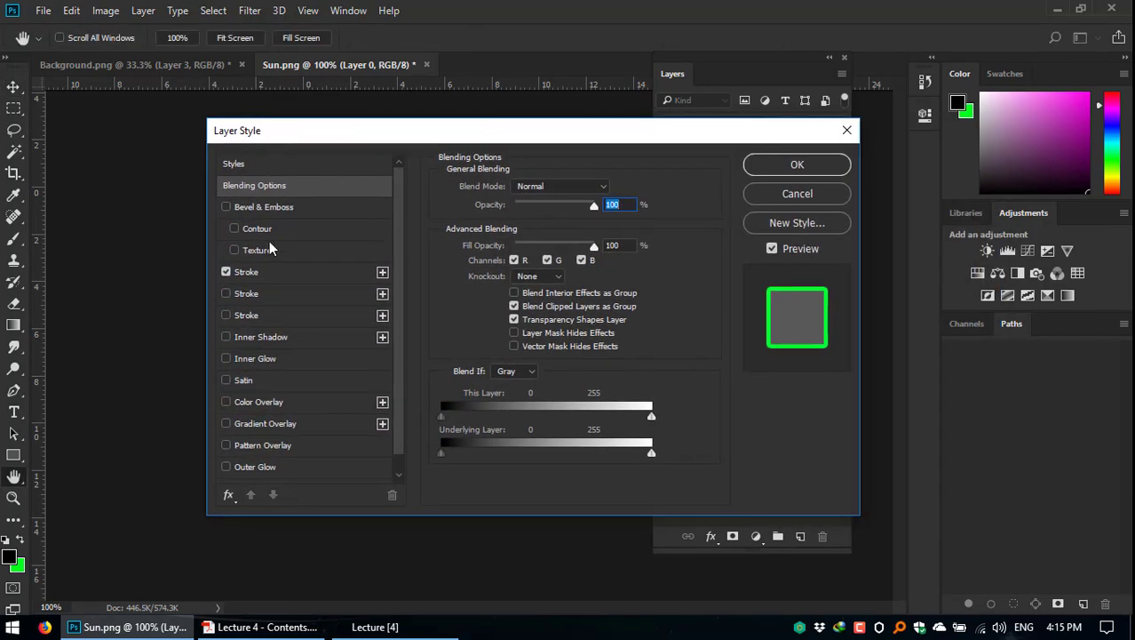
{"action": "left_click", "coordinate": [257, 271]}
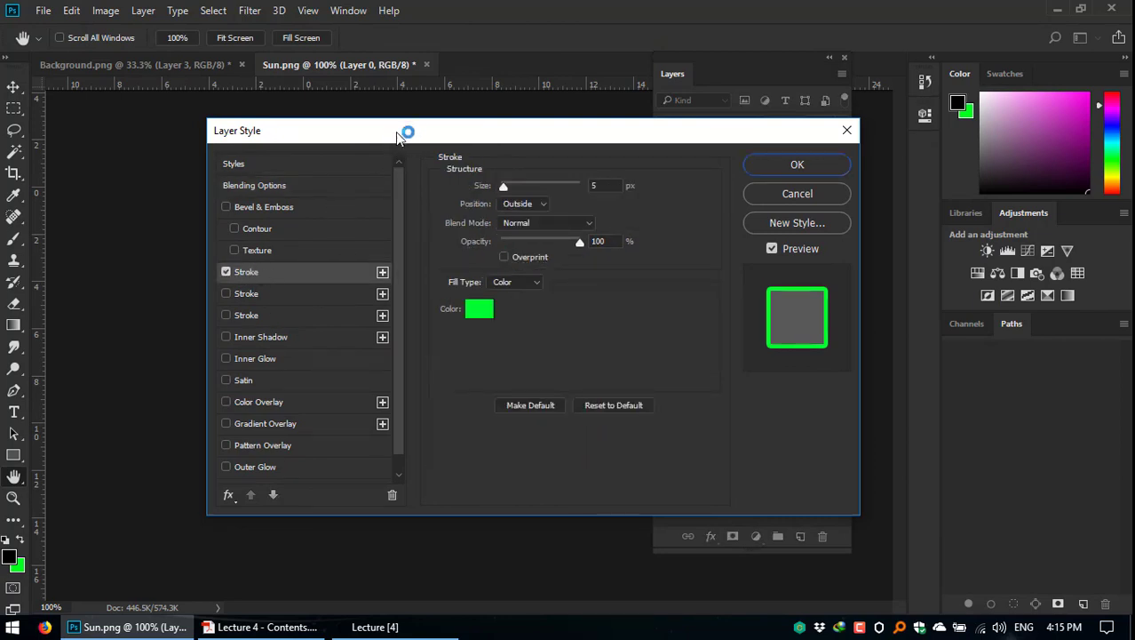
{"action": "left_click_drag", "start_coordinate": [399, 135], "coordinate": [312, 168]}
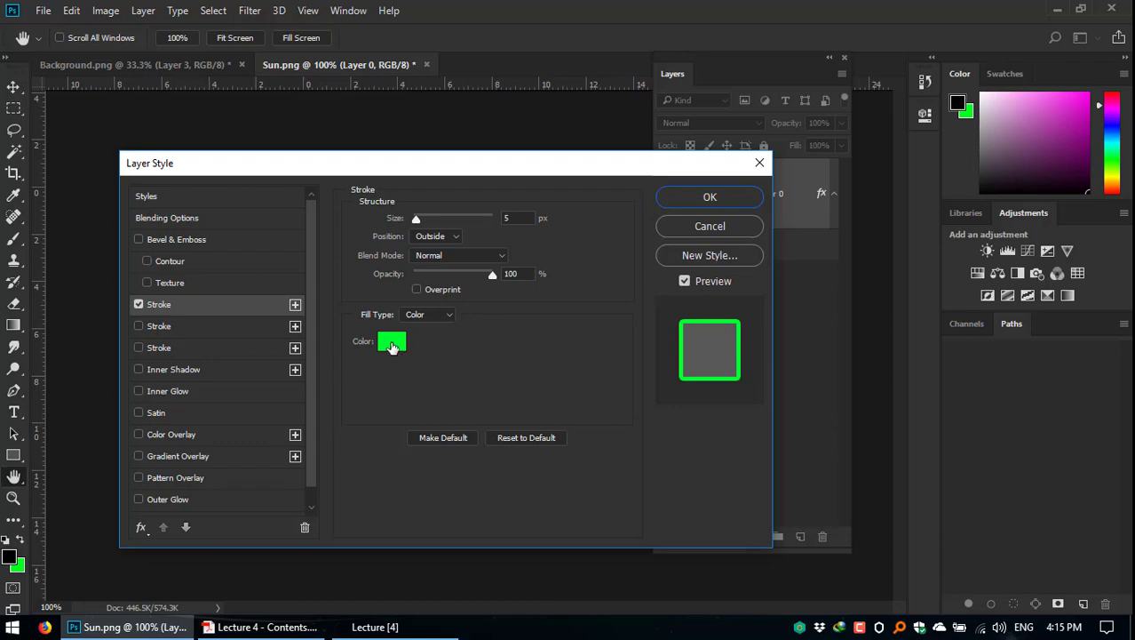
Step: Recolour the stroke to bright, fully saturated yellow and reduce its size to 4 px
{"action": "left_click", "coordinate": [394, 350]}
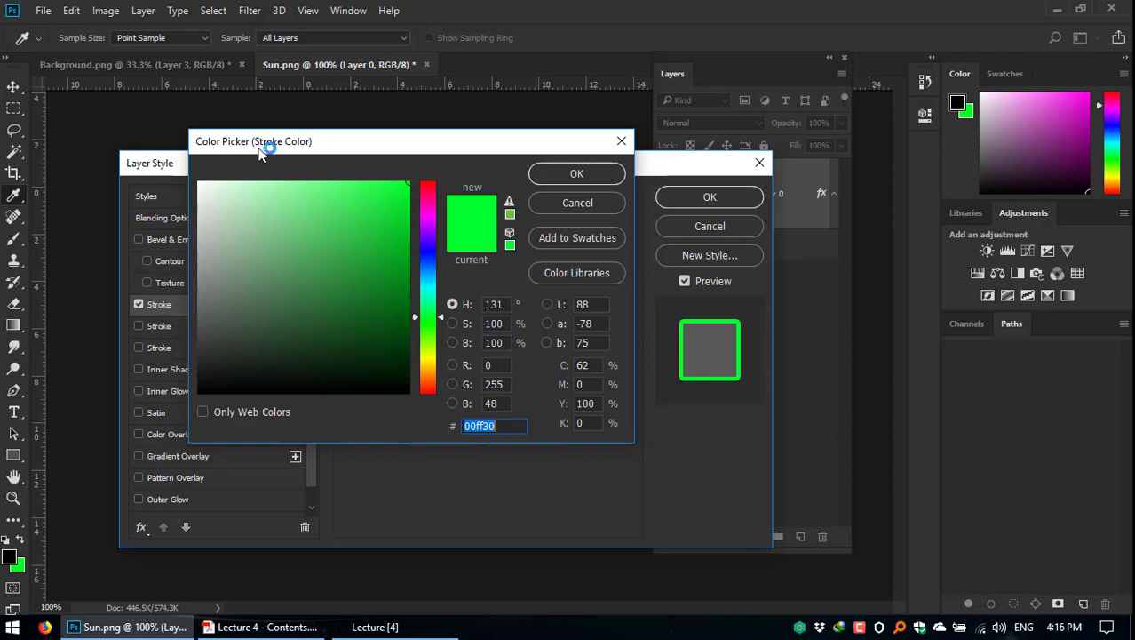
{"action": "mouse_move", "coordinate": [236, 149]}
{"action": "left_mouse_down"}
{"action": "mouse_move", "coordinate": [226, 156]}
{"action": "mouse_move", "coordinate": [220, 143]}
{"action": "left_mouse_up"}
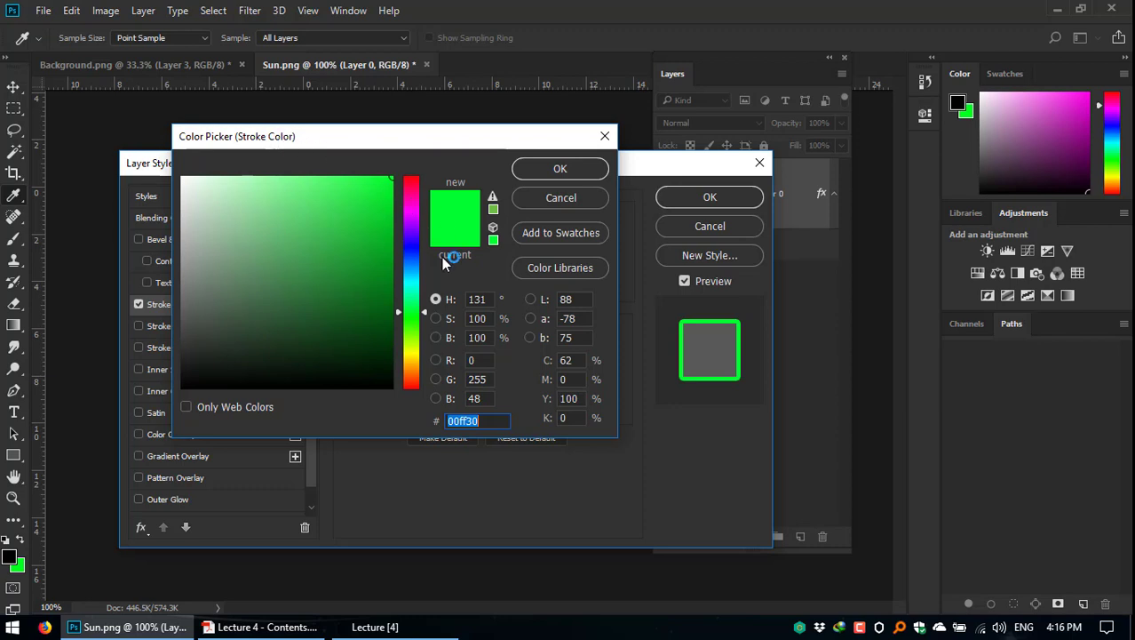
{"action": "left_click", "coordinate": [279, 271]}
{"action": "left_click", "coordinate": [411, 293]}
{"action": "left_click", "coordinate": [408, 349]}
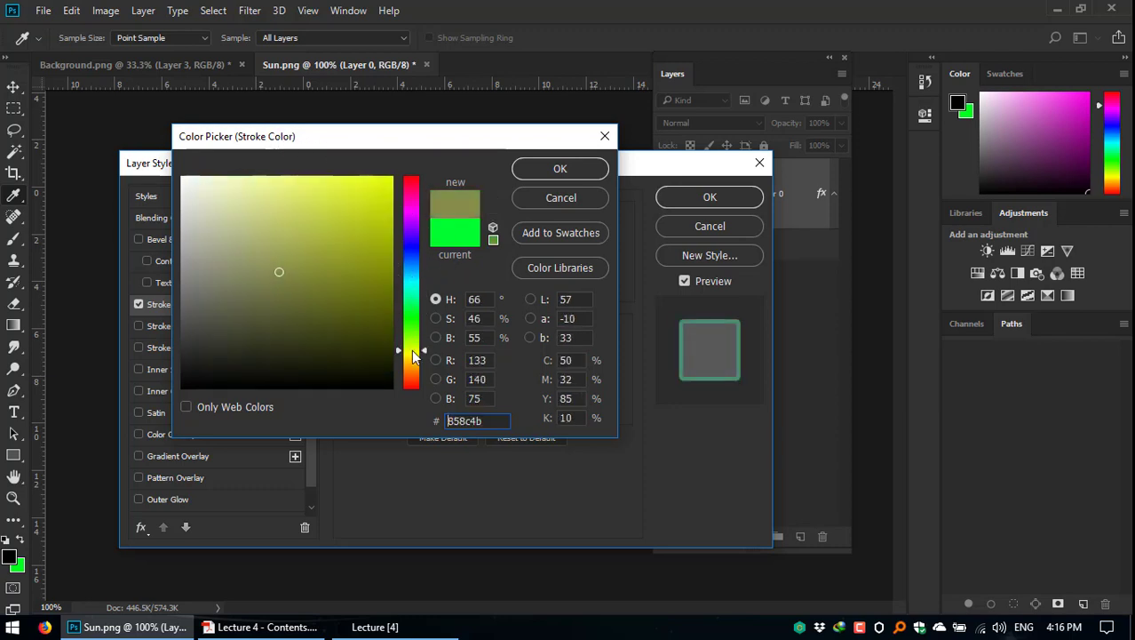
{"action": "mouse_move", "coordinate": [354, 257]}
{"action": "left_mouse_down"}
{"action": "mouse_move", "coordinate": [368, 185]}
{"action": "mouse_move", "coordinate": [402, 174]}
{"action": "left_mouse_up"}
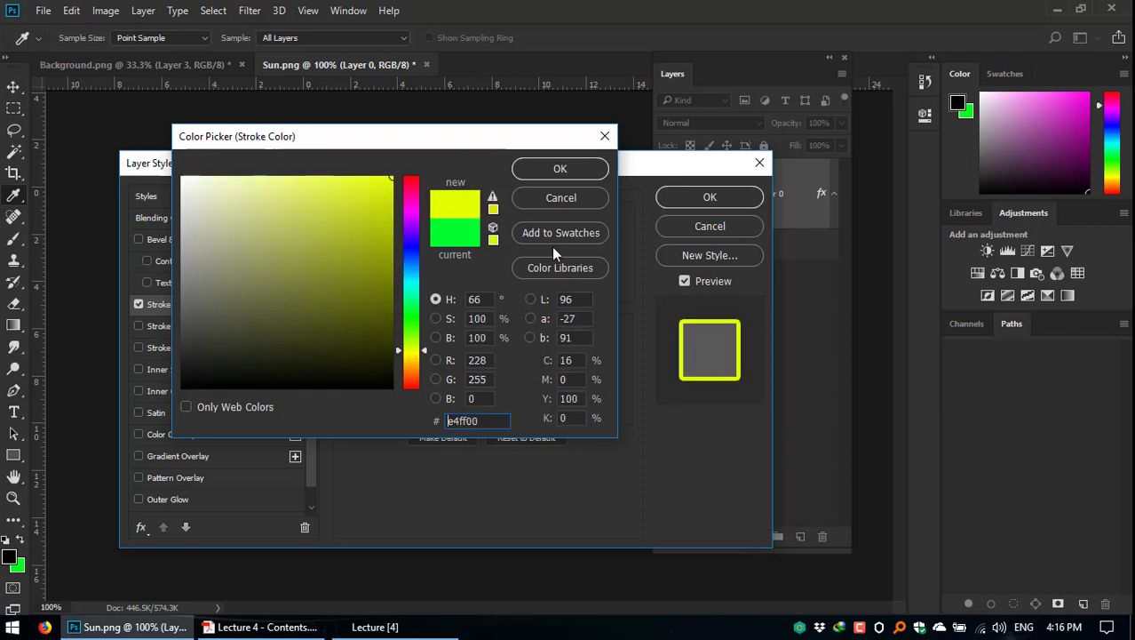
{"action": "left_click", "coordinate": [585, 168]}
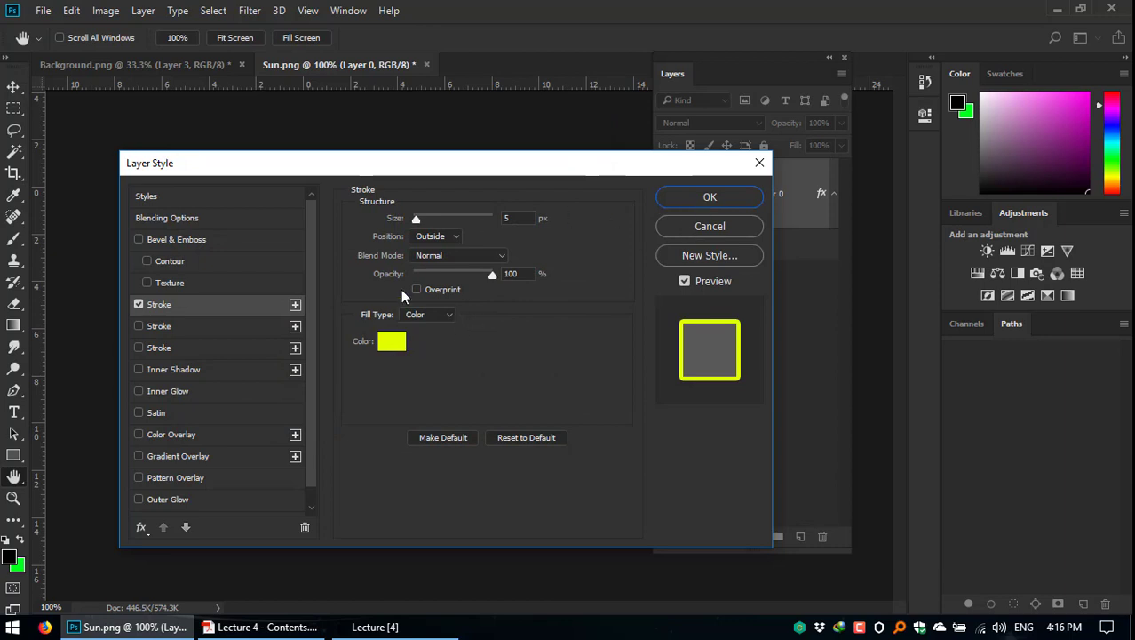
{"action": "left_click_drag", "start_coordinate": [426, 170], "coordinate": [395, 140]}
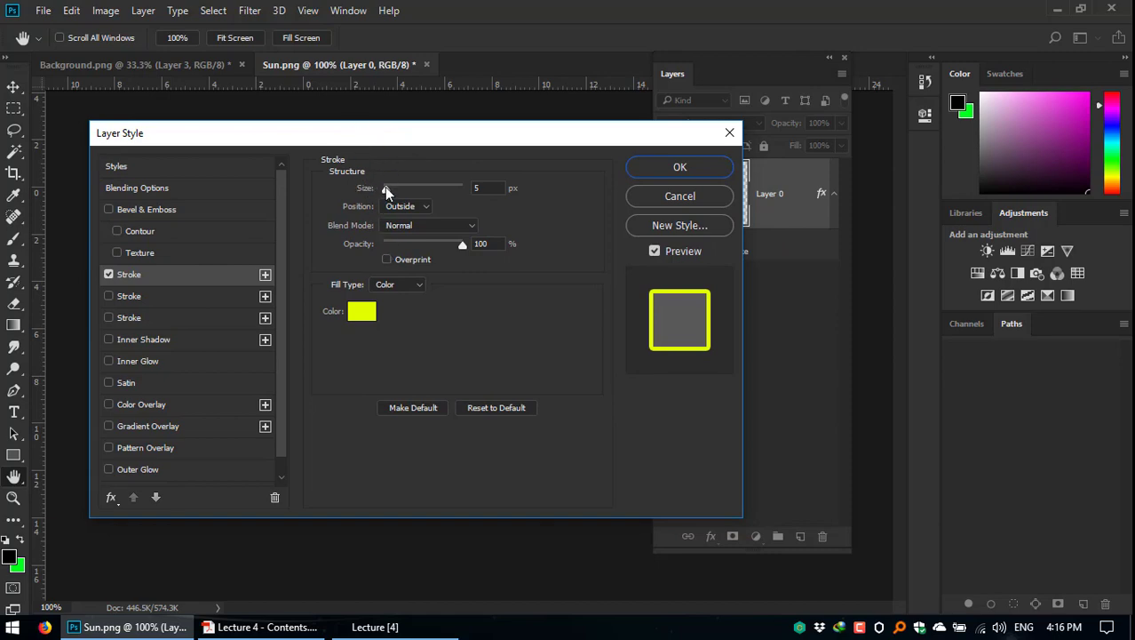
{"action": "left_click", "coordinate": [384, 186]}
Step: Change the stroke colour to red, ff0000
{"action": "mouse_move", "coordinate": [392, 139]}
{"action": "left_mouse_down"}
{"action": "mouse_move", "coordinate": [422, 143]}
{"action": "mouse_move", "coordinate": [489, 336]}
{"action": "mouse_move", "coordinate": [737, 368]}
{"action": "left_mouse_up"}
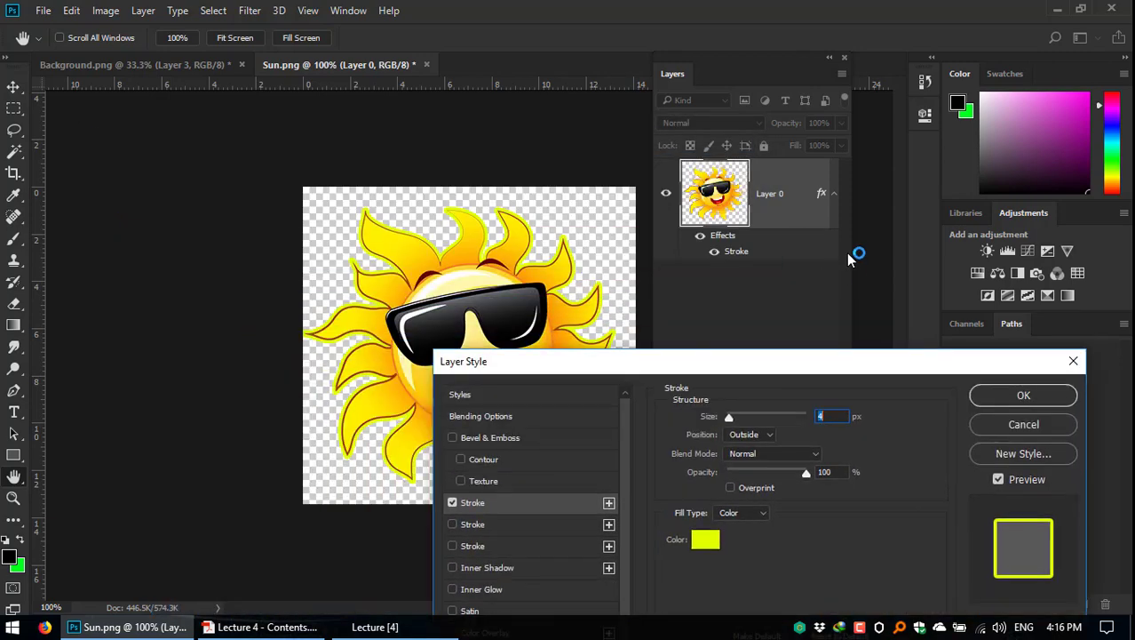
{"action": "mouse_move", "coordinate": [848, 257]}
{"action": "left_mouse_down"}
{"action": "mouse_move", "coordinate": [828, 241]}
{"action": "mouse_move", "coordinate": [843, 172]}
{"action": "mouse_move", "coordinate": [851, 230]}
{"action": "mouse_move", "coordinate": [828, 235]}
{"action": "mouse_move", "coordinate": [845, 236]}
{"action": "left_mouse_up"}
{"action": "left_click", "coordinate": [861, 414]}
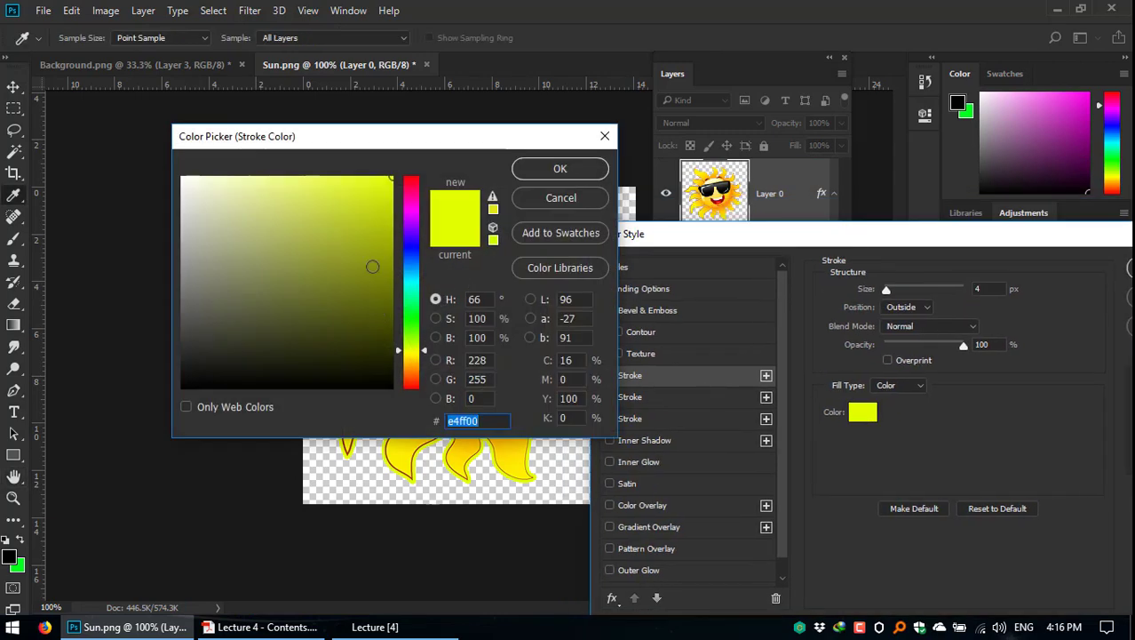
{"action": "type", "text": "ff0000"}
{"action": "left_click", "coordinate": [560, 169]}
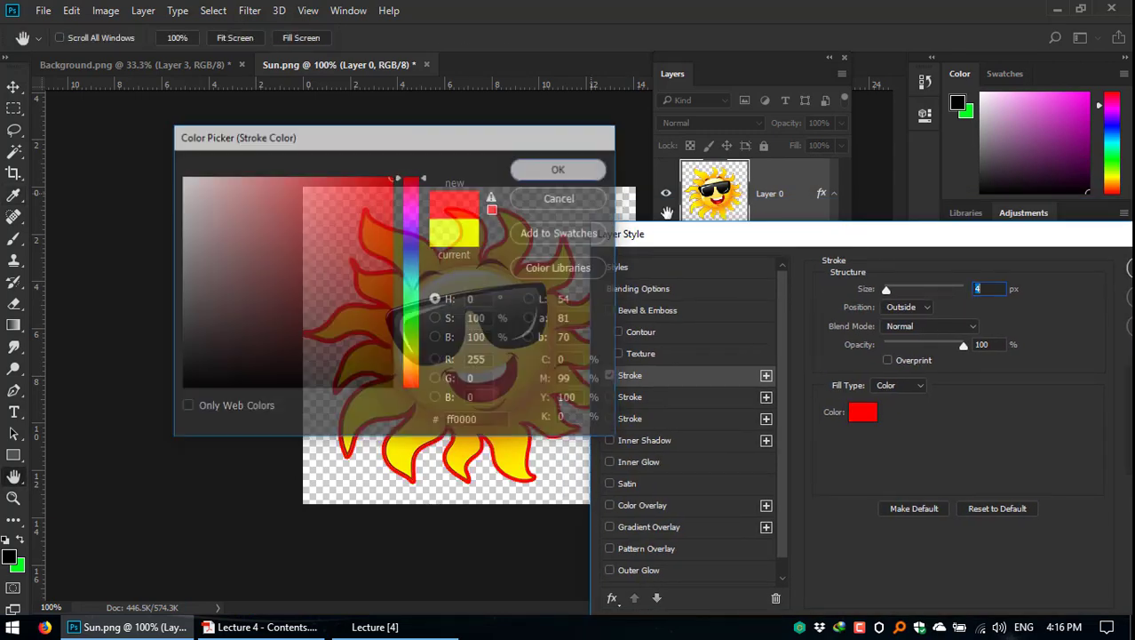
{"action": "left_click_drag", "start_coordinate": [665, 233], "coordinate": [643, 230]}
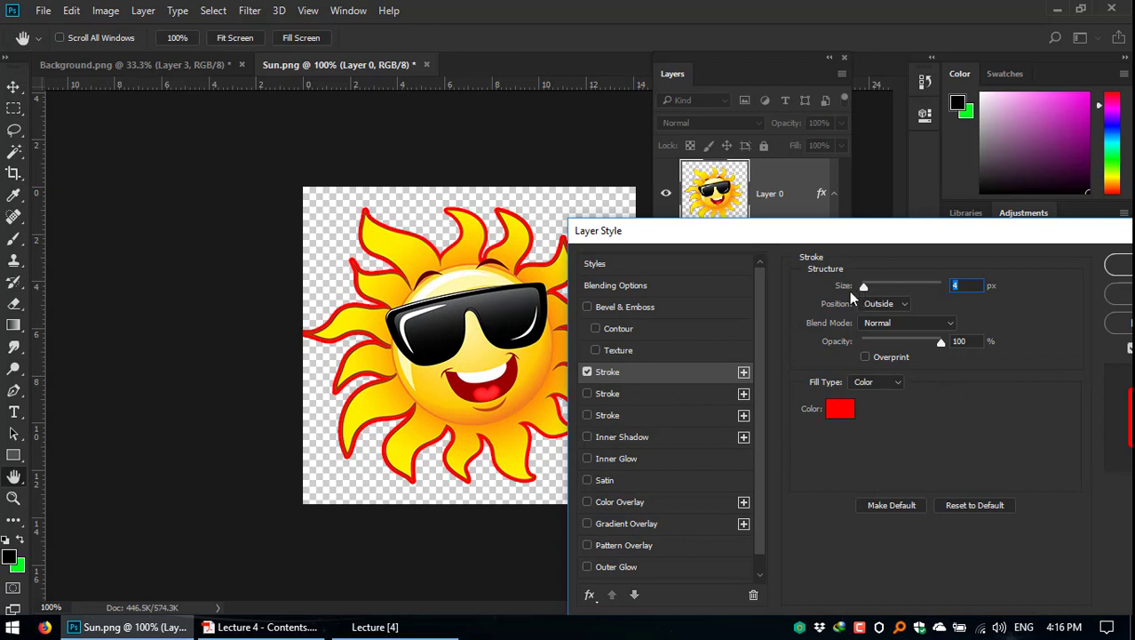
Step: Try red stroke sizes up to 12 px, then settle on 1 px
{"action": "left_click", "coordinate": [617, 373]}
{"action": "left_click_drag", "start_coordinate": [863, 287], "coordinate": [858, 287]}
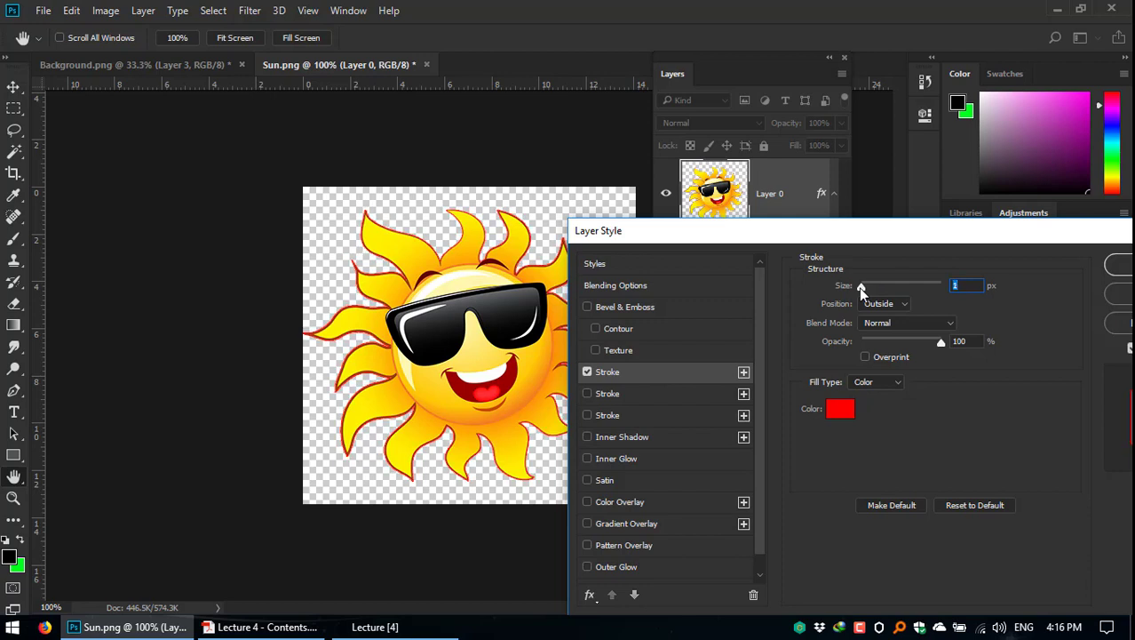
{"action": "key", "text": "Up"}
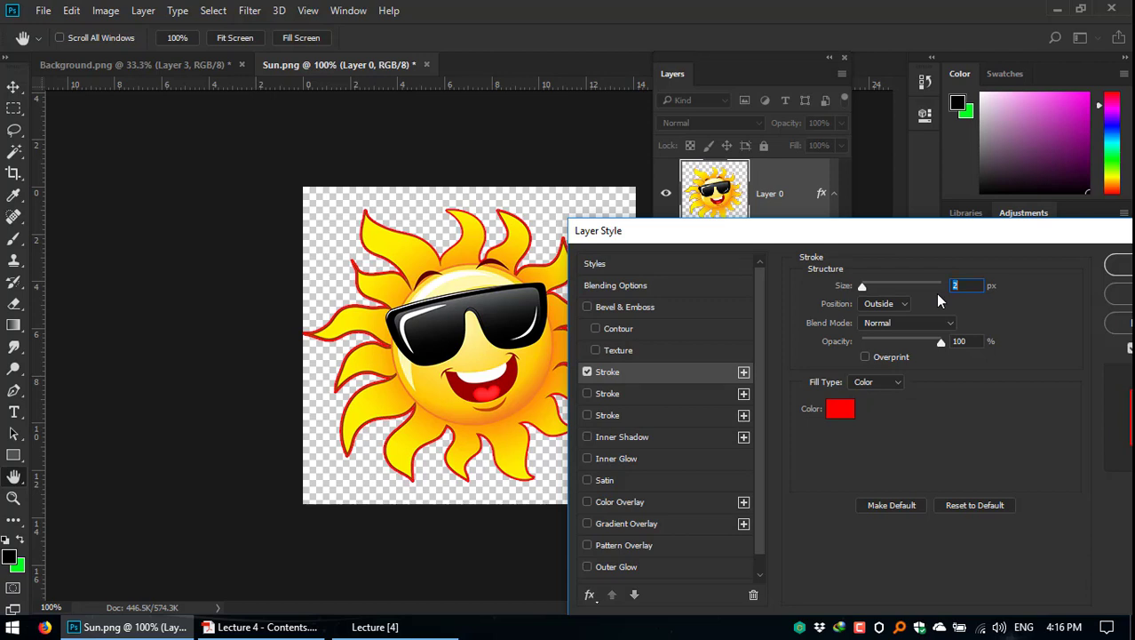
{"action": "key", "text": "Up"}
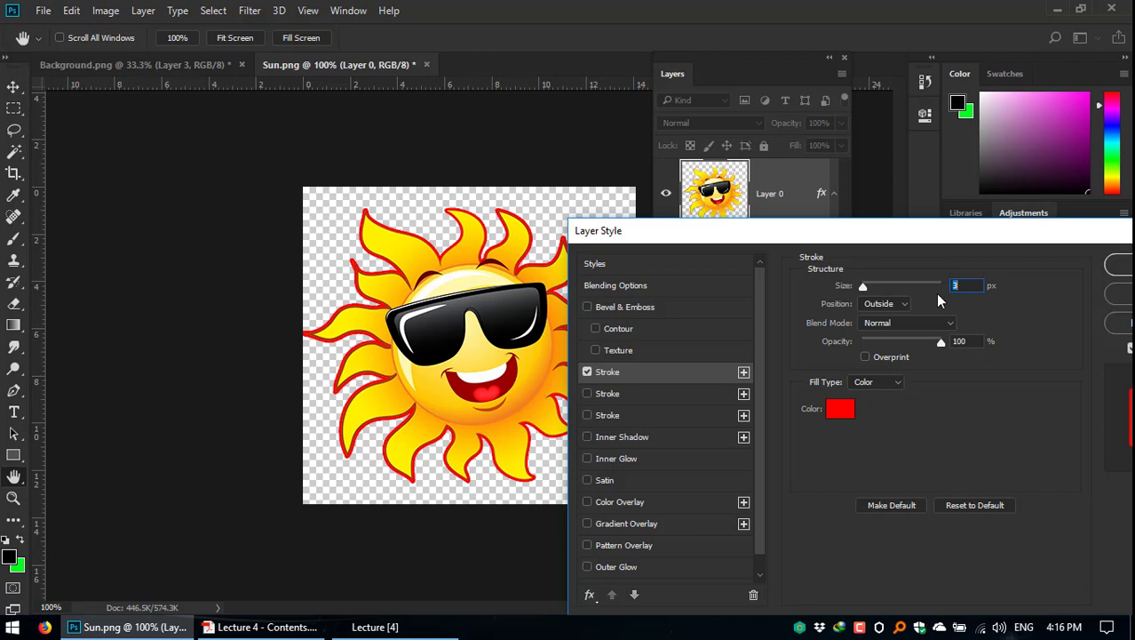
{"action": "key", "text": "Up"}
{"action": "key", "text": "Up"}
{"action": "key", "text": "Up"}
{"action": "key", "text": "Up"}
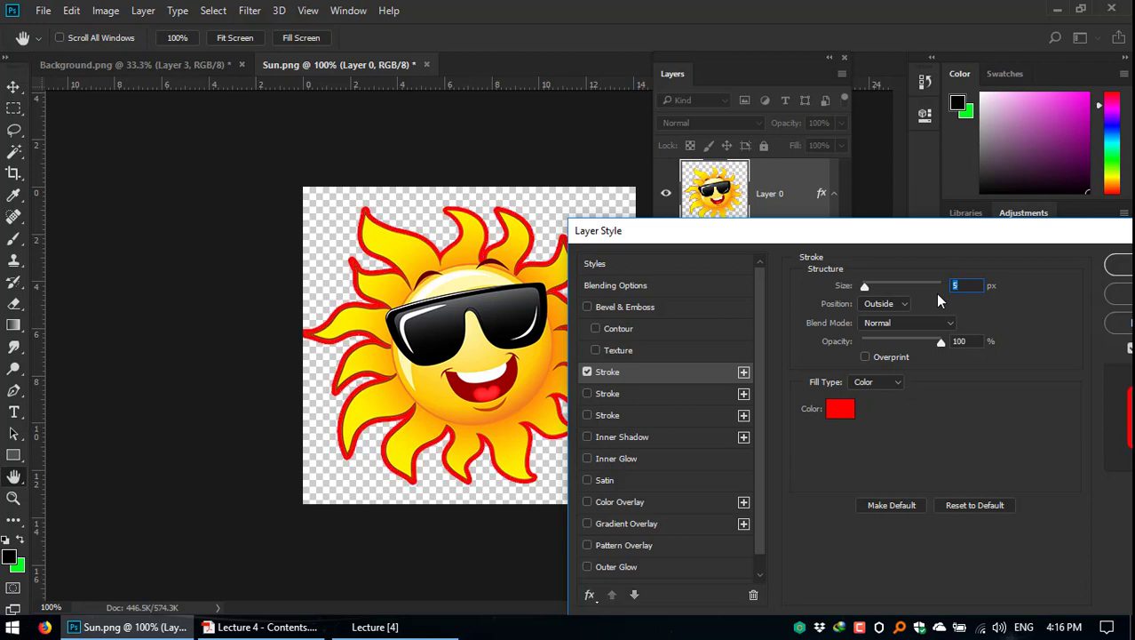
{"action": "key", "text": "Up"}
{"action": "key", "text": "Up"}
{"action": "key", "text": "Up"}
{"action": "key", "text": "Up"}
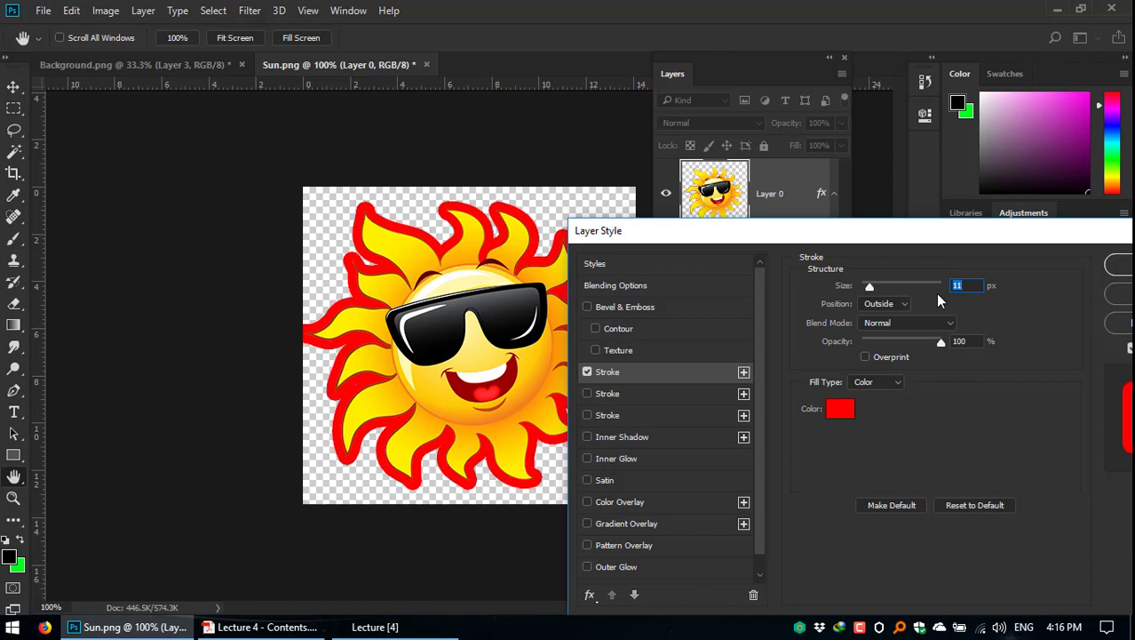
{"action": "key", "text": "Up"}
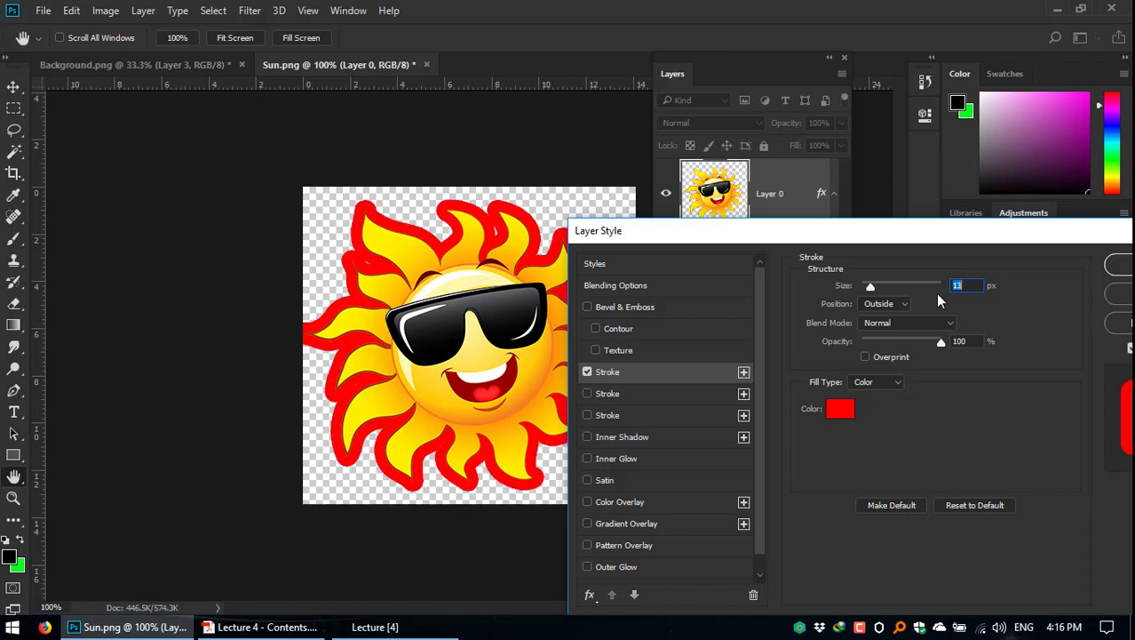
{"action": "key", "text": "Down"}
{"action": "key", "text": "Down"}
{"action": "key", "text": "Down"}
{"action": "key", "text": "Down"}
{"action": "key", "text": "Down"}
{"action": "key", "text": "Down"}
{"action": "key", "text": "Down"}
{"action": "key", "text": "Down"}
{"action": "key", "text": "Down"}
{"action": "key", "text": "Down"}
{"action": "key", "text": "Down"}
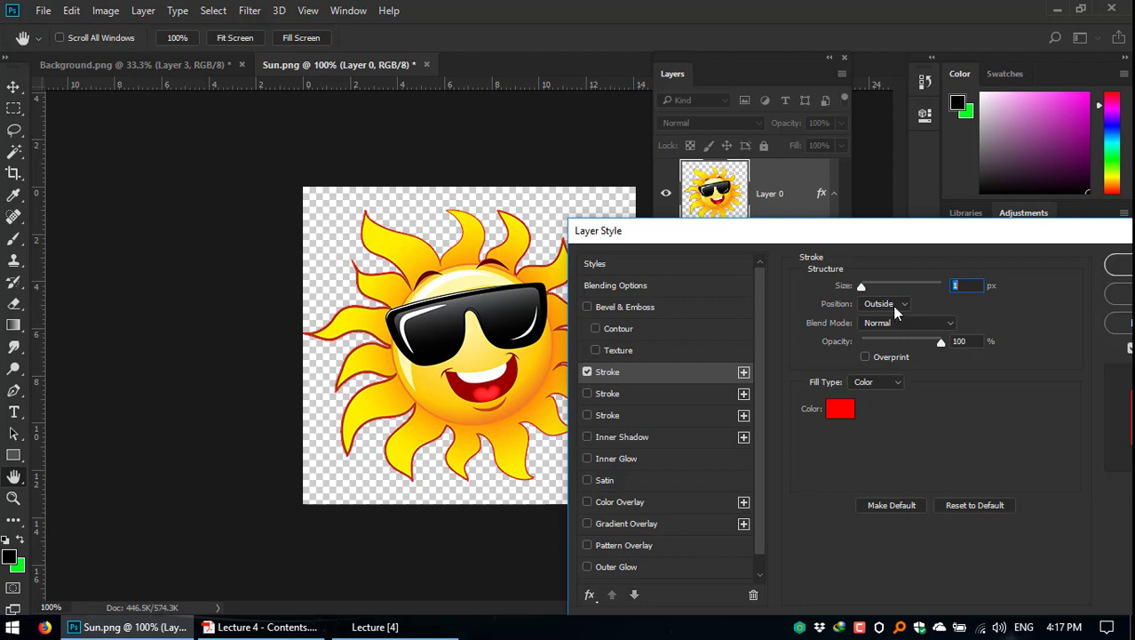
Step: Set the red stroke's Position to Inside and its Size to 3 px
{"action": "left_click", "coordinate": [897, 309]}
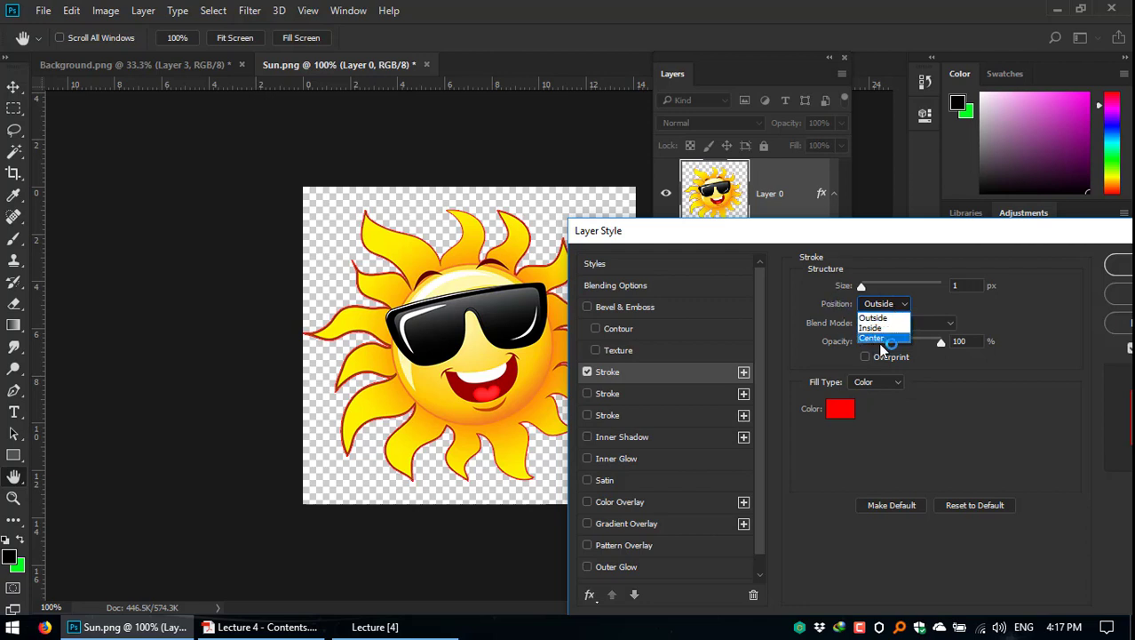
{"action": "left_click", "coordinate": [883, 338]}
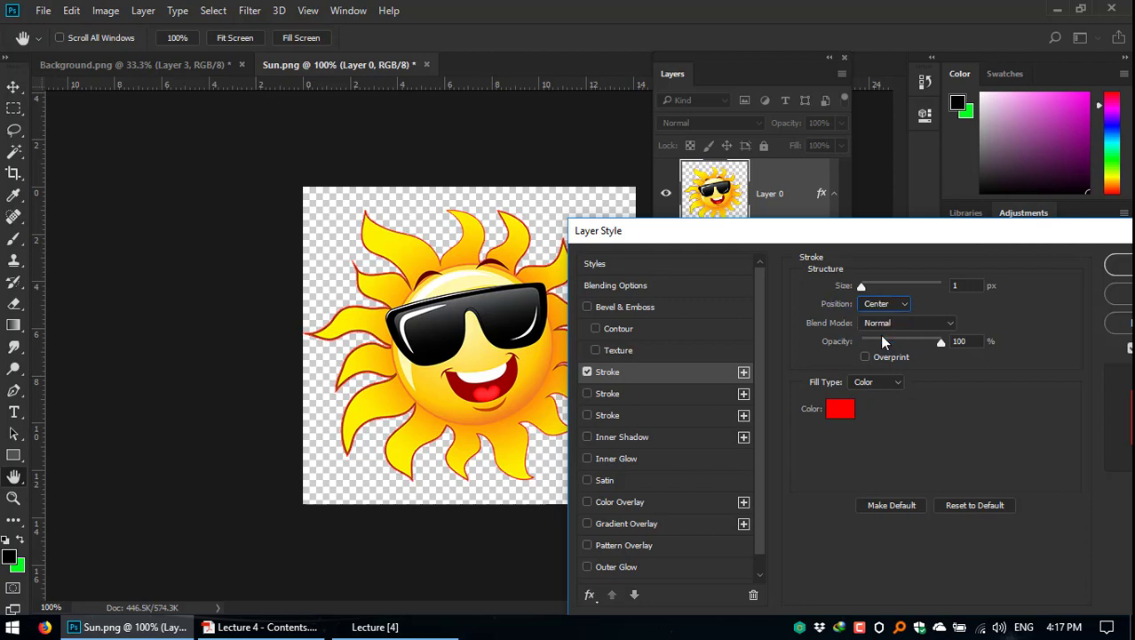
{"action": "left_click", "coordinate": [886, 305]}
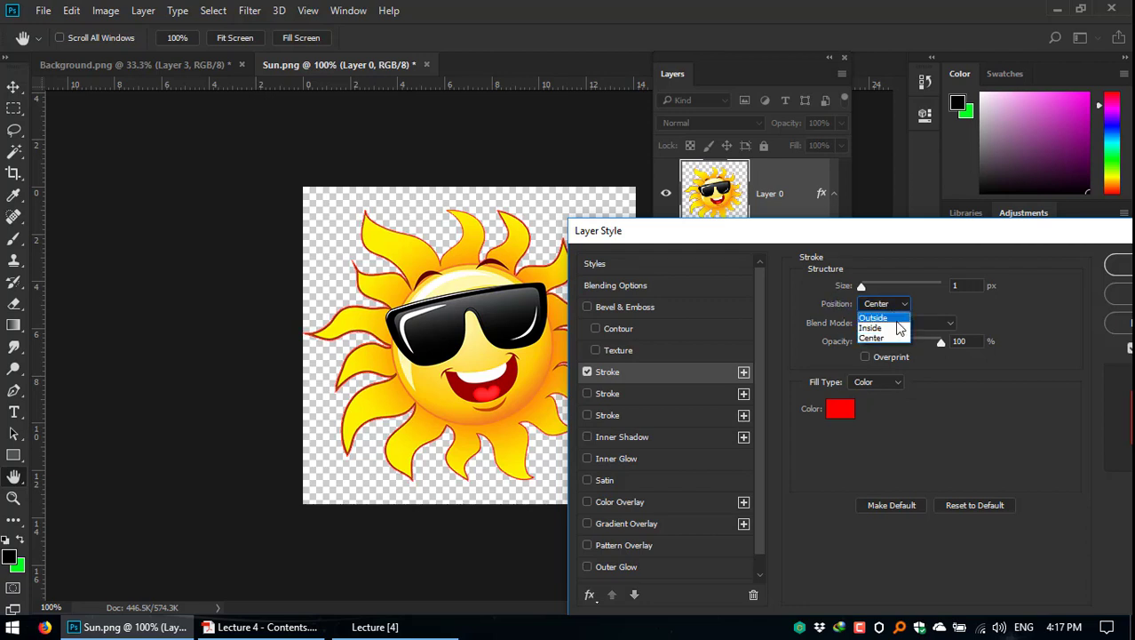
{"action": "left_click", "coordinate": [892, 329]}
{"action": "left_click_drag", "start_coordinate": [892, 236], "coordinate": [784, 199]}
{"action": "left_click", "coordinate": [826, 249]}
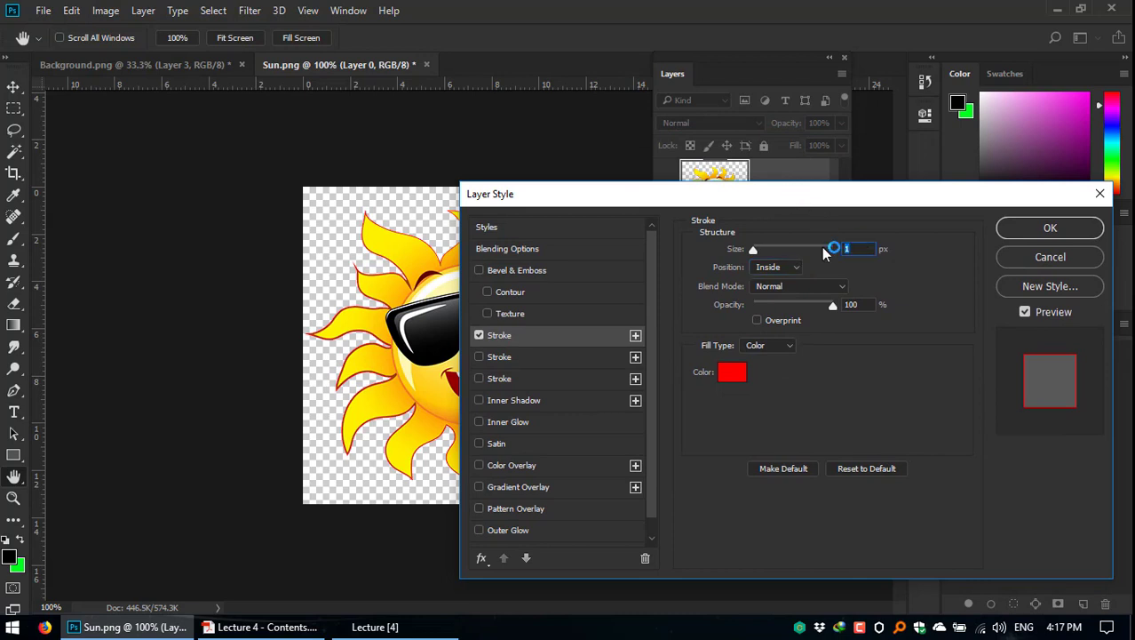
{"action": "type", "text": "3"}
{"action": "left_click_drag", "start_coordinate": [986, 190], "coordinate": [974, 179]}
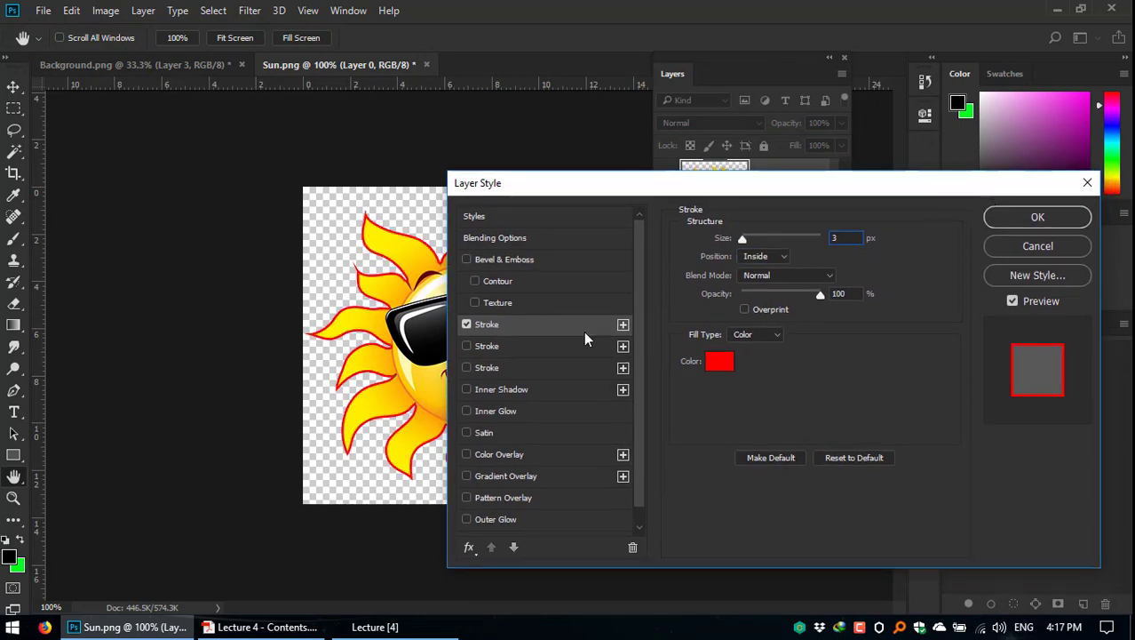
Step: Enable the second Stroke and give it a dark navy colour
{"action": "left_click", "coordinate": [503, 348]}
{"action": "left_click", "coordinate": [467, 345]}
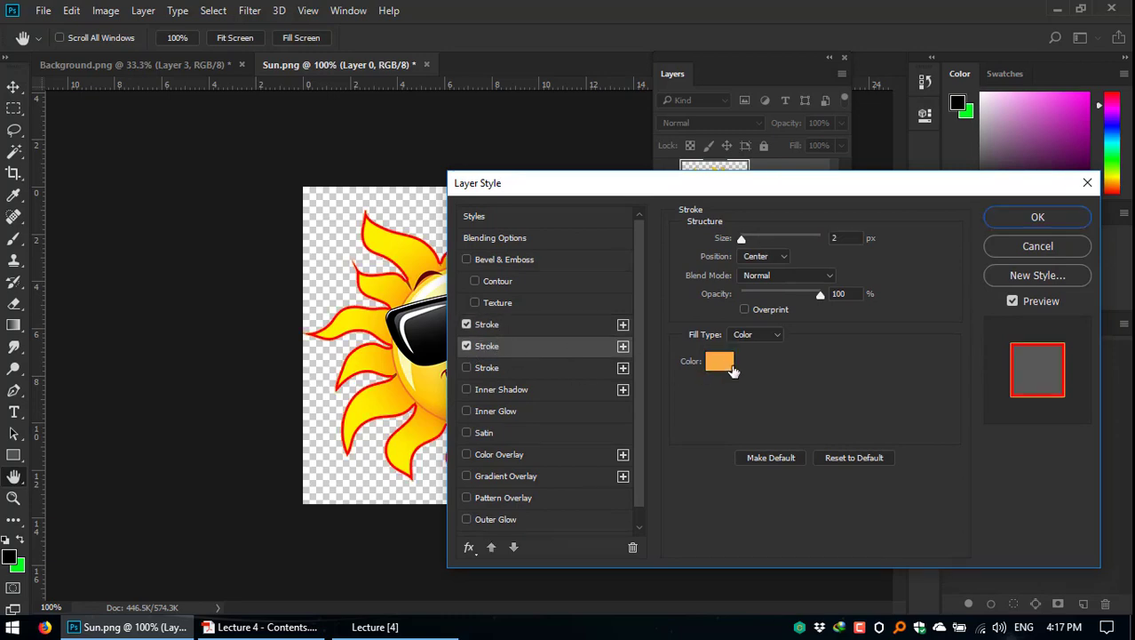
{"action": "left_click", "coordinate": [720, 362]}
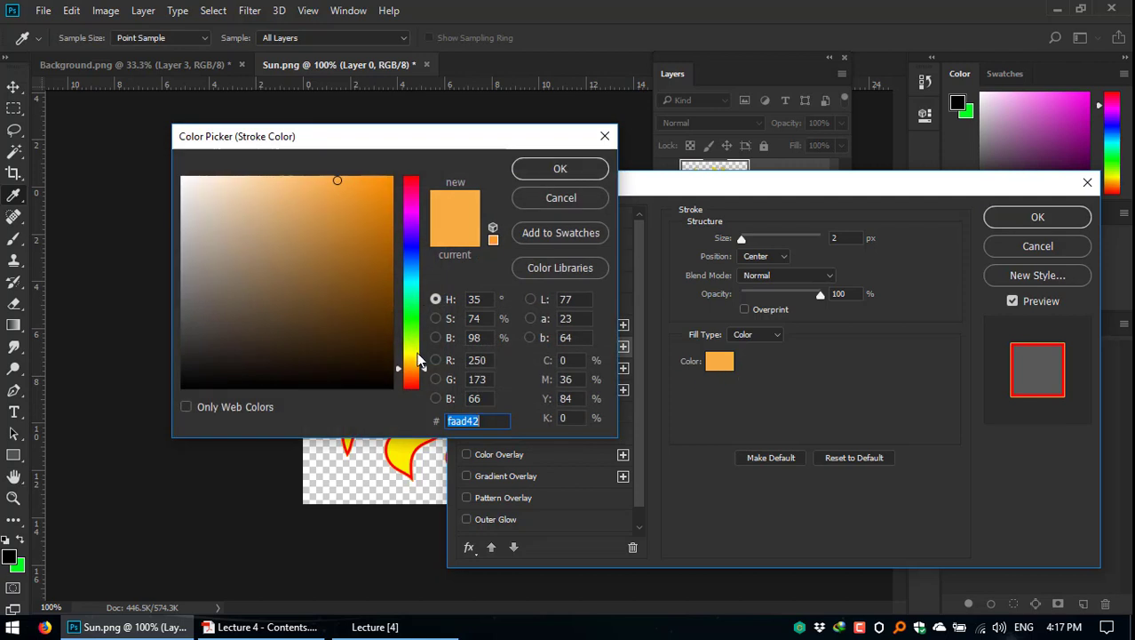
{"action": "left_click", "coordinate": [411, 258]}
{"action": "mouse_move", "coordinate": [407, 249]}
{"action": "left_mouse_down"}
{"action": "mouse_move", "coordinate": [401, 234]}
{"action": "mouse_move", "coordinate": [407, 266]}
{"action": "left_mouse_up"}
{"action": "mouse_move", "coordinate": [348, 336]}
{"action": "left_mouse_down"}
{"action": "mouse_move", "coordinate": [364, 324]}
{"action": "mouse_move", "coordinate": [362, 334]}
{"action": "left_mouse_up"}
{"action": "left_click", "coordinate": [560, 169]}
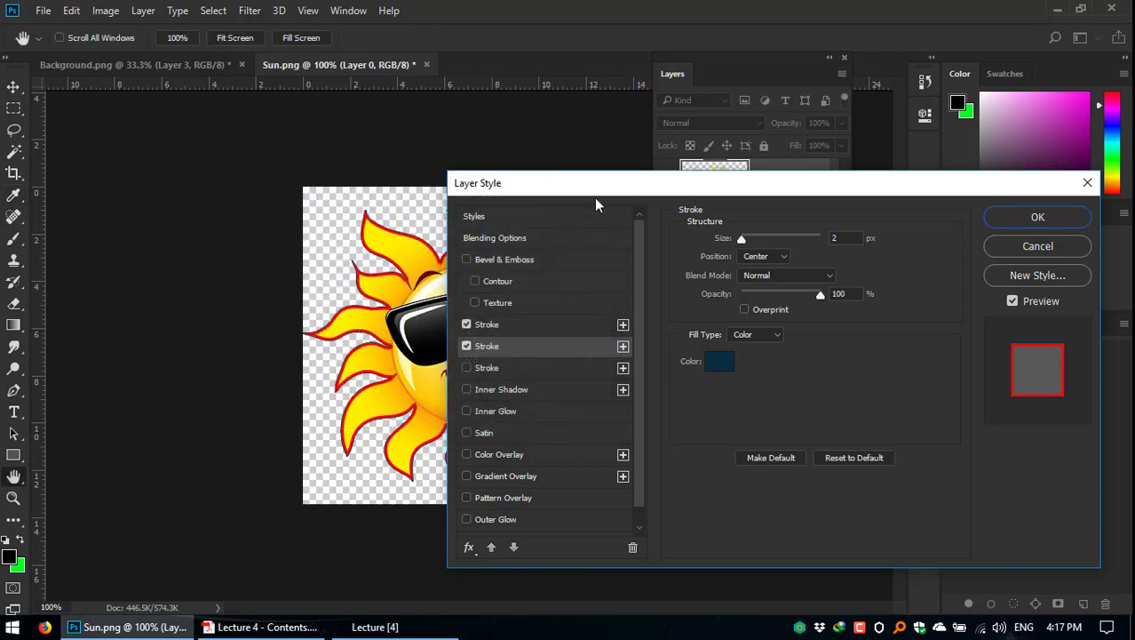
Step: Widen the navy stroke to 13 px
{"action": "left_click_drag", "start_coordinate": [611, 186], "coordinate": [600, 184]}
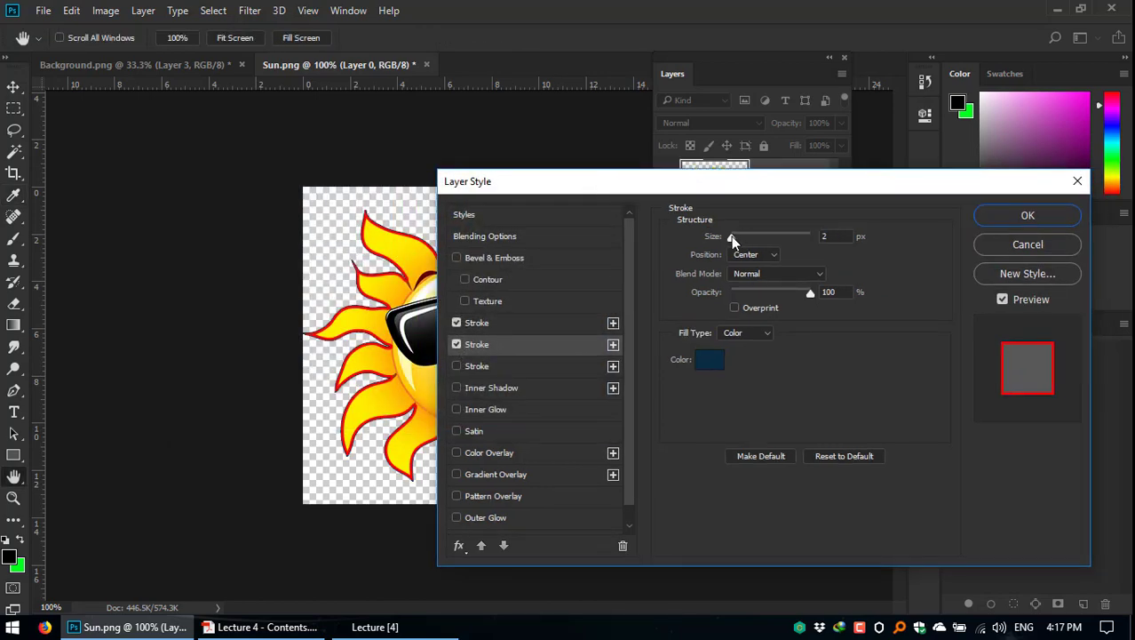
{"action": "left_click_drag", "start_coordinate": [733, 240], "coordinate": [739, 237]}
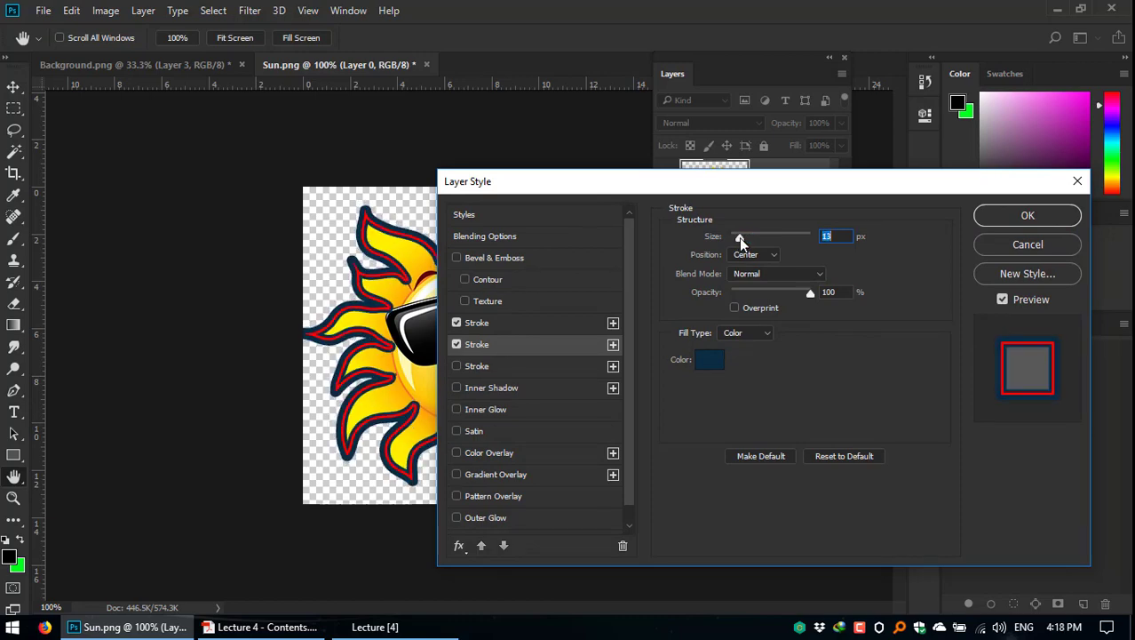
{"action": "left_click_drag", "start_coordinate": [738, 184], "coordinate": [684, 170]}
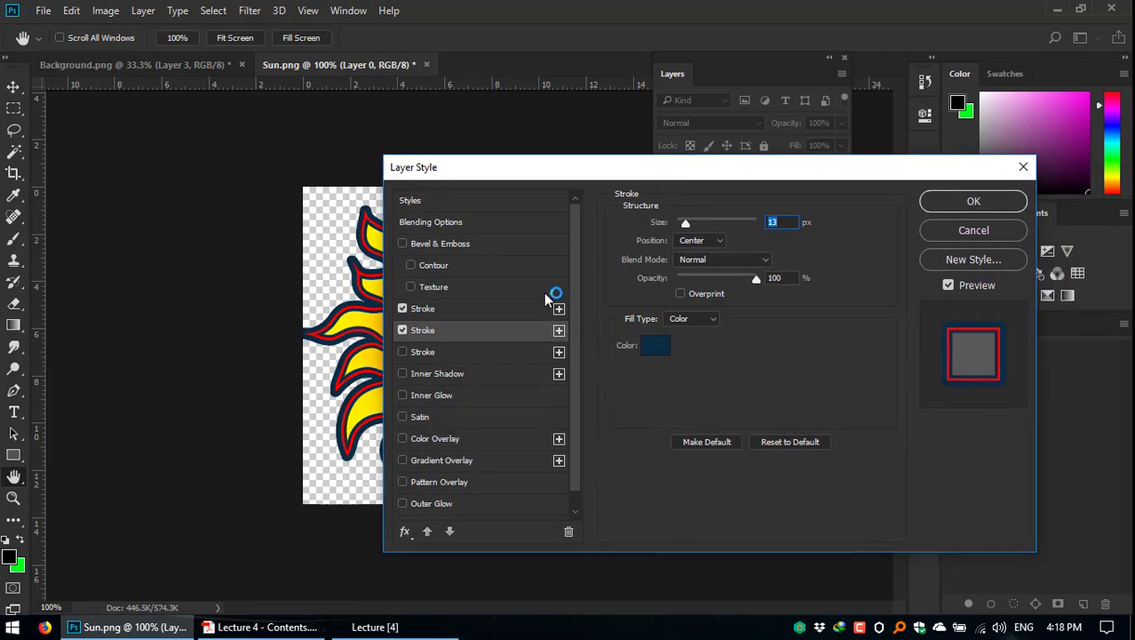
{"action": "left_click_drag", "start_coordinate": [595, 171], "coordinate": [751, 199]}
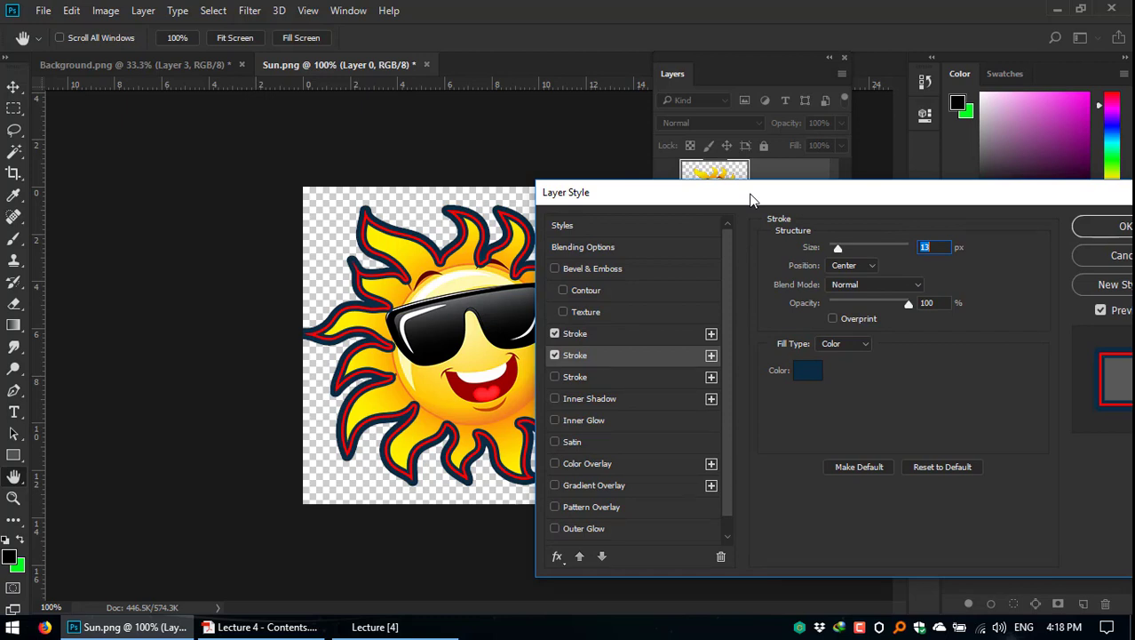
Step: Keep the red stroke Inside and set the navy stroke's Position to Outside
{"action": "left_click", "coordinate": [627, 334]}
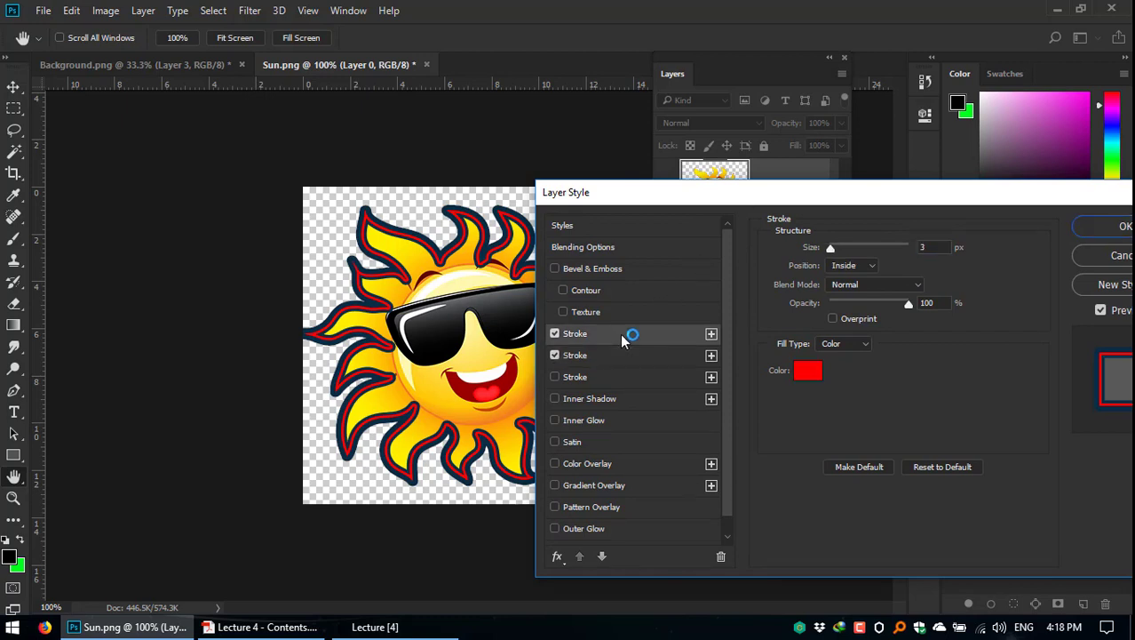
{"action": "left_click", "coordinate": [874, 264]}
{"action": "left_click", "coordinate": [848, 289]}
{"action": "left_click", "coordinate": [603, 353]}
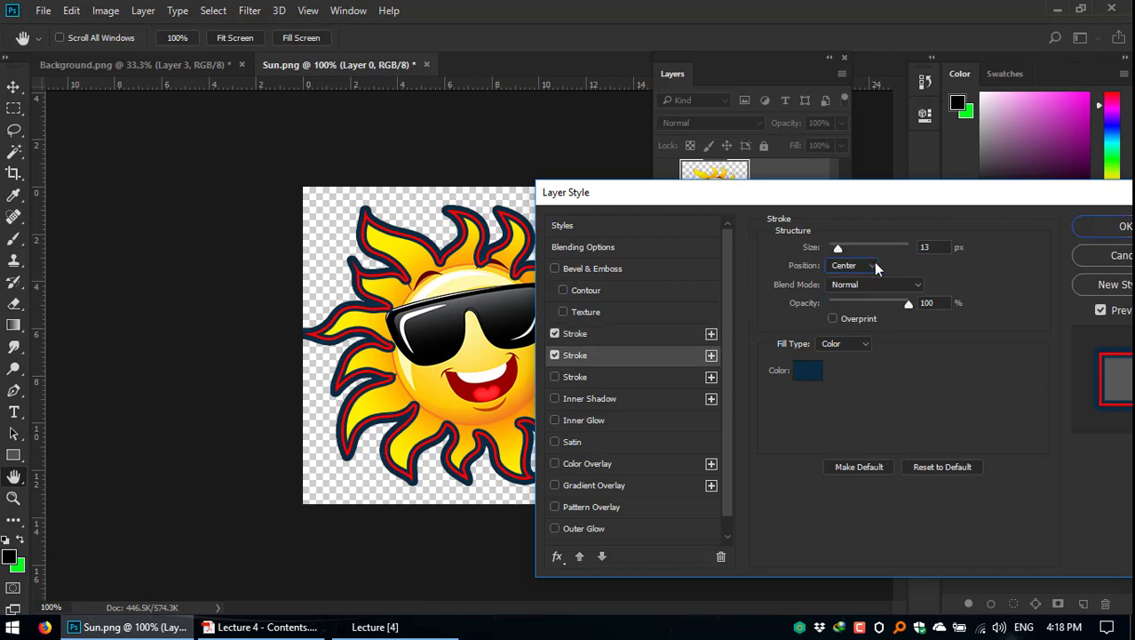
{"action": "left_click", "coordinate": [869, 266]}
{"action": "left_click", "coordinate": [851, 280]}
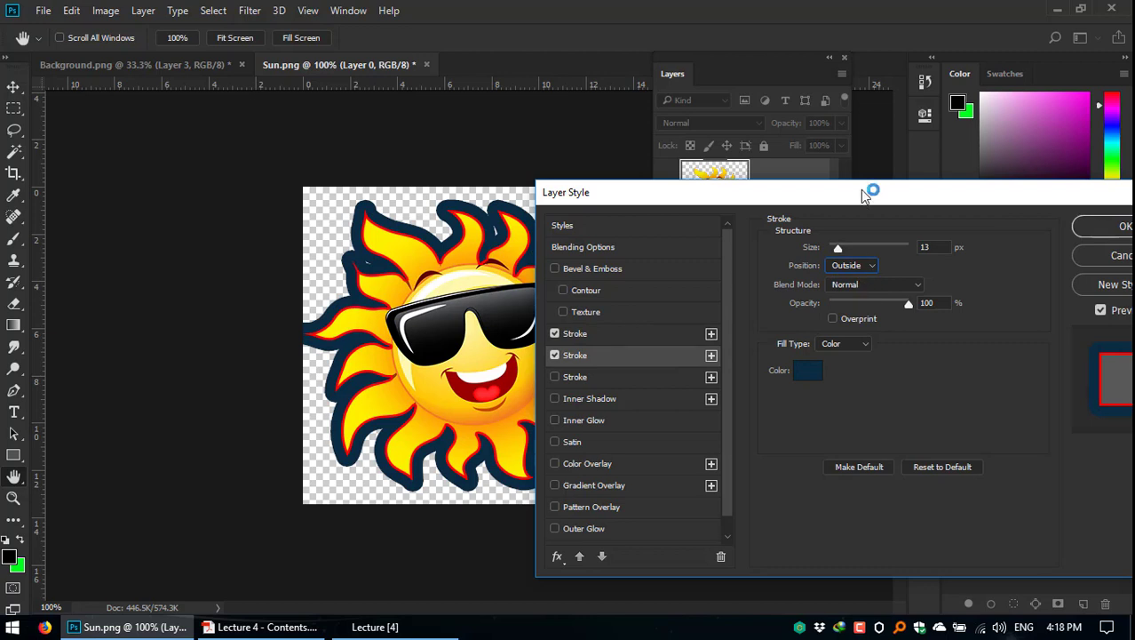
{"action": "left_click_drag", "start_coordinate": [869, 190], "coordinate": [842, 164]}
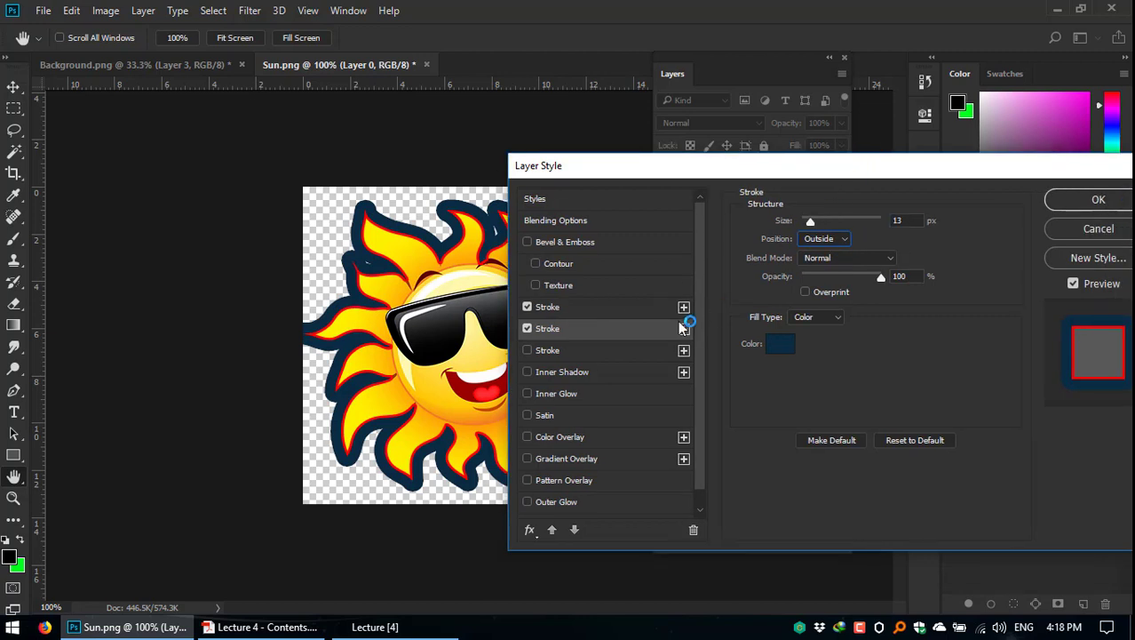
Step: Enable a third Stroke in fully saturated magenta and thicken it
{"action": "left_click", "coordinate": [527, 350]}
{"action": "left_click", "coordinate": [625, 348]}
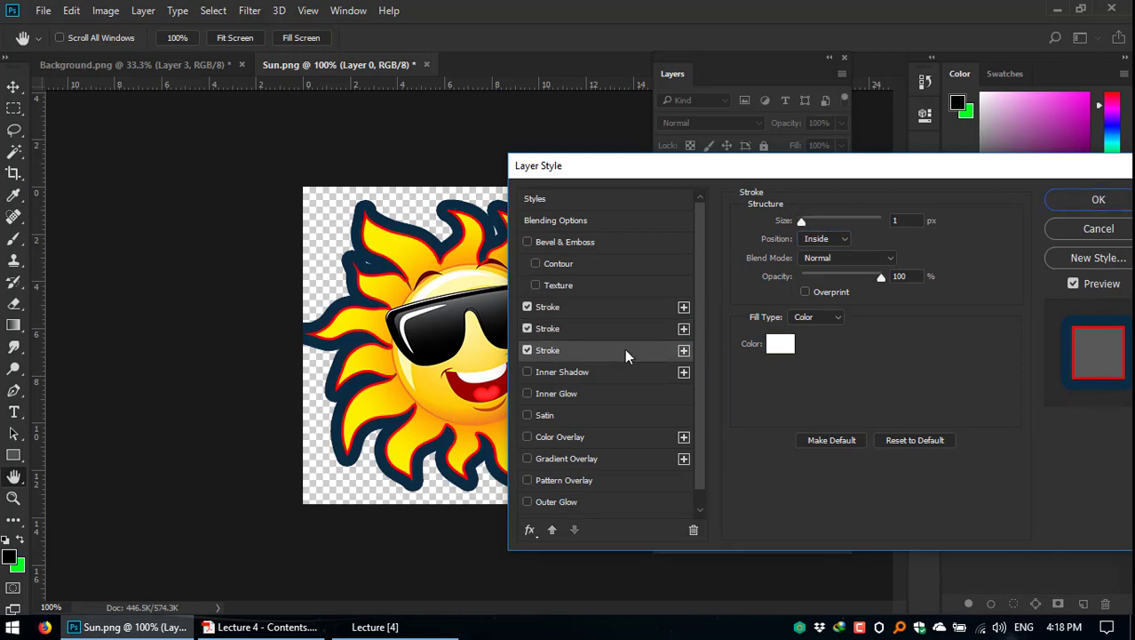
{"action": "left_click", "coordinate": [779, 344]}
{"action": "left_click_drag", "start_coordinate": [416, 286], "coordinate": [424, 209]}
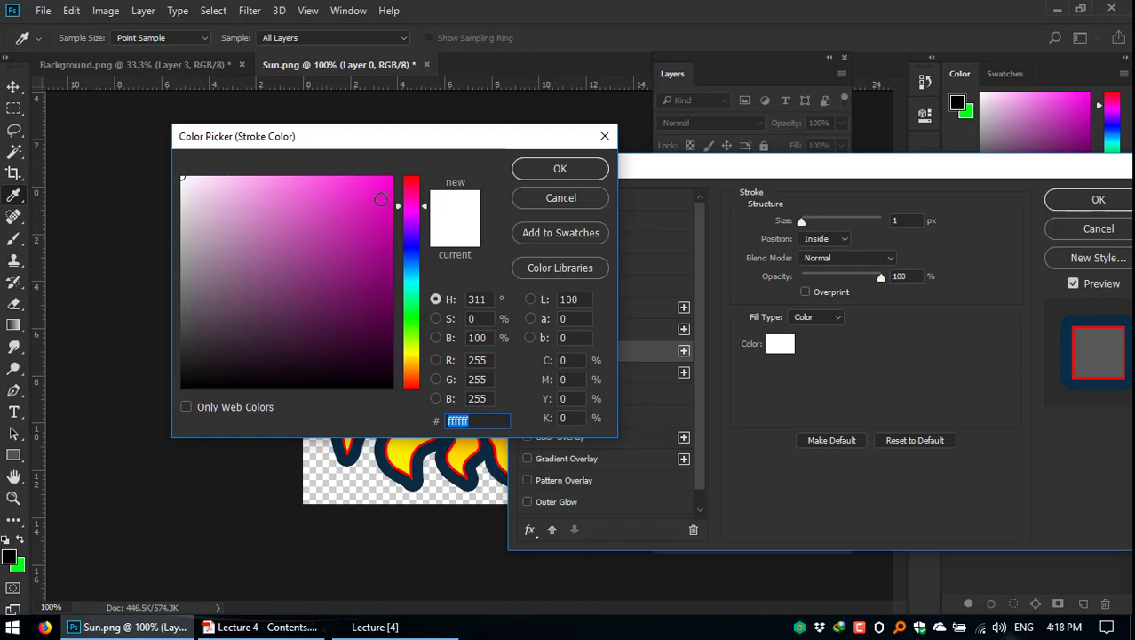
{"action": "left_click", "coordinate": [390, 179]}
{"action": "left_click", "coordinate": [556, 168]}
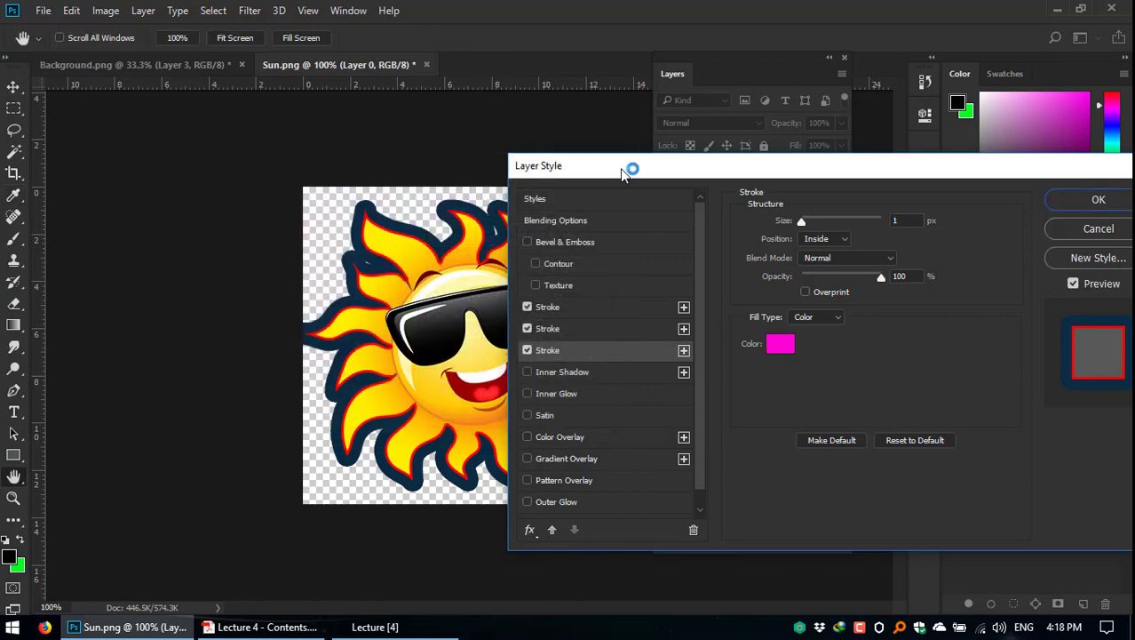
{"action": "mouse_move", "coordinate": [802, 224]}
{"action": "left_mouse_down"}
{"action": "mouse_move", "coordinate": [815, 222]}
{"action": "mouse_move", "coordinate": [806, 221]}
{"action": "left_mouse_up"}
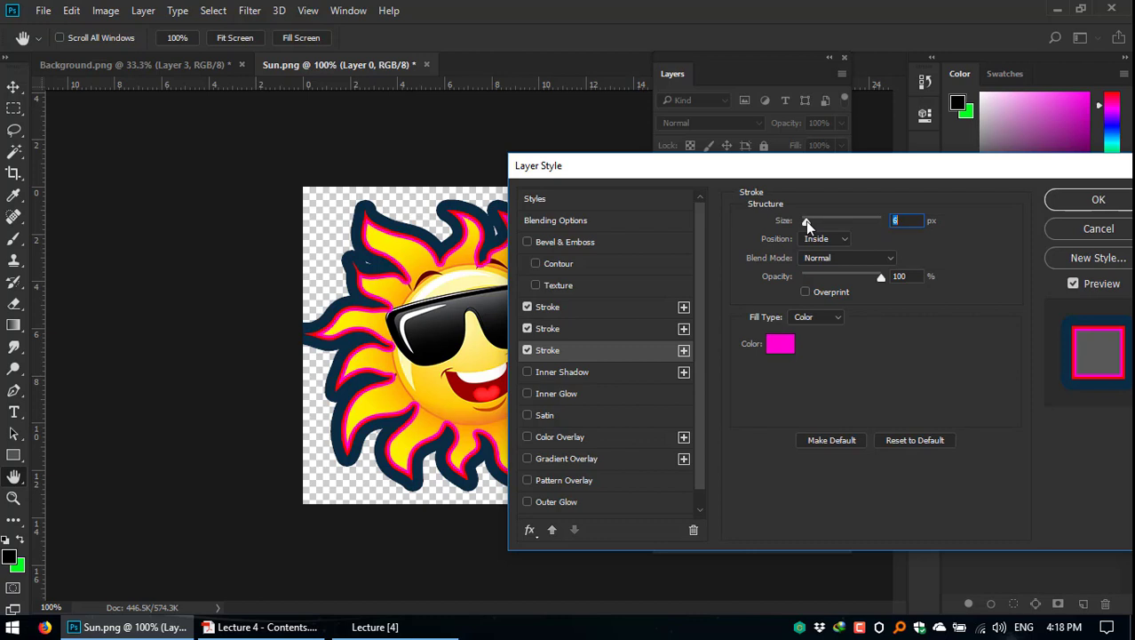
Step: Widen the navy outline to 18 px and recolour the red stroke pure green
{"action": "left_click", "coordinate": [586, 328]}
{"action": "left_click_drag", "start_coordinate": [815, 222], "coordinate": [813, 223]}
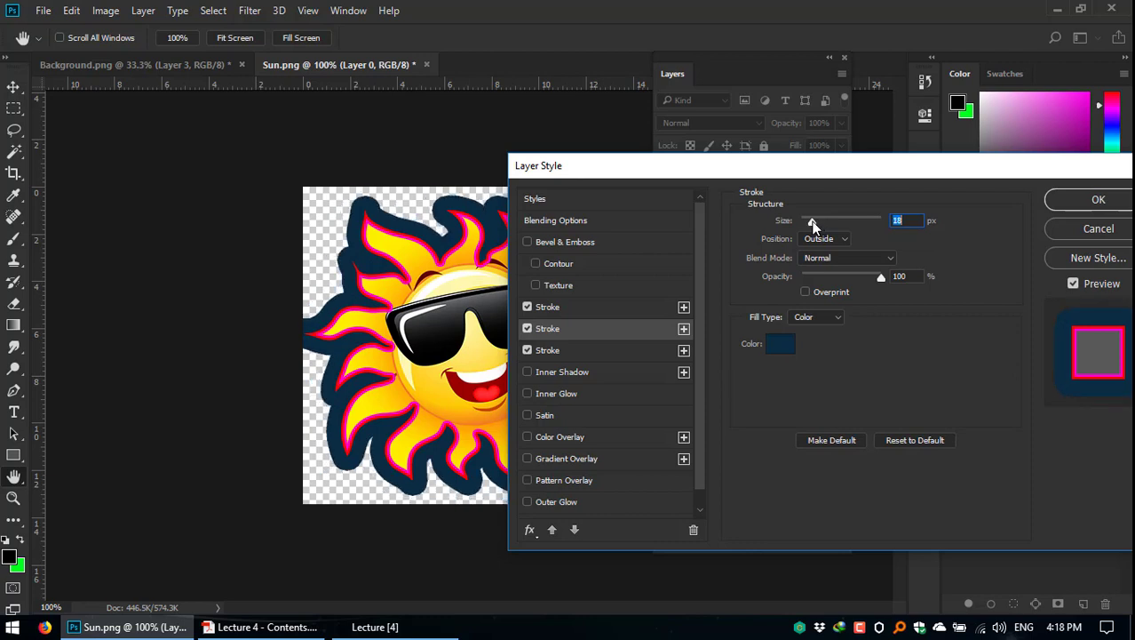
{"action": "left_click", "coordinate": [568, 352]}
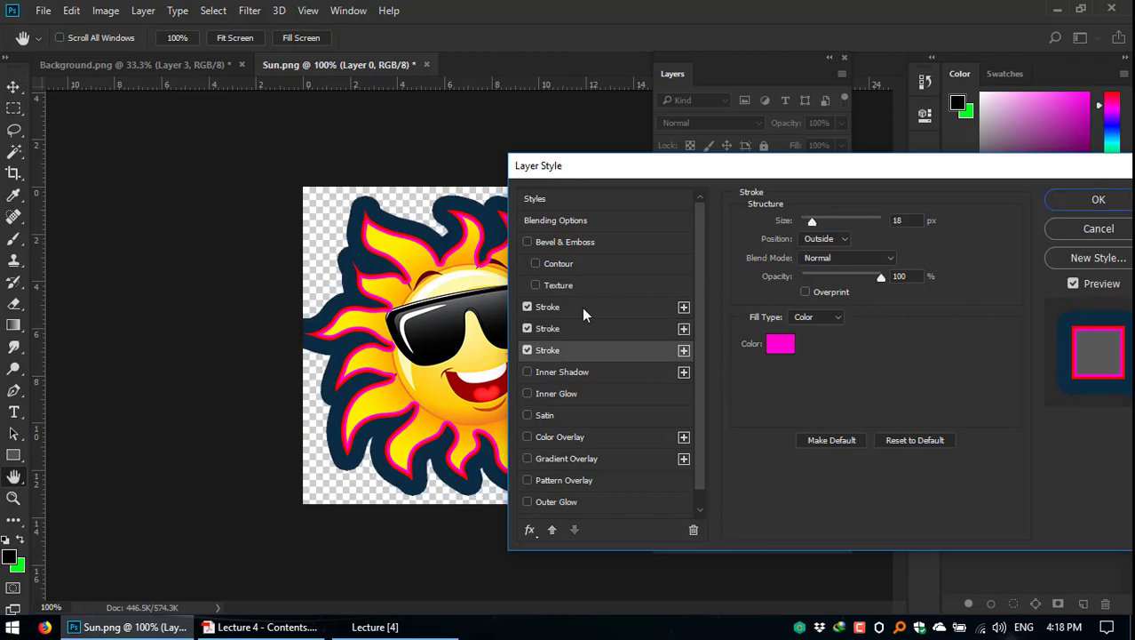
{"action": "left_click", "coordinate": [581, 306]}
{"action": "left_click", "coordinate": [578, 307]}
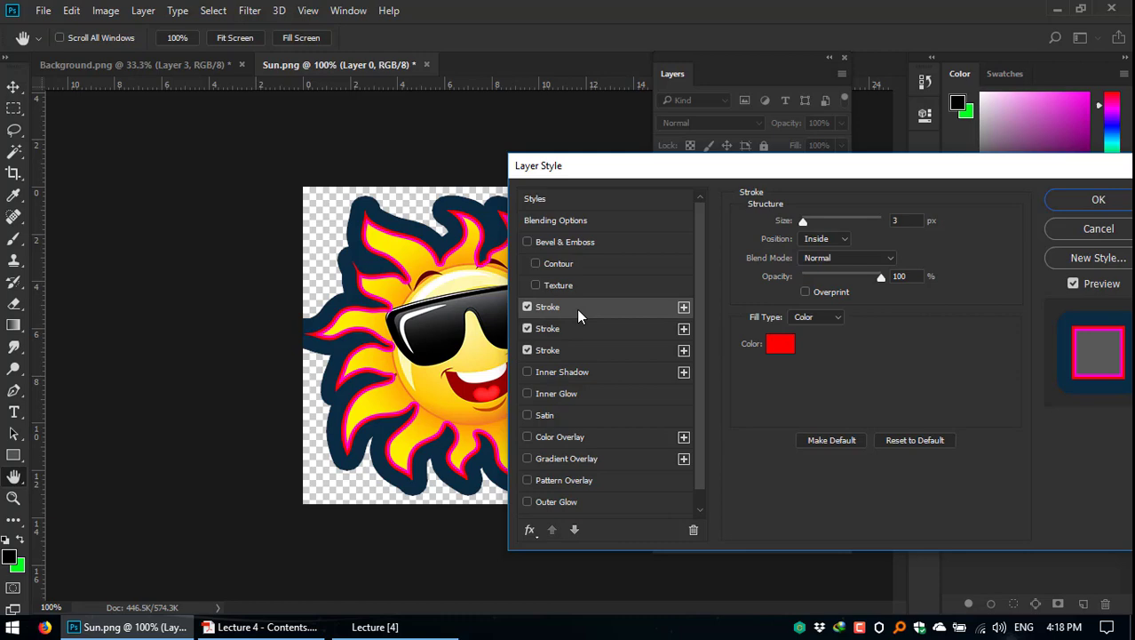
{"action": "left_click", "coordinate": [778, 344]}
{"action": "left_click_drag", "start_coordinate": [413, 134], "coordinate": [822, 149]}
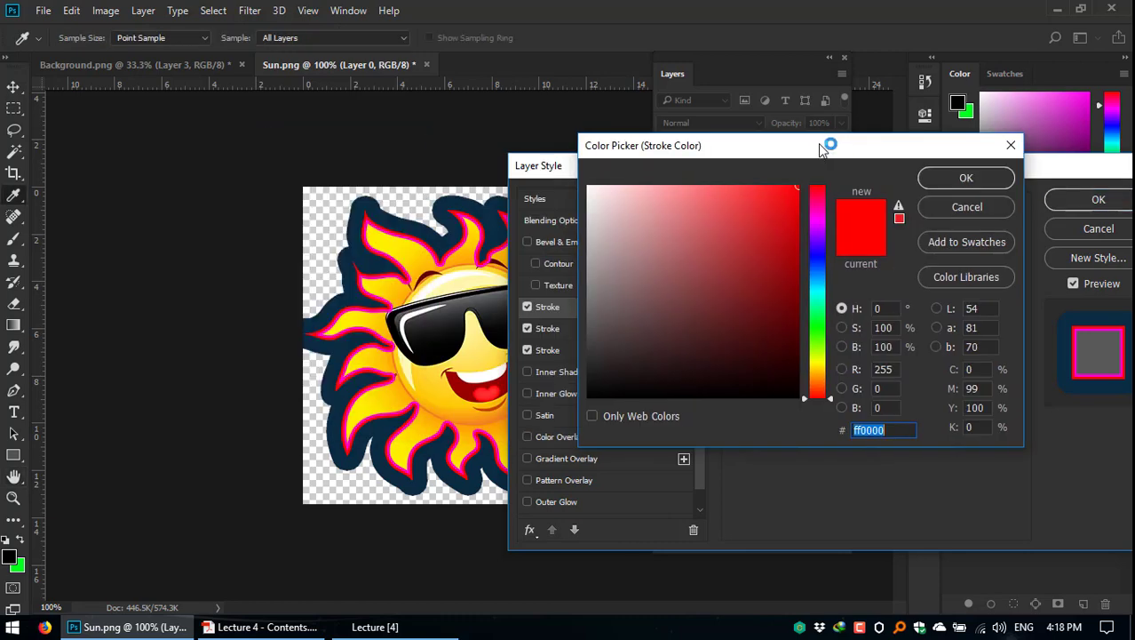
{"action": "left_click", "coordinate": [823, 328]}
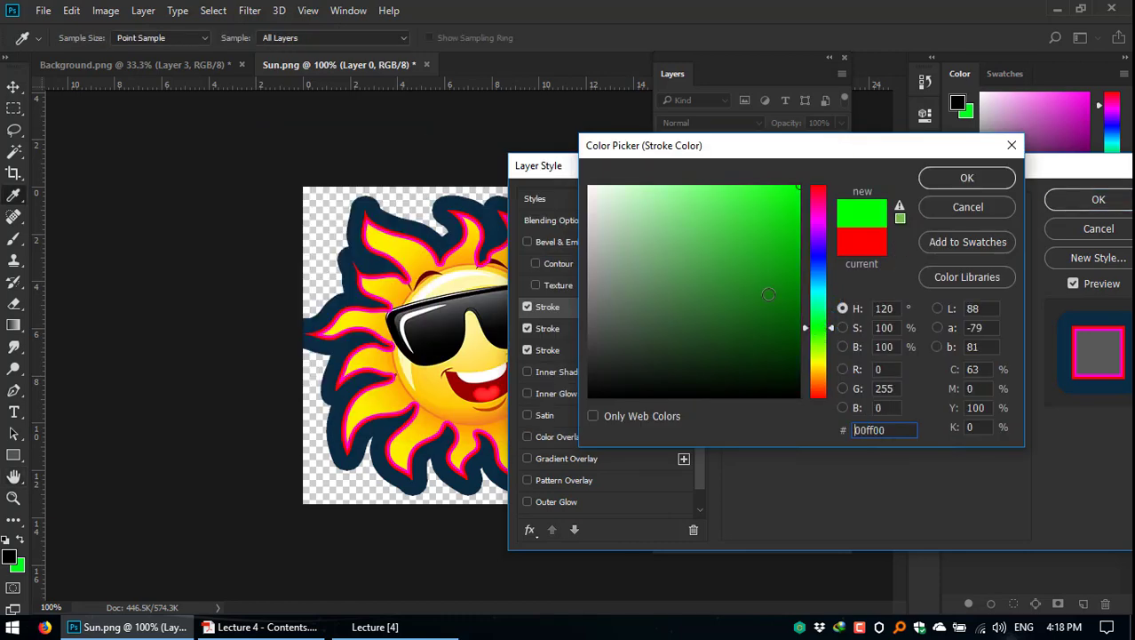
{"action": "left_click", "coordinate": [988, 177]}
Step: Add Bevel & Emboss without Texture, set magenta to 9 px and green to 5 px, and apply
{"action": "left_click", "coordinate": [574, 284]}
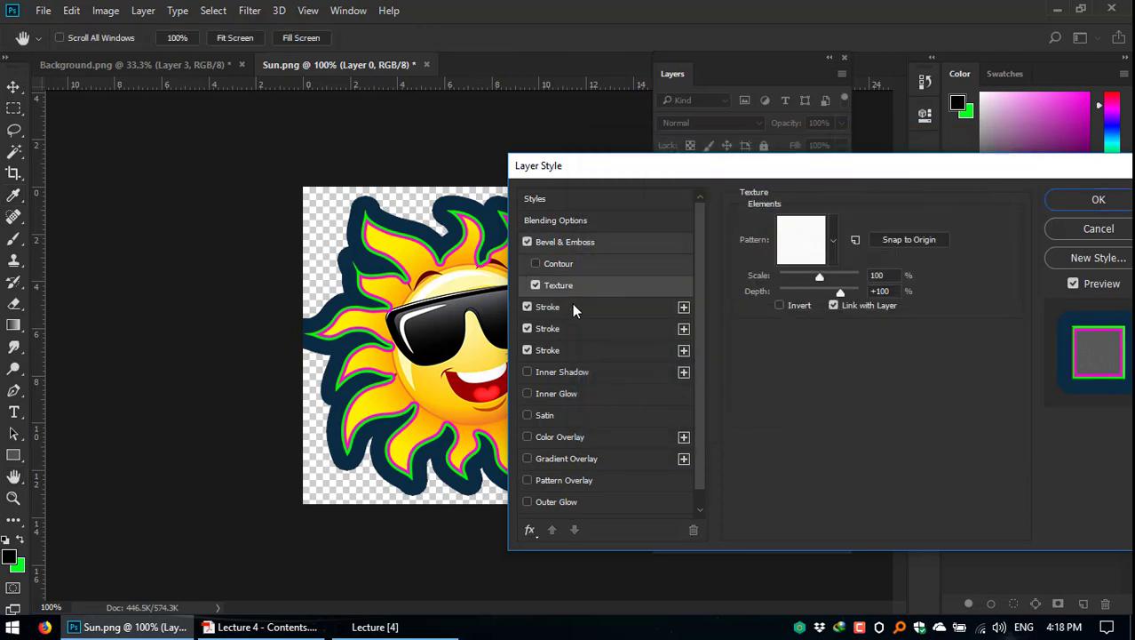
{"action": "left_click", "coordinate": [537, 284]}
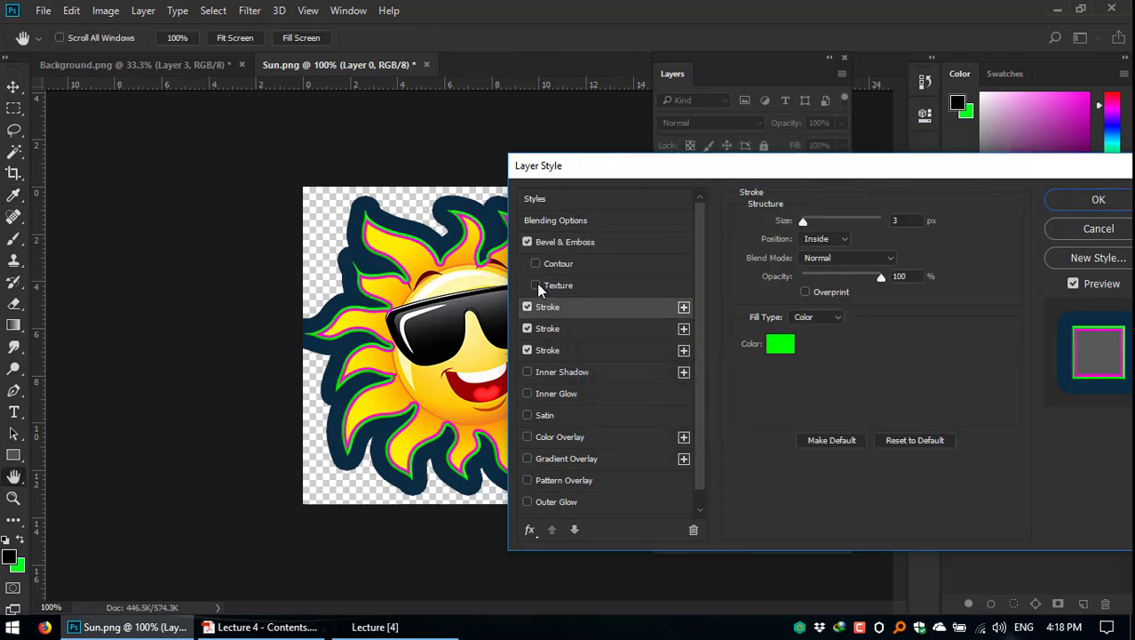
{"action": "left_click", "coordinate": [558, 330]}
{"action": "left_click", "coordinate": [574, 349]}
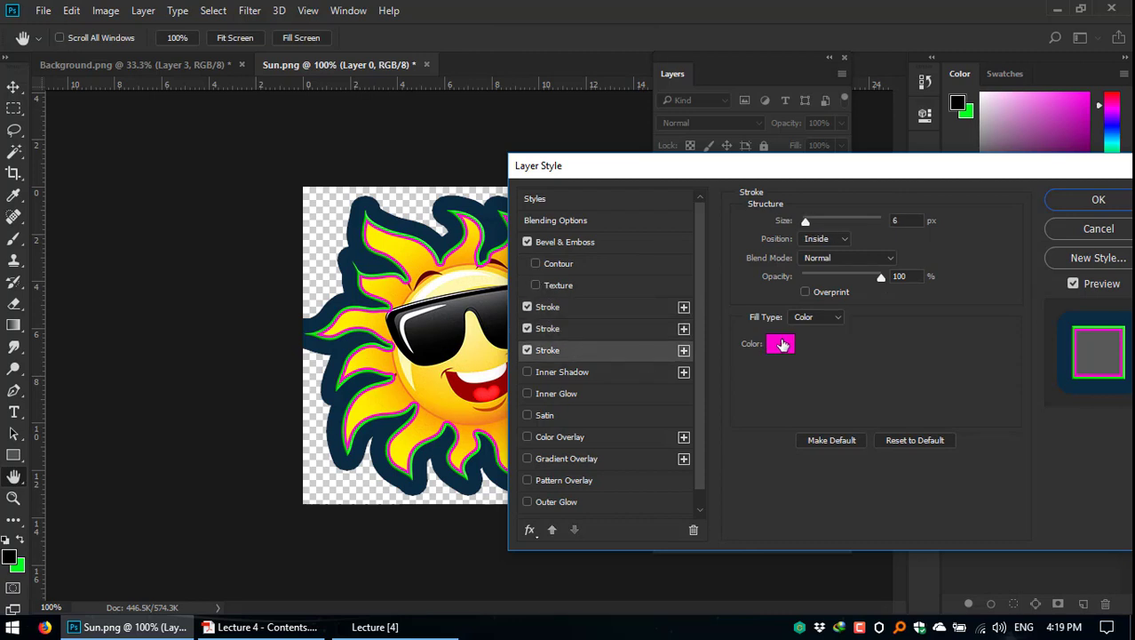
{"action": "left_click_drag", "start_coordinate": [806, 220], "coordinate": [808, 222]}
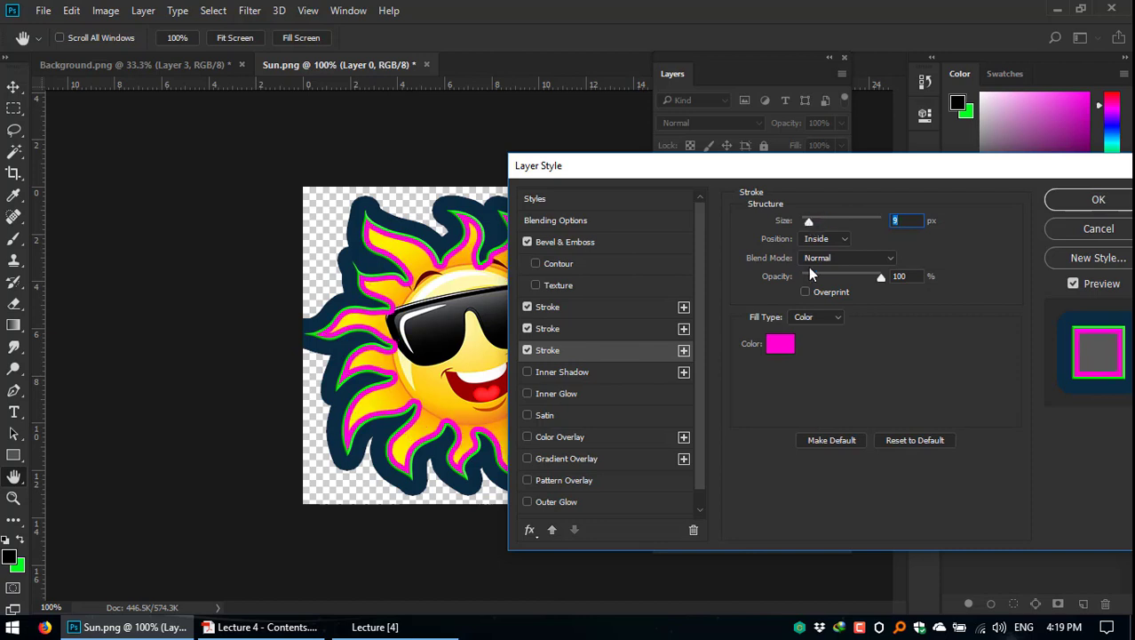
{"action": "left_click", "coordinate": [571, 331]}
{"action": "left_click", "coordinate": [604, 311]}
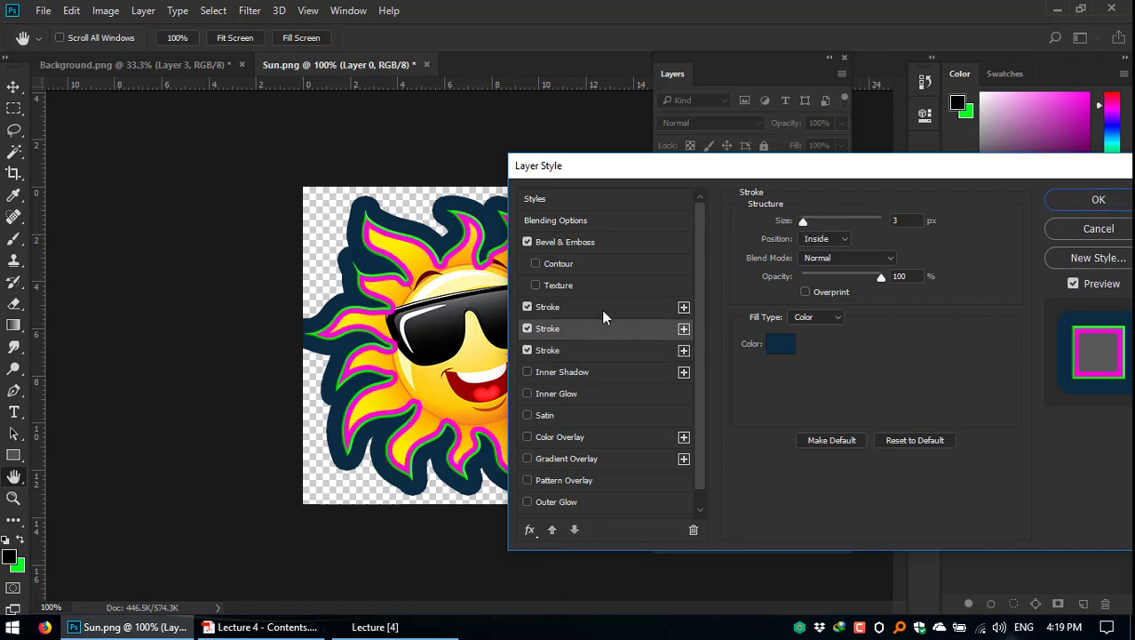
{"action": "mouse_move", "coordinate": [805, 219]}
{"action": "left_mouse_down"}
{"action": "mouse_move", "coordinate": [817, 221]}
{"action": "mouse_move", "coordinate": [804, 223]}
{"action": "left_mouse_up"}
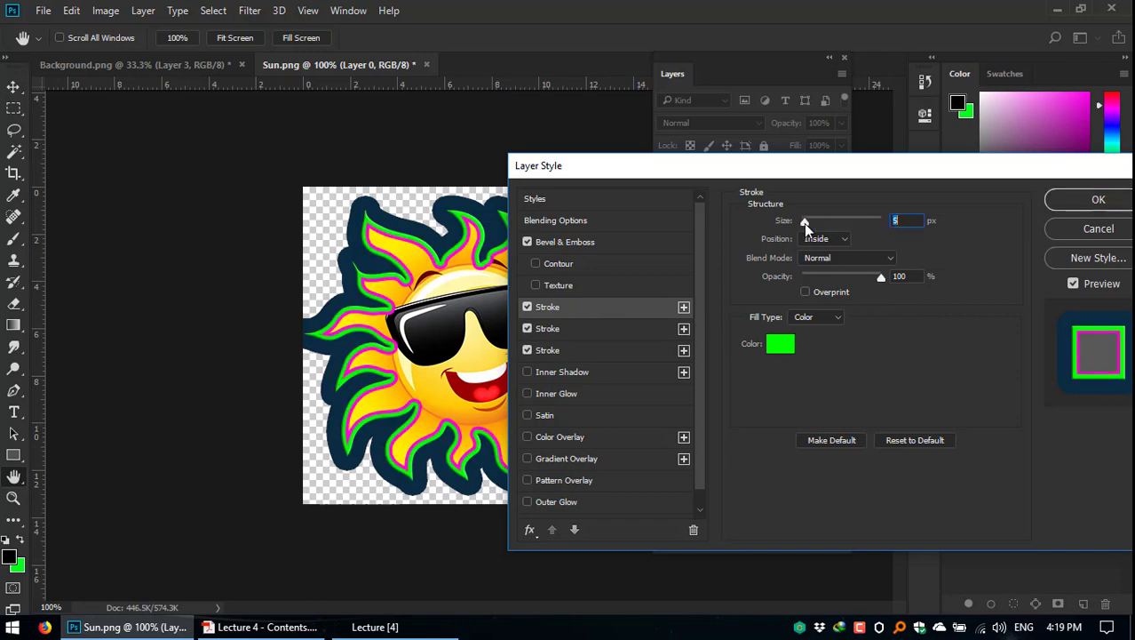
{"action": "left_click", "coordinate": [1071, 227]}
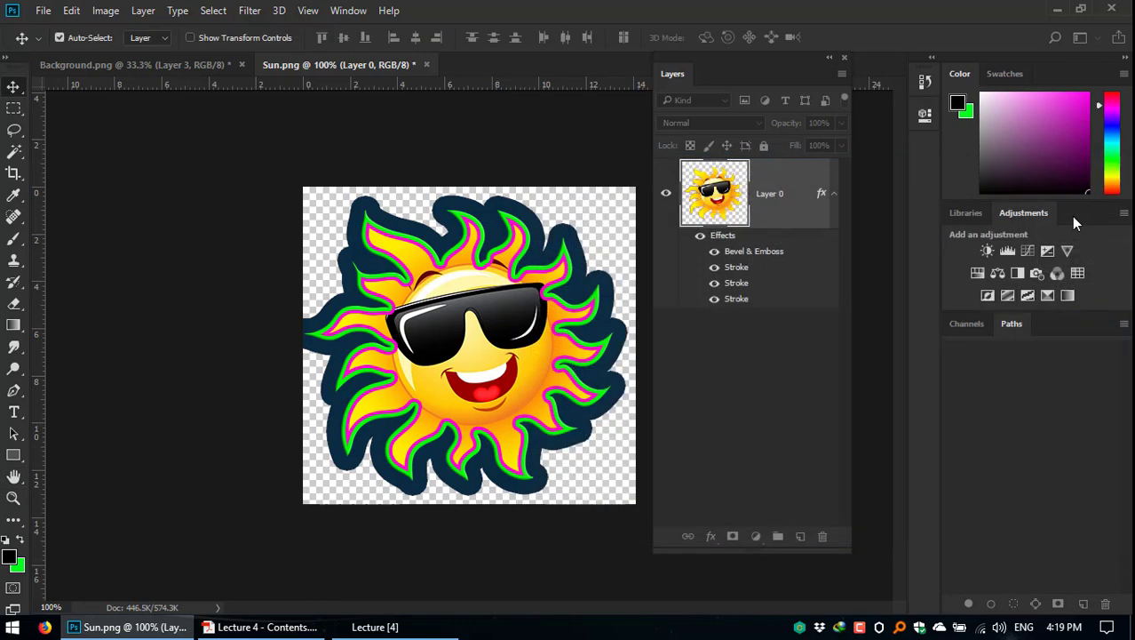
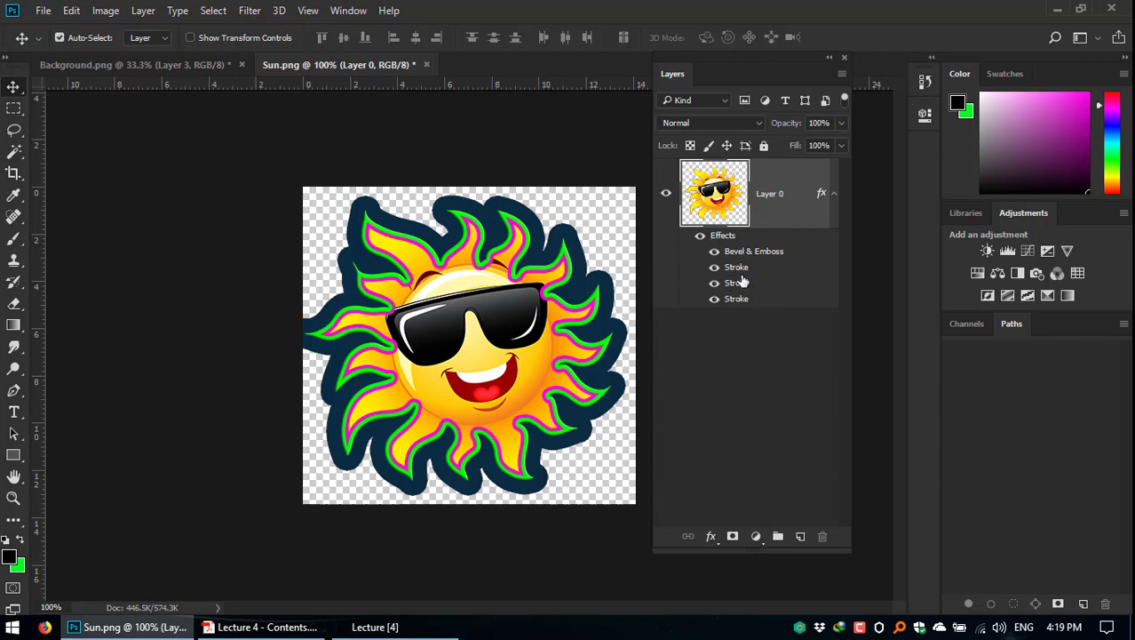
Step: Float the Layers panel beside the sun and toggle all its layer effects off and on
{"action": "left_click_drag", "start_coordinate": [742, 56], "coordinate": [210, 103]}
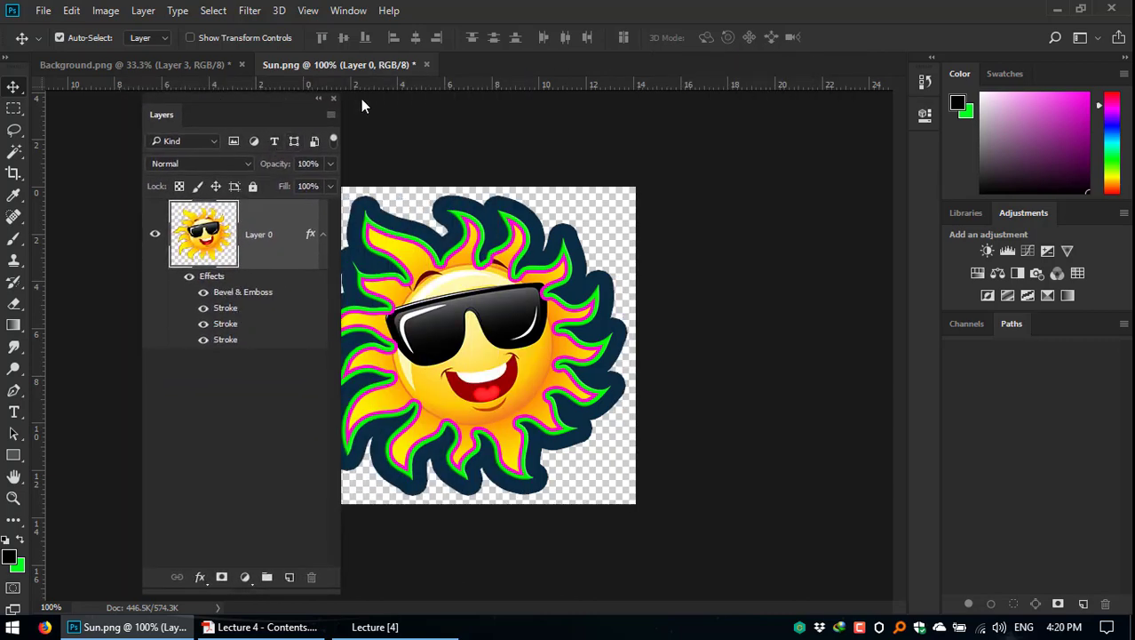
{"action": "left_click_drag", "start_coordinate": [288, 98], "coordinate": [629, 79]}
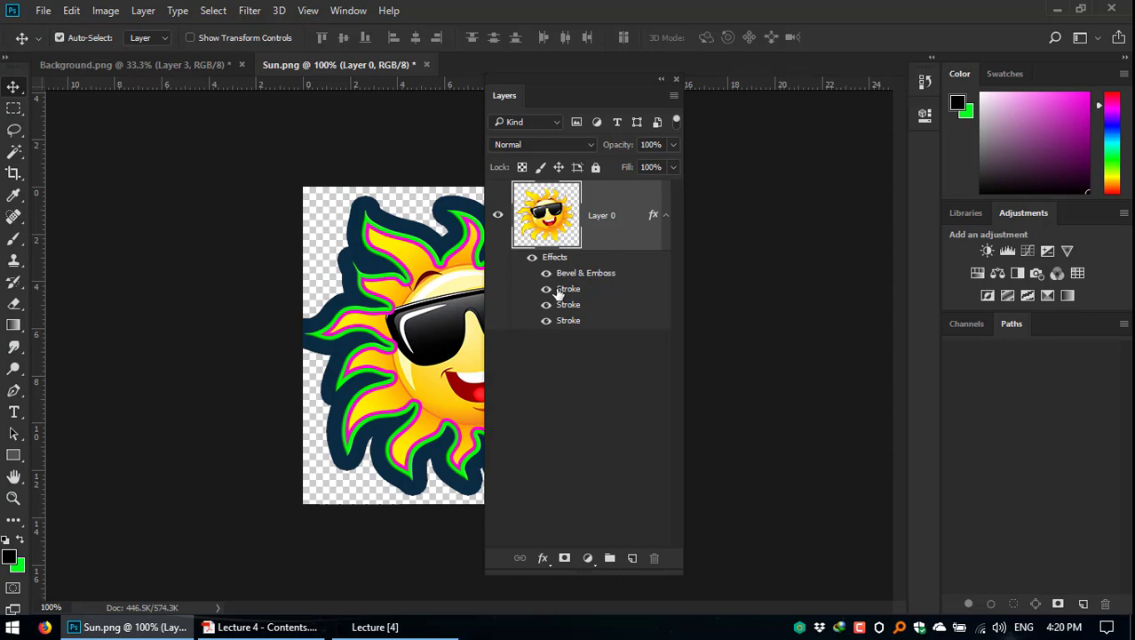
{"action": "left_click", "coordinate": [532, 259]}
{"action": "left_click", "coordinate": [531, 259]}
{"action": "left_click", "coordinate": [531, 259]}
{"action": "left_click", "coordinate": [531, 259]}
{"action": "left_click", "coordinate": [531, 259]}
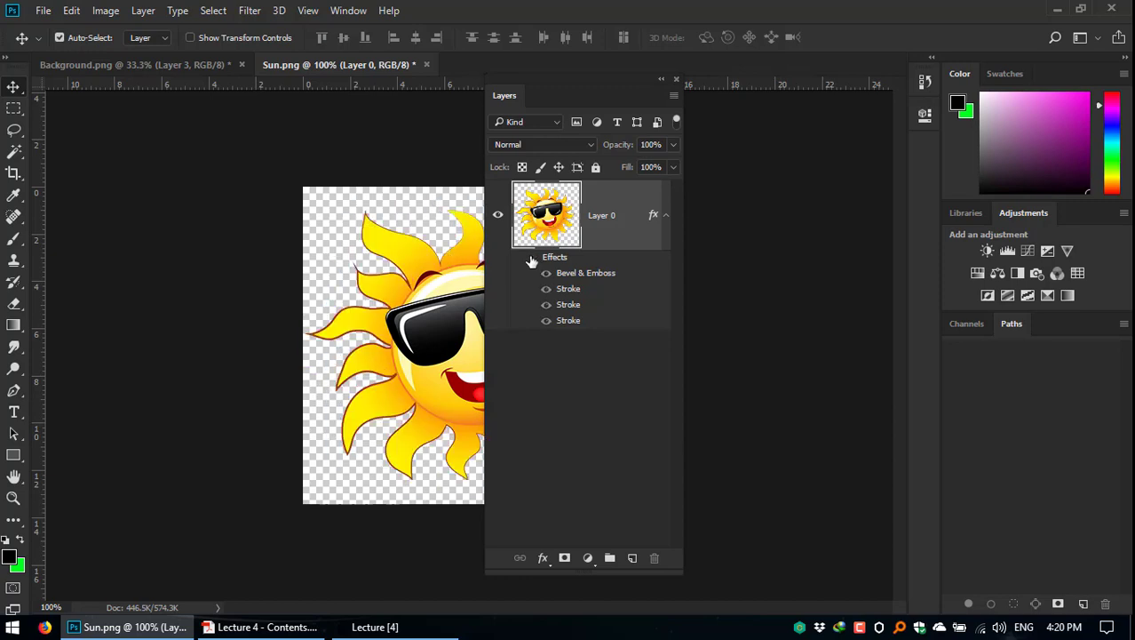
{"action": "left_click", "coordinate": [531, 260]}
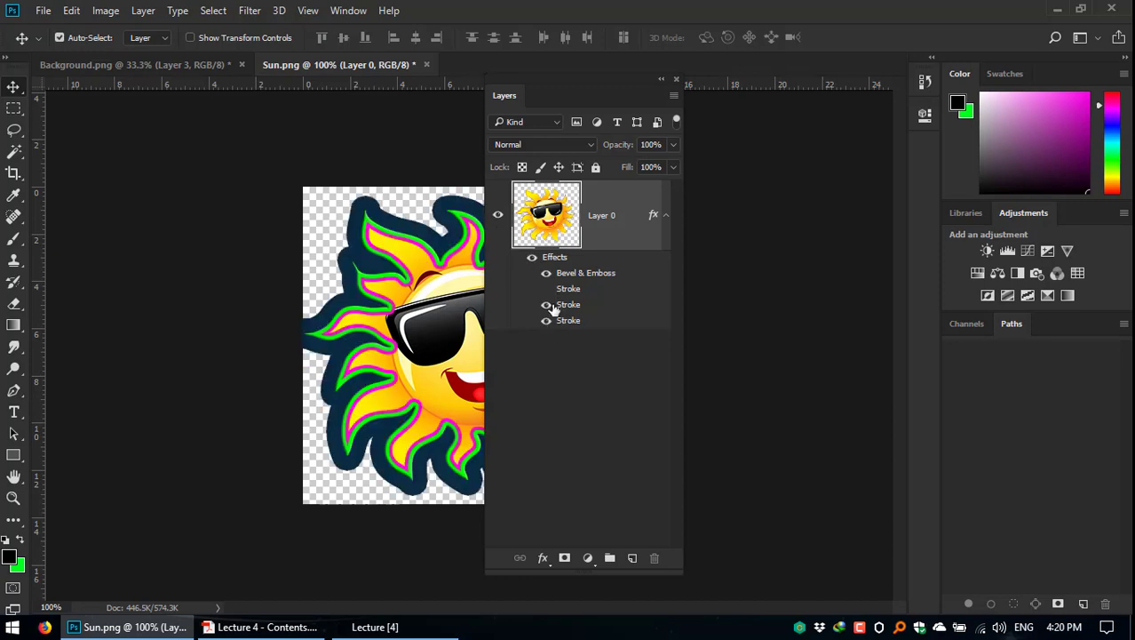
Step: Toggle the green, pink and dark outer strokes one at a time to compare them
{"action": "left_click", "coordinate": [546, 304]}
{"action": "left_click", "coordinate": [549, 321]}
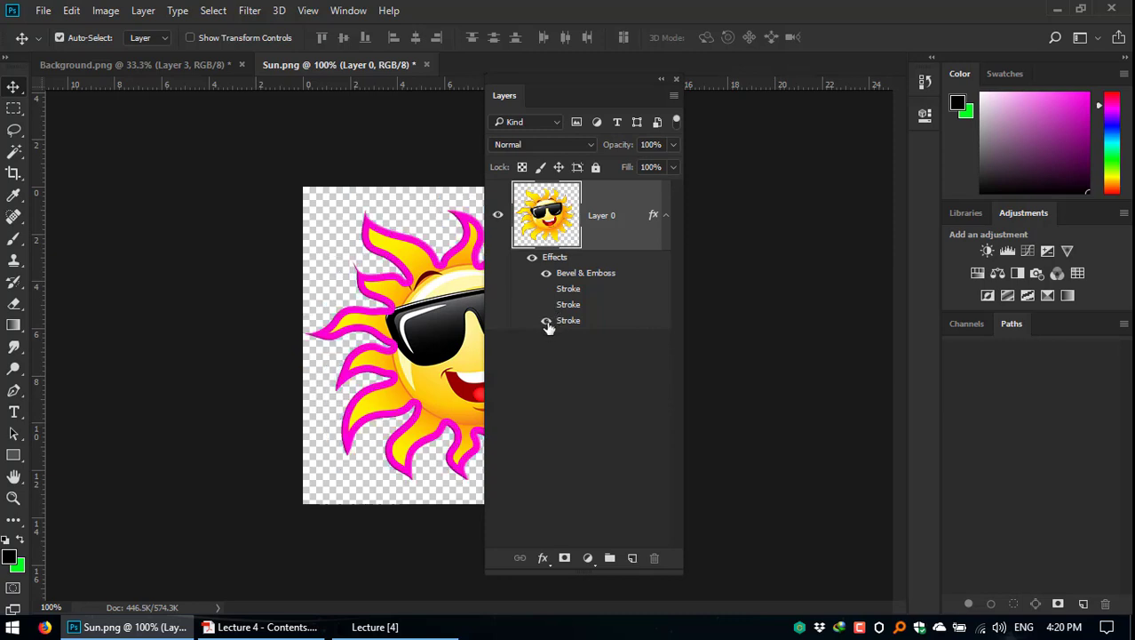
{"action": "left_click", "coordinate": [547, 321]}
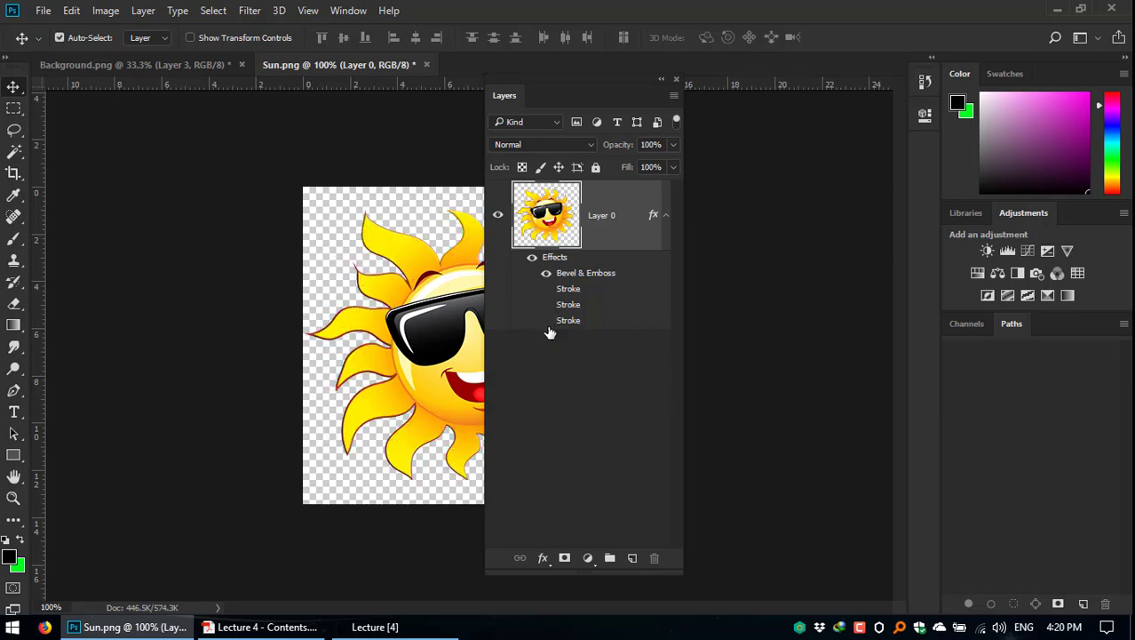
{"action": "left_click", "coordinate": [546, 289]}
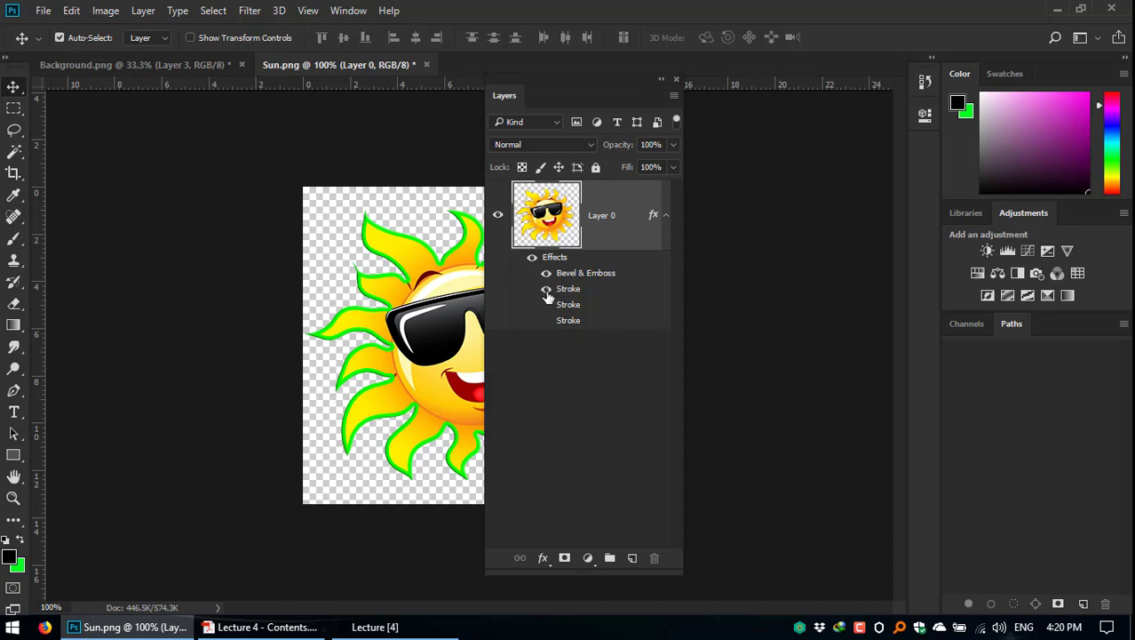
{"action": "left_click", "coordinate": [547, 289]}
{"action": "left_click", "coordinate": [546, 305]}
{"action": "left_click", "coordinate": [546, 304]}
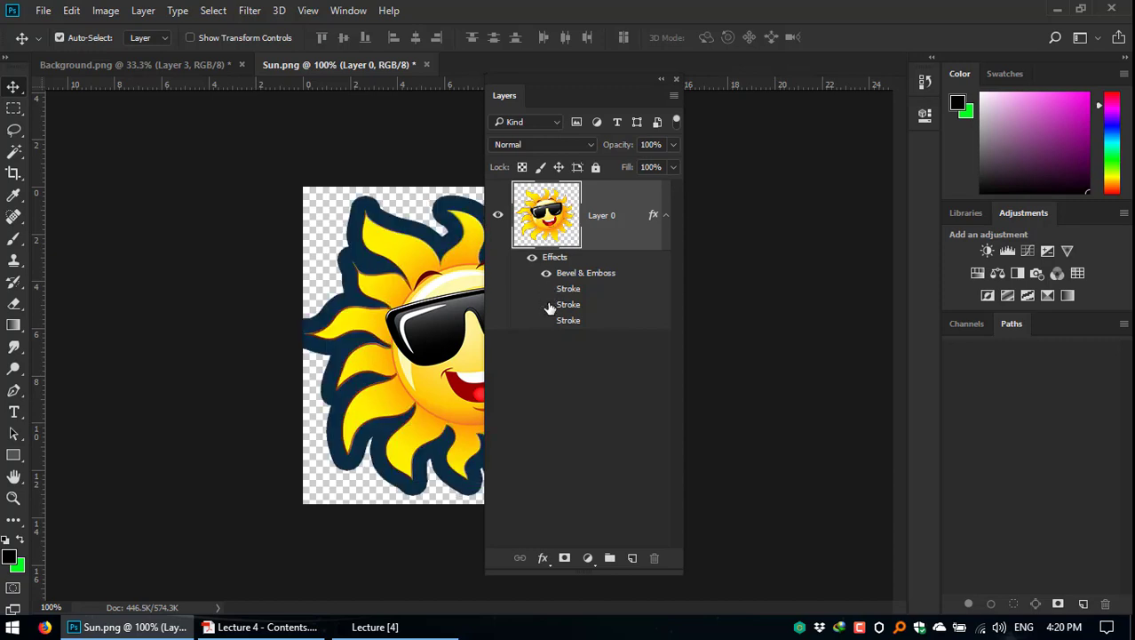
{"action": "left_click", "coordinate": [546, 321]}
{"action": "left_click", "coordinate": [547, 289]}
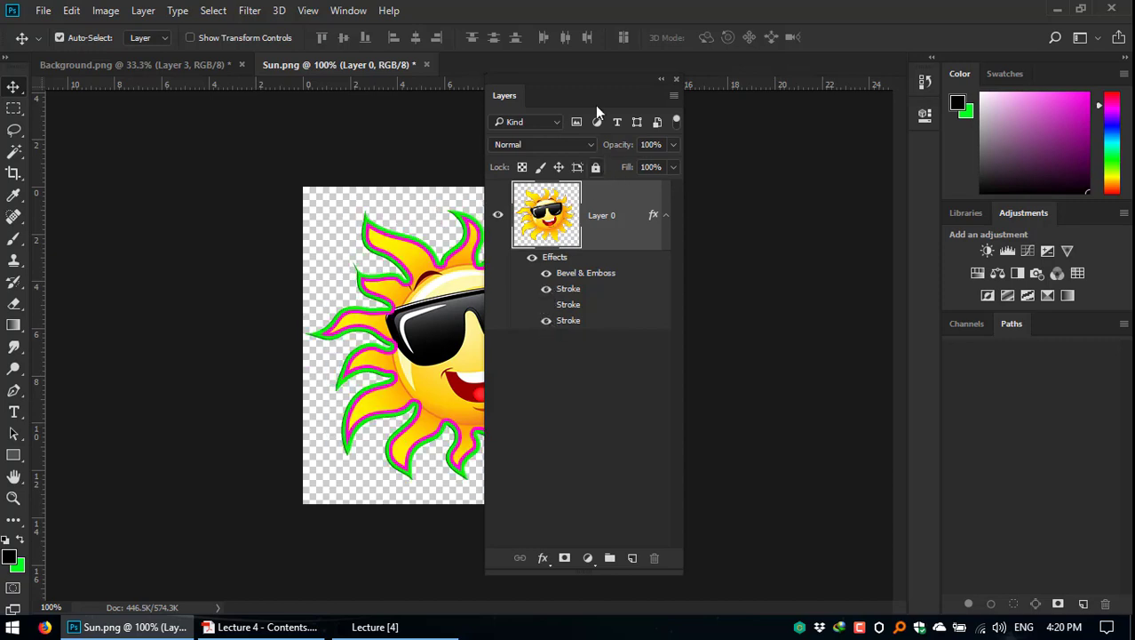
Step: Hide and reshow the sun layer, then turn the dark outer stroke back on
{"action": "left_click_drag", "start_coordinate": [602, 86], "coordinate": [673, 94]}
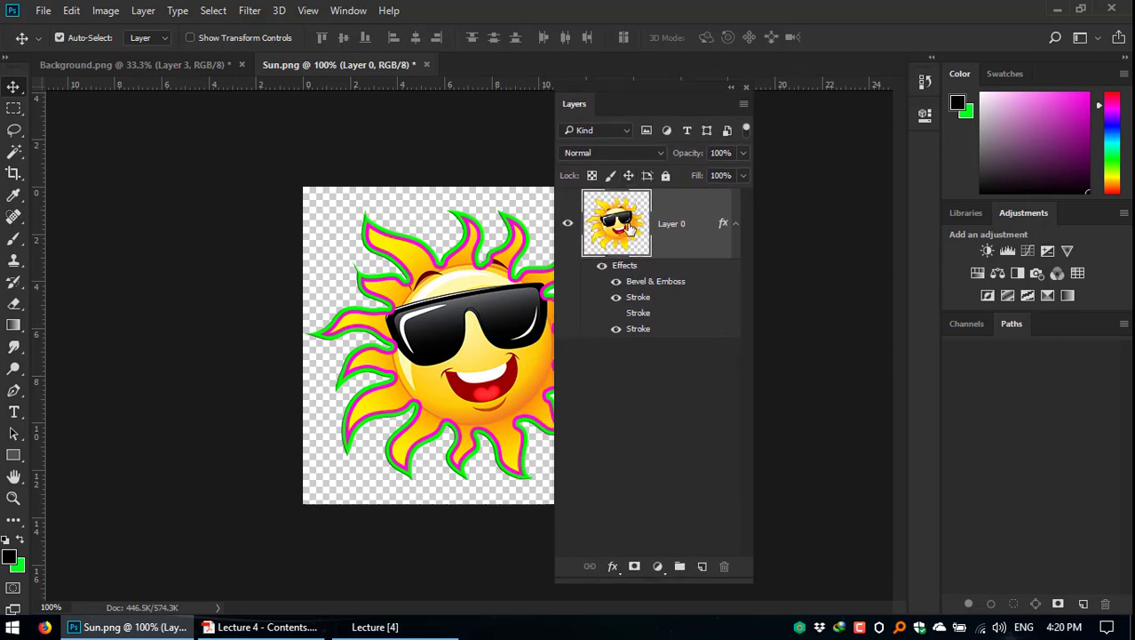
{"action": "left_click", "coordinate": [568, 225]}
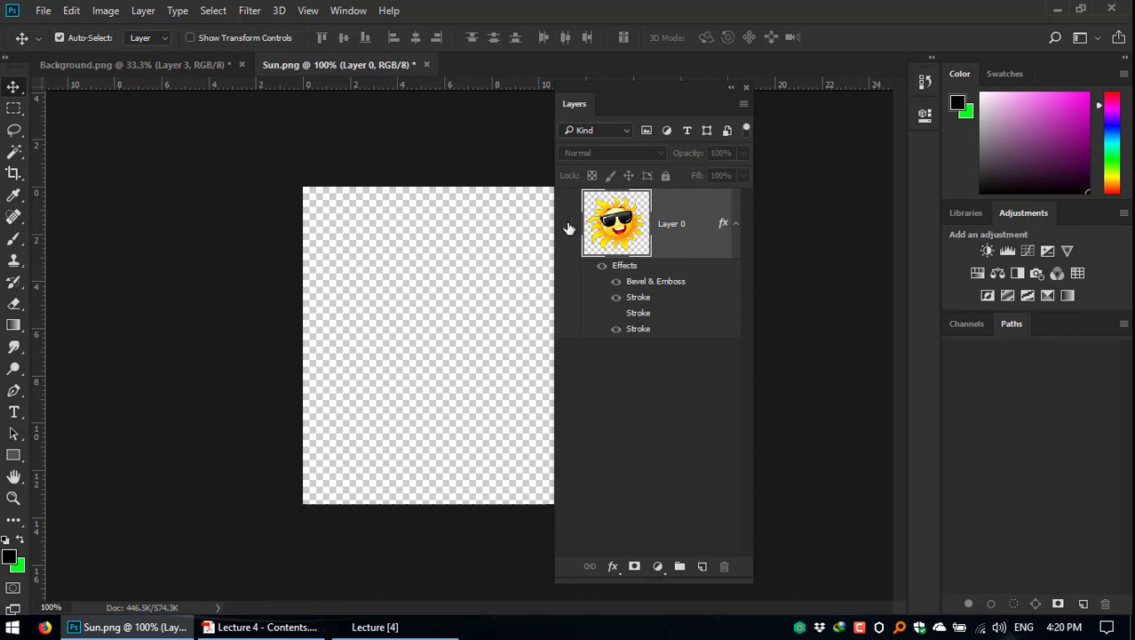
{"action": "left_click", "coordinate": [568, 225]}
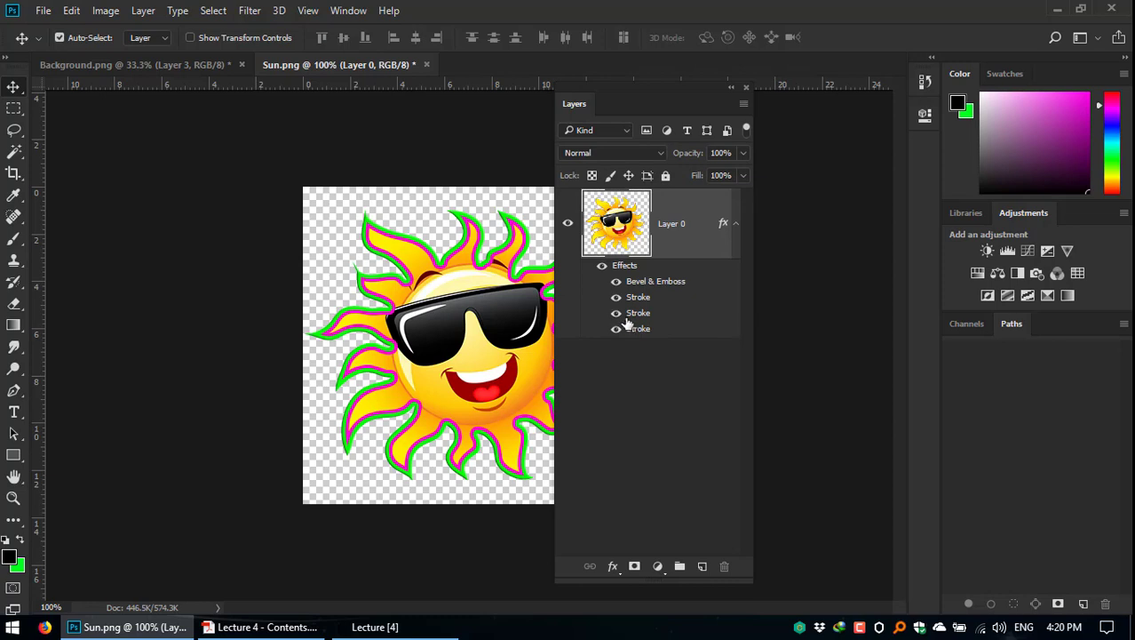
{"action": "left_click", "coordinate": [616, 313]}
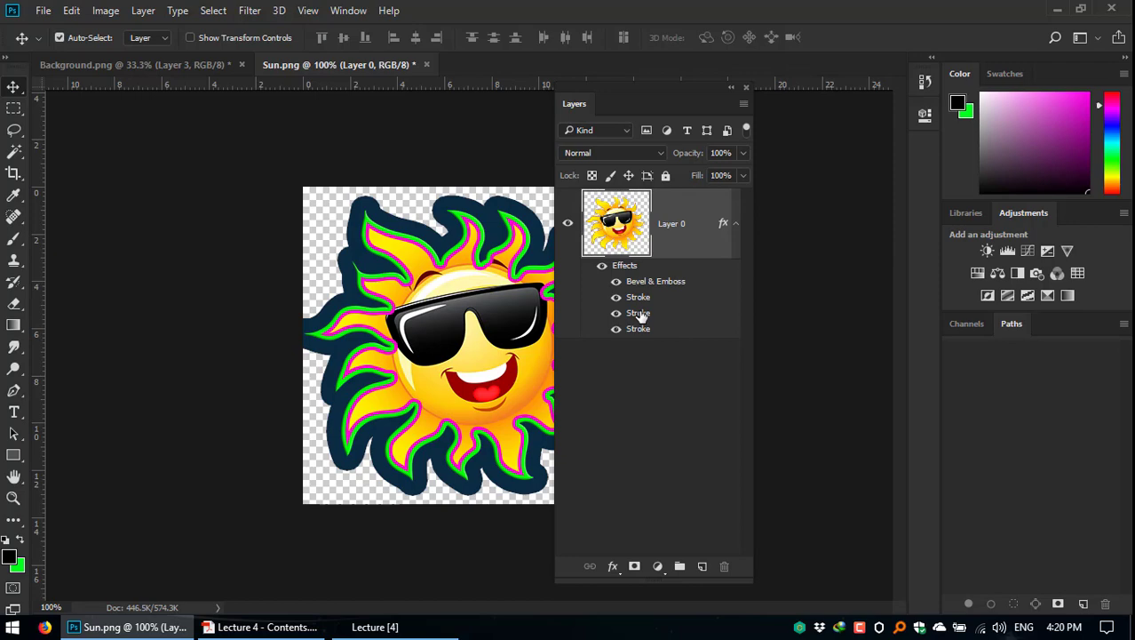
Step: Open the dark outer stroke's Layer Style settings and lower its opacity
{"action": "double_click", "coordinate": [640, 314]}
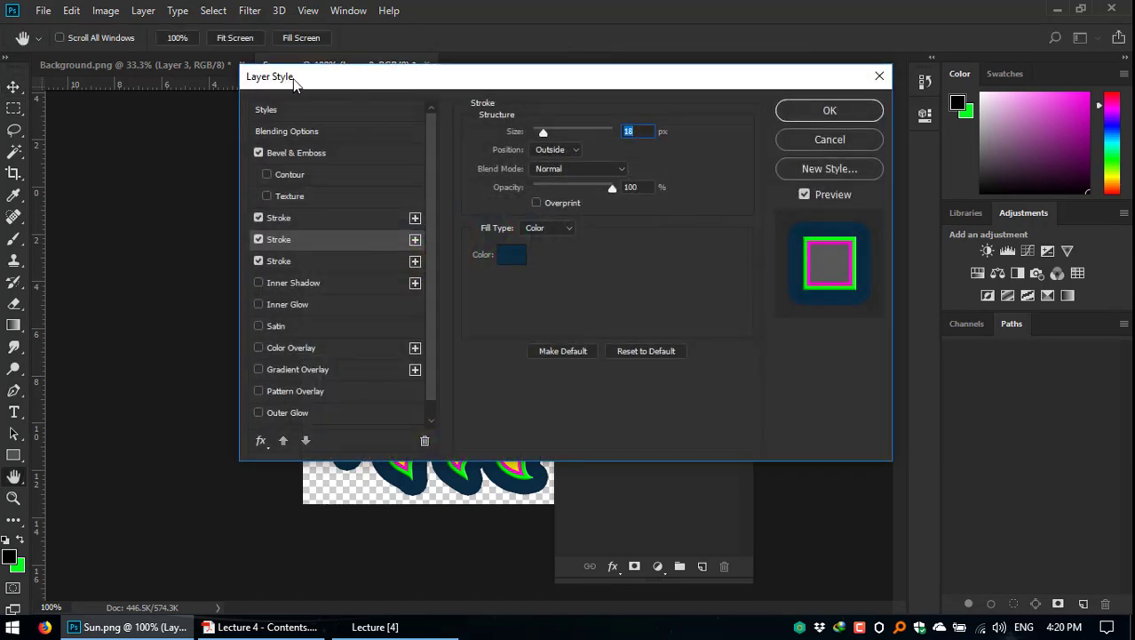
{"action": "left_click_drag", "start_coordinate": [295, 82], "coordinate": [285, 81]}
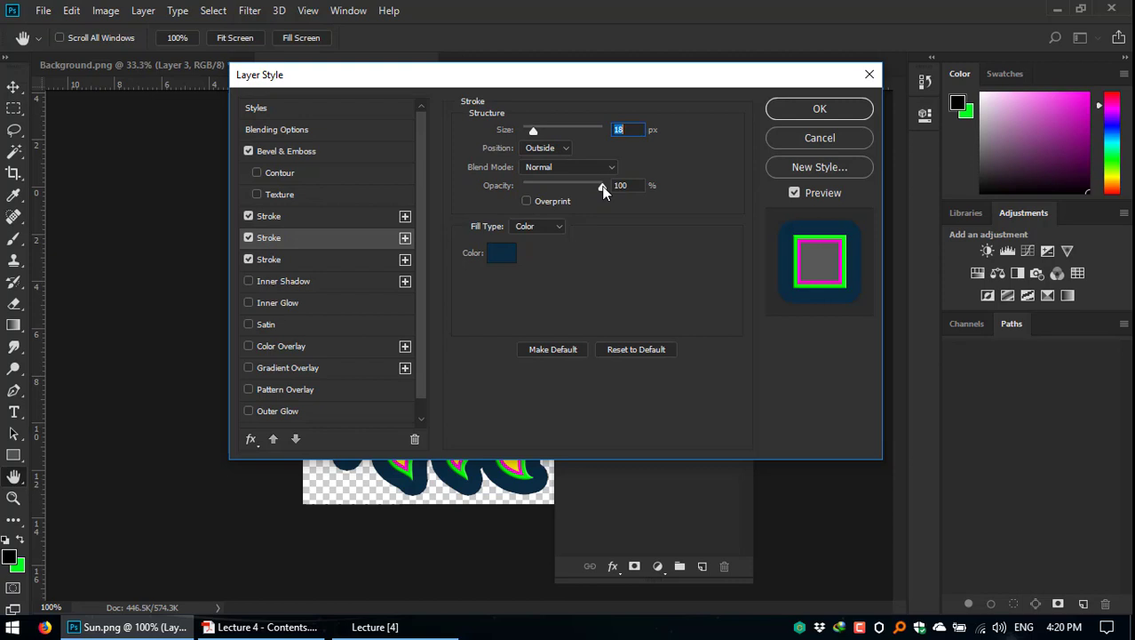
{"action": "left_click_drag", "start_coordinate": [603, 191], "coordinate": [574, 190]}
{"action": "left_click_drag", "start_coordinate": [591, 85], "coordinate": [885, 146]}
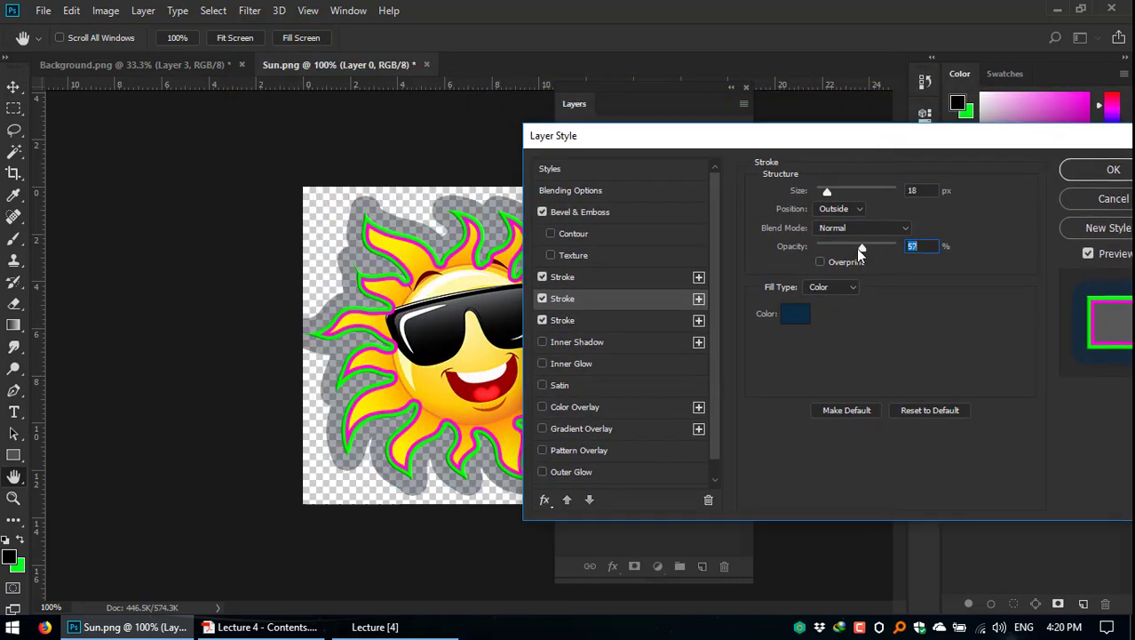
{"action": "mouse_move", "coordinate": [858, 251]}
{"action": "left_mouse_down"}
{"action": "mouse_move", "coordinate": [838, 251]}
{"action": "mouse_move", "coordinate": [902, 247]}
{"action": "left_mouse_up"}
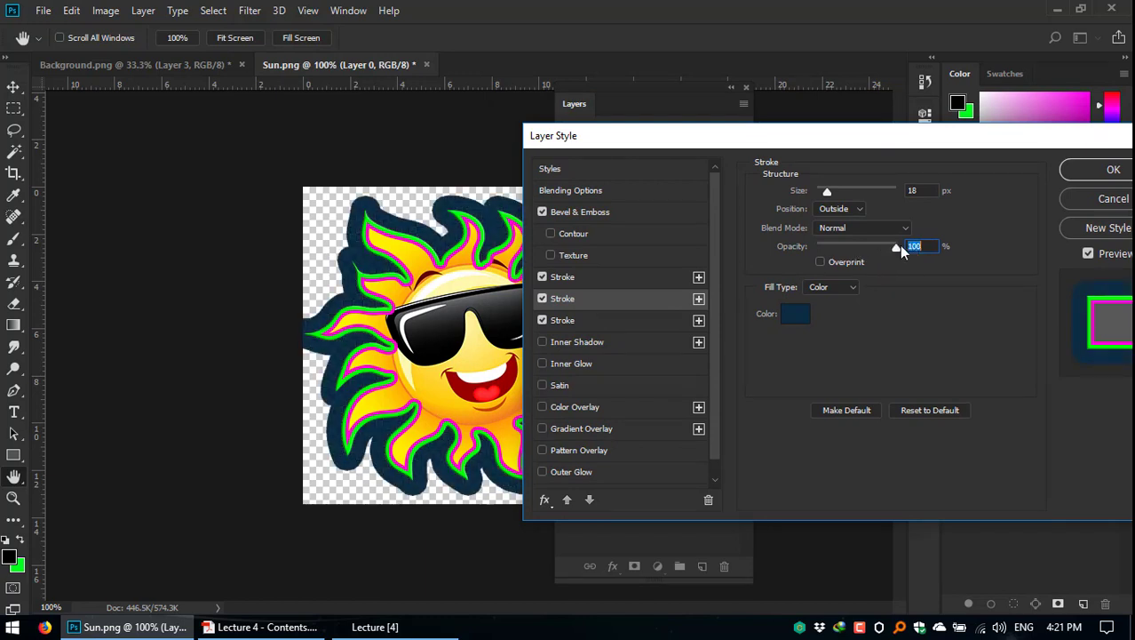
Step: Try fading the pink stroke's opacity, then restore it to full opacity
{"action": "left_click", "coordinate": [579, 318]}
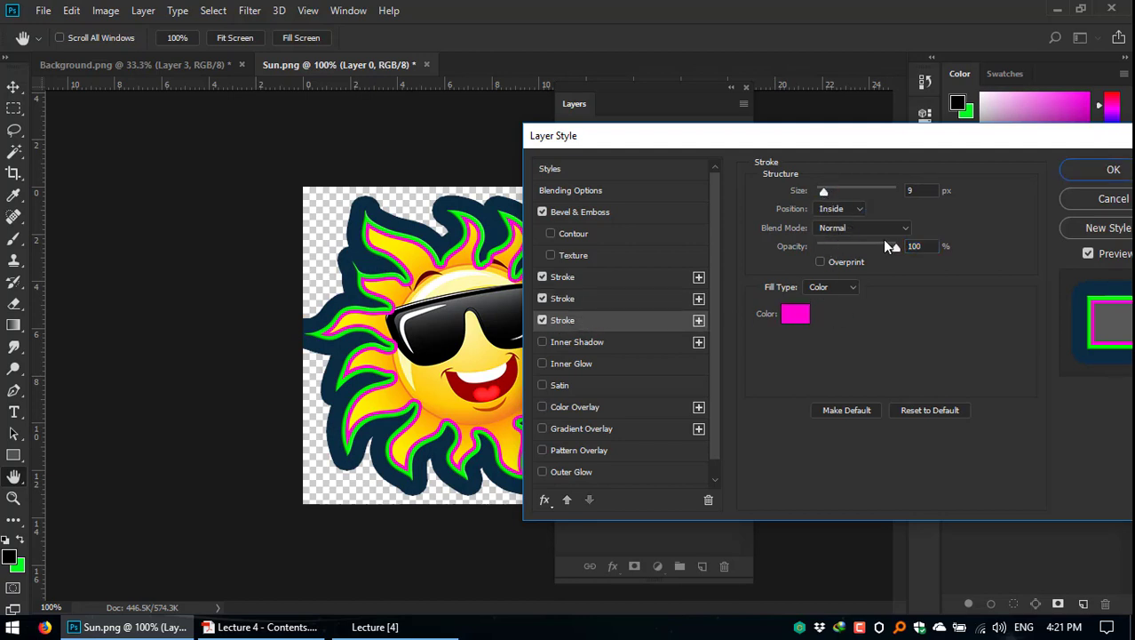
{"action": "left_click_drag", "start_coordinate": [886, 246], "coordinate": [870, 255]}
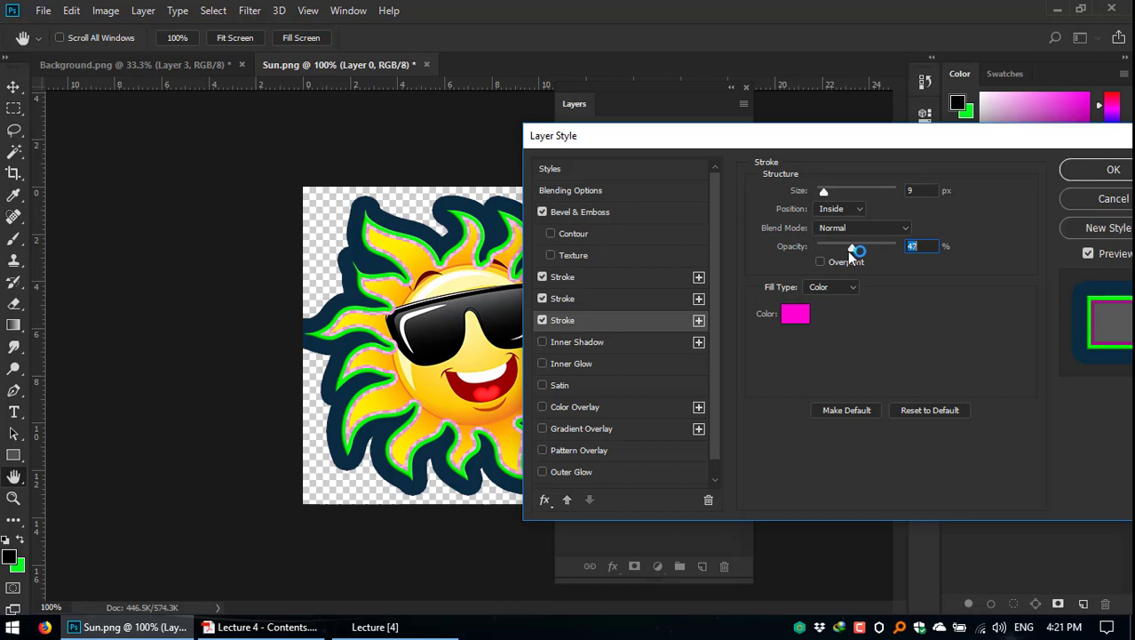
{"action": "mouse_move", "coordinate": [852, 250]}
{"action": "left_mouse_down"}
{"action": "mouse_move", "coordinate": [813, 251]}
{"action": "mouse_move", "coordinate": [949, 258]}
{"action": "left_mouse_up"}
{"action": "left_click", "coordinate": [631, 297]}
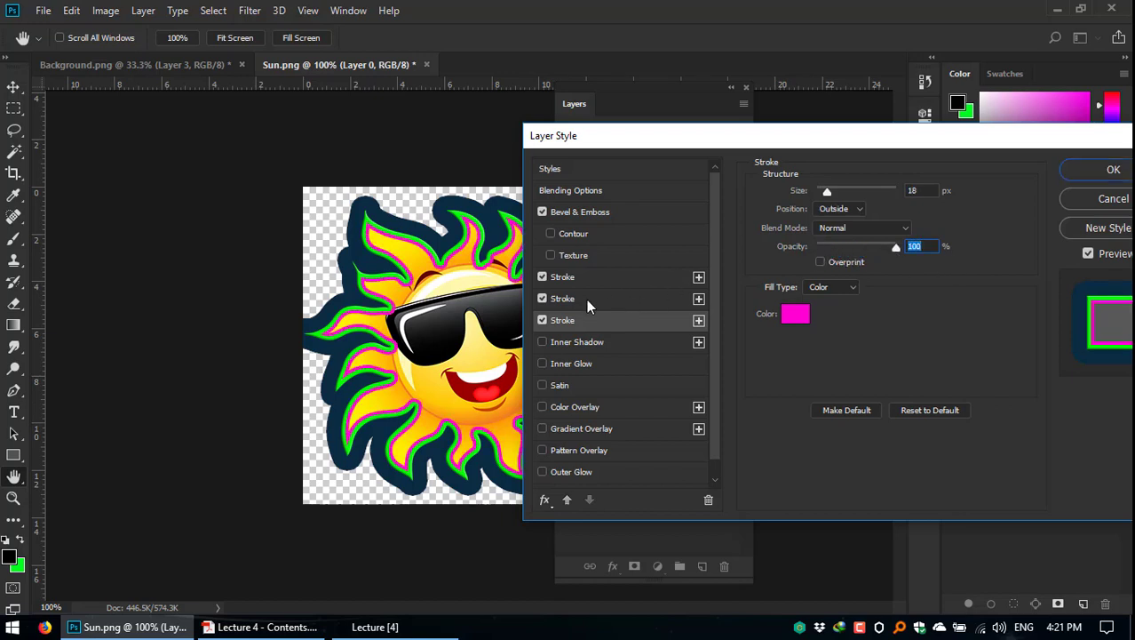
{"action": "left_click", "coordinate": [597, 301]}
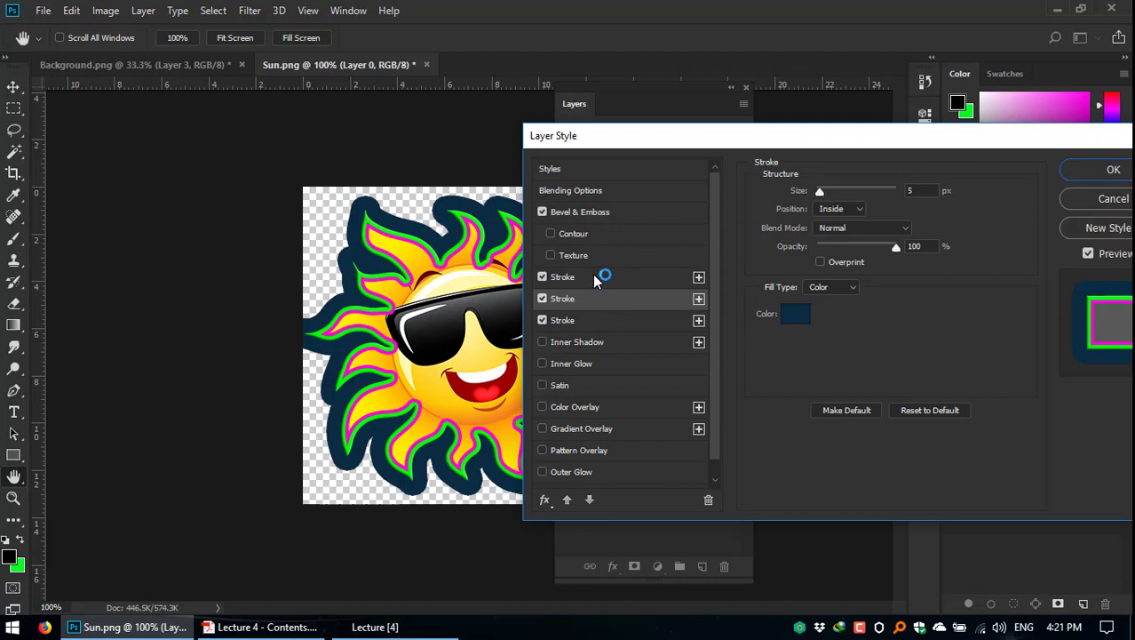
Step: Select the green inner stroke and lower its opacity to 49%
{"action": "left_click", "coordinate": [607, 277]}
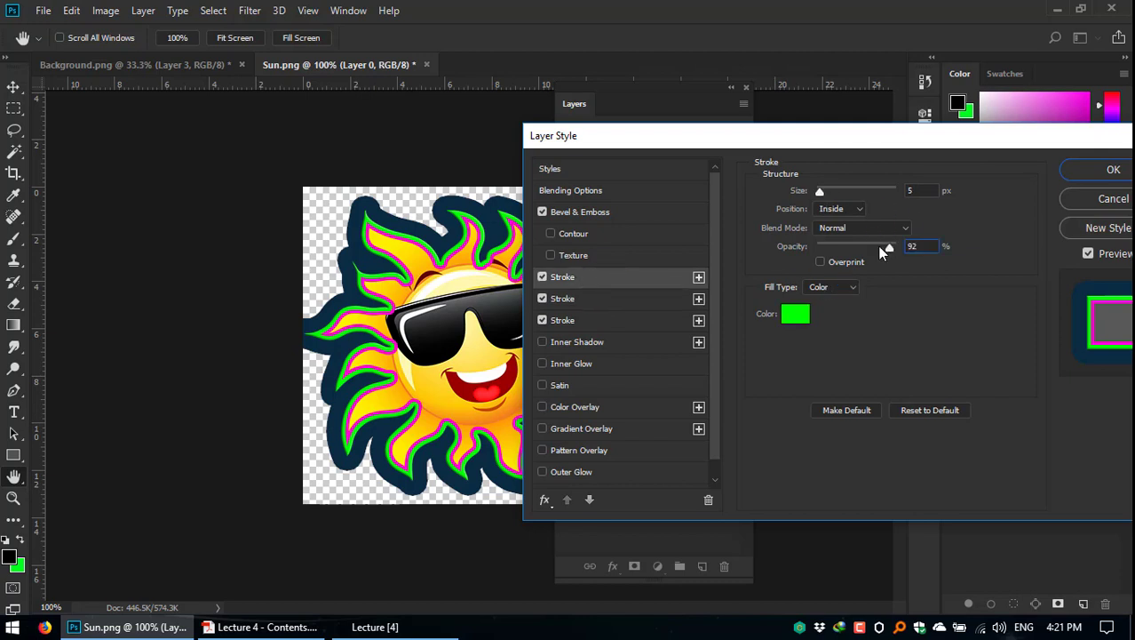
{"action": "mouse_move", "coordinate": [879, 249]}
{"action": "left_mouse_down"}
{"action": "mouse_move", "coordinate": [834, 246]}
{"action": "mouse_move", "coordinate": [889, 249]}
{"action": "left_mouse_up"}
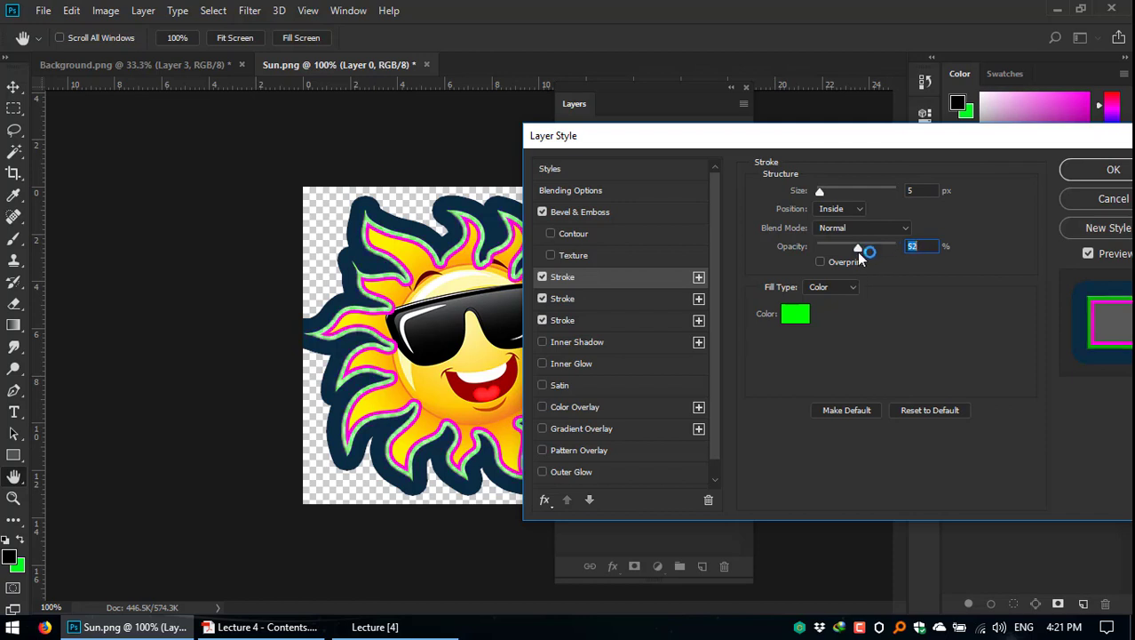
{"action": "left_click", "coordinate": [855, 249]}
{"action": "left_click_drag", "start_coordinate": [856, 250], "coordinate": [840, 255]}
{"action": "left_click_drag", "start_coordinate": [787, 133], "coordinate": [684, 108]}
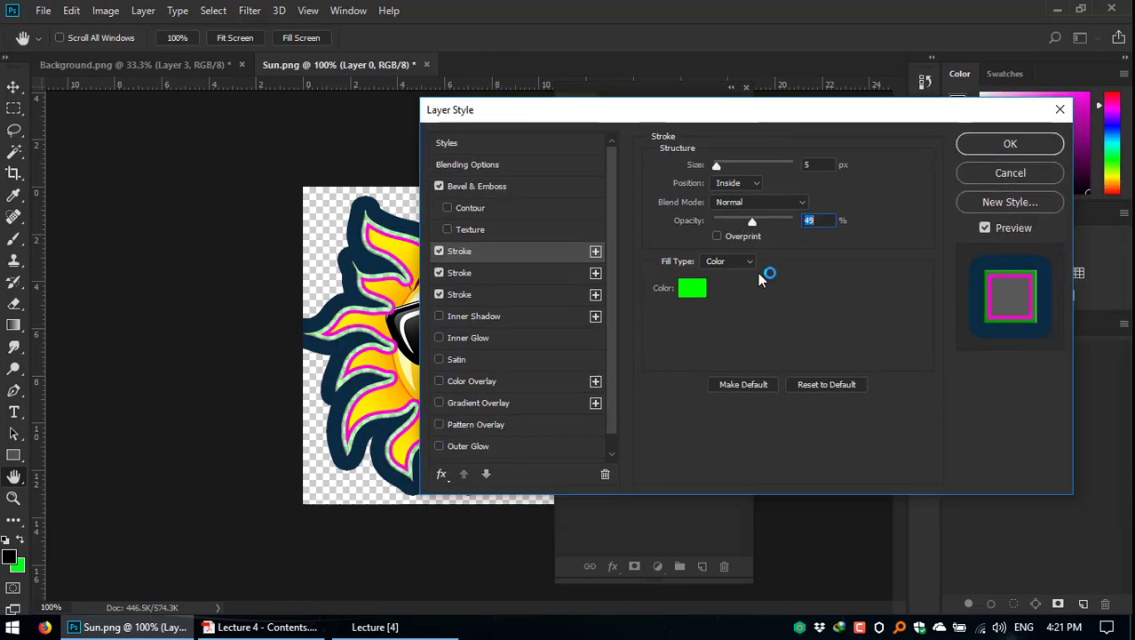
{"action": "left_click", "coordinate": [706, 282]}
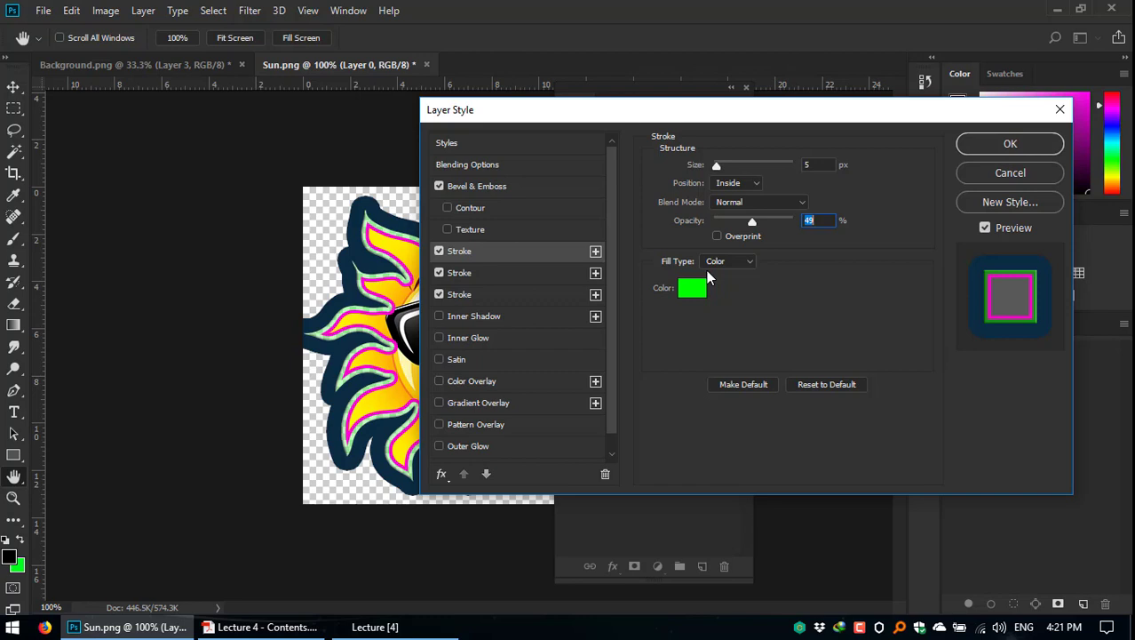
{"action": "left_click_drag", "start_coordinate": [709, 106], "coordinate": [784, 109]}
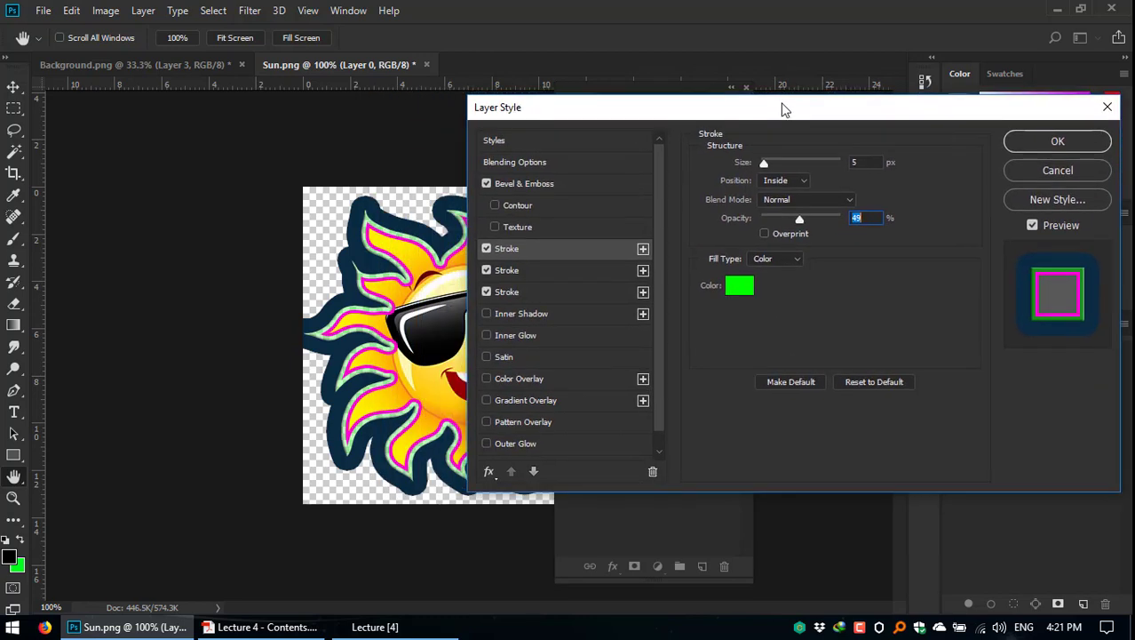
Step: Give the stroke an Orange, Yellow, Orange gradient fill at 4 px and 55% opacity
{"action": "left_click", "coordinate": [781, 256]}
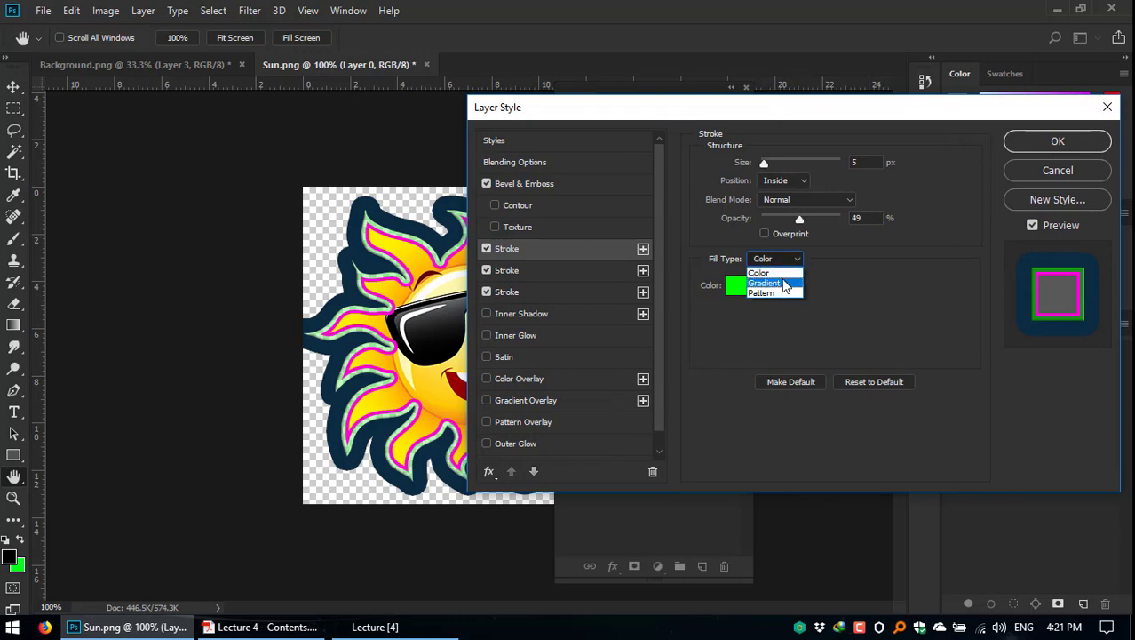
{"action": "left_click", "coordinate": [785, 285]}
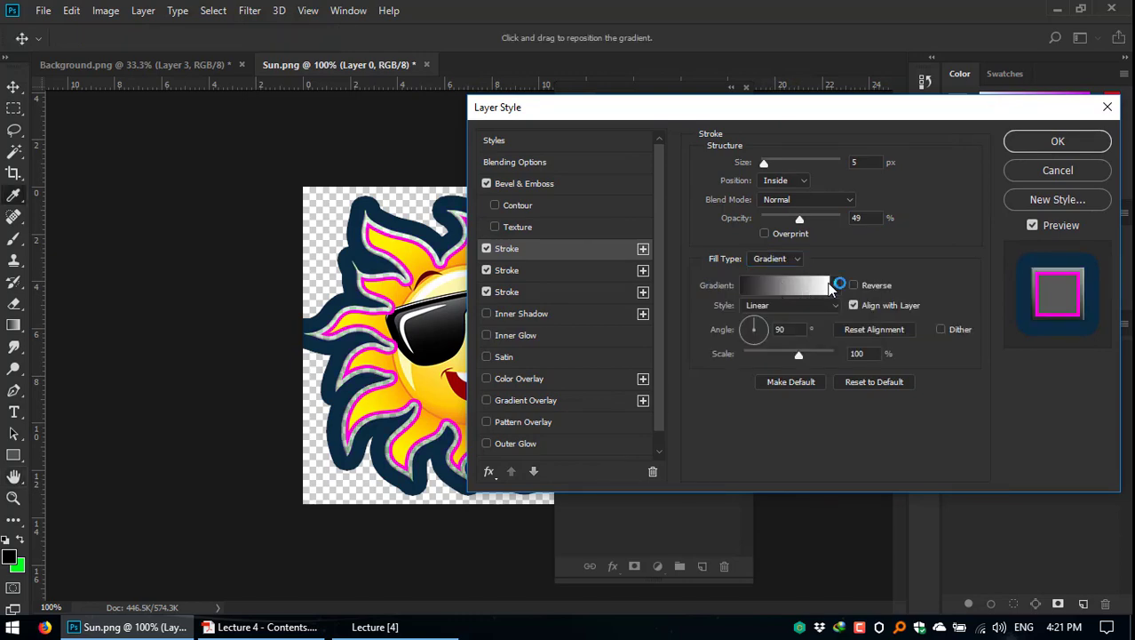
{"action": "left_click", "coordinate": [826, 286]}
{"action": "left_click", "coordinate": [494, 132]}
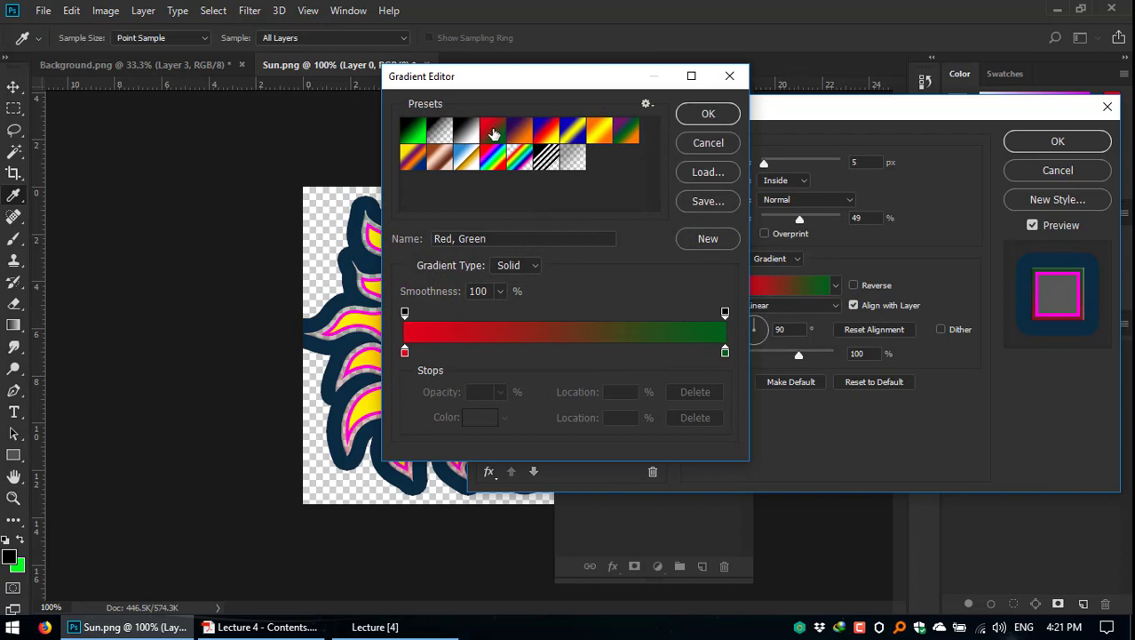
{"action": "double_click", "coordinate": [494, 133]}
{"action": "left_click", "coordinate": [741, 208]}
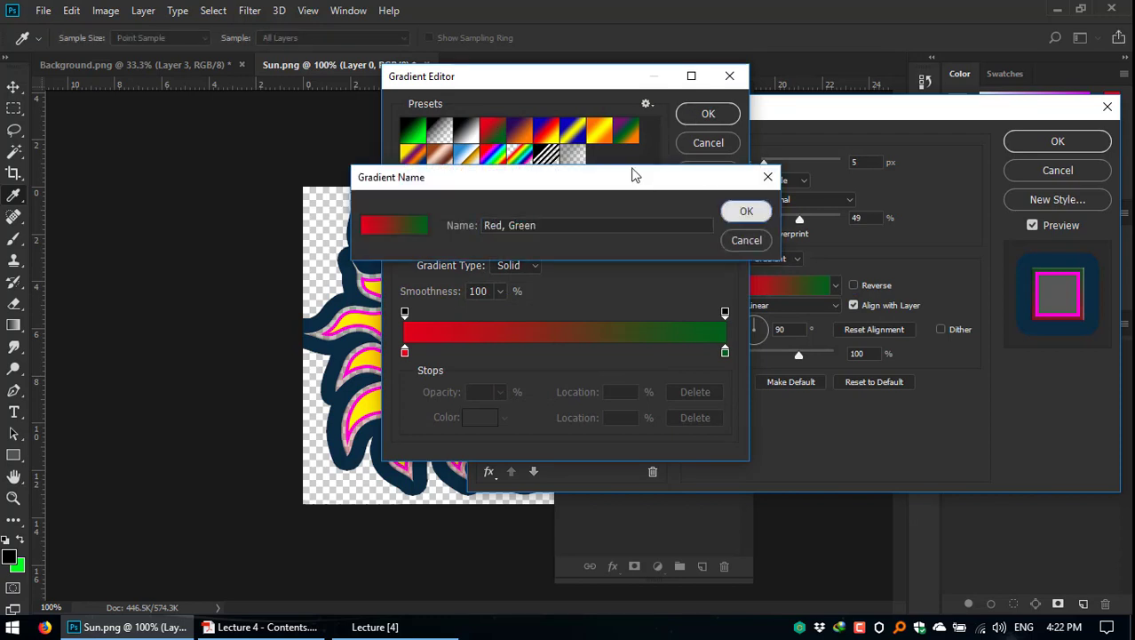
{"action": "left_click", "coordinate": [608, 133]}
{"action": "double_click", "coordinate": [608, 133]}
{"action": "left_click", "coordinate": [744, 209]}
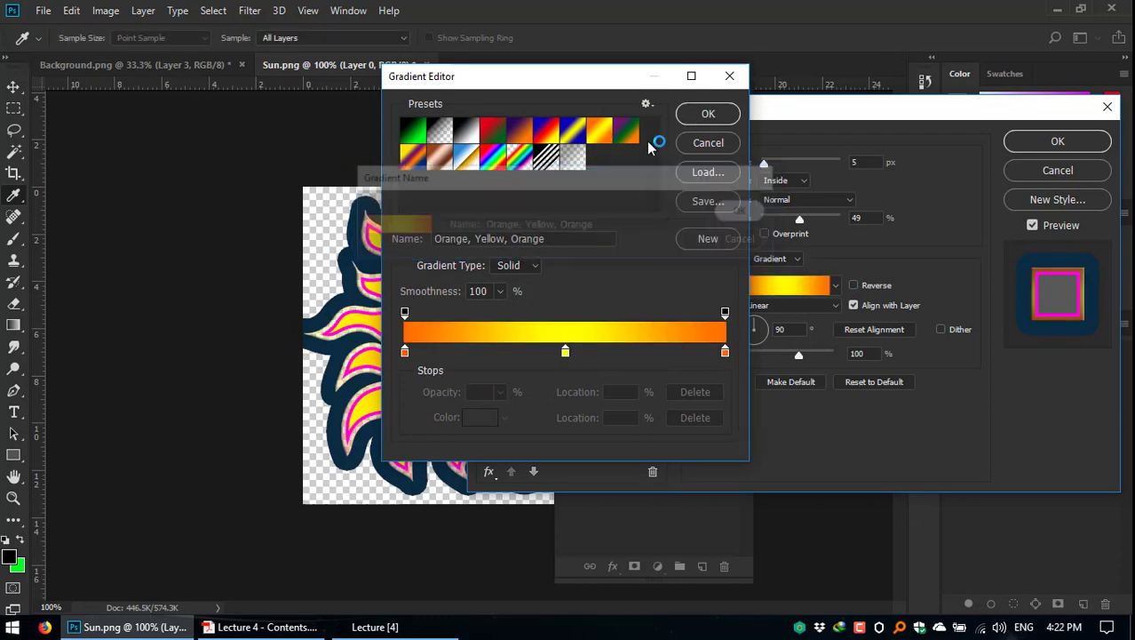
{"action": "left_click", "coordinate": [708, 113]}
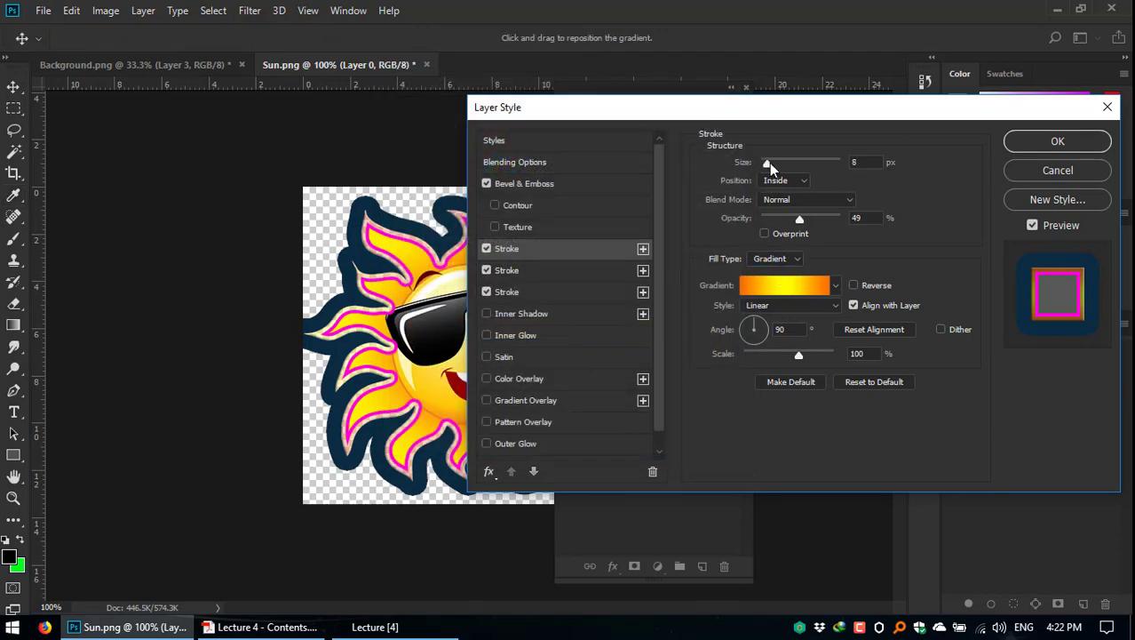
{"action": "left_click_drag", "start_coordinate": [768, 163], "coordinate": [762, 164]}
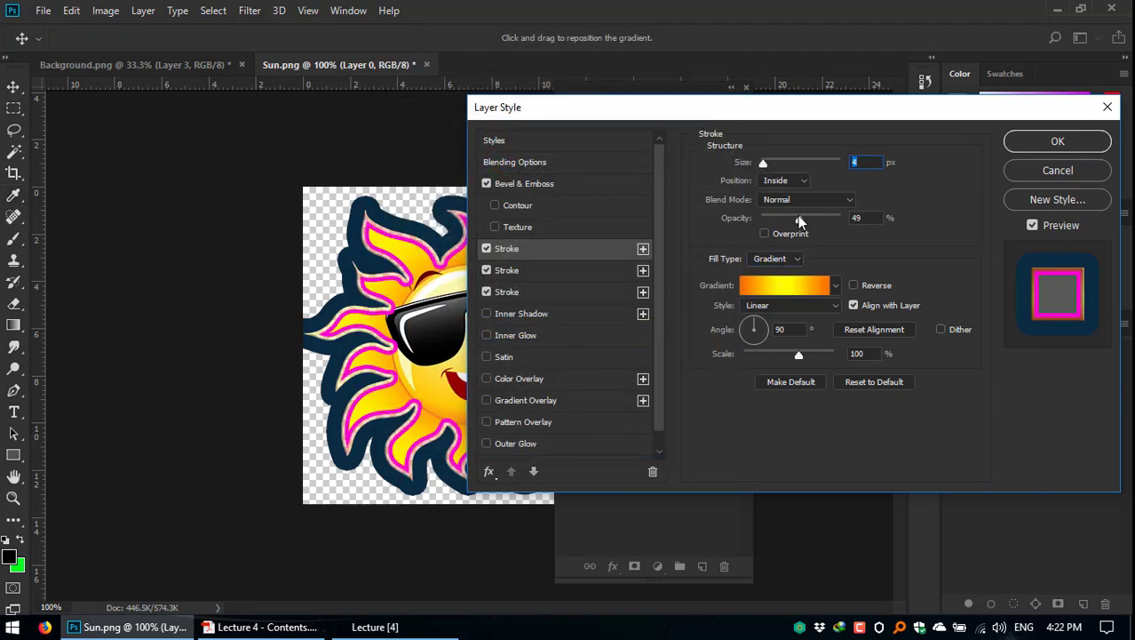
{"action": "left_click_drag", "start_coordinate": [799, 220], "coordinate": [805, 220]}
{"action": "left_click", "coordinate": [1032, 165]}
Step: Hide the Bevel & Emboss and other strokes, leaving only the green stroke visible
{"action": "left_click", "coordinate": [615, 298]}
{"action": "left_click", "coordinate": [615, 329]}
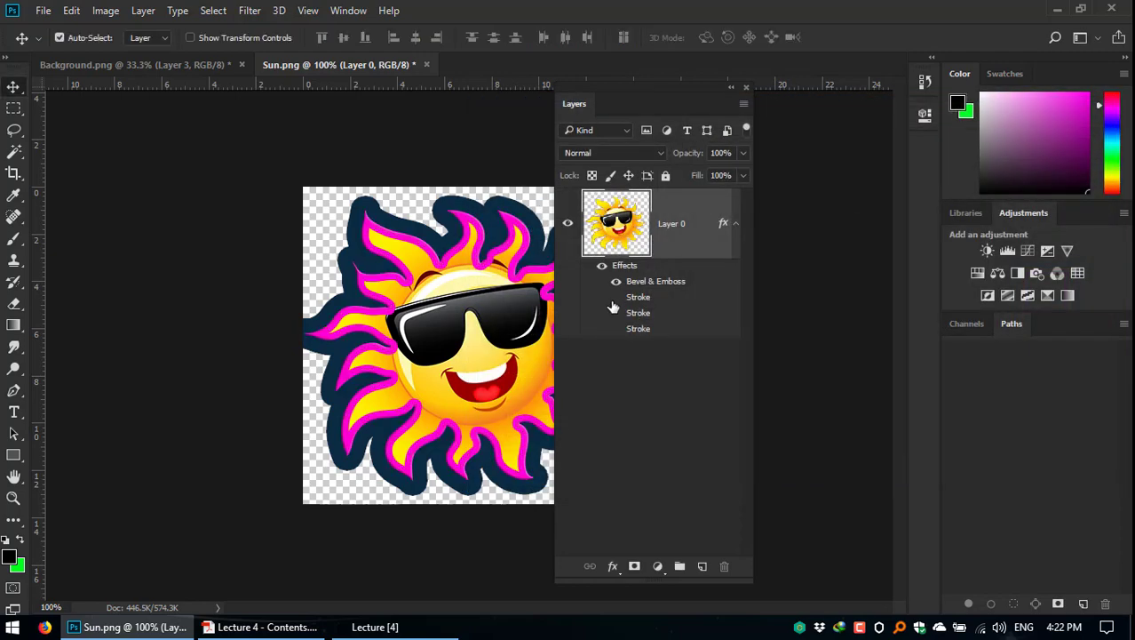
{"action": "left_click", "coordinate": [615, 313]}
{"action": "left_click", "coordinate": [615, 280]}
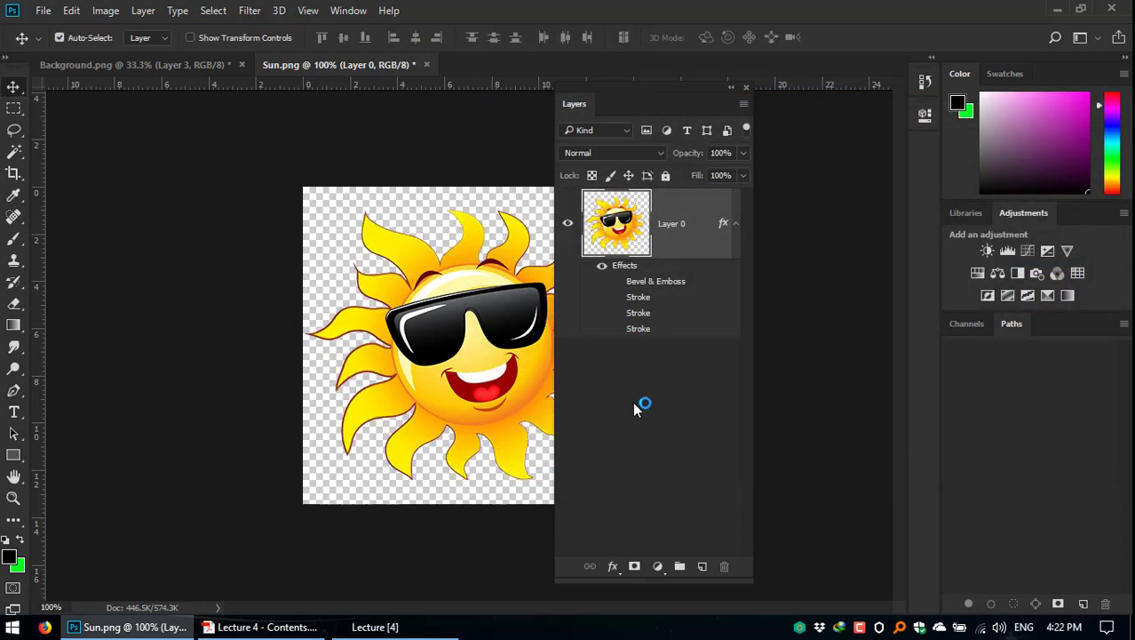
{"action": "left_click", "coordinate": [615, 298]}
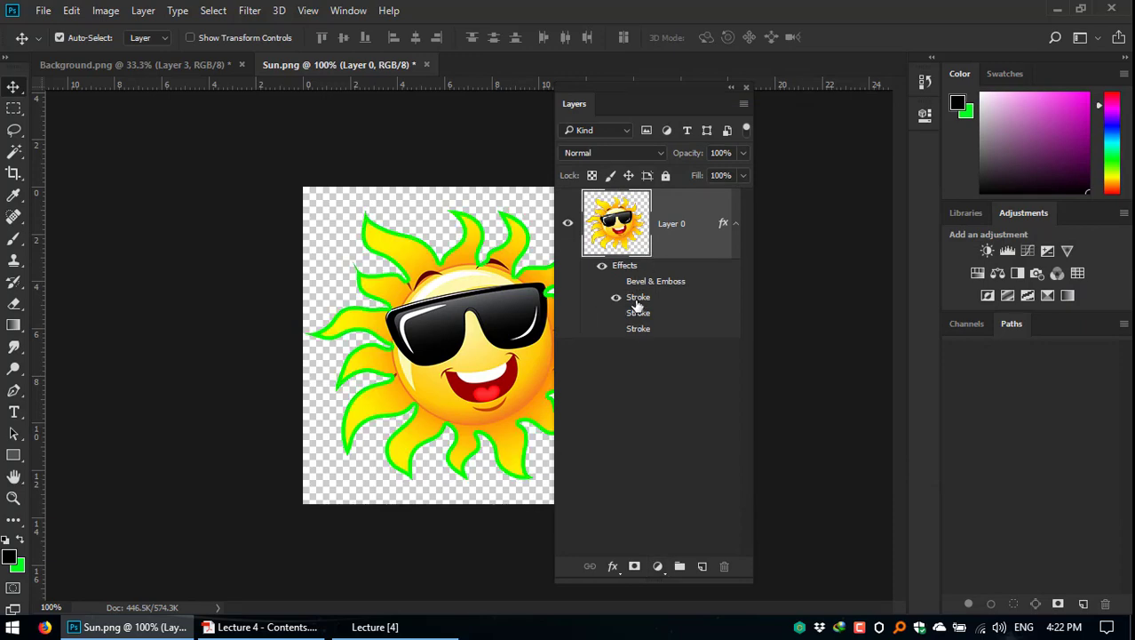
Step: Open the green Stroke settings, keeping its fill as a solid colour
{"action": "double_click", "coordinate": [638, 300]}
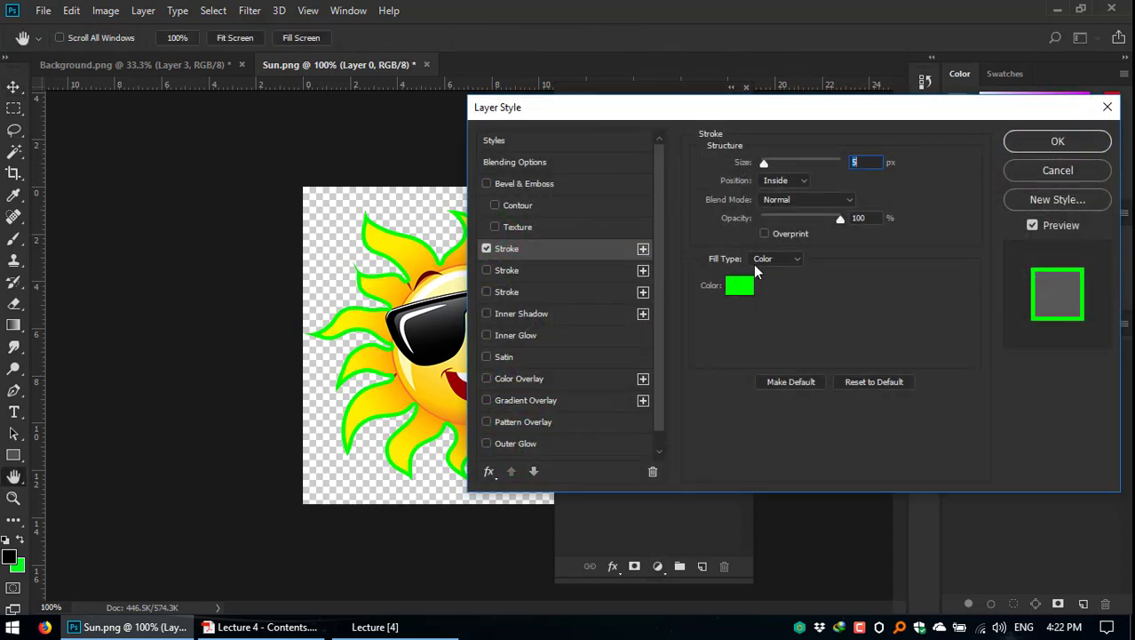
{"action": "left_click", "coordinate": [774, 257]}
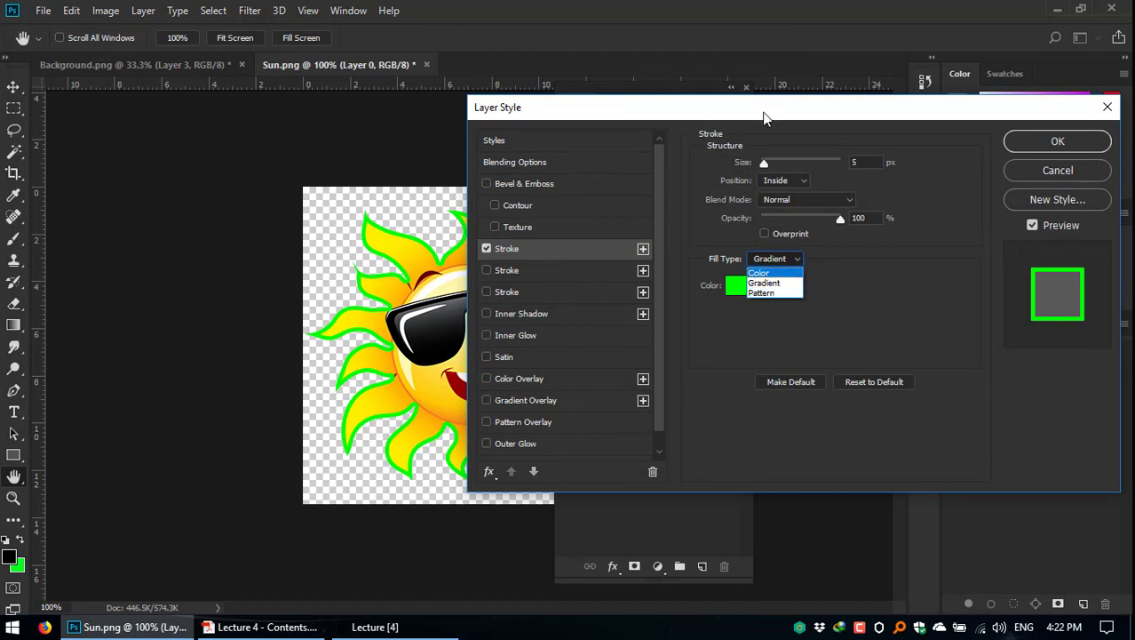
{"action": "left_click", "coordinate": [766, 118]}
{"action": "left_click_drag", "start_coordinate": [892, 112], "coordinate": [974, 112]}
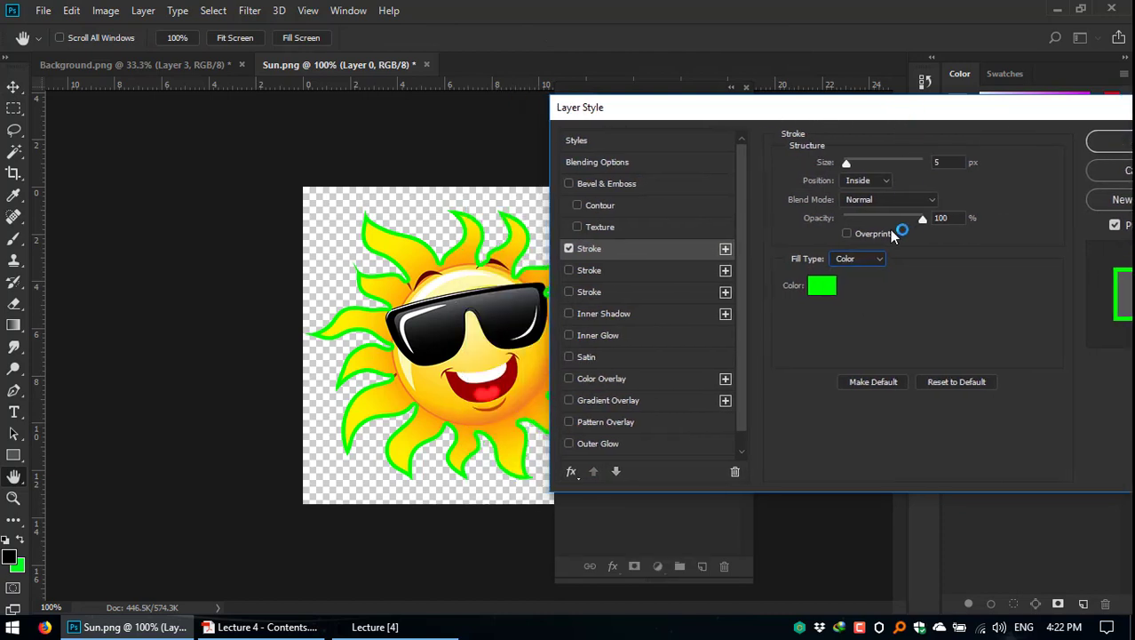
Step: Try a Violet, Green, Orange gradient fill on the stroke, then cancel the changes
{"action": "left_click", "coordinate": [855, 258]}
{"action": "left_click", "coordinate": [856, 276]}
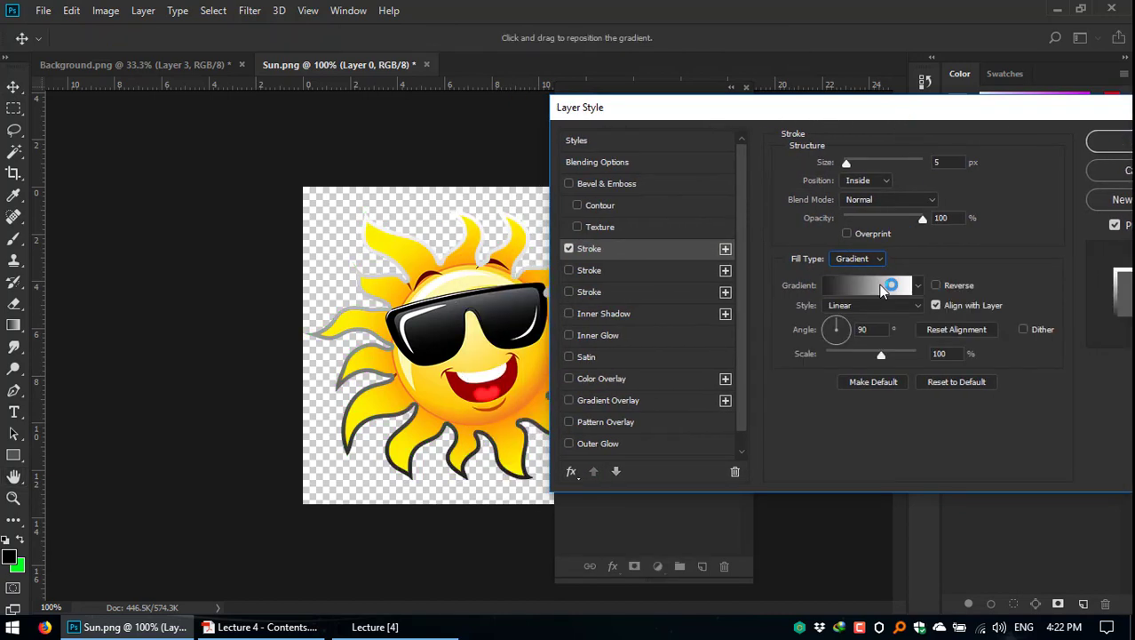
{"action": "left_click", "coordinate": [887, 286]}
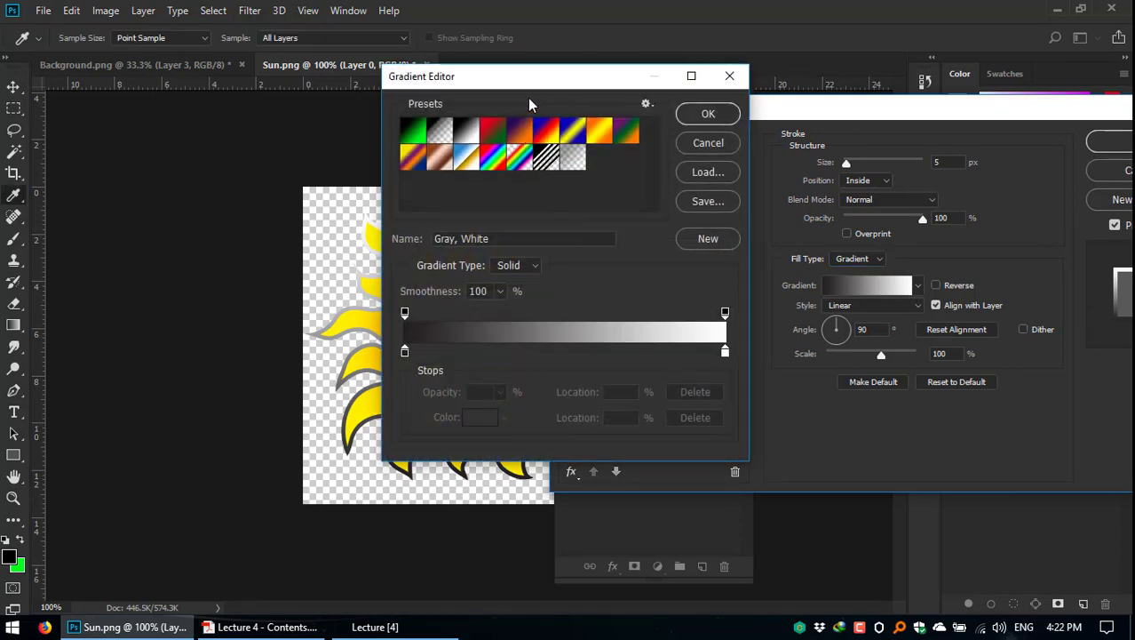
{"action": "left_click_drag", "start_coordinate": [558, 82], "coordinate": [589, 130]}
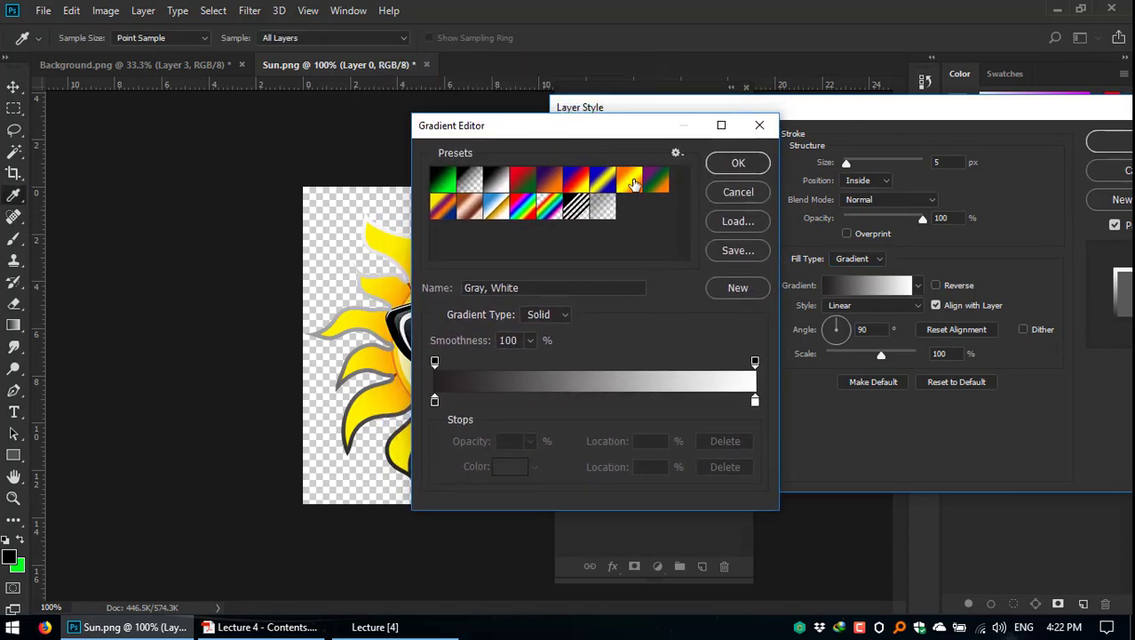
{"action": "left_click", "coordinate": [634, 183]}
{"action": "left_click", "coordinate": [655, 182]}
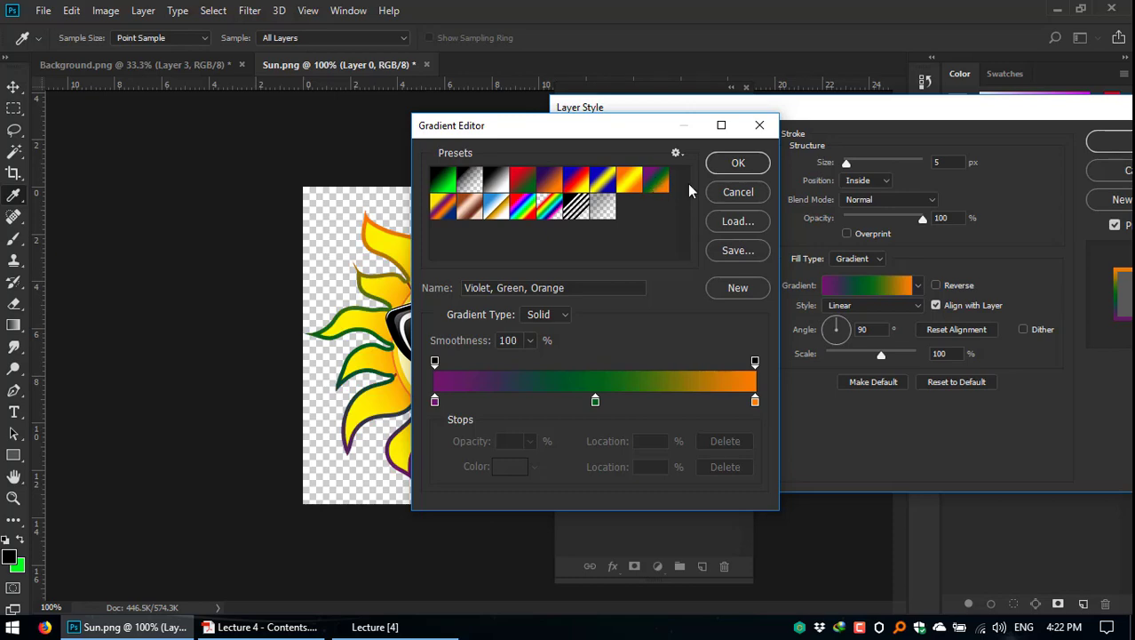
{"action": "left_click", "coordinate": [737, 162]}
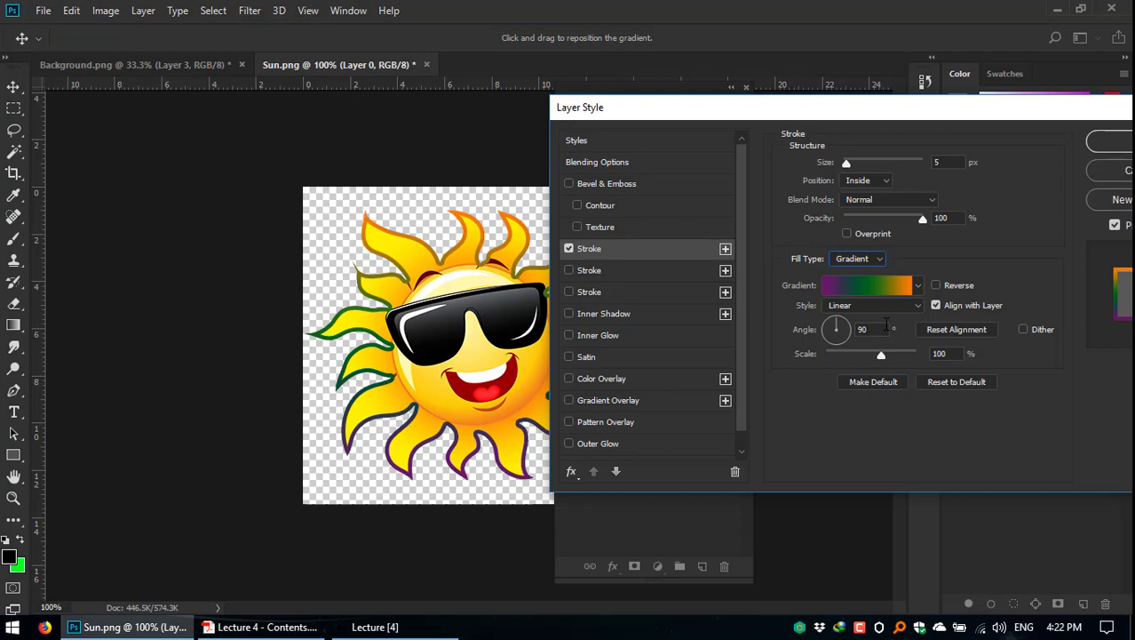
{"action": "left_click_drag", "start_coordinate": [985, 113], "coordinate": [601, 116]}
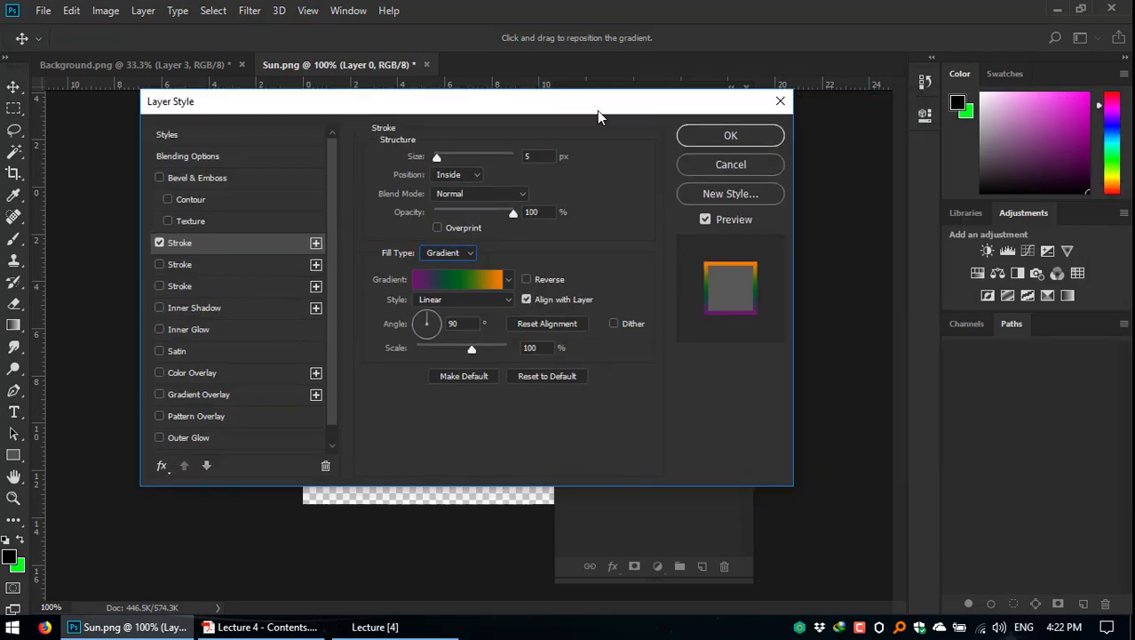
{"action": "left_click", "coordinate": [729, 163]}
Step: Bring up the New Document dialog with Ctrl+N
{"action": "left_click", "coordinate": [42, 11]}
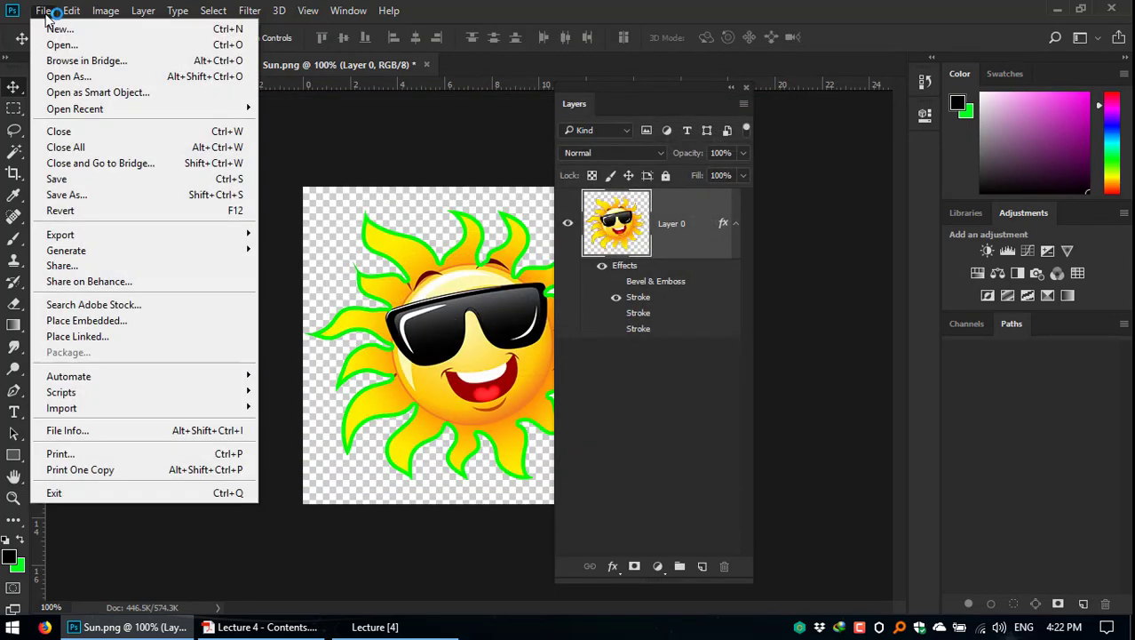
{"action": "left_click", "coordinate": [42, 11]}
{"action": "key", "text": "ctrl+n"}
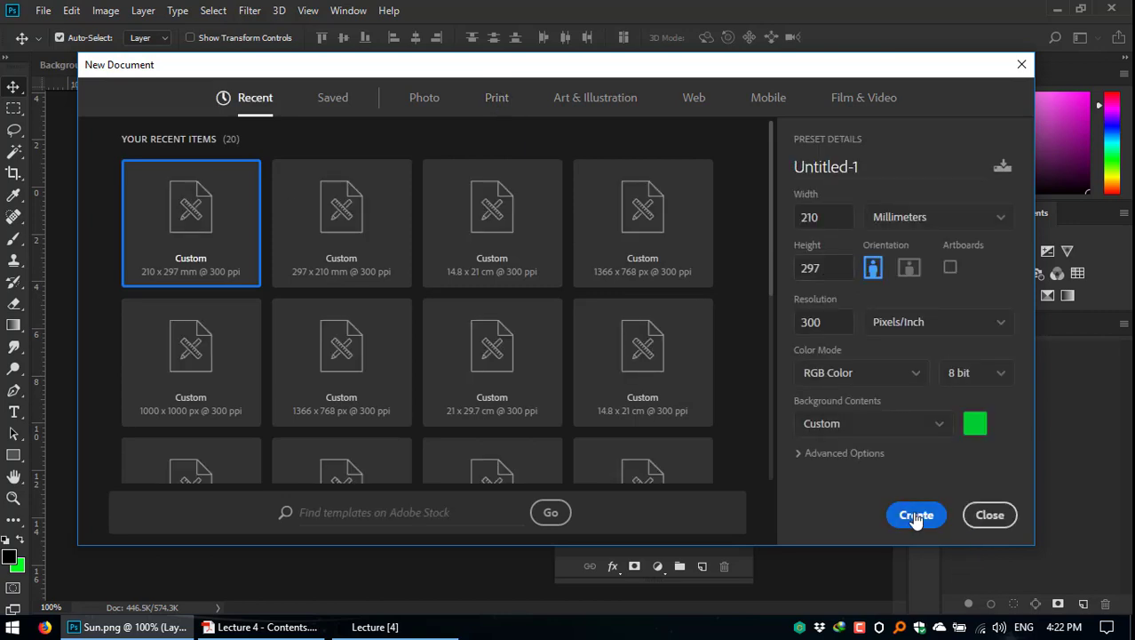
Step: Create the new 210 × 297 mm Untitled-1 document
{"action": "left_click", "coordinate": [916, 515]}
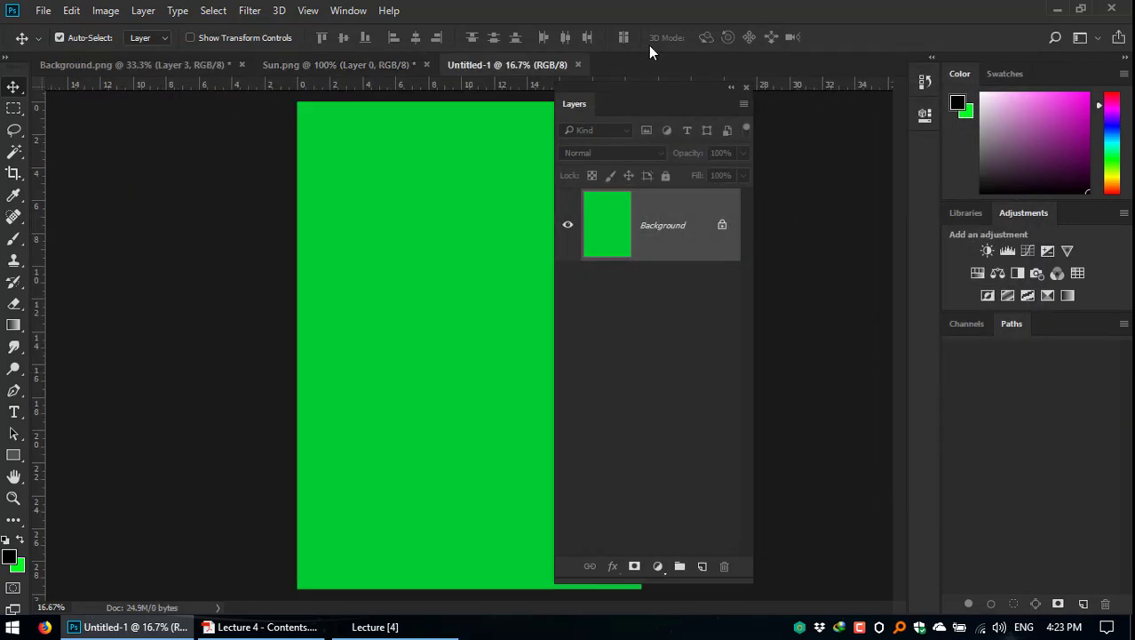
{"action": "left_click", "coordinate": [732, 88]}
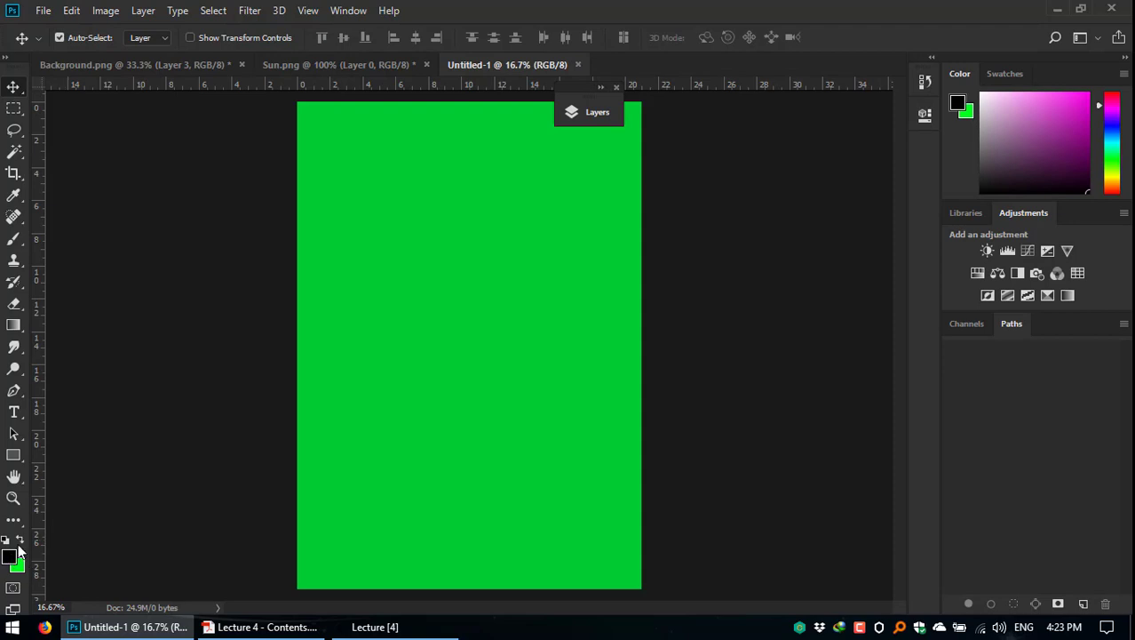
{"action": "left_click", "coordinate": [593, 112]}
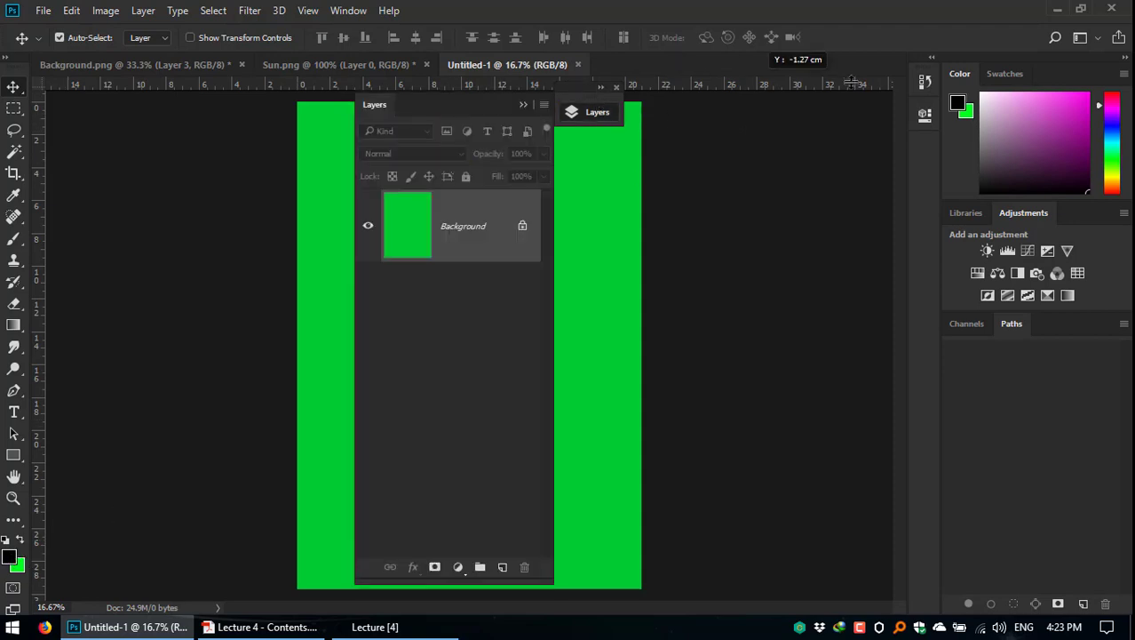
Step: Unlock the Background, add Layer 1 and delete Layer 0
{"action": "left_click", "coordinate": [522, 226]}
{"action": "left_click_drag", "start_coordinate": [459, 229], "coordinate": [529, 565]}
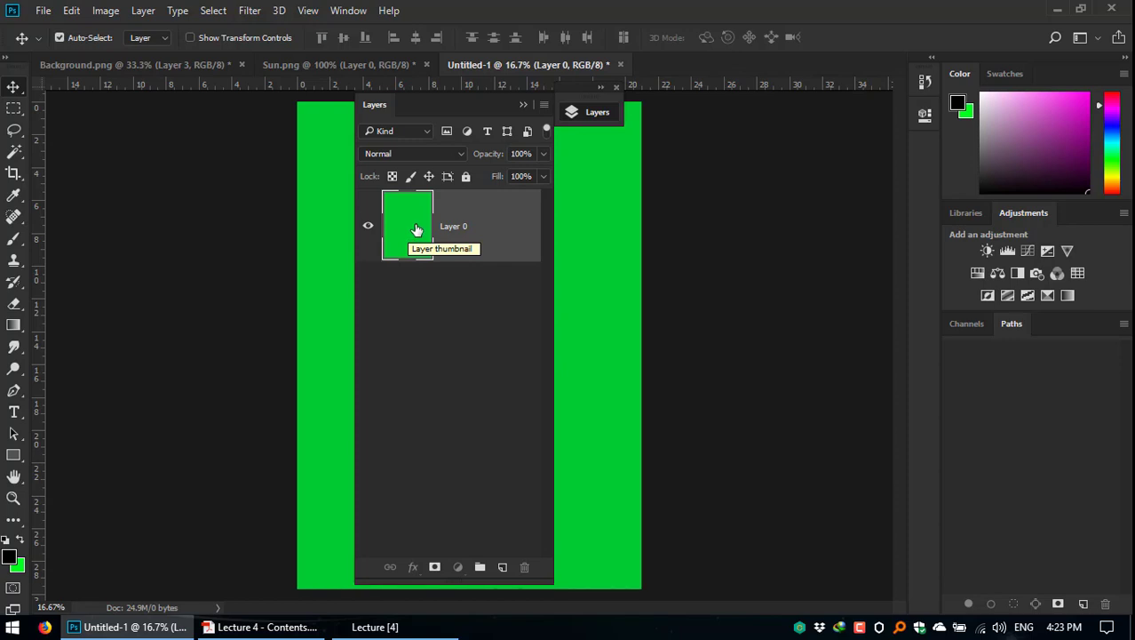
{"action": "left_click", "coordinate": [502, 567]}
{"action": "left_click", "coordinate": [464, 303]}
{"action": "left_click_drag", "start_coordinate": [464, 305], "coordinate": [524, 567]}
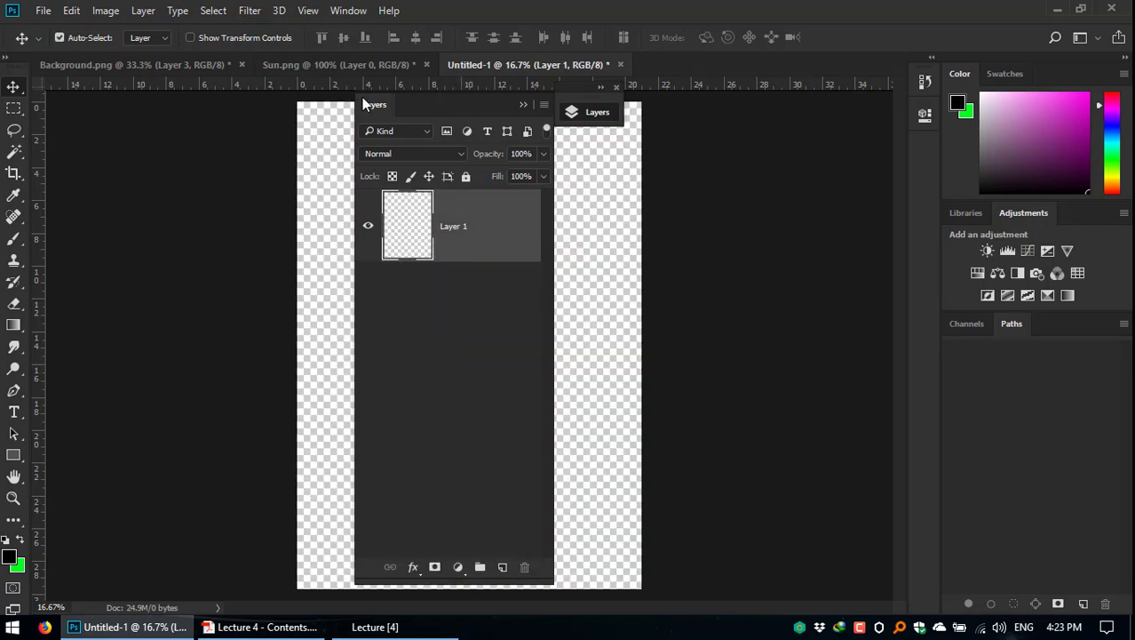
Step: Dock the Layers panel back into the workspace and return to Untitled-1
{"action": "left_click_drag", "start_coordinate": [362, 100], "coordinate": [705, 107]}
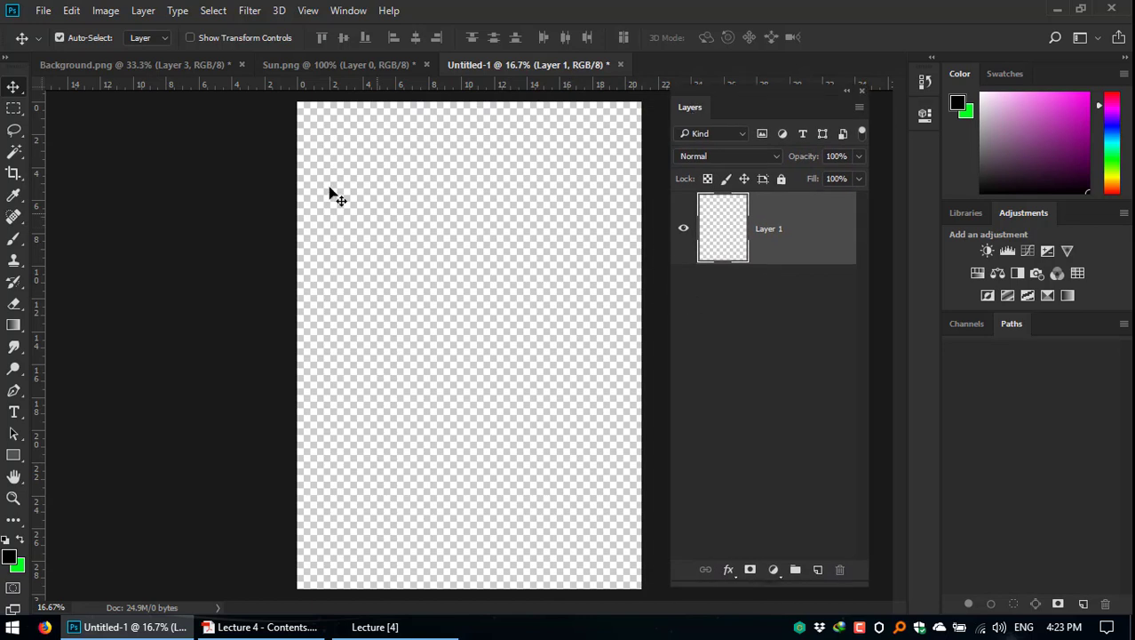
{"action": "left_click", "coordinate": [318, 67]}
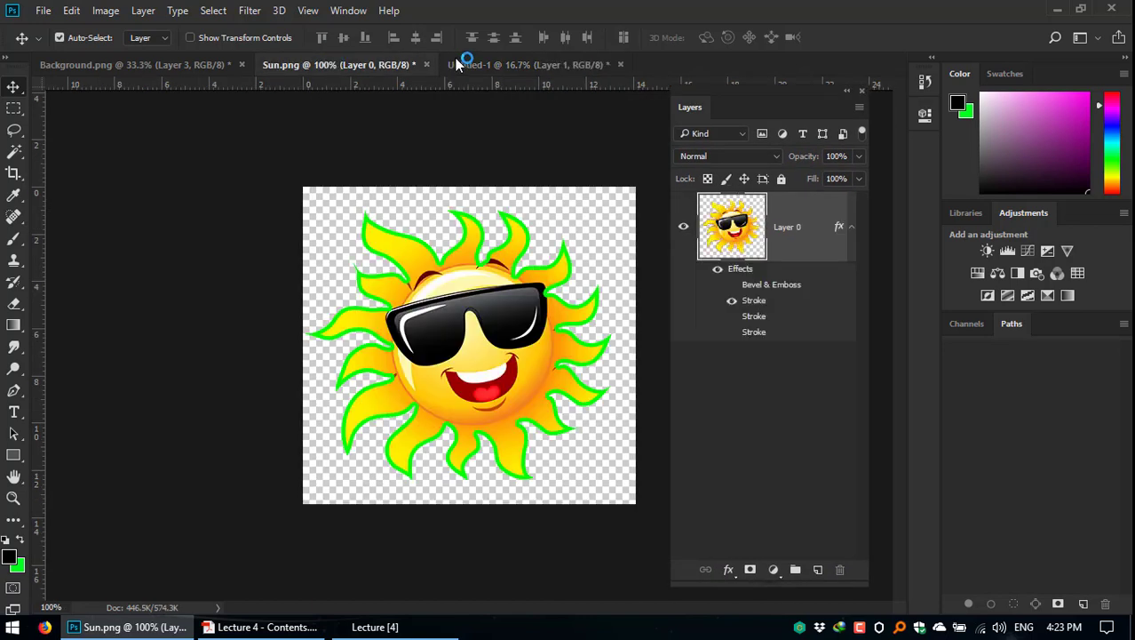
{"action": "left_click", "coordinate": [518, 64]}
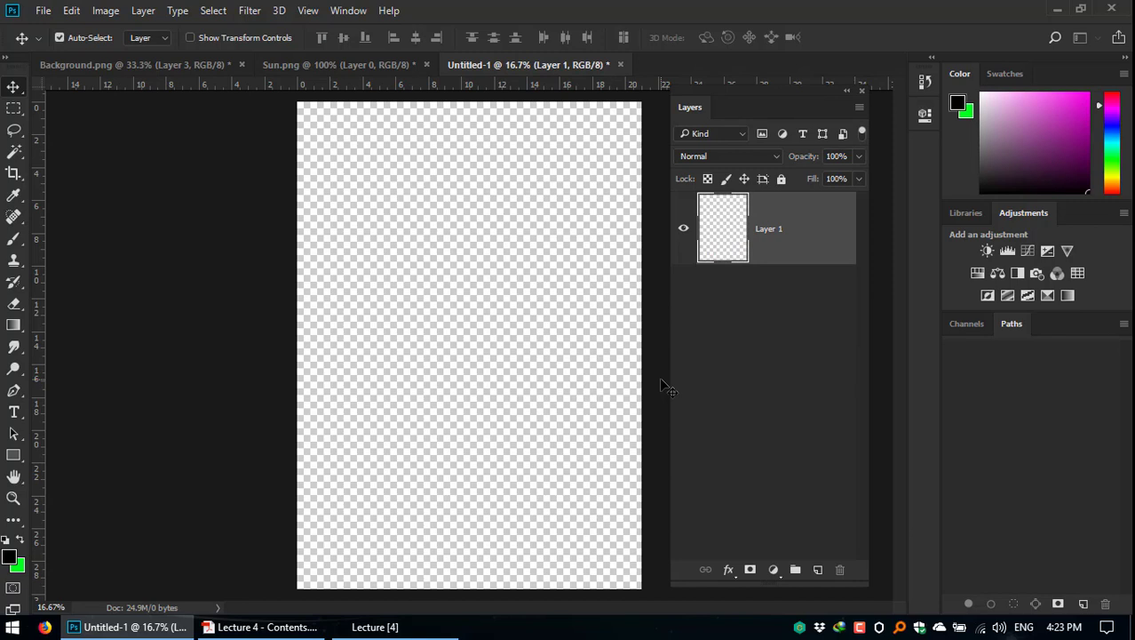
Step: Set the foreground colour to magenta, hex ff00ea
{"action": "left_click", "coordinate": [7, 59]}
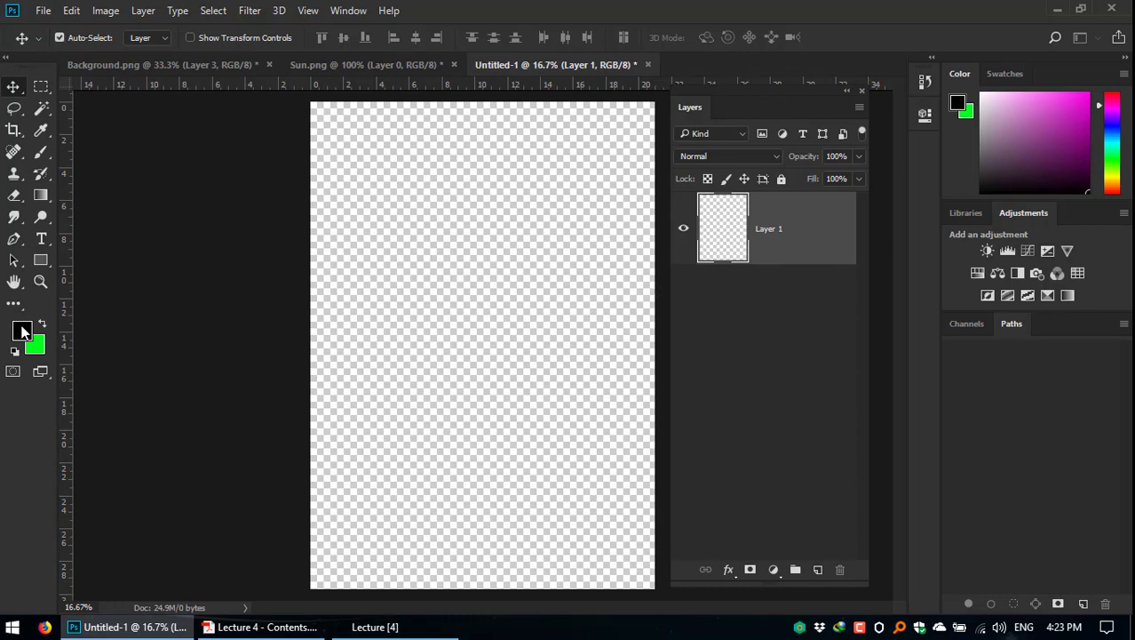
{"action": "left_click", "coordinate": [25, 331]}
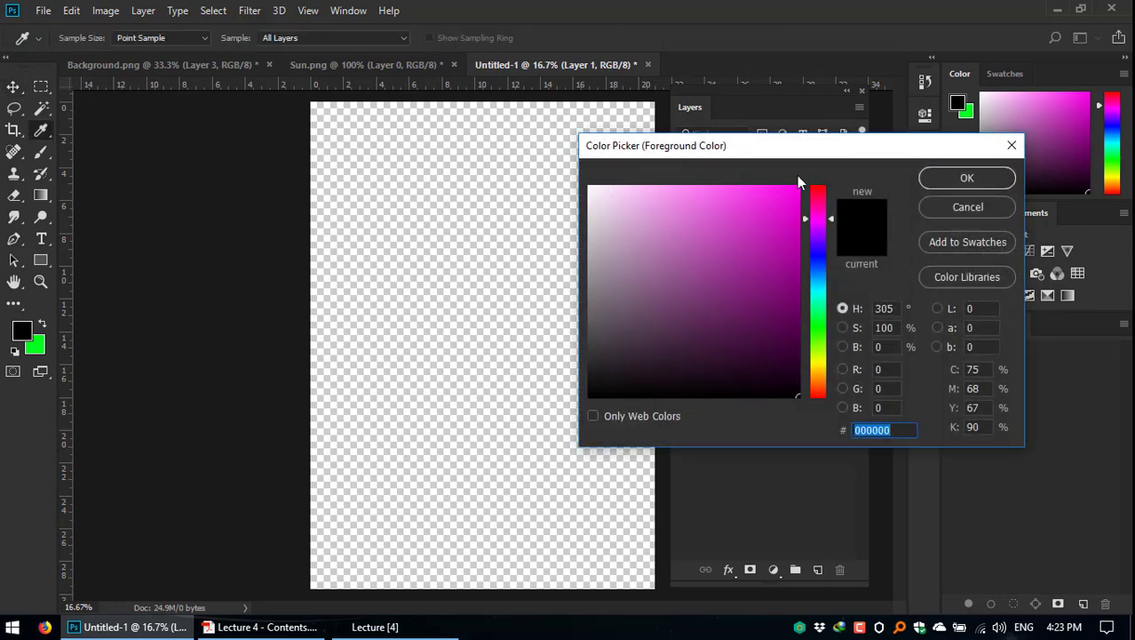
{"action": "left_click_drag", "start_coordinate": [777, 152], "coordinate": [592, 156]}
{"action": "type", "text": "ff00ea"}
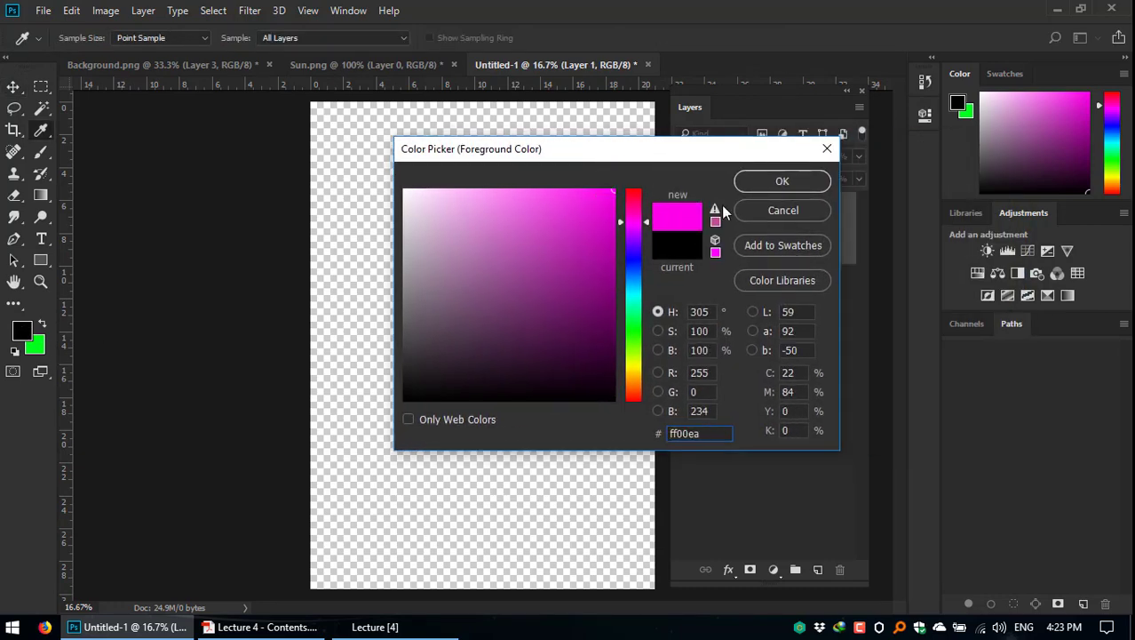
{"action": "left_click", "coordinate": [779, 182]}
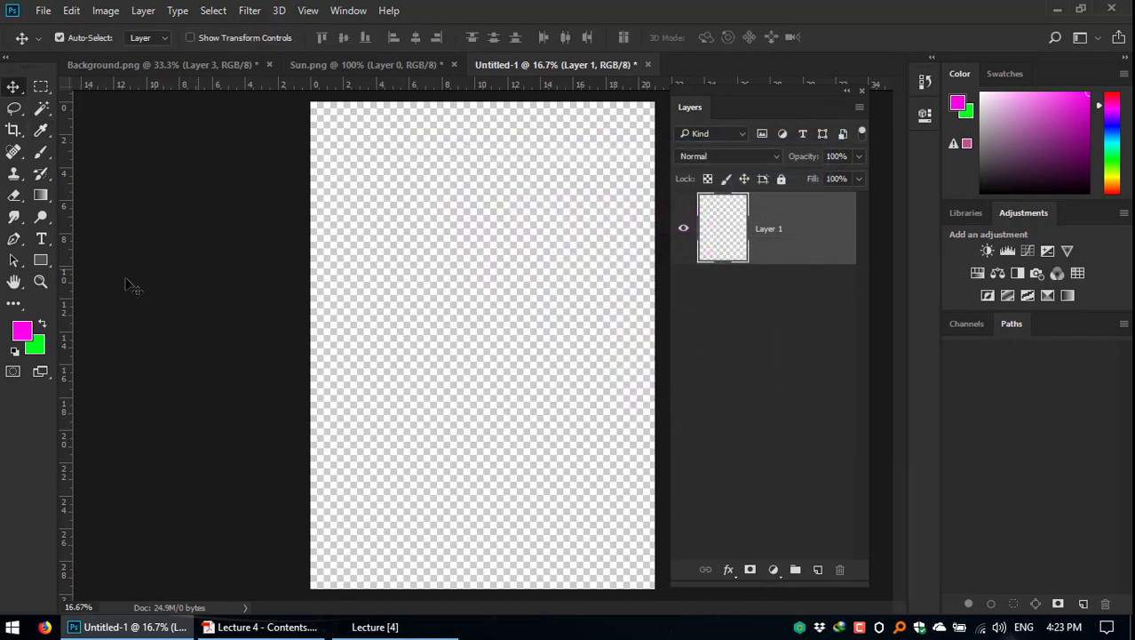
Step: Set the background colour to white, hex ffffff
{"action": "left_click", "coordinate": [37, 347]}
{"action": "type", "text": "ffffff"}
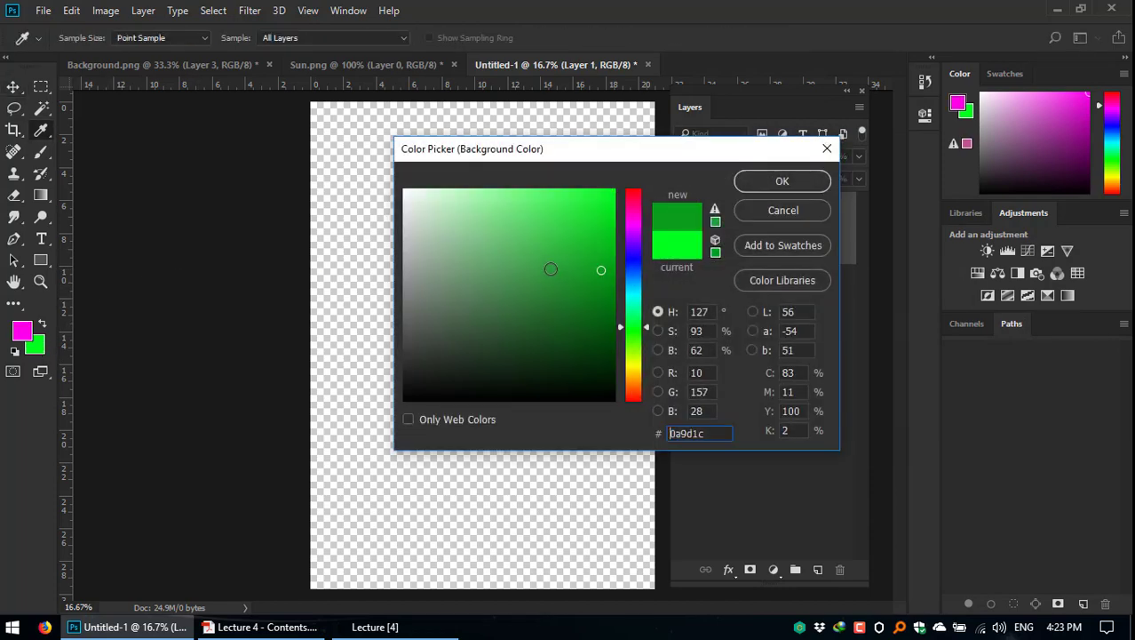
{"action": "left_click", "coordinate": [797, 179]}
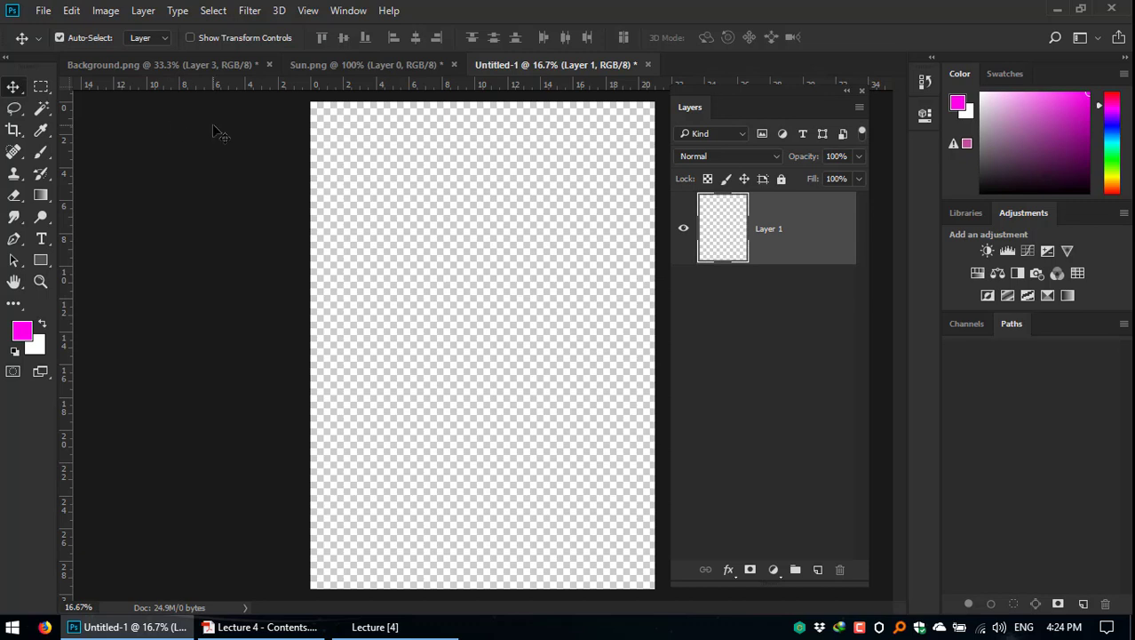
Step: Switch to the Gradient tool with the G shortcut
{"action": "key", "text": "g"}
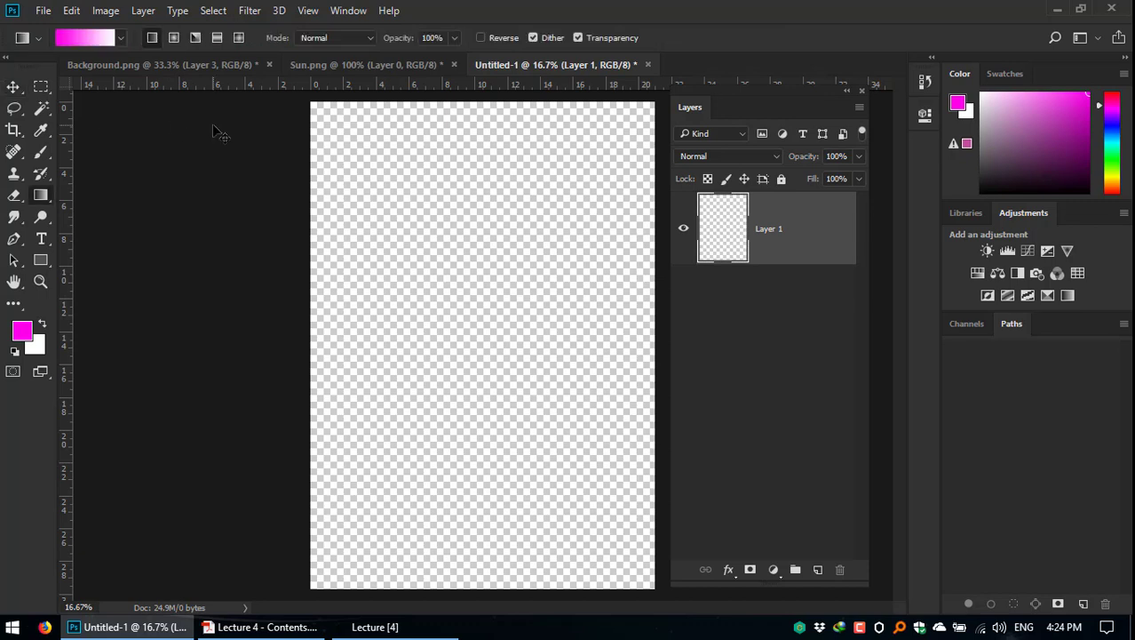
{"action": "right_click", "coordinate": [47, 198]}
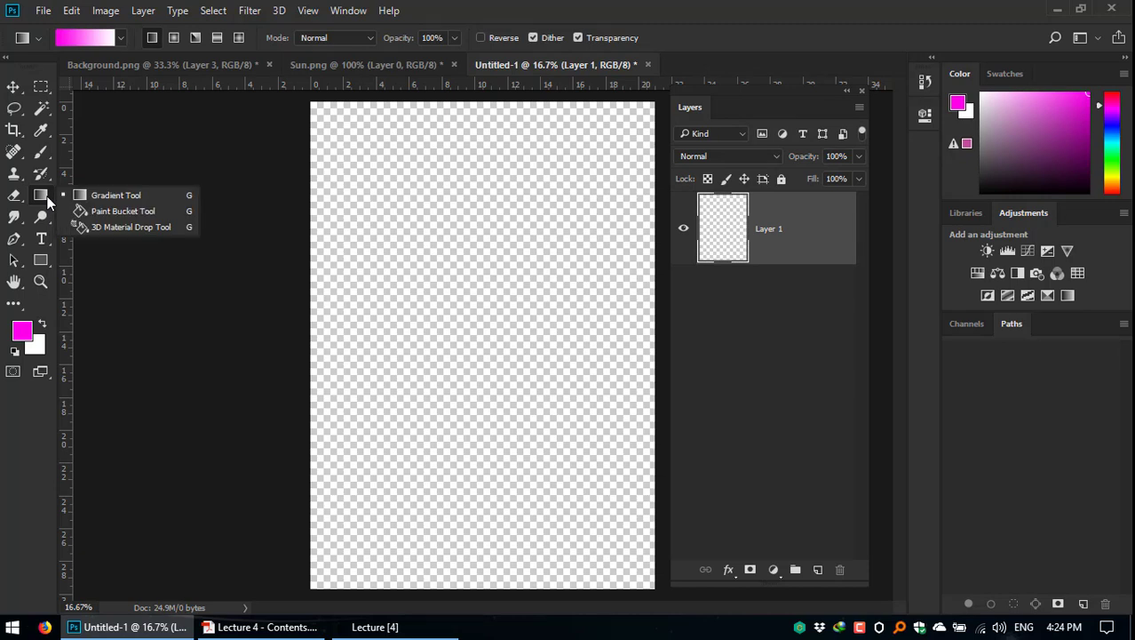
{"action": "left_click", "coordinate": [135, 197]}
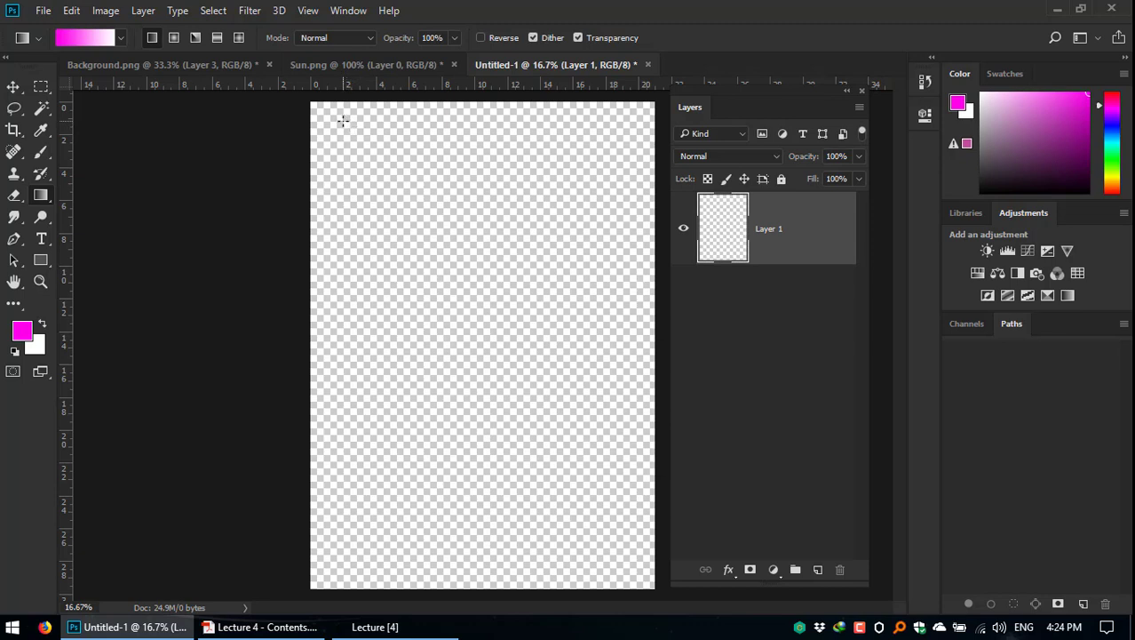
Step: Redraw the magenta-to-white gradient until it runs left to right across the canvas
{"action": "left_click_drag", "start_coordinate": [343, 121], "coordinate": [629, 566]}
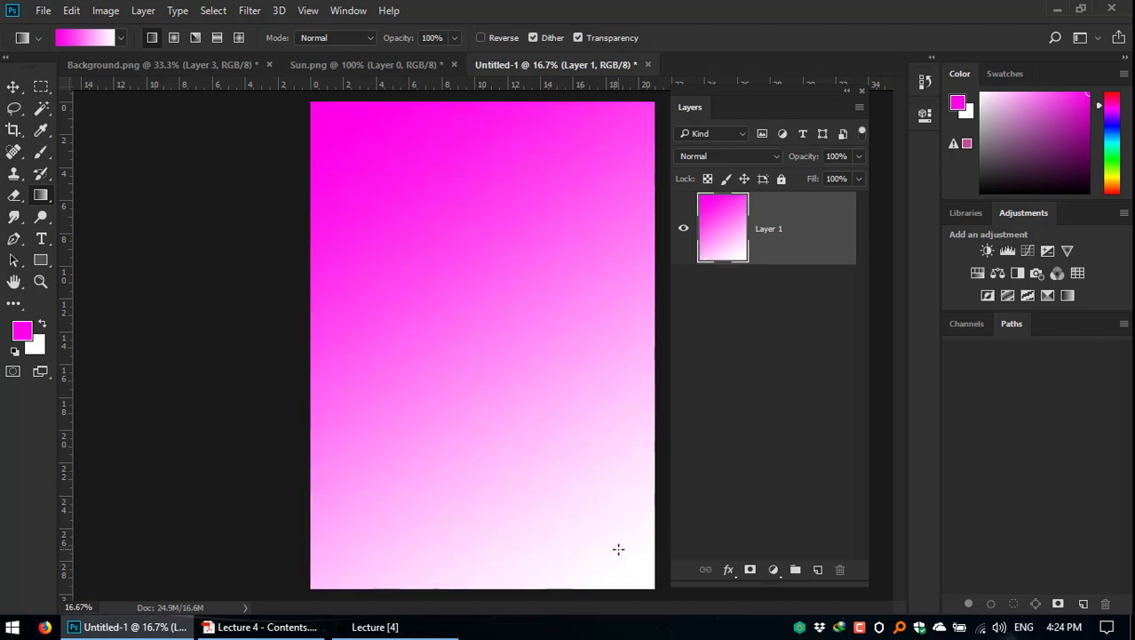
{"action": "left_click_drag", "start_coordinate": [380, 183], "coordinate": [509, 468]}
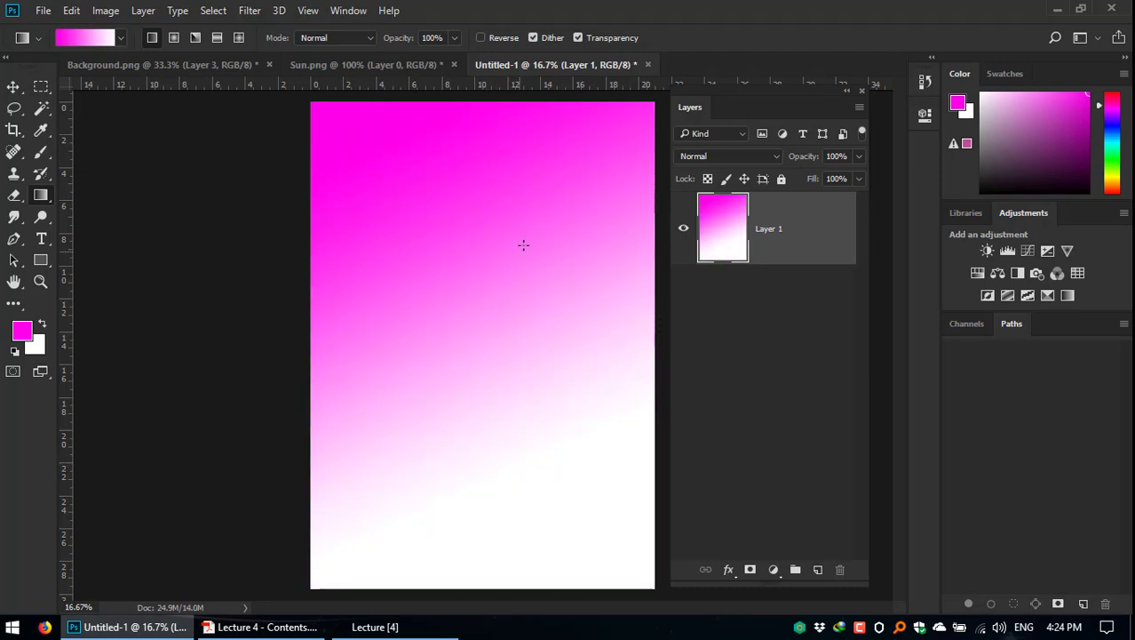
{"action": "left_click_drag", "start_coordinate": [548, 290], "coordinate": [462, 393]}
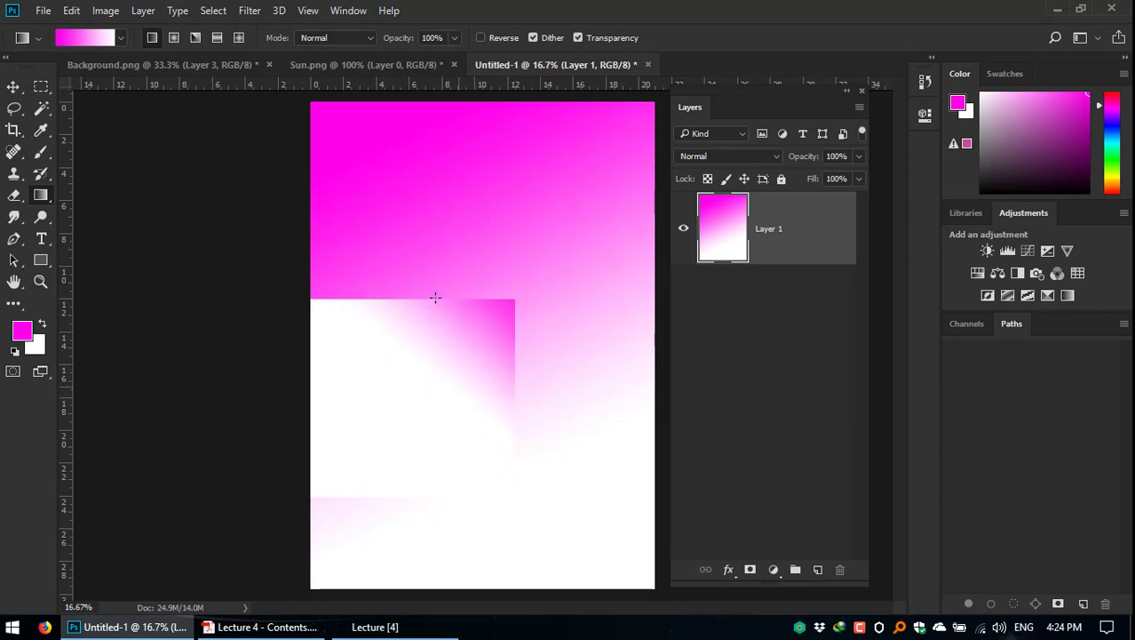
{"action": "left_click_drag", "start_coordinate": [478, 320], "coordinate": [436, 441]}
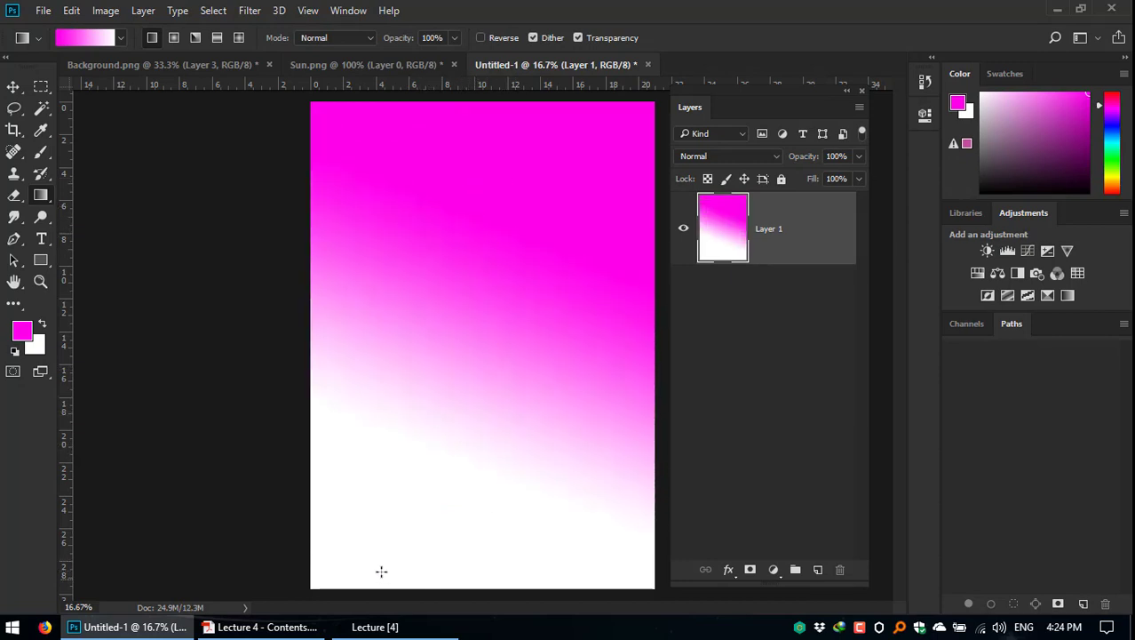
{"action": "left_click_drag", "start_coordinate": [361, 564], "coordinate": [556, 162]}
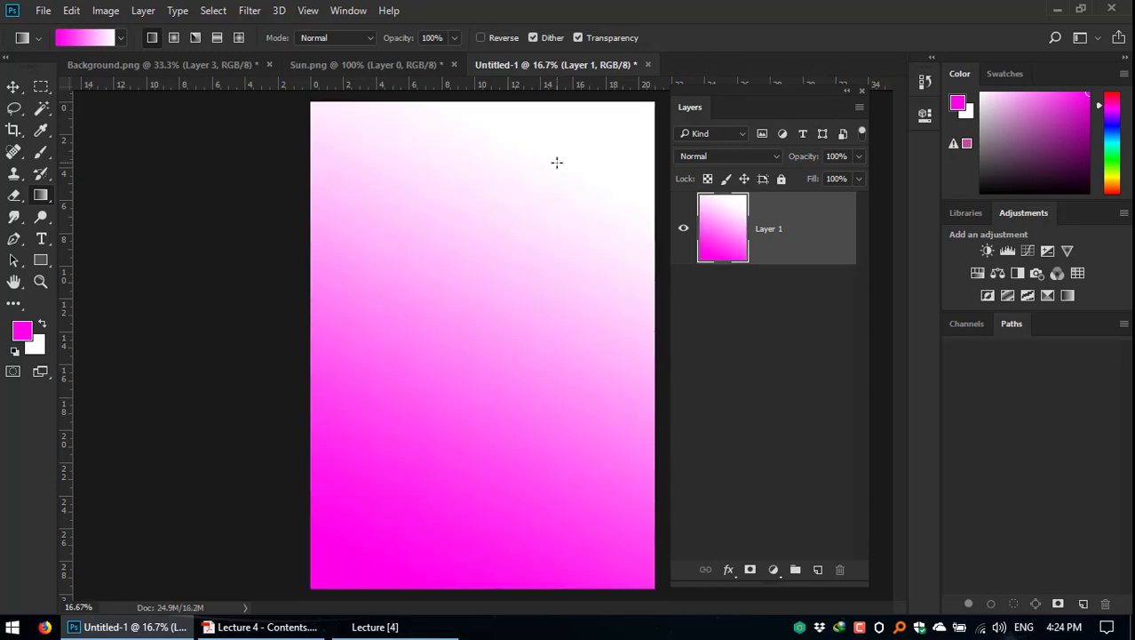
{"action": "key", "text": "ctrl+z"}
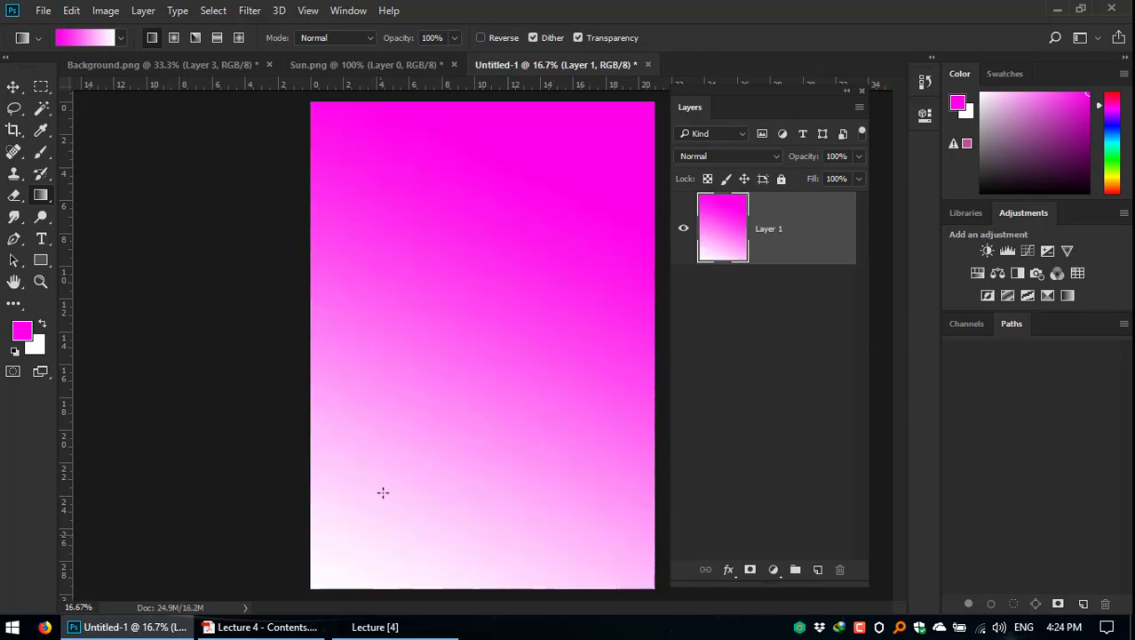
{"action": "left_click_drag", "start_coordinate": [383, 489], "coordinate": [370, 388]}
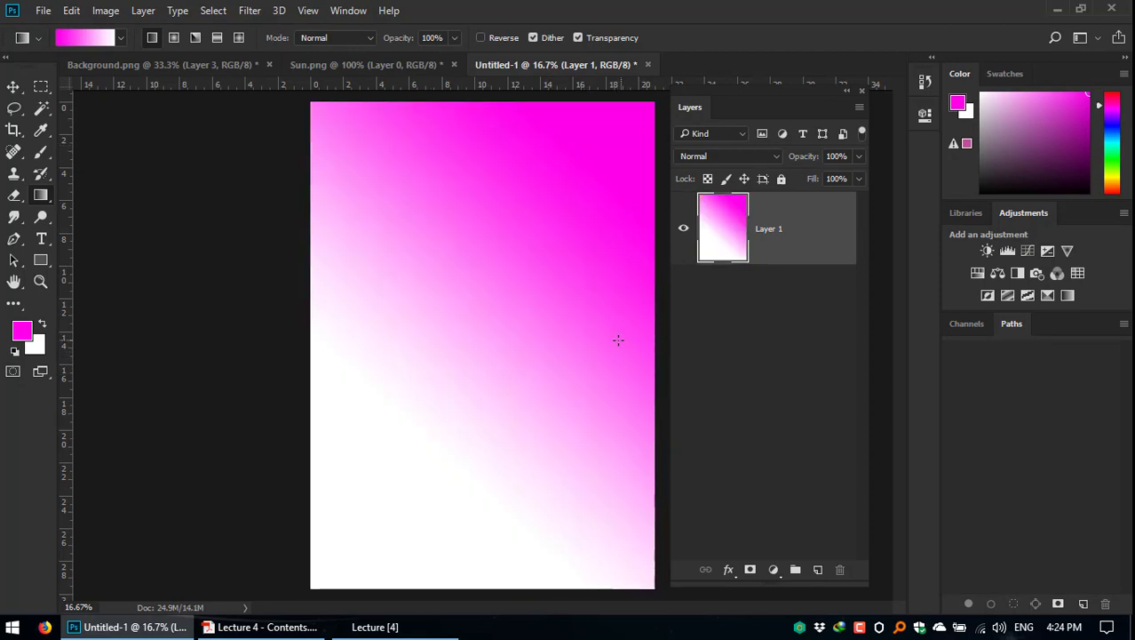
{"action": "left_click_drag", "start_coordinate": [618, 336], "coordinate": [332, 361]}
{"action": "left_click_drag", "start_coordinate": [499, 350], "coordinate": [535, 336]}
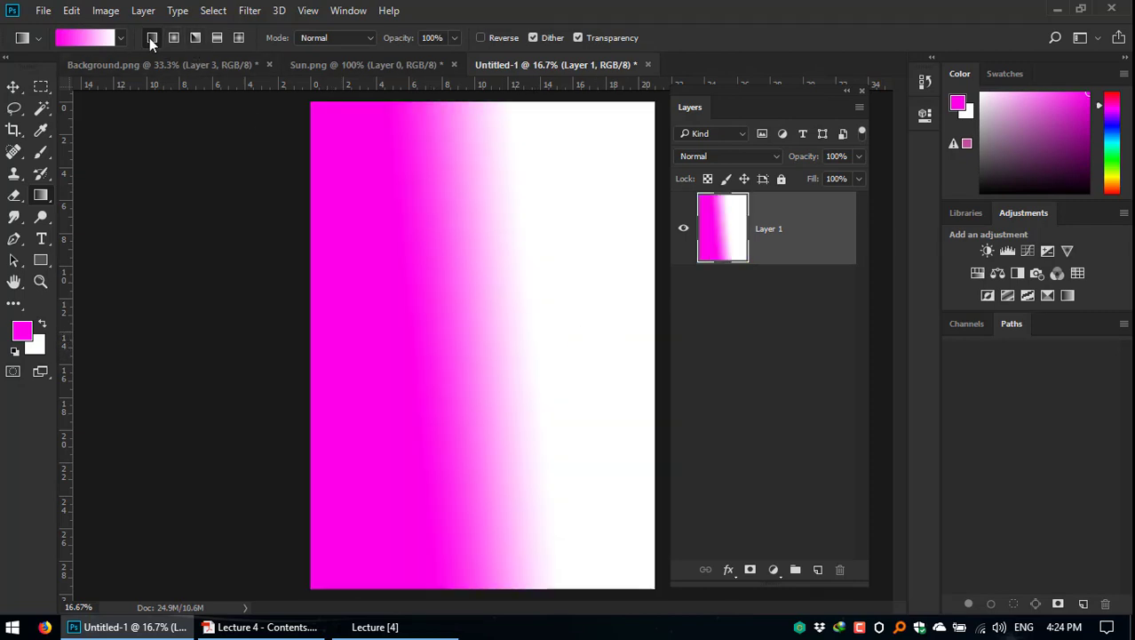
Step: Fill the canvas diagonally with the yellow-violet-orange-blue, then blue-white-gold preset gradients
{"action": "left_click", "coordinate": [121, 38]}
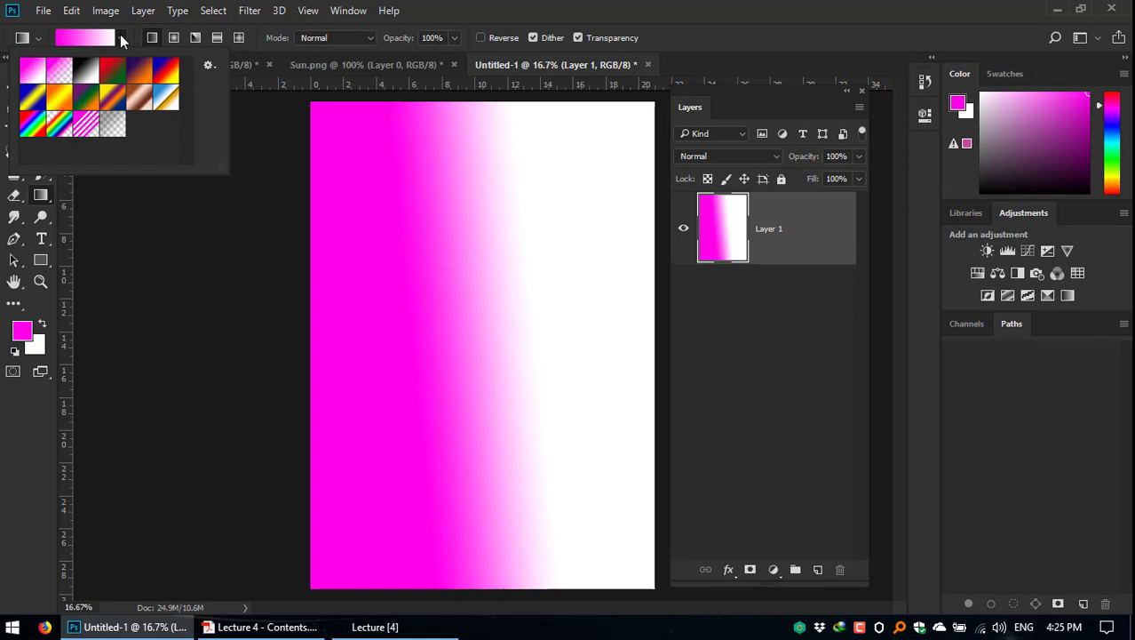
{"action": "left_click", "coordinate": [112, 96]}
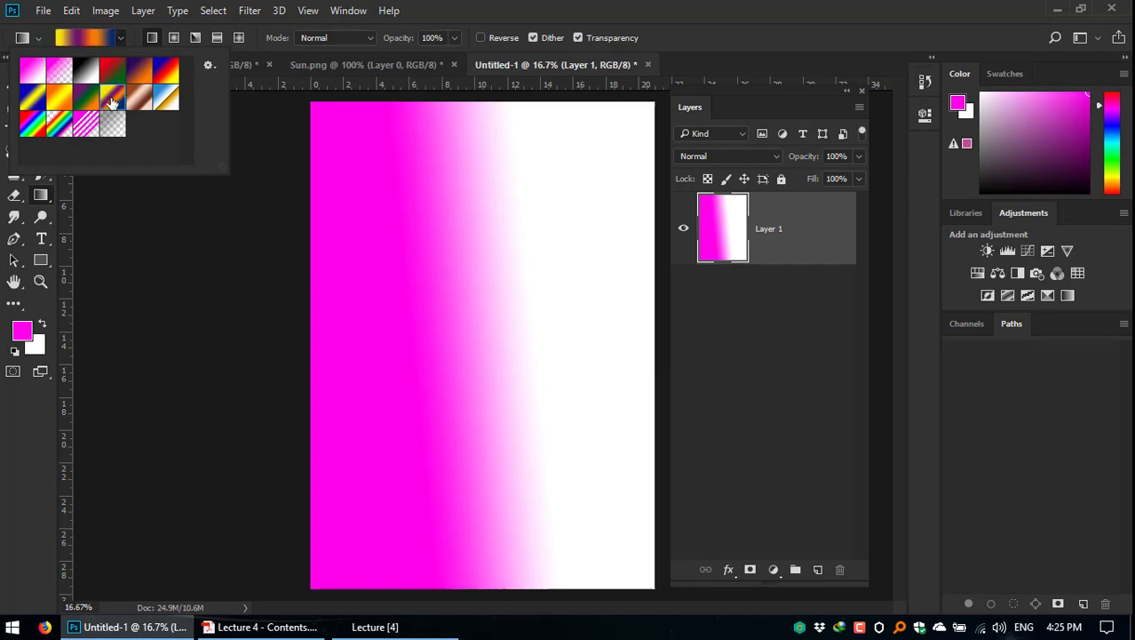
{"action": "left_click_drag", "start_coordinate": [338, 121], "coordinate": [600, 527]}
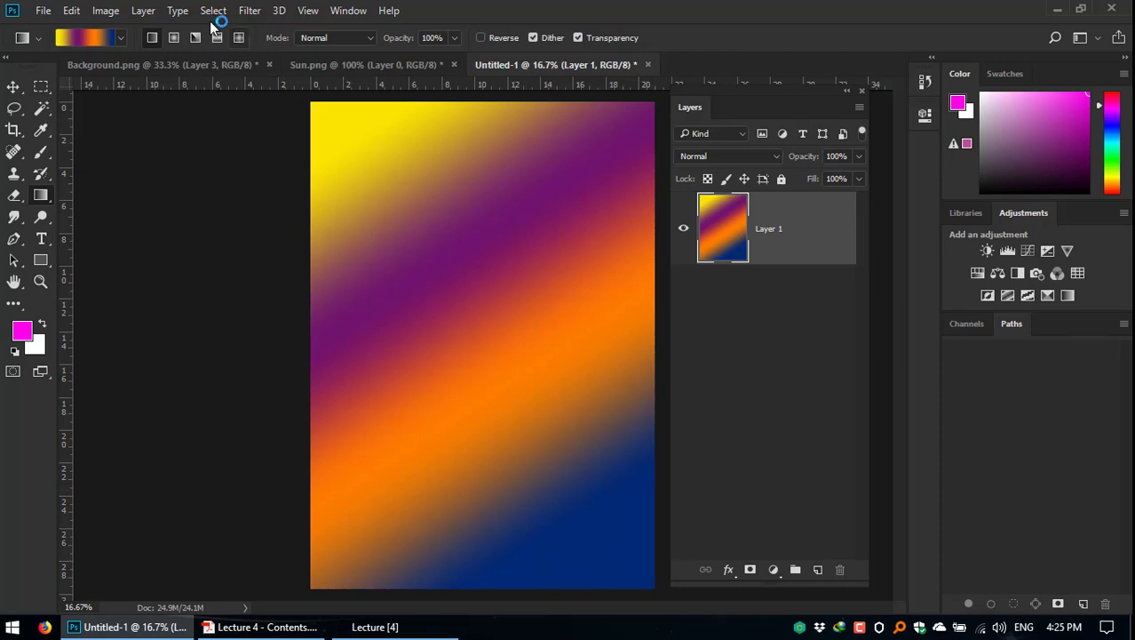
{"action": "left_click", "coordinate": [121, 38]}
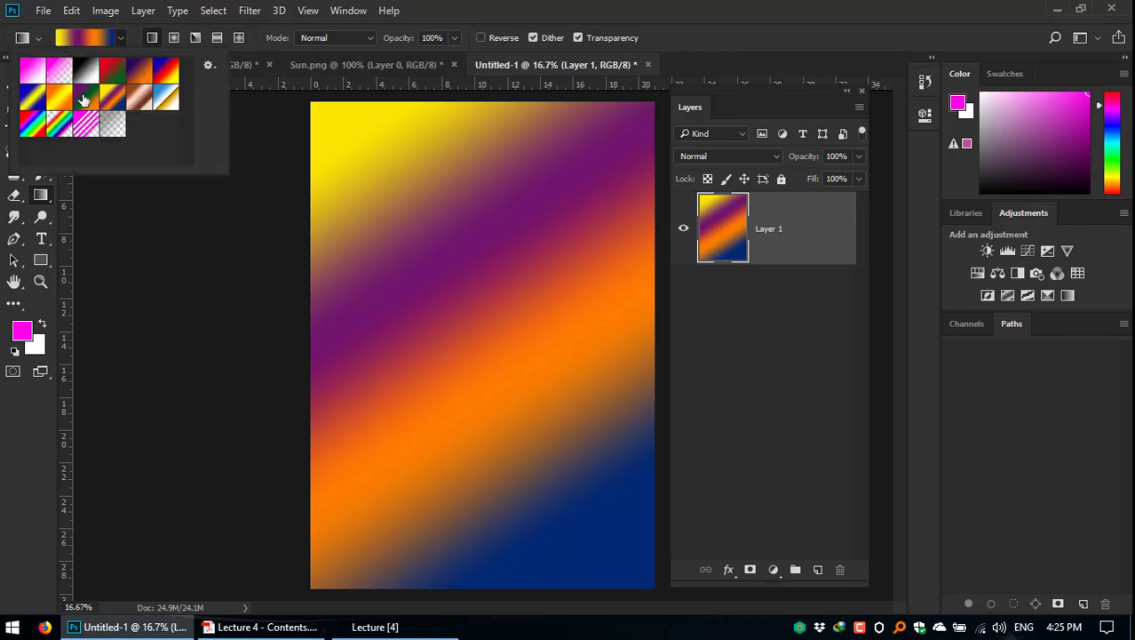
{"action": "left_click", "coordinate": [167, 96]}
{"action": "left_click", "coordinate": [351, 133]}
{"action": "left_click_drag", "start_coordinate": [473, 289], "coordinate": [575, 479]}
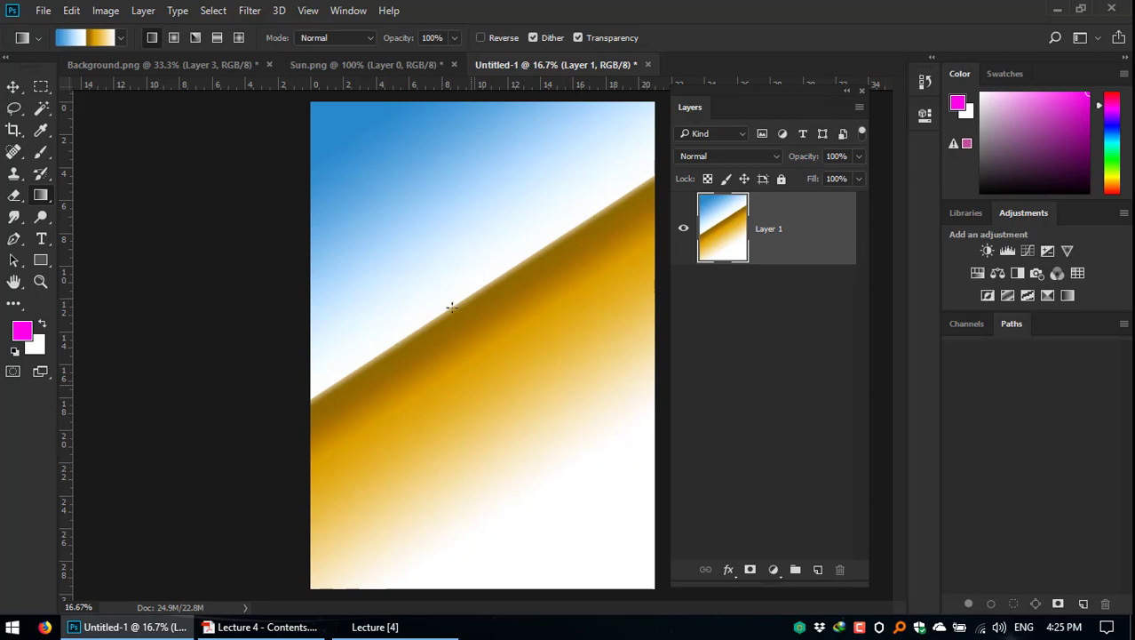
{"action": "left_click_drag", "start_coordinate": [451, 305], "coordinate": [604, 554]}
Step: Choose the rainbow preset and fill the canvas with a diagonal spectrum gradient
{"action": "left_click", "coordinate": [121, 38]}
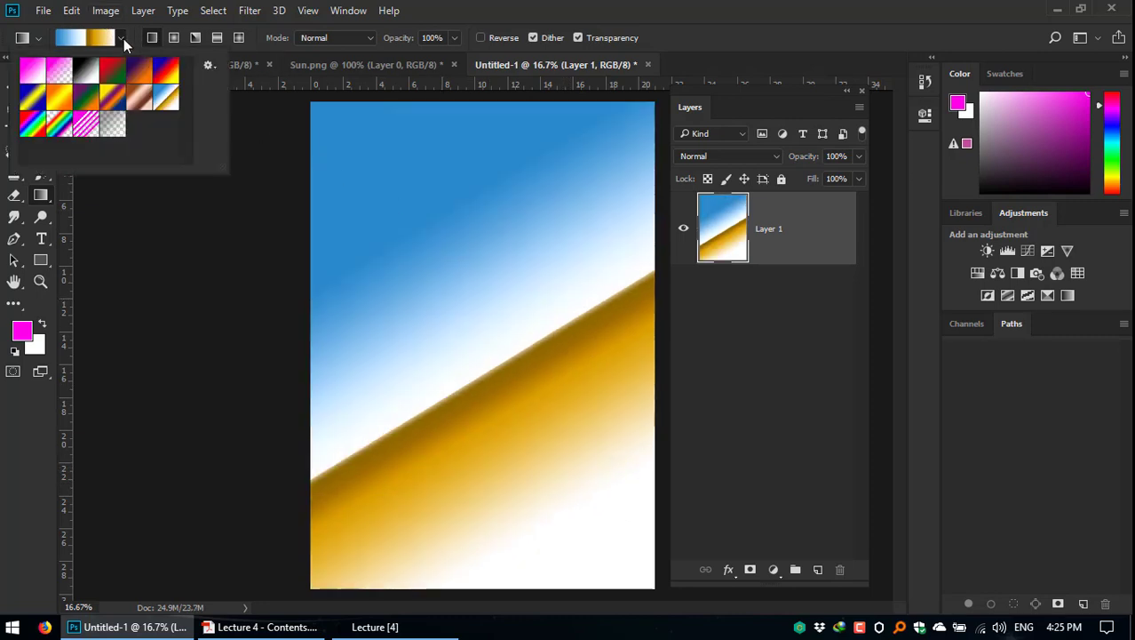
{"action": "left_click", "coordinate": [62, 131]}
{"action": "left_click", "coordinate": [440, 194]}
{"action": "left_click_drag", "start_coordinate": [392, 145], "coordinate": [582, 469]}
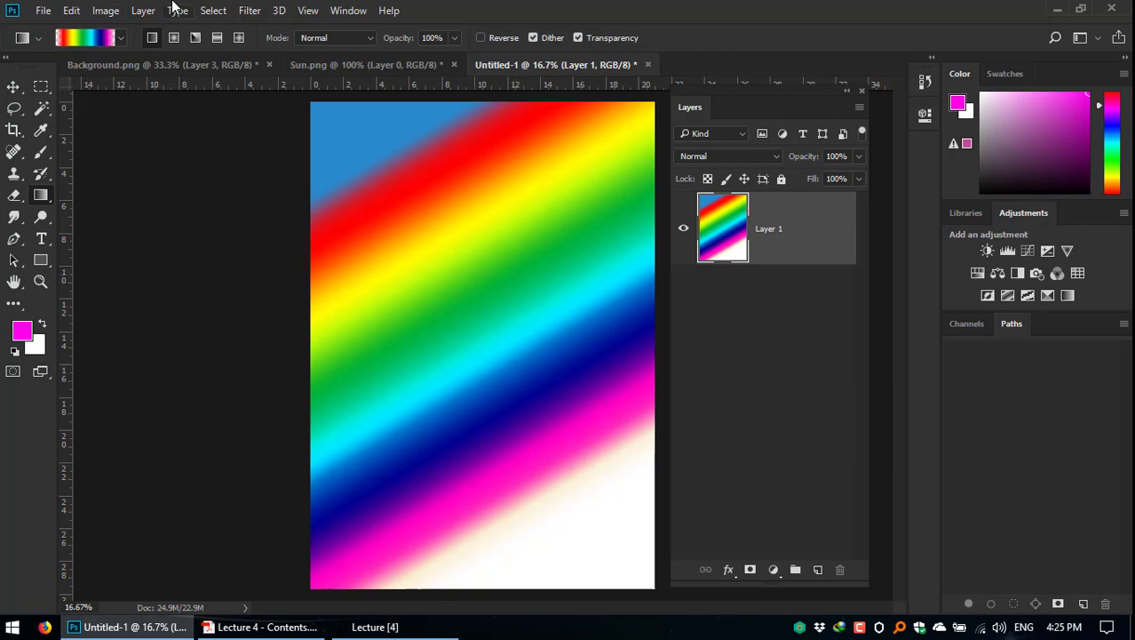
{"action": "left_click", "coordinate": [123, 39]}
{"action": "left_click", "coordinate": [123, 39]}
Step: On Sun.png, toggle the green, dark and pink stroke effects on and off
{"action": "left_click", "coordinate": [421, 69]}
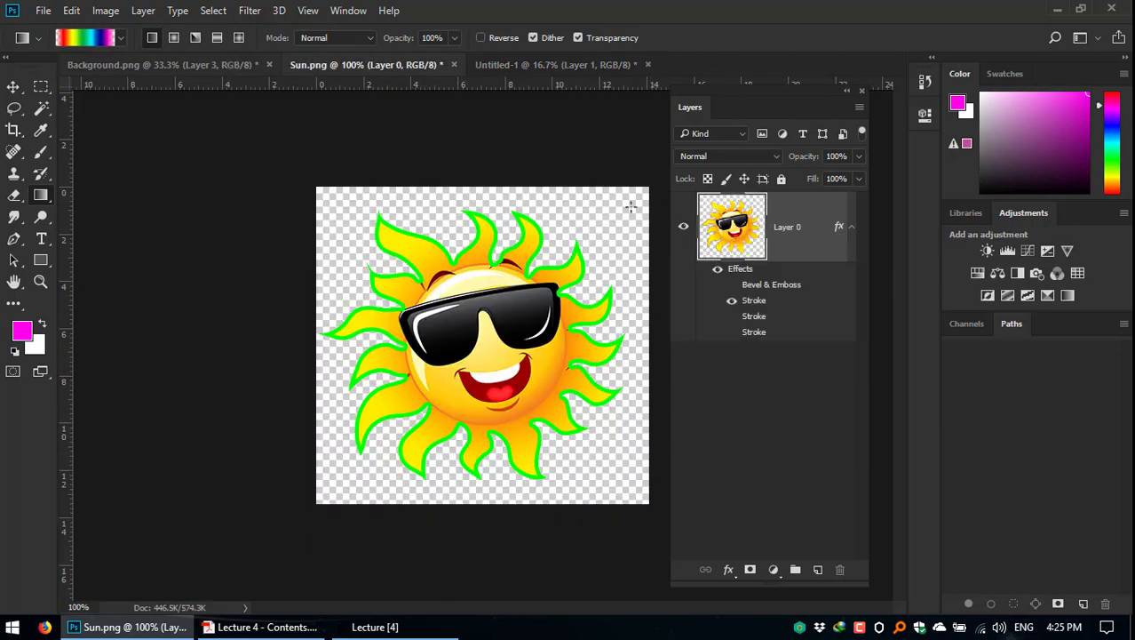
{"action": "left_click", "coordinate": [732, 303]}
{"action": "left_click", "coordinate": [733, 303]}
{"action": "left_click", "coordinate": [732, 316]}
{"action": "left_click", "coordinate": [732, 332]}
{"action": "left_click", "coordinate": [732, 316]}
{"action": "left_click", "coordinate": [732, 300]}
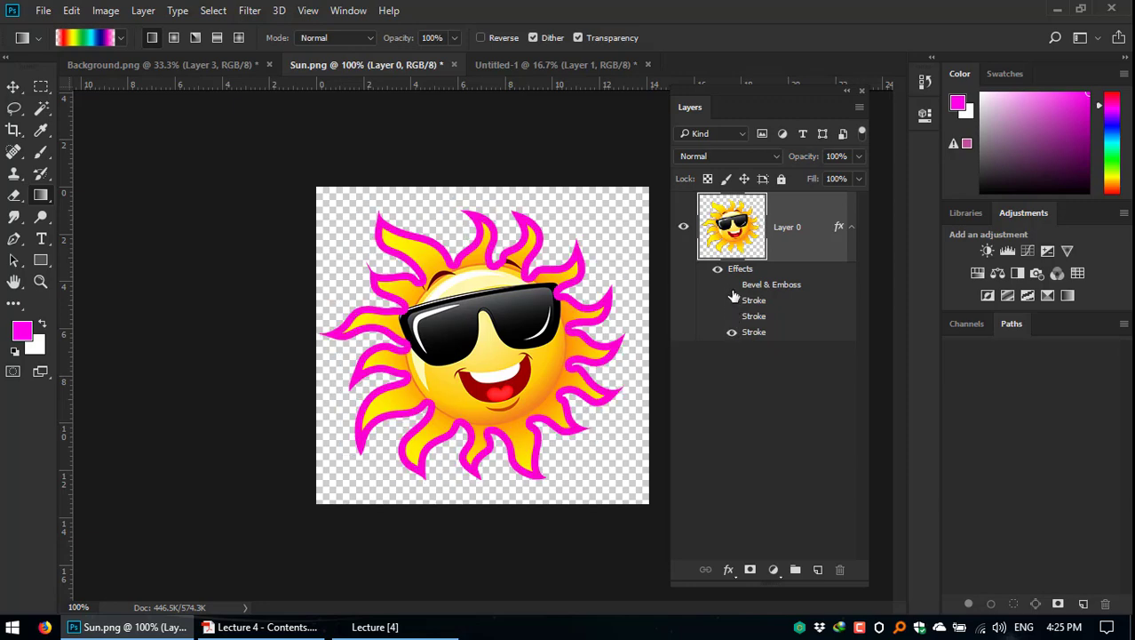
{"action": "left_click", "coordinate": [732, 285]}
Step: Hide Bevel & Emboss and all effects, undoing an accidental removal of the effects
{"action": "left_click", "coordinate": [732, 301]}
{"action": "left_click", "coordinate": [732, 316]}
{"action": "left_click", "coordinate": [732, 331]}
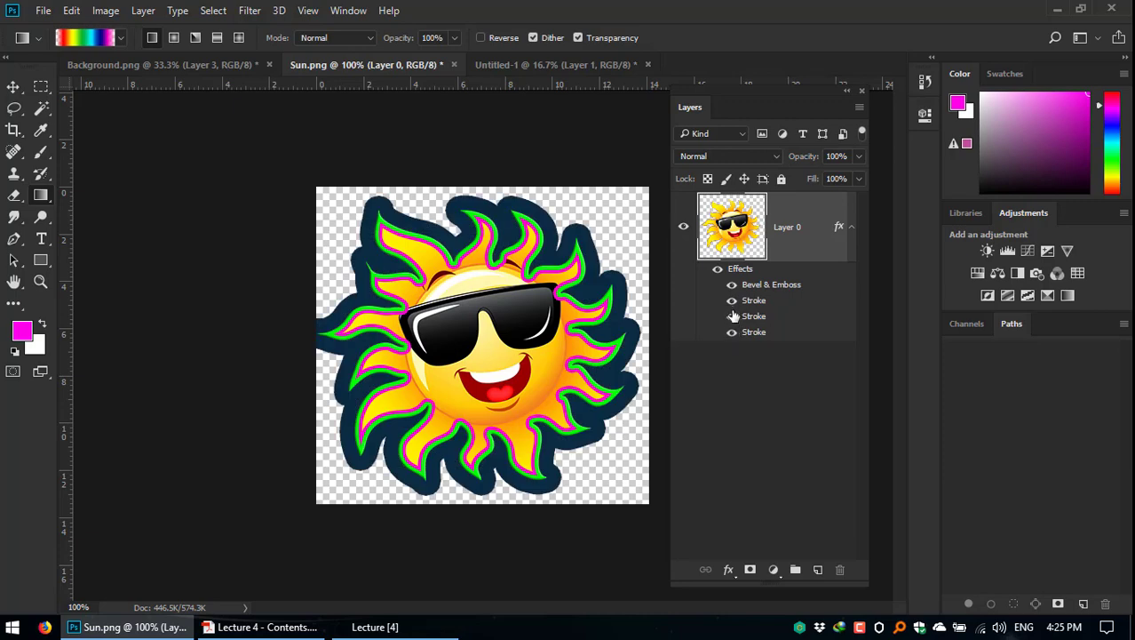
{"action": "left_click", "coordinate": [732, 284]}
{"action": "left_click", "coordinate": [732, 301]}
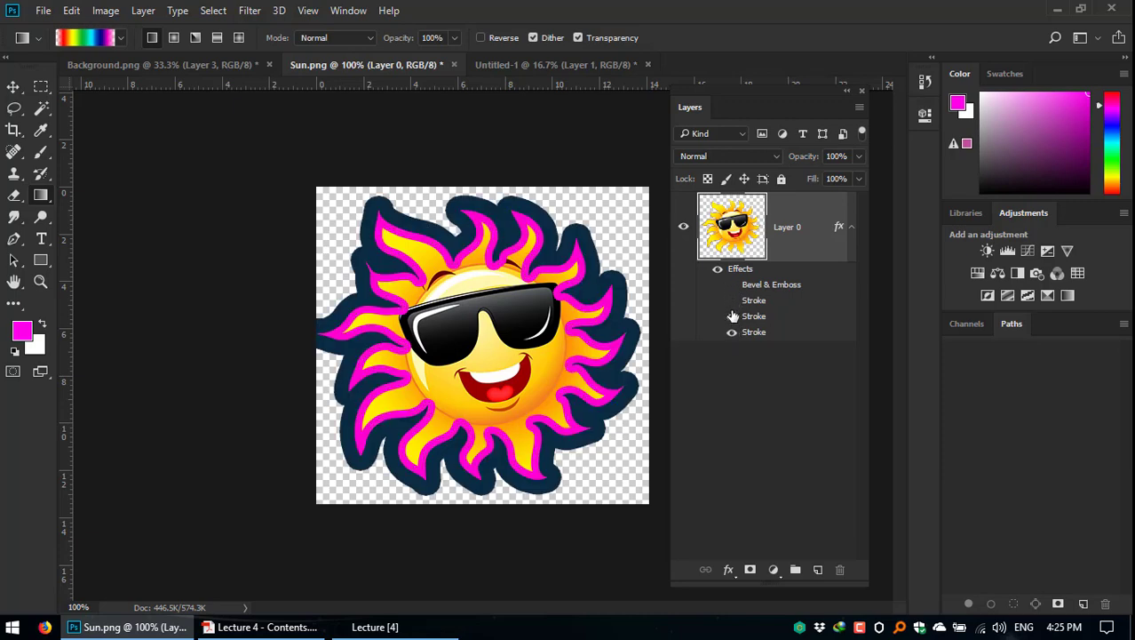
{"action": "left_click", "coordinate": [717, 269]}
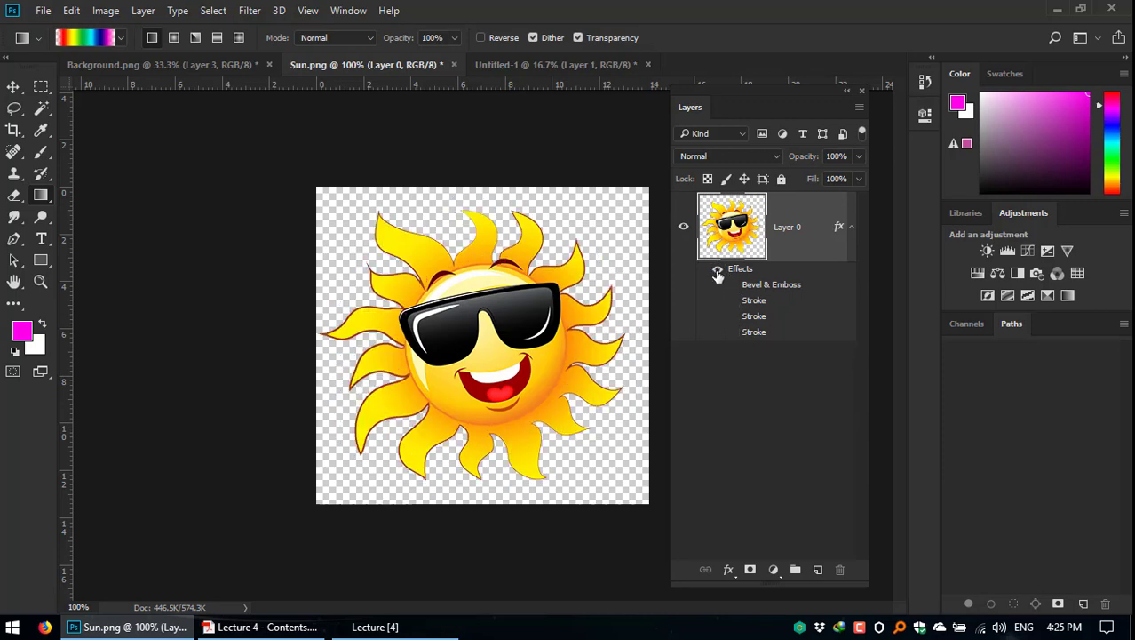
{"action": "left_click_drag", "start_coordinate": [720, 273], "coordinate": [840, 569]}
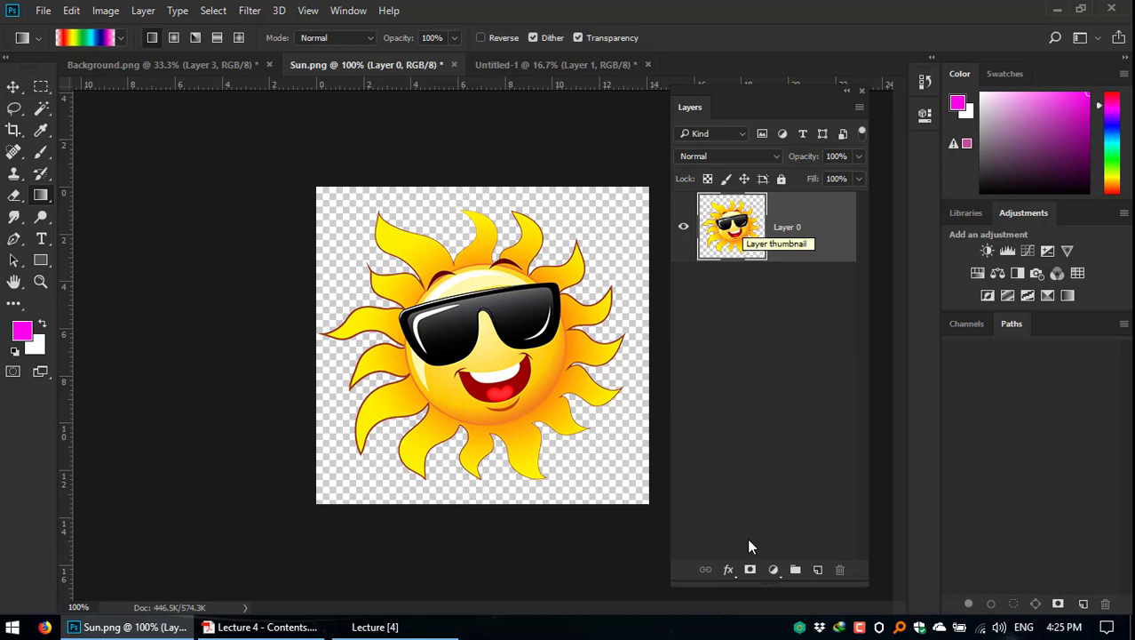
{"action": "key", "text": "ctrl+z"}
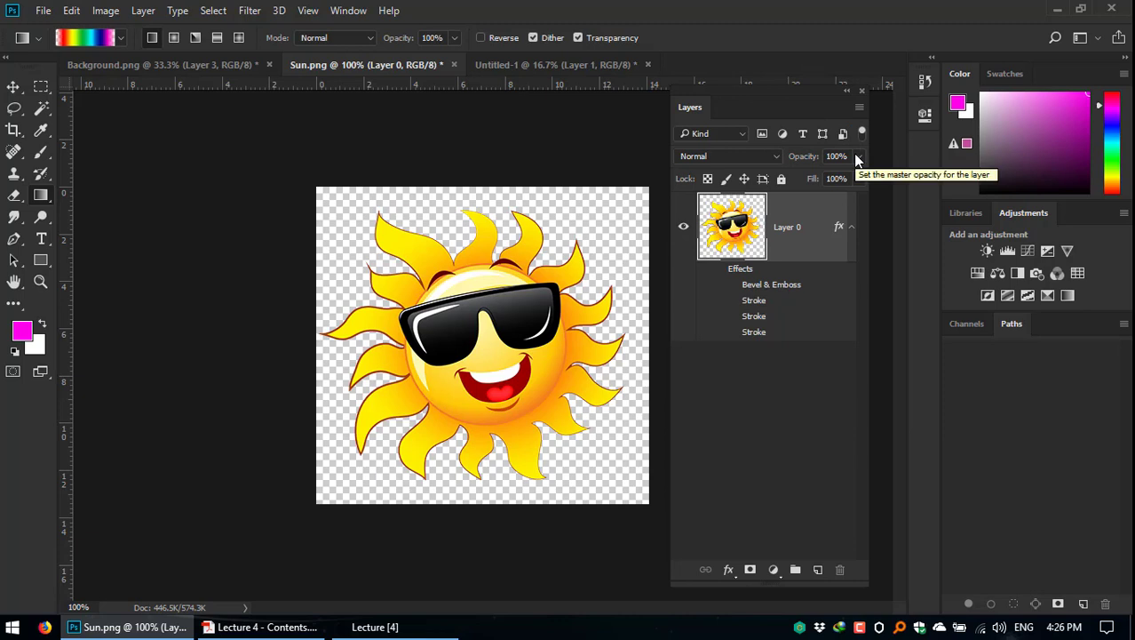
Step: Turn the sun layer's effects back on and keep its opacity at 100%
{"action": "left_click", "coordinate": [731, 301]}
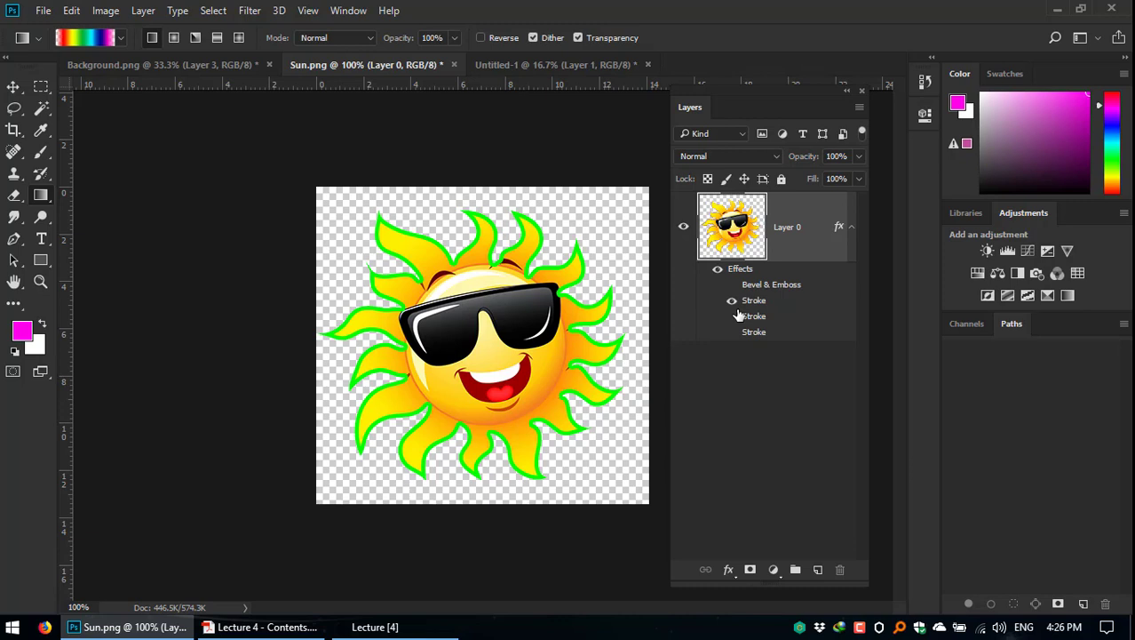
{"action": "left_click", "coordinate": [859, 156]}
{"action": "left_click_drag", "start_coordinate": [831, 179], "coordinate": [810, 174]}
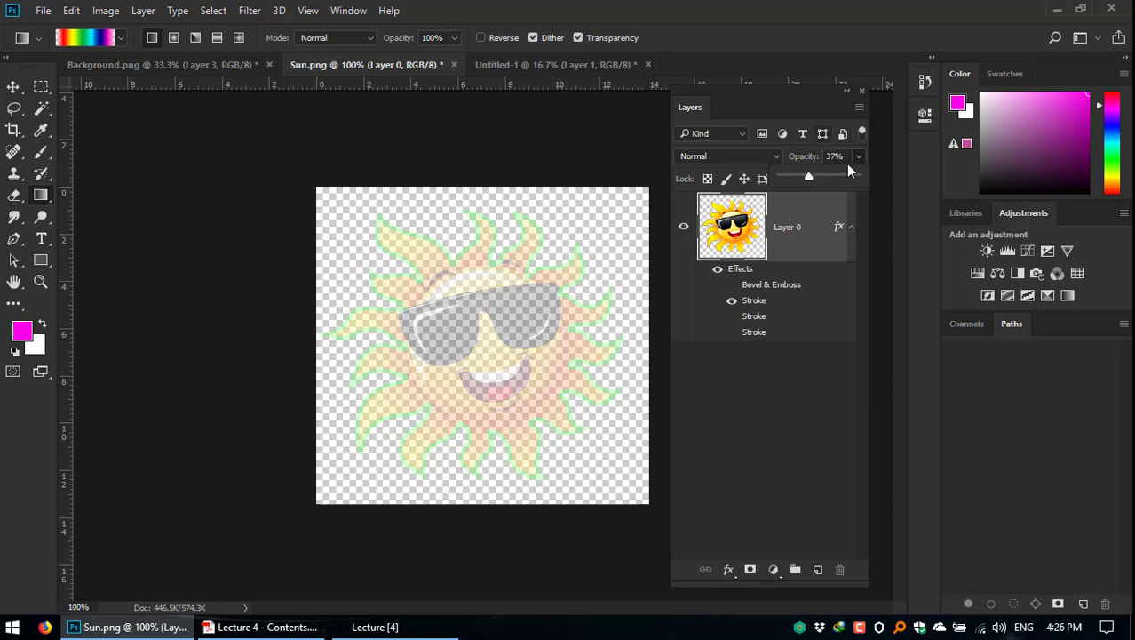
{"action": "left_click_drag", "start_coordinate": [808, 178], "coordinate": [874, 173]}
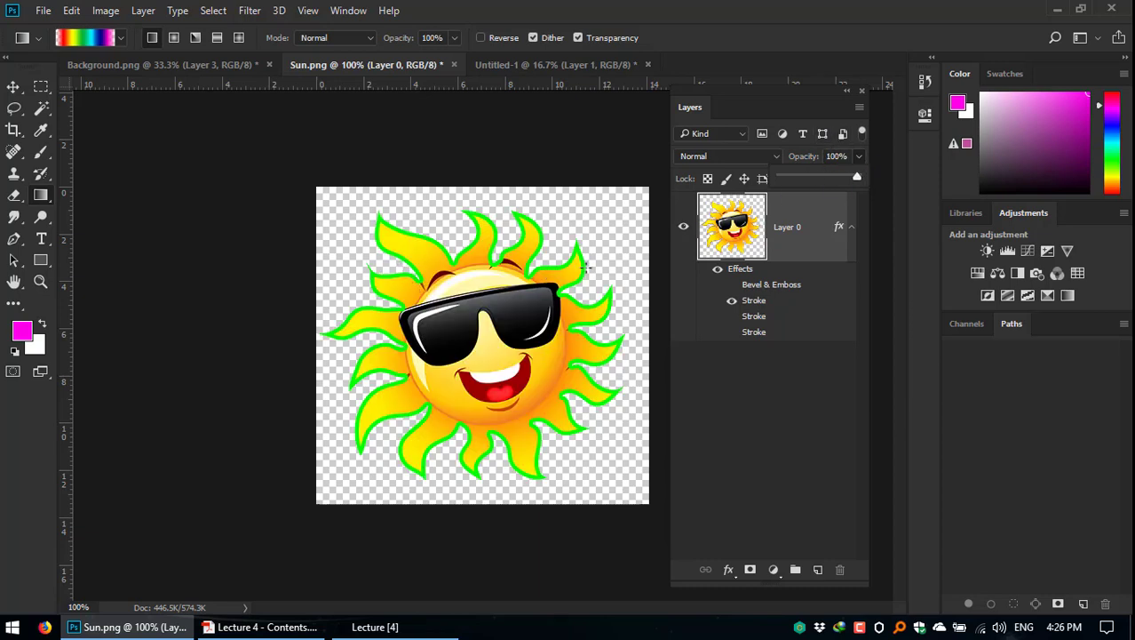
{"action": "left_click", "coordinate": [794, 101]}
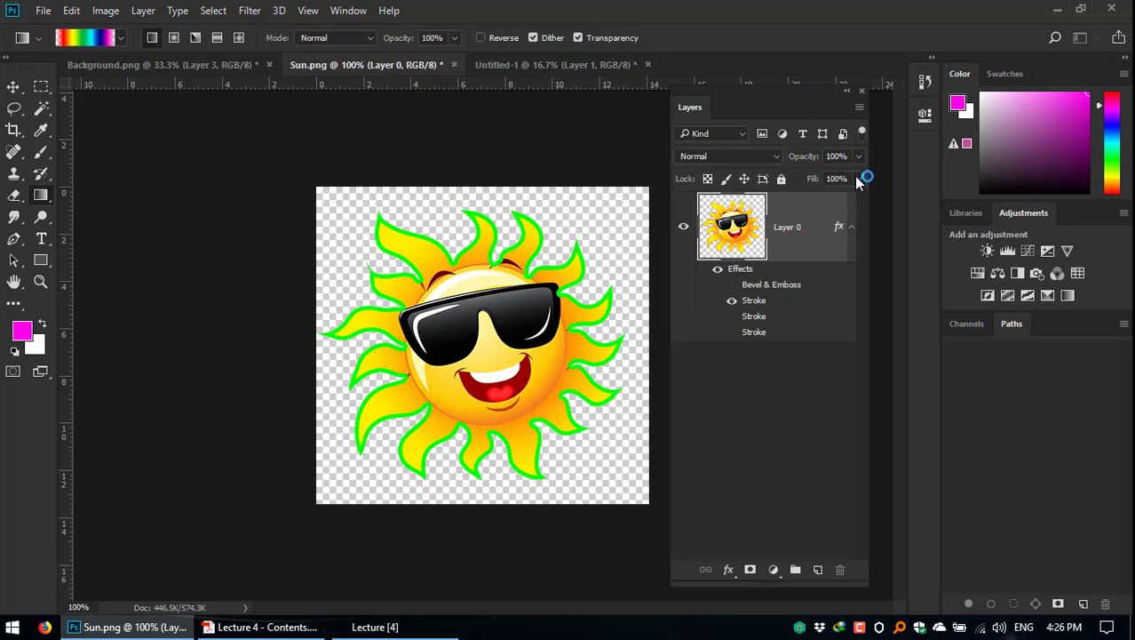
Step: Lower the sun layer's fill to 71%
{"action": "left_click", "coordinate": [859, 178]}
{"action": "left_click_drag", "start_coordinate": [818, 199], "coordinate": [795, 202]}
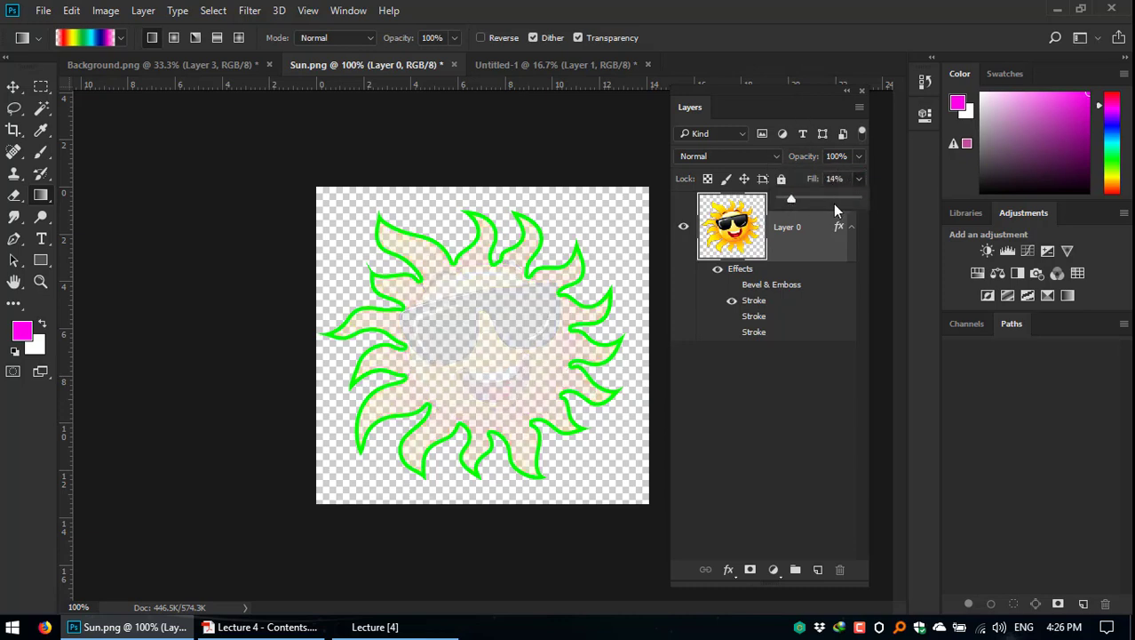
{"action": "left_click_drag", "start_coordinate": [844, 203], "coordinate": [787, 205]}
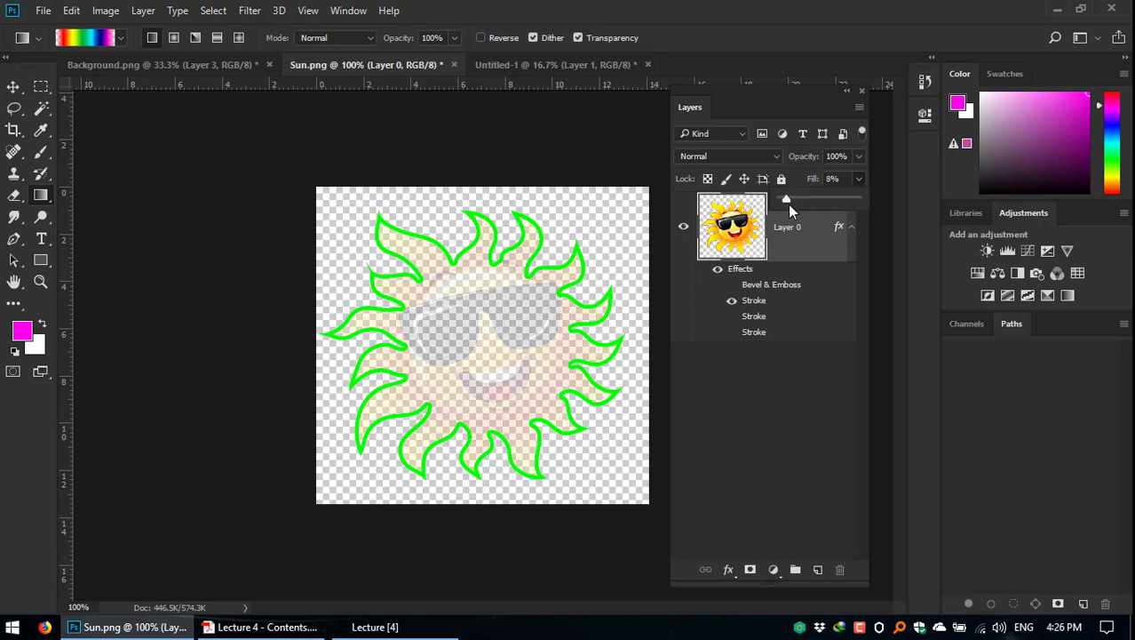
{"action": "left_click", "coordinate": [835, 199]}
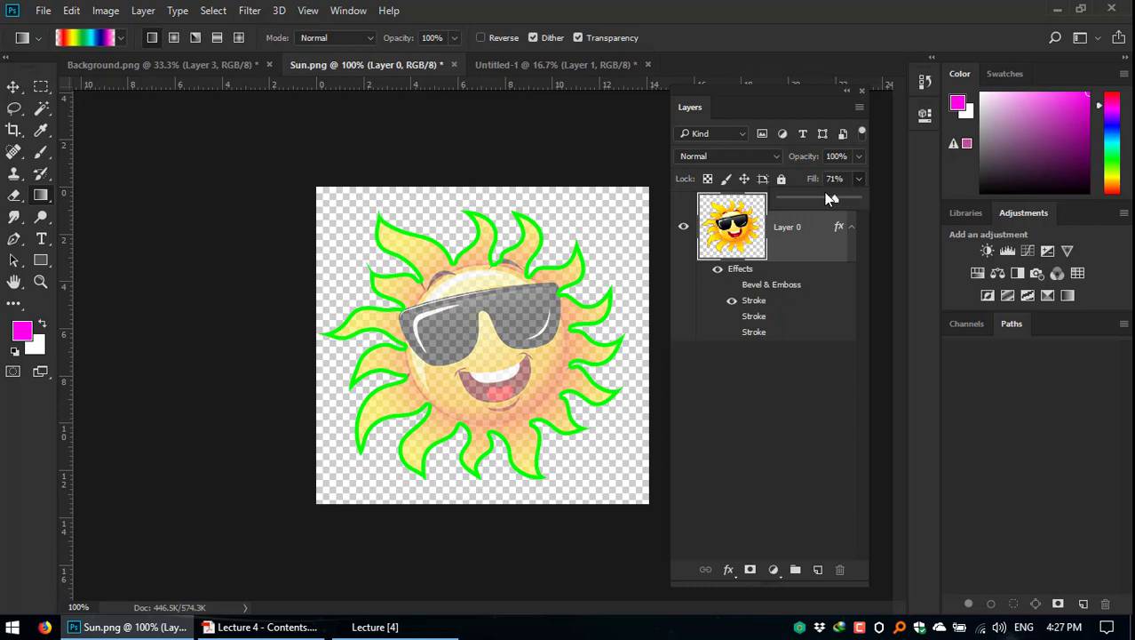
{"action": "left_click", "coordinate": [789, 96]}
Step: Reselect Layer 0 and hide the sun's green Stroke effect
{"action": "left_click", "coordinate": [818, 385]}
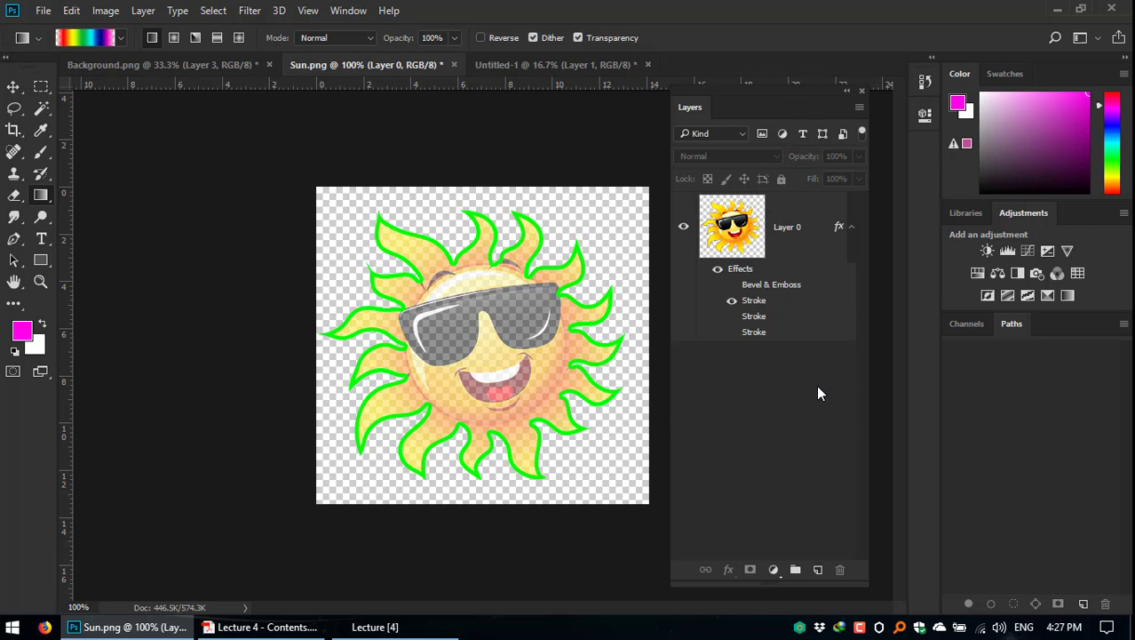
{"action": "left_click", "coordinate": [800, 230]}
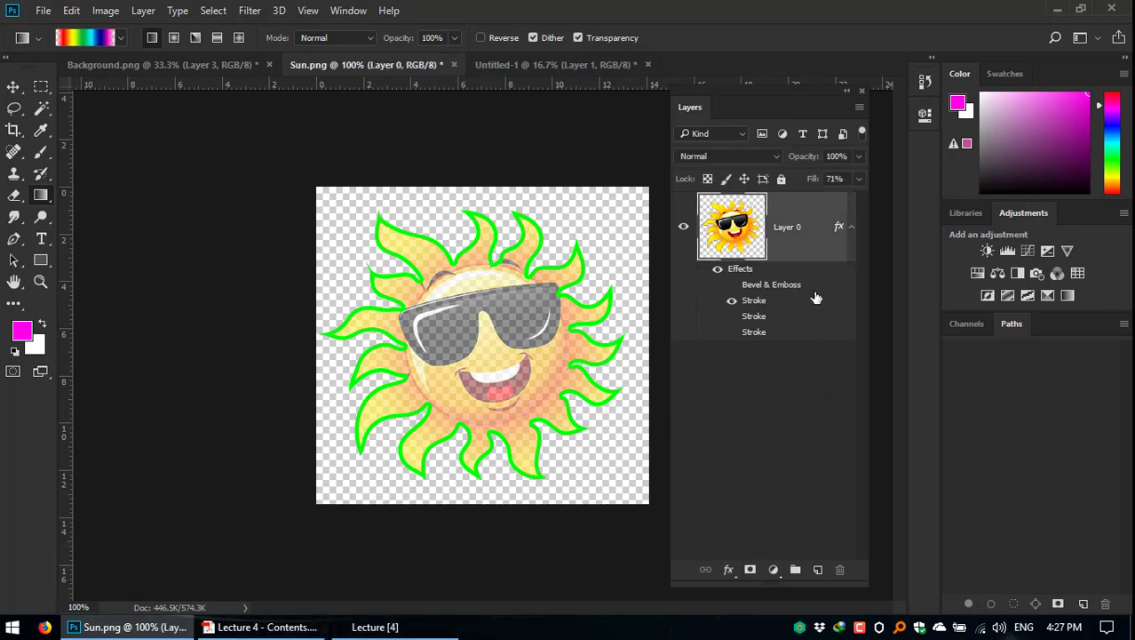
{"action": "left_click", "coordinate": [731, 302]}
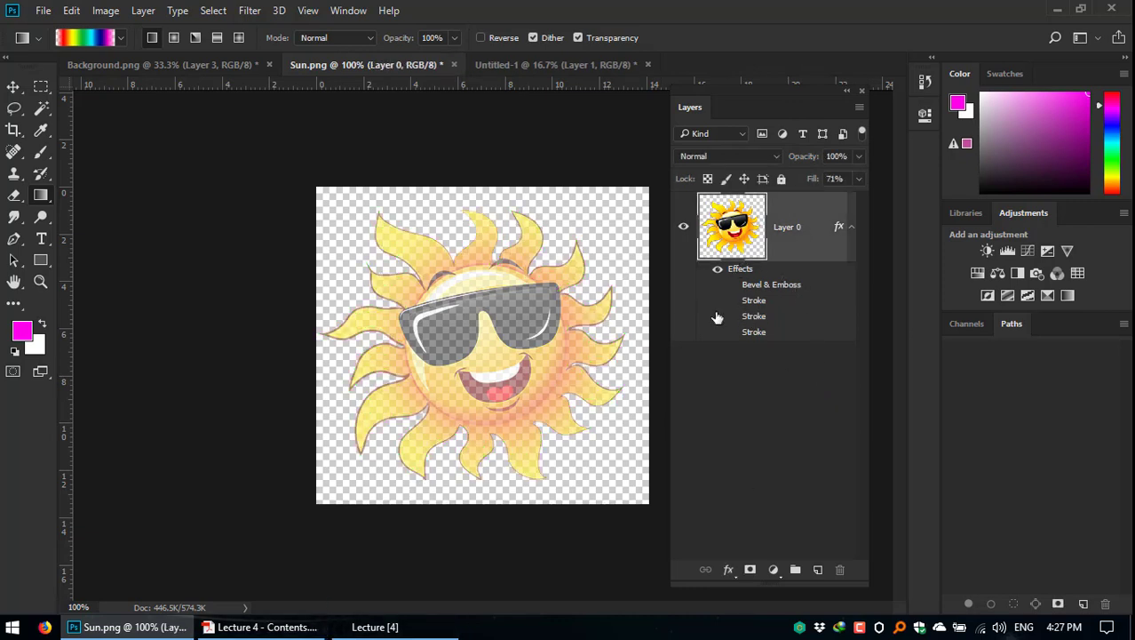
{"action": "left_click", "coordinate": [352, 11]}
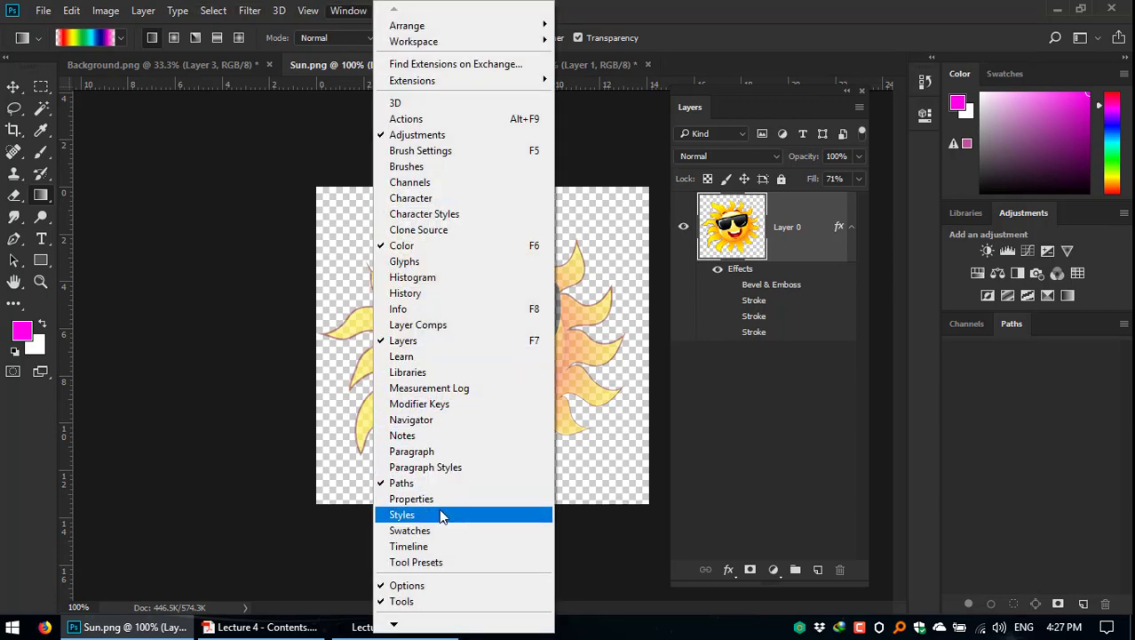
Step: Show the Styles panel, restore the sun's fill to 100% and delete its old effects
{"action": "left_click", "coordinate": [442, 517]}
{"action": "left_click_drag", "start_coordinate": [160, 113], "coordinate": [180, 111]}
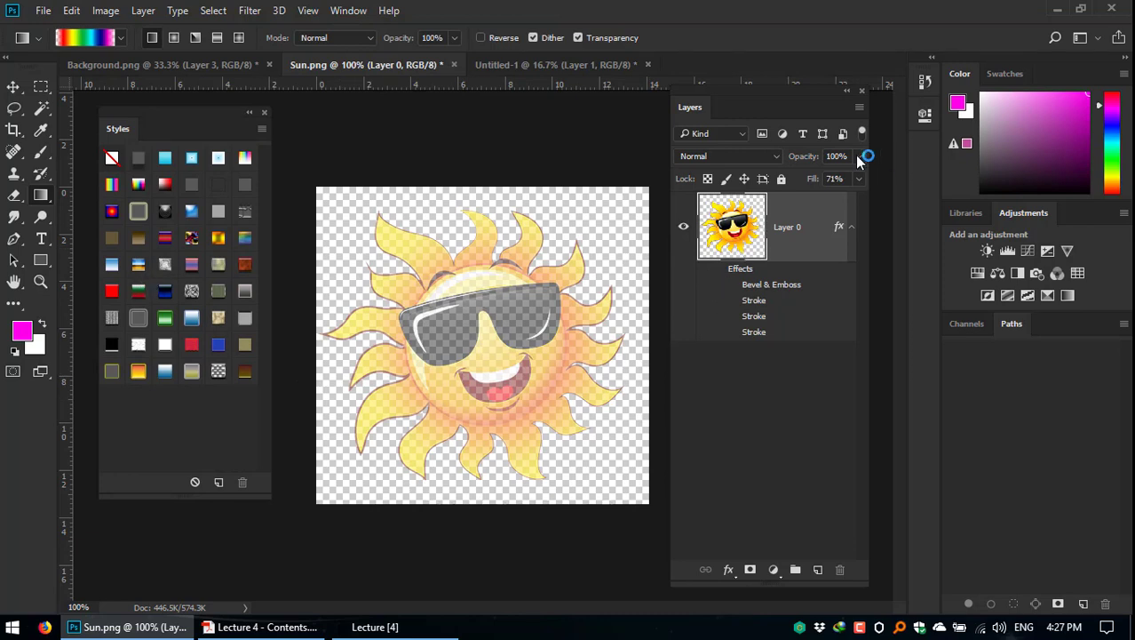
{"action": "left_click", "coordinate": [859, 179]}
{"action": "left_click_drag", "start_coordinate": [837, 199], "coordinate": [872, 202]}
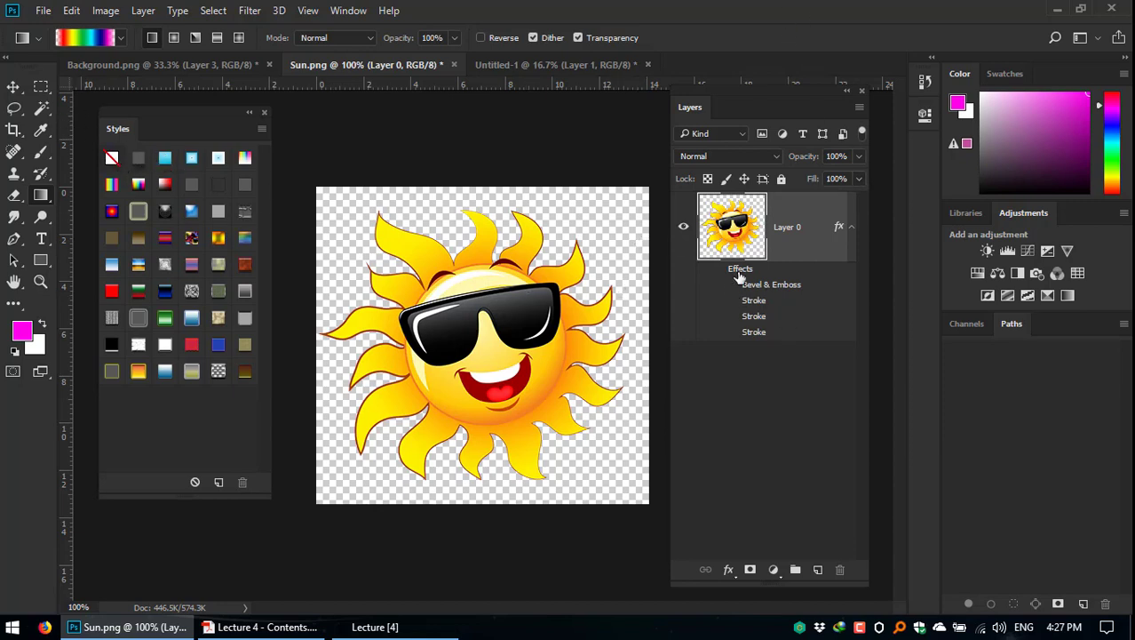
{"action": "left_click_drag", "start_coordinate": [740, 271], "coordinate": [840, 569]}
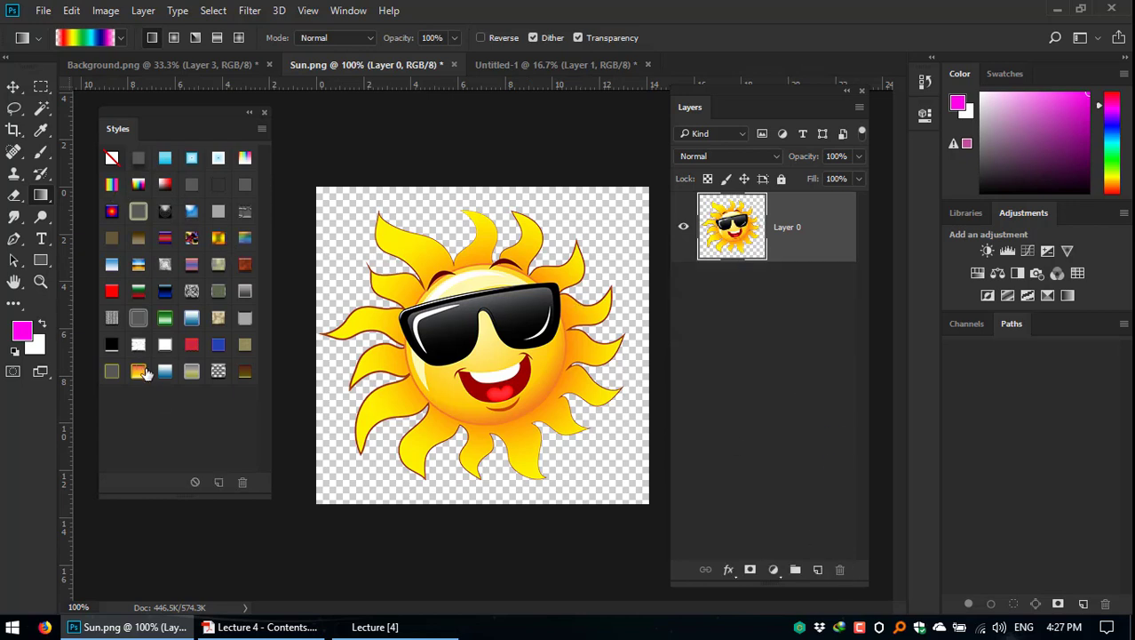
Step: Apply the orange gradient preset style to the sun and toggle its Stroke effect
{"action": "left_click", "coordinate": [139, 372]}
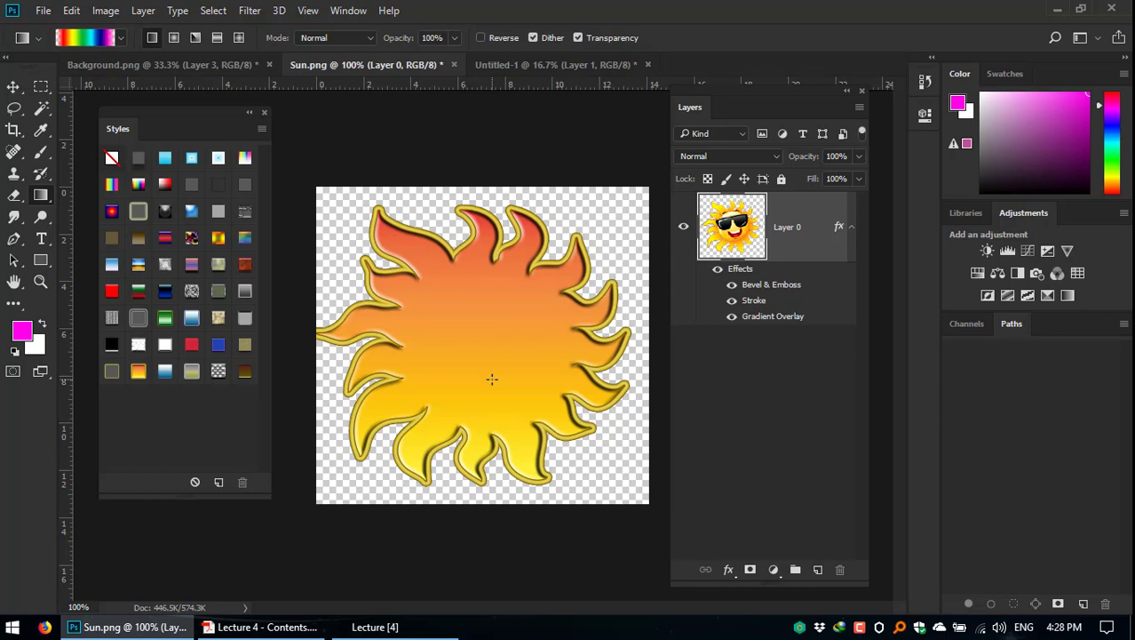
{"action": "left_click", "coordinate": [732, 301]}
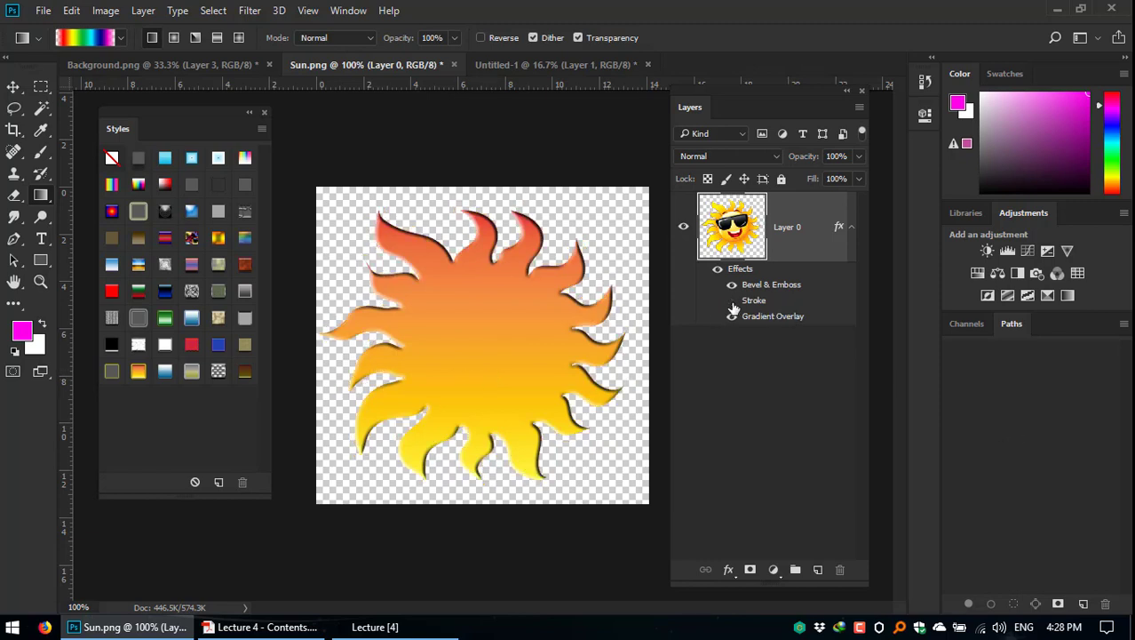
{"action": "left_click", "coordinate": [732, 301]}
{"action": "left_click", "coordinate": [732, 300]}
{"action": "left_click", "coordinate": [732, 300]}
{"action": "left_click", "coordinate": [732, 302]}
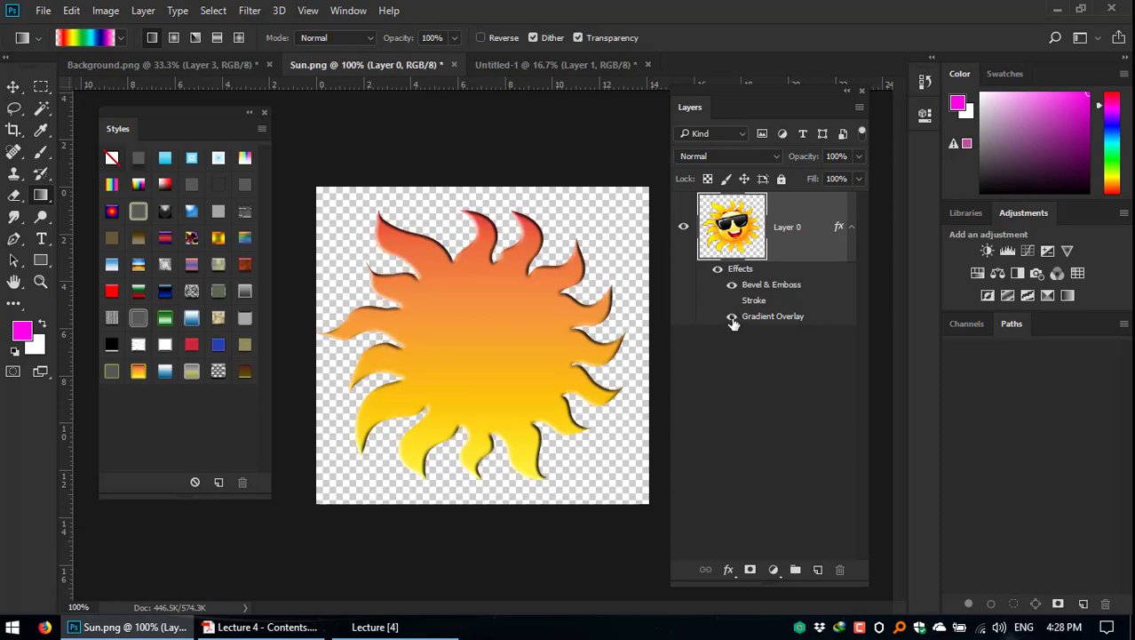
Step: Toggle the Gradient Overlay and Stroke effects to compare against the original sun
{"action": "left_click", "coordinate": [733, 319]}
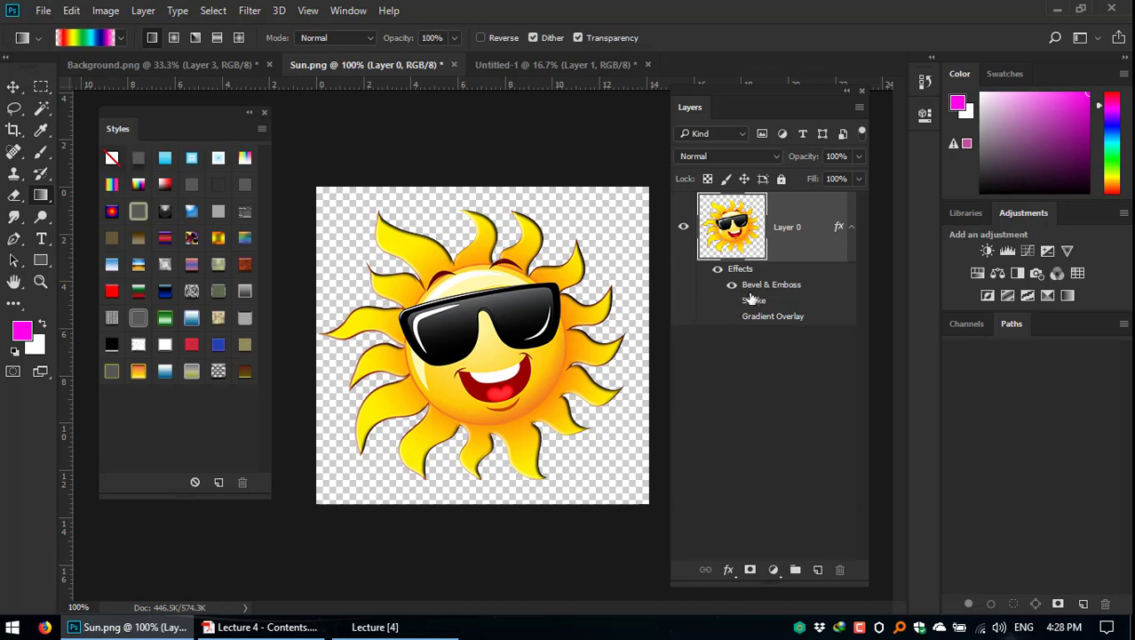
{"action": "left_click", "coordinate": [732, 302]}
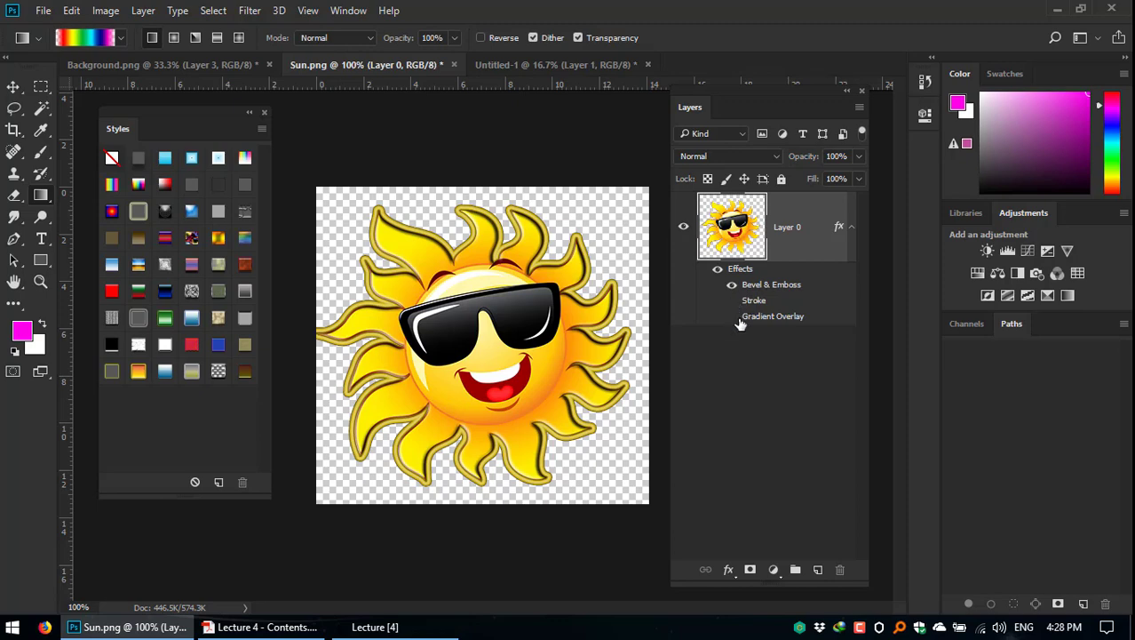
{"action": "left_click", "coordinate": [734, 317]}
{"action": "left_click", "coordinate": [733, 302]}
{"action": "left_click", "coordinate": [732, 301]}
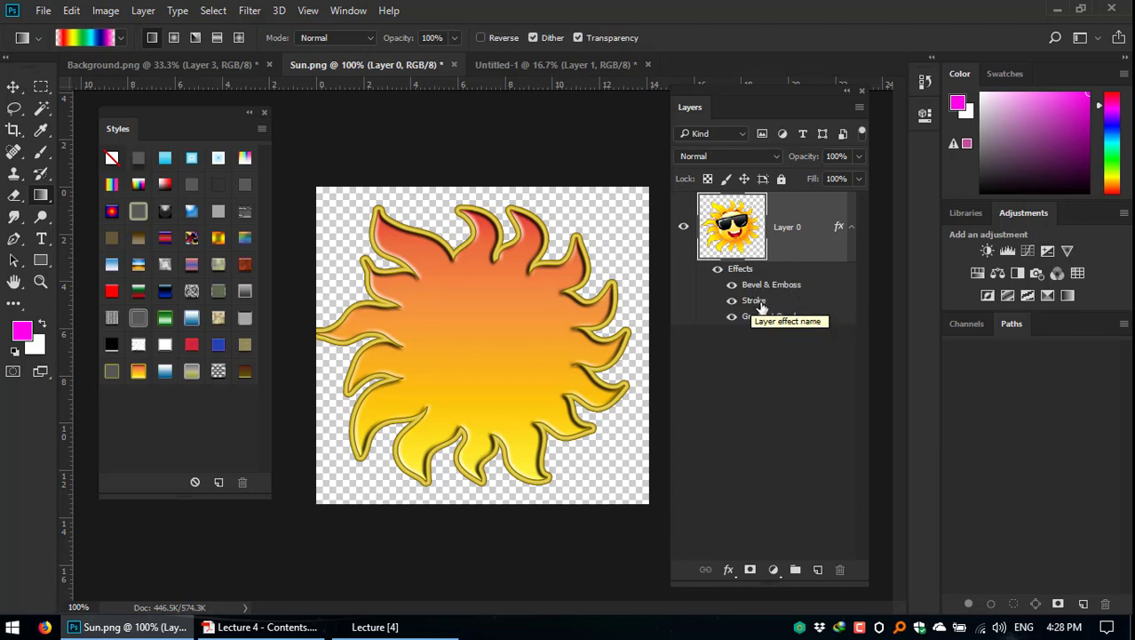
Step: Change the sun's Stroke to the magenta-to-white gradient preset
{"action": "double_click", "coordinate": [753, 301]}
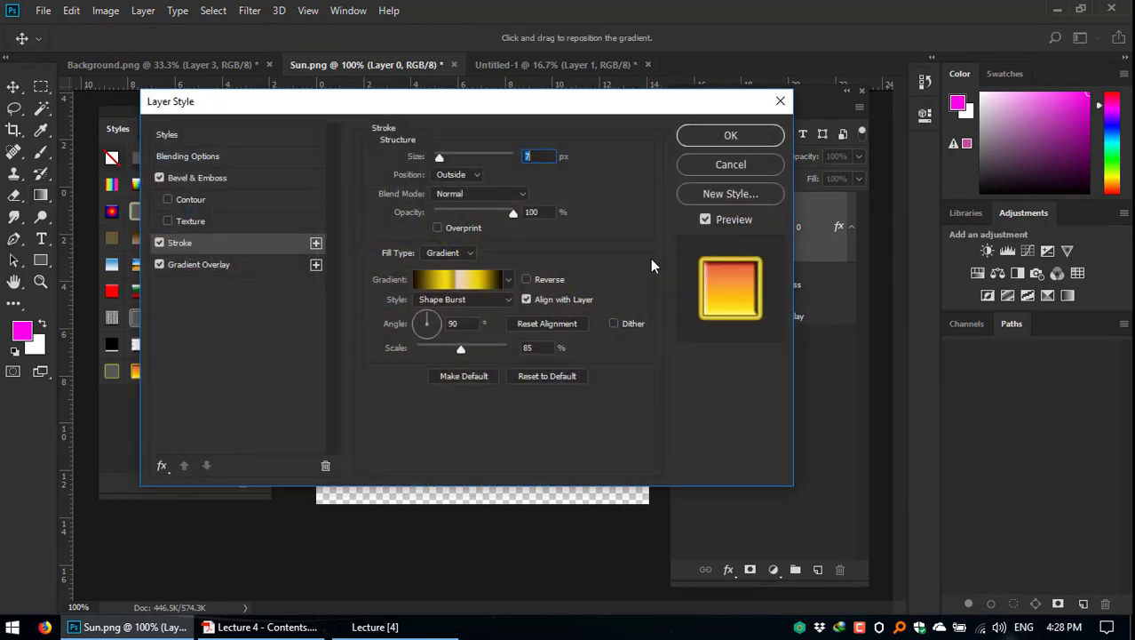
{"action": "left_click_drag", "start_coordinate": [495, 103], "coordinate": [755, 103]}
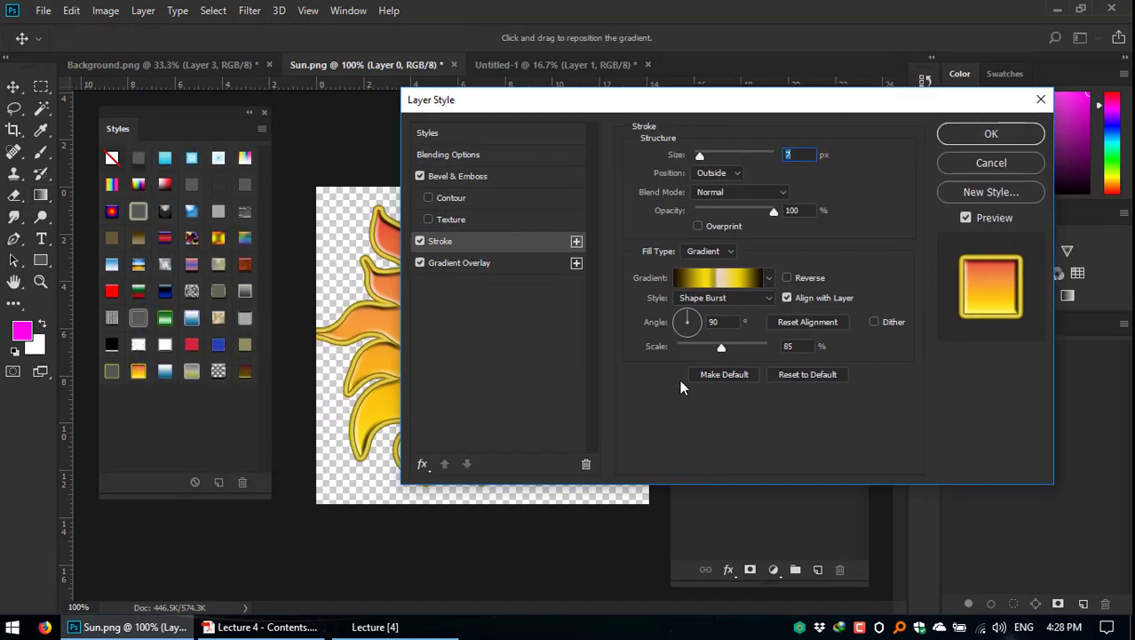
{"action": "left_click", "coordinate": [770, 277]}
{"action": "double_click", "coordinate": [639, 313]}
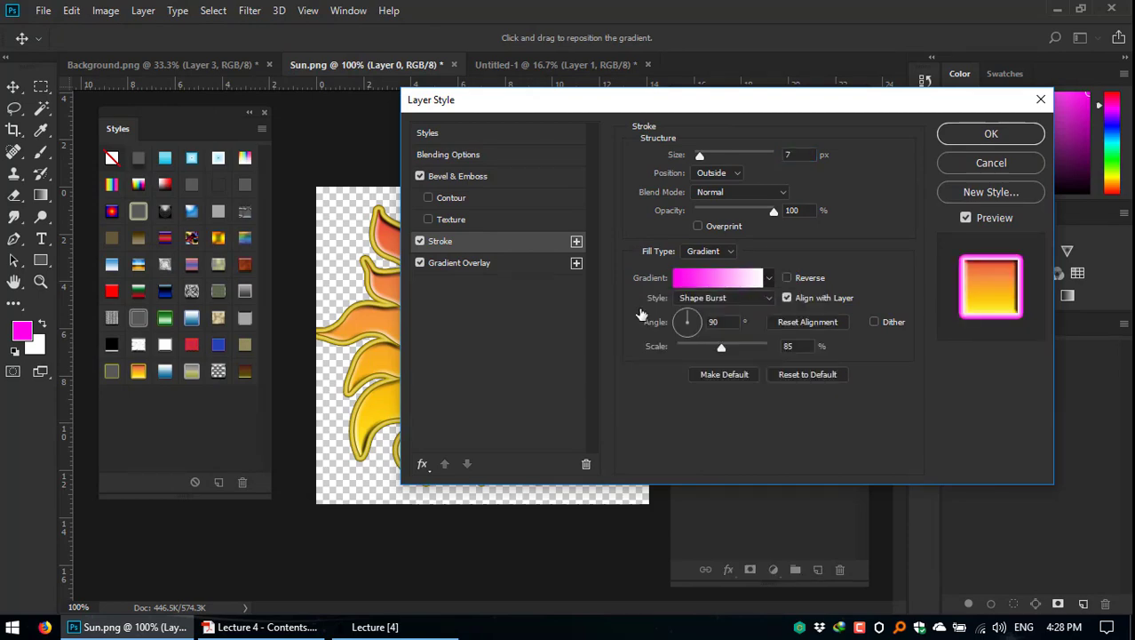
{"action": "left_click", "coordinate": [982, 134]}
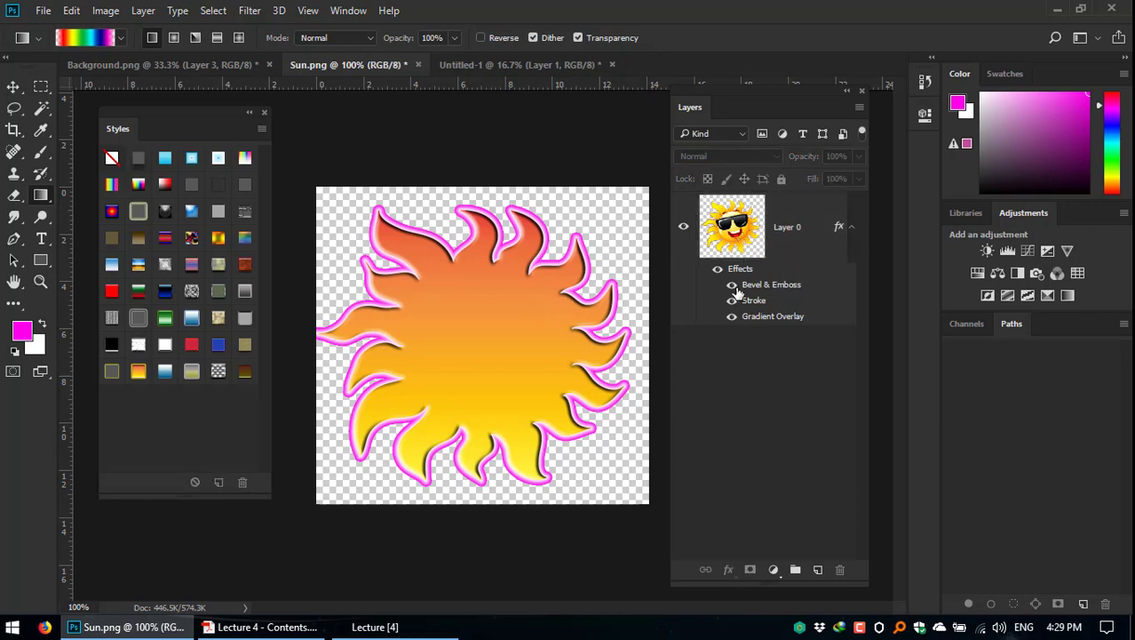
Step: Compare the sun with and without the pink stroke, then switch to Untitled-1
{"action": "left_click", "coordinate": [732, 300]}
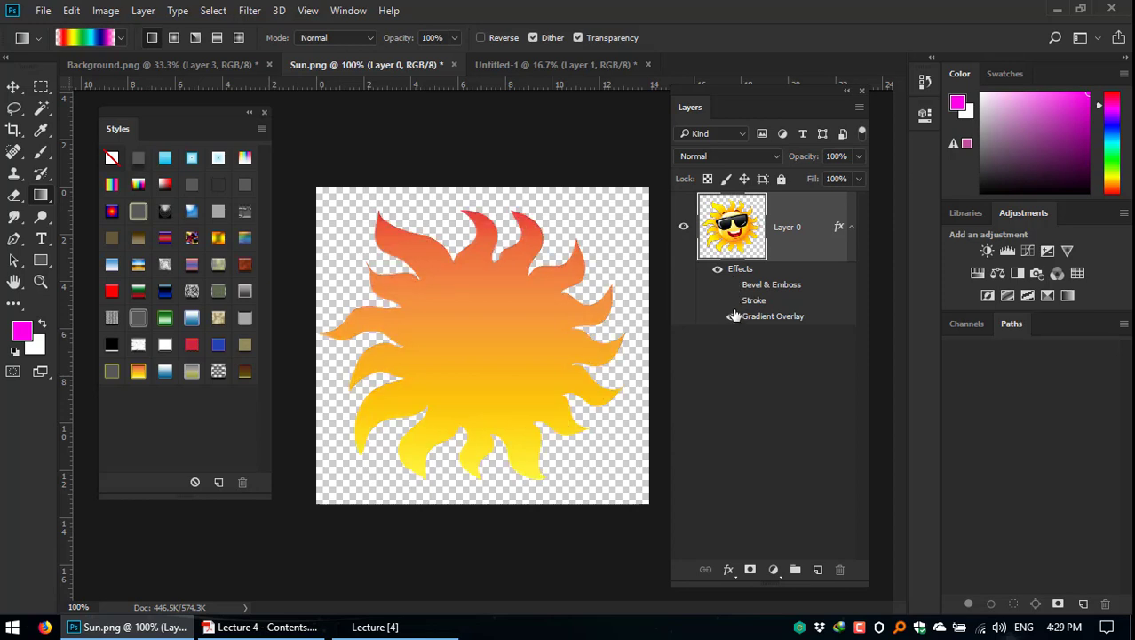
{"action": "left_click", "coordinate": [733, 300]}
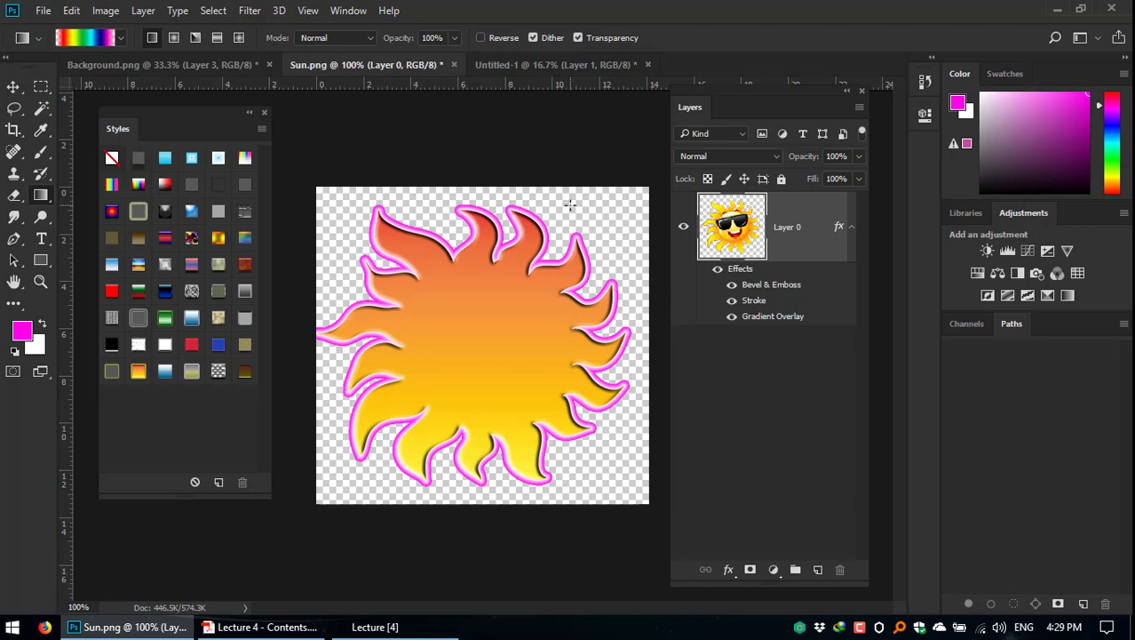
{"action": "left_click", "coordinate": [706, 443]}
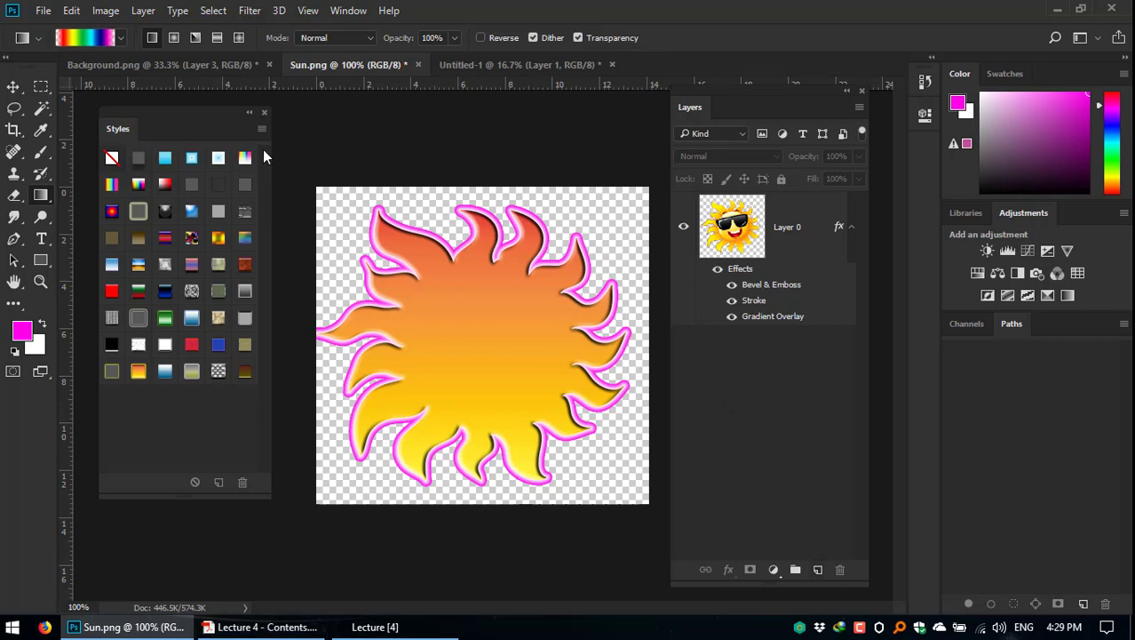
{"action": "left_click", "coordinate": [493, 63]}
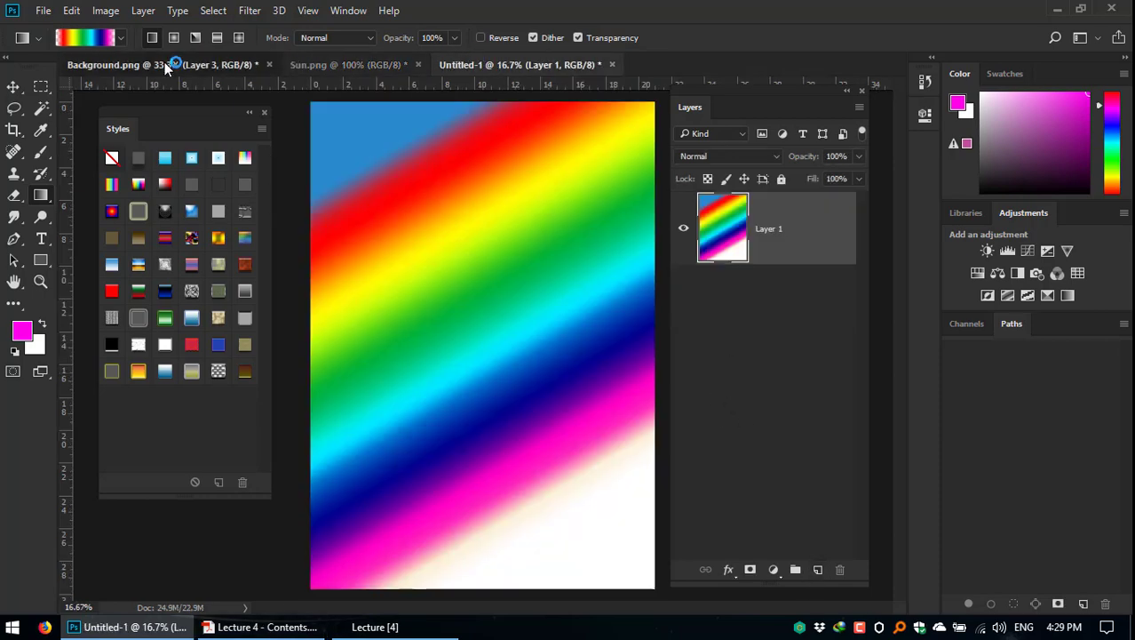
Step: In Background.png, collapse the Styles panel and show the hidden cloud layer
{"action": "left_click", "coordinate": [162, 67]}
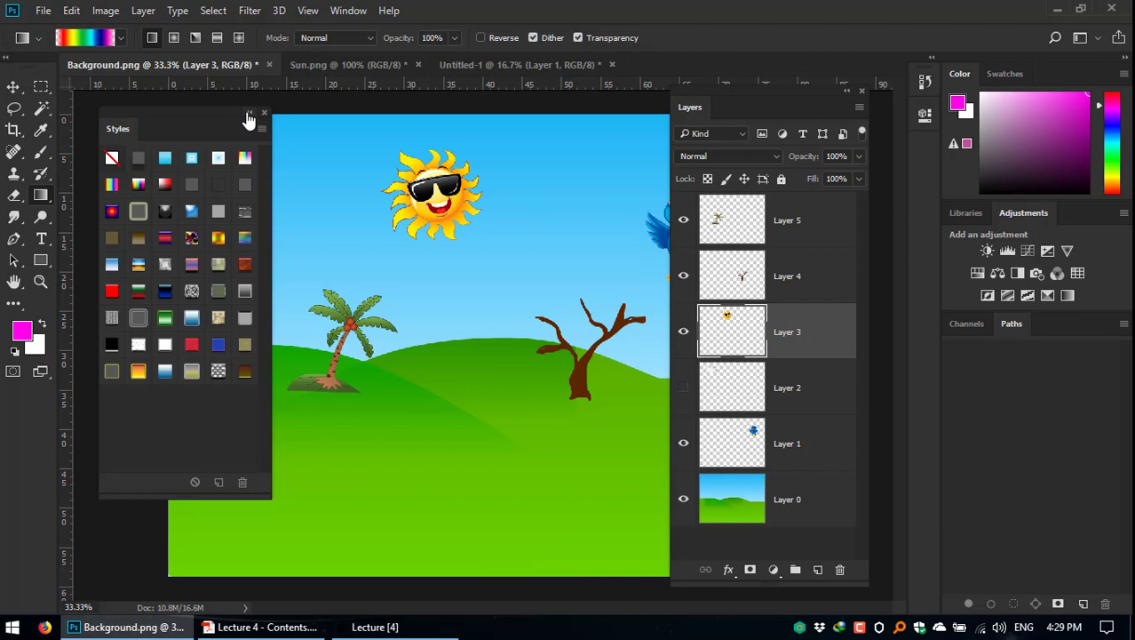
{"action": "left_click", "coordinate": [249, 116]}
{"action": "left_click_drag", "start_coordinate": [694, 102], "coordinate": [803, 99]}
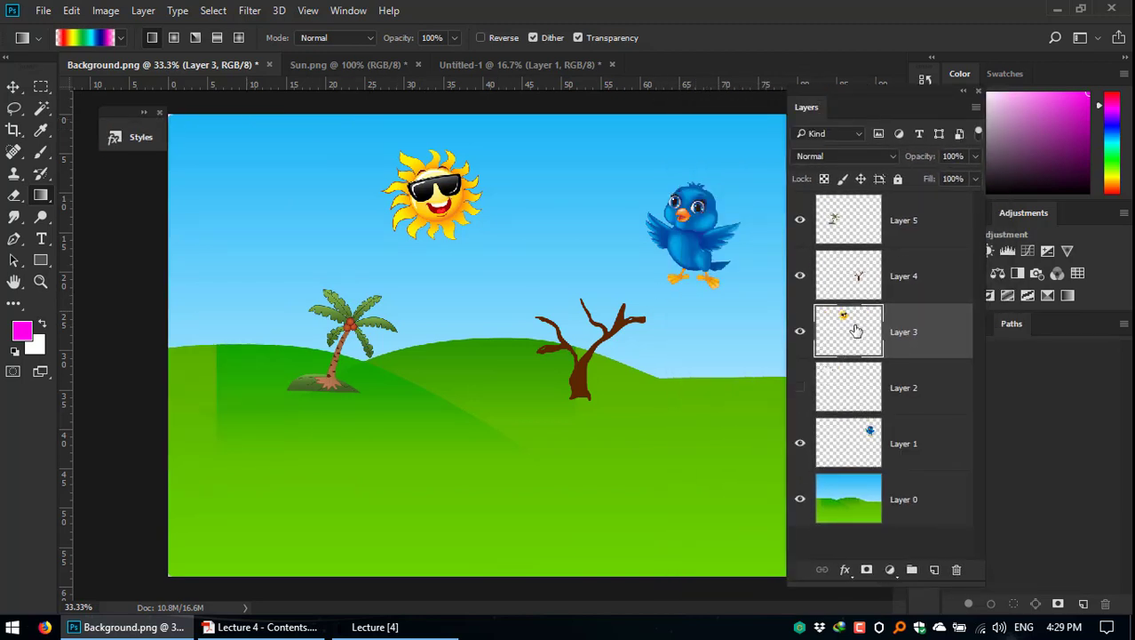
{"action": "left_click", "coordinate": [800, 388]}
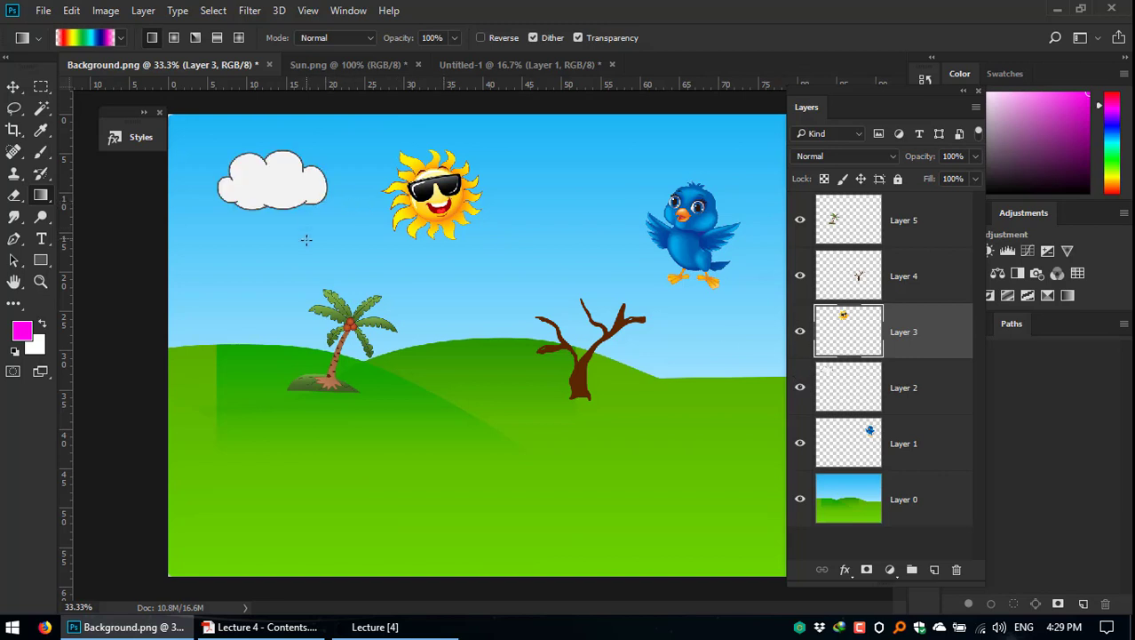
Step: Add a Drop Shadow effect to the sun layer from the fx menu
{"action": "right_click", "coordinate": [858, 335]}
{"action": "left_click", "coordinate": [825, 587]}
{"action": "left_click", "coordinate": [846, 570]}
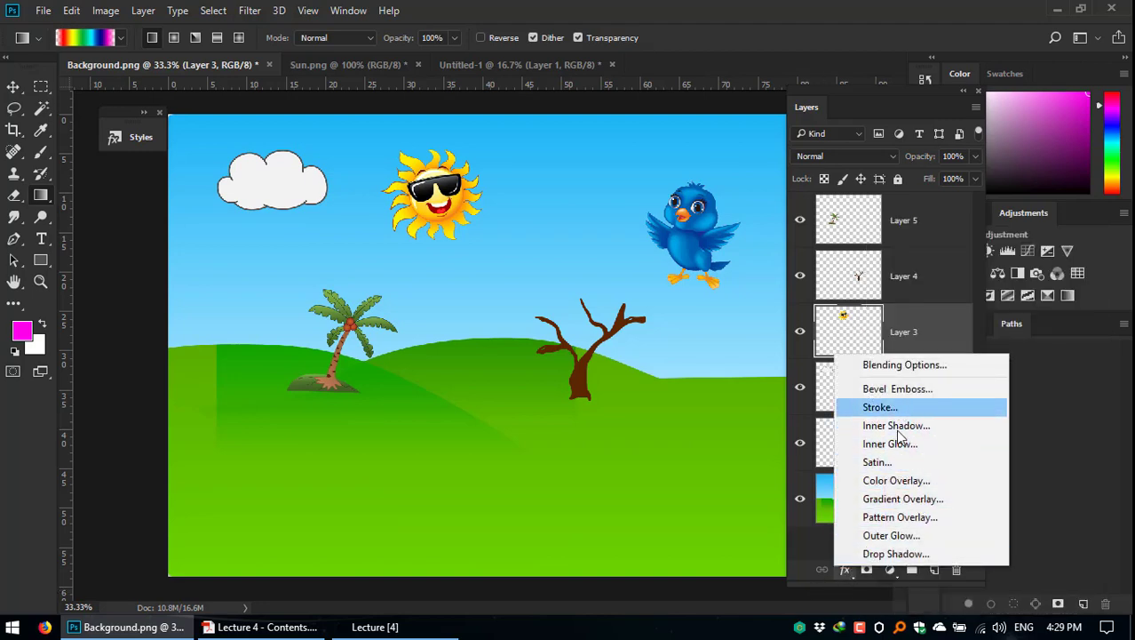
{"action": "left_click", "coordinate": [910, 553]}
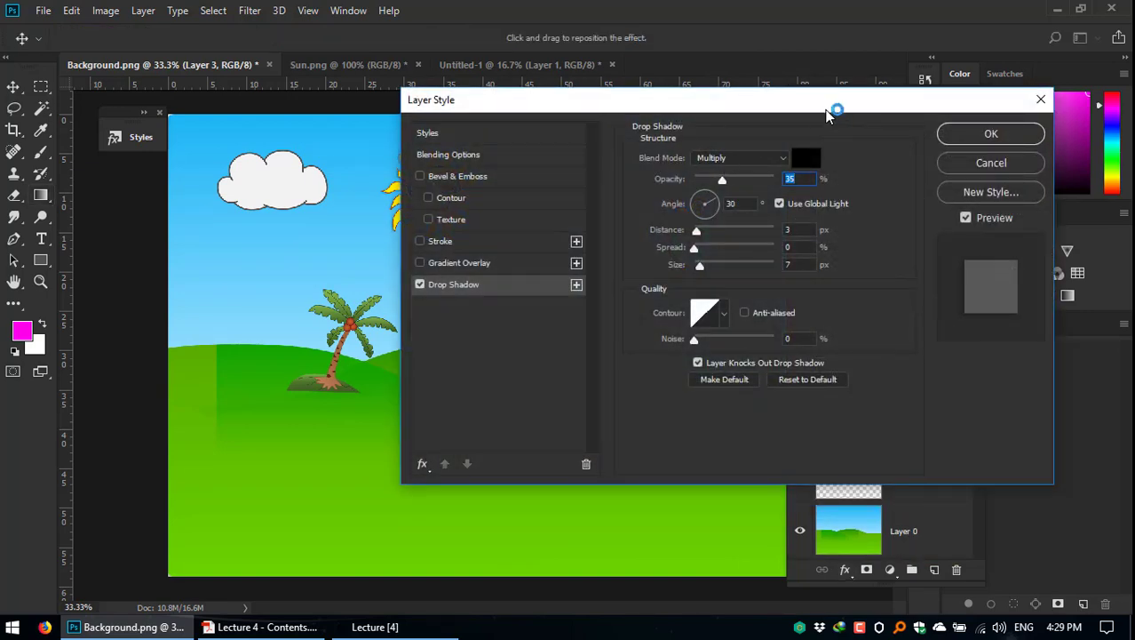
{"action": "left_click_drag", "start_coordinate": [832, 101], "coordinate": [828, 137]}
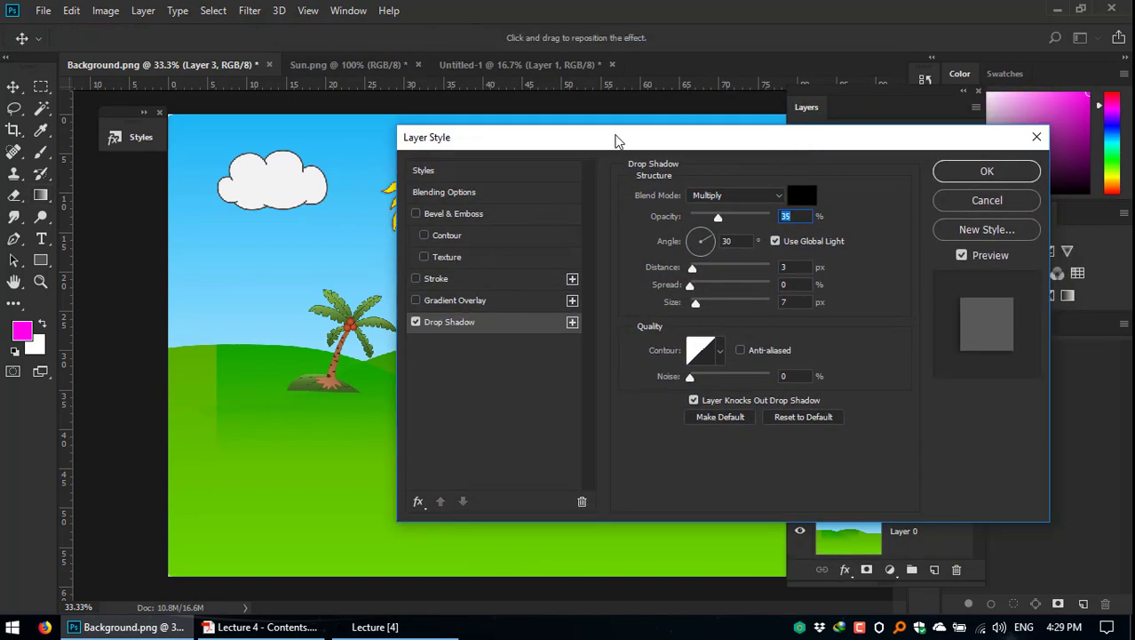
{"action": "left_click_drag", "start_coordinate": [616, 139], "coordinate": [595, 148]}
Step: Try a Normal, dark grey drop shadow at 47% opacity, then cancel it
{"action": "left_click", "coordinate": [735, 206]}
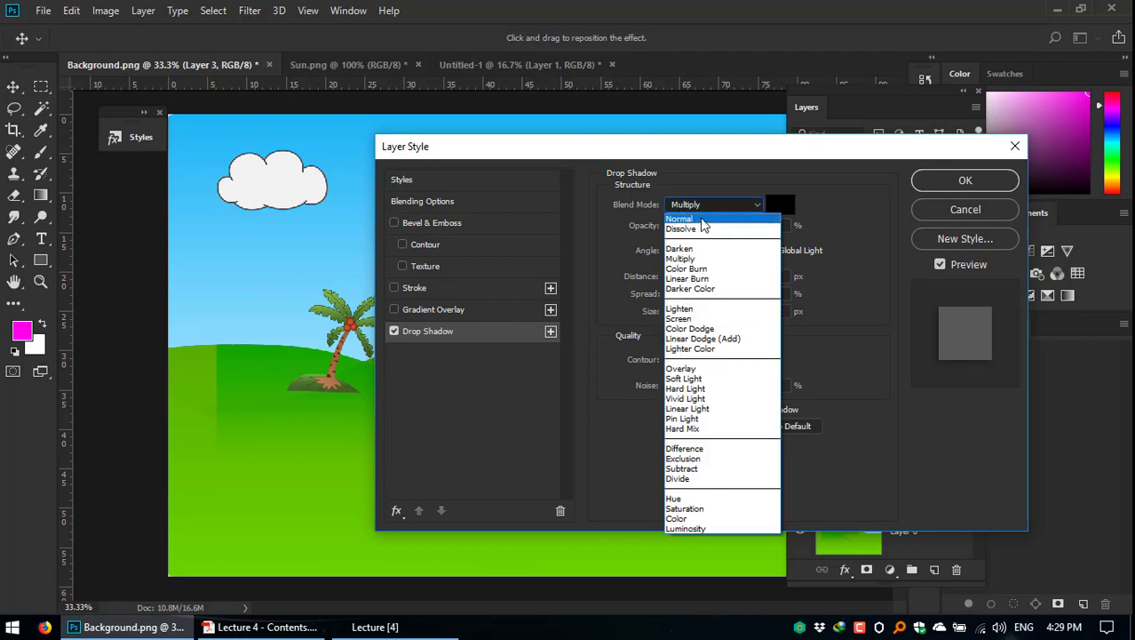
{"action": "left_click", "coordinate": [706, 220]}
{"action": "left_click", "coordinate": [778, 208]}
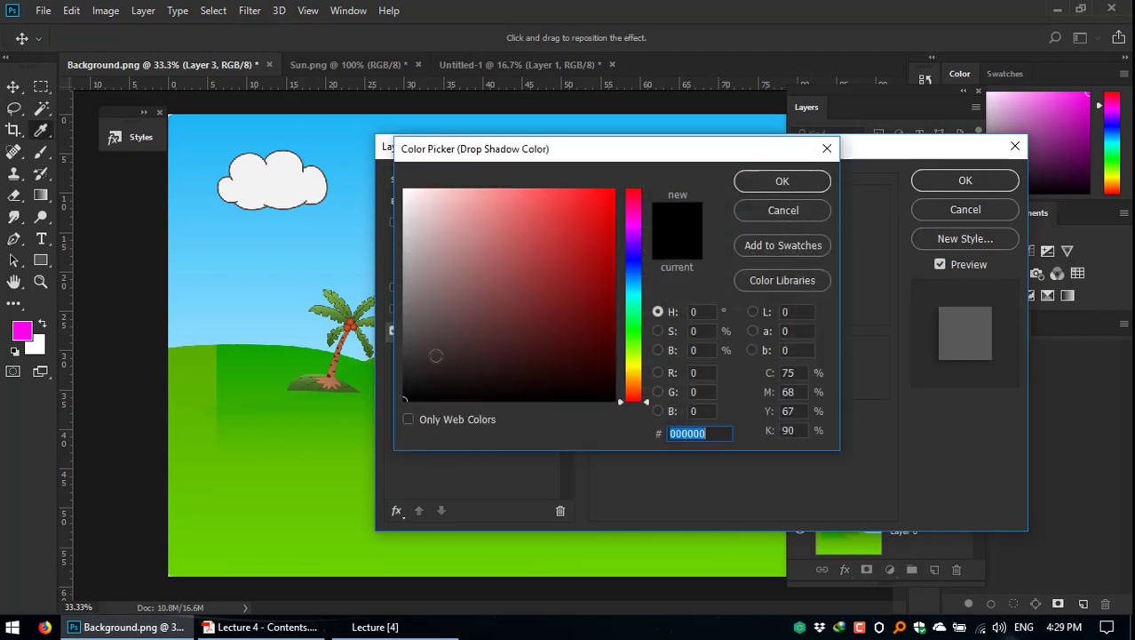
{"action": "left_click_drag", "start_coordinate": [421, 378], "coordinate": [414, 330]}
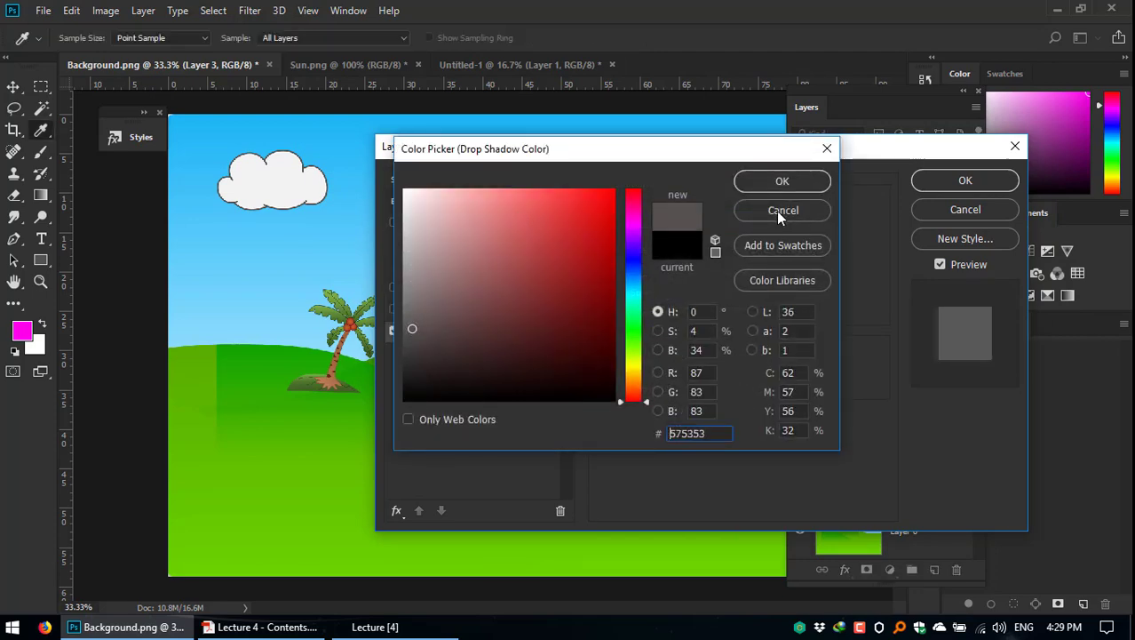
{"action": "left_click", "coordinate": [780, 182]}
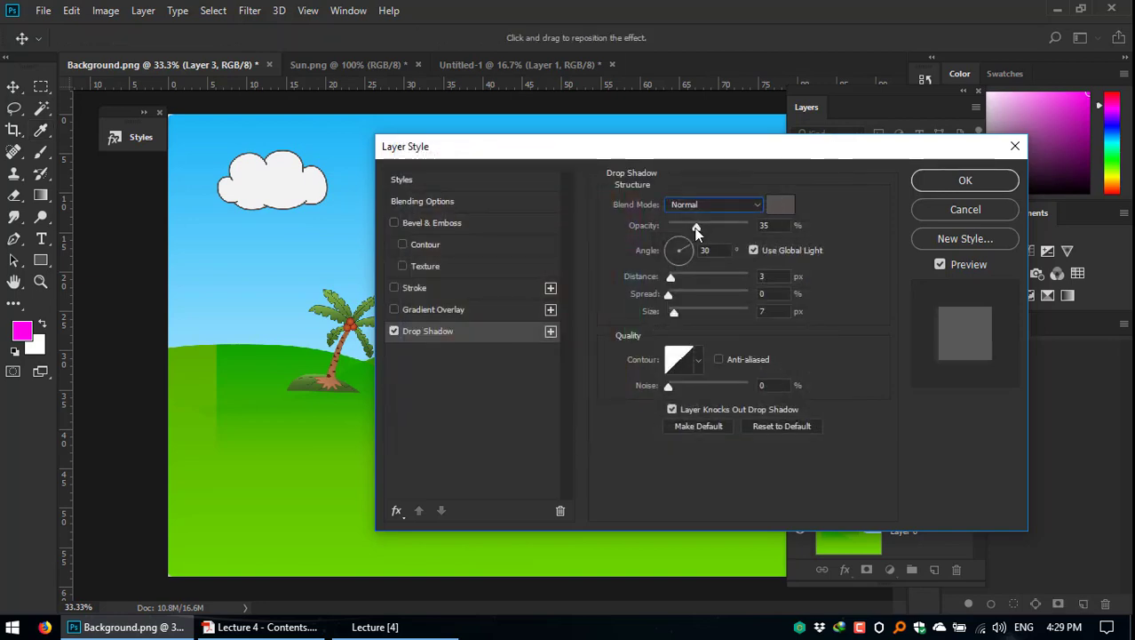
{"action": "left_click_drag", "start_coordinate": [687, 229], "coordinate": [706, 228]}
{"action": "left_click_drag", "start_coordinate": [756, 148], "coordinate": [840, 232]}
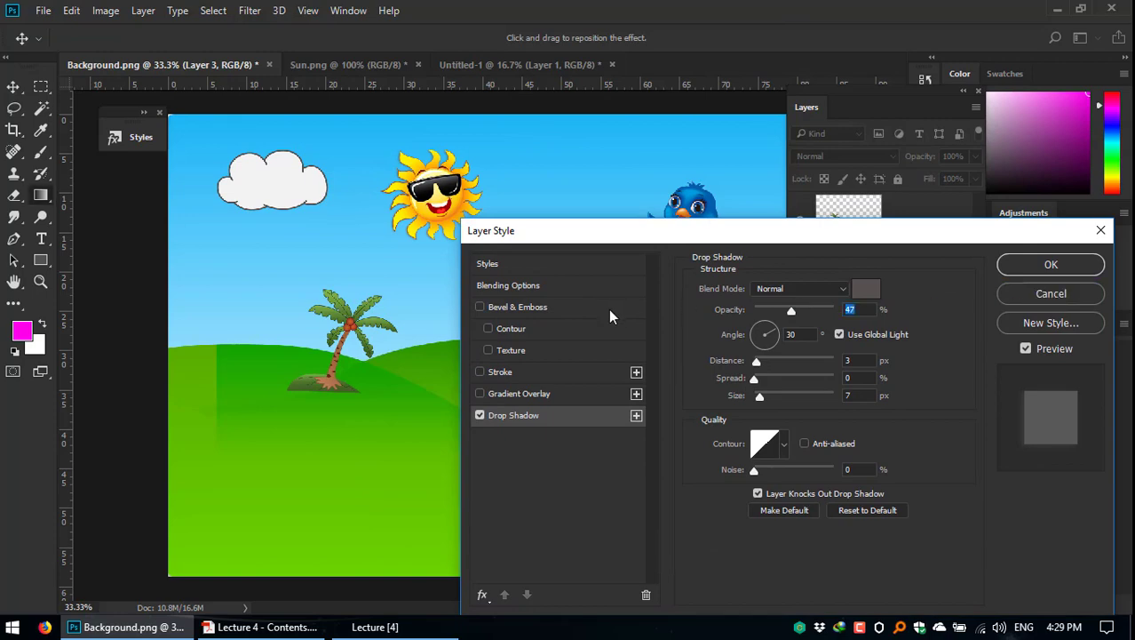
{"action": "left_click", "coordinate": [1050, 293]}
{"action": "scroll", "coordinate": [671, 307], "scroll_direction": "up", "scroll_amount": 1}
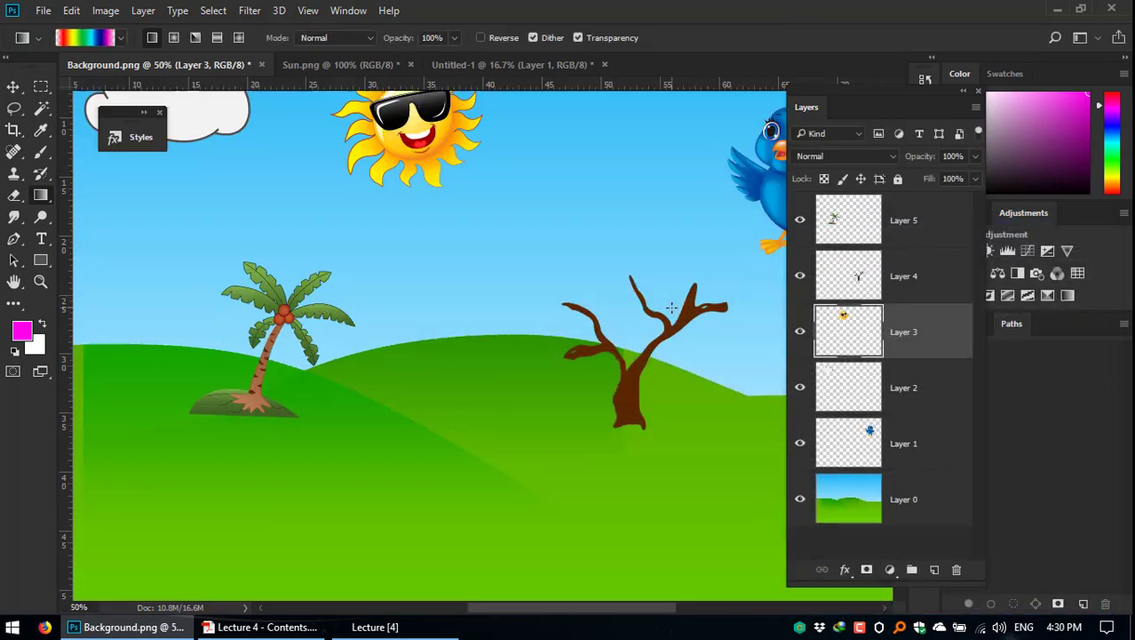
{"action": "scroll", "coordinate": [672, 307], "scroll_direction": "up", "scroll_amount": 1}
{"action": "scroll", "coordinate": [671, 307], "scroll_direction": "down", "scroll_amount": 1}
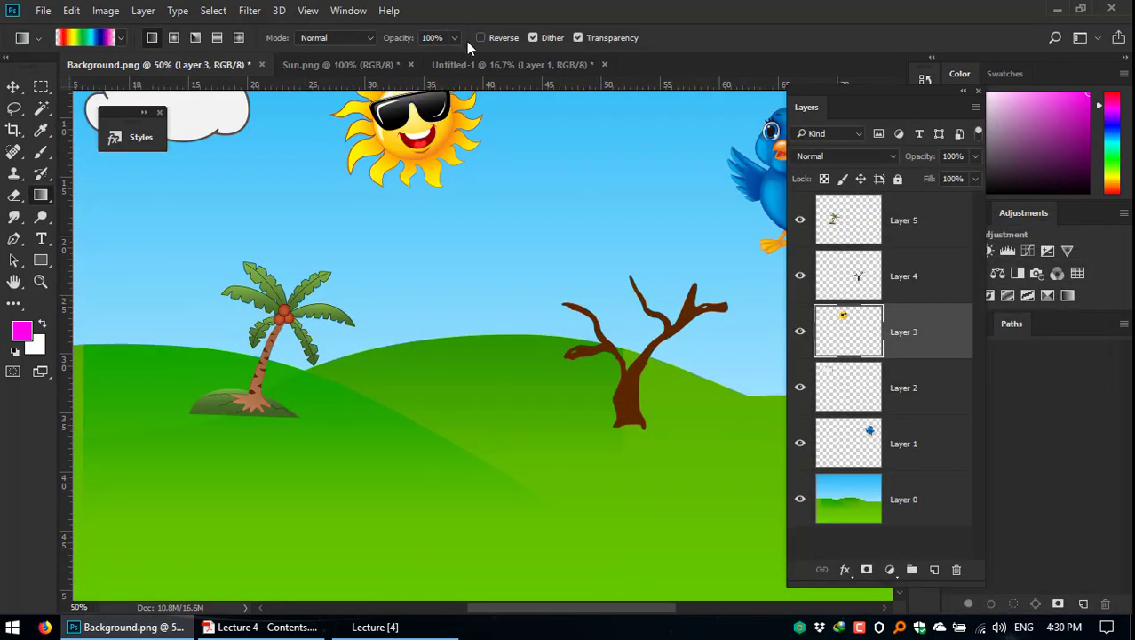
Step: In Sun.png, hide the sun's Bevel & Emboss and Stroke effects
{"action": "left_click", "coordinate": [475, 62]}
{"action": "left_click", "coordinate": [372, 65]}
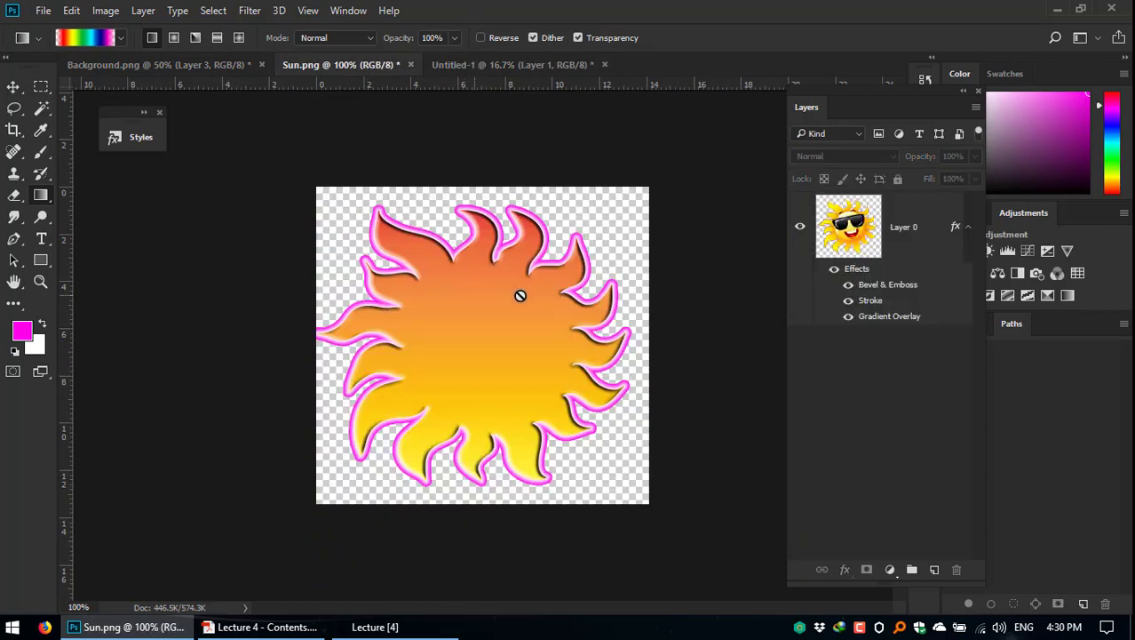
{"action": "left_click", "coordinate": [849, 285]}
{"action": "left_click", "coordinate": [848, 301]}
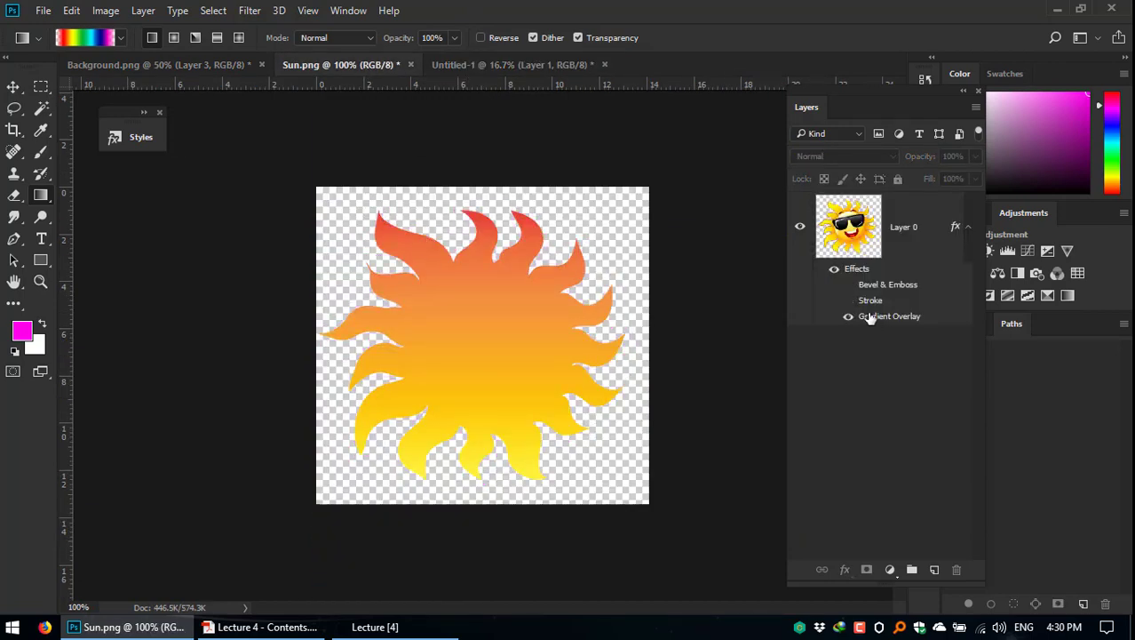
{"action": "left_click_drag", "start_coordinate": [871, 318], "coordinate": [905, 371]}
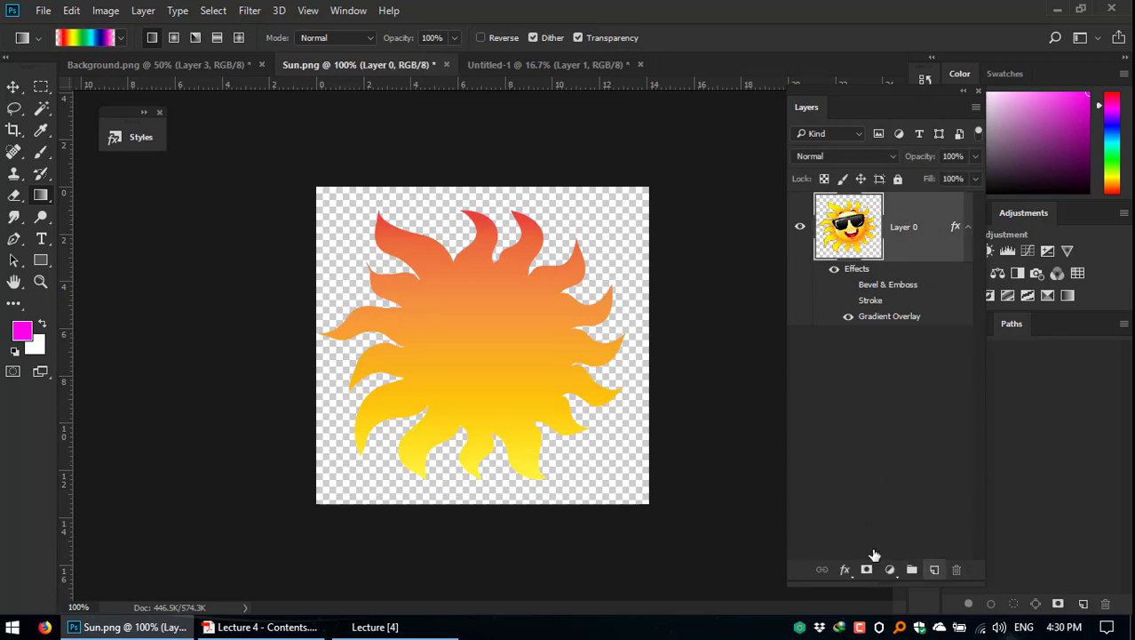
Step: Add a new white-filled layer beneath the sun
{"action": "left_click", "coordinate": [934, 569]}
{"action": "left_click", "coordinate": [44, 325]}
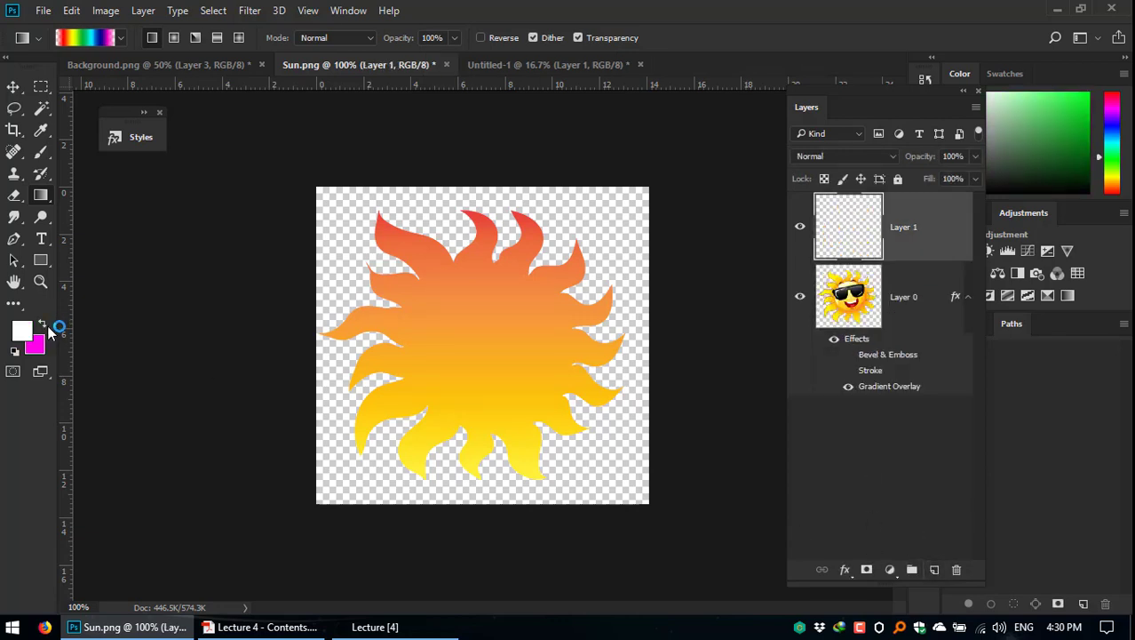
{"action": "key", "text": "alt+BackSpace"}
{"action": "left_click", "coordinate": [44, 324]}
{"action": "left_click_drag", "start_coordinate": [855, 256], "coordinate": [872, 379]}
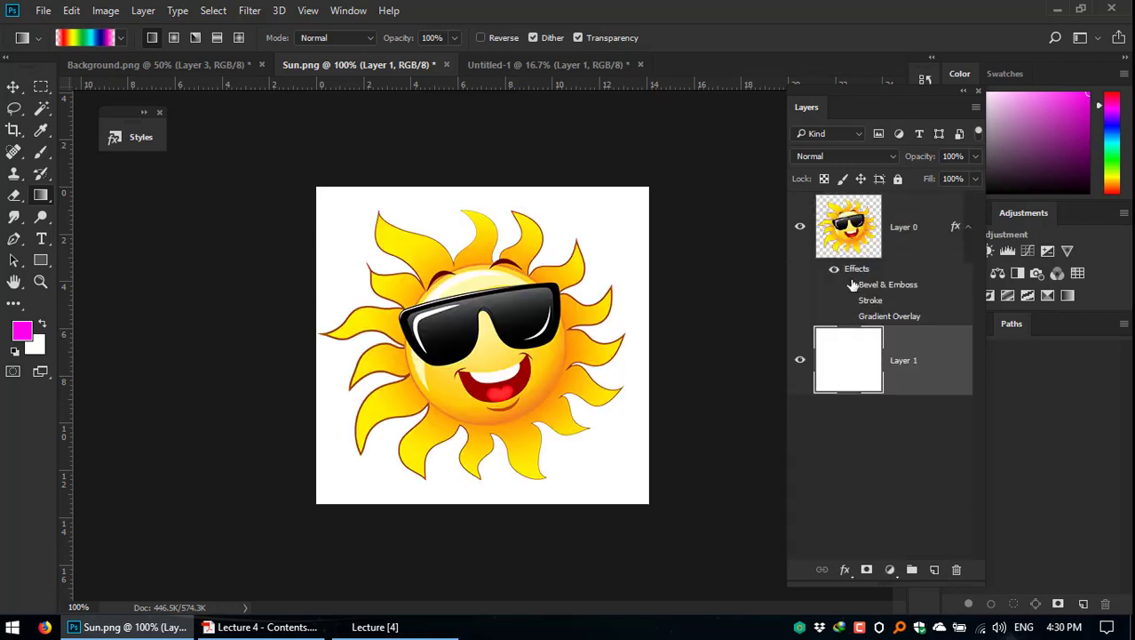
Step: Clear the sun's effects and add a fresh Drop Shadow to it
{"action": "left_click_drag", "start_coordinate": [856, 269], "coordinate": [956, 569]}
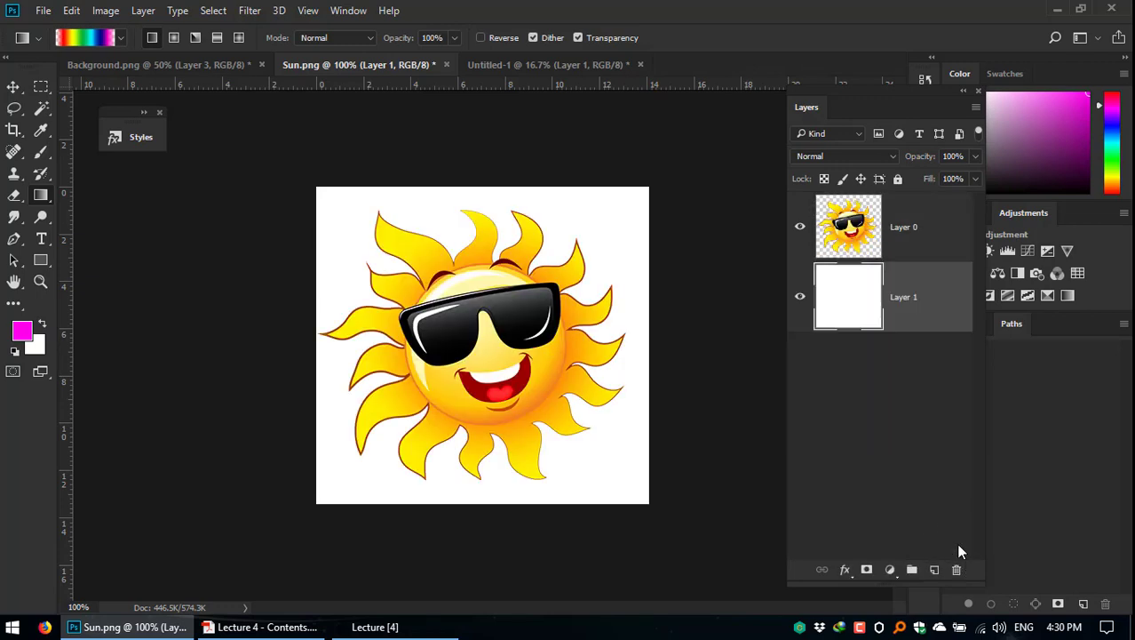
{"action": "left_click", "coordinate": [857, 249]}
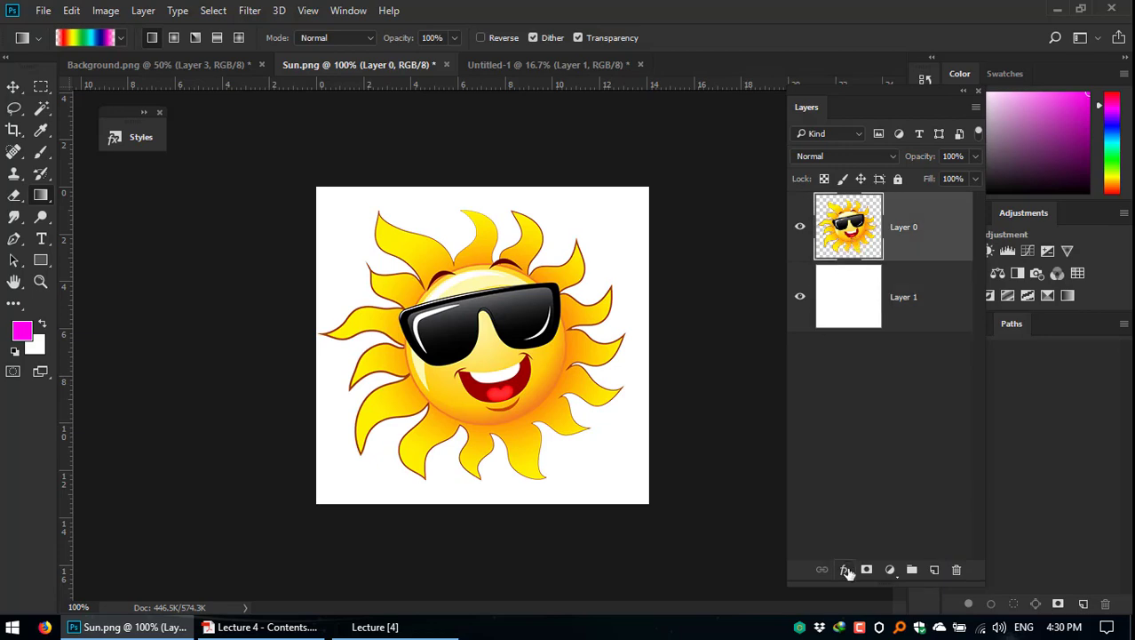
{"action": "left_click", "coordinate": [847, 570]}
{"action": "left_click", "coordinate": [906, 554]}
{"action": "left_click_drag", "start_coordinate": [804, 239], "coordinate": [809, 426]}
Step: Set the drop shadow to Normal blend mode, a light grey colour and 100% opacity
{"action": "left_click", "coordinate": [849, 477]}
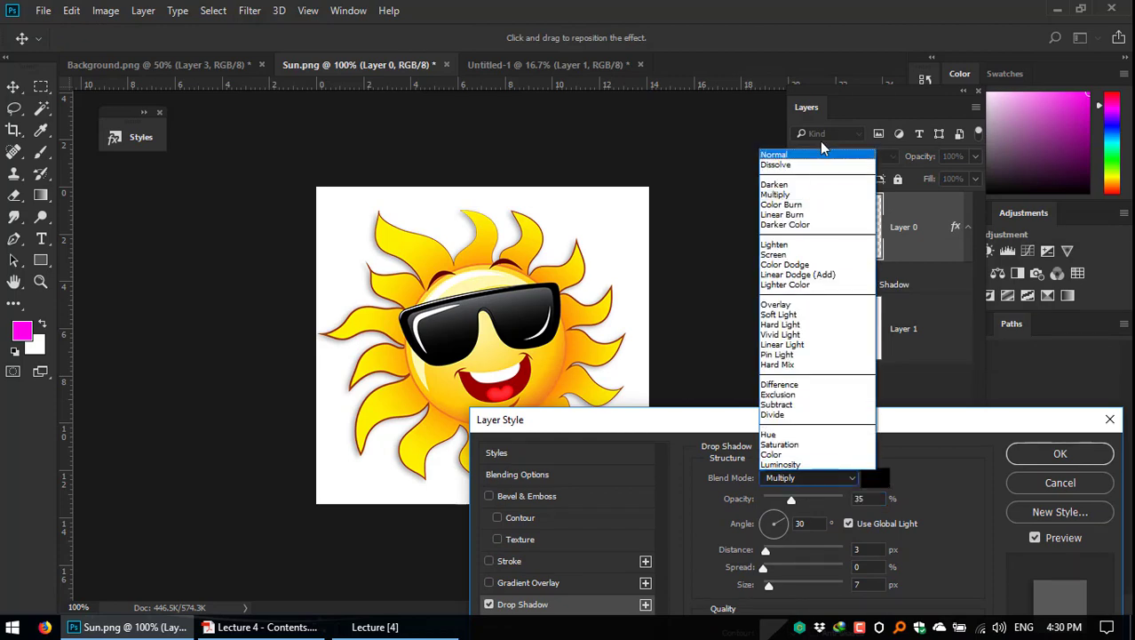
{"action": "left_click", "coordinate": [823, 158]}
{"action": "left_click", "coordinate": [875, 477]}
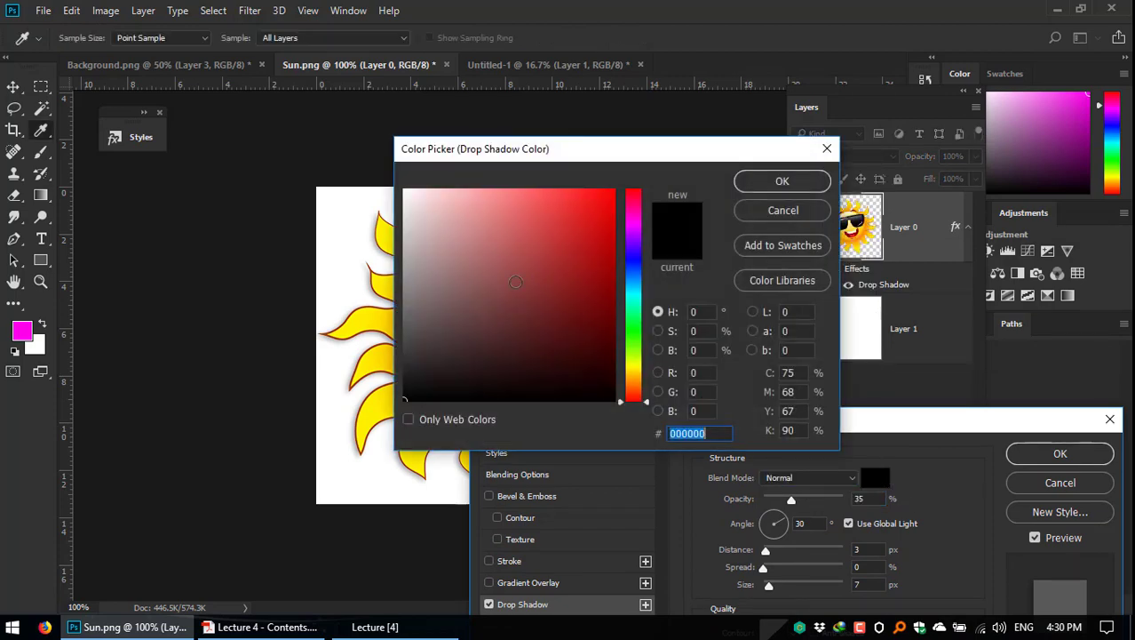
{"action": "left_click", "coordinate": [408, 333]}
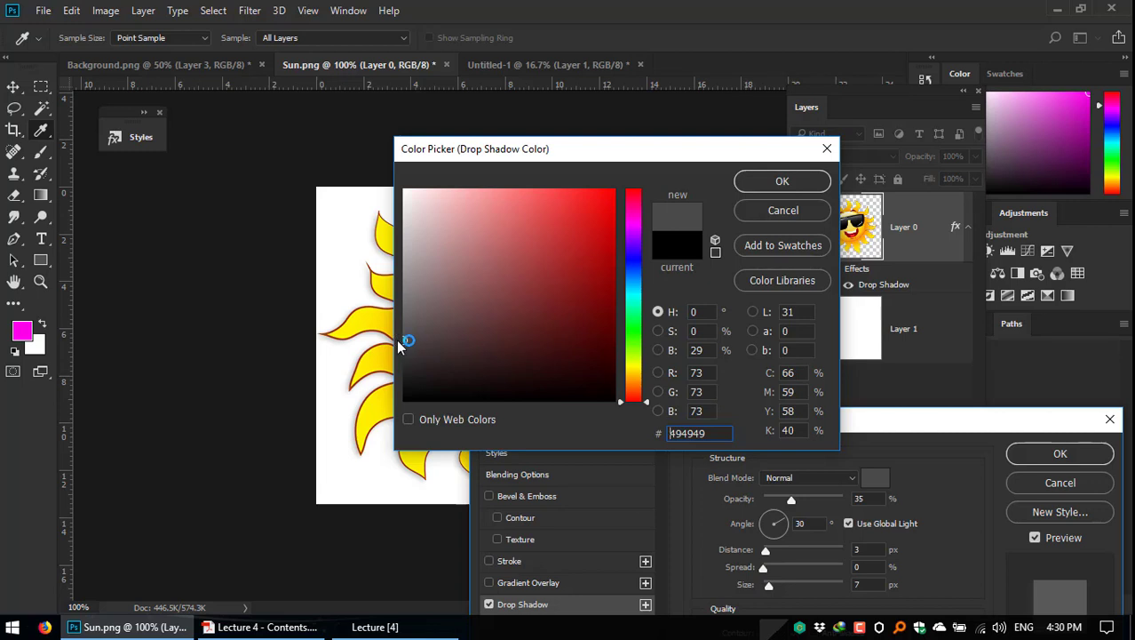
{"action": "left_click_drag", "start_coordinate": [398, 334], "coordinate": [398, 345]}
{"action": "left_click", "coordinate": [404, 329]}
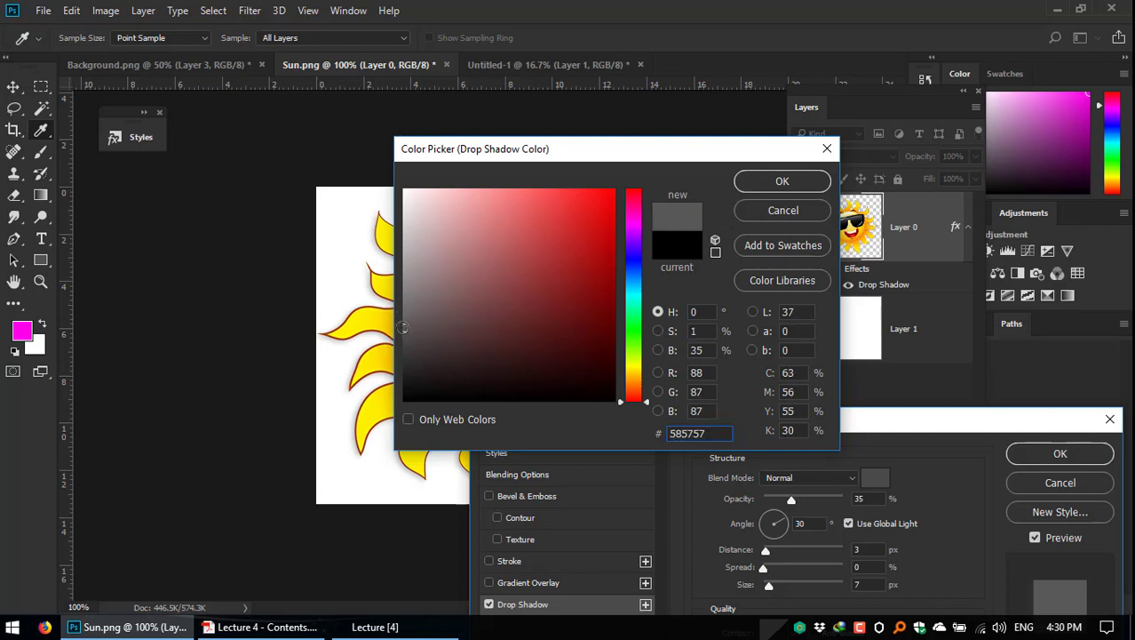
{"action": "left_click", "coordinate": [766, 182]}
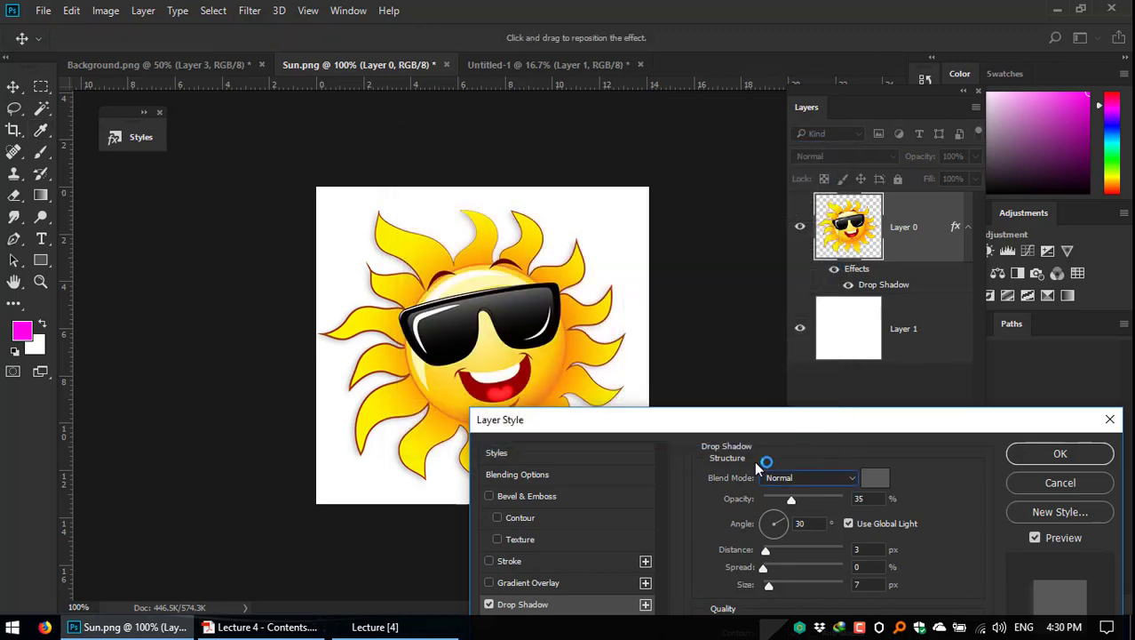
{"action": "left_click_drag", "start_coordinate": [793, 503], "coordinate": [875, 502]}
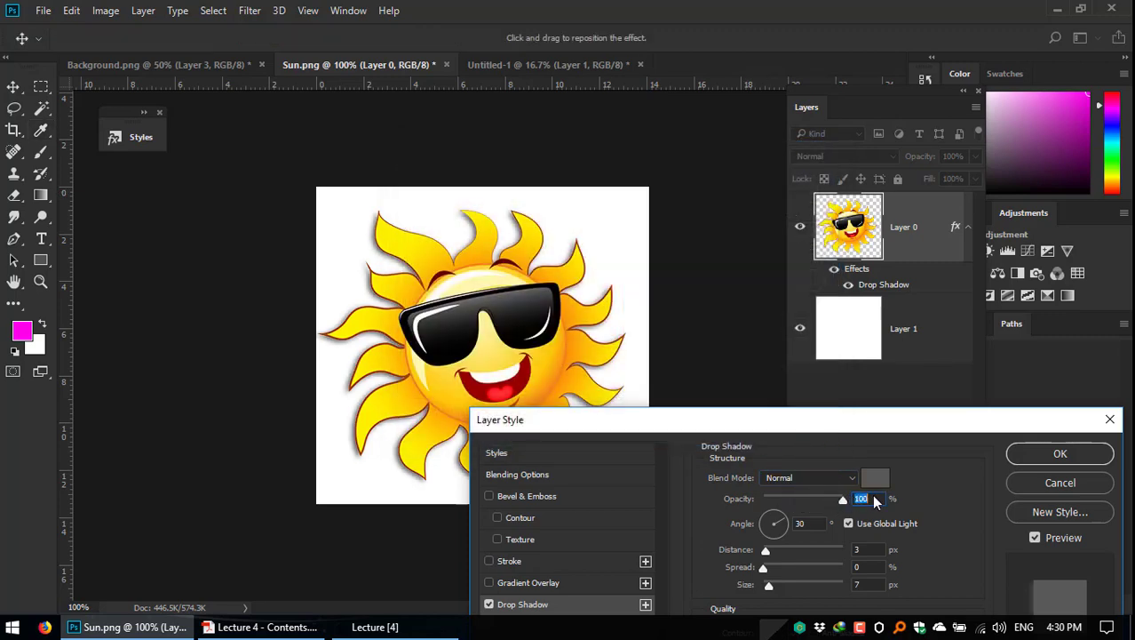
{"action": "left_click_drag", "start_coordinate": [749, 498], "coordinate": [870, 502]}
Step: Adjust the shadow's angle and set distance 10 px, spread 10% and size 8 px
{"action": "left_click_drag", "start_coordinate": [839, 423], "coordinate": [854, 285]}
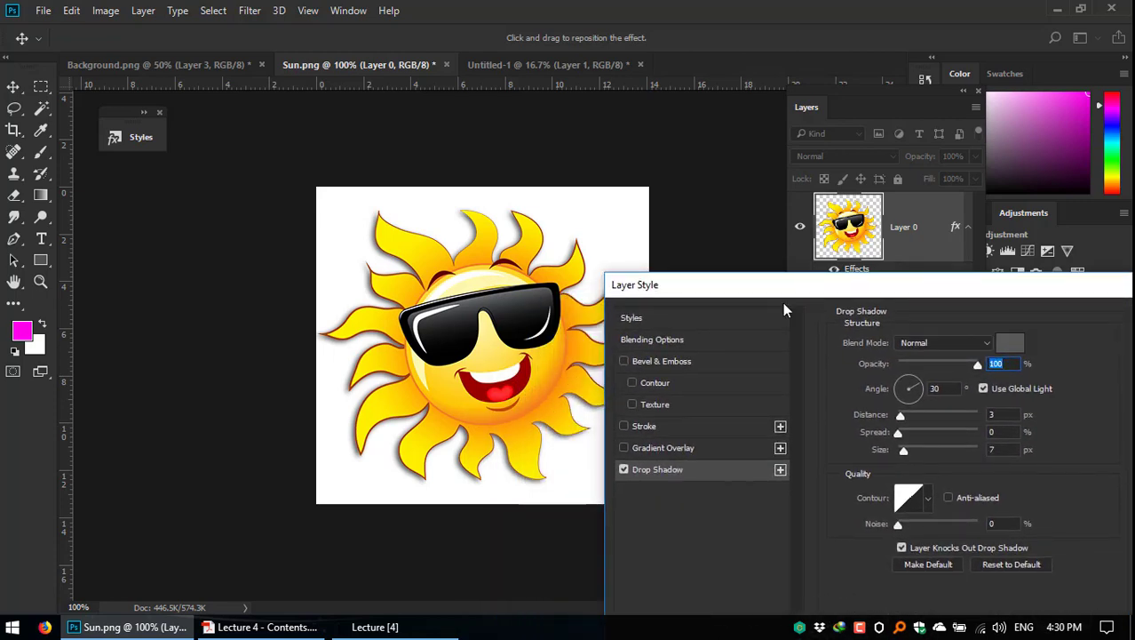
{"action": "left_click_drag", "start_coordinate": [768, 300], "coordinate": [787, 275]}
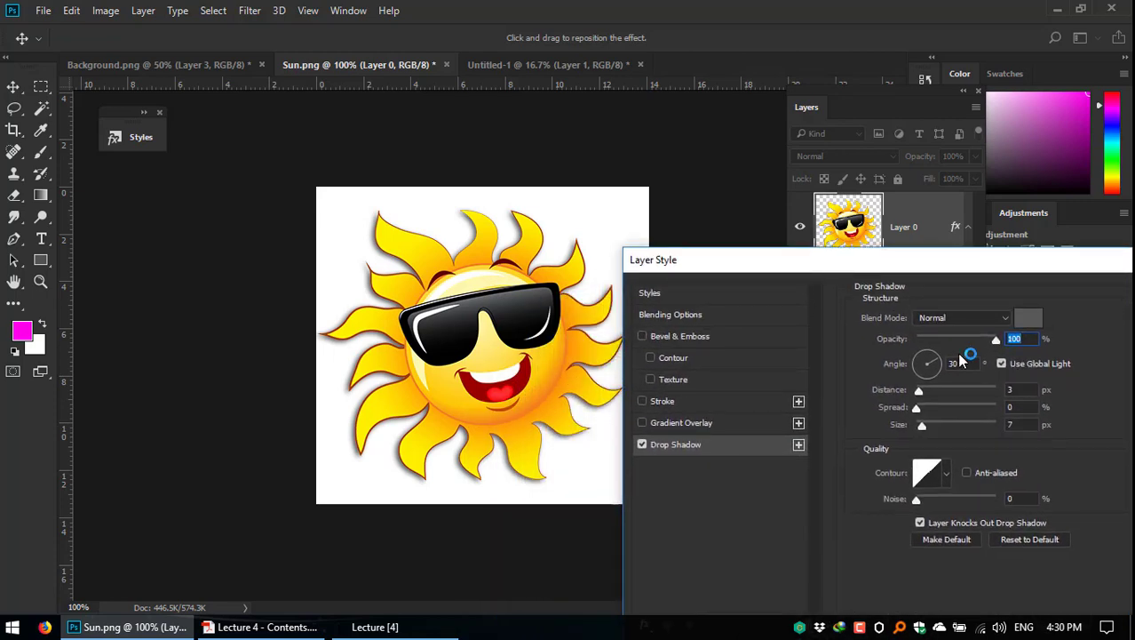
{"action": "mouse_move", "coordinate": [943, 356]}
{"action": "left_mouse_down"}
{"action": "mouse_move", "coordinate": [925, 348]}
{"action": "mouse_move", "coordinate": [933, 377]}
{"action": "mouse_move", "coordinate": [949, 380]}
{"action": "mouse_move", "coordinate": [943, 361]}
{"action": "mouse_move", "coordinate": [922, 377]}
{"action": "mouse_move", "coordinate": [914, 360]}
{"action": "mouse_move", "coordinate": [931, 351]}
{"action": "mouse_move", "coordinate": [921, 371]}
{"action": "mouse_move", "coordinate": [927, 351]}
{"action": "left_mouse_up"}
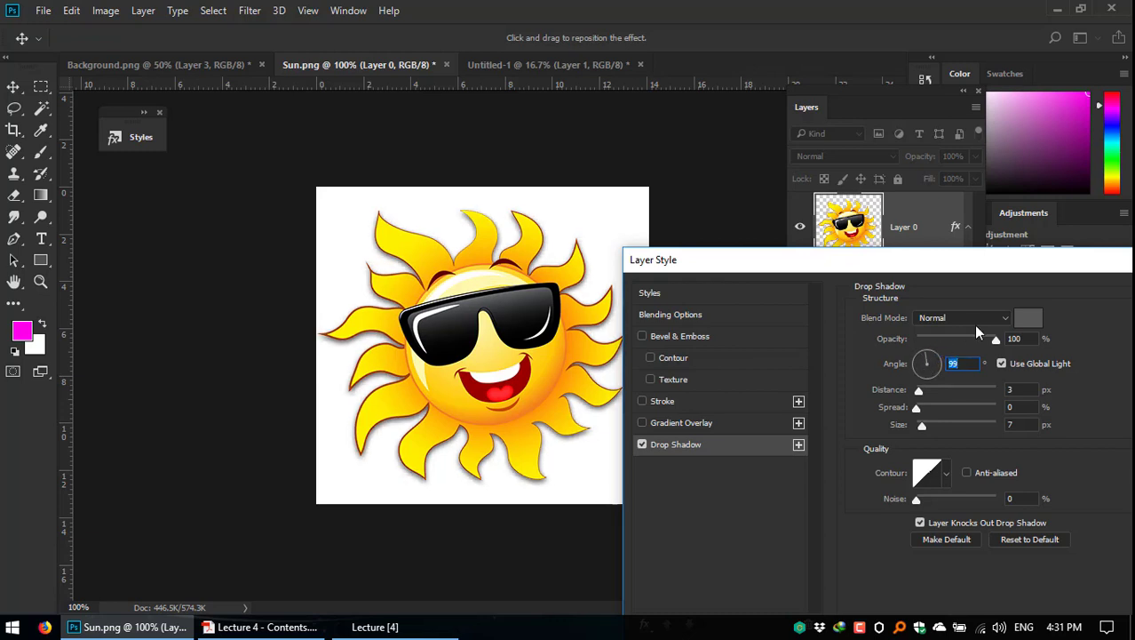
{"action": "left_click", "coordinate": [925, 424]}
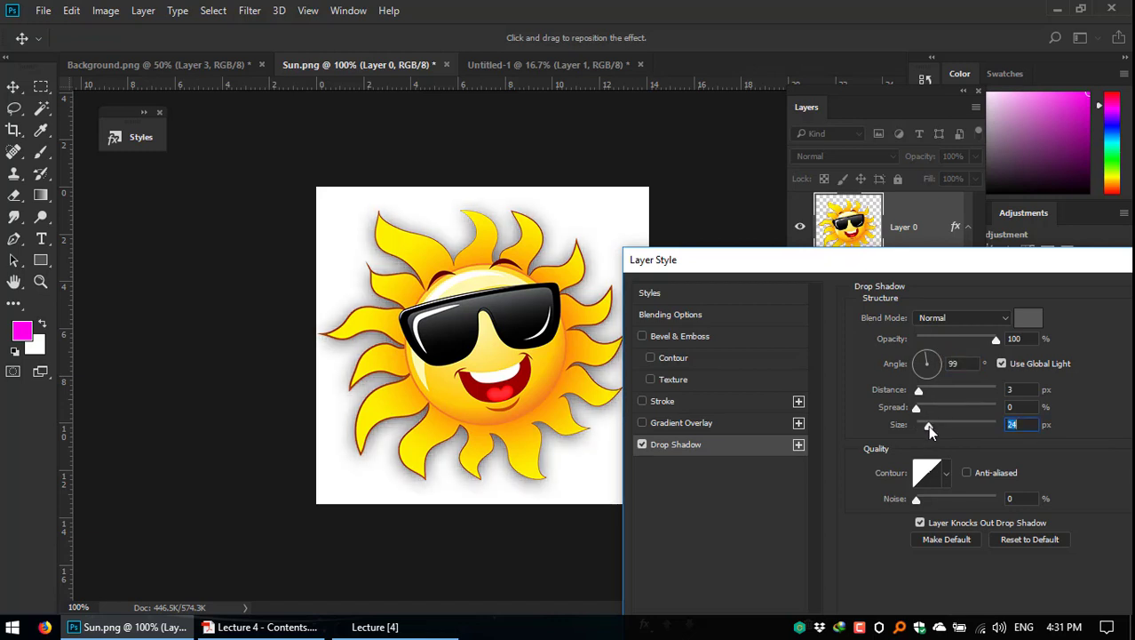
{"action": "mouse_move", "coordinate": [928, 425]}
{"action": "left_mouse_down"}
{"action": "mouse_move", "coordinate": [949, 427]}
{"action": "mouse_move", "coordinate": [924, 430]}
{"action": "mouse_move", "coordinate": [920, 407]}
{"action": "mouse_move", "coordinate": [934, 411]}
{"action": "left_mouse_up"}
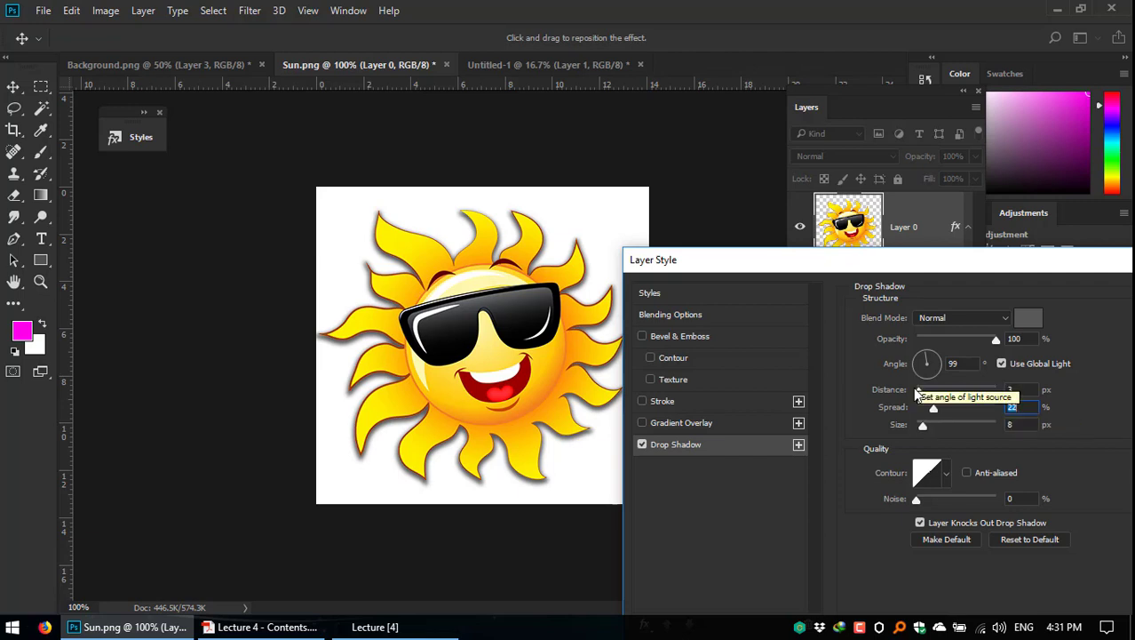
{"action": "left_click_drag", "start_coordinate": [921, 393], "coordinate": [922, 422]}
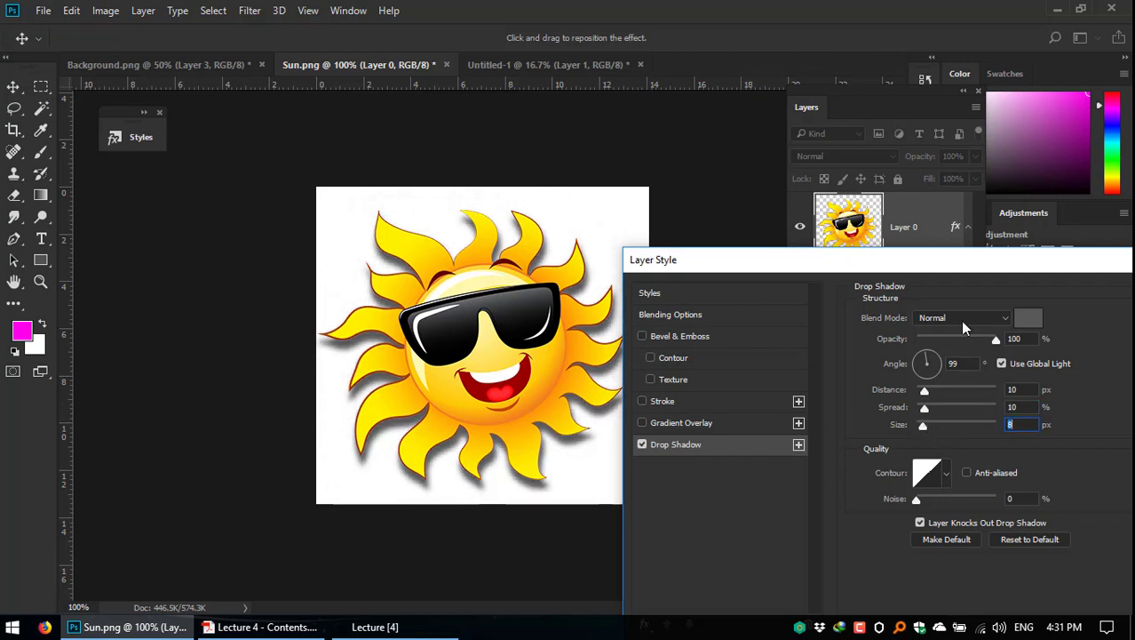
Step: Turn off the shadow contour's Anti-aliased option and apply the drop shadow
{"action": "left_click_drag", "start_coordinate": [946, 264], "coordinate": [940, 240]}
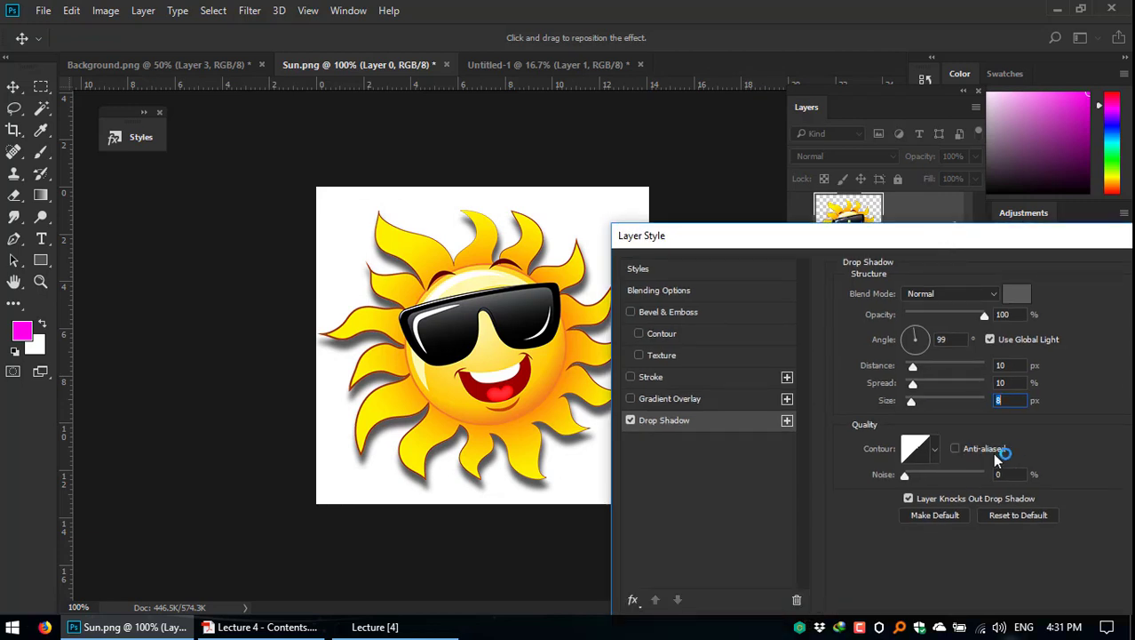
{"action": "left_click", "coordinate": [955, 449]}
{"action": "left_click_drag", "start_coordinate": [920, 243], "coordinate": [878, 241]}
{"action": "left_click", "coordinate": [907, 292]}
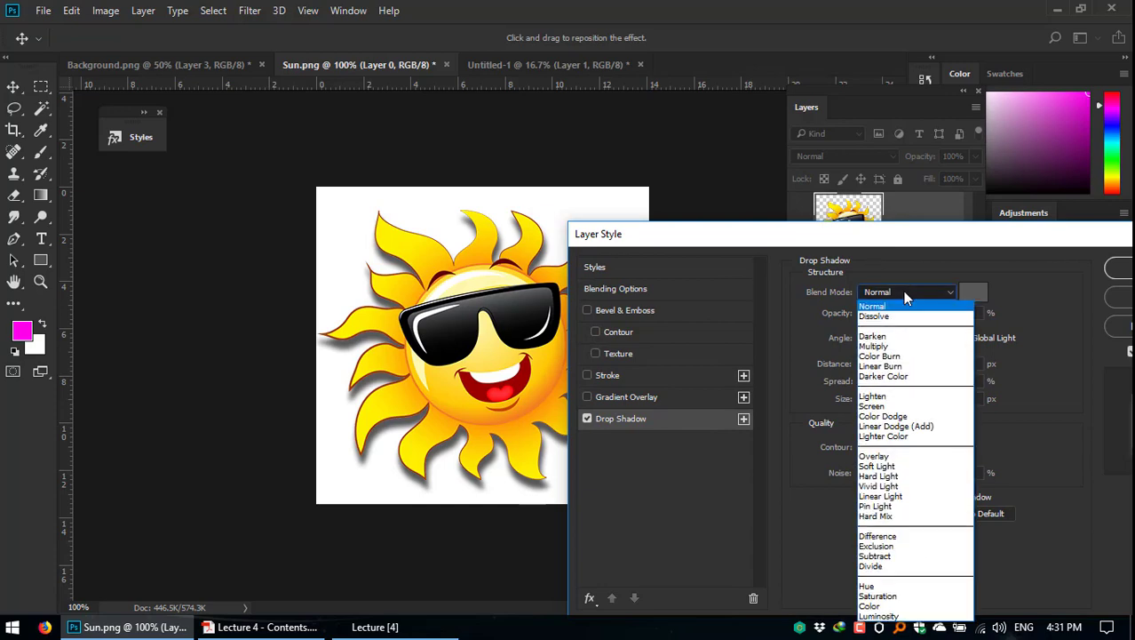
{"action": "left_click", "coordinate": [984, 271]}
{"action": "left_click_drag", "start_coordinate": [964, 245], "coordinate": [757, 242]}
{"action": "left_click", "coordinate": [1005, 272]}
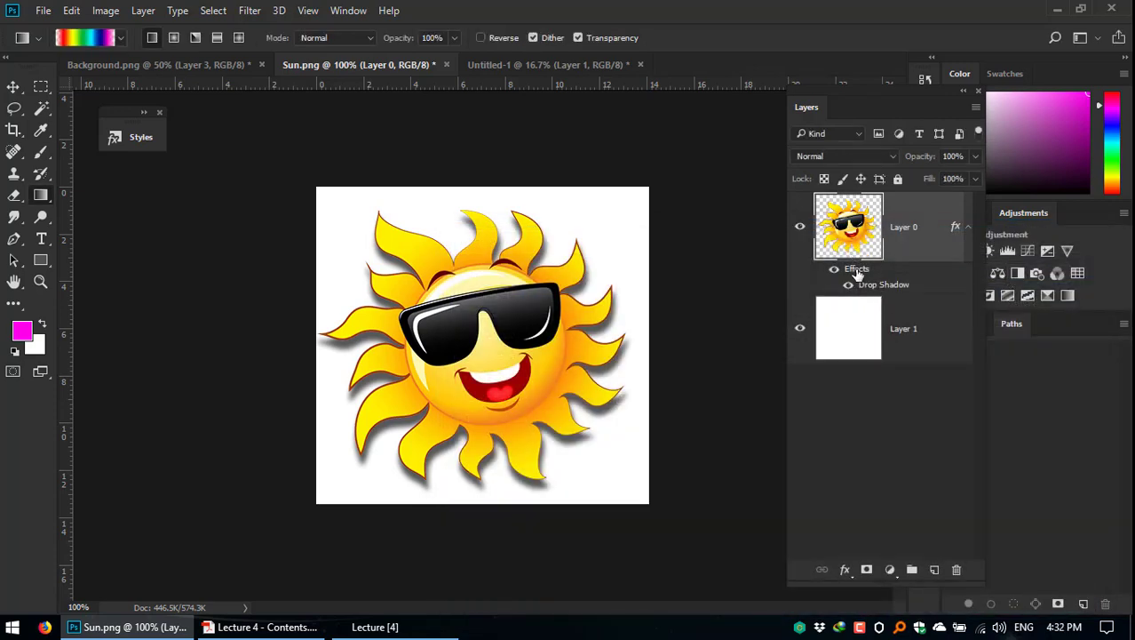
Step: Add a magenta gradient Stroke effect to the sun
{"action": "left_click", "coordinate": [845, 570]}
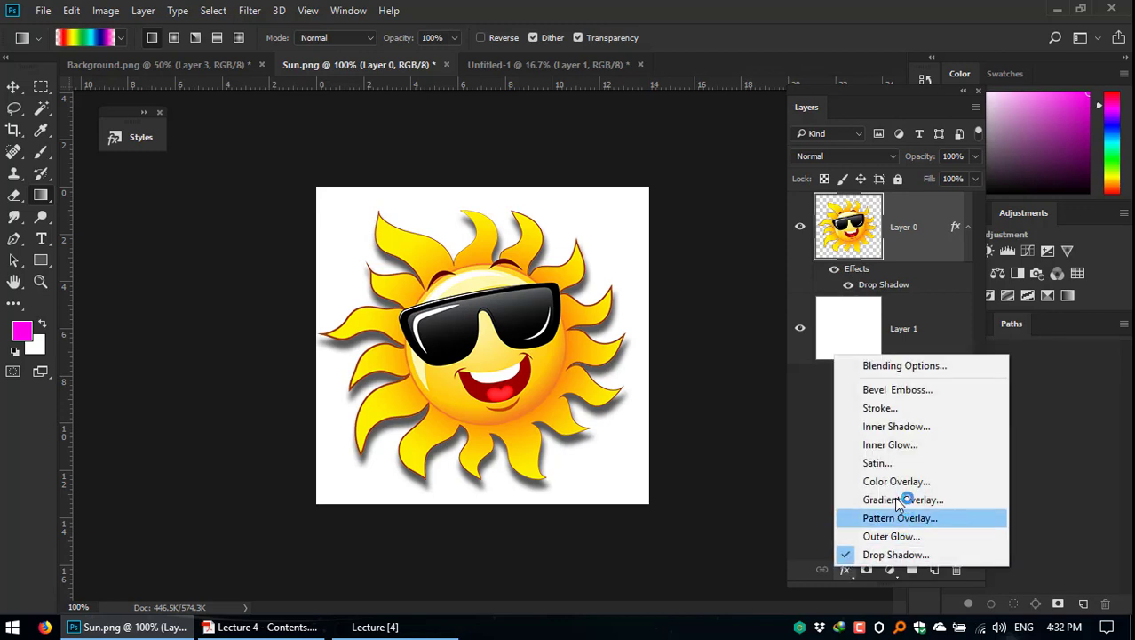
{"action": "left_click", "coordinate": [900, 408]}
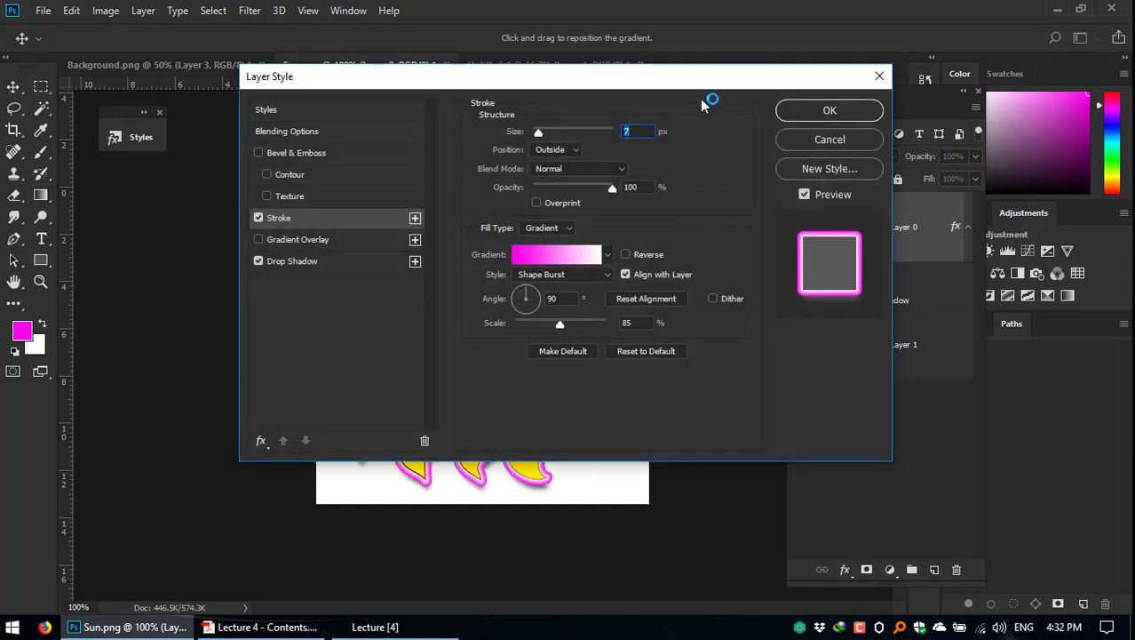
{"action": "left_click_drag", "start_coordinate": [710, 96], "coordinate": [735, 109]}
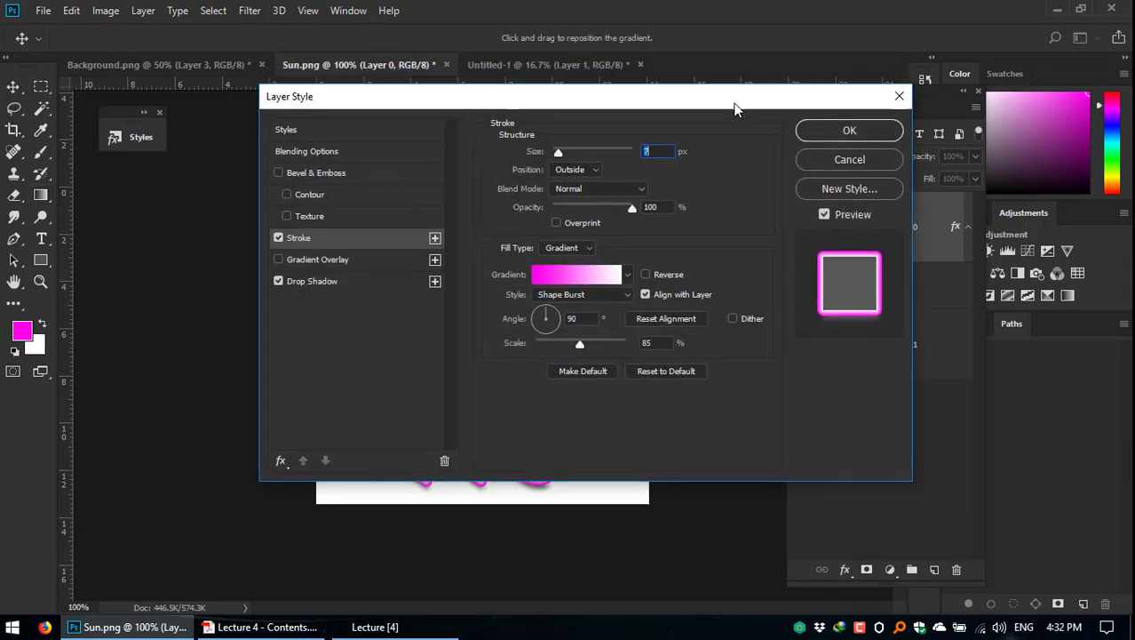
{"action": "left_click", "coordinate": [851, 131]}
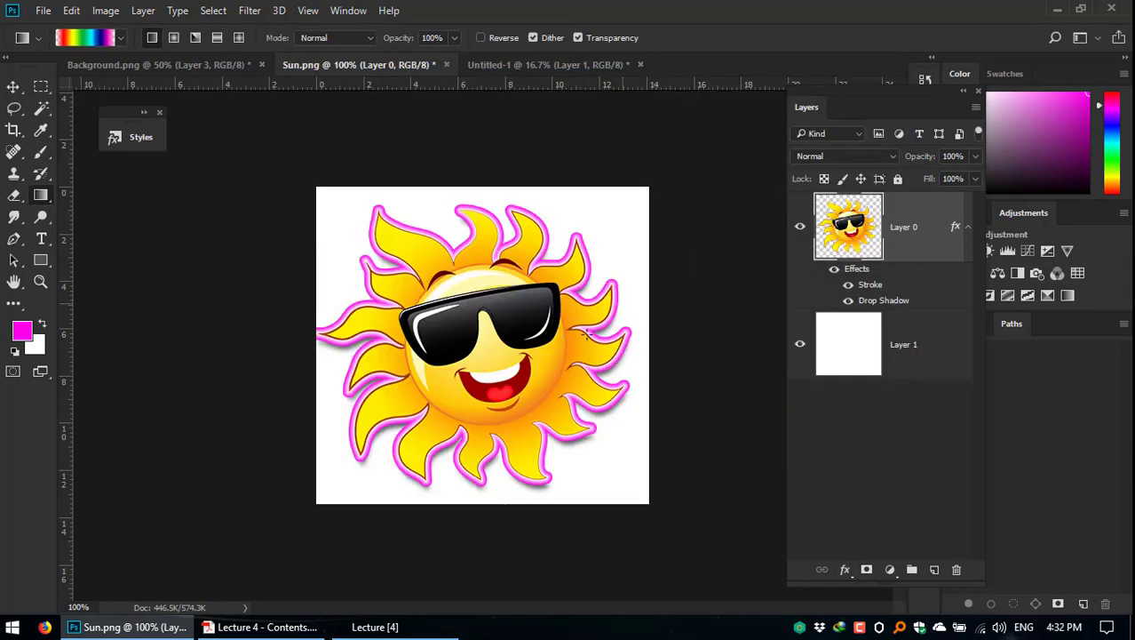
Step: Thin the sun's stroke down to 1 px
{"action": "double_click", "coordinate": [870, 284]}
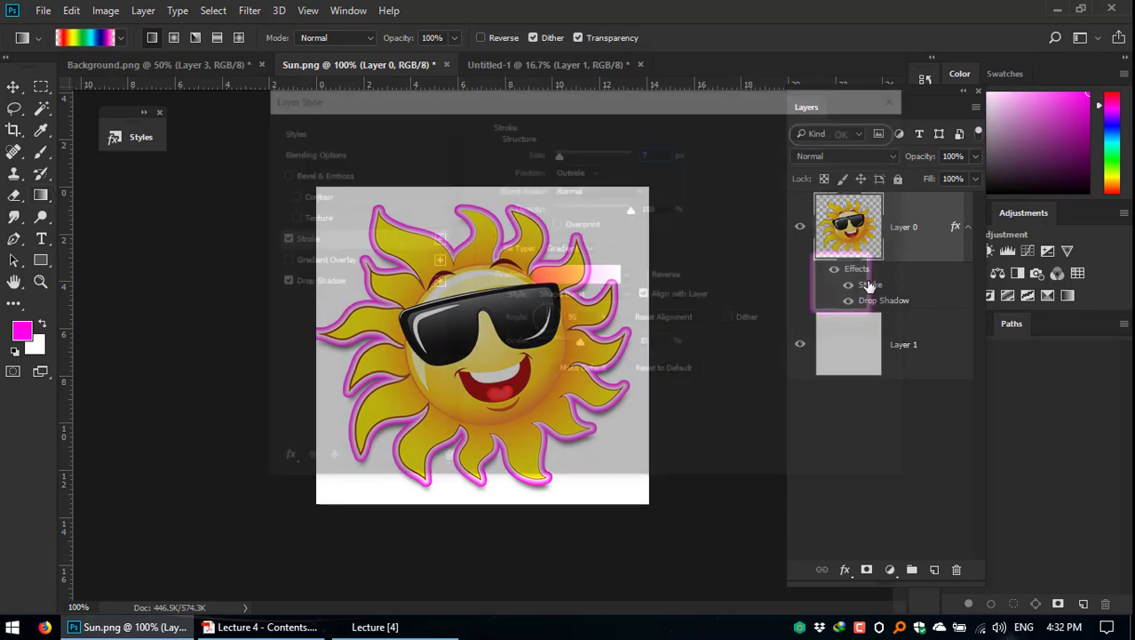
{"action": "left_click_drag", "start_coordinate": [605, 153], "coordinate": [553, 153]}
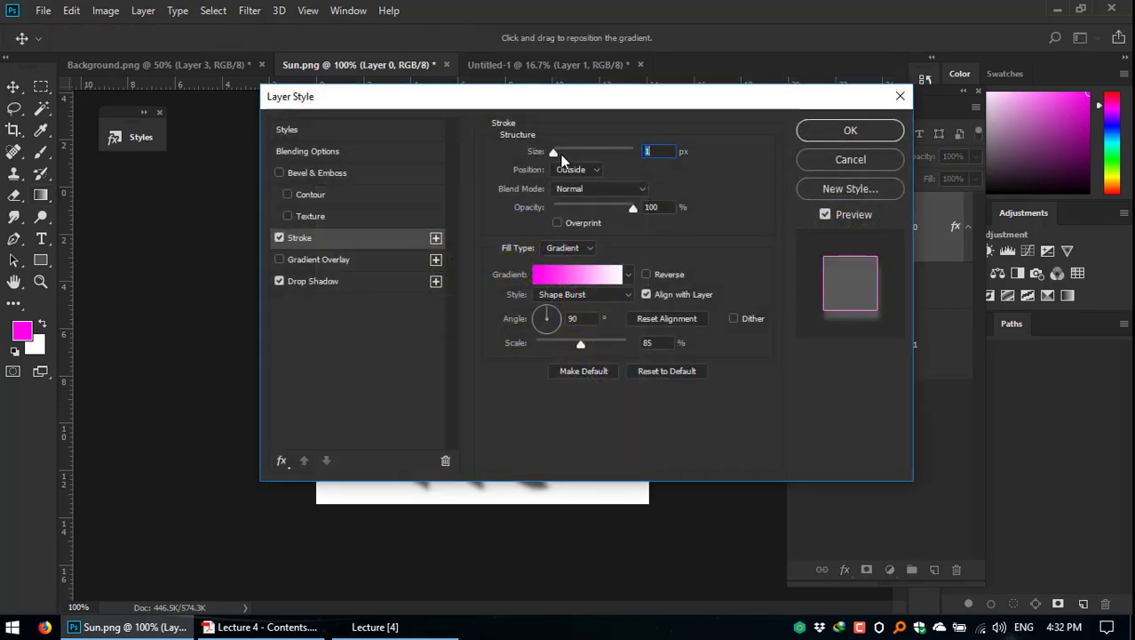
{"action": "left_click", "coordinate": [850, 131]}
{"action": "left_click", "coordinate": [850, 131]}
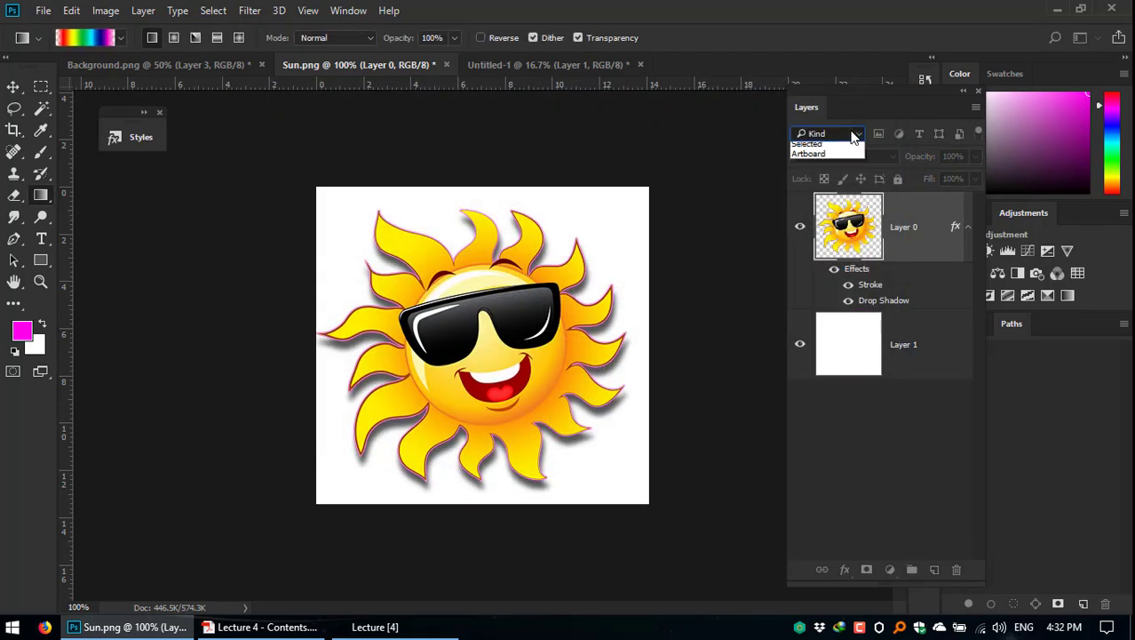
{"action": "left_click", "coordinate": [397, 273]}
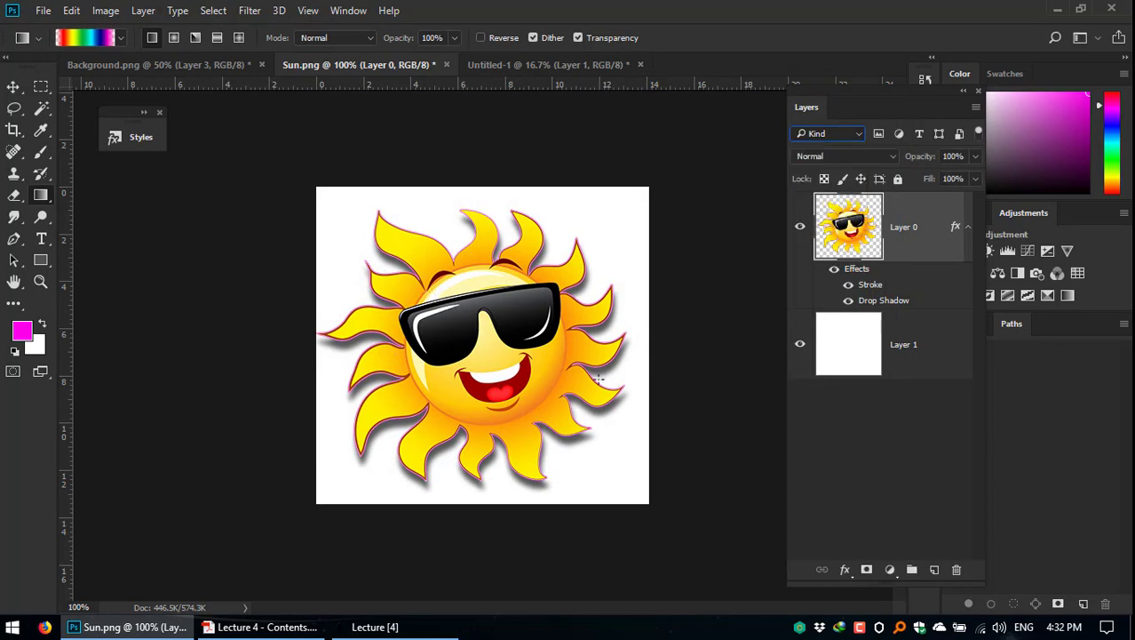
Step: Set the sun's stroke size to 5 px
{"action": "double_click", "coordinate": [870, 284]}
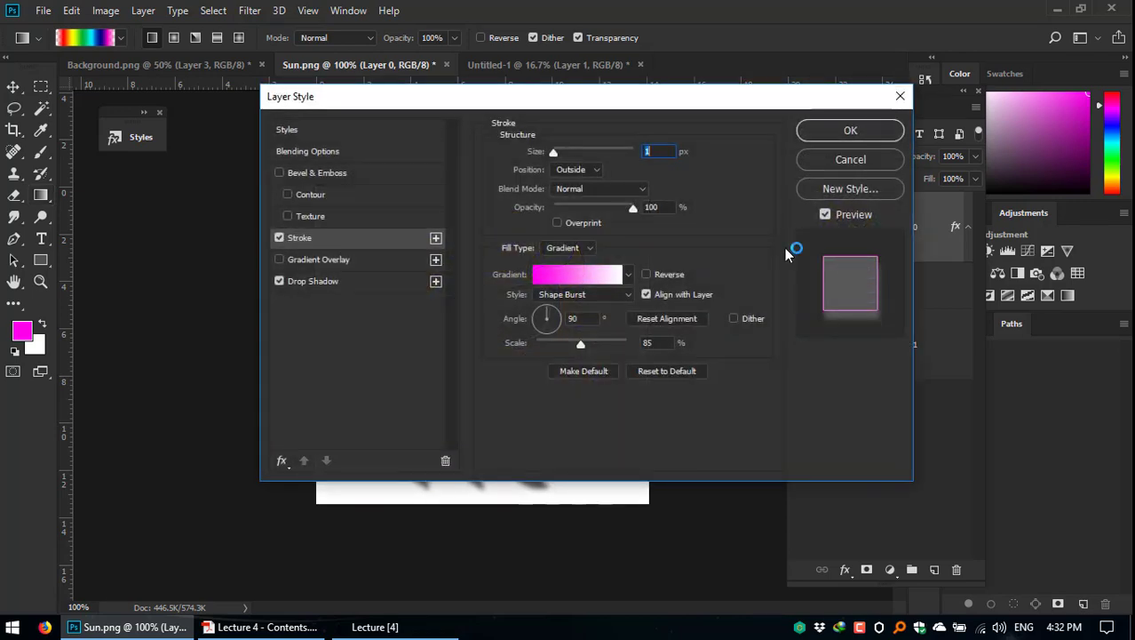
{"action": "type", "text": "5"}
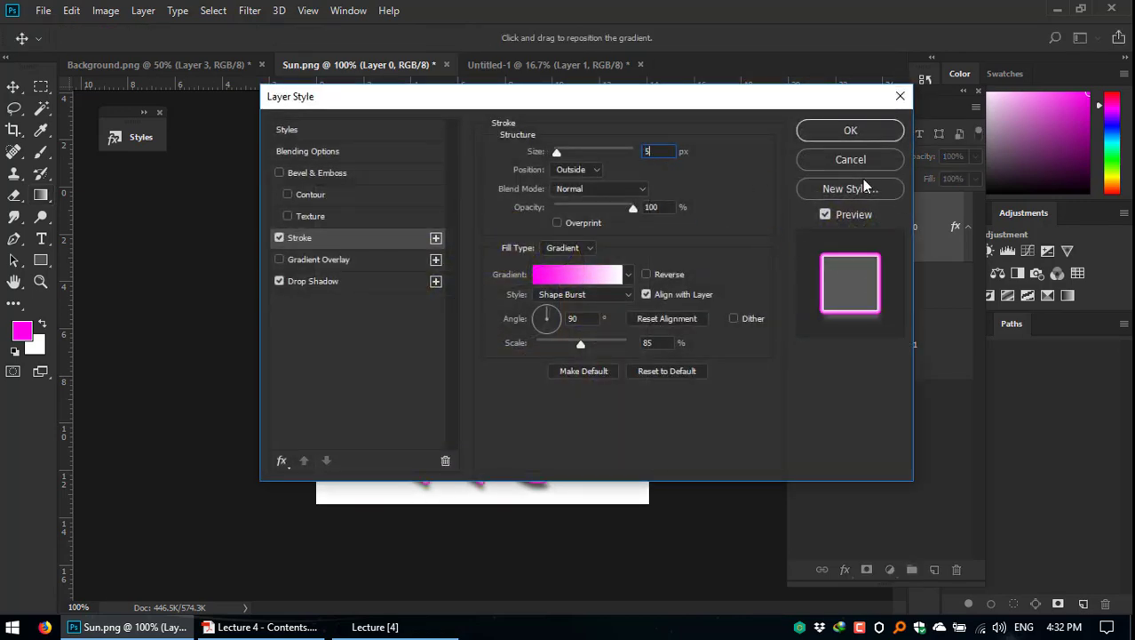
{"action": "left_click", "coordinate": [850, 132]}
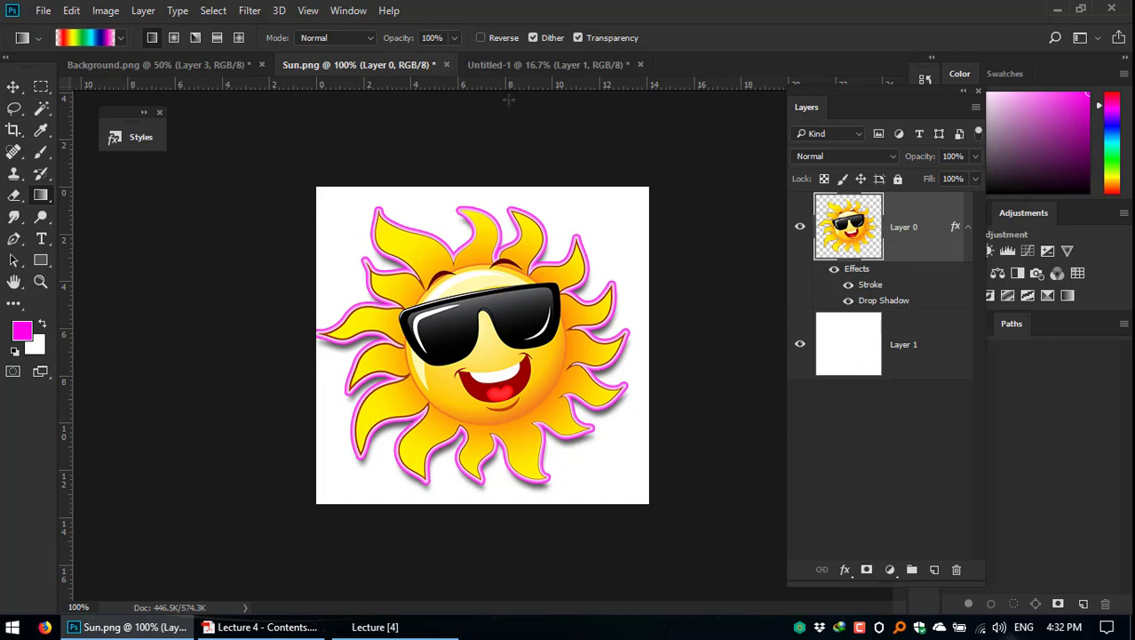
Step: Drag the blue bird from Background.png onto Sun.png with the Move tool
{"action": "left_click", "coordinate": [504, 66]}
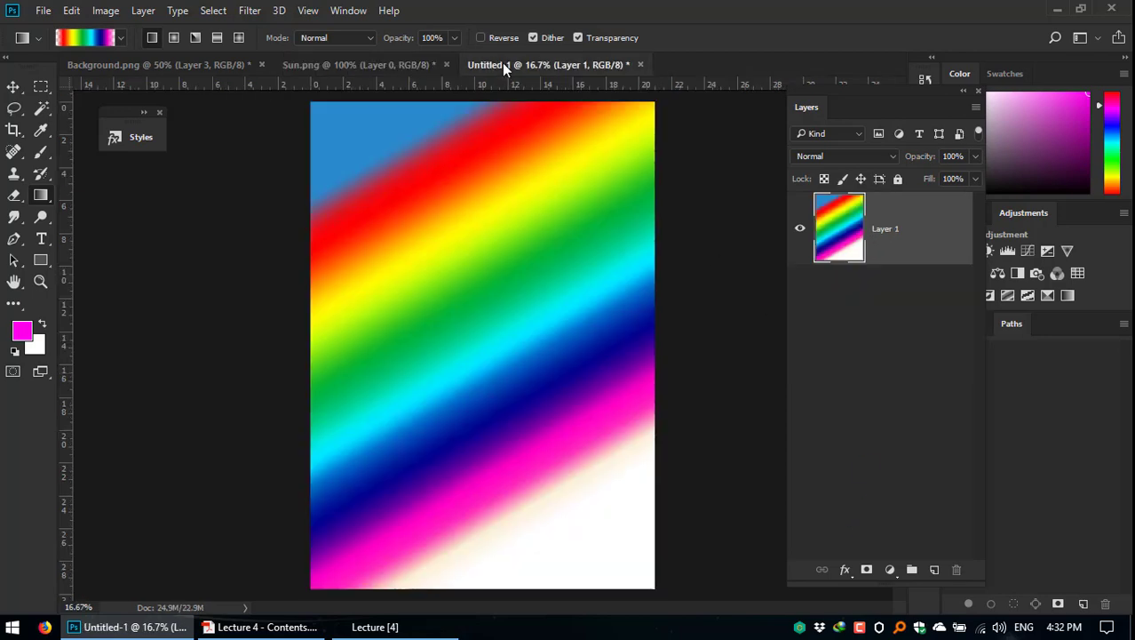
{"action": "left_click", "coordinate": [174, 65]}
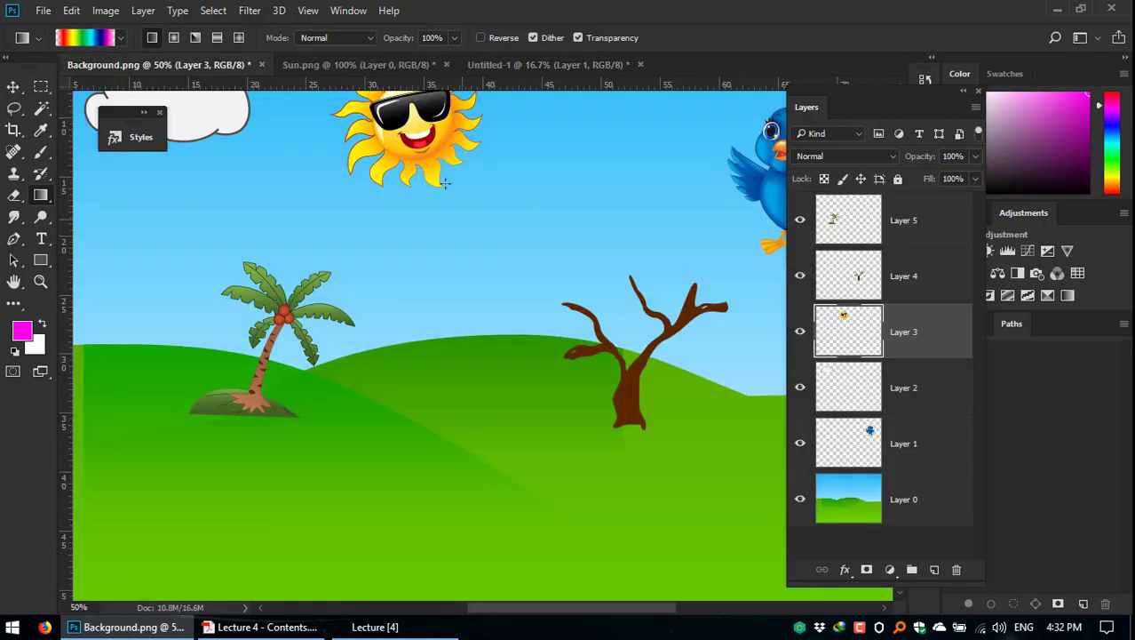
{"action": "left_click", "coordinate": [13, 87]}
{"action": "left_click", "coordinate": [692, 185]}
{"action": "mouse_move", "coordinate": [692, 184]}
{"action": "left_mouse_down"}
{"action": "mouse_move", "coordinate": [609, 190]}
{"action": "mouse_move", "coordinate": [501, 115]}
{"action": "mouse_move", "coordinate": [521, 65]}
{"action": "mouse_move", "coordinate": [395, 62]}
{"action": "mouse_move", "coordinate": [604, 244]}
{"action": "left_mouse_up"}
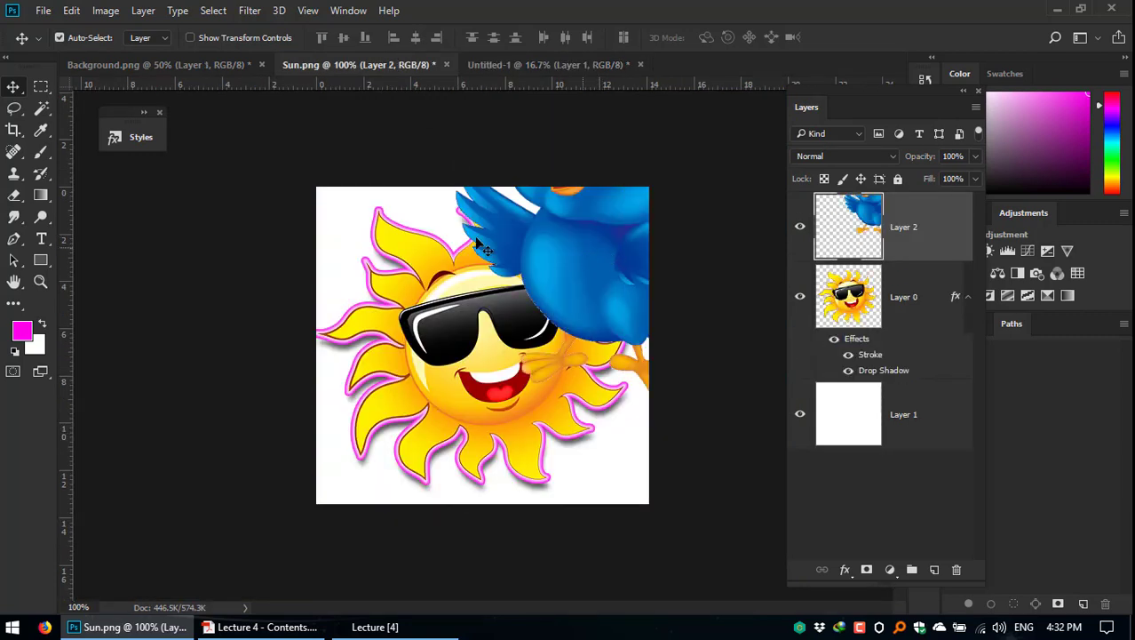
{"action": "left_click", "coordinate": [107, 12]}
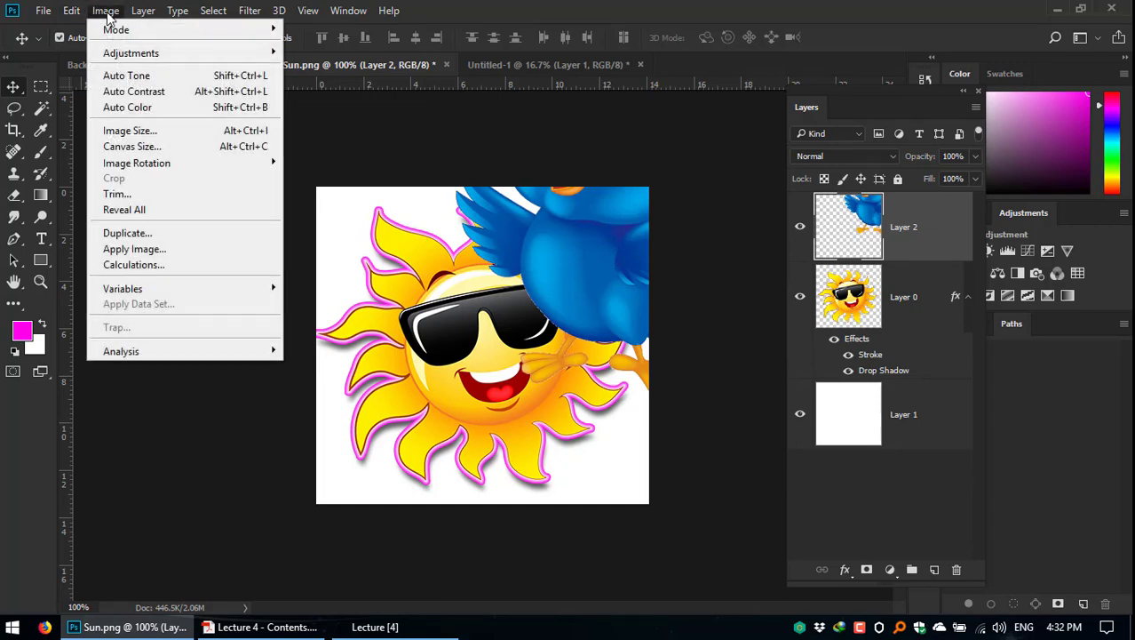
Step: Widen the canvas to 40 cm anchored left, and move the bird to the right side
{"action": "left_click", "coordinate": [169, 147]}
{"action": "left_click", "coordinate": [499, 244]}
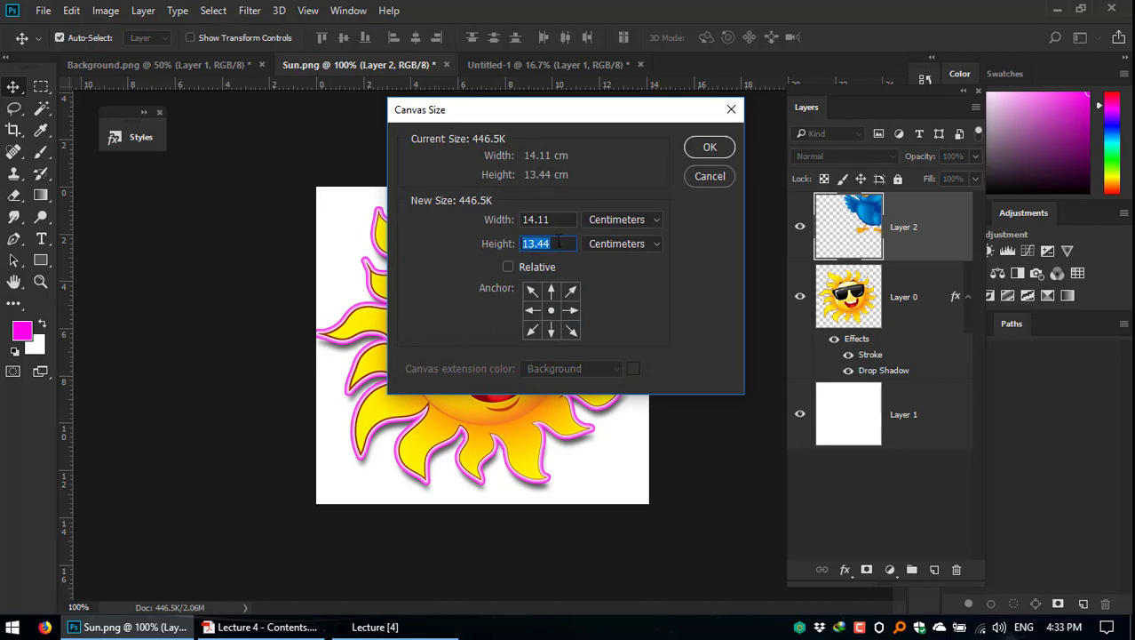
{"action": "left_click", "coordinate": [468, 222]}
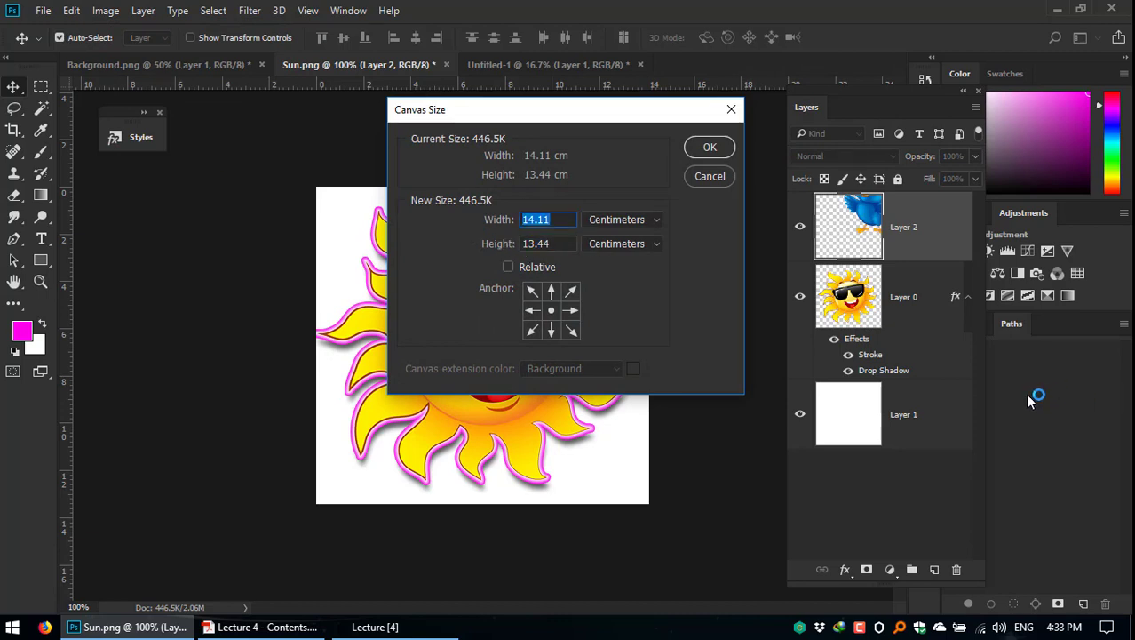
{"action": "type", "text": "40"}
{"action": "left_click_drag", "start_coordinate": [594, 109], "coordinate": [678, 48]}
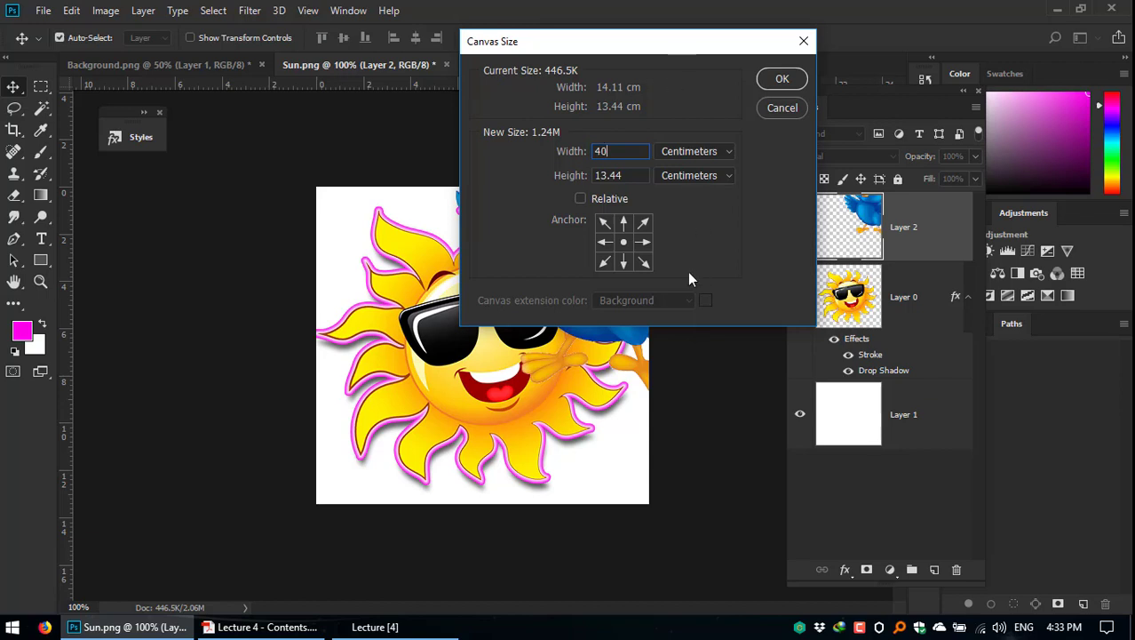
{"action": "left_click", "coordinate": [604, 242]}
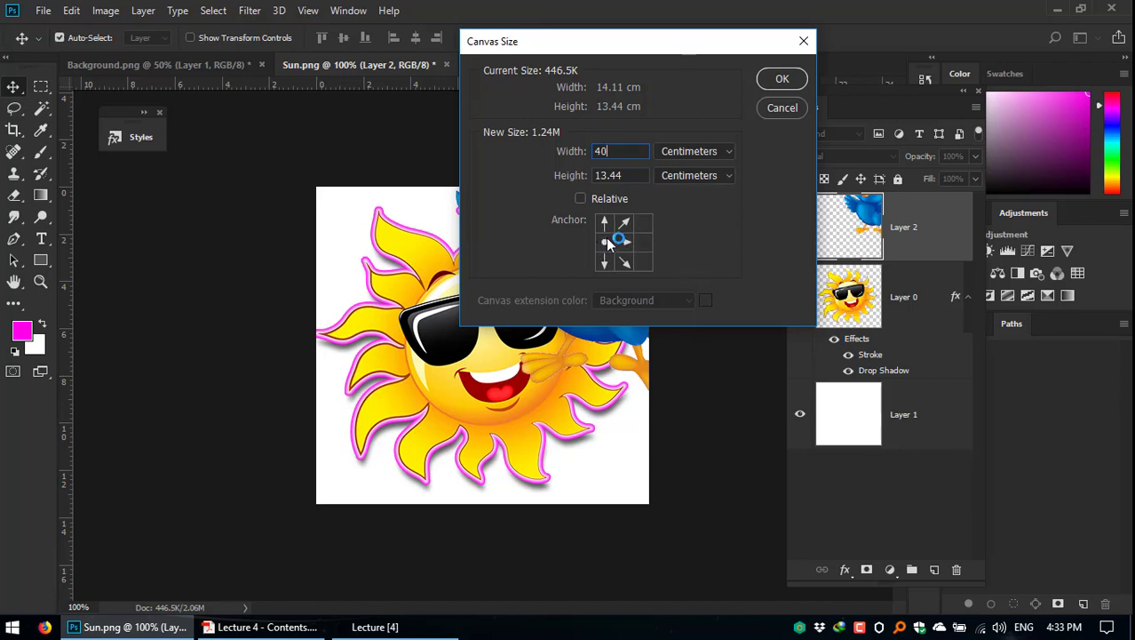
{"action": "left_click", "coordinate": [779, 79]}
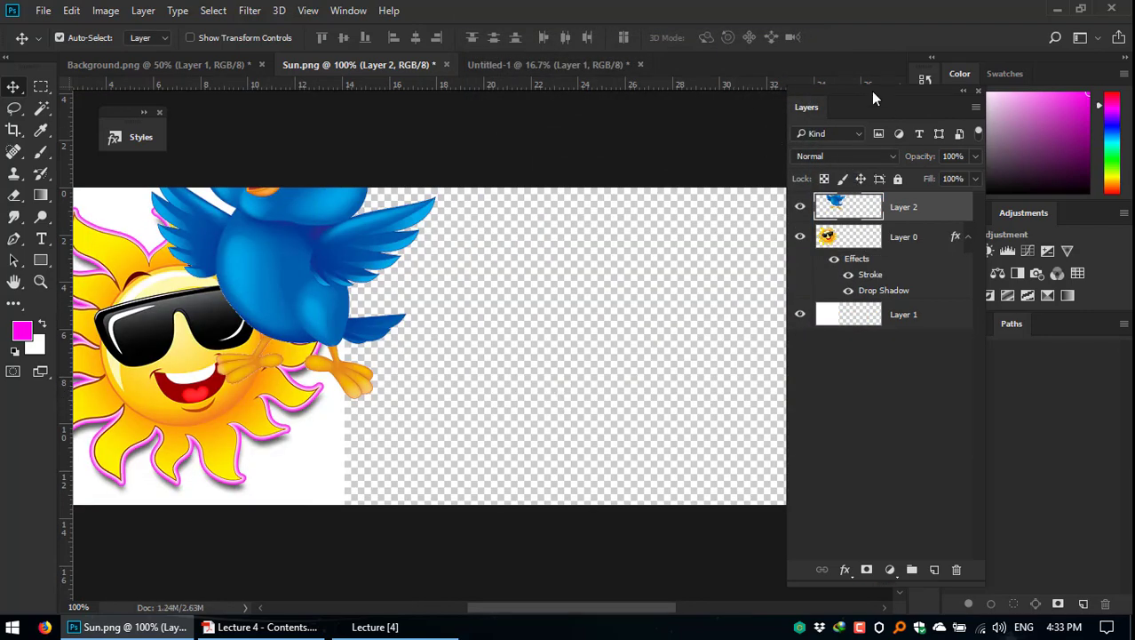
{"action": "left_click_drag", "start_coordinate": [873, 98], "coordinate": [938, 93]}
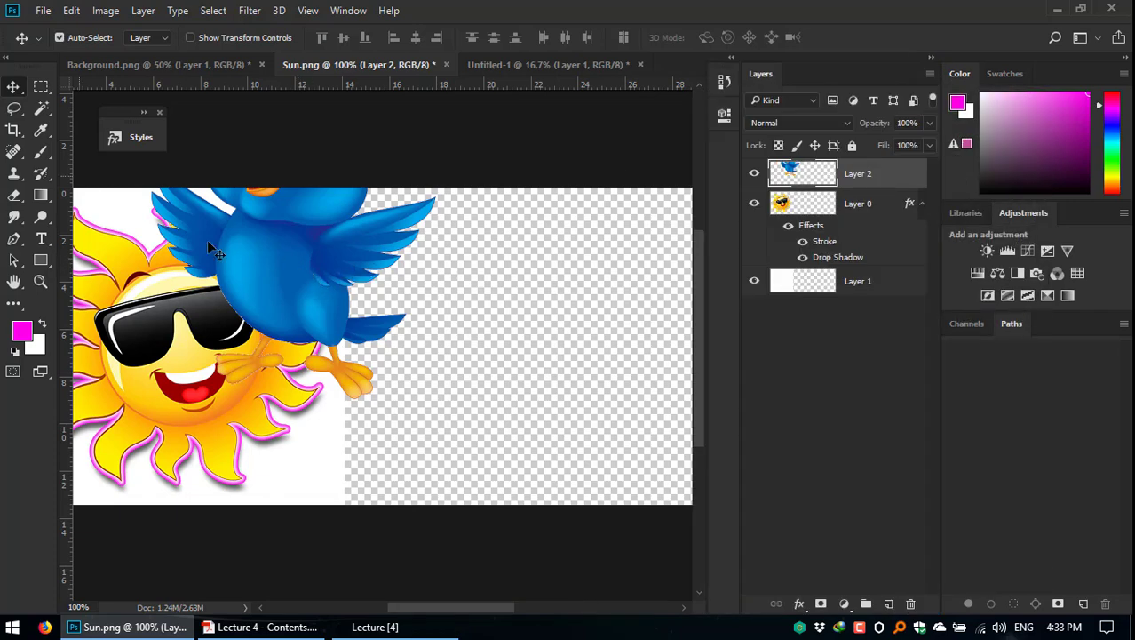
{"action": "left_click_drag", "start_coordinate": [211, 250], "coordinate": [481, 378]}
Step: Make white the foreground colour, fill Layer 0 with white and move it below Layer 1
{"action": "left_click", "coordinate": [815, 283]}
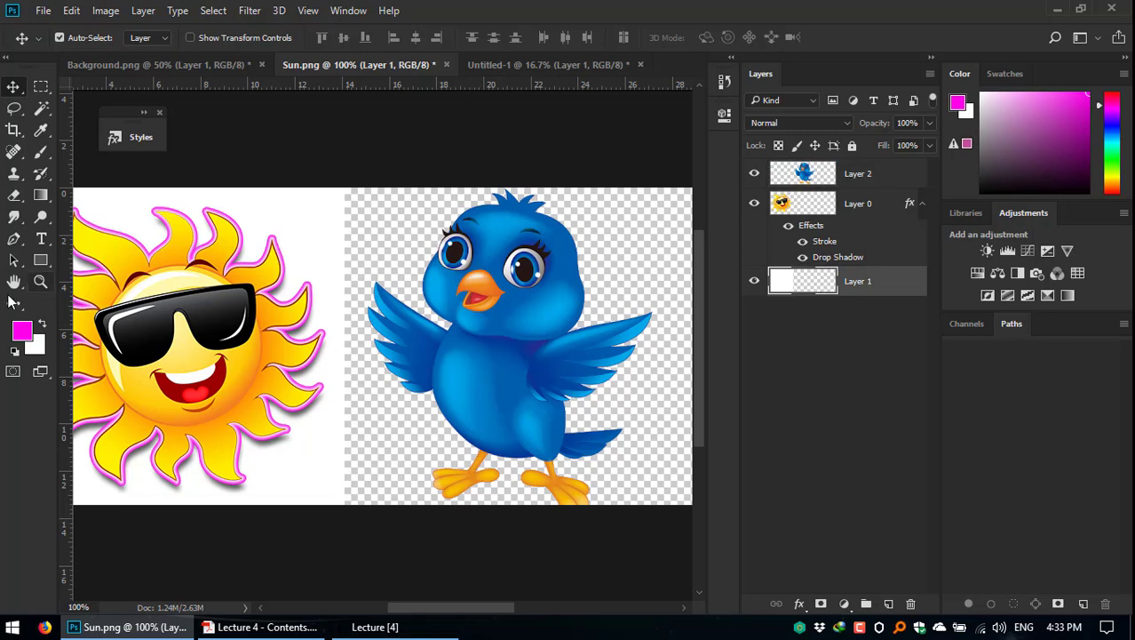
{"action": "left_click", "coordinate": [41, 326]}
{"action": "left_click", "coordinate": [105, 364]}
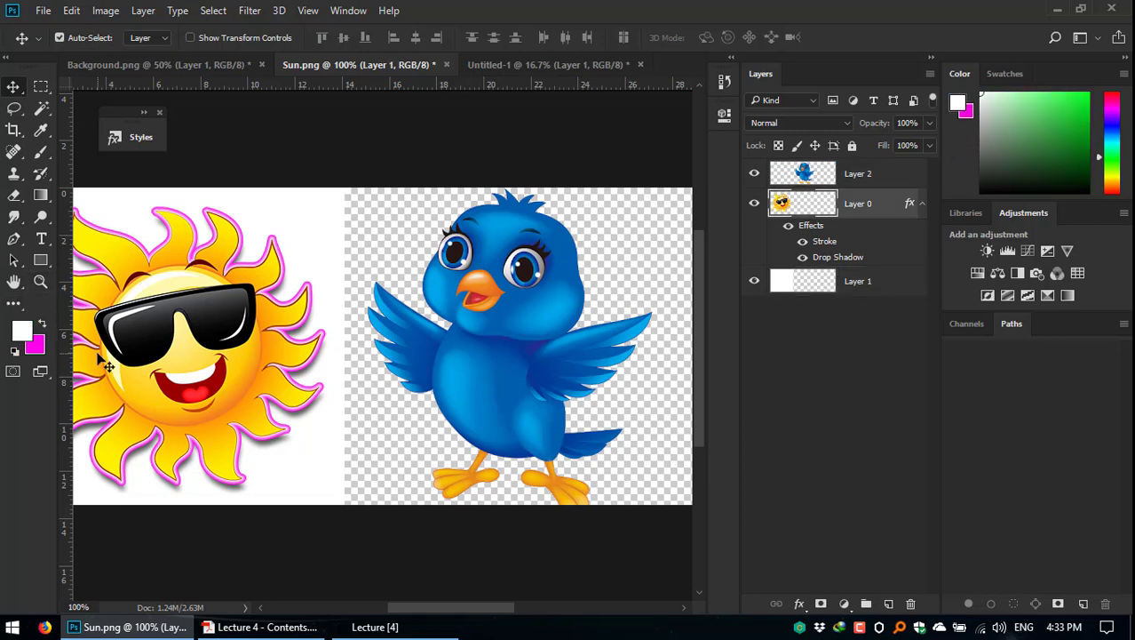
{"action": "key", "text": "alt+BackSpace"}
{"action": "left_click_drag", "start_coordinate": [811, 225], "coordinate": [821, 293]}
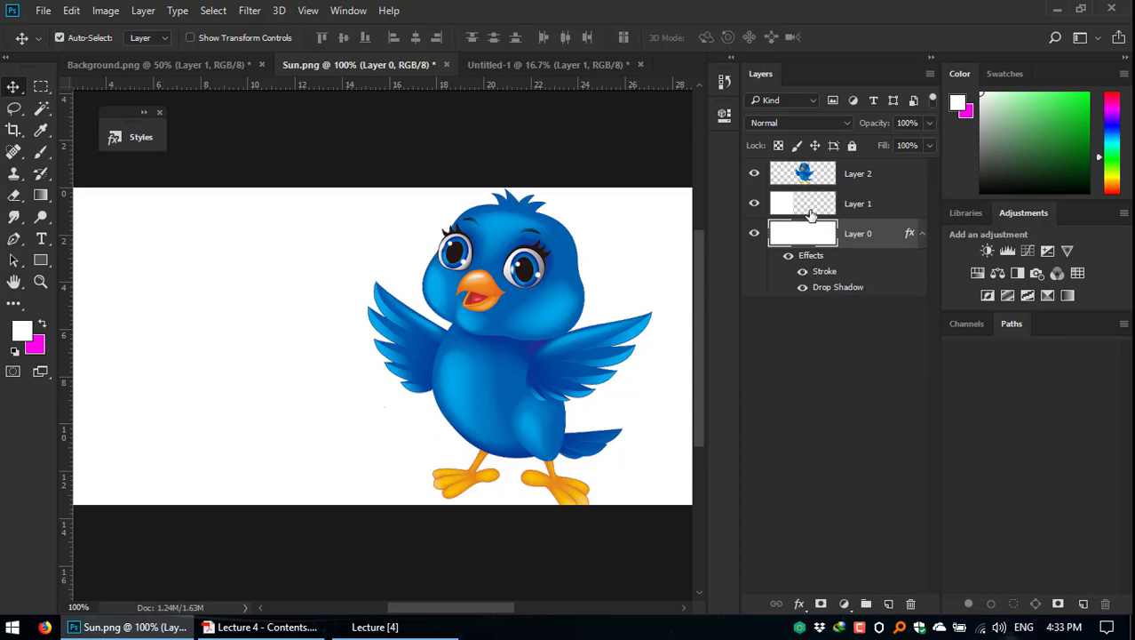
{"action": "left_click", "coordinate": [755, 233]}
{"action": "left_click", "coordinate": [754, 233]}
Step: Undo the white fill to restore the sun, fill Layer 1 white instead, and zoom out
{"action": "key", "text": "ctrl+alt+z"}
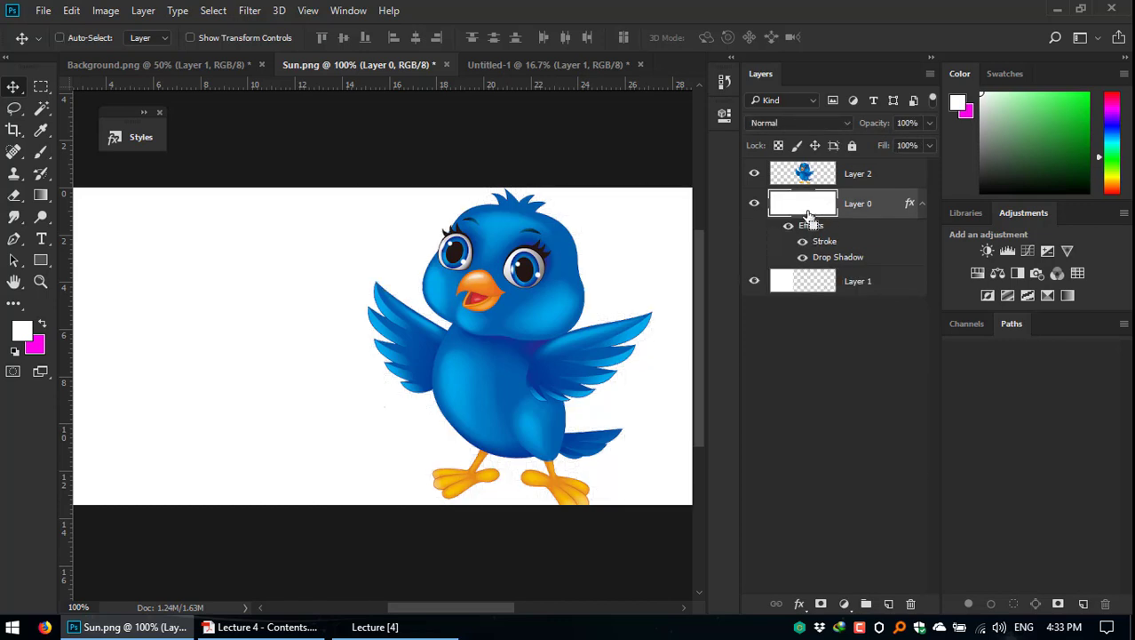
{"action": "key", "text": "ctrl+alt+z"}
{"action": "left_click", "coordinate": [819, 284]}
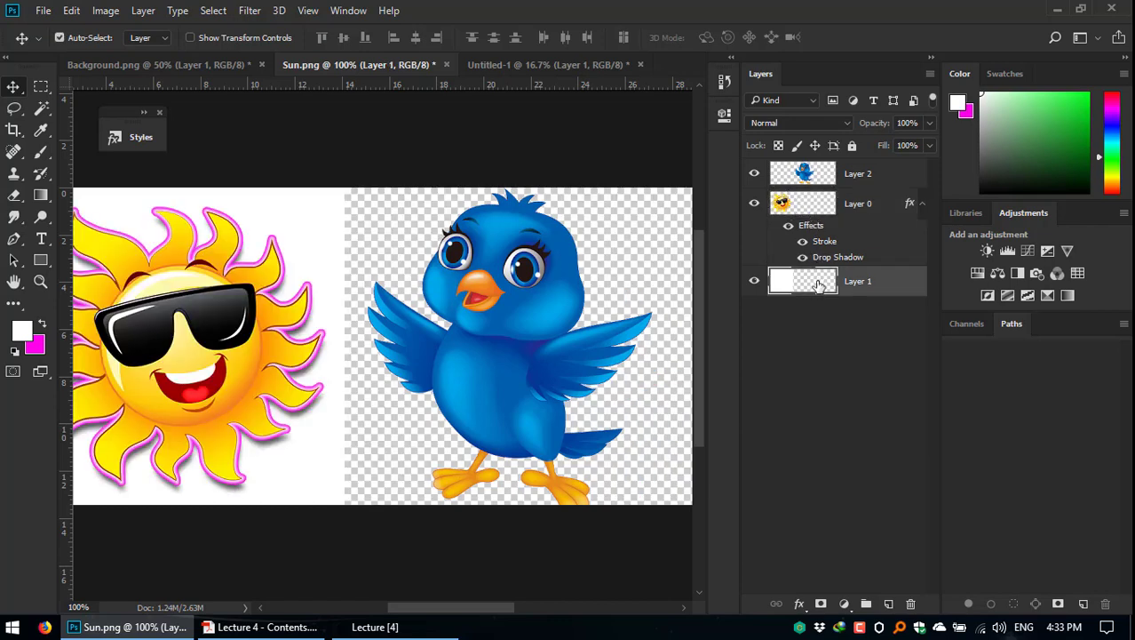
{"action": "key", "text": "alt+BackSpace"}
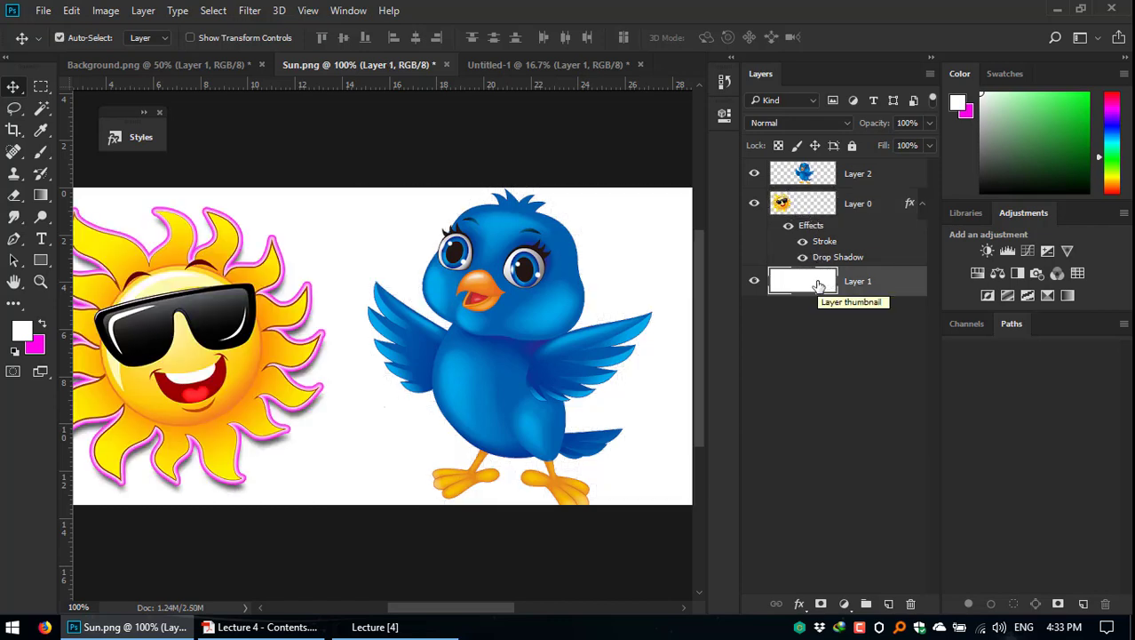
{"action": "left_click", "coordinate": [1126, 63]}
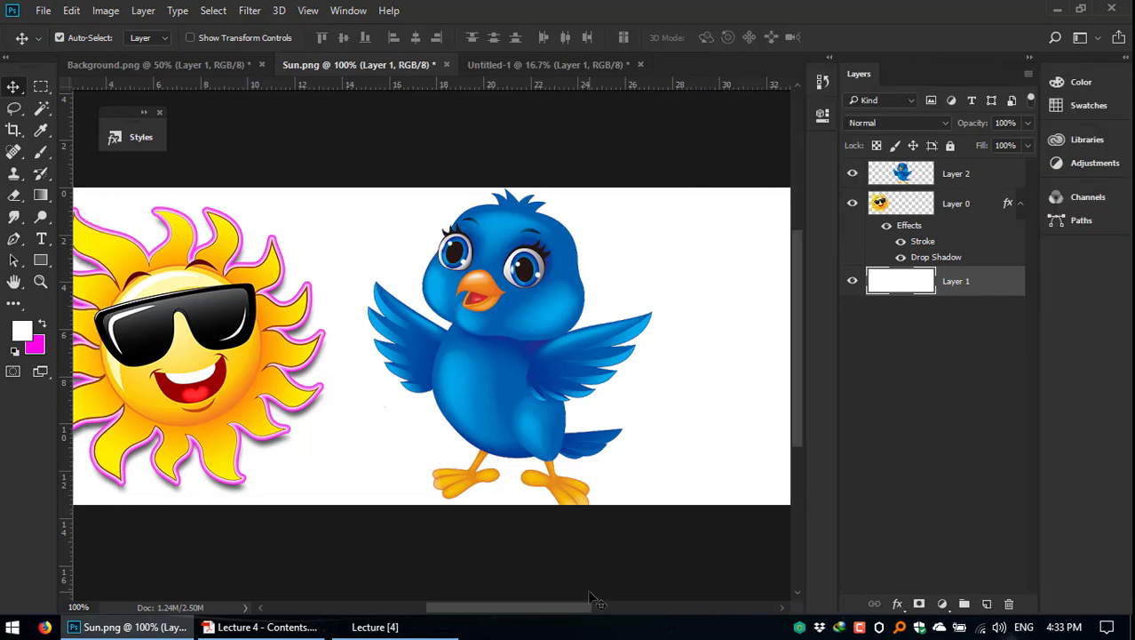
{"action": "key", "text": "ctrl+minus"}
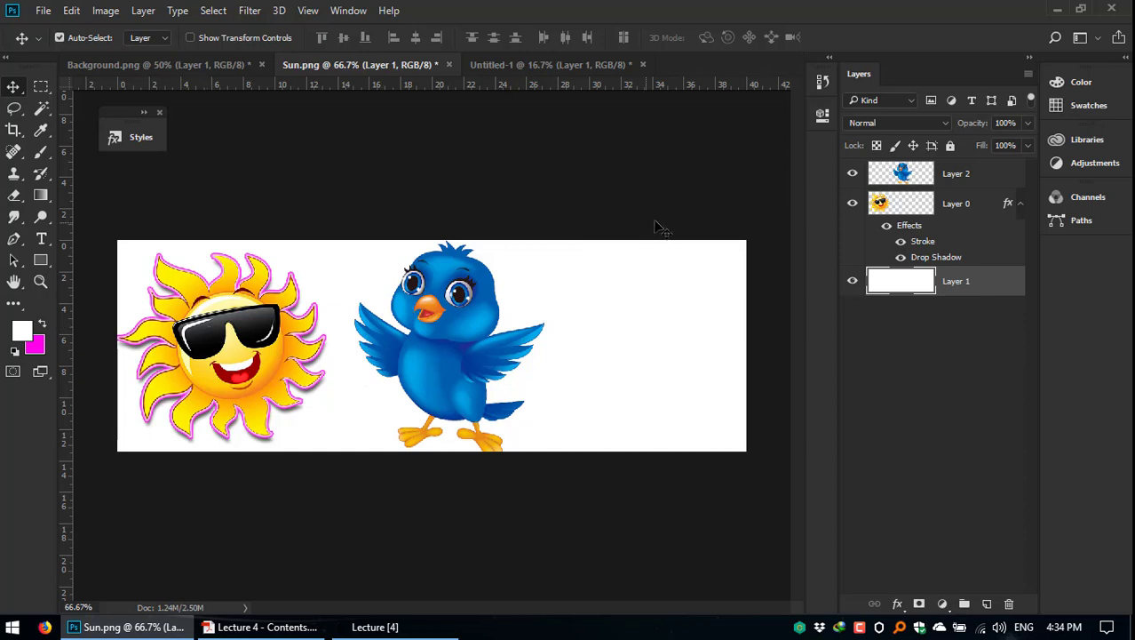
Step: Copy the layer style from Layer 0, the sun
{"action": "left_click", "coordinate": [908, 206]}
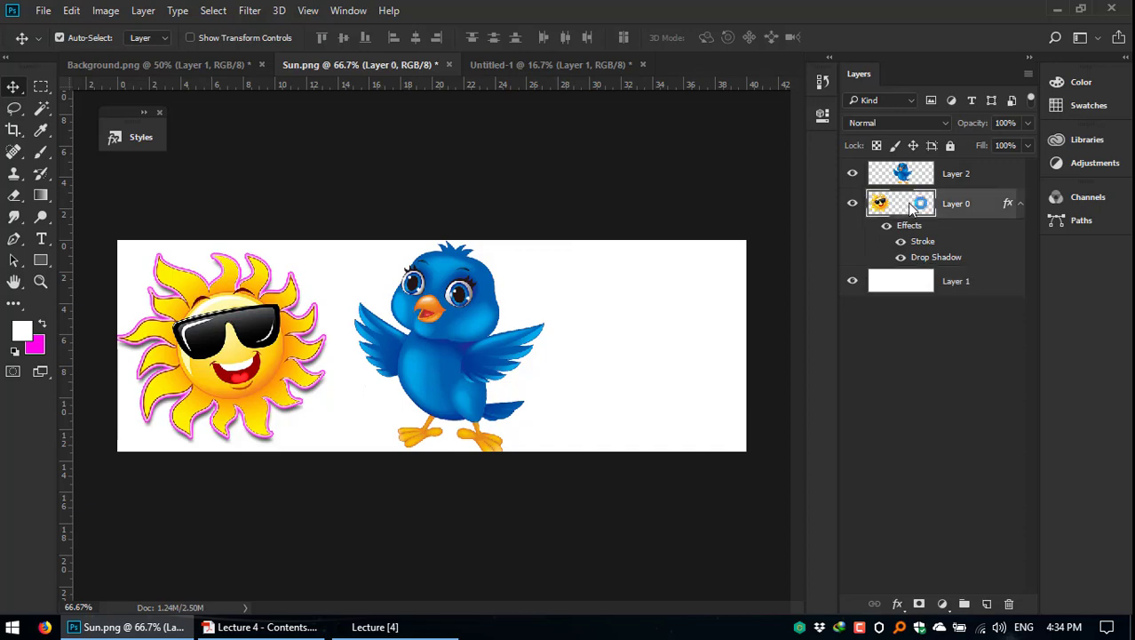
{"action": "right_click", "coordinate": [907, 203]}
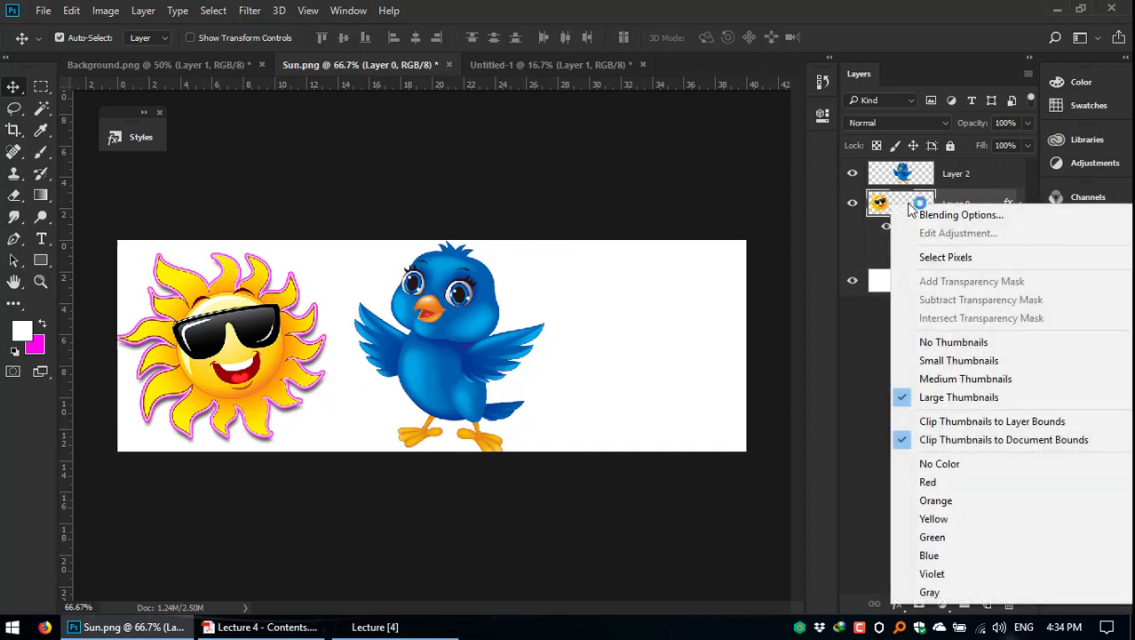
{"action": "right_click", "coordinate": [956, 197]}
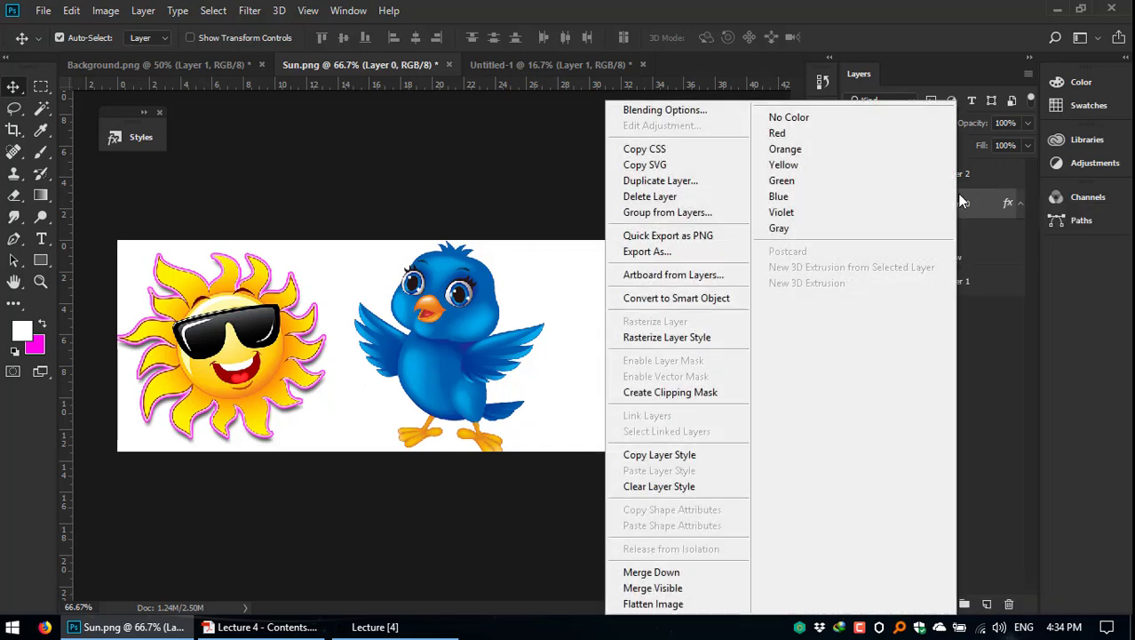
{"action": "left_click", "coordinate": [695, 455]}
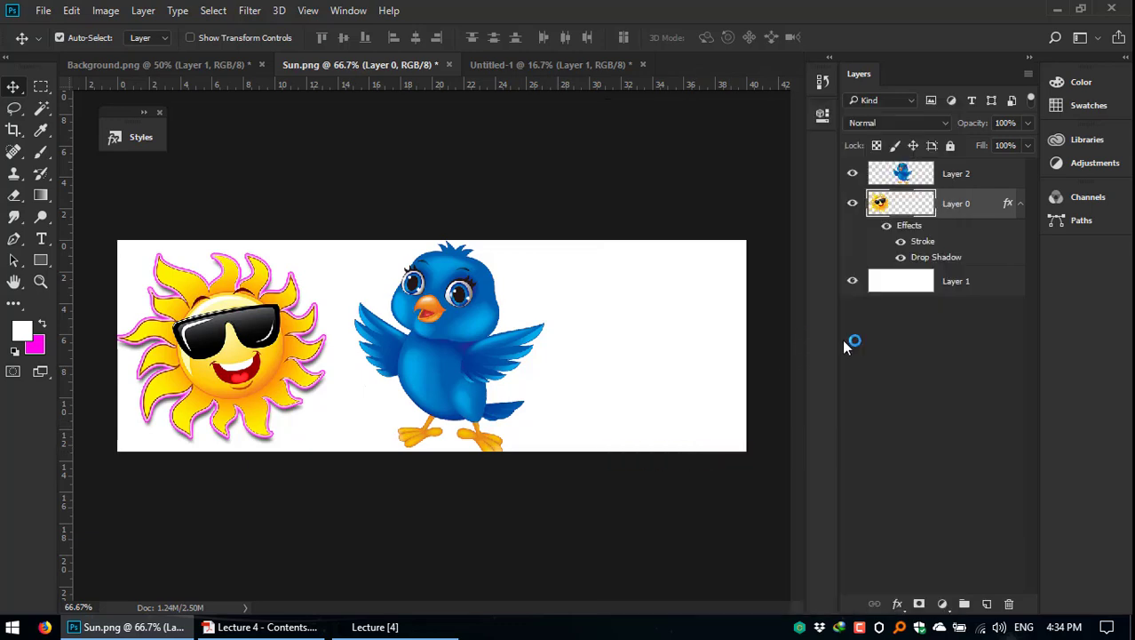
Step: Paste the sun's Stroke and Drop Shadow onto Layer 2, the bird
{"action": "left_click", "coordinate": [910, 174]}
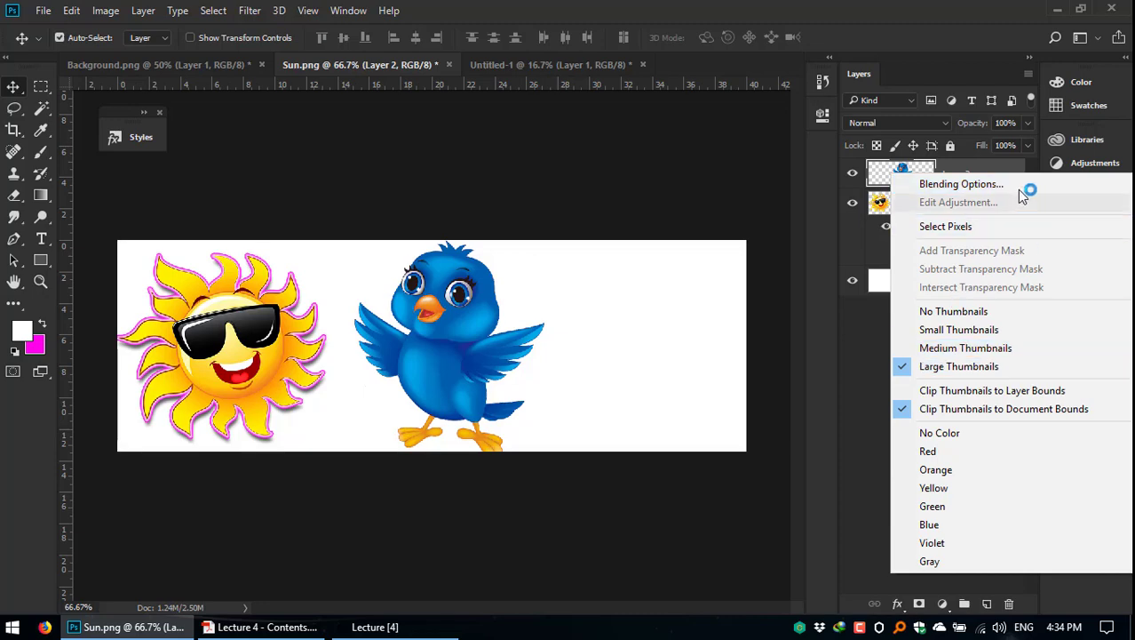
{"action": "right_click", "coordinate": [993, 176]}
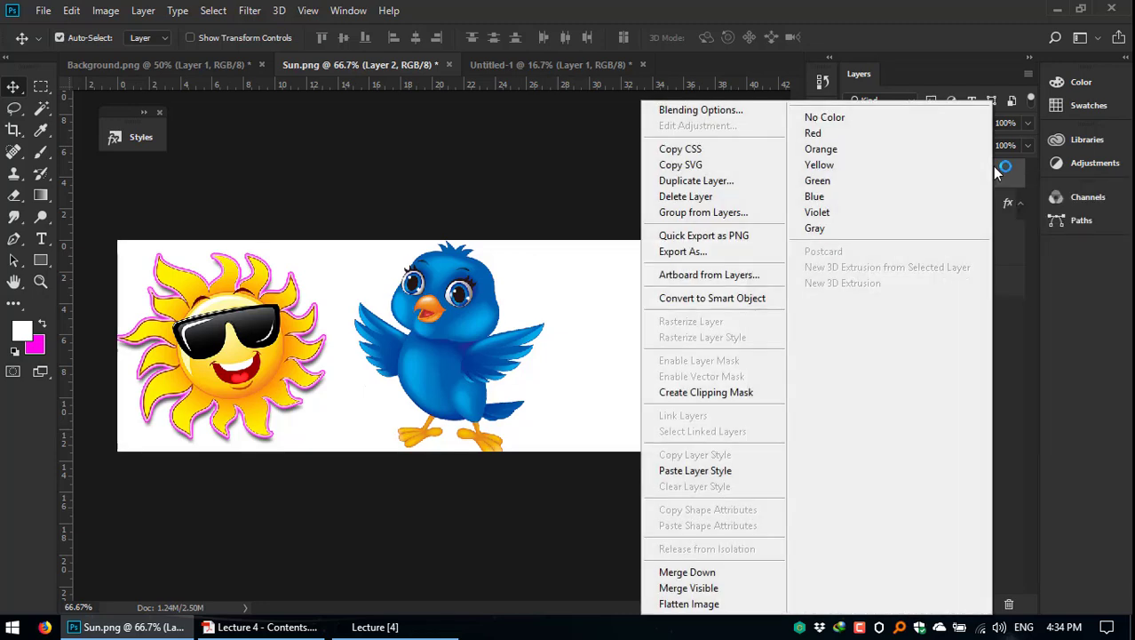
{"action": "left_click", "coordinate": [739, 470]}
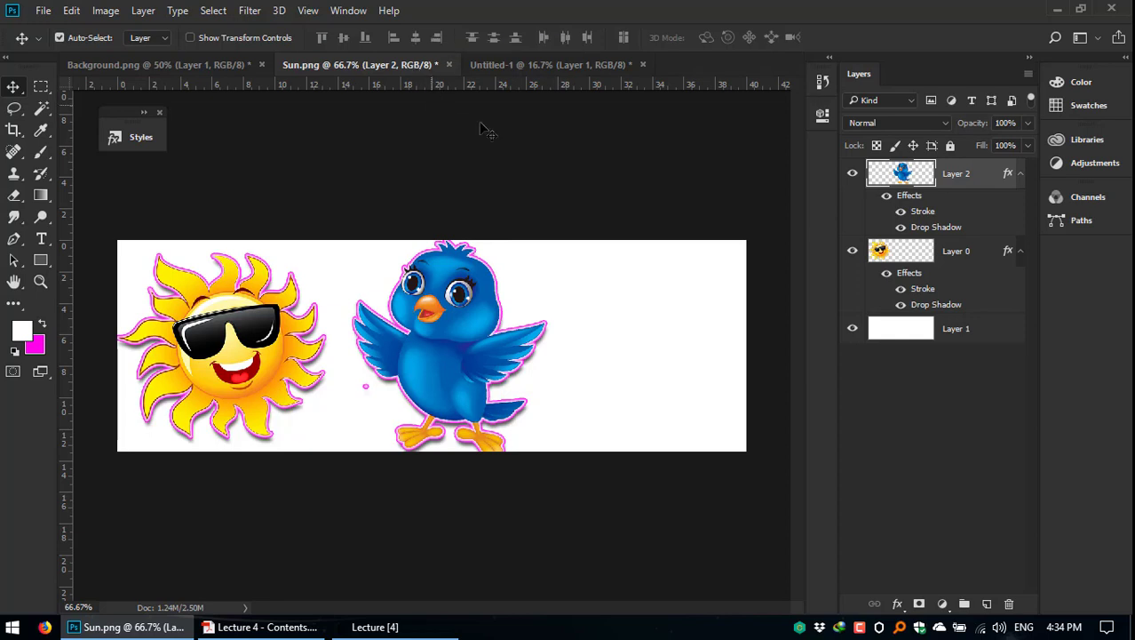
Step: Switch to Background.png via Untitled-1 and drag the cloud out from under the floating panel
{"action": "left_click", "coordinate": [545, 64]}
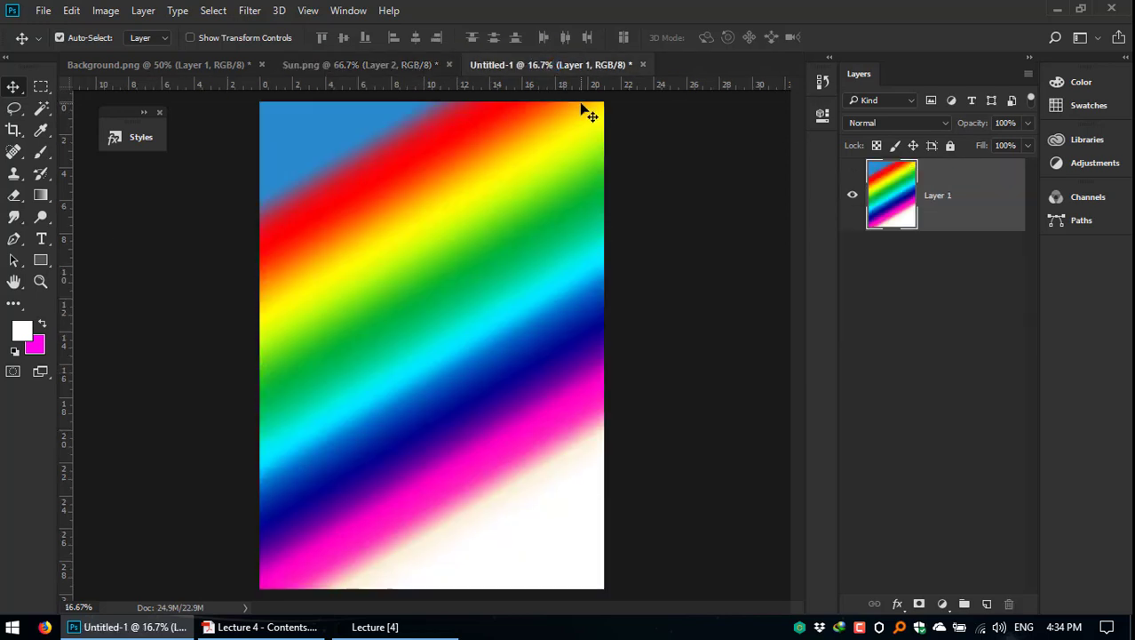
{"action": "left_click", "coordinate": [147, 64]}
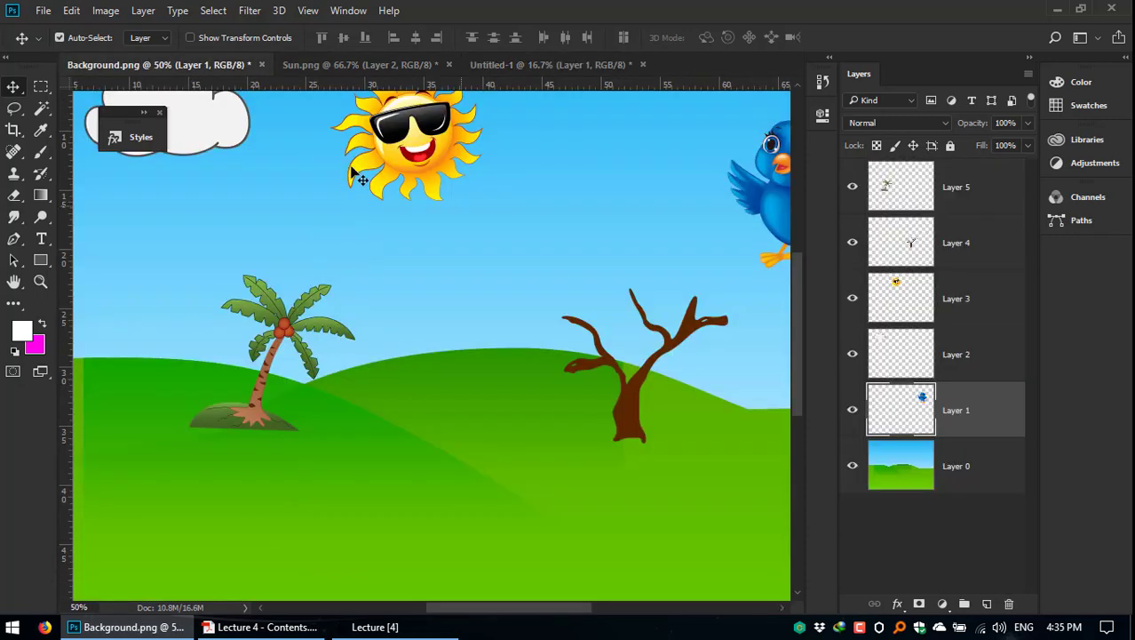
{"action": "left_click_drag", "start_coordinate": [228, 136], "coordinate": [297, 236]}
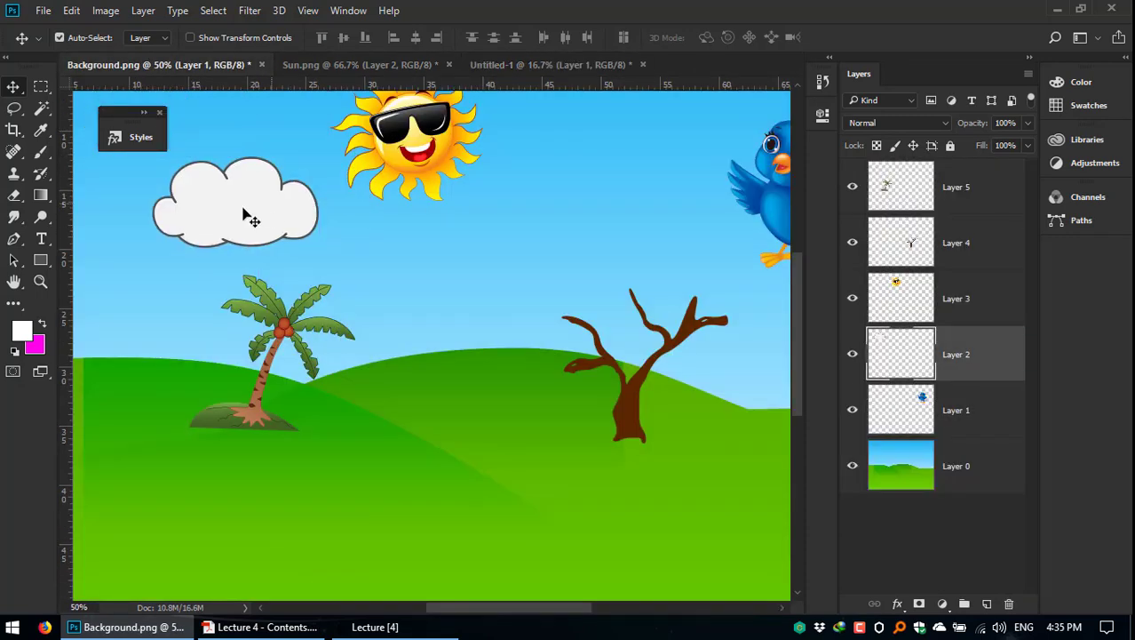
Step: Paste the Stroke and Drop Shadow onto the cloud layer and place it just below the sun
{"action": "right_click", "coordinate": [240, 198]}
{"action": "left_click", "coordinate": [300, 209]}
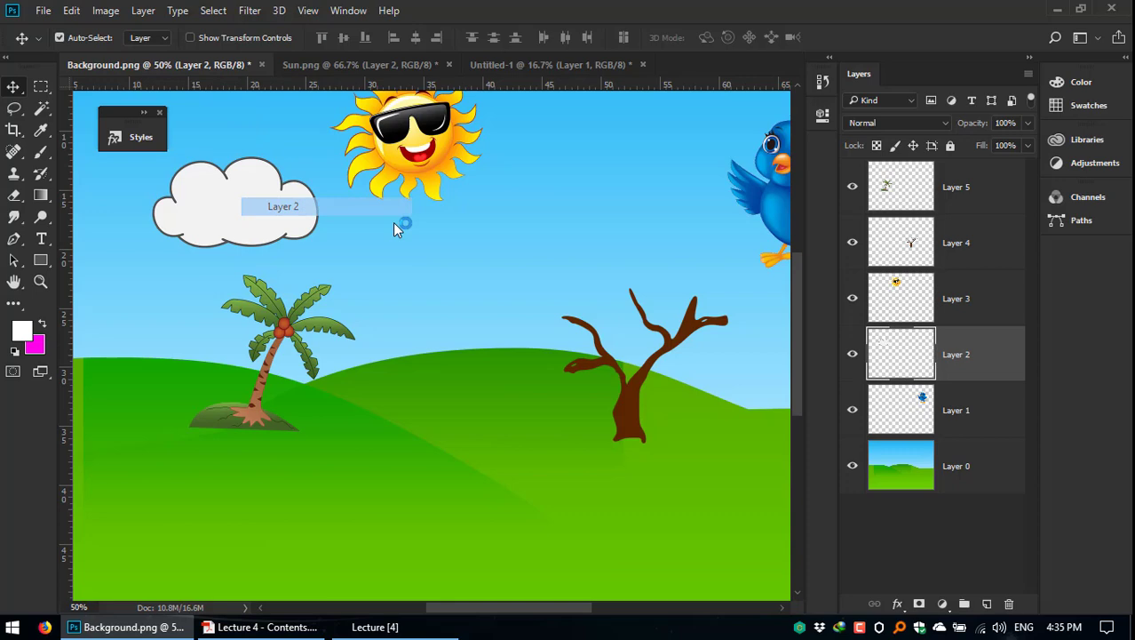
{"action": "right_click", "coordinate": [924, 356]}
{"action": "right_click", "coordinate": [995, 342]}
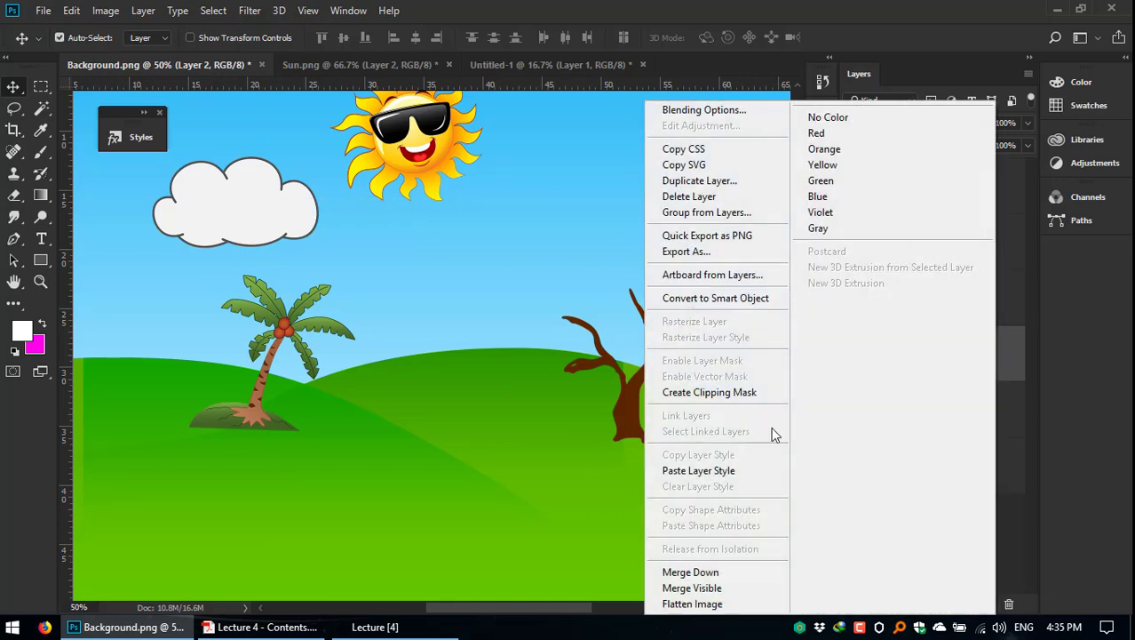
{"action": "left_click", "coordinate": [733, 468]}
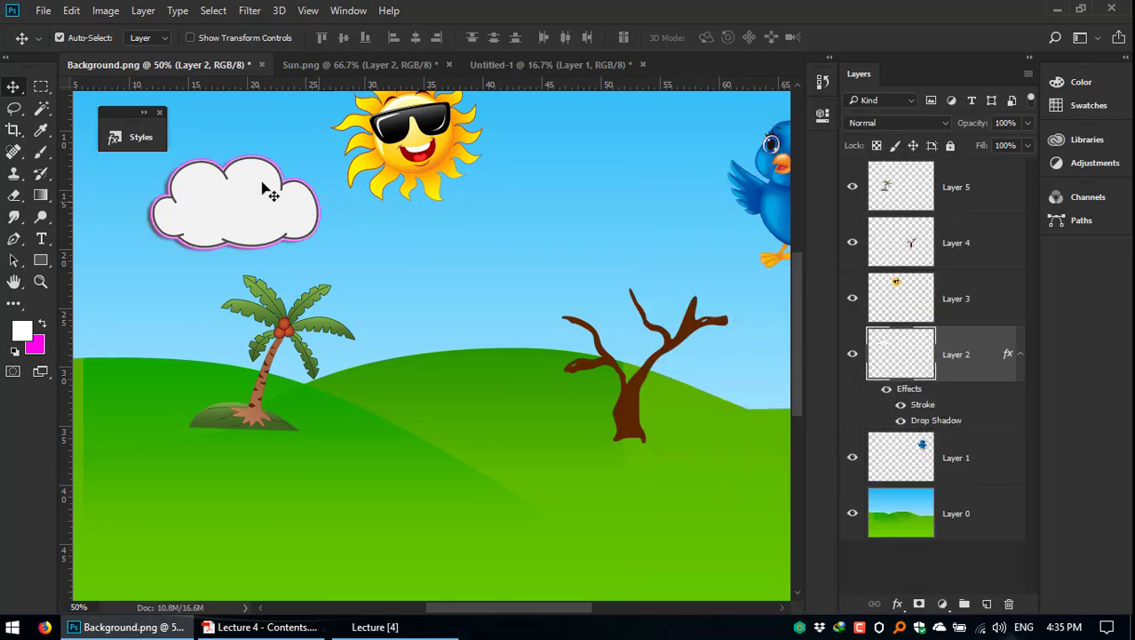
{"action": "mouse_move", "coordinate": [269, 208]}
{"action": "left_mouse_down"}
{"action": "mouse_move", "coordinate": [491, 277]}
{"action": "mouse_move", "coordinate": [471, 274]}
{"action": "left_mouse_up"}
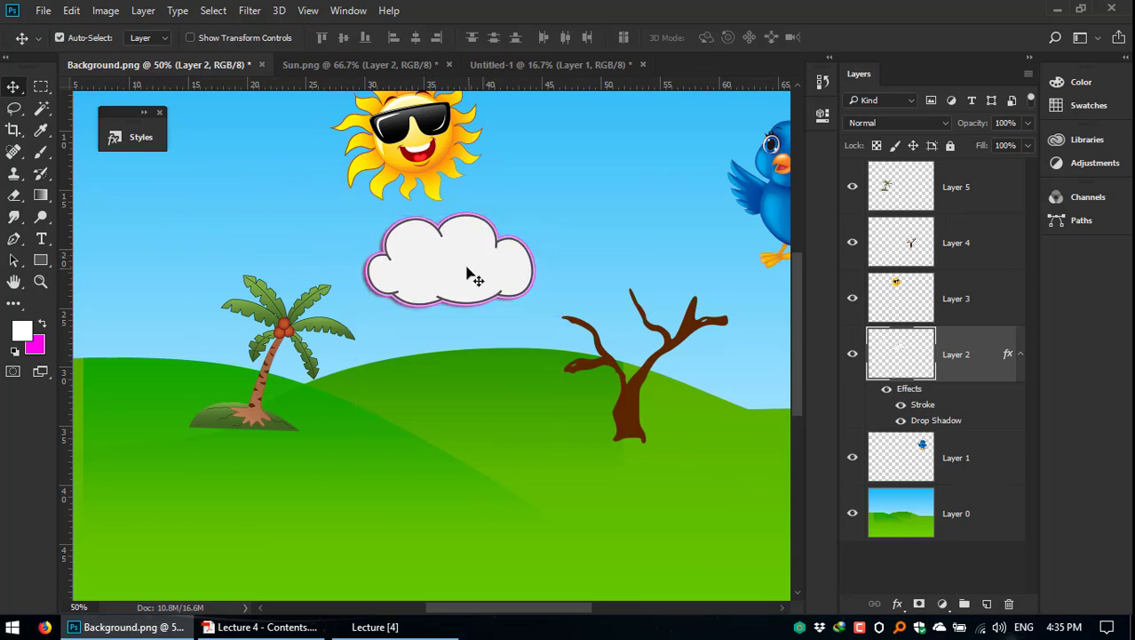
{"action": "left_click_drag", "start_coordinate": [494, 274], "coordinate": [473, 263]}
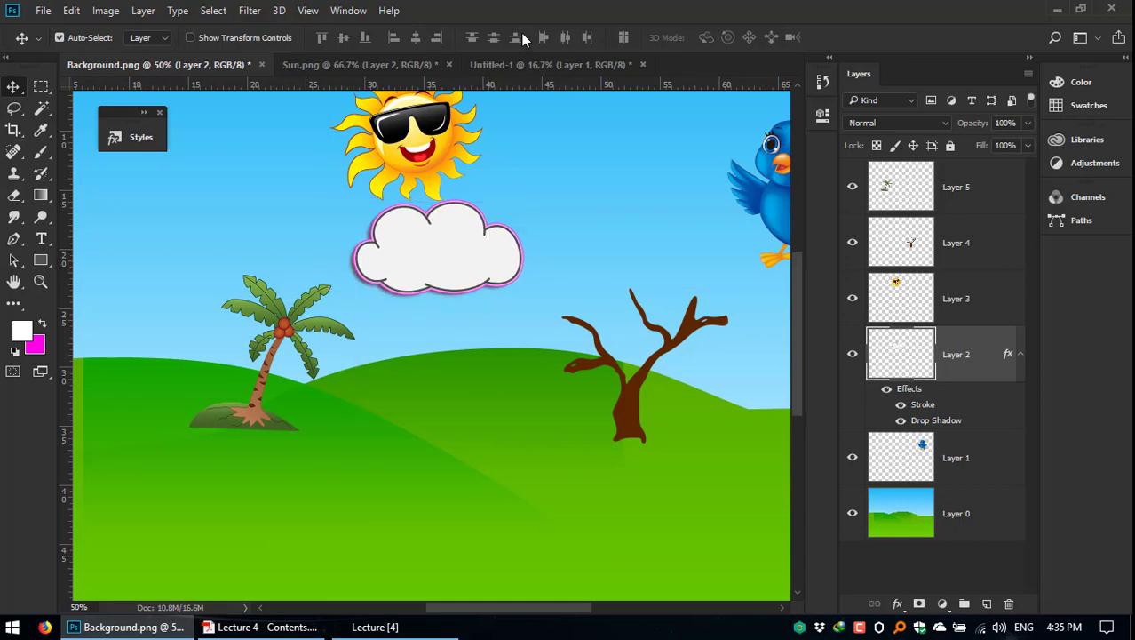
Step: Close Untitled-1 without saving and return to Sun.png
{"action": "left_click", "coordinate": [541, 60]}
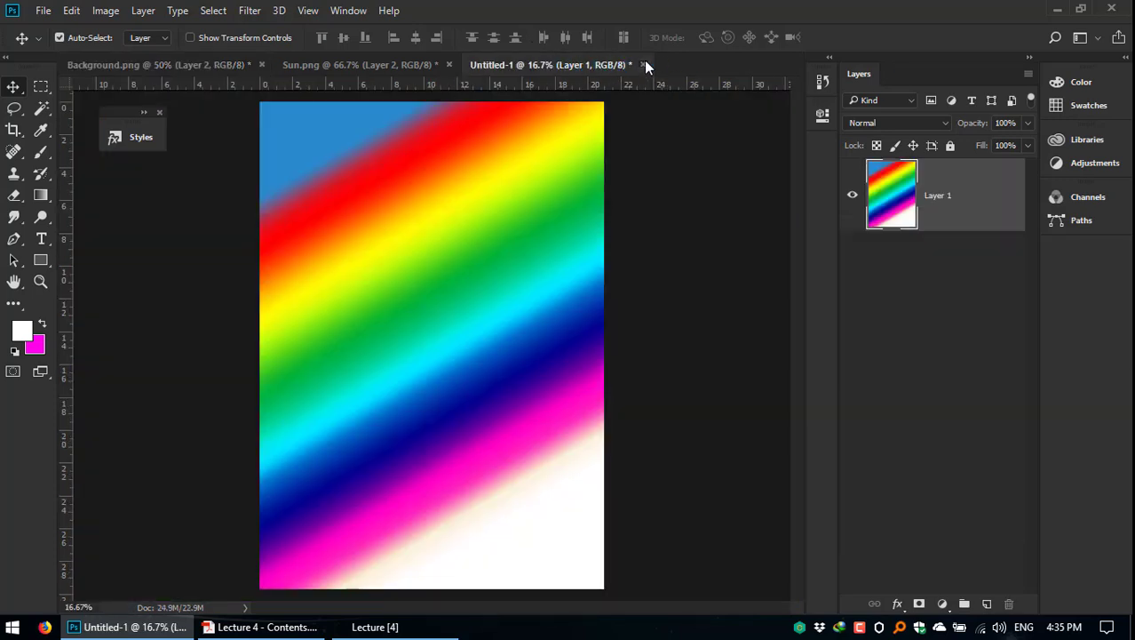
{"action": "left_click", "coordinate": [643, 64]}
{"action": "left_click", "coordinate": [430, 333]}
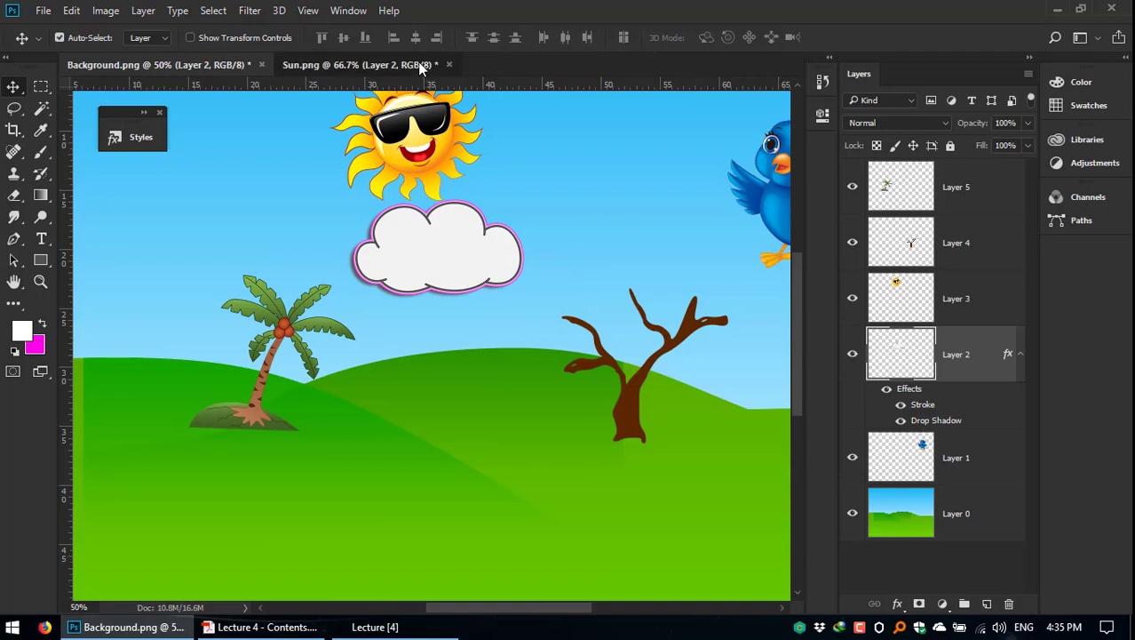
{"action": "left_click", "coordinate": [417, 64]}
{"action": "left_click", "coordinate": [238, 631]}
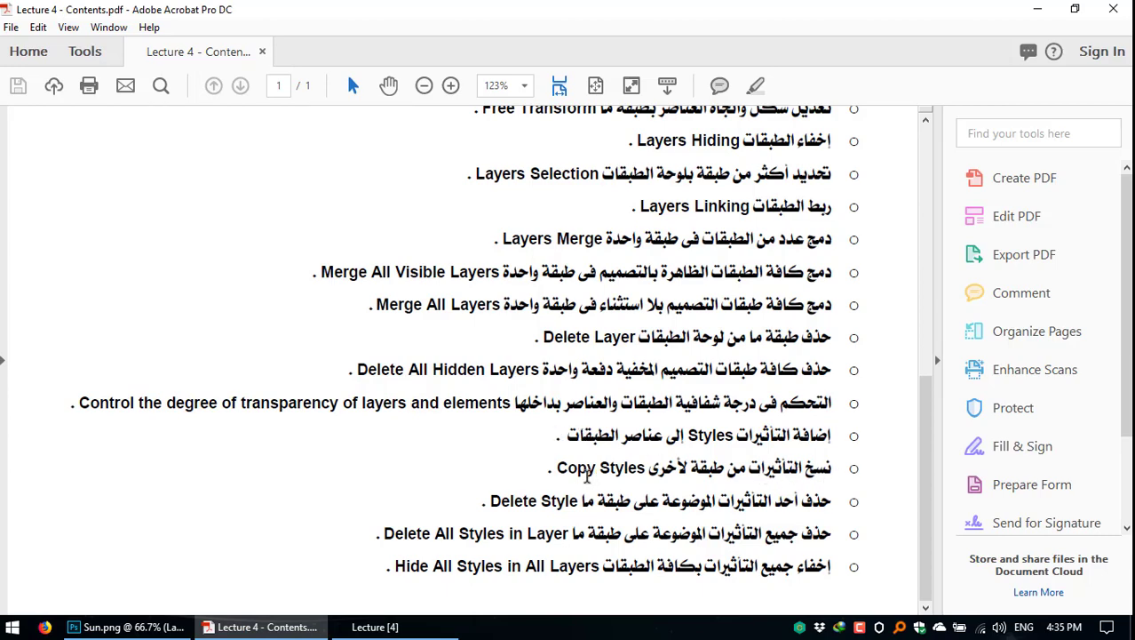
{"action": "left_click", "coordinate": [129, 627]}
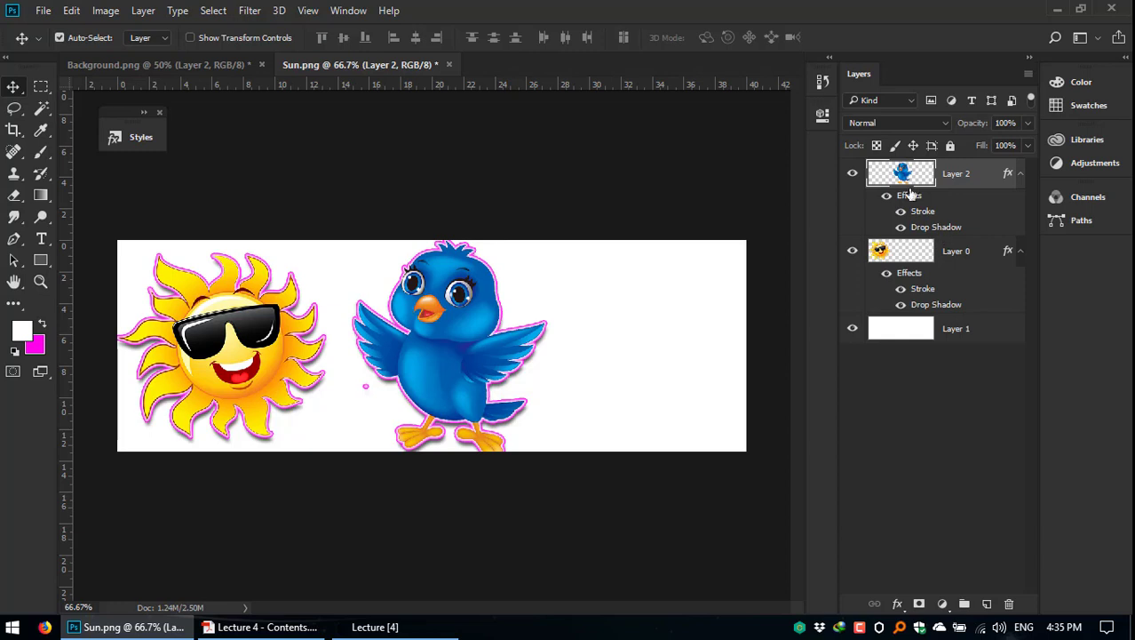
Step: Delete the bird's Drop Shadow, then toggle the sun's Stroke visibility off and on, ending visible
{"action": "left_click_drag", "start_coordinate": [868, 54], "coordinate": [516, 61]}
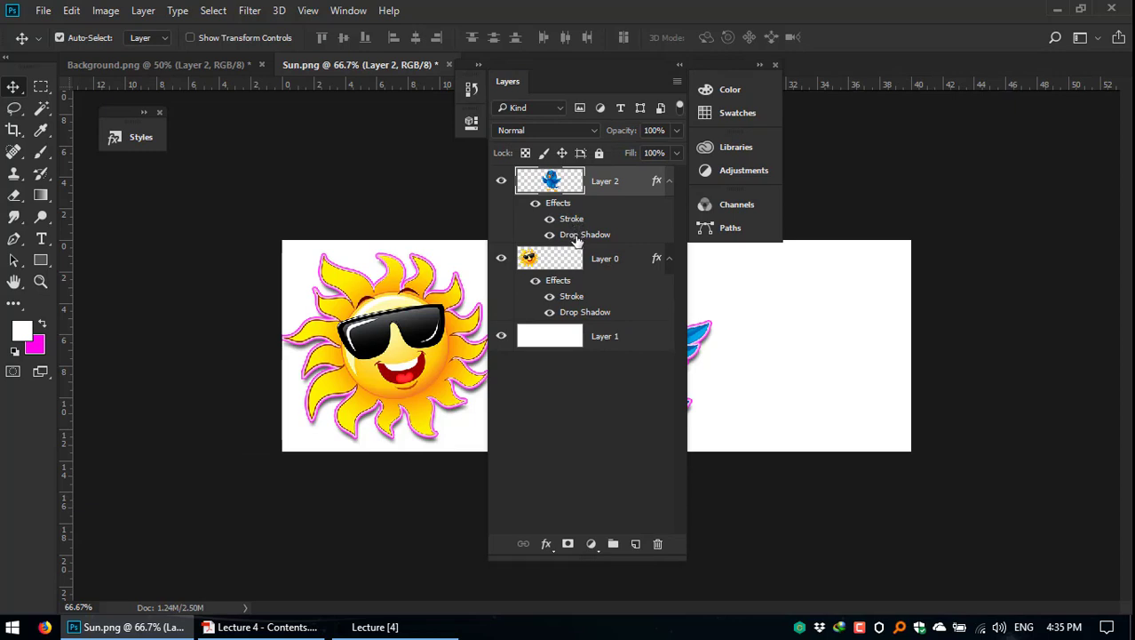
{"action": "left_click_drag", "start_coordinate": [578, 240], "coordinate": [660, 546]}
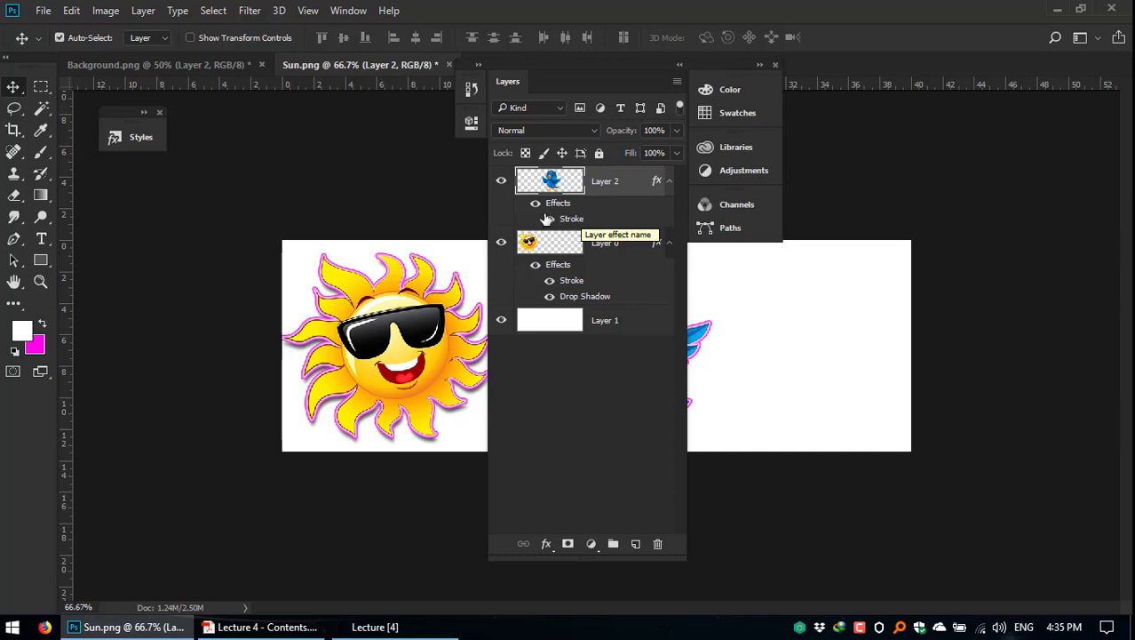
{"action": "left_click", "coordinate": [550, 281]}
{"action": "left_click", "coordinate": [550, 282]}
{"action": "left_click", "coordinate": [550, 283]}
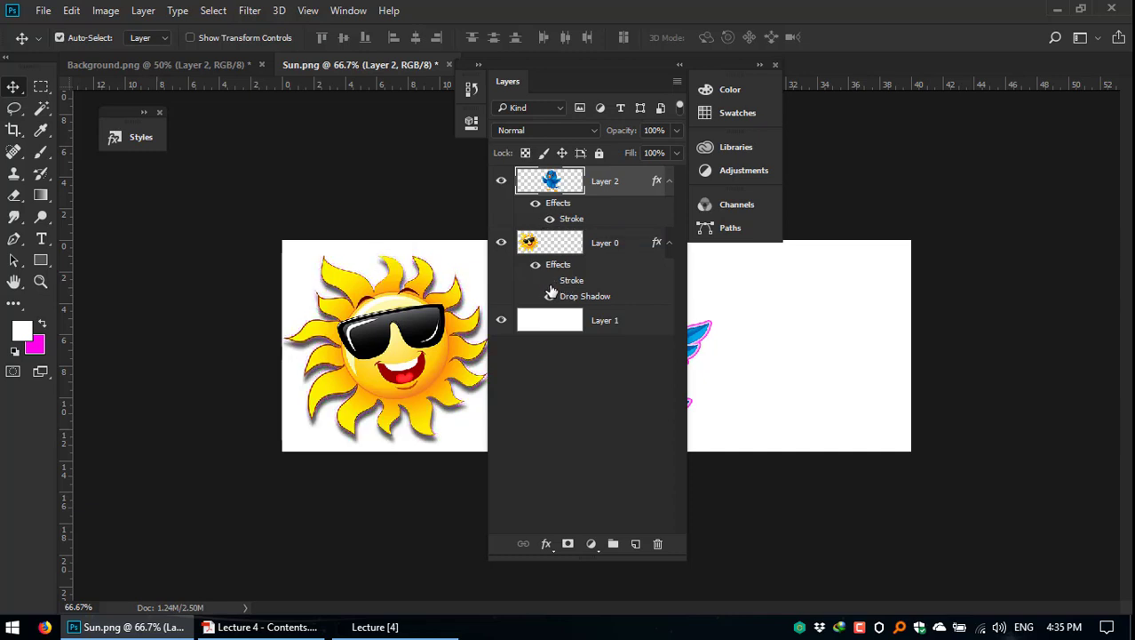
{"action": "left_click", "coordinate": [550, 282]}
{"action": "left_click", "coordinate": [550, 282]}
{"action": "left_click", "coordinate": [550, 282]}
Step: Check the lecture contents PDF, then return to Sun.png and select the sun's Layer 0
{"action": "left_click", "coordinate": [262, 626]}
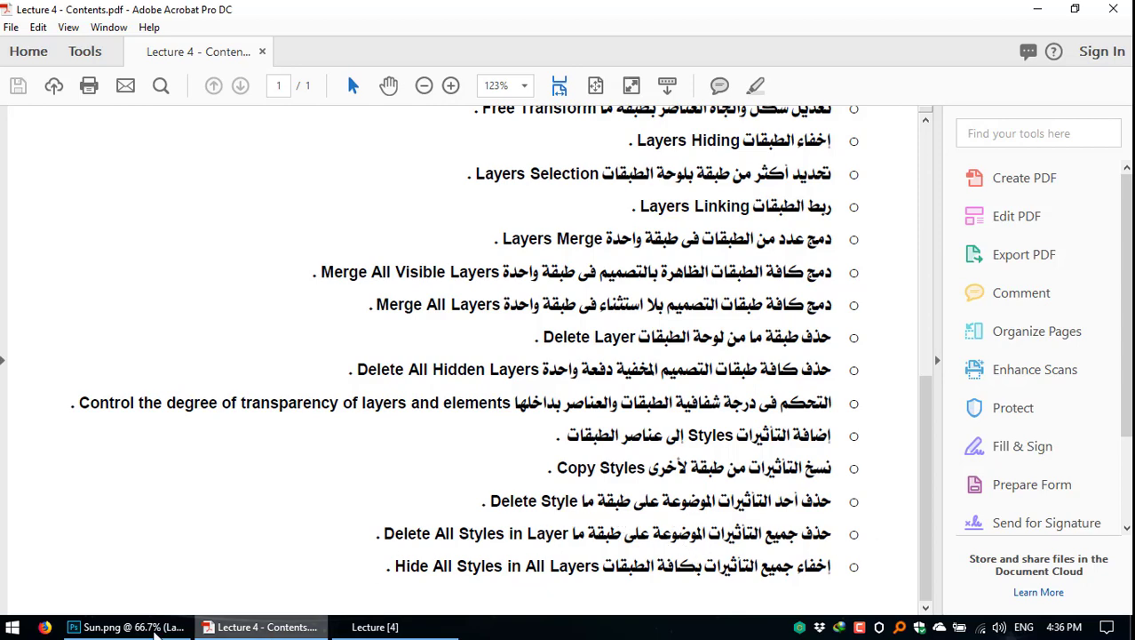
{"action": "left_click", "coordinate": [128, 626]}
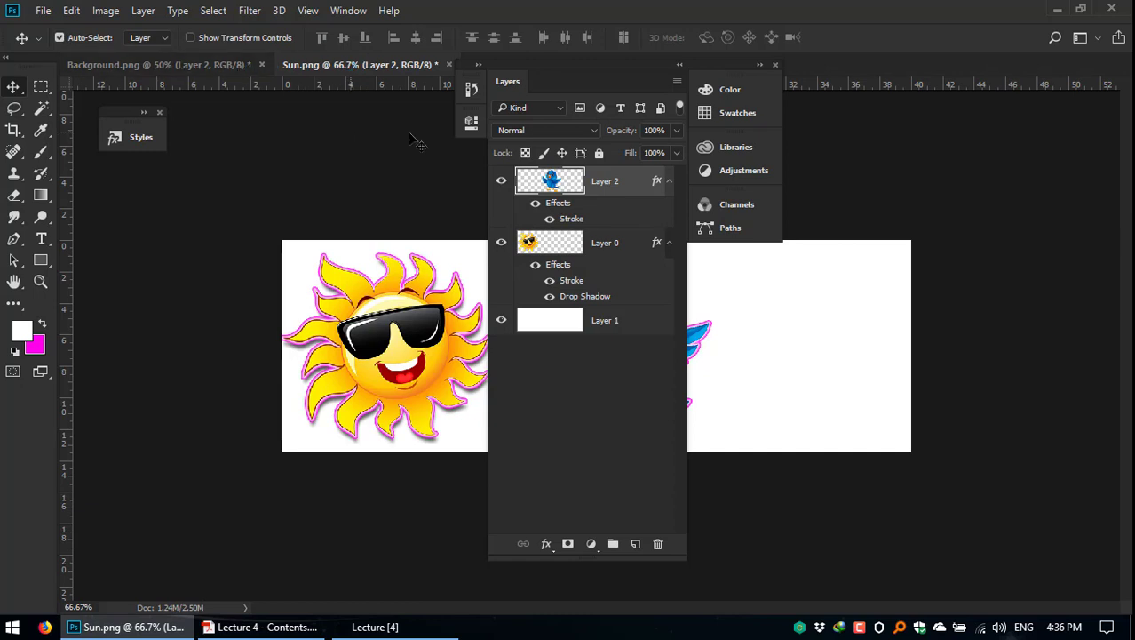
{"action": "left_click", "coordinate": [195, 65]}
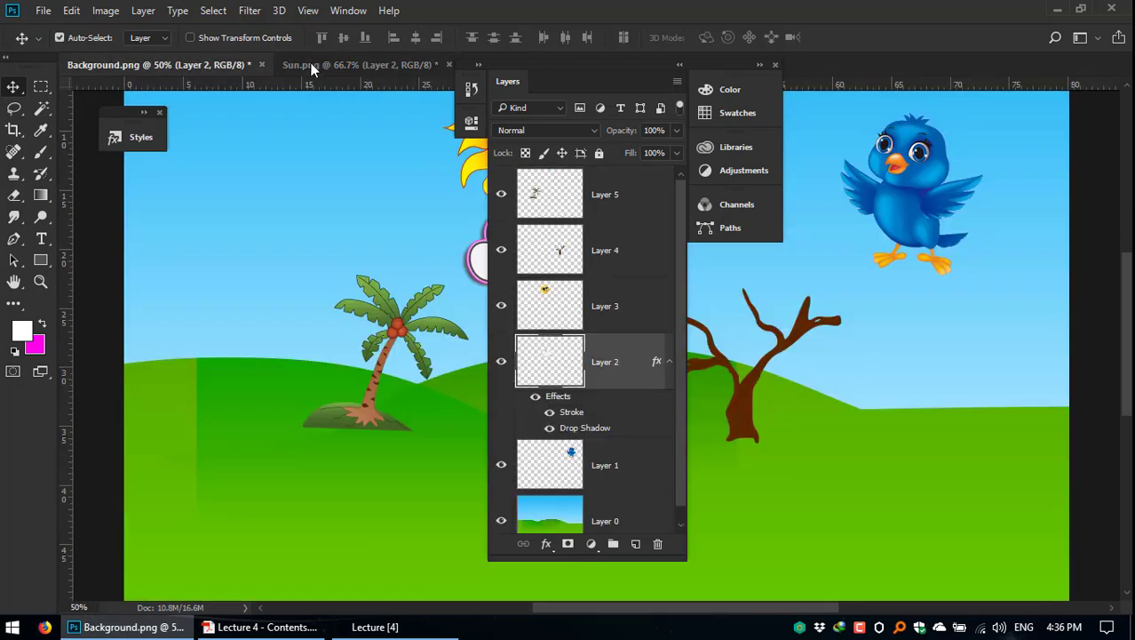
{"action": "left_click", "coordinate": [323, 66]}
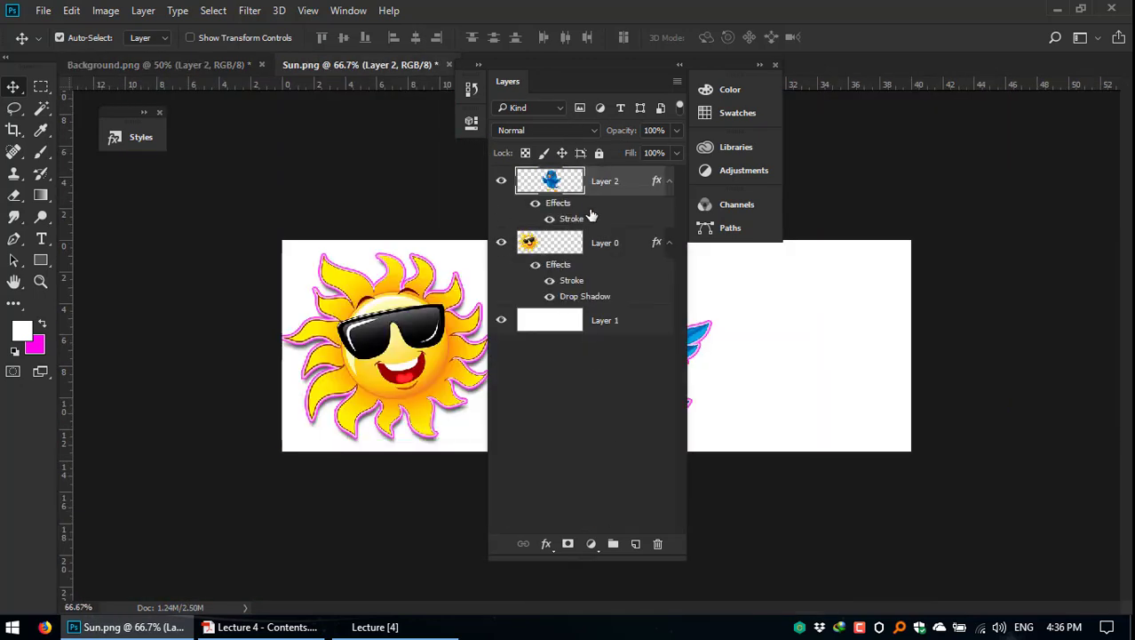
{"action": "left_click", "coordinate": [567, 249]}
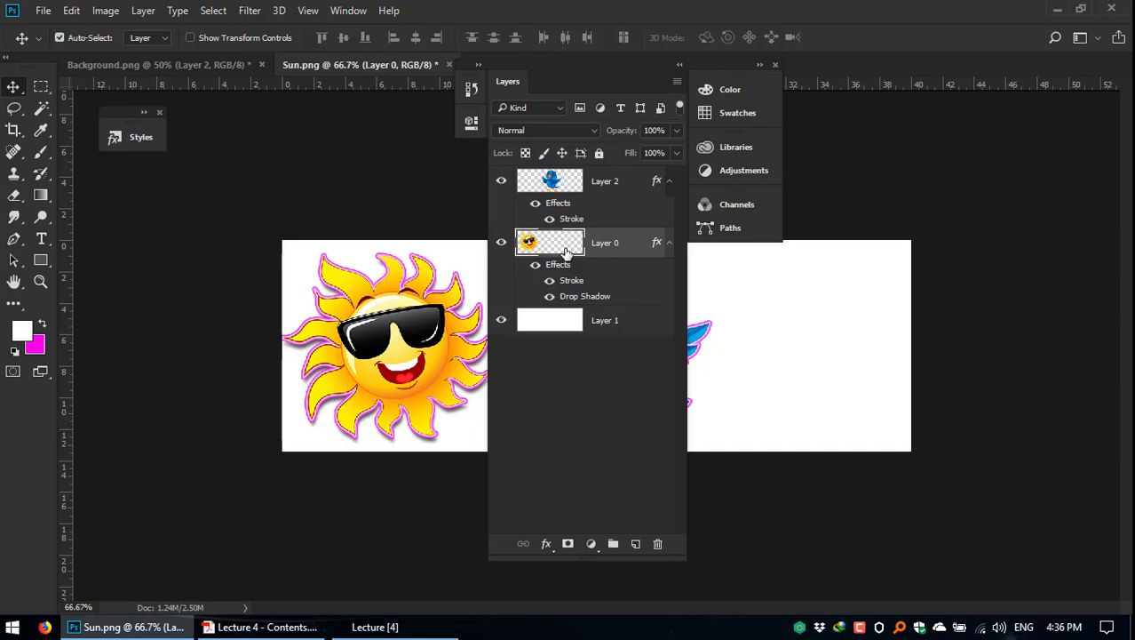
Step: Apply bevel, patterned, gold gradient and rainbow preset styles to the sun, then delete all its effects
{"action": "left_click", "coordinate": [346, 11]}
{"action": "left_click", "coordinate": [439, 503]}
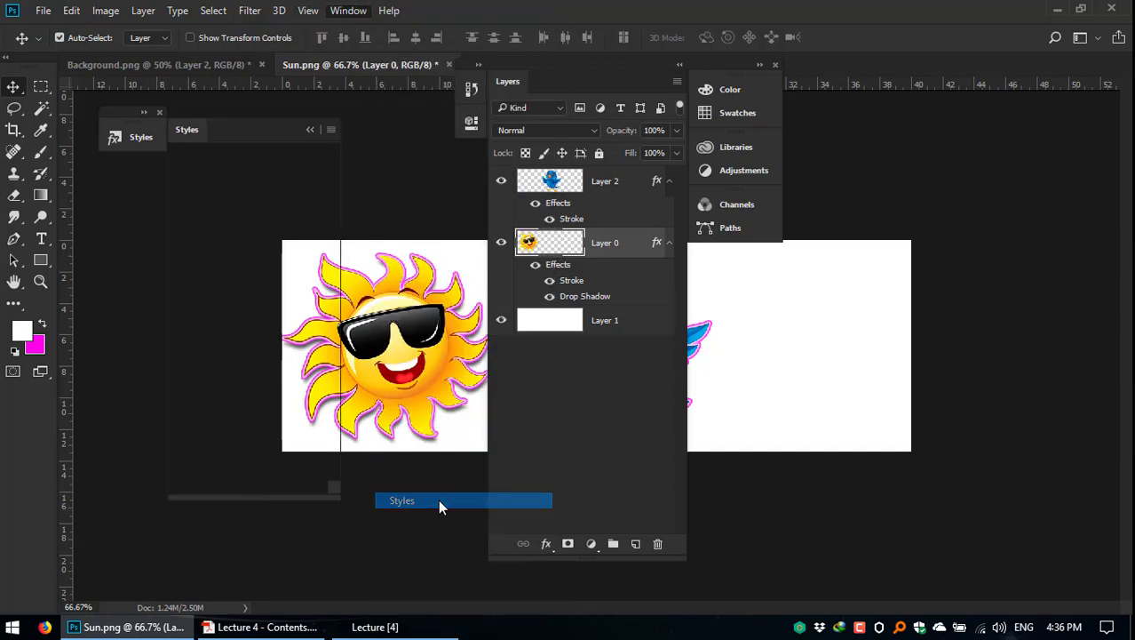
{"action": "left_click", "coordinate": [235, 267]}
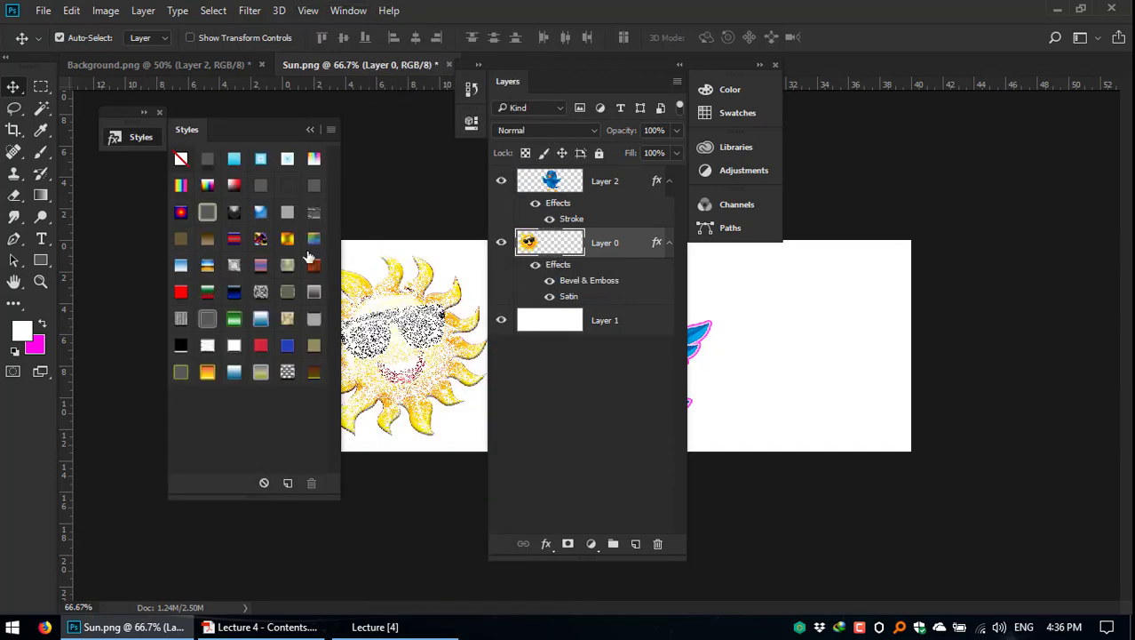
{"action": "left_click", "coordinate": [265, 247]}
{"action": "left_click", "coordinate": [282, 240]}
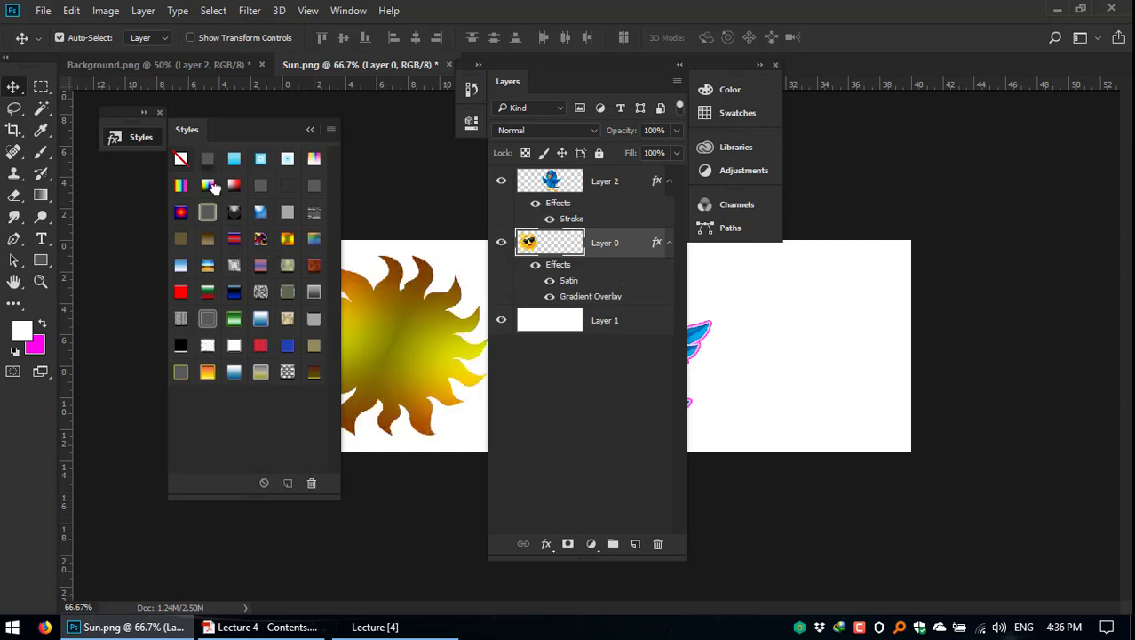
{"action": "left_click", "coordinate": [210, 186]}
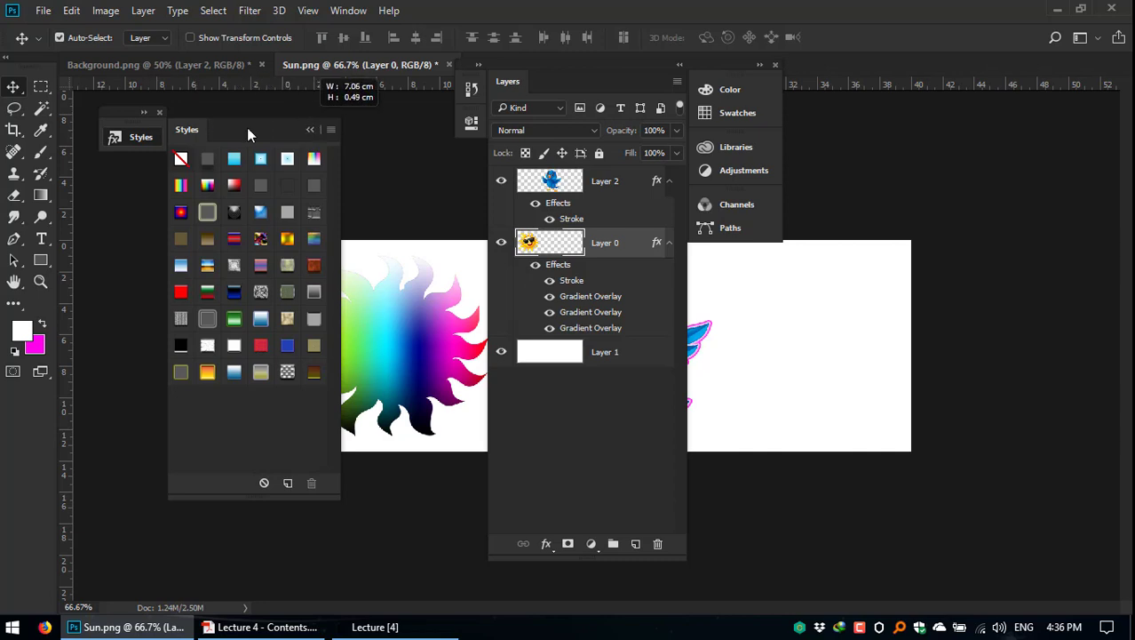
{"action": "left_click_drag", "start_coordinate": [199, 129], "coordinate": [900, 176]}
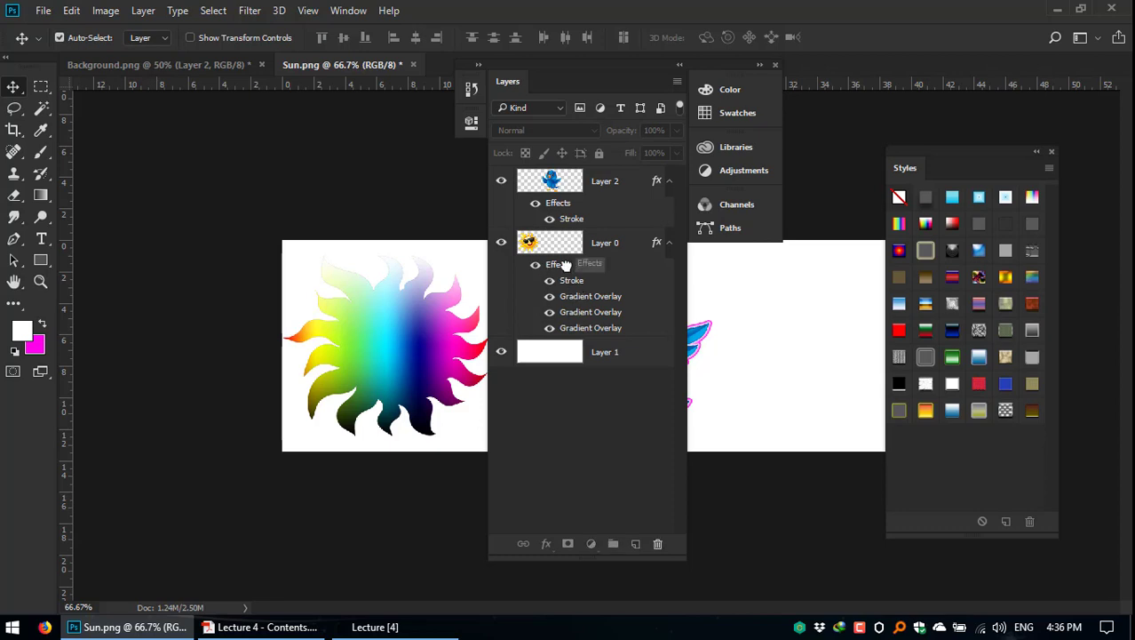
{"action": "mouse_move", "coordinate": [558, 263]}
{"action": "left_mouse_down"}
{"action": "mouse_move", "coordinate": [613, 293]}
{"action": "mouse_move", "coordinate": [665, 380]}
{"action": "mouse_move", "coordinate": [658, 544]}
{"action": "left_mouse_up"}
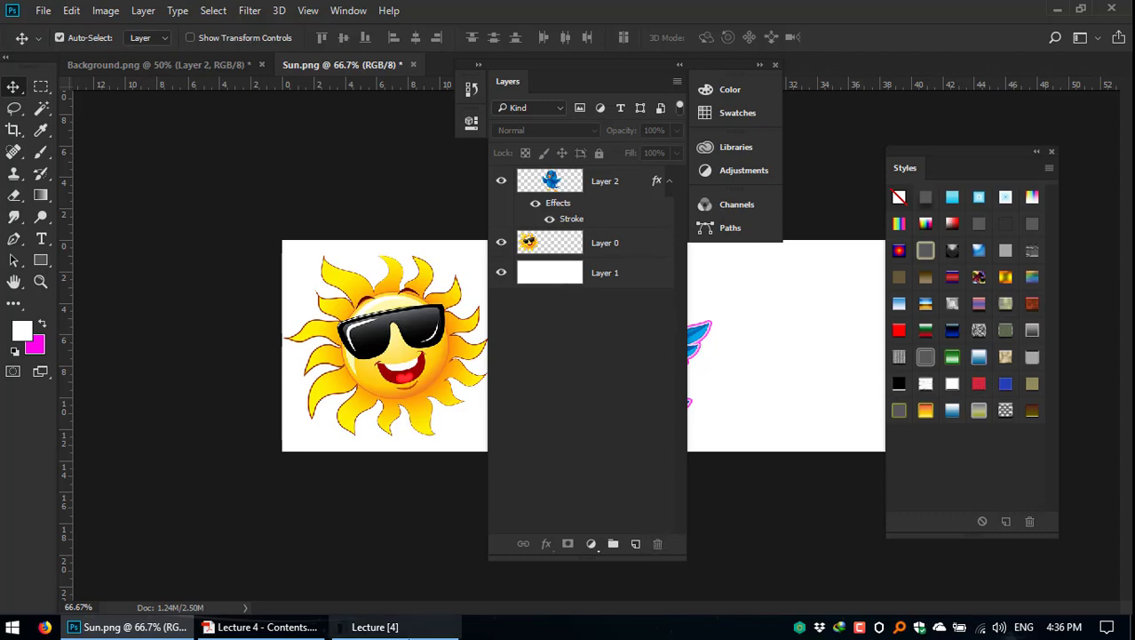
Step: Undo the effects deletion to restore the sun's Stroke and three Gradient Overlays
{"action": "left_click", "coordinate": [284, 627]}
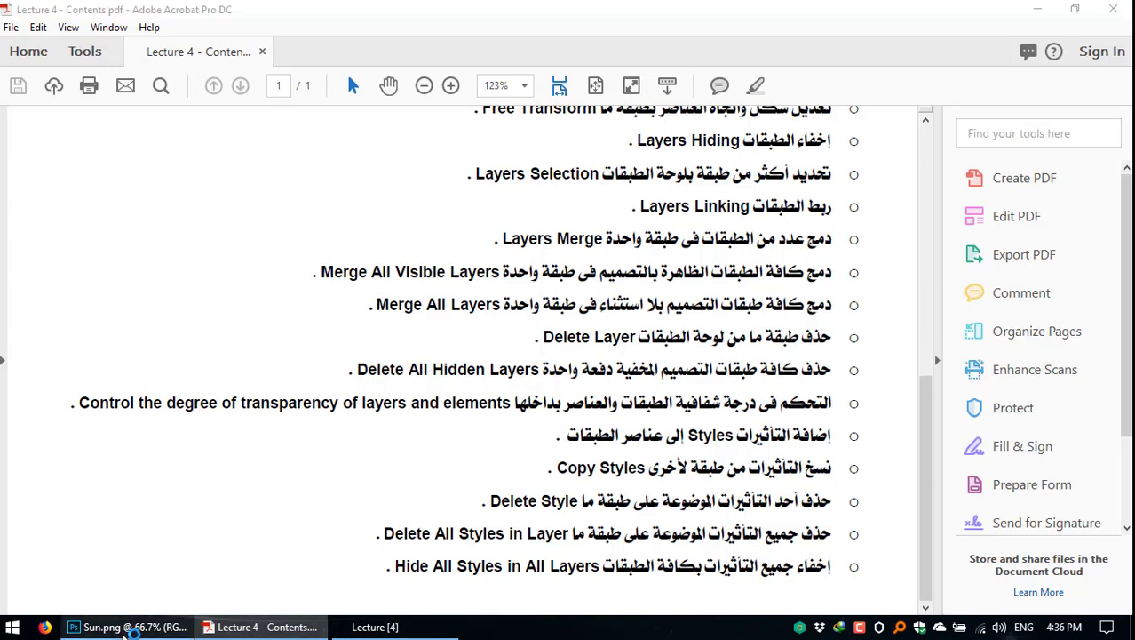
{"action": "left_click", "coordinate": [129, 626]}
{"action": "key", "text": "ctrl+z"}
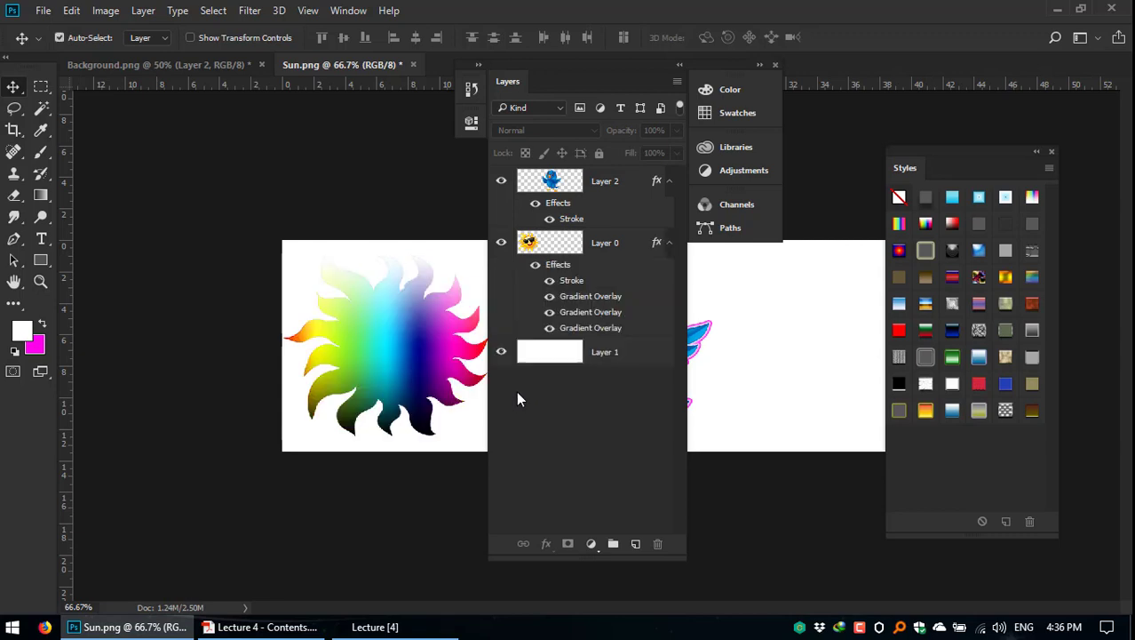
Step: Toggle visibility of all the sun's effects off and on, leaving them visible
{"action": "mouse_move", "coordinate": [549, 281]}
{"action": "left_mouse_down"}
{"action": "mouse_move", "coordinate": [551, 333]}
{"action": "mouse_move", "coordinate": [549, 279]}
{"action": "left_mouse_up"}
{"action": "left_click", "coordinate": [535, 266]}
{"action": "left_click", "coordinate": [535, 267]}
{"action": "left_click", "coordinate": [534, 266]}
{"action": "left_click", "coordinate": [535, 267]}
{"action": "left_click", "coordinate": [535, 266]}
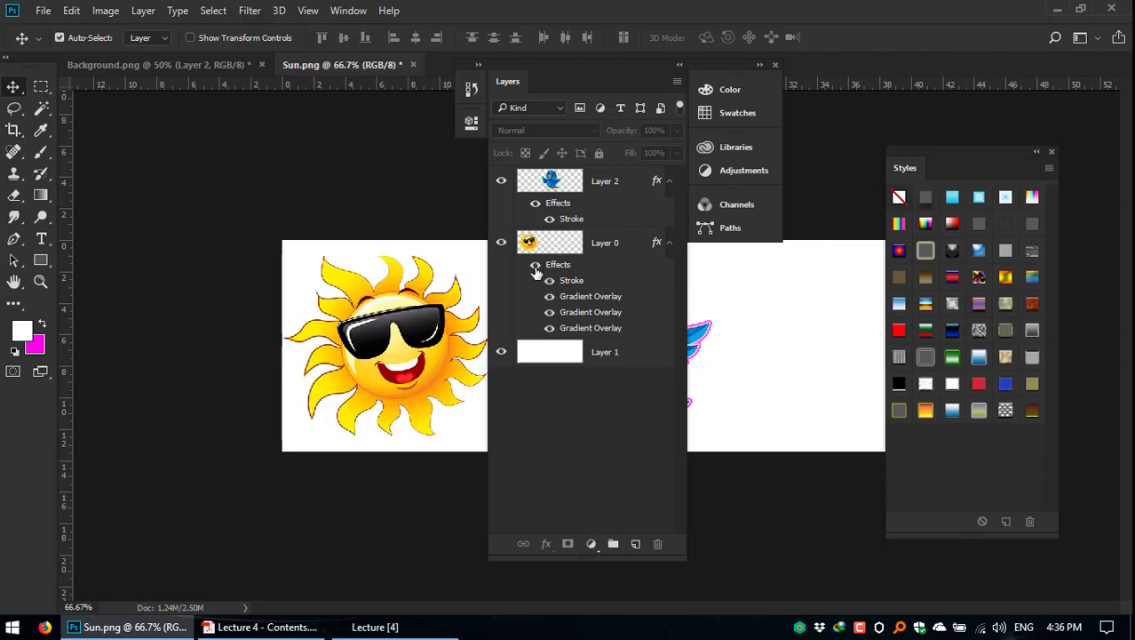
{"action": "left_click", "coordinate": [535, 266]}
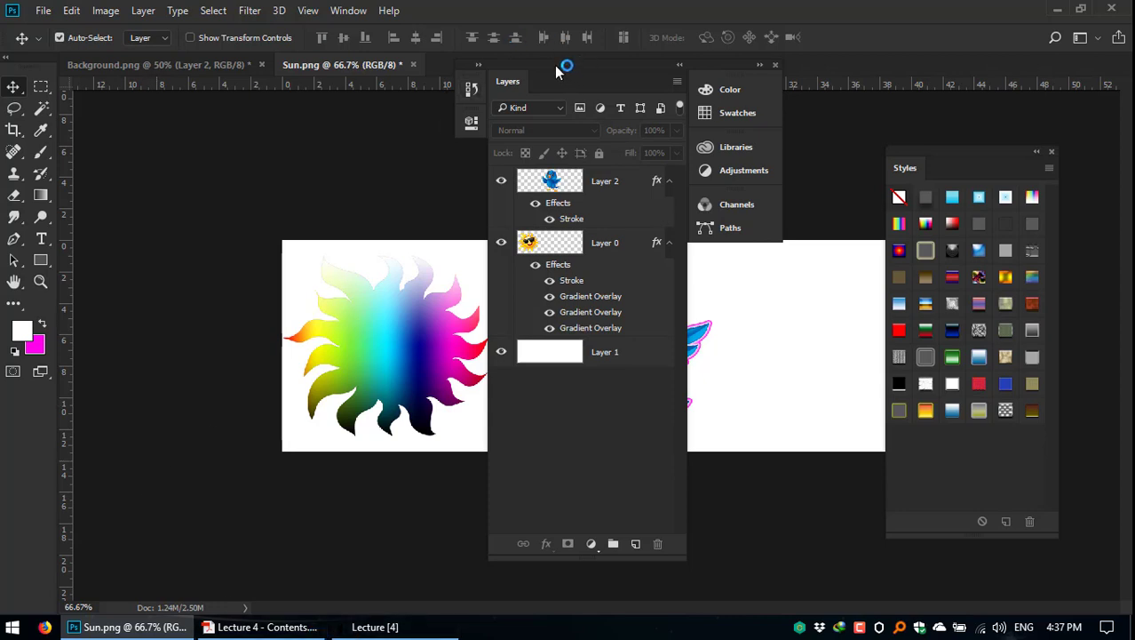
Step: Dock the Styles panel left of the canvas and browse the Desktop with Load Styles, loading nothing
{"action": "left_click_drag", "start_coordinate": [556, 71], "coordinate": [465, 65]}
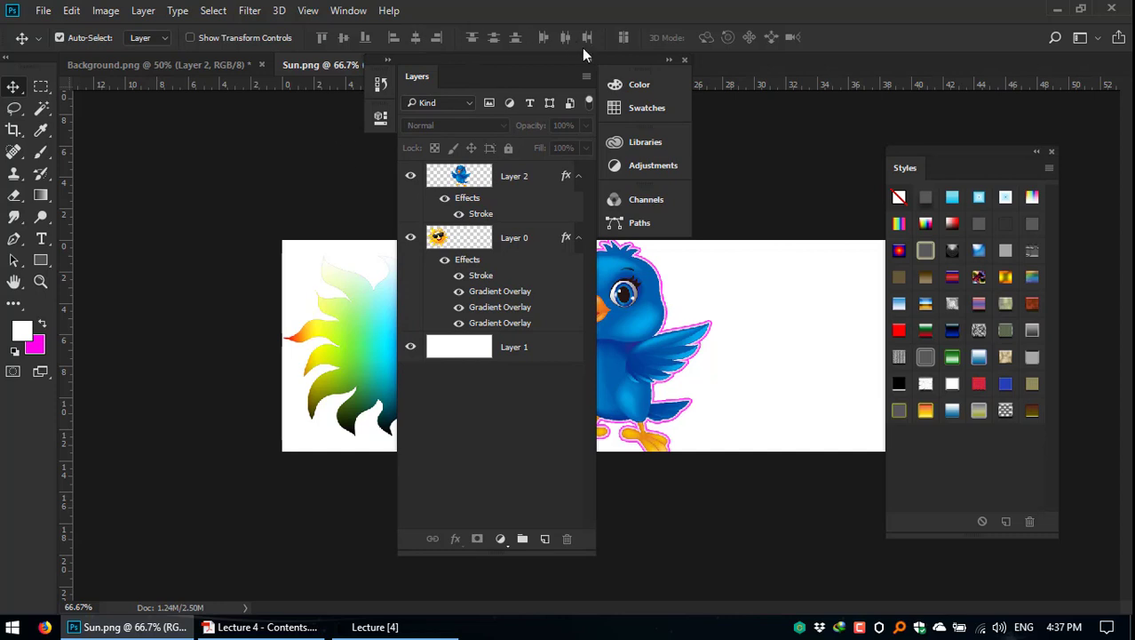
{"action": "left_click_drag", "start_coordinate": [948, 150], "coordinate": [192, 126]}
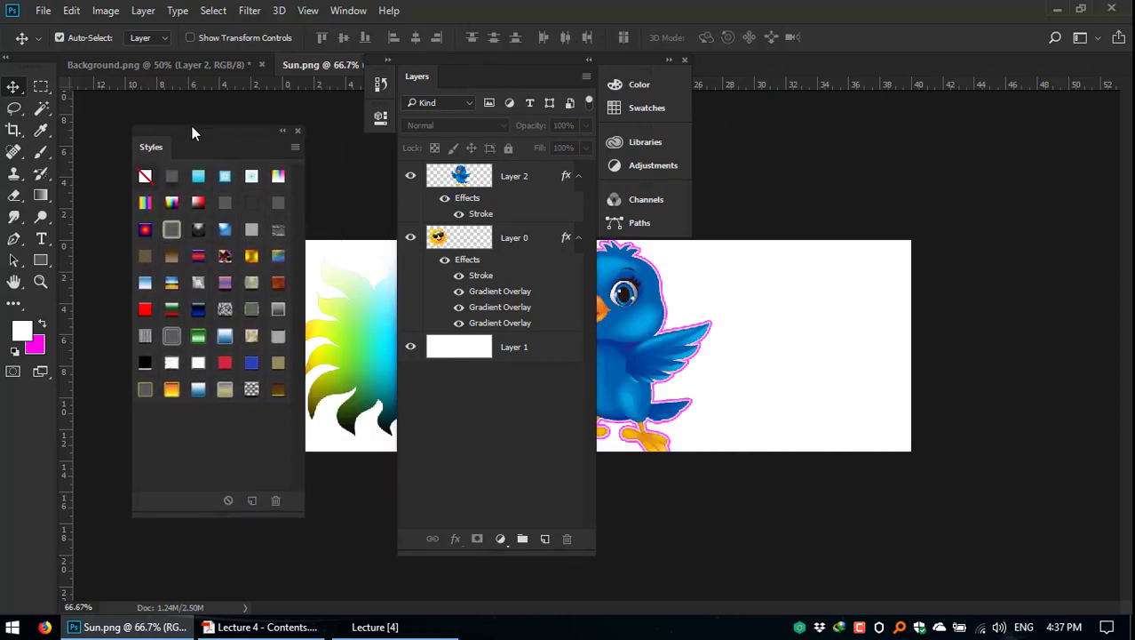
{"action": "left_click", "coordinate": [295, 148]}
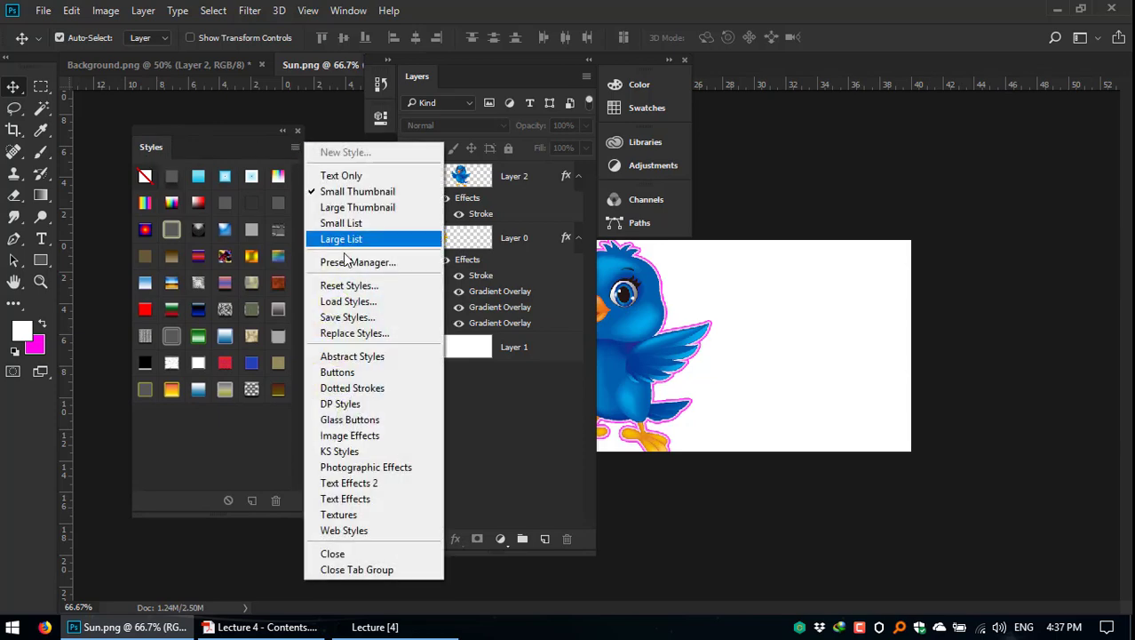
{"action": "left_click", "coordinate": [372, 303]}
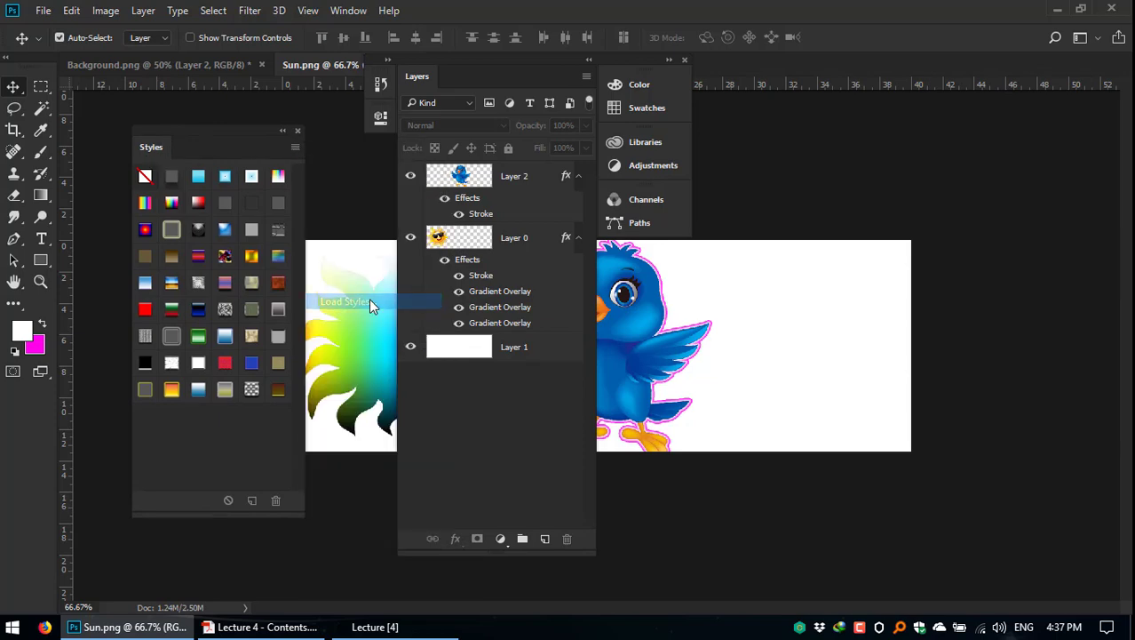
{"action": "left_click", "coordinate": [199, 191]}
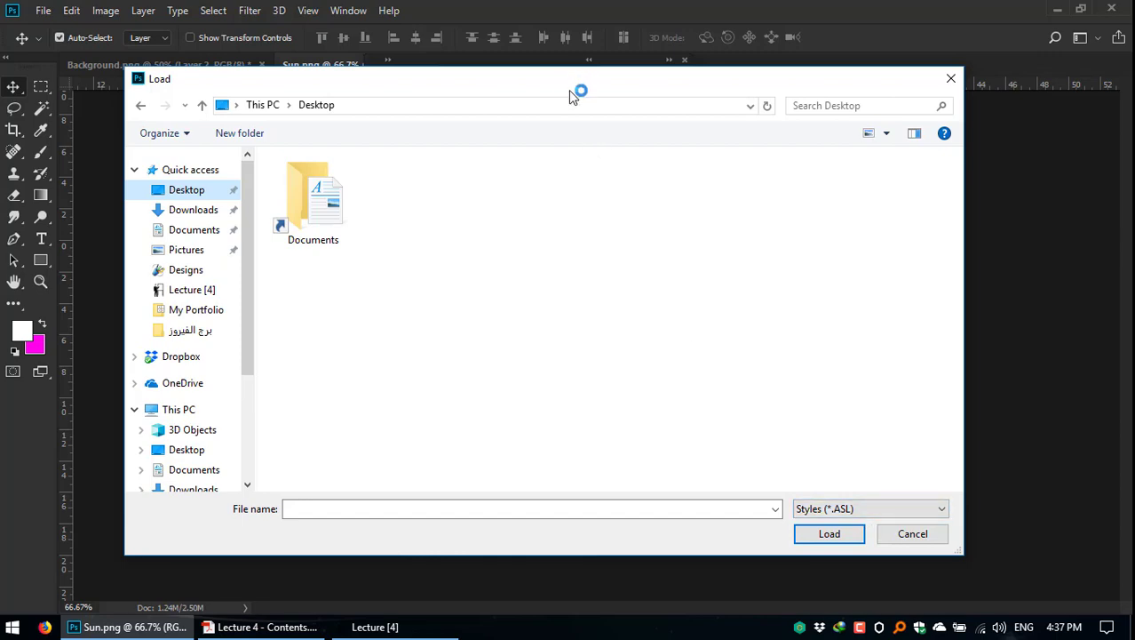
{"action": "left_click_drag", "start_coordinate": [570, 89], "coordinate": [561, 91]}
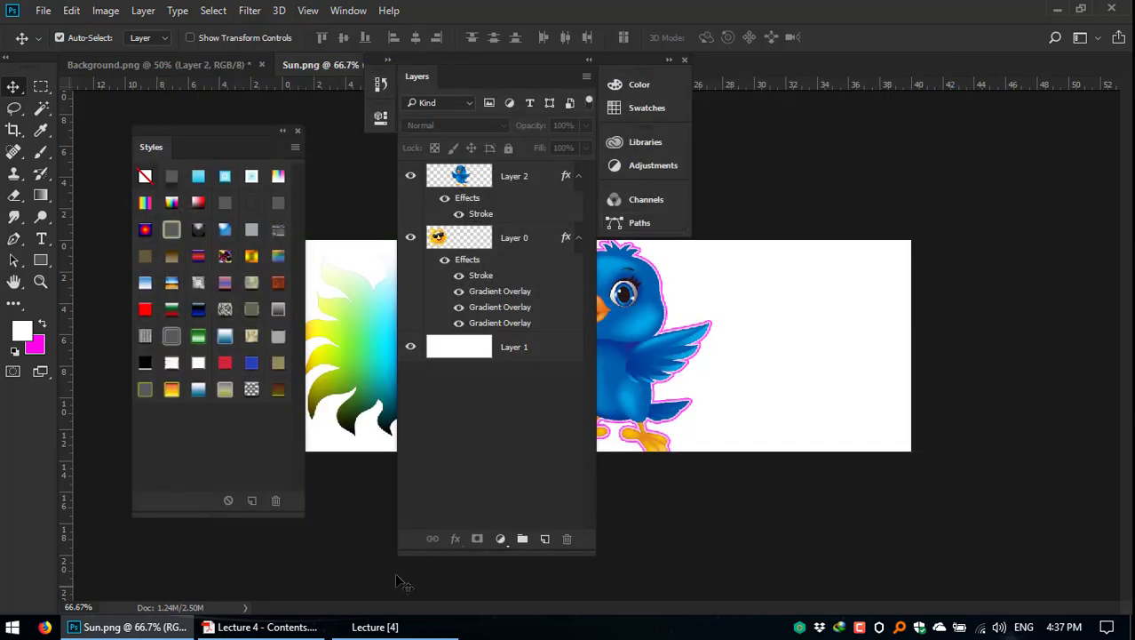
{"action": "left_click_drag", "start_coordinate": [540, 68], "coordinate": [662, 64]}
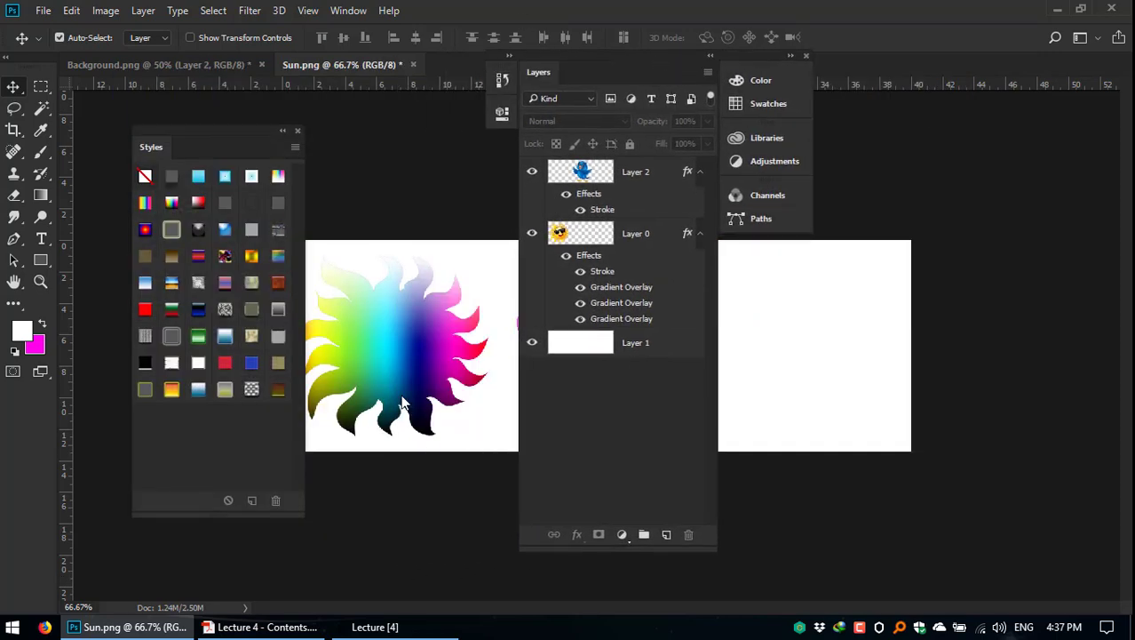
Step: Close the Styles panel and the Layers/Colour panel group
{"action": "left_click", "coordinate": [262, 626]}
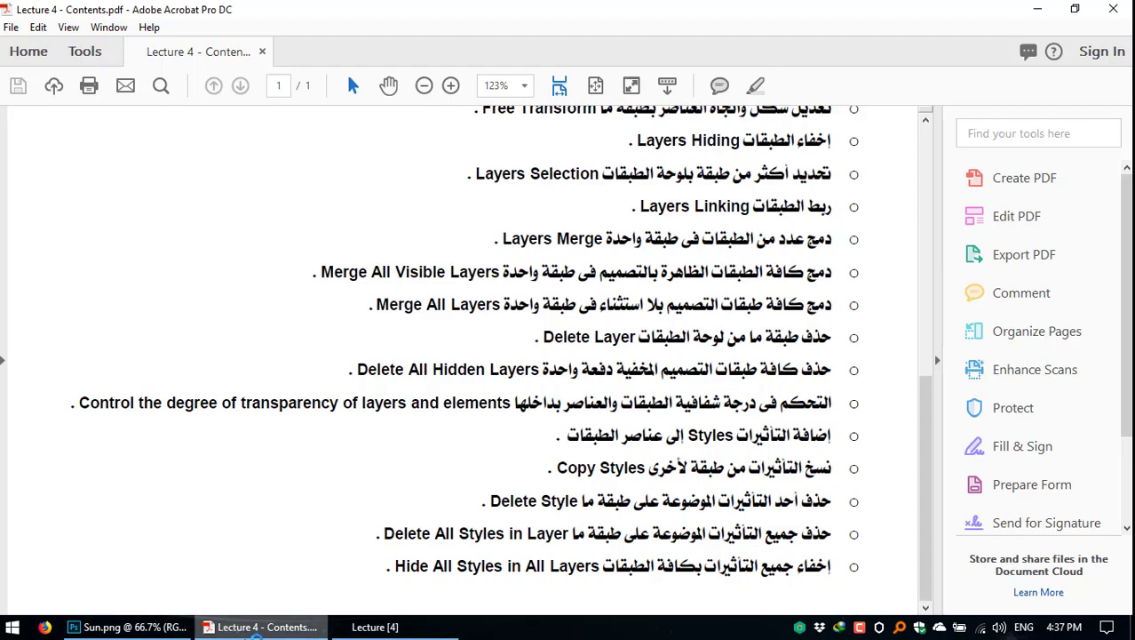
{"action": "left_click", "coordinate": [129, 626]}
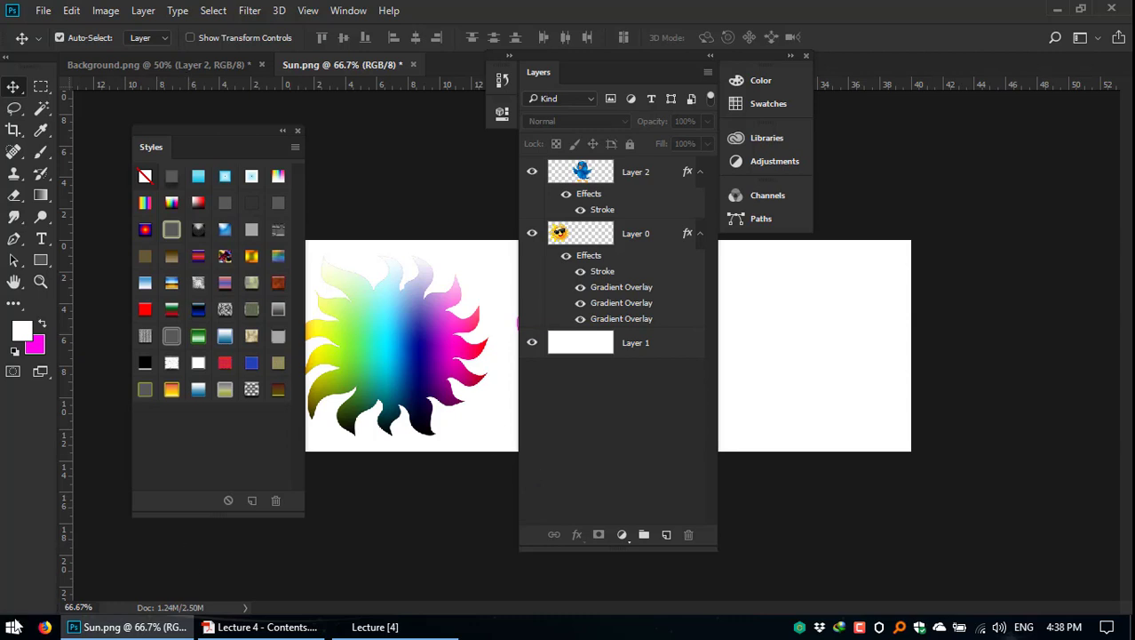
{"action": "left_click", "coordinate": [299, 131]}
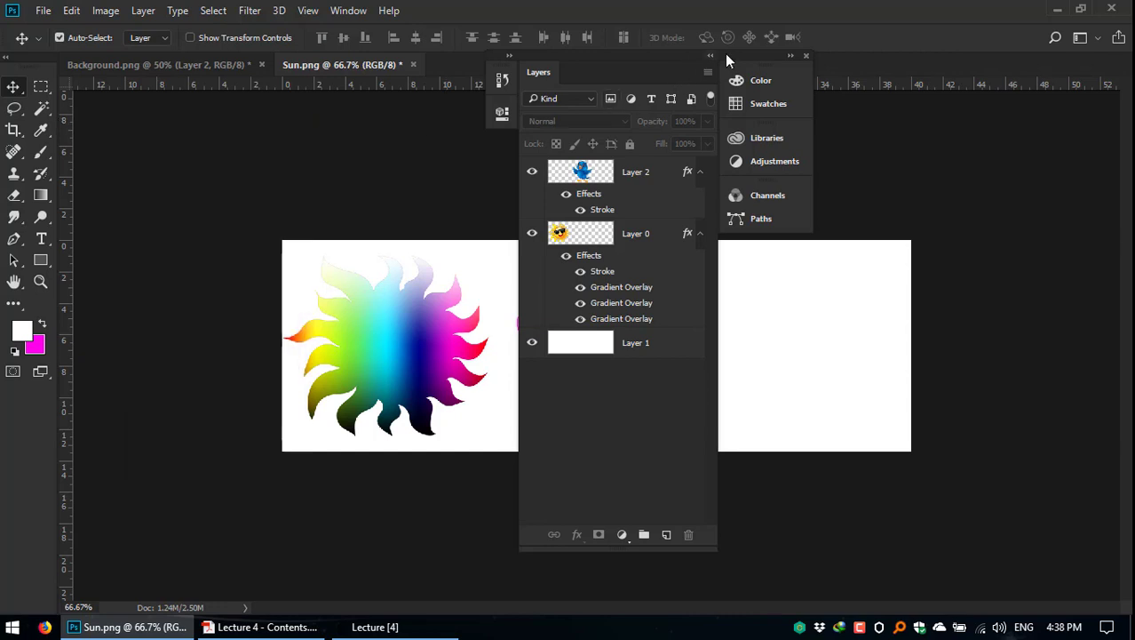
{"action": "left_click", "coordinate": [807, 55]}
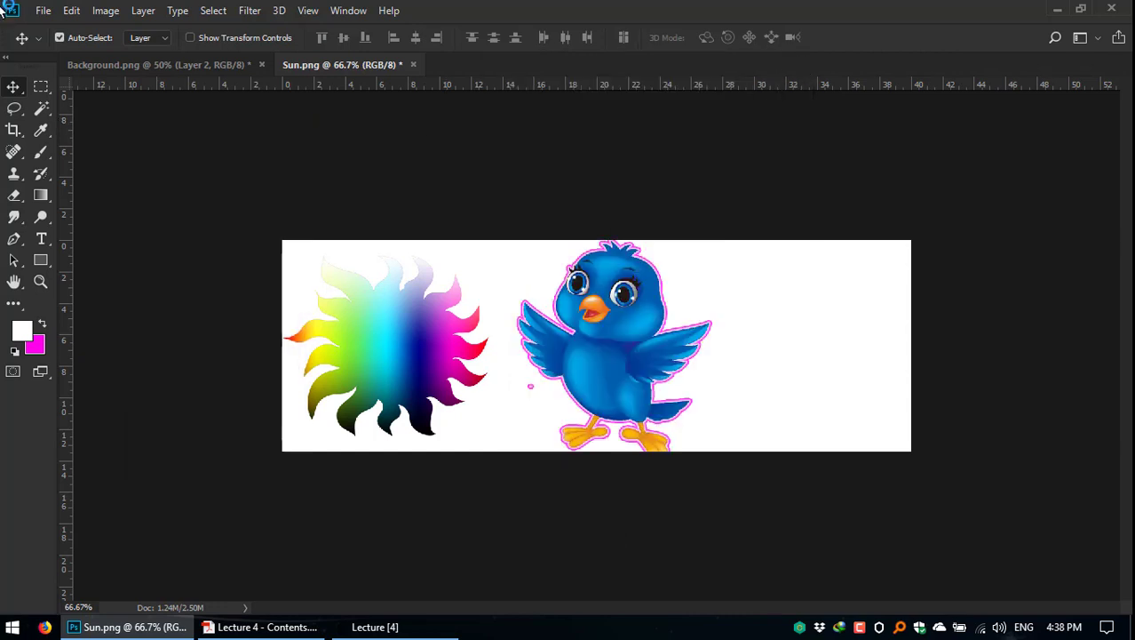
Step: Reopen the Layers panel with F7 and view Layer 2's context menu without choosing anything
{"action": "left_click", "coordinate": [352, 10]}
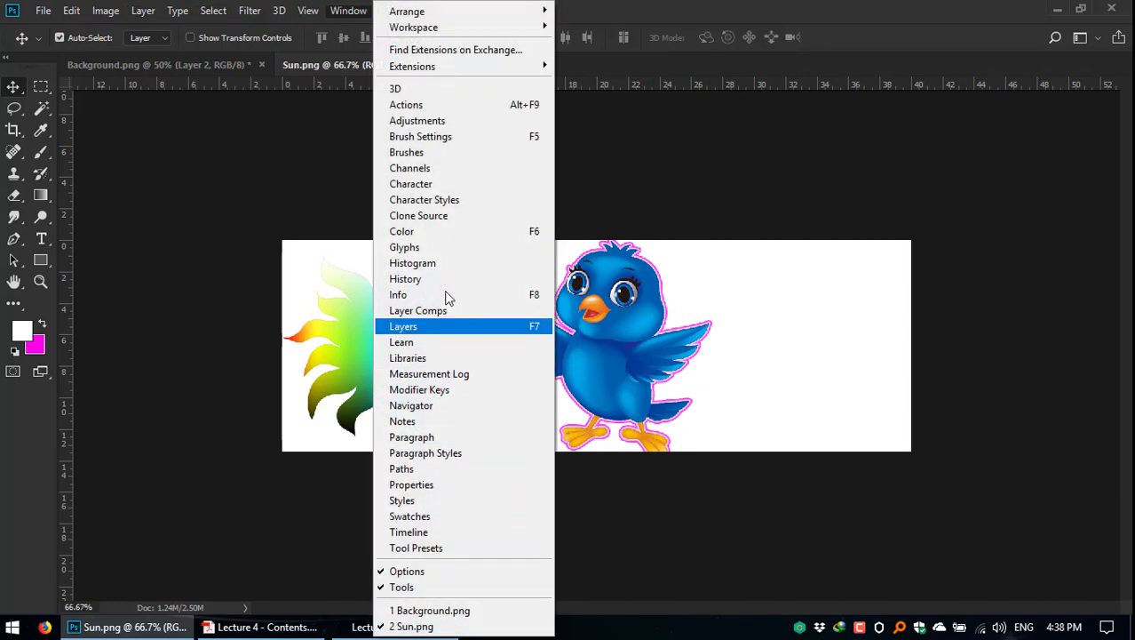
{"action": "left_click", "coordinate": [784, 7]}
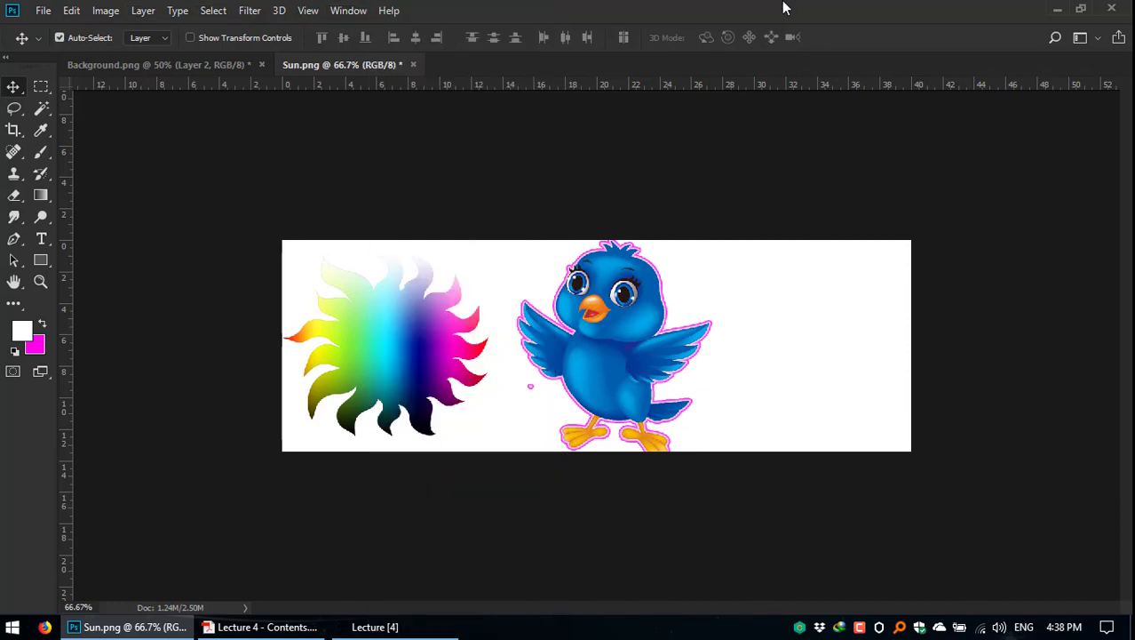
{"action": "key", "text": "F7"}
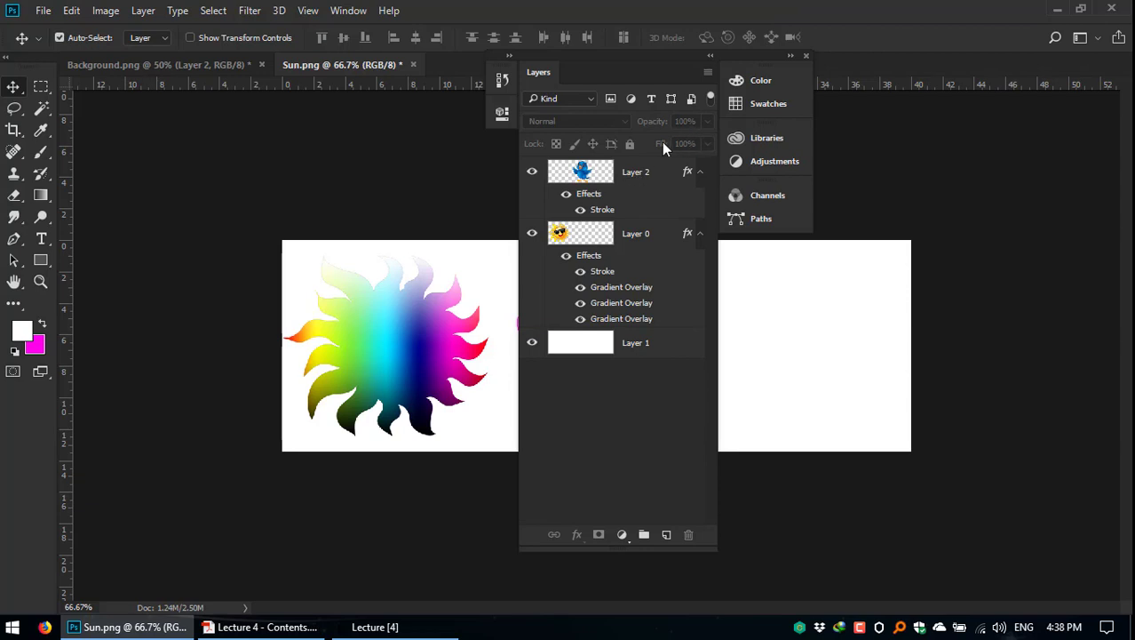
{"action": "right_click", "coordinate": [606, 171]}
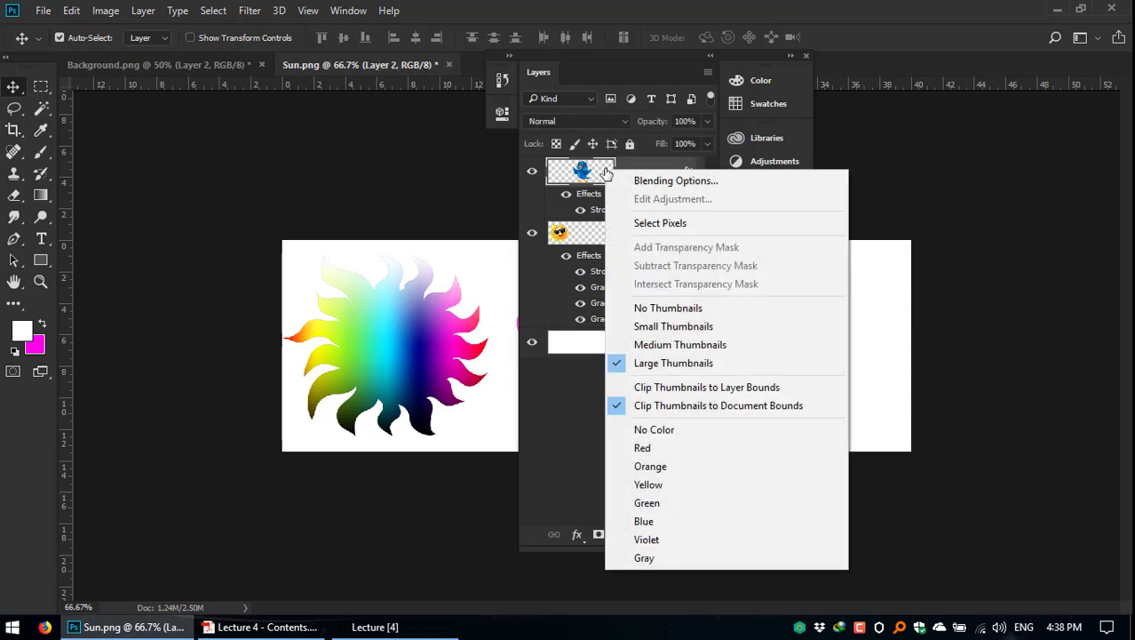
{"action": "right_click", "coordinate": [654, 171]}
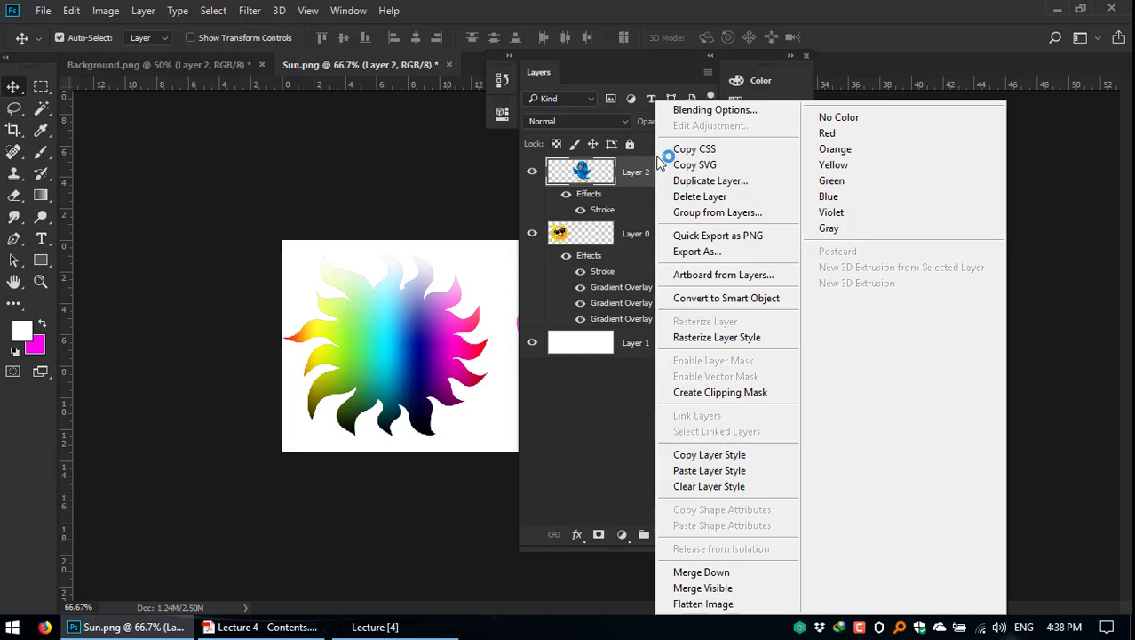
{"action": "left_click", "coordinate": [776, 7]}
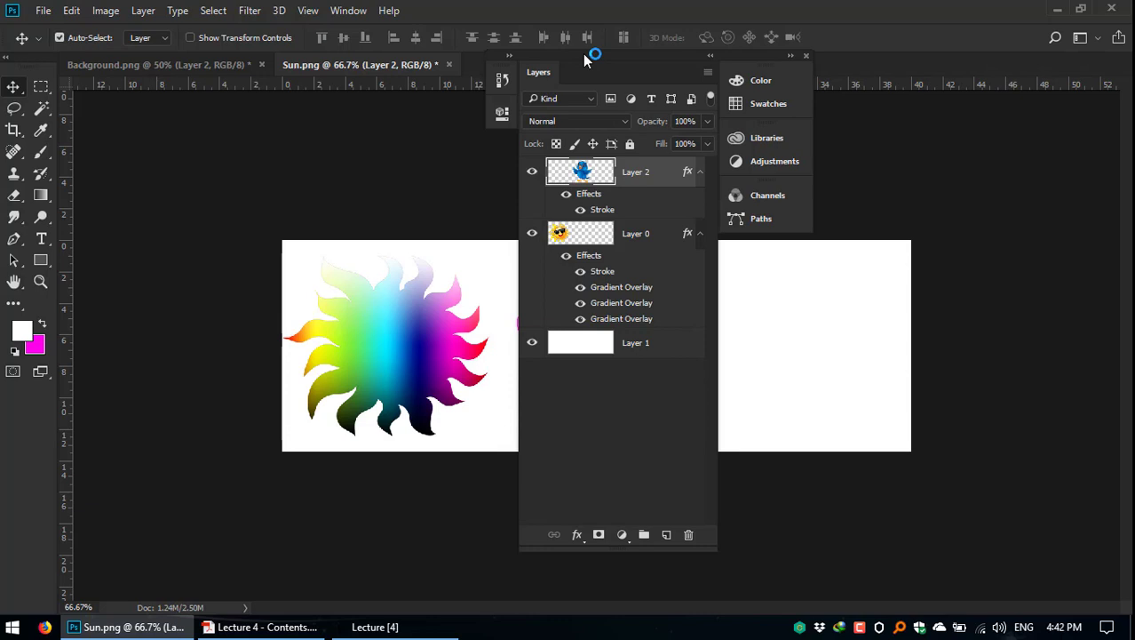
Step: Close the floating Layers/Color panel group over Sun.png and bring up the New Document dialog
{"action": "left_click", "coordinate": [806, 54]}
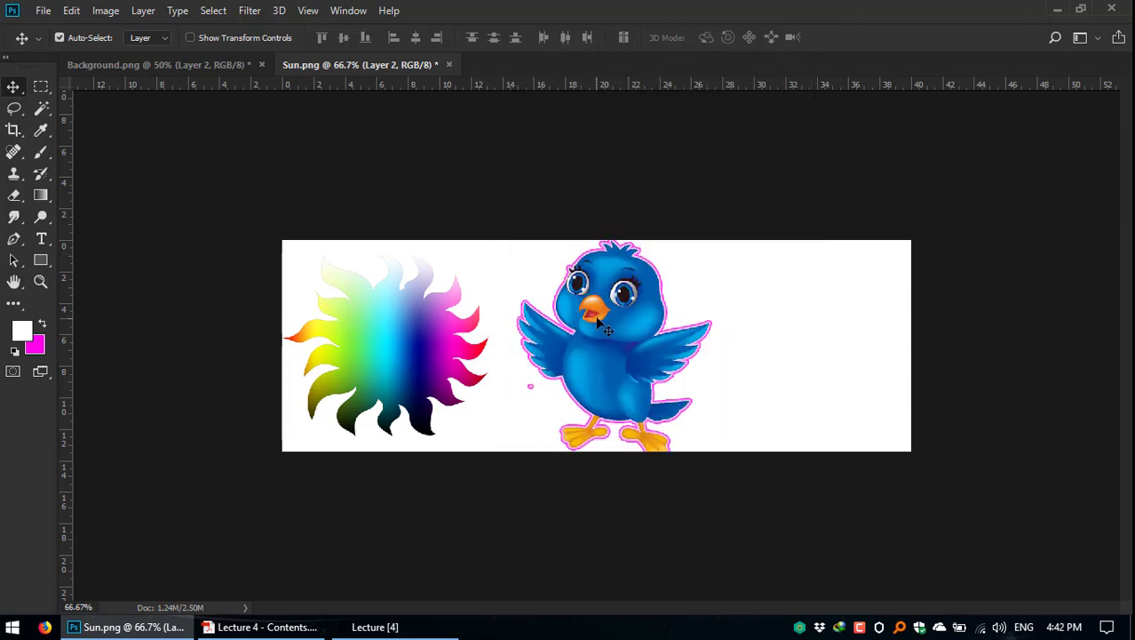
{"action": "left_click", "coordinate": [43, 10]}
{"action": "key", "text": "Escape"}
{"action": "key", "text": "ctrl+n"}
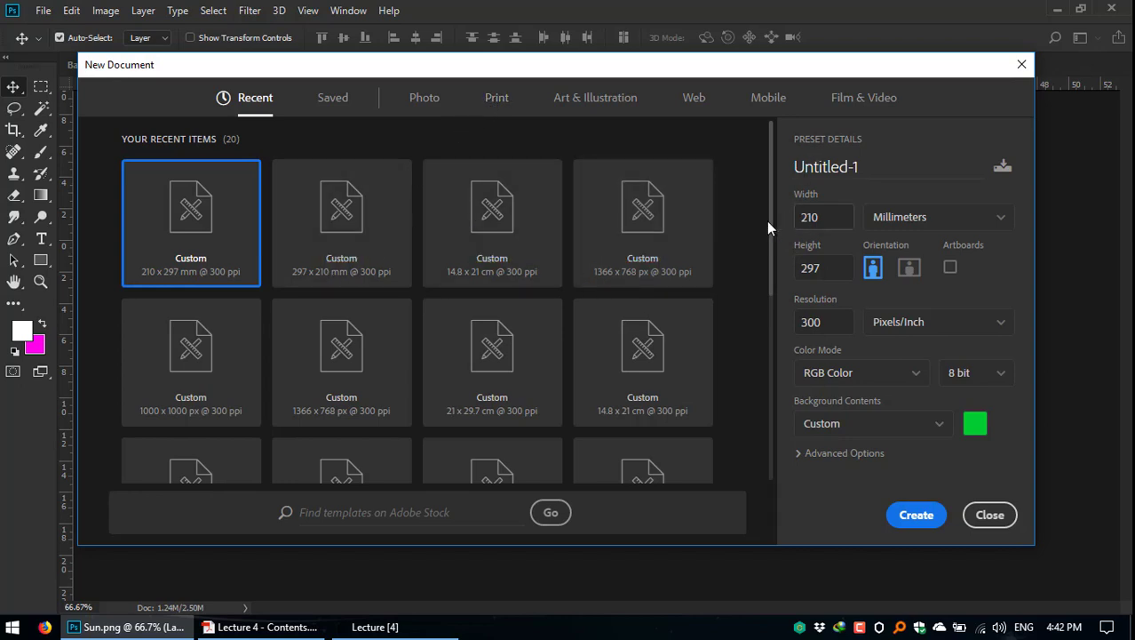
Step: Switch the new document's units to Pixels and enter a width of 2000
{"action": "key", "text": "Tab"}
{"action": "type", "text": "100"}
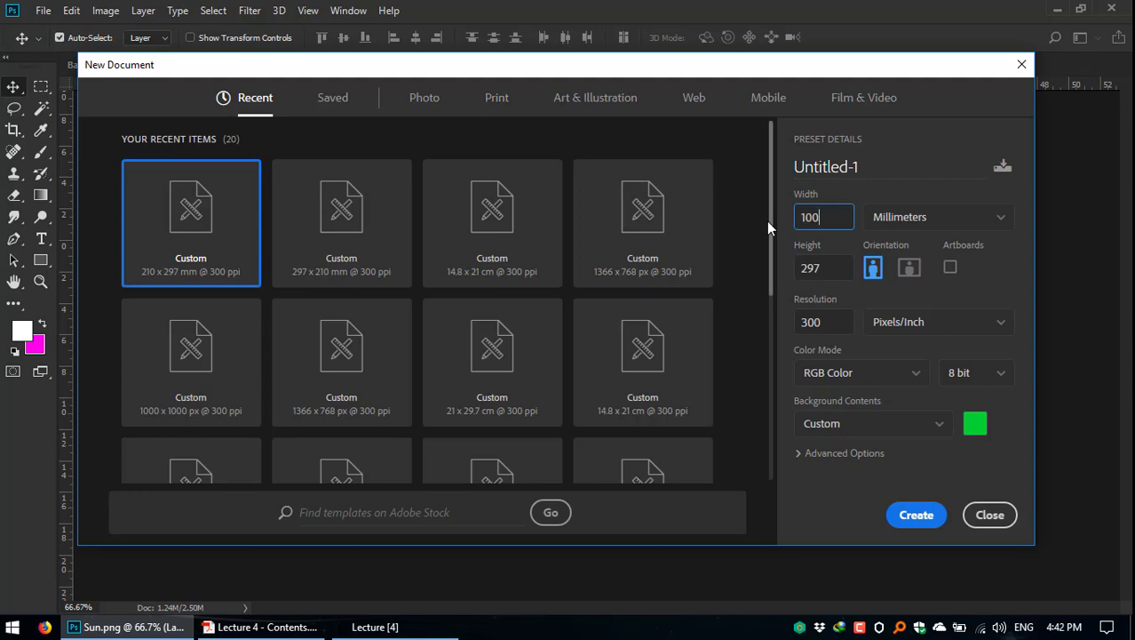
{"action": "type", "text": "0"}
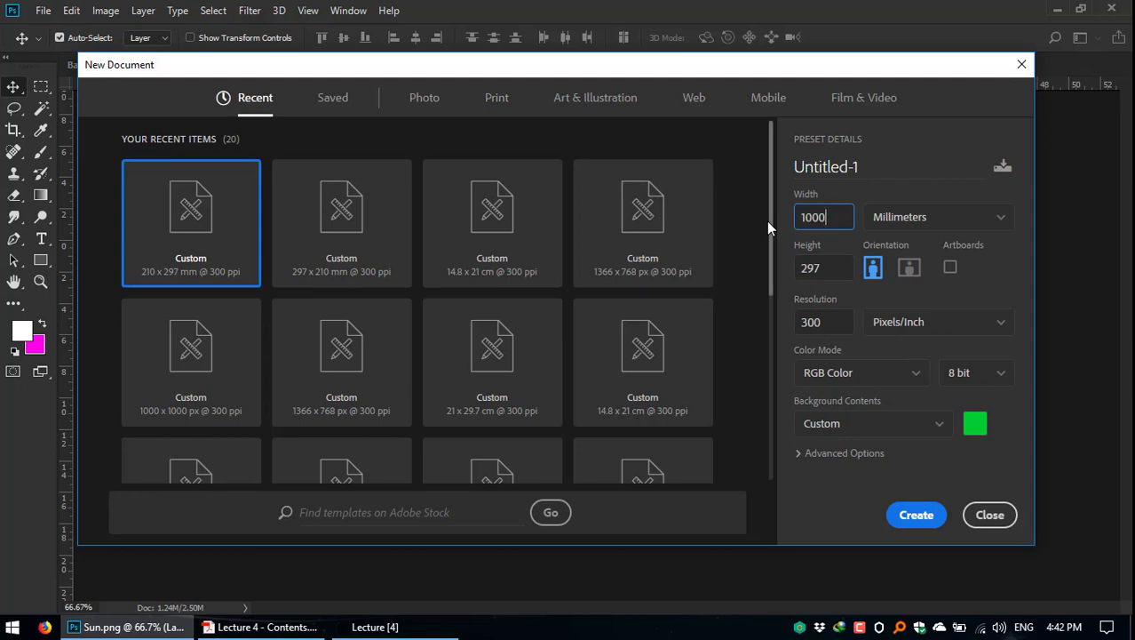
{"action": "left_click", "coordinate": [961, 217]}
{"action": "left_click", "coordinate": [893, 245]}
{"action": "left_click", "coordinate": [797, 269]}
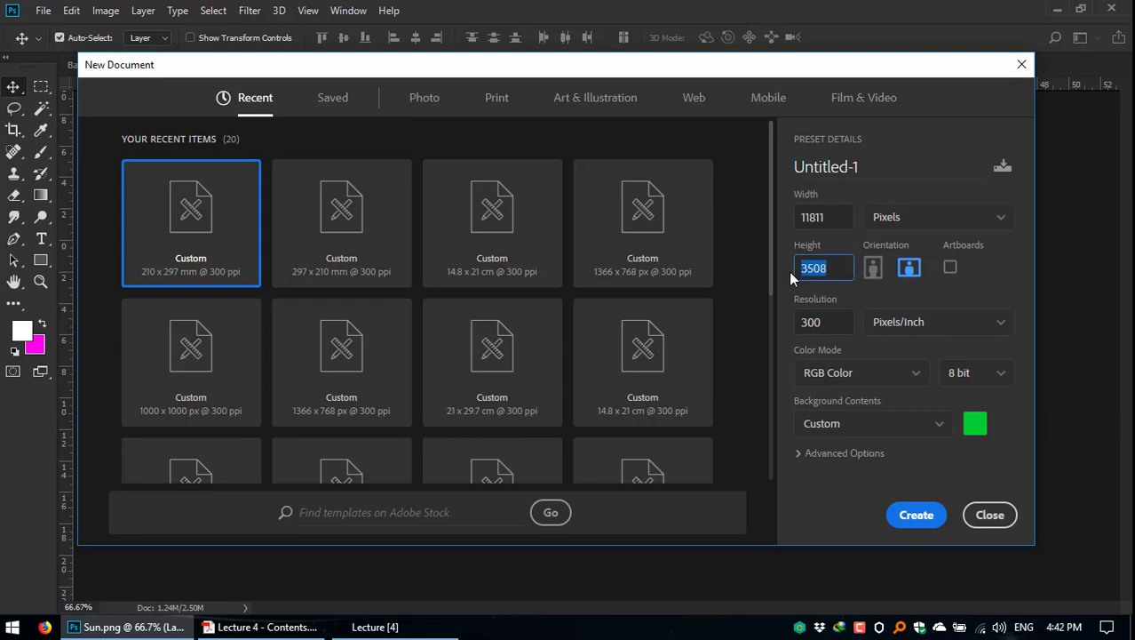
{"action": "left_click", "coordinate": [826, 226]}
{"action": "key", "text": "BackSpace"}
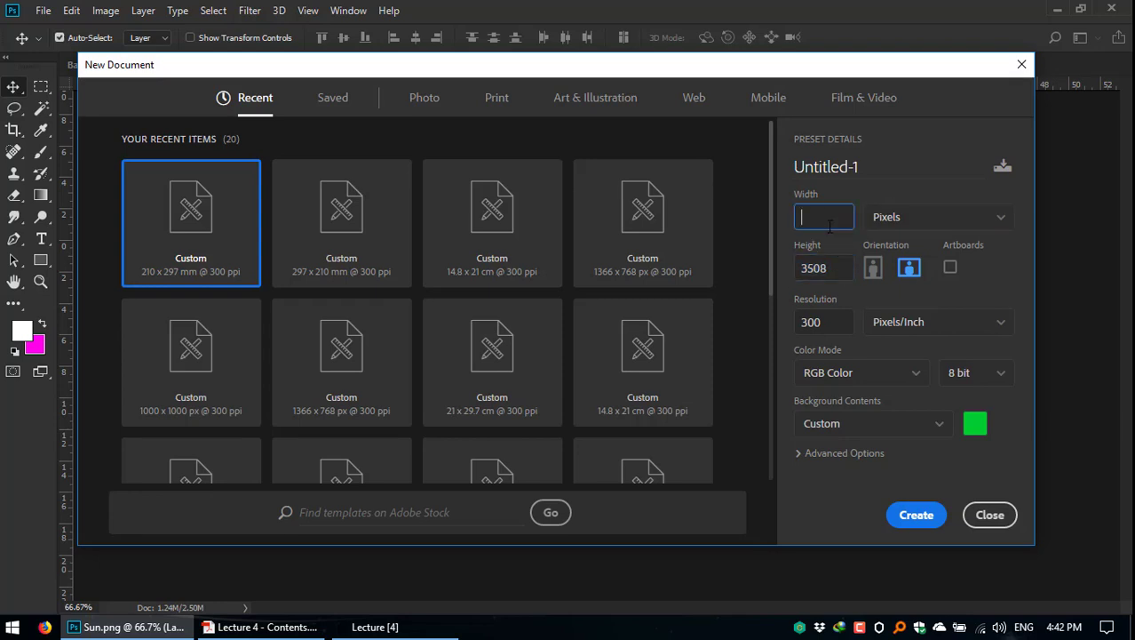
{"action": "type", "text": "1000"}
{"action": "left_click_drag", "start_coordinate": [833, 271], "coordinate": [800, 271]}
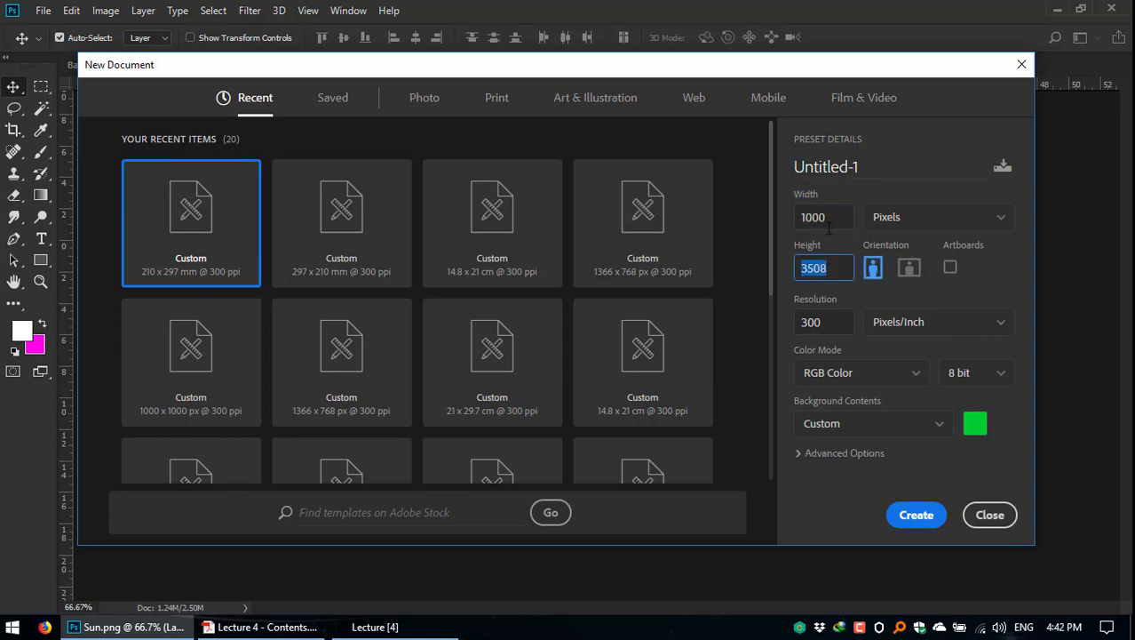
{"action": "left_click_drag", "start_coordinate": [811, 221], "coordinate": [795, 220]}
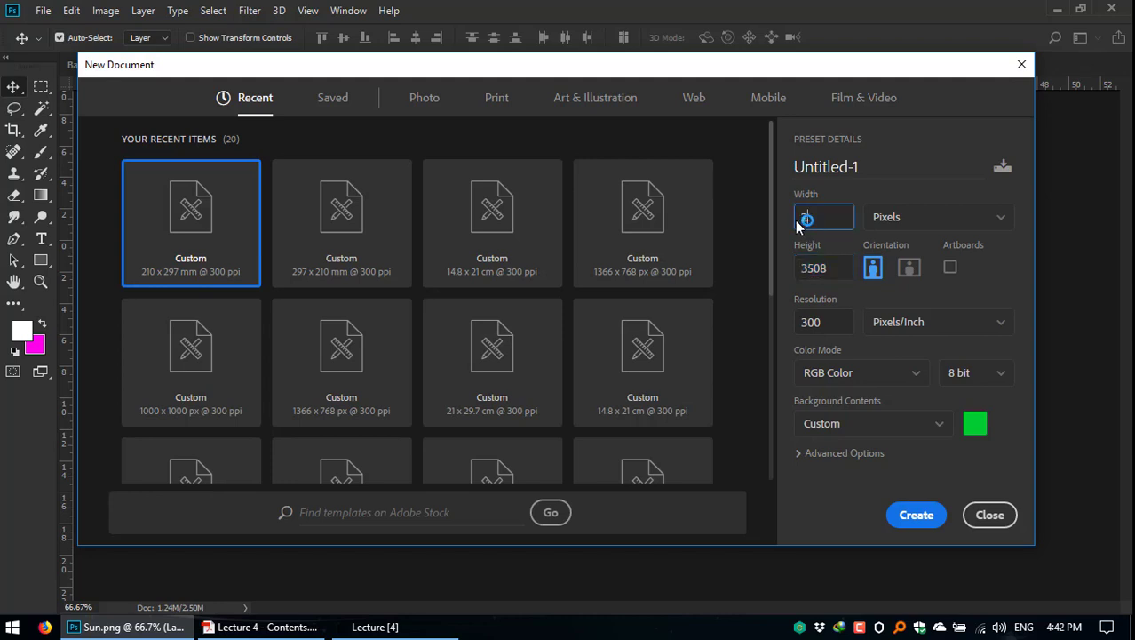
{"action": "type", "text": "2000"}
Step: Set height 1000 and resolution 72 ppi, choose a Transparent background, and create the document
{"action": "key", "text": "Tab"}
{"action": "type", "text": "1000"}
{"action": "key", "text": "Tab"}
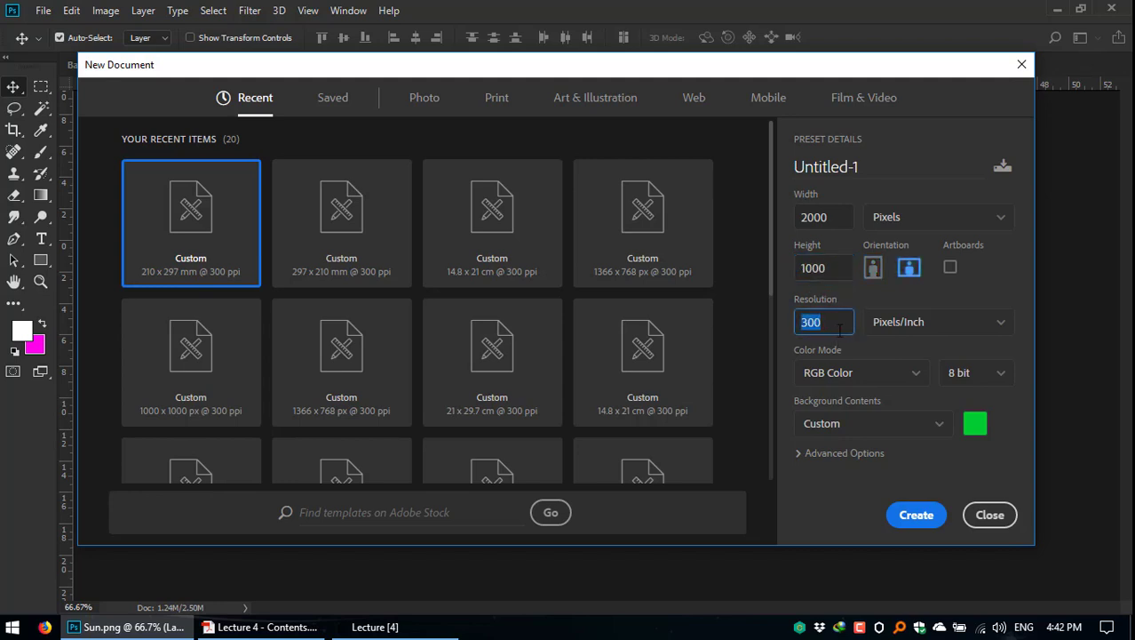
{"action": "type", "text": "72"}
{"action": "left_click", "coordinate": [838, 425]}
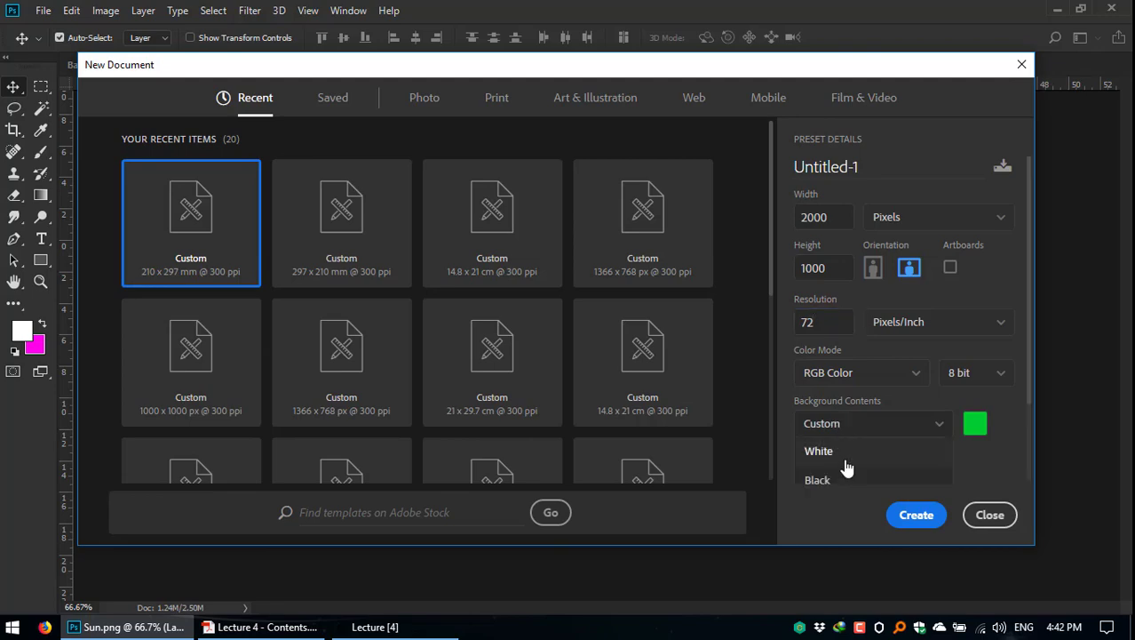
{"action": "left_click", "coordinate": [842, 441]}
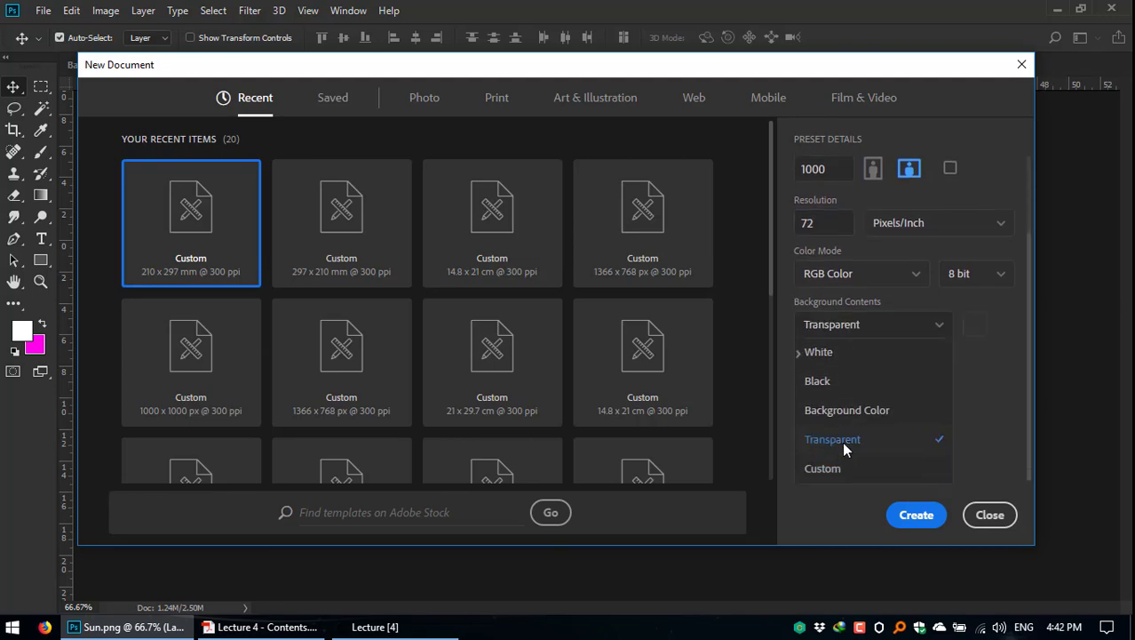
{"action": "left_click", "coordinate": [917, 515]}
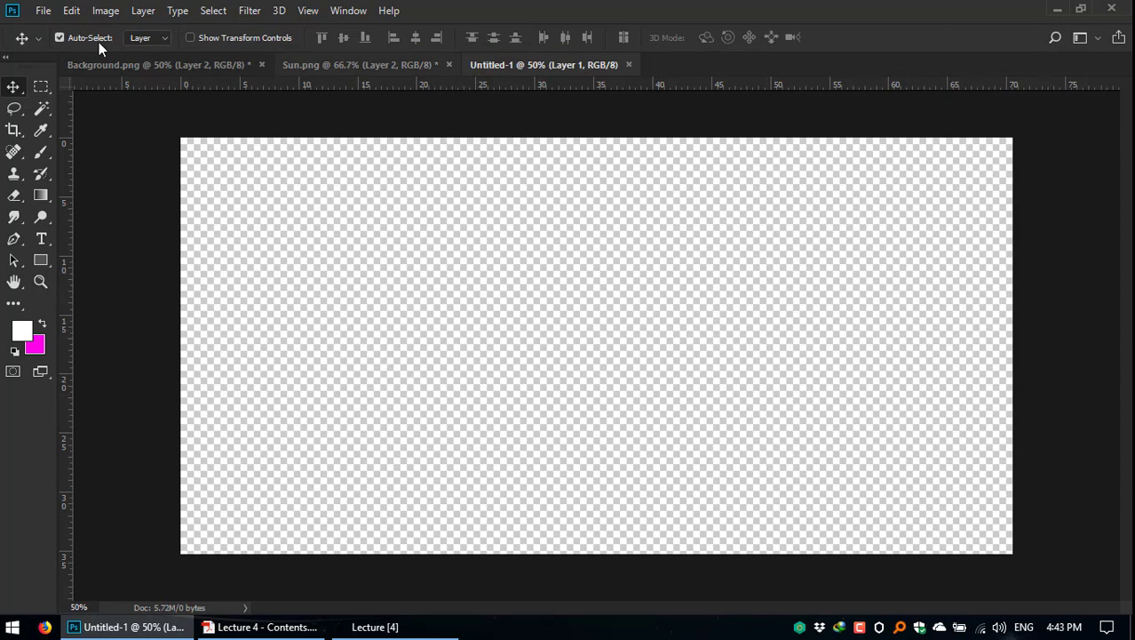
Step: Revert Sun.png to its saved original with the sunglasses sun
{"action": "left_click", "coordinate": [292, 66]}
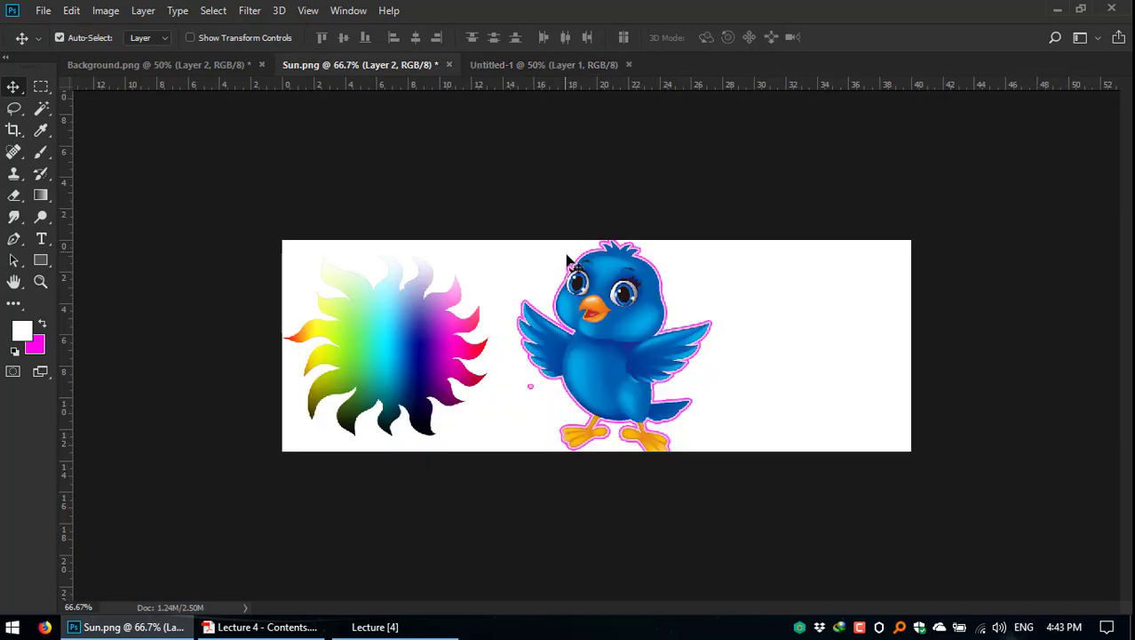
{"action": "left_click", "coordinate": [43, 11]}
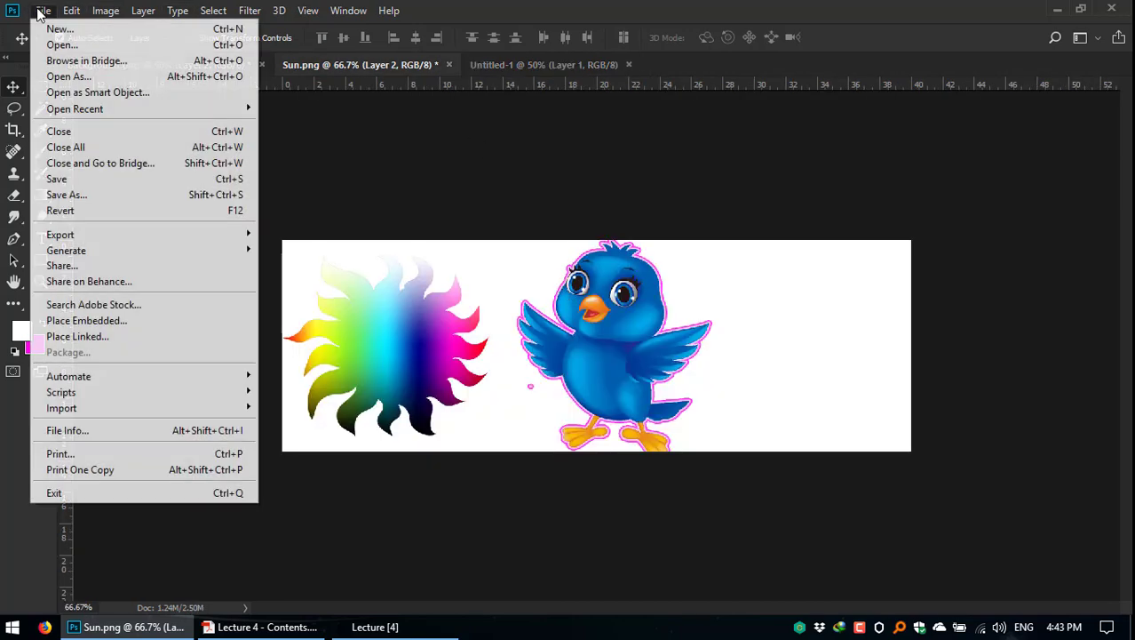
{"action": "left_click", "coordinate": [80, 215]}
Step: Drag the sun into Untitled-1, commit a free transform, and place it left of centre
{"action": "left_click_drag", "start_coordinate": [592, 331], "coordinate": [812, 350]}
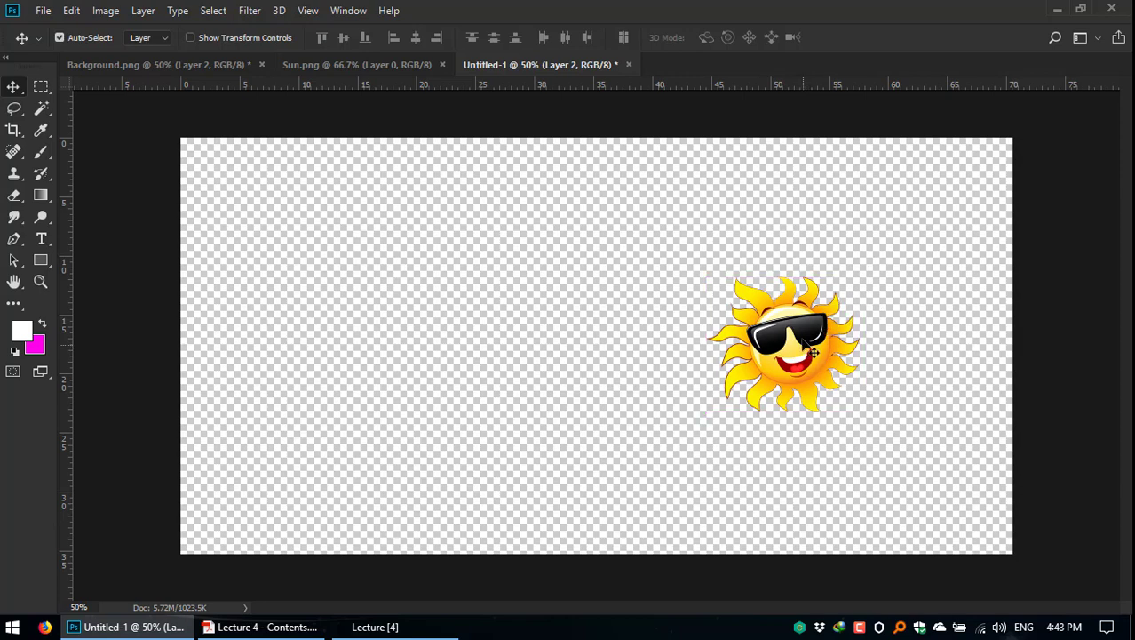
{"action": "right_click", "coordinate": [790, 325]}
{"action": "left_click", "coordinate": [787, 325]}
{"action": "right_click", "coordinate": [788, 324]}
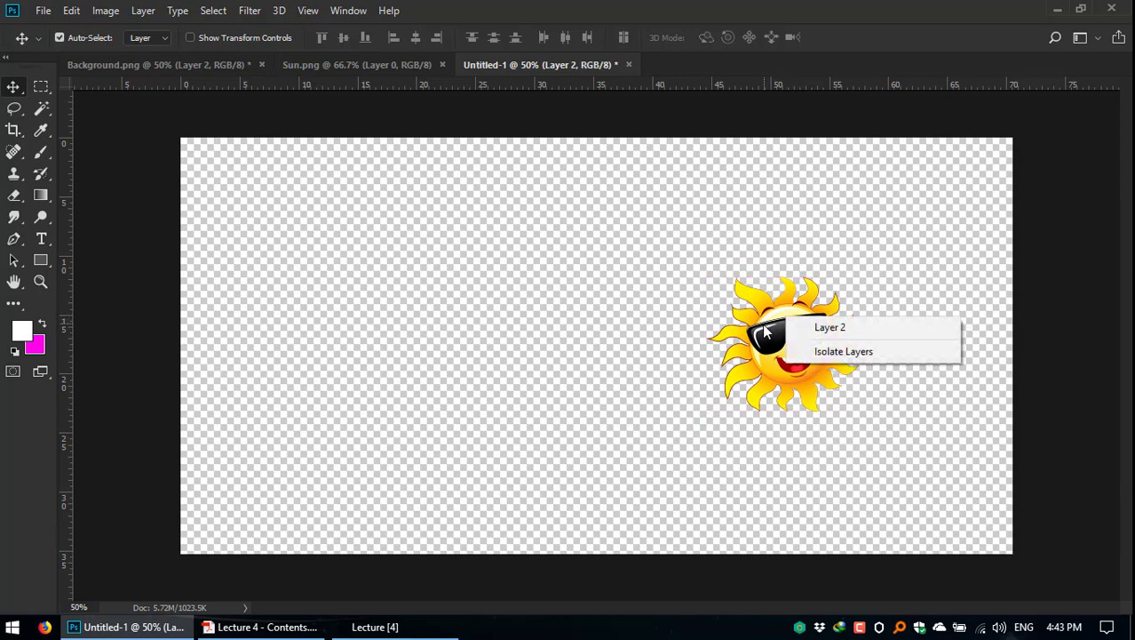
{"action": "left_click", "coordinate": [786, 325]}
{"action": "key", "text": "ctrl+t"}
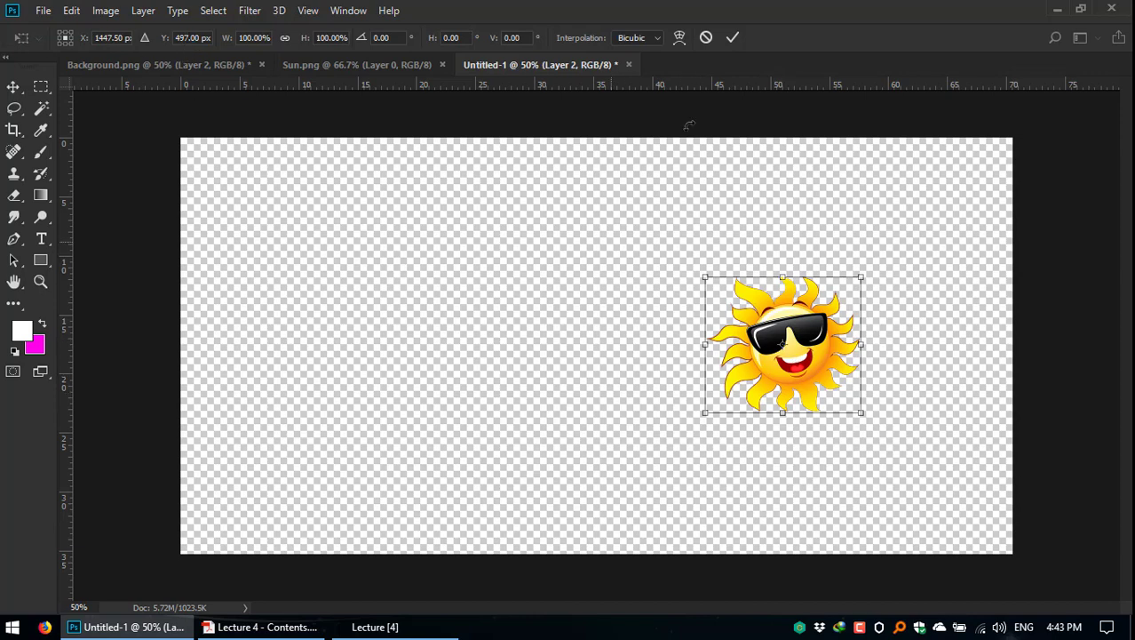
{"action": "left_click", "coordinate": [732, 36]}
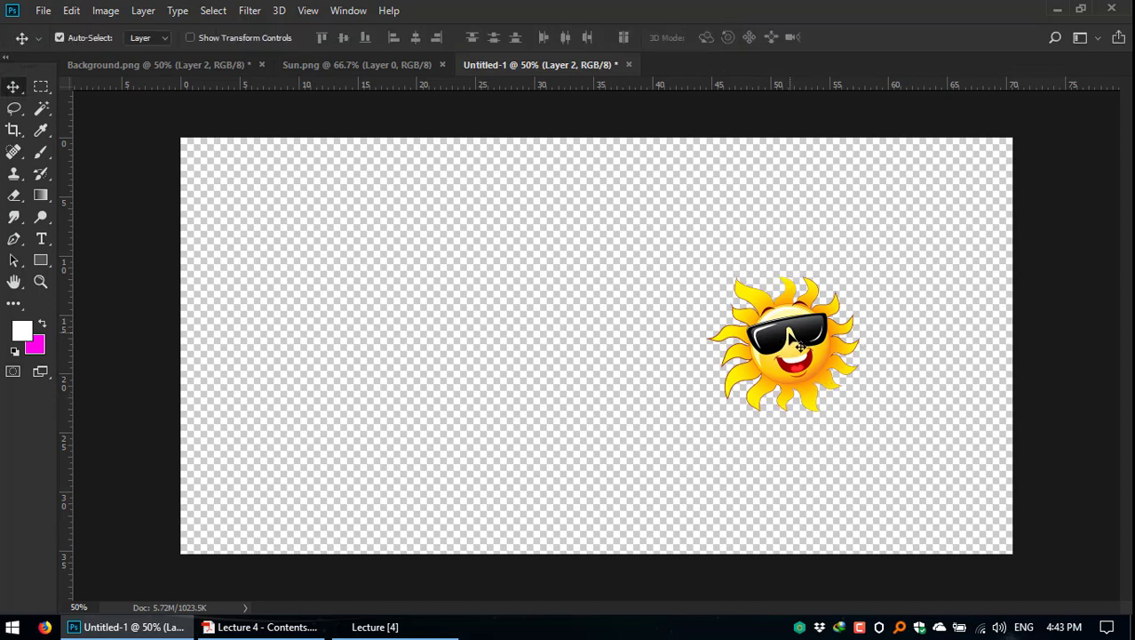
{"action": "left_click_drag", "start_coordinate": [789, 338], "coordinate": [288, 316]}
{"action": "left_click_drag", "start_coordinate": [380, 318], "coordinate": [347, 338]}
{"action": "left_click", "coordinate": [348, 11]}
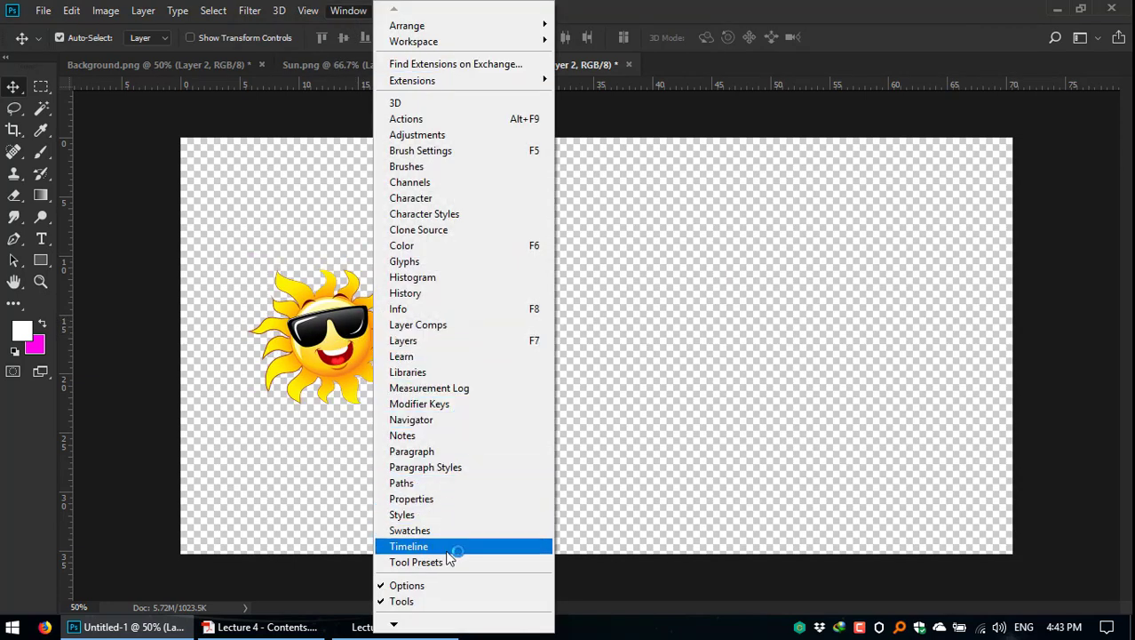
Step: Detach the Layers panel, close the Color/Adjustments group, and dock Layers at the right
{"action": "left_click", "coordinate": [471, 341]}
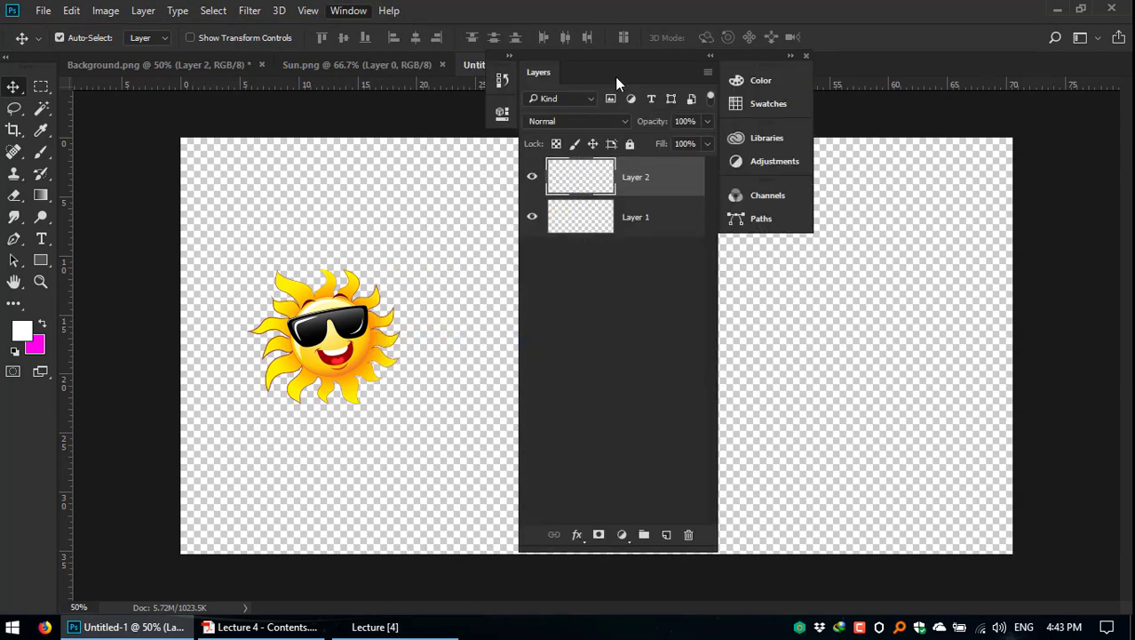
{"action": "left_click", "coordinate": [791, 56]}
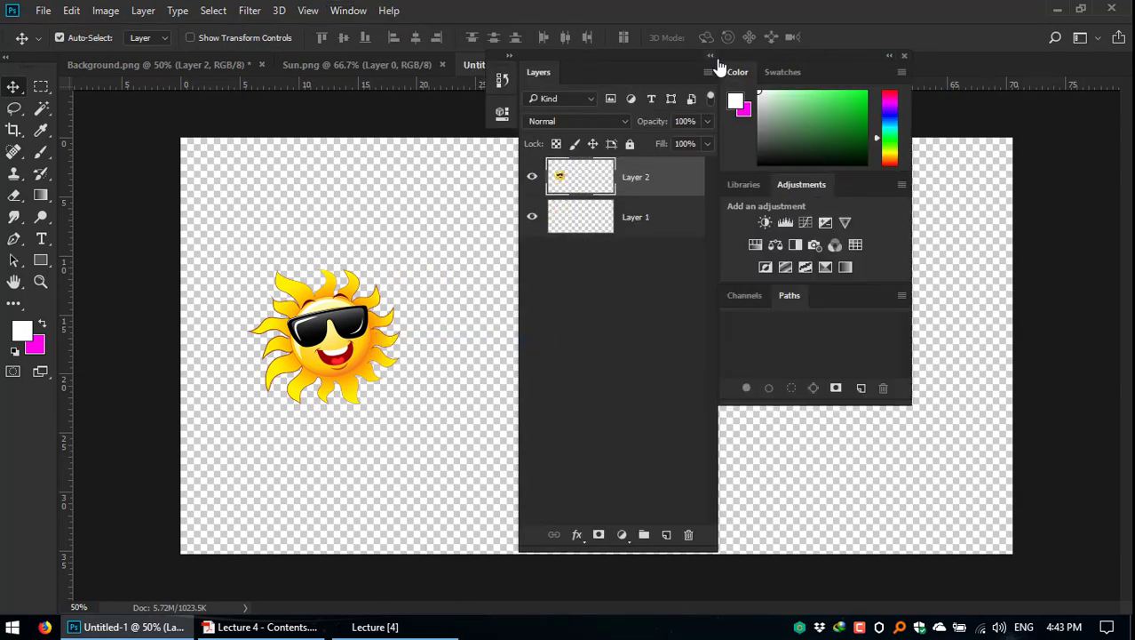
{"action": "left_click_drag", "start_coordinate": [709, 62], "coordinate": [634, 68]}
{"action": "double_click", "coordinate": [658, 70]}
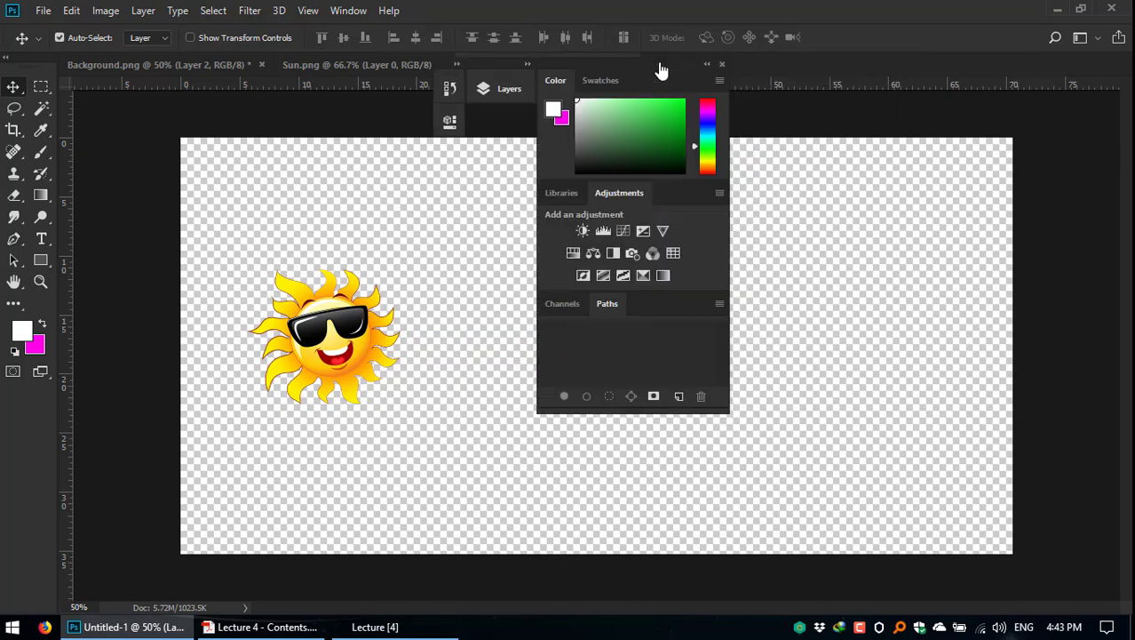
{"action": "left_click_drag", "start_coordinate": [506, 89], "coordinate": [229, 249]}
{"action": "left_click", "coordinate": [651, 64]}
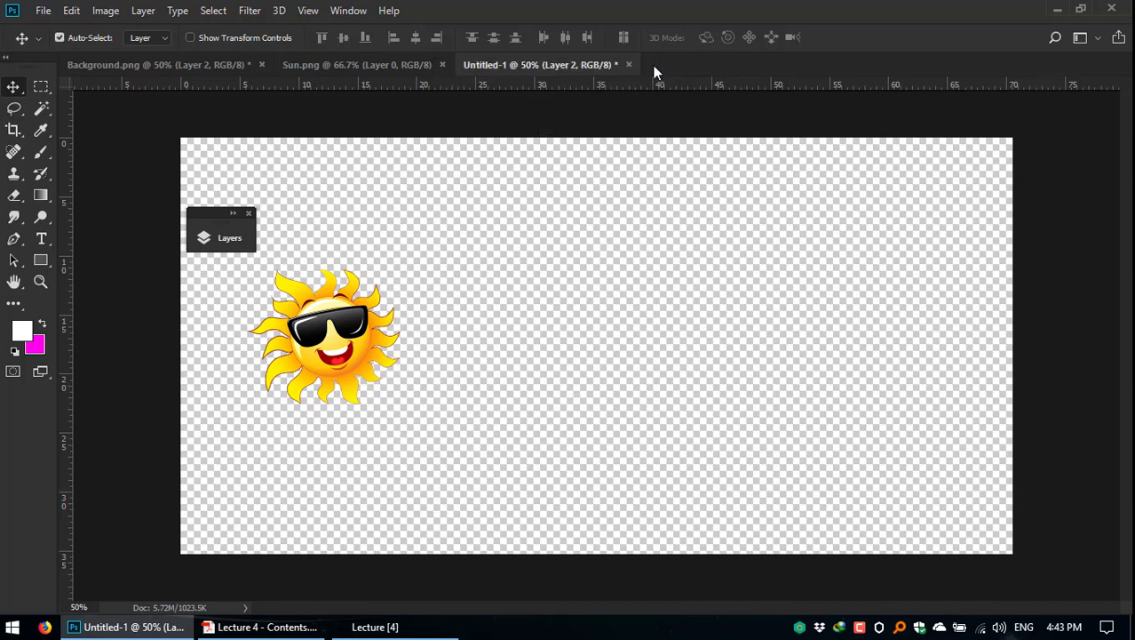
{"action": "left_click_drag", "start_coordinate": [196, 211], "coordinate": [955, 109]}
{"action": "left_click", "coordinate": [1020, 151]}
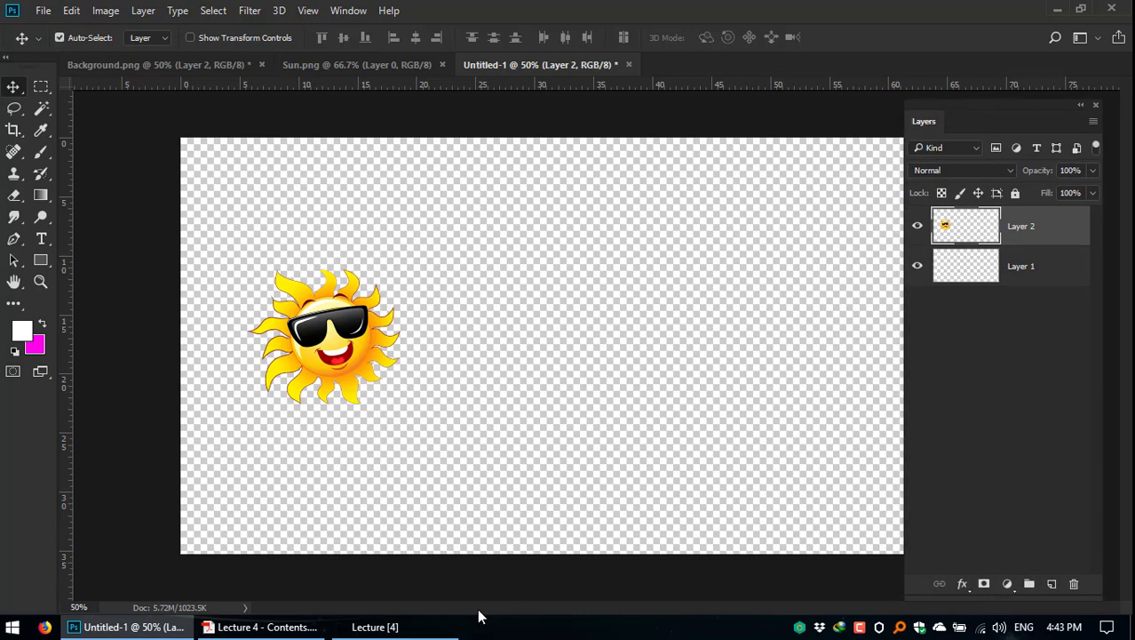
{"action": "left_click_drag", "start_coordinate": [1028, 103], "coordinate": [1035, 108]}
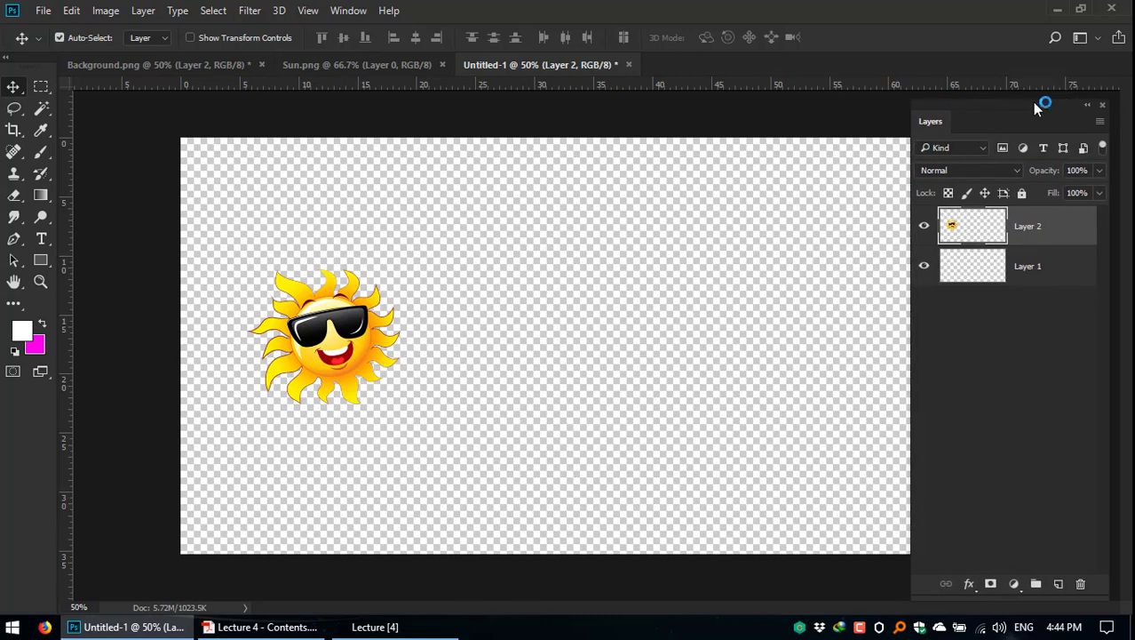
Step: Return to 50% zoom and nudge the sun slightly left and down
{"action": "key", "text": "ctrl+minus"}
{"action": "key", "text": "ctrl+plus"}
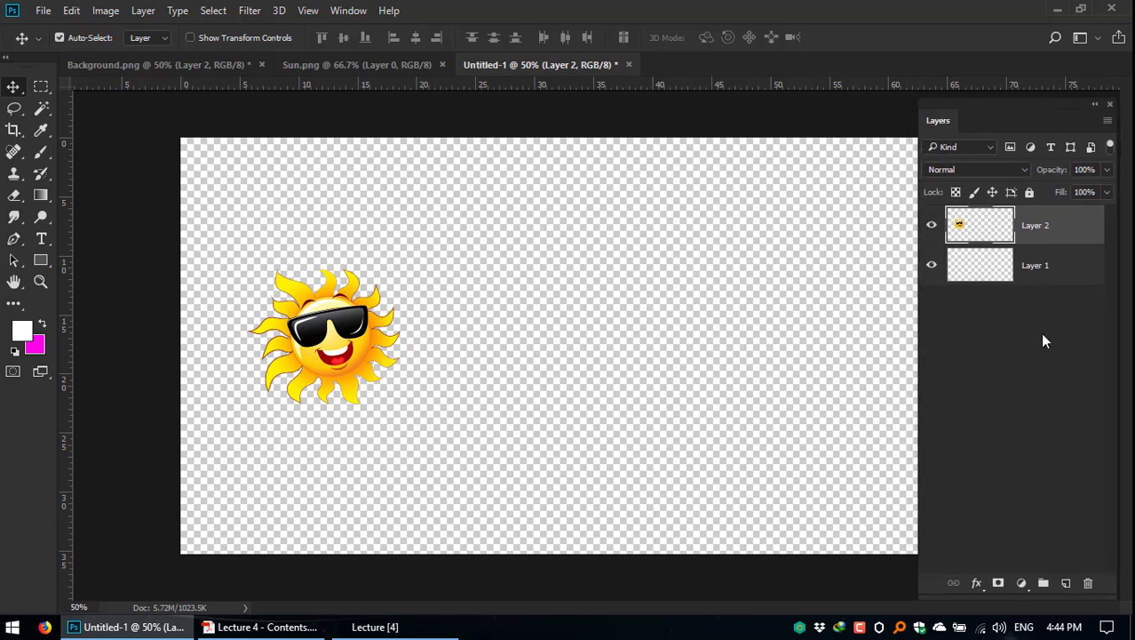
{"action": "mouse_move", "coordinate": [341, 338]}
{"action": "left_mouse_down"}
{"action": "mouse_move", "coordinate": [325, 348]}
{"action": "mouse_move", "coordinate": [338, 354]}
{"action": "left_mouse_up"}
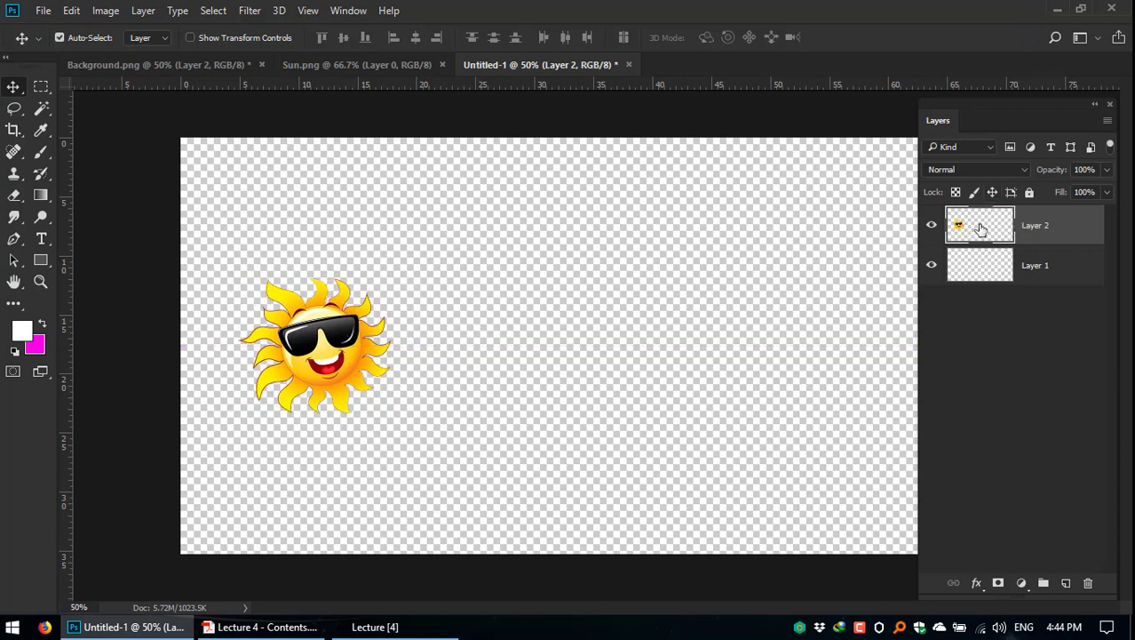
Step: Duplicate Layer 2 as Layer 2 copy
{"action": "right_click", "coordinate": [1054, 229]}
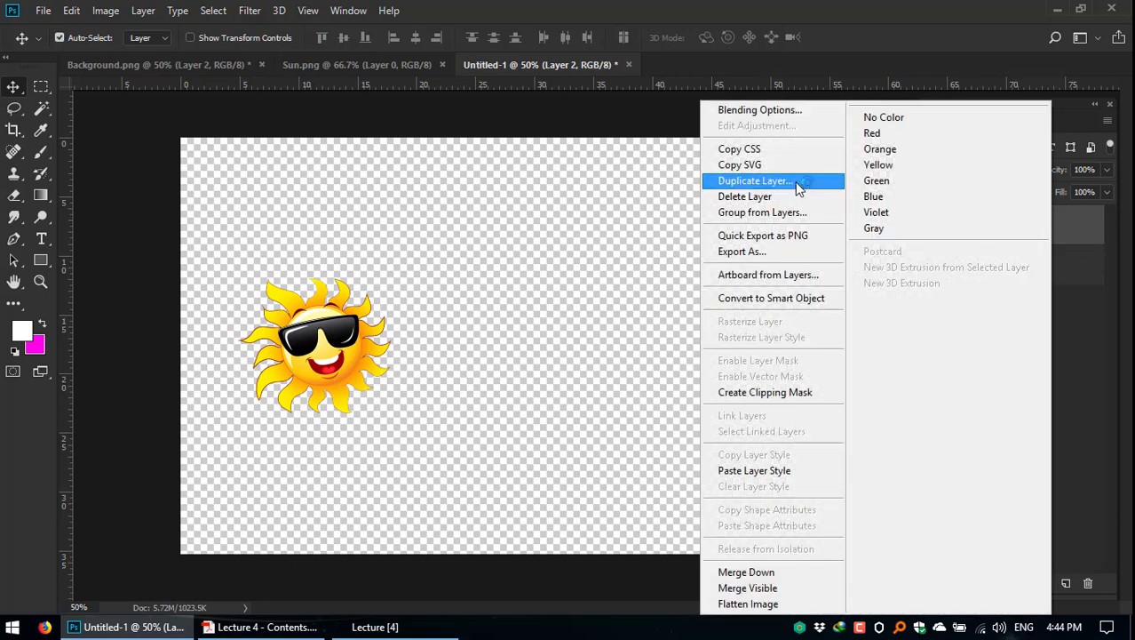
{"action": "left_click", "coordinate": [755, 180]}
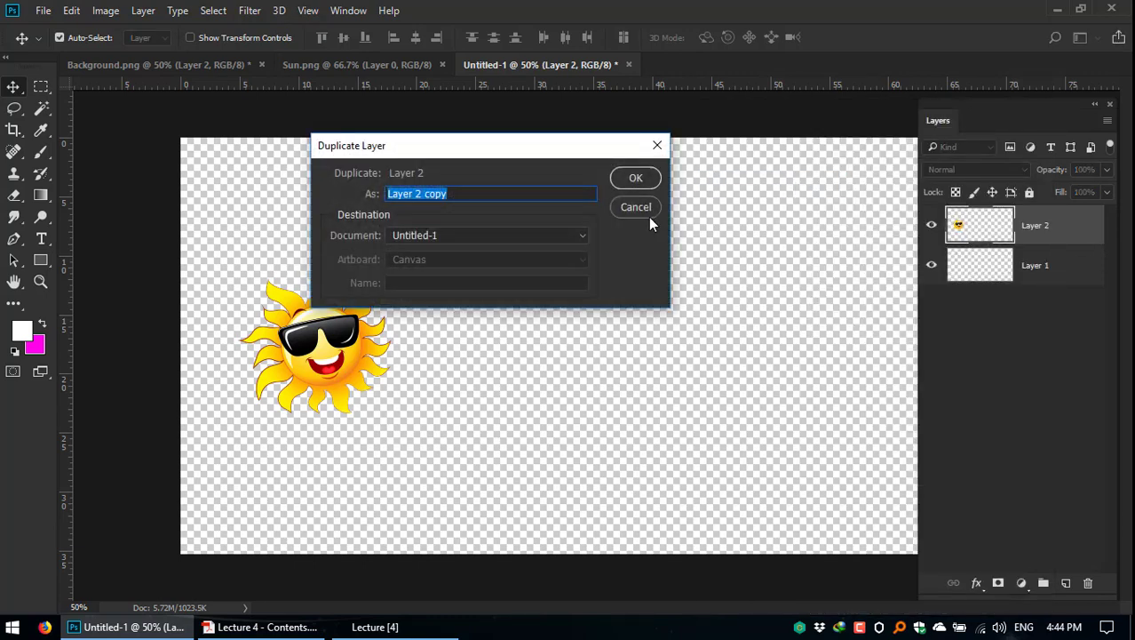
{"action": "left_click_drag", "start_coordinate": [472, 157], "coordinate": [531, 182]}
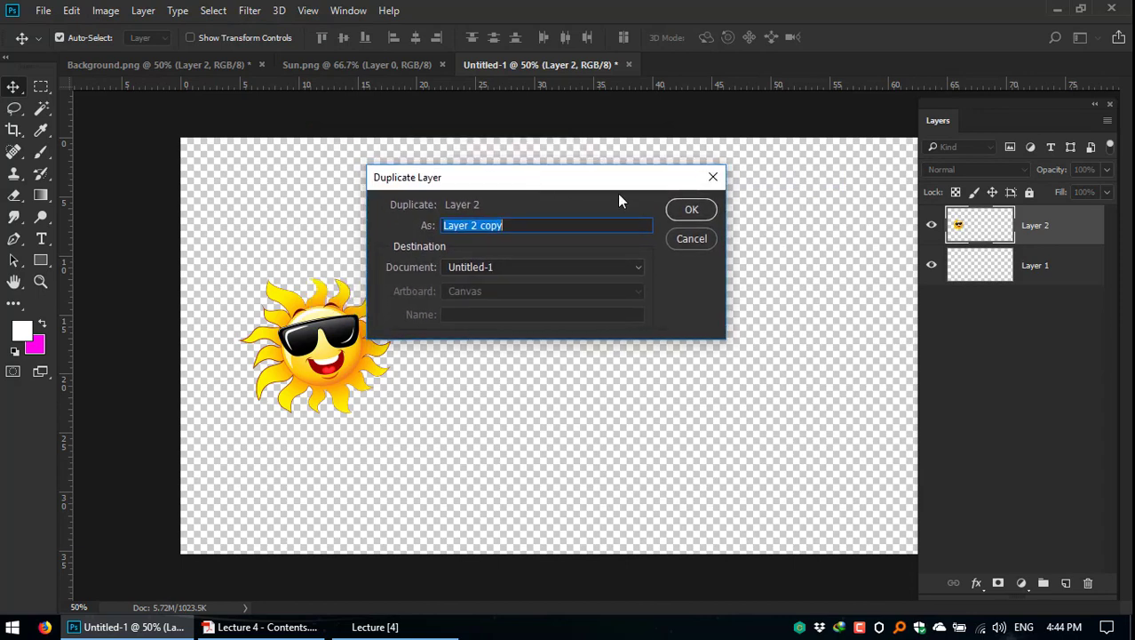
{"action": "left_click", "coordinate": [692, 211]}
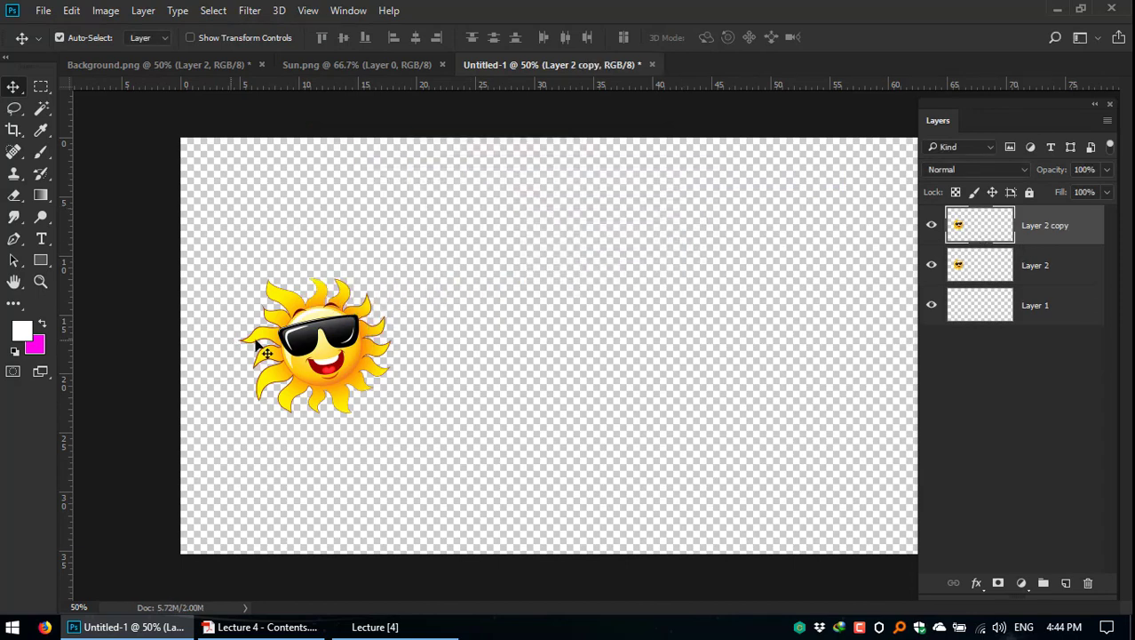
Step: Drag the copied sun right, level with the original, and shift the left sun slightly right
{"action": "left_click_drag", "start_coordinate": [375, 350], "coordinate": [707, 352]}
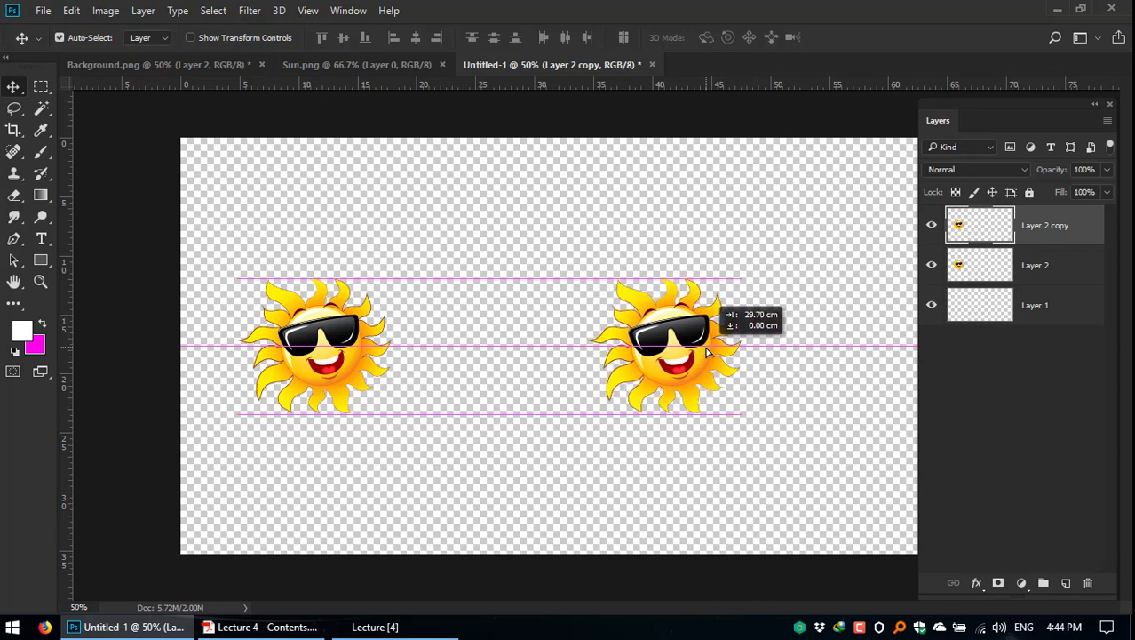
{"action": "left_click_drag", "start_coordinate": [706, 352], "coordinate": [680, 346]}
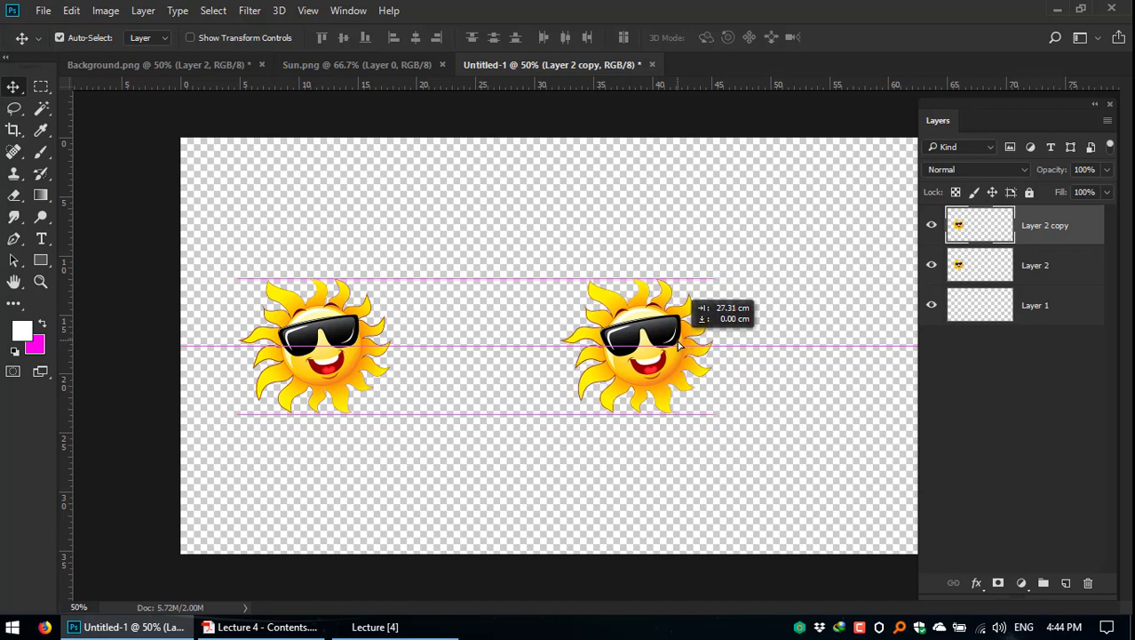
{"action": "left_click_drag", "start_coordinate": [680, 347], "coordinate": [796, 353]}
{"action": "left_click_drag", "start_coordinate": [328, 342], "coordinate": [379, 343]}
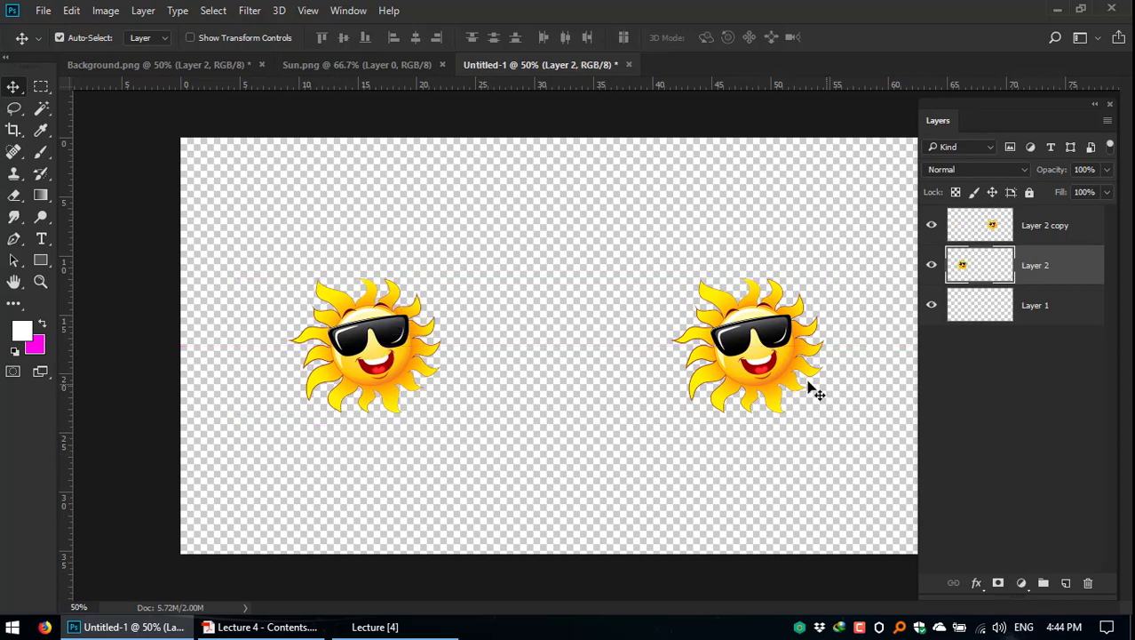
{"action": "left_click_drag", "start_coordinate": [779, 360], "coordinate": [778, 360]}
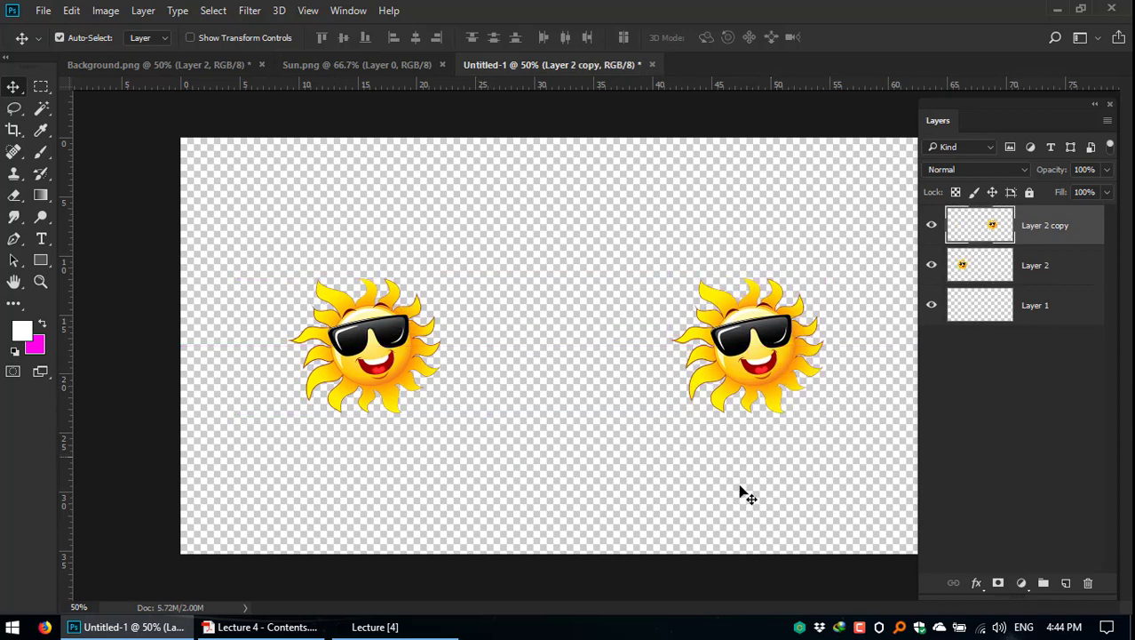
{"action": "left_click", "coordinate": [388, 349]}
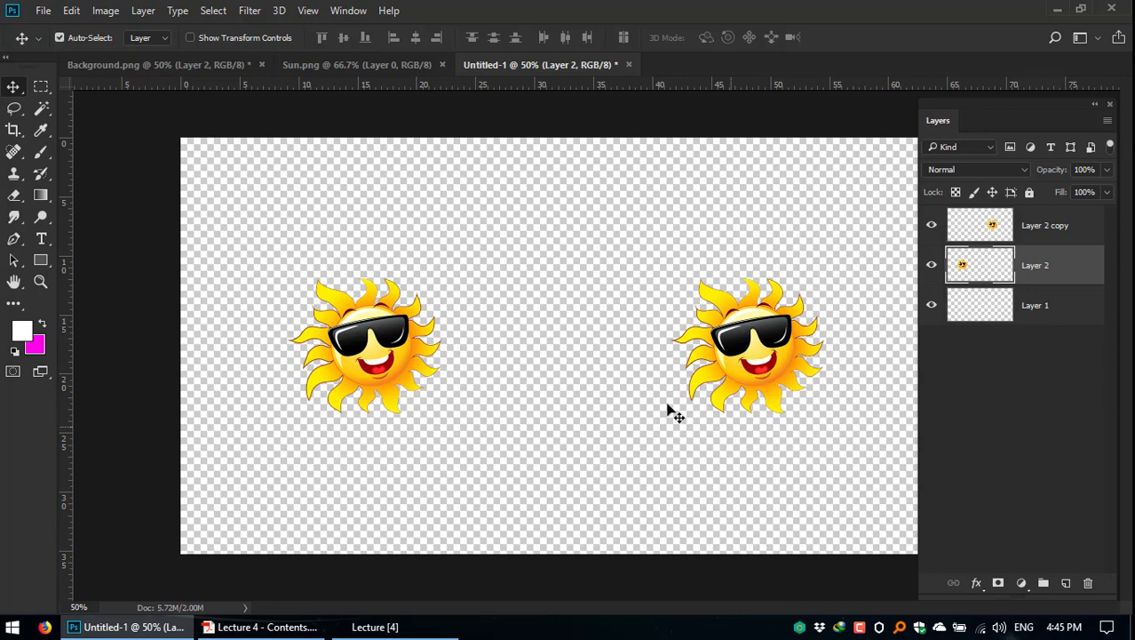
Step: Select Layer 2 copy and convert it to a smart object
{"action": "right_click", "coordinate": [747, 321]}
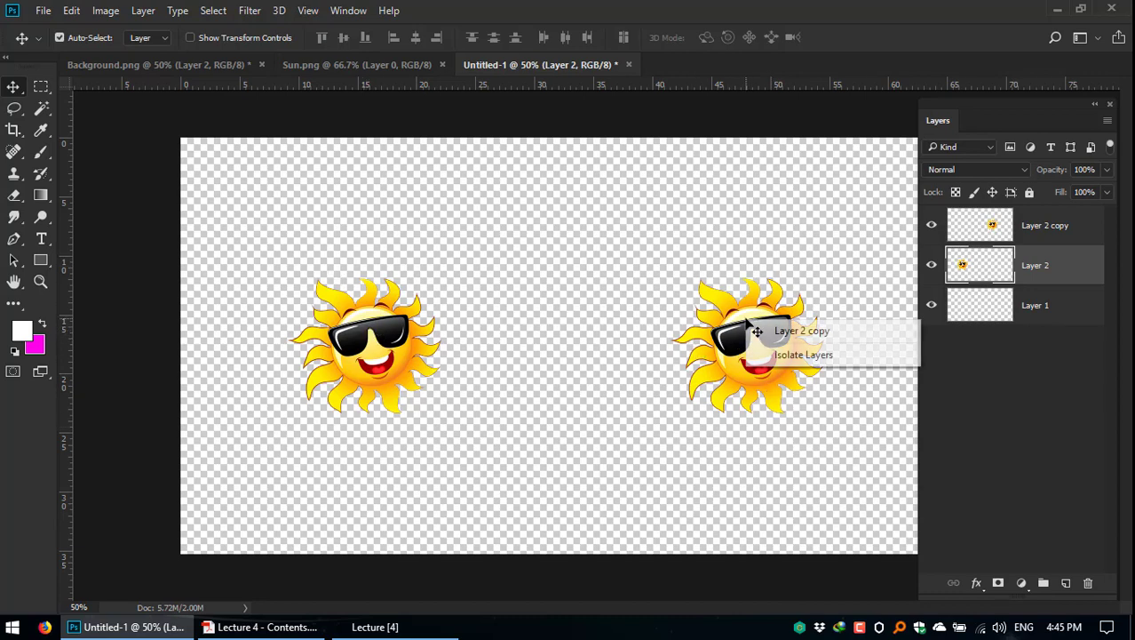
{"action": "left_click", "coordinate": [823, 331]}
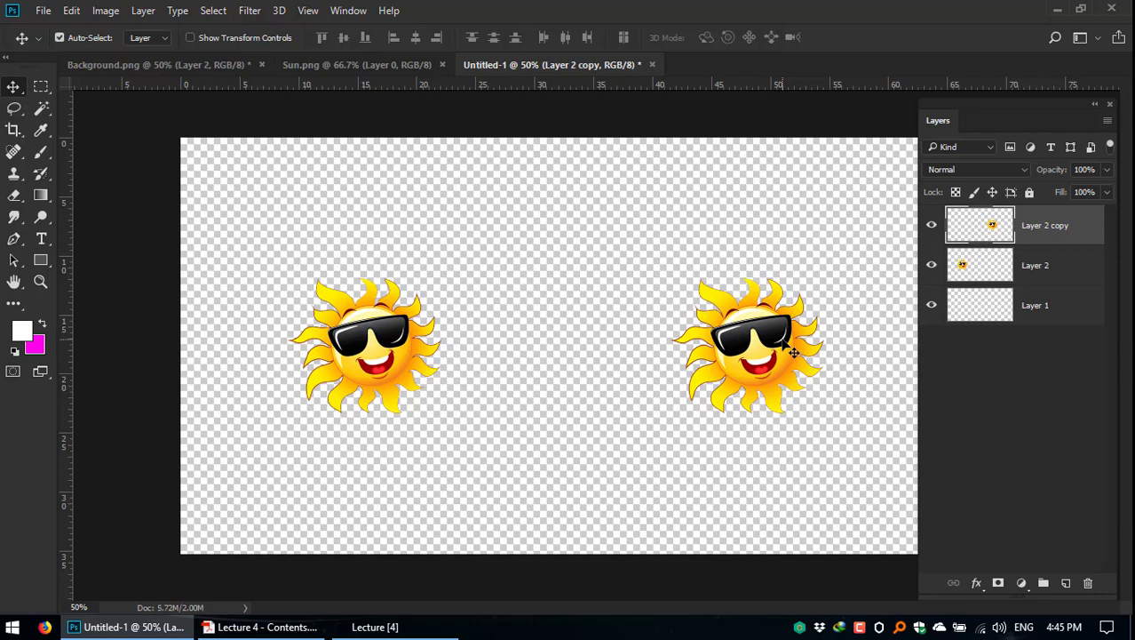
{"action": "left_click_drag", "start_coordinate": [968, 107], "coordinate": [917, 106]}
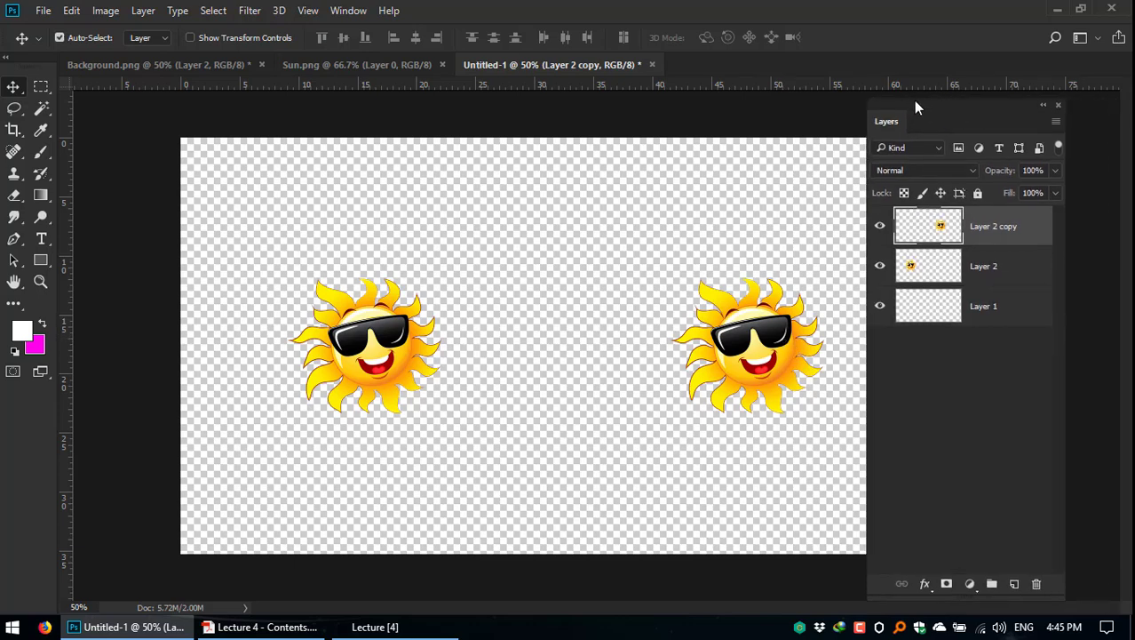
{"action": "right_click", "coordinate": [984, 222]}
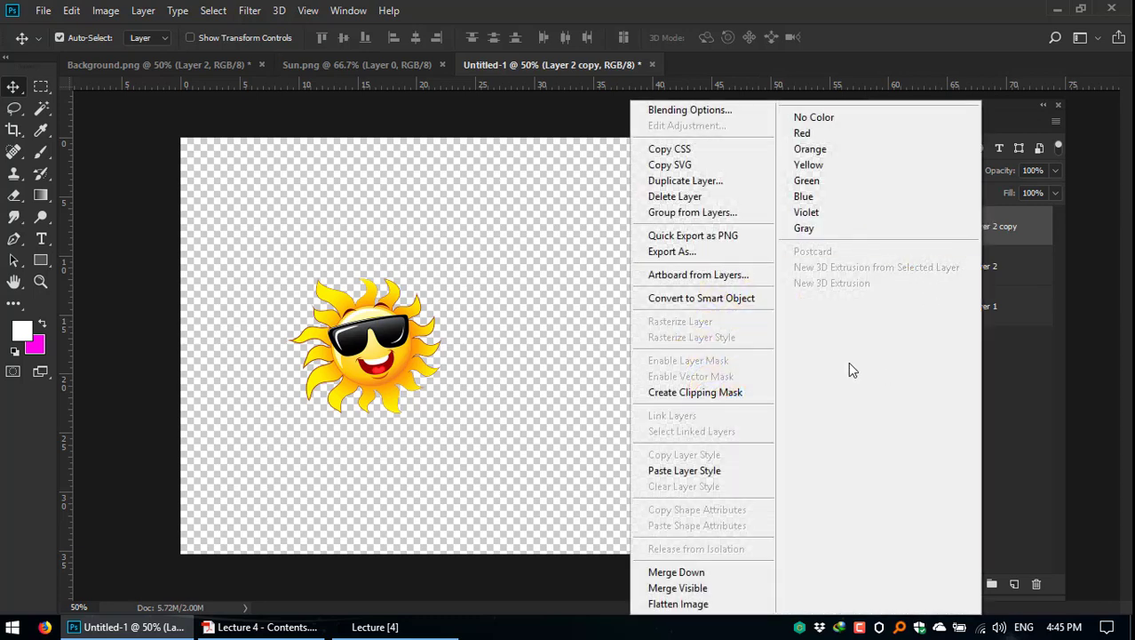
{"action": "left_click", "coordinate": [729, 302]}
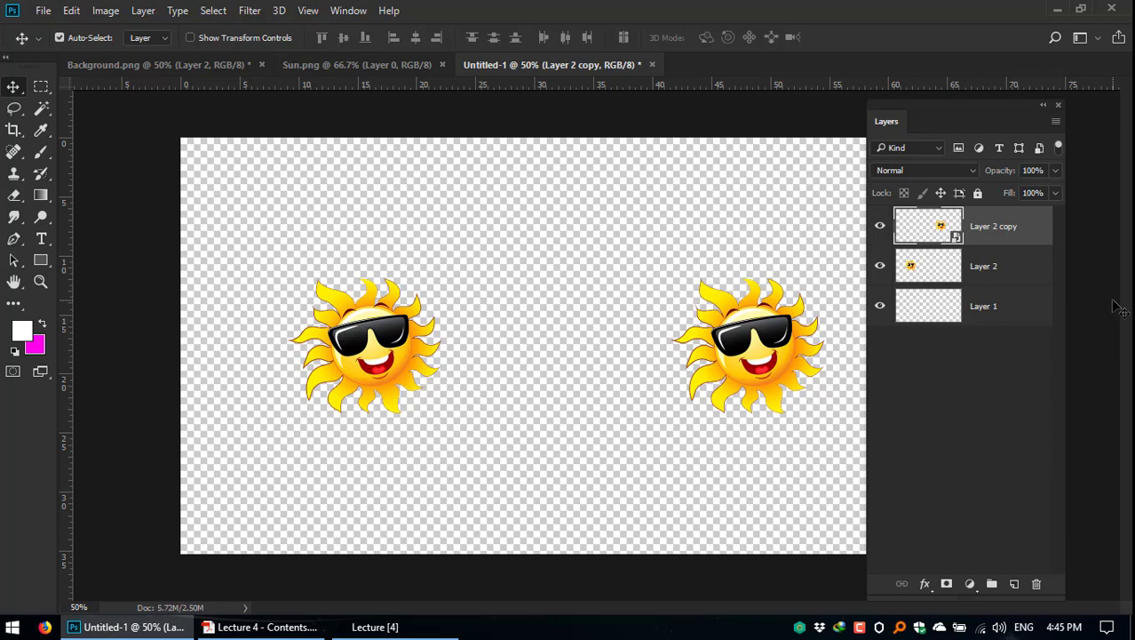
Step: Pick Layer 2 from the layers under the left sun to make it active
{"action": "left_click", "coordinate": [411, 345]}
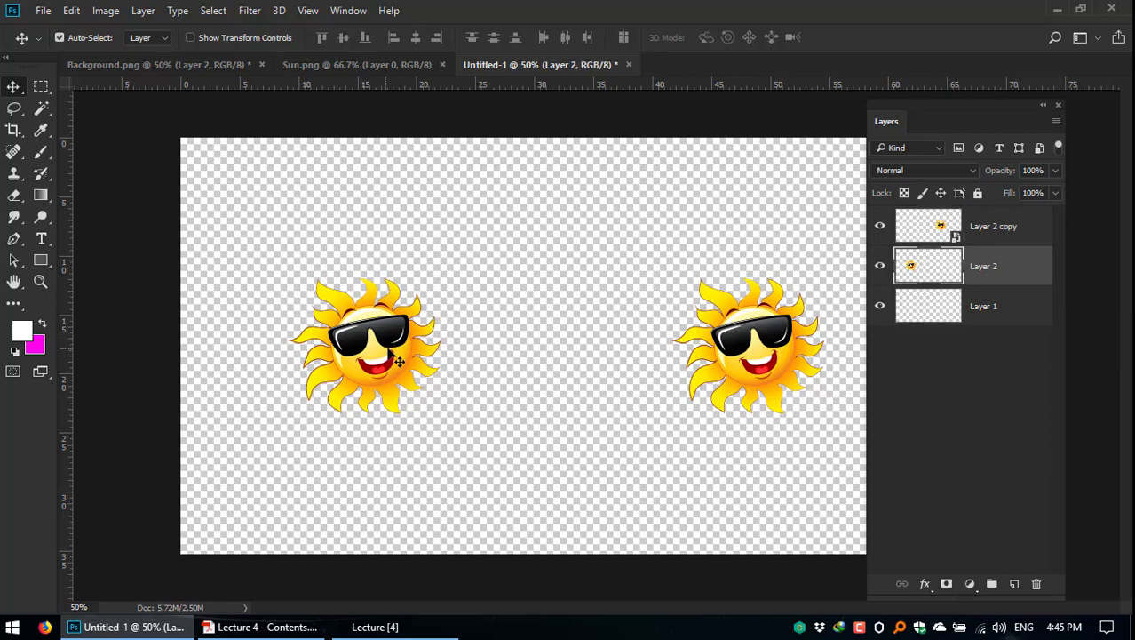
{"action": "right_click", "coordinate": [358, 332]}
{"action": "left_click", "coordinate": [353, 336]}
{"action": "right_click", "coordinate": [368, 332]}
{"action": "left_click", "coordinate": [391, 343]}
Step: Zoom to 100% and slide both suns toward the canvas centre, side by side
{"action": "key", "text": "ctrl+t"}
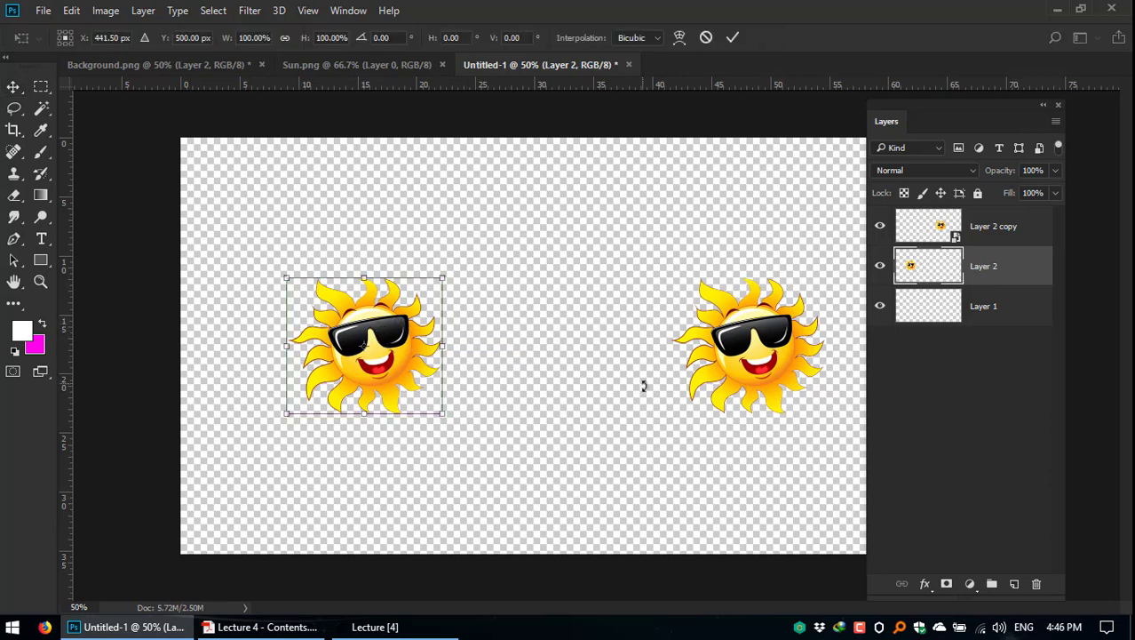
{"action": "key", "text": "ctrl+plus"}
{"action": "key", "text": "ctrl+plus"}
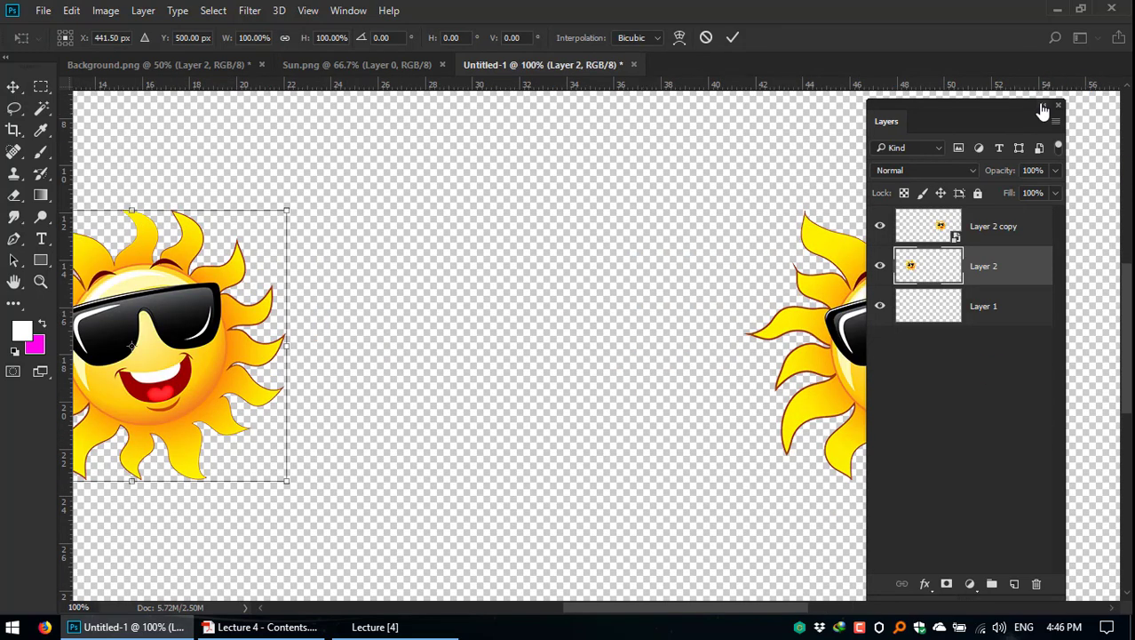
{"action": "left_click_drag", "start_coordinate": [988, 107], "coordinate": [1004, 107]}
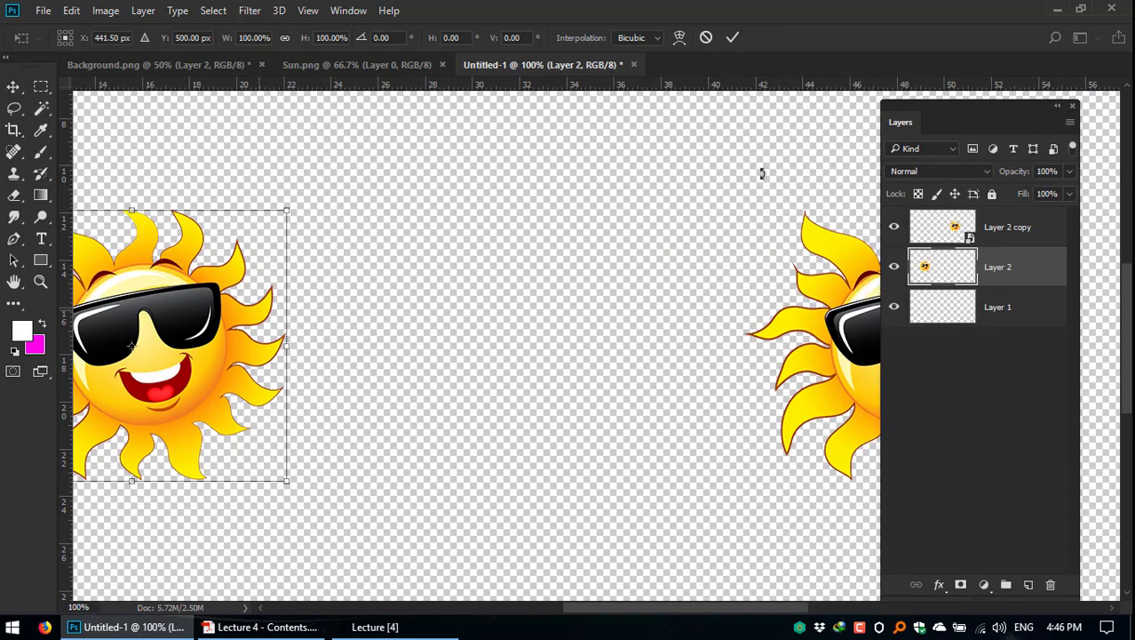
{"action": "left_click", "coordinate": [732, 37]}
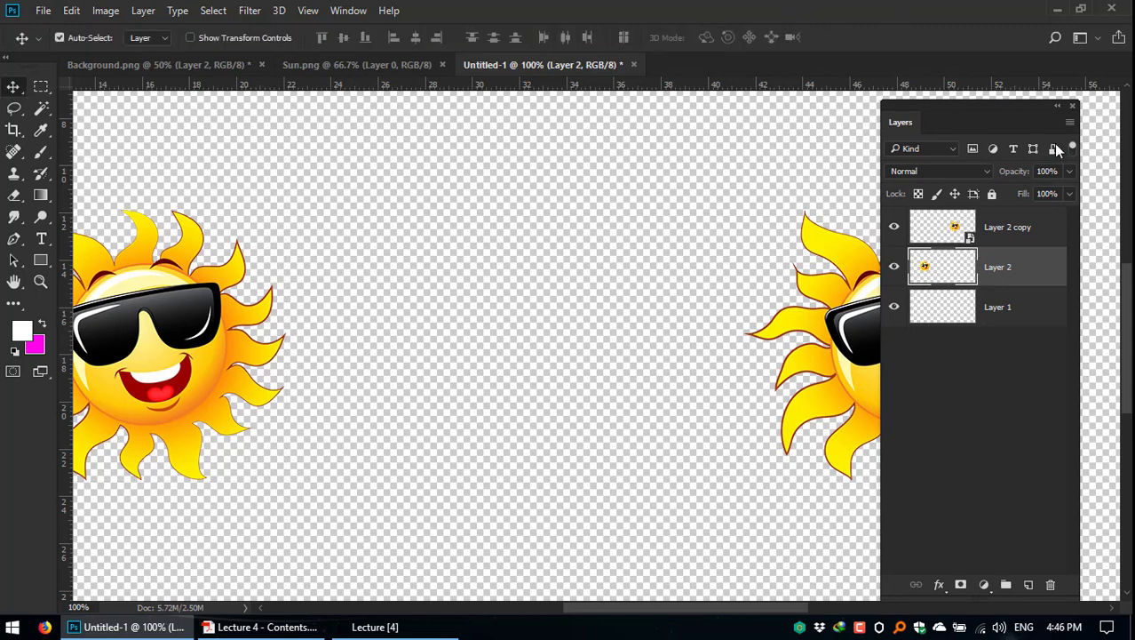
{"action": "left_click_drag", "start_coordinate": [1018, 110], "coordinate": [1022, 110]}
{"action": "left_click_drag", "start_coordinate": [849, 249], "coordinate": [560, 253]}
{"action": "left_click_drag", "start_coordinate": [178, 311], "coordinate": [302, 311]}
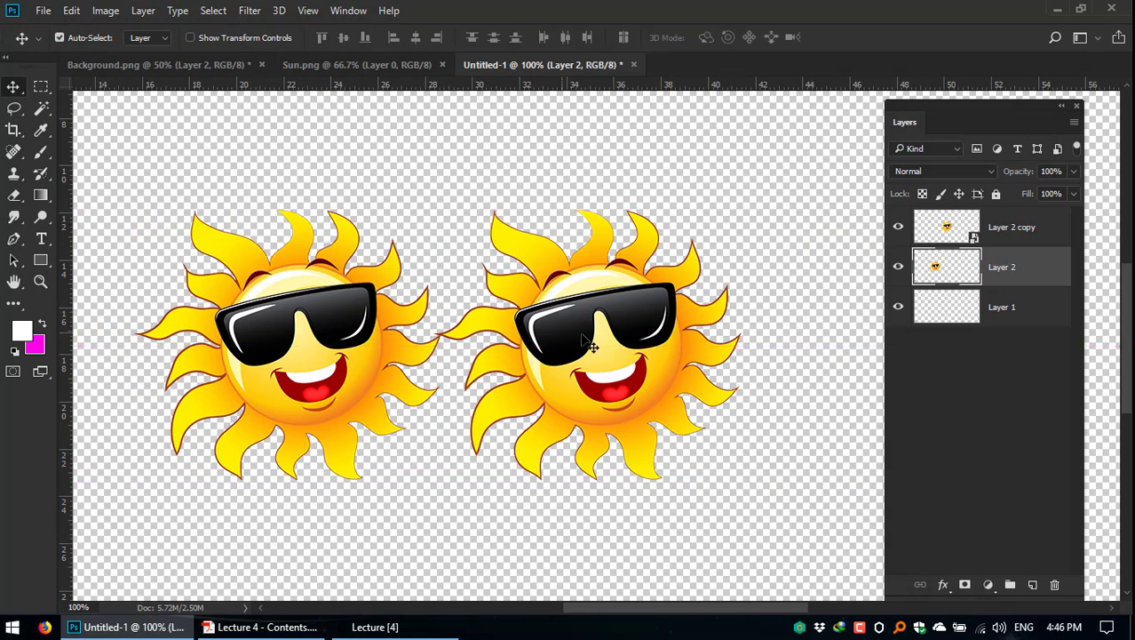
{"action": "left_click_drag", "start_coordinate": [565, 344], "coordinate": [628, 345]}
{"action": "left_click_drag", "start_coordinate": [342, 341], "coordinate": [354, 342]}
{"action": "left_click", "coordinate": [672, 347]}
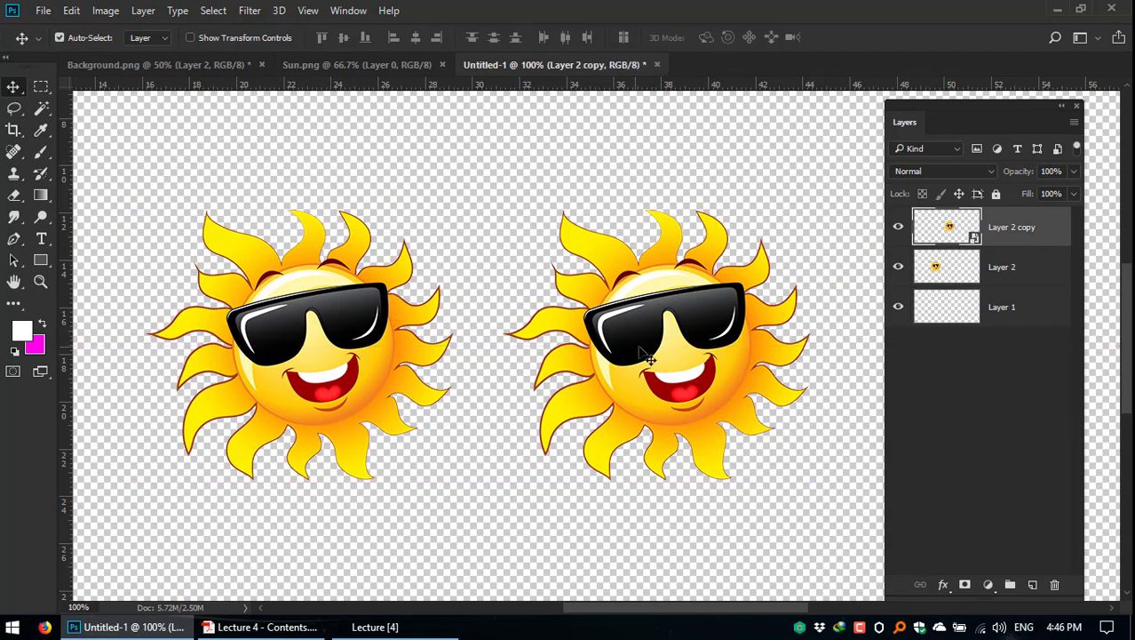
{"action": "left_click", "coordinate": [283, 325]}
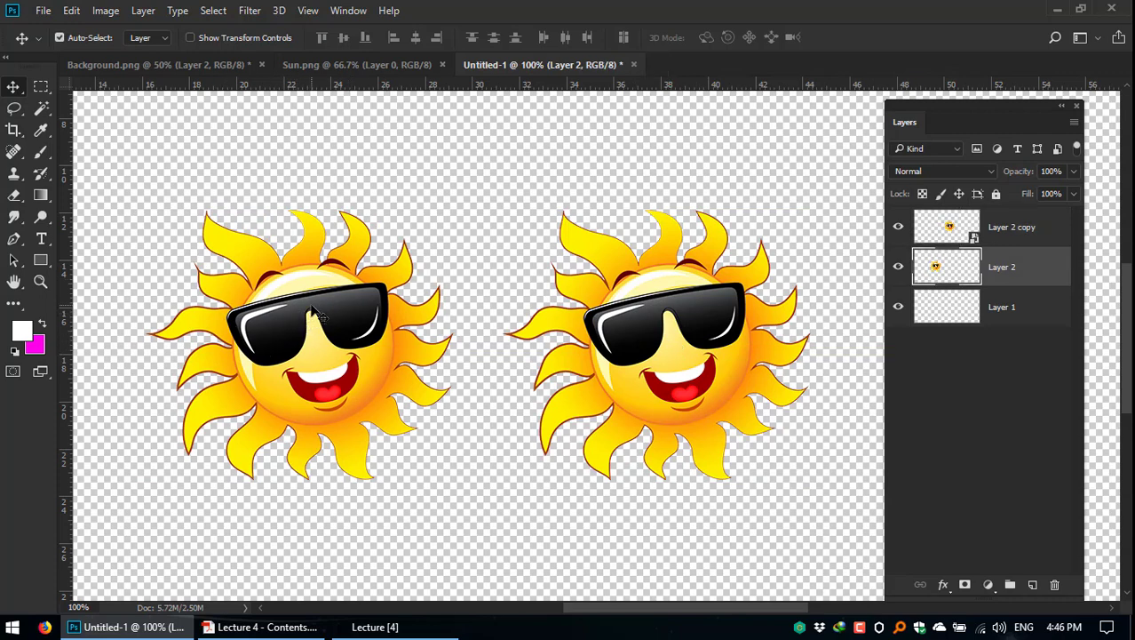
Step: Undo a trial shrink of the left sun, then select both Layer 2 copy and Layer 2
{"action": "key", "text": "ctrl+t"}
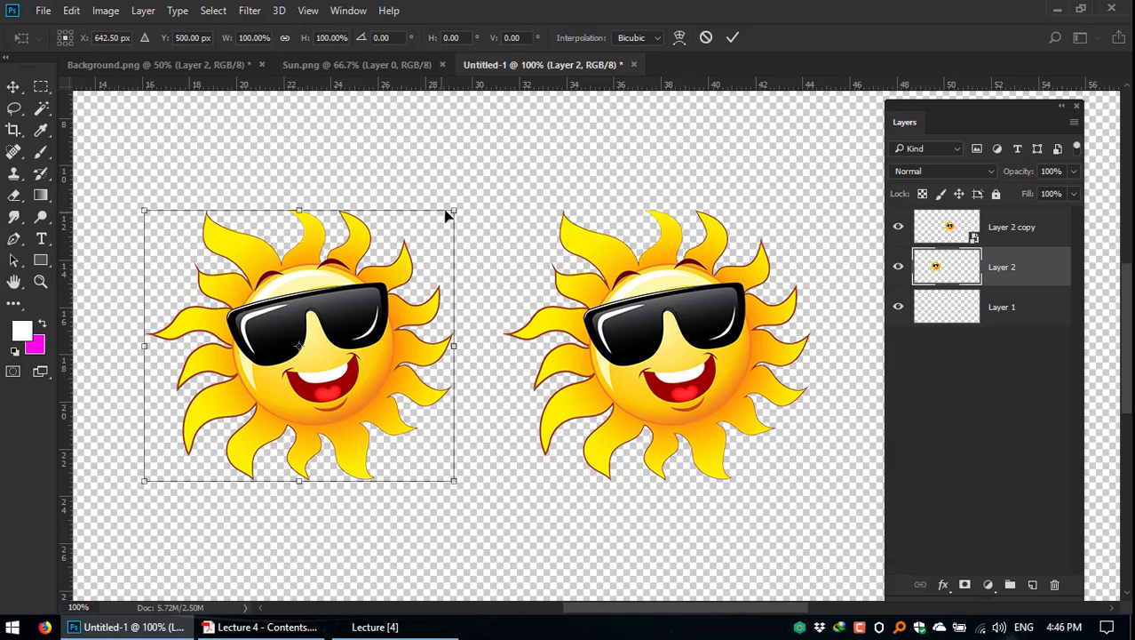
{"action": "left_click_drag", "start_coordinate": [454, 210], "coordinate": [263, 379]}
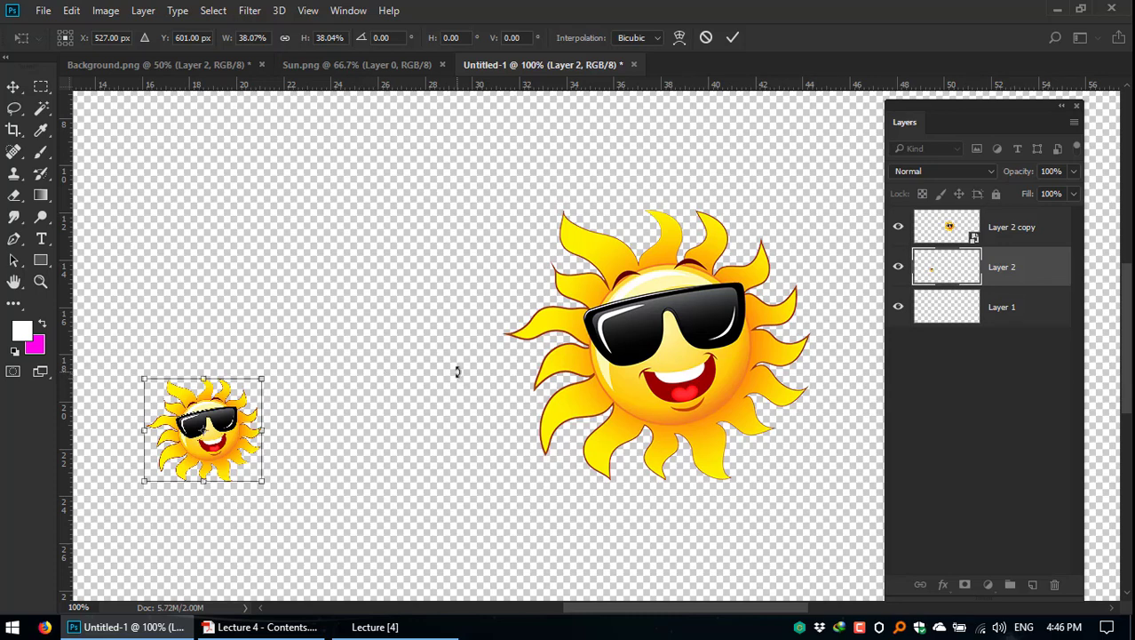
{"action": "key", "text": "ctrl+z"}
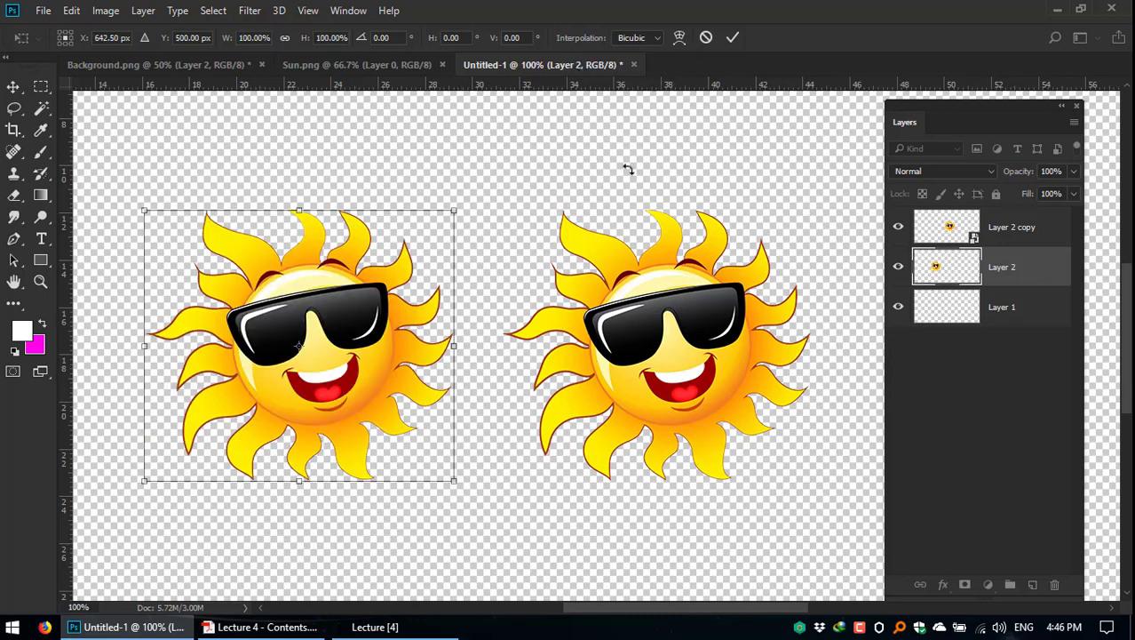
{"action": "left_click", "coordinate": [706, 36]}
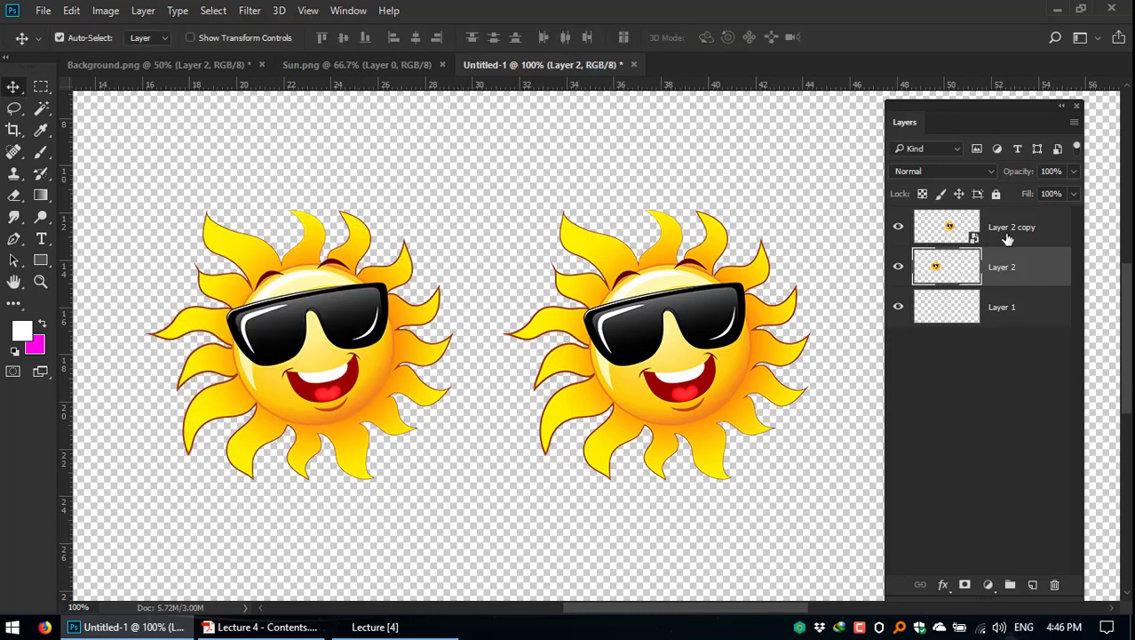
{"action": "left_click", "coordinate": [1007, 237]}
{"action": "left_click", "coordinate": [1007, 266], "text": "ctrl"}
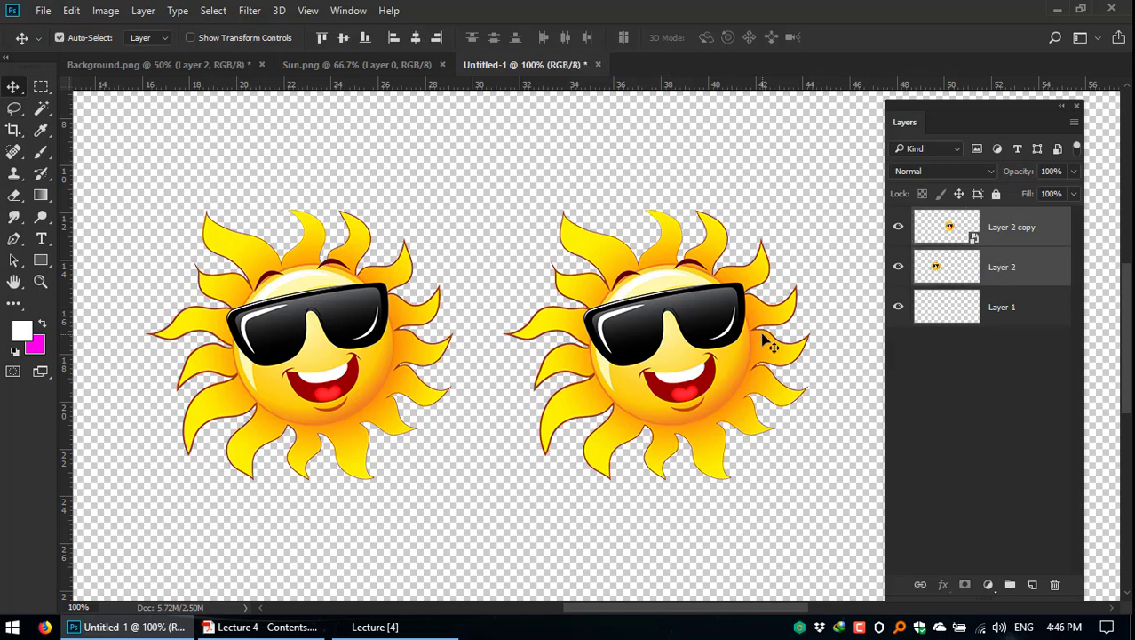
Step: Shrink both suns to about a quarter size, then enlarge them to about 342%
{"action": "key", "text": "ctrl+t"}
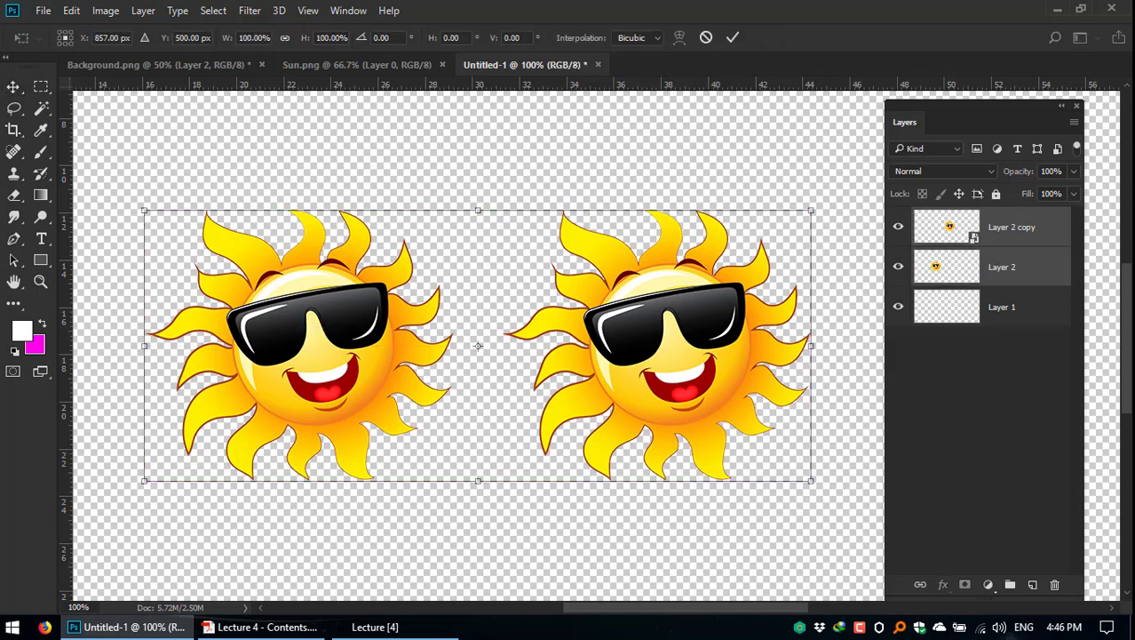
{"action": "left_click_drag", "start_coordinate": [811, 481], "coordinate": [329, 256]}
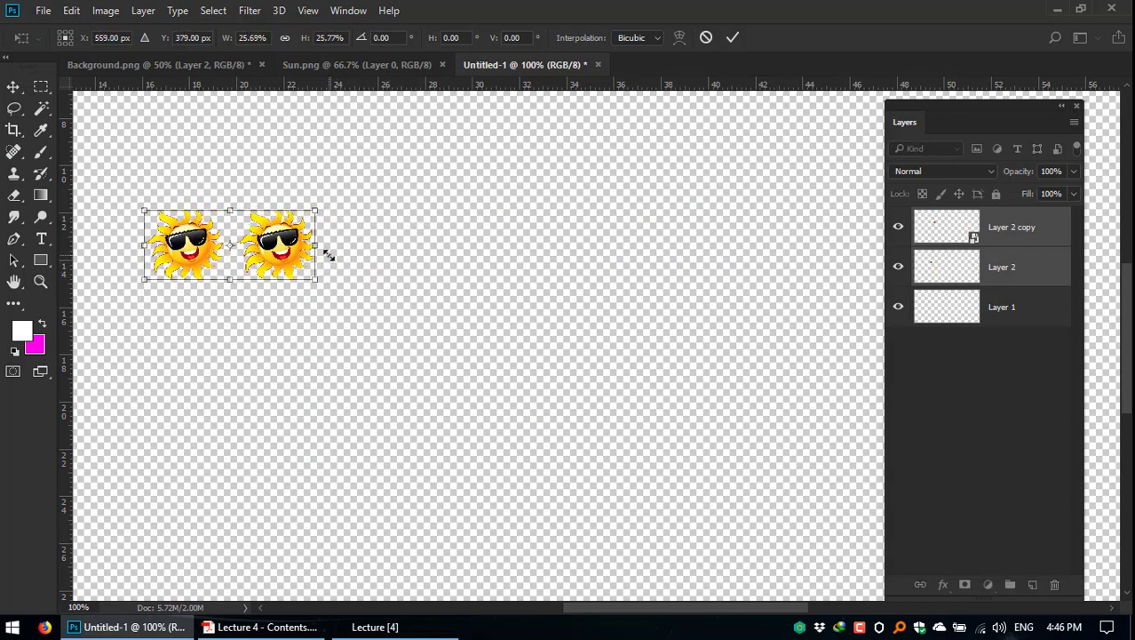
{"action": "key", "text": "Return"}
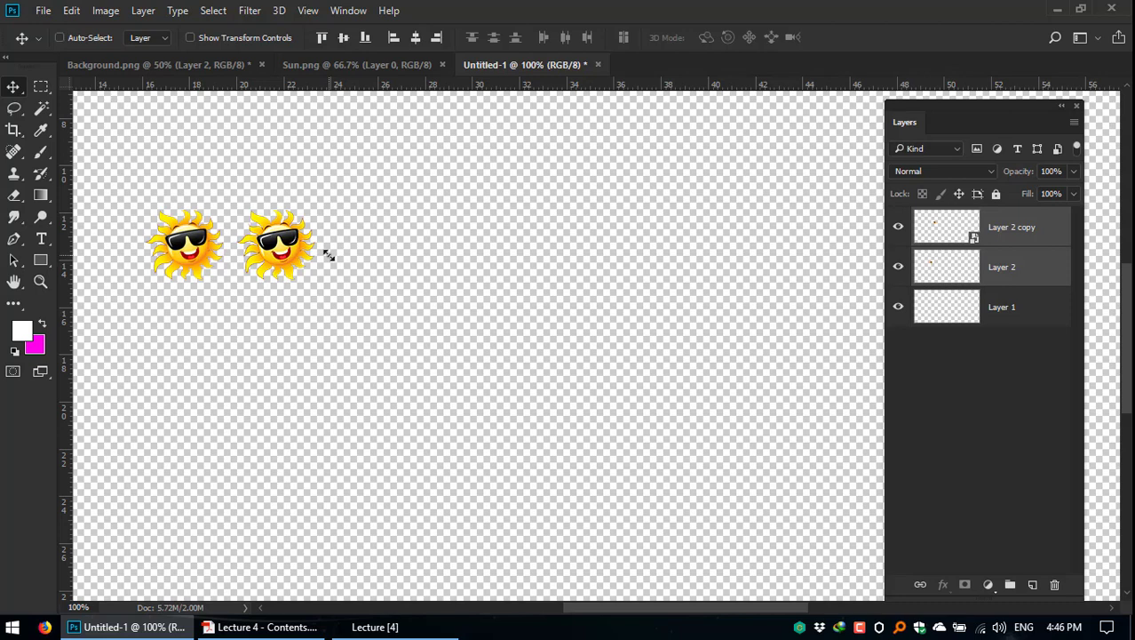
{"action": "key", "text": "ctrl+t"}
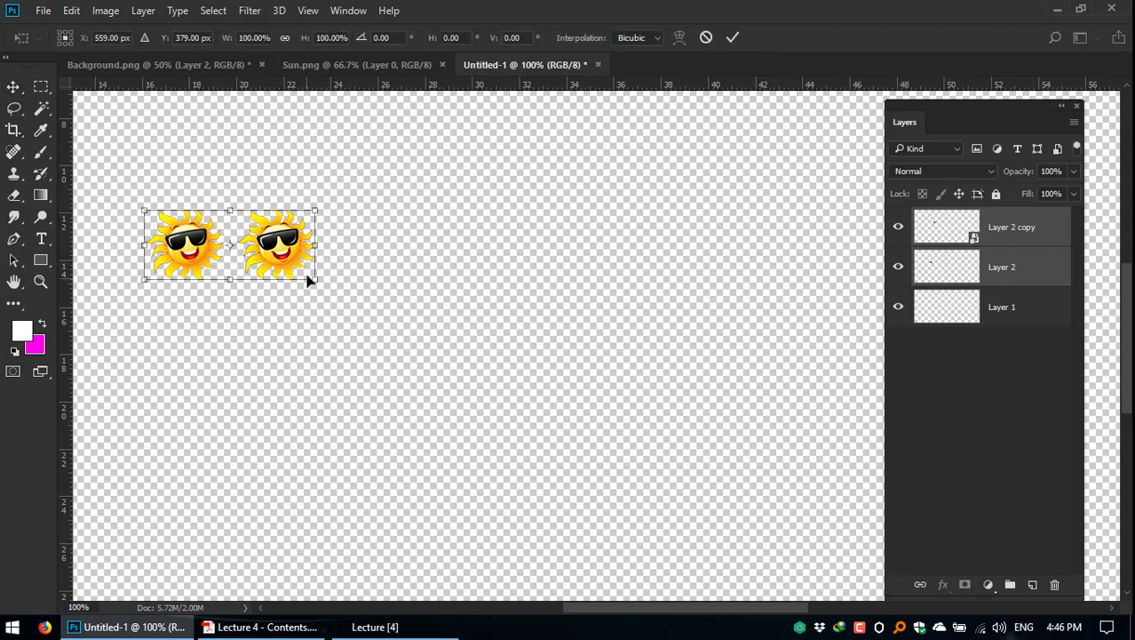
{"action": "left_click_drag", "start_coordinate": [312, 279], "coordinate": [692, 532]}
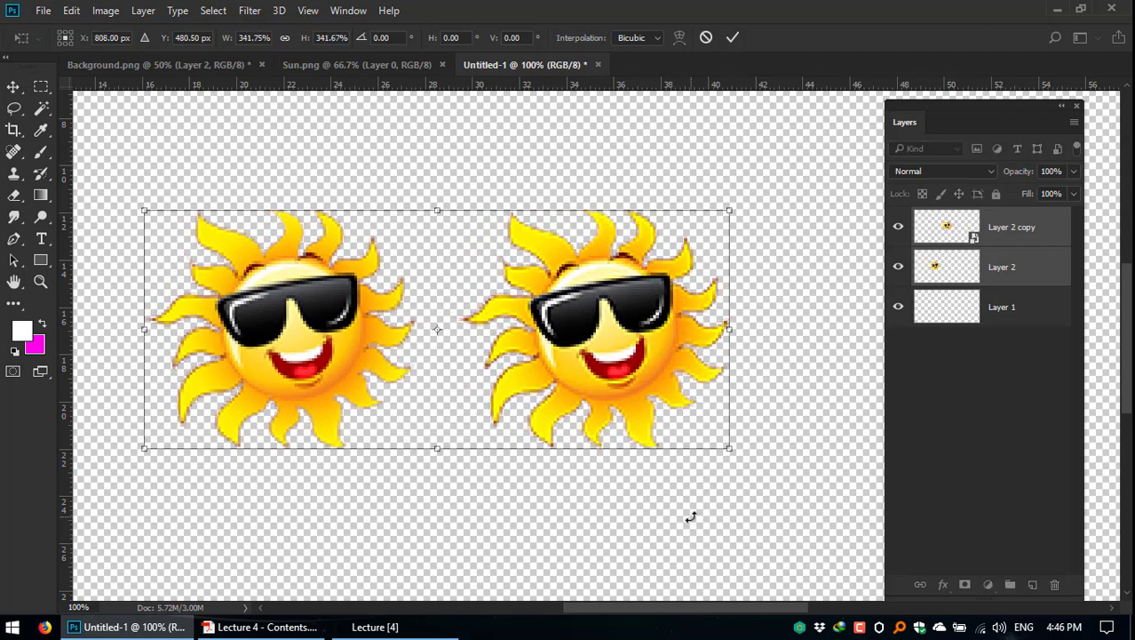
{"action": "key", "text": "Return"}
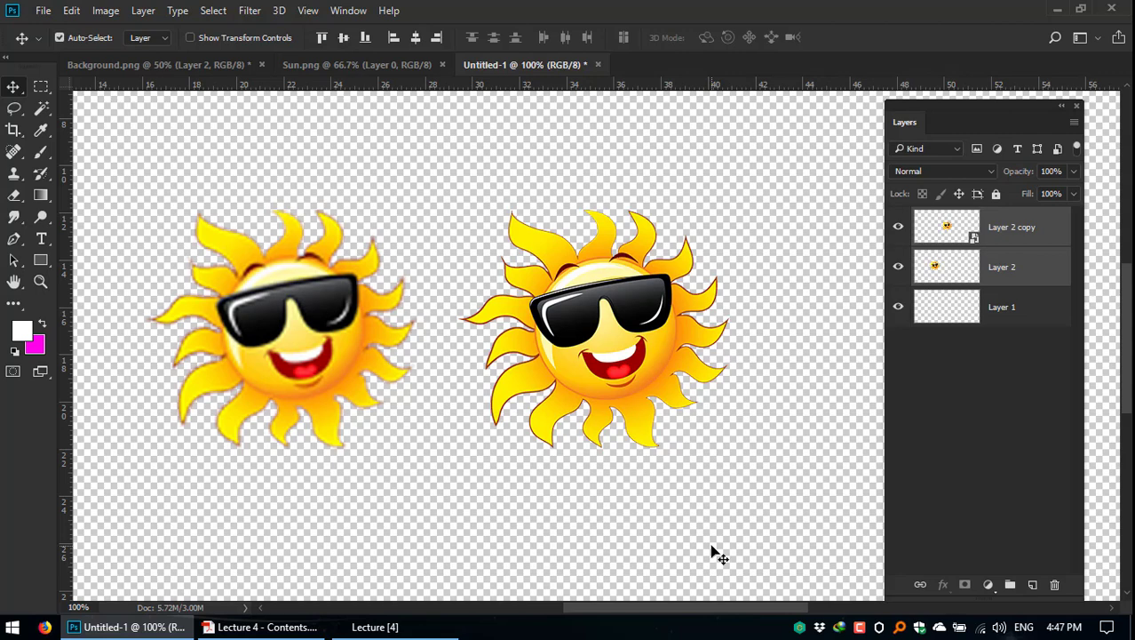
Step: Scale both suns to about 147%, reposition them left, and restore full size through history
{"action": "key", "text": "ctrl+t"}
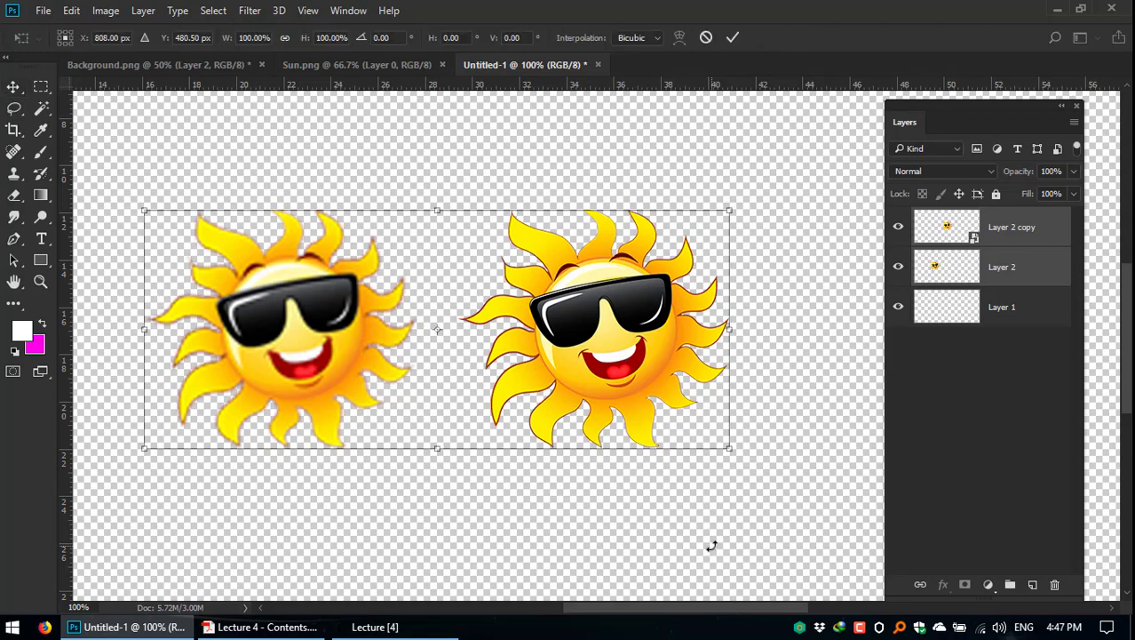
{"action": "left_click_drag", "start_coordinate": [738, 206], "coordinate": [1032, 89]}
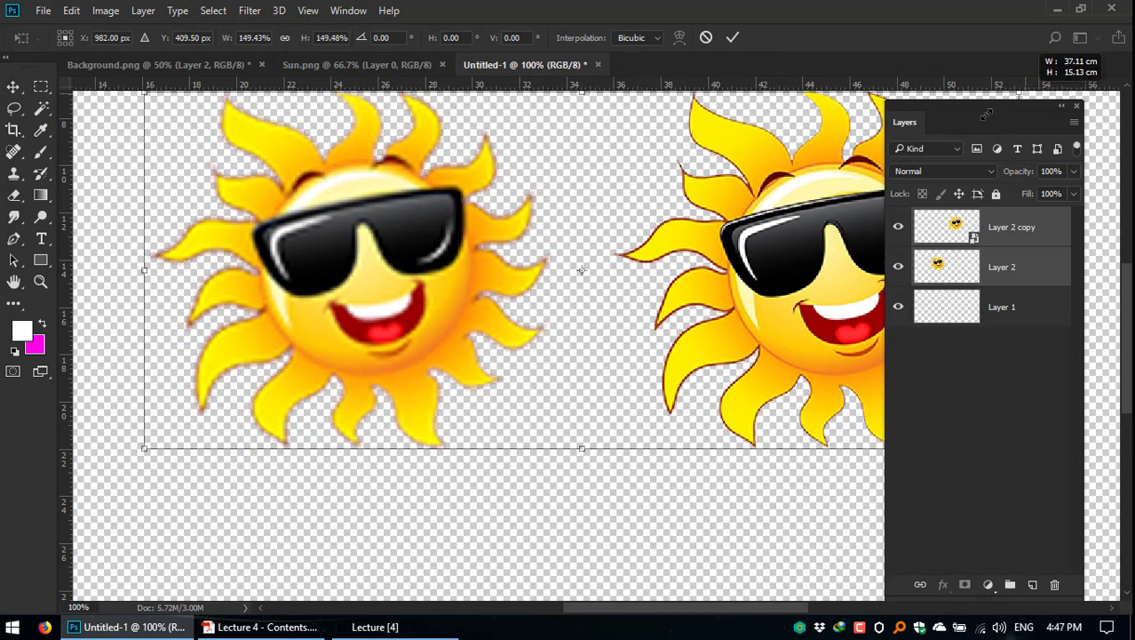
{"action": "left_click_drag", "start_coordinate": [746, 229], "coordinate": [434, 325]}
{"action": "left_click_drag", "start_coordinate": [776, 167], "coordinate": [866, 122]}
{"action": "key", "text": "Return"}
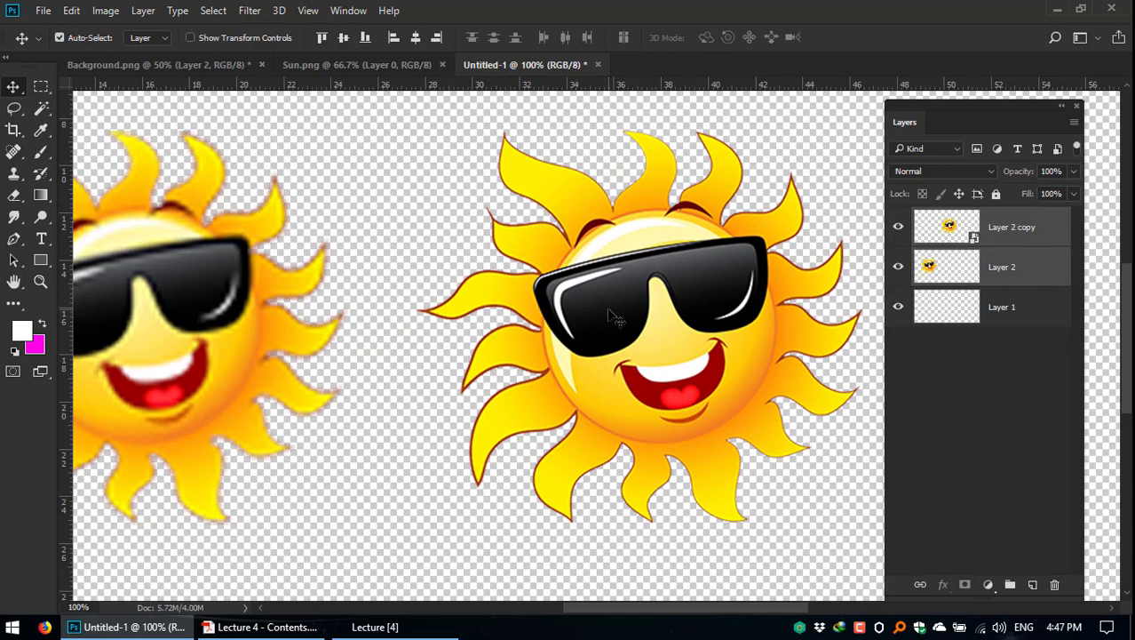
{"action": "key", "text": "ctrl+alt+z"}
{"action": "key", "text": "ctrl+alt+z"}
{"action": "key", "text": "ctrl+alt+z"}
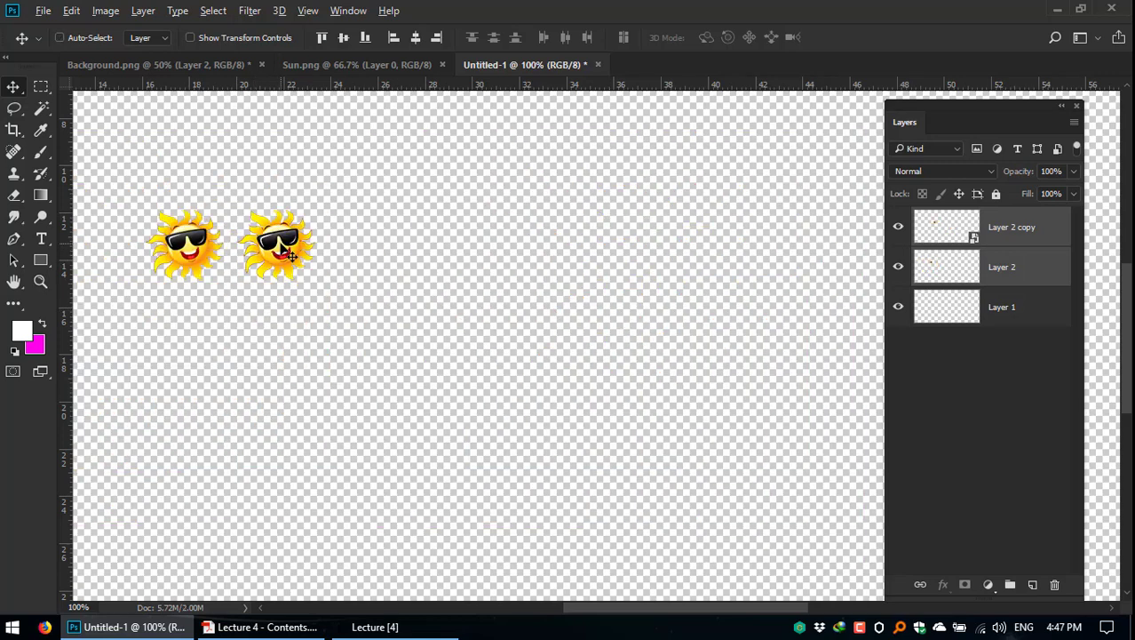
{"action": "key", "text": "ctrl+shift+z"}
{"action": "key", "text": "ctrl+shift+z"}
{"action": "key", "text": "ctrl+shift+z"}
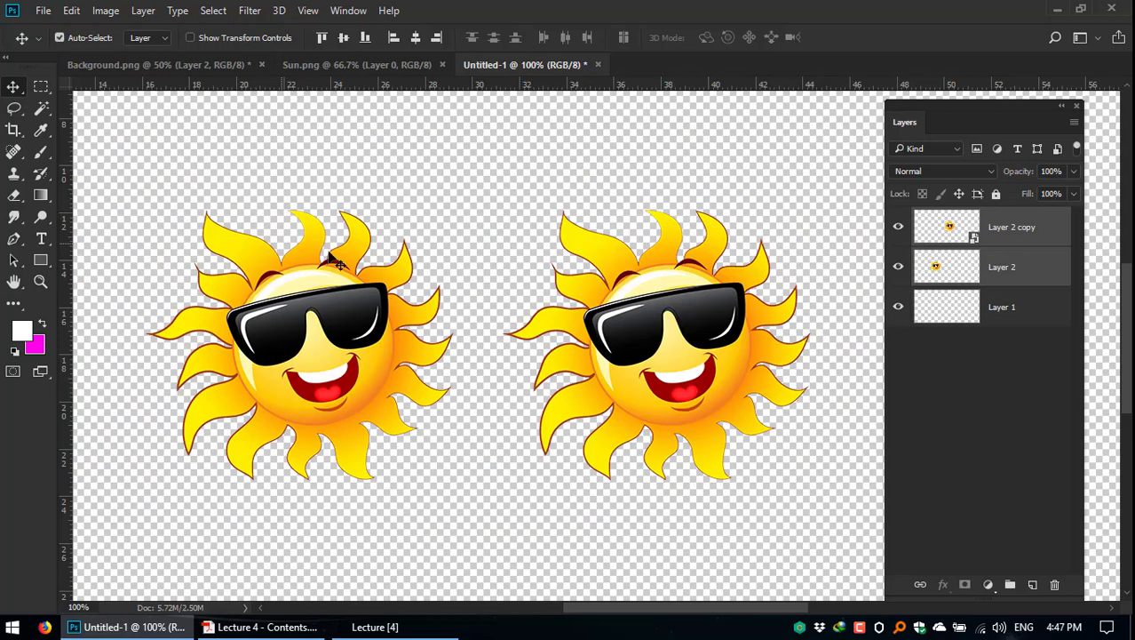
Step: Hide Layer 2 and move the copied sun to the canvas centre, cancelling a trial enlargement
{"action": "left_click", "coordinate": [898, 266]}
{"action": "left_click_drag", "start_coordinate": [672, 320], "coordinate": [506, 349]}
{"action": "key", "text": "ctrl"}
{"action": "key", "text": "ctrl+t"}
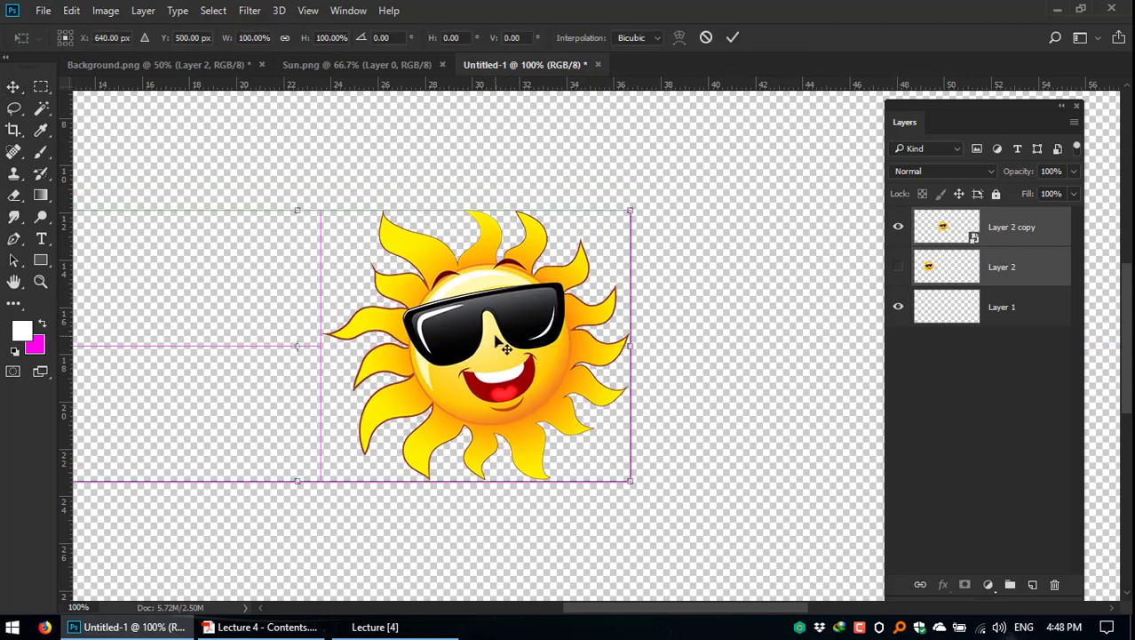
{"action": "left_click_drag", "start_coordinate": [632, 210], "coordinate": [725, 171]}
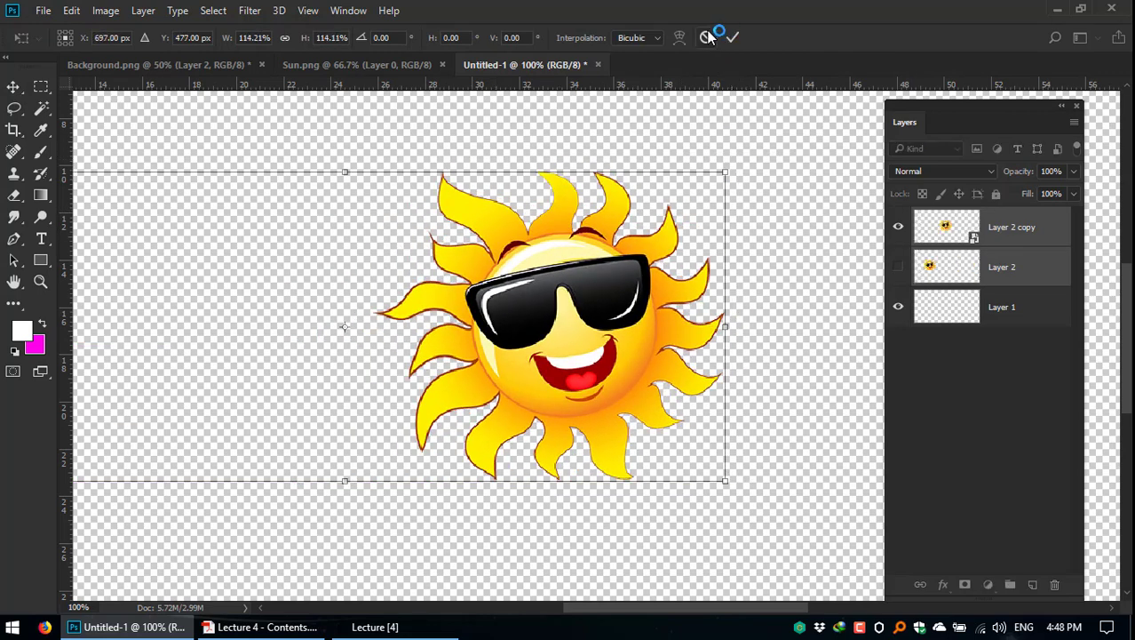
{"action": "left_click", "coordinate": [705, 38]}
Step: Greatly enlarge the Layer 2 copy sun, then undo it back to original size and position
{"action": "left_click", "coordinate": [1008, 238]}
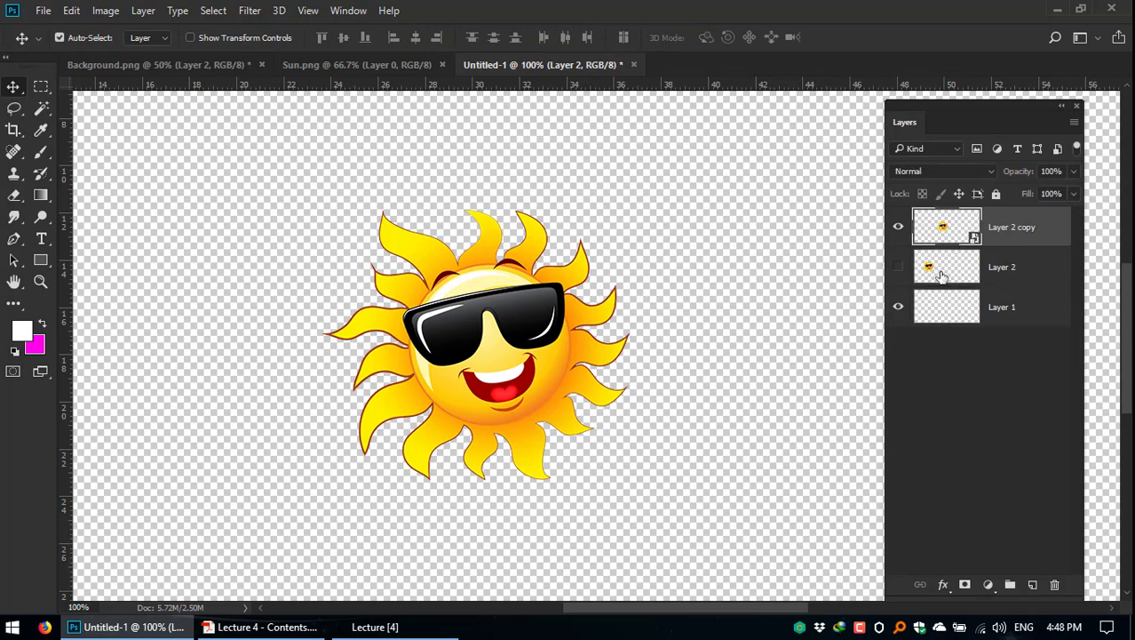
{"action": "key", "text": "ctrl+t"}
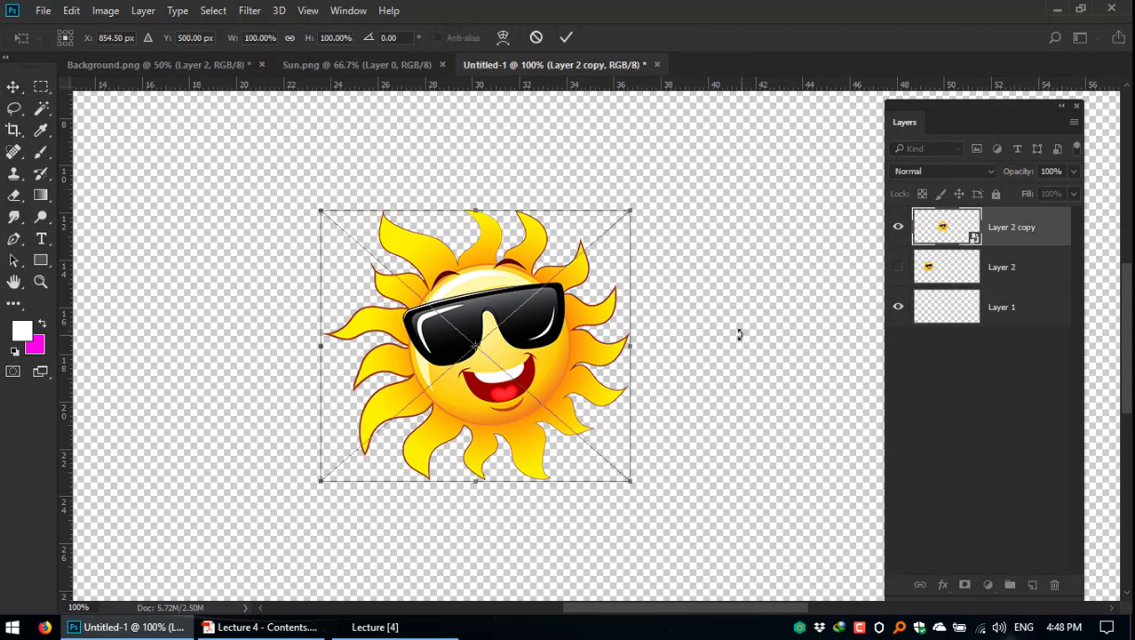
{"action": "left_click_drag", "start_coordinate": [628, 211], "coordinate": [1115, 68]}
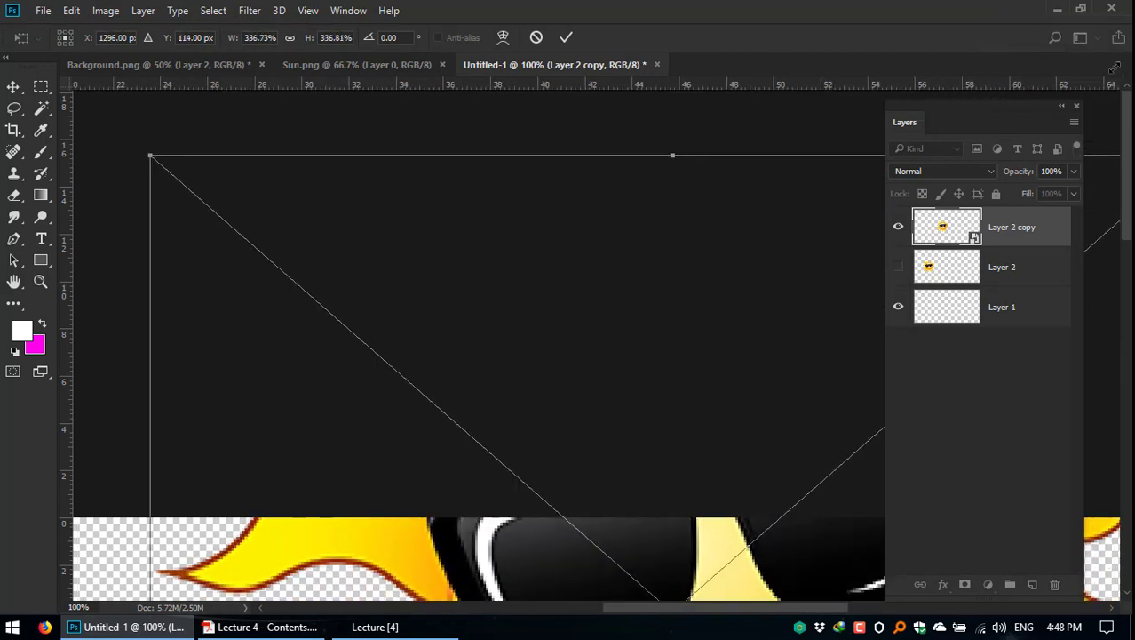
{"action": "key", "text": "Return"}
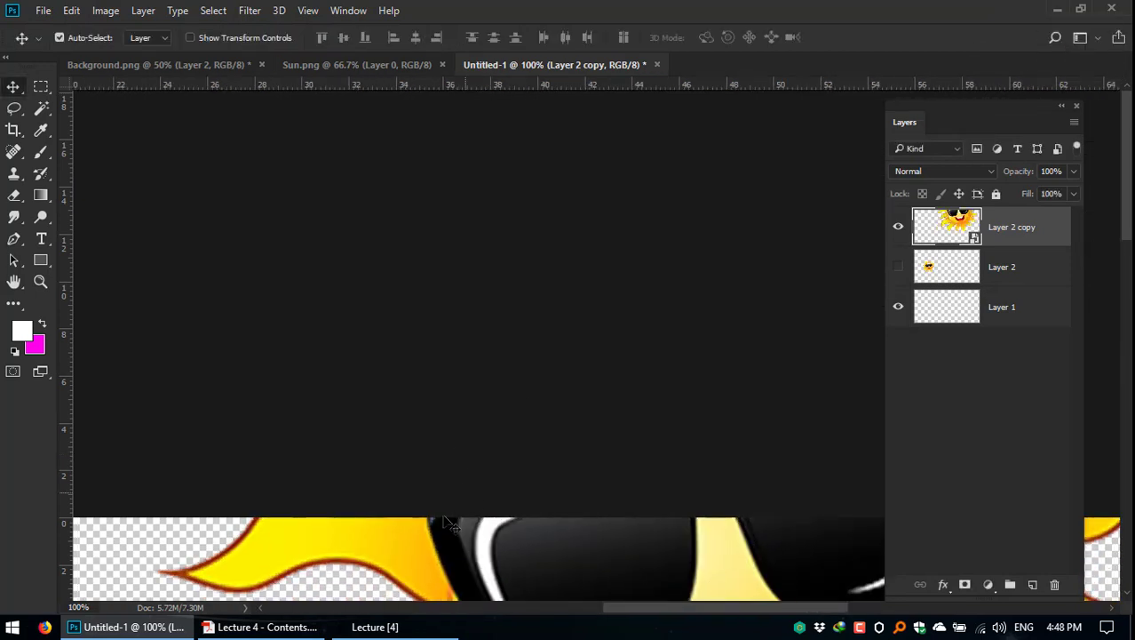
{"action": "scroll", "coordinate": [547, 259], "scroll_direction": "up", "scroll_amount": 5}
{"action": "scroll", "coordinate": [547, 259], "scroll_direction": "left", "scroll_amount": 2}
{"action": "scroll", "coordinate": [559, 354], "scroll_direction": "down", "scroll_amount": 4}
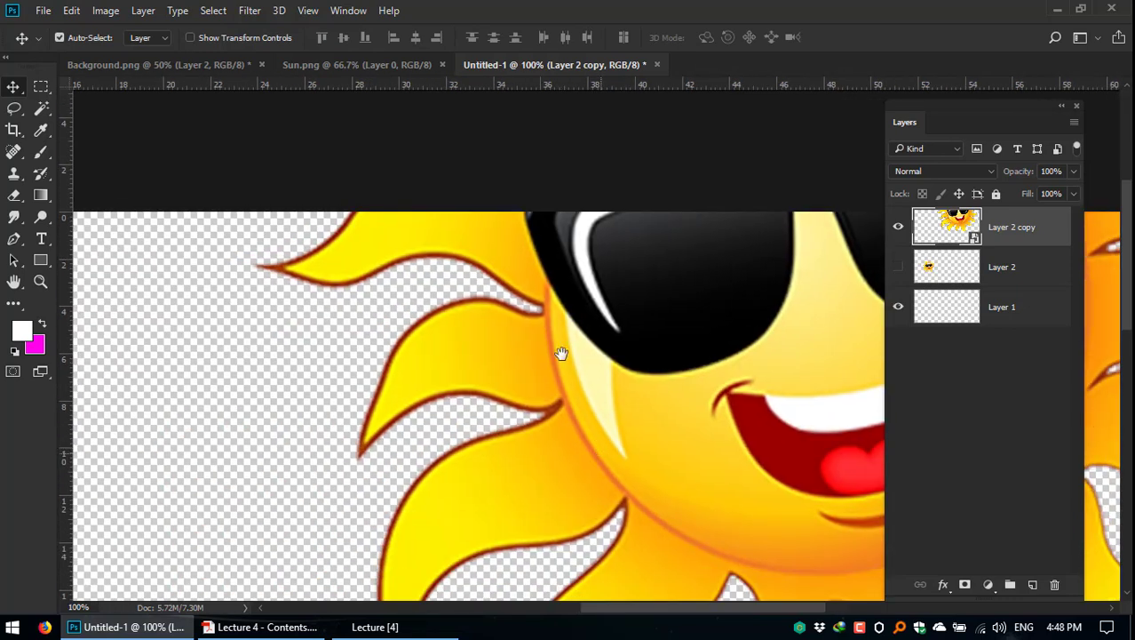
{"action": "scroll", "coordinate": [560, 354], "scroll_direction": "right", "scroll_amount": 2}
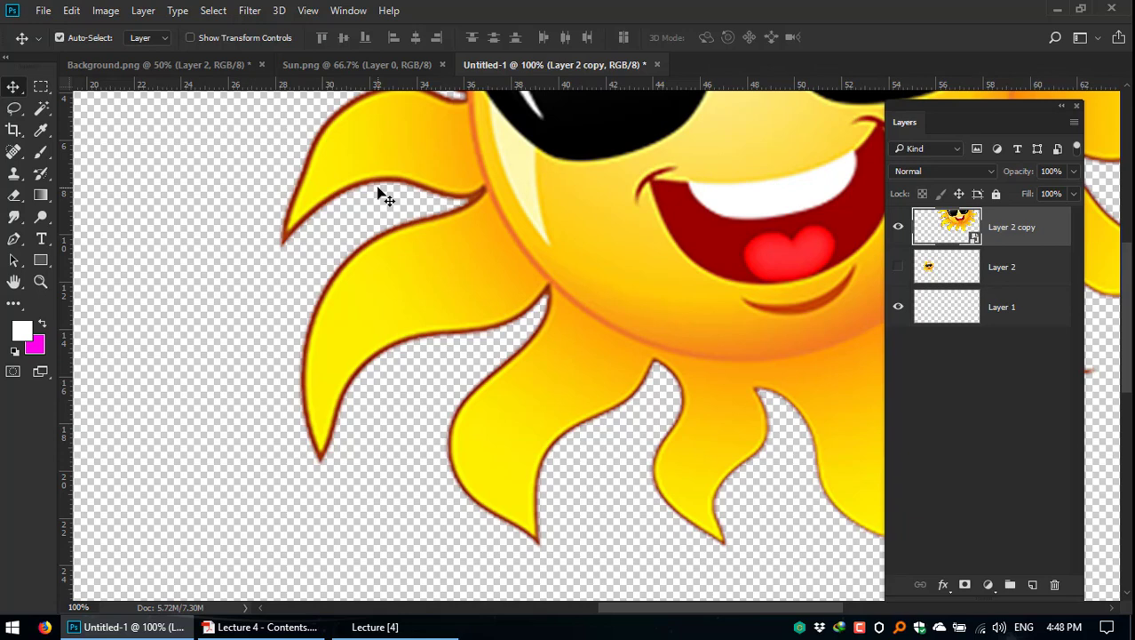
{"action": "key", "text": "ctrl+z"}
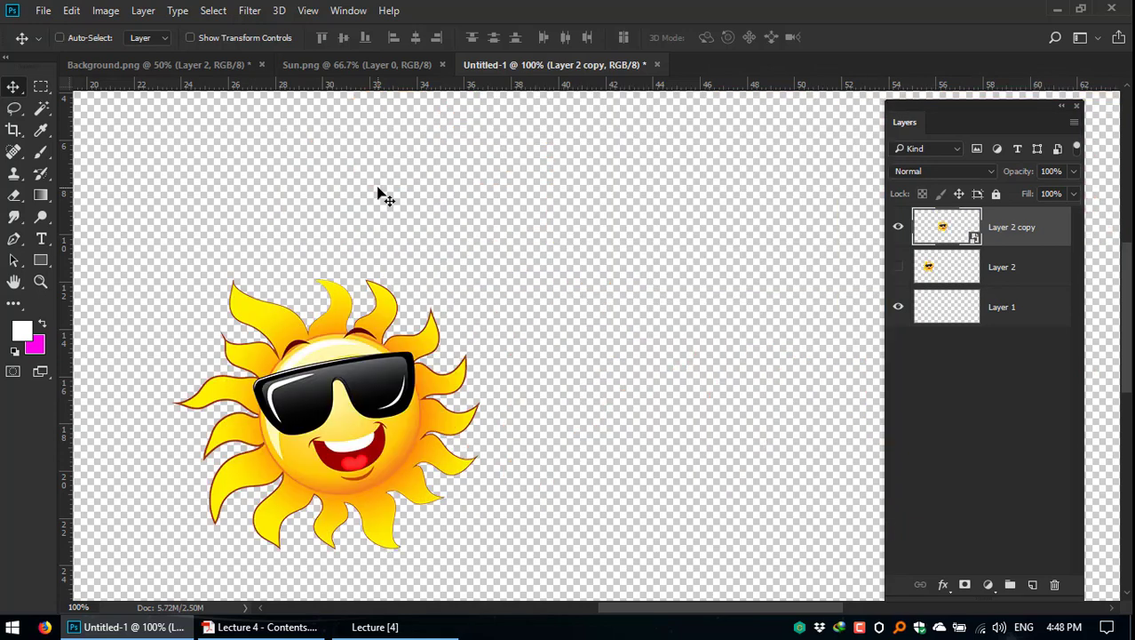
{"action": "key", "text": "ctrl+alt+z"}
{"action": "key", "text": "ctrl+alt+z"}
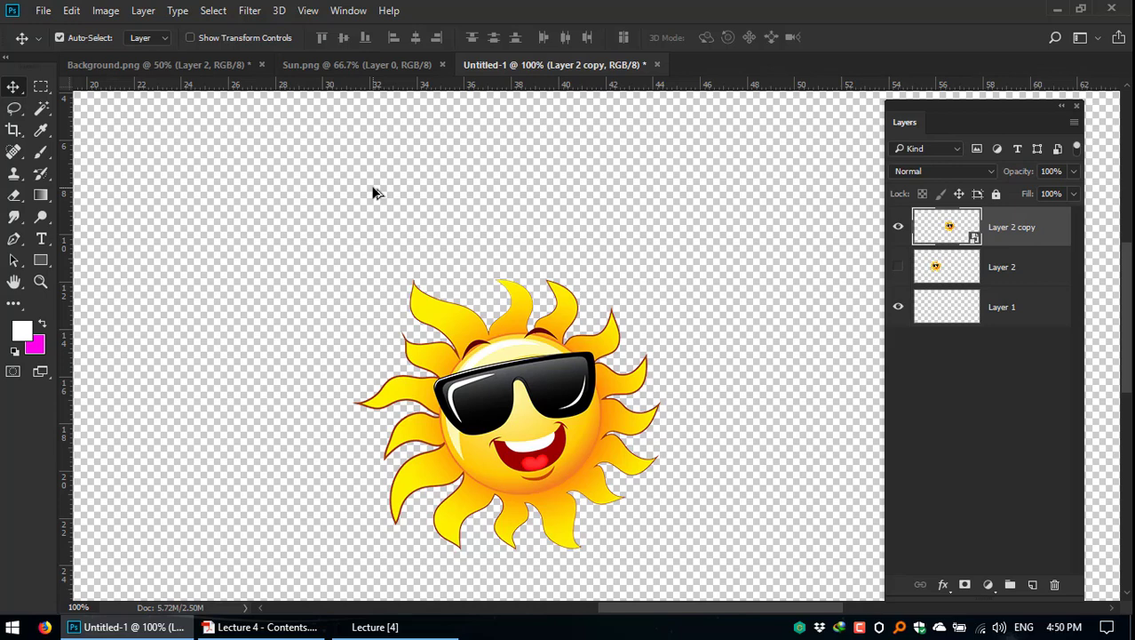
Step: Drag the Layer 2 copy sun up about 2 cm and slightly left
{"action": "left_click_drag", "start_coordinate": [537, 376], "coordinate": [497, 302]}
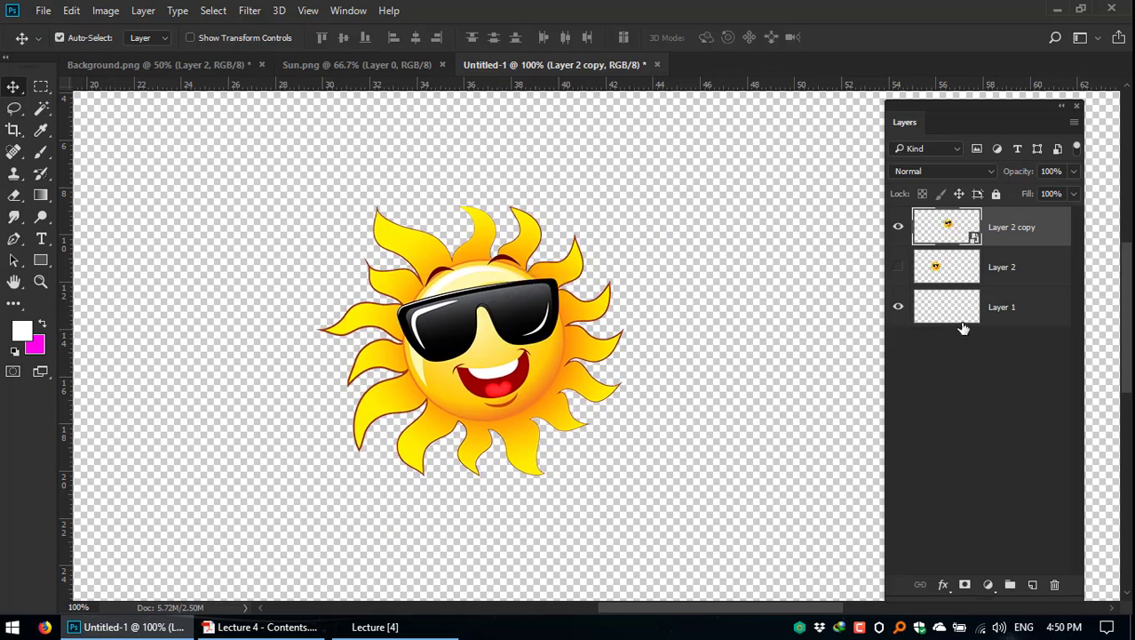
Step: Add a trial Stroke style to Layer 2, checking the gradient and switching to solid colour fill
{"action": "left_click", "coordinate": [947, 263]}
{"action": "left_click", "coordinate": [943, 585]}
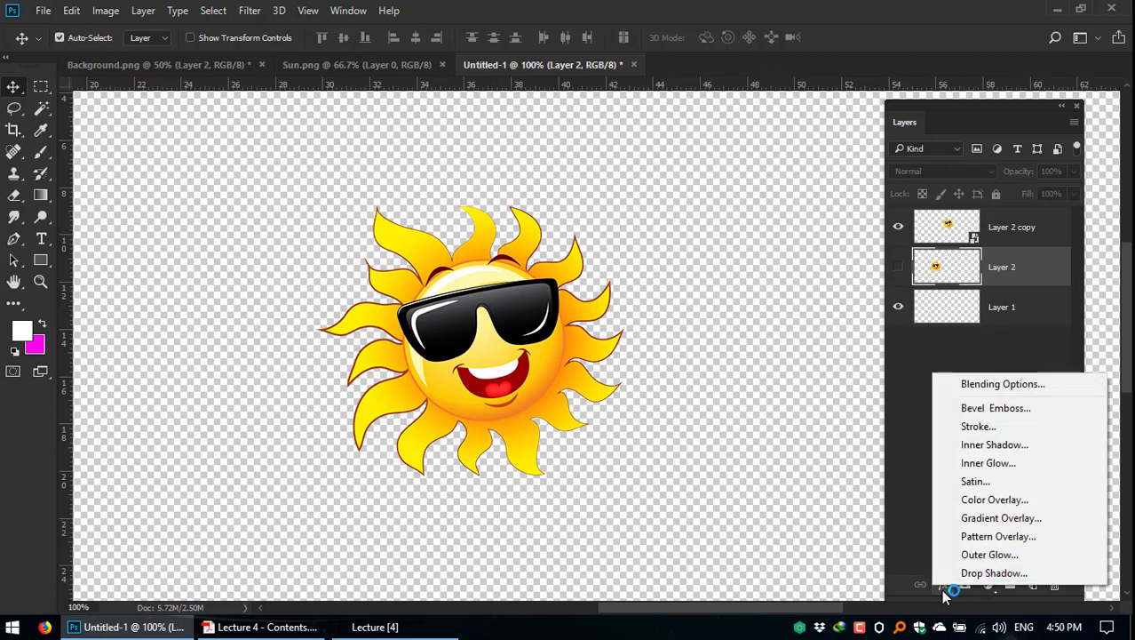
{"action": "left_click", "coordinate": [986, 426]}
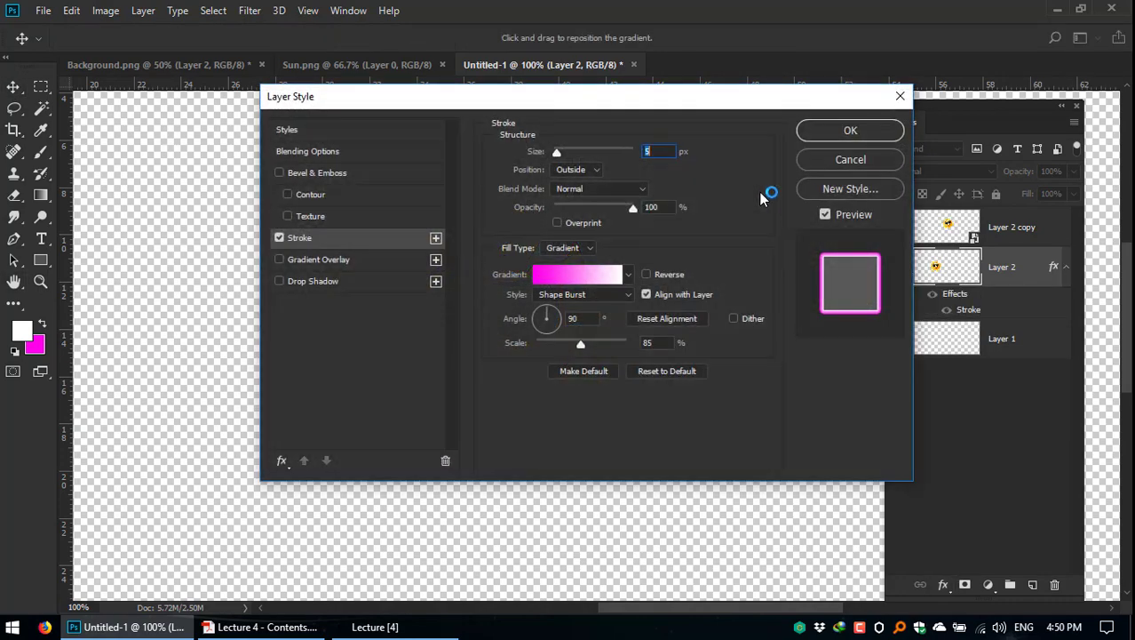
{"action": "left_click_drag", "start_coordinate": [671, 104], "coordinate": [828, 267]}
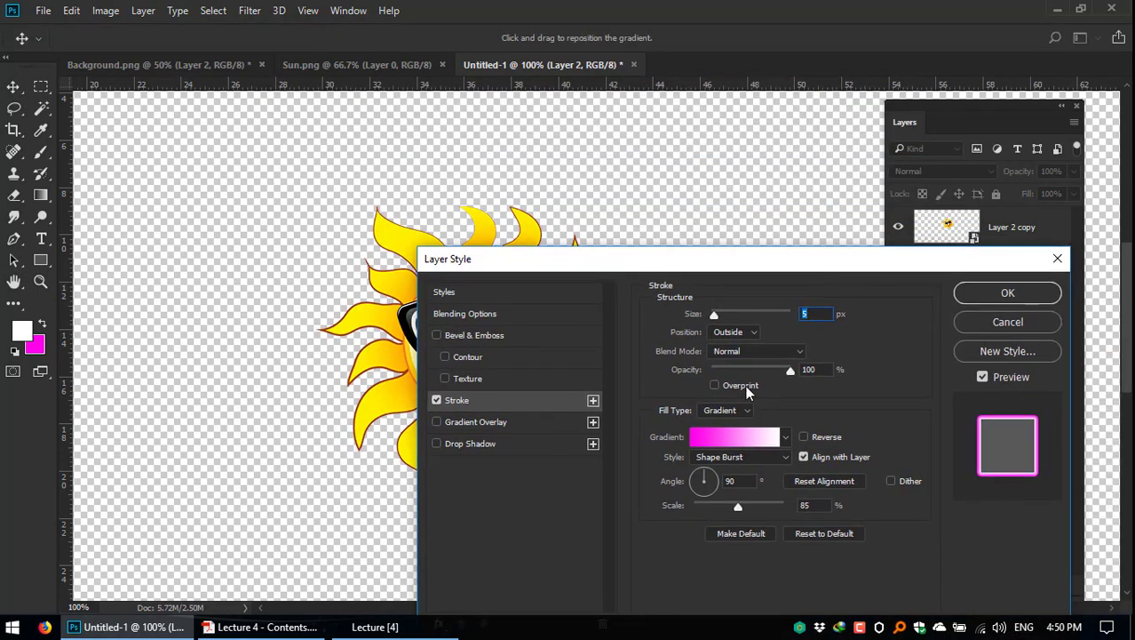
{"action": "left_click", "coordinate": [751, 445]}
{"action": "left_click", "coordinate": [741, 191]}
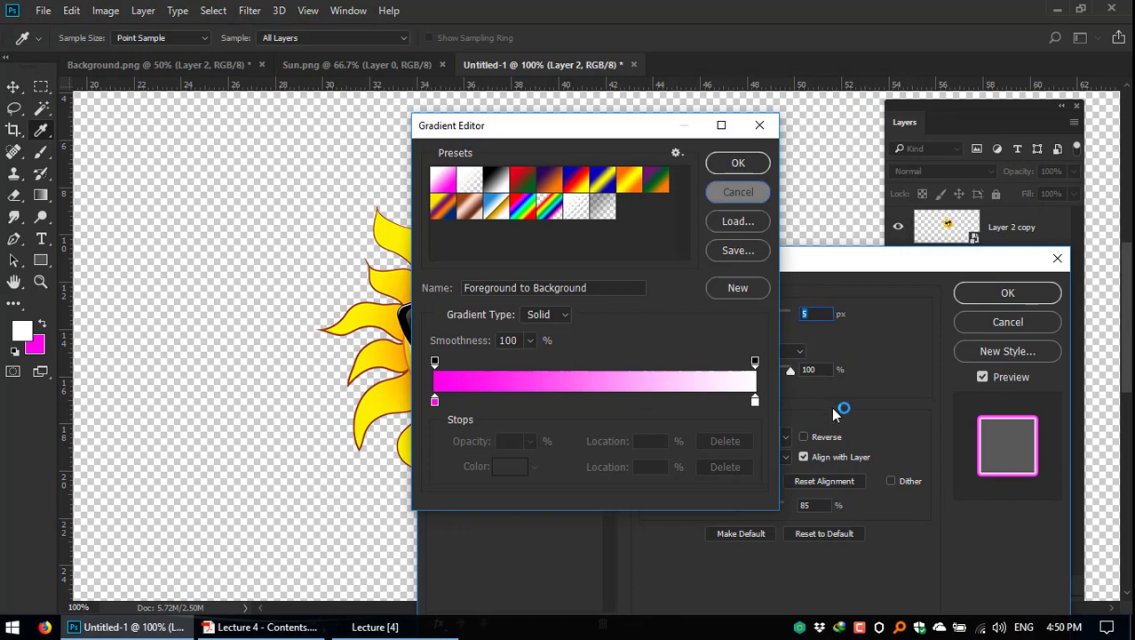
{"action": "left_click", "coordinate": [749, 411]}
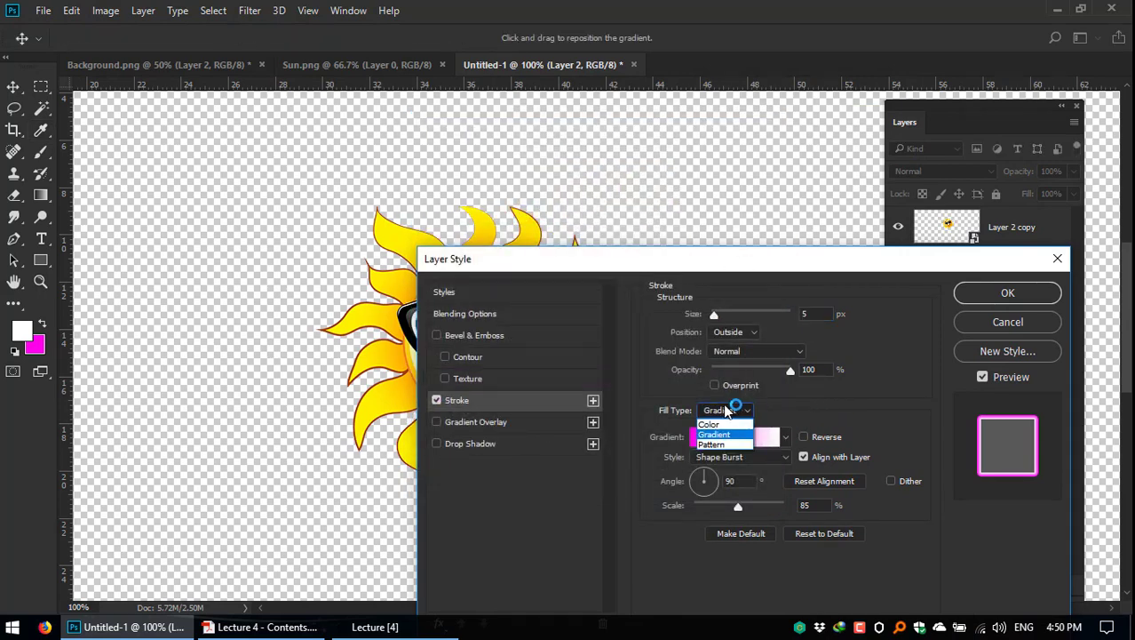
{"action": "left_click", "coordinate": [728, 423]}
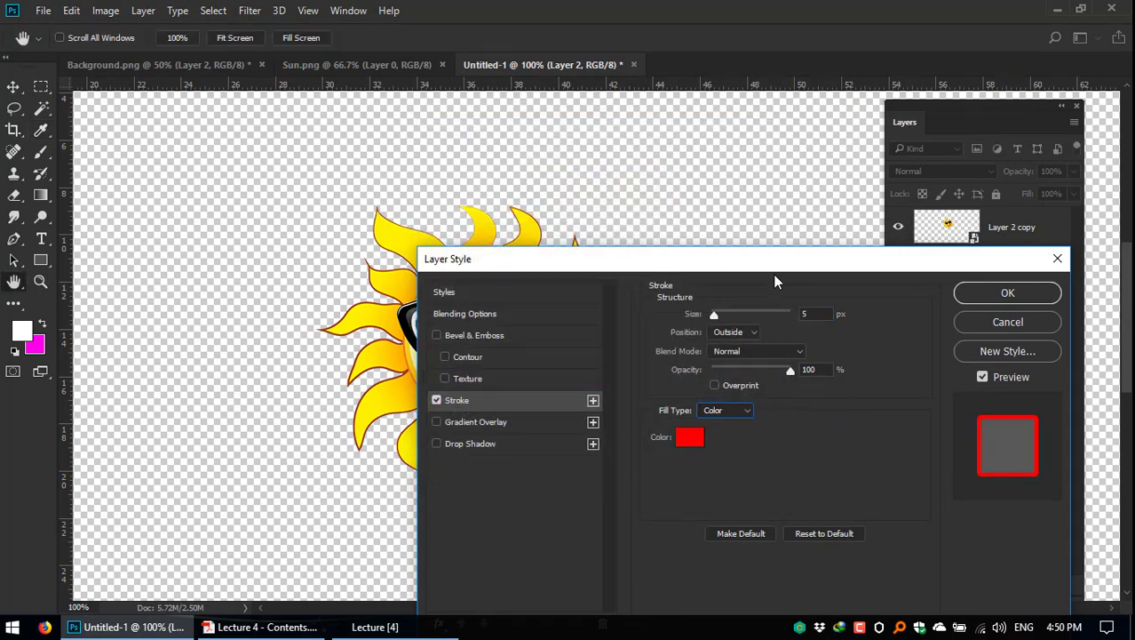
Step: Raise the trial stroke to 18 px, keep it Outside, then discard it
{"action": "left_click_drag", "start_coordinate": [715, 314], "coordinate": [722, 315]}
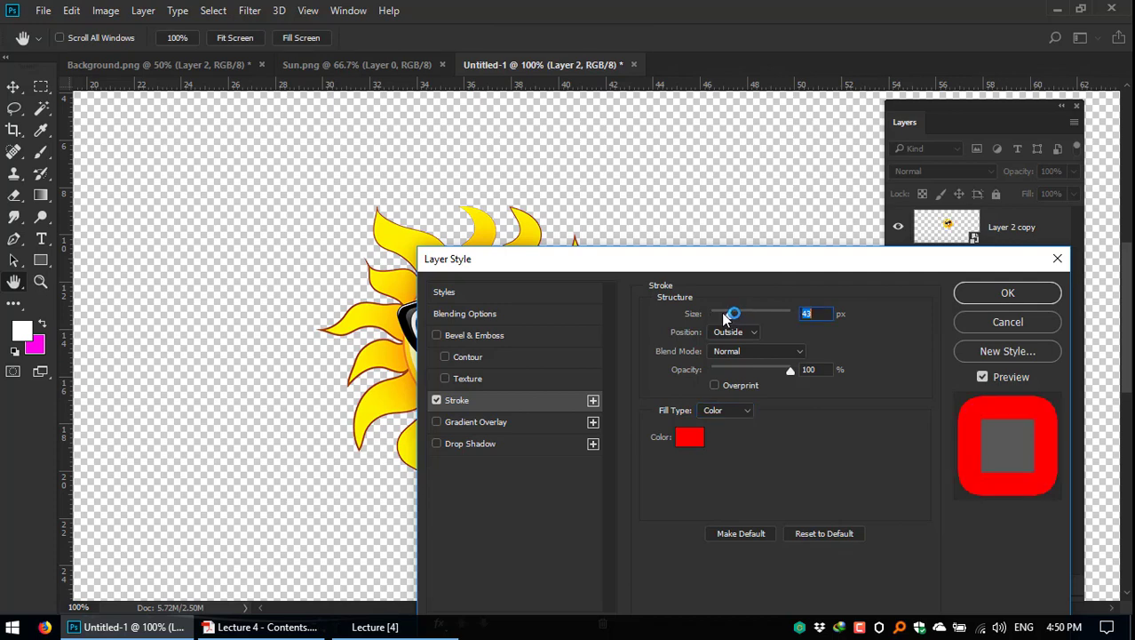
{"action": "left_click", "coordinate": [557, 404]}
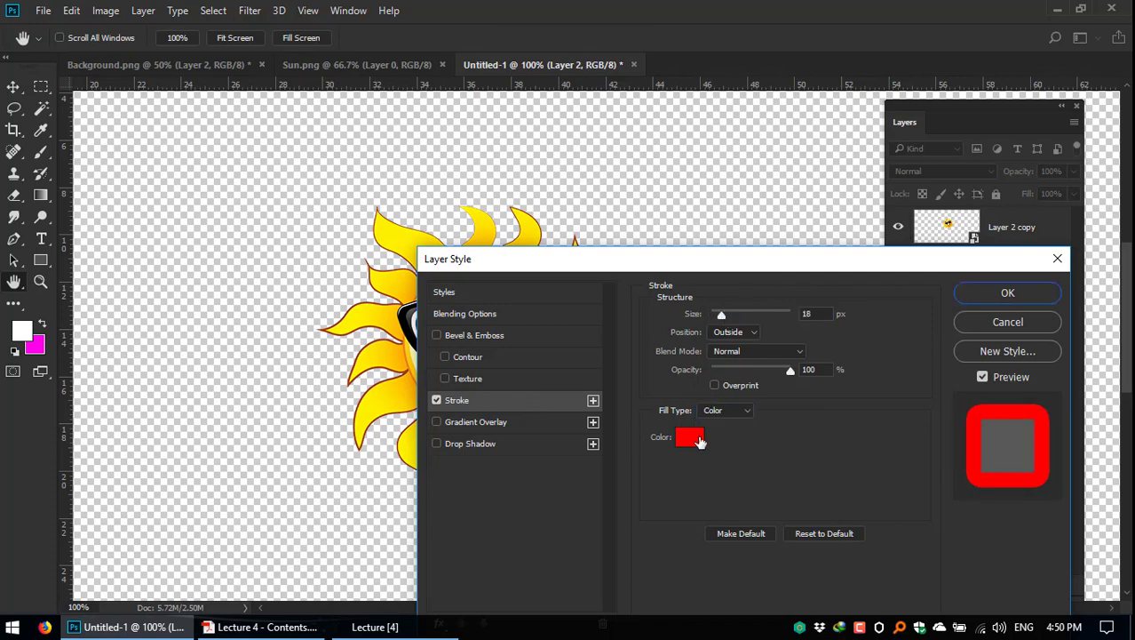
{"action": "left_click", "coordinate": [744, 334]}
{"action": "left_click", "coordinate": [734, 342]}
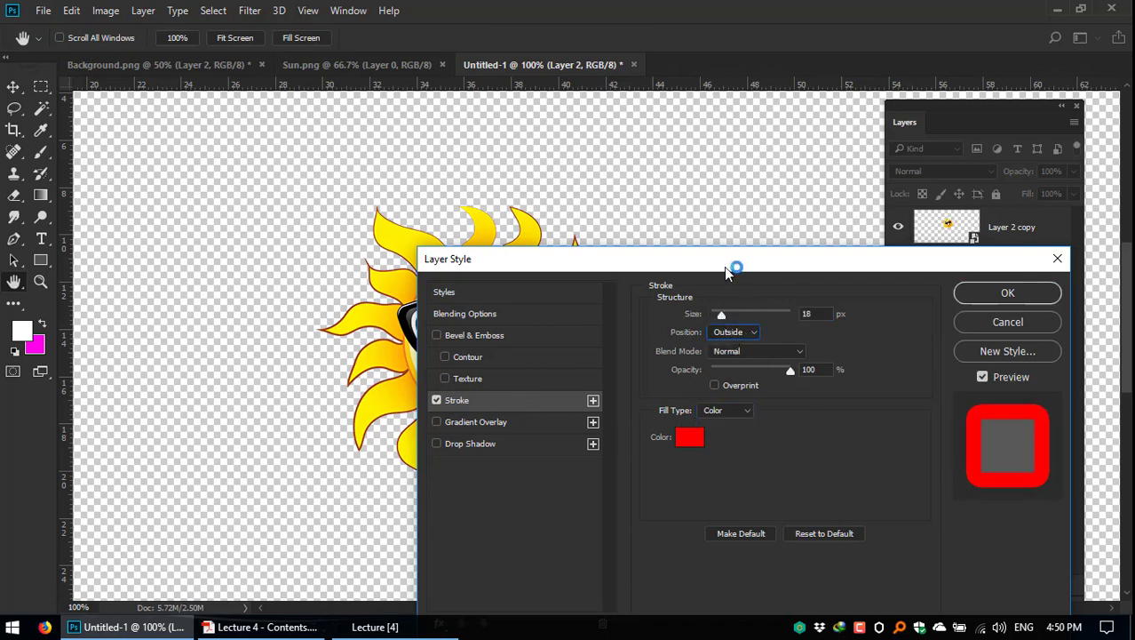
{"action": "left_click_drag", "start_coordinate": [735, 266], "coordinate": [610, 242]}
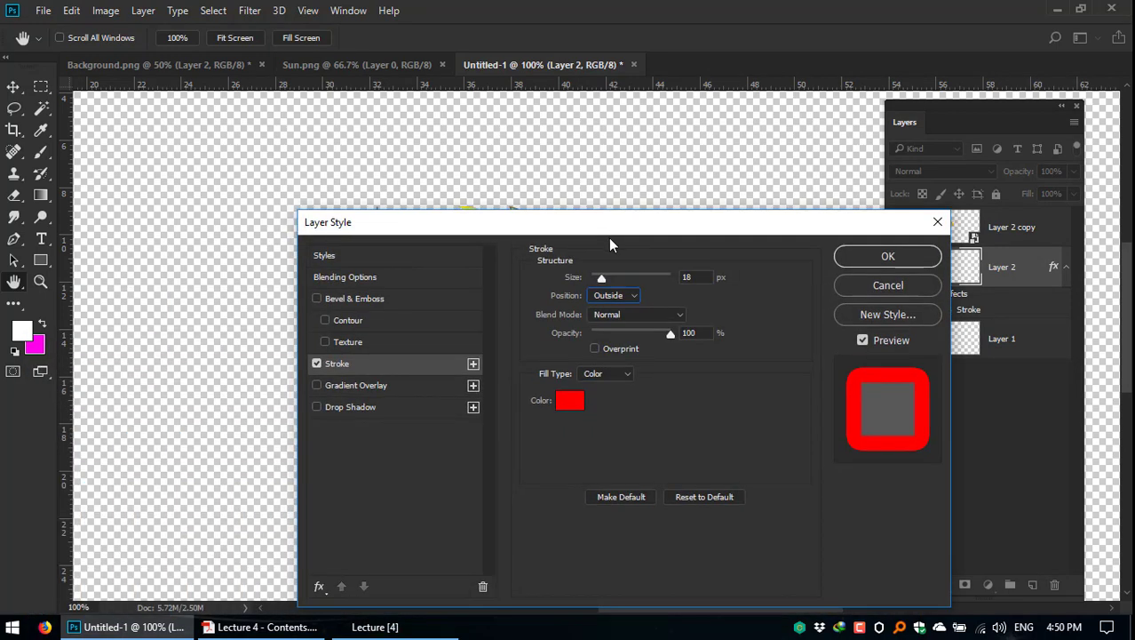
{"action": "left_click", "coordinate": [889, 285]}
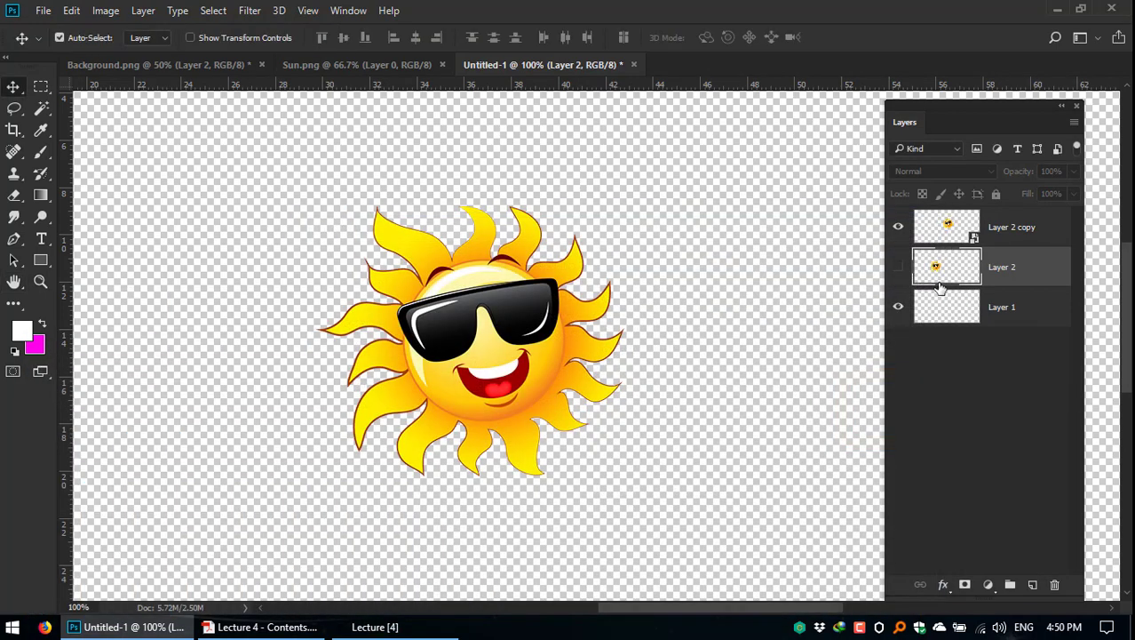
Step: Show the left sun again and reposition both suns side by side
{"action": "left_click", "coordinate": [897, 268]}
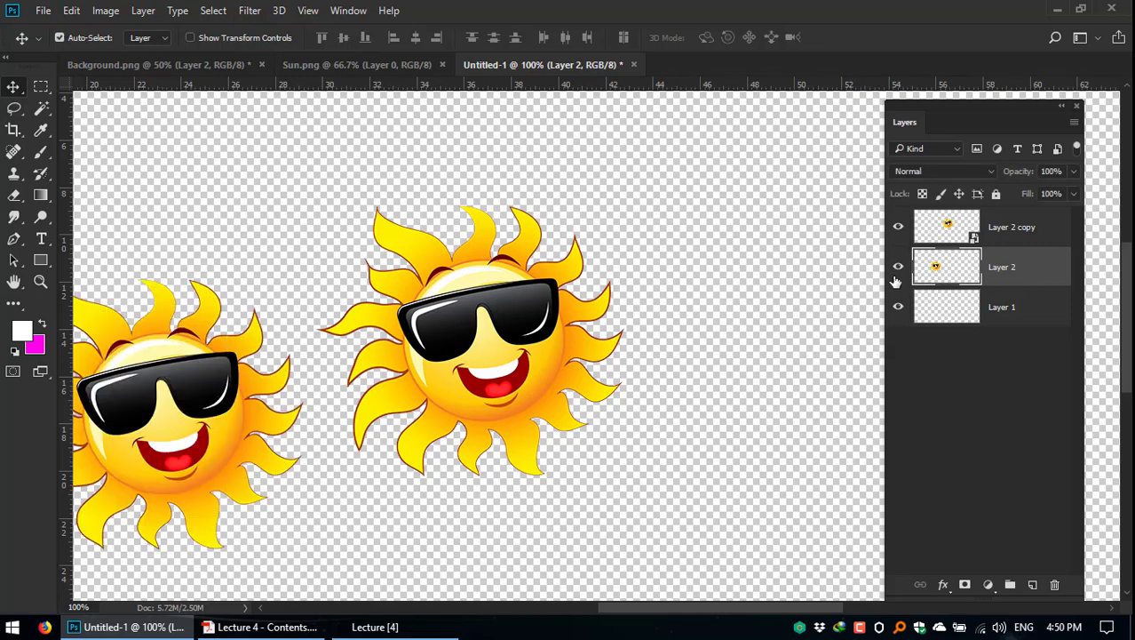
{"action": "left_click_drag", "start_coordinate": [434, 327], "coordinate": [634, 358]}
{"action": "left_click_drag", "start_coordinate": [202, 370], "coordinate": [340, 286]}
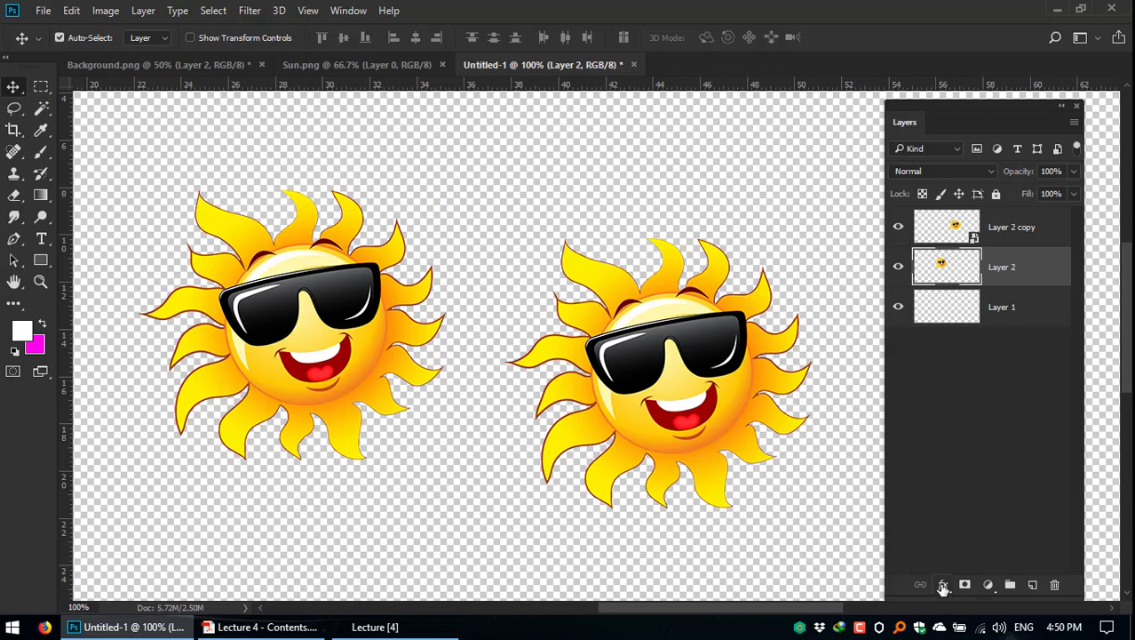
Step: Apply a 5 px outside pink-to-white gradient stroke to the left sun on Layer 2
{"action": "left_click", "coordinate": [942, 584]}
{"action": "left_click", "coordinate": [1010, 426]}
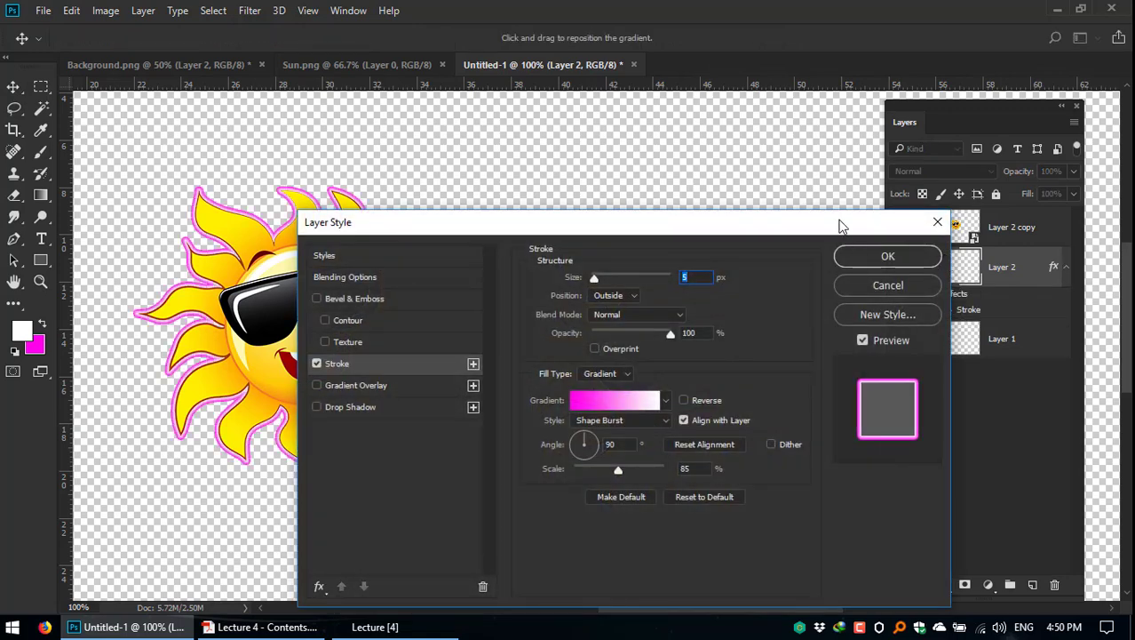
{"action": "mouse_move", "coordinate": [837, 220]}
{"action": "left_mouse_down"}
{"action": "mouse_move", "coordinate": [974, 169]}
{"action": "mouse_move", "coordinate": [1067, 223]}
{"action": "mouse_move", "coordinate": [1075, 255]}
{"action": "mouse_move", "coordinate": [1018, 393]}
{"action": "mouse_move", "coordinate": [935, 498]}
{"action": "left_mouse_up"}
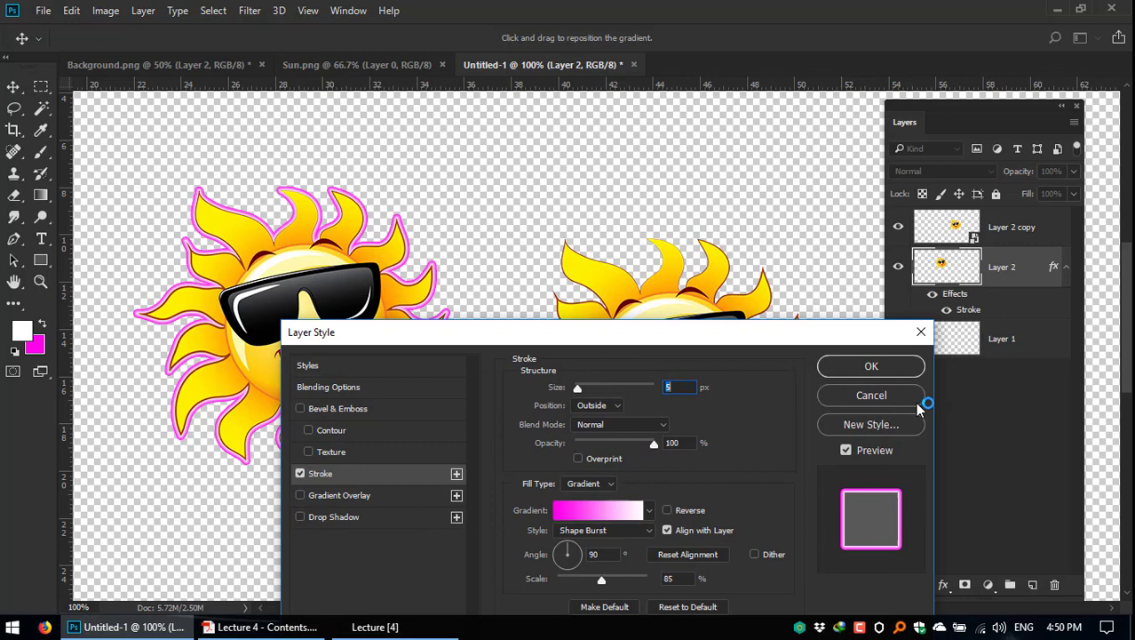
{"action": "left_click", "coordinate": [873, 366]}
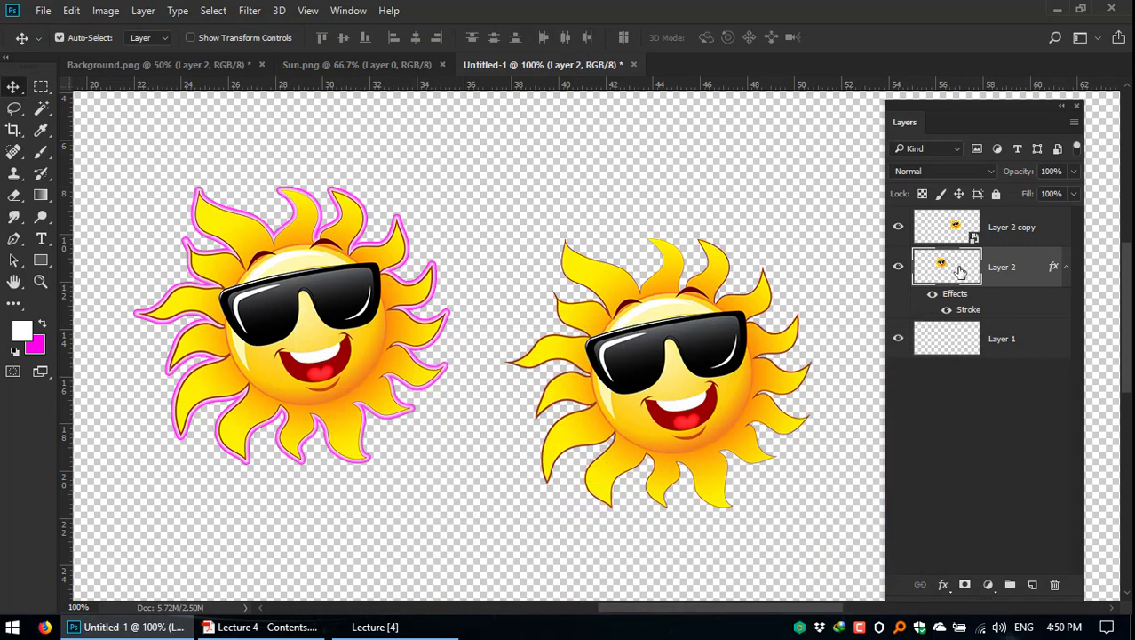
{"action": "left_click", "coordinate": [938, 231]}
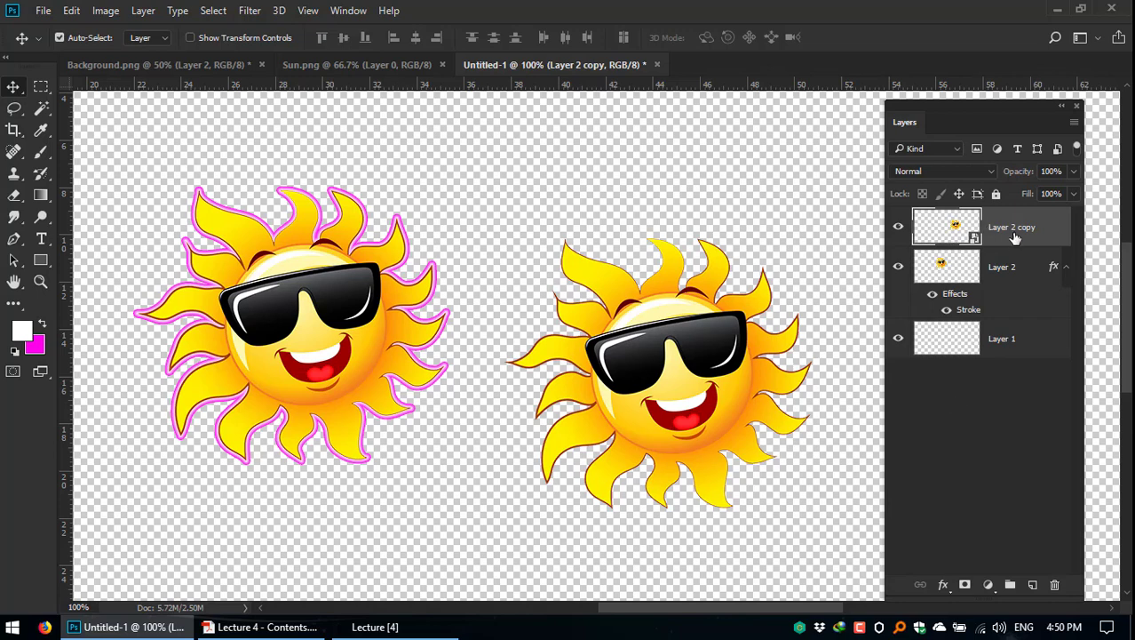
{"action": "left_click", "coordinate": [944, 585]}
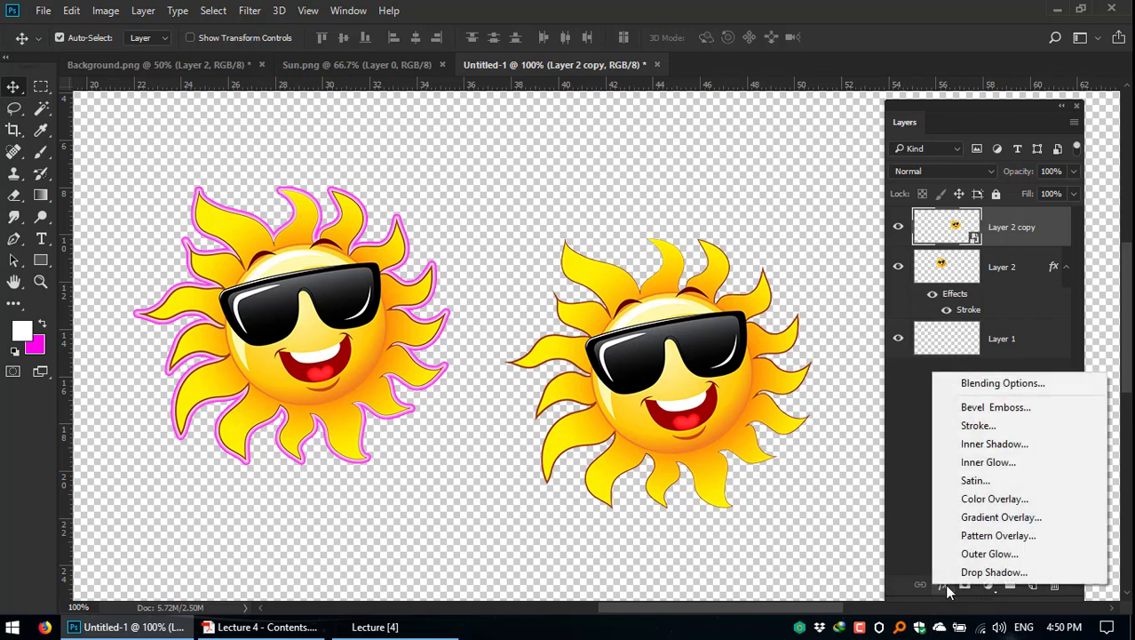
{"action": "left_click", "coordinate": [1003, 423]}
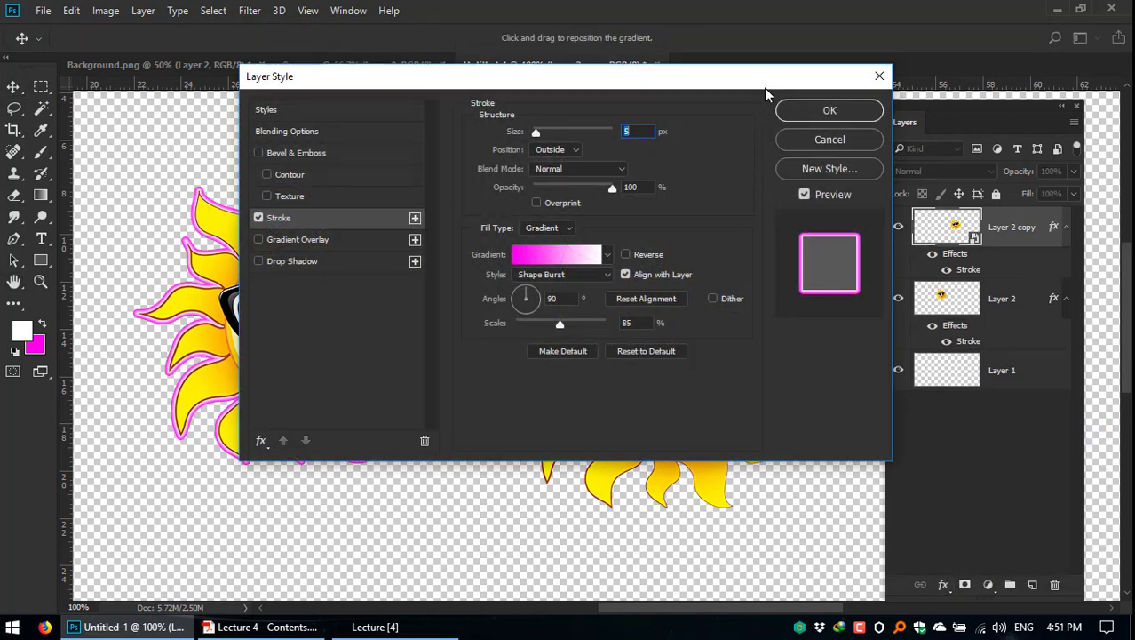
{"action": "left_click_drag", "start_coordinate": [764, 76], "coordinate": [795, 331]}
{"action": "left_click", "coordinate": [858, 395]}
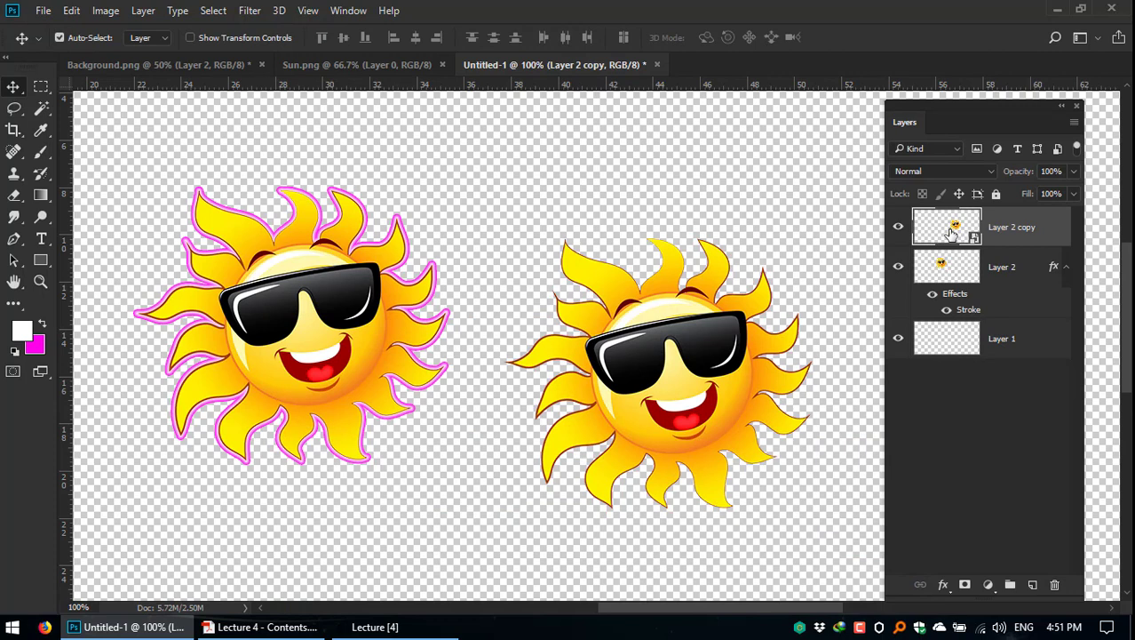
{"action": "left_click", "coordinate": [946, 273]}
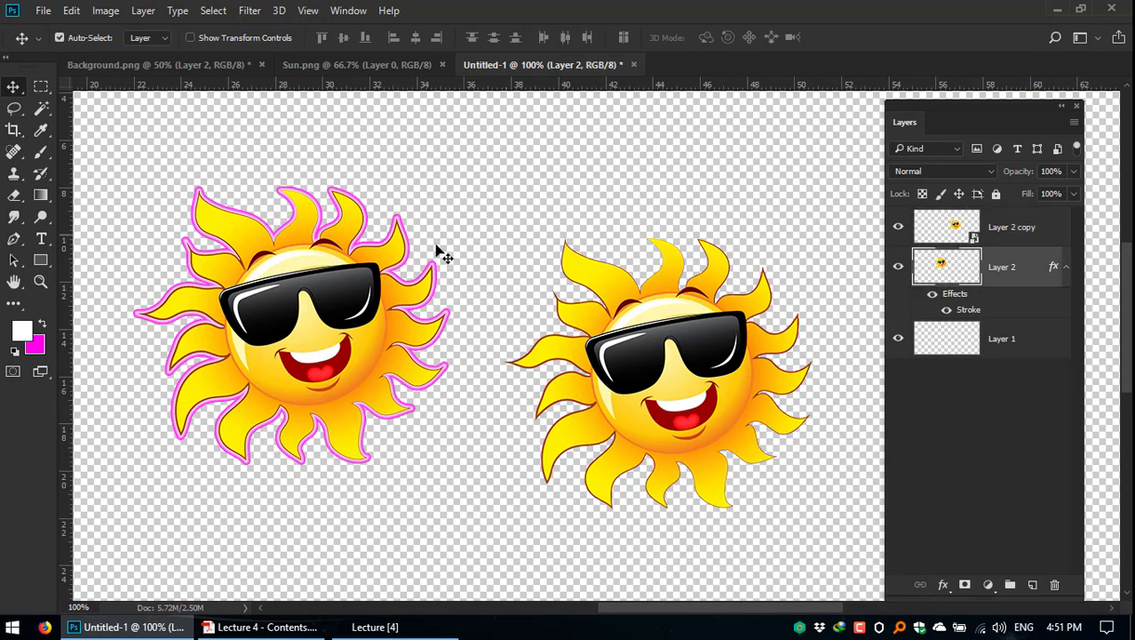
Step: Lock Layer 2's transparent pixels and fill the left sun with magenta, then reselect Layer 2 copy
{"action": "left_click", "coordinate": [922, 194]}
{"action": "left_click", "coordinate": [42, 325]}
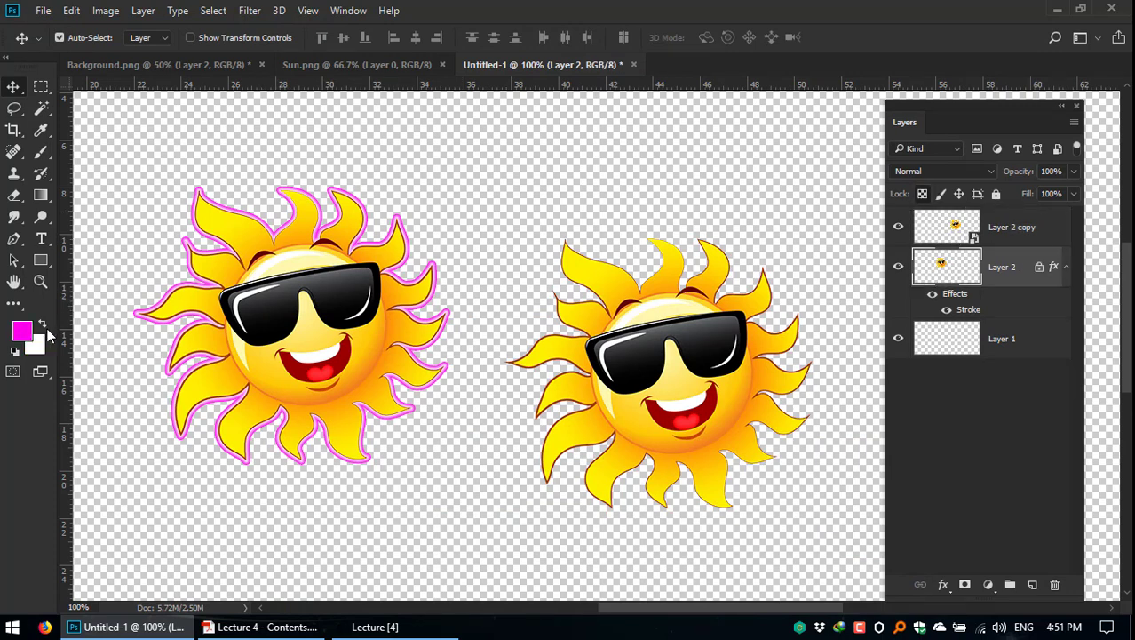
{"action": "key", "text": "alt+BackSpace"}
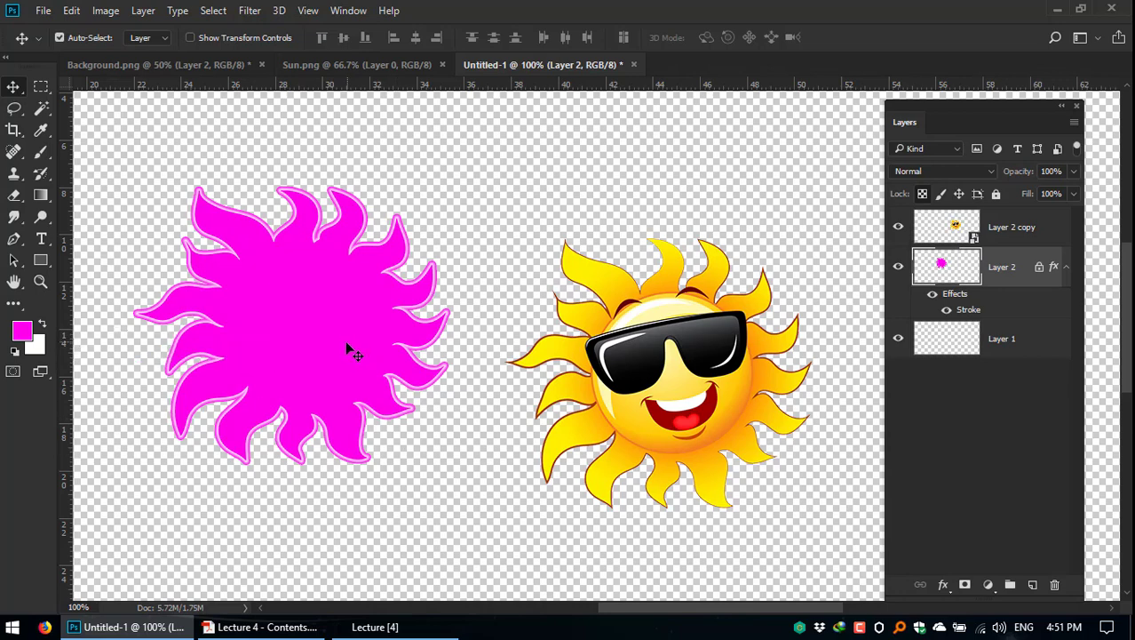
{"action": "left_click", "coordinate": [946, 233]}
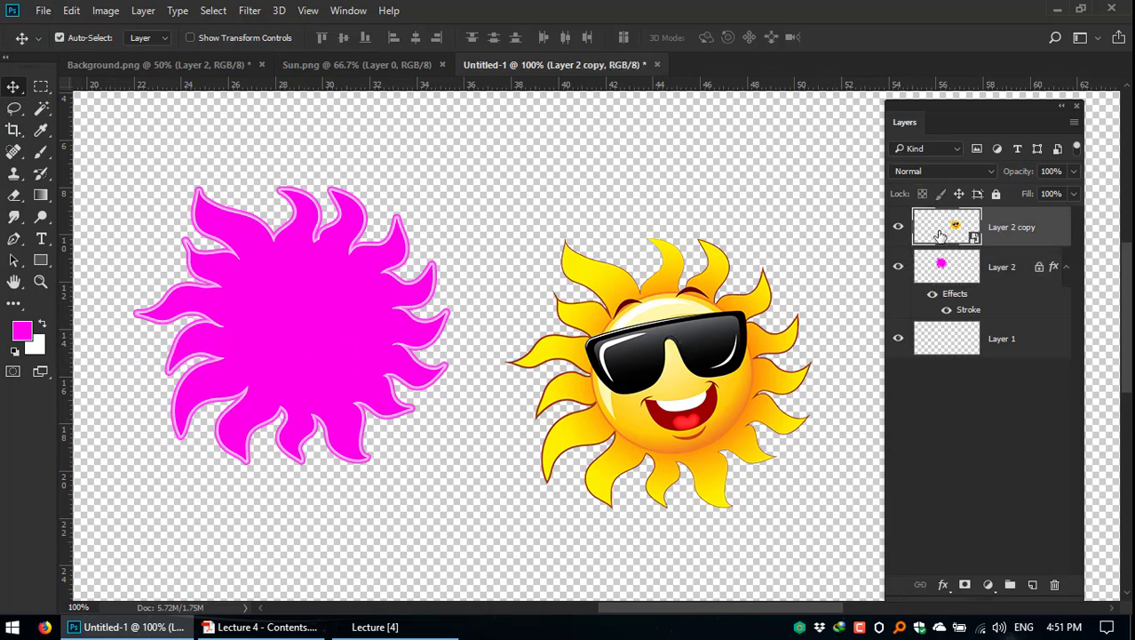
{"action": "left_click", "coordinate": [969, 294]}
{"action": "left_click", "coordinate": [945, 228]}
Step: Open the Layer 2 copy smart object, lock transparency and fill the sun with green 00ff60
{"action": "double_click", "coordinate": [976, 238]}
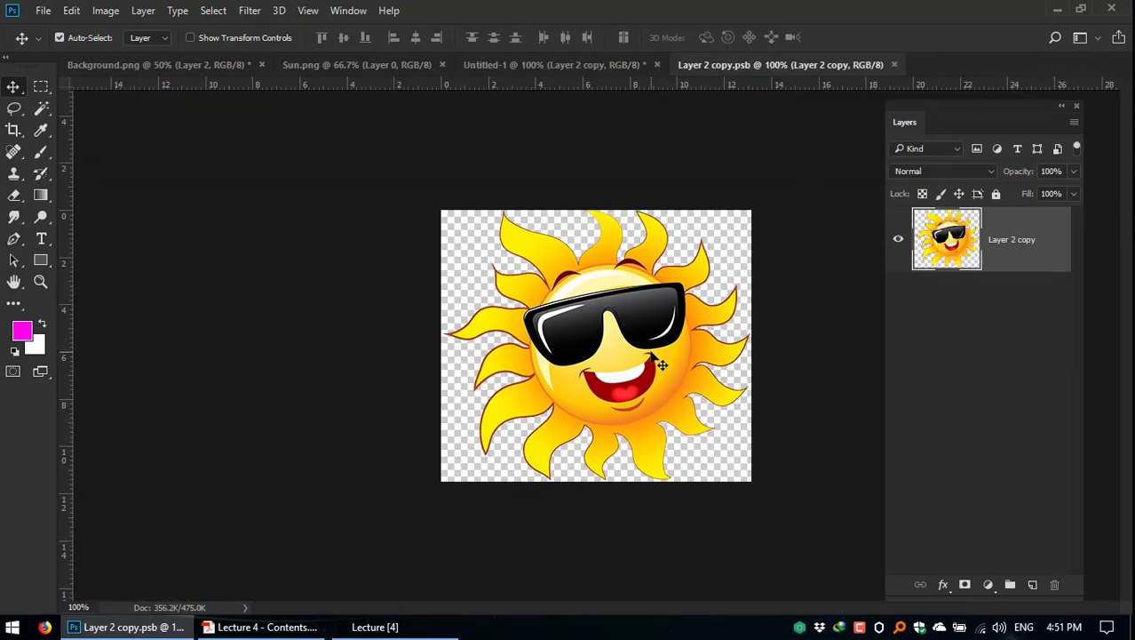
{"action": "left_click", "coordinate": [924, 194]}
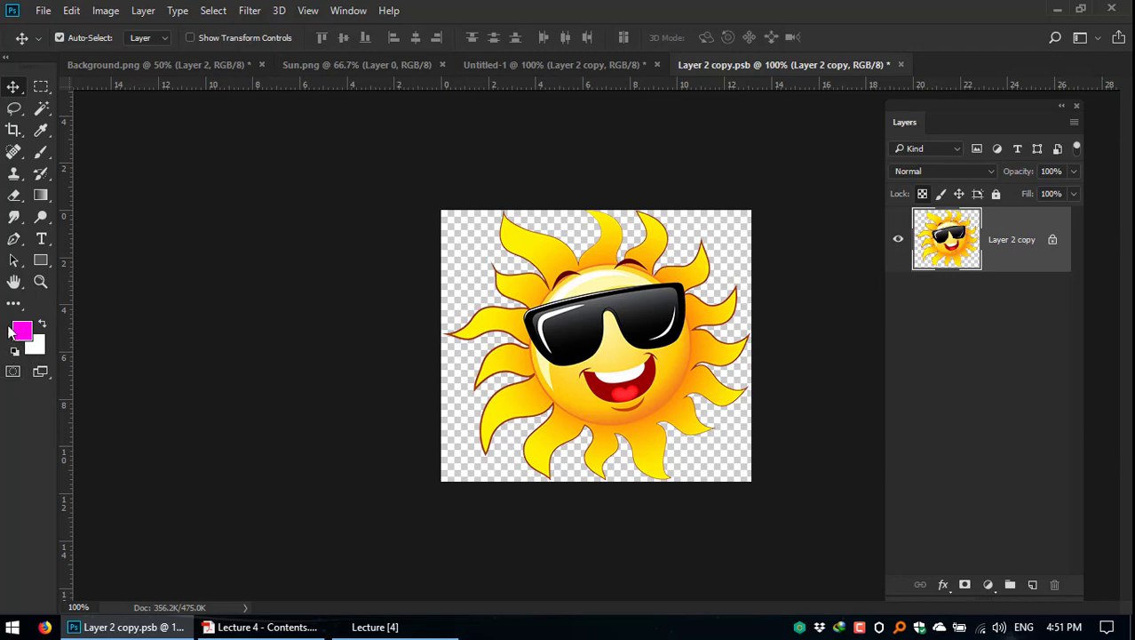
{"action": "left_click", "coordinate": [21, 329]}
{"action": "left_click_drag", "start_coordinate": [633, 222], "coordinate": [632, 317]}
{"action": "left_click_drag", "start_coordinate": [596, 246], "coordinate": [615, 189]}
{"action": "left_click", "coordinate": [766, 186]}
{"action": "key", "text": "alt+BackSpace"}
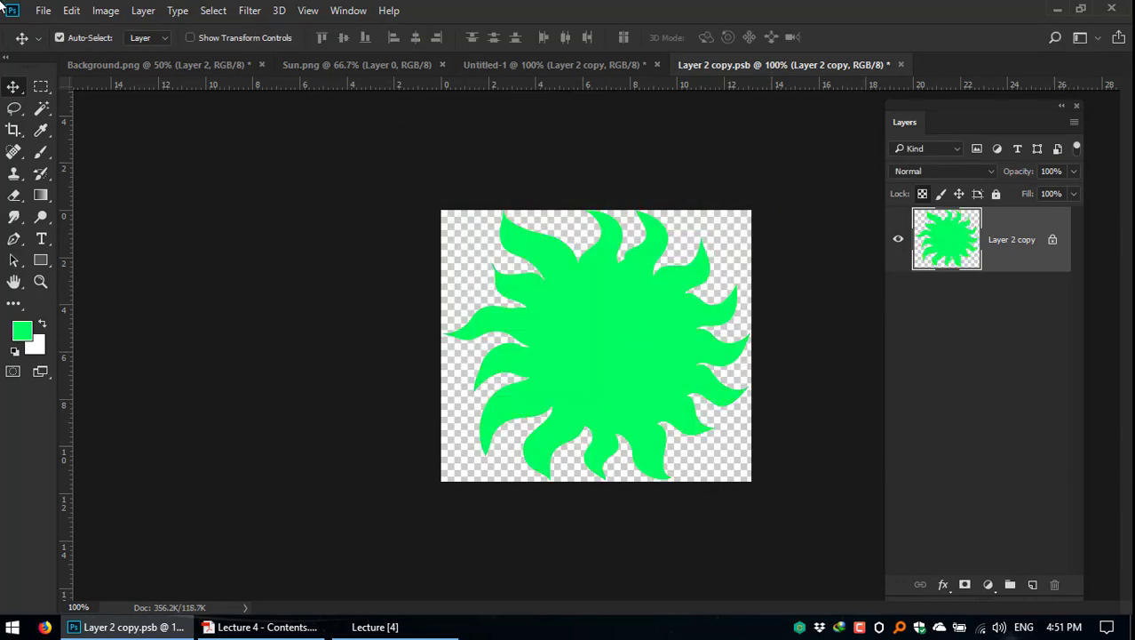
Step: Save the smart object contents and return to Untitled-1
{"action": "left_click", "coordinate": [43, 11]}
{"action": "left_click", "coordinate": [56, 179]}
{"action": "left_click", "coordinate": [536, 56]}
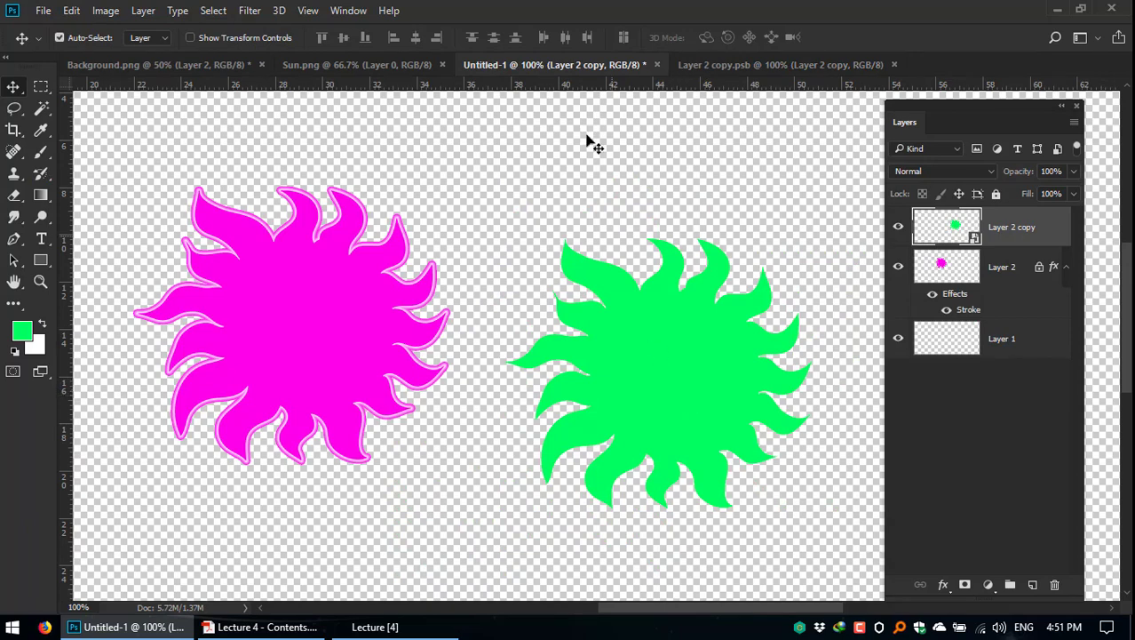
Step: Float Layer 2 copy.psb and Untitled-1 as separate windows and zoom Untitled-1 to 50%
{"action": "left_click", "coordinate": [744, 65]}
{"action": "left_click_drag", "start_coordinate": [743, 65], "coordinate": [468, 209]}
{"action": "left_click_drag", "start_coordinate": [515, 65], "coordinate": [210, 152]}
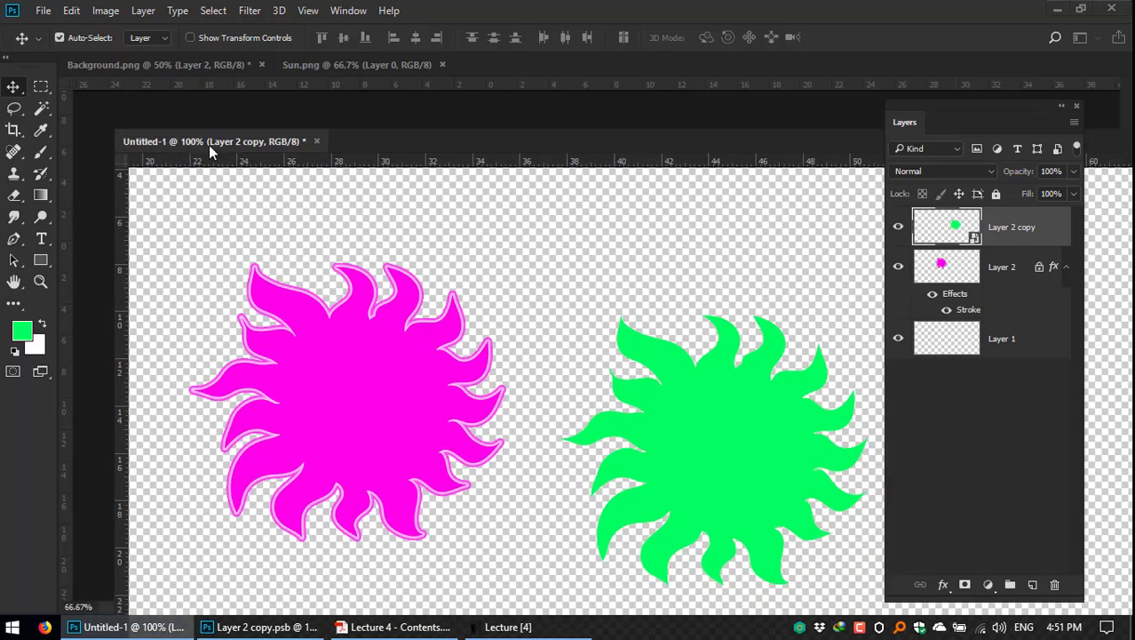
{"action": "left_click_drag", "start_coordinate": [485, 145], "coordinate": [407, 147]}
{"action": "left_click_drag", "start_coordinate": [730, 147], "coordinate": [480, 160]}
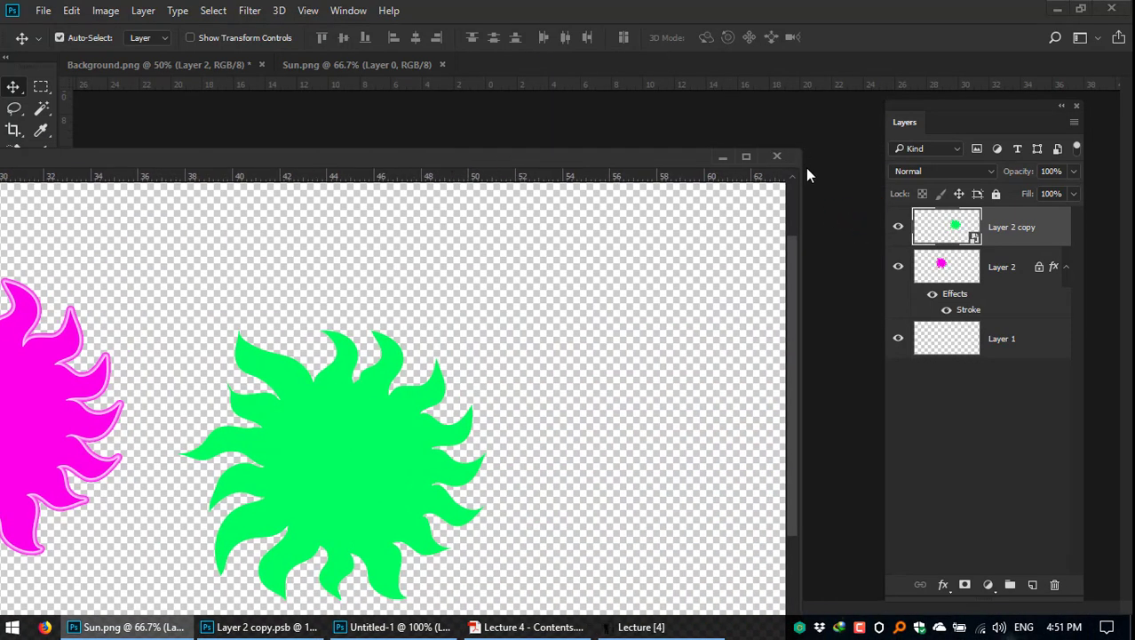
{"action": "key", "text": "ctrl+minus"}
{"action": "key", "text": "ctrl+minus"}
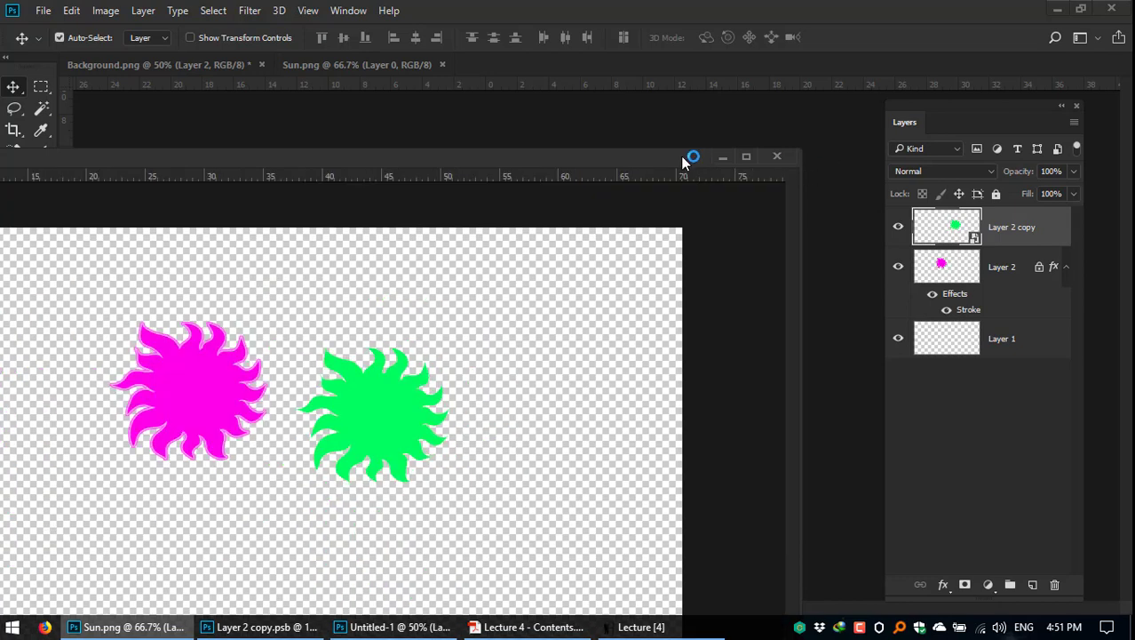
{"action": "left_click_drag", "start_coordinate": [684, 160], "coordinate": [778, 299]}
Step: Rearrange the two document windows and close Layer 2 copy.psb
{"action": "left_click", "coordinate": [591, 220]}
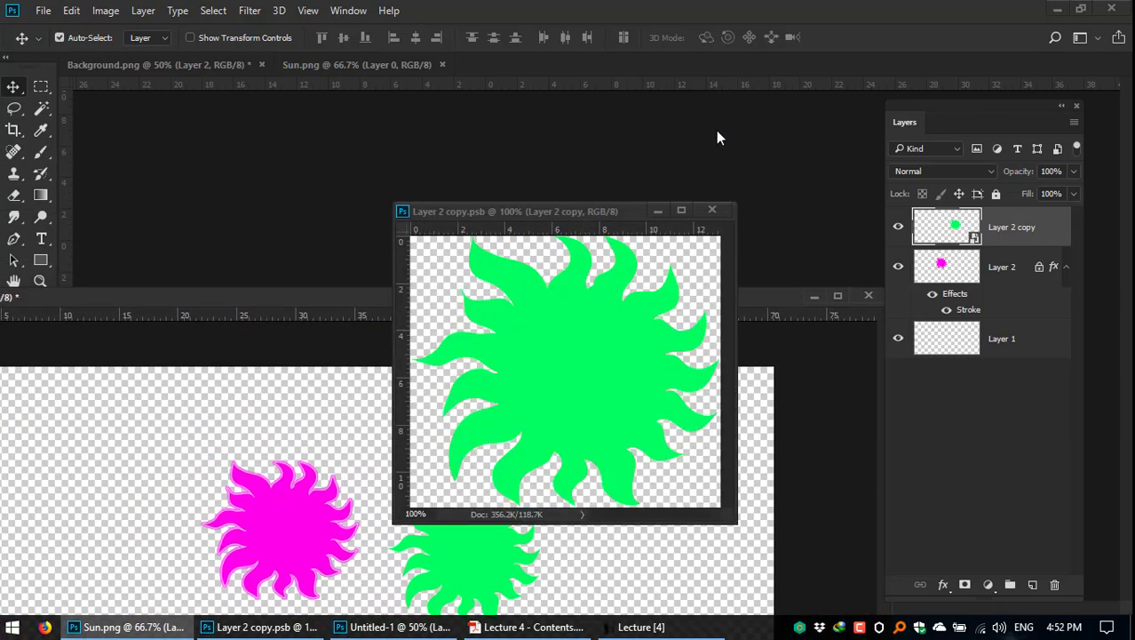
{"action": "left_click_drag", "start_coordinate": [720, 138], "coordinate": [729, 119]}
{"action": "left_click_drag", "start_coordinate": [484, 296], "coordinate": [345, 304]}
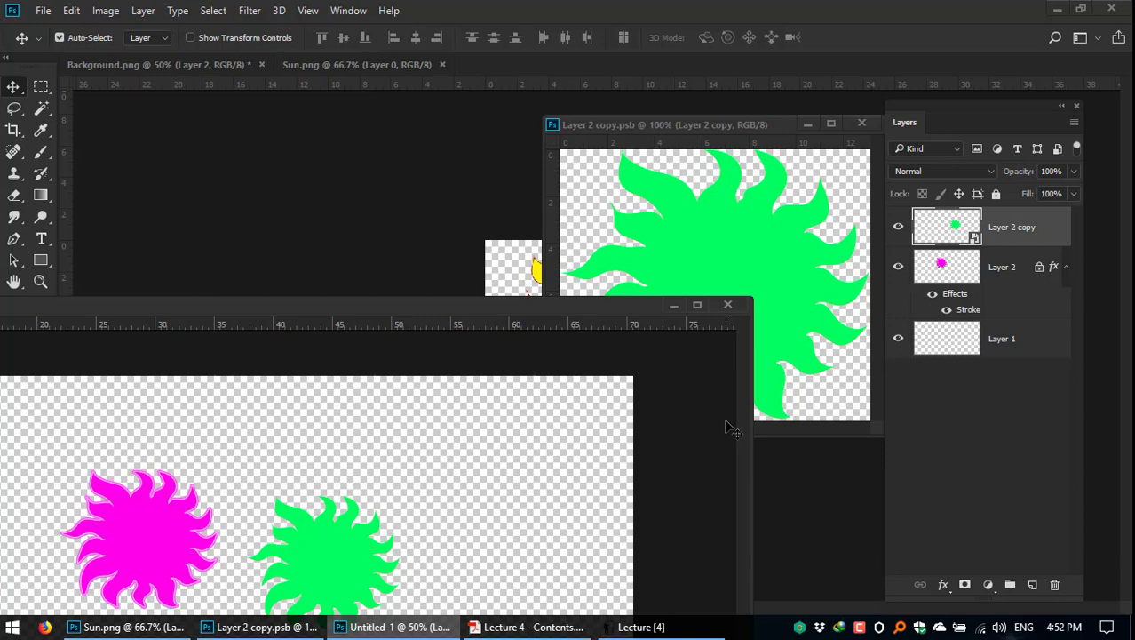
{"action": "left_click_drag", "start_coordinate": [518, 304], "coordinate": [754, 67]}
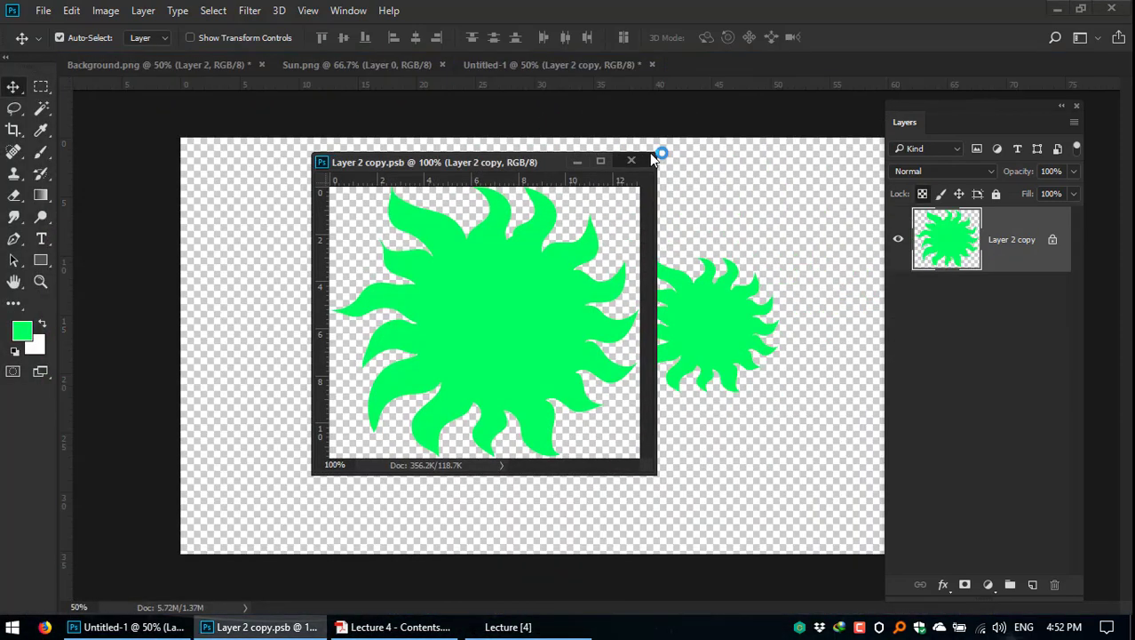
{"action": "left_click", "coordinate": [631, 161]}
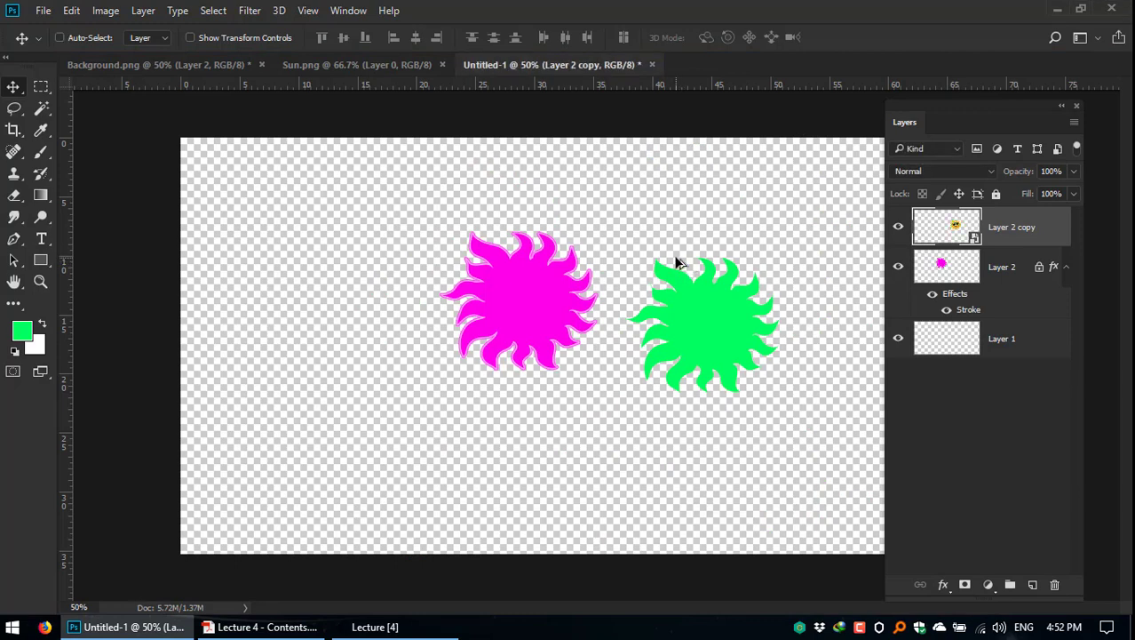
Step: Revert both suns to the sunglasses artwork, align them, hide Layer 2, and slide the copy sun left
{"action": "key", "text": "ctrl"}
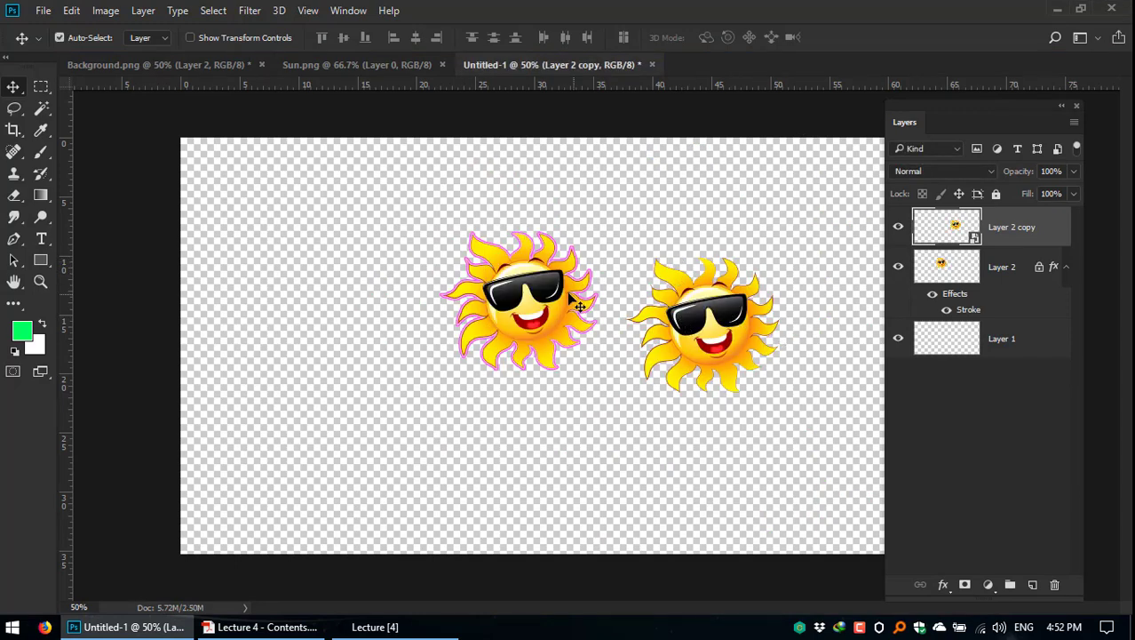
{"action": "left_click_drag", "start_coordinate": [579, 306], "coordinate": [454, 331]}
{"action": "left_click_drag", "start_coordinate": [727, 327], "coordinate": [699, 327]}
{"action": "left_click", "coordinate": [898, 267]}
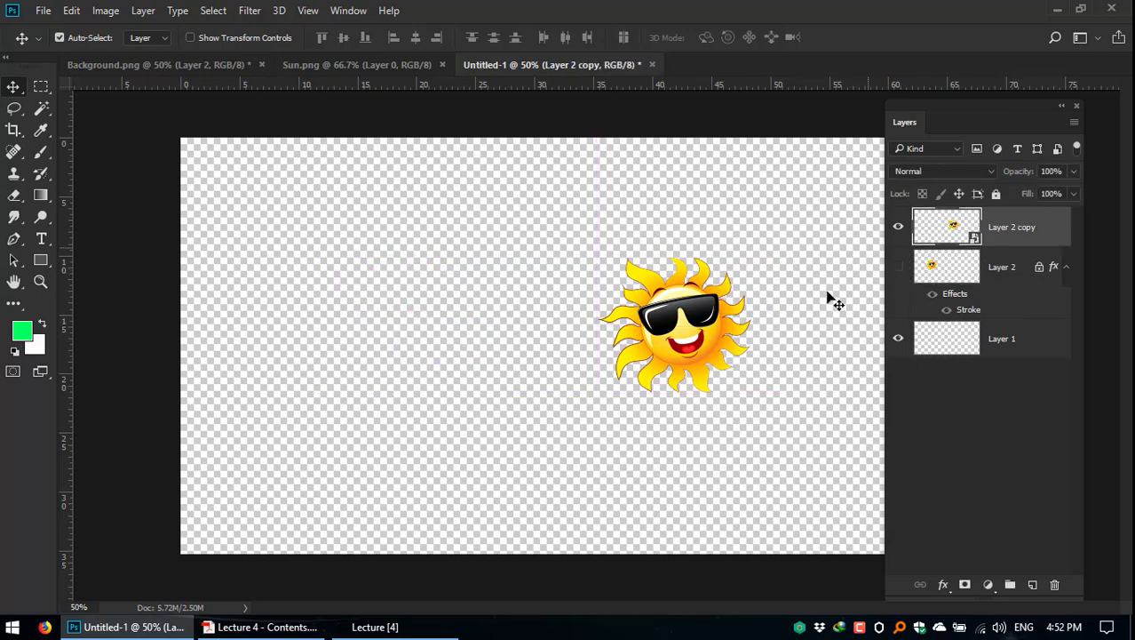
{"action": "left_click_drag", "start_coordinate": [702, 316], "coordinate": [651, 307]}
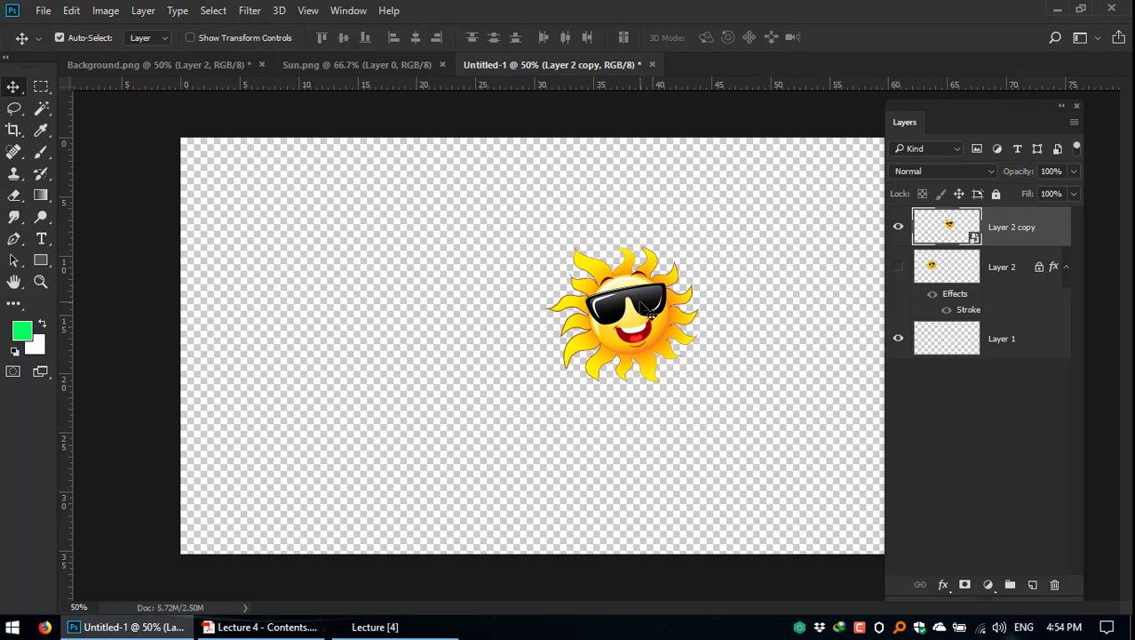
Step: Switch between Layer 2 and Layer 2 copy while toggling the copy sun's visibility
{"action": "left_click", "coordinate": [933, 267]}
{"action": "left_click", "coordinate": [942, 233]}
{"action": "left_click", "coordinate": [898, 226]}
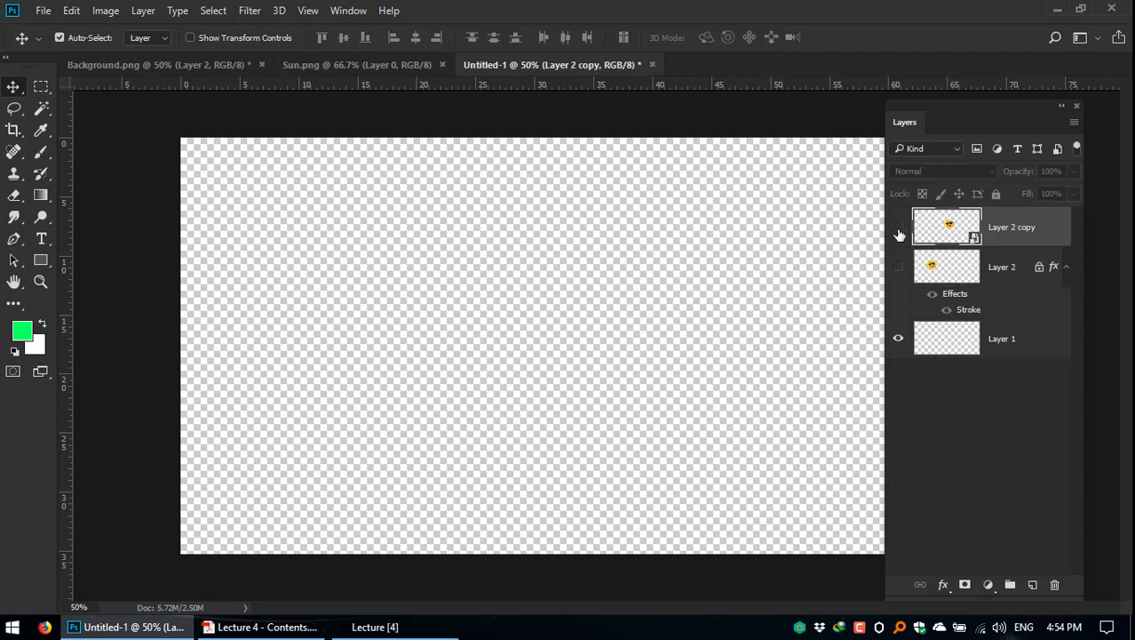
{"action": "left_click", "coordinate": [898, 226]}
{"action": "left_click", "coordinate": [933, 258]}
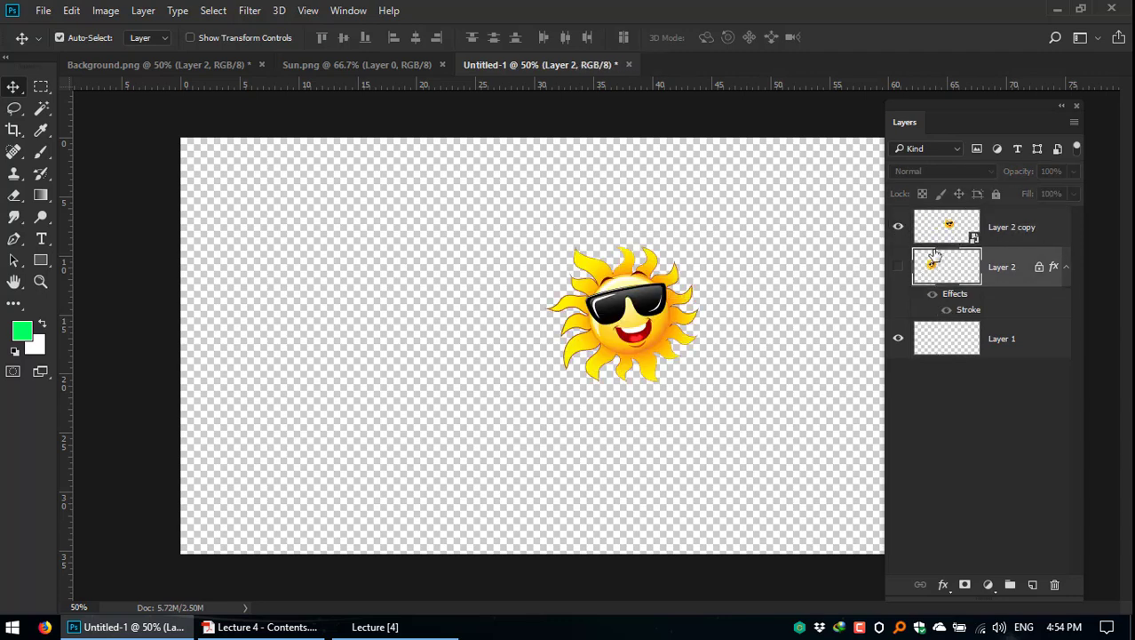
{"action": "left_click", "coordinate": [940, 227]}
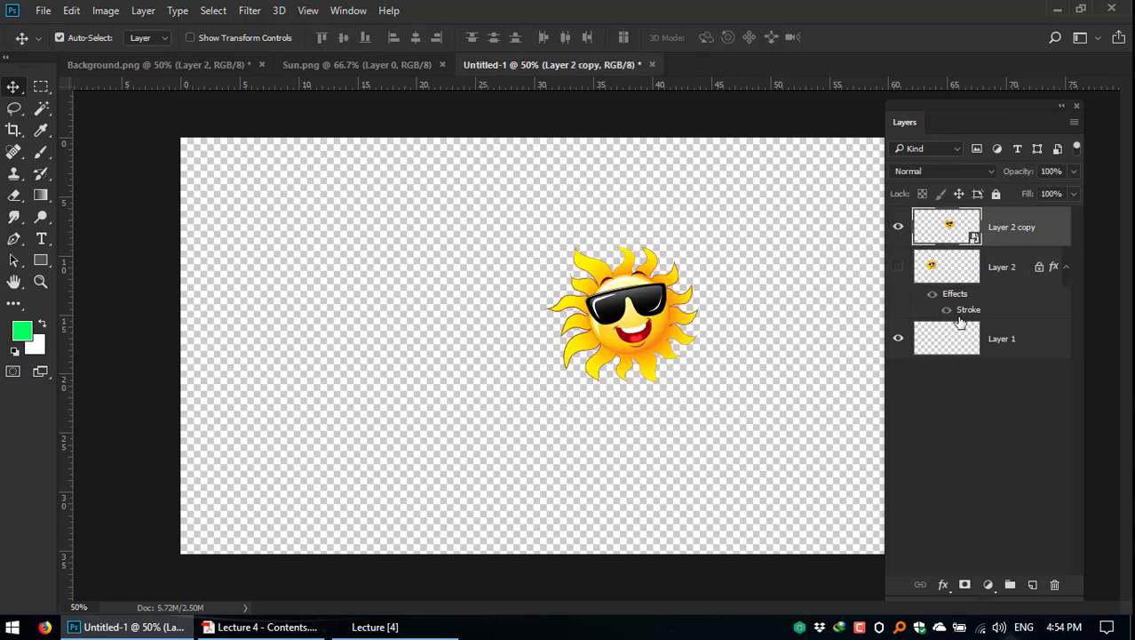
{"action": "key", "text": "alt+bracketleft"}
{"action": "left_click", "coordinate": [898, 227]}
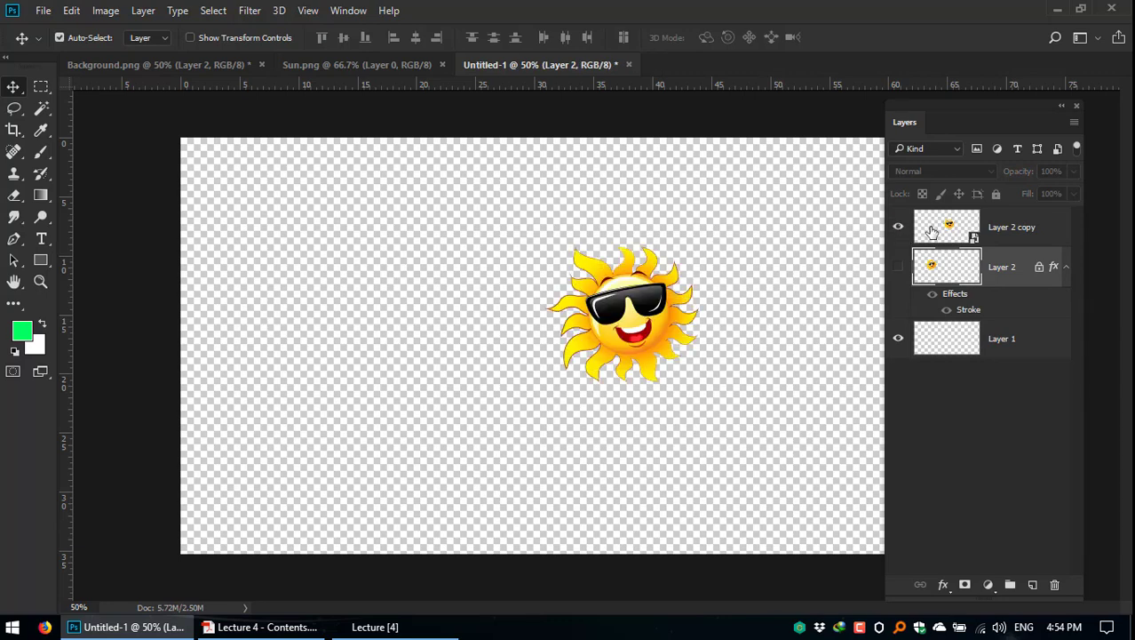
{"action": "left_click", "coordinate": [944, 237]}
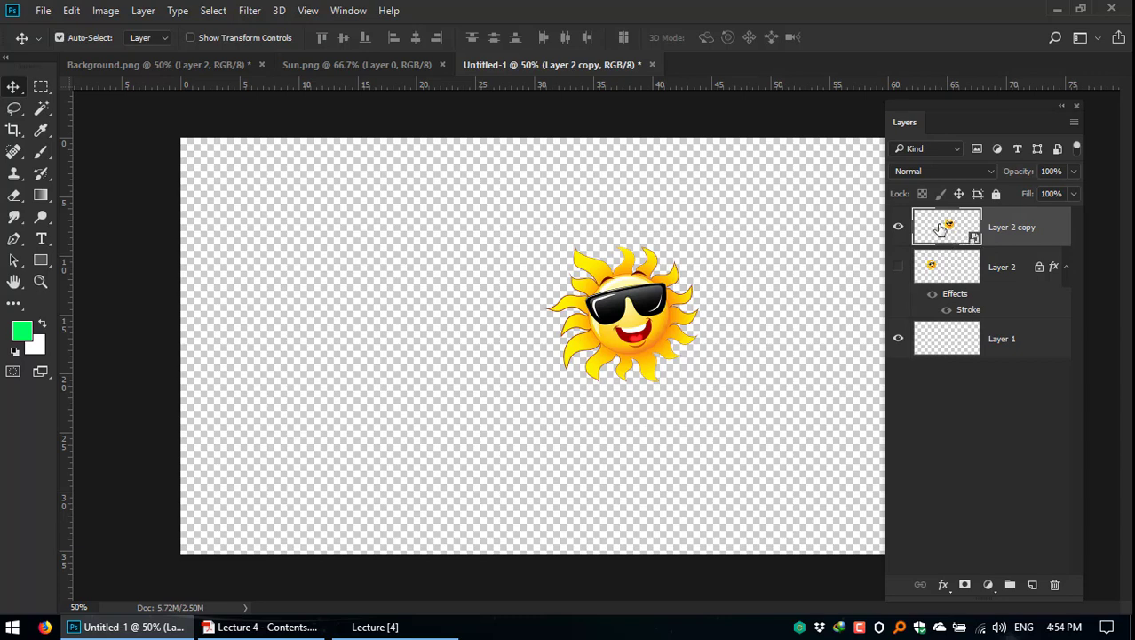
Step: Rasterize Layer 2 copy and make the pink-outlined Layer 2 sun visible again
{"action": "right_click", "coordinate": [1001, 228]}
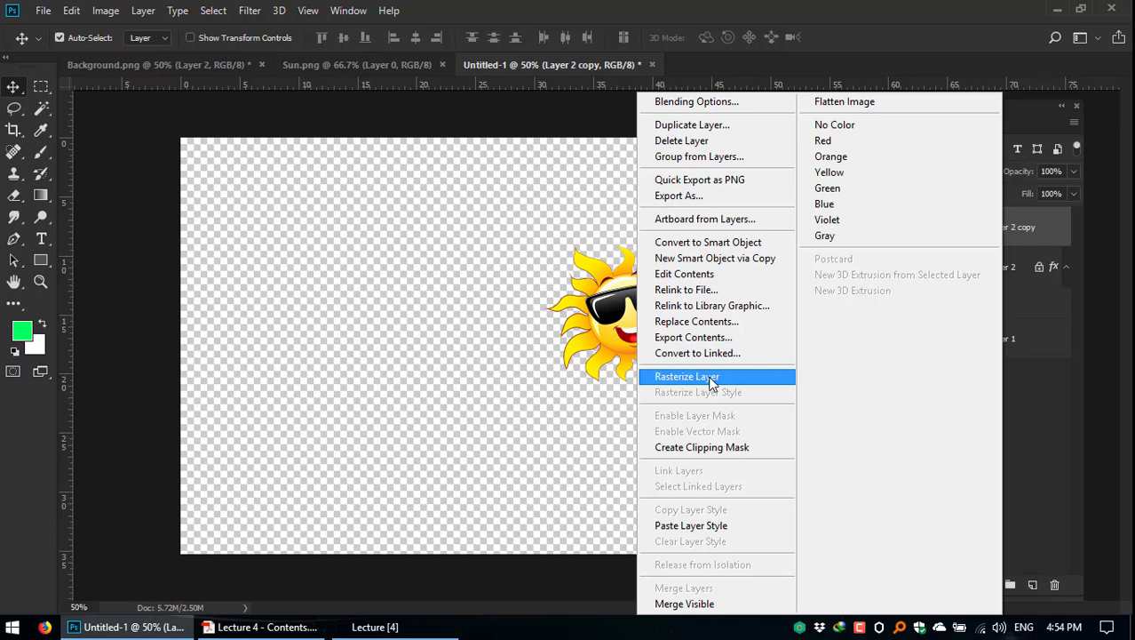
{"action": "left_click", "coordinate": [690, 380]}
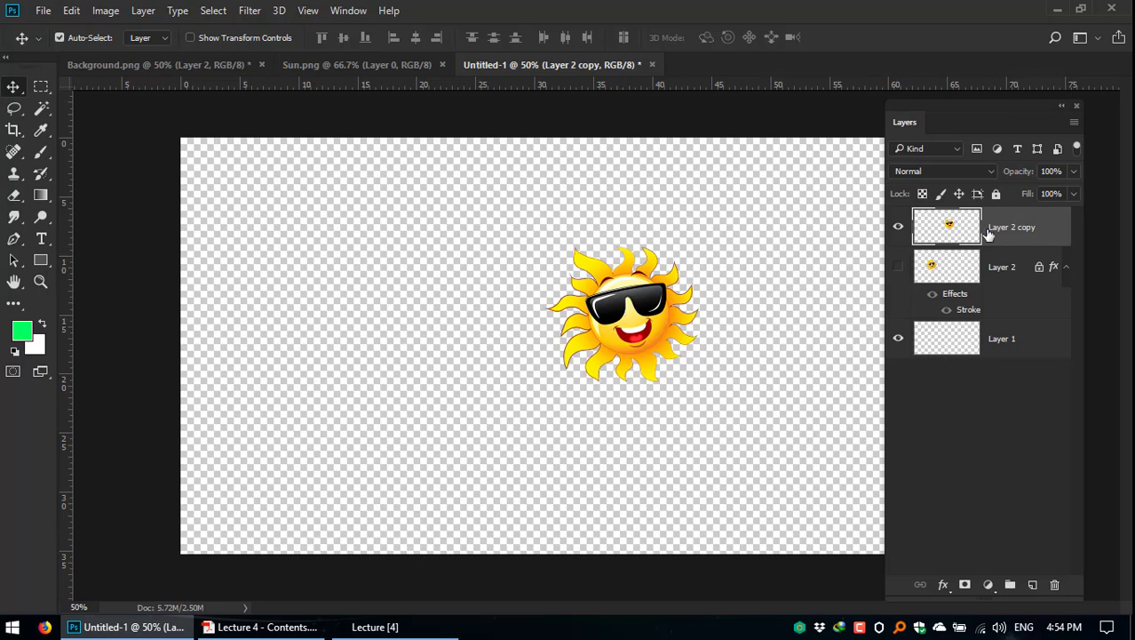
{"action": "left_click", "coordinate": [899, 226]}
{"action": "left_click", "coordinate": [898, 226]}
{"action": "left_click", "coordinate": [898, 267]}
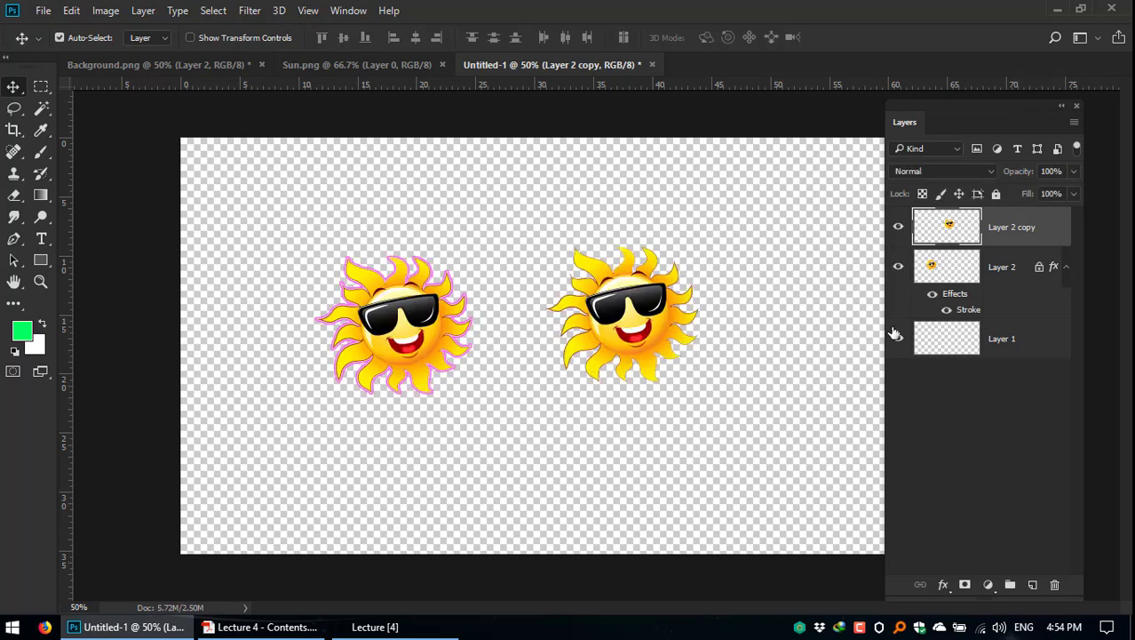
Step: After checking the lecture PDF, select Layer 2 copy and apply Lock All to it
{"action": "left_click", "coordinate": [255, 628]}
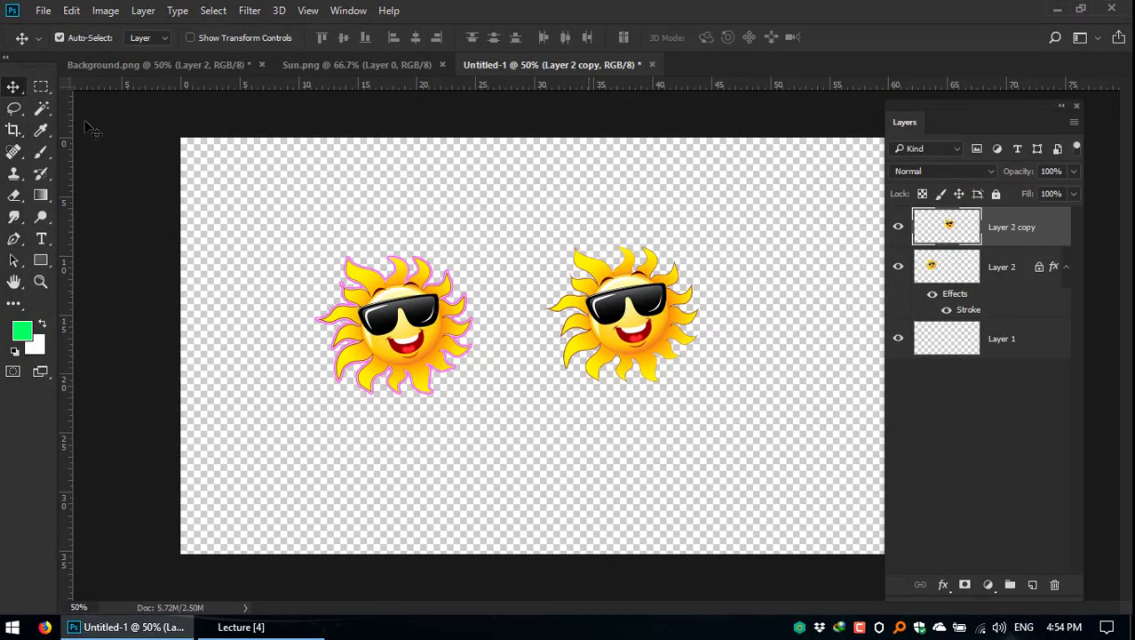
{"action": "left_click_drag", "start_coordinate": [954, 111], "coordinate": [862, 71]}
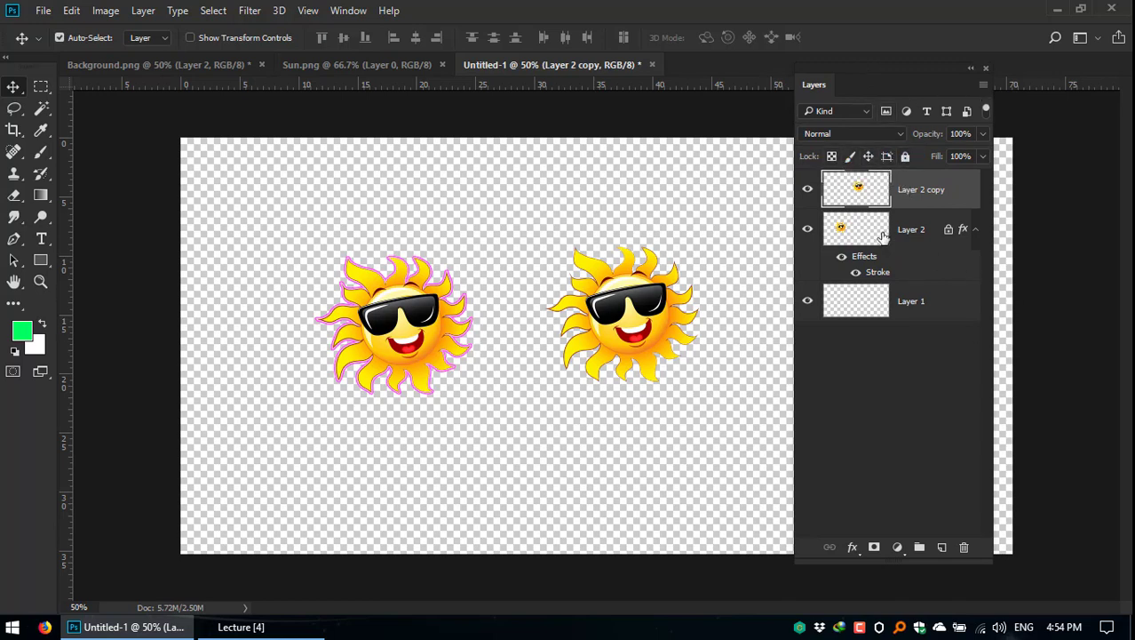
{"action": "left_click", "coordinate": [902, 303]}
{"action": "left_click", "coordinate": [893, 241]}
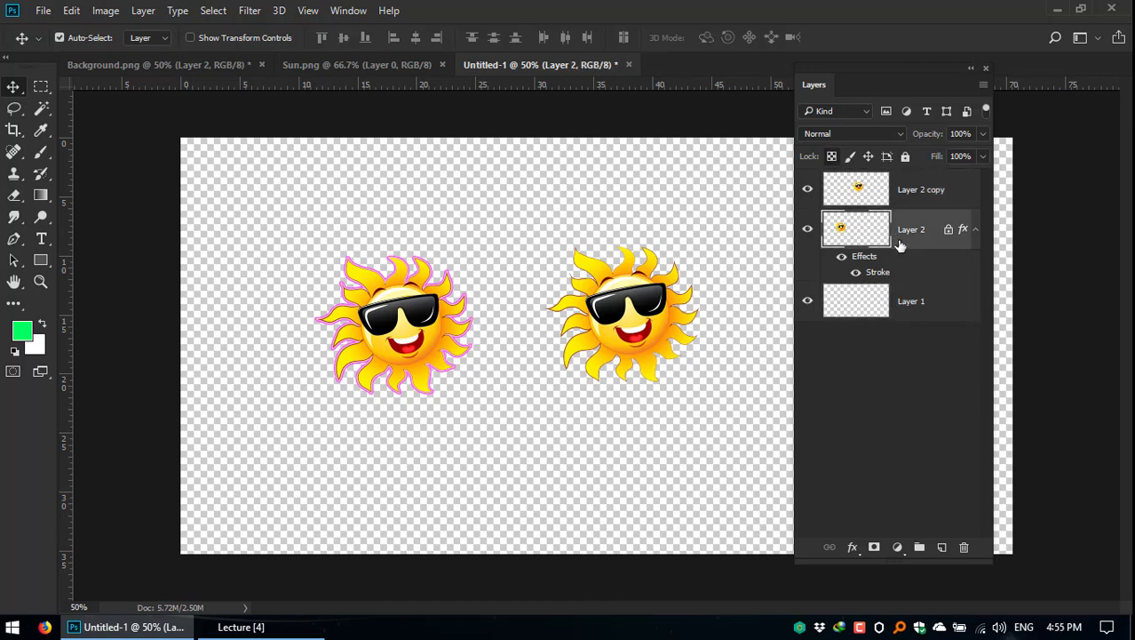
{"action": "left_click", "coordinate": [947, 197]}
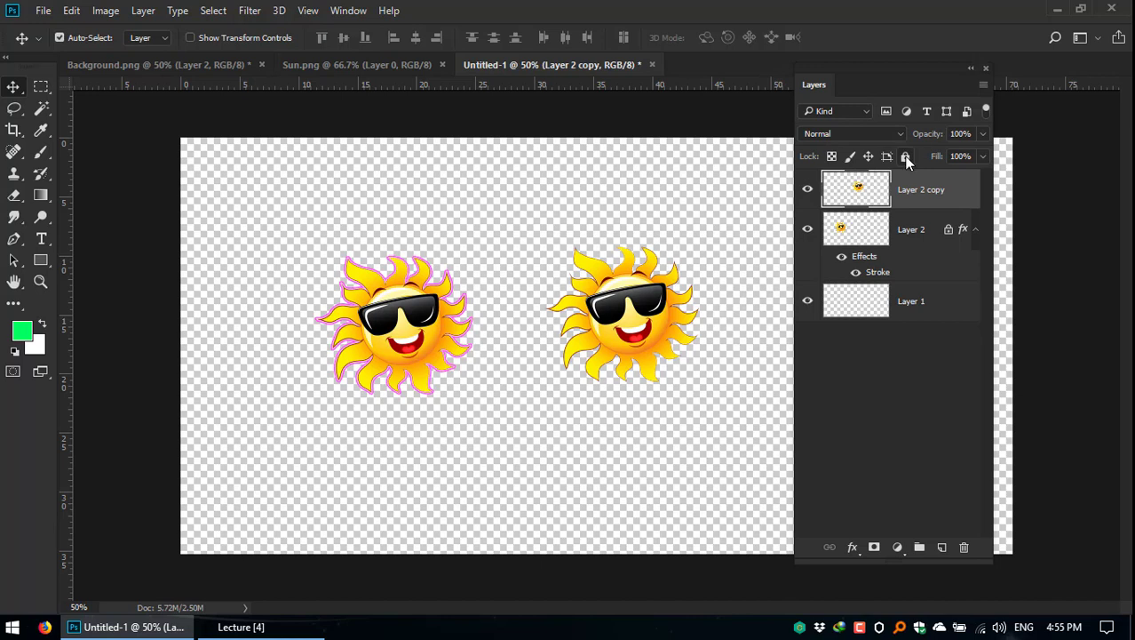
{"action": "left_click", "coordinate": [906, 157]}
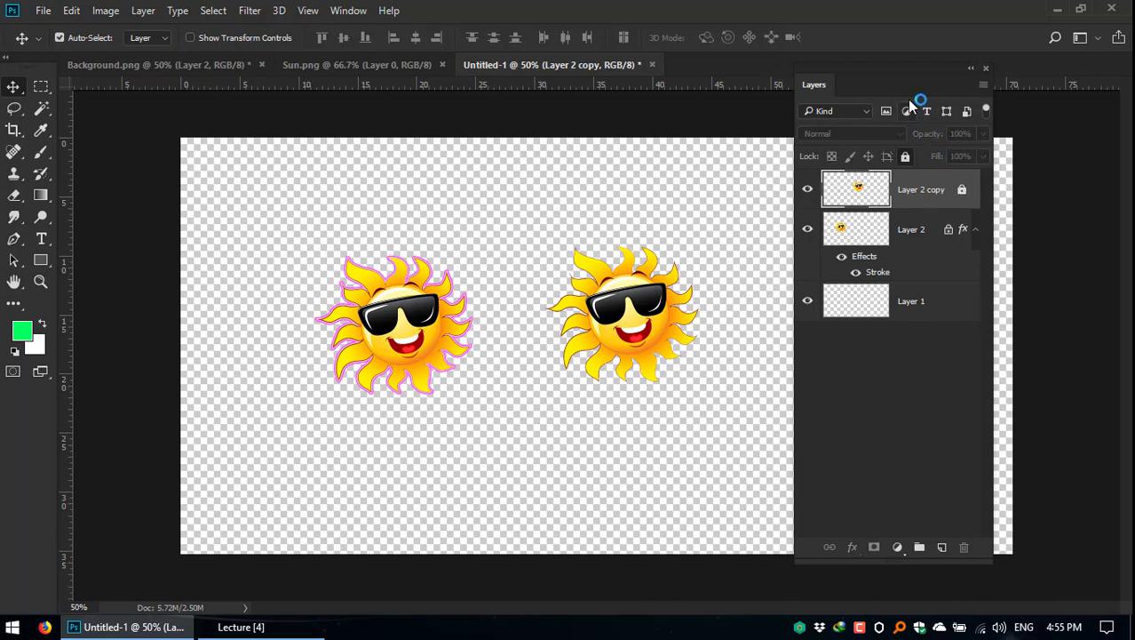
{"action": "left_click_drag", "start_coordinate": [903, 71], "coordinate": [775, 76]}
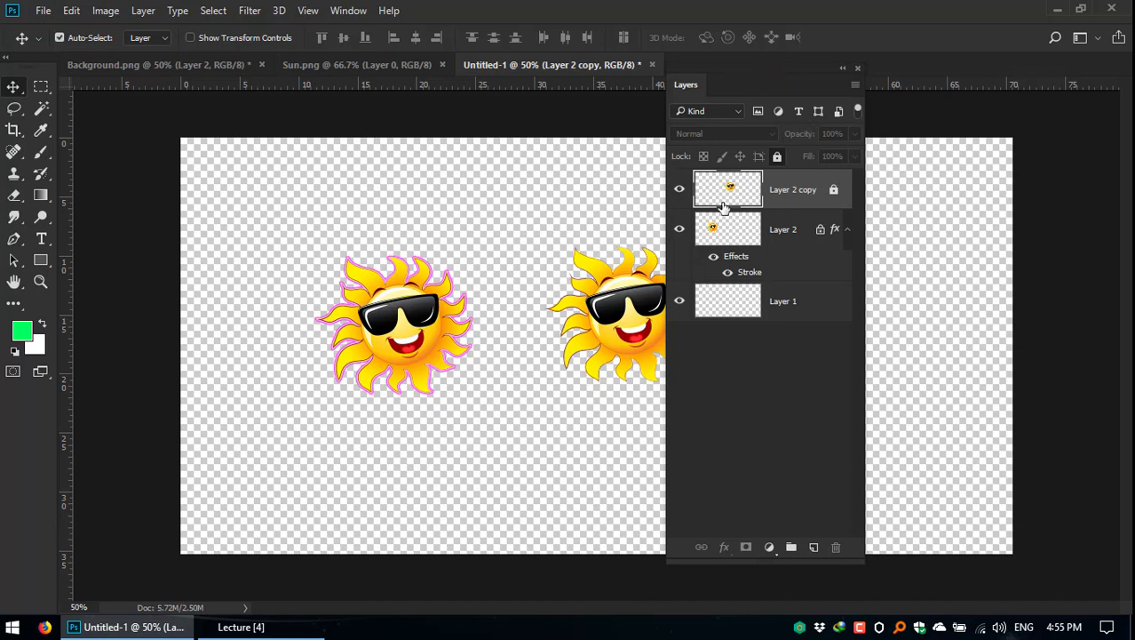
{"action": "left_click", "coordinate": [713, 233]}
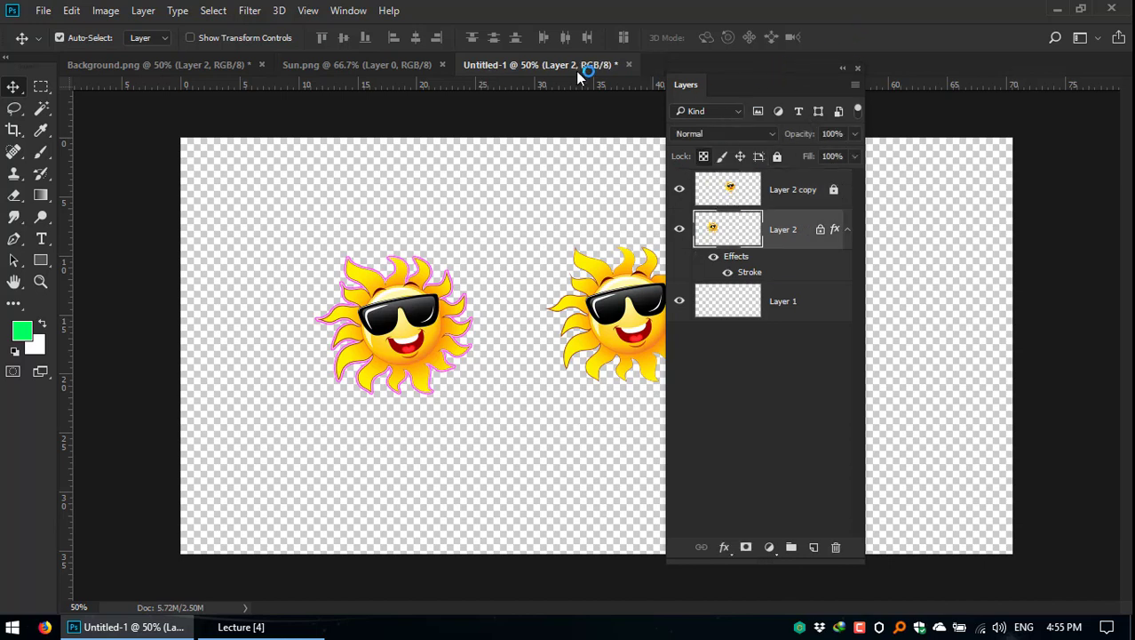
Step: Close Untitled-1 without saving, then close Sun.png
{"action": "left_click", "coordinate": [628, 66]}
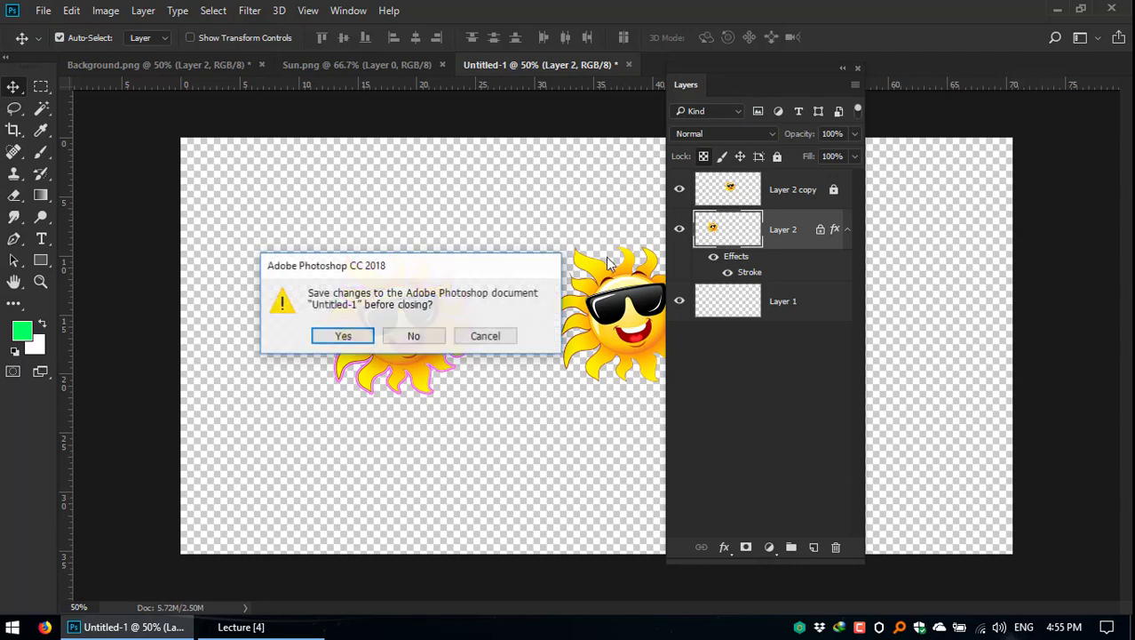
{"action": "left_click", "coordinate": [413, 333]}
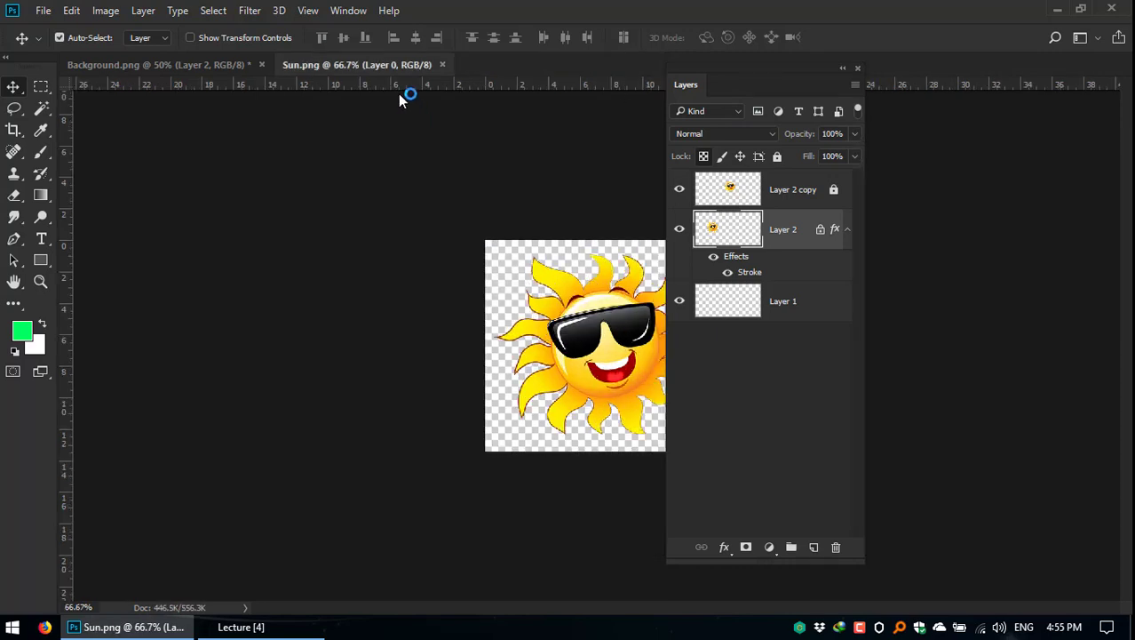
{"action": "left_click", "coordinate": [443, 64]}
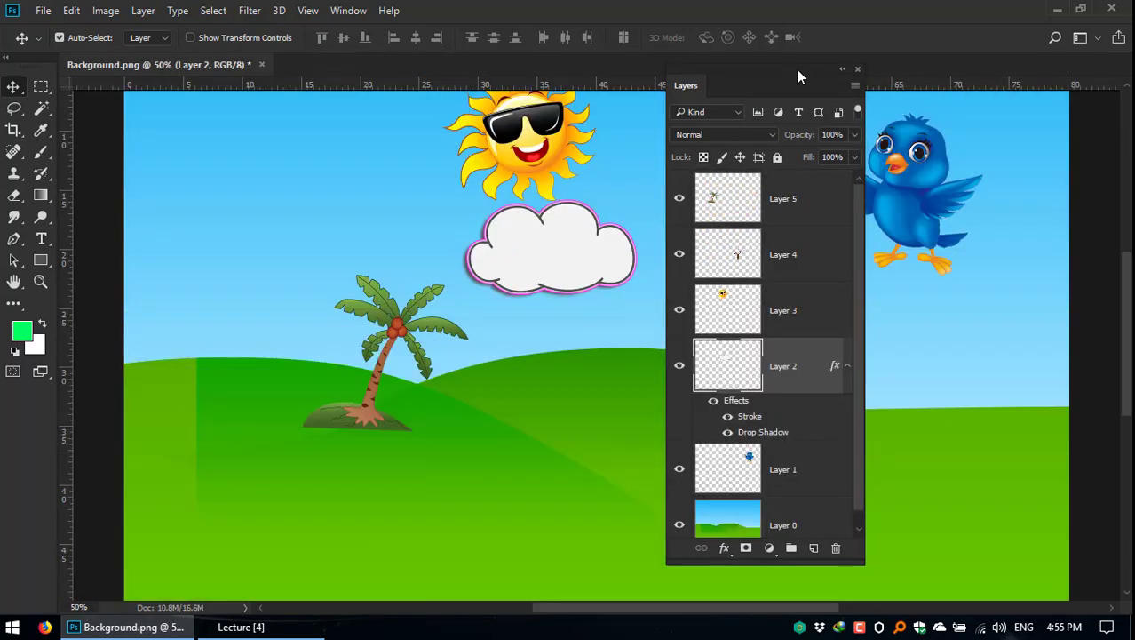
Step: Zoom out on Background.png and drag the sun toward the top-left of the sky
{"action": "left_click_drag", "start_coordinate": [797, 70], "coordinate": [1029, 88]}
{"action": "key", "text": "ctrl+minus"}
{"action": "key", "text": "ctrl+minus"}
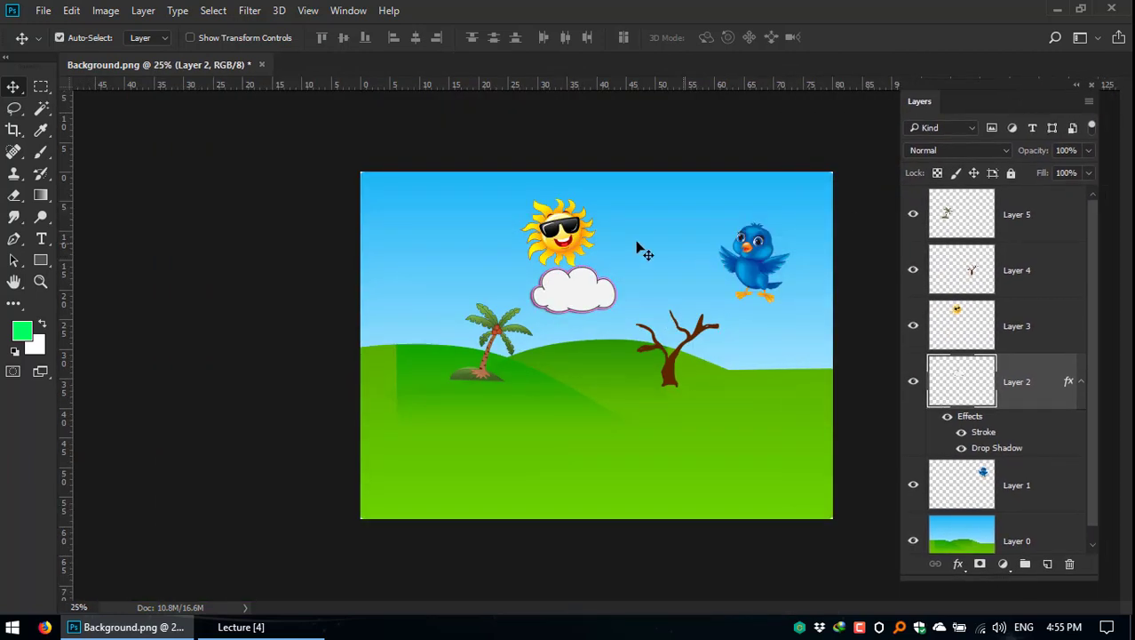
{"action": "left_click_drag", "start_coordinate": [585, 244], "coordinate": [463, 235]}
Step: Apply Lock All to the sun layer and the background Layer 0
{"action": "left_click", "coordinate": [1011, 173]}
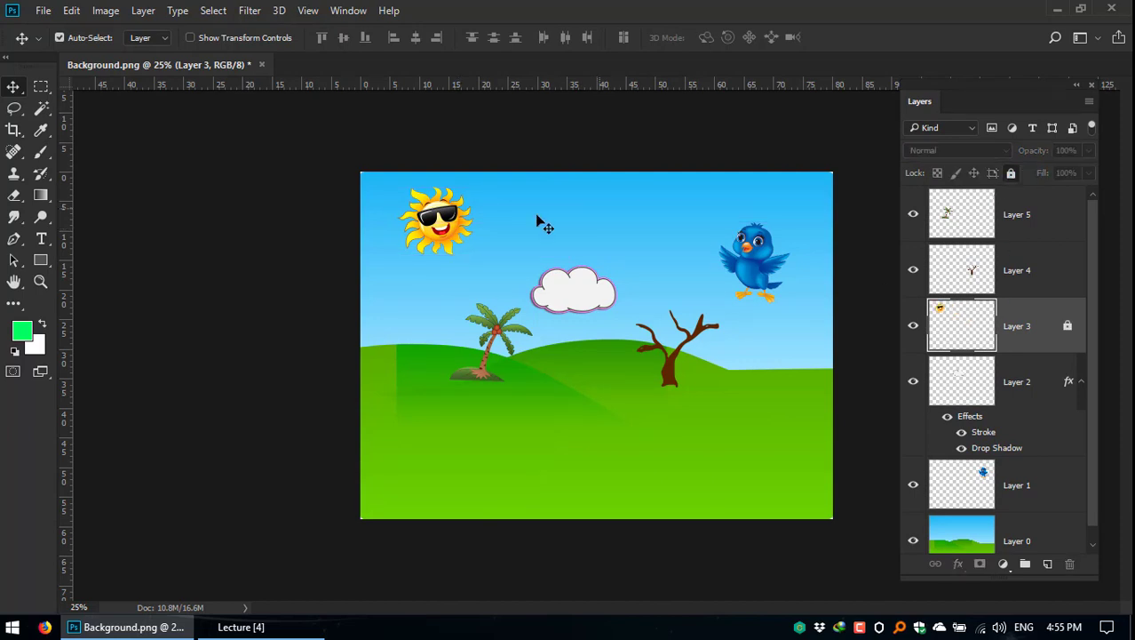
{"action": "left_click_drag", "start_coordinate": [355, 201], "coordinate": [497, 229]}
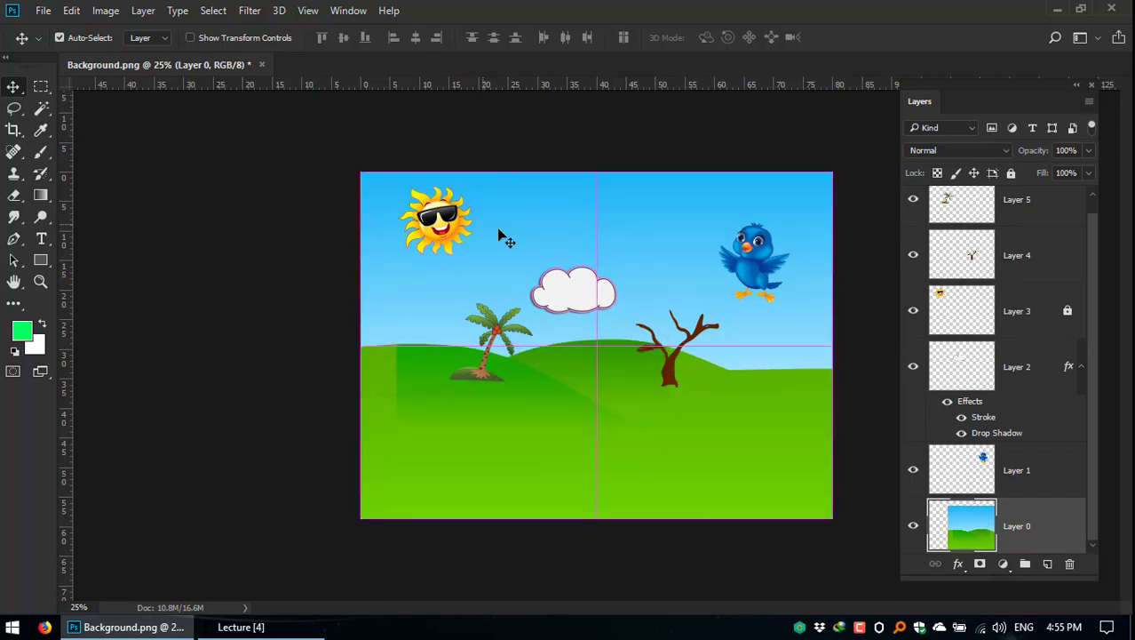
{"action": "left_click", "coordinate": [1012, 174]}
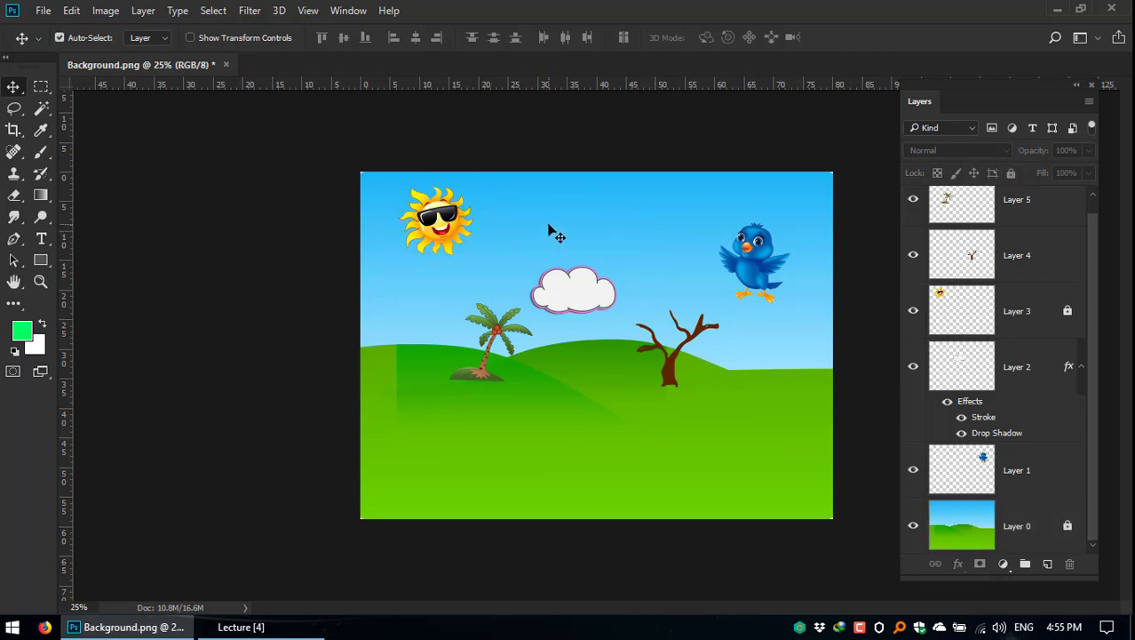
Step: Select the cloud and move it up and to the right
{"action": "left_click", "coordinate": [465, 232]}
{"action": "left_click", "coordinate": [456, 225]}
{"action": "left_click_drag", "start_coordinate": [582, 272], "coordinate": [607, 262]}
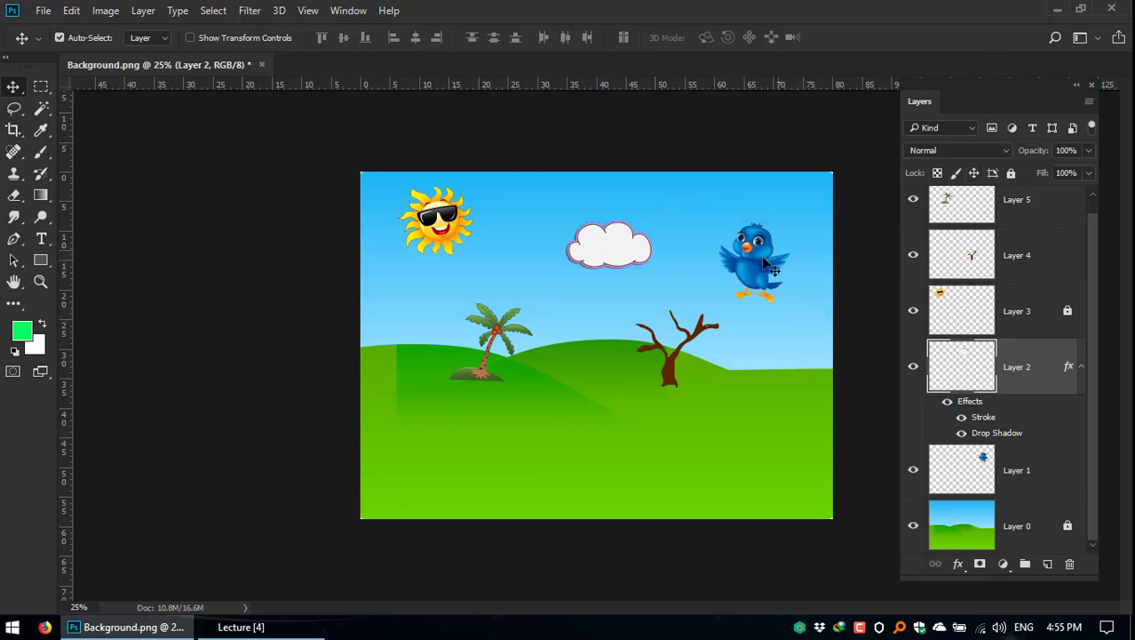
{"action": "left_click_drag", "start_coordinate": [443, 220], "coordinate": [458, 241]}
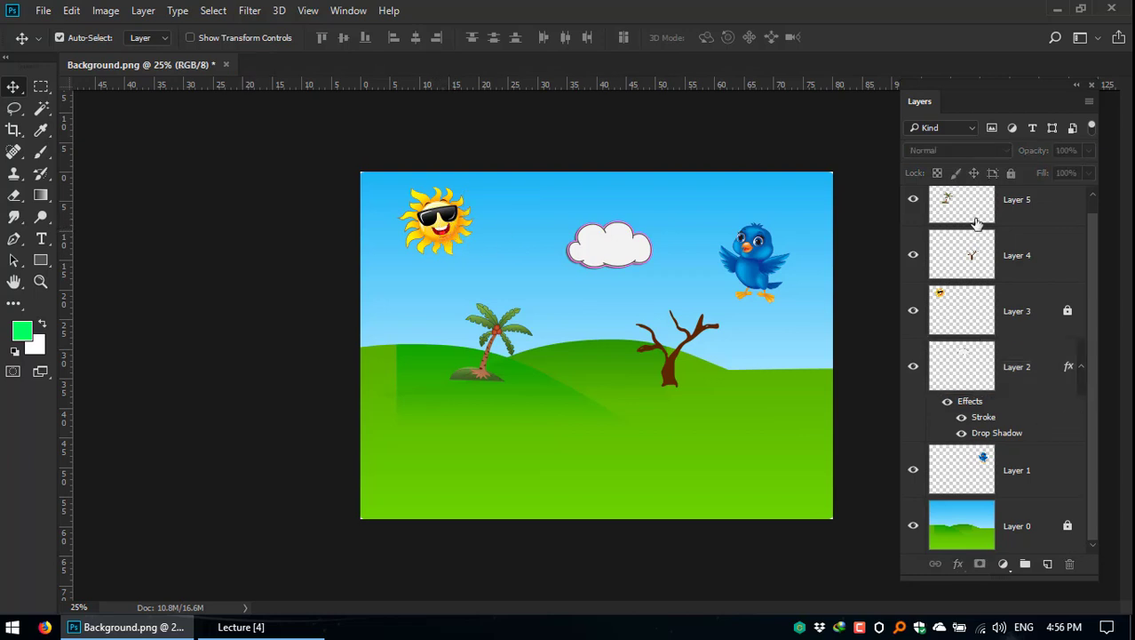
Step: Attempt to edit the locked sun layer, dismiss the locked-layer warning, and reselect the cloud
{"action": "left_click", "coordinate": [972, 311]}
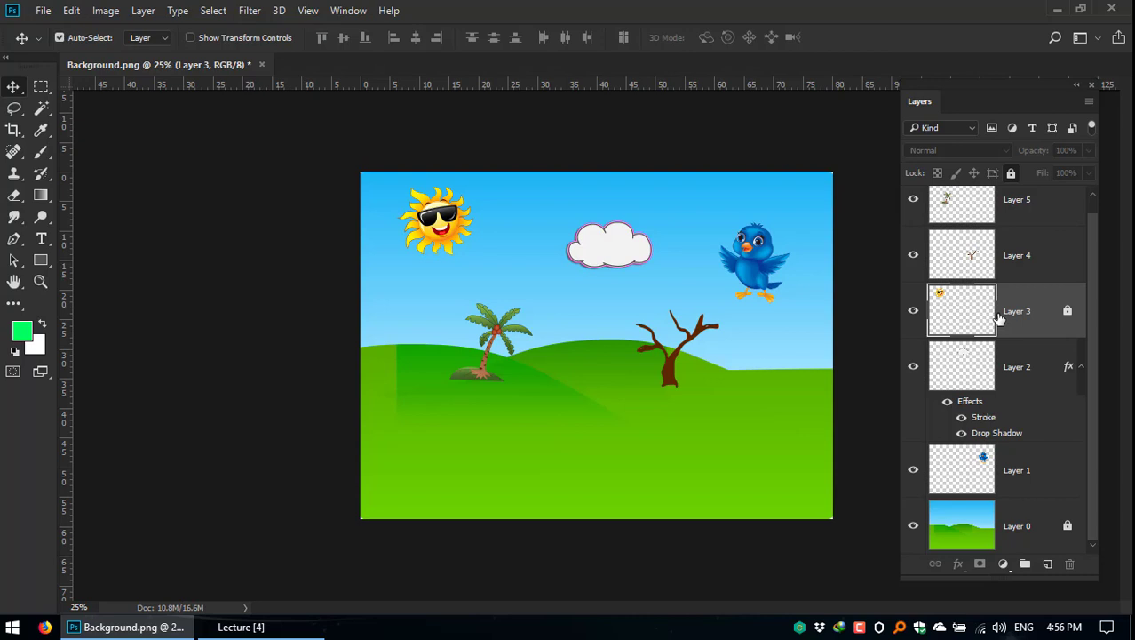
{"action": "double_click", "coordinate": [1001, 320]}
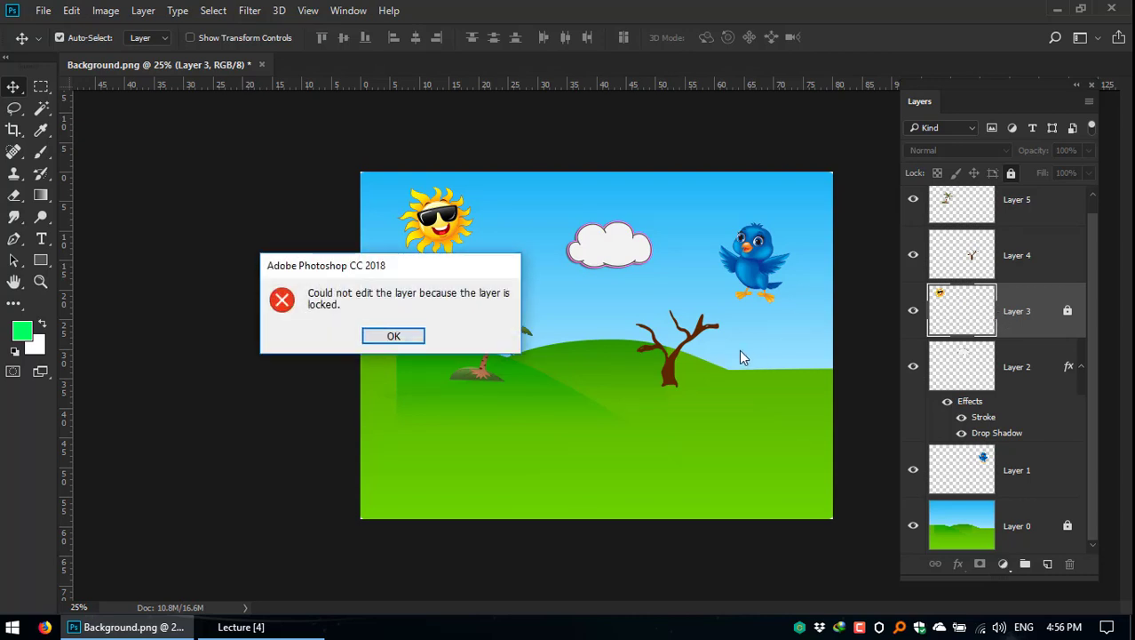
{"action": "left_click", "coordinate": [405, 337]}
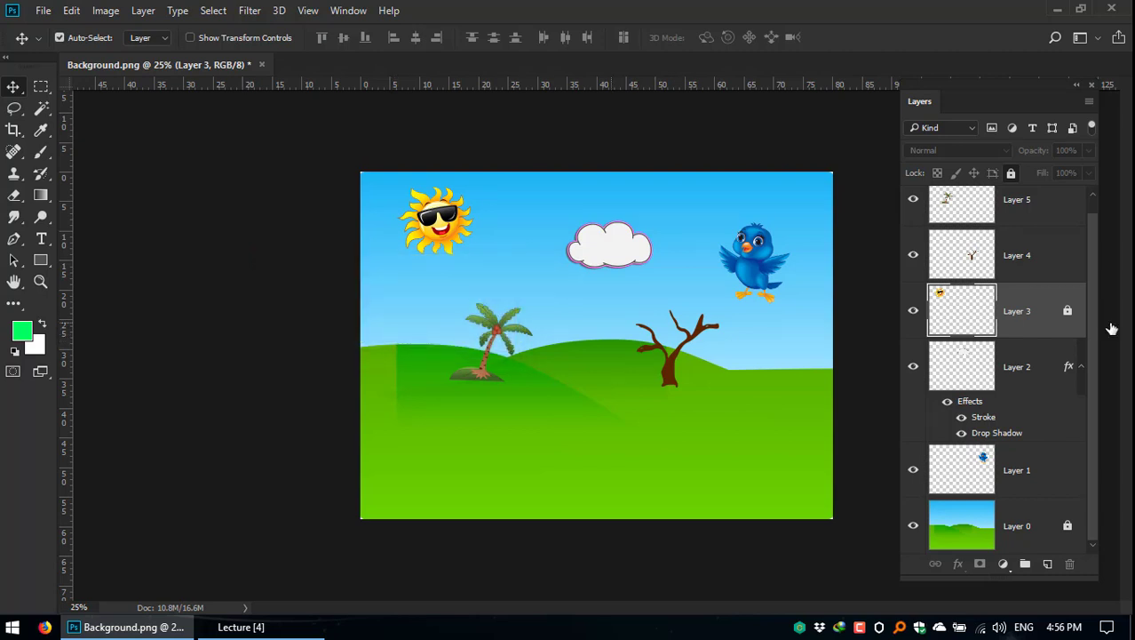
{"action": "left_click", "coordinate": [598, 249]}
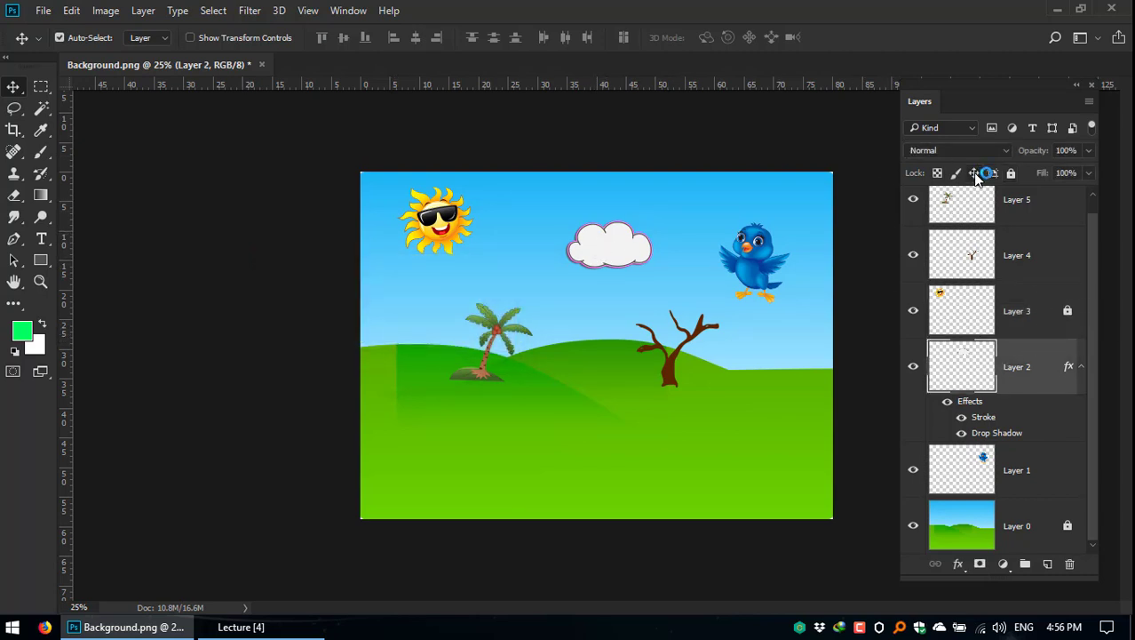
Step: Lock the cloud layer's position and transparent pixels, undoing an accidental green full-layer fill
{"action": "left_click", "coordinate": [978, 175]}
{"action": "left_click", "coordinate": [552, 259]}
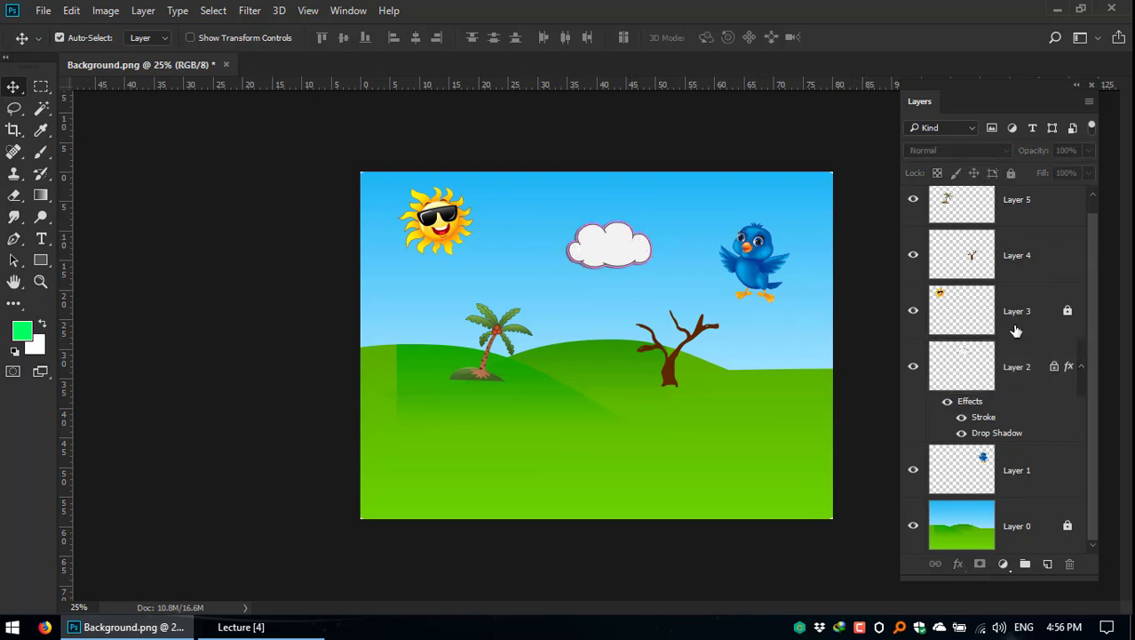
{"action": "left_click", "coordinate": [964, 360]}
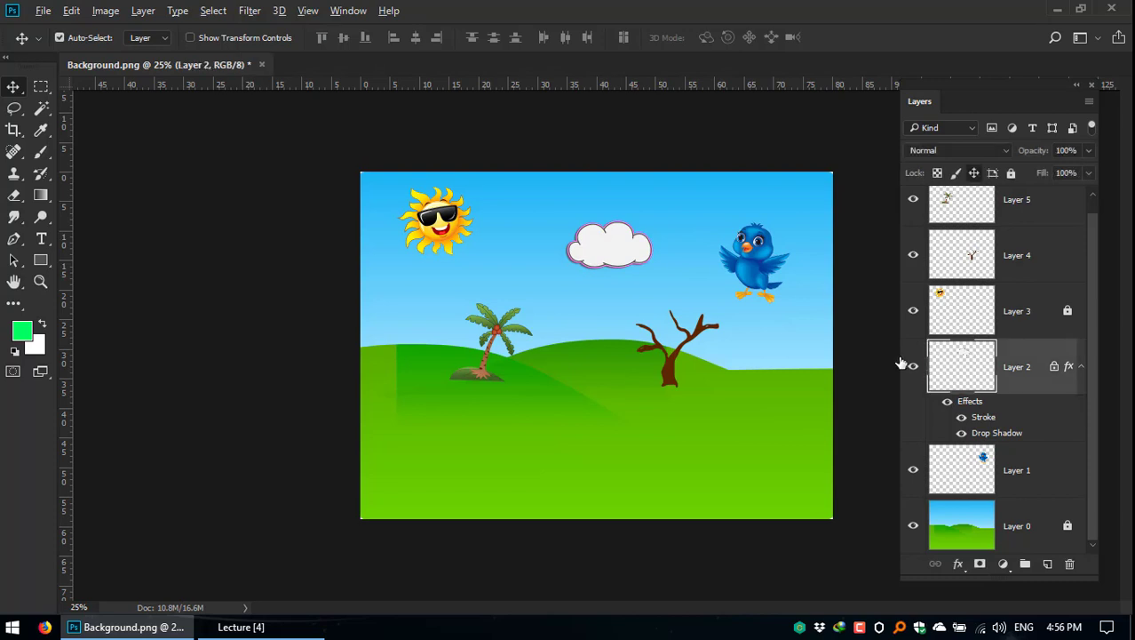
{"action": "key", "text": "alt+BackSpace"}
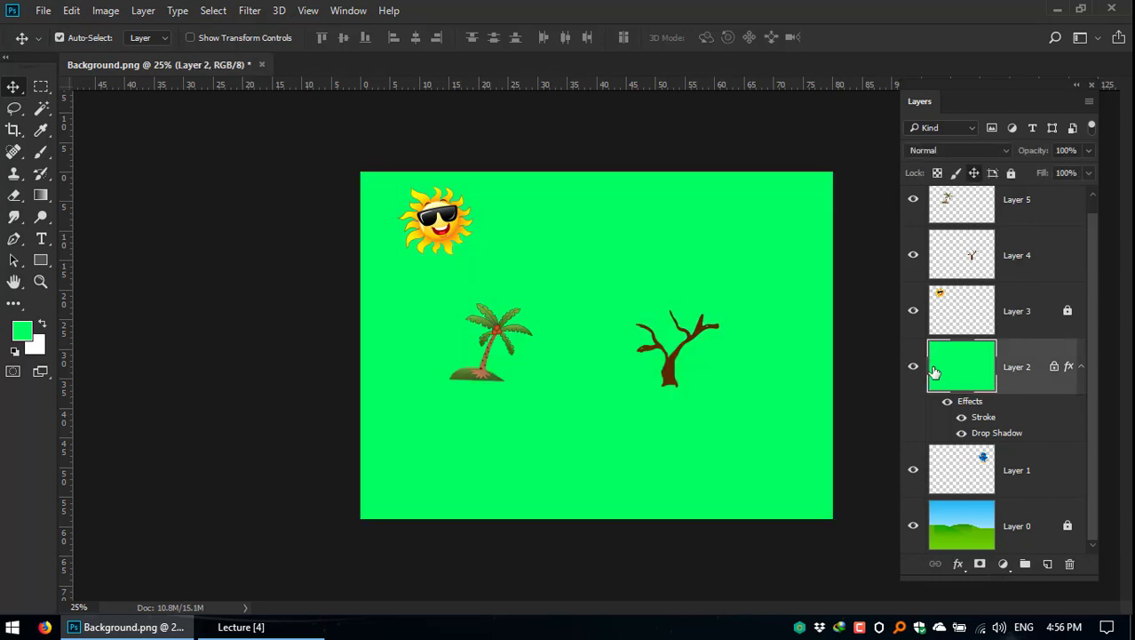
{"action": "key", "text": "ctrl+z"}
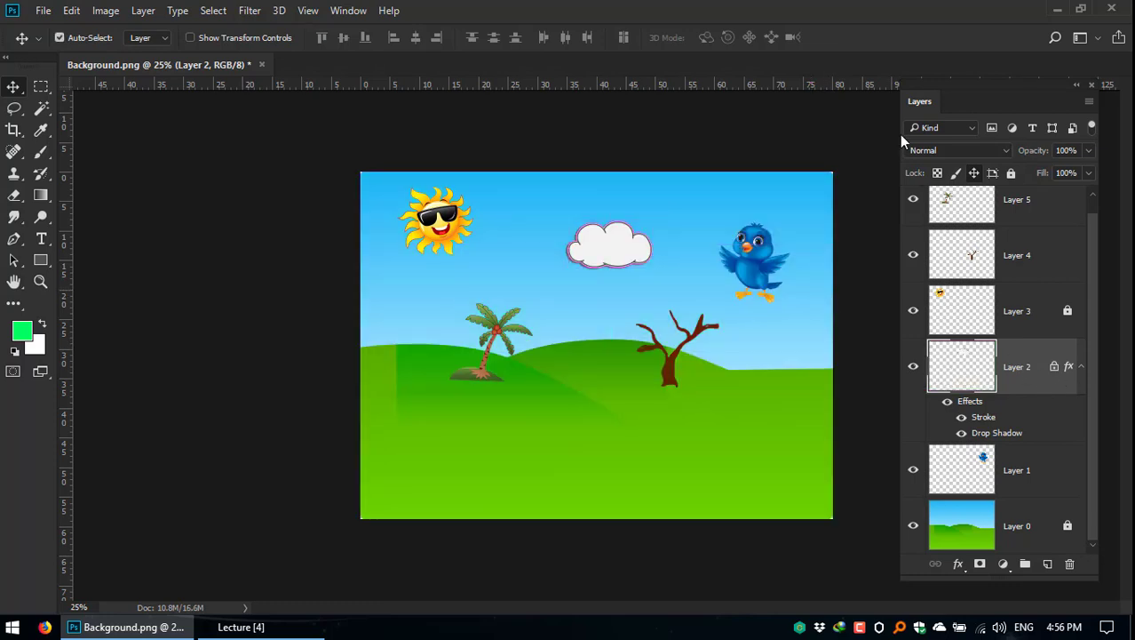
{"action": "left_click", "coordinate": [938, 173]}
{"action": "left_click", "coordinate": [937, 175]}
Step: Fill the cloud with green, nudge it in the sky, and set a fully saturated magenta foreground colour
{"action": "key", "text": "alt+BackSpace"}
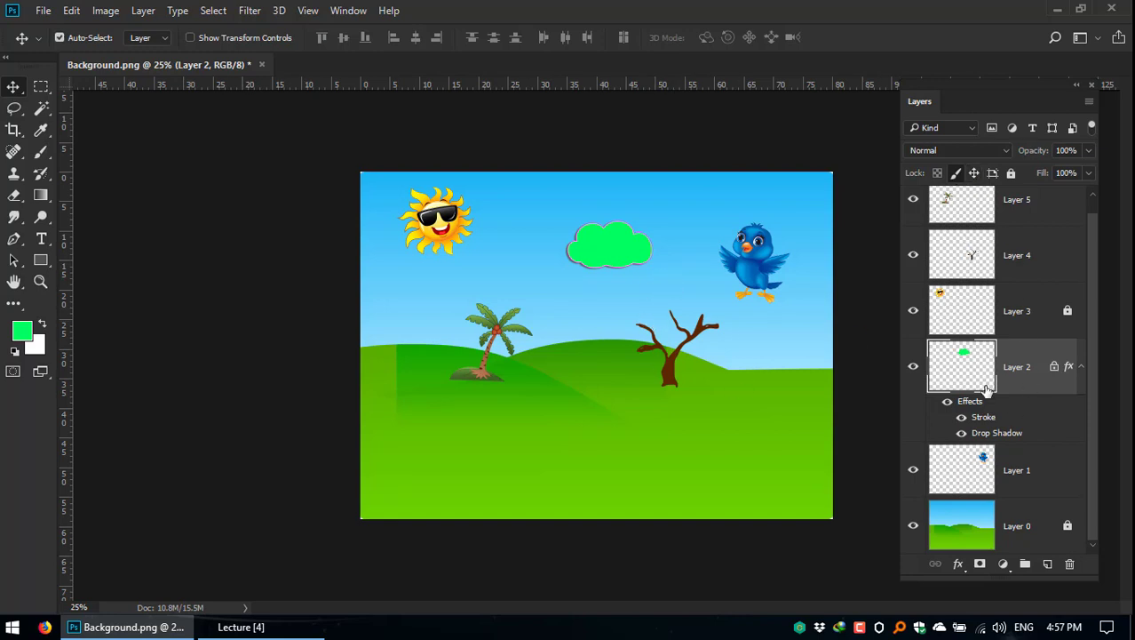
{"action": "left_click_drag", "start_coordinate": [639, 254], "coordinate": [593, 252]}
{"action": "left_click", "coordinate": [25, 328]}
{"action": "type", "text": "005b22"}
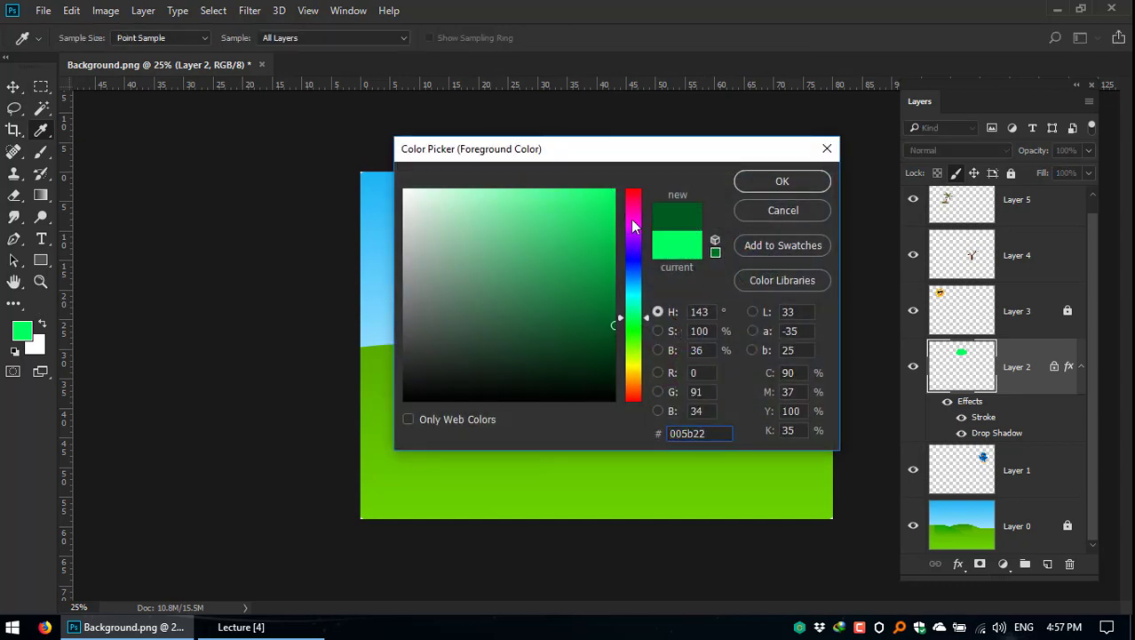
{"action": "left_click", "coordinate": [631, 219]}
{"action": "left_click", "coordinate": [613, 190]}
{"action": "left_click", "coordinate": [754, 182]}
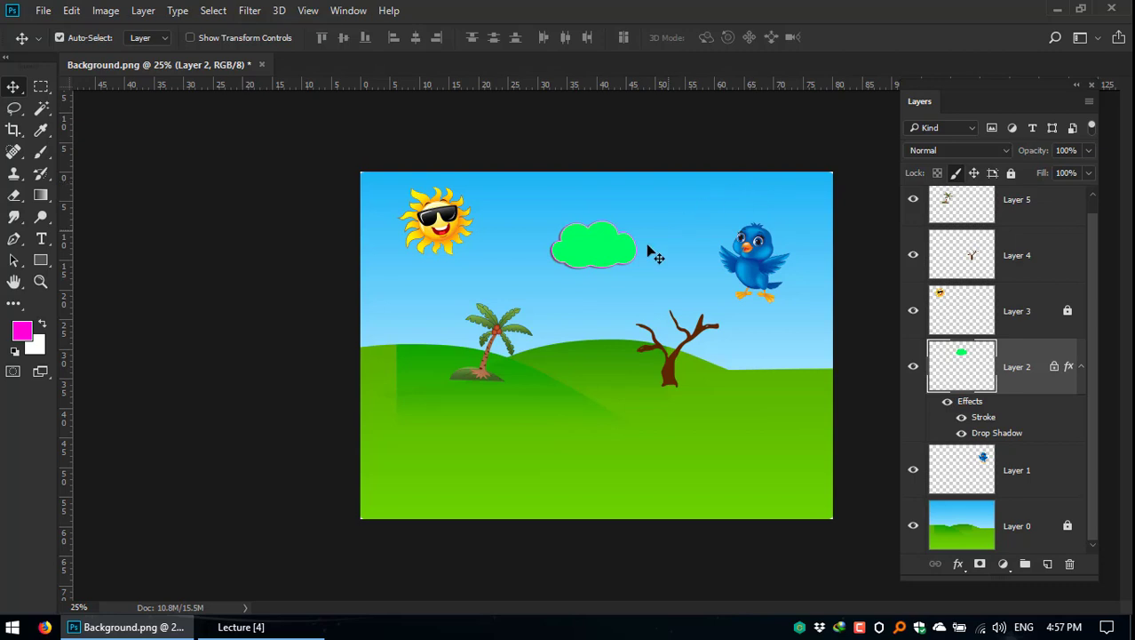
{"action": "mouse_move", "coordinate": [632, 249]}
{"action": "left_mouse_down"}
{"action": "mouse_move", "coordinate": [600, 262]}
{"action": "mouse_move", "coordinate": [642, 256]}
{"action": "mouse_move", "coordinate": [609, 241]}
{"action": "mouse_move", "coordinate": [618, 246]}
{"action": "left_mouse_up"}
Step: Select the tree layer, Layer 4, in the Layers panel
{"action": "left_click", "coordinate": [1017, 259]}
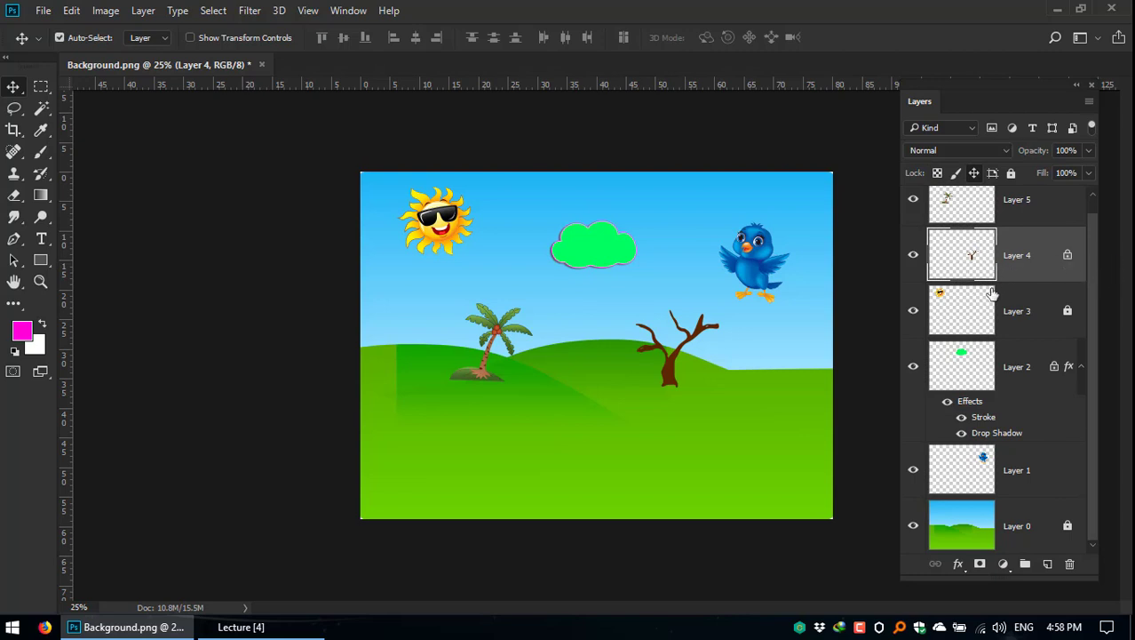
{"action": "key", "text": "alt+bracketleft"}
{"action": "left_click", "coordinate": [986, 254]}
{"action": "scroll", "coordinate": [1031, 320], "scroll_direction": "up", "scroll_amount": 1}
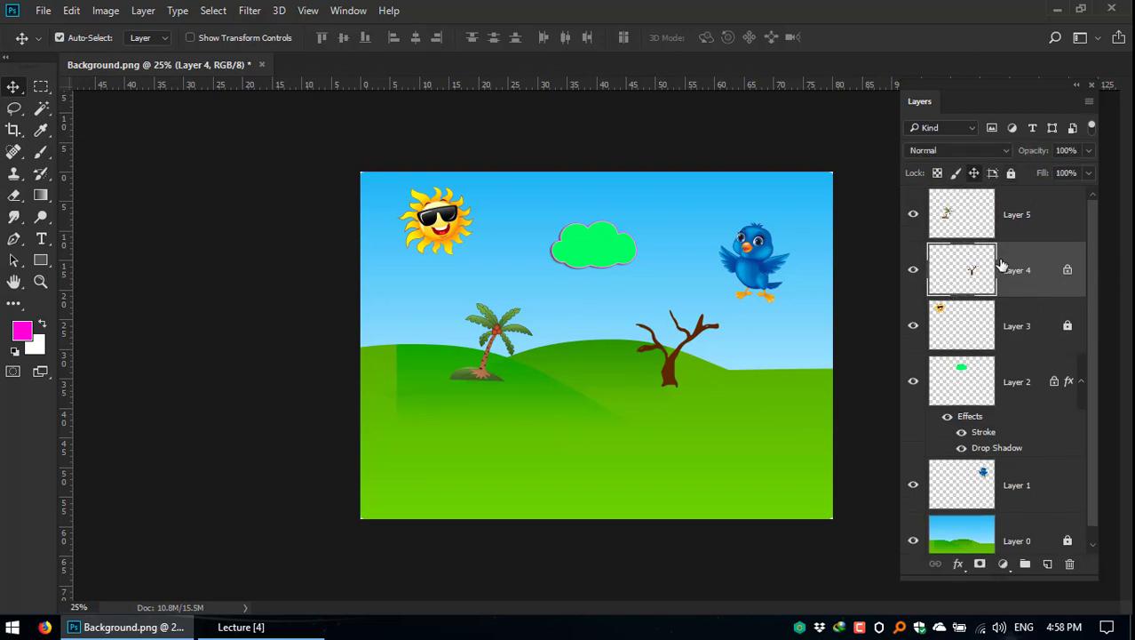
{"action": "left_click", "coordinate": [1013, 325]}
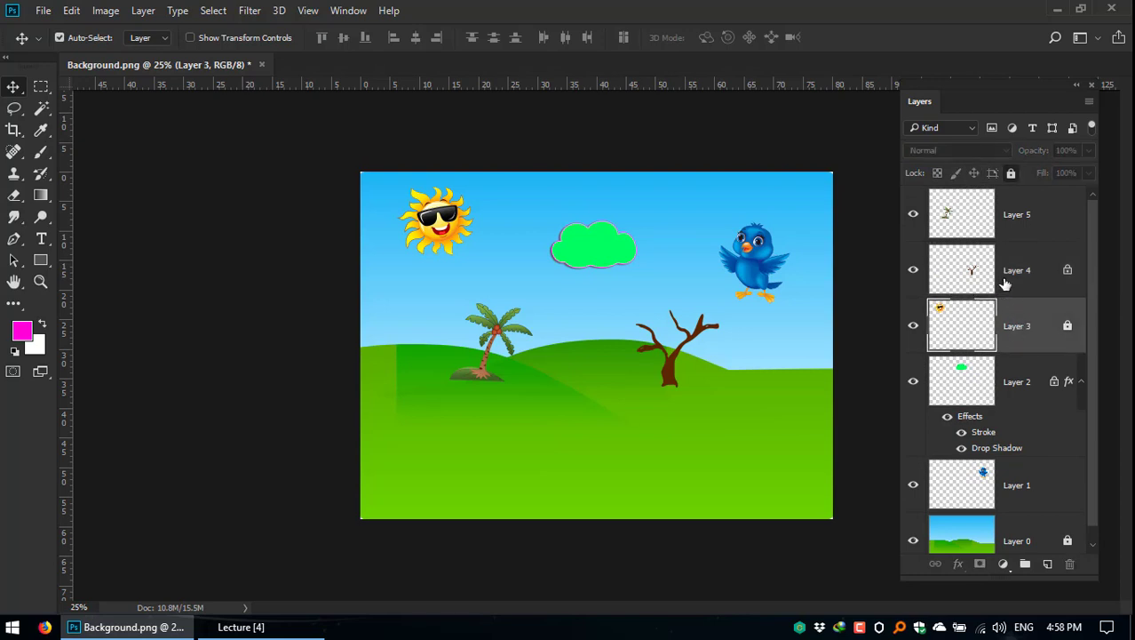
{"action": "left_click", "coordinate": [1001, 282]}
Step: Move the Layers panel to the left and bring up the layer filter type list
{"action": "left_click", "coordinate": [1077, 396]}
{"action": "scroll", "coordinate": [1092, 407], "scroll_direction": "down", "scroll_amount": 1}
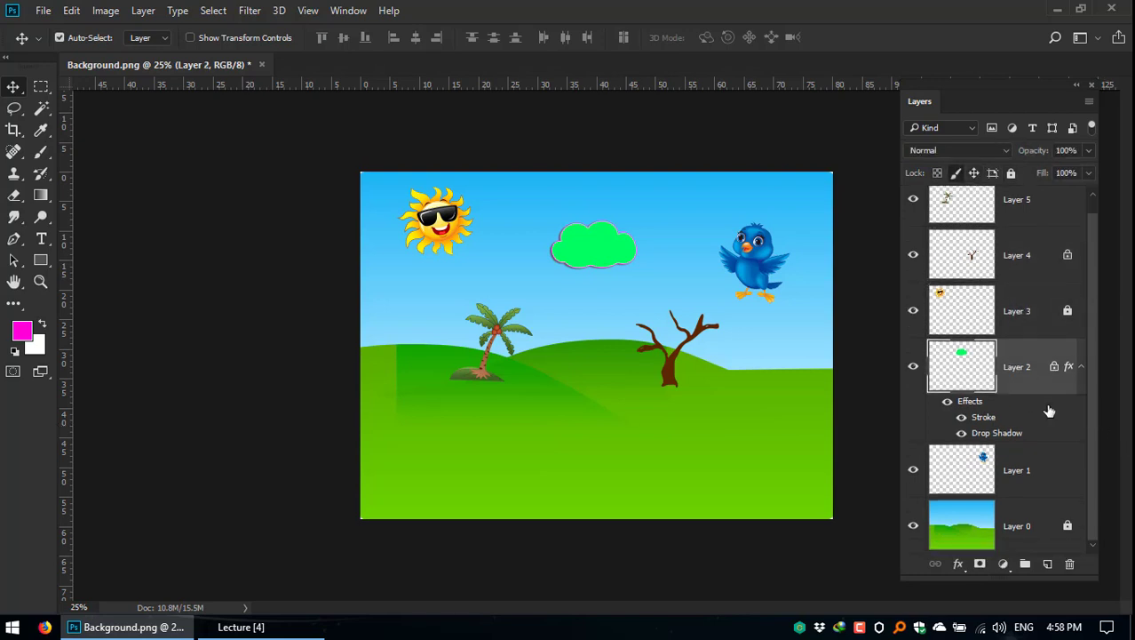
{"action": "scroll", "coordinate": [1053, 410], "scroll_direction": "up", "scroll_amount": 1}
{"action": "scroll", "coordinate": [1051, 308], "scroll_direction": "down", "scroll_amount": 1}
{"action": "left_click_drag", "start_coordinate": [947, 89], "coordinate": [798, 90]}
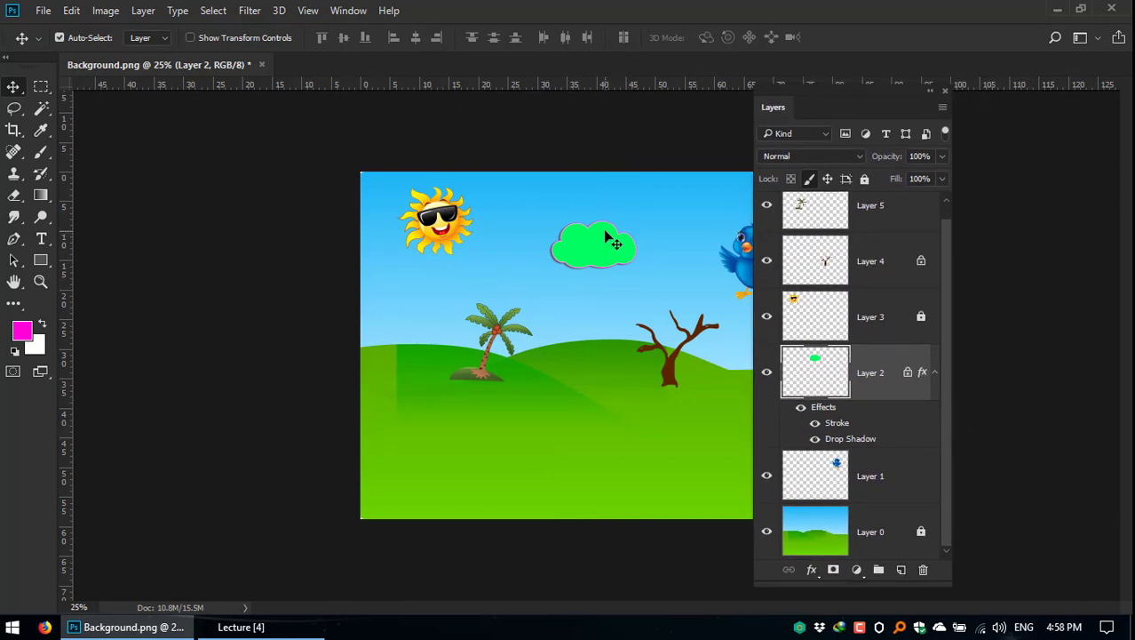
{"action": "left_click", "coordinate": [826, 133]}
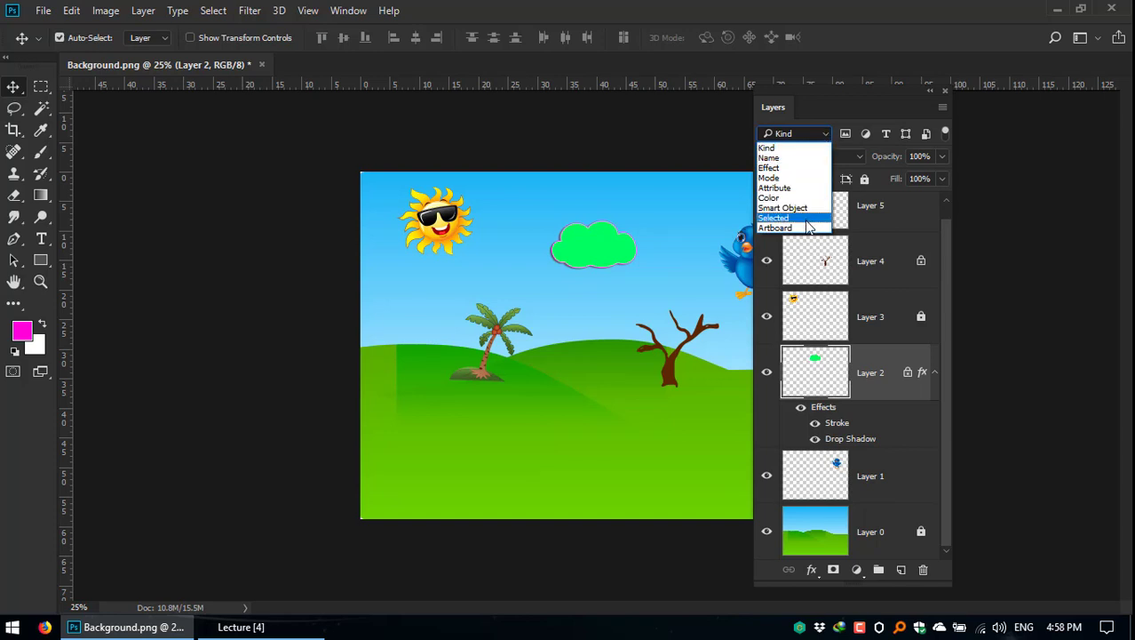
{"action": "left_click", "coordinate": [788, 169]}
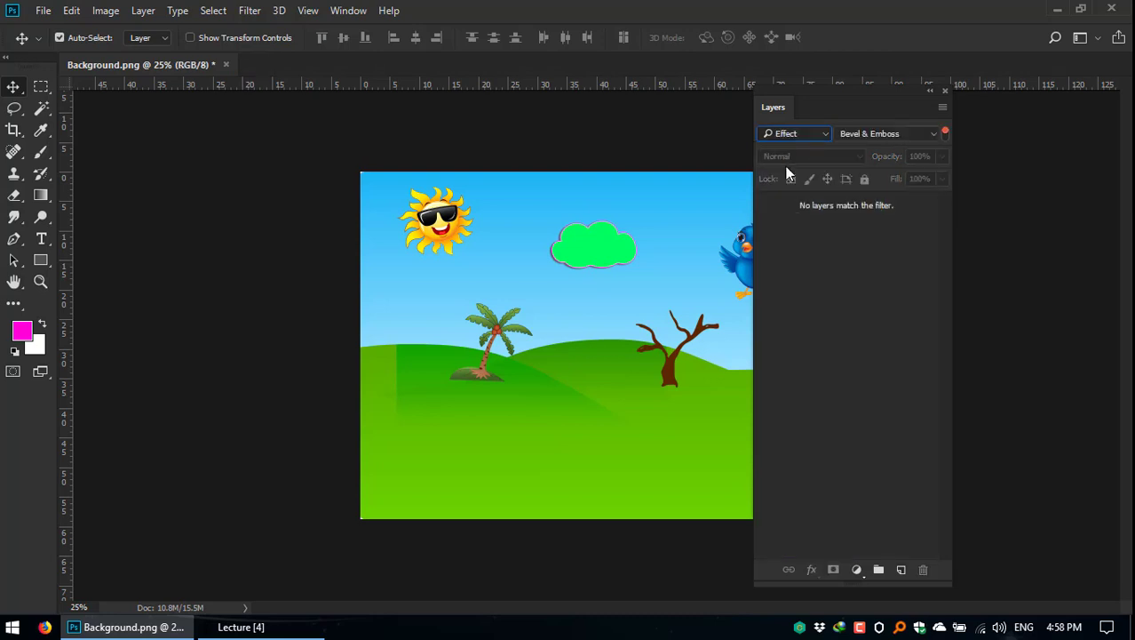
{"action": "left_click", "coordinate": [866, 135]}
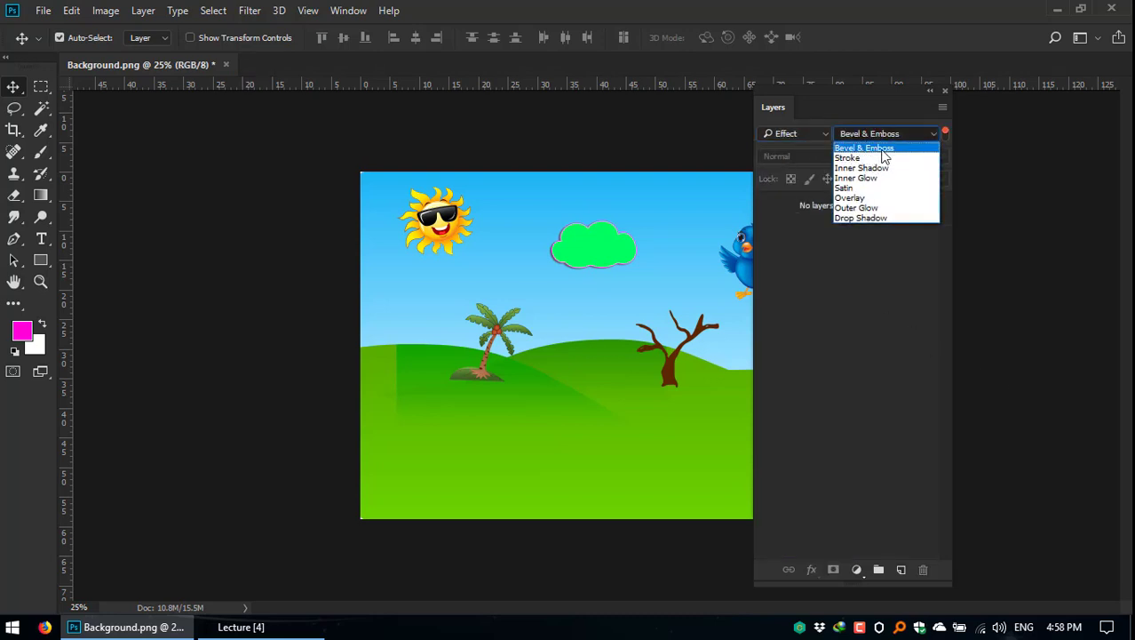
{"action": "left_click", "coordinate": [882, 217]}
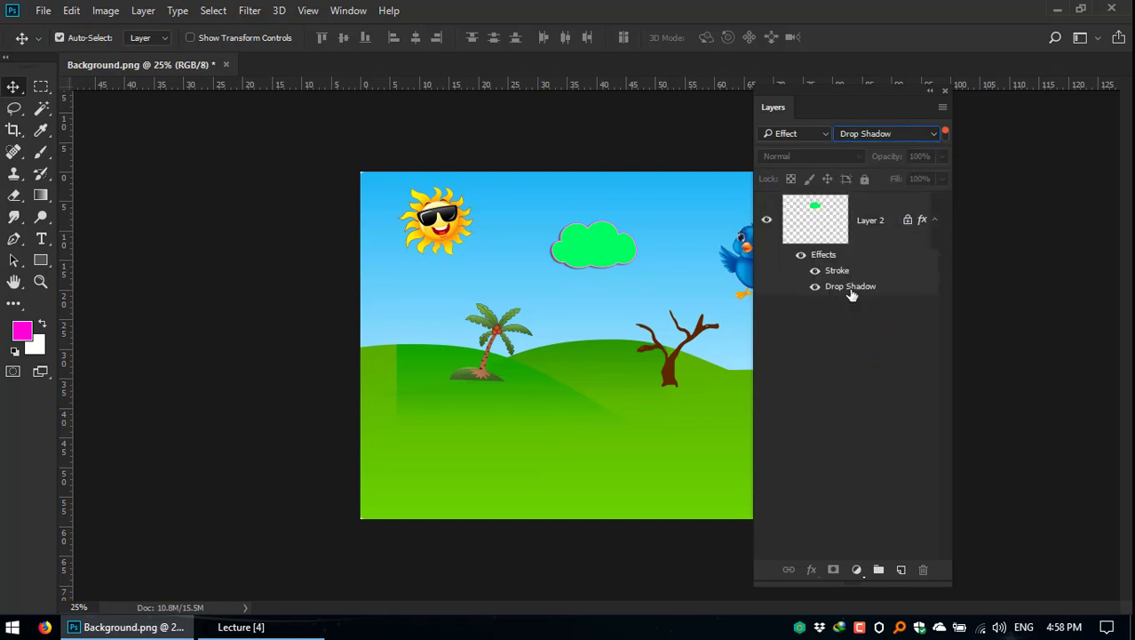
{"action": "left_click", "coordinate": [886, 133]}
{"action": "left_click", "coordinate": [892, 183]}
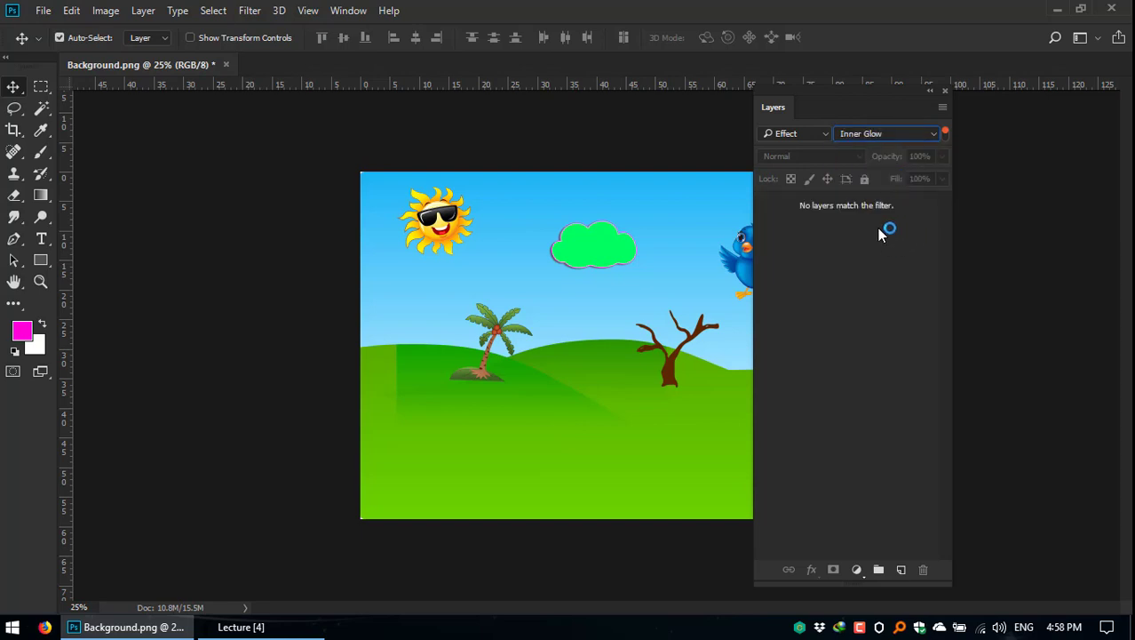
{"action": "left_click", "coordinate": [867, 135]}
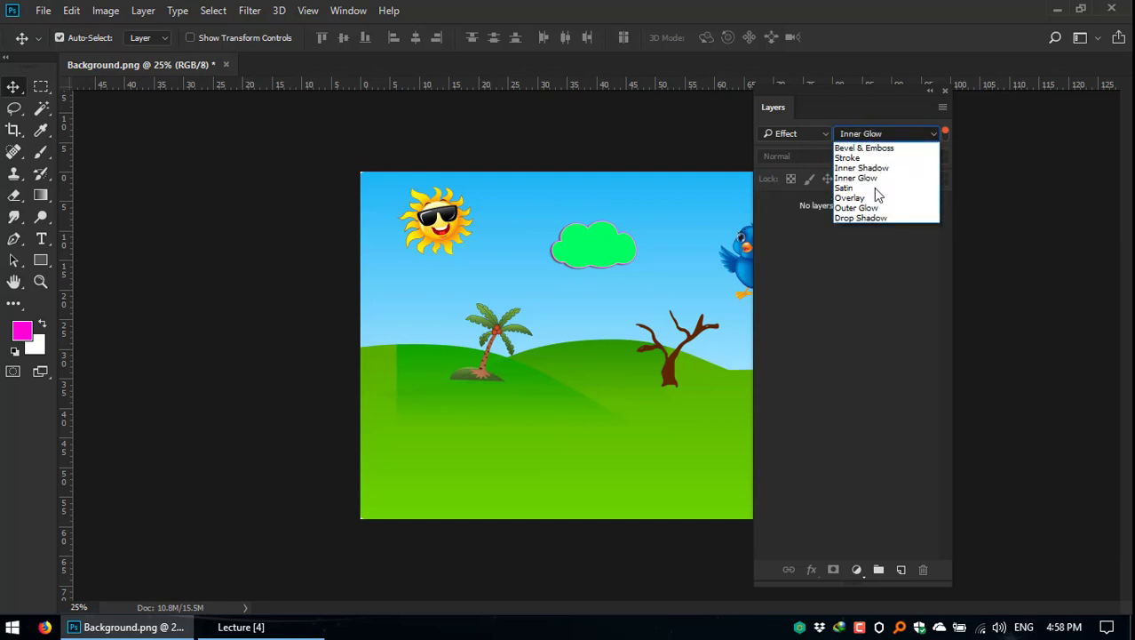
{"action": "left_click", "coordinate": [853, 158]}
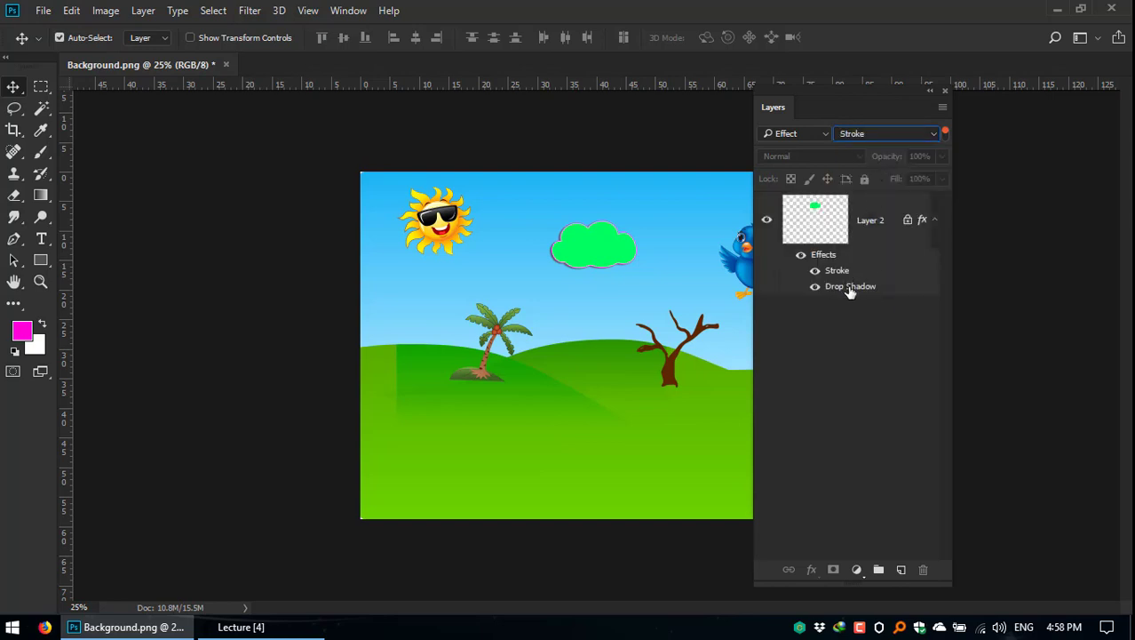
{"action": "left_click", "coordinate": [826, 135]}
Step: Leave the layer filter on Kind and convert Layer 5, the palm tree, to a smart object
{"action": "left_click", "coordinate": [783, 147]}
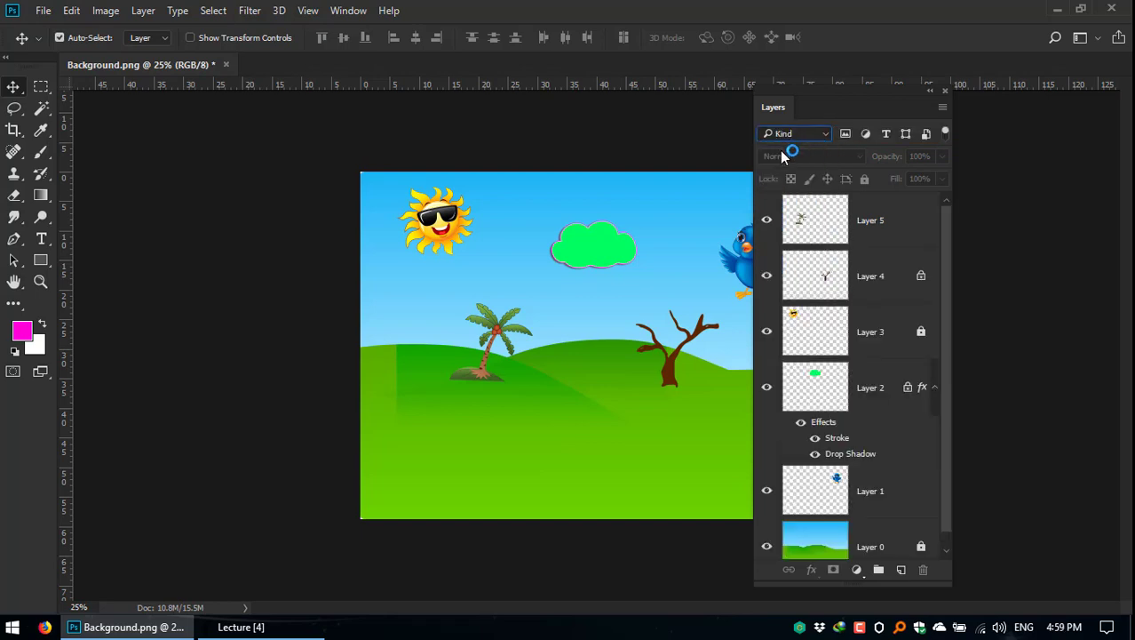
{"action": "left_click", "coordinate": [822, 138]}
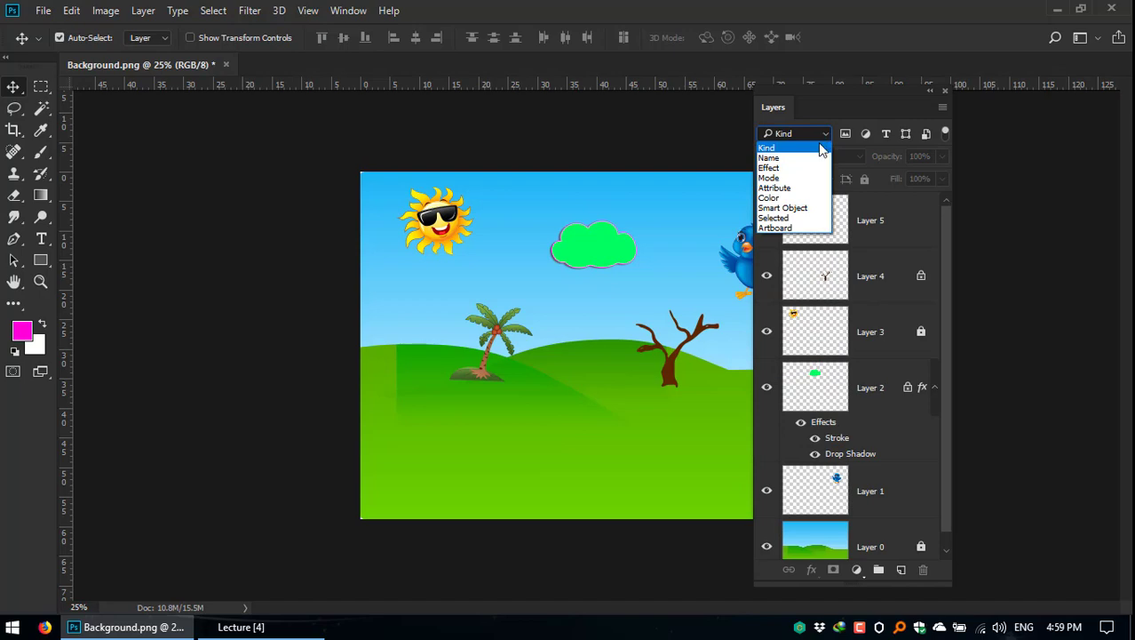
{"action": "left_click", "coordinate": [869, 274]}
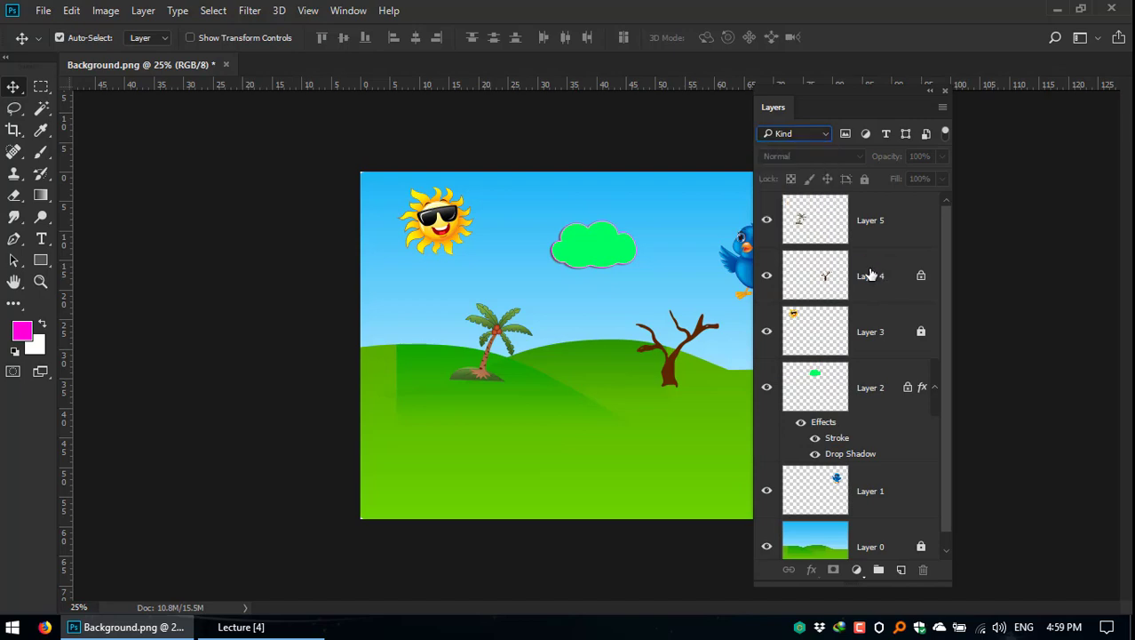
{"action": "left_click", "coordinate": [853, 225]}
{"action": "right_click", "coordinate": [851, 225]}
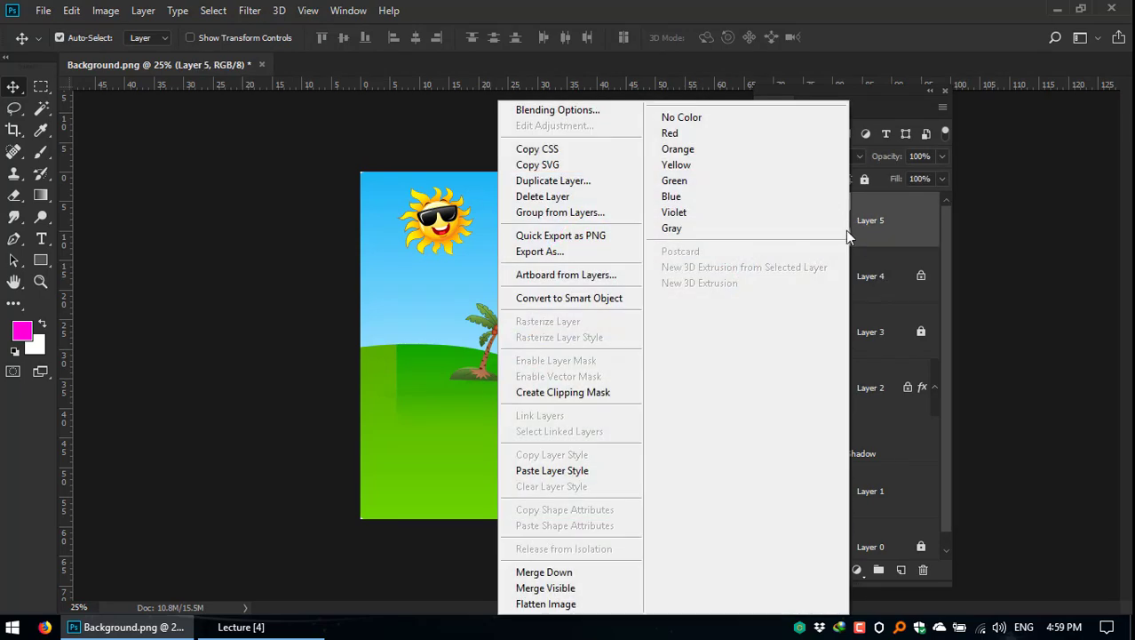
{"action": "left_click", "coordinate": [592, 304]}
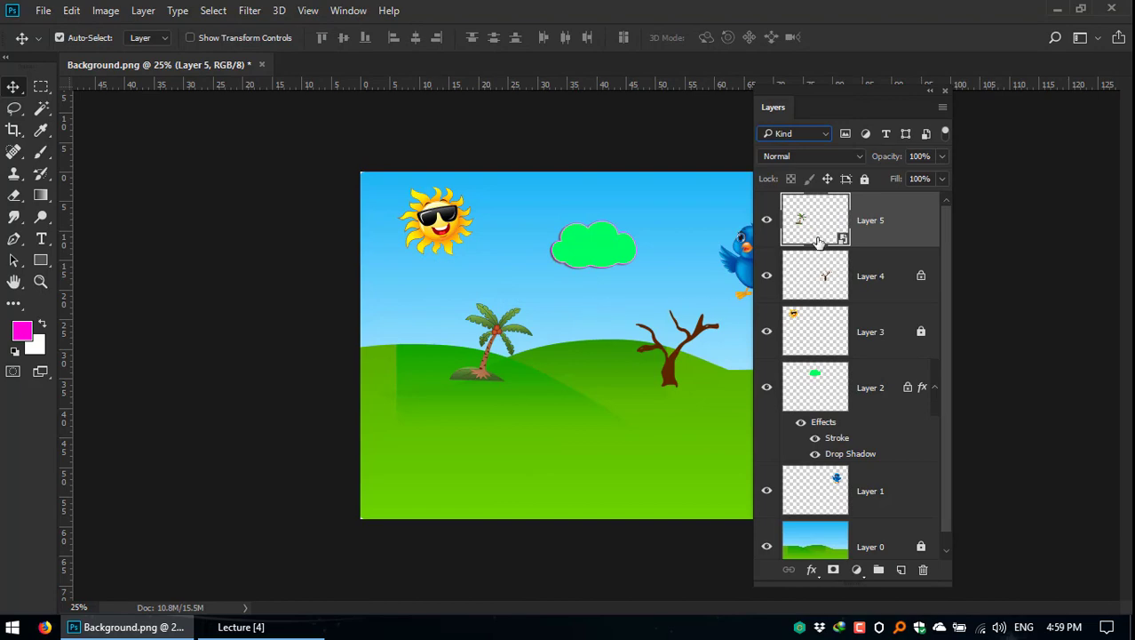
Step: Unlock the sun layer, Layer 3, and convert it to a smart object
{"action": "left_click", "coordinate": [828, 280]}
{"action": "right_click", "coordinate": [827, 329]}
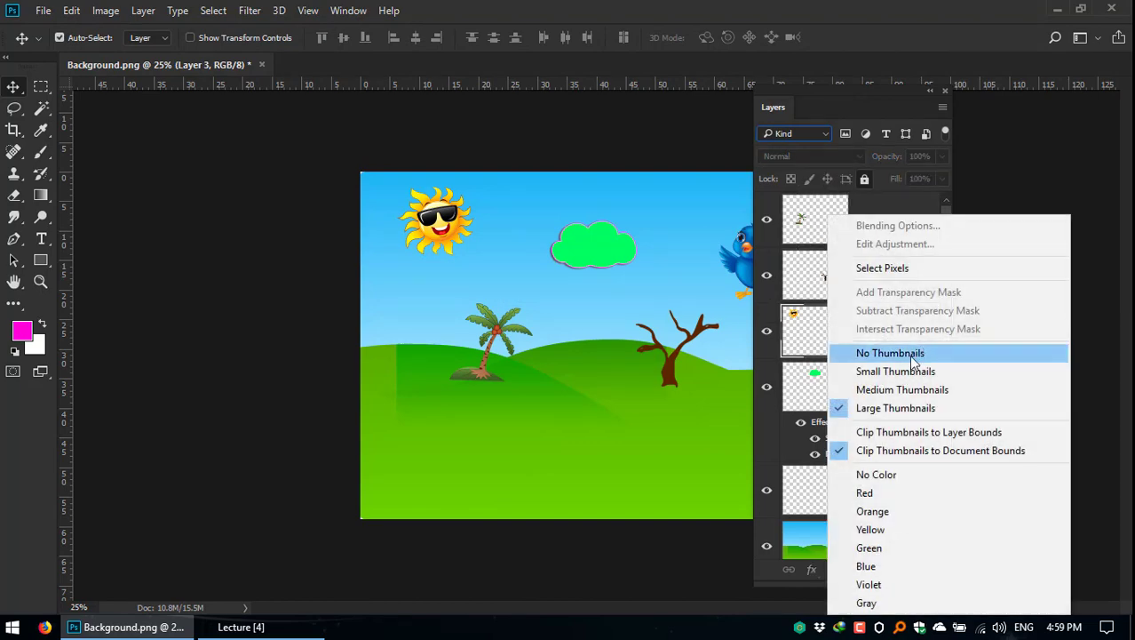
{"action": "key", "text": "Escape"}
{"action": "right_click", "coordinate": [860, 329]}
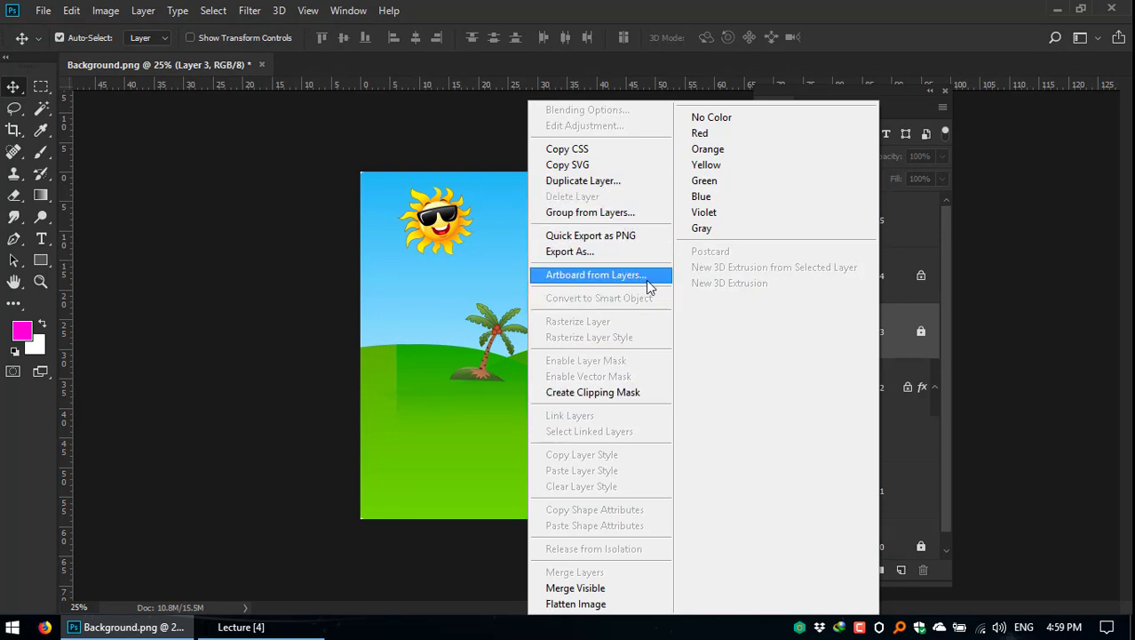
{"action": "left_click", "coordinate": [900, 359]}
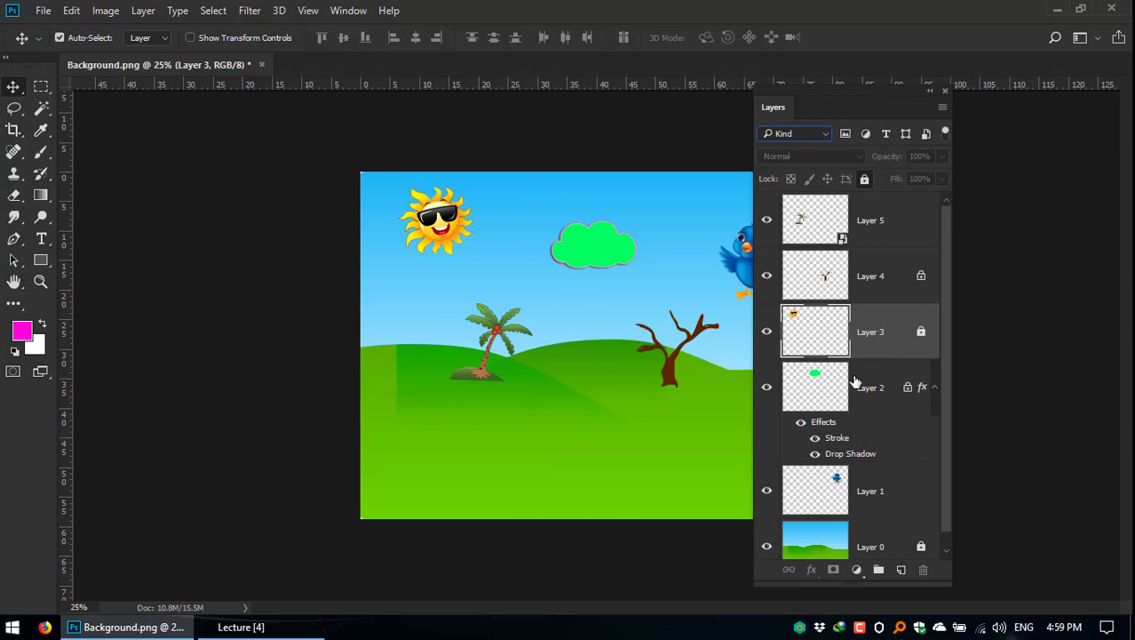
{"action": "left_click", "coordinate": [921, 333]}
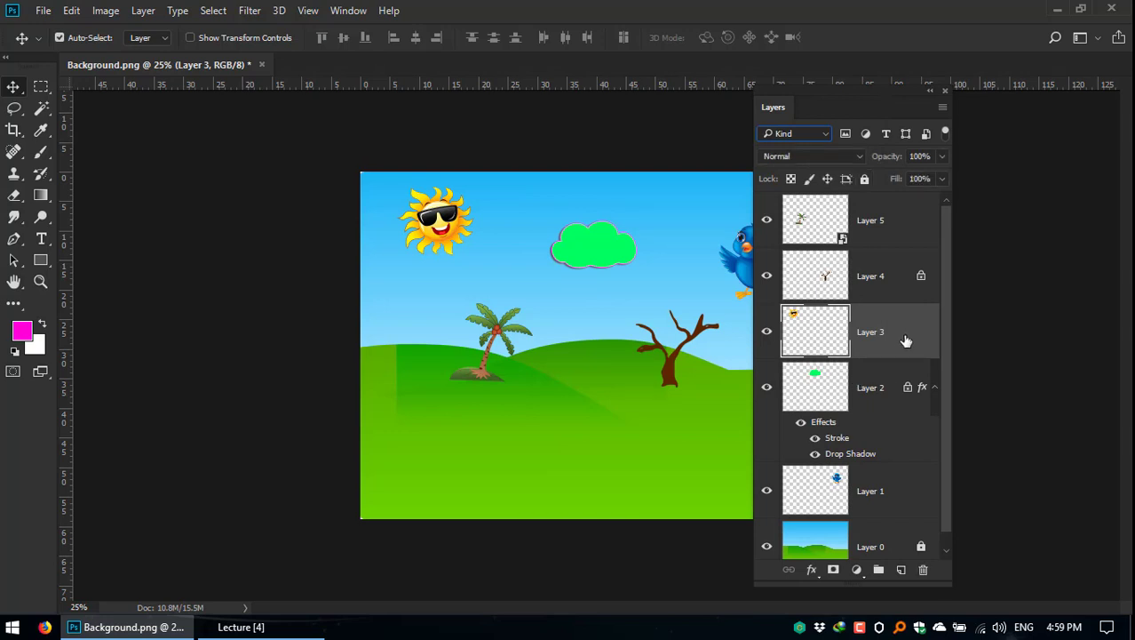
{"action": "right_click", "coordinate": [821, 334]}
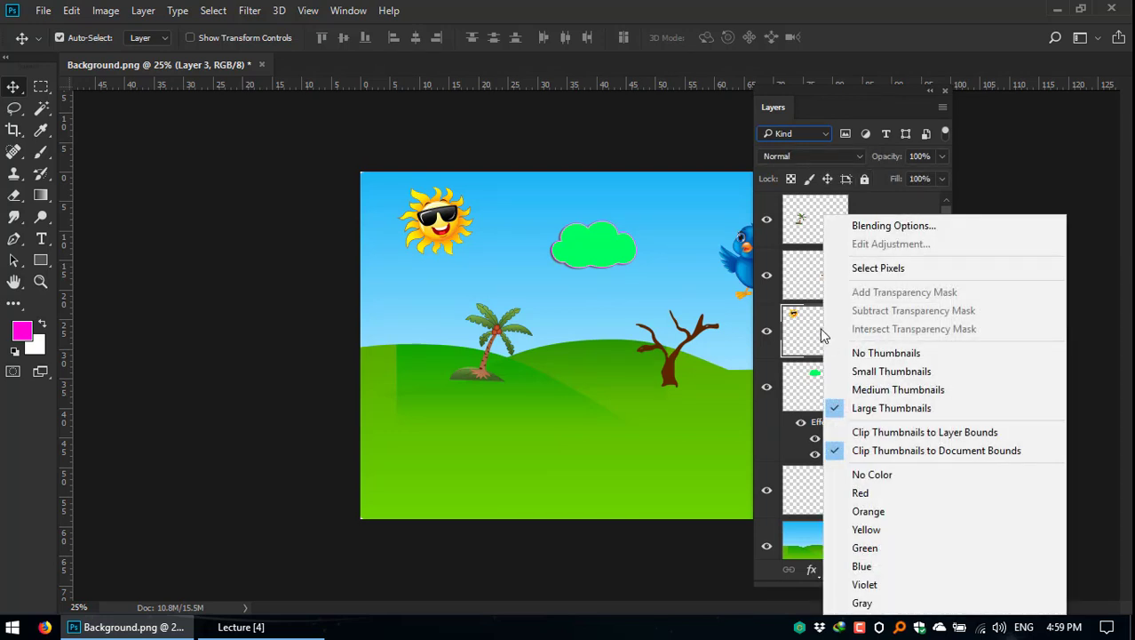
{"action": "left_click", "coordinate": [820, 331]}
{"action": "right_click", "coordinate": [904, 329]}
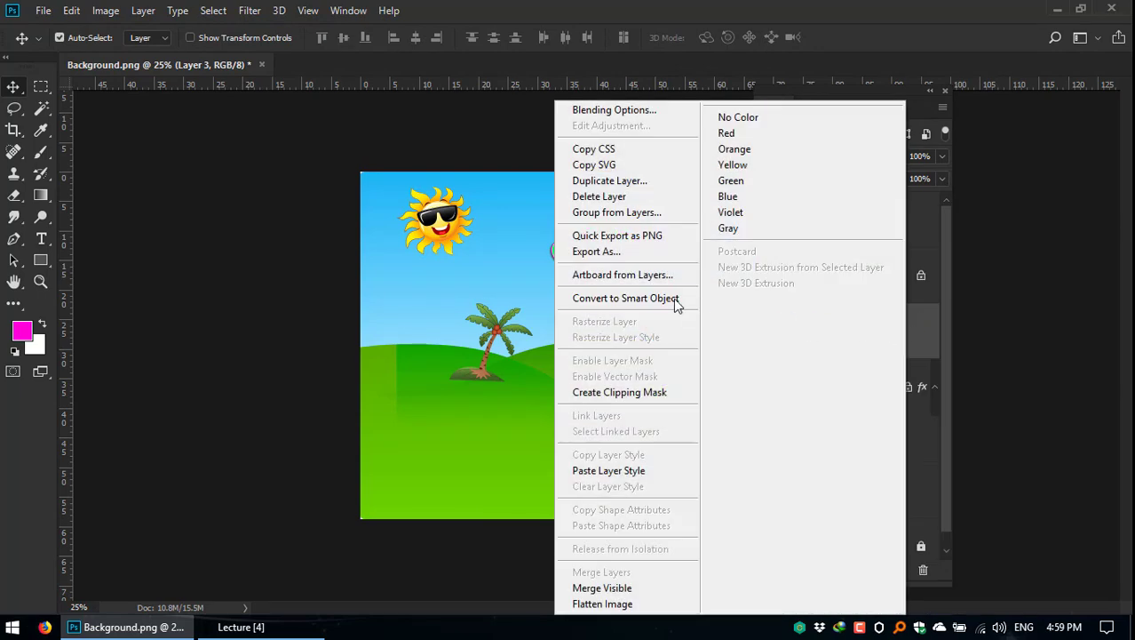
{"action": "left_click", "coordinate": [613, 301]}
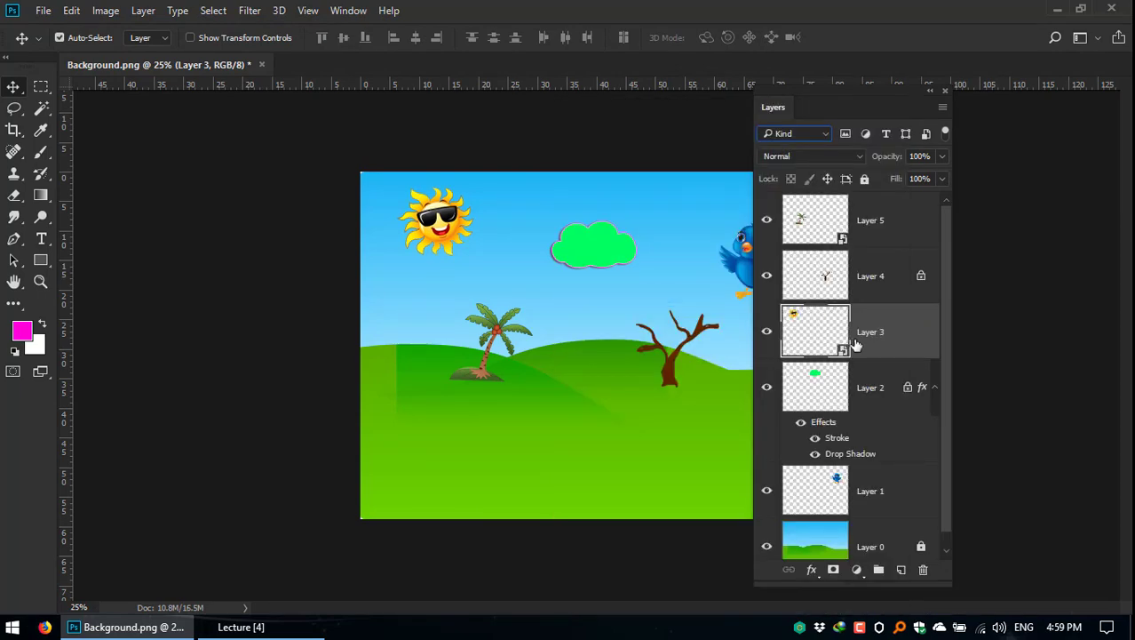
Step: Reselect the palm tree layer and bring up the layer filter type list
{"action": "left_click", "coordinate": [906, 226]}
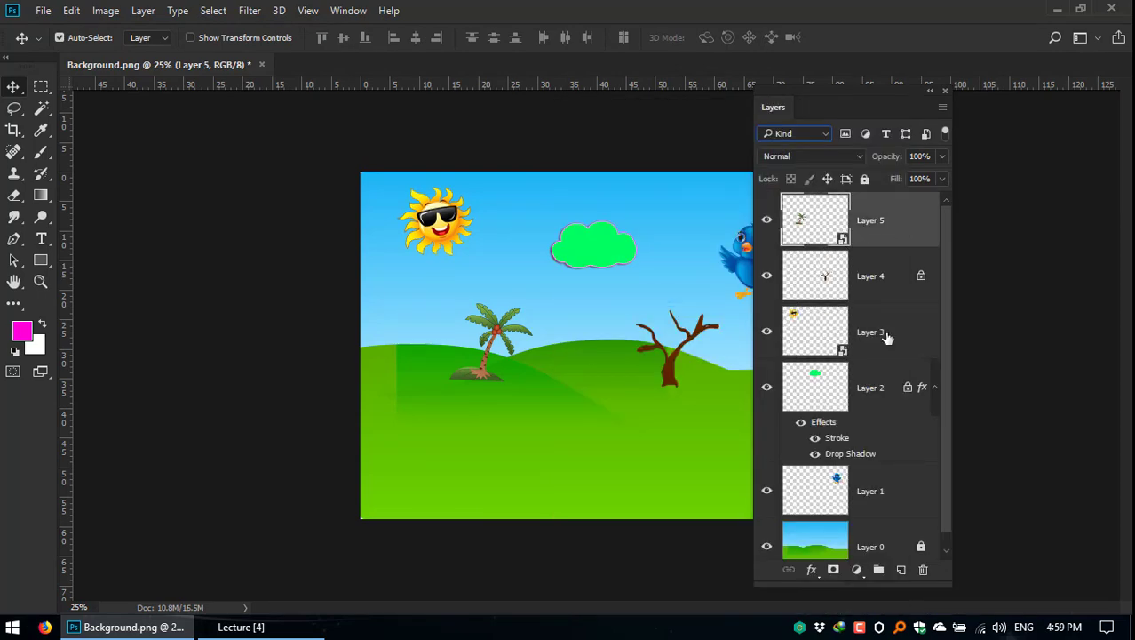
{"action": "left_click", "coordinate": [875, 338]}
{"action": "left_click", "coordinate": [871, 227]}
{"action": "left_click", "coordinate": [827, 135]}
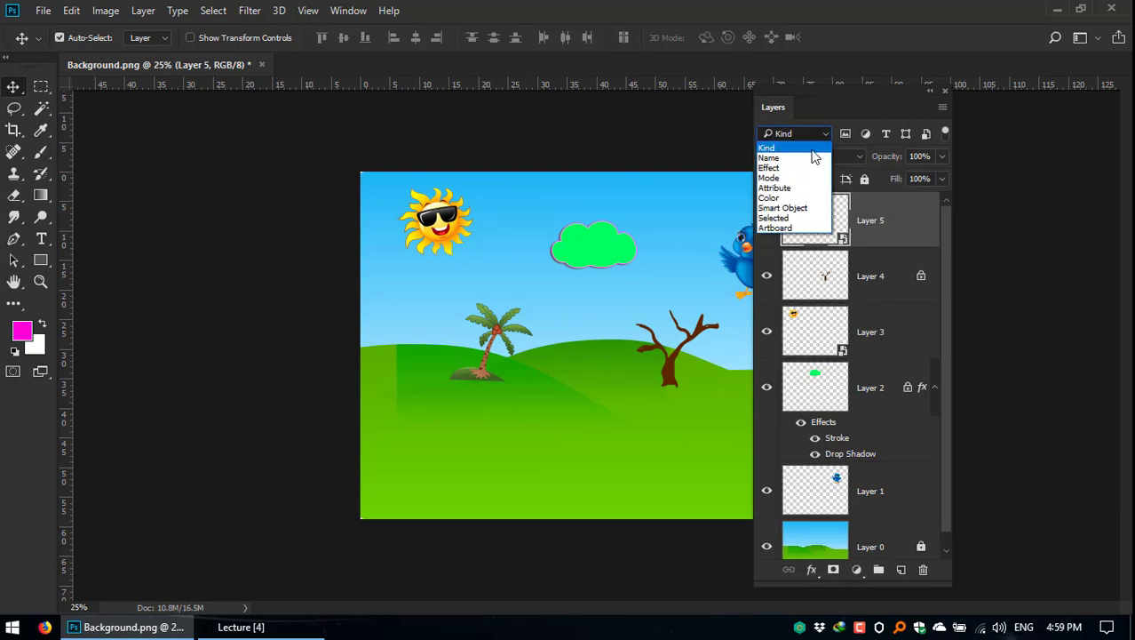
Step: Filter the layers by Smart Object and unlock Layer 0 and the cloud's Layer 2
{"action": "left_click", "coordinate": [804, 208]}
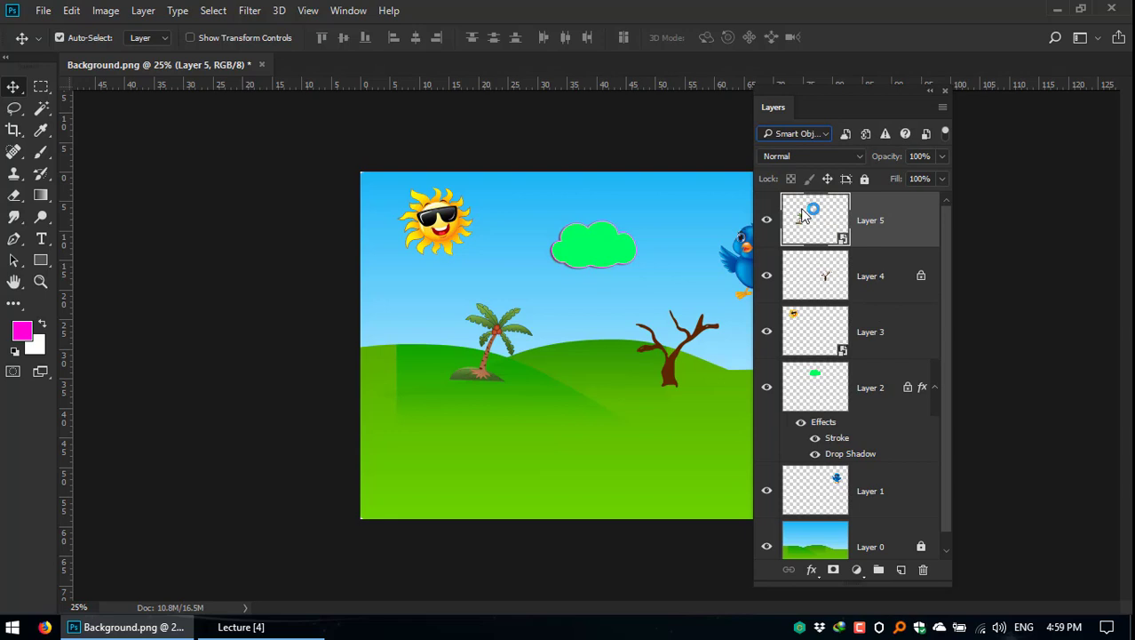
{"action": "left_click", "coordinate": [824, 134]}
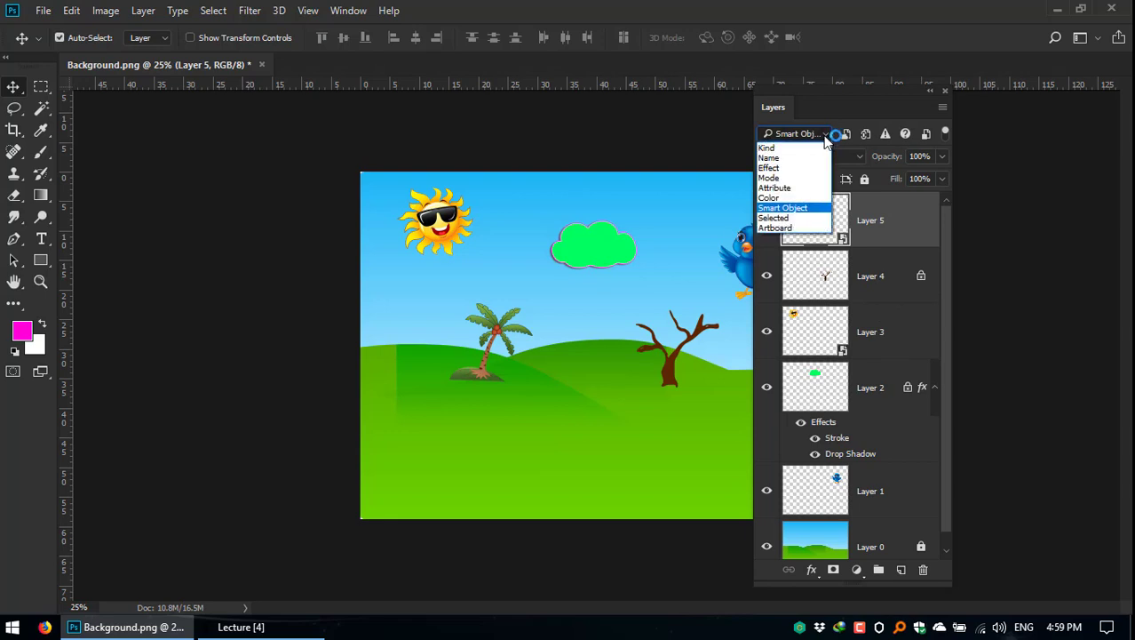
{"action": "left_click", "coordinate": [809, 209]}
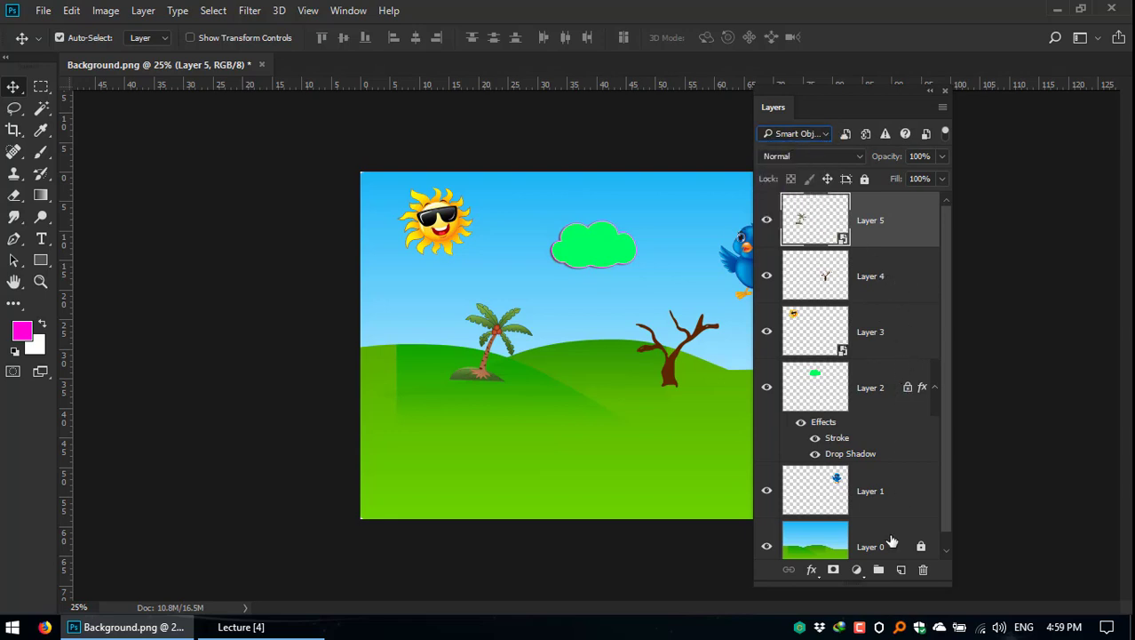
{"action": "left_click", "coordinate": [921, 545]}
{"action": "left_click", "coordinate": [907, 387]}
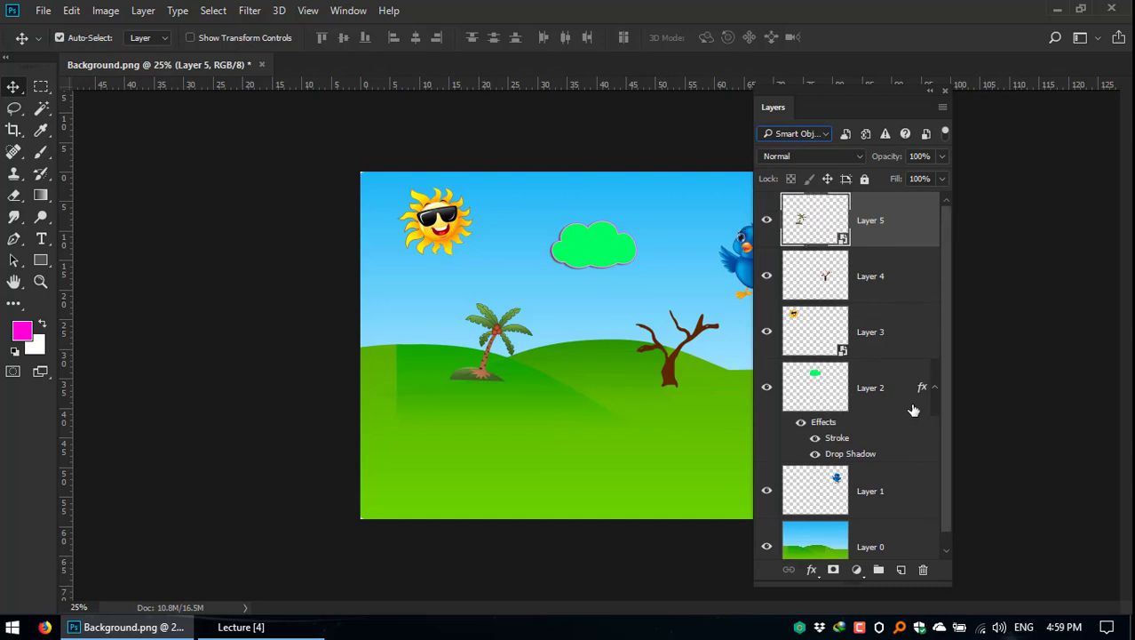
{"action": "left_click", "coordinate": [824, 134]}
{"action": "left_click", "coordinate": [797, 208]}
Step: Try filtering by colour label, then return to the Smart Object filter
{"action": "left_click", "coordinate": [873, 279]}
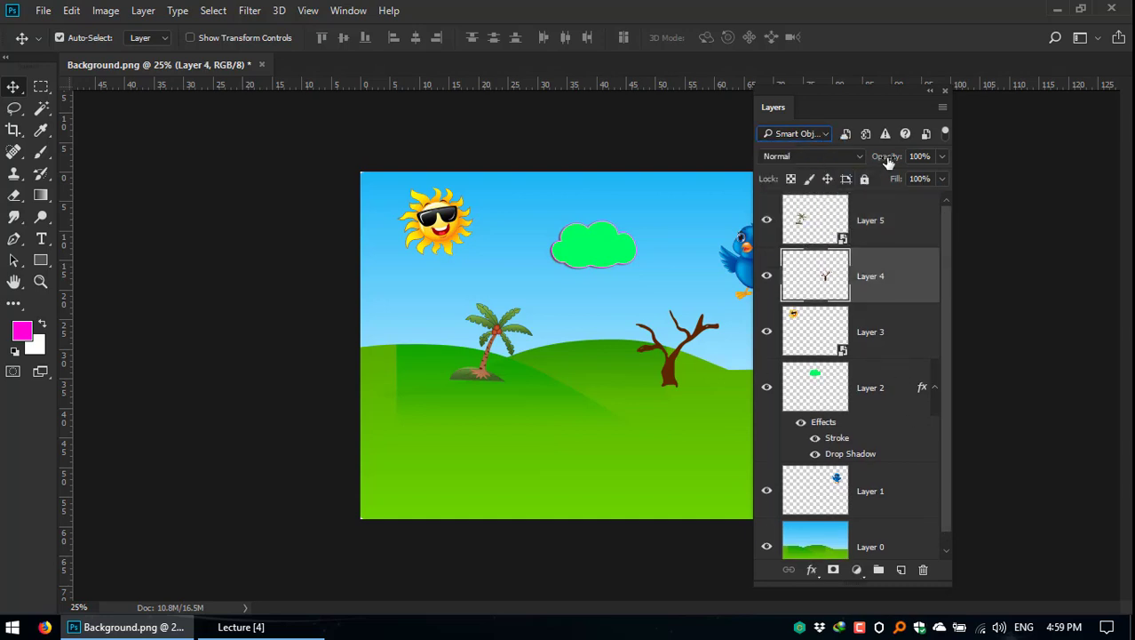
{"action": "left_click", "coordinate": [827, 134]}
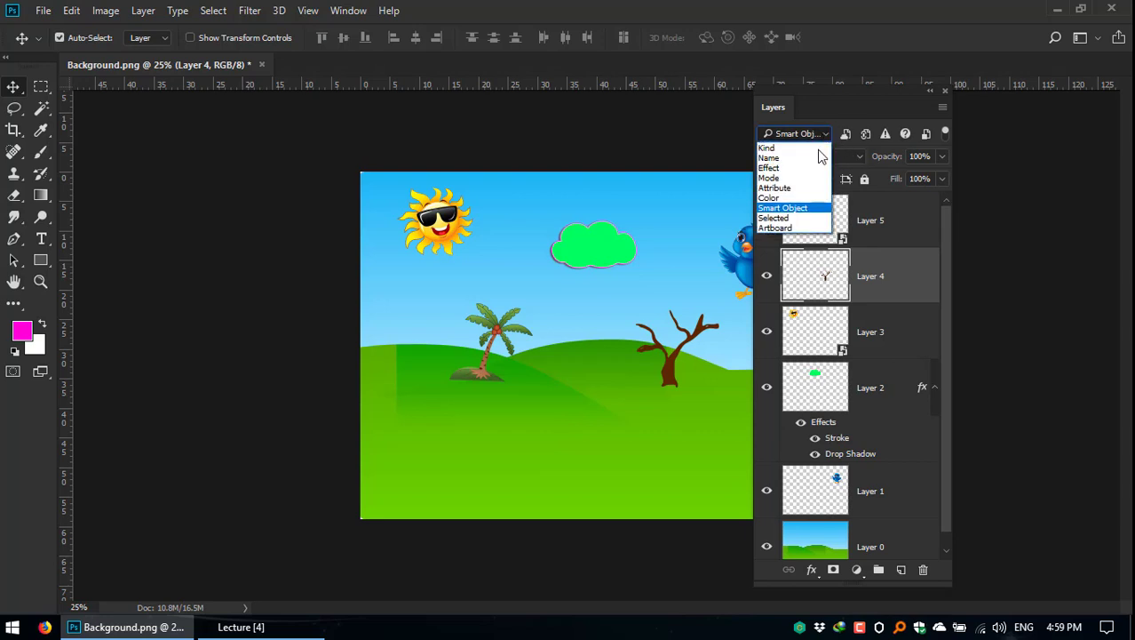
{"action": "left_click", "coordinate": [810, 212]}
{"action": "left_click", "coordinate": [844, 235]}
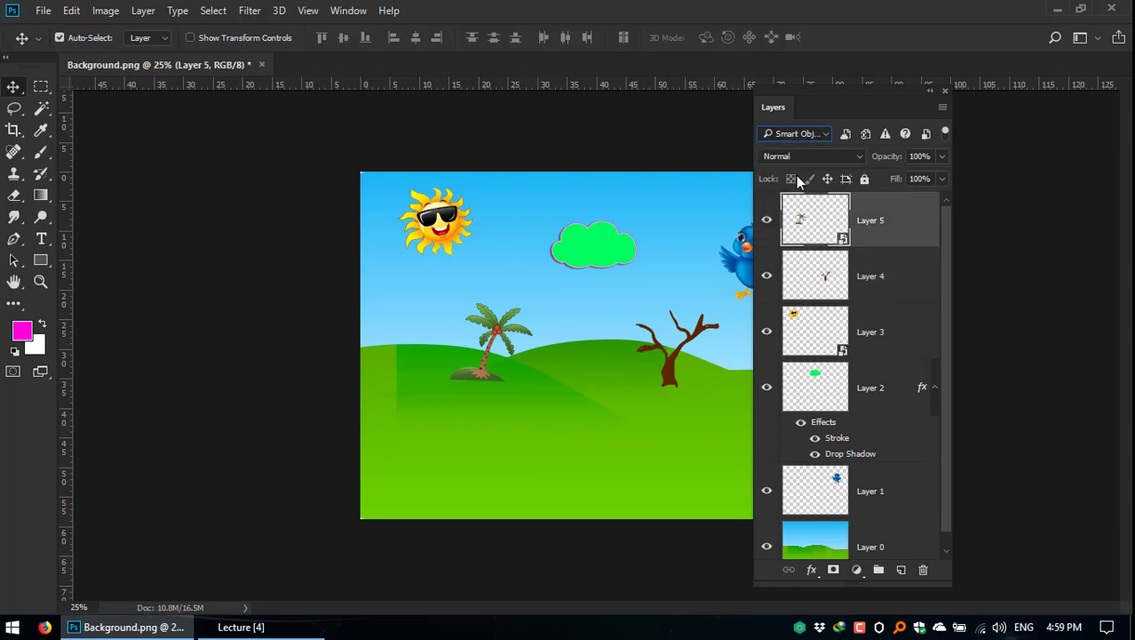
{"action": "left_click", "coordinate": [810, 134]}
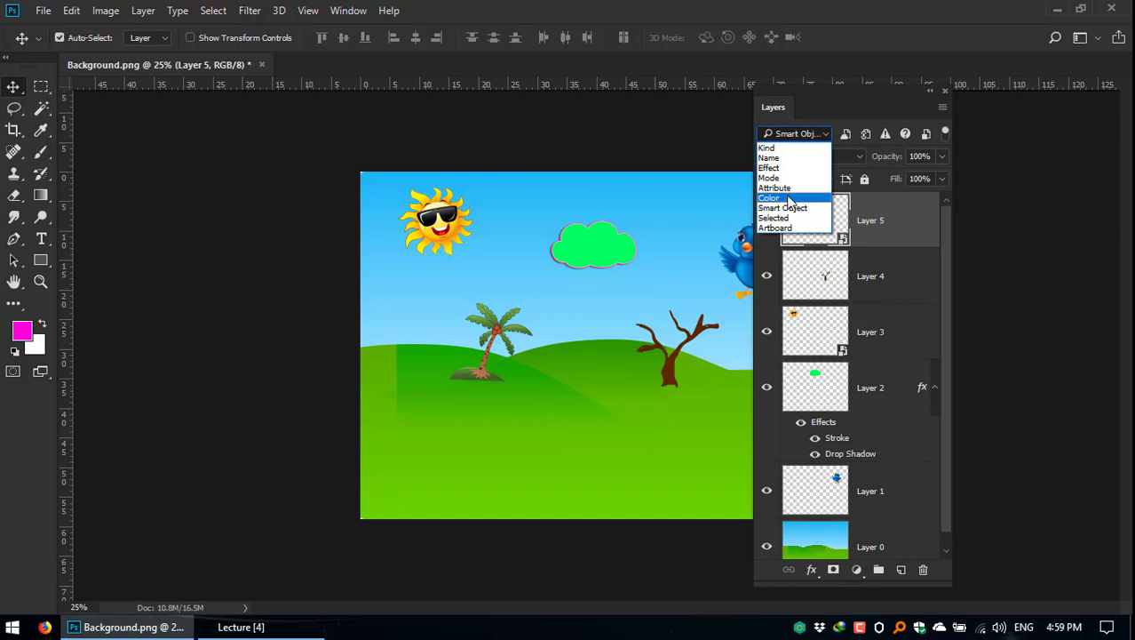
{"action": "left_click", "coordinate": [787, 197]}
{"action": "left_click", "coordinate": [797, 134]}
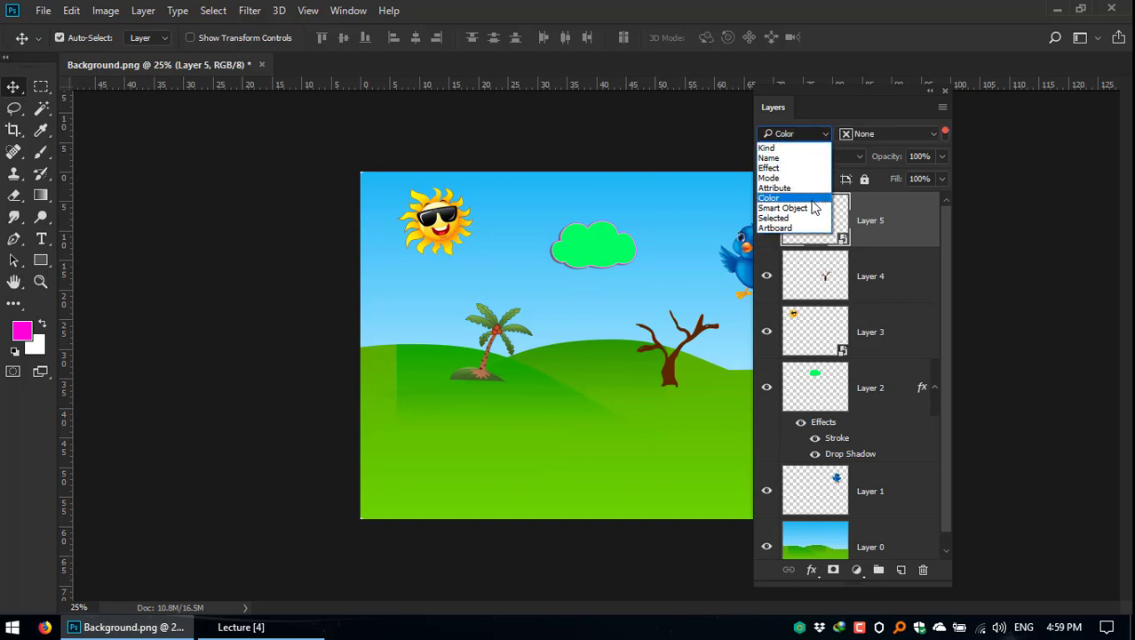
{"action": "left_click", "coordinate": [808, 211]}
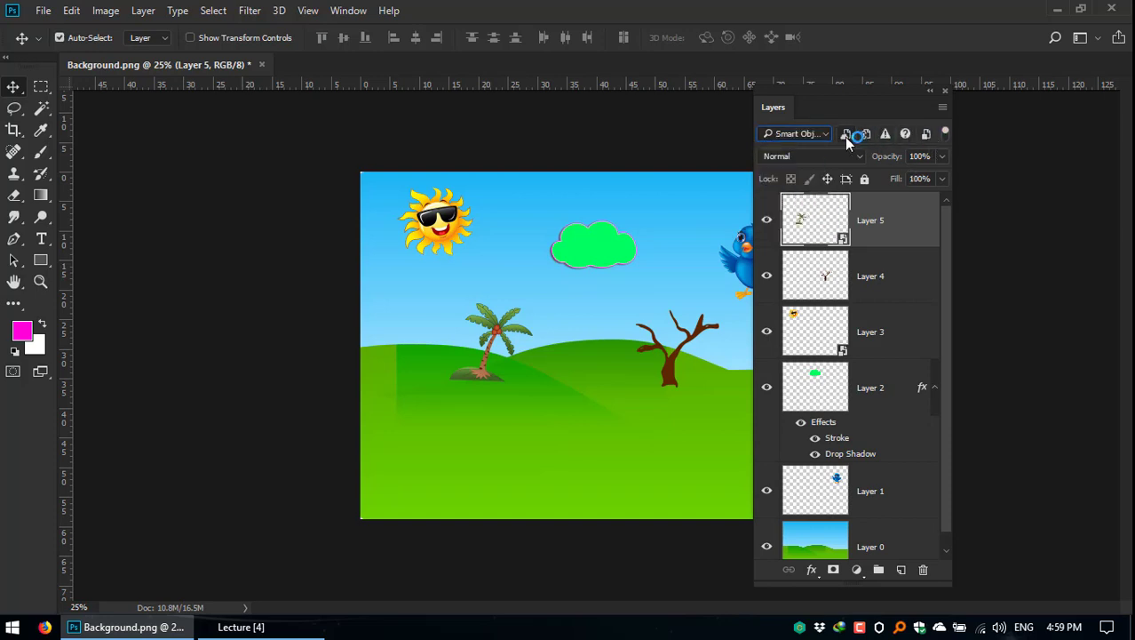
Step: Toggle the smart-object status filters, ending with only the smart-object layers shown
{"action": "left_click", "coordinate": [846, 135]}
{"action": "left_click", "coordinate": [846, 135]}
{"action": "left_click", "coordinate": [864, 133]}
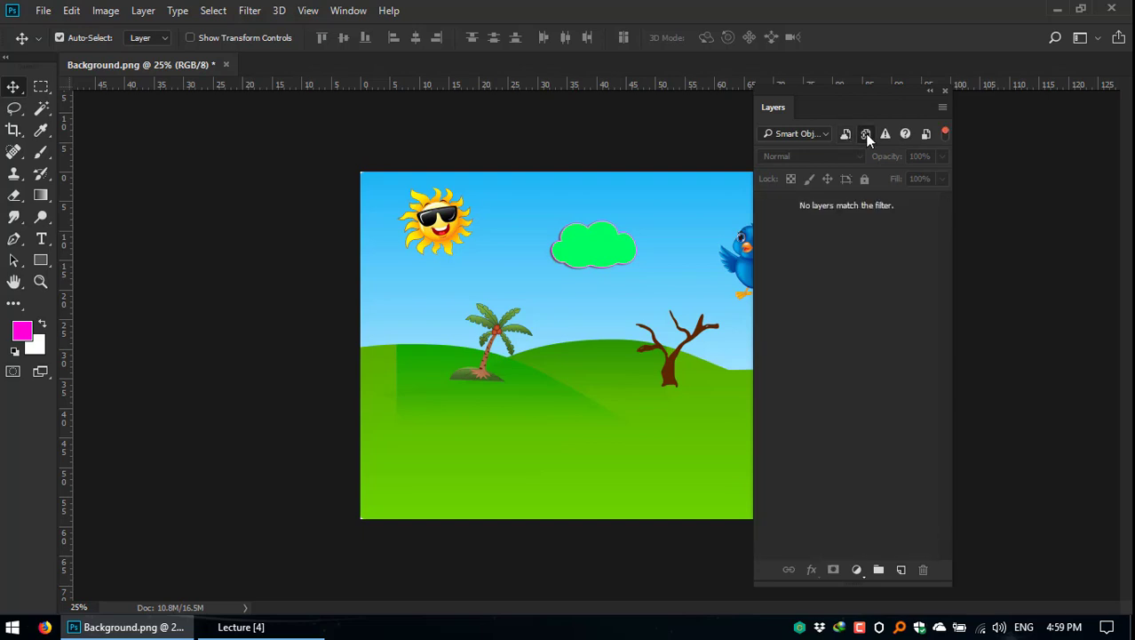
{"action": "left_click", "coordinate": [865, 133]}
{"action": "left_click", "coordinate": [887, 134]}
{"action": "left_click", "coordinate": [887, 133]}
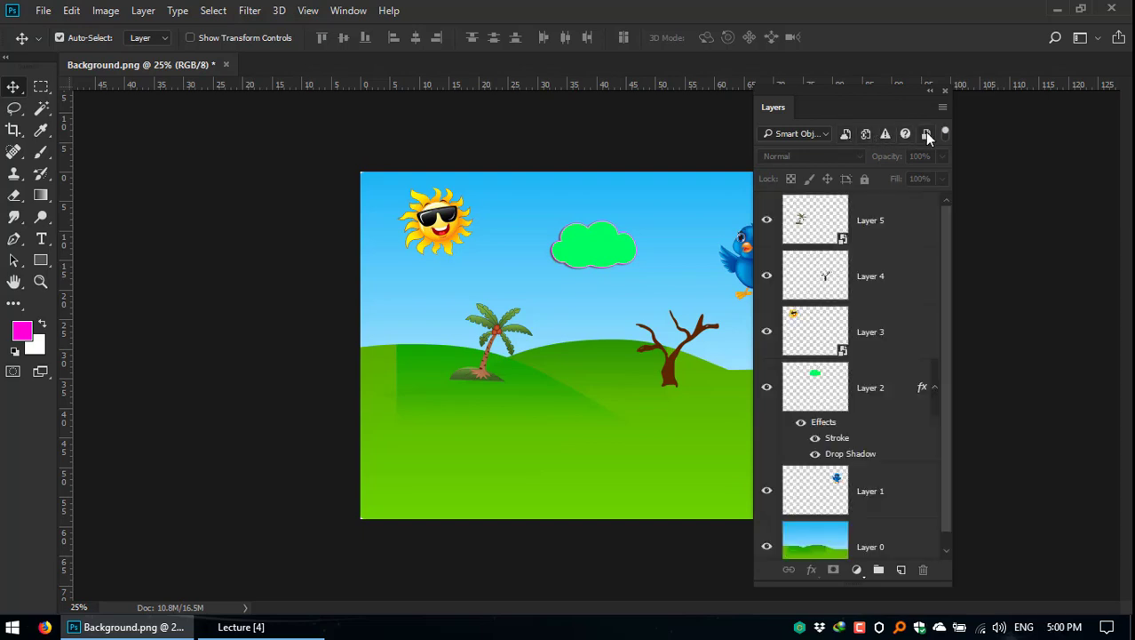
{"action": "left_click", "coordinate": [926, 135]}
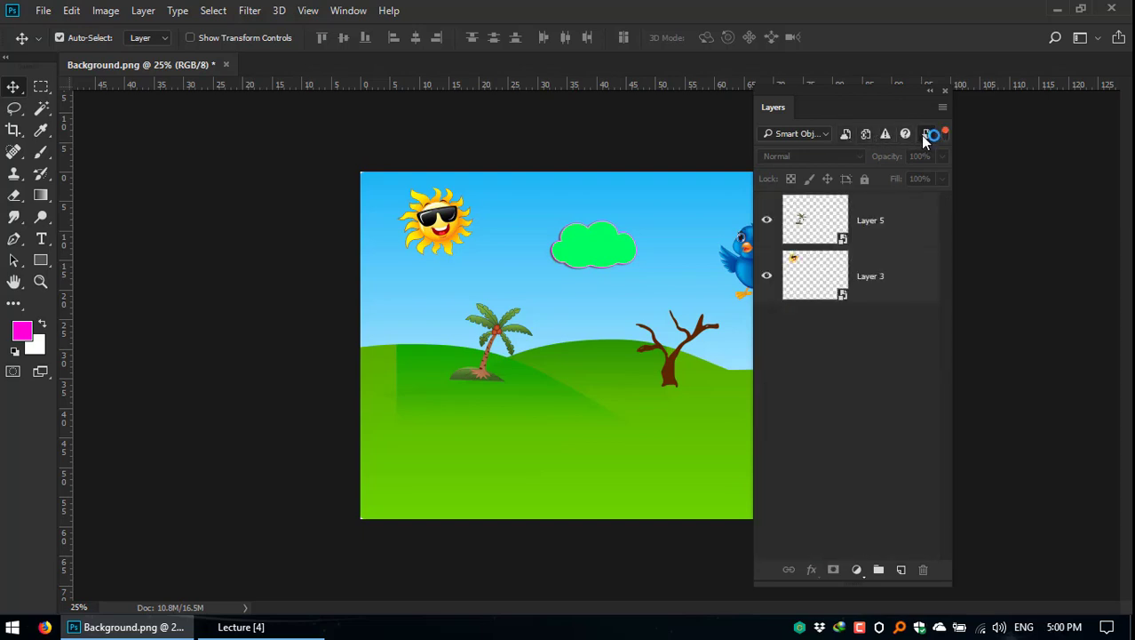
Step: Set the layer filter type back to Kind so all layers show
{"action": "left_click", "coordinate": [817, 134]}
{"action": "left_click", "coordinate": [818, 133]}
{"action": "left_click", "coordinate": [822, 138]}
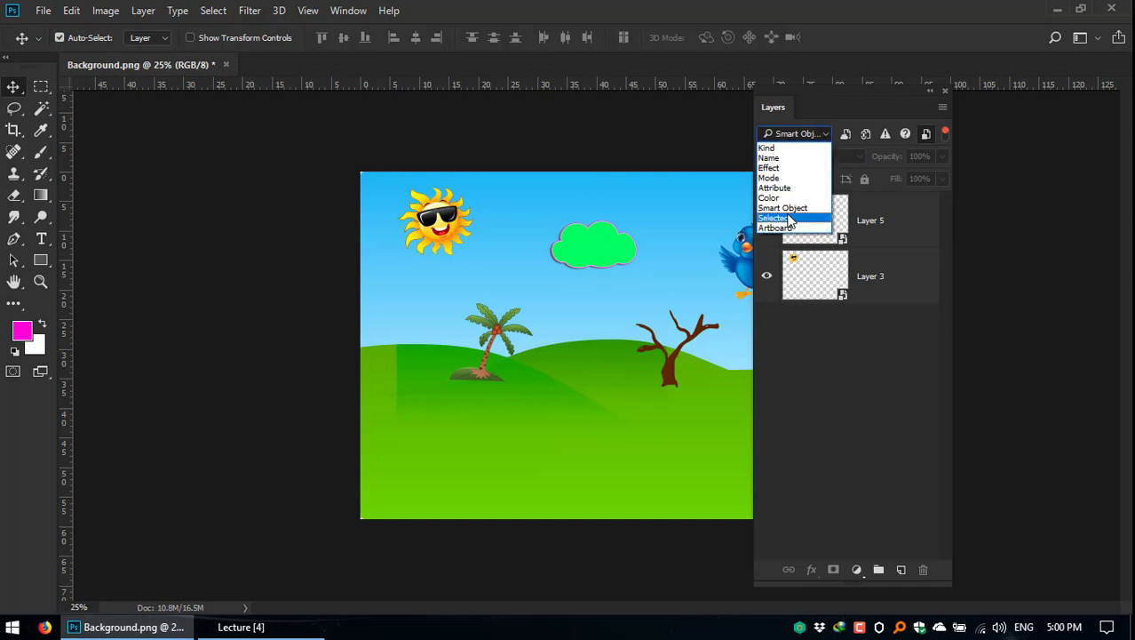
{"action": "left_click", "coordinate": [787, 149]}
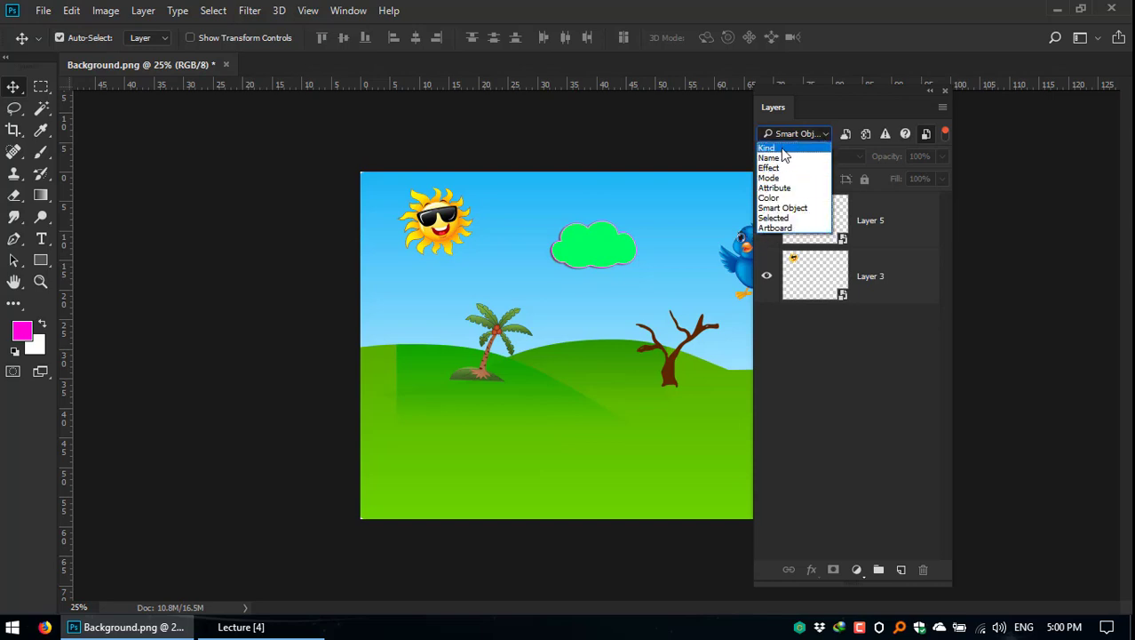
{"action": "left_click", "coordinate": [781, 150]}
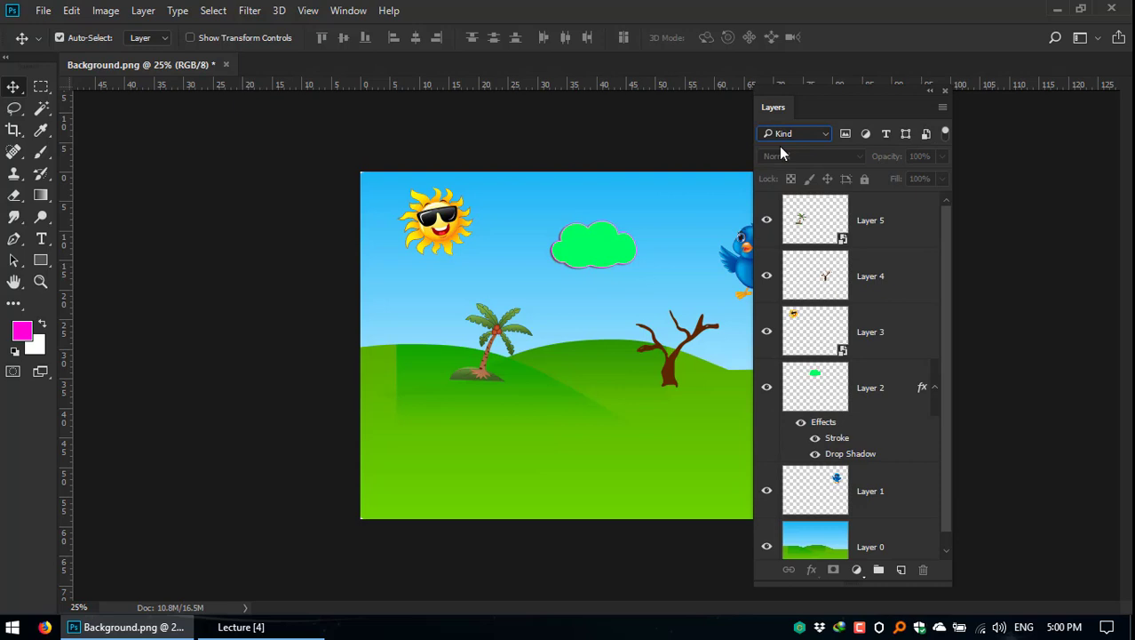
Step: Select Layer 4 and Layer 2 and filter the list to Selected layers
{"action": "left_click", "coordinate": [844, 293]}
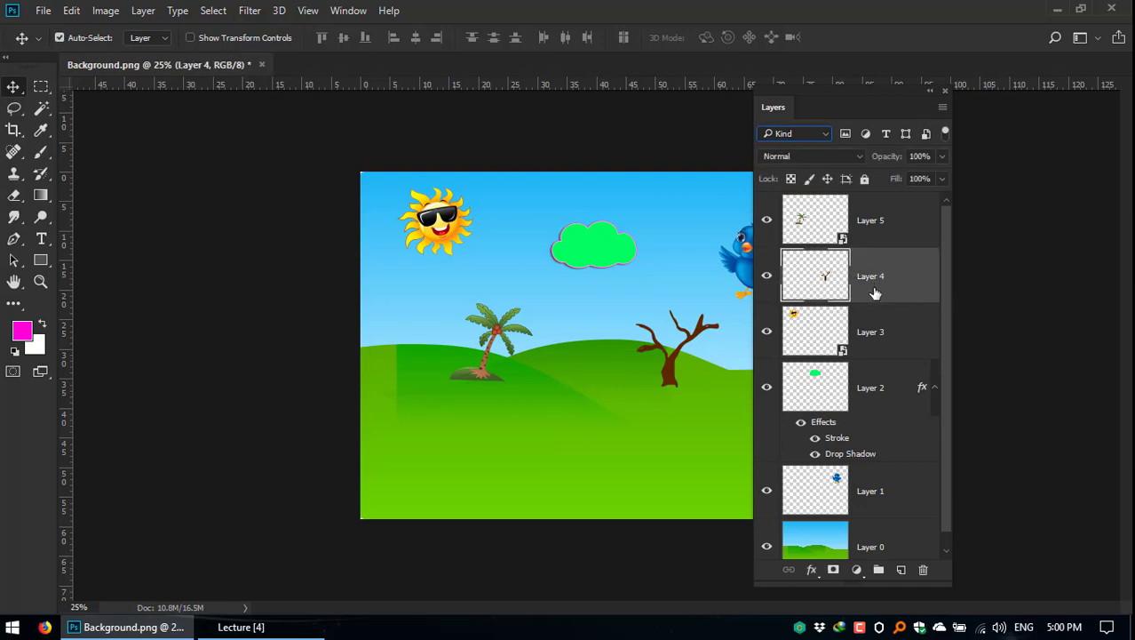
{"action": "left_click", "coordinate": [870, 385], "text": "ctrl"}
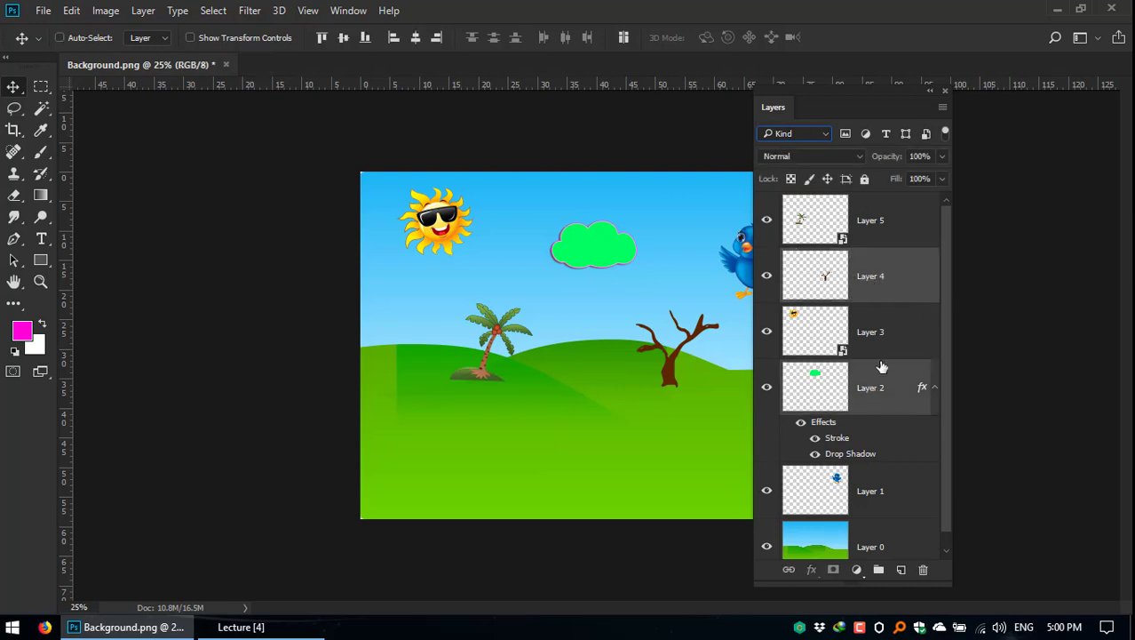
{"action": "left_click", "coordinate": [828, 135]}
{"action": "left_click", "coordinate": [797, 222]}
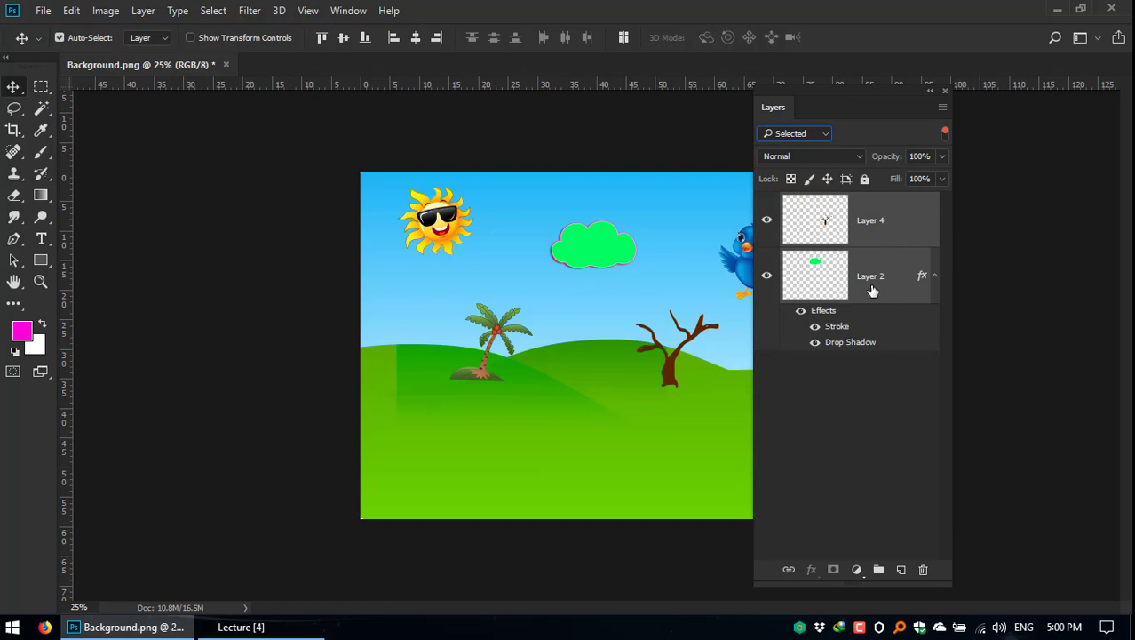
Step: Switch the layer filter type to Name and focus the name box
{"action": "left_click", "coordinate": [824, 134]}
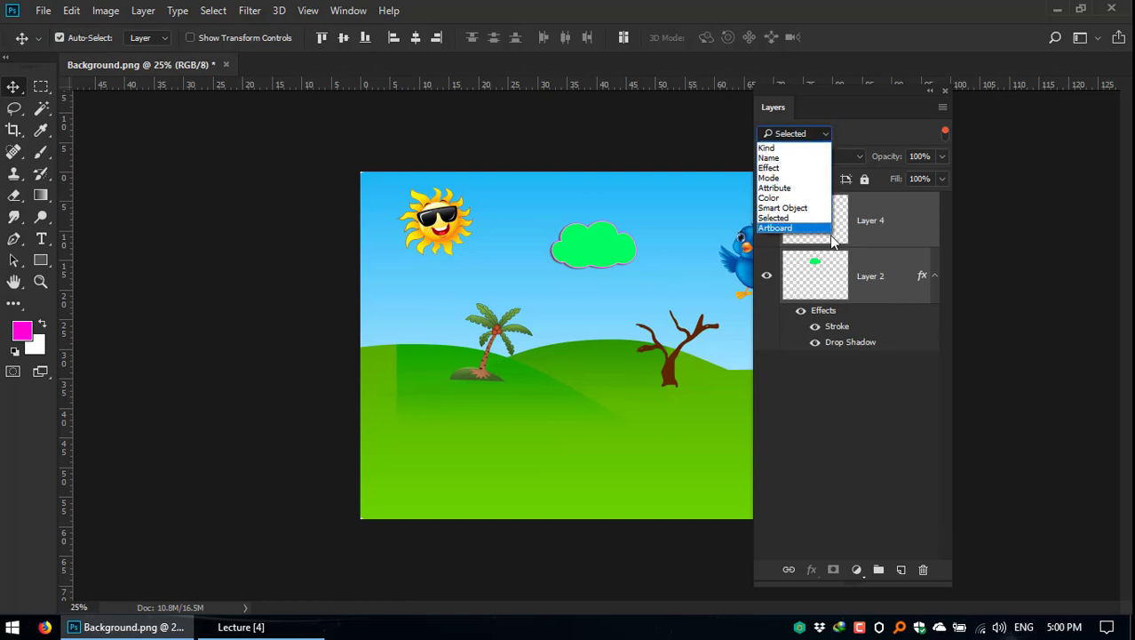
{"action": "left_click", "coordinate": [787, 157]}
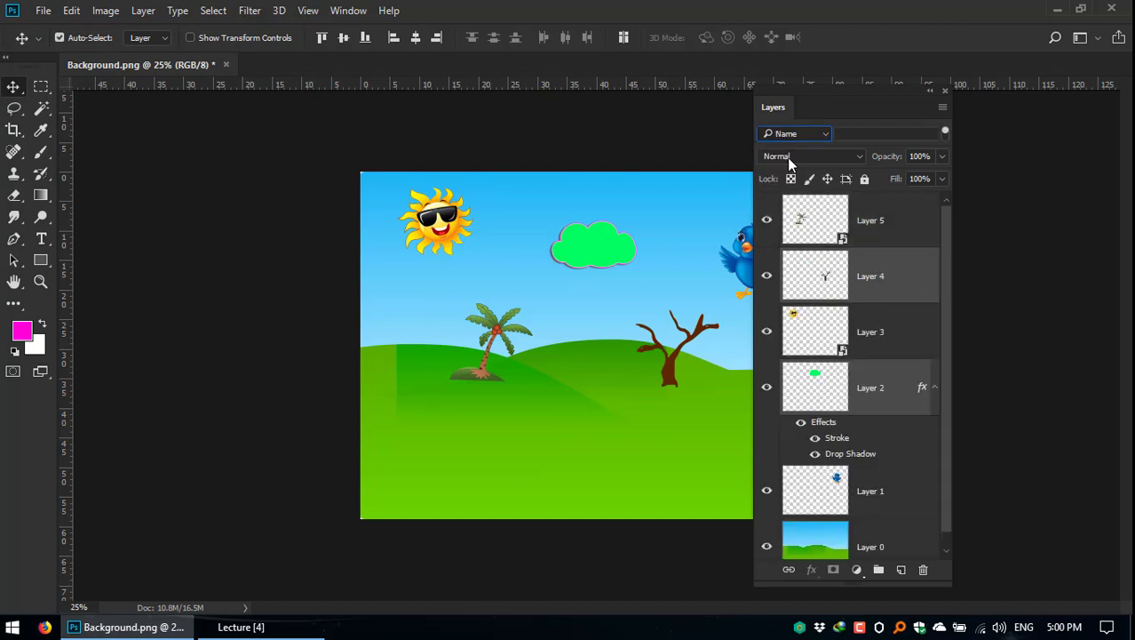
{"action": "left_click", "coordinate": [876, 134]}
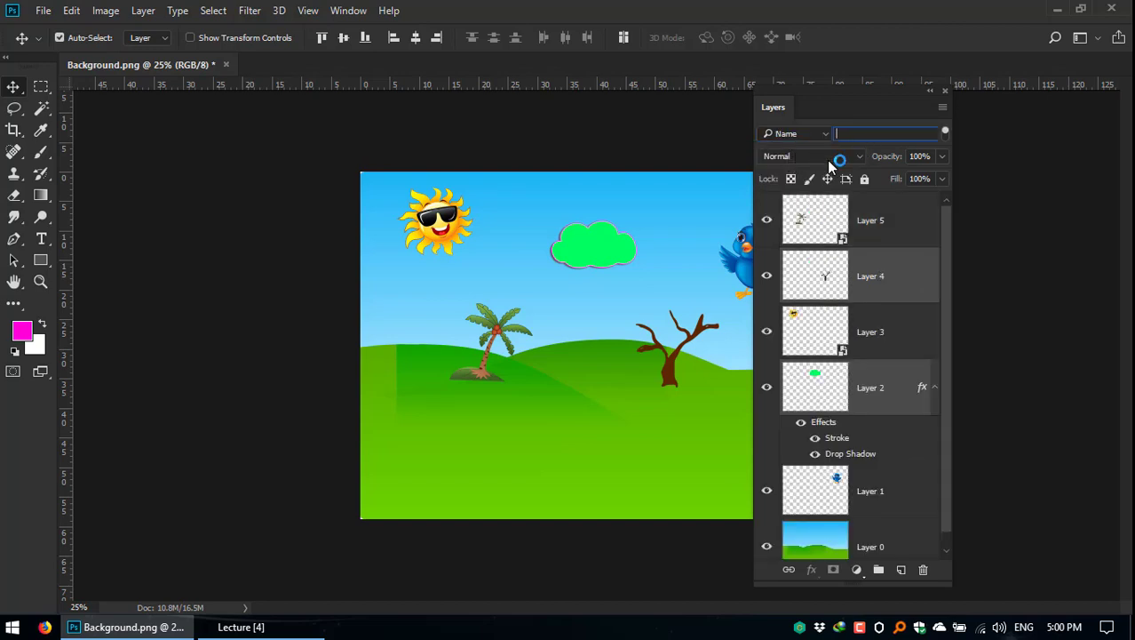
Step: Rename Layer 4 to جذع and Layer 3 to شمس
{"action": "double_click", "coordinate": [863, 277]}
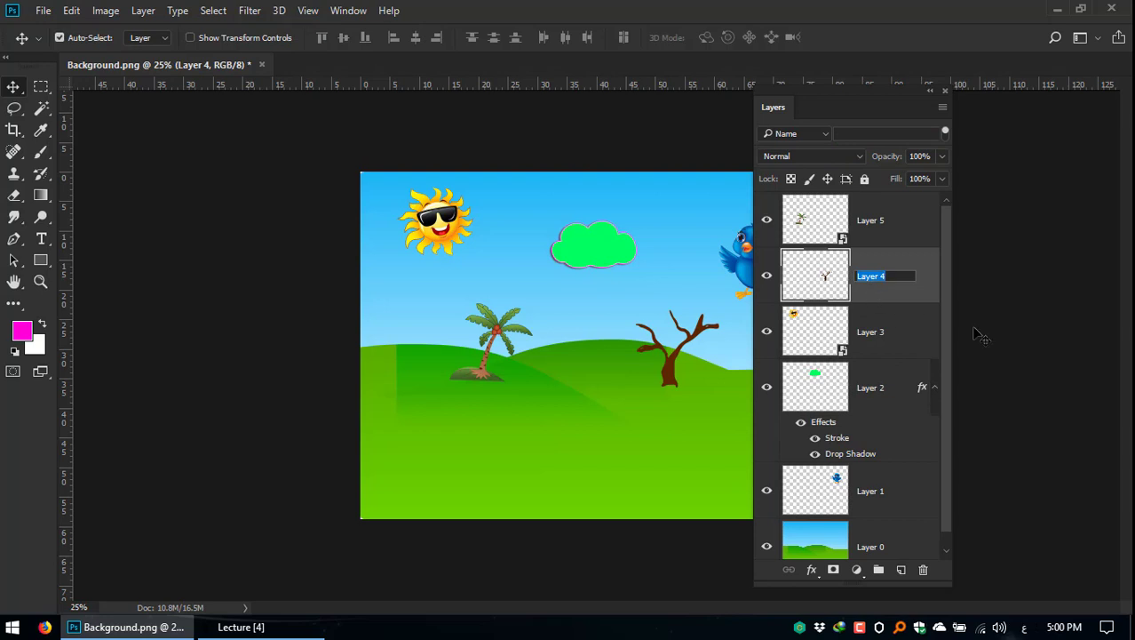
{"action": "type", "text": "t"}
{"action": "type", "text": "ع"}
{"action": "left_click", "coordinate": [869, 331]}
{"action": "double_click", "coordinate": [869, 331]}
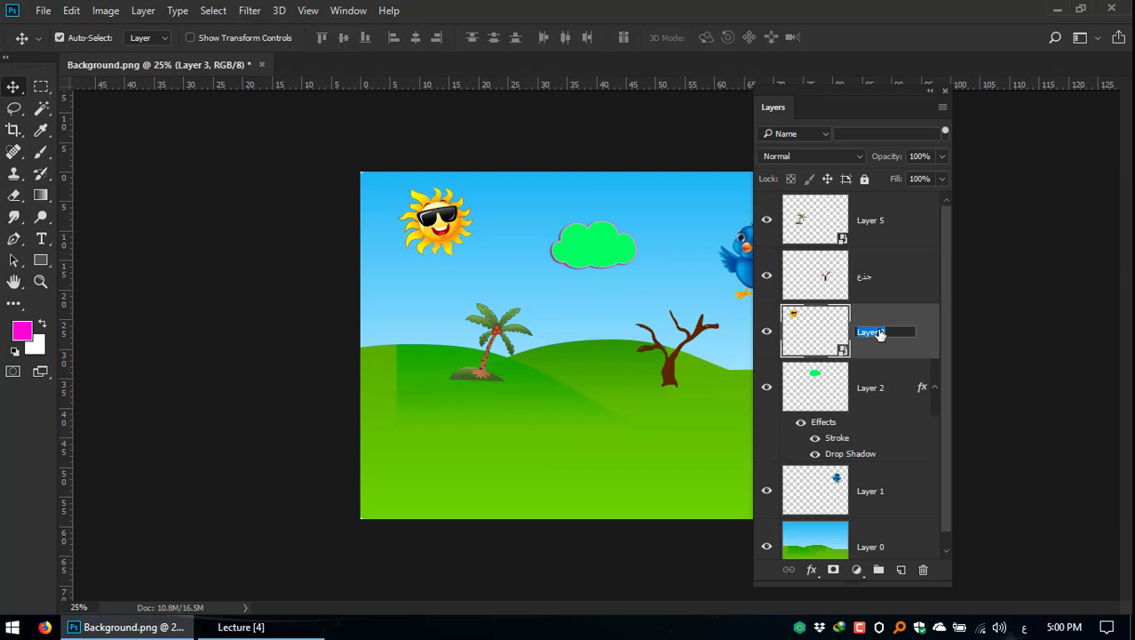
{"action": "type", "text": "شمس"}
{"action": "left_click", "coordinate": [873, 387]}
Step: Rename Layer 2 to سحابة and switch the Layers panel to medium thumbnails
{"action": "double_click", "coordinate": [874, 388]}
{"action": "type", "text": "س"}
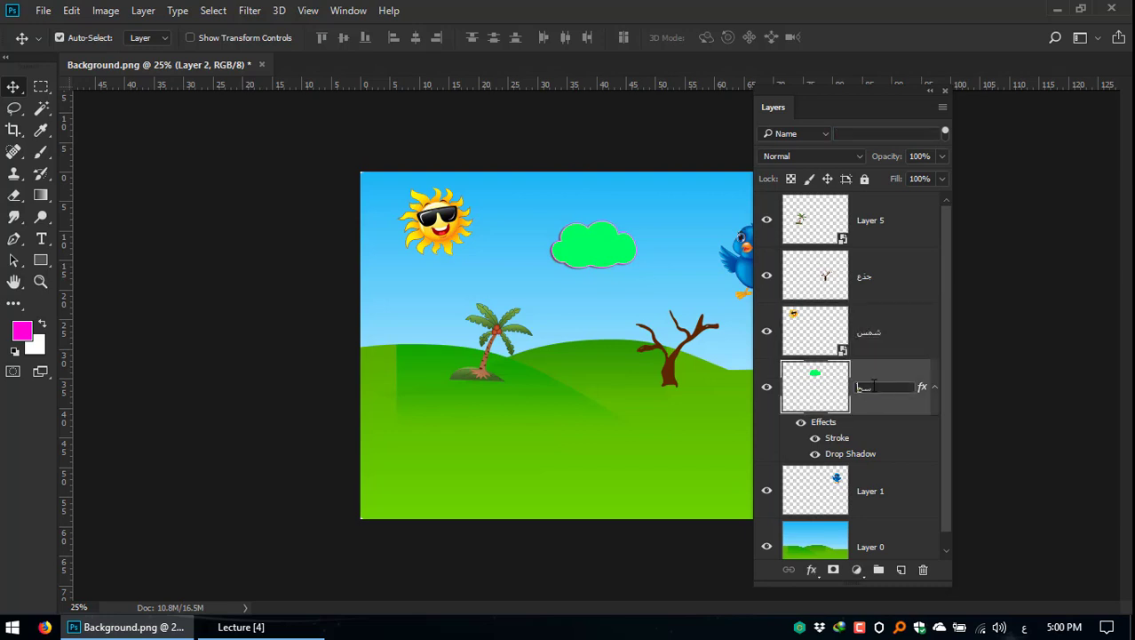
{"action": "key", "text": "Return"}
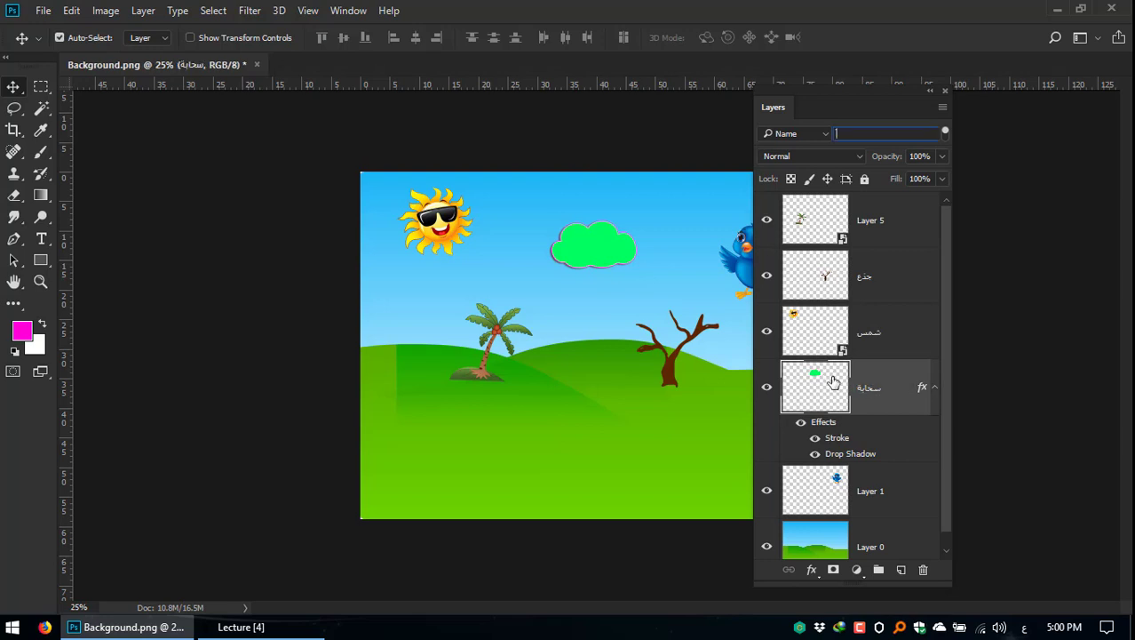
{"action": "right_click", "coordinate": [829, 373]}
{"action": "left_click", "coordinate": [839, 385]}
Step: Duplicate the سحابة layer as سحابة copy
{"action": "left_click_drag", "start_coordinate": [872, 378], "coordinate": [903, 569]}
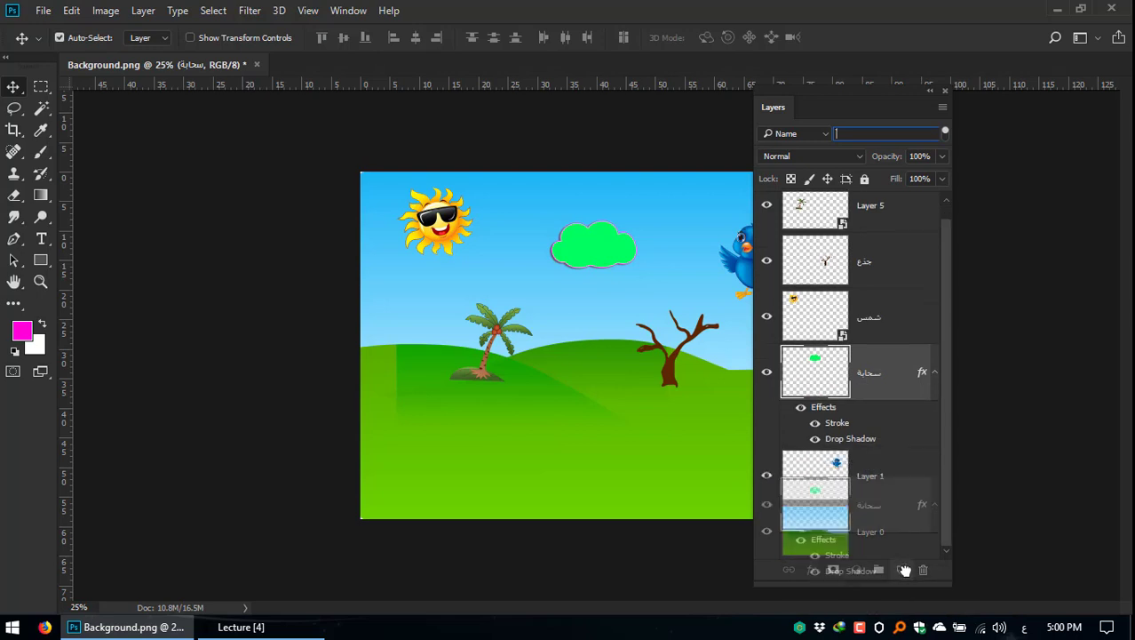
{"action": "left_click_drag", "start_coordinate": [903, 569], "coordinate": [902, 570]}
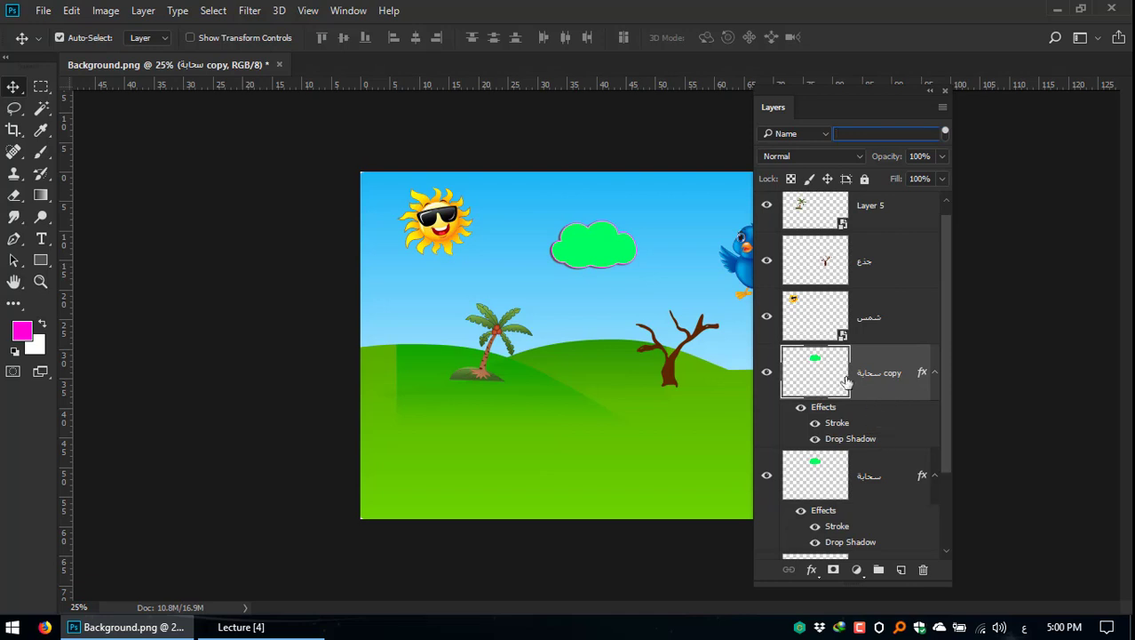
{"action": "left_click", "coordinate": [826, 153]}
Step: Filter the layers by the name سحاب, keeping only the two cloud layers listed
{"action": "left_click", "coordinate": [806, 133]}
{"action": "type", "text": "سحابة"}
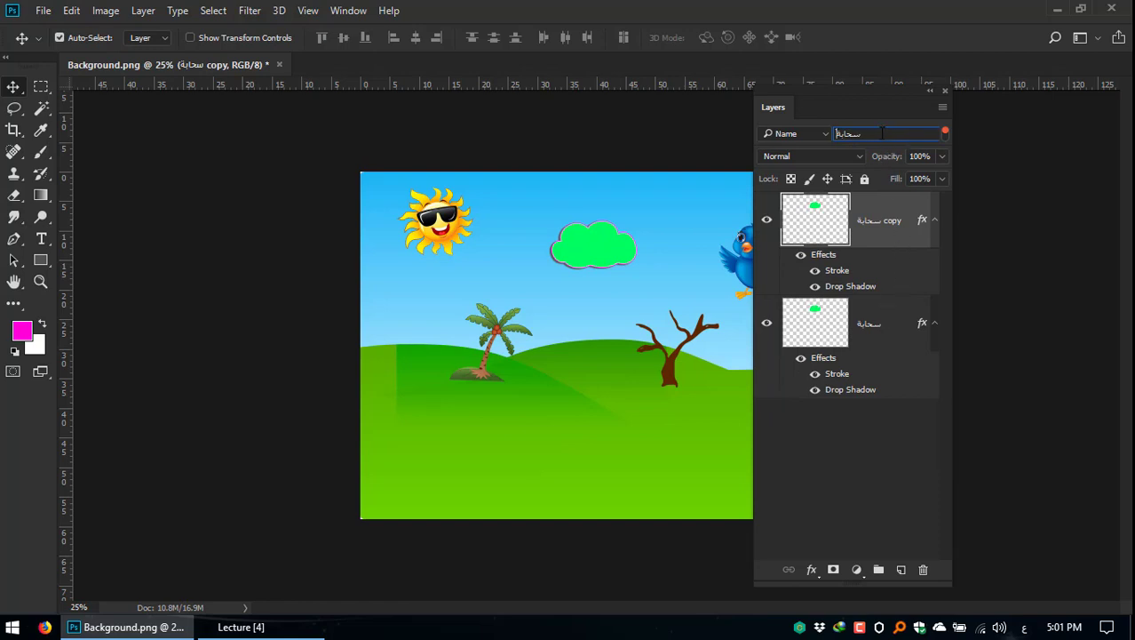
{"action": "left_click", "coordinate": [807, 135]}
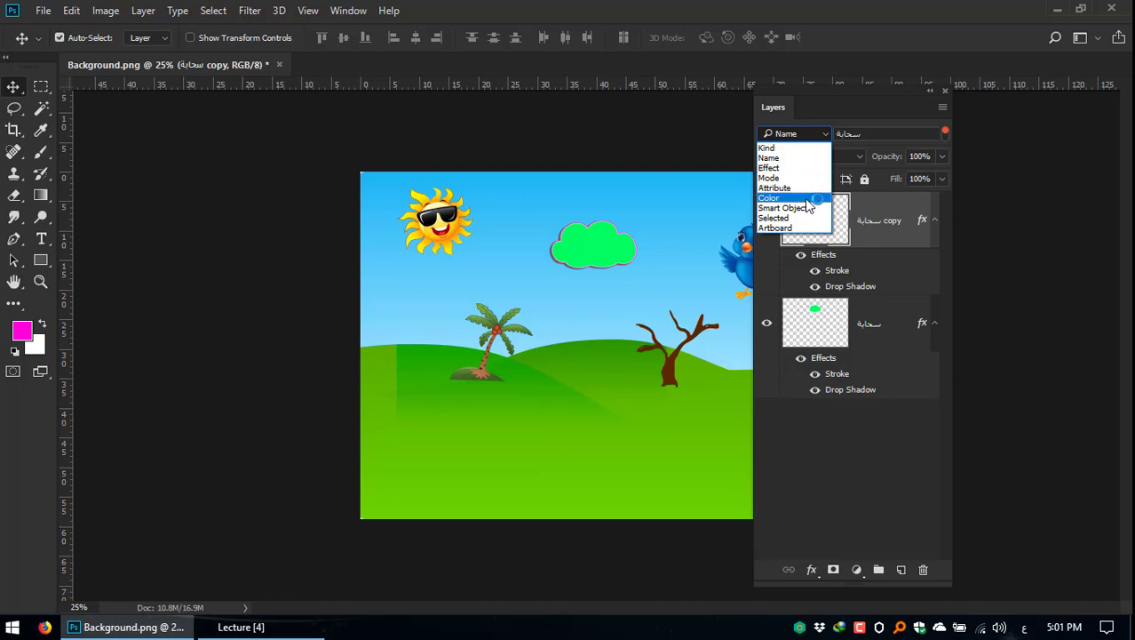
{"action": "left_click", "coordinate": [855, 436]}
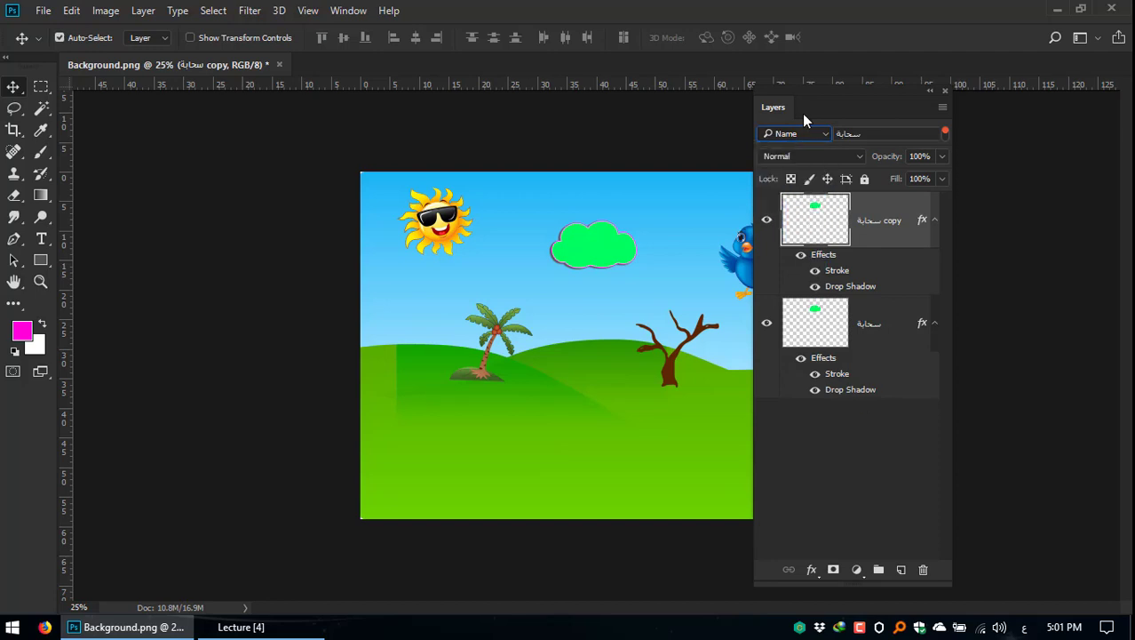
{"action": "left_click", "coordinate": [761, 378]}
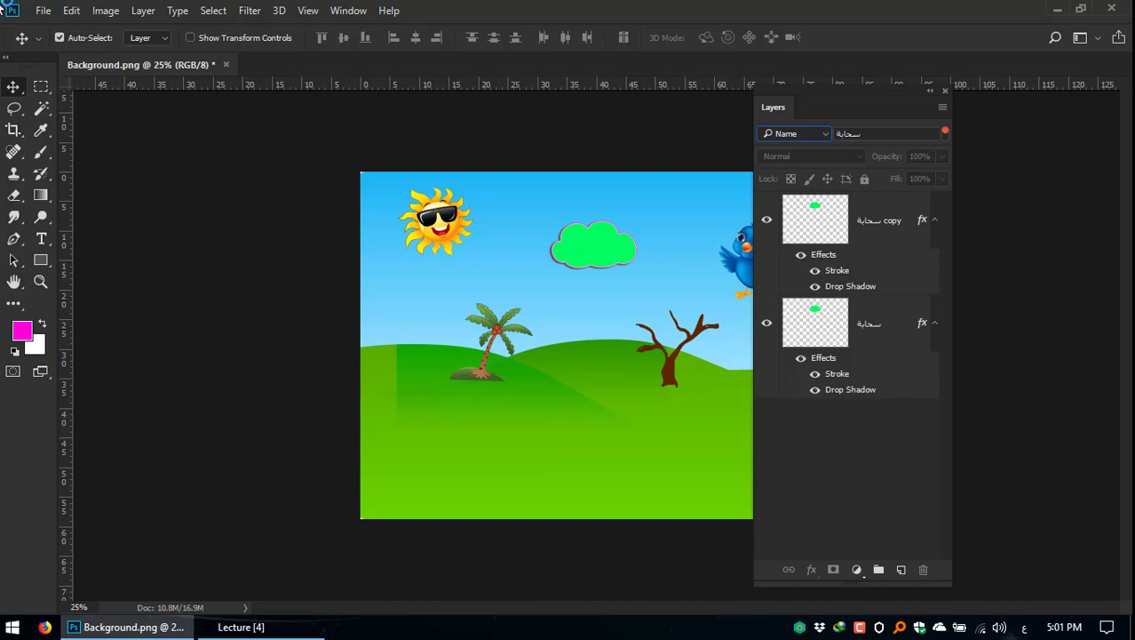
Step: Via File > Open, browse to Works (D:) > Designs and open الغيرة والعناد عند الأطفال
{"action": "left_click", "coordinate": [43, 11]}
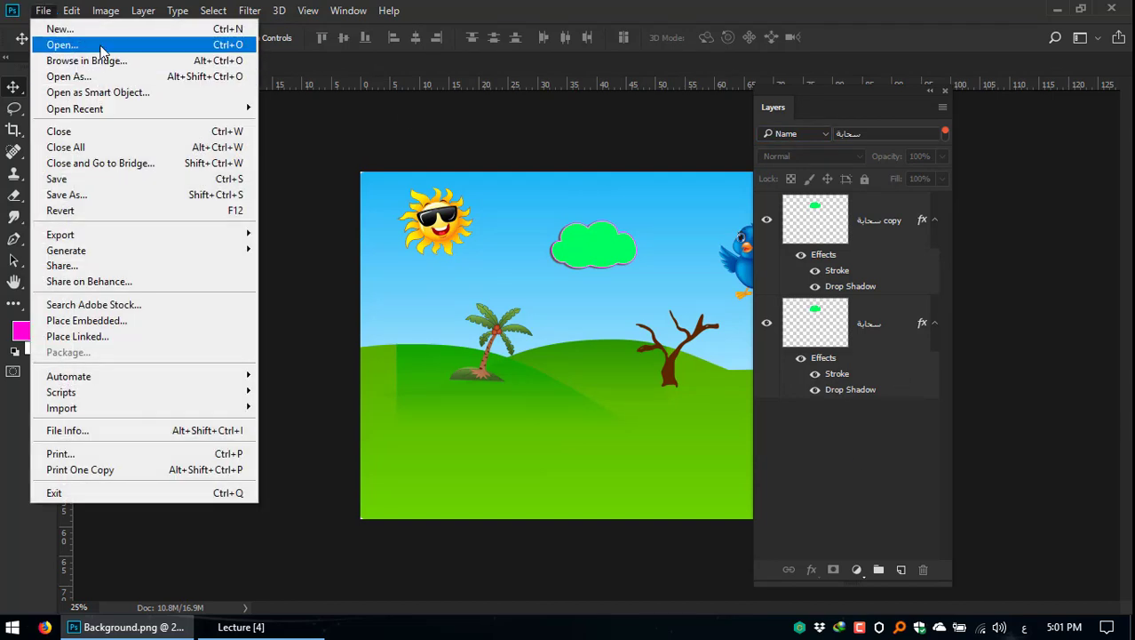
{"action": "left_click", "coordinate": [539, 252]}
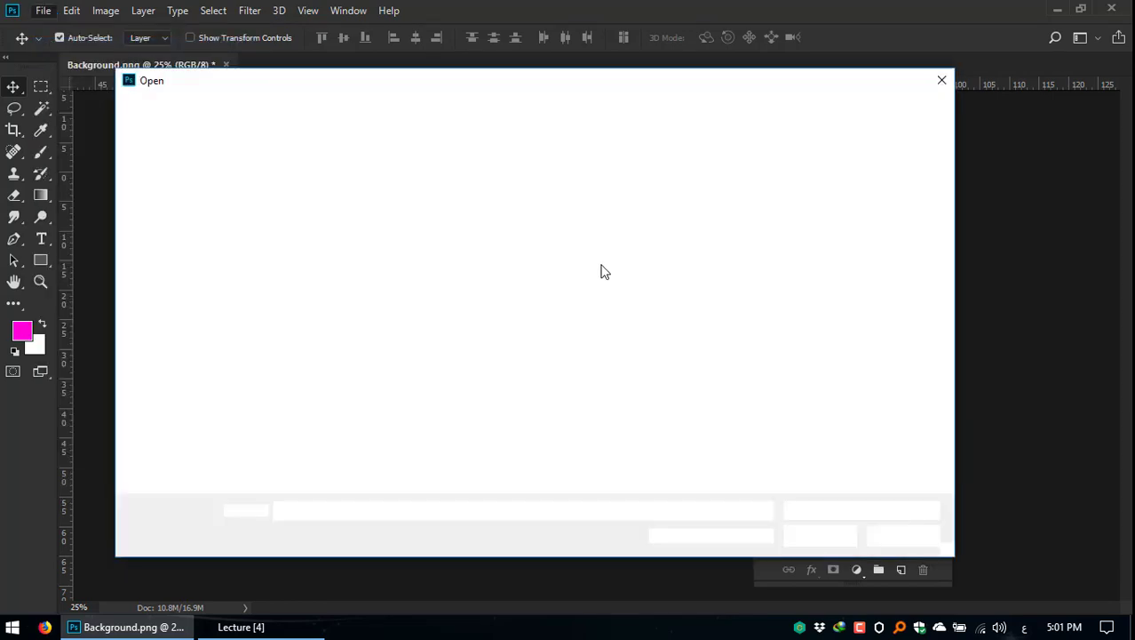
{"action": "left_click", "coordinate": [184, 440]}
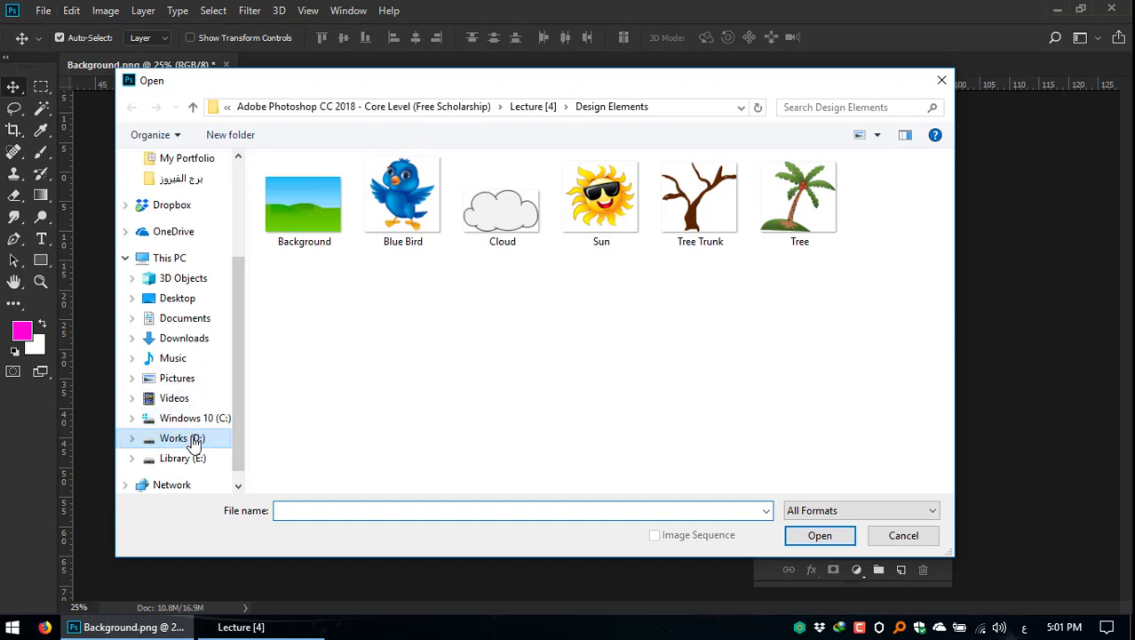
{"action": "double_click", "coordinate": [328, 196]}
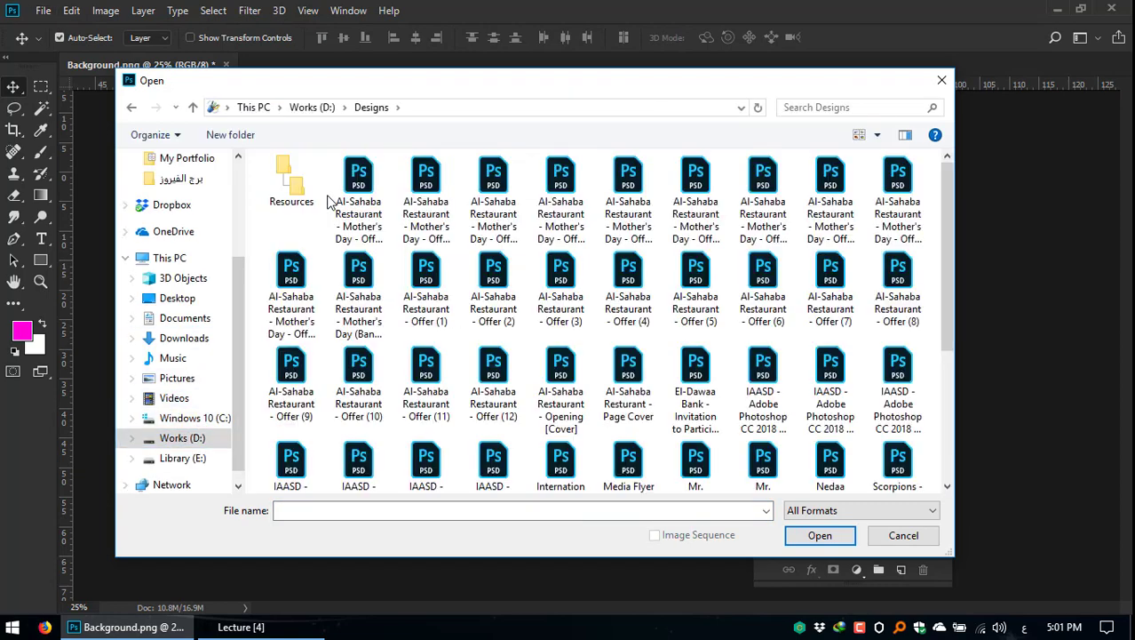
{"action": "scroll", "coordinate": [694, 401], "scroll_direction": "down", "scroll_amount": 5}
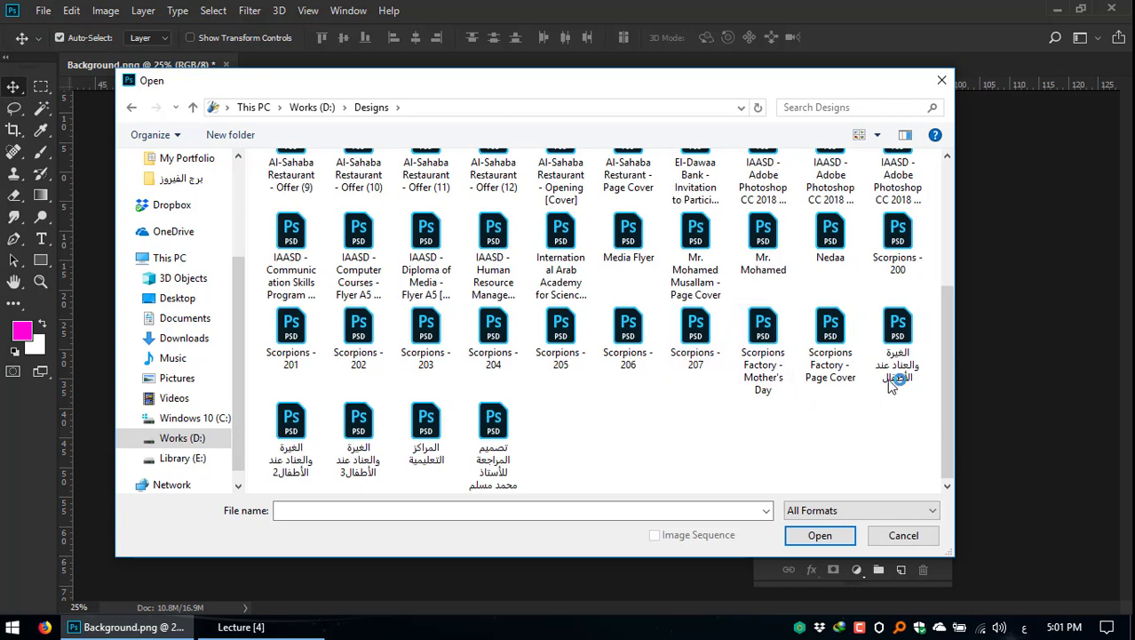
{"action": "left_click", "coordinate": [896, 336]}
{"action": "left_click", "coordinate": [822, 536]}
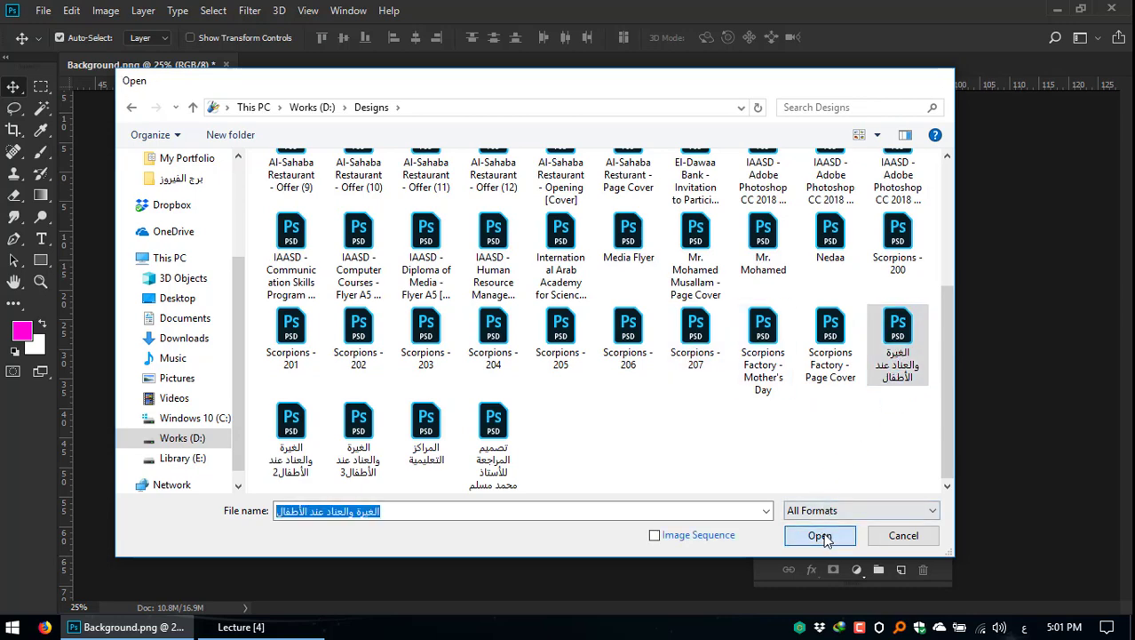
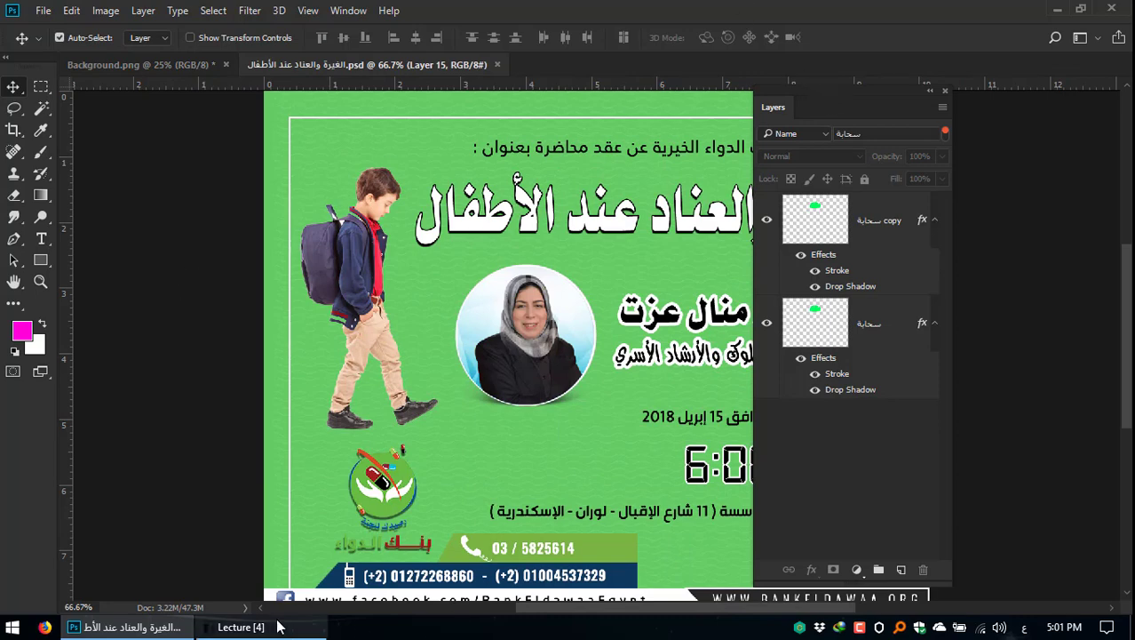
Step: Select Layers 9, 8 and 7 together and colour-code them red
{"action": "left_click_drag", "start_coordinate": [812, 91], "coordinate": [240, 107]}
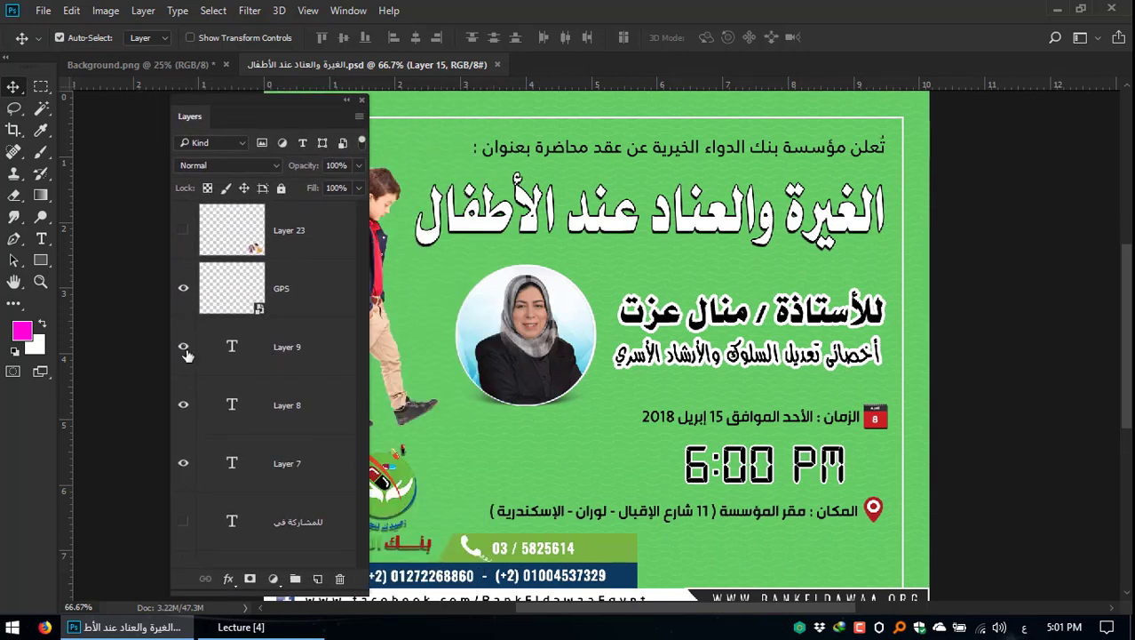
{"action": "left_click", "coordinate": [229, 349]}
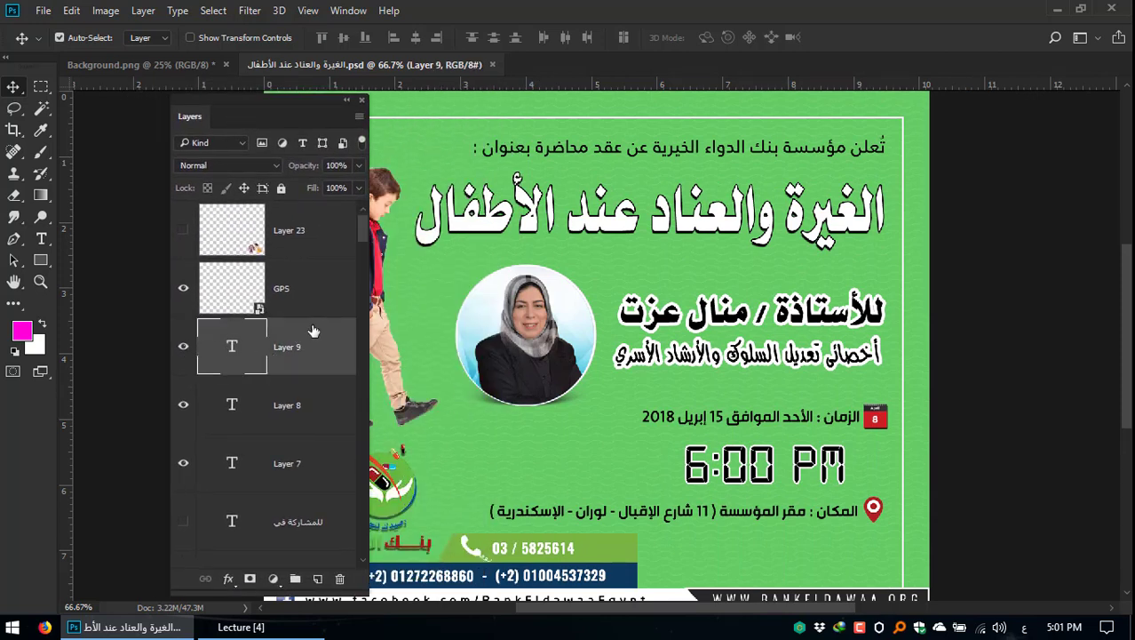
{"action": "left_click", "coordinate": [306, 300]}
{"action": "left_click", "coordinate": [235, 345]}
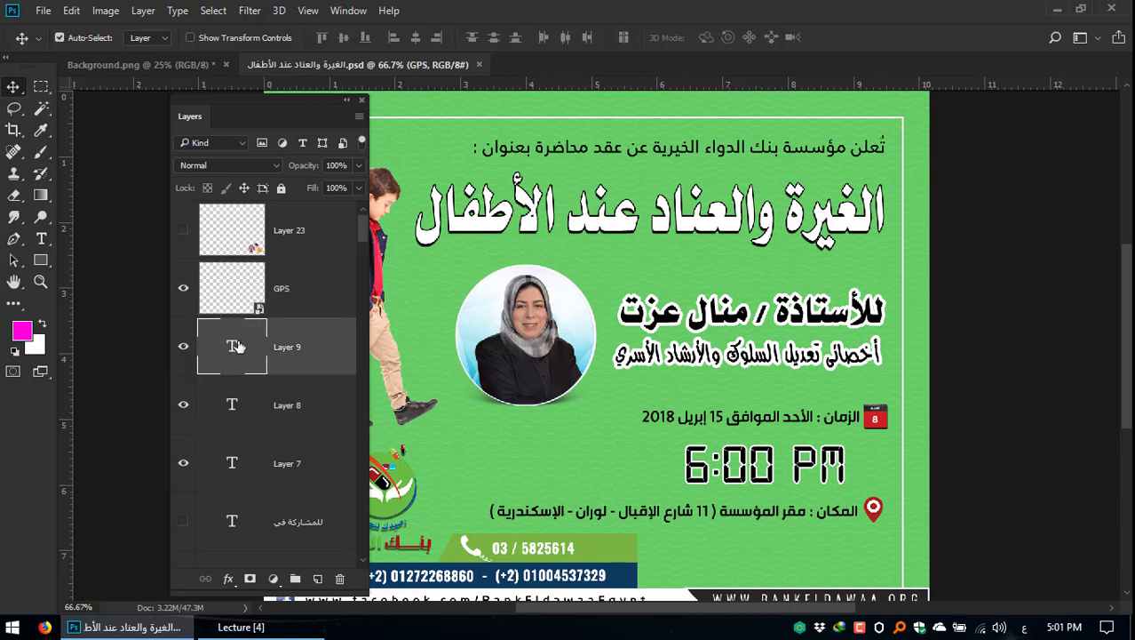
{"action": "left_click", "coordinate": [235, 411], "text": "ctrl"}
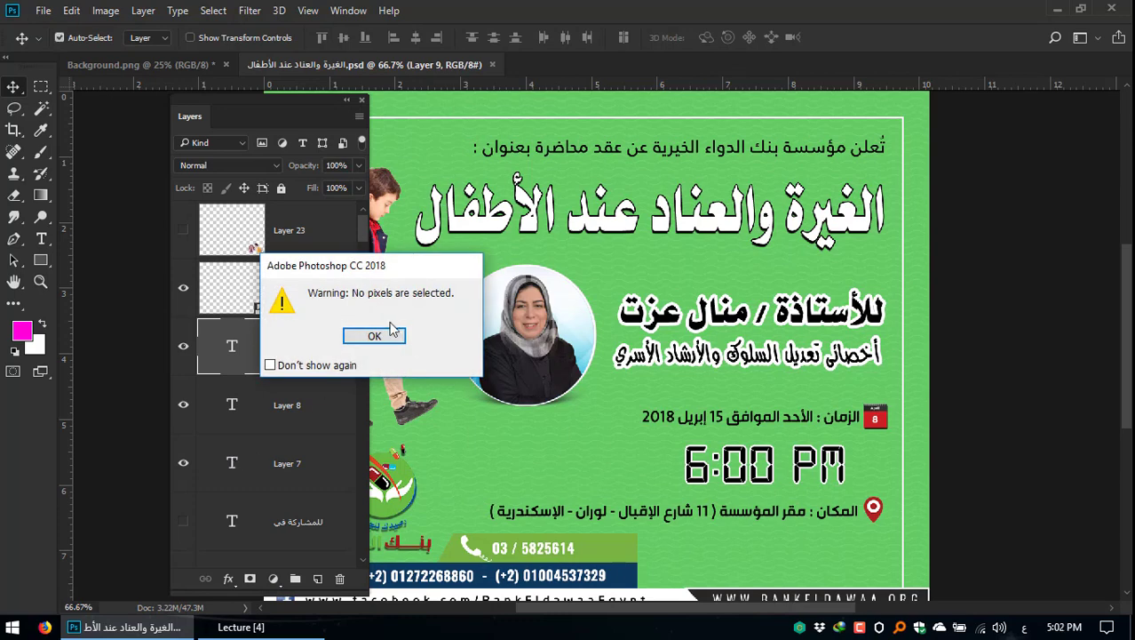
{"action": "left_click", "coordinate": [374, 335]}
{"action": "left_click", "coordinate": [305, 416], "text": "ctrl"}
{"action": "left_click", "coordinate": [286, 467], "text": "ctrl"}
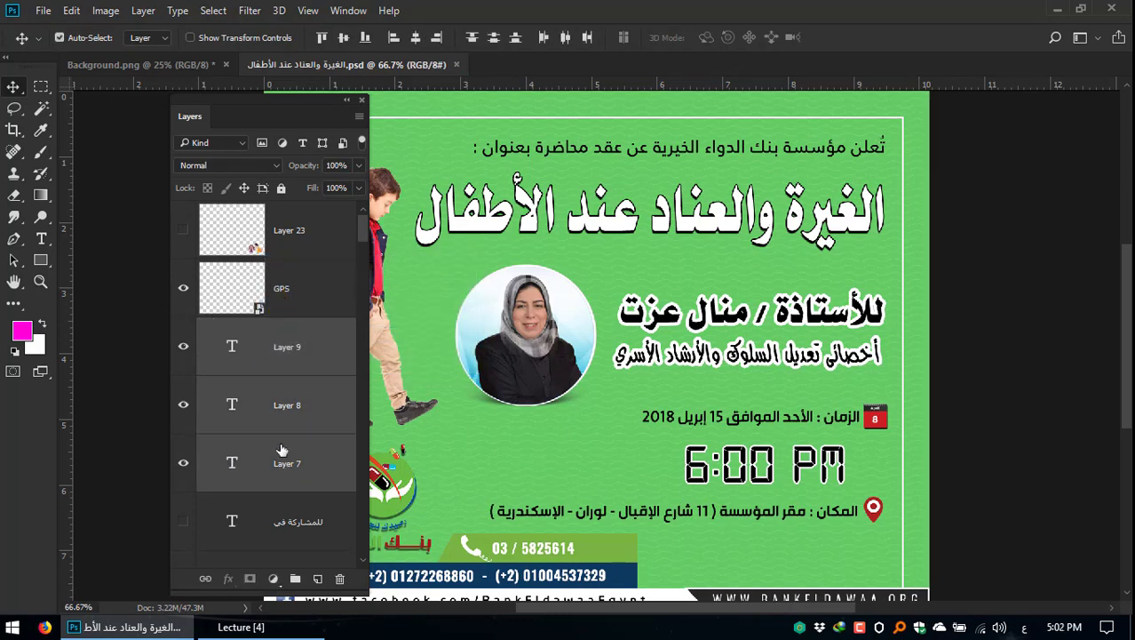
{"action": "right_click", "coordinate": [301, 372]}
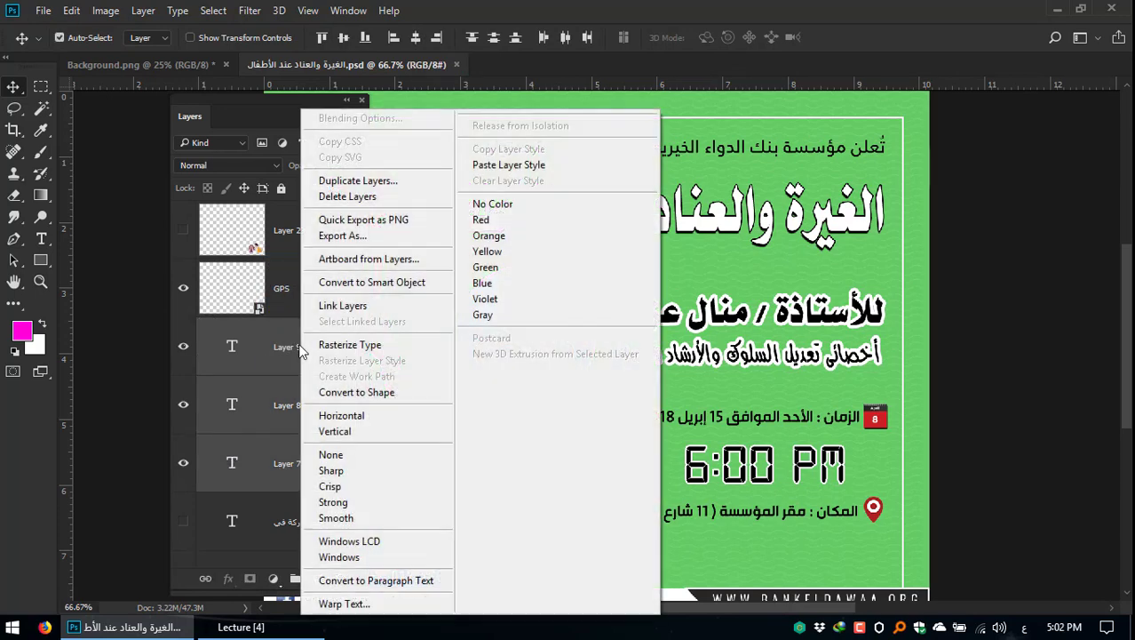
{"action": "left_click", "coordinate": [546, 222]}
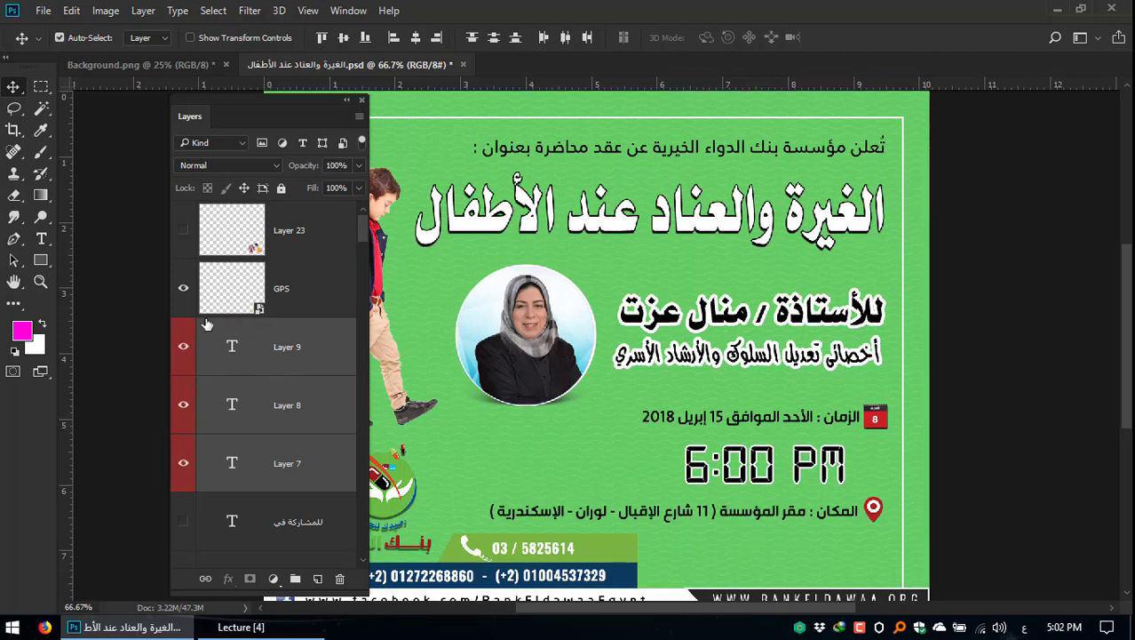
Step: Select Layers 3, 5 and 4 together and colour-code them green
{"action": "scroll", "coordinate": [283, 344], "scroll_direction": "down", "scroll_amount": 5}
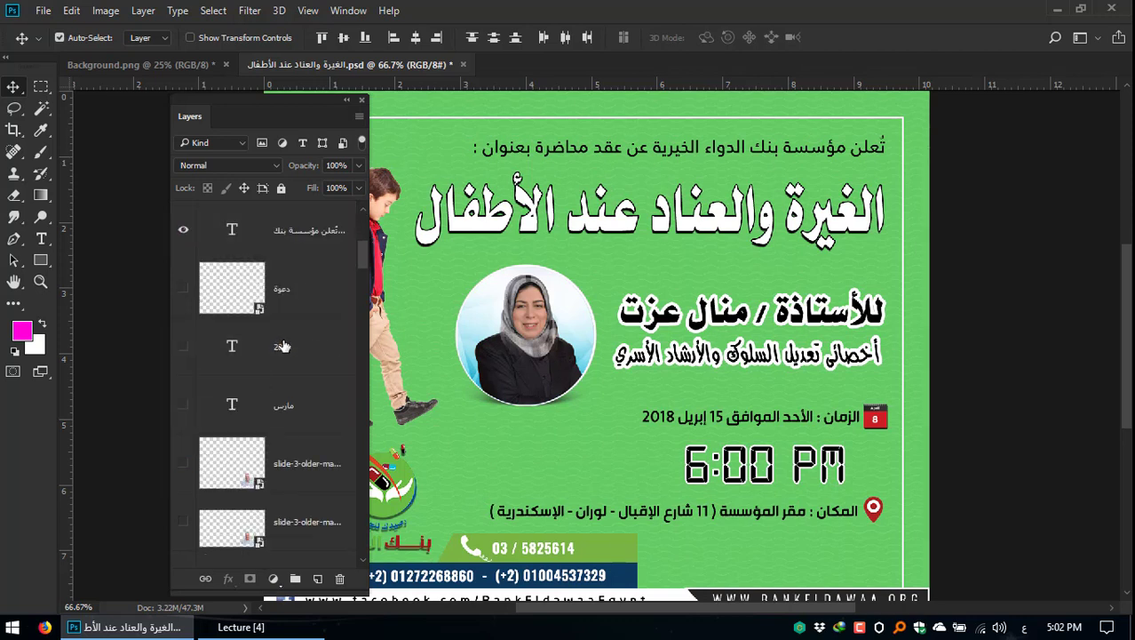
{"action": "scroll", "coordinate": [250, 342], "scroll_direction": "down", "scroll_amount": 4}
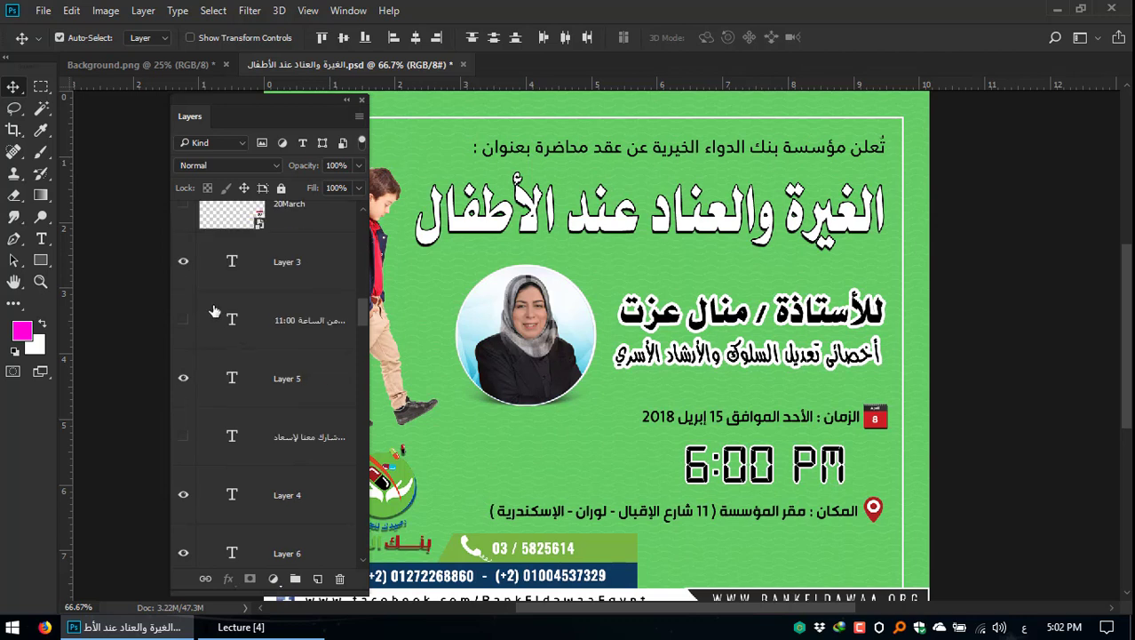
{"action": "left_click", "coordinate": [232, 261], "text": "ctrl"}
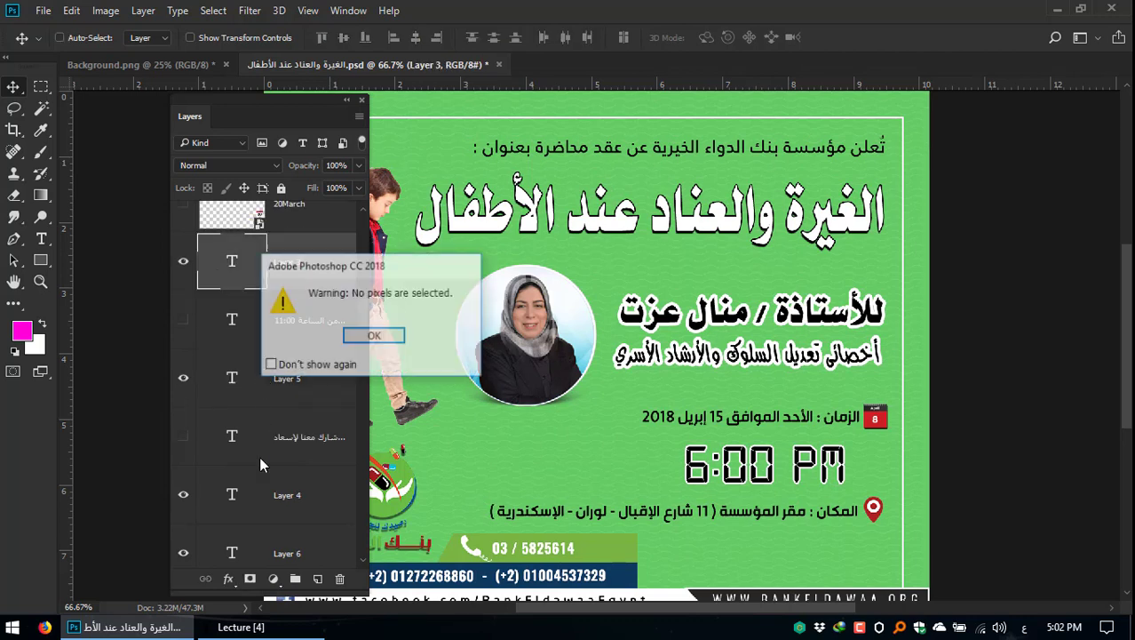
{"action": "left_click", "coordinate": [373, 335]}
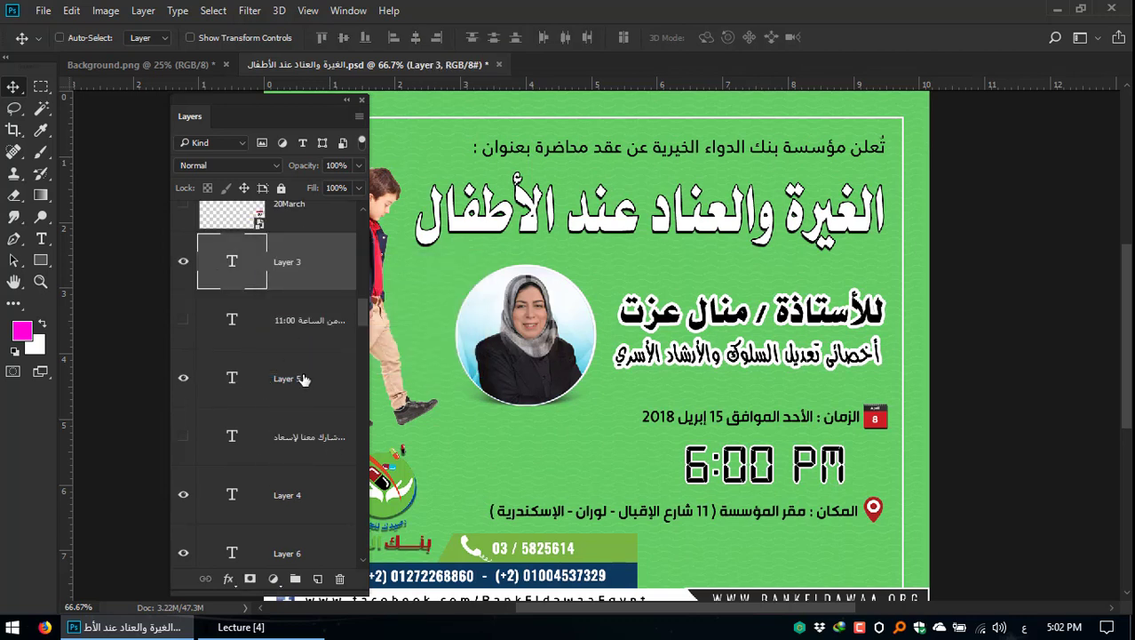
{"action": "left_click", "coordinate": [294, 382], "text": "ctrl"}
{"action": "left_click", "coordinate": [282, 494], "text": "ctrl"}
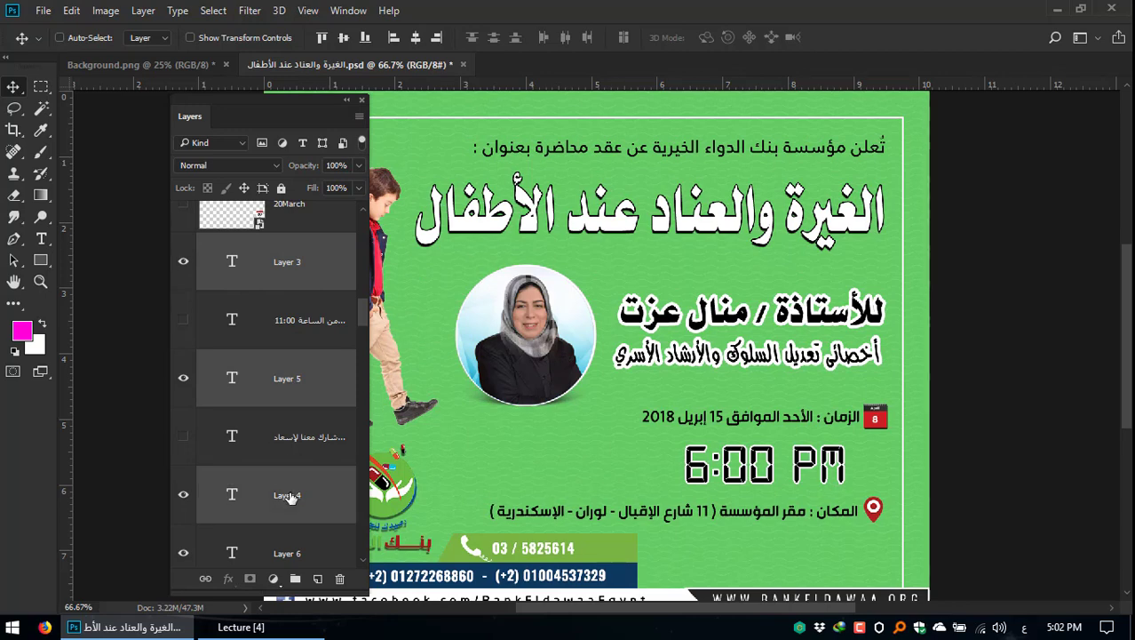
{"action": "right_click", "coordinate": [291, 259]}
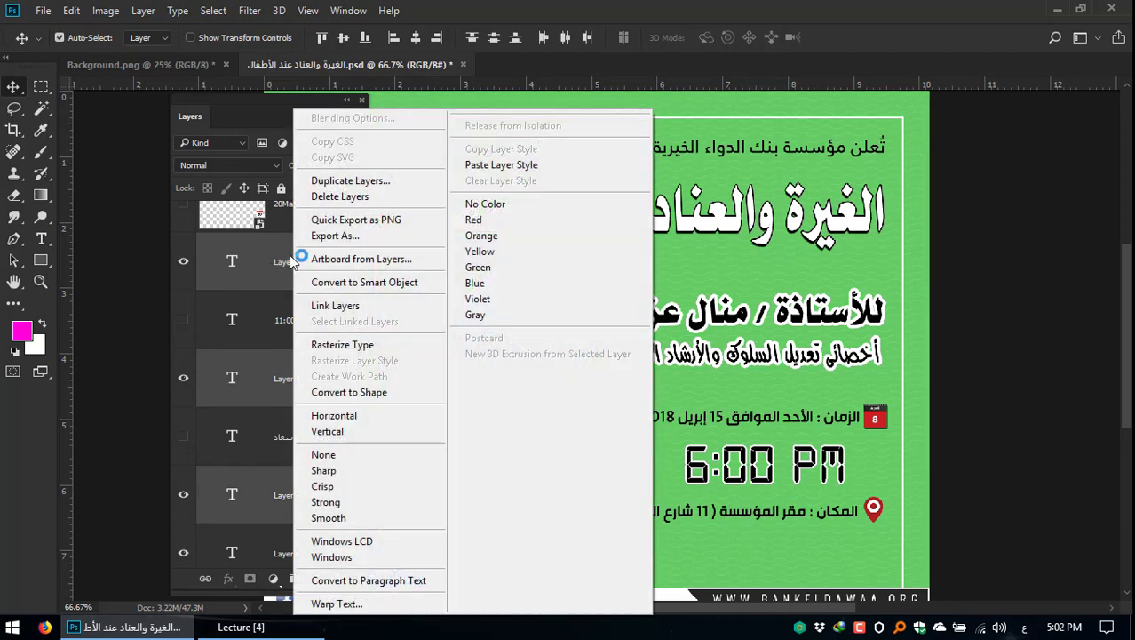
{"action": "left_click", "coordinate": [519, 267]}
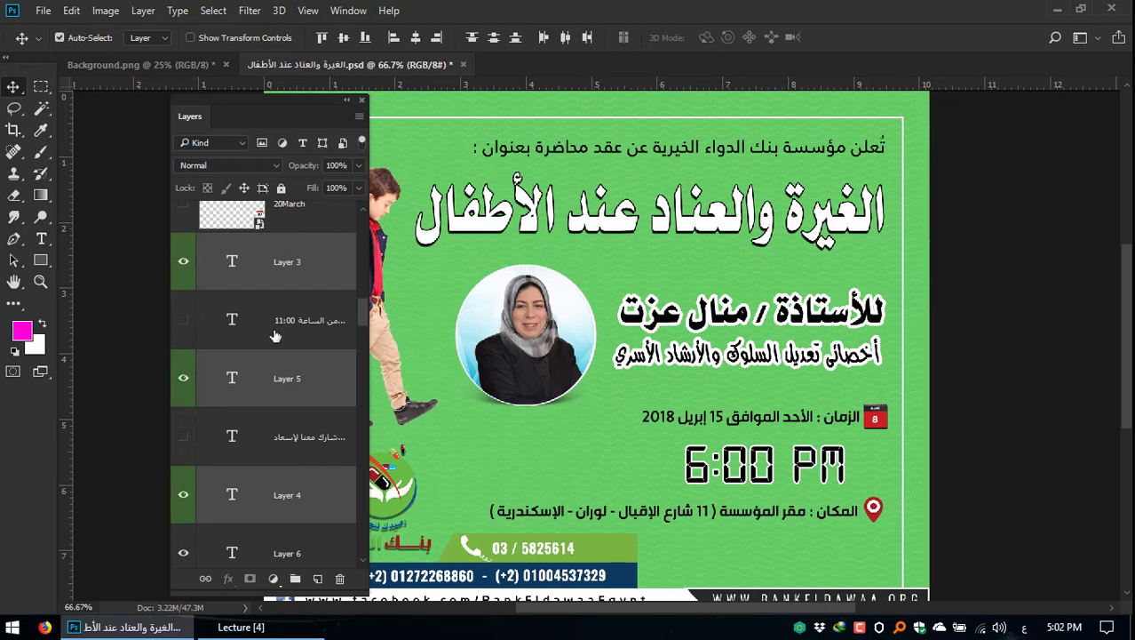
{"action": "scroll", "coordinate": [276, 336], "scroll_direction": "up", "scroll_amount": 5}
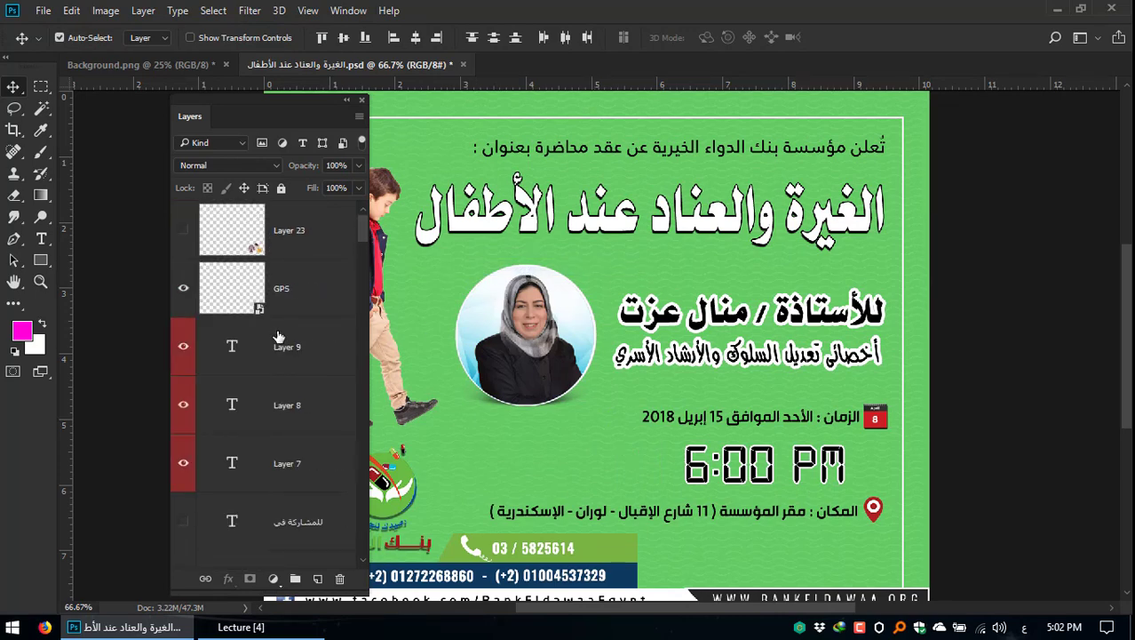
{"action": "scroll", "coordinate": [266, 338], "scroll_direction": "down", "scroll_amount": 2}
{"action": "scroll", "coordinate": [248, 338], "scroll_direction": "up", "scroll_amount": 2}
{"action": "scroll", "coordinate": [231, 339], "scroll_direction": "down", "scroll_amount": 5}
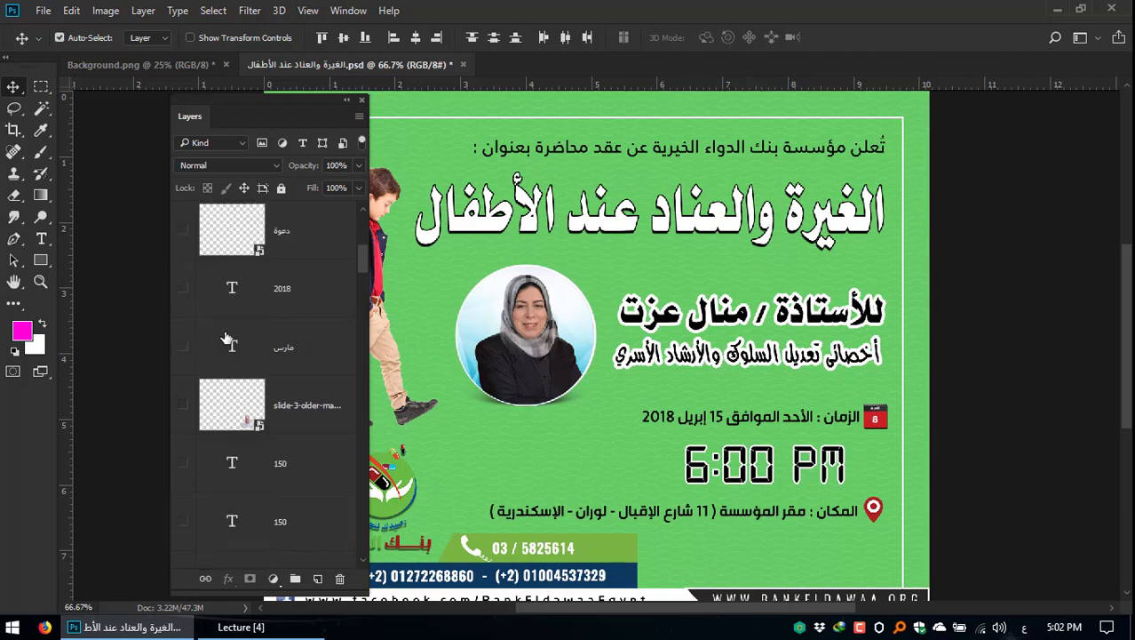
{"action": "scroll", "coordinate": [230, 338], "scroll_direction": "down", "scroll_amount": 8}
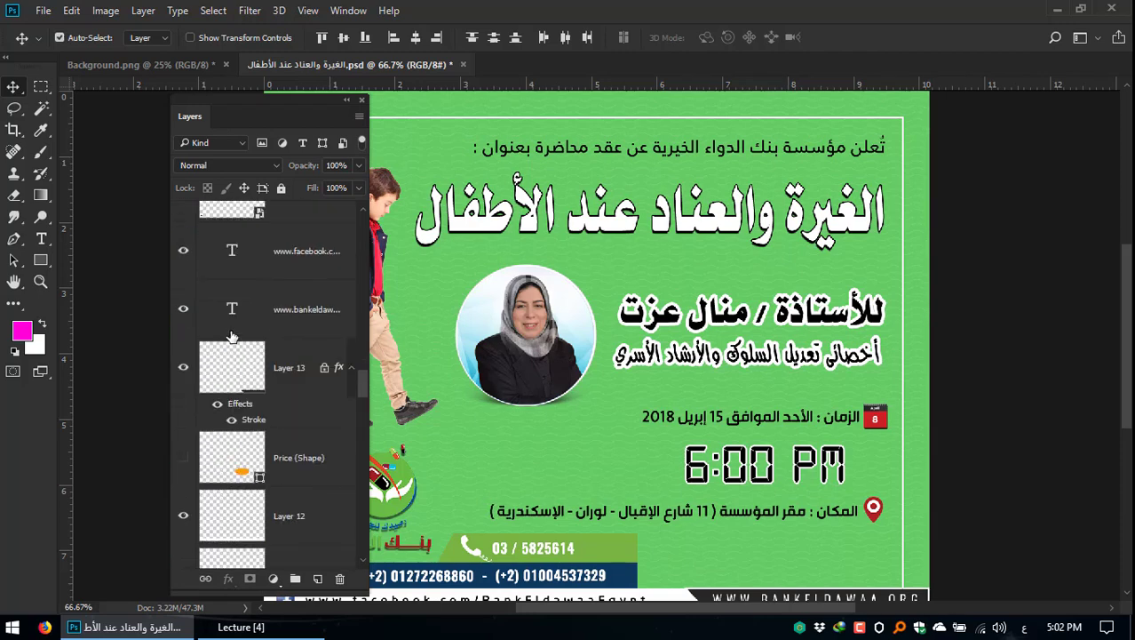
{"action": "scroll", "coordinate": [230, 336], "scroll_direction": "down", "scroll_amount": 10}
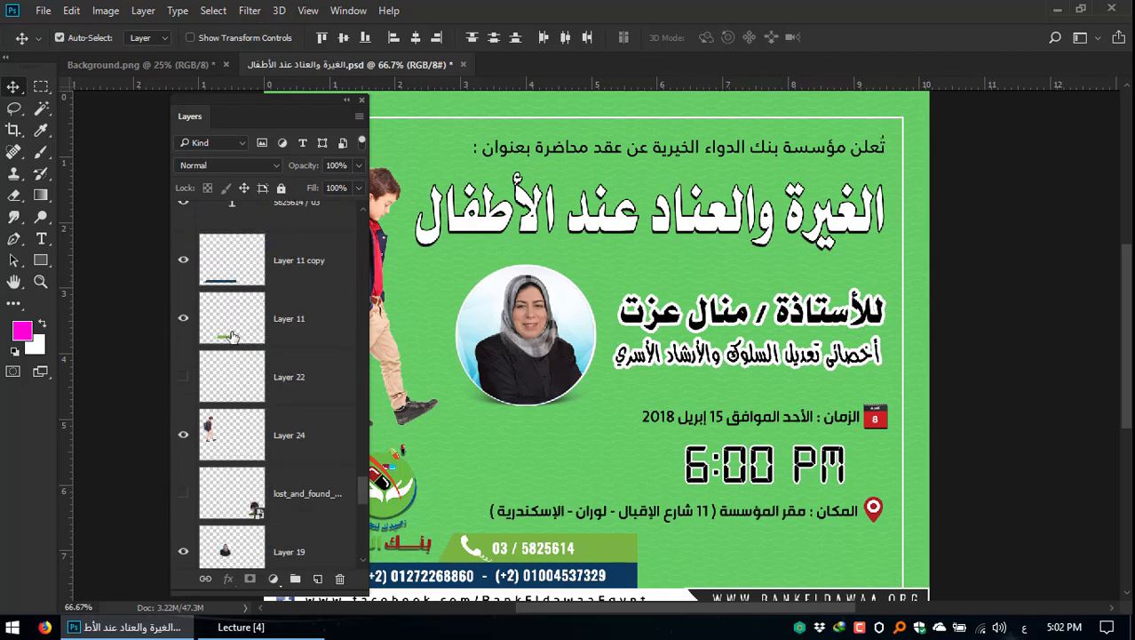
{"action": "scroll", "coordinate": [230, 335], "scroll_direction": "down", "scroll_amount": 10}
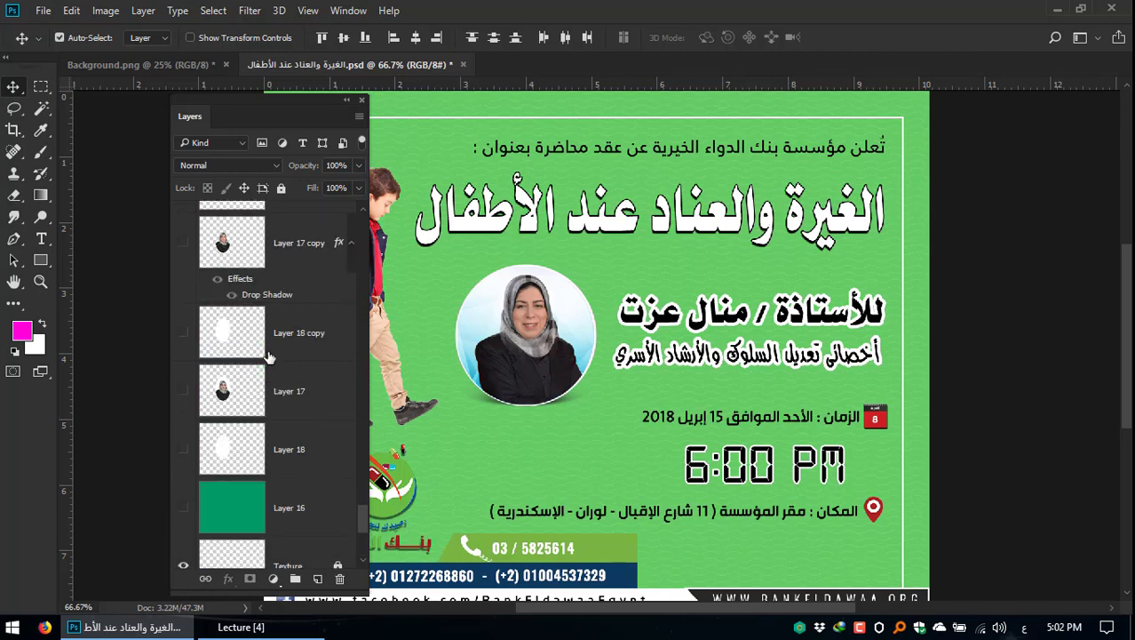
{"action": "scroll", "coordinate": [270, 355], "scroll_direction": "up", "scroll_amount": 15}
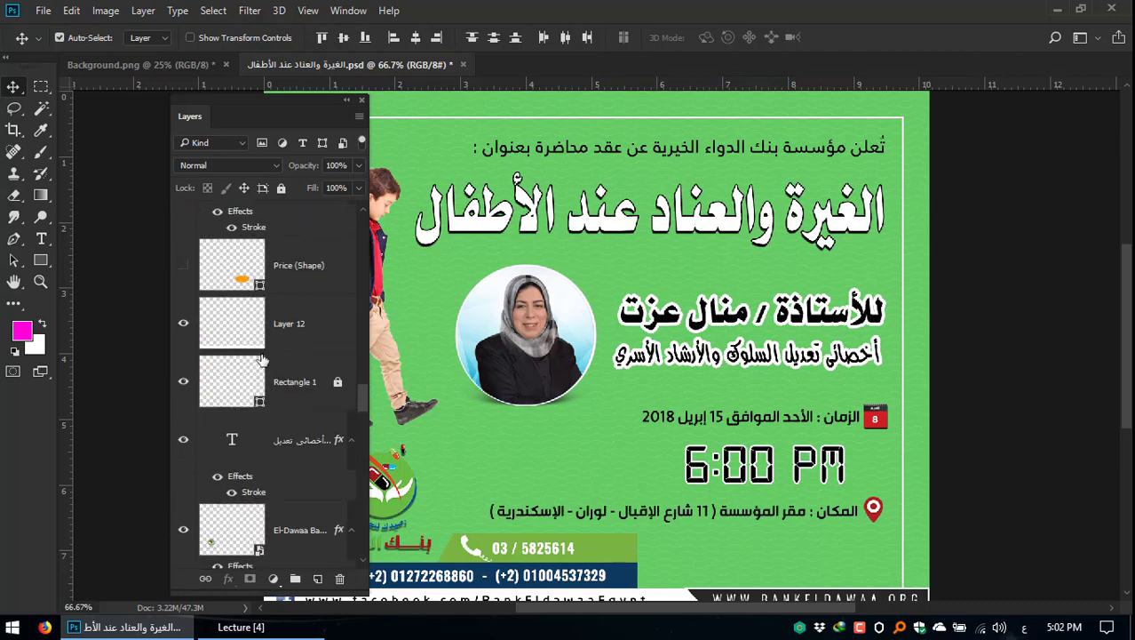
{"action": "scroll", "coordinate": [262, 359], "scroll_direction": "up", "scroll_amount": 10}
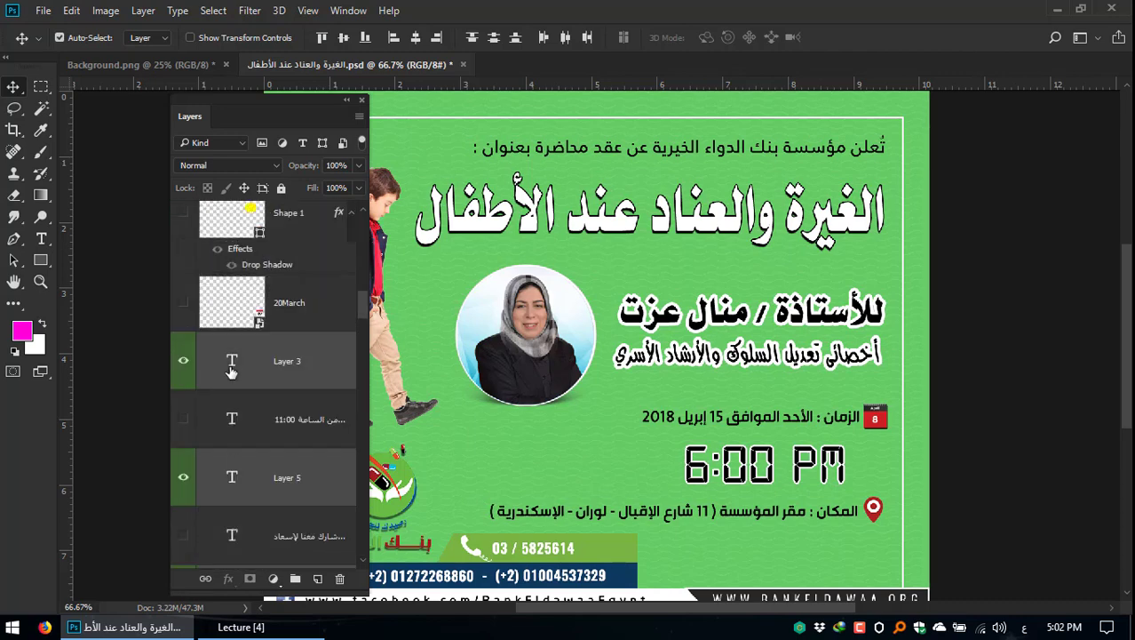
{"action": "scroll", "coordinate": [240, 369], "scroll_direction": "up", "scroll_amount": 10}
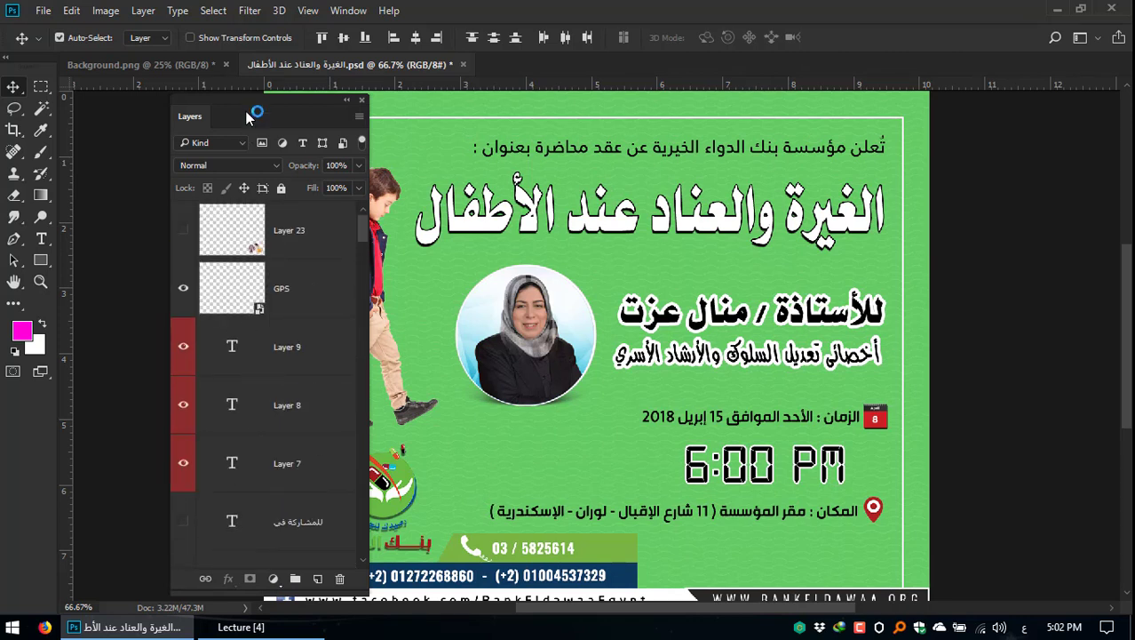
Step: Set the Layers panel thumbnail size to None in Panel Options
{"action": "left_click_drag", "start_coordinate": [266, 104], "coordinate": [411, 92]}
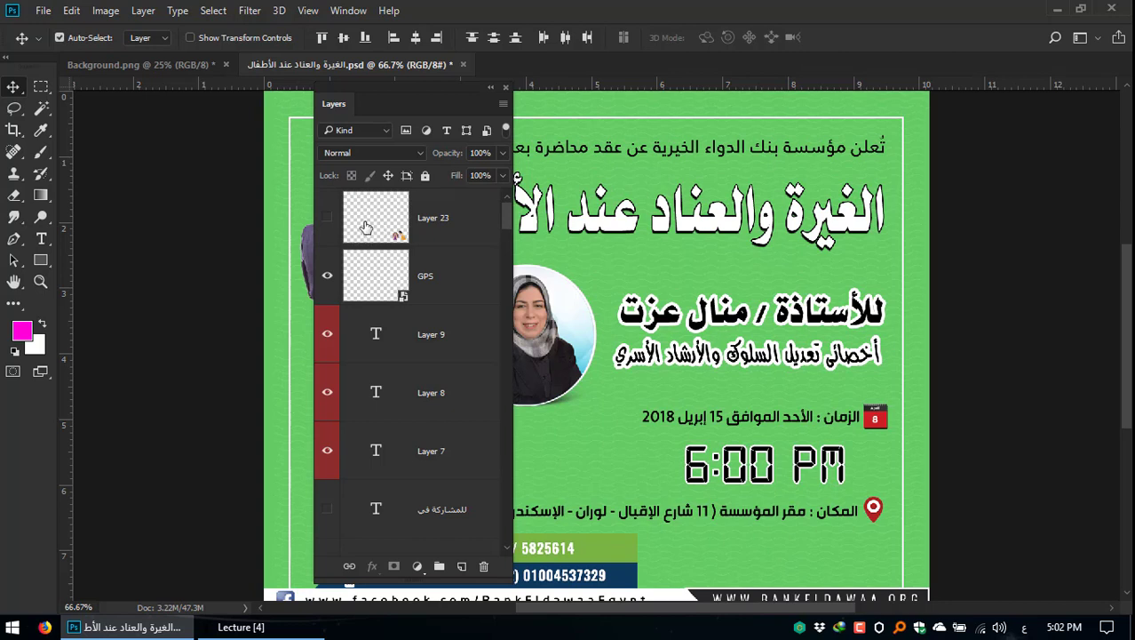
{"action": "left_click", "coordinate": [503, 104]}
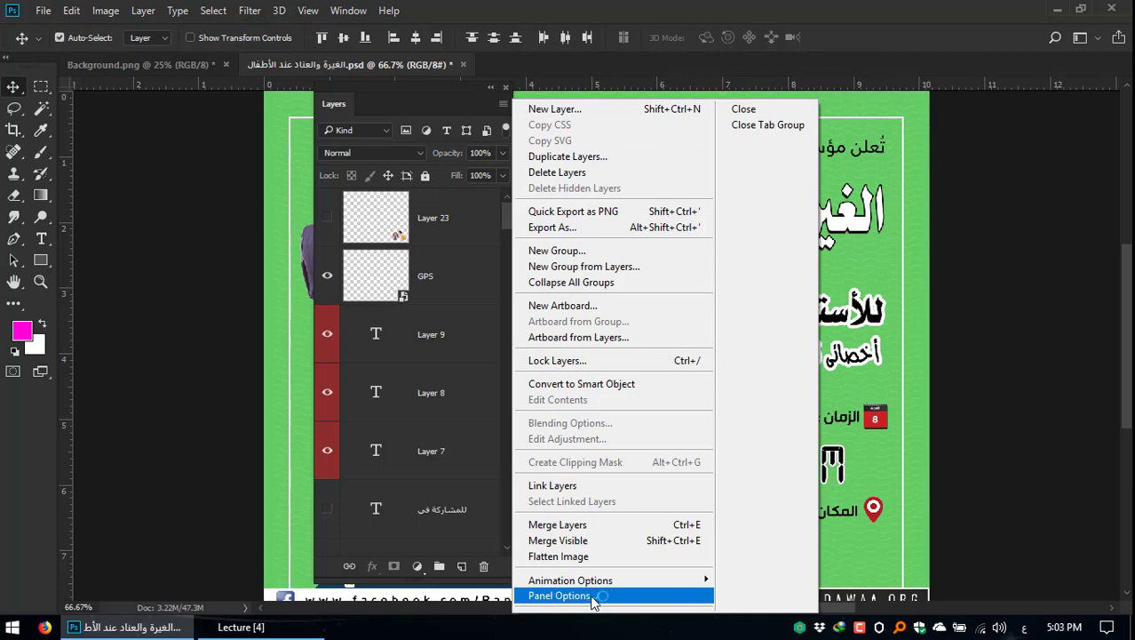
{"action": "left_click", "coordinate": [559, 596]}
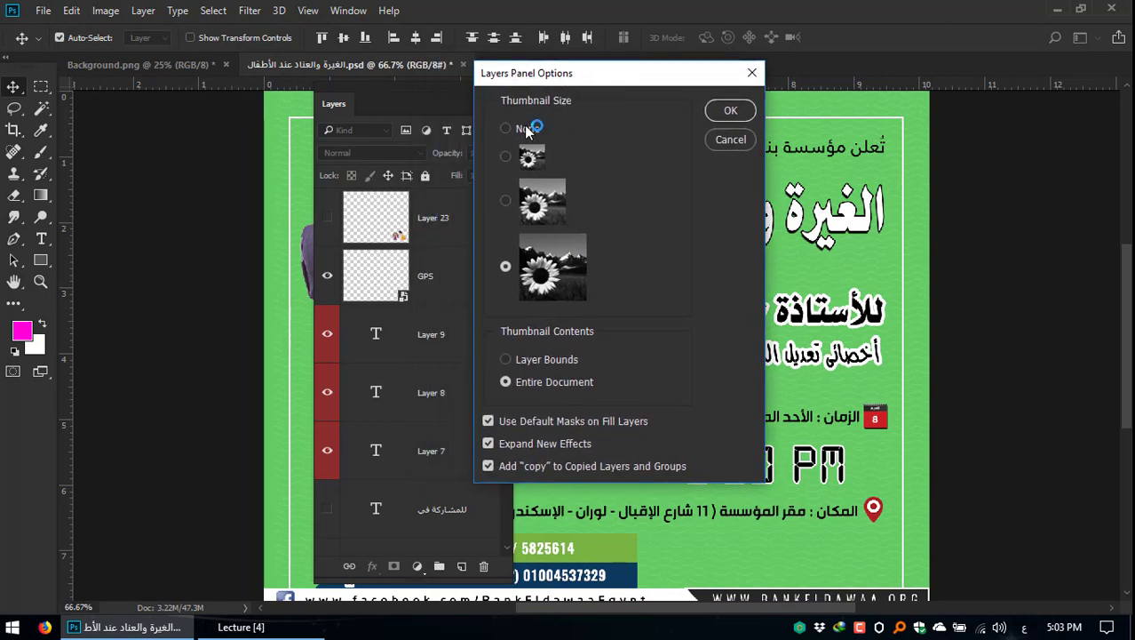
{"action": "left_click", "coordinate": [511, 127]}
{"action": "left_click_drag", "start_coordinate": [644, 75], "coordinate": [736, 77]}
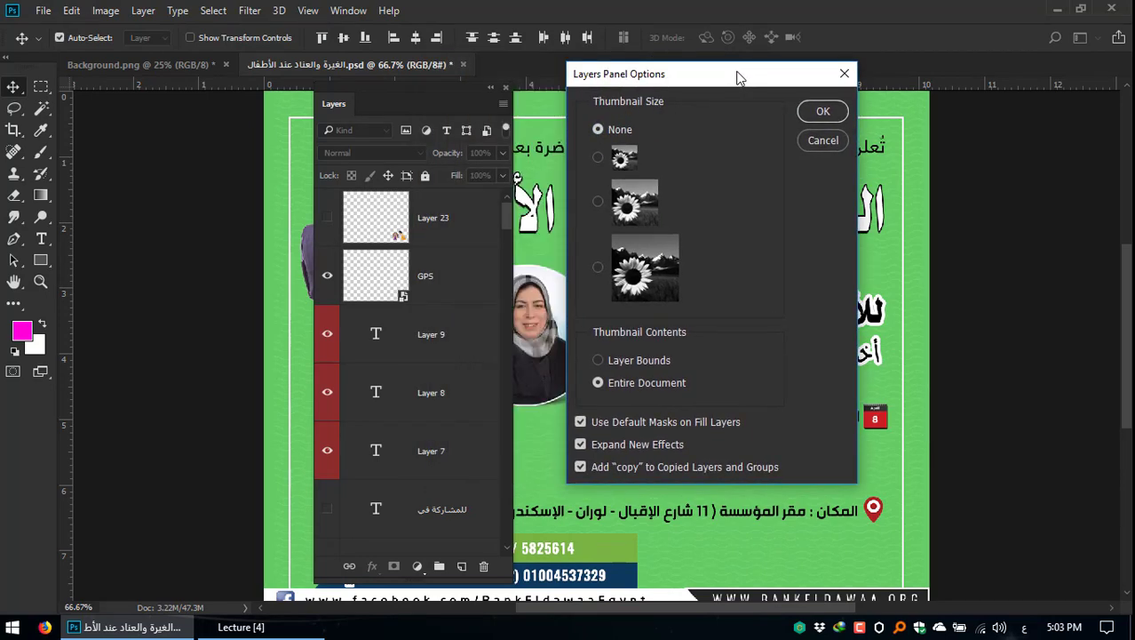
{"action": "left_click", "coordinate": [810, 112]}
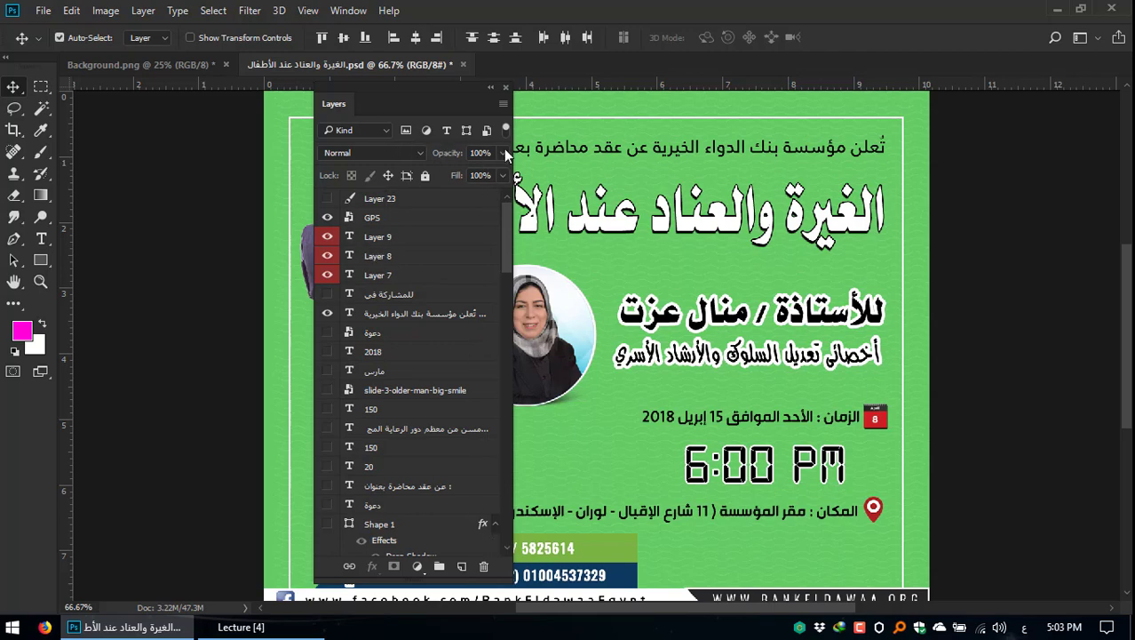
Step: Switch the Layers panel thumbnails to the smallest size
{"action": "left_click", "coordinate": [503, 104]}
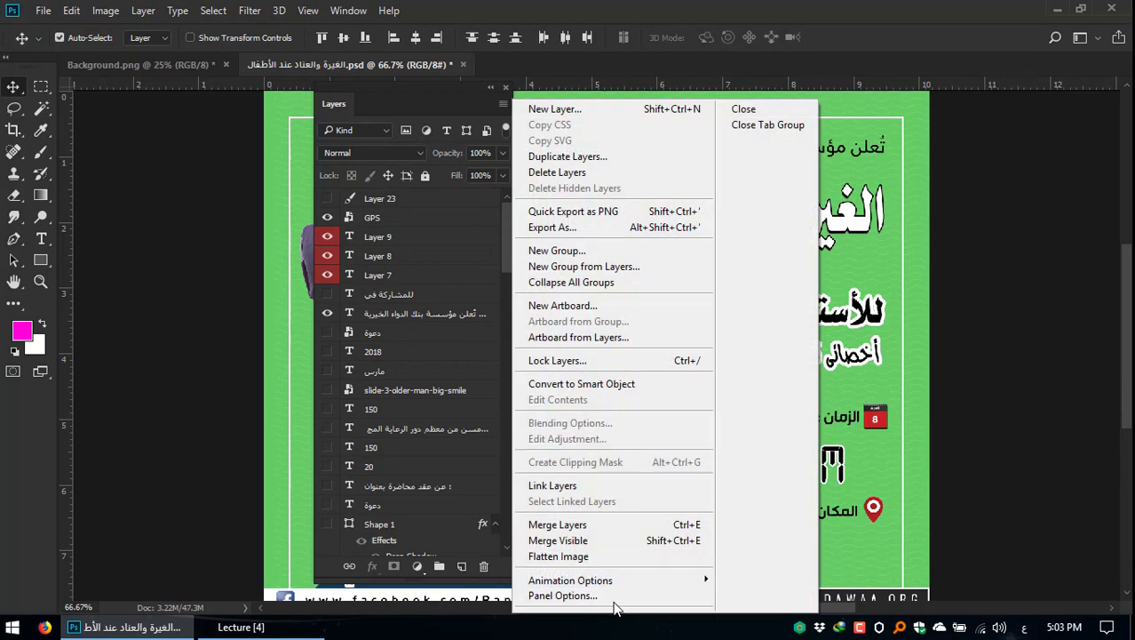
{"action": "left_click", "coordinate": [563, 595]}
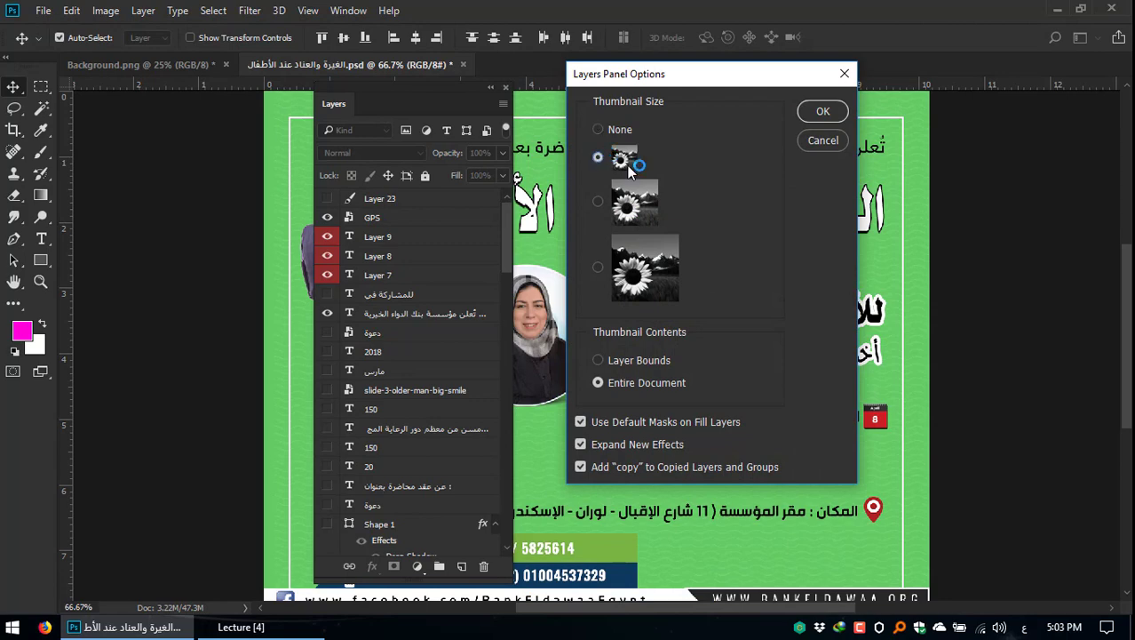
{"action": "left_click", "coordinate": [808, 116]}
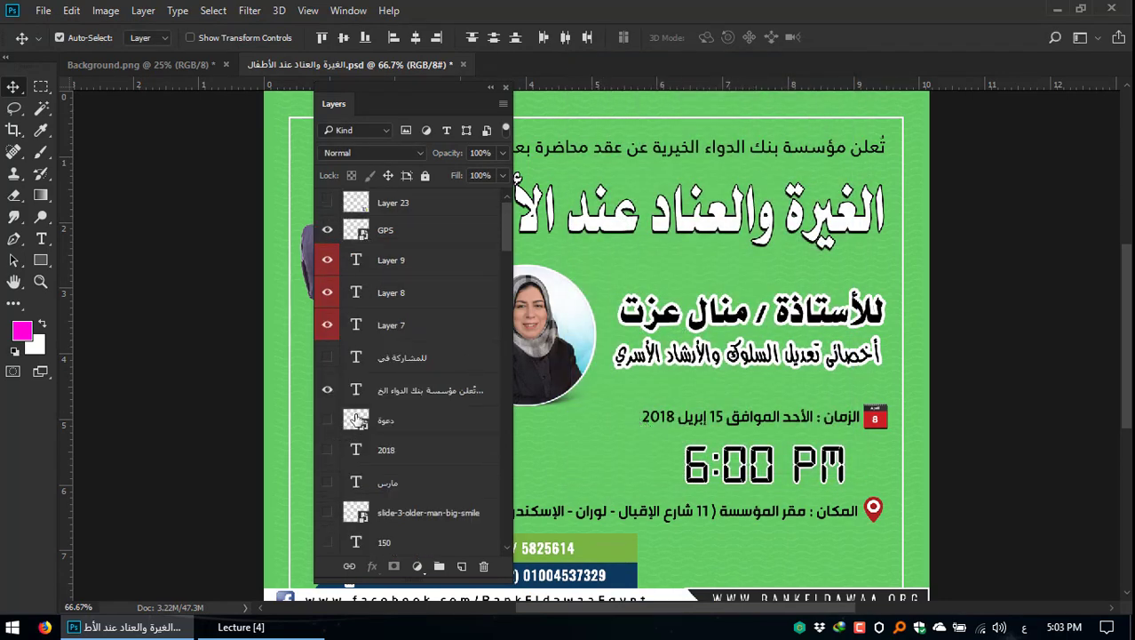
Step: Turn on Layer 1's visibility to reveal its dark blue shape
{"action": "scroll", "coordinate": [417, 364], "scroll_direction": "down", "scroll_amount": 10}
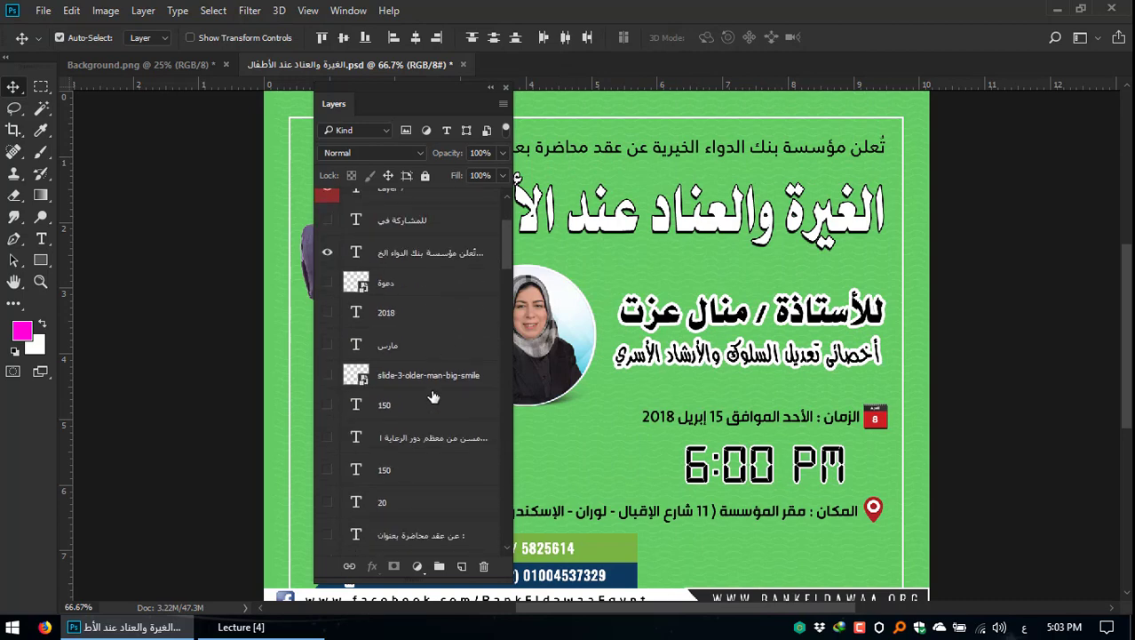
{"action": "scroll", "coordinate": [431, 414], "scroll_direction": "down", "scroll_amount": 10}
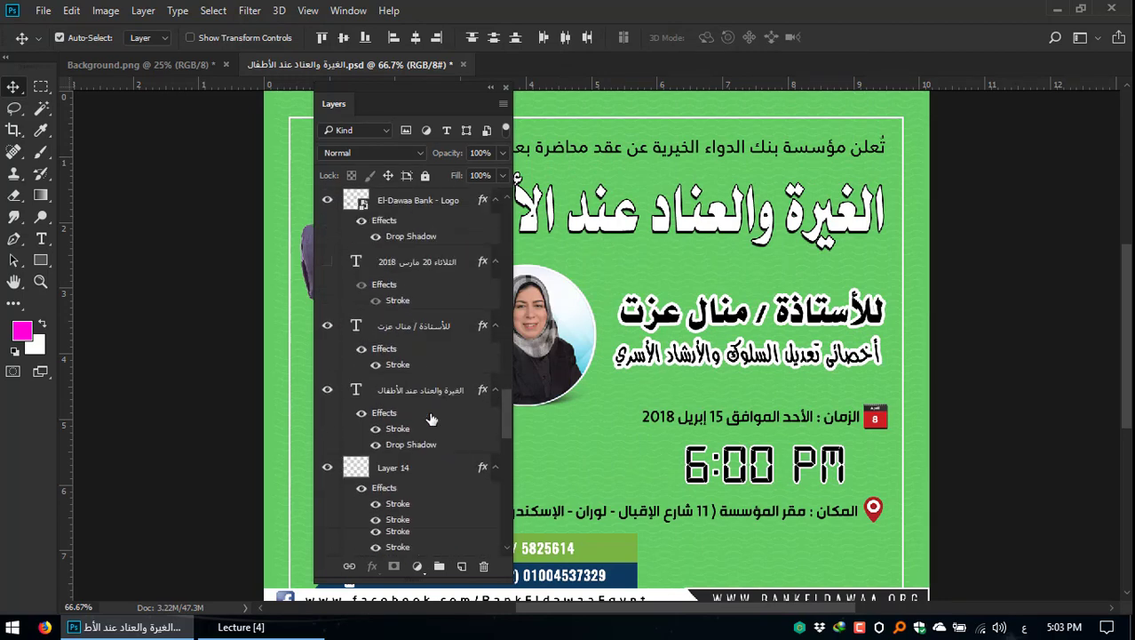
{"action": "scroll", "coordinate": [360, 327], "scroll_direction": "up", "scroll_amount": 3}
{"action": "left_click", "coordinate": [359, 325]}
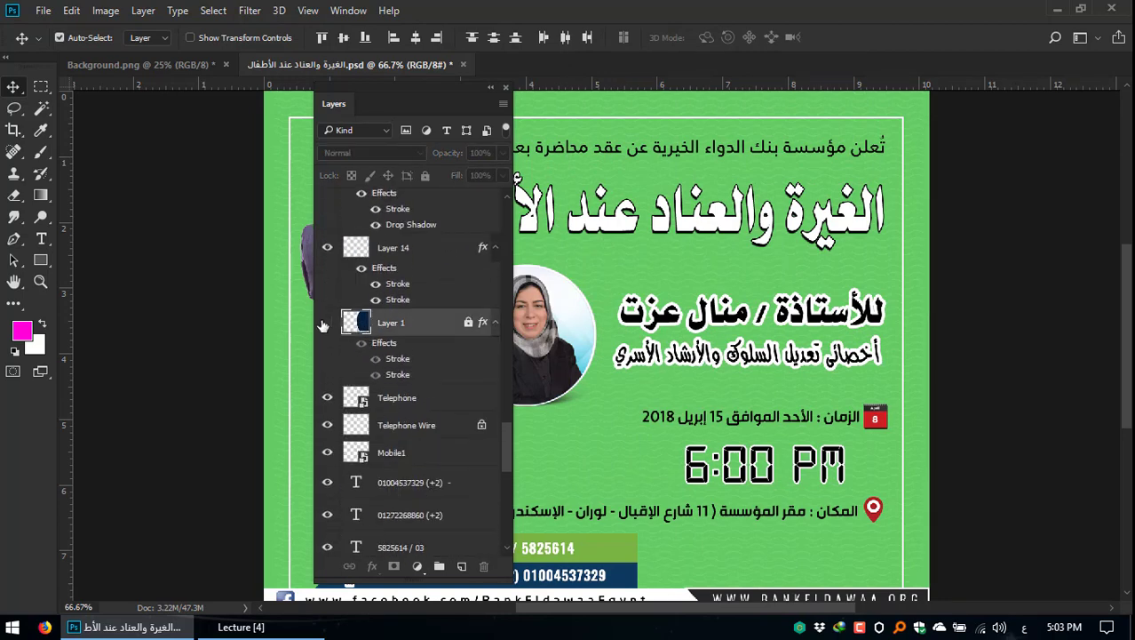
{"action": "left_click", "coordinate": [327, 323]}
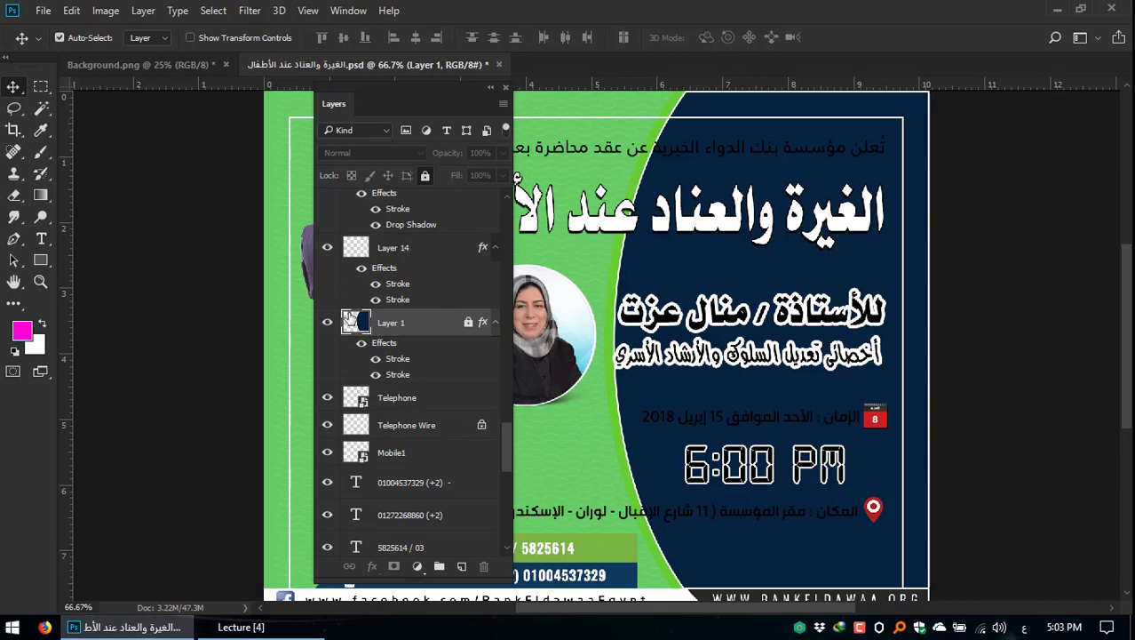
Step: Set the Layers panel thumbnail size to the largest option in Panel Options
{"action": "left_click", "coordinate": [502, 103]}
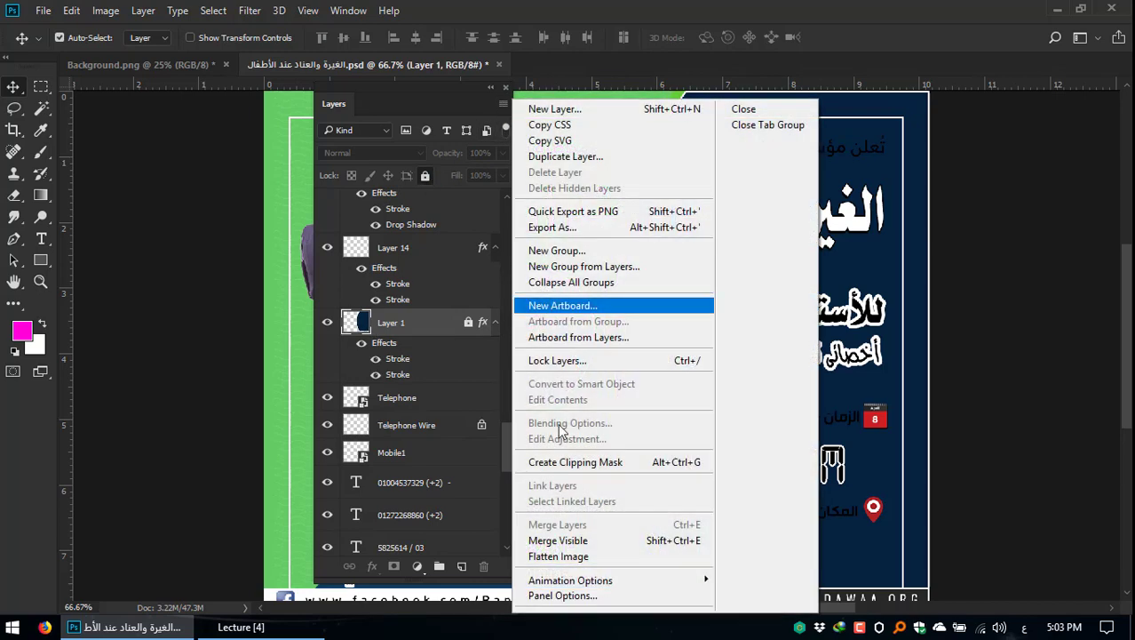
{"action": "left_click", "coordinate": [576, 597]}
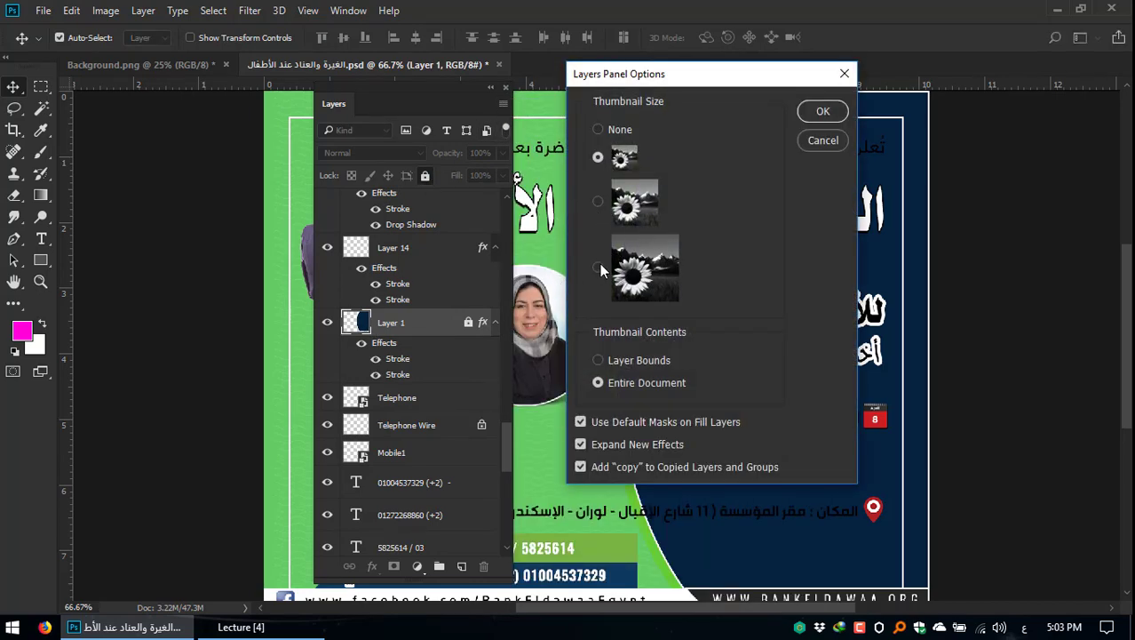
{"action": "left_click", "coordinate": [599, 268]}
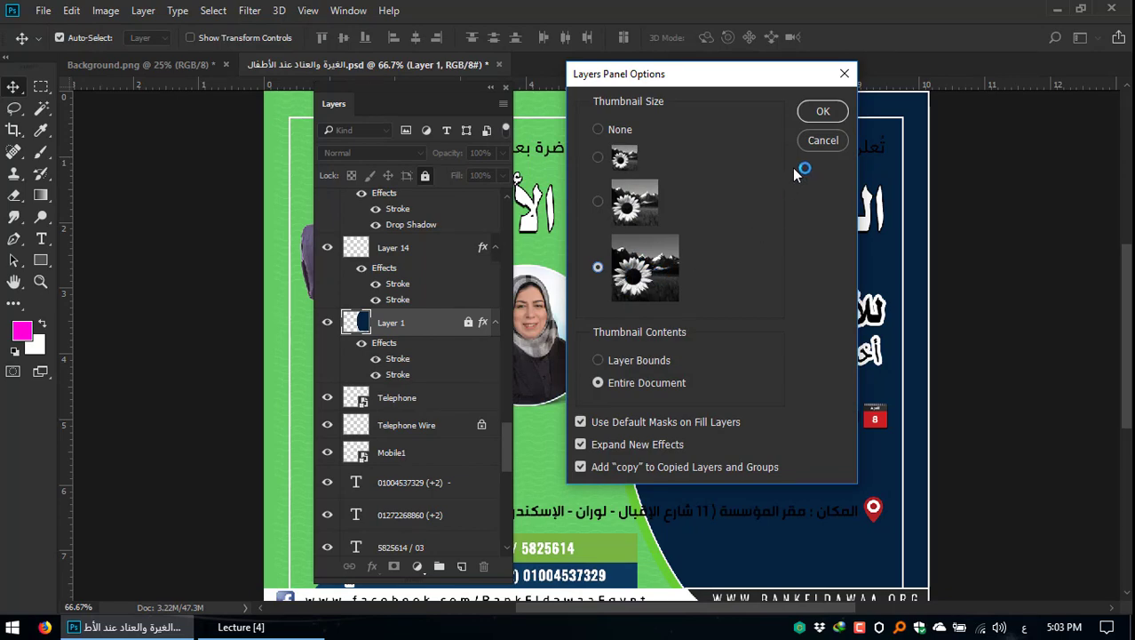
{"action": "left_click", "coordinate": [819, 113]}
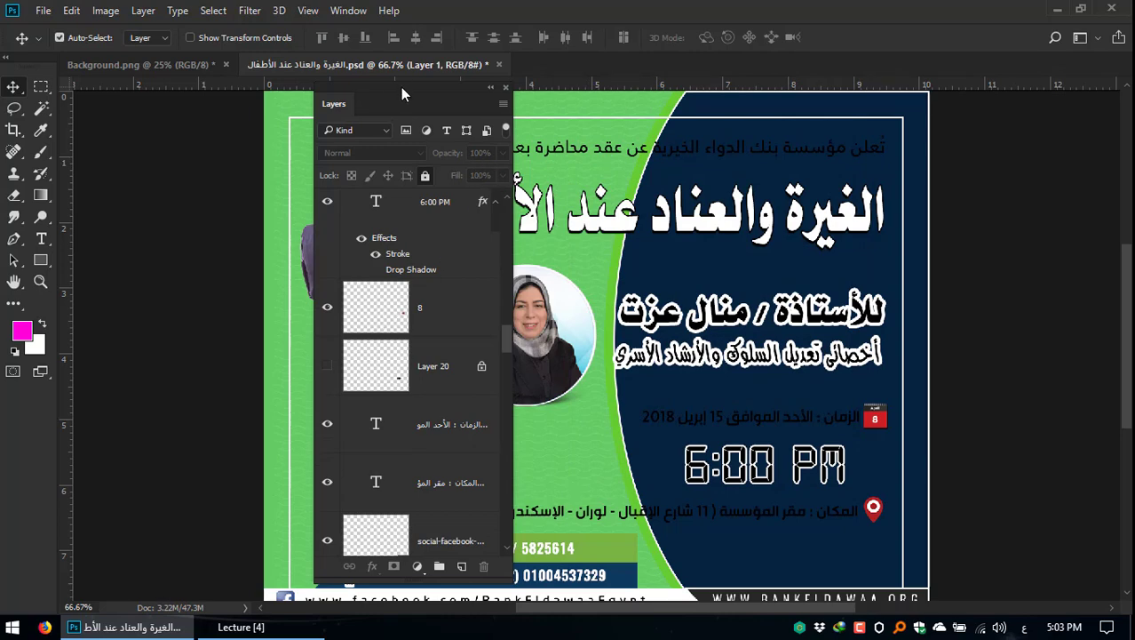
Step: Close the floating Layers panel and switch to the Background.png document
{"action": "left_click_drag", "start_coordinate": [401, 82], "coordinate": [520, 28]}
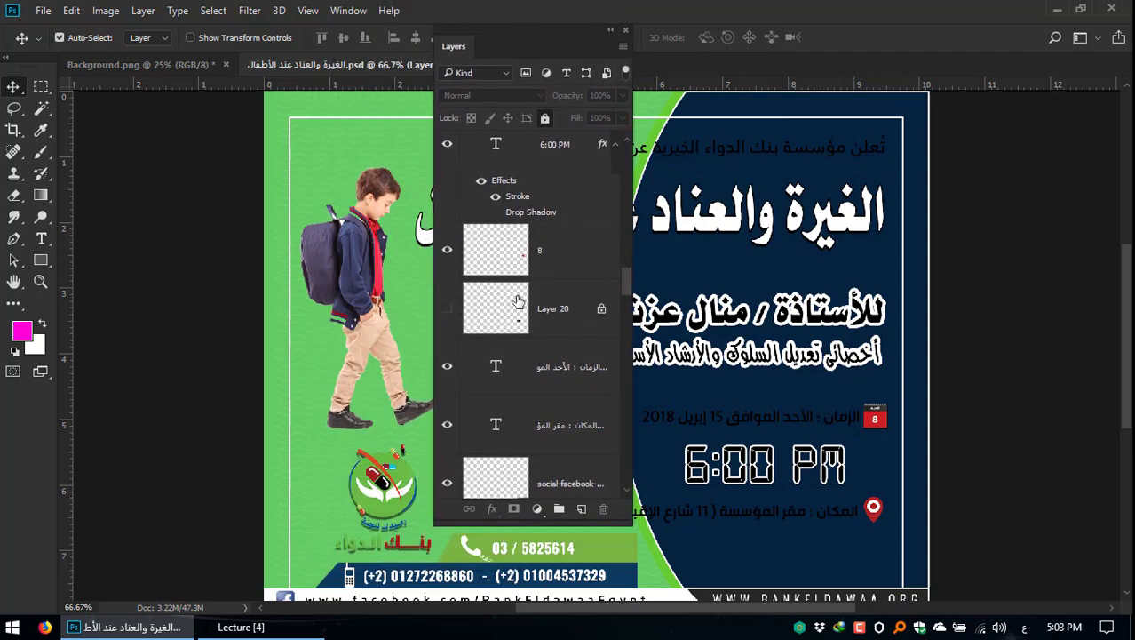
{"action": "scroll", "coordinate": [502, 160], "scroll_direction": "down", "scroll_amount": 3}
{"action": "scroll", "coordinate": [502, 161], "scroll_direction": "up", "scroll_amount": 6}
{"action": "scroll", "coordinate": [502, 161], "scroll_direction": "up", "scroll_amount": 2}
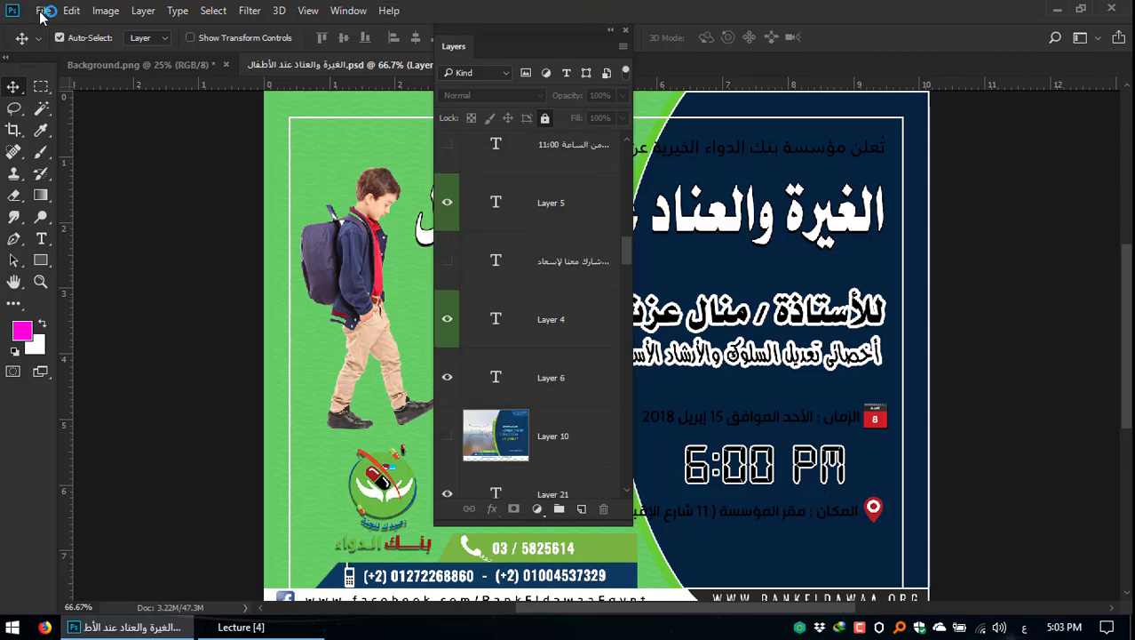
{"action": "left_click", "coordinate": [43, 10]}
{"action": "left_click", "coordinate": [733, 6]}
{"action": "left_click", "coordinate": [626, 32]}
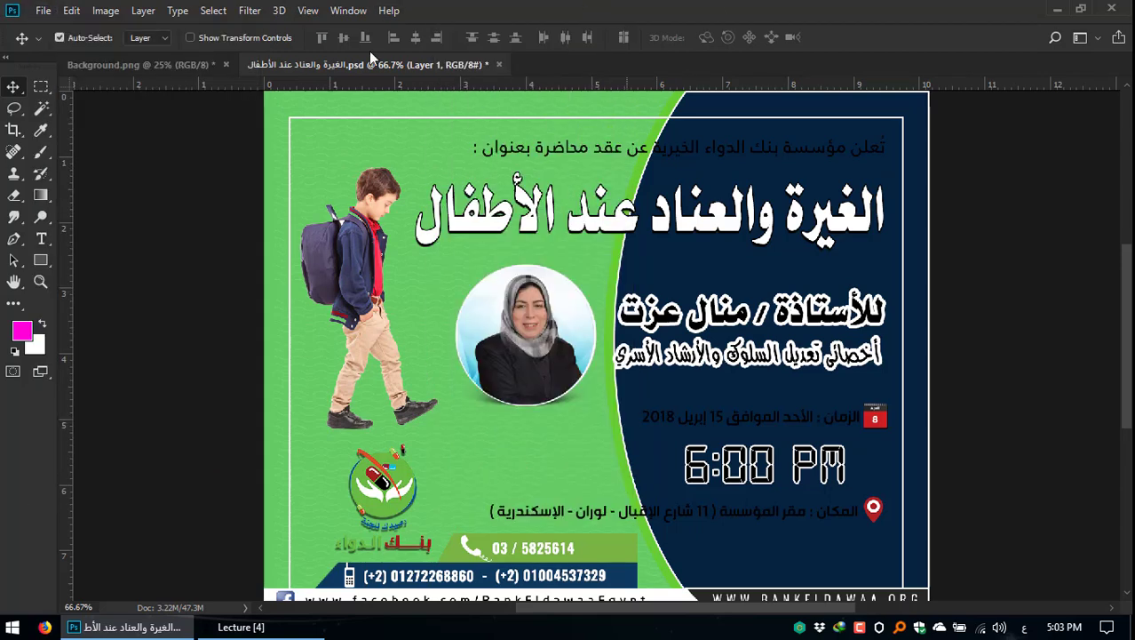
{"action": "left_click", "coordinate": [142, 65]}
Step: Open Scorpions - 207 from the Designs folder via File > Open
{"action": "left_click", "coordinate": [42, 9]}
{"action": "left_click", "coordinate": [78, 45]}
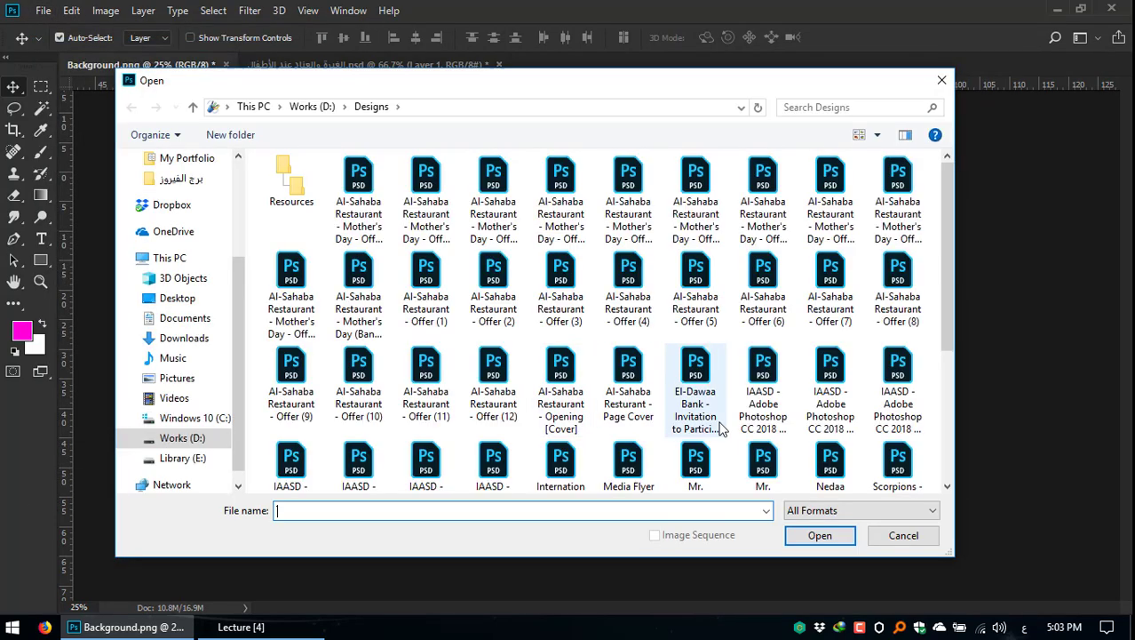
{"action": "scroll", "coordinate": [723, 426], "scroll_direction": "down", "scroll_amount": 3}
{"action": "left_click", "coordinate": [677, 354]}
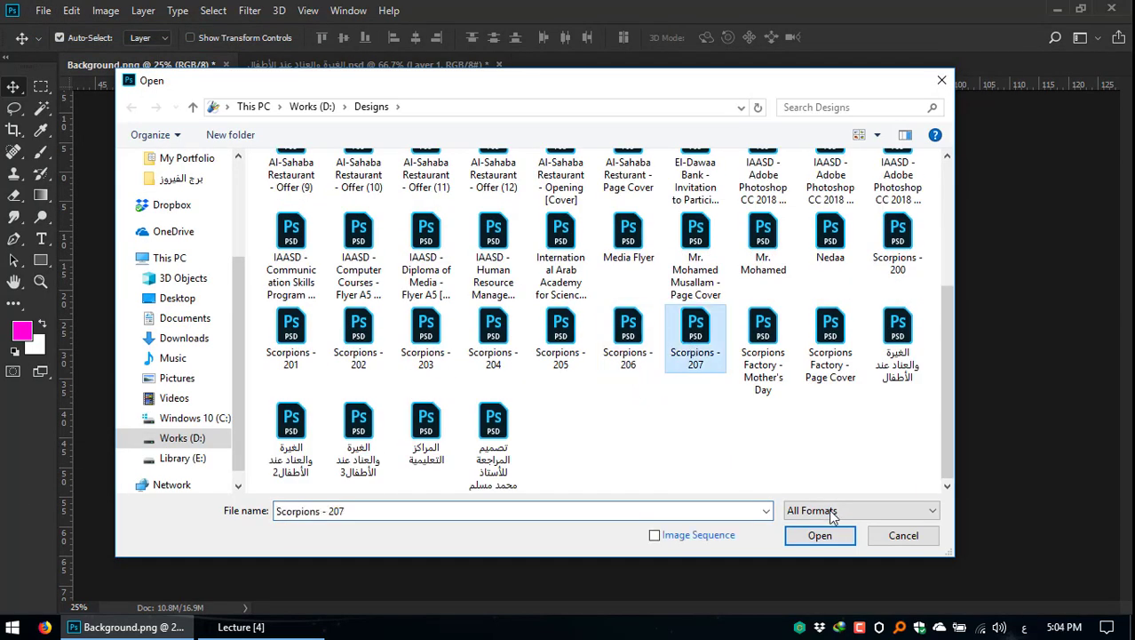
{"action": "left_click", "coordinate": [820, 535]}
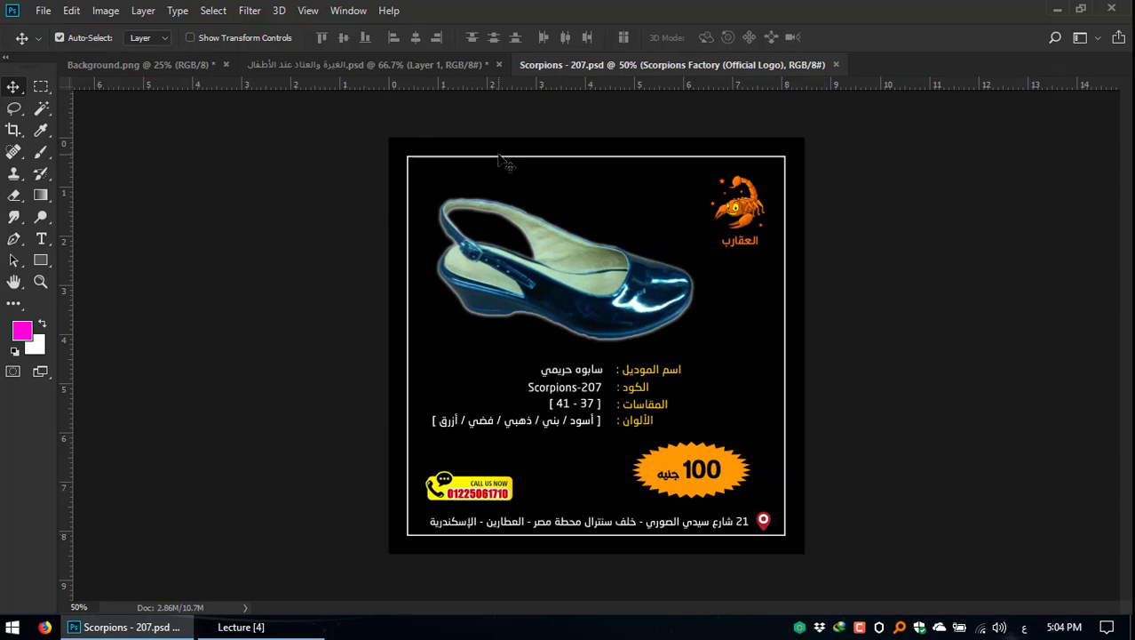
Step: Bring up Layers with F7, widen the panel, and expand the Model : Scorpions-207 group
{"action": "key", "text": "F7"}
{"action": "left_click_drag", "start_coordinate": [510, 48], "coordinate": [258, 90]}
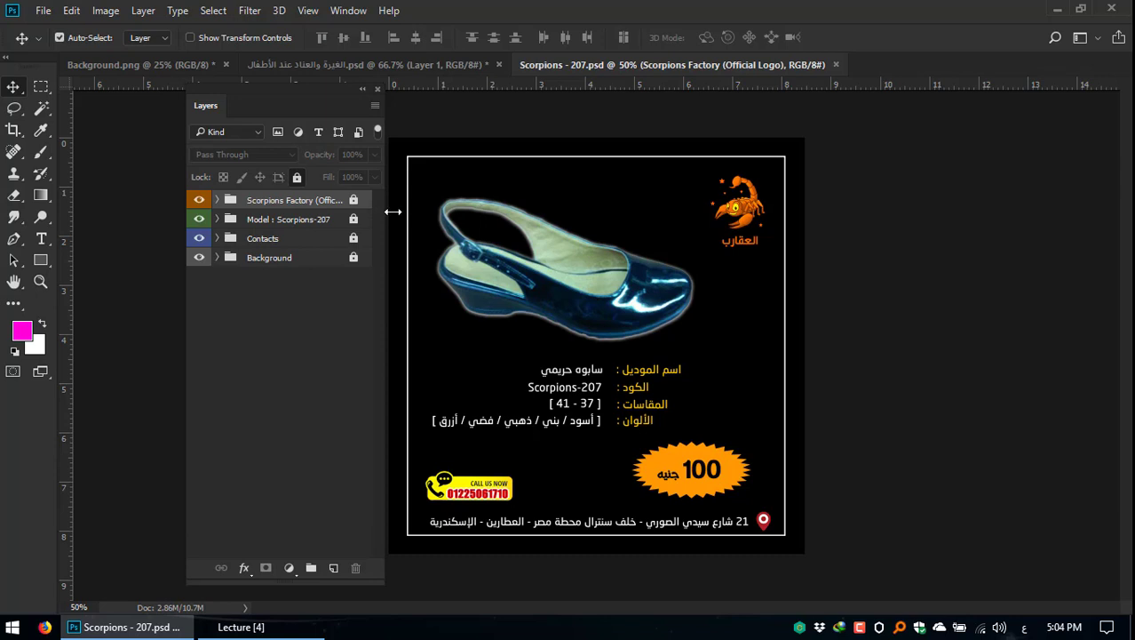
{"action": "left_click_drag", "start_coordinate": [393, 212], "coordinate": [503, 212]}
{"action": "left_click_drag", "start_coordinate": [350, 89], "coordinate": [297, 107]}
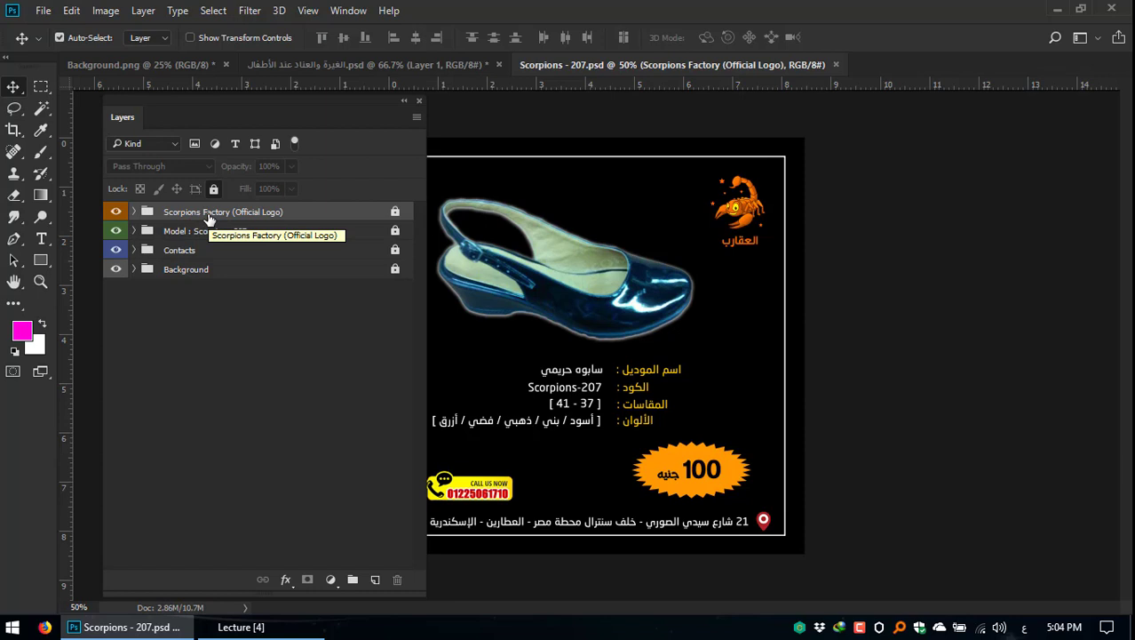
{"action": "left_click", "coordinate": [172, 235]}
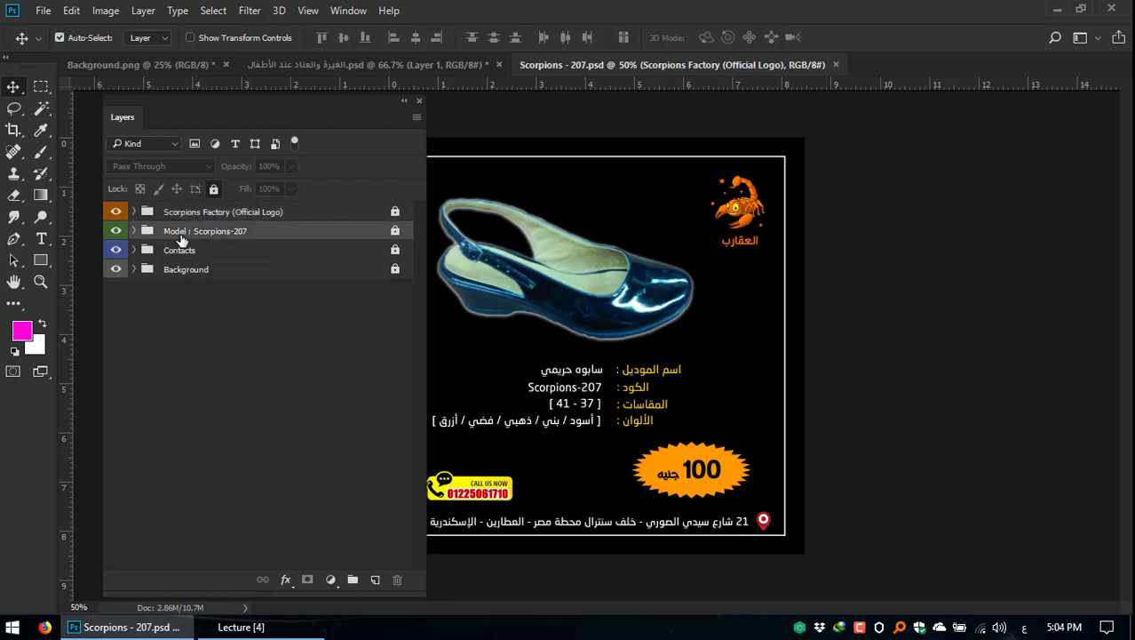
{"action": "left_click_drag", "start_coordinate": [311, 104], "coordinate": [282, 106]}
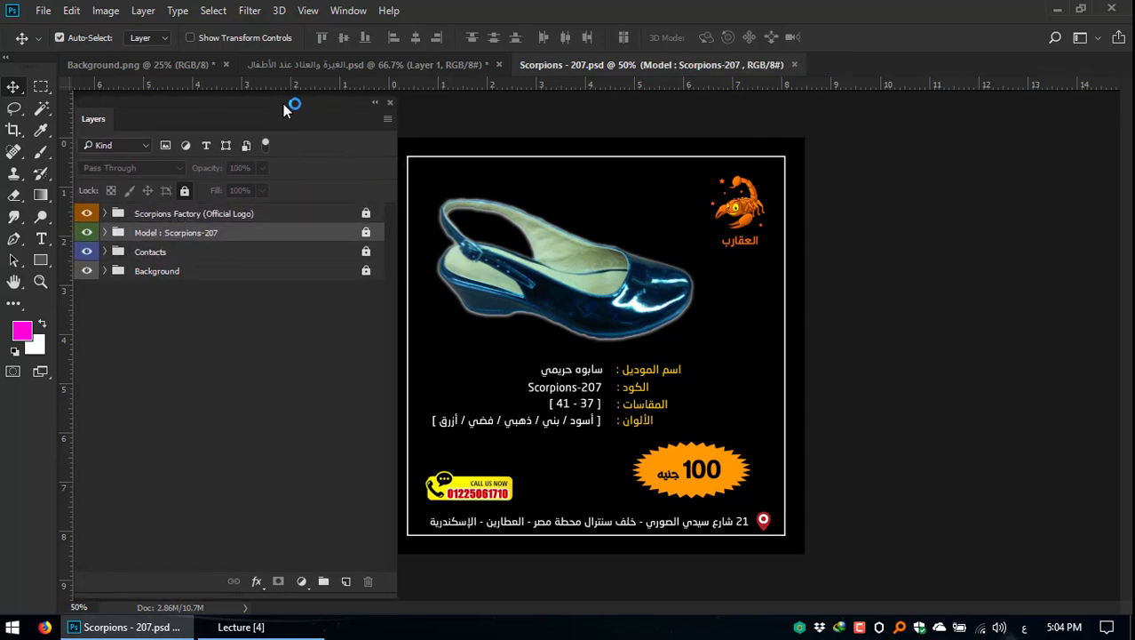
{"action": "left_click", "coordinate": [104, 233]}
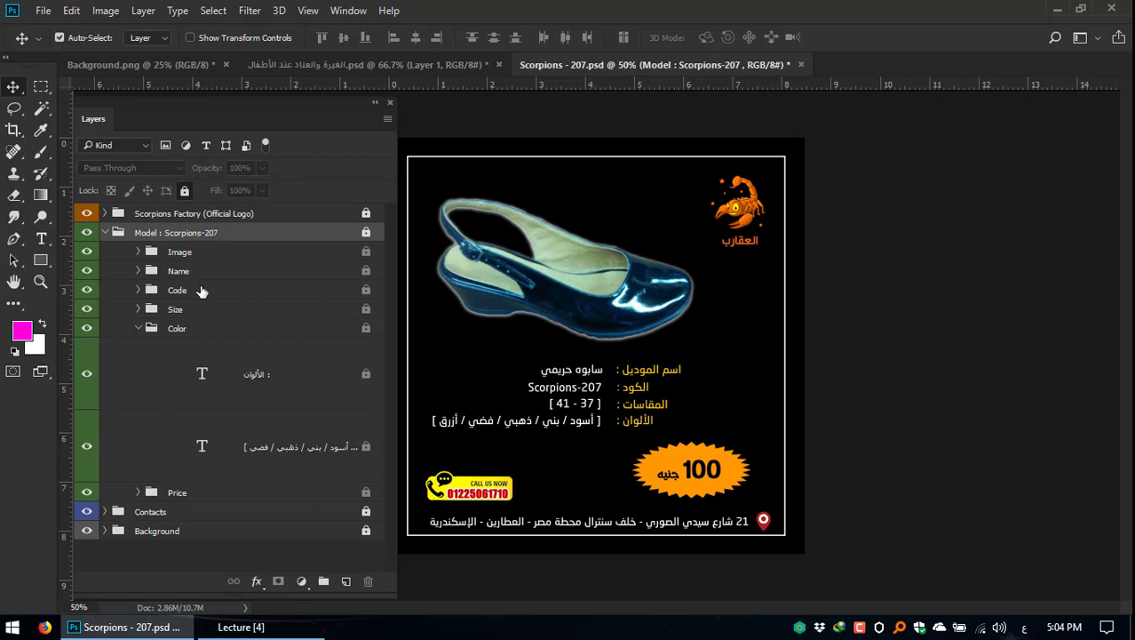
Step: Expand and collapse the Image subgroup, then collapse Model : Scorpions-207
{"action": "left_click", "coordinate": [139, 253]}
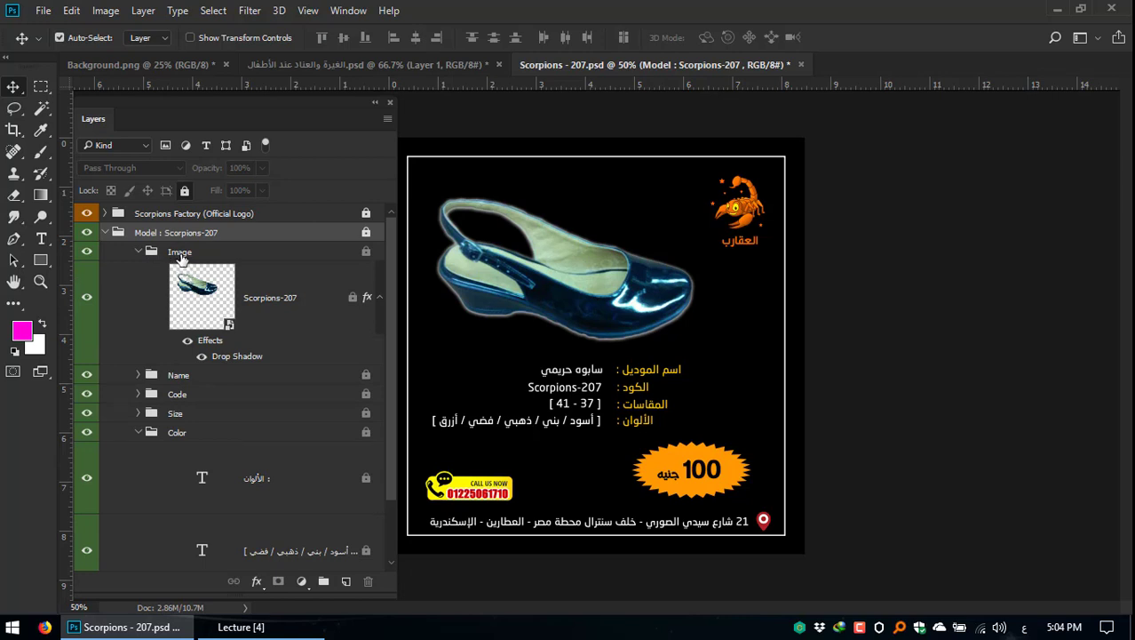
{"action": "left_click", "coordinate": [139, 252]}
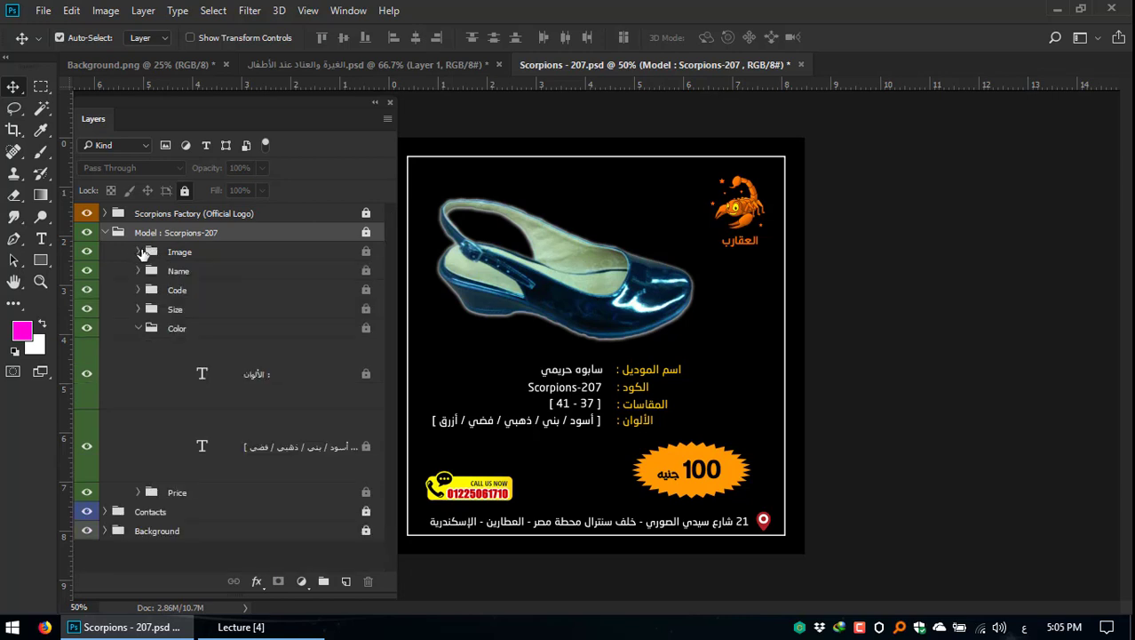
{"action": "left_click", "coordinate": [104, 233]}
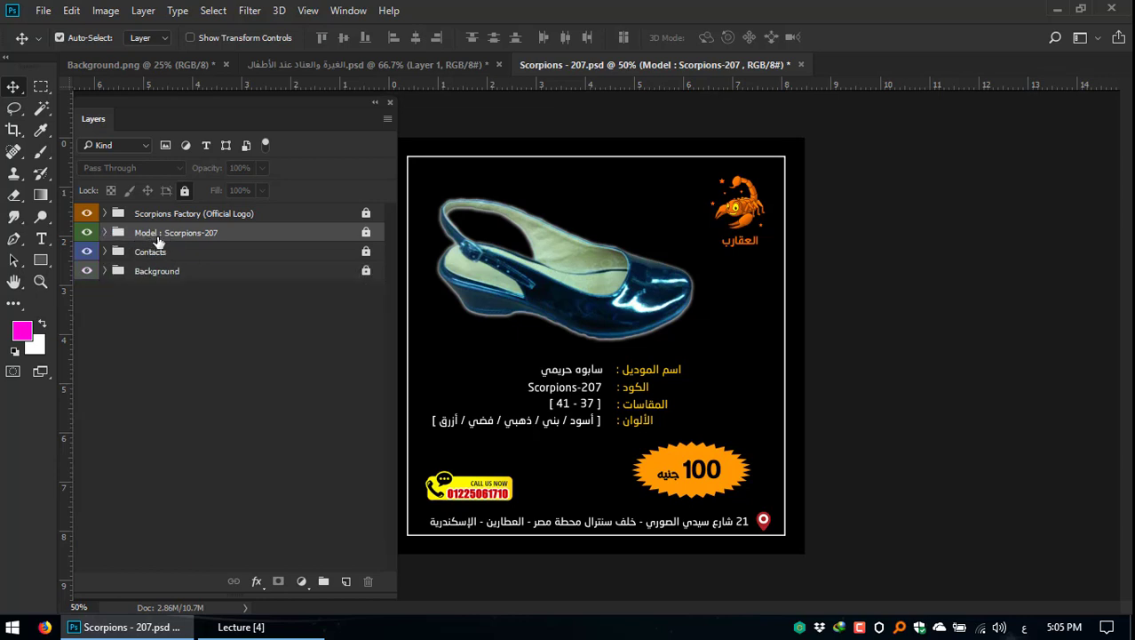
Step: Toggle the Model : Scorpions-207 group's visibility repeatedly, leaving it visible, then deselect it
{"action": "left_click", "coordinate": [88, 233]}
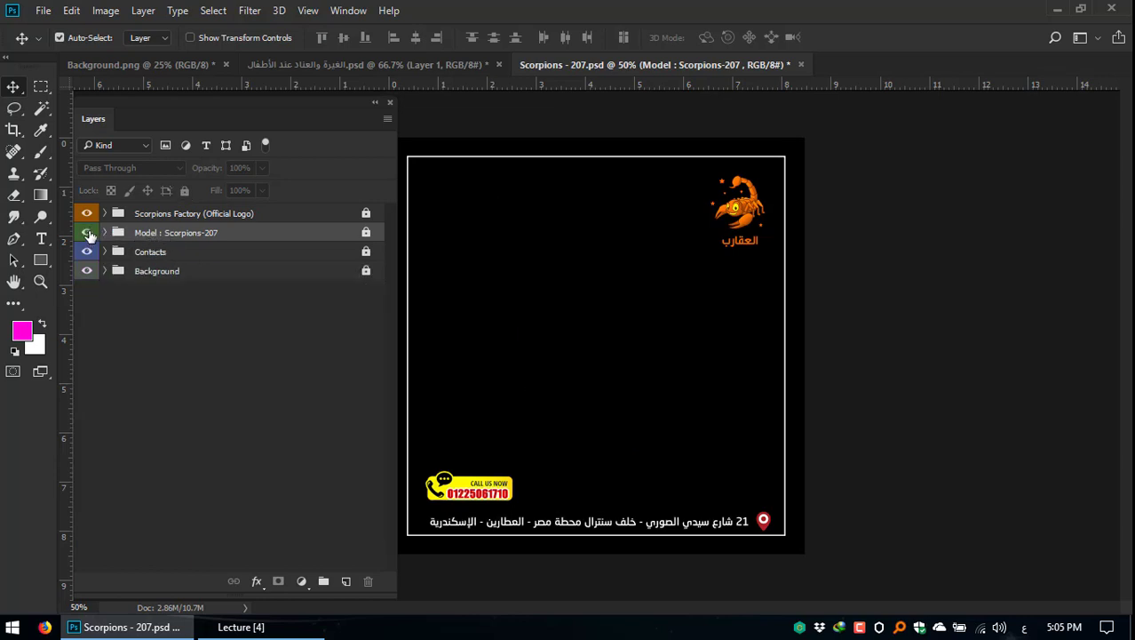
{"action": "left_click", "coordinate": [88, 233]}
{"action": "left_click", "coordinate": [88, 232]}
{"action": "left_click", "coordinate": [88, 233]}
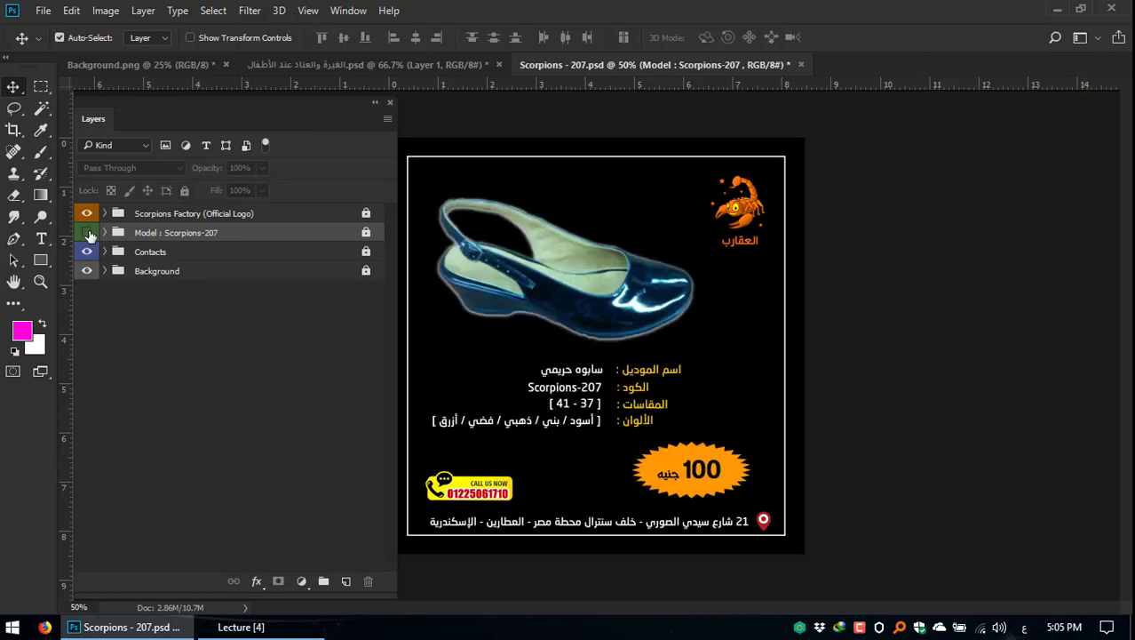
{"action": "left_click", "coordinate": [88, 233]}
{"action": "left_click", "coordinate": [88, 233]}
{"action": "left_click", "coordinate": [88, 233]}
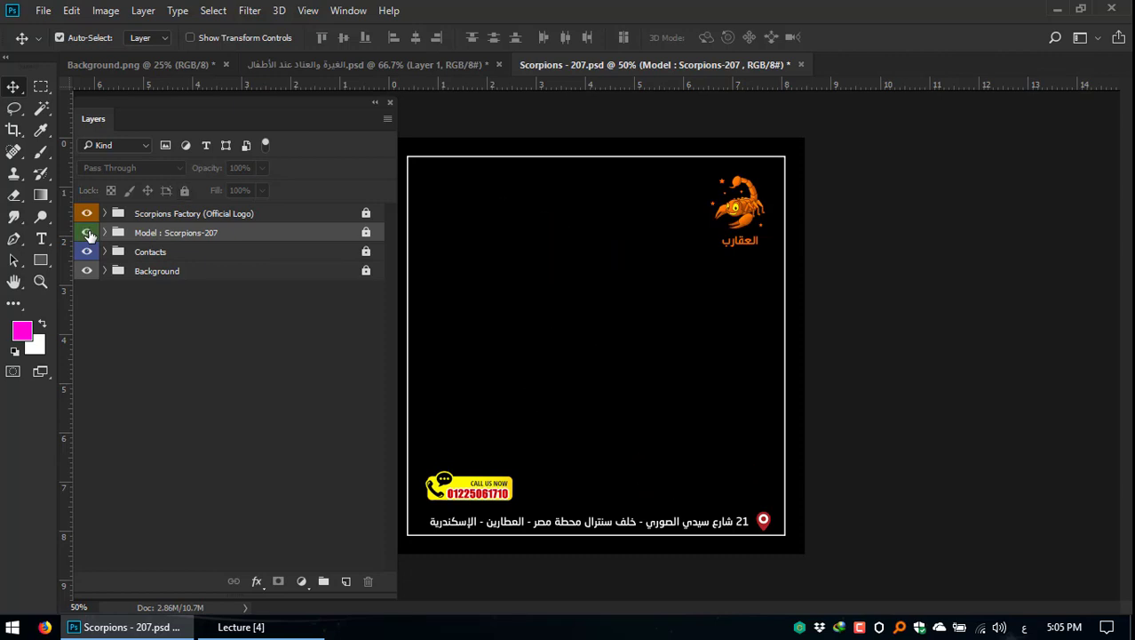
{"action": "left_click", "coordinate": [88, 233]}
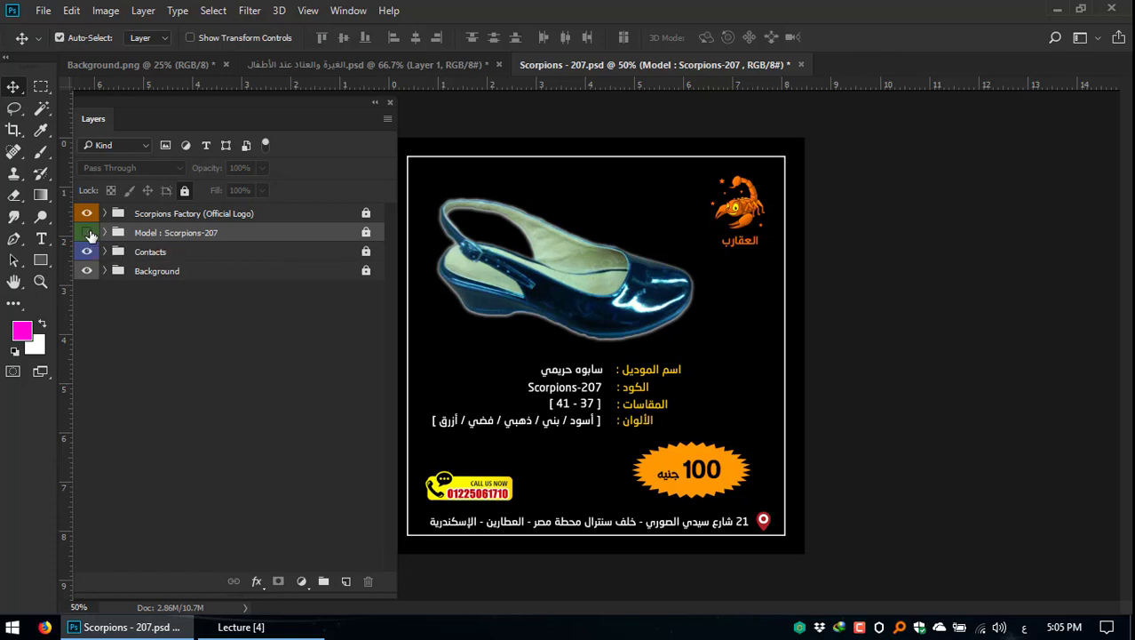
{"action": "left_click", "coordinate": [88, 233]}
{"action": "left_click", "coordinate": [88, 233]}
{"action": "left_click", "coordinate": [607, 322]}
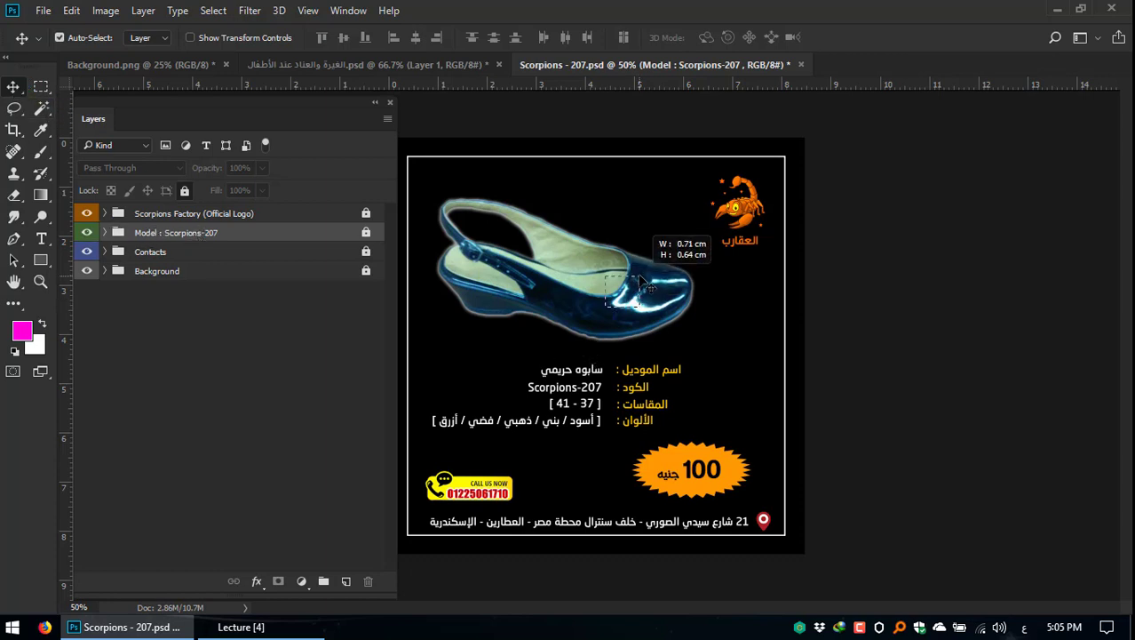
Step: Unlock the Model : Scorpions-207 group, try moving the shoe, then undo
{"action": "left_click", "coordinate": [177, 233]}
{"action": "key", "text": "ctrl+slash"}
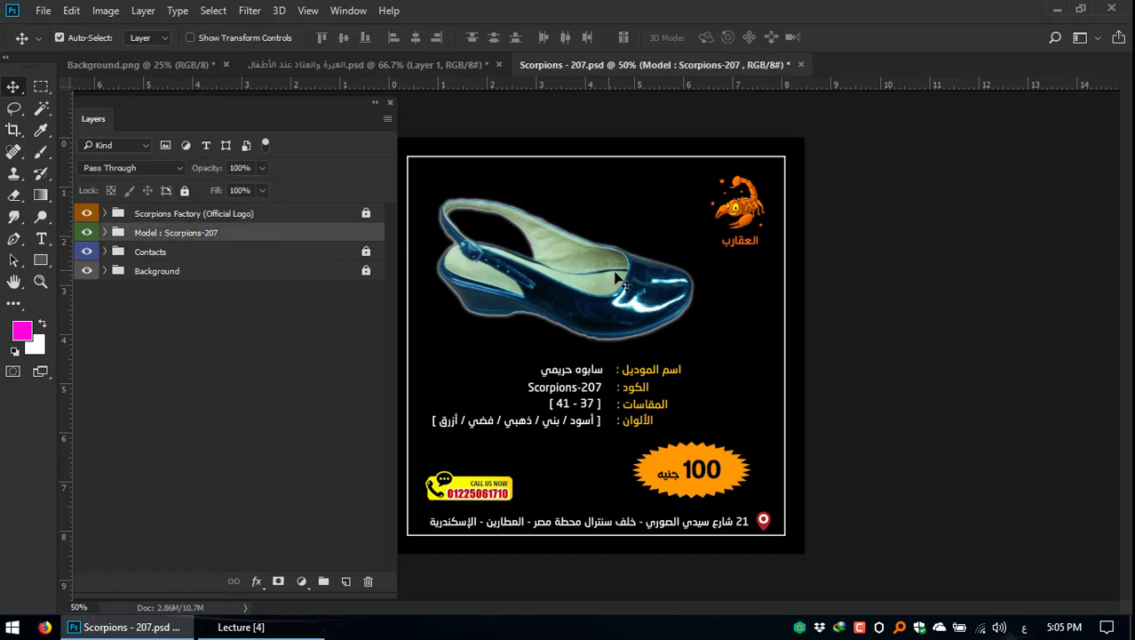
{"action": "left_click_drag", "start_coordinate": [623, 319], "coordinate": [635, 291]}
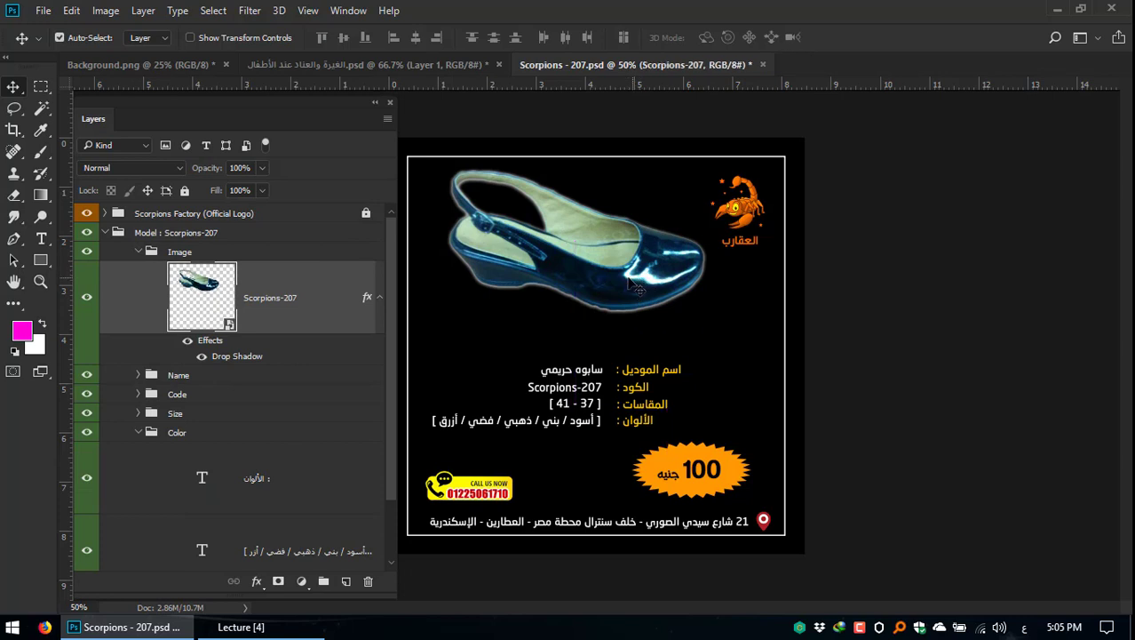
{"action": "key", "text": "ctrl"}
{"action": "key", "text": "ctrl+z"}
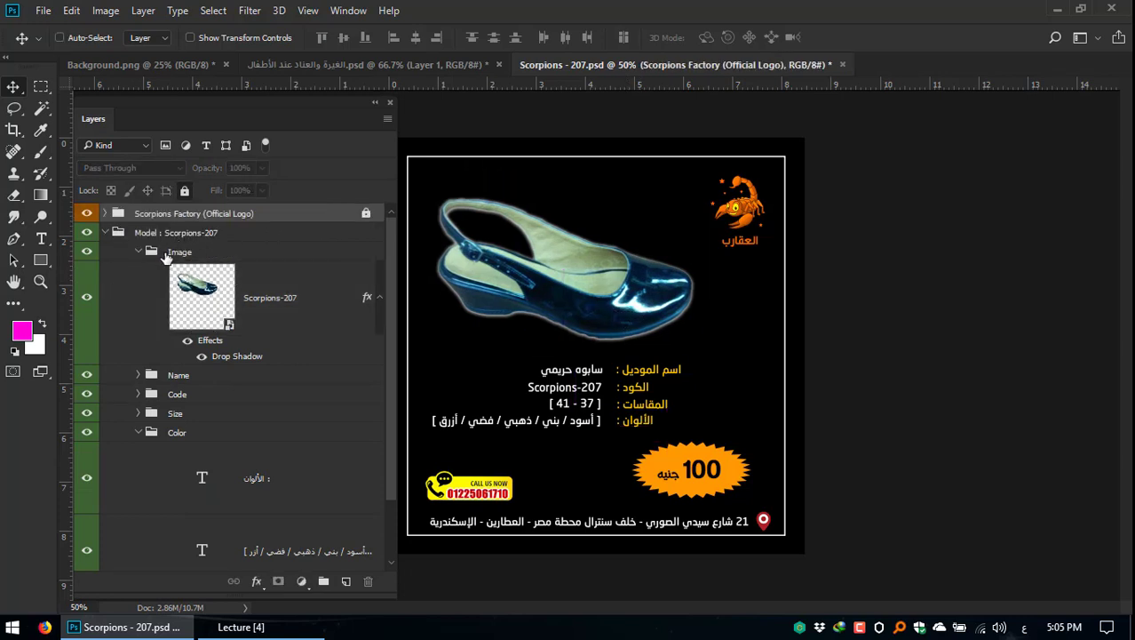
Step: Box-select the shoe and its text layers and nudge them up and right
{"action": "left_click", "coordinate": [164, 257], "text": "ctrl"}
{"action": "left_click", "coordinate": [203, 234]}
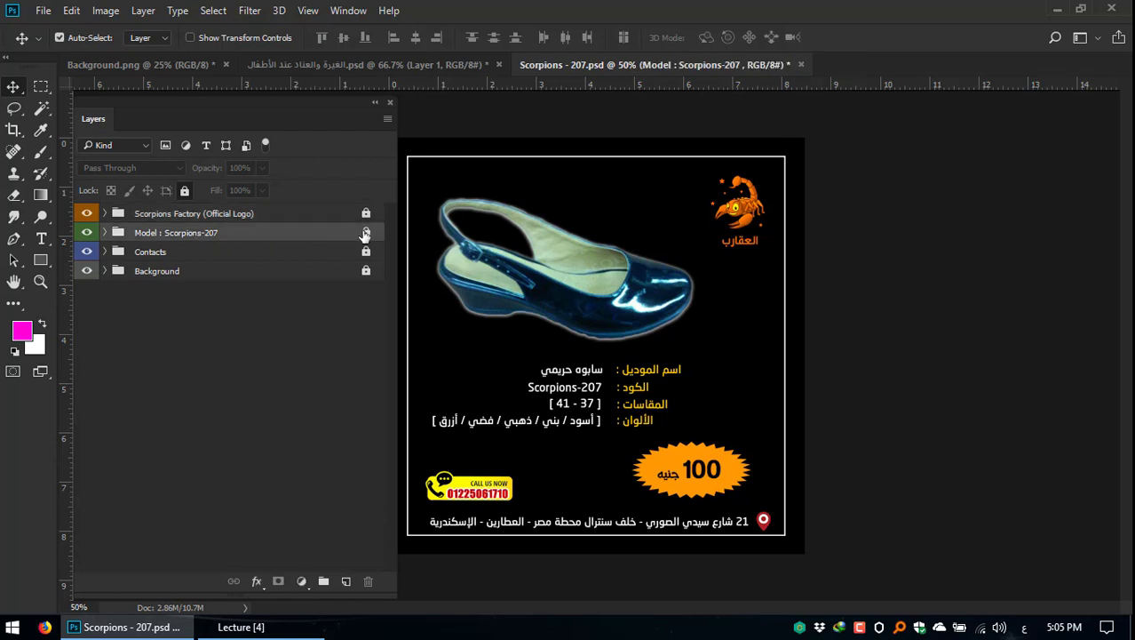
{"action": "left_click", "coordinate": [366, 233]}
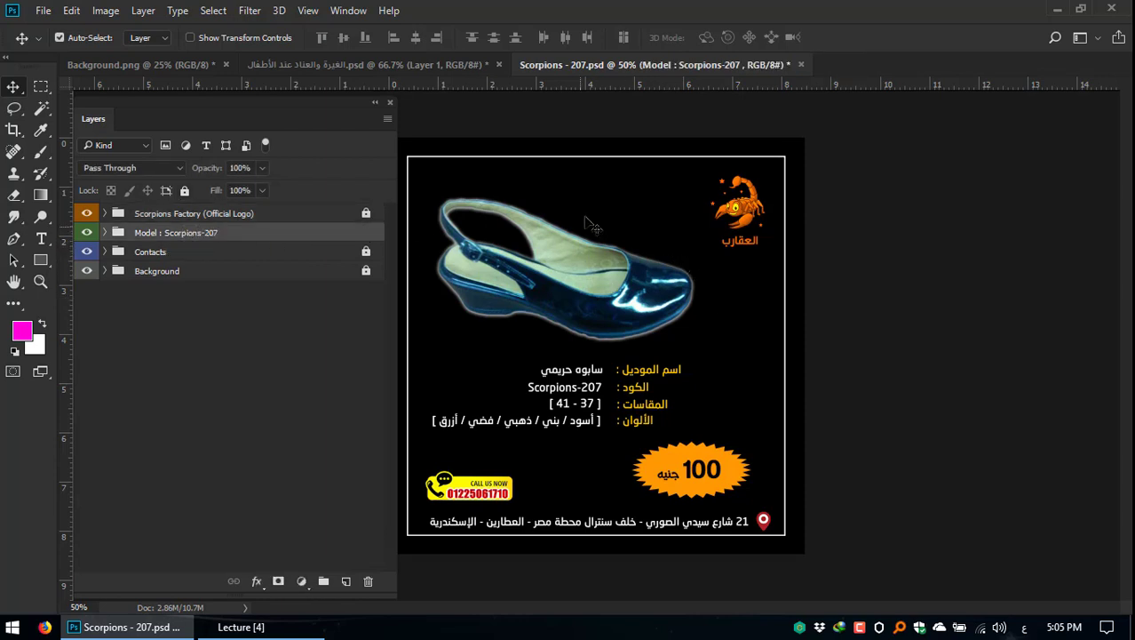
{"action": "left_click_drag", "start_coordinate": [655, 203], "coordinate": [444, 432]}
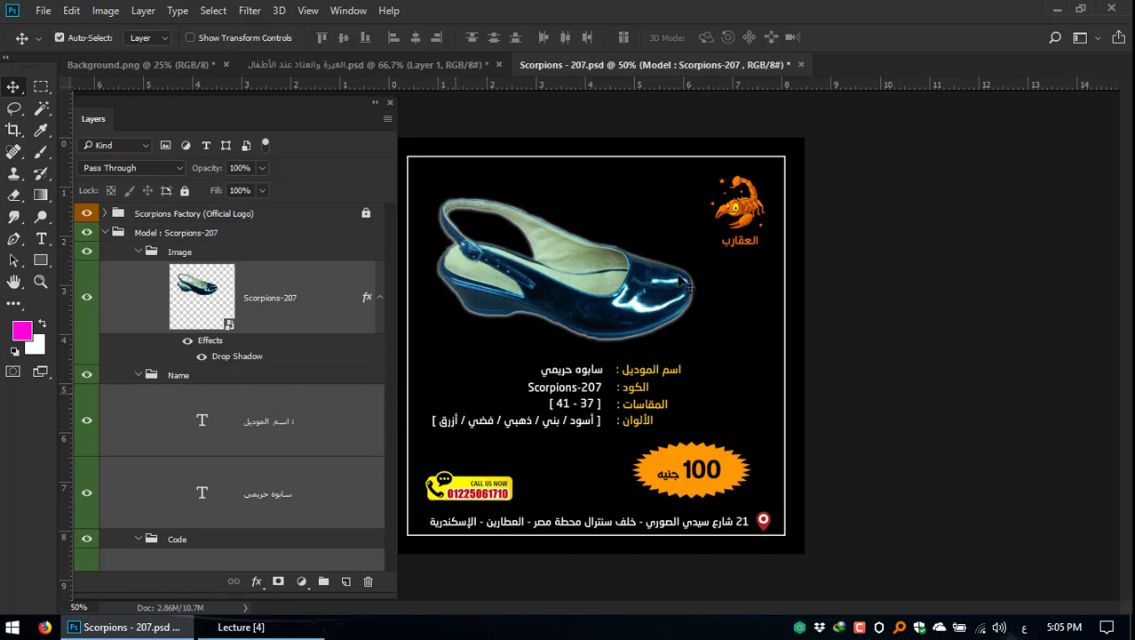
{"action": "mouse_move", "coordinate": [649, 297]}
{"action": "left_mouse_down"}
{"action": "mouse_move", "coordinate": [665, 268]}
{"action": "mouse_move", "coordinate": [653, 299]}
{"action": "left_mouse_up"}
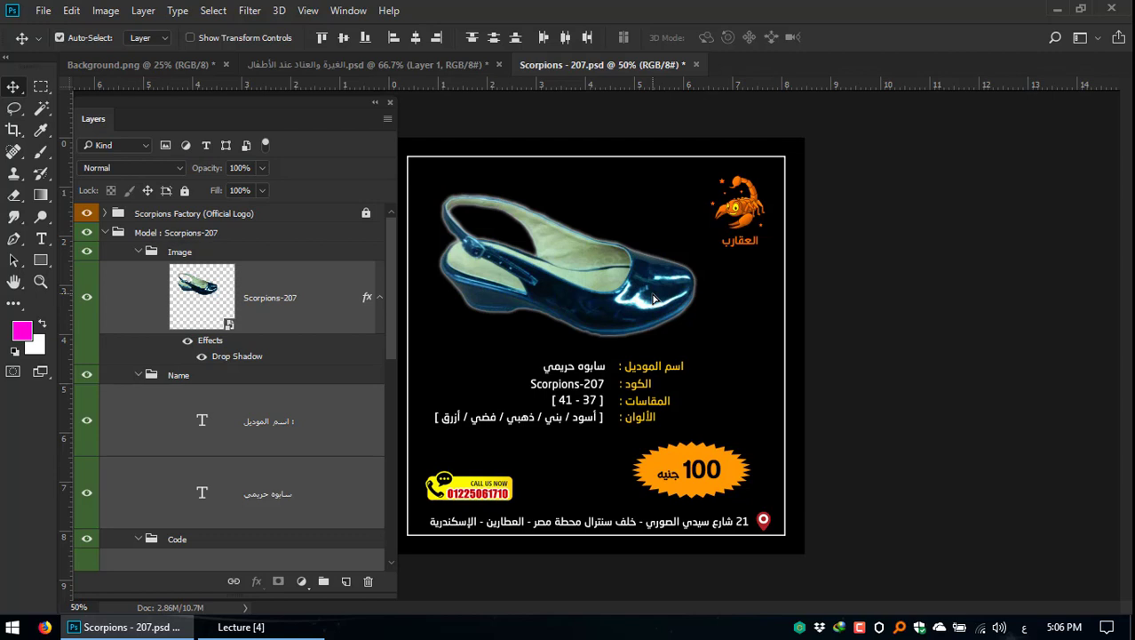
Step: Marquee a strip across the middle of the shoe and shift it upward
{"action": "left_click_drag", "start_coordinate": [672, 206], "coordinate": [580, 491]}
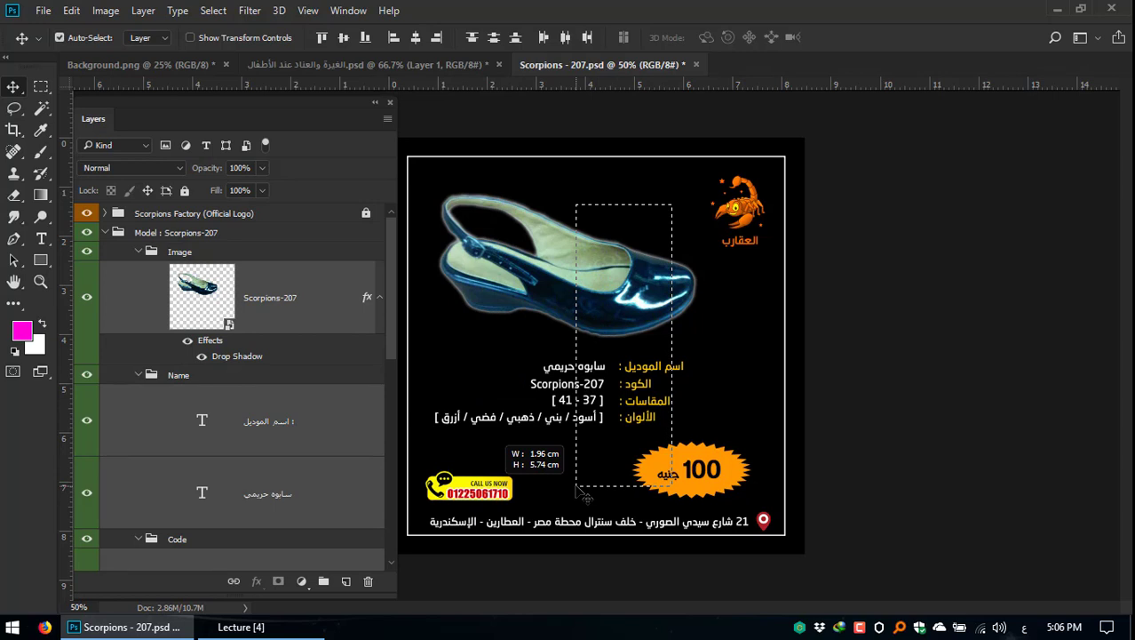
{"action": "left_click_drag", "start_coordinate": [577, 487], "coordinate": [571, 488]}
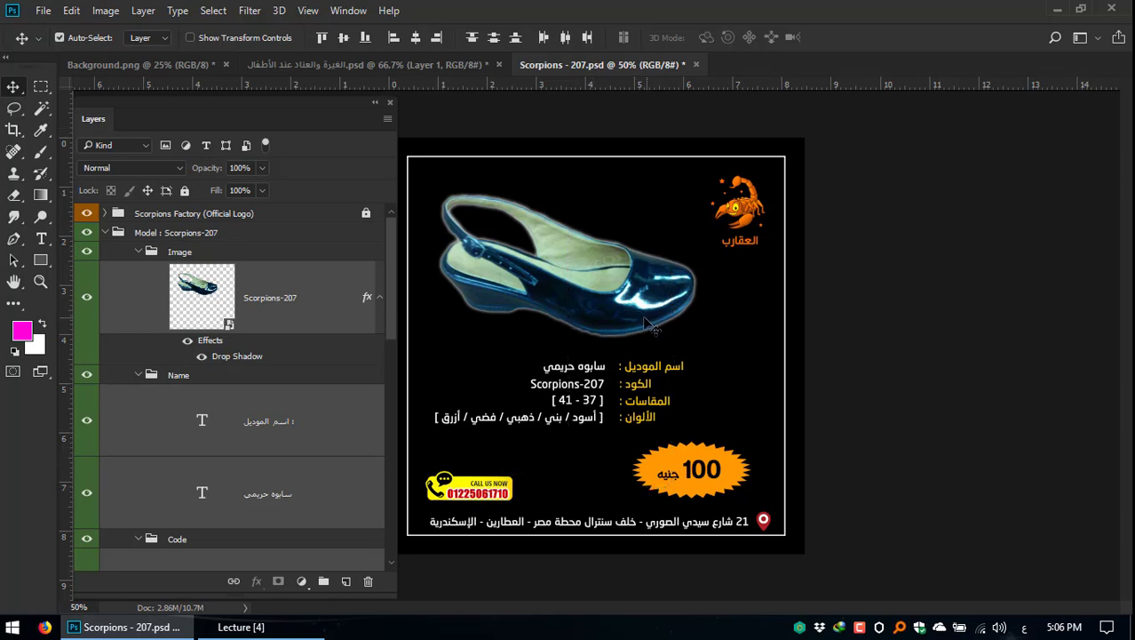
{"action": "left_click_drag", "start_coordinate": [650, 324], "coordinate": [635, 302]}
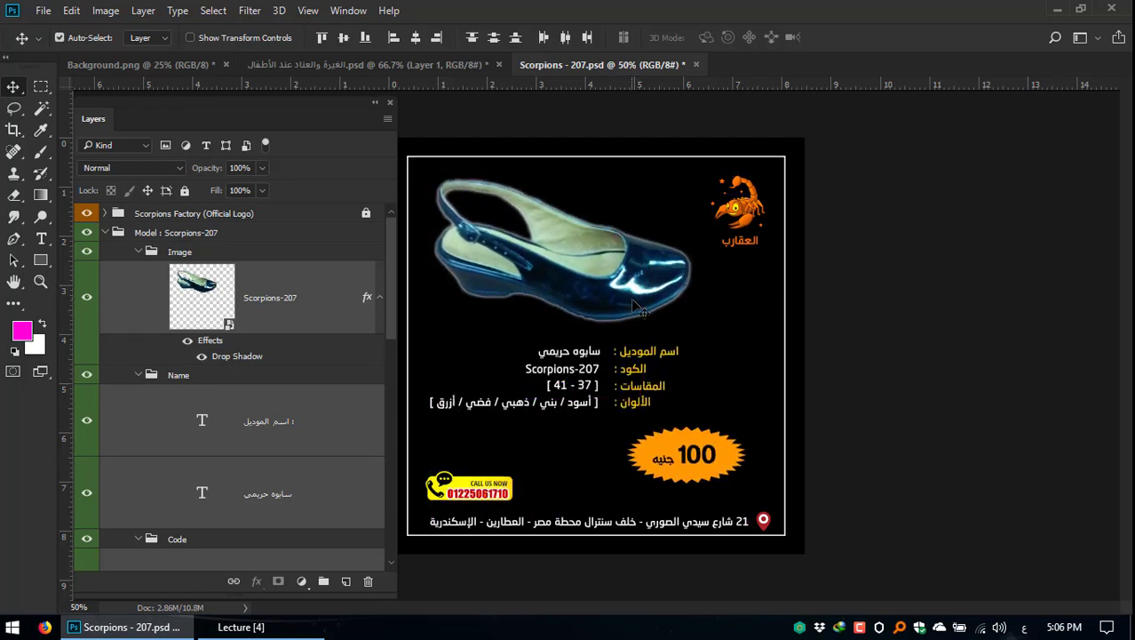
Step: Collapse the Image, Name, Code, Size, Color and Price subgroups
{"action": "left_click", "coordinate": [138, 251]}
{"action": "left_click", "coordinate": [137, 270]}
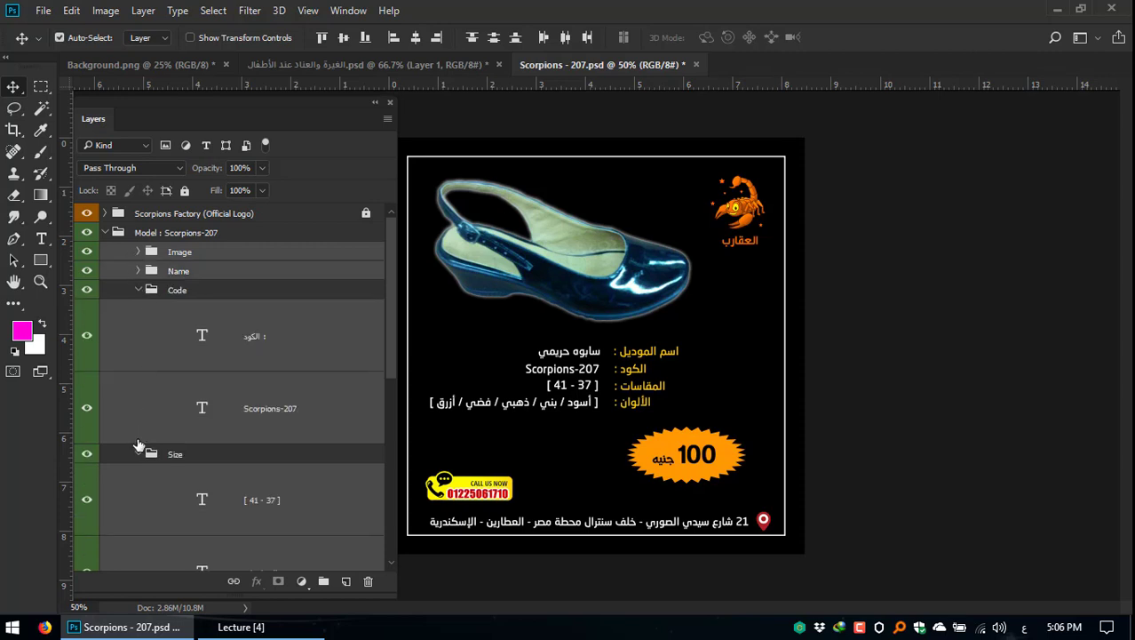
{"action": "left_click", "coordinate": [140, 458]}
{"action": "left_click", "coordinate": [138, 291]}
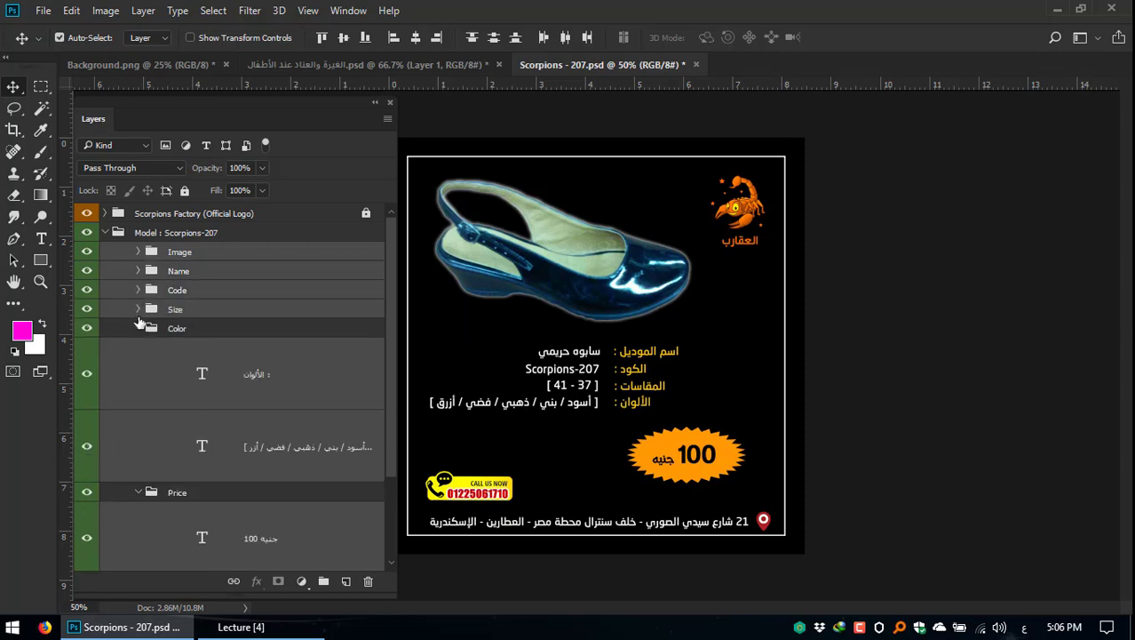
{"action": "left_click", "coordinate": [139, 329]}
{"action": "left_click", "coordinate": [138, 348]}
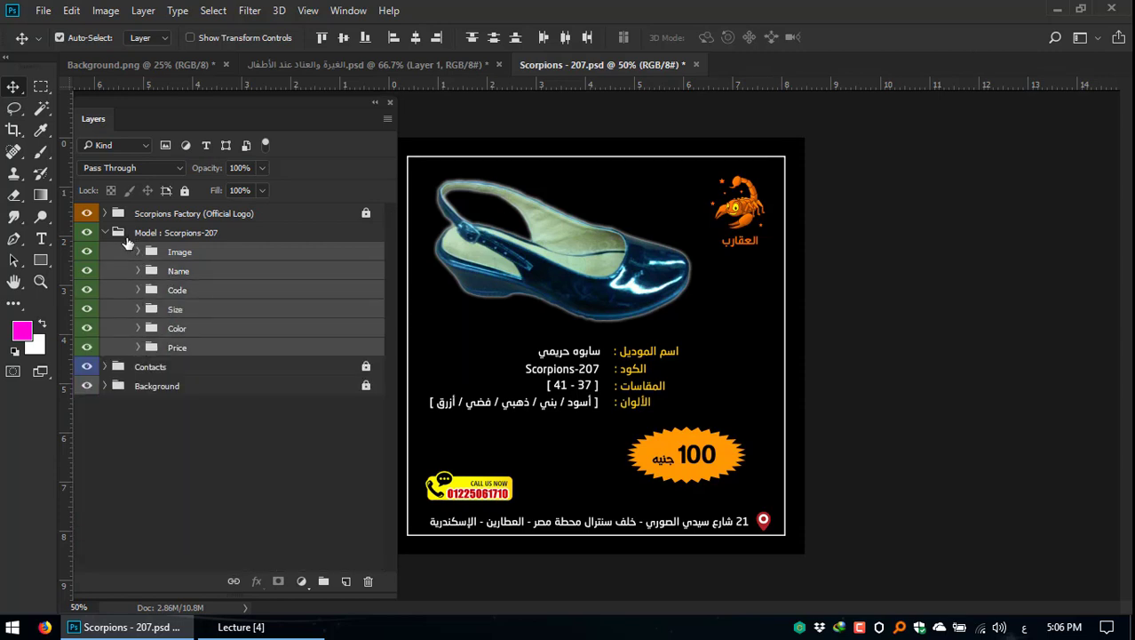
Step: Toggle the shoe image and model name line off and back on
{"action": "left_click", "coordinate": [87, 252]}
{"action": "left_click", "coordinate": [87, 252]}
{"action": "left_click", "coordinate": [87, 271]}
{"action": "left_click", "coordinate": [87, 271]}
{"action": "left_click", "coordinate": [87, 271]}
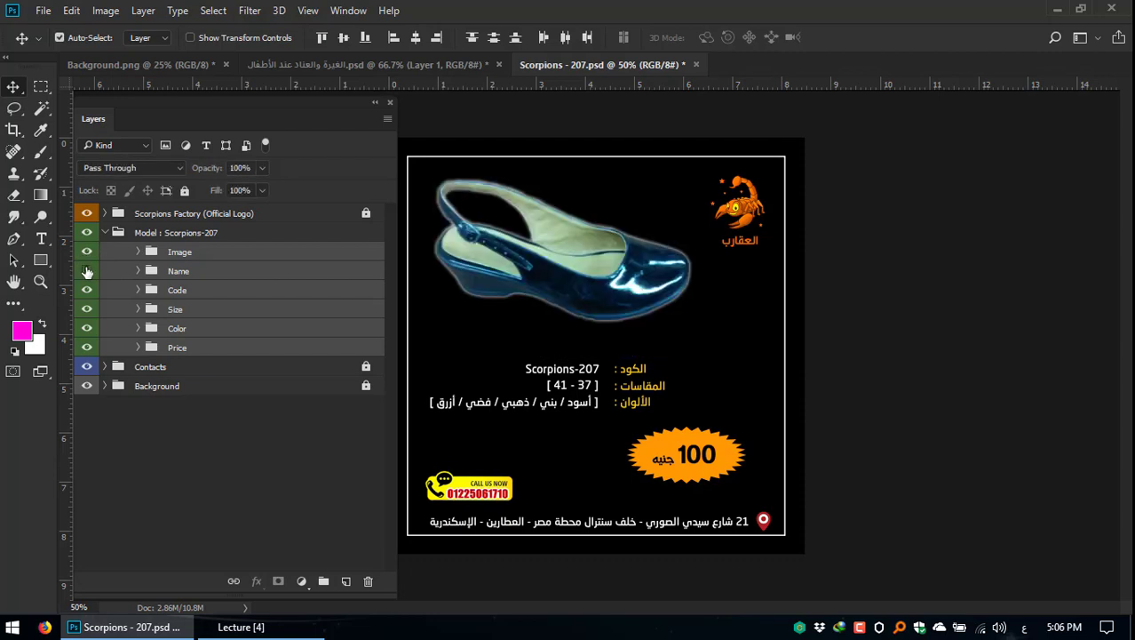
{"action": "left_click", "coordinate": [87, 271]}
{"action": "left_click", "coordinate": [87, 271]}
{"action": "left_click", "coordinate": [87, 271]}
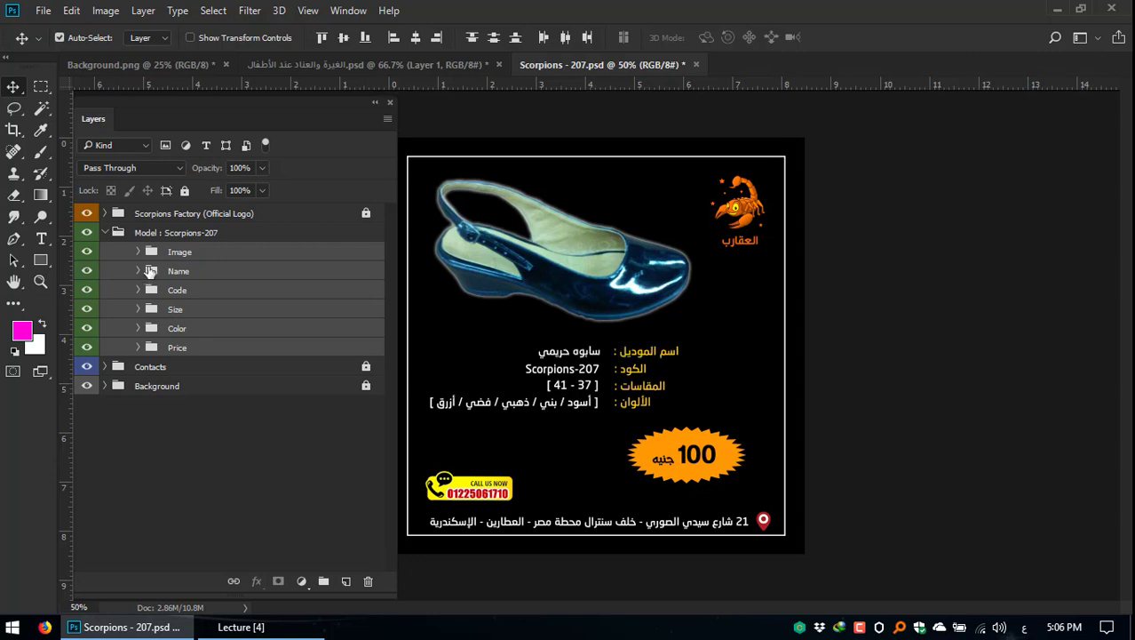
Step: Expand the Name group to inspect its text layers, then collapse it
{"action": "left_click", "coordinate": [138, 271]}
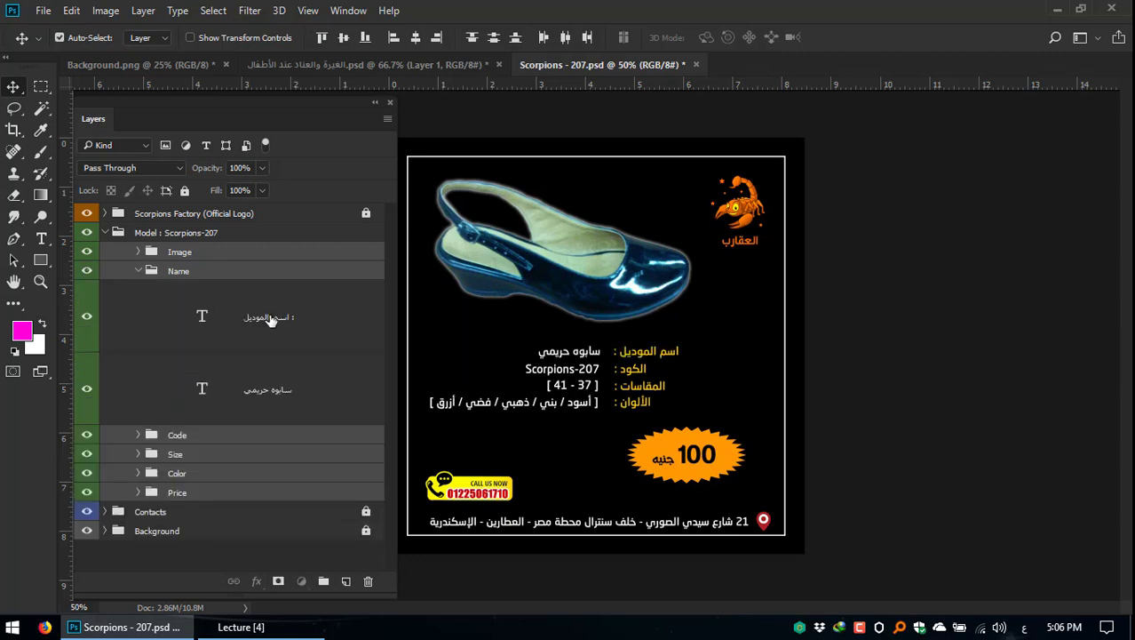
{"action": "left_click", "coordinate": [266, 343]}
{"action": "left_click", "coordinate": [271, 398]}
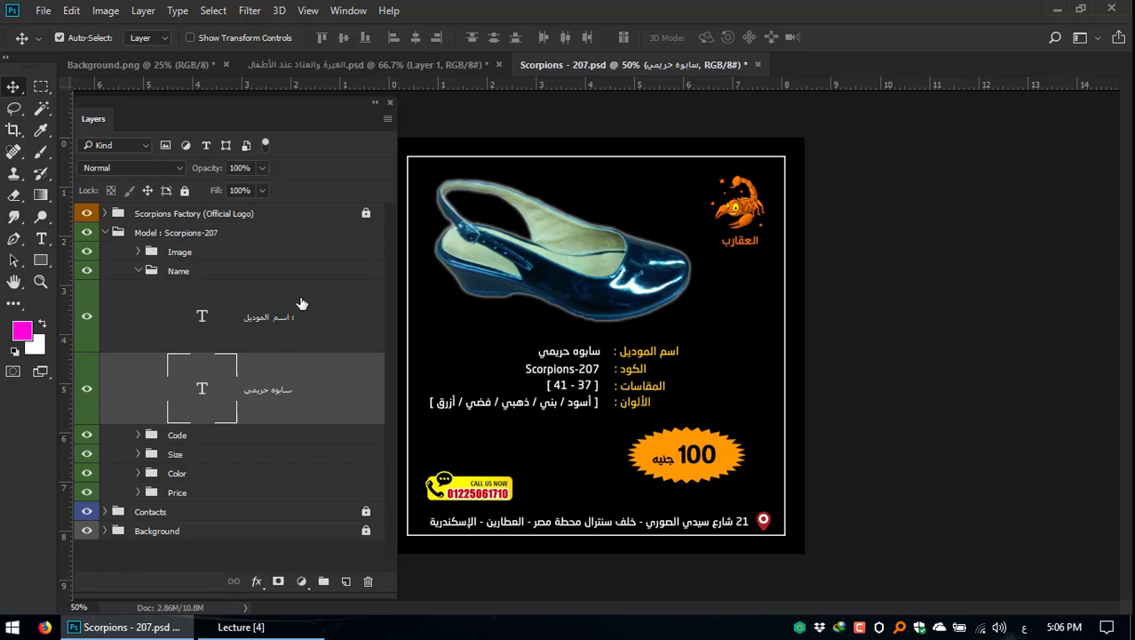
{"action": "left_click", "coordinate": [265, 317]}
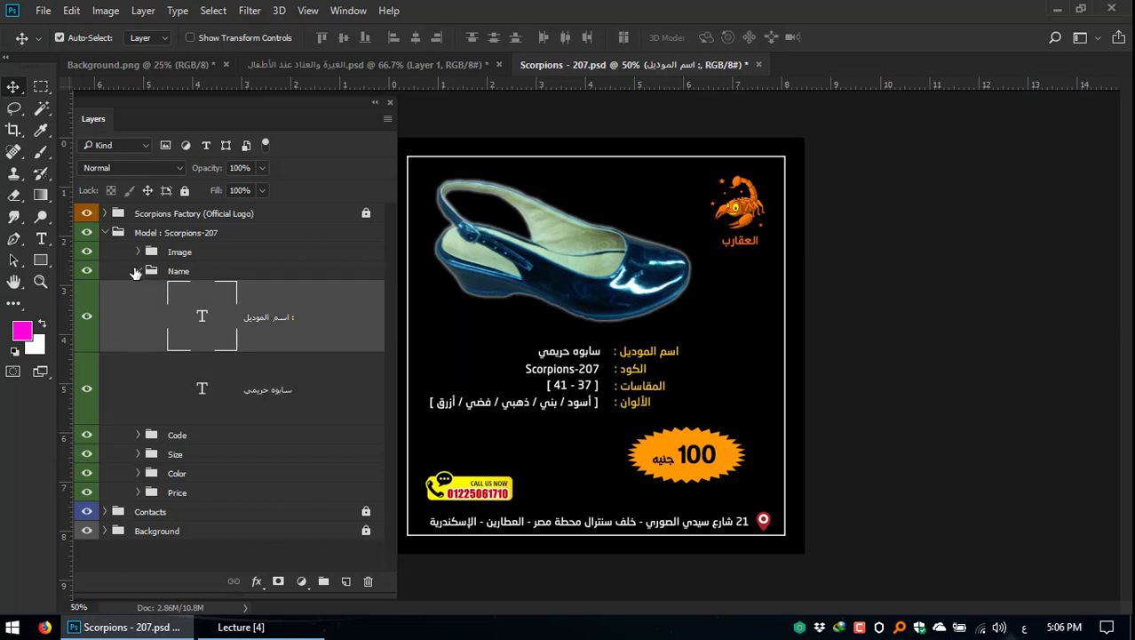
{"action": "left_click", "coordinate": [133, 273]}
{"action": "left_click", "coordinate": [138, 271]}
Step: Hide the Name, Code, Size and Color groups, then show them again
{"action": "left_click", "coordinate": [86, 271]}
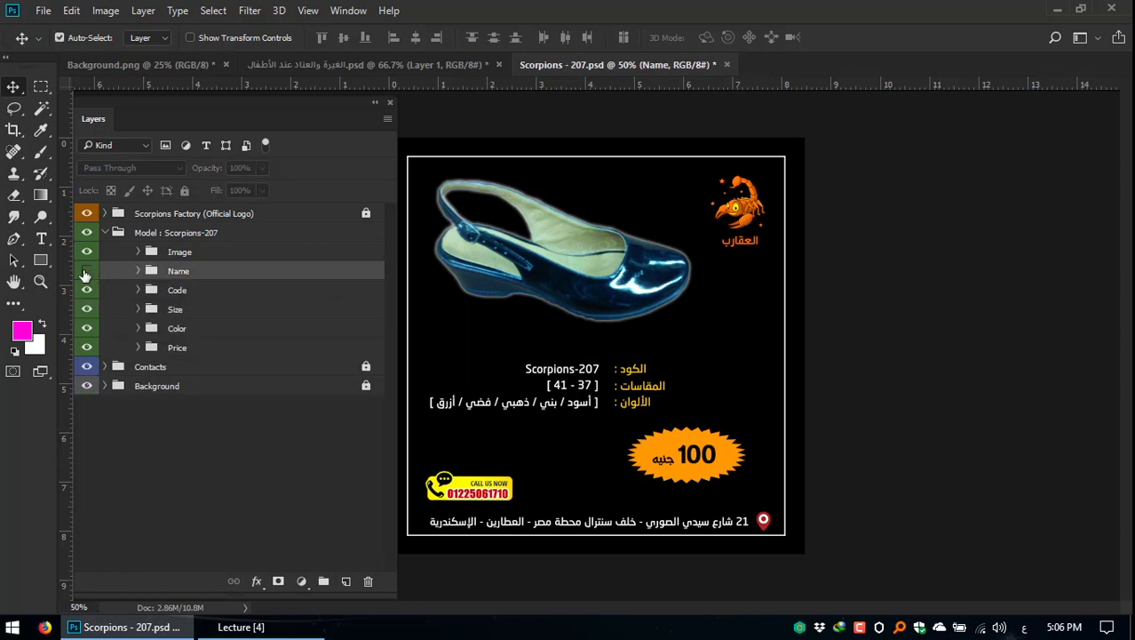
{"action": "left_click", "coordinate": [87, 290]}
{"action": "left_click", "coordinate": [86, 309]}
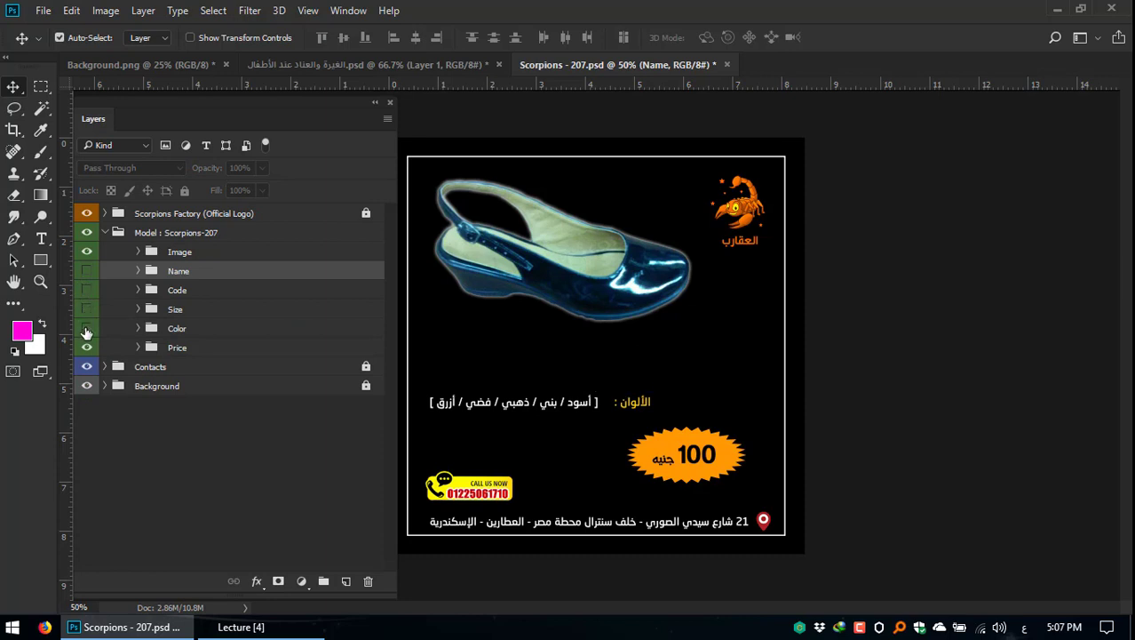
{"action": "left_click", "coordinate": [86, 328]}
{"action": "left_click", "coordinate": [86, 308]}
{"action": "left_click", "coordinate": [86, 290]}
{"action": "left_click", "coordinate": [87, 271]}
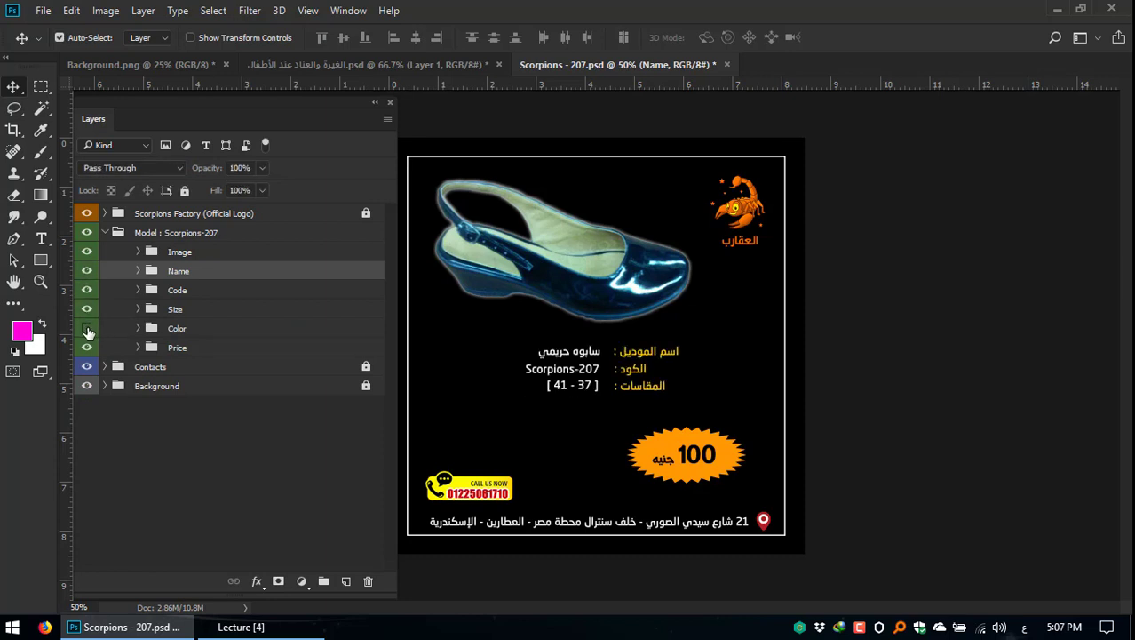
{"action": "left_click", "coordinate": [86, 328]}
Step: Collapse Model : Scorpions-207 and toggle its visibility off and on, leaving it visible
{"action": "left_click", "coordinate": [104, 232]}
{"action": "left_click", "coordinate": [86, 232]}
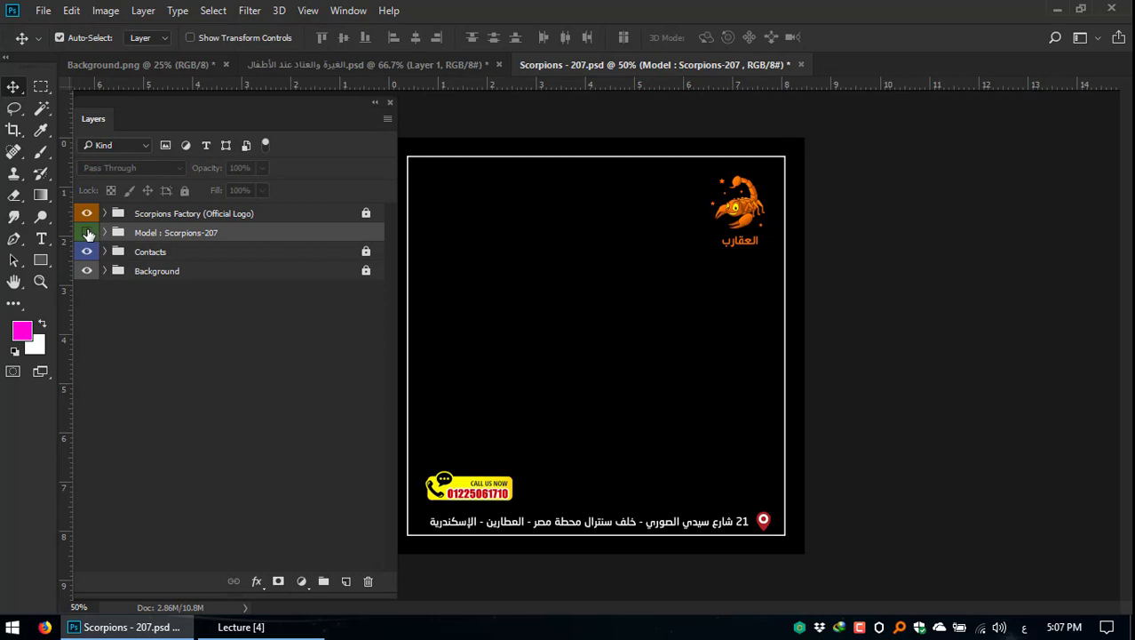
{"action": "left_click", "coordinate": [86, 232]}
{"action": "left_click", "coordinate": [87, 232]}
{"action": "left_click", "coordinate": [86, 232]}
Step: Toggle the Contacts group's call-us badge and address off and on, leaving them visible
{"action": "left_click", "coordinate": [129, 253]}
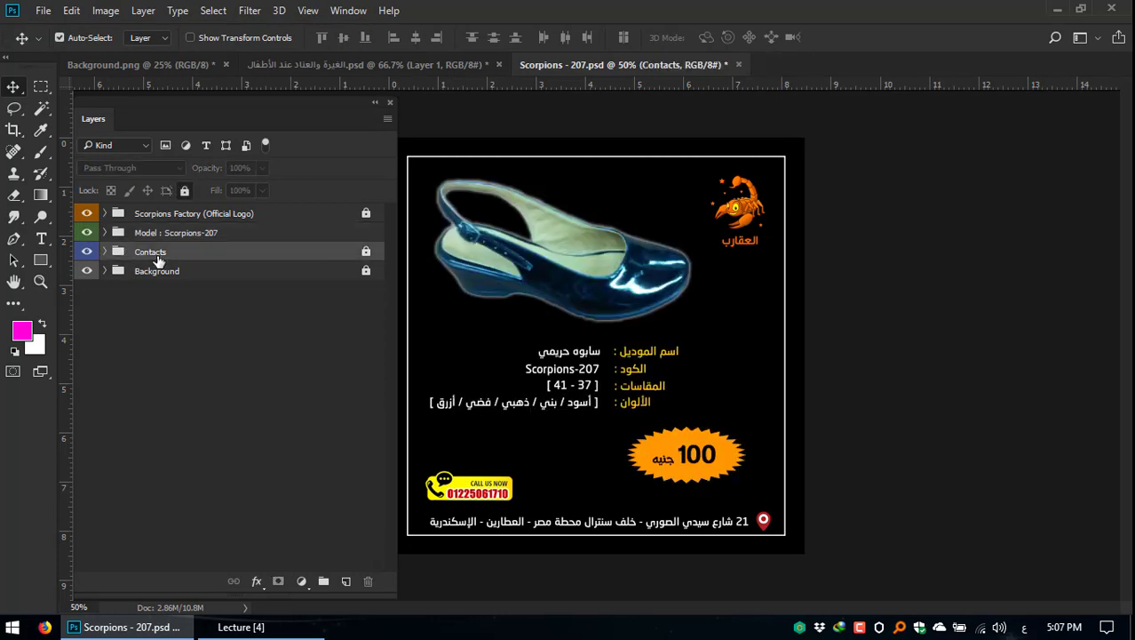
{"action": "left_click", "coordinate": [87, 251]}
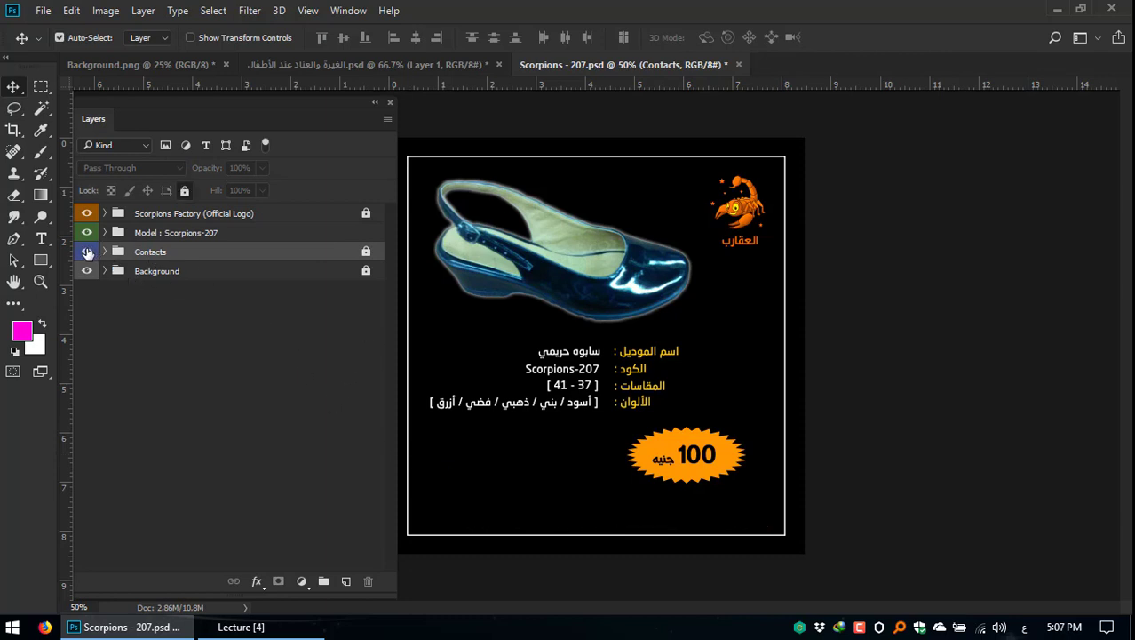
{"action": "left_click", "coordinate": [87, 252]}
{"action": "left_click", "coordinate": [86, 252]}
{"action": "left_click", "coordinate": [87, 252]}
{"action": "left_click", "coordinate": [86, 251]}
{"action": "left_click", "coordinate": [87, 252]}
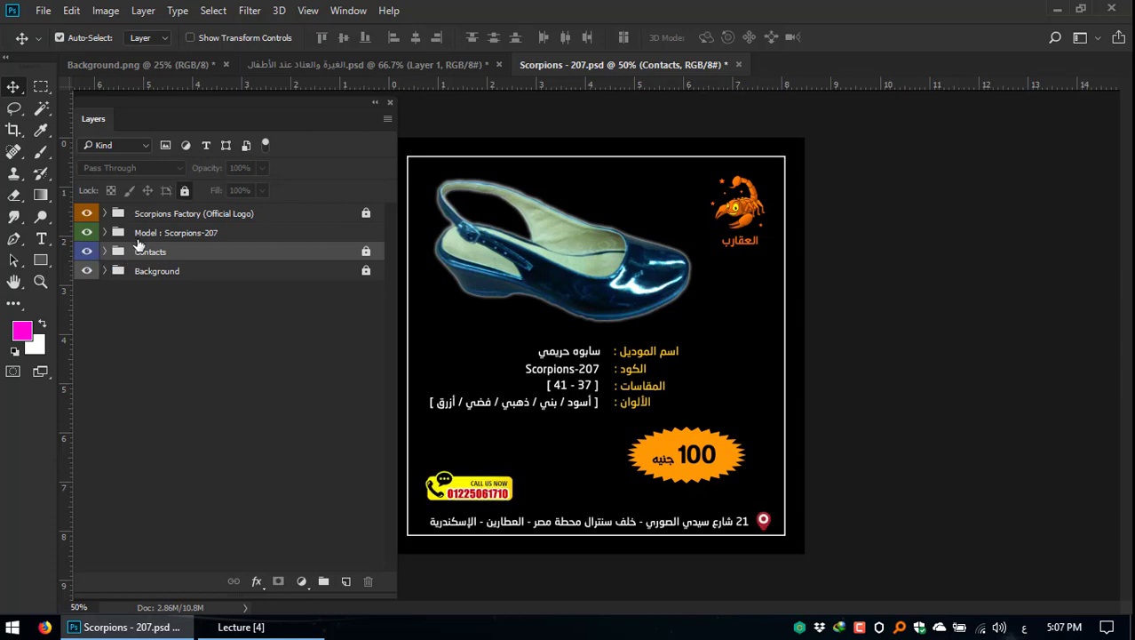
Step: Toggle the Scorpions Factory (Official Logo) group off and on, leaving the logo visible
{"action": "left_click", "coordinate": [130, 216]}
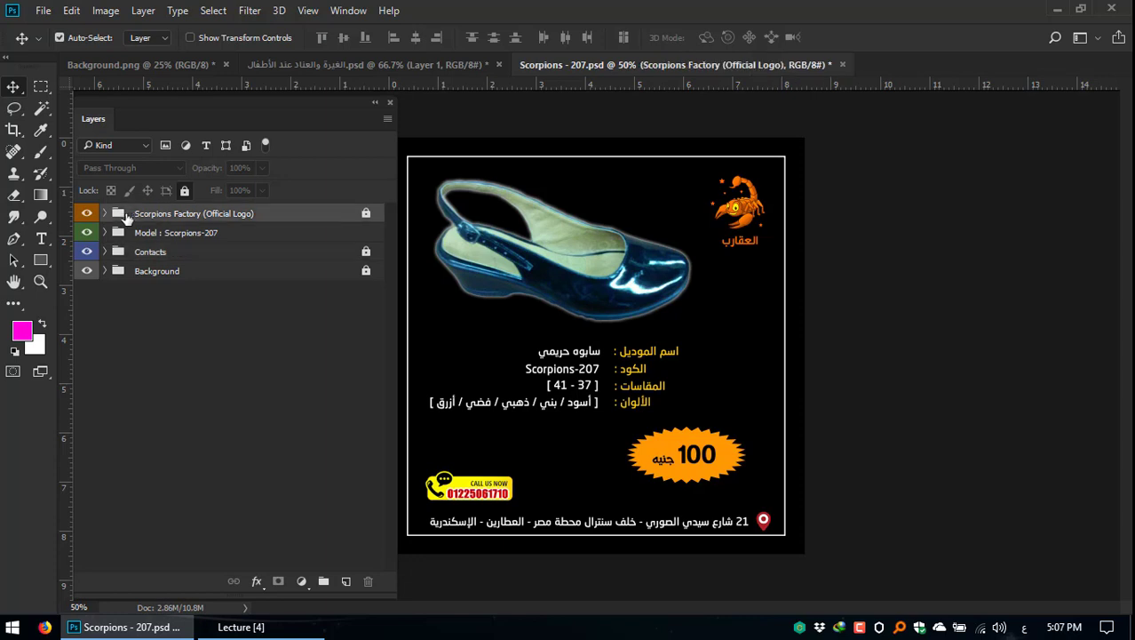
{"action": "left_click", "coordinate": [86, 214]}
{"action": "left_click", "coordinate": [86, 214]}
{"action": "left_click", "coordinate": [86, 214]}
{"action": "left_click", "coordinate": [86, 214]}
{"action": "left_click", "coordinate": [86, 214]}
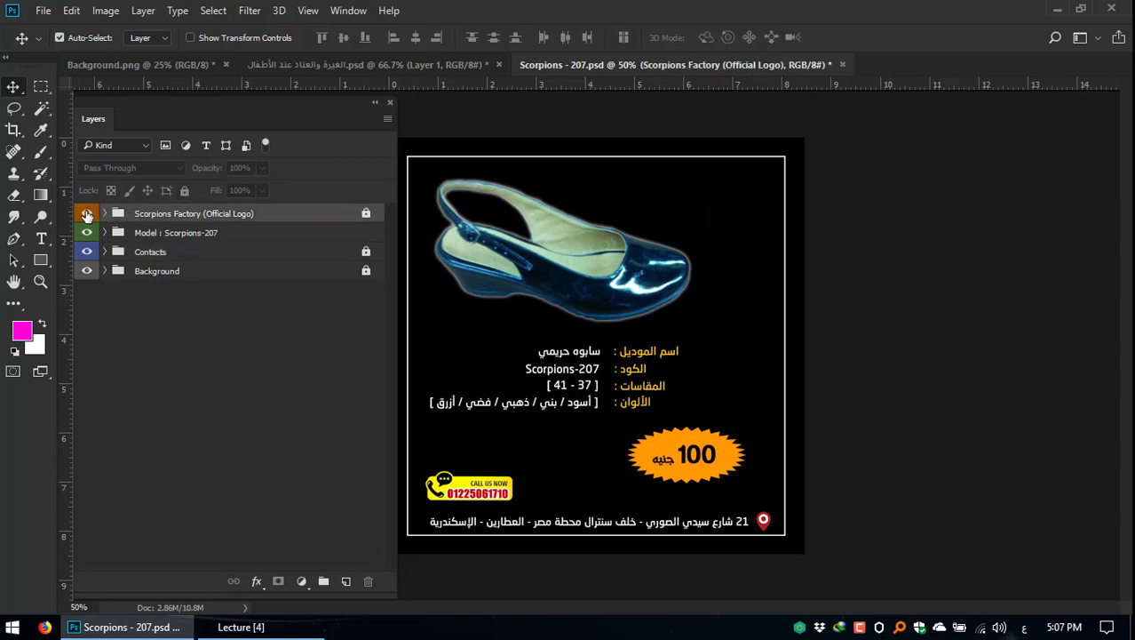
{"action": "left_click", "coordinate": [86, 214]}
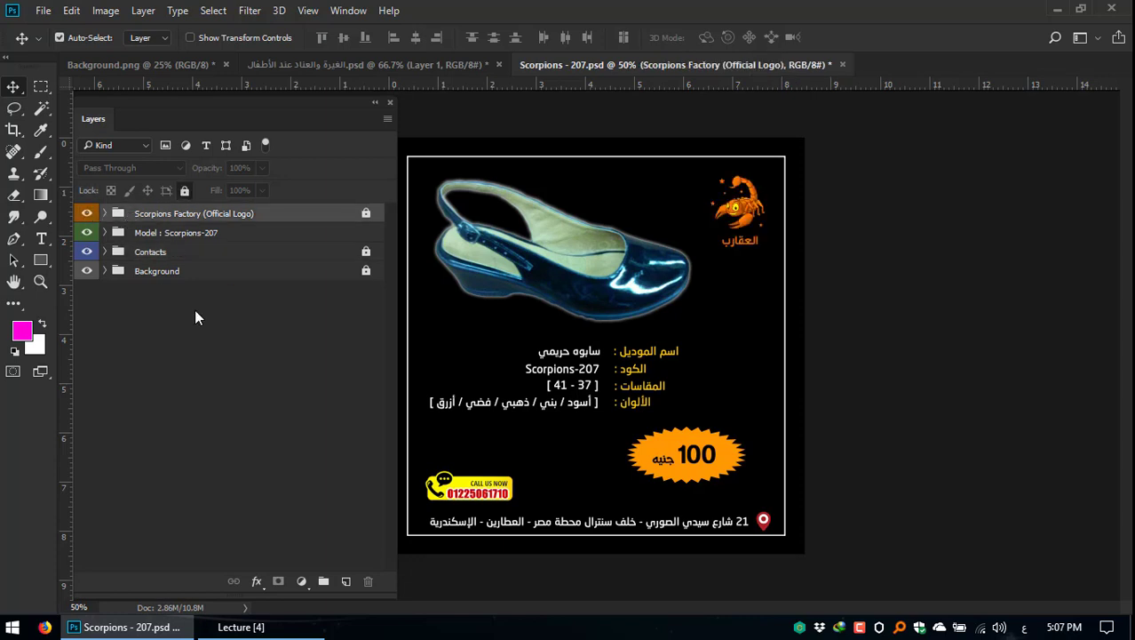
Step: Create empty groups nested so Group 2 holds Group 1, which holds Group 3
{"action": "left_click", "coordinate": [325, 582]}
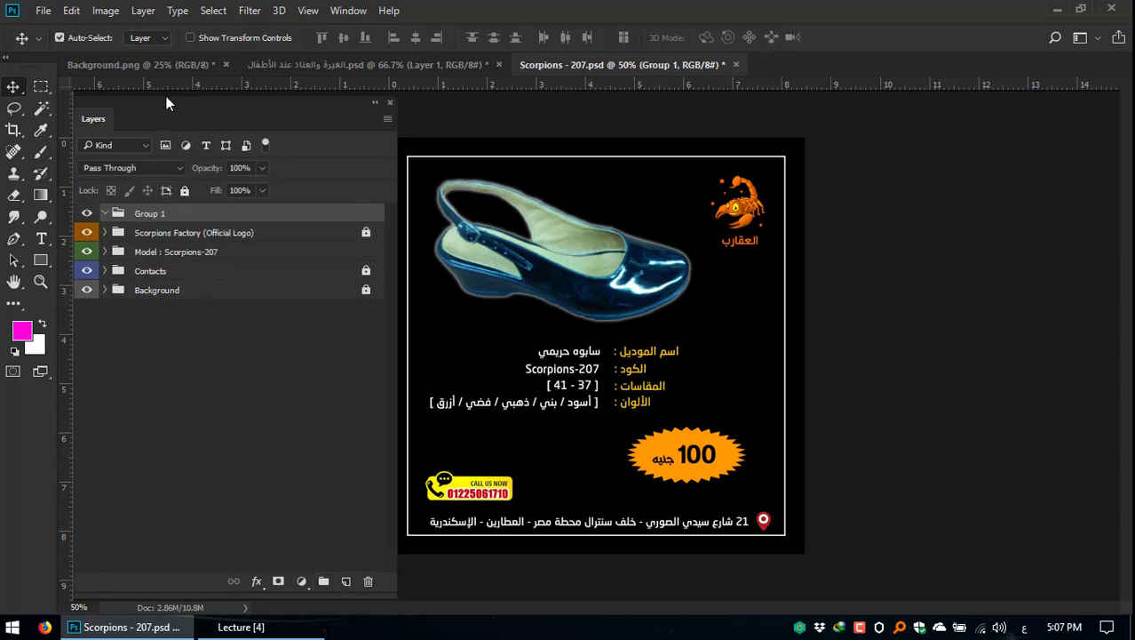
{"action": "left_click_drag", "start_coordinate": [104, 103], "coordinate": [707, 104]}
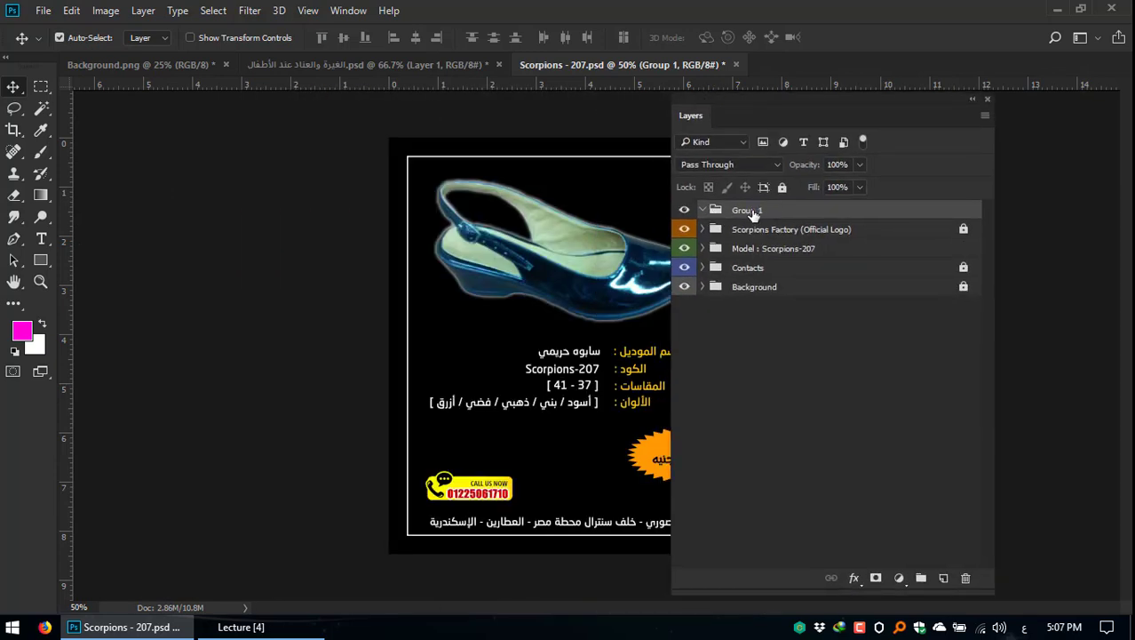
{"action": "left_click", "coordinate": [922, 578]}
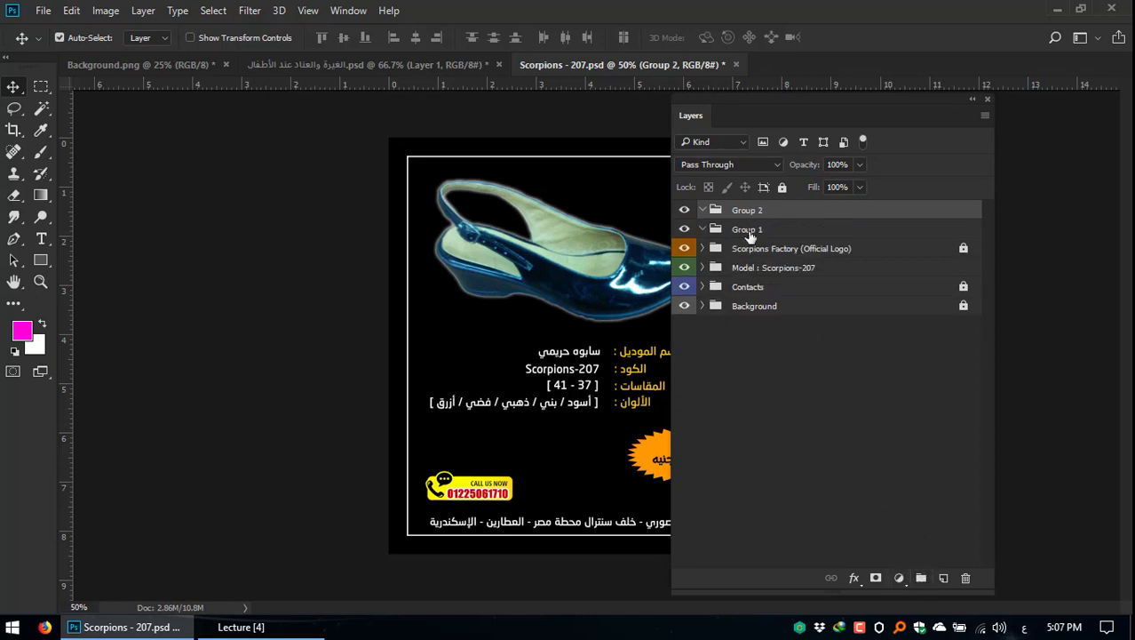
{"action": "left_click", "coordinate": [753, 233]}
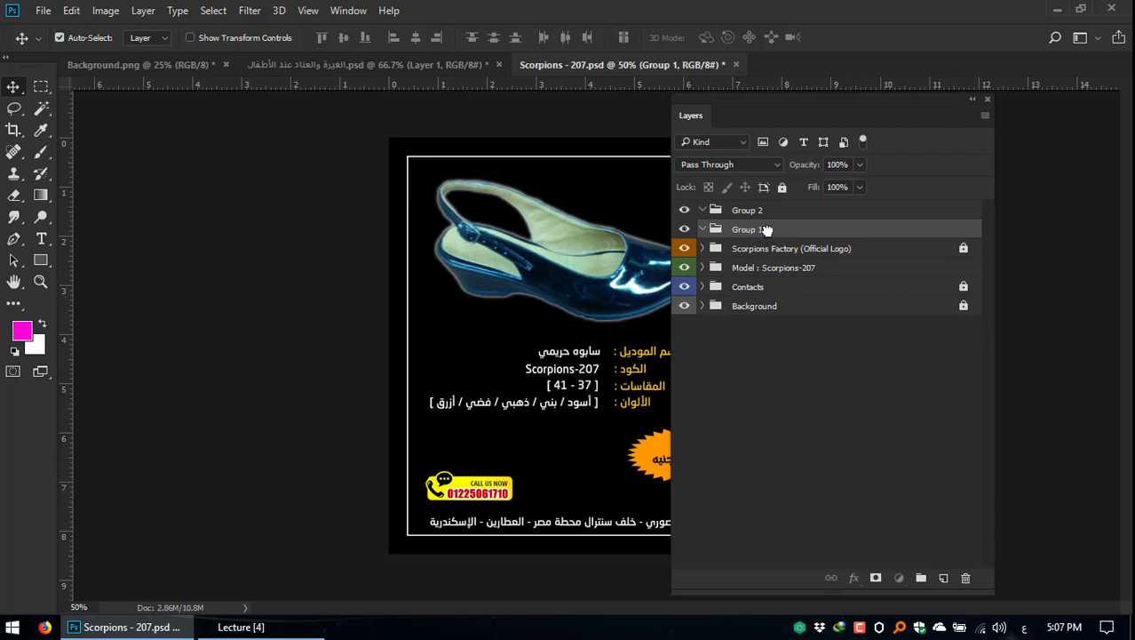
{"action": "left_click_drag", "start_coordinate": [765, 229], "coordinate": [776, 208]}
{"action": "left_click", "coordinate": [920, 578]}
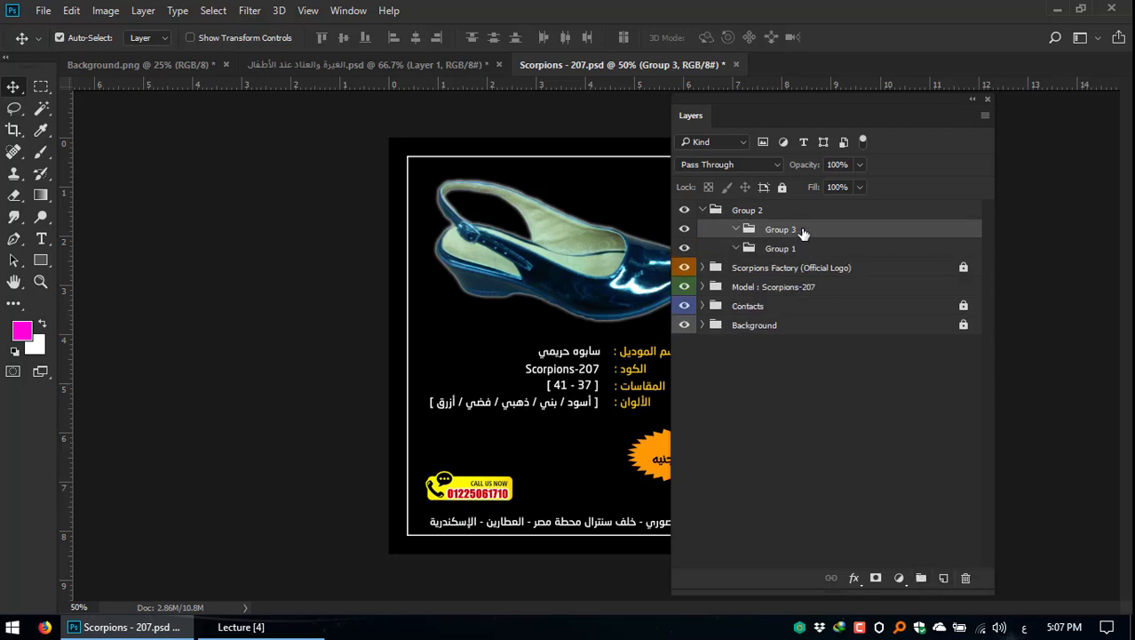
{"action": "left_click_drag", "start_coordinate": [806, 232], "coordinate": [809, 249]}
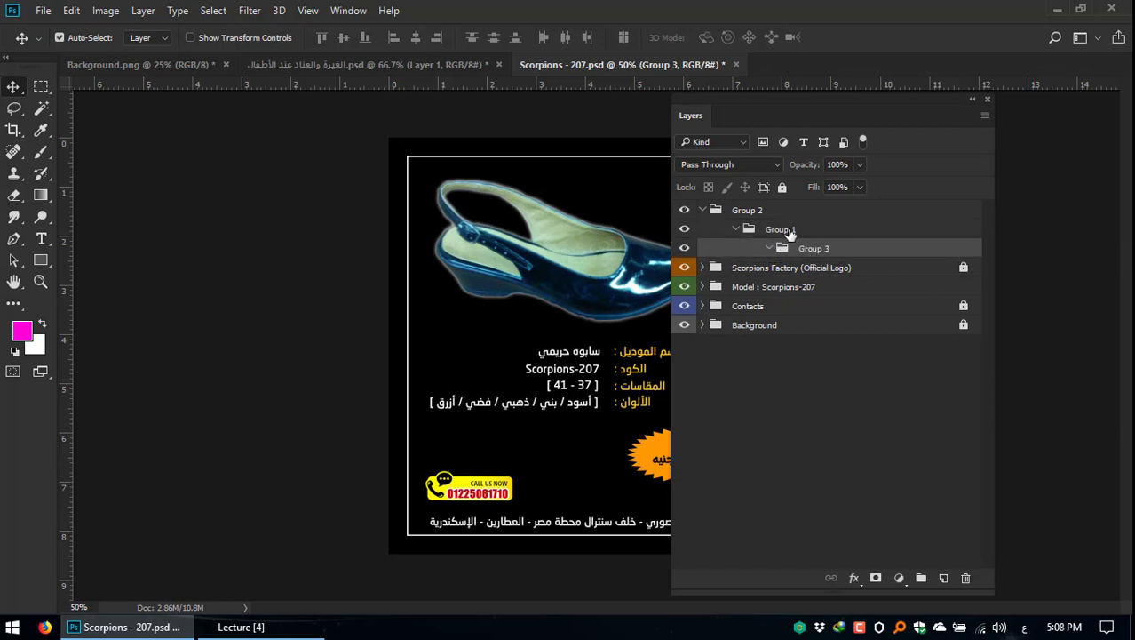
Step: Make Group 2 visible and expand Group 2 and Group 1 to show the nesting
{"action": "left_click", "coordinate": [684, 211]}
{"action": "left_click", "coordinate": [703, 210]}
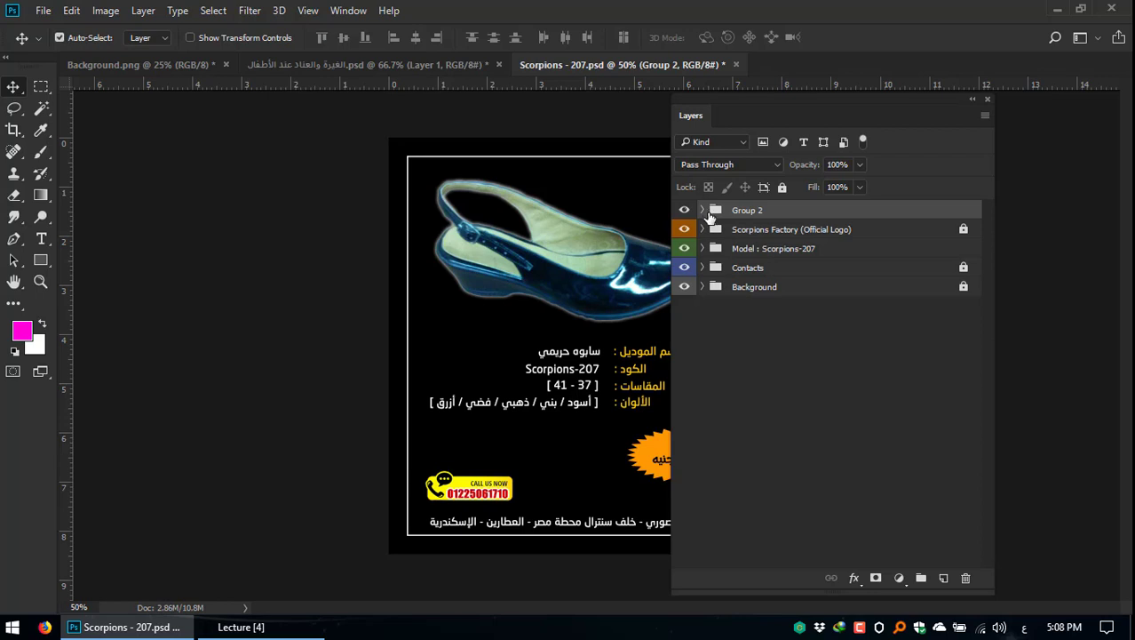
{"action": "left_click", "coordinate": [707, 210]}
{"action": "left_click", "coordinate": [736, 229]}
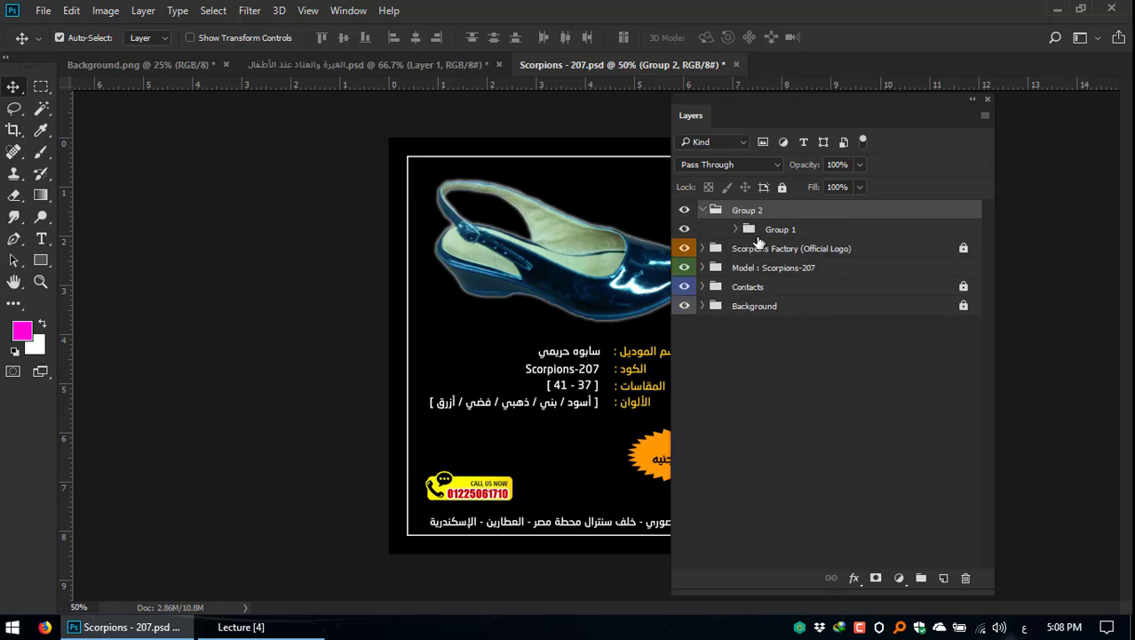
{"action": "left_click", "coordinate": [737, 229]}
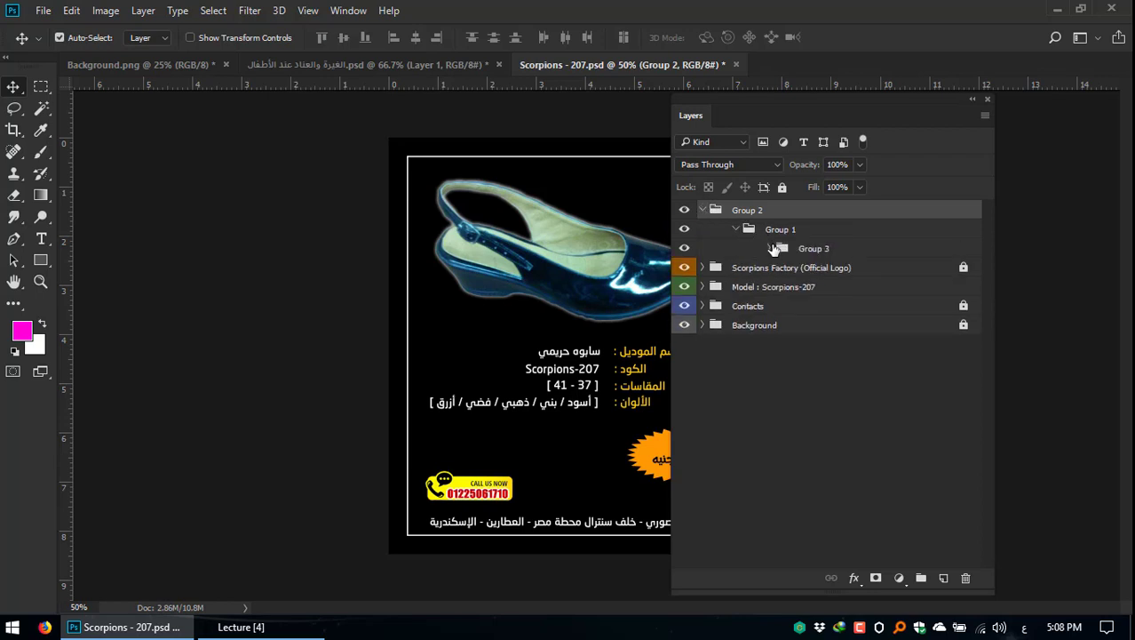
{"action": "left_click", "coordinate": [737, 229]}
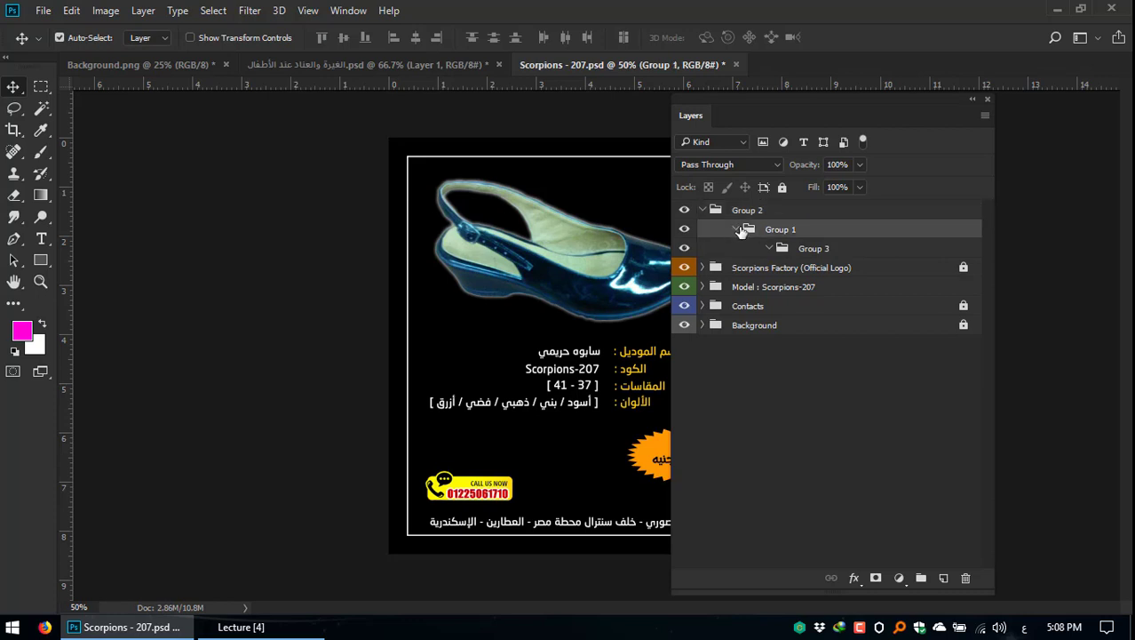
Step: Unlock the Scorpions Factory (Official Logo) group and expand Model : Scorpions-207 and its Image group
{"action": "left_click", "coordinate": [764, 270]}
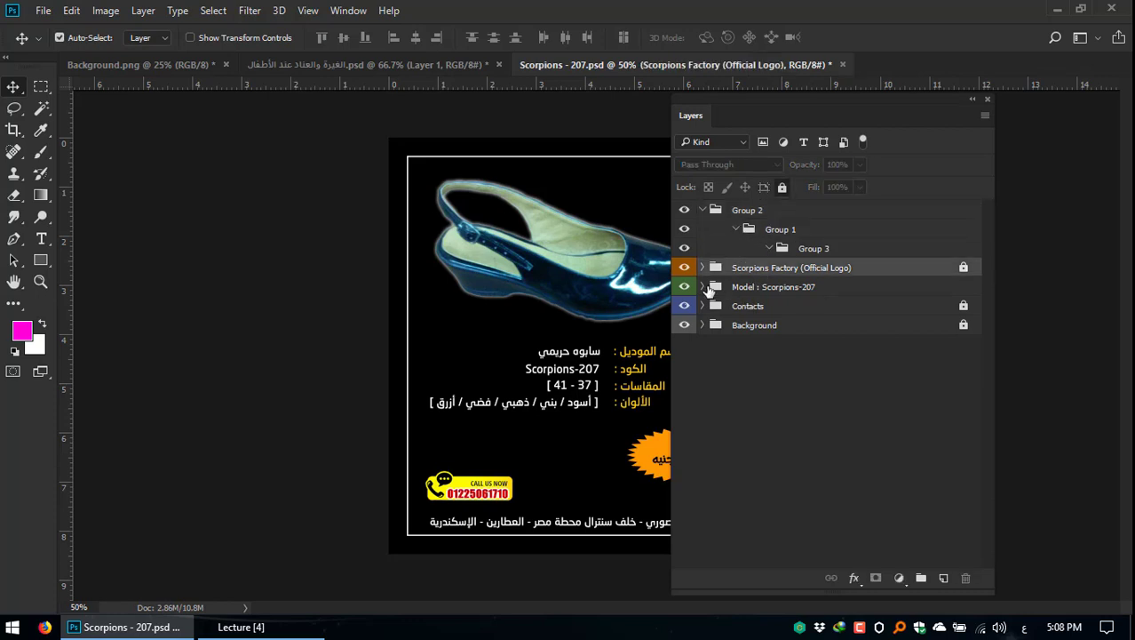
{"action": "left_click", "coordinate": [703, 287]}
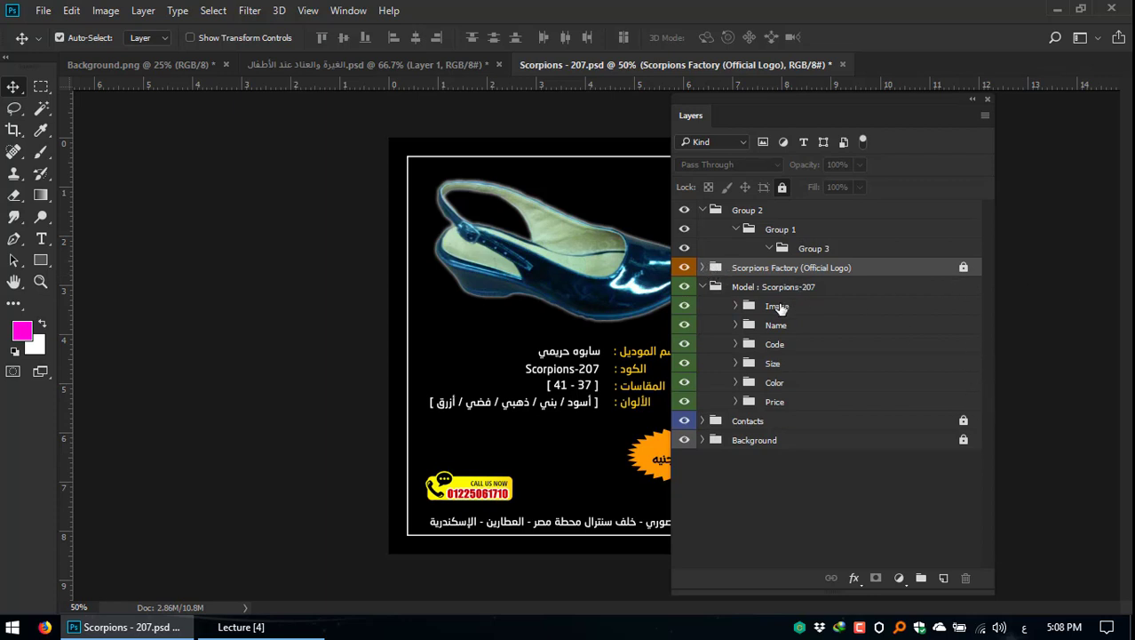
{"action": "left_click", "coordinate": [964, 269]}
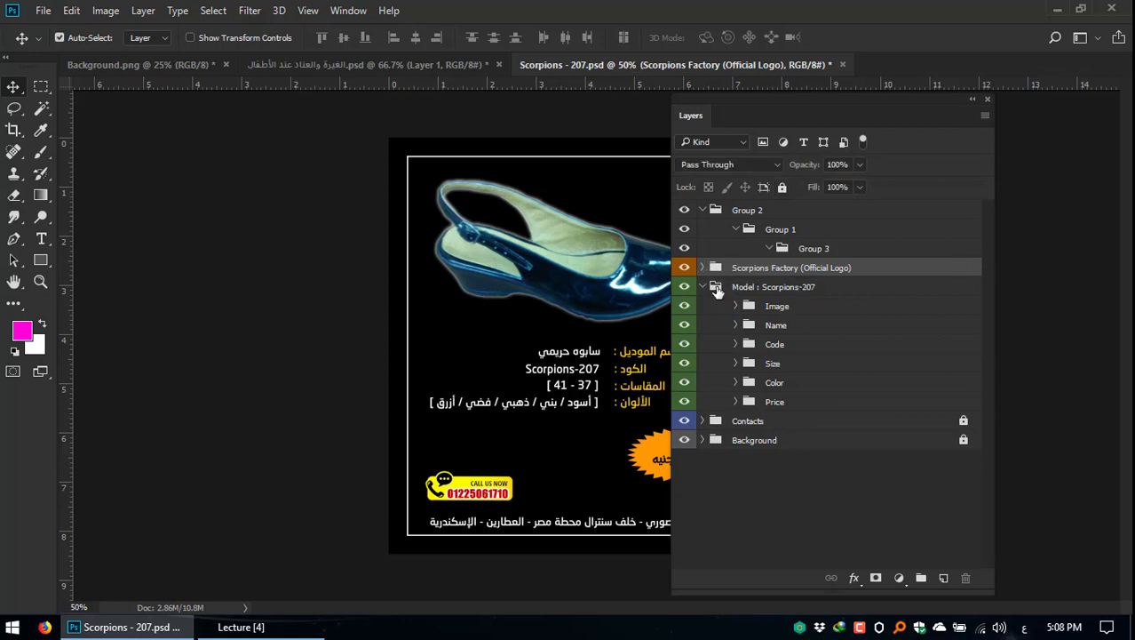
{"action": "left_click", "coordinate": [751, 305]}
{"action": "left_click", "coordinate": [736, 306]}
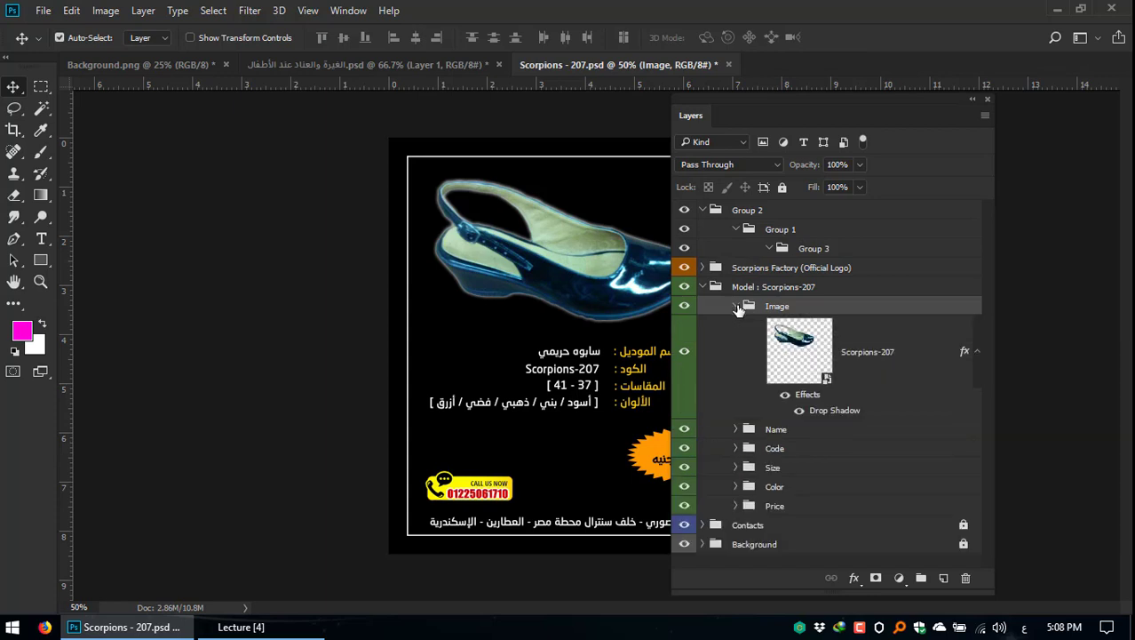
Step: Move the Scorpions-207 shoe layer into Group 1 and toggle Group 1's visibility to check it
{"action": "left_click_drag", "start_coordinate": [808, 346], "coordinate": [819, 230]}
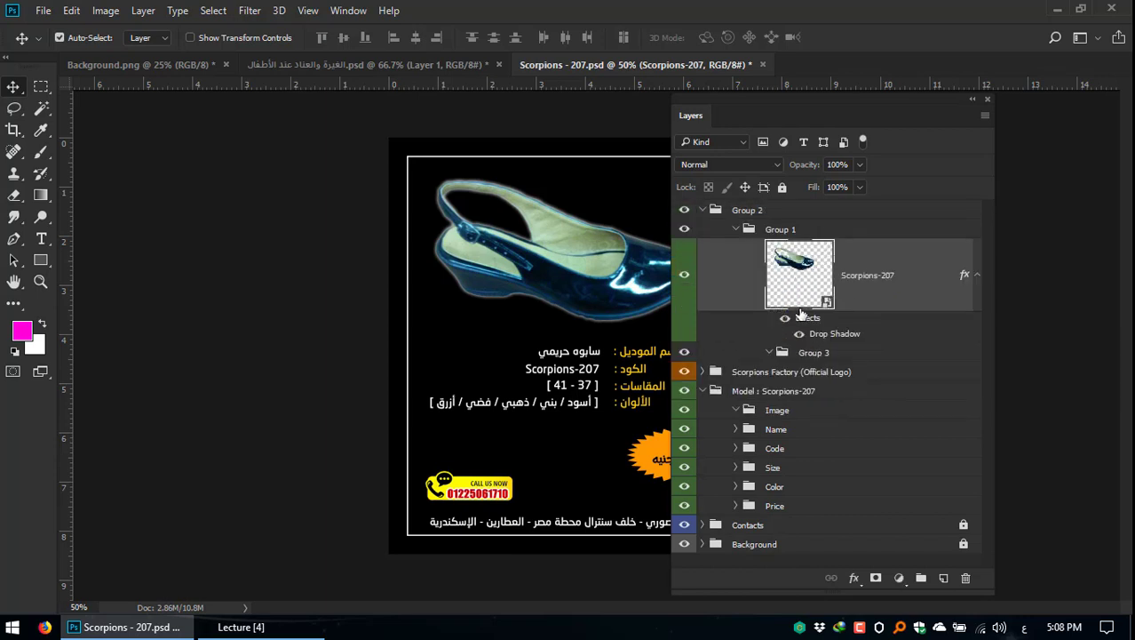
{"action": "left_click", "coordinate": [685, 231]}
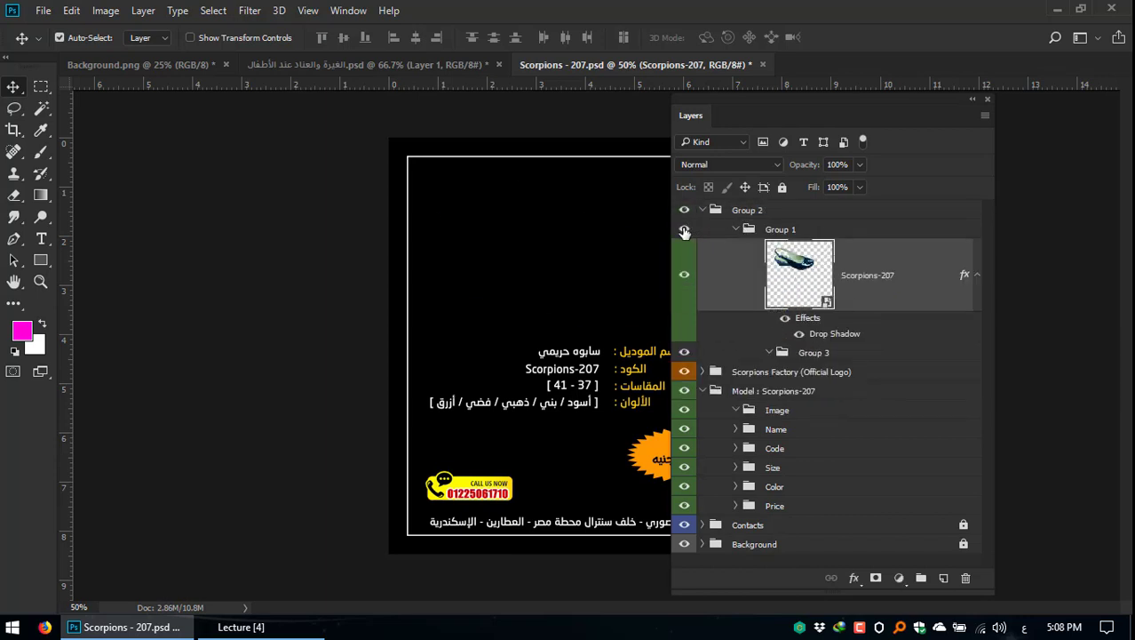
{"action": "left_click", "coordinate": [685, 231]}
{"action": "left_click", "coordinate": [685, 231]}
{"action": "left_click", "coordinate": [685, 231]}
{"action": "left_click", "coordinate": [685, 231]}
{"action": "left_click", "coordinate": [685, 231]}
{"action": "left_click", "coordinate": [685, 231]}
{"action": "left_click", "coordinate": [685, 231]}
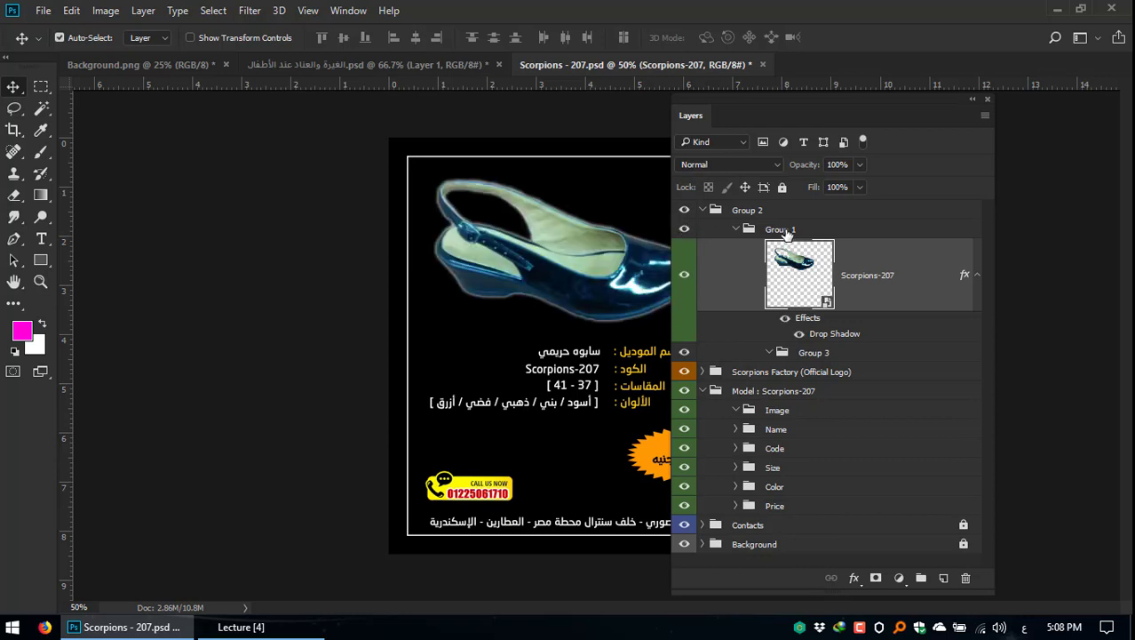
Step: Hide and show Group 1 and Group 2 to confirm the shoe, then collapse both groups
{"action": "left_click", "coordinate": [771, 233]}
{"action": "left_click", "coordinate": [686, 230]}
{"action": "left_click", "coordinate": [685, 230]}
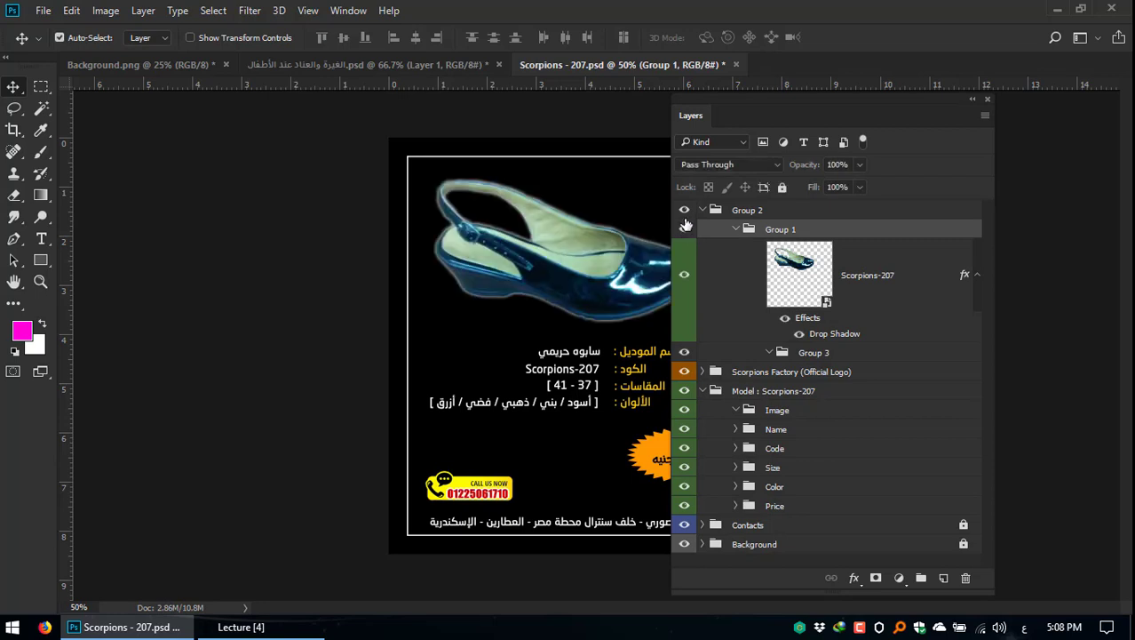
{"action": "left_click", "coordinate": [684, 213]}
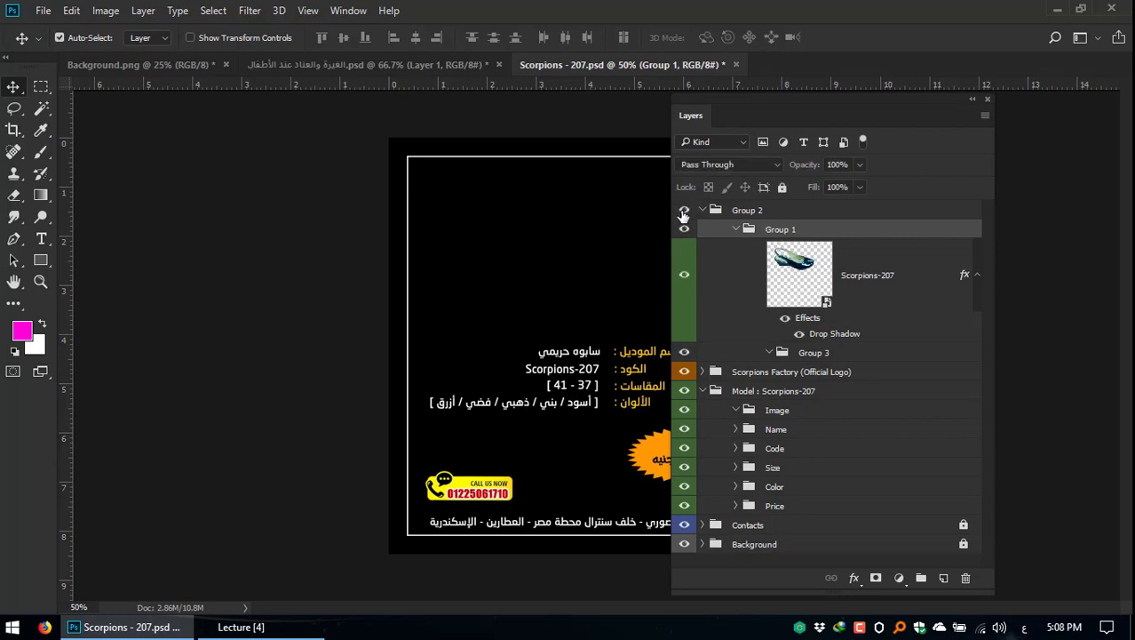
{"action": "left_click", "coordinate": [683, 213]}
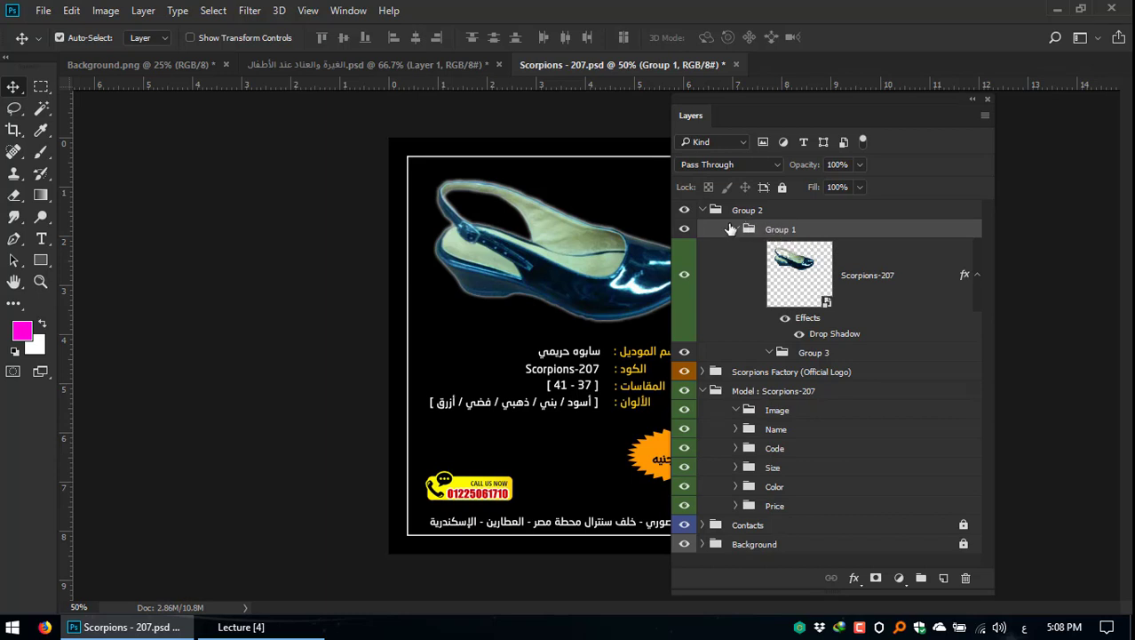
{"action": "left_click", "coordinate": [736, 229]}
{"action": "left_click", "coordinate": [703, 210]}
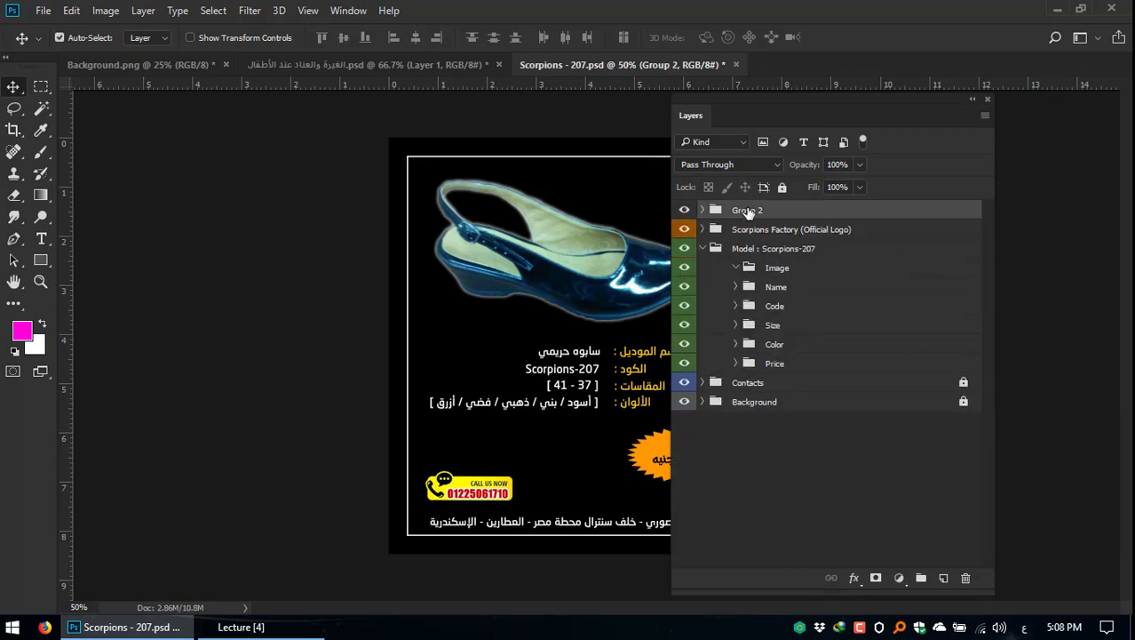
Step: Add Group 4 below Group 2 with empty groups 5 through 11 nested one inside another
{"action": "right_click", "coordinate": [732, 211]}
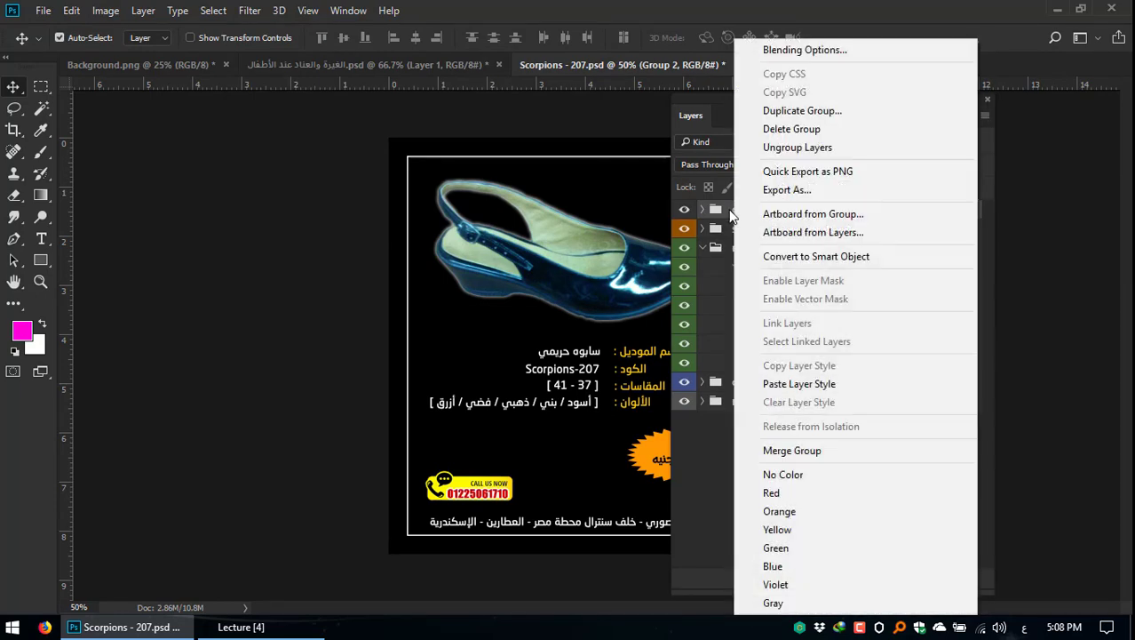
{"action": "key", "text": "Escape"}
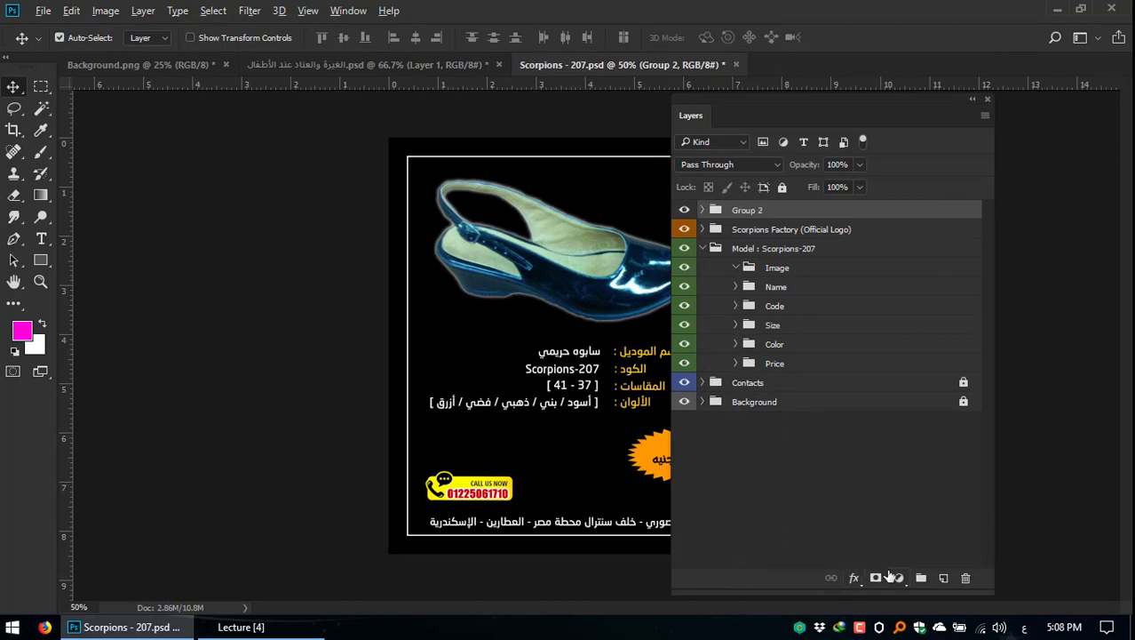
{"action": "left_click", "coordinate": [923, 580], "text": "alt"}
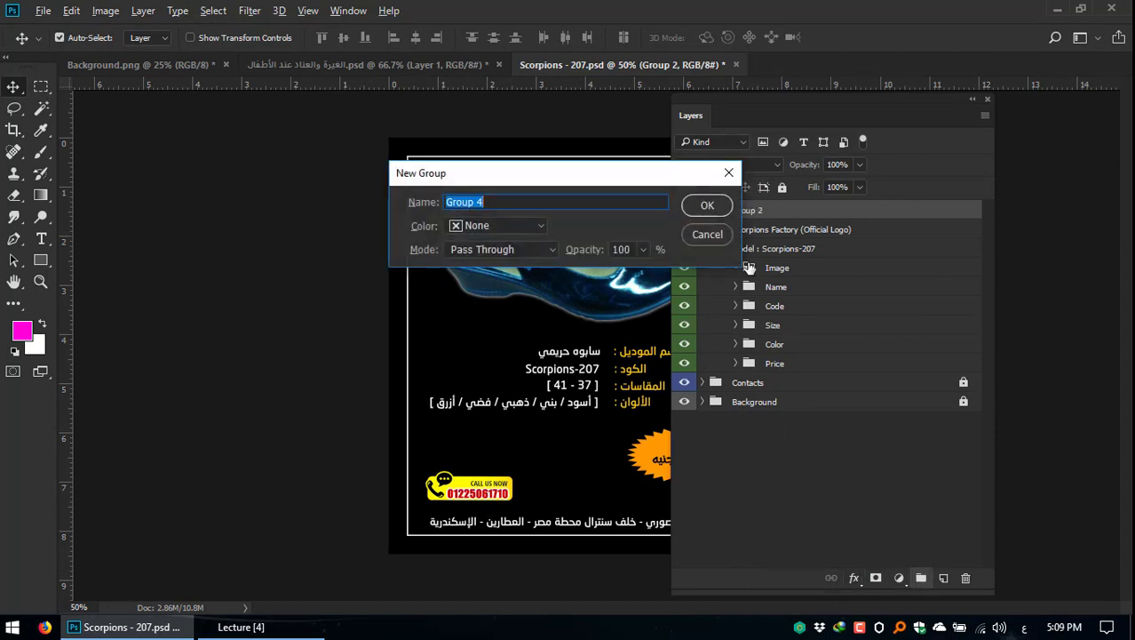
{"action": "left_click", "coordinate": [715, 235]}
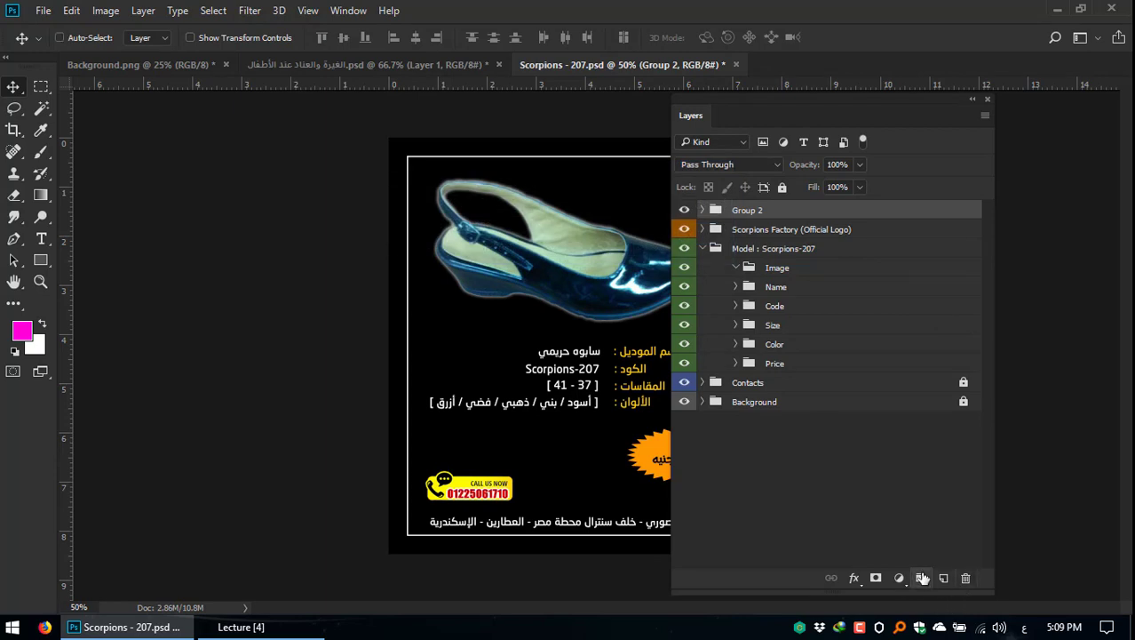
{"action": "left_click", "coordinate": [921, 579], "text": "ctrl"}
{"action": "left_click", "coordinate": [922, 578], "text": "ctrl"}
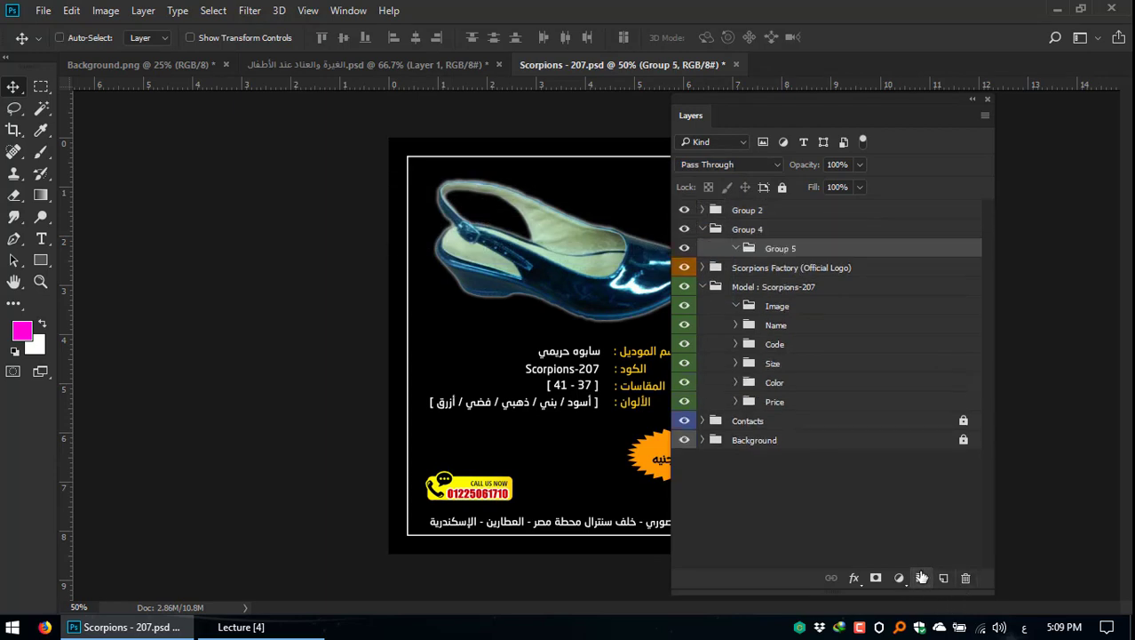
{"action": "left_click", "coordinate": [922, 578], "text": "ctrl"}
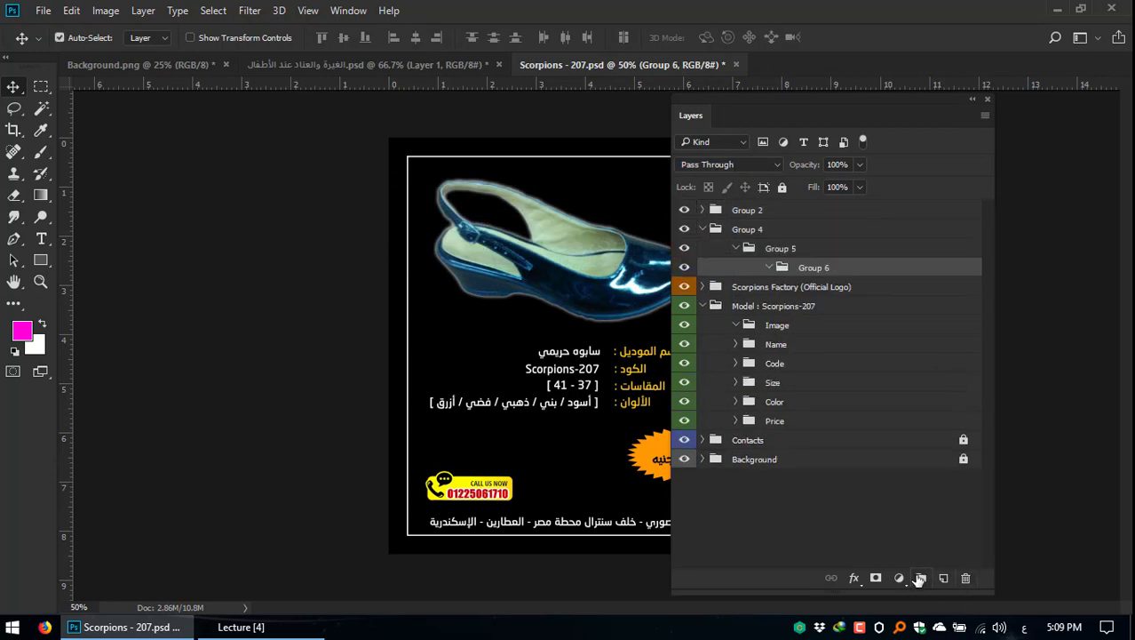
{"action": "left_click", "coordinate": [922, 579], "text": "ctrl"}
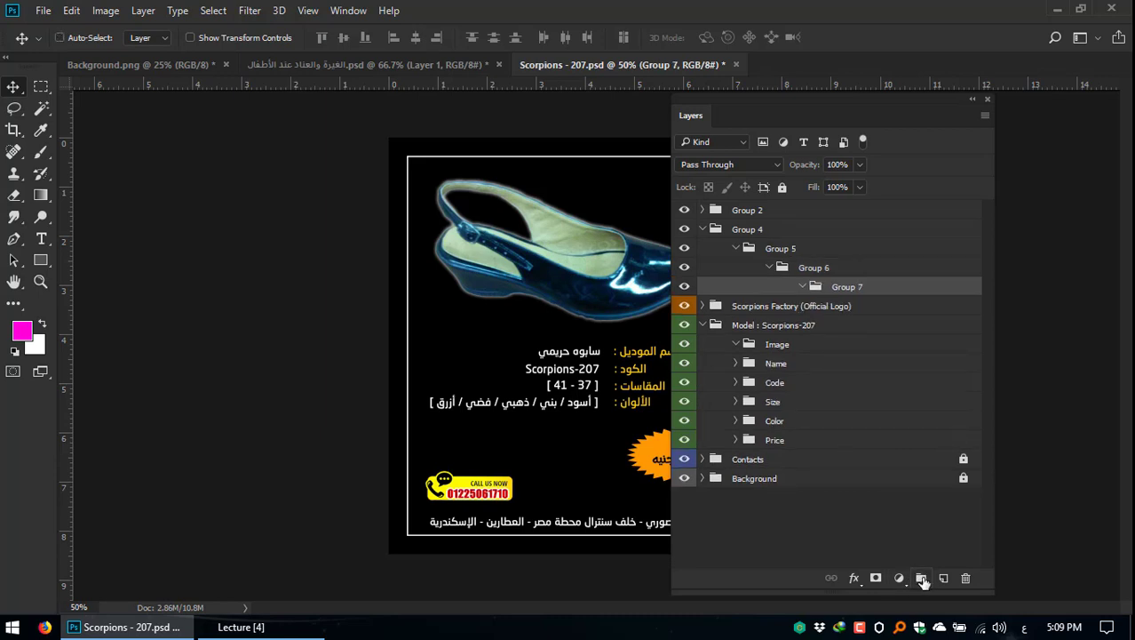
{"action": "left_click", "coordinate": [922, 579], "text": "ctrl"}
{"action": "left_click", "coordinate": [922, 579], "text": "ctrl"}
{"action": "left_click", "coordinate": [922, 579], "text": "ctrl"}
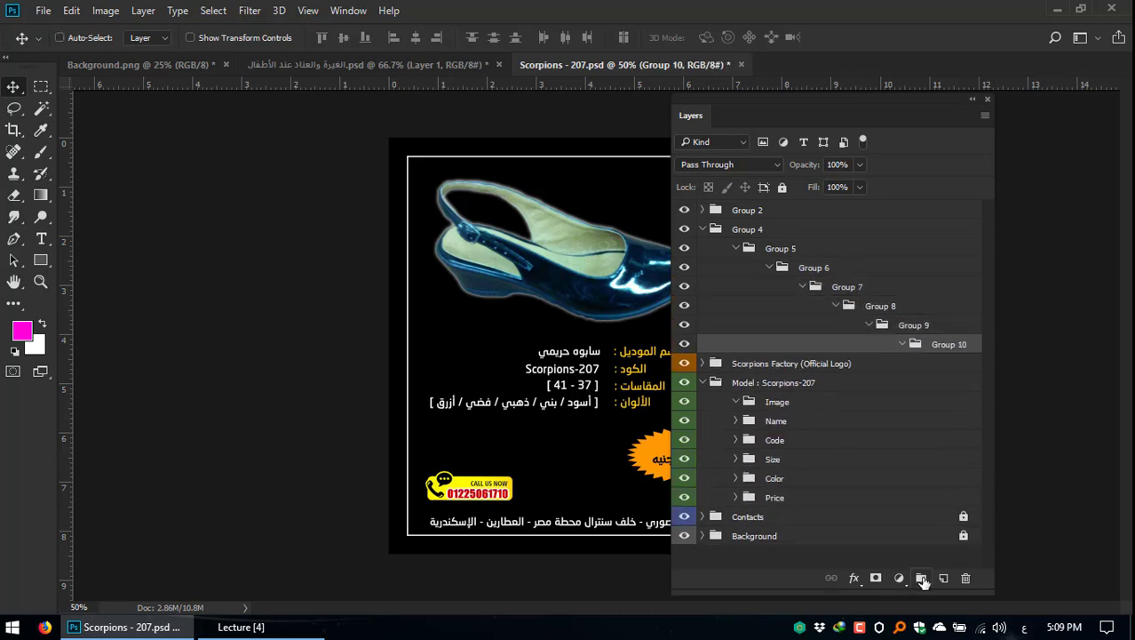
{"action": "left_click", "coordinate": [922, 579], "text": "ctrl"}
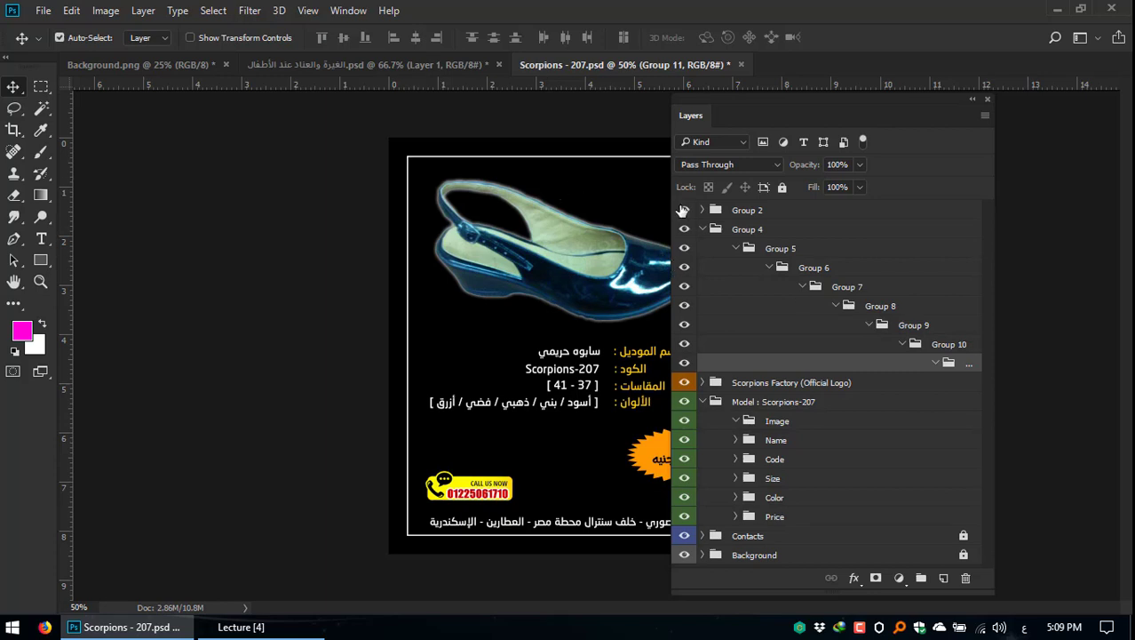
Step: Expand Group 2 and select the Model : Scorpions-207 and logo groups to review the stack
{"action": "left_click", "coordinate": [717, 230]}
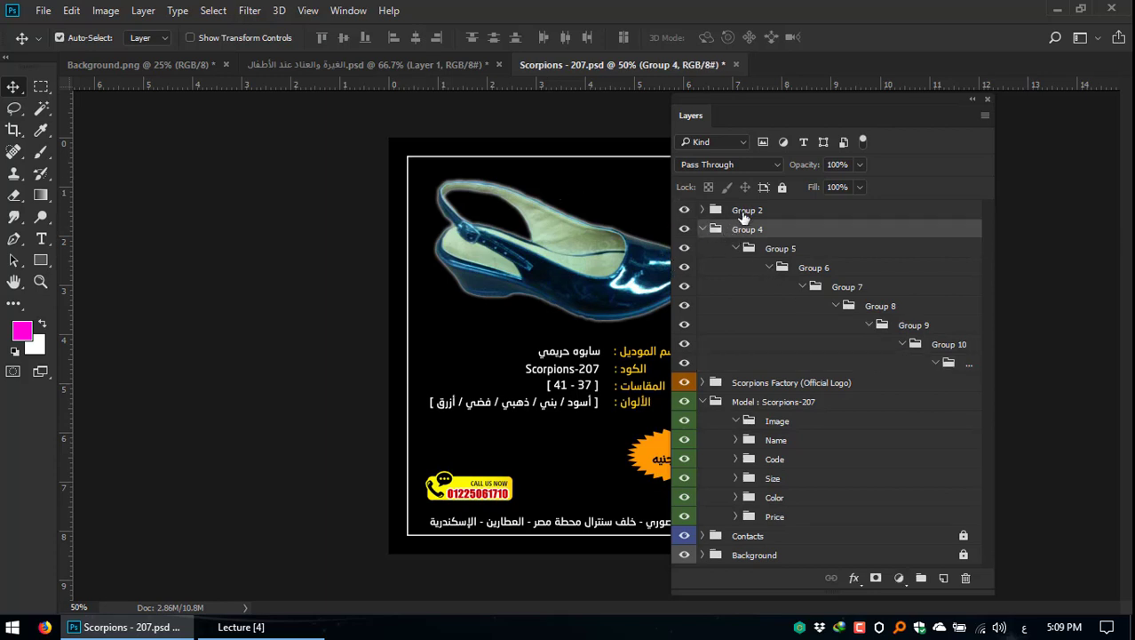
{"action": "left_click", "coordinate": [745, 213]}
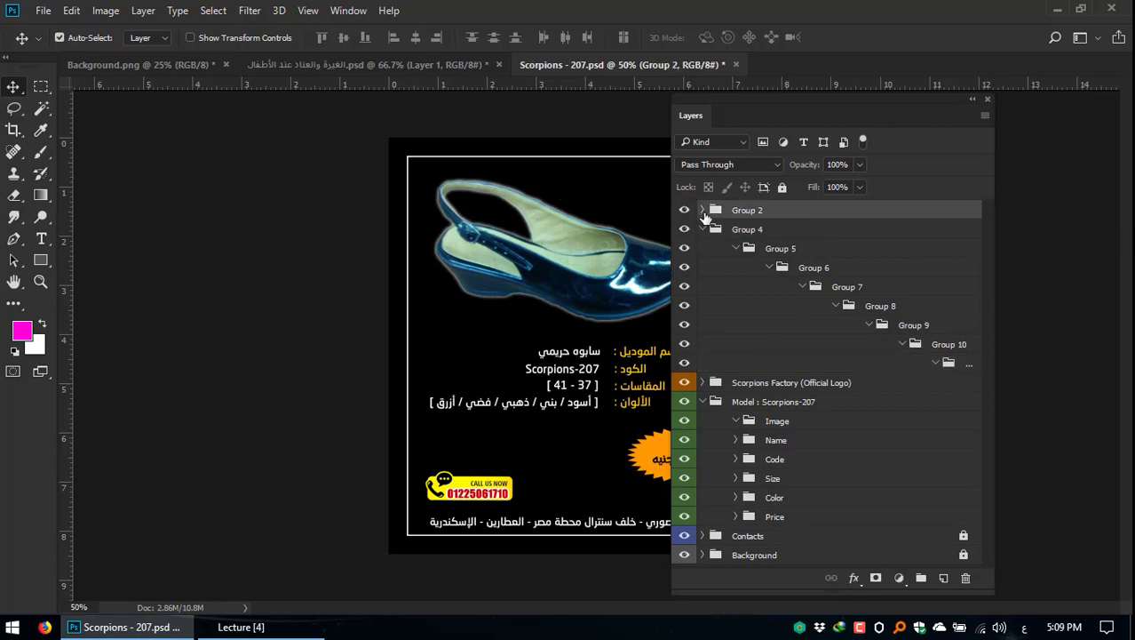
{"action": "left_click", "coordinate": [703, 211]}
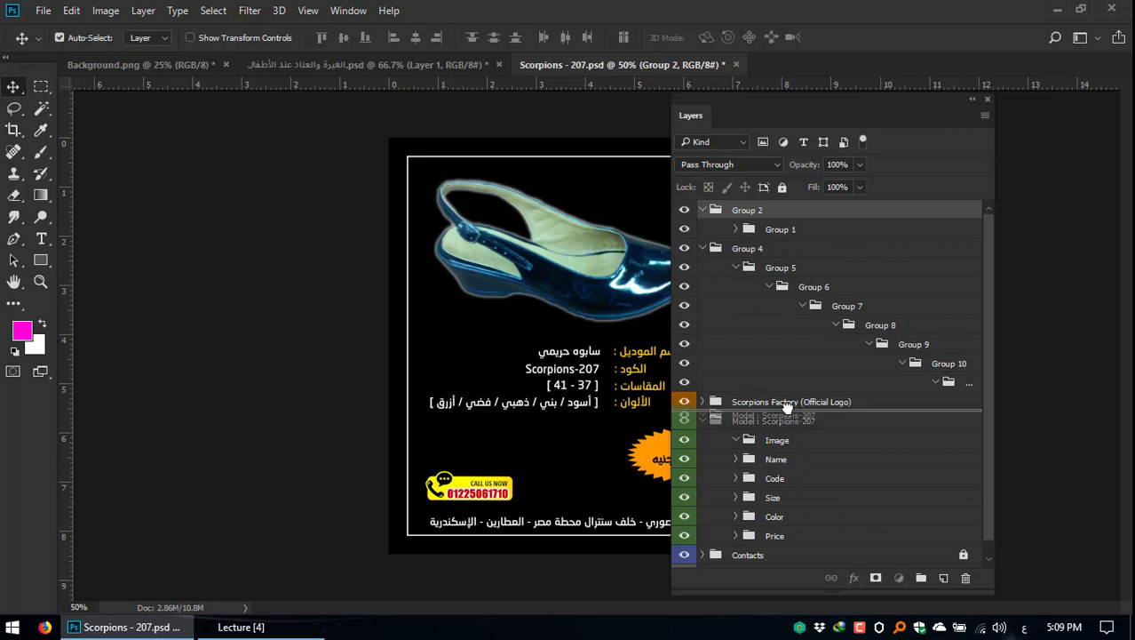
{"action": "left_click", "coordinate": [755, 422]}
{"action": "left_click", "coordinate": [764, 402]}
Step: Collapse Group 2, Group 4 and Model : Scorpions-207, then select Group 2
{"action": "left_click", "coordinate": [704, 212]}
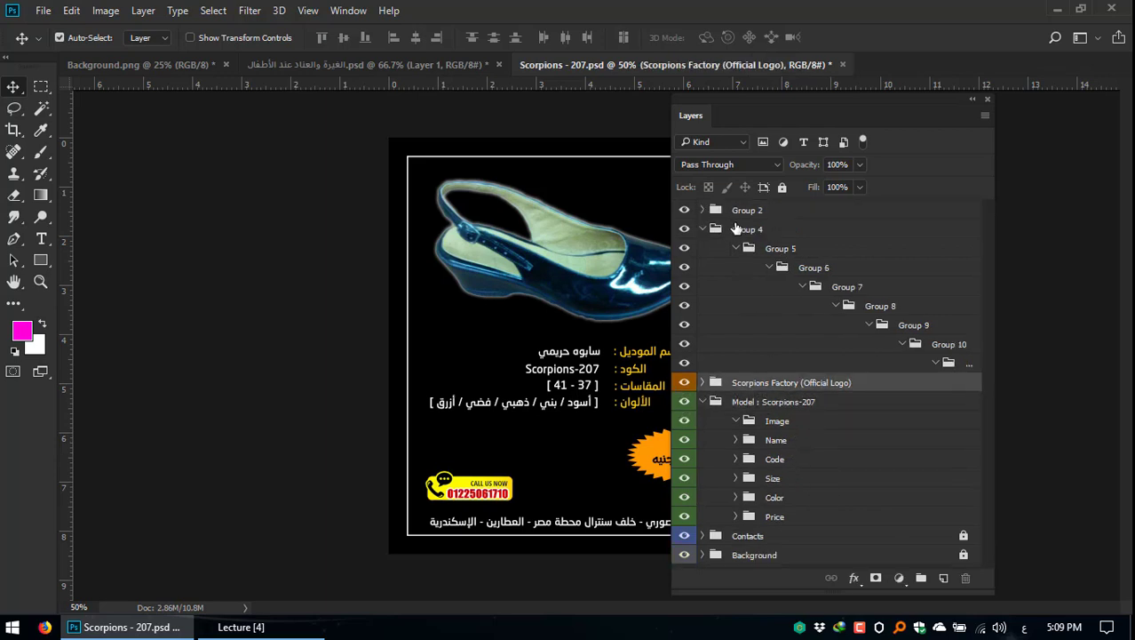
{"action": "left_click", "coordinate": [702, 231]}
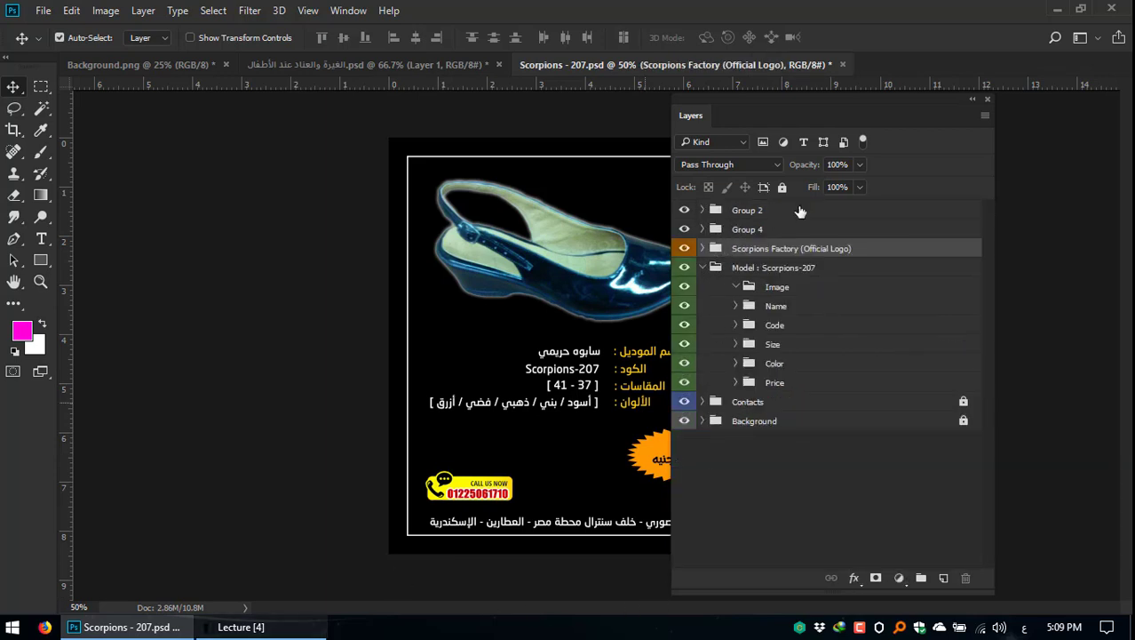
{"action": "left_click", "coordinate": [788, 174]}
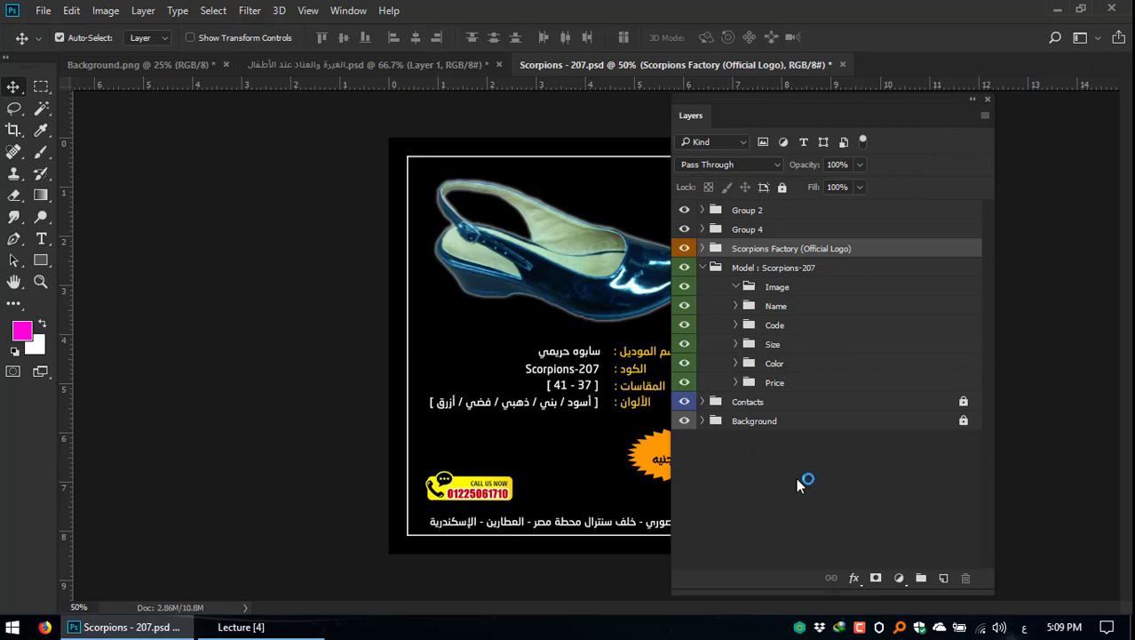
{"action": "left_click", "coordinate": [704, 268]}
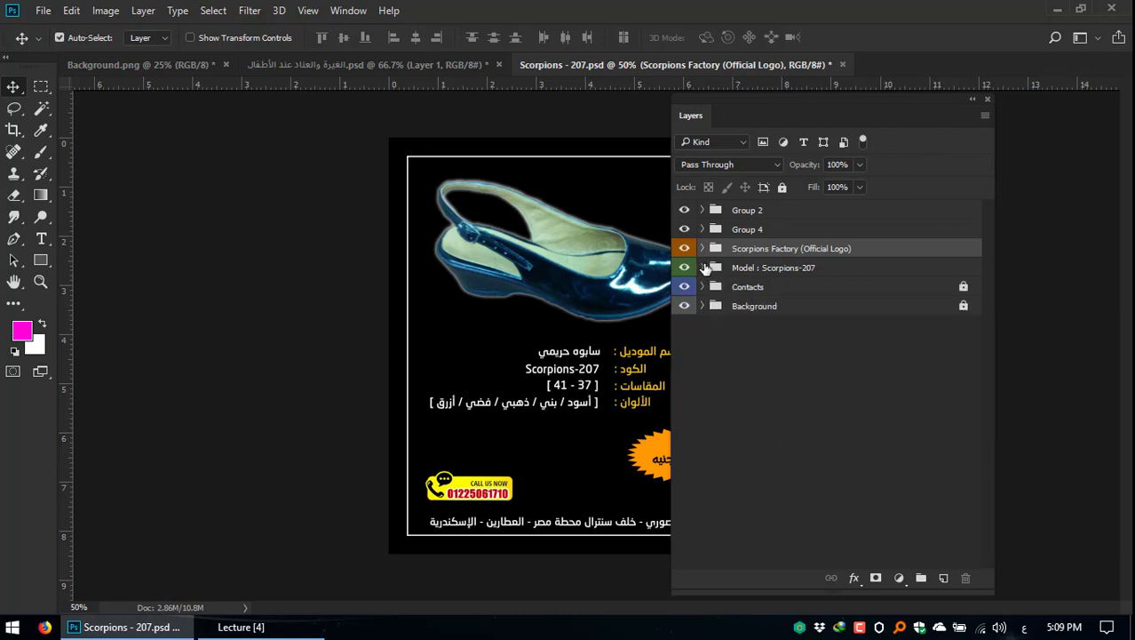
{"action": "left_click", "coordinate": [844, 373]}
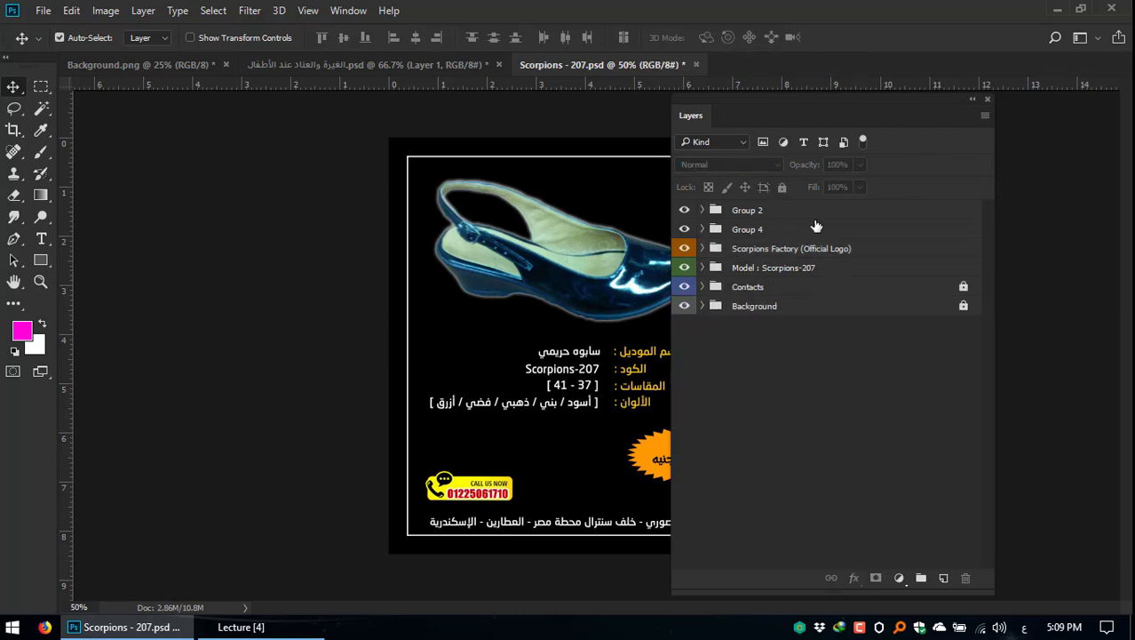
{"action": "left_click", "coordinate": [766, 214]}
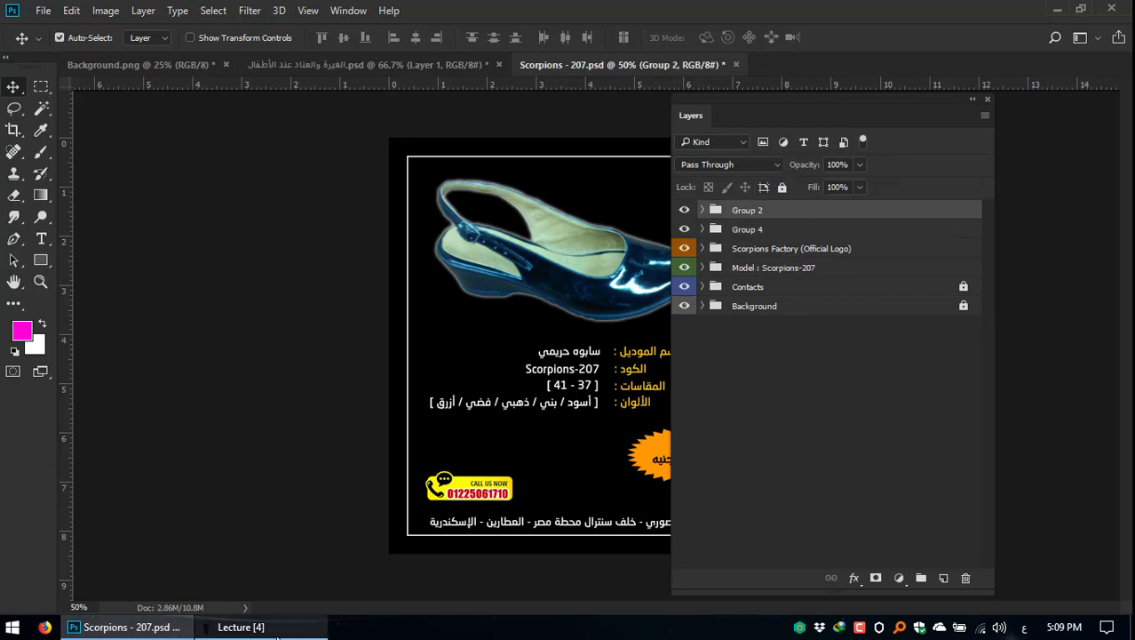
Step: Switch to the Lecture [4] folder and open the Download Free Open PSD text file
{"action": "left_click", "coordinate": [241, 627]}
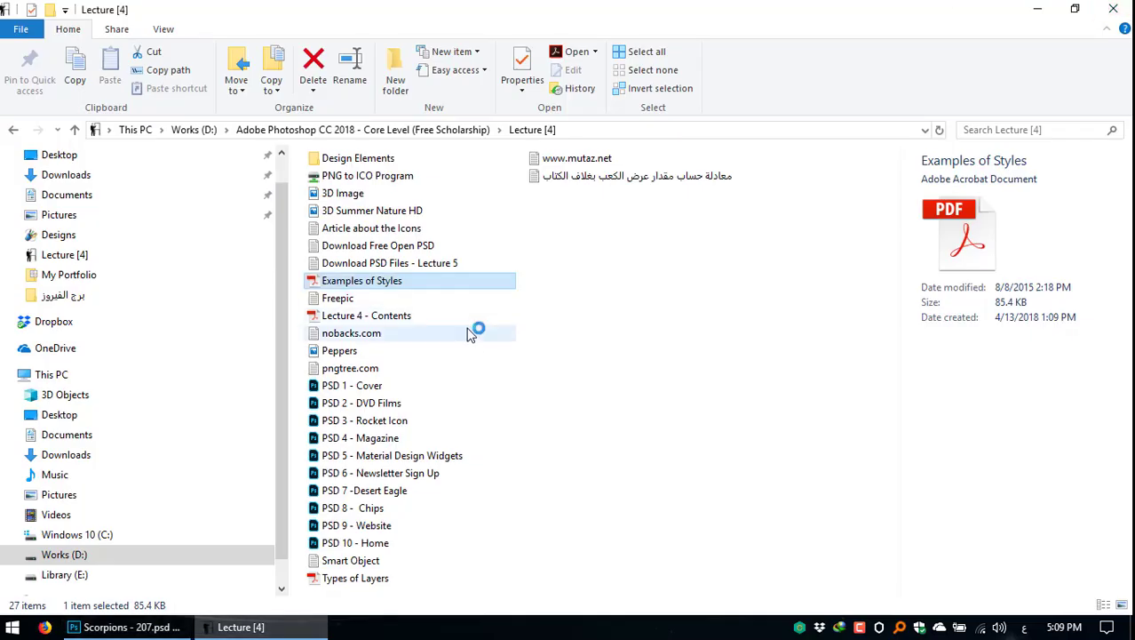
{"action": "left_click", "coordinate": [556, 263]}
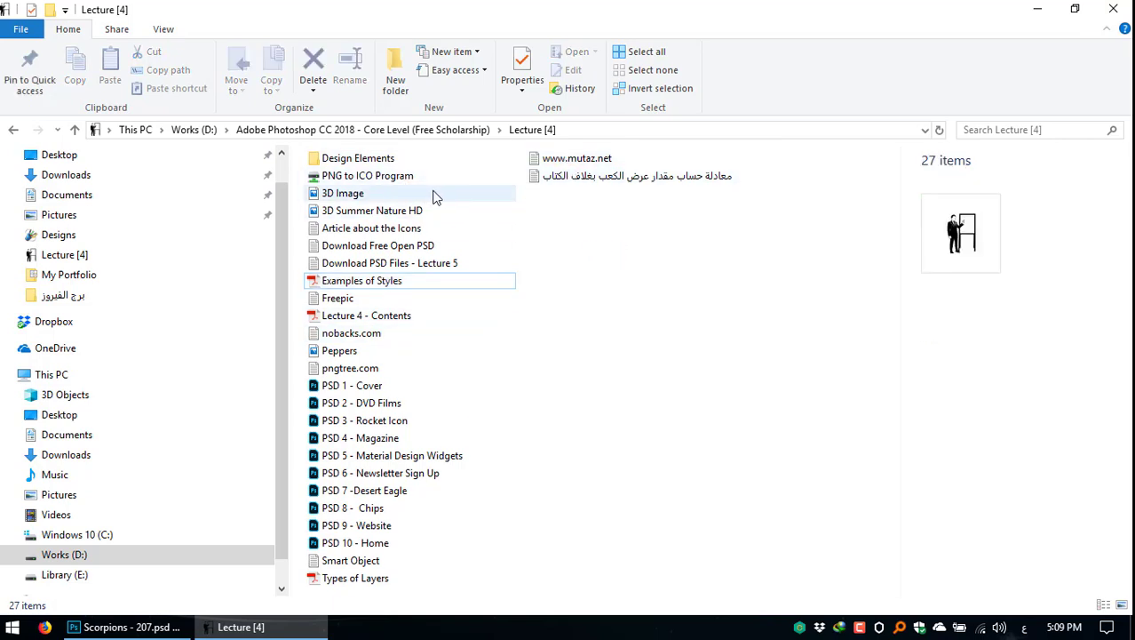
{"action": "double_click", "coordinate": [438, 246]}
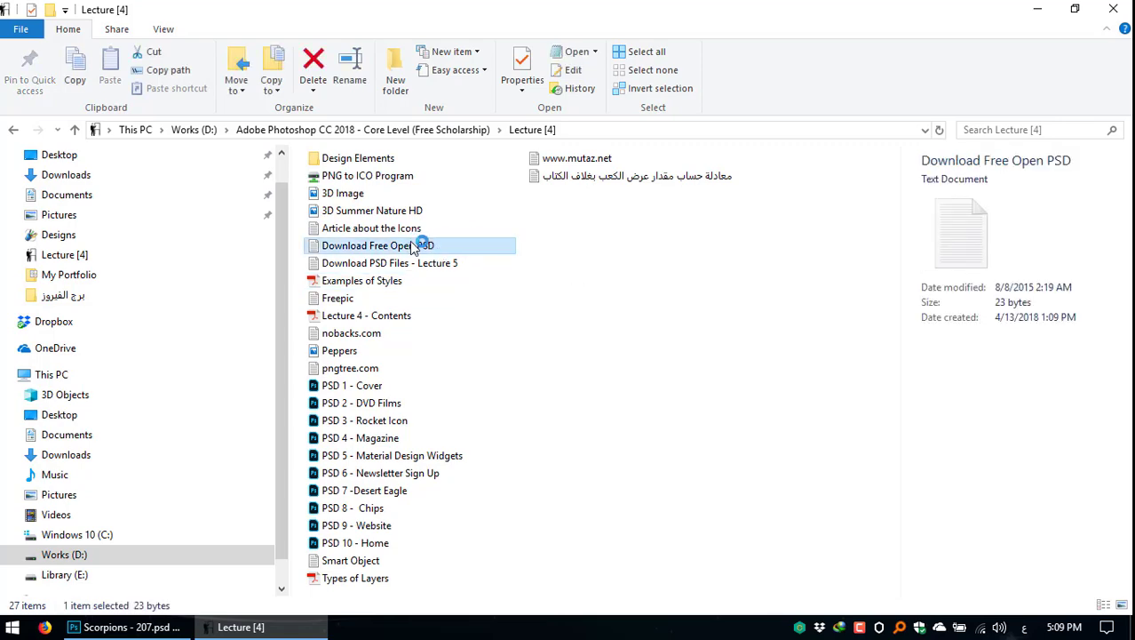
{"action": "double_click", "coordinate": [621, 144]}
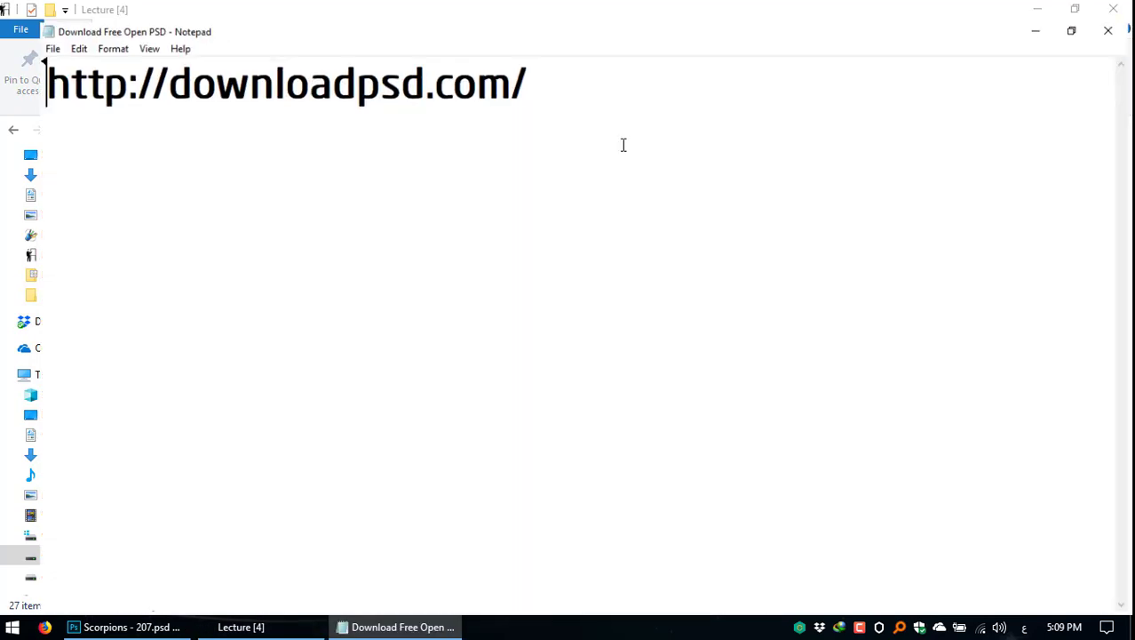
{"action": "left_click", "coordinate": [526, 75]}
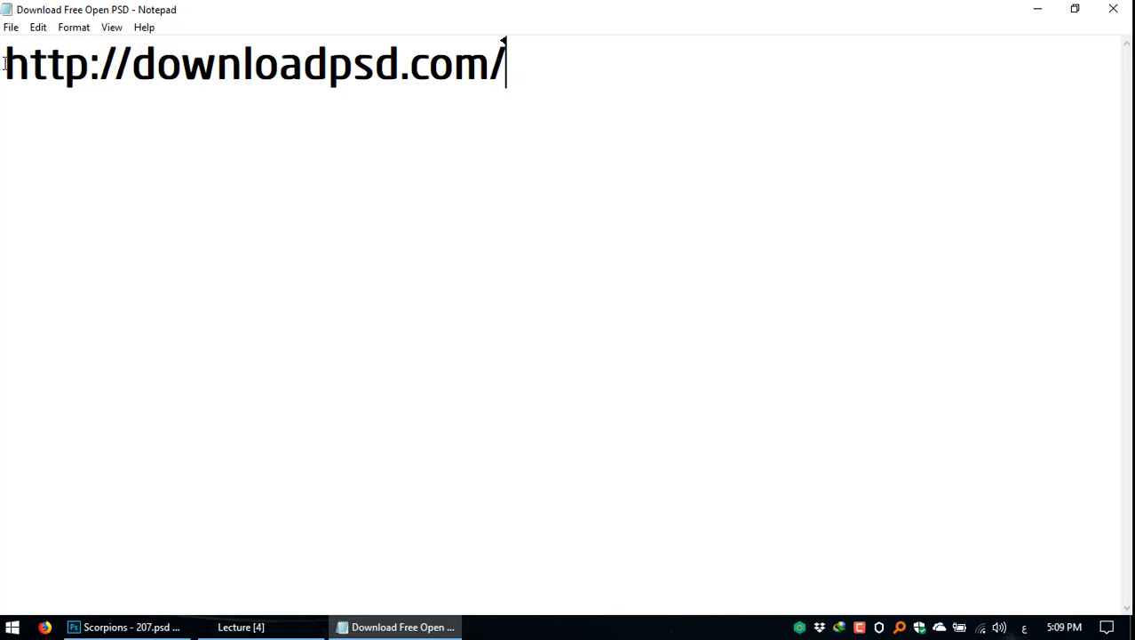
{"action": "left_click_drag", "start_coordinate": [13, 64], "coordinate": [490, 63]}
{"action": "right_click", "coordinate": [405, 60]}
{"action": "left_click", "coordinate": [449, 113]}
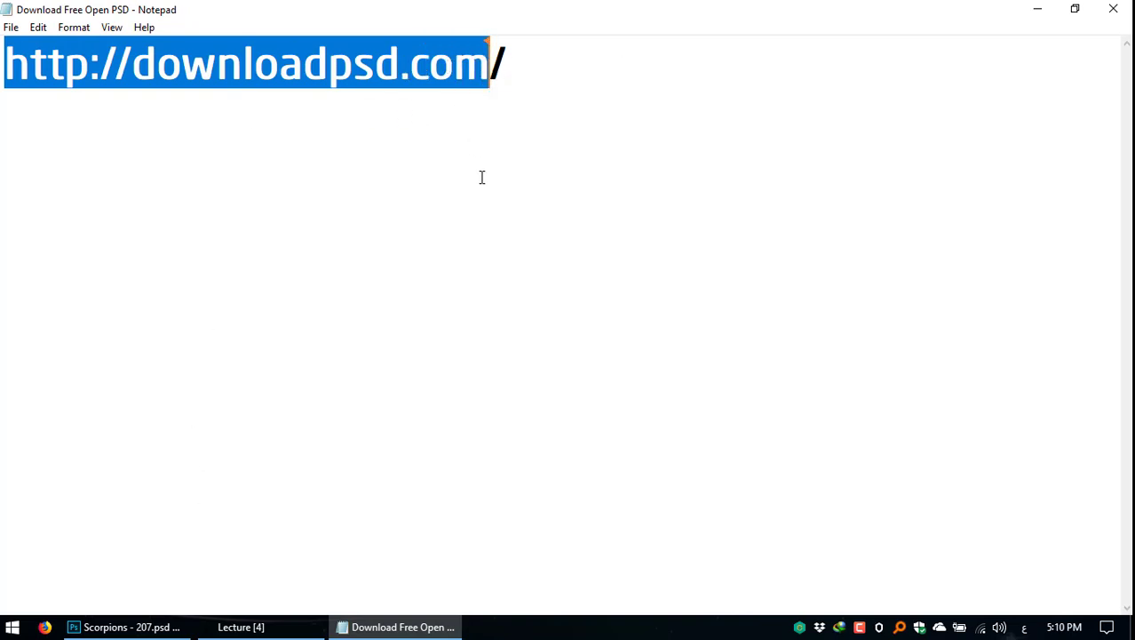
{"action": "left_click", "coordinate": [46, 627]}
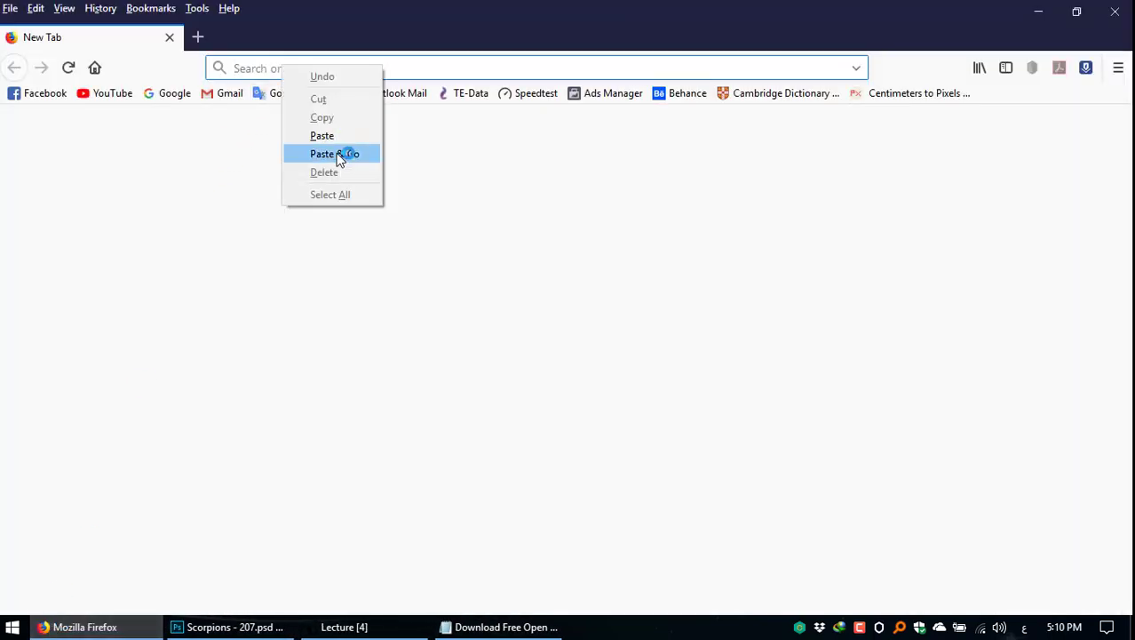
Step: Paste and load the copied address, allow site notifications, and scroll the home page
{"action": "left_click", "coordinate": [341, 157]}
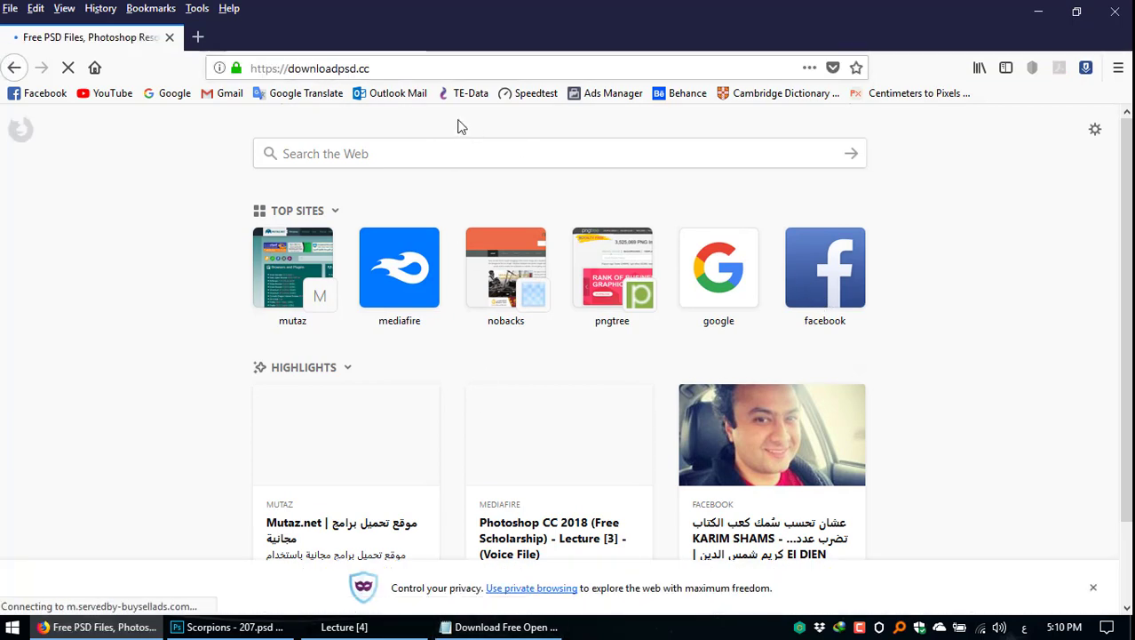
{"action": "left_click", "coordinate": [387, 70]}
{"action": "left_click", "coordinate": [388, 70]}
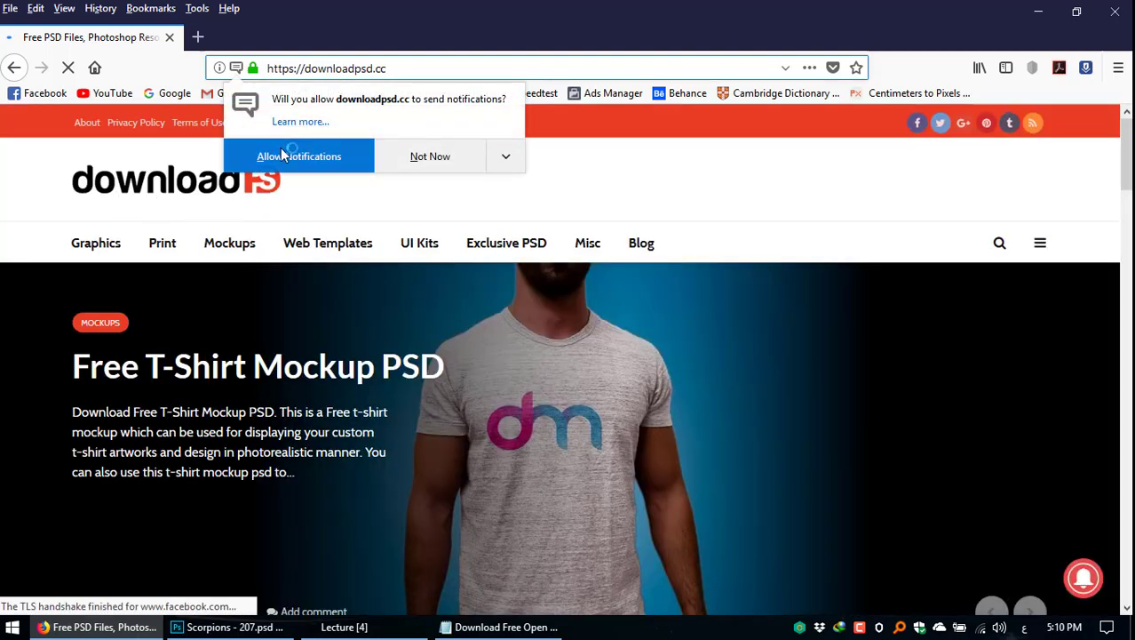
{"action": "left_click", "coordinate": [281, 148]}
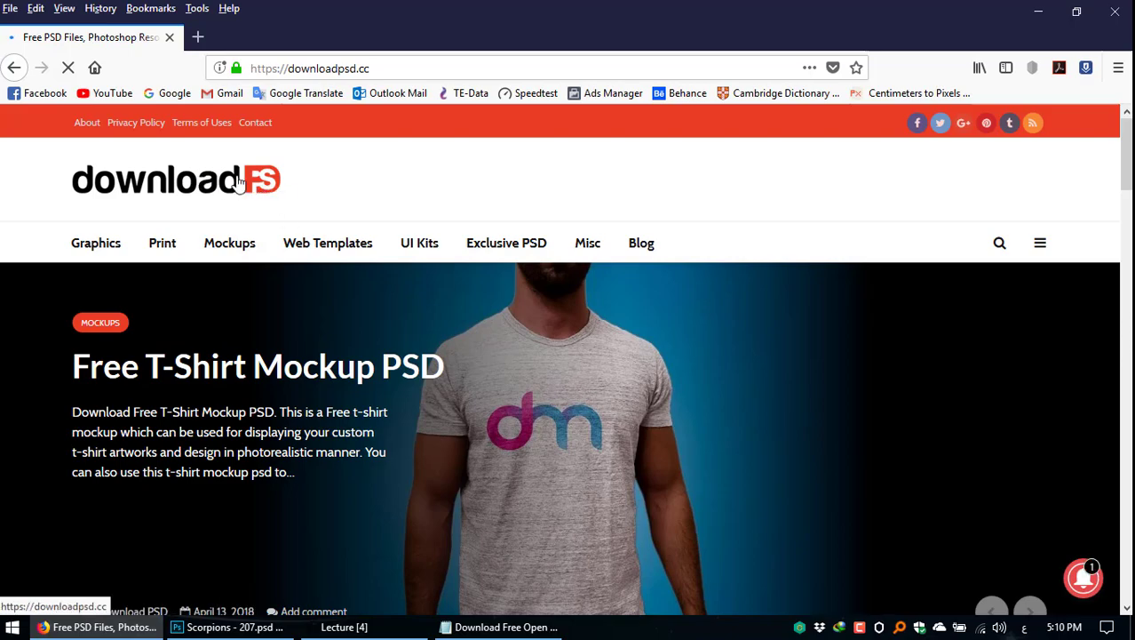
{"action": "scroll", "coordinate": [488, 275], "scroll_direction": "down", "scroll_amount": 5}
{"action": "scroll", "coordinate": [487, 276], "scroll_direction": "down", "scroll_amount": 4}
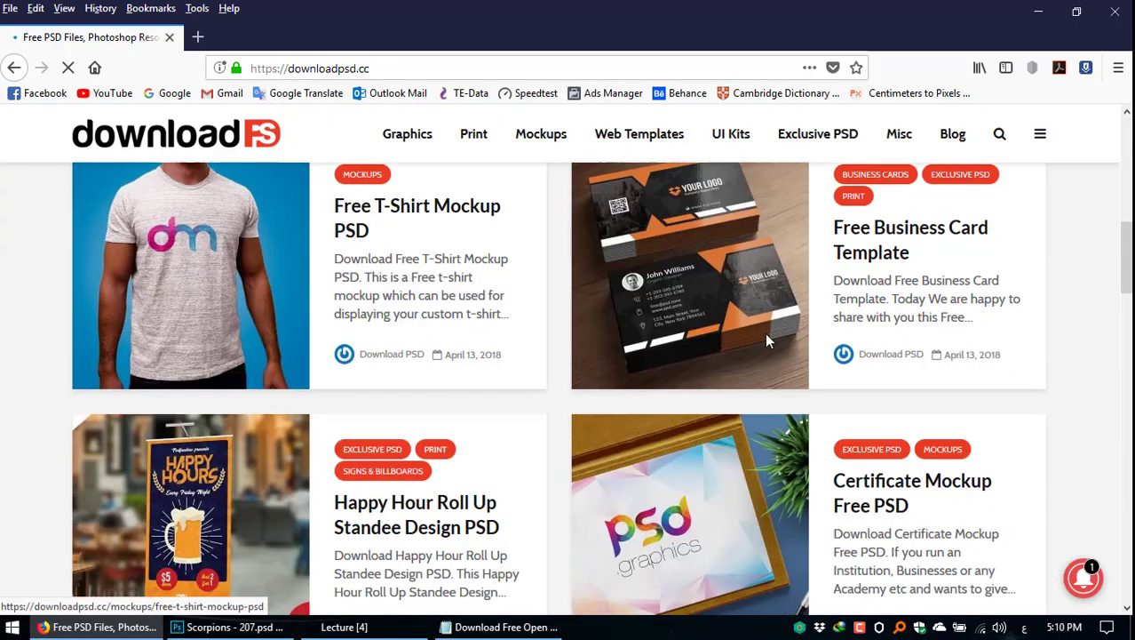
{"action": "scroll", "coordinate": [809, 318], "scroll_direction": "down", "scroll_amount": 10}
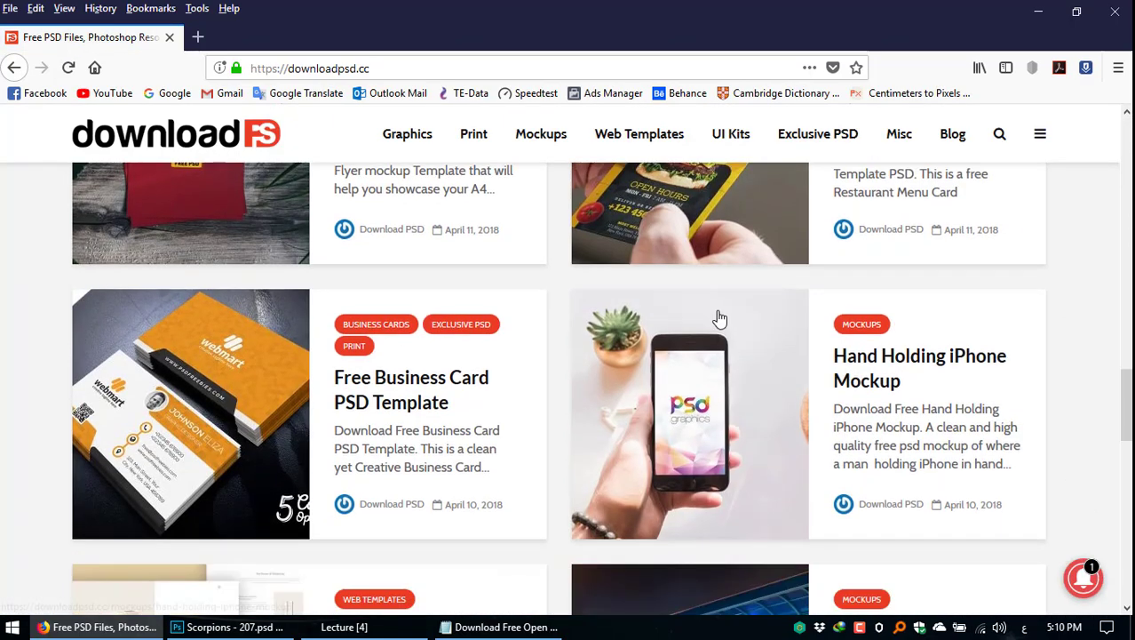
{"action": "scroll", "coordinate": [800, 326], "scroll_direction": "up", "scroll_amount": 2}
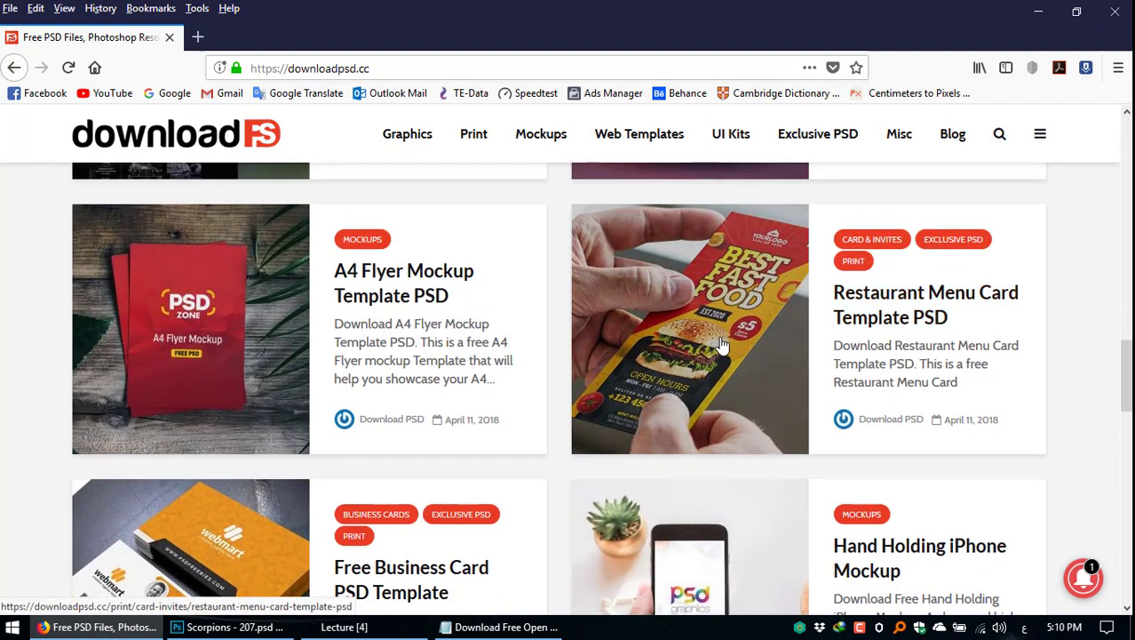
Step: Open the Download PSD author's post listing and scroll through its posts
{"action": "left_click", "coordinate": [891, 425]}
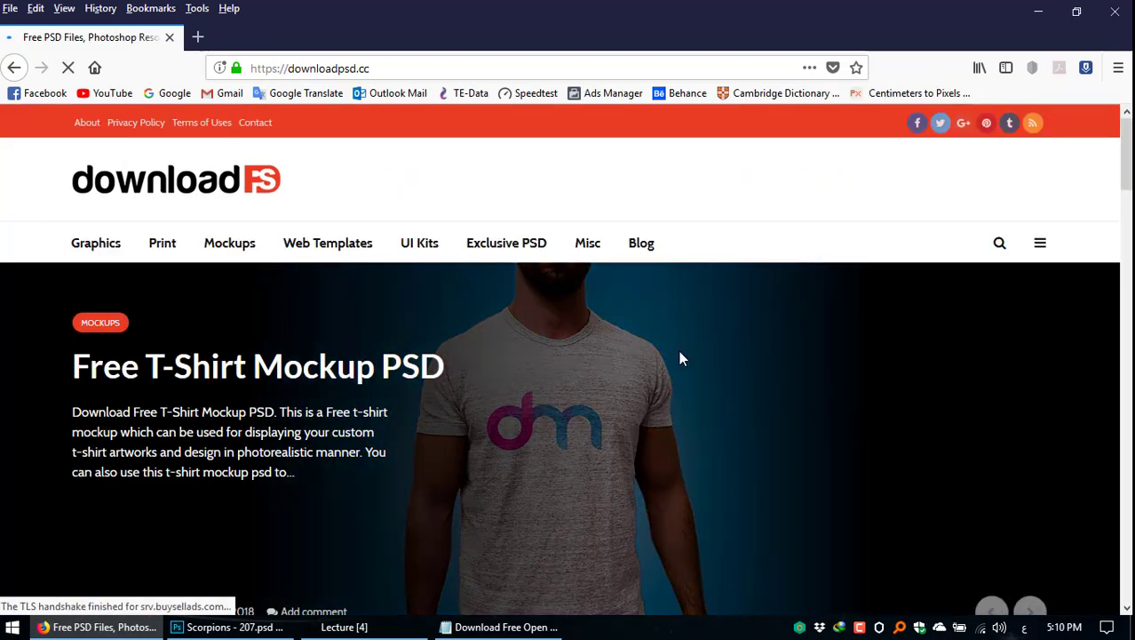
{"action": "scroll", "coordinate": [684, 351], "scroll_direction": "down", "scroll_amount": 9}
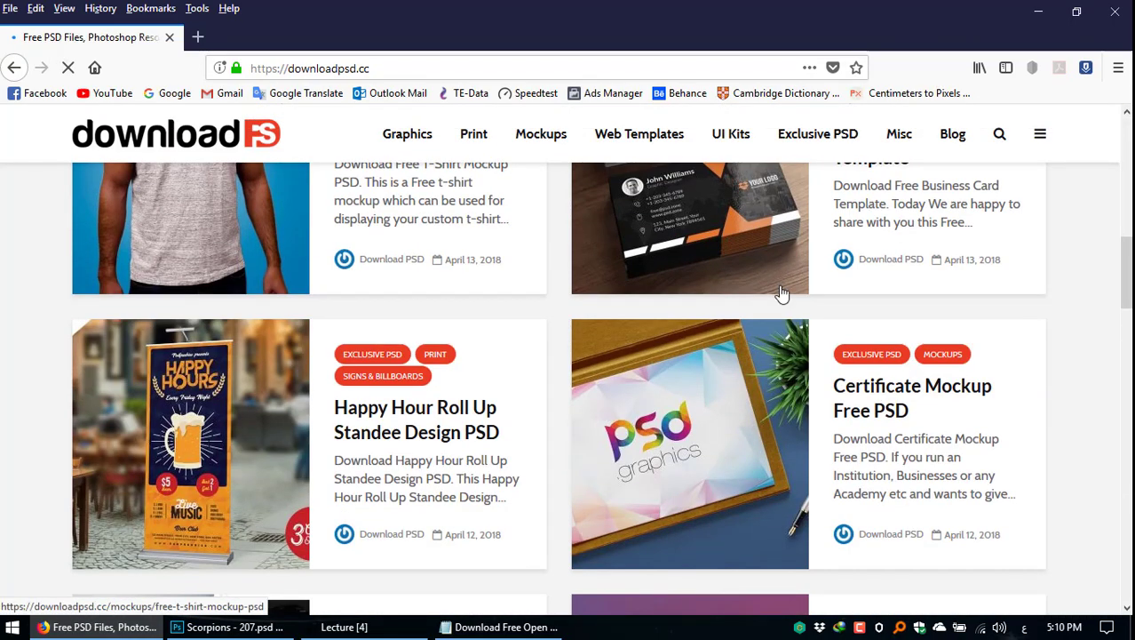
{"action": "scroll", "coordinate": [780, 295], "scroll_direction": "up", "scroll_amount": 10}
{"action": "scroll", "coordinate": [779, 302], "scroll_direction": "down", "scroll_amount": 12}
{"action": "scroll", "coordinate": [779, 308], "scroll_direction": "down", "scroll_amount": 10}
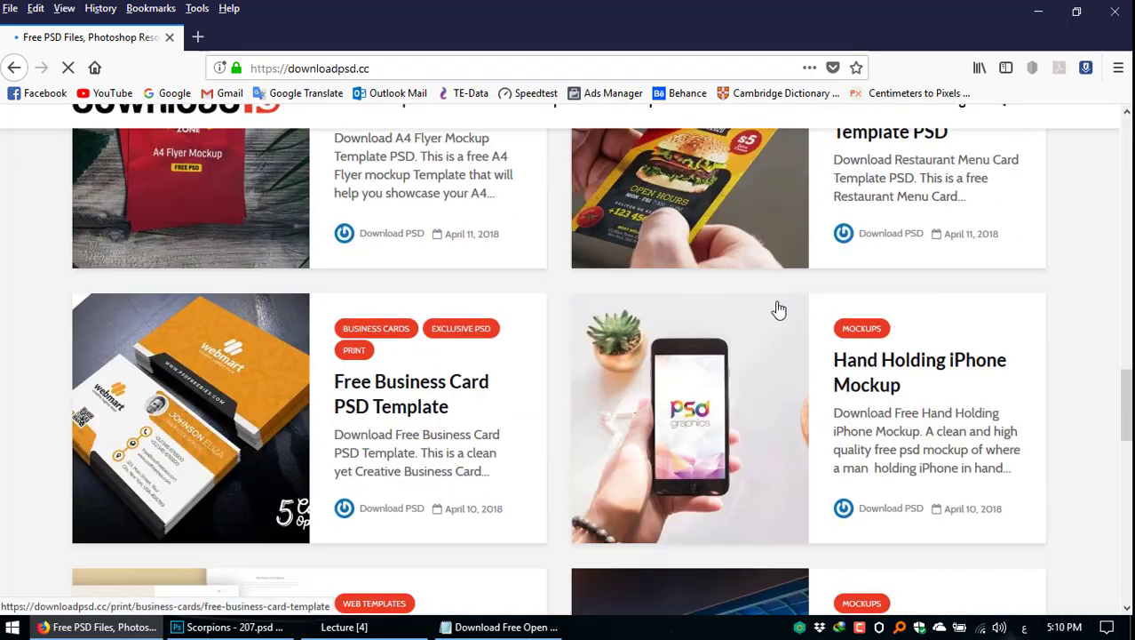
{"action": "scroll", "coordinate": [780, 309], "scroll_direction": "up", "scroll_amount": 8}
{"action": "scroll", "coordinate": [779, 309], "scroll_direction": "up", "scroll_amount": 8}
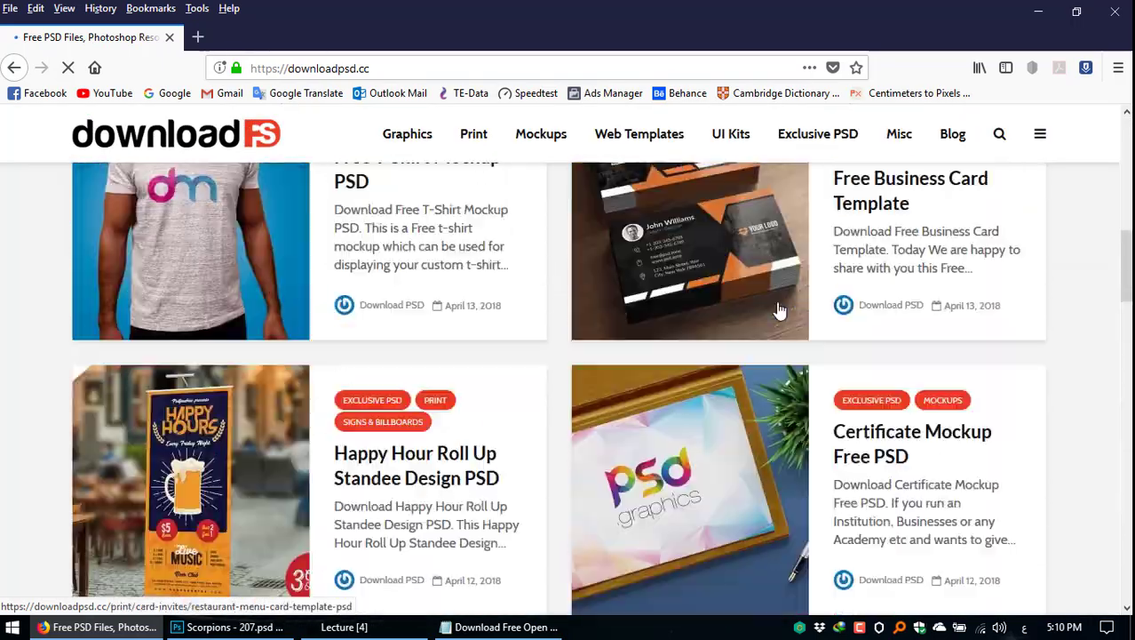
{"action": "scroll", "coordinate": [778, 310], "scroll_direction": "down", "scroll_amount": 3}
{"action": "scroll", "coordinate": [822, 333], "scroll_direction": "down", "scroll_amount": 8}
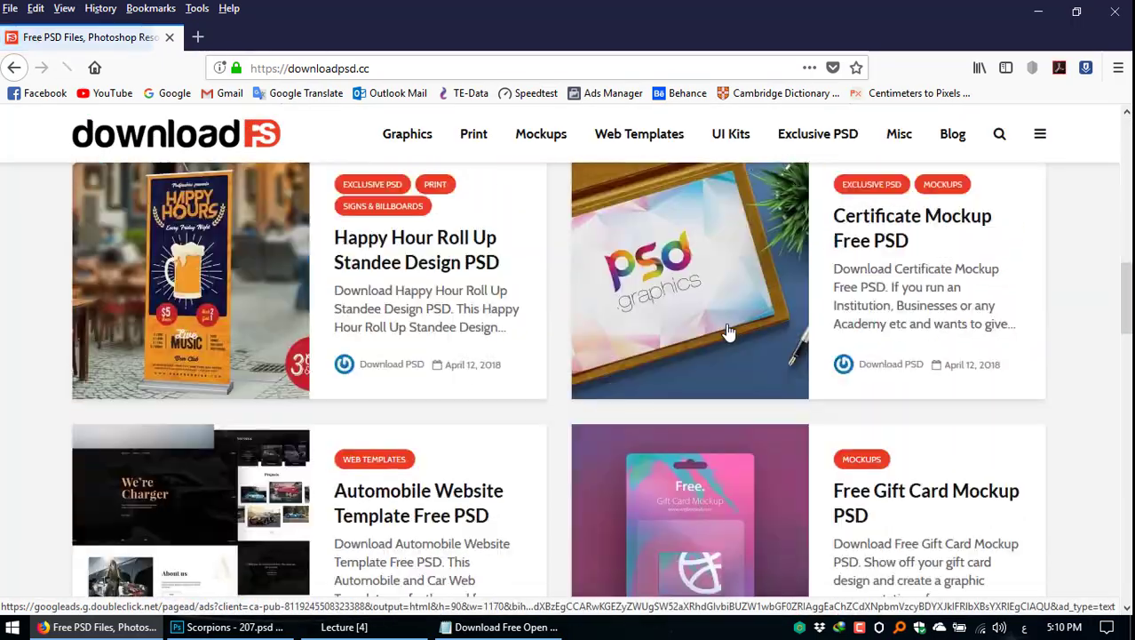
{"action": "scroll", "coordinate": [860, 495], "scroll_direction": "down", "scroll_amount": 4}
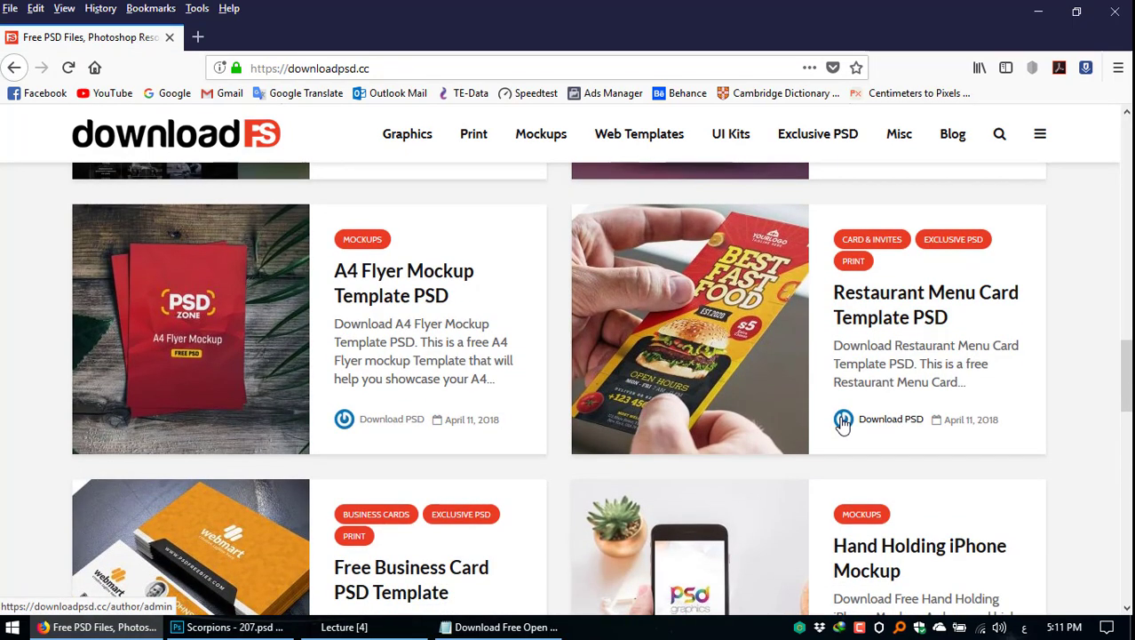
Step: Reopen the author listing, go back and forward, and scroll to the Restaurant Menu Card Template
{"action": "left_click", "coordinate": [843, 422]}
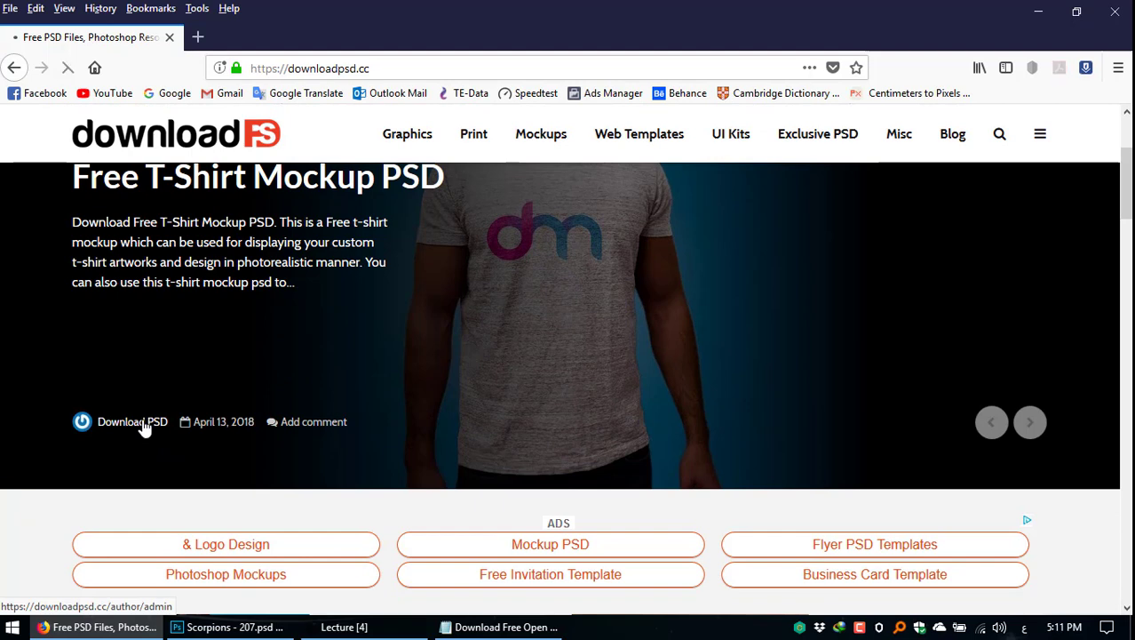
{"action": "scroll", "coordinate": [508, 427], "scroll_direction": "down", "scroll_amount": 5}
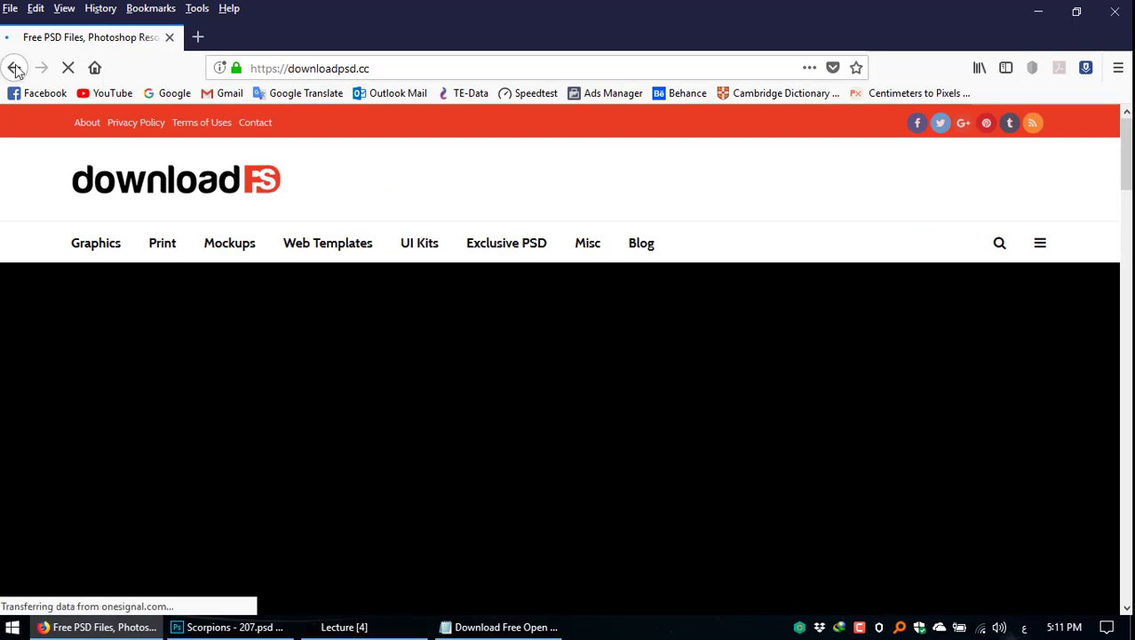
{"action": "key", "text": "alt+Left"}
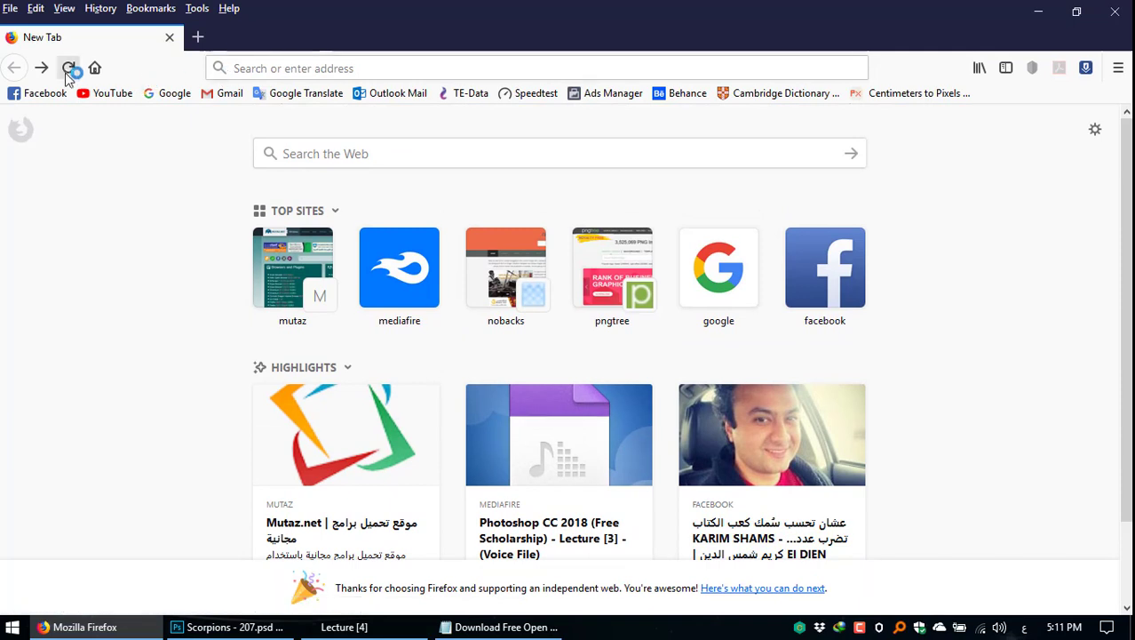
{"action": "key", "text": "alt+Right"}
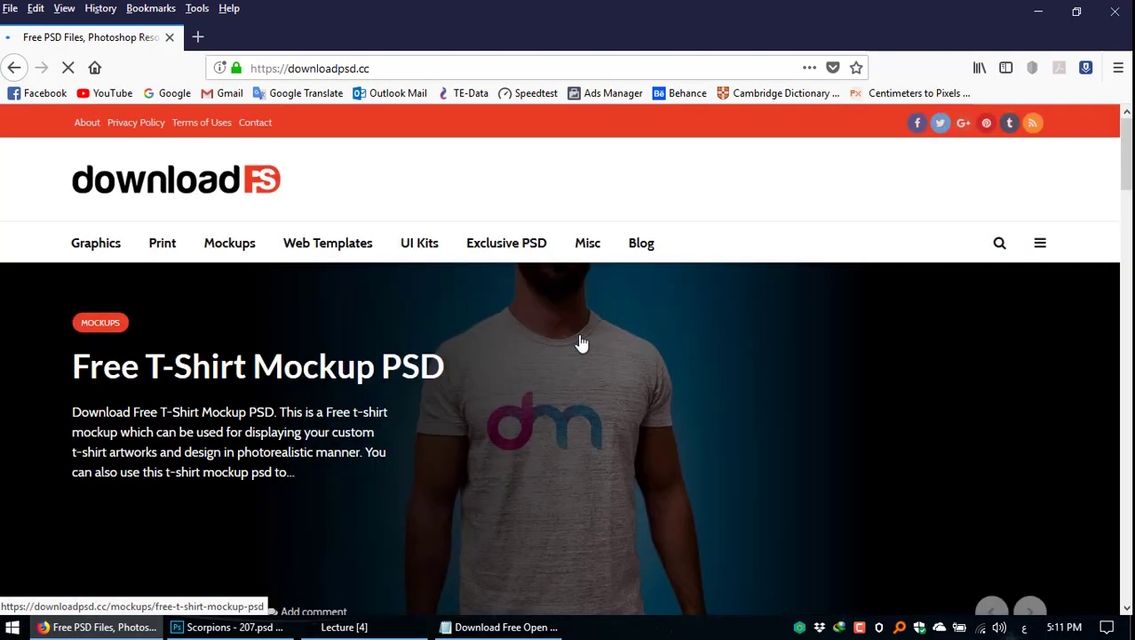
{"action": "scroll", "coordinate": [582, 342], "scroll_direction": "down", "scroll_amount": 8}
{"action": "scroll", "coordinate": [708, 365], "scroll_direction": "down", "scroll_amount": 8}
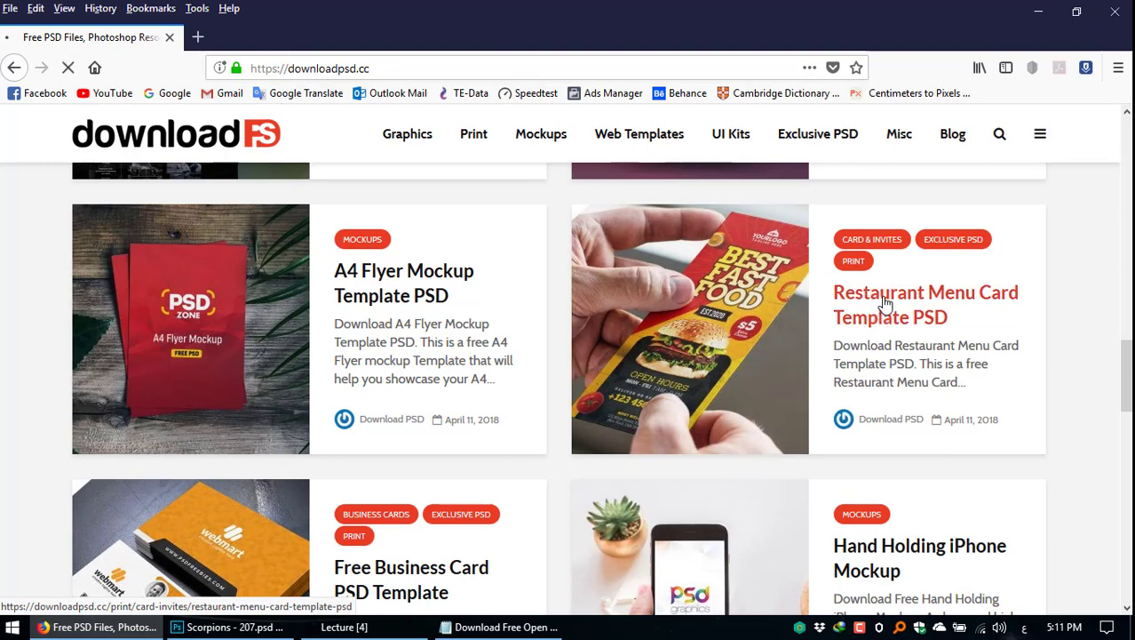
Step: Open the Restaurant Menu Card post in a new tab, then close the duplicate tab
{"action": "right_click", "coordinate": [912, 298]}
{"action": "left_click", "coordinate": [935, 308]}
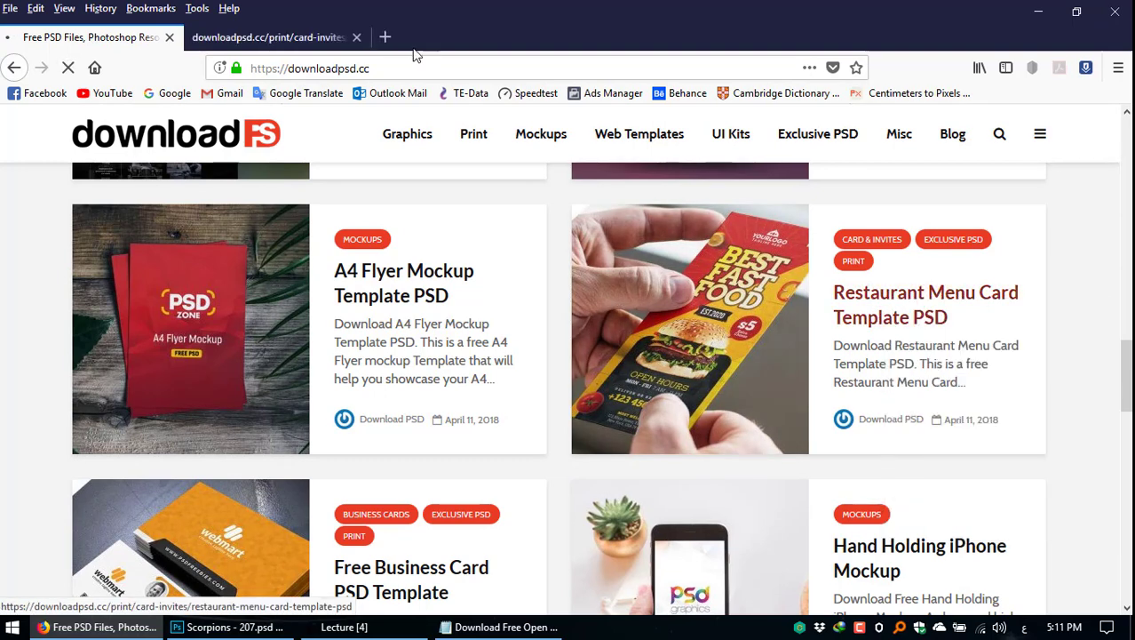
{"action": "left_click", "coordinate": [278, 37]}
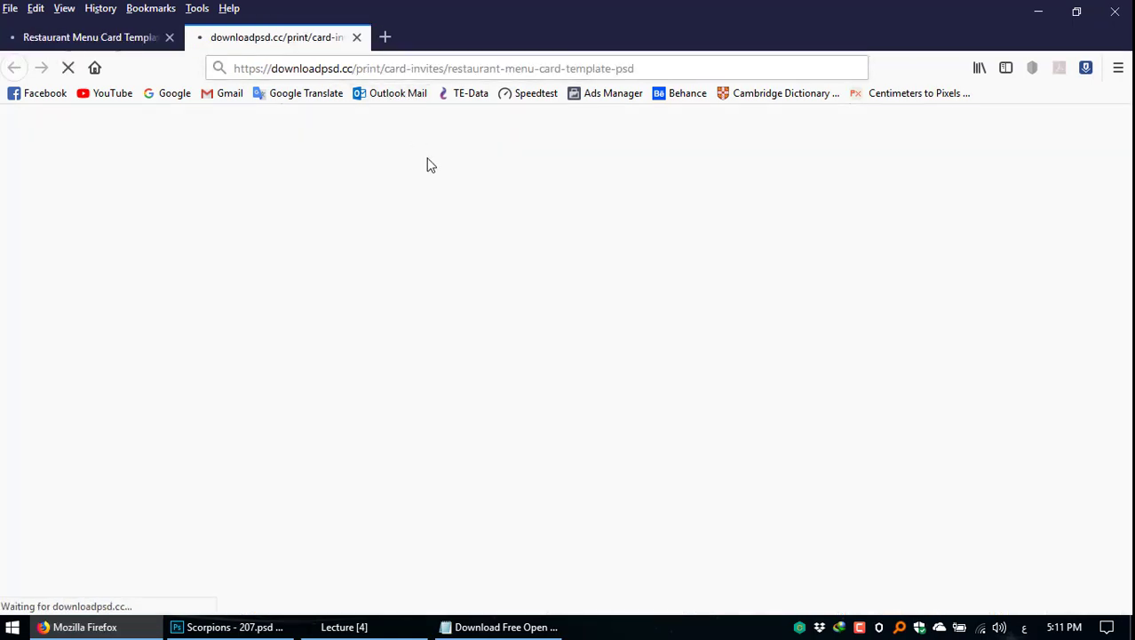
{"action": "left_click", "coordinate": [111, 42]}
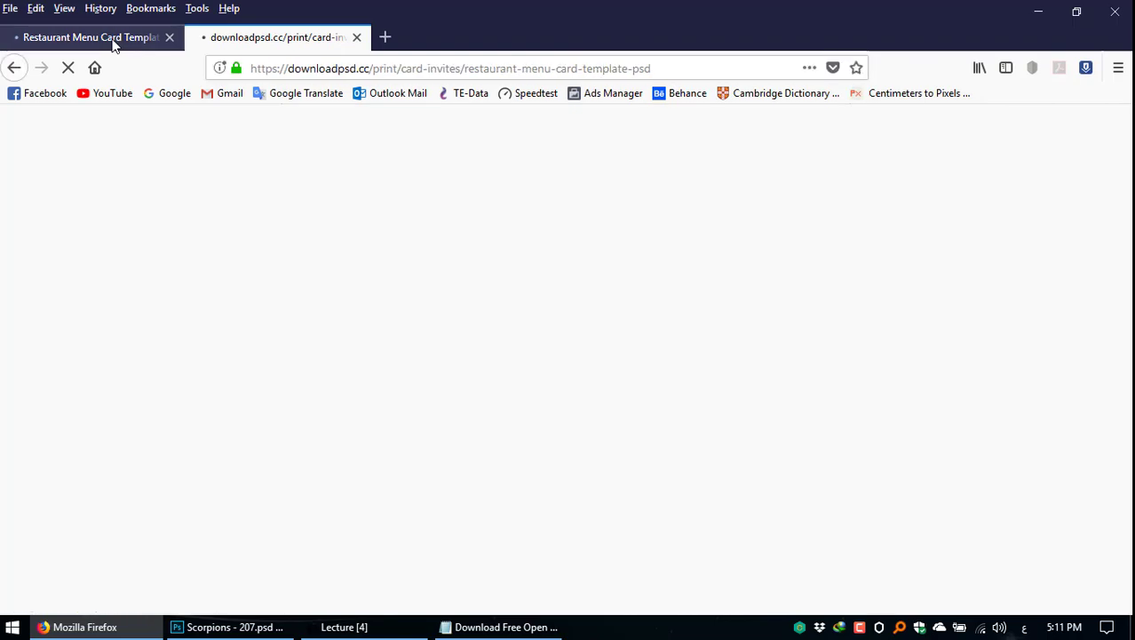
{"action": "left_click", "coordinate": [356, 37]}
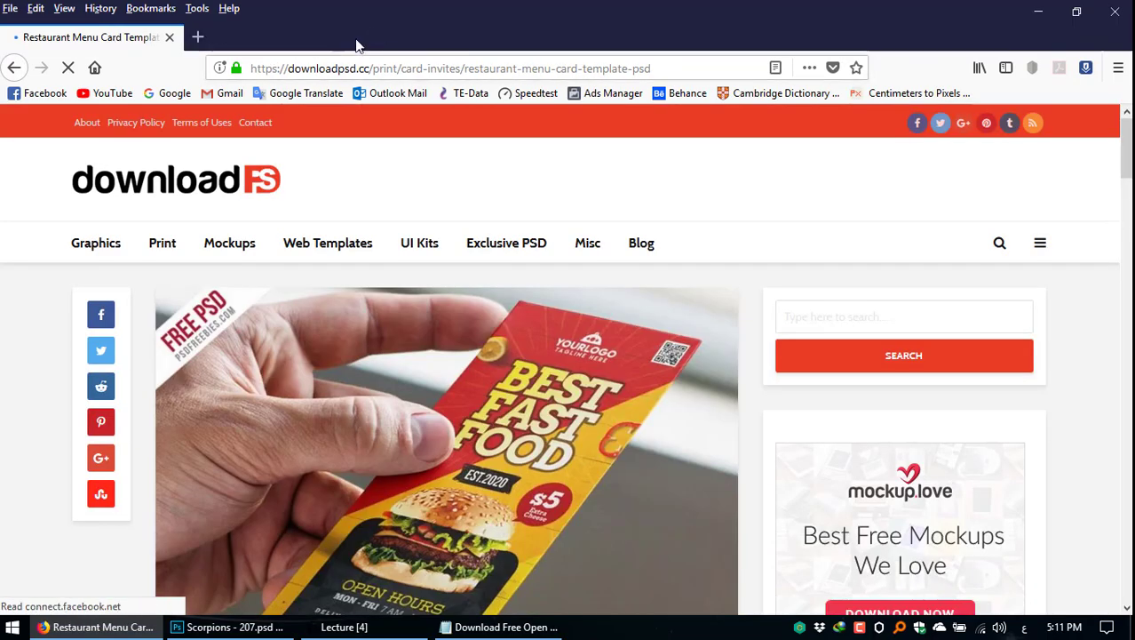
Step: Scroll down the post and follow its download link to the source site
{"action": "scroll", "coordinate": [676, 382], "scroll_direction": "down", "scroll_amount": 4}
{"action": "scroll", "coordinate": [702, 397], "scroll_direction": "down", "scroll_amount": 10}
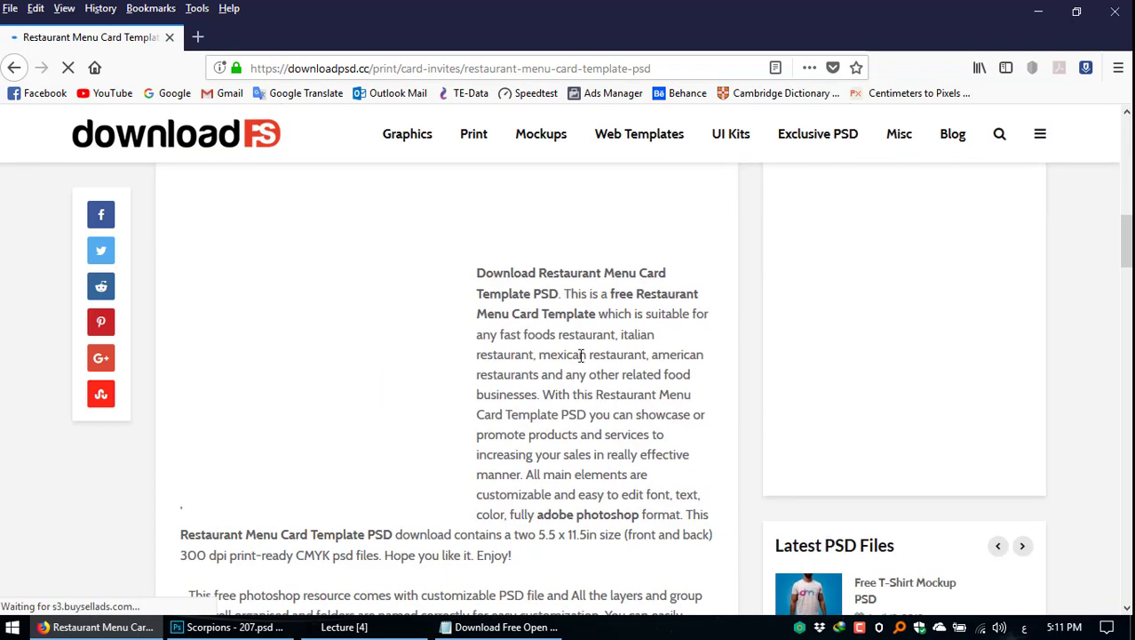
{"action": "scroll", "coordinate": [581, 355], "scroll_direction": "down", "scroll_amount": 10}
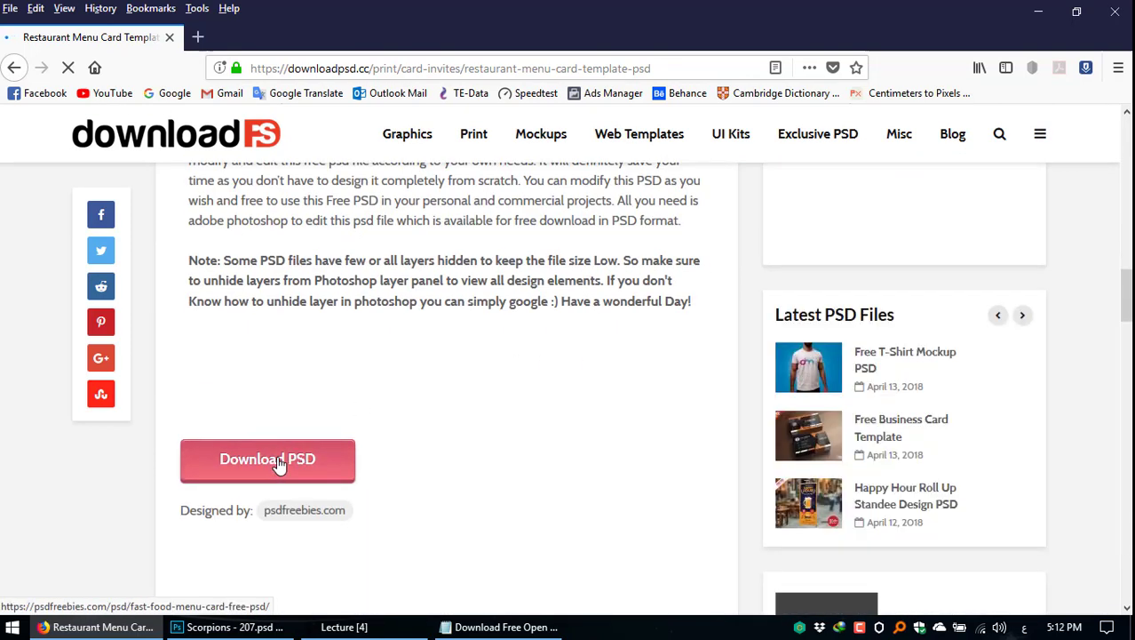
{"action": "left_click", "coordinate": [278, 463]}
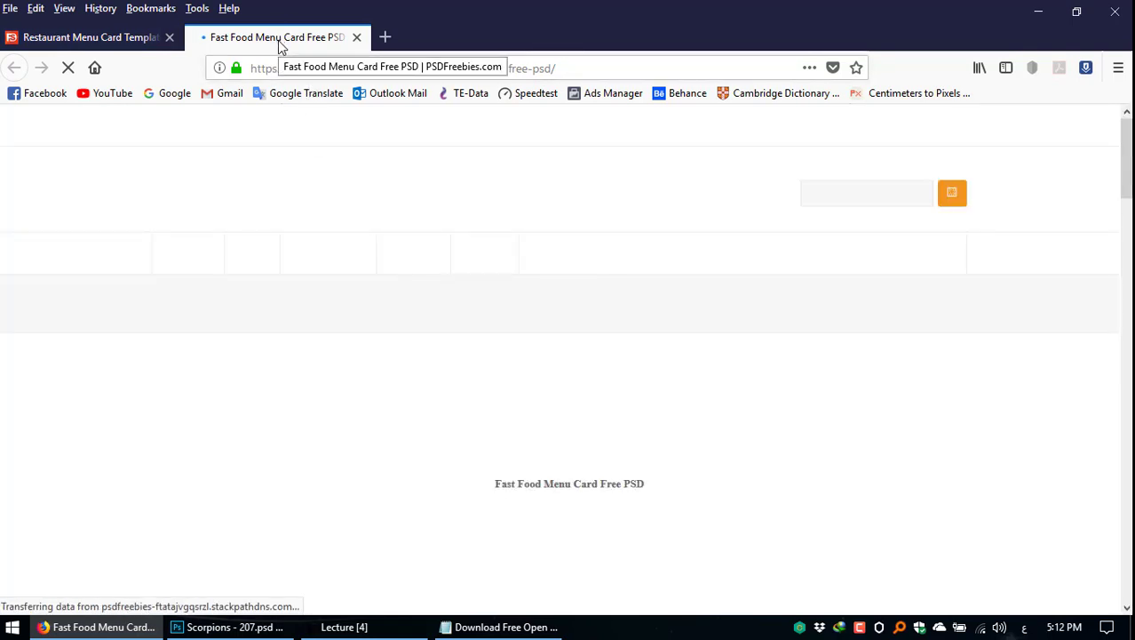
Step: Allow psdfreebies.com notifications and scroll down to the Unlock and Download Free PSD box
{"action": "scroll", "coordinate": [593, 324], "scroll_direction": "down", "scroll_amount": 3}
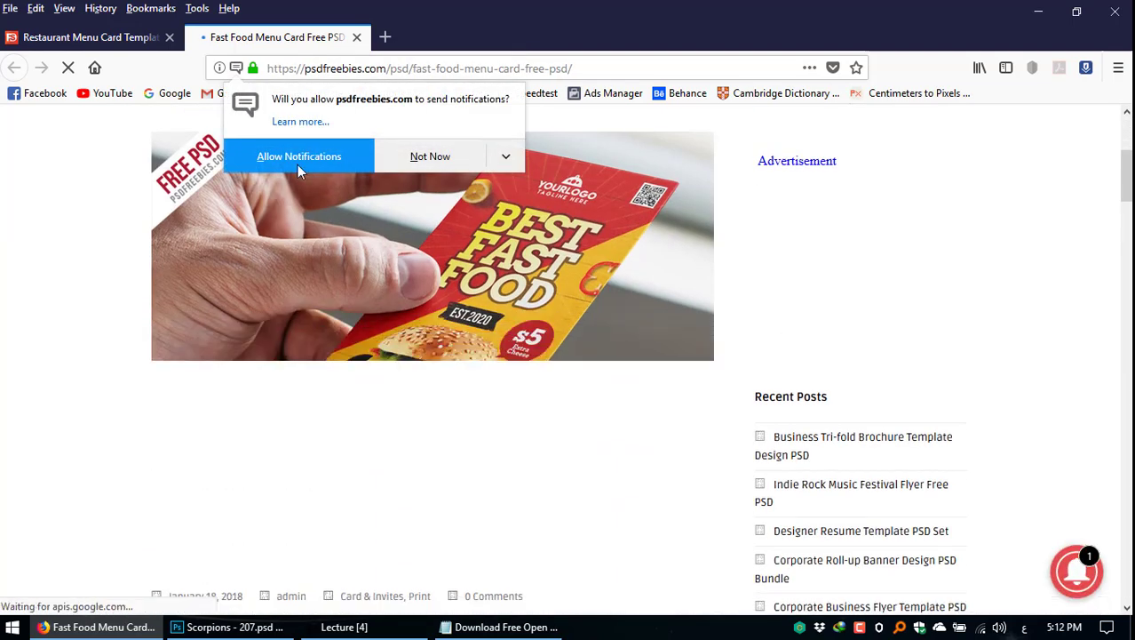
{"action": "left_click", "coordinate": [297, 164]}
{"action": "scroll", "coordinate": [776, 338], "scroll_direction": "down", "scroll_amount": 5}
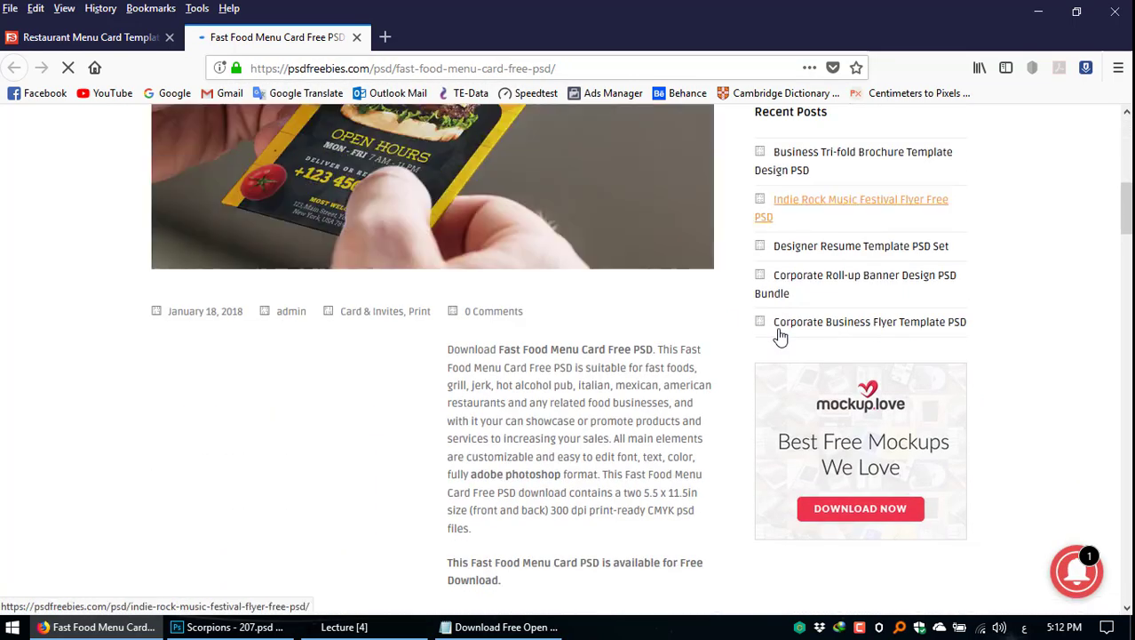
{"action": "scroll", "coordinate": [588, 314], "scroll_direction": "down", "scroll_amount": 10}
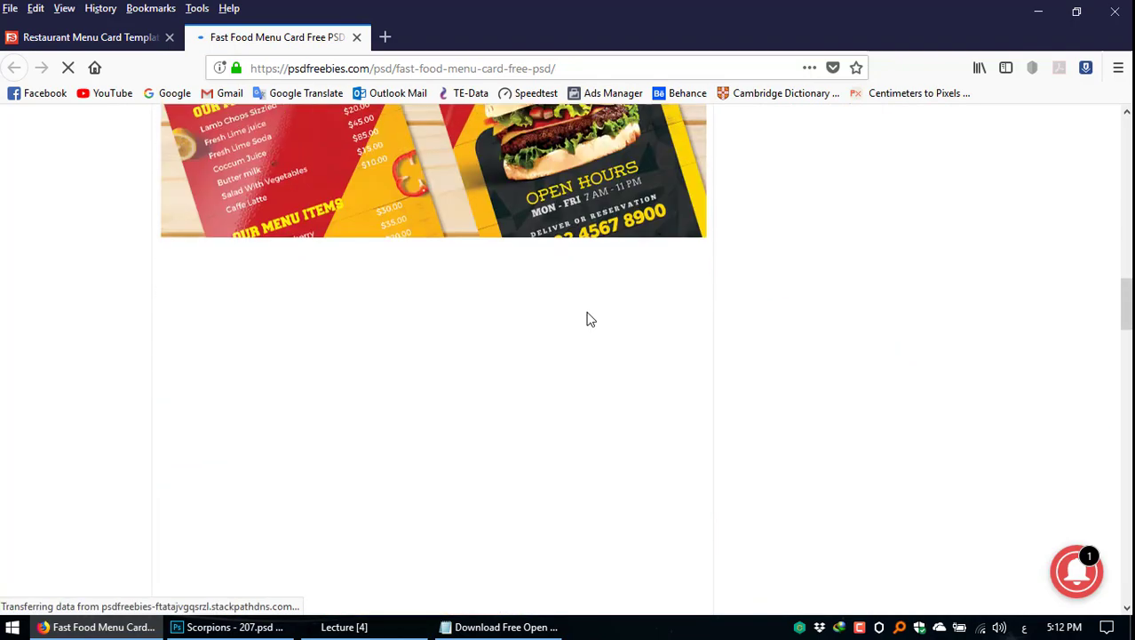
{"action": "scroll", "coordinate": [714, 340], "scroll_direction": "up", "scroll_amount": 8}
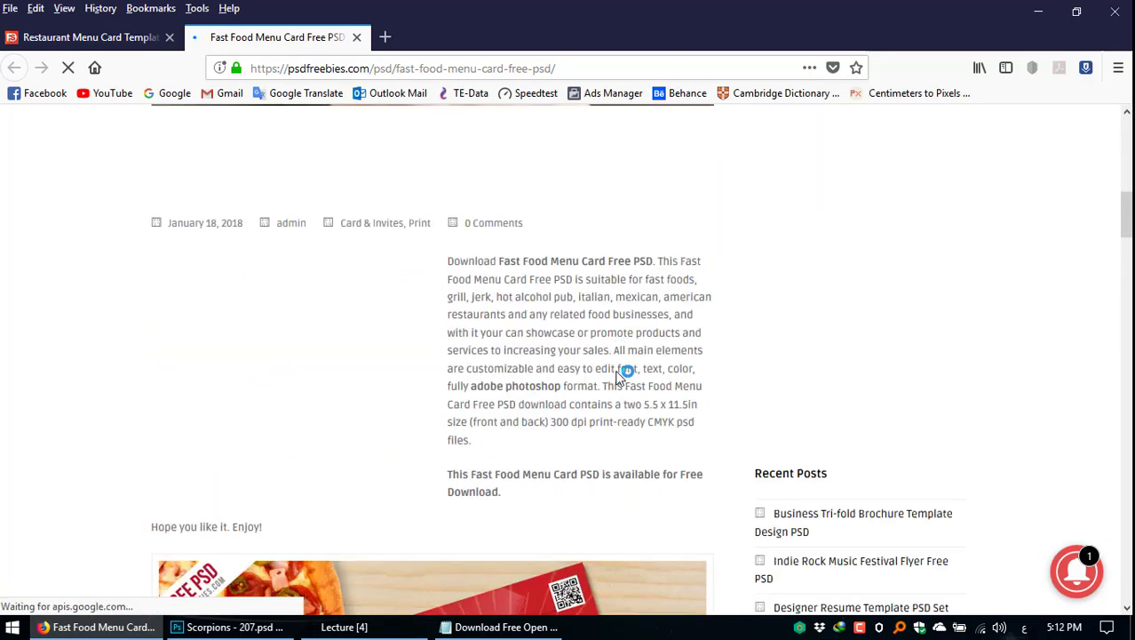
{"action": "scroll", "coordinate": [616, 372], "scroll_direction": "down", "scroll_amount": 3}
{"action": "scroll", "coordinate": [623, 377], "scroll_direction": "down", "scroll_amount": 6}
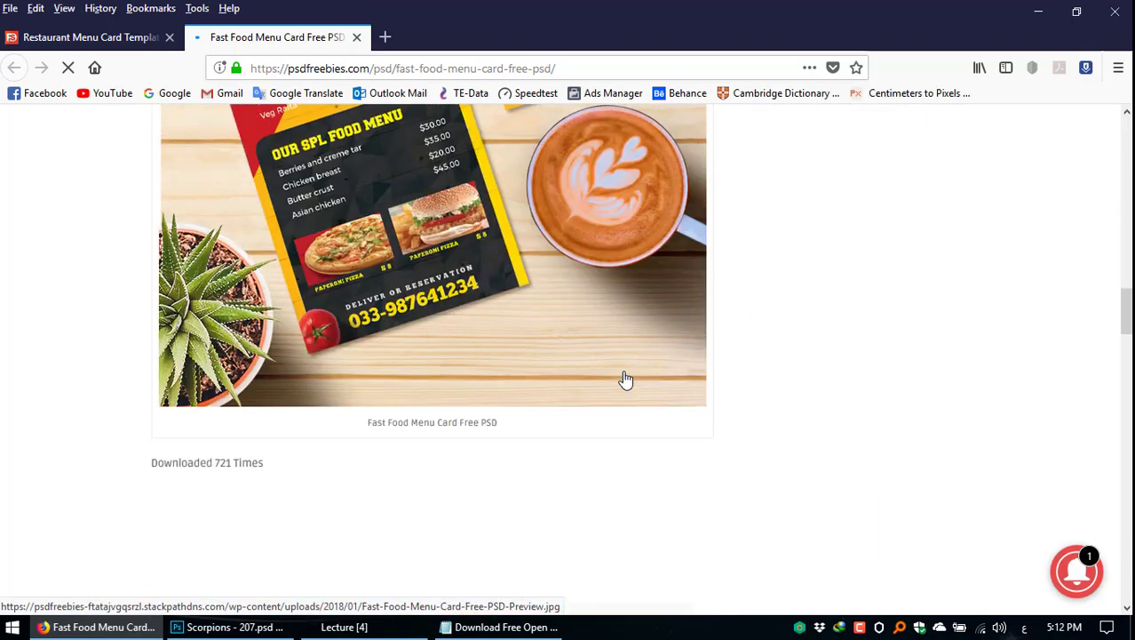
{"action": "scroll", "coordinate": [625, 381], "scroll_direction": "up", "scroll_amount": 7}
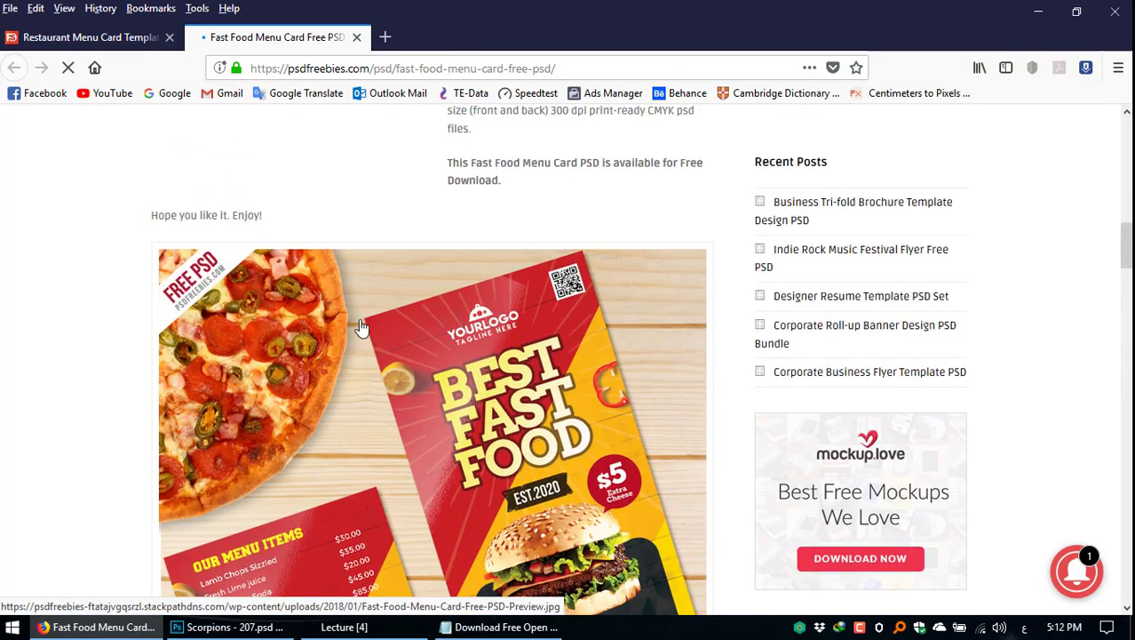
{"action": "scroll", "coordinate": [362, 327], "scroll_direction": "down", "scroll_amount": 7}
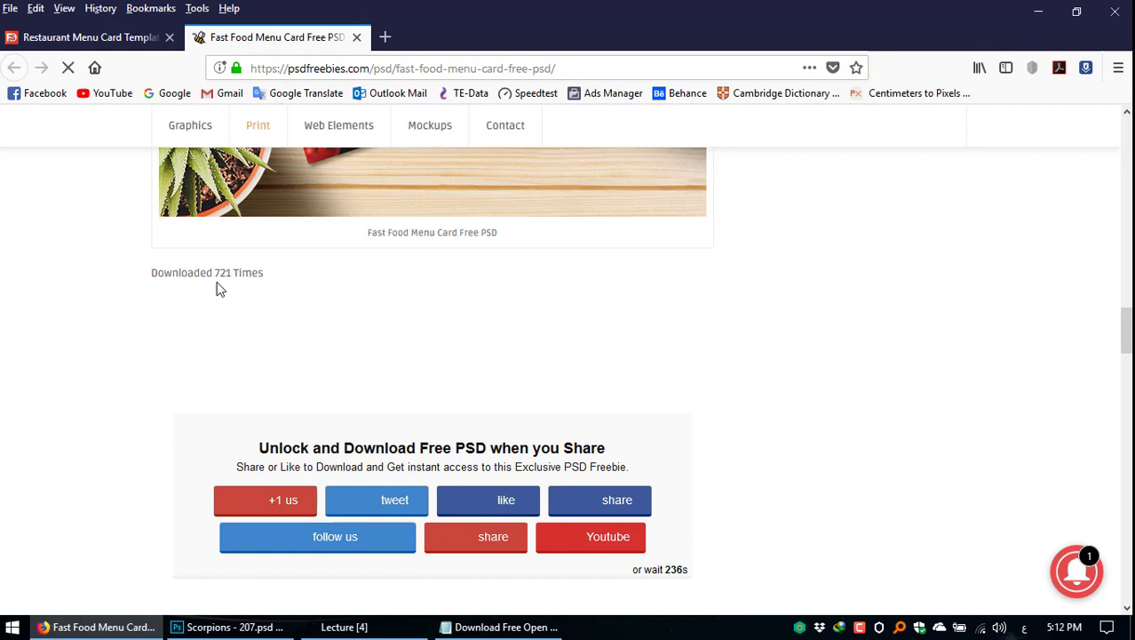
{"action": "scroll", "coordinate": [223, 293], "scroll_direction": "down", "scroll_amount": 2}
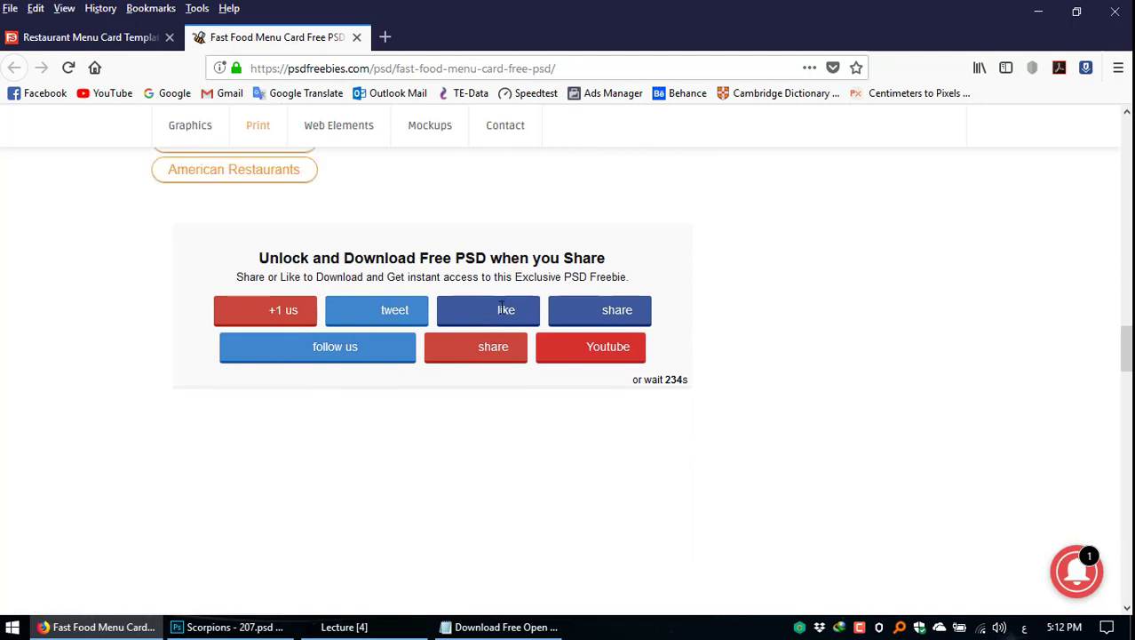
{"action": "scroll", "coordinate": [597, 453], "scroll_direction": "down", "scroll_amount": 1}
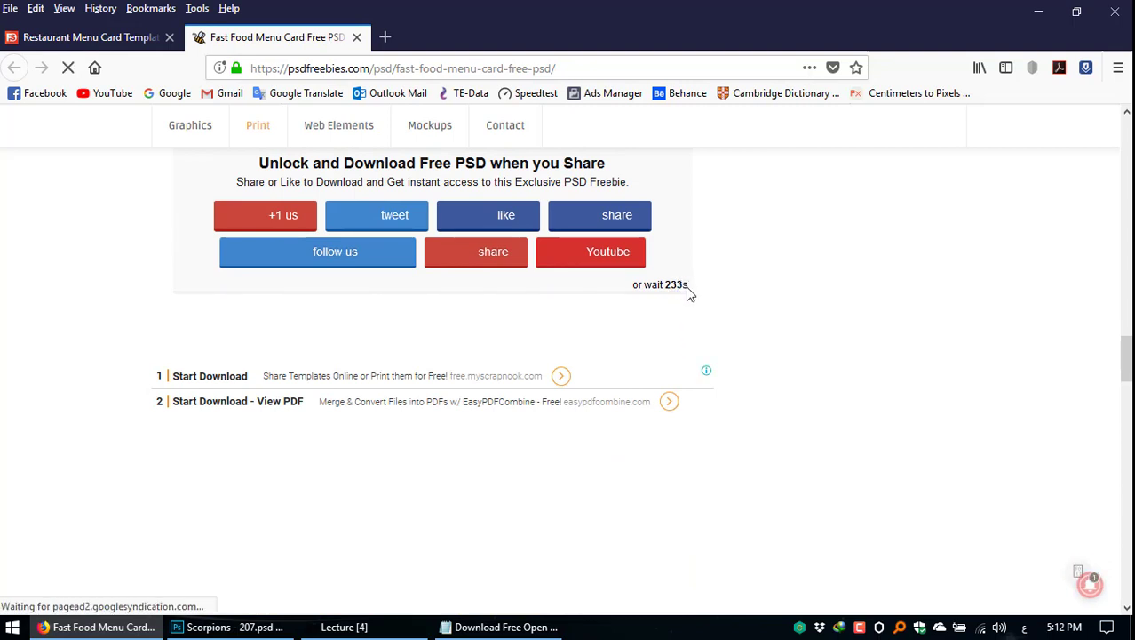
Step: Check the wait countdown, then use the share button to unlock the download
{"action": "left_click_drag", "start_coordinate": [688, 286], "coordinate": [637, 285]}
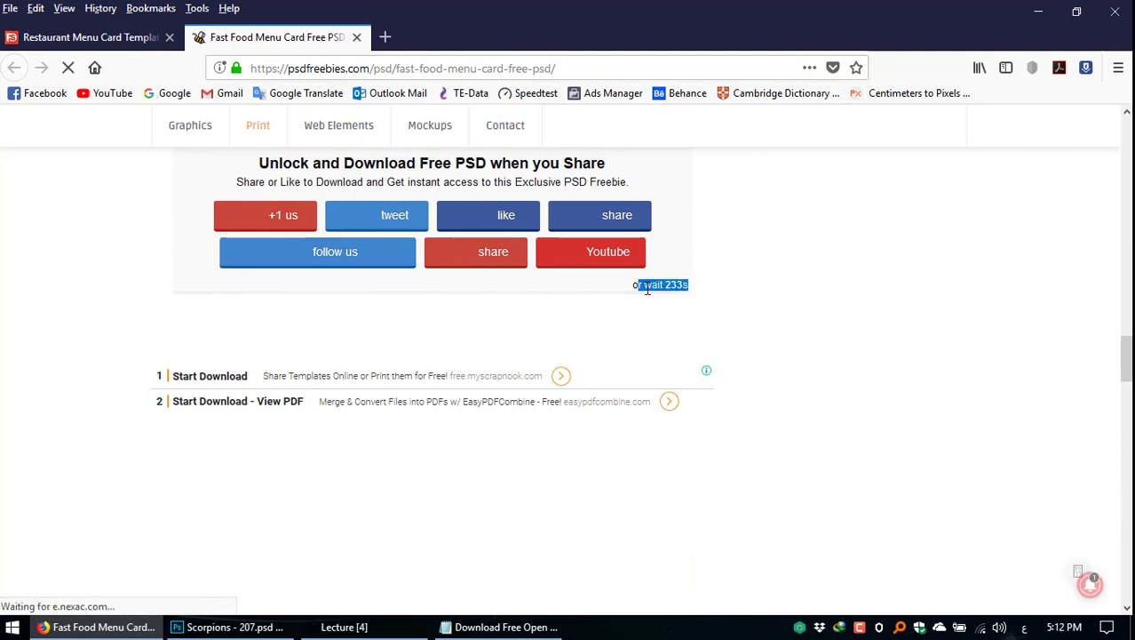
{"action": "left_click", "coordinate": [500, 223]}
{"action": "left_click", "coordinate": [601, 221]}
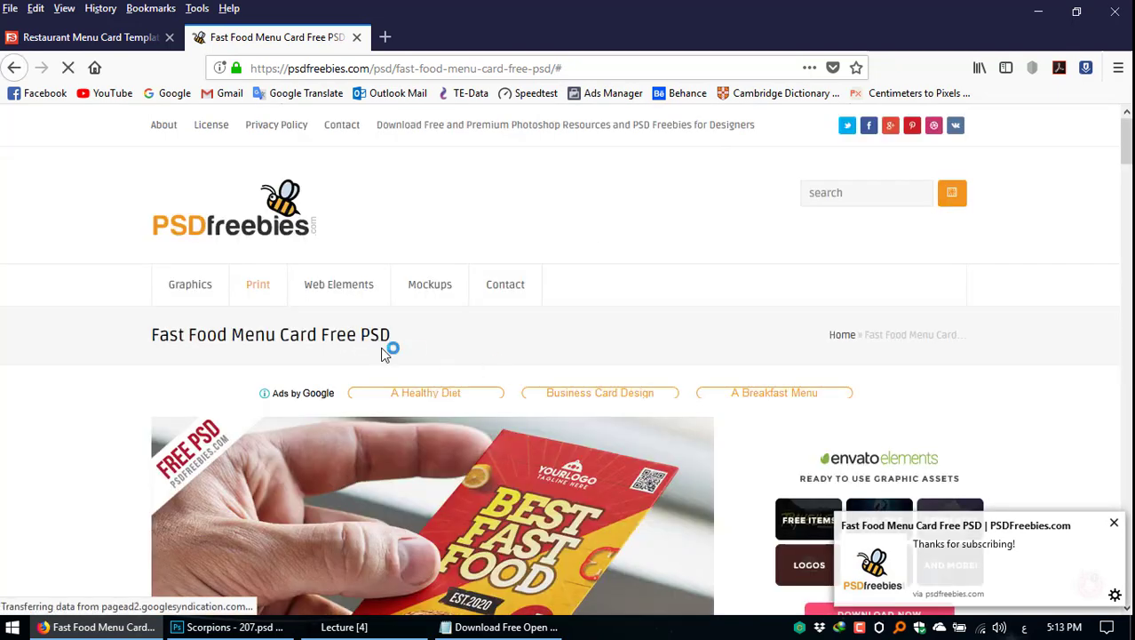
{"action": "scroll", "coordinate": [528, 343], "scroll_direction": "down", "scroll_amount": 3}
{"action": "scroll", "coordinate": [523, 344], "scroll_direction": "down", "scroll_amount": 10}
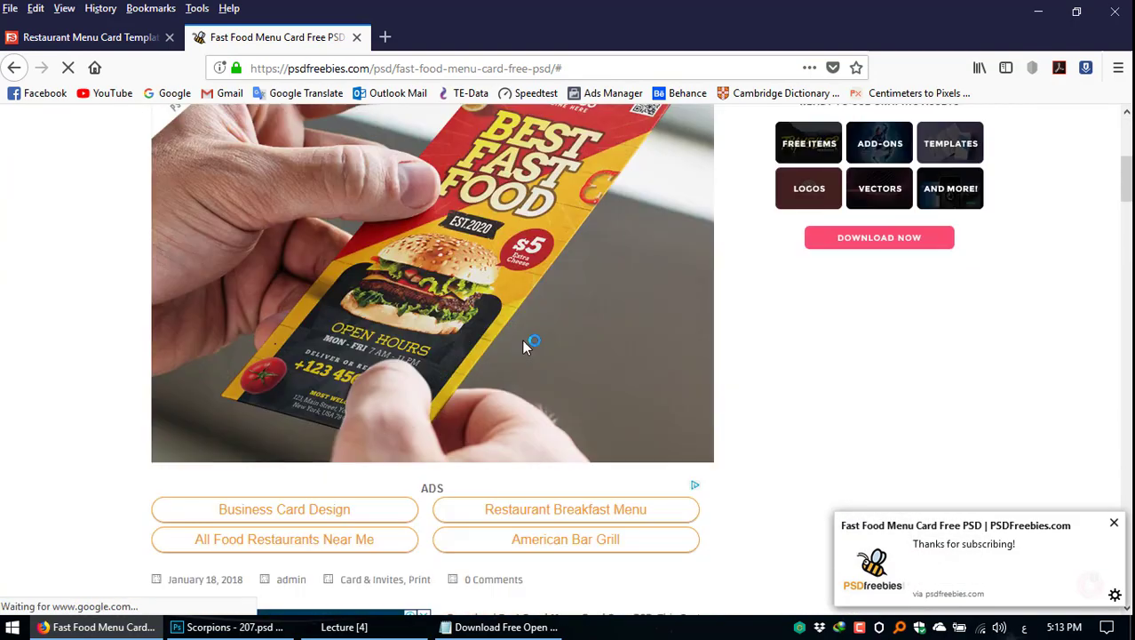
{"action": "scroll", "coordinate": [528, 345], "scroll_direction": "down", "scroll_amount": 10}
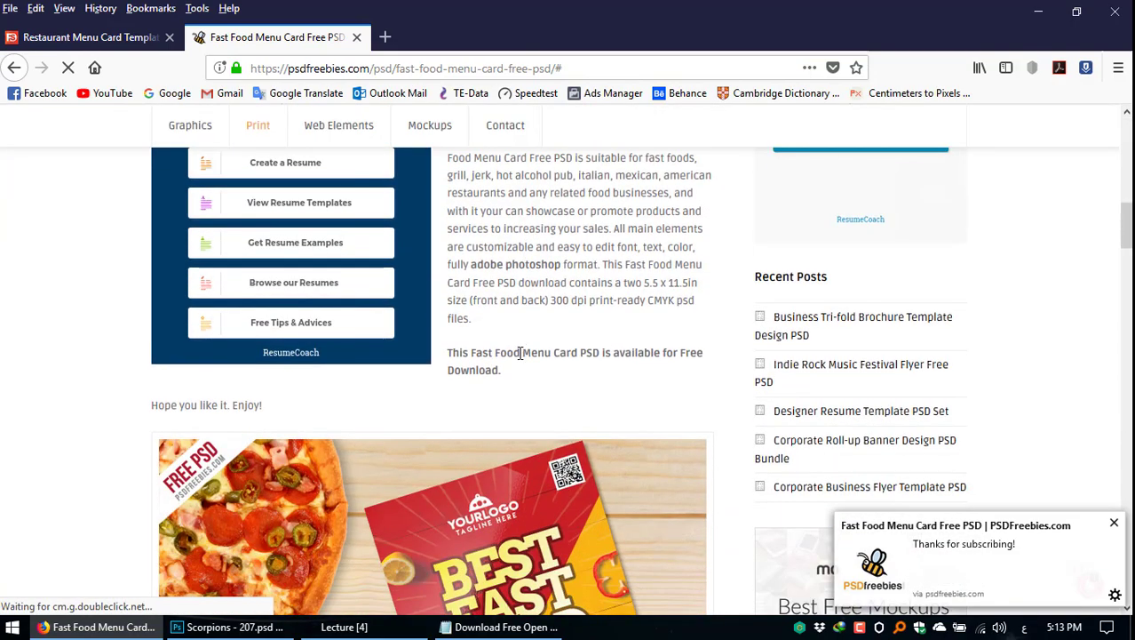
{"action": "scroll", "coordinate": [533, 376], "scroll_direction": "down", "scroll_amount": 2}
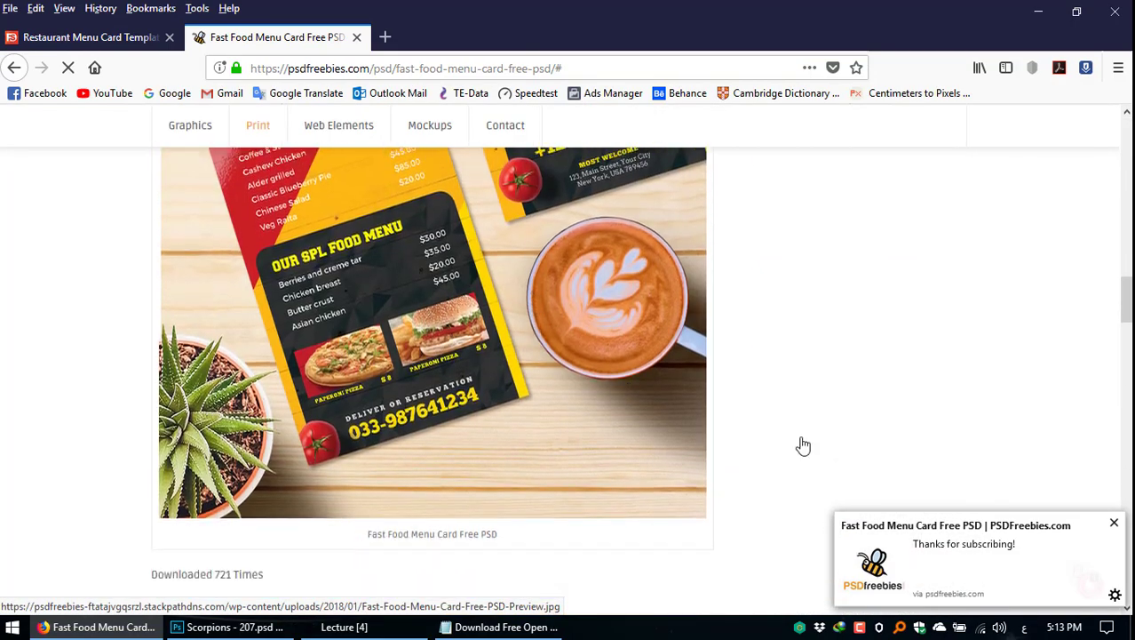
Step: Close the subscription notification and scroll back to the share-to-unlock button
{"action": "left_click", "coordinate": [1113, 523]}
{"action": "scroll", "coordinate": [545, 398], "scroll_direction": "down", "scroll_amount": 3}
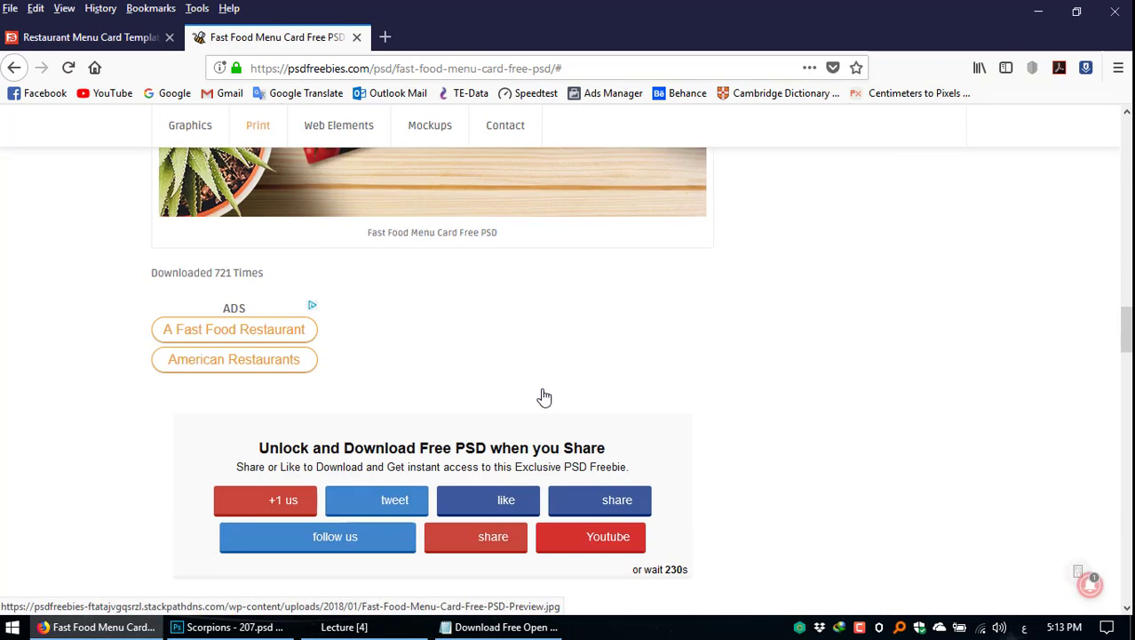
{"action": "scroll", "coordinate": [436, 364], "scroll_direction": "down", "scroll_amount": 1}
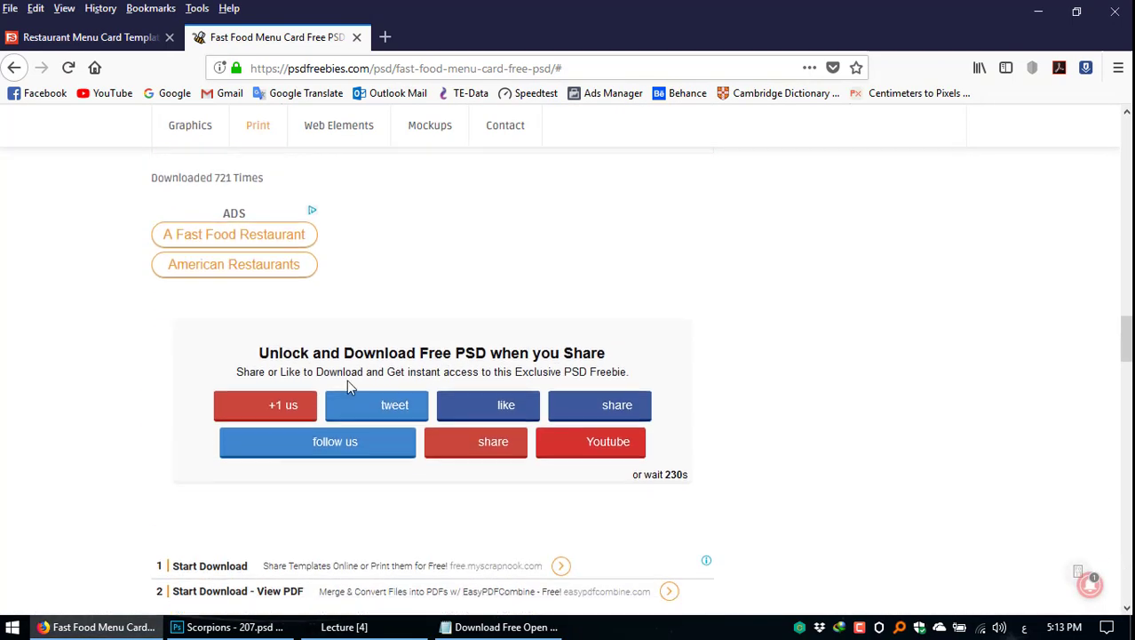
{"action": "scroll", "coordinate": [351, 376], "scroll_direction": "down", "scroll_amount": 2}
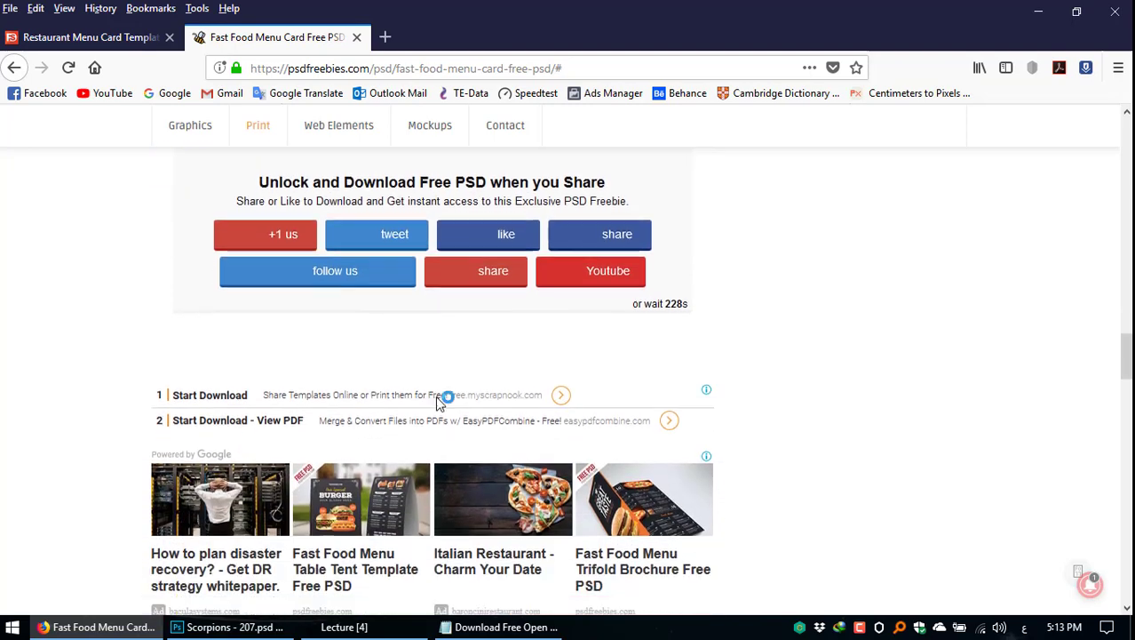
{"action": "scroll", "coordinate": [481, 436], "scroll_direction": "up", "scroll_amount": 2}
{"action": "mouse_move", "coordinate": [609, 409]}
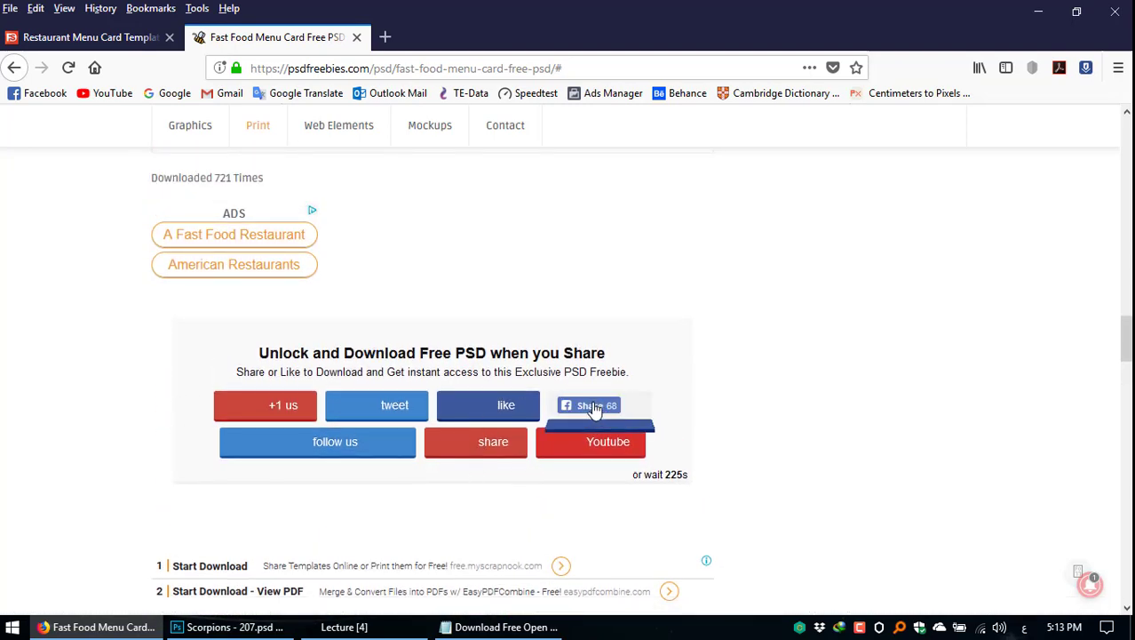
Step: Log in and post the Fast Food Menu Card page to Facebook, then close the share window
{"action": "left_click", "coordinate": [590, 406]}
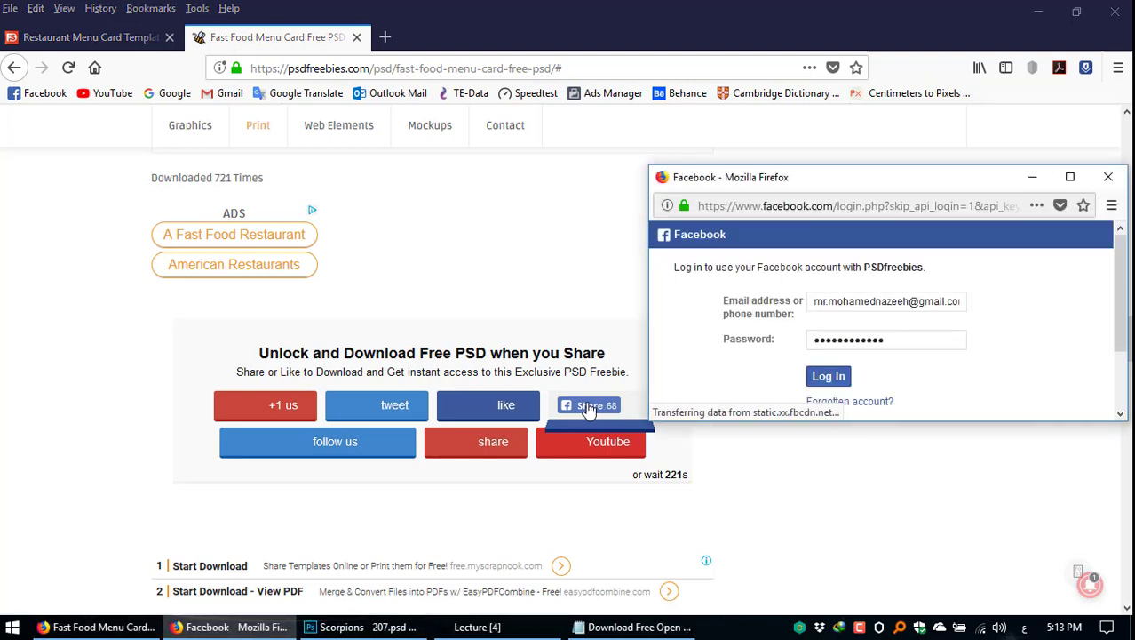
{"action": "left_click", "coordinate": [838, 378]}
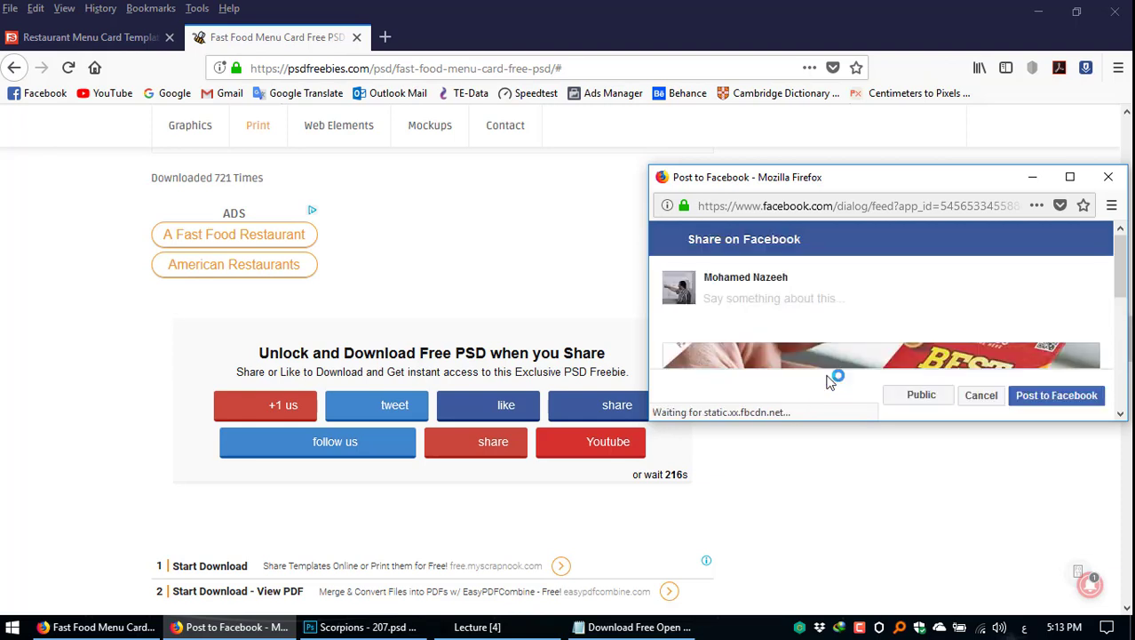
{"action": "left_click", "coordinate": [1064, 402]}
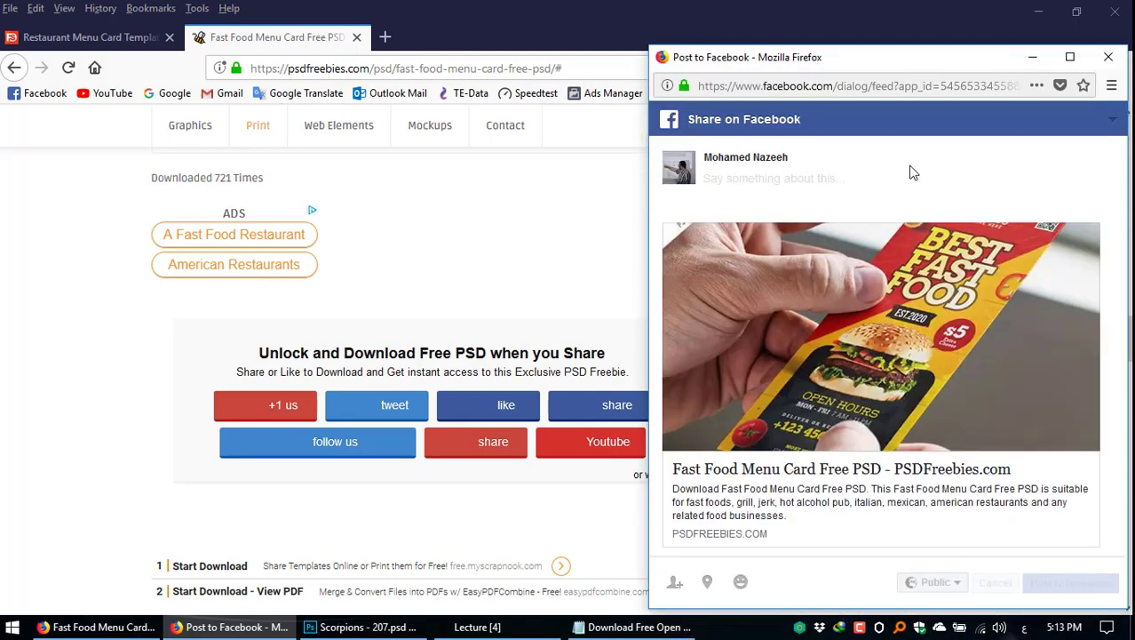
{"action": "left_click", "coordinate": [1108, 57]}
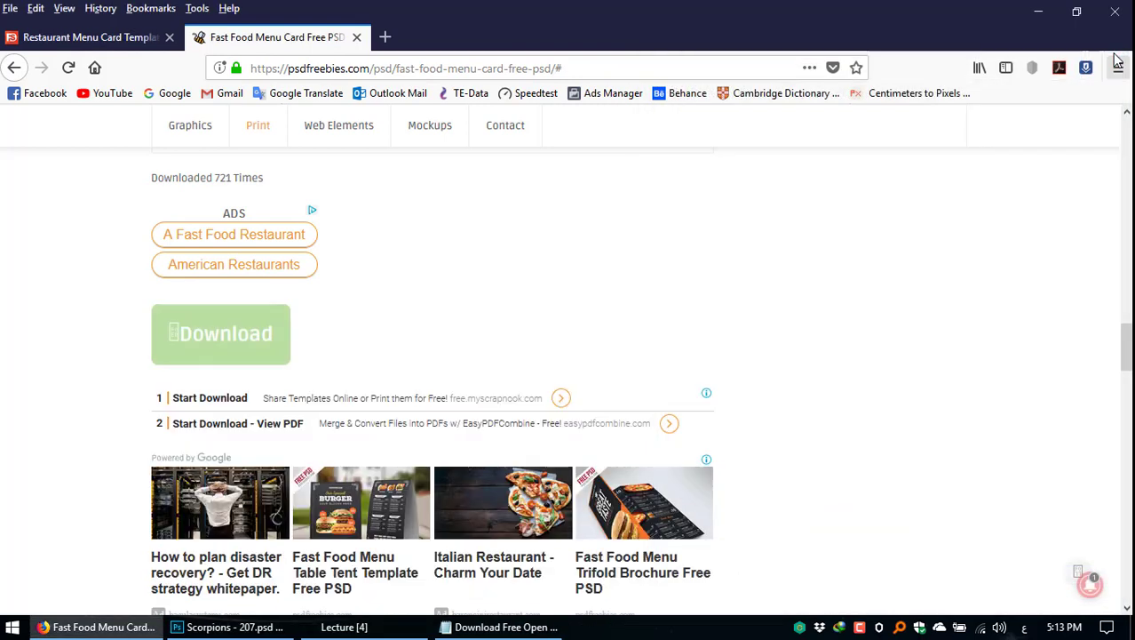
Step: Download Fast-Food-Menu-Card-Free-PSD.zip (44.89 MB) to Downloads\Compressed with Internet Download Manager
{"action": "left_click", "coordinate": [222, 352]}
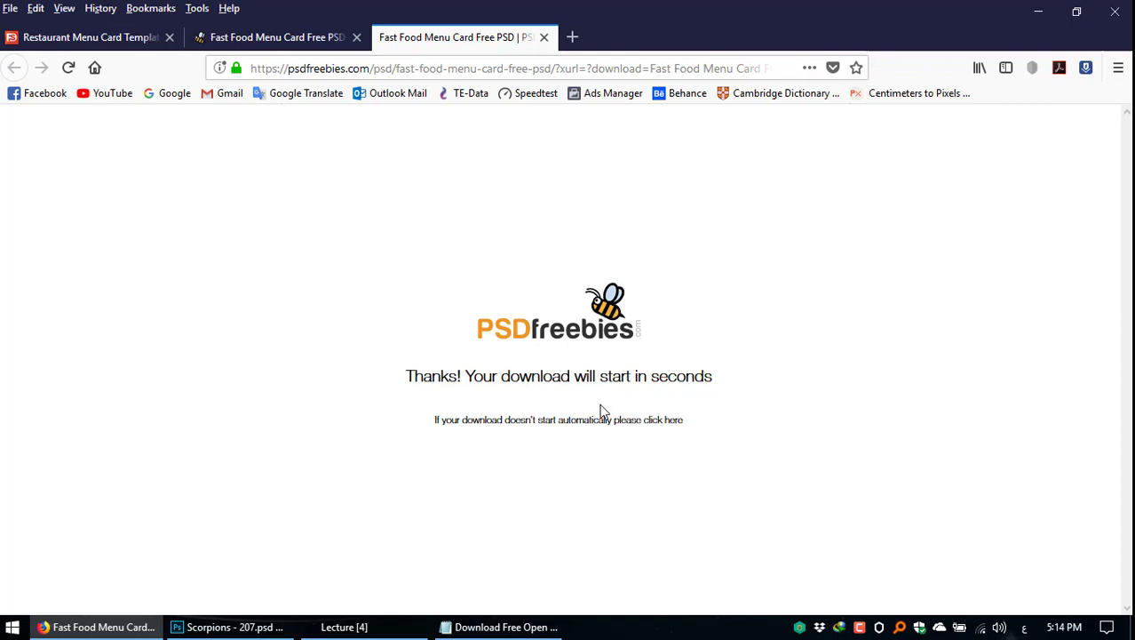
{"action": "left_click", "coordinate": [674, 421]}
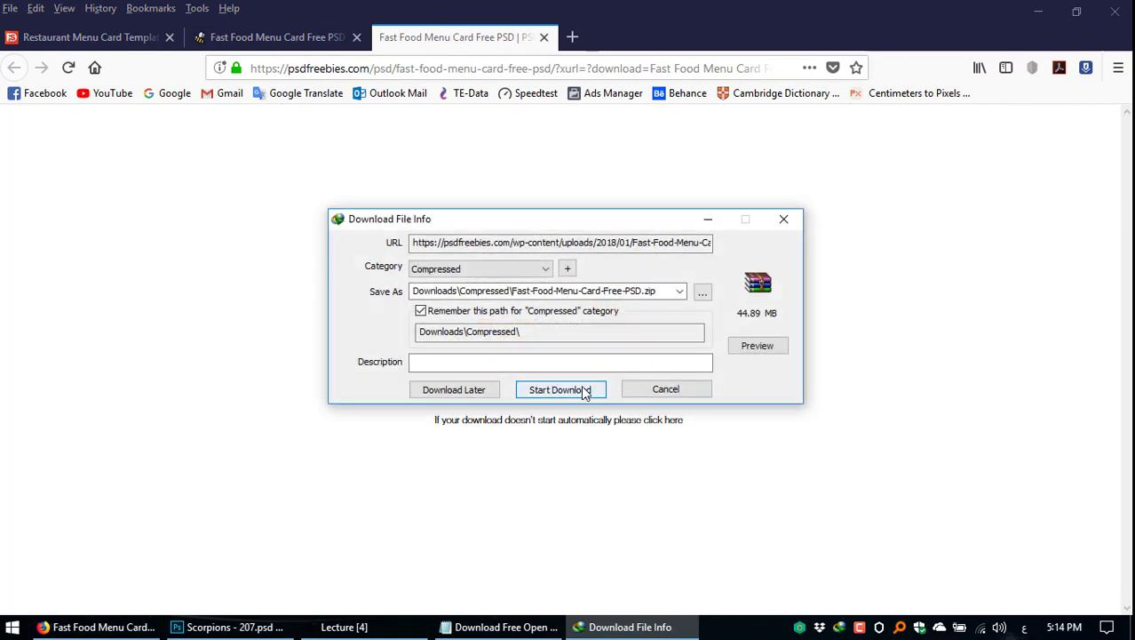
{"action": "left_click", "coordinate": [587, 391]}
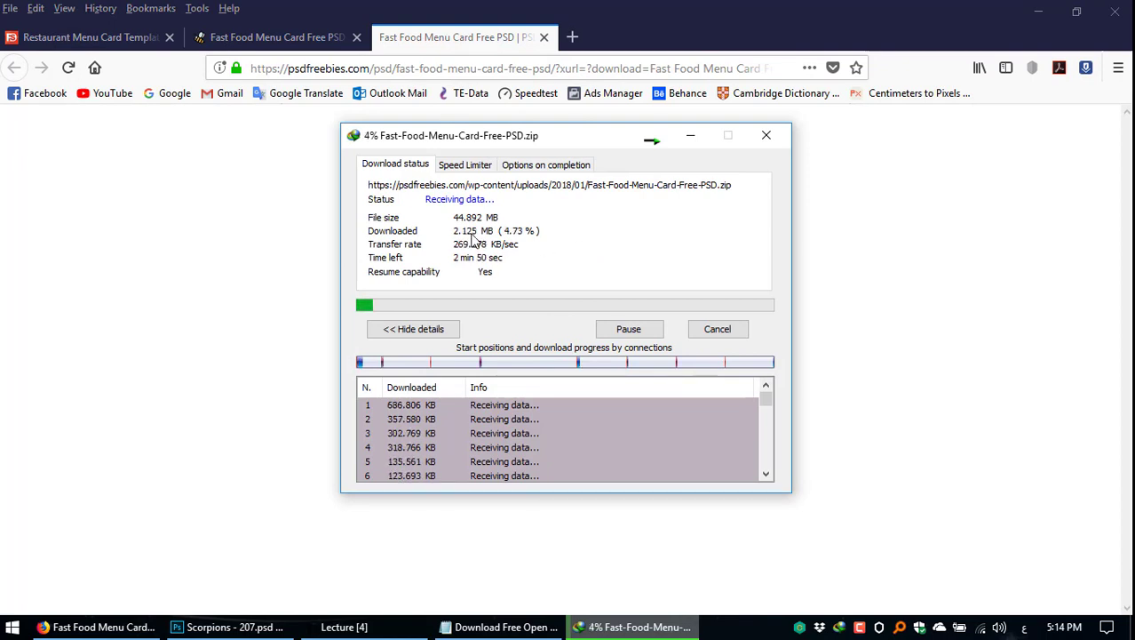
{"action": "left_click_drag", "start_coordinate": [506, 135], "coordinate": [487, 132]}
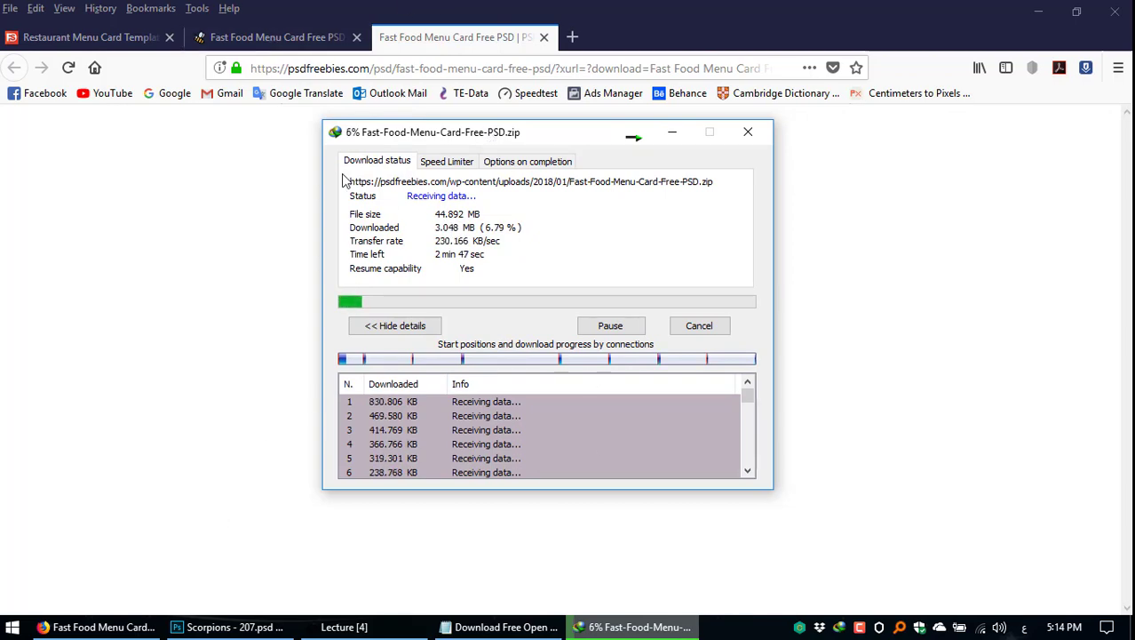
{"action": "left_click", "coordinate": [272, 39]}
{"action": "left_click", "coordinate": [91, 38]}
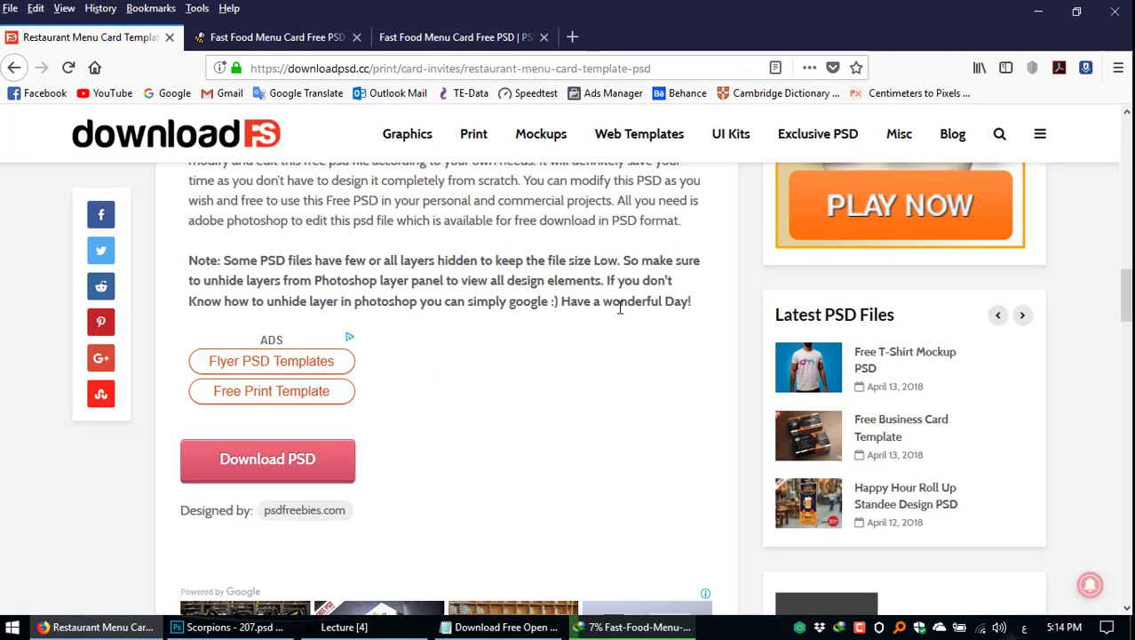
{"action": "scroll", "coordinate": [540, 350], "scroll_direction": "down", "scroll_amount": 10}
{"action": "scroll", "coordinate": [756, 381], "scroll_direction": "down", "scroll_amount": 3}
{"action": "scroll", "coordinate": [773, 382], "scroll_direction": "down", "scroll_amount": 2}
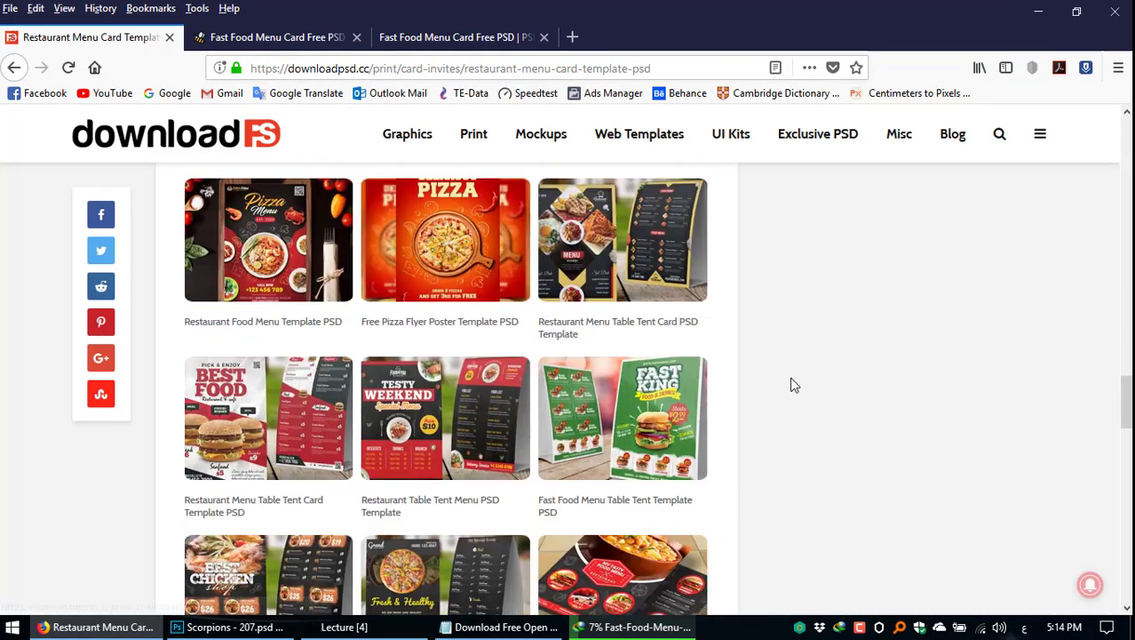
{"action": "scroll", "coordinate": [706, 375], "scroll_direction": "down", "scroll_amount": 3}
{"action": "scroll", "coordinate": [621, 391], "scroll_direction": "up", "scroll_amount": 1}
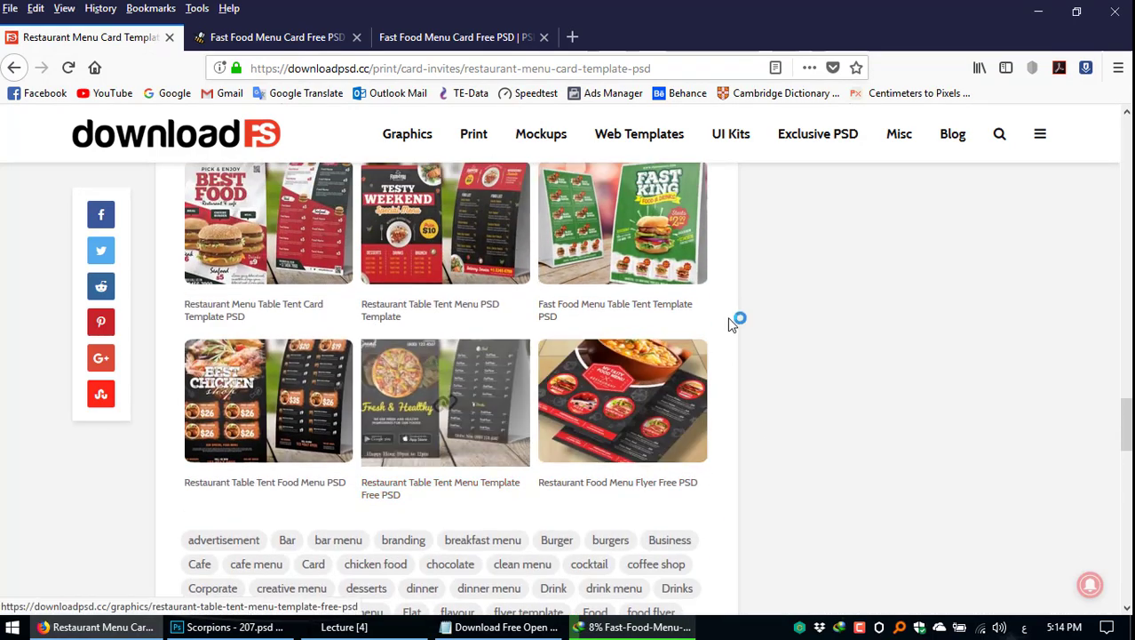
{"action": "scroll", "coordinate": [498, 336], "scroll_direction": "up", "scroll_amount": 2}
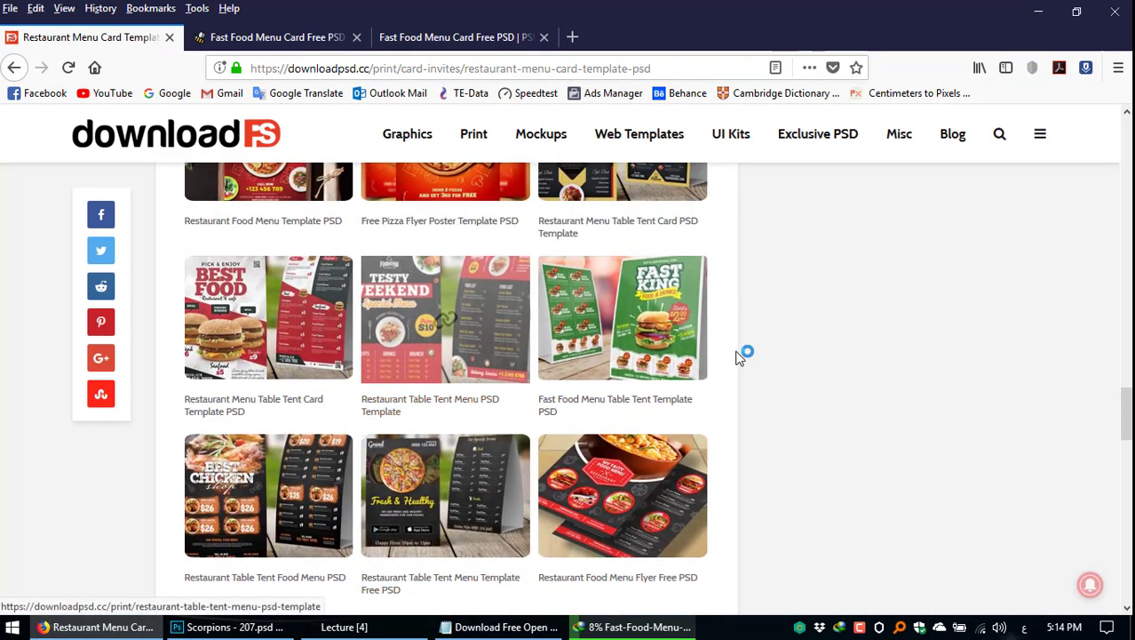
{"action": "scroll", "coordinate": [269, 420], "scroll_direction": "down", "scroll_amount": 1}
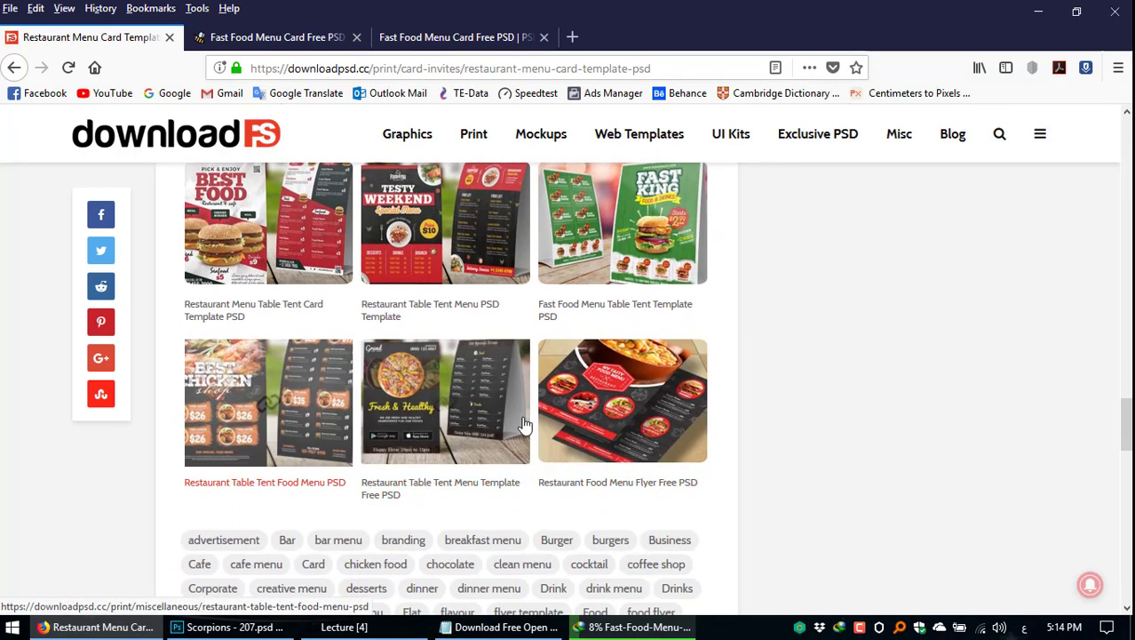
{"action": "scroll", "coordinate": [480, 404], "scroll_direction": "up", "scroll_amount": 2}
{"action": "scroll", "coordinate": [480, 404], "scroll_direction": "up", "scroll_amount": 3}
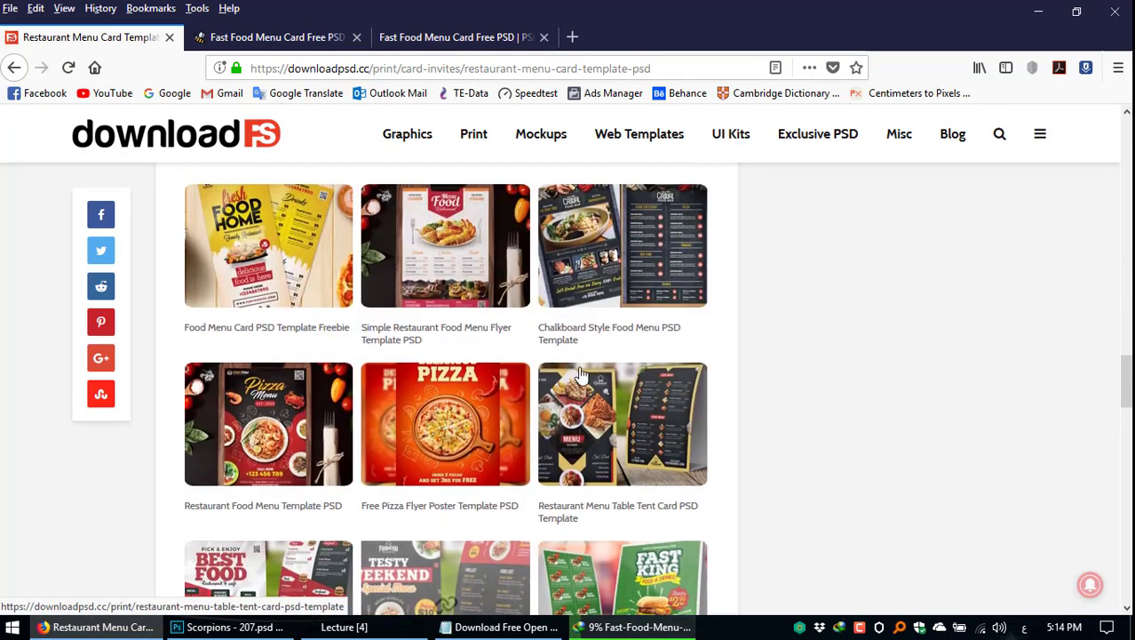
{"action": "scroll", "coordinate": [680, 323], "scroll_direction": "down", "scroll_amount": 3}
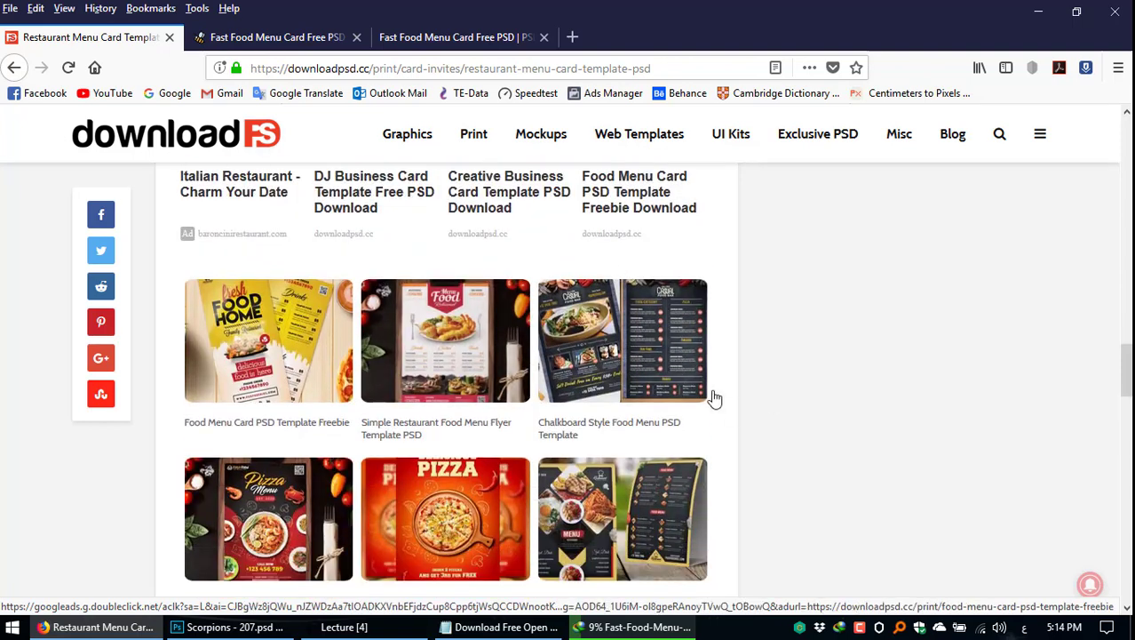
{"action": "scroll", "coordinate": [590, 313], "scroll_direction": "down", "scroll_amount": 3}
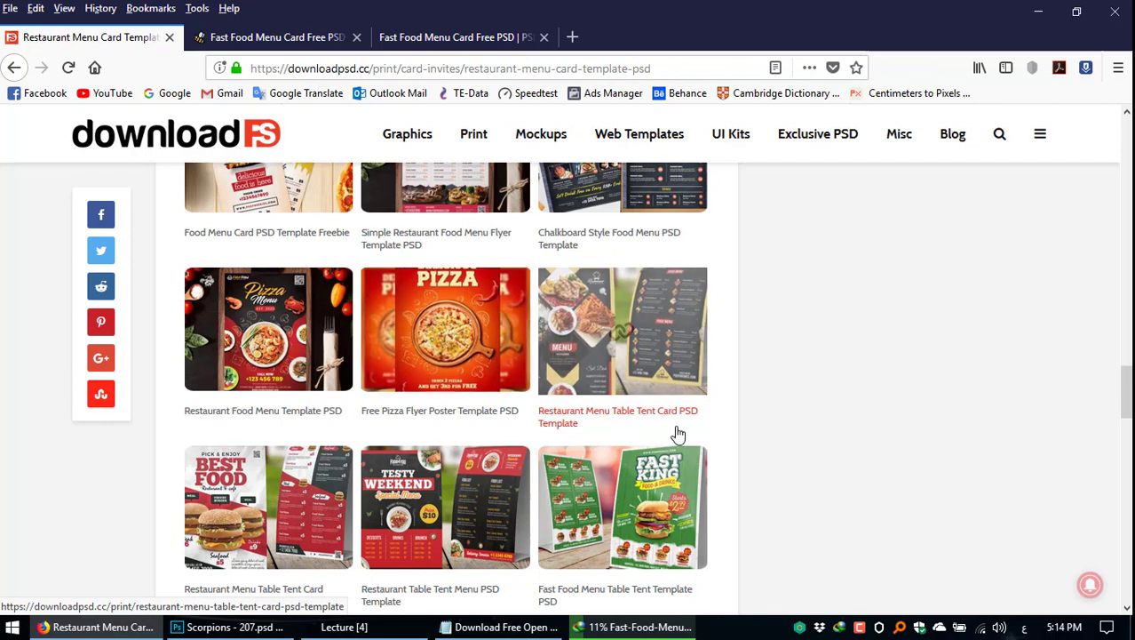
{"action": "scroll", "coordinate": [637, 380], "scroll_direction": "down", "scroll_amount": 4}
{"action": "scroll", "coordinate": [637, 380], "scroll_direction": "down", "scroll_amount": 5}
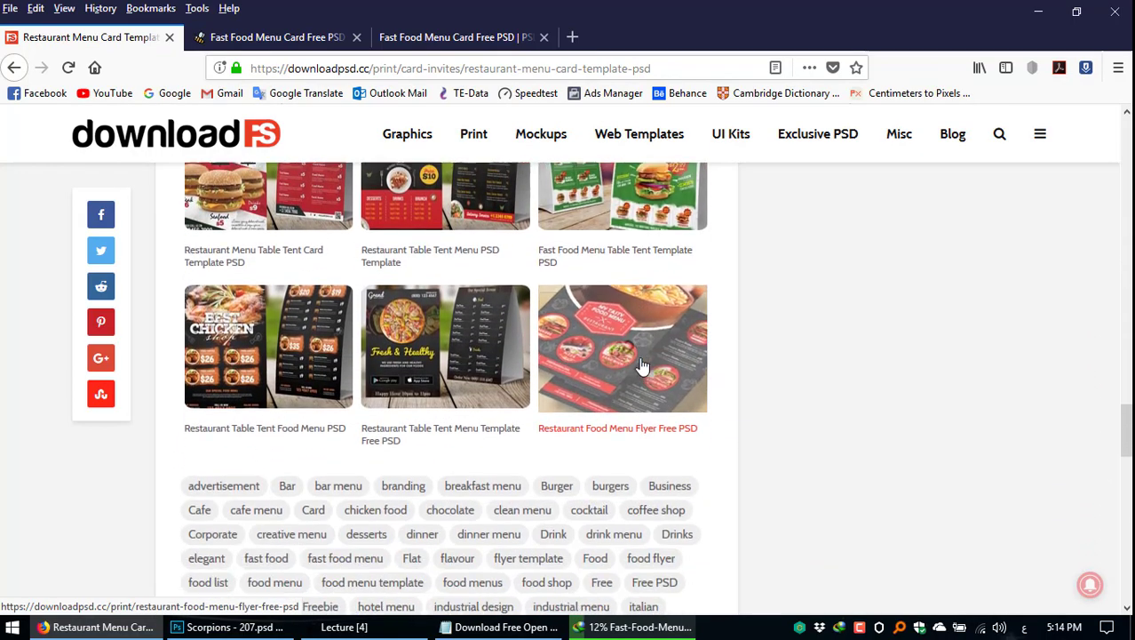
{"action": "scroll", "coordinate": [552, 356], "scroll_direction": "up", "scroll_amount": 2}
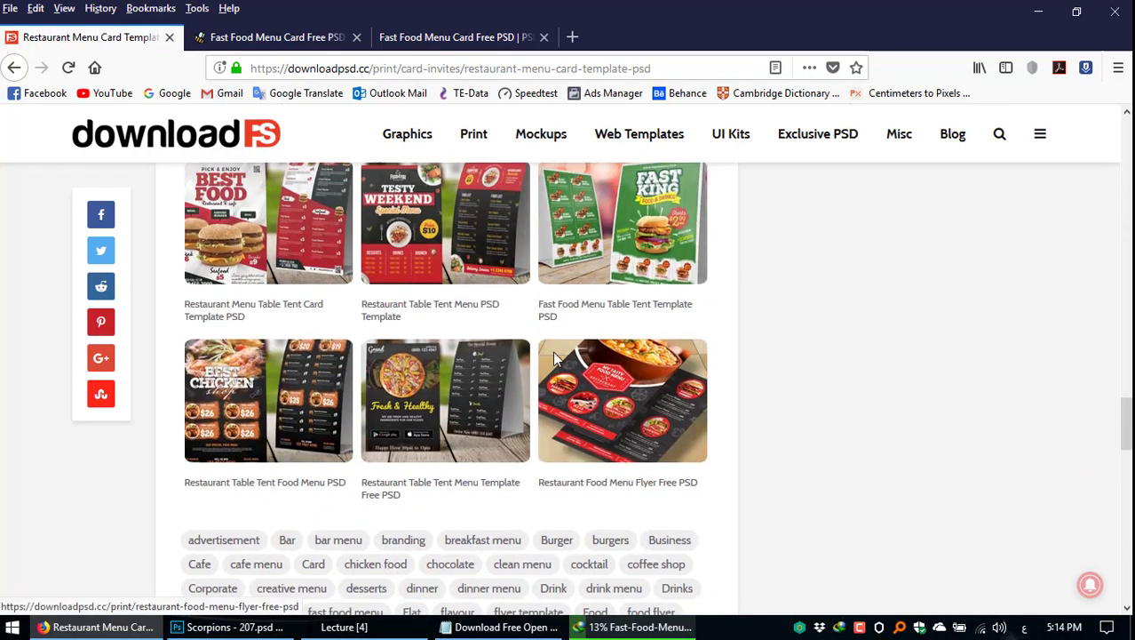
{"action": "scroll", "coordinate": [569, 354], "scroll_direction": "up", "scroll_amount": 3}
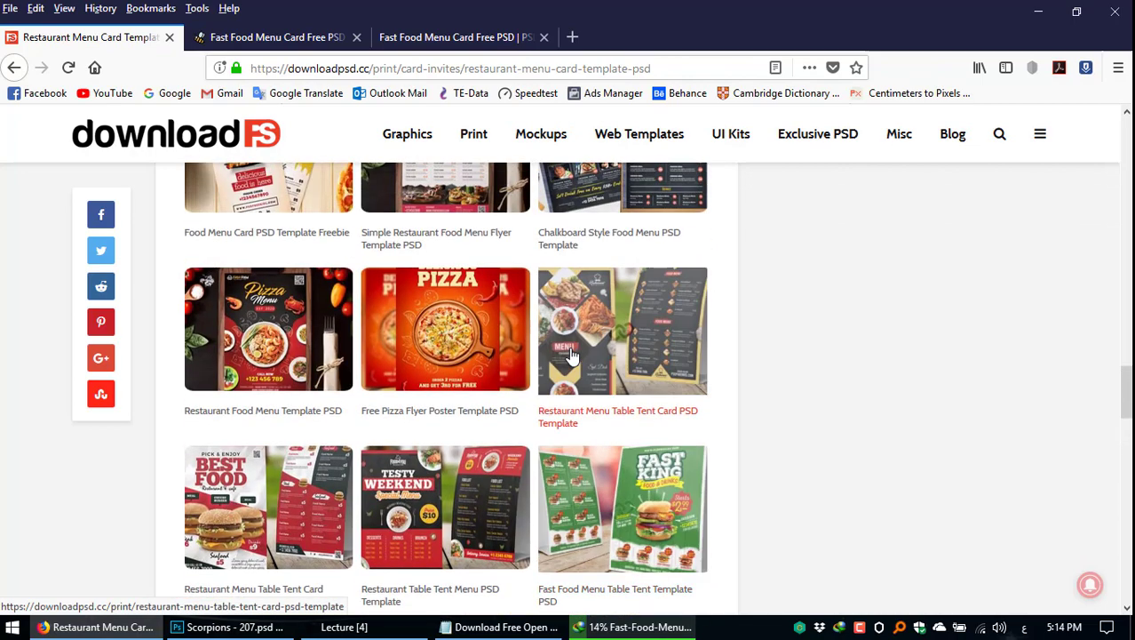
{"action": "scroll", "coordinate": [574, 354], "scroll_direction": "down", "scroll_amount": 2}
{"action": "scroll", "coordinate": [800, 430], "scroll_direction": "down", "scroll_amount": 5}
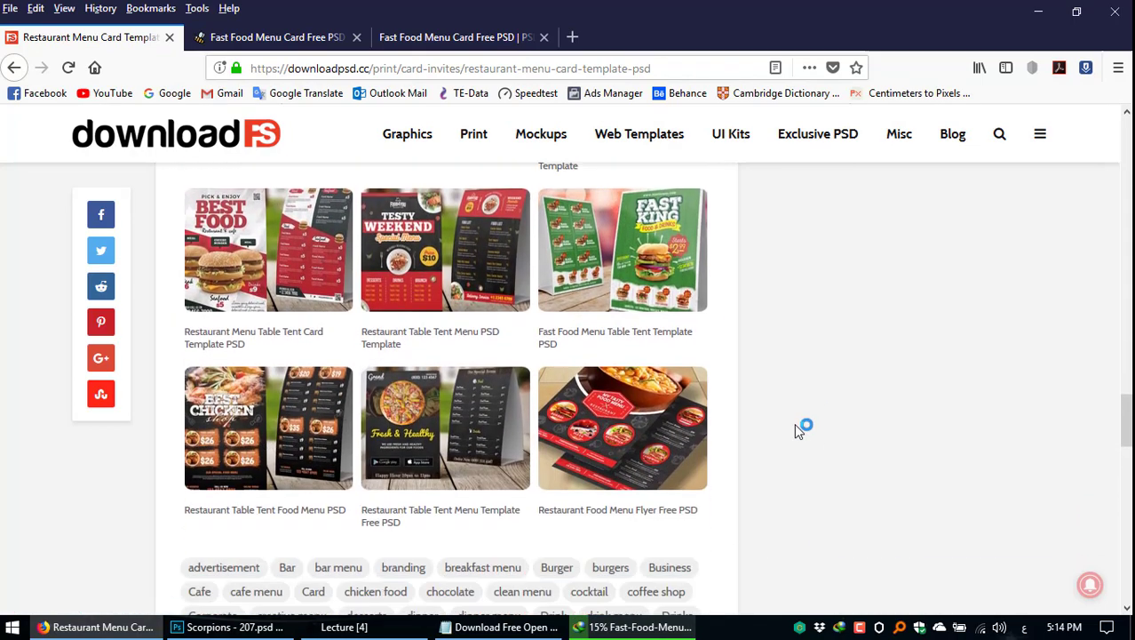
{"action": "scroll", "coordinate": [431, 407], "scroll_direction": "down", "scroll_amount": 1}
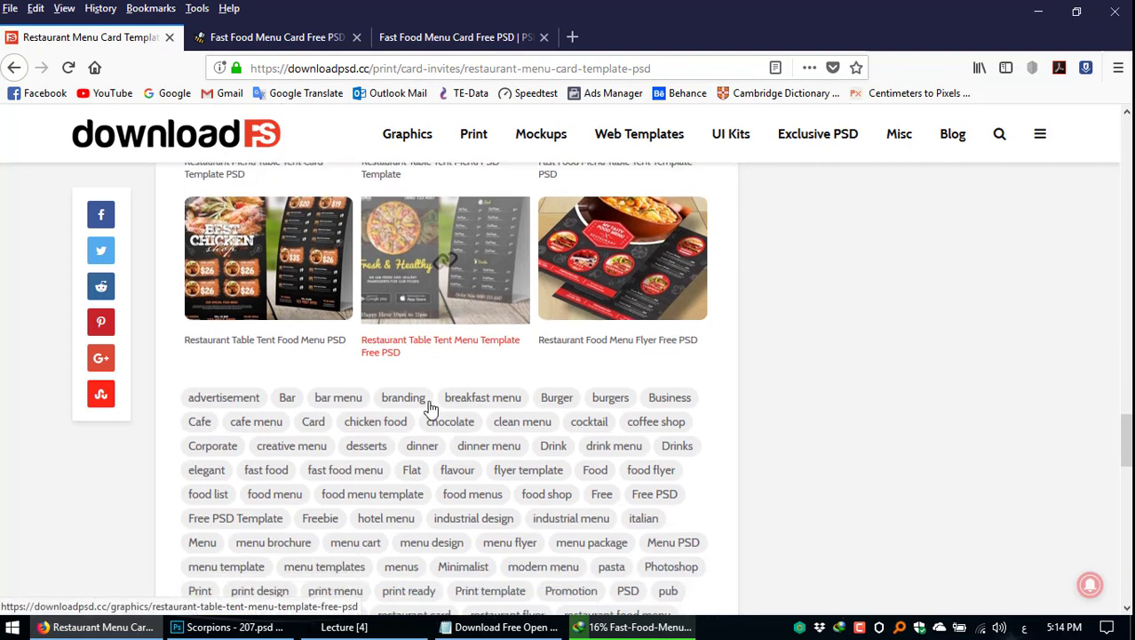
{"action": "scroll", "coordinate": [551, 382], "scroll_direction": "up", "scroll_amount": 2}
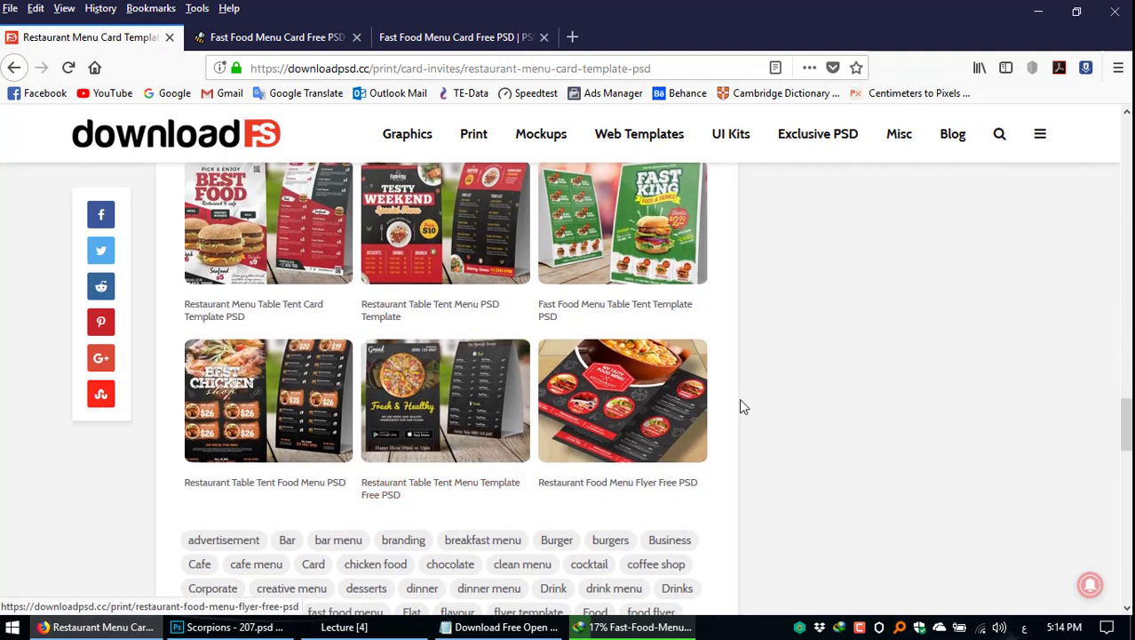
{"action": "scroll", "coordinate": [741, 400], "scroll_direction": "up", "scroll_amount": 1}
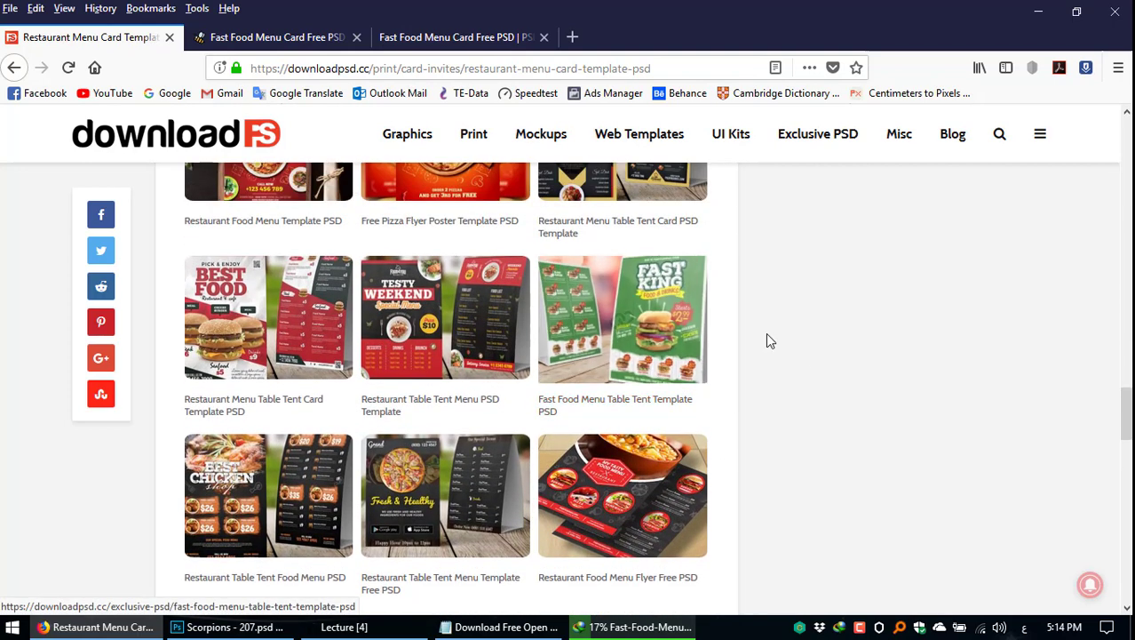
Step: Go to the Fast Food Menu Card download page and confirm the zip download is at 19%
{"action": "left_click", "coordinate": [458, 39]}
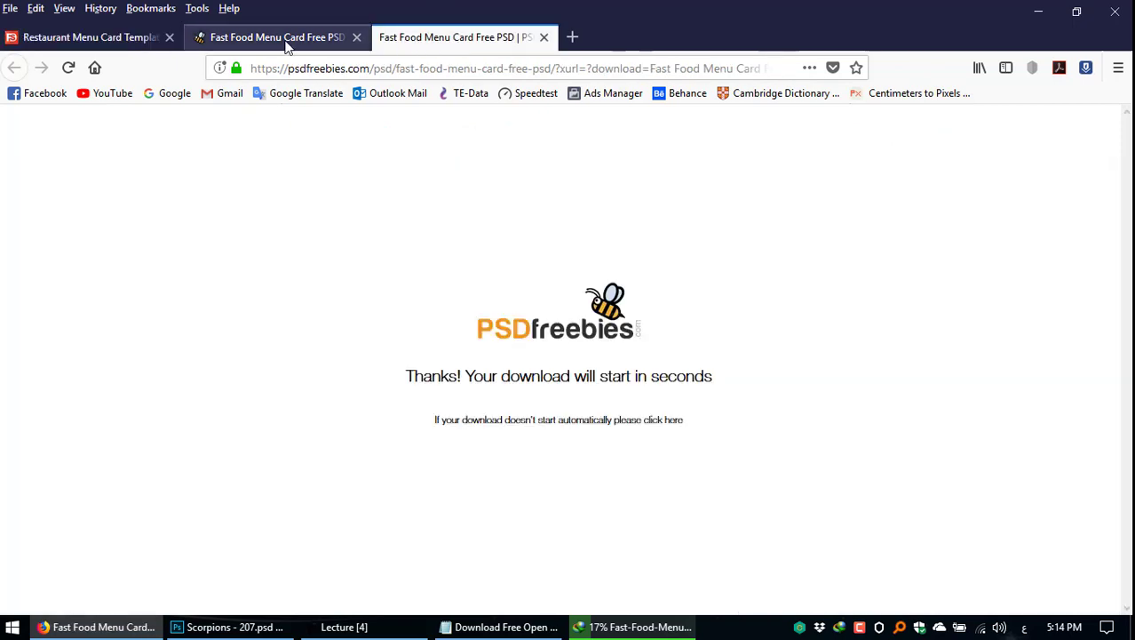
{"action": "left_click", "coordinate": [631, 627]}
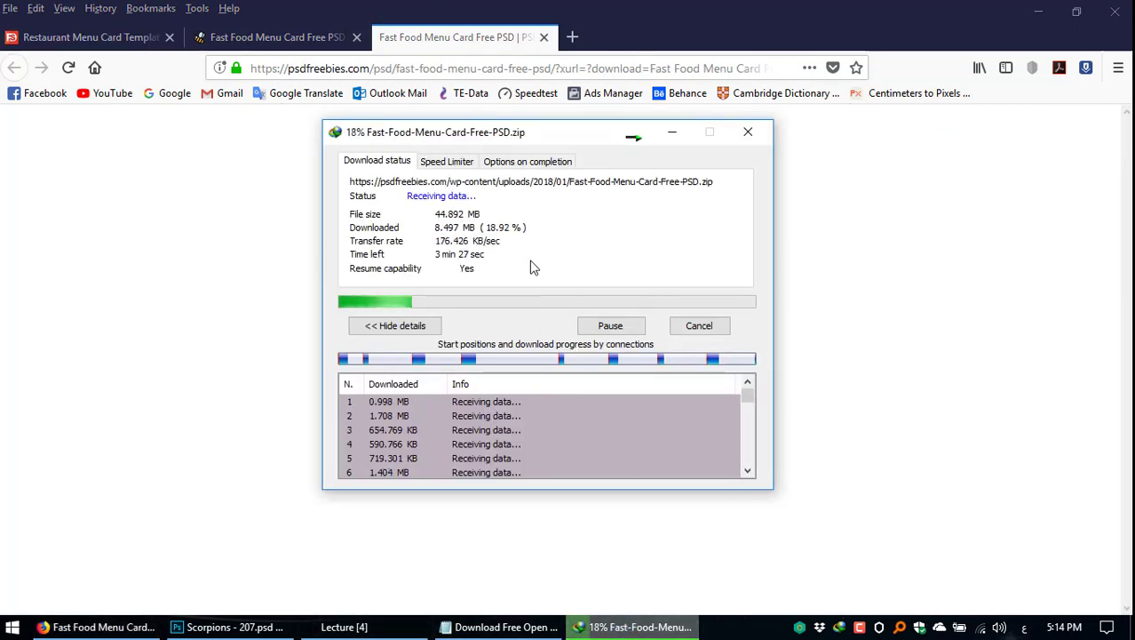
{"action": "left_click", "coordinate": [103, 627]}
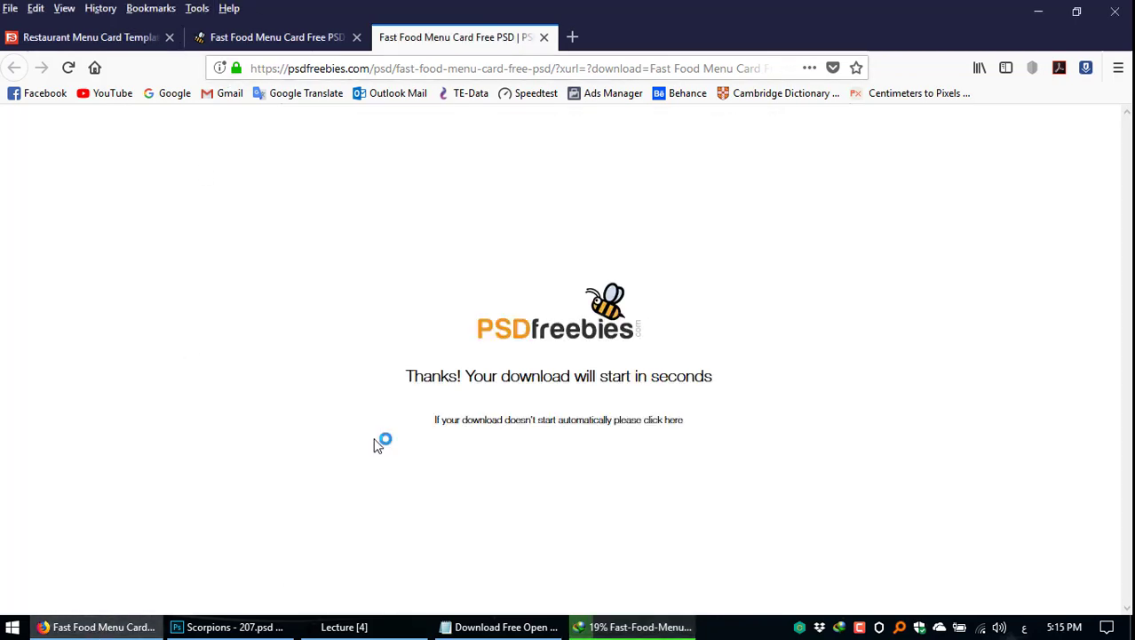
Step: Return to the Scorpions-207 flyer and collapse the Layers panel to icons, moved off the artwork
{"action": "left_click", "coordinate": [230, 626]}
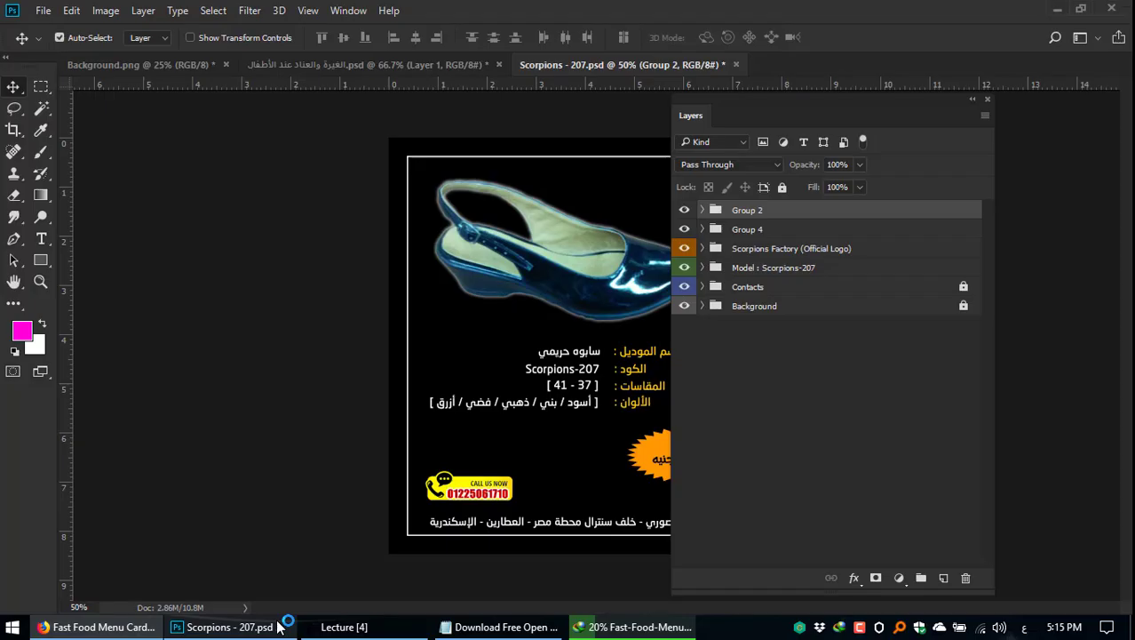
{"action": "left_click", "coordinate": [972, 103]}
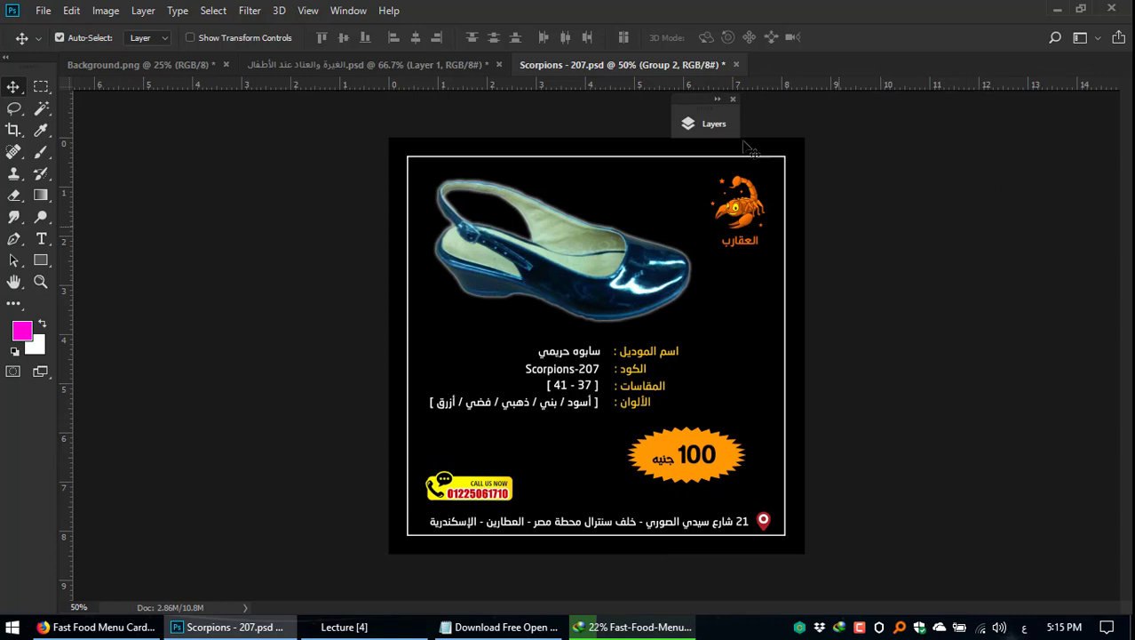
{"action": "left_click_drag", "start_coordinate": [713, 104], "coordinate": [880, 123]}
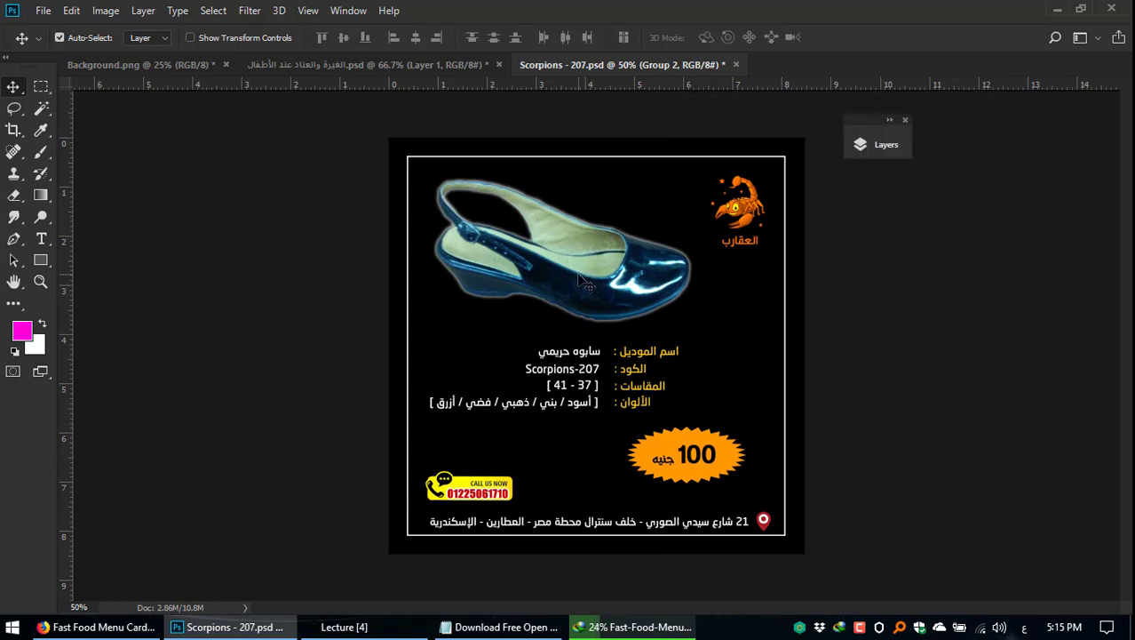
Step: Select the shoe layer, try a free-transform resize, then cancel it to keep the original size
{"action": "left_click", "coordinate": [649, 290]}
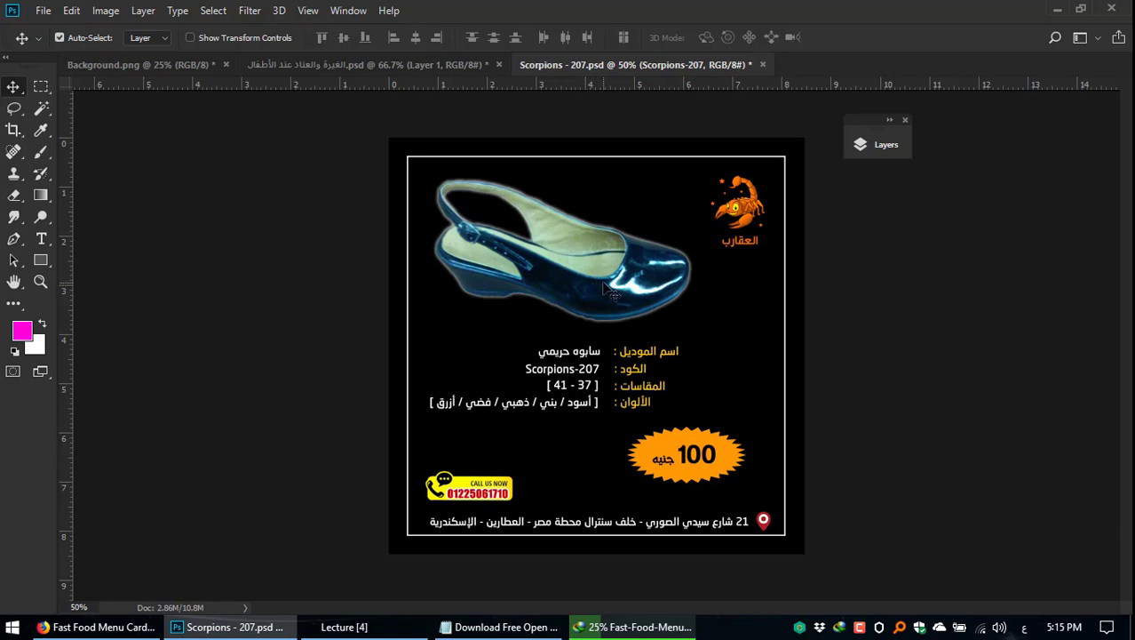
{"action": "right_click", "coordinate": [562, 268]}
{"action": "left_click", "coordinate": [553, 242]}
{"action": "key", "text": "ctrl+t"}
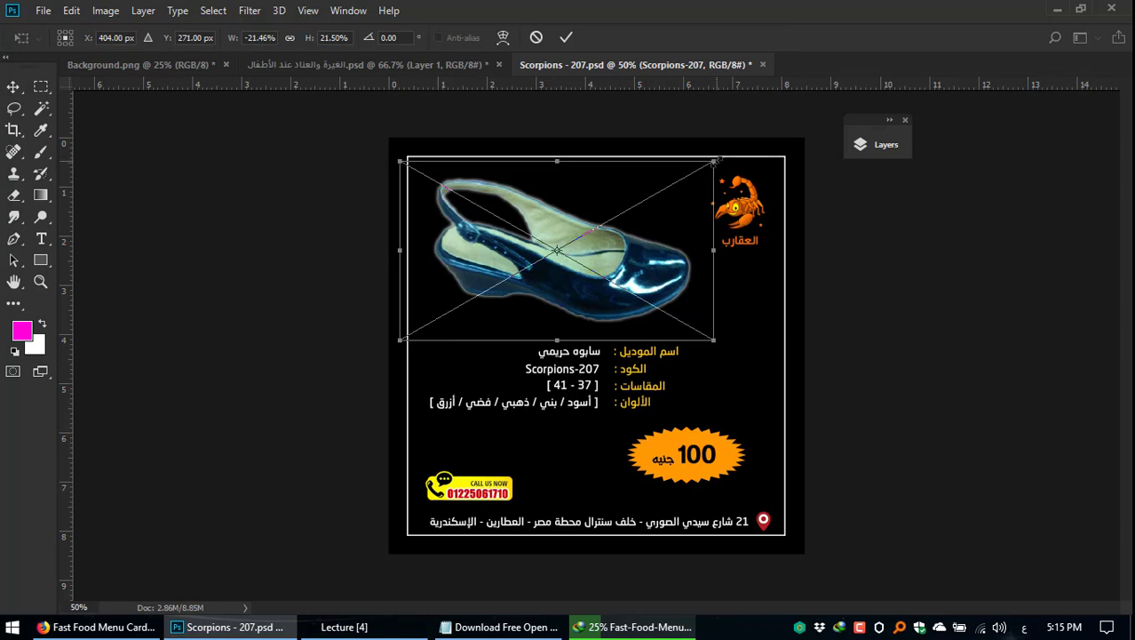
{"action": "left_click_drag", "start_coordinate": [716, 162], "coordinate": [666, 219]}
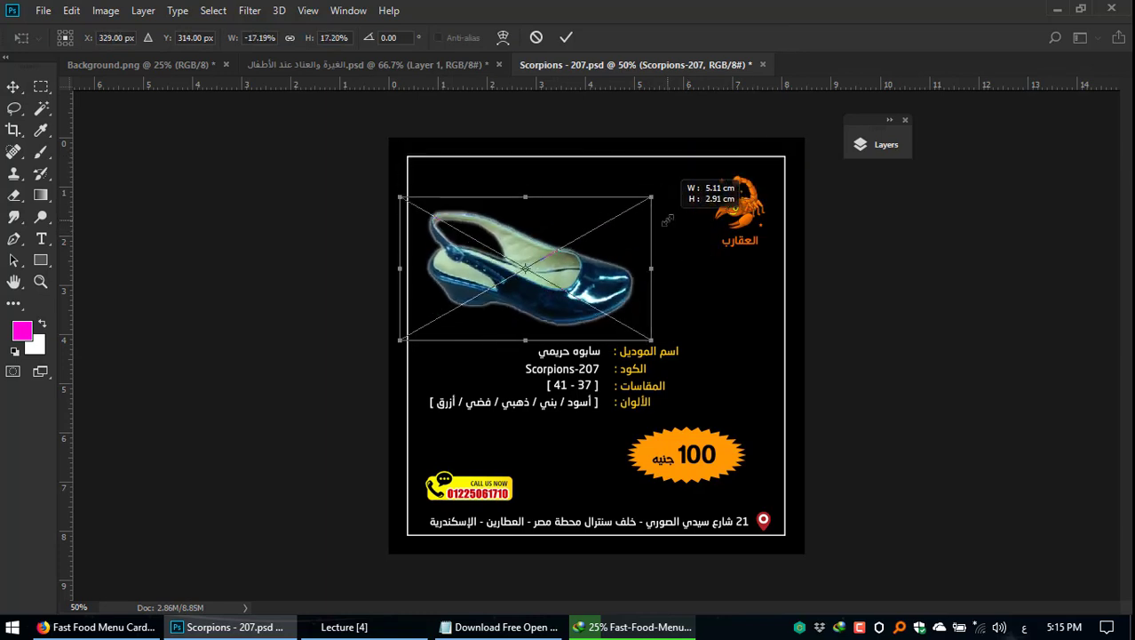
{"action": "left_click_drag", "start_coordinate": [602, 267], "coordinate": [632, 245]}
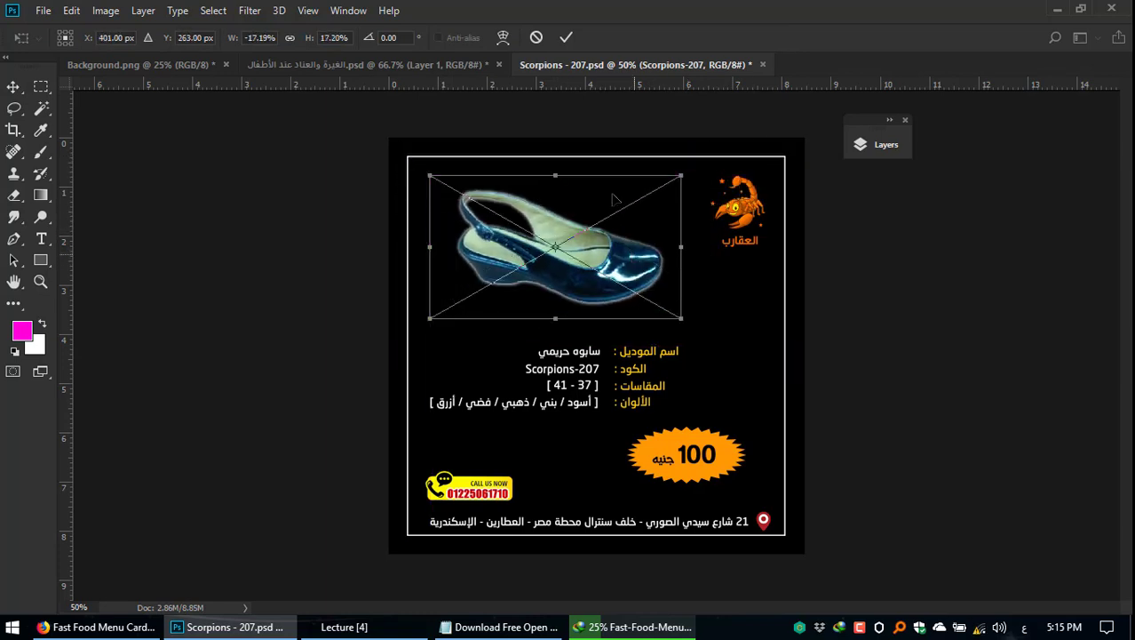
{"action": "left_click", "coordinate": [536, 37]}
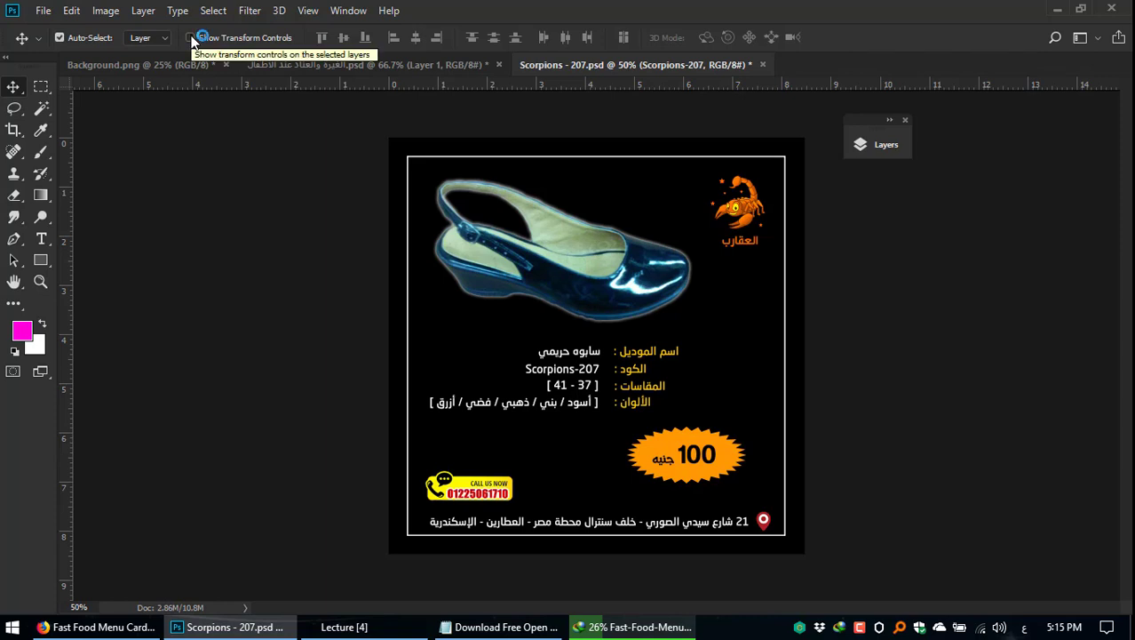
Step: Turn on Show Transform Controls and nudge the shoe slightly to the right
{"action": "left_click", "coordinate": [190, 37]}
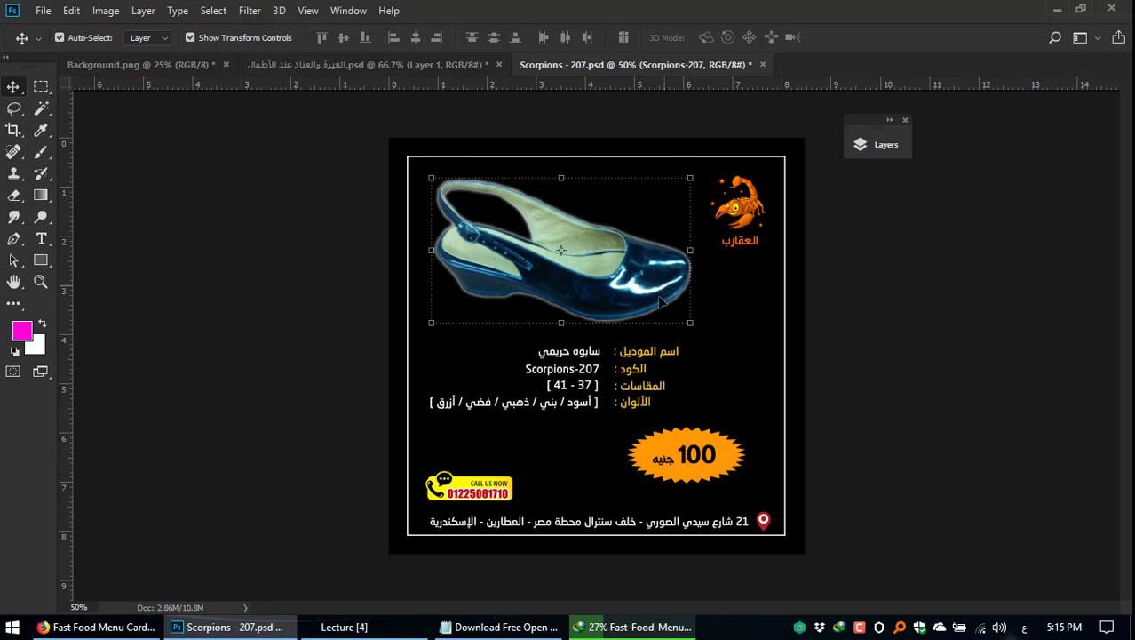
{"action": "left_click_drag", "start_coordinate": [750, 219], "coordinate": [711, 237]}
{"action": "left_click", "coordinate": [633, 276]}
{"action": "left_click_drag", "start_coordinate": [634, 271], "coordinate": [642, 272]}
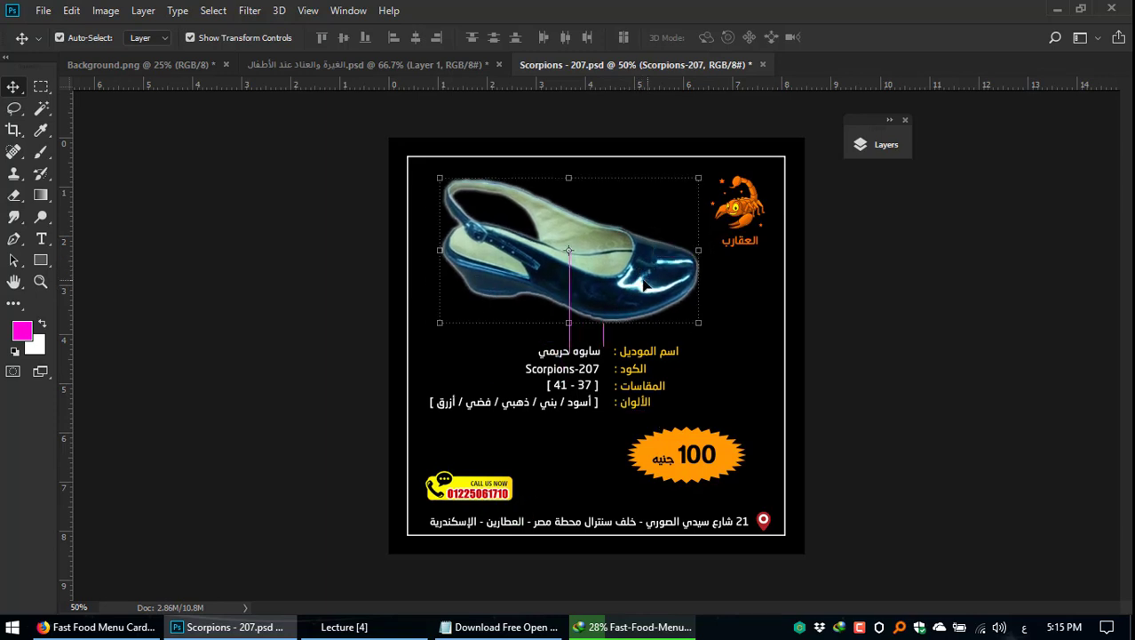
Step: Expand the Layers panel, collapse Group 1, and dock the panel in the right column
{"action": "left_click", "coordinate": [862, 145]}
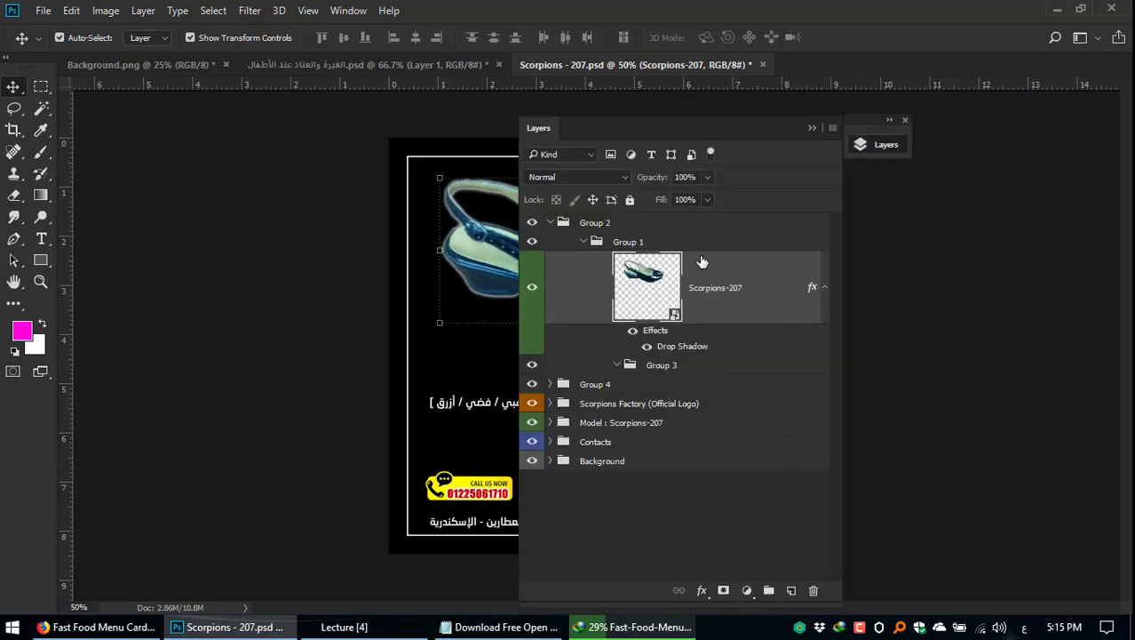
{"action": "left_click", "coordinate": [585, 242]}
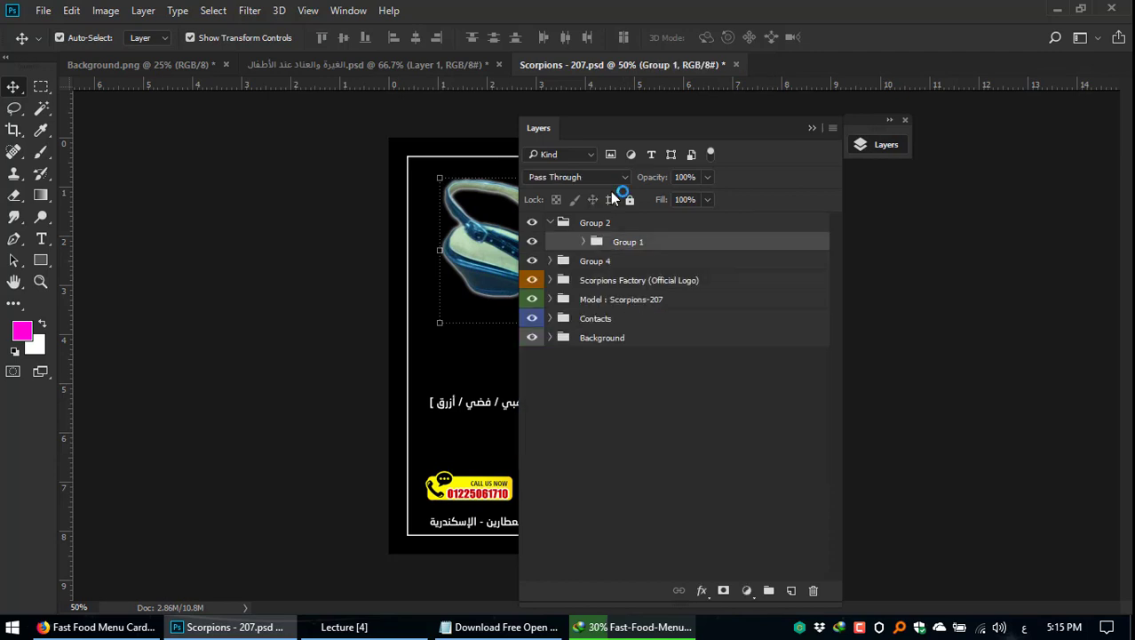
{"action": "left_click_drag", "start_coordinate": [552, 130], "coordinate": [842, 124]}
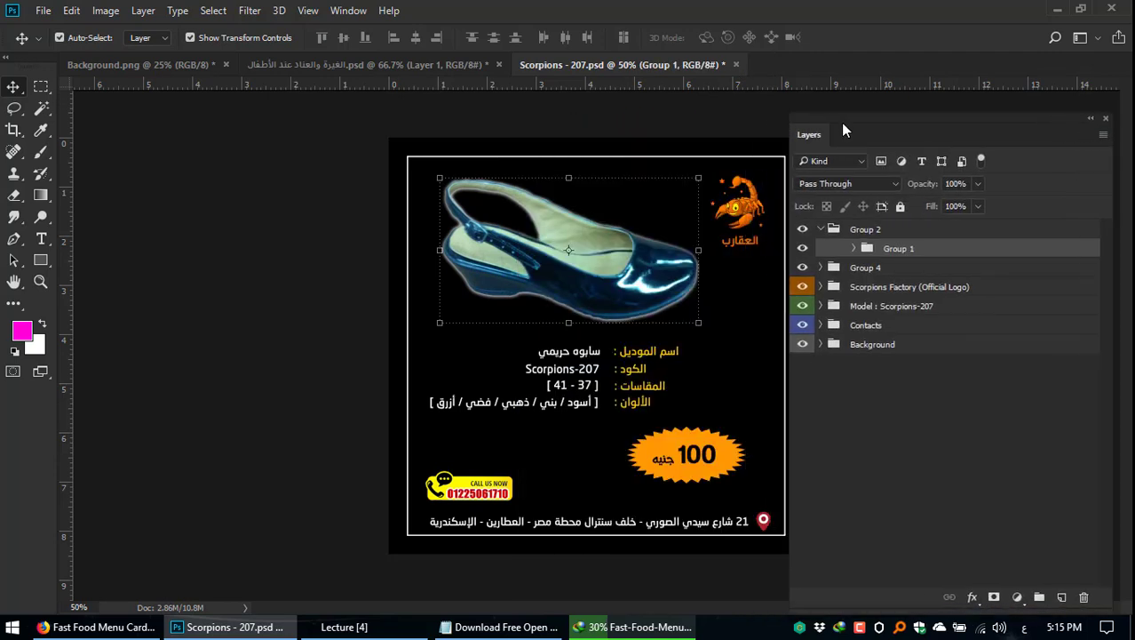
{"action": "left_click", "coordinate": [750, 228]}
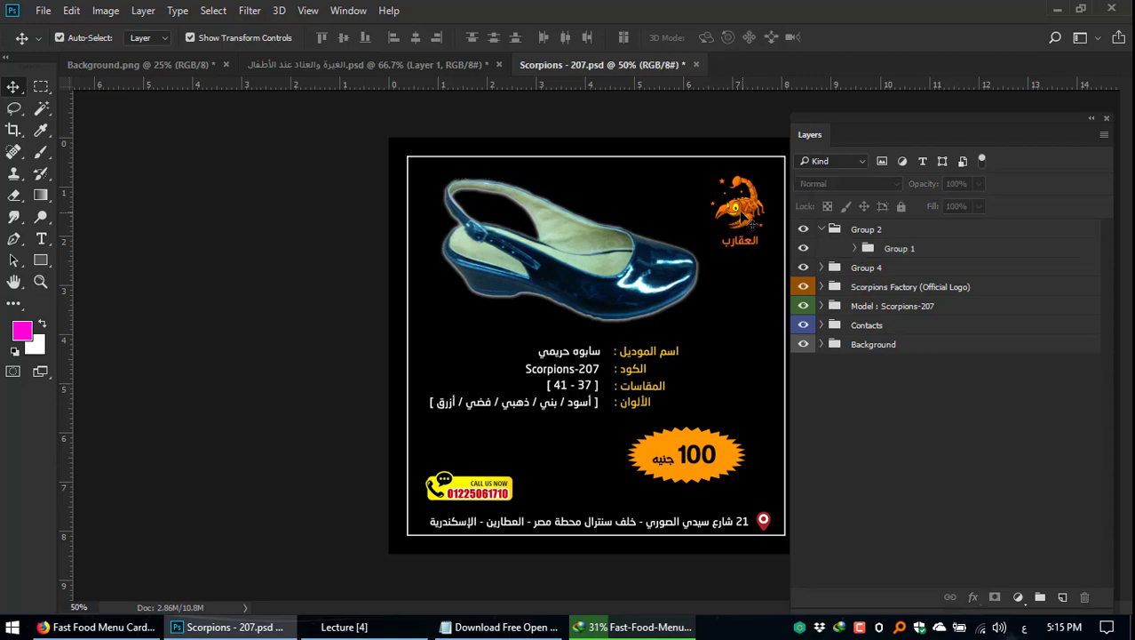
Step: Select the Scorpions - Logo layer and unlock it
{"action": "right_click", "coordinate": [744, 215]}
{"action": "left_click", "coordinate": [845, 242]}
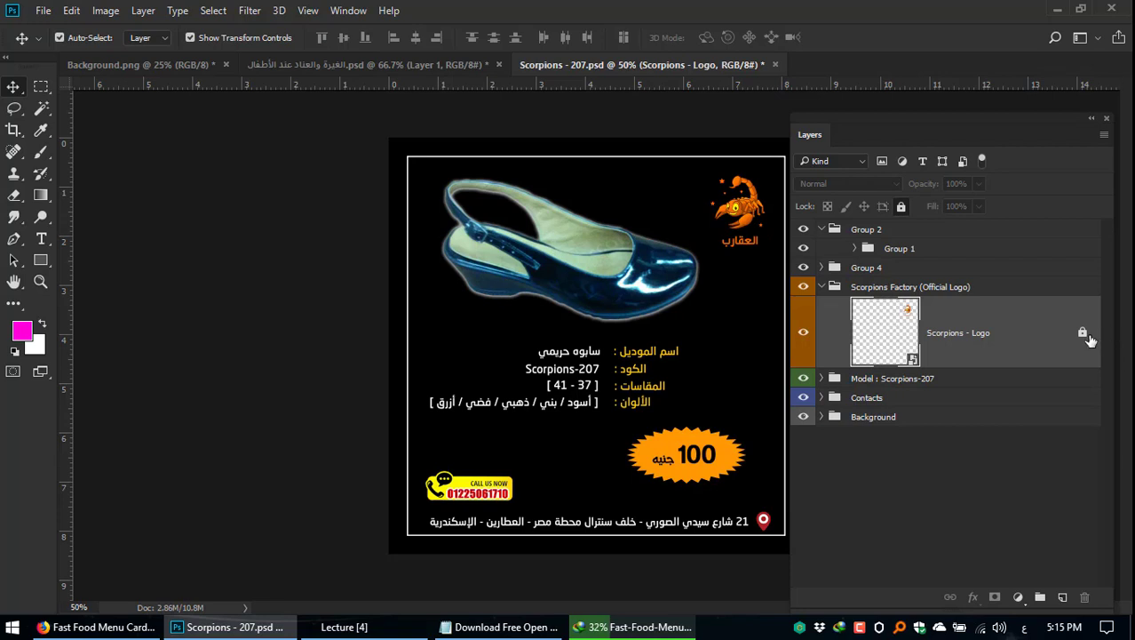
{"action": "left_click", "coordinate": [1083, 335]}
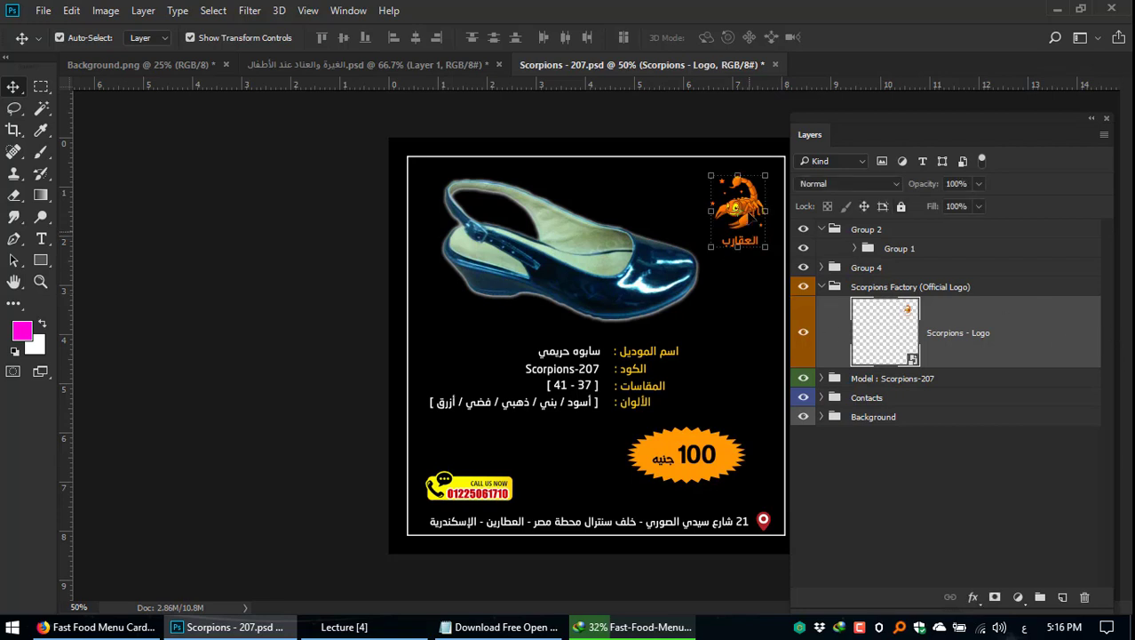
Step: Alternate the selection between the shoe and the Scorpions - Logo layer, ending on the logo
{"action": "left_click", "coordinate": [649, 271]}
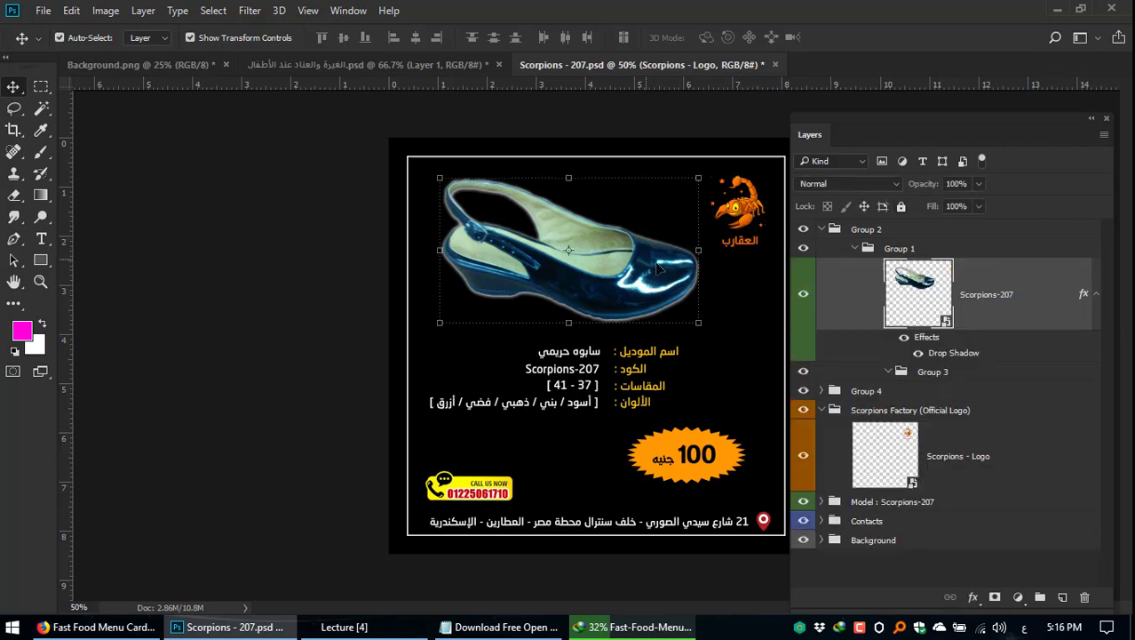
{"action": "left_click", "coordinate": [756, 227]}
{"action": "left_click", "coordinate": [600, 263]}
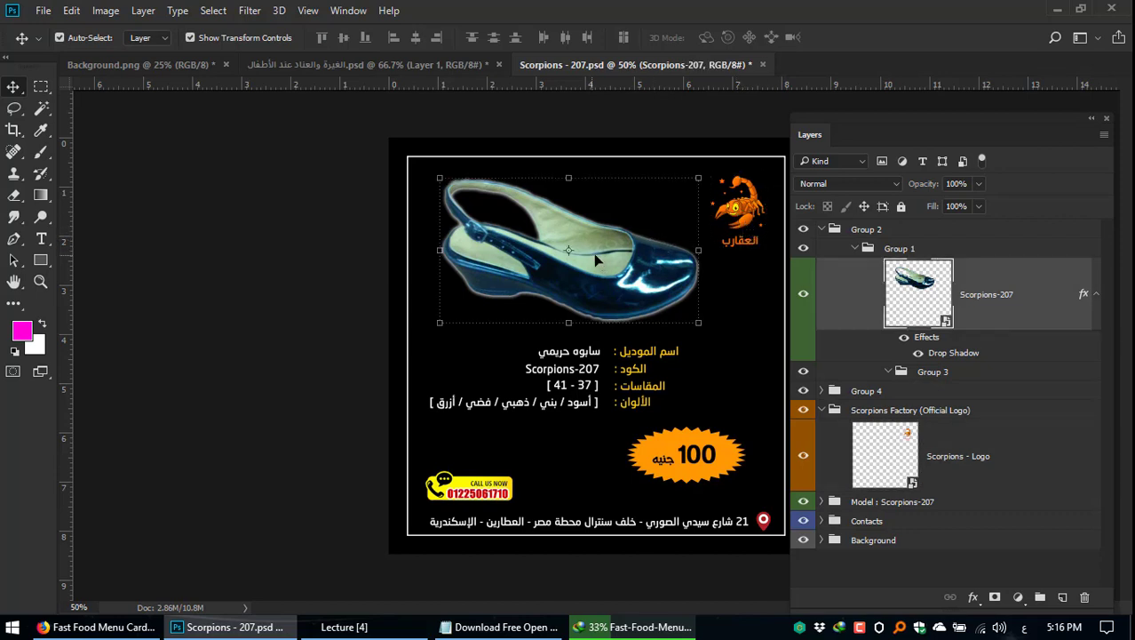
{"action": "left_click", "coordinate": [771, 230]}
{"action": "left_click", "coordinate": [642, 259]}
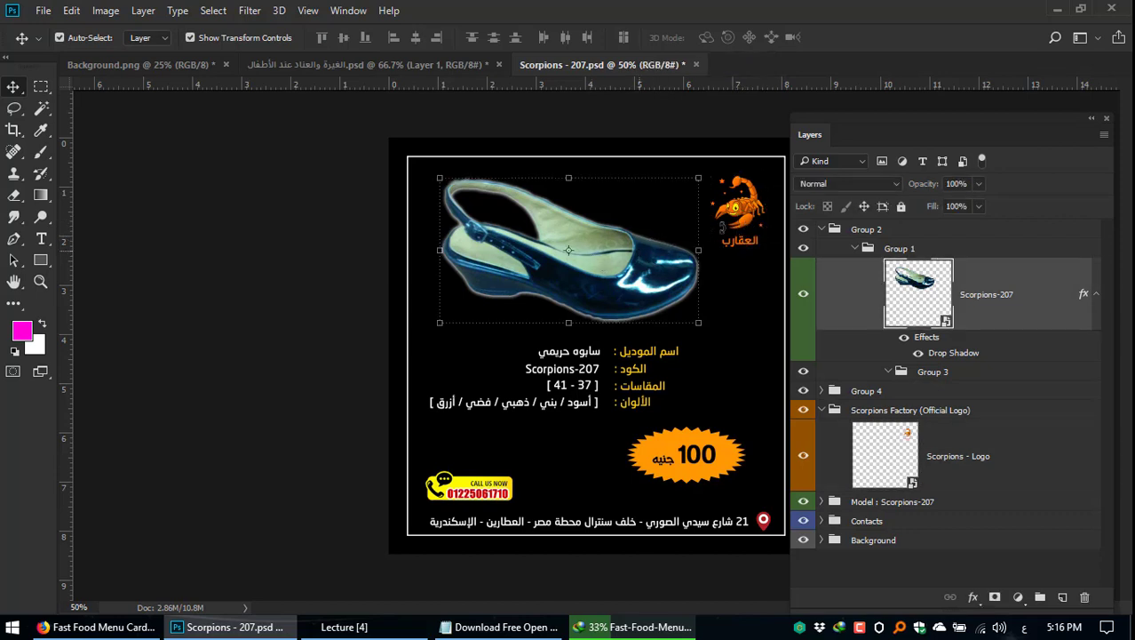
{"action": "left_click", "coordinate": [757, 227]}
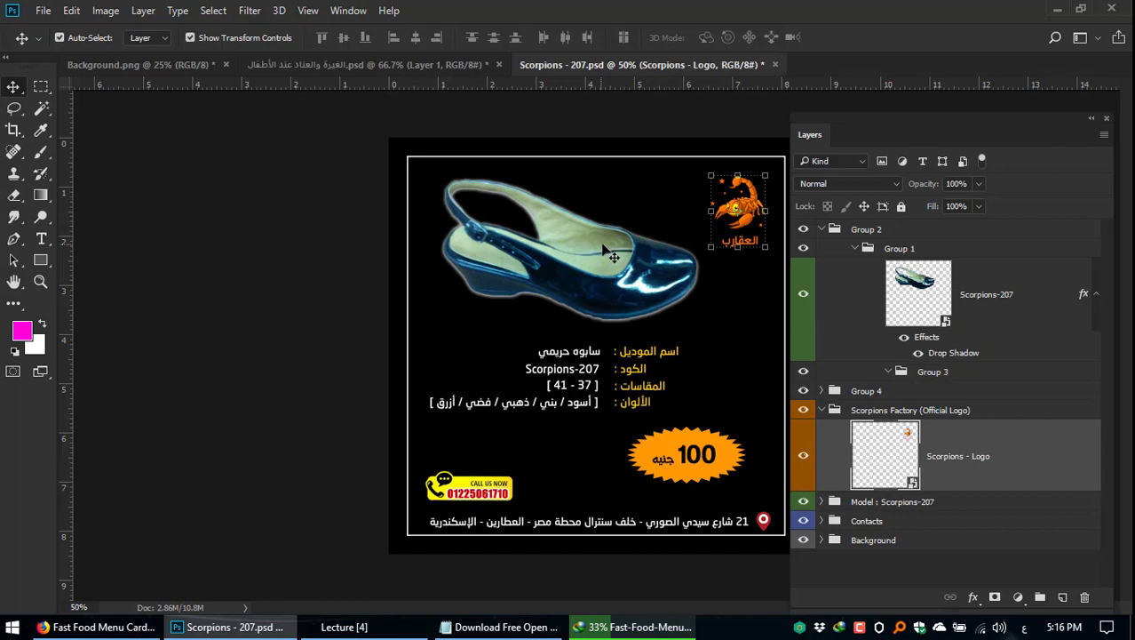
{"action": "left_click", "coordinate": [609, 254]}
{"action": "left_click", "coordinate": [740, 236]}
Step: Hide transform controls, enable Auto-Select, and move the shoe up into the top-left corner
{"action": "left_click", "coordinate": [190, 37]}
{"action": "left_click", "coordinate": [66, 41]}
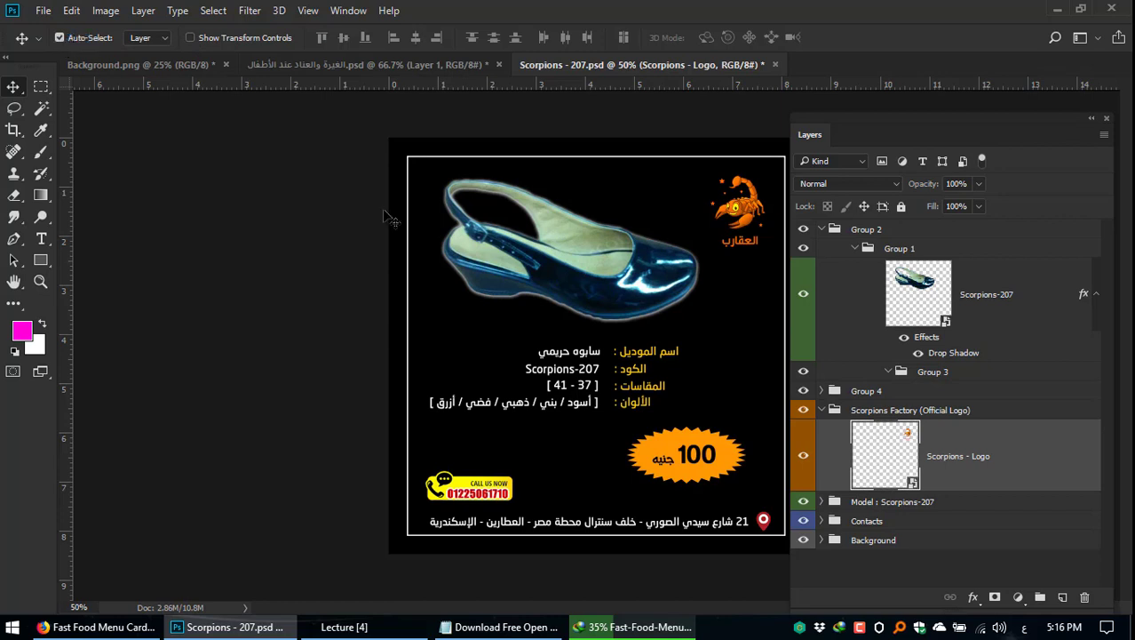
{"action": "left_click_drag", "start_coordinate": [659, 299], "coordinate": [621, 268]}
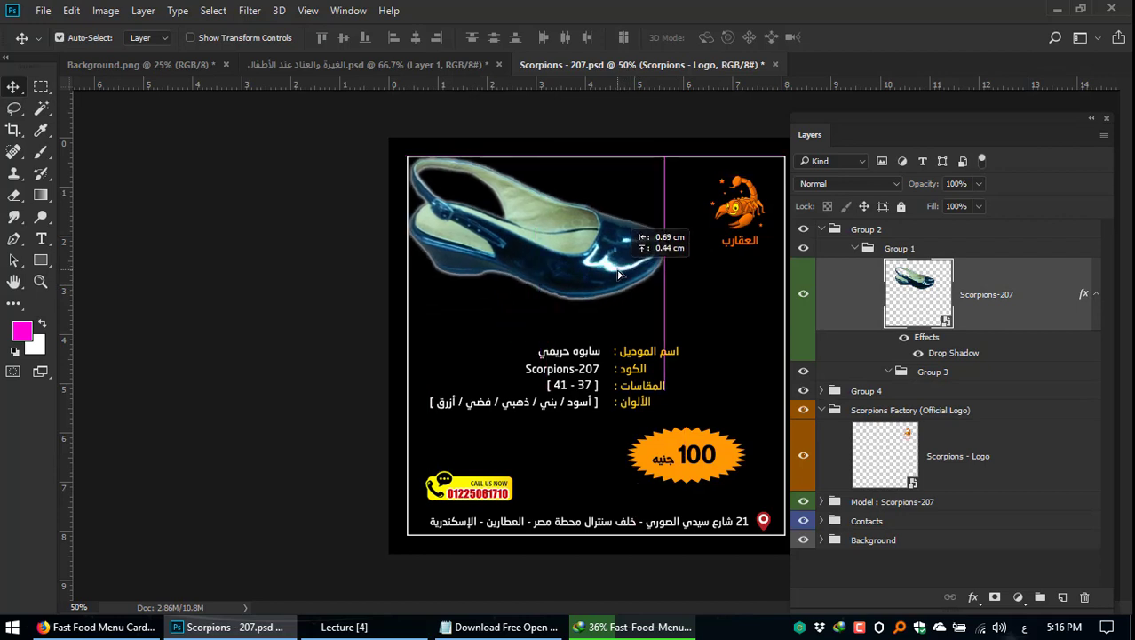
Step: Move the logo down, price badge left, and the CALL US NOW badge and address line up
{"action": "left_click_drag", "start_coordinate": [739, 215], "coordinate": [730, 242]}
{"action": "mouse_move", "coordinate": [692, 453]}
{"action": "left_mouse_down"}
{"action": "mouse_move", "coordinate": [588, 438]}
{"action": "mouse_move", "coordinate": [614, 455]}
{"action": "mouse_move", "coordinate": [681, 455]}
{"action": "left_mouse_up"}
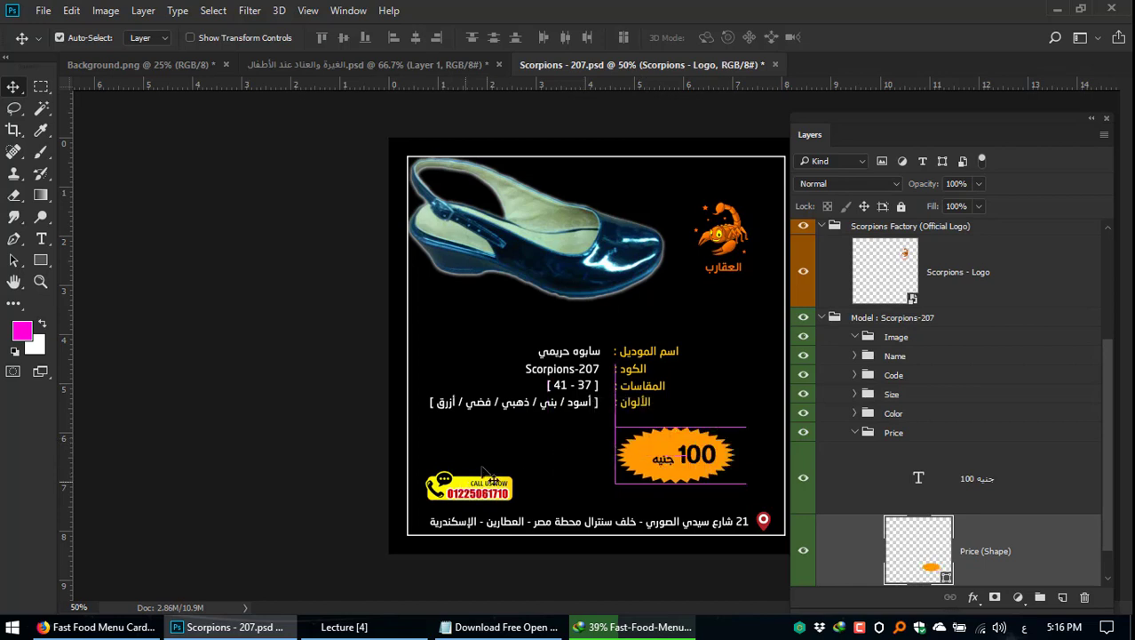
{"action": "left_click_drag", "start_coordinate": [476, 490], "coordinate": [498, 448]}
{"action": "left_click_drag", "start_coordinate": [612, 531], "coordinate": [611, 484]}
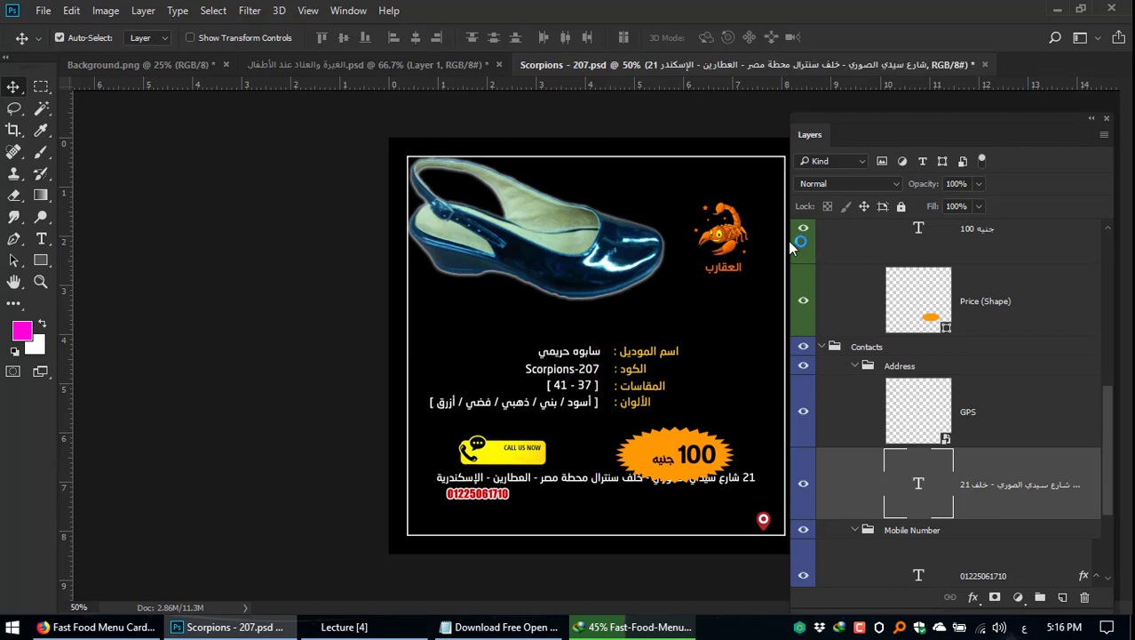
{"action": "right_click", "coordinate": [945, 285]}
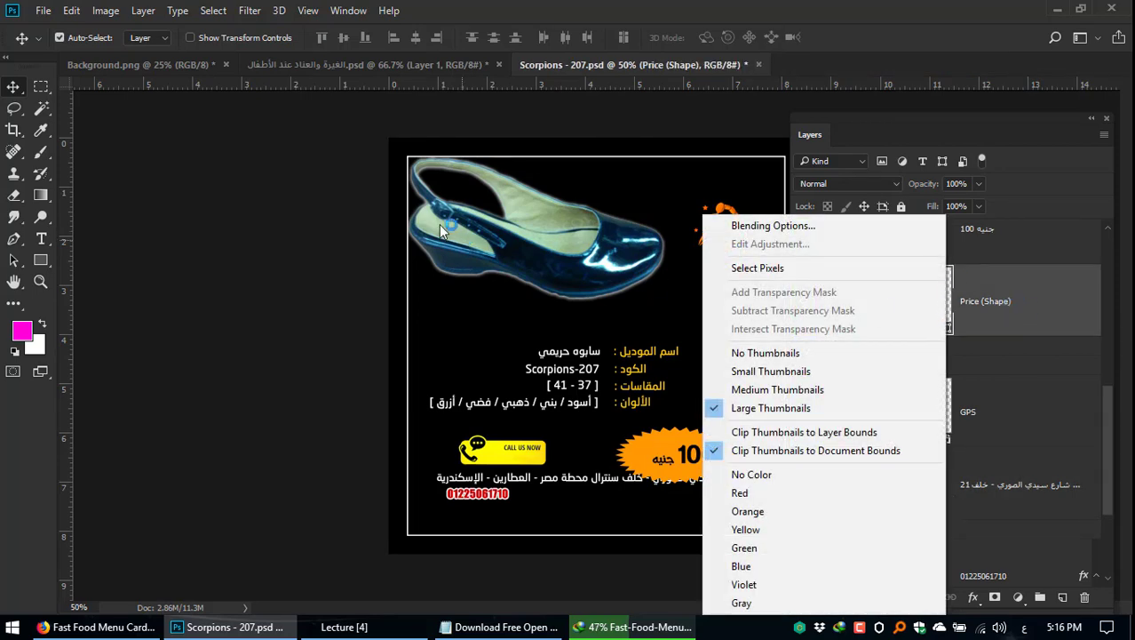
{"action": "left_click", "coordinate": [533, 240]}
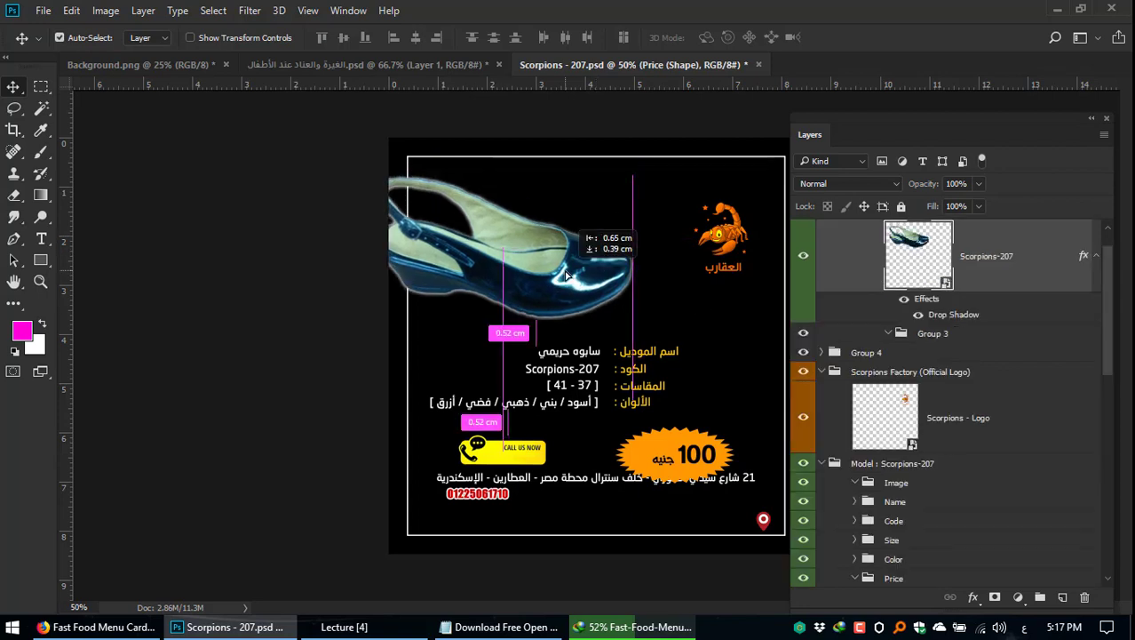
Step: Try several new positions for the shoe image and scorpion logo, shifting each left and right
{"action": "left_click_drag", "start_coordinate": [603, 262], "coordinate": [570, 268]}
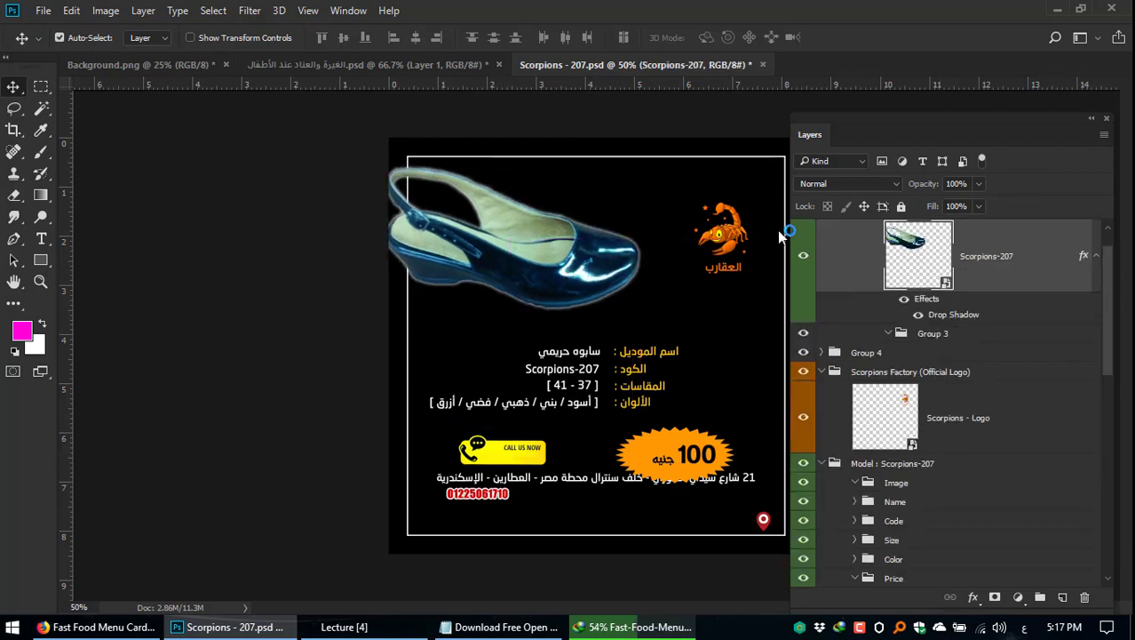
{"action": "left_click_drag", "start_coordinate": [723, 242], "coordinate": [682, 242]}
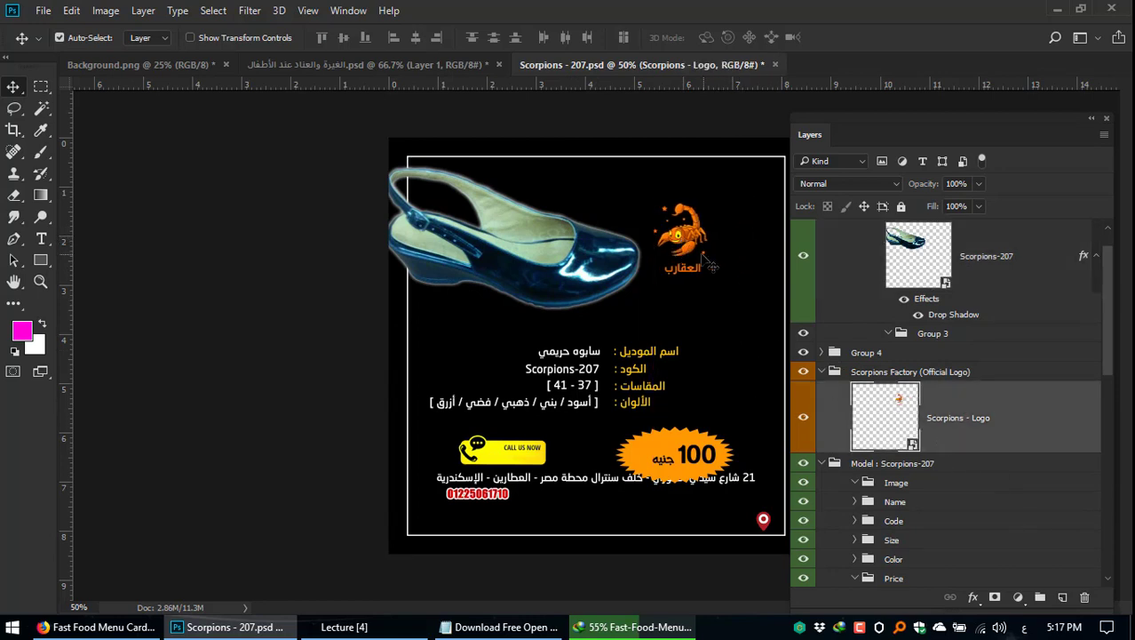
{"action": "left_click", "coordinate": [680, 249]}
{"action": "left_click", "coordinate": [680, 240]}
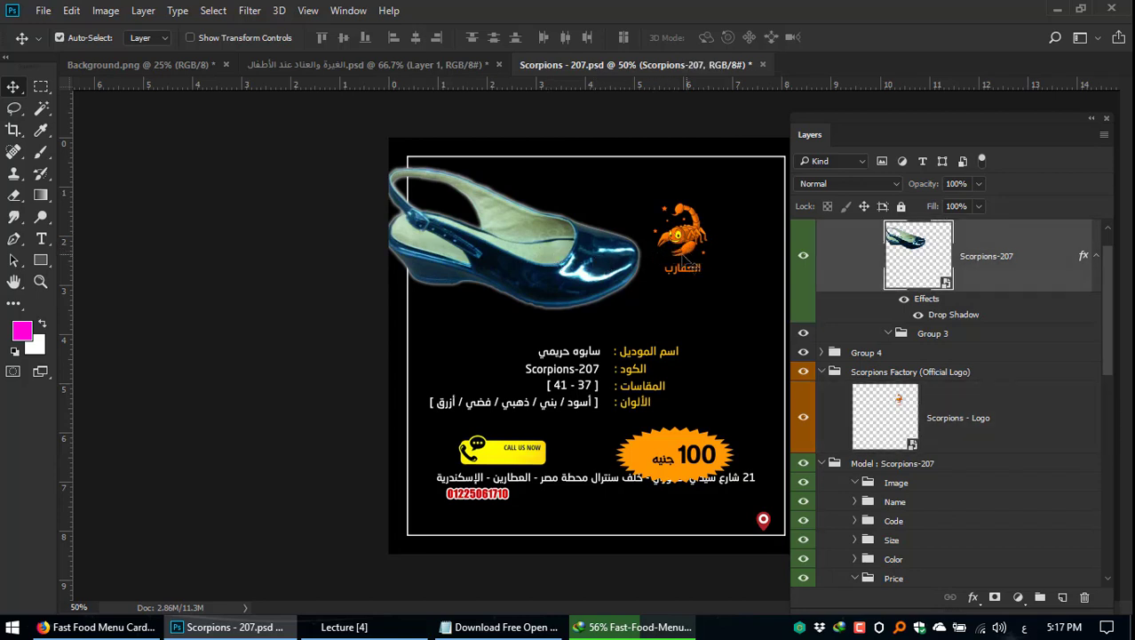
{"action": "left_click_drag", "start_coordinate": [617, 272], "coordinate": [621, 269]}
{"action": "left_click", "coordinate": [683, 242]}
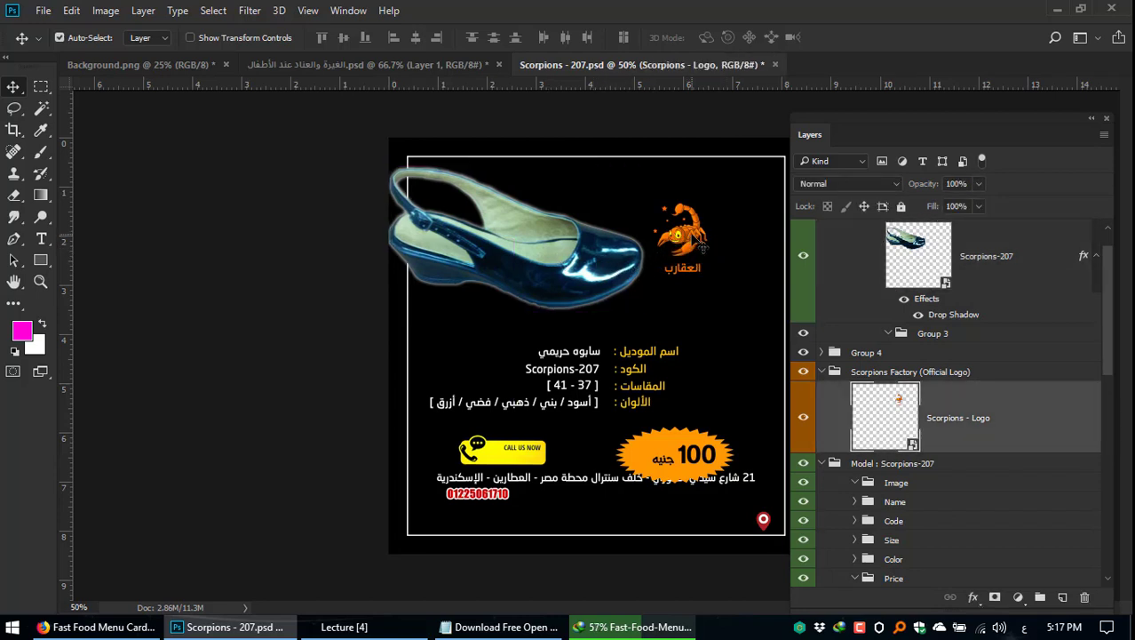
{"action": "left_click_drag", "start_coordinate": [696, 245], "coordinate": [606, 251]}
{"action": "left_click", "coordinate": [600, 260]}
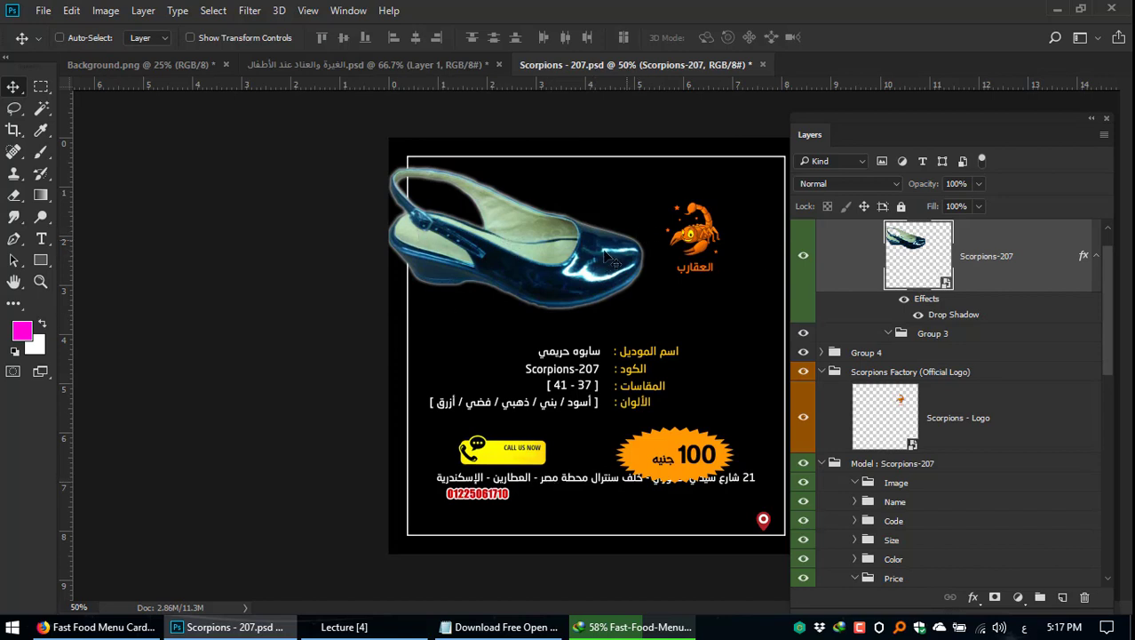
{"action": "left_click_drag", "start_coordinate": [613, 260], "coordinate": [684, 240]}
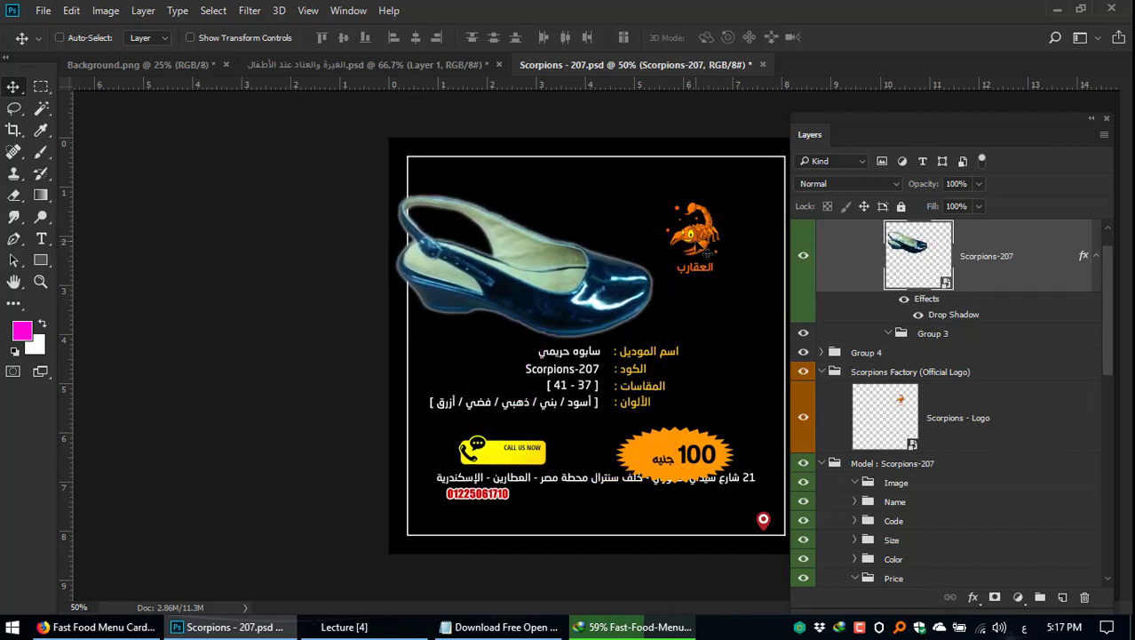
Step: Move the logo down then up-left, enable Auto-Select, and bring the shoe back up to the top
{"action": "left_click", "coordinate": [911, 407]}
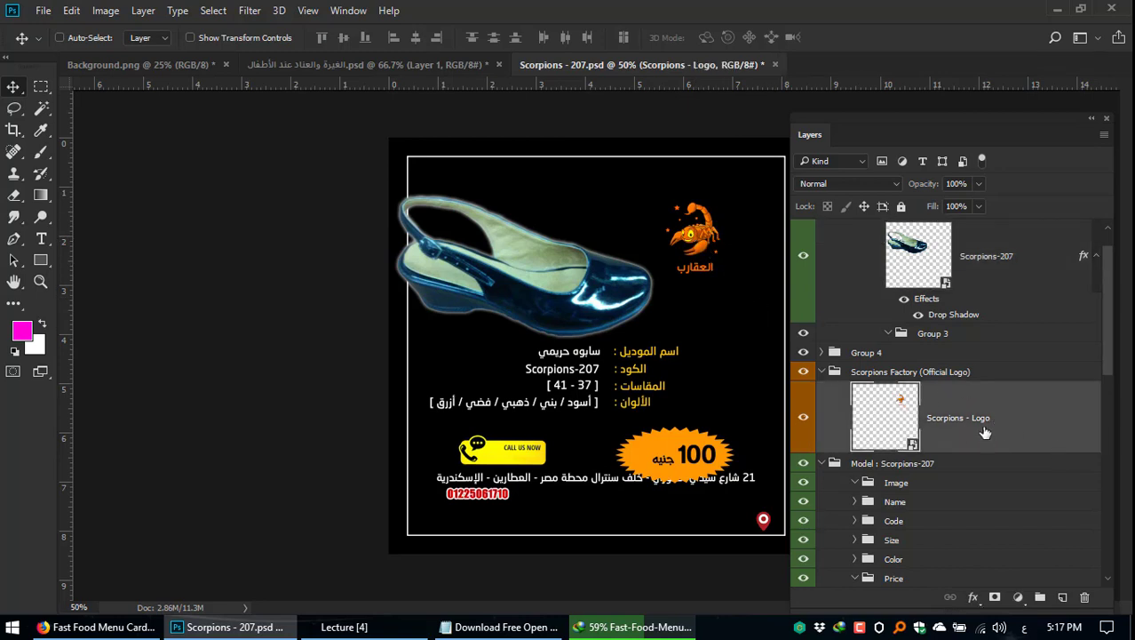
{"action": "left_click_drag", "start_coordinate": [690, 232], "coordinate": [689, 251]}
{"action": "left_click", "coordinate": [928, 258]}
{"action": "left_click_drag", "start_coordinate": [581, 275], "coordinate": [585, 316]}
{"action": "left_click", "coordinate": [886, 406]}
{"action": "left_click_drag", "start_coordinate": [699, 247], "coordinate": [608, 207]}
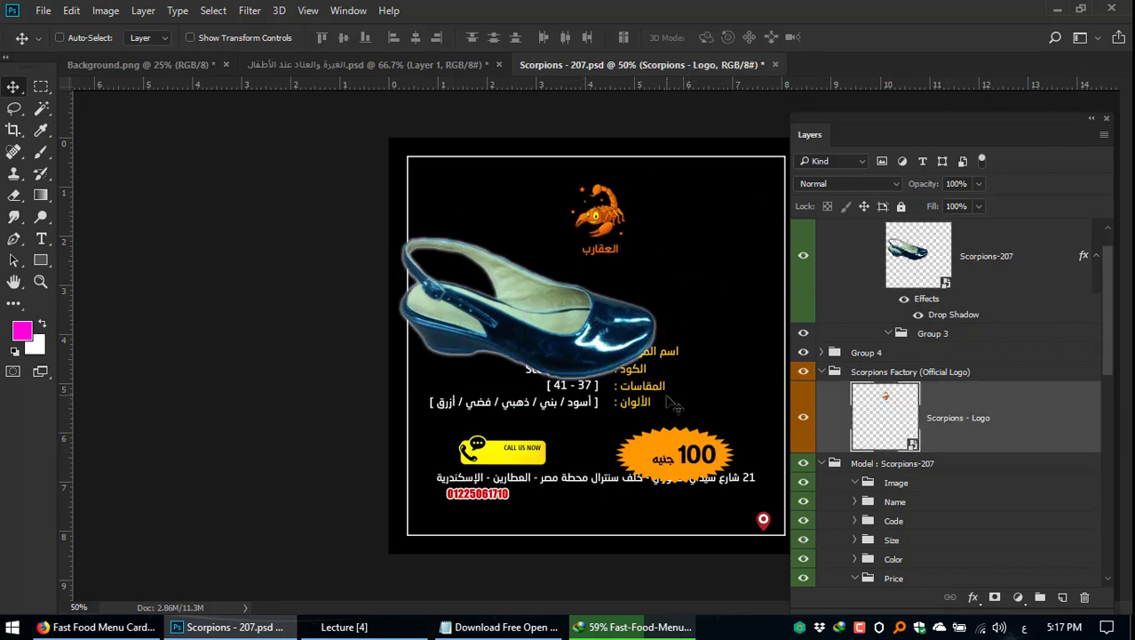
{"action": "left_click", "coordinate": [60, 38]}
{"action": "left_click_drag", "start_coordinate": [653, 210], "coordinate": [711, 192]}
{"action": "left_click_drag", "start_coordinate": [582, 331], "coordinate": [585, 252]}
Step: Move the CALL US NOW badge up, the Scorpions-207 code text down, and the model name up-right
{"action": "left_click", "coordinate": [502, 451]}
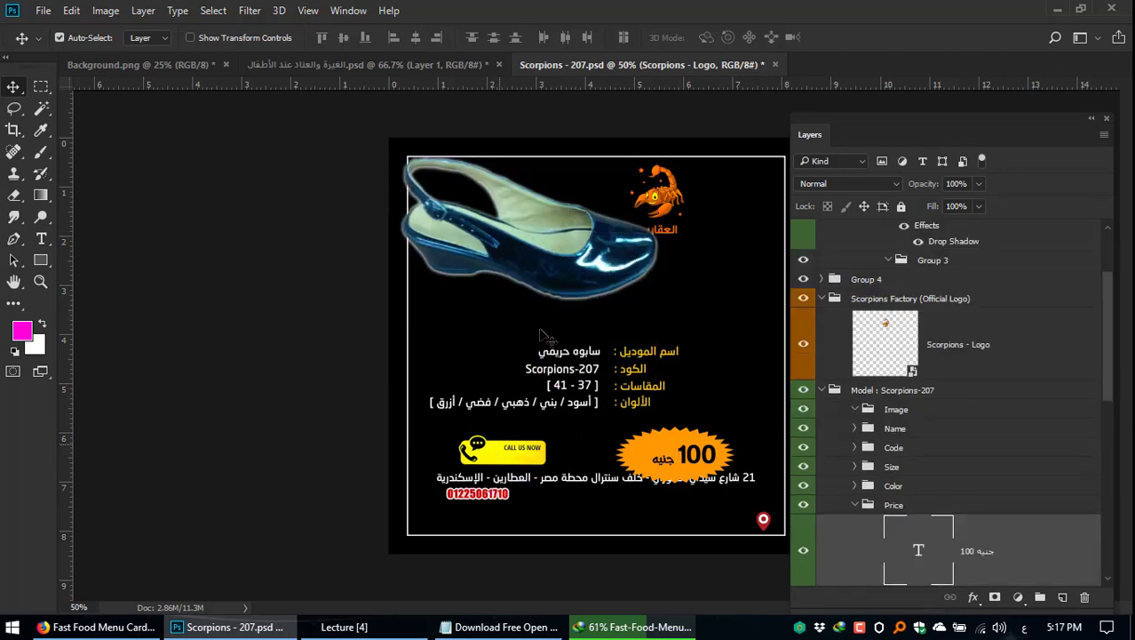
{"action": "left_click", "coordinate": [573, 366]}
{"action": "left_click", "coordinate": [498, 494]}
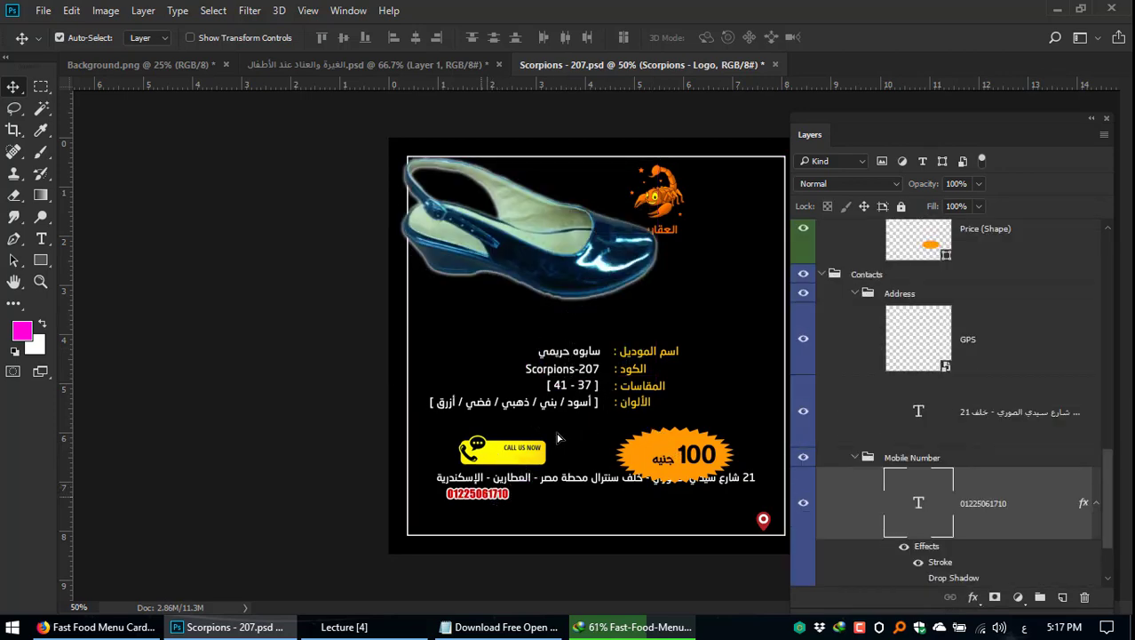
{"action": "left_click", "coordinate": [523, 455]}
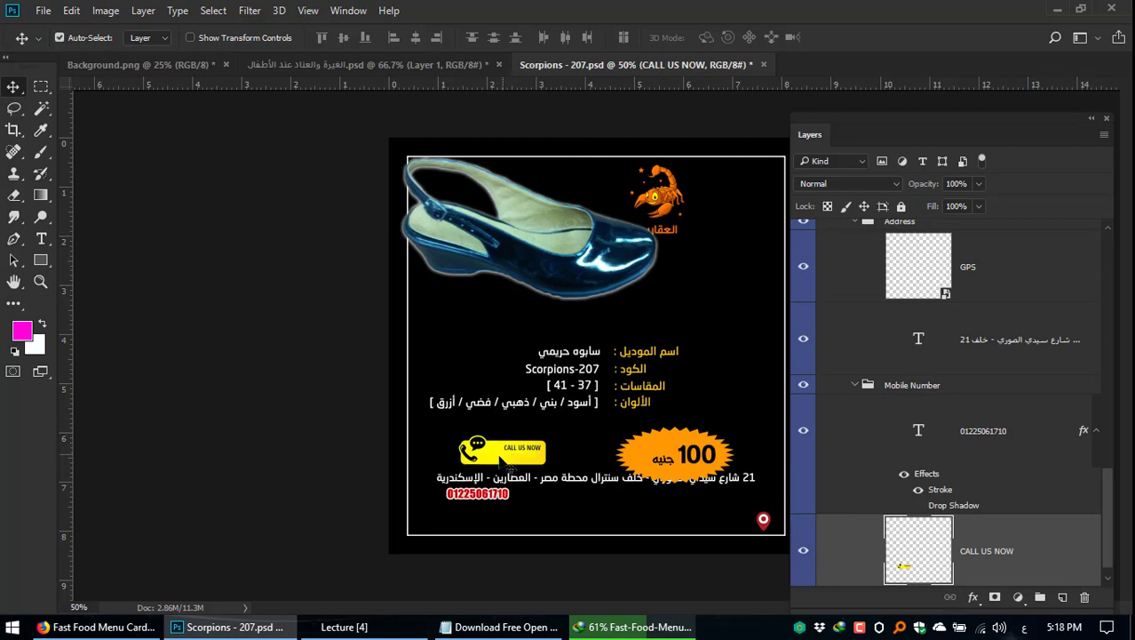
{"action": "left_click_drag", "start_coordinate": [522, 455], "coordinate": [467, 392]}
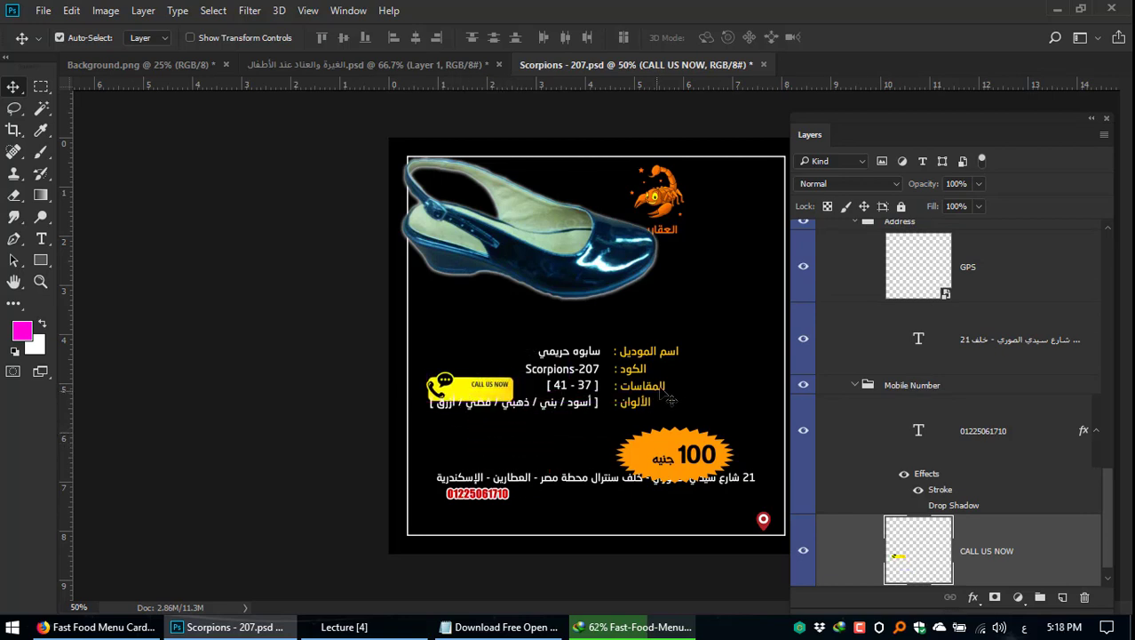
{"action": "left_click_drag", "start_coordinate": [659, 395], "coordinate": [671, 349]}
{"action": "left_click_drag", "start_coordinate": [582, 371], "coordinate": [606, 417]}
{"action": "left_click", "coordinate": [573, 386]}
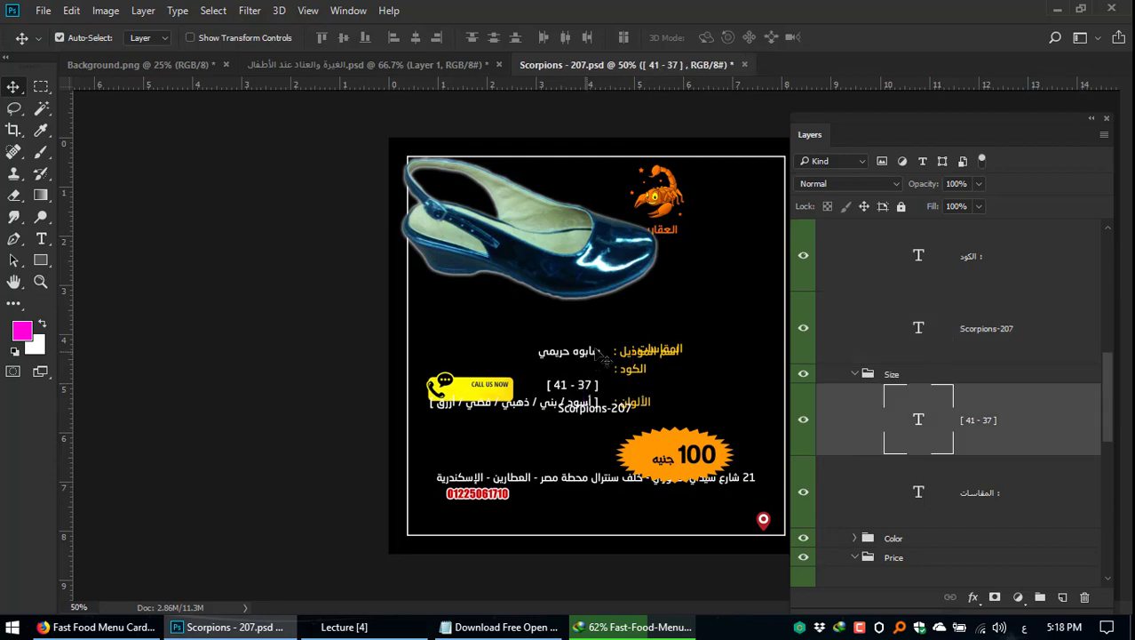
{"action": "left_click_drag", "start_coordinate": [586, 358], "coordinate": [601, 354]}
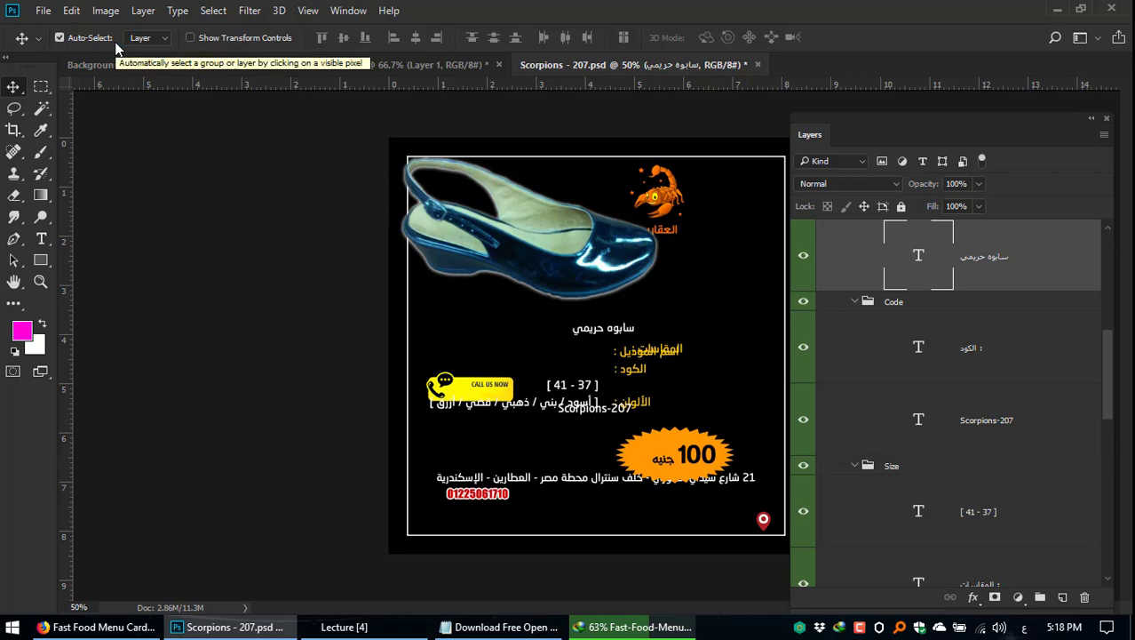
Step: Revert the document to its last saved state, unlock the Scorpions Factory (Official Logo) group, and select Contacts
{"action": "left_click", "coordinate": [43, 10]}
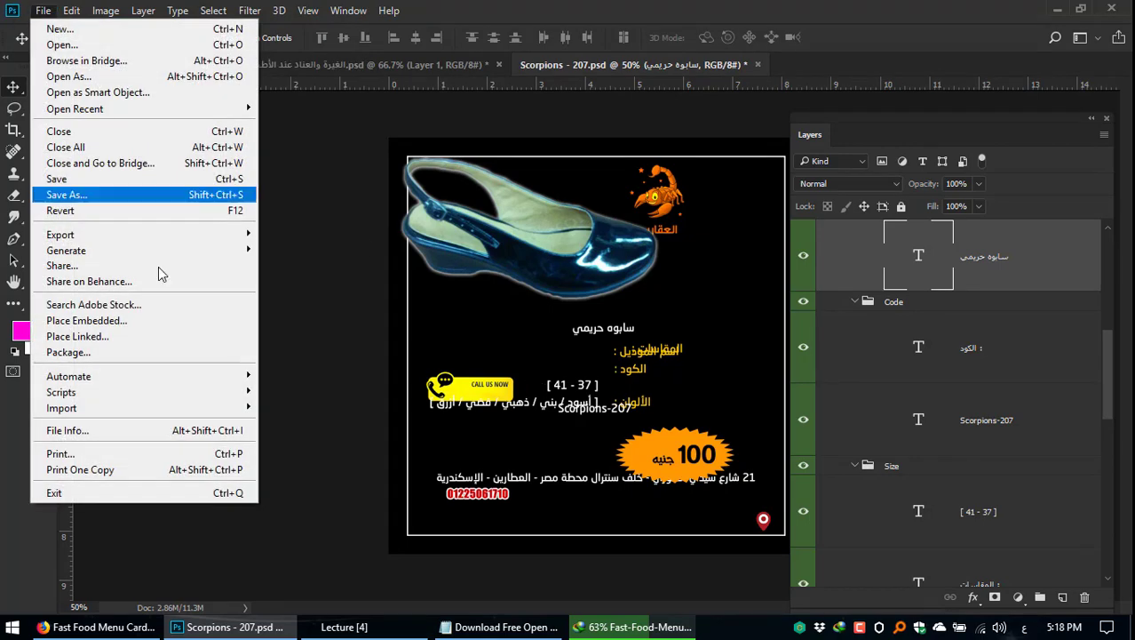
{"action": "left_click", "coordinate": [112, 210]}
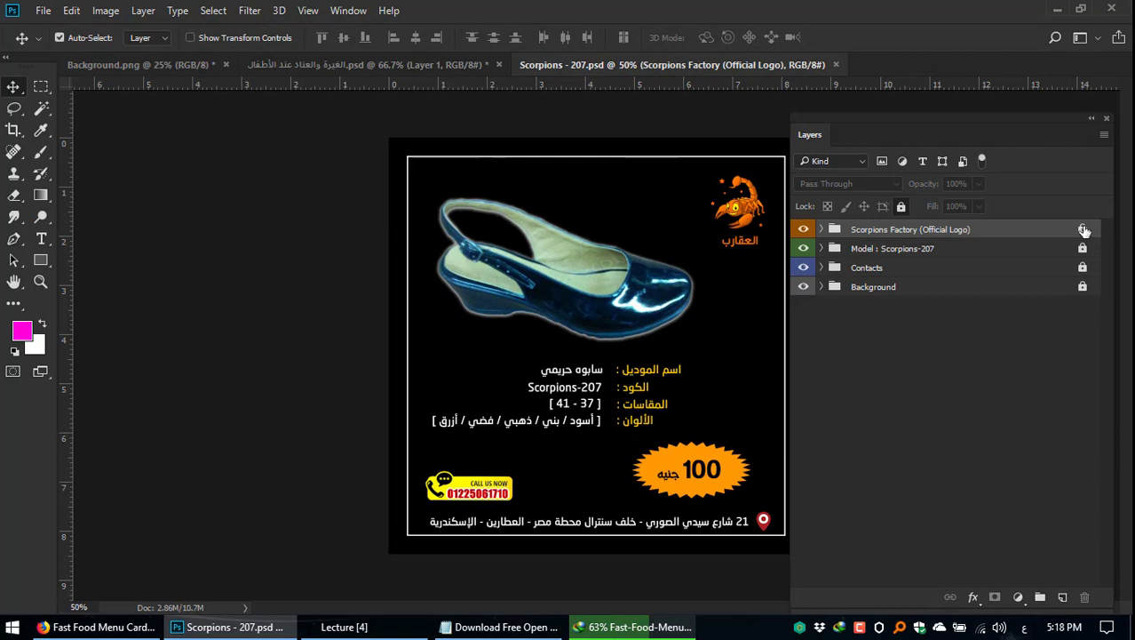
{"action": "left_click", "coordinate": [1084, 230]}
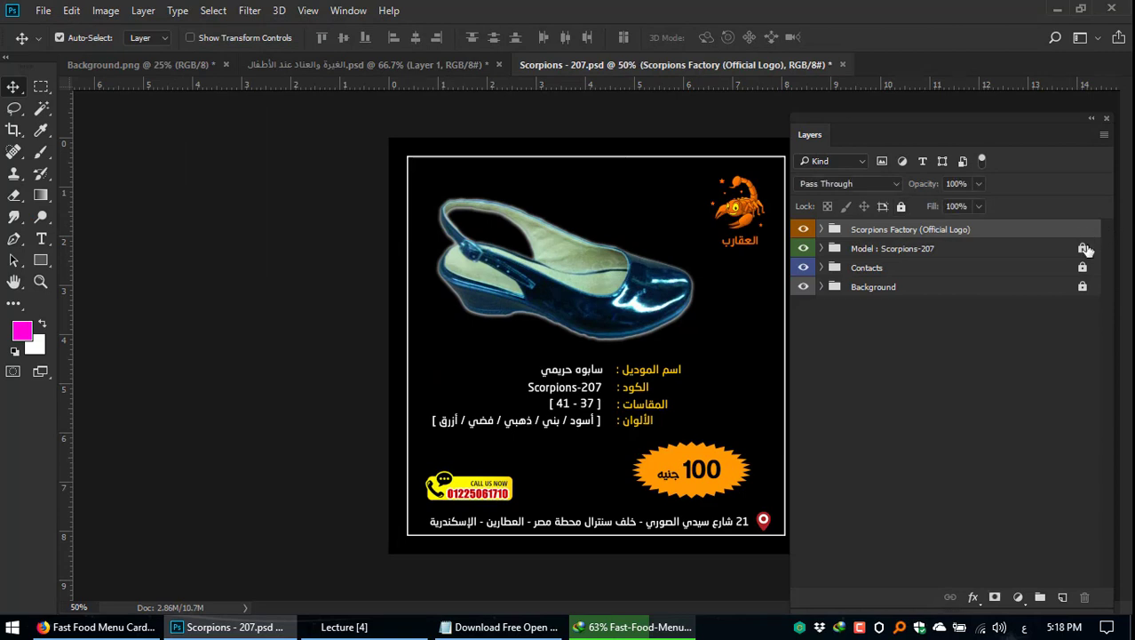
{"action": "left_click", "coordinate": [1001, 389]}
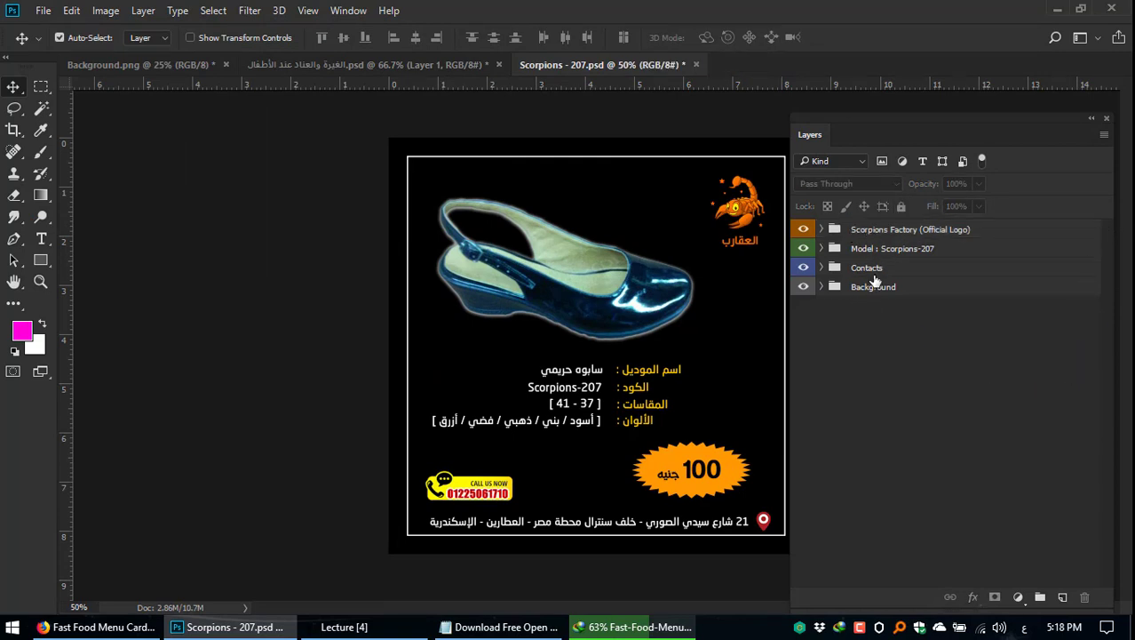
{"action": "left_click", "coordinate": [872, 269]}
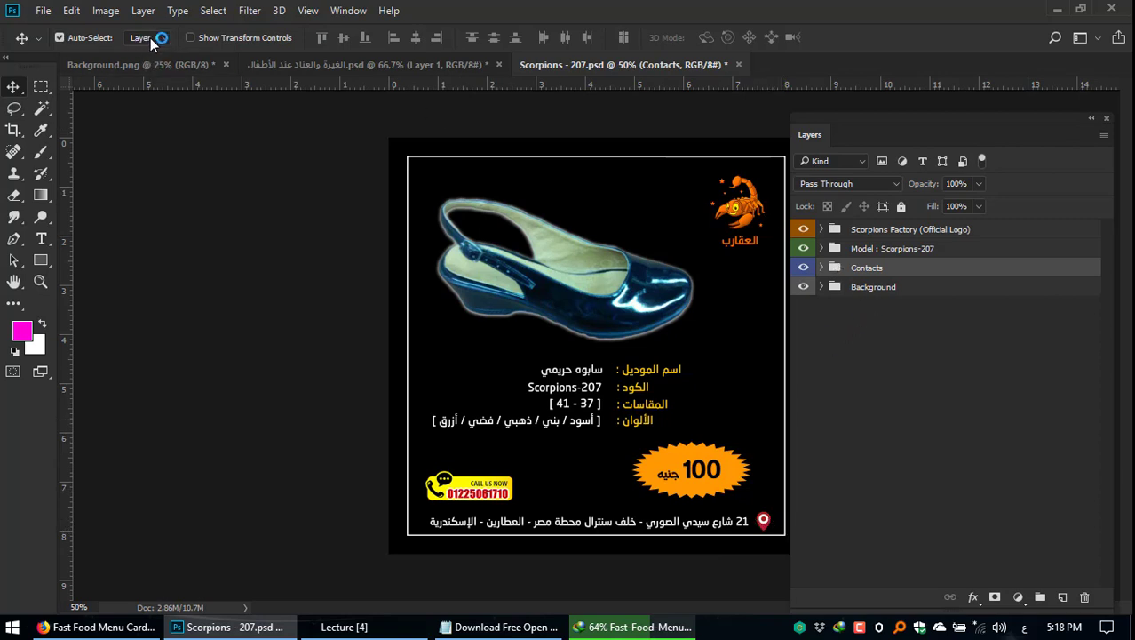
Step: Try moving the CALL US NOW badge and phone number, then undo both moves
{"action": "left_click_drag", "start_coordinate": [458, 486], "coordinate": [481, 459]}
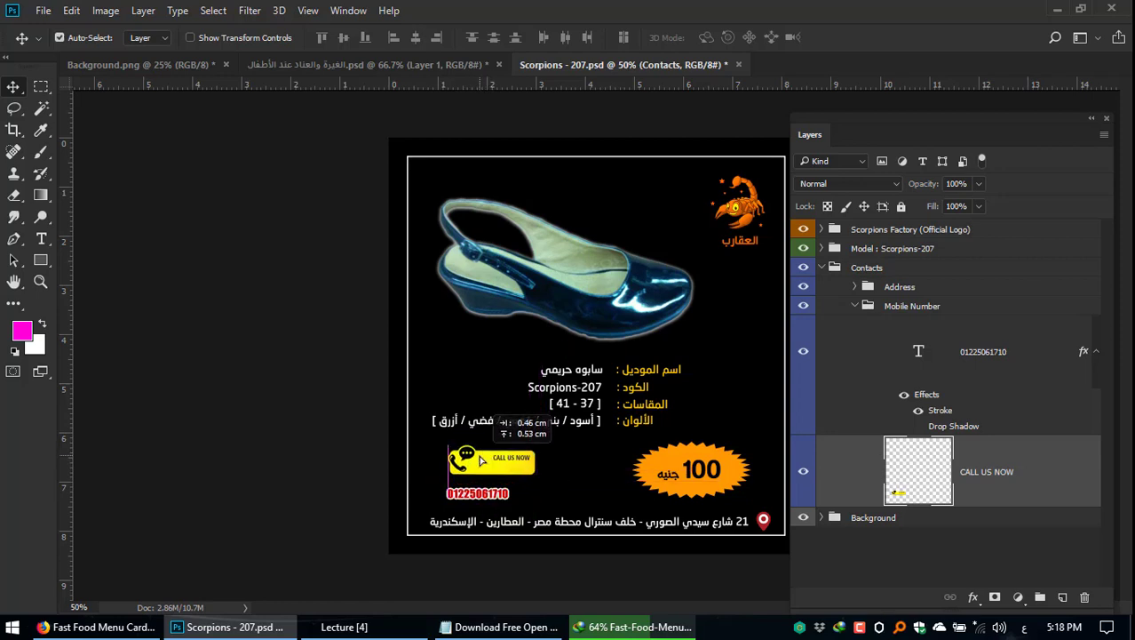
{"action": "left_click_drag", "start_coordinate": [495, 499], "coordinate": [523, 502]}
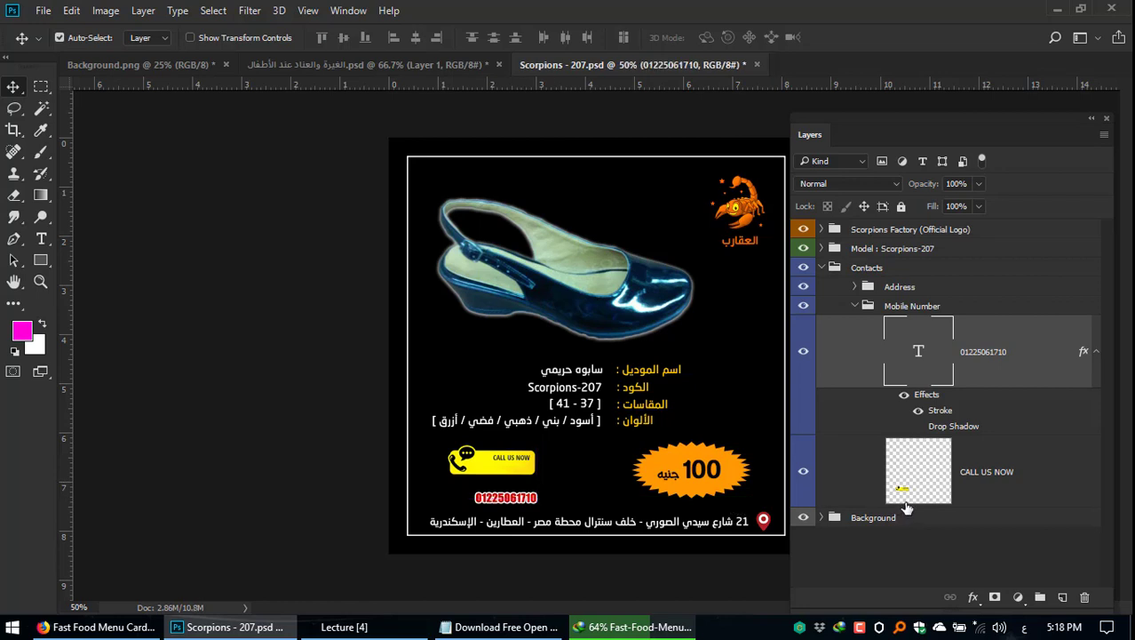
{"action": "key", "text": "ctrl+z"}
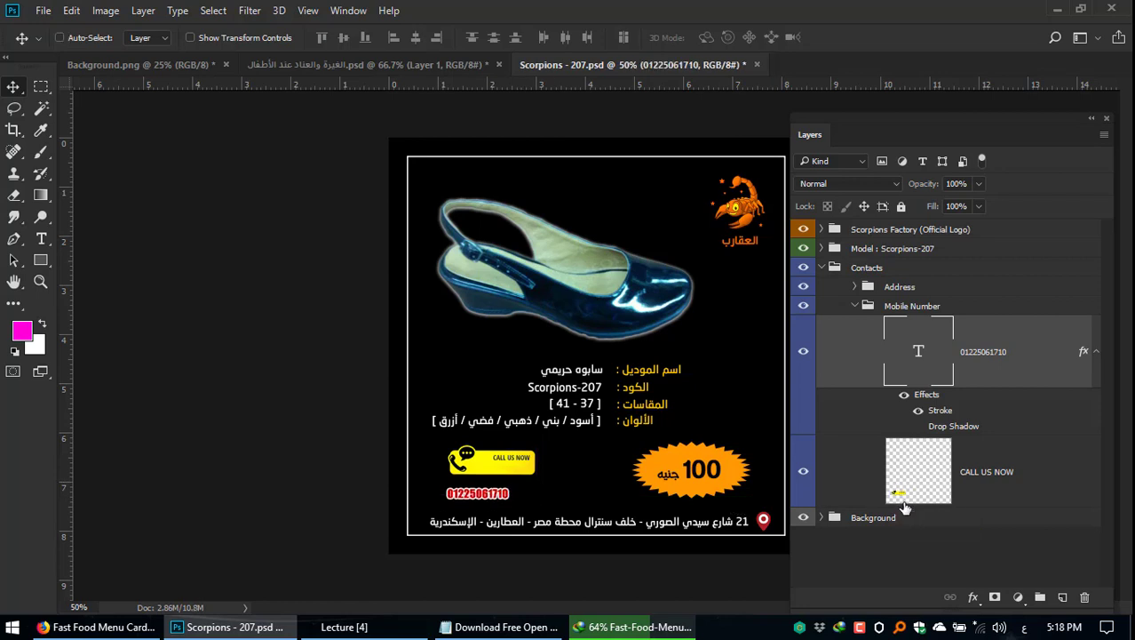
{"action": "key", "text": "ctrl+z"}
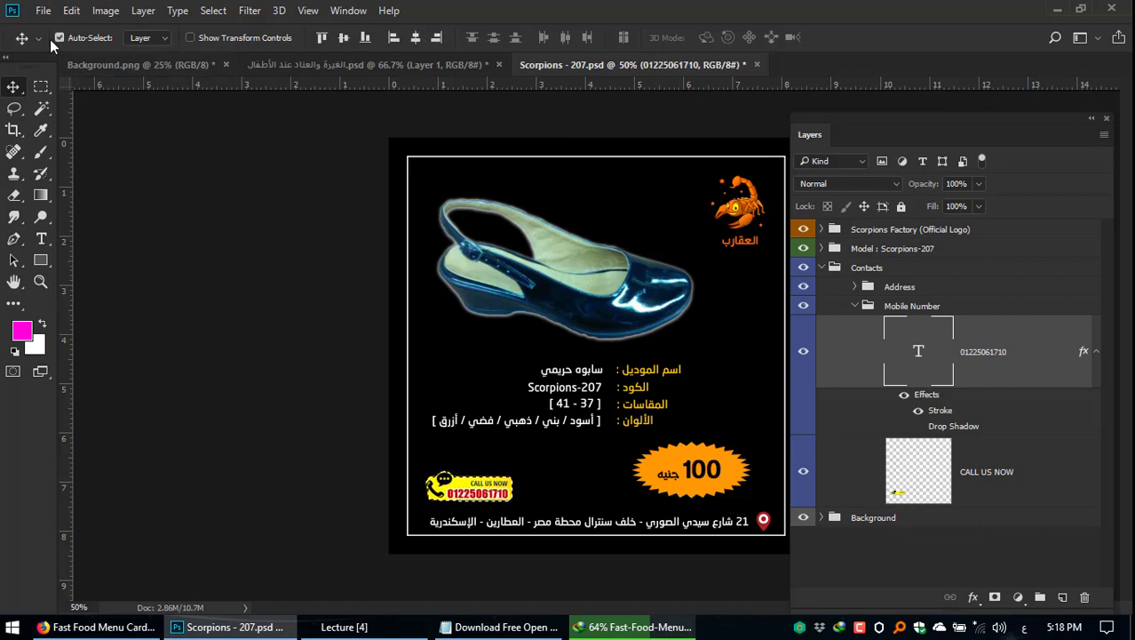
Step: Set Auto-Select to pick groups and collapse the Mobile Number, Address and Contacts groups
{"action": "left_click", "coordinate": [153, 39]}
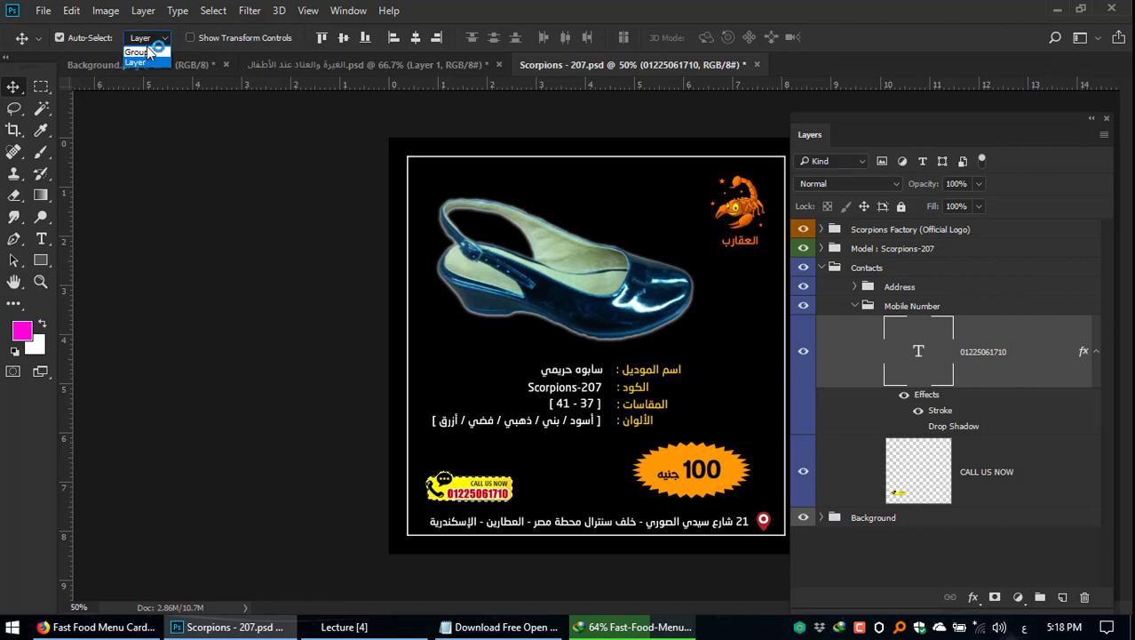
{"action": "left_click", "coordinate": [151, 53]}
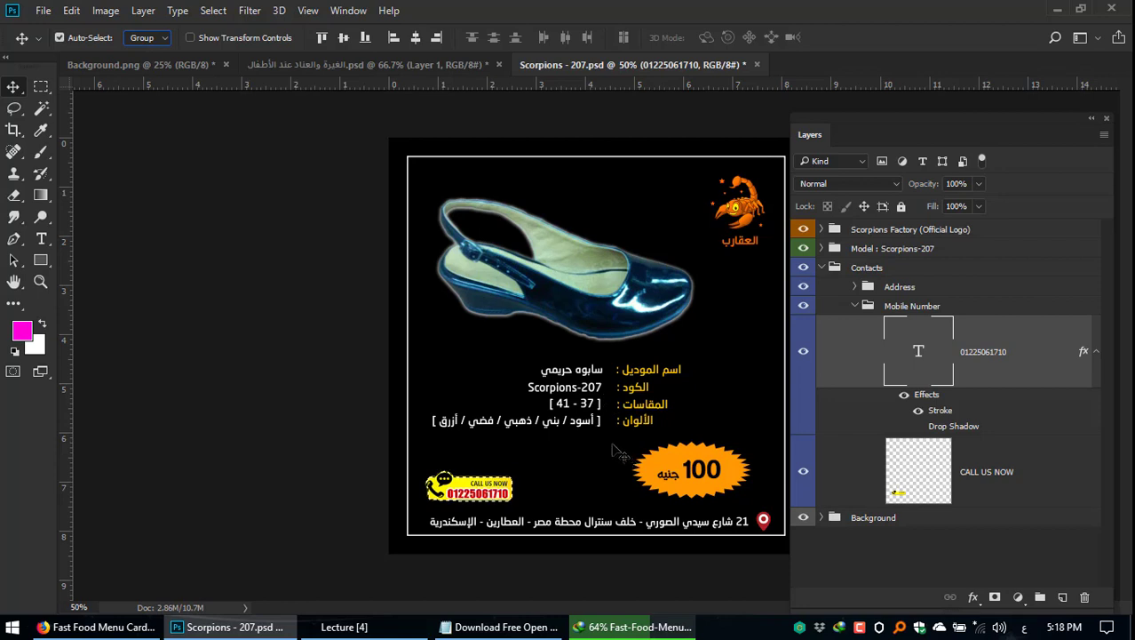
{"action": "key", "text": "ctrl"}
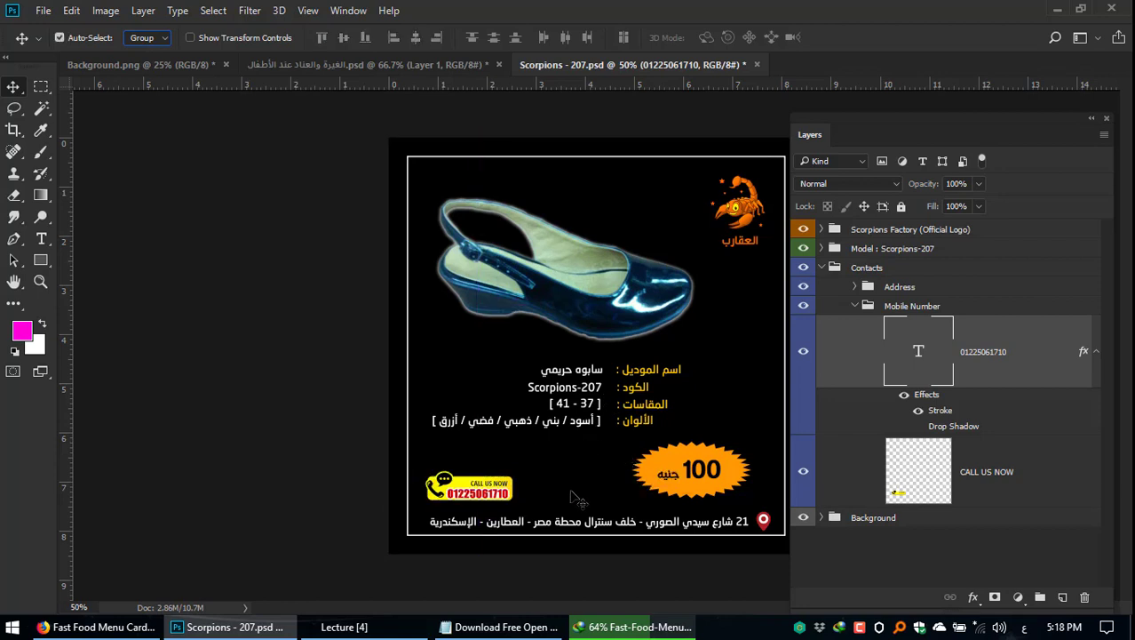
{"action": "left_click", "coordinate": [855, 306]}
{"action": "left_click", "coordinate": [854, 286]}
{"action": "left_click", "coordinate": [854, 286]}
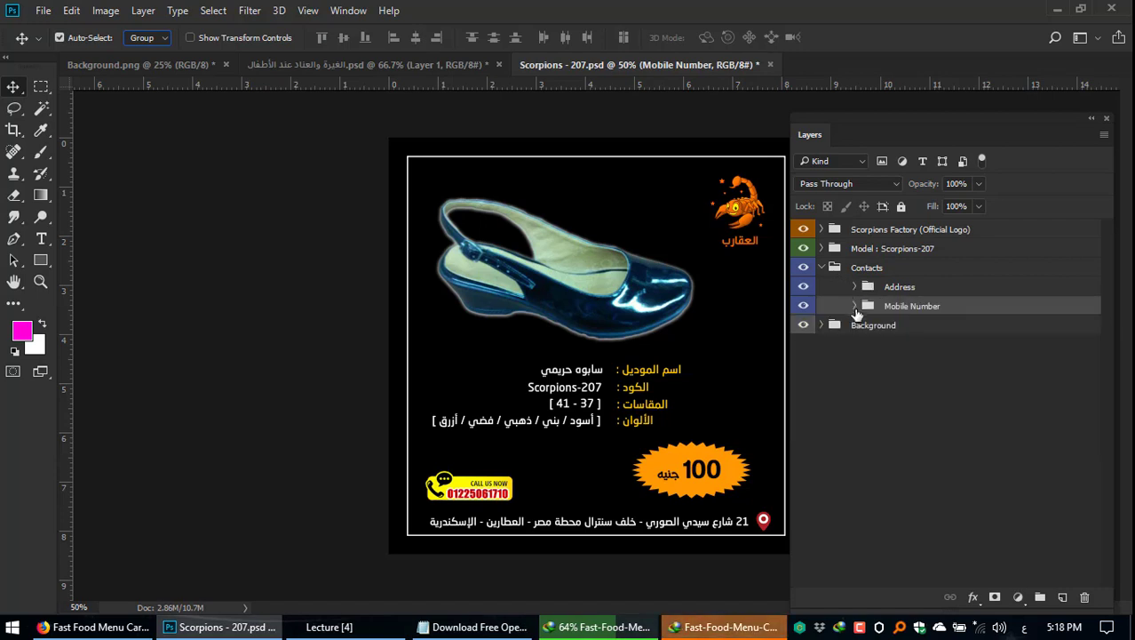
{"action": "left_click", "coordinate": [821, 267]}
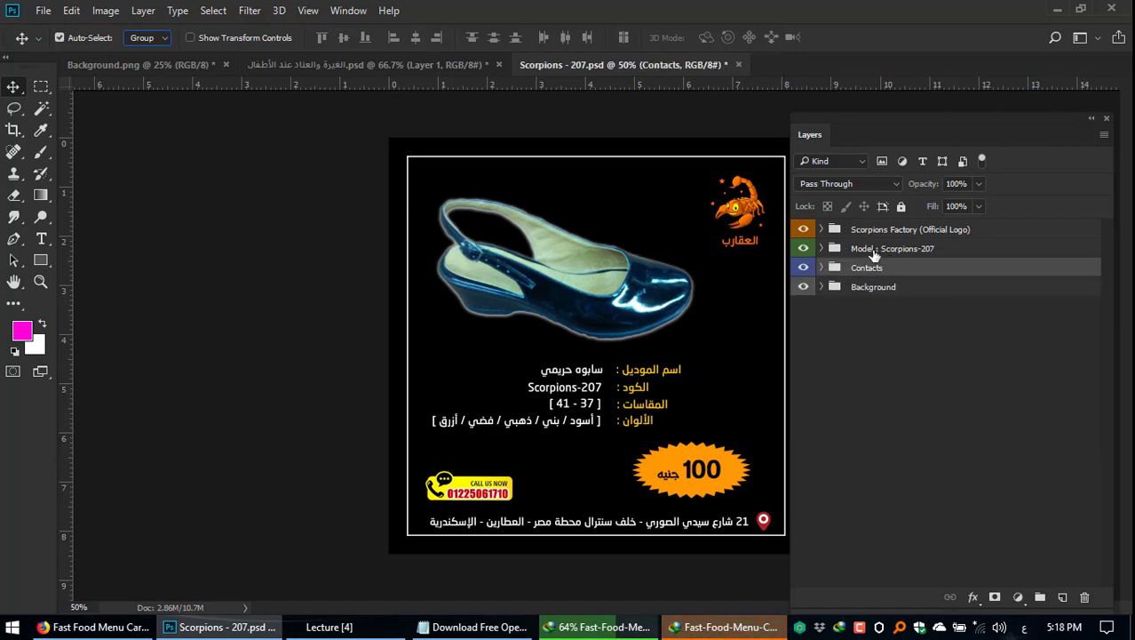
Step: Move the Model : Scorpions-207 group up and right and the Contacts group up
{"action": "left_click", "coordinate": [874, 251]}
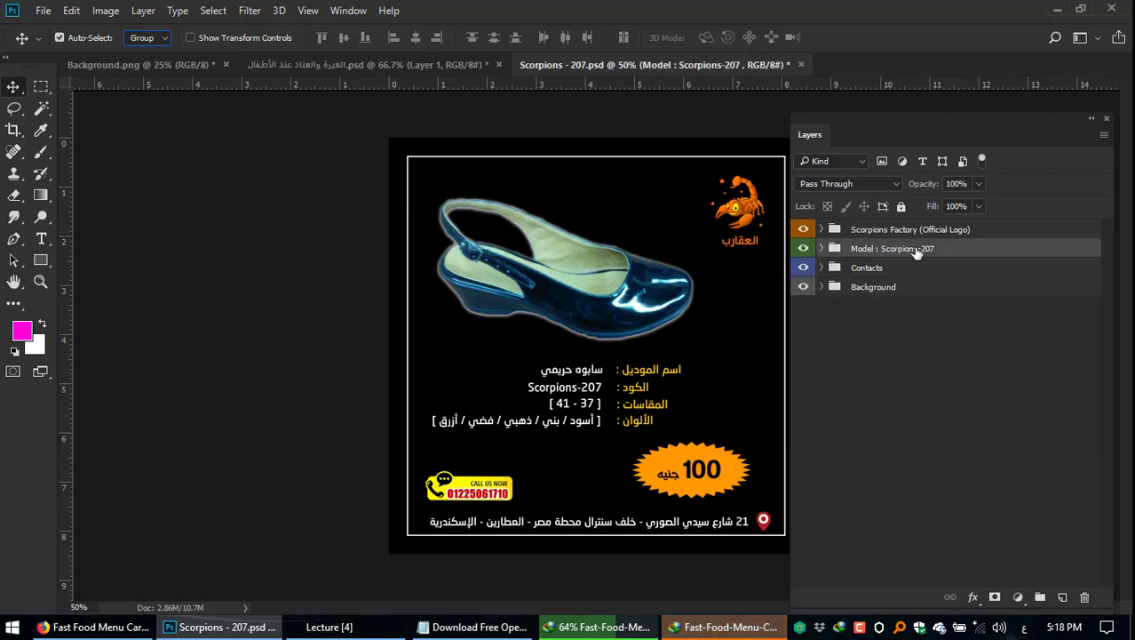
{"action": "mouse_move", "coordinate": [661, 281]}
{"action": "left_mouse_down"}
{"action": "mouse_move", "coordinate": [681, 265]}
{"action": "mouse_move", "coordinate": [656, 269]}
{"action": "mouse_move", "coordinate": [663, 245]}
{"action": "mouse_move", "coordinate": [653, 268]}
{"action": "left_mouse_up"}
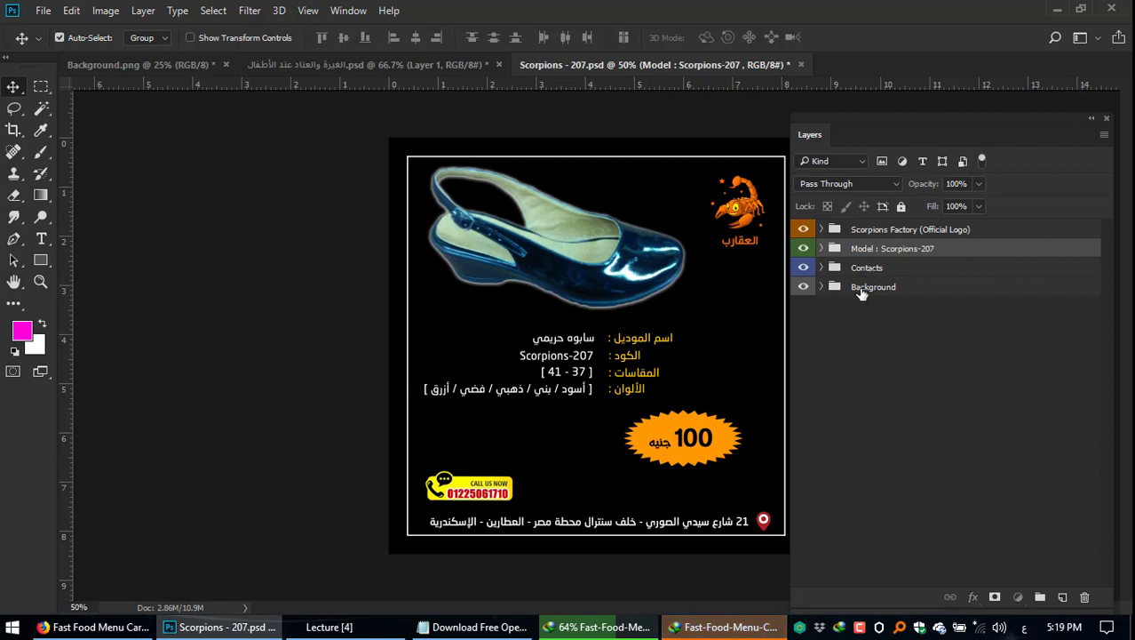
{"action": "left_click", "coordinate": [910, 268]}
{"action": "left_click_drag", "start_coordinate": [480, 494], "coordinate": [484, 458]}
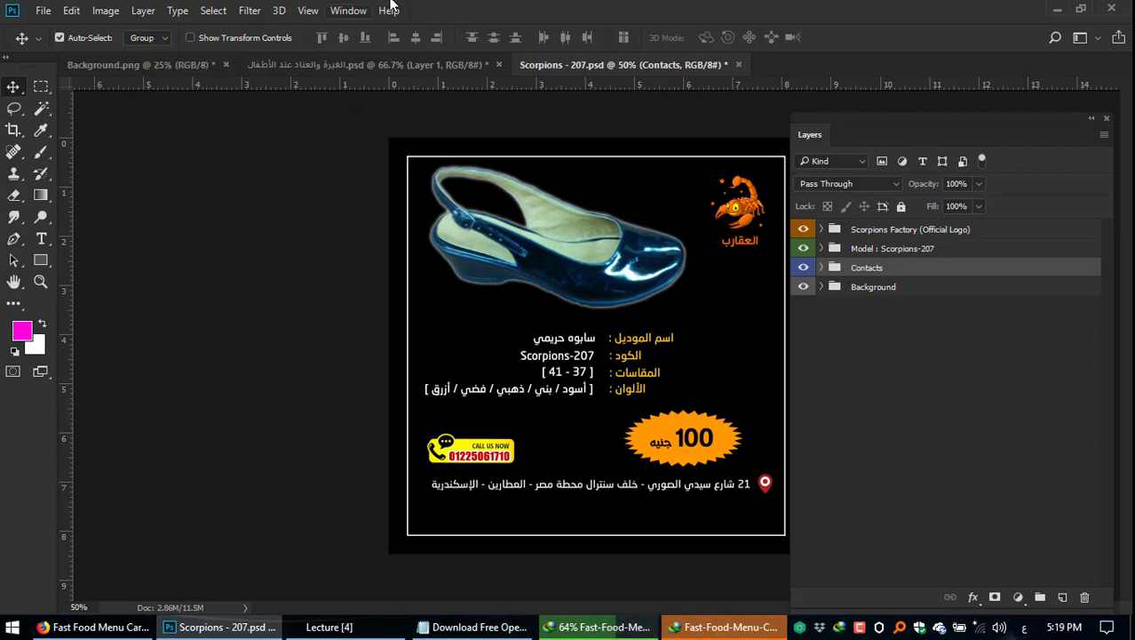
{"action": "left_click", "coordinate": [631, 250]}
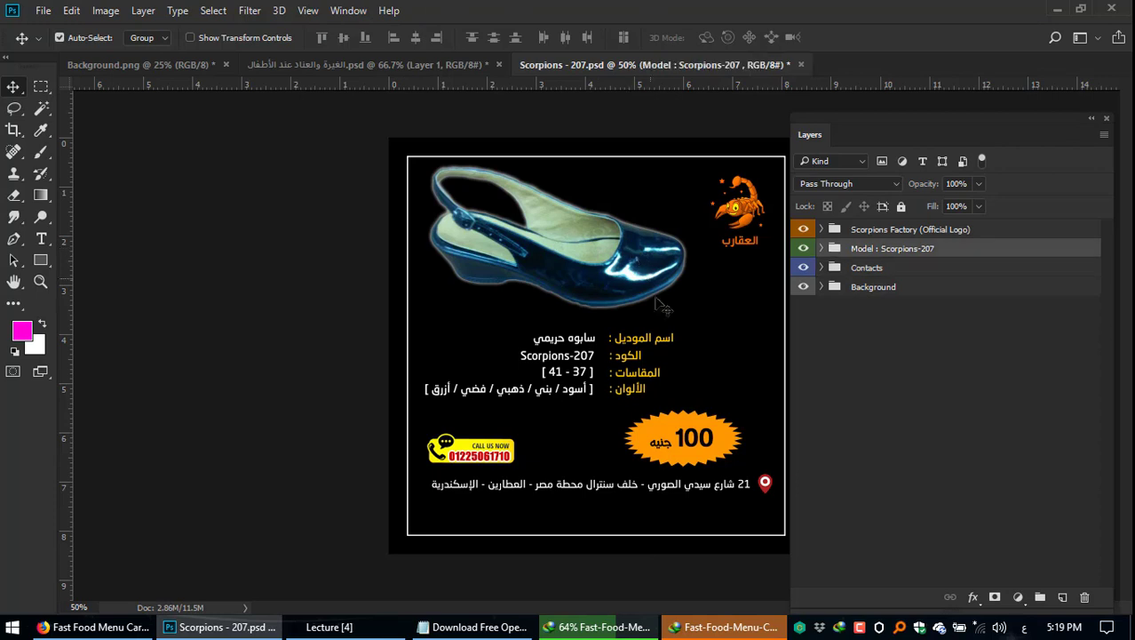
{"action": "left_click_drag", "start_coordinate": [630, 266], "coordinate": [640, 267]}
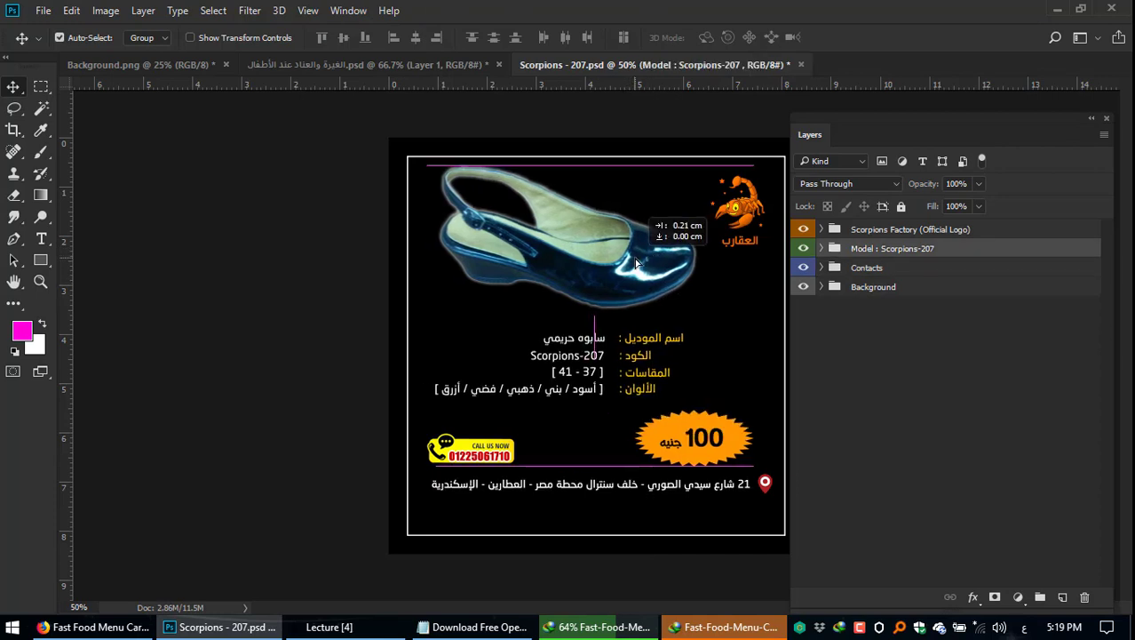
Step: Set Auto-Select back to individual layers and nudge the shoe image down slightly
{"action": "left_click", "coordinate": [149, 40]}
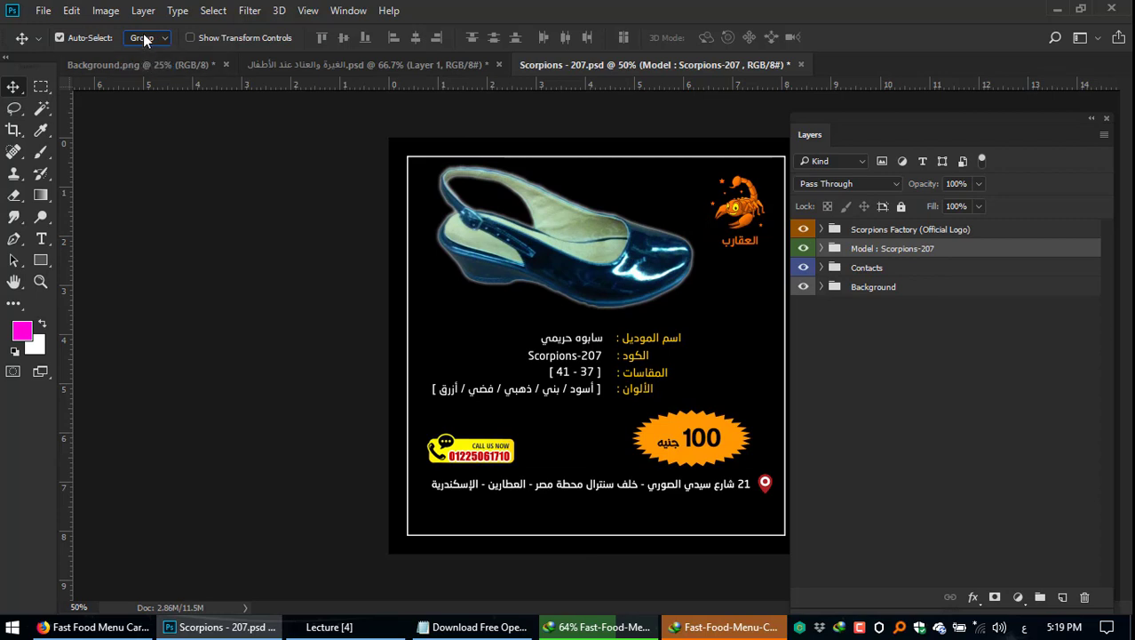
{"action": "left_click_drag", "start_coordinate": [586, 276], "coordinate": [620, 267]}
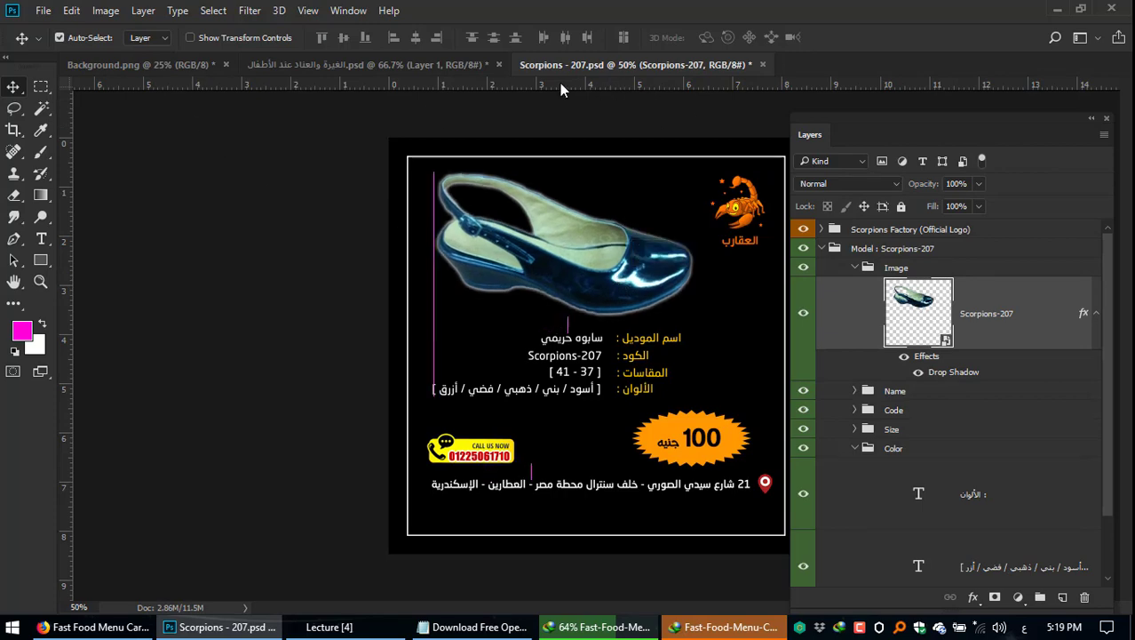
{"action": "left_click", "coordinate": [306, 57]}
Step: In Background.png, duplicate the cloud layer with Ctrl+J and move the copy below the original
{"action": "left_click", "coordinate": [188, 61]}
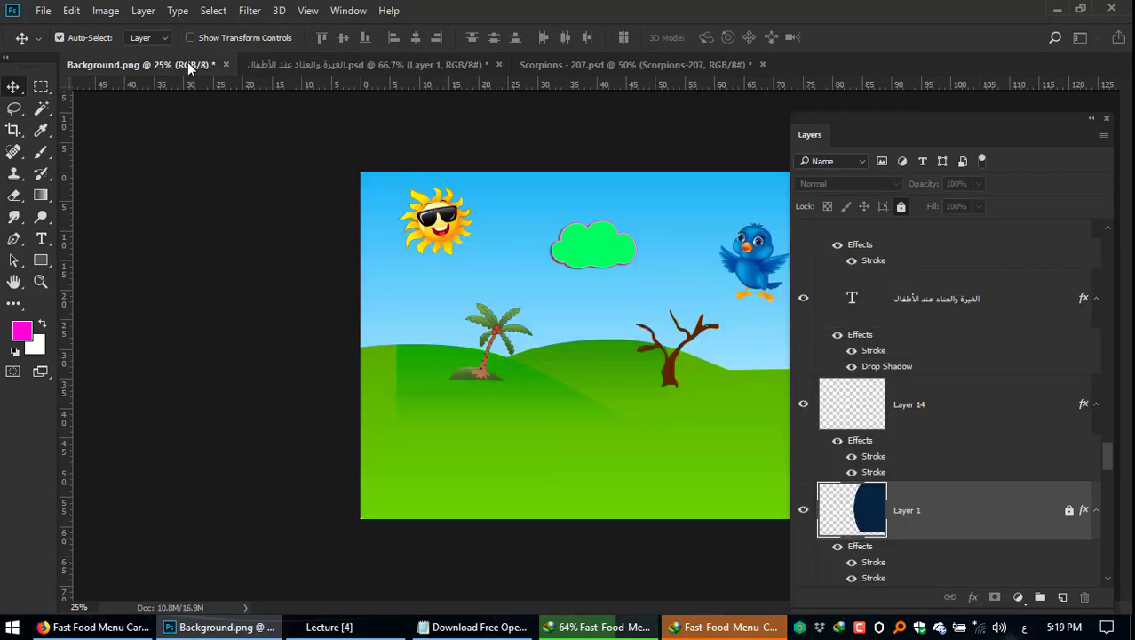
{"action": "key", "text": "ctrl+j"}
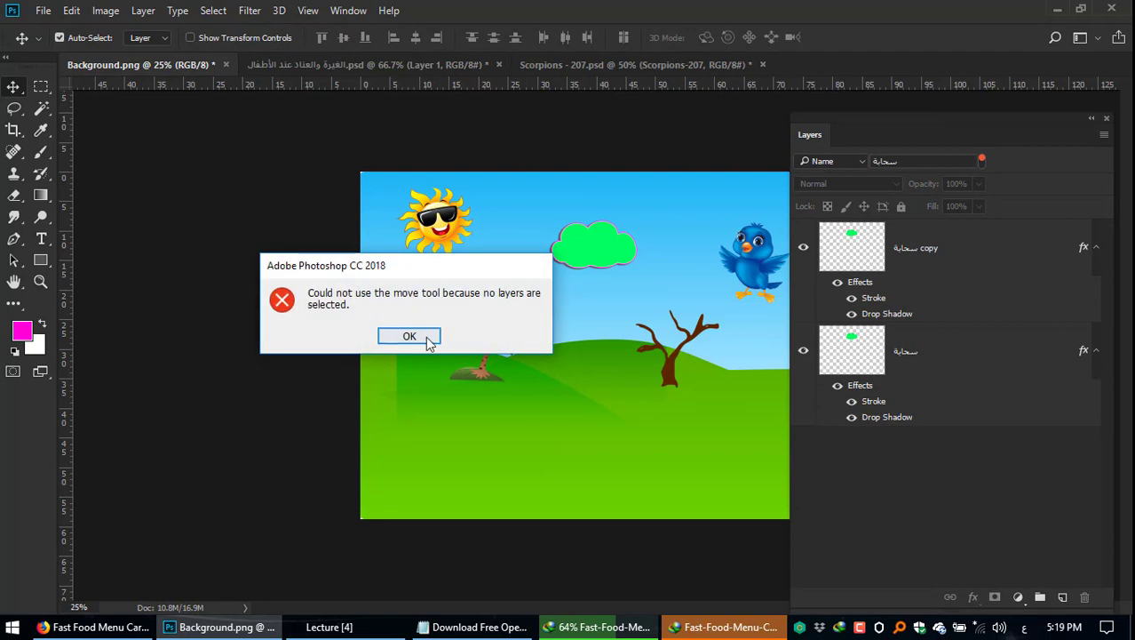
{"action": "left_click", "coordinate": [407, 336]}
{"action": "left_click", "coordinate": [975, 263]}
{"action": "left_click", "coordinate": [470, 229]}
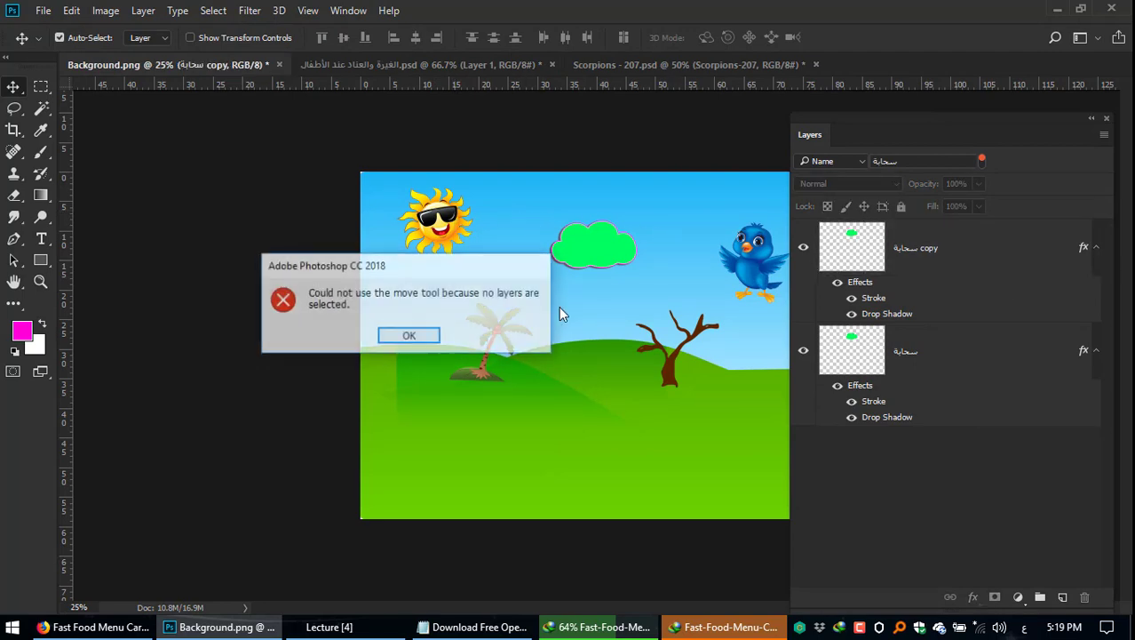
{"action": "left_click", "coordinate": [410, 338]}
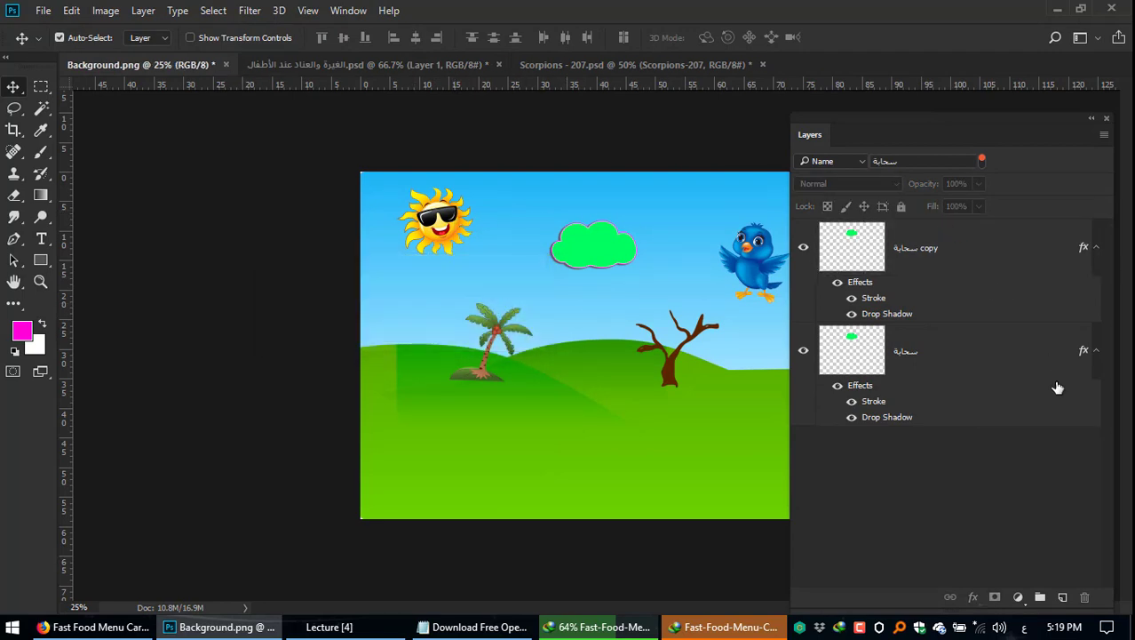
{"action": "left_click", "coordinate": [845, 162]}
{"action": "left_click", "coordinate": [833, 174]}
{"action": "left_click", "coordinate": [591, 254]}
{"action": "left_click_drag", "start_coordinate": [591, 253], "coordinate": [595, 309]}
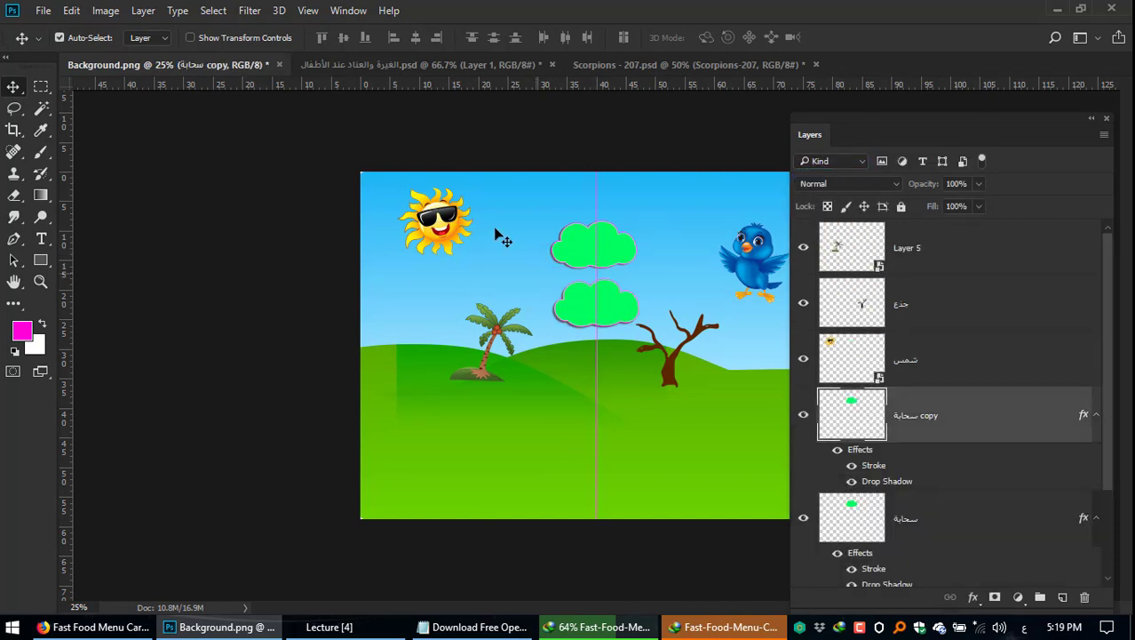
Step: Move the upper cloud up and right, and the sun down onto the green hill
{"action": "left_click_drag", "start_coordinate": [614, 248], "coordinate": [642, 225]}
{"action": "left_click", "coordinate": [444, 229]}
{"action": "left_click_drag", "start_coordinate": [549, 361], "coordinate": [539, 382]}
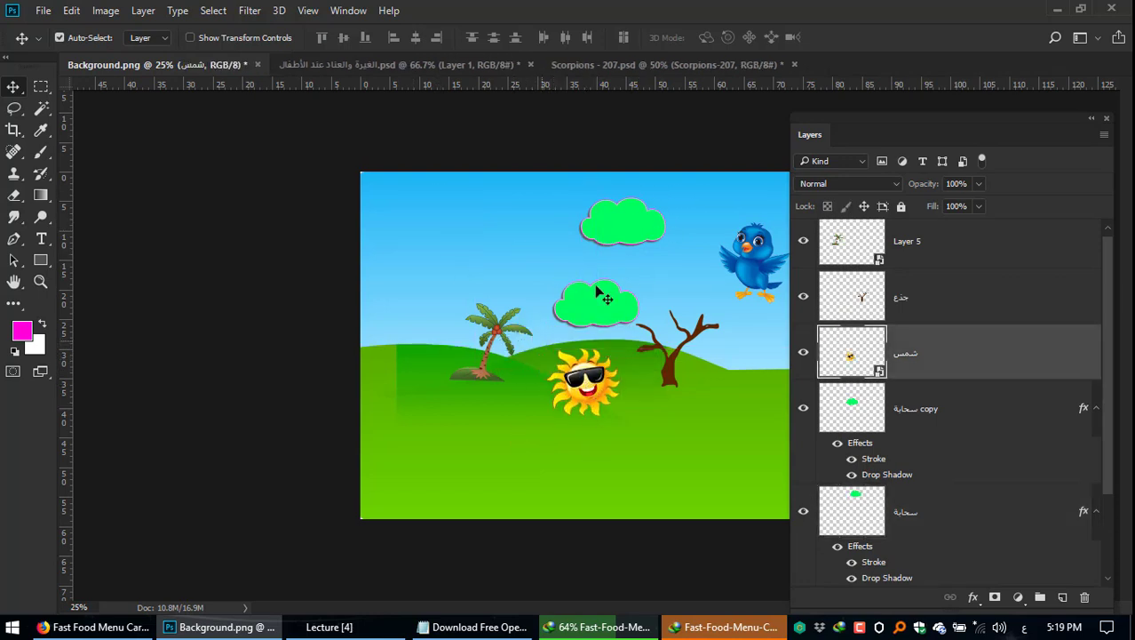
Step: Lock the background Layer 0, then select both clouds and move them left together
{"action": "left_click_drag", "start_coordinate": [673, 214], "coordinate": [688, 218]}
{"action": "right_click", "coordinate": [696, 224]}
{"action": "left_click", "coordinate": [711, 227]}
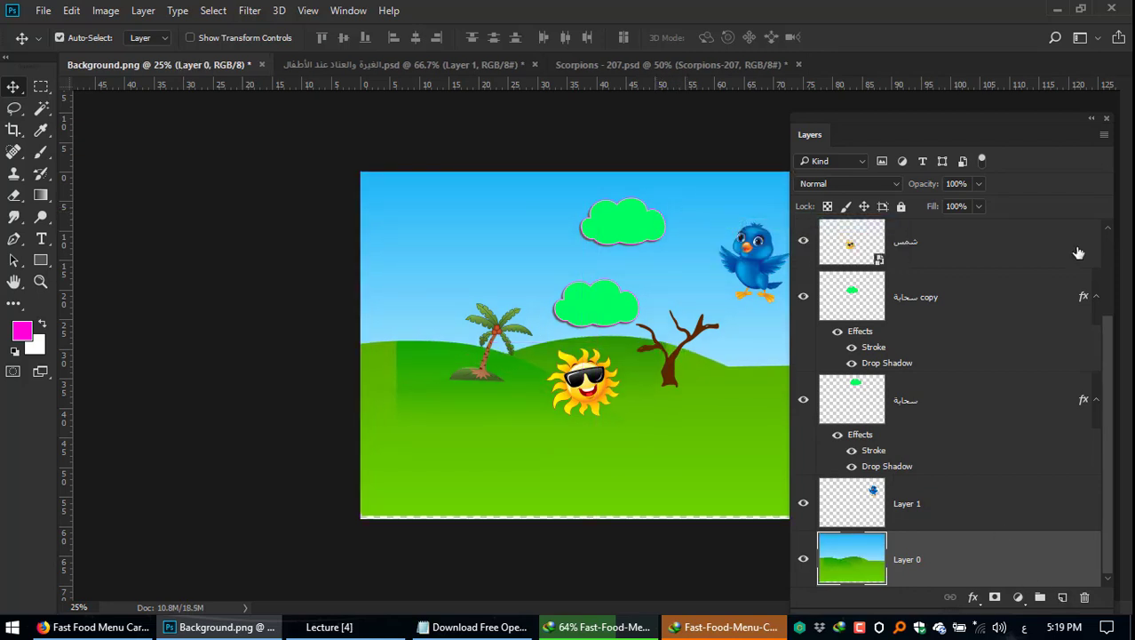
{"action": "left_click", "coordinate": [901, 207]}
{"action": "left_click_drag", "start_coordinate": [675, 207], "coordinate": [569, 304]}
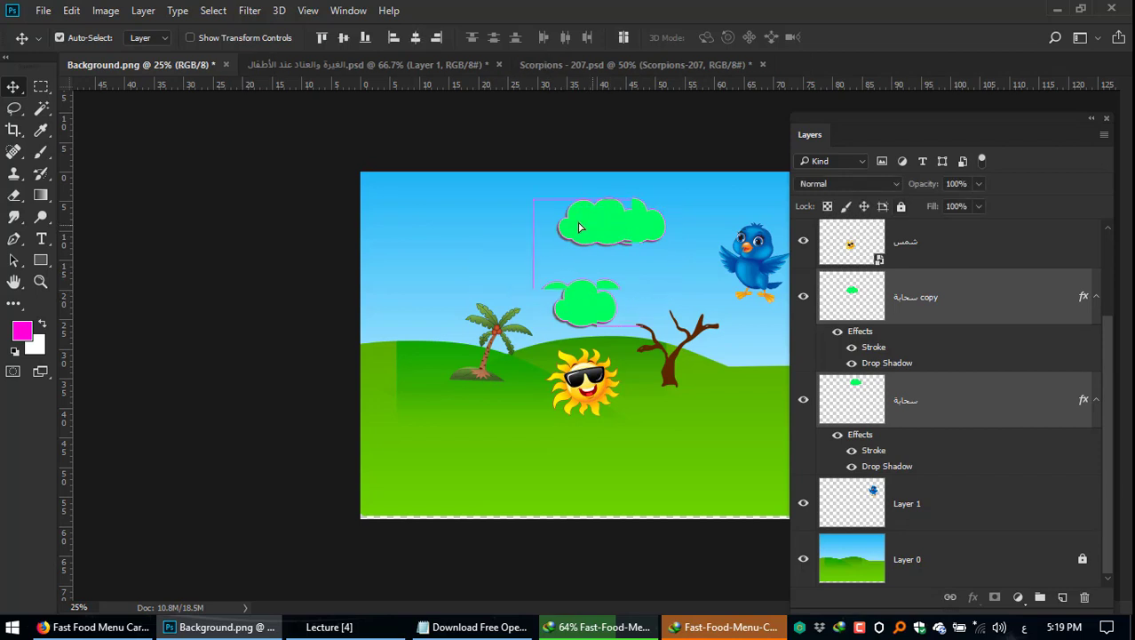
{"action": "mouse_move", "coordinate": [625, 227]}
{"action": "left_mouse_down"}
{"action": "mouse_move", "coordinate": [597, 224]}
{"action": "mouse_move", "coordinate": [608, 226]}
{"action": "left_mouse_up"}
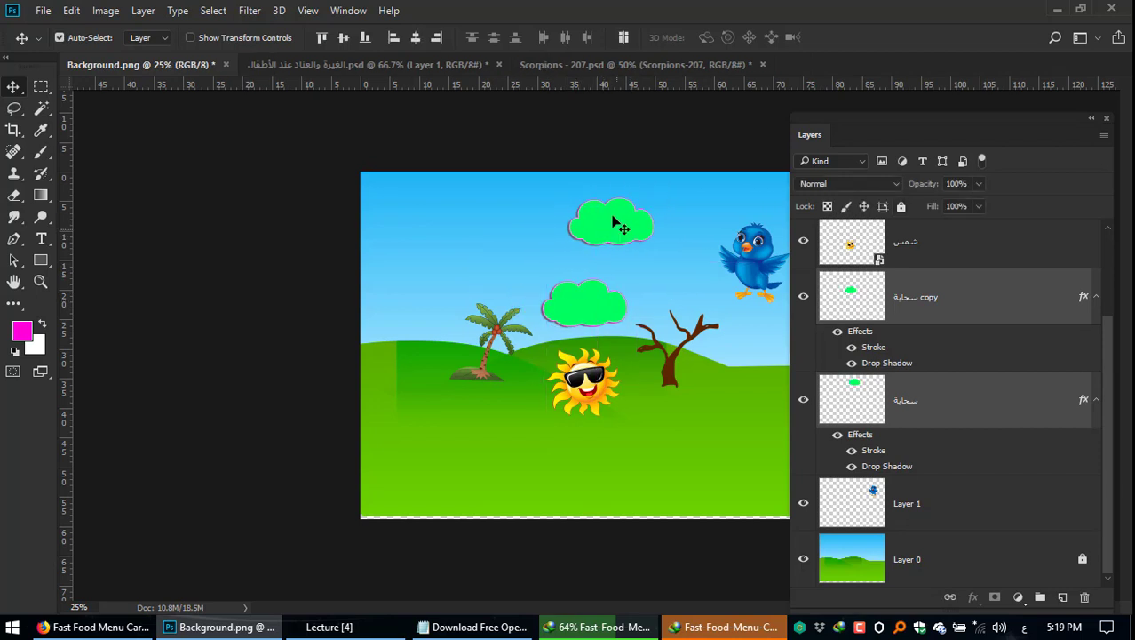
{"action": "left_click", "coordinate": [681, 239]}
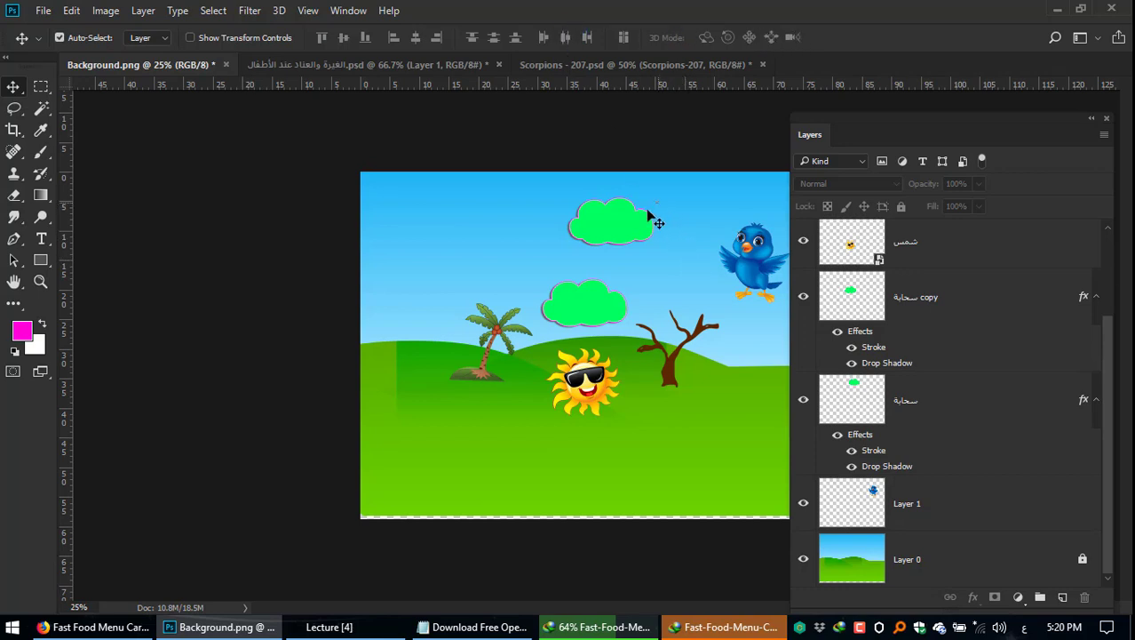
Step: Select both clouds, try bottom-edge and left-edge alignment, then undo both
{"action": "left_click", "coordinate": [609, 222]}
{"action": "left_click", "coordinate": [588, 297], "text": "shift"}
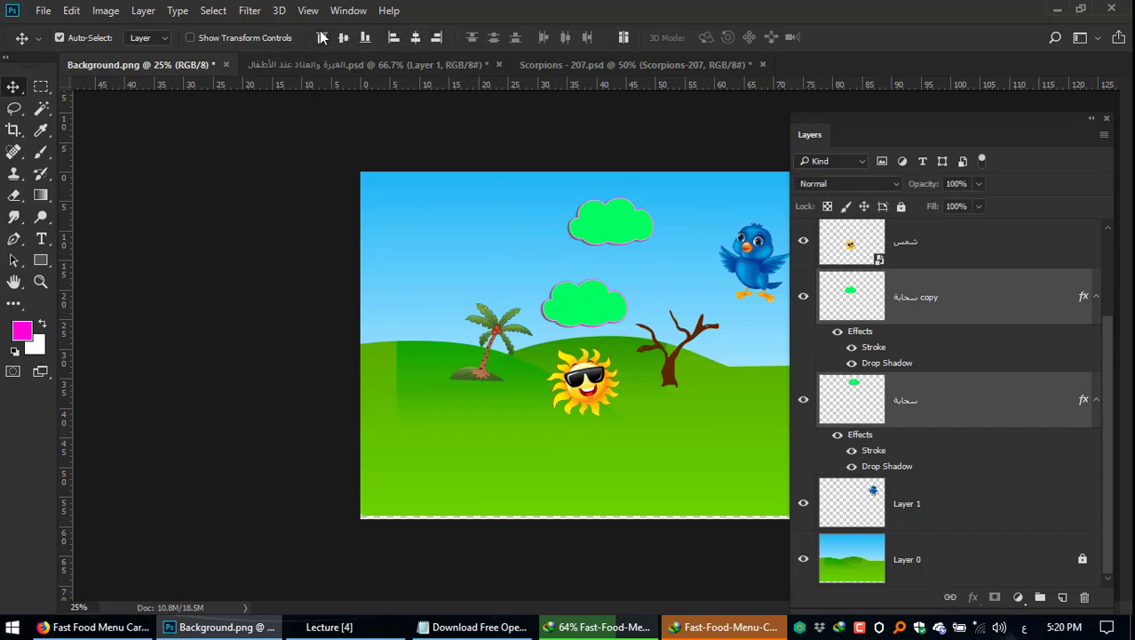
{"action": "left_click", "coordinate": [422, 37]}
{"action": "left_click", "coordinate": [365, 38]}
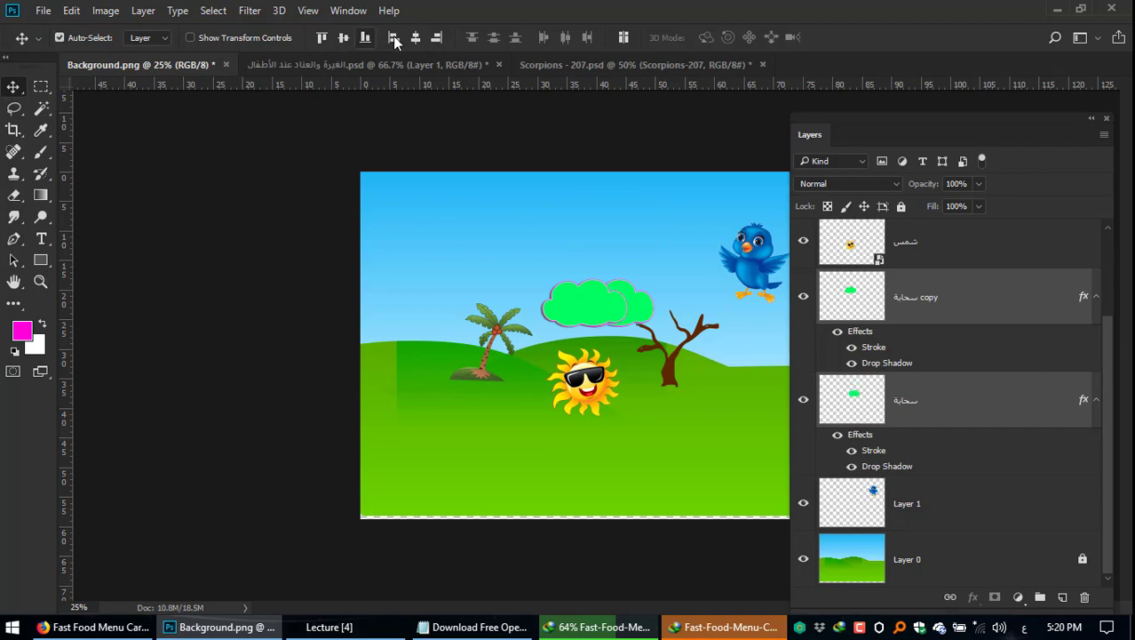
{"action": "left_click", "coordinate": [394, 38]}
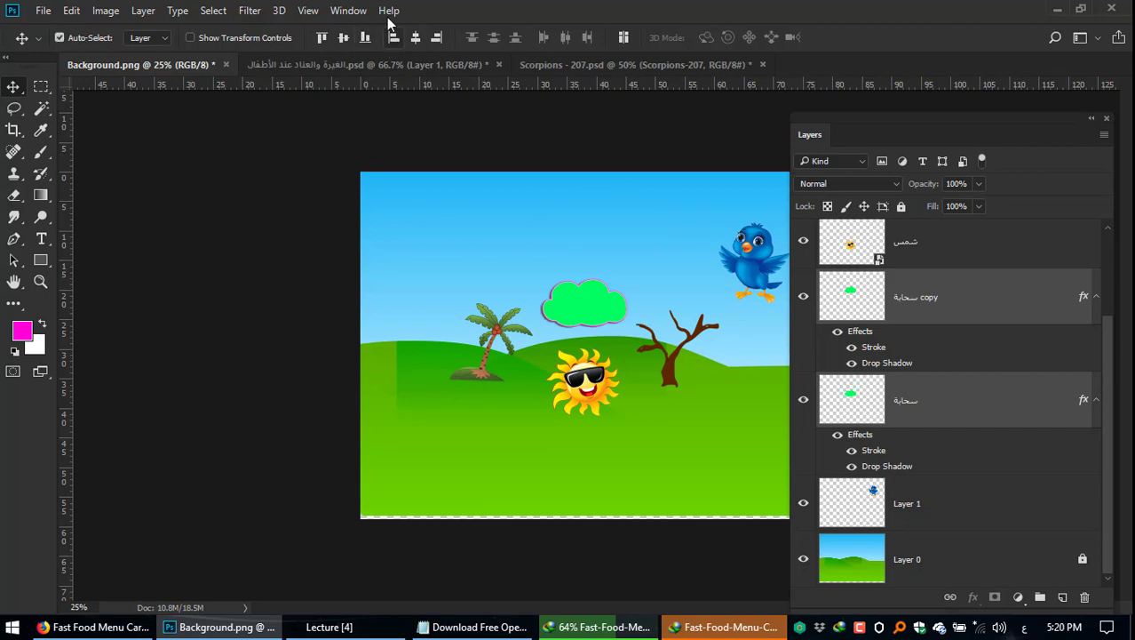
{"action": "key", "text": "ctrl+z"}
{"action": "left_click", "coordinate": [364, 10]}
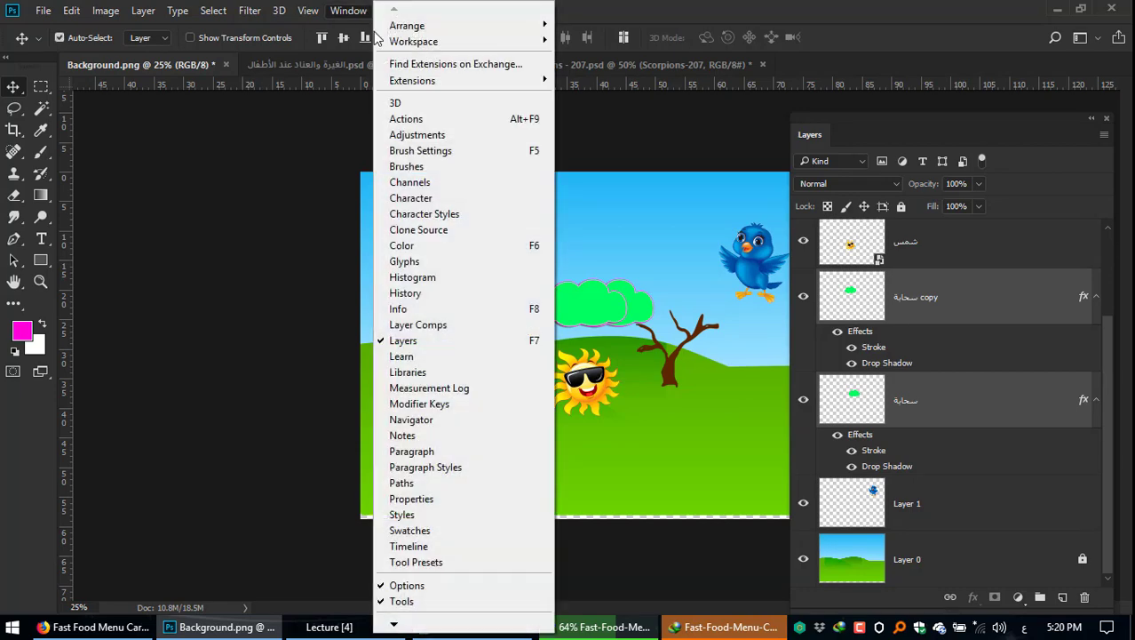
{"action": "left_click", "coordinate": [602, 7]}
{"action": "key", "text": "ctrl+alt+z"}
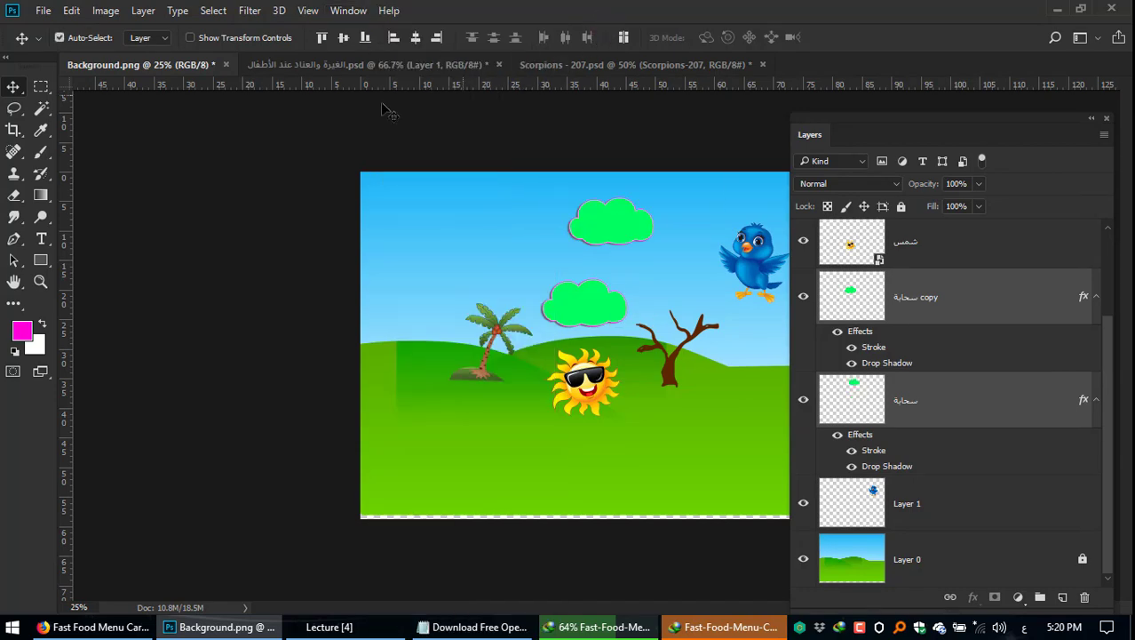
Step: Align the clouds' horizontal centres and distribute the clouds, sun and tree evenly
{"action": "left_click", "coordinate": [417, 38]}
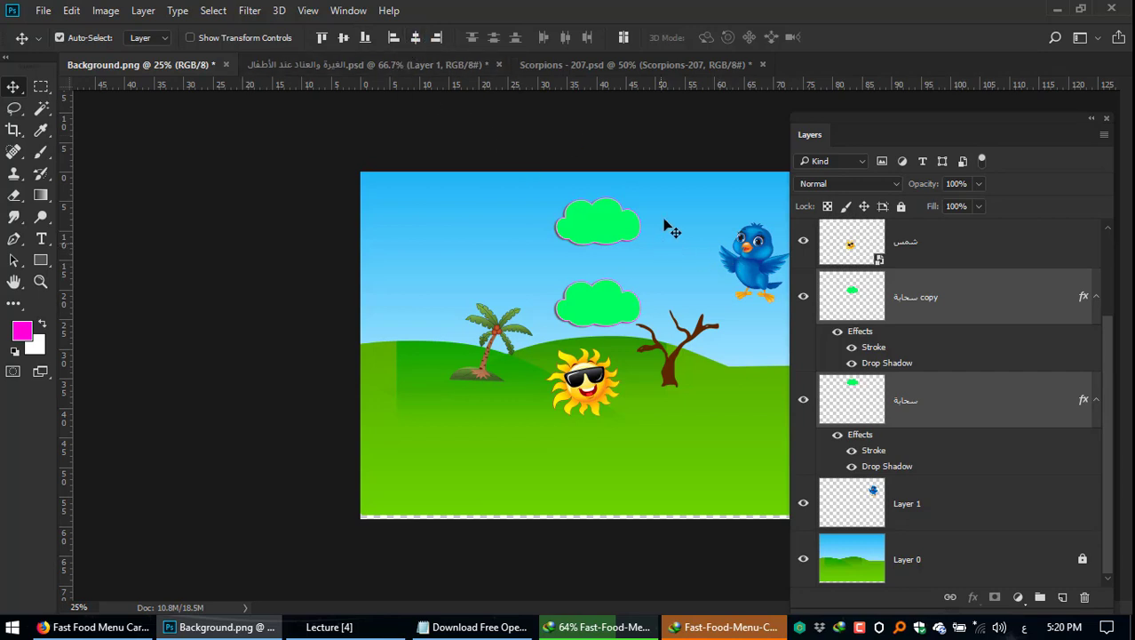
{"action": "left_click_drag", "start_coordinate": [649, 201], "coordinate": [547, 391]}
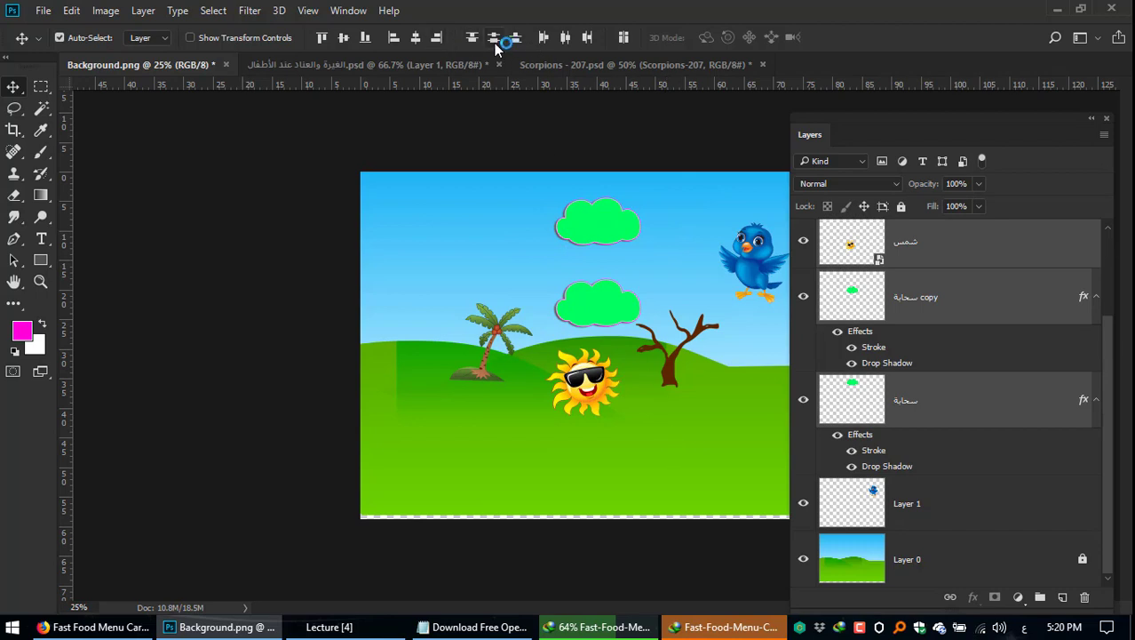
{"action": "left_click", "coordinate": [587, 38]}
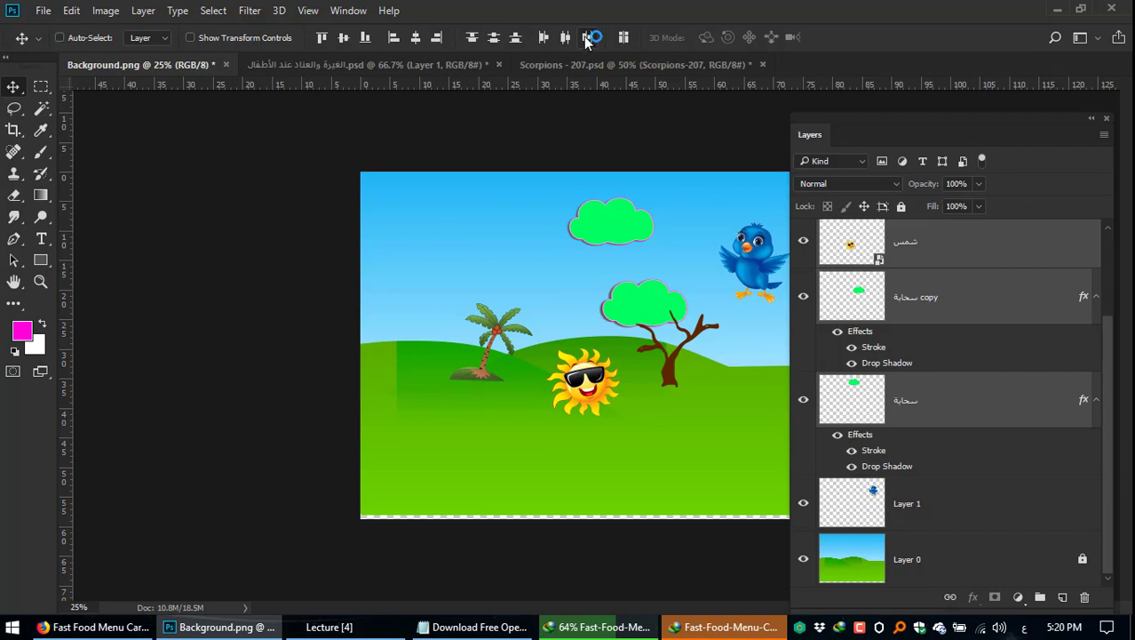
{"action": "left_click", "coordinate": [583, 44]}
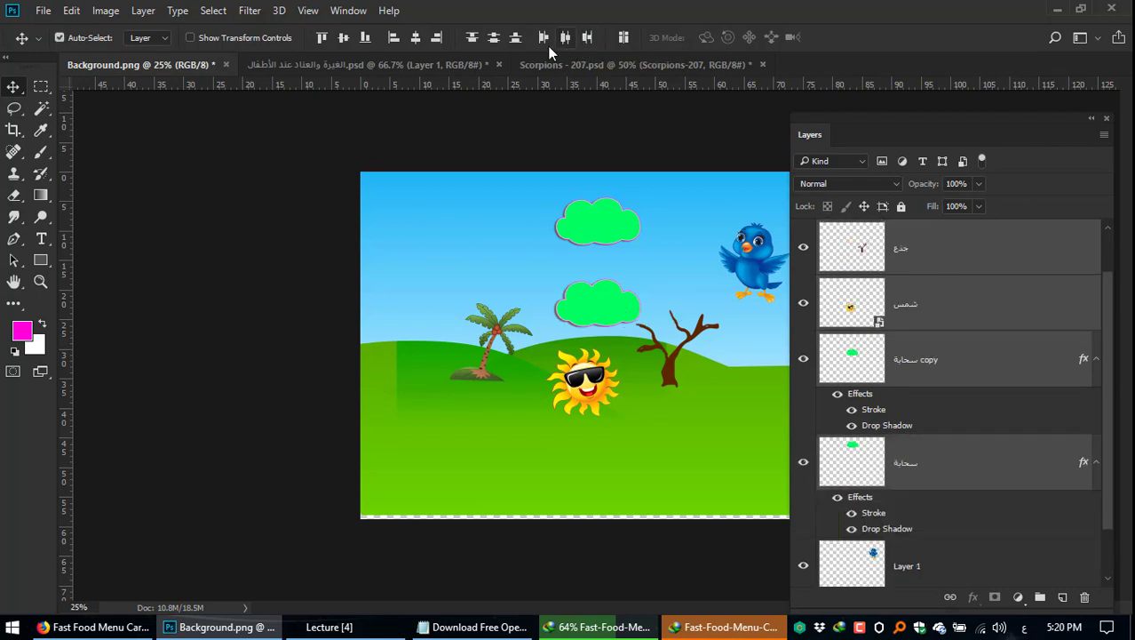
{"action": "left_click", "coordinate": [494, 39]}
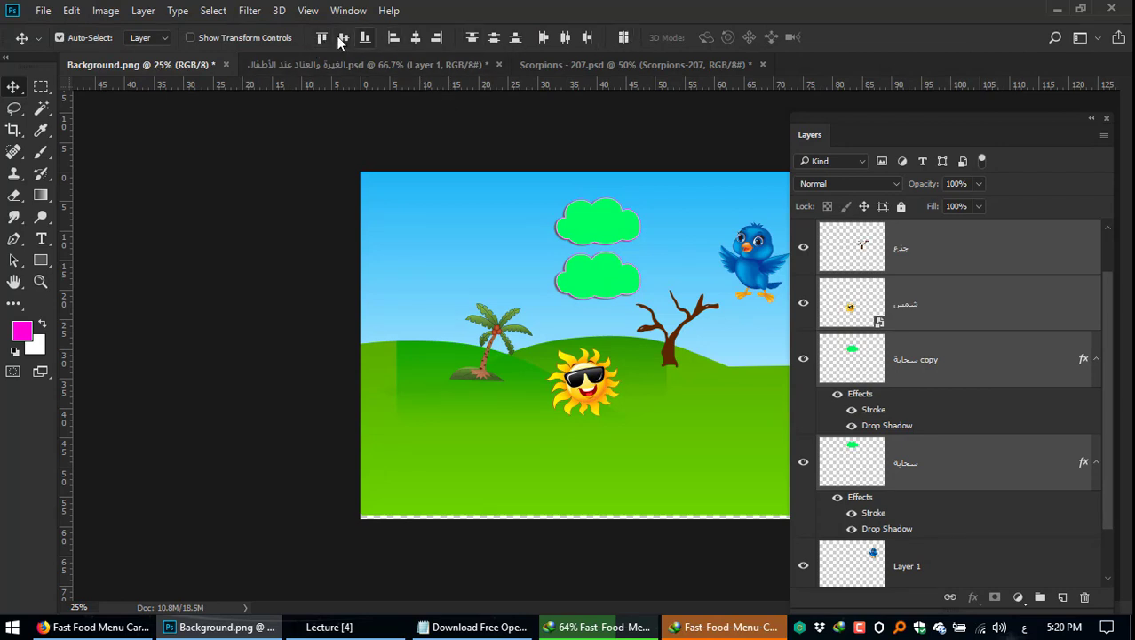
Step: Shift the clouds, sun and tree slightly left, then select each cloud layer individually
{"action": "left_click_drag", "start_coordinate": [602, 271], "coordinate": [578, 182]}
{"action": "left_click", "coordinate": [980, 460]}
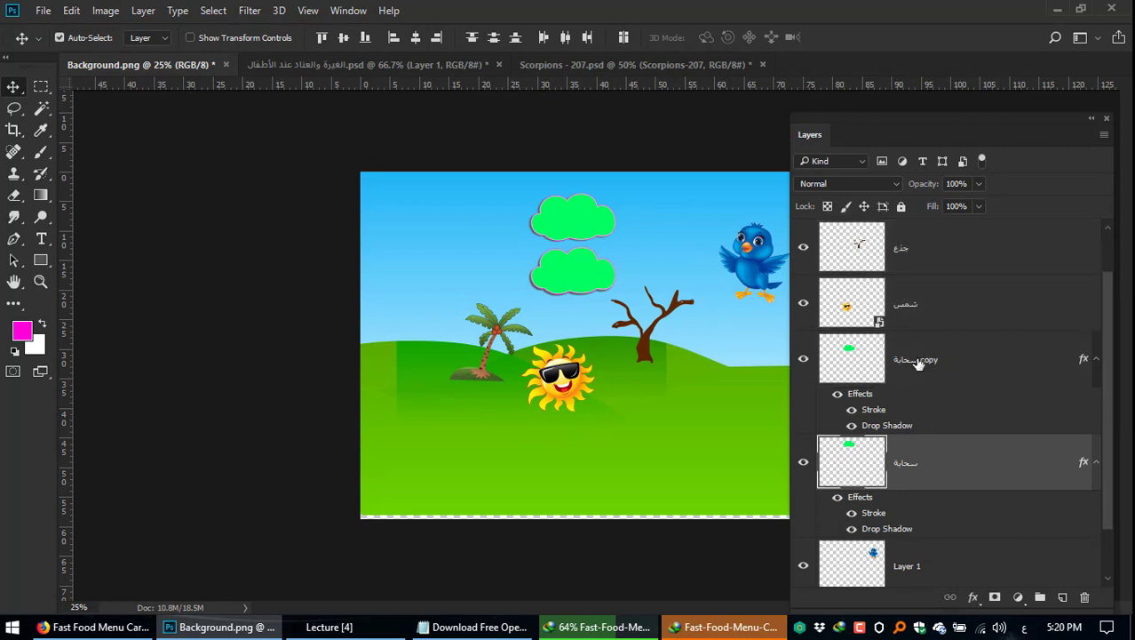
{"action": "left_click", "coordinate": [944, 370]}
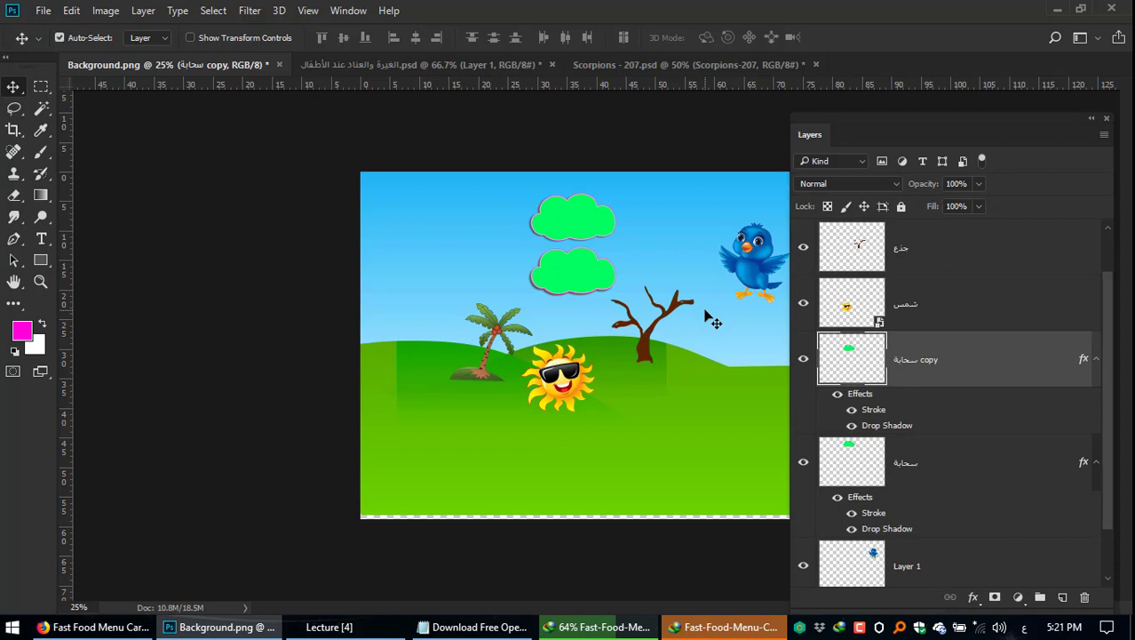
Step: Switch to the Arabic lecture poster and dock the Layers panel at the right edge
{"action": "left_click", "coordinate": [419, 68]}
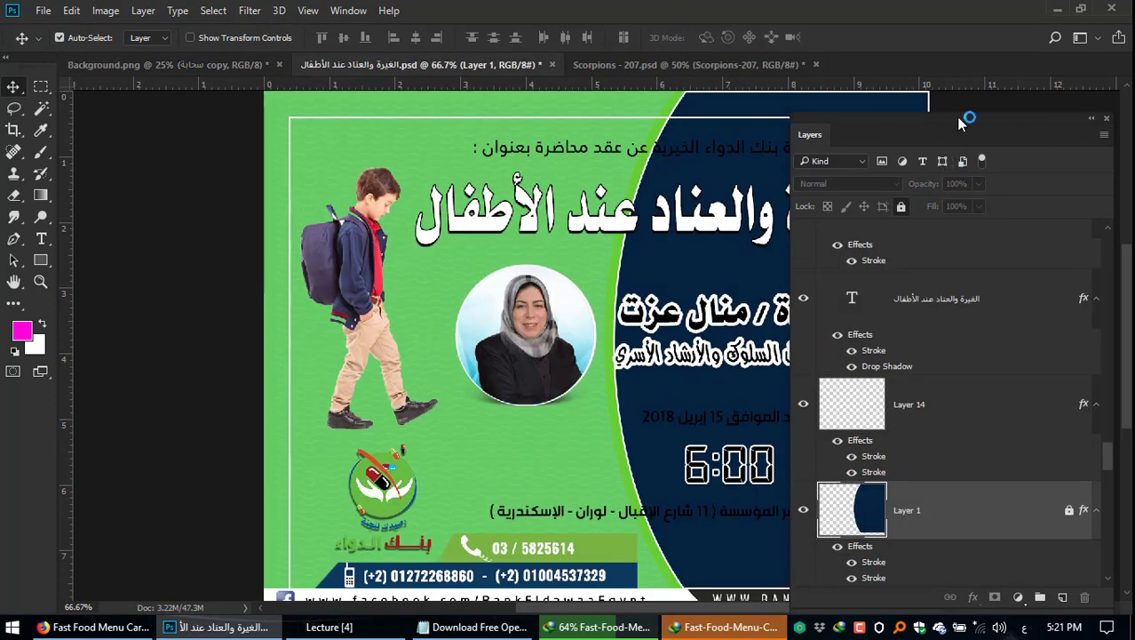
{"action": "left_click_drag", "start_coordinate": [960, 121], "coordinate": [1124, 163]}
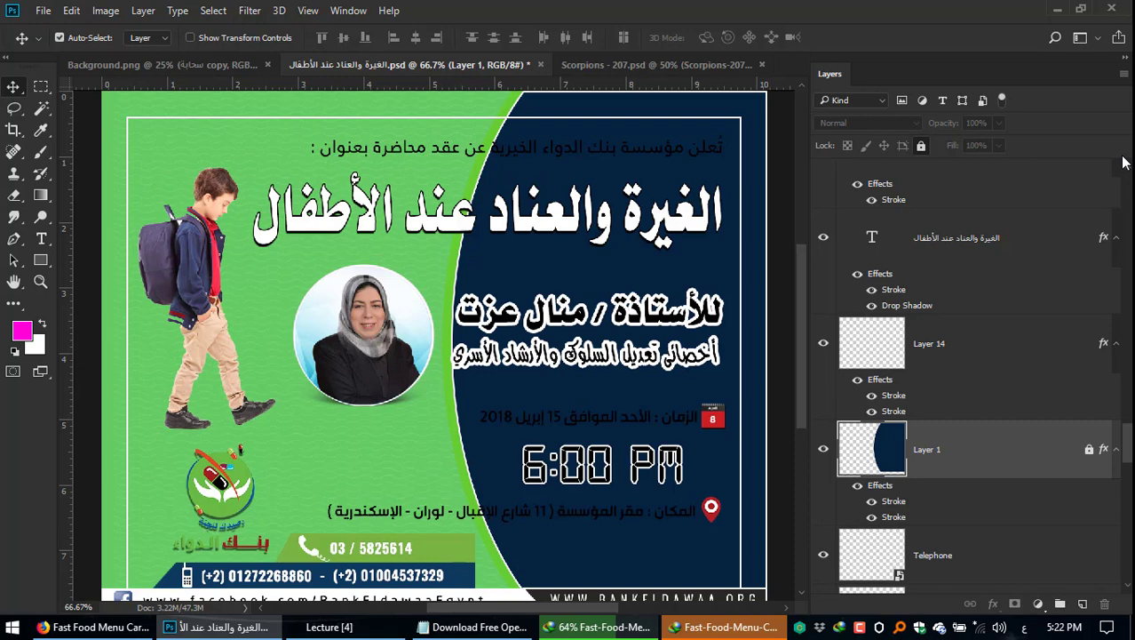
Step: Pause and restart the Fast-Food-Menu-Card-Free-PSD.zip download, dismiss the server error, then return to Firefox
{"action": "left_click", "coordinate": [601, 627]}
{"action": "left_click", "coordinate": [600, 328]}
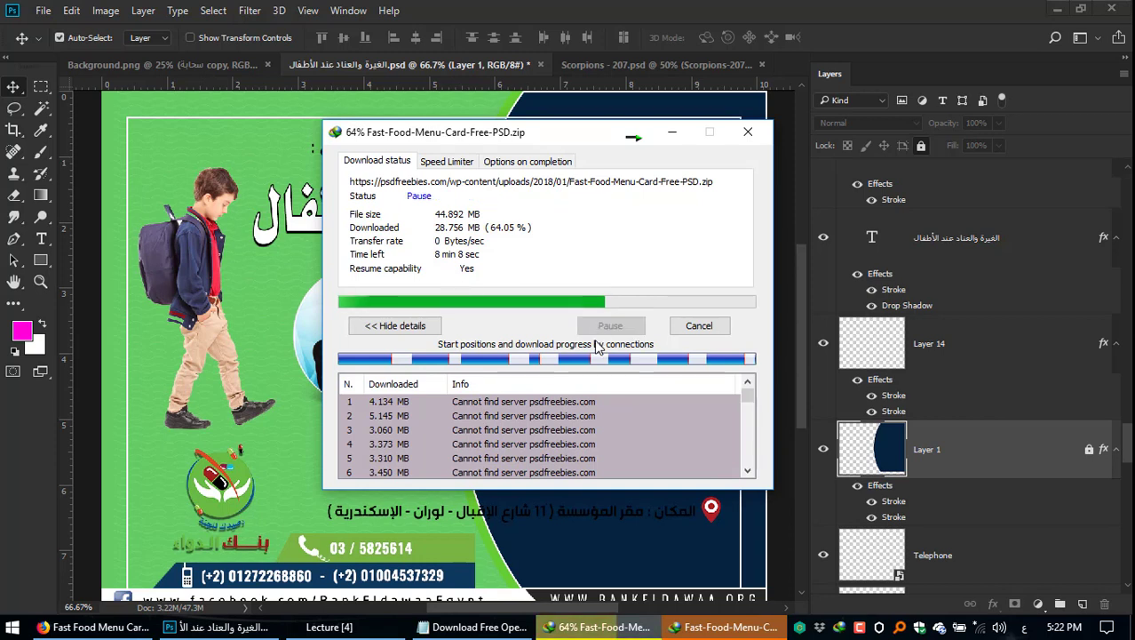
{"action": "left_click", "coordinate": [610, 326]}
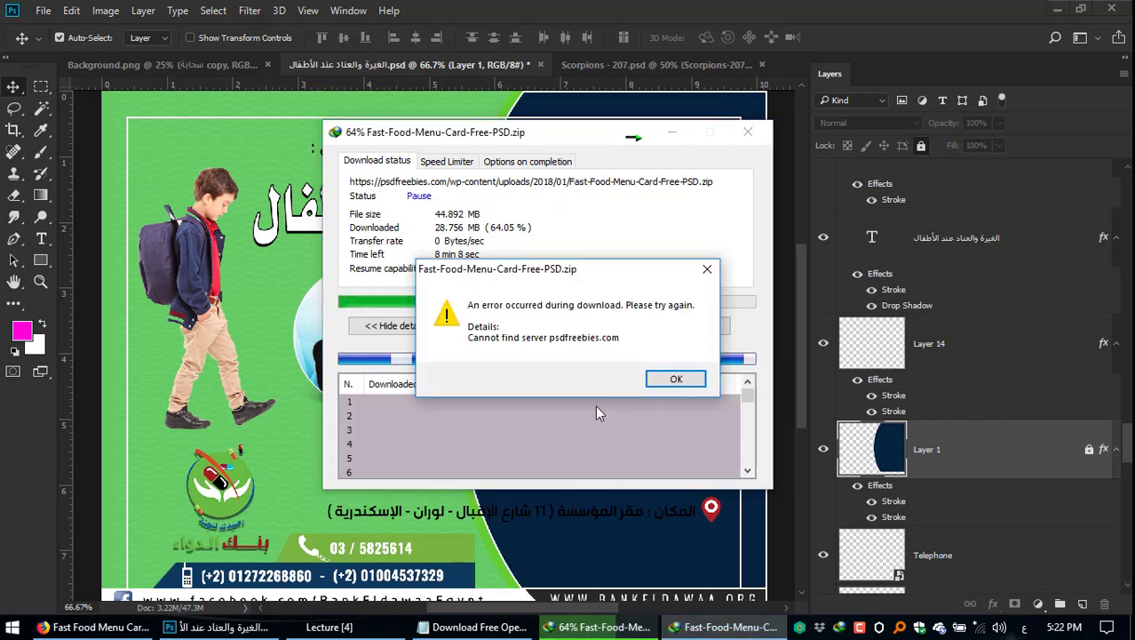
{"action": "left_click", "coordinate": [674, 379]}
{"action": "left_click", "coordinate": [437, 629]}
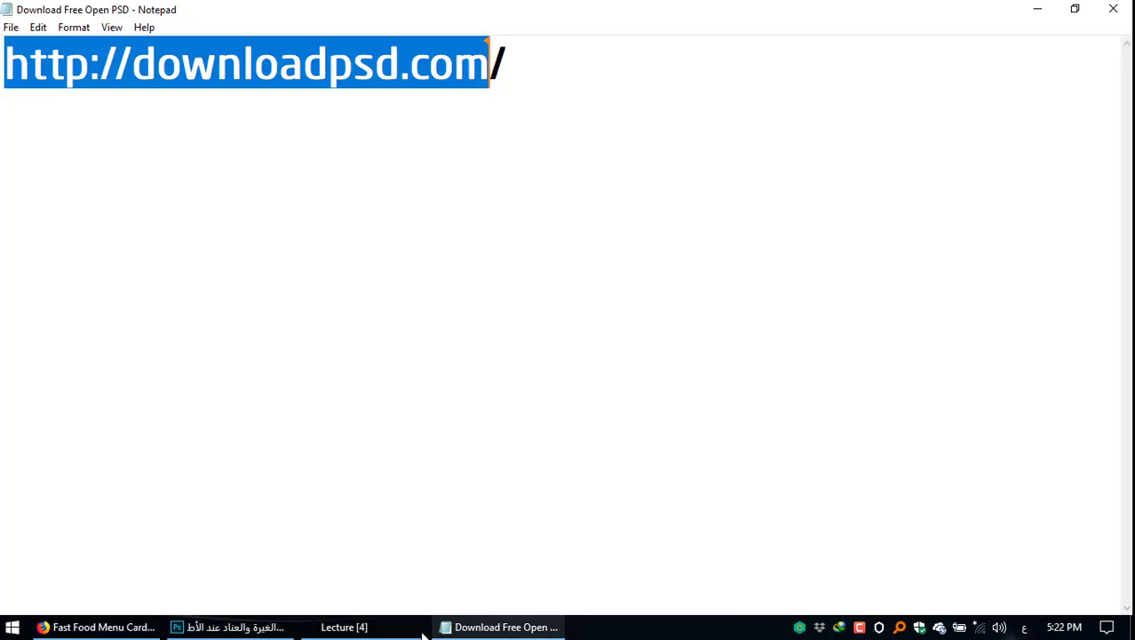
{"action": "left_click", "coordinate": [98, 627]}
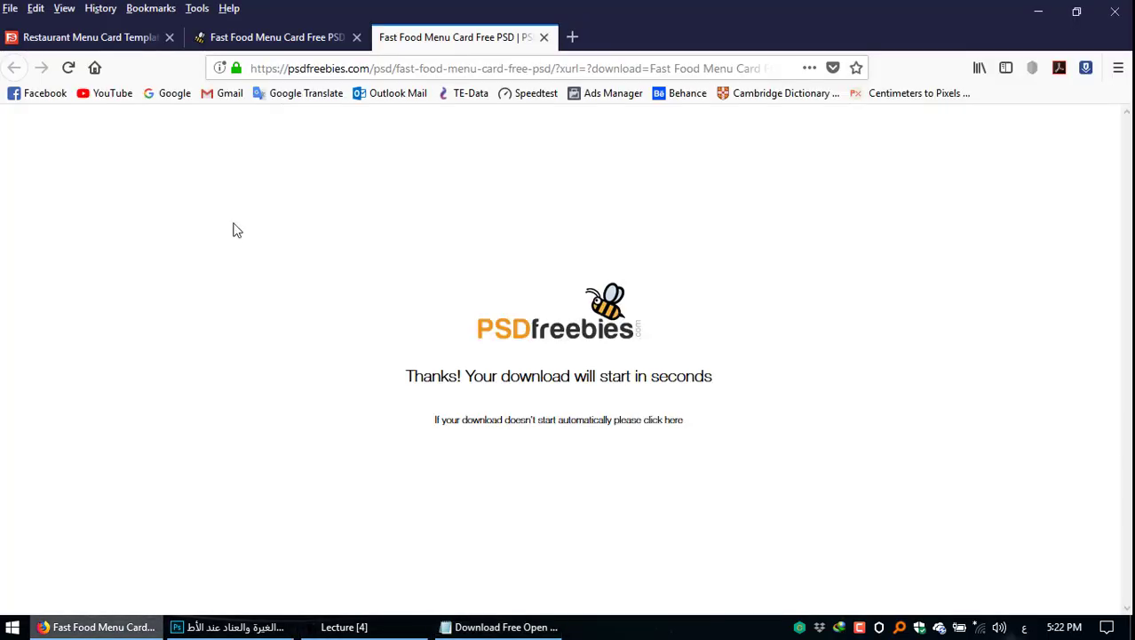
Step: Follow the manual 'click here' download link and check the Wi-Fi connection
{"action": "left_click", "coordinate": [671, 423]}
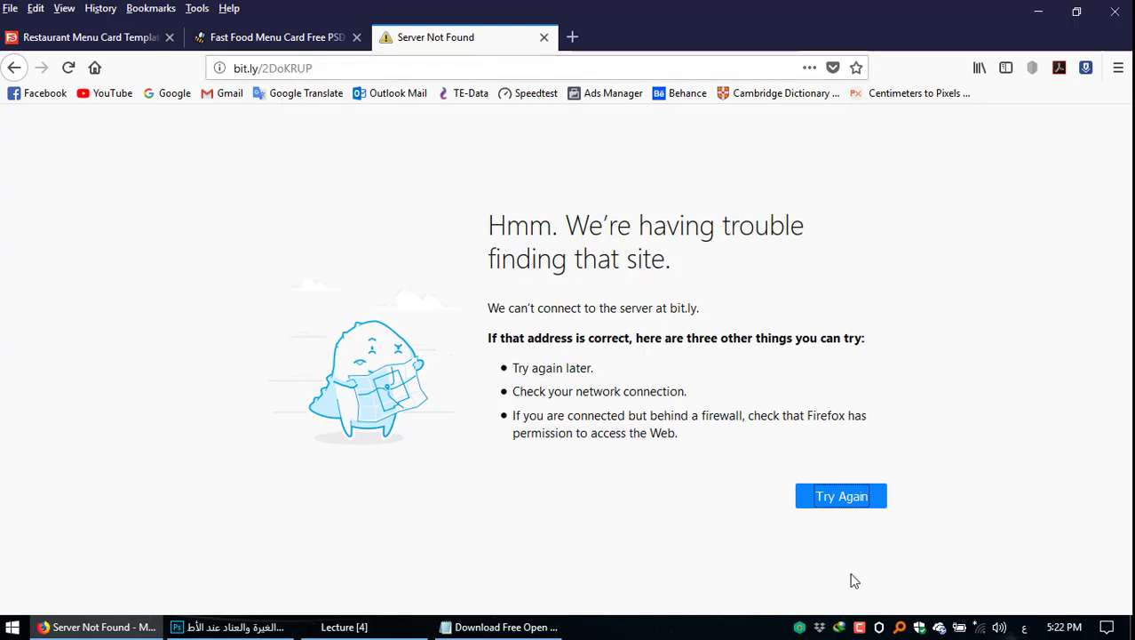
{"action": "left_click", "coordinate": [980, 628]}
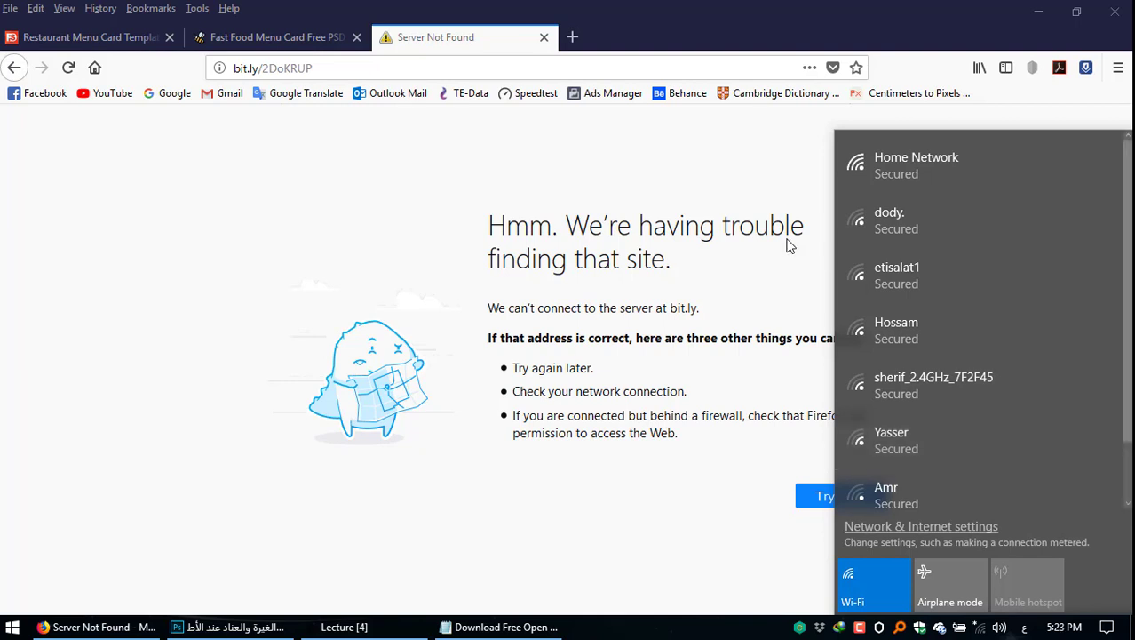
{"action": "left_click", "coordinate": [743, 6]}
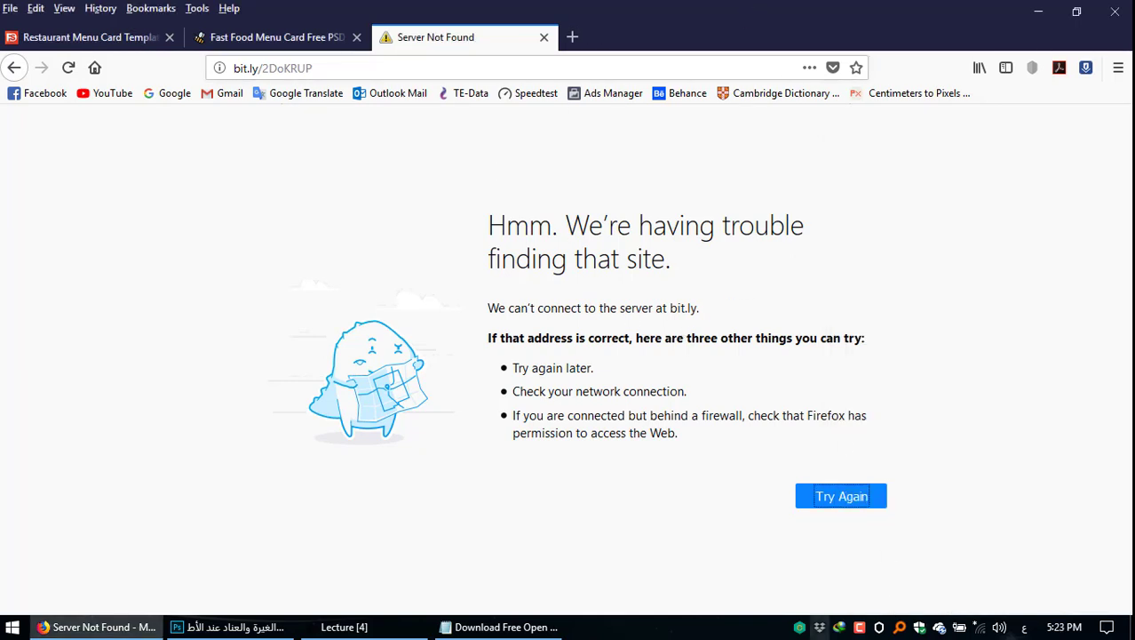
Step: Recheck Wi-Fi, then restart the download with the Fast Food Menu Card page's green Download button
{"action": "left_click", "coordinate": [309, 42]}
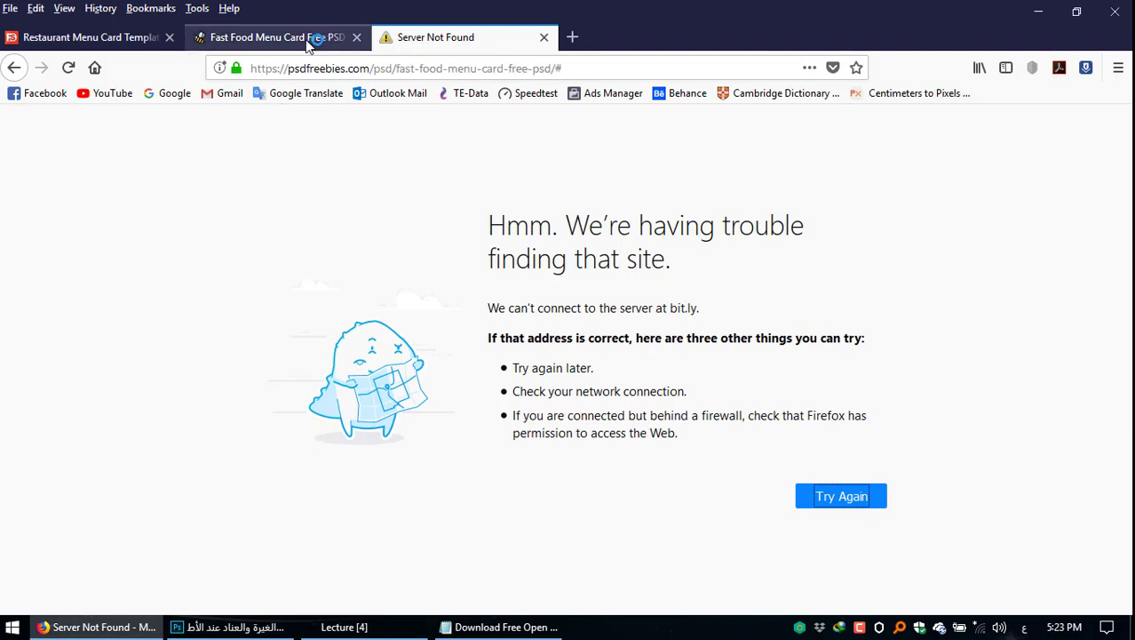
{"action": "left_click", "coordinate": [431, 38]}
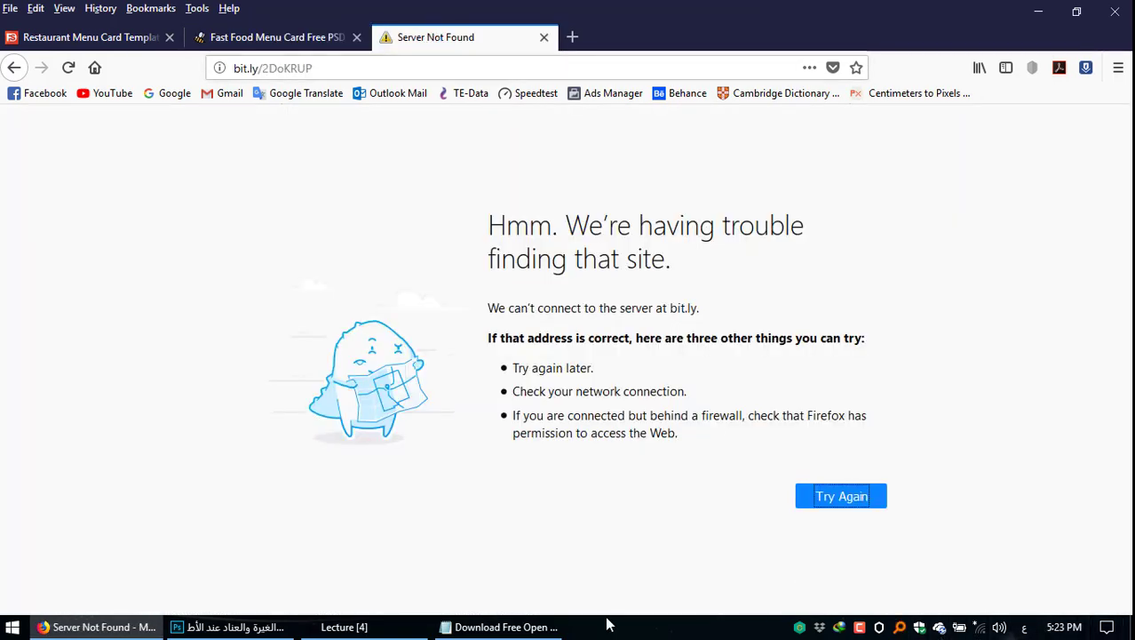
{"action": "left_click", "coordinate": [982, 629]}
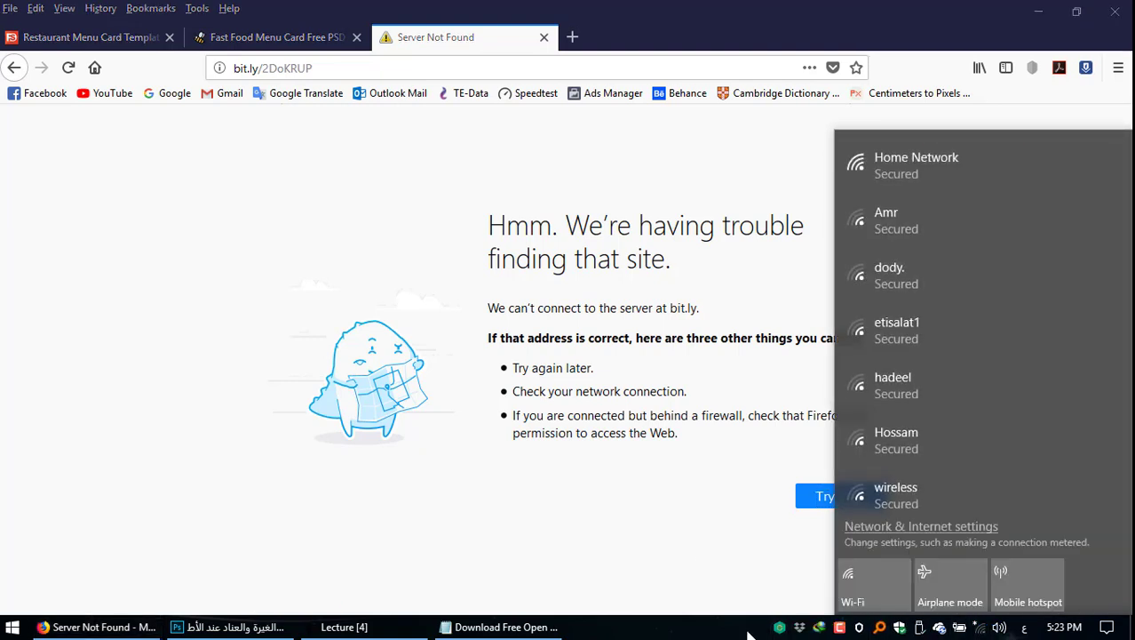
{"action": "left_click", "coordinate": [700, 624]}
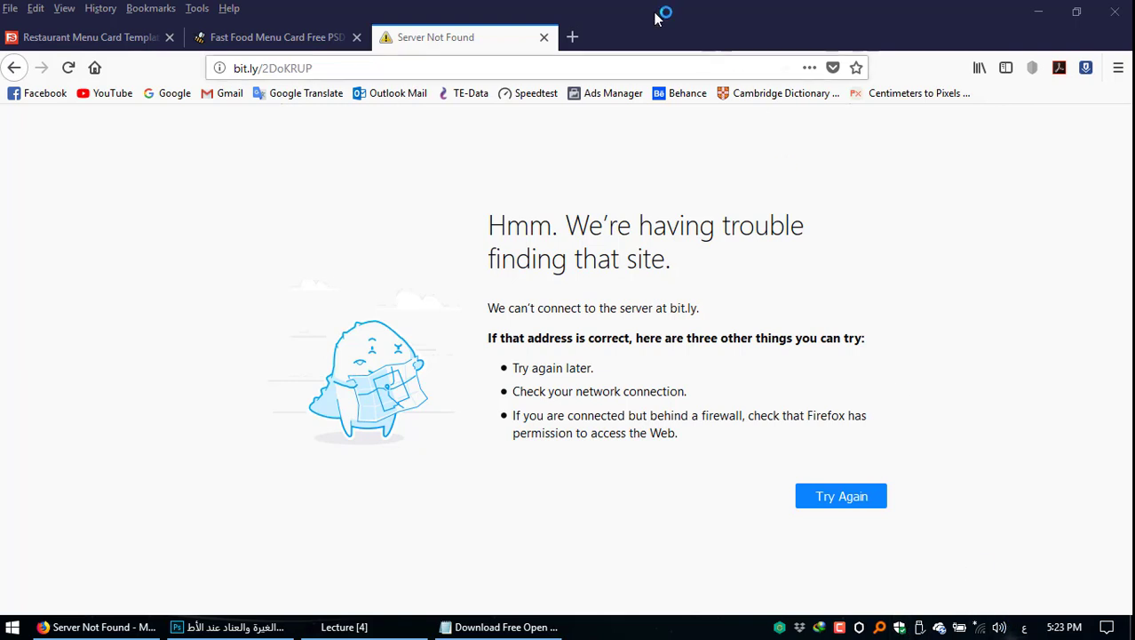
{"action": "left_click", "coordinate": [300, 37]}
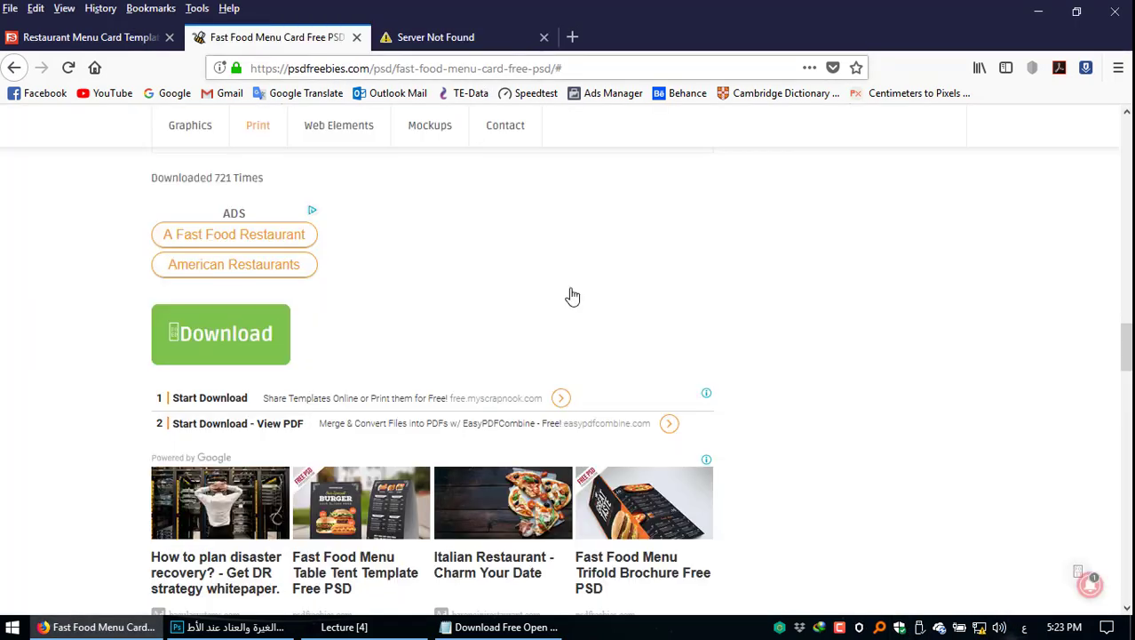
{"action": "left_click", "coordinate": [240, 342]}
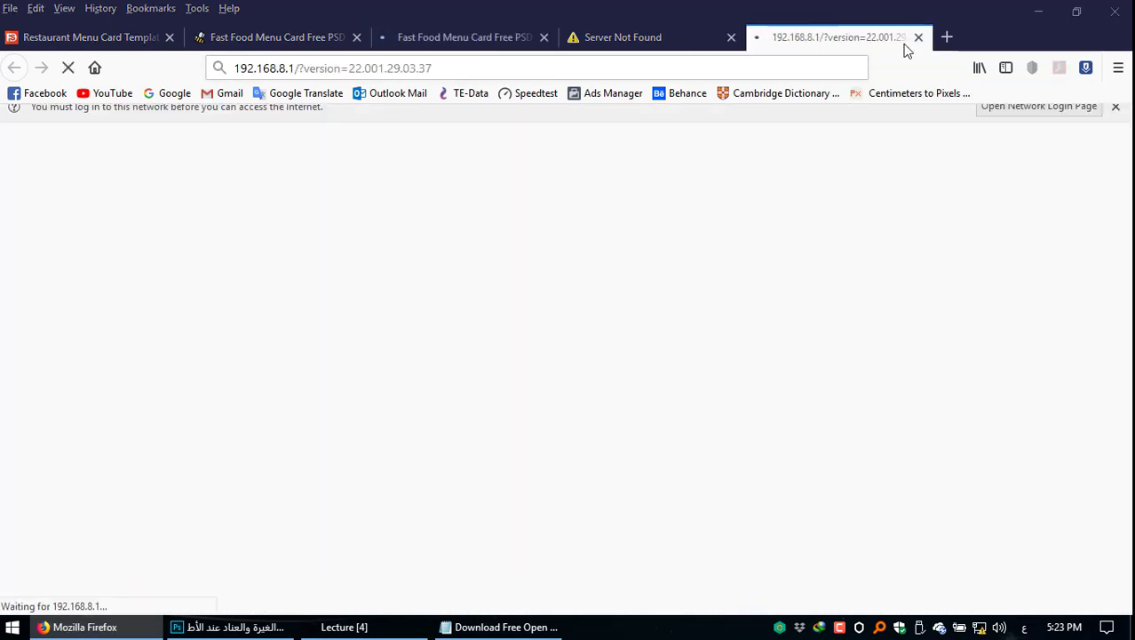
Step: Close the 192.168.8.1 login tab, accept the duplicate-download prompt, and return to Photoshop
{"action": "left_click", "coordinate": [919, 37]}
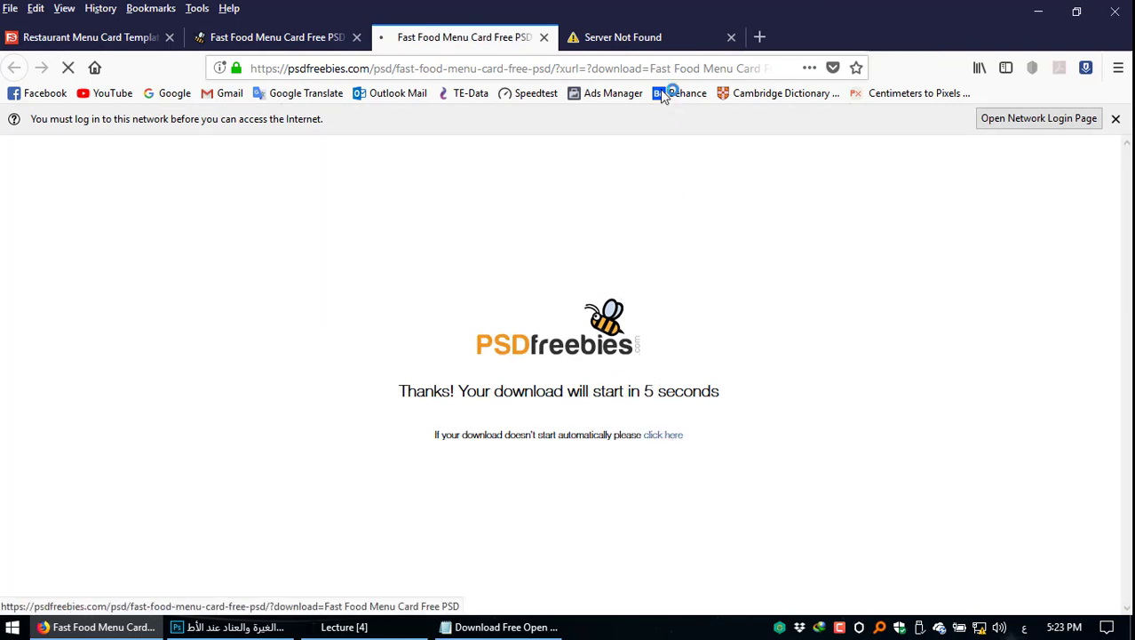
{"action": "left_click", "coordinate": [530, 373]}
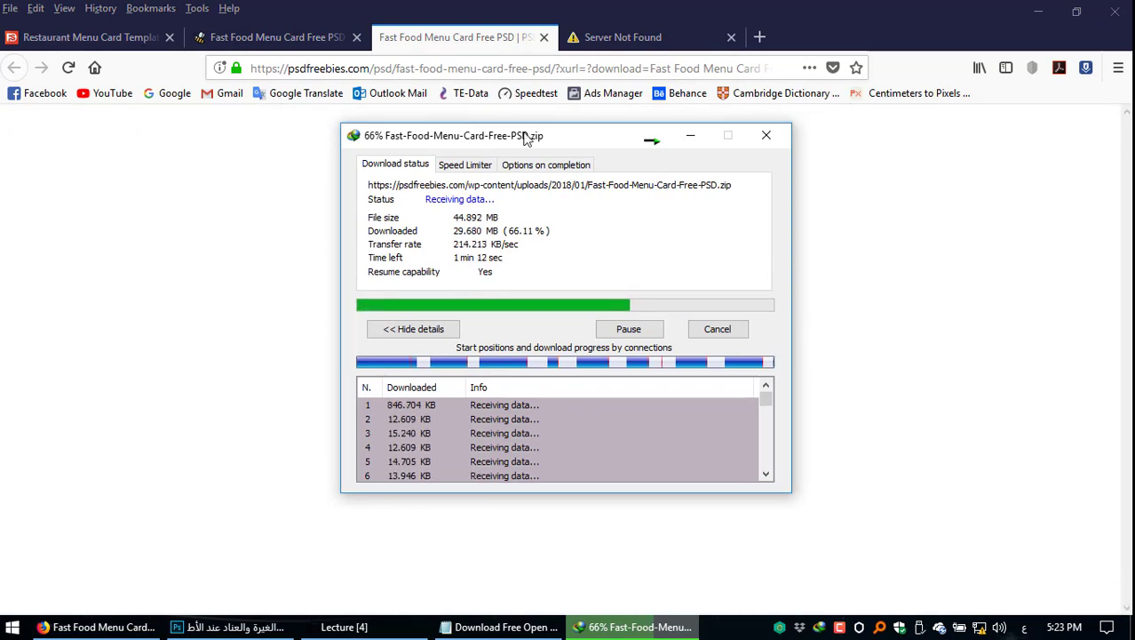
{"action": "left_click_drag", "start_coordinate": [524, 135], "coordinate": [508, 130]}
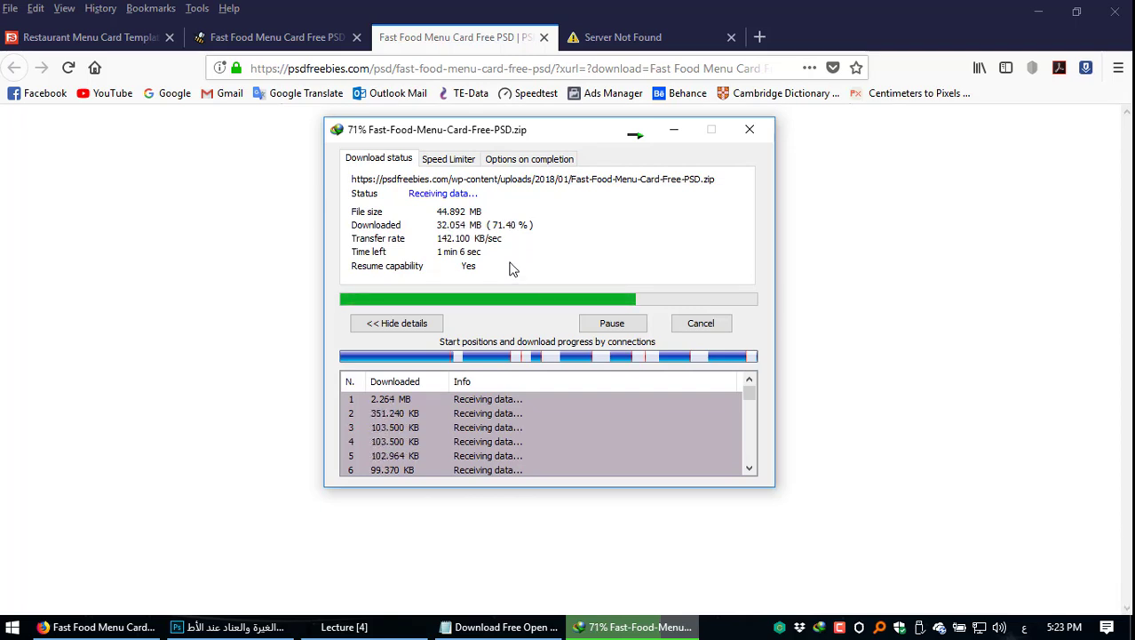
{"action": "left_click", "coordinate": [233, 626]}
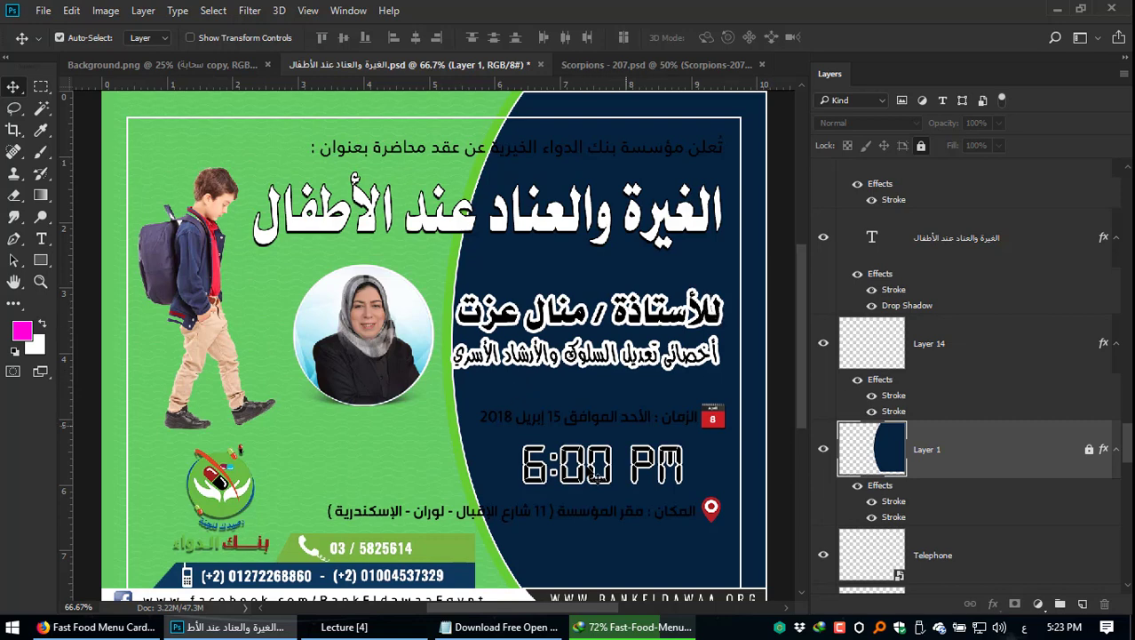
Step: Scroll through the children's poster layers and check the menu card download's progress
{"action": "scroll", "coordinate": [924, 413], "scroll_direction": "down", "scroll_amount": 5}
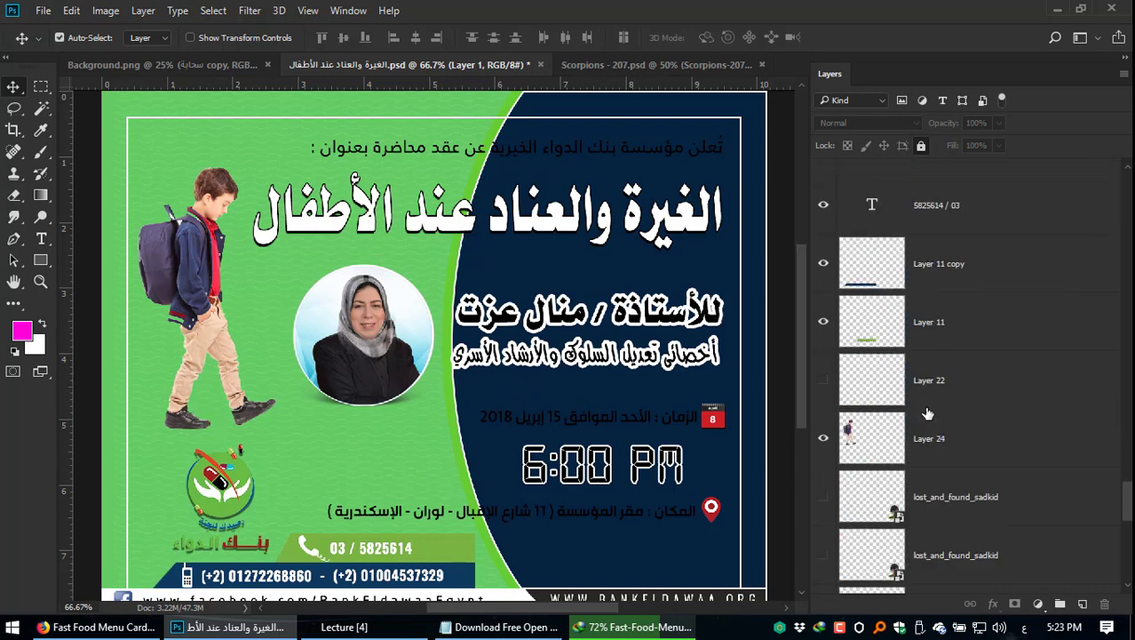
{"action": "scroll", "coordinate": [927, 414], "scroll_direction": "up", "scroll_amount": 10}
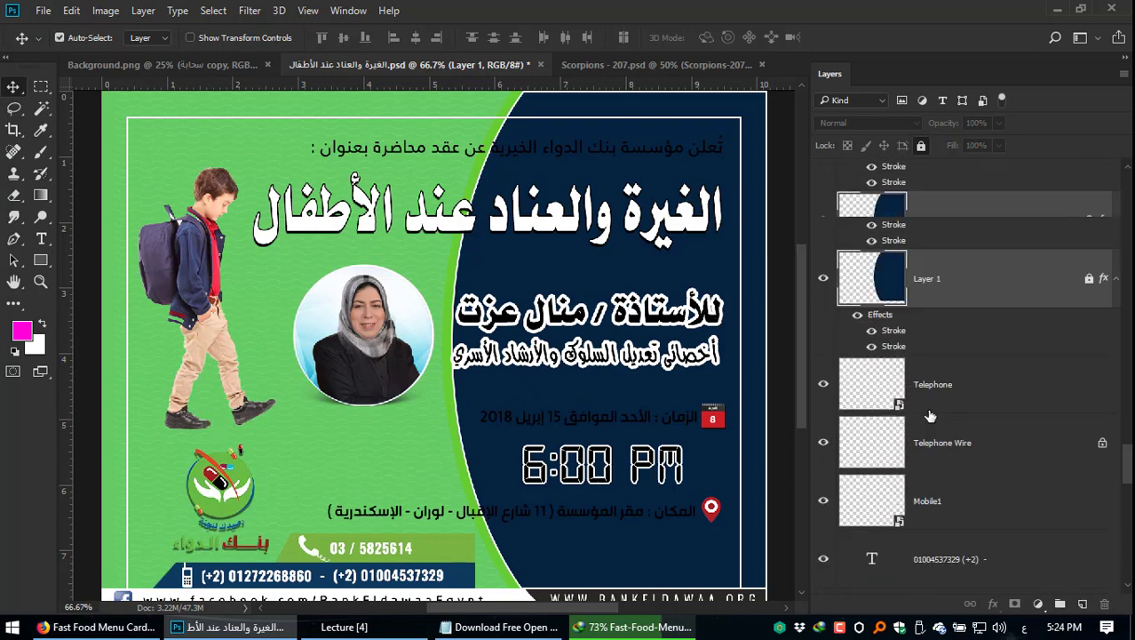
{"action": "scroll", "coordinate": [931, 415], "scroll_direction": "up", "scroll_amount": 10}
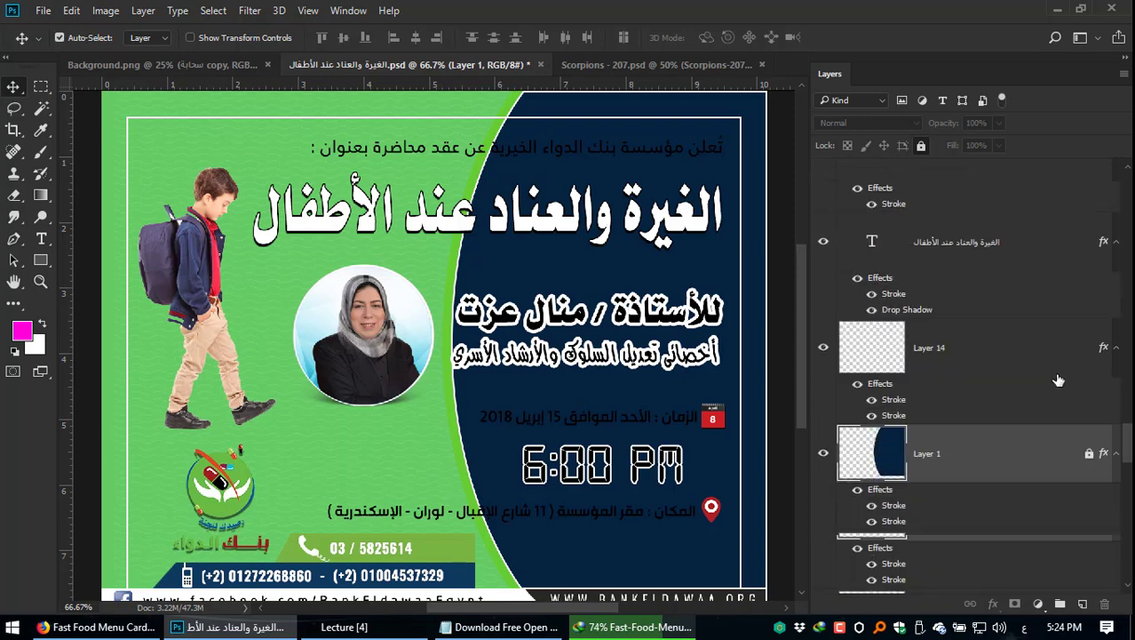
{"action": "scroll", "coordinate": [1058, 380], "scroll_direction": "down", "scroll_amount": 10}
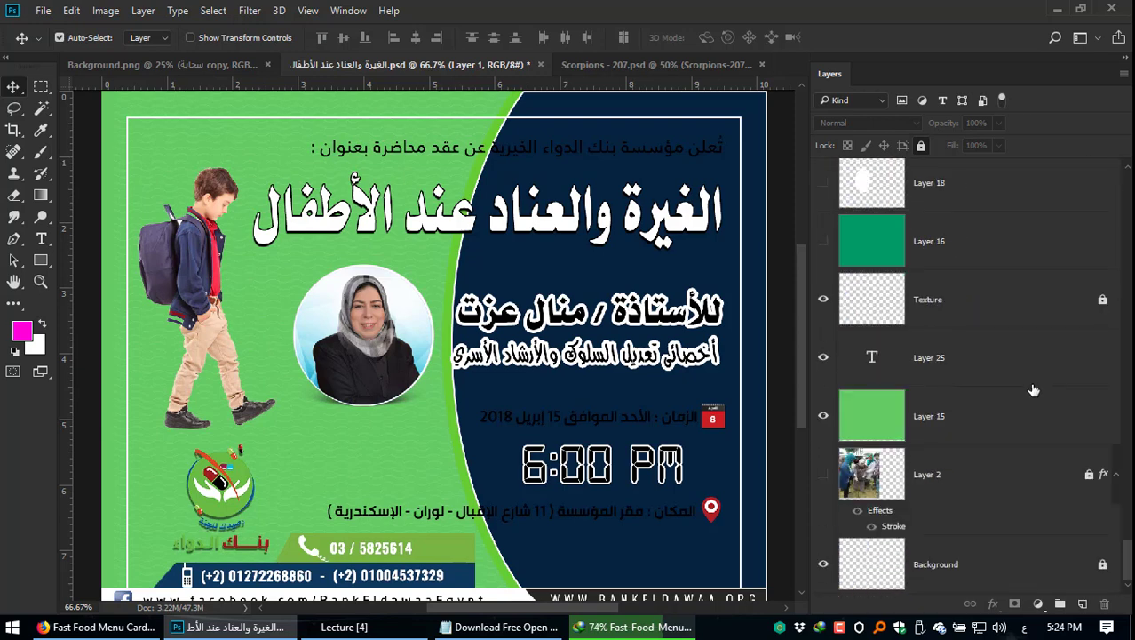
{"action": "scroll", "coordinate": [1031, 391], "scroll_direction": "up", "scroll_amount": 10}
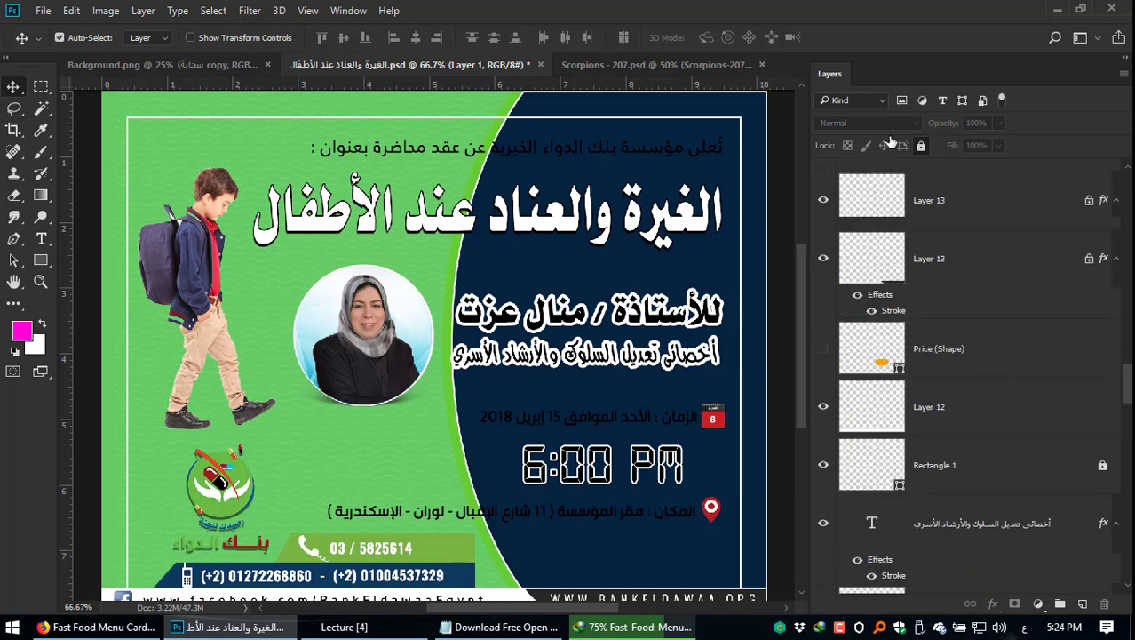
{"action": "scroll", "coordinate": [891, 142], "scroll_direction": "up", "scroll_amount": 3}
{"action": "left_click", "coordinate": [882, 99]}
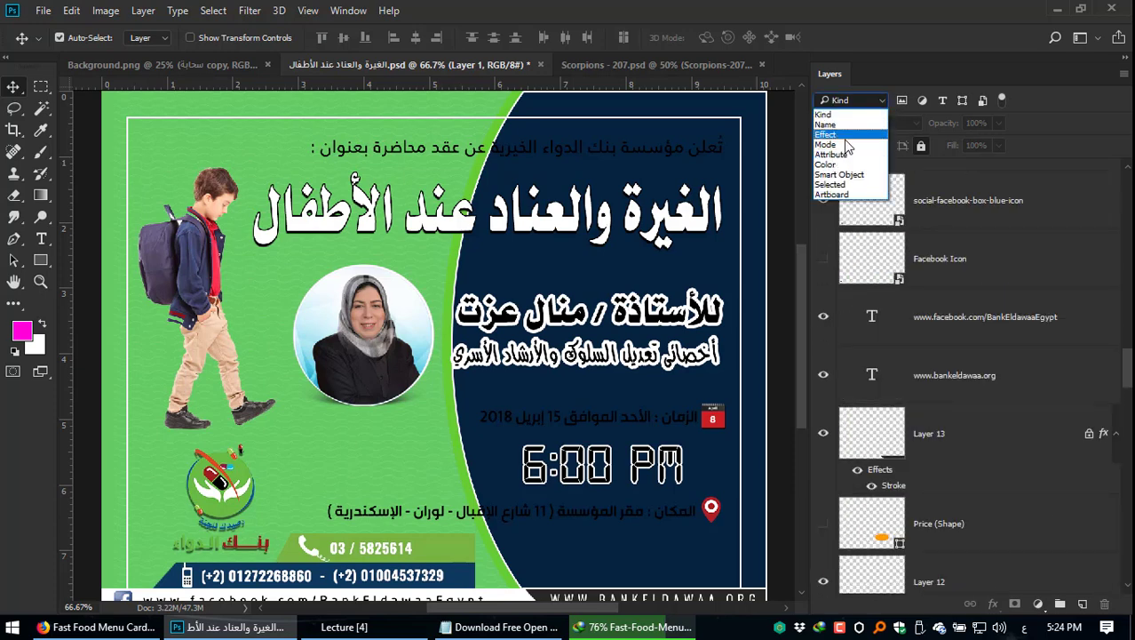
{"action": "left_click", "coordinate": [938, 49]}
{"action": "scroll", "coordinate": [1011, 290], "scroll_direction": "up", "scroll_amount": 10}
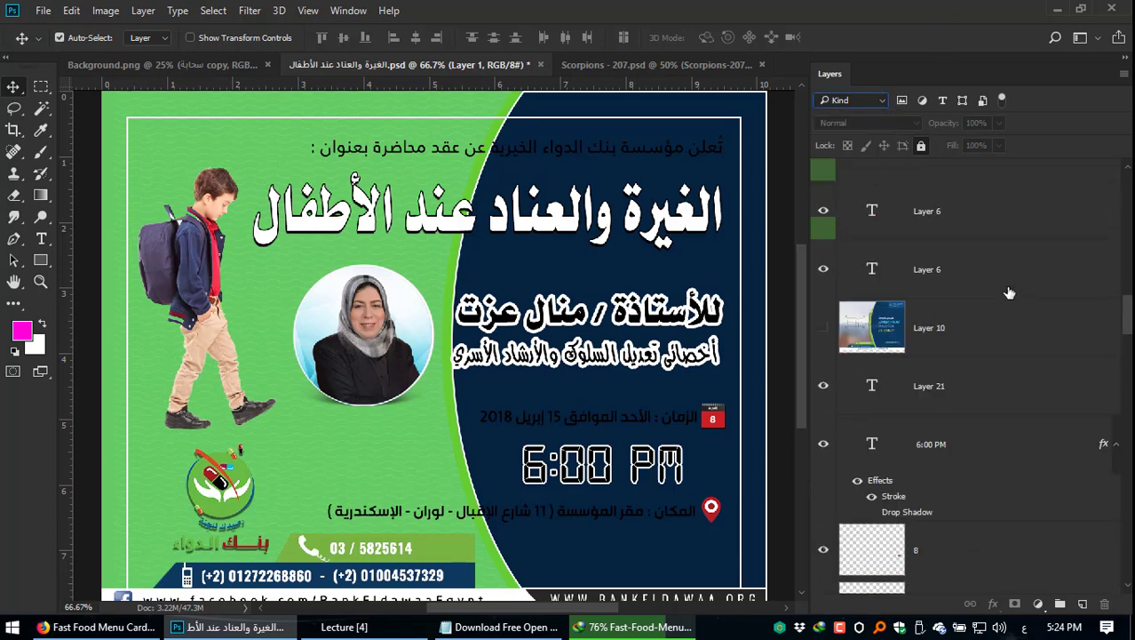
{"action": "scroll", "coordinate": [995, 294], "scroll_direction": "up", "scroll_amount": 4}
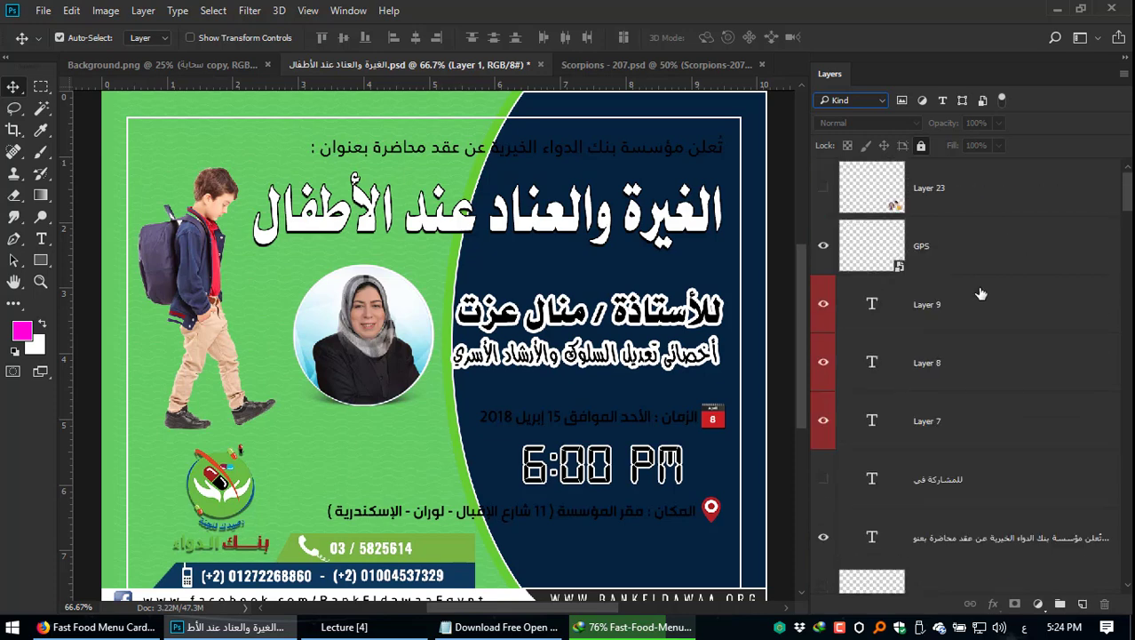
{"action": "left_click", "coordinate": [633, 628]}
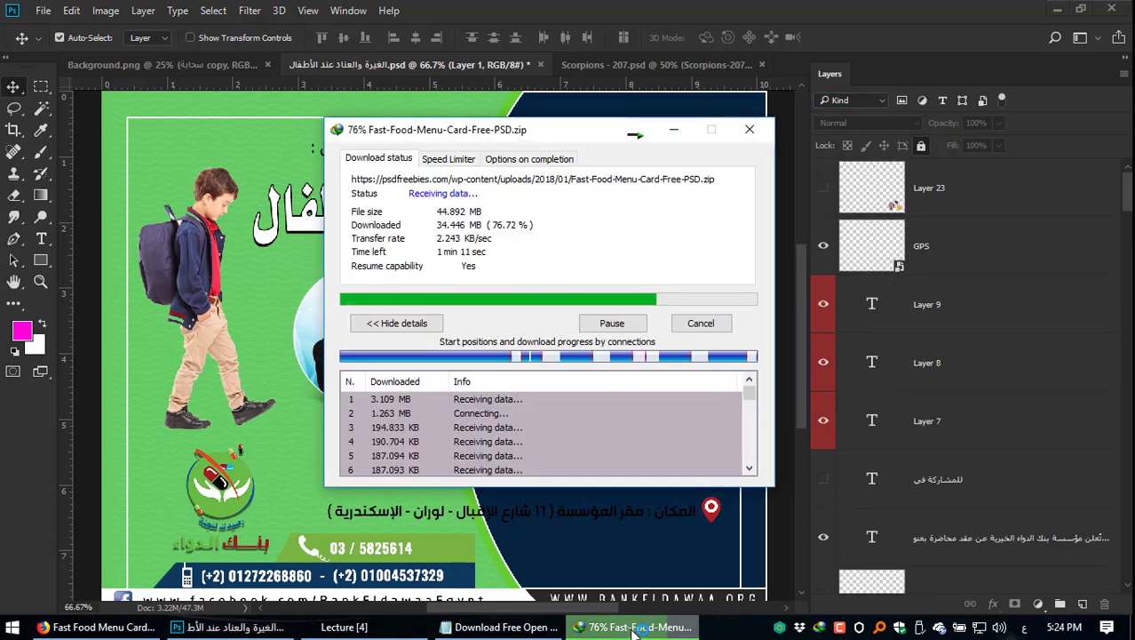
{"action": "left_click", "coordinate": [632, 627]}
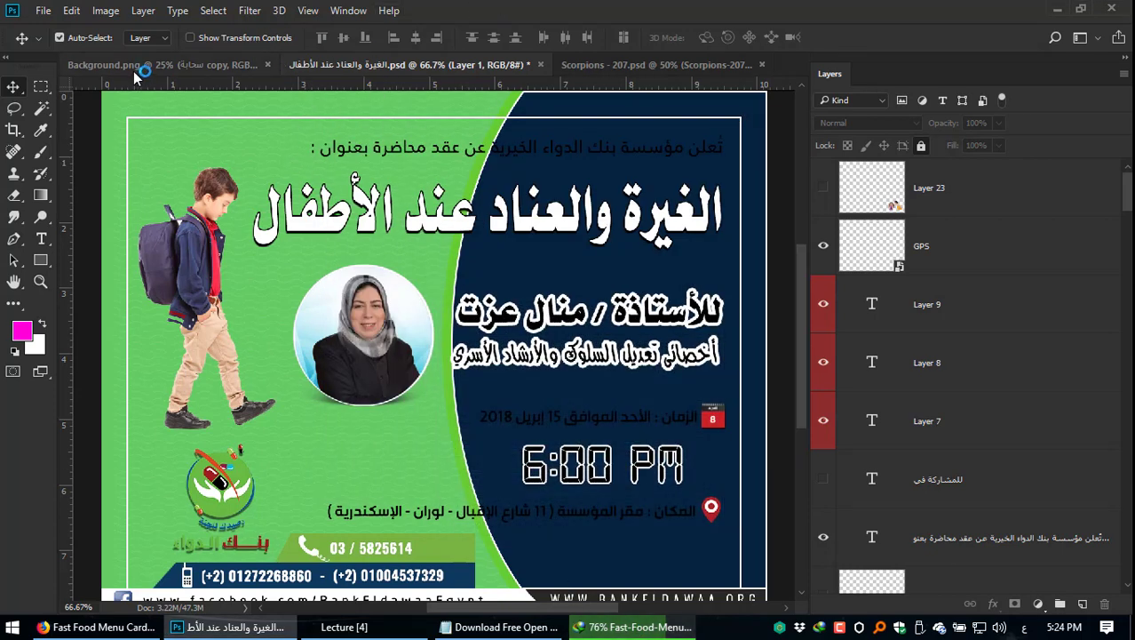
Step: Select the green background layer, revert the poster via File > Revert, and switch to Scorpions - 207.psd
{"action": "left_click", "coordinate": [212, 145]}
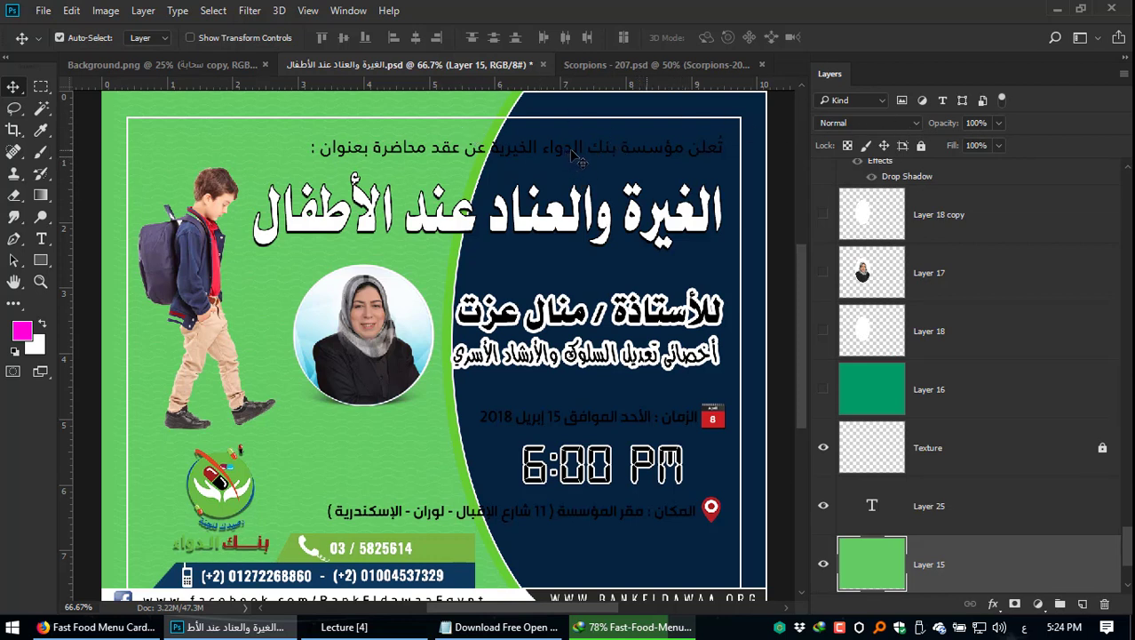
{"action": "scroll", "coordinate": [804, 356], "scroll_direction": "down", "scroll_amount": 3}
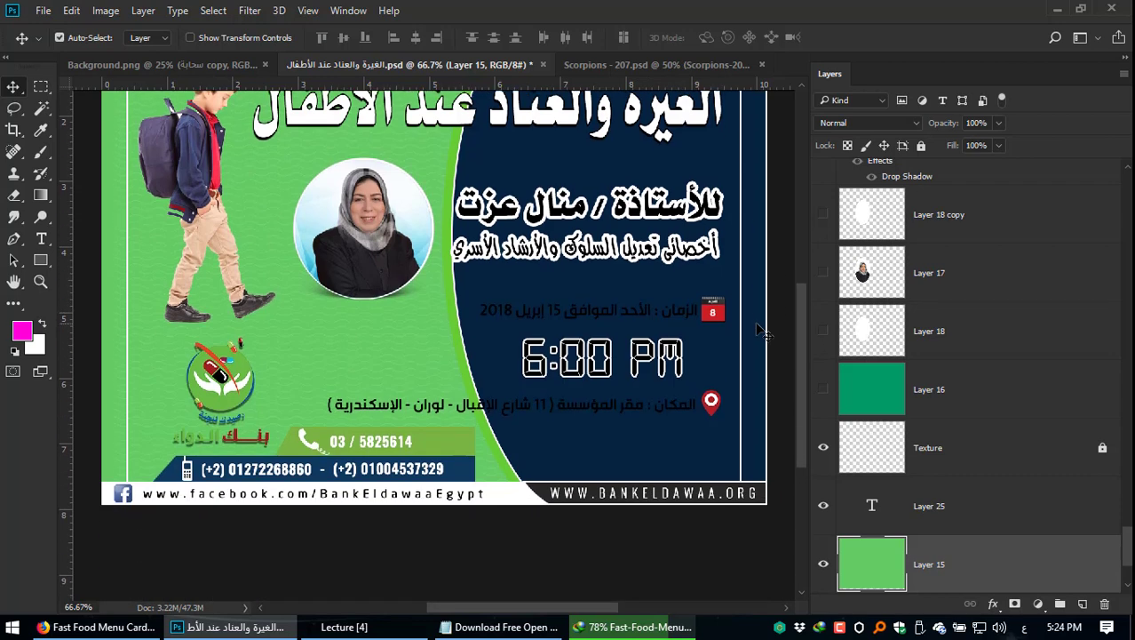
{"action": "scroll", "coordinate": [886, 349], "scroll_direction": "up", "scroll_amount": 3}
{"action": "scroll", "coordinate": [942, 299], "scroll_direction": "up", "scroll_amount": 10}
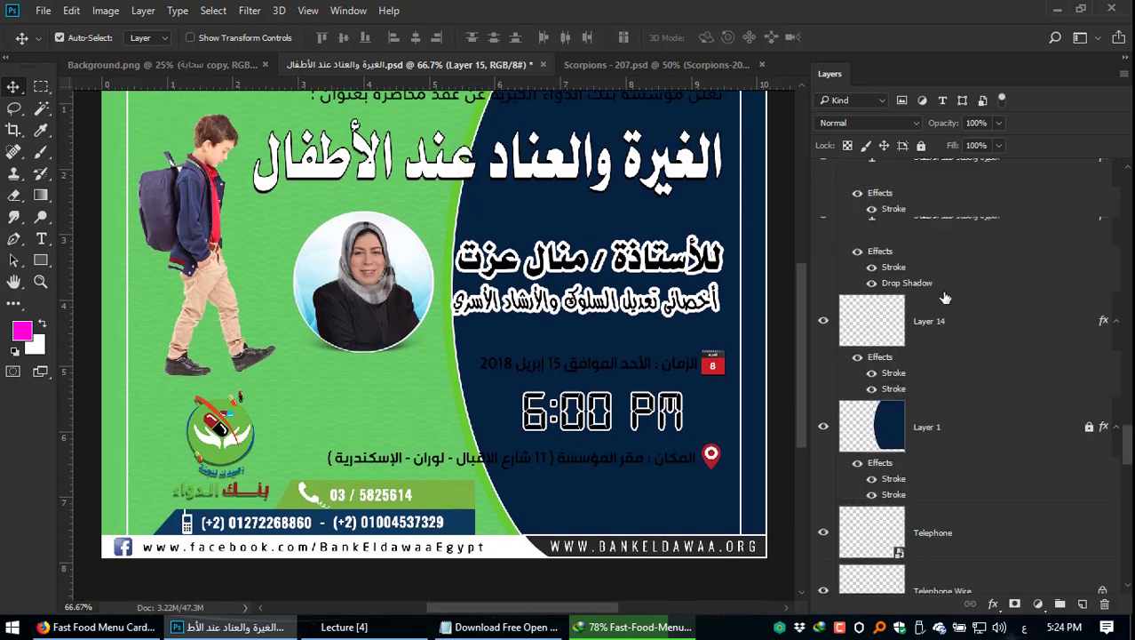
{"action": "scroll", "coordinate": [864, 330], "scroll_direction": "up", "scroll_amount": 3}
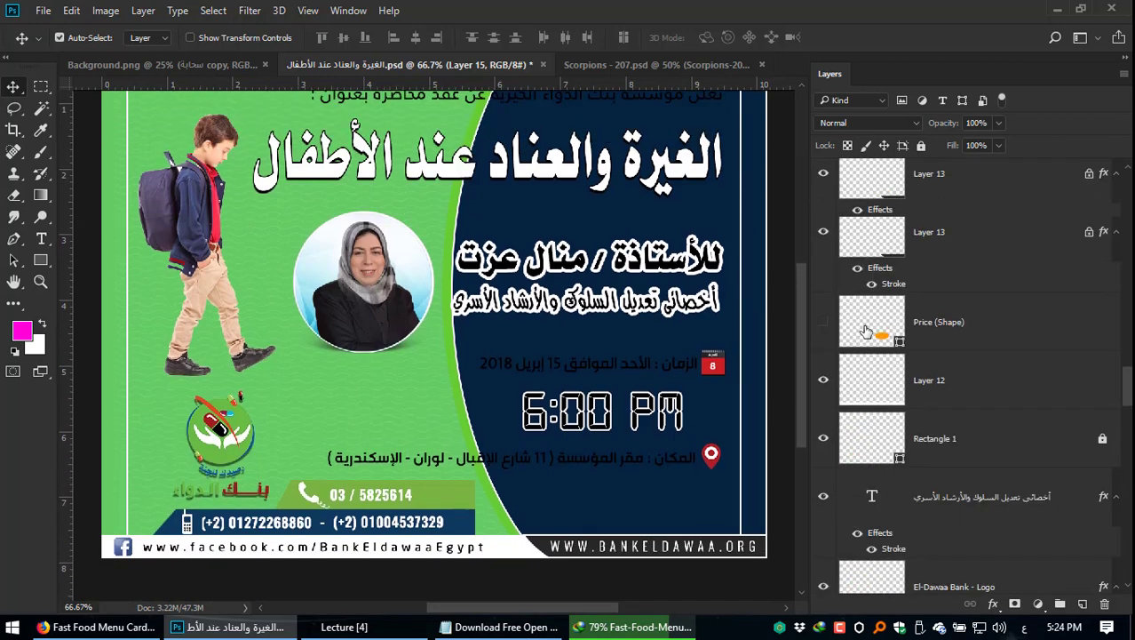
{"action": "scroll", "coordinate": [864, 331], "scroll_direction": "down", "scroll_amount": 8}
{"action": "left_click", "coordinate": [40, 10]}
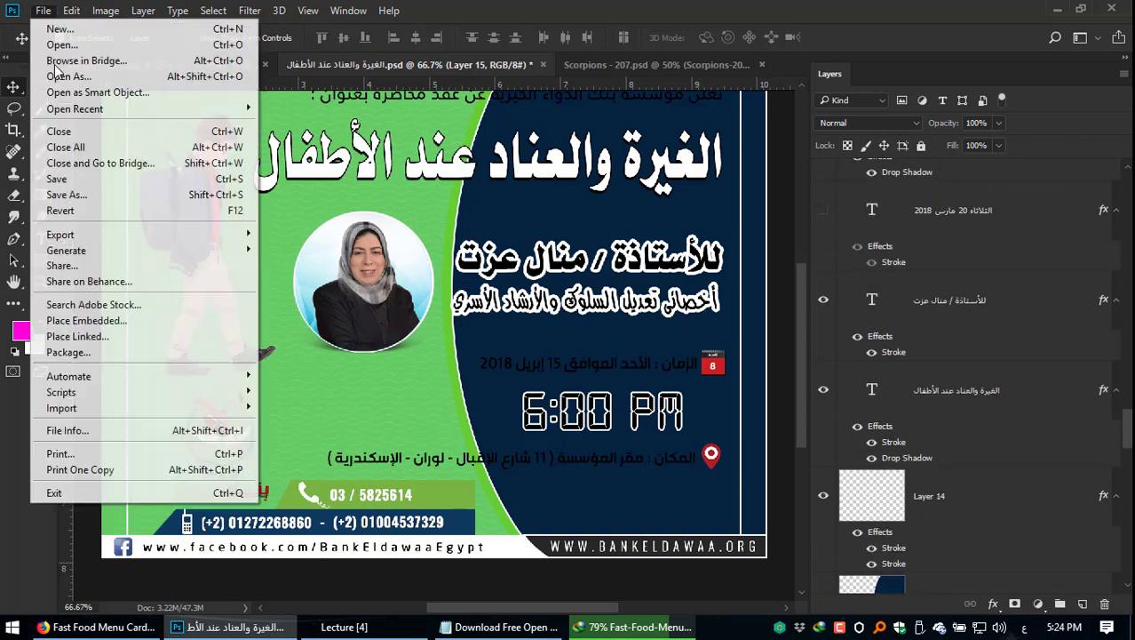
{"action": "left_click", "coordinate": [80, 212]}
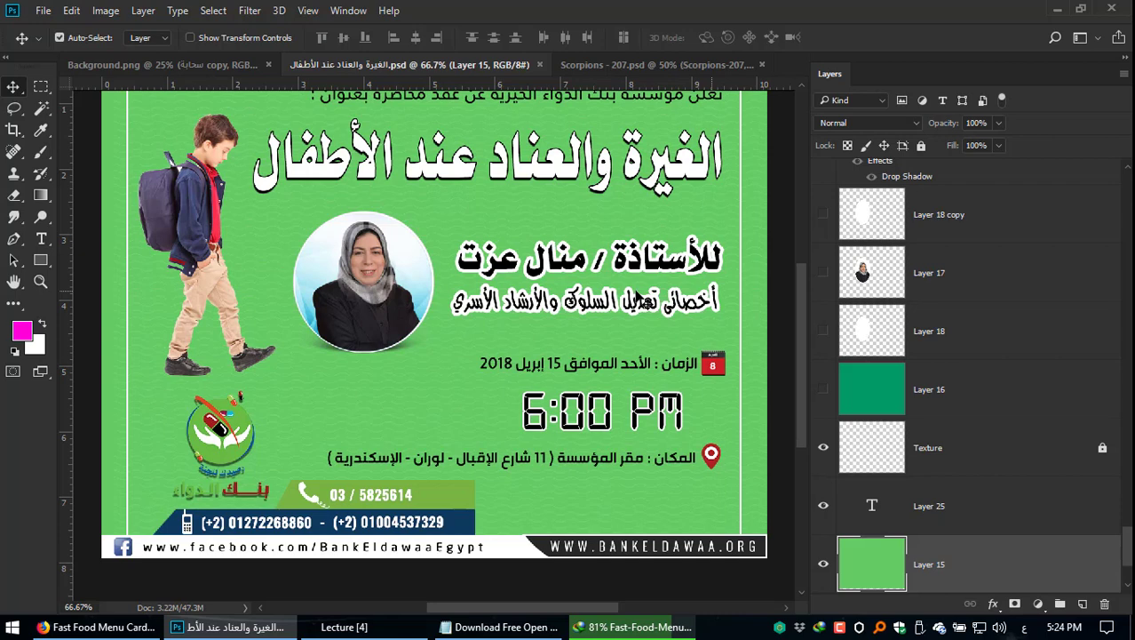
{"action": "left_click", "coordinate": [608, 66]}
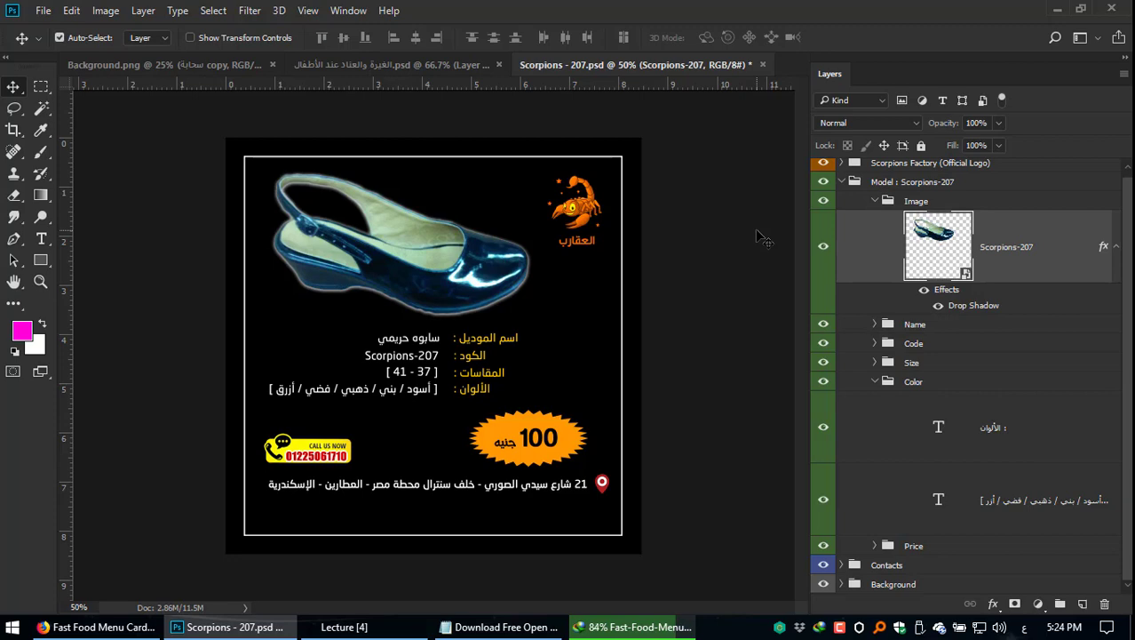
Step: Dismiss the download-complete notice and cycle through Scorpions and Background.png tabs back to the Arabic poster
{"action": "left_click", "coordinate": [360, 65]}
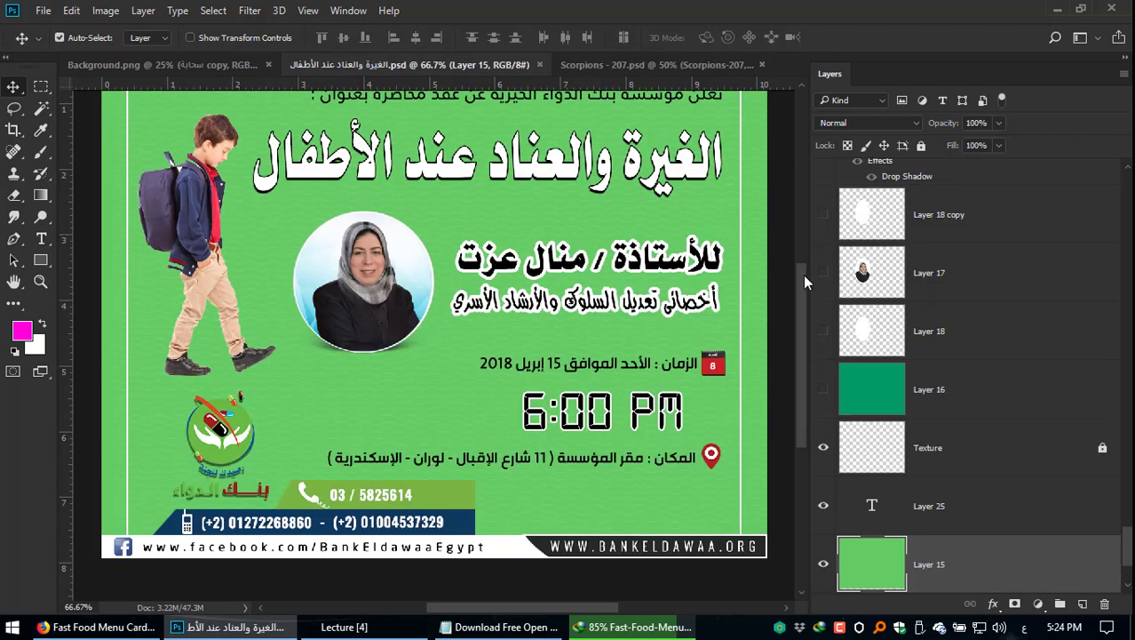
{"action": "left_click_drag", "start_coordinate": [803, 275], "coordinate": [803, 283]}
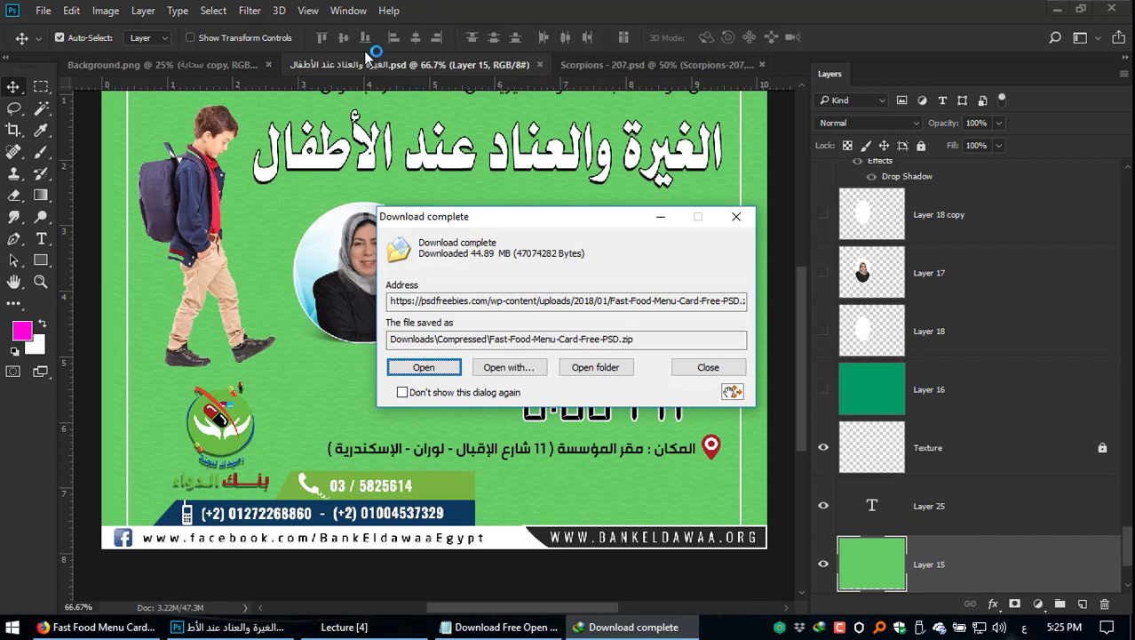
{"action": "left_click", "coordinate": [711, 368]}
{"action": "left_click", "coordinate": [622, 65]}
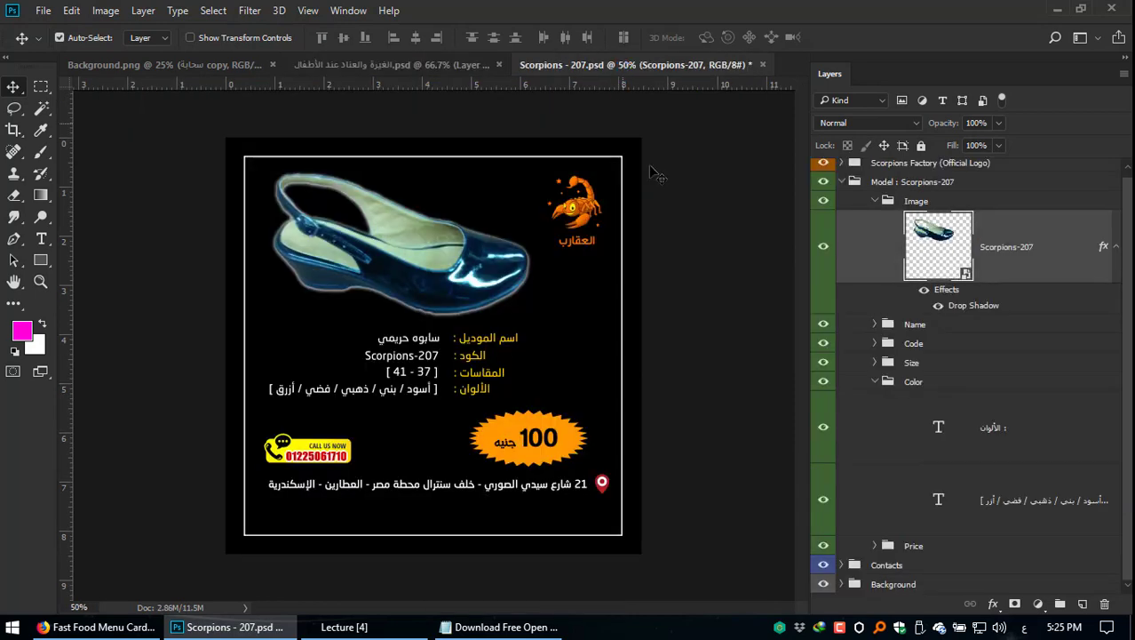
{"action": "left_click", "coordinate": [183, 65]}
{"action": "left_click", "coordinate": [360, 67]}
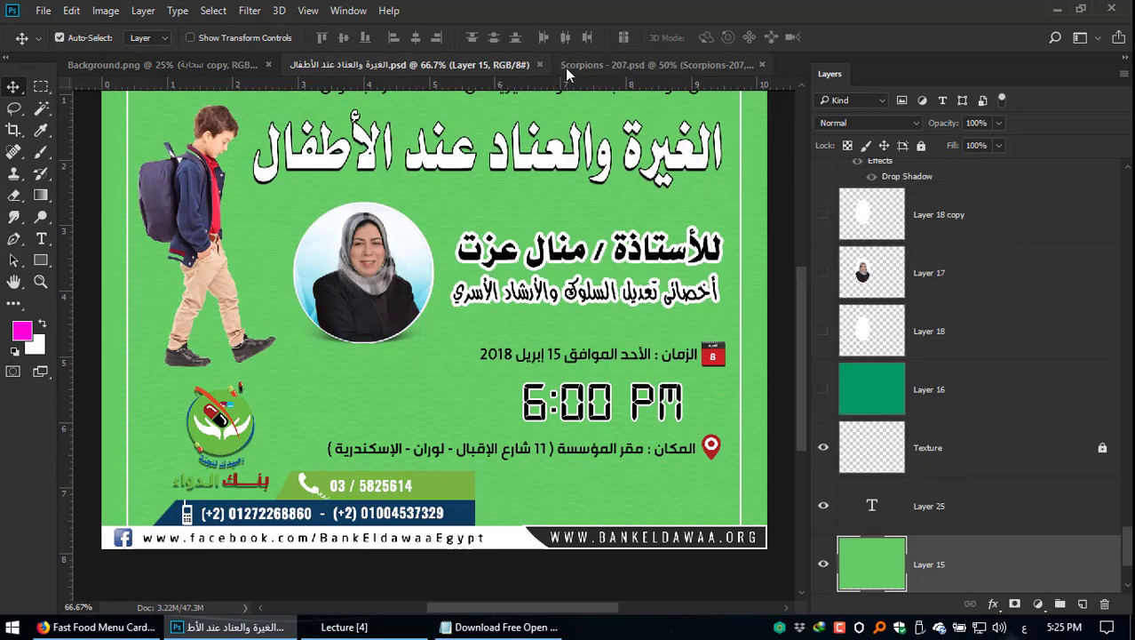
Step: Open Scorpions Factory - Page Cover.psd from the Designs folder, then bring up Internet Download Manager
{"action": "left_click", "coordinate": [573, 69]}
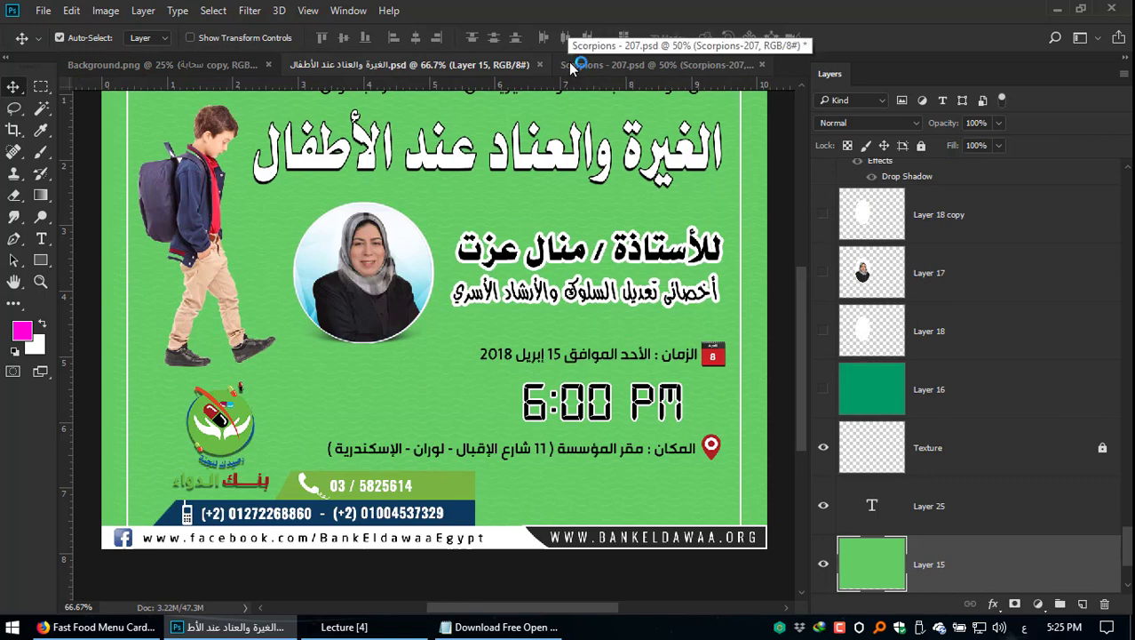
{"action": "left_click", "coordinate": [74, 11]}
{"action": "mouse_move", "coordinate": [43, 11]}
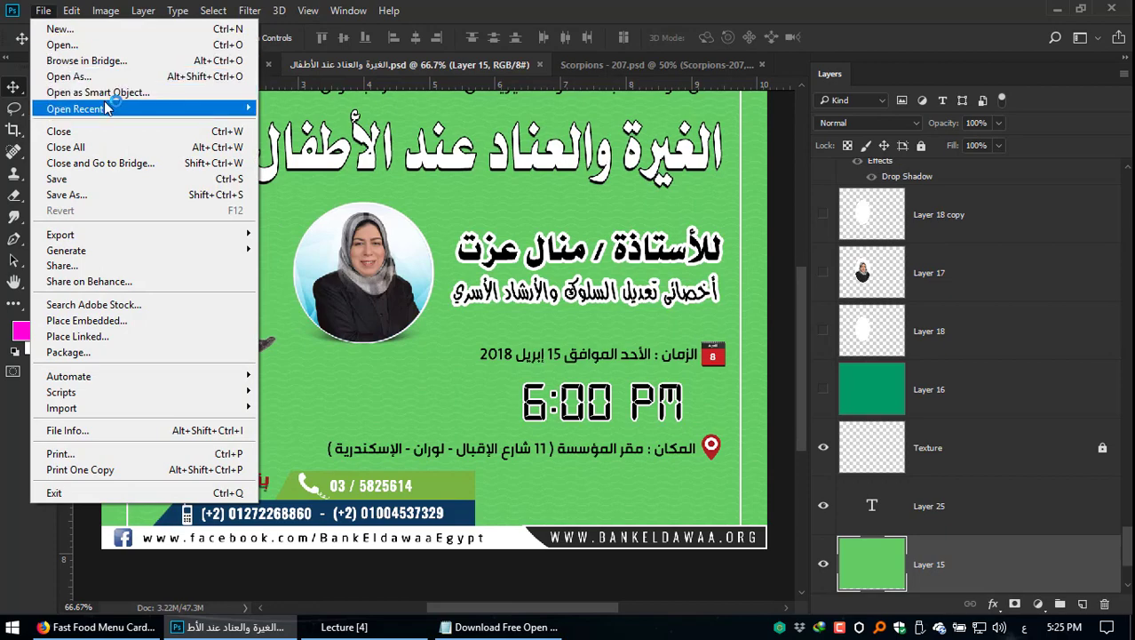
{"action": "mouse_move", "coordinate": [111, 109]}
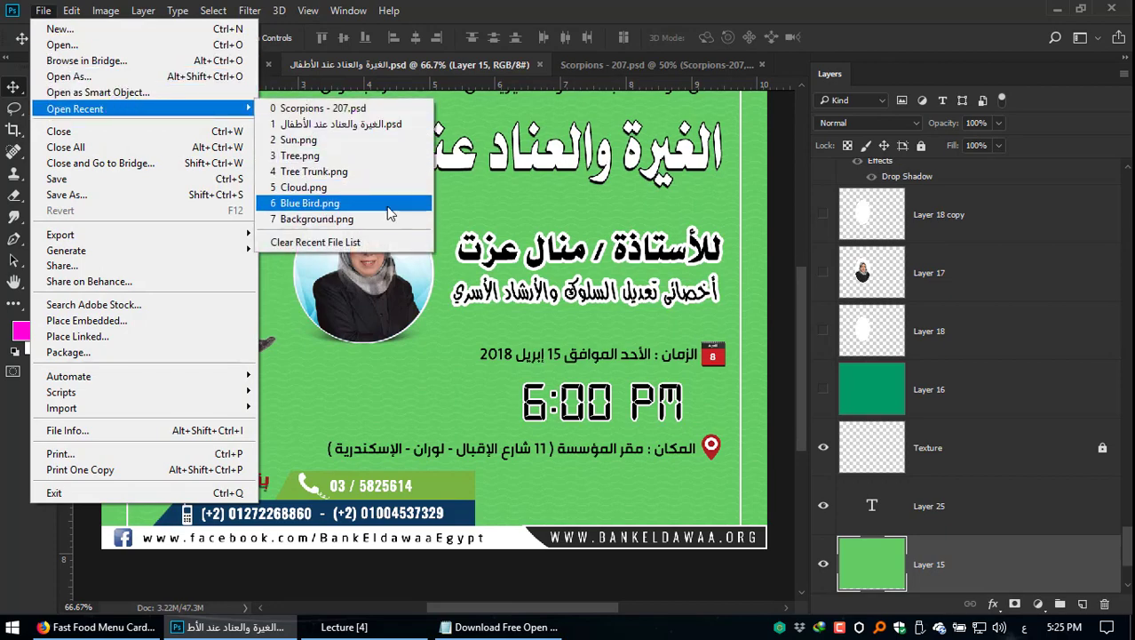
{"action": "left_click", "coordinate": [131, 49]}
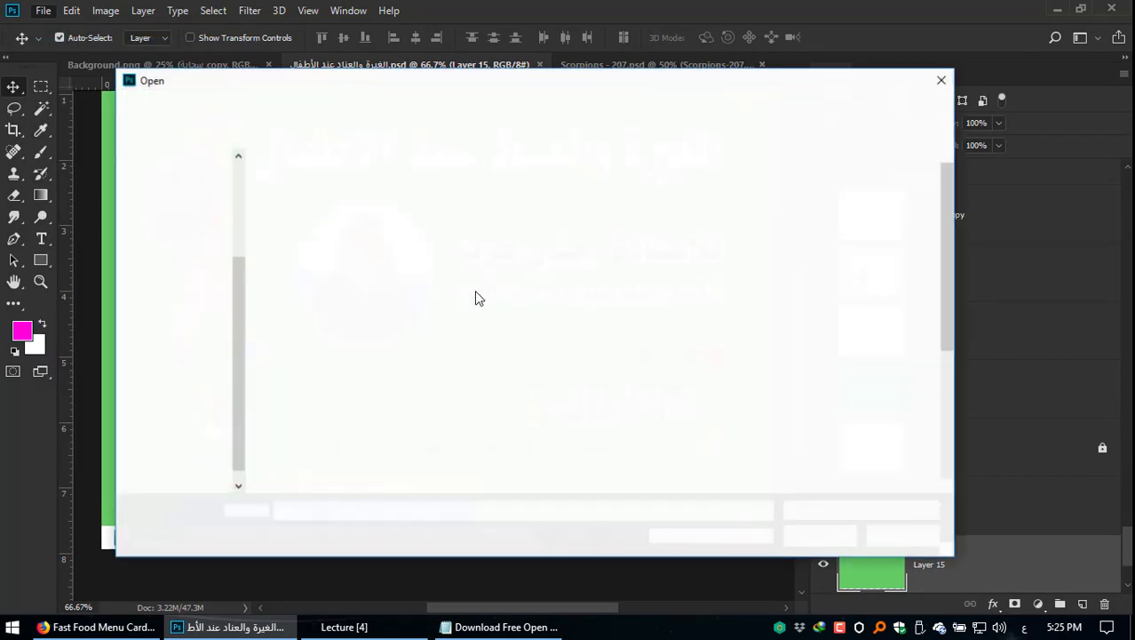
{"action": "scroll", "coordinate": [782, 387], "scroll_direction": "down", "scroll_amount": 3}
{"action": "left_click", "coordinate": [833, 355]}
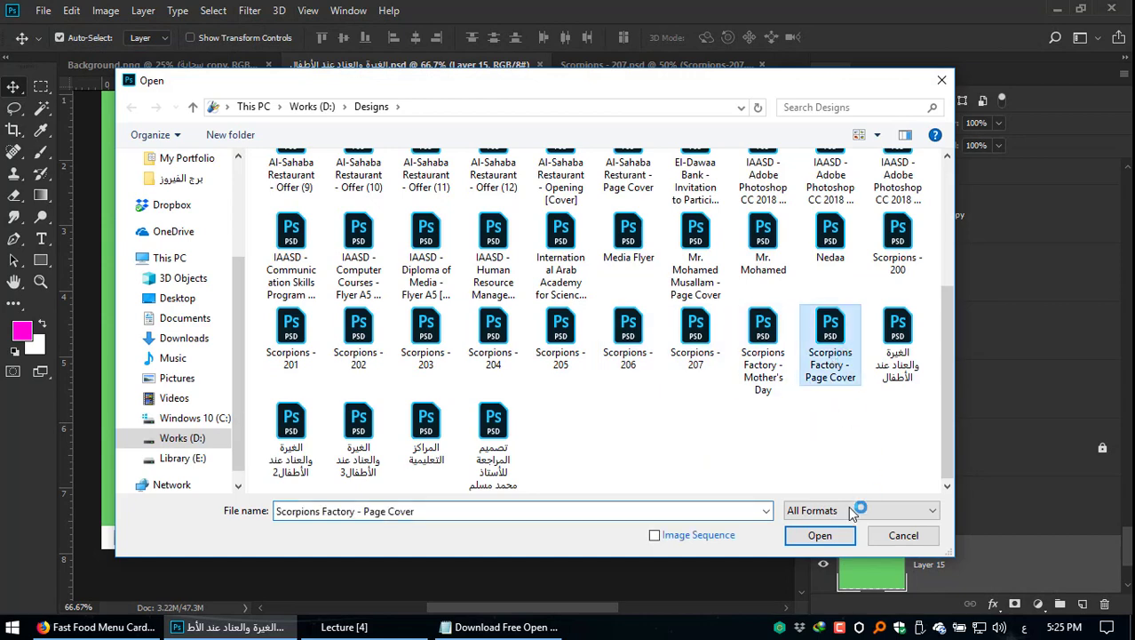
{"action": "left_click", "coordinate": [820, 536]}
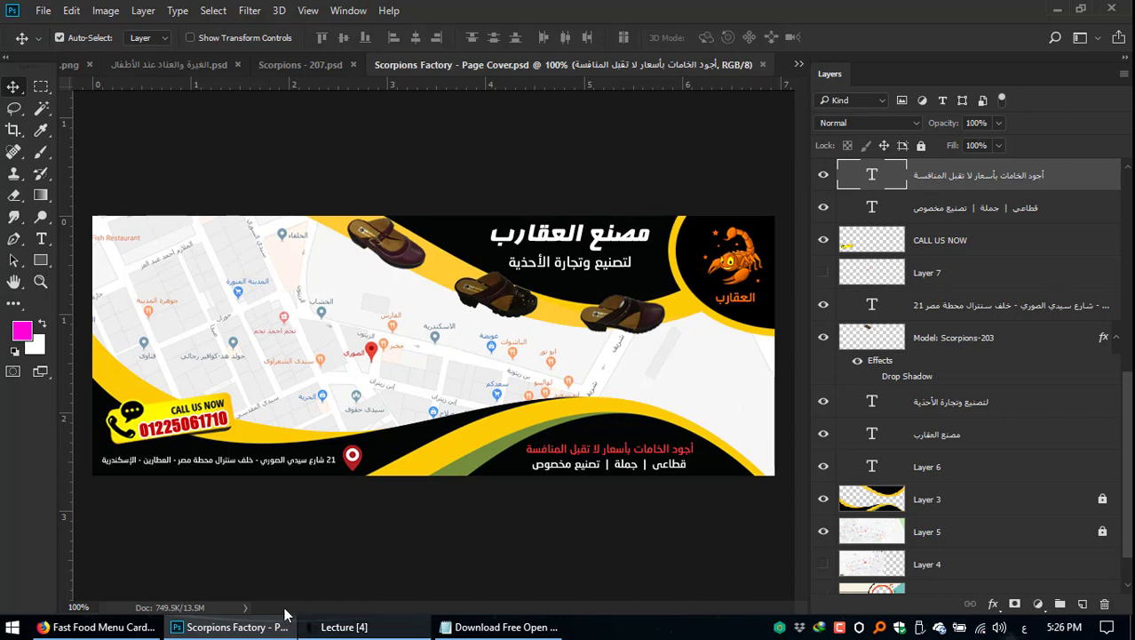
{"action": "double_click", "coordinate": [819, 627]}
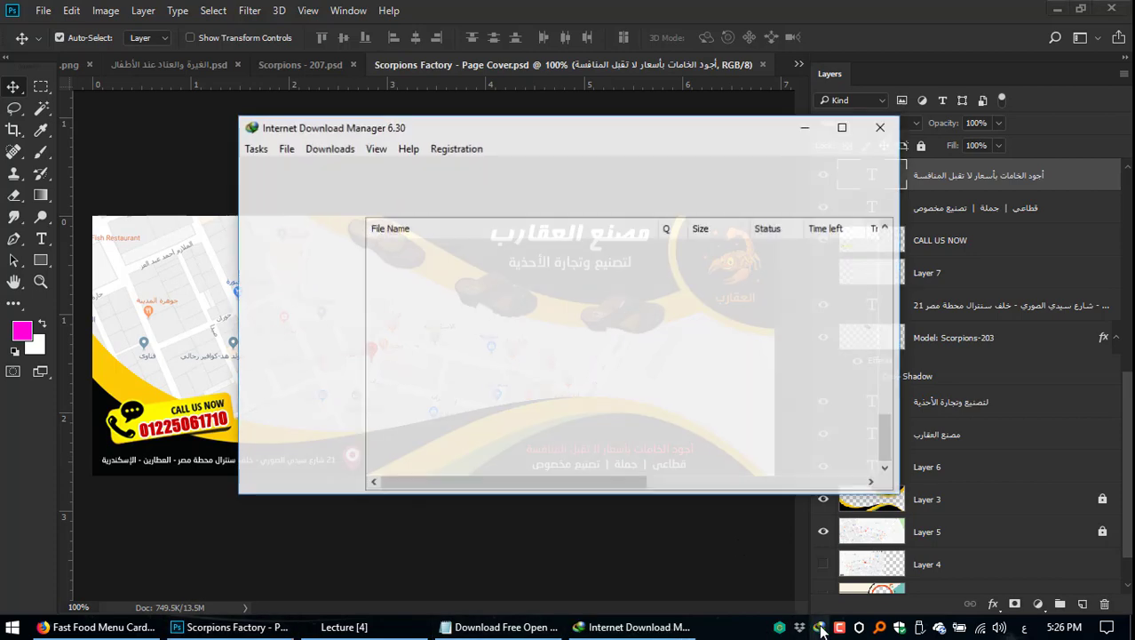
Step: Open the menu card zip in WinRAR and extract Front.psd to the Desktop
{"action": "right_click", "coordinate": [526, 458]}
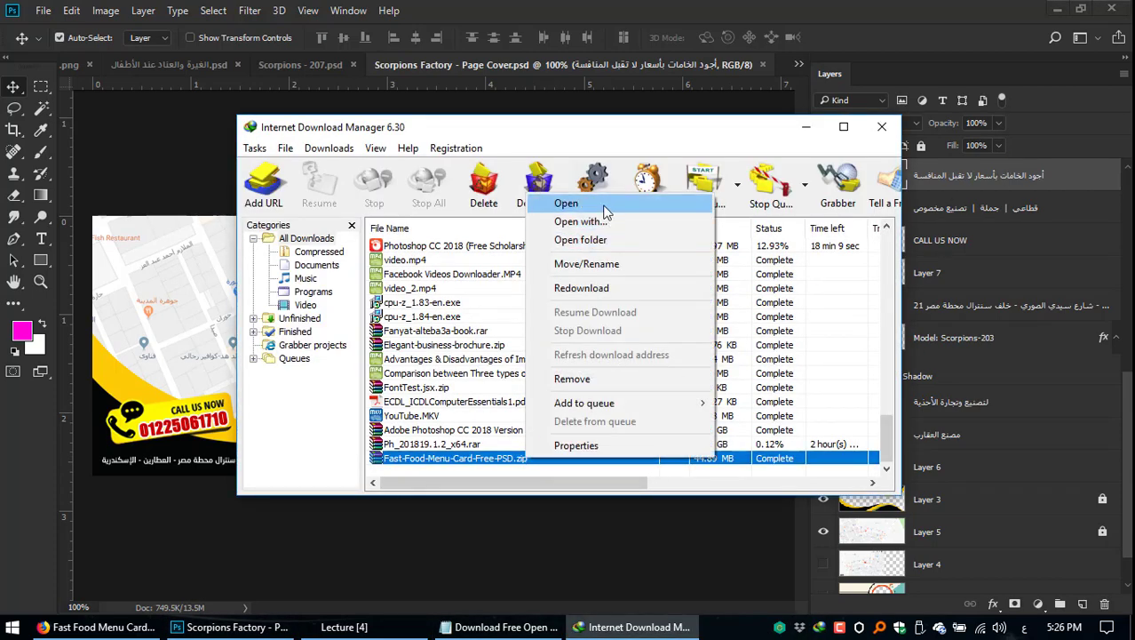
{"action": "left_click", "coordinate": [604, 205]}
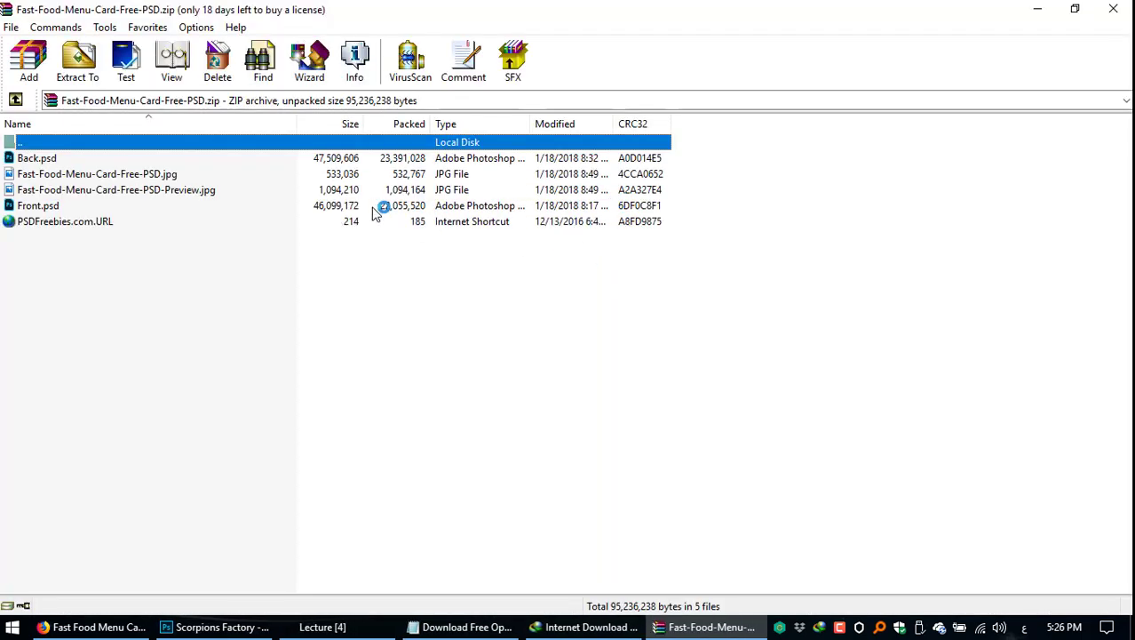
{"action": "left_click", "coordinate": [55, 207]}
{"action": "right_click", "coordinate": [64, 205]}
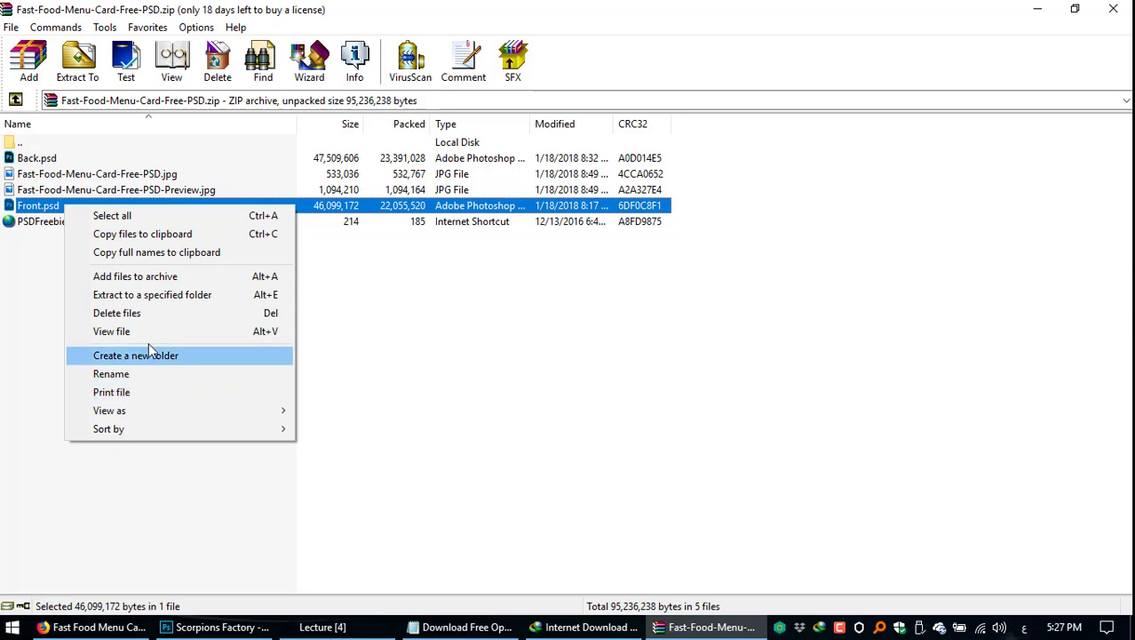
{"action": "left_click", "coordinate": [194, 294]}
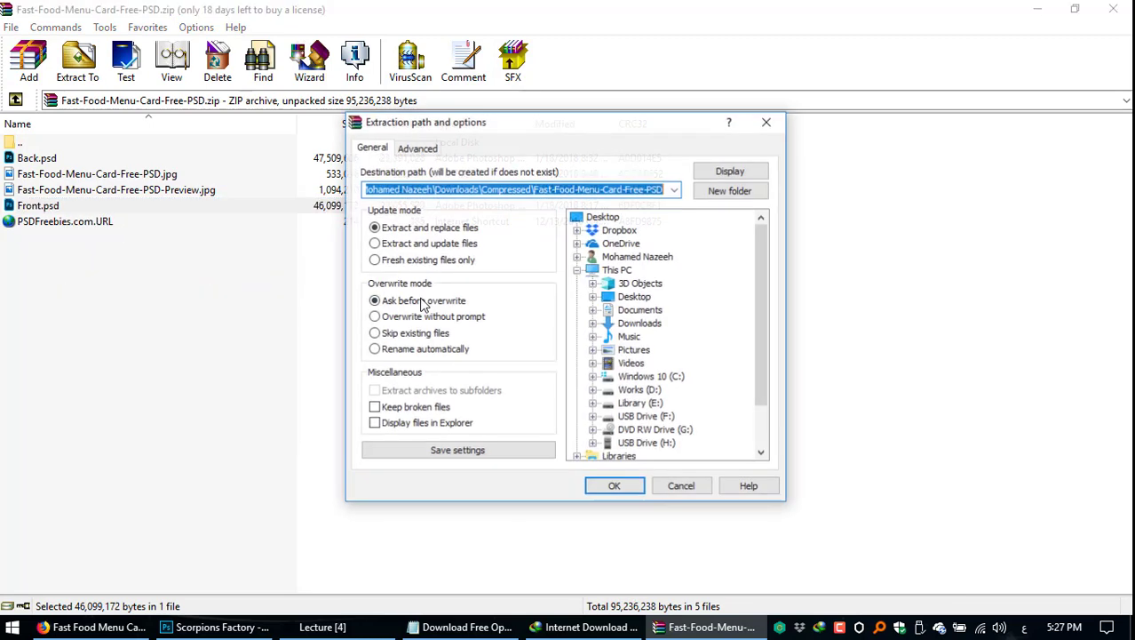
{"action": "left_click", "coordinate": [604, 217]}
{"action": "left_click", "coordinate": [614, 486]}
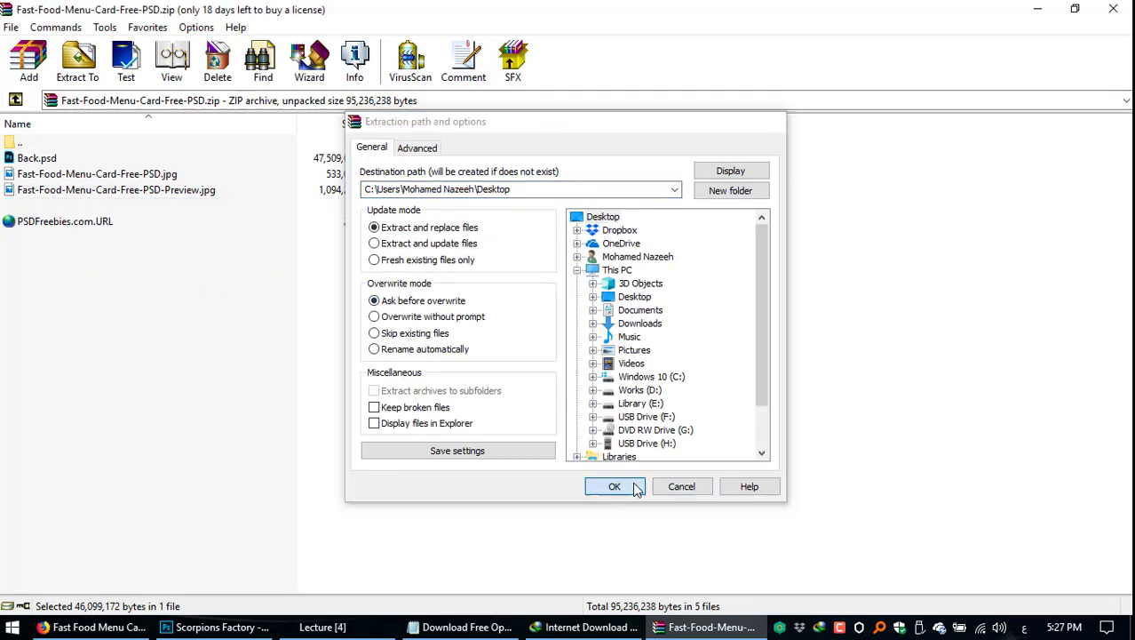
Step: Extract Back.psd to the Desktop as well and show the desktop
{"action": "left_click", "coordinate": [56, 158]}
{"action": "right_click", "coordinate": [56, 158]}
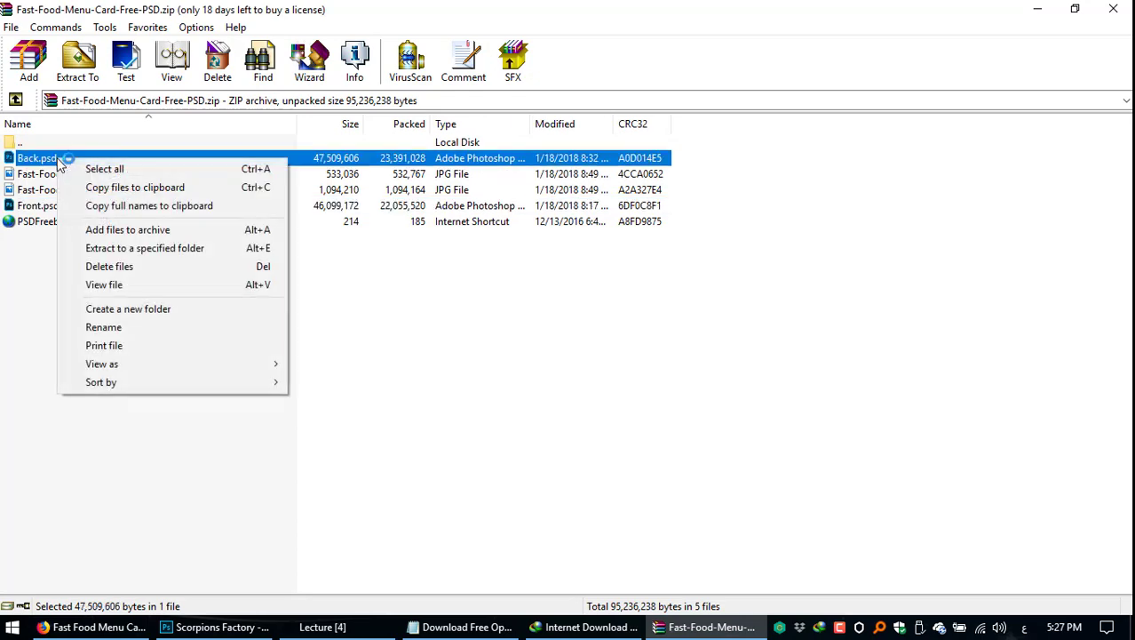
{"action": "left_click", "coordinate": [169, 256]}
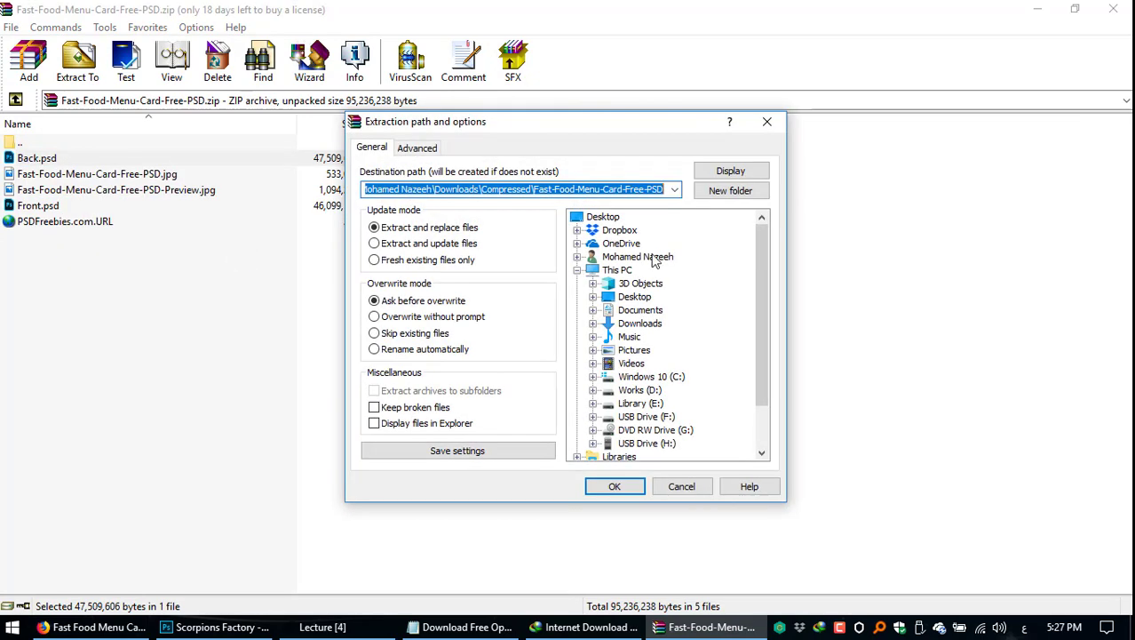
{"action": "left_click", "coordinate": [604, 217]}
{"action": "left_click", "coordinate": [615, 487]}
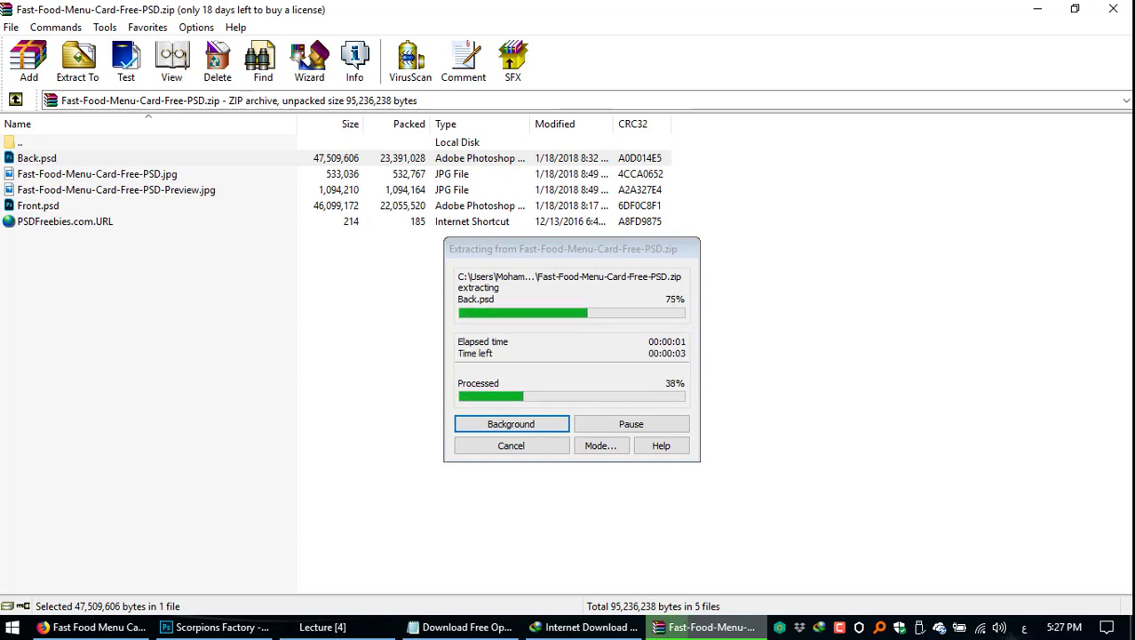
{"action": "key", "text": "super+d"}
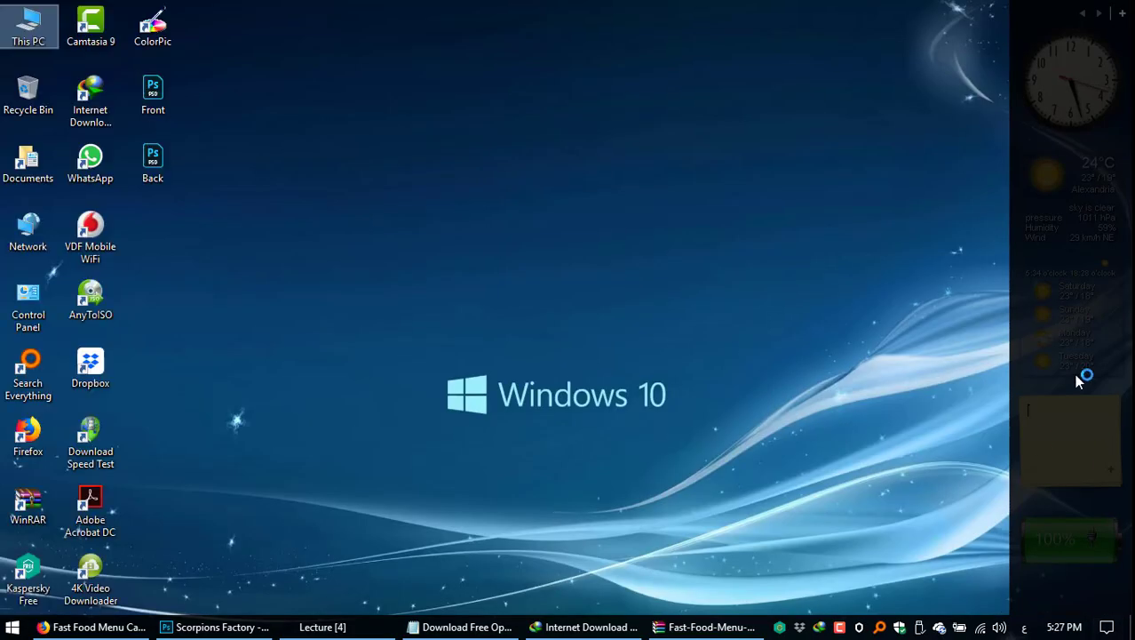
Step: Open the extracted Front.psd and dismiss the missing-fonts notice without replacing fonts
{"action": "double_click", "coordinate": [160, 100]}
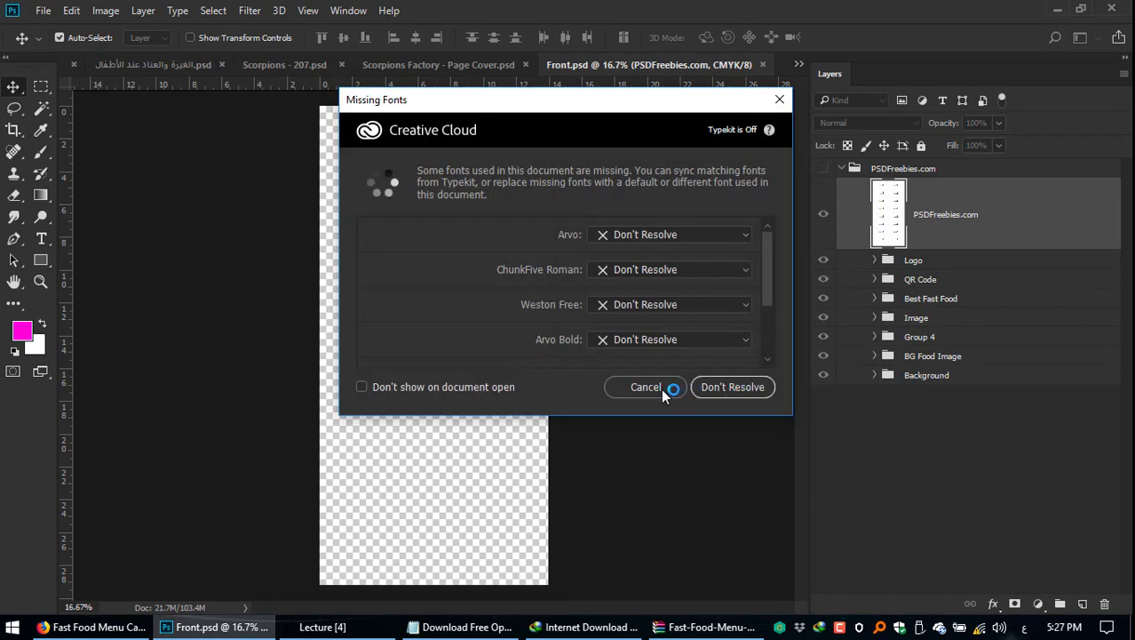
{"action": "left_click_drag", "start_coordinate": [503, 107], "coordinate": [401, 120]}
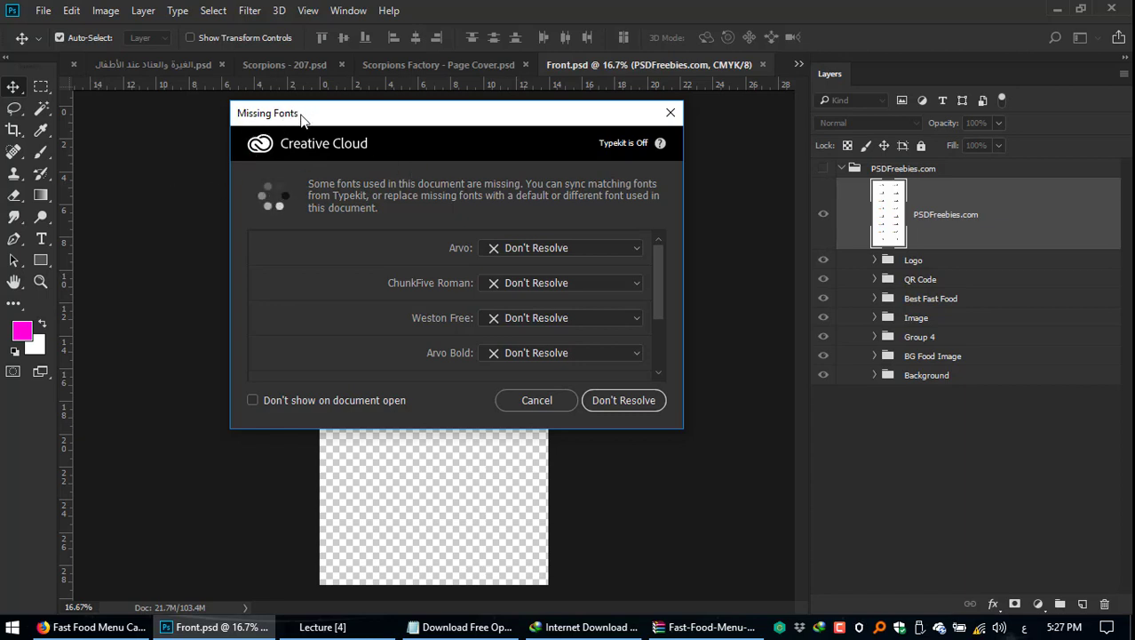
{"action": "left_click_drag", "start_coordinate": [298, 123], "coordinate": [292, 124]}
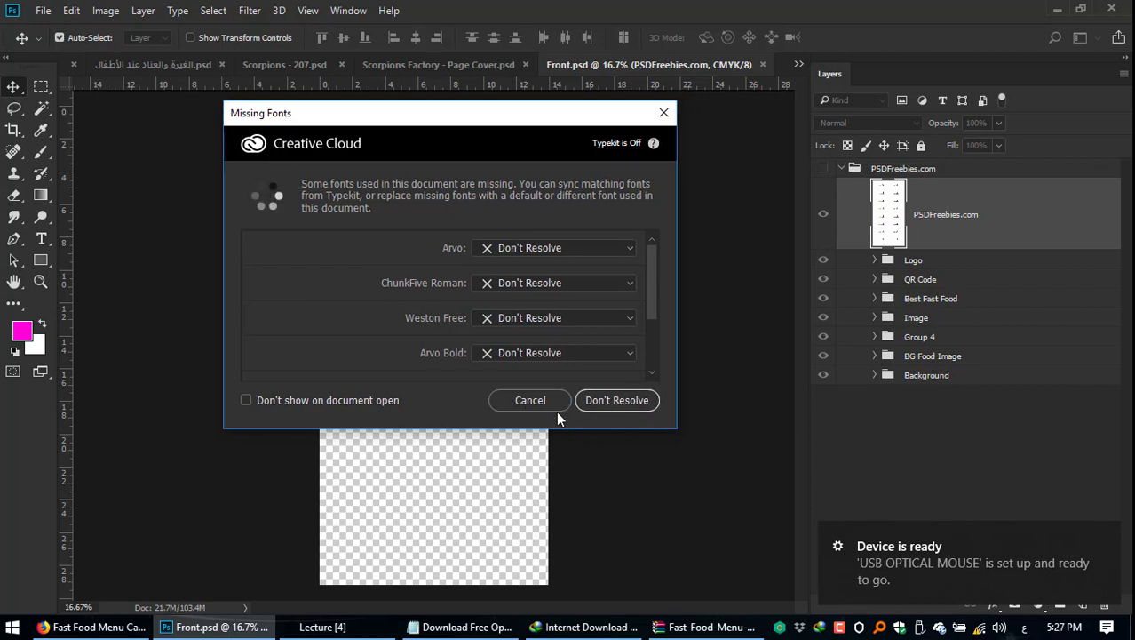
{"action": "left_click", "coordinate": [613, 400]}
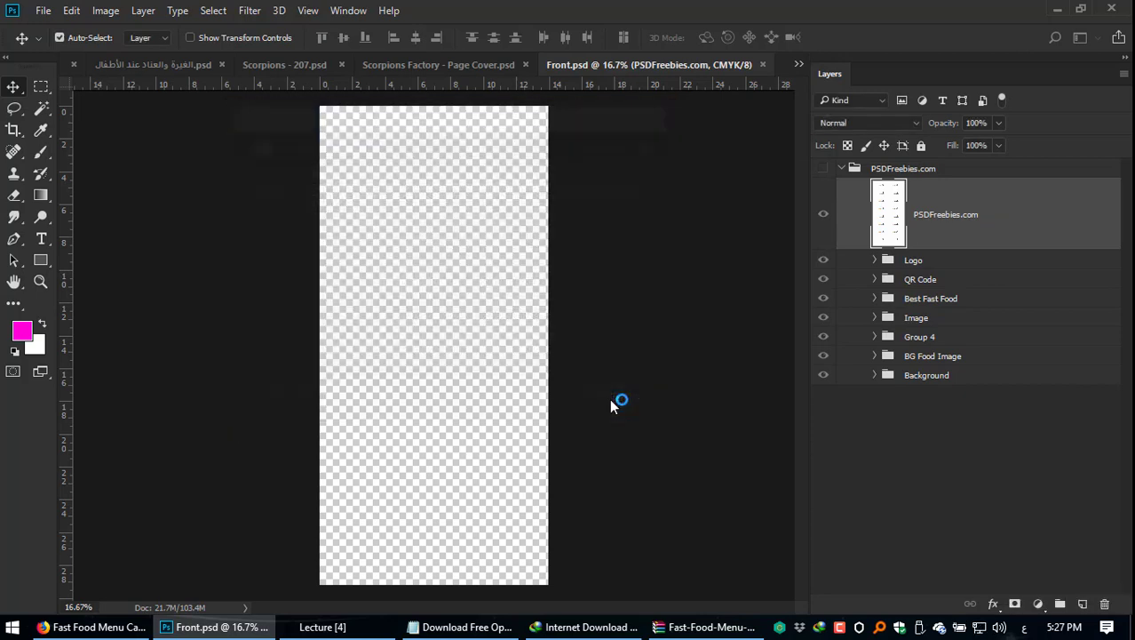
Step: Expand the Logo group and turn on the PSDFreebies.com group's visibility
{"action": "left_click", "coordinate": [876, 261]}
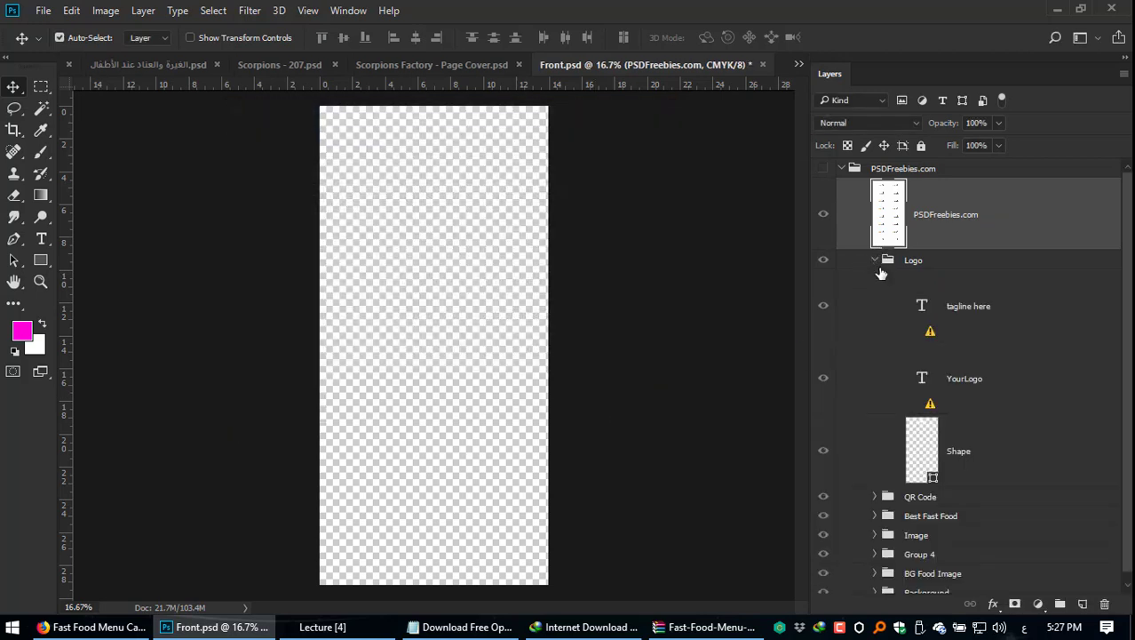
{"action": "left_click", "coordinate": [933, 334]}
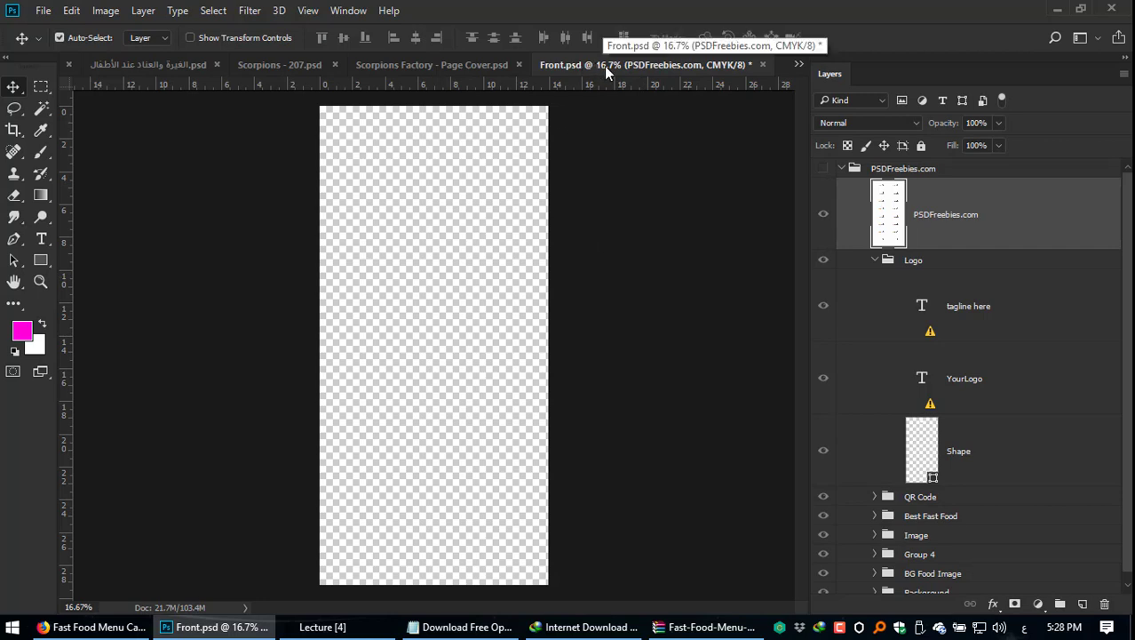
{"action": "left_click", "coordinate": [823, 169]}
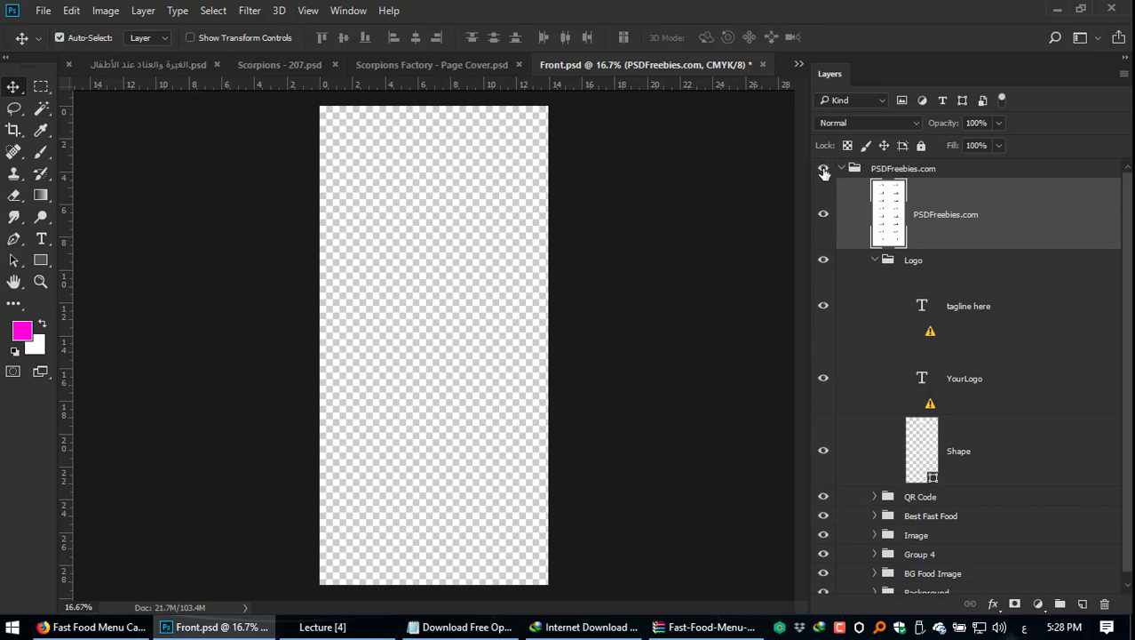
Step: Hide the PSDFreebies.com watermark layer and zoom in on the burger, then back out
{"action": "left_click", "coordinate": [824, 216]}
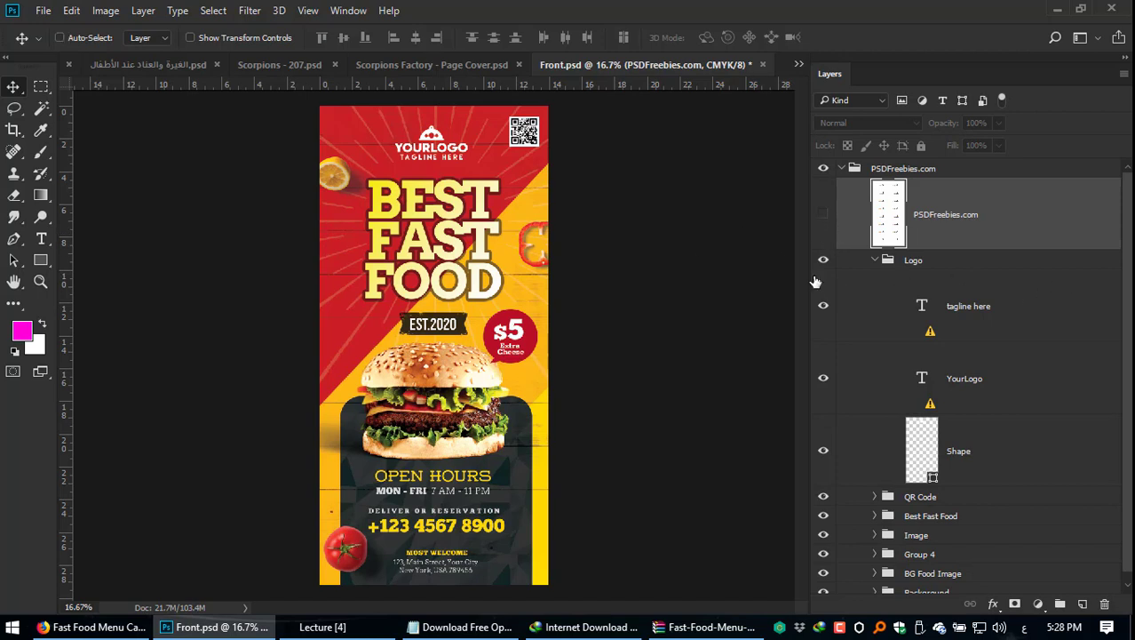
{"action": "key", "text": "ctrl+plus"}
{"action": "key", "text": "ctrl+plus"}
{"action": "key", "text": "ctrl+plus"}
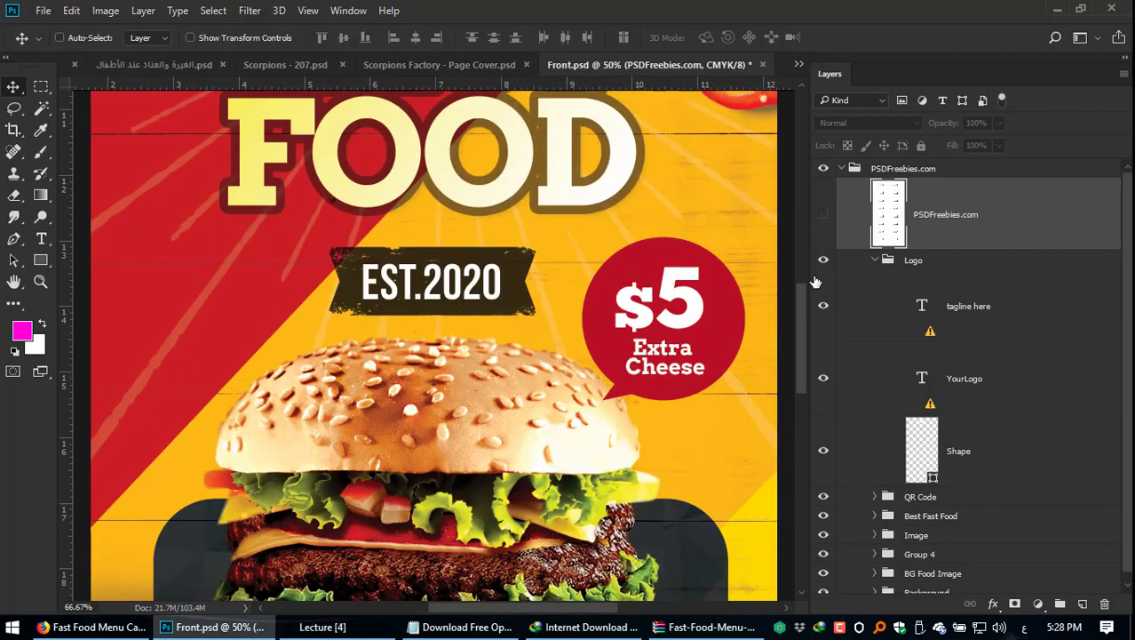
{"action": "key", "text": "ctrl+plus"}
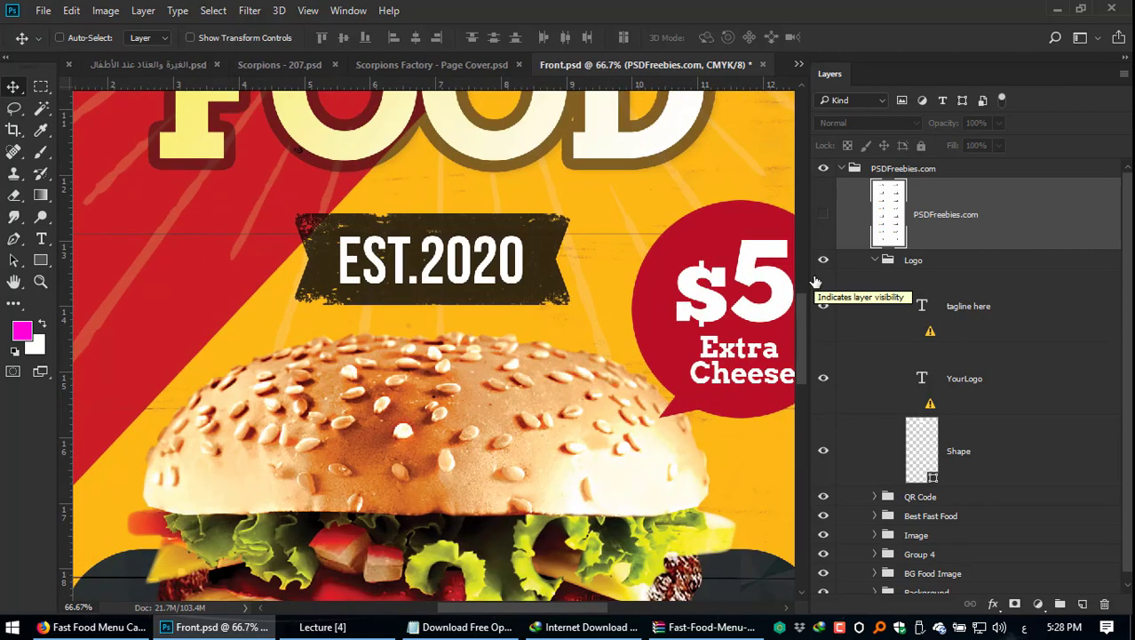
{"action": "key", "text": "ctrl+plus"}
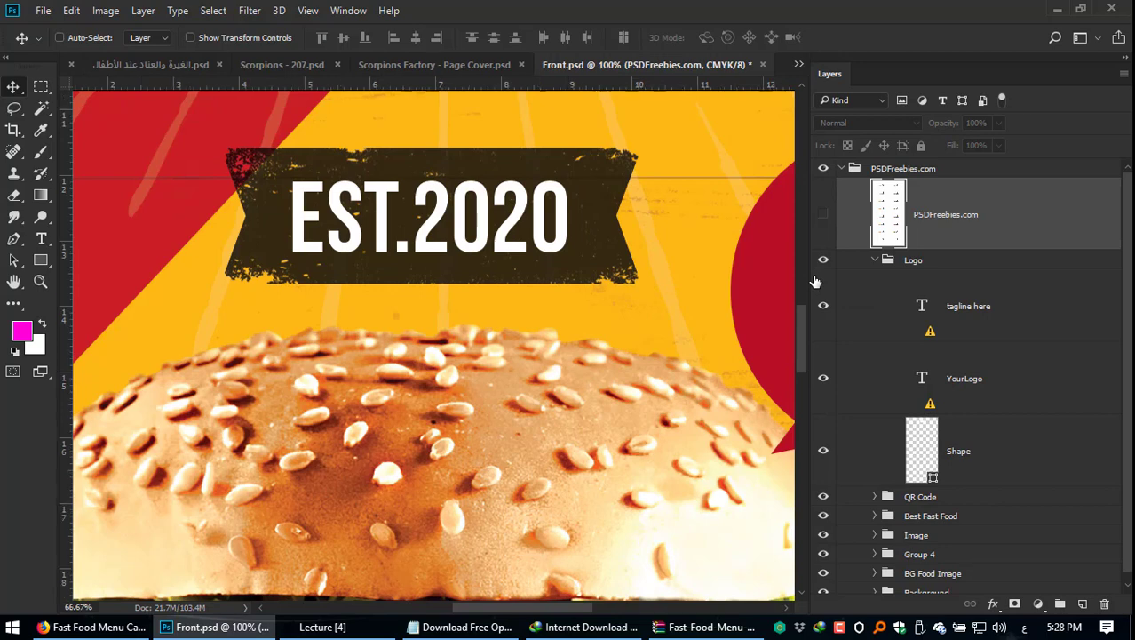
{"action": "key", "text": "ctrl+minus"}
{"action": "key", "text": "ctrl+minus"}
{"action": "key", "text": "ctrl+minus"}
{"action": "key", "text": "ctrl+minus"}
{"action": "key", "text": "ctrl+minus"}
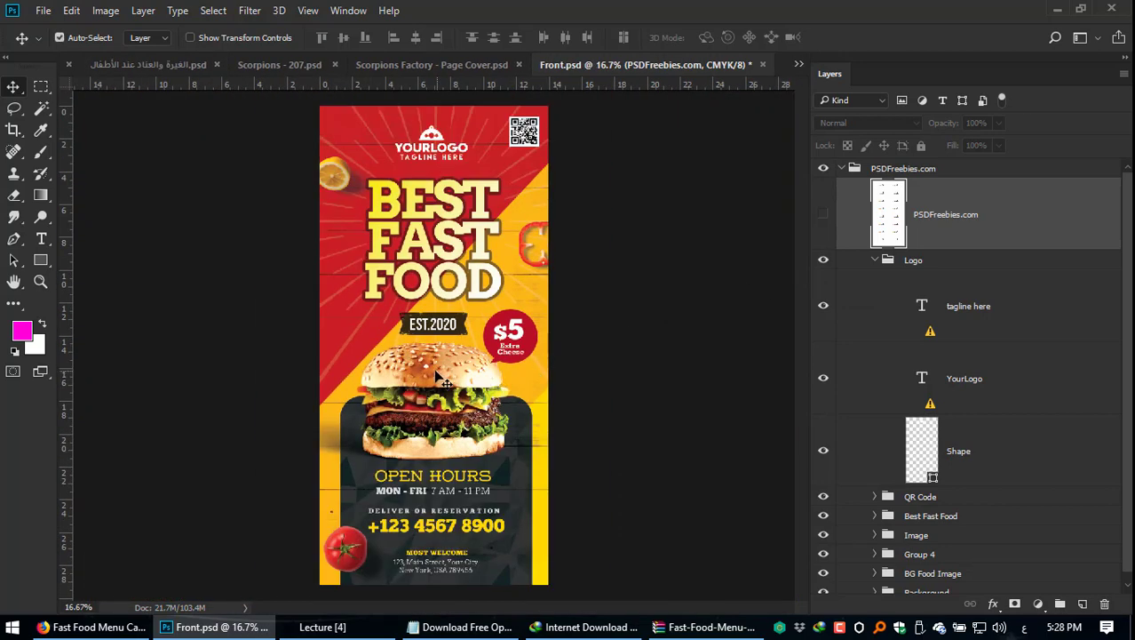
{"action": "left_click_drag", "start_coordinate": [440, 377], "coordinate": [432, 348]}
{"action": "scroll", "coordinate": [1002, 444], "scroll_direction": "up", "scroll_amount": 2}
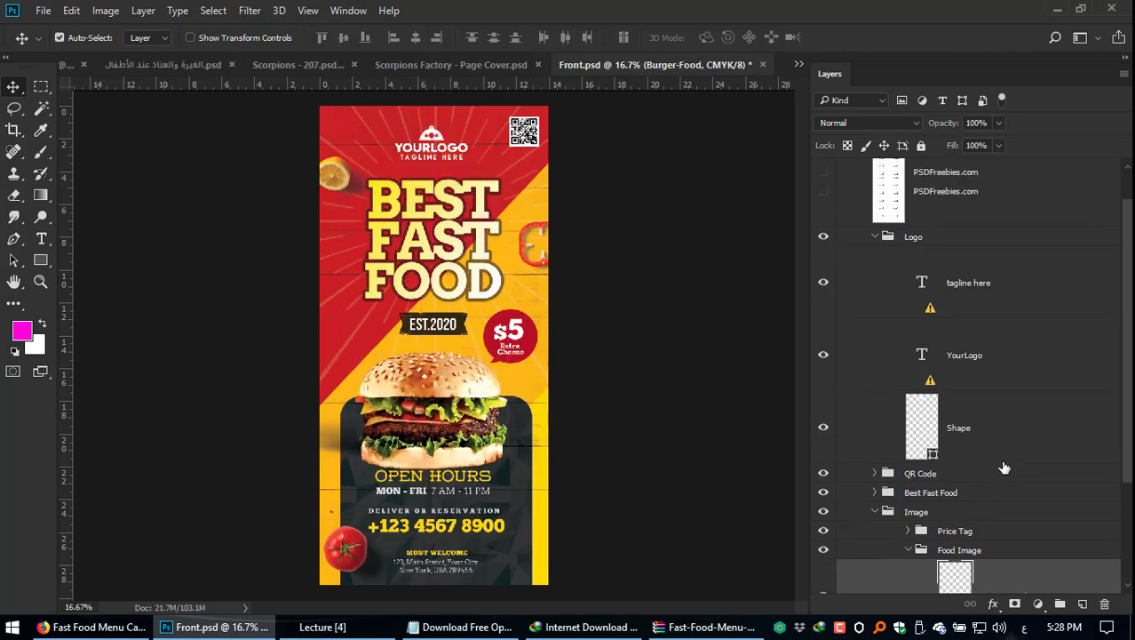
{"action": "scroll", "coordinate": [1004, 458], "scroll_direction": "down", "scroll_amount": 5}
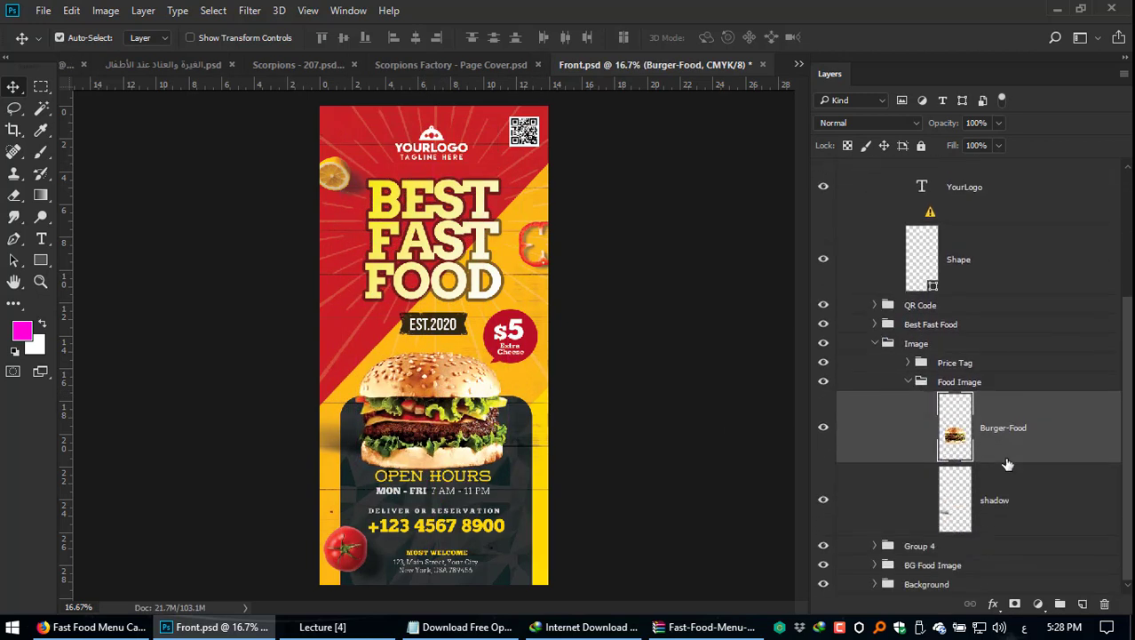
Step: Expand Group 4 and test visibility of Open Hour, Phone, Address, BG Food Image and Background
{"action": "left_click", "coordinate": [875, 545]}
{"action": "scroll", "coordinate": [915, 511], "scroll_direction": "down", "scroll_amount": 2}
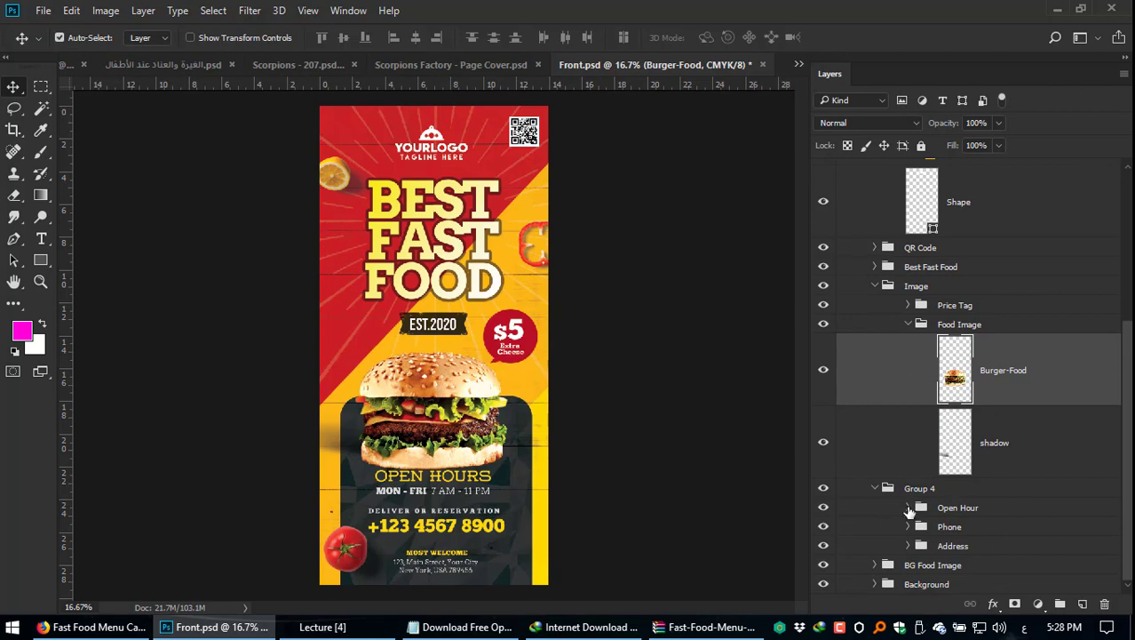
{"action": "left_click", "coordinate": [824, 508]}
{"action": "left_click", "coordinate": [824, 507]}
{"action": "left_click", "coordinate": [824, 508]}
{"action": "left_click", "coordinate": [824, 509]}
{"action": "left_click", "coordinate": [824, 526]}
{"action": "left_click", "coordinate": [823, 545]}
{"action": "left_click", "coordinate": [823, 565]}
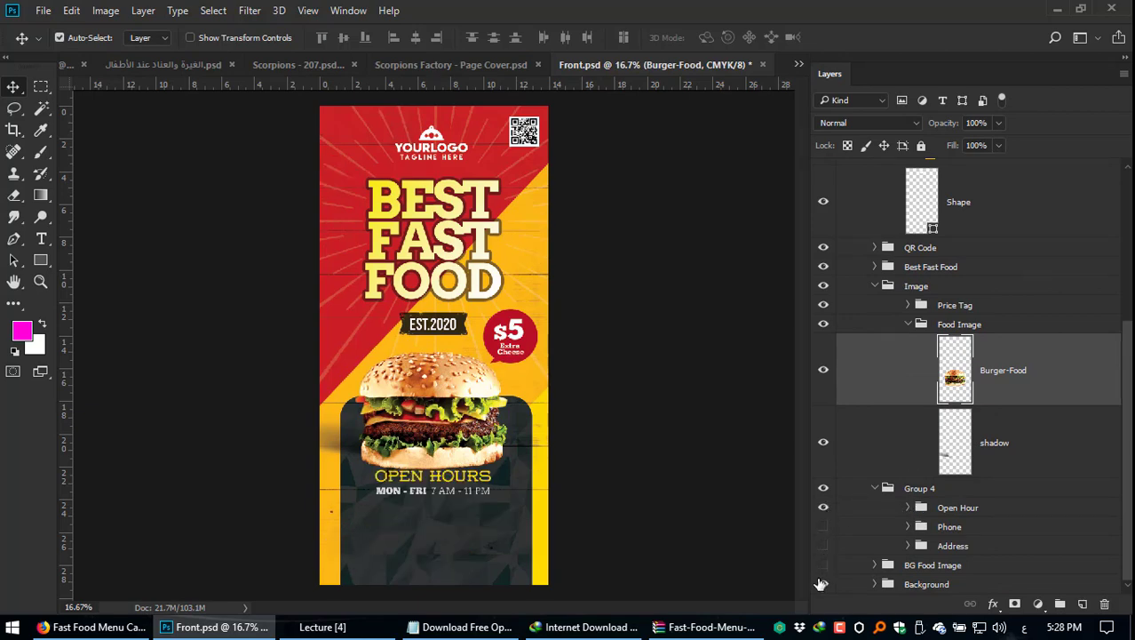
{"action": "left_click", "coordinate": [824, 584]}
{"action": "left_click", "coordinate": [824, 507]}
{"action": "left_click", "coordinate": [824, 489]}
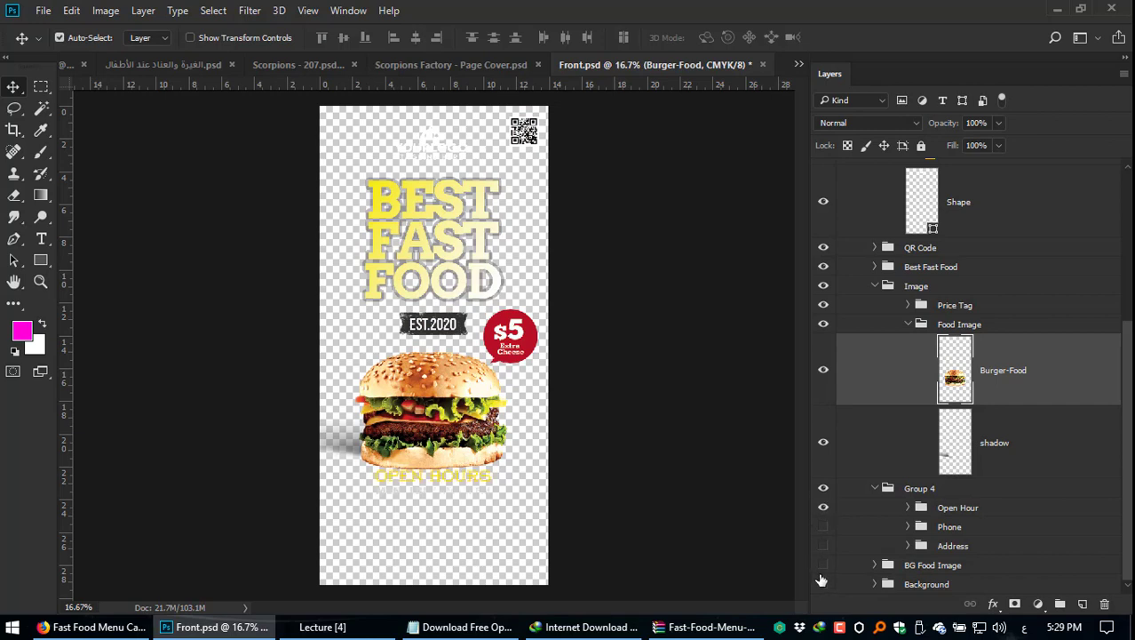
{"action": "left_click", "coordinate": [824, 584]}
Step: Hide the QR Code, Best Fast Food headline, burger Image group and YourLogo text layers
{"action": "scroll", "coordinate": [826, 444], "scroll_direction": "up", "scroll_amount": 2}
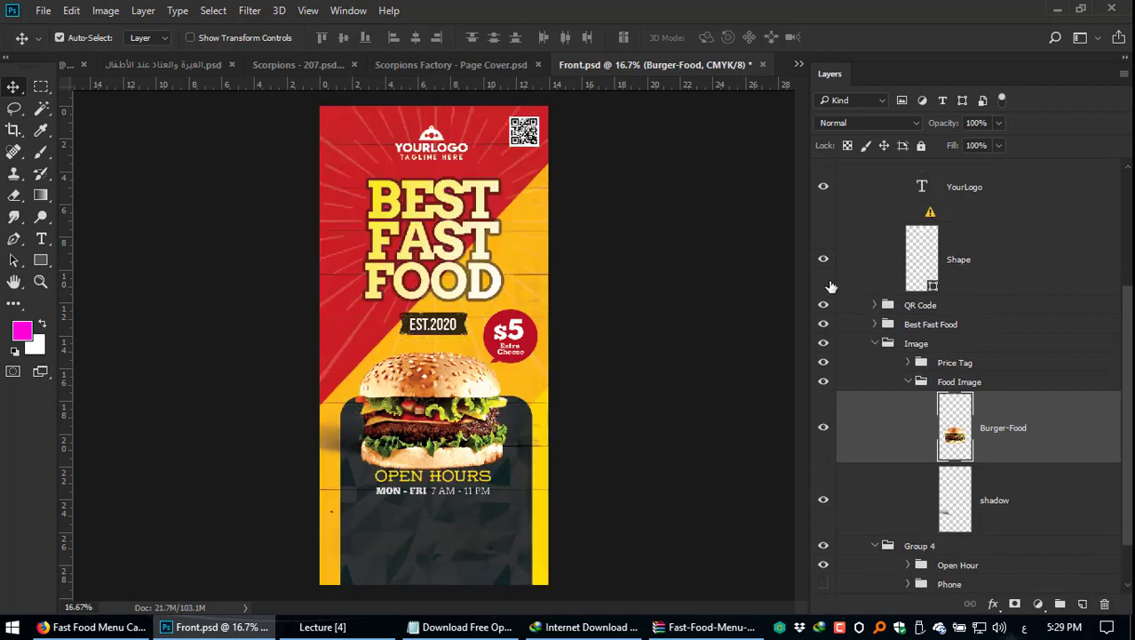
{"action": "left_click", "coordinate": [823, 305]}
{"action": "left_click", "coordinate": [823, 324]}
{"action": "left_click", "coordinate": [823, 345]}
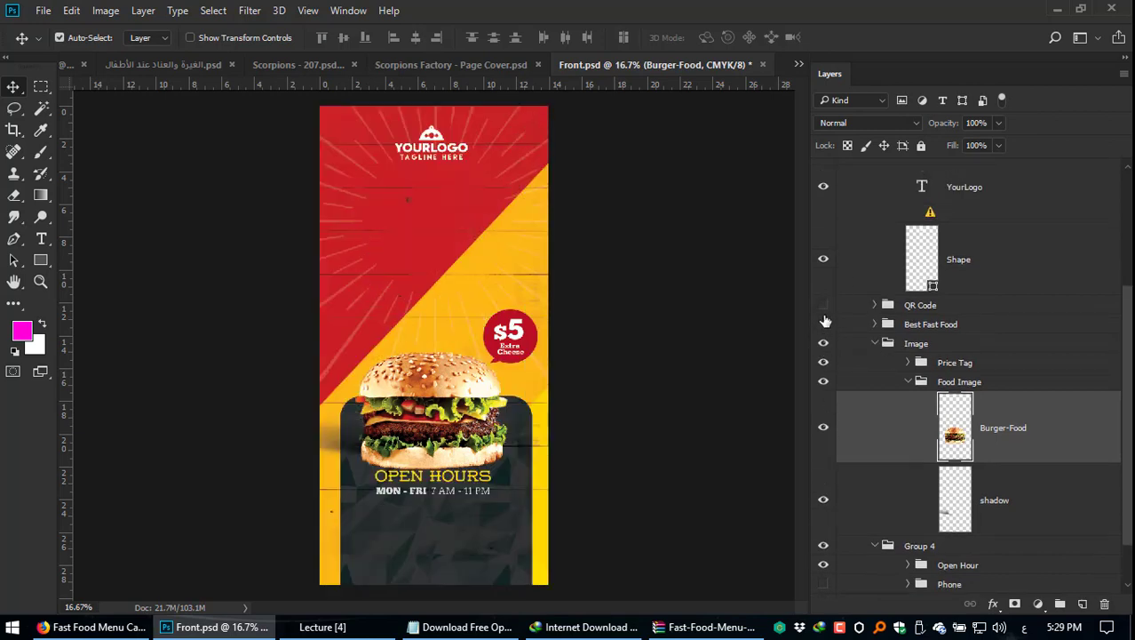
{"action": "left_click", "coordinate": [824, 186]}
{"action": "scroll", "coordinate": [868, 297], "scroll_direction": "up", "scroll_amount": 3}
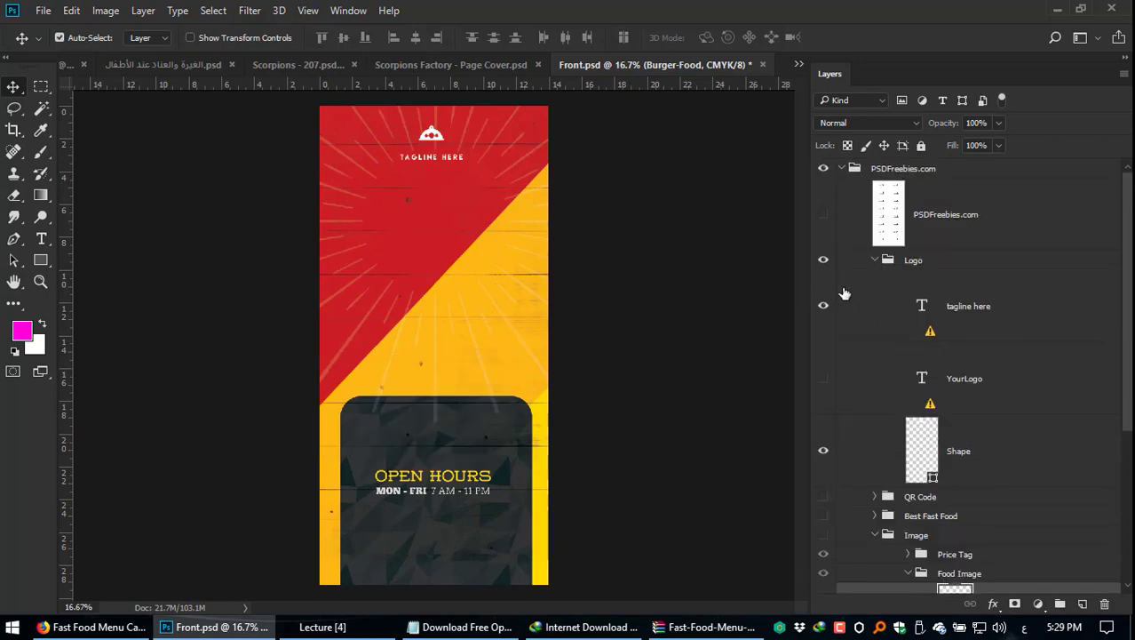
{"action": "left_click", "coordinate": [824, 305]}
{"action": "left_click", "coordinate": [823, 305]}
{"action": "left_click", "coordinate": [823, 168]}
{"action": "left_click", "coordinate": [824, 169]}
Step: Revert Front.psd without resolving missing fonts, show the PSDFreebies.com group and hide the watermark
{"action": "left_click", "coordinate": [43, 10]}
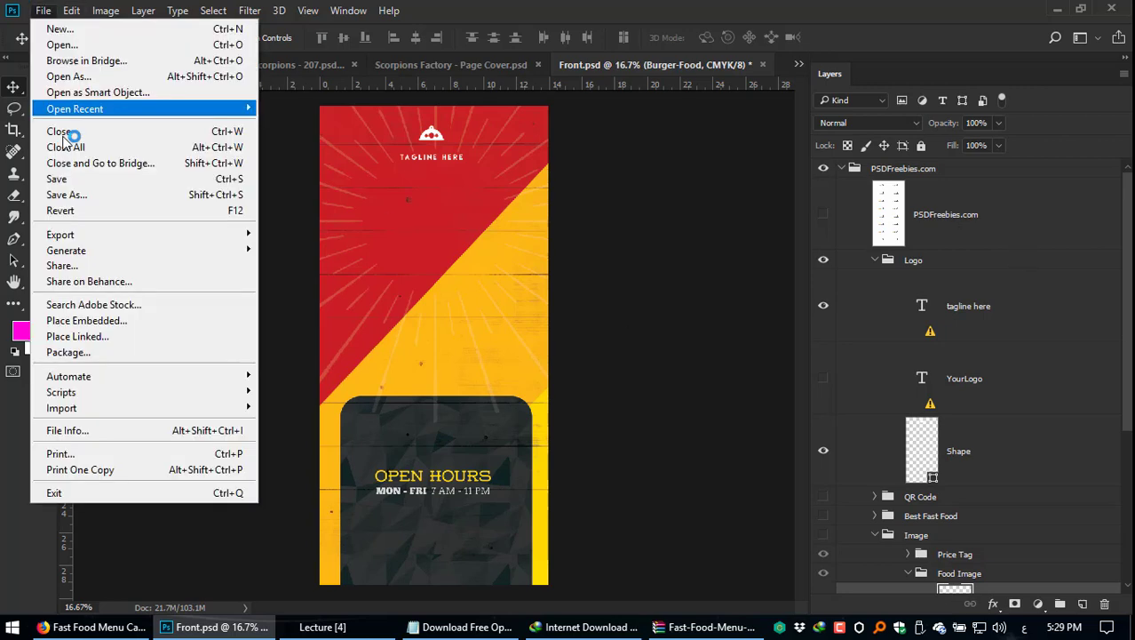
{"action": "left_click", "coordinate": [77, 196]}
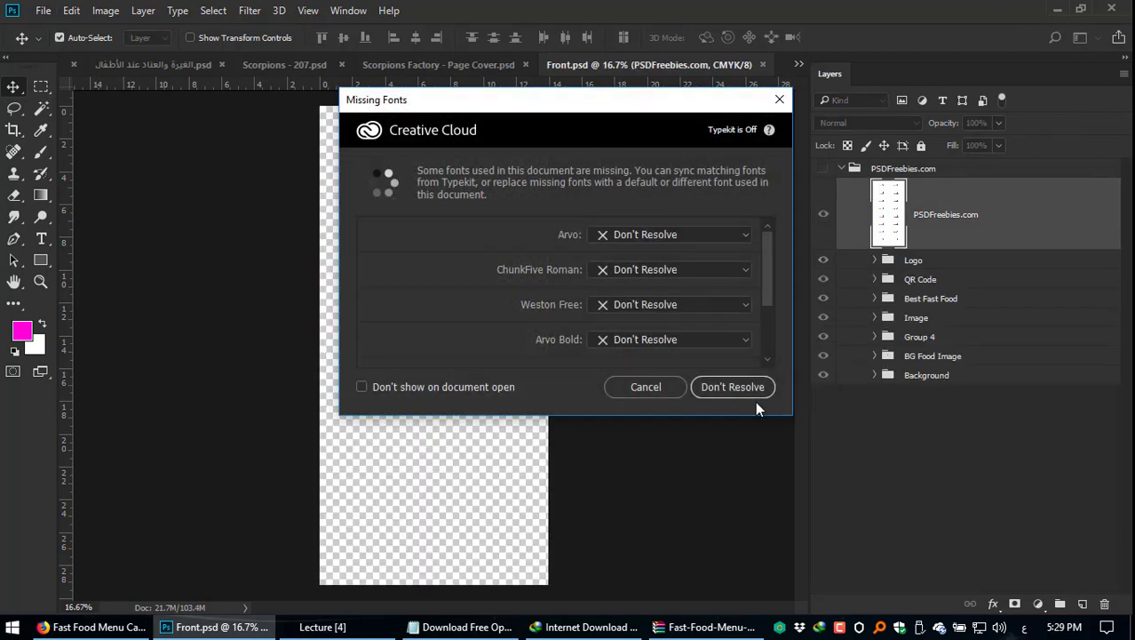
{"action": "left_click", "coordinate": [738, 388]}
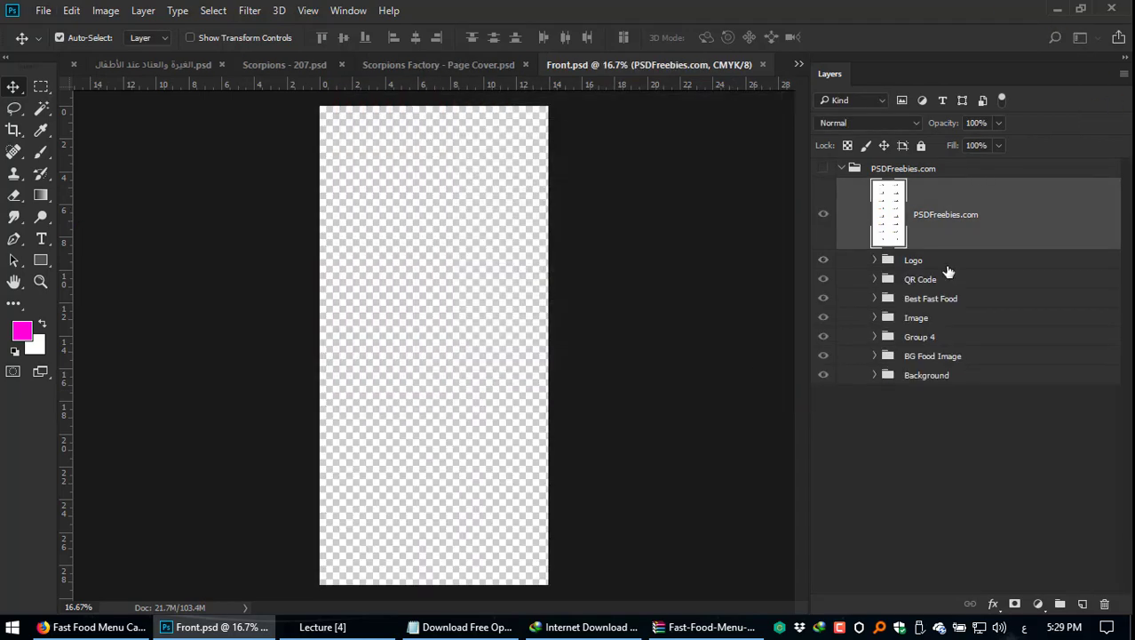
{"action": "left_click", "coordinate": [824, 215]}
{"action": "left_click", "coordinate": [824, 217]}
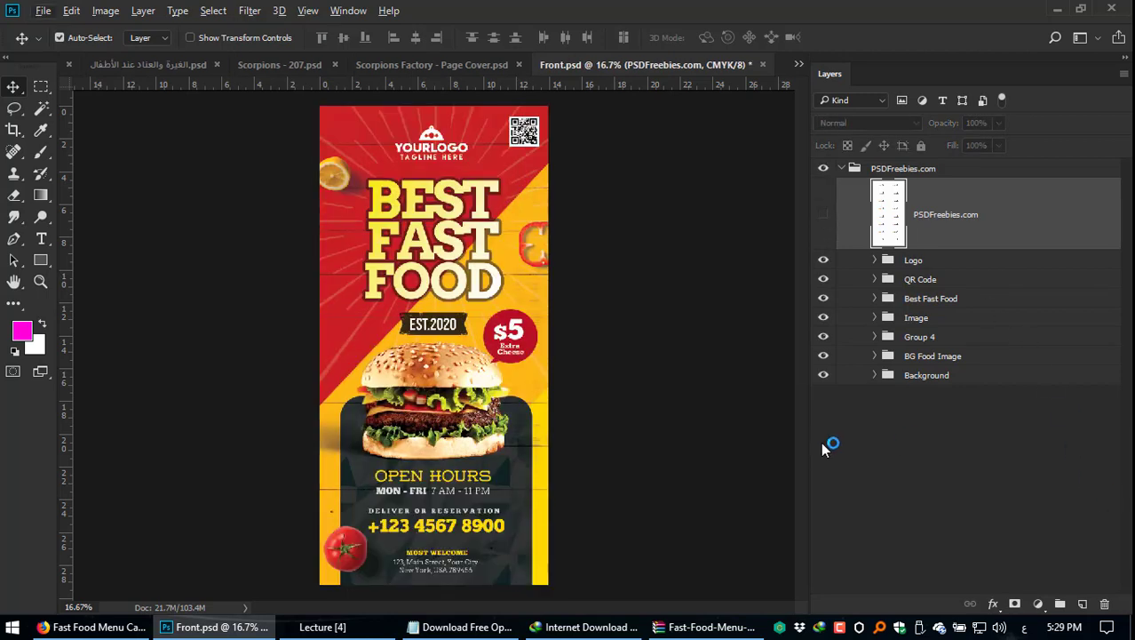
Step: Cycle through the full-screen modes back to standard view, then float the Layers panel
{"action": "key", "text": "f"}
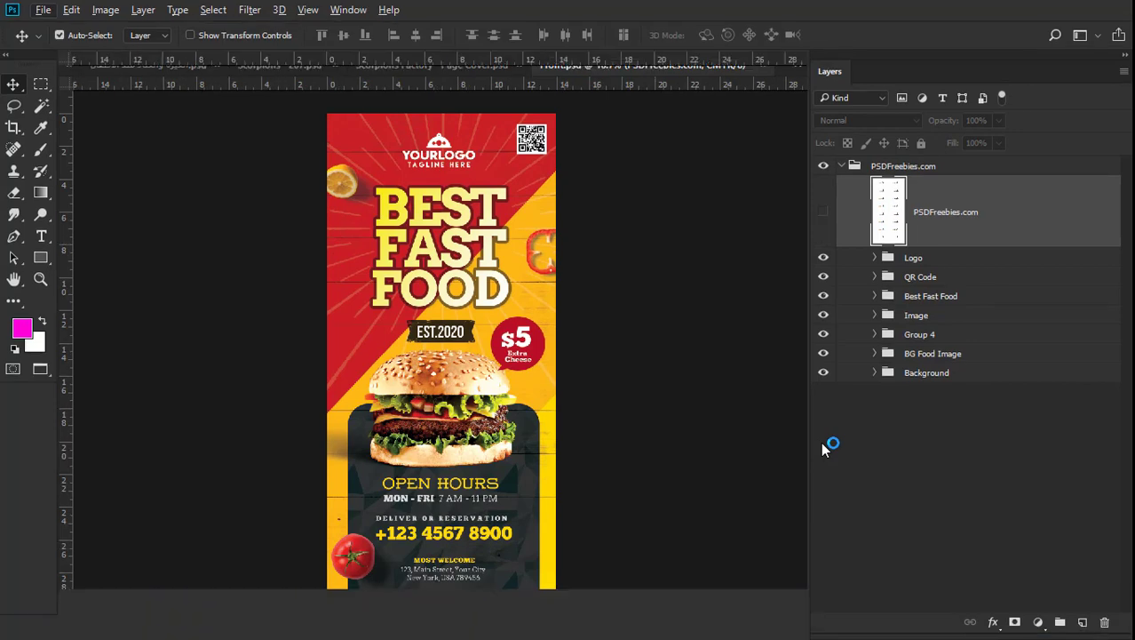
{"action": "key", "text": "f"}
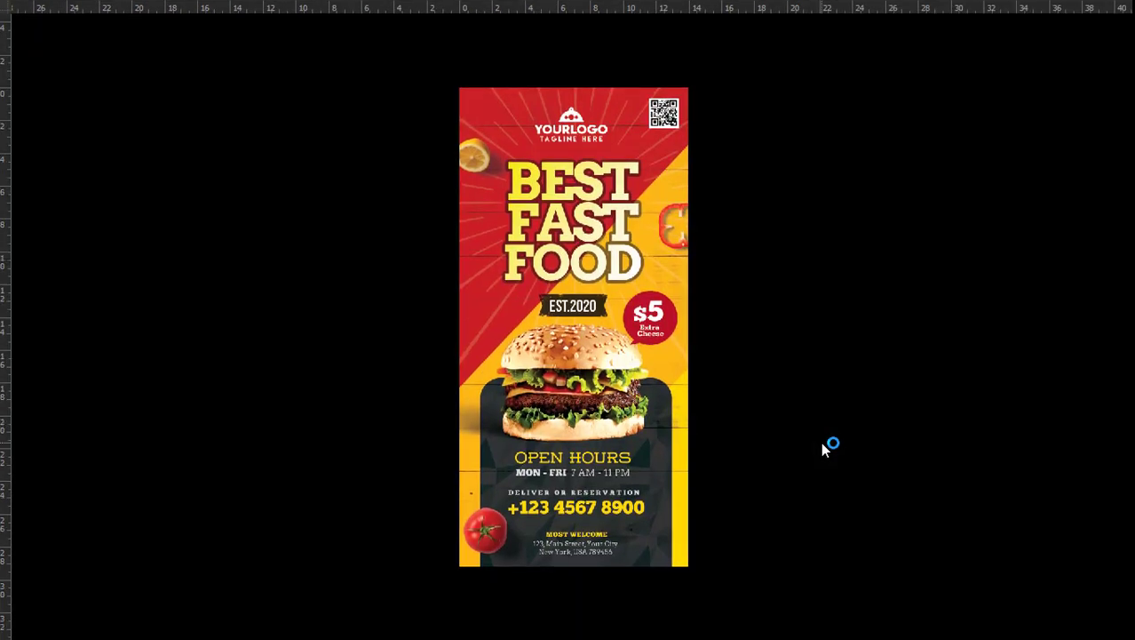
{"action": "key", "text": "ctrl+plus"}
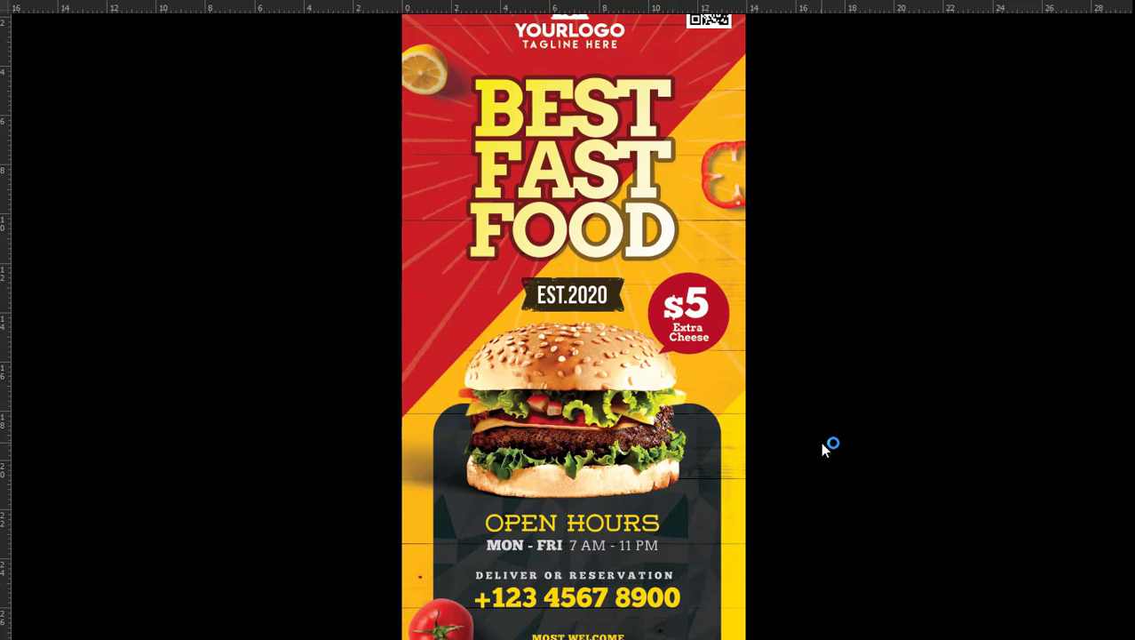
{"action": "key", "text": "f"}
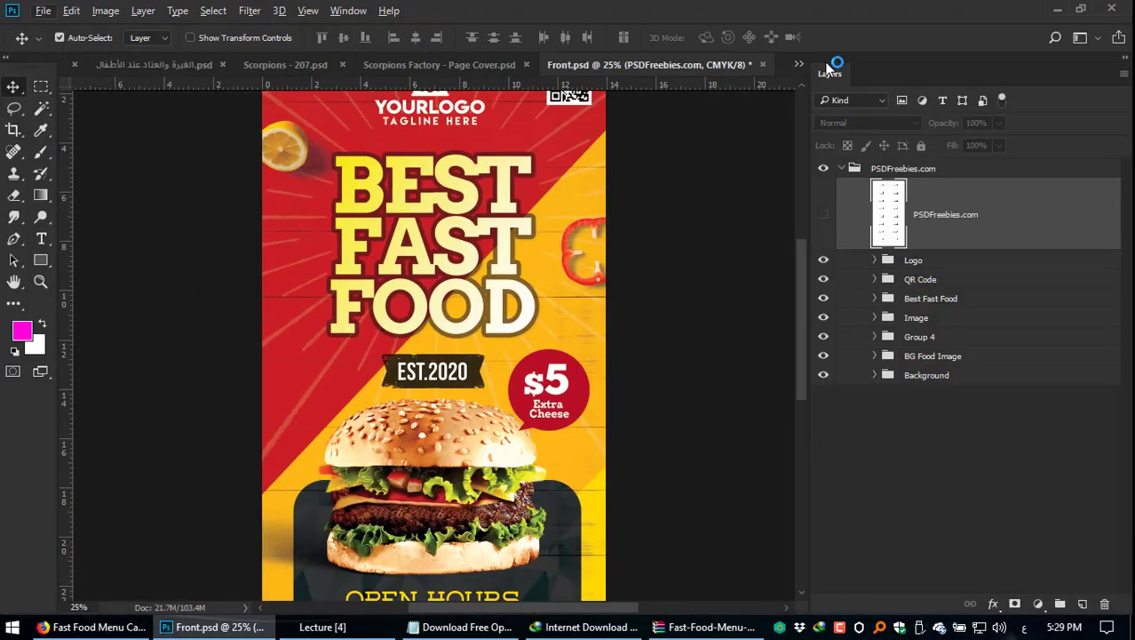
{"action": "left_click_drag", "start_coordinate": [835, 69], "coordinate": [242, 131]}
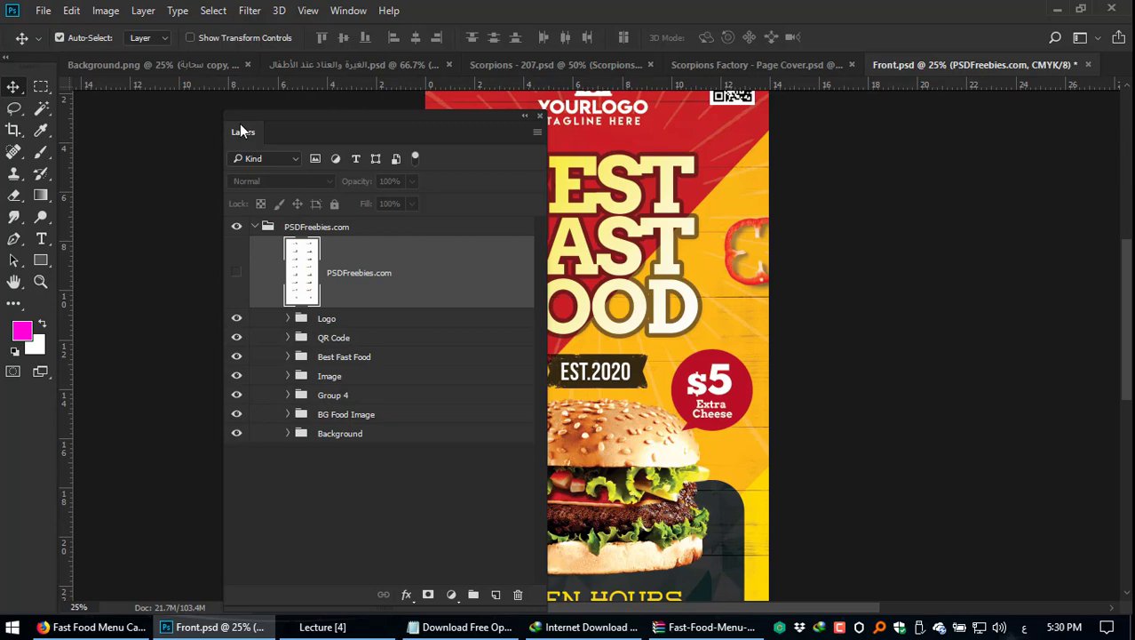
Step: Switch to Scorpions Factory - Page Cover.psd and move the floating Layers panel to the right
{"action": "left_click", "coordinate": [741, 62]}
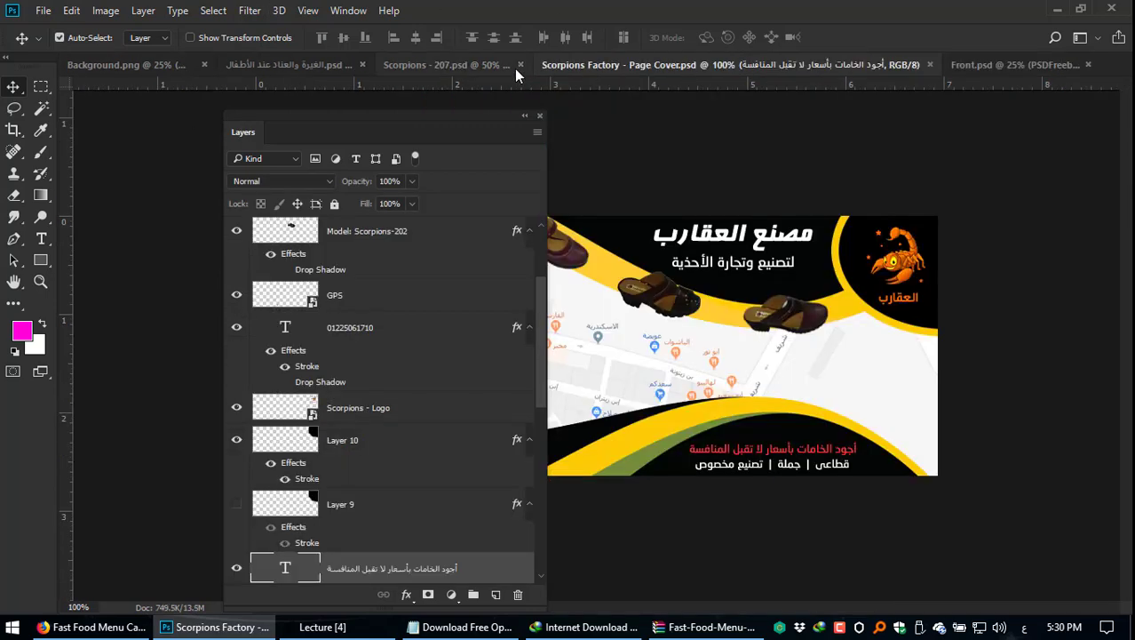
{"action": "left_click_drag", "start_coordinate": [472, 121], "coordinate": [924, 118]}
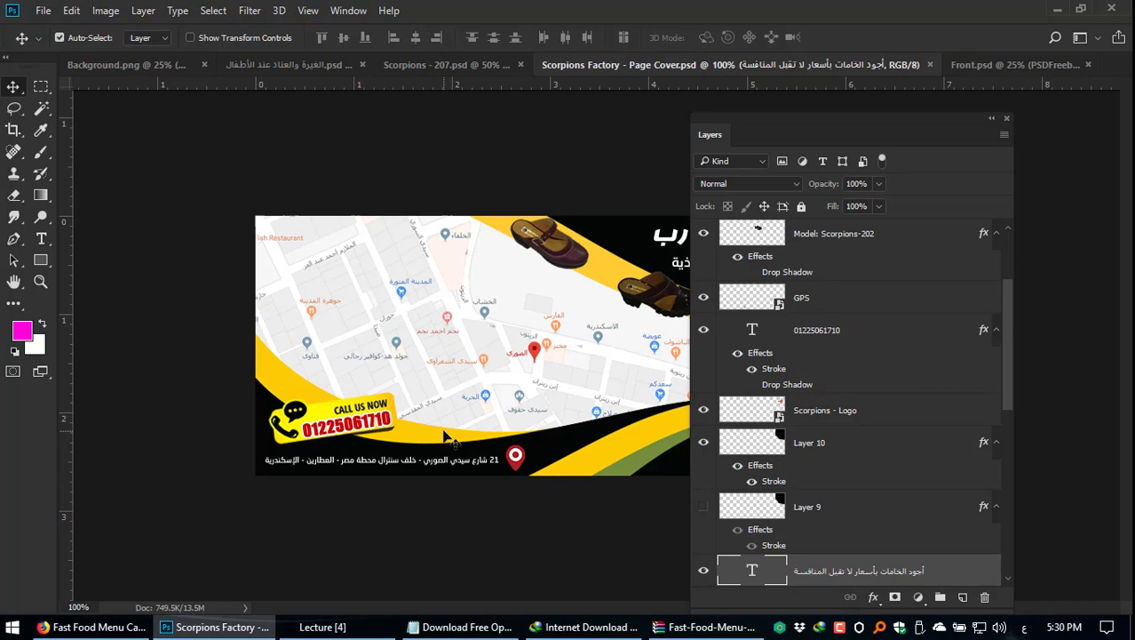
Step: Close the Download Free Open PSD notes window and bring the Lecture [4] folder forward
{"action": "left_click", "coordinate": [436, 628]}
{"action": "left_click", "coordinate": [565, 107]}
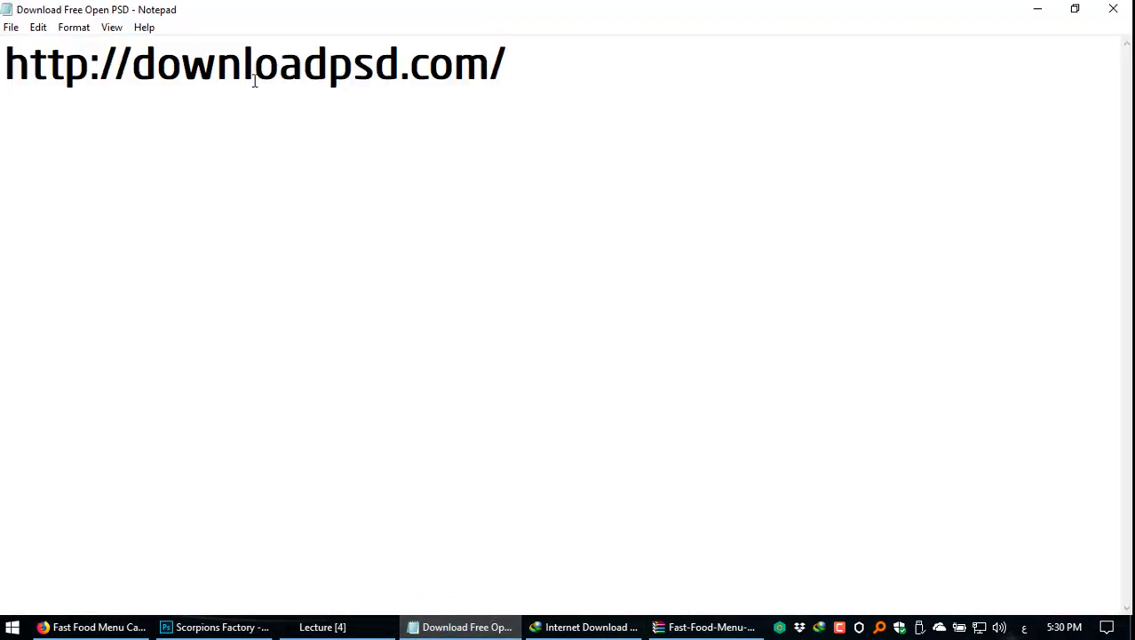
{"action": "left_click", "coordinate": [1113, 9]}
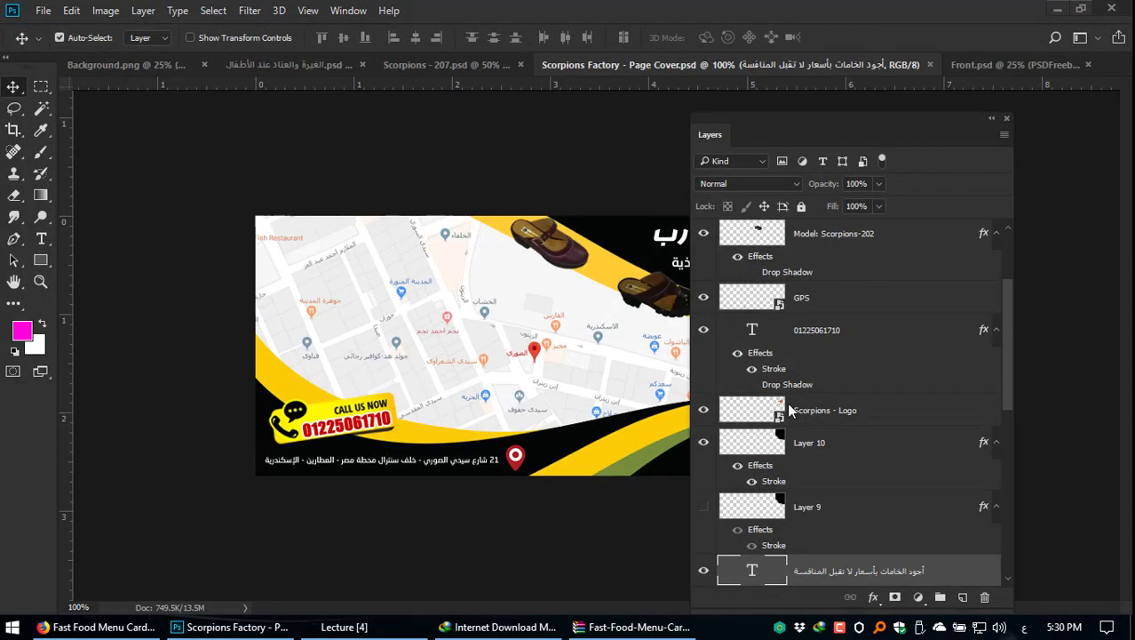
{"action": "left_click", "coordinate": [344, 627]}
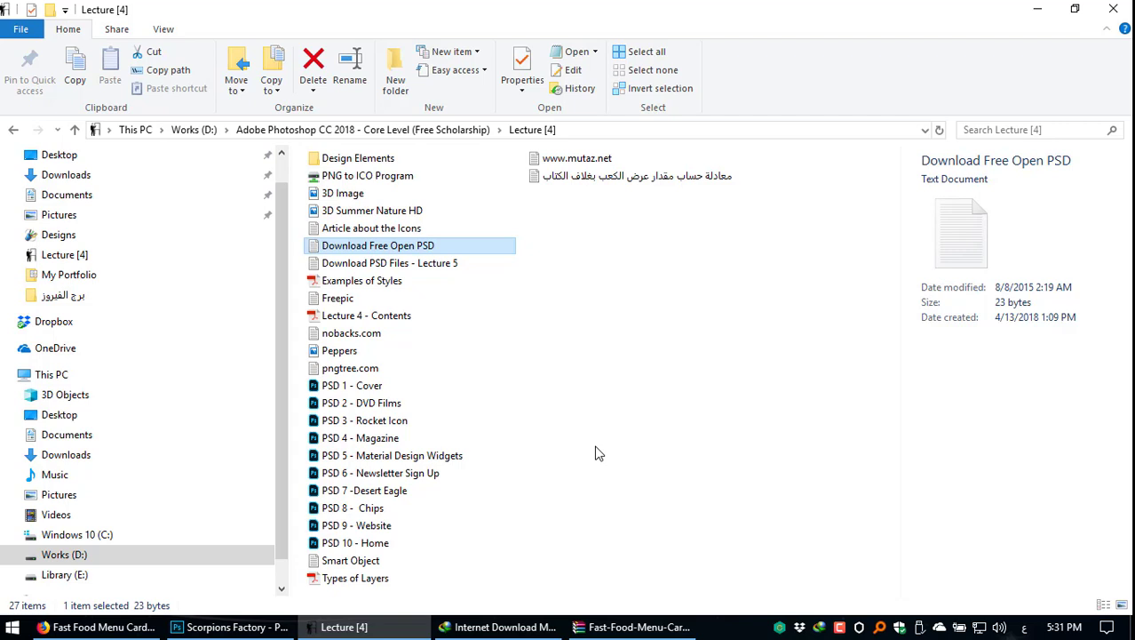
Step: Maximize Internet Download Manager, then close it
{"action": "left_click", "coordinate": [502, 628]}
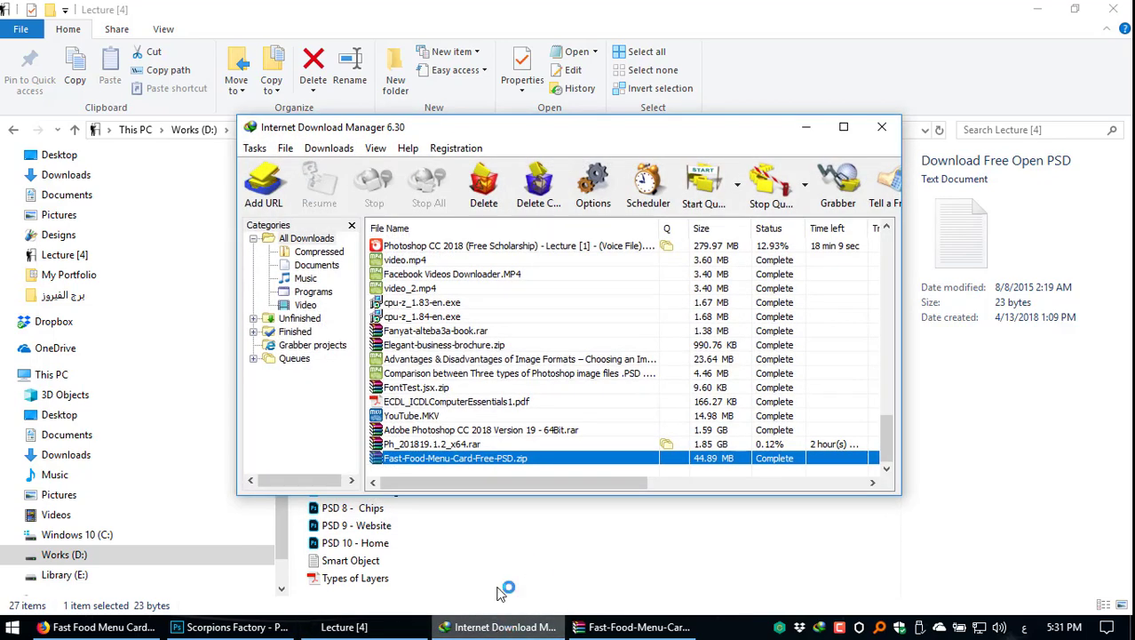
{"action": "left_click", "coordinate": [844, 127]}
{"action": "left_click", "coordinate": [1113, 9]}
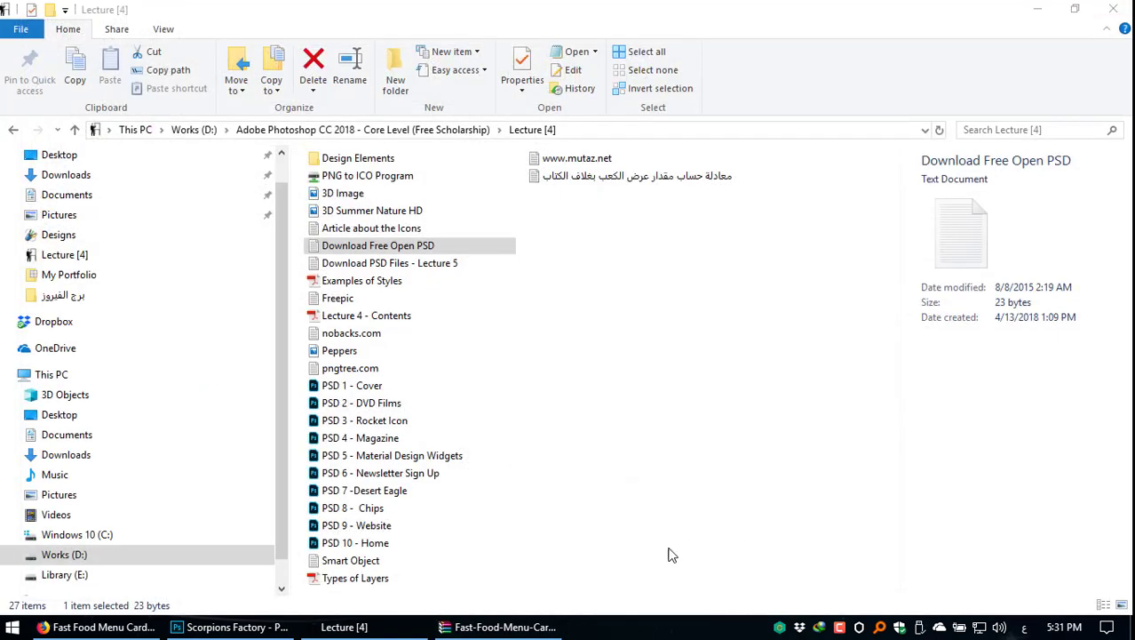
Step: Check the PSDfreebies download-start page, then return to the Scorpions Factory cover in Photoshop
{"action": "left_click", "coordinate": [137, 626]}
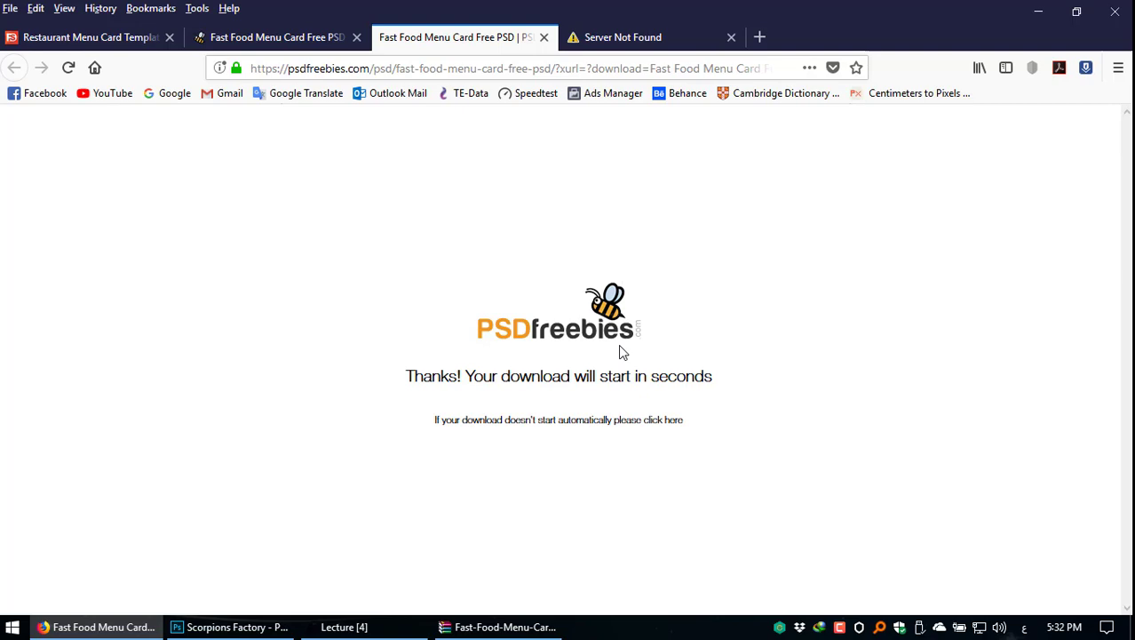
{"action": "left_click", "coordinate": [247, 627]}
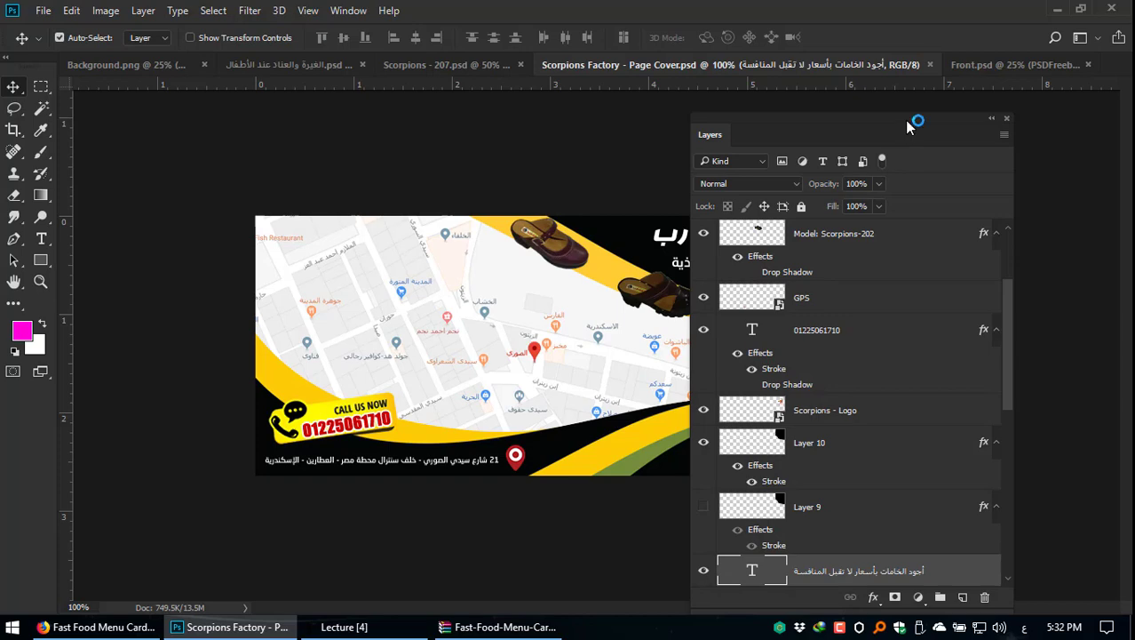
Step: Review Back.psd and Front.psd in Fast-Food-Menu-Card-Free-PSD.zip, close WinRAR, and return to Firefox
{"action": "left_click", "coordinate": [485, 629]}
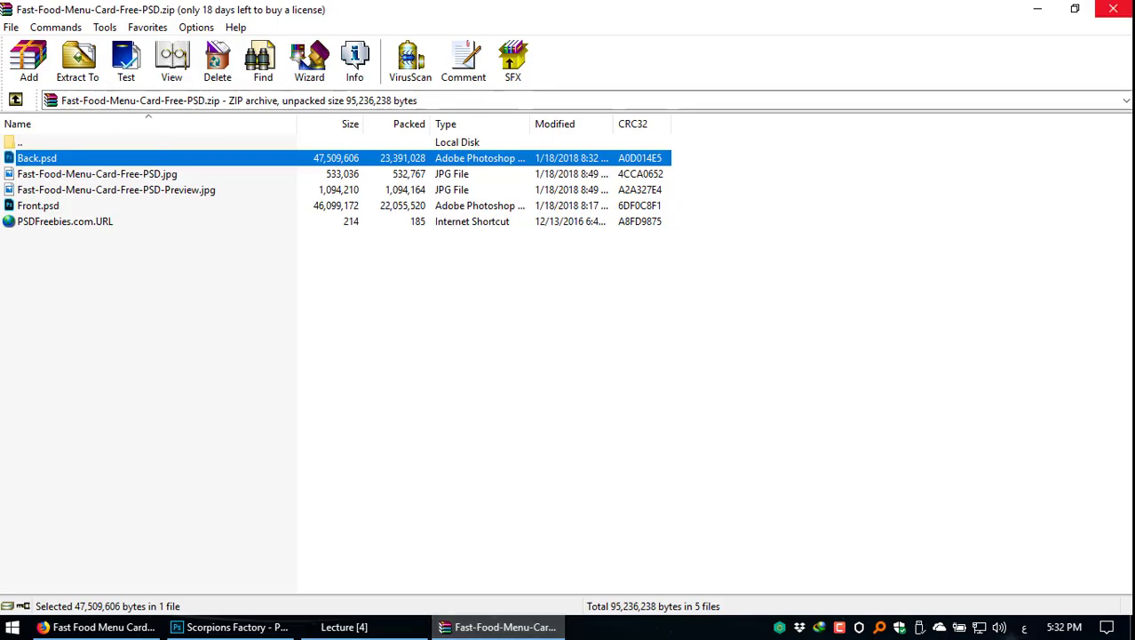
{"action": "key", "text": "Escape"}
{"action": "left_click", "coordinate": [71, 627]}
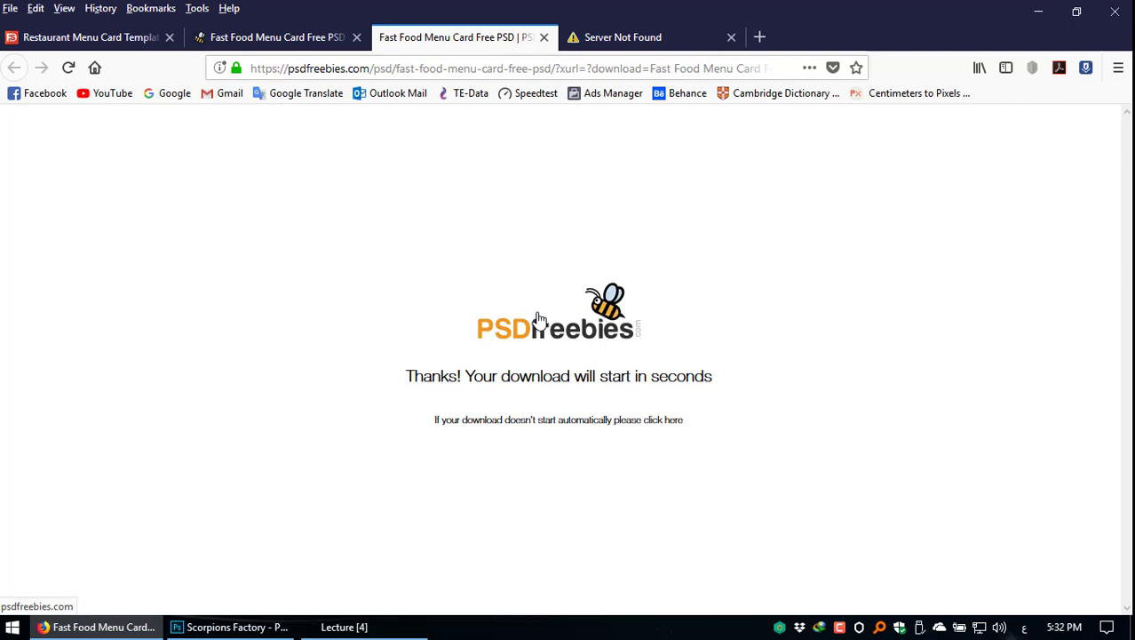
Step: Close the download, Server Not Found and Fast Food Menu Card tabs, keeping Restaurant Menu Card
{"action": "left_click", "coordinate": [544, 38]}
{"action": "left_click", "coordinate": [544, 38]}
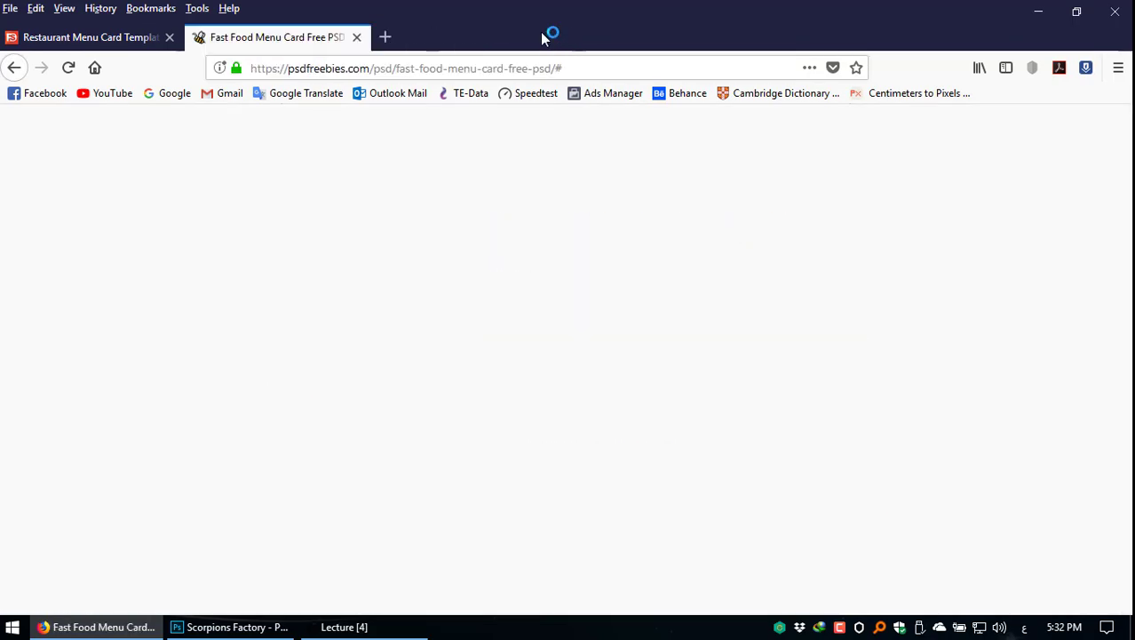
{"action": "left_click", "coordinate": [356, 37]}
{"action": "scroll", "coordinate": [546, 382], "scroll_direction": "up", "scroll_amount": 5}
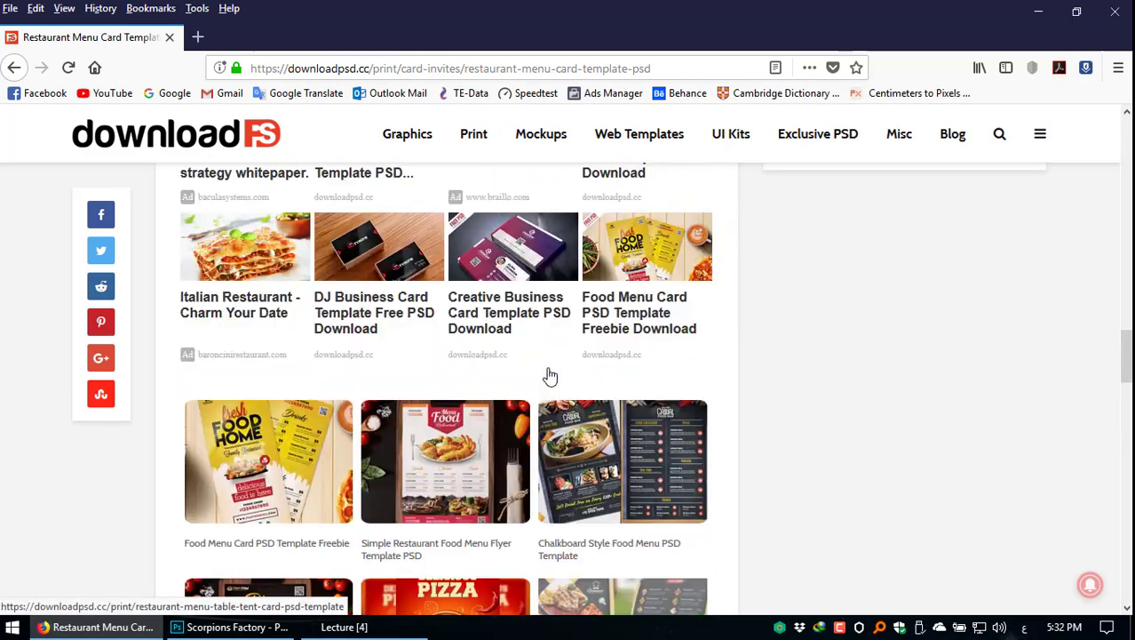
{"action": "scroll", "coordinate": [549, 377], "scroll_direction": "down", "scroll_amount": 3}
{"action": "scroll", "coordinate": [553, 377], "scroll_direction": "down", "scroll_amount": 1}
Step: Open Freepic.txt from the Lecture [4] folder and close it after finding it empty
{"action": "left_click", "coordinate": [344, 626]}
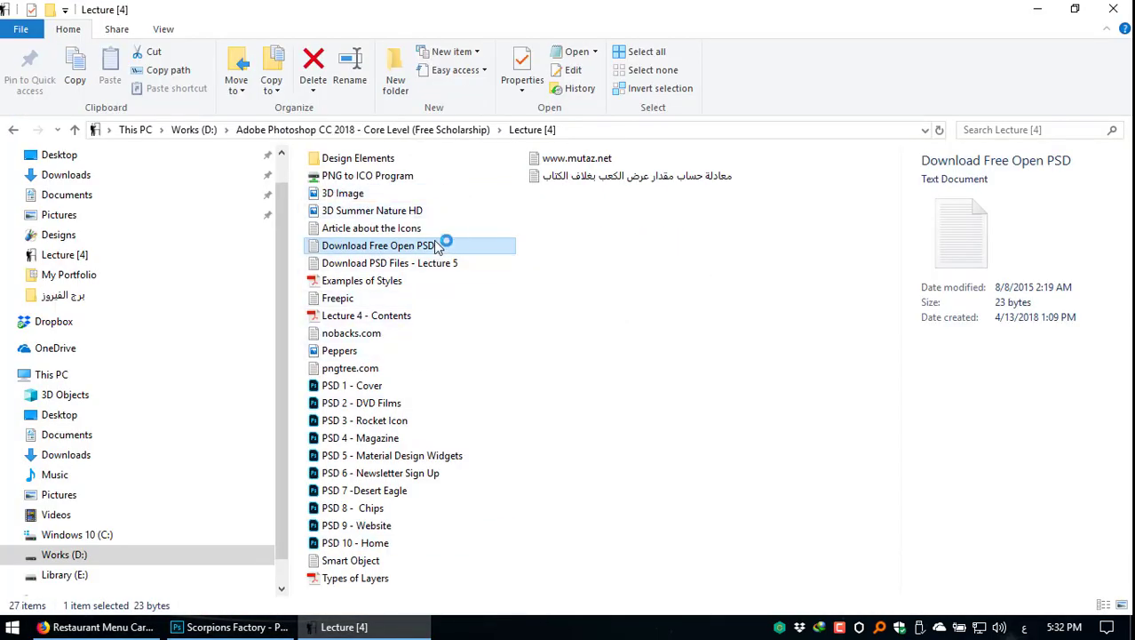
{"action": "left_click", "coordinate": [471, 265]}
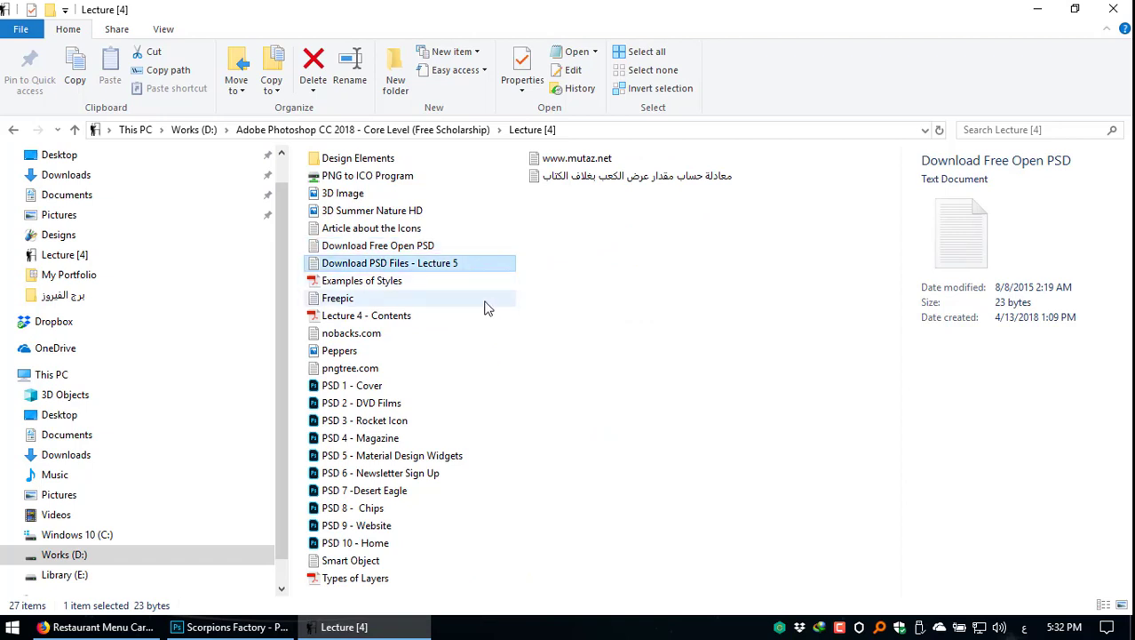
{"action": "left_click", "coordinate": [410, 303]}
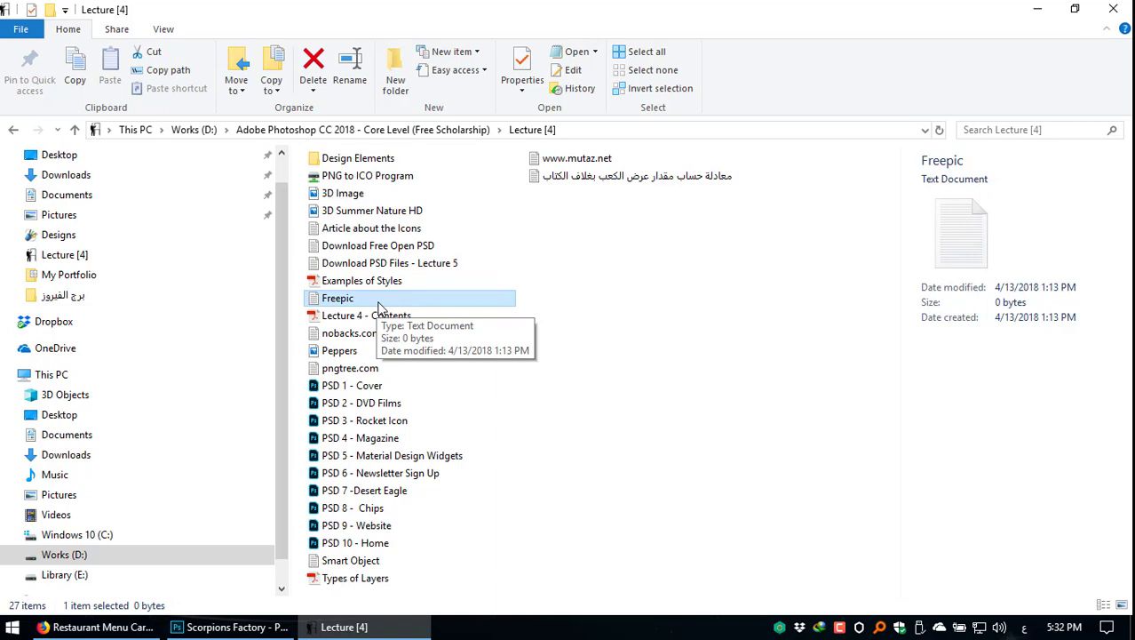
{"action": "double_click", "coordinate": [379, 307]}
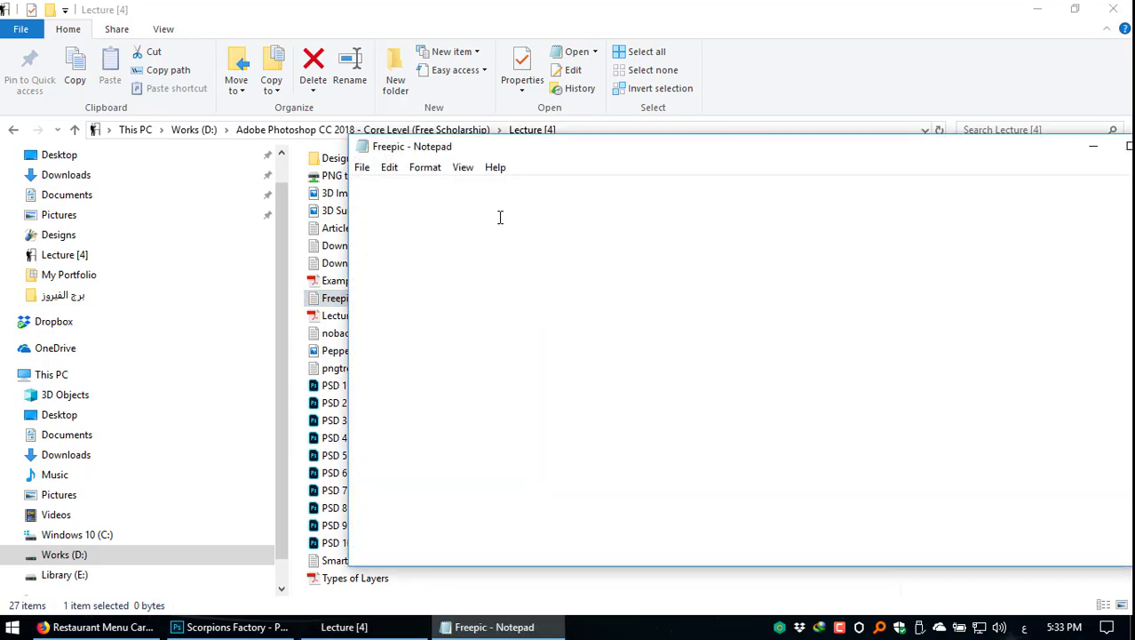
{"action": "key", "text": "alt+shift"}
{"action": "left_click", "coordinate": [1058, 147]}
Step: Copy the name Freepic from the file's name field, then return to Firefox
{"action": "double_click", "coordinate": [347, 302]}
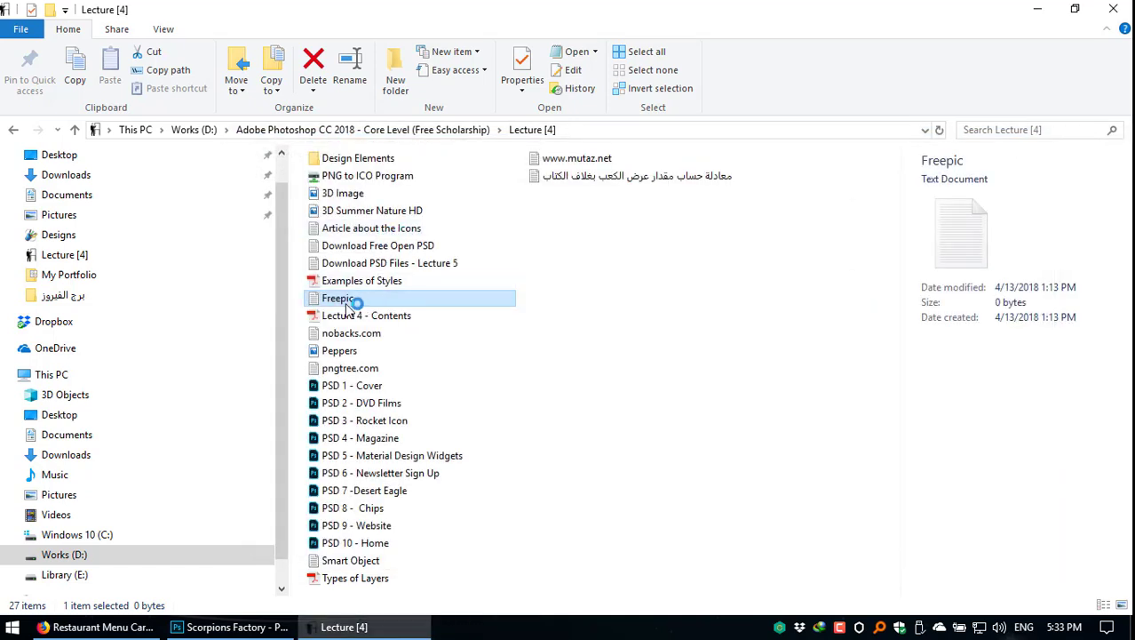
{"action": "right_click", "coordinate": [340, 299]}
{"action": "left_click", "coordinate": [382, 350]}
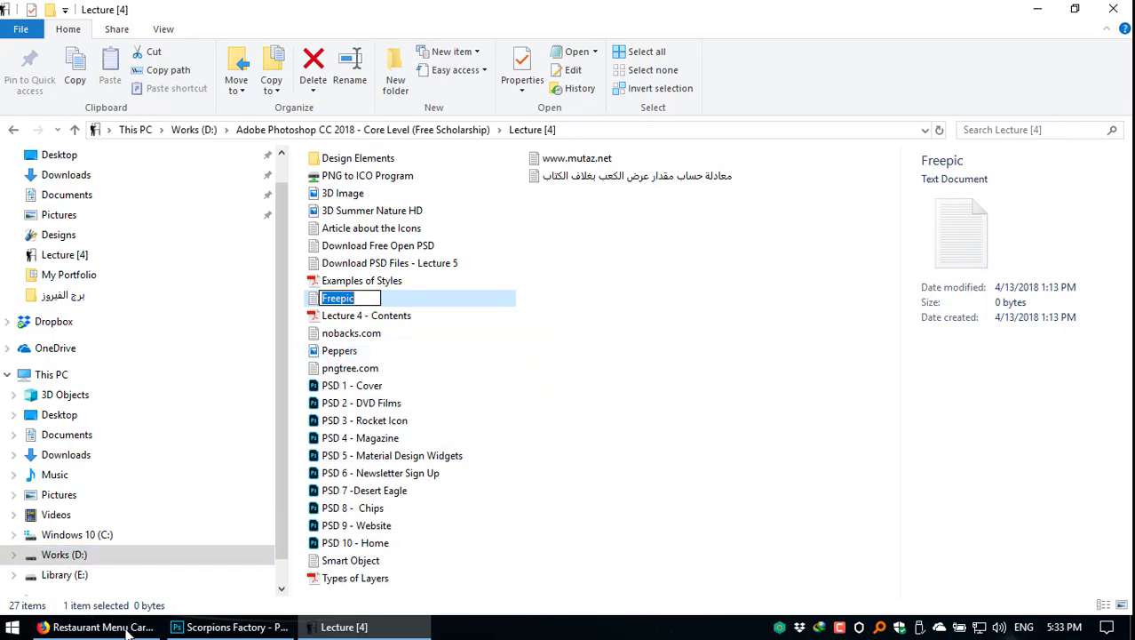
{"action": "left_click", "coordinate": [127, 631]}
Step: Search the web for Freepic, accept the Freepik correction, and open freepik.com
{"action": "right_click", "coordinate": [308, 71]}
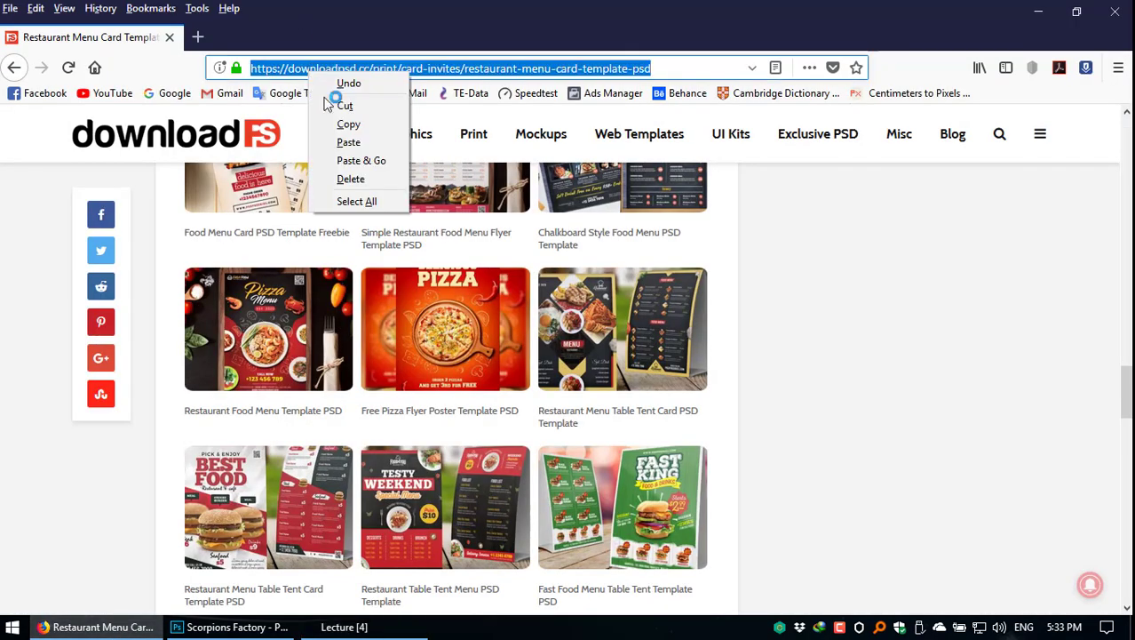
{"action": "left_click", "coordinate": [361, 160]}
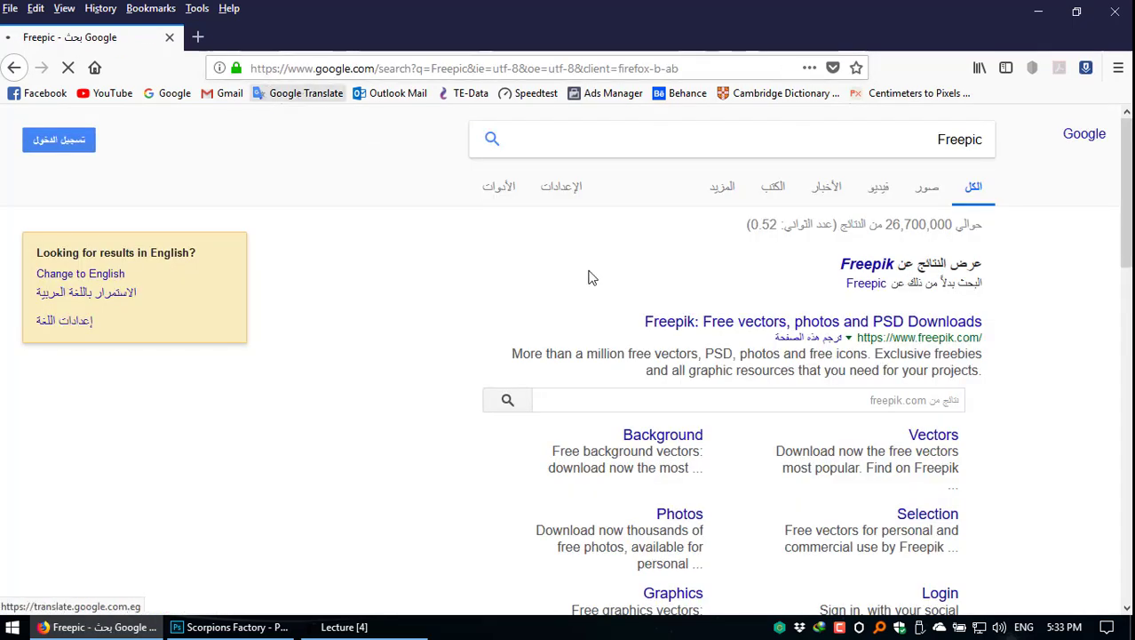
{"action": "left_click", "coordinate": [869, 266]}
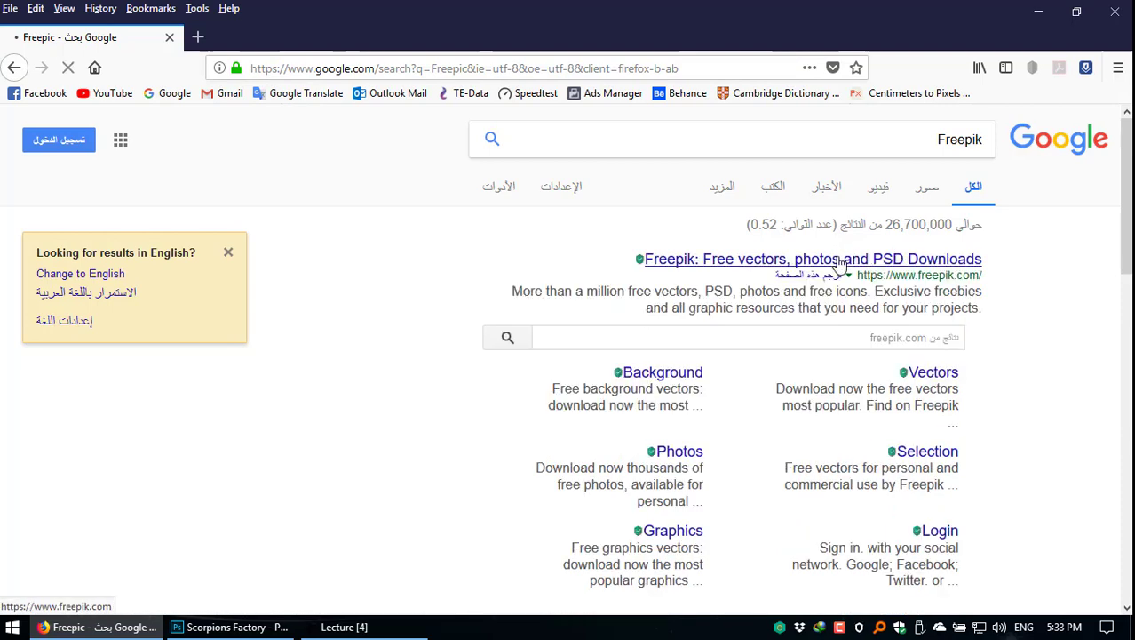
{"action": "left_click", "coordinate": [839, 261]}
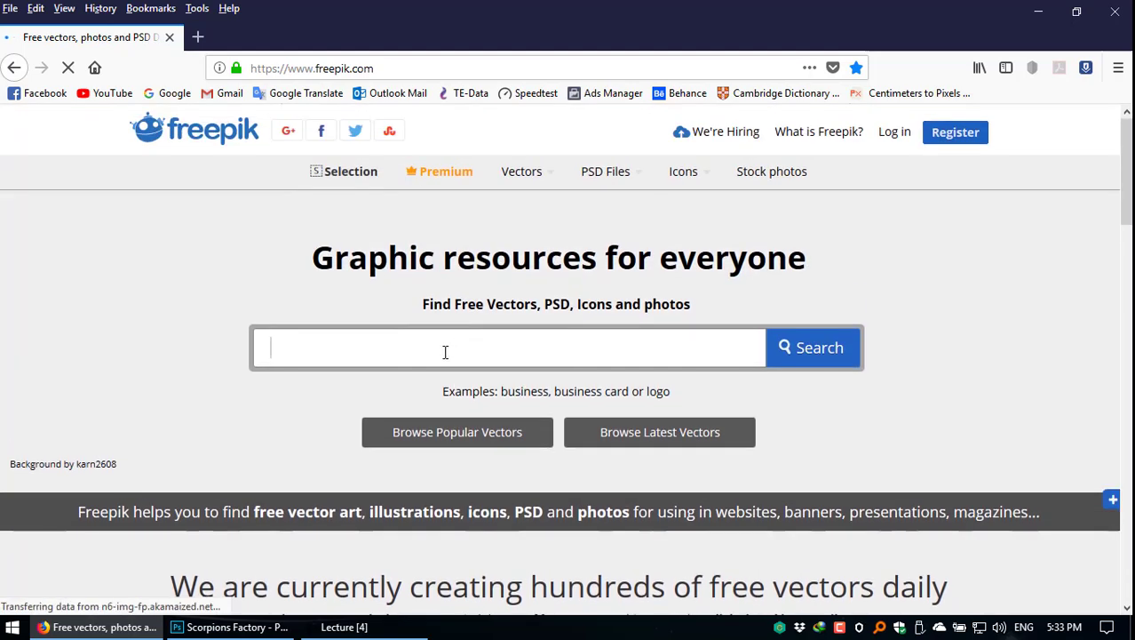
Step: Search Freepik for Flyer and browse the grid of flyer and brochure results
{"action": "type", "text": "Fl"}
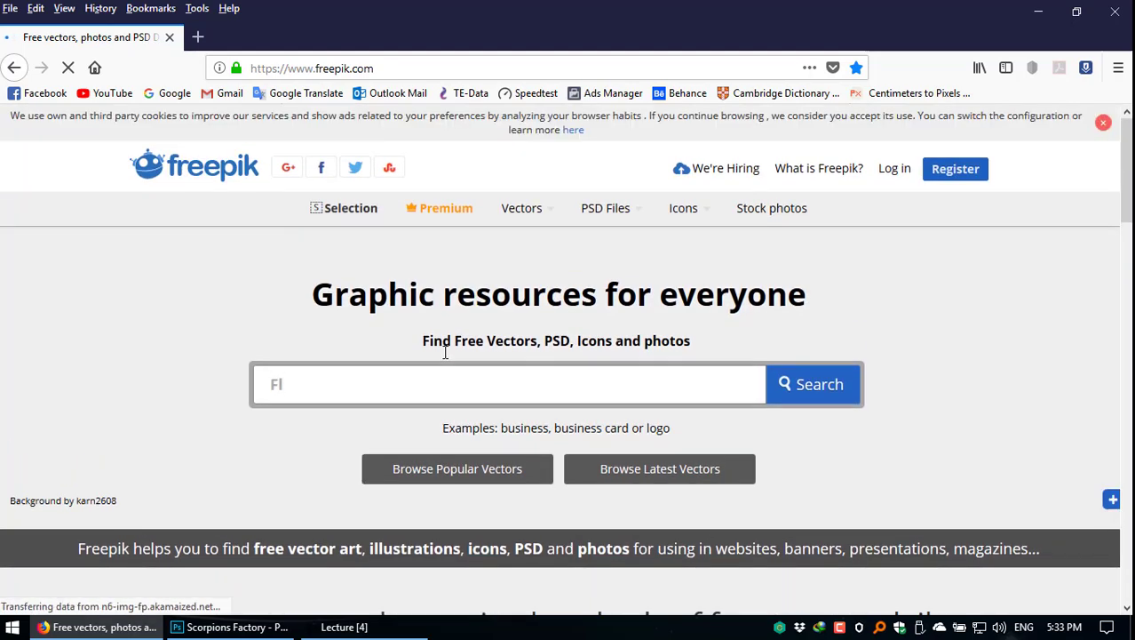
{"action": "type", "text": "yer"}
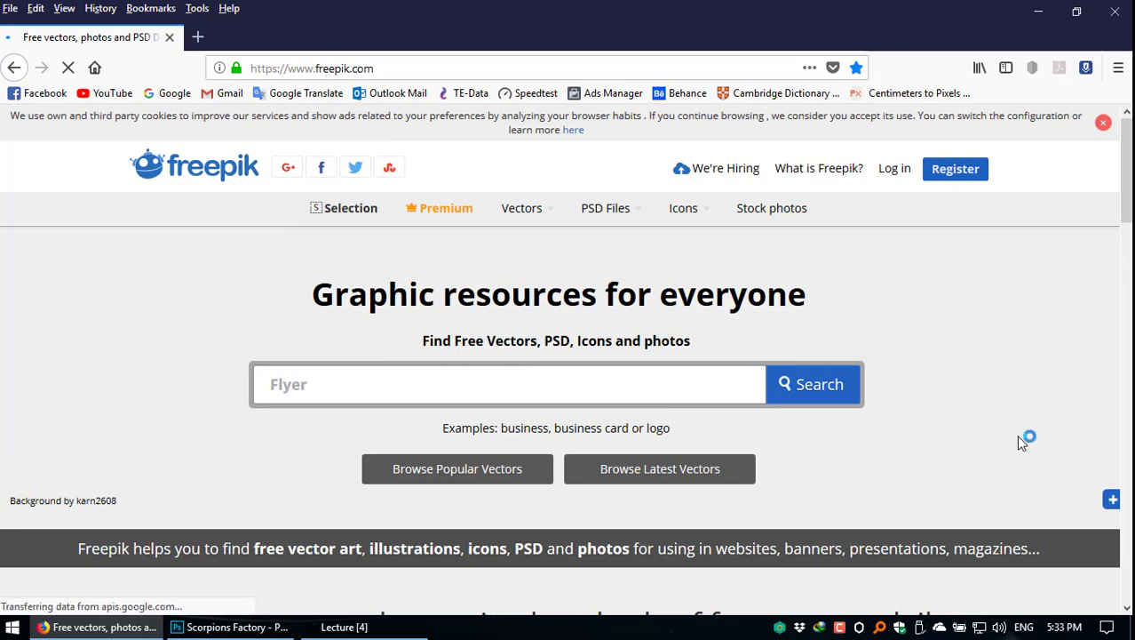
{"action": "left_click", "coordinate": [828, 400]}
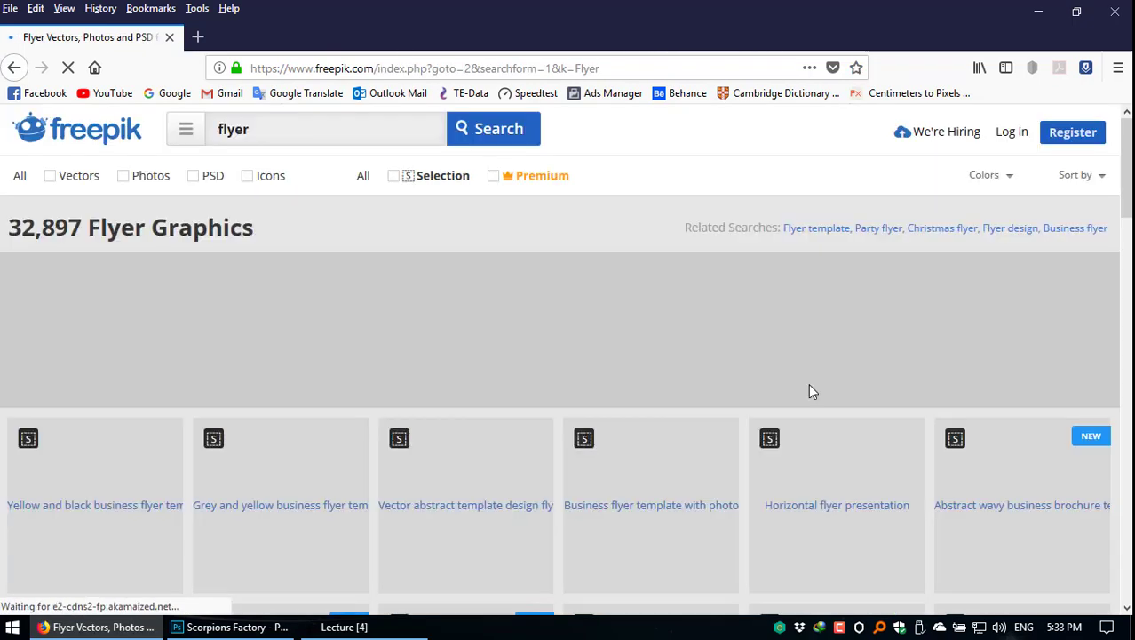
{"action": "scroll", "coordinate": [806, 347], "scroll_direction": "down", "scroll_amount": 2}
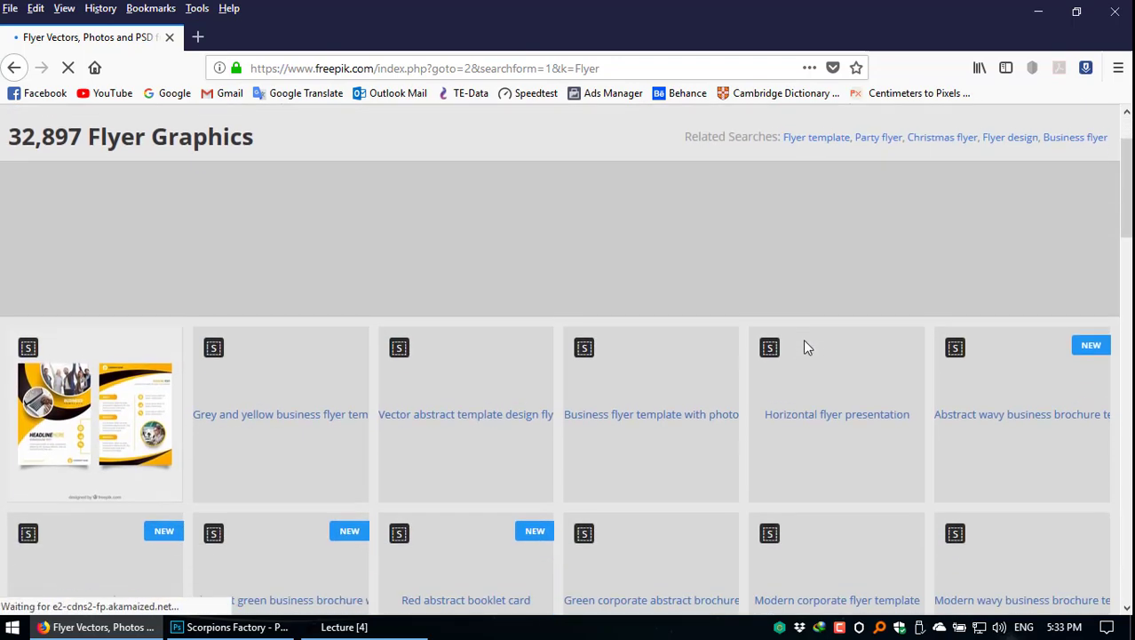
{"action": "scroll", "coordinate": [806, 347], "scroll_direction": "down", "scroll_amount": 3}
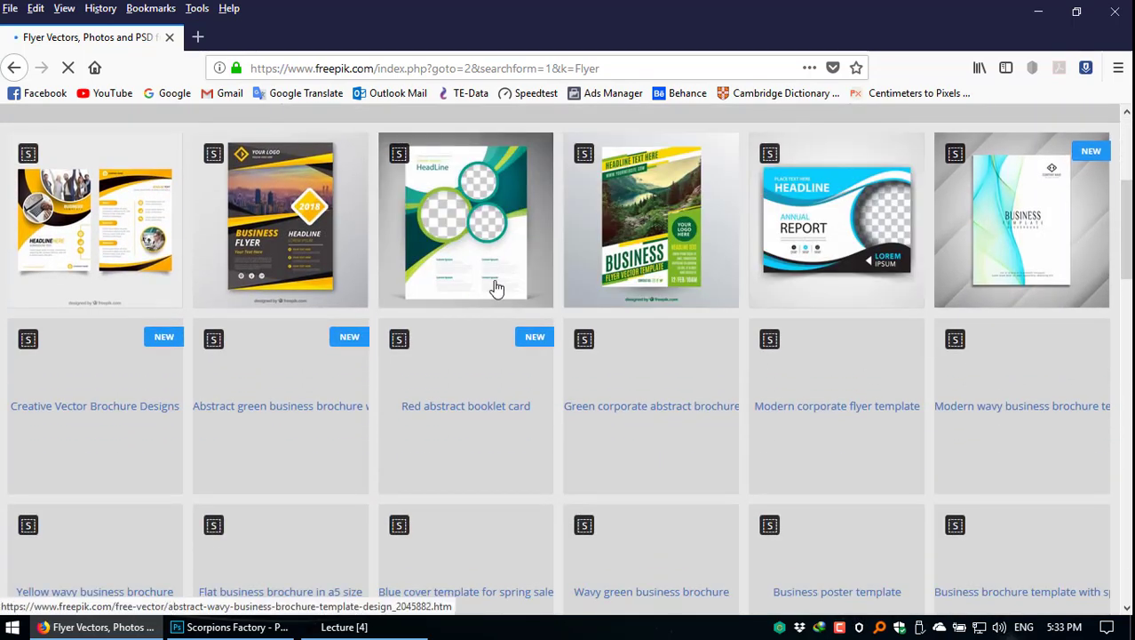
{"action": "scroll", "coordinate": [945, 476], "scroll_direction": "down", "scroll_amount": 4}
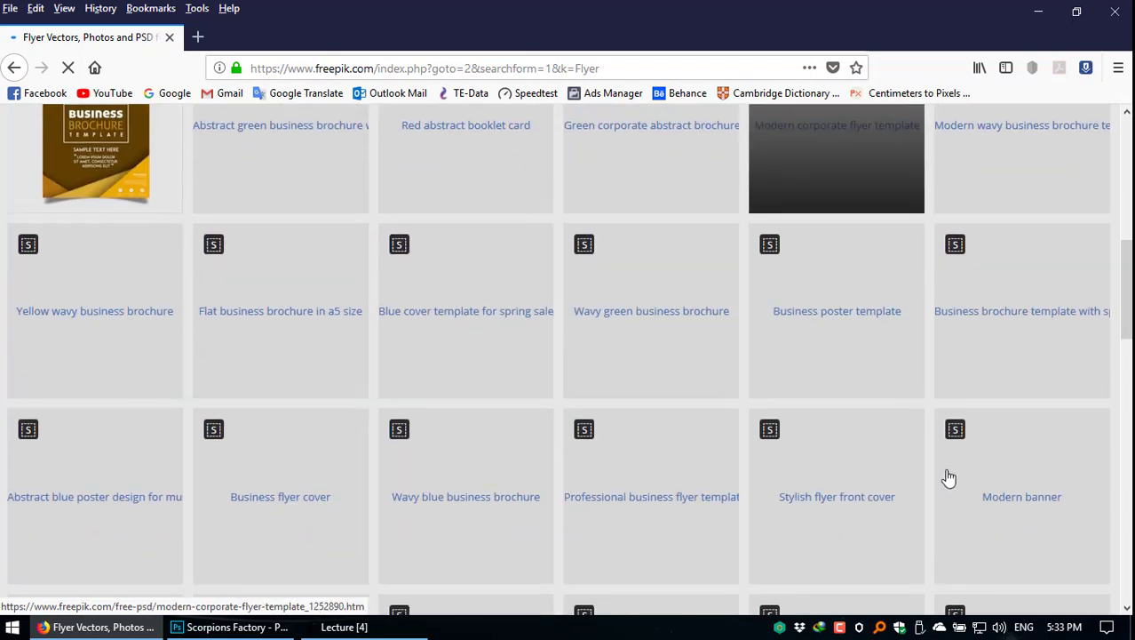
{"action": "scroll", "coordinate": [948, 476], "scroll_direction": "up", "scroll_amount": 4}
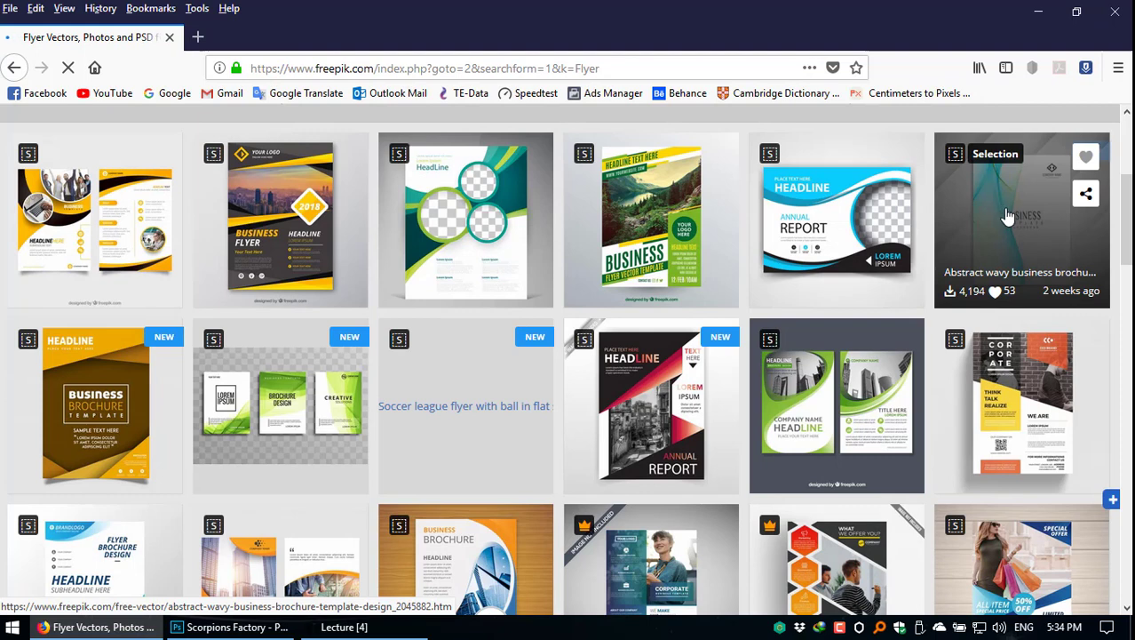
Step: Open the Abstract wavy business brochure template and scroll through its preview and Free Download details
{"action": "left_click", "coordinate": [1008, 217]}
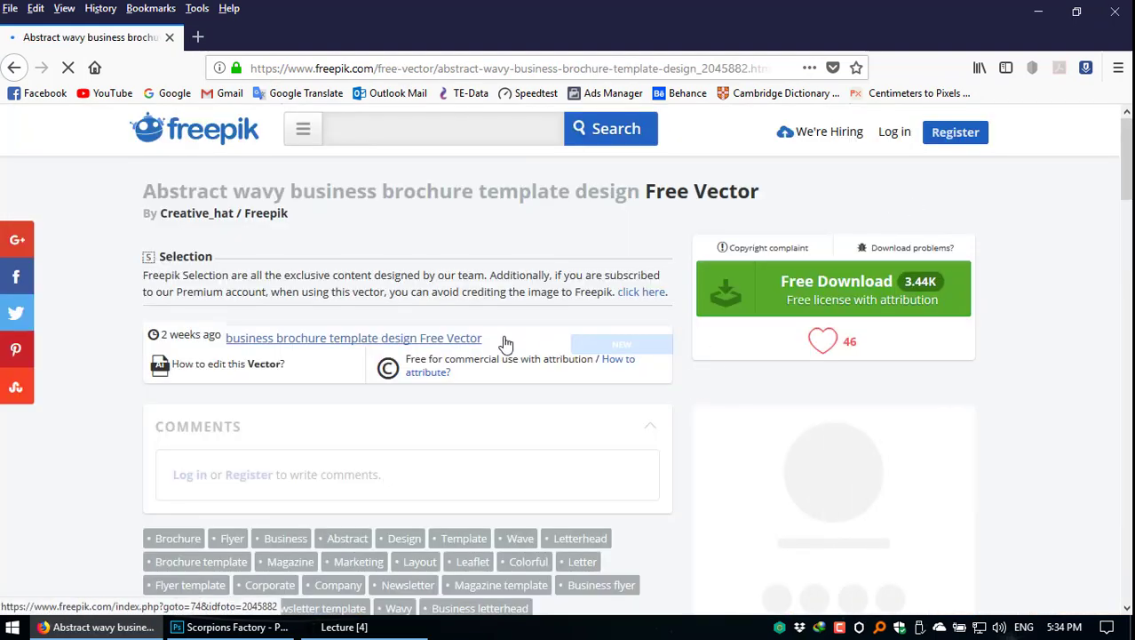
{"action": "scroll", "coordinate": [430, 380], "scroll_direction": "down", "scroll_amount": 2}
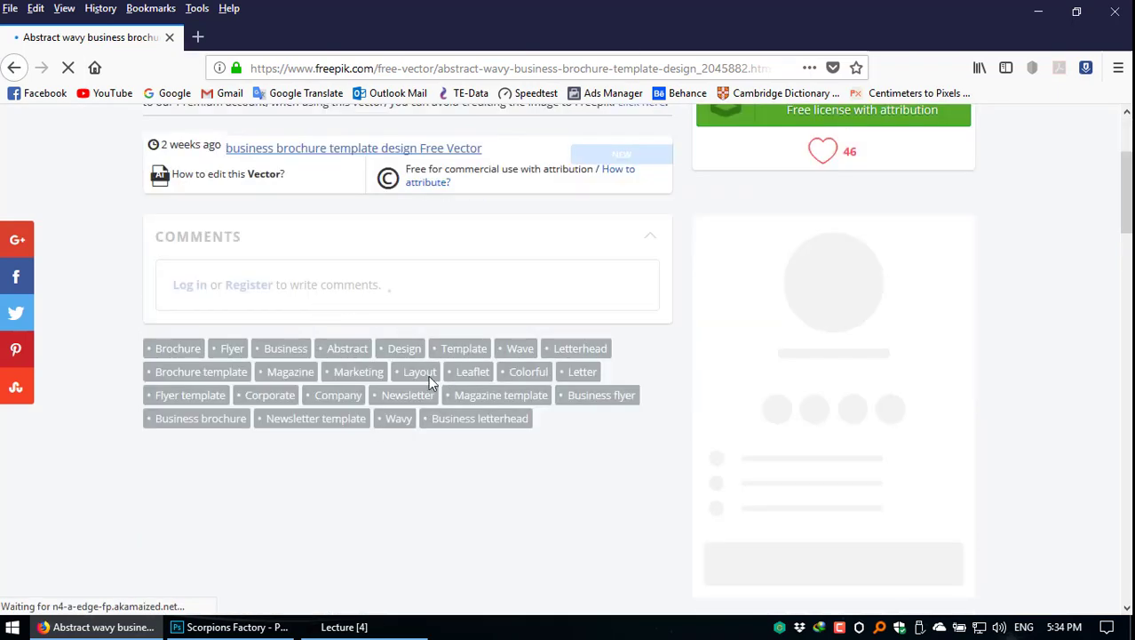
{"action": "scroll", "coordinate": [370, 290], "scroll_direction": "up", "scroll_amount": 2}
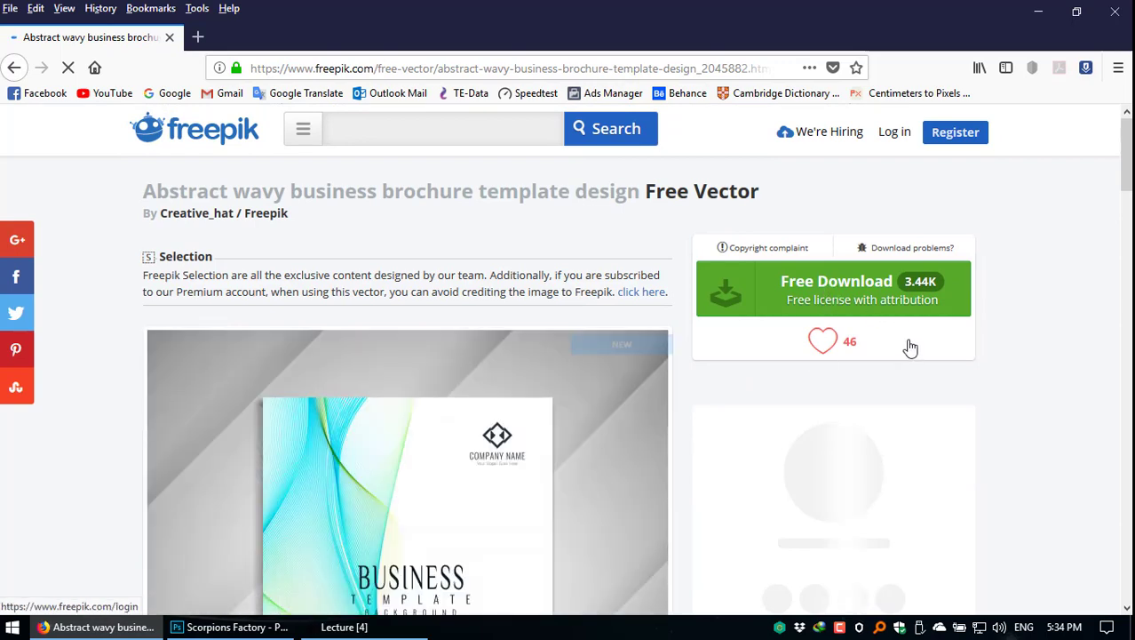
{"action": "scroll", "coordinate": [911, 347], "scroll_direction": "down", "scroll_amount": 3}
{"action": "scroll", "coordinate": [660, 390], "scroll_direction": "up", "scroll_amount": 2}
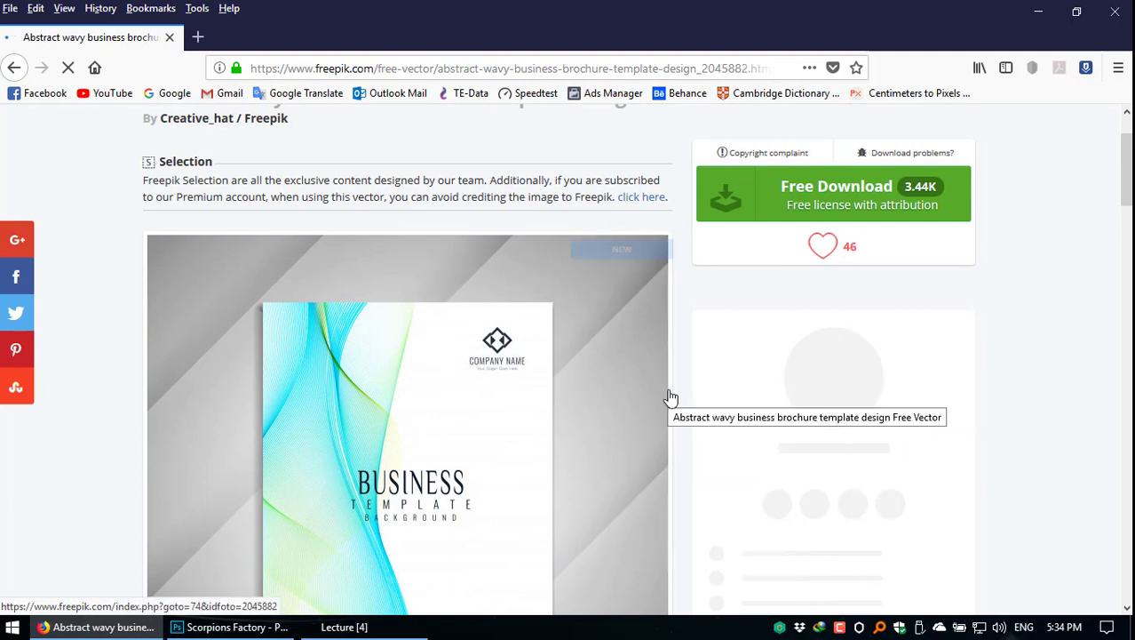
{"action": "scroll", "coordinate": [671, 395], "scroll_direction": "down", "scroll_amount": 2}
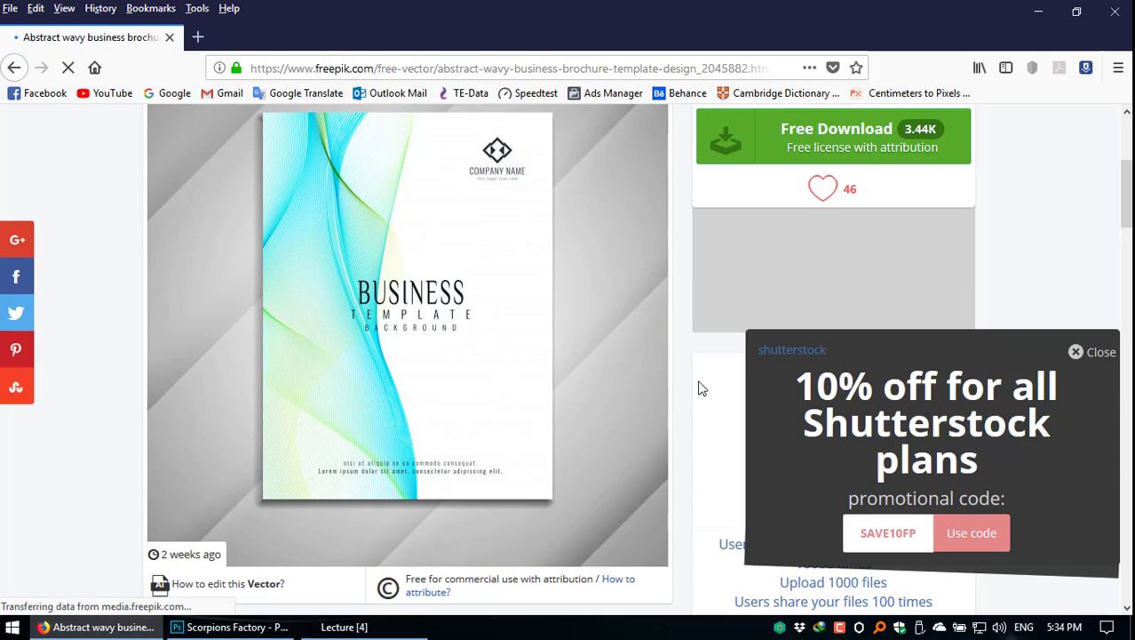
{"action": "scroll", "coordinate": [706, 392], "scroll_direction": "up", "scroll_amount": 2}
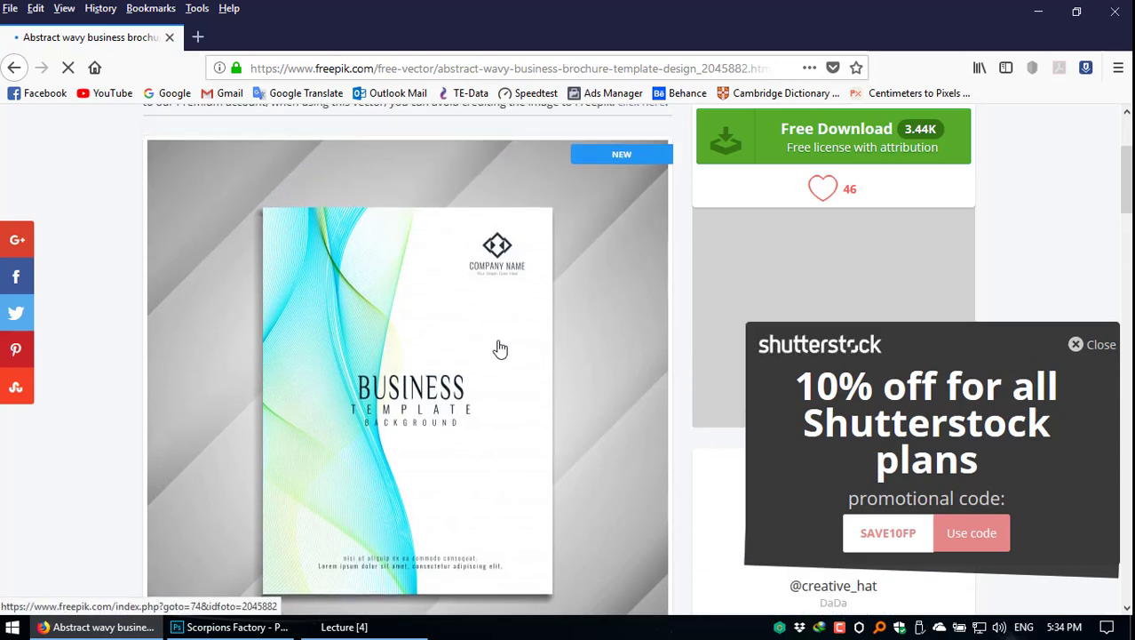
{"action": "scroll", "coordinate": [563, 351], "scroll_direction": "down", "scroll_amount": 2}
{"action": "scroll", "coordinate": [660, 348], "scroll_direction": "up", "scroll_amount": 1}
{"action": "scroll", "coordinate": [659, 347], "scroll_direction": "up", "scroll_amount": 1}
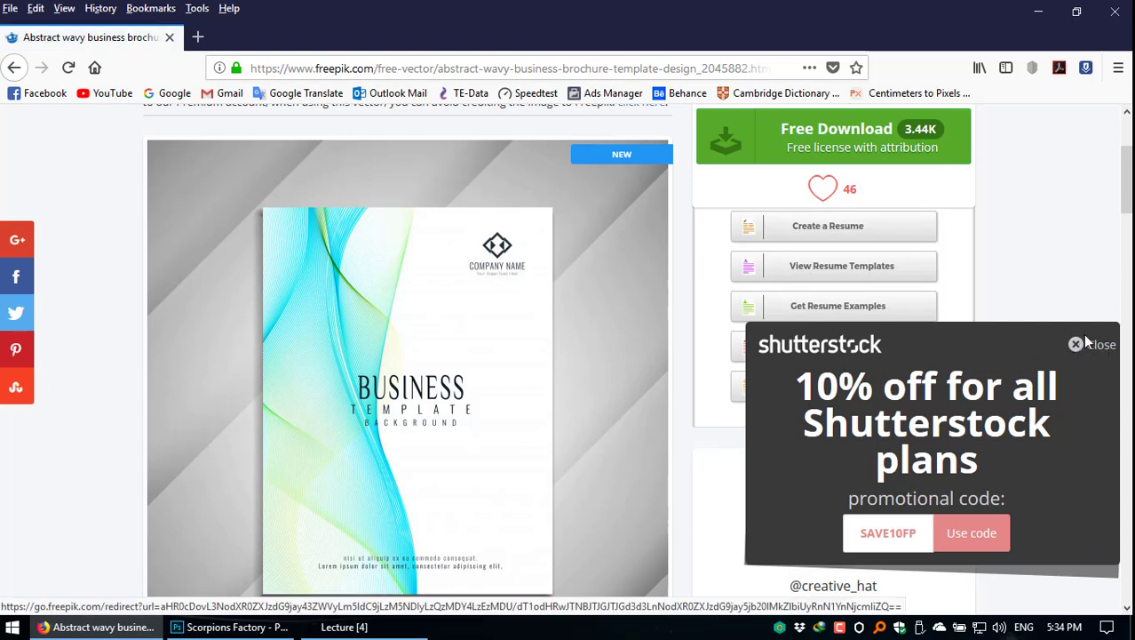
{"action": "scroll", "coordinate": [923, 221], "scroll_direction": "up", "scroll_amount": 3}
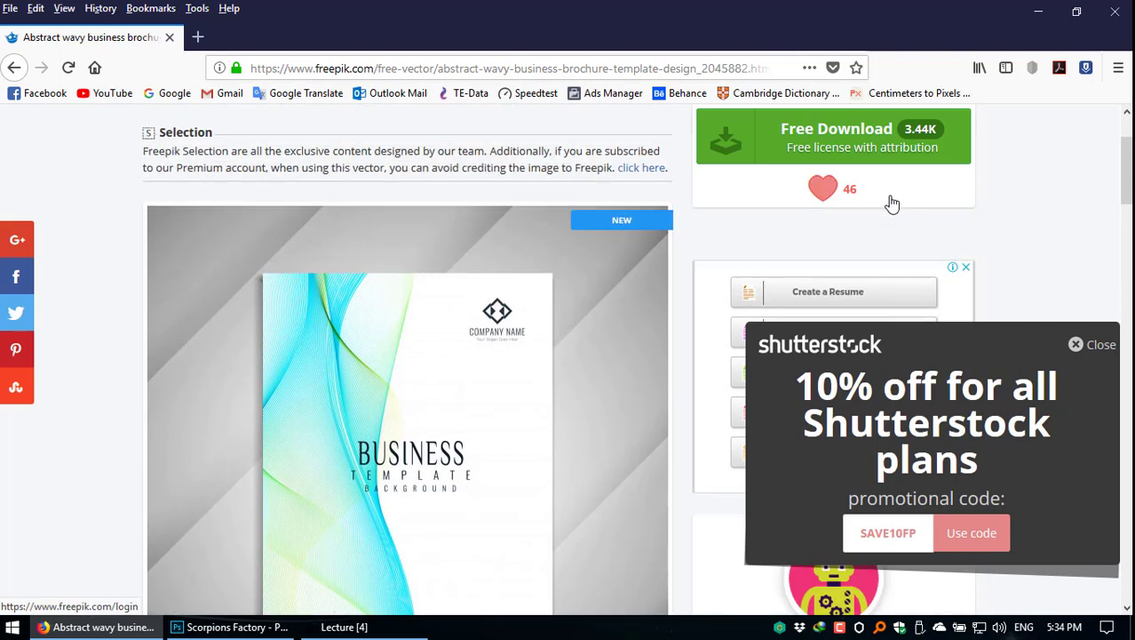
{"action": "scroll", "coordinate": [729, 229], "scroll_direction": "down", "scroll_amount": 2}
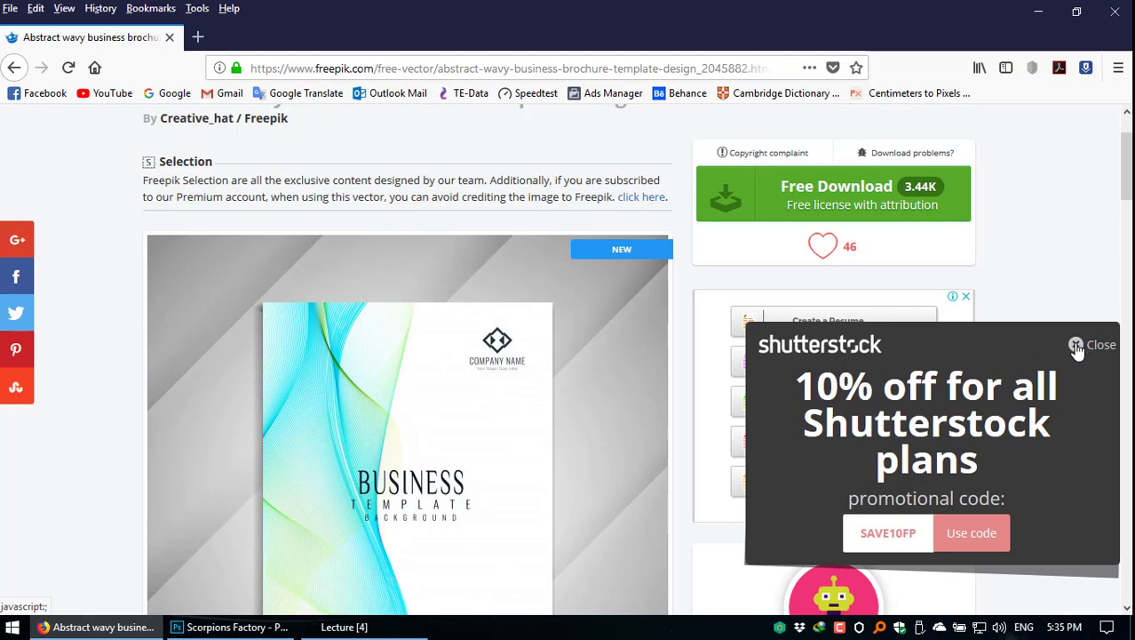
{"action": "scroll", "coordinate": [344, 573], "scroll_direction": "up", "scroll_amount": 2}
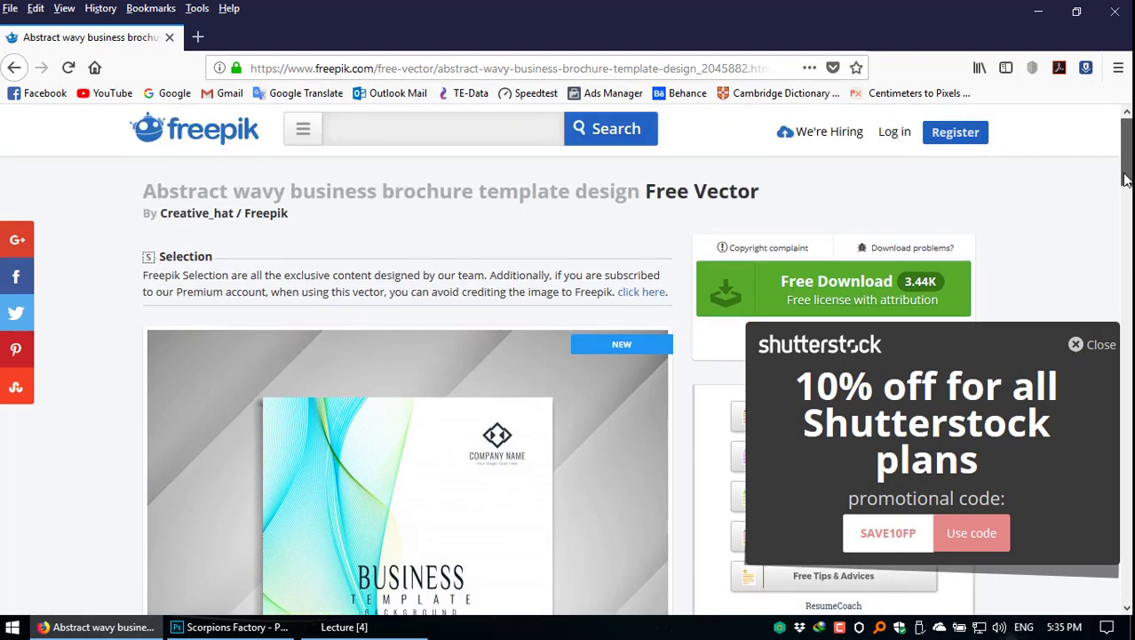
{"action": "scroll", "coordinate": [343, 573], "scroll_direction": "down", "scroll_amount": 2}
Step: Collapse Photoshop's Layers panel to see the Scorpions Factory banner, then close the Freepik browser window
{"action": "left_click", "coordinate": [344, 626]}
{"action": "left_click", "coordinate": [231, 626]}
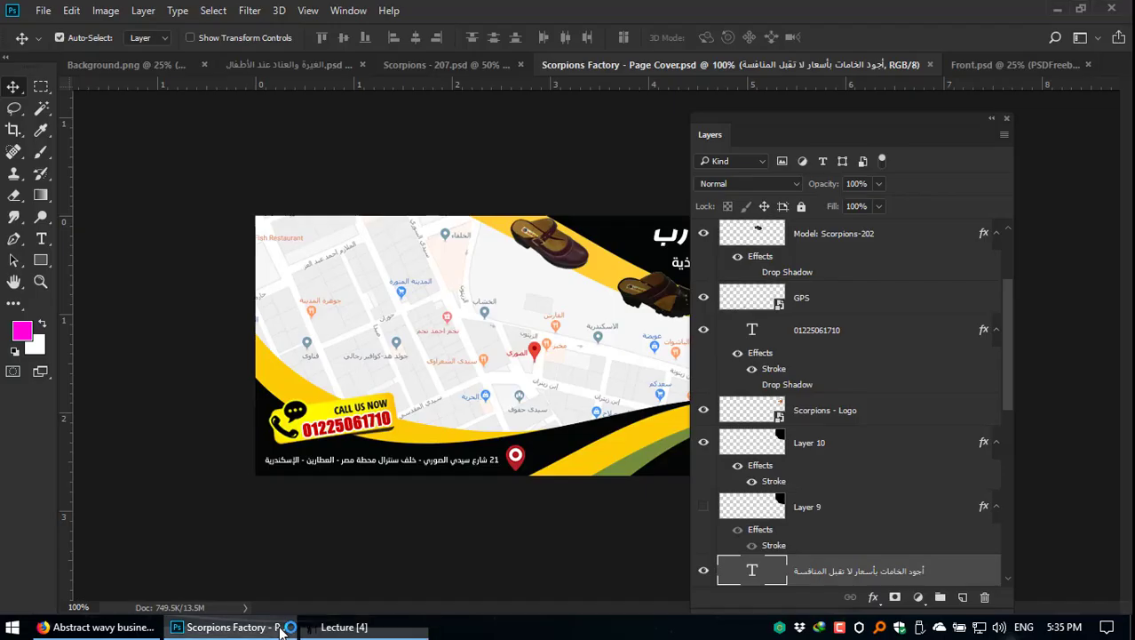
{"action": "left_click", "coordinate": [991, 119]}
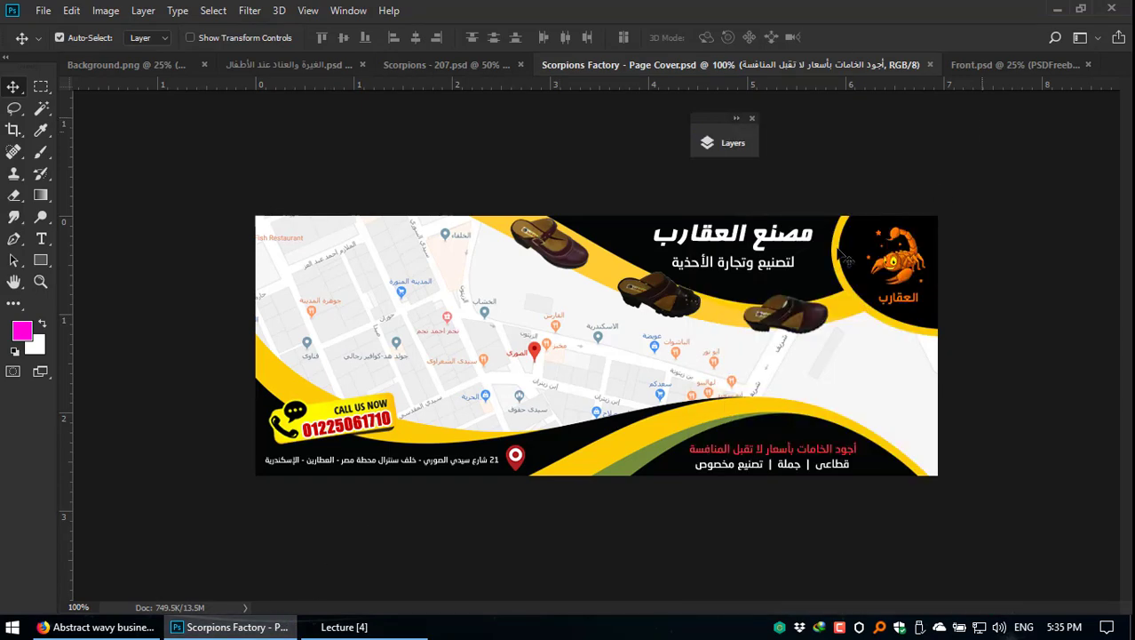
{"action": "left_click", "coordinate": [114, 618]}
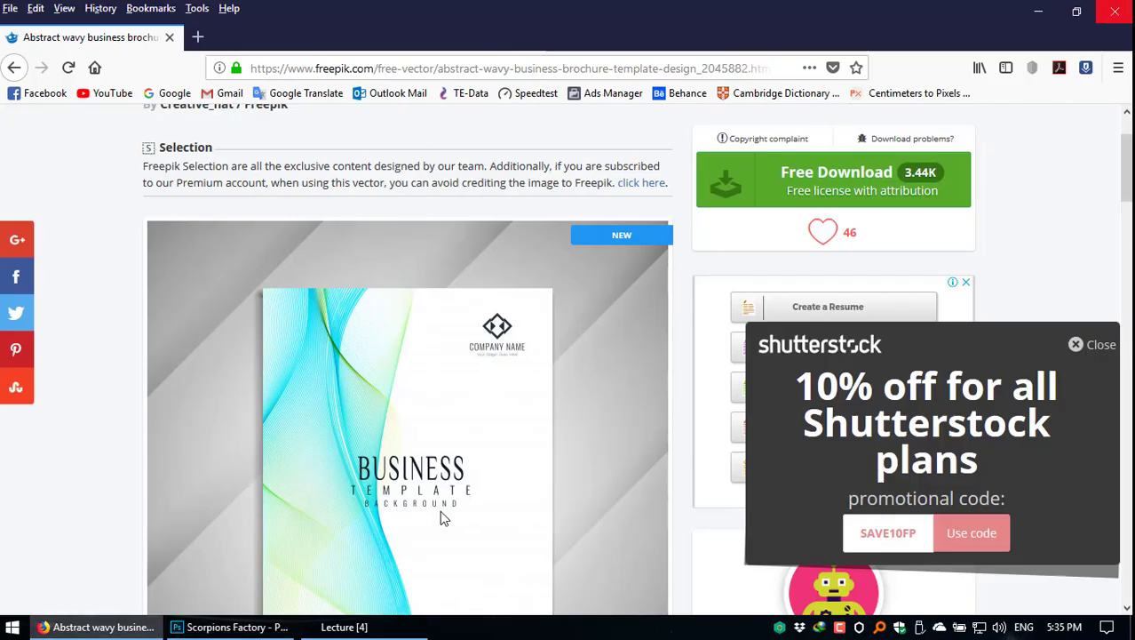
{"action": "key", "text": "ctrl+w"}
Step: Check the empty nobacks.com note in Lecture [4], copy its file name, and launch Firefox
{"action": "key", "text": "alt+Tab"}
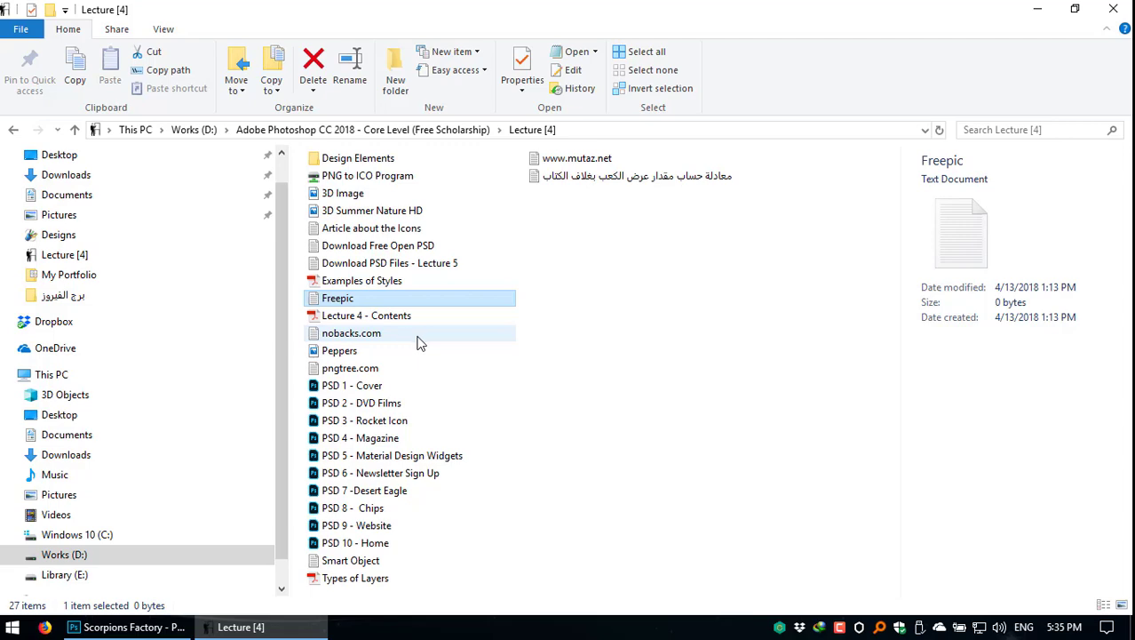
{"action": "left_click", "coordinate": [384, 335]}
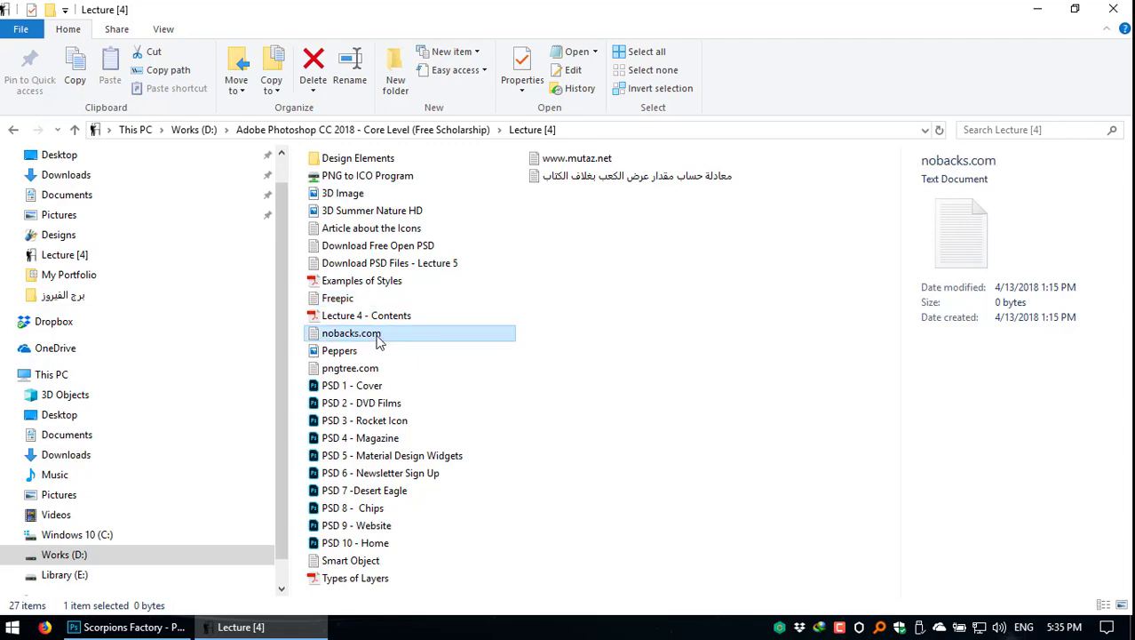
{"action": "double_click", "coordinate": [377, 341]}
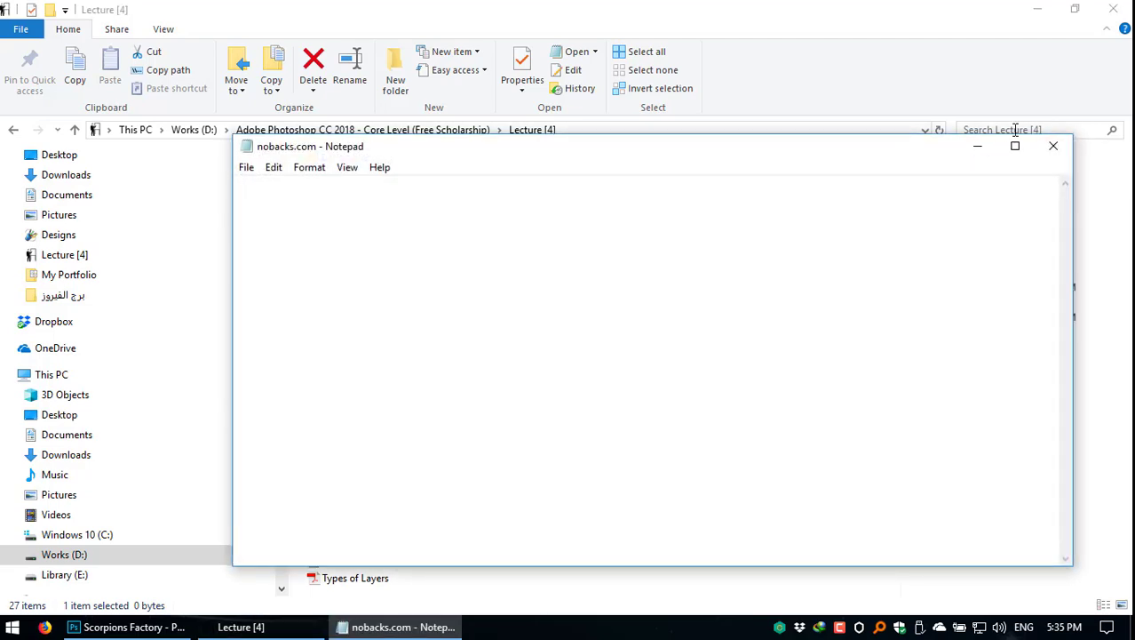
{"action": "left_click", "coordinate": [1055, 147]}
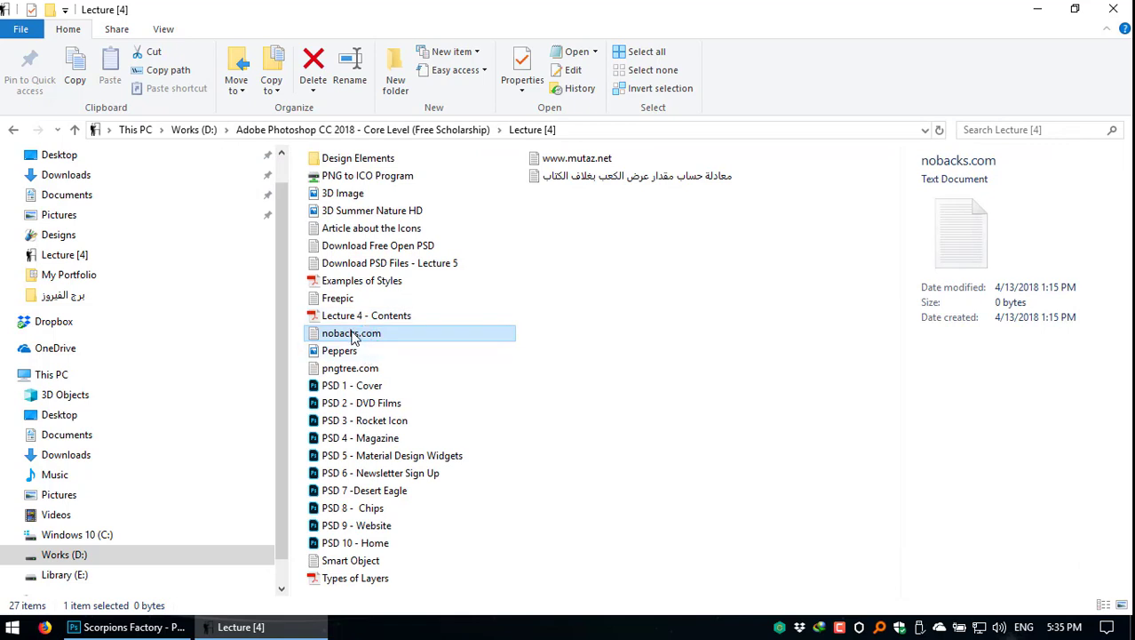
{"action": "left_click", "coordinate": [353, 337]}
{"action": "right_click", "coordinate": [348, 331]}
{"action": "left_click", "coordinate": [373, 387]}
{"action": "left_click", "coordinate": [40, 629]}
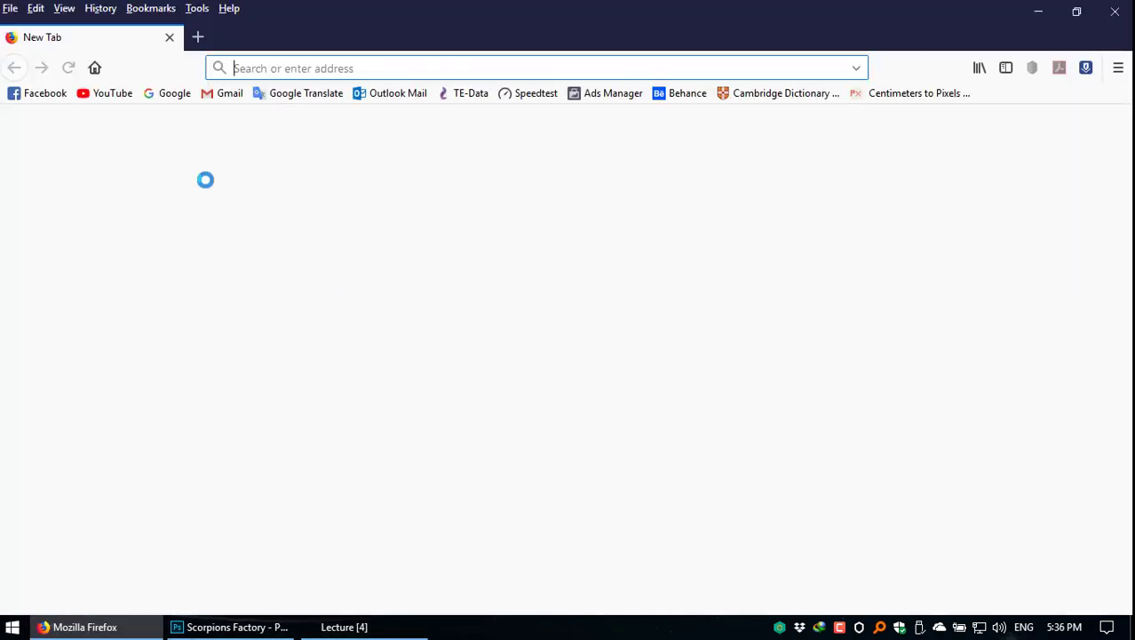
Step: Go to nobacks.com by pasting the copied name into the address bar
{"action": "right_click", "coordinate": [262, 69]}
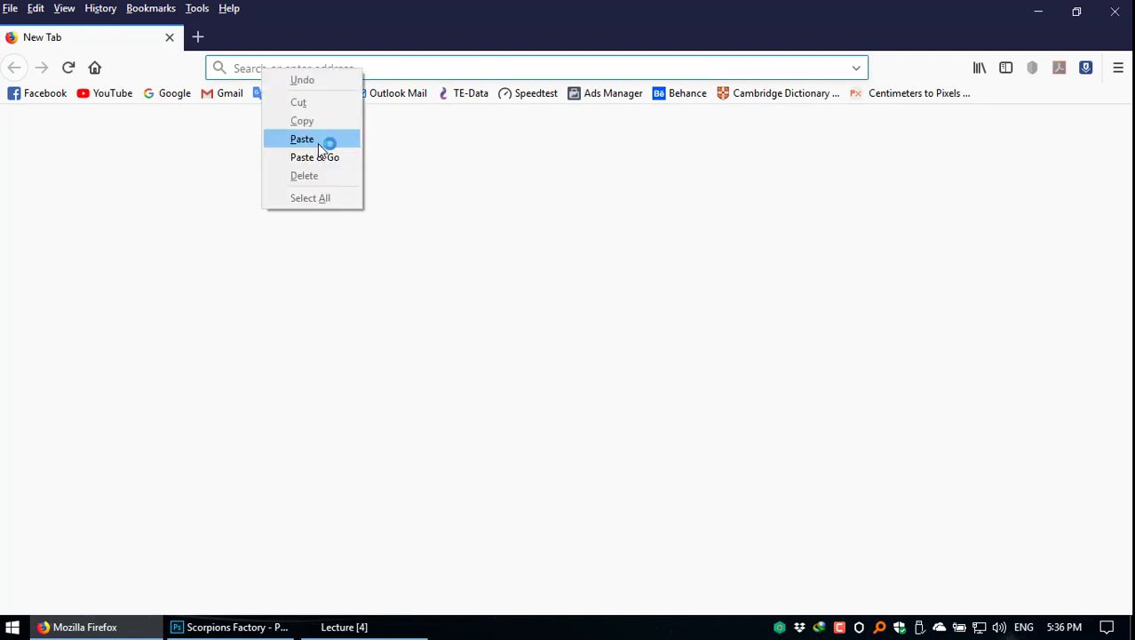
{"action": "left_click", "coordinate": [314, 139]}
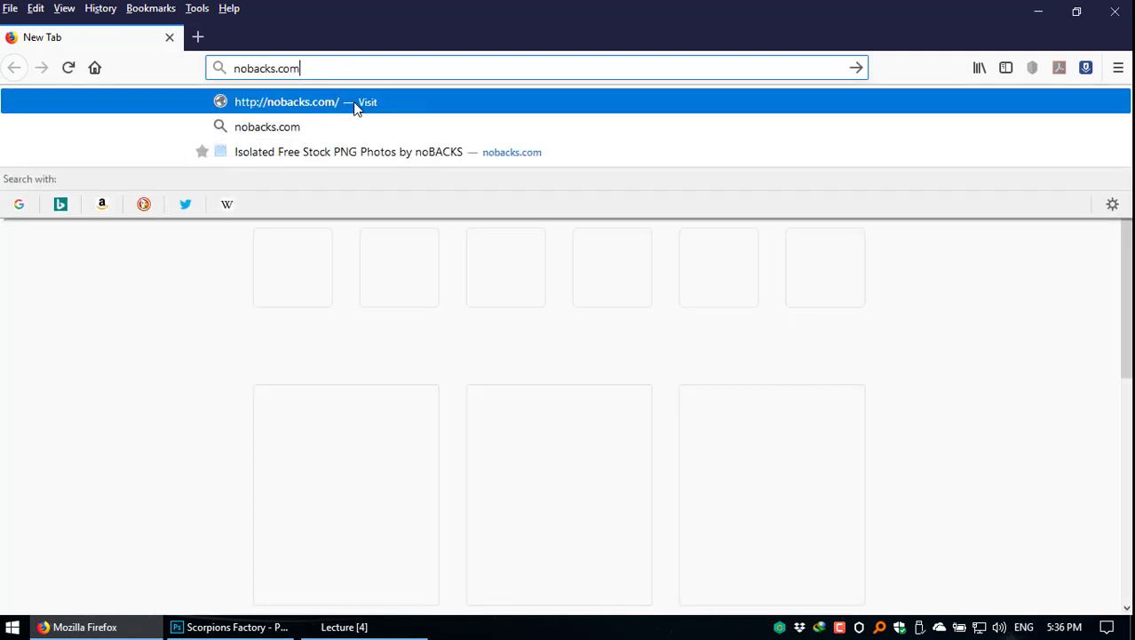
{"action": "key", "text": "Escape"}
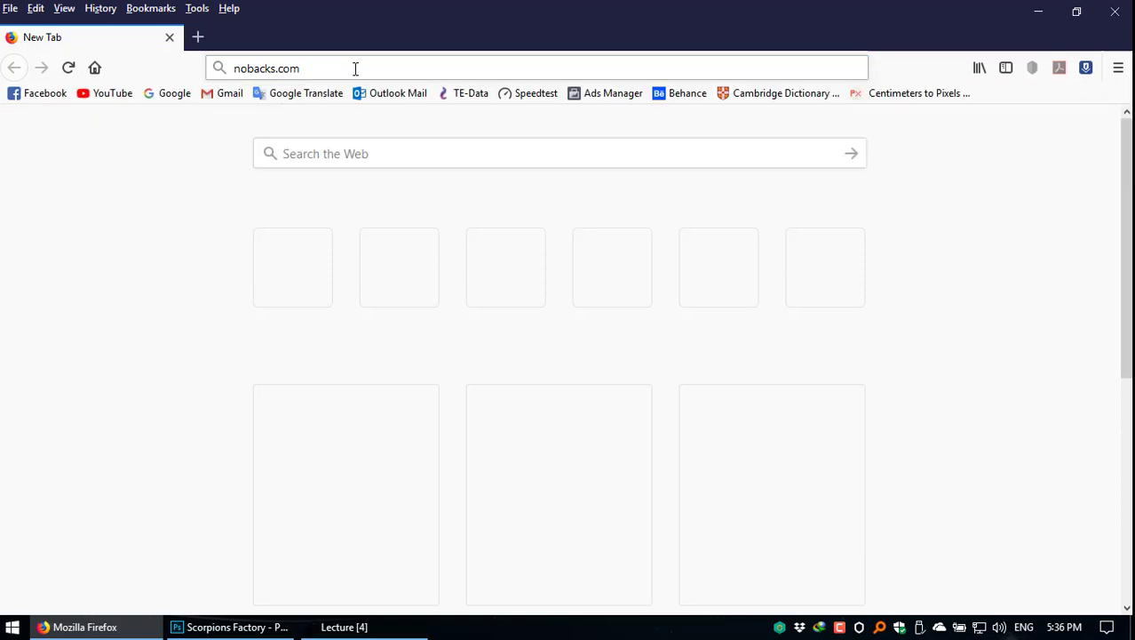
{"action": "key", "text": "Return"}
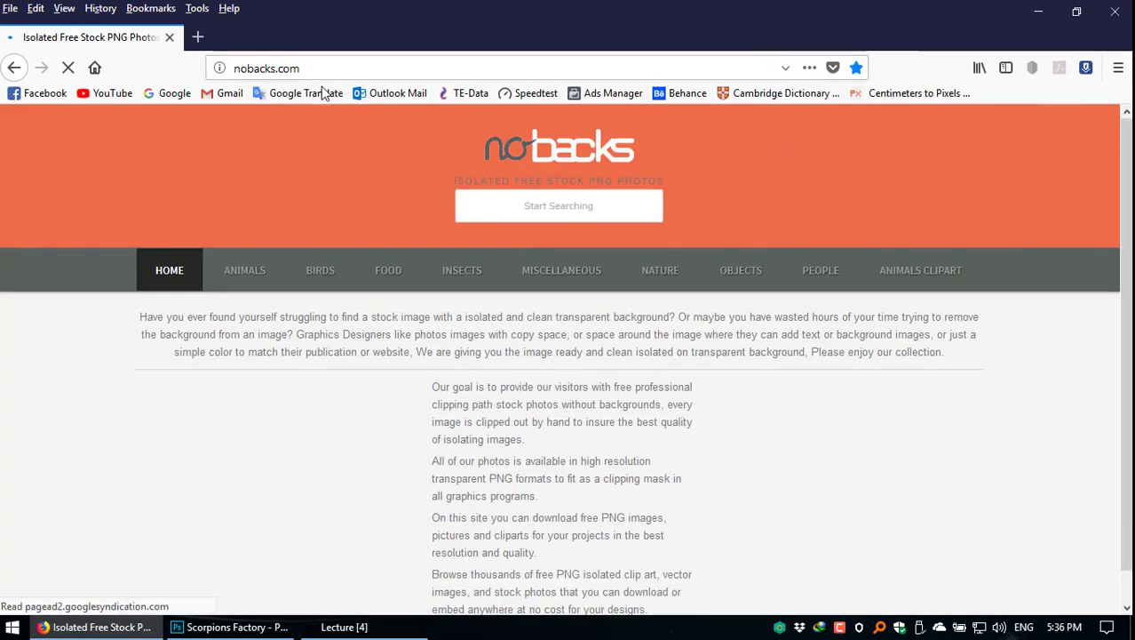
Step: Search the noBacks site for Food images
{"action": "left_click", "coordinate": [549, 206]}
{"action": "type", "text": "Food"}
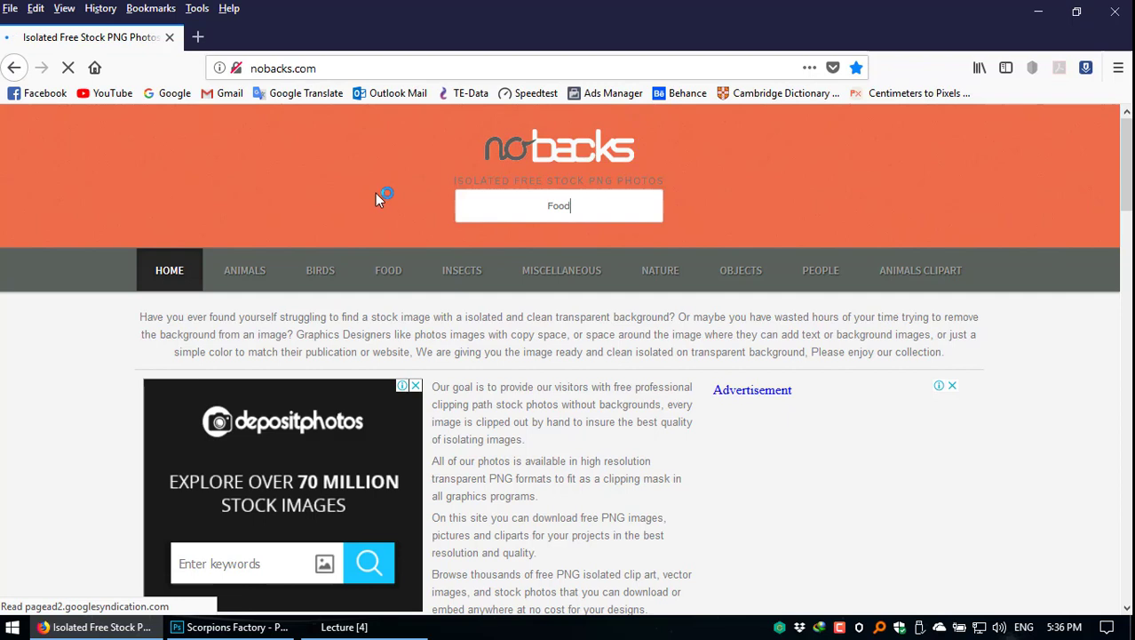
{"action": "key", "text": "Return"}
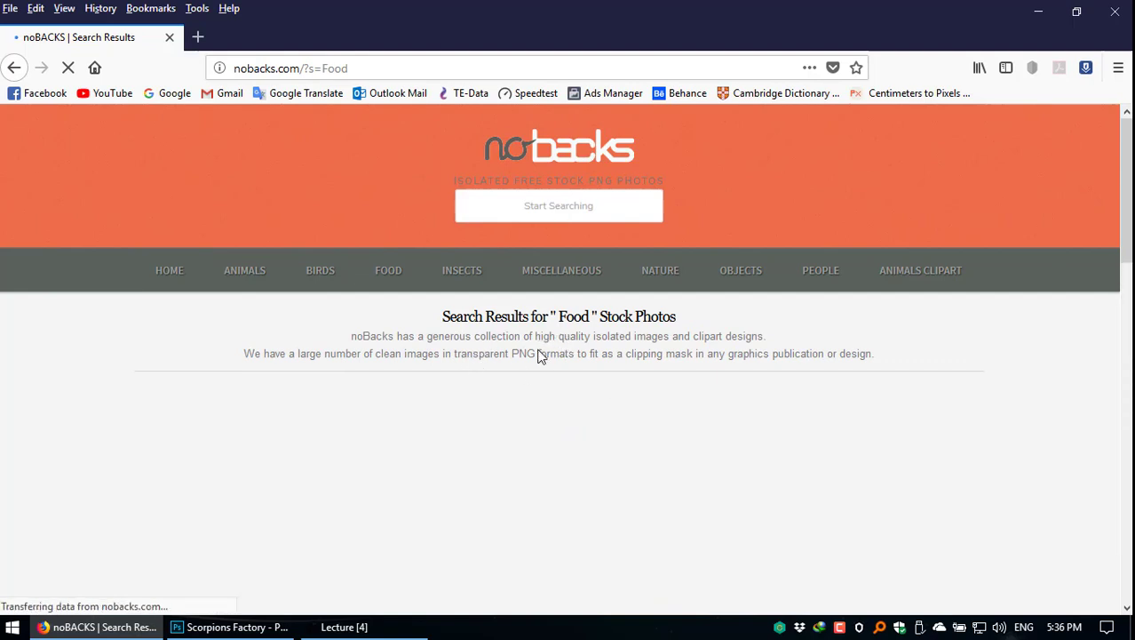
Step: Scroll the Food results and open page 2, showing the sandwich PNGs
{"action": "scroll", "coordinate": [542, 356], "scroll_direction": "down", "scroll_amount": 3}
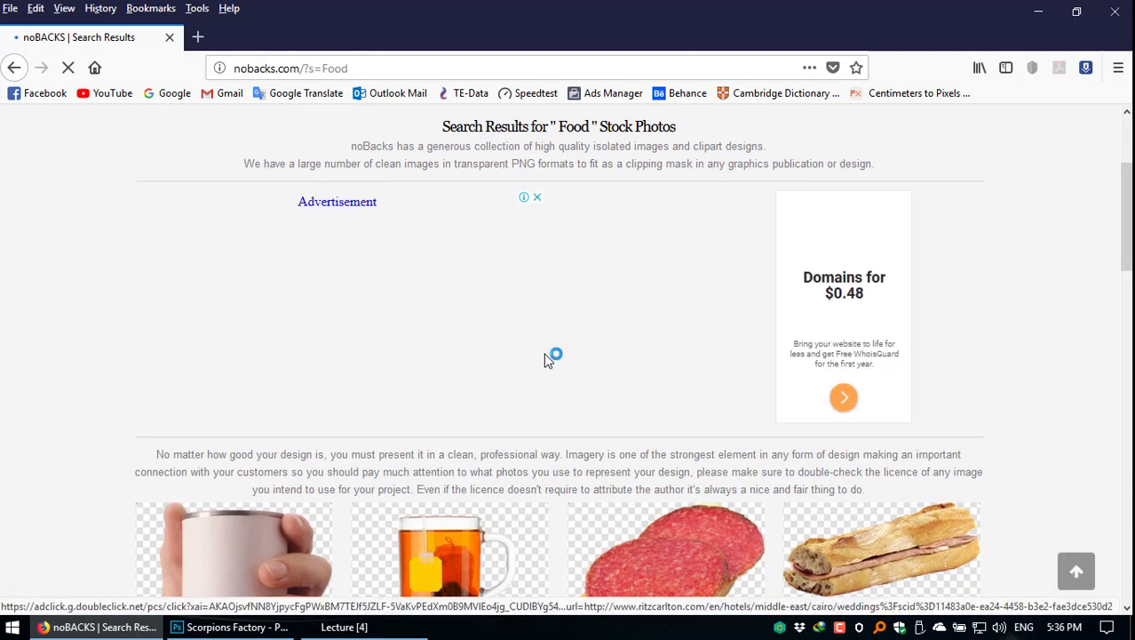
{"action": "scroll", "coordinate": [544, 355], "scroll_direction": "down", "scroll_amount": 2}
{"action": "scroll", "coordinate": [494, 338], "scroll_direction": "down", "scroll_amount": 2}
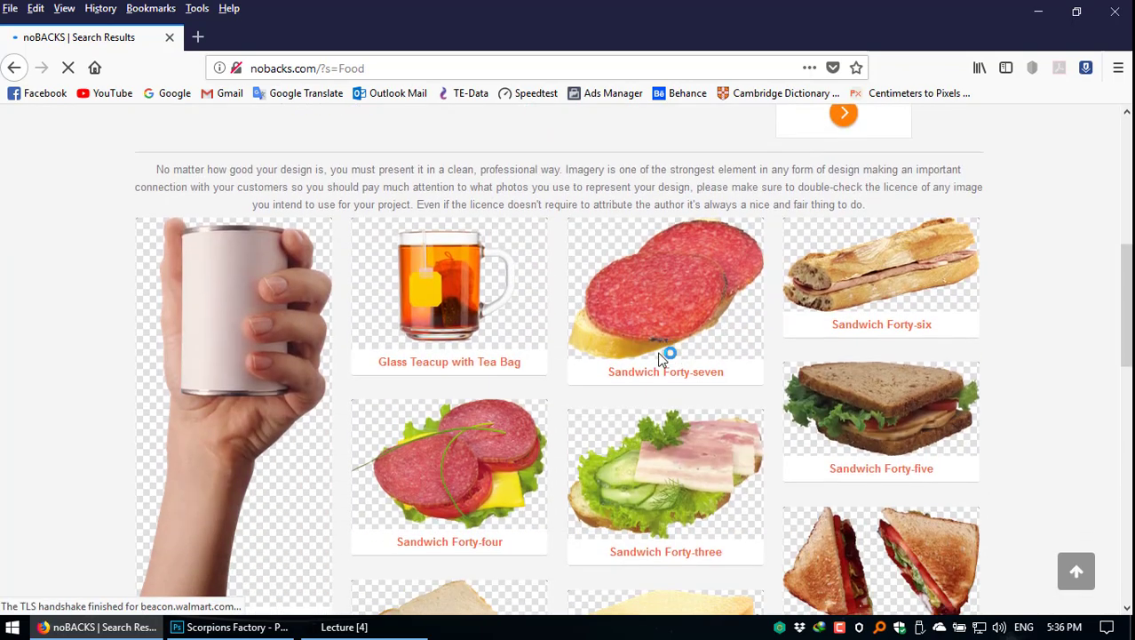
{"action": "scroll", "coordinate": [482, 172], "scroll_direction": "up", "scroll_amount": 5}
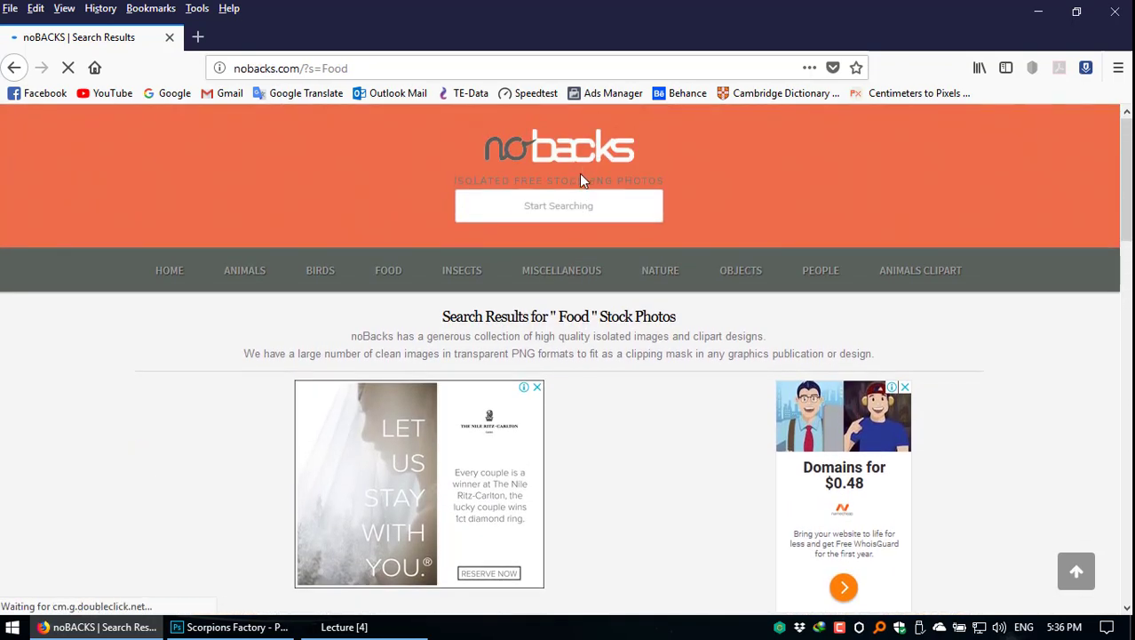
{"action": "scroll", "coordinate": [579, 182], "scroll_direction": "down", "scroll_amount": 6}
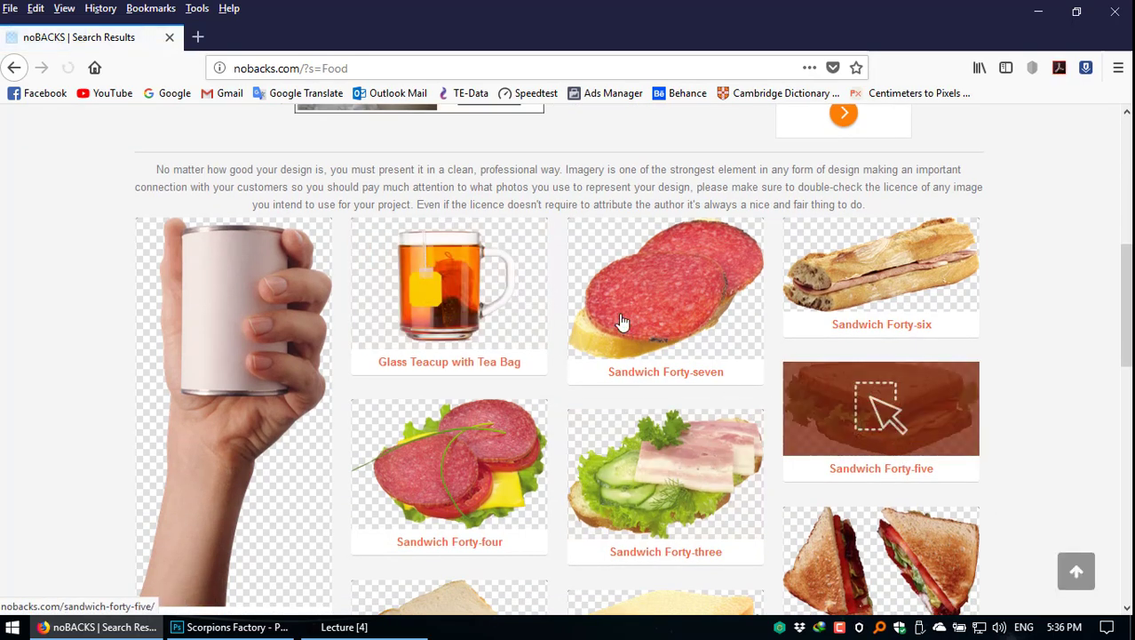
{"action": "scroll", "coordinate": [1031, 356], "scroll_direction": "down", "scroll_amount": 3}
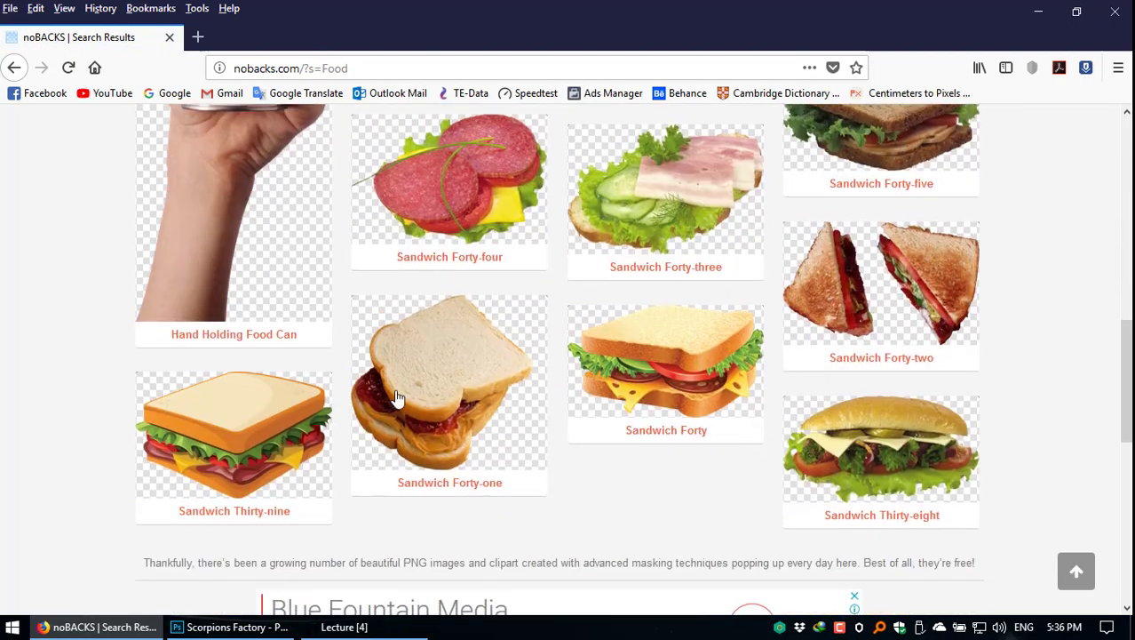
{"action": "scroll", "coordinate": [558, 398], "scroll_direction": "down", "scroll_amount": 1}
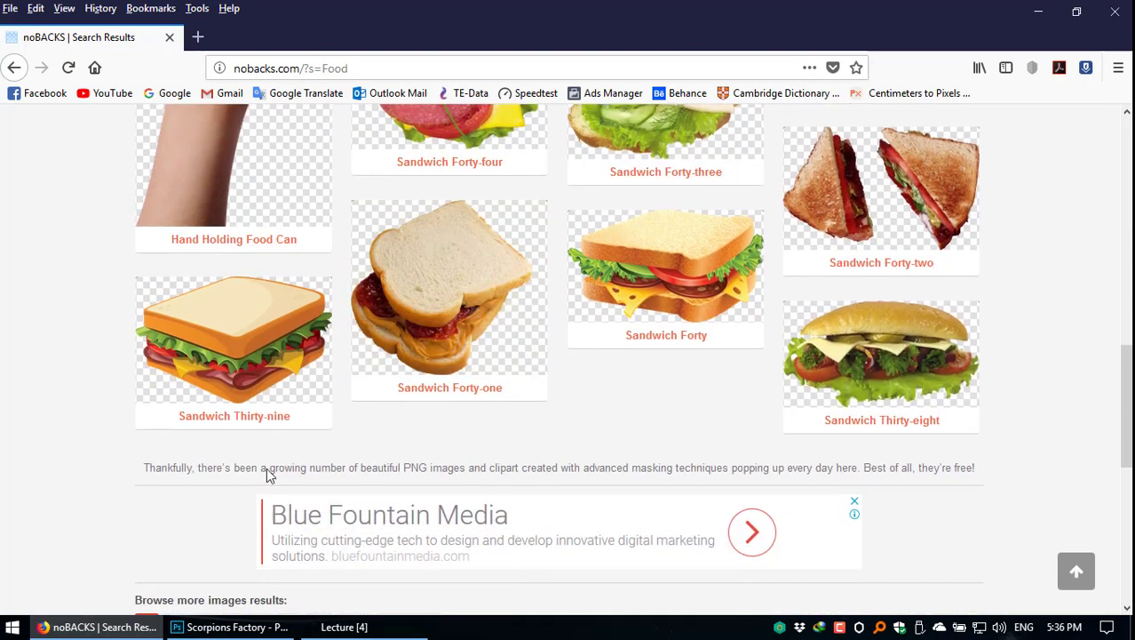
{"action": "scroll", "coordinate": [326, 484], "scroll_direction": "down", "scroll_amount": 3}
{"action": "scroll", "coordinate": [326, 487], "scroll_direction": "up", "scroll_amount": 3}
{"action": "scroll", "coordinate": [326, 487], "scroll_direction": "down", "scroll_amount": 3}
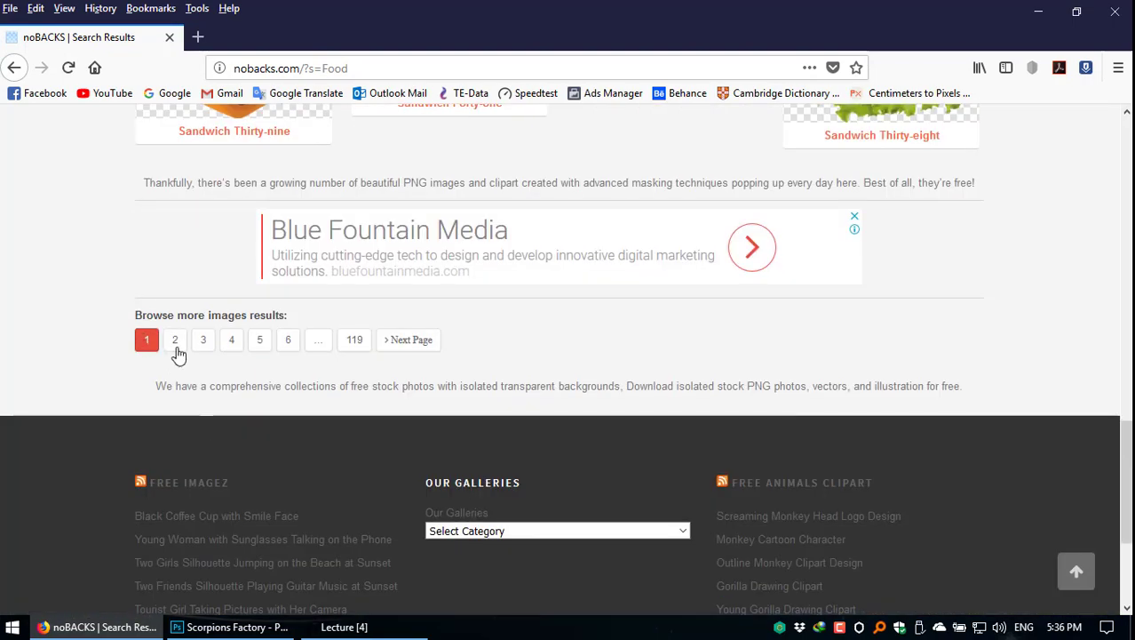
{"action": "left_click", "coordinate": [176, 347]}
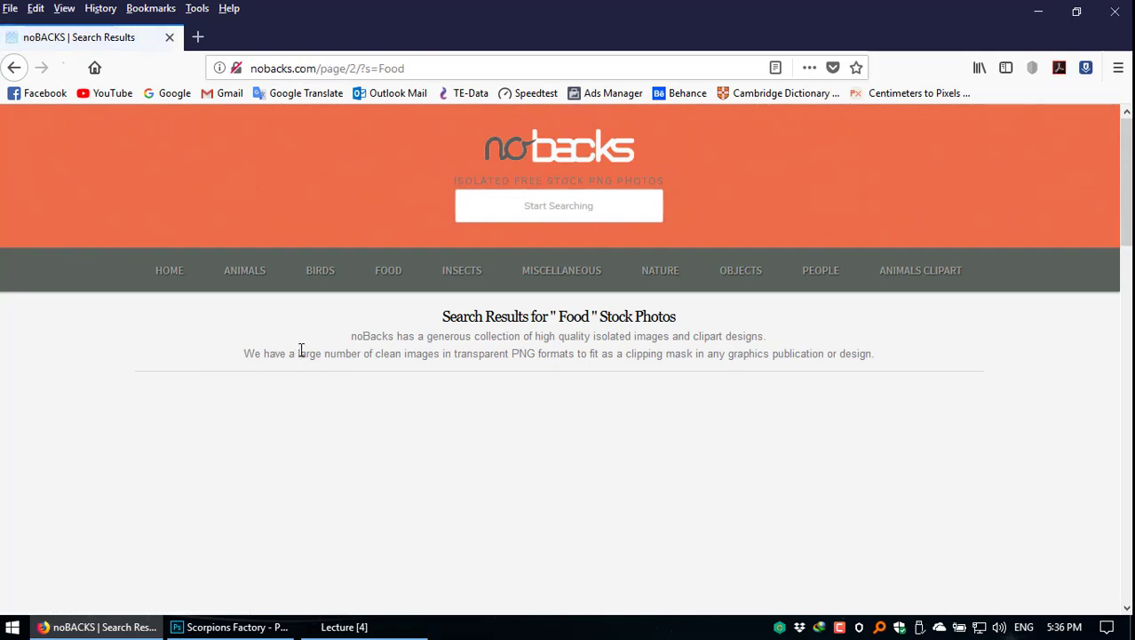
{"action": "scroll", "coordinate": [494, 386], "scroll_direction": "down", "scroll_amount": 5}
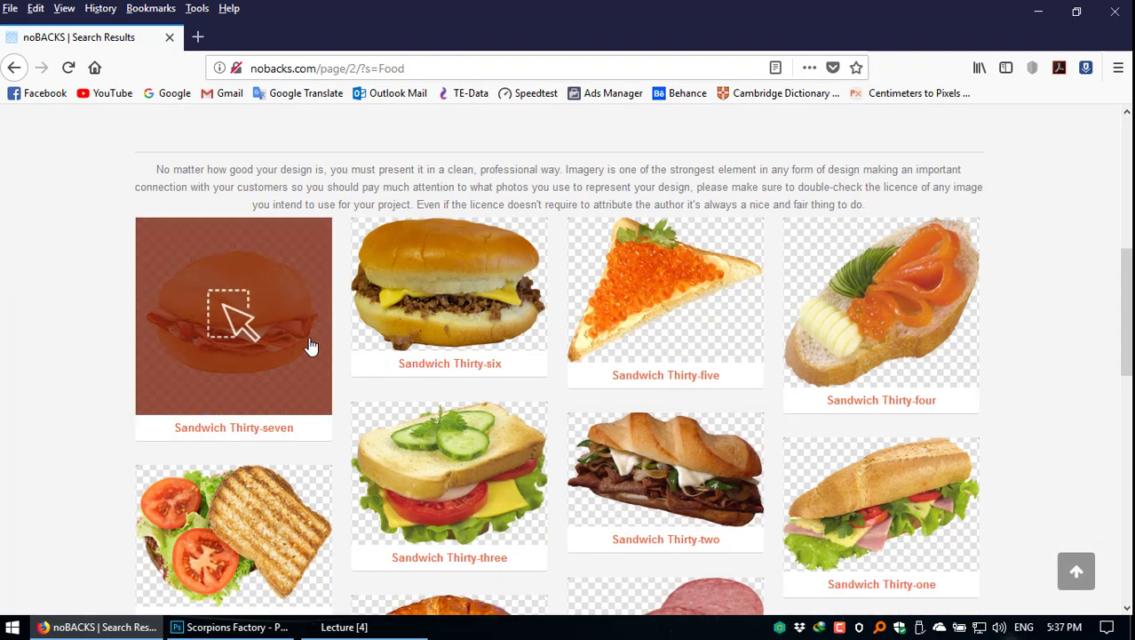
{"action": "mouse_move", "coordinate": [365, 627]}
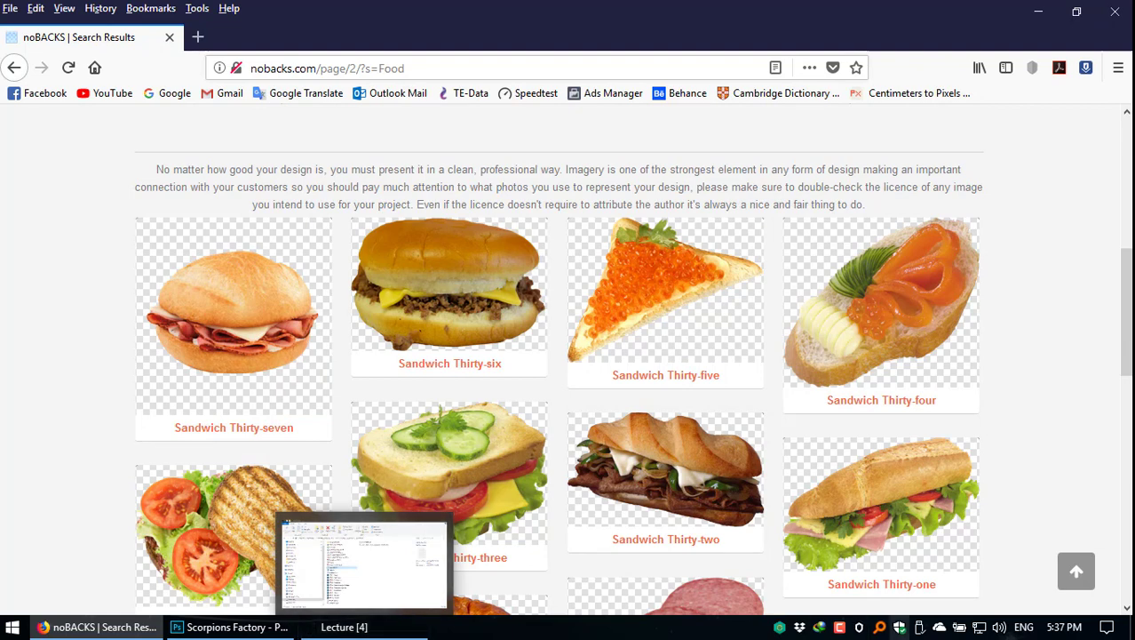
Step: Open the Sandwich Thirty-six page and bring up its Download Full Size lightbox
{"action": "left_click", "coordinate": [429, 292]}
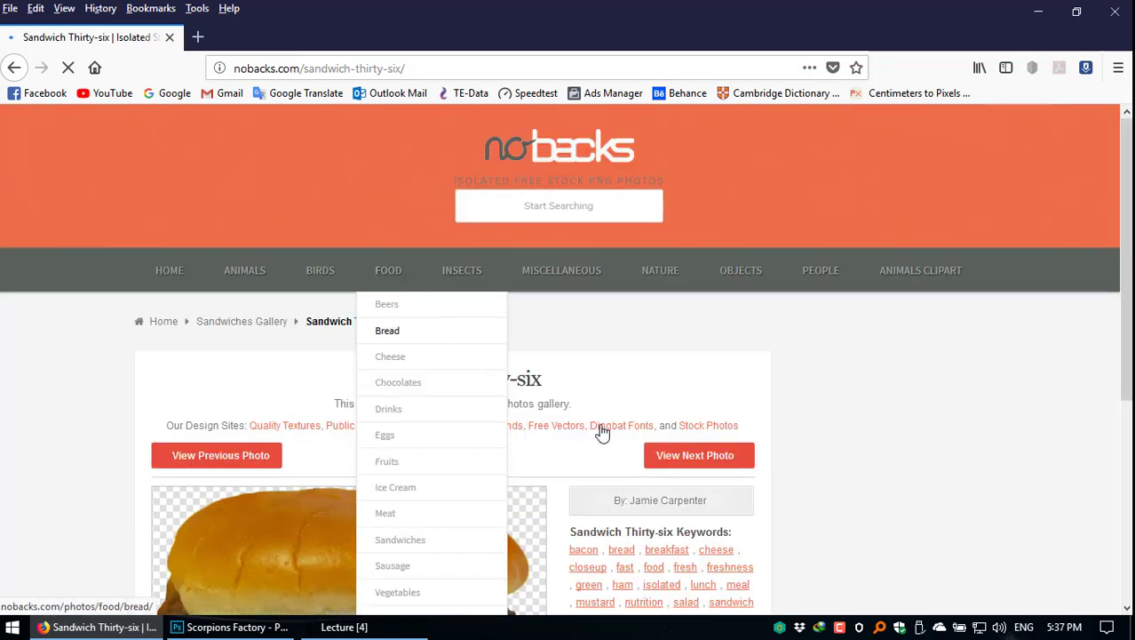
{"action": "scroll", "coordinate": [905, 459], "scroll_direction": "down", "scroll_amount": 1}
{"action": "scroll", "coordinate": [286, 305], "scroll_direction": "down", "scroll_amount": 3}
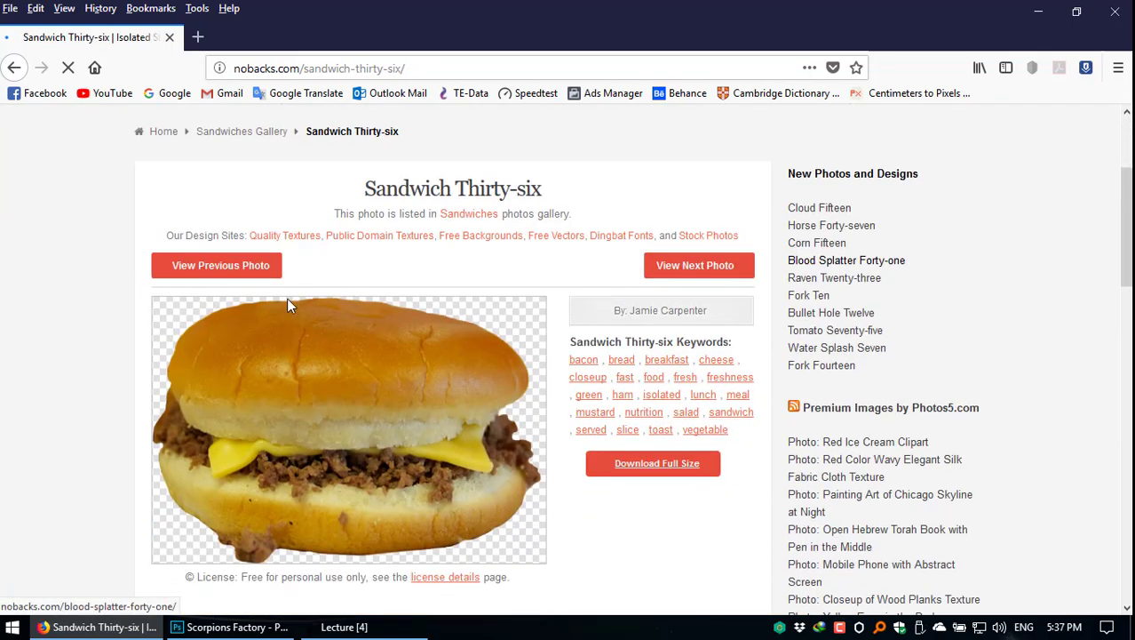
{"action": "scroll", "coordinate": [678, 432], "scroll_direction": "down", "scroll_amount": 1}
{"action": "scroll", "coordinate": [698, 528], "scroll_direction": "down", "scroll_amount": 5}
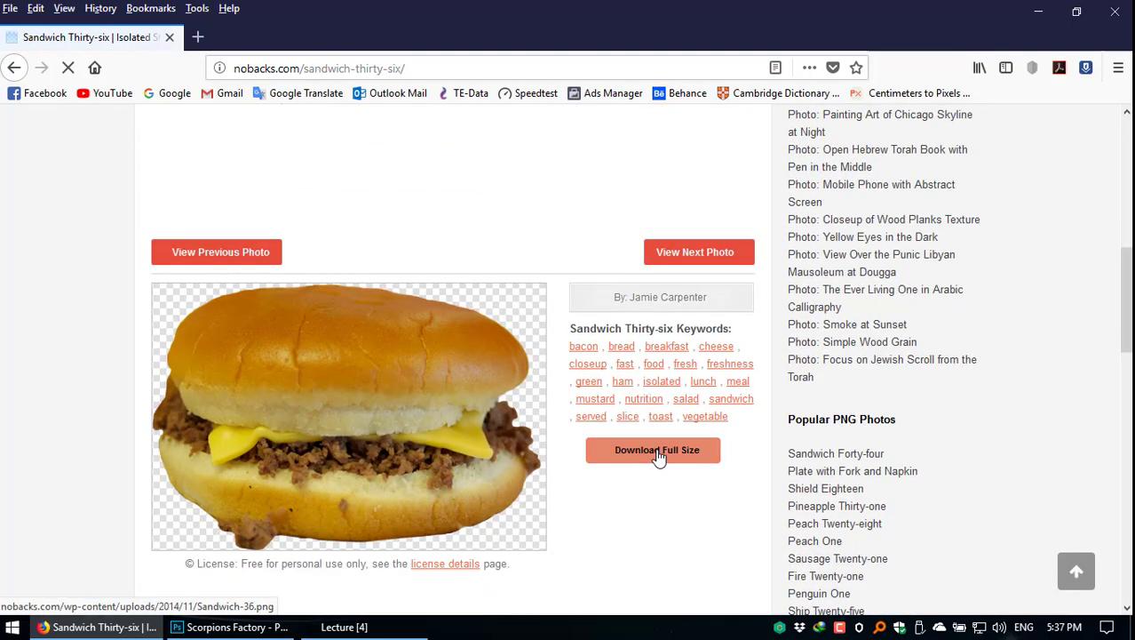
{"action": "left_click", "coordinate": [657, 457]}
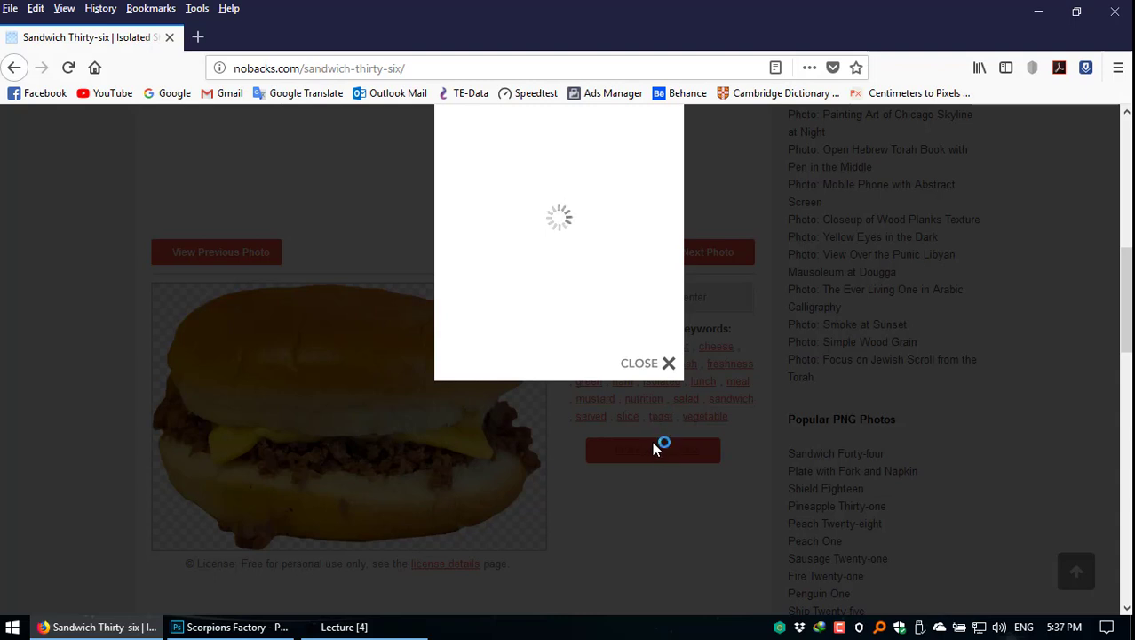
{"action": "scroll", "coordinate": [601, 440], "scroll_direction": "up", "scroll_amount": 2}
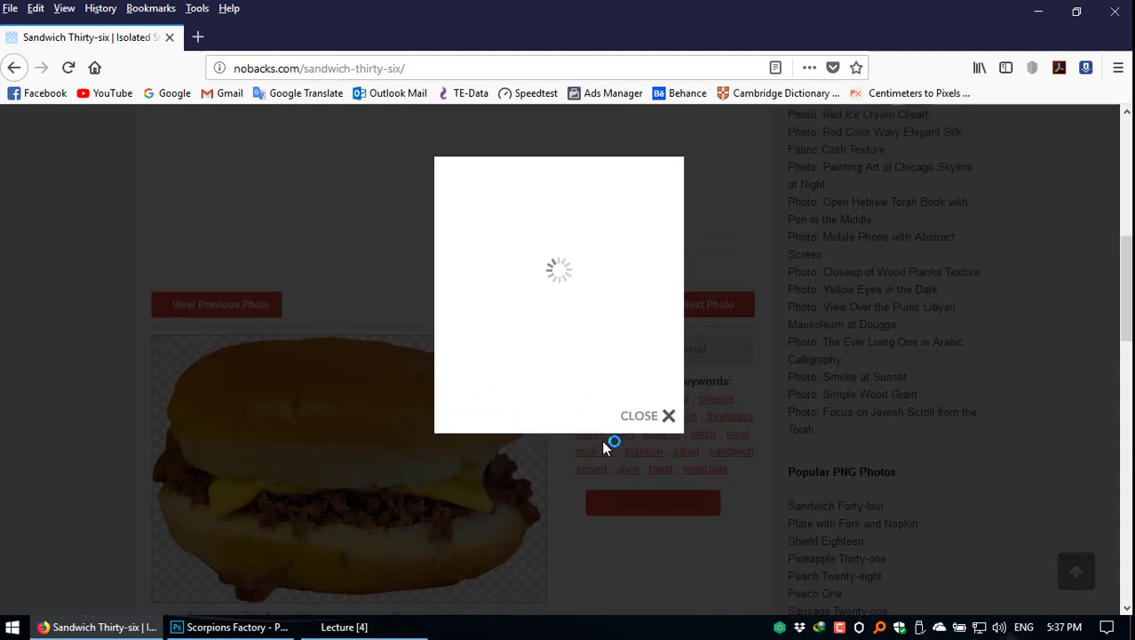
{"action": "scroll", "coordinate": [716, 448], "scroll_direction": "down", "scroll_amount": 2}
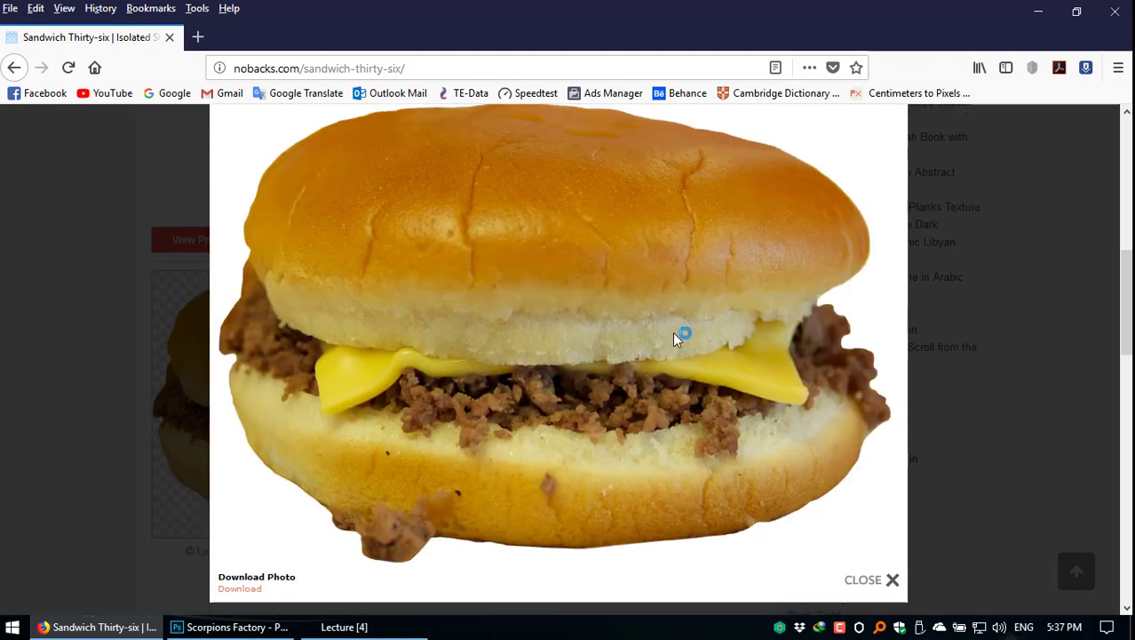
{"action": "scroll", "coordinate": [672, 331], "scroll_direction": "down", "scroll_amount": 2}
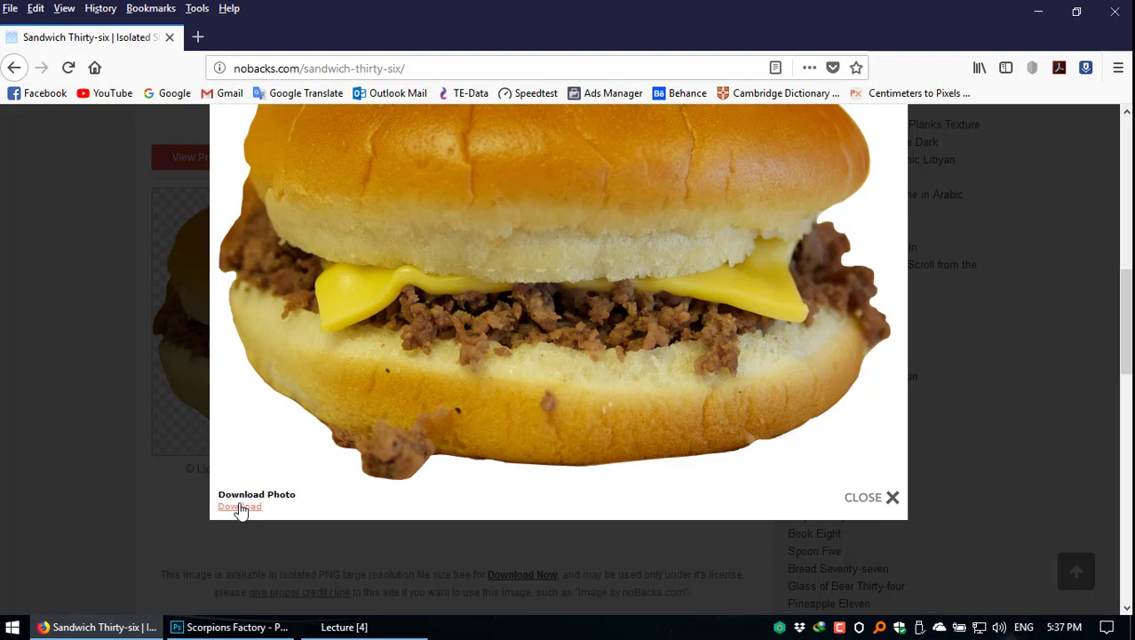
Step: Save Sandwich-36.png to disk and preview it from Firefox's downloads list
{"action": "left_click", "coordinate": [240, 508]}
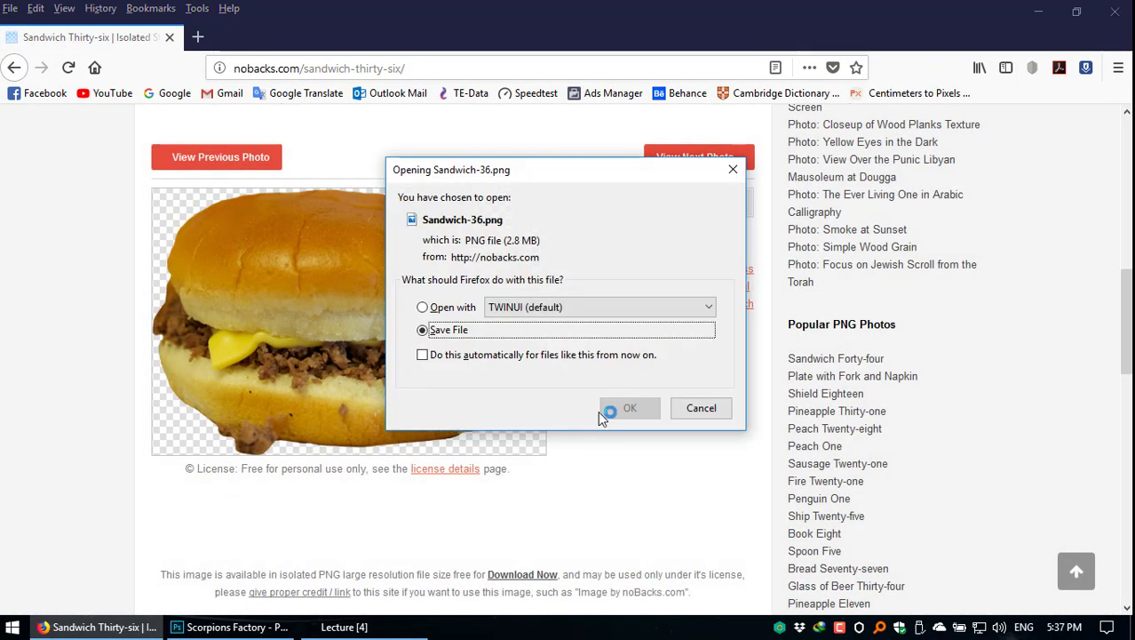
{"action": "left_click", "coordinate": [631, 408]}
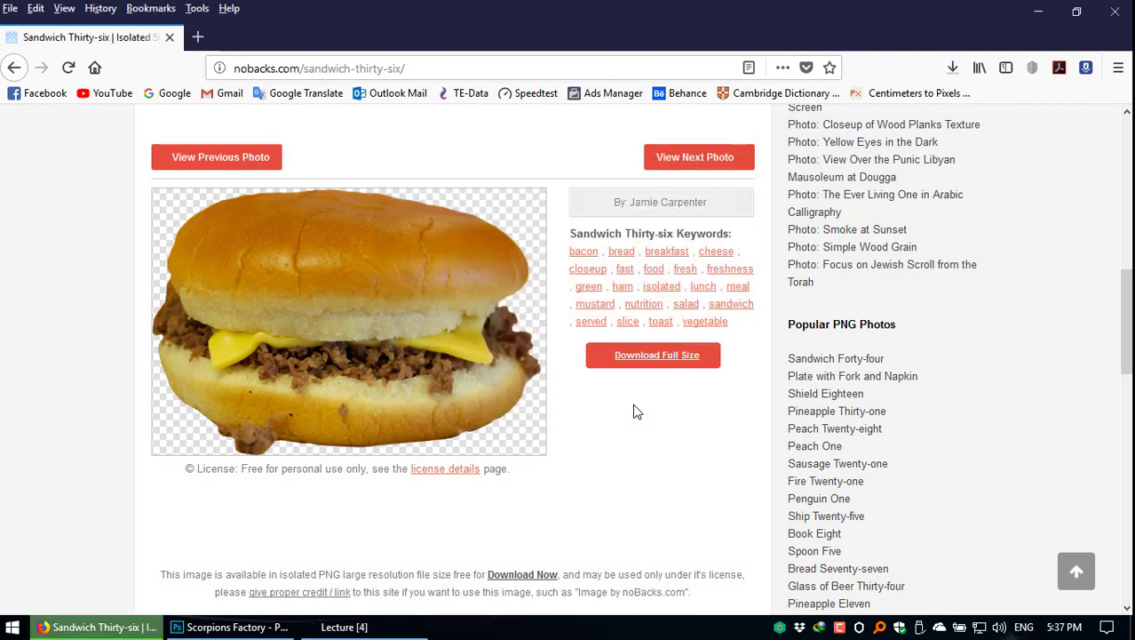
{"action": "left_click", "coordinate": [955, 69]}
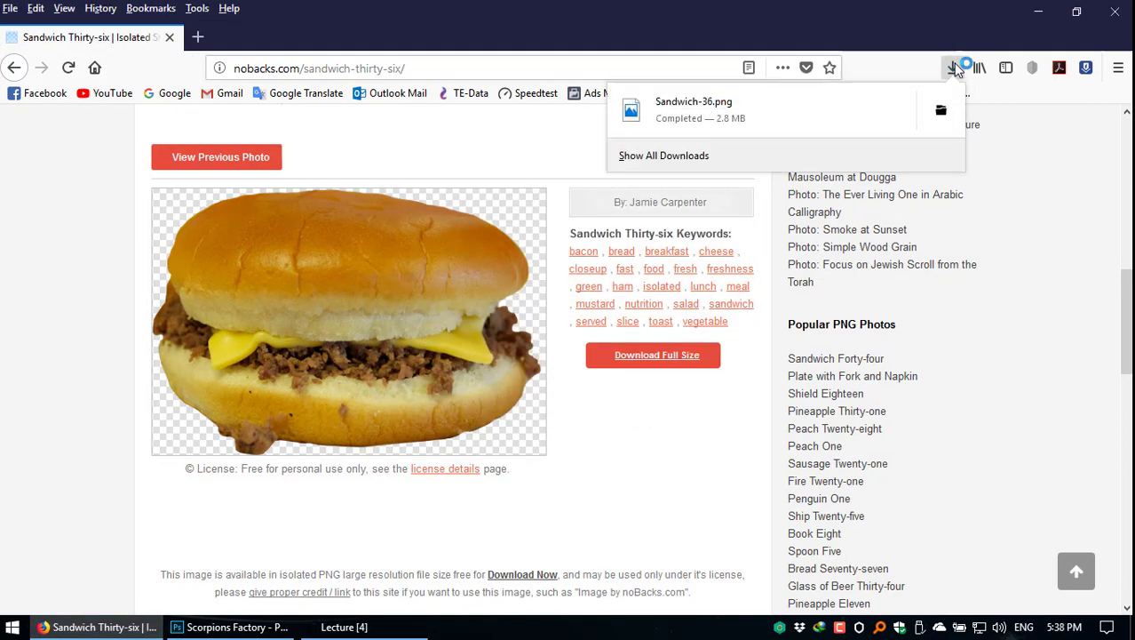
{"action": "left_click", "coordinate": [717, 108]}
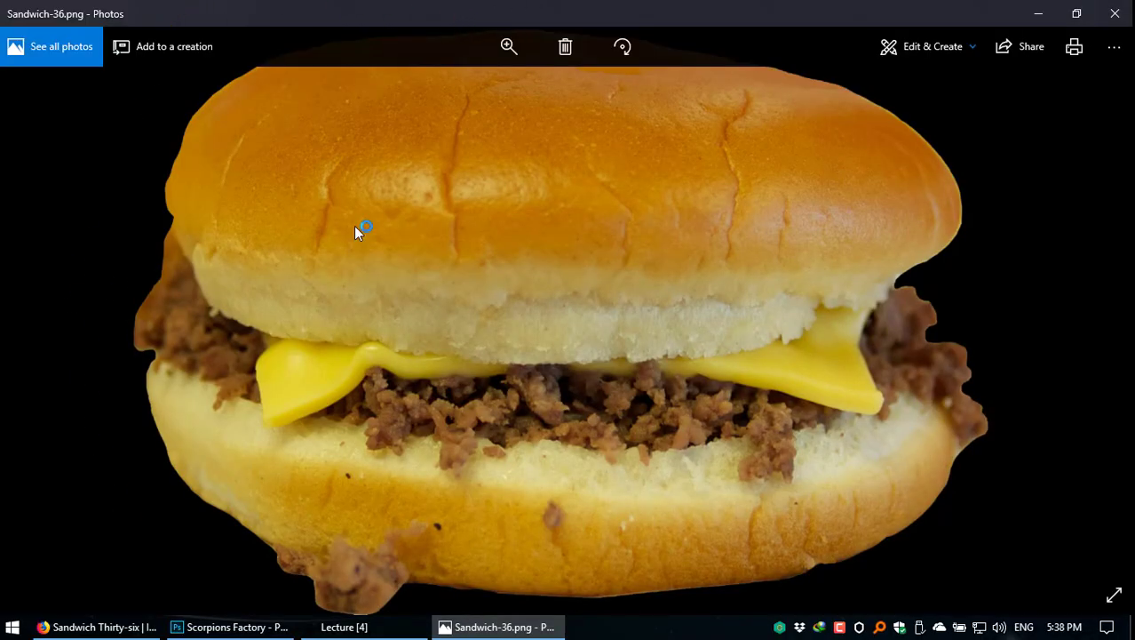
{"action": "left_click", "coordinate": [1115, 13]}
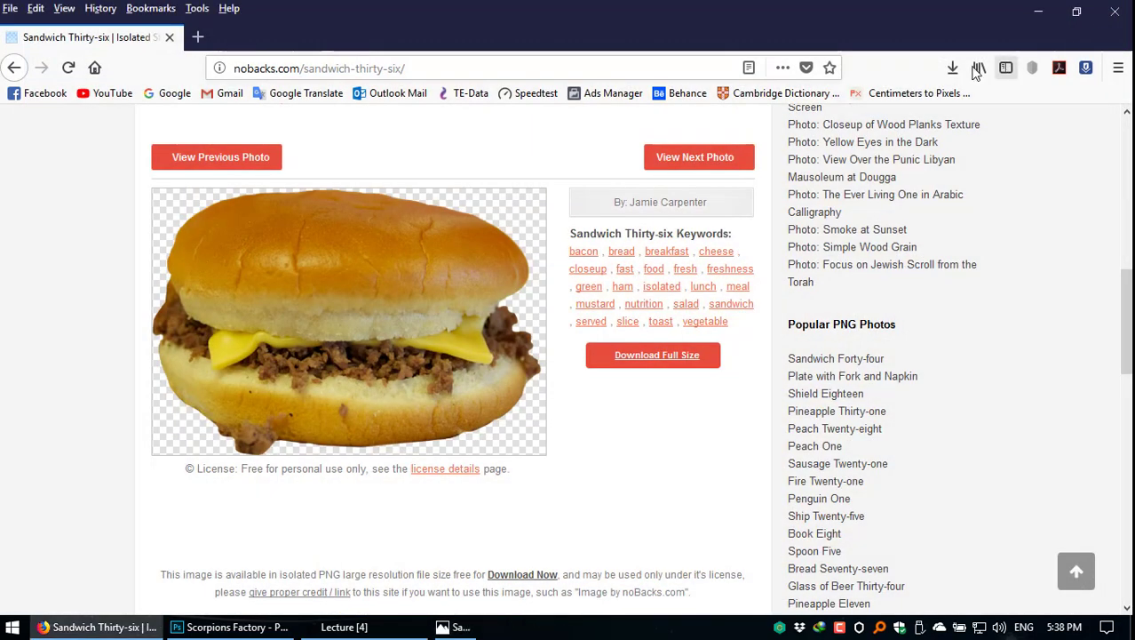
{"action": "left_click", "coordinate": [953, 68]}
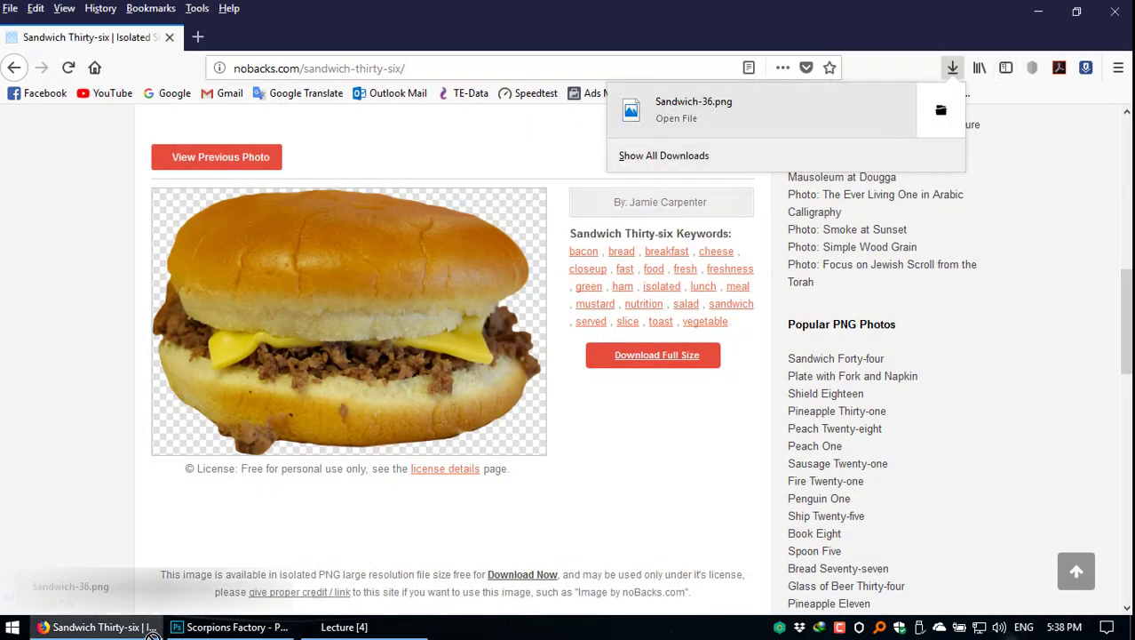
Step: Drag Sandwich-36.png from Firefox's downloads into Photoshop and reposition the sandwich on the canvas
{"action": "left_click", "coordinate": [233, 628]}
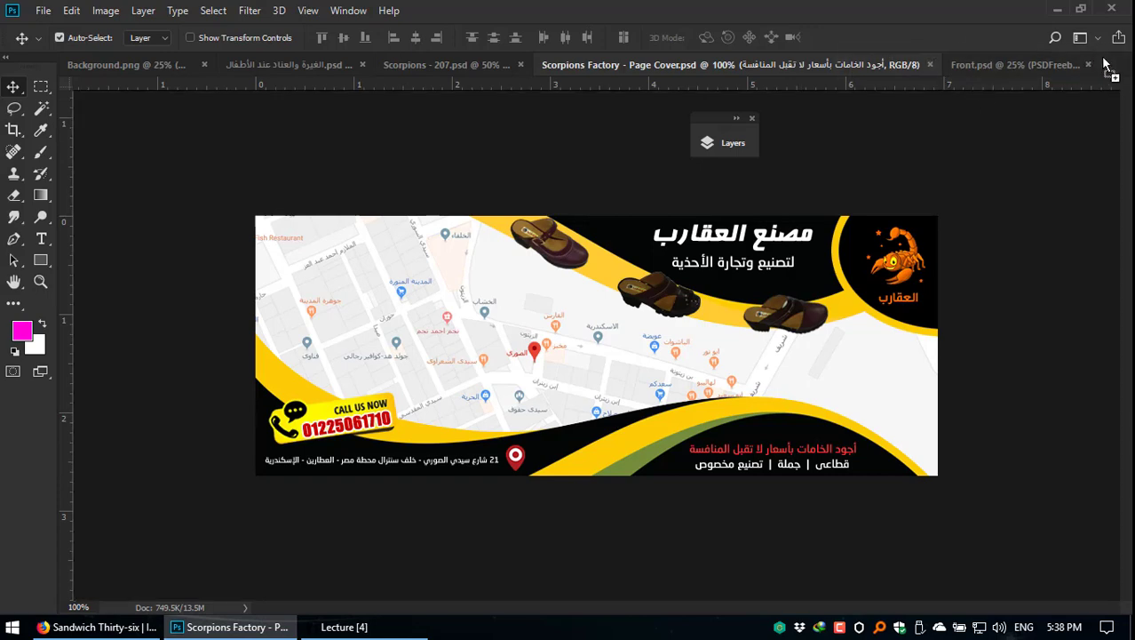
{"action": "left_click_drag", "start_coordinate": [1120, 71], "coordinate": [1117, 71]}
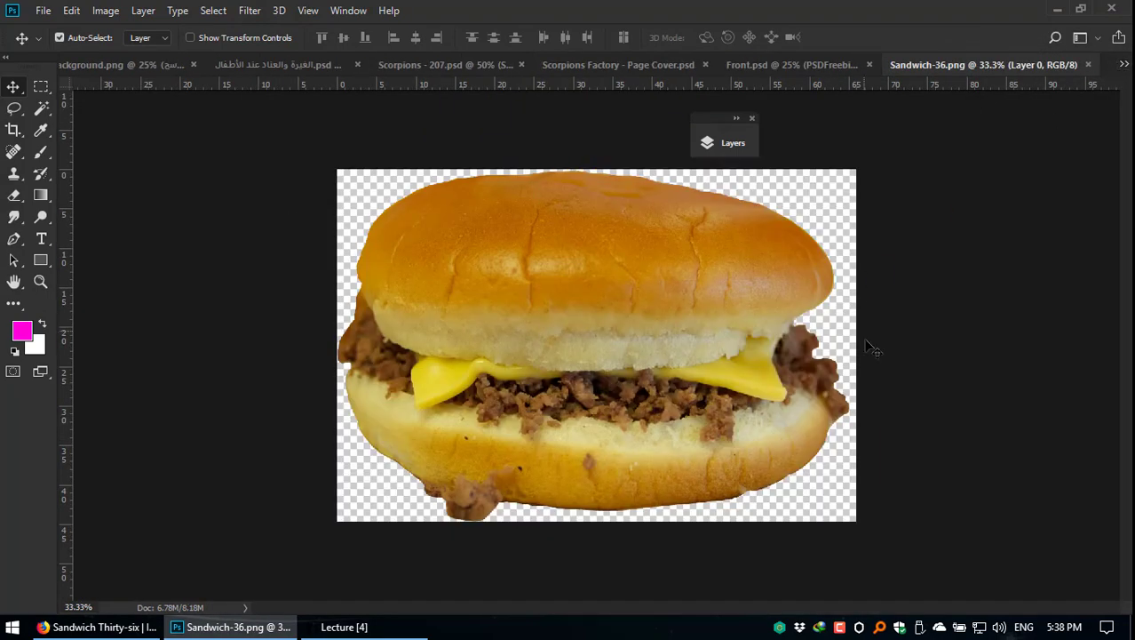
{"action": "left_click_drag", "start_coordinate": [619, 283], "coordinate": [625, 322]}
Step: Return to the noBacks Food search results in Firefox
{"action": "left_click", "coordinate": [98, 626]}
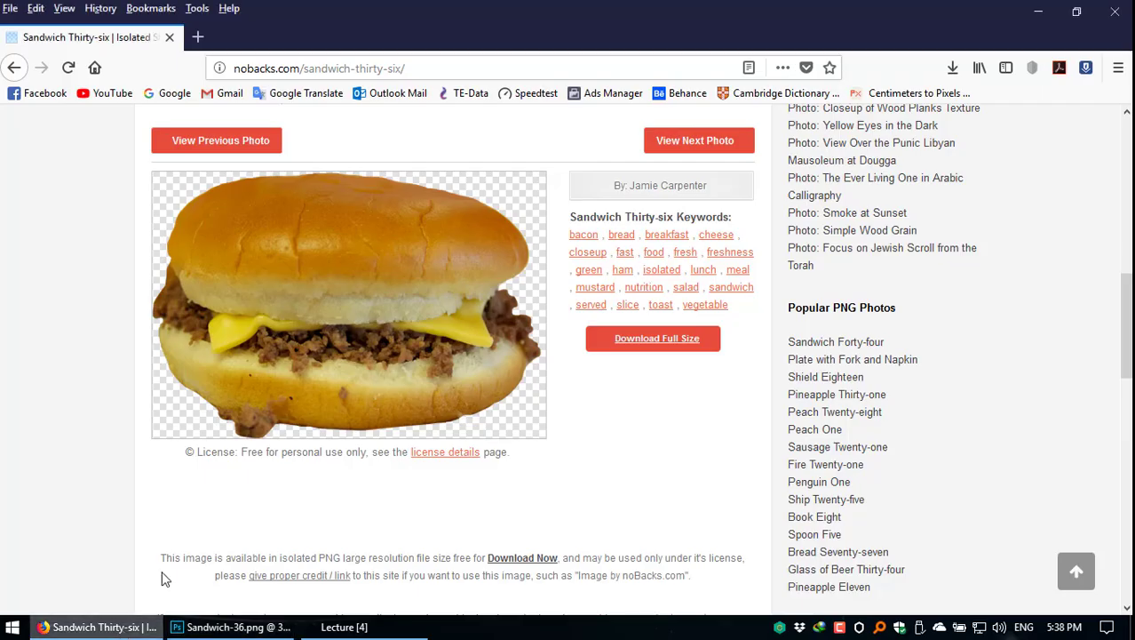
{"action": "left_click", "coordinate": [16, 69]}
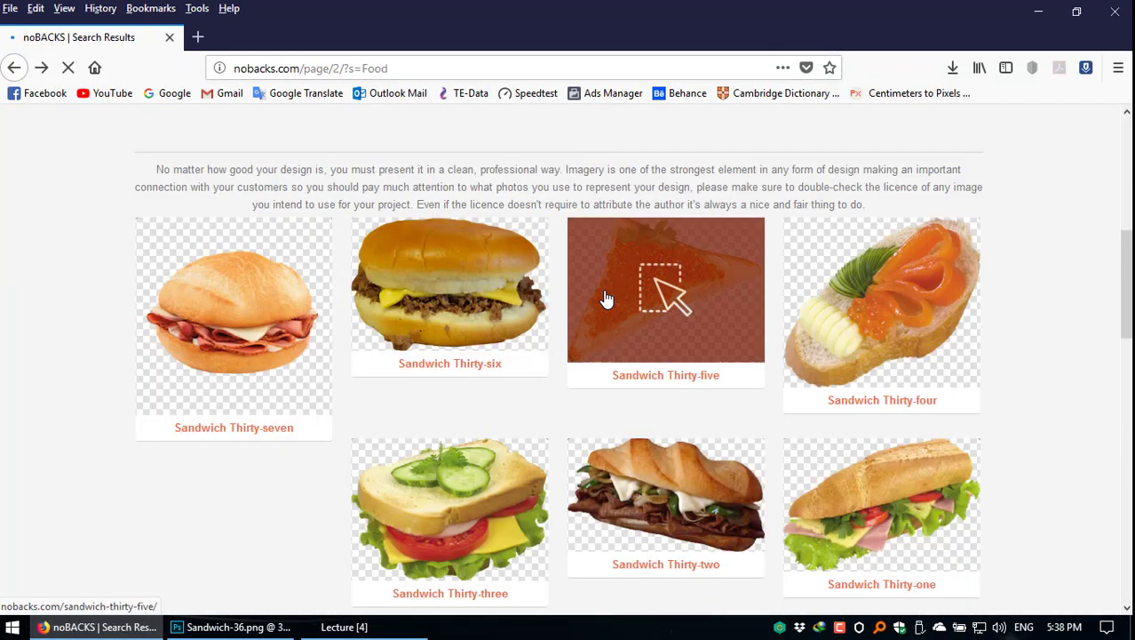
{"action": "scroll", "coordinate": [876, 323], "scroll_direction": "down", "scroll_amount": 10}
{"action": "scroll", "coordinate": [651, 310], "scroll_direction": "up", "scroll_amount": 12}
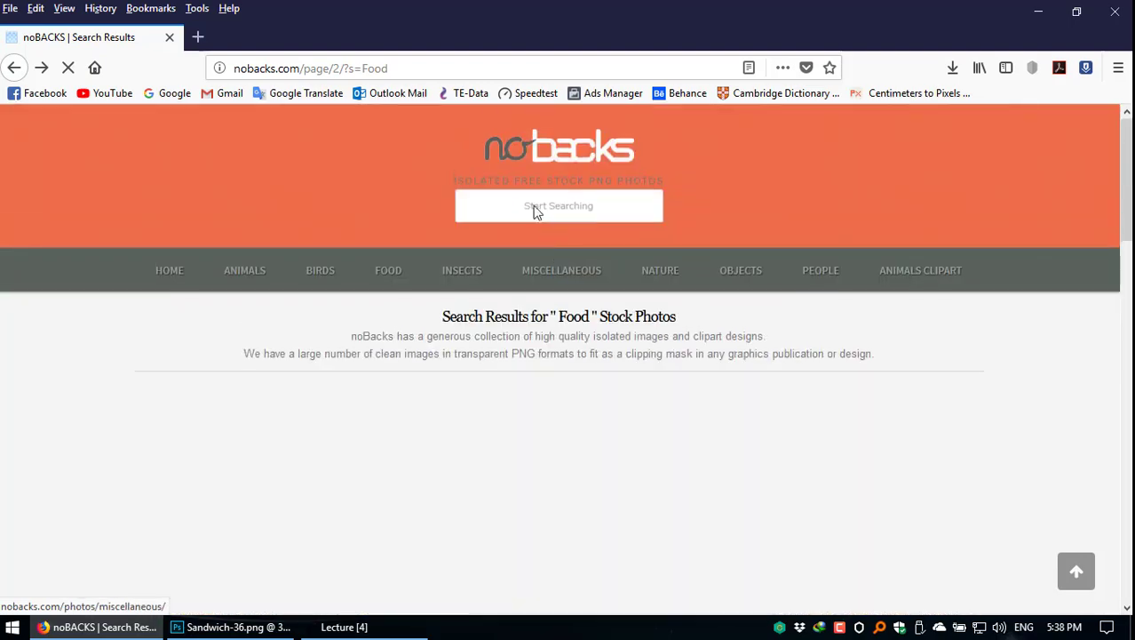
Step: Search noBacks for sports and open page 2 of the running shoe results
{"action": "left_click", "coordinate": [531, 201]}
{"action": "type", "text": "s"}
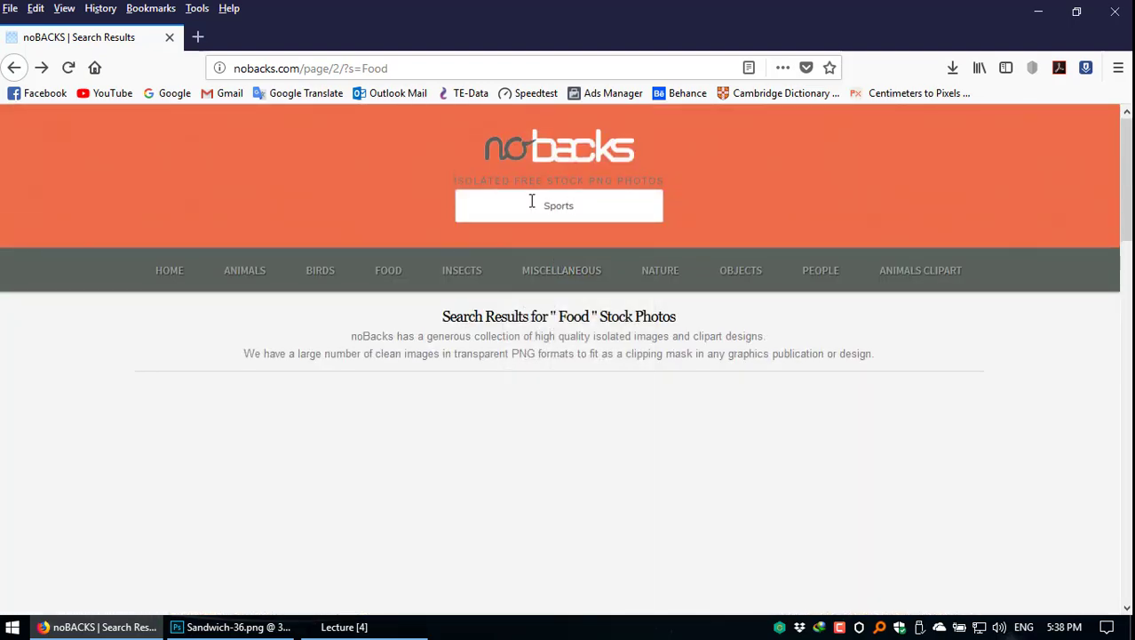
{"action": "type", "text": "ports"}
{"action": "key", "text": "Return"}
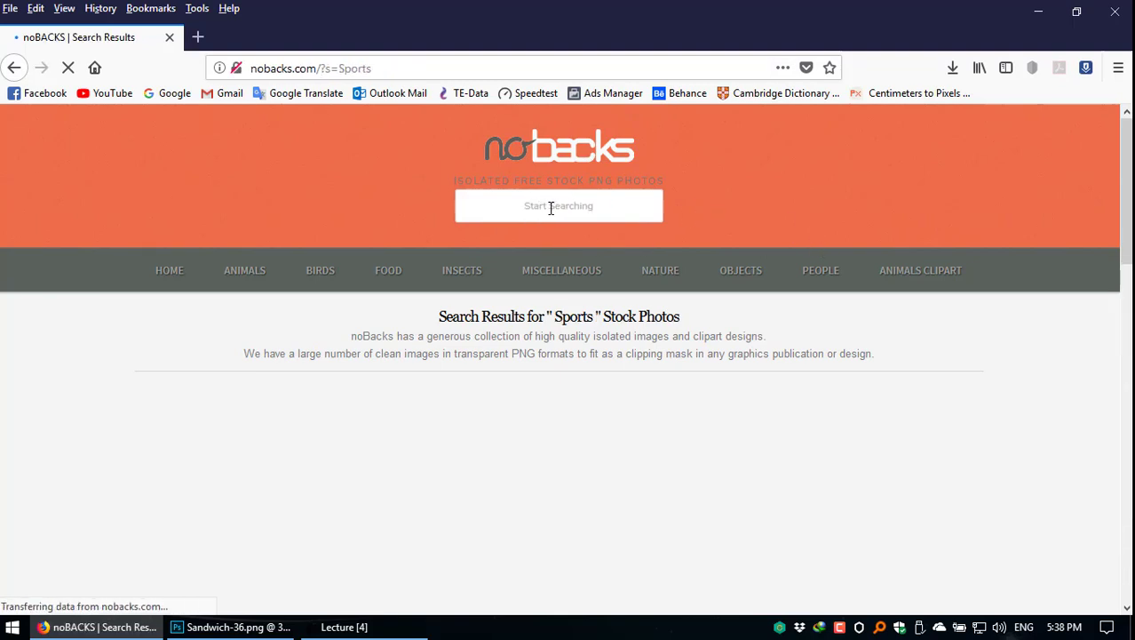
{"action": "scroll", "coordinate": [567, 463], "scroll_direction": "down", "scroll_amount": 5}
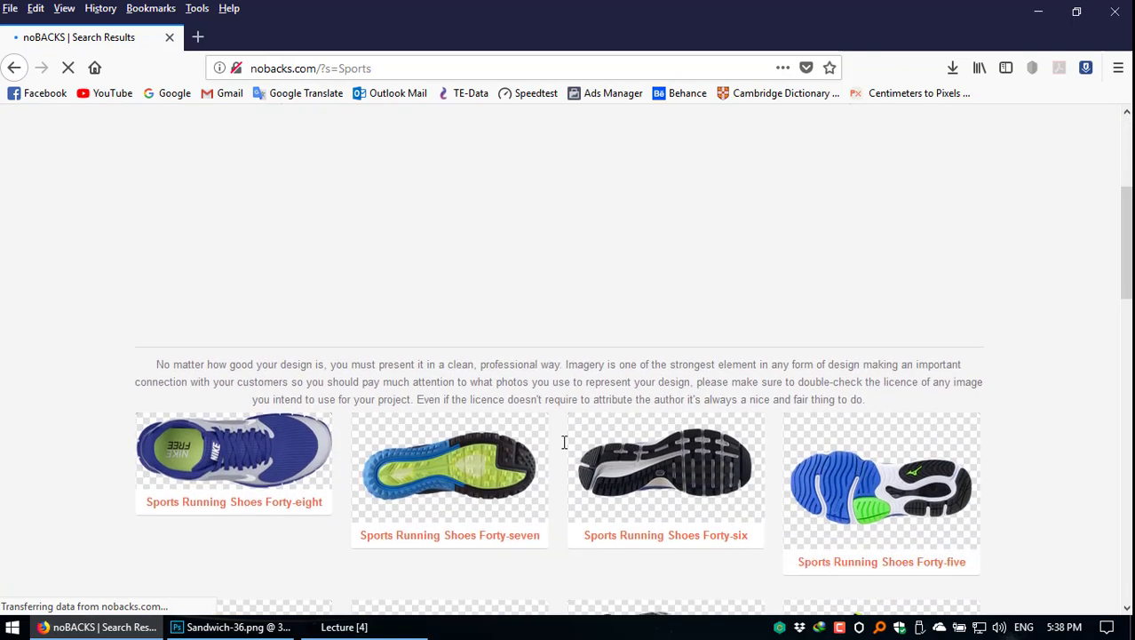
{"action": "scroll", "coordinate": [572, 503], "scroll_direction": "down", "scroll_amount": 5}
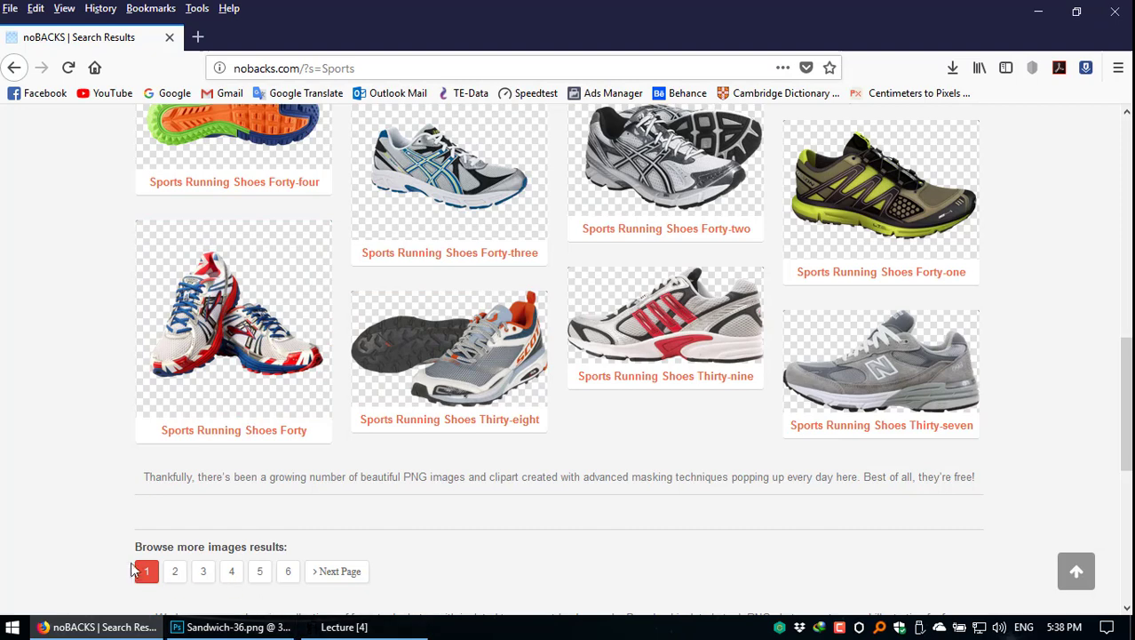
{"action": "left_click", "coordinate": [176, 571]}
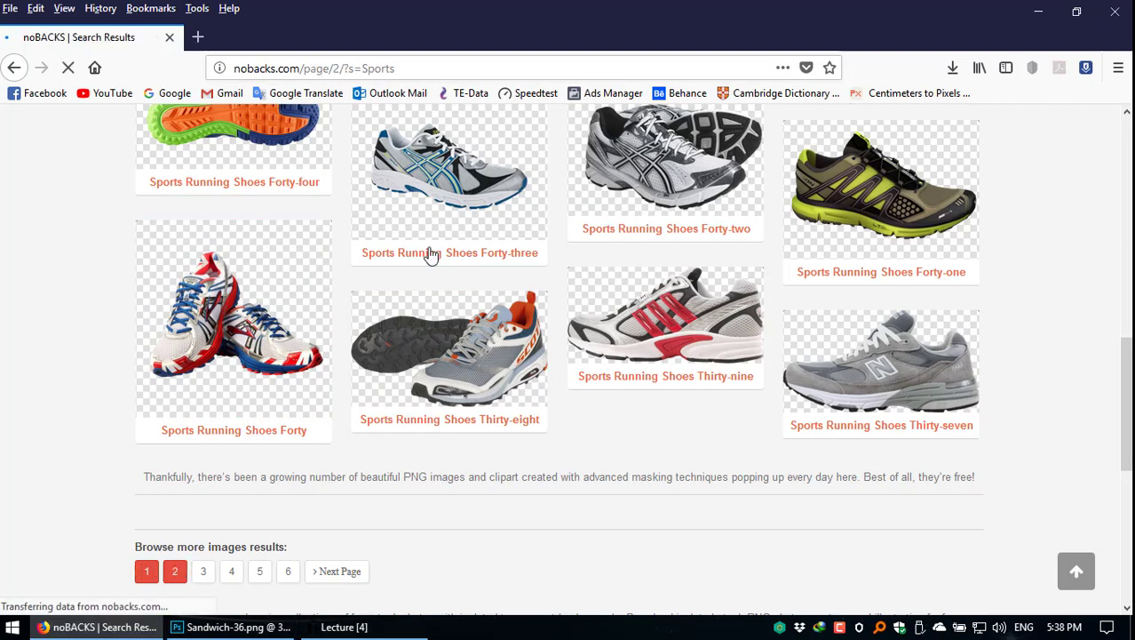
{"action": "scroll", "coordinate": [754, 287], "scroll_direction": "down", "scroll_amount": 3}
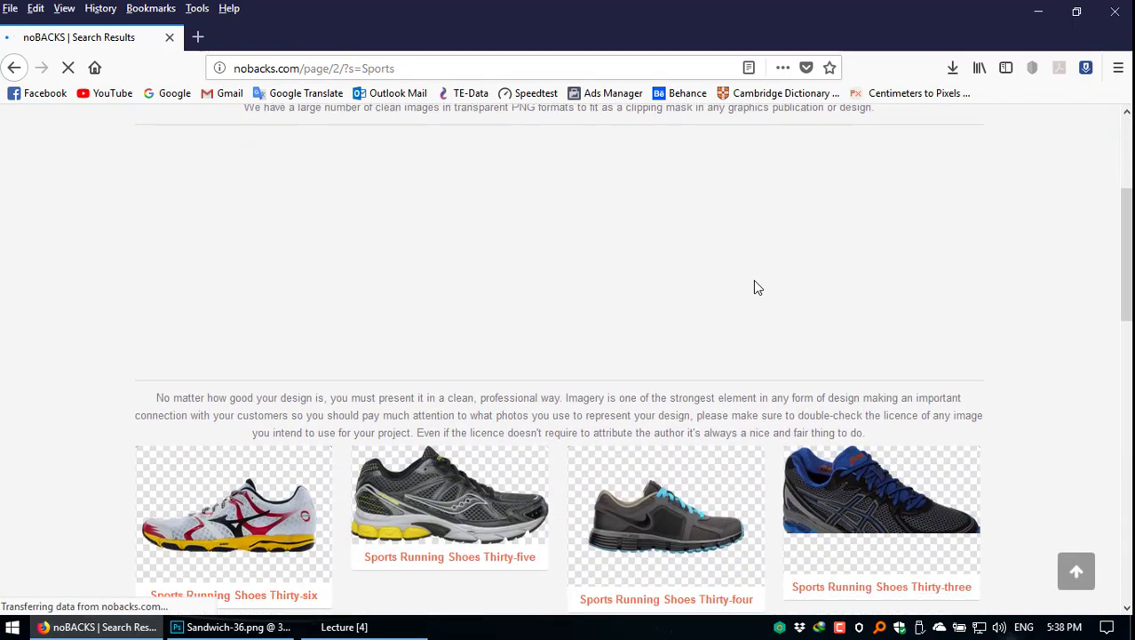
{"action": "scroll", "coordinate": [757, 286], "scroll_direction": "down", "scroll_amount": 7}
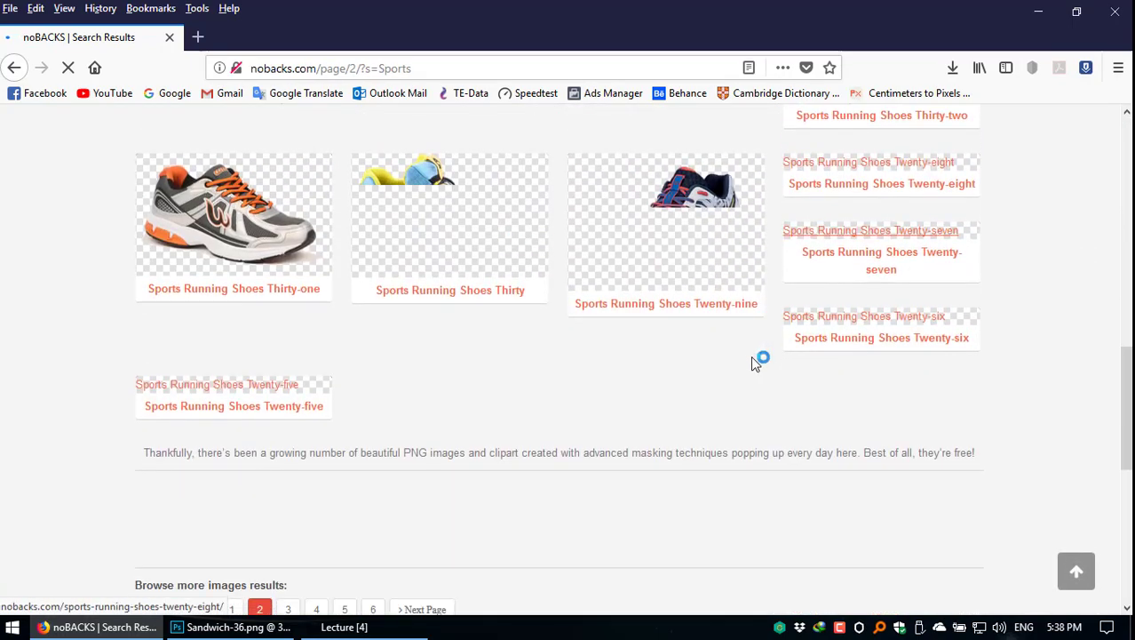
{"action": "scroll", "coordinate": [751, 355], "scroll_direction": "up", "scroll_amount": 10}
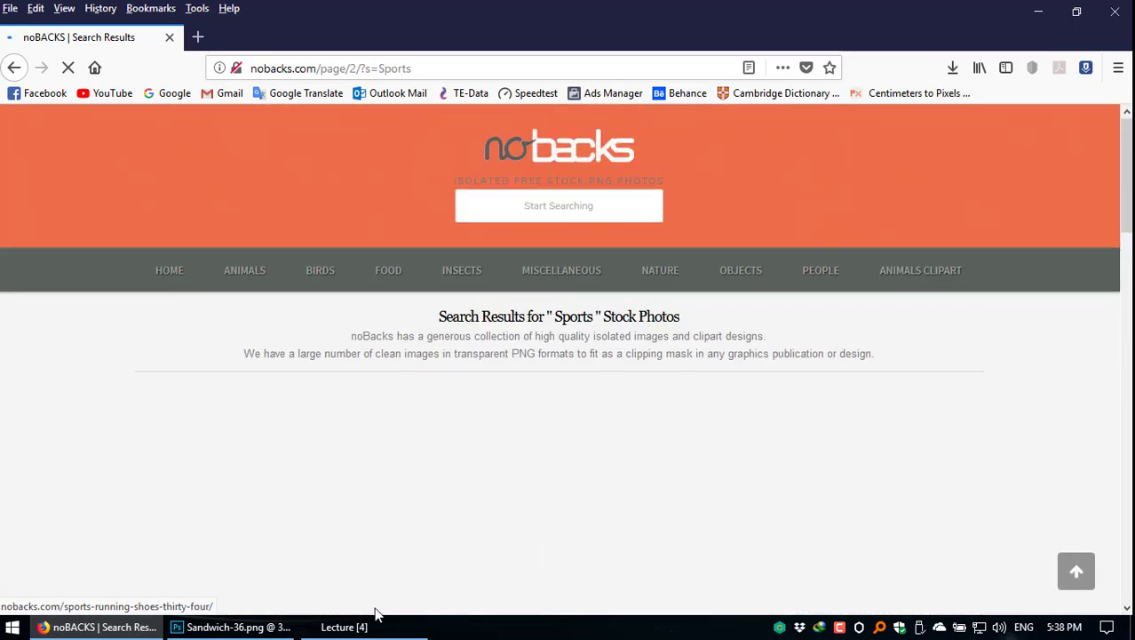
Step: Paste the nobacks.com address from Firefox into a new Notepad note
{"action": "left_click", "coordinate": [355, 68]}
{"action": "left_click", "coordinate": [302, 68]}
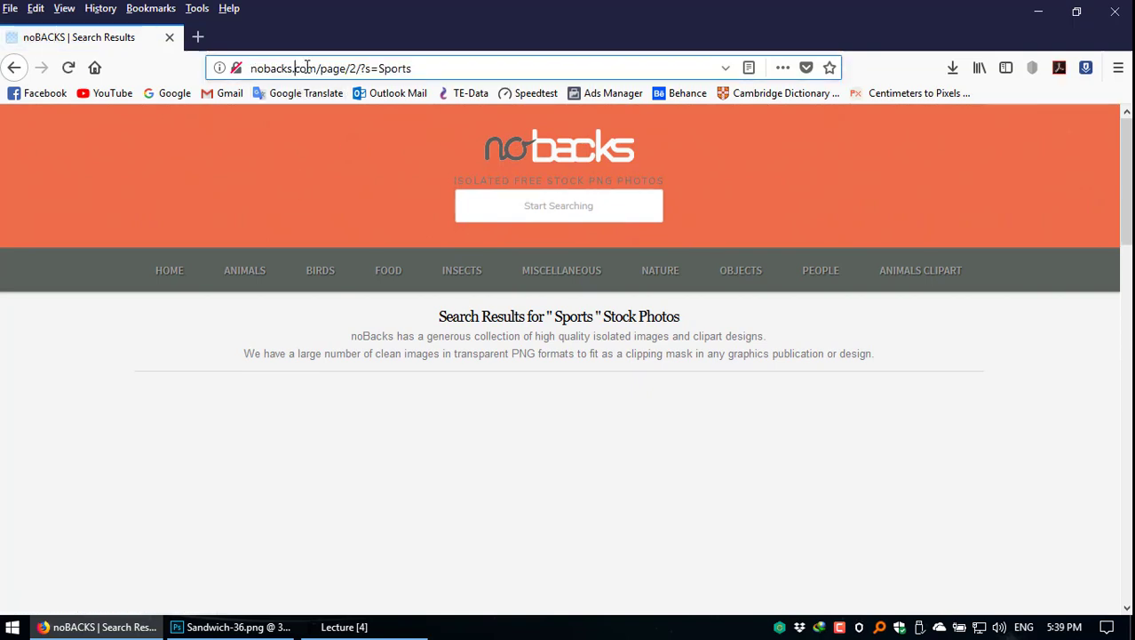
{"action": "left_click_drag", "start_coordinate": [316, 69], "coordinate": [250, 68]}
{"action": "key", "text": "super+c"}
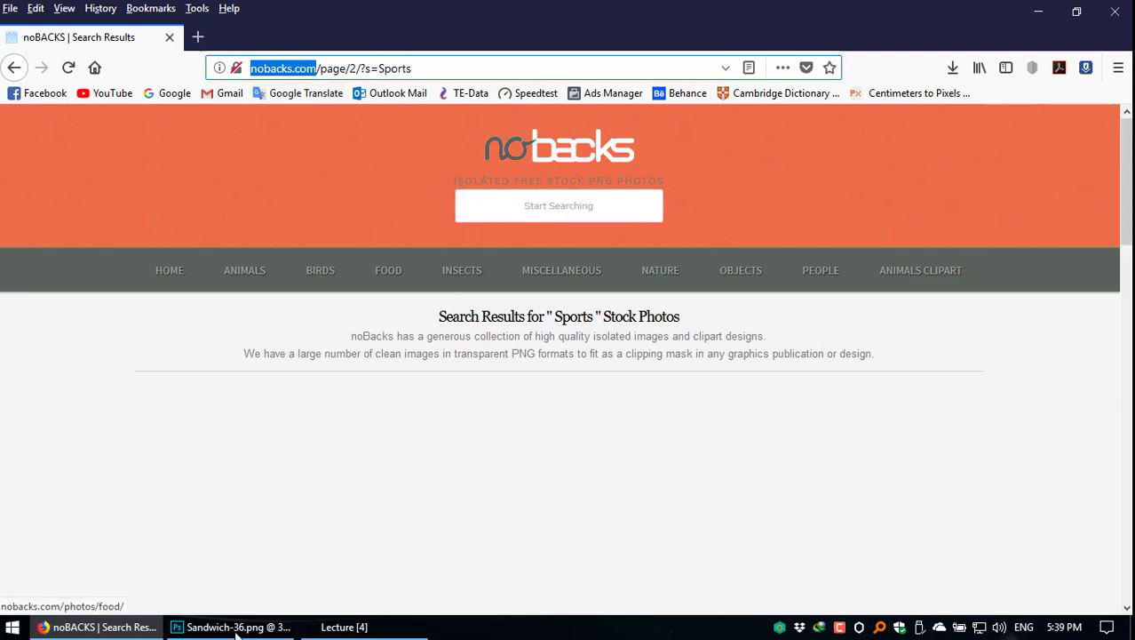
{"action": "left_click", "coordinate": [13, 626]}
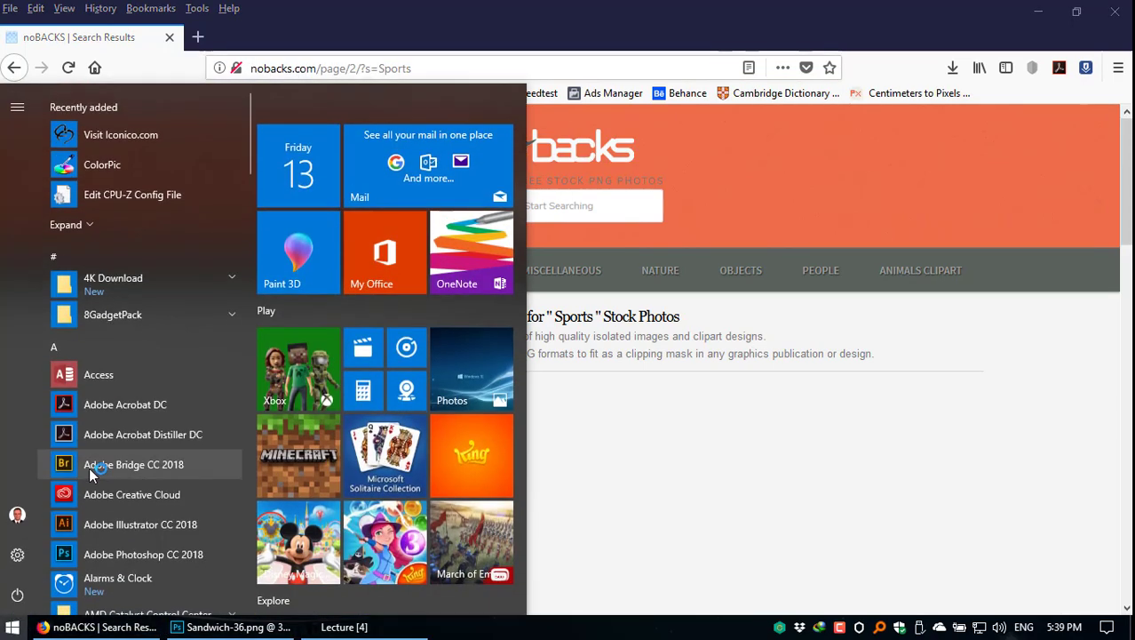
{"action": "type", "text": "notepad"}
{"action": "left_click", "coordinate": [176, 199]}
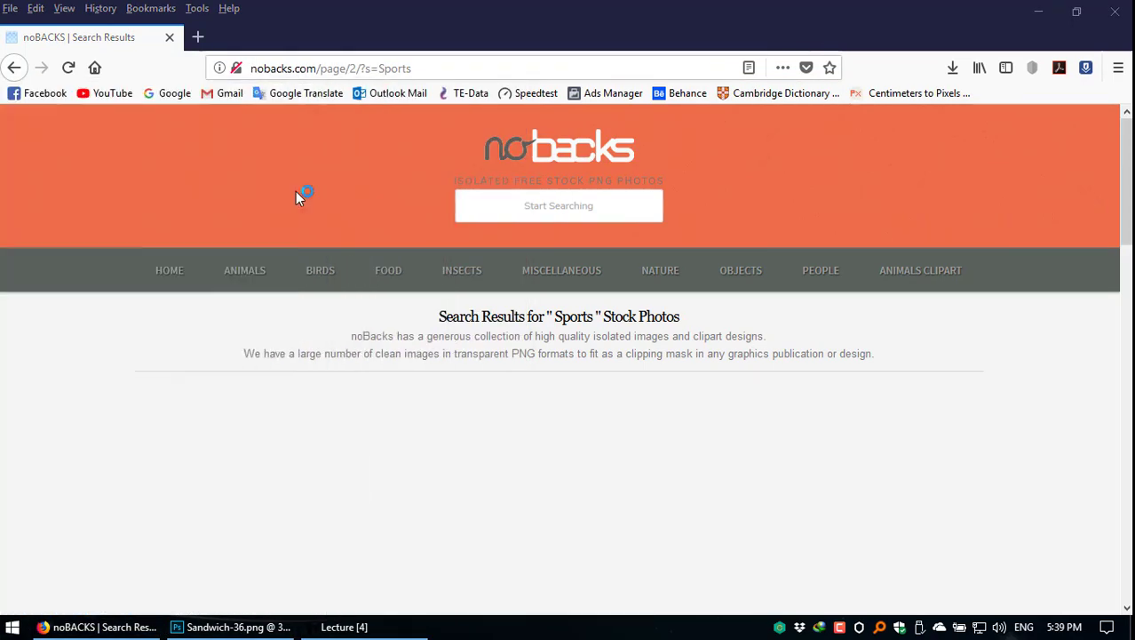
{"action": "right_click", "coordinate": [382, 203]}
{"action": "left_click", "coordinate": [446, 279]}
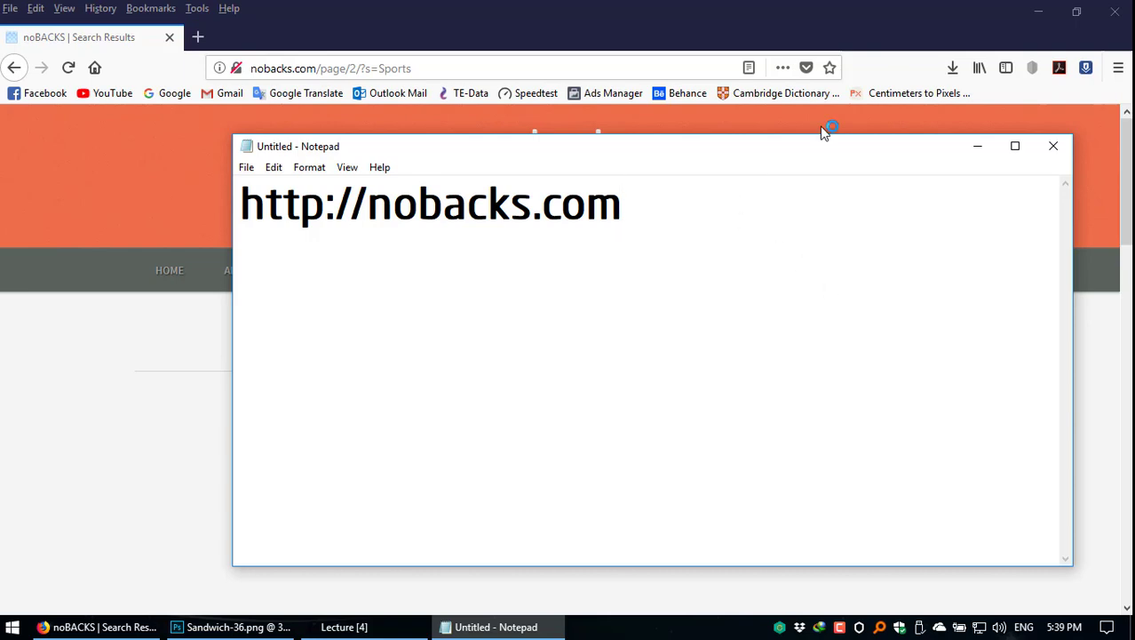
Step: Close the note with Don't Save and return to the Lecture [4] folder
{"action": "left_click_drag", "start_coordinate": [757, 152], "coordinate": [751, 144]}
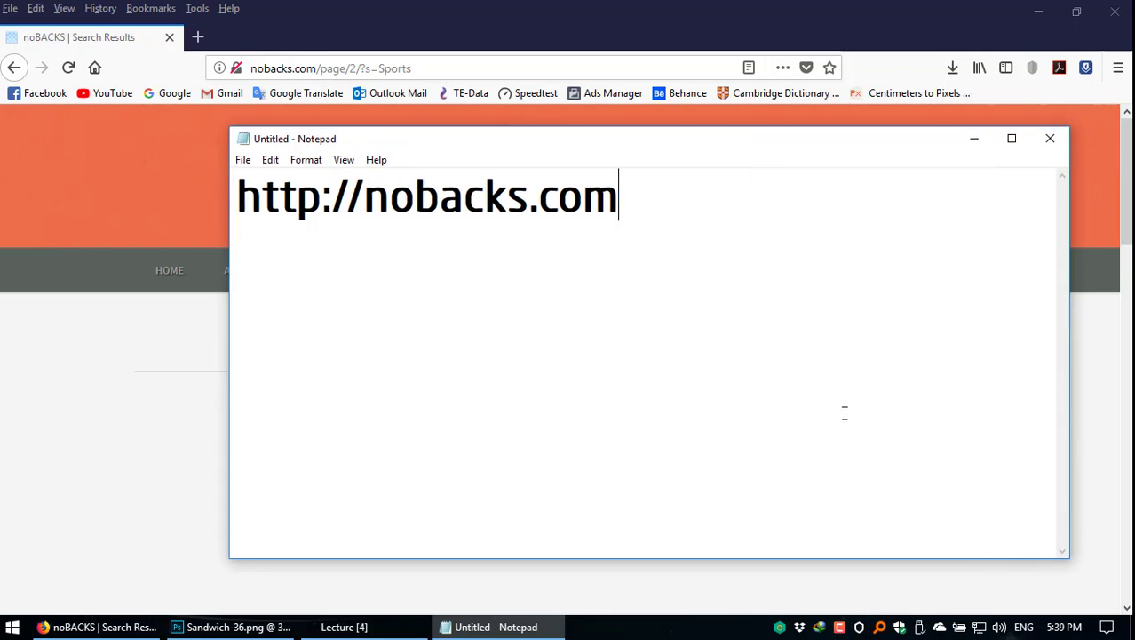
{"action": "left_click", "coordinate": [1063, 143]}
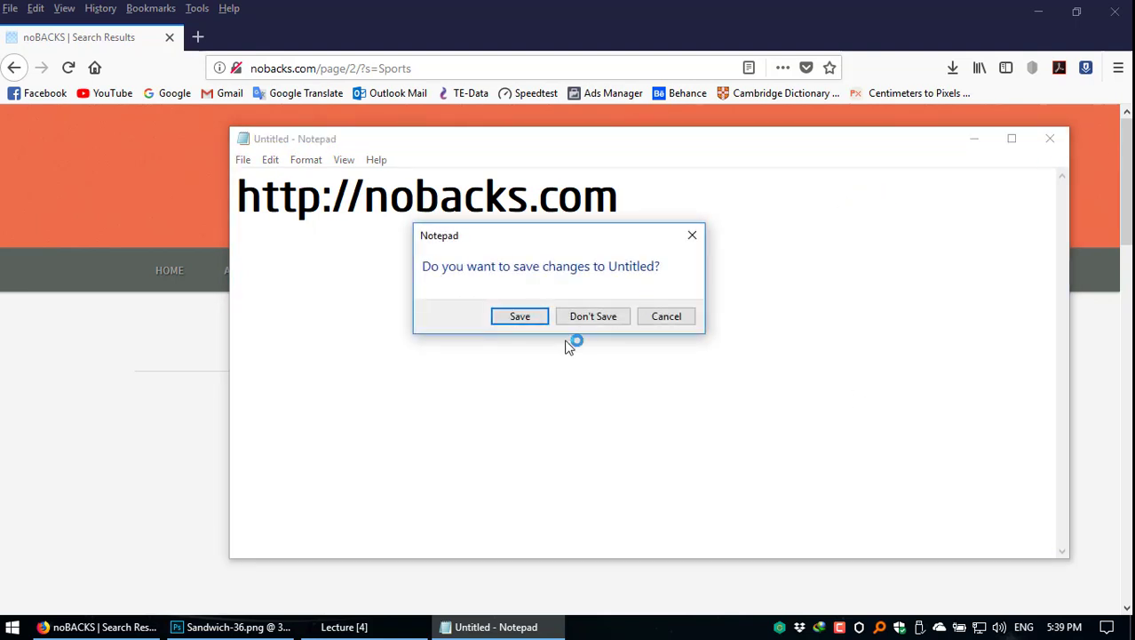
{"action": "left_click", "coordinate": [597, 318]}
{"action": "left_click", "coordinate": [347, 627]}
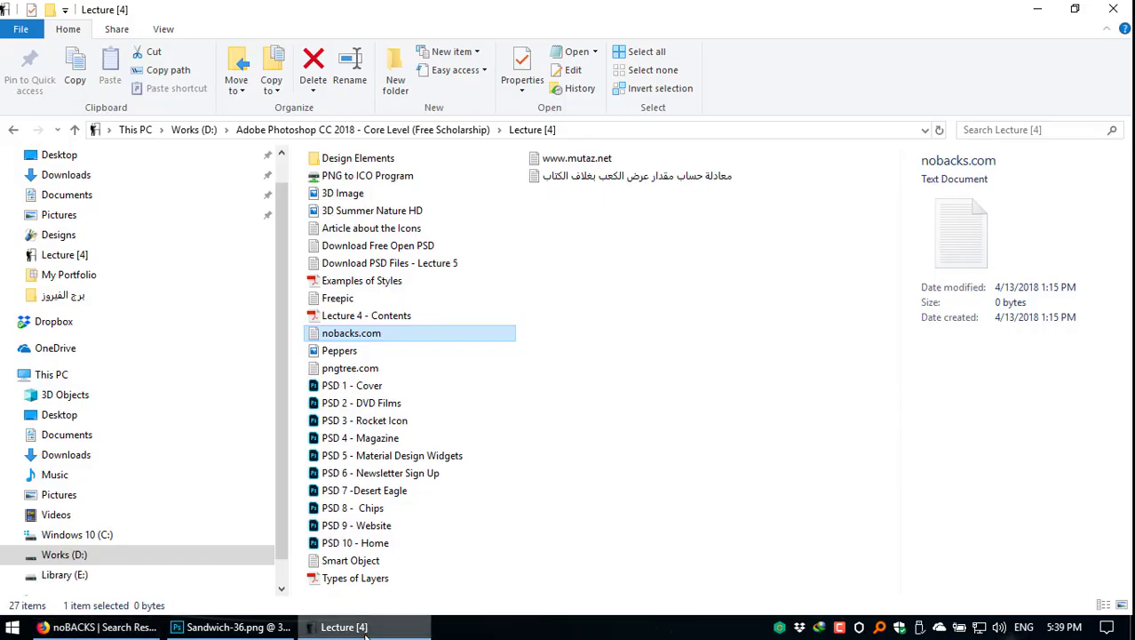
Step: Open and close the empty pngtree.com note, copy its file name, and return to Firefox's address bar
{"action": "double_click", "coordinate": [419, 370]}
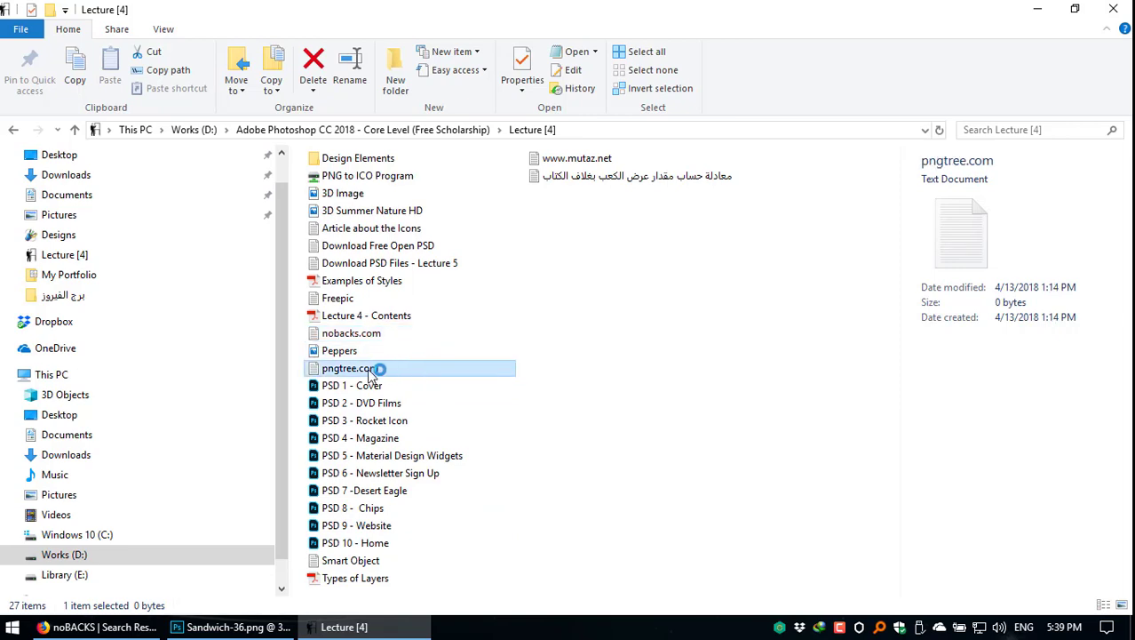
{"action": "left_click", "coordinate": [1050, 138]}
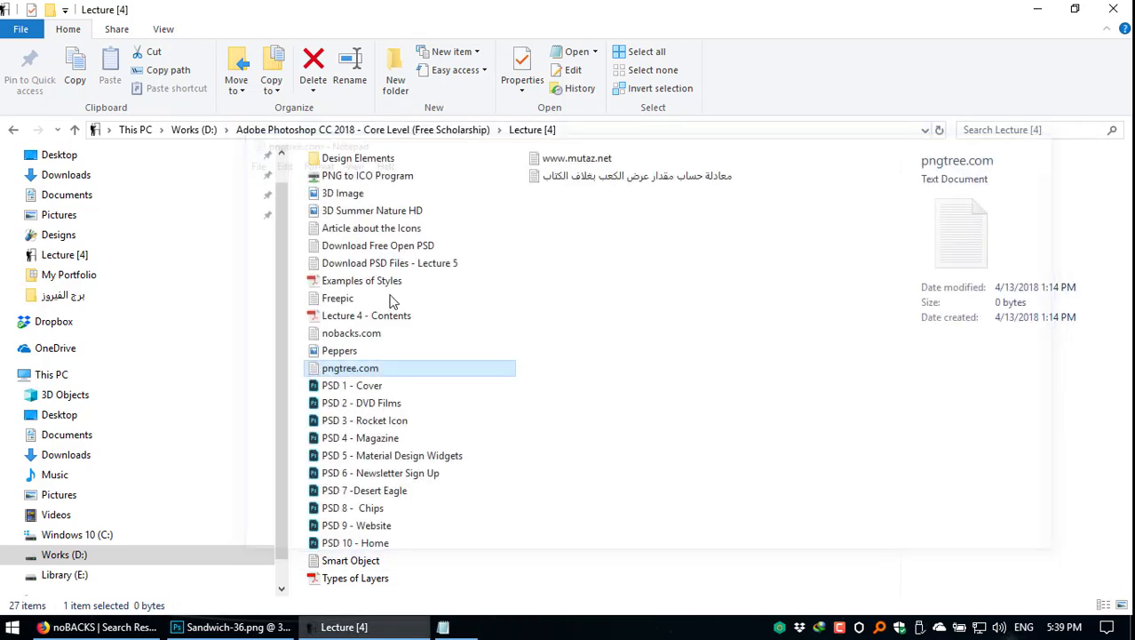
{"action": "left_click", "coordinate": [353, 374]}
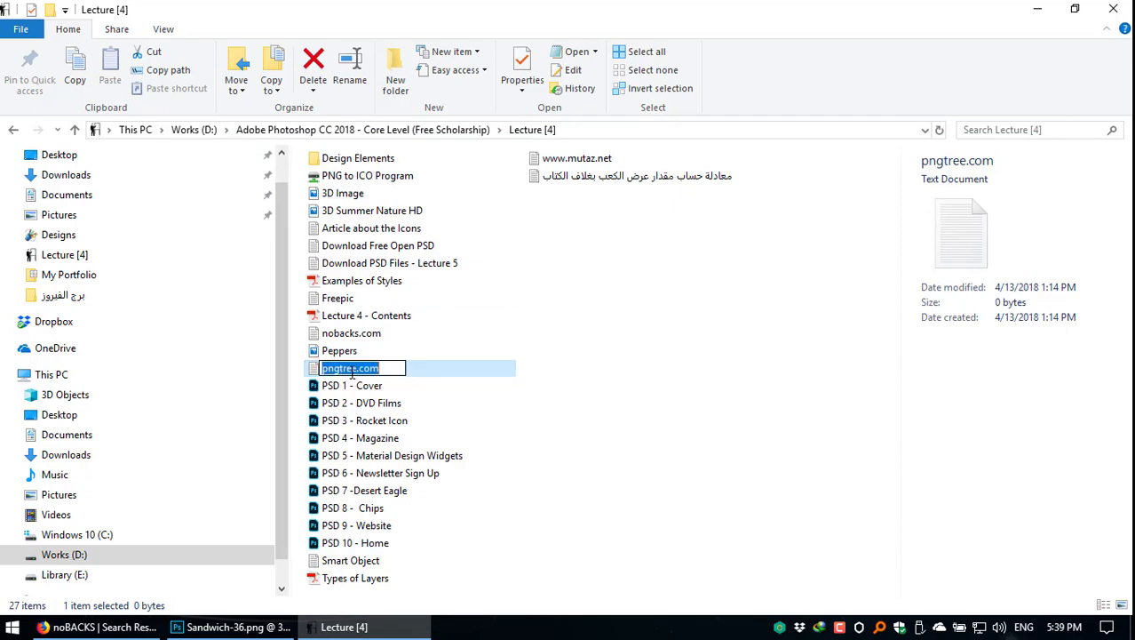
{"action": "right_click", "coordinate": [350, 368]}
{"action": "left_click", "coordinate": [400, 423]}
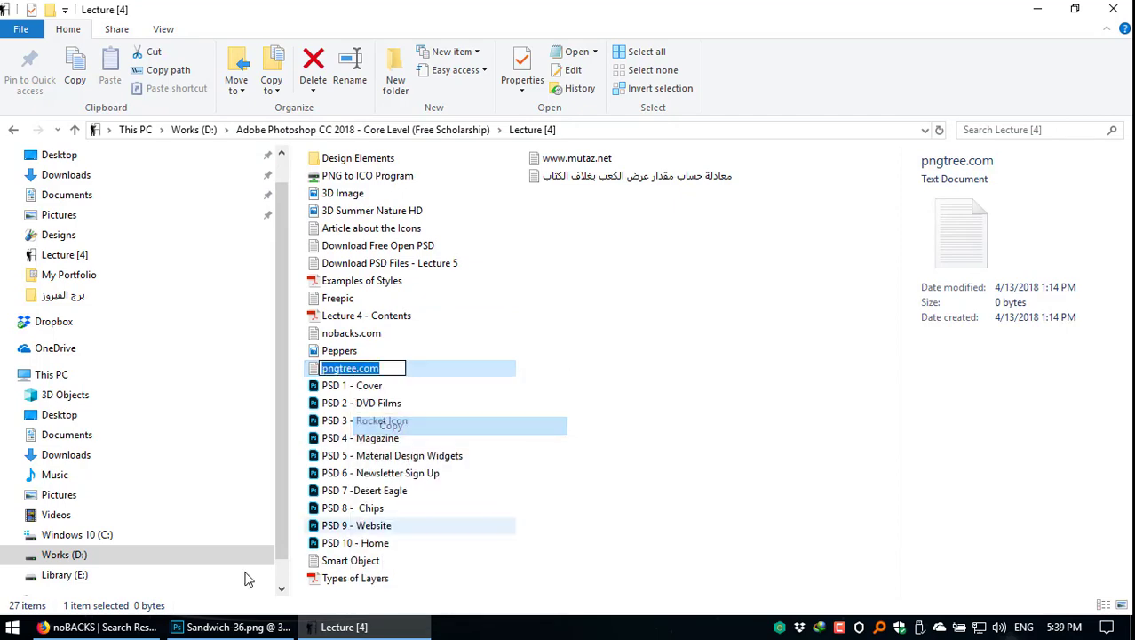
{"action": "left_click", "coordinate": [107, 626]}
{"action": "left_click", "coordinate": [335, 67]}
Step: Load pngtree.com with Paste & Go in the address bar
{"action": "triple_click", "coordinate": [338, 68]}
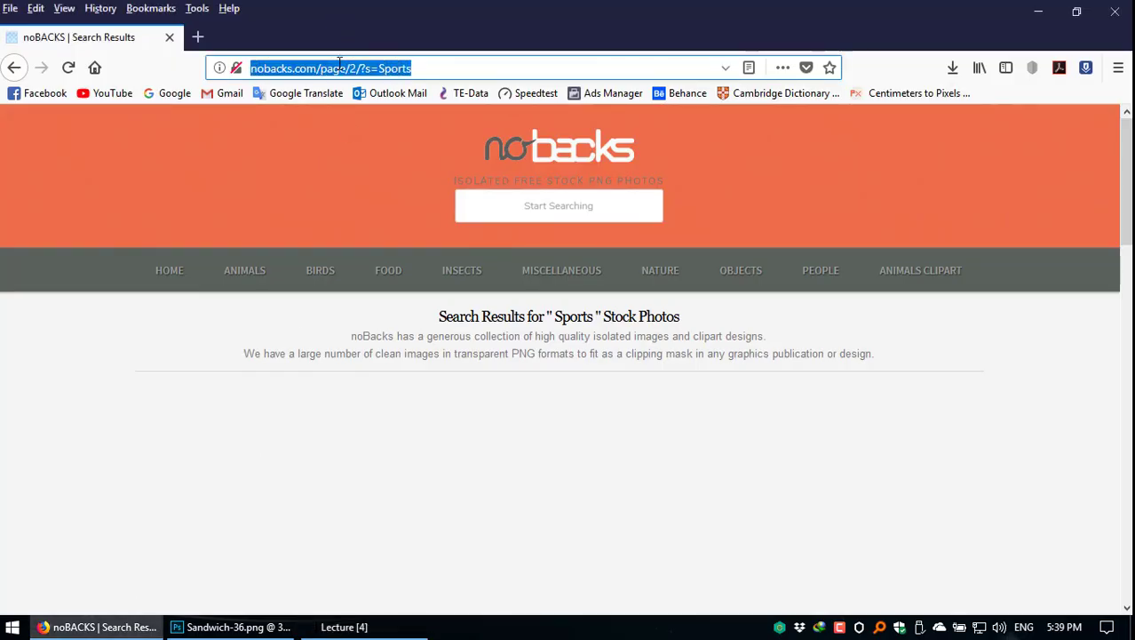
{"action": "right_click", "coordinate": [339, 68]}
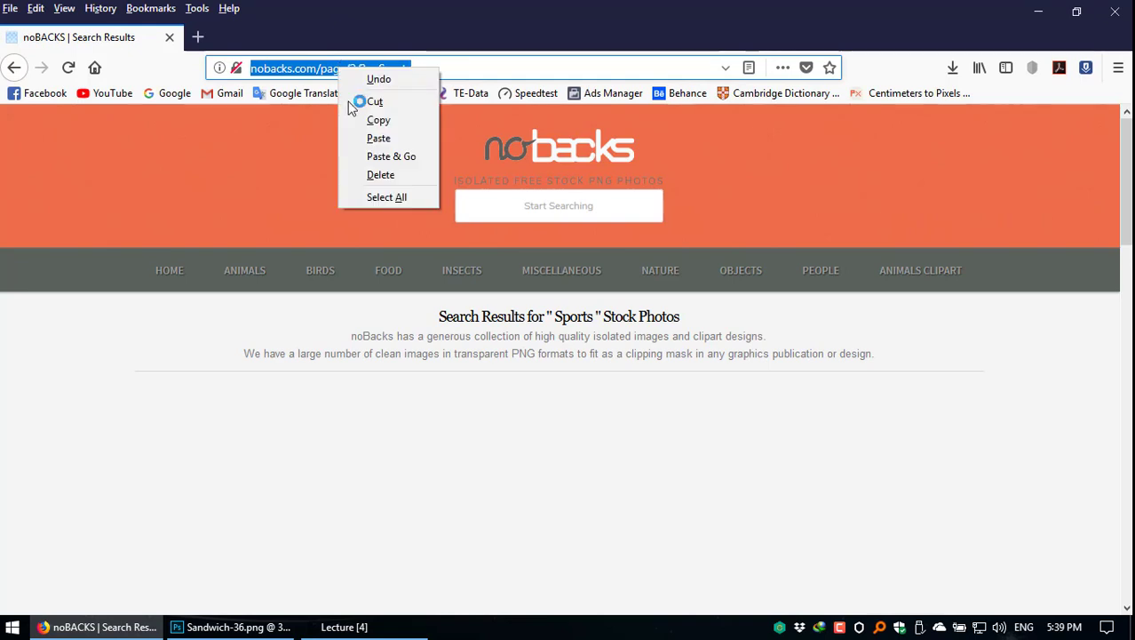
{"action": "left_click", "coordinate": [391, 156]}
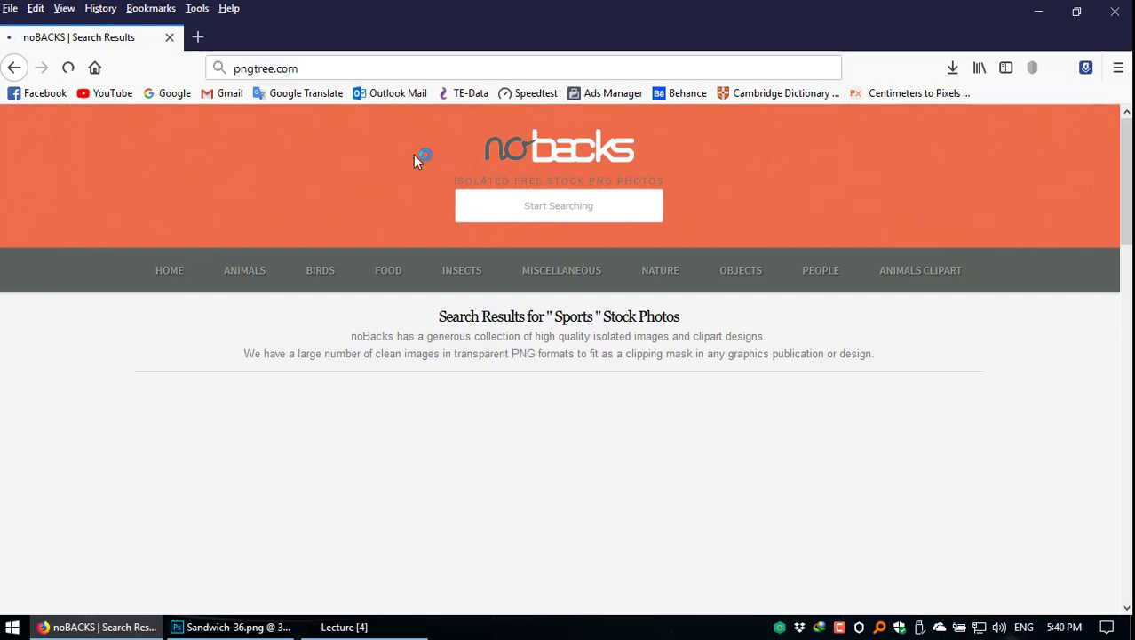
{"action": "left_click", "coordinate": [284, 71]}
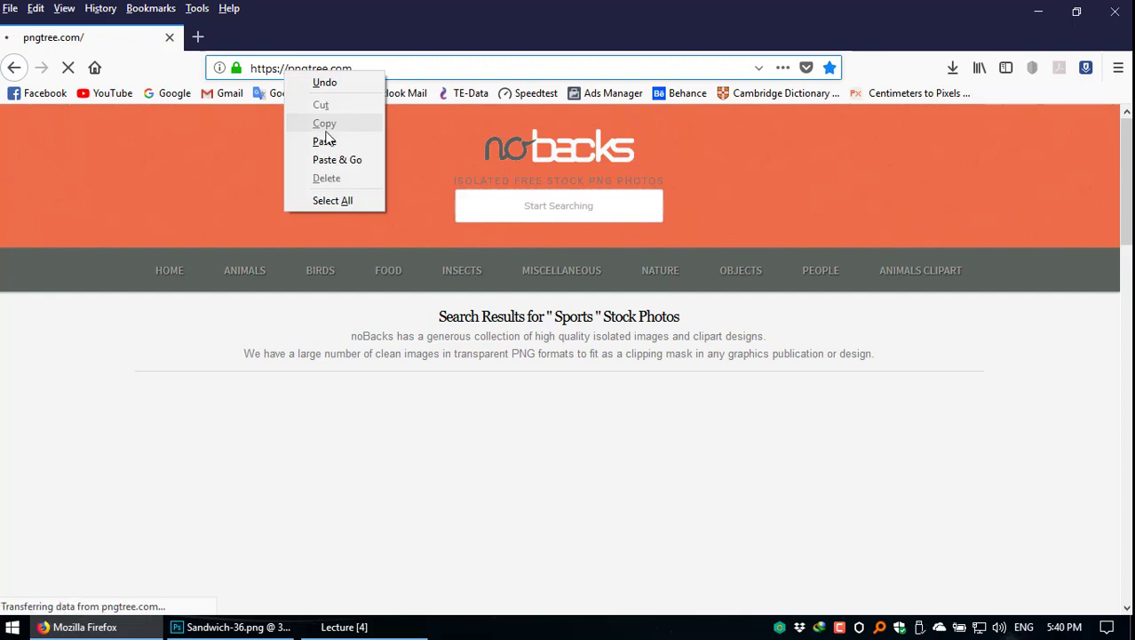
{"action": "left_click", "coordinate": [269, 69]}
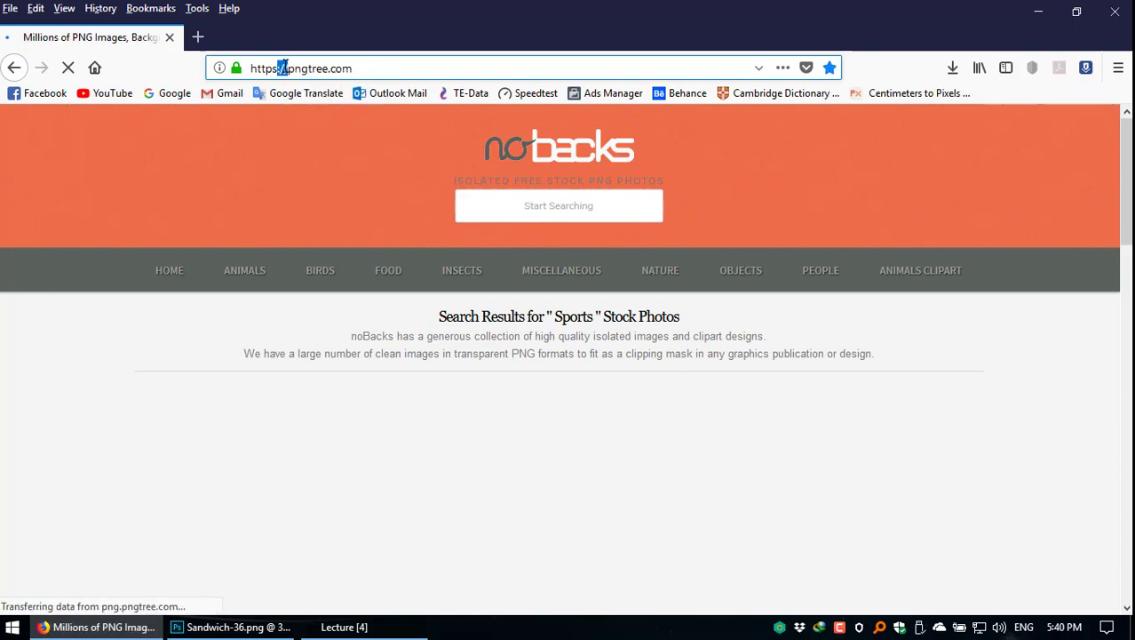
{"action": "left_click", "coordinate": [284, 67]}
{"action": "right_click", "coordinate": [286, 68]}
{"action": "left_click", "coordinate": [329, 119]}
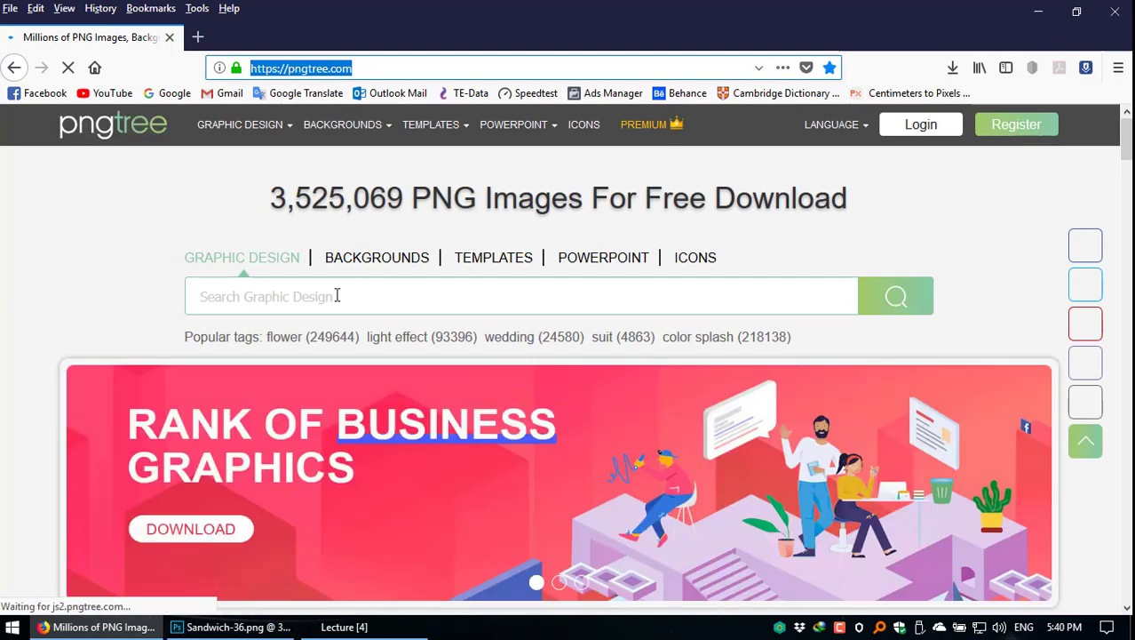
{"action": "left_click", "coordinate": [335, 297]}
{"action": "right_click", "coordinate": [335, 300]}
{"action": "left_click", "coordinate": [373, 370]}
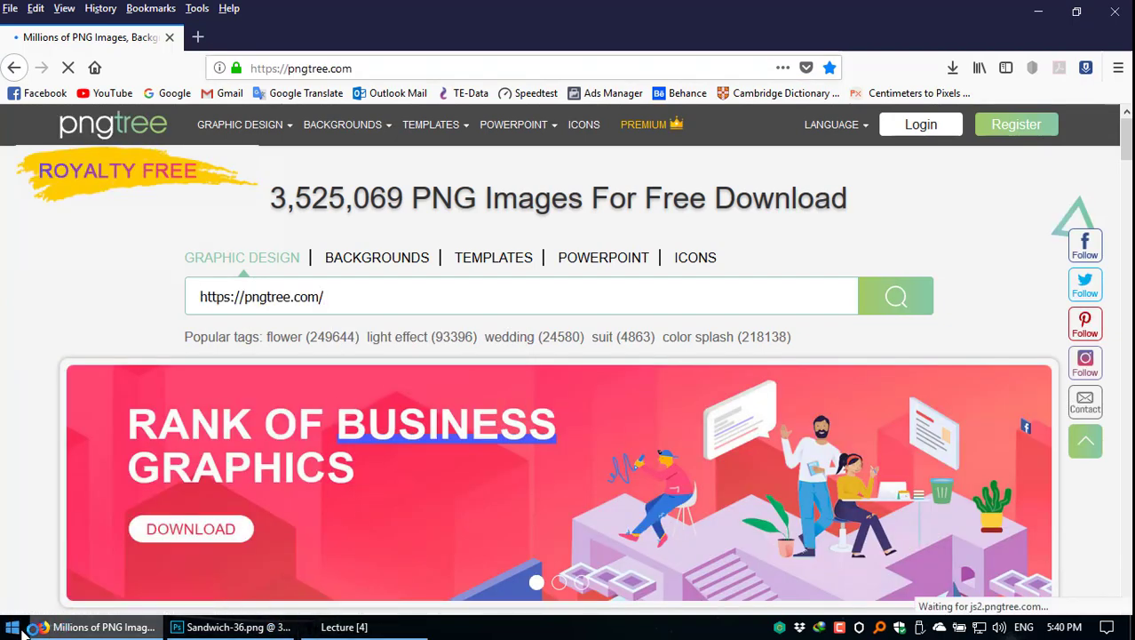
{"action": "key", "text": "super"}
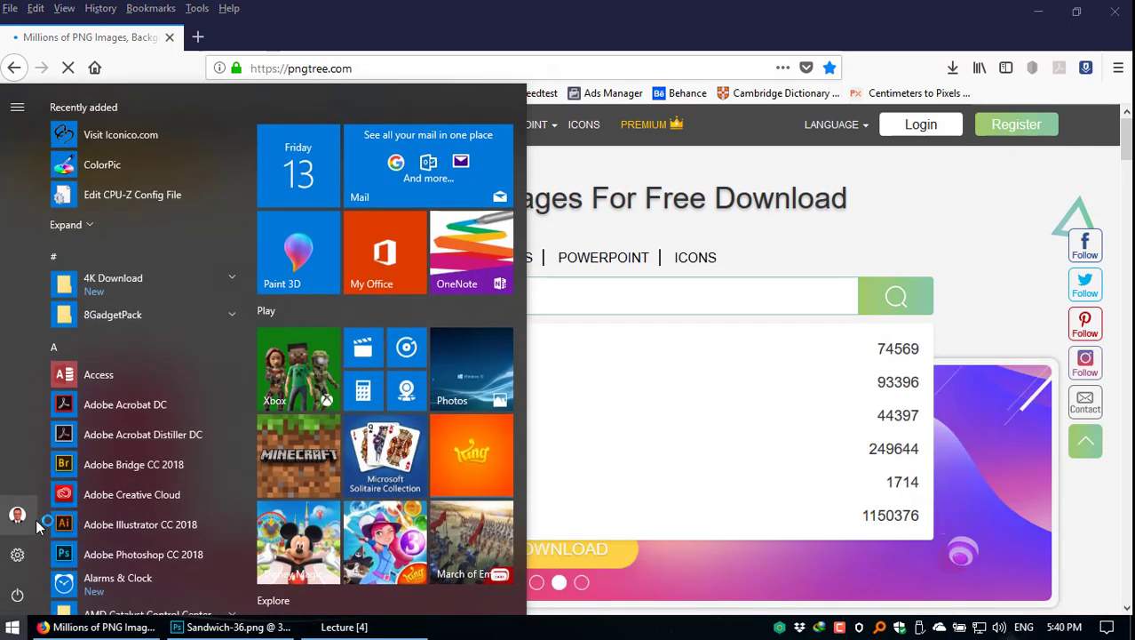
{"action": "left_click", "coordinate": [164, 381]}
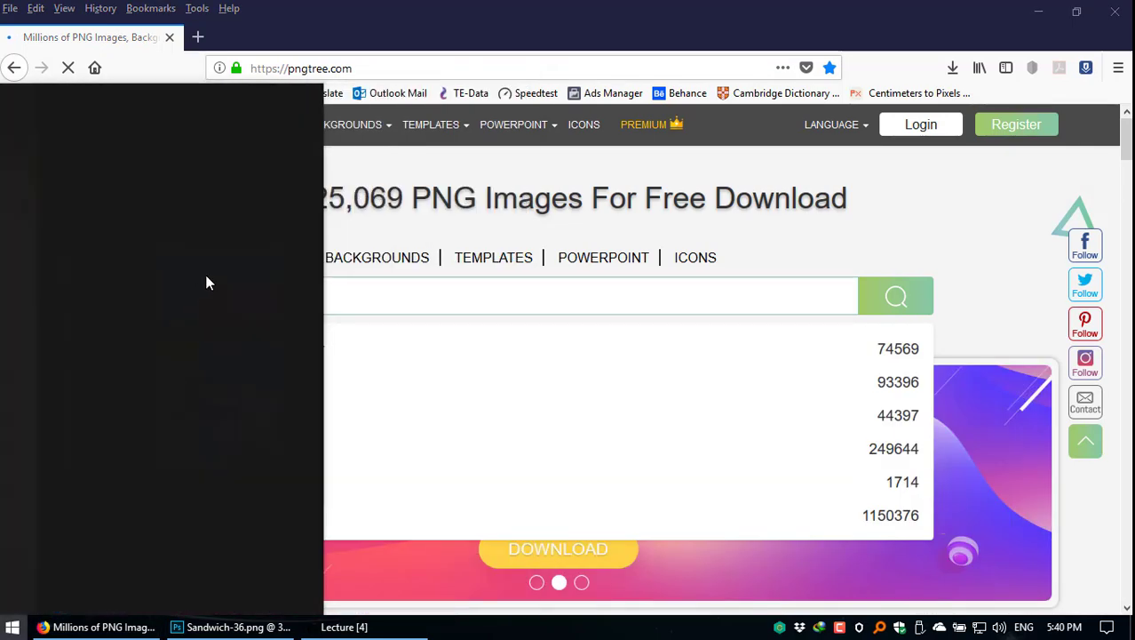
{"action": "type", "text": "n"}
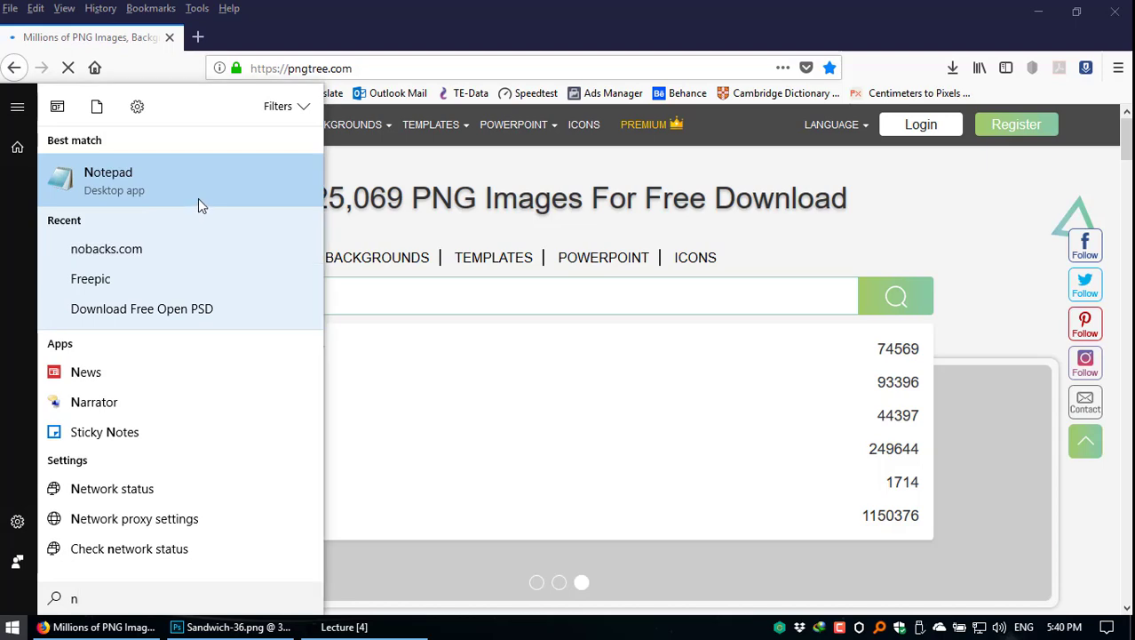
{"action": "left_click", "coordinate": [205, 197]}
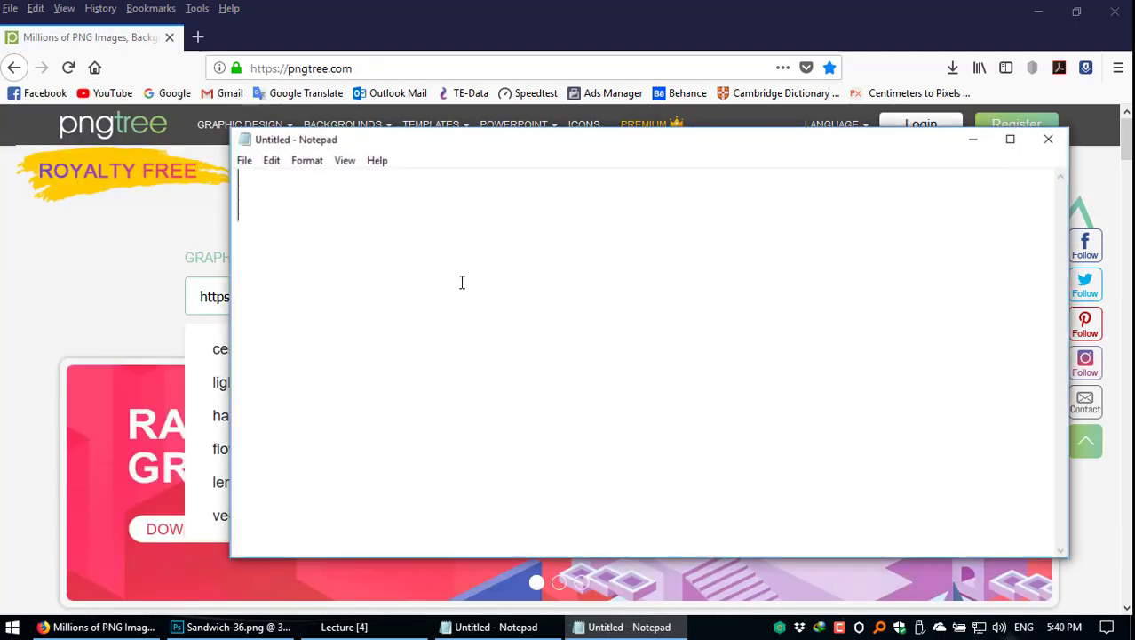
{"action": "right_click", "coordinate": [444, 248]}
{"action": "left_click", "coordinate": [515, 317]}
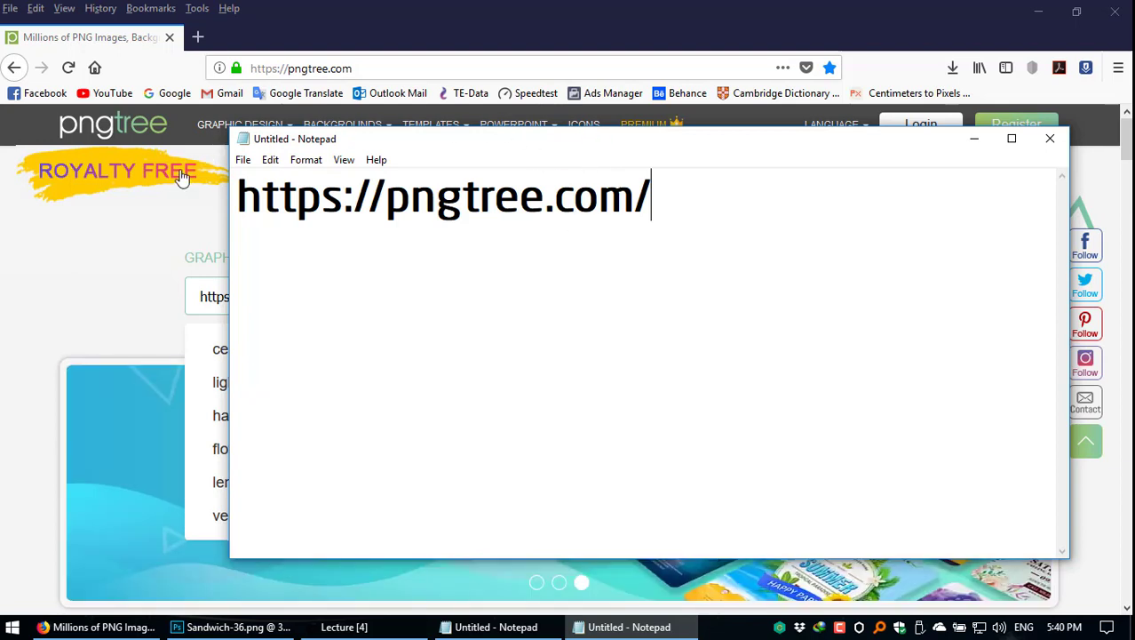
Step: Rearrange both Notepad windows, then minimize them to reveal the pngtree page
{"action": "left_click_drag", "start_coordinate": [375, 140], "coordinate": [409, 224]}
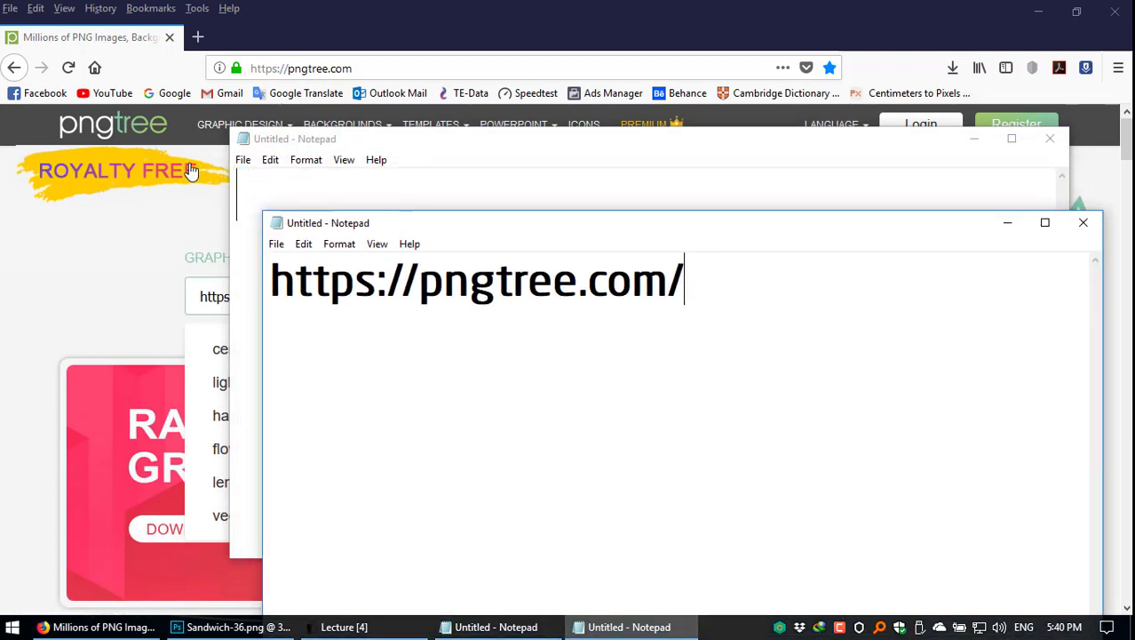
{"action": "left_click", "coordinate": [363, 147]}
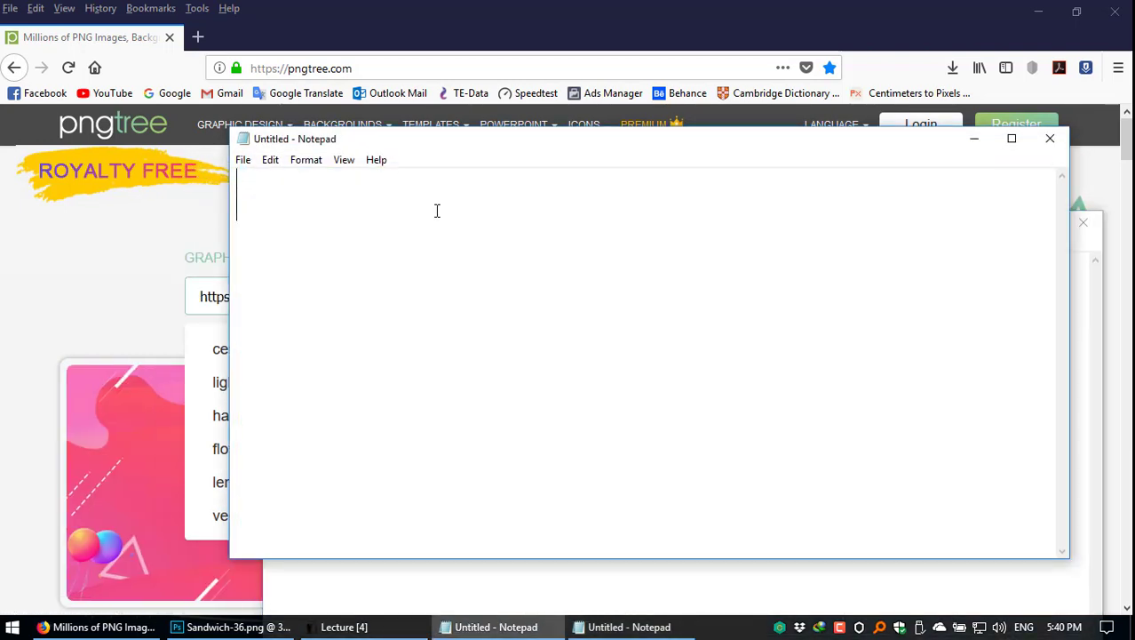
{"action": "left_click_drag", "start_coordinate": [720, 135], "coordinate": [715, 251]}
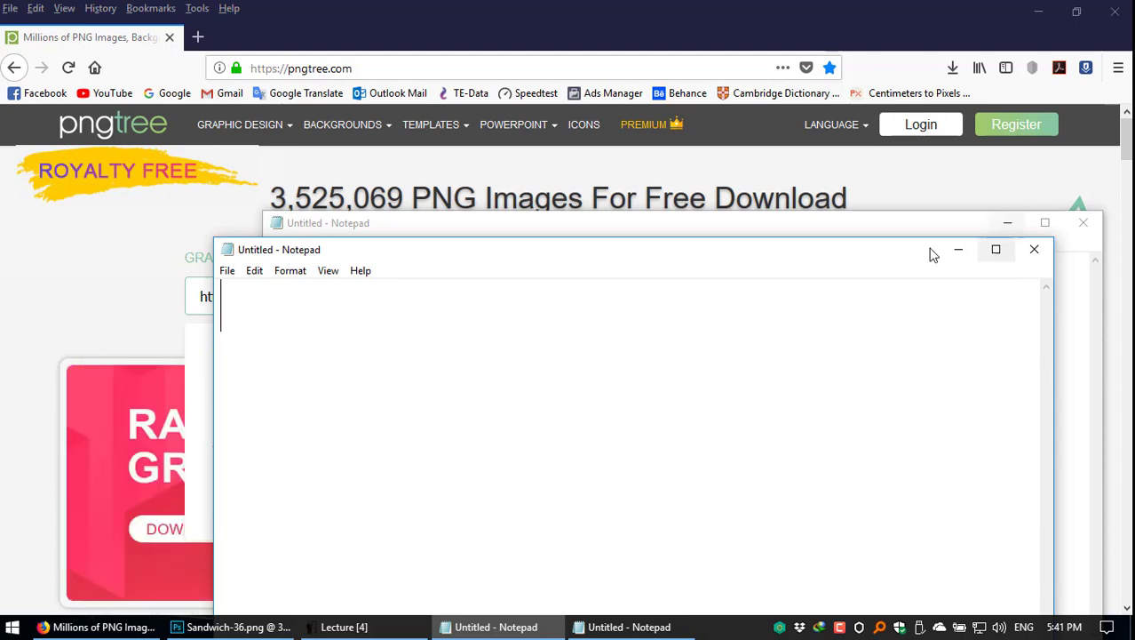
{"action": "left_click", "coordinate": [957, 251]}
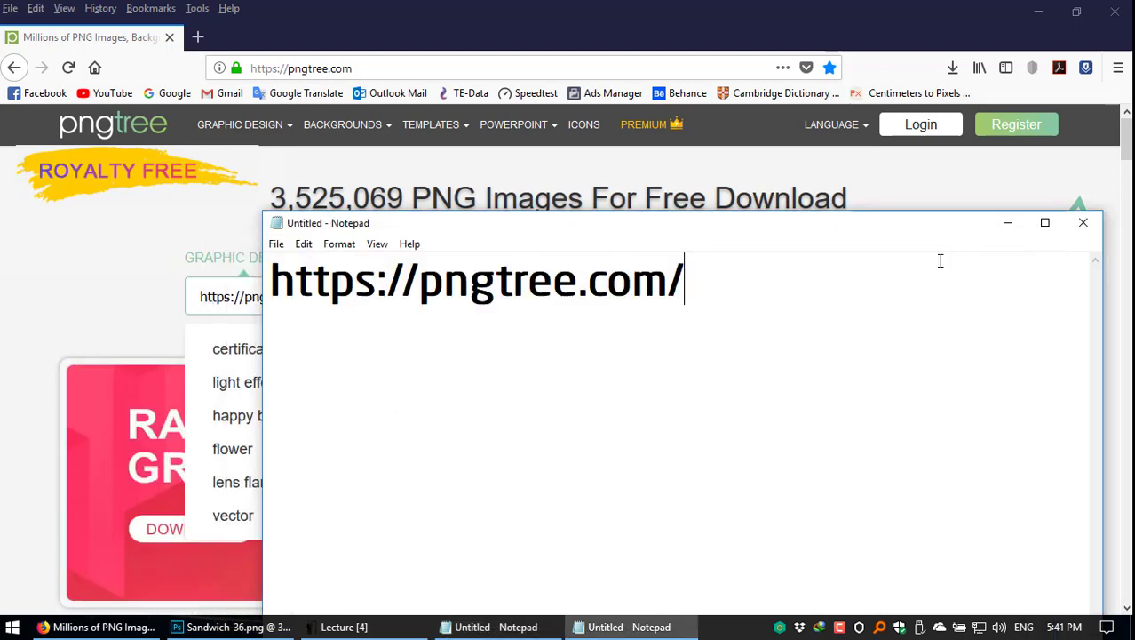
{"action": "left_click", "coordinate": [1008, 223]}
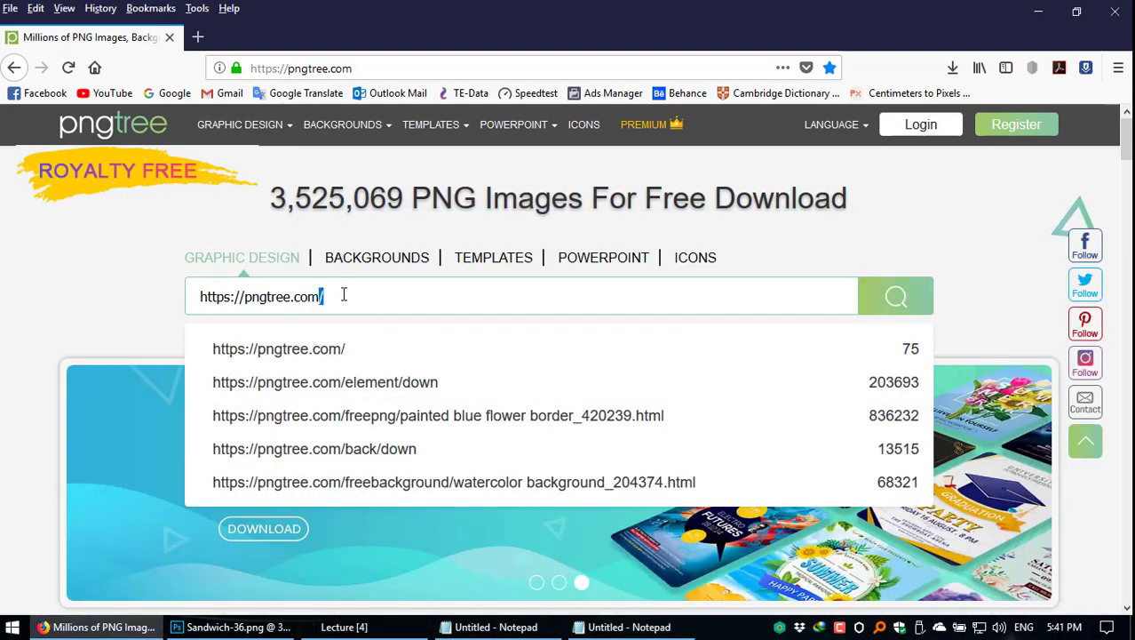
Step: Search pngtree for flowers and scroll through the 247,884 flower PNG results
{"action": "key", "text": "ctrl+a"}
{"action": "type", "text": "lo"}
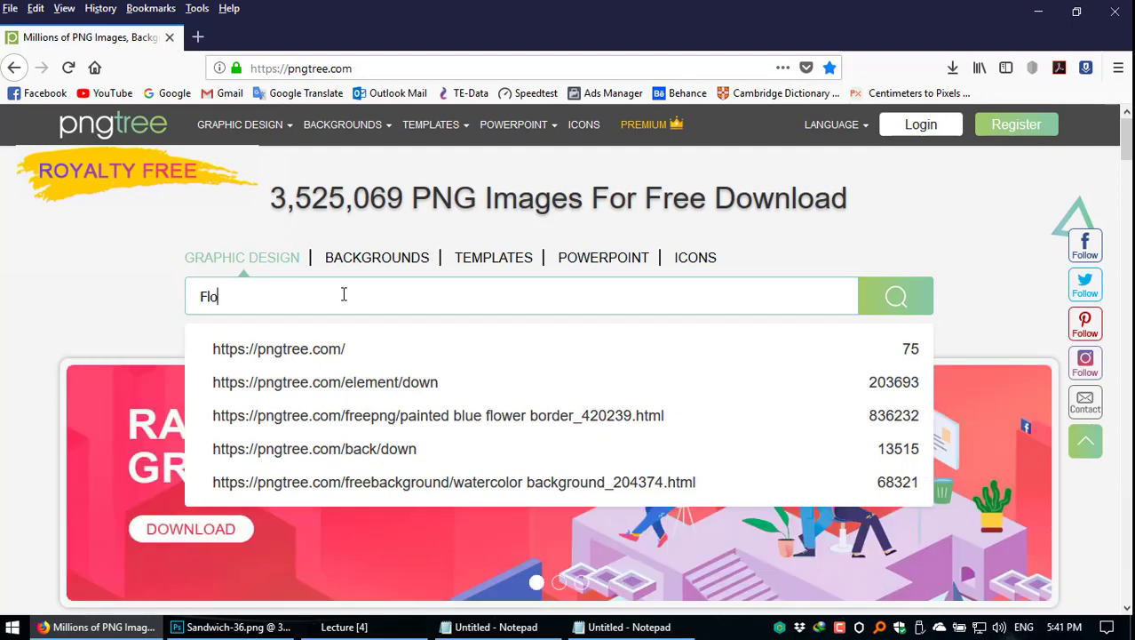
{"action": "type", "text": "we"}
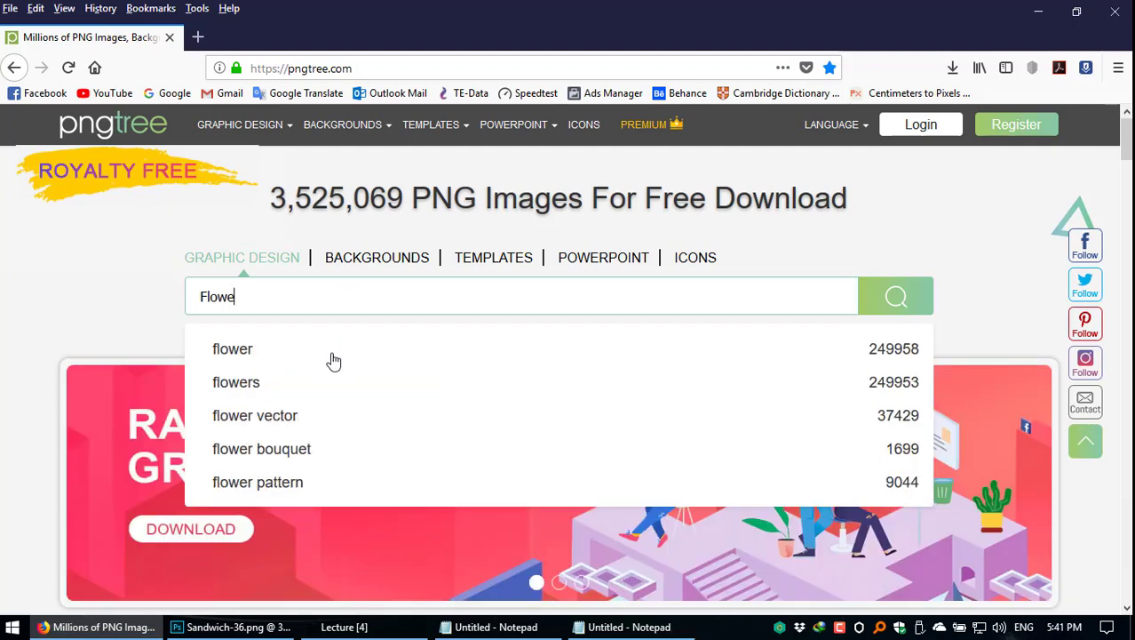
{"action": "left_click", "coordinate": [261, 390]}
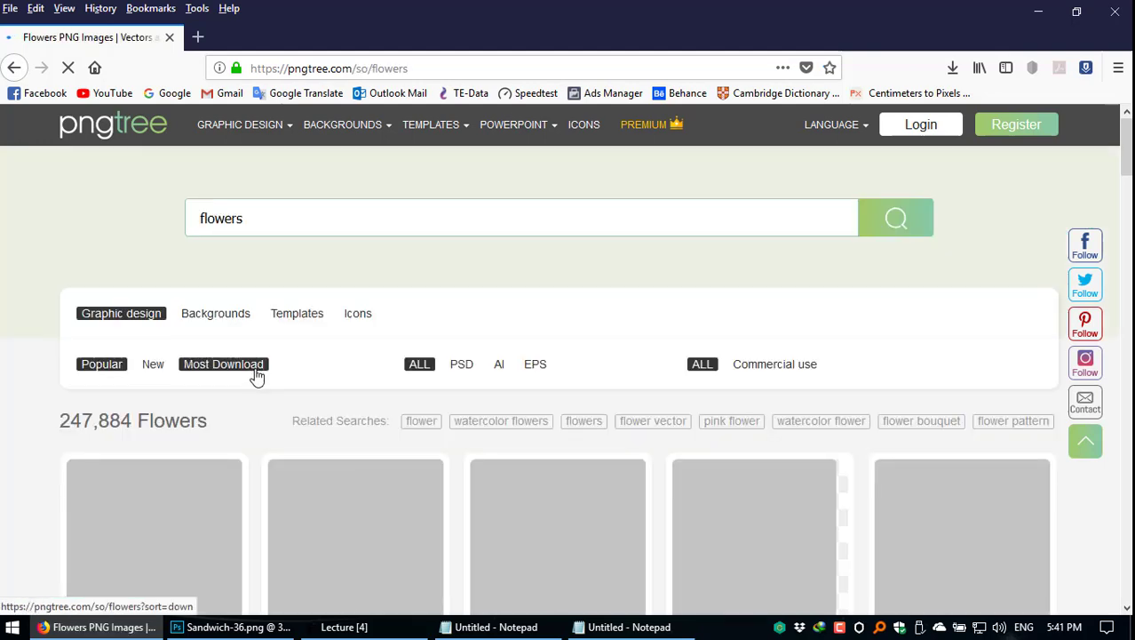
{"action": "scroll", "coordinate": [711, 342], "scroll_direction": "down", "scroll_amount": 1}
{"action": "scroll", "coordinate": [781, 352], "scroll_direction": "down", "scroll_amount": 1}
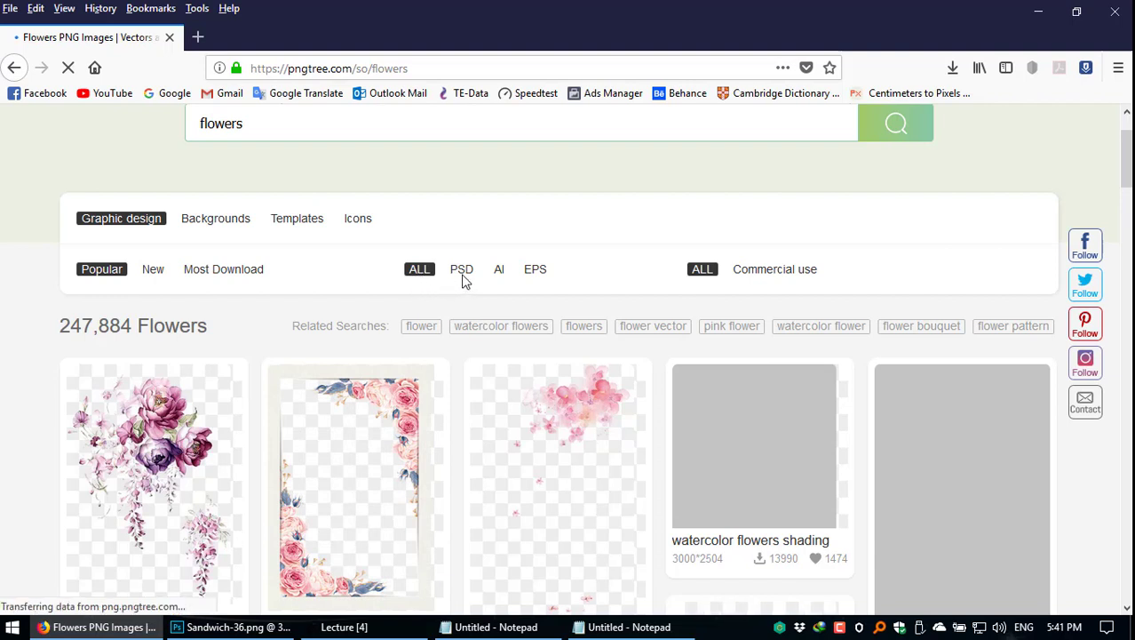
{"action": "left_click", "coordinate": [542, 271]}
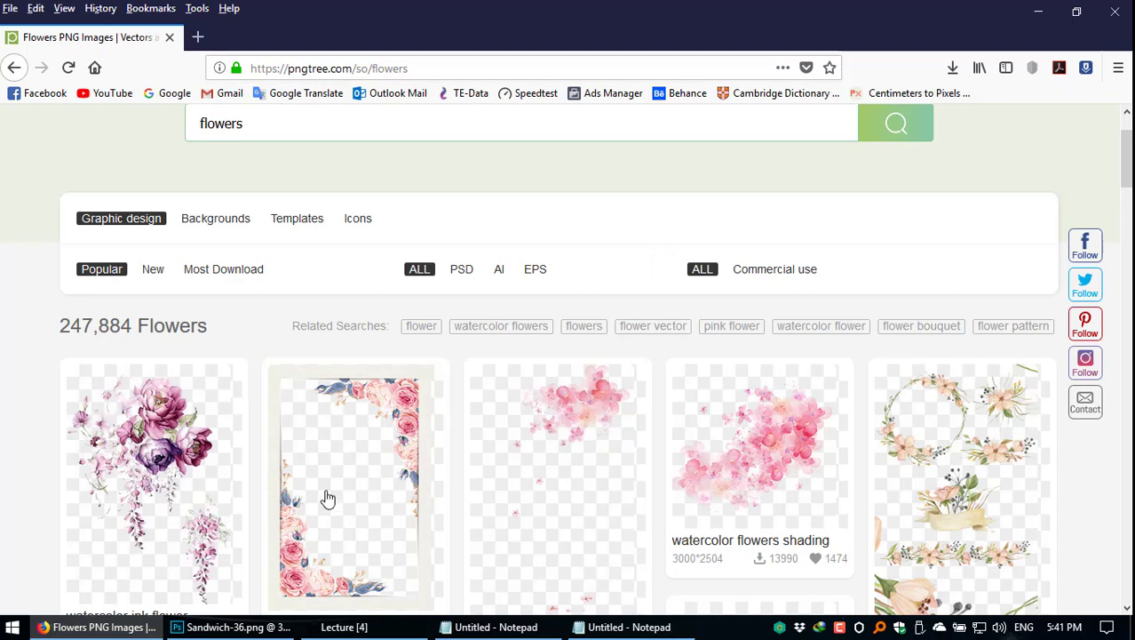
{"action": "scroll", "coordinate": [337, 471], "scroll_direction": "down", "scroll_amount": 3}
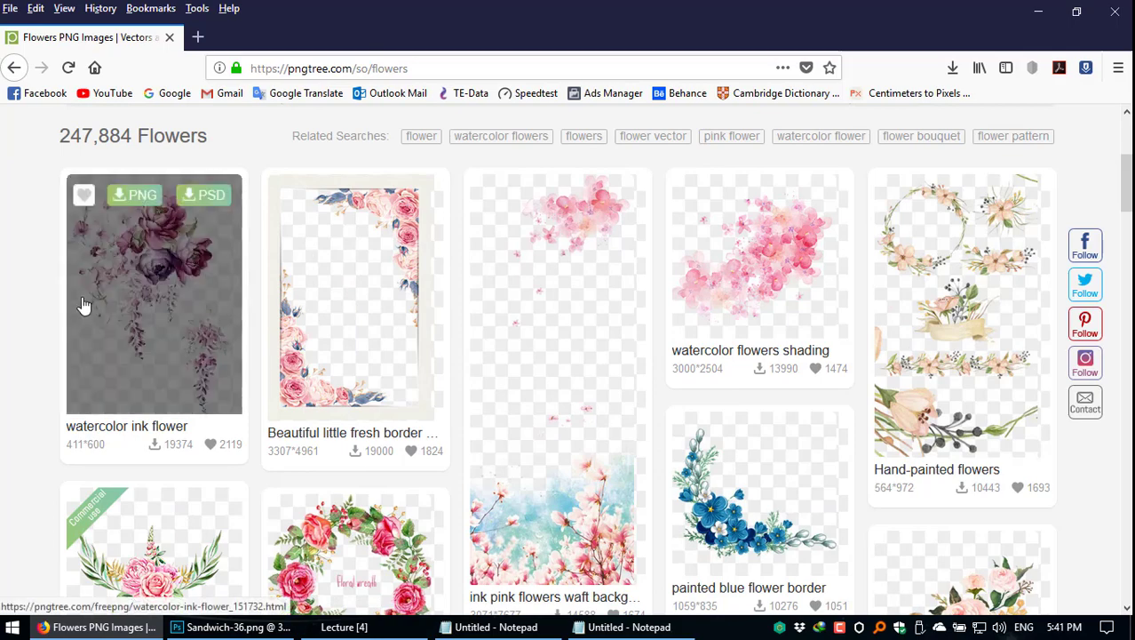
{"action": "scroll", "coordinate": [622, 400], "scroll_direction": "down", "scroll_amount": 2}
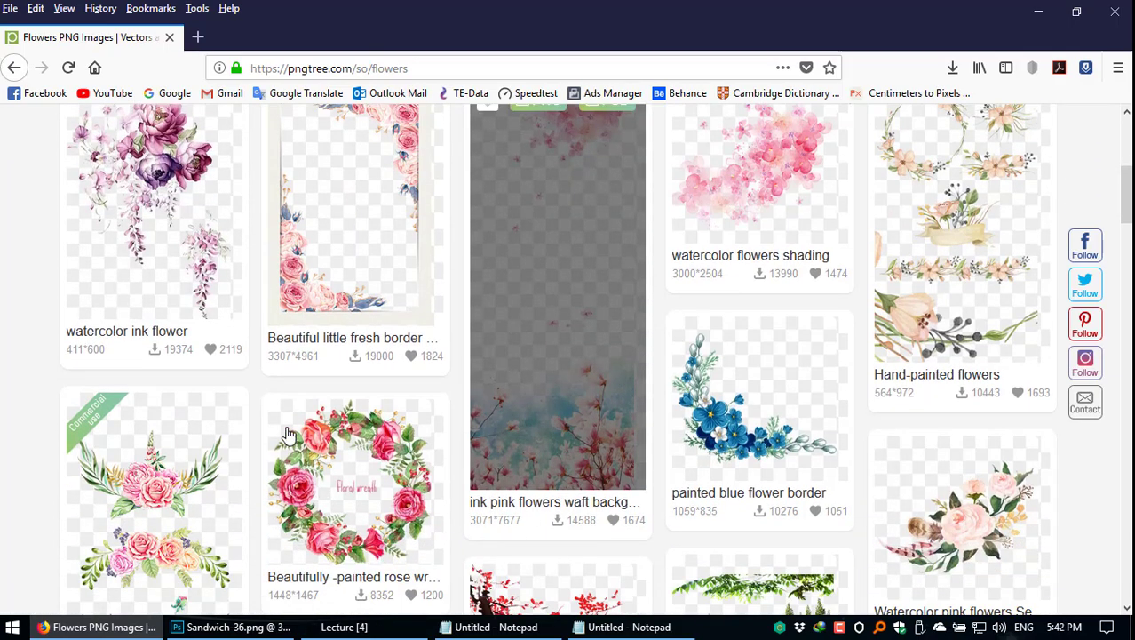
{"action": "scroll", "coordinate": [427, 435], "scroll_direction": "down", "scroll_amount": 3}
{"action": "scroll", "coordinate": [295, 467], "scroll_direction": "up", "scroll_amount": 5}
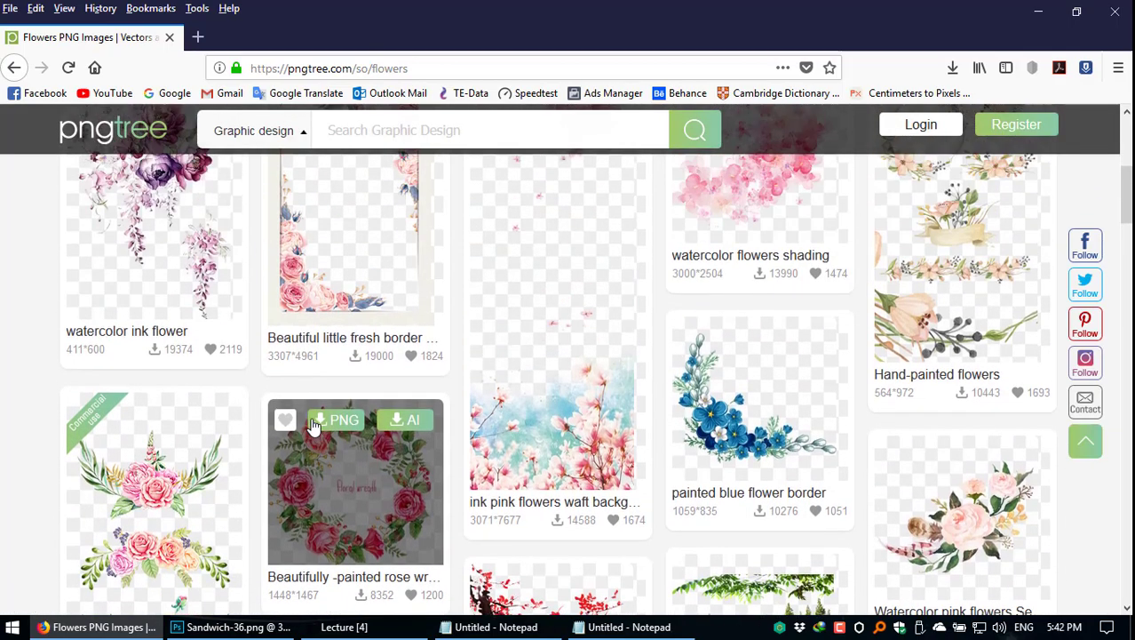
Step: Open the fresh border vector's detail page on pngtree and dismiss the registration prompt
{"action": "left_click", "coordinate": [382, 371]}
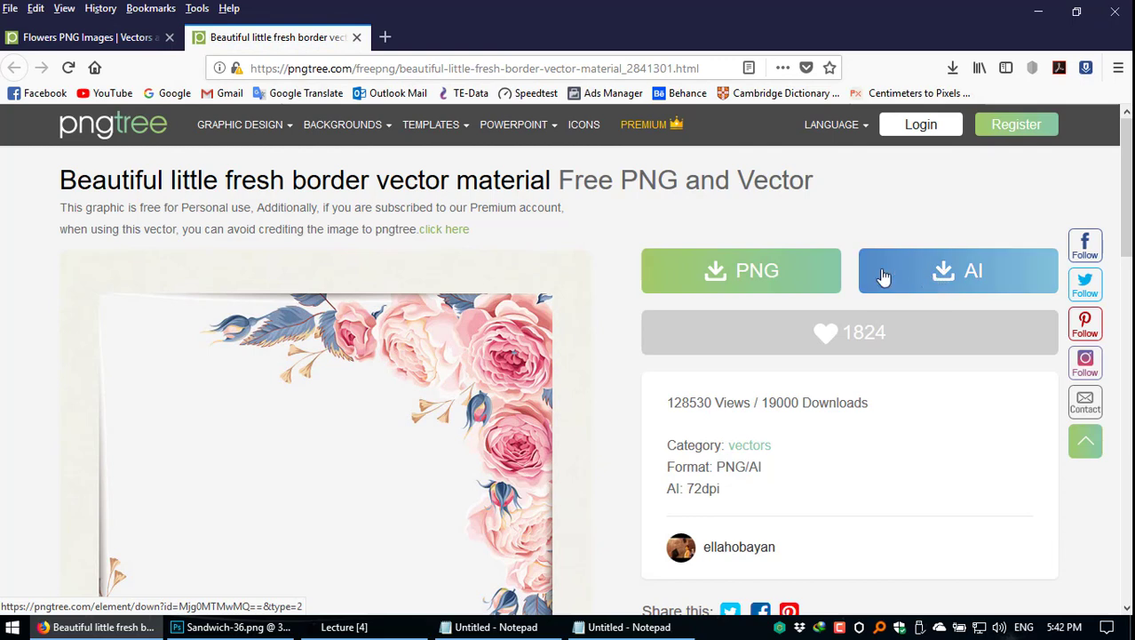
{"action": "left_click", "coordinate": [761, 289]}
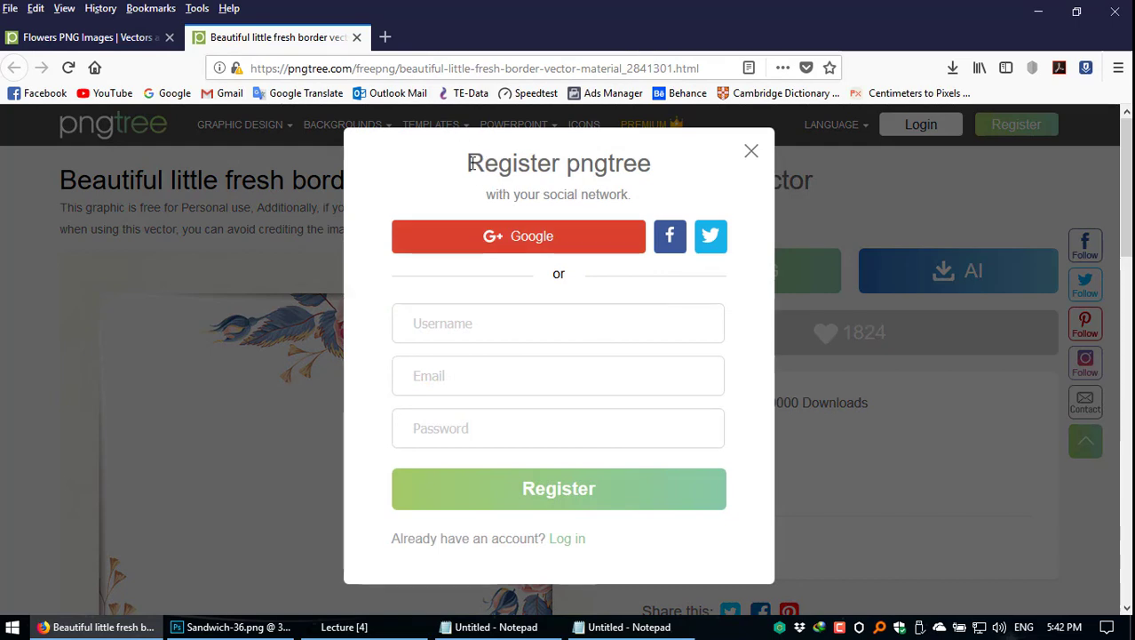
{"action": "left_click_drag", "start_coordinate": [468, 164], "coordinate": [615, 169]}
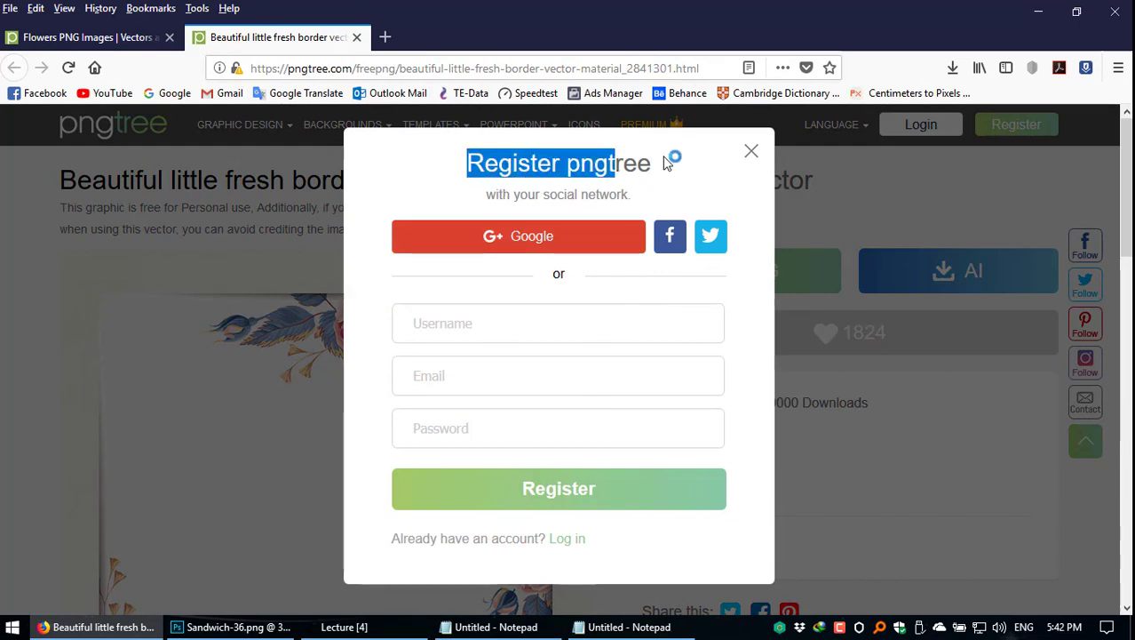
{"action": "left_click", "coordinate": [752, 152]}
Step: Follow the image credit link to the pngtree homepage, dismiss its prompt, and close that tab
{"action": "scroll", "coordinate": [640, 348], "scroll_direction": "down", "scroll_amount": 8}
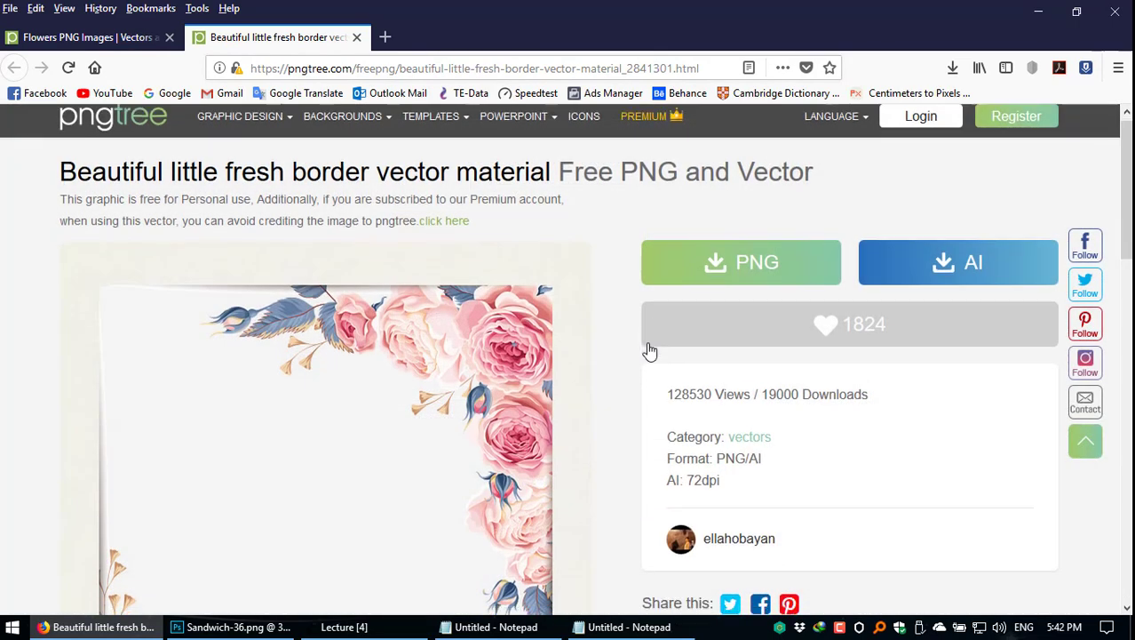
{"action": "scroll", "coordinate": [632, 354], "scroll_direction": "up", "scroll_amount": 2}
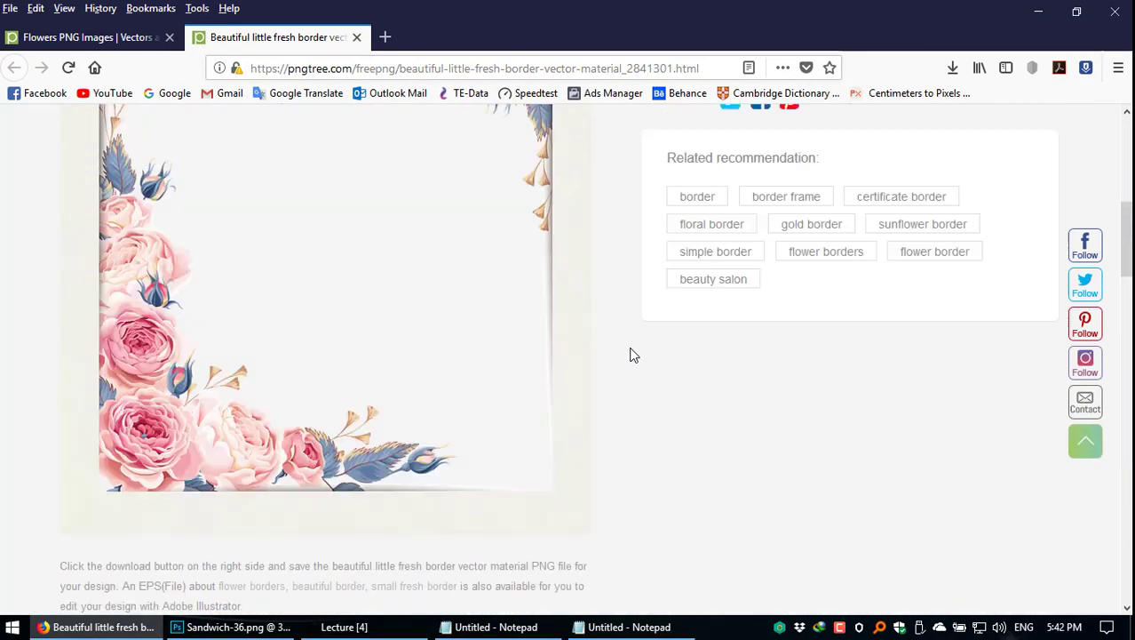
{"action": "scroll", "coordinate": [633, 355], "scroll_direction": "down", "scroll_amount": 5}
{"action": "scroll", "coordinate": [613, 342], "scroll_direction": "up", "scroll_amount": 10}
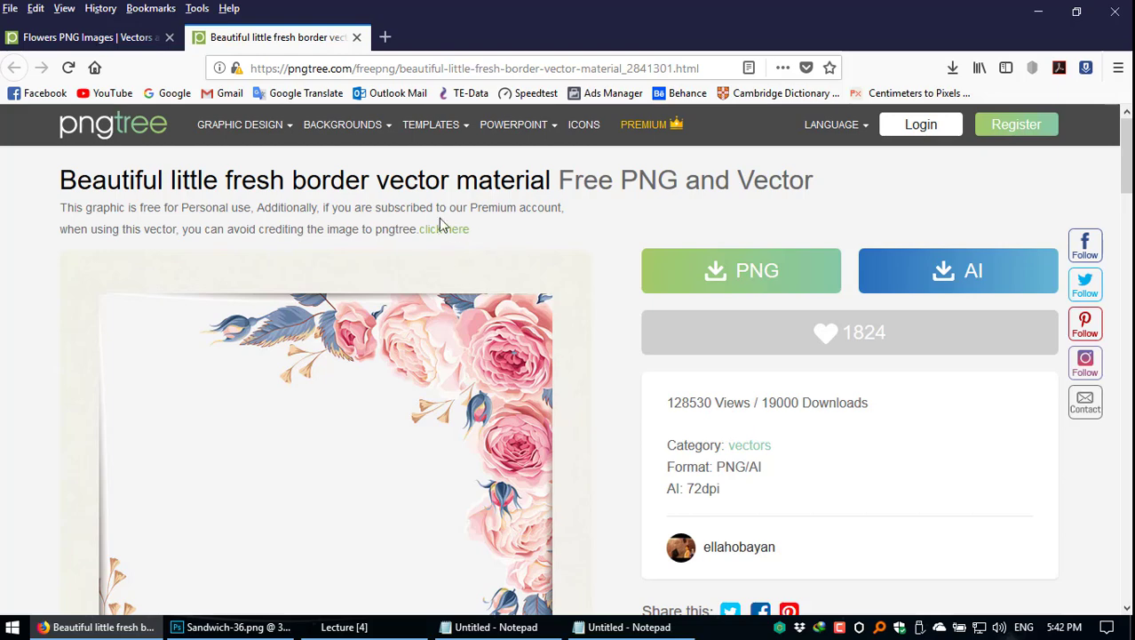
{"action": "left_click", "coordinate": [442, 230]}
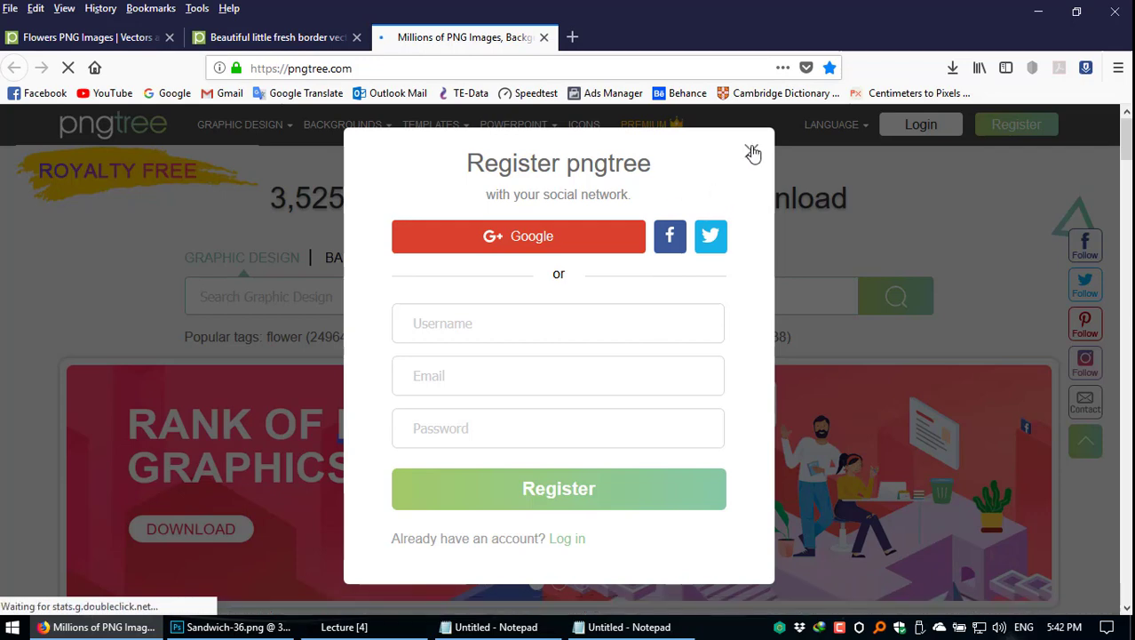
{"action": "left_click", "coordinate": [750, 152]}
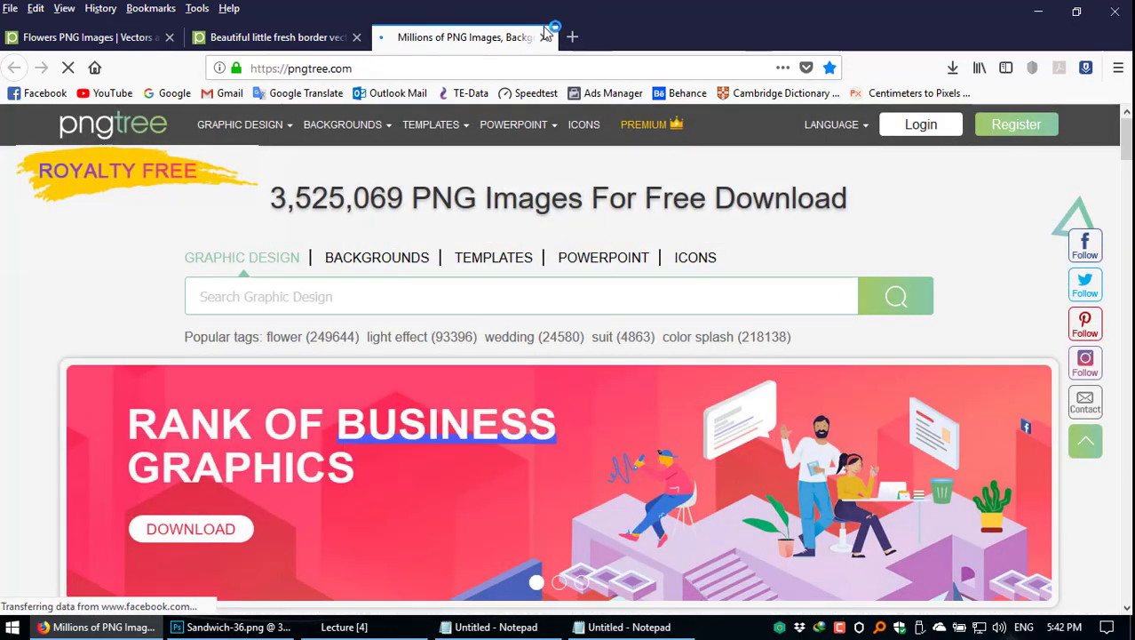
{"action": "left_click", "coordinate": [544, 37]}
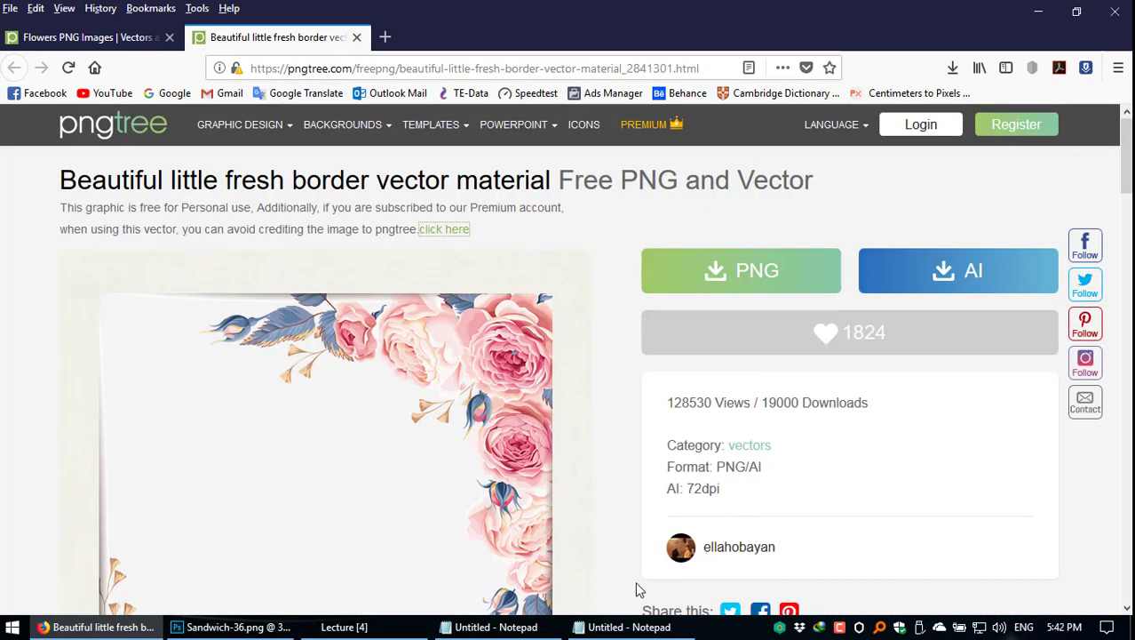
Step: Close the Notepad note with the pngtree address without saving, and select PSD 1 - Cover in Lecture [4]
{"action": "left_click", "coordinate": [627, 626]}
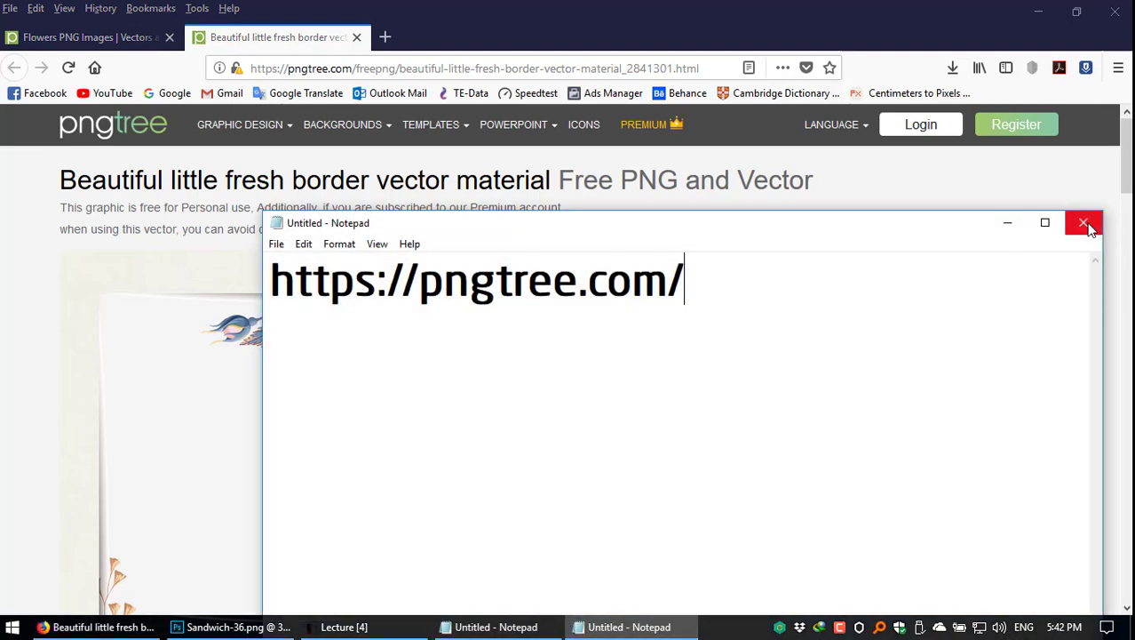
{"action": "left_click", "coordinate": [1083, 222]}
{"action": "left_click", "coordinate": [593, 316]}
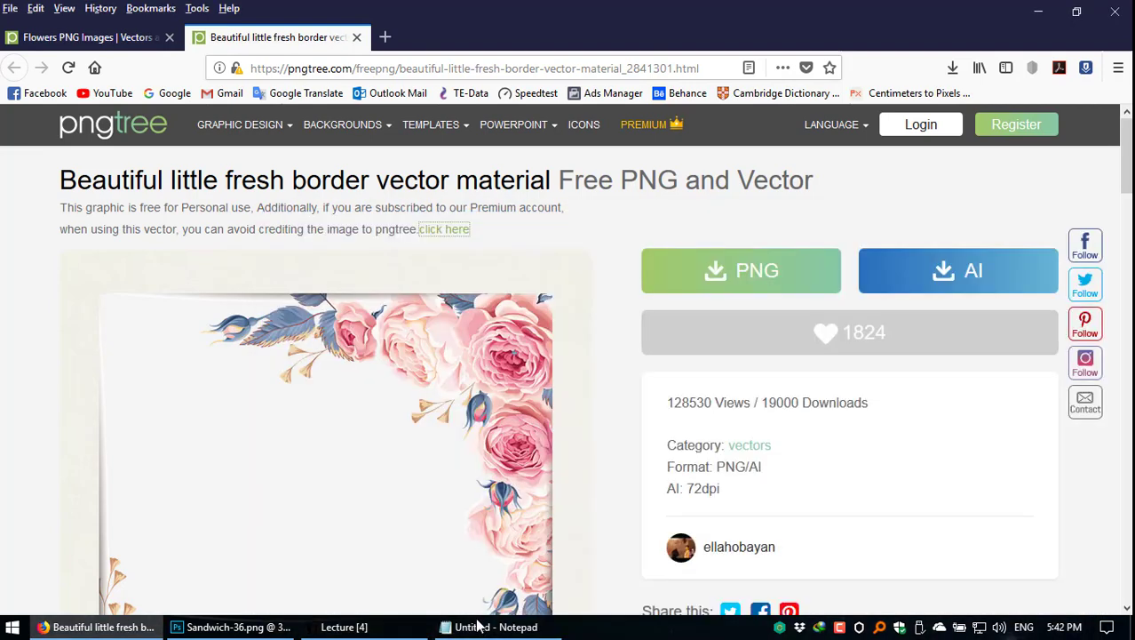
{"action": "left_click", "coordinate": [343, 627]}
{"action": "left_click", "coordinate": [411, 388]}
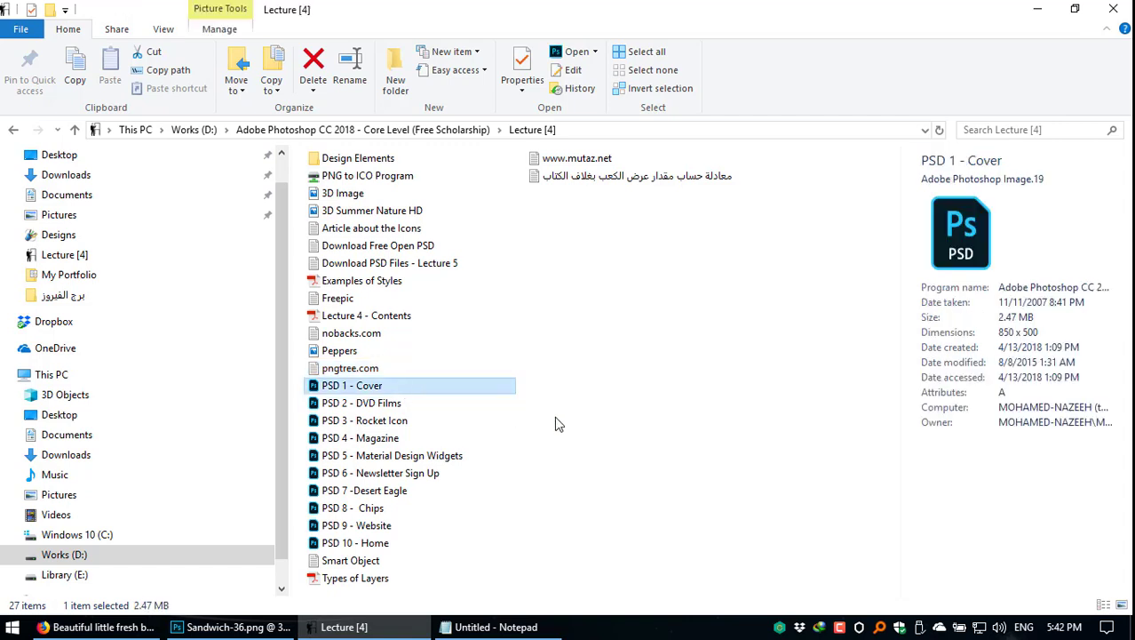
Step: Open PSD 1 - Cover in Photoshop, dismiss the missing fonts warning, and move the Layers panel aside
{"action": "double_click", "coordinate": [395, 385]}
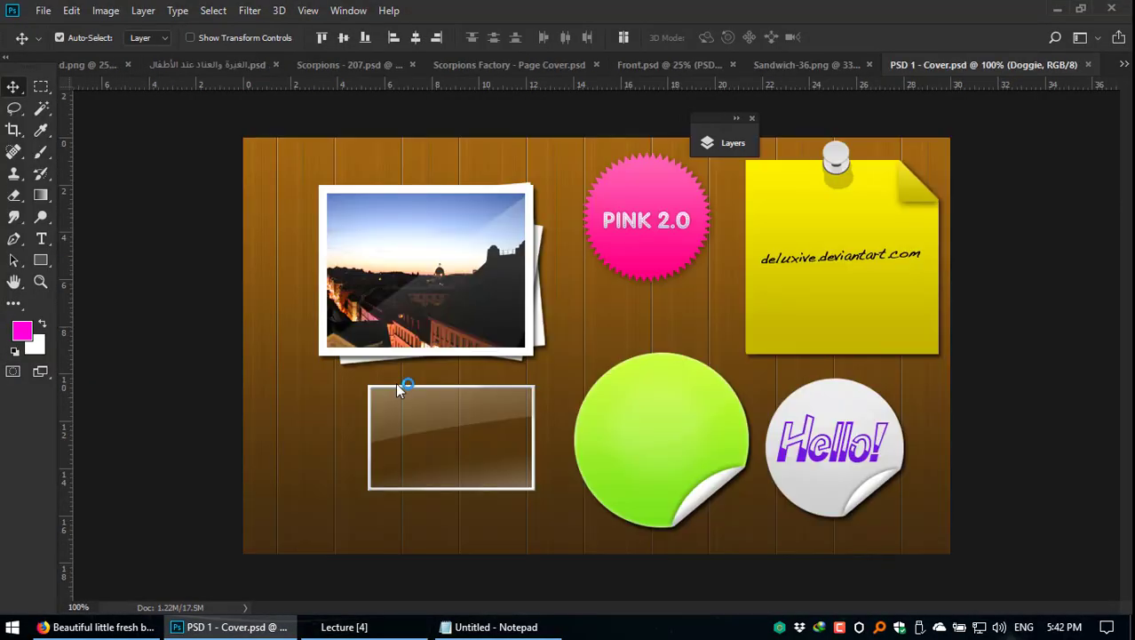
{"action": "left_click", "coordinate": [732, 388]}
{"action": "left_click", "coordinate": [731, 144]}
{"action": "left_click_drag", "start_coordinate": [382, 127], "coordinate": [794, 122]}
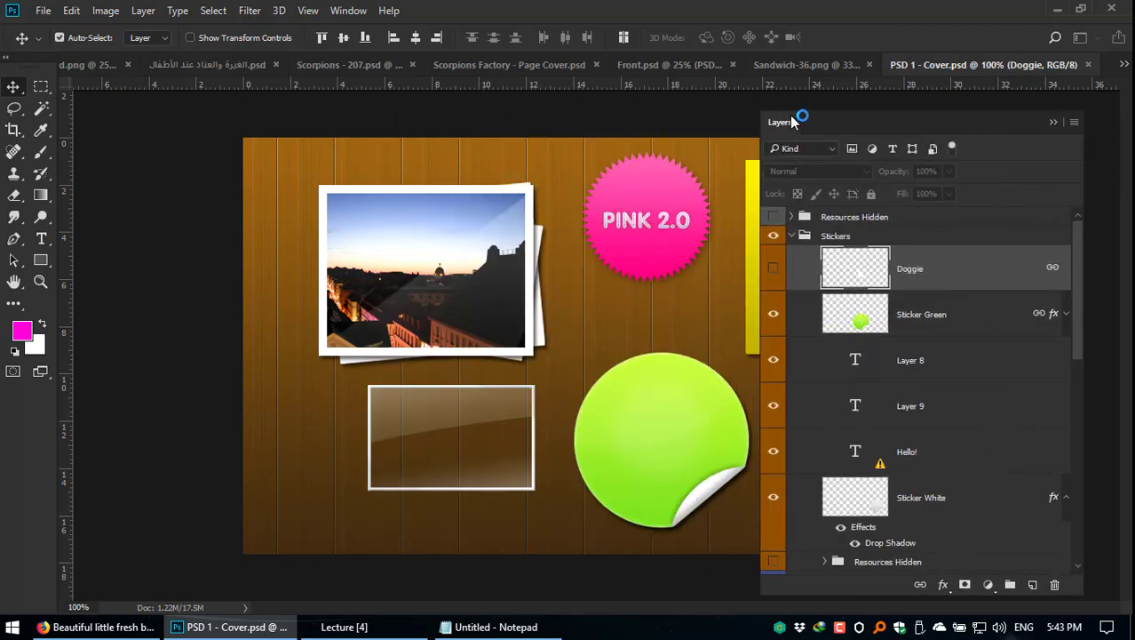
Step: Toggle the Sticker Green layer's visibility off and on twice, leaving it visible
{"action": "left_click", "coordinate": [780, 326]}
{"action": "left_click", "coordinate": [773, 315]}
{"action": "left_click", "coordinate": [774, 315]}
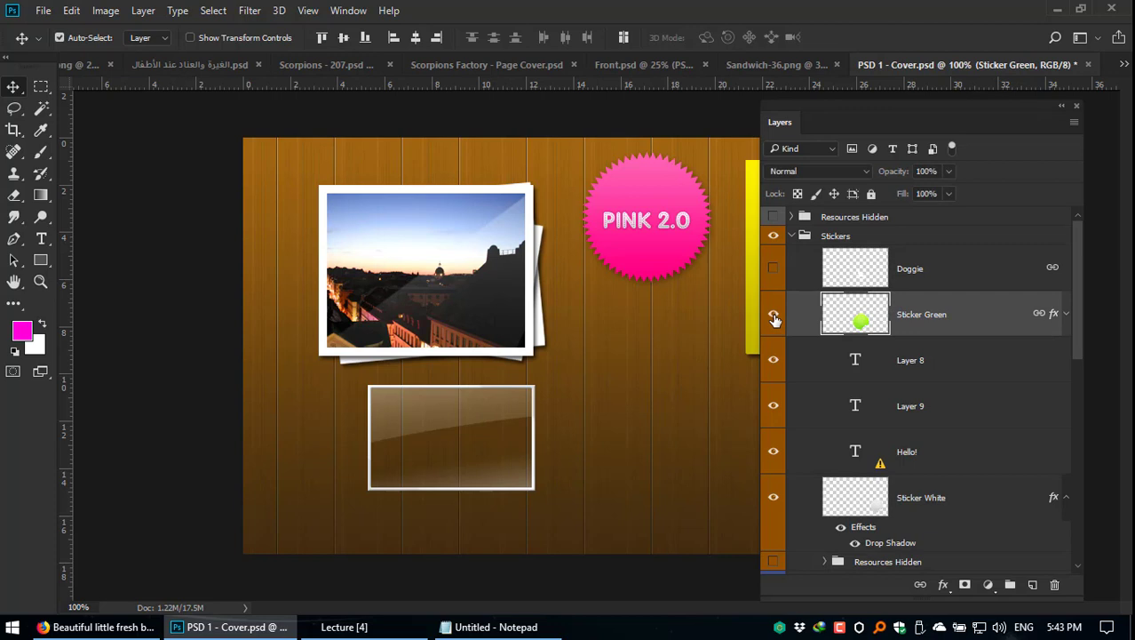
{"action": "left_click", "coordinate": [774, 315]}
{"action": "left_click", "coordinate": [774, 316]}
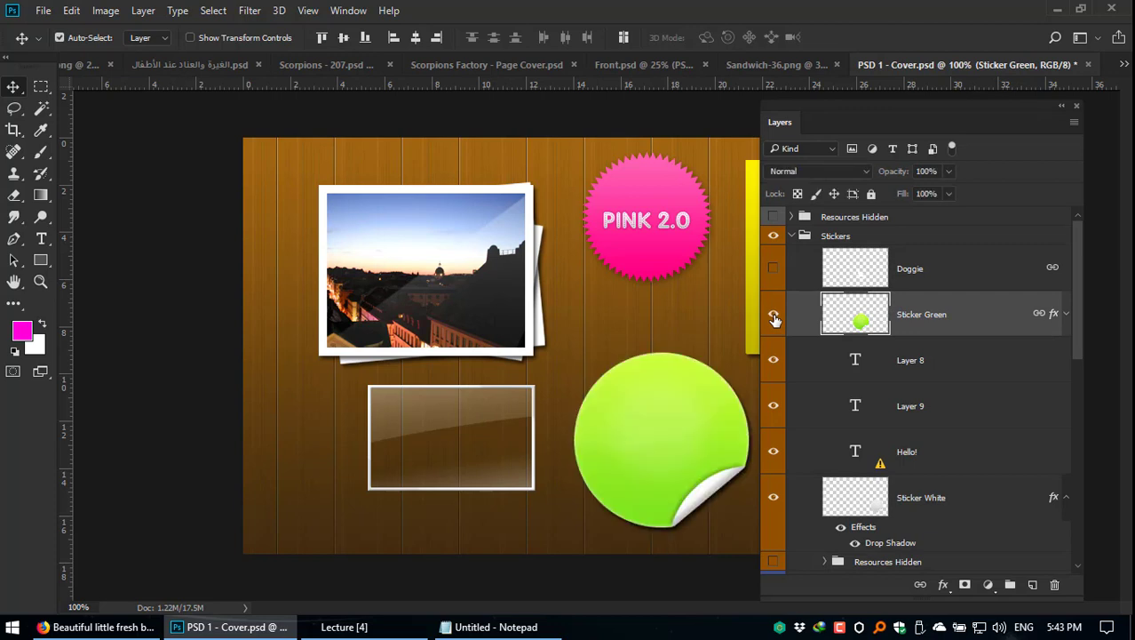
Step: Select the Foto group from the canvas and toggle its visibility, leaving it visible
{"action": "right_click", "coordinate": [455, 263]}
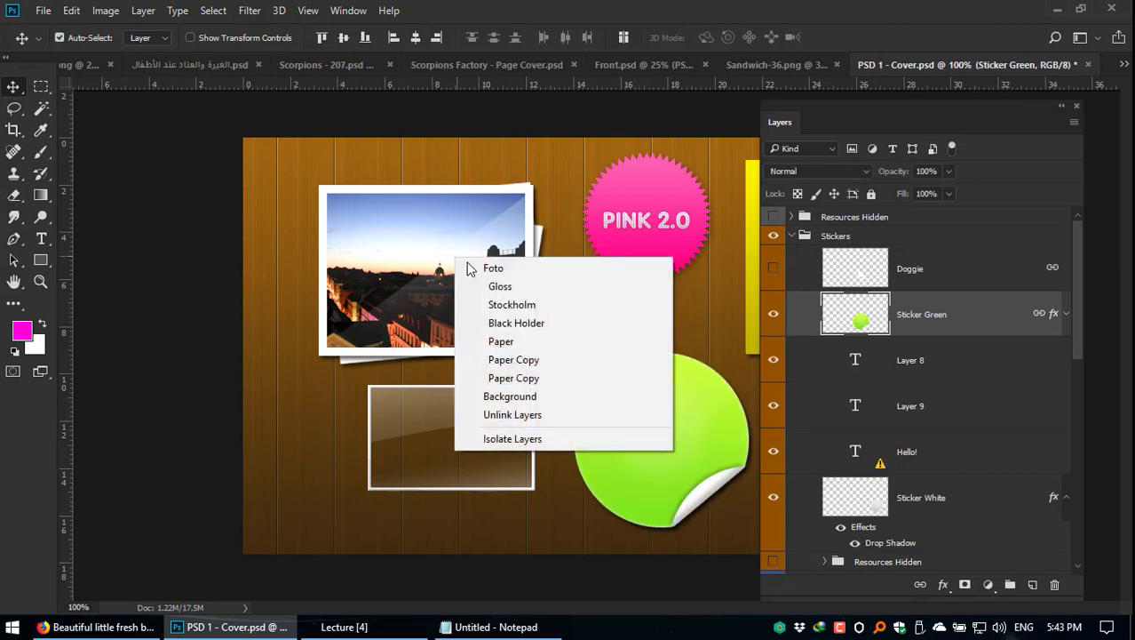
{"action": "left_click", "coordinate": [513, 268]}
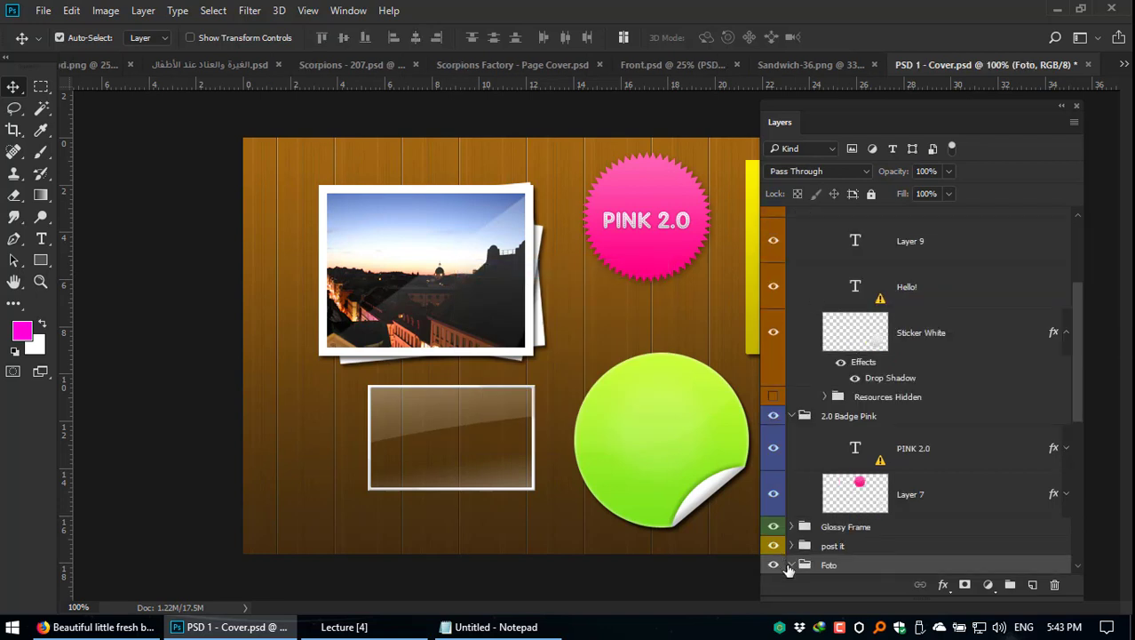
{"action": "left_click", "coordinate": [774, 565]}
{"action": "left_click", "coordinate": [774, 565]}
{"action": "left_click", "coordinate": [774, 565]}
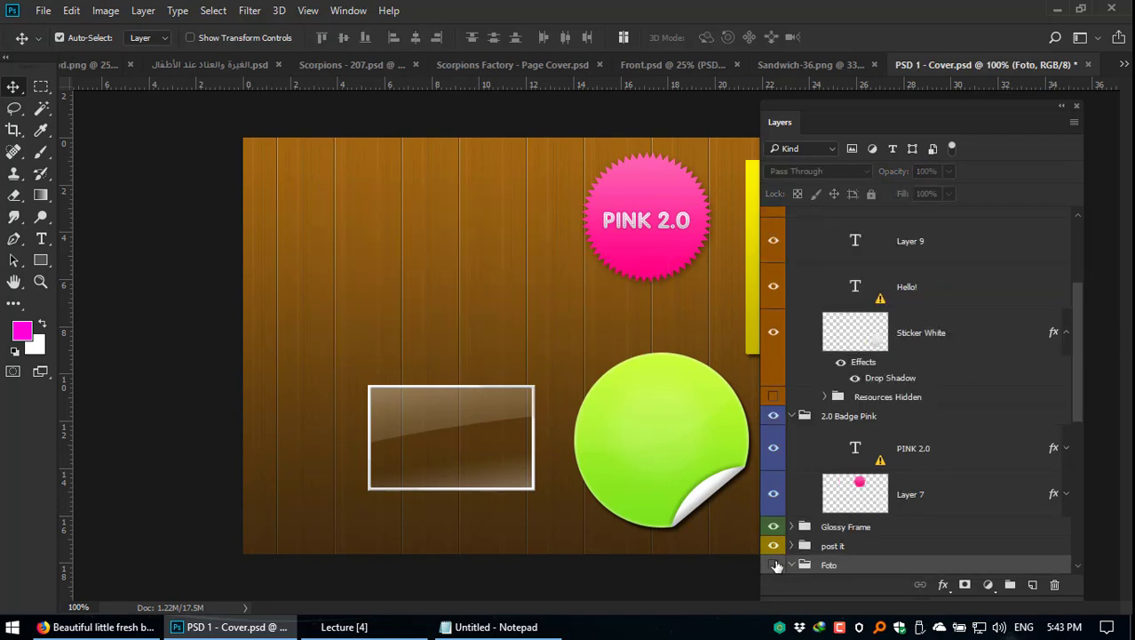
{"action": "left_click", "coordinate": [774, 566]}
Step: Expand the Foto group and hide its Paper, Black Holder and Paper Copy layers
{"action": "scroll", "coordinate": [907, 493], "scroll_direction": "down", "scroll_amount": 1}
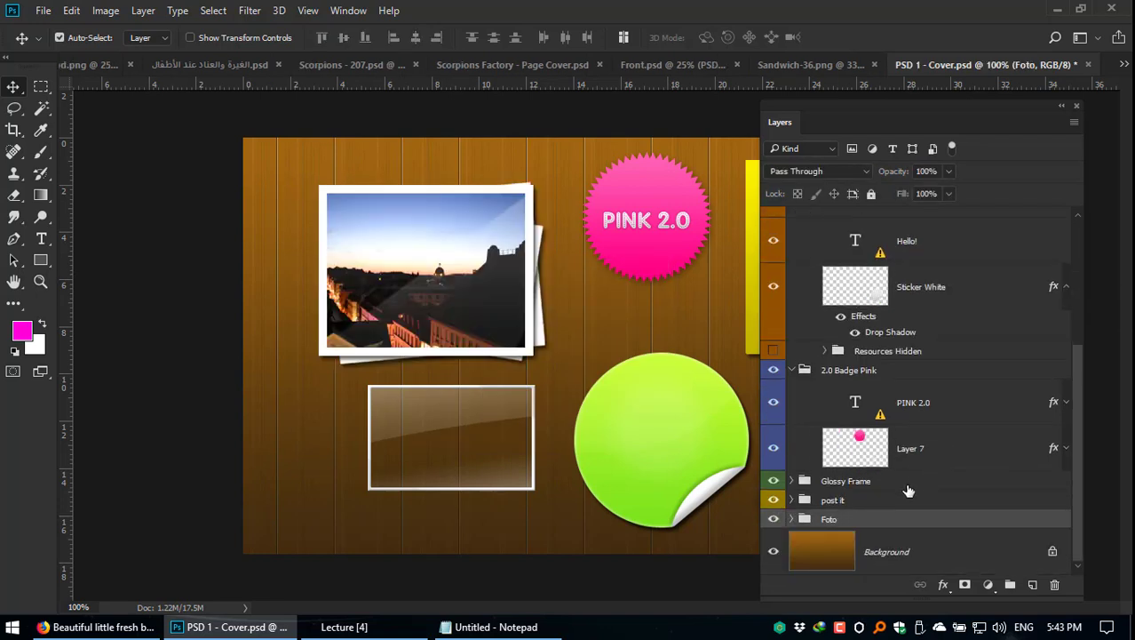
{"action": "left_click", "coordinate": [799, 521]}
{"action": "scroll", "coordinate": [860, 430], "scroll_direction": "down", "scroll_amount": 2}
{"action": "scroll", "coordinate": [860, 430], "scroll_direction": "down", "scroll_amount": 3}
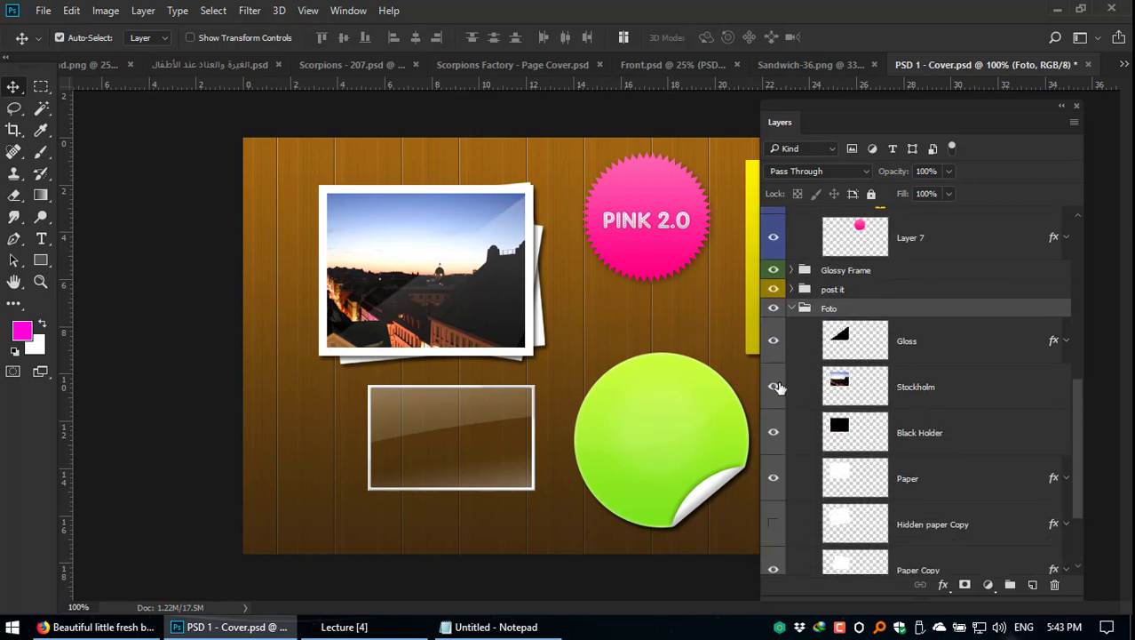
{"action": "left_click", "coordinate": [774, 388]}
{"action": "left_click", "coordinate": [774, 387]}
{"action": "left_click", "coordinate": [774, 478]}
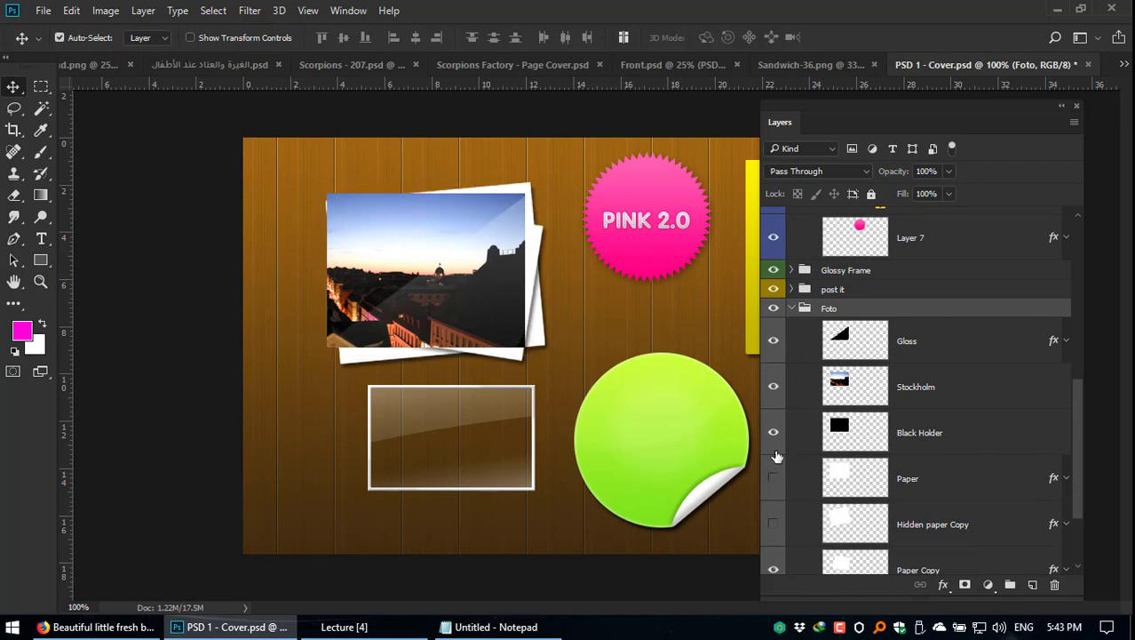
{"action": "left_click", "coordinate": [773, 432]}
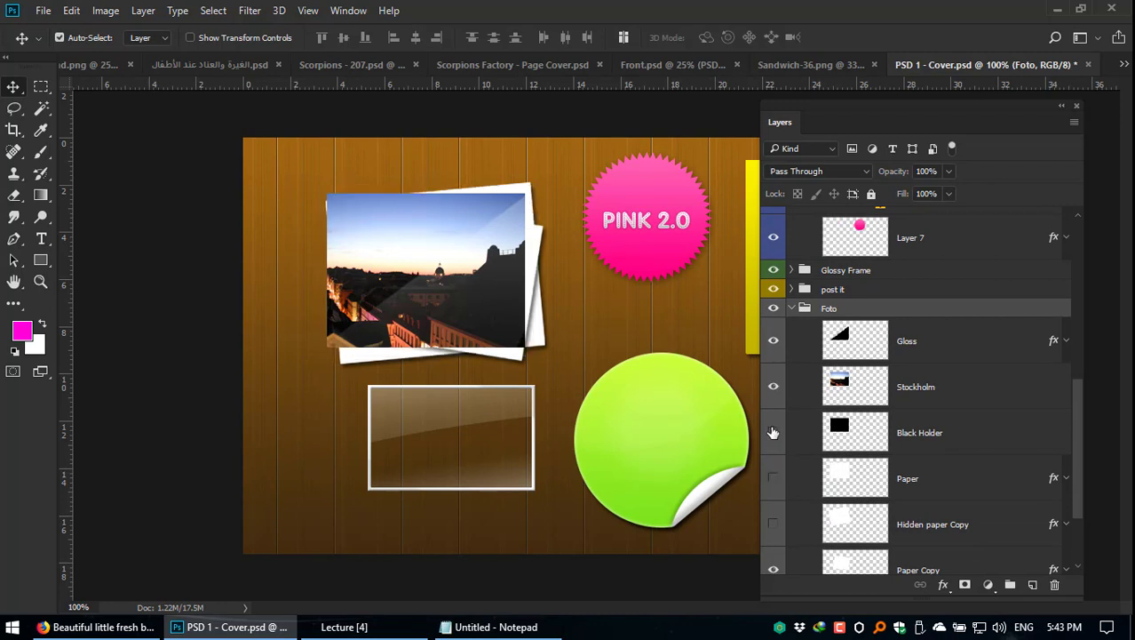
{"action": "left_click", "coordinate": [774, 567]}
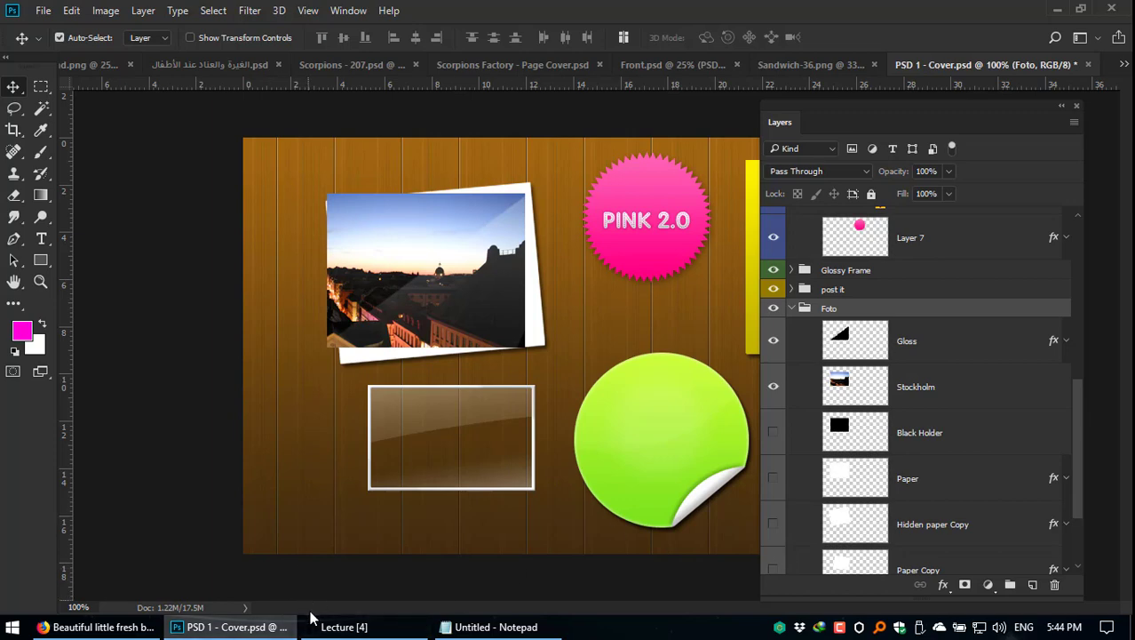
Step: Preview the PSD files in the Lecture [4] folder, then open PSD 7 -Desert Eagle in Photoshop
{"action": "left_click", "coordinate": [364, 626]}
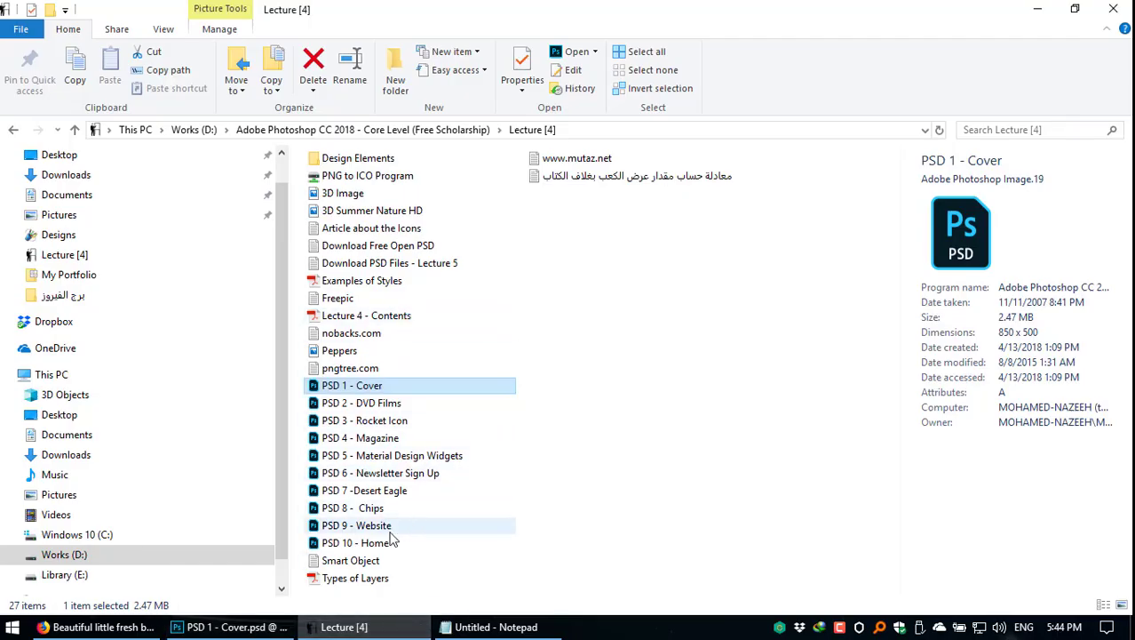
{"action": "left_click", "coordinate": [401, 421]}
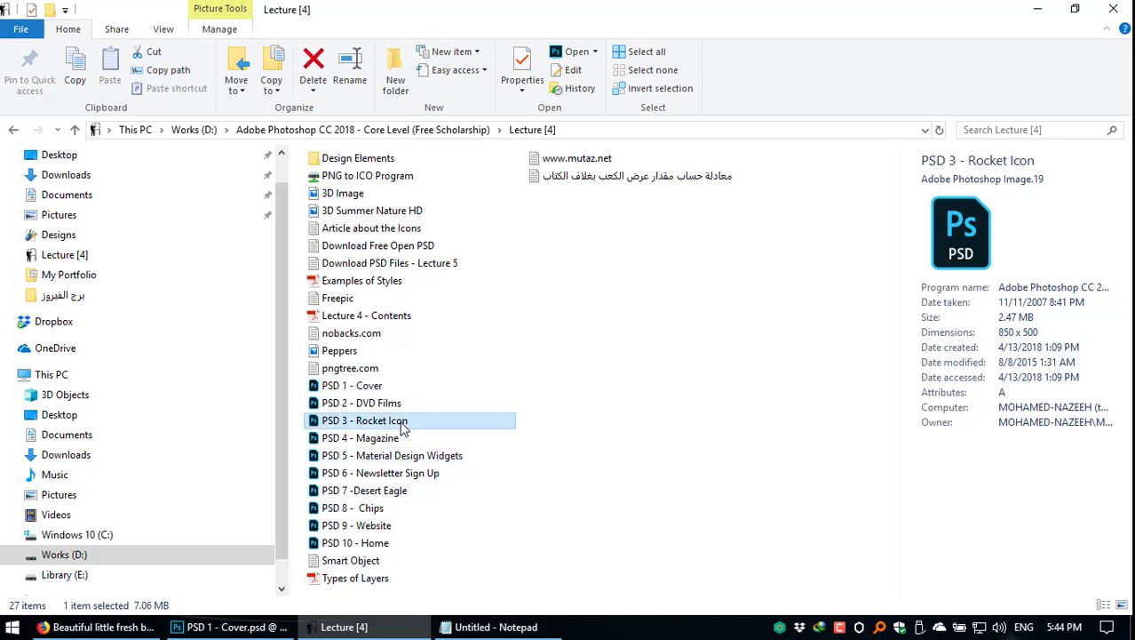
{"action": "left_click", "coordinate": [405, 509]}
{"action": "left_click", "coordinate": [401, 494]}
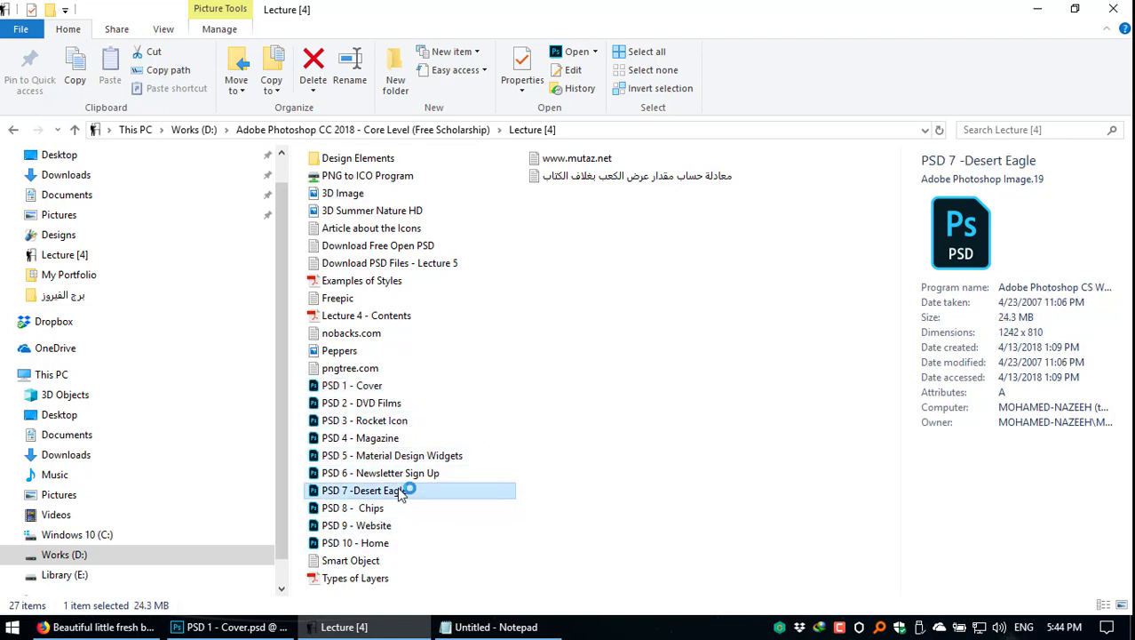
{"action": "double_click", "coordinate": [401, 494]}
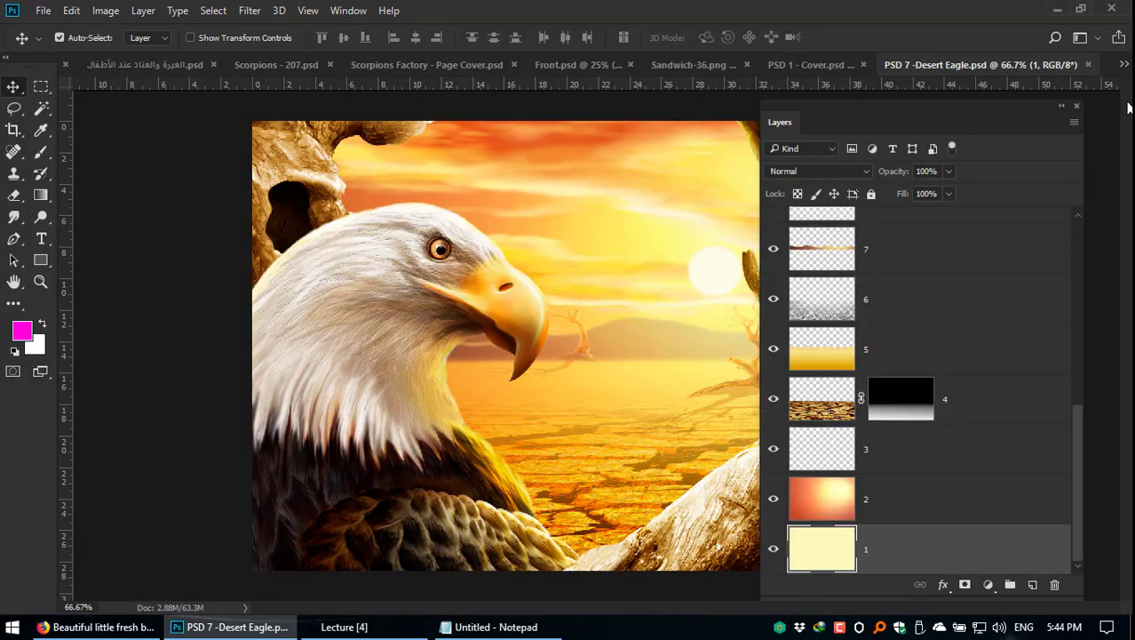
Step: Dock the Layers panel at the right edge and drag the eagle on layer 15 further right
{"action": "left_click", "coordinate": [1061, 104]}
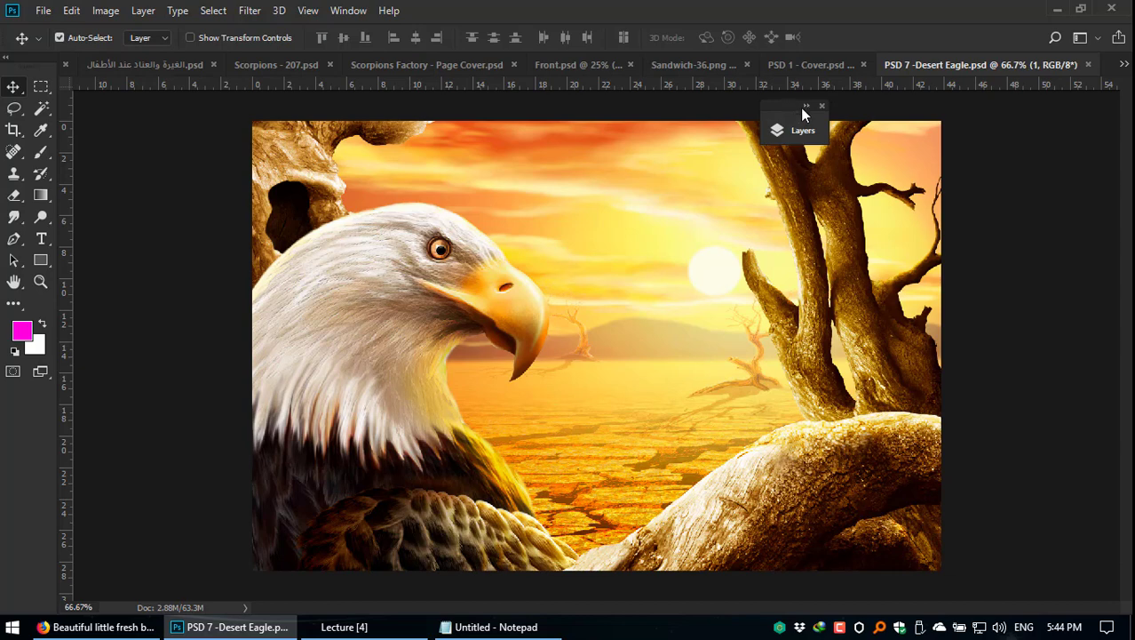
{"action": "left_click_drag", "start_coordinate": [802, 112], "coordinate": [1066, 133]}
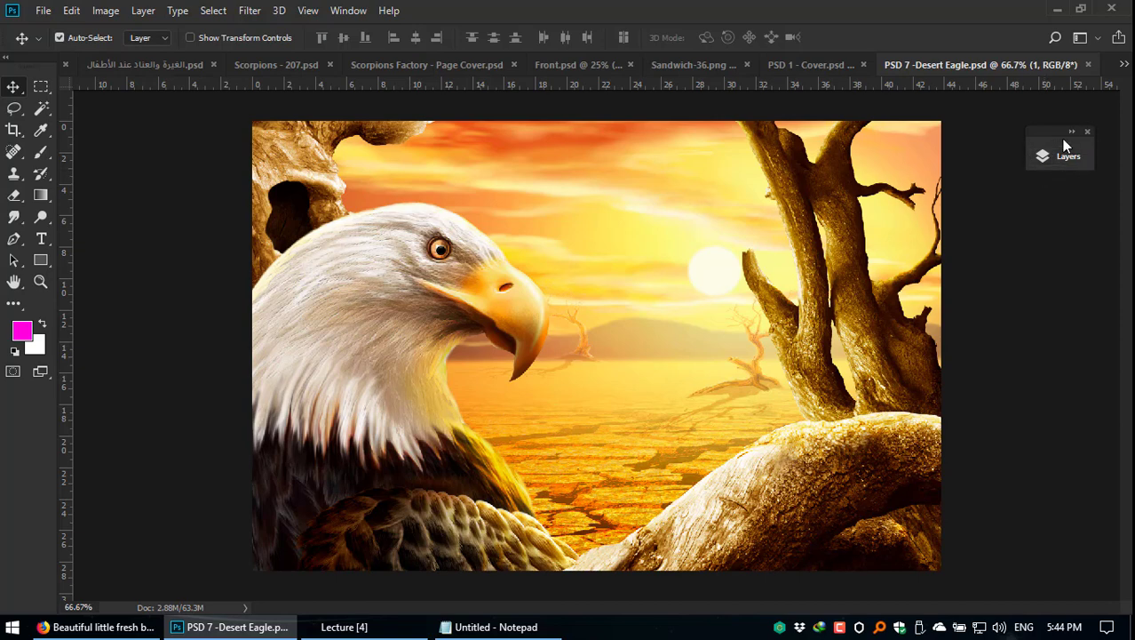
{"action": "left_click", "coordinate": [1075, 142]}
{"action": "left_click_drag", "start_coordinate": [1069, 134], "coordinate": [1000, 104]}
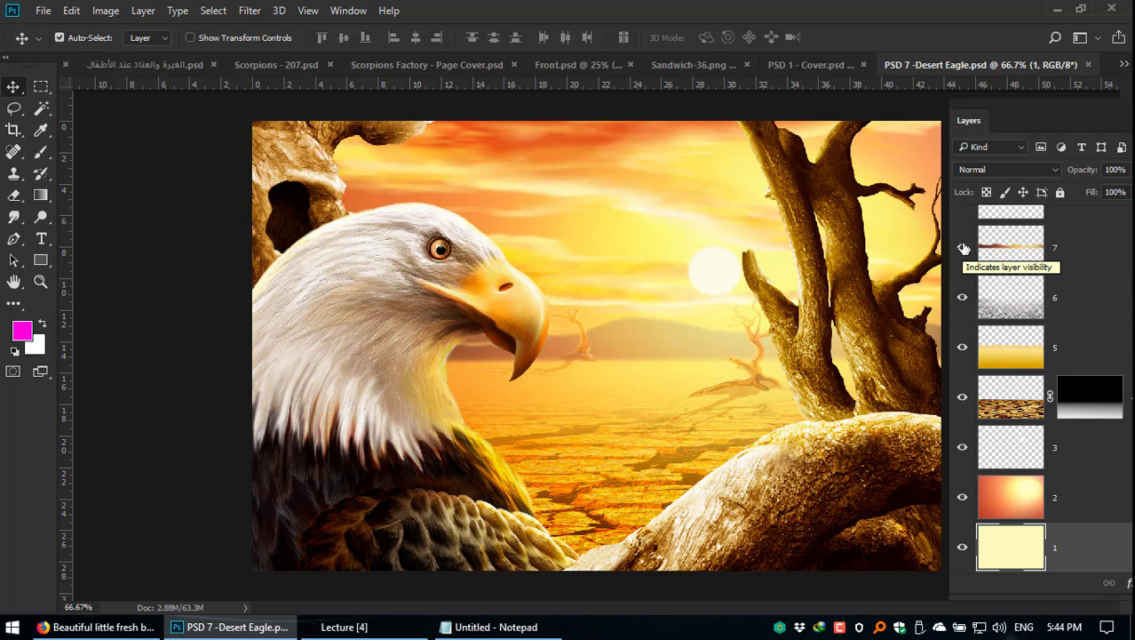
{"action": "left_click_drag", "start_coordinate": [368, 286], "coordinate": [482, 240]}
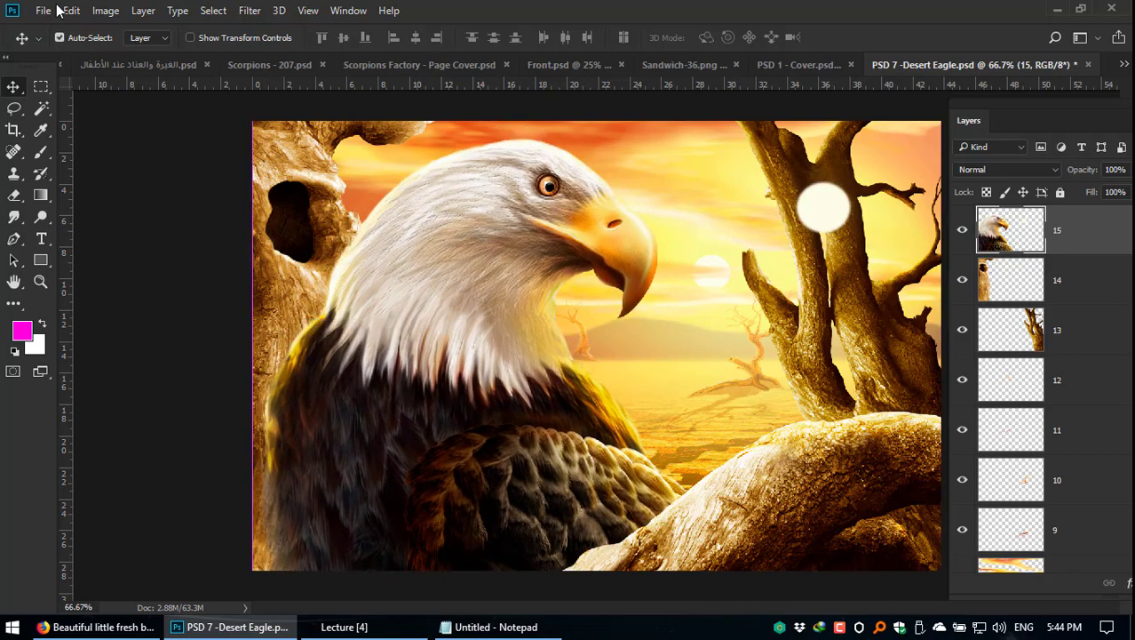
Step: Create a new transparent 2000 × 1000 px, 72 ppi document with Ctrl+N
{"action": "left_click", "coordinate": [71, 11]}
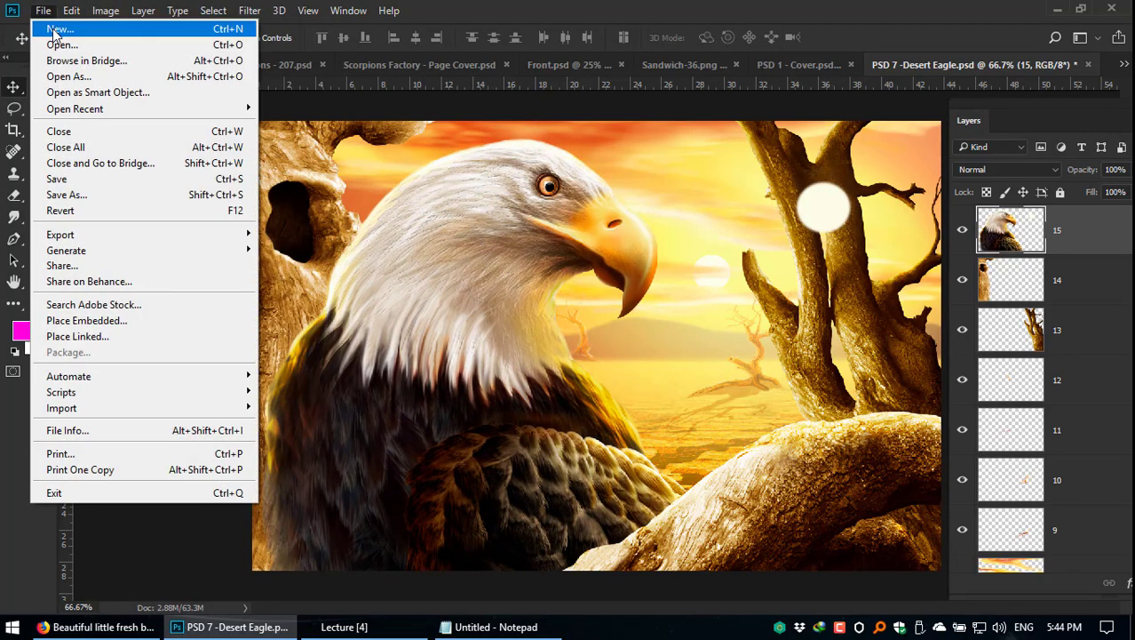
{"action": "key", "text": "Escape"}
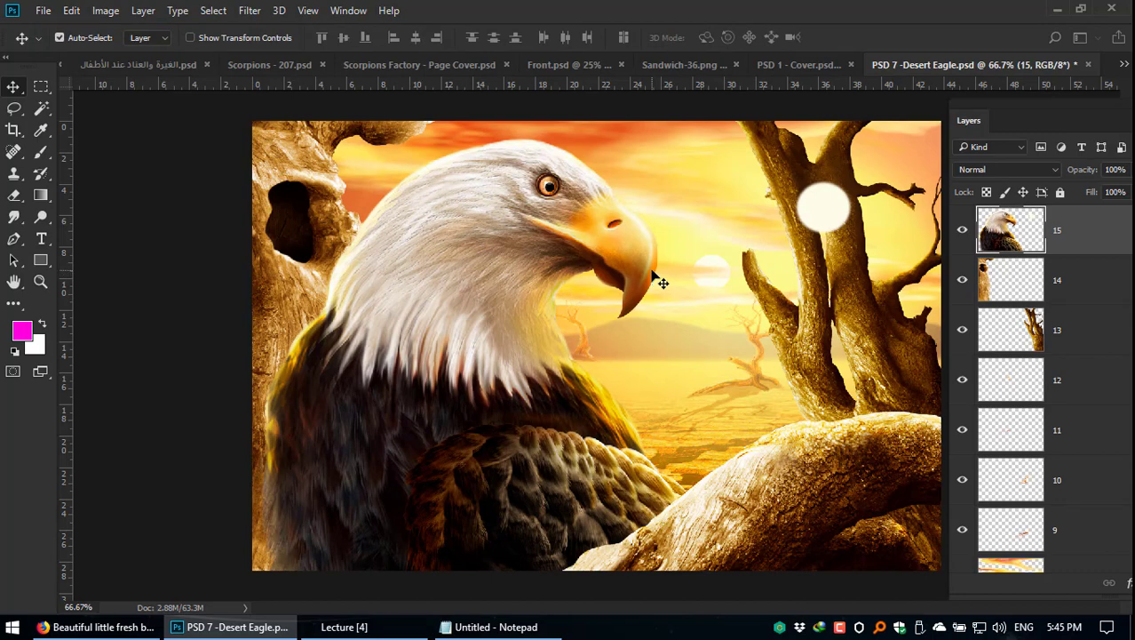
{"action": "key", "text": "ctrl+n"}
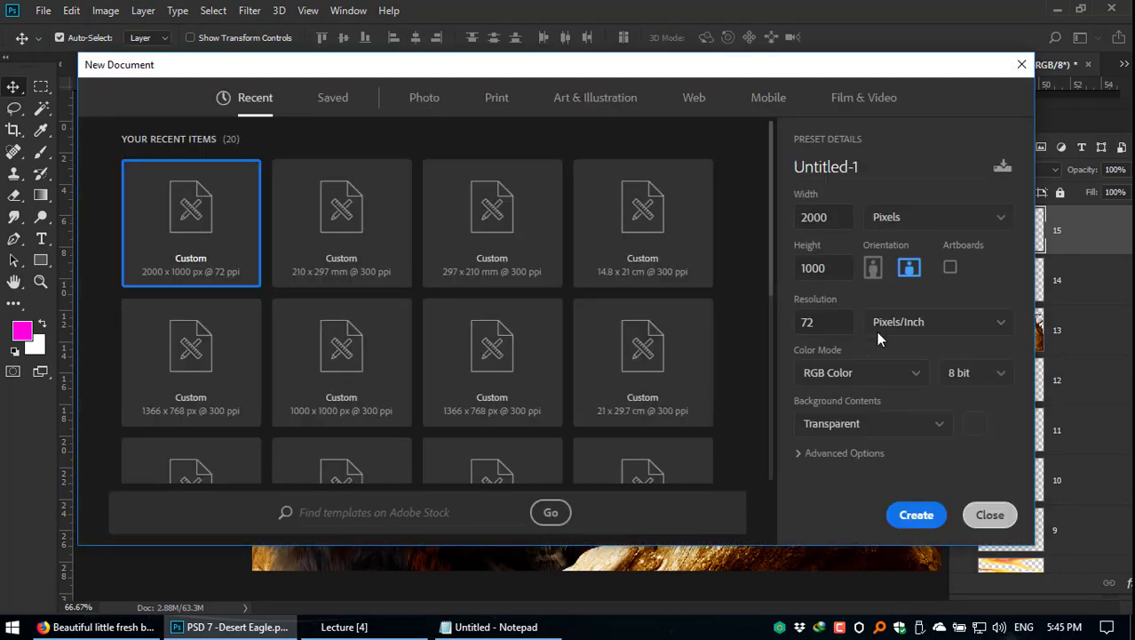
{"action": "left_click", "coordinate": [923, 518]}
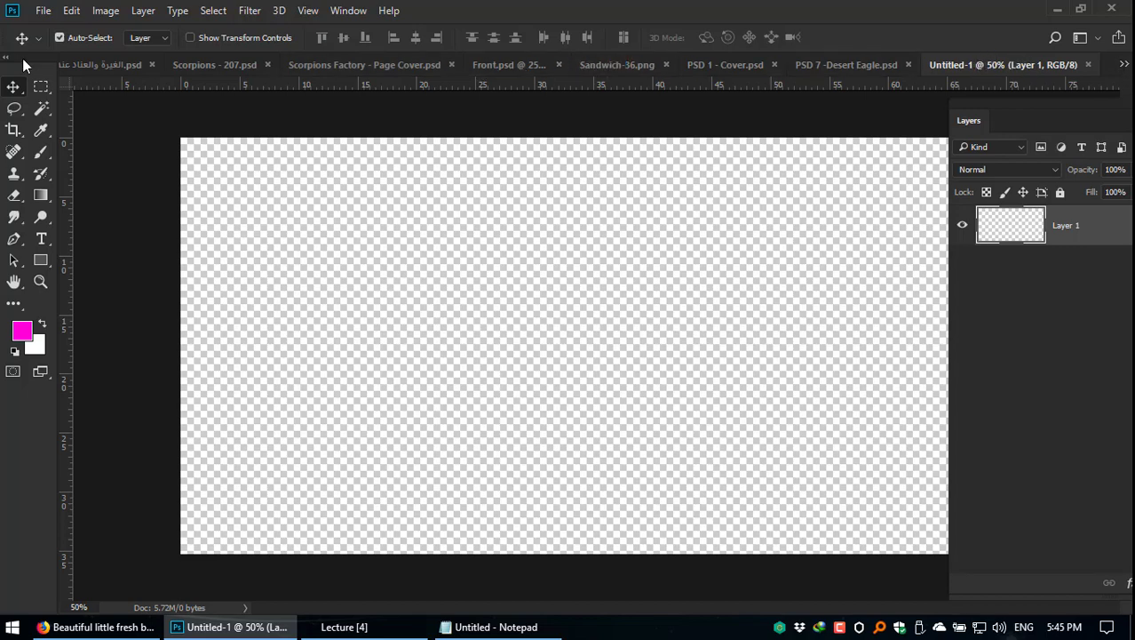
Step: Close the PSD 1 - Cover document
{"action": "left_click", "coordinate": [1127, 67]}
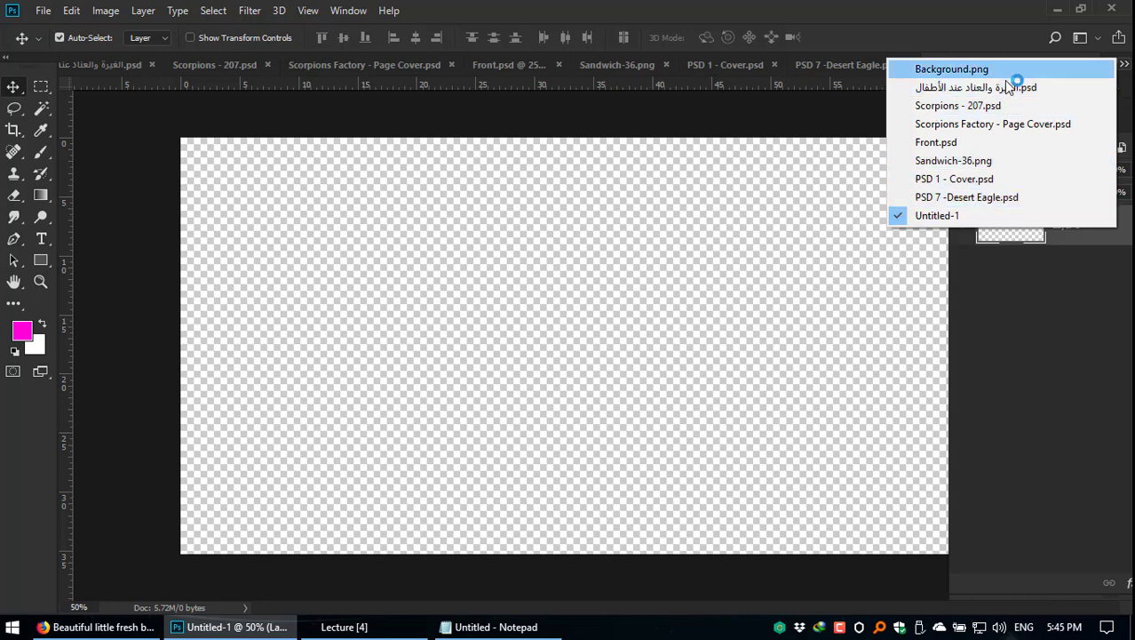
{"action": "left_click", "coordinate": [772, 36]}
{"action": "left_click", "coordinate": [774, 65]}
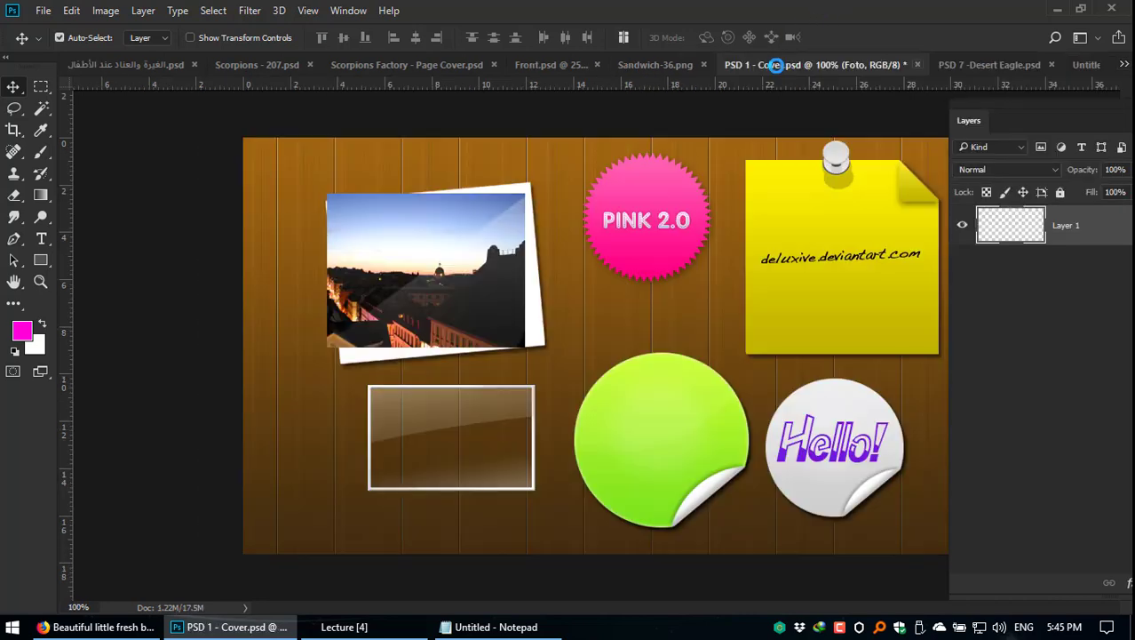
{"action": "left_click", "coordinate": [453, 336]}
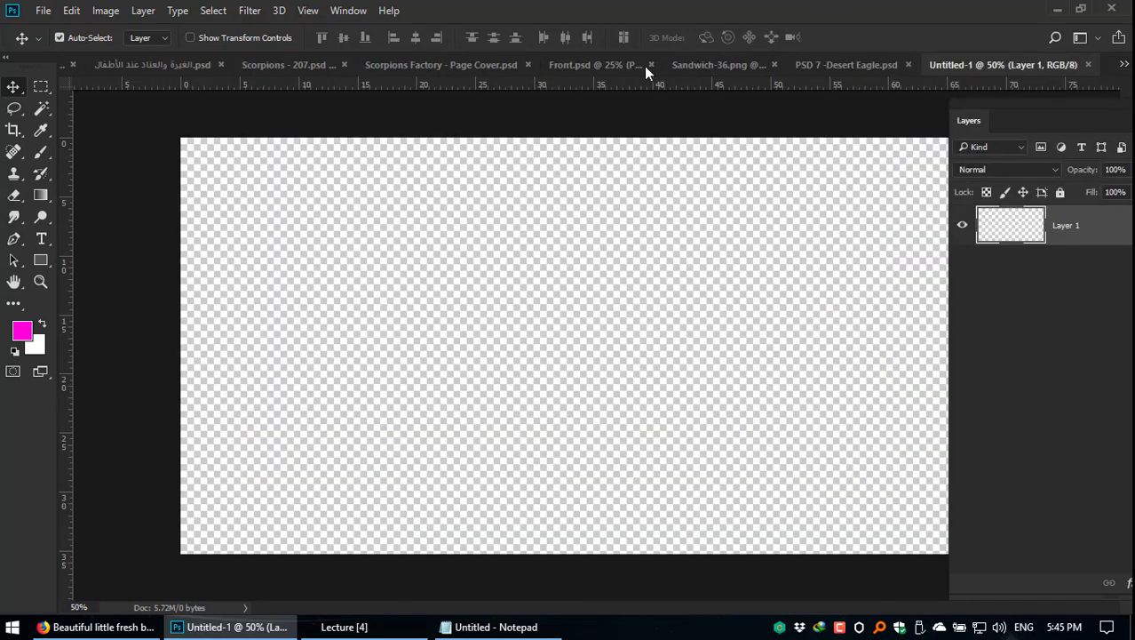
Step: Close Front.psd and Sandwich-36.png without saving, then return to the Desert Eagle document
{"action": "left_click", "coordinate": [627, 67]}
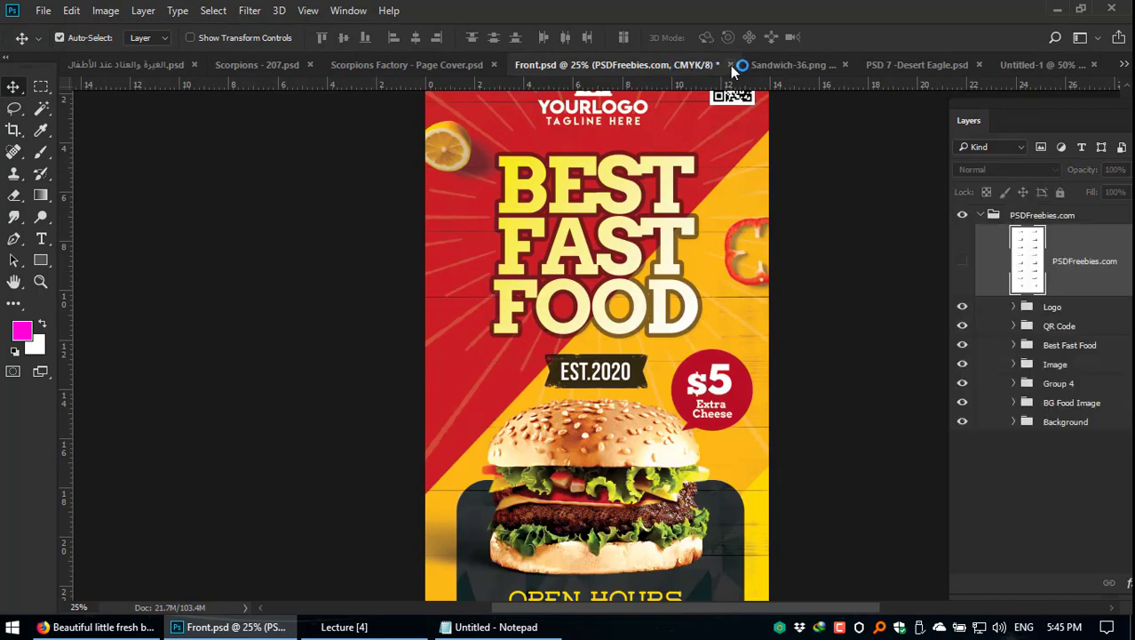
{"action": "left_click", "coordinate": [730, 65]}
{"action": "left_click", "coordinate": [413, 335]}
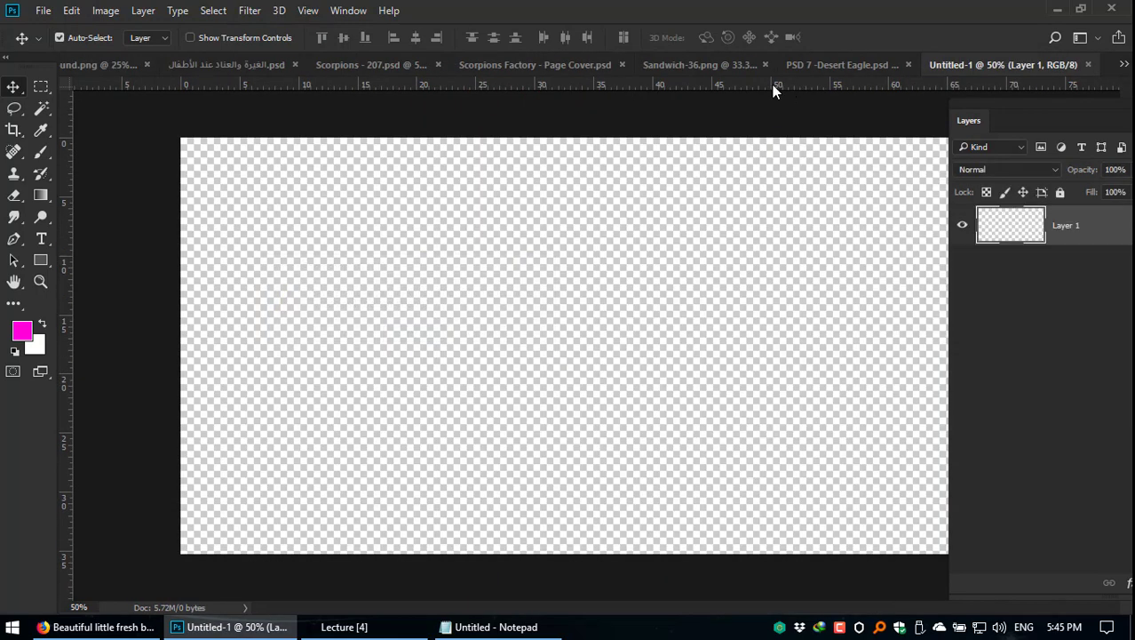
{"action": "left_click", "coordinate": [728, 64]}
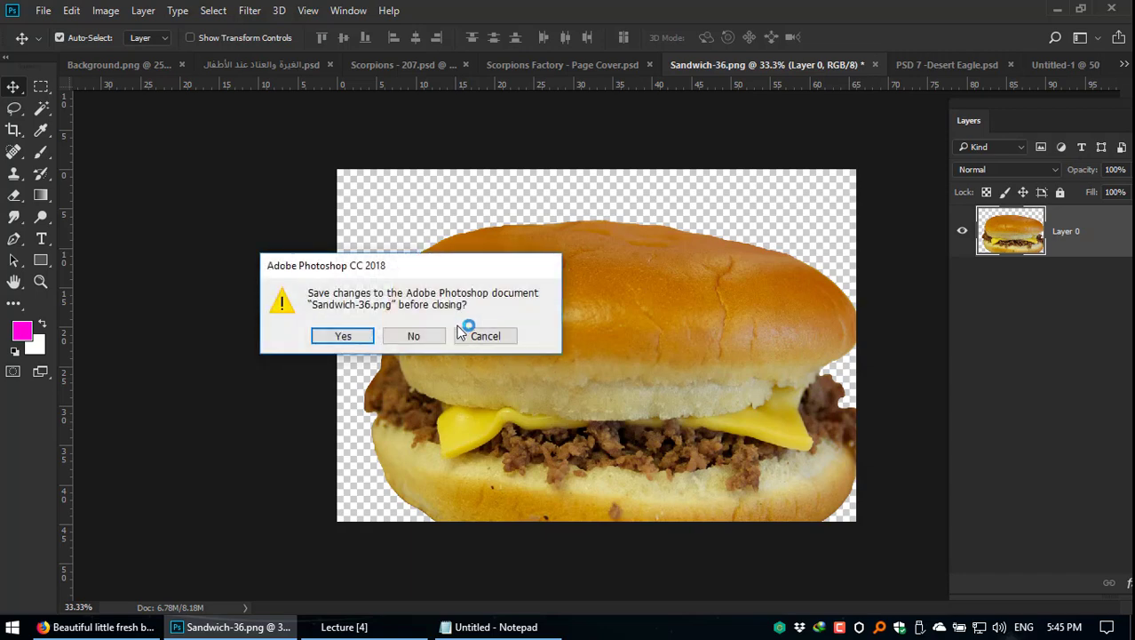
{"action": "left_click", "coordinate": [444, 336]}
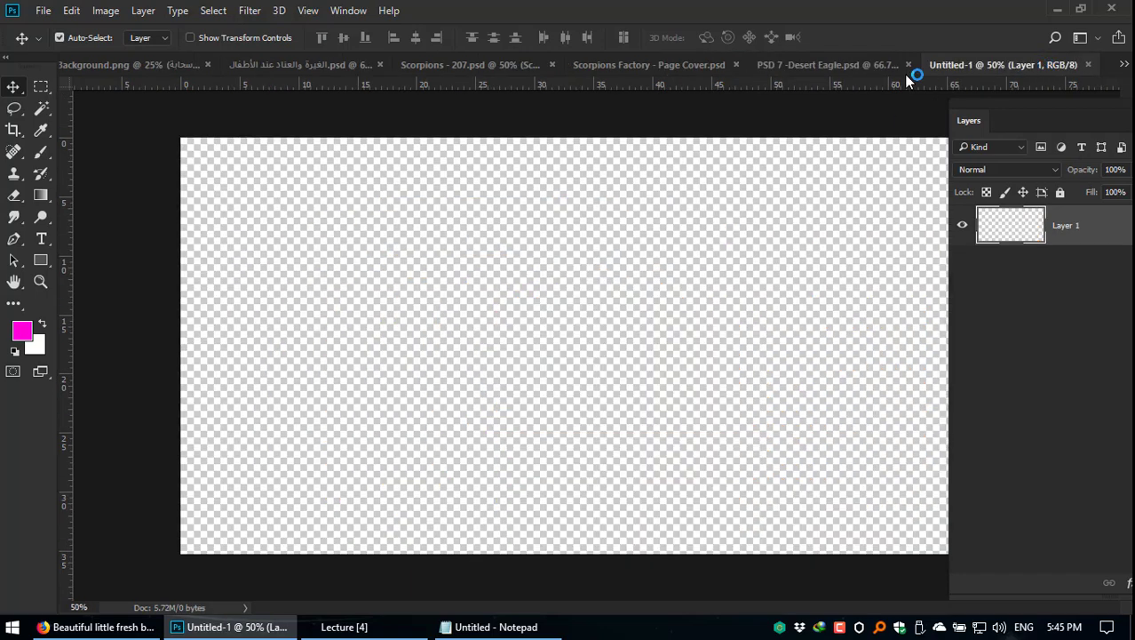
{"action": "left_click", "coordinate": [842, 65]}
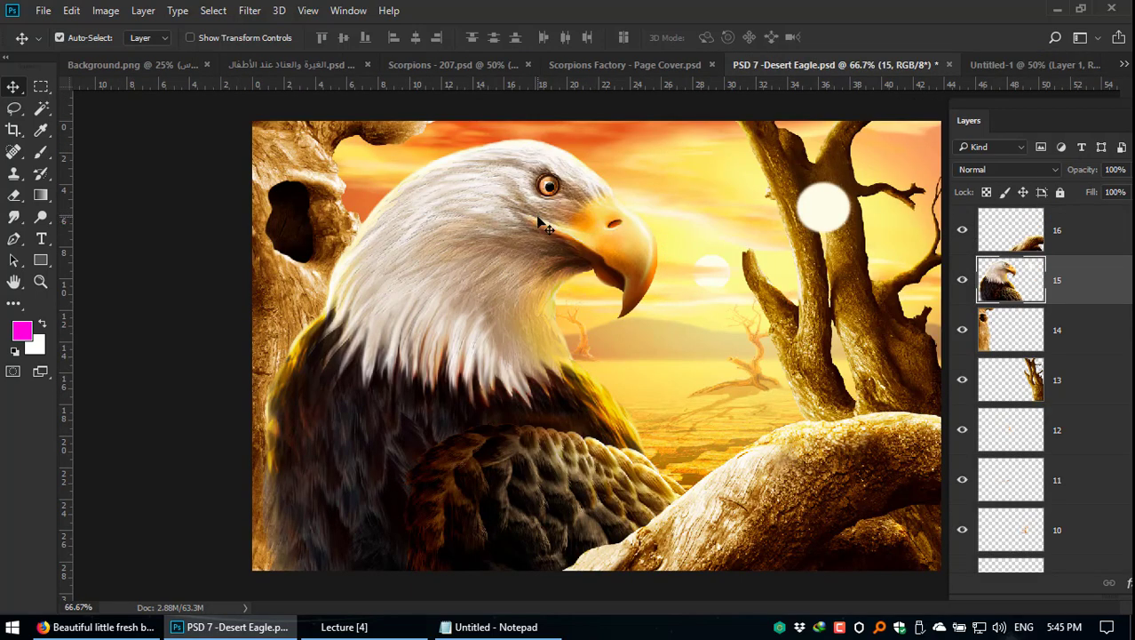
Step: Copy eagle layer 15 into Untitled-1 and scale it down to about 47.6%
{"action": "left_click_drag", "start_coordinate": [613, 218], "coordinate": [502, 400]}
{"action": "left_click", "coordinate": [47, 10]}
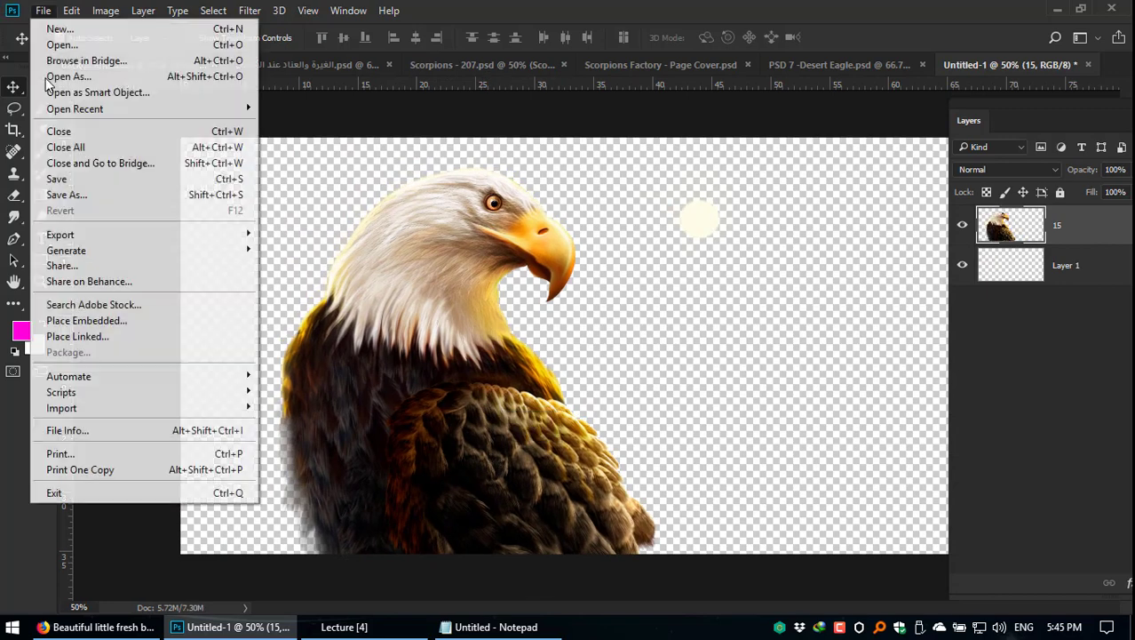
{"action": "left_click", "coordinate": [604, 7]}
{"action": "key", "text": "ctrl+t"}
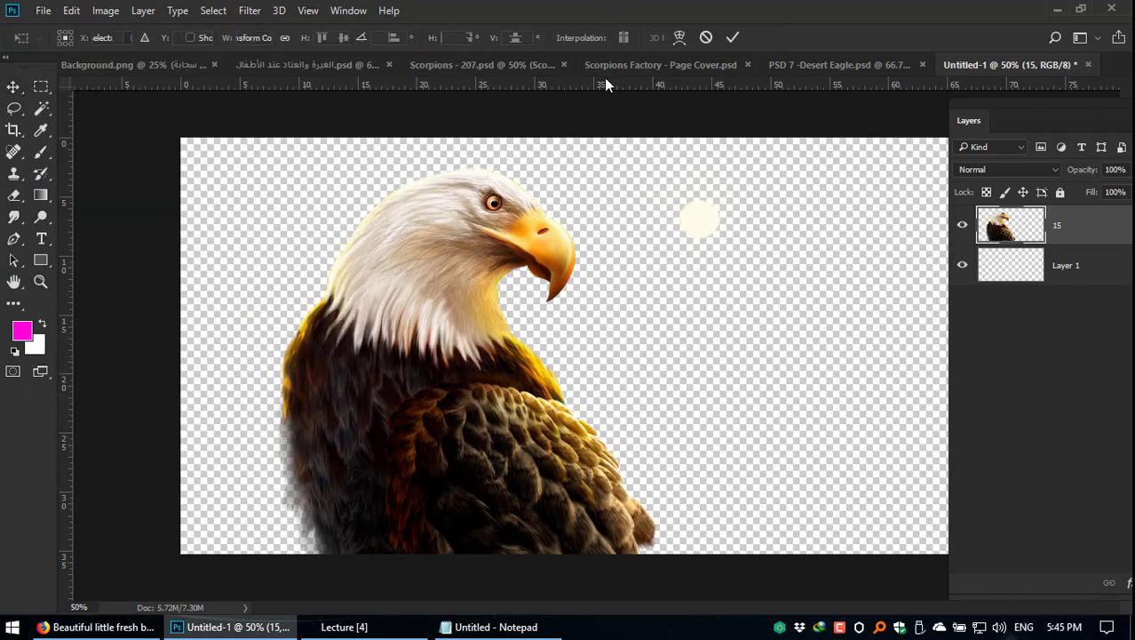
{"action": "left_click_drag", "start_coordinate": [778, 135], "coordinate": [622, 301]}
{"action": "left_click_drag", "start_coordinate": [544, 338], "coordinate": [642, 238]}
{"action": "left_click_drag", "start_coordinate": [741, 201], "coordinate": [616, 353]}
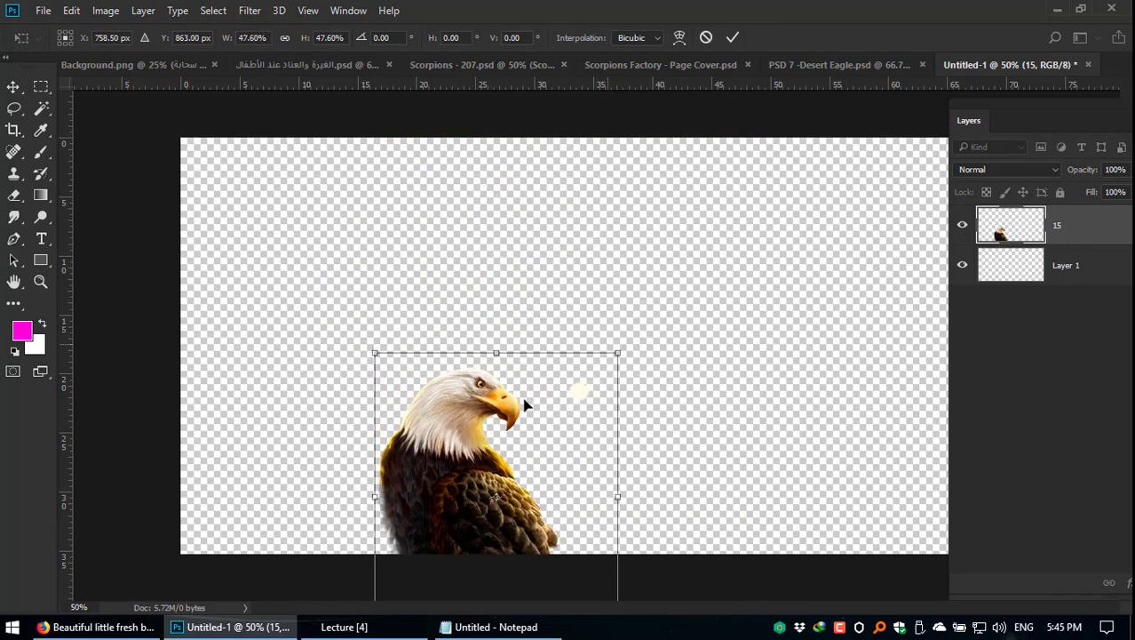
{"action": "left_click_drag", "start_coordinate": [496, 420], "coordinate": [545, 262]}
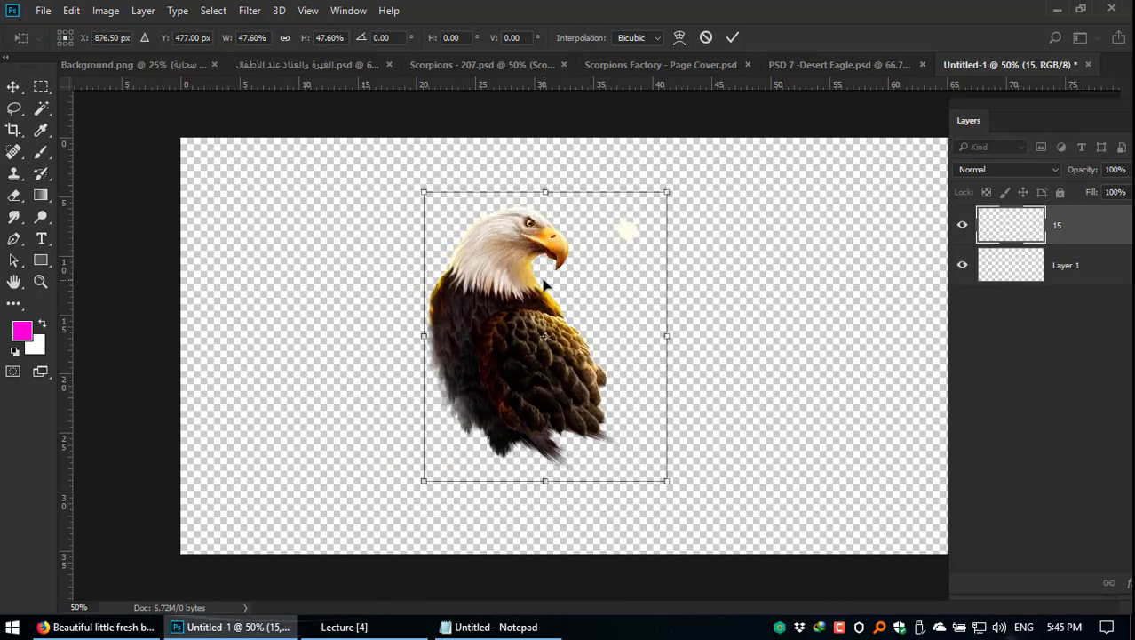
{"action": "key", "text": "Return"}
Step: Crop the Untitled-1 canvas tightly around the eagle
{"action": "left_click", "coordinate": [42, 11]}
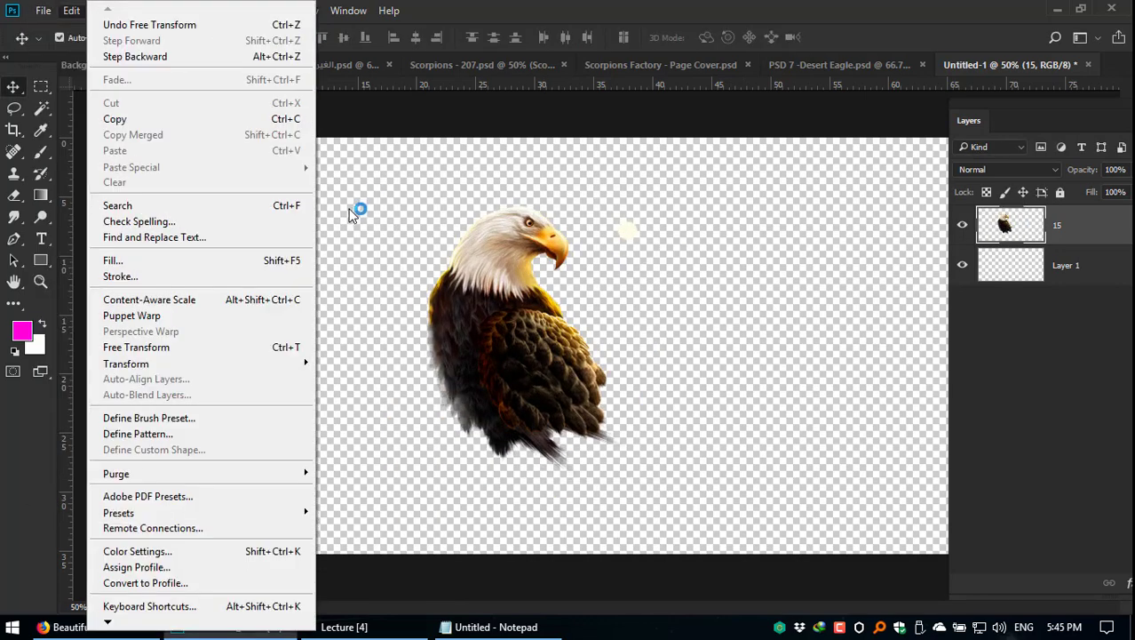
{"action": "left_click", "coordinate": [690, 8]}
{"action": "left_click", "coordinate": [13, 130]}
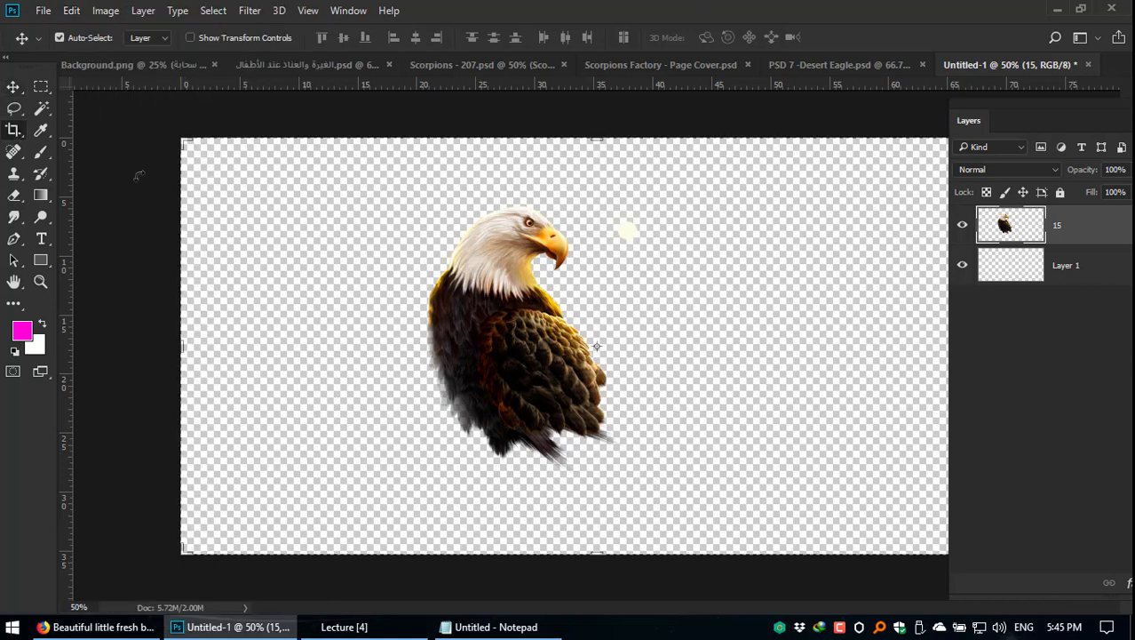
{"action": "left_click_drag", "start_coordinate": [382, 192], "coordinate": [677, 486]}
{"action": "key", "text": "Return"}
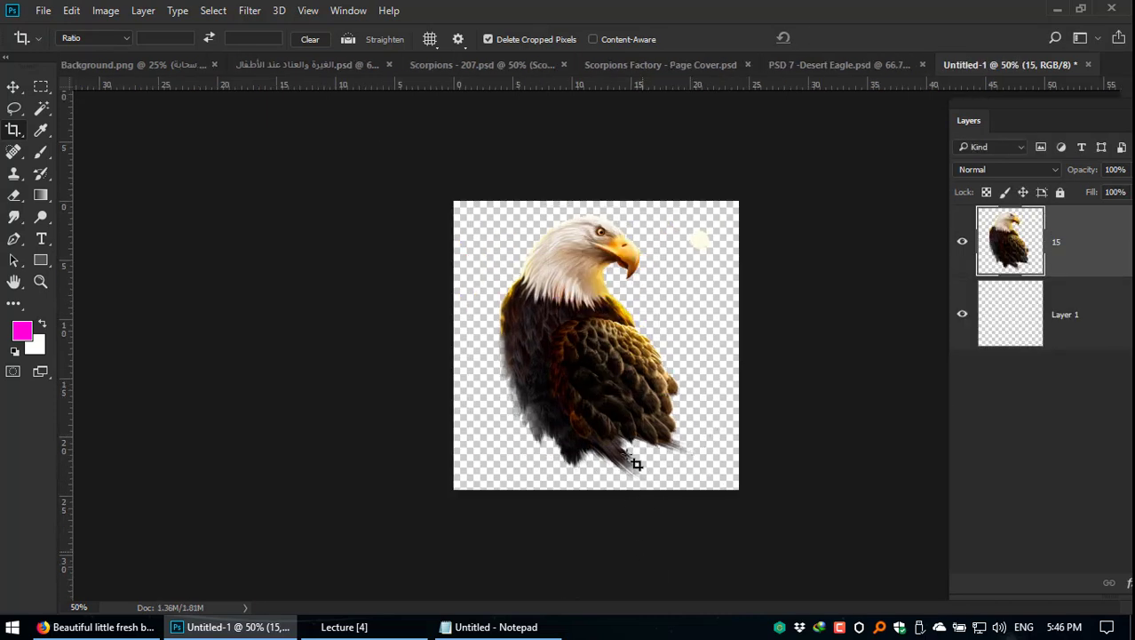
Step: Return to the Desert Eagle document and compare layer 7's mountain streak on and off
{"action": "left_click", "coordinate": [787, 62]}
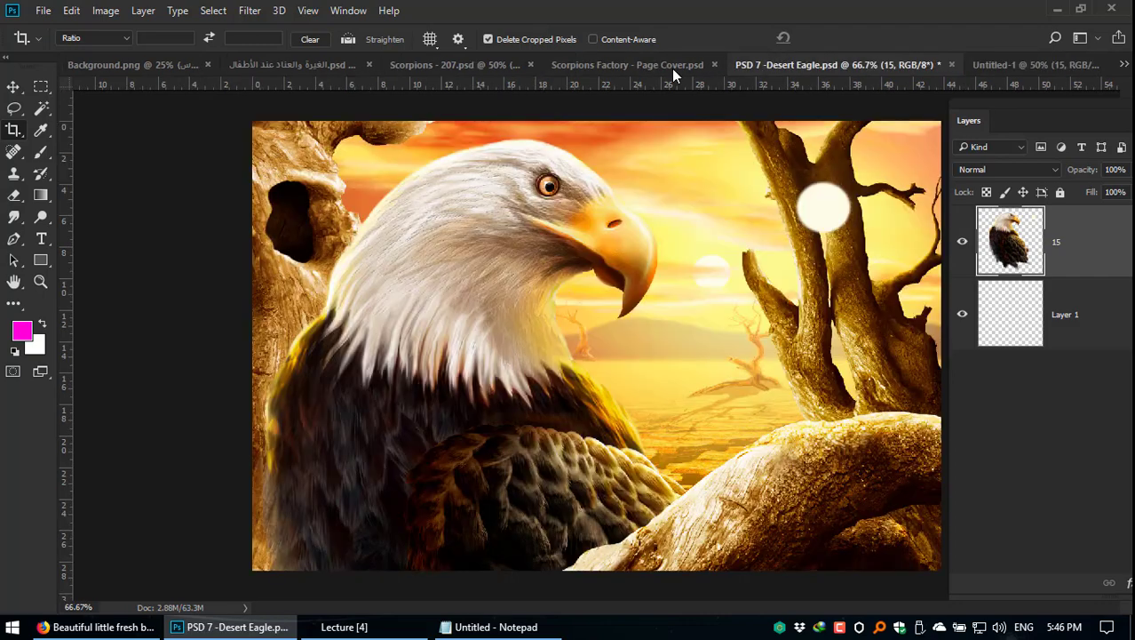
{"action": "left_click", "coordinate": [625, 71]}
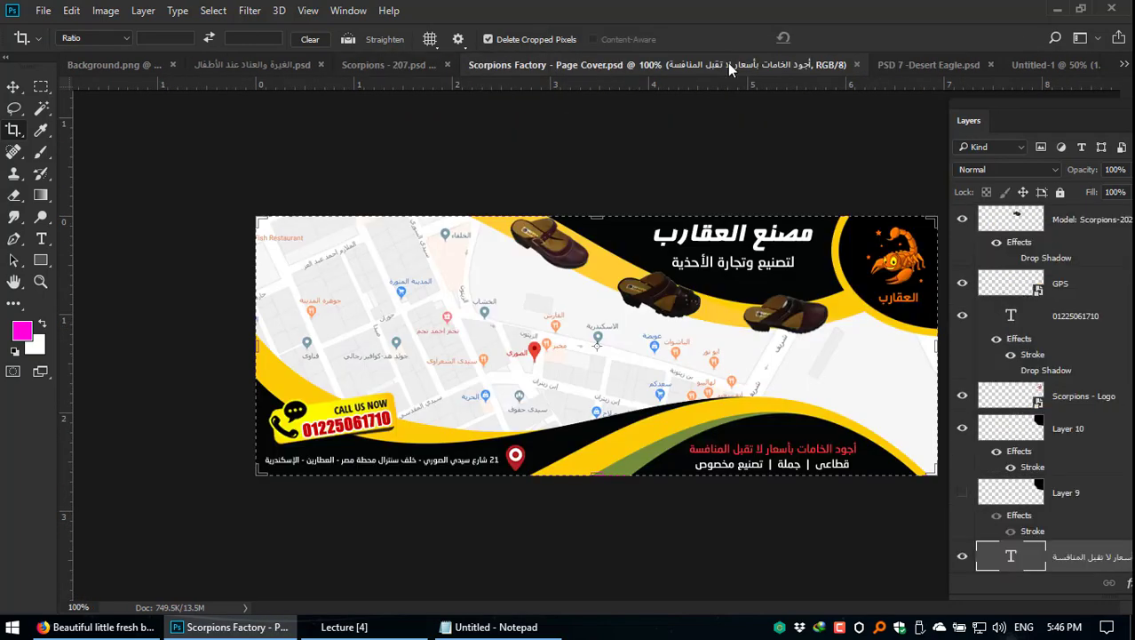
{"action": "left_click", "coordinate": [889, 64]}
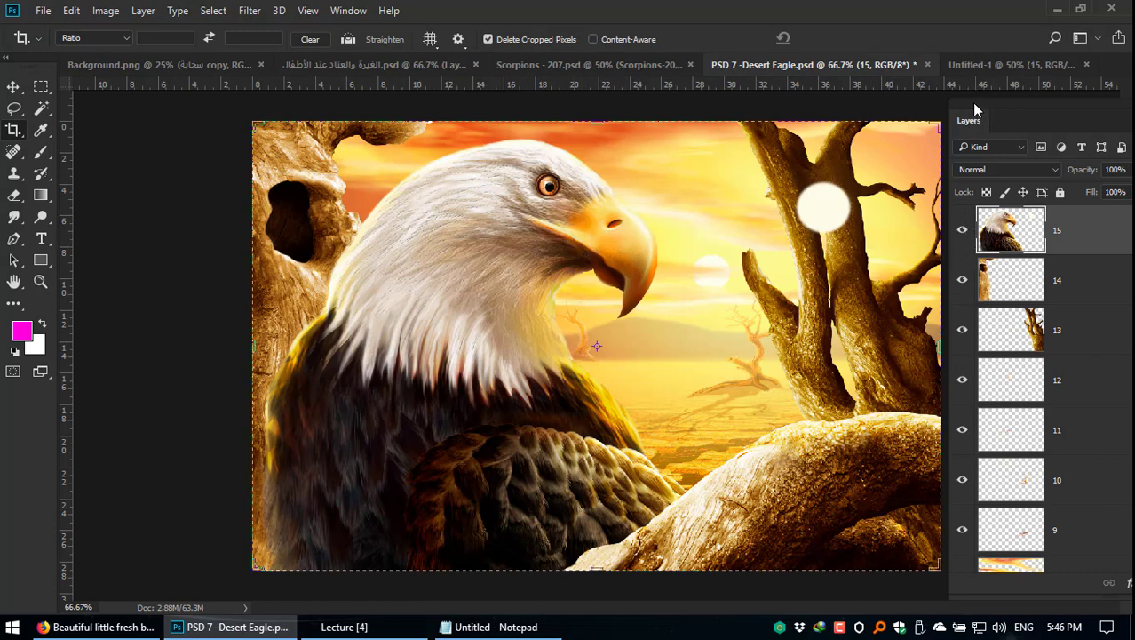
{"action": "left_click_drag", "start_coordinate": [975, 106], "coordinate": [970, 84]}
{"action": "scroll", "coordinate": [1002, 297], "scroll_direction": "down", "scroll_amount": 5}
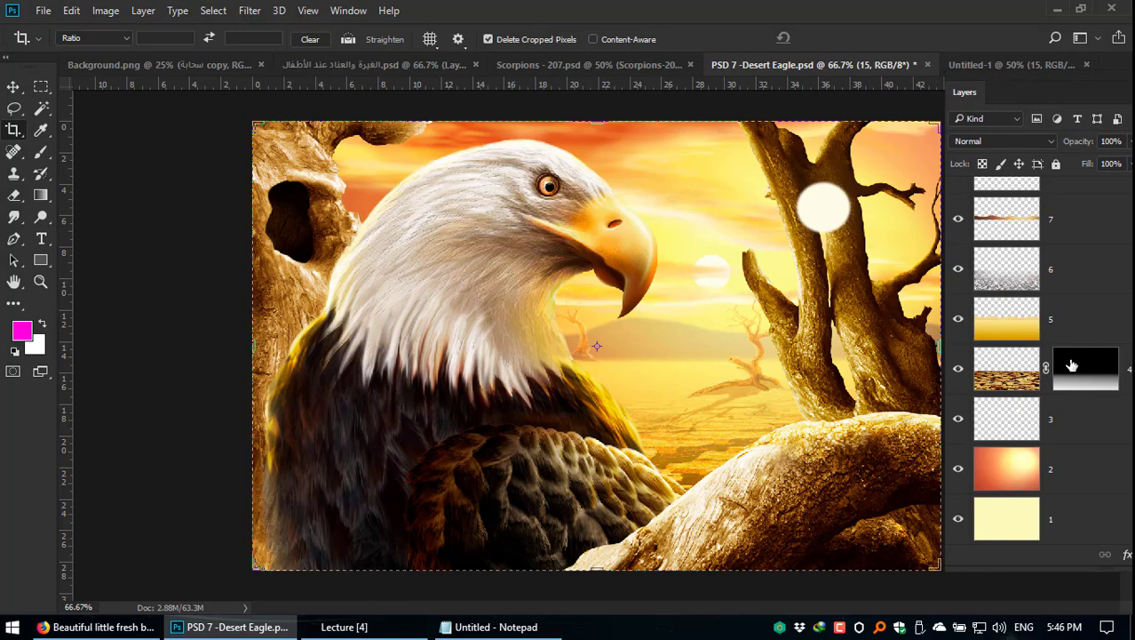
{"action": "left_click", "coordinate": [958, 219]}
{"action": "left_click", "coordinate": [958, 219]}
{"action": "left_click", "coordinate": [958, 219]}
{"action": "left_click", "coordinate": [958, 220]}
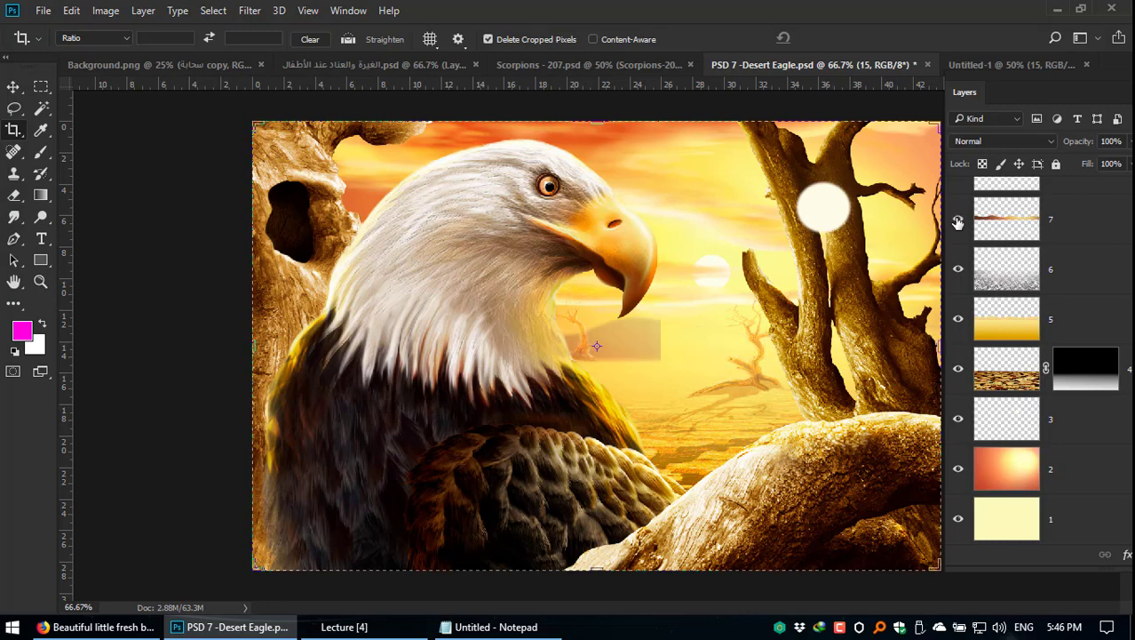
{"action": "left_click", "coordinate": [959, 212]}
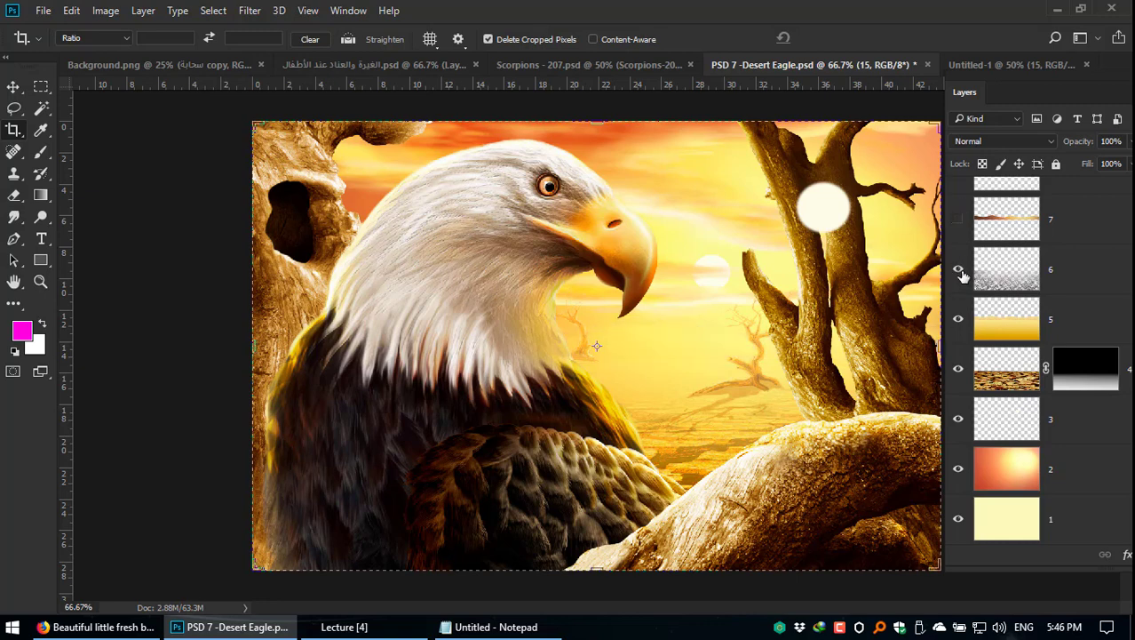
{"action": "left_click", "coordinate": [959, 219]}
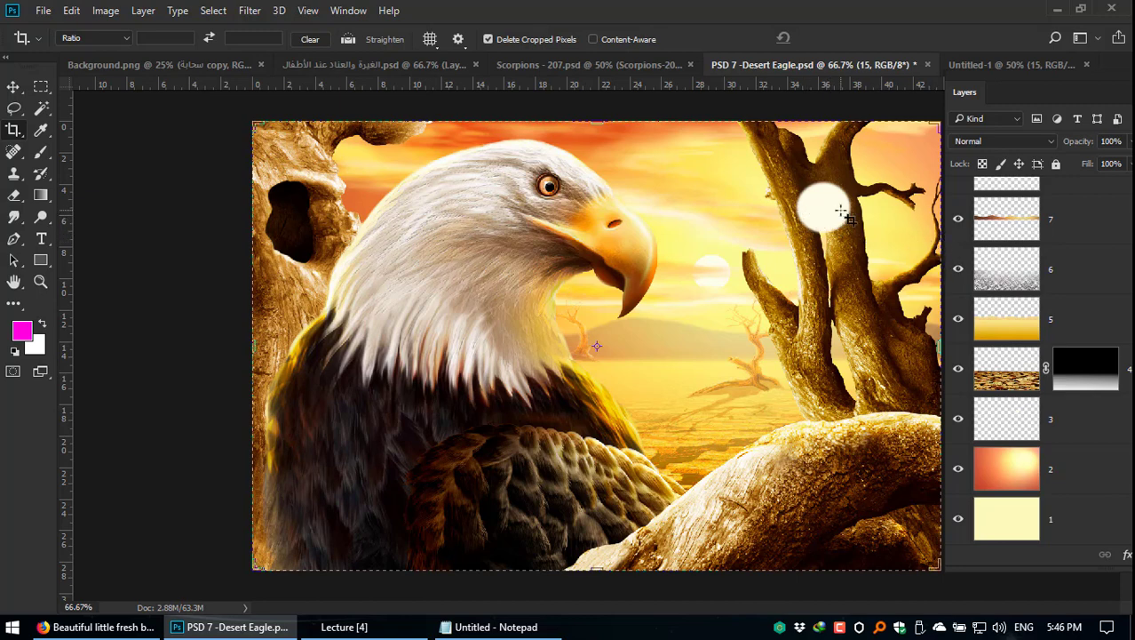
Step: Check layers 6 and 5, then hide layer 4's cracked-ground texture
{"action": "left_click", "coordinate": [959, 270]}
{"action": "left_click", "coordinate": [964, 277]}
{"action": "left_click", "coordinate": [960, 322]}
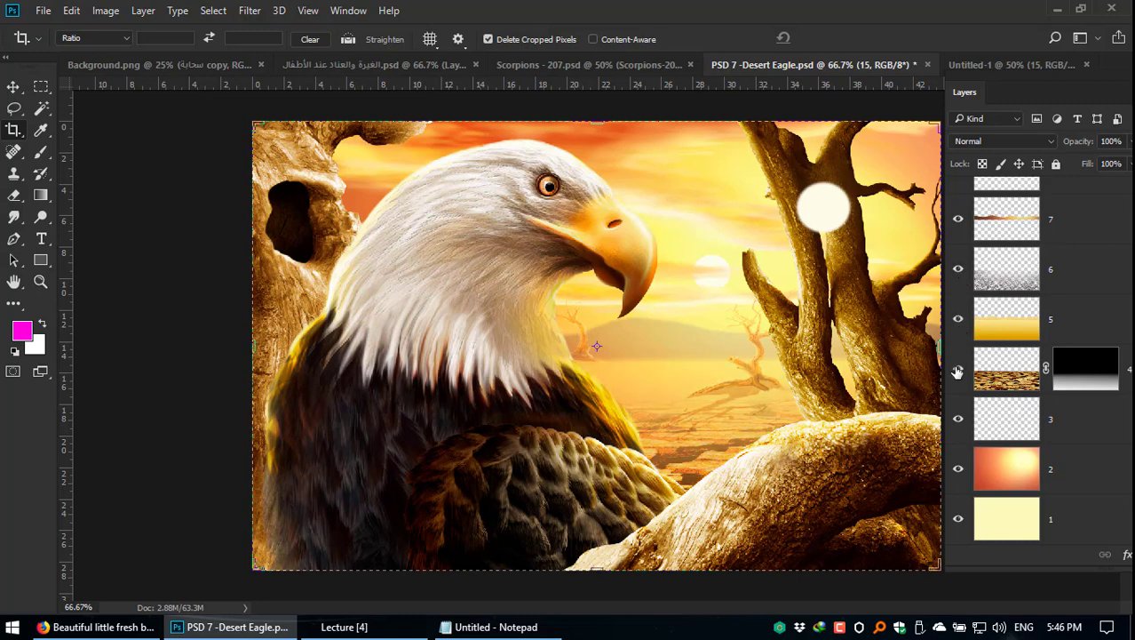
{"action": "left_click", "coordinate": [959, 371]}
{"action": "left_click", "coordinate": [960, 372]}
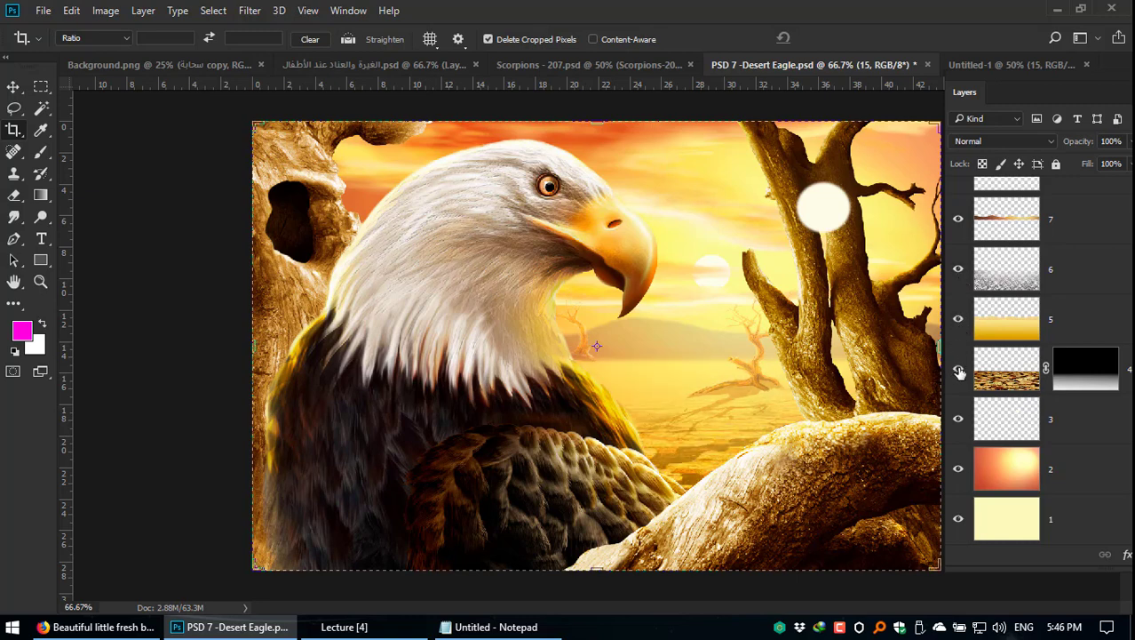
{"action": "left_click", "coordinate": [959, 371]}
{"action": "left_click", "coordinate": [960, 372]}
{"action": "left_click", "coordinate": [959, 372]}
Step: Compare layer 10's small dead tree on and off, leaving it hidden
{"action": "scroll", "coordinate": [972, 370], "scroll_direction": "up", "scroll_amount": 2}
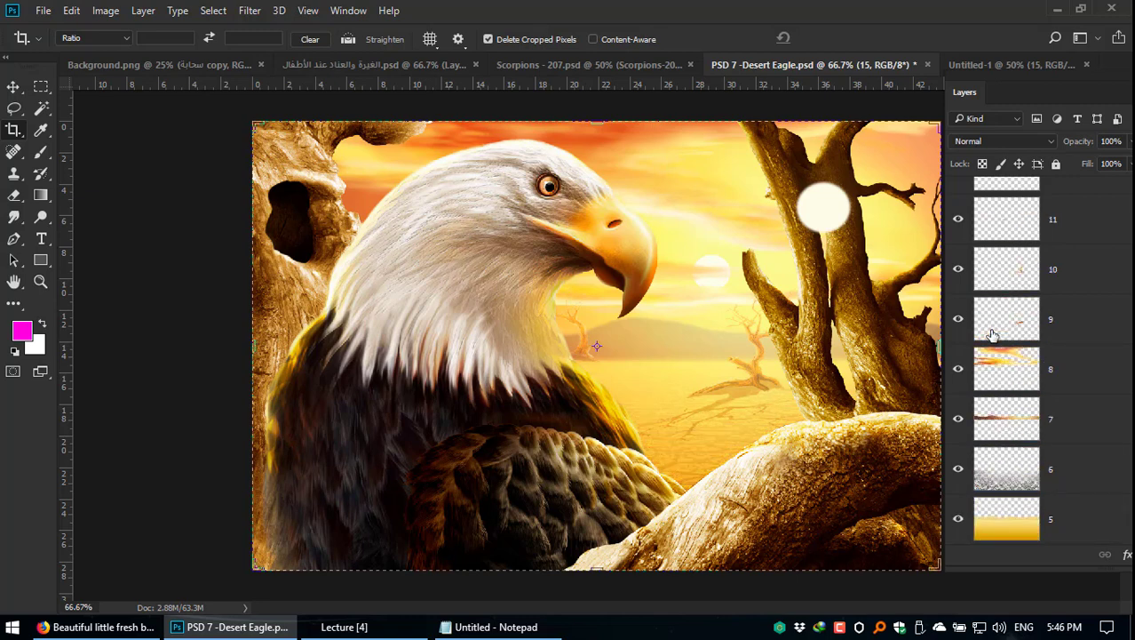
{"action": "left_click", "coordinate": [959, 271]}
{"action": "left_click", "coordinate": [960, 271]}
{"action": "left_click", "coordinate": [959, 271]}
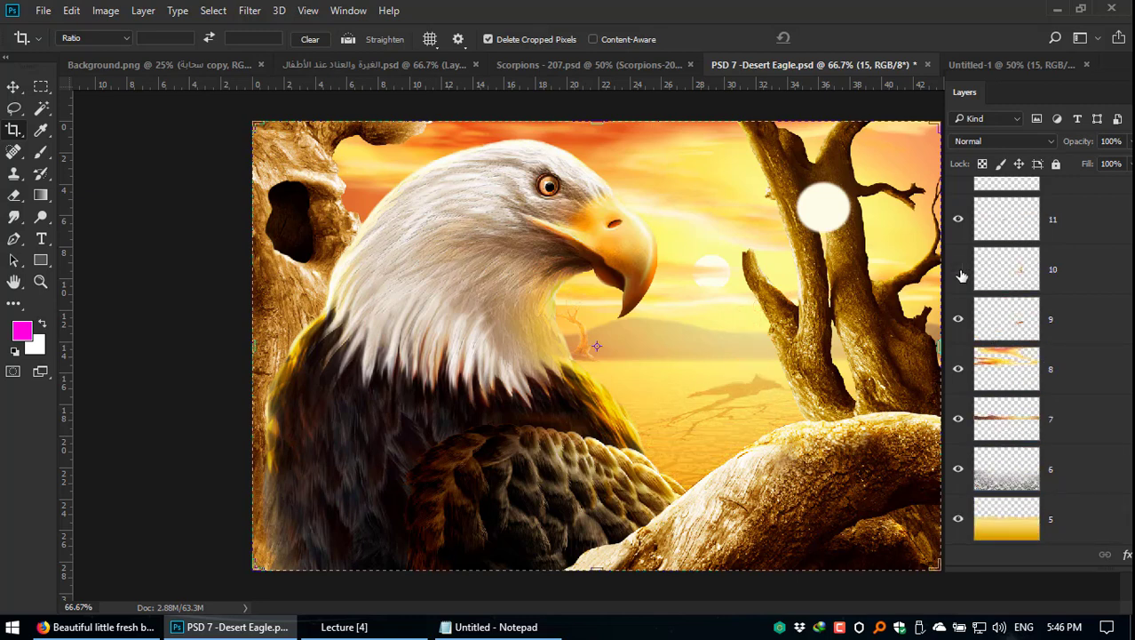
{"action": "left_click", "coordinate": [959, 271]}
{"action": "left_click", "coordinate": [960, 271]}
{"action": "left_click", "coordinate": [959, 271]}
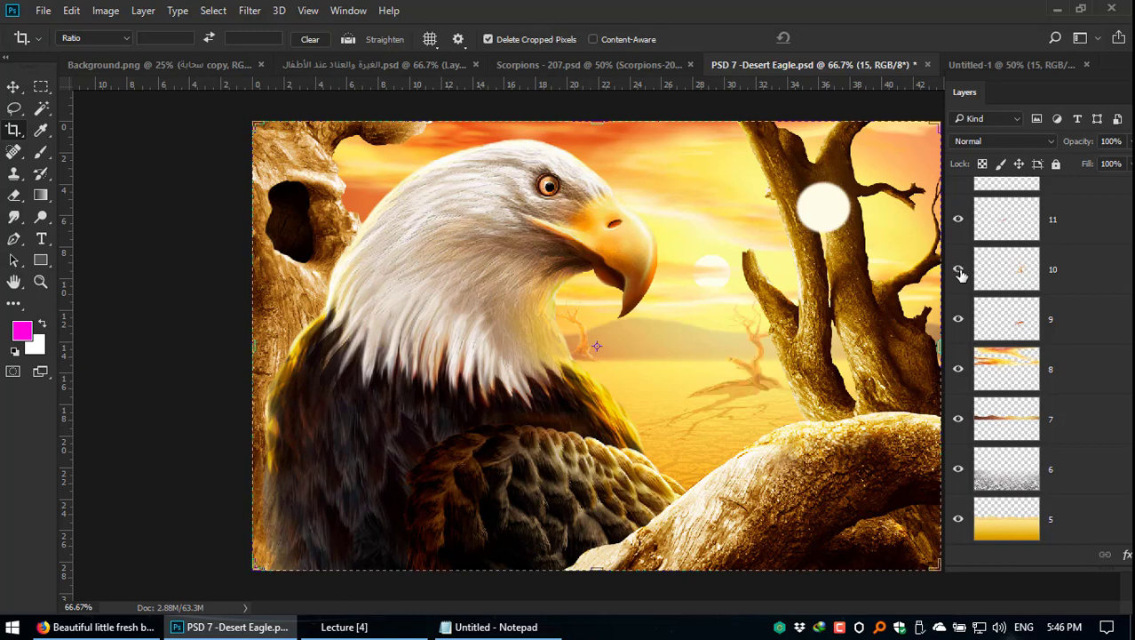
{"action": "left_click", "coordinate": [959, 271]}
{"action": "left_click", "coordinate": [960, 271]}
{"action": "left_click", "coordinate": [960, 271]}
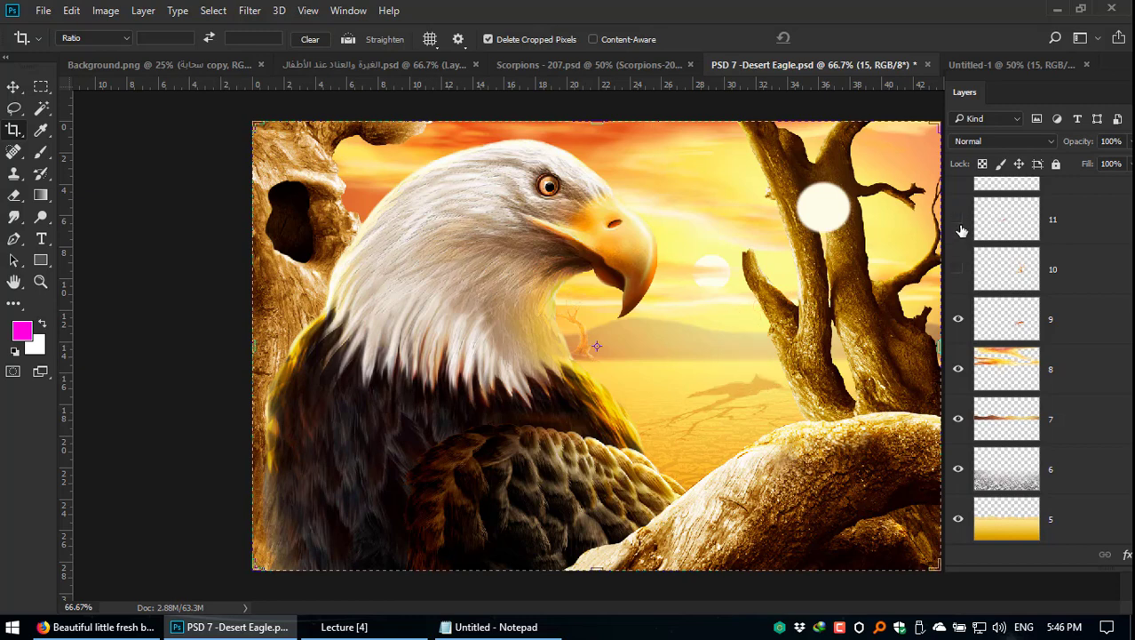
Step: Hide the right and left trees (layers 13, 14), the log (layer 16) and the eagle (layer 15)
{"action": "scroll", "coordinate": [971, 242], "scroll_direction": "up", "scroll_amount": 3}
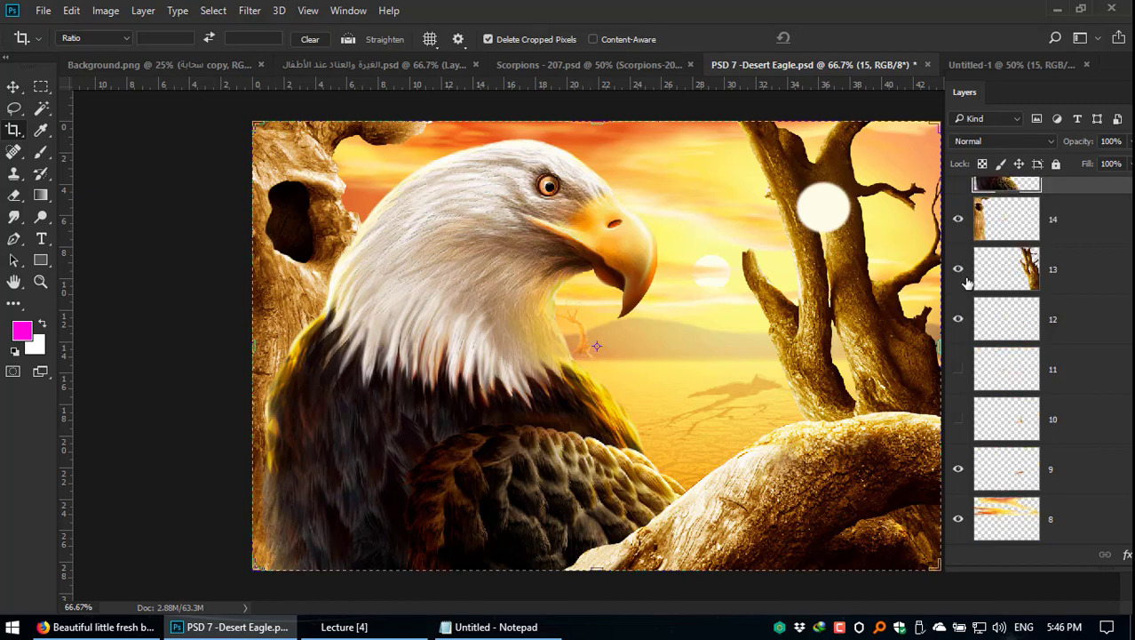
{"action": "left_click", "coordinate": [958, 270]}
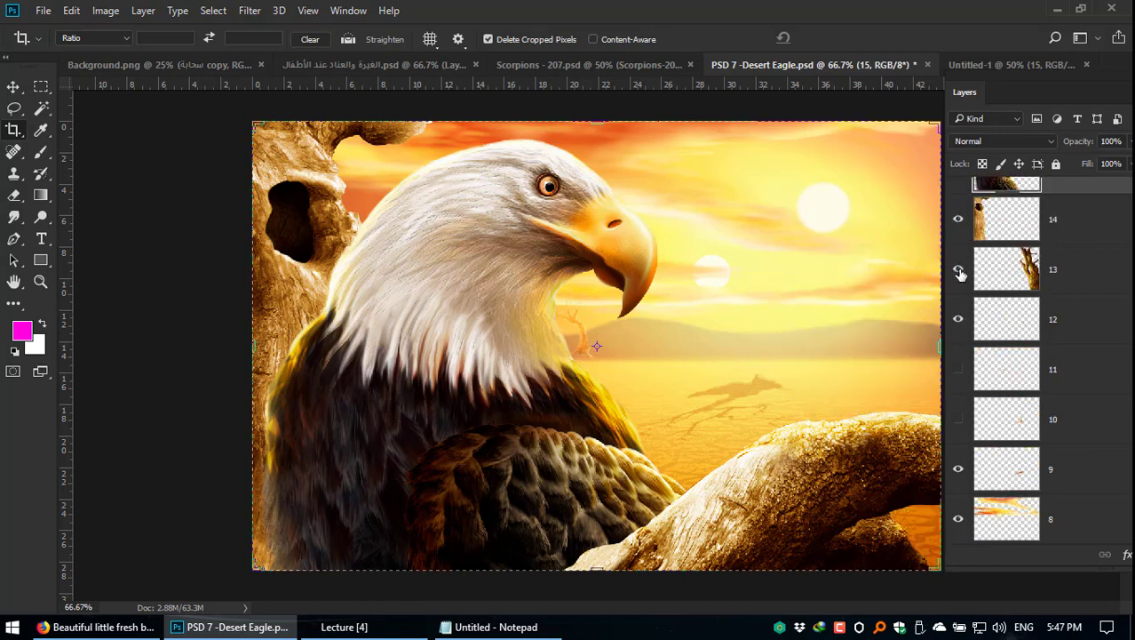
{"action": "left_click", "coordinate": [958, 270]}
{"action": "left_click", "coordinate": [959, 272]}
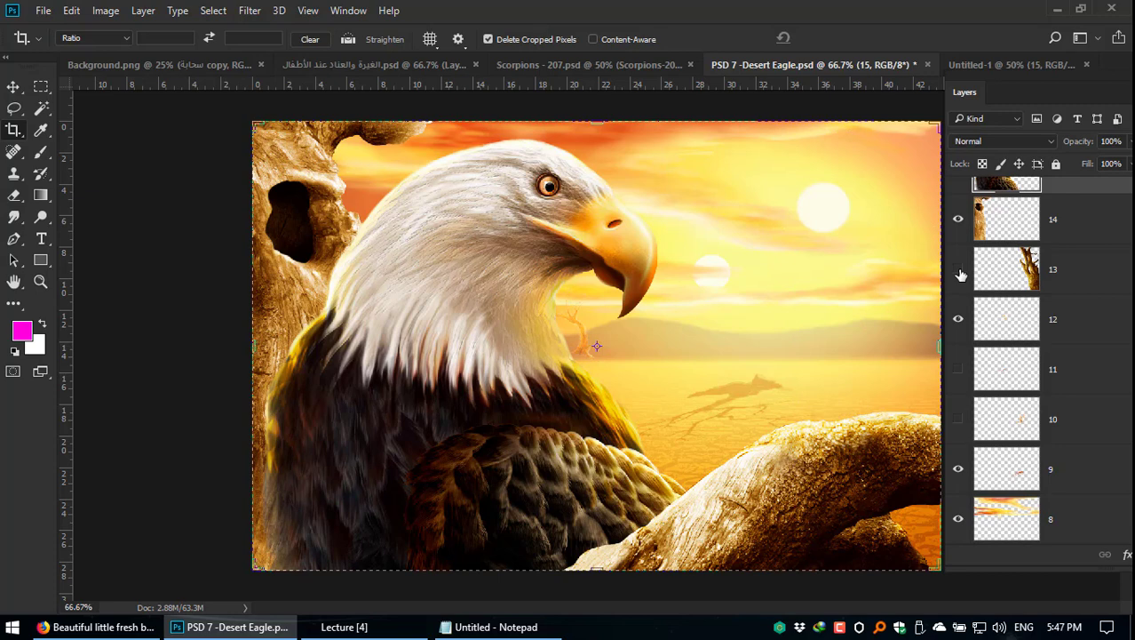
{"action": "left_click", "coordinate": [958, 220]}
{"action": "left_click", "coordinate": [958, 220]}
{"action": "left_click", "coordinate": [958, 220]}
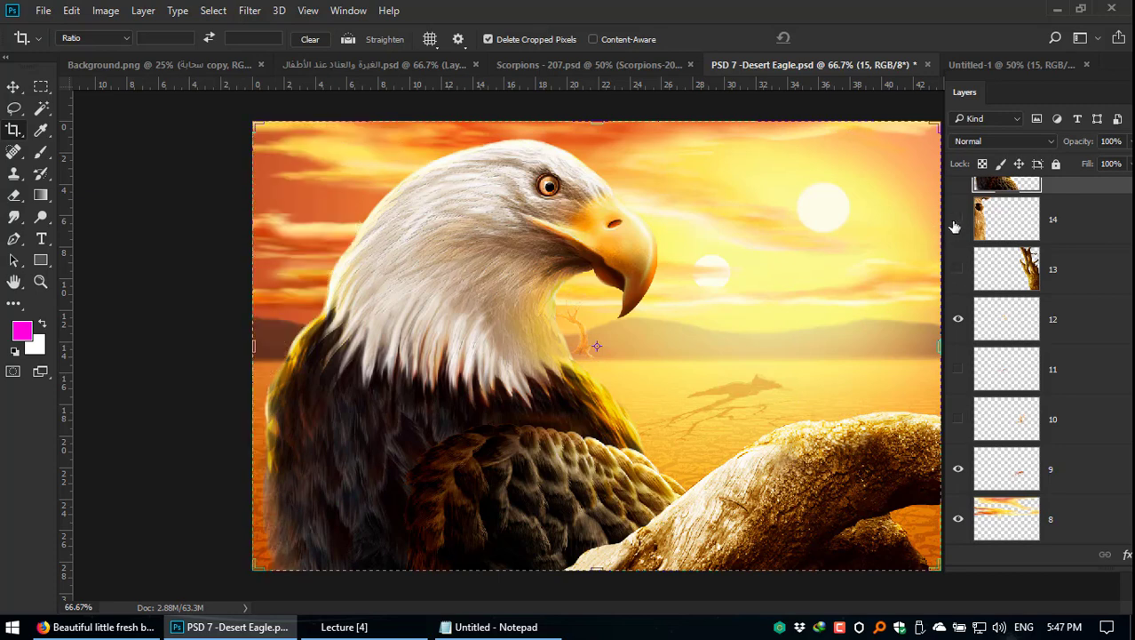
{"action": "scroll", "coordinate": [963, 232], "scroll_direction": "up", "scroll_amount": 2}
{"action": "left_click", "coordinate": [959, 252]}
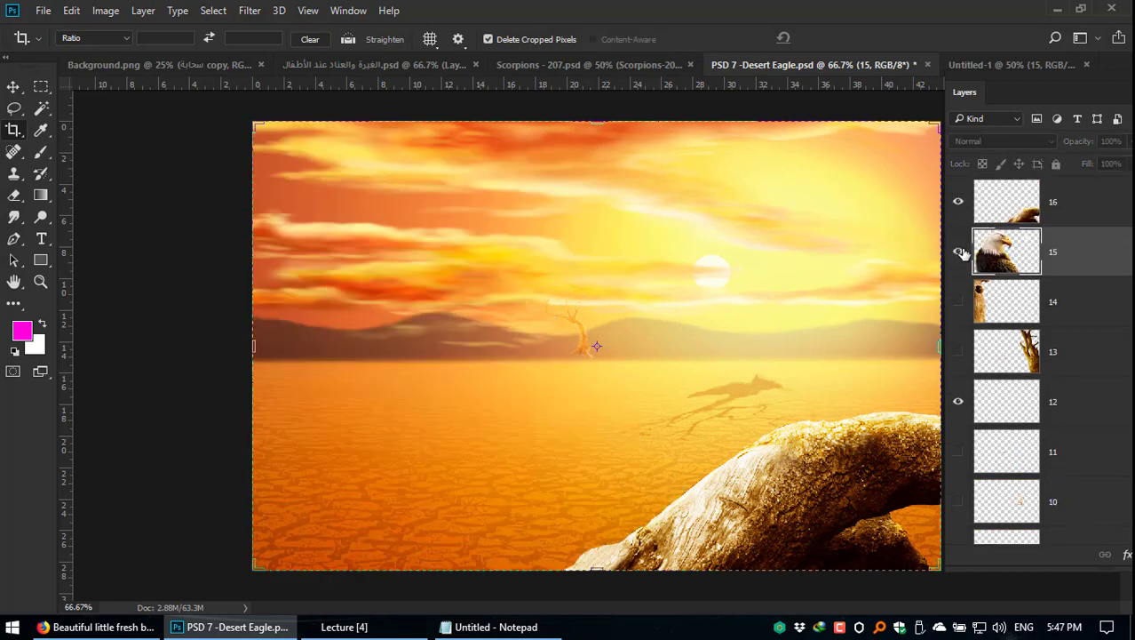
{"action": "left_click", "coordinate": [959, 252]}
{"action": "left_click", "coordinate": [957, 204]}
{"action": "left_click", "coordinate": [959, 252]}
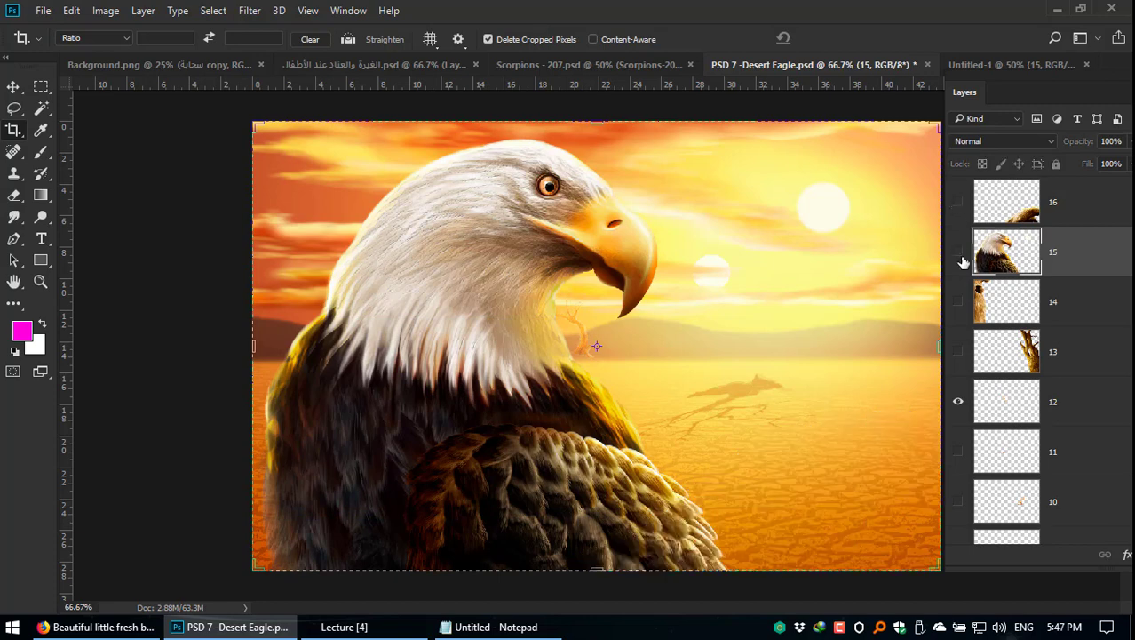
Step: Compare the sky with and without layer 8's clouds, ending with the clouds hidden
{"action": "scroll", "coordinate": [982, 284], "scroll_direction": "down", "scroll_amount": 5}
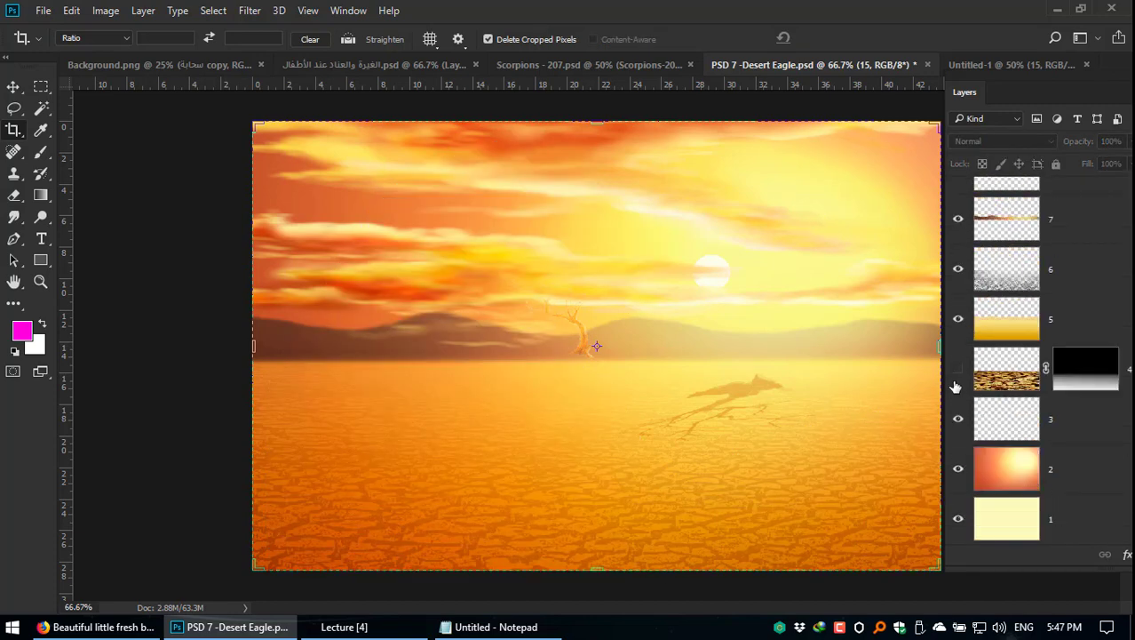
{"action": "scroll", "coordinate": [955, 386], "scroll_direction": "up", "scroll_amount": 3}
{"action": "left_click", "coordinate": [956, 321]}
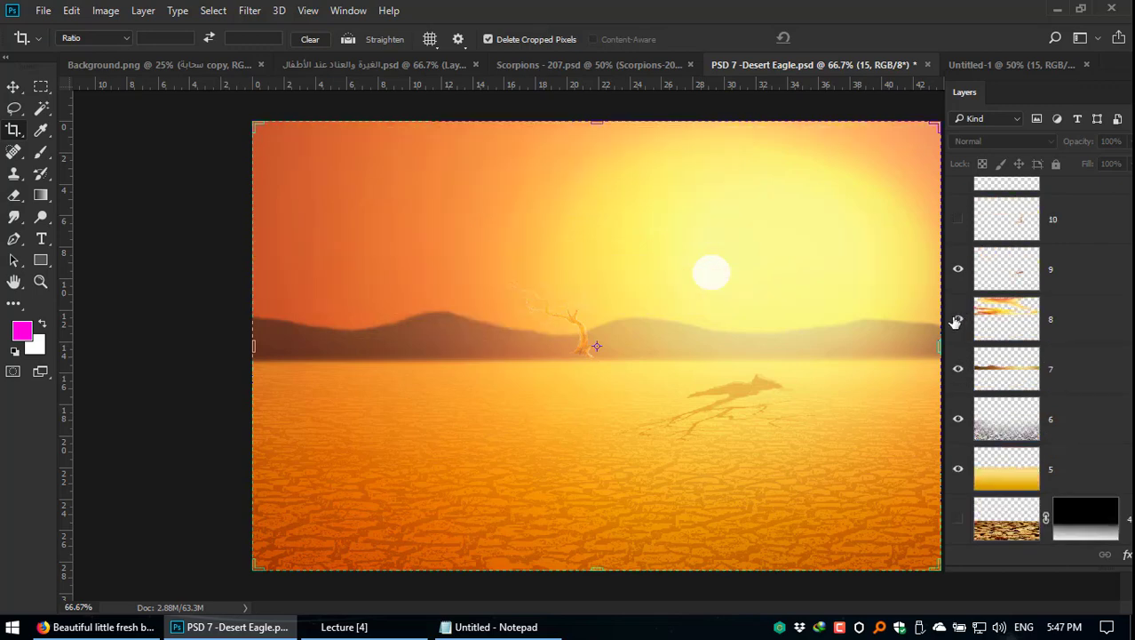
{"action": "left_click", "coordinate": [956, 321]}
{"action": "left_click", "coordinate": [956, 320]}
{"action": "left_click", "coordinate": [956, 321]}
{"action": "left_click", "coordinate": [957, 321]}
{"action": "left_click", "coordinate": [957, 321]}
{"action": "left_click", "coordinate": [957, 320]}
{"action": "left_click", "coordinate": [957, 321]}
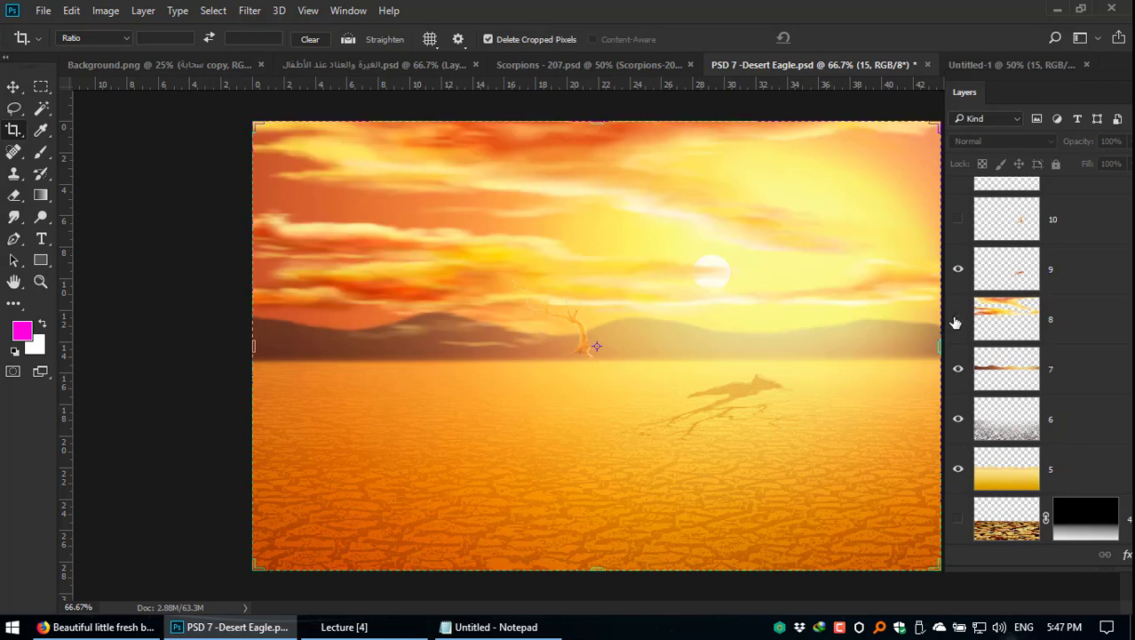
{"action": "left_click", "coordinate": [957, 320]}
{"action": "left_click", "coordinate": [957, 320]}
{"action": "left_click", "coordinate": [957, 320]}
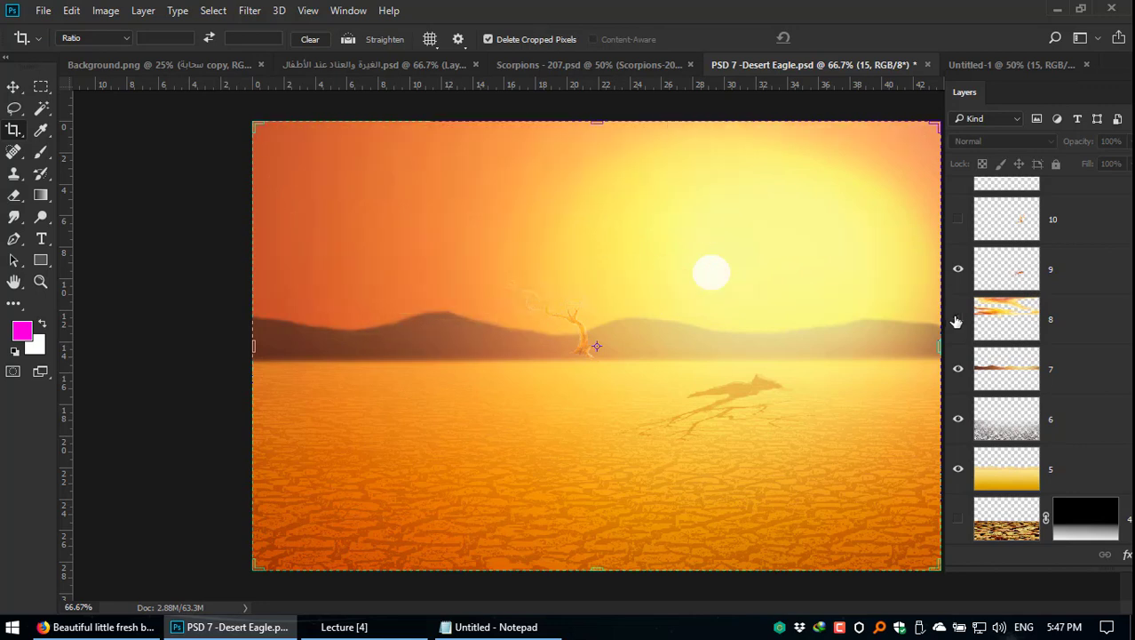
Step: Compare layer 9's eagle shadow on the ground, leaving it visible
{"action": "left_click", "coordinate": [959, 271]}
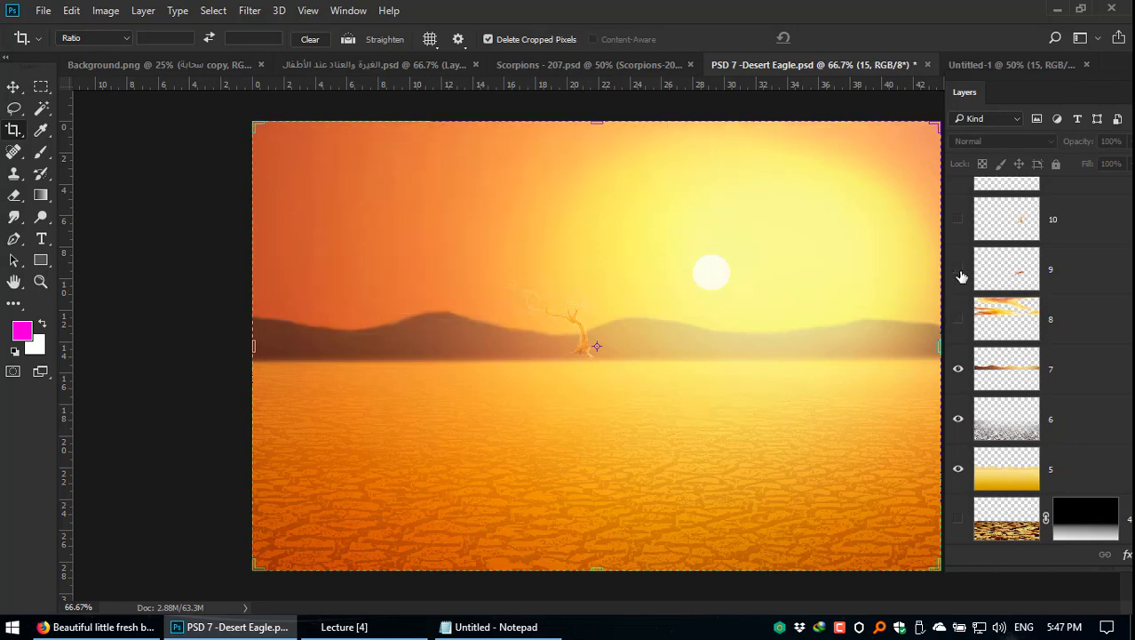
{"action": "left_click", "coordinate": [958, 271]}
{"action": "left_click", "coordinate": [959, 271]}
{"action": "left_click", "coordinate": [959, 271]}
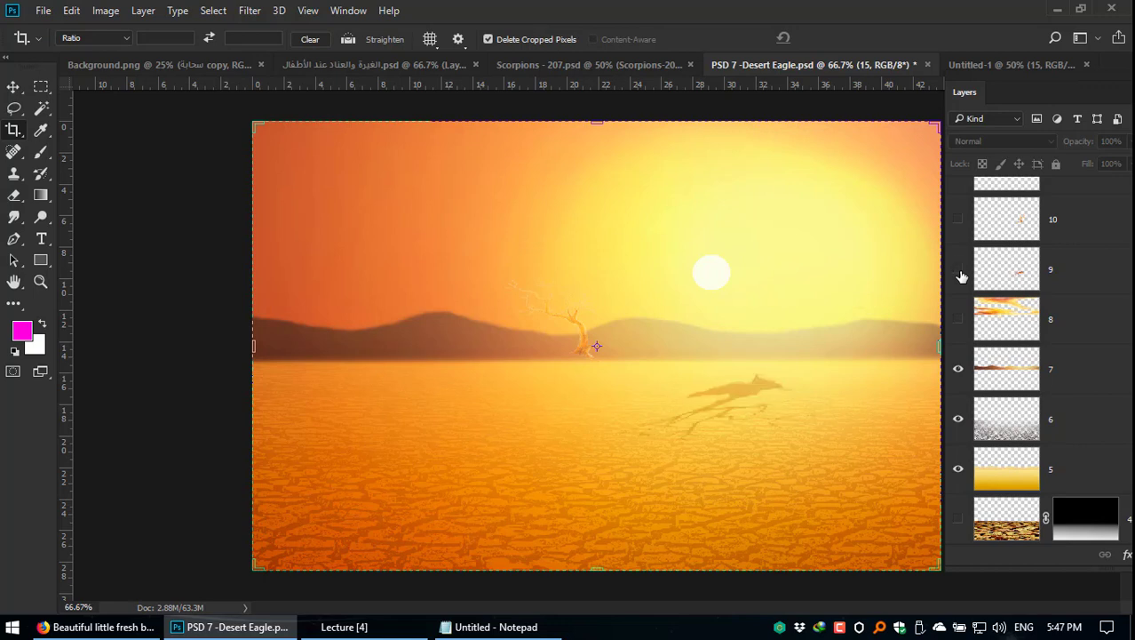
{"action": "left_click", "coordinate": [959, 271]}
{"action": "left_click", "coordinate": [958, 271]}
Step: Hide layer 6's cracked-ground texture after comparing it on and off
{"action": "left_click", "coordinate": [959, 419]}
{"action": "left_click", "coordinate": [959, 418]}
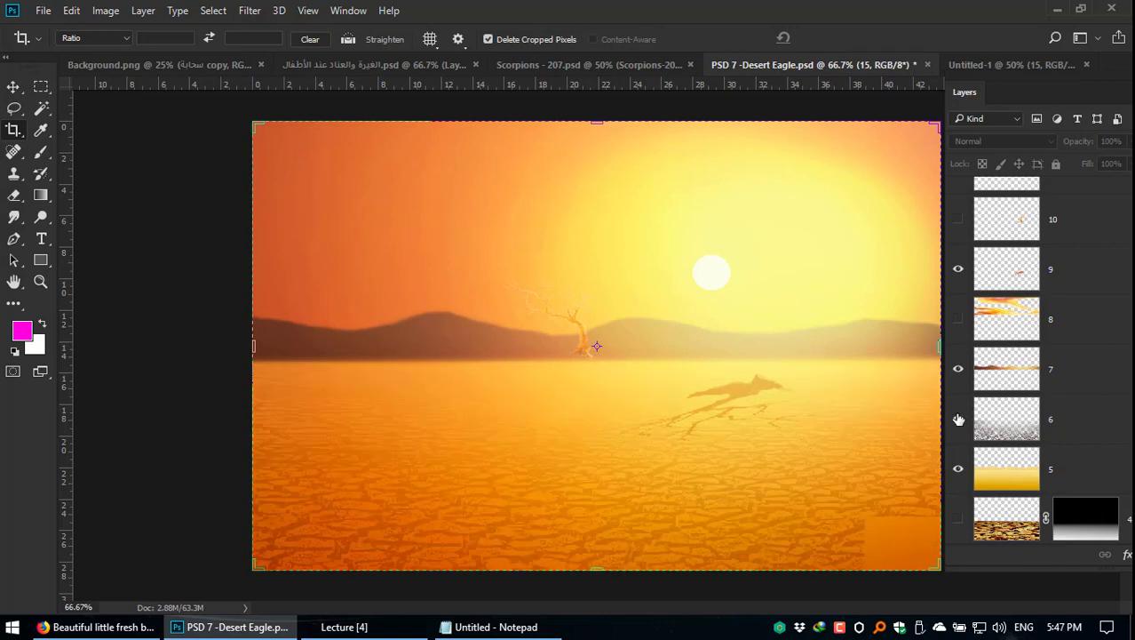
{"action": "left_click", "coordinate": [959, 419]}
{"action": "left_click", "coordinate": [959, 419]}
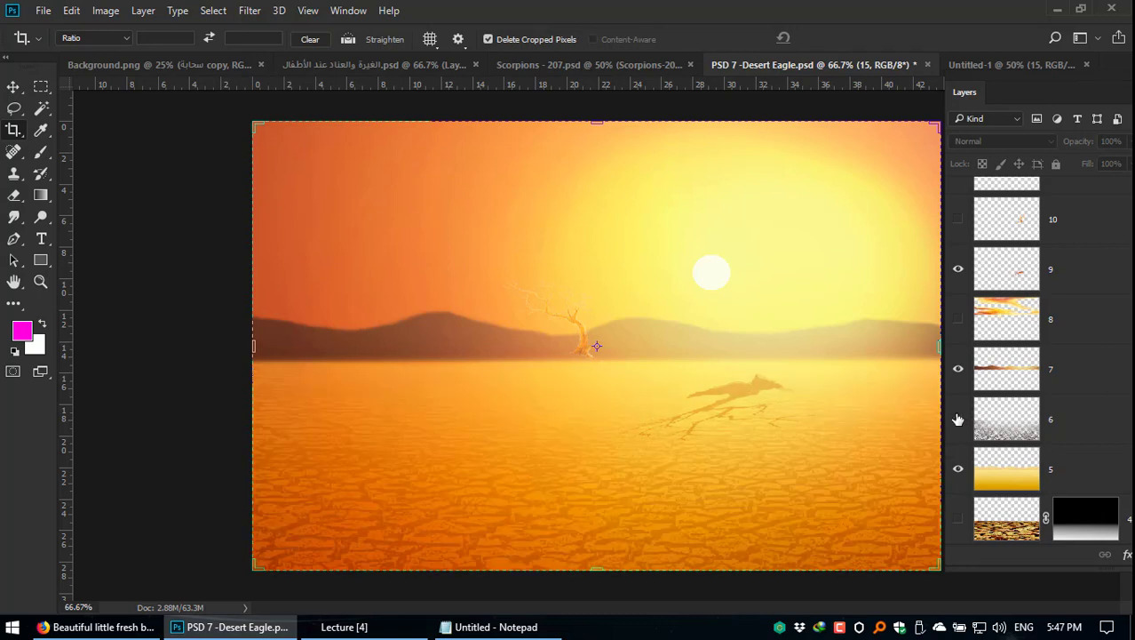
{"action": "left_click", "coordinate": [958, 418]}
{"action": "left_click", "coordinate": [957, 419]}
{"action": "left_click", "coordinate": [958, 418]}
{"action": "left_click", "coordinate": [958, 418]}
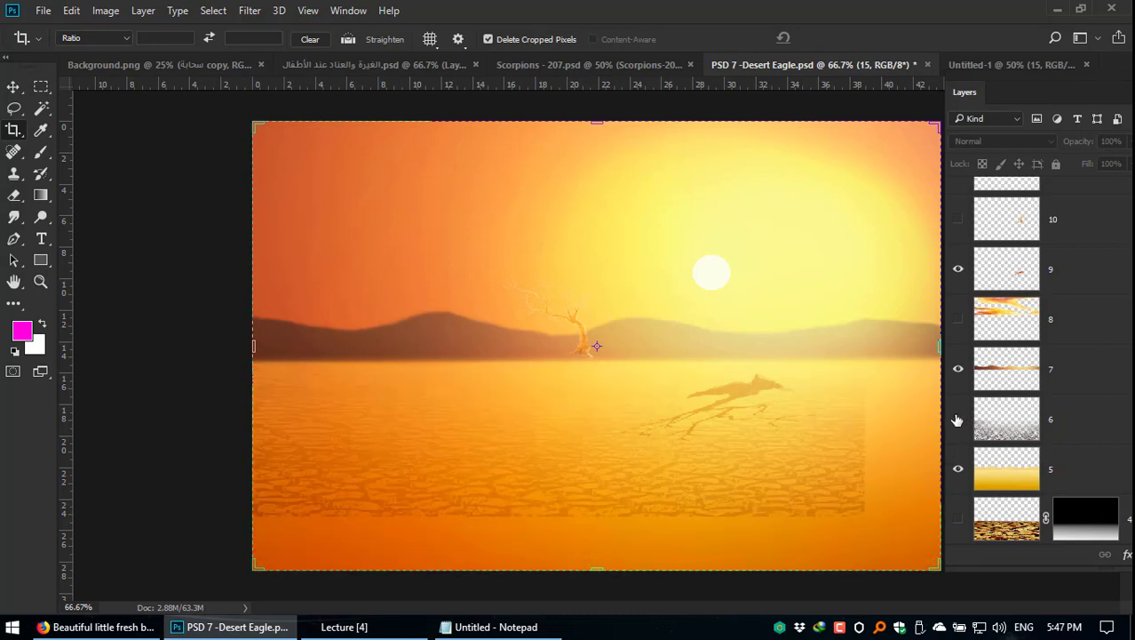
{"action": "left_click", "coordinate": [957, 418]}
Step: Hide the mountain strip layer and the eagle shadow layer
{"action": "left_click", "coordinate": [958, 370]}
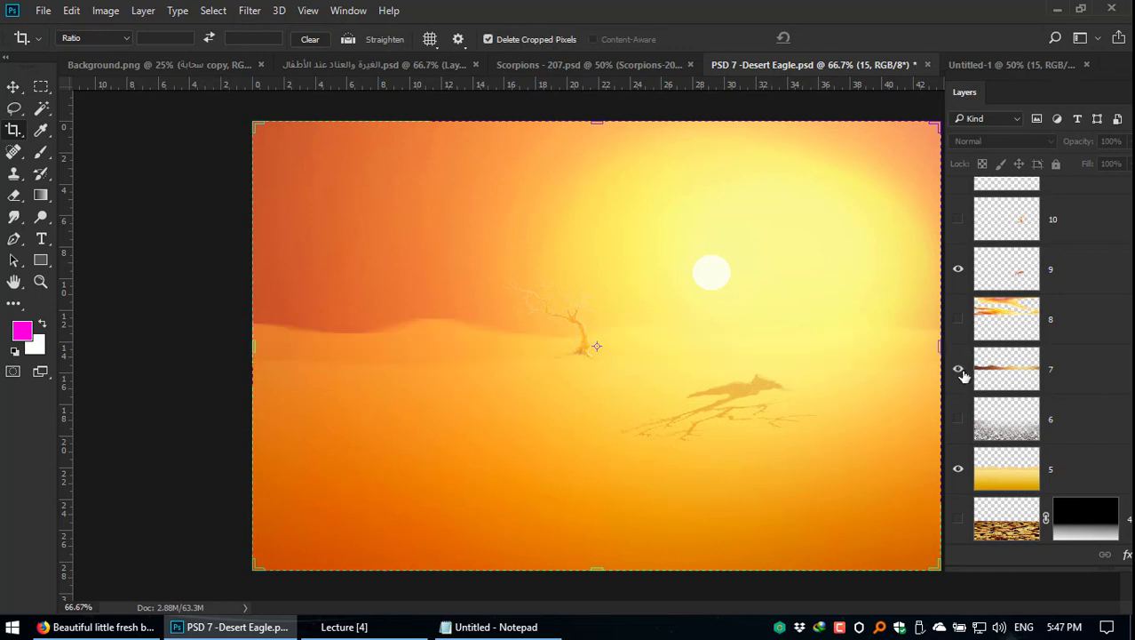
{"action": "left_click", "coordinate": [958, 369]}
{"action": "left_click", "coordinate": [959, 369]}
{"action": "left_click", "coordinate": [959, 370]}
{"action": "left_click", "coordinate": [958, 370]}
{"action": "scroll", "coordinate": [965, 360], "scroll_direction": "up", "scroll_amount": 3}
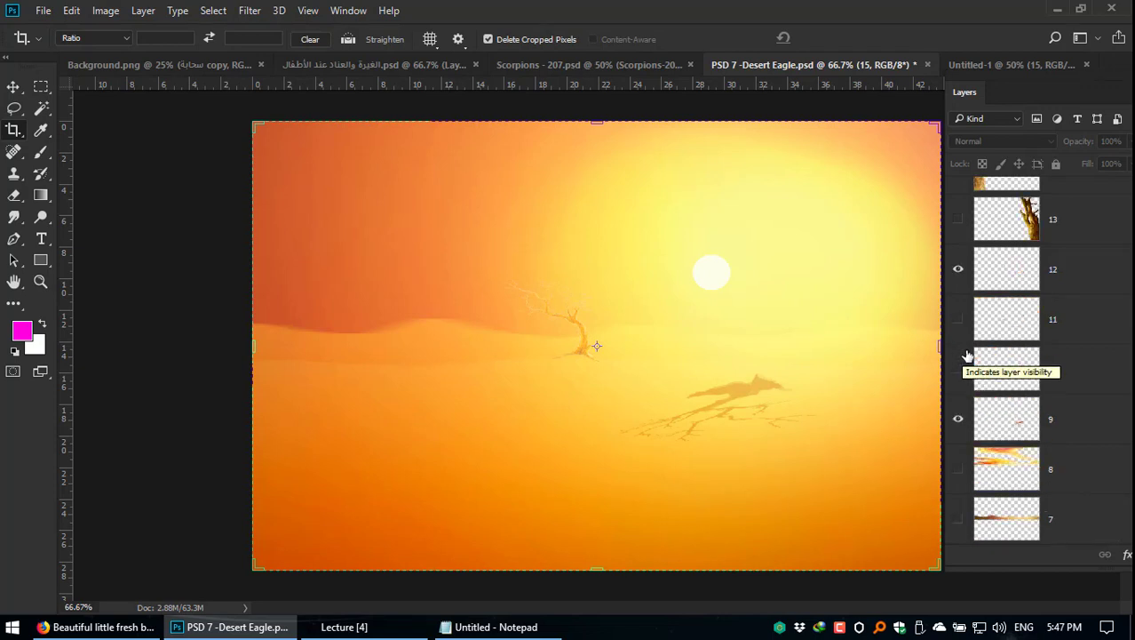
{"action": "left_click", "coordinate": [958, 419]}
{"action": "left_click", "coordinate": [959, 418]}
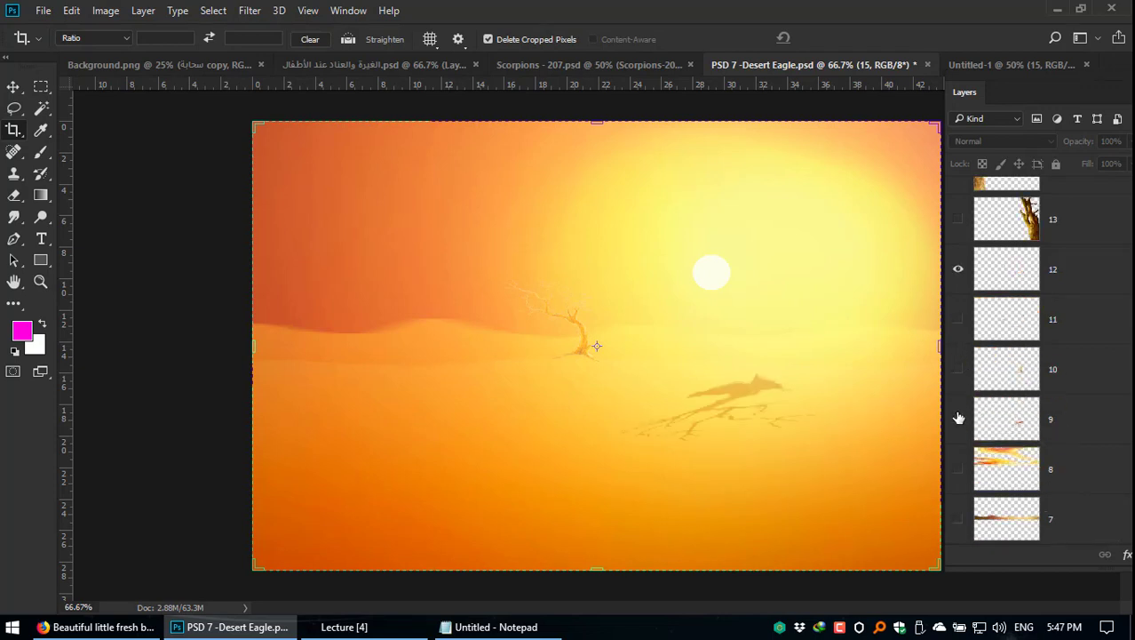
{"action": "left_click", "coordinate": [959, 418]}
{"action": "scroll", "coordinate": [970, 406], "scroll_direction": "up", "scroll_amount": 1}
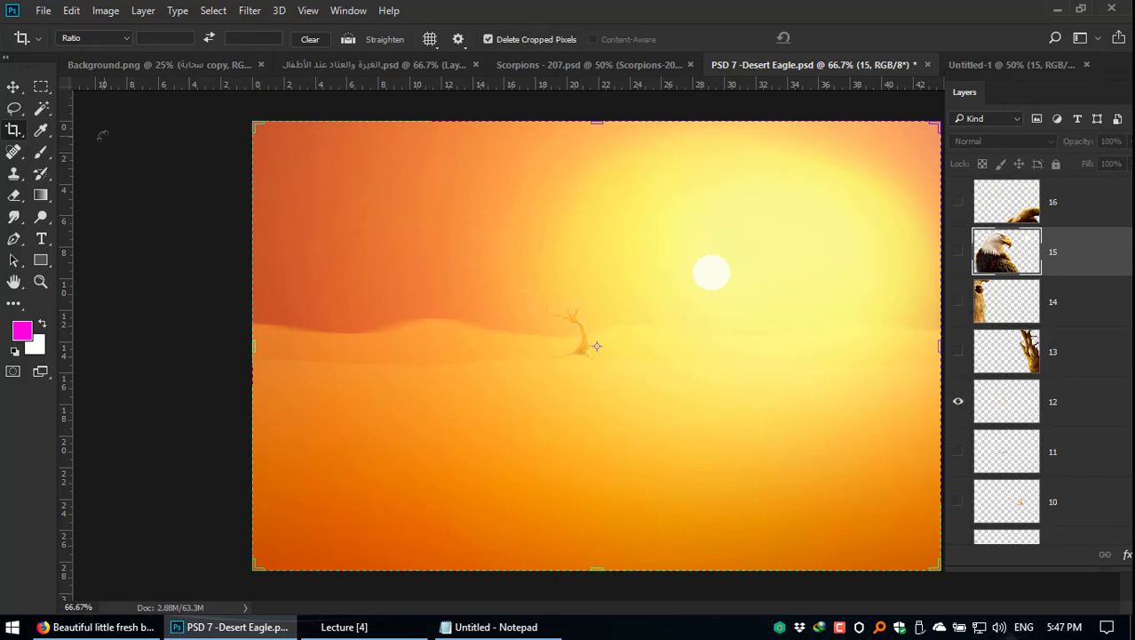
Step: With the Move tool, select layers 2 and 3 from the canvas right-click layer lists
{"action": "left_click", "coordinate": [16, 86]}
{"action": "right_click", "coordinate": [583, 329]}
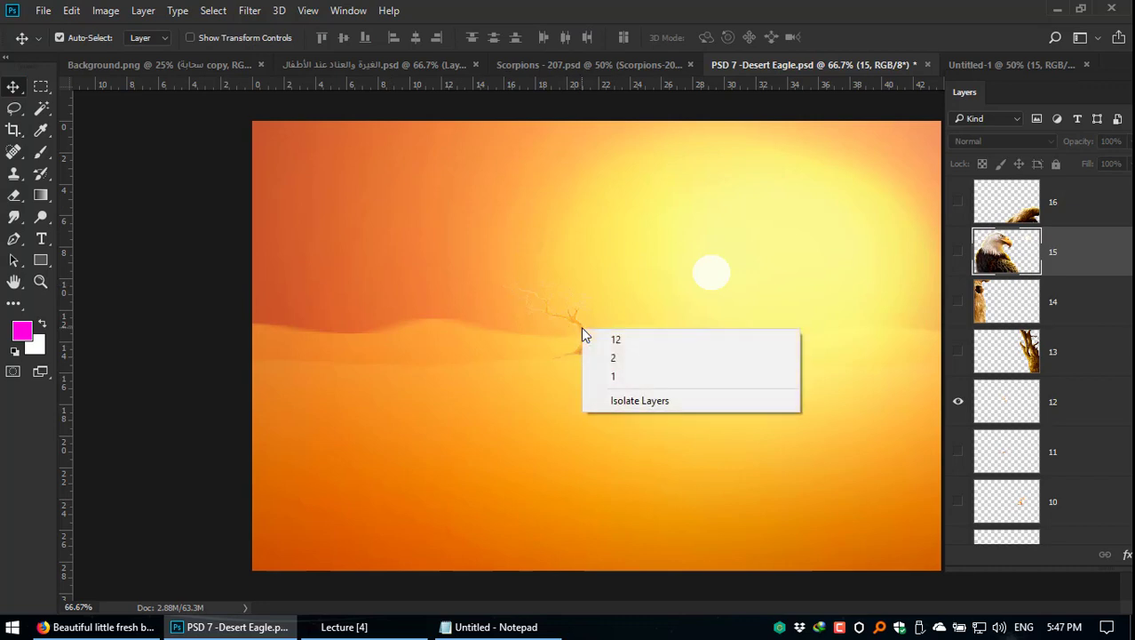
{"action": "left_click", "coordinate": [616, 359]}
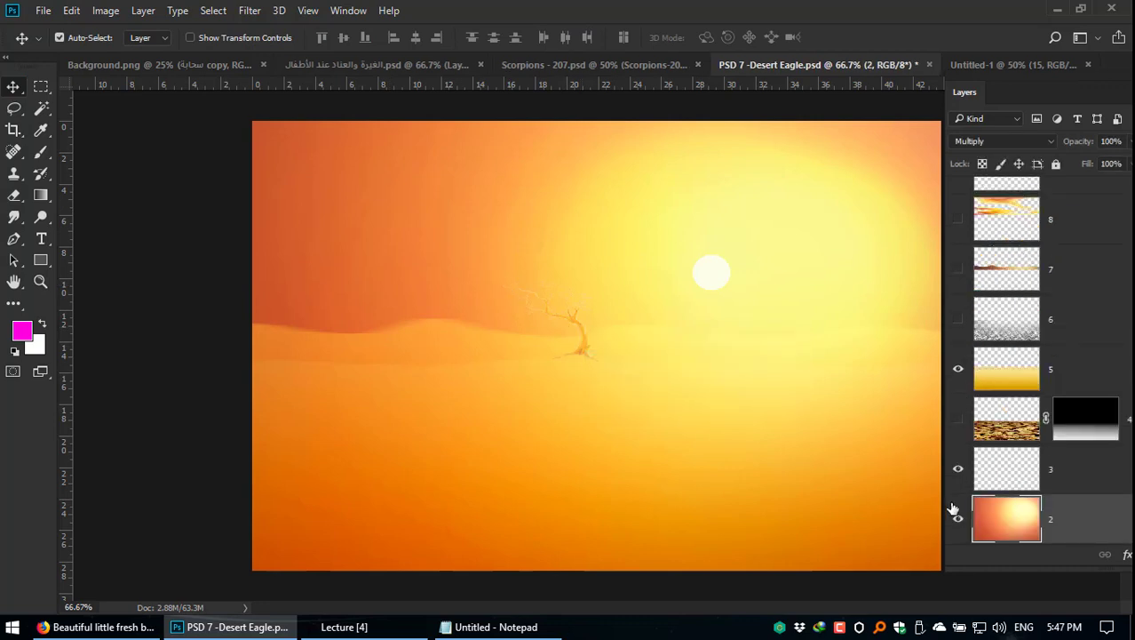
{"action": "scroll", "coordinate": [958, 352], "scroll_direction": "up", "scroll_amount": 5}
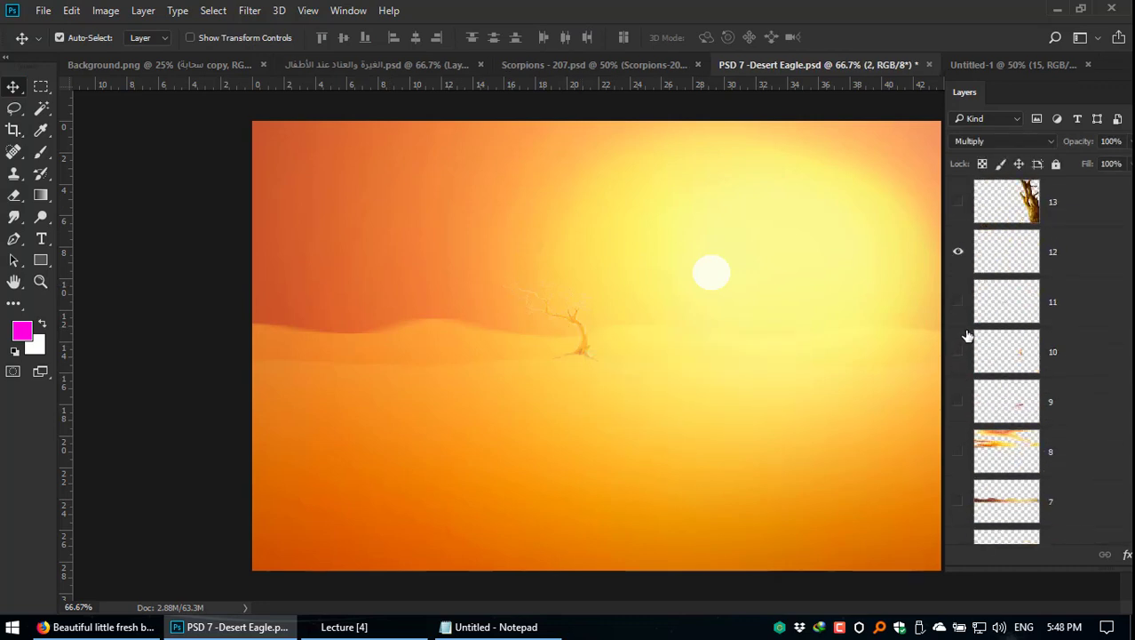
{"action": "right_click", "coordinate": [715, 278]}
{"action": "left_click", "coordinate": [733, 285]}
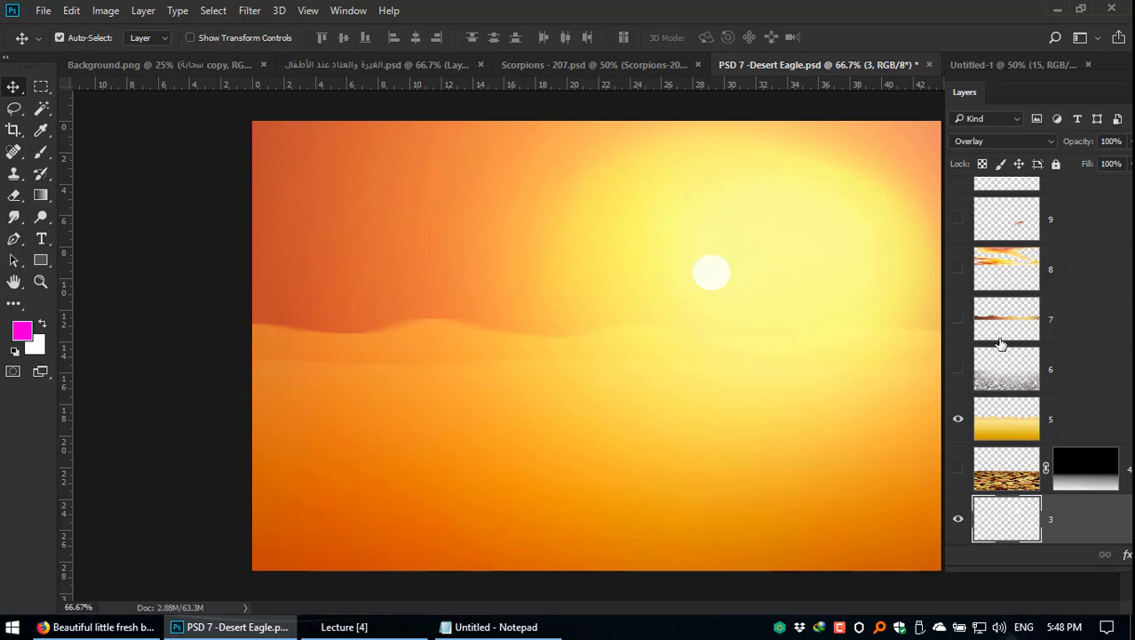
{"action": "scroll", "coordinate": [1000, 343], "scroll_direction": "up", "scroll_amount": 6}
{"action": "scroll", "coordinate": [967, 277], "scroll_direction": "down", "scroll_amount": 7}
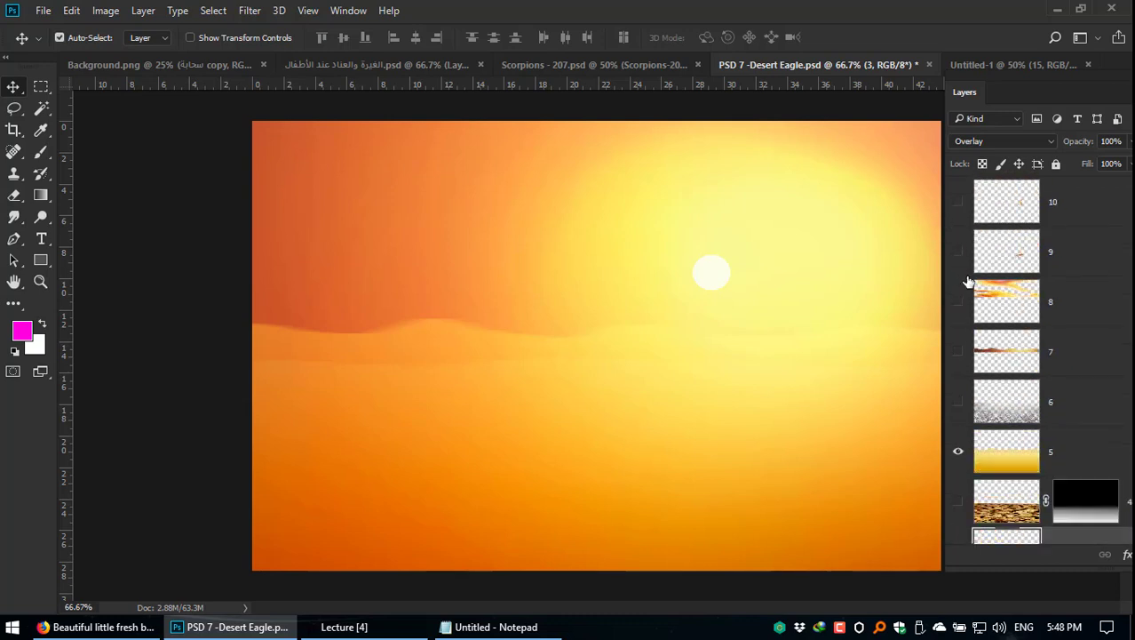
Step: Hide dune layer 5, then close the Desert Eagle document without saving
{"action": "left_click", "coordinate": [962, 319]}
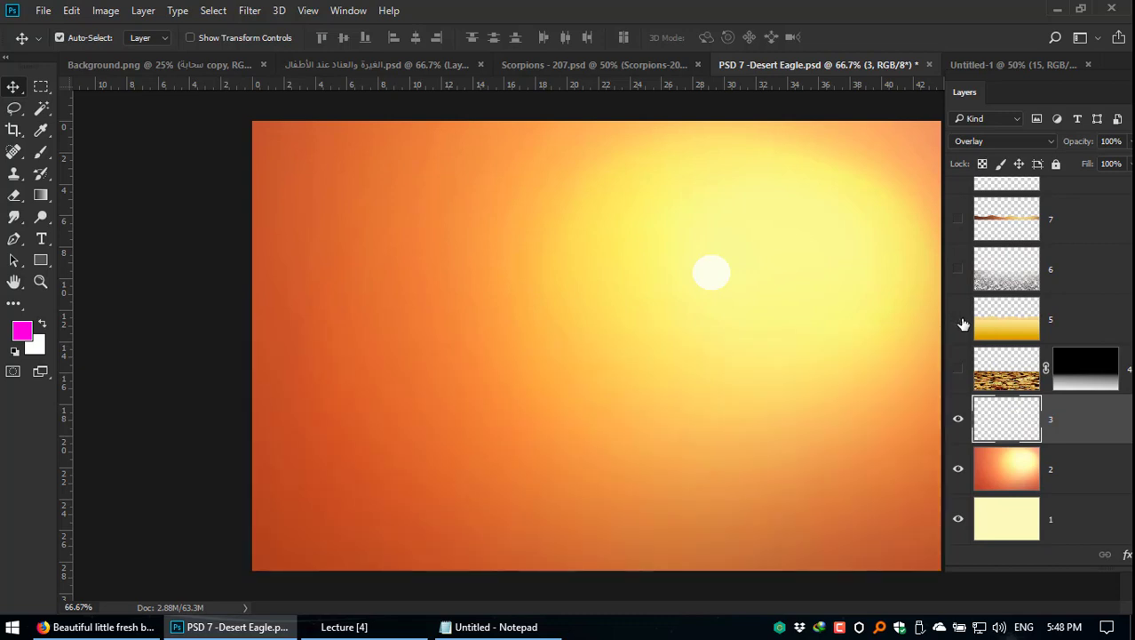
{"action": "left_click", "coordinate": [960, 320]}
{"action": "left_click", "coordinate": [960, 320]}
{"action": "left_click", "coordinate": [930, 64]}
{"action": "left_click", "coordinate": [444, 334]}
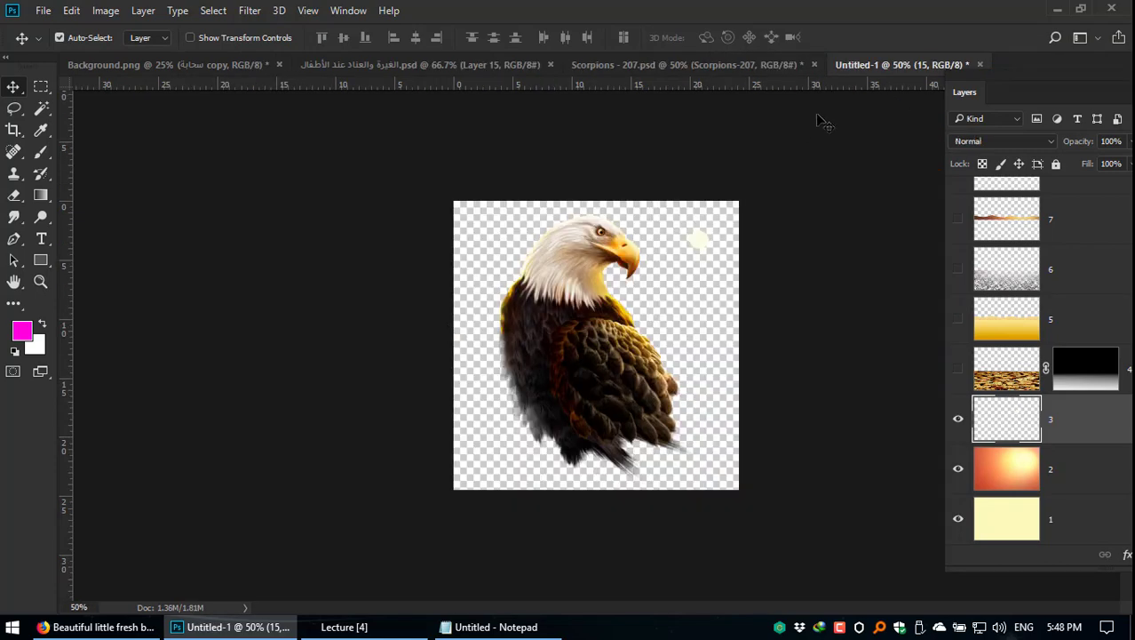
Step: In the Lecture [4] folder, browse the Types of Layers PDF and pngtree.com file, then view 3D Image
{"action": "left_click", "coordinate": [398, 622]}
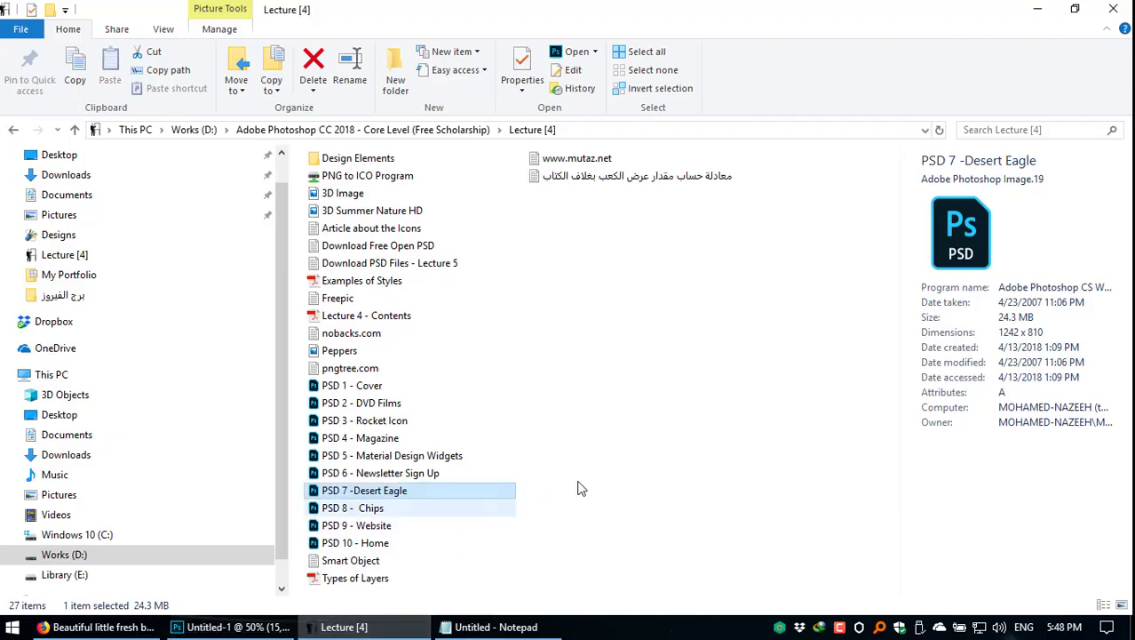
{"action": "left_click", "coordinate": [384, 563]}
{"action": "left_click", "coordinate": [387, 575]}
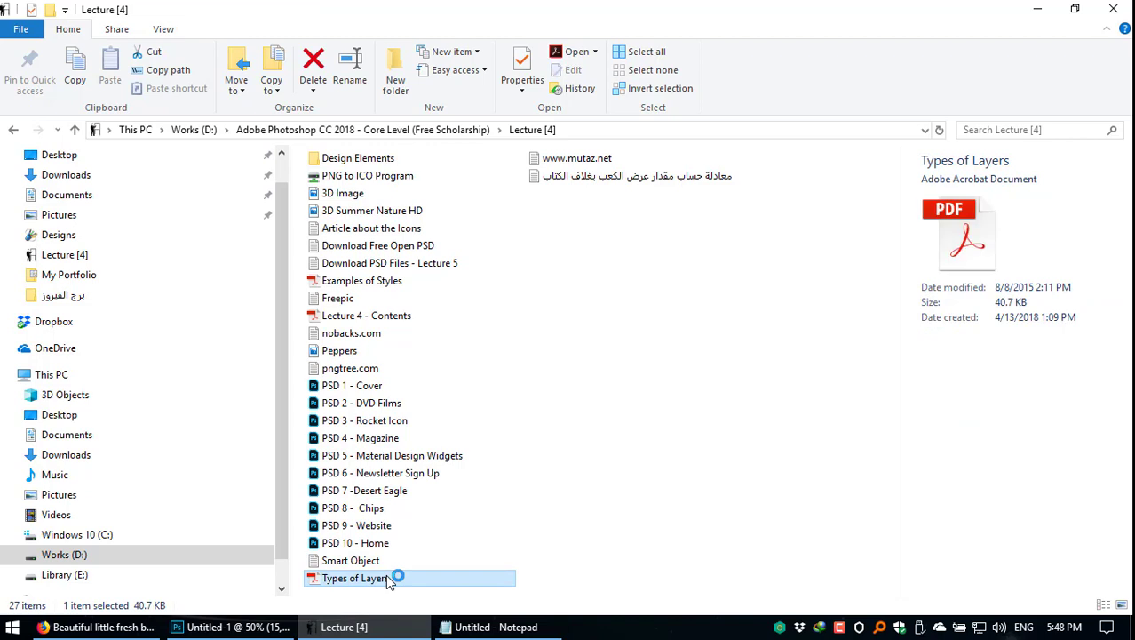
{"action": "left_click", "coordinate": [460, 368]}
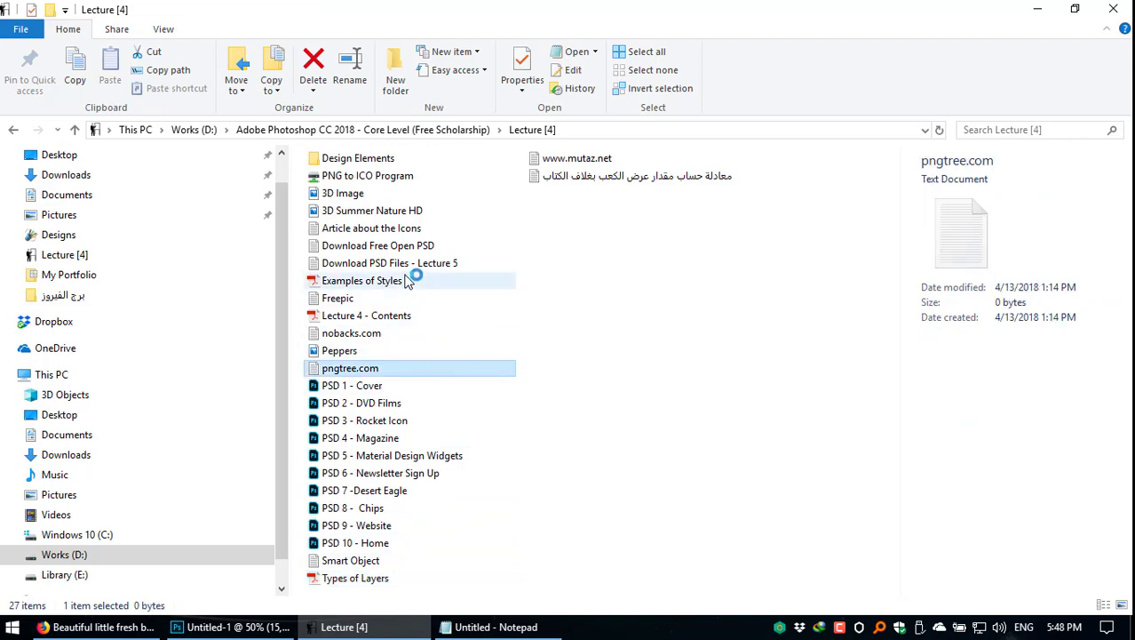
{"action": "double_click", "coordinate": [356, 195]}
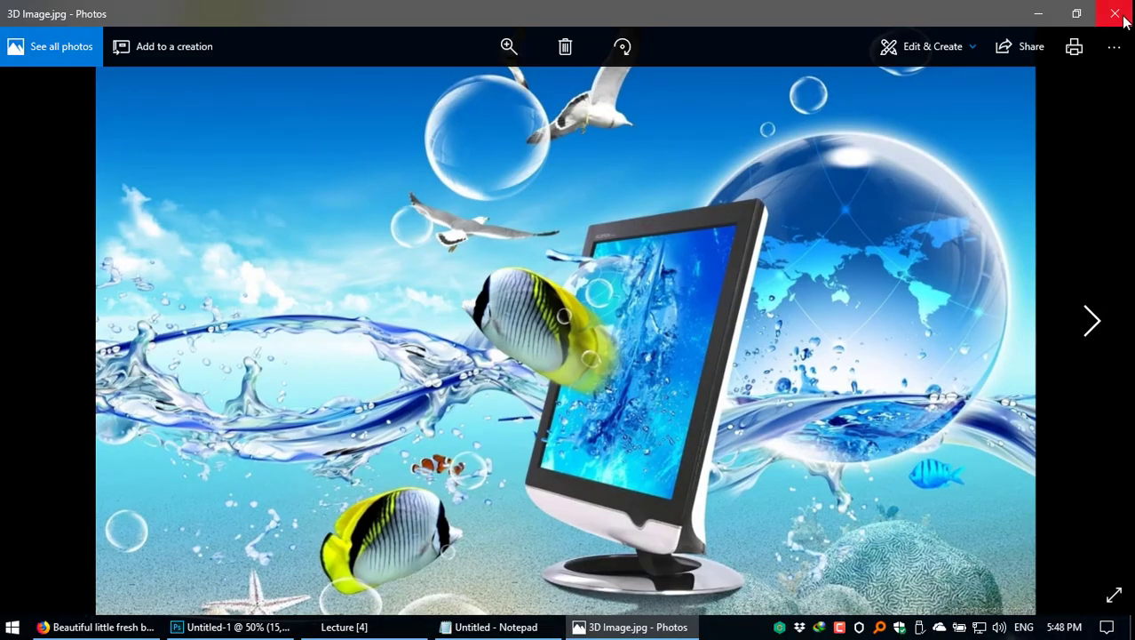
{"action": "left_click", "coordinate": [1115, 13]}
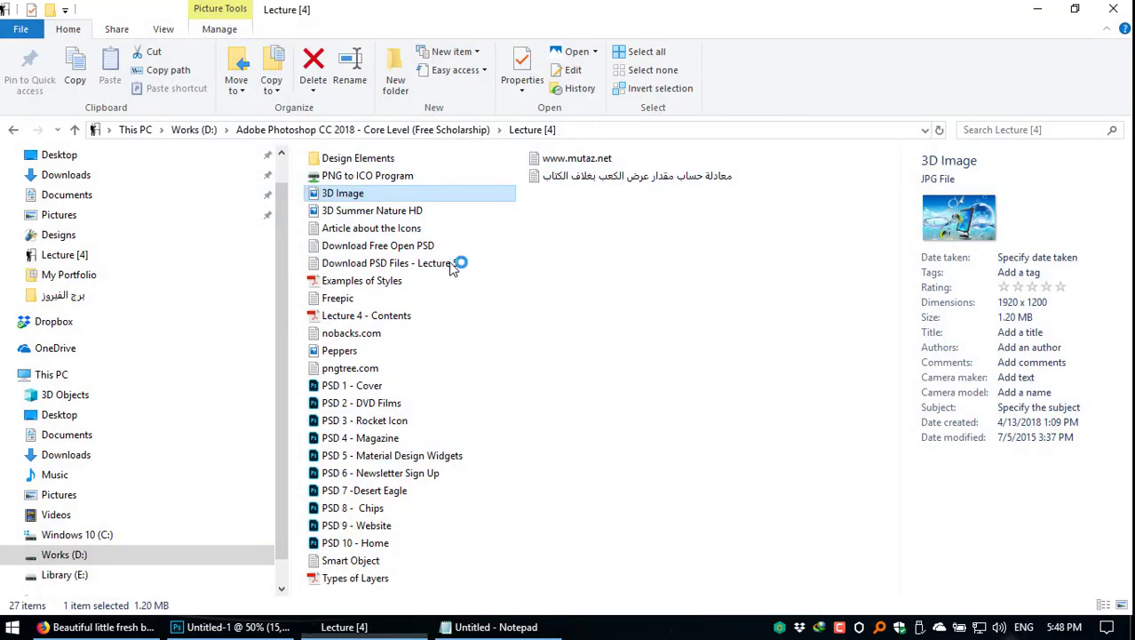
Step: Select 3D Summer Nature HD and the PNG to ICO Program folder, then open Design Elements
{"action": "left_click", "coordinate": [397, 212]}
{"action": "left_click", "coordinate": [384, 177]}
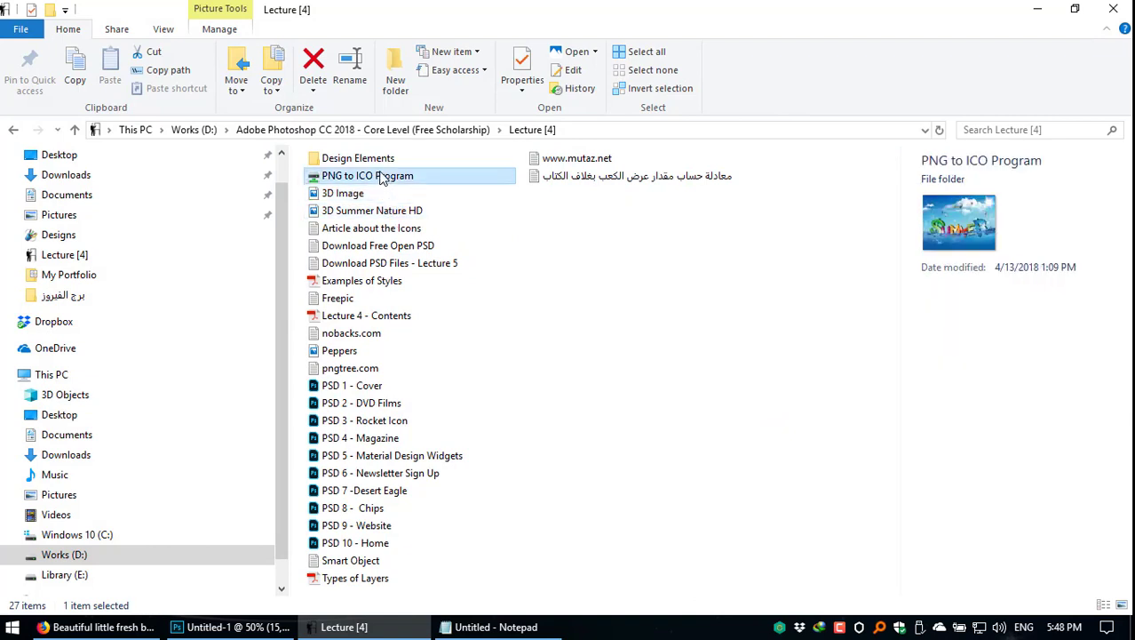
{"action": "left_click", "coordinate": [382, 163]}
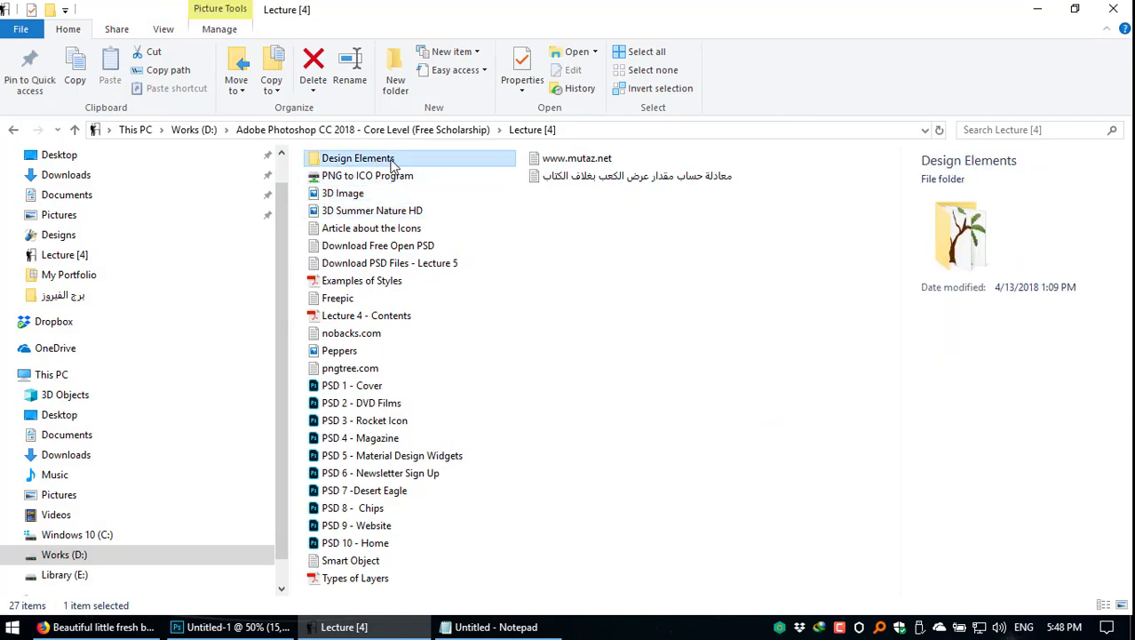
{"action": "double_click", "coordinate": [394, 165]}
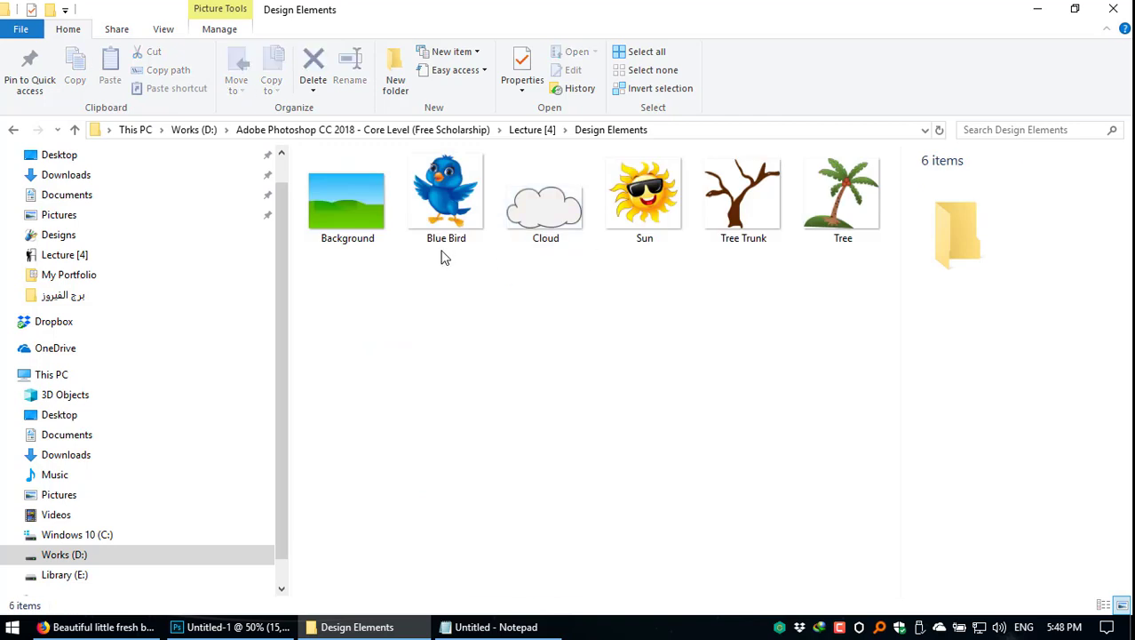
{"action": "right_click", "coordinate": [482, 335]}
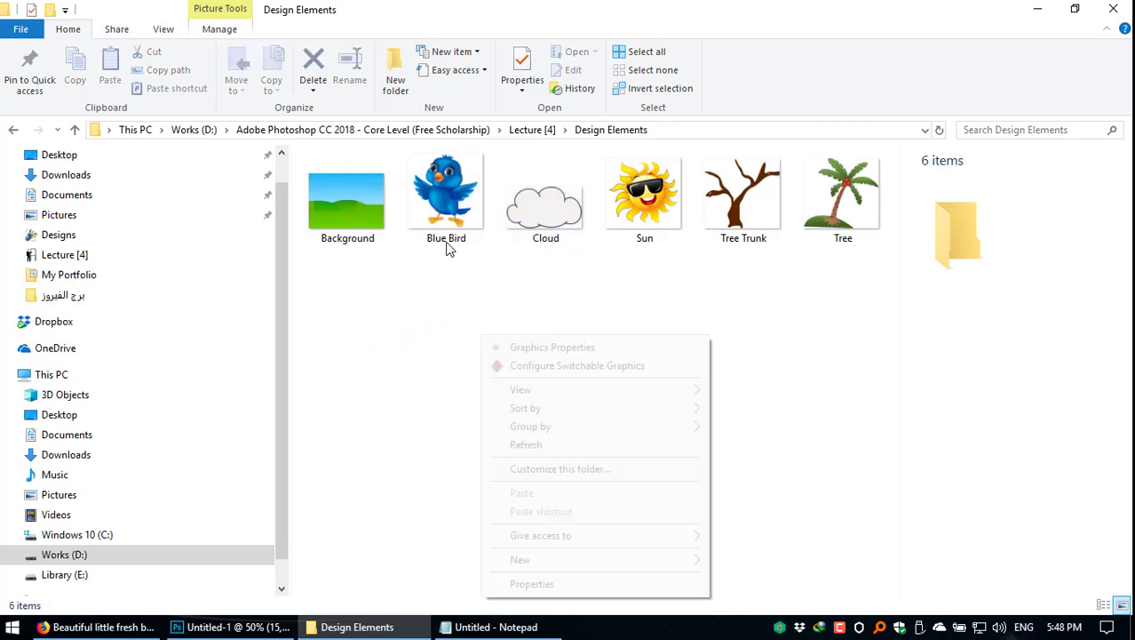
Step: Select the Sun image, close the folder window, and float Untitled-1 in its own window
{"action": "left_click", "coordinate": [770, 286]}
{"action": "left_click", "coordinate": [643, 202]}
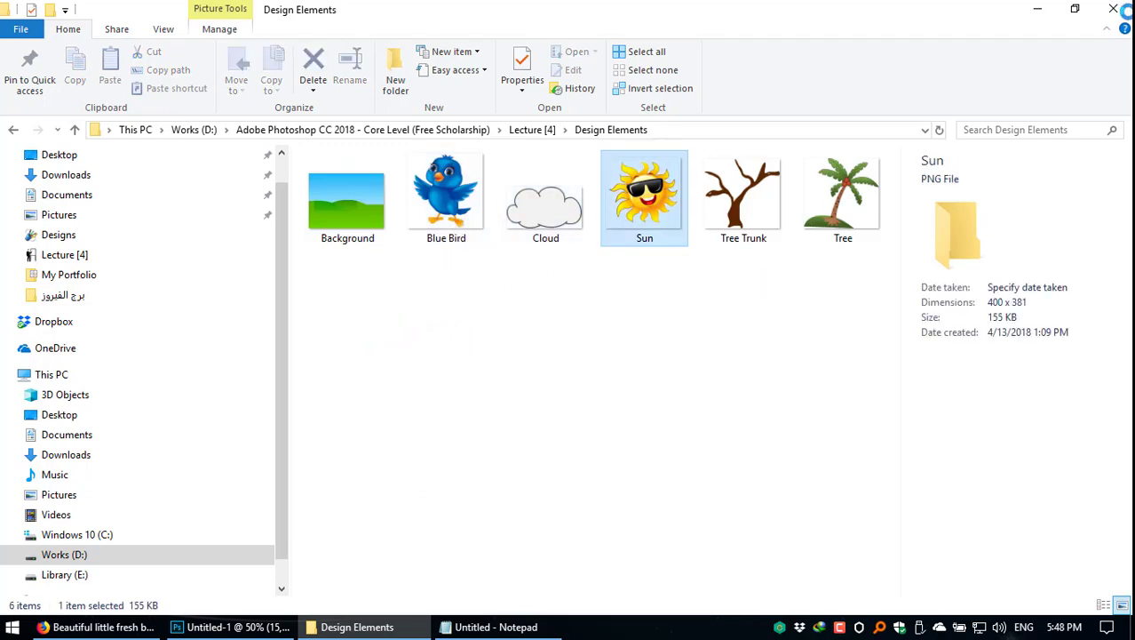
{"action": "left_click", "coordinate": [1121, 9]}
{"action": "left_click_drag", "start_coordinate": [921, 61], "coordinate": [175, 104]}
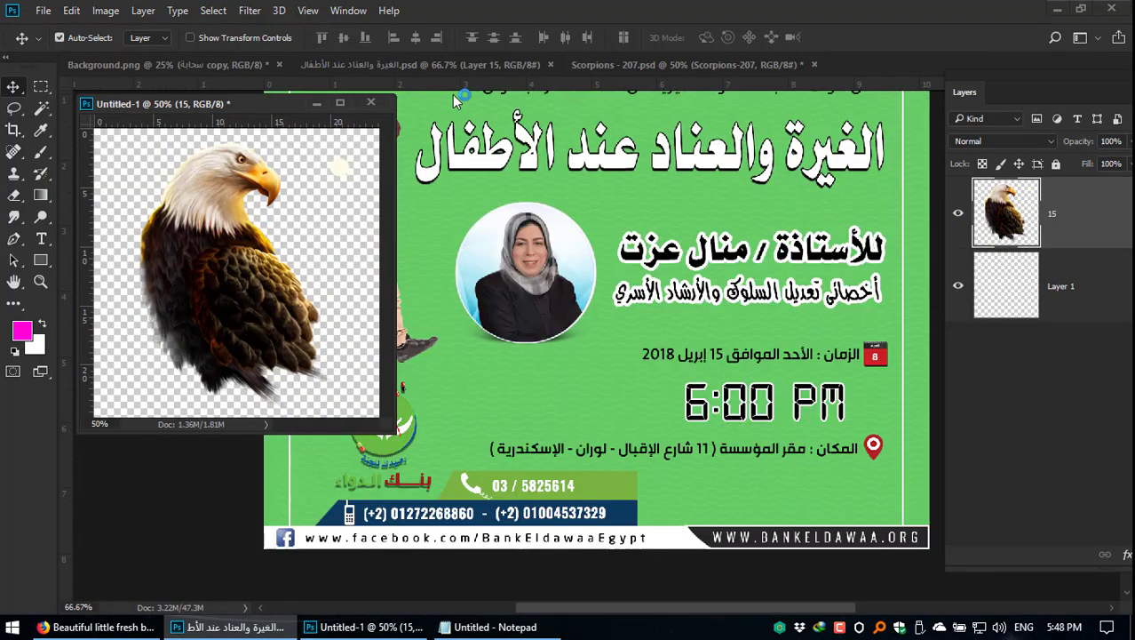
Step: Close the floating Untitled-1 eagle window and nudge the save-changes prompt that appears
{"action": "left_click", "coordinate": [370, 102]}
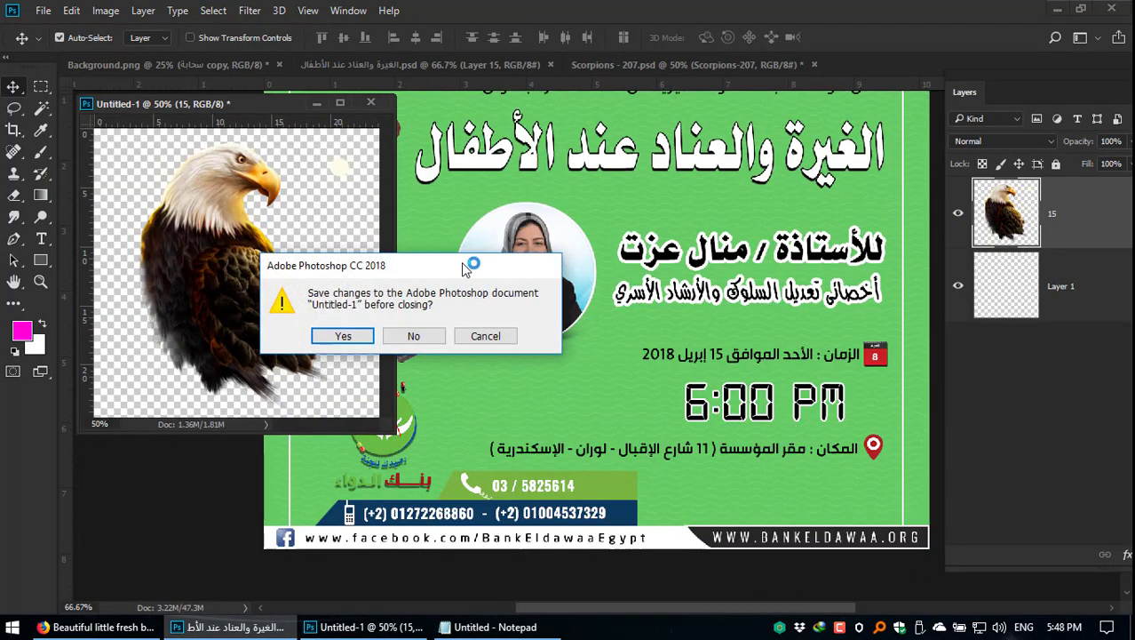
{"action": "left_click_drag", "start_coordinate": [477, 278], "coordinate": [498, 269]}
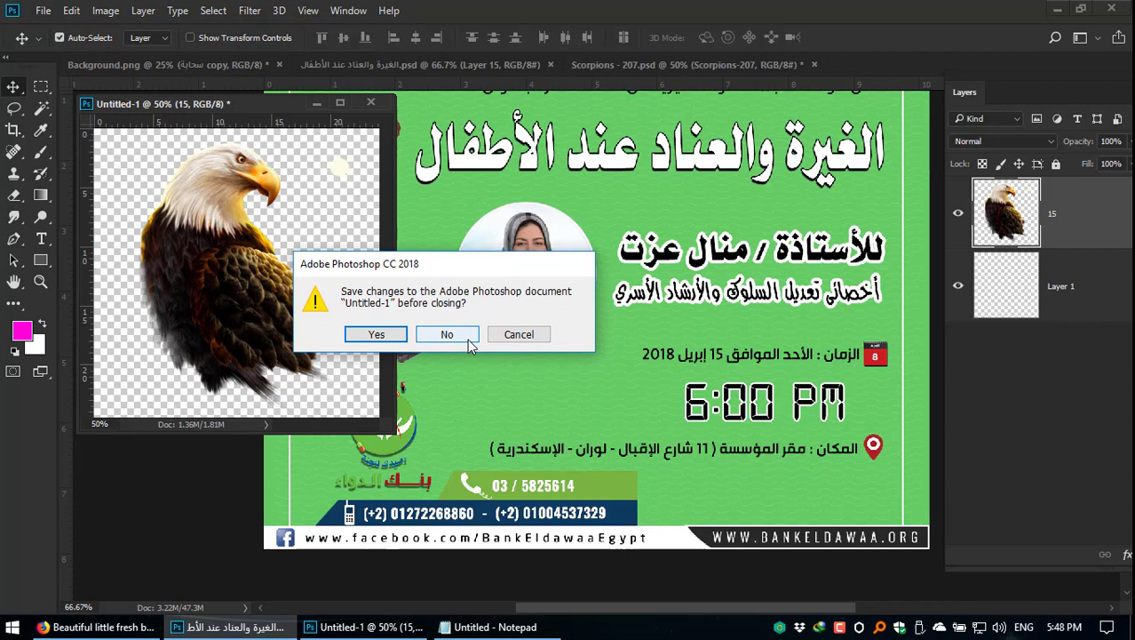
{"action": "left_click", "coordinate": [840, 627]}
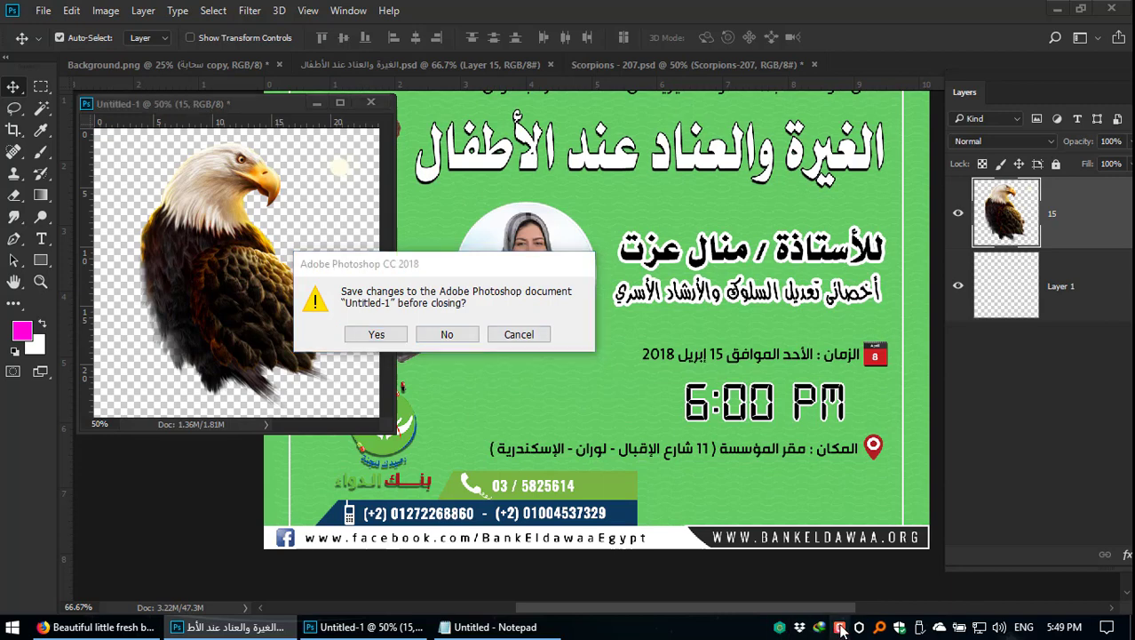